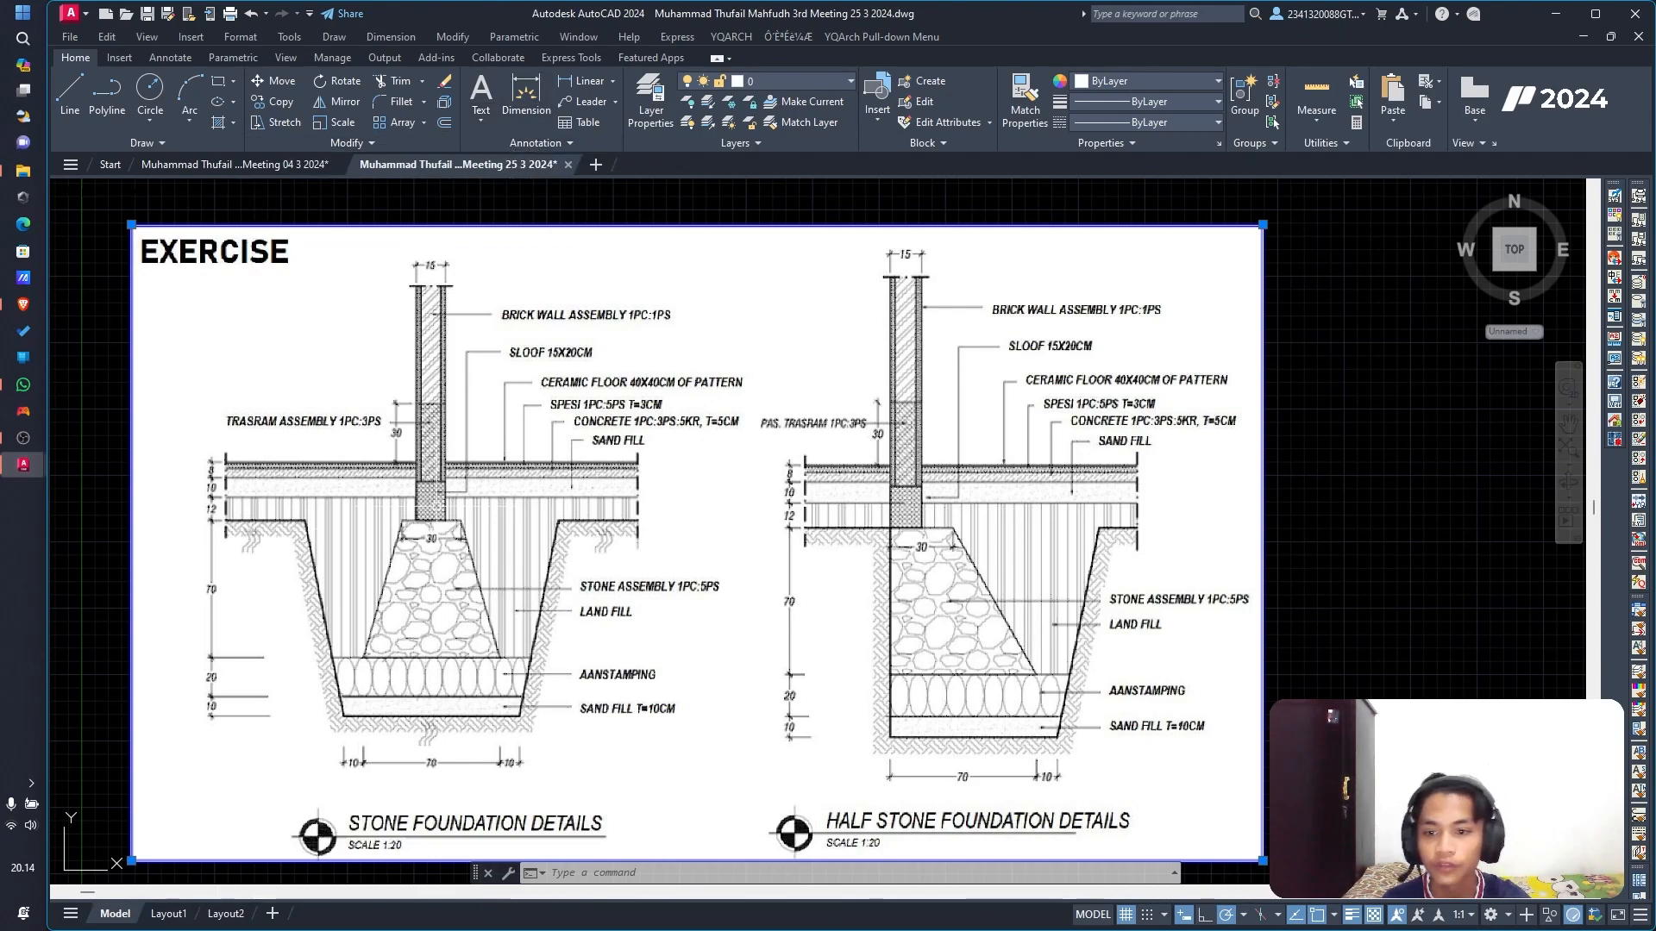
pyautogui.moveTo(1346, 564); pyautogui.dragTo(1299, 530, button='middle')
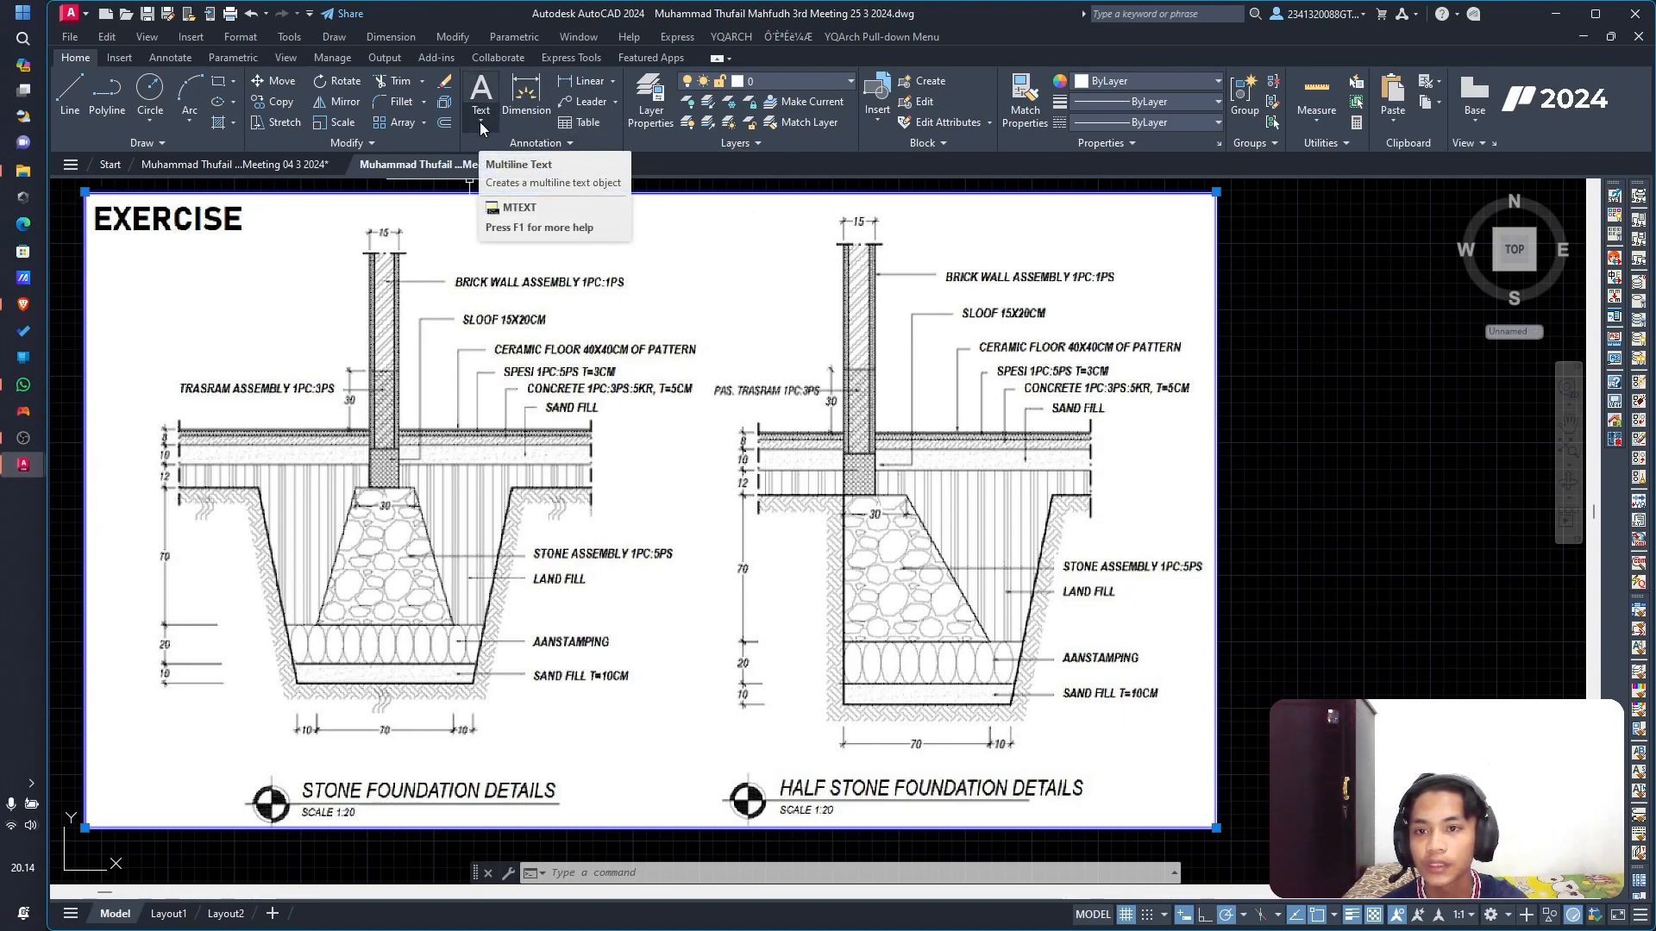
pyautogui.click(482, 124)
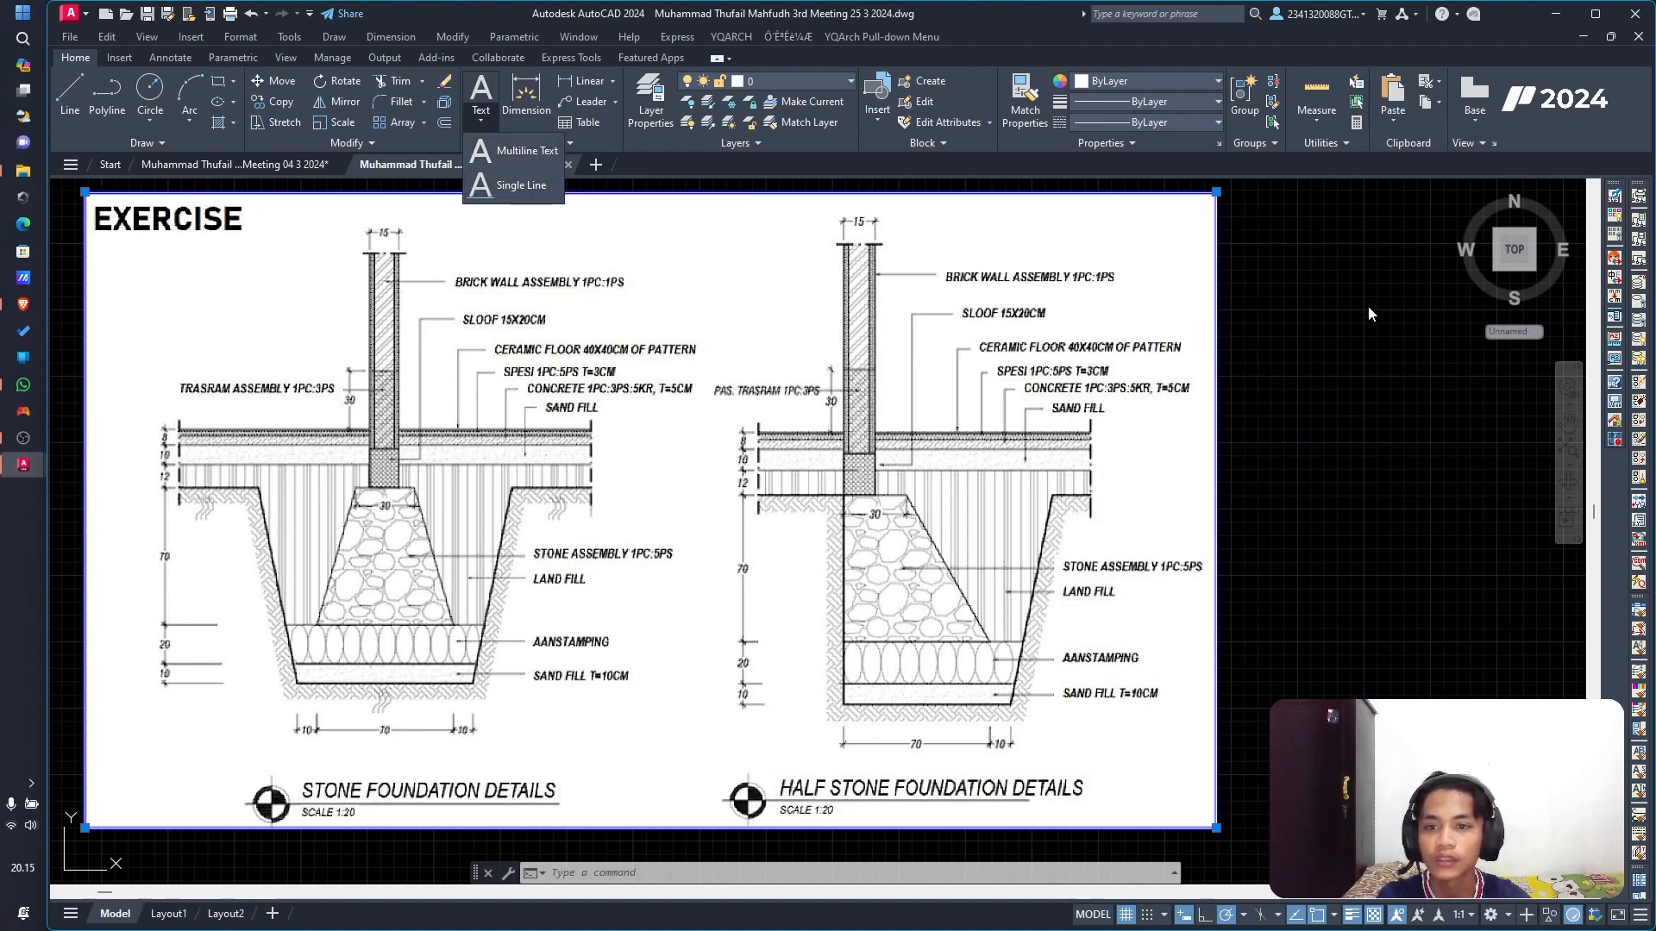
pyautogui.press('Escape')
pyautogui.click(1351, 320)
pyautogui.click(1354, 337)
pyautogui.moveTo(1323, 388)
pyautogui.mouseDown(button='middle')
pyautogui.moveTo(661, 423)
pyautogui.moveTo(177, 396)
pyautogui.mouseUp(button='middle')
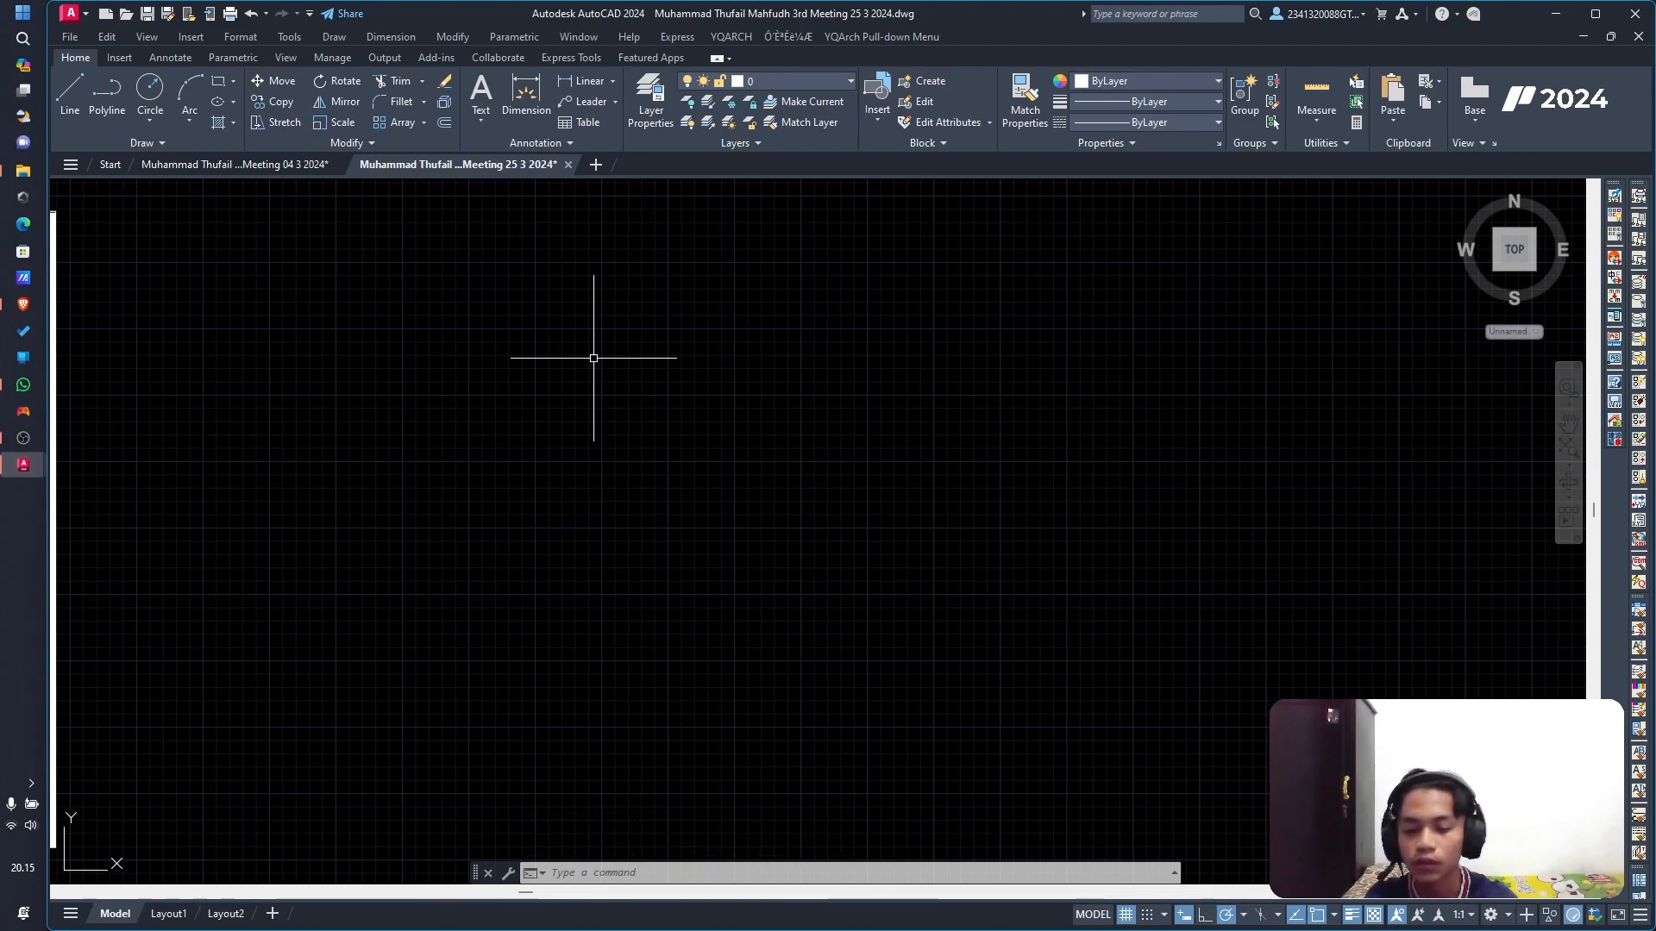
pyautogui.click(476, 122)
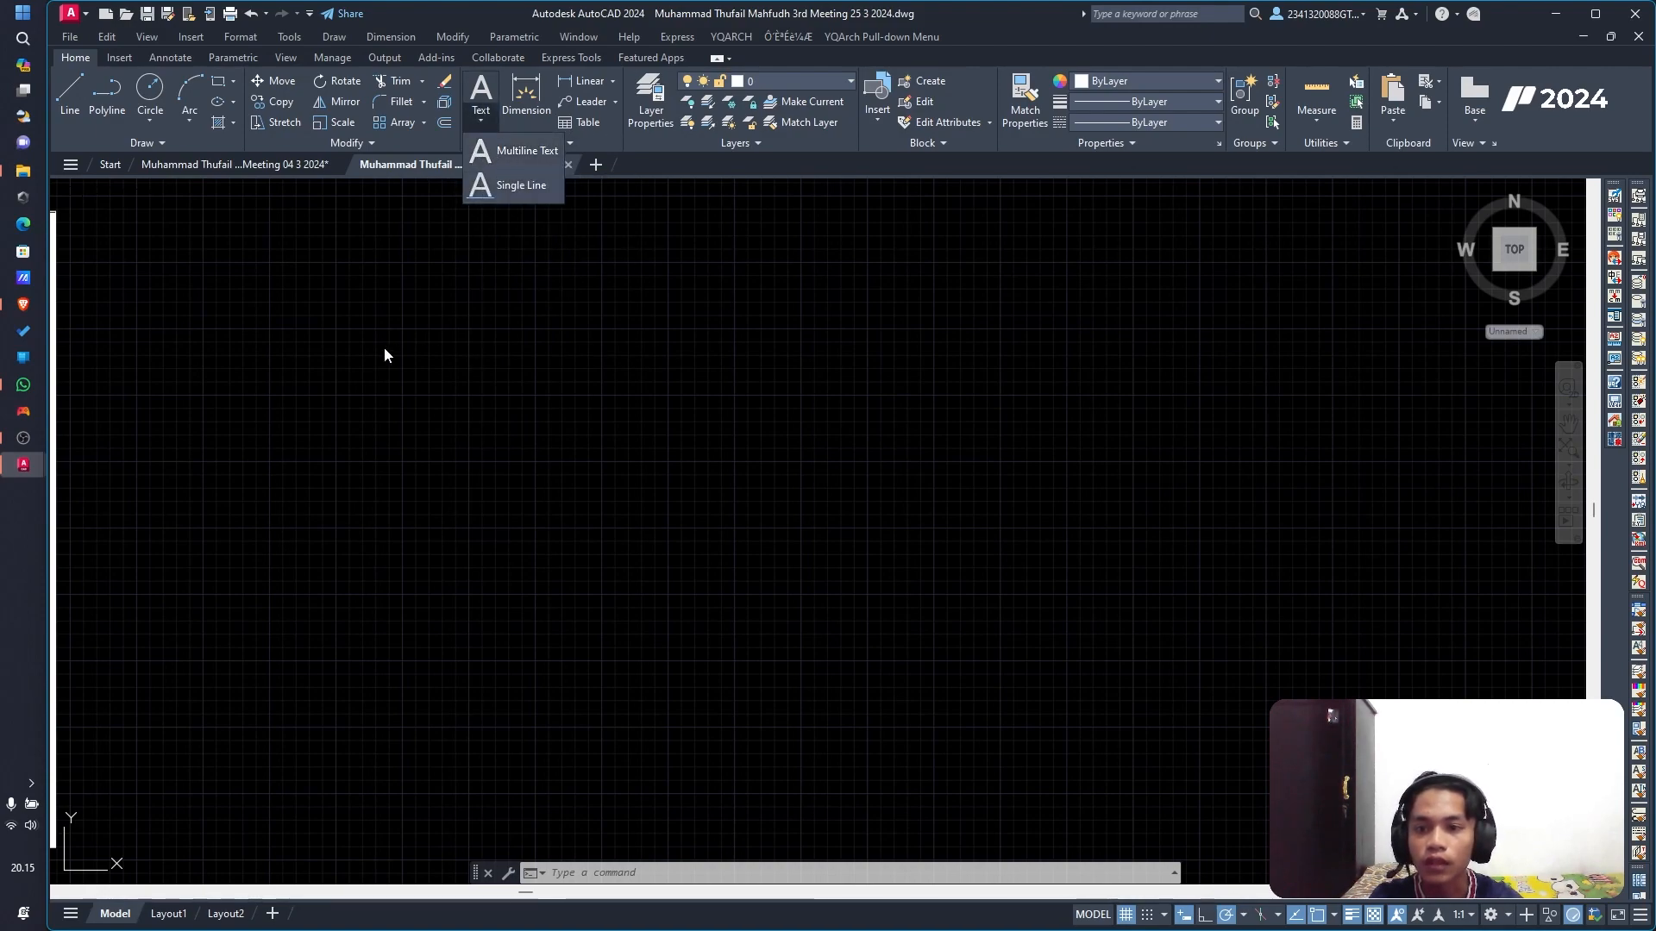
pyautogui.click(339, 325)
pyautogui.press('Escape')
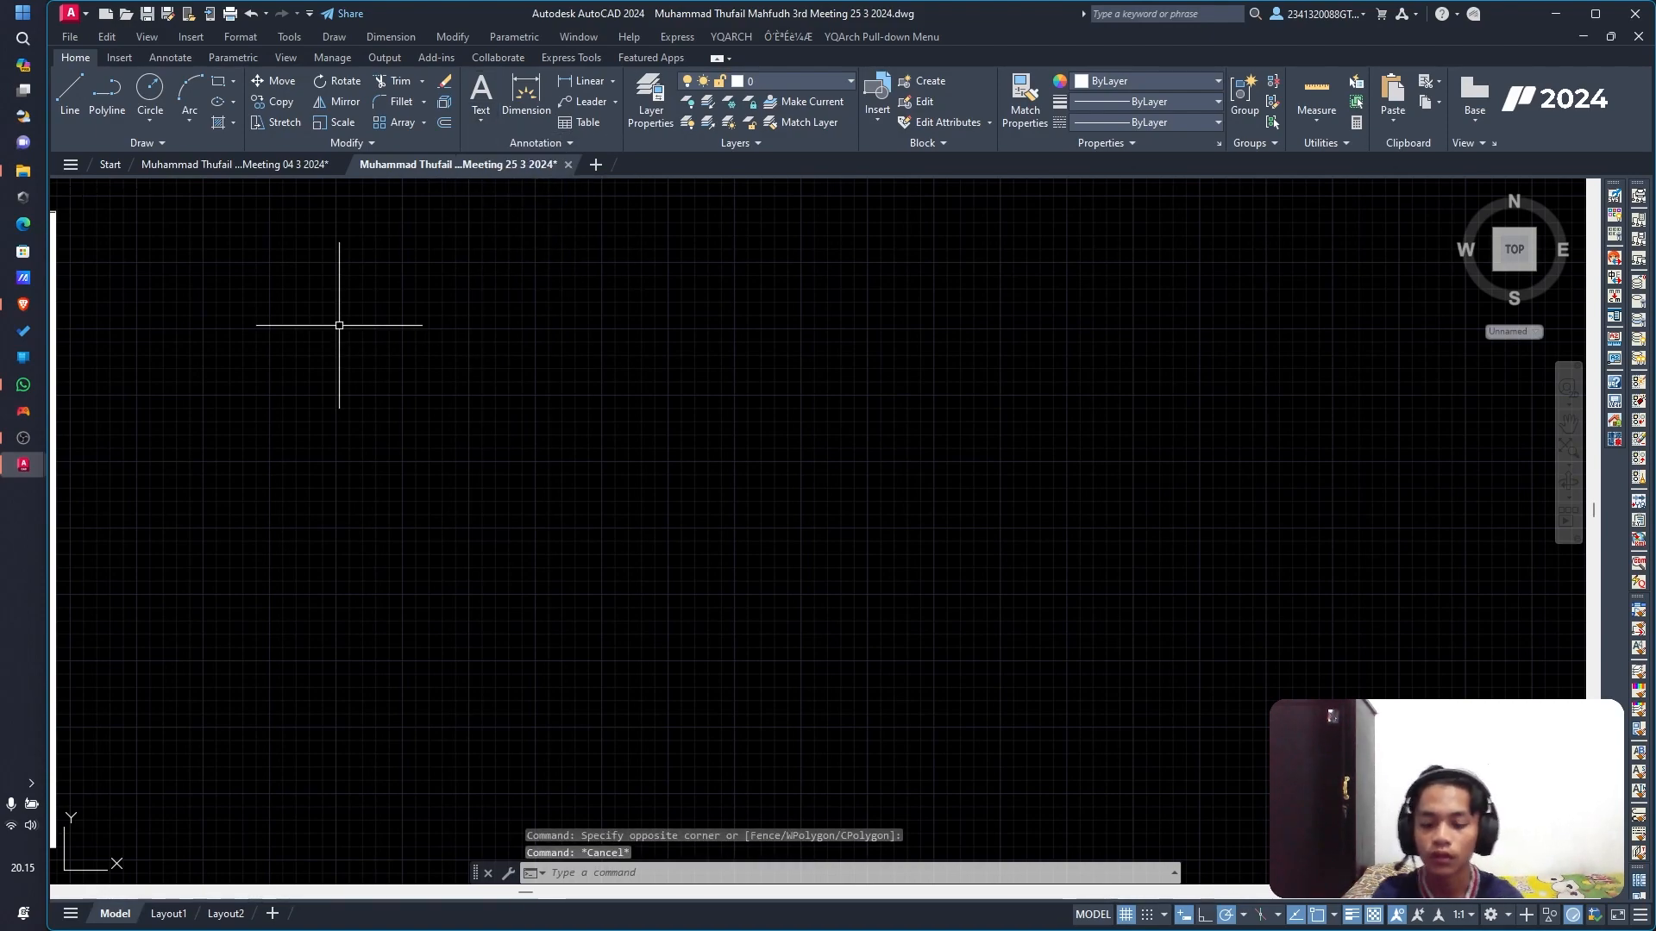
# Step: Create a multiline text in the empty area right of the foundation drawings with the lines AANSTAMPENG, SOIL and ANOTHER
pyautogui.write('MT')
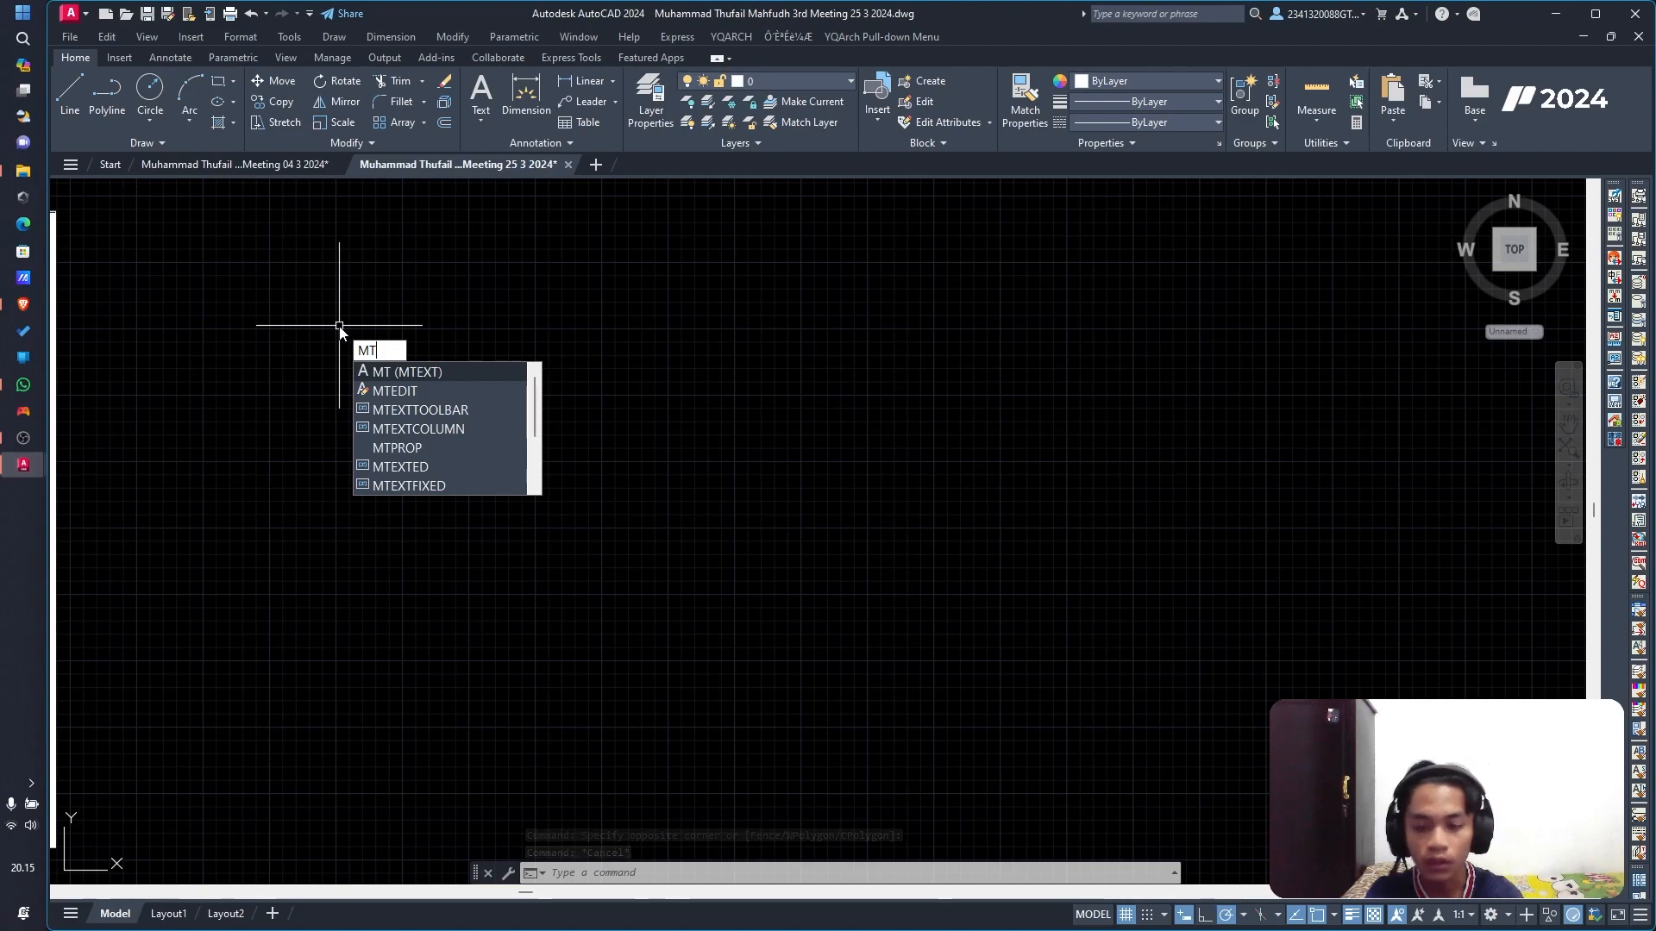
pyautogui.press('Return')
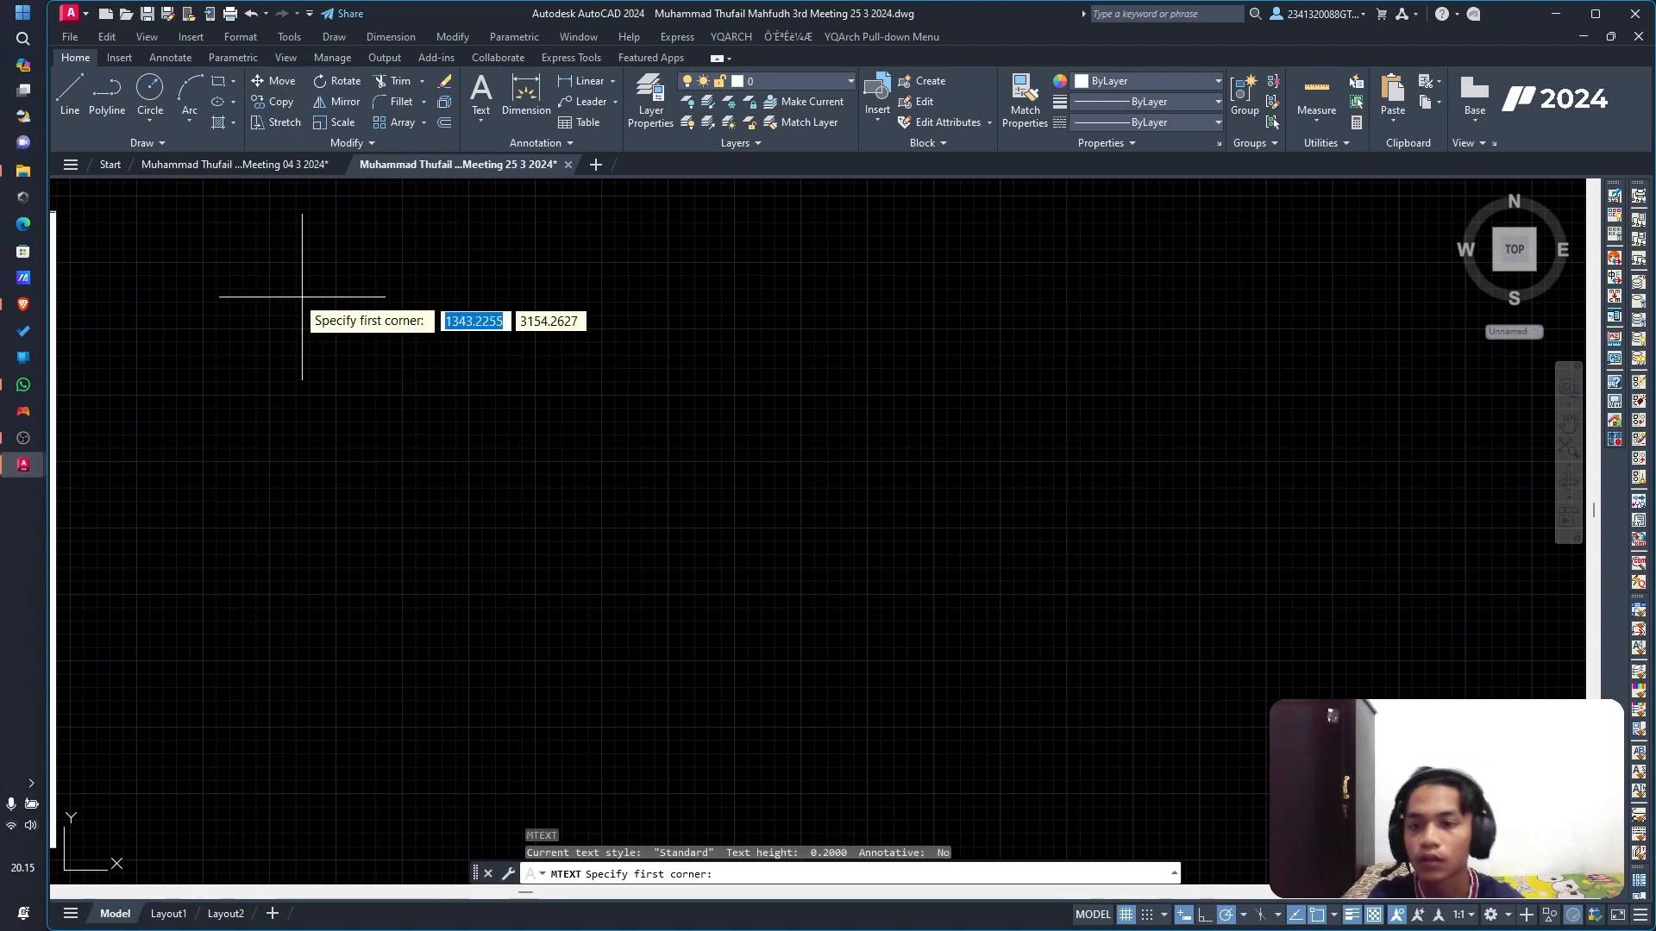
pyautogui.click(266, 329)
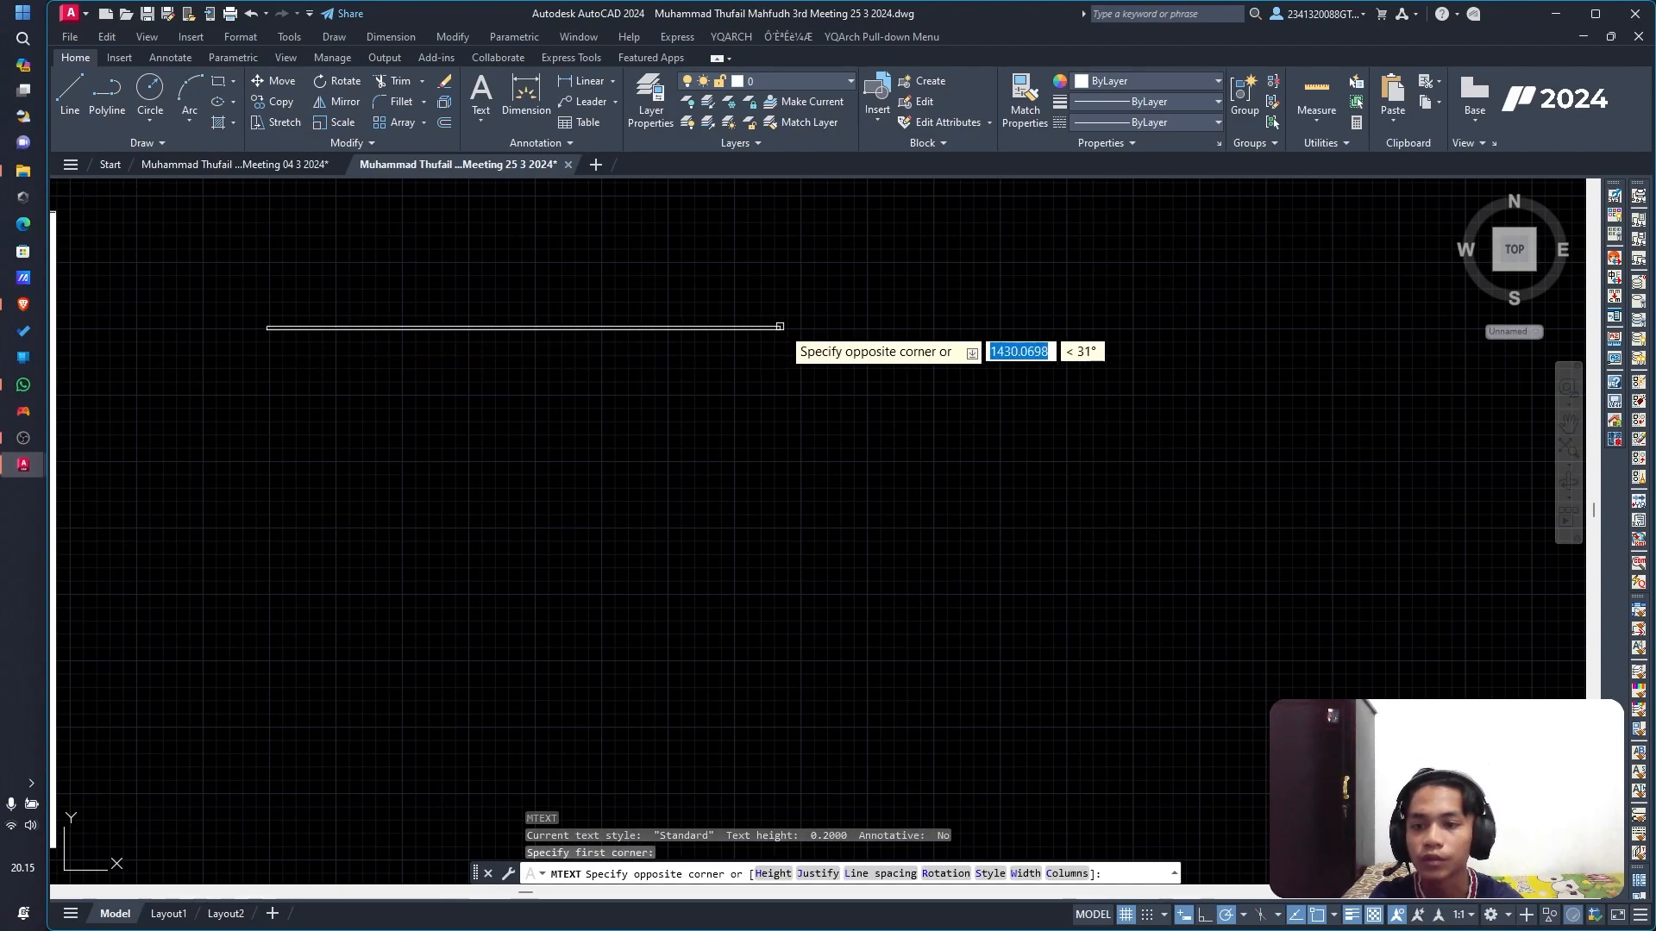
pyautogui.click(952, 470)
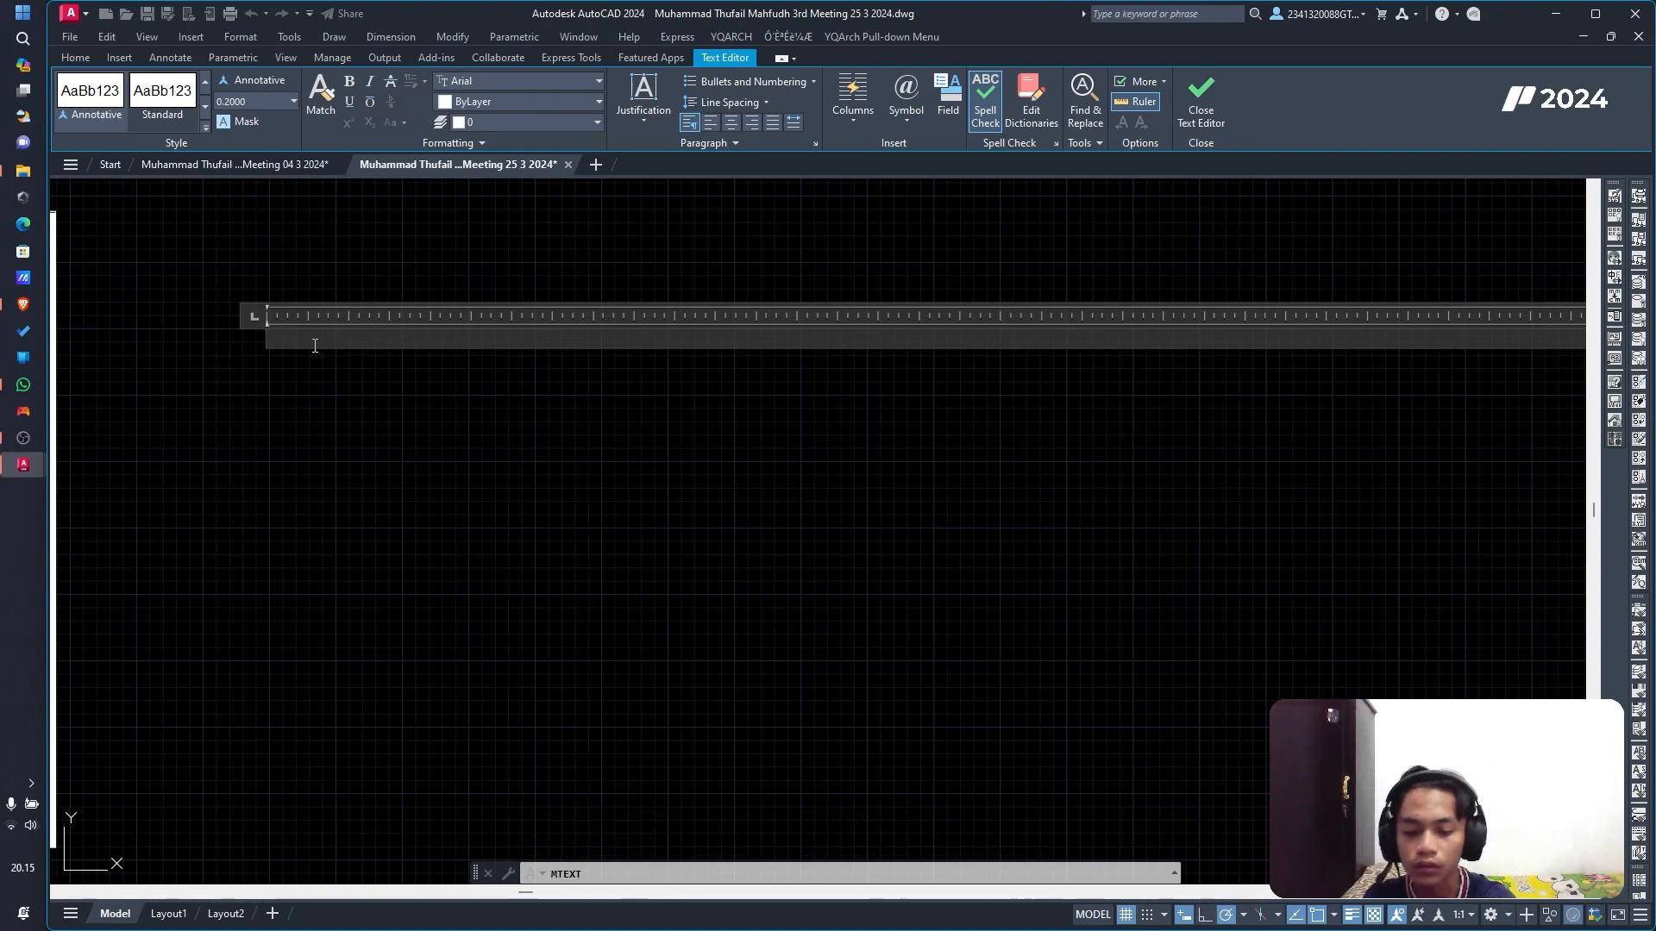
pyautogui.write('TAMP')
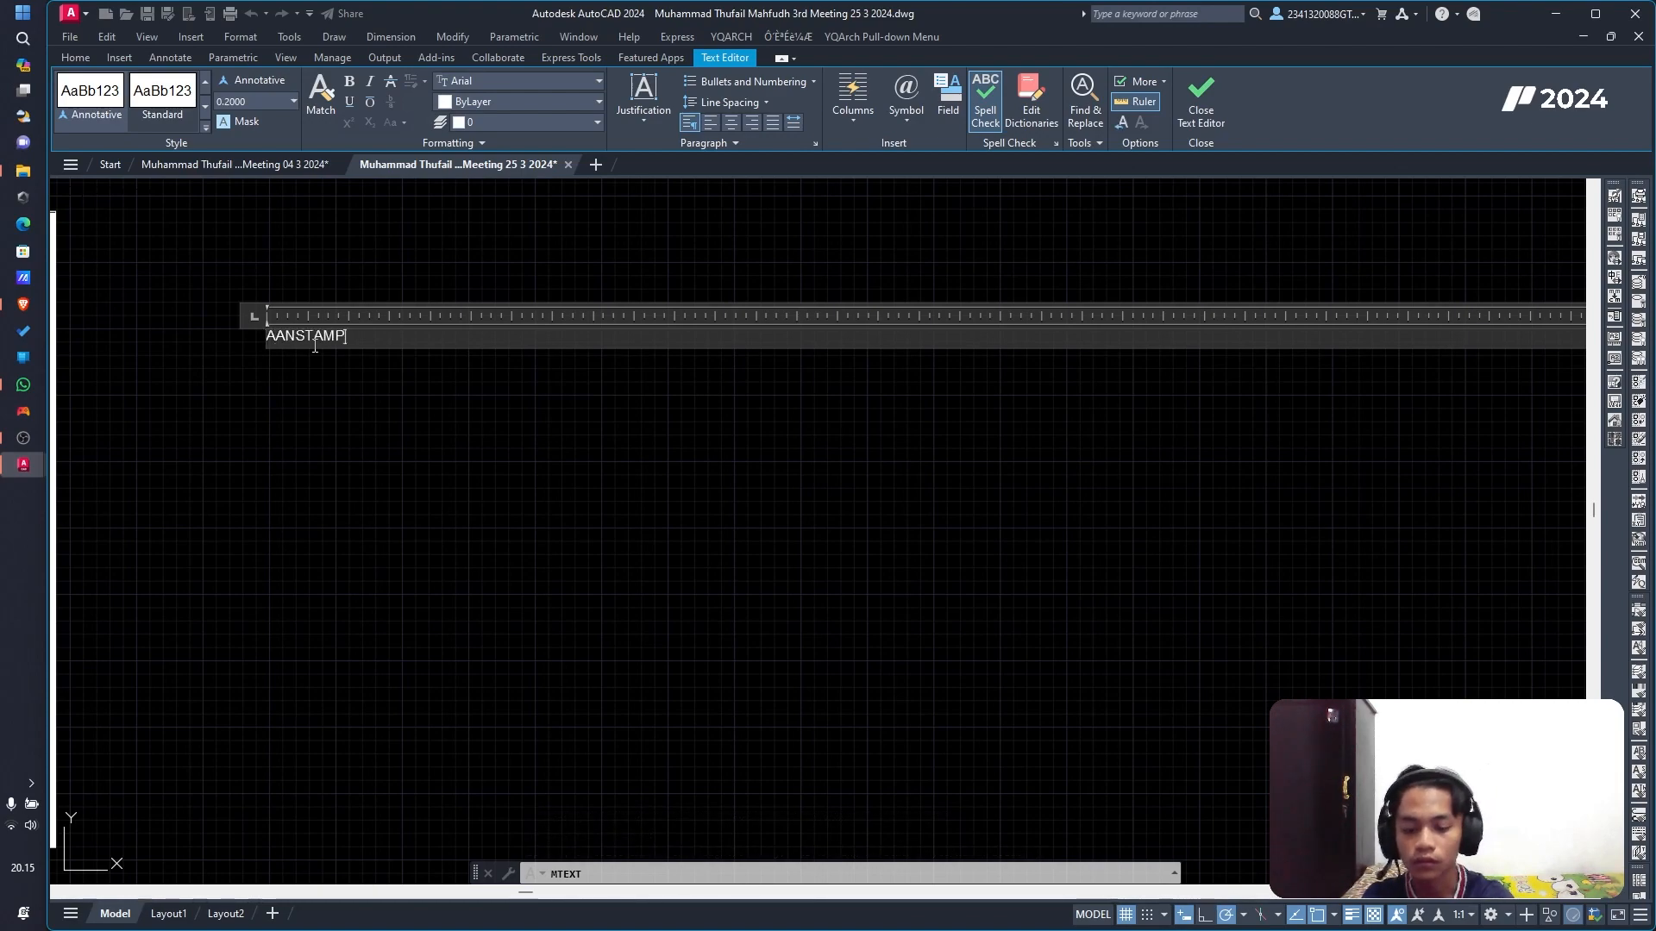
pyautogui.write('ENG')
pyautogui.press('Return')
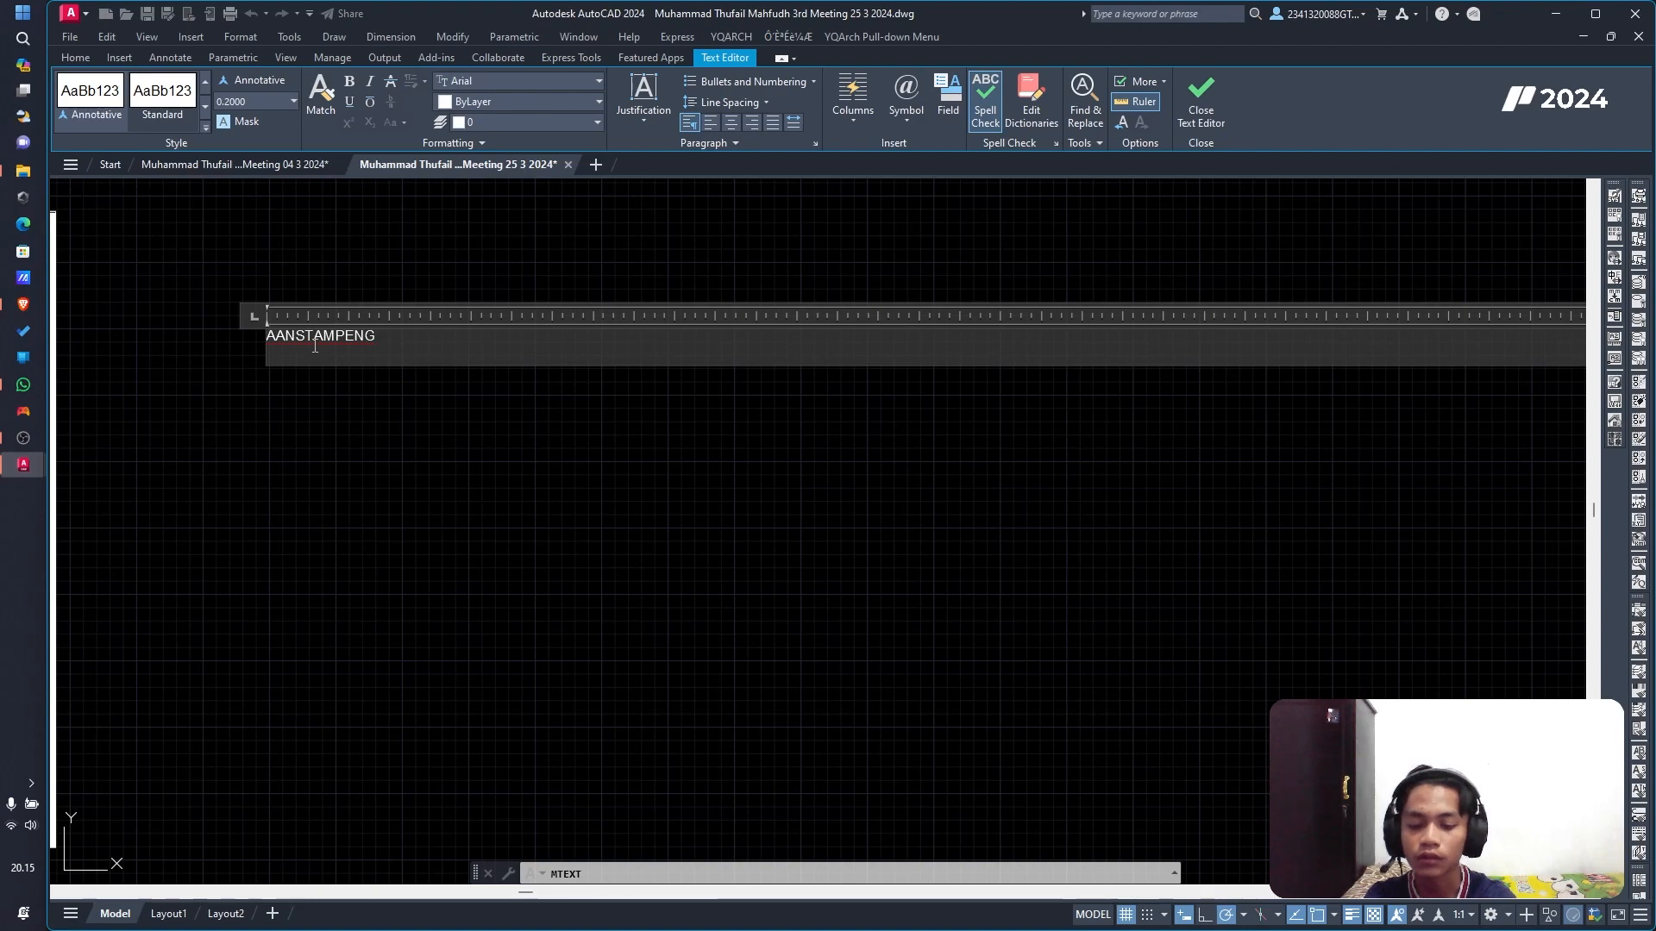
pyautogui.write('SOIL')
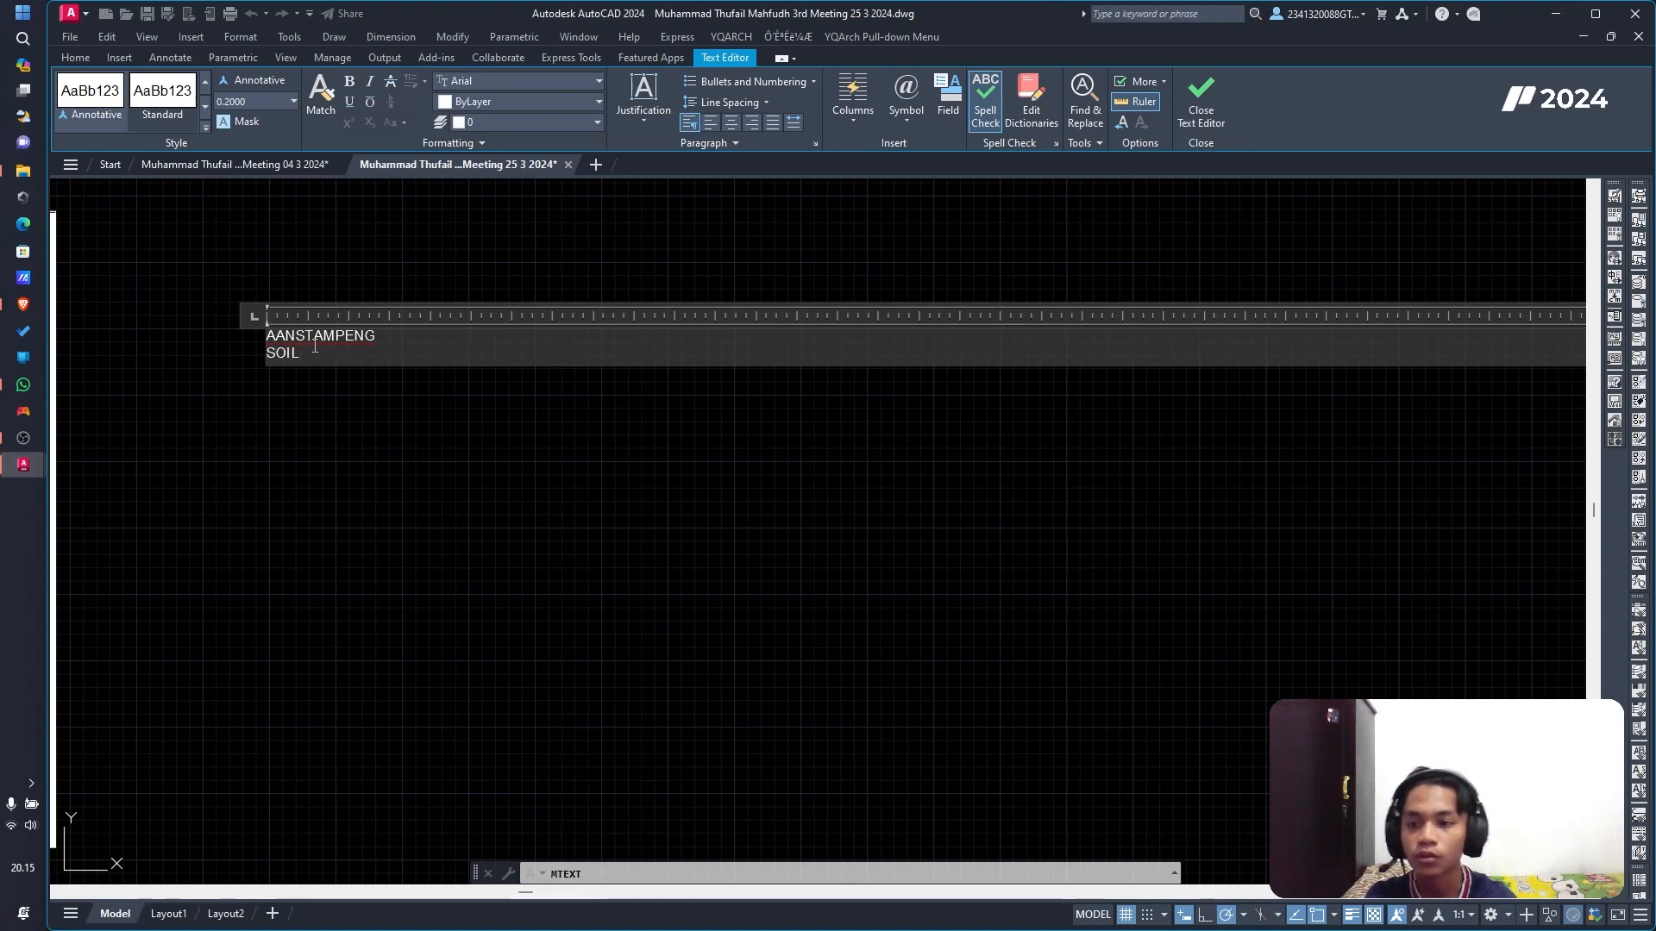
pyautogui.press('Return')
pyautogui.write('ANOTHER')
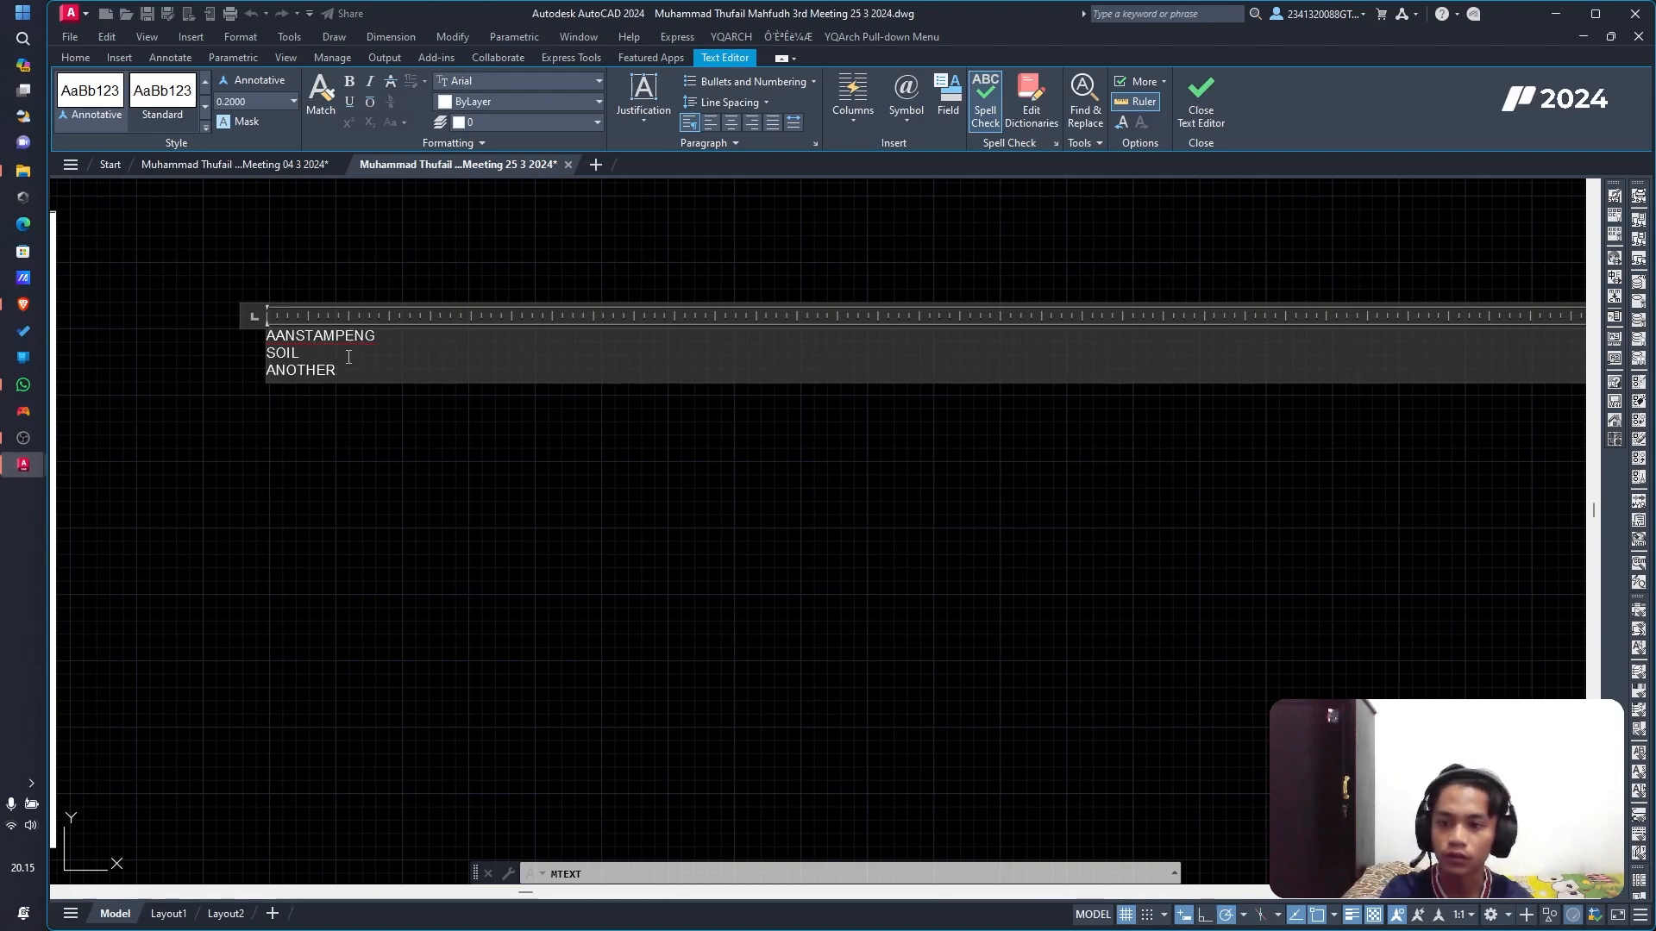
# Step: Make the ANOTHER line of the multiline text bold
pyautogui.click(366, 83)
pyautogui.moveTo(379, 339); pyautogui.dragTo(255, 343)
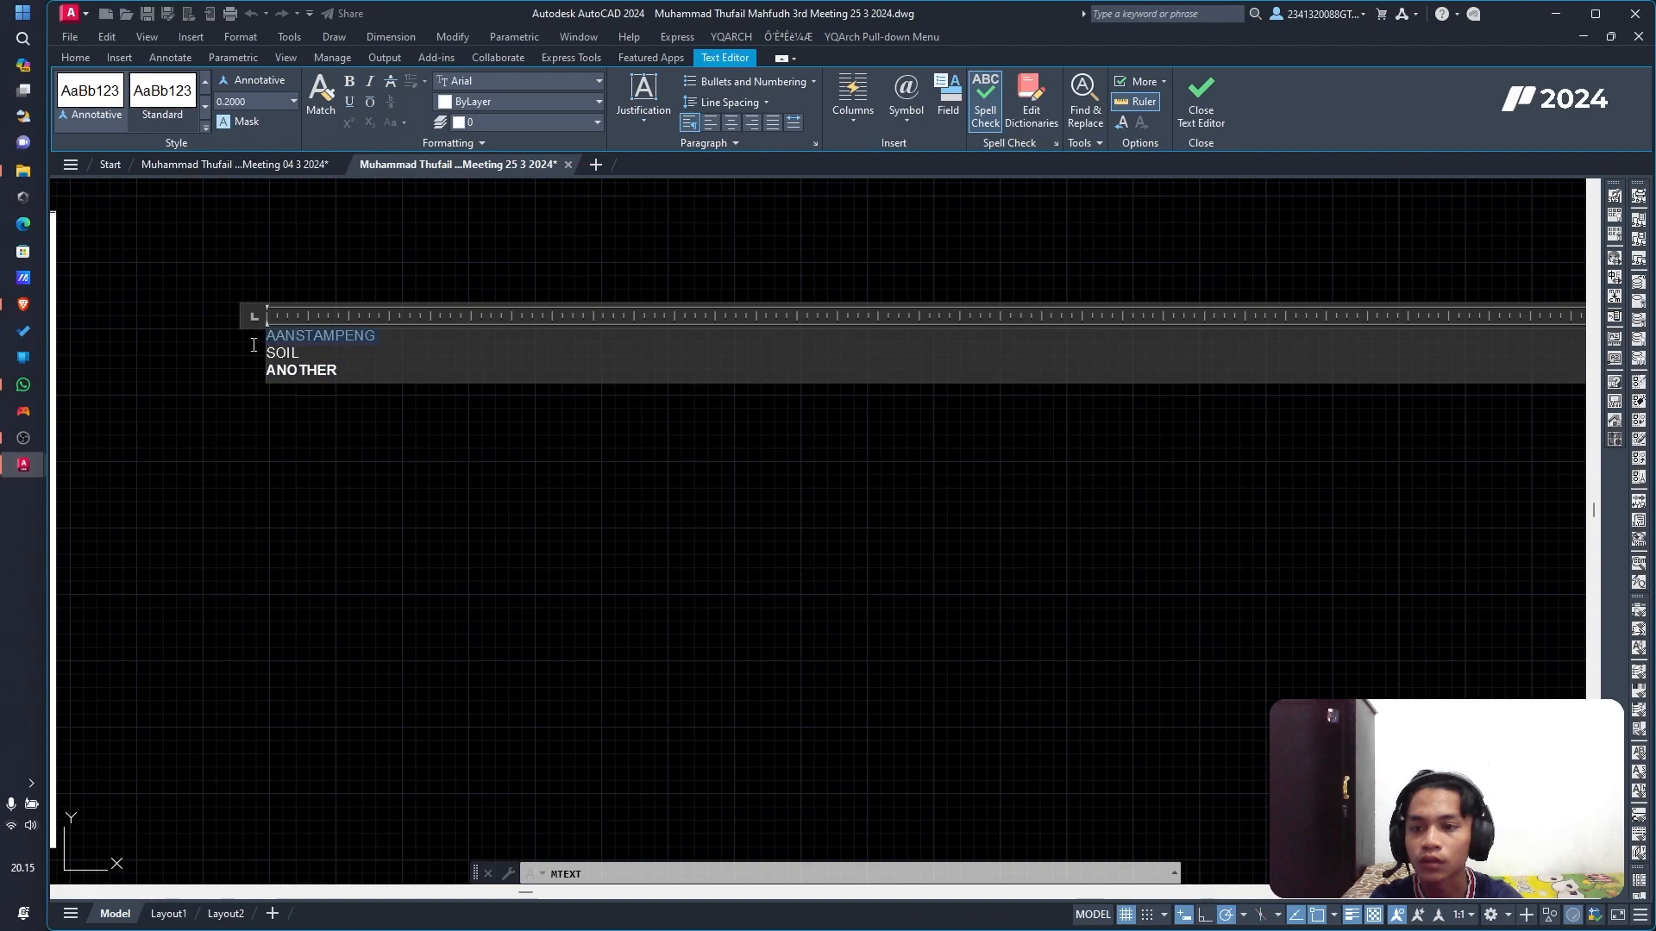
pyautogui.click(365, 79)
pyautogui.click(365, 79)
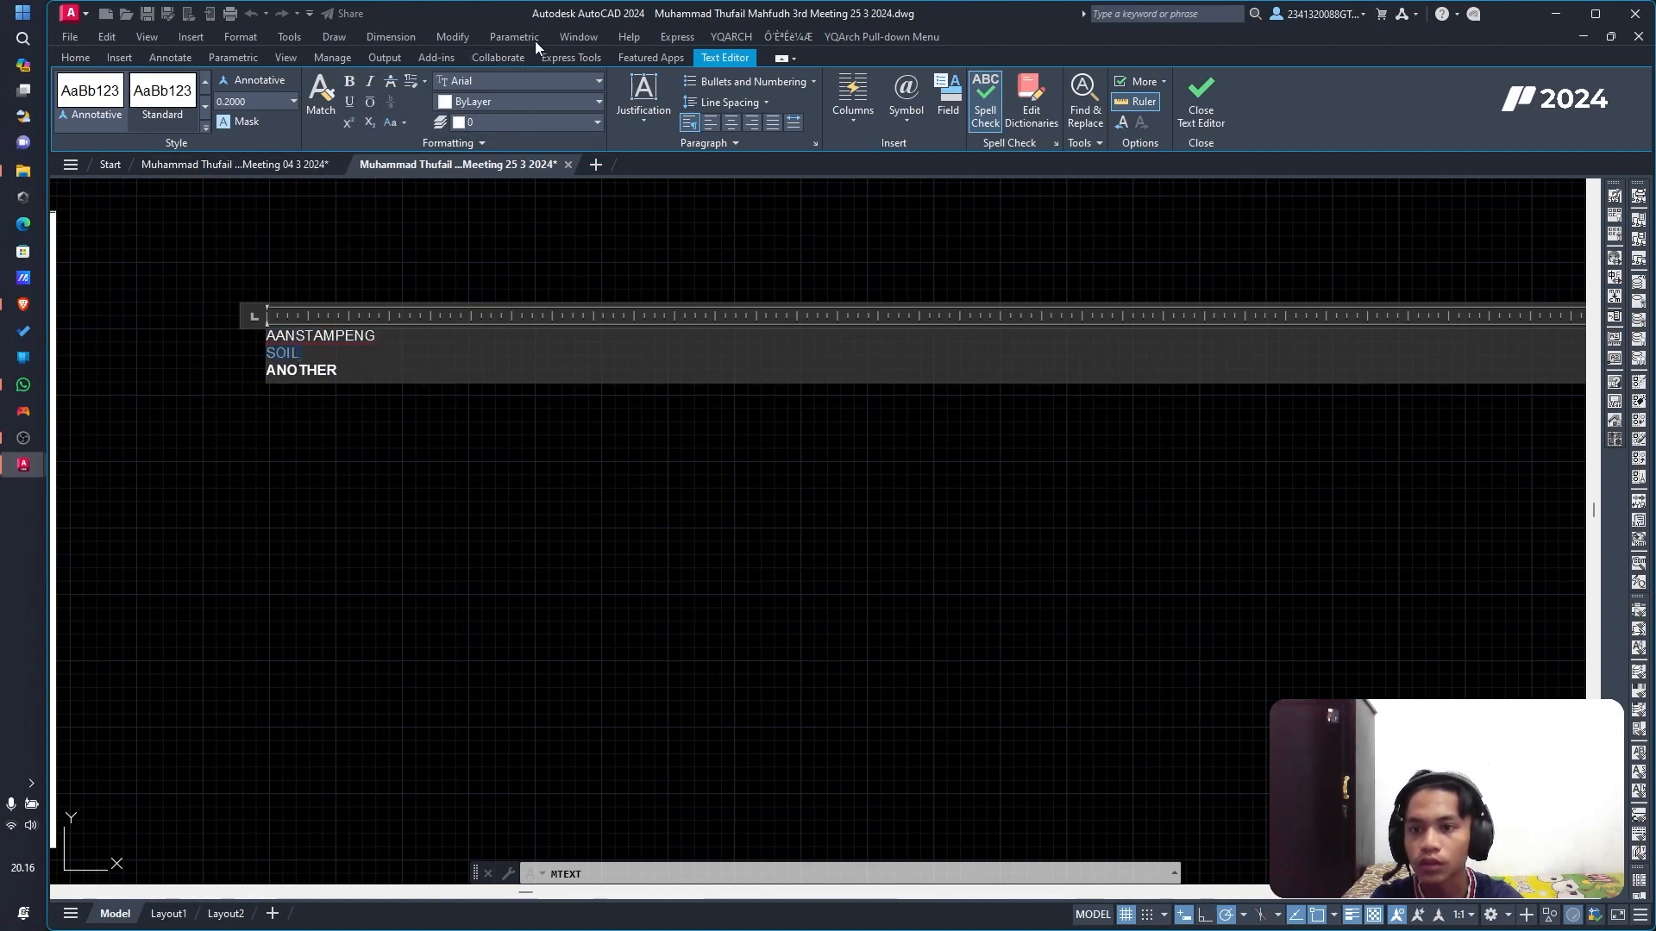
# Step: Set the font of the SOIL line to Ink Free
pyautogui.click(489, 80)
pyautogui.scroll(-10, 494, 245)
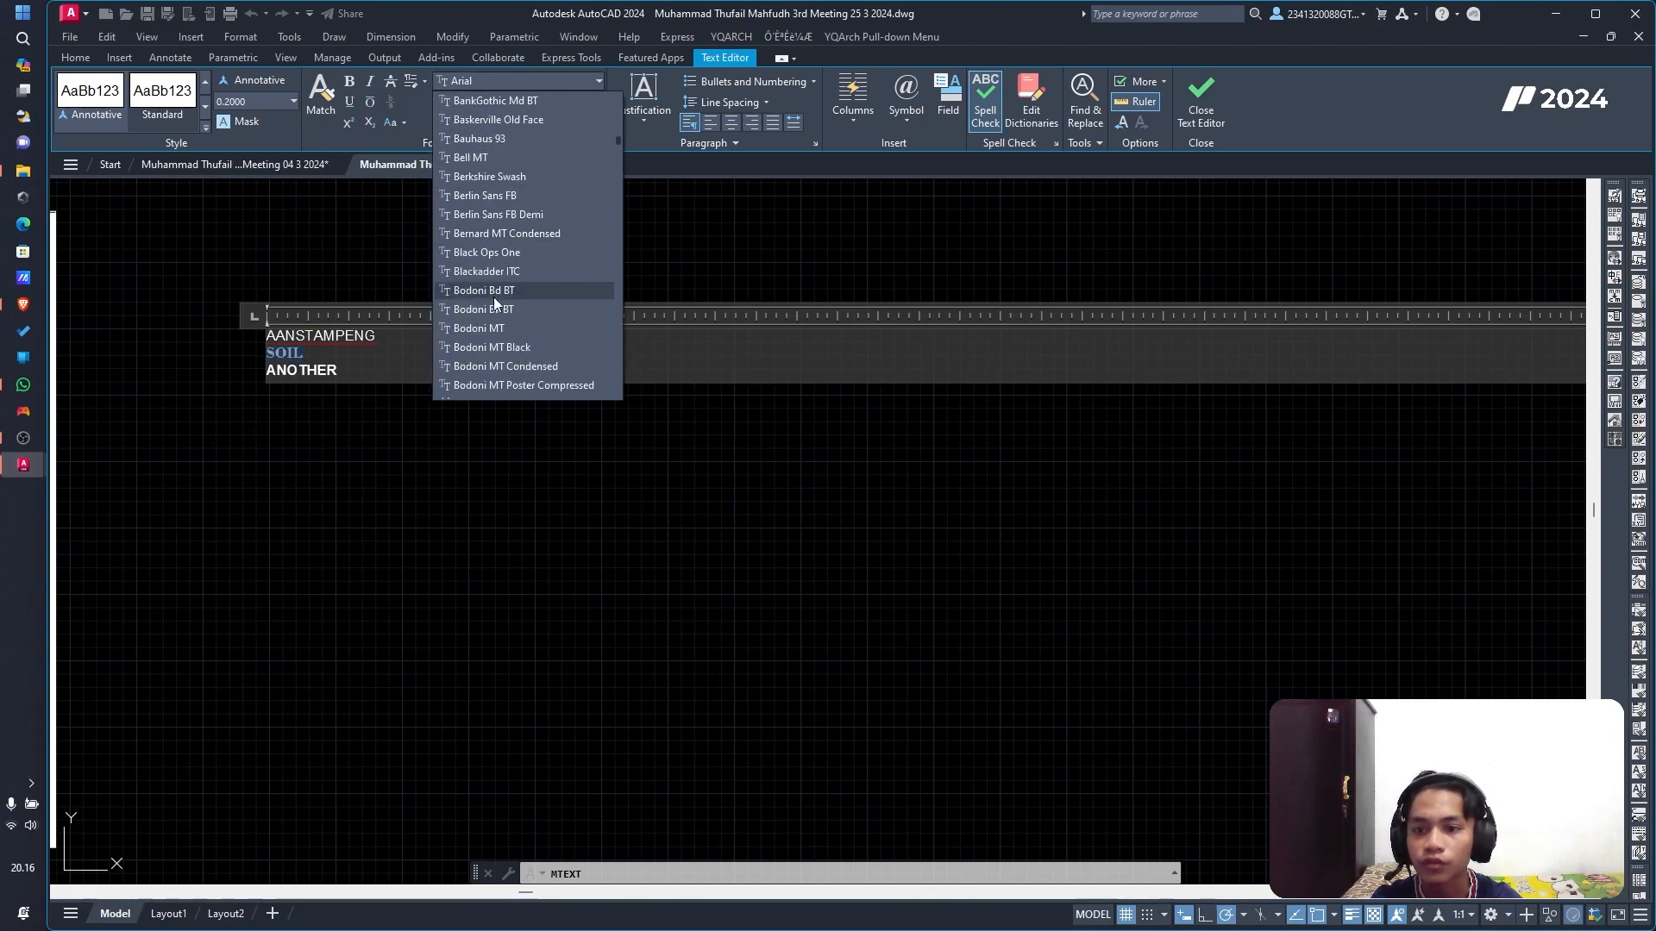
pyautogui.scroll(-15, 500, 311)
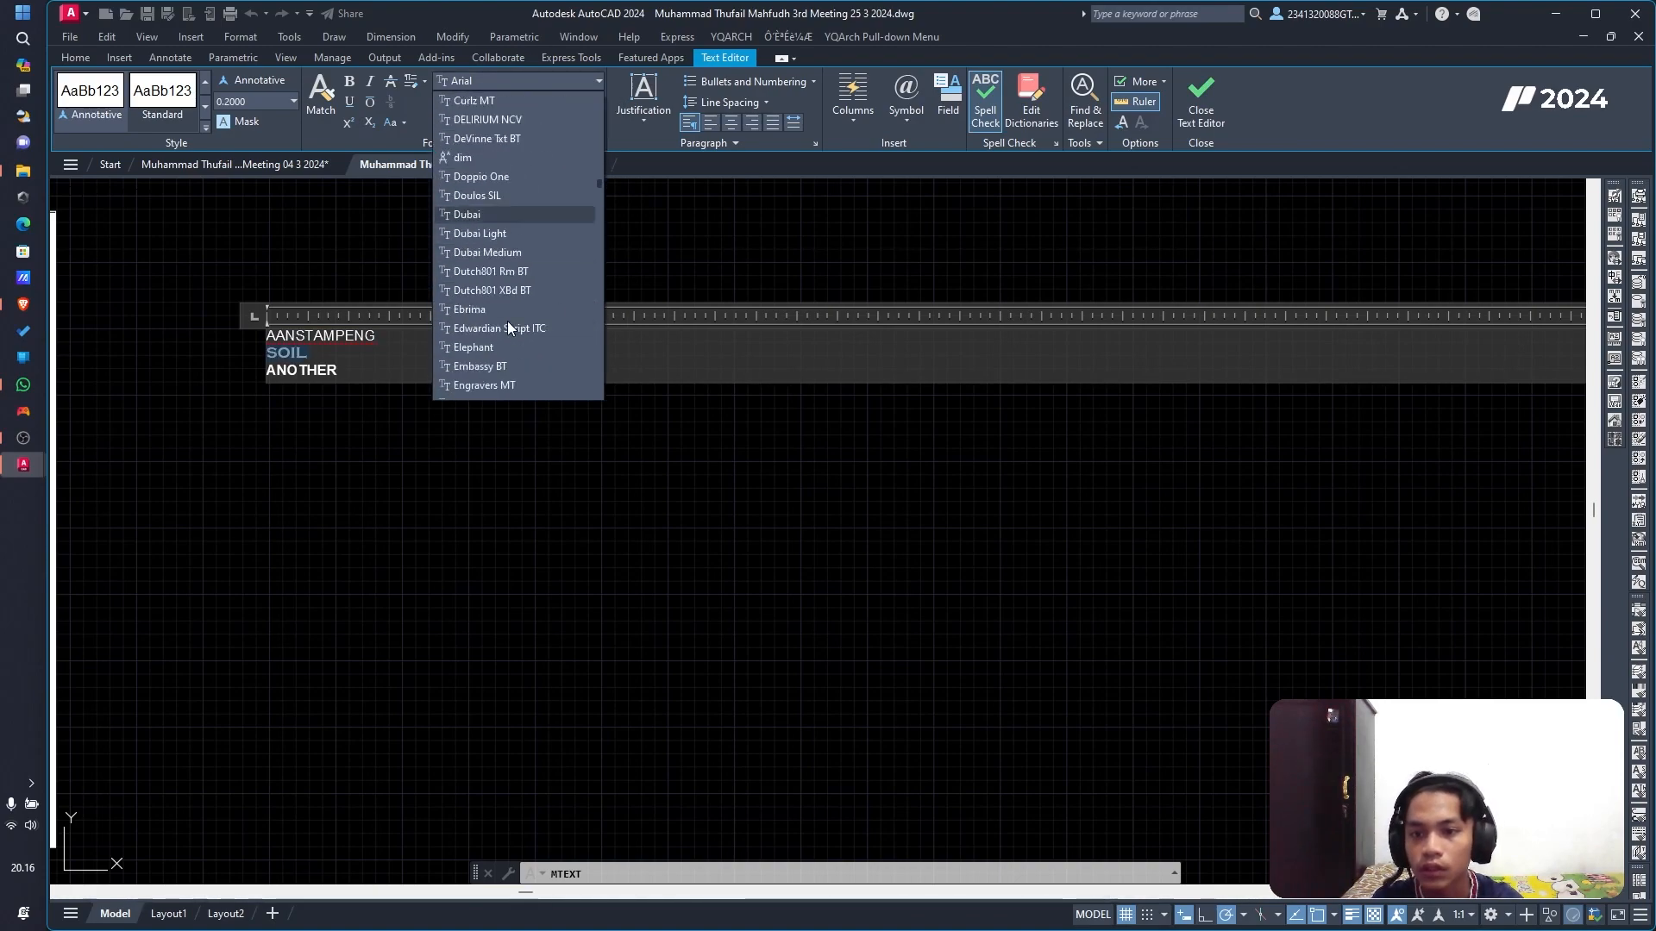
pyautogui.scroll(-15, 506, 326)
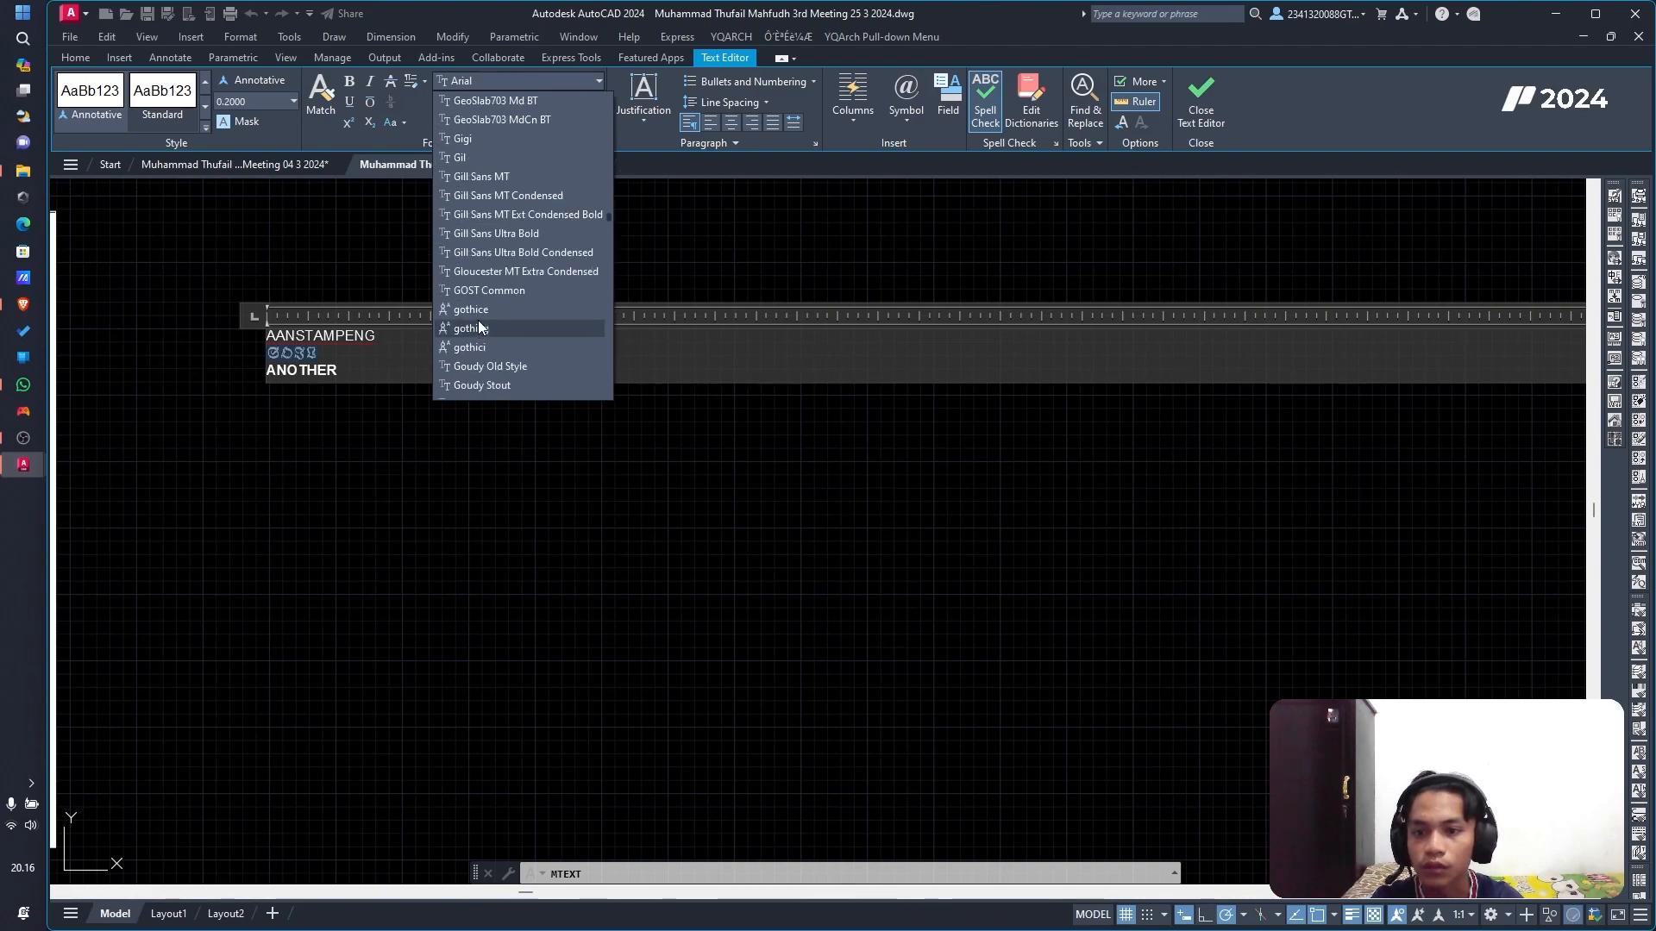
pyautogui.scroll(-3, 482, 276)
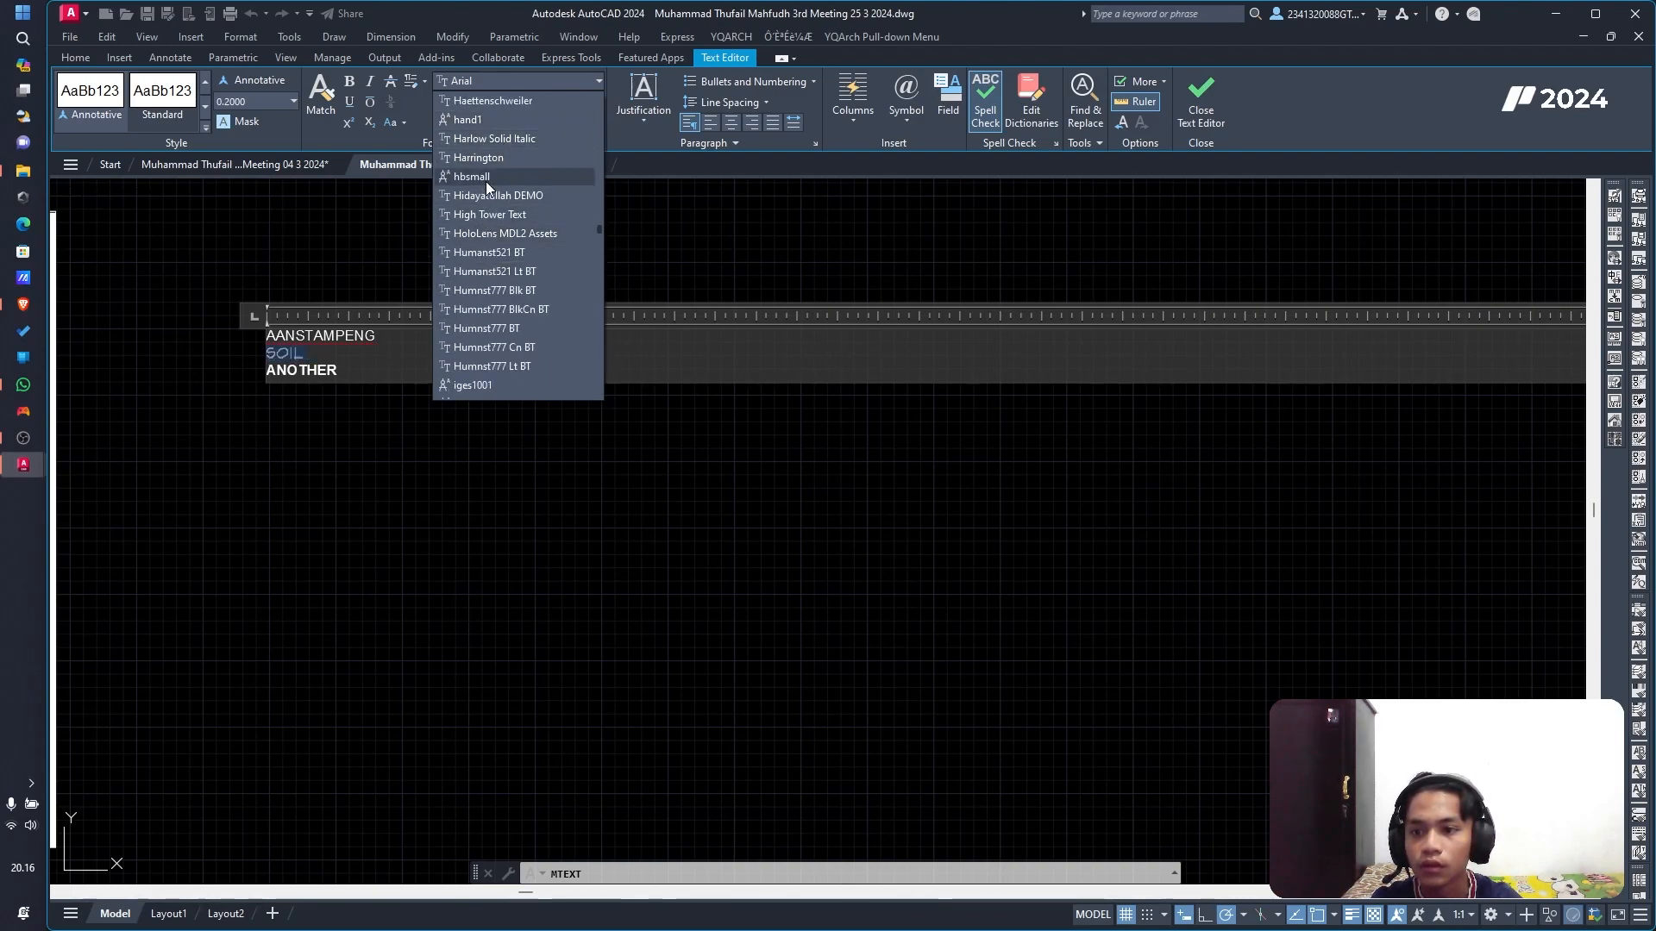
pyautogui.scroll(-2, 493, 256)
pyautogui.scroll(-1, 494, 274)
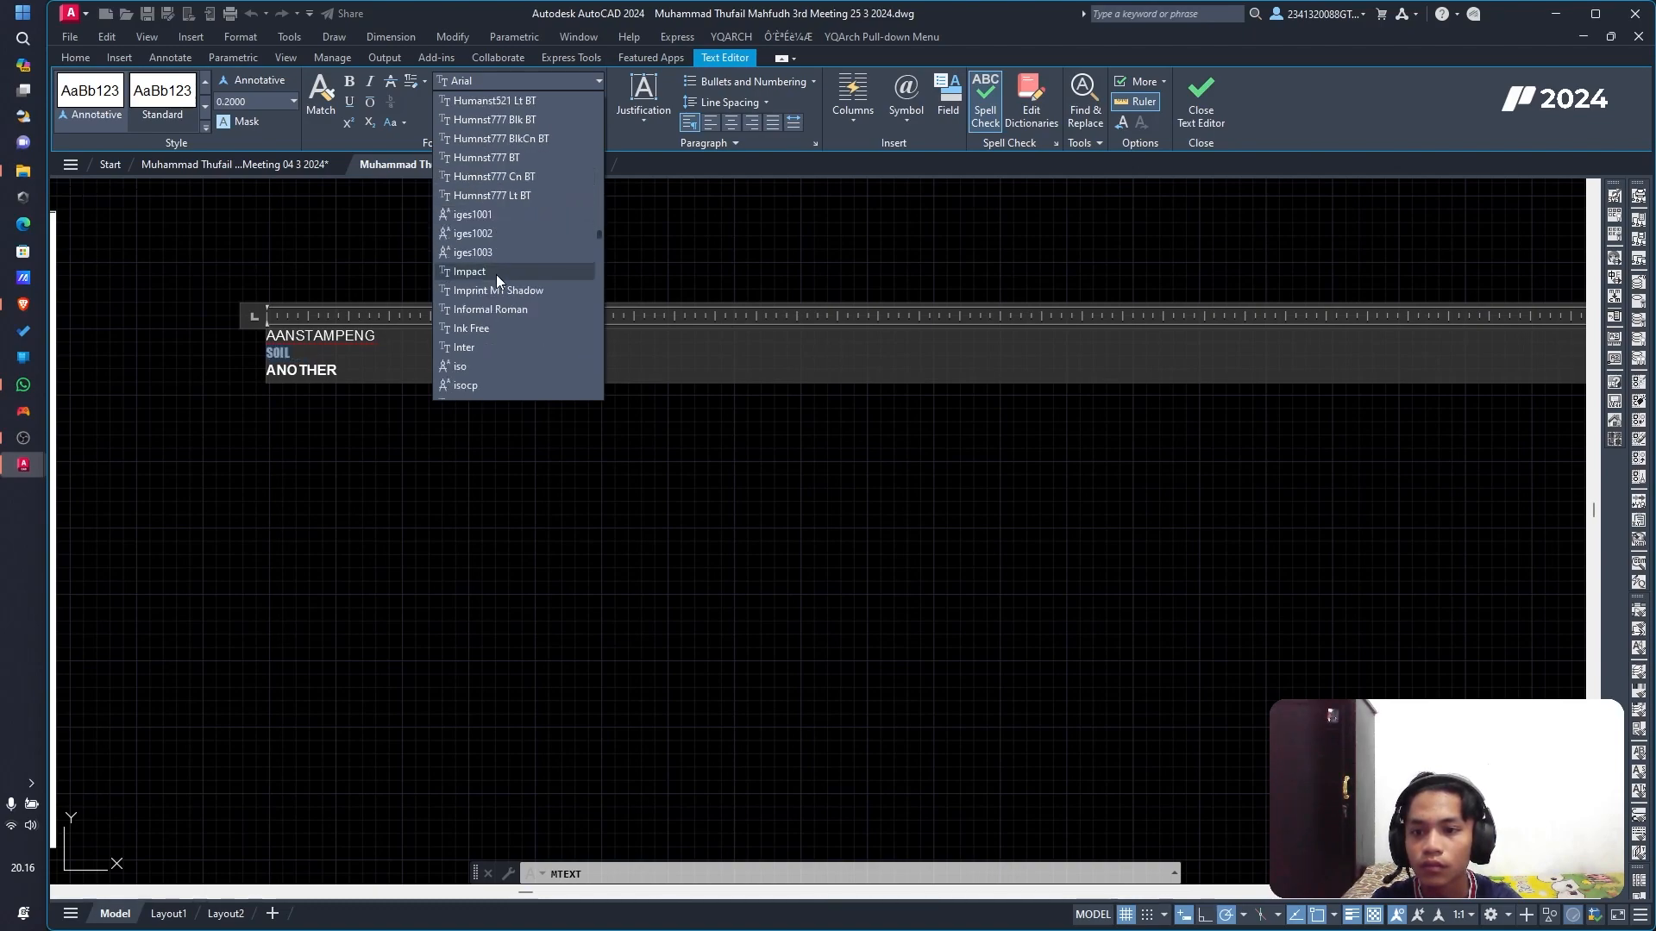
pyautogui.click(489, 331)
# Step: Set the font of the AANSTAMPENG line to Montserrat Black and finish editing the text
pyautogui.moveTo(426, 335); pyautogui.dragTo(223, 330)
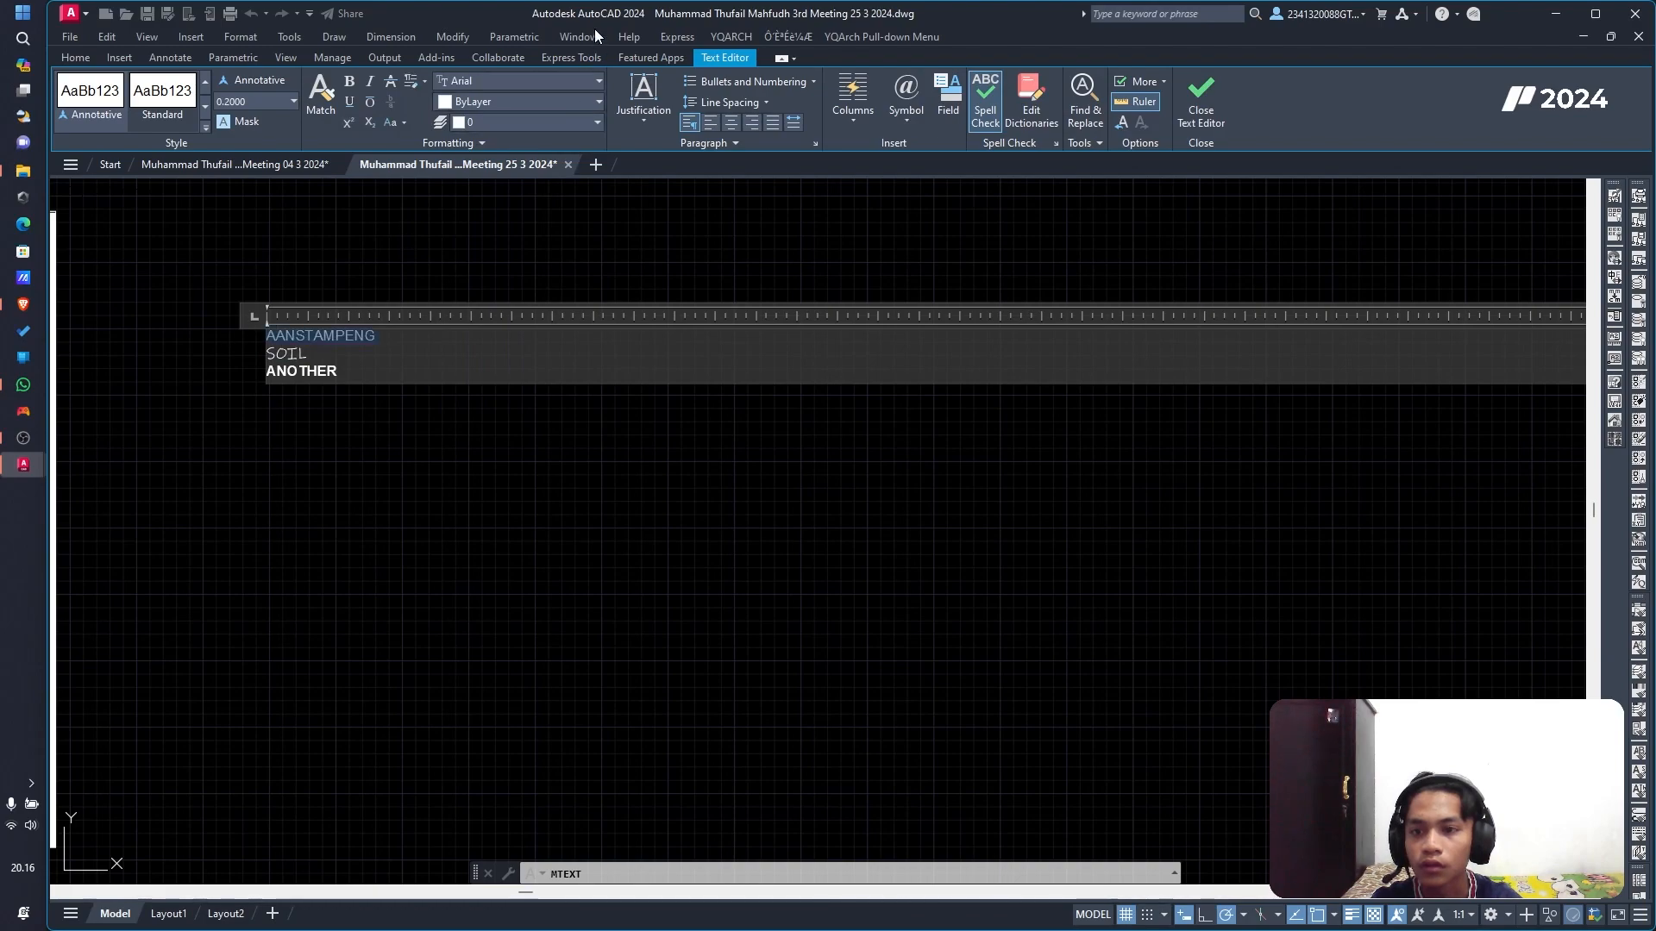
pyautogui.click(562, 80)
pyautogui.scroll(-8, 546, 314)
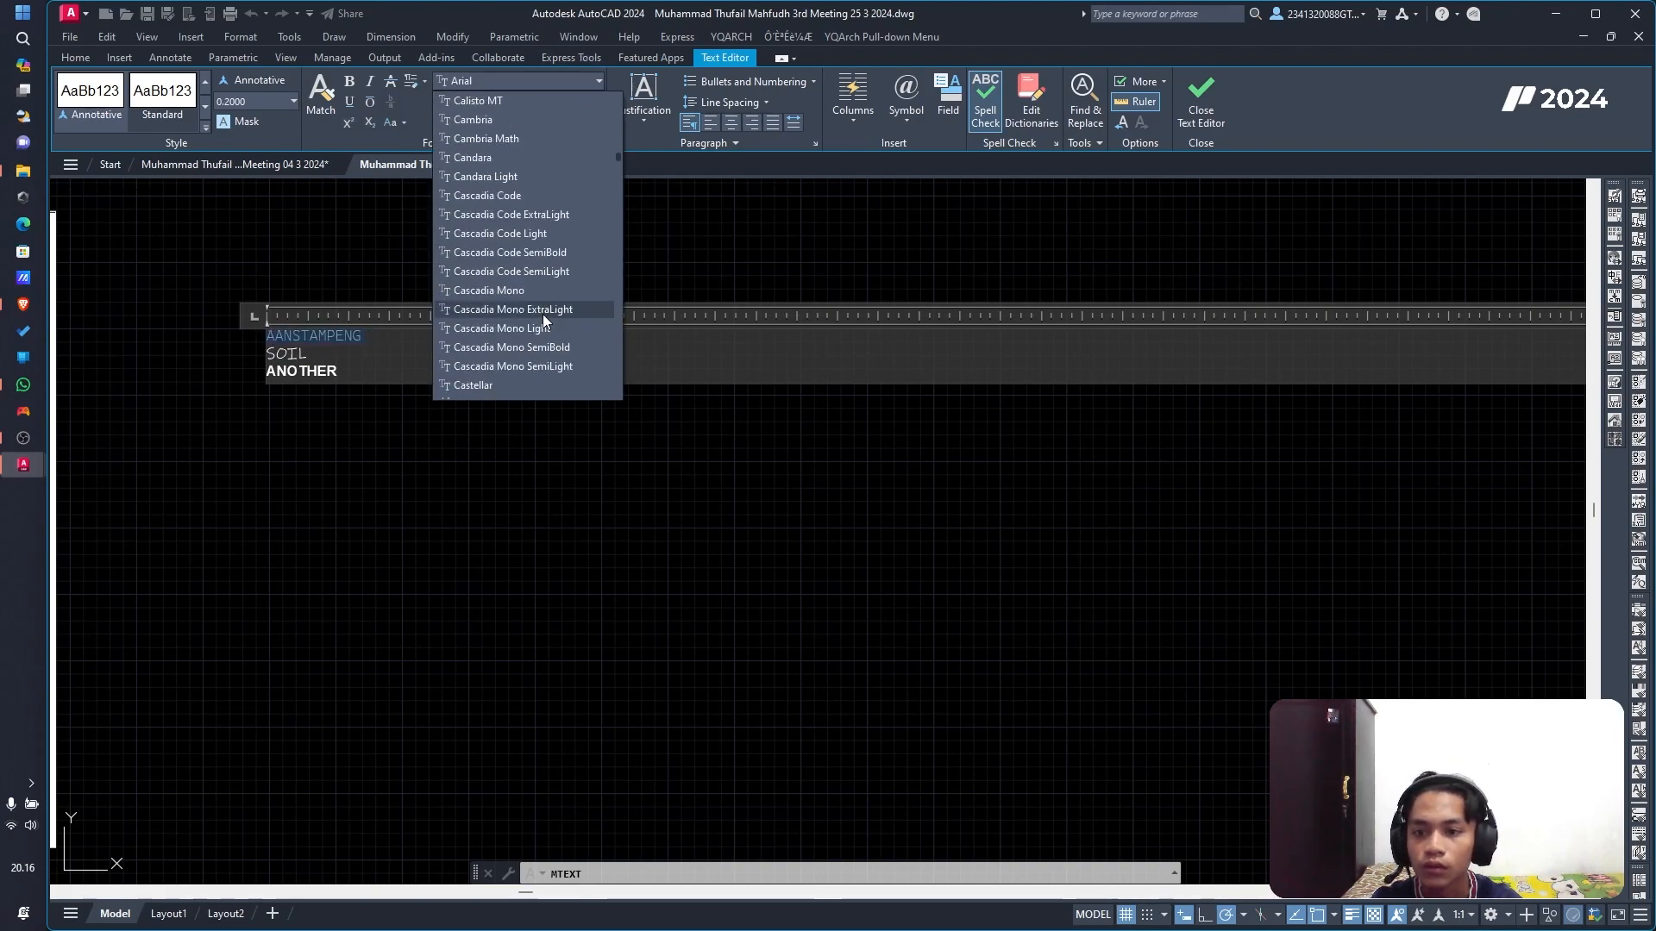
pyautogui.scroll(-15, 535, 333)
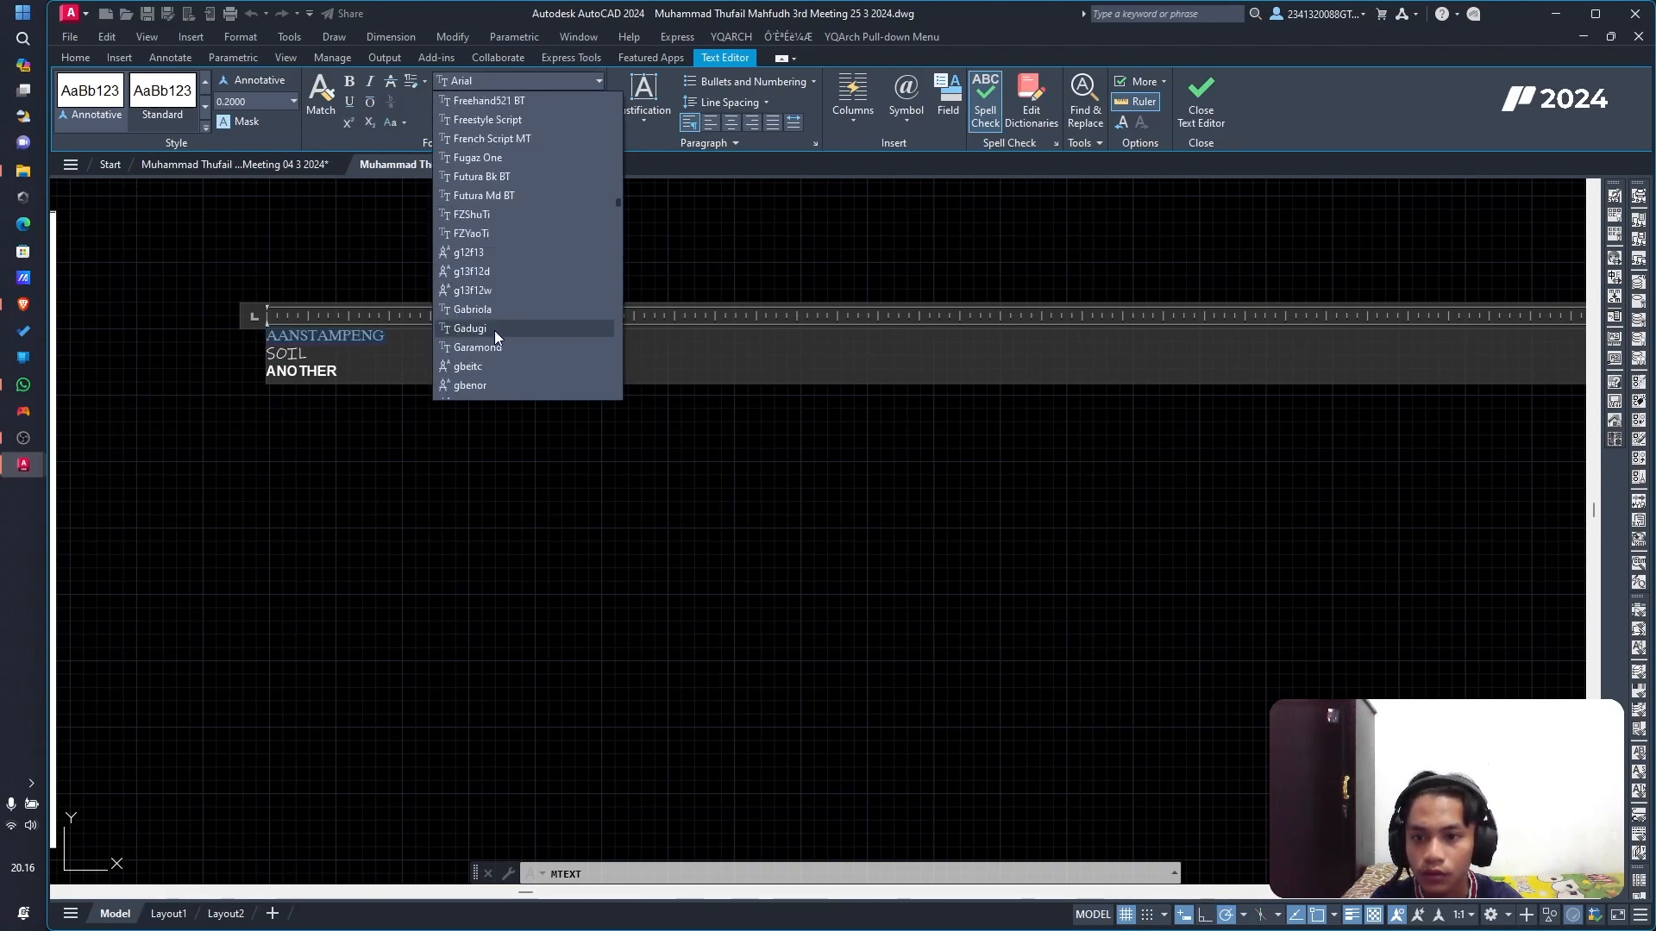
pyautogui.scroll(-20, 500, 332)
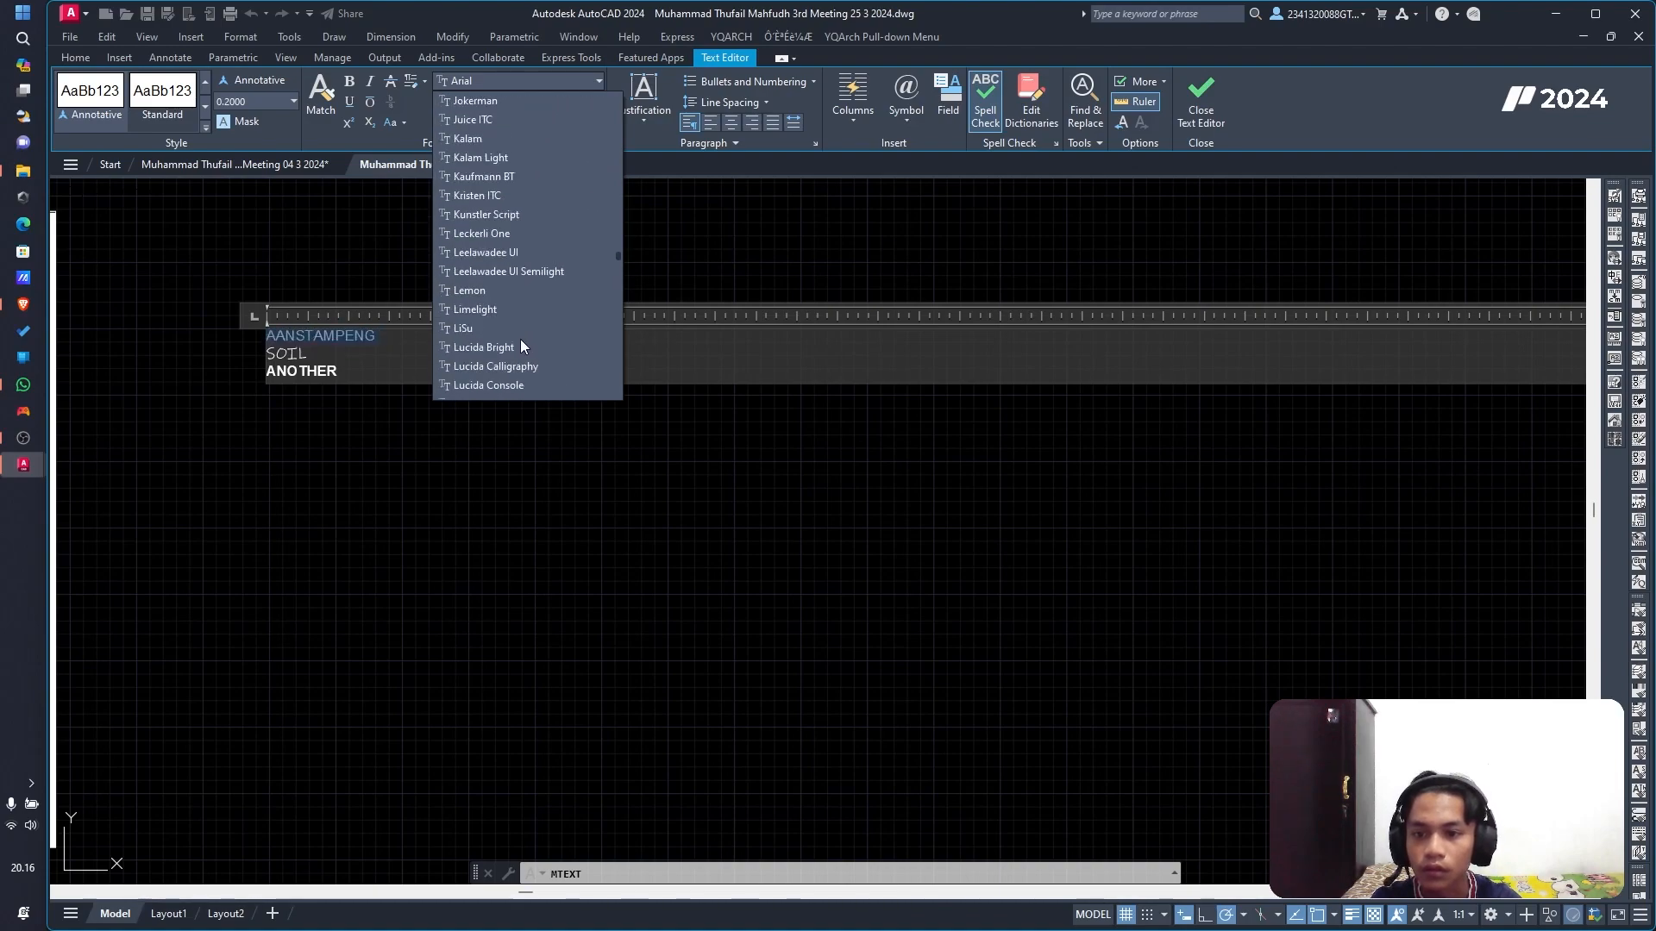
pyautogui.scroll(-10, 514, 327)
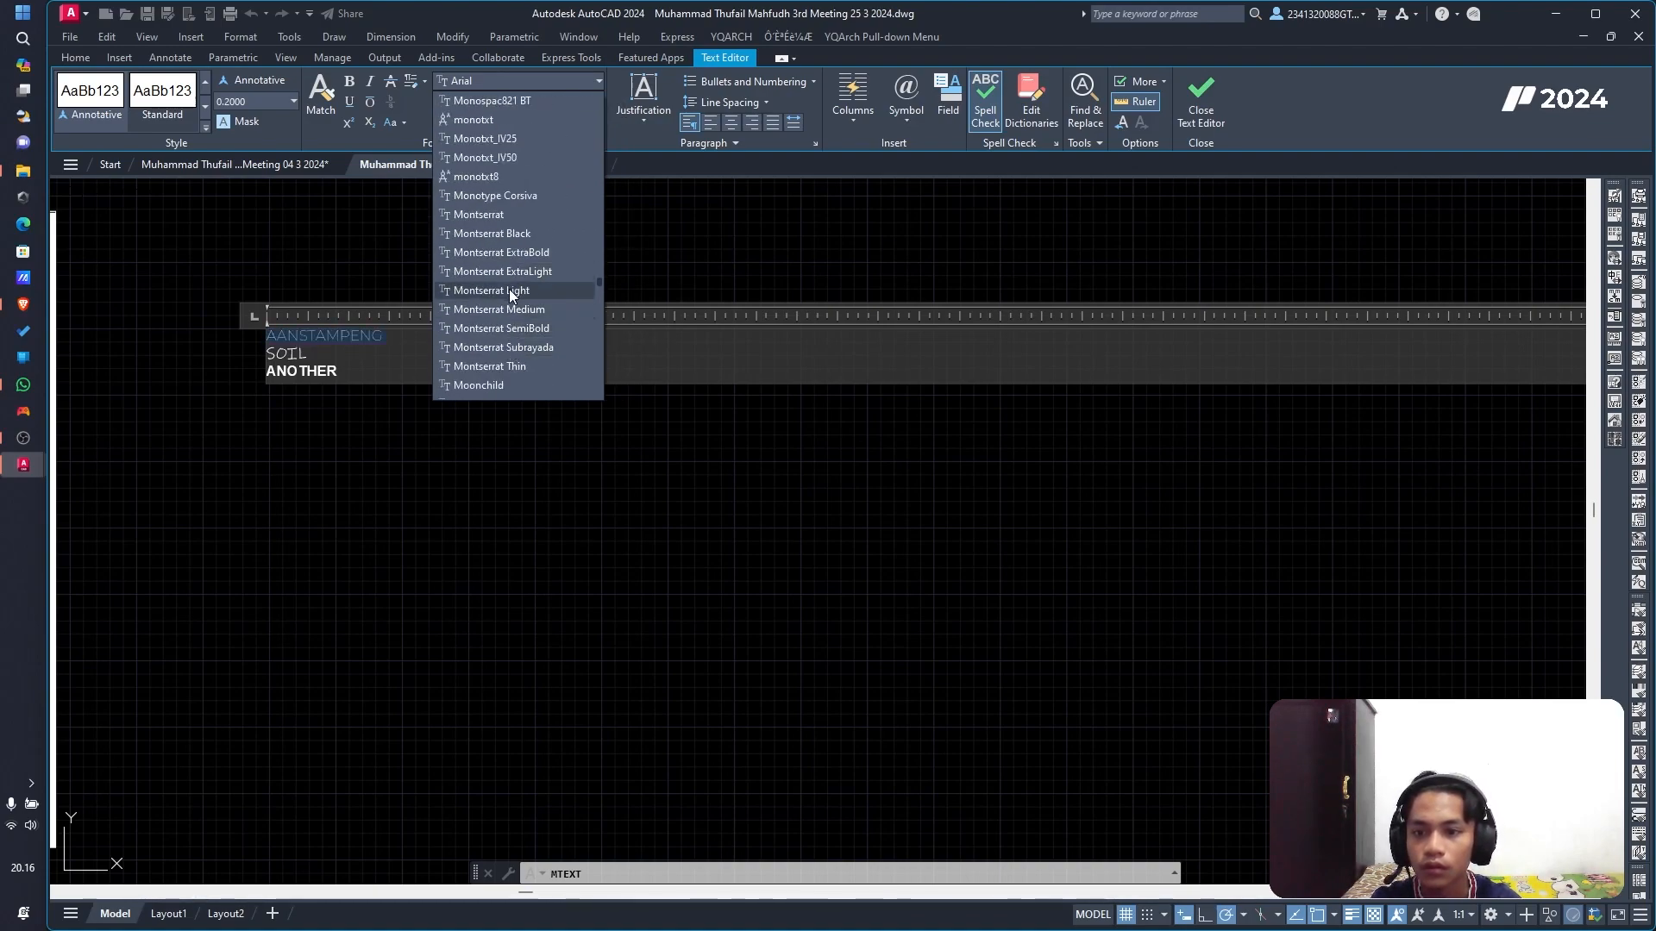
pyautogui.click(516, 234)
pyautogui.click(499, 421)
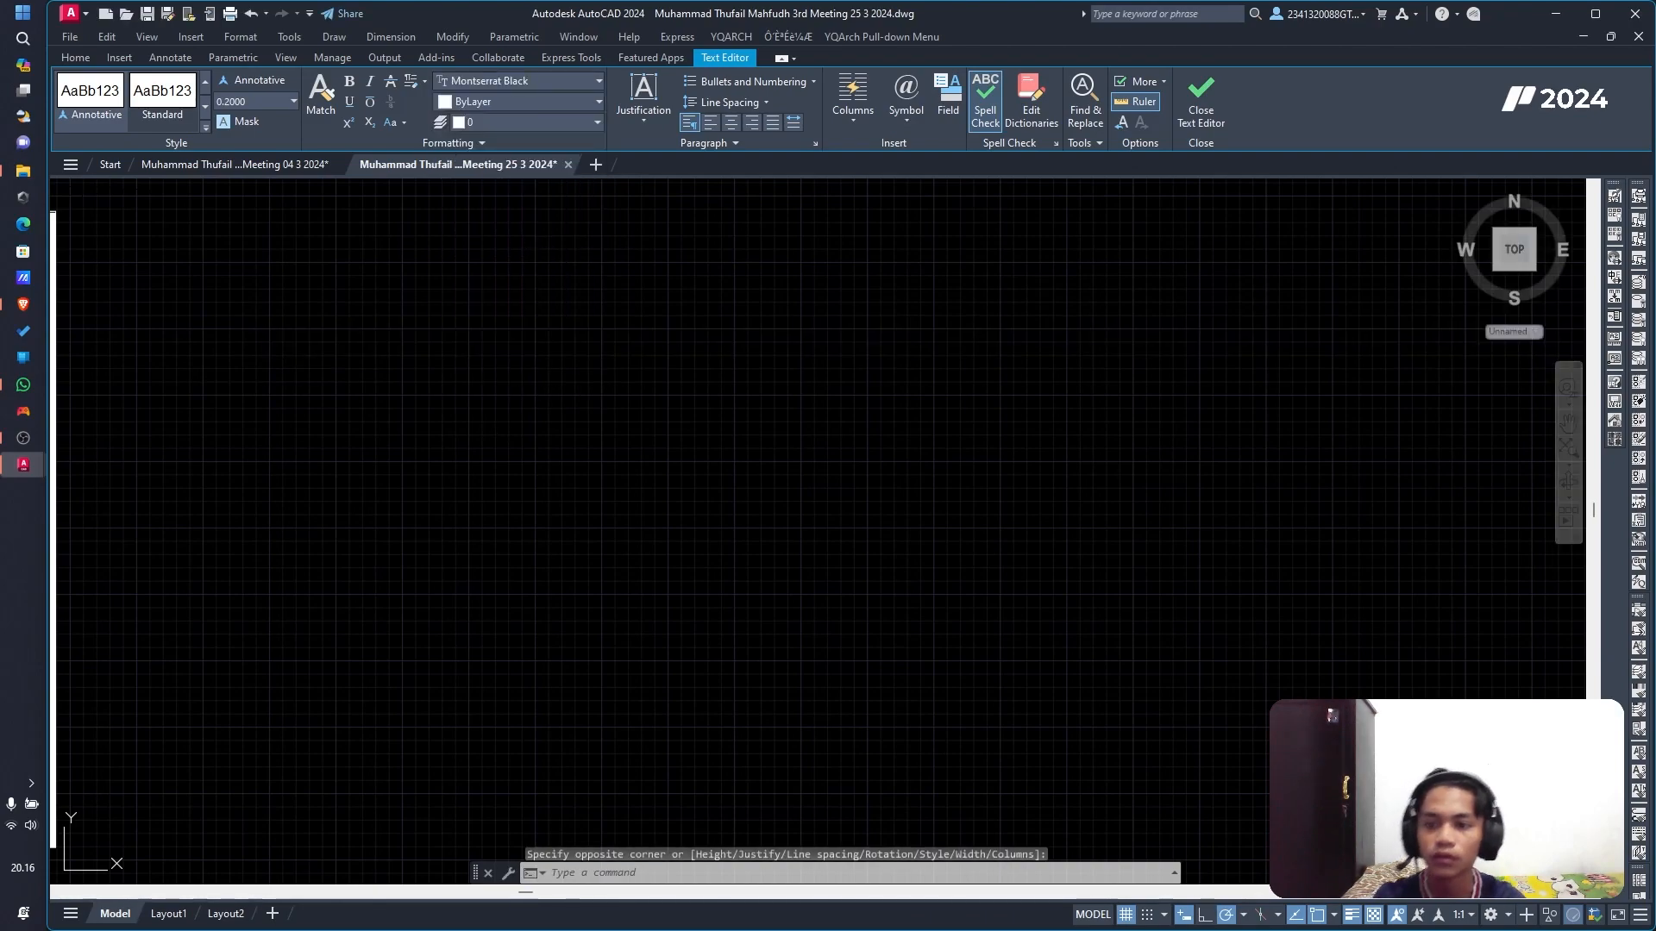
# Step: Reopen the multiline text for editing and set the height of all its lines to 22
pyautogui.scroll(5, 356, 327)
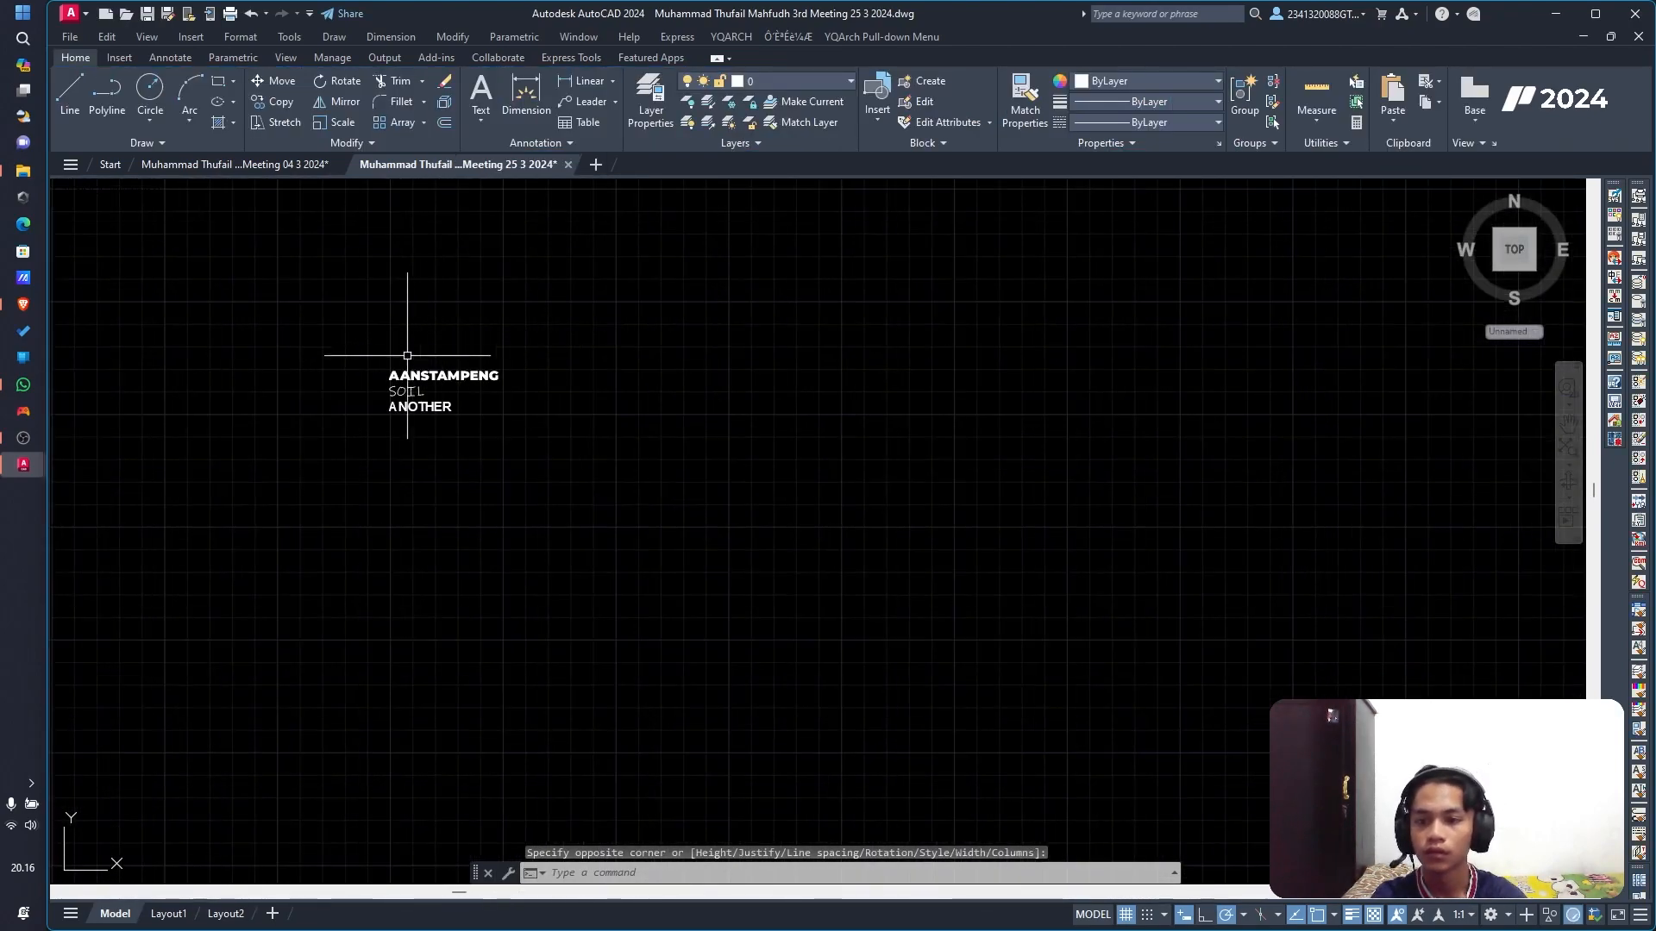
pyautogui.click(560, 399)
pyautogui.scroll(-6, 730, 481)
pyautogui.scroll(2, 684, 455)
pyautogui.doubleClick(686, 459)
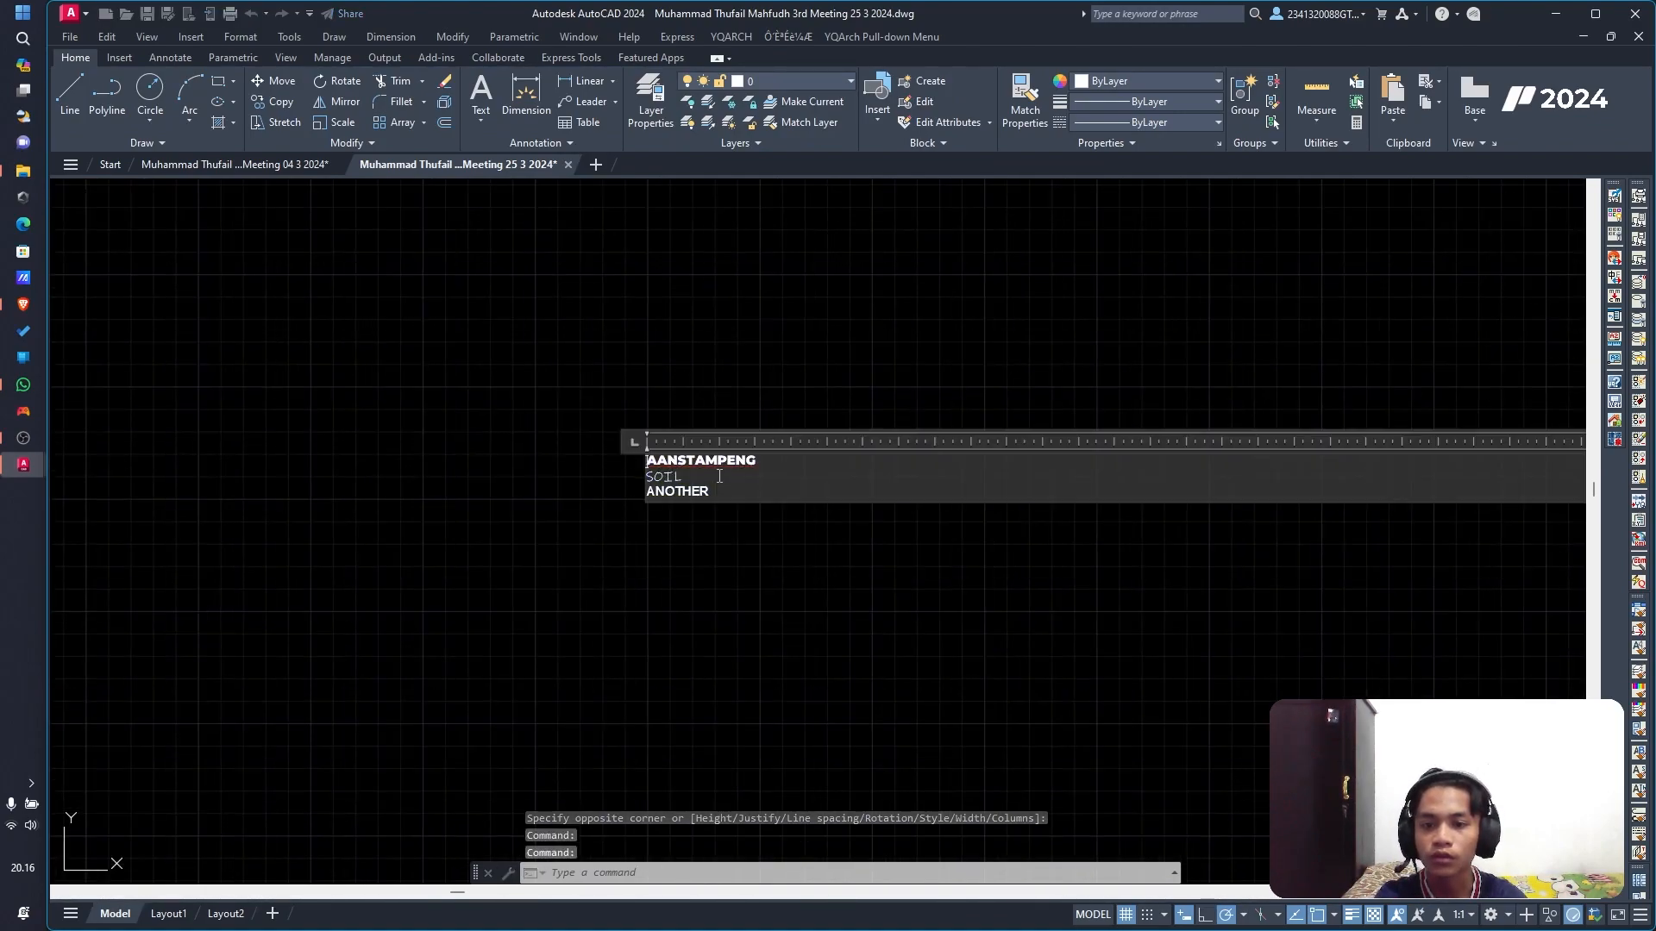
pyautogui.hotkey('ctrl', 'a')
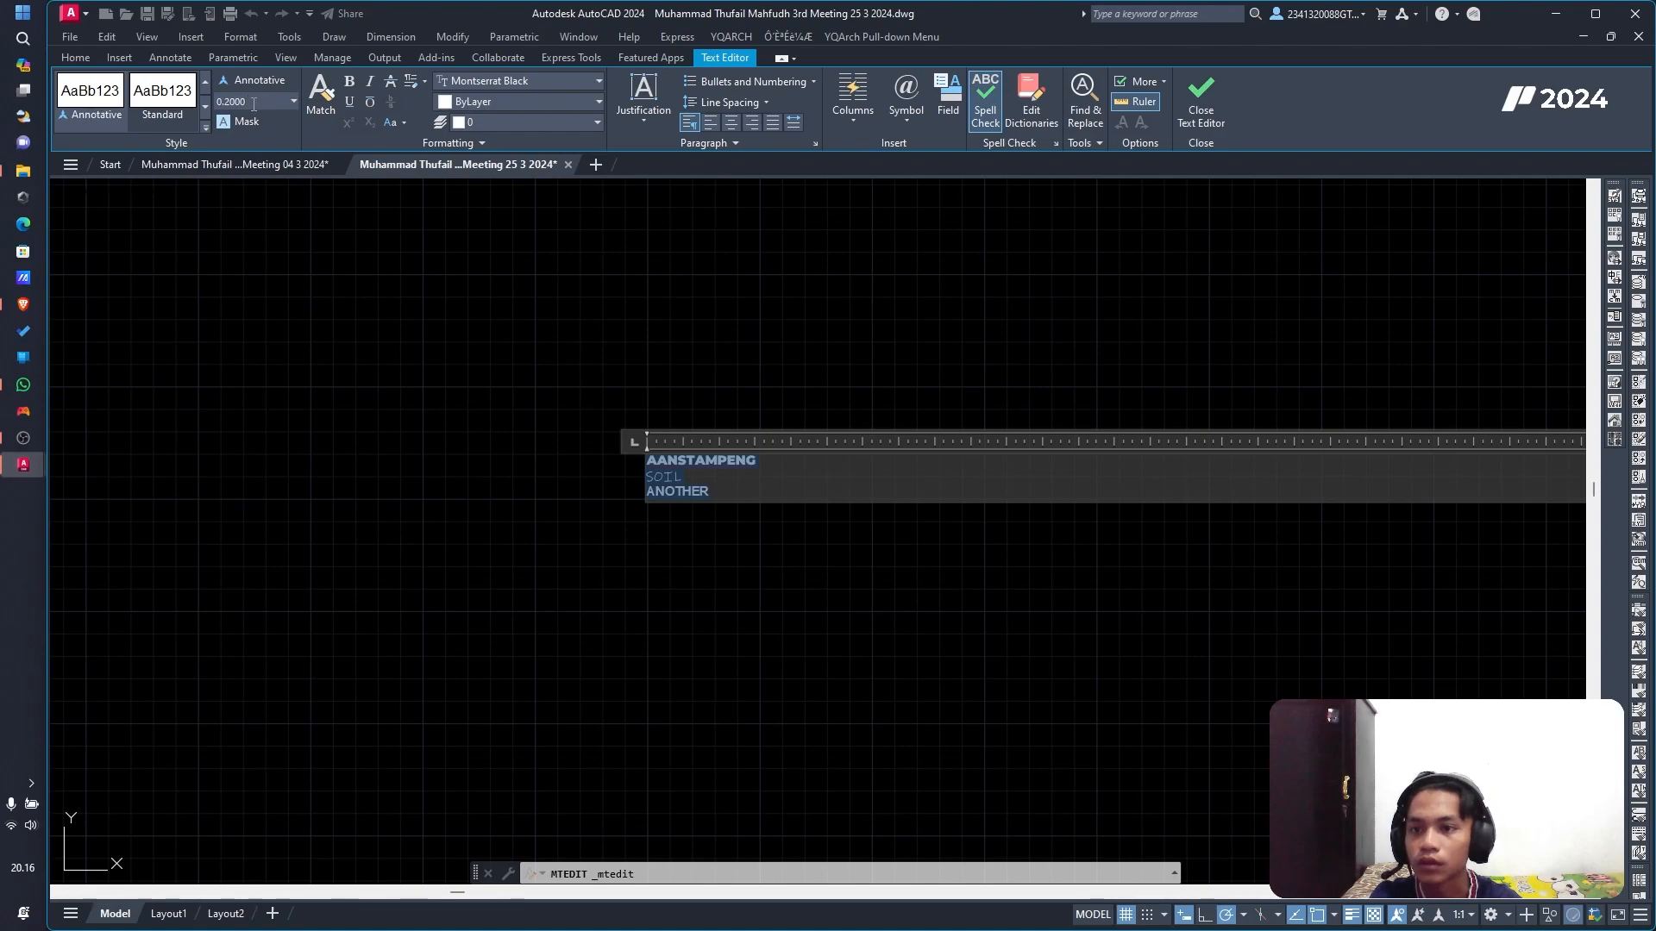
pyautogui.write('22')
pyautogui.press('Return')
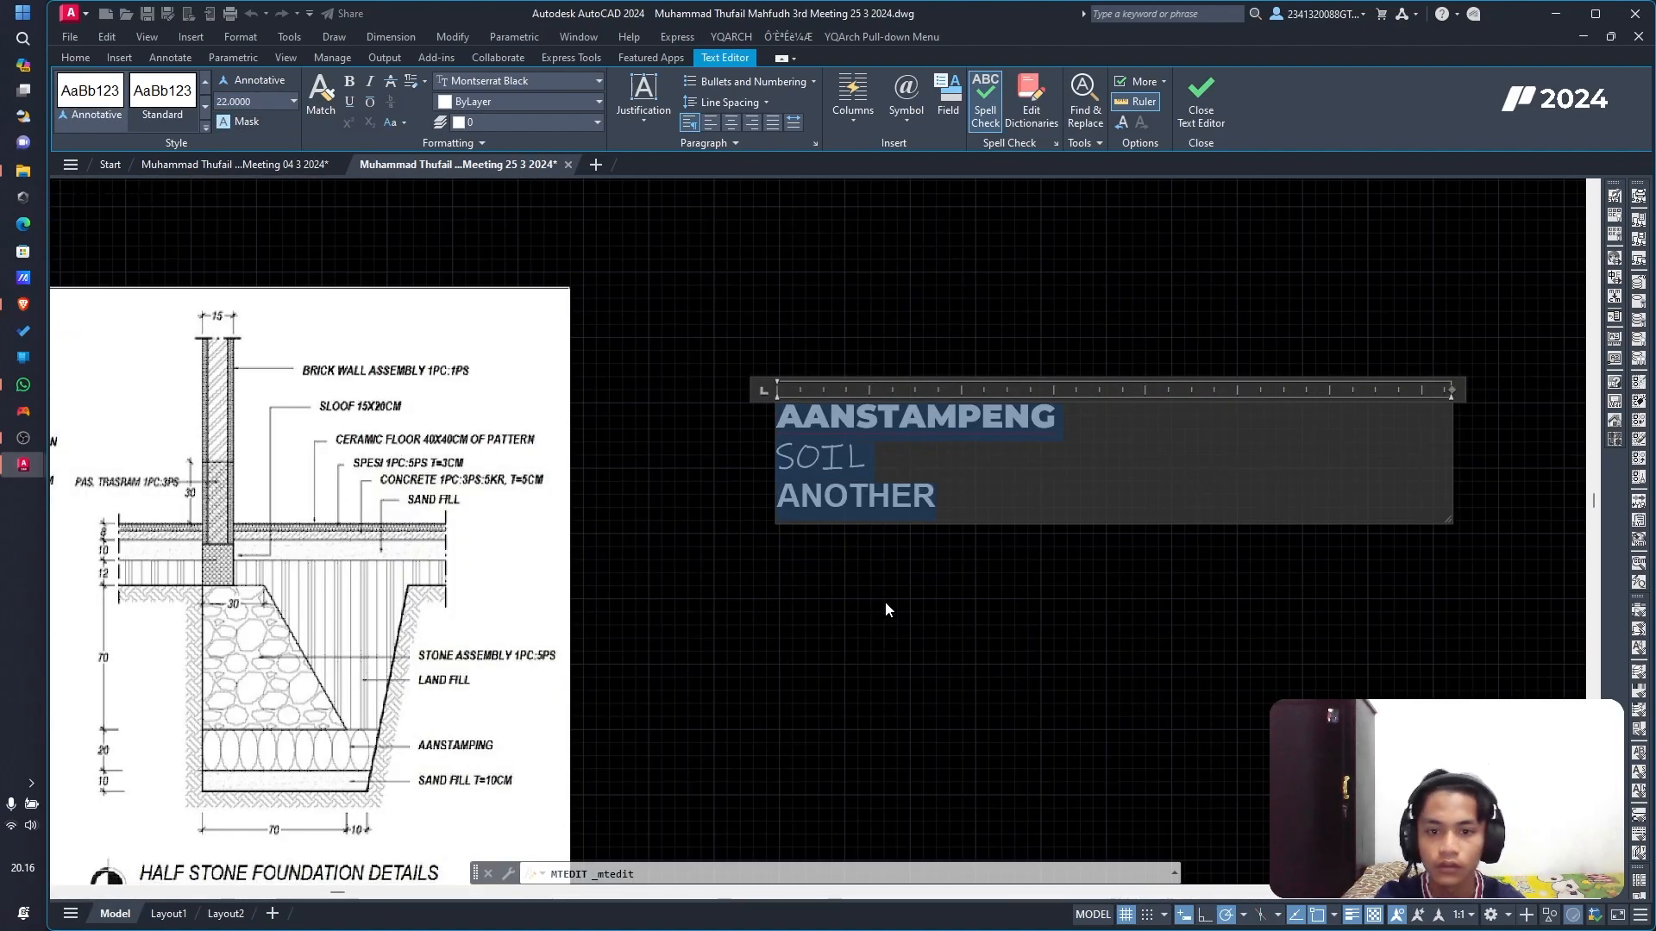
pyautogui.press('Escape')
# Step: Move the text block up and slightly to the right with the Move command, using its top-left corner as the base point
pyautogui.write('m')
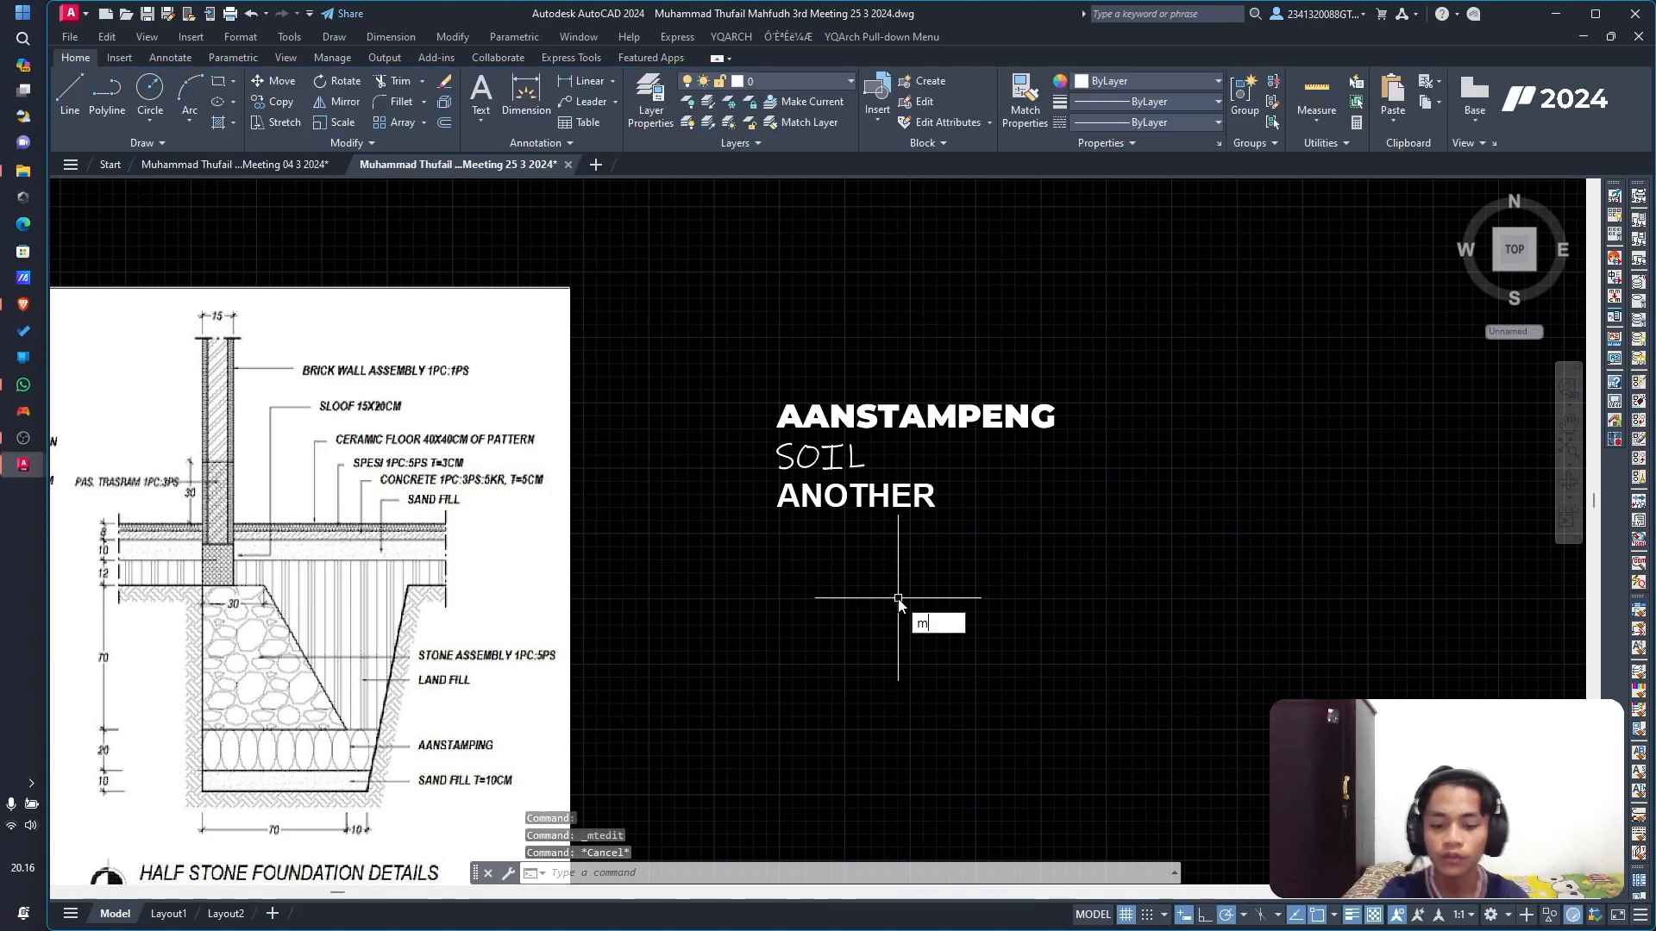
pyautogui.write('ove')
pyautogui.press('Return')
pyautogui.click(839, 444)
pyautogui.click(828, 457)
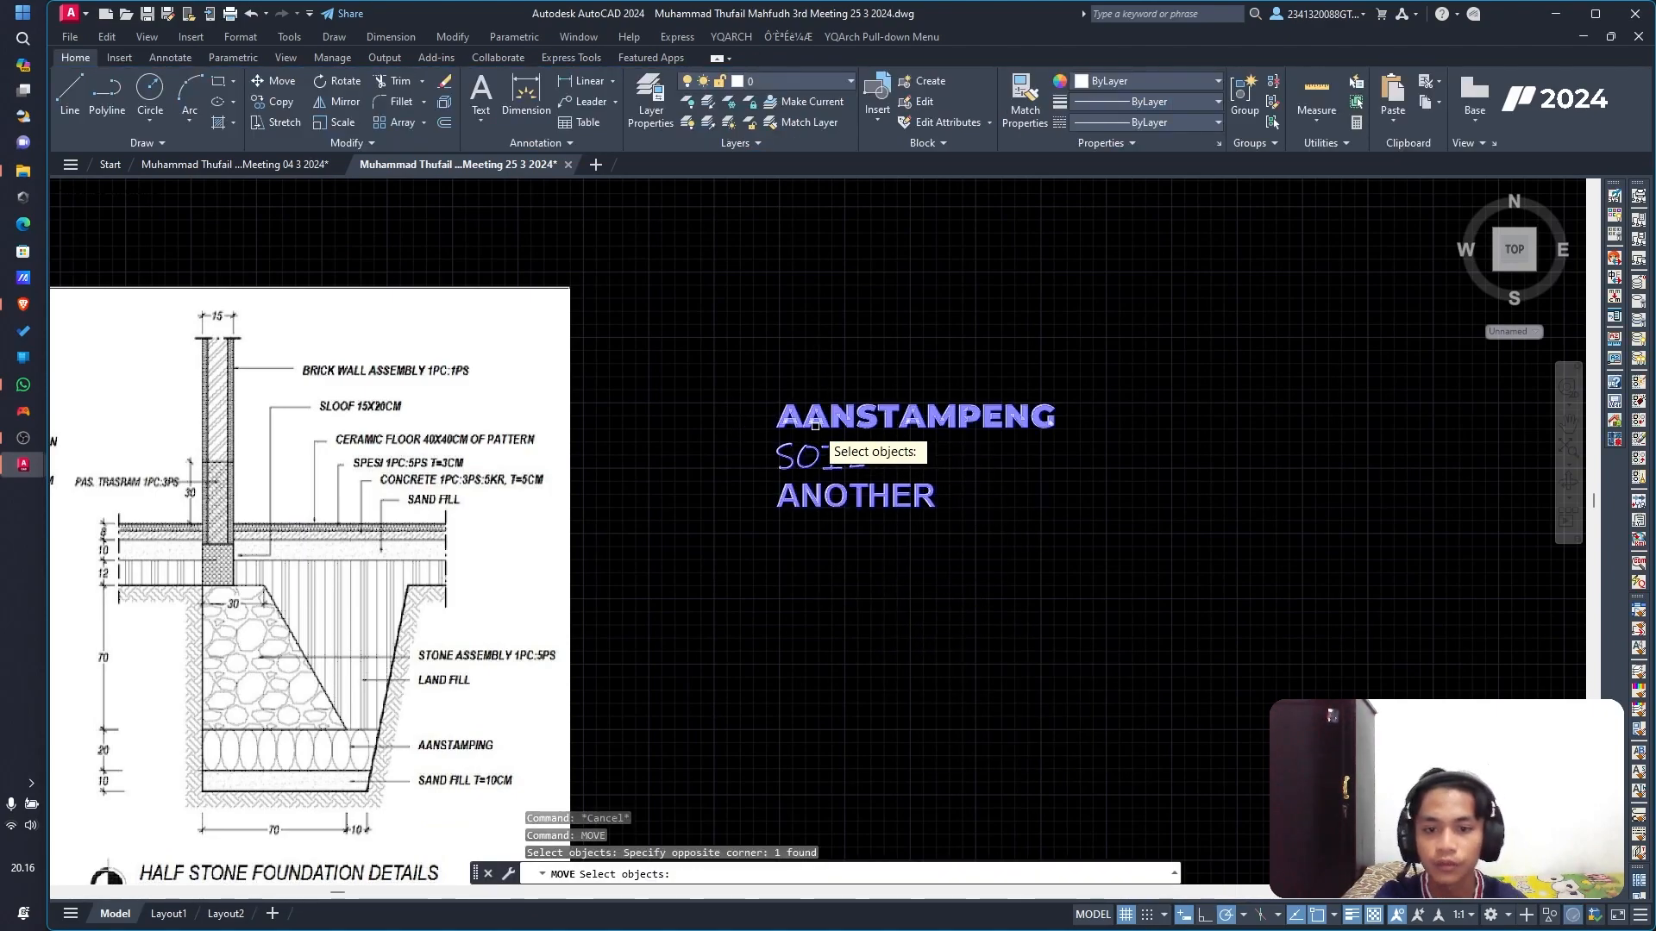
pyautogui.press('Return')
pyautogui.click(778, 403)
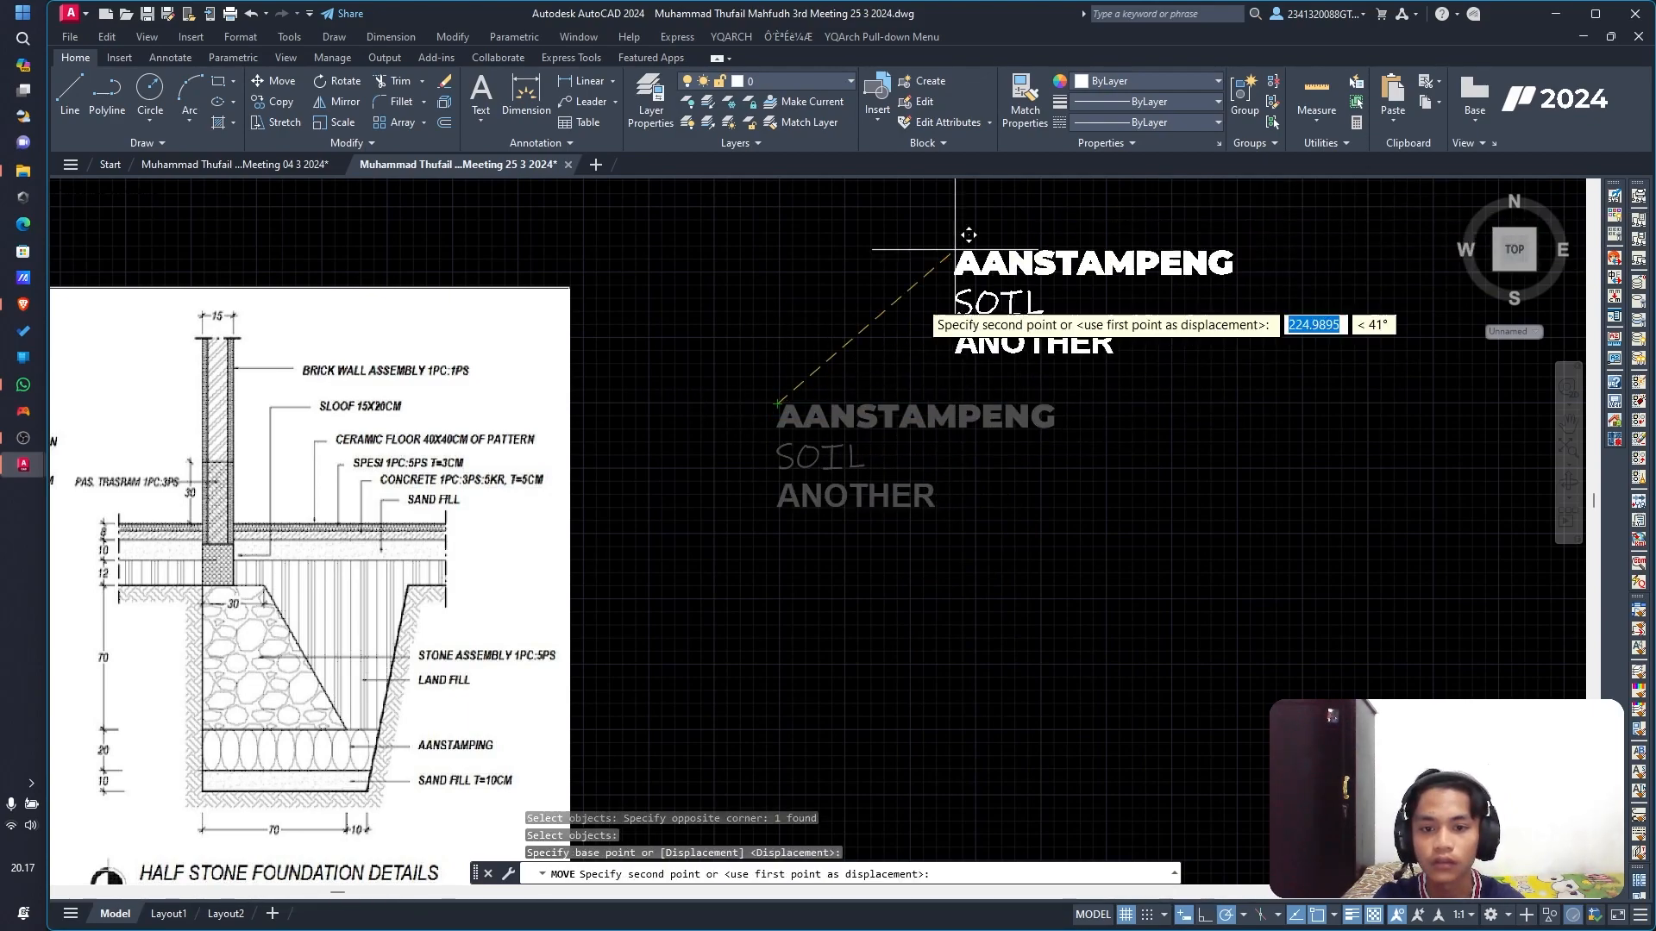
pyautogui.click(855, 271)
# Step: Reposition the text block by its top-left grip, placing it farther right of the half stone foundation drawing
pyautogui.click(864, 274)
pyautogui.click(856, 271)
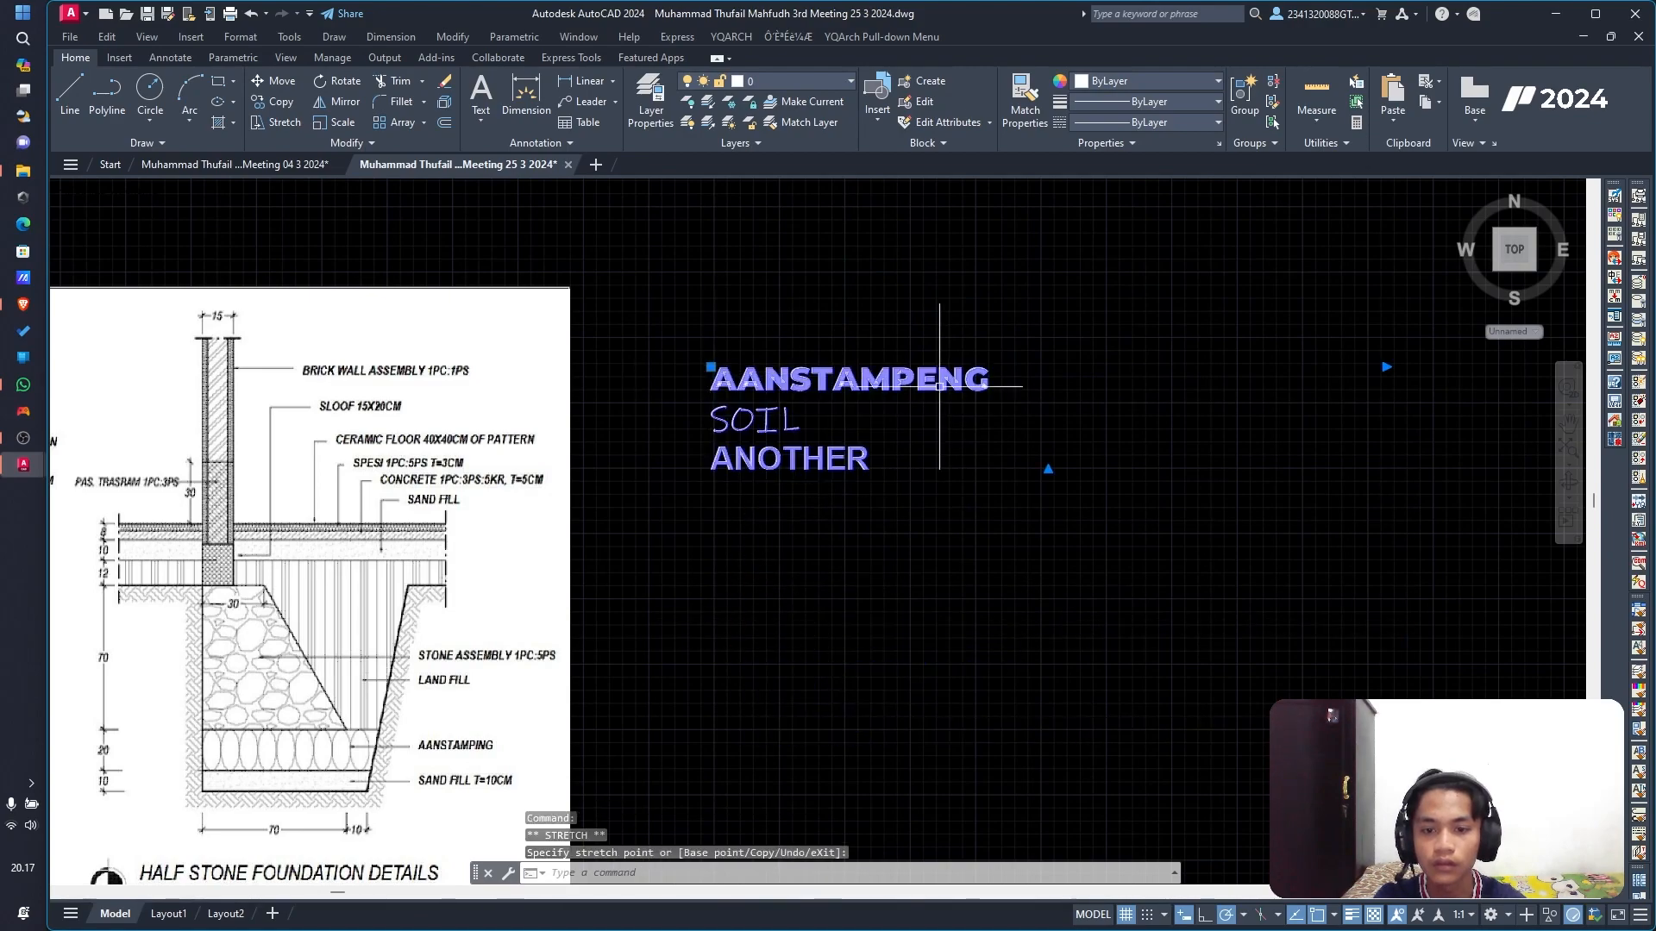
pyautogui.click(1118, 314)
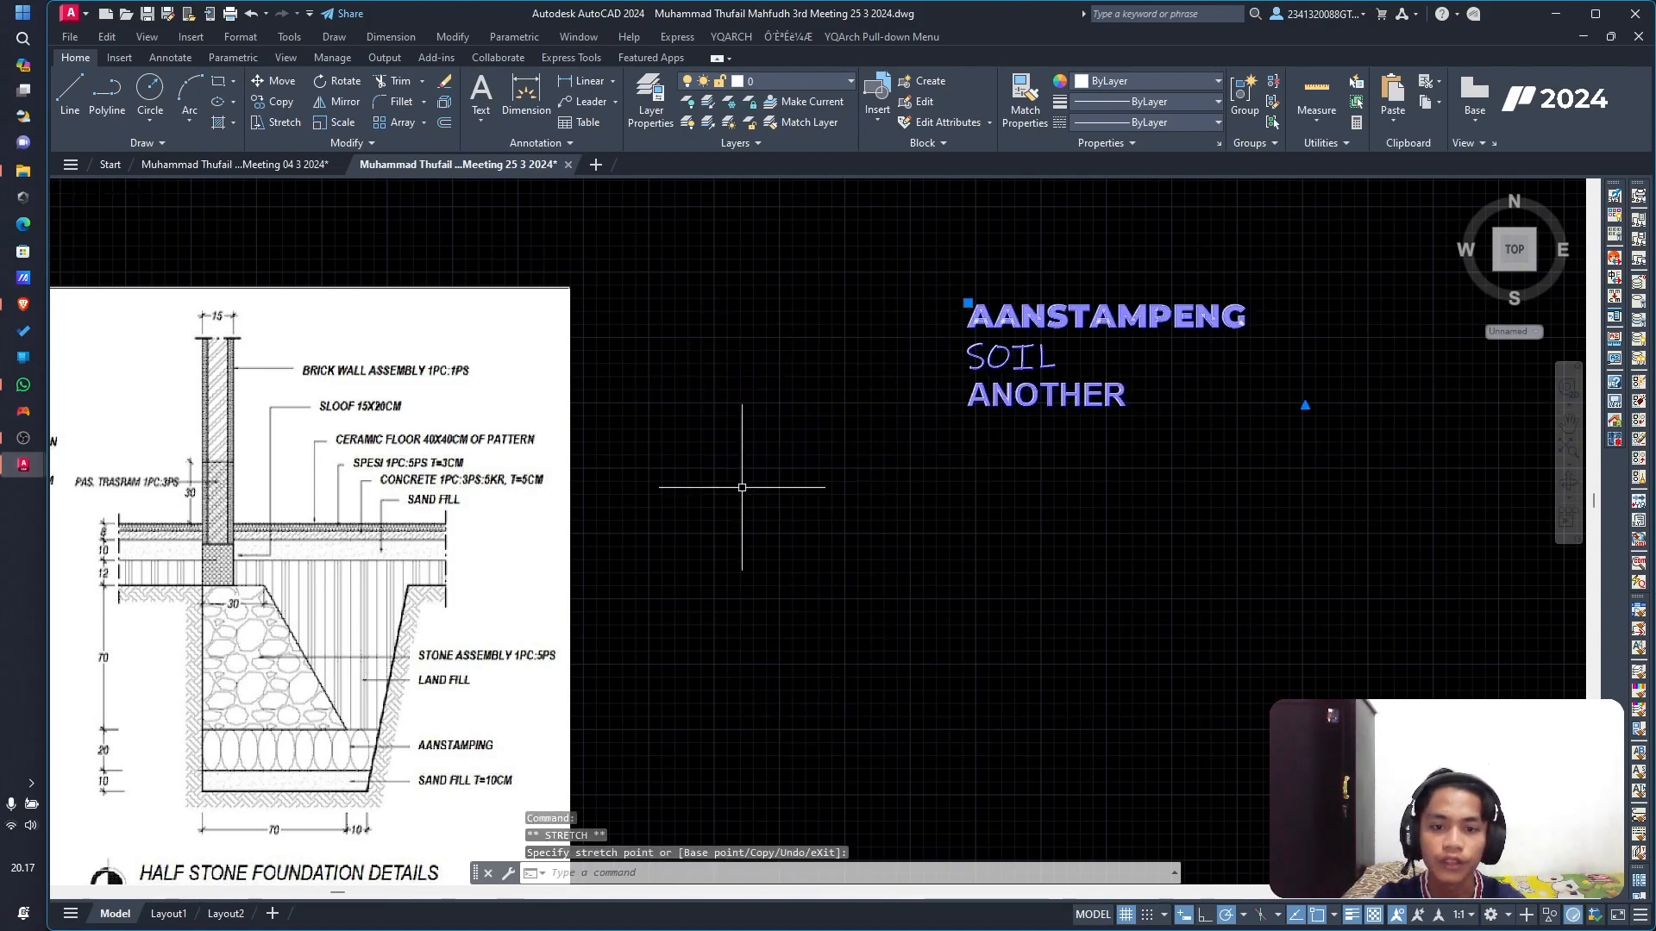
# Step: Clear the selection of the multiline text block
pyautogui.moveTo(1080, 455); pyautogui.dragTo(570, 485, button='middle')
pyautogui.scroll(-2, 517, 502)
pyautogui.scroll(4, 435, 450)
pyautogui.scroll(-4, 425, 458)
pyautogui.scroll(2, 420, 459)
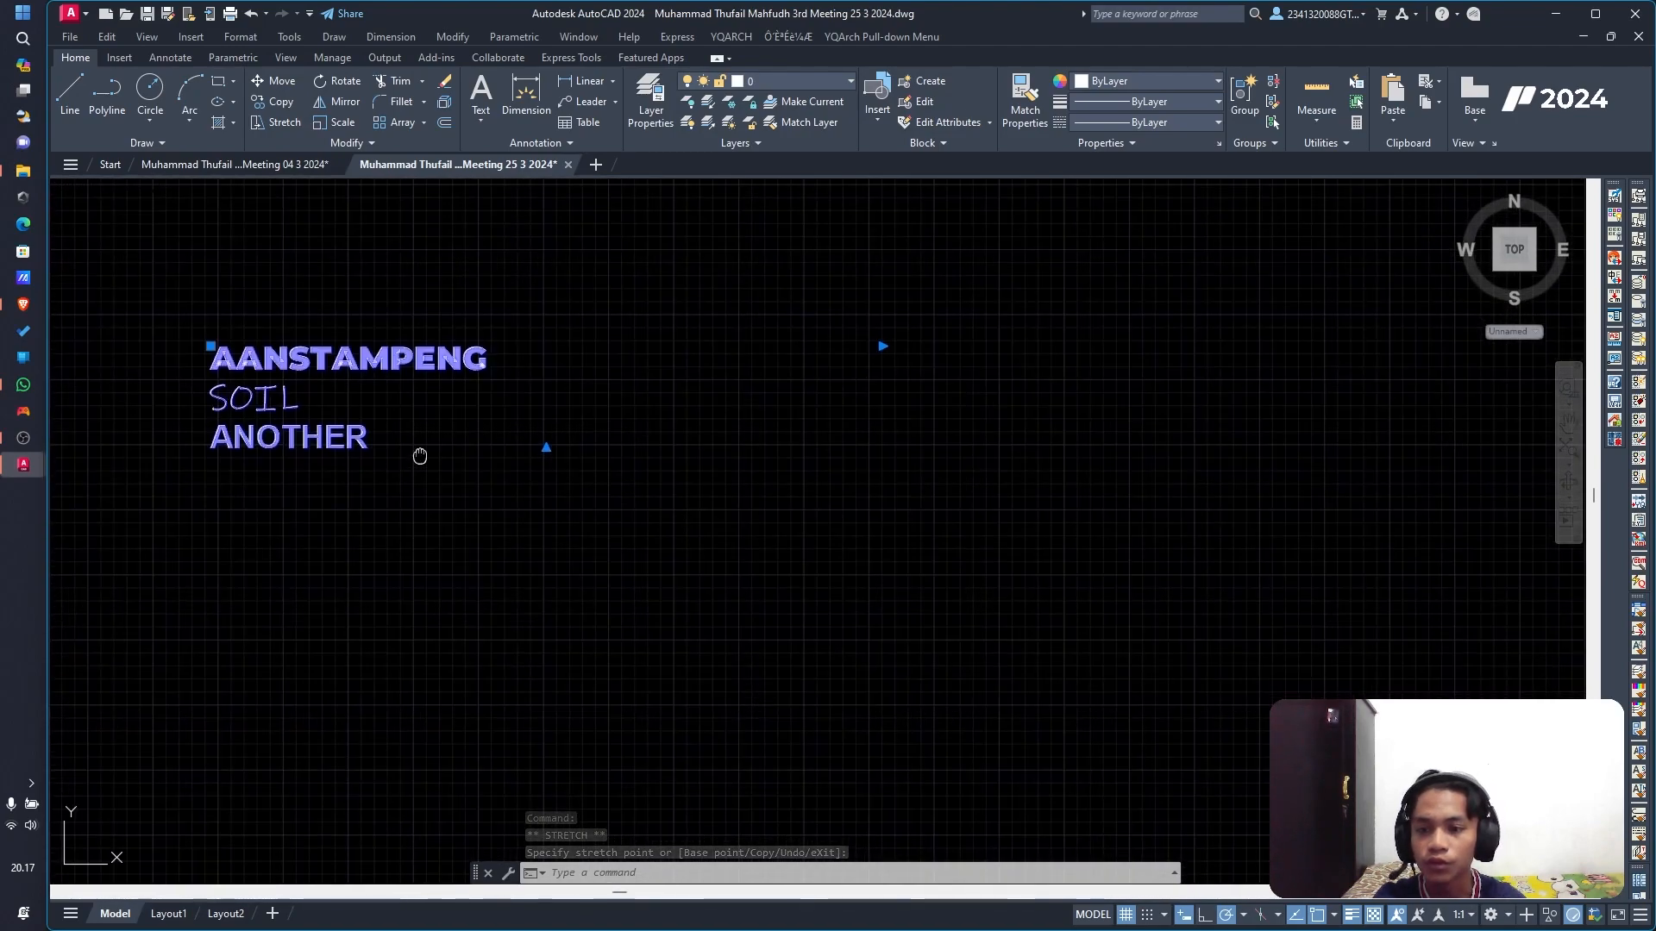
pyautogui.moveTo(420, 459); pyautogui.dragTo(483, 493, button='middle')
pyautogui.click(299, 300)
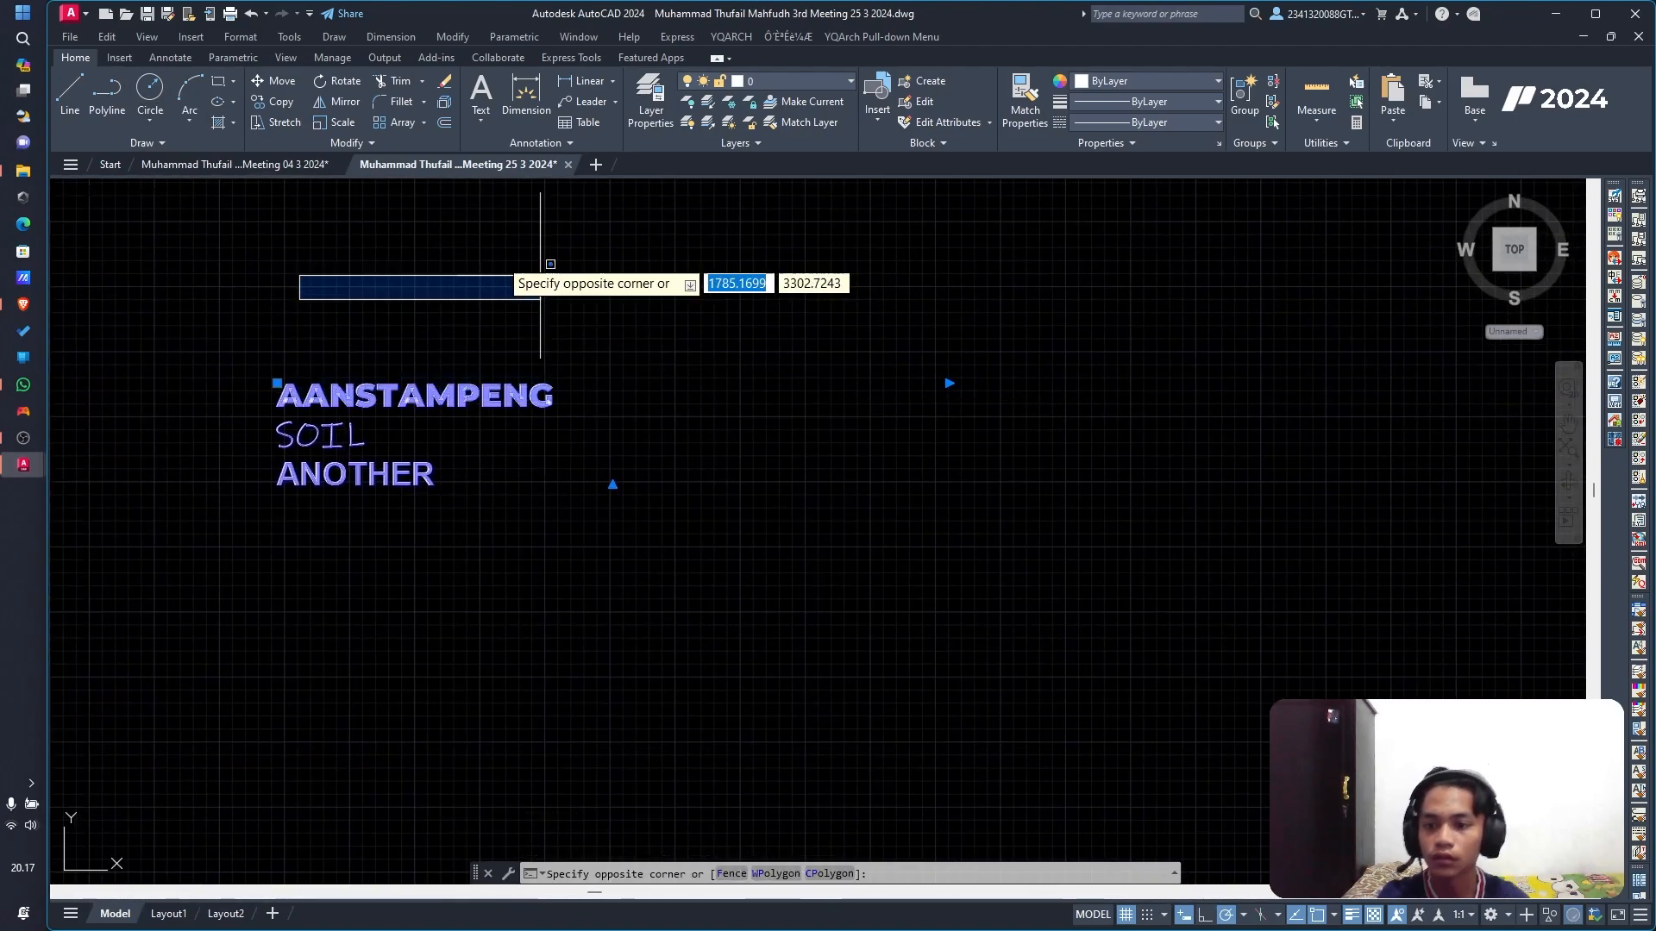
pyautogui.press('Escape')
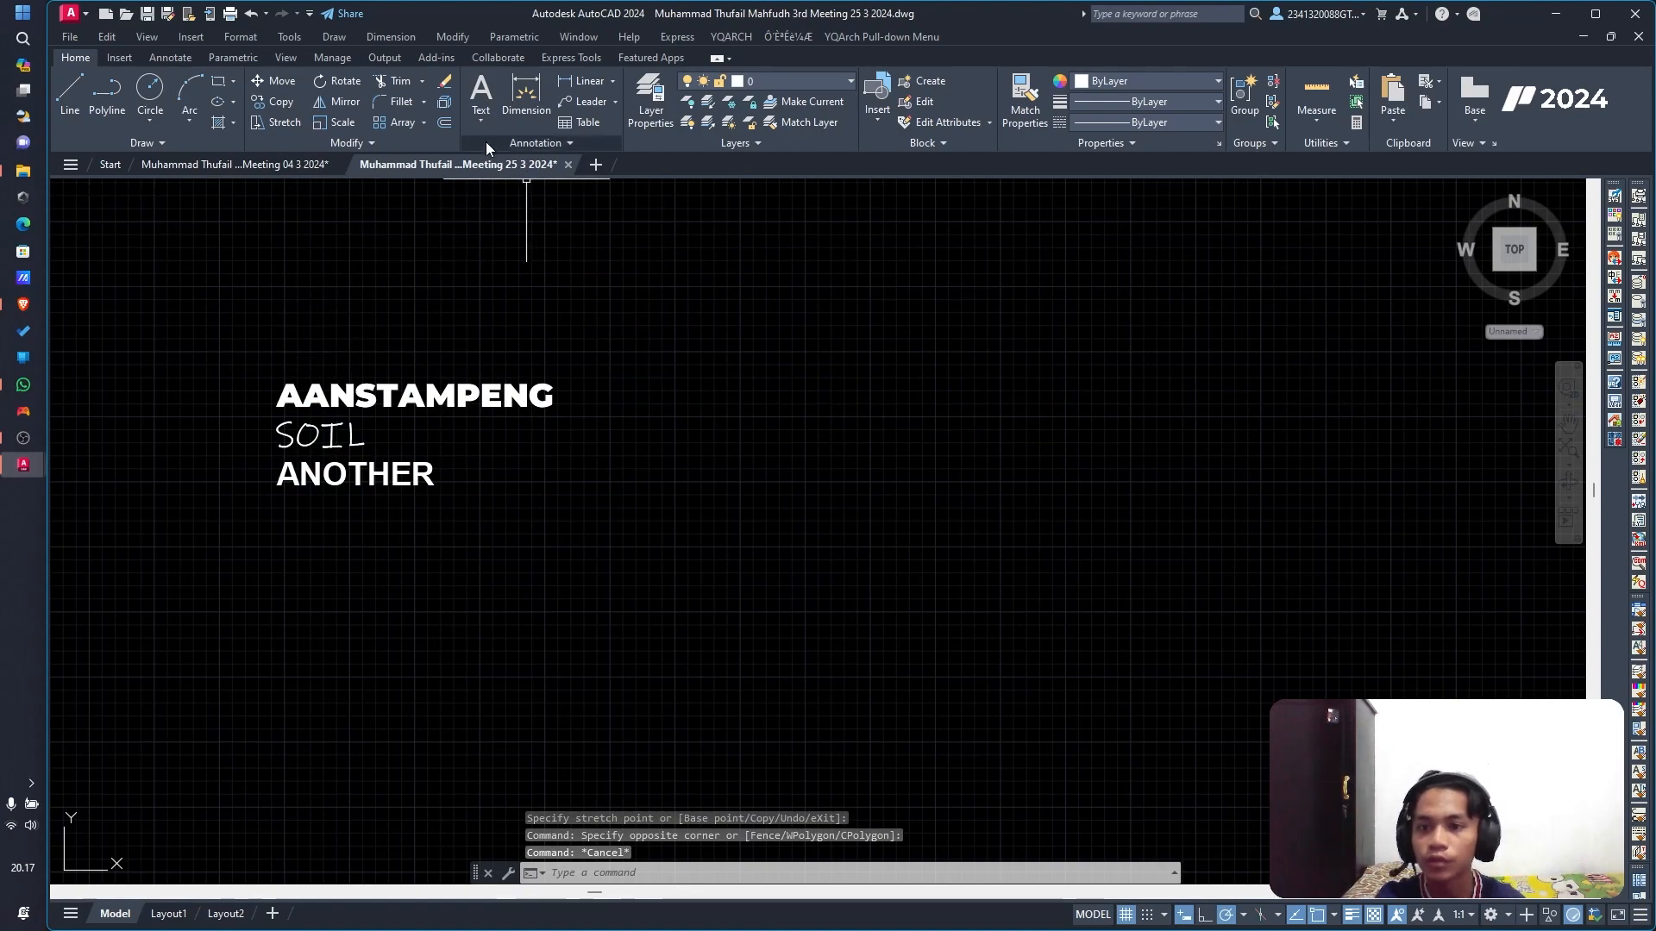
# Step: Start single-line text directly below the multiline block, picking its start point and height in the drawing
pyautogui.click(488, 119)
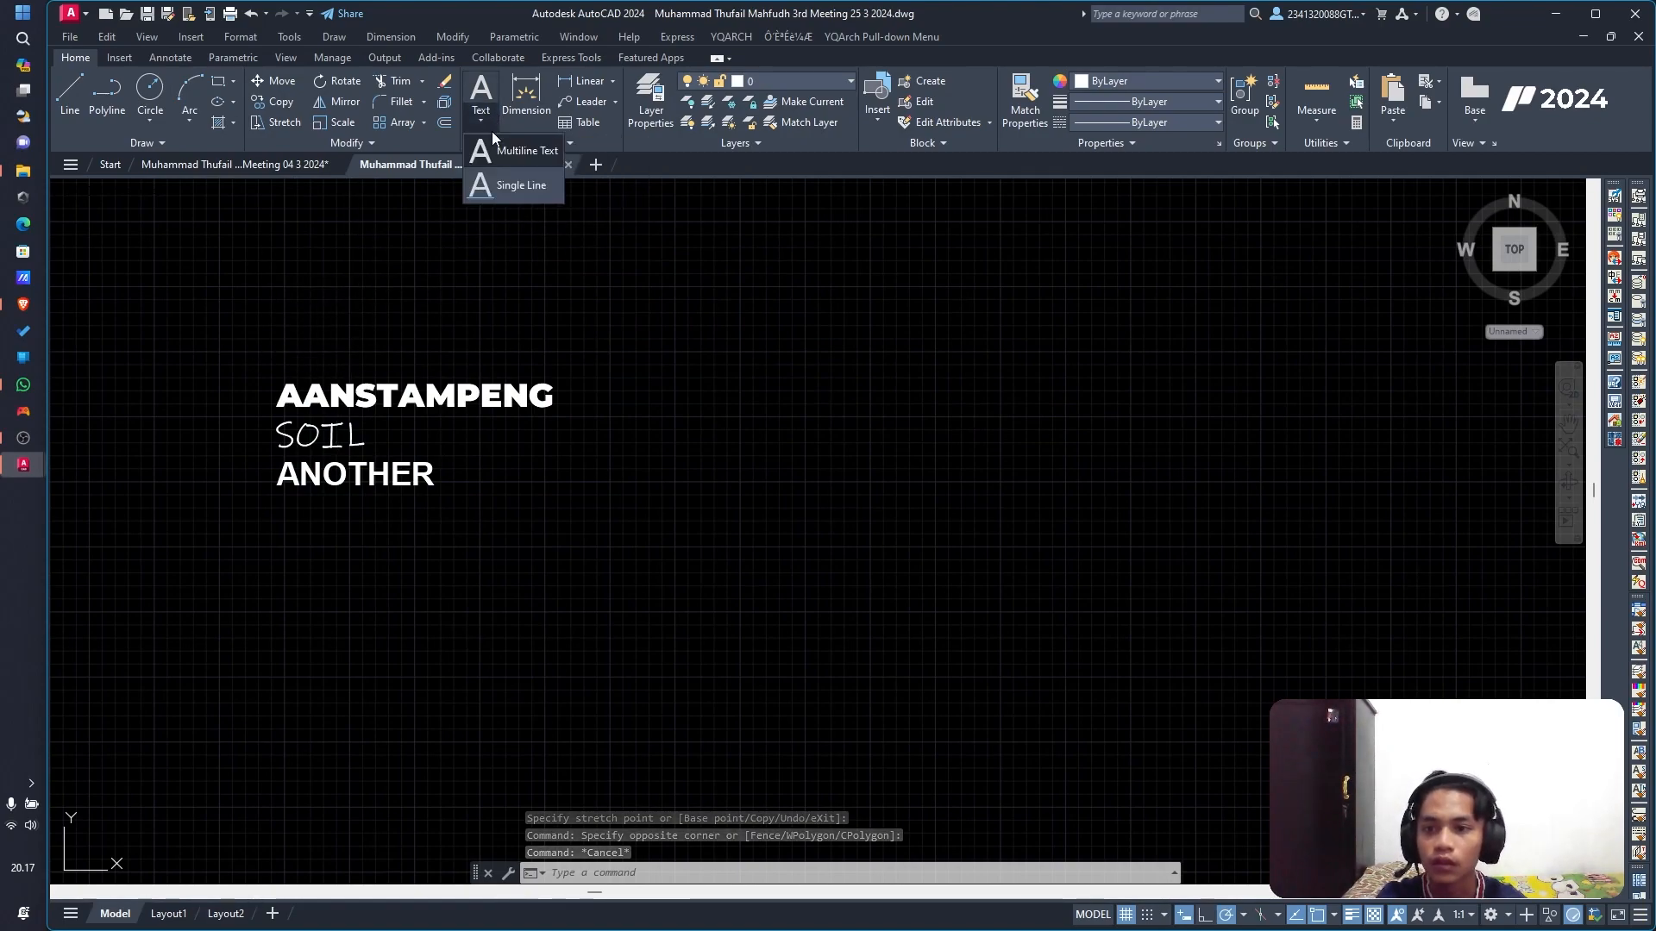
pyautogui.click(502, 186)
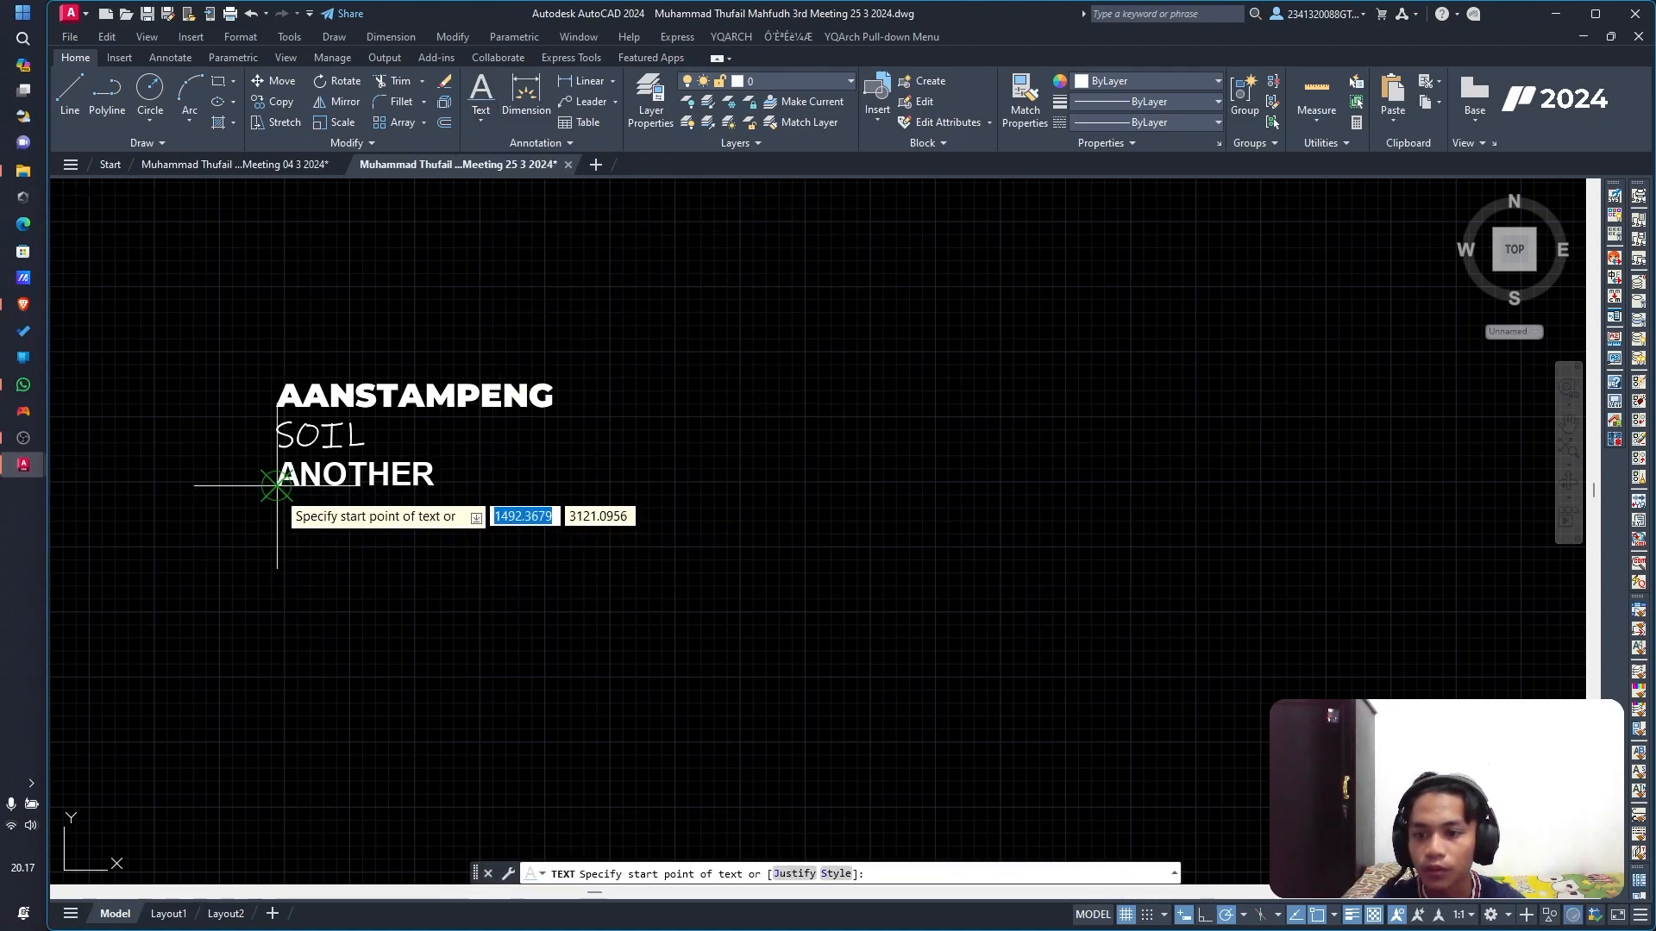
pyautogui.click(276, 610)
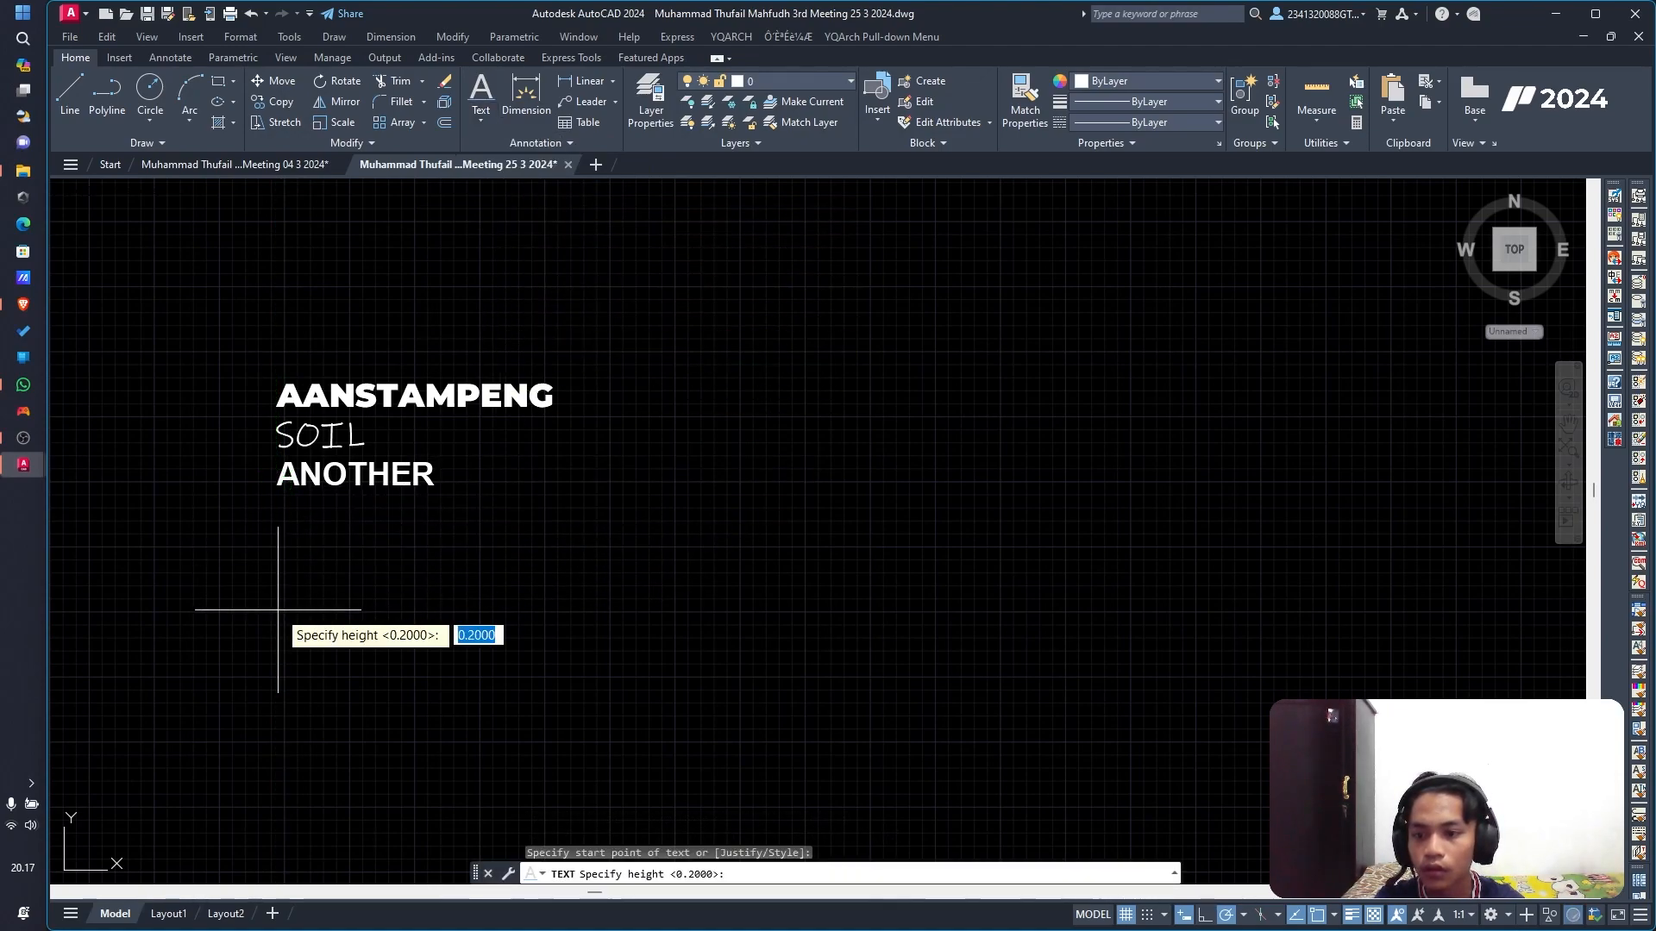
pyautogui.click(1045, 609)
pyautogui.press('Return')
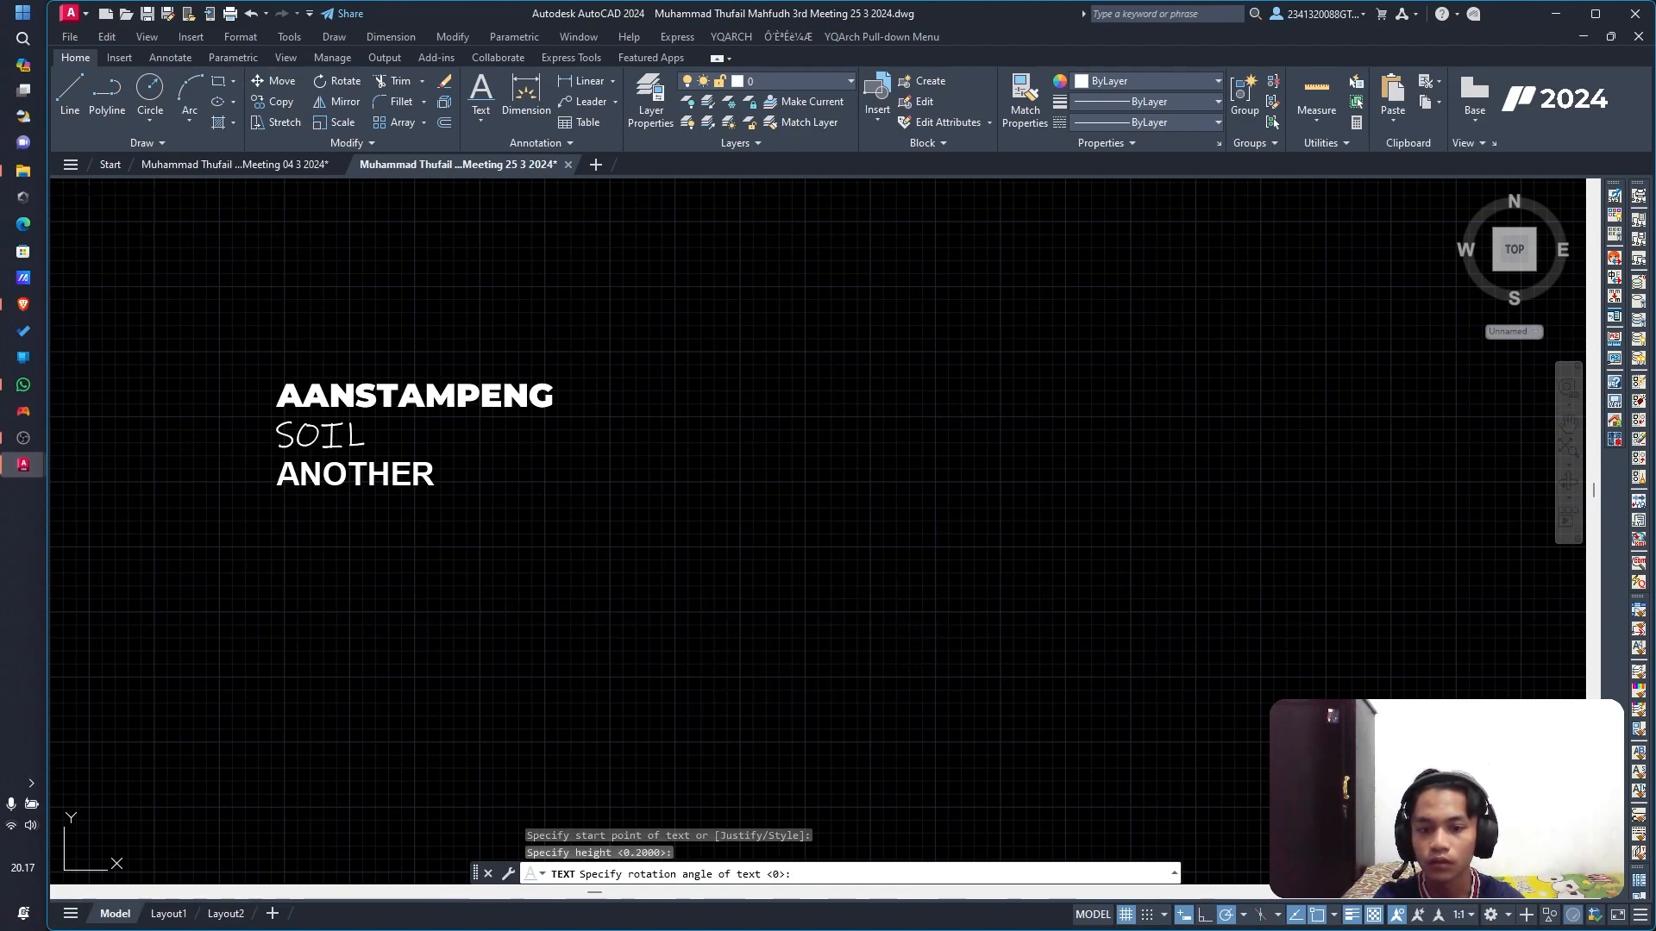
# Step: Enter AANSTAMPENG, SOIL and ANOTHER as three rows of single-line text and finish the command
pyautogui.write('AANSR')
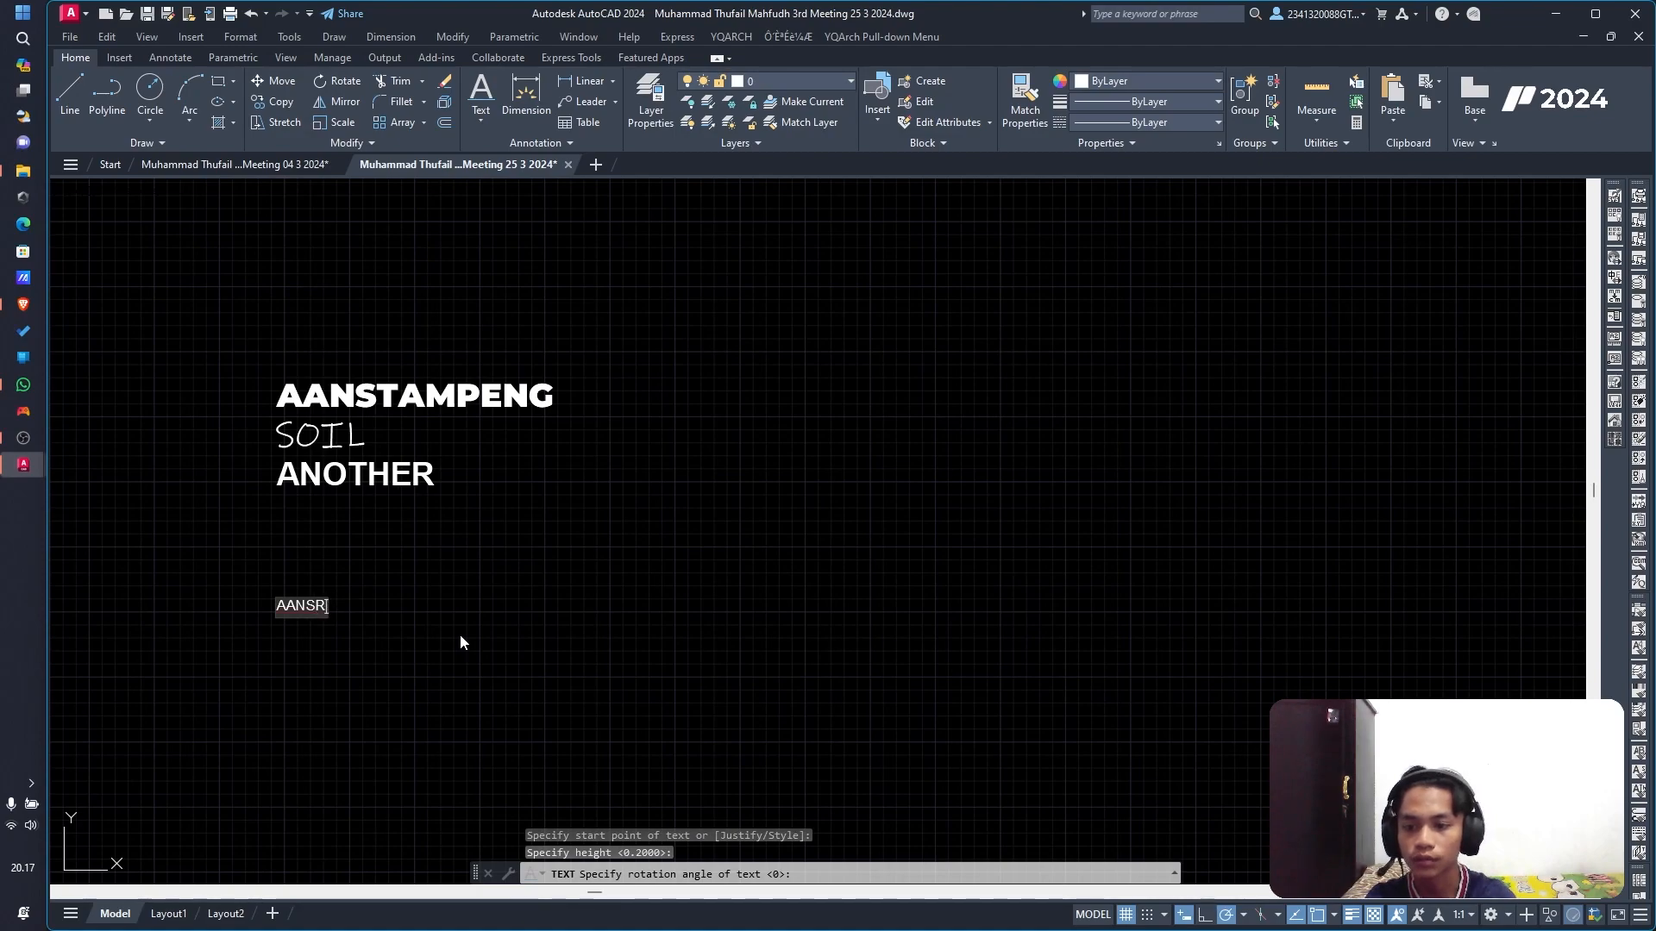
pyautogui.press('BackSpace')
pyautogui.write('TAMPENG')
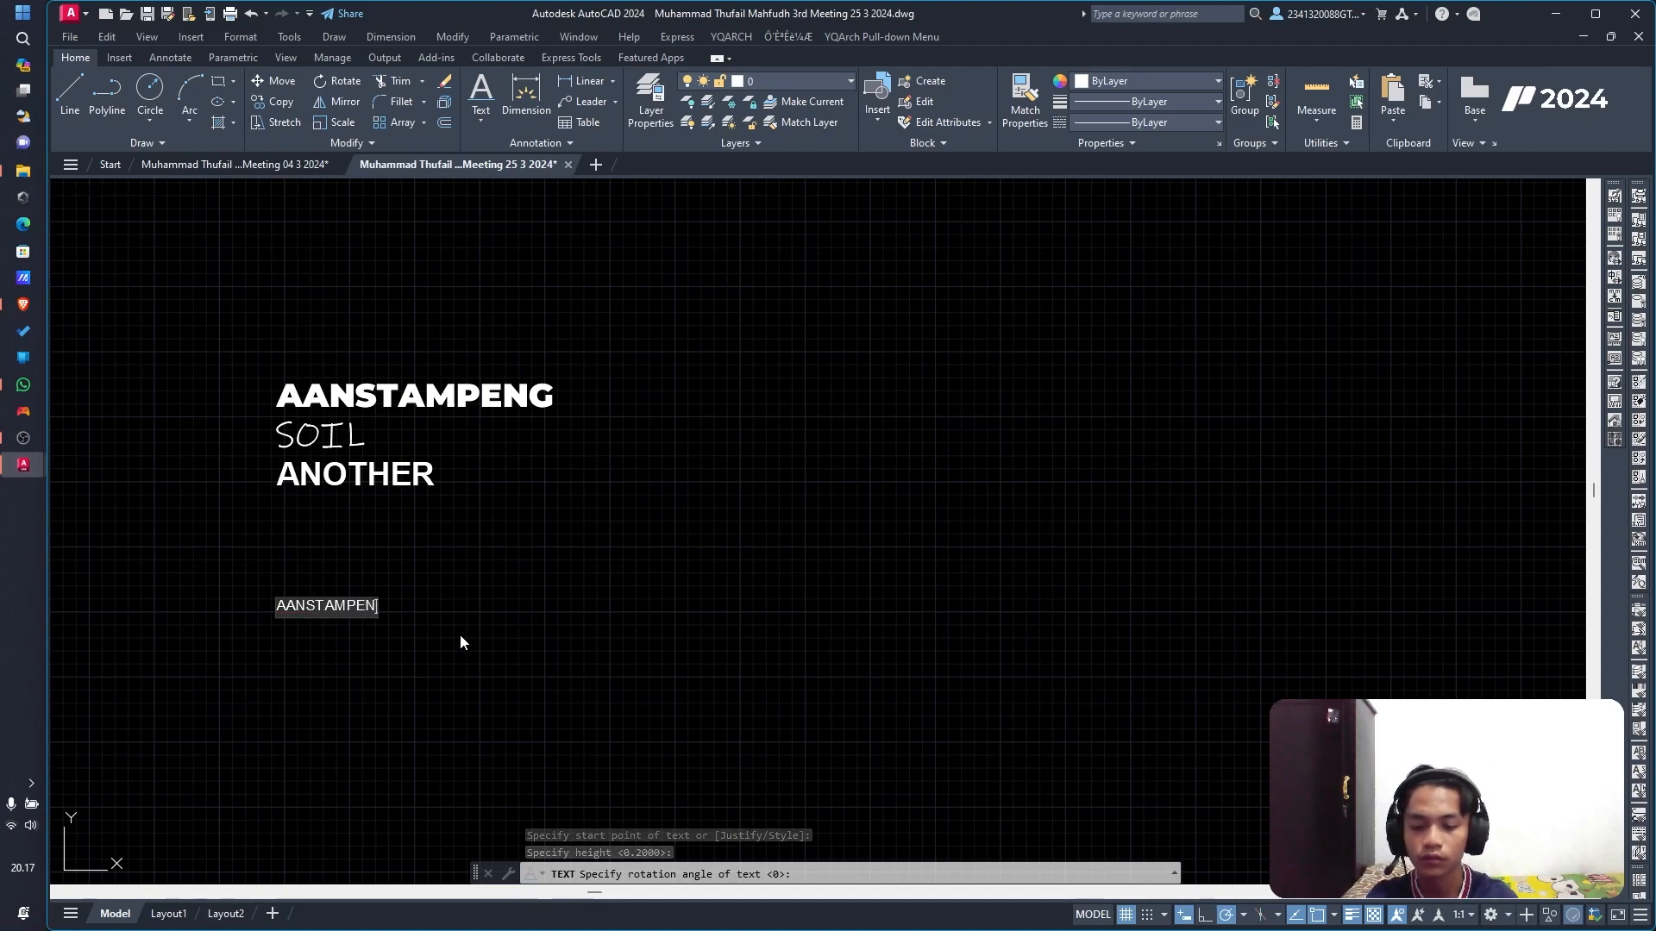
pyautogui.press('Return')
pyautogui.write('SOIL')
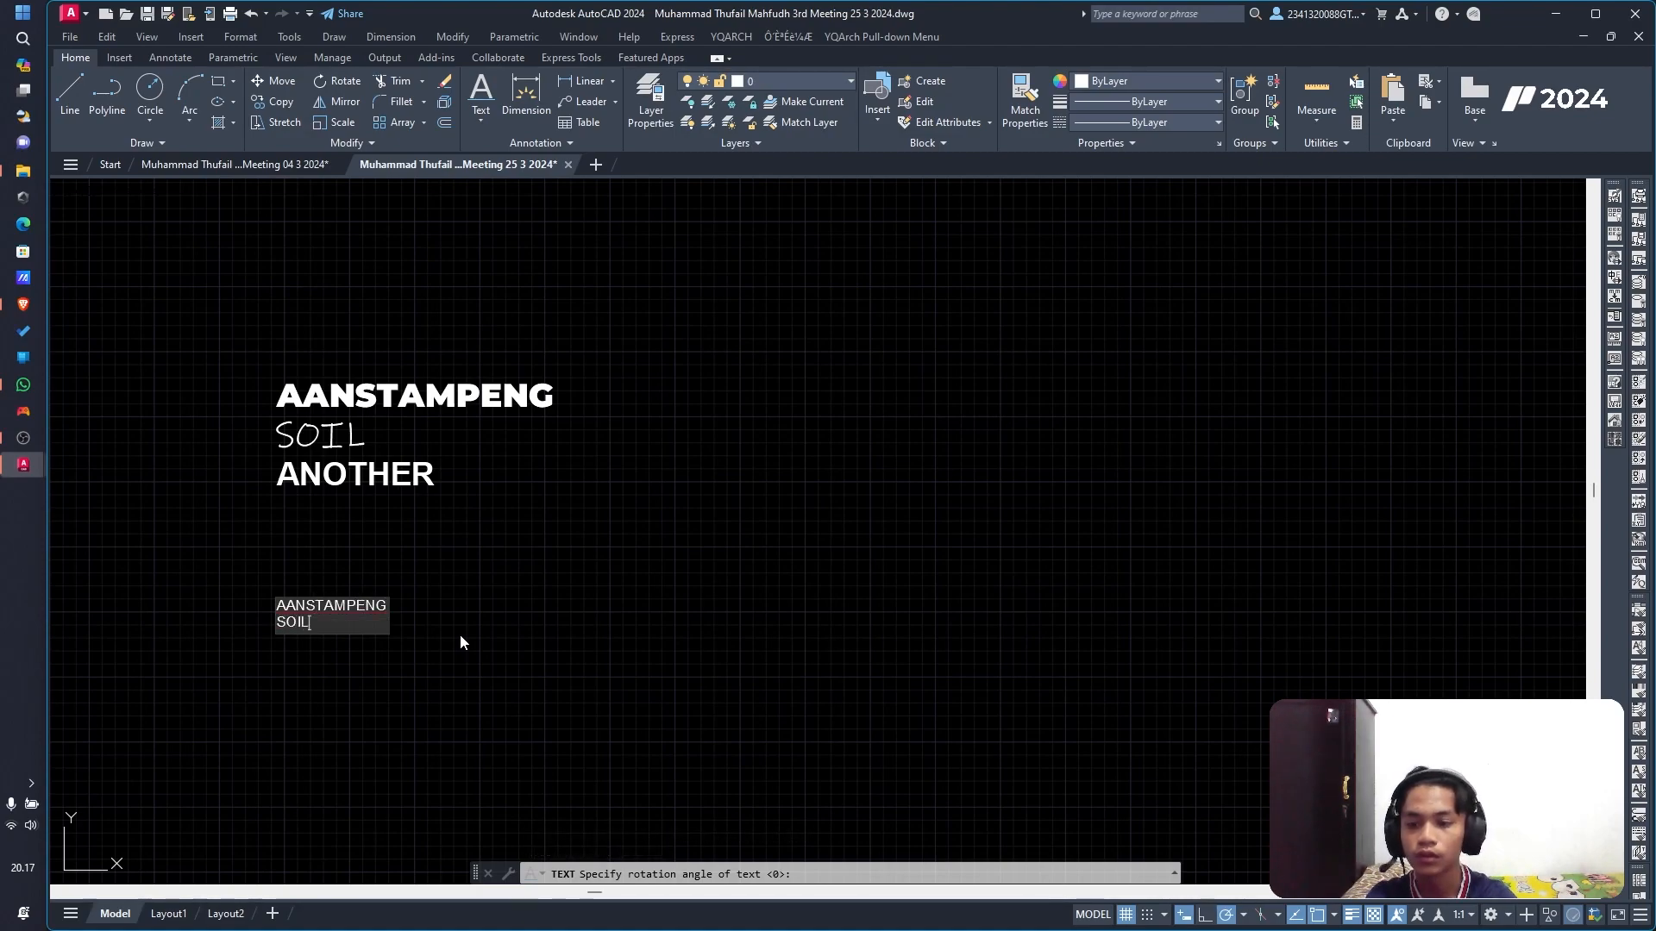
pyautogui.press('Return')
pyautogui.write('ANOTHER')
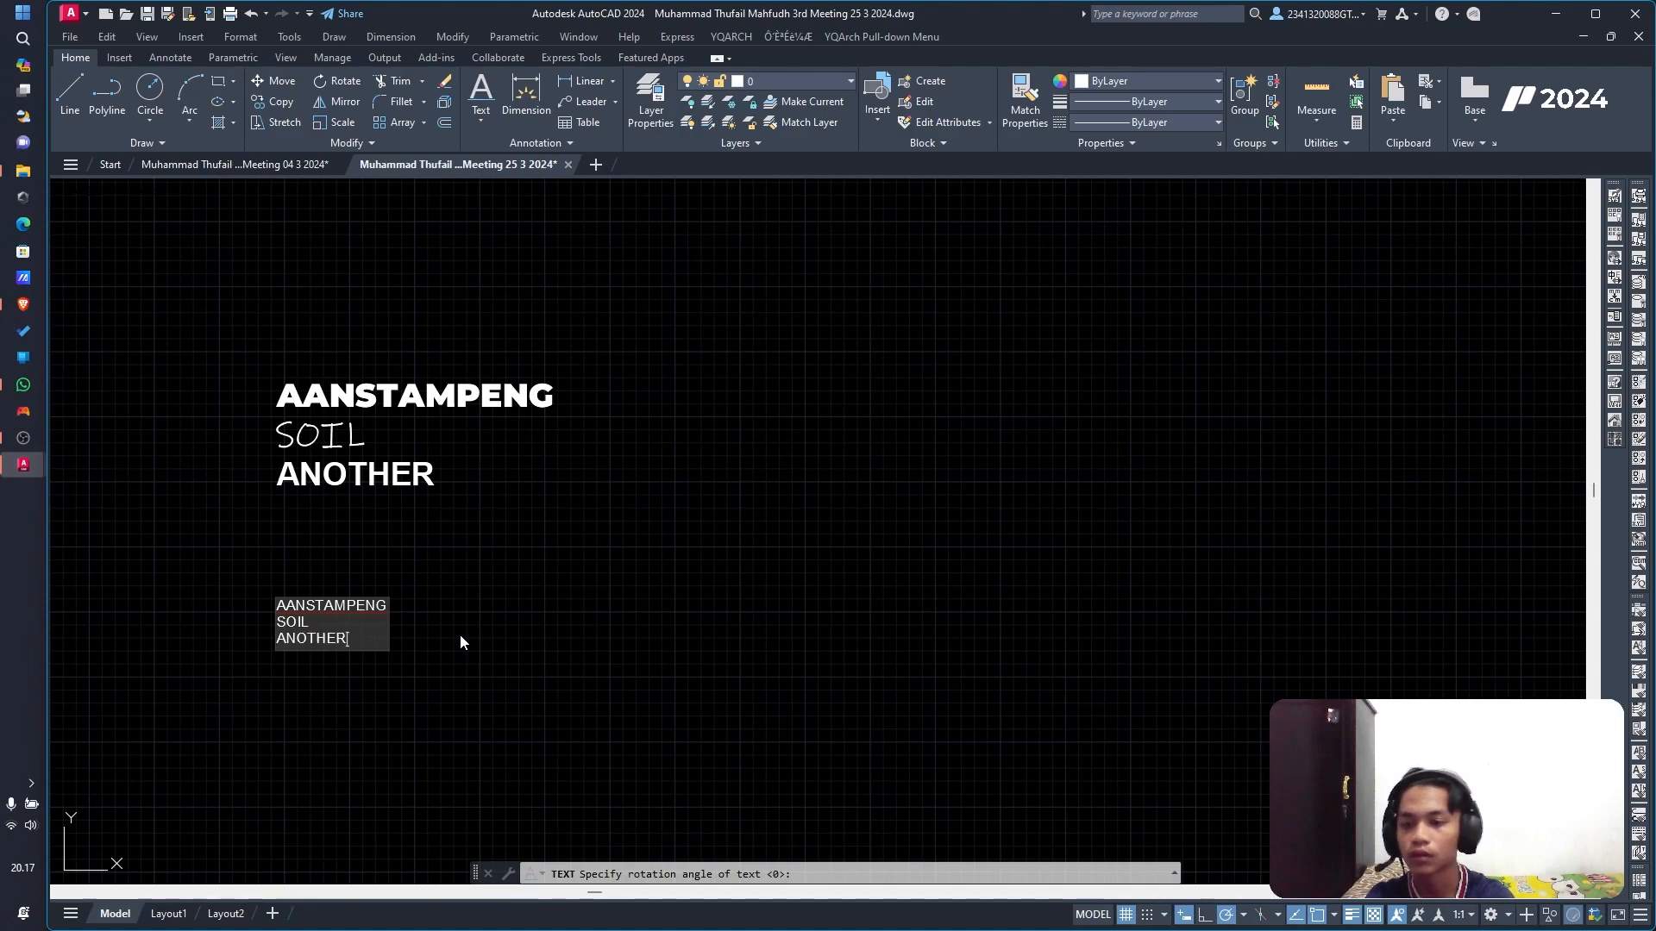
pyautogui.click(499, 587)
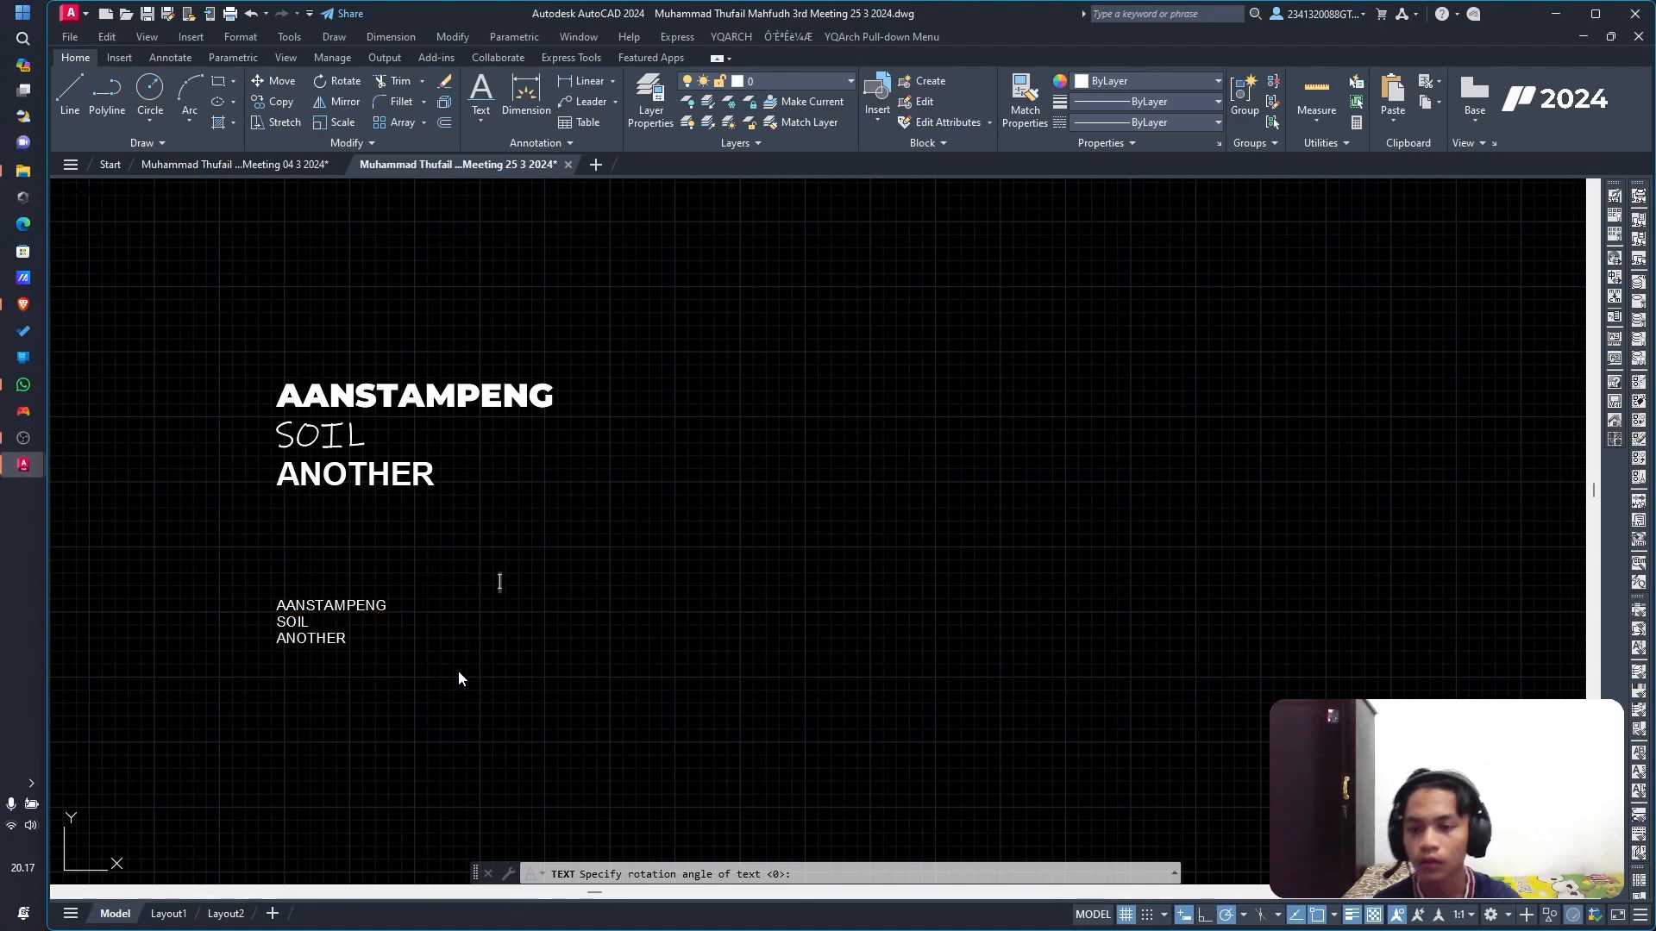
pyautogui.press('Escape')
# Step: Move the single-line SOIL text horizontally to the right by its insertion grip, separating it from the other rows
pyautogui.scroll(-5, 388, 621)
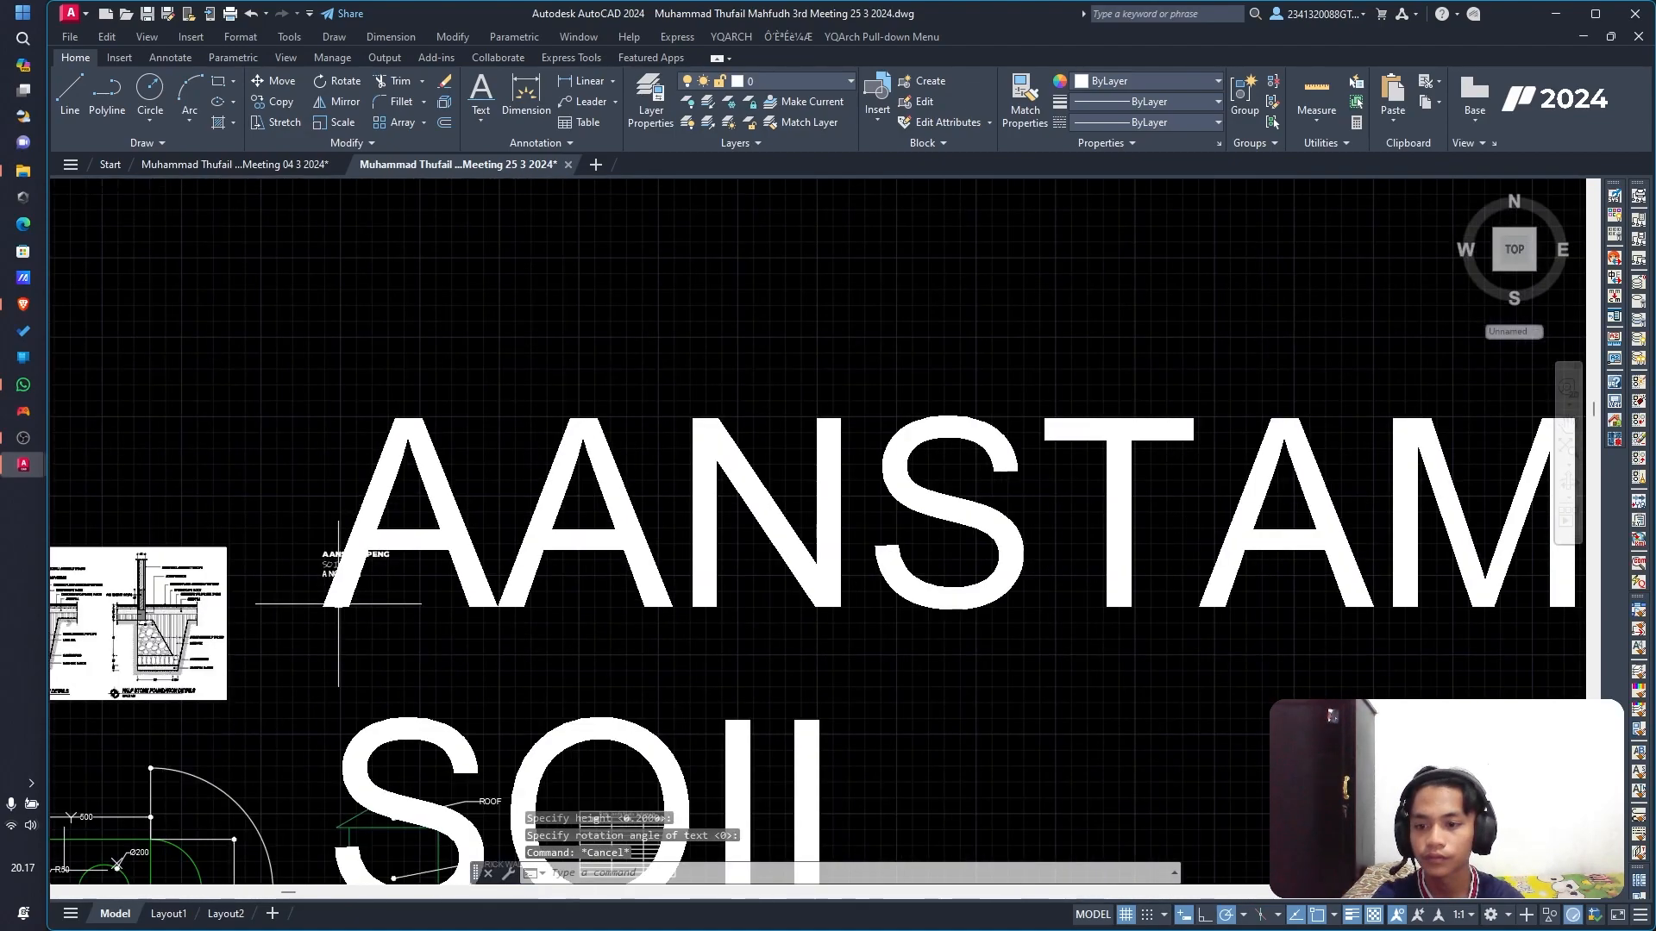
pyautogui.scroll(3, 439, 675)
pyautogui.click(479, 668)
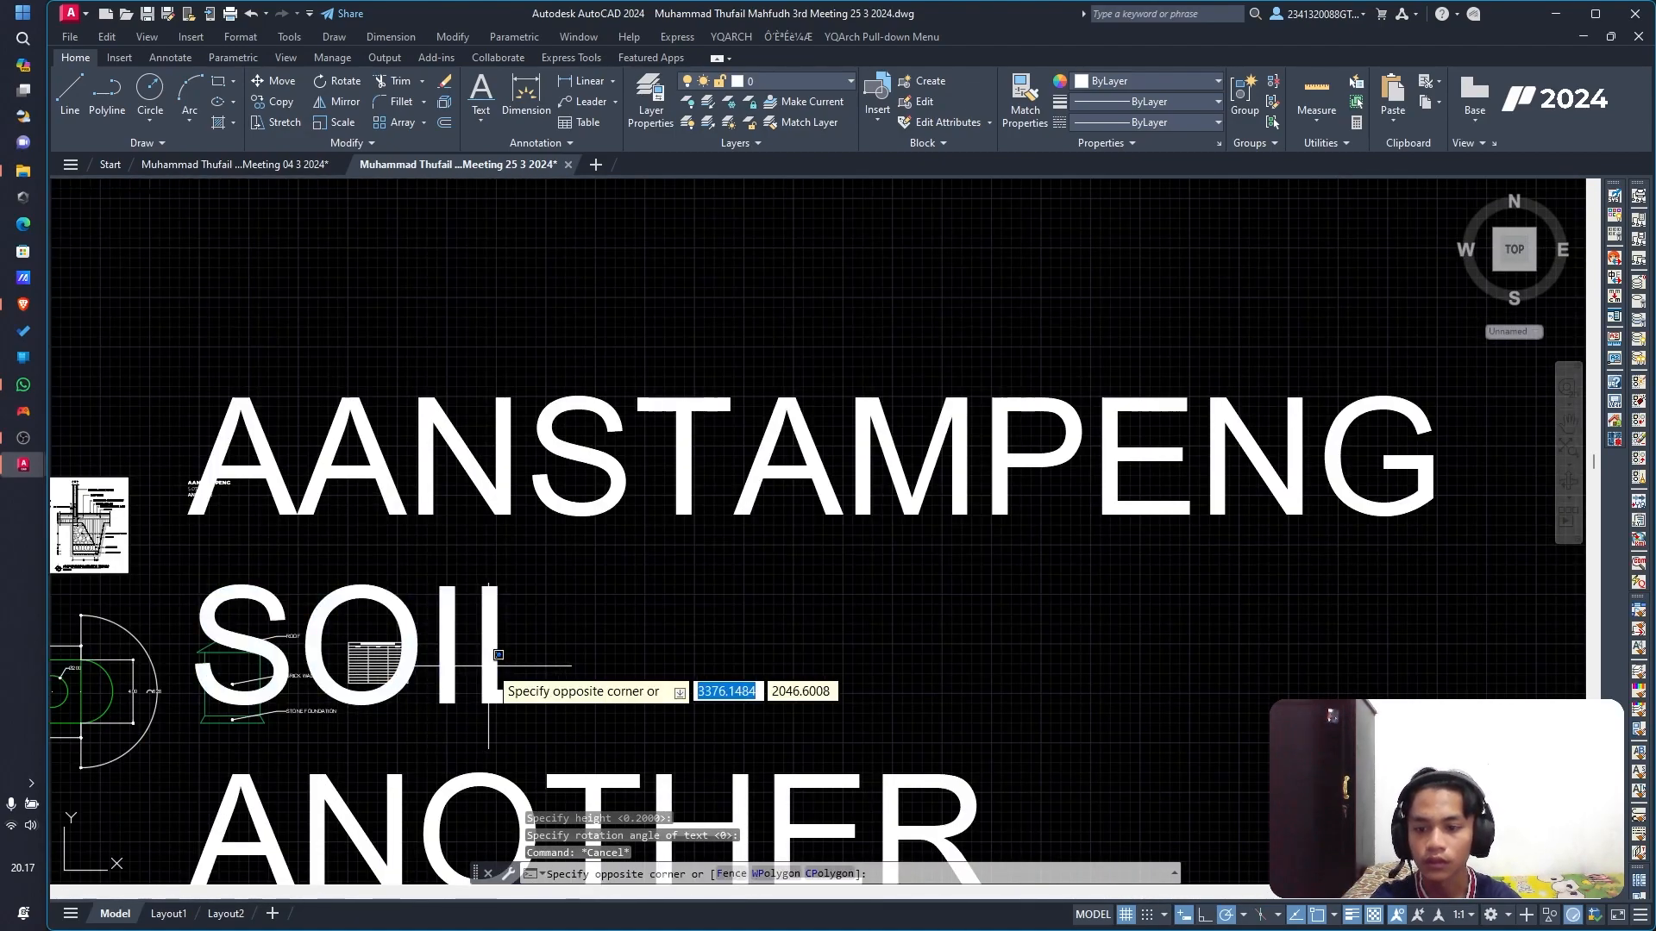
pyautogui.click(498, 630)
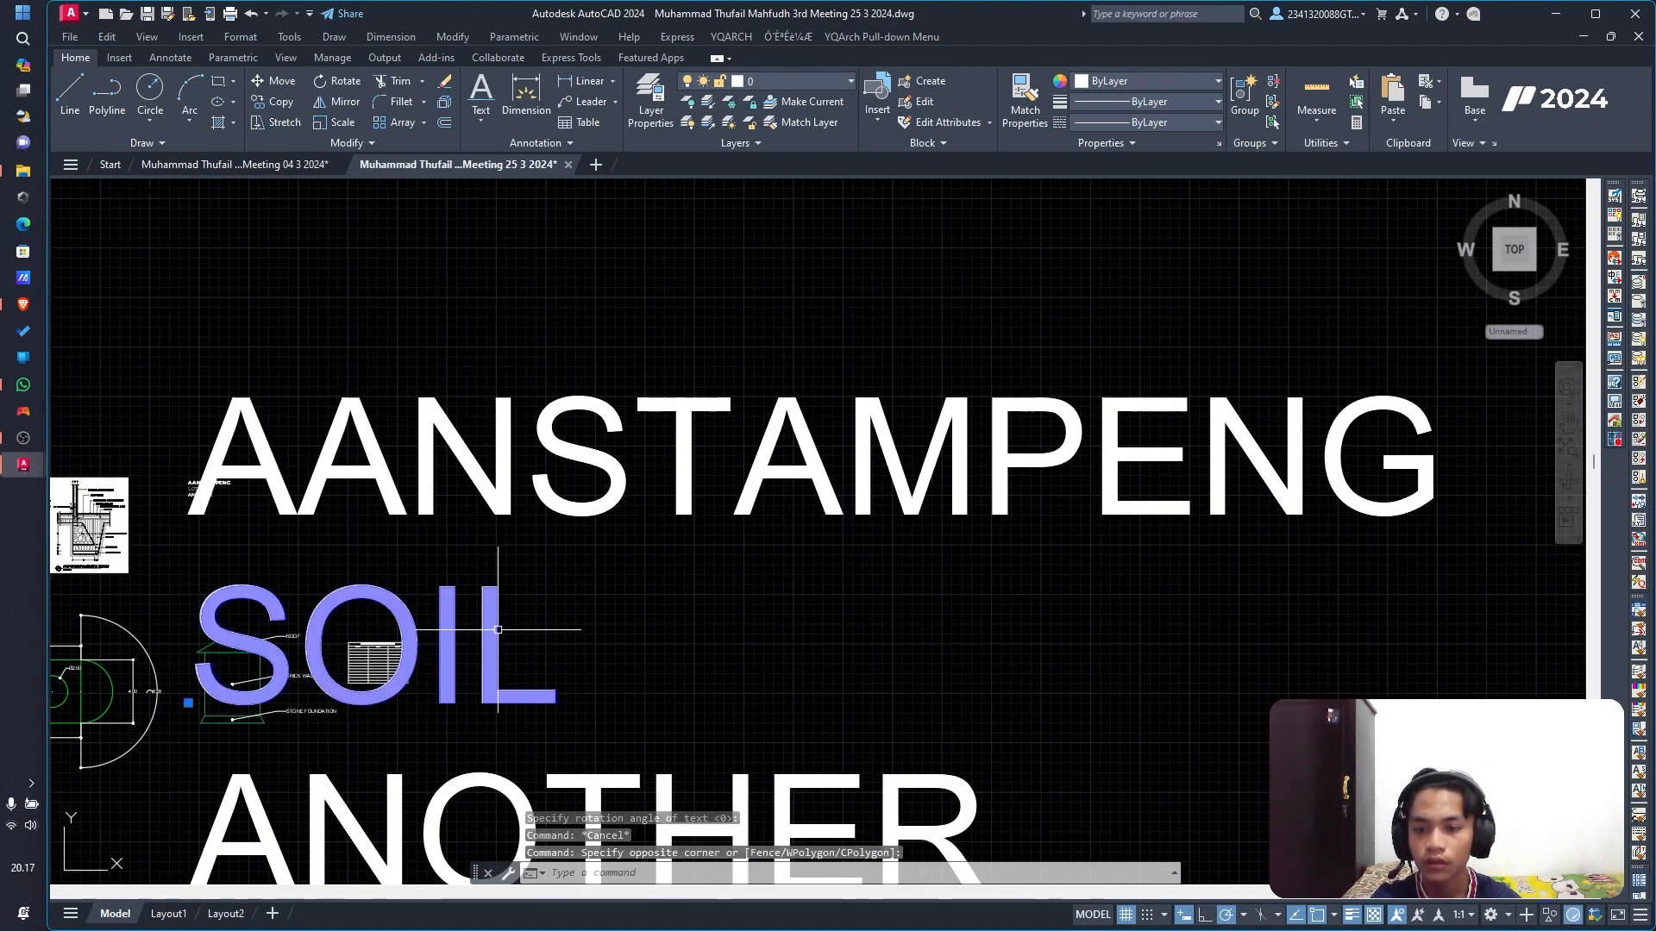
pyautogui.click(190, 707)
pyautogui.click(406, 664)
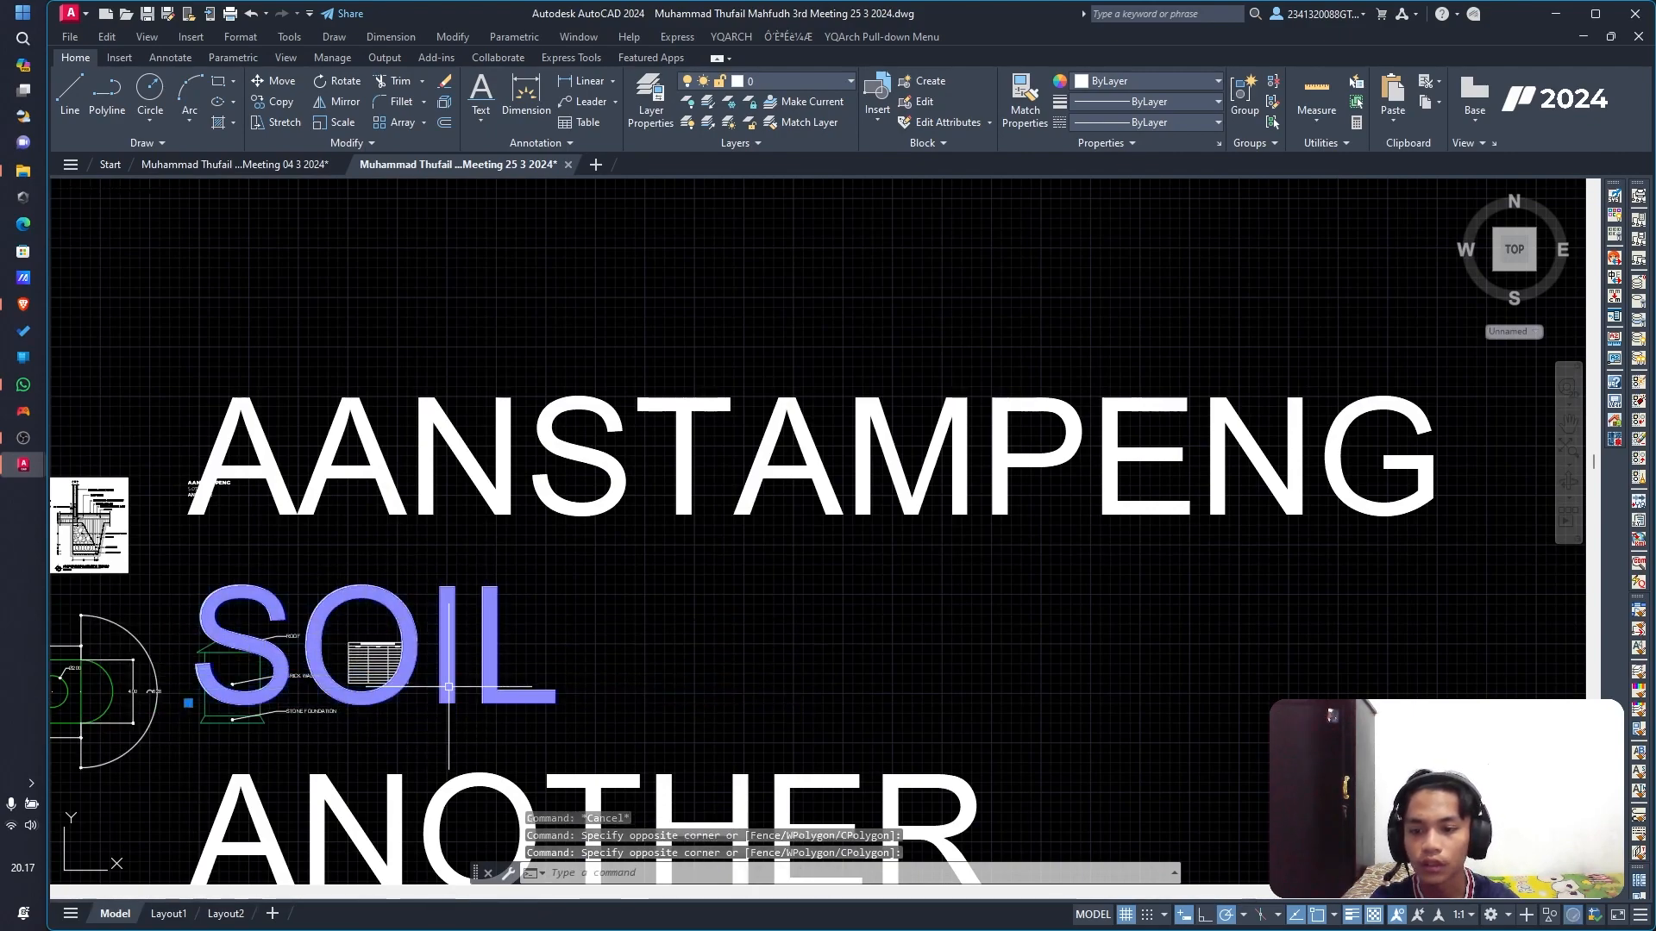
pyautogui.click(189, 703)
pyautogui.click(641, 703)
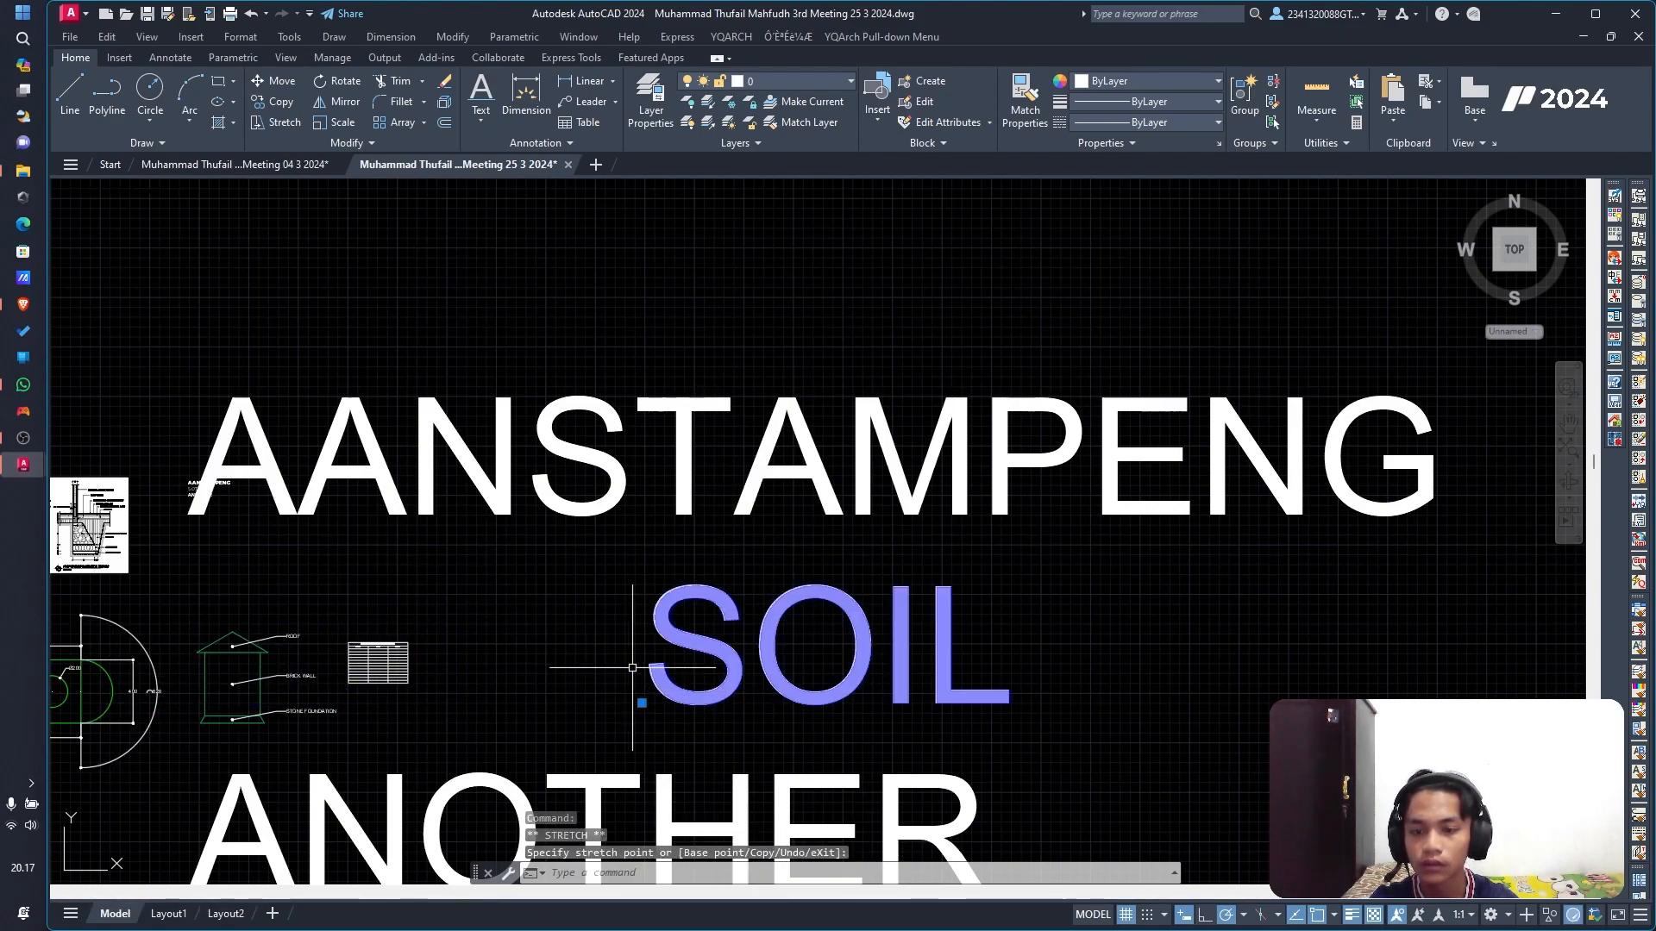
# Step: Reposition the single-line AANSTAMPENG text up and to the right, and the ANOTHER text beside SOIL, by their insertion grips
pyautogui.click(321, 496)
pyautogui.click(235, 504)
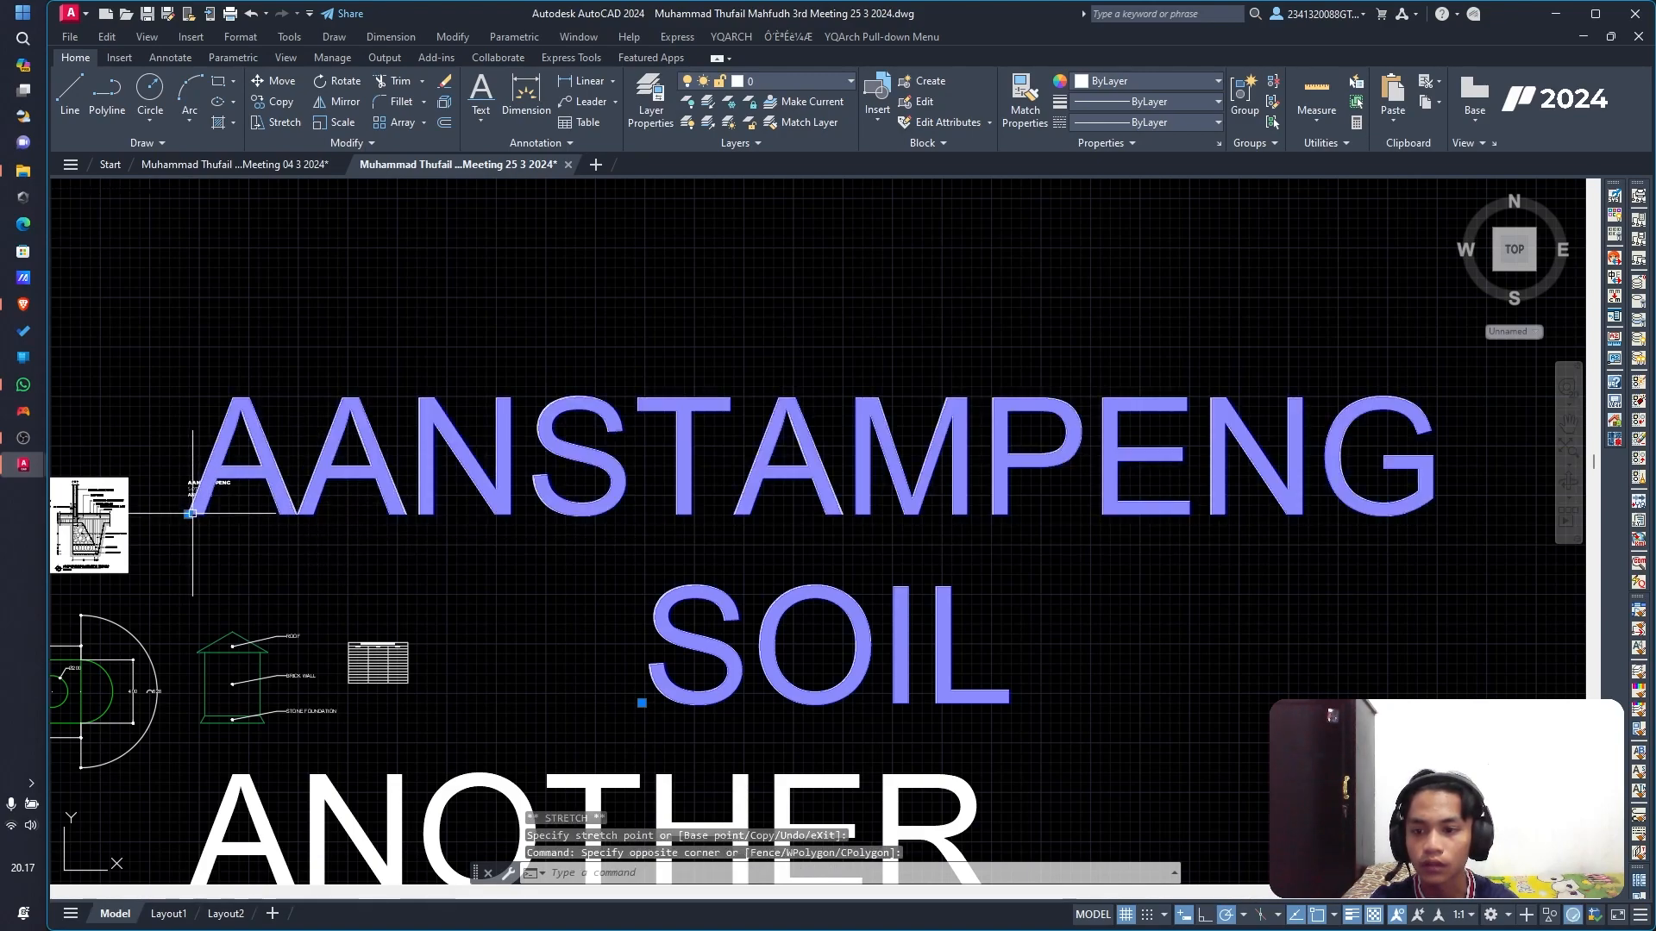
pyautogui.click(416, 759)
pyautogui.click(389, 797)
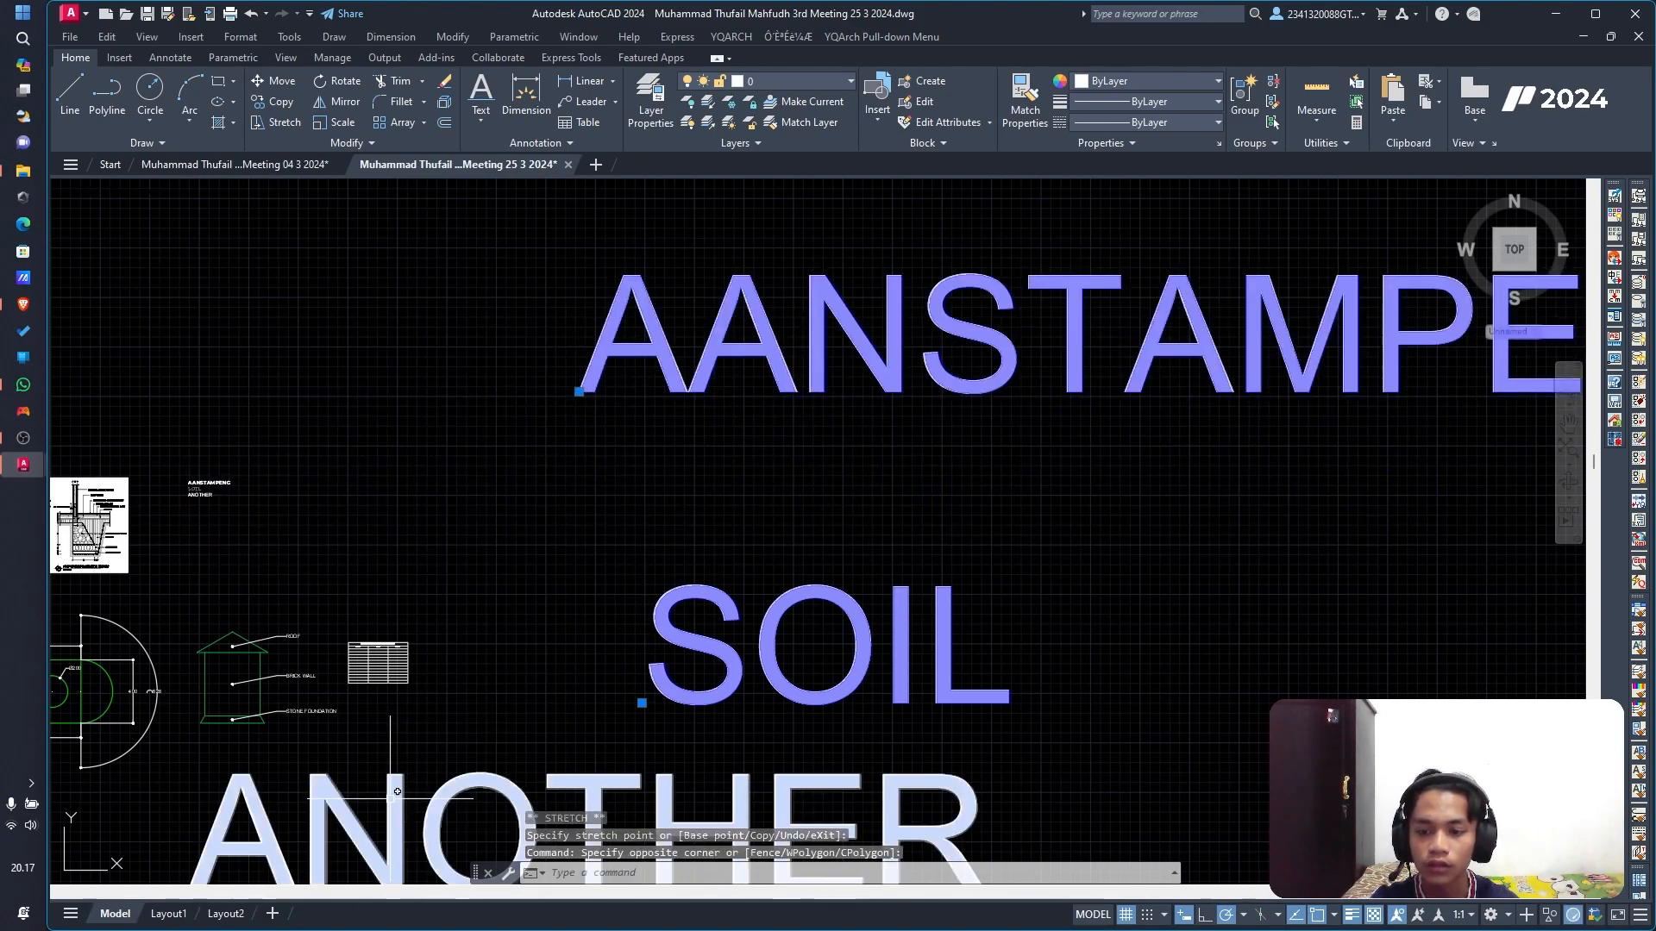
pyautogui.scroll(-6, 297, 826)
pyautogui.click(275, 842)
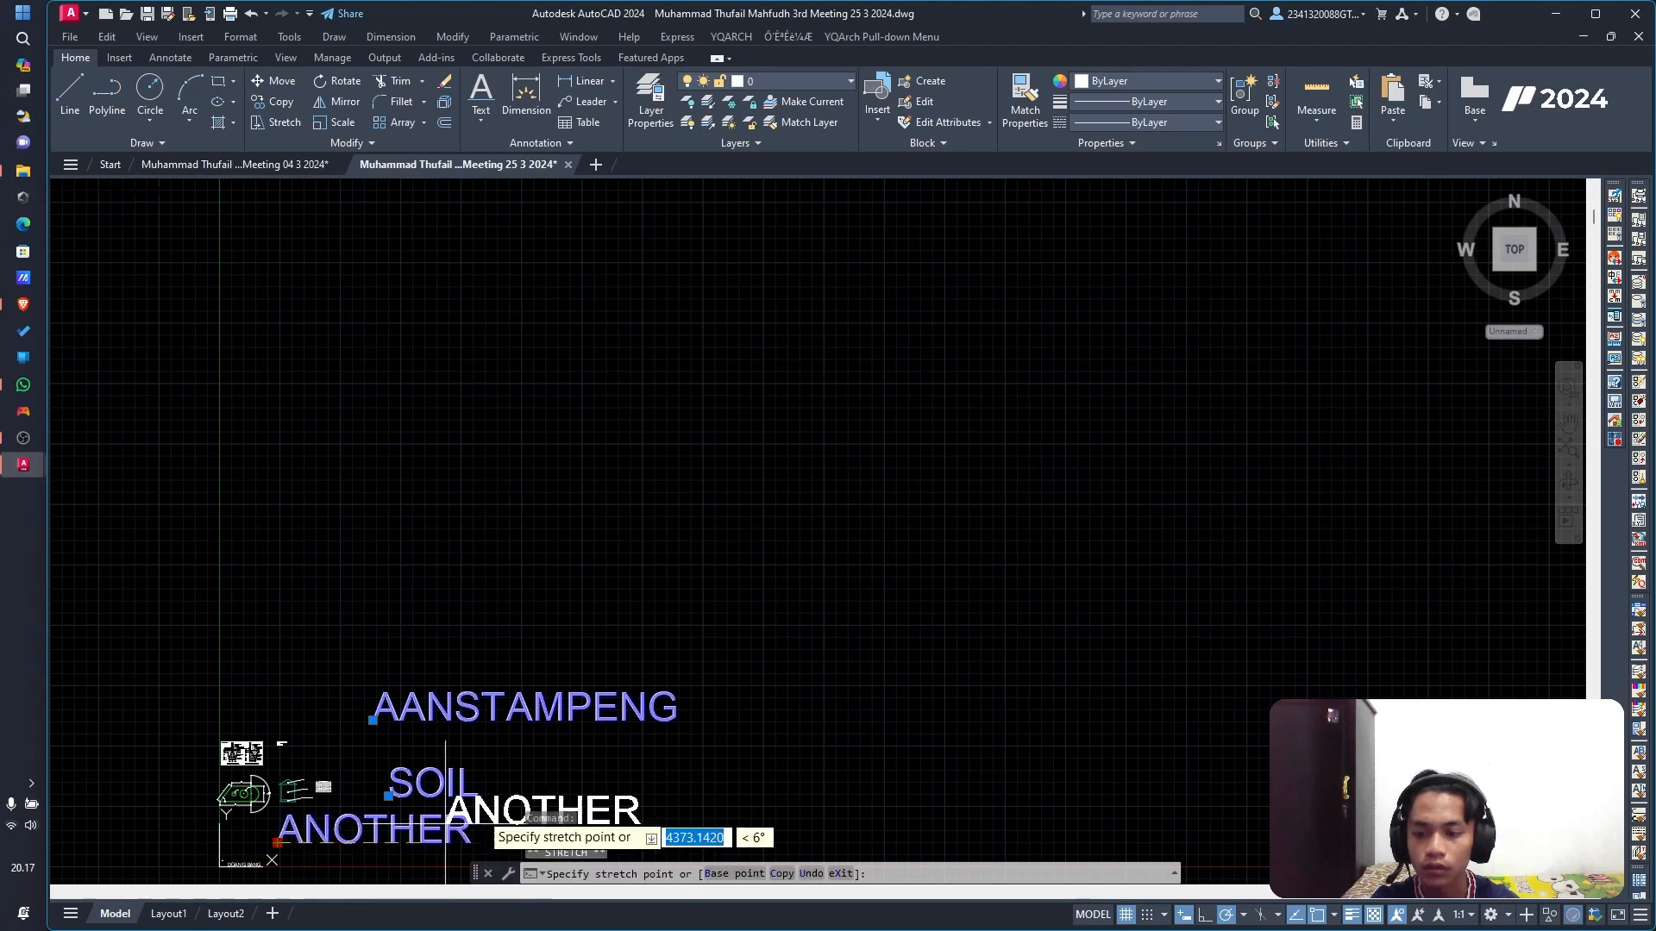
pyautogui.click(507, 791)
pyautogui.scroll(6, 566, 806)
pyautogui.scroll(-6, 449, 746)
pyautogui.scroll(4, 449, 746)
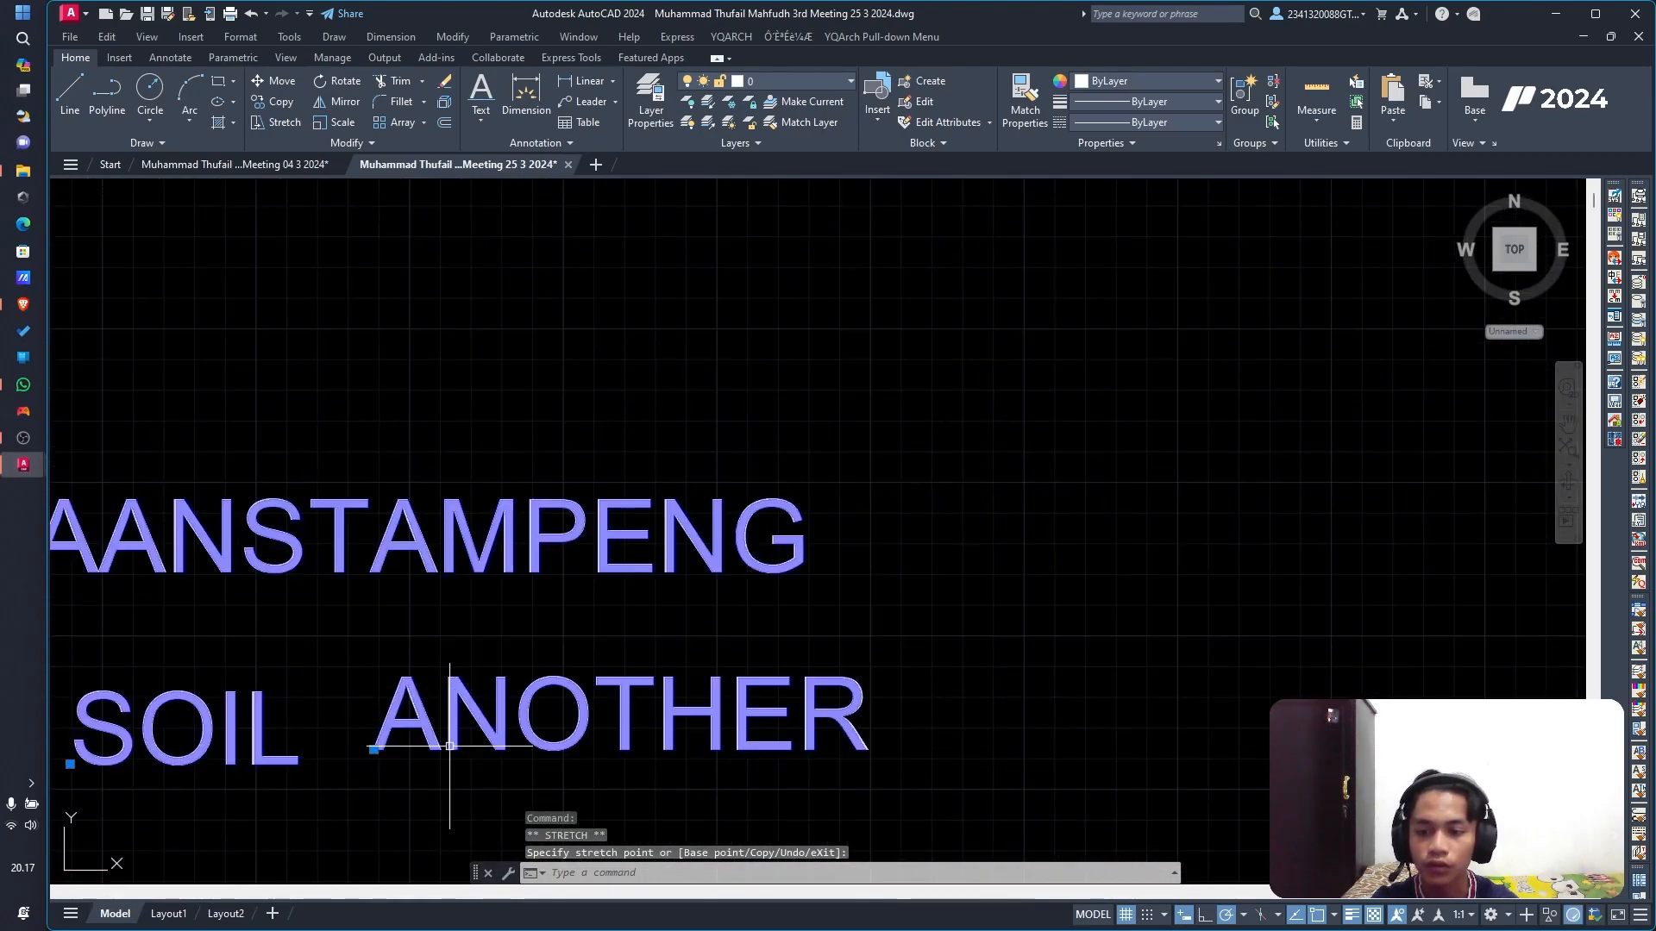
pyautogui.scroll(-6, 399, 740)
pyautogui.scroll(2, 349, 740)
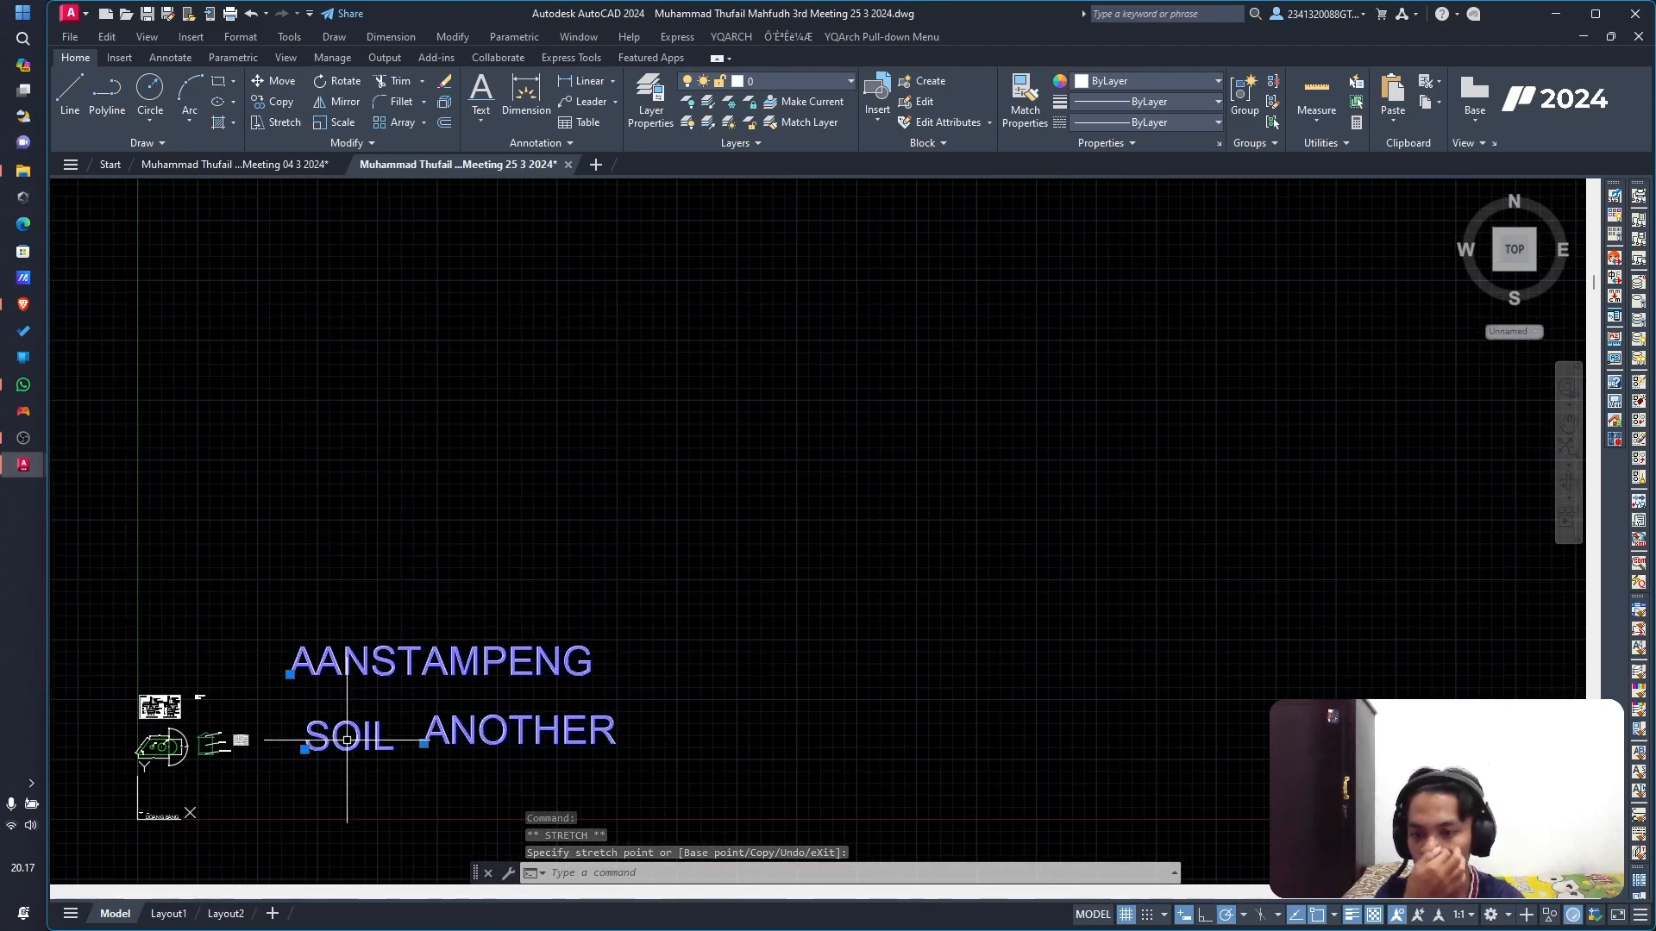
# Step: Erase the three single-line texts AANSTAMPENG, SOIL and ANOTHER together
pyautogui.scroll(4, 351, 743)
pyautogui.click(1075, 810)
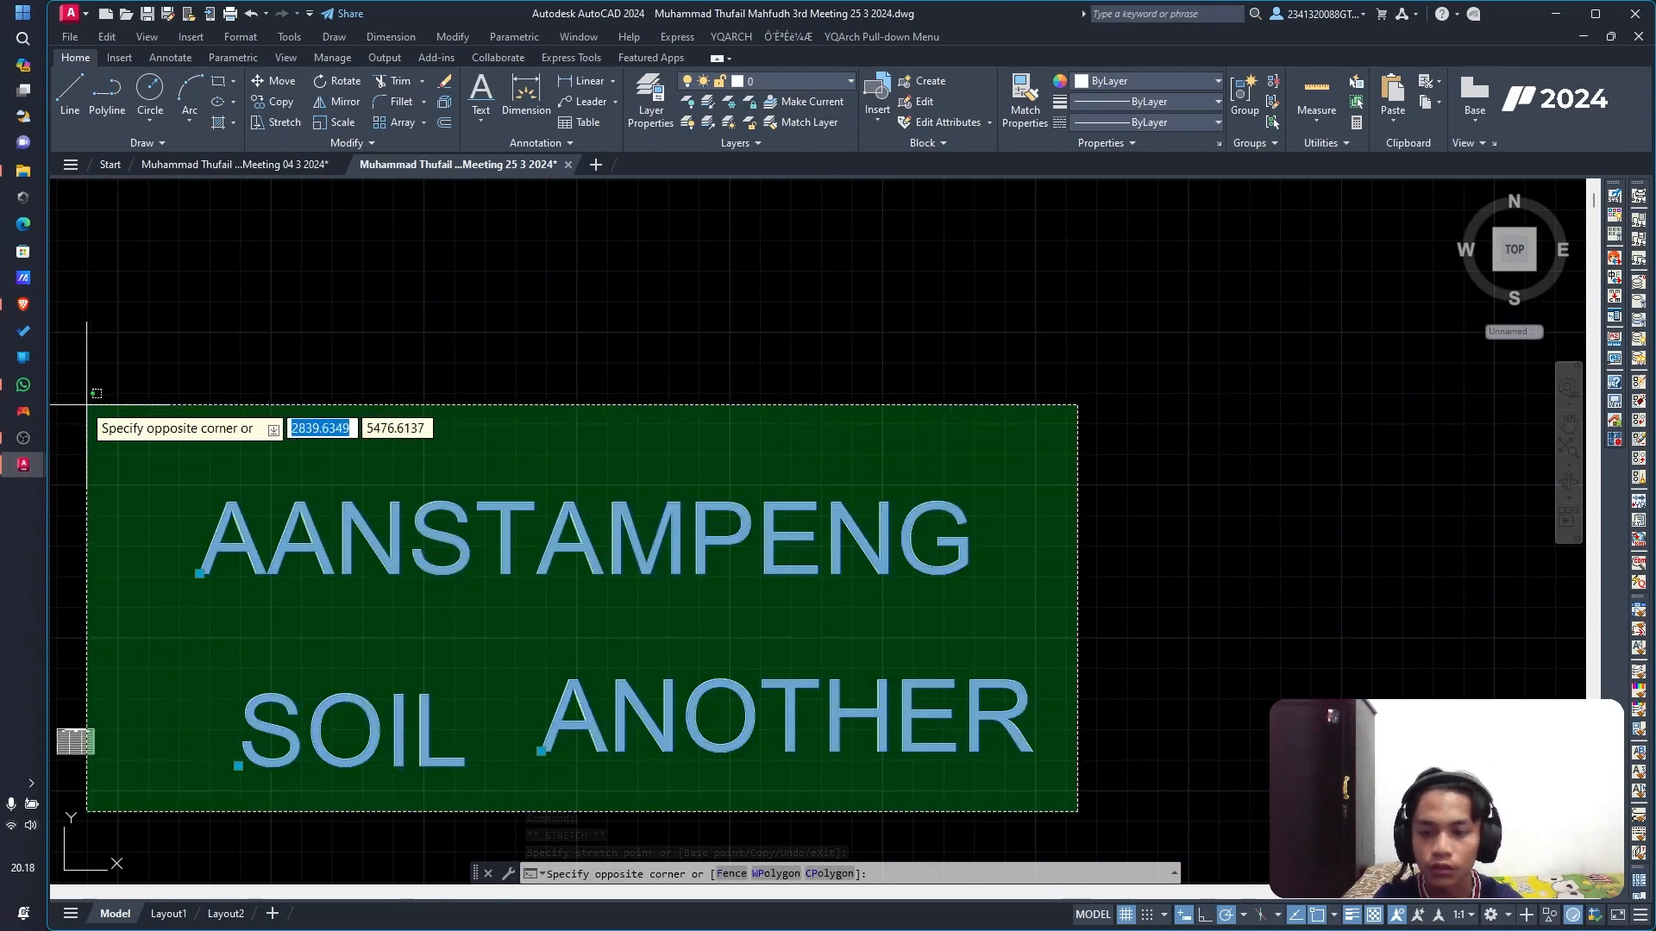
pyautogui.press('Delete')
# Step: Erase the multiline text block beside the half stone foundation drawing
pyautogui.scroll(-6, 111, 672)
pyautogui.scroll(3, 81, 670)
pyautogui.moveTo(104, 636)
pyautogui.mouseDown(button='middle')
pyautogui.moveTo(371, 639)
pyautogui.moveTo(412, 665)
pyautogui.mouseUp(button='middle')
pyautogui.scroll(4, 218, 495)
pyautogui.scroll(2, 133, 396)
pyautogui.moveTo(133, 397); pyautogui.dragTo(629, 561, button='middle')
pyautogui.click(553, 542)
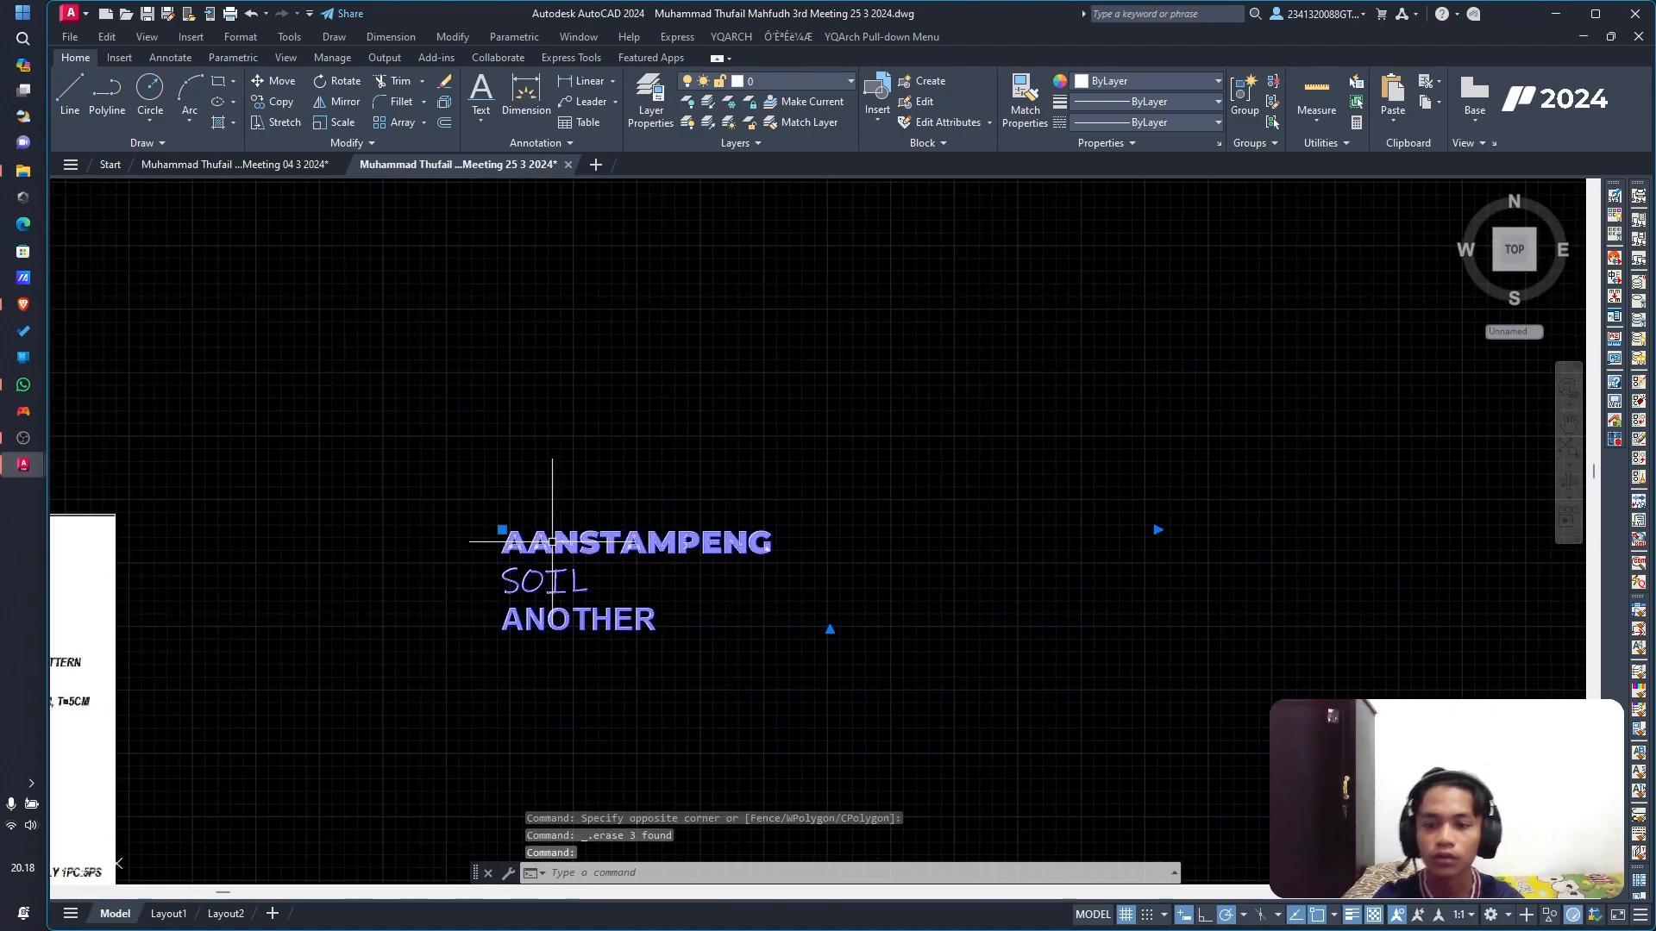
pyautogui.press('Delete')
pyautogui.scroll(-2, 499, 547)
pyautogui.scroll(2, 483, 562)
pyautogui.moveTo(484, 561); pyautogui.dragTo(636, 377, button='middle')
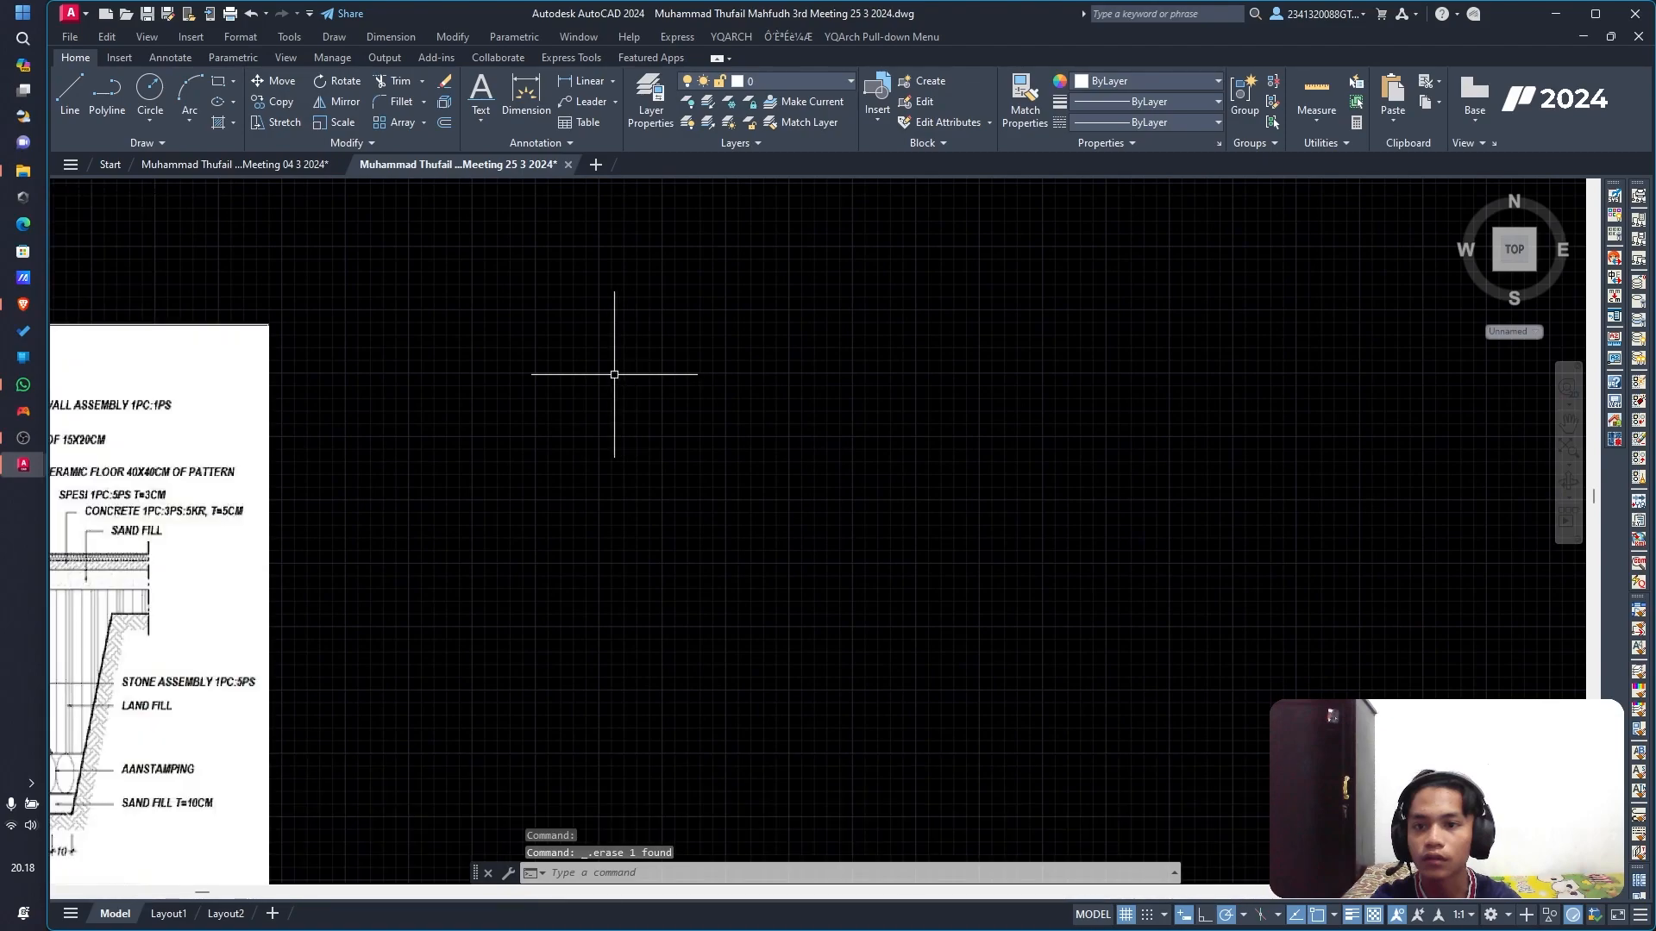
# Step: Examine the available dimension types and the sample figure dimensioned with linear, aligned, angular, radius, diameter and arc length dimensions
pyautogui.click(613, 82)
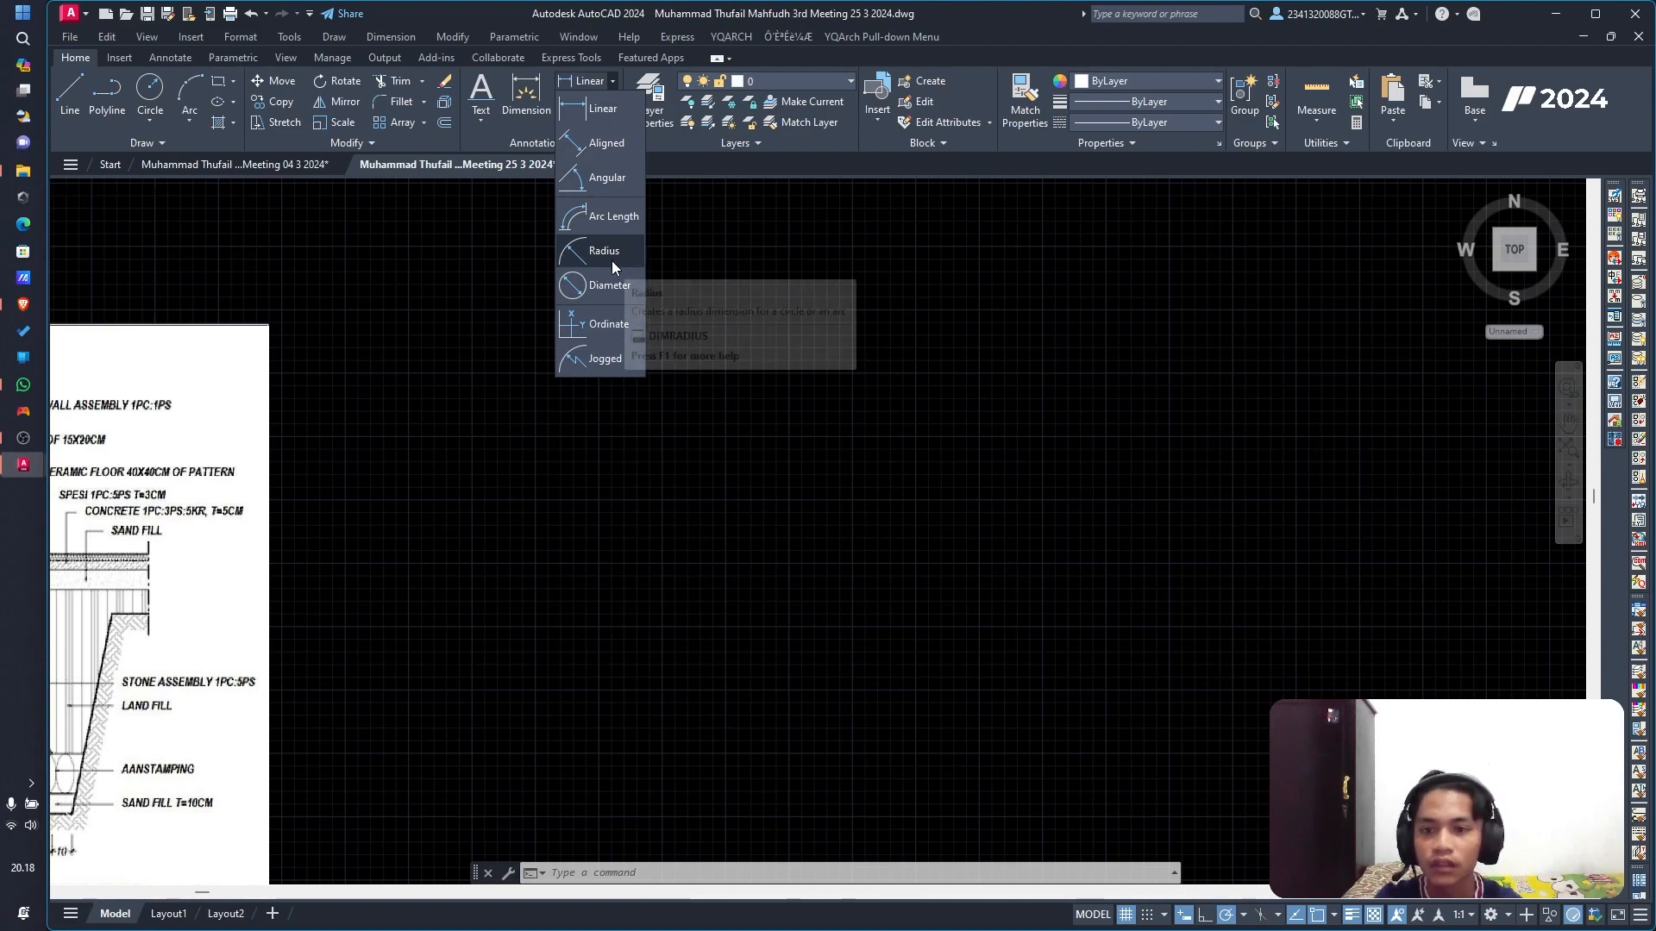
pyautogui.click(503, 416)
pyautogui.moveTo(466, 481)
pyautogui.mouseDown(button='middle')
pyautogui.moveTo(713, 225)
pyautogui.moveTo(666, 434)
pyautogui.mouseUp(button='middle')
pyautogui.scroll(-3, 640, 433)
pyautogui.scroll(-5, 597, 466)
pyautogui.moveTo(585, 481); pyautogui.dragTo(699, 295, button='middle')
pyautogui.scroll(5, 417, 627)
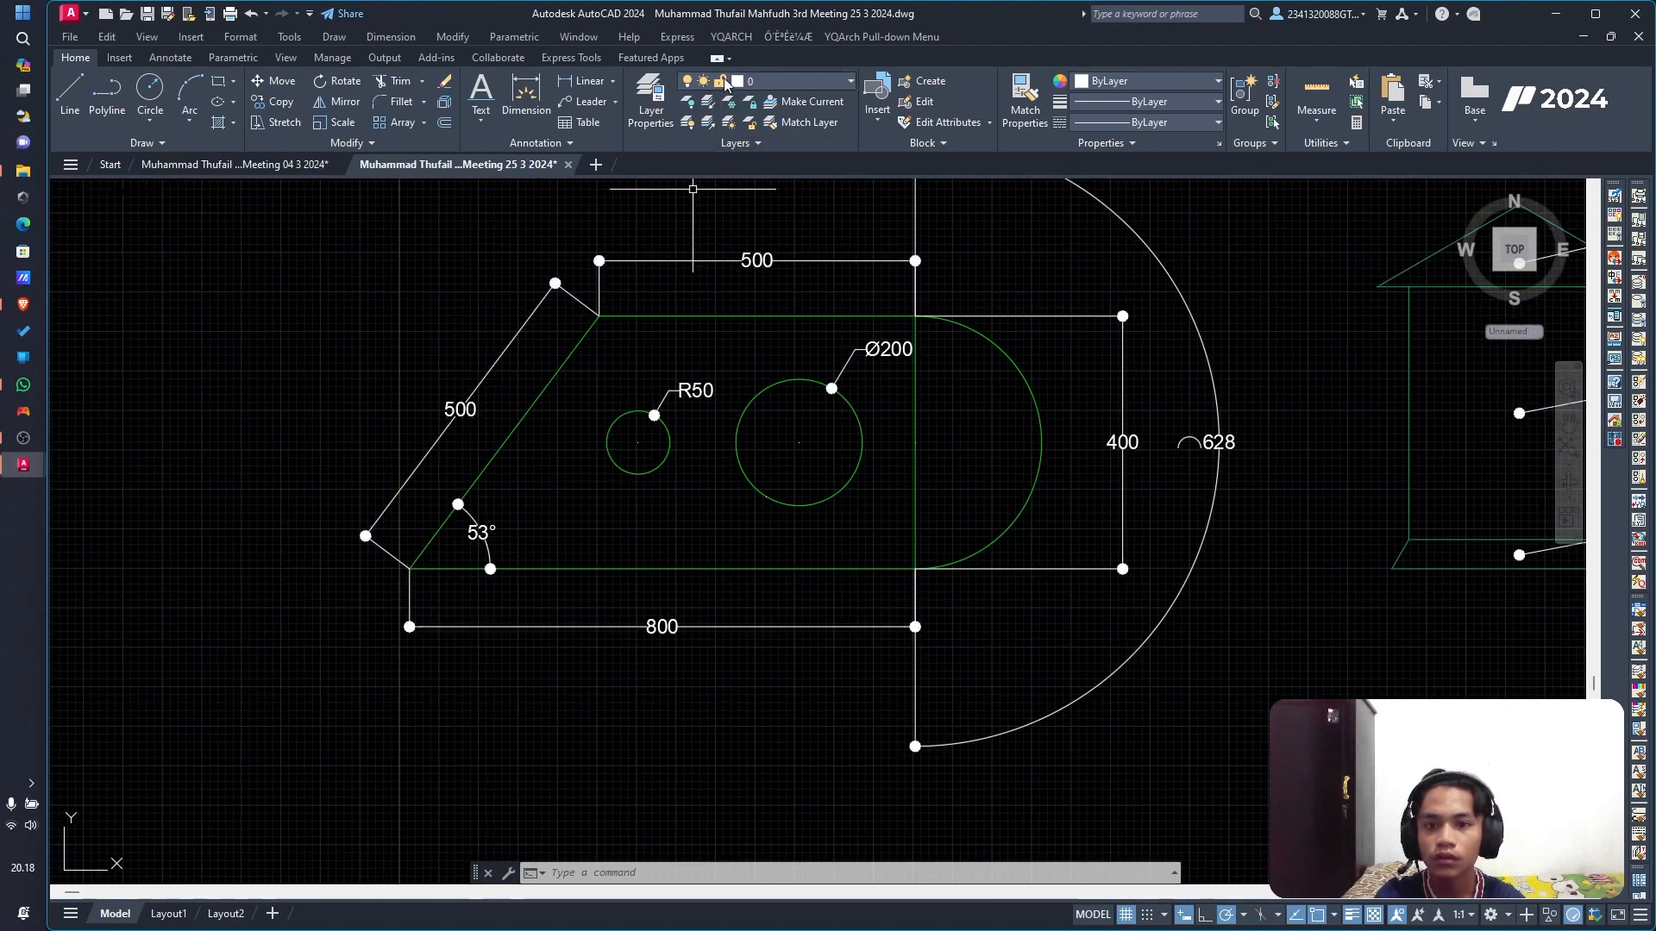
pyautogui.click(614, 83)
pyautogui.click(614, 83)
pyautogui.click(614, 86)
pyautogui.click(614, 89)
pyautogui.click(498, 574)
pyautogui.press('Escape')
pyautogui.press('Escape')
pyautogui.press('Escape')
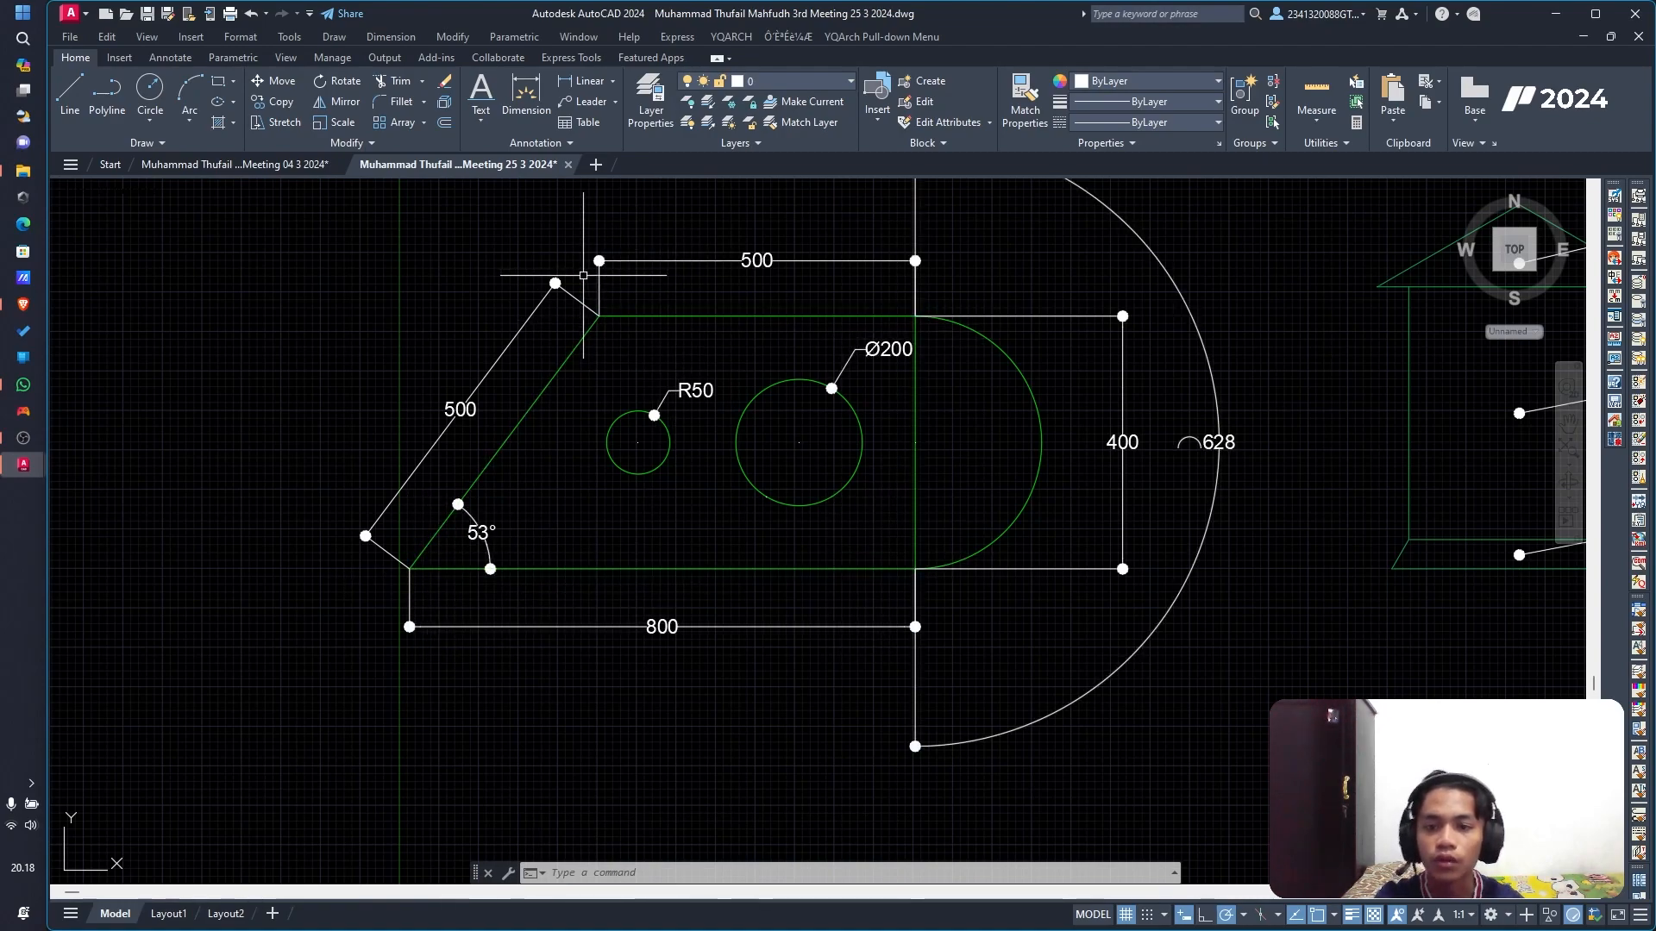
# Step: Compare the Aligned and Angular dimension types with the dimensions on the sample figure's slanted edge and lower-left corner
pyautogui.click(613, 84)
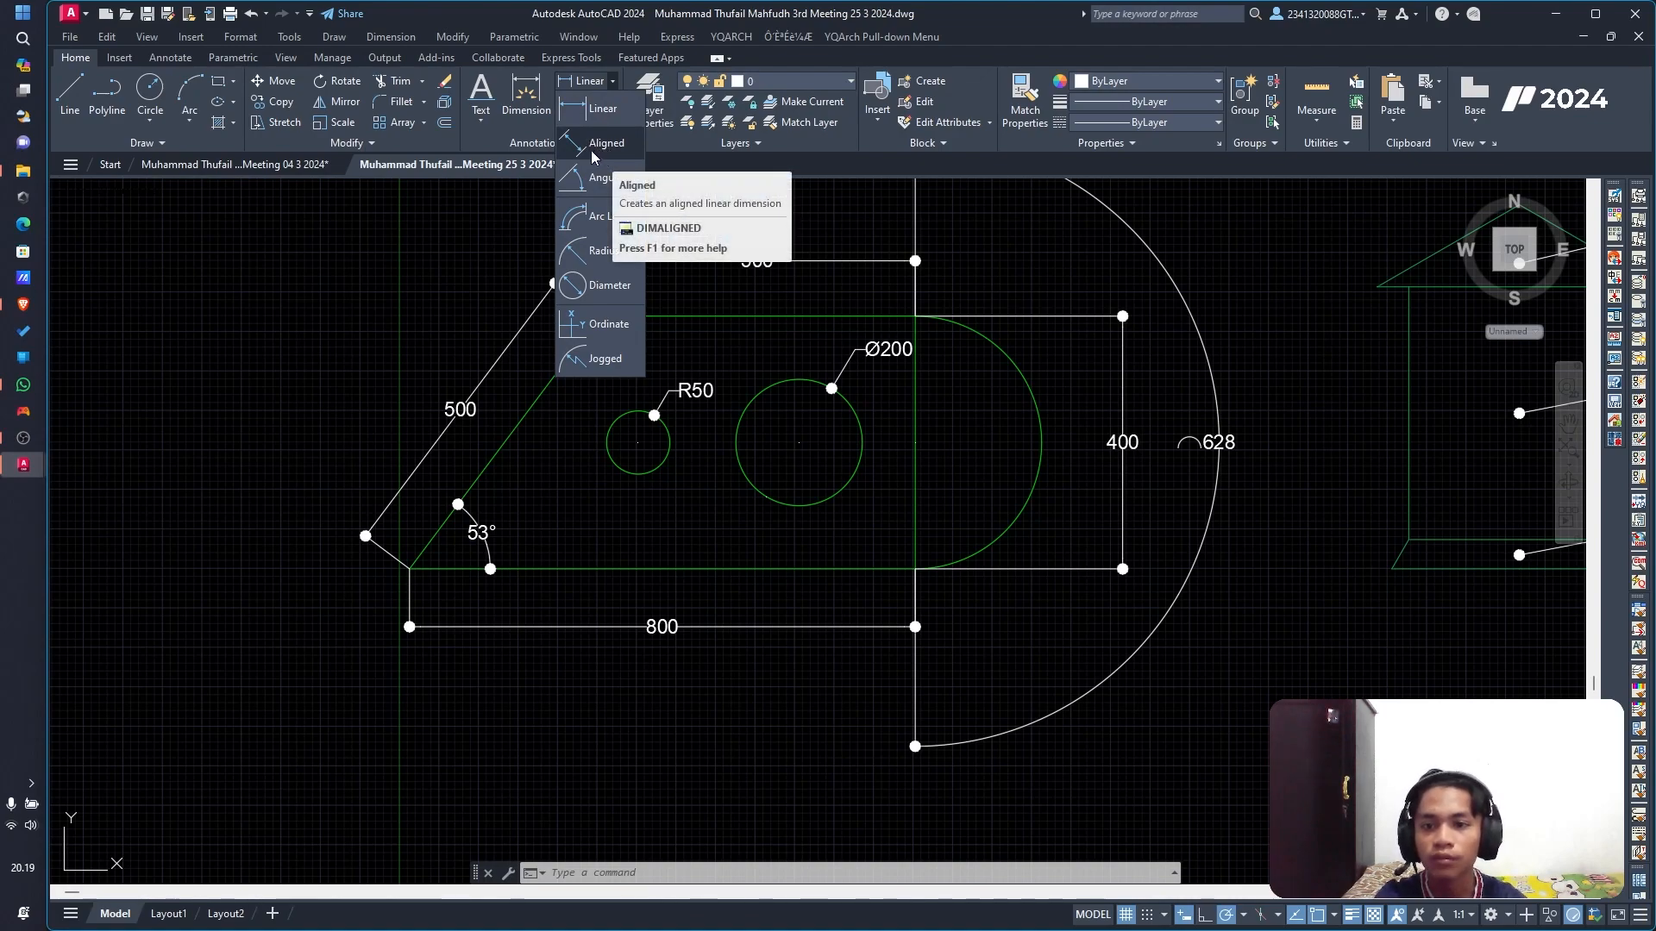
pyautogui.press('Escape')
pyautogui.press('Escape')
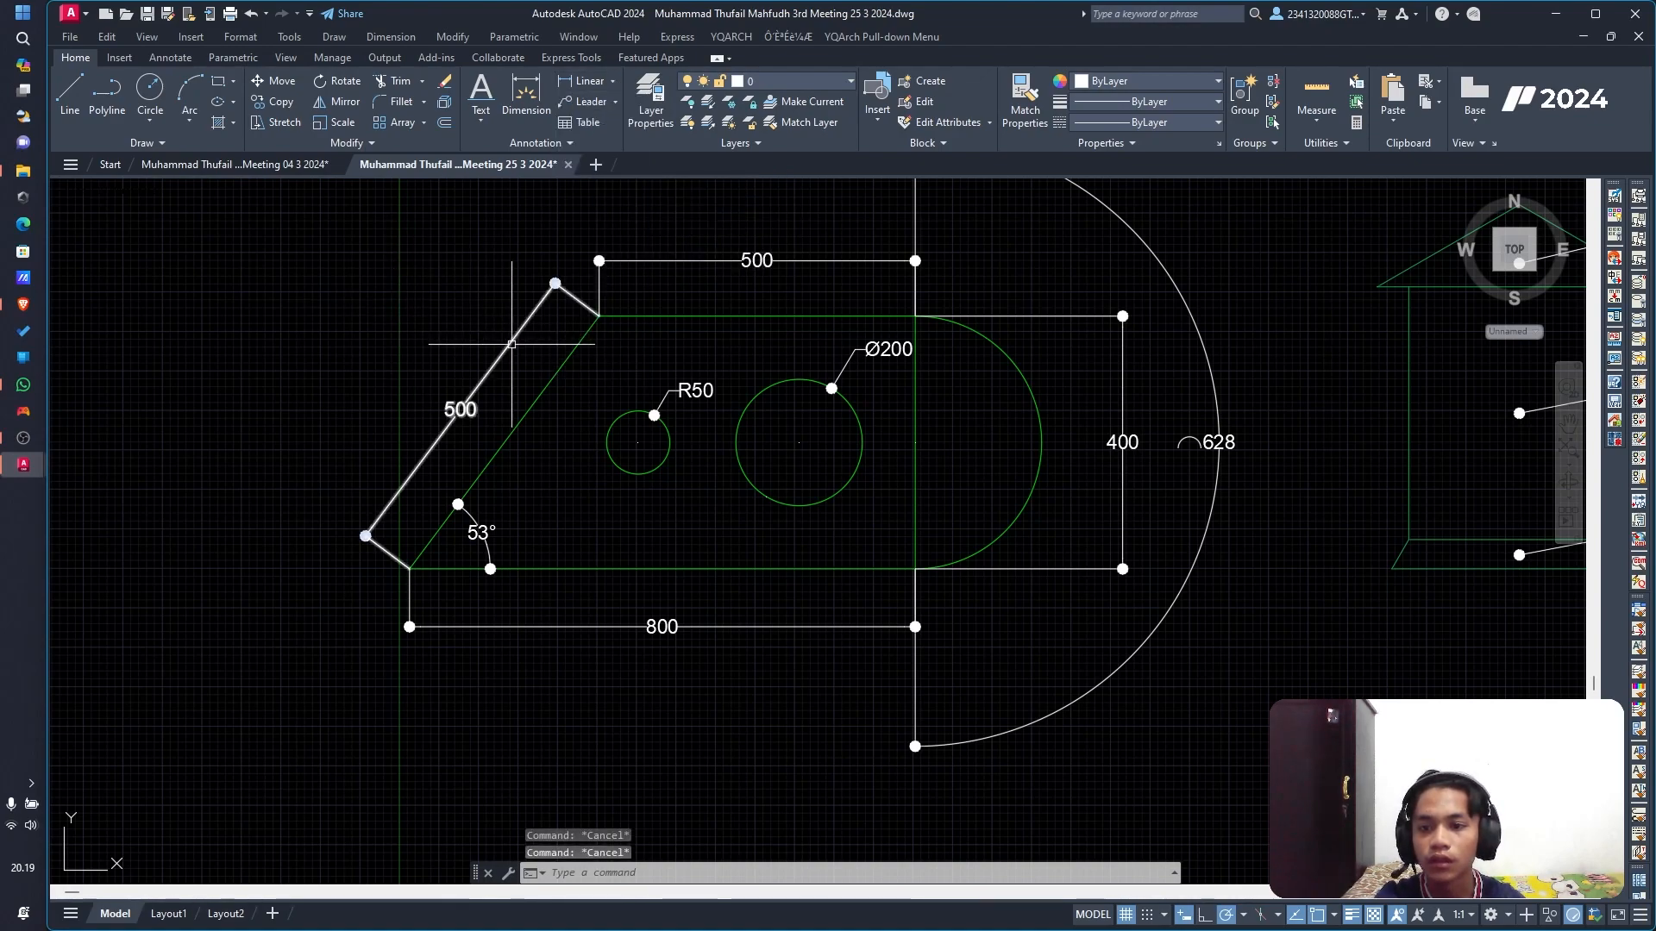
pyautogui.click(186, 317)
pyautogui.click(405, 384)
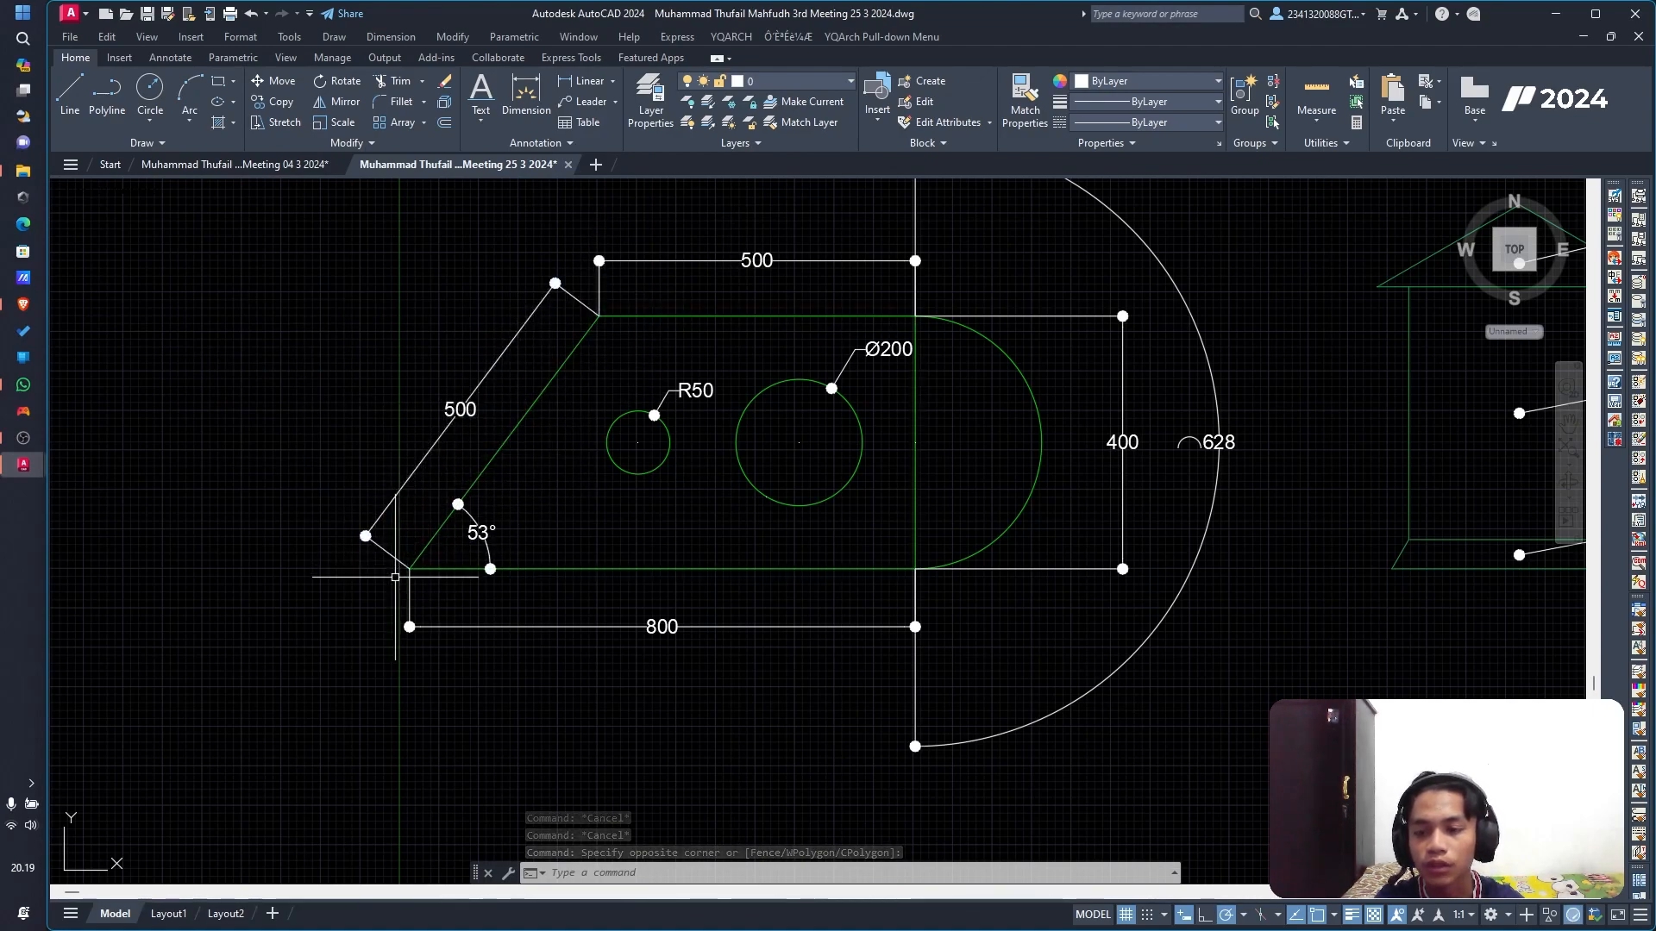
pyautogui.click(547, 385)
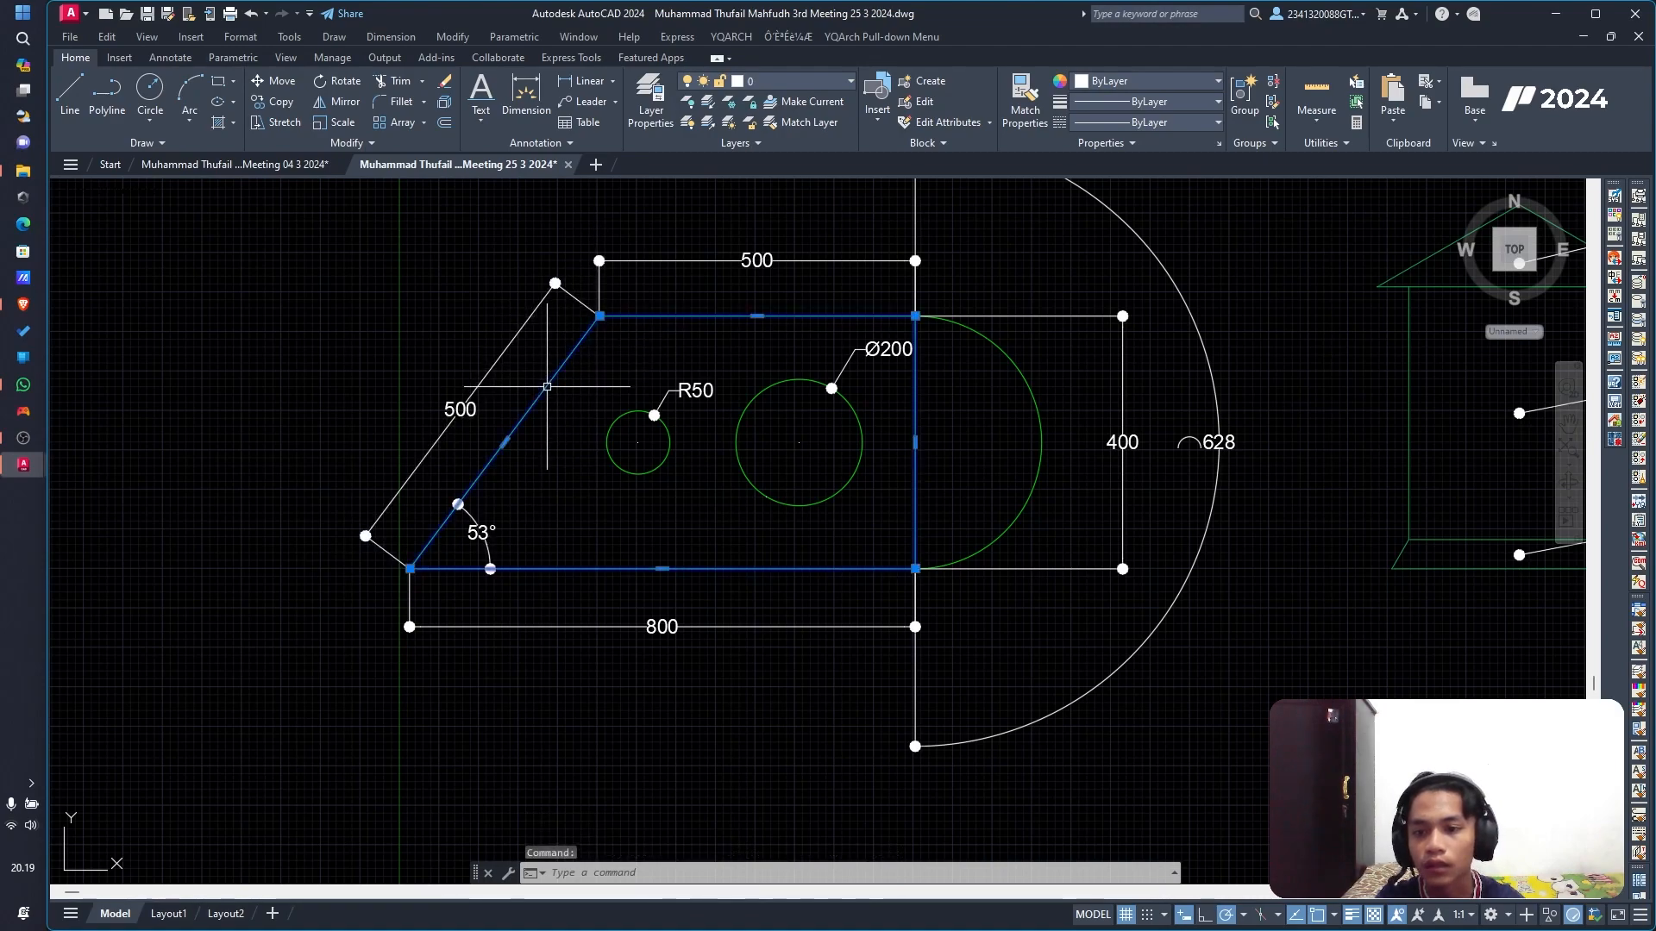
pyautogui.press('Escape')
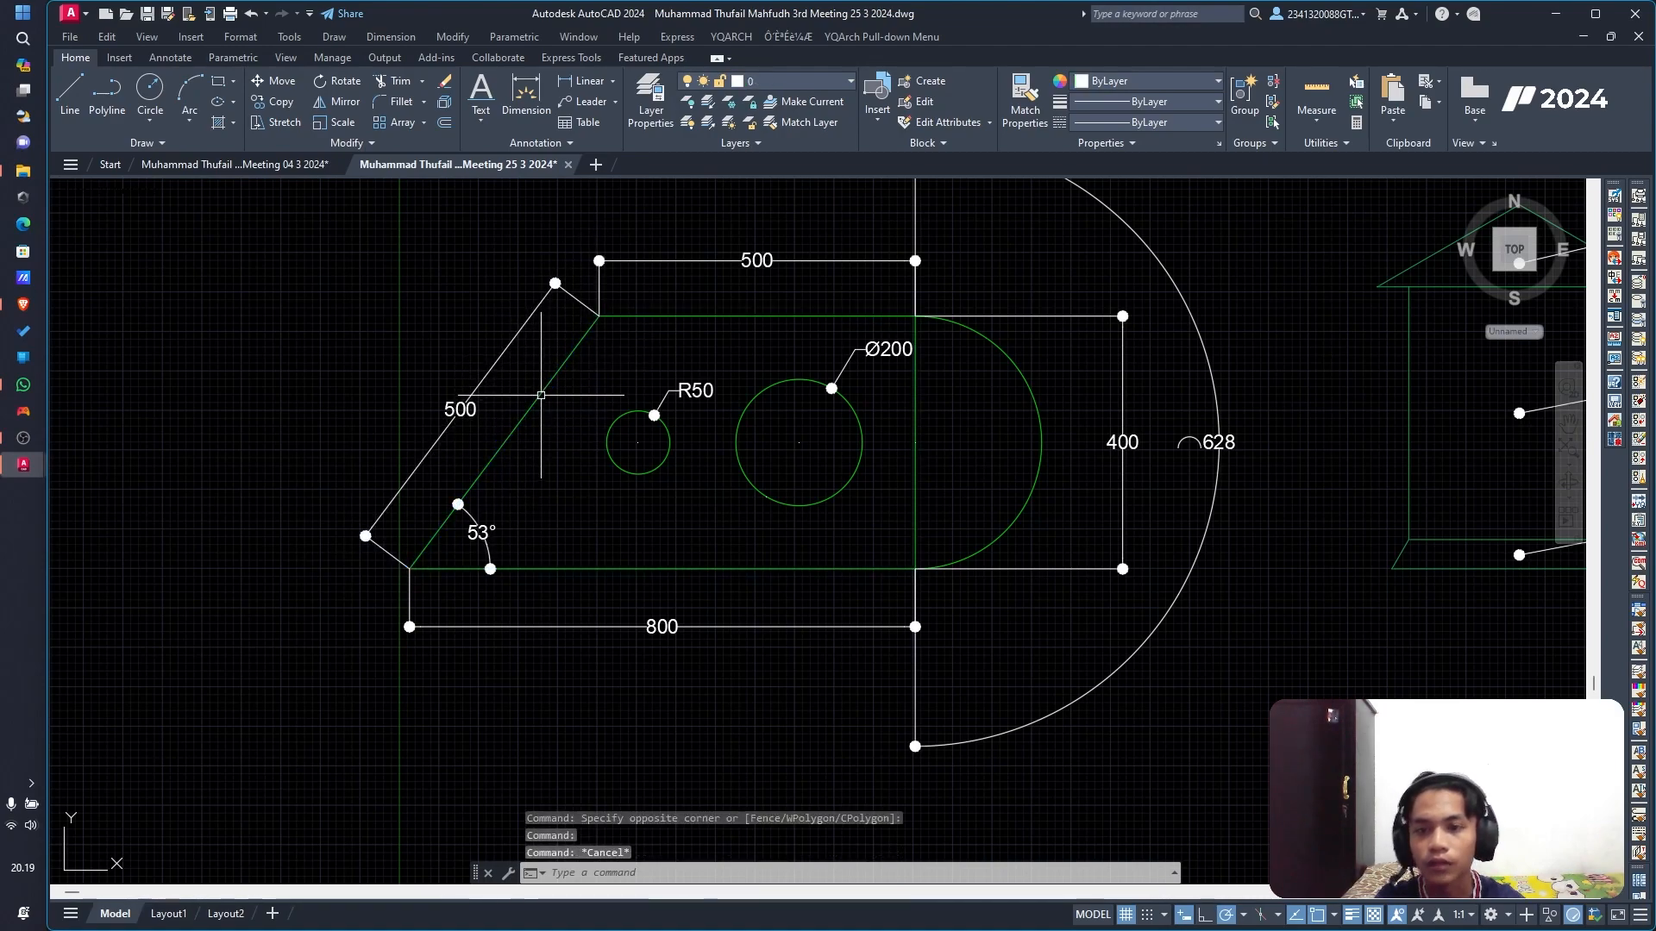
pyautogui.click(613, 83)
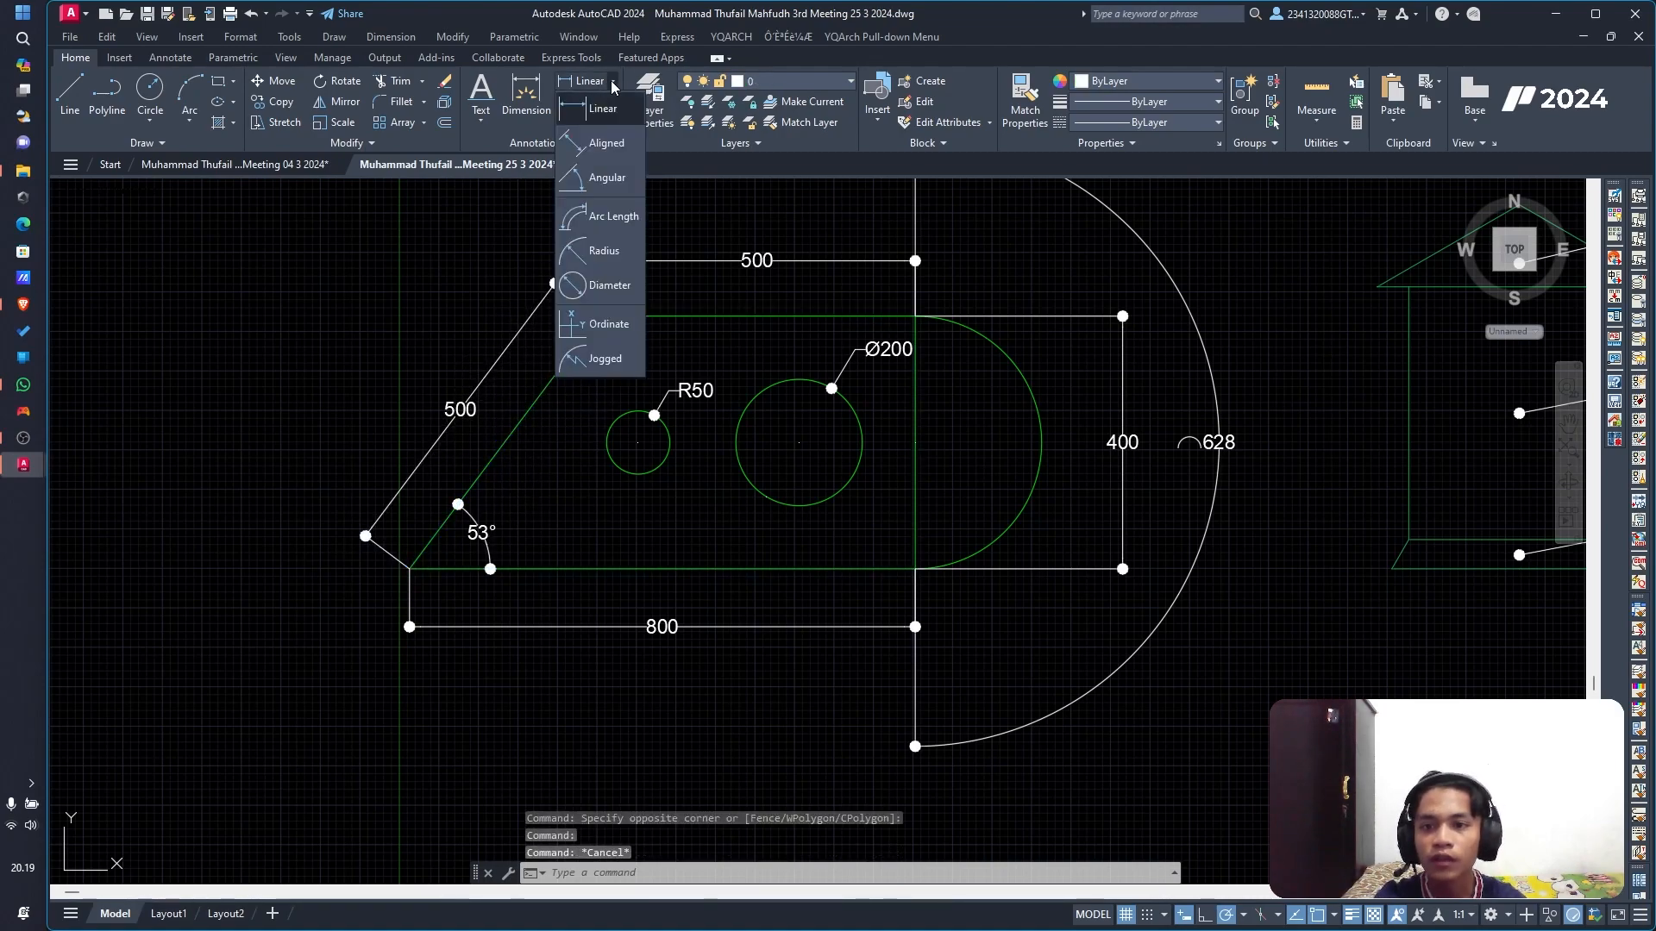
pyautogui.click(607, 177)
pyautogui.scroll(5, 481, 552)
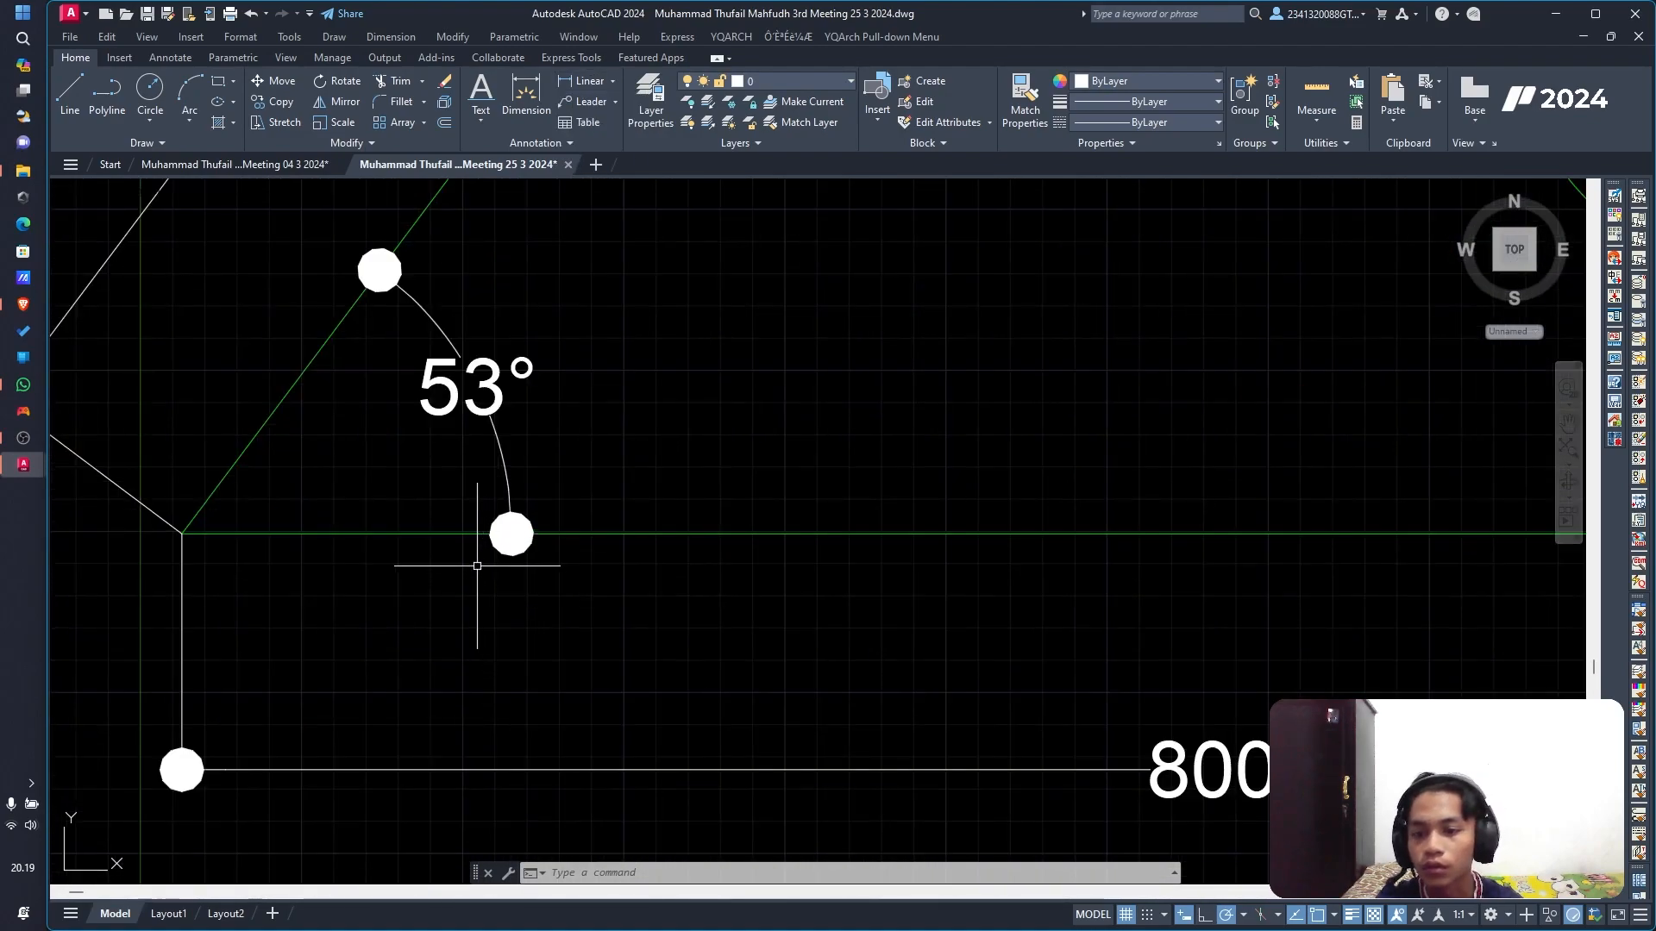
# Step: Examine the angular dimension between the slanted edge and the bottom edge of the sample figure
pyautogui.moveTo(504, 297); pyautogui.dragTo(663, 457, button='middle')
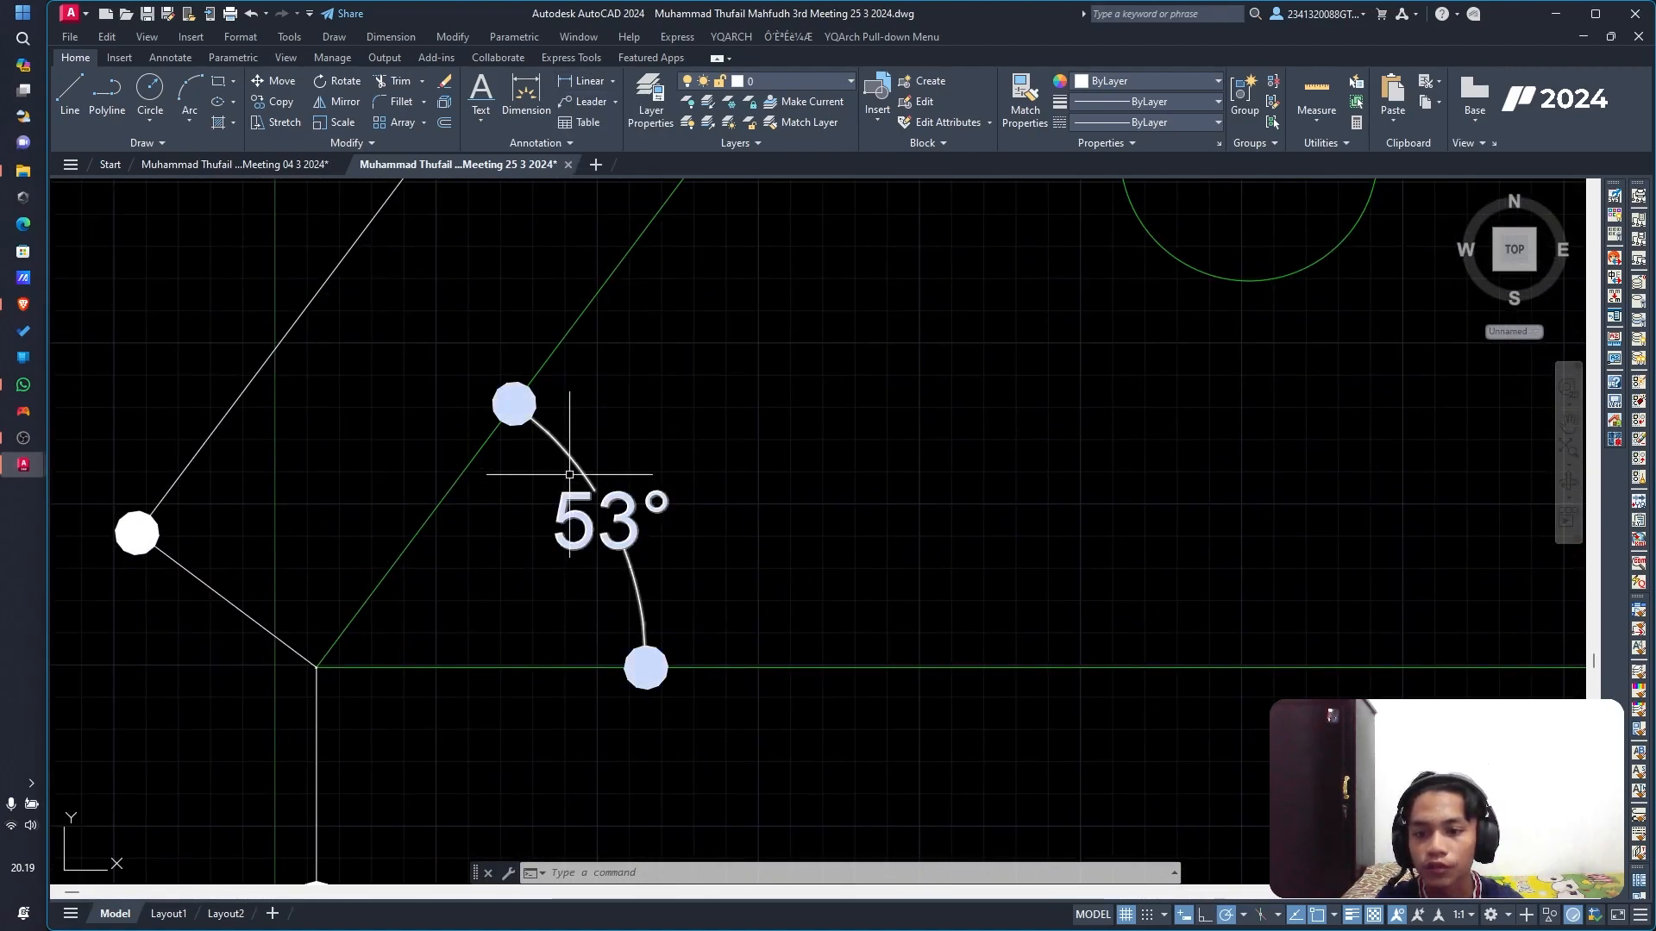
pyautogui.scroll(-5, 590, 498)
pyautogui.scroll(10, 592, 481)
pyautogui.scroll(-6, 611, 481)
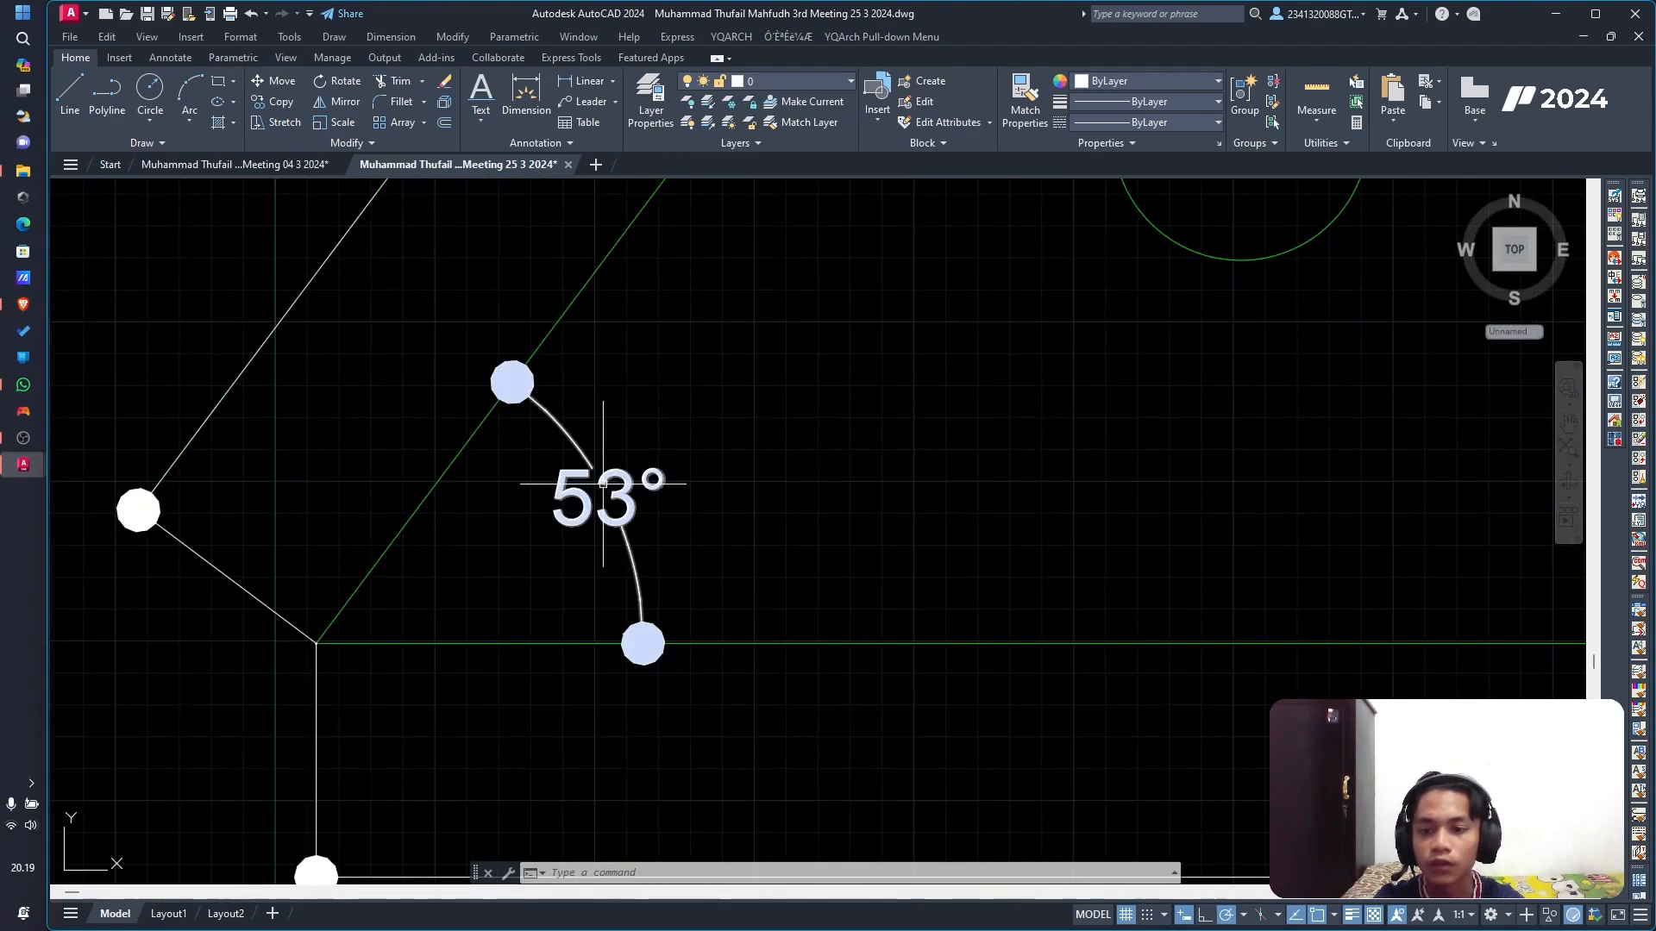
pyautogui.scroll(-6, 602, 484)
pyautogui.moveTo(880, 399); pyautogui.dragTo(677, 506, button='middle')
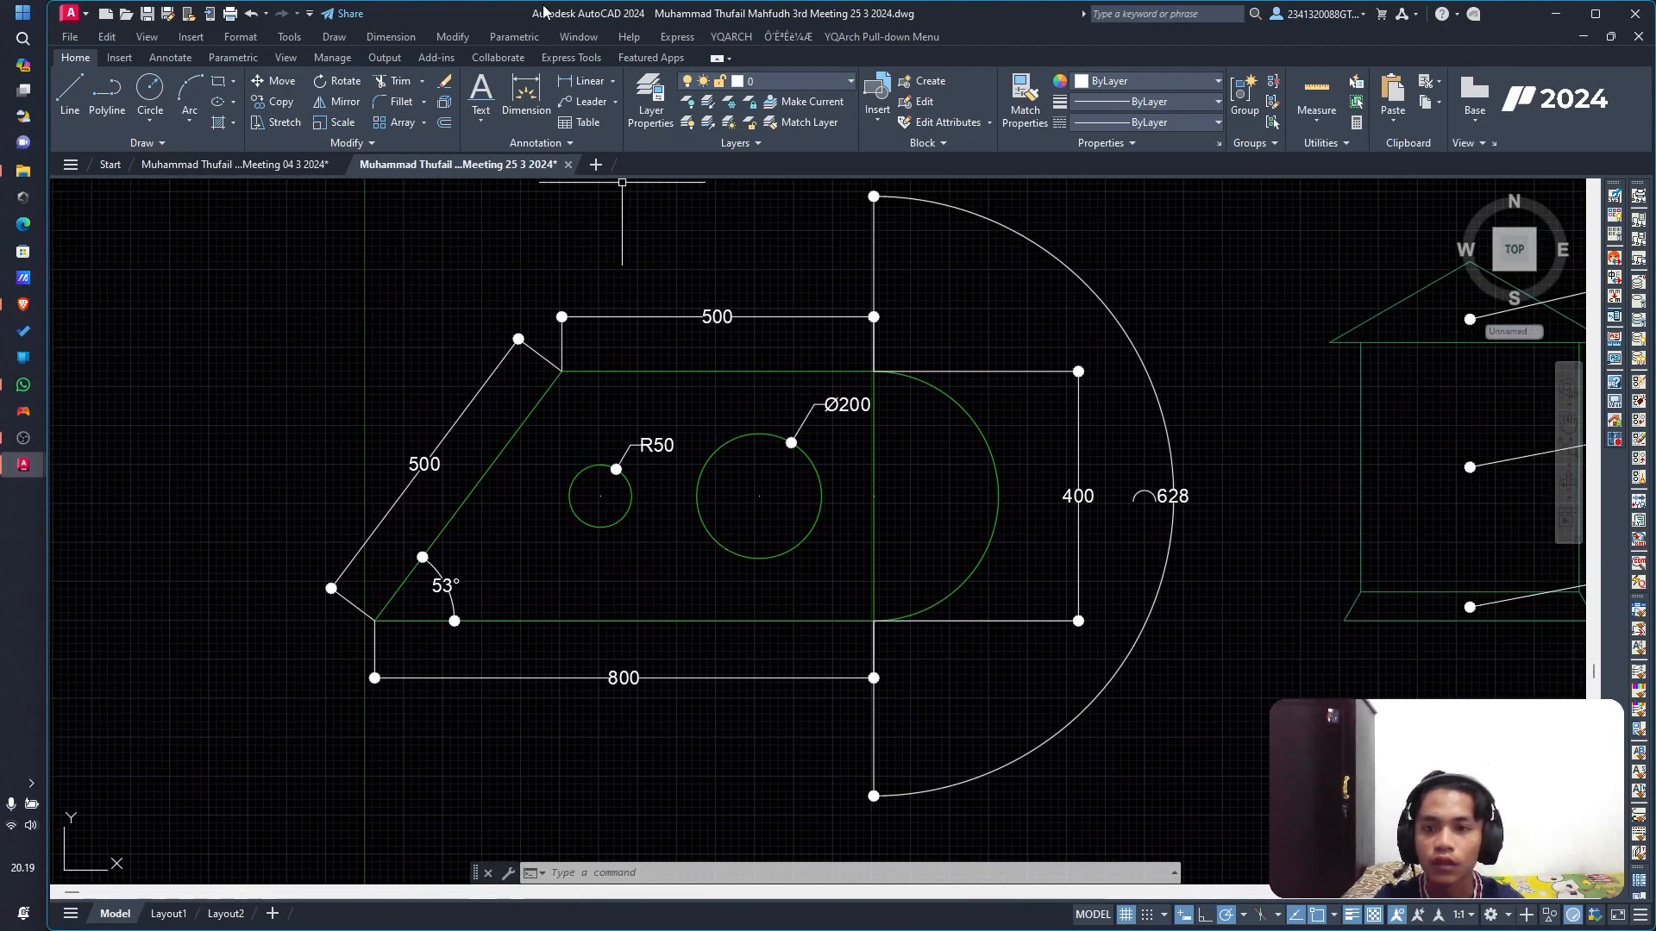
# Step: Compare the Arc Length dimension type with the arc length dimension around the figure's semicircular end
pyautogui.click(611, 82)
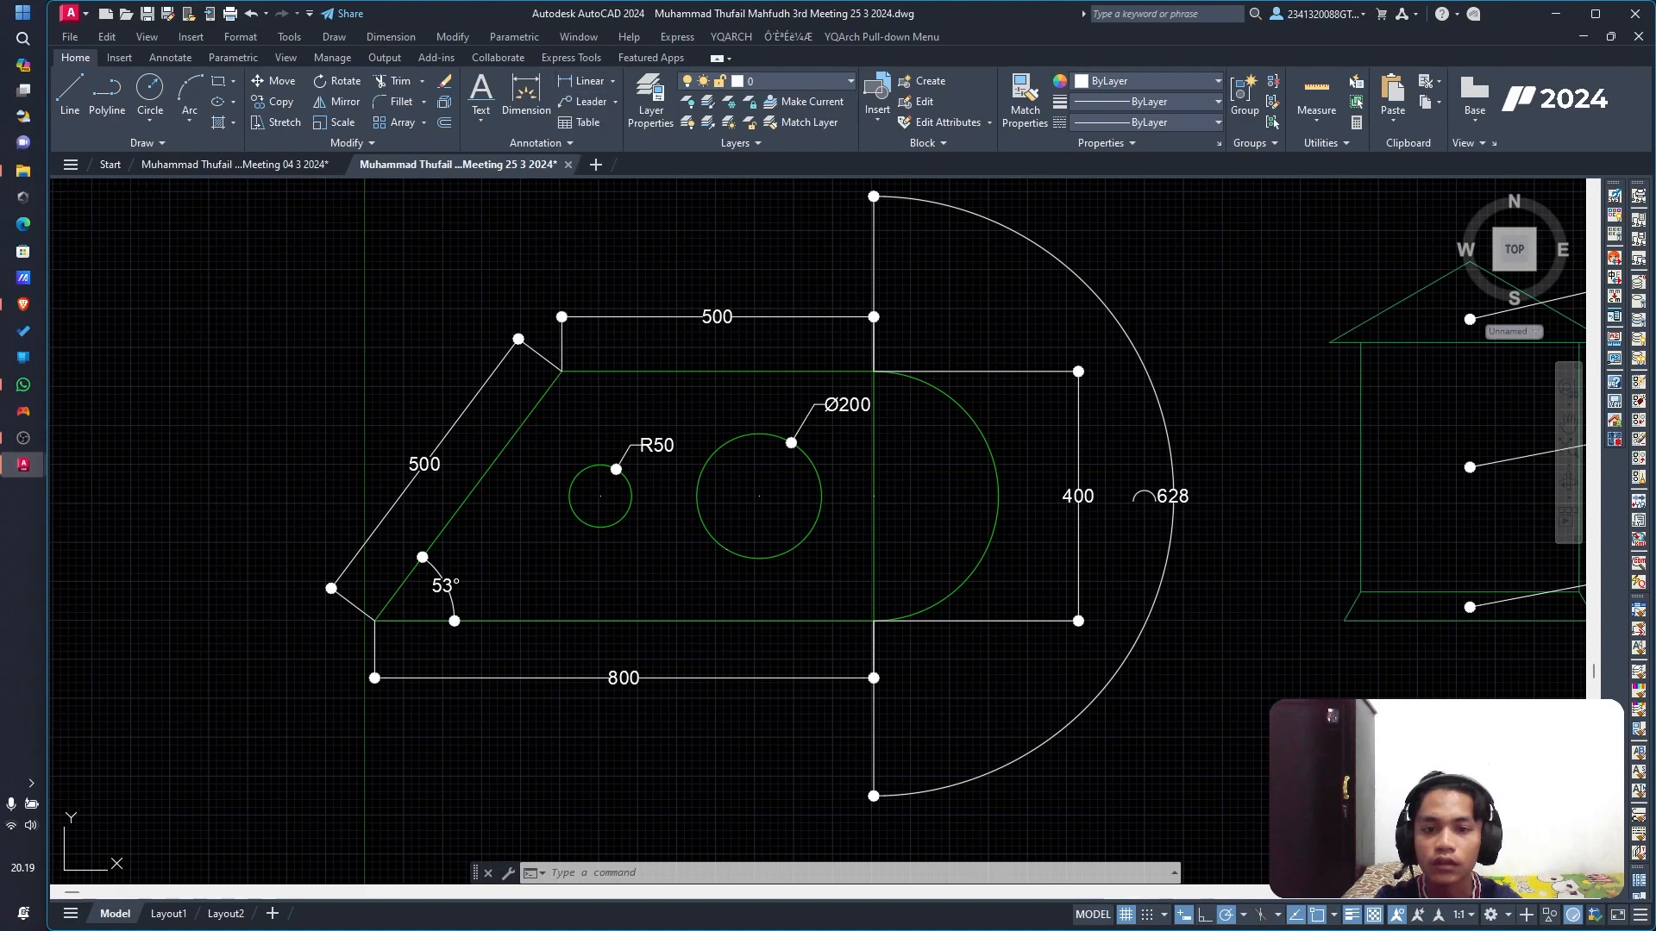
pyautogui.scroll(2, 980, 369)
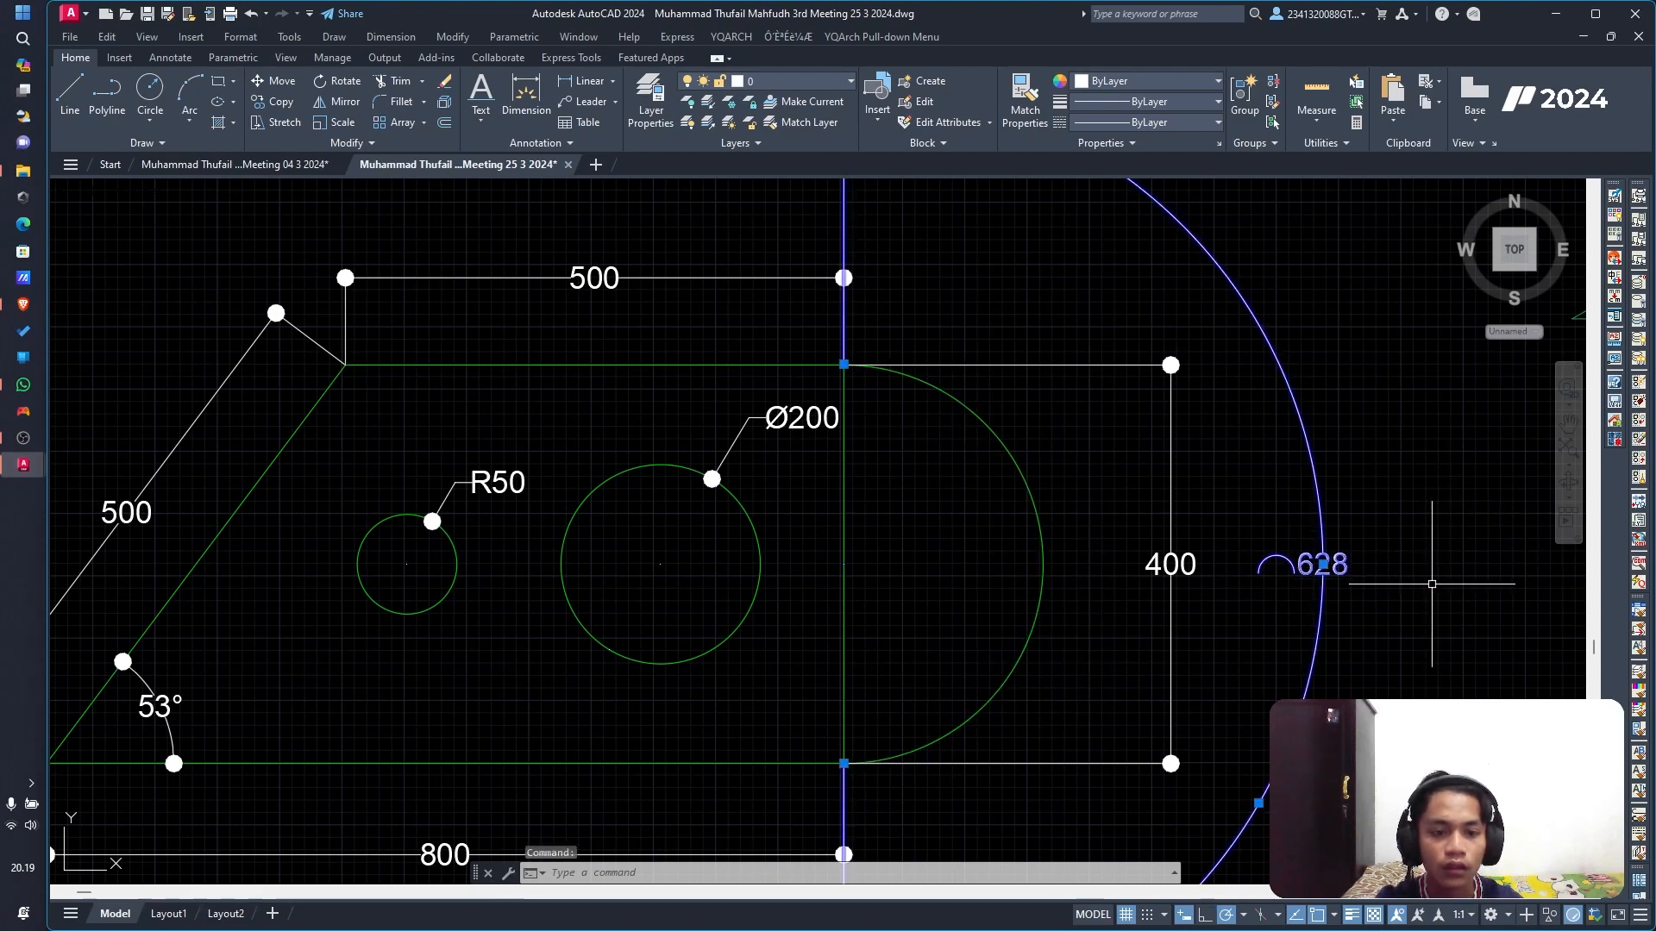
pyautogui.press('Escape')
pyautogui.press('Escape')
pyautogui.scroll(2, 1305, 569)
pyautogui.scroll(-7, 1380, 578)
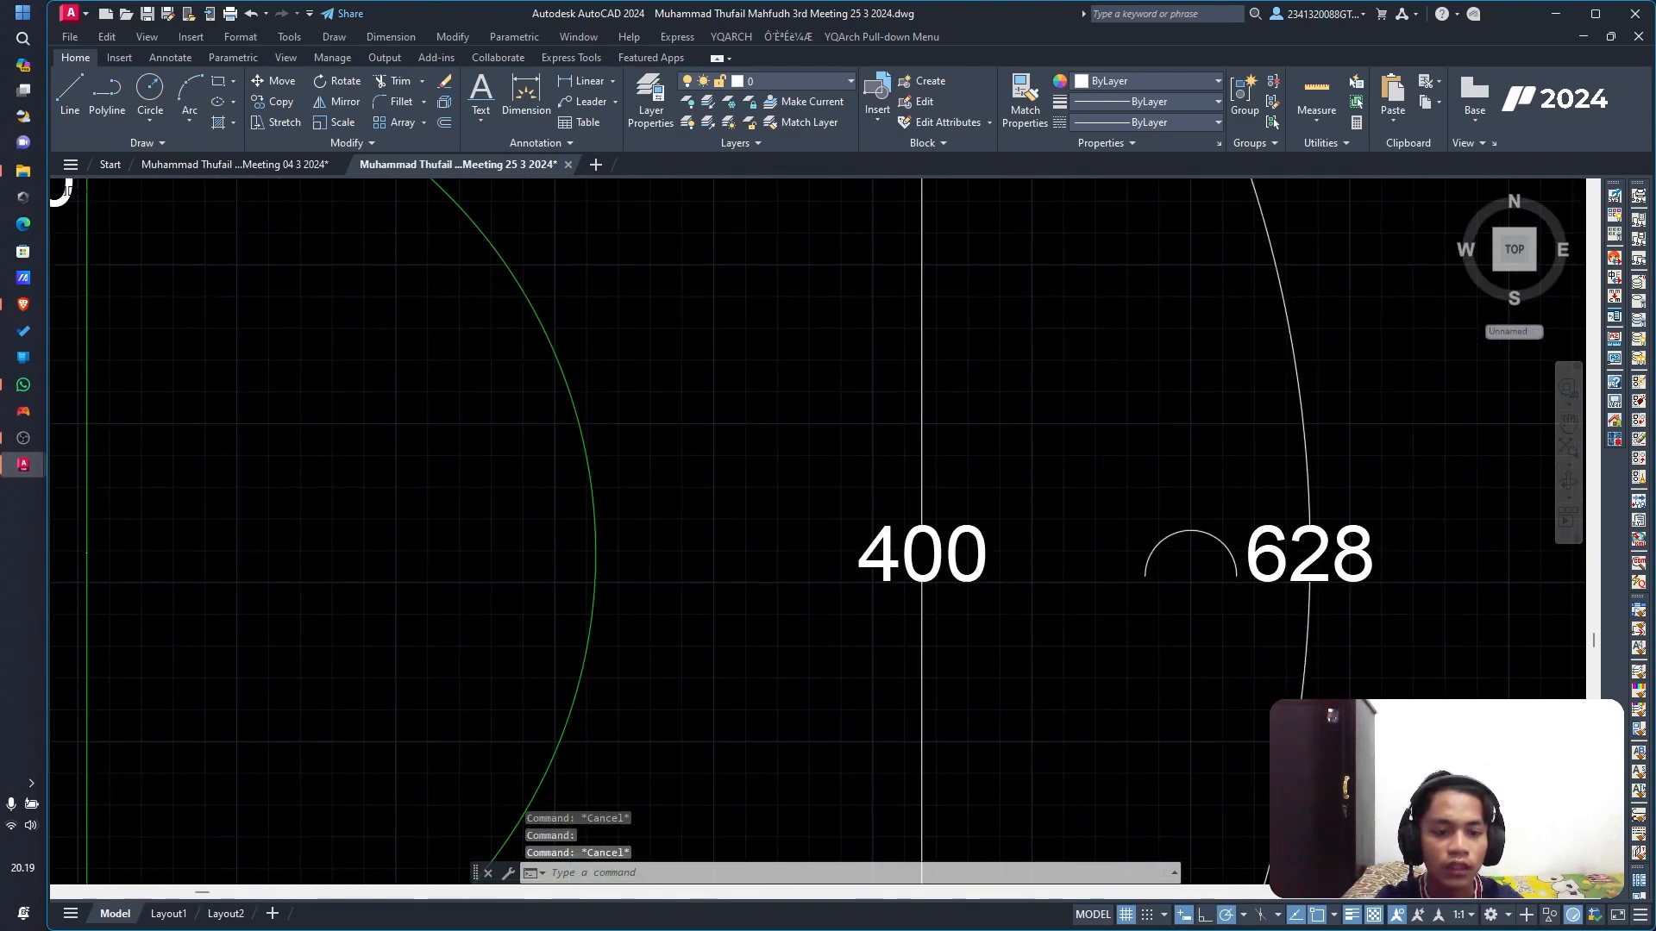
pyautogui.scroll(3, 1327, 578)
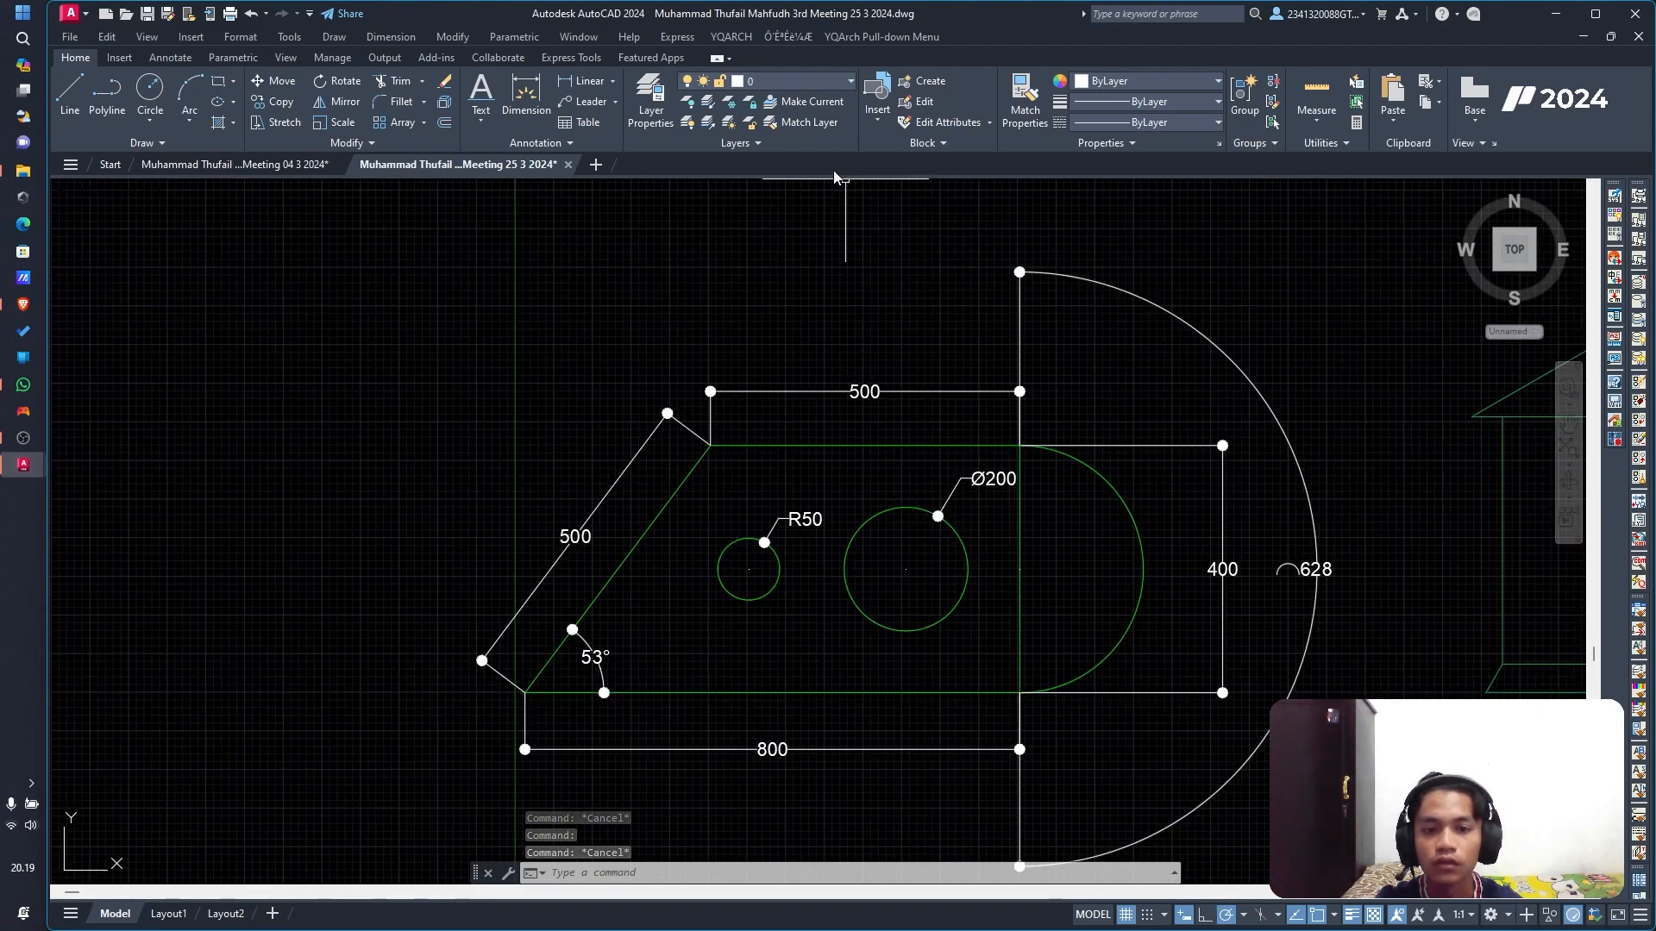
# Step: Compare the Radius dimension type with the radius dimension on the sample figure's small circle
pyautogui.click(613, 82)
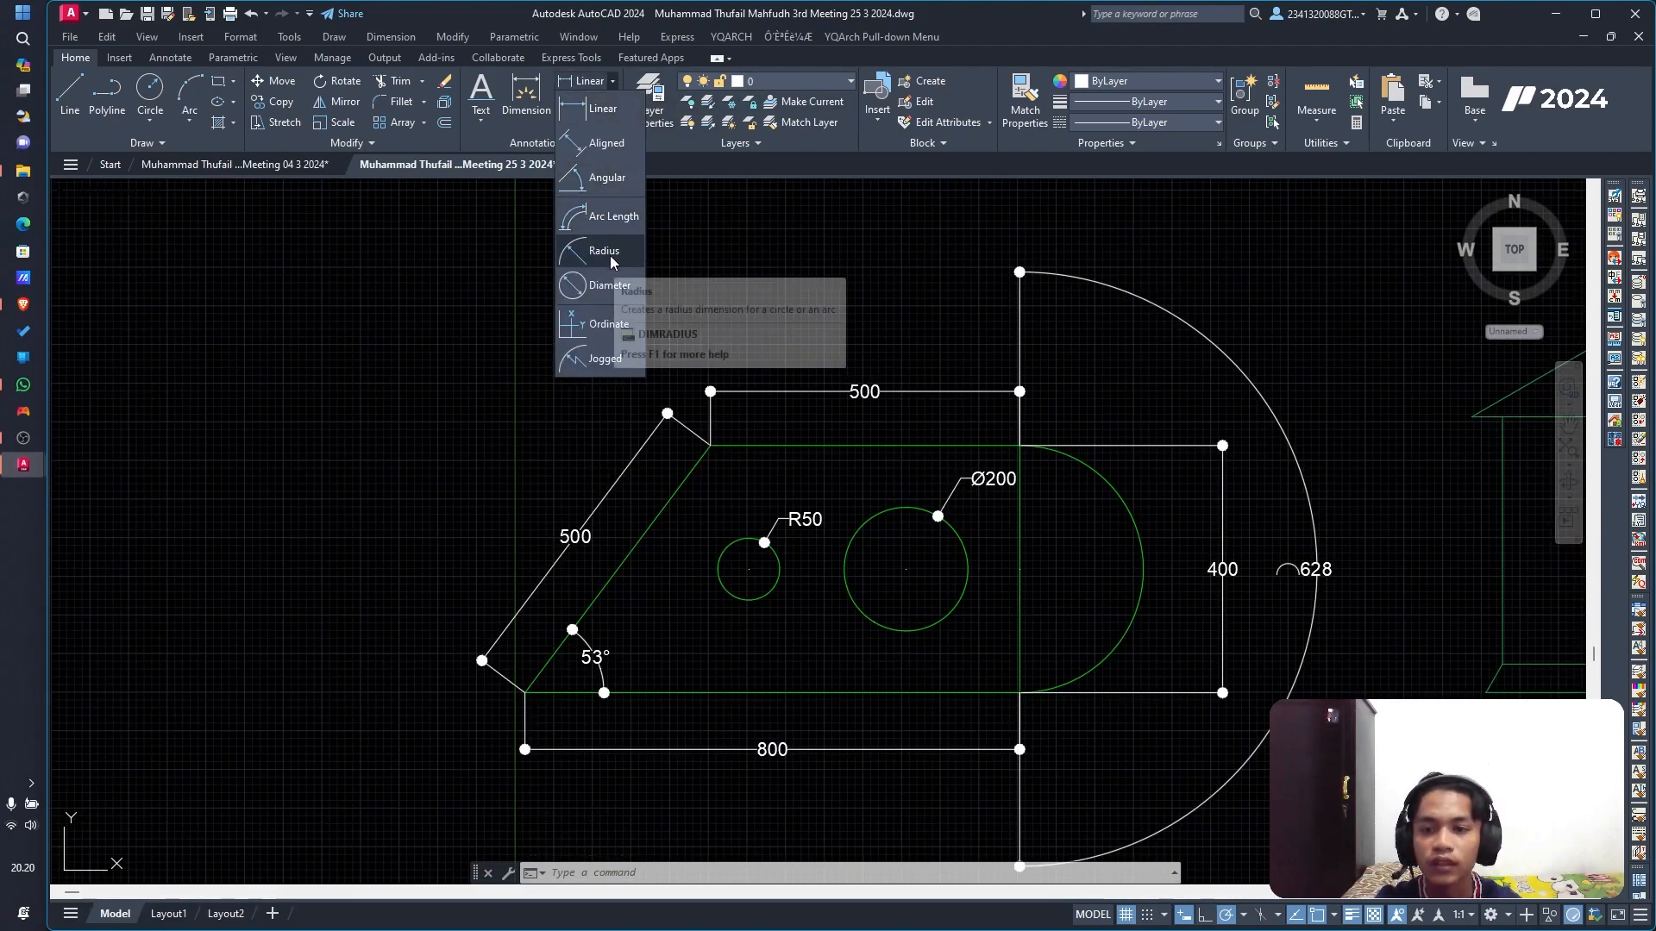
pyautogui.press('Escape')
pyautogui.press('Escape')
pyautogui.scroll(8, 750, 561)
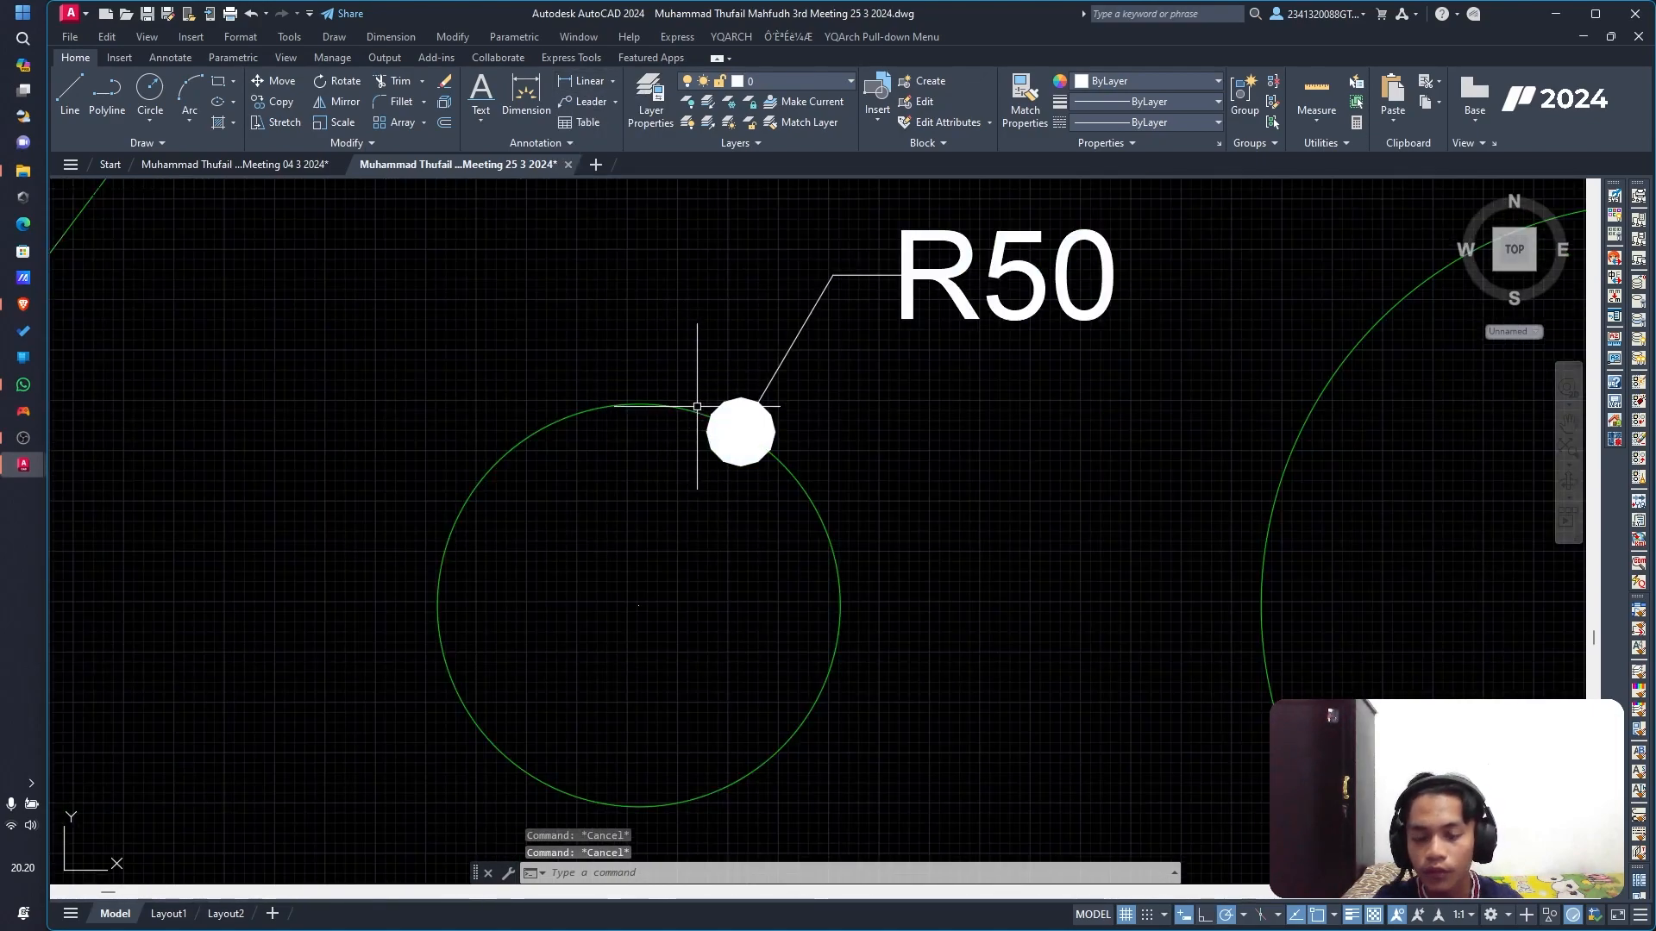
pyautogui.click(452, 528)
pyautogui.press('Escape')
pyautogui.scroll(-4, 571, 527)
pyautogui.scroll(4, 570, 529)
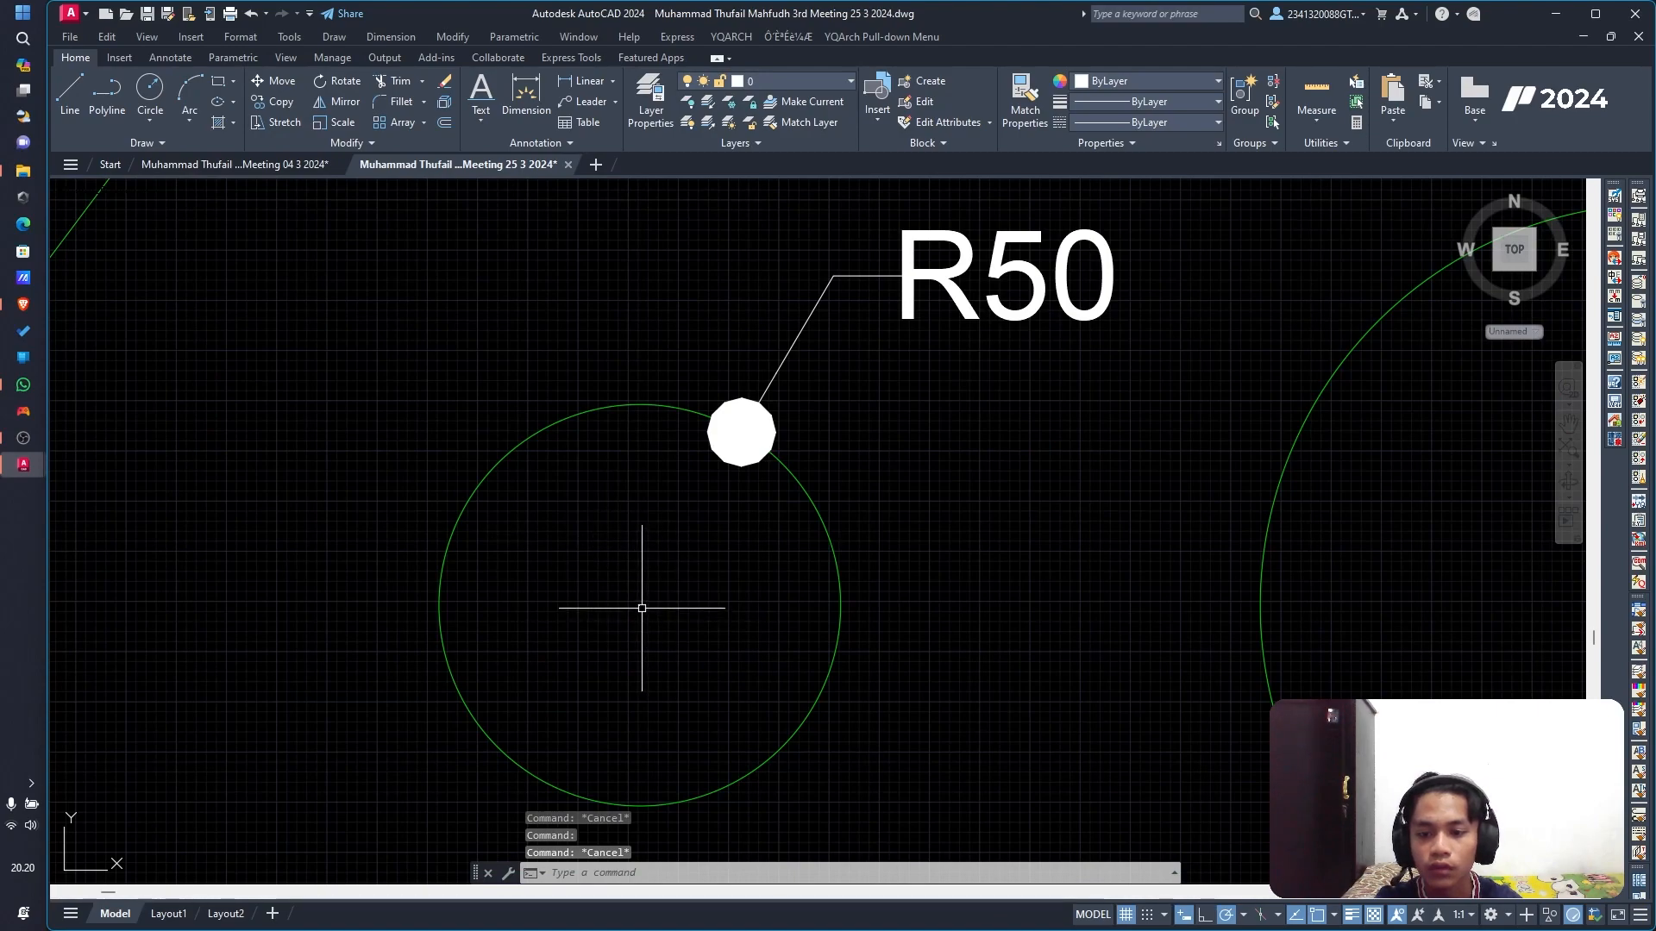
pyautogui.click(641, 608)
pyautogui.scroll(-2, 739, 525)
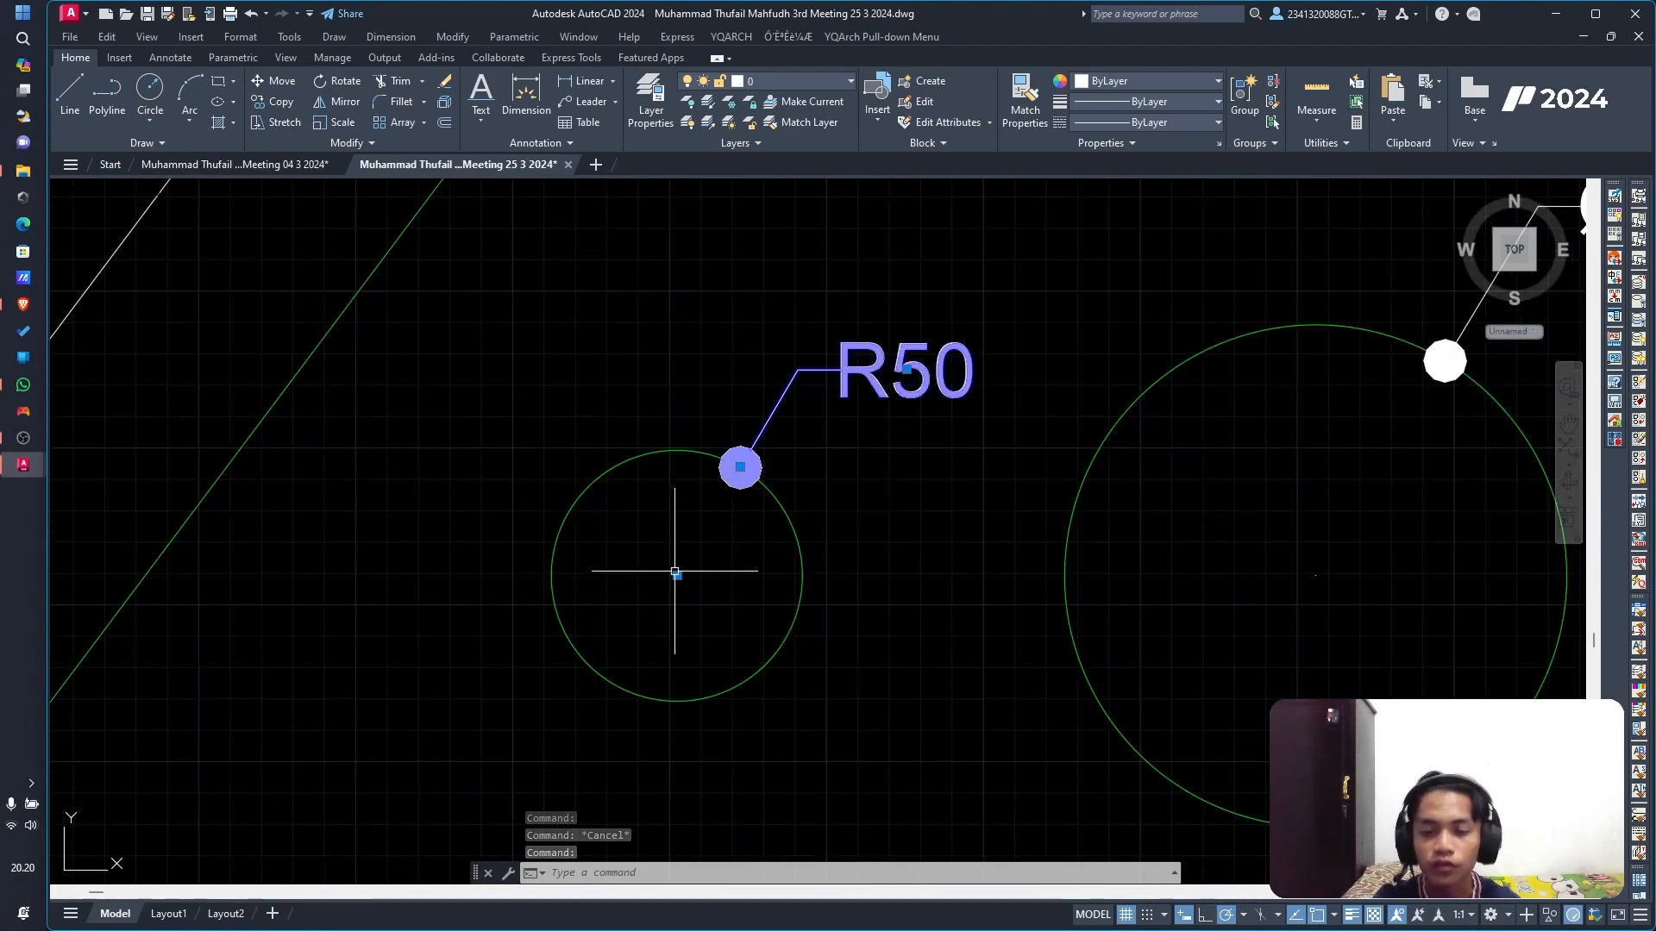
pyautogui.press('Escape')
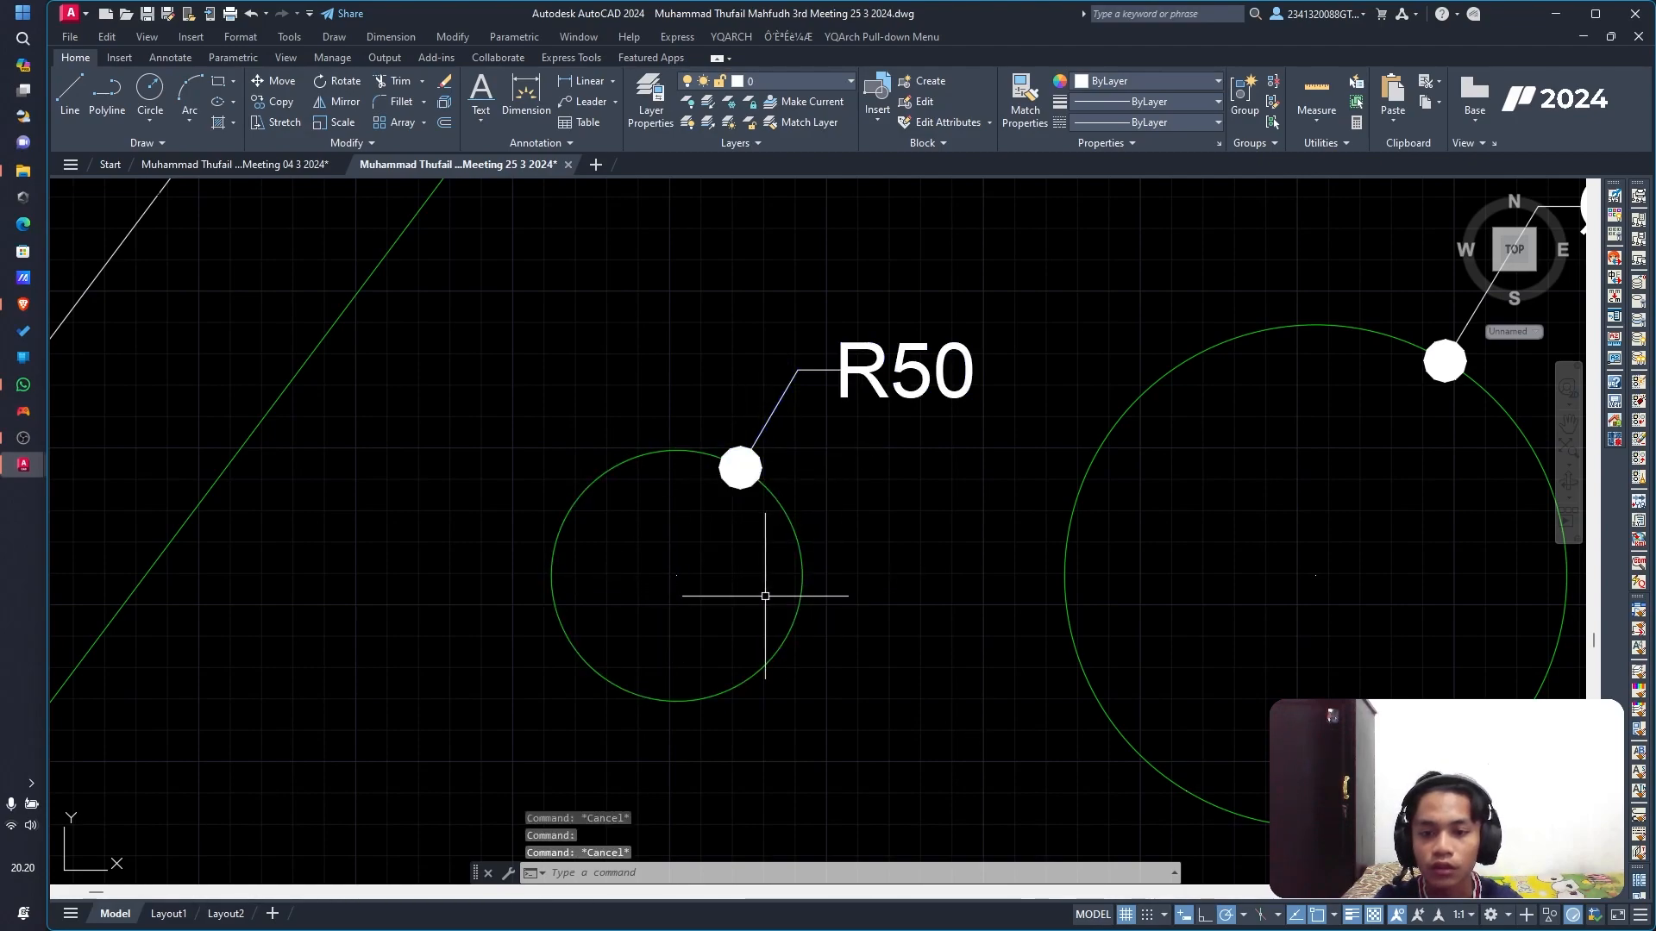
# Step: Inspect the small circle and its radius dimension one after the other to relate the value to the circle
pyautogui.click(799, 610)
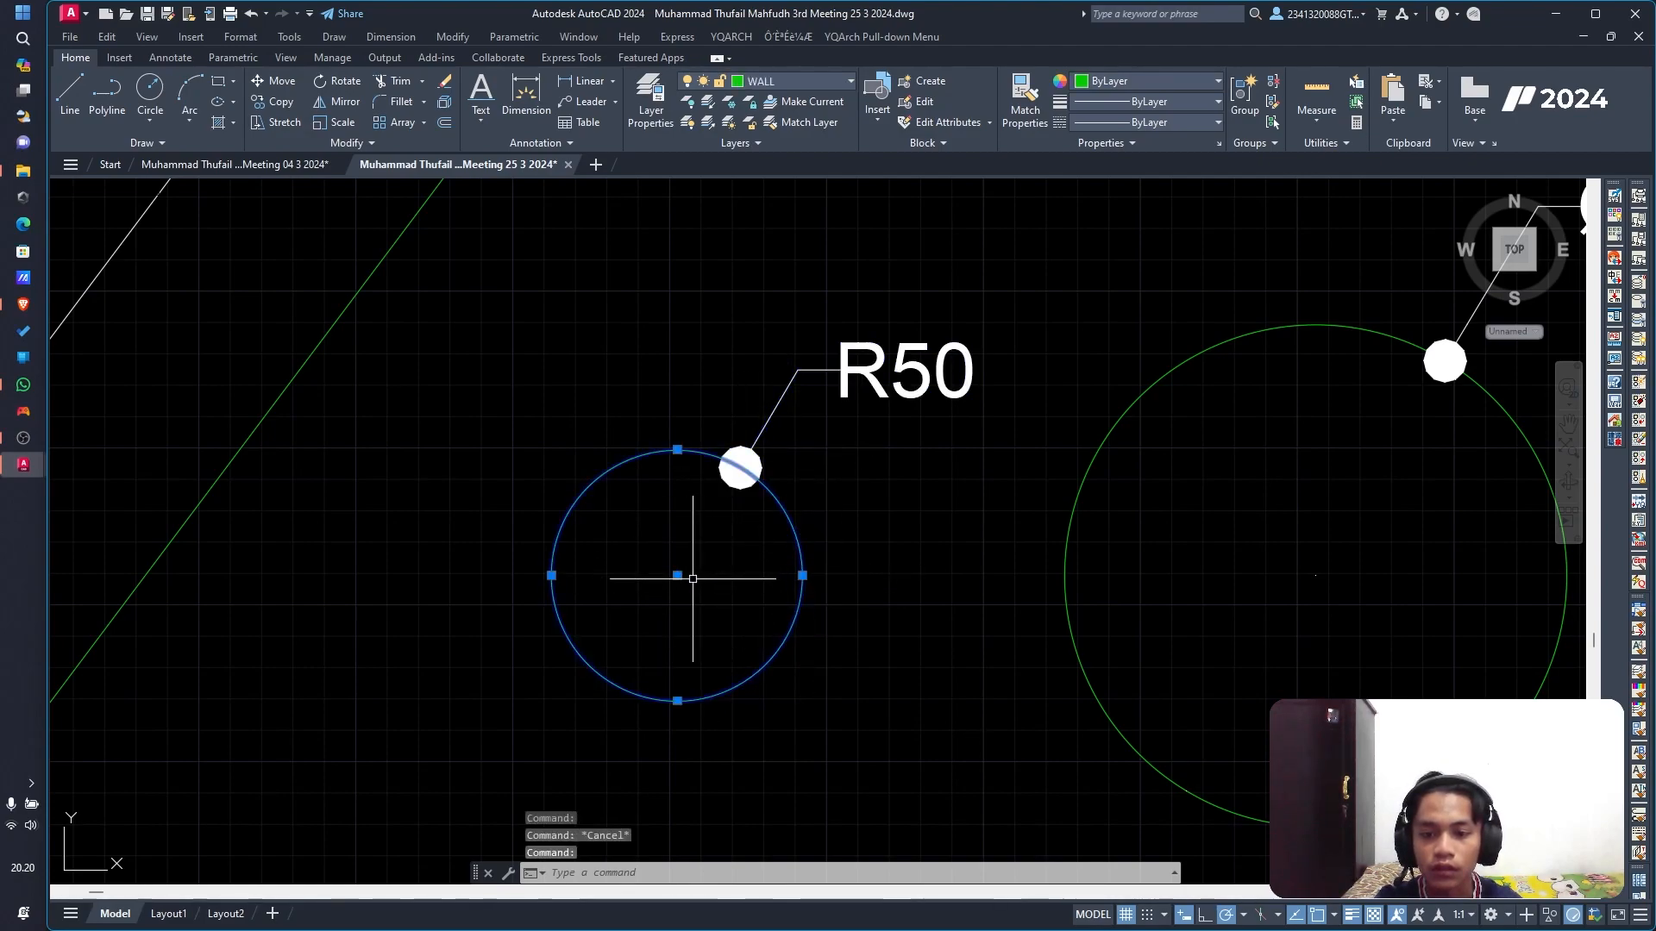
pyautogui.click(815, 458)
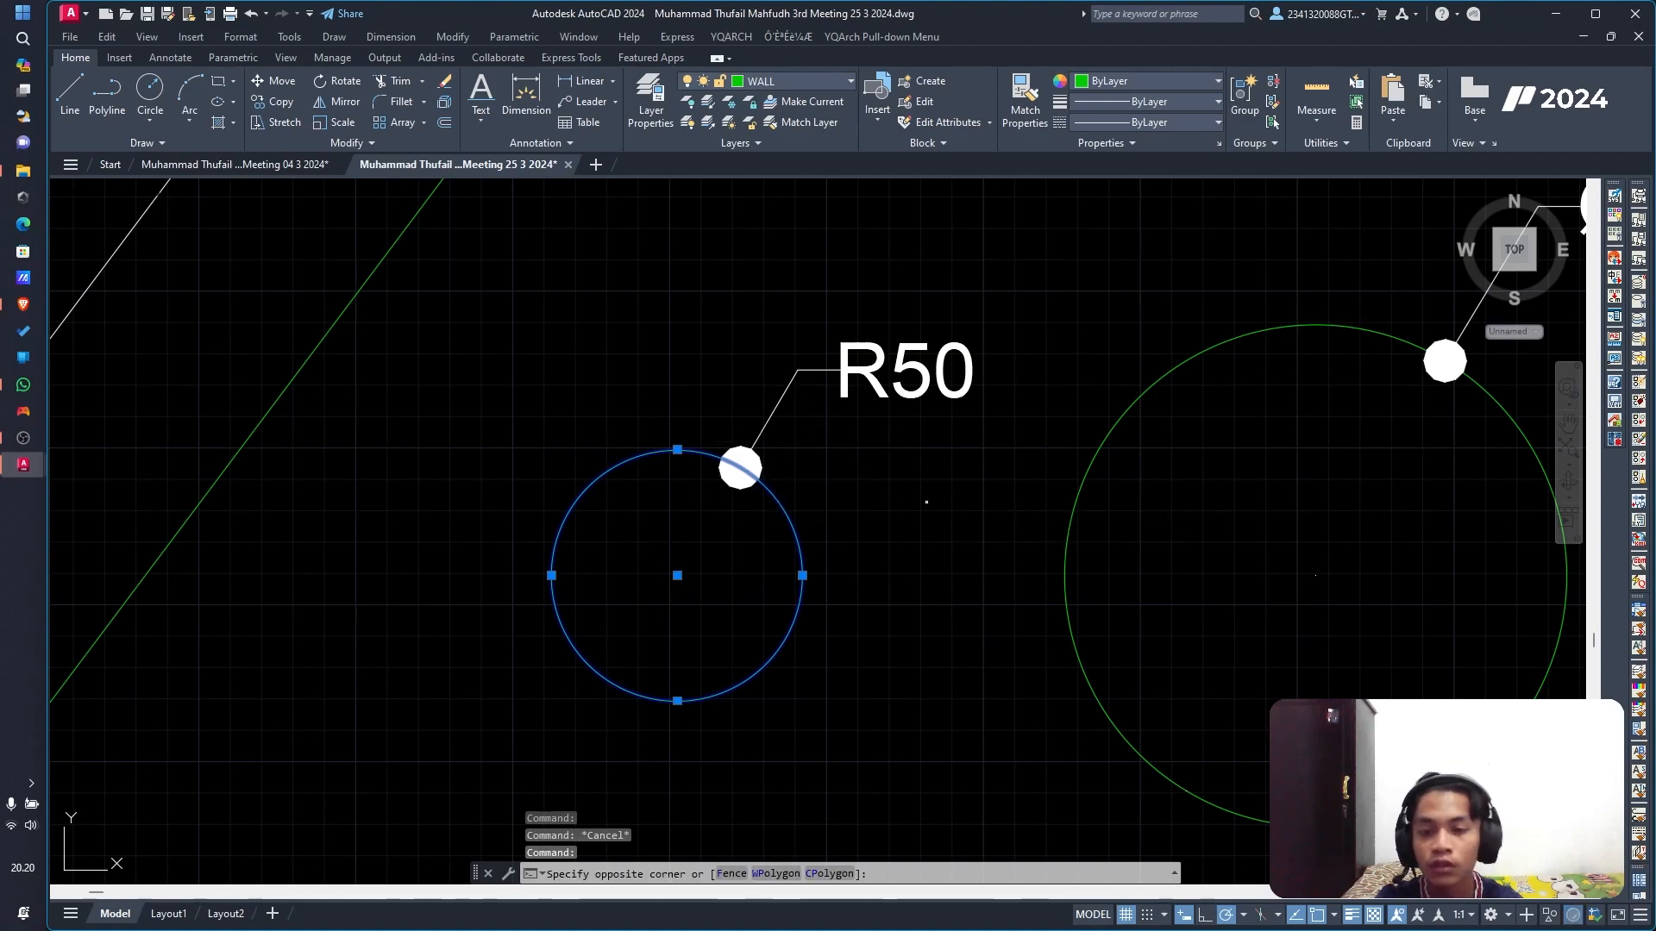
pyautogui.press('Escape')
pyautogui.press('Escape')
pyautogui.click(915, 398)
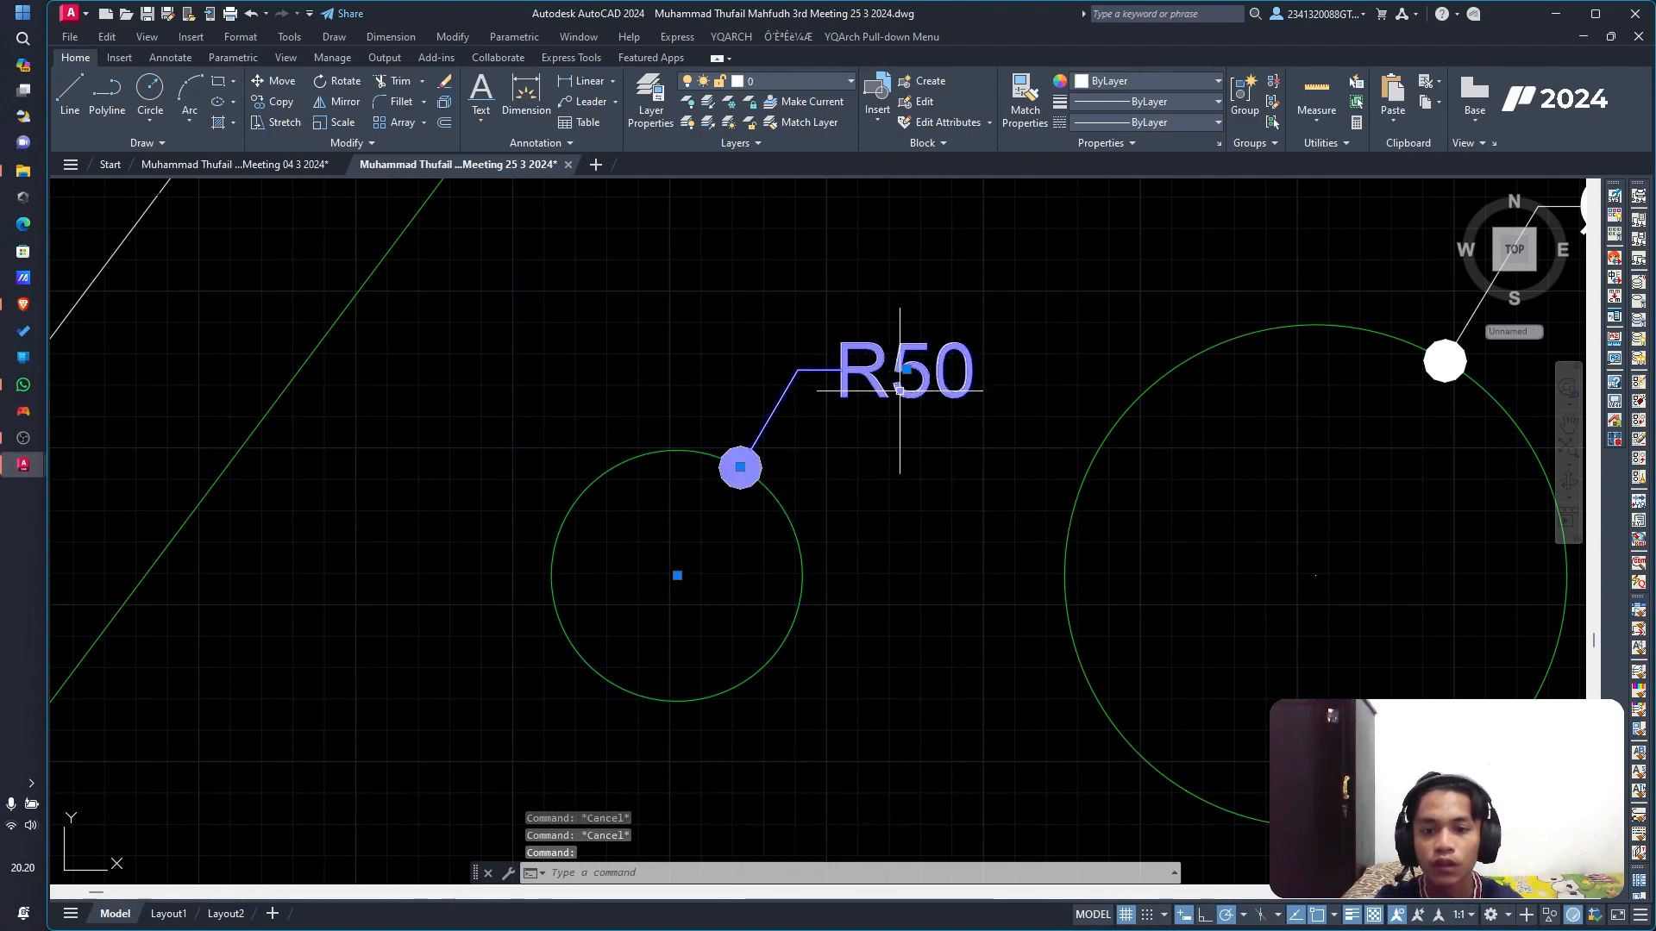
pyautogui.scroll(2, 901, 388)
pyautogui.scroll(-5, 906, 388)
pyautogui.scroll(4, 655, 327)
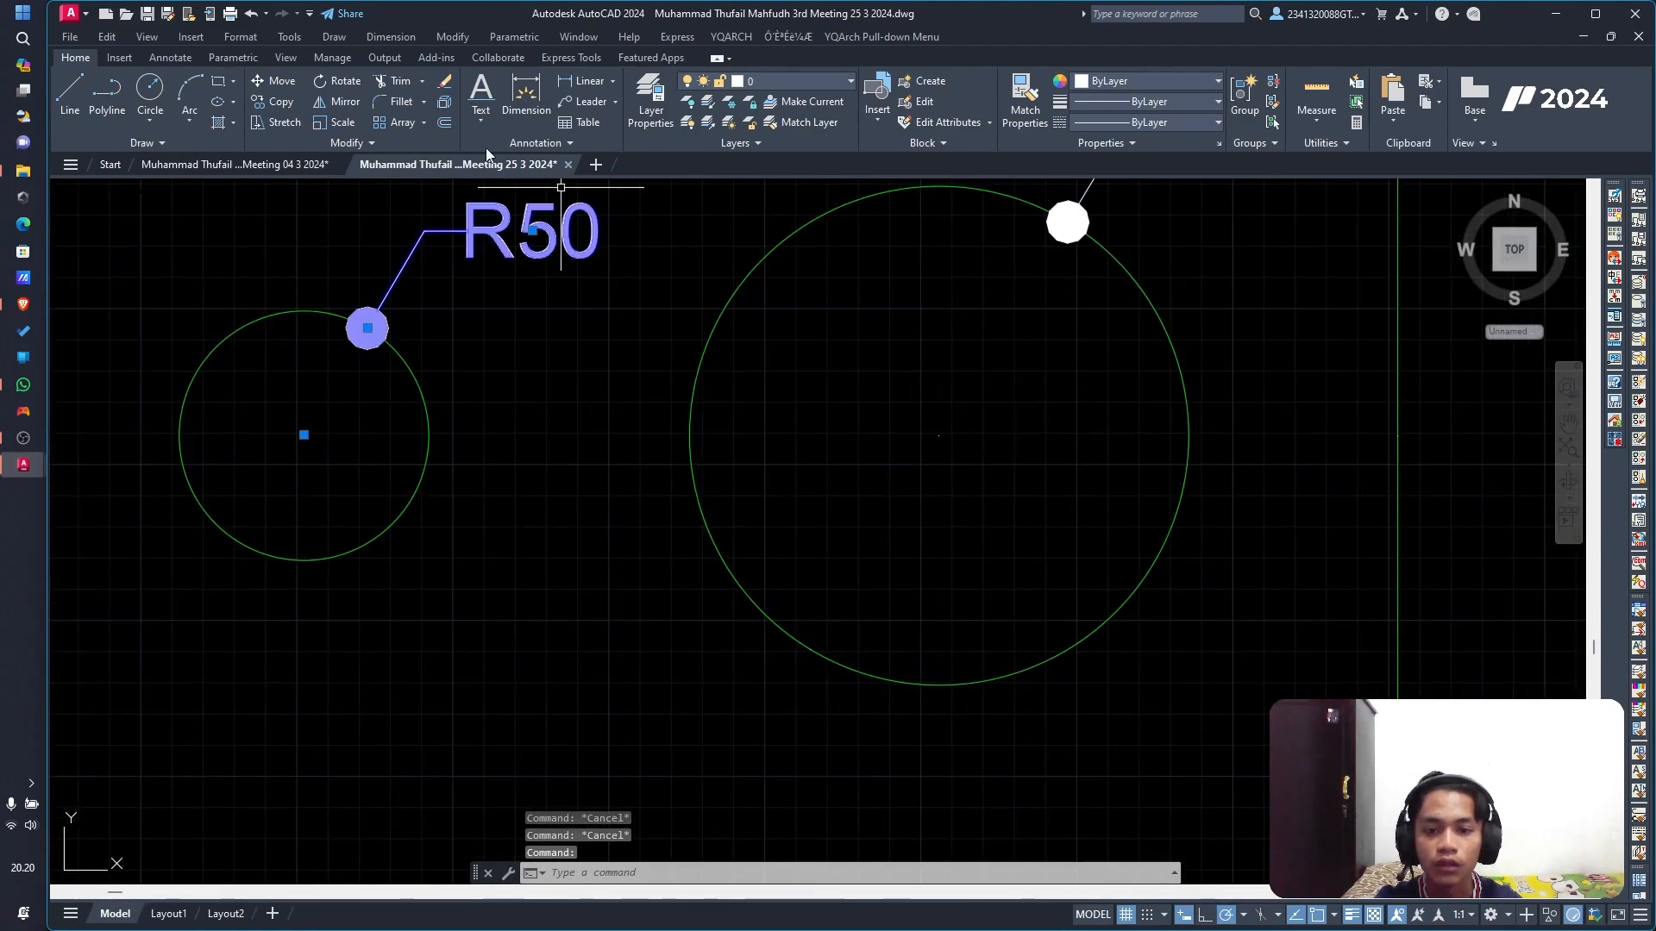
# Step: Compare the Diameter dimension type with the diameter dimension on the sample figure's large circle
pyautogui.click(612, 81)
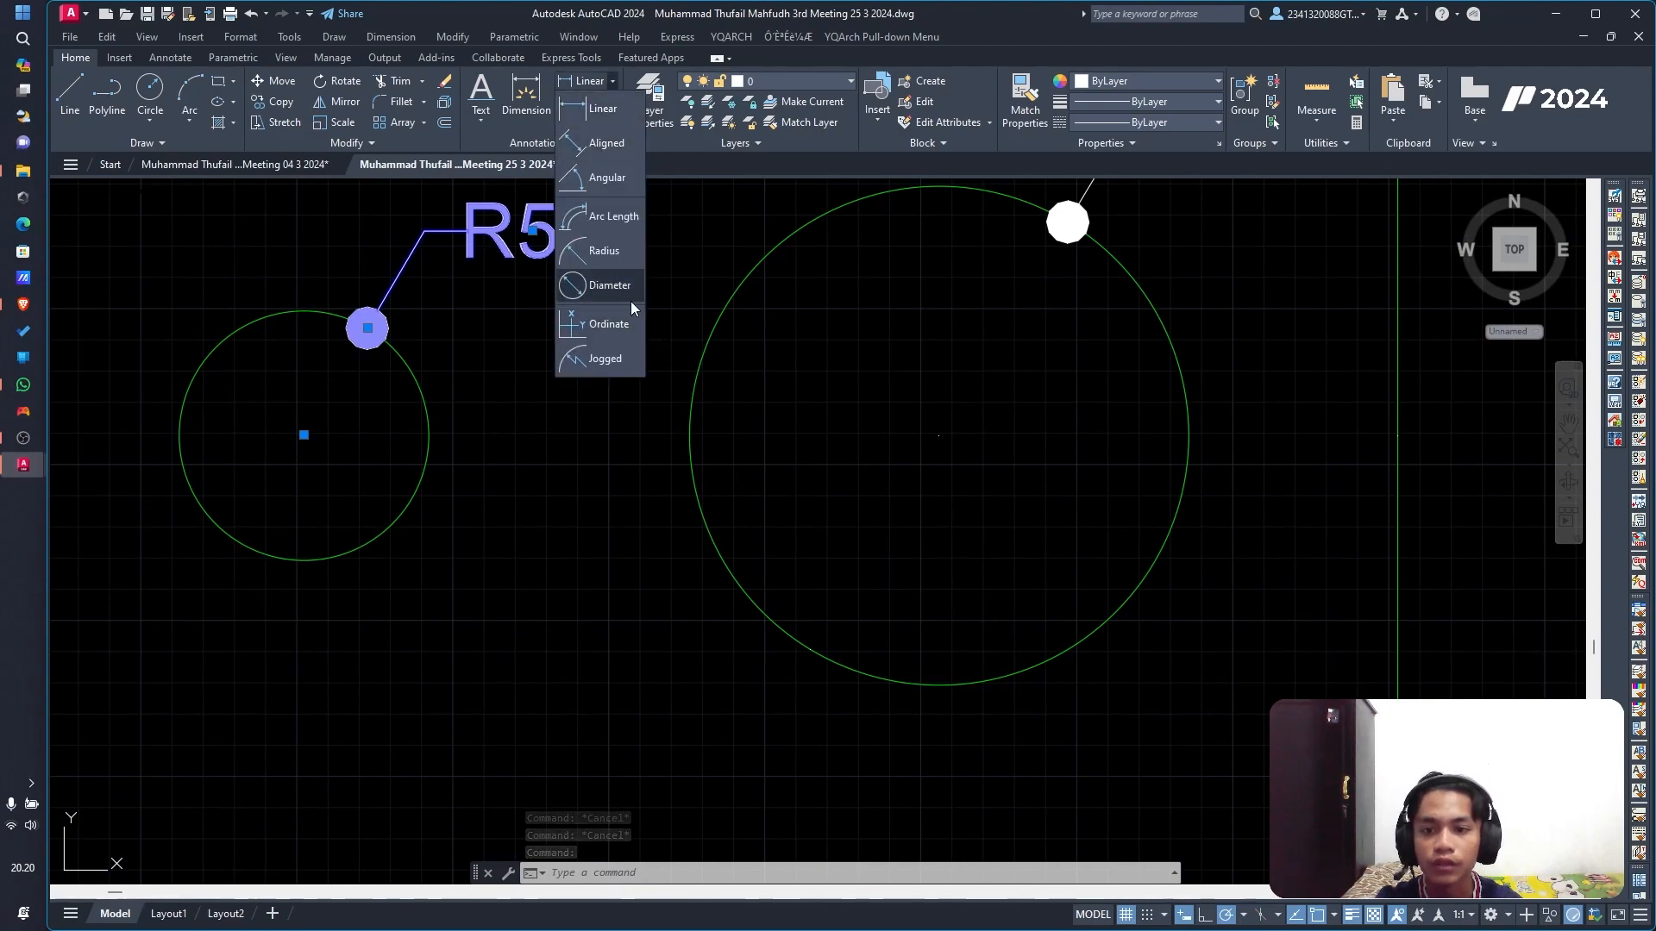
pyautogui.press('Escape')
pyautogui.press('Escape')
pyautogui.moveTo(1212, 298); pyautogui.dragTo(1188, 314, button='middle')
pyautogui.scroll(-5, 1064, 473)
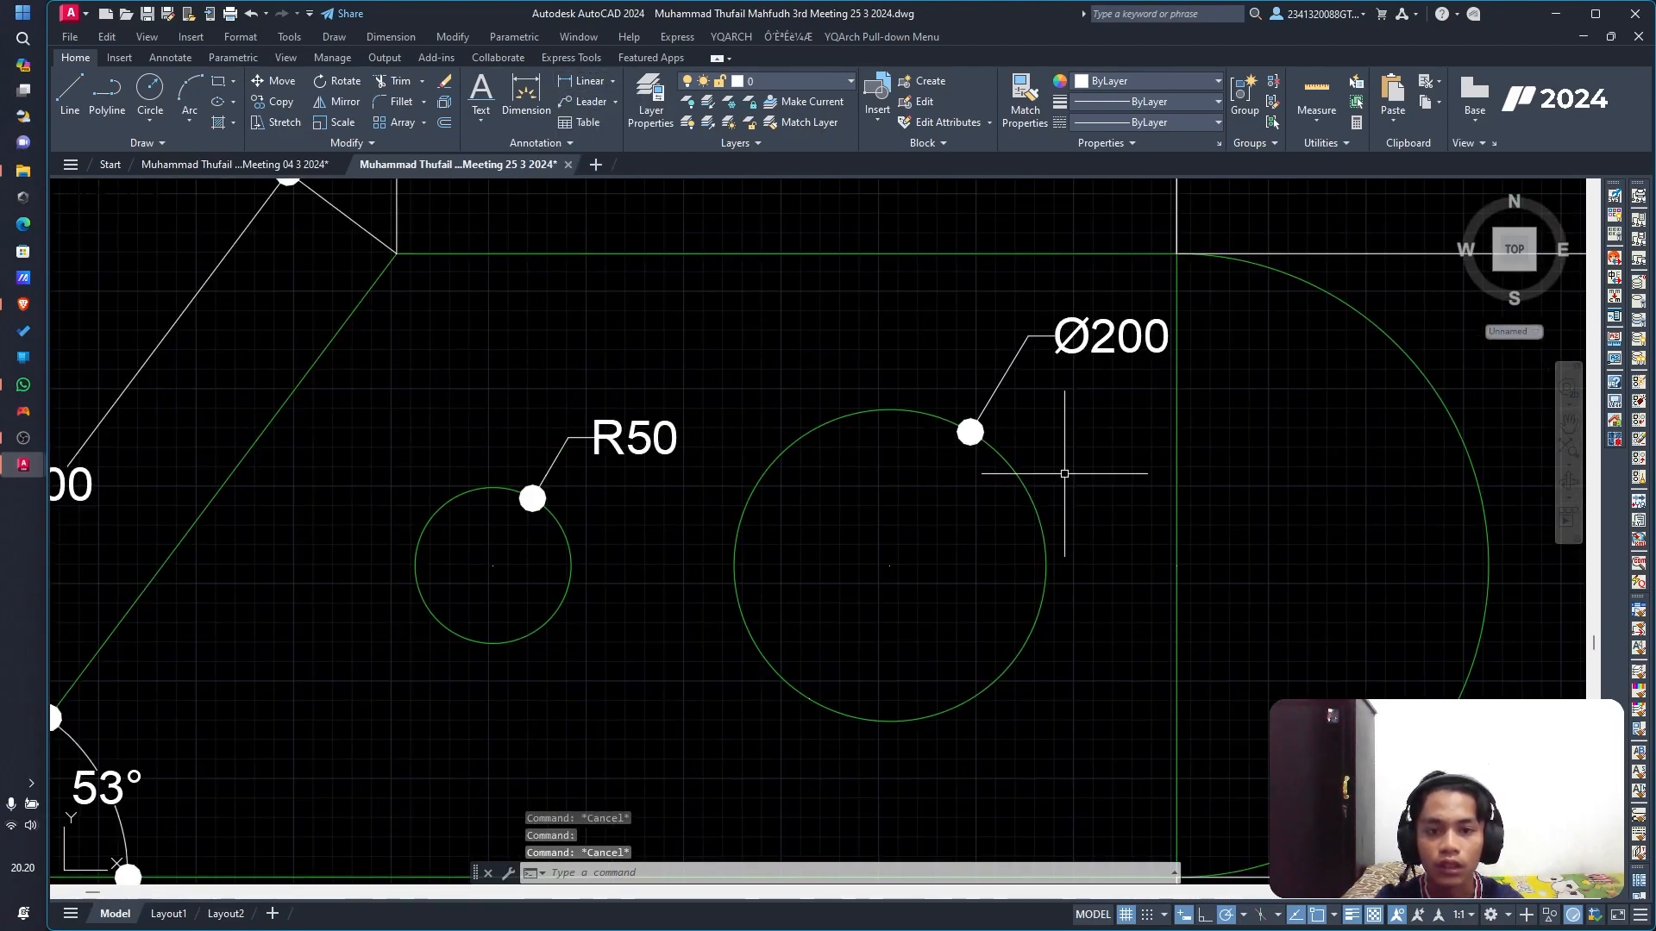
pyautogui.scroll(3, 959, 513)
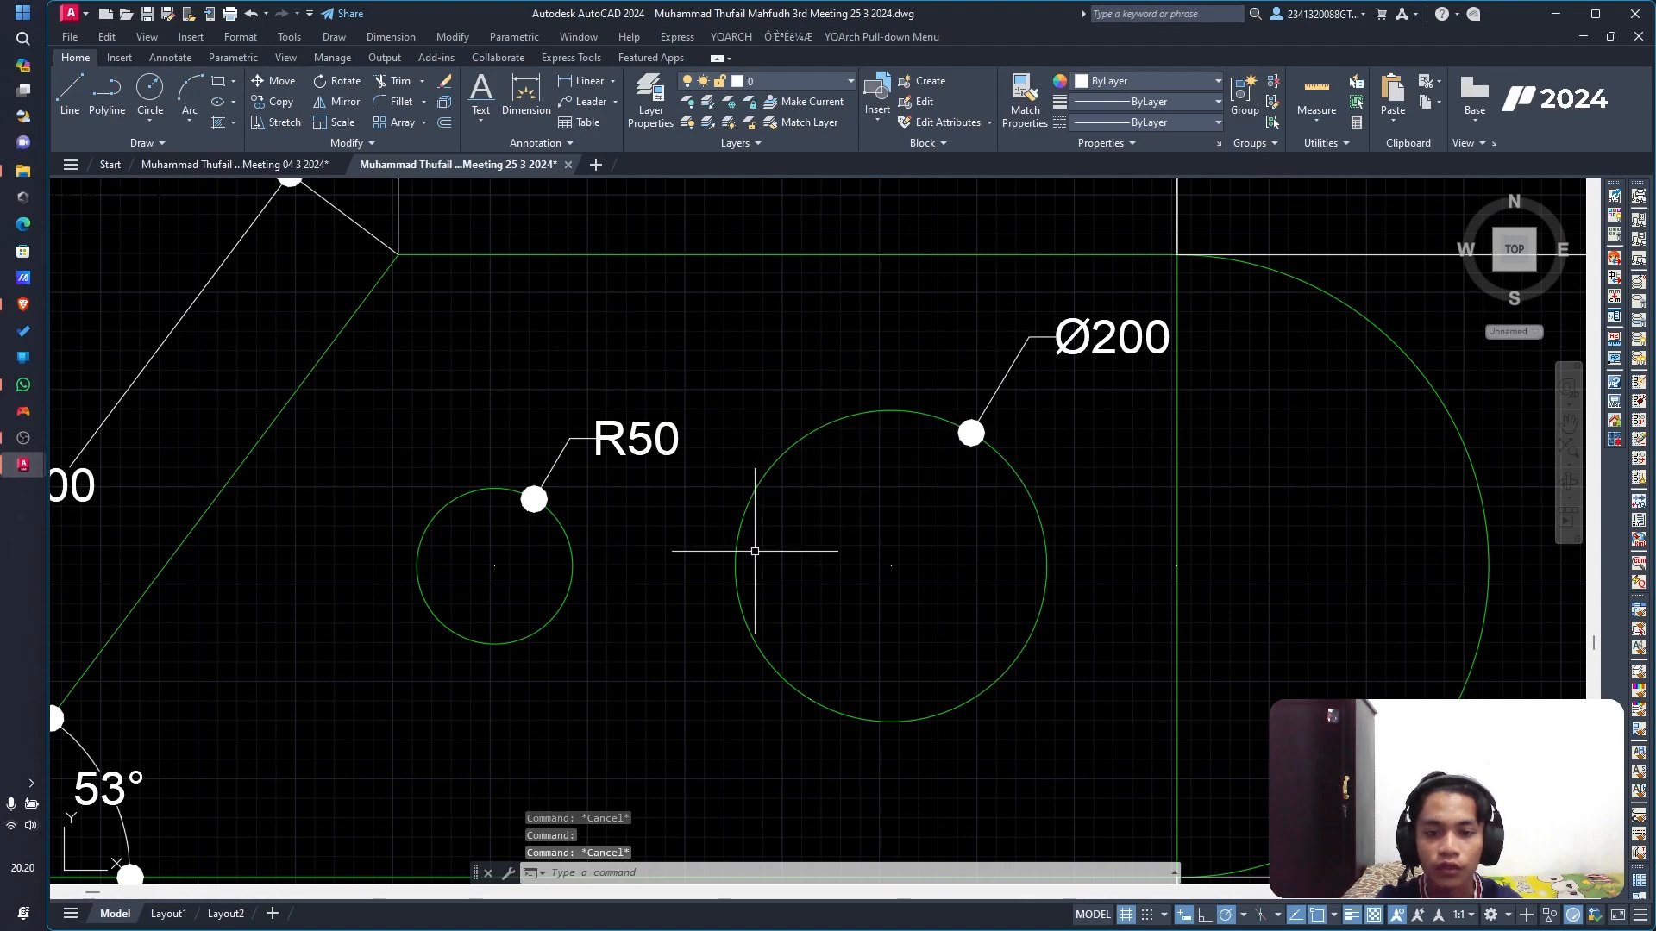
pyautogui.click(1044, 588)
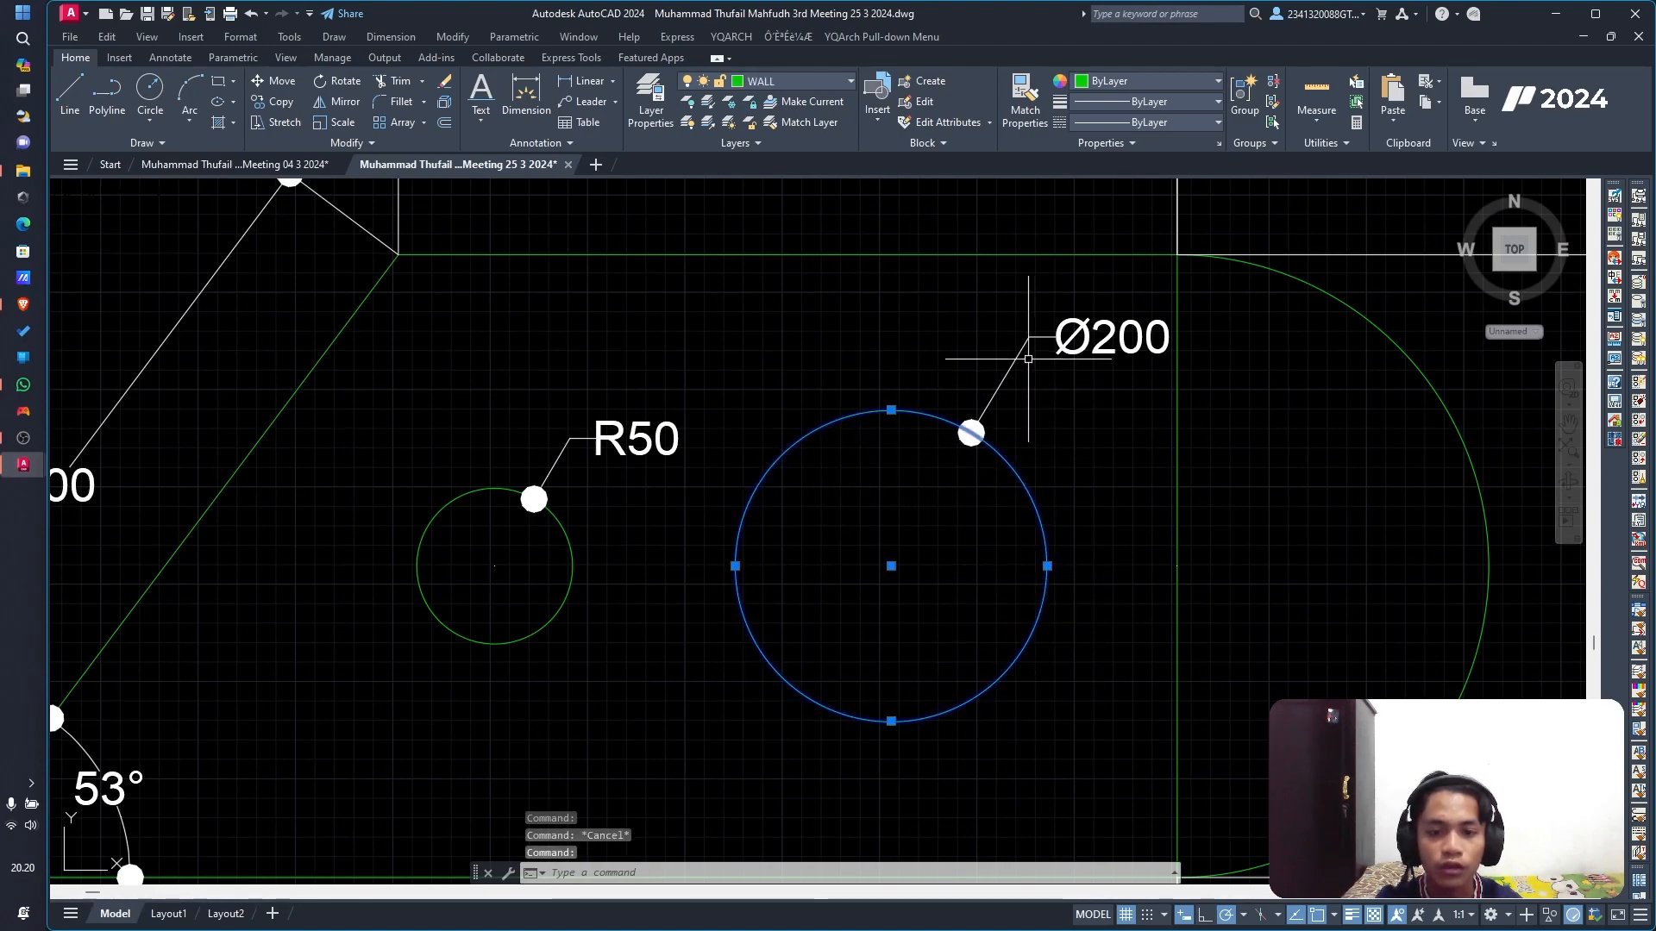
pyautogui.scroll(4, 891, 569)
pyautogui.scroll(-4, 862, 555)
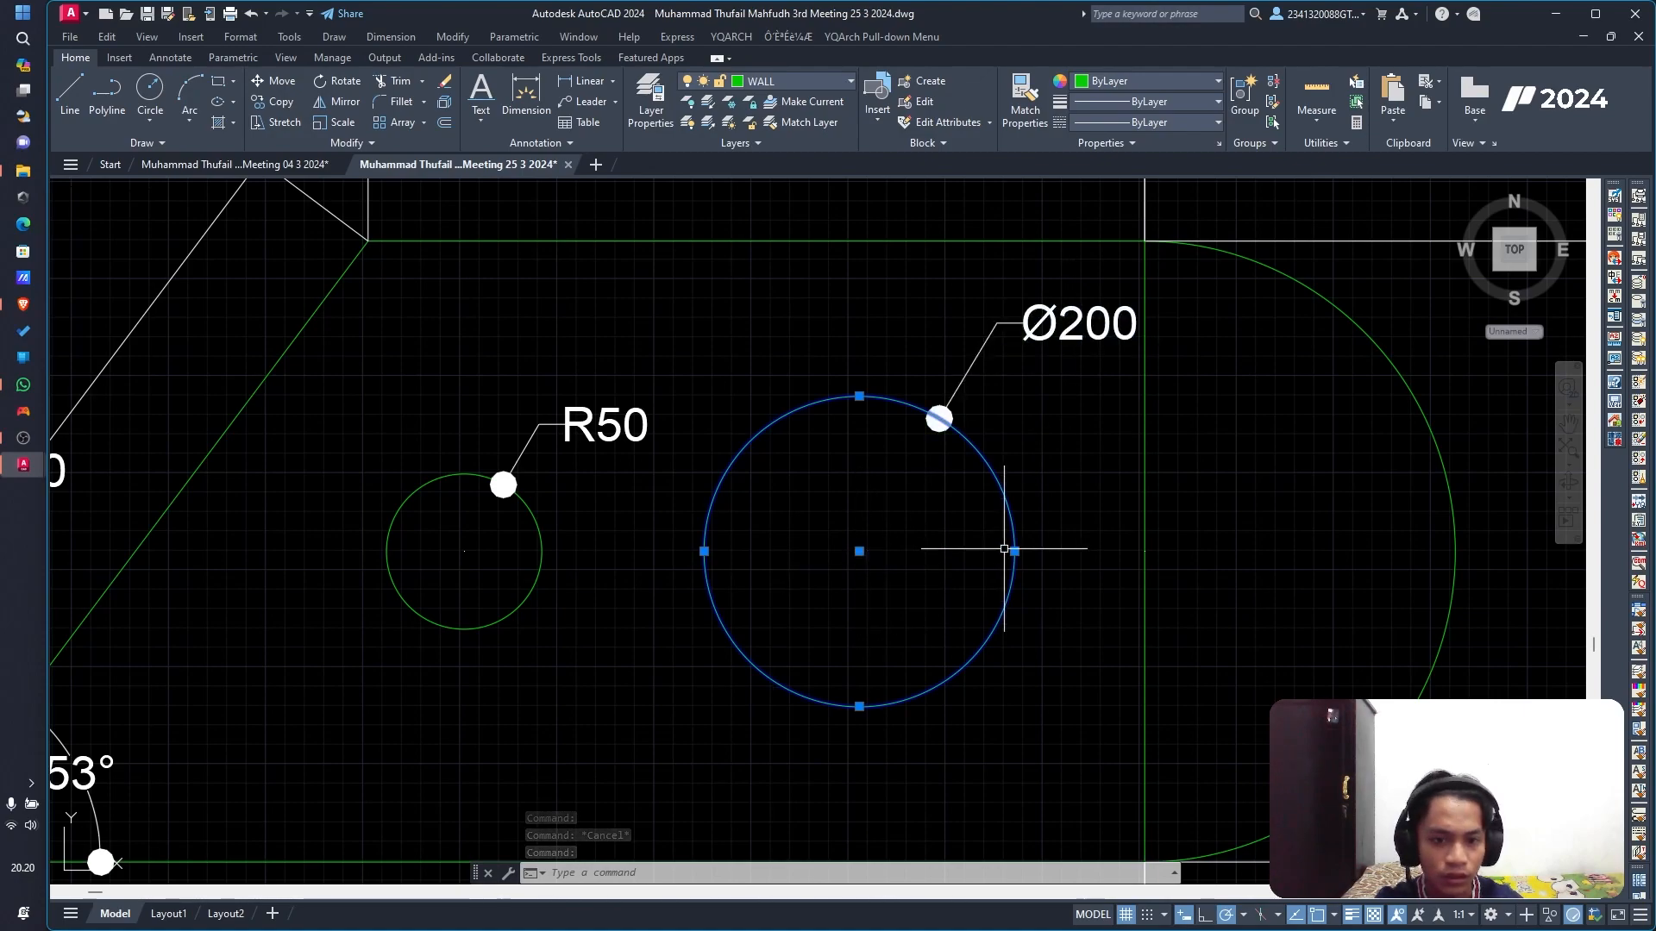
pyautogui.scroll(2, 1021, 546)
pyautogui.moveTo(991, 258); pyautogui.dragTo(821, 425, button='middle')
pyautogui.scroll(6, 820, 425)
pyautogui.scroll(-5, 970, 405)
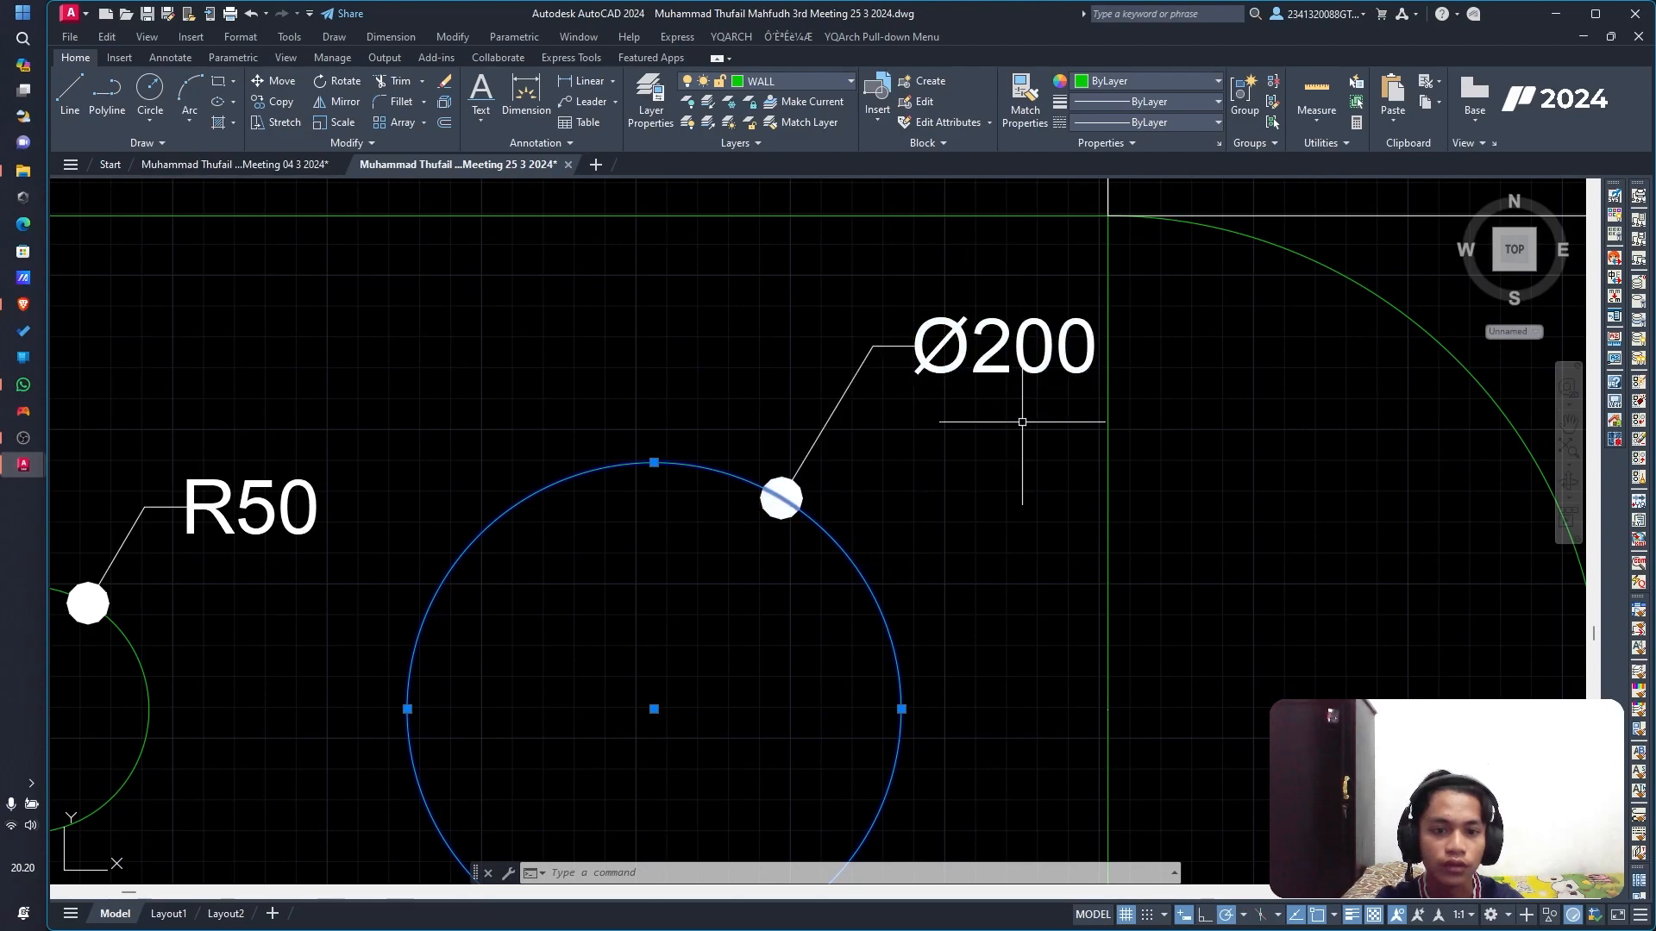
pyautogui.press('Escape')
pyautogui.press('Escape')
# Step: Examine the available leader commands and the house figure labelled with ROOF, BRICK WALL and STONE FOUNDATION leaders
pyautogui.scroll(-8, 1016, 502)
pyautogui.moveTo(1177, 302)
pyautogui.mouseDown(button='middle')
pyautogui.moveTo(940, 445)
pyautogui.moveTo(934, 416)
pyautogui.mouseUp(button='middle')
pyautogui.scroll(2, 877, 432)
pyautogui.scroll(2, 988, 407)
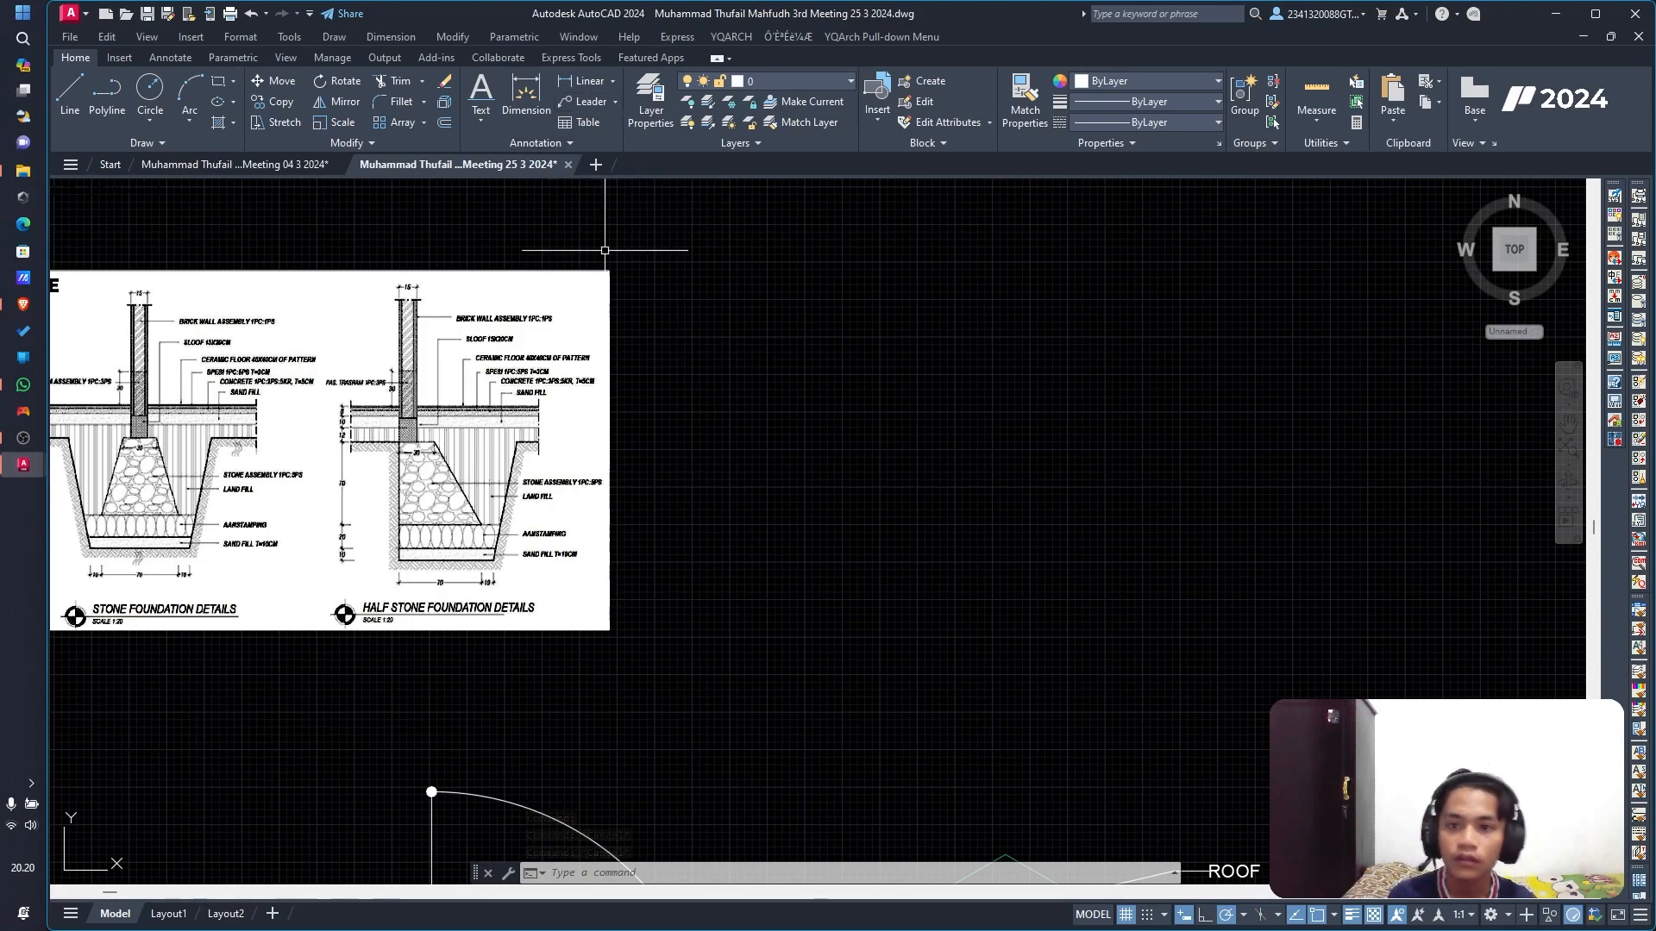
pyautogui.click(615, 103)
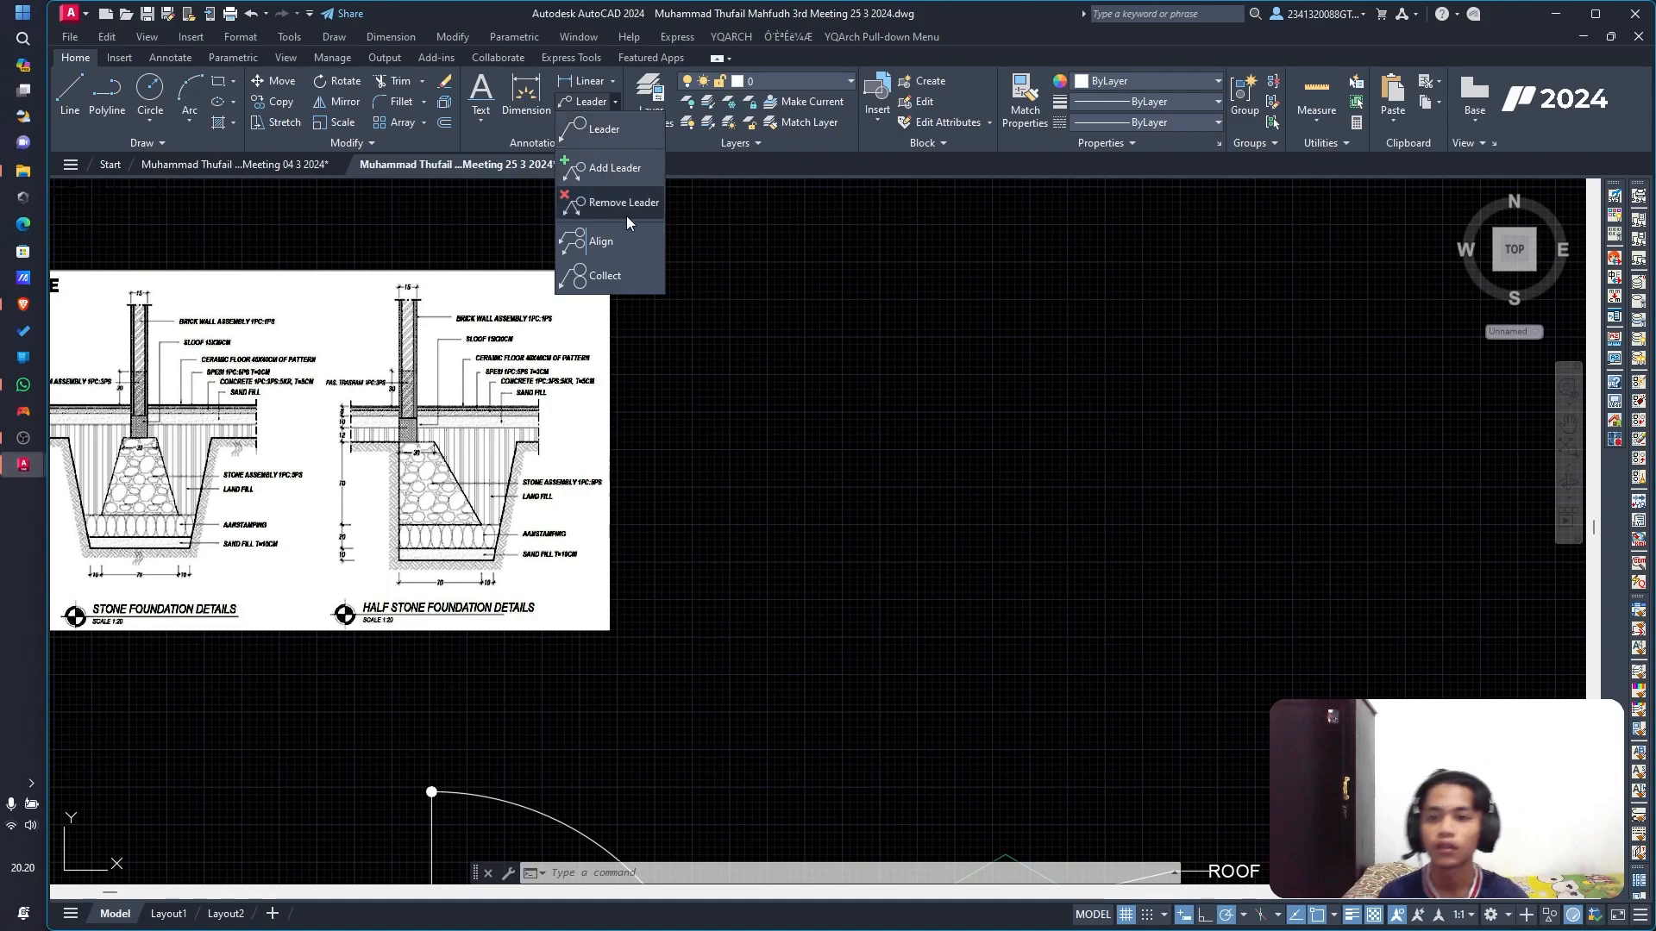
pyautogui.click(731, 341)
pyautogui.moveTo(881, 503)
pyautogui.mouseDown(button='middle')
pyautogui.moveTo(844, 264)
pyautogui.moveTo(819, 224)
pyautogui.mouseUp(button='middle')
pyautogui.moveTo(1052, 729); pyautogui.dragTo(729, 470, button='middle')
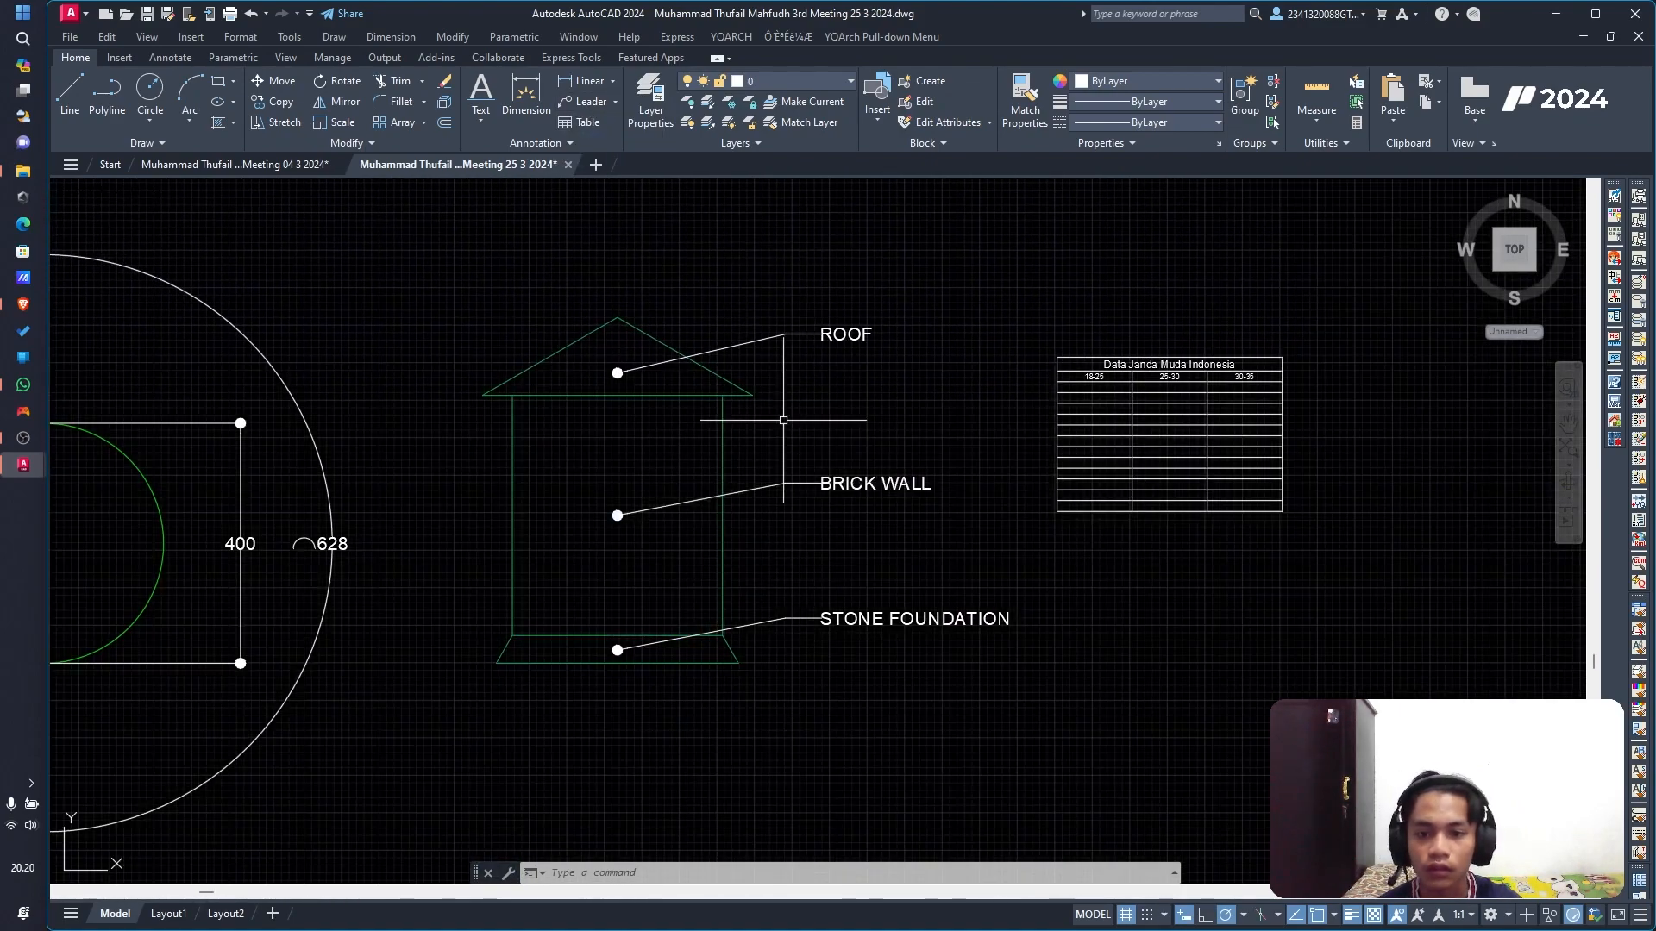
pyautogui.click(614, 105)
pyautogui.click(611, 101)
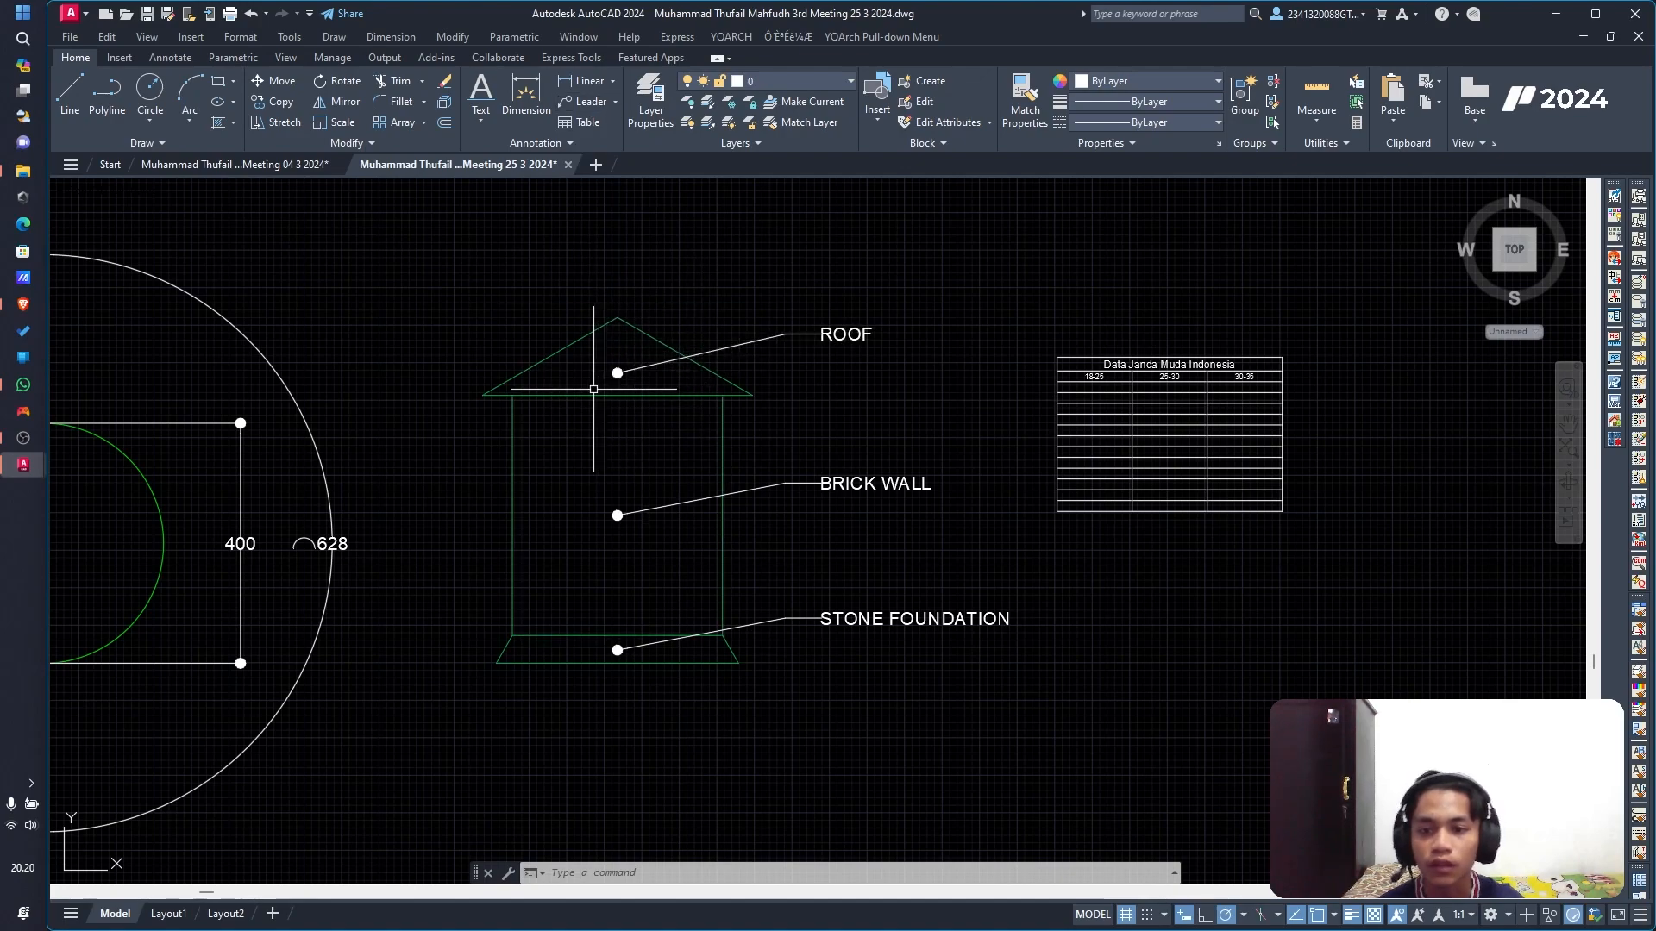
pyautogui.scroll(2, 793, 466)
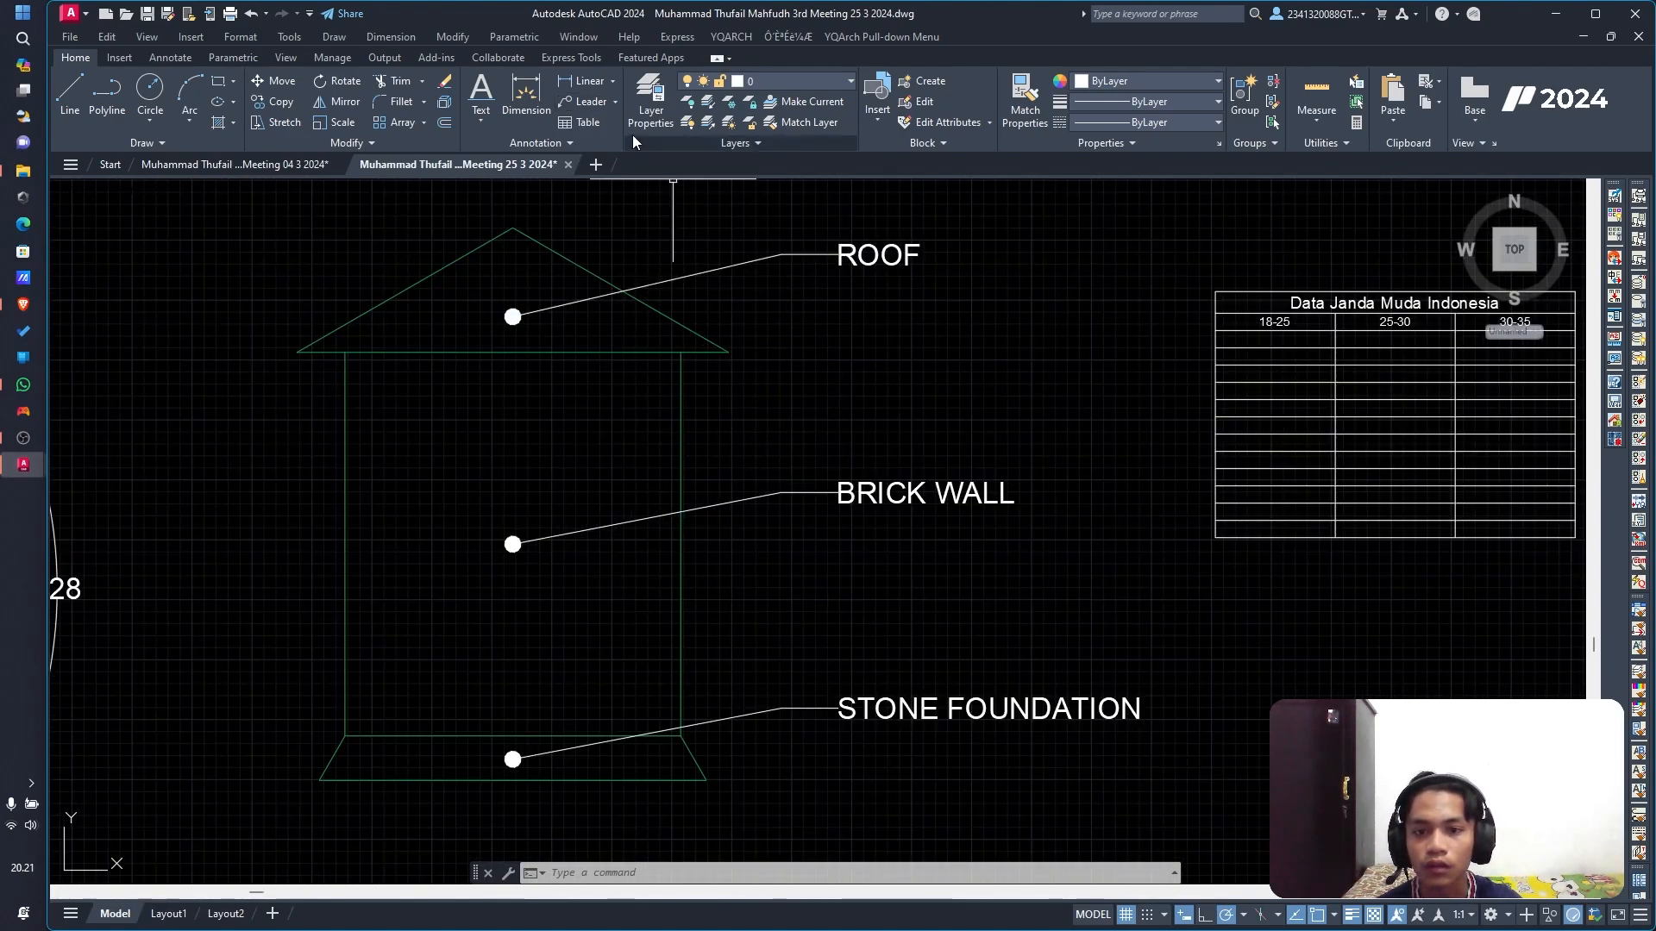
pyautogui.click(612, 102)
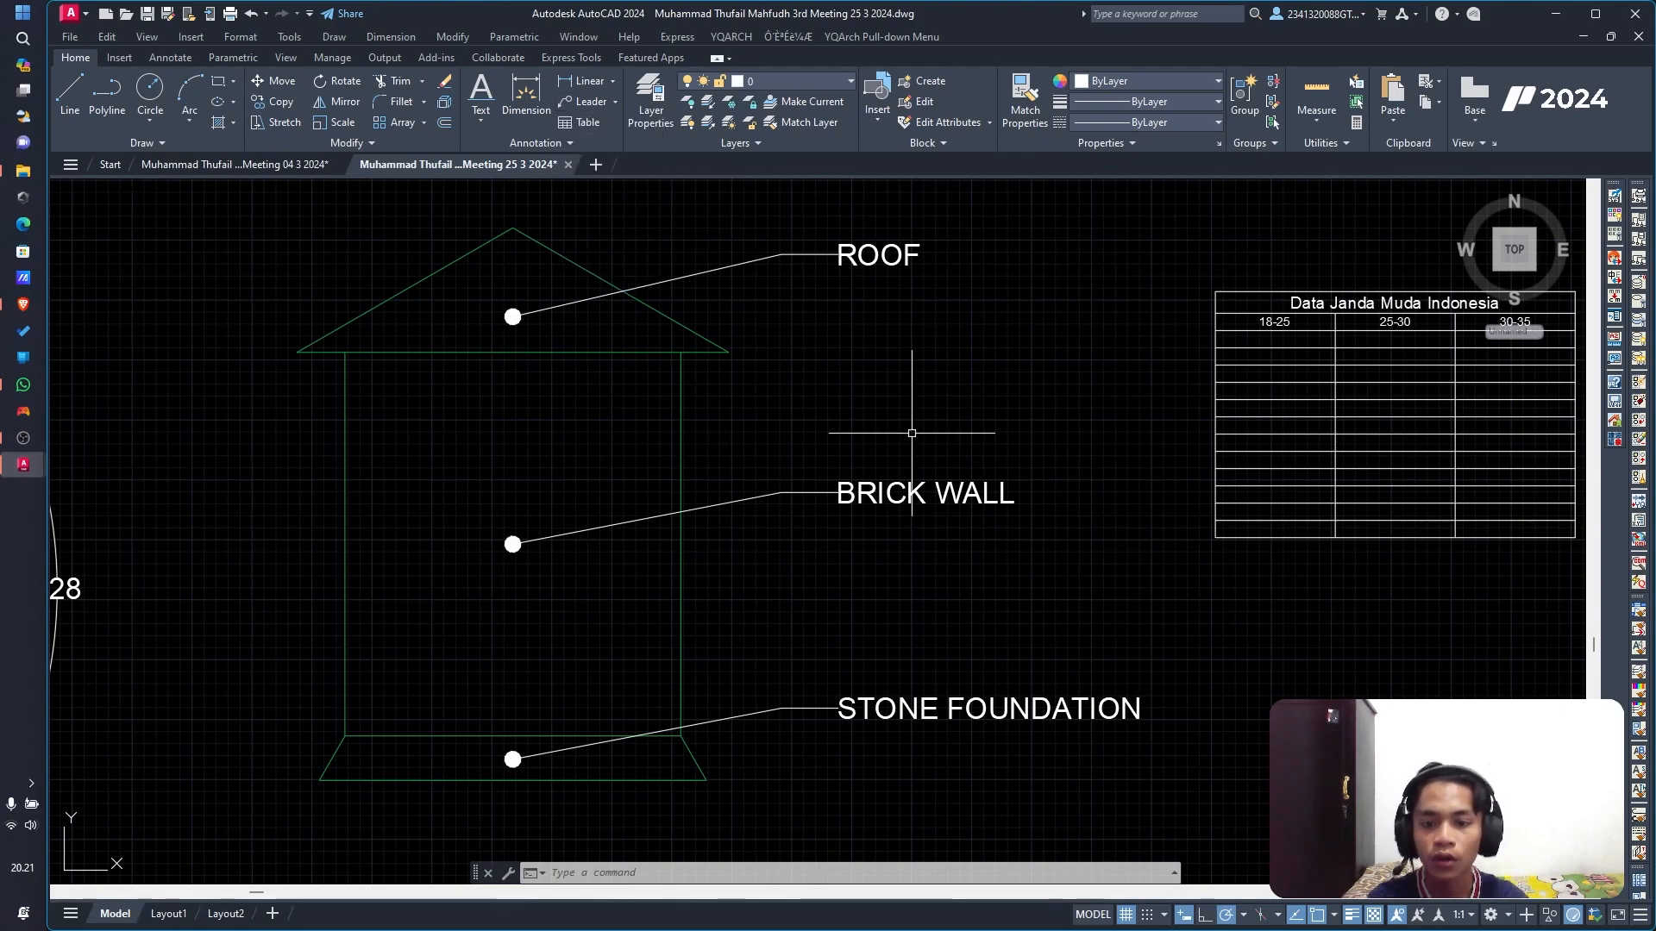
pyautogui.write('LEAD')
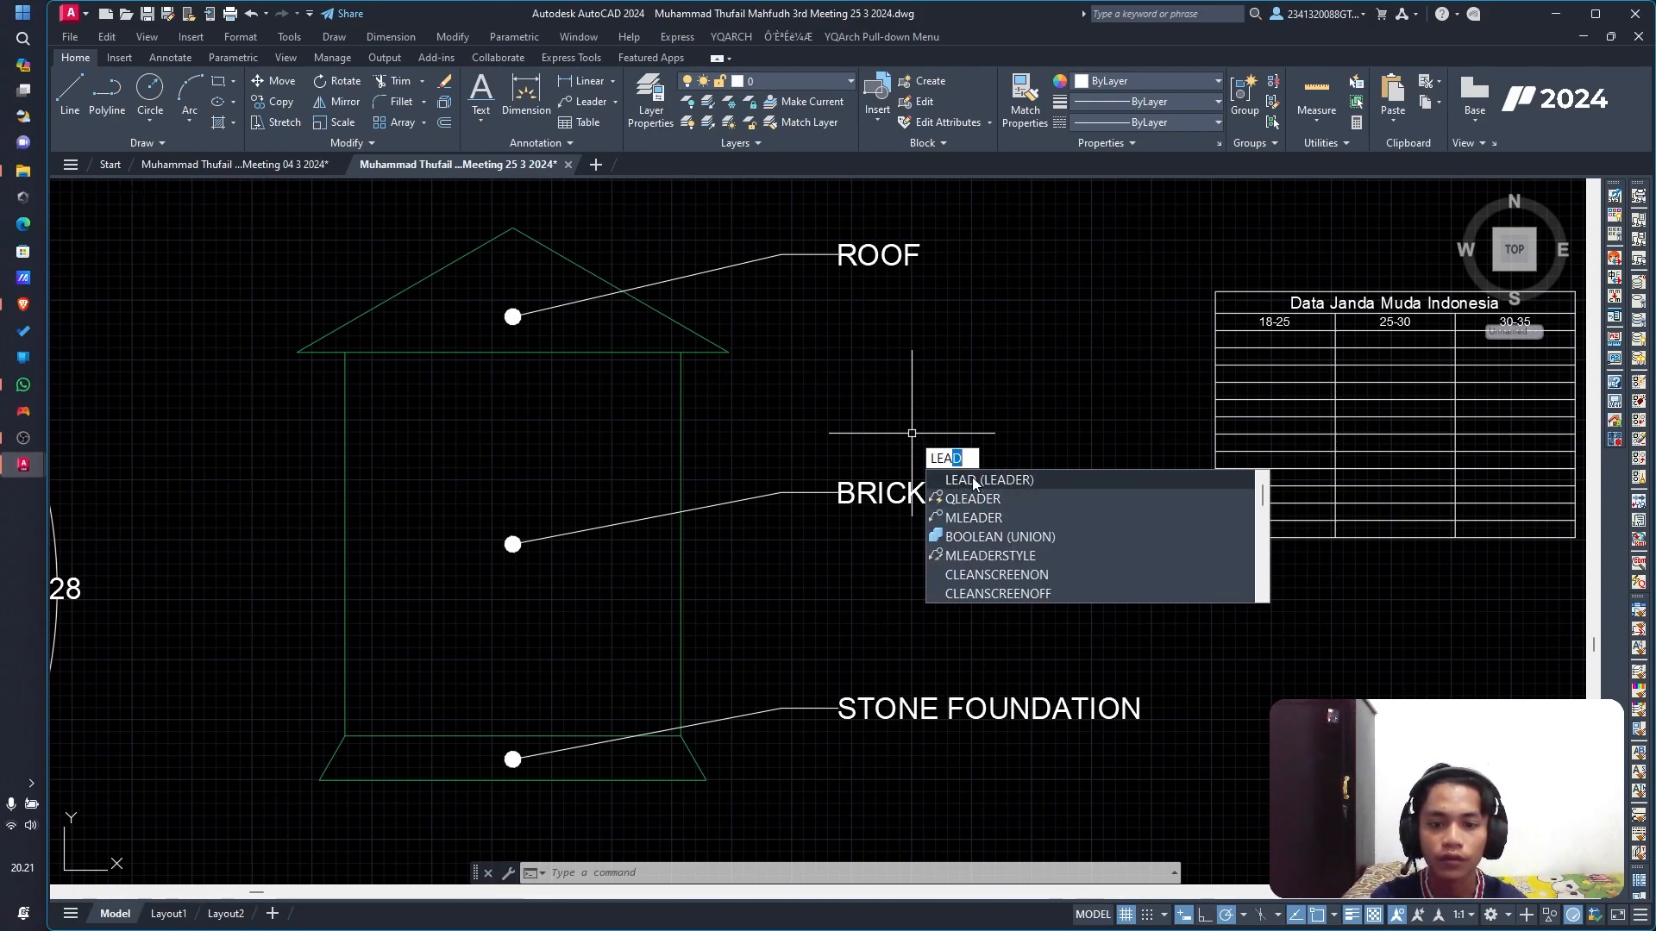
pyautogui.press('Escape')
pyautogui.press('Escape')
pyautogui.press('Escape')
# Step: Add a second leader line to the ROOF multileader, with its arrowhead on the roof's left sloping edge
pyautogui.click(615, 102)
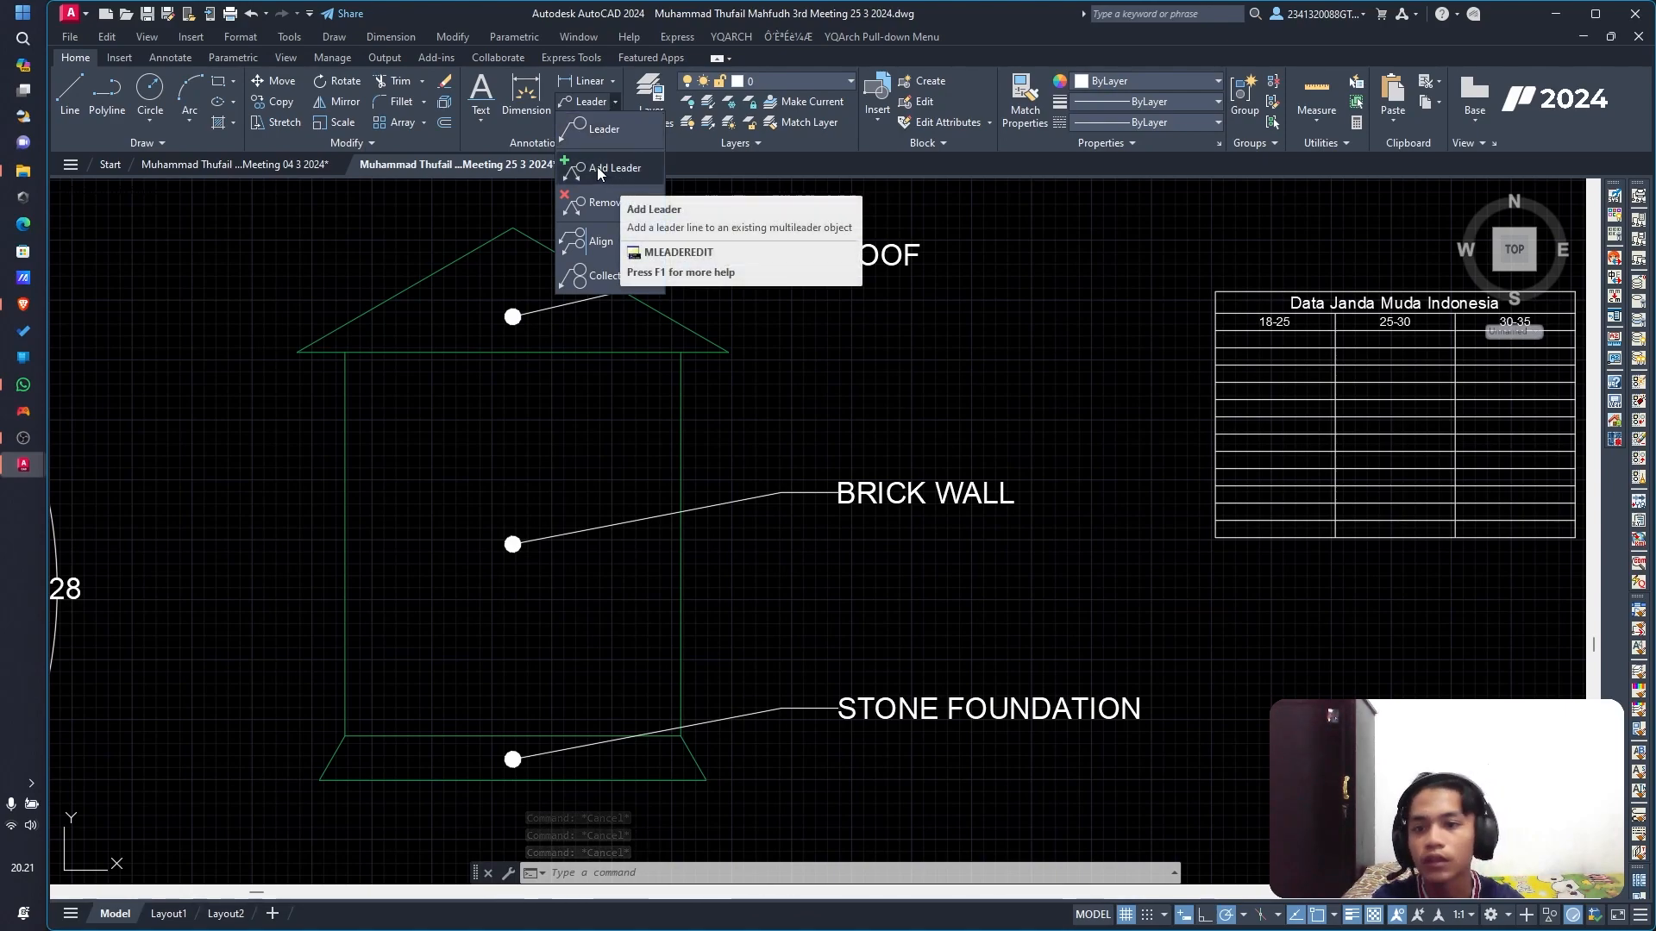
pyautogui.click(597, 168)
pyautogui.click(636, 103)
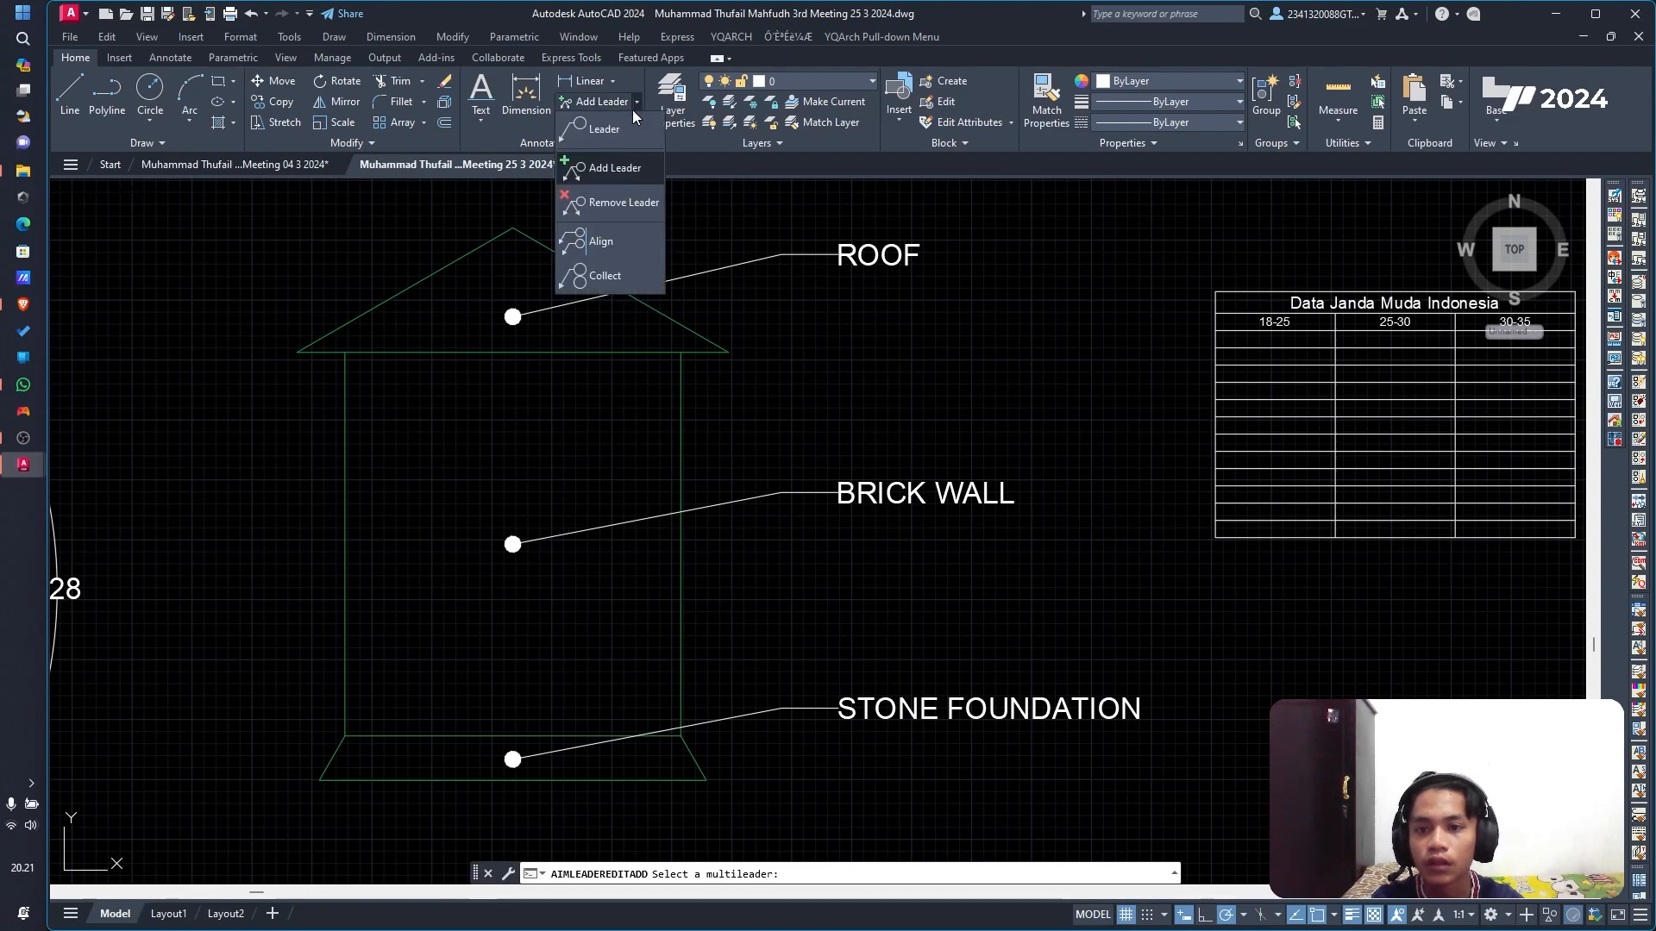
pyautogui.click(595, 171)
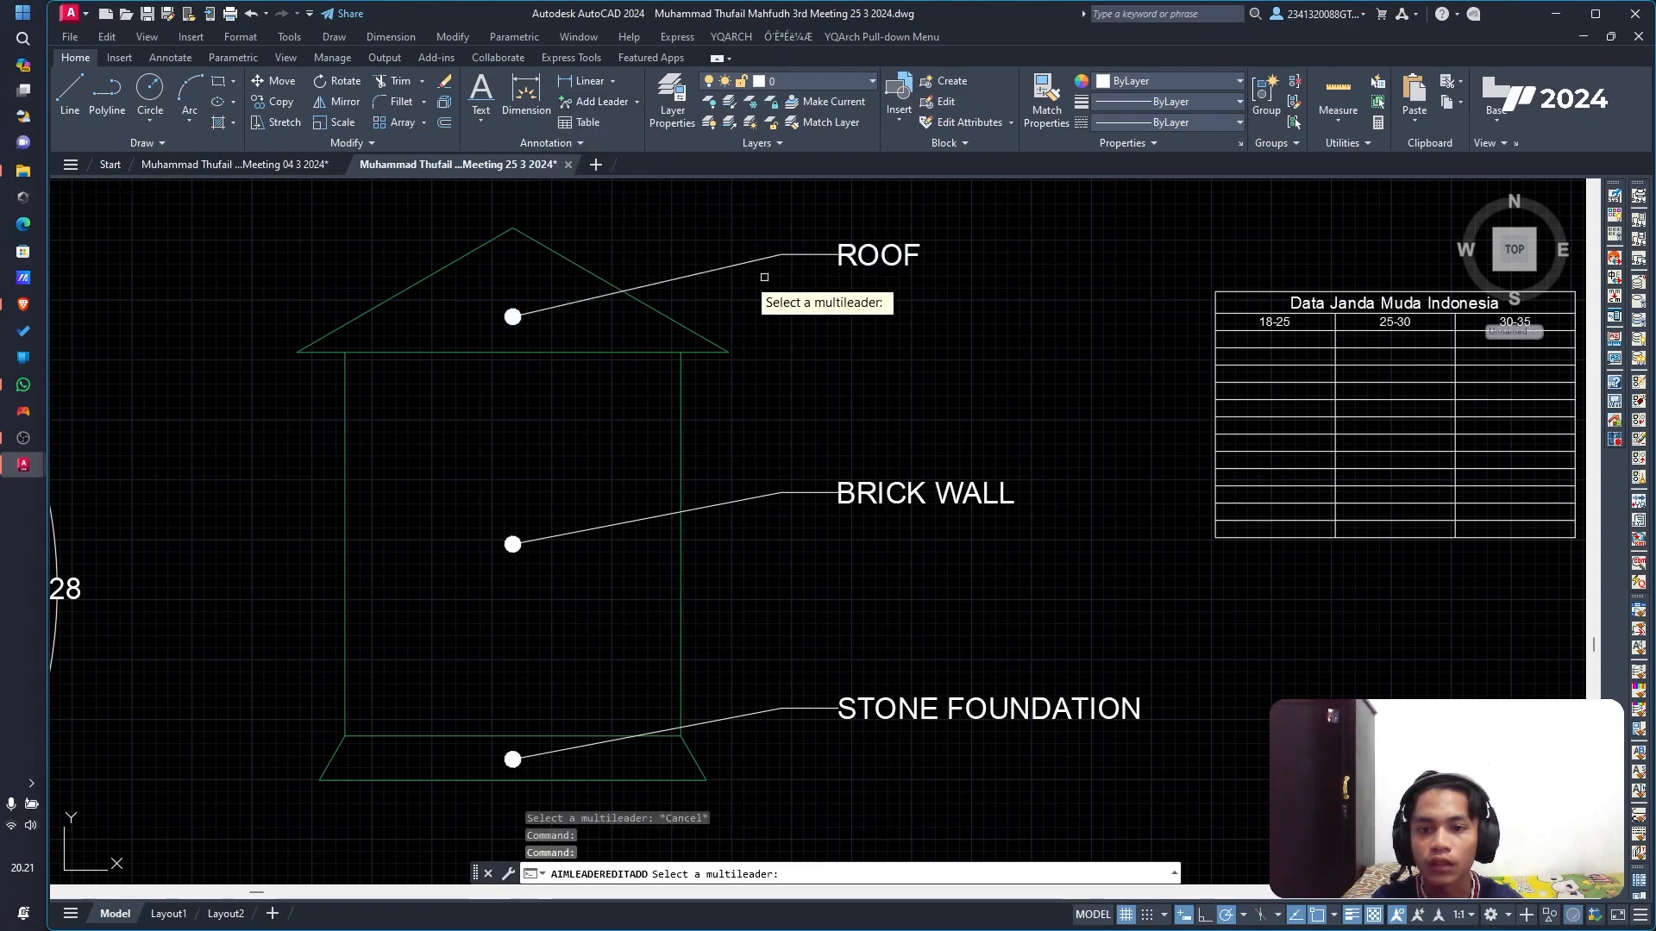
pyautogui.click(719, 269)
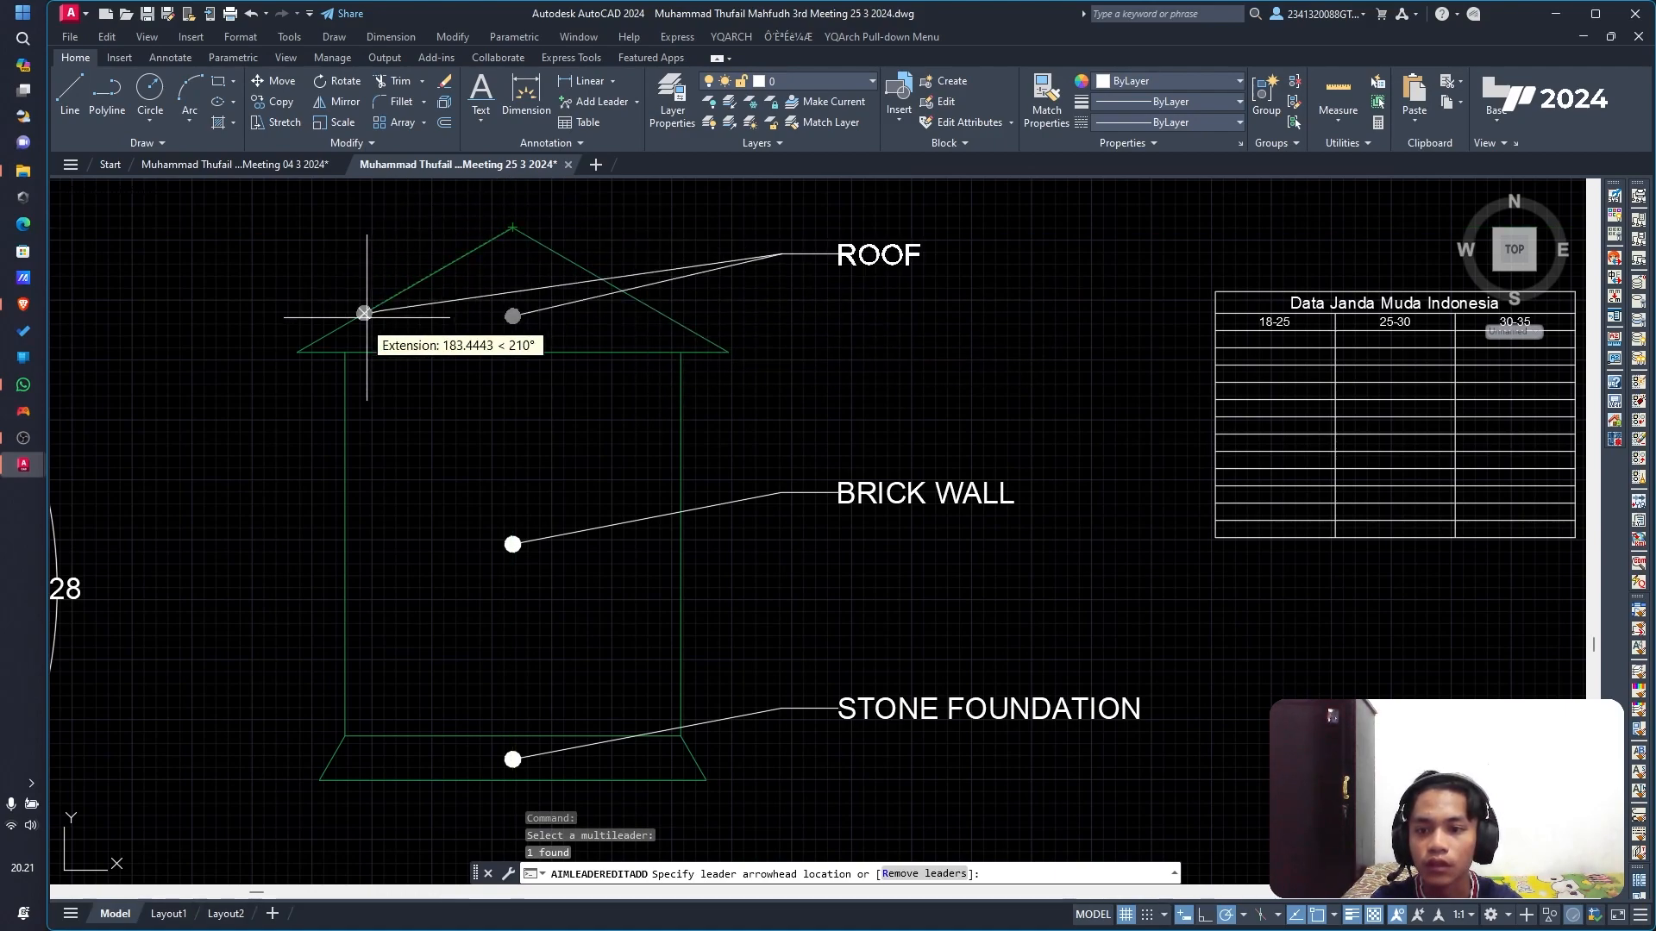
pyautogui.click(404, 289)
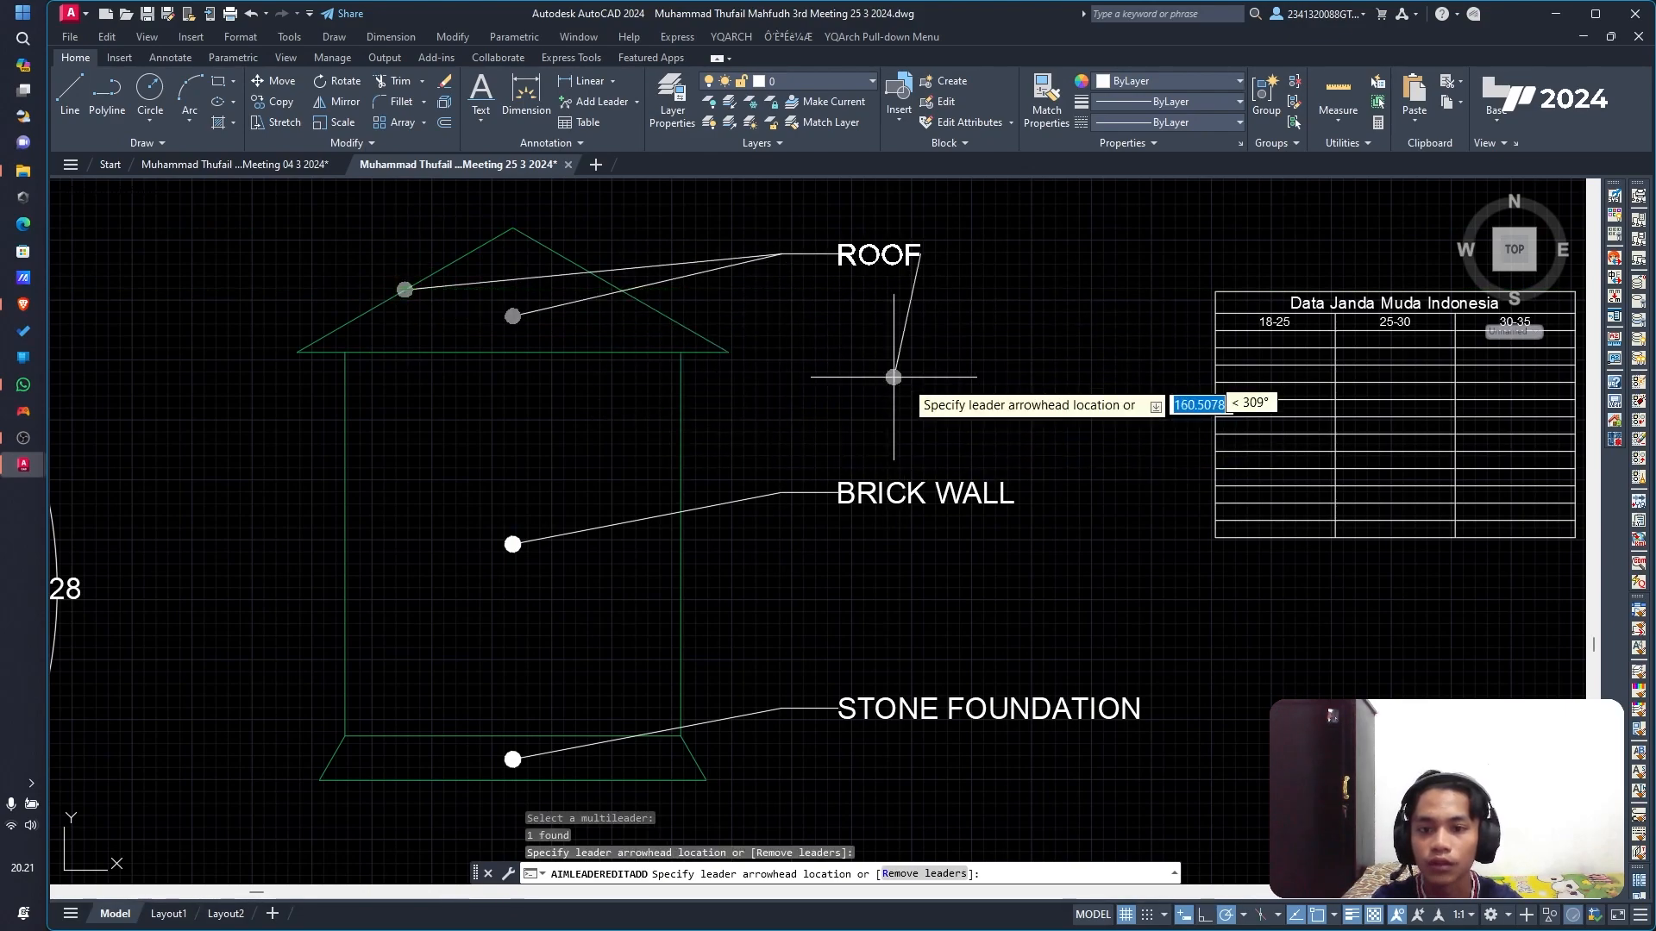
pyautogui.press('Escape')
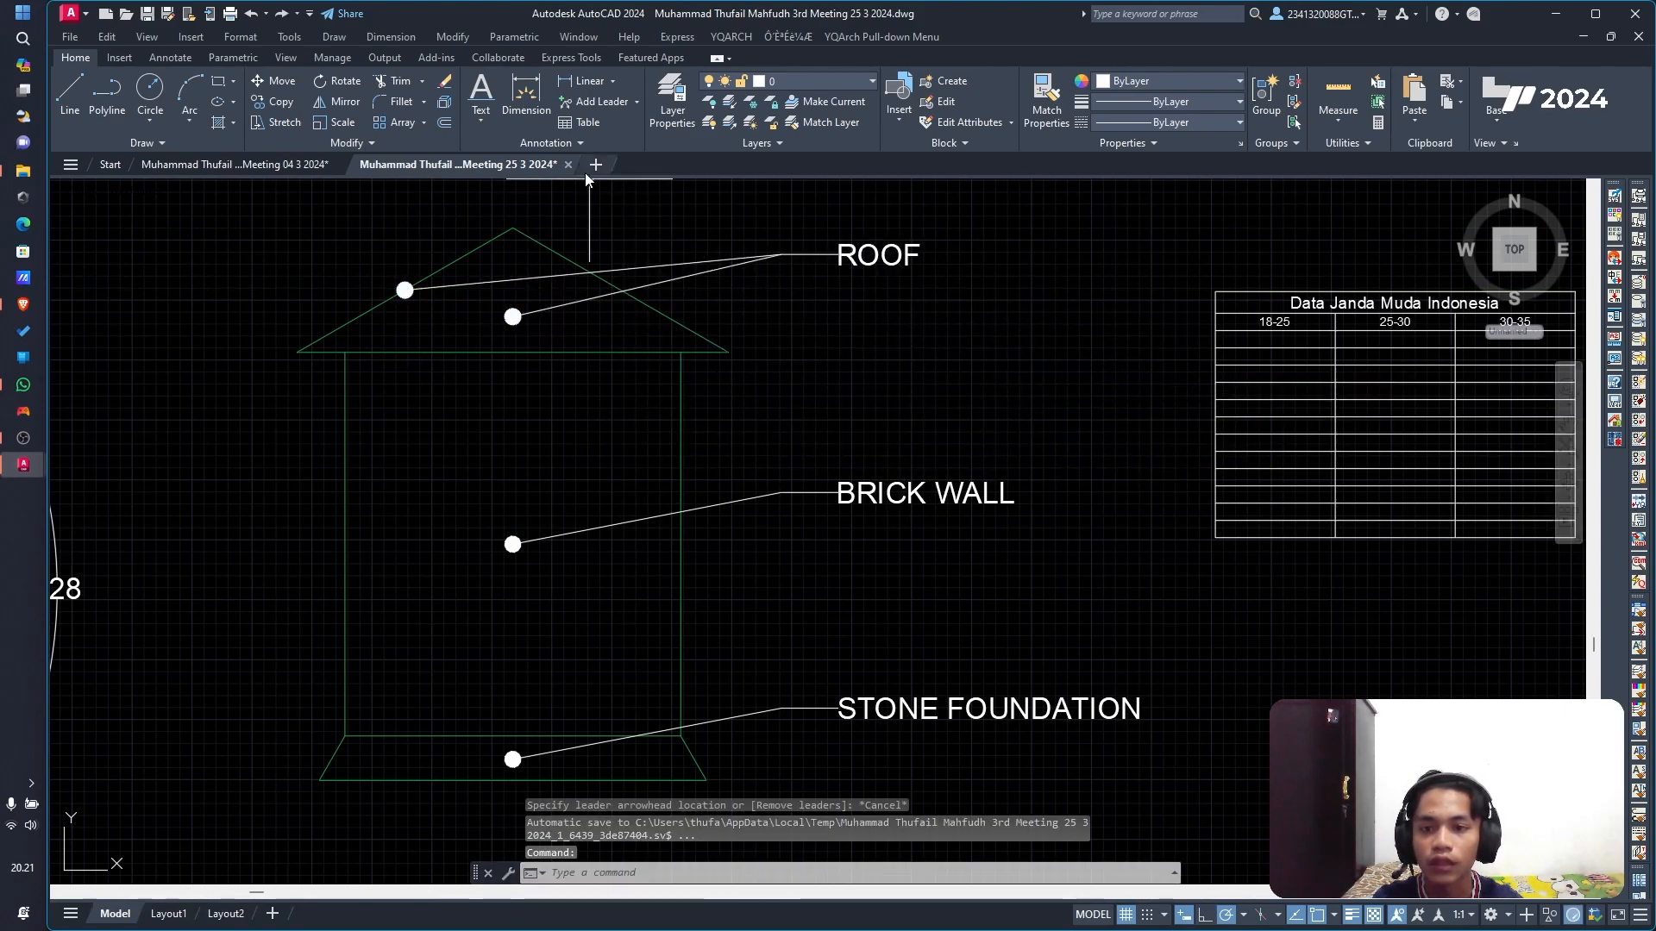
# Step: Remove the second leader line, which points to the roof's left sloping edge, from the ROOF multileader
pyautogui.click(636, 106)
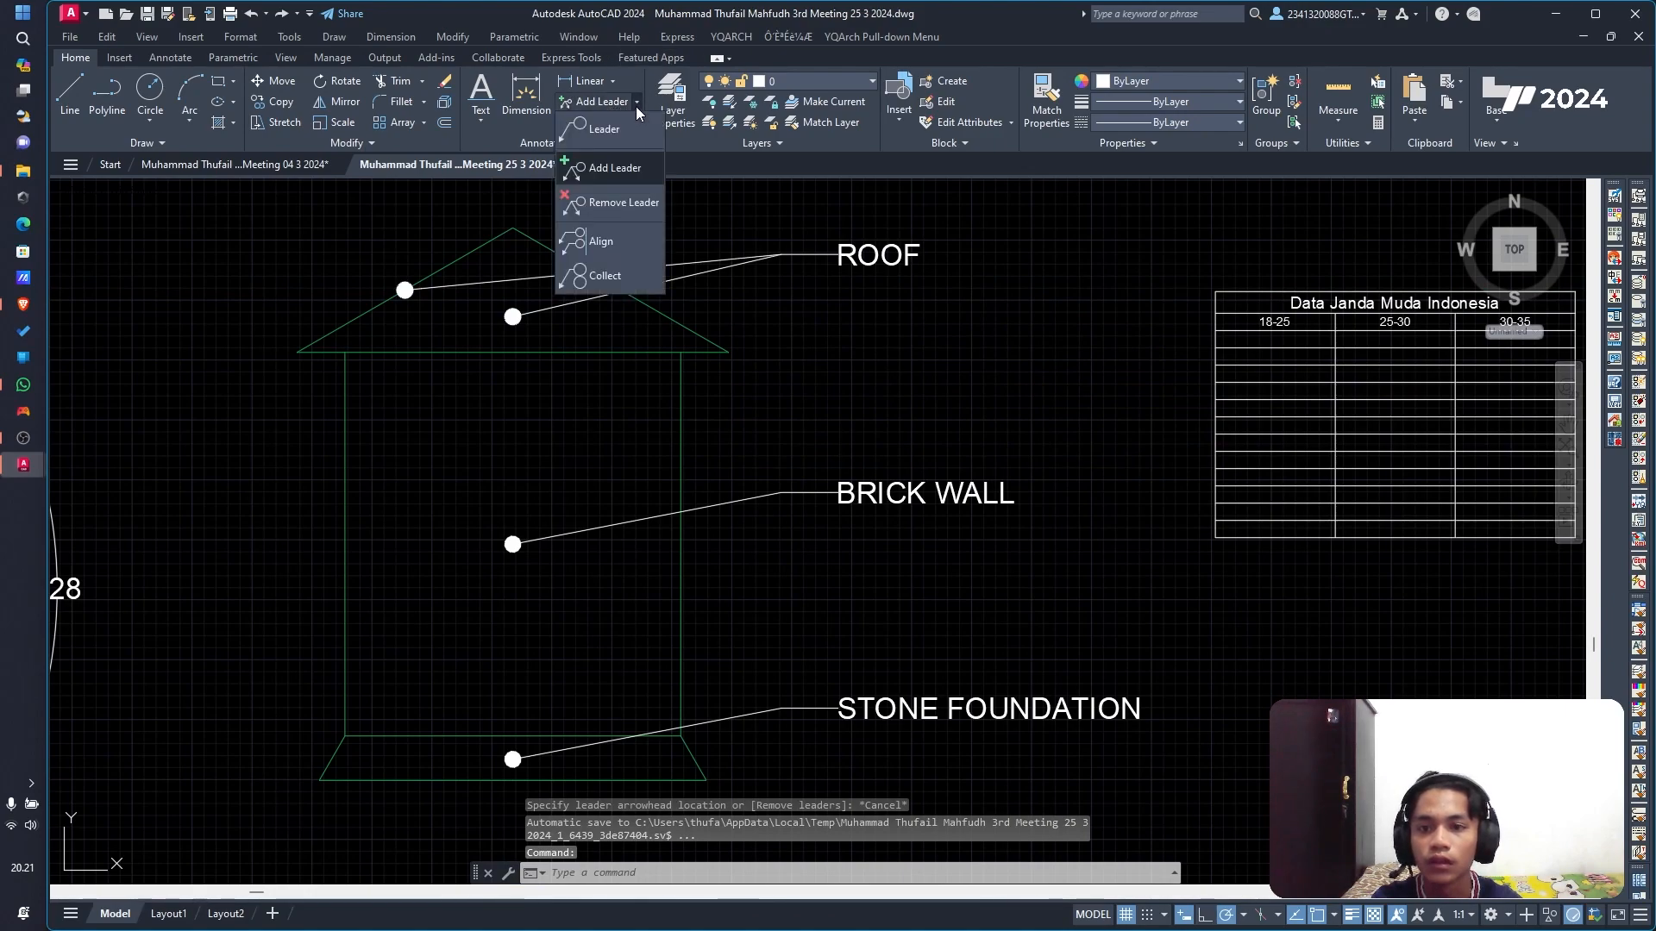
pyautogui.click(633, 207)
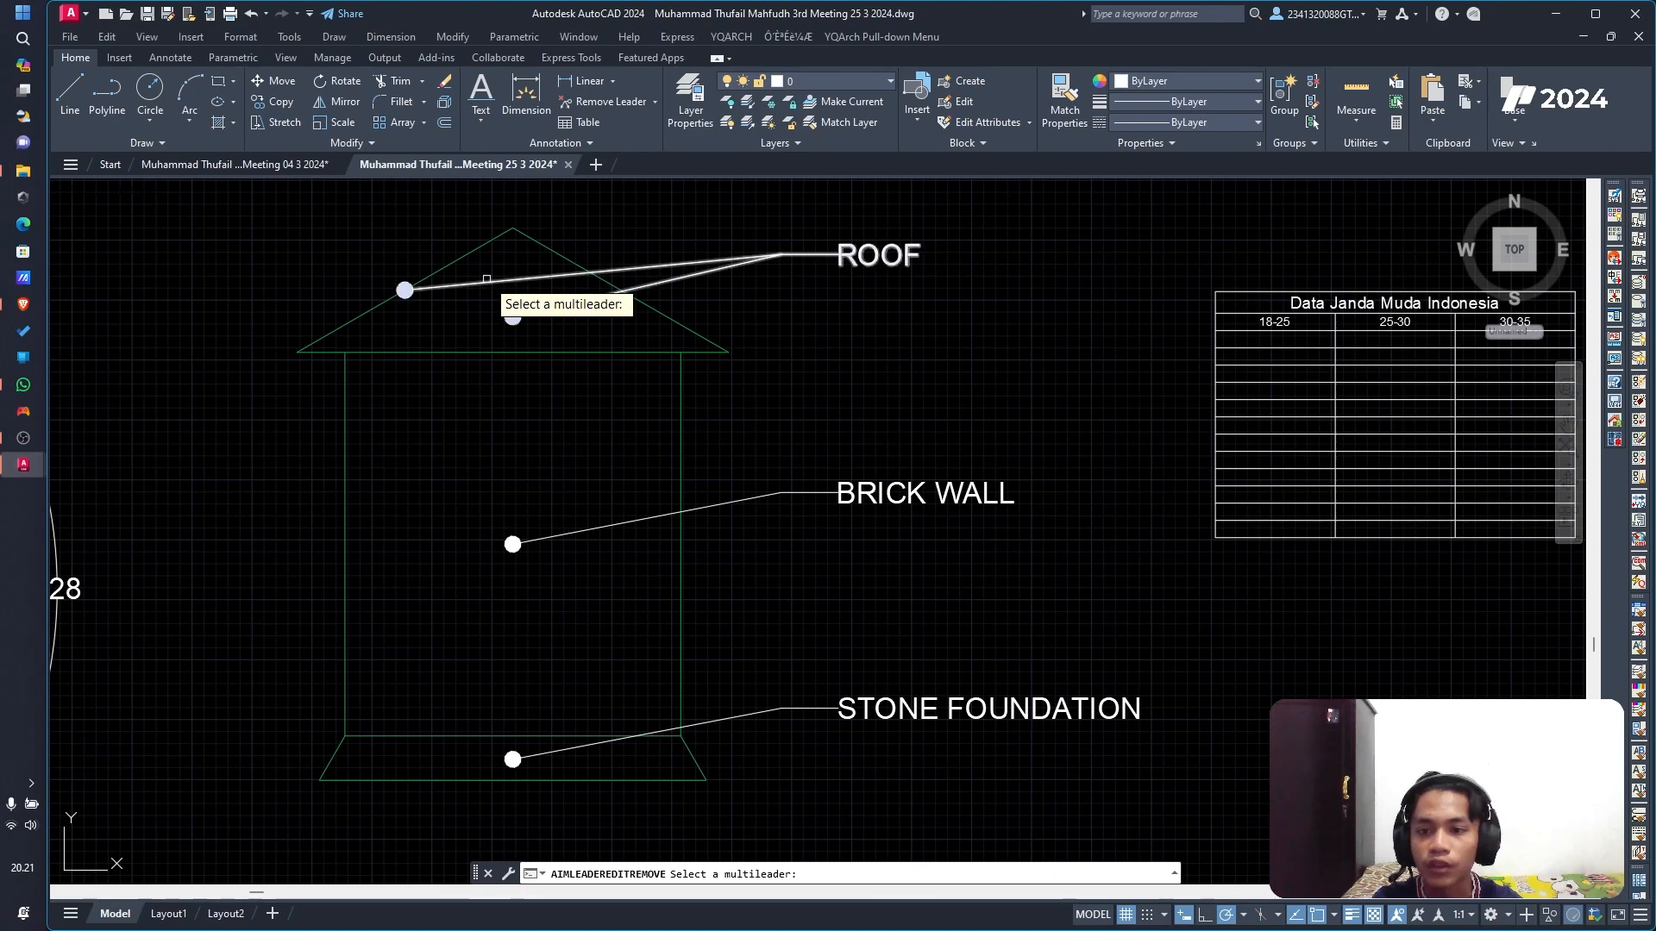
pyautogui.click(488, 279)
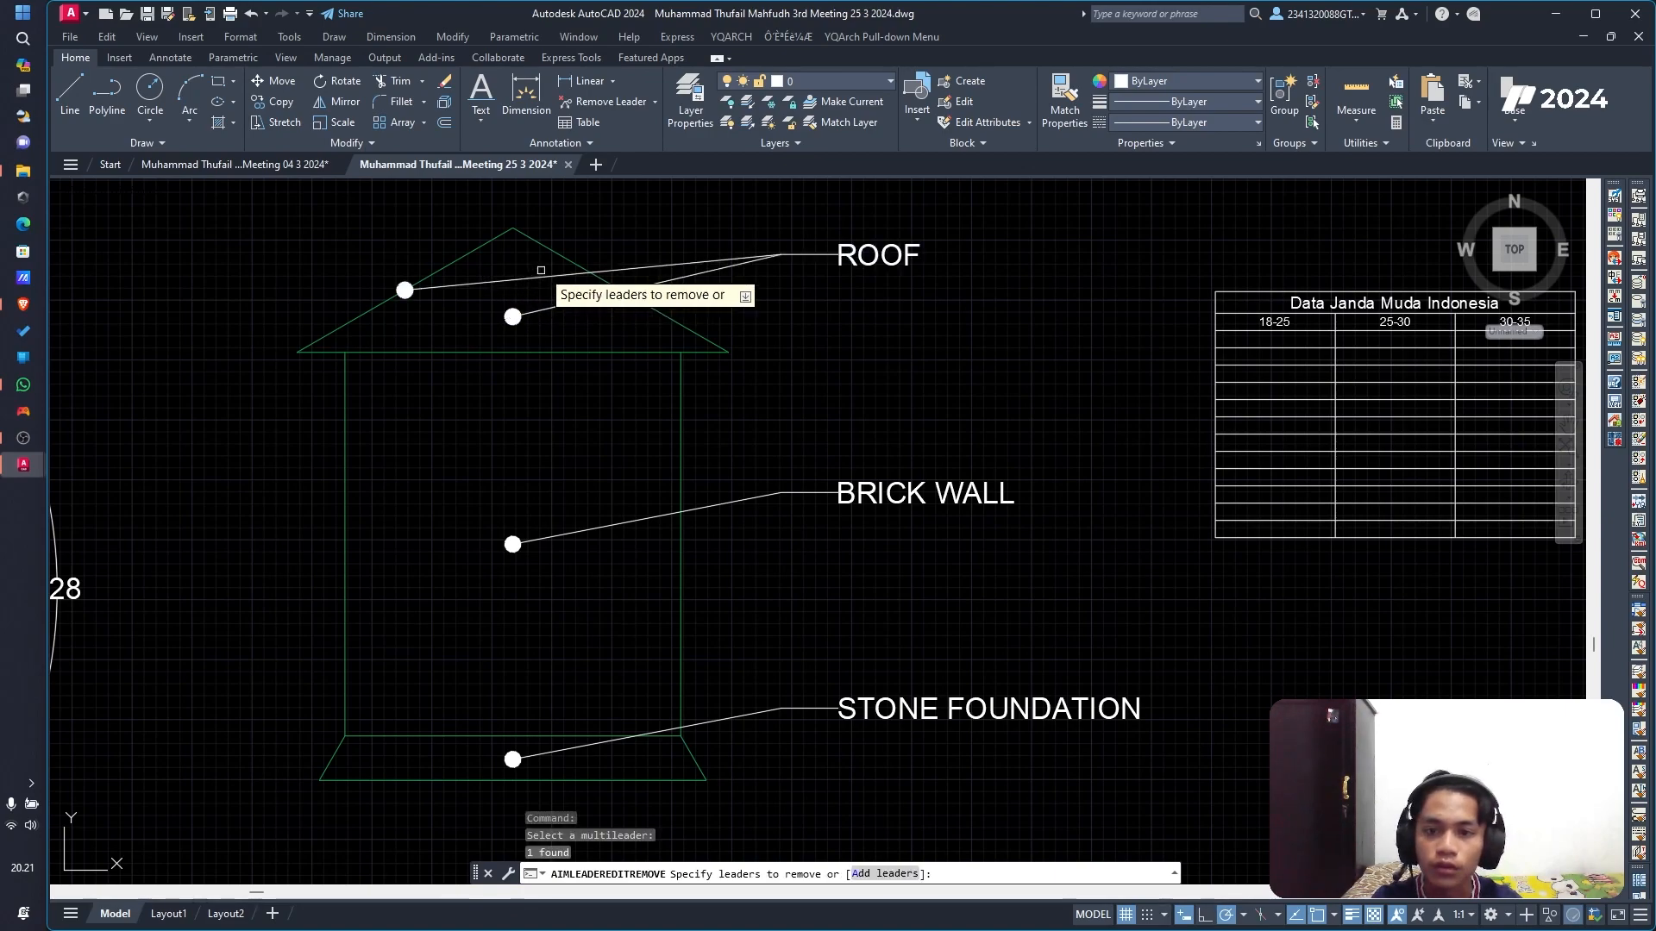
pyautogui.click(645, 268)
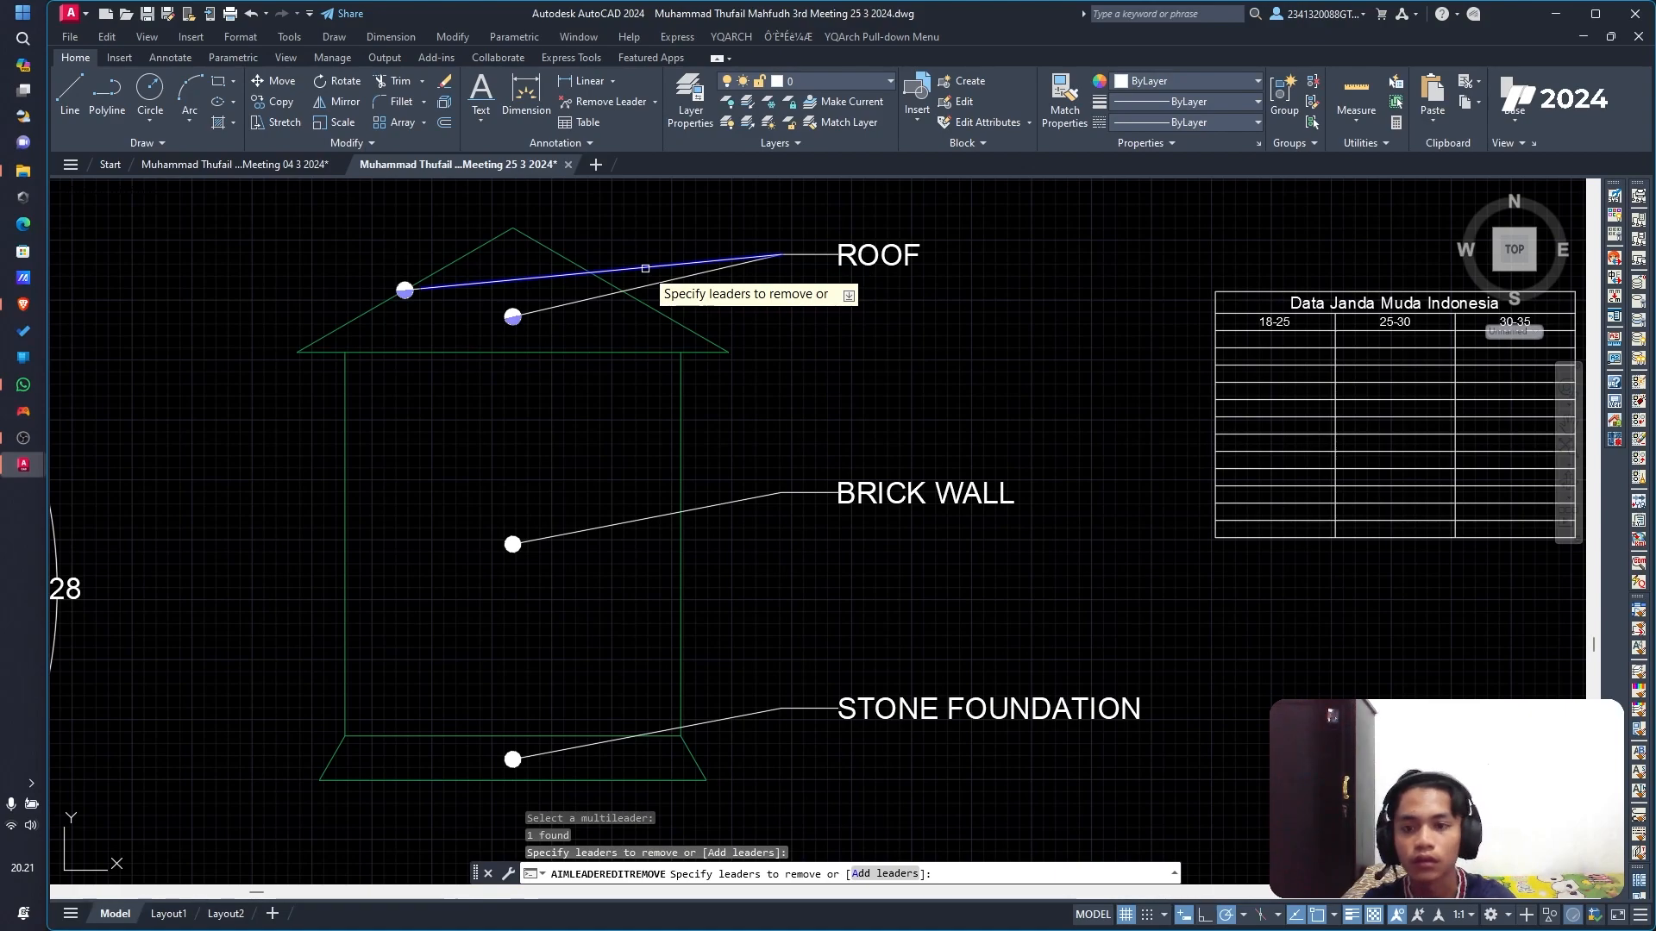
pyautogui.press('Return')
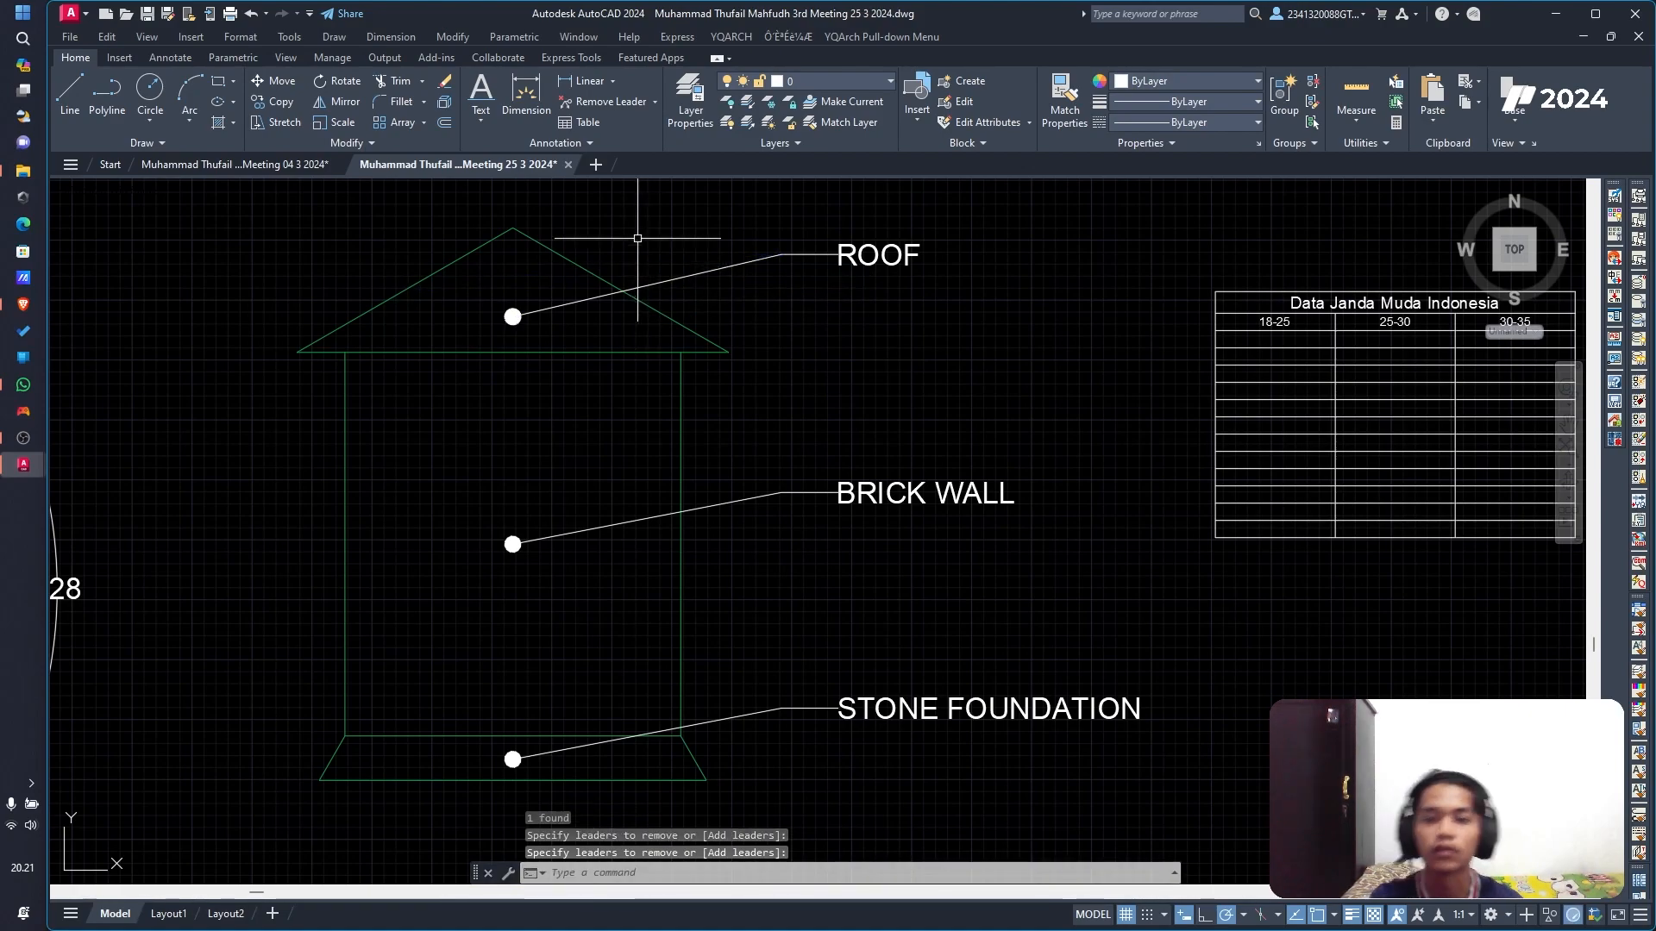
# Step: Align the STONE FOUNDATION and BRICK WALL multileaders vertically with the ROOF multileader, using the current spacing
pyautogui.click(653, 105)
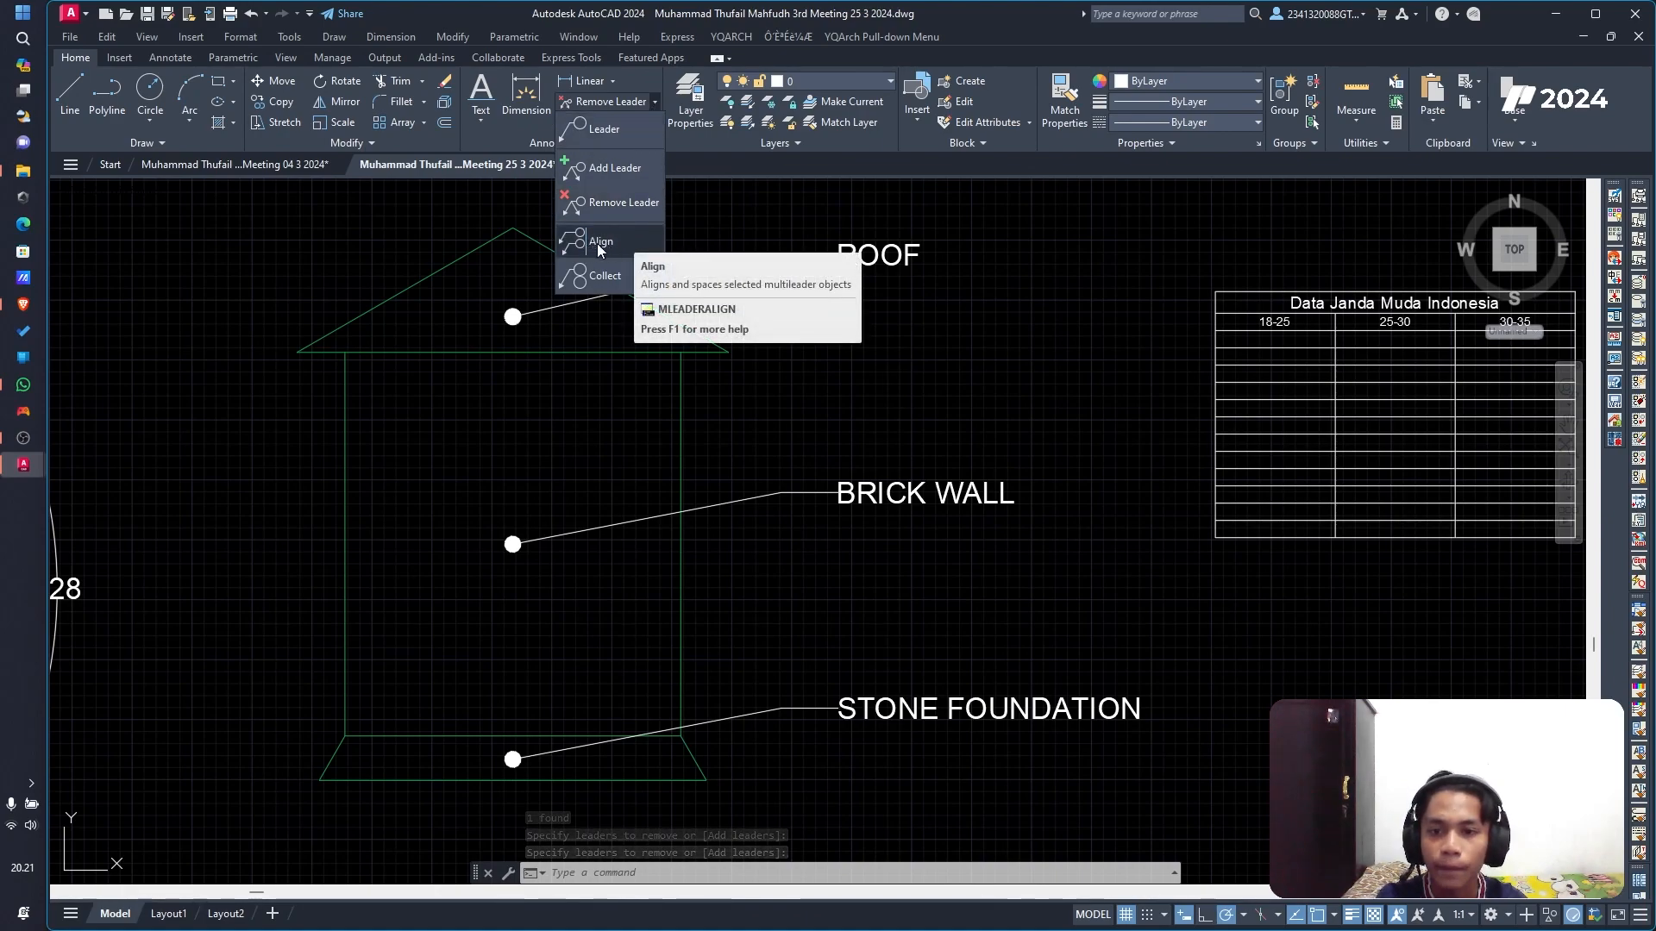
pyautogui.click(626, 245)
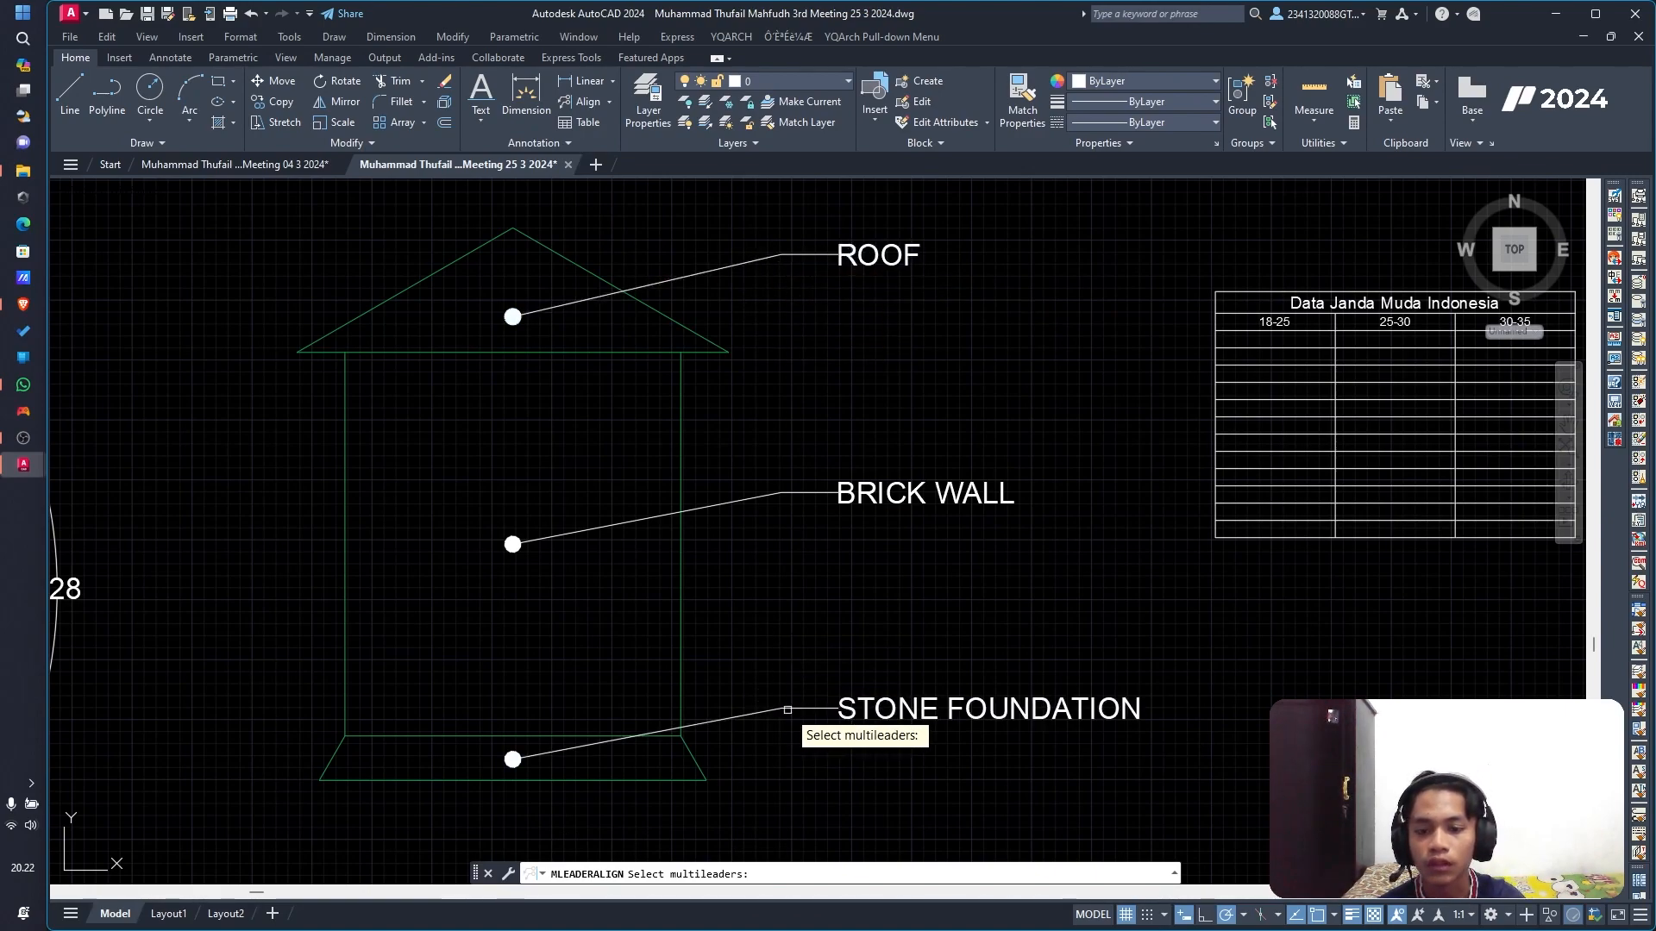
pyautogui.click(786, 711)
pyautogui.click(775, 493)
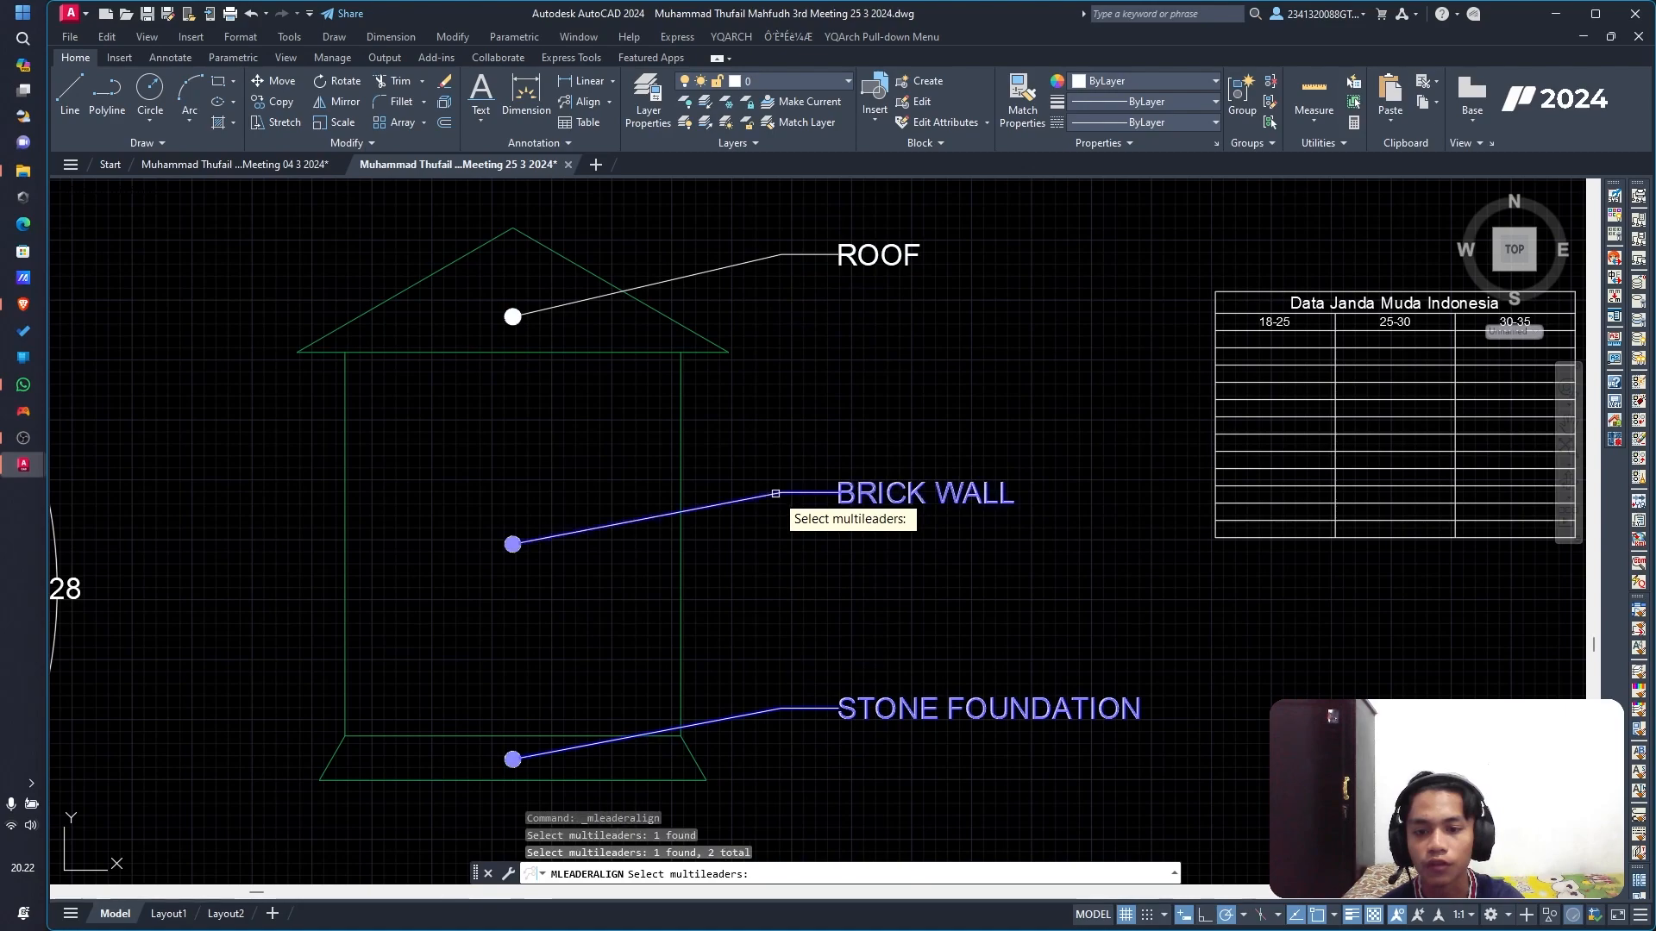
pyautogui.click(777, 255)
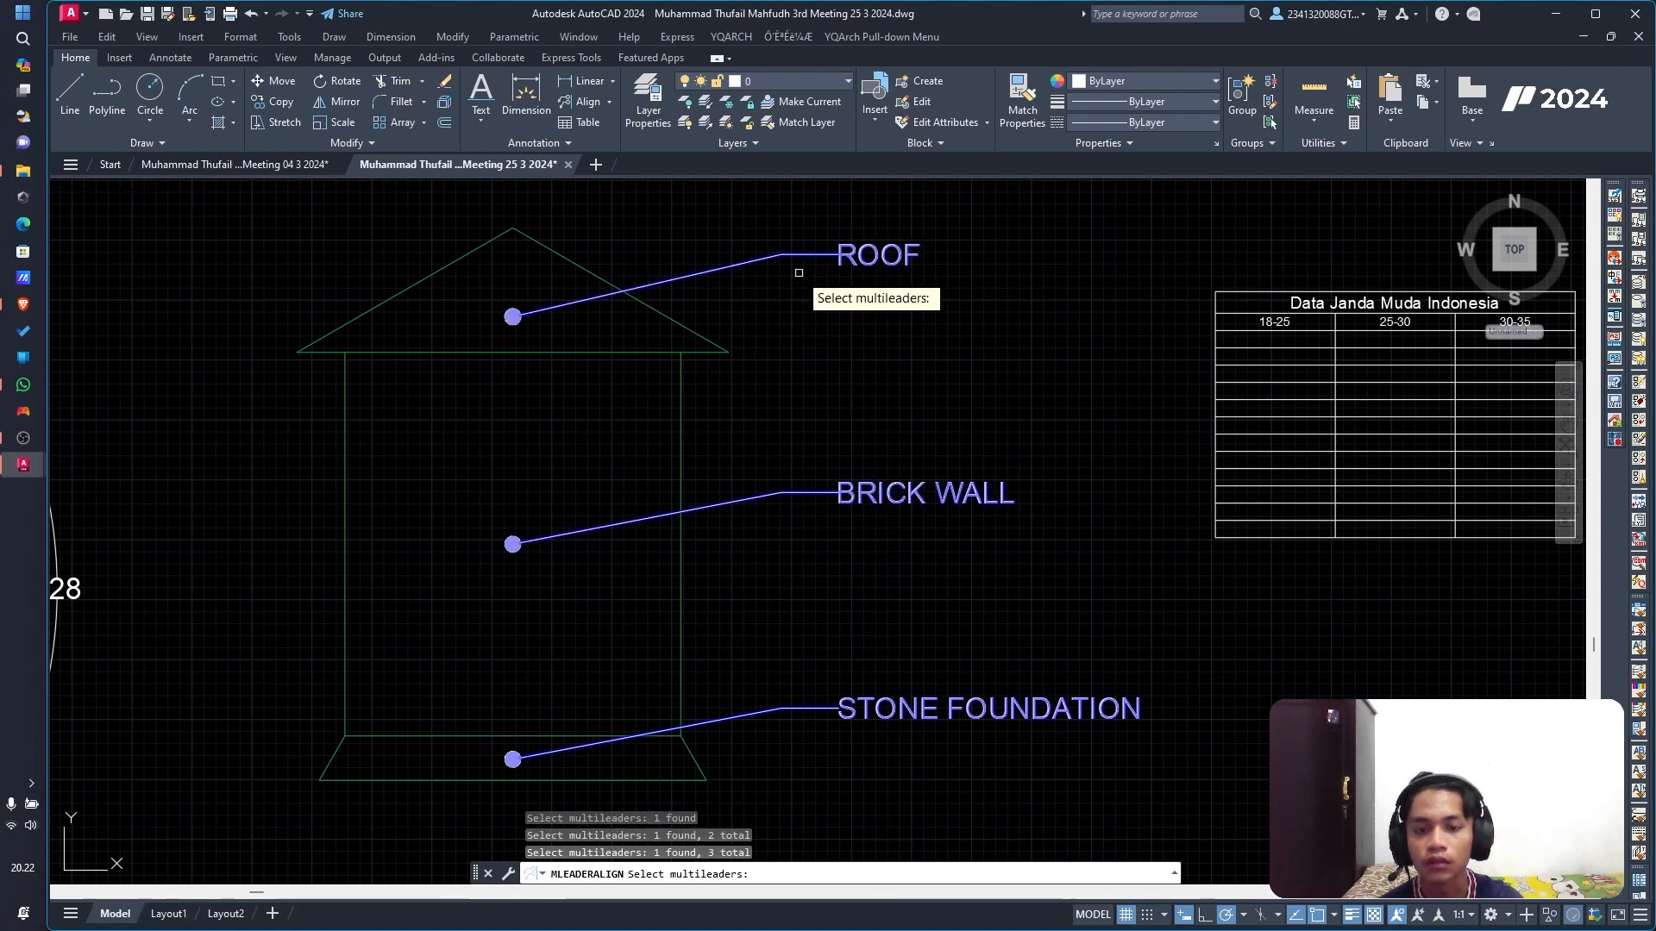
pyautogui.press('Return')
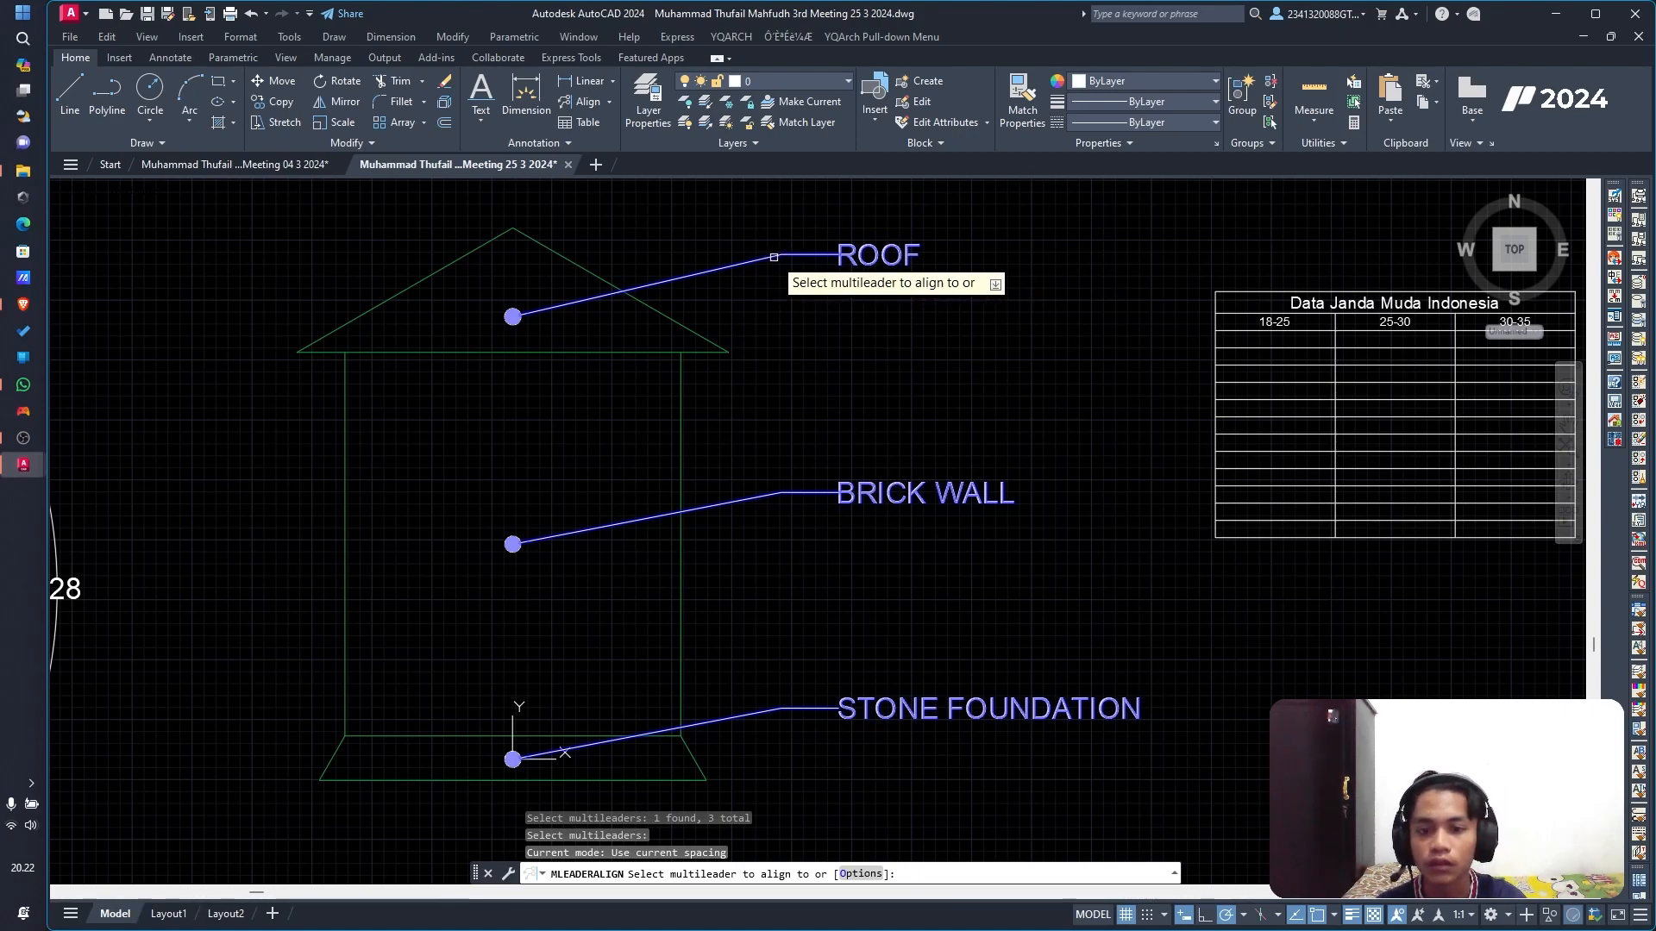
pyautogui.click(773, 257)
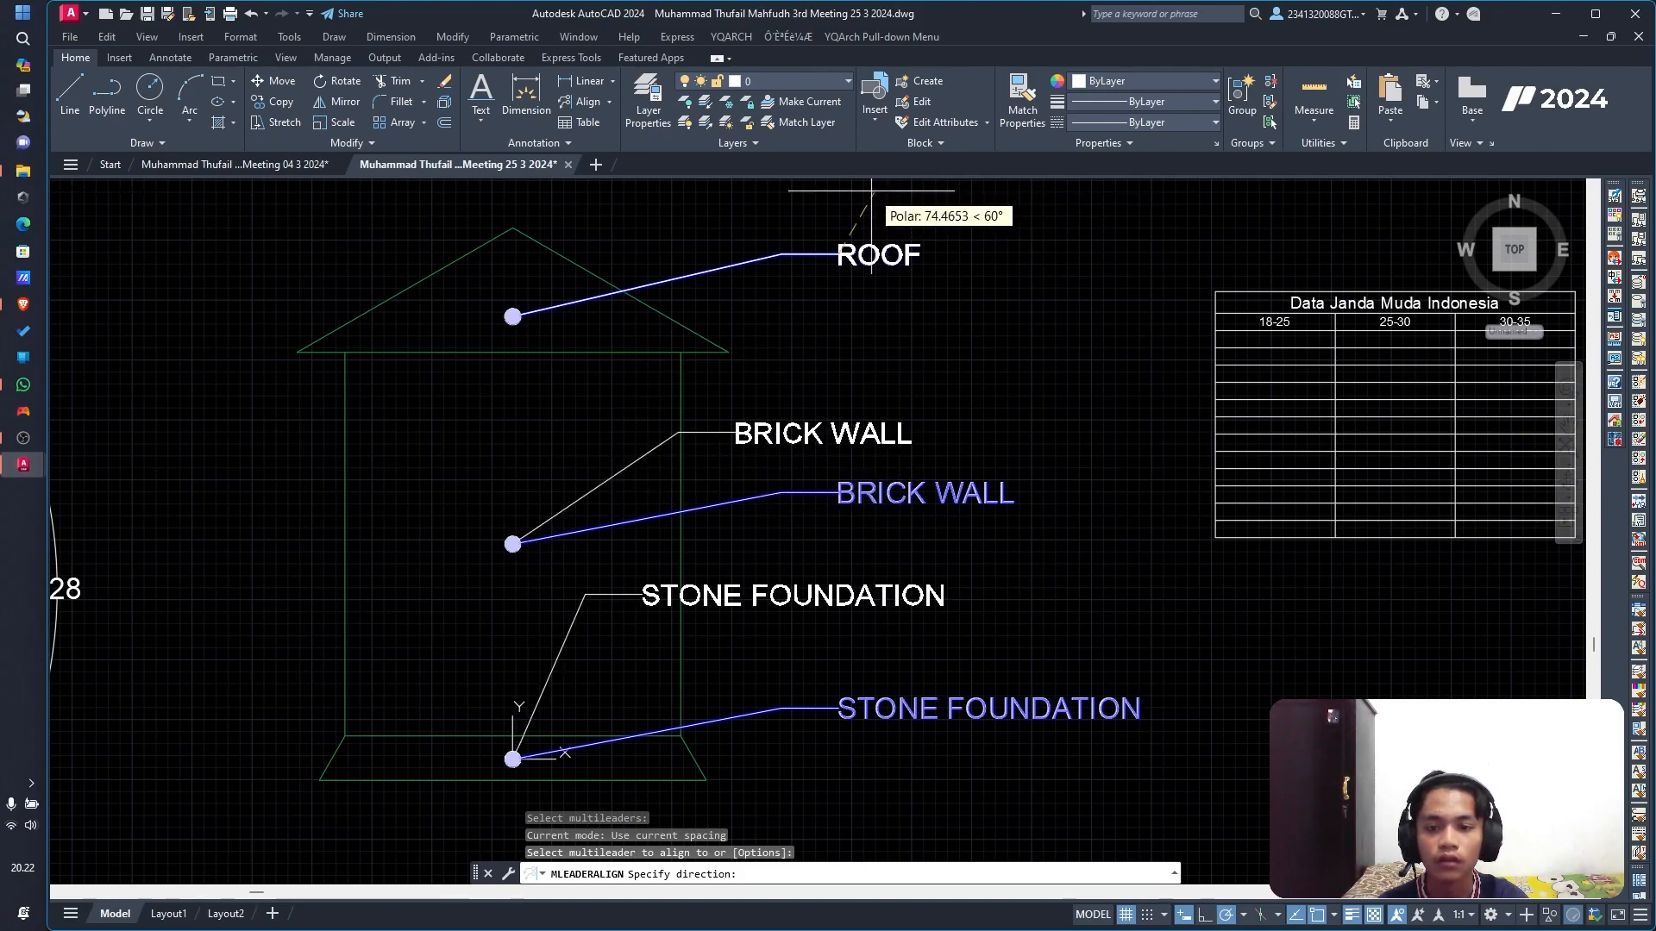
pyautogui.click(836, 187)
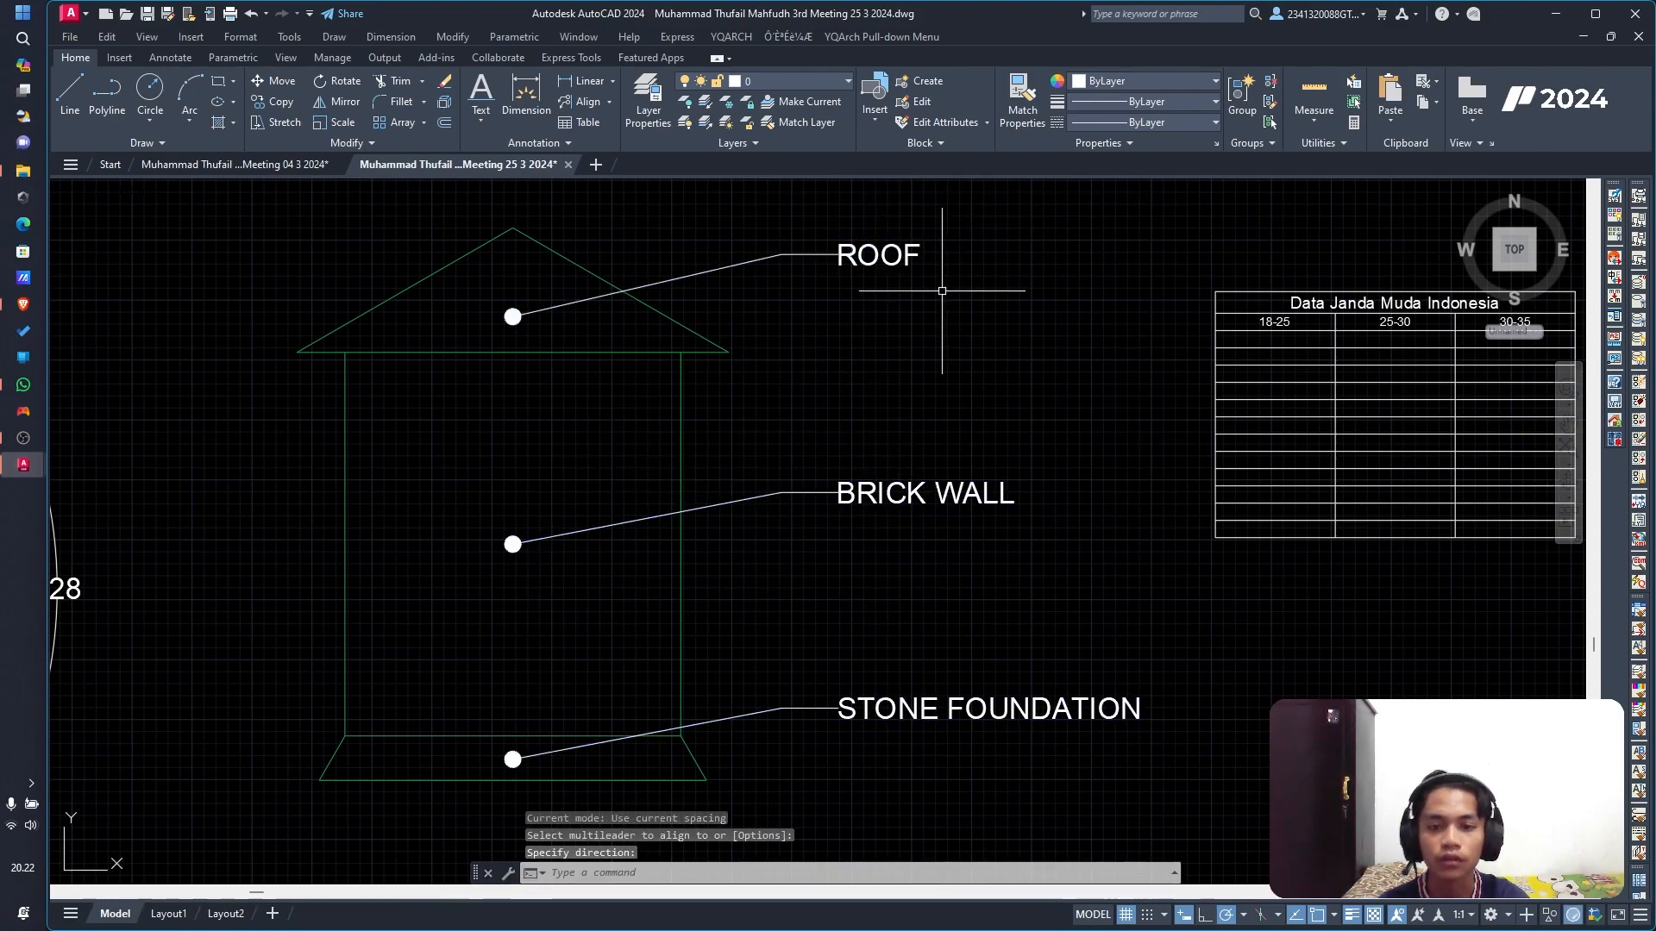
# Step: Examine the EXERCISE sheet with the stone foundation and half stone foundation details
pyautogui.scroll(-6, 949, 259)
pyautogui.scroll(-3, 920, 276)
pyautogui.scroll(3, 919, 272)
pyautogui.scroll(4, 920, 272)
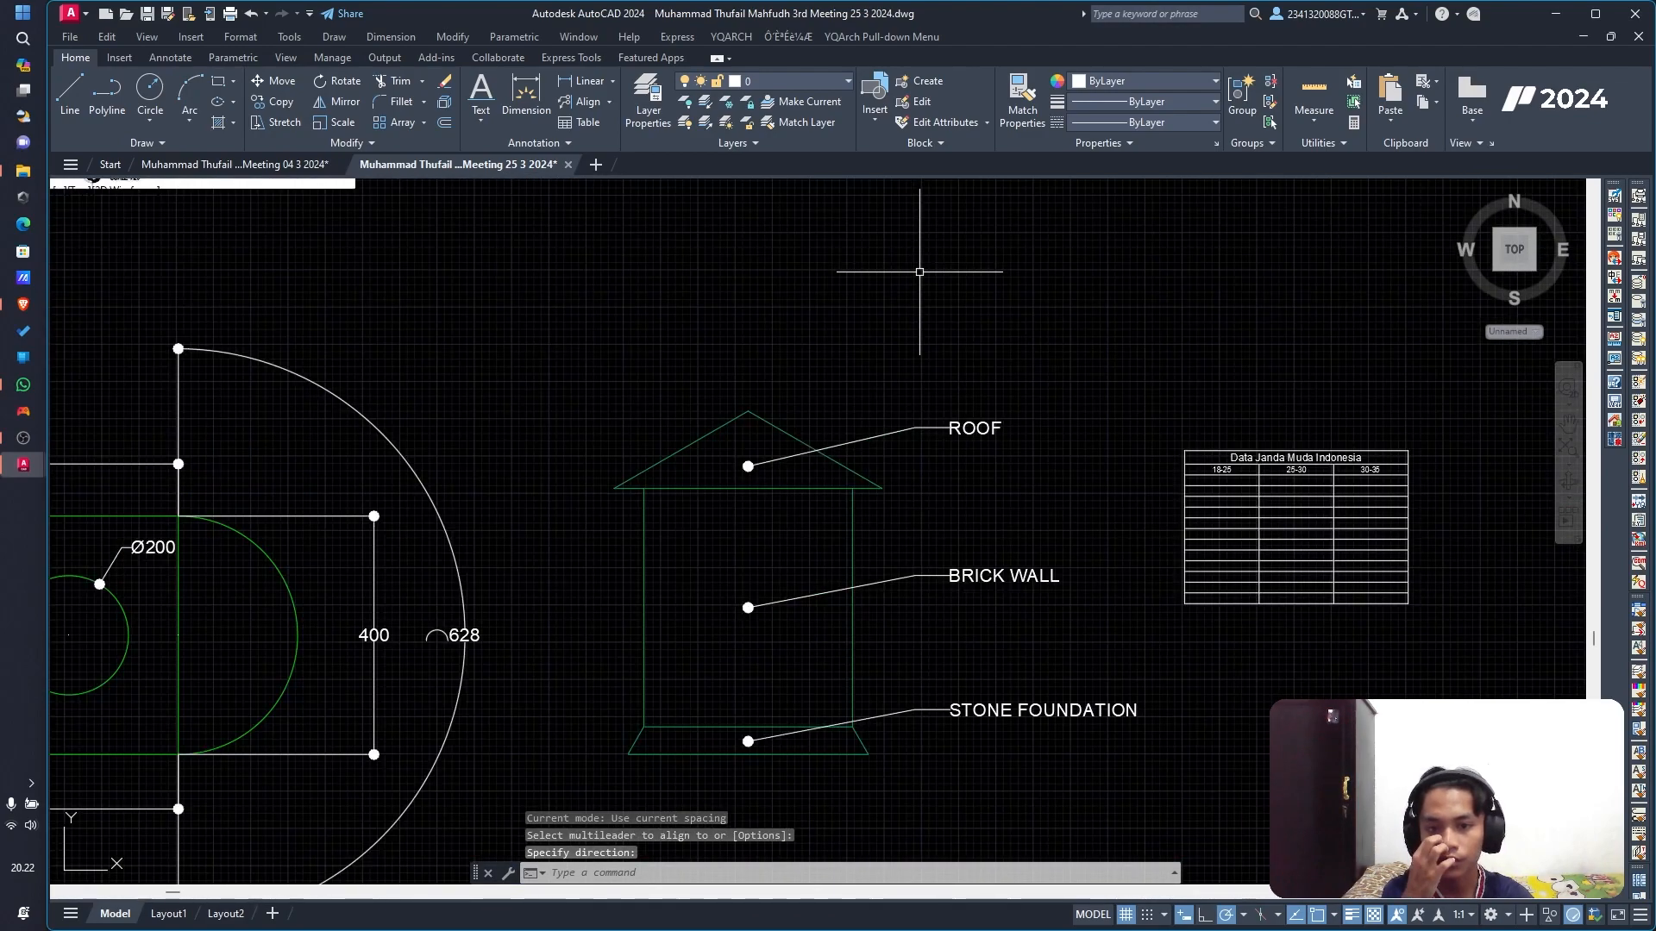
pyautogui.scroll(2, 932, 277)
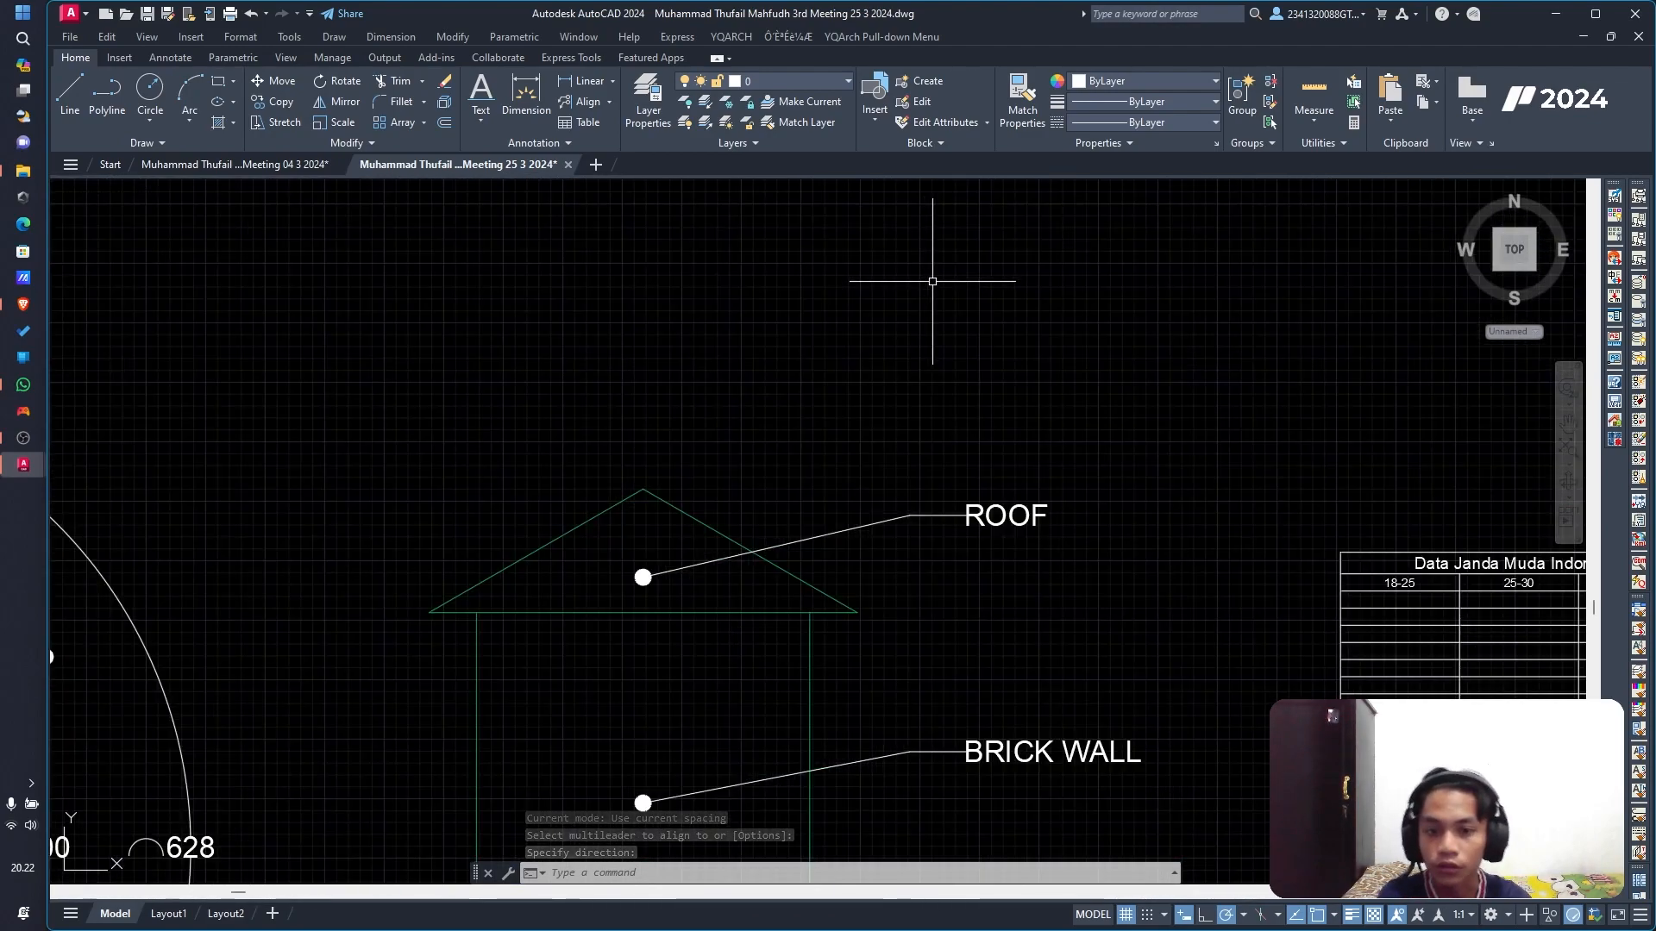
pyautogui.scroll(-4, 929, 284)
pyautogui.moveTo(930, 283)
pyautogui.mouseDown(button='middle')
pyautogui.moveTo(835, 277)
pyautogui.moveTo(924, 763)
pyautogui.mouseUp(button='middle')
pyautogui.scroll(5, 866, 261)
pyautogui.scroll(-5, 865, 267)
pyautogui.scroll(-2, 813, 306)
pyautogui.scroll(-3, 906, 725)
pyautogui.scroll(4, 781, 528)
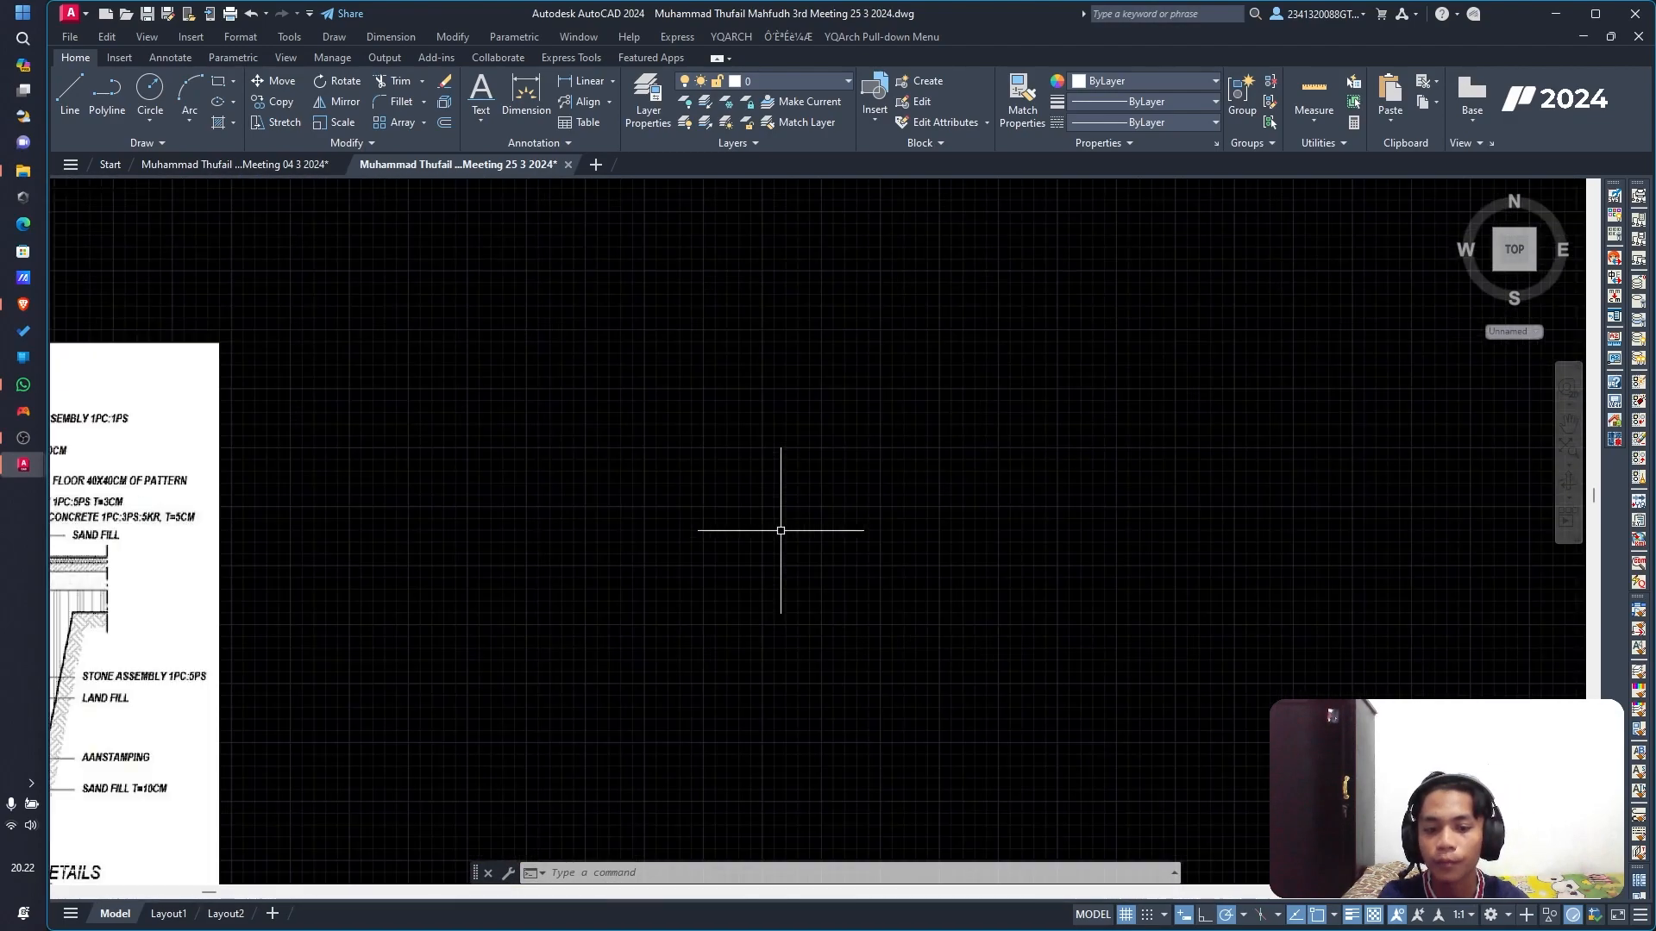
pyautogui.moveTo(623, 535)
pyautogui.mouseDown(button='middle')
pyautogui.moveTo(754, 451)
pyautogui.moveTo(1579, 469)
pyautogui.mouseUp(button='middle')
pyautogui.press('Escape')
pyautogui.press('Escape')
pyautogui.press('Escape')
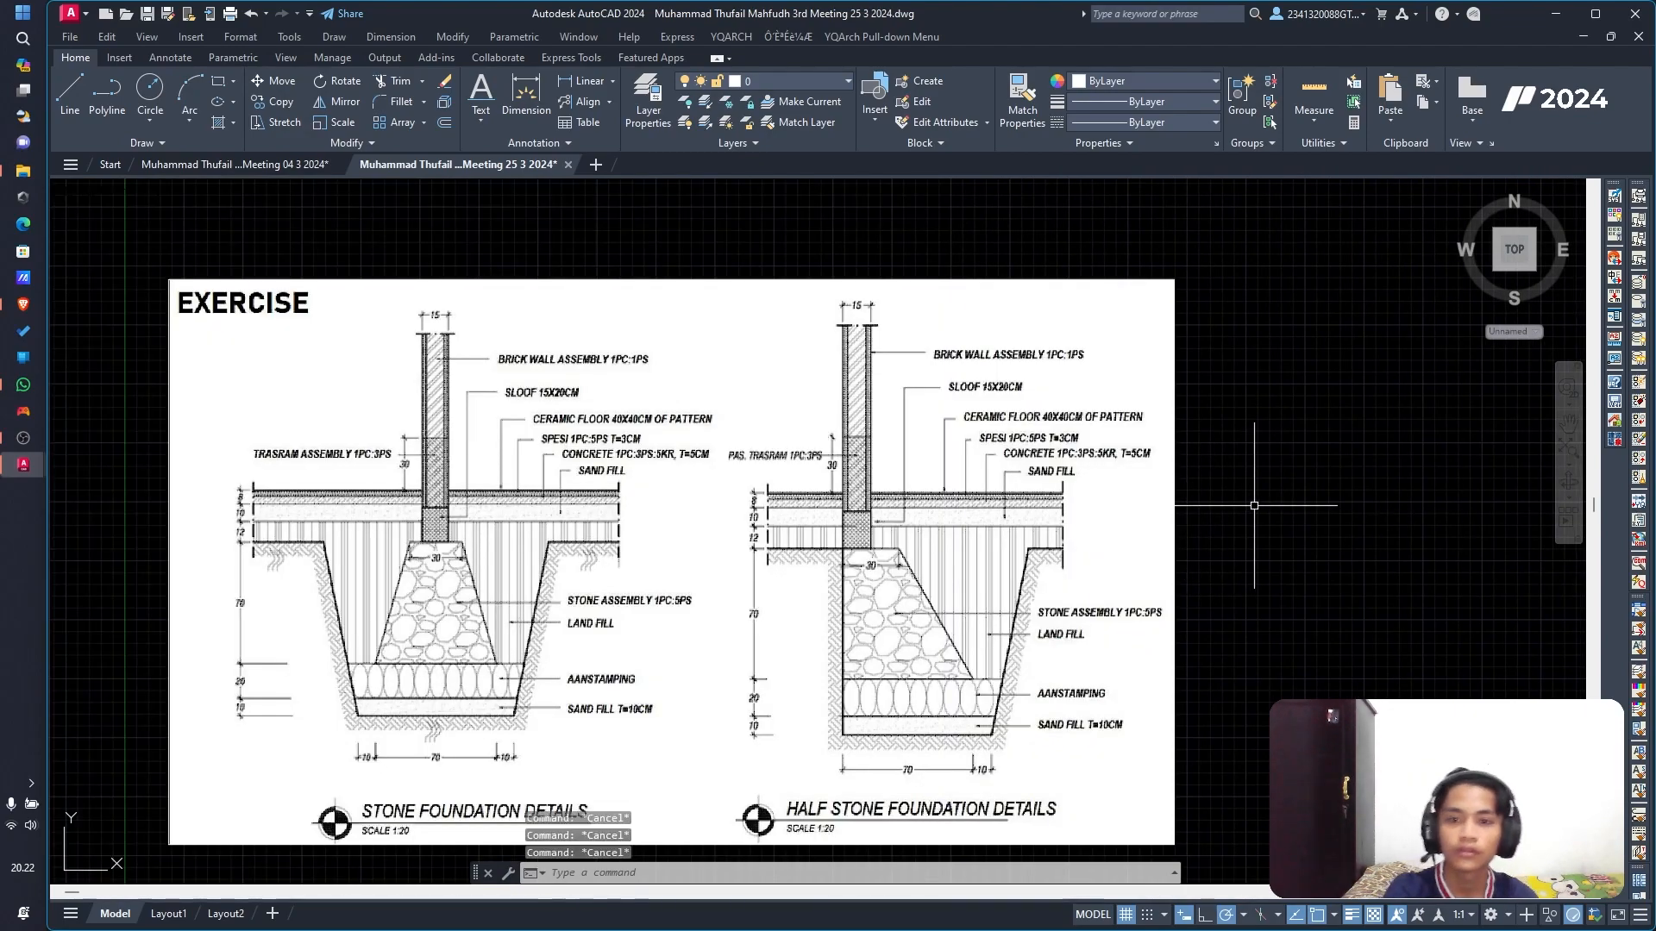
pyautogui.moveTo(1229, 515)
pyautogui.mouseDown(button='middle')
pyautogui.moveTo(1041, 450)
pyautogui.moveTo(961, 488)
pyautogui.moveTo(1224, 492)
pyautogui.mouseUp(button='middle')
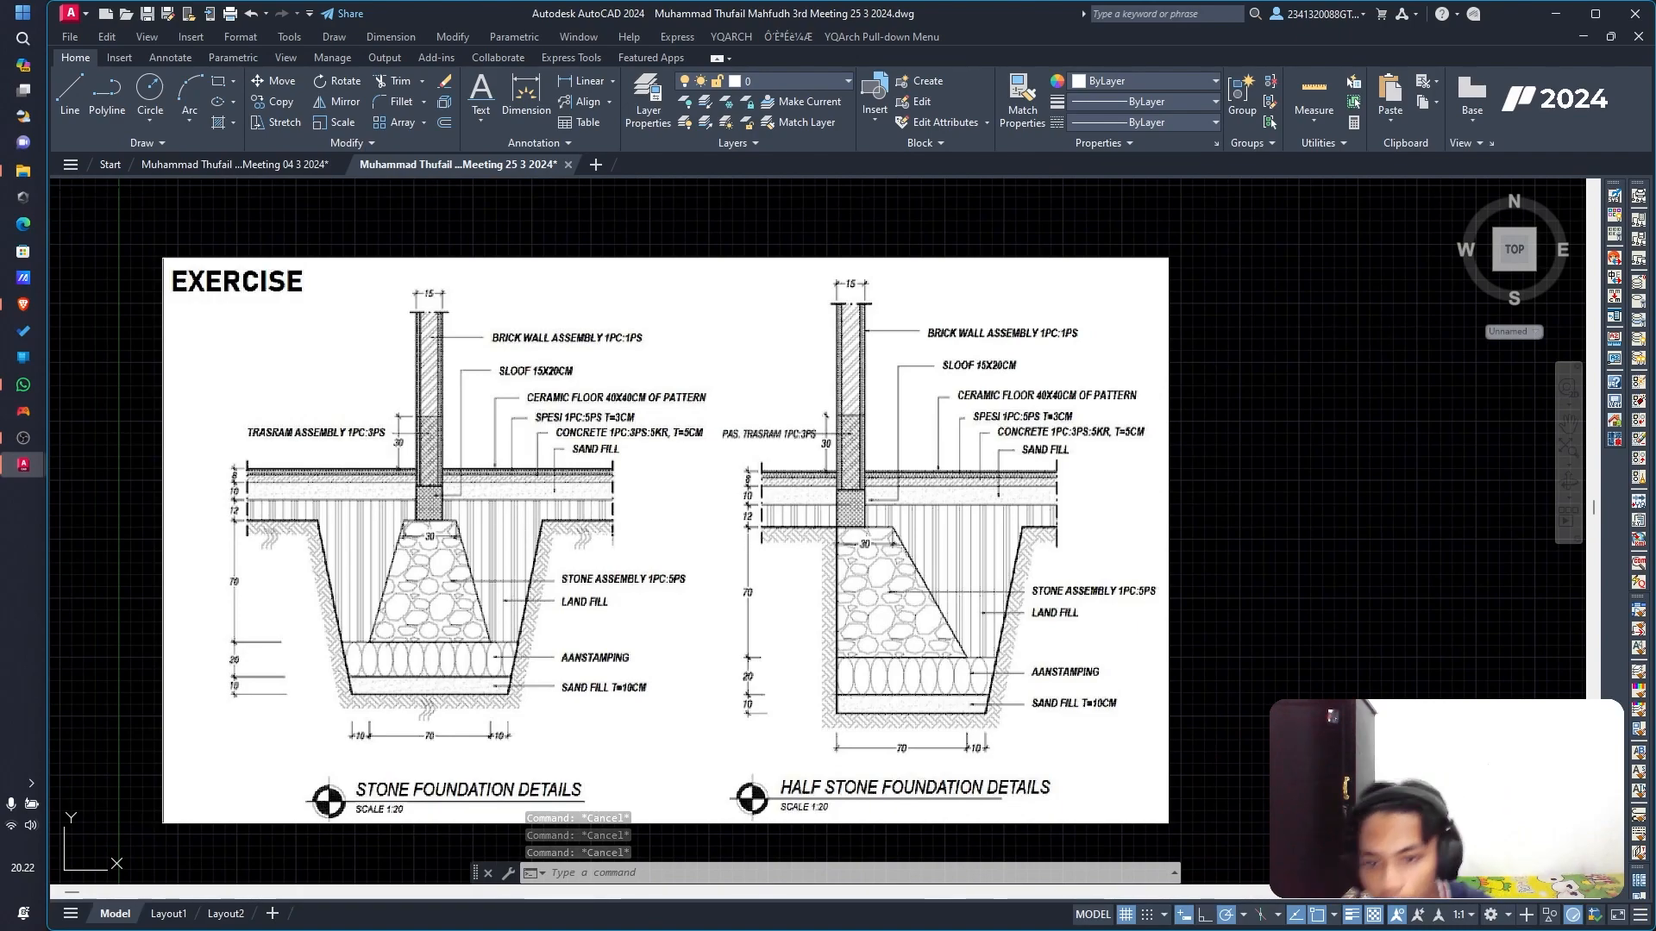
pyautogui.moveTo(1315, 621)
pyautogui.mouseDown(button='middle')
pyautogui.moveTo(1142, 572)
pyautogui.moveTo(1112, 594)
pyautogui.mouseUp(button='middle')
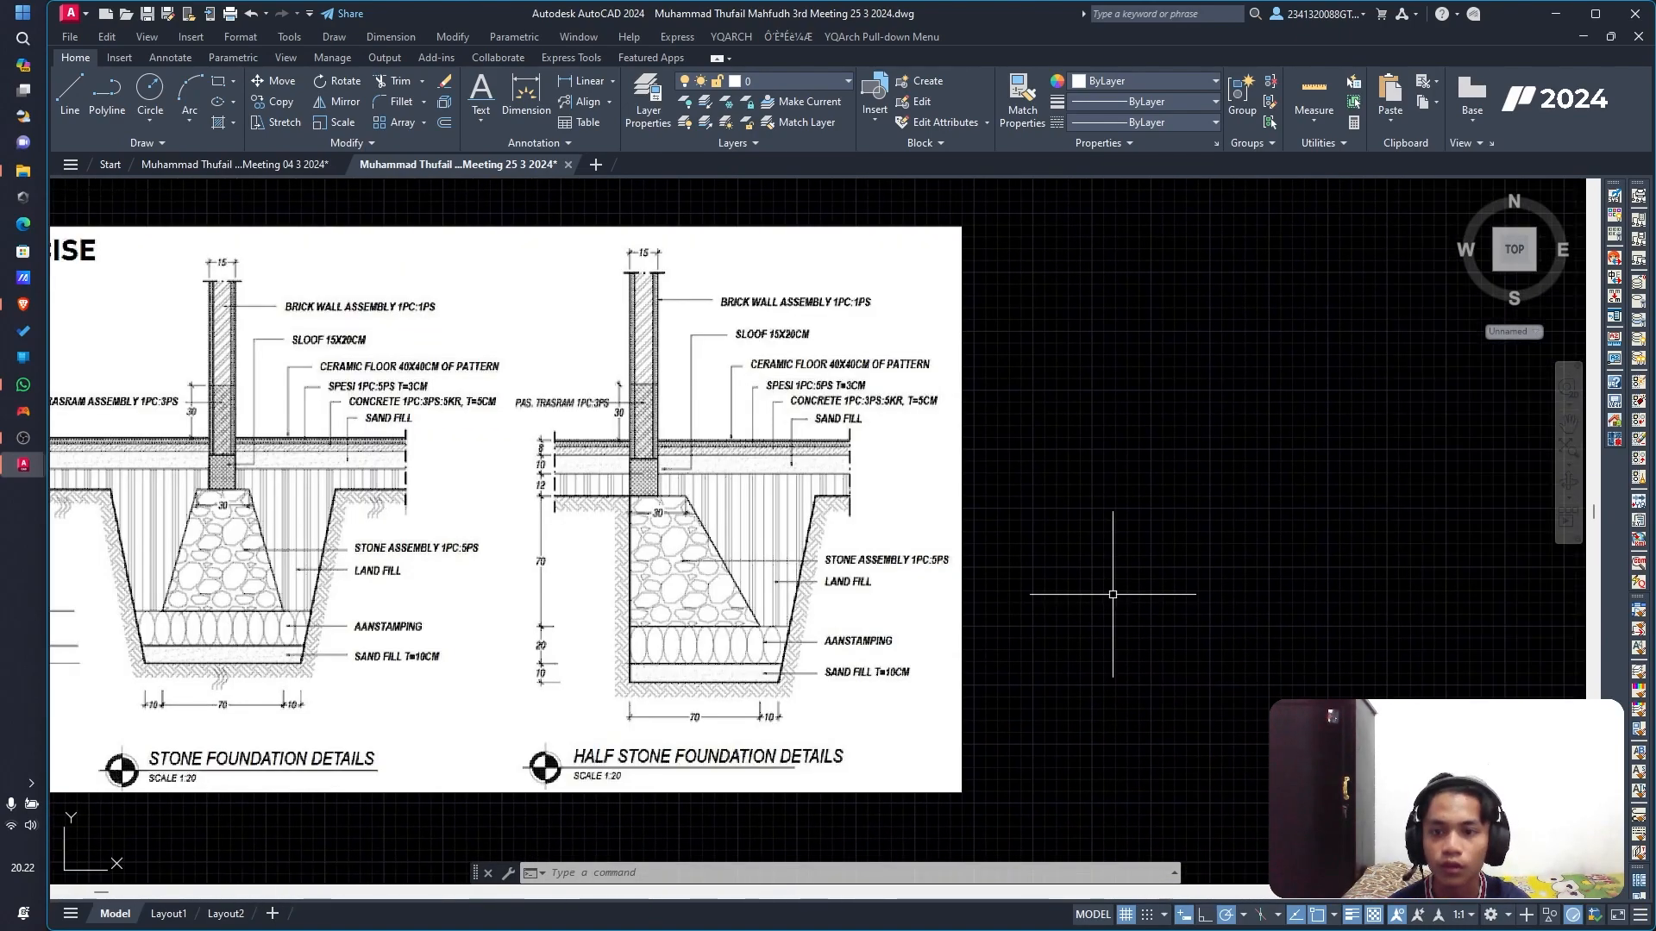
pyautogui.click(576, 142)
pyautogui.click(578, 125)
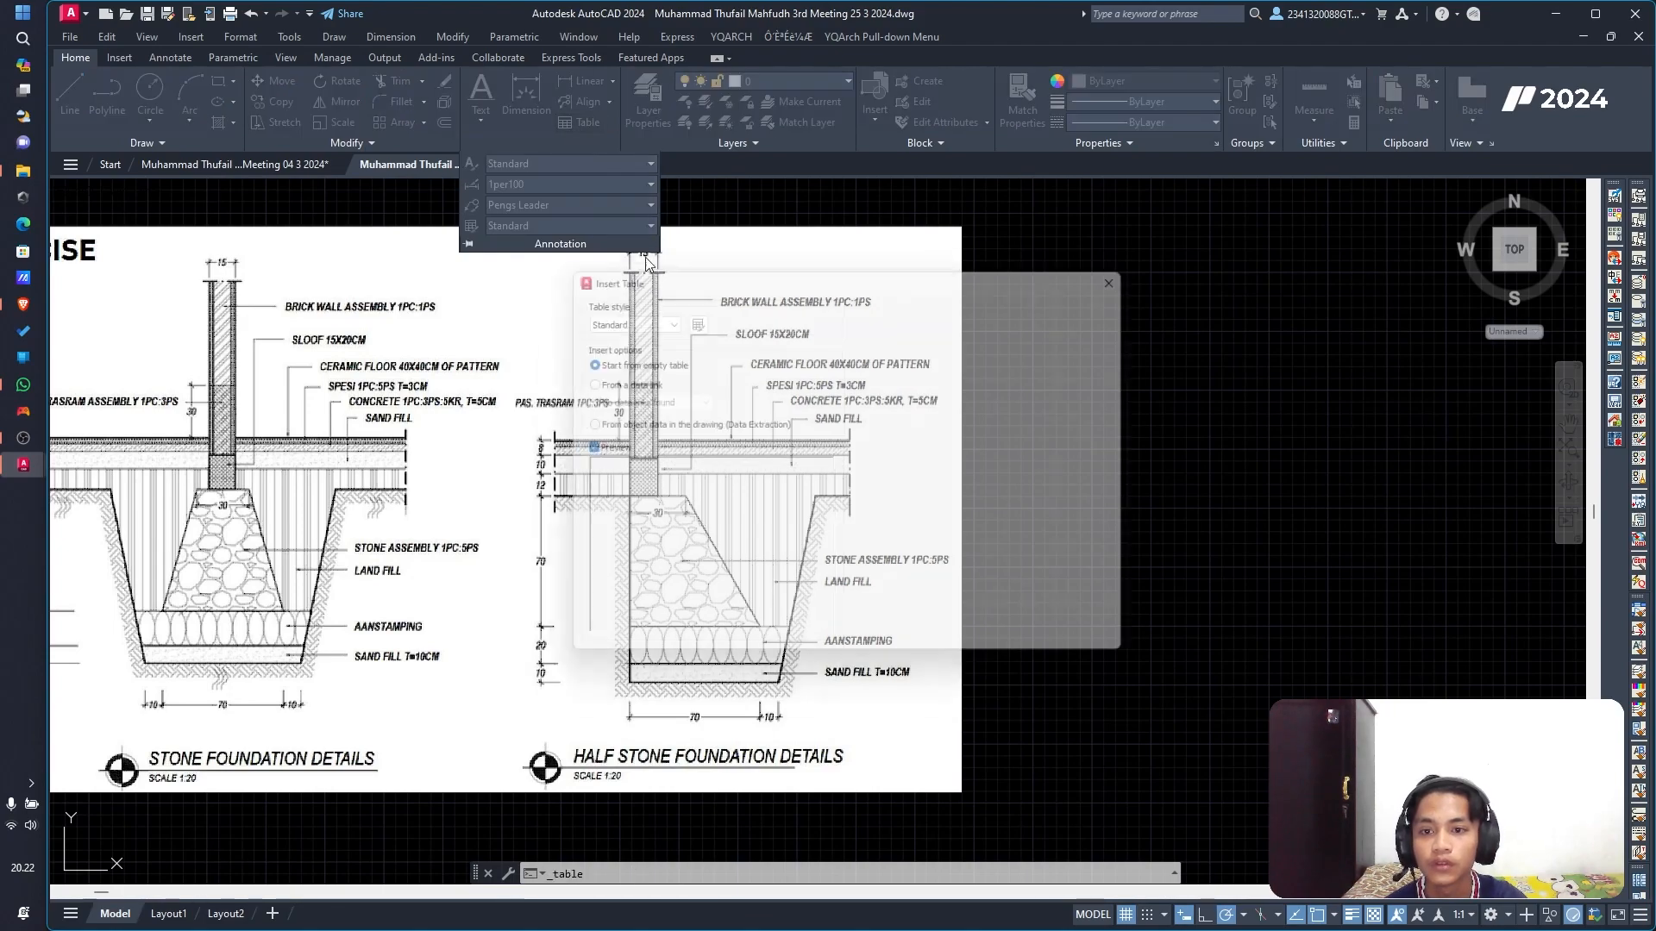
pyautogui.click(1135, 273)
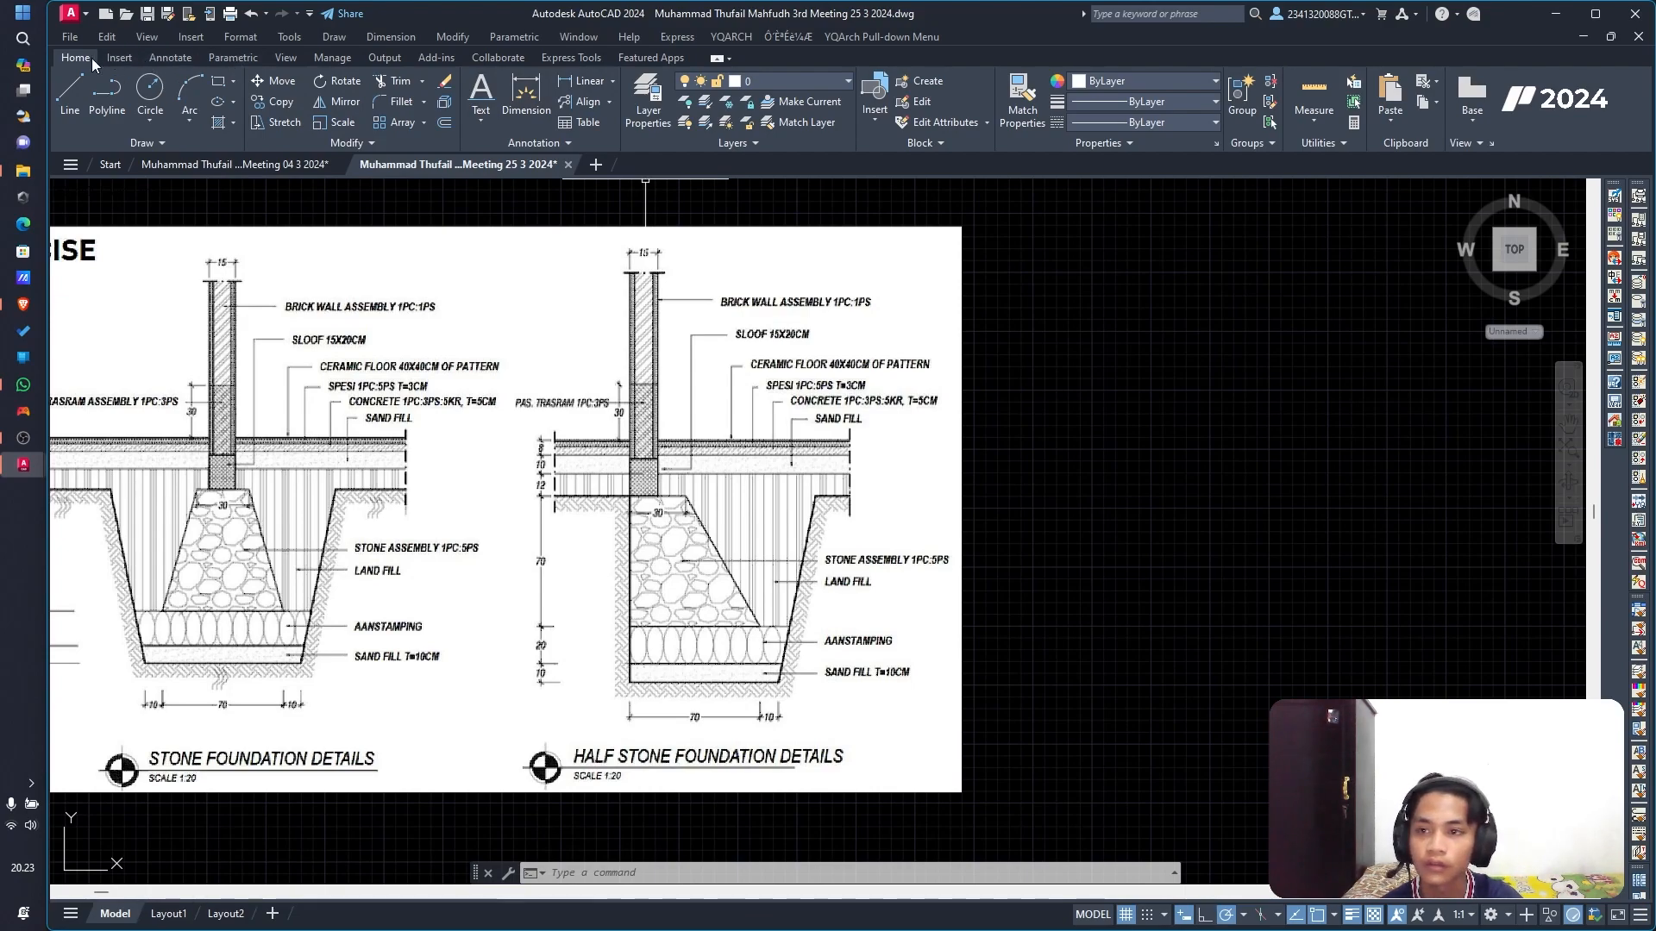
# Step: Show the annotation tools and open the Dimension Style Manager
pyautogui.click(163, 58)
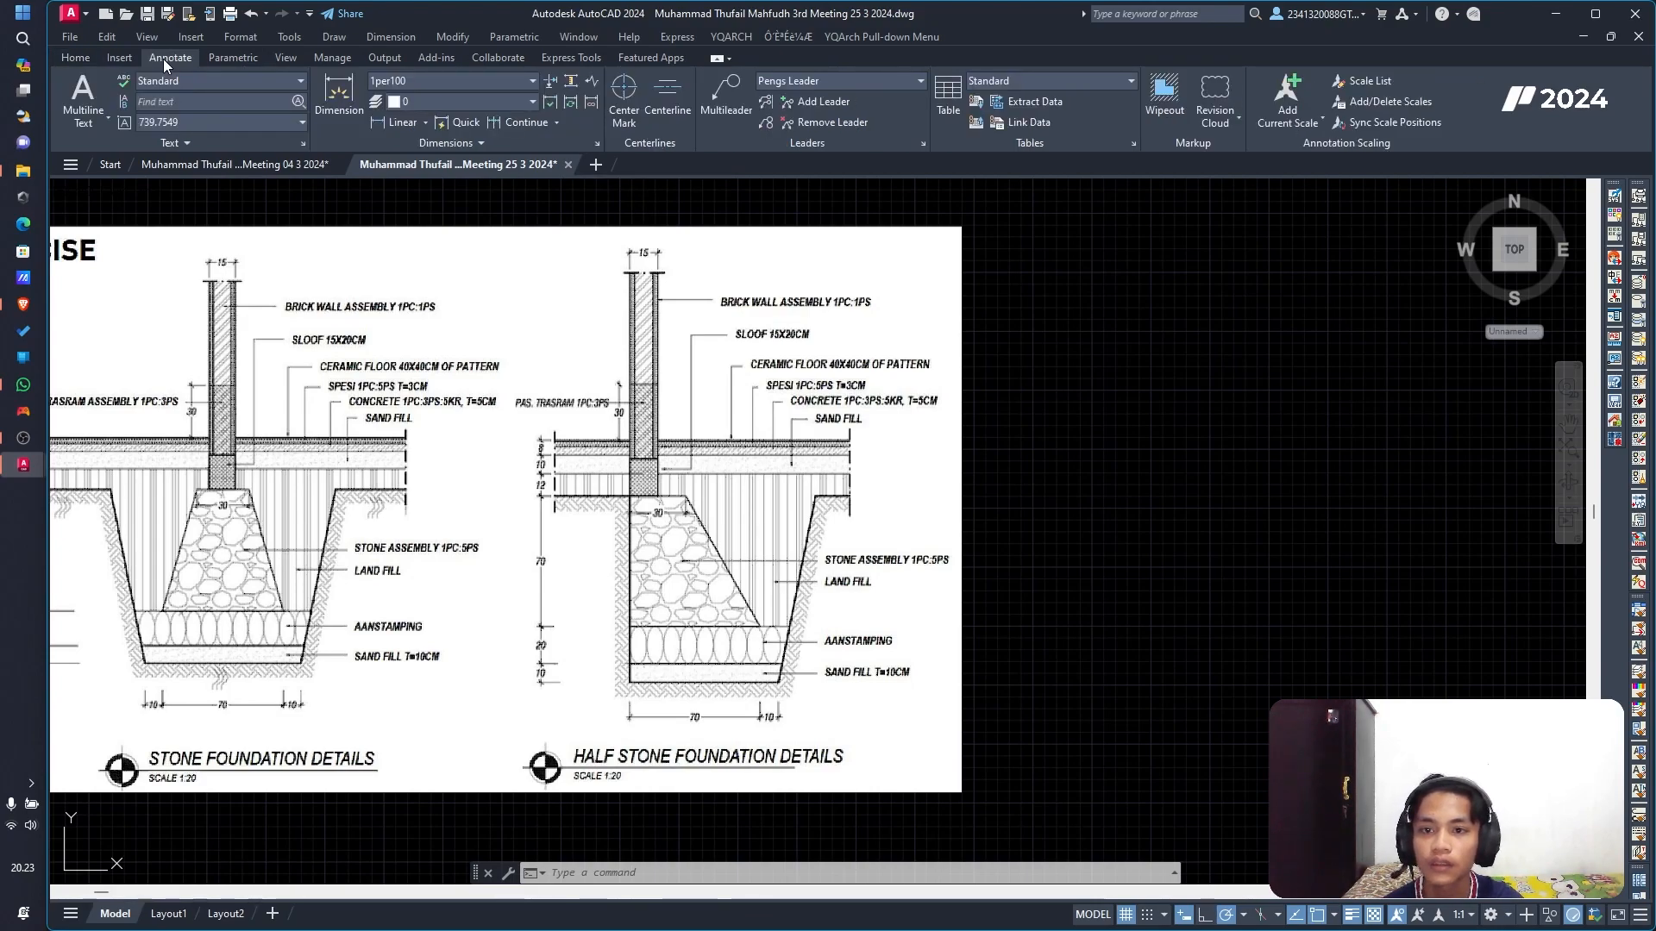
pyautogui.click(597, 149)
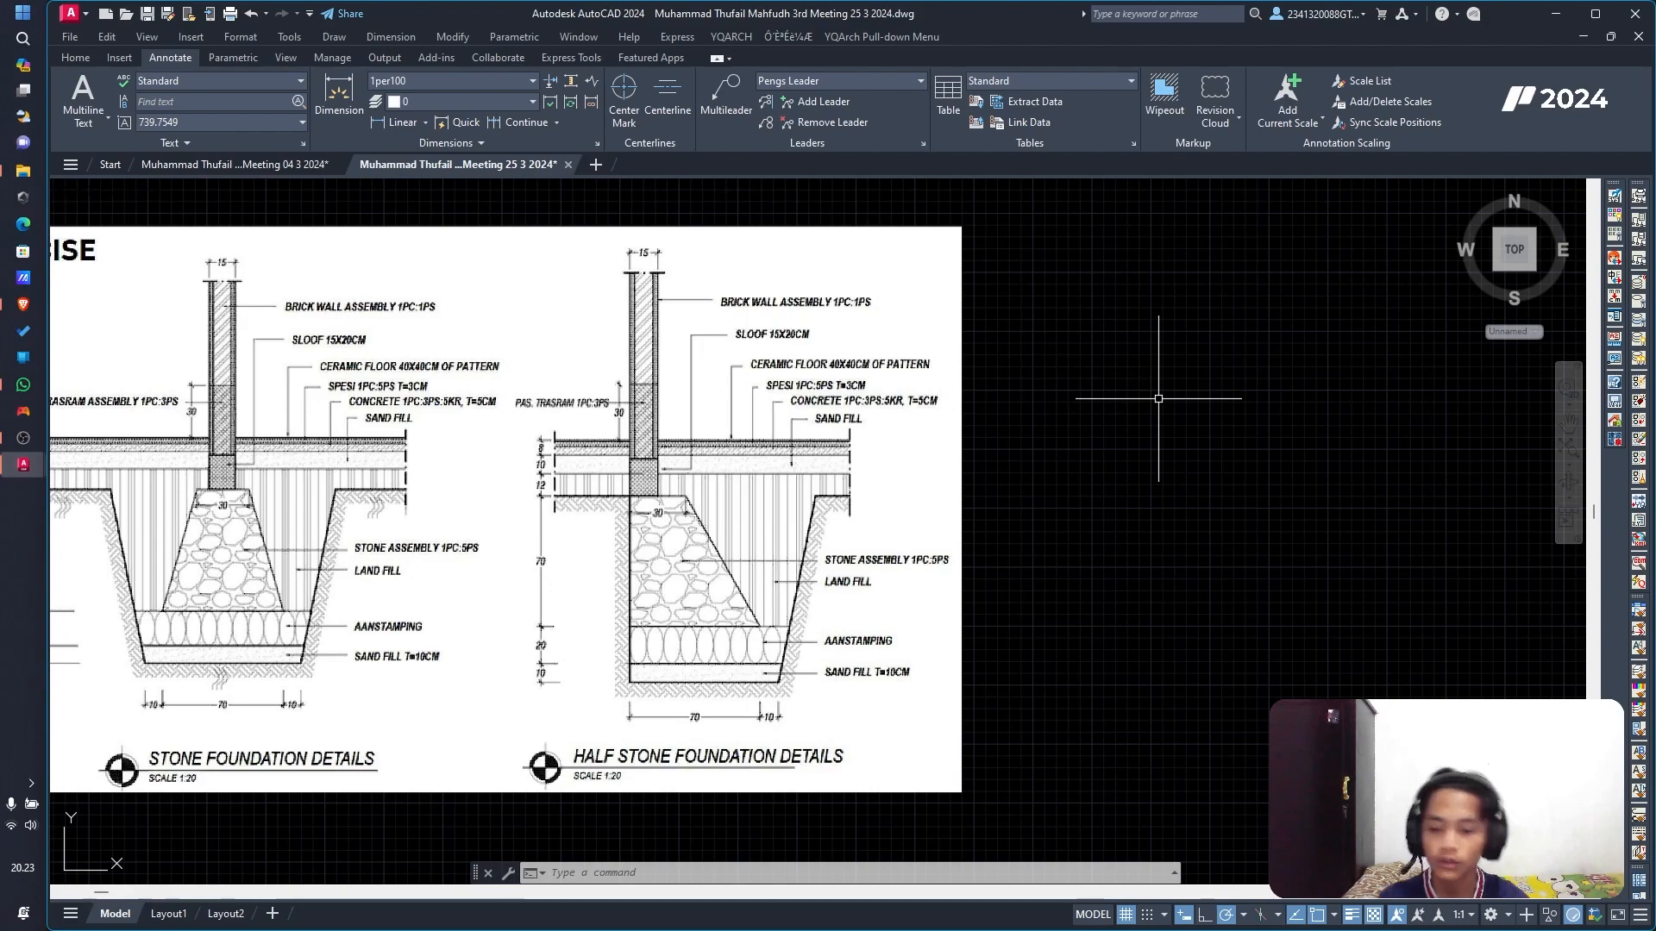
pyautogui.write('M')
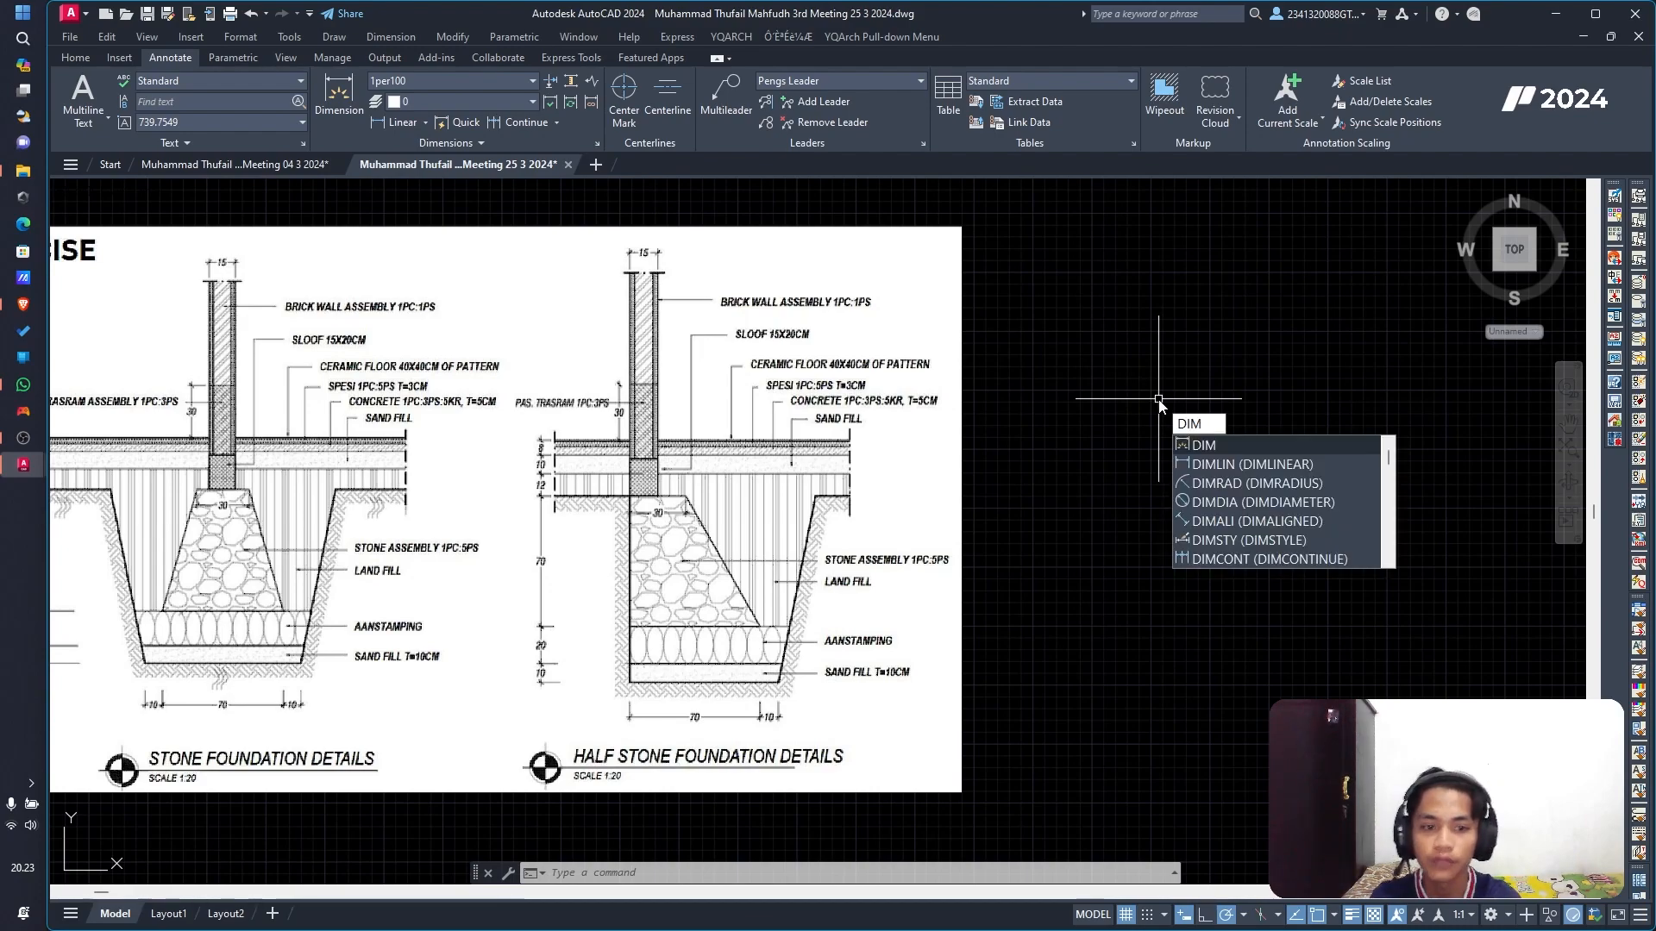
pyautogui.write('S')
pyautogui.press('Return')
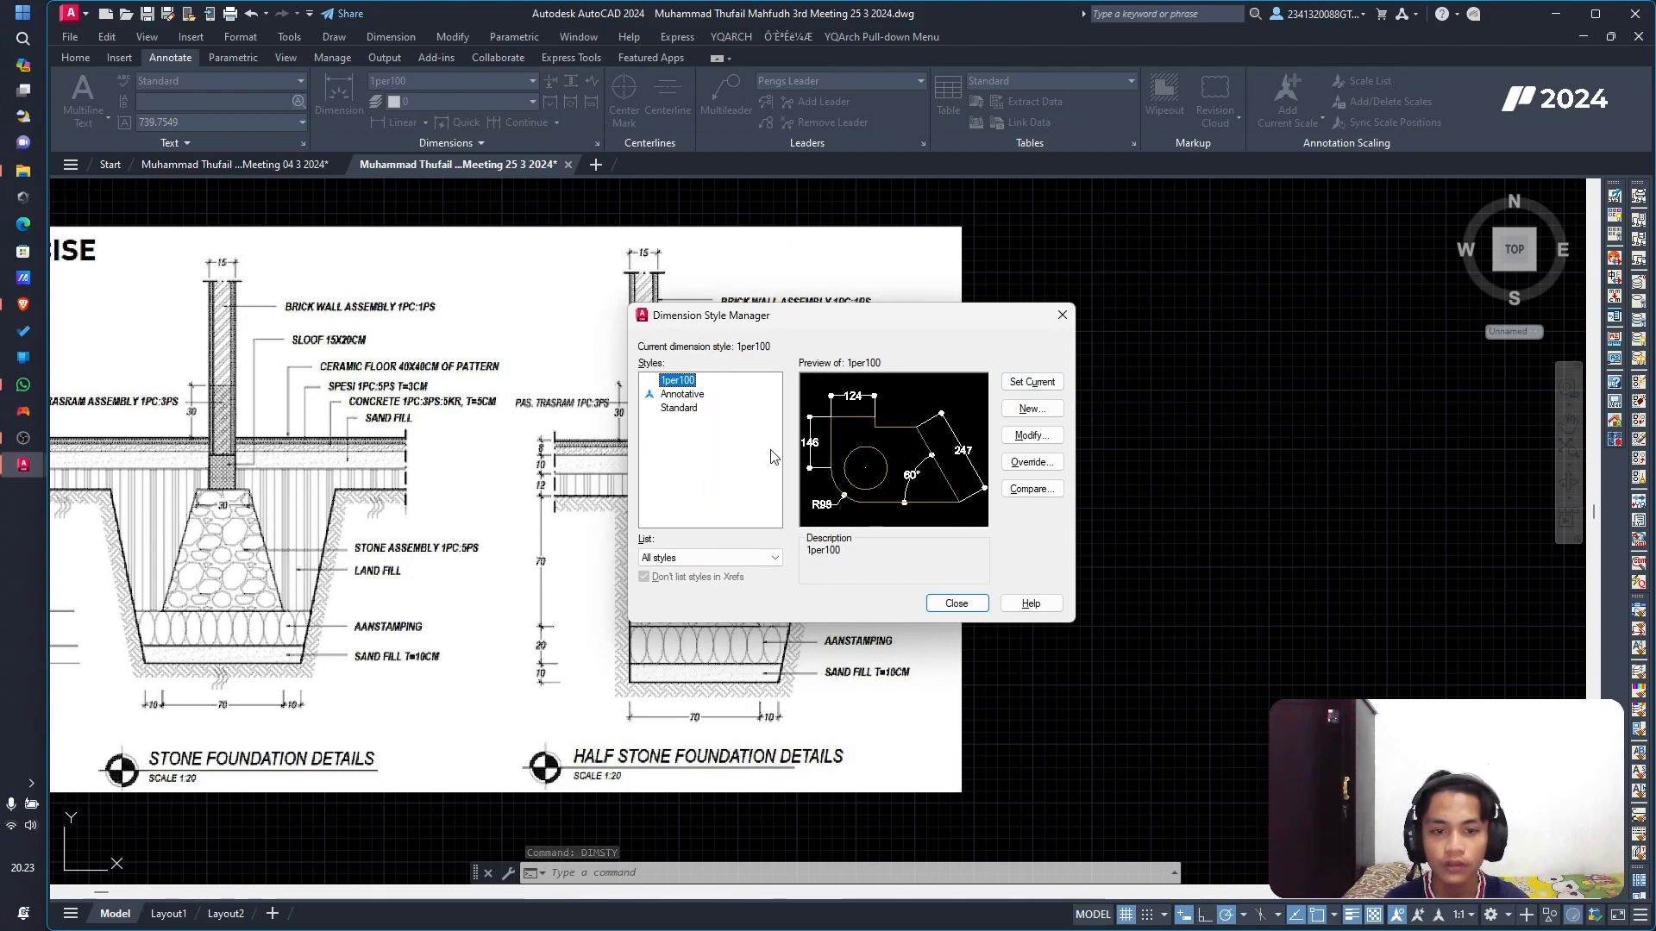
# Step: Compare the previews and descriptions of the Annotative and Standard dimension styles
pyautogui.click(689, 394)
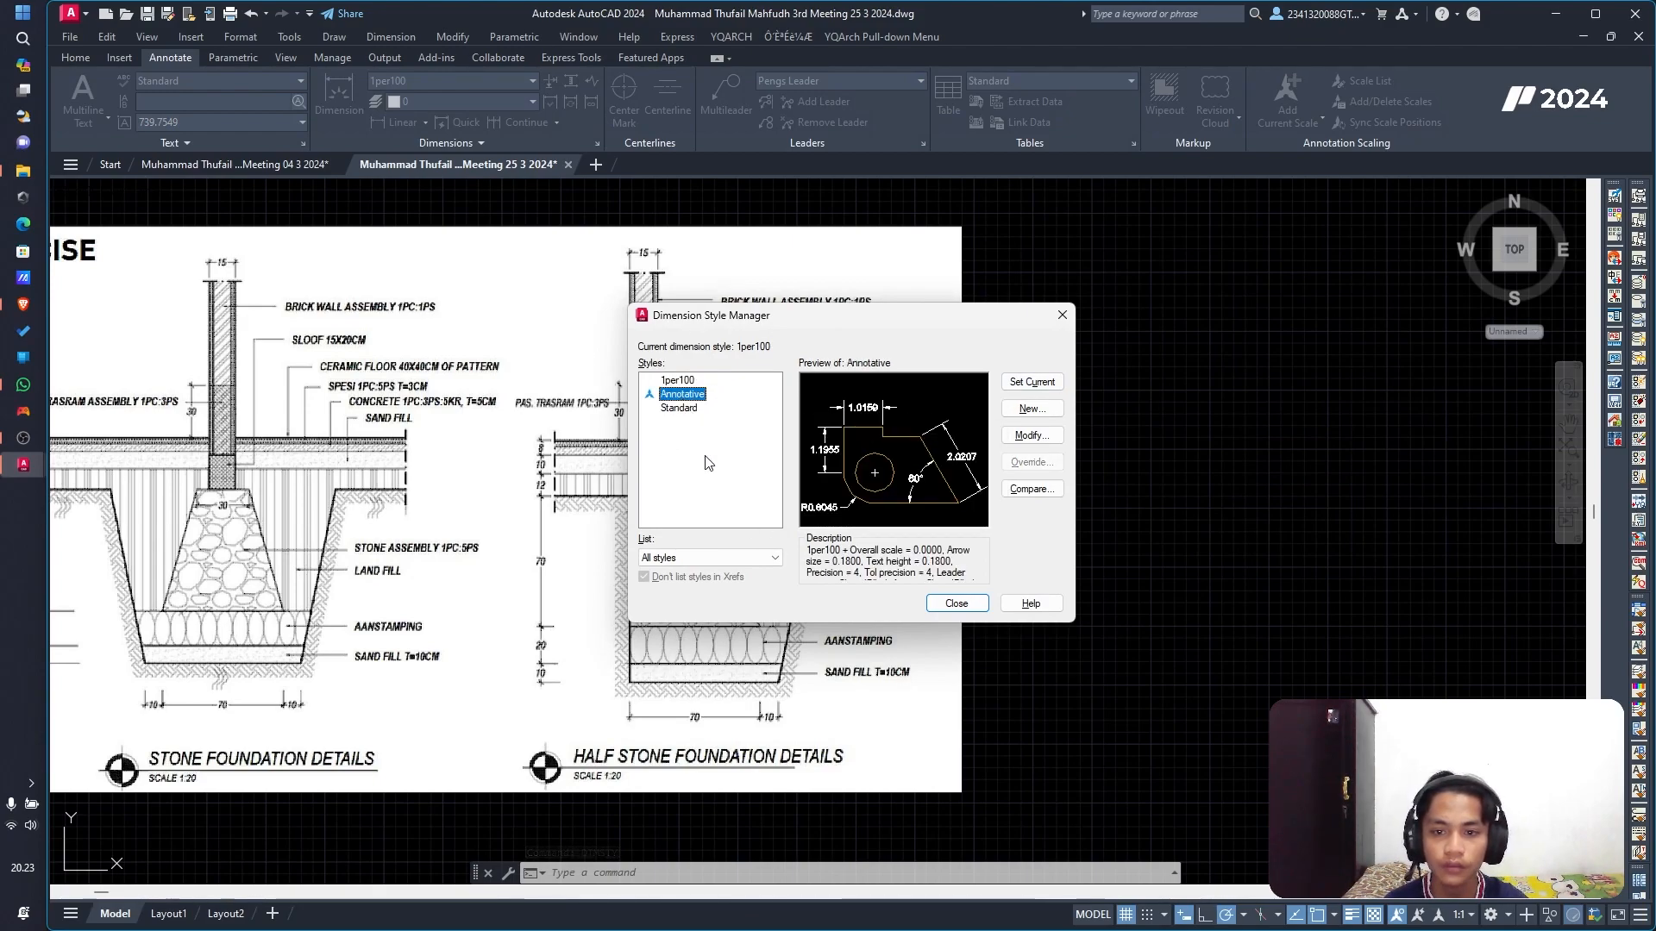
pyautogui.click(685, 410)
pyautogui.click(681, 396)
pyautogui.click(680, 407)
pyautogui.click(684, 396)
pyautogui.click(685, 407)
pyautogui.click(683, 396)
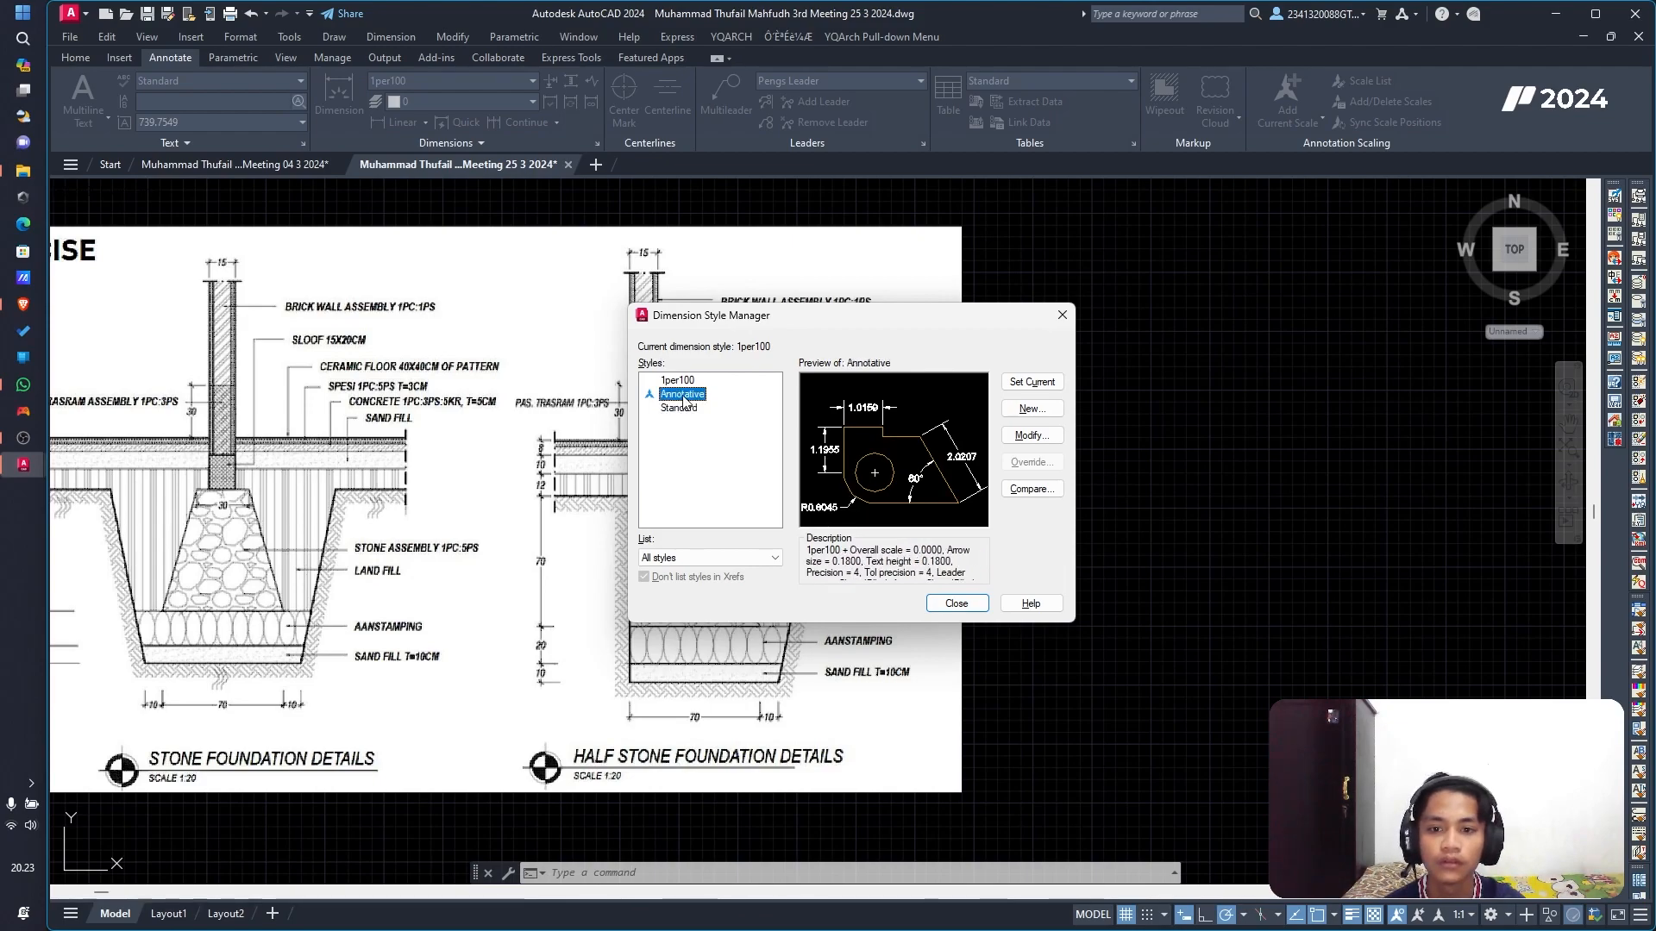
pyautogui.click(684, 409)
pyautogui.click(684, 397)
pyautogui.click(685, 409)
pyautogui.click(684, 397)
# Step: Create a new dimension style named Test based on Standard, for use with all dimensions
pyautogui.click(685, 407)
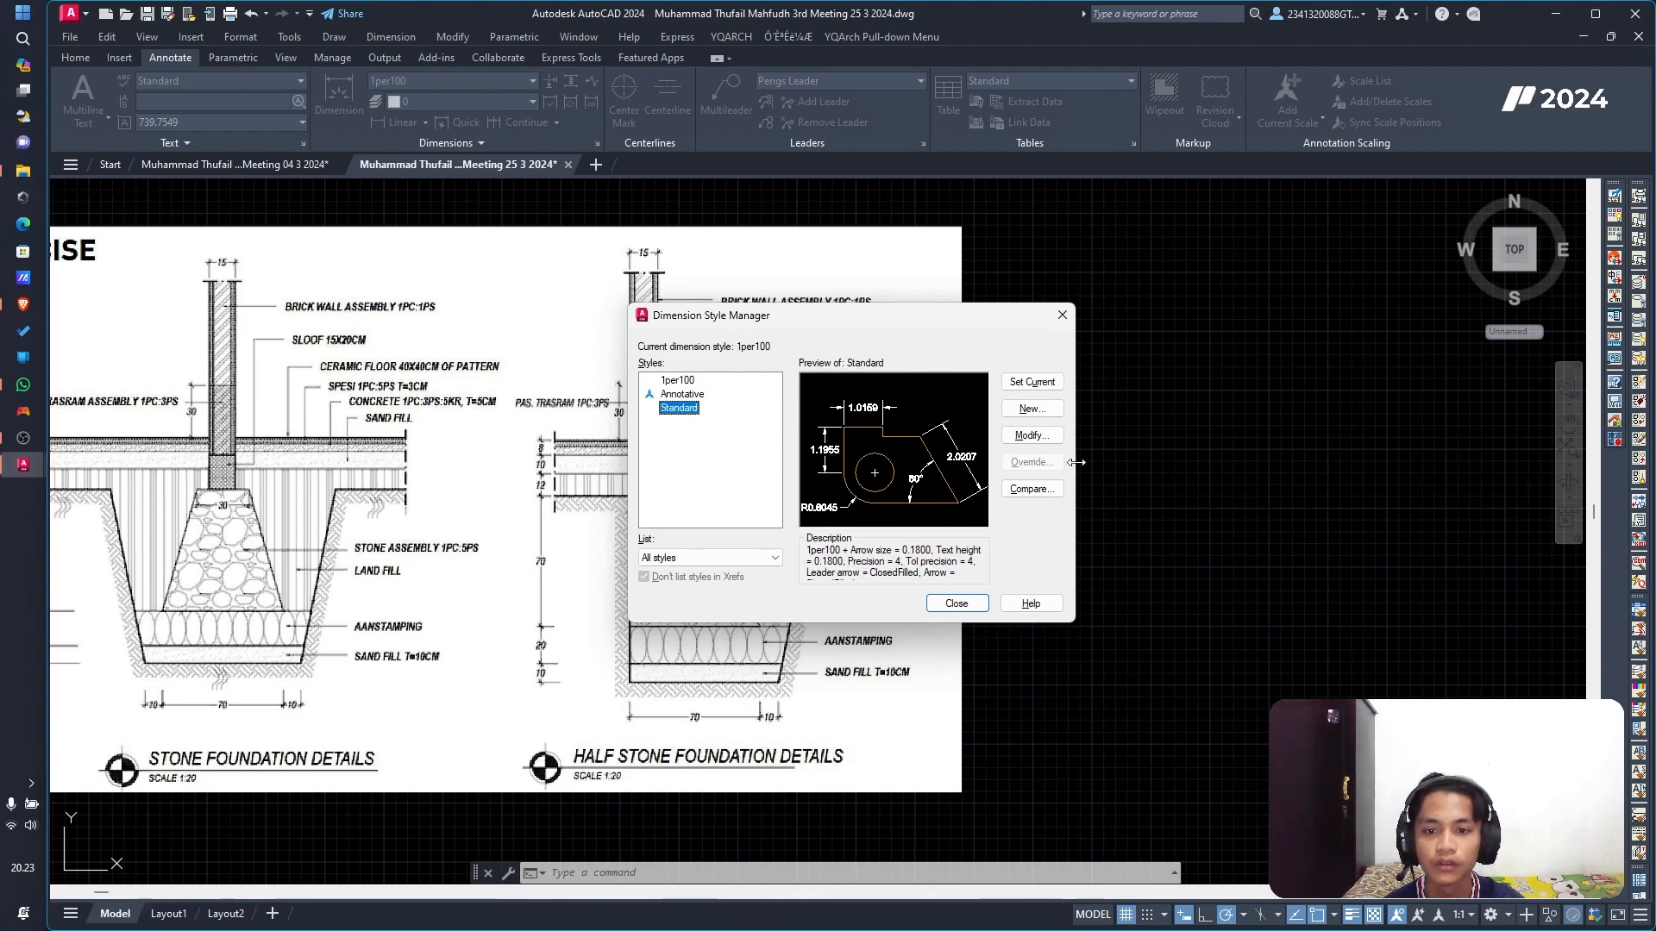
pyautogui.click(1027, 410)
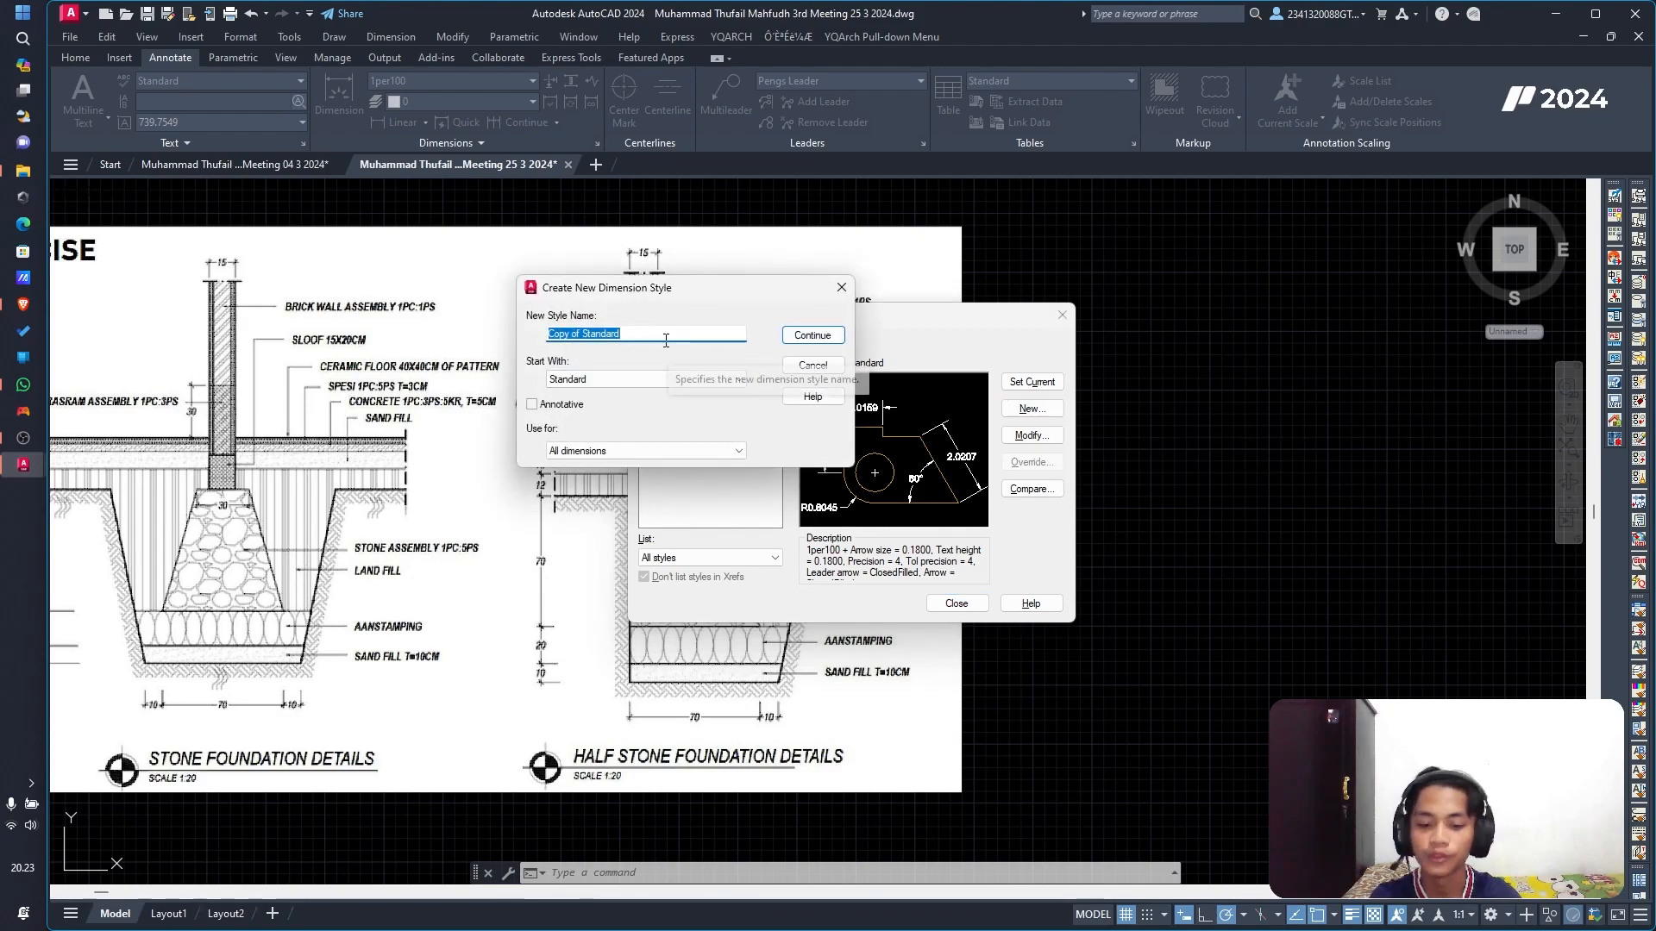
pyautogui.write('Test')
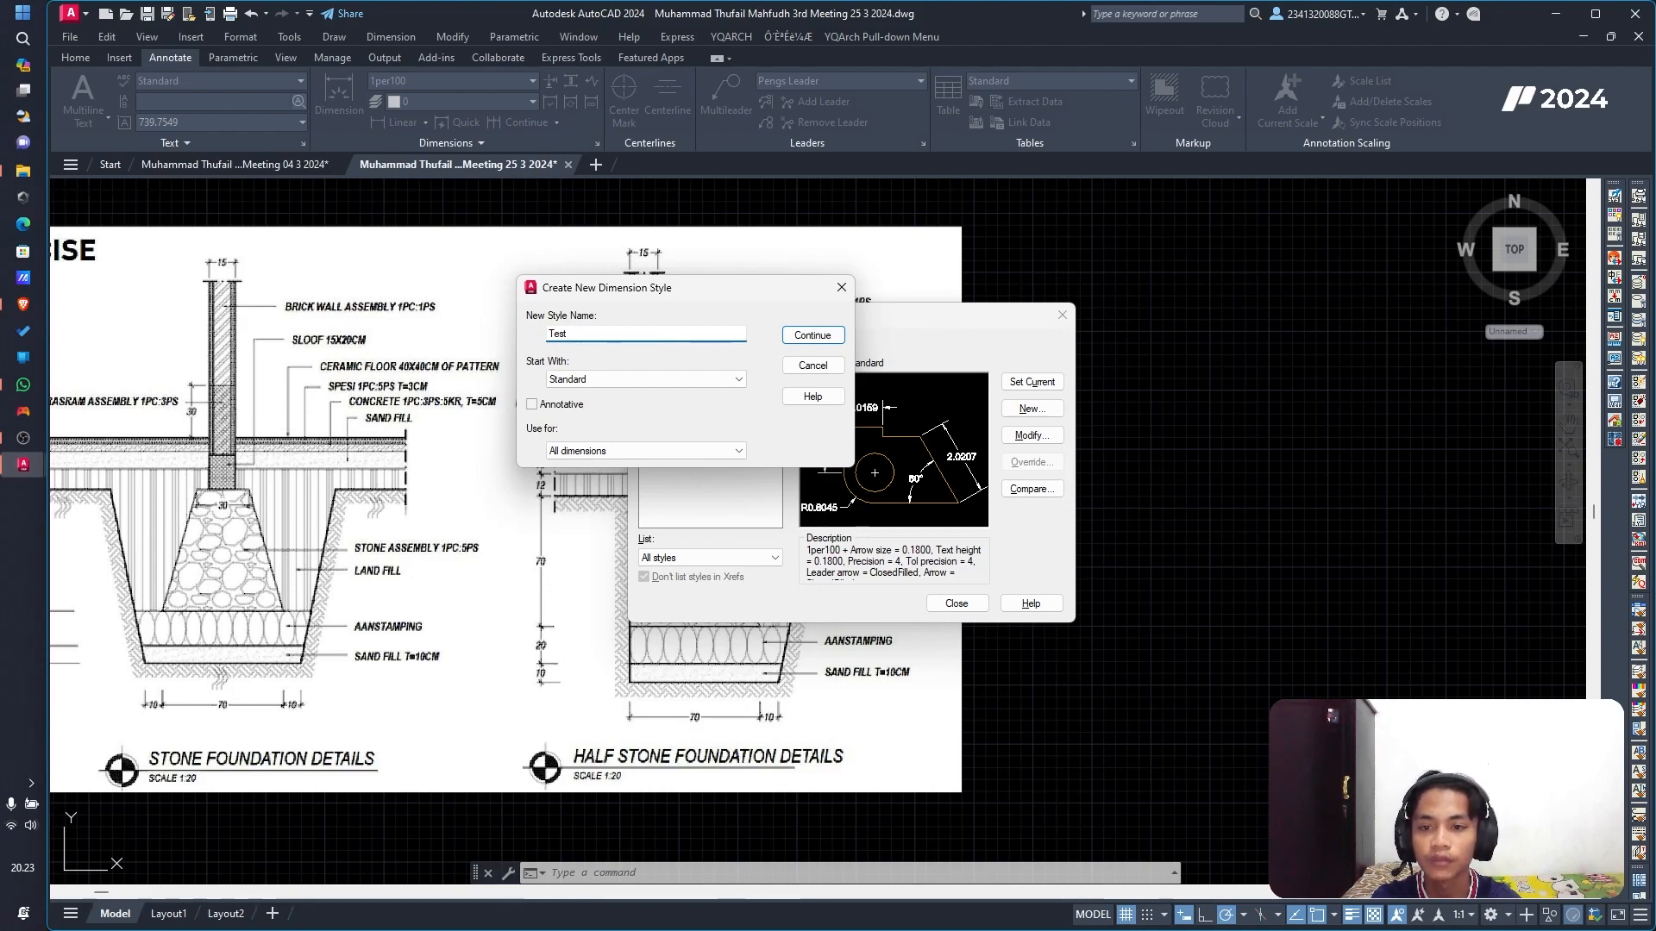
pyautogui.press('Return')
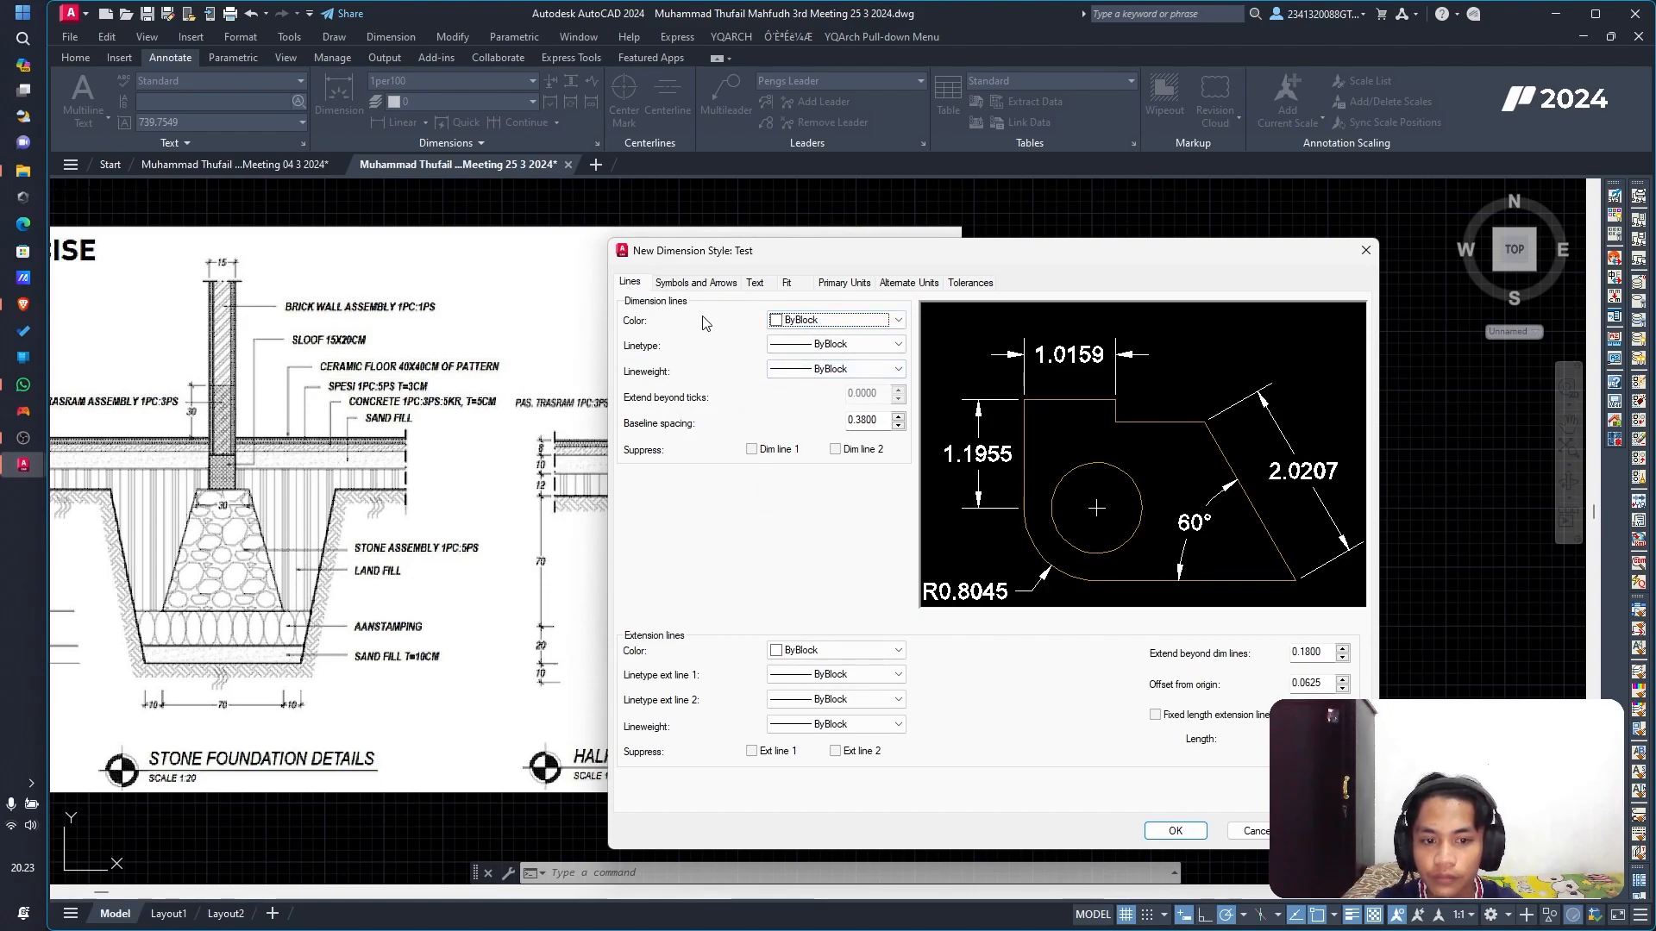
# Step: Set the first, second and leader arrowheads of the Test dimension style to Dot
pyautogui.click(690, 285)
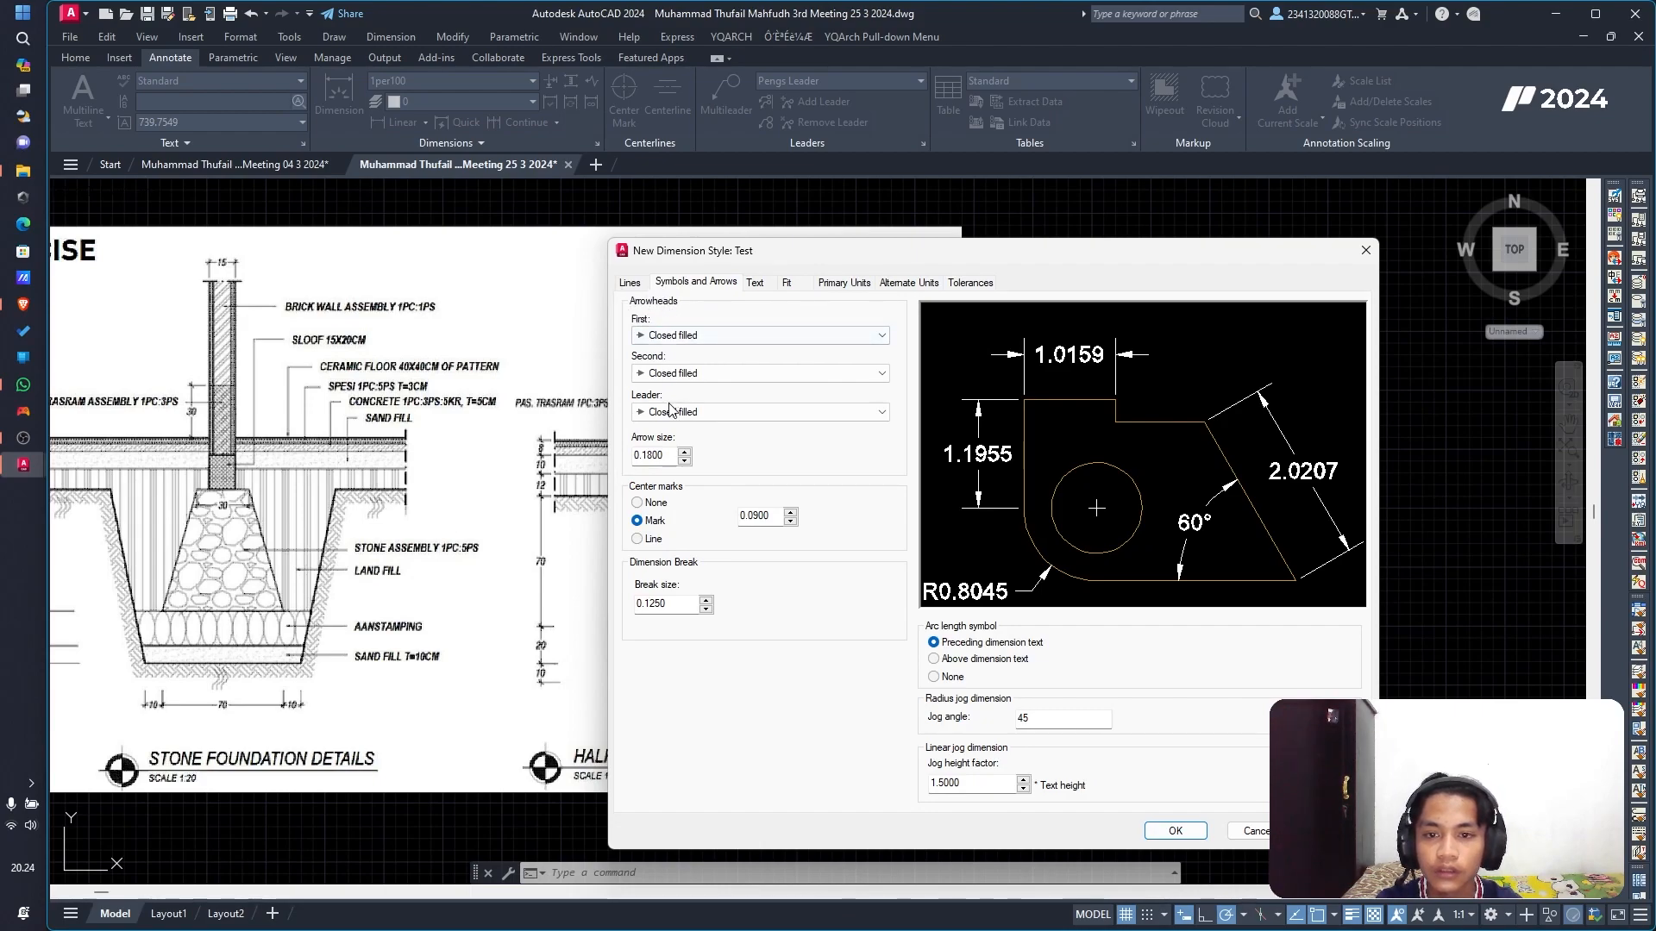
pyautogui.click(675, 333)
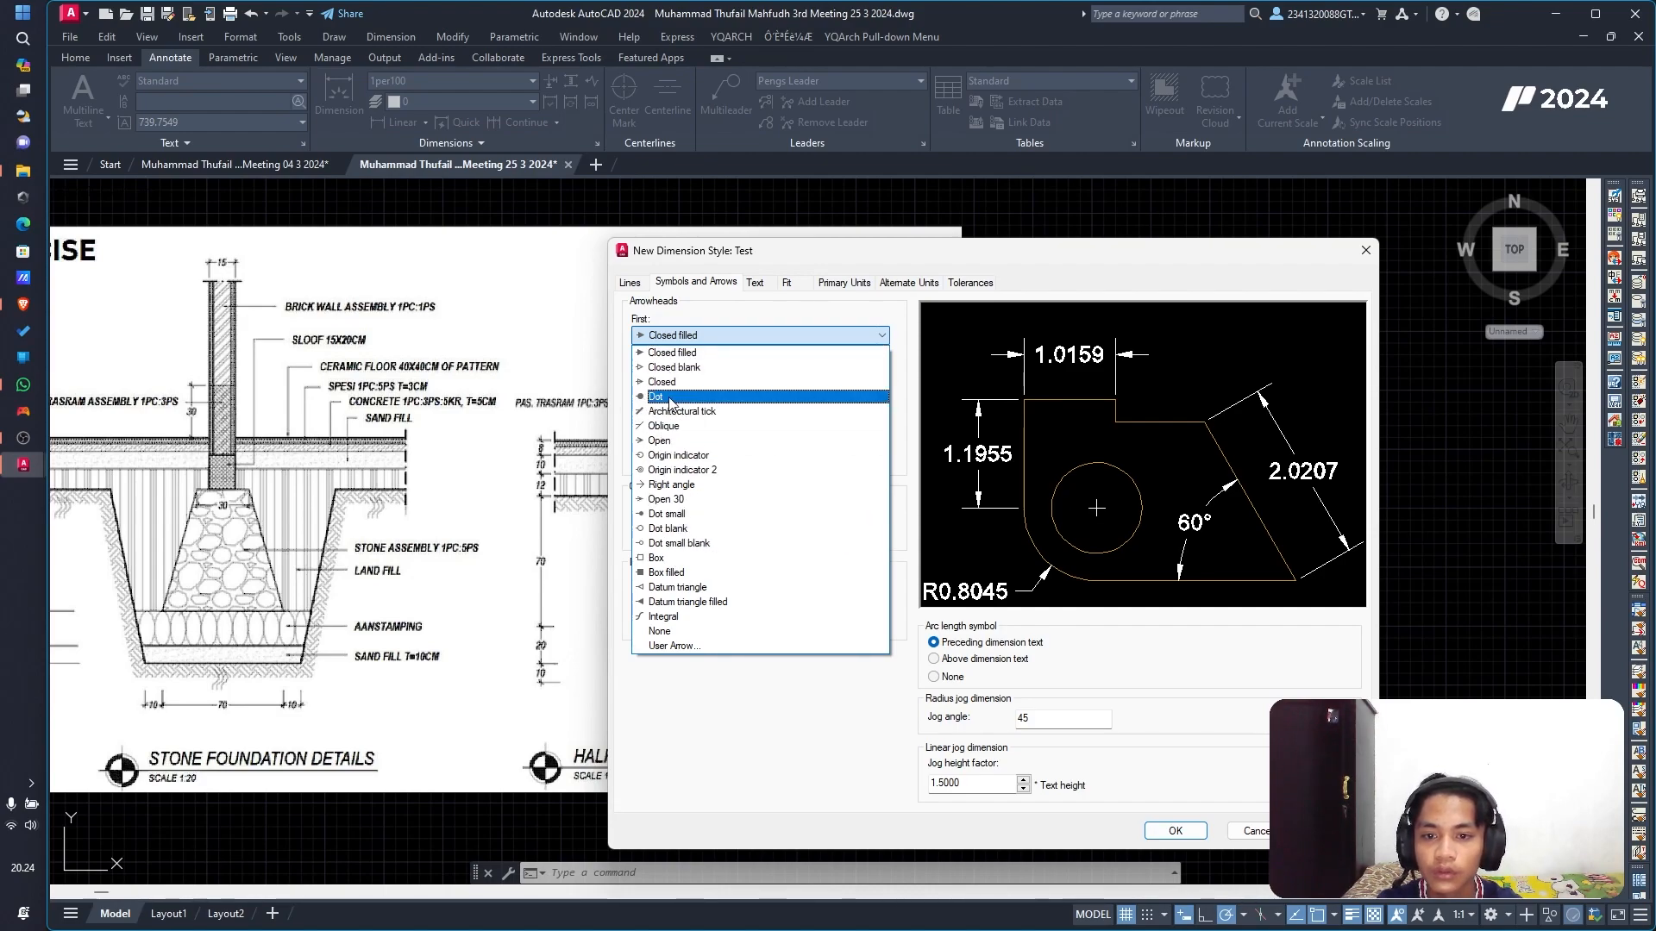
pyautogui.click(670, 398)
pyautogui.click(677, 413)
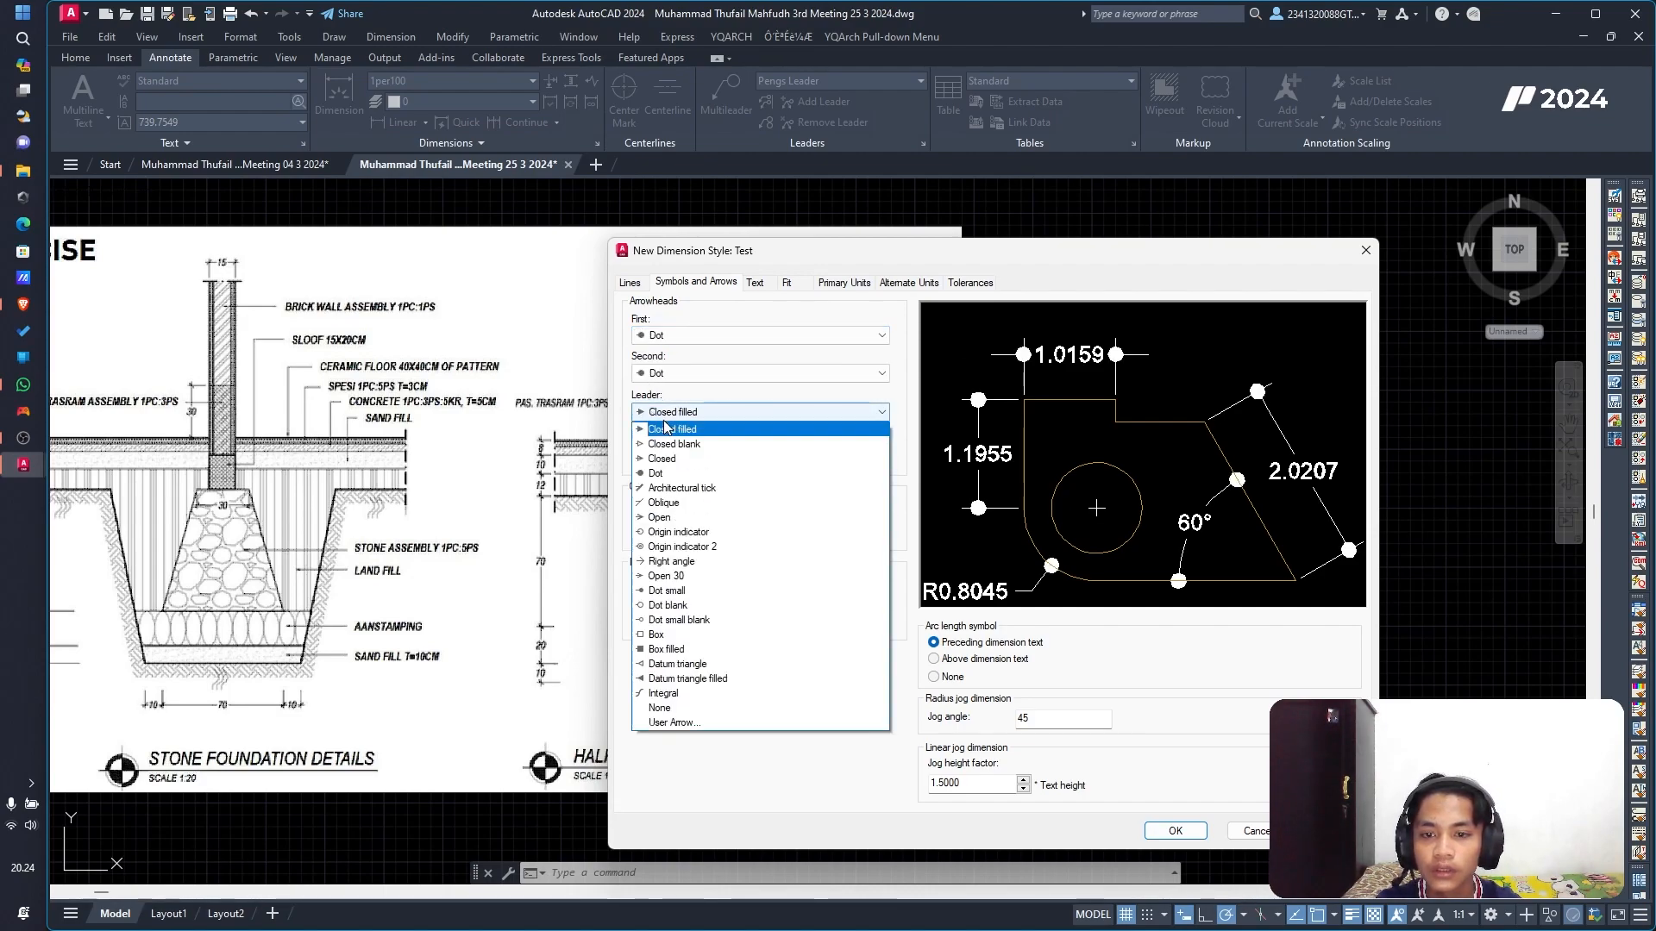
pyautogui.click(679, 474)
# Step: Set the arrow size of the Test dimension style to 22
pyautogui.click(665, 454)
pyautogui.moveTo(665, 454); pyautogui.dragTo(574, 457)
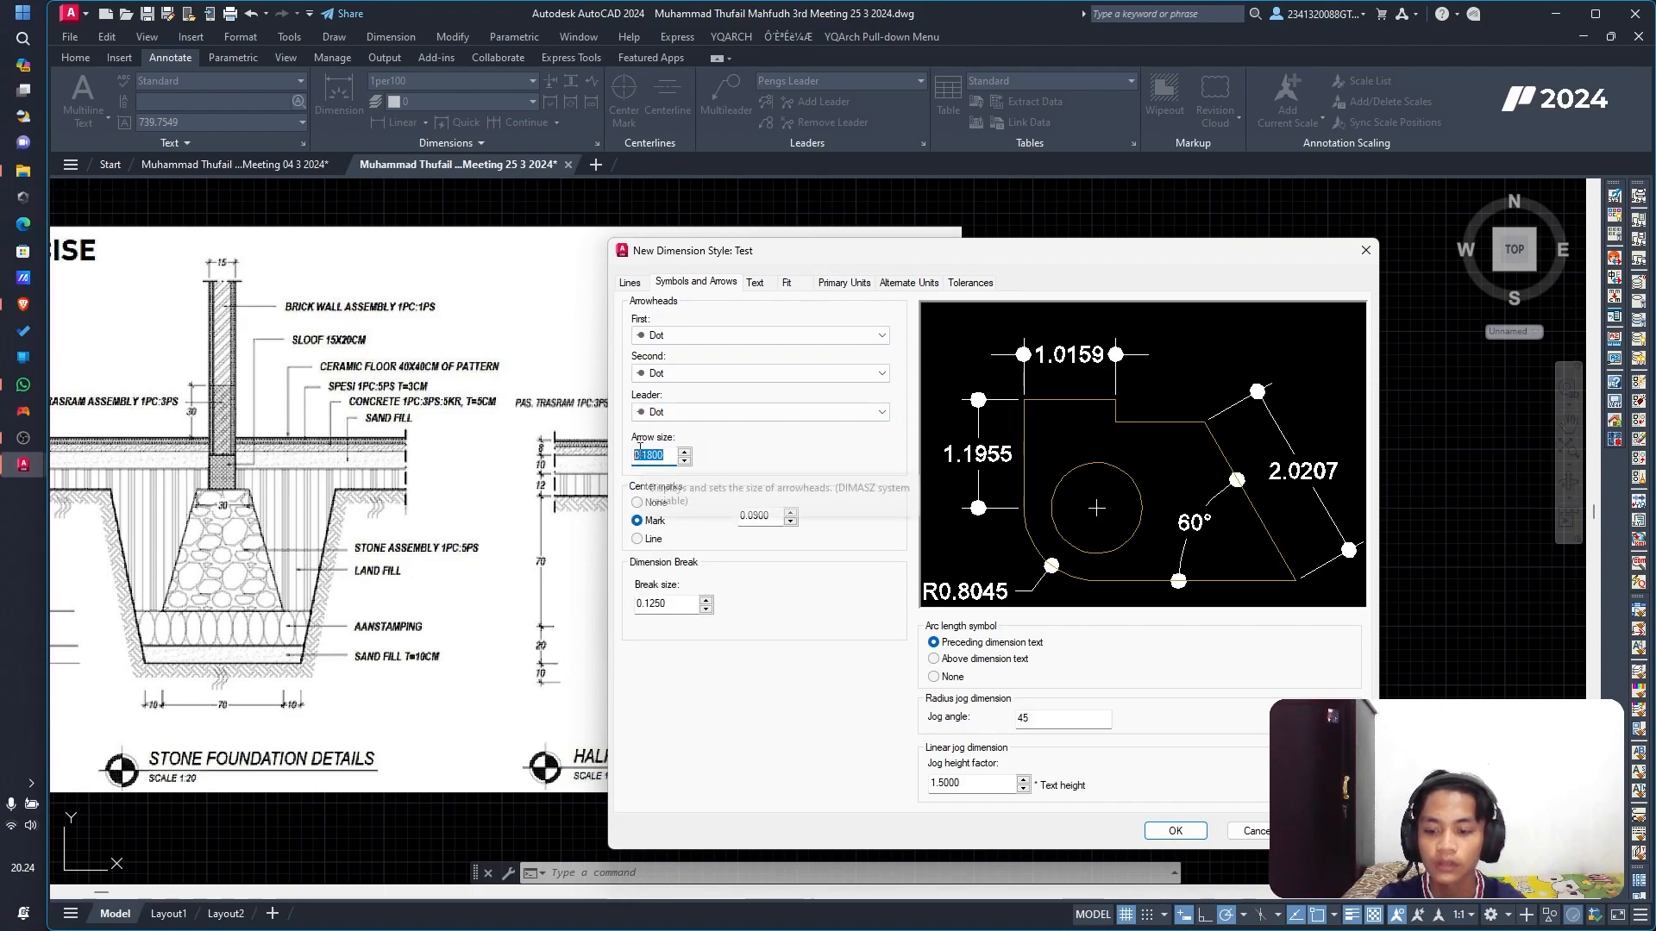
pyautogui.write('22')
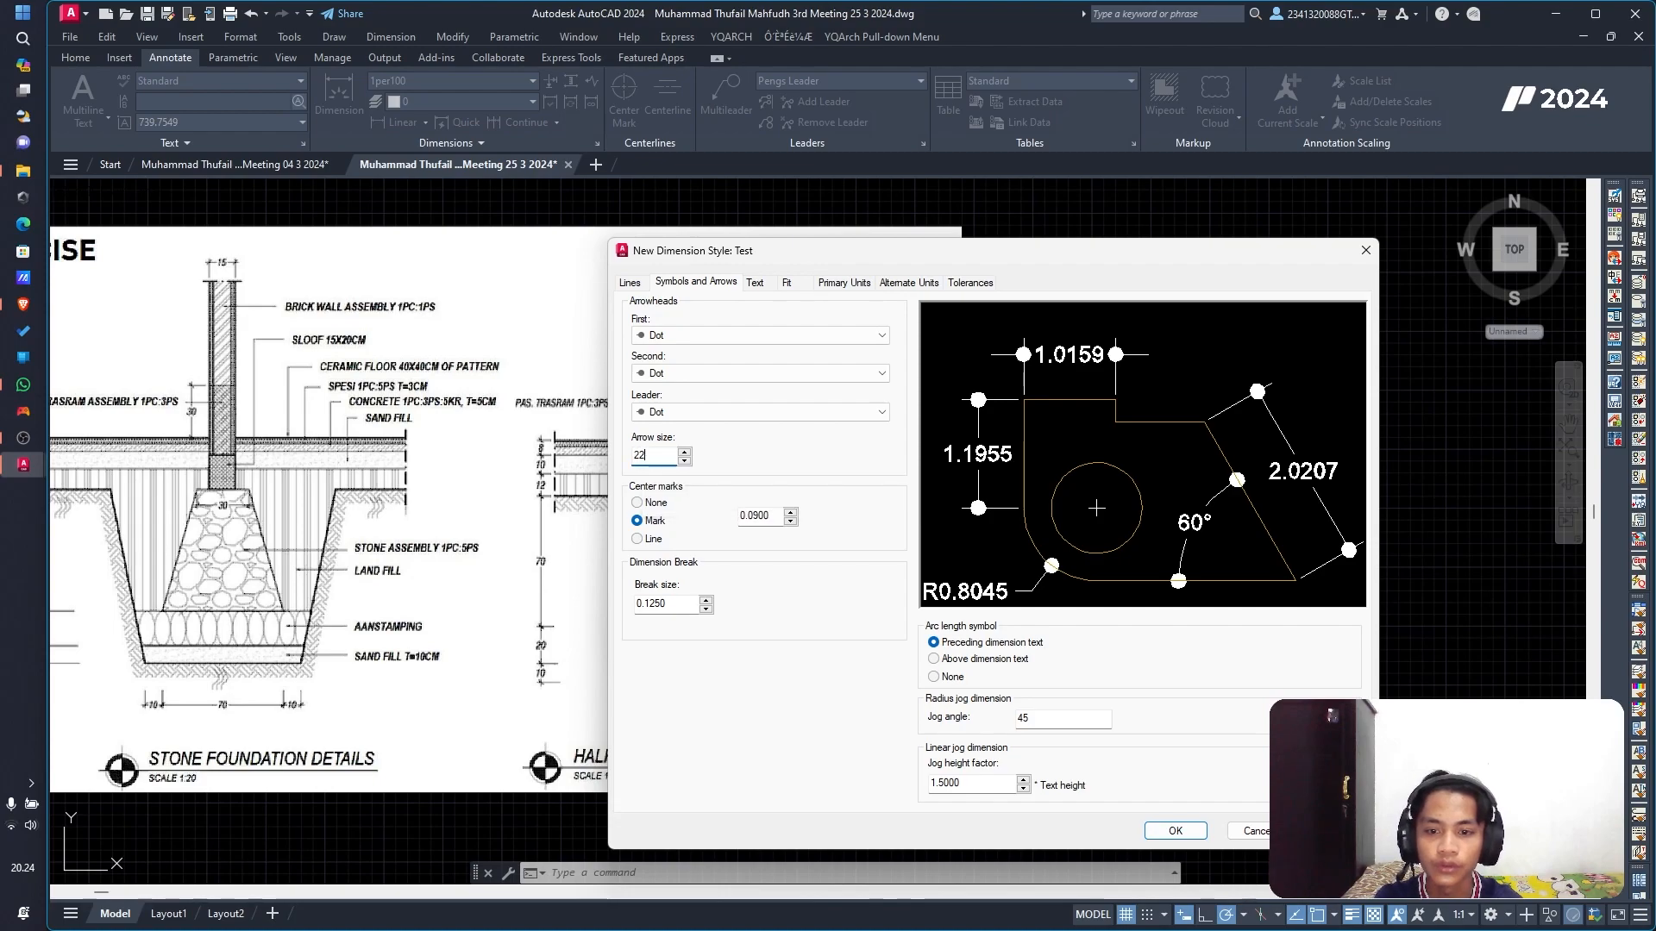
# Step: Set the text height of the Test dimension style to 17
pyautogui.click(755, 287)
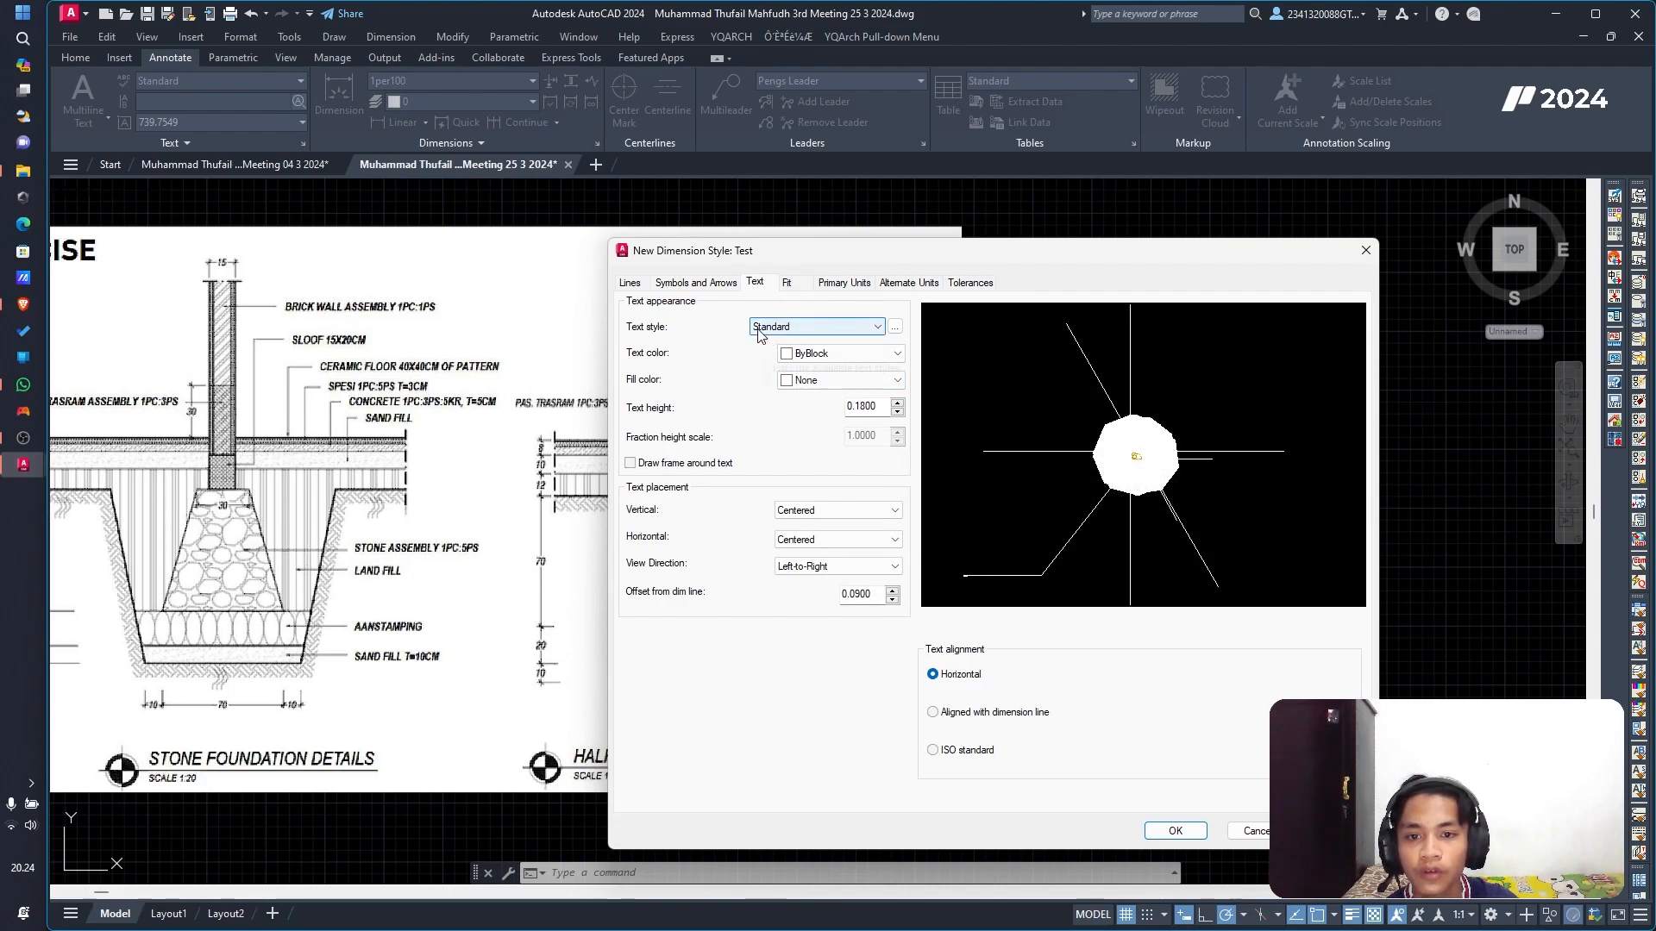
pyautogui.click(693, 283)
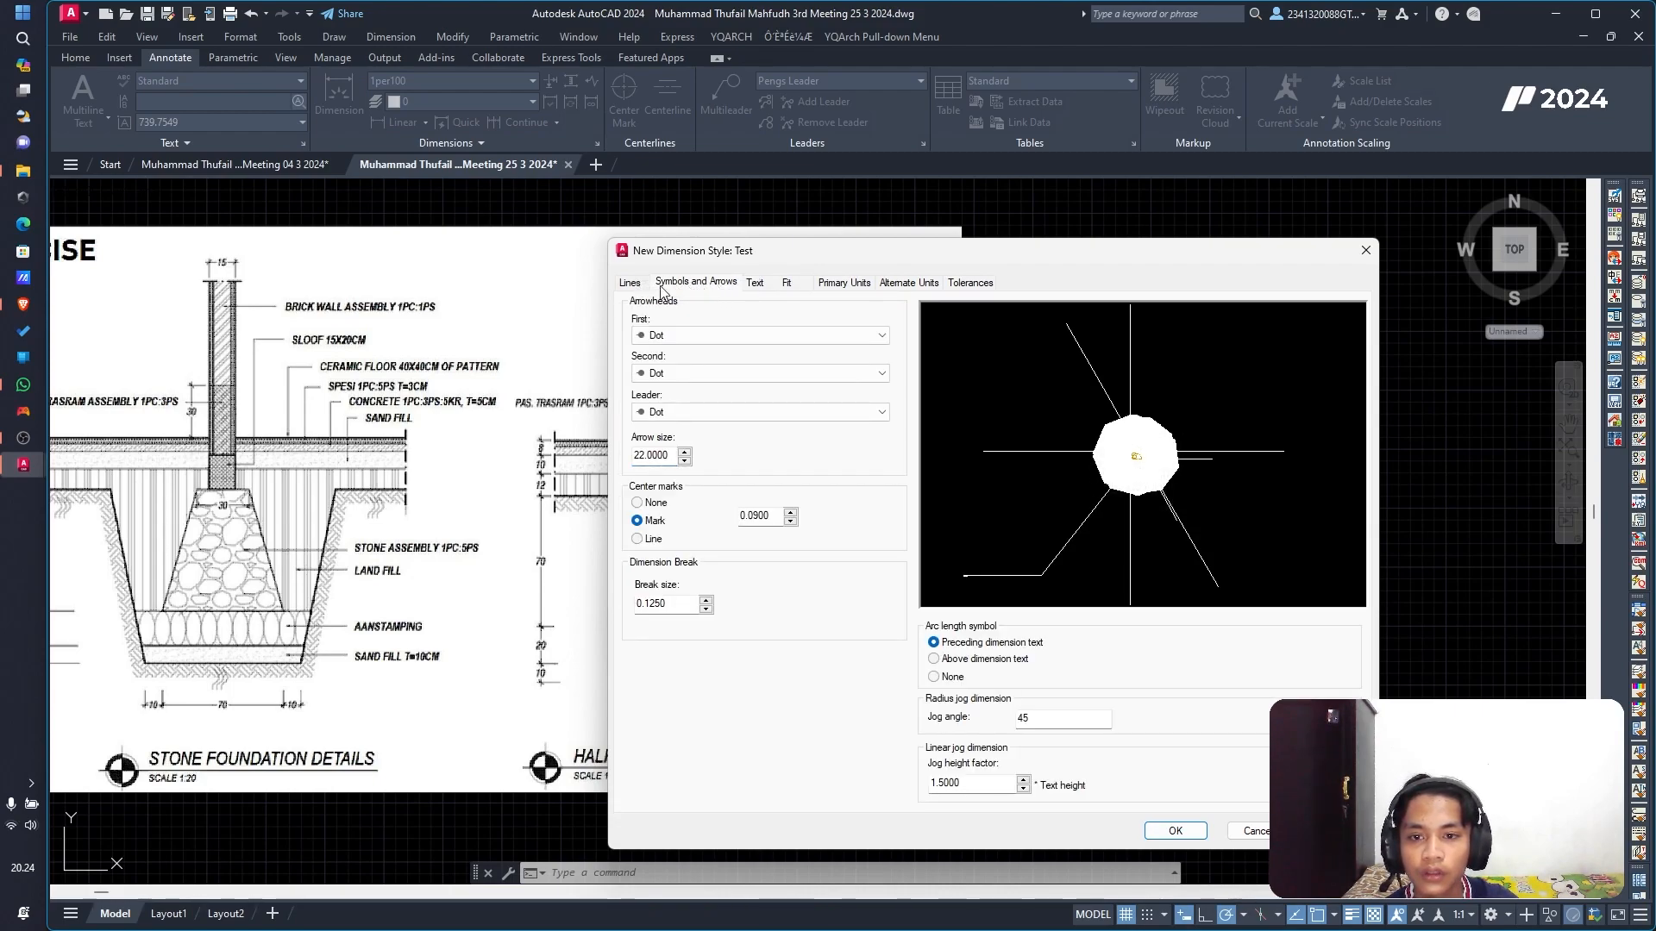
pyautogui.click(754, 286)
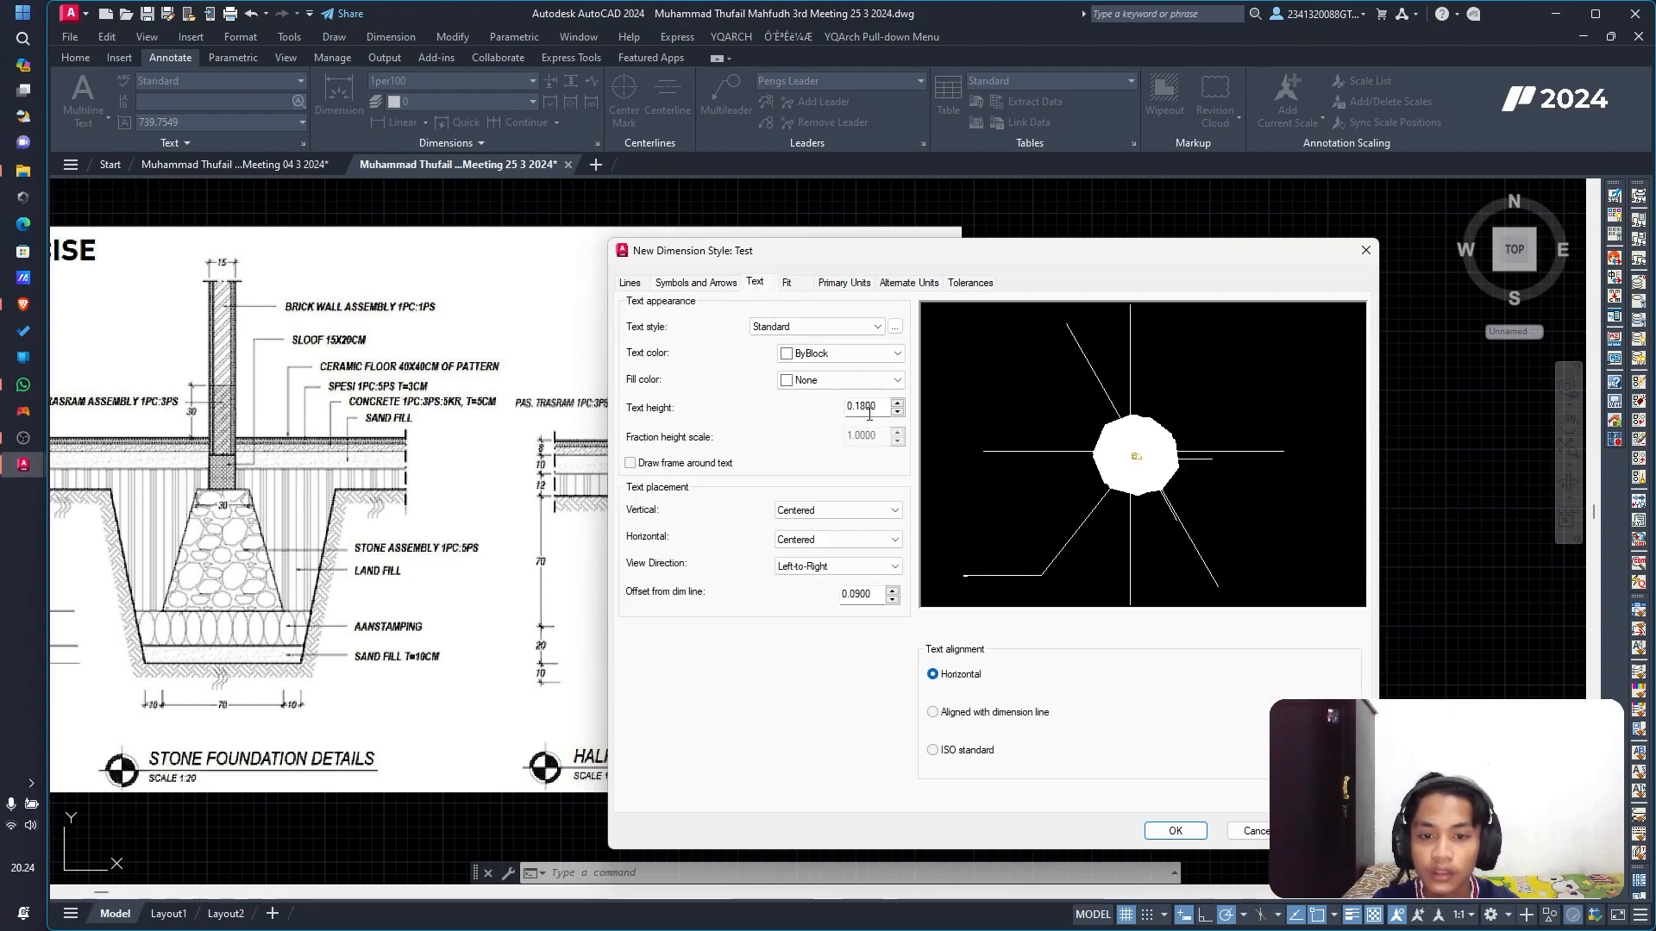
pyautogui.write('17')
pyautogui.press('Tab')
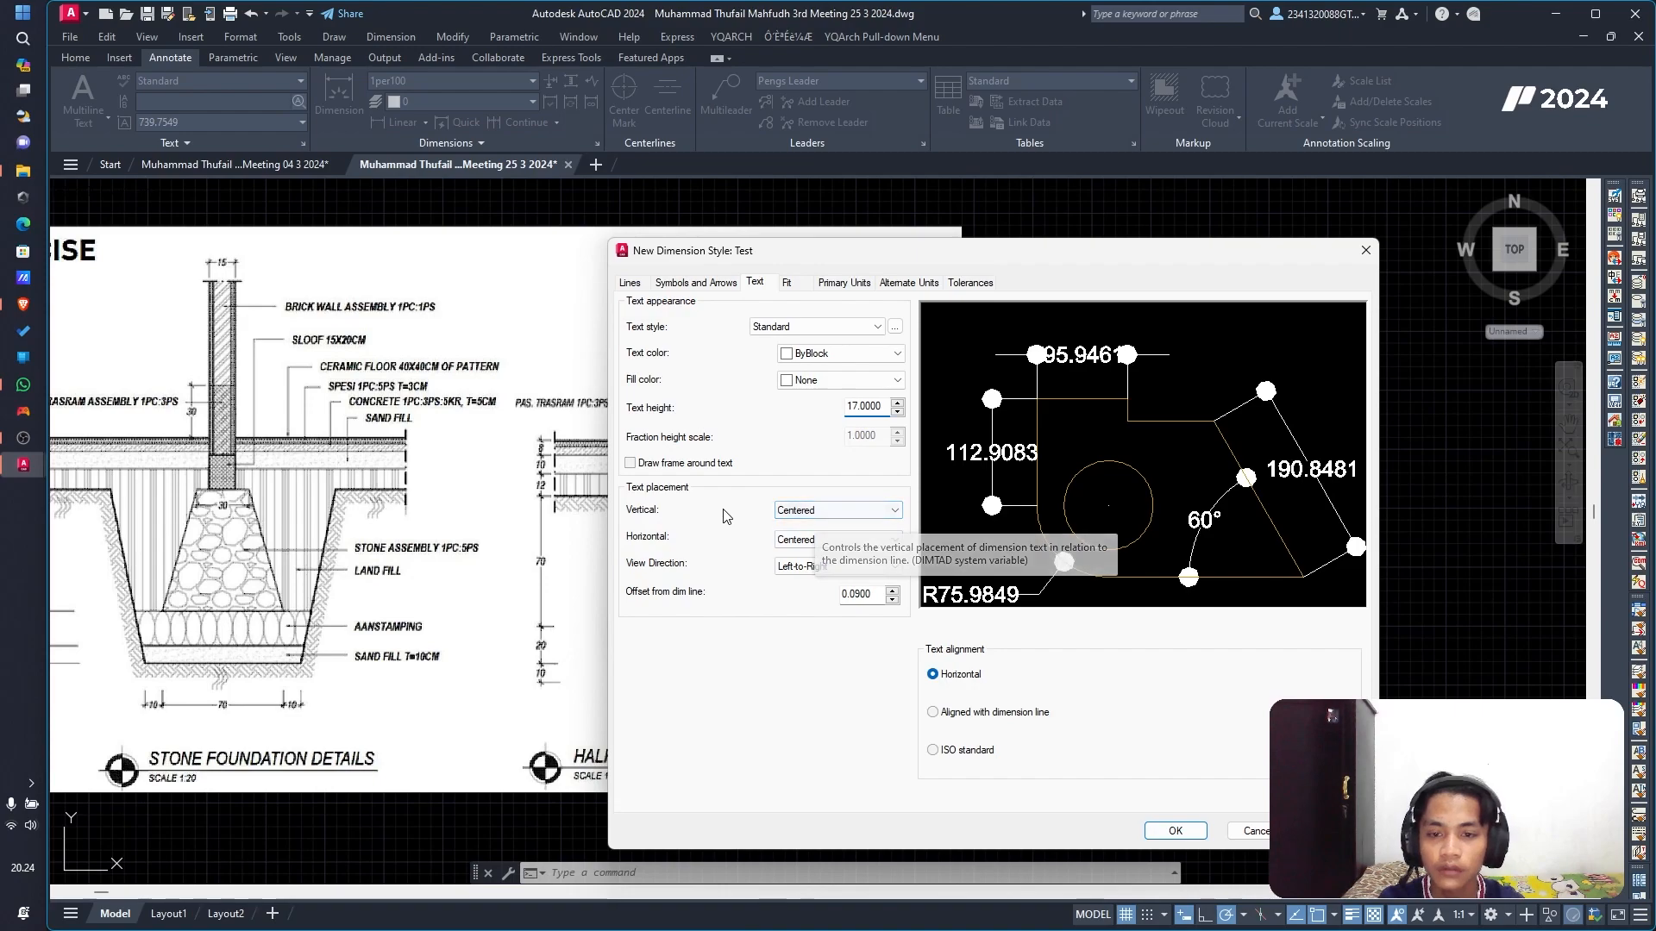
# Step: Try the Above and Below vertical placements for the dimension text and return the placement to Centered
pyautogui.click(817, 511)
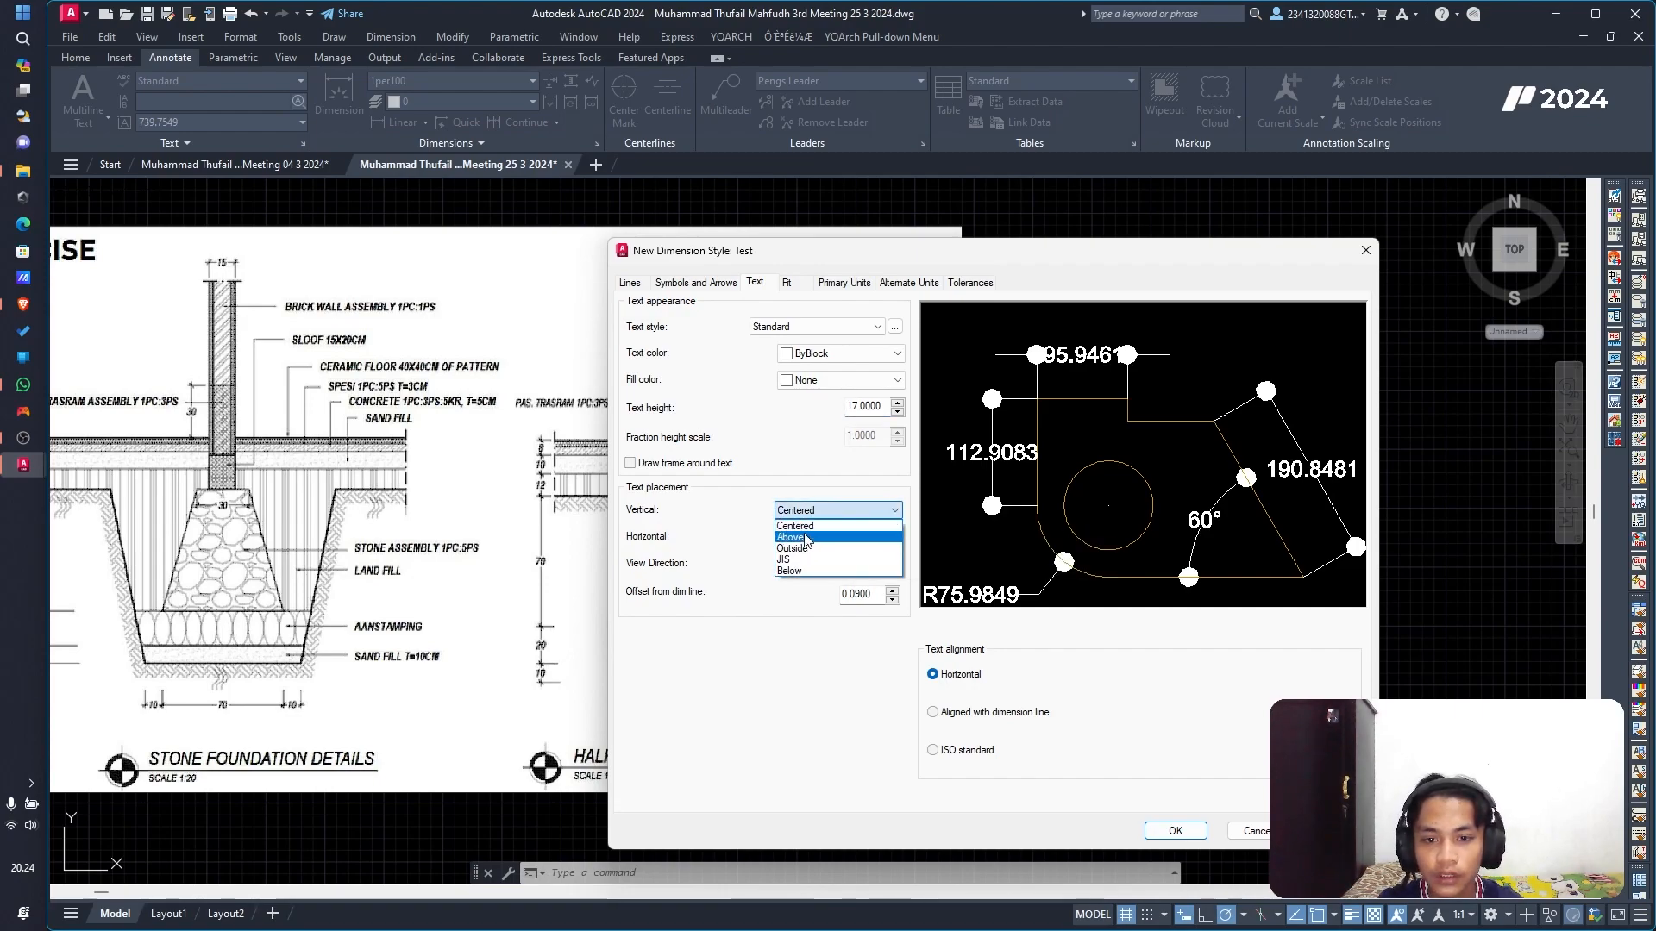
pyautogui.click(801, 537)
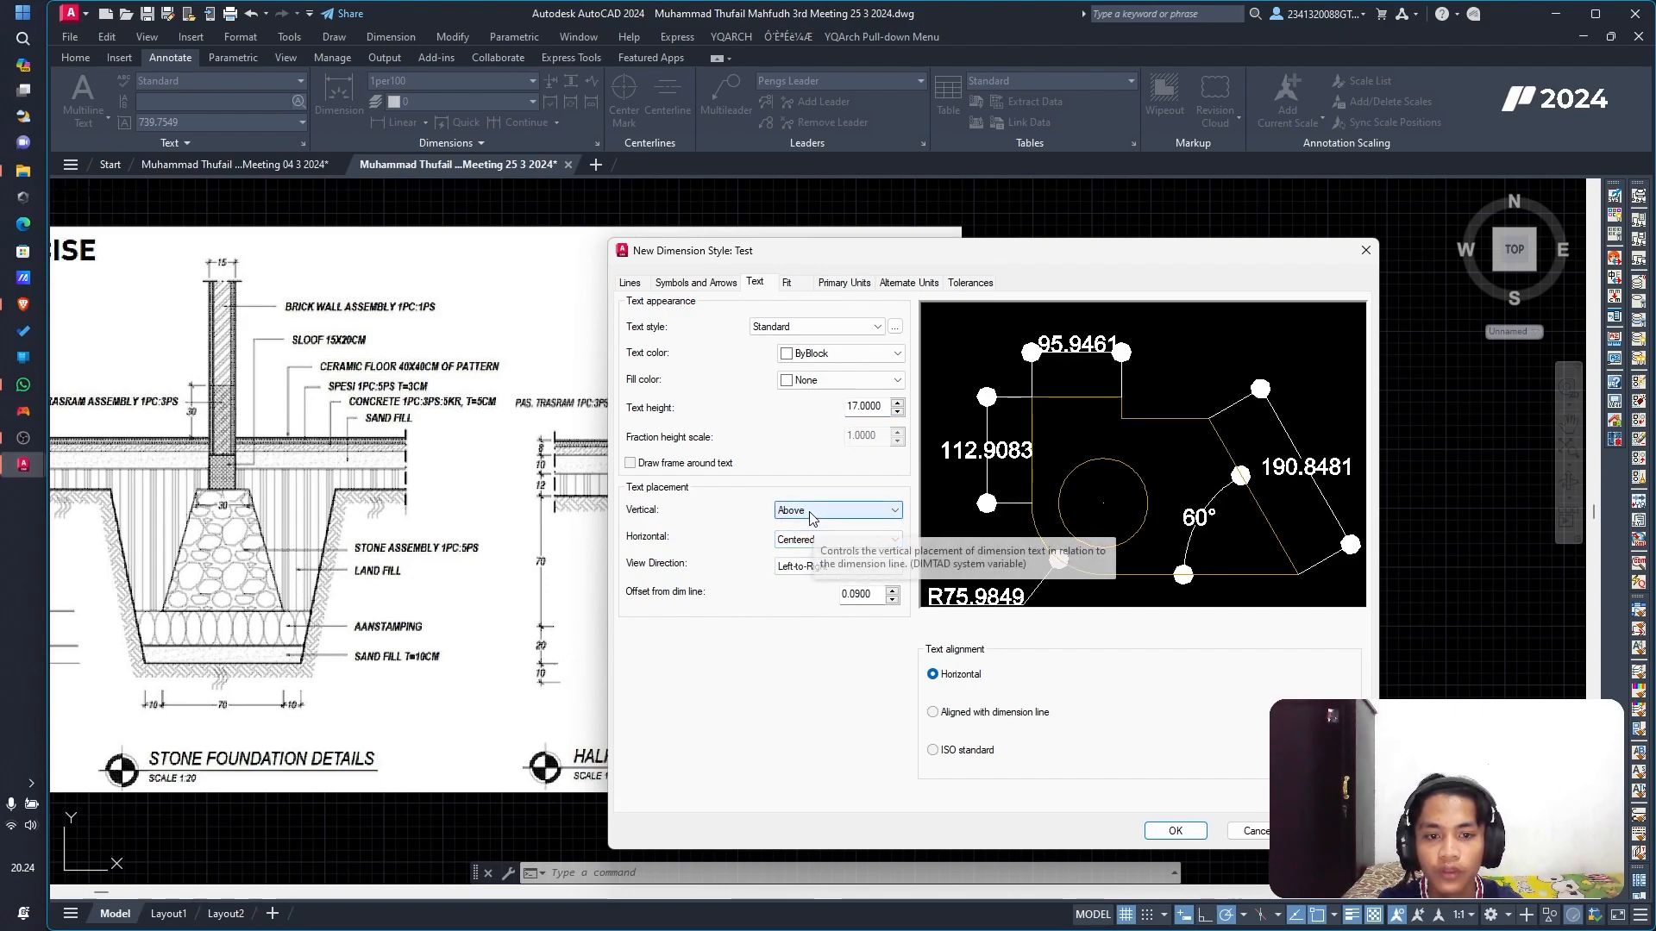
pyautogui.click(810, 514)
pyautogui.click(809, 544)
pyautogui.click(811, 511)
pyautogui.click(806, 575)
pyautogui.click(811, 510)
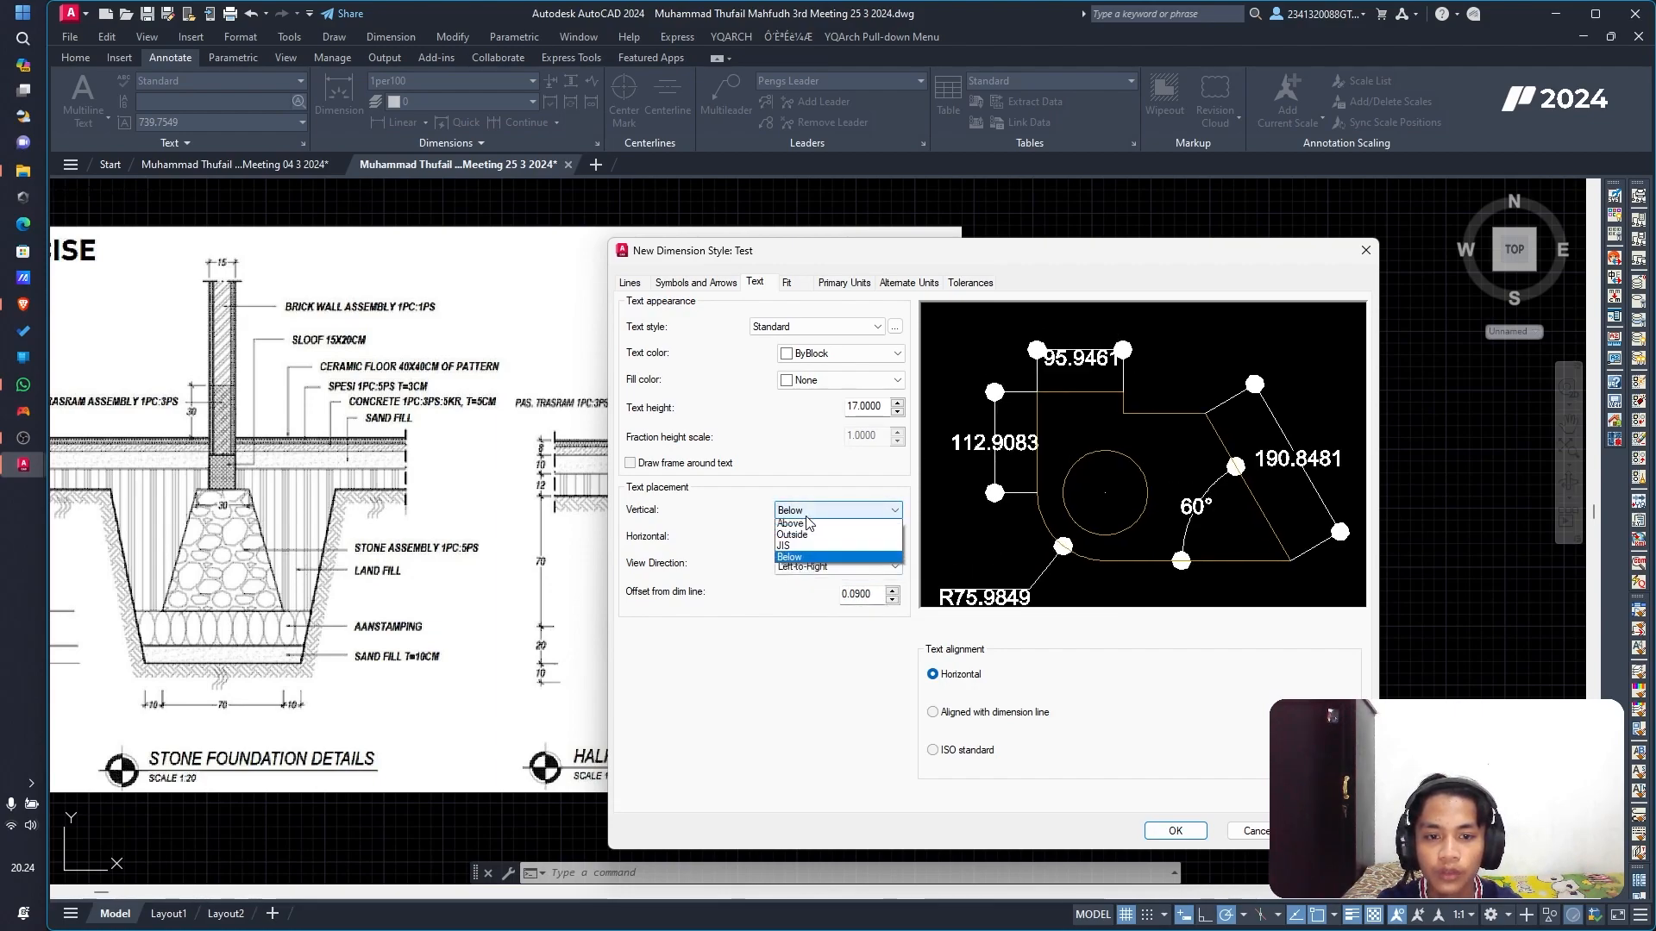
pyautogui.click(809, 522)
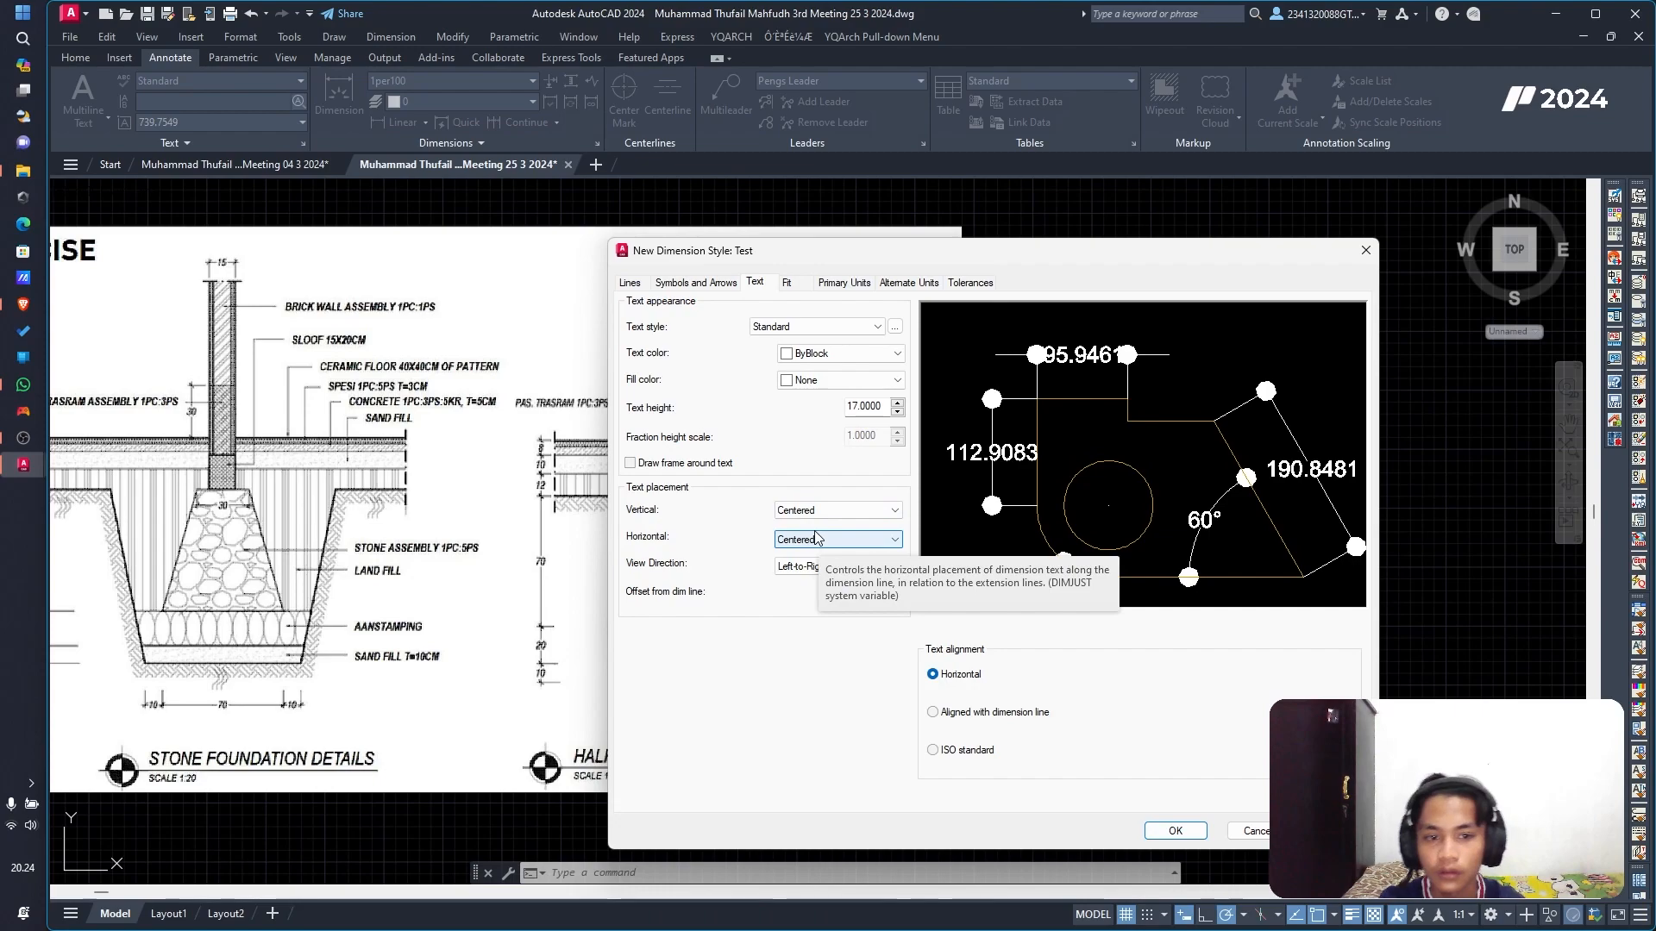
# Step: Set the linear dimension precision of the Test style's primary units to 0
pyautogui.click(797, 288)
pyautogui.click(842, 284)
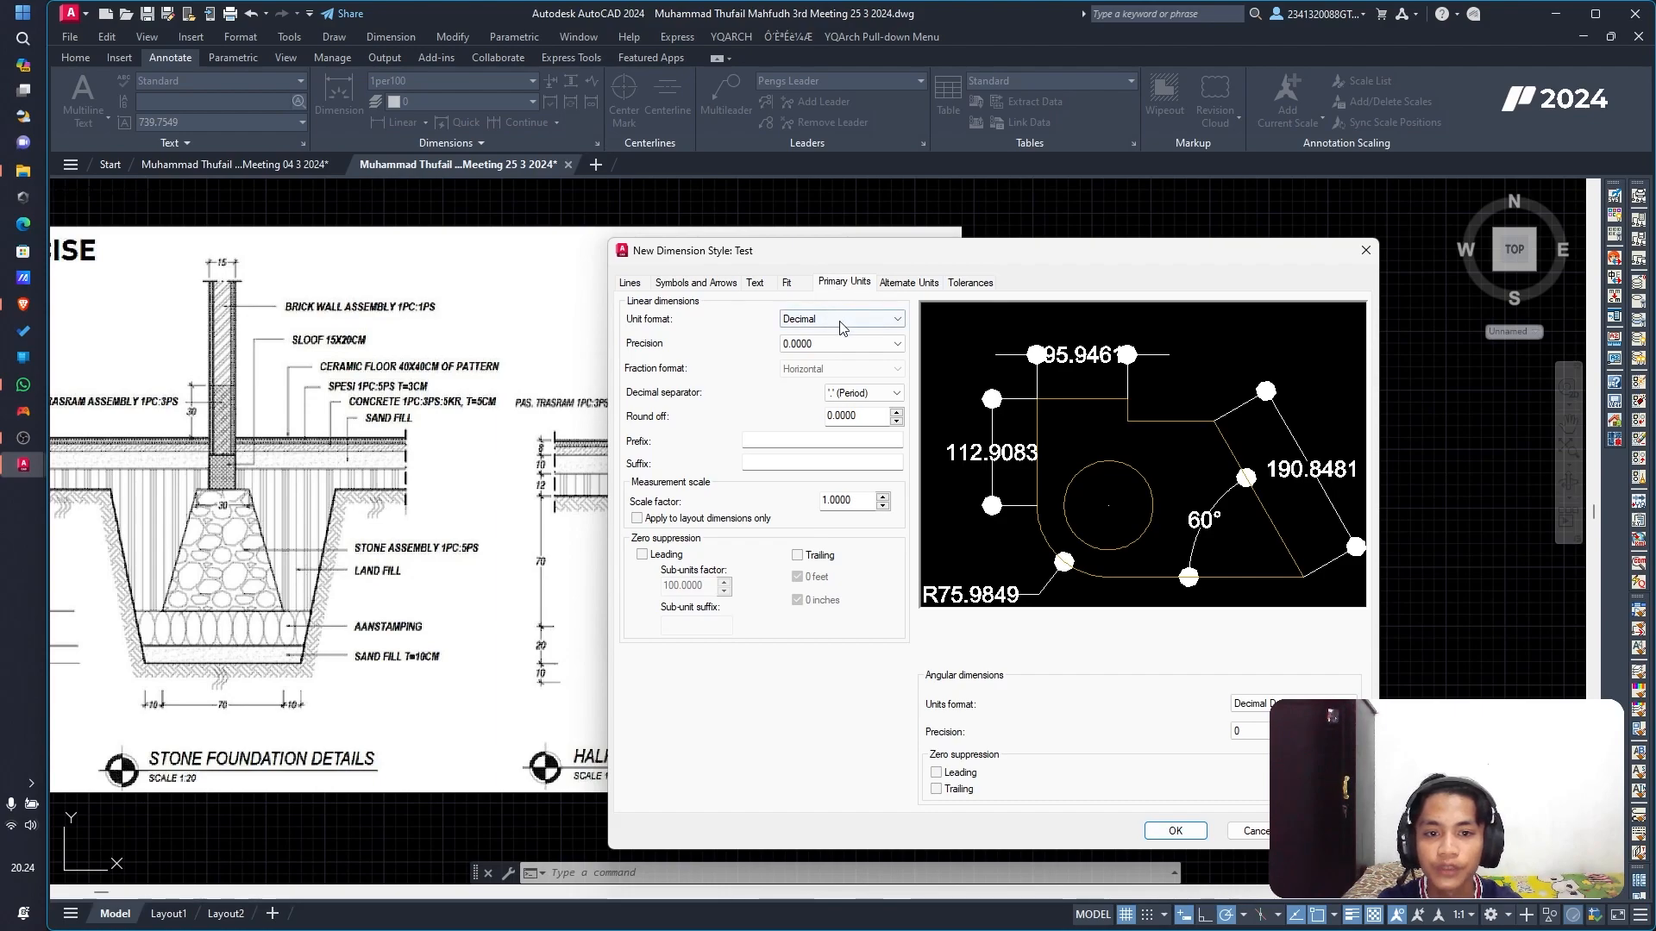
pyautogui.click(803, 344)
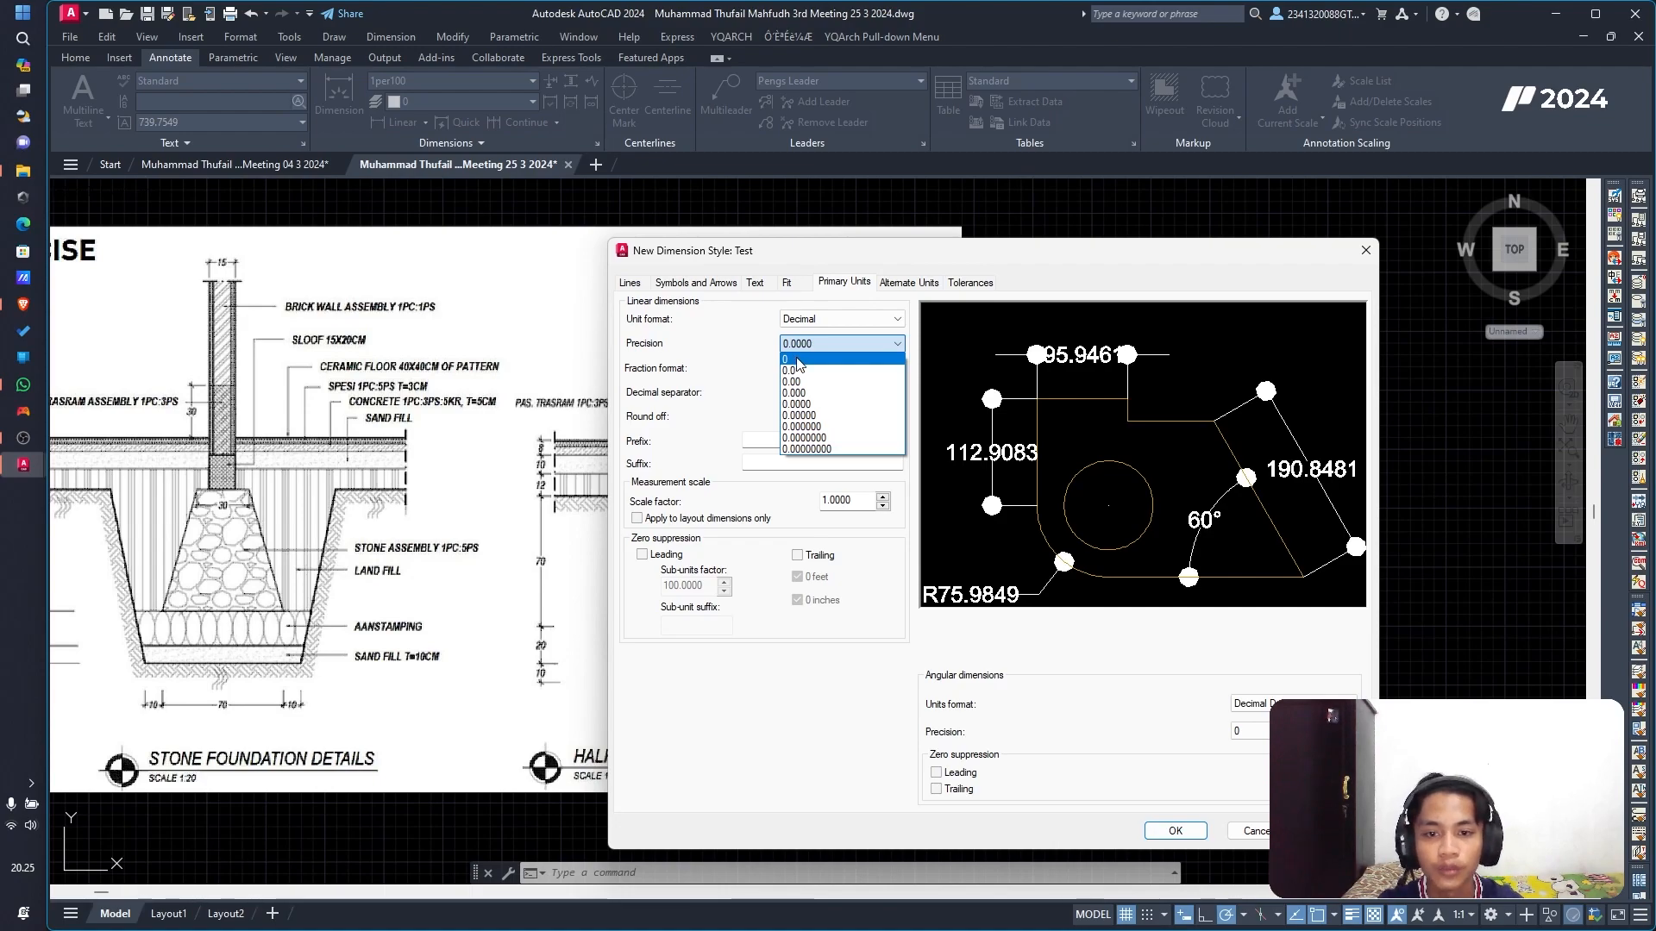
pyautogui.click(797, 360)
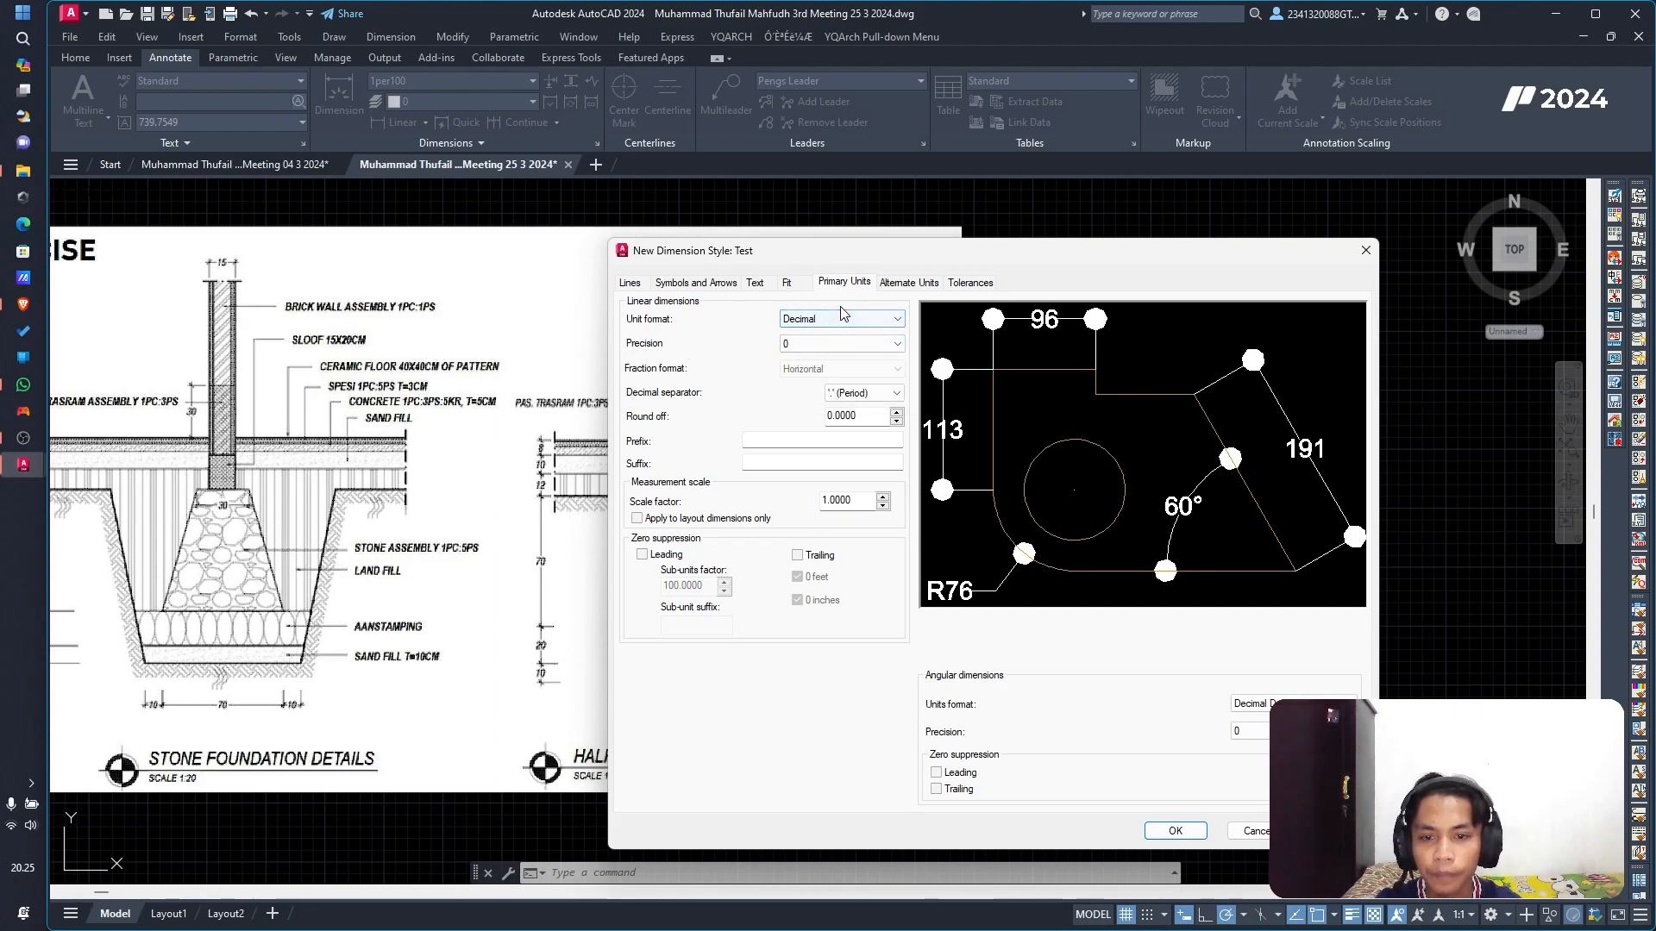
# Step: Review the Test style's settings for lines, arrows, text, fit, primary units, alternate units and tolerances
pyautogui.click(909, 283)
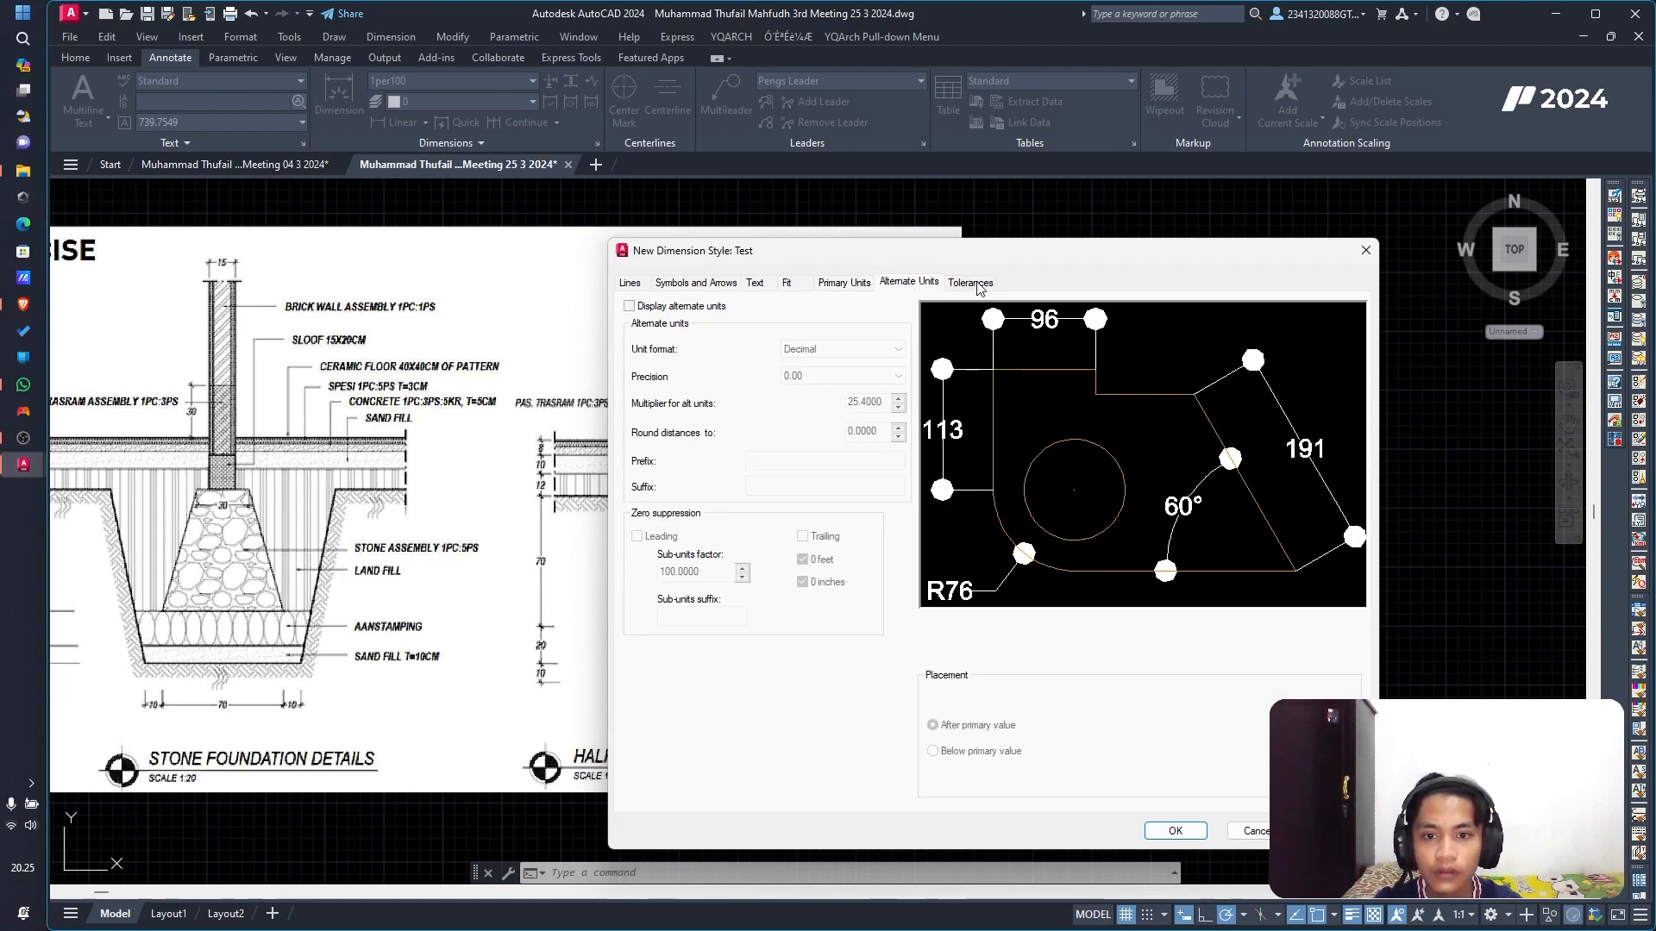
pyautogui.press('Right')
pyautogui.click(907, 284)
pyautogui.click(786, 284)
pyautogui.click(735, 284)
pyautogui.click(631, 284)
pyautogui.click(706, 284)
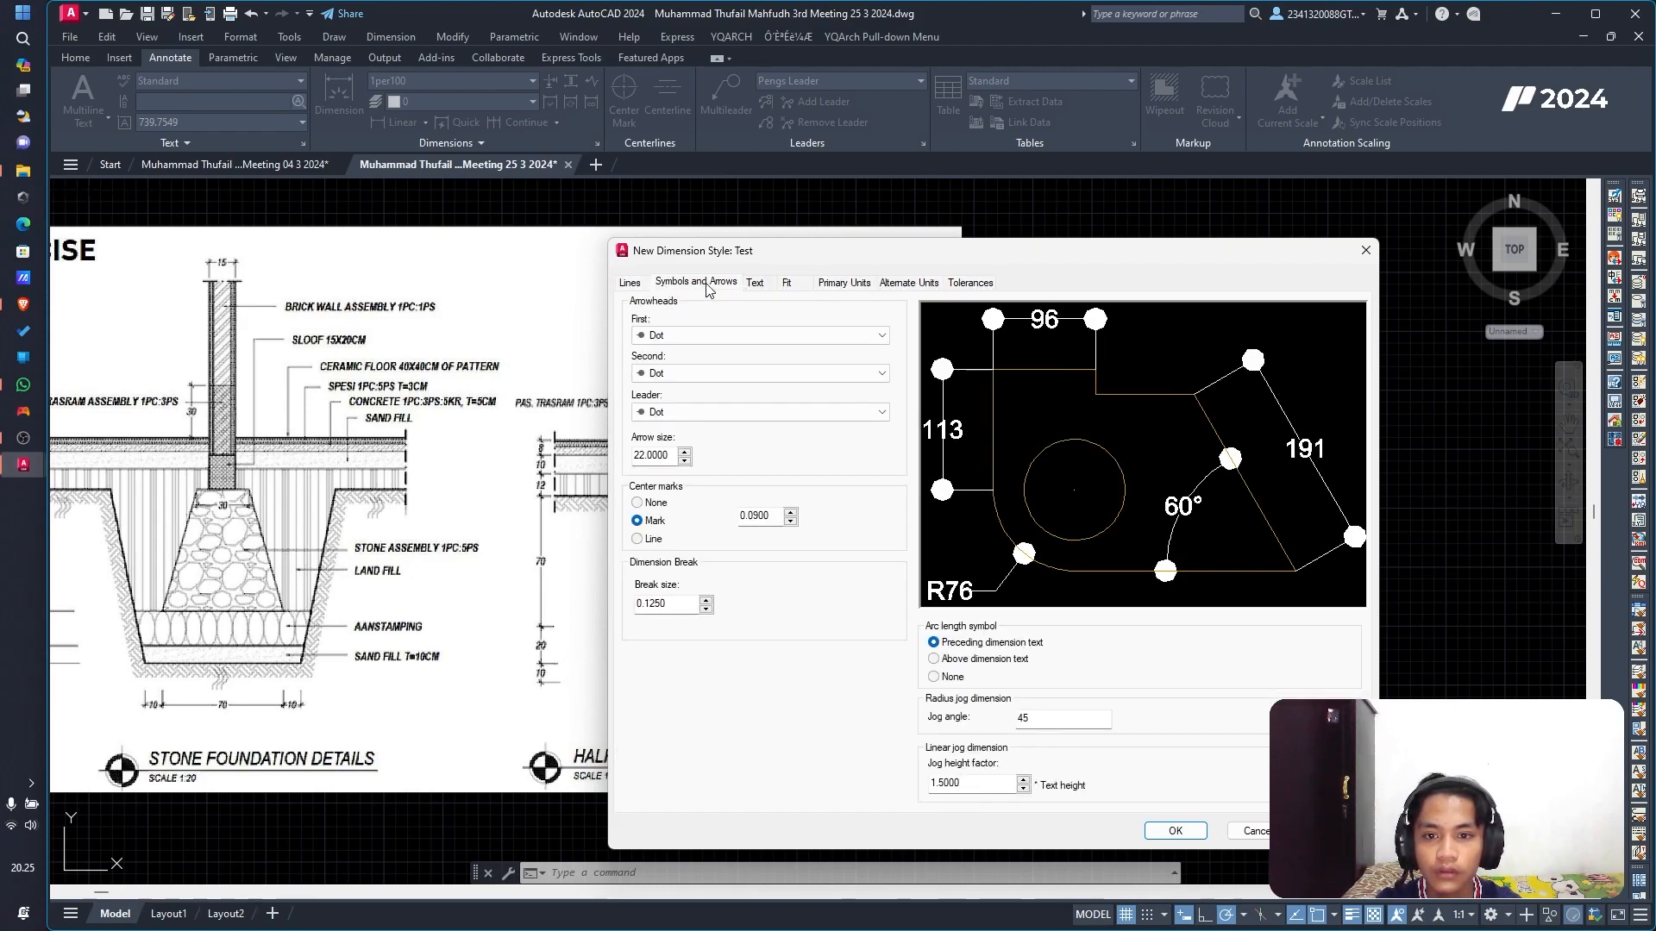
pyautogui.click(755, 285)
pyautogui.click(796, 287)
pyautogui.click(824, 284)
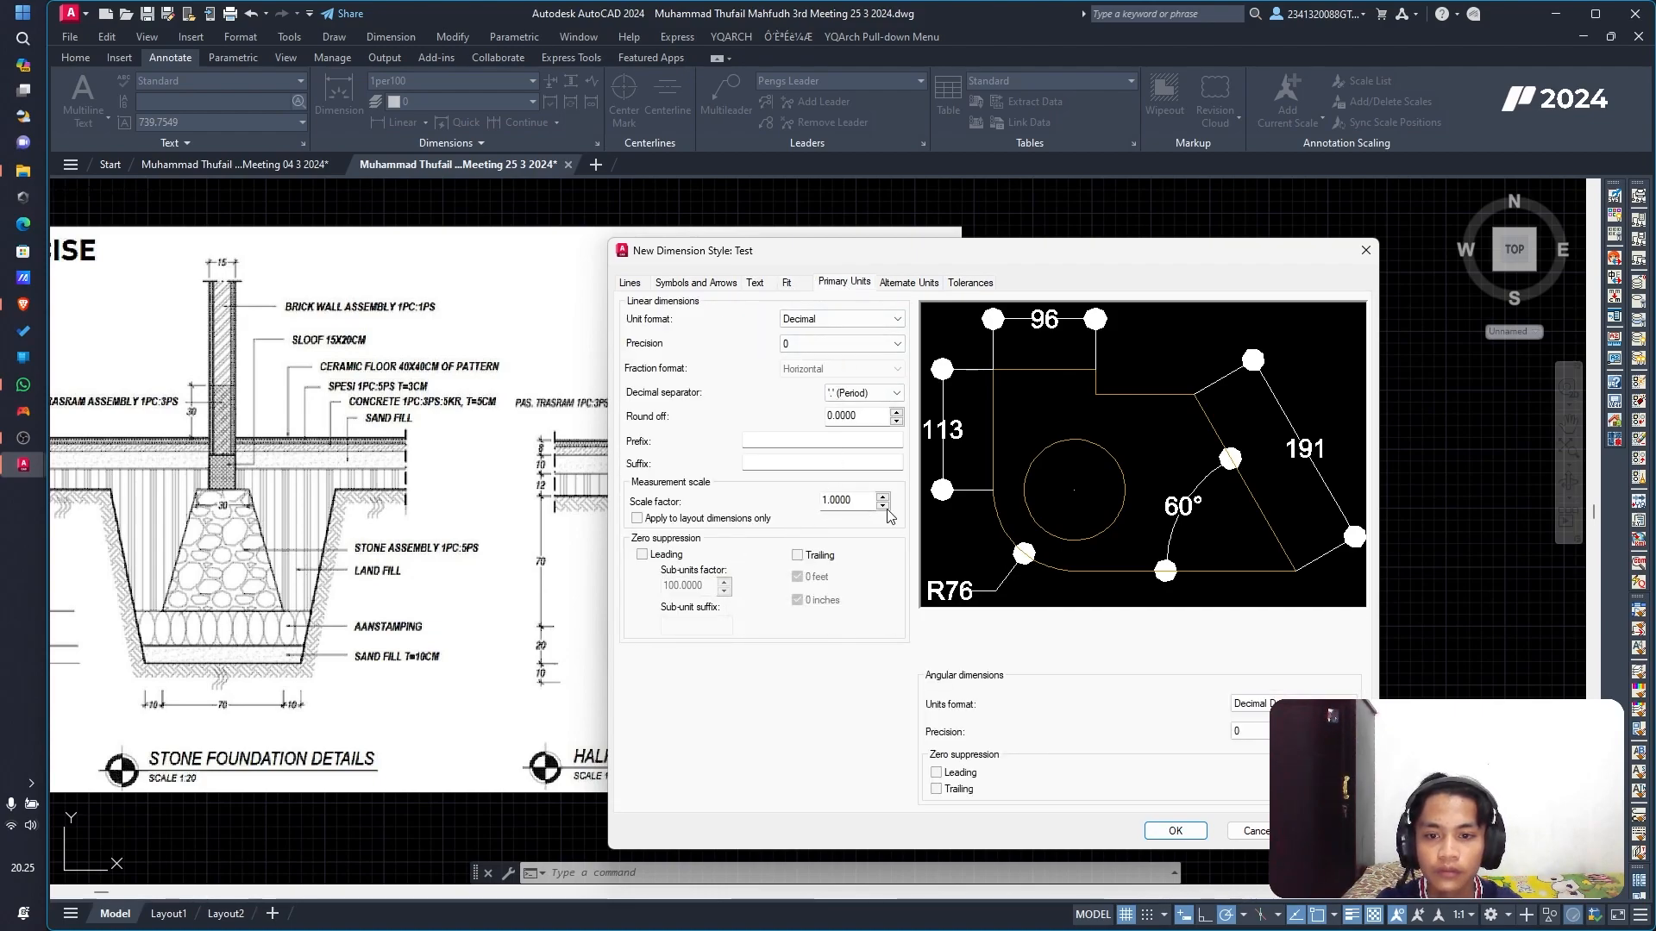
pyautogui.click(913, 285)
pyautogui.click(959, 286)
pyautogui.click(921, 288)
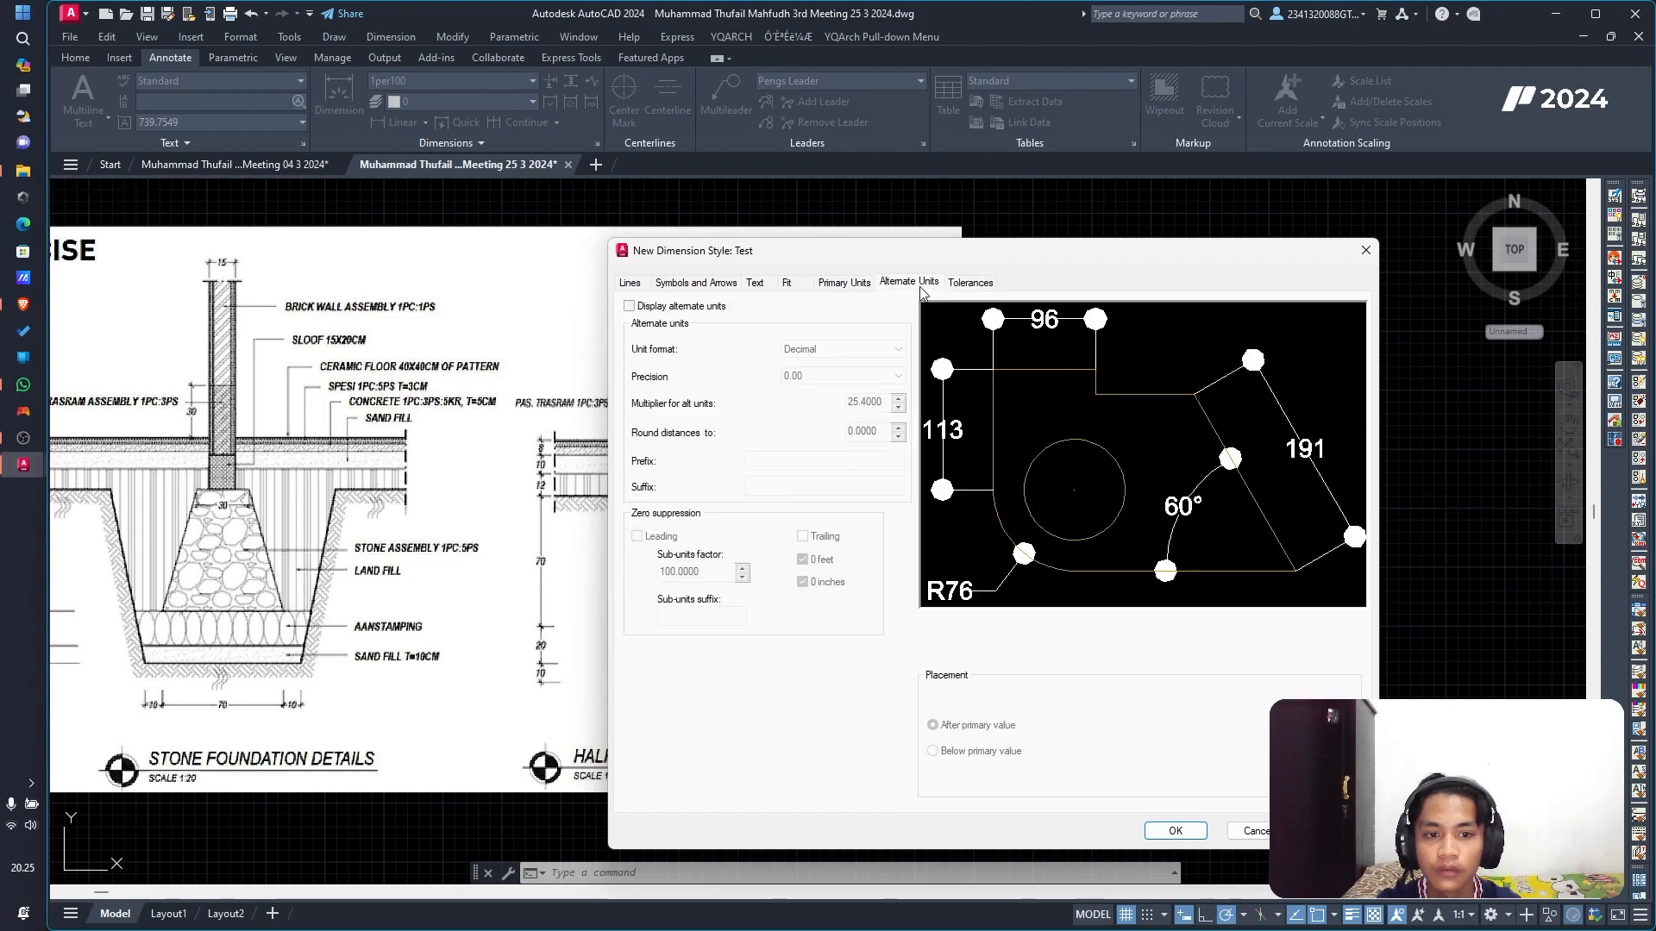
pyautogui.click(830, 289)
pyautogui.click(759, 286)
pyautogui.click(695, 283)
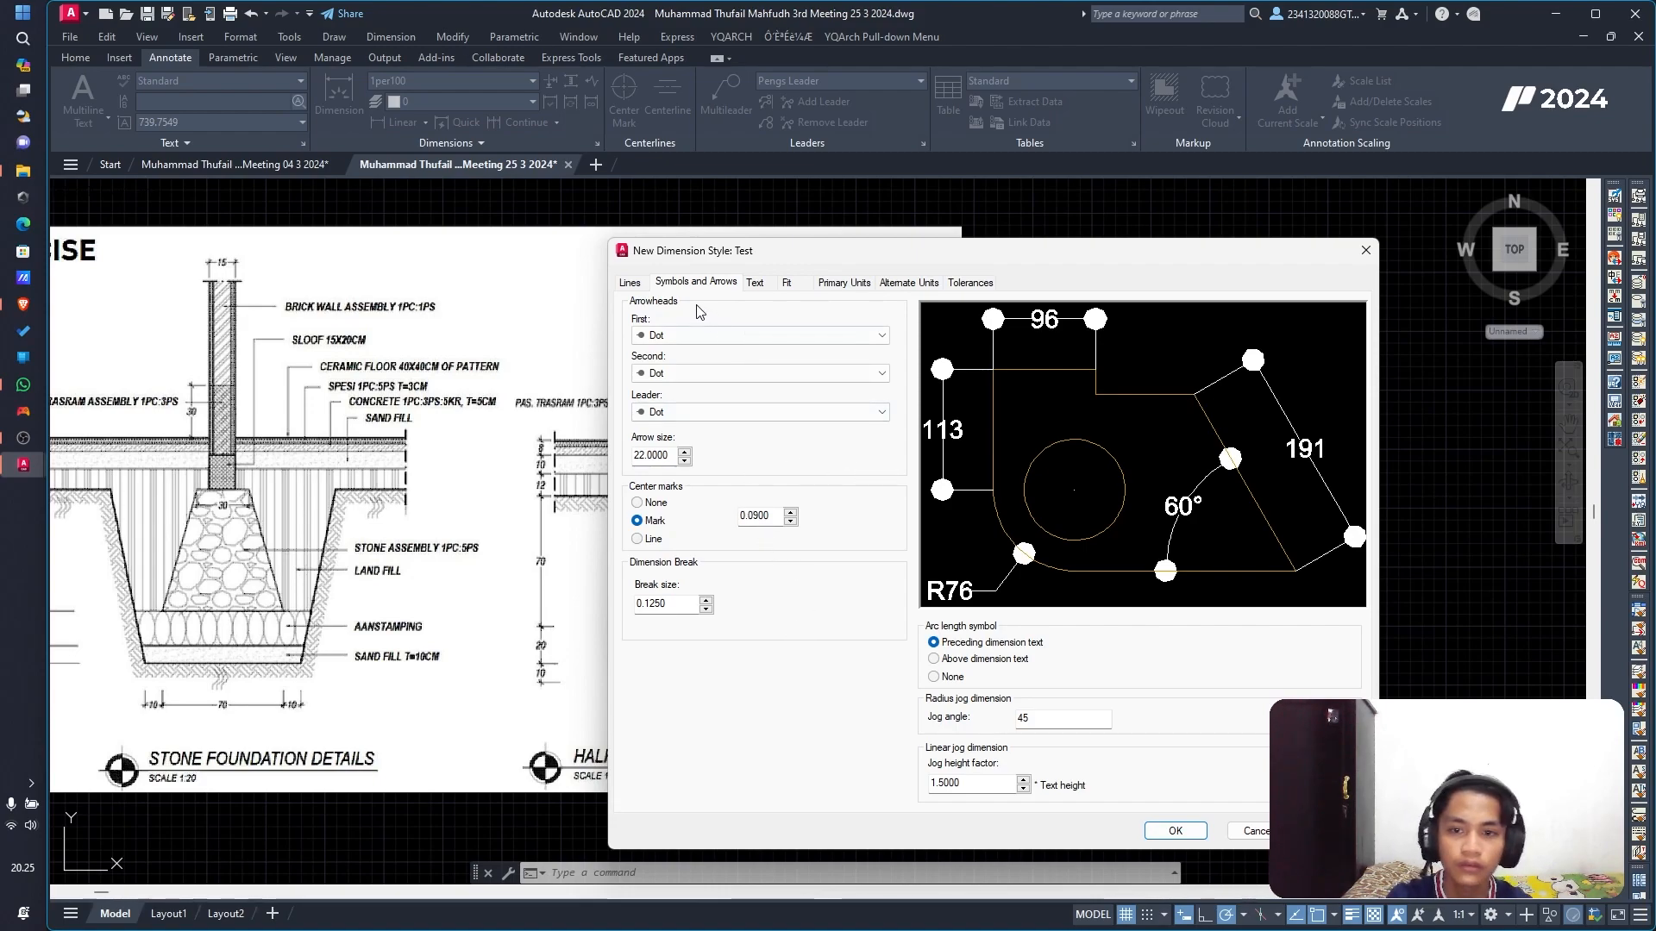
pyautogui.click(752, 285)
pyautogui.click(786, 285)
pyautogui.click(843, 286)
pyautogui.click(909, 285)
pyautogui.click(968, 285)
pyautogui.click(632, 284)
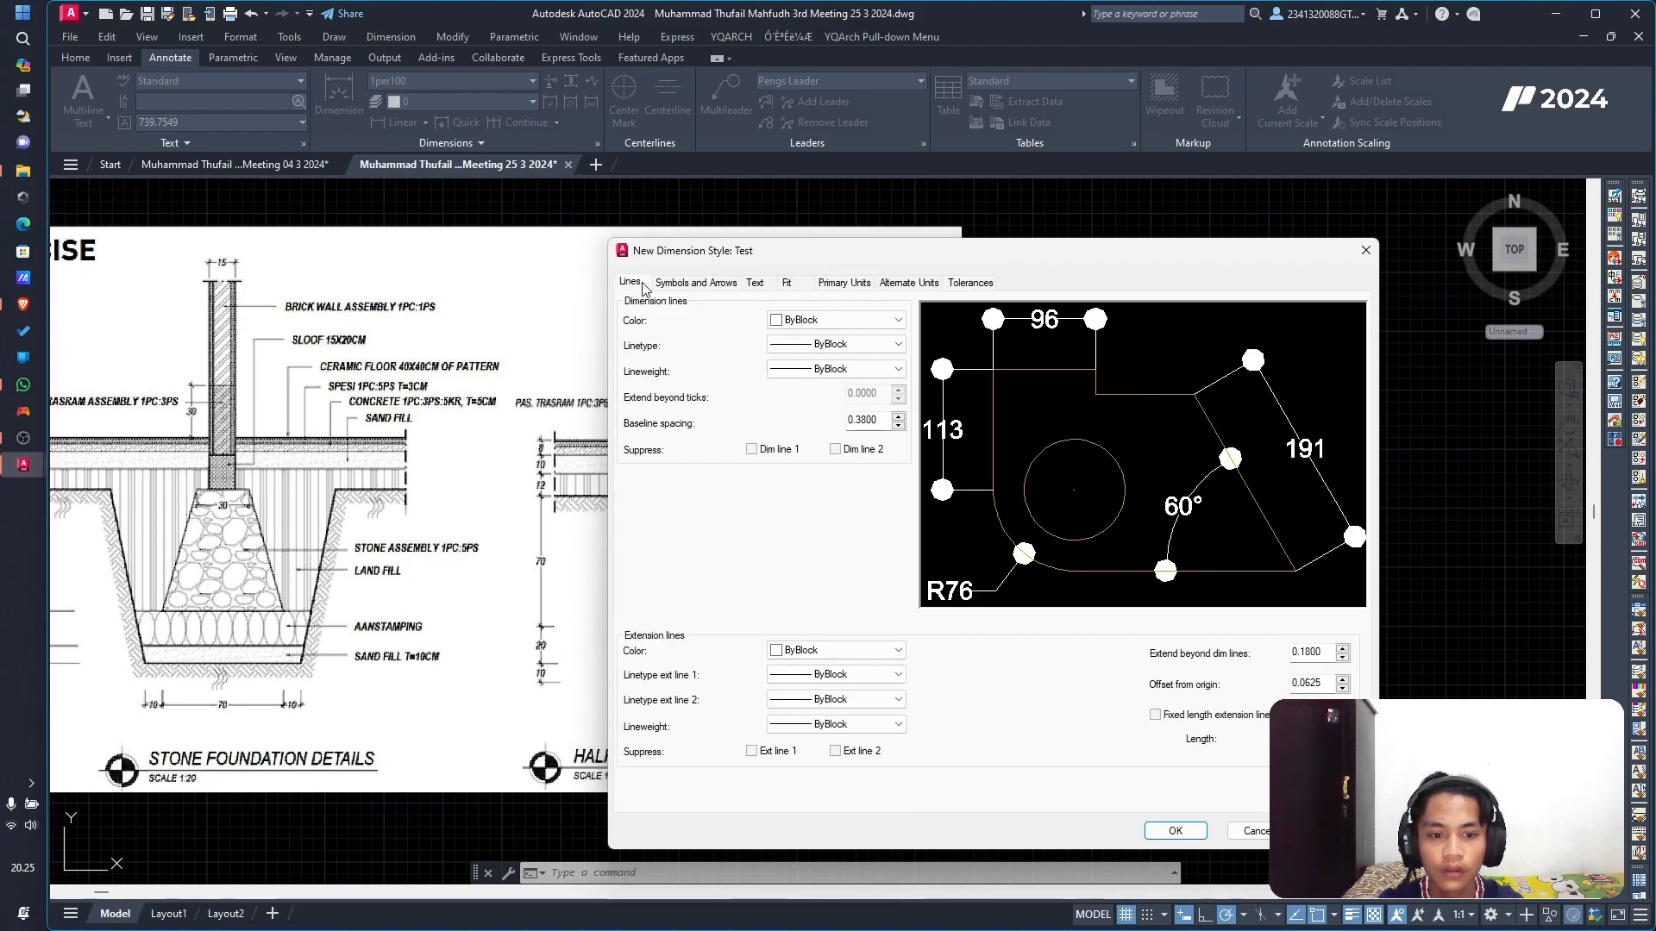
pyautogui.click(681, 286)
pyautogui.click(759, 285)
pyautogui.click(783, 285)
pyautogui.click(731, 285)
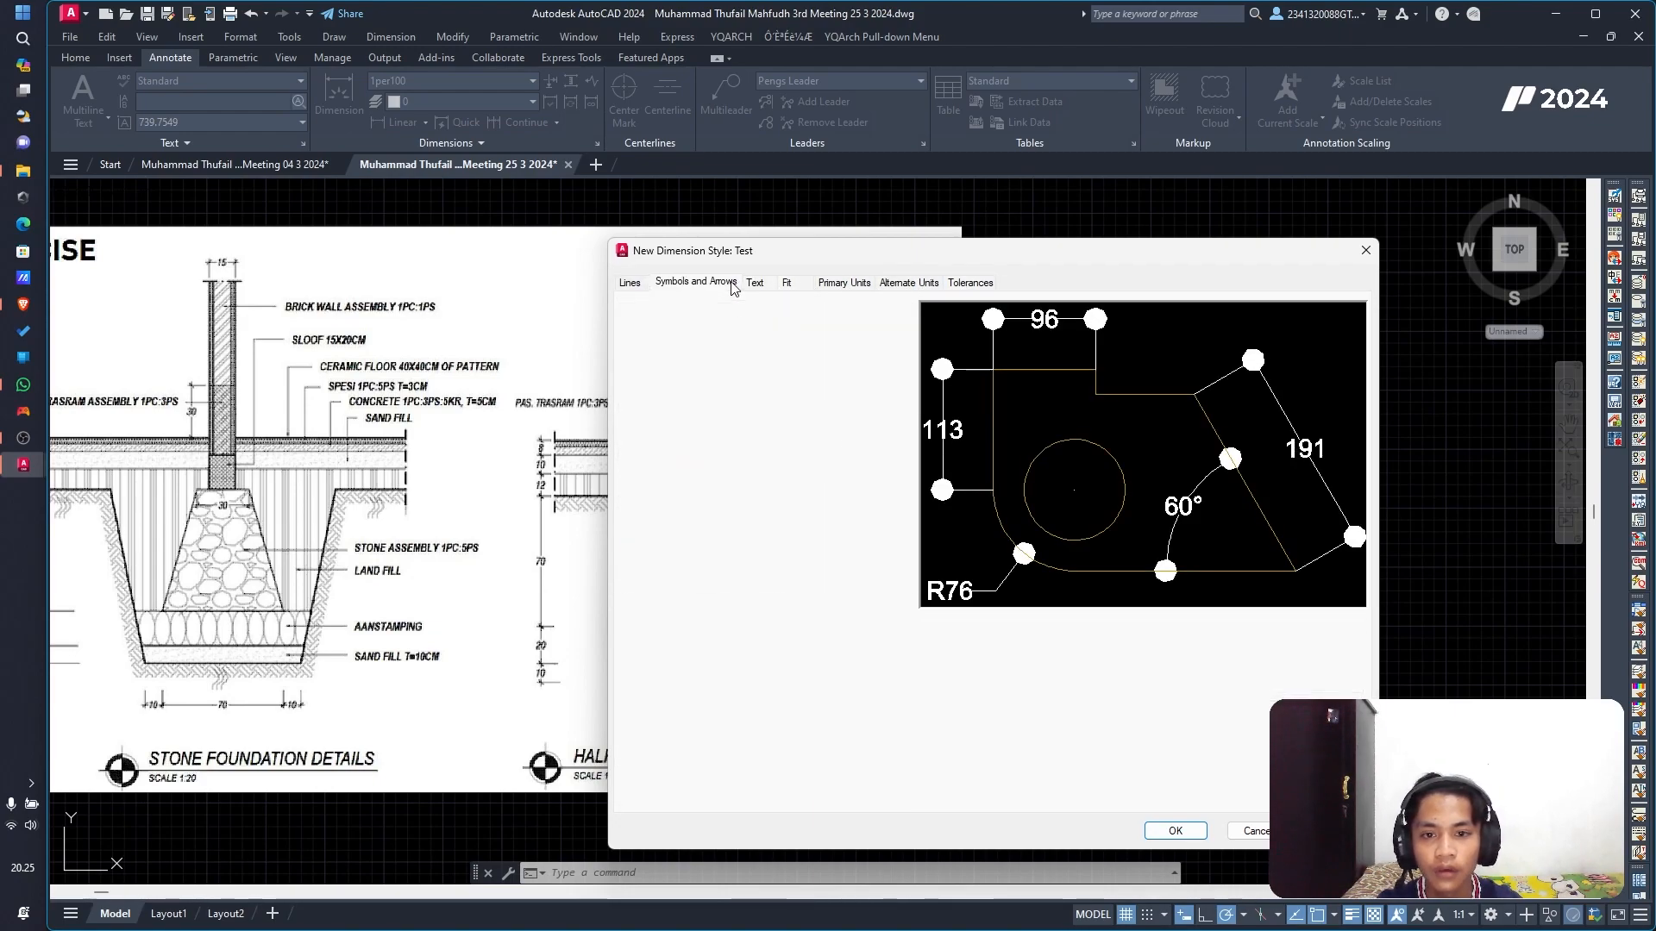
# Step: Try the ISO standard and Aligned with dimension line text alignments and return the alignment to Horizontal
pyautogui.click(756, 285)
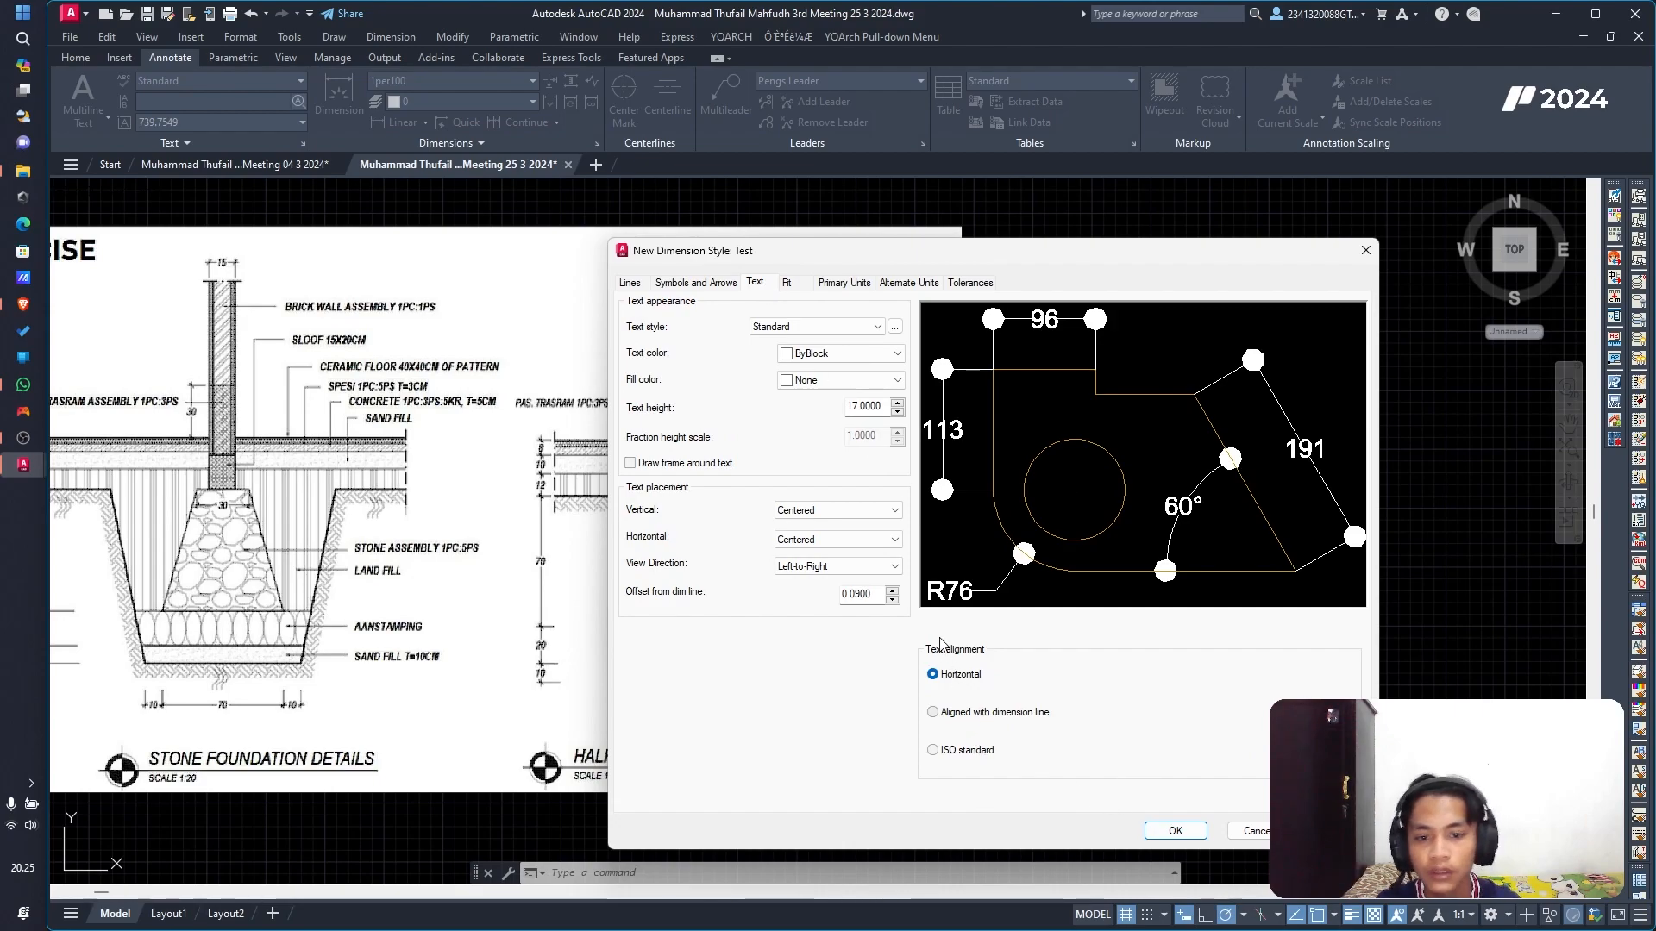
pyautogui.click(954, 754)
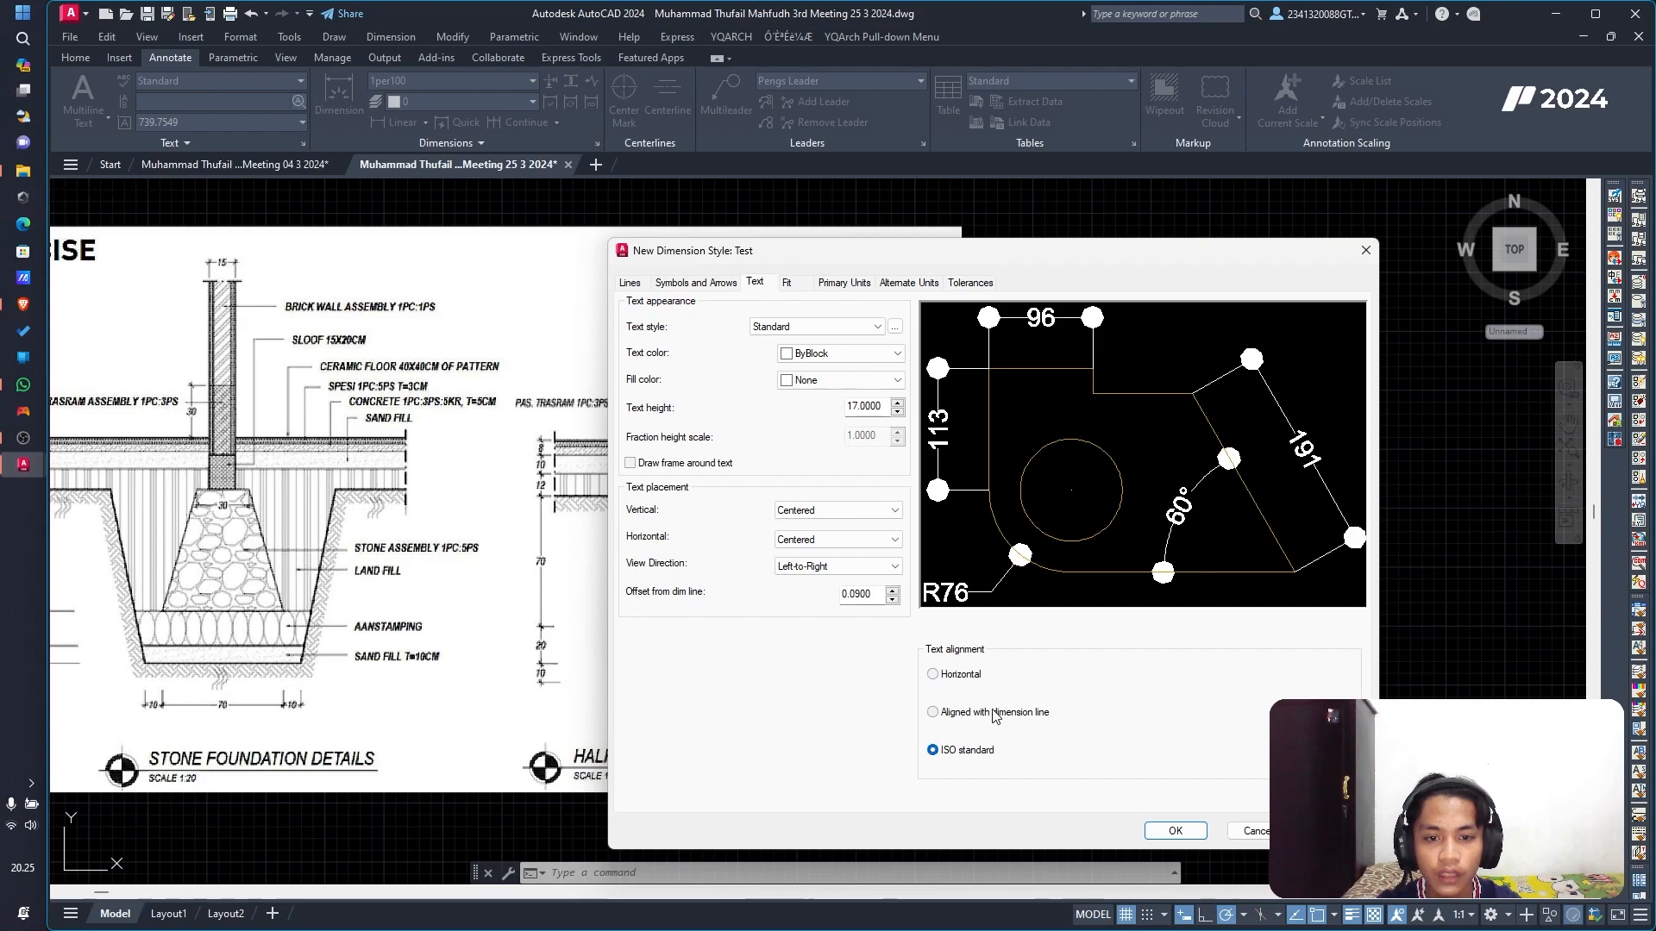
pyautogui.click(962, 719)
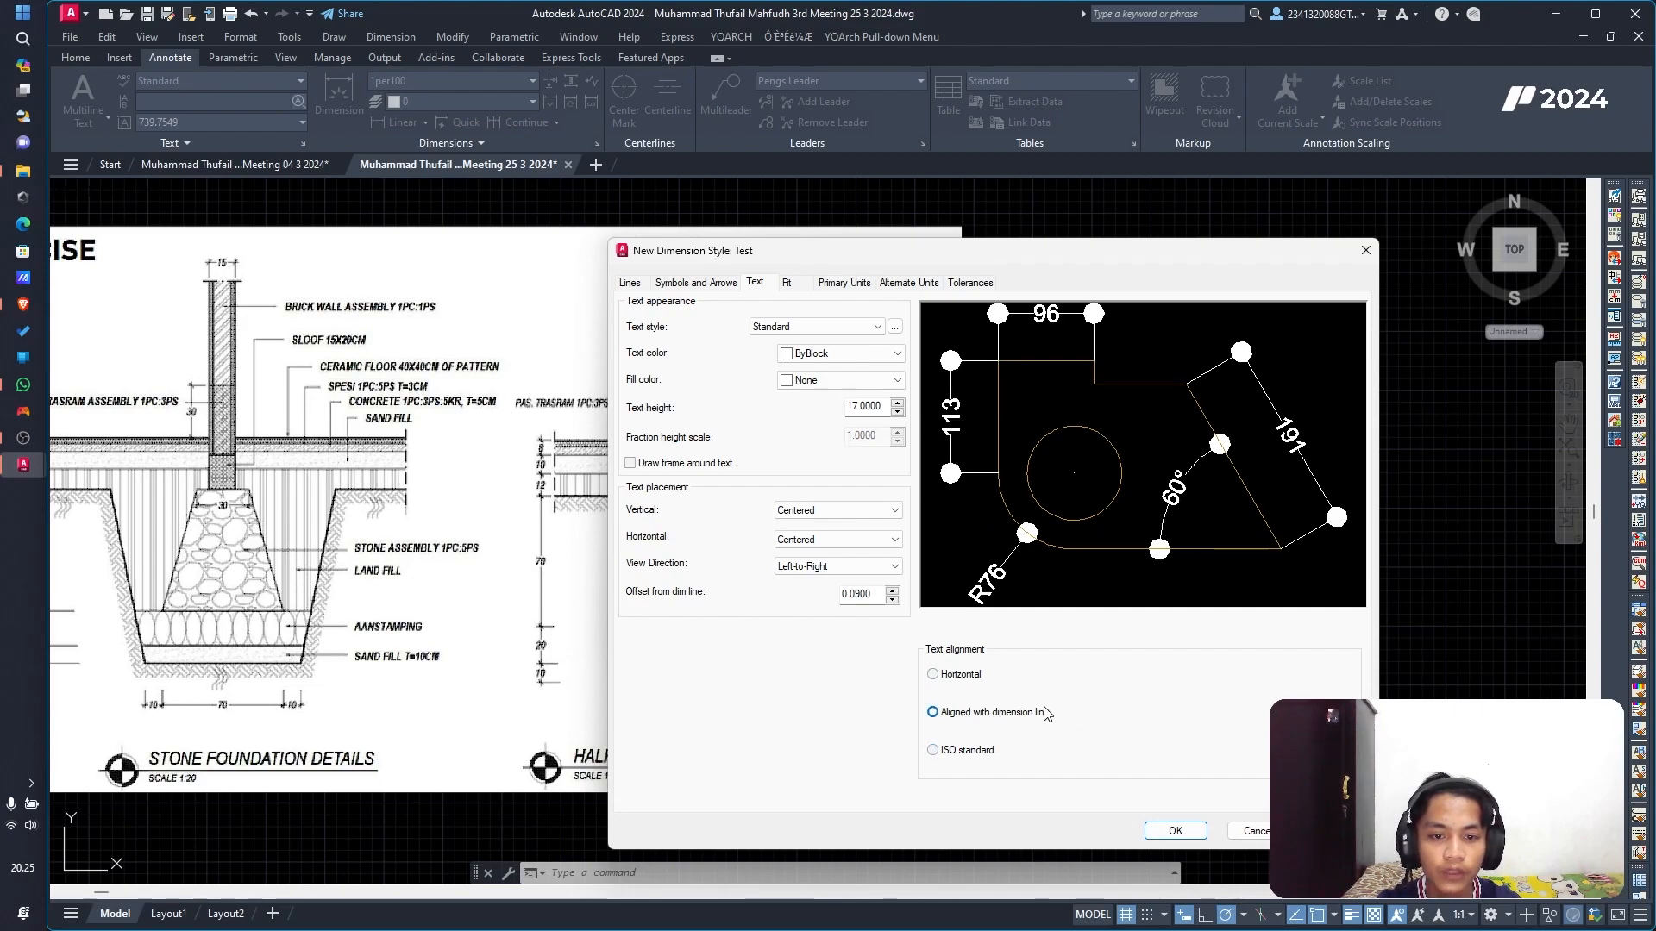
pyautogui.click(977, 676)
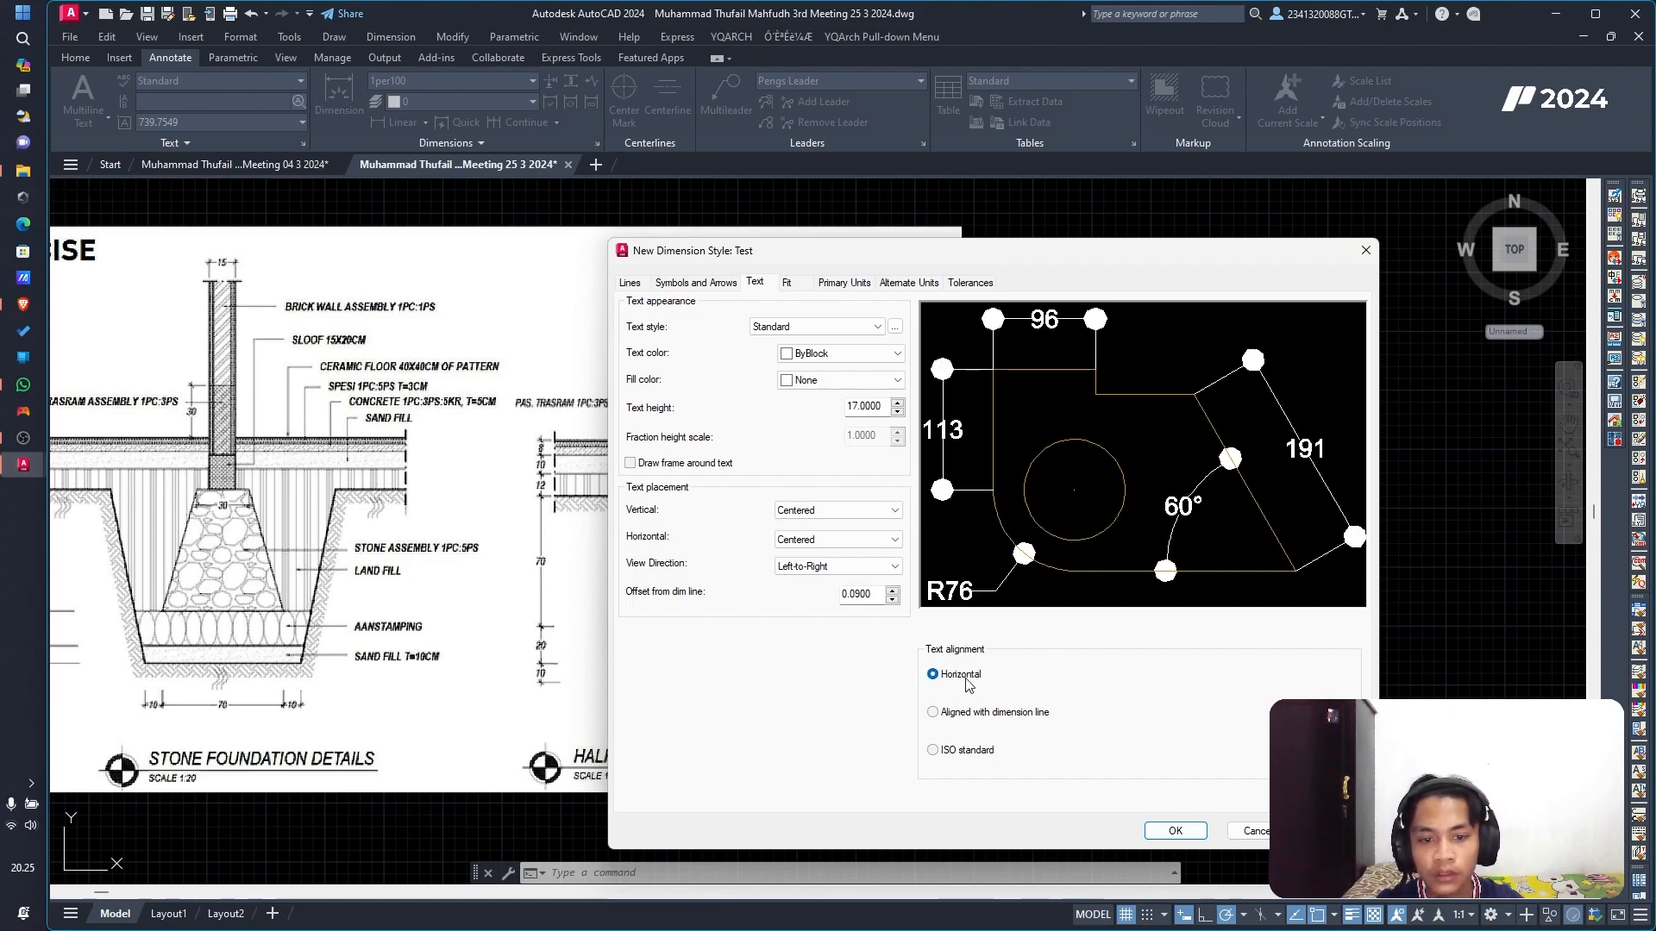
# Step: Save the Test dimension style, make it the current style and close the Dimension Style Manager
pyautogui.click(1172, 832)
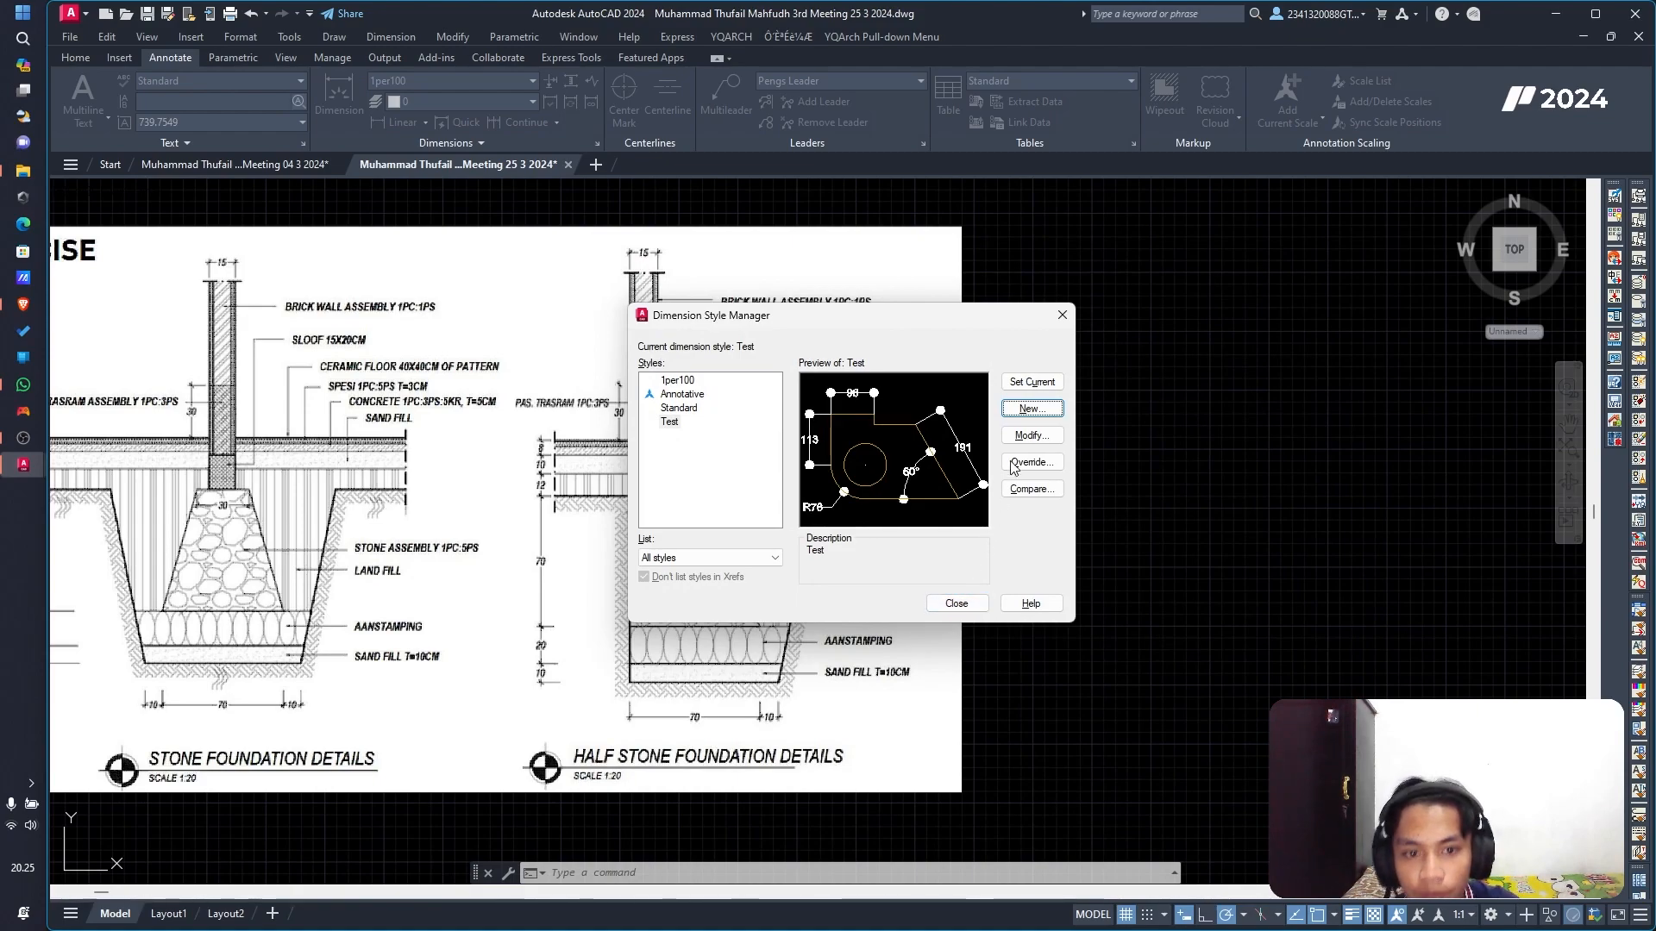
pyautogui.click(672, 423)
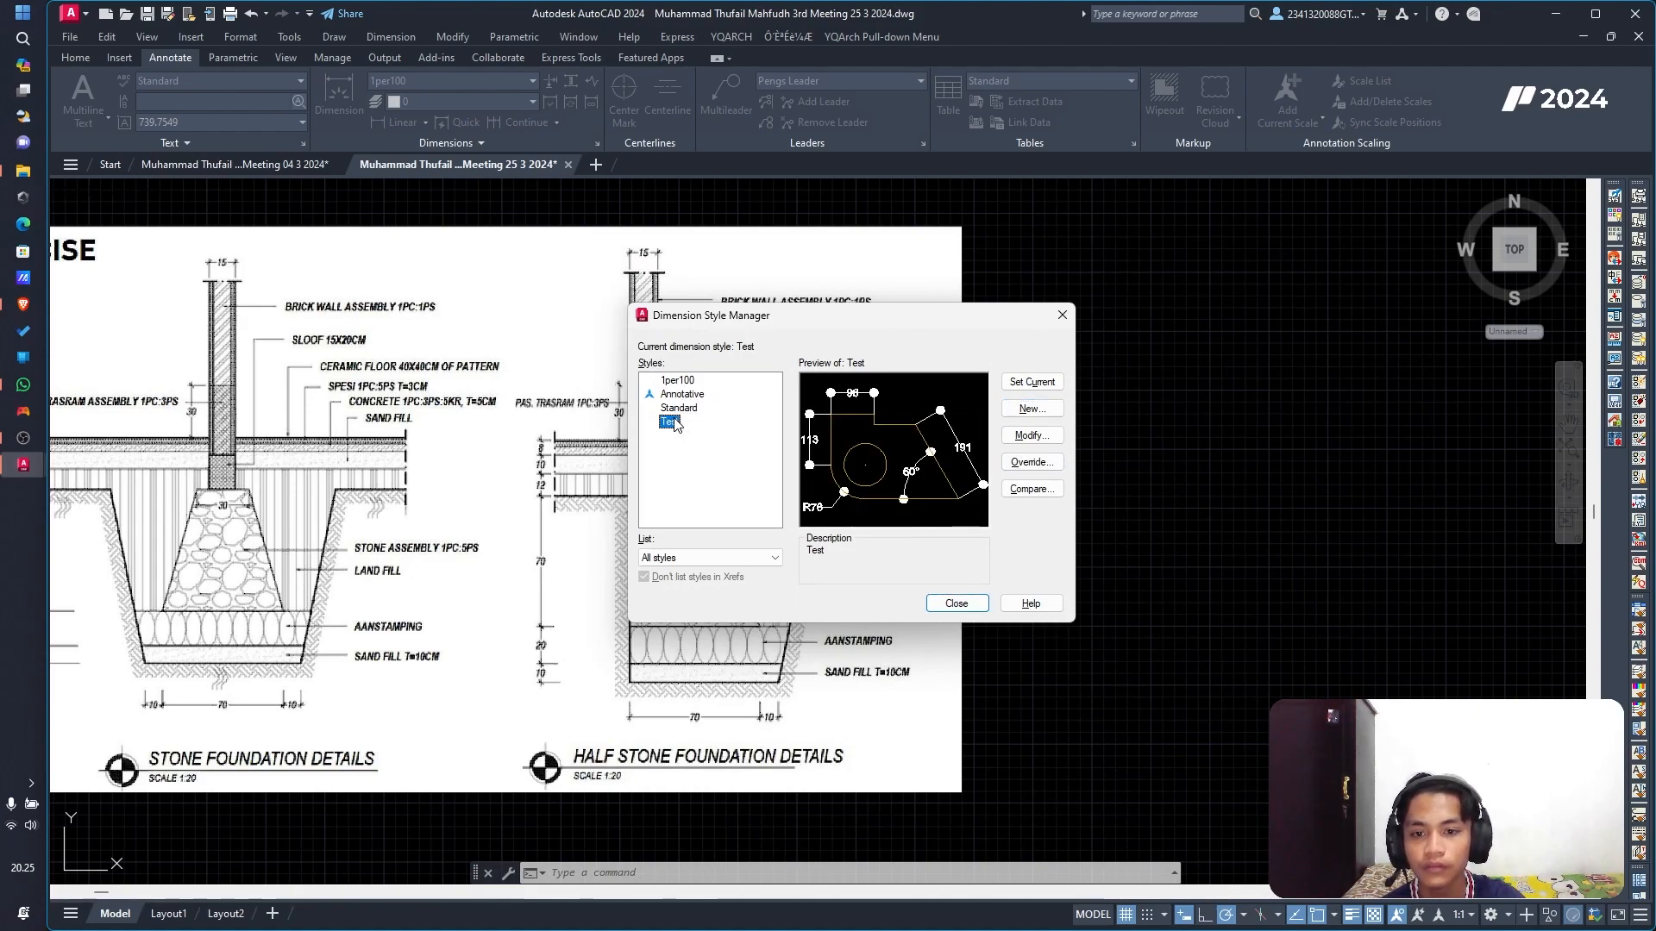
pyautogui.click(688, 430)
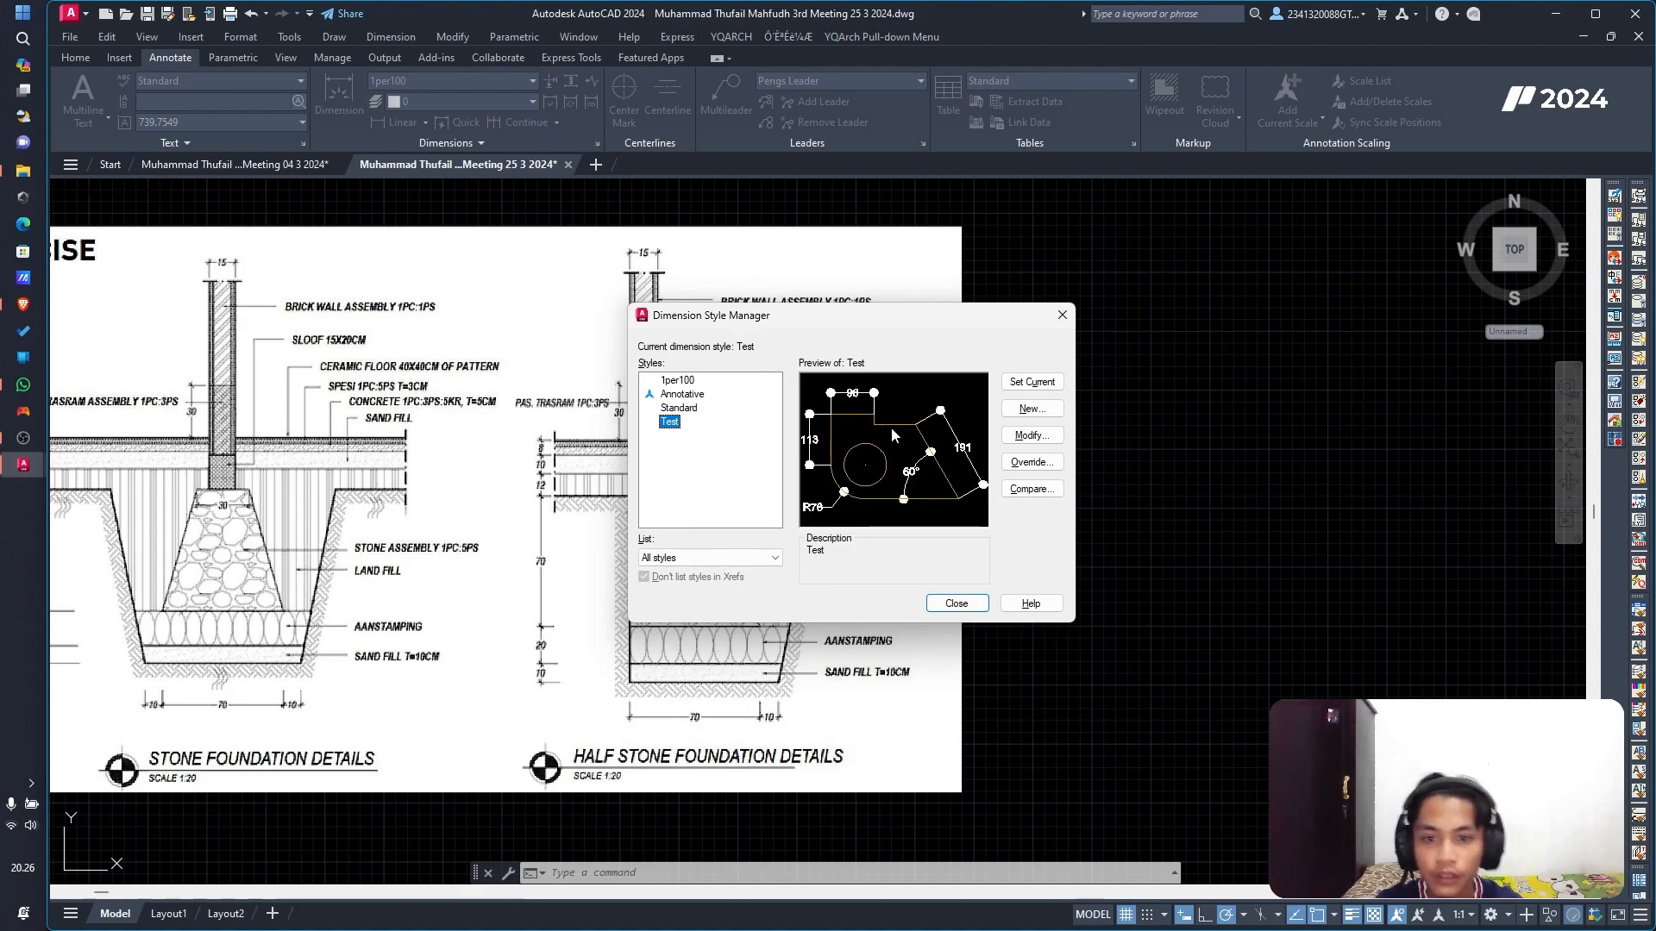
pyautogui.click(1032, 382)
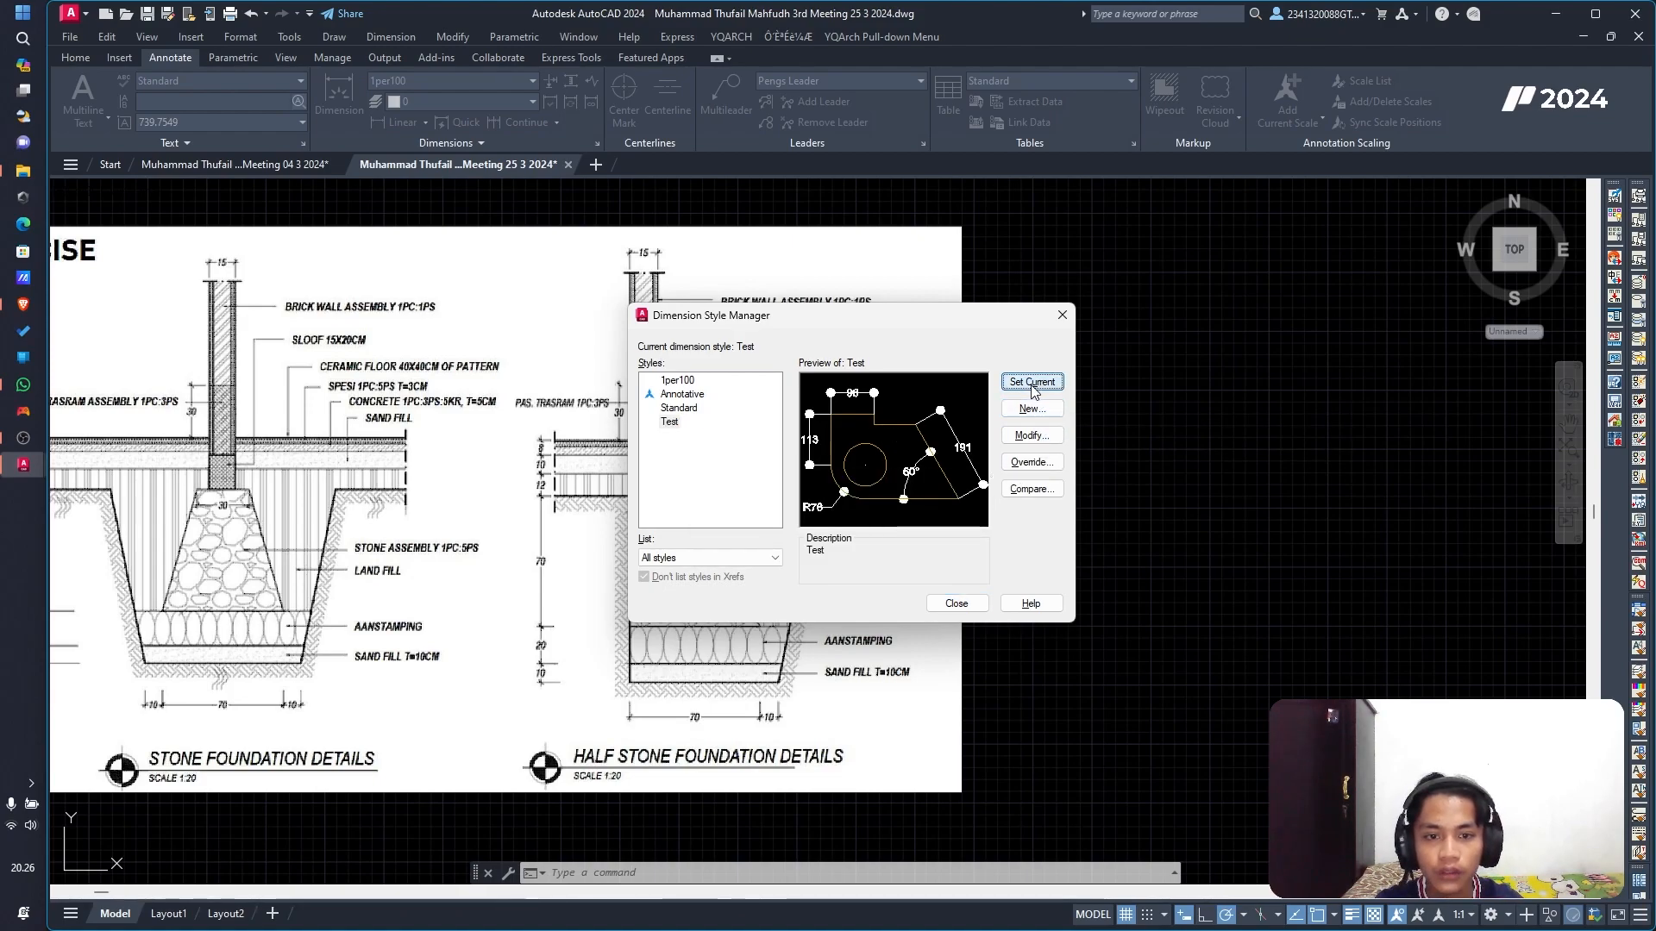
pyautogui.click(955, 603)
# Step: Examine the stone foundation and half stone foundation details in the exercise image
pyautogui.moveTo(697, 609)
pyautogui.mouseDown(button='middle')
pyautogui.moveTo(697, 595)
pyautogui.moveTo(794, 607)
pyautogui.mouseUp(button='middle')
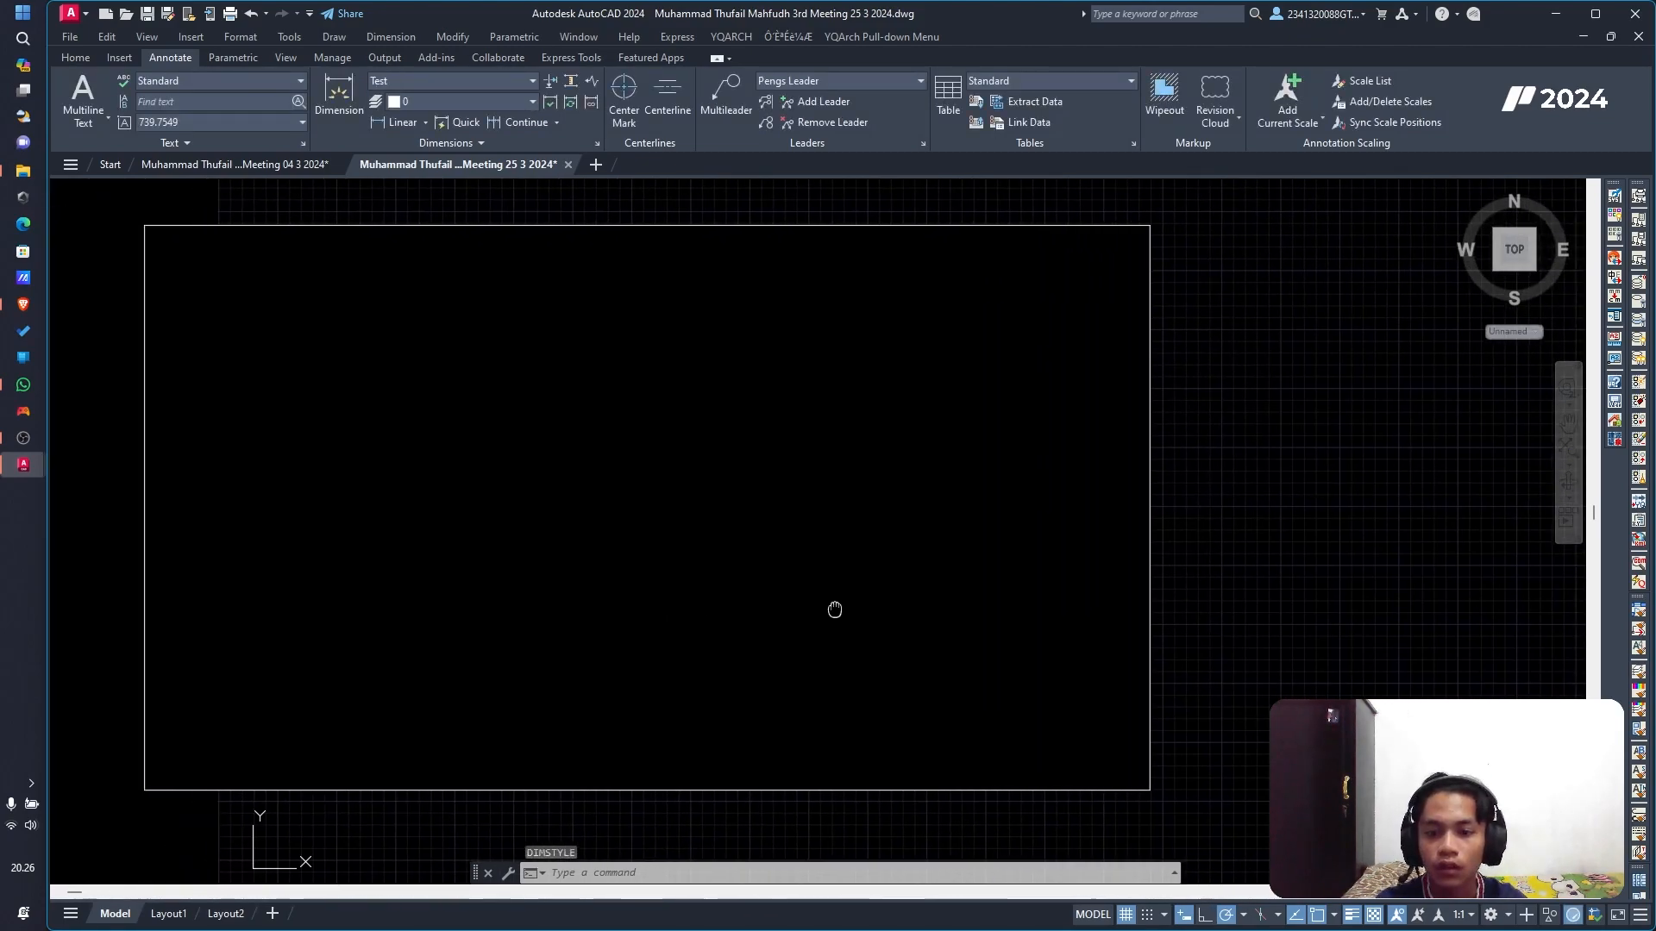
pyautogui.scroll(2, 332, 652)
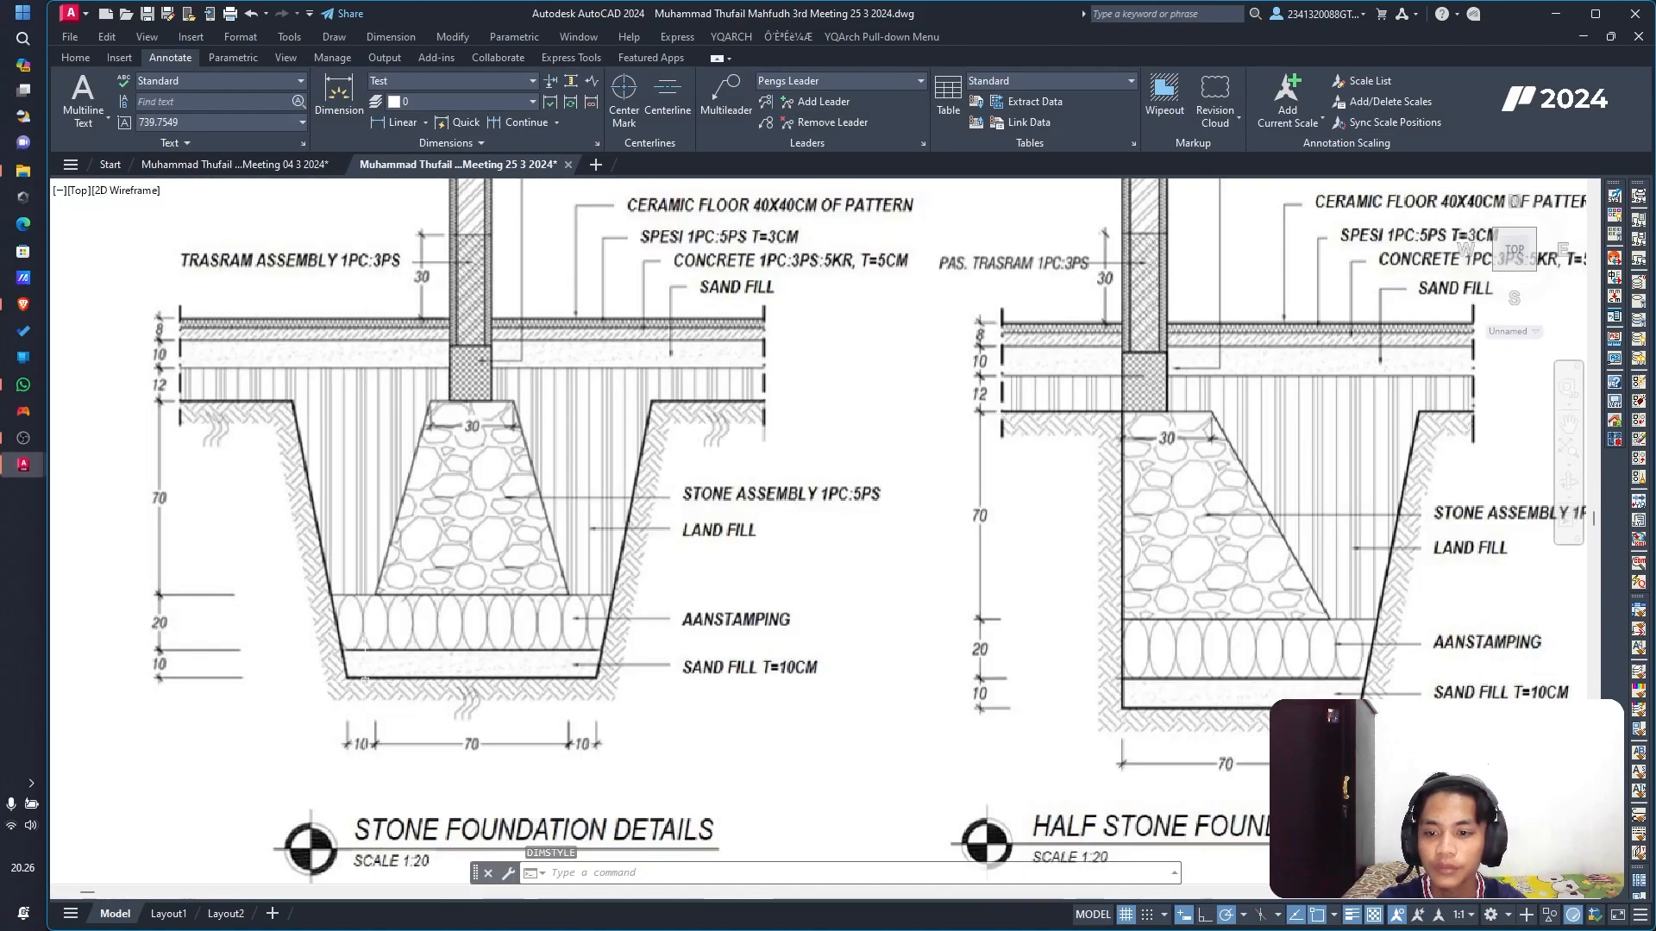
pyautogui.scroll(2, 332, 651)
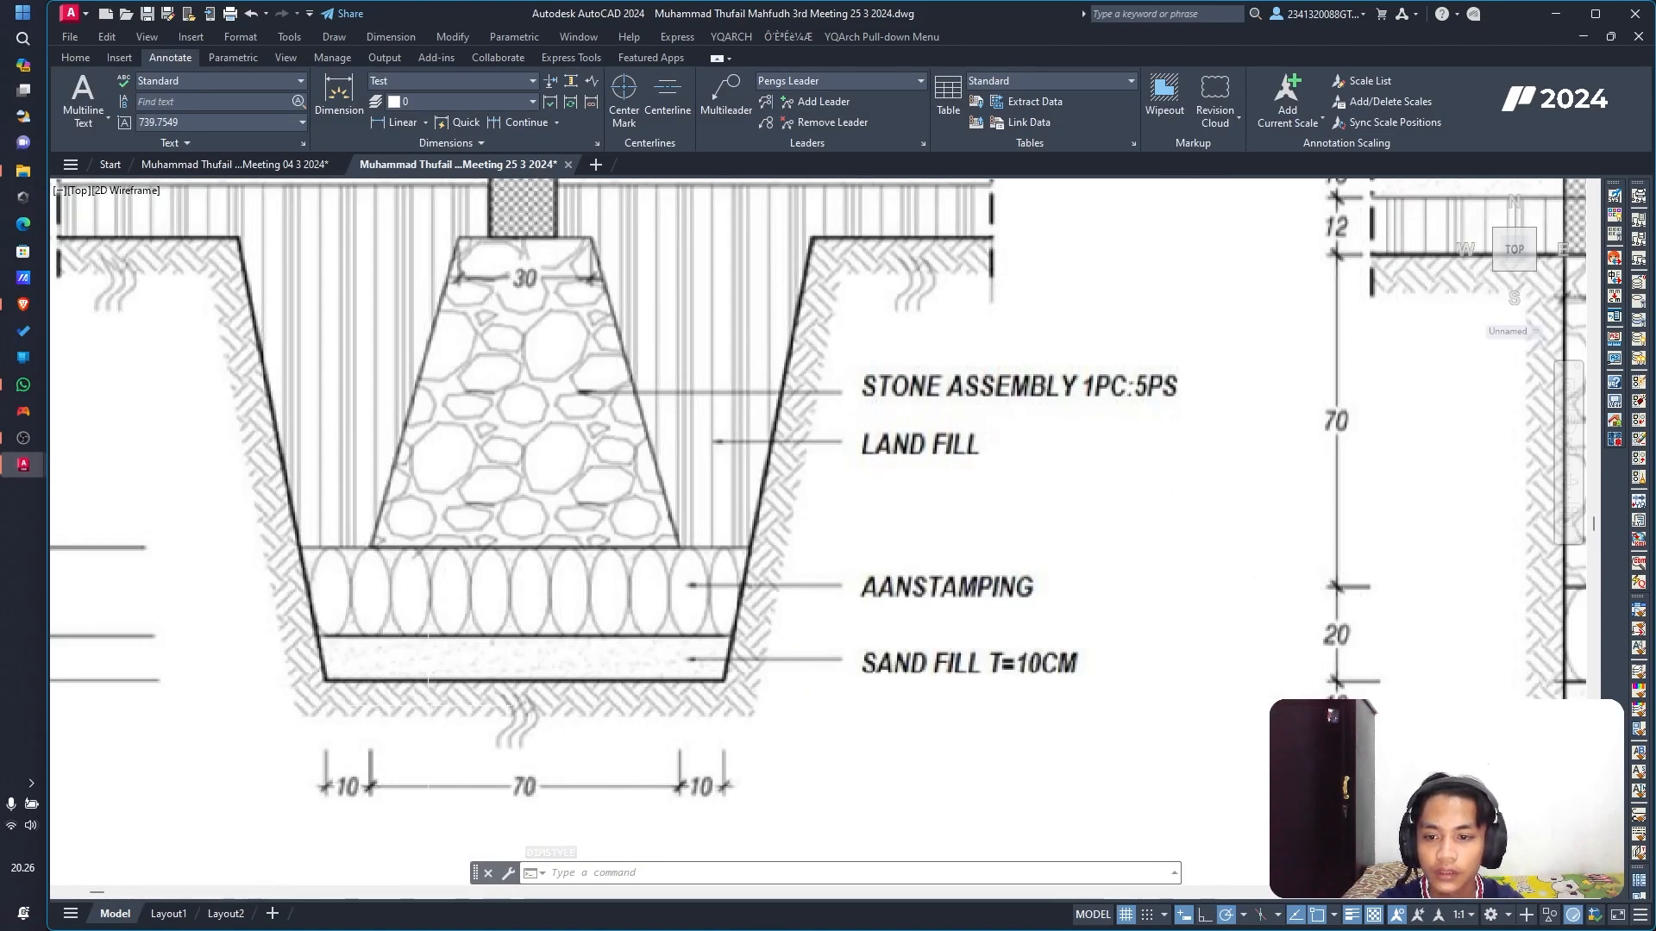
pyautogui.scroll(-6, 539, 566)
pyautogui.scroll(2, 626, 653)
pyautogui.moveTo(388, 216); pyautogui.dragTo(437, 352, button='middle')
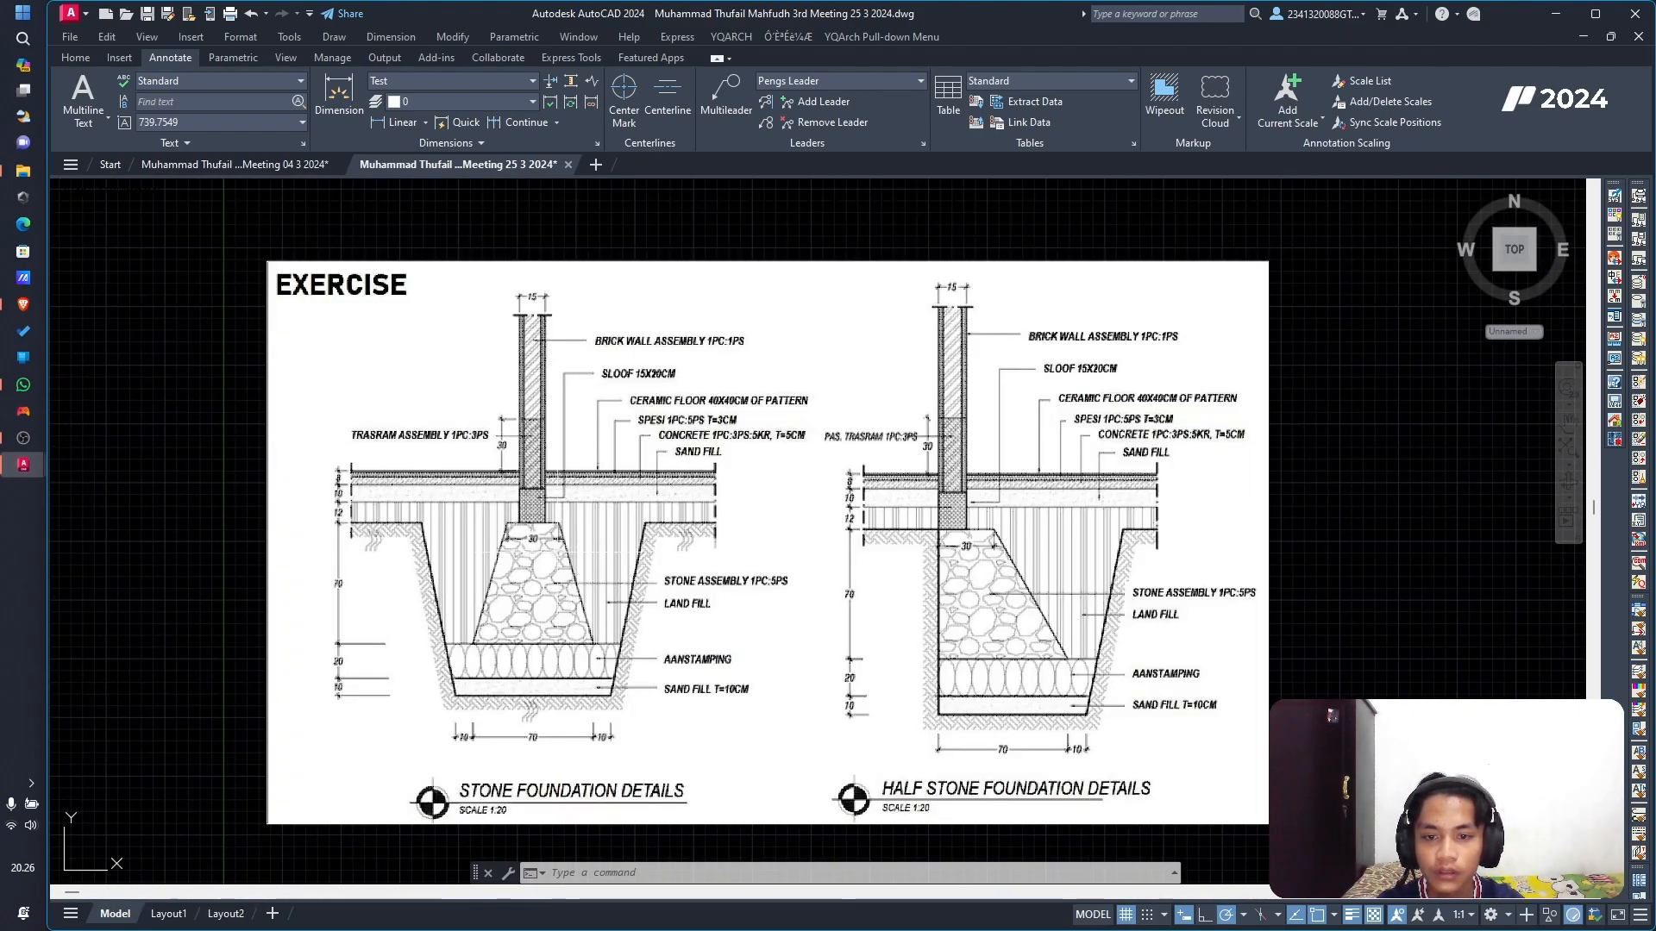
pyautogui.moveTo(278, 550)
pyautogui.mouseDown(button='middle')
pyautogui.moveTo(380, 543)
pyautogui.moveTo(2, 540)
pyautogui.mouseUp(button='middle')
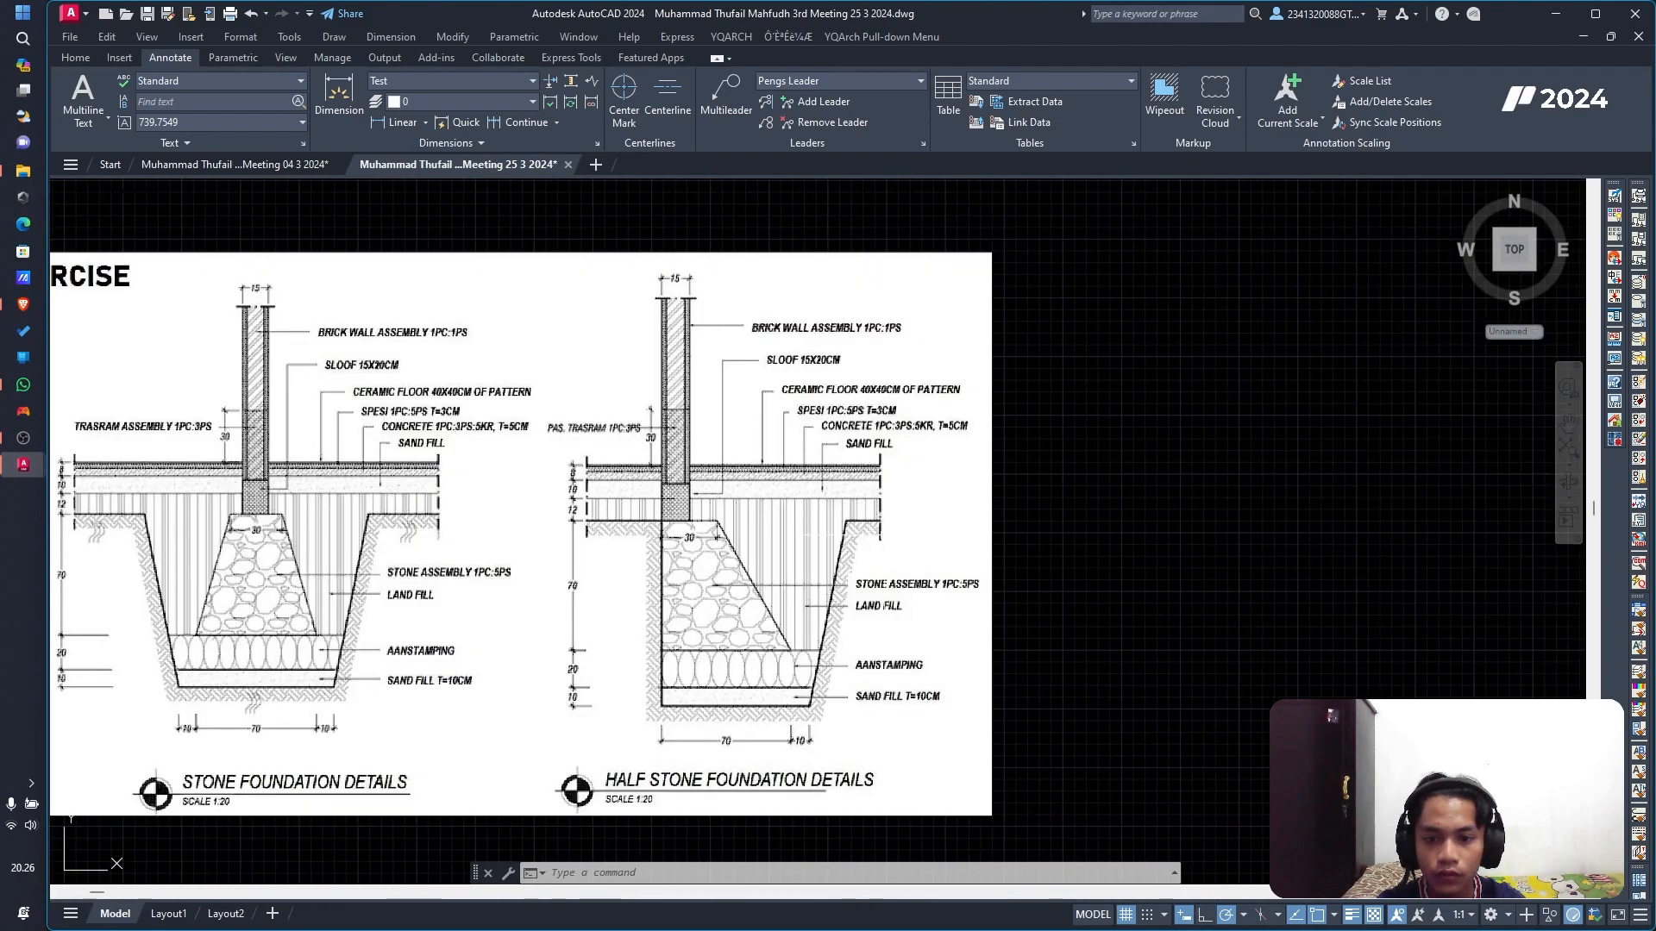
pyautogui.moveTo(242, 533); pyautogui.dragTo(543, 580, button='middle')
pyautogui.click(552, 456)
pyautogui.click(539, 457)
pyautogui.scroll(-2, 577, 470)
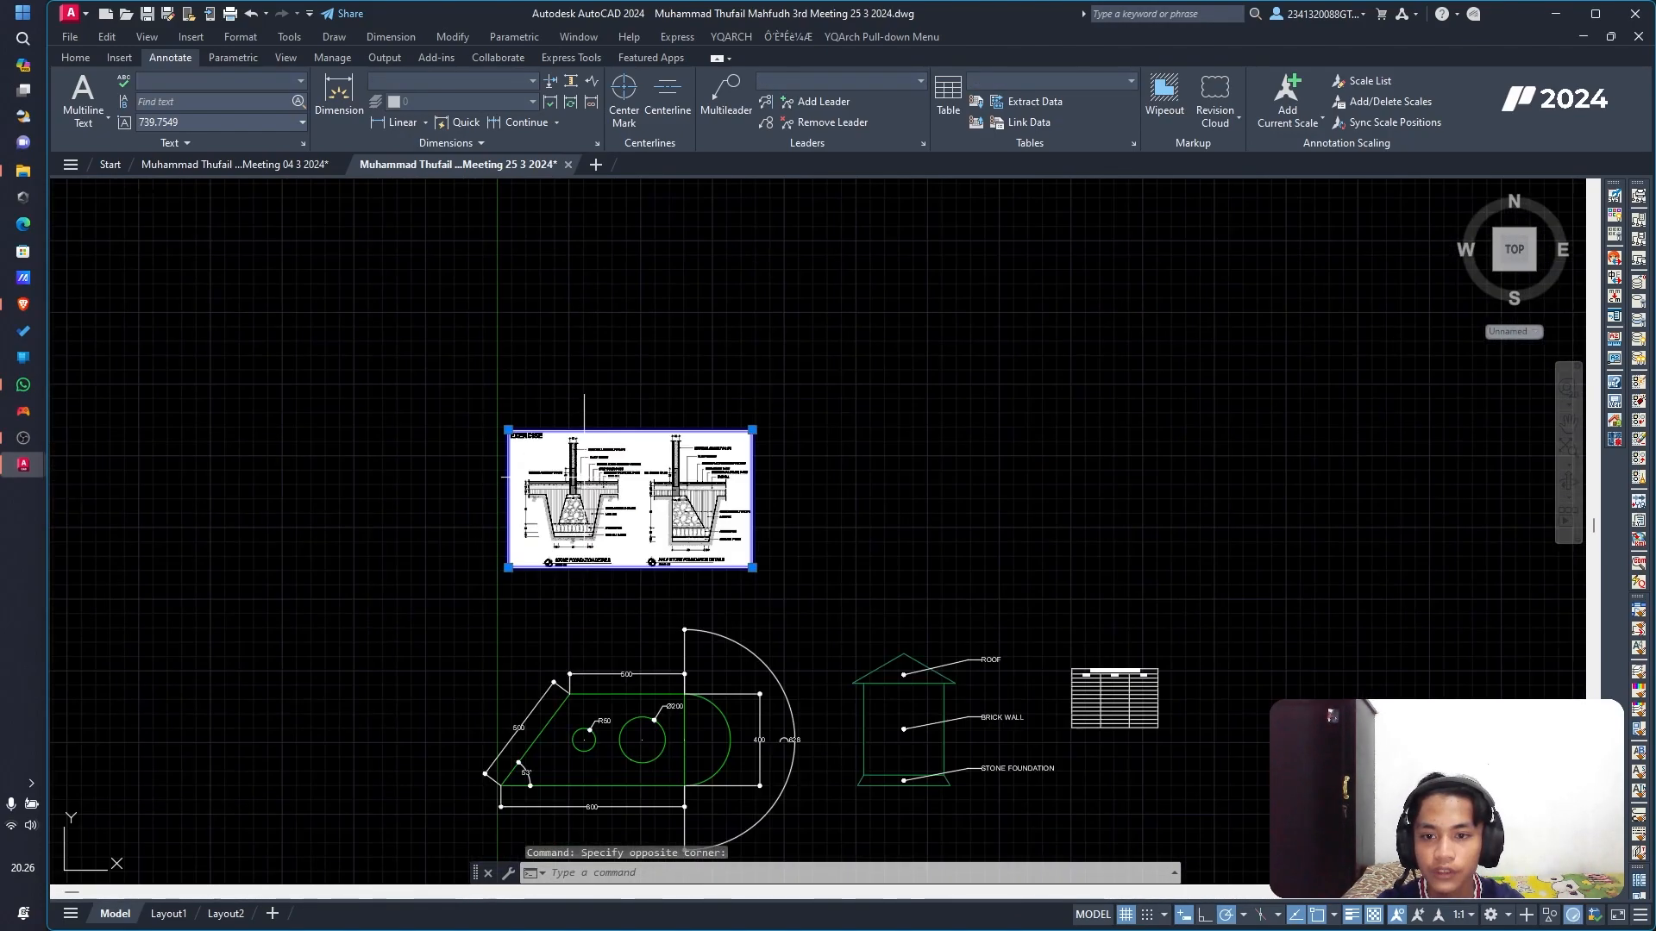
pyautogui.scroll(2, 639, 533)
pyautogui.click(363, 326)
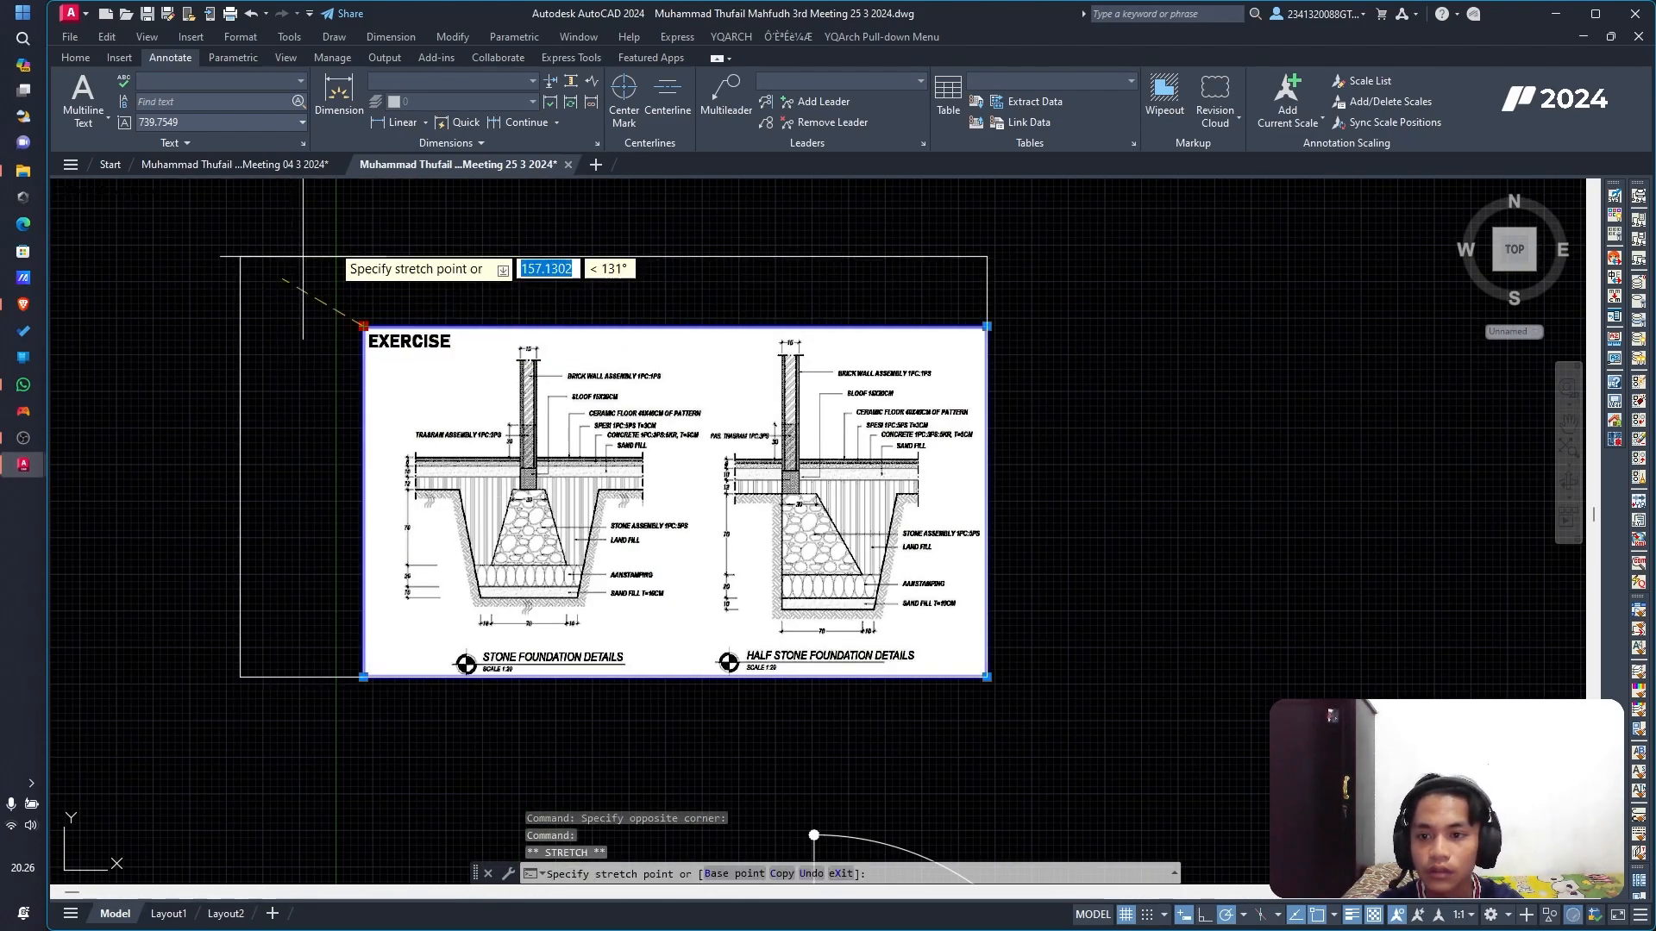
pyautogui.click(363, 327)
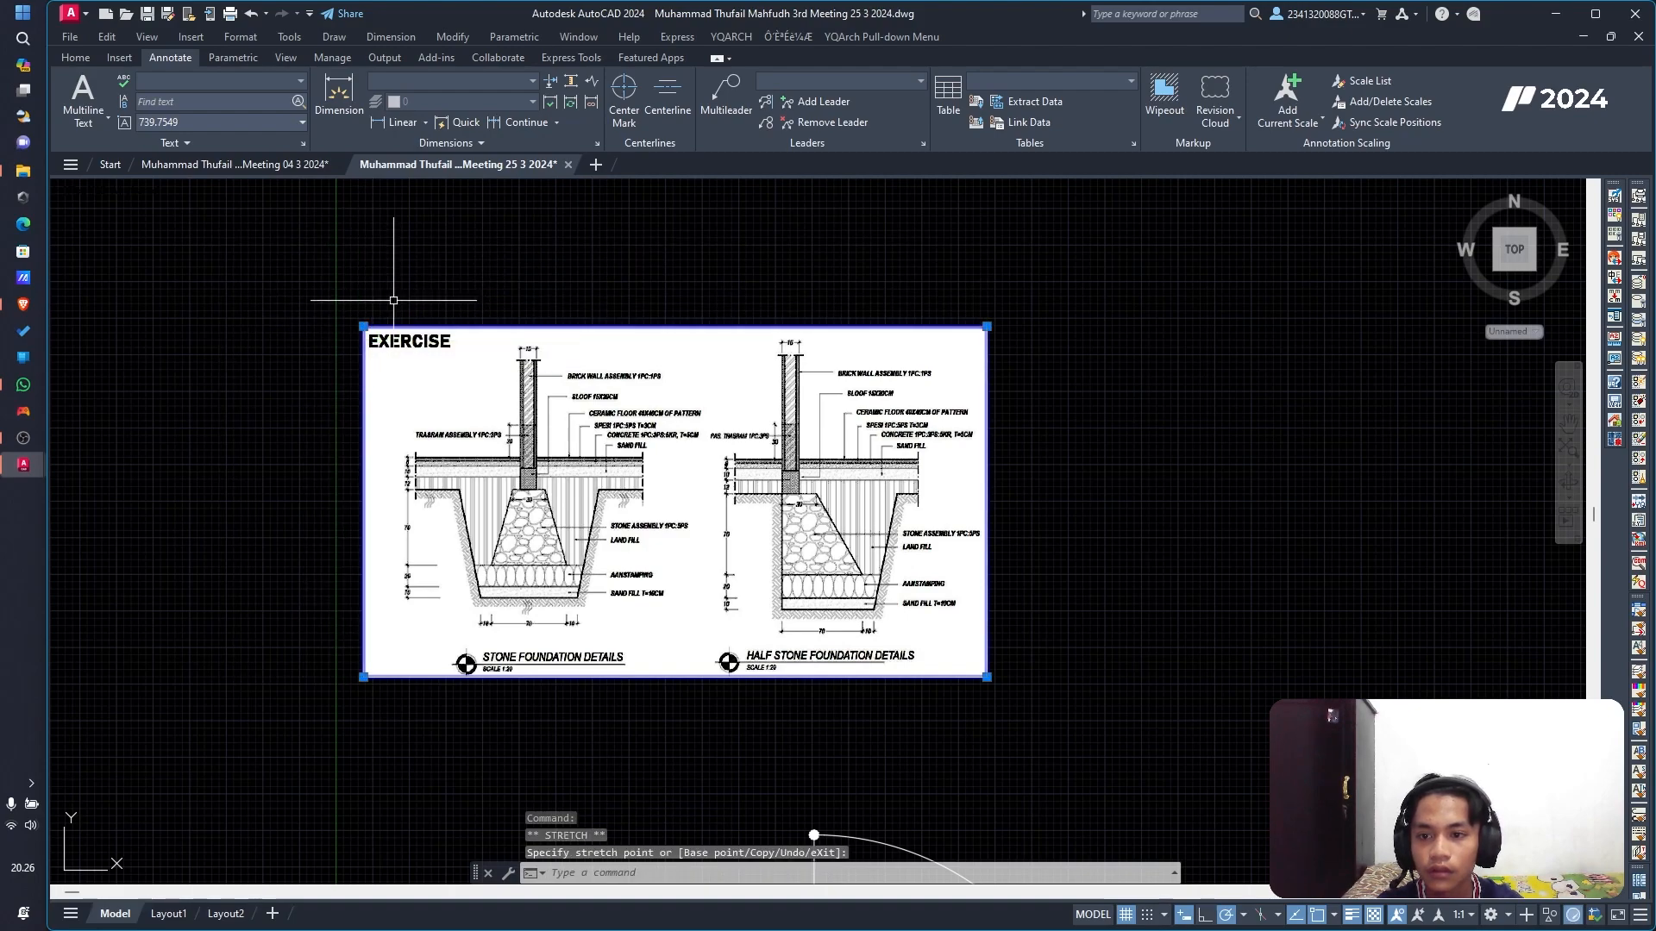
pyautogui.press('Escape')
# Step: Move the exercise image straight up from its lower-left corner to free drawing space below it
pyautogui.write('mo')
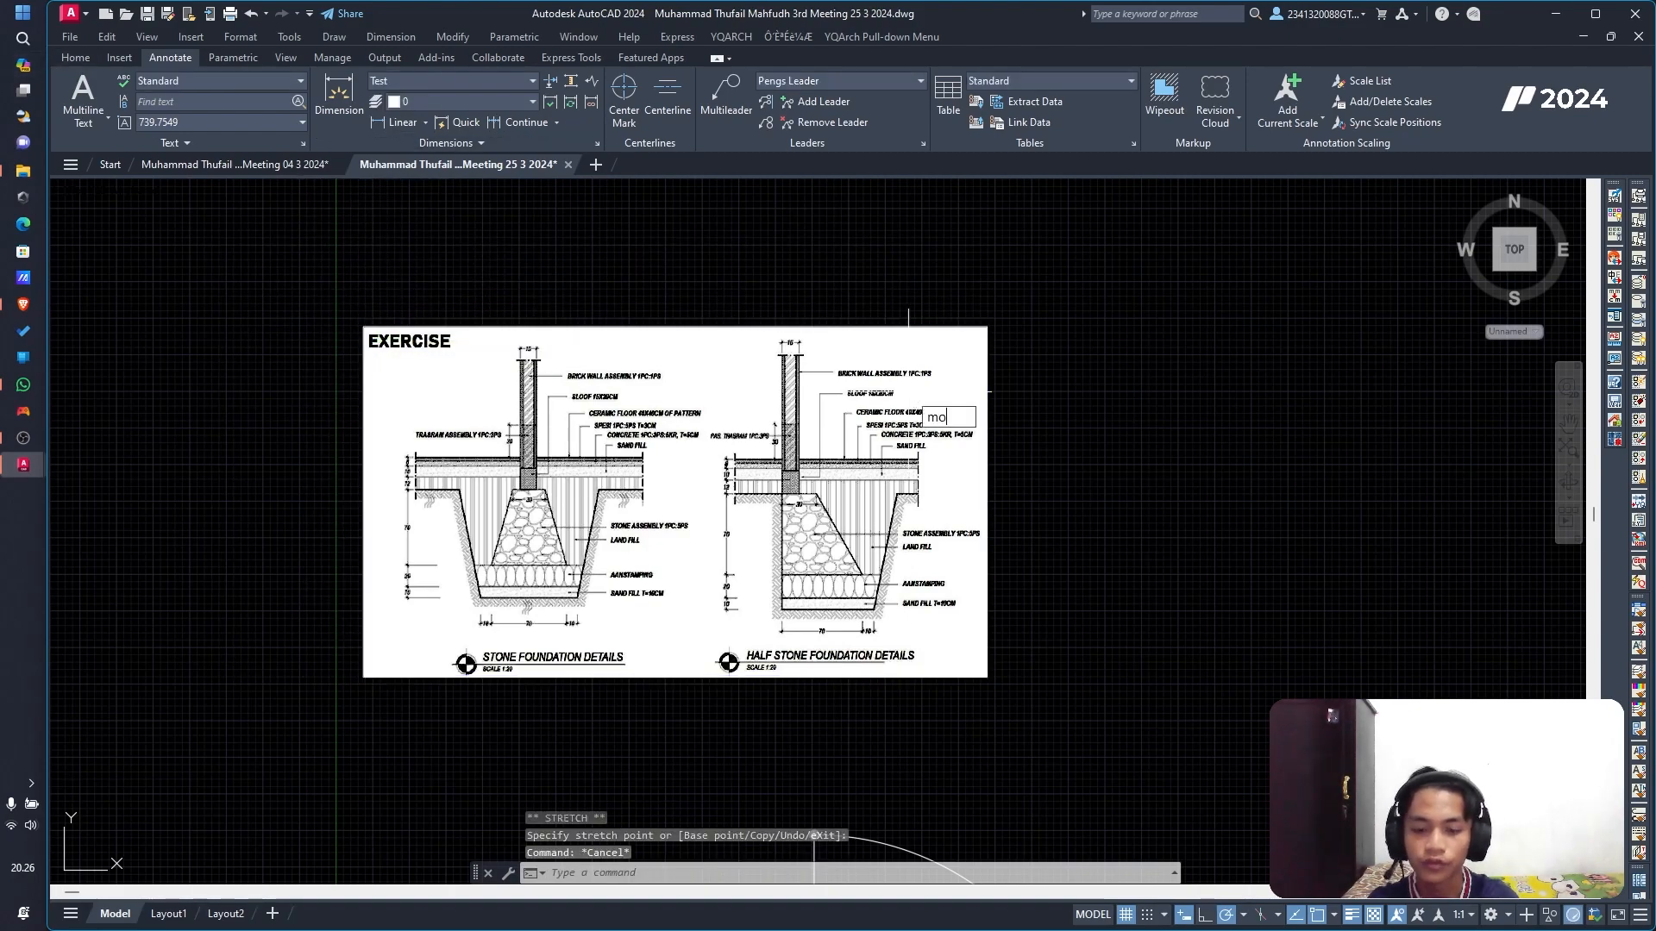
pyautogui.write('ve')
pyautogui.press('Return')
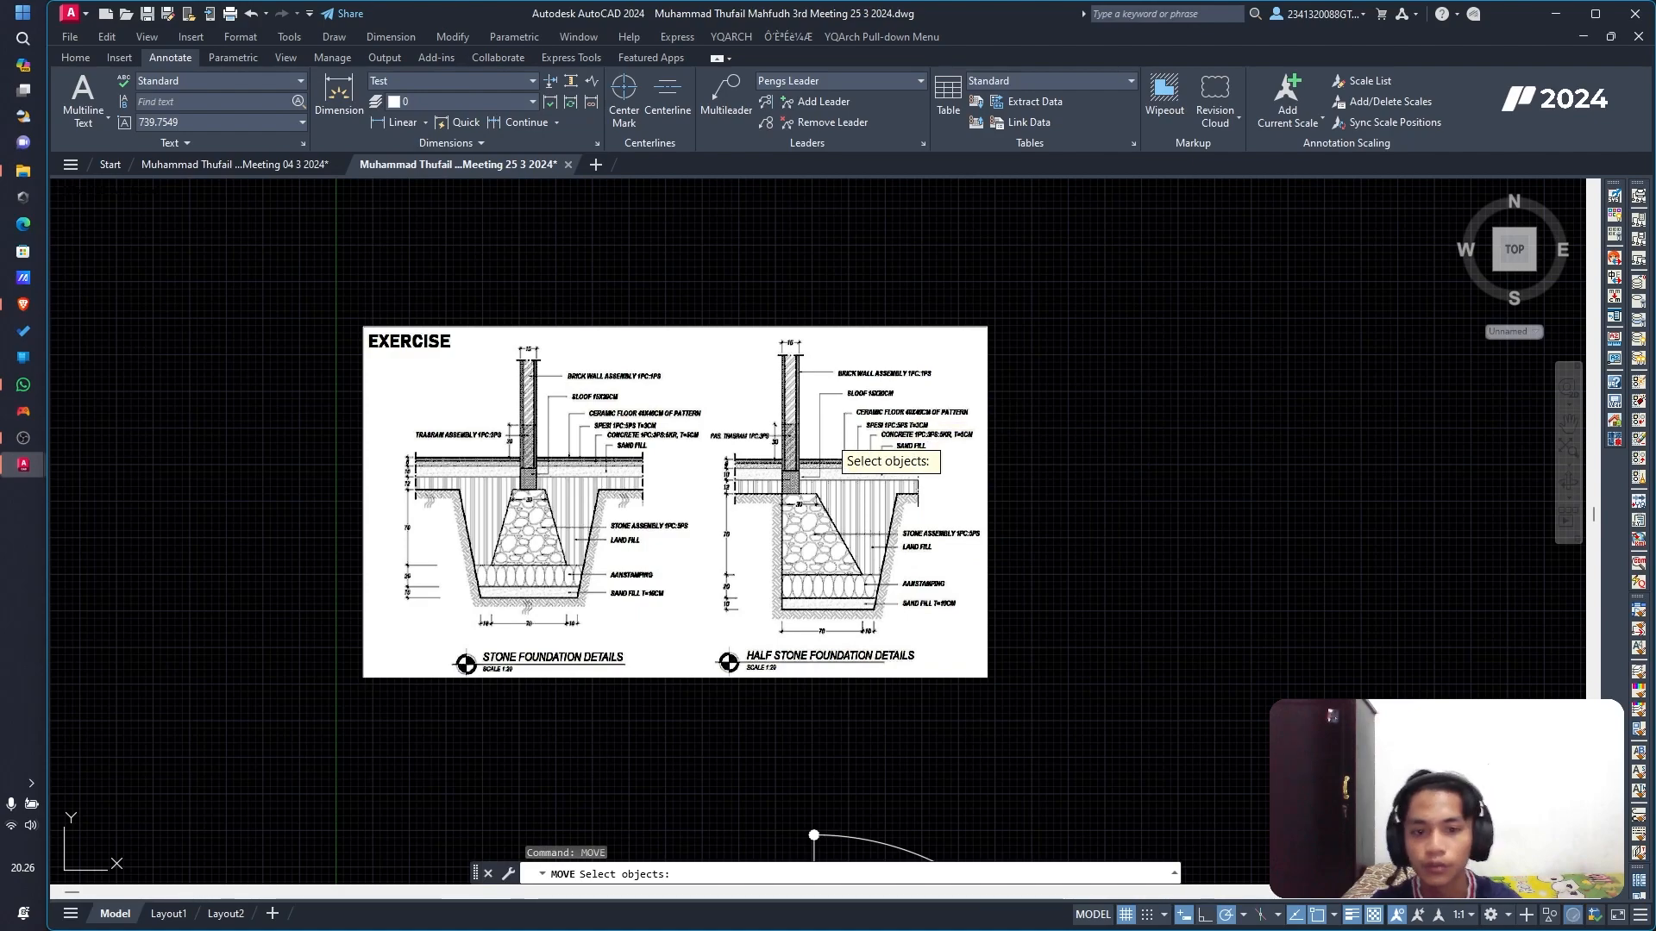
pyautogui.click(639, 446)
pyautogui.press('Return')
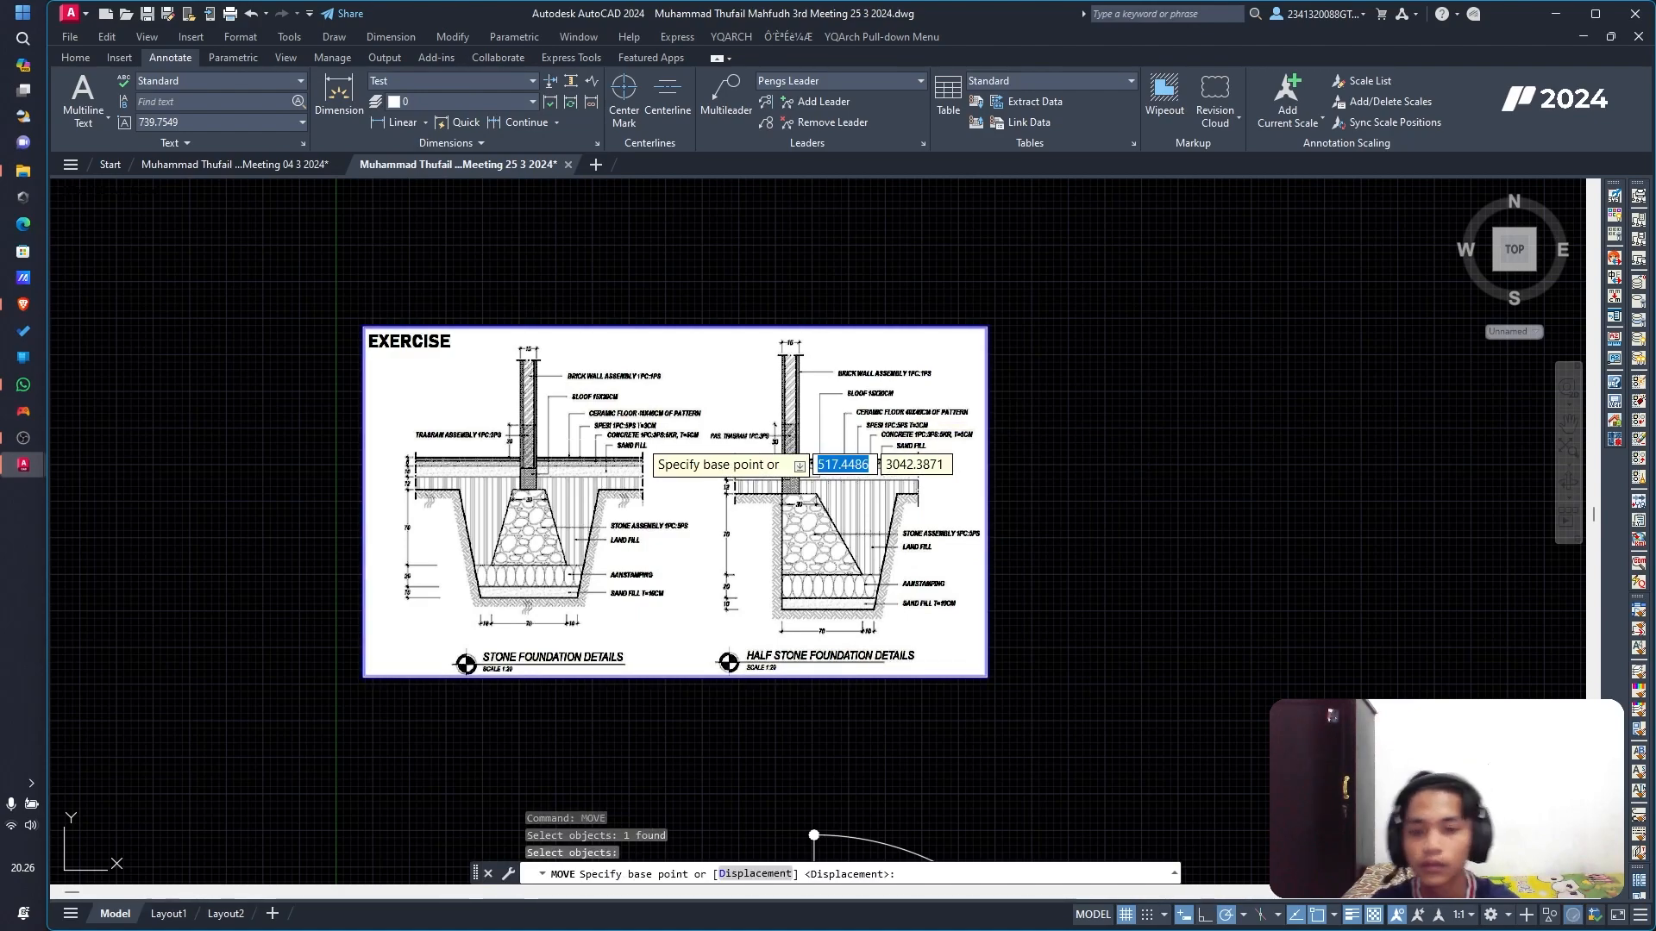
pyautogui.click(363, 677)
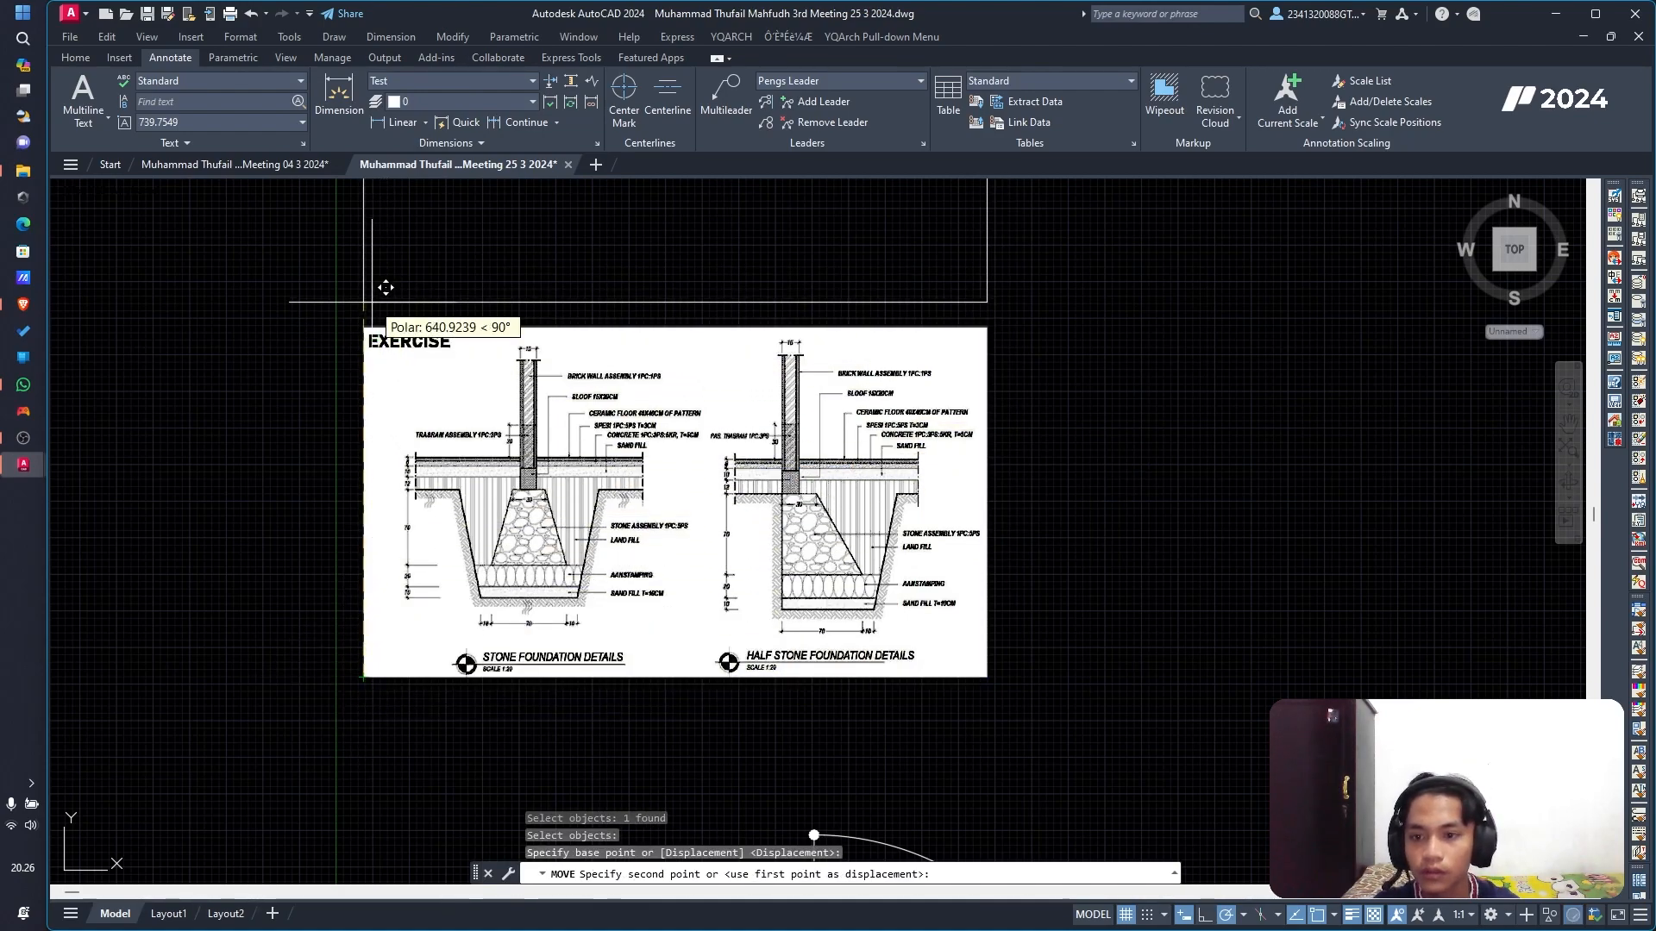
pyautogui.click(369, 249)
pyautogui.moveTo(658, 314)
pyautogui.mouseDown(button='middle')
pyautogui.moveTo(554, 621)
pyautogui.moveTo(417, 758)
pyautogui.moveTo(487, 759)
pyautogui.mouseUp(button='middle')
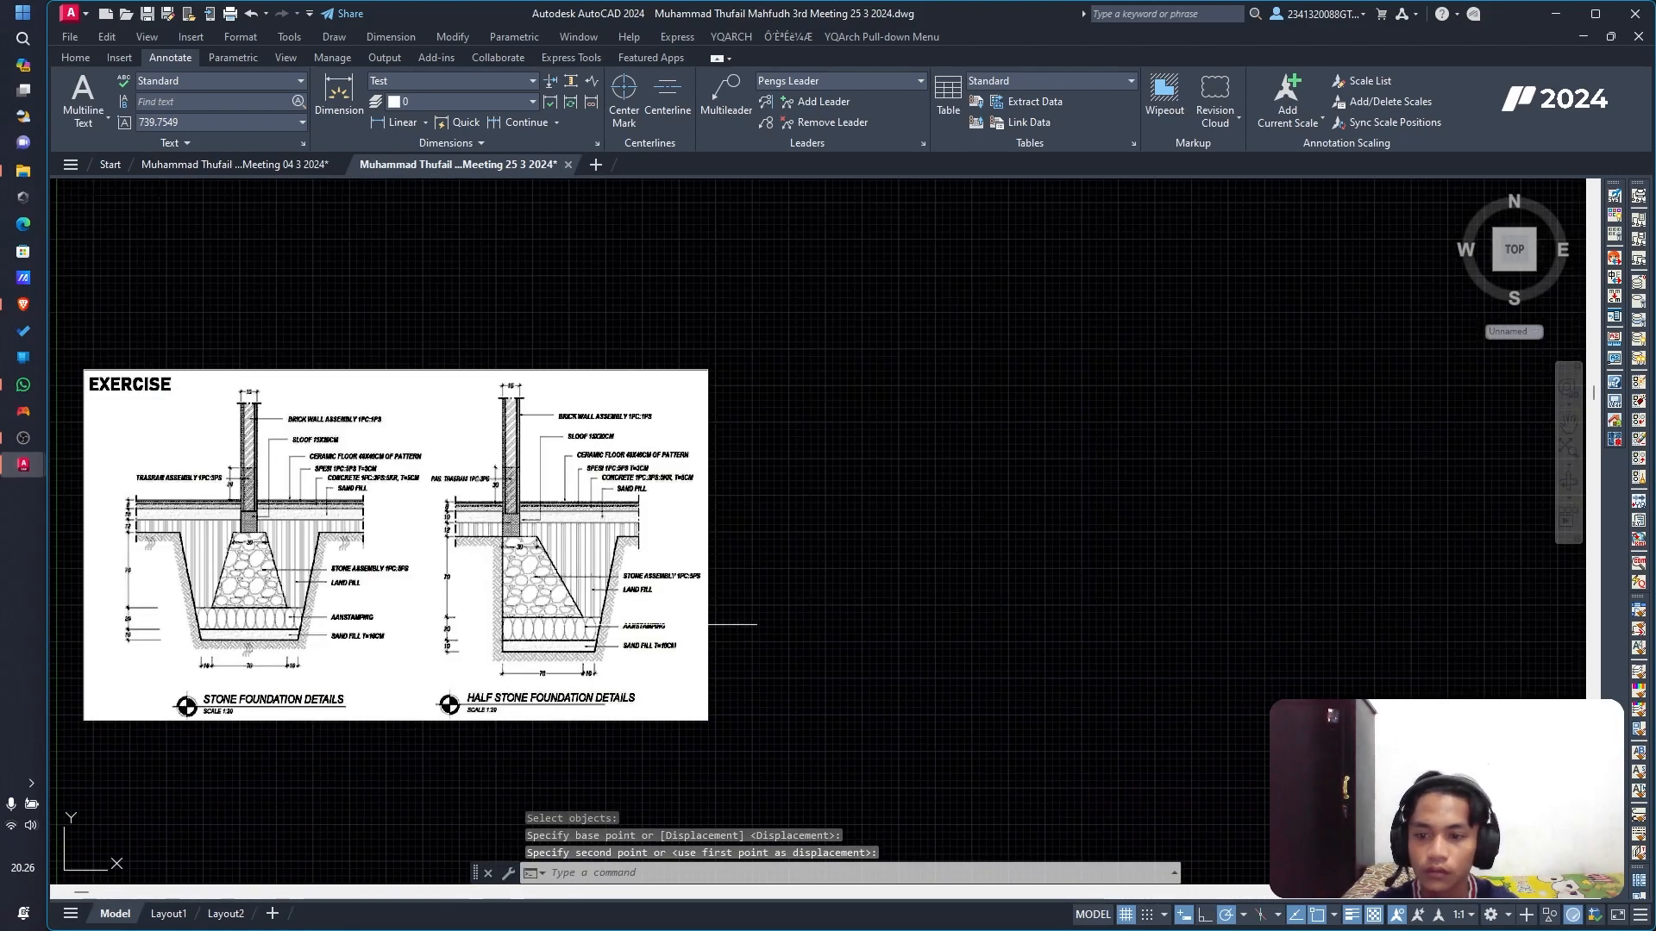
# Step: Examine the layers and base dimensions of the stone foundation detail in the exercise image
pyautogui.scroll(2, 650, 602)
pyautogui.moveTo(614, 610); pyautogui.dragTo(865, 592, button='middle')
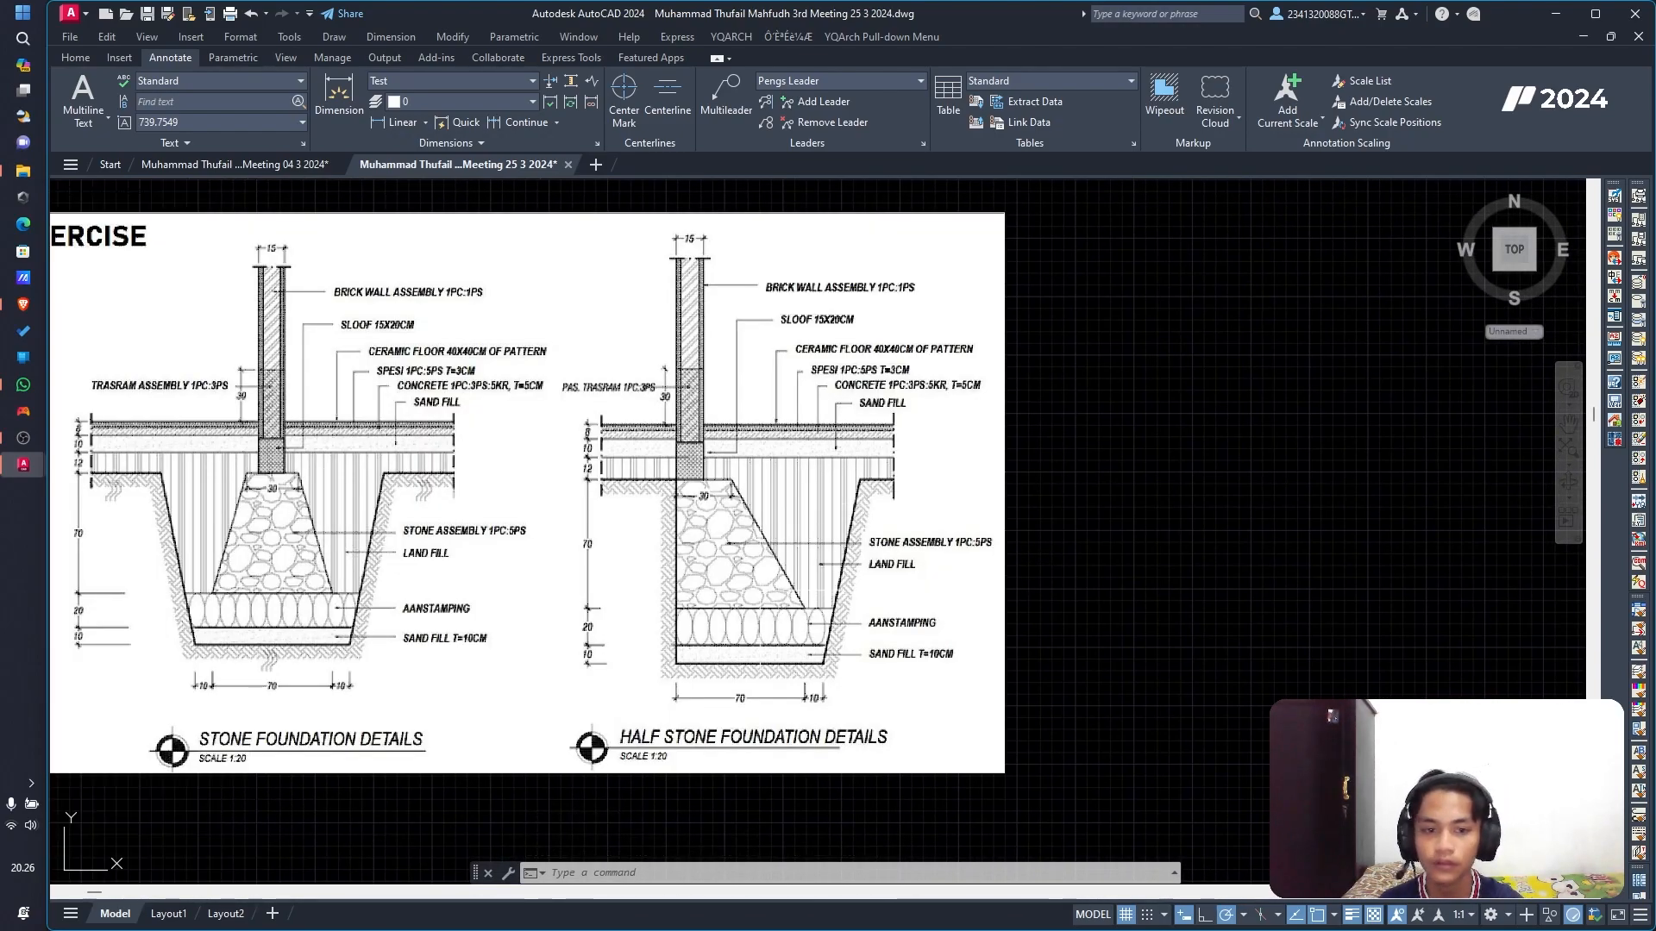
pyautogui.moveTo(438, 600); pyautogui.dragTo(751, 311, button='middle')
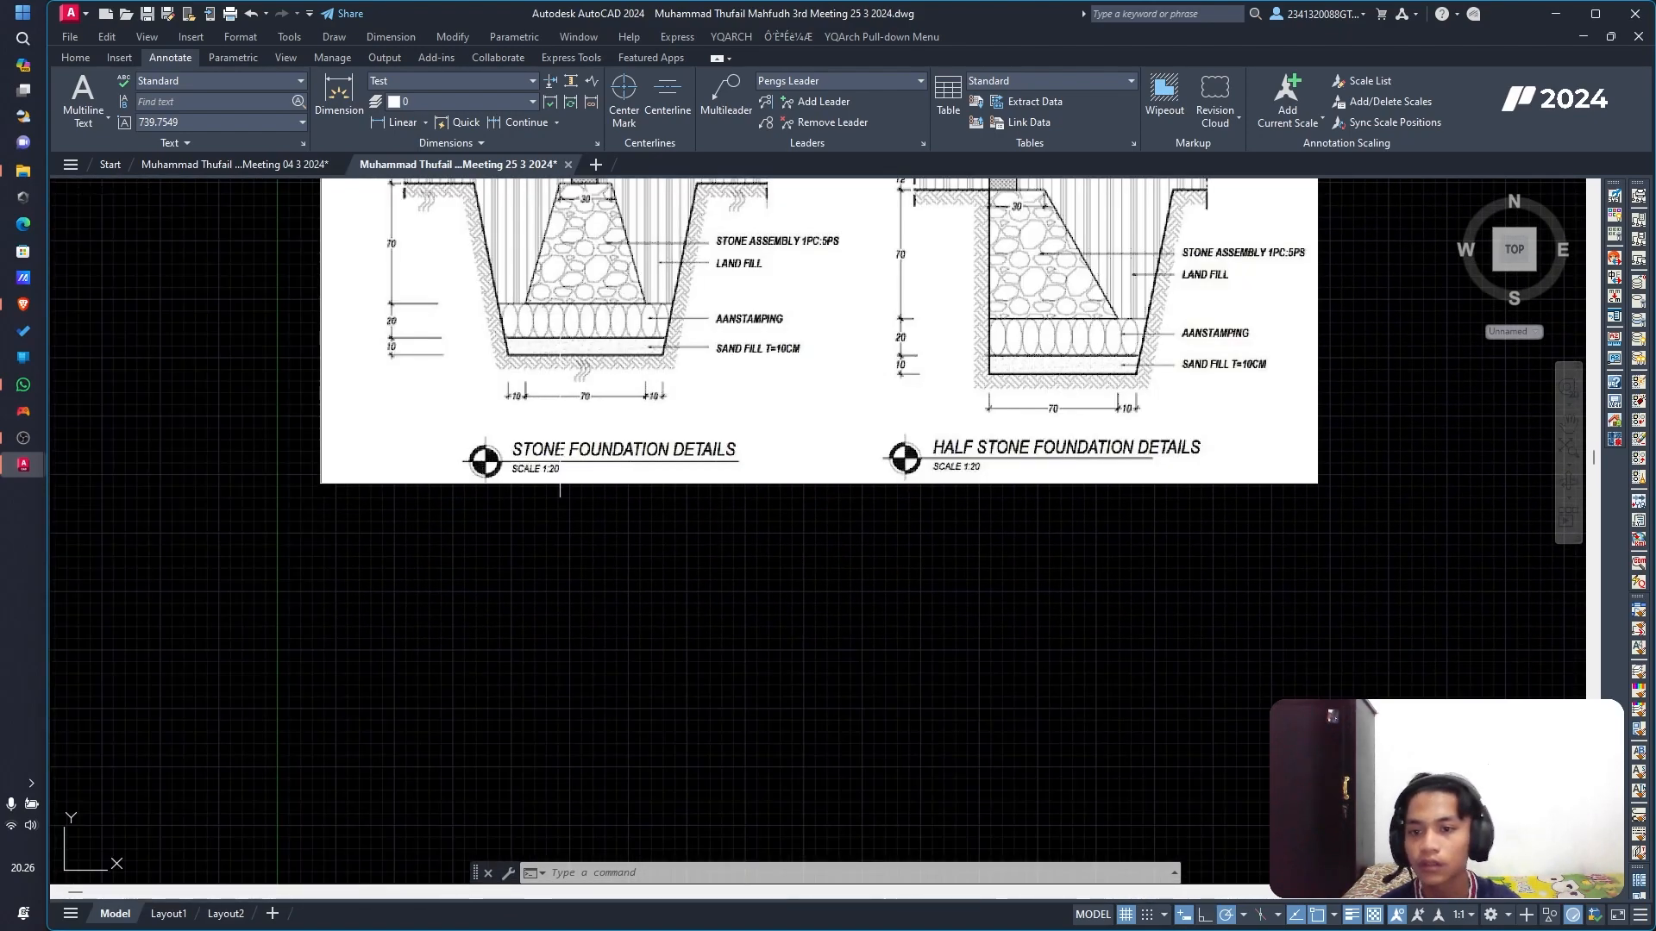
pyautogui.scroll(2, 689, 207)
pyautogui.moveTo(688, 207); pyautogui.dragTo(740, 379, button='middle')
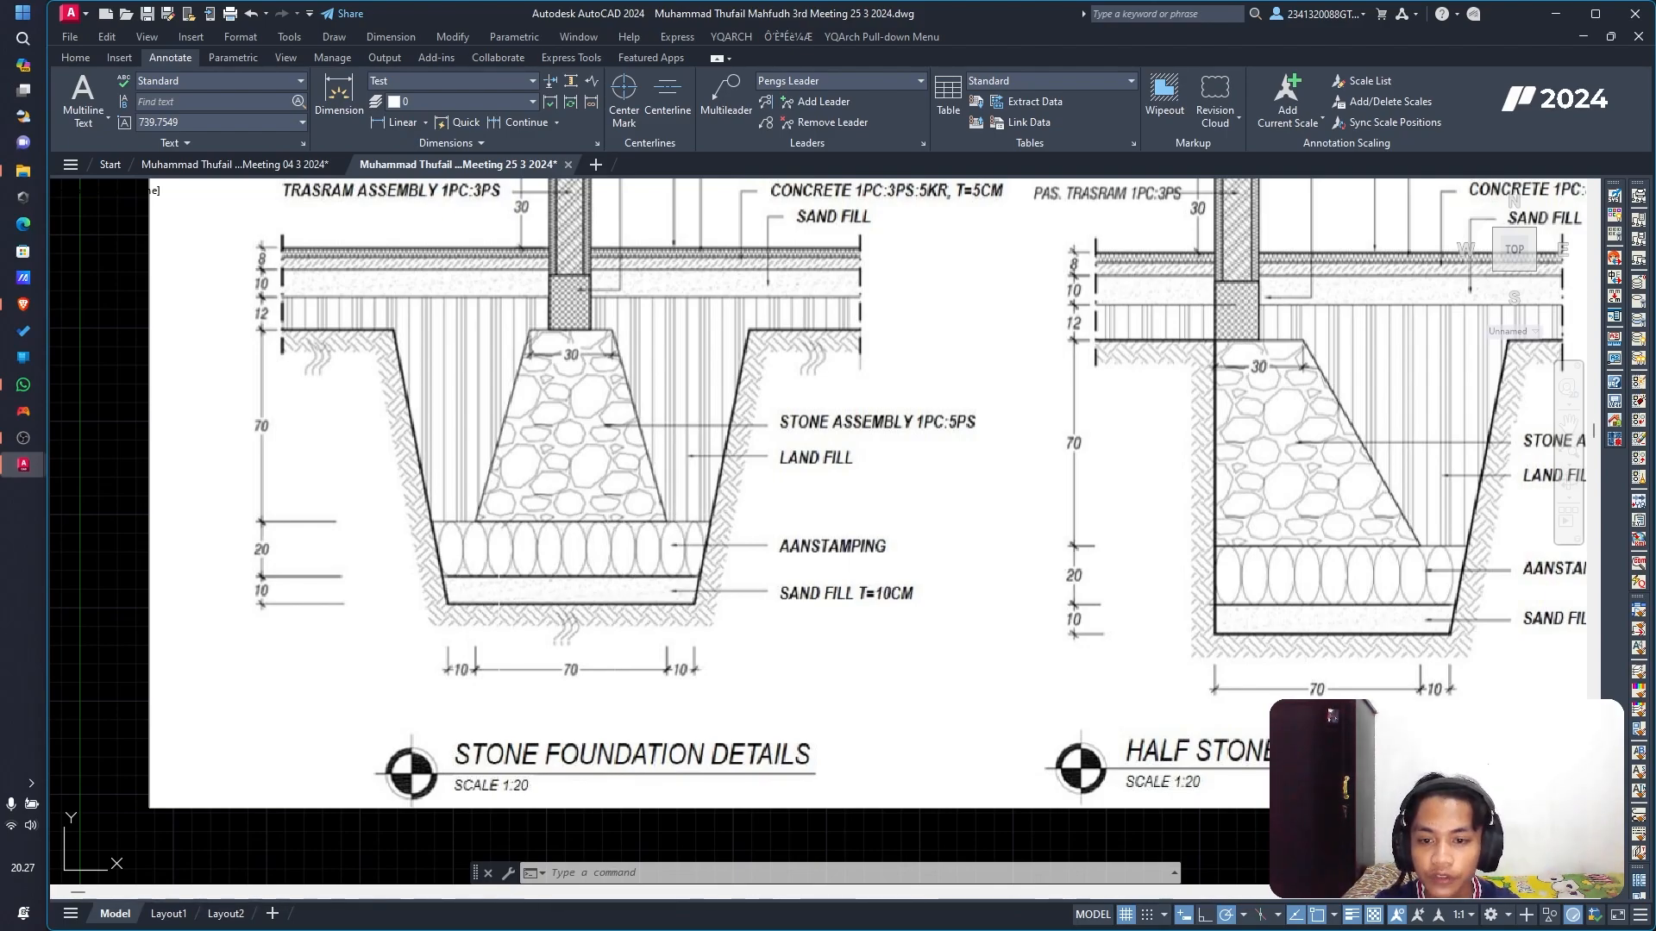
pyautogui.scroll(-4, 499, 652)
pyautogui.moveTo(499, 679)
pyautogui.mouseDown(button='middle')
pyautogui.moveTo(521, 587)
pyautogui.moveTo(505, 494)
pyautogui.mouseUp(button='middle')
pyautogui.scroll(2, 516, 595)
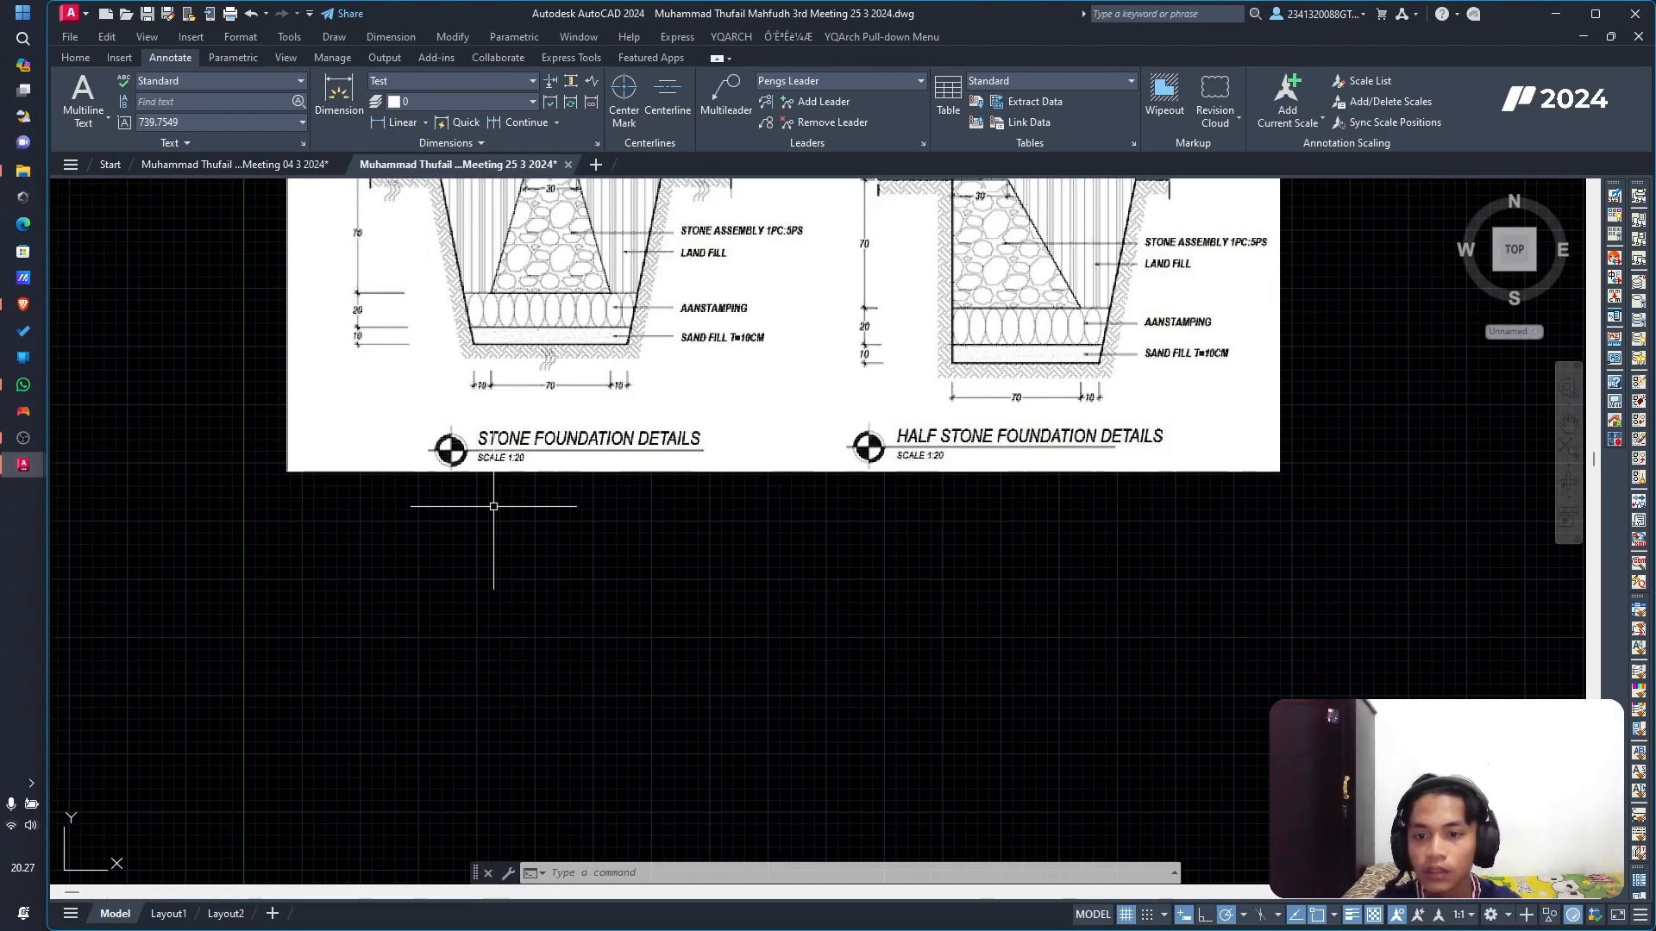
# Step: Start a polyline below the stone foundation detail with a horizontal segment 45 units long going left
pyautogui.click(76, 57)
pyautogui.write('PL')
pyautogui.press('Return')
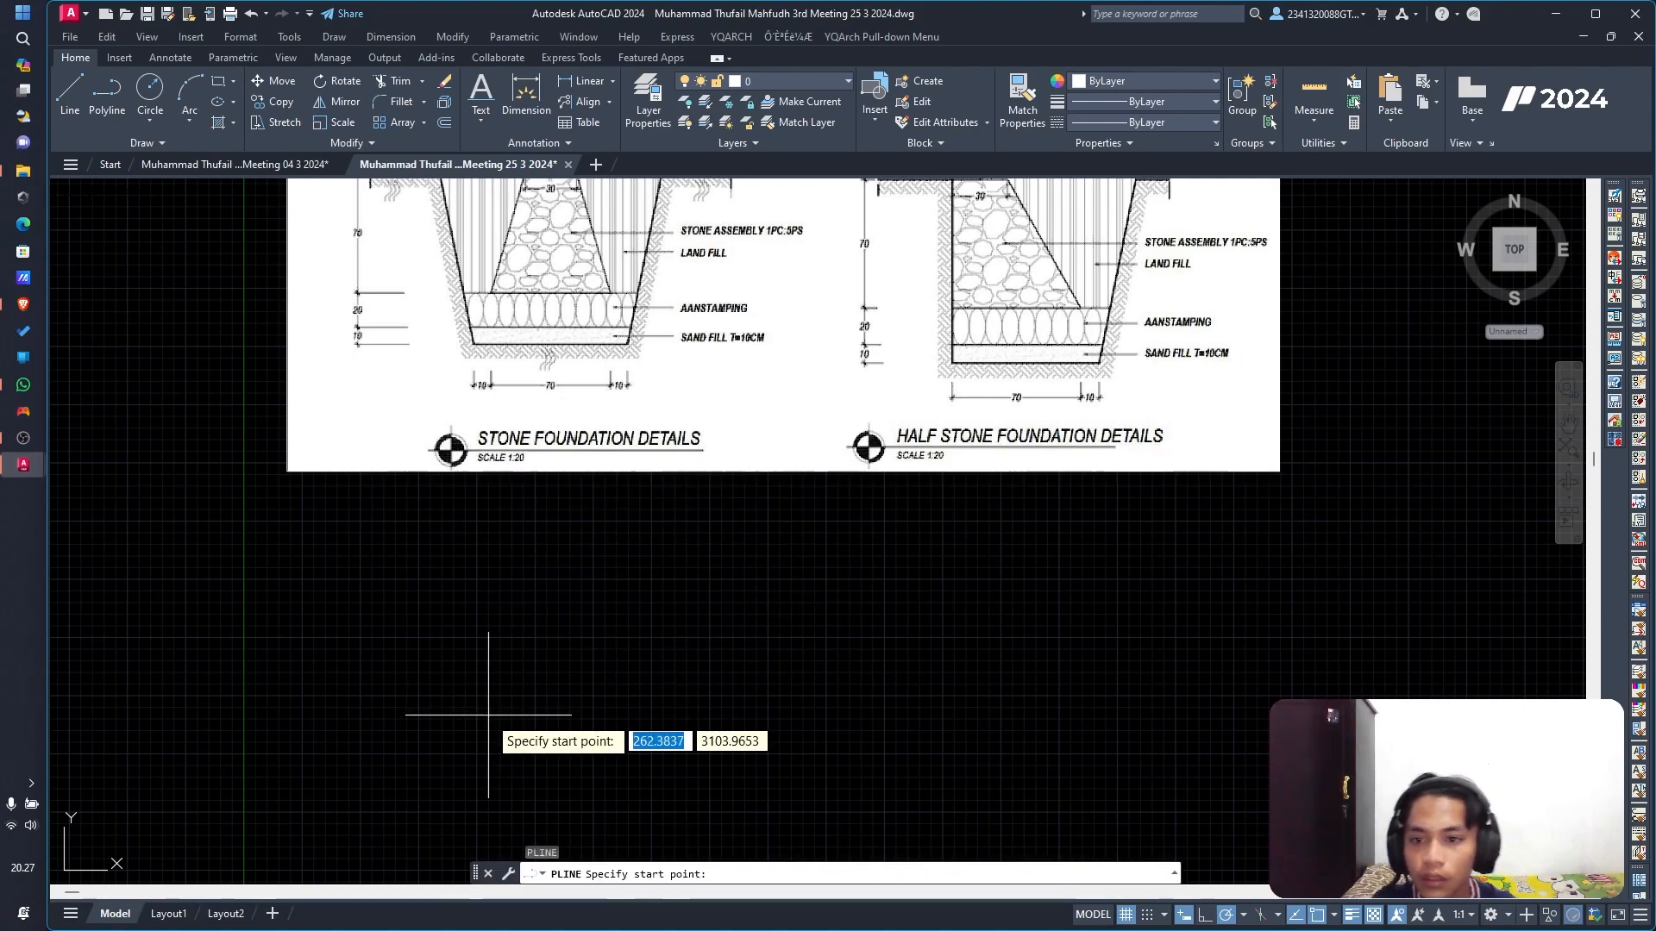
pyautogui.click(571, 812)
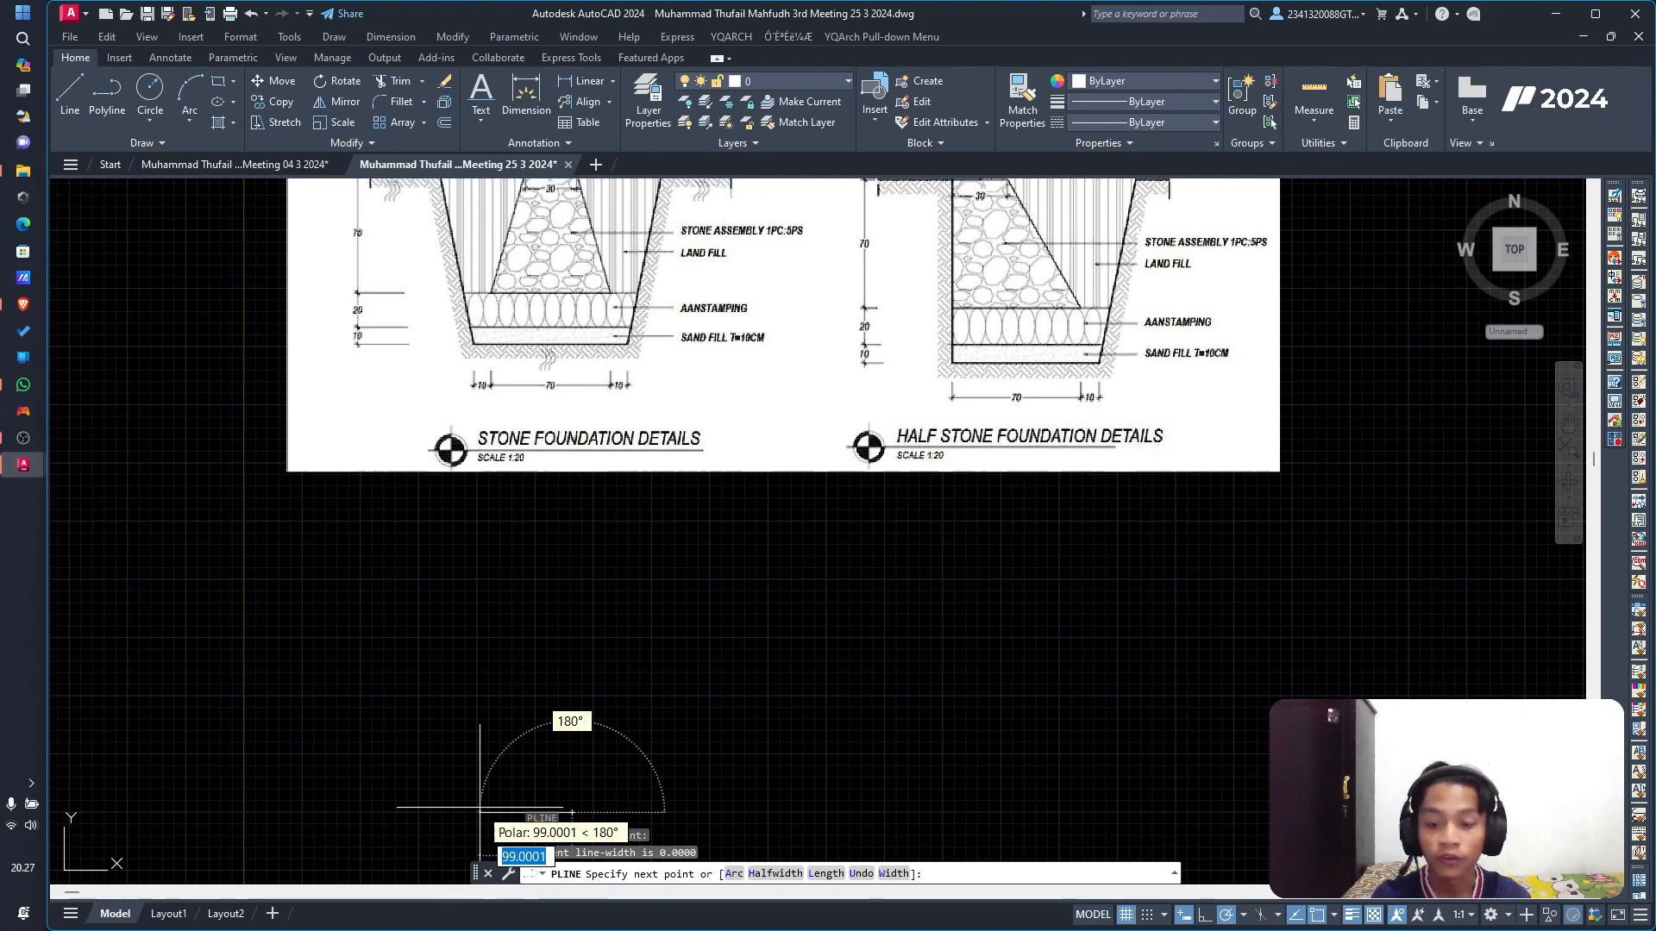
pyautogui.scroll(2, 493, 802)
pyautogui.write('45')
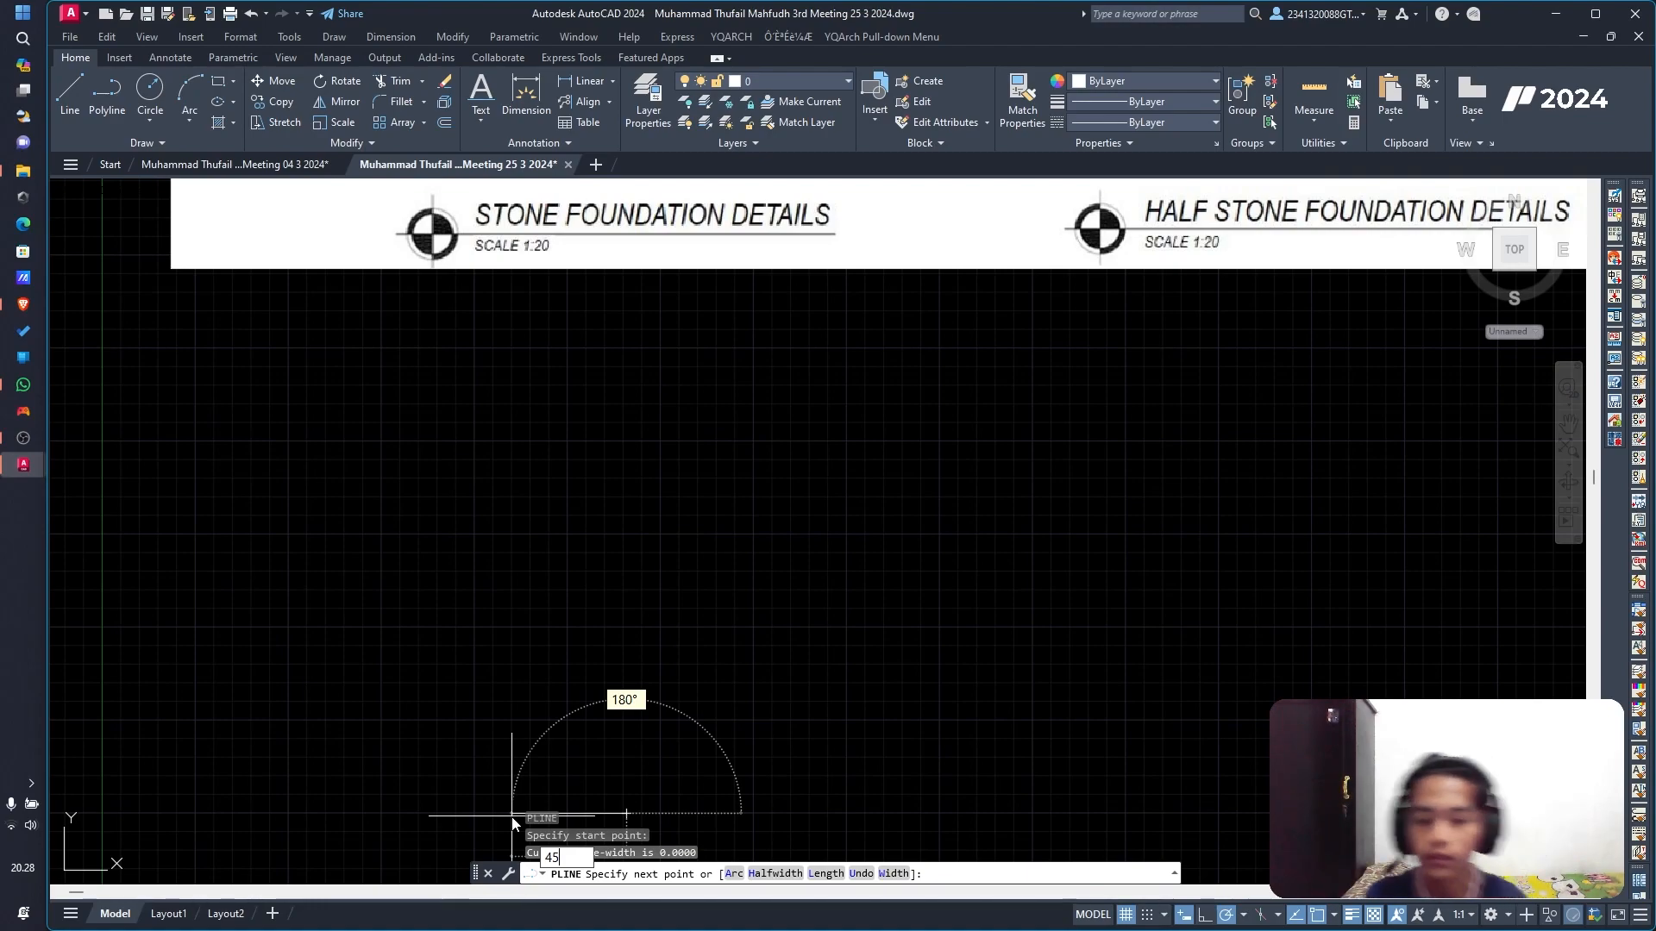
pyautogui.write('45')
pyautogui.press('Return')
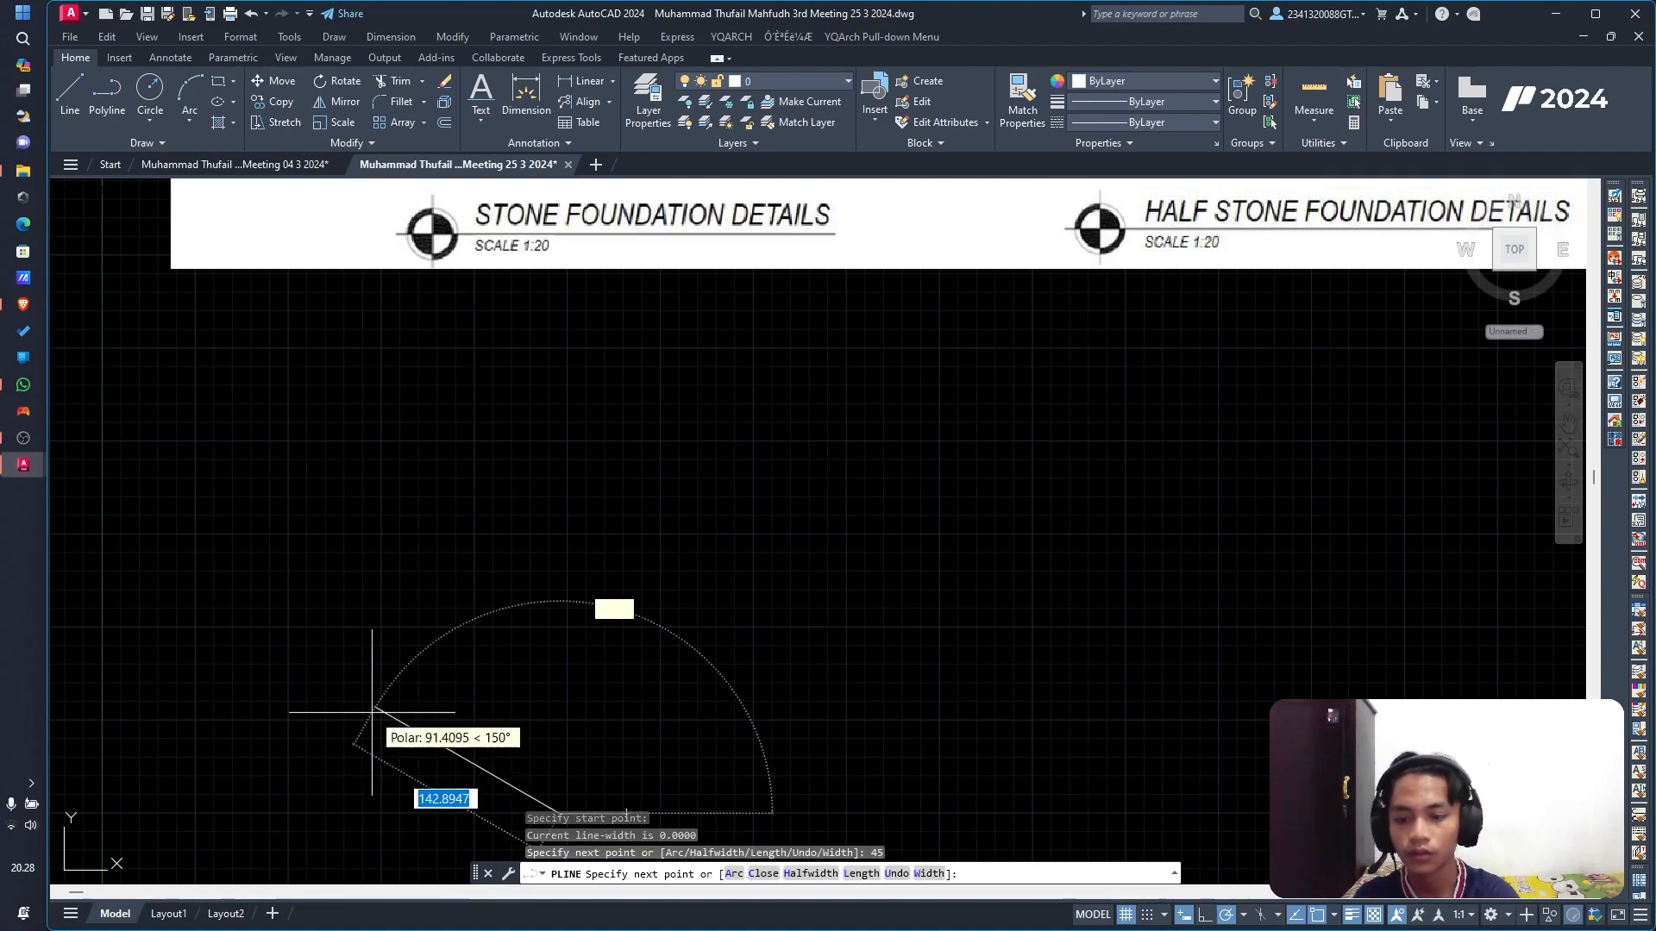
# Step: Continue the polyline with a vertical segment 100 units long going up
pyautogui.scroll(-4, 543, 716)
pyautogui.scroll(2, 539, 693)
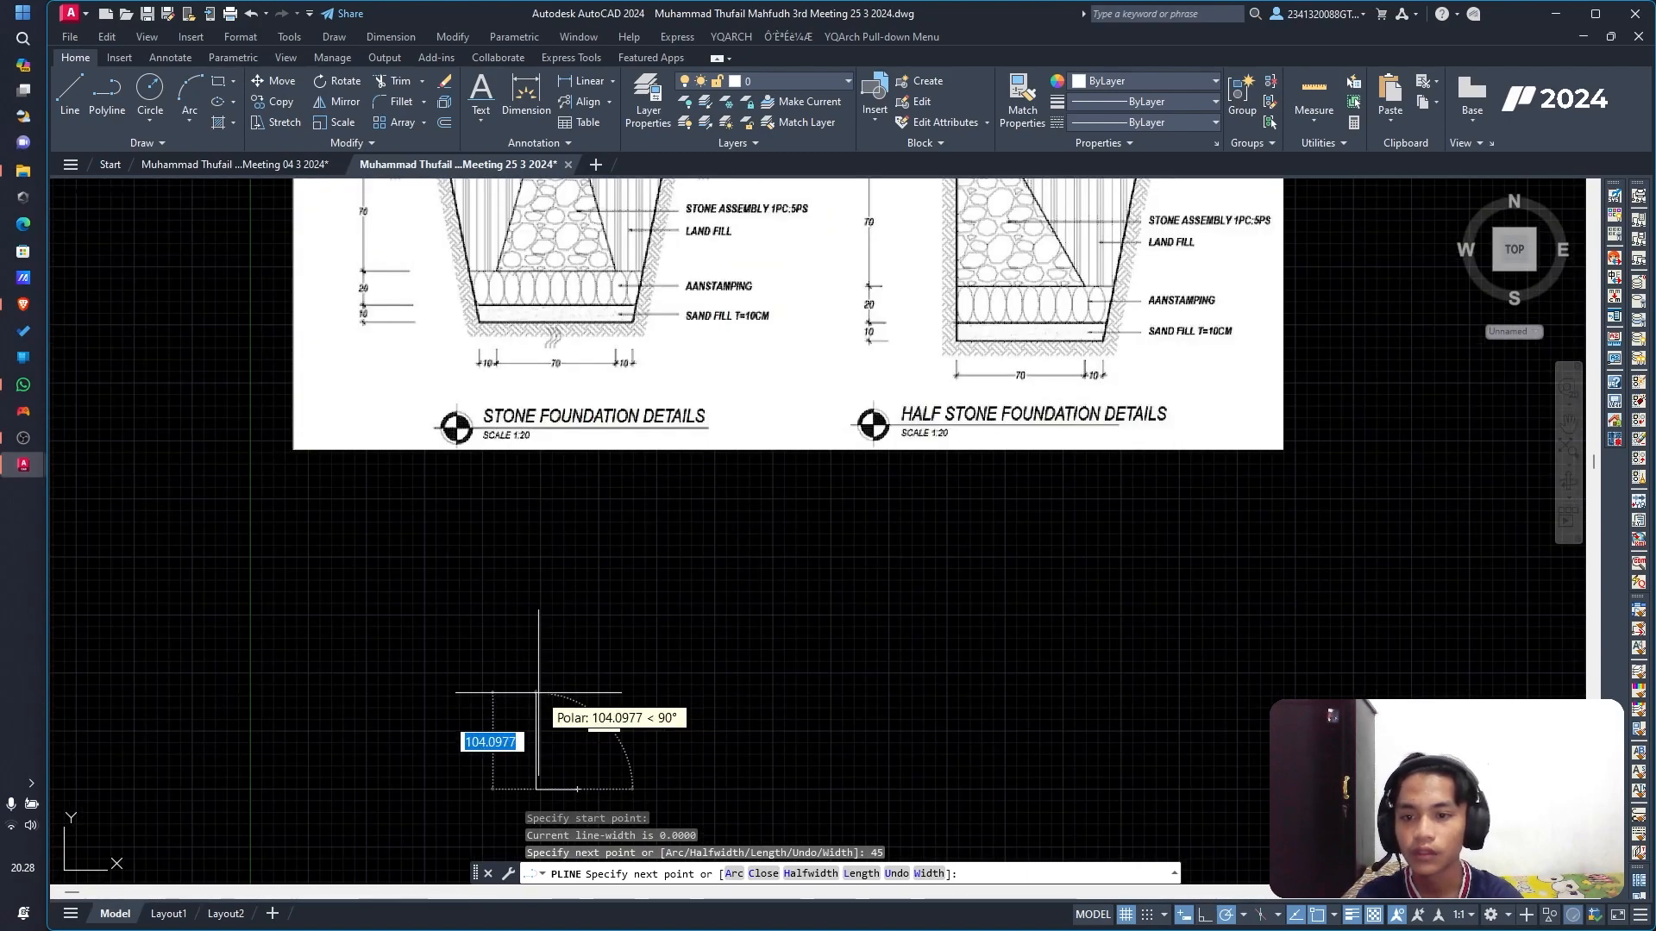
pyautogui.scroll(-2, 379, 284)
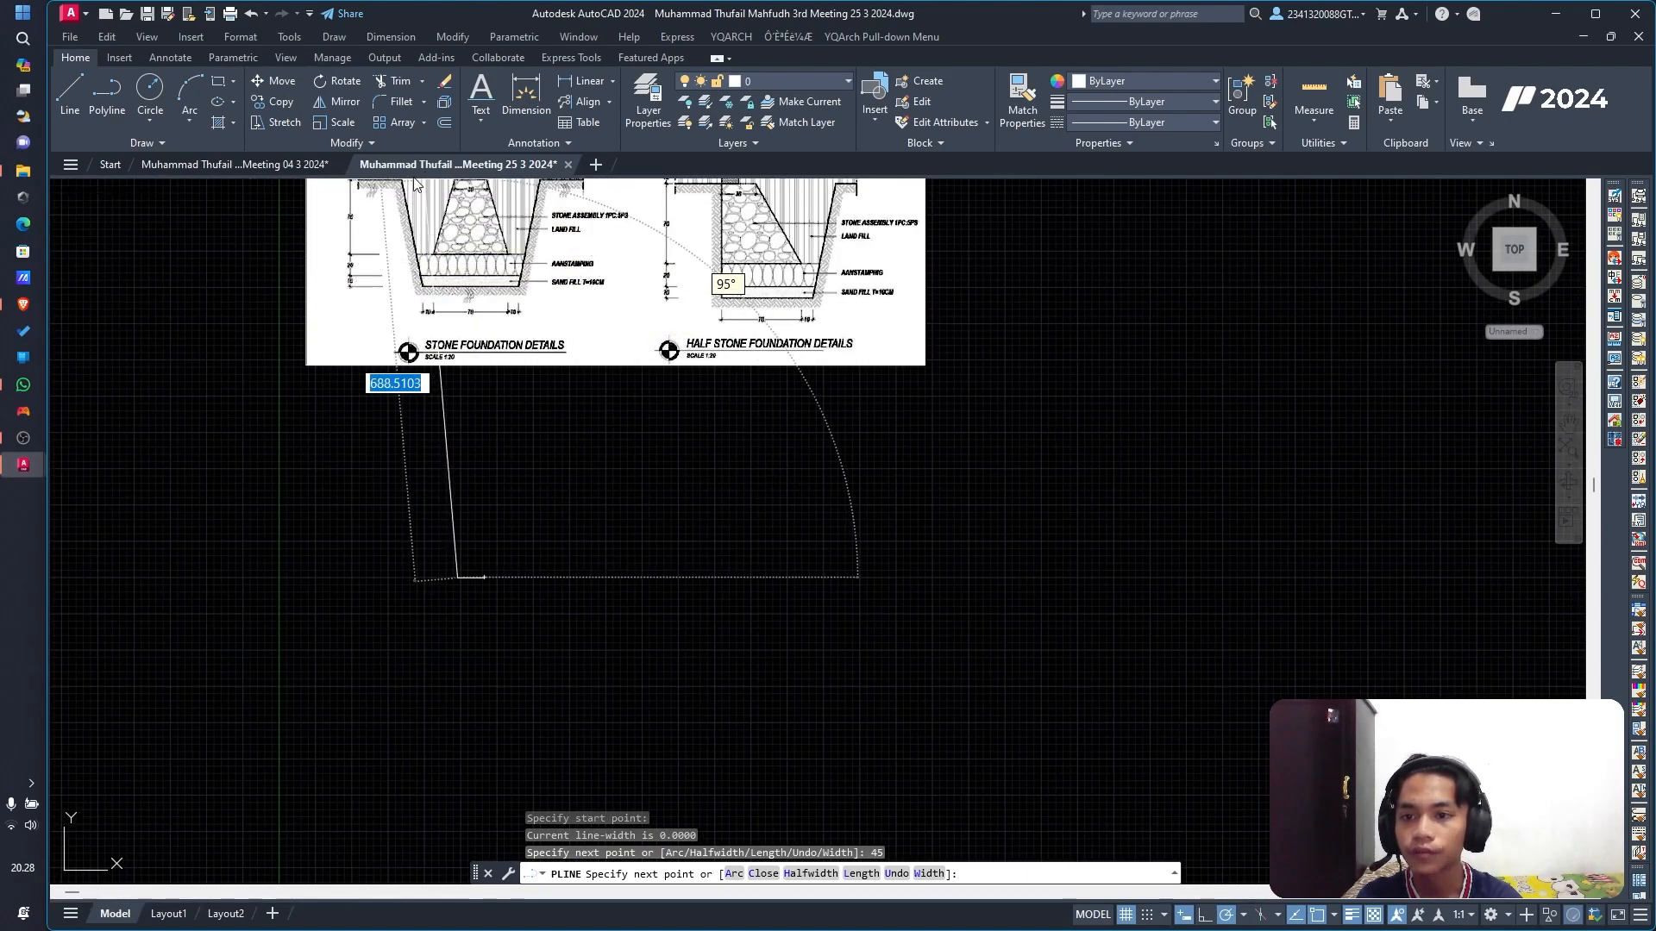
pyautogui.moveTo(395, 202); pyautogui.dragTo(443, 343, button='middle')
pyautogui.scroll(4, 443, 349)
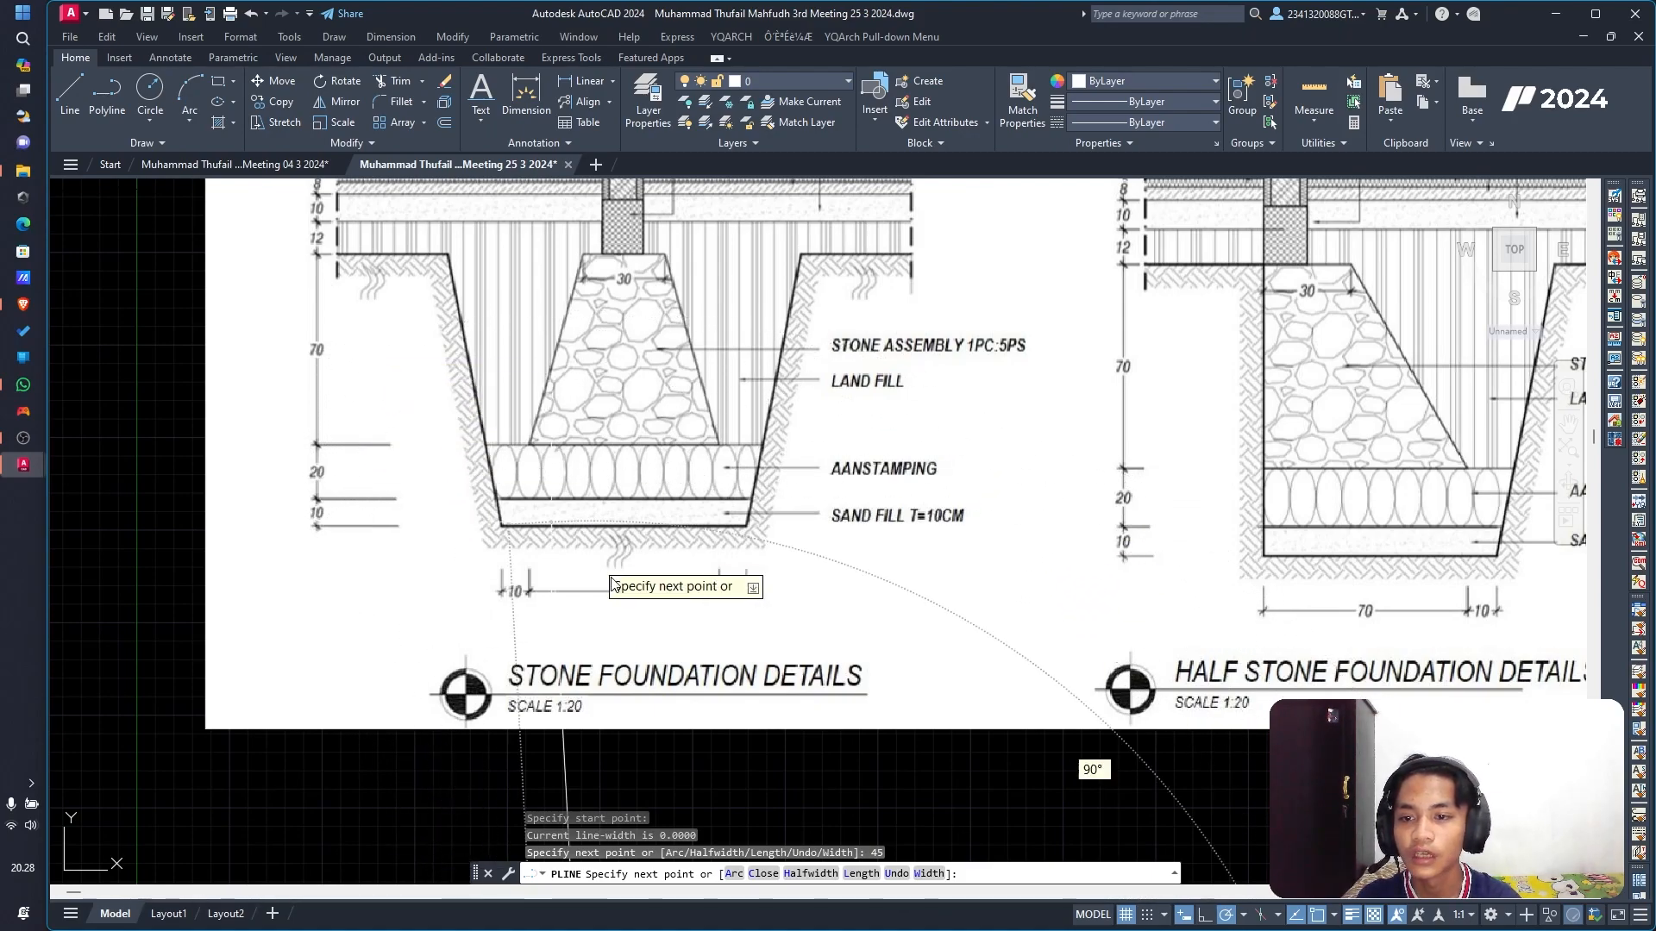
pyautogui.scroll(-5, 621, 668)
pyautogui.scroll(4, 630, 664)
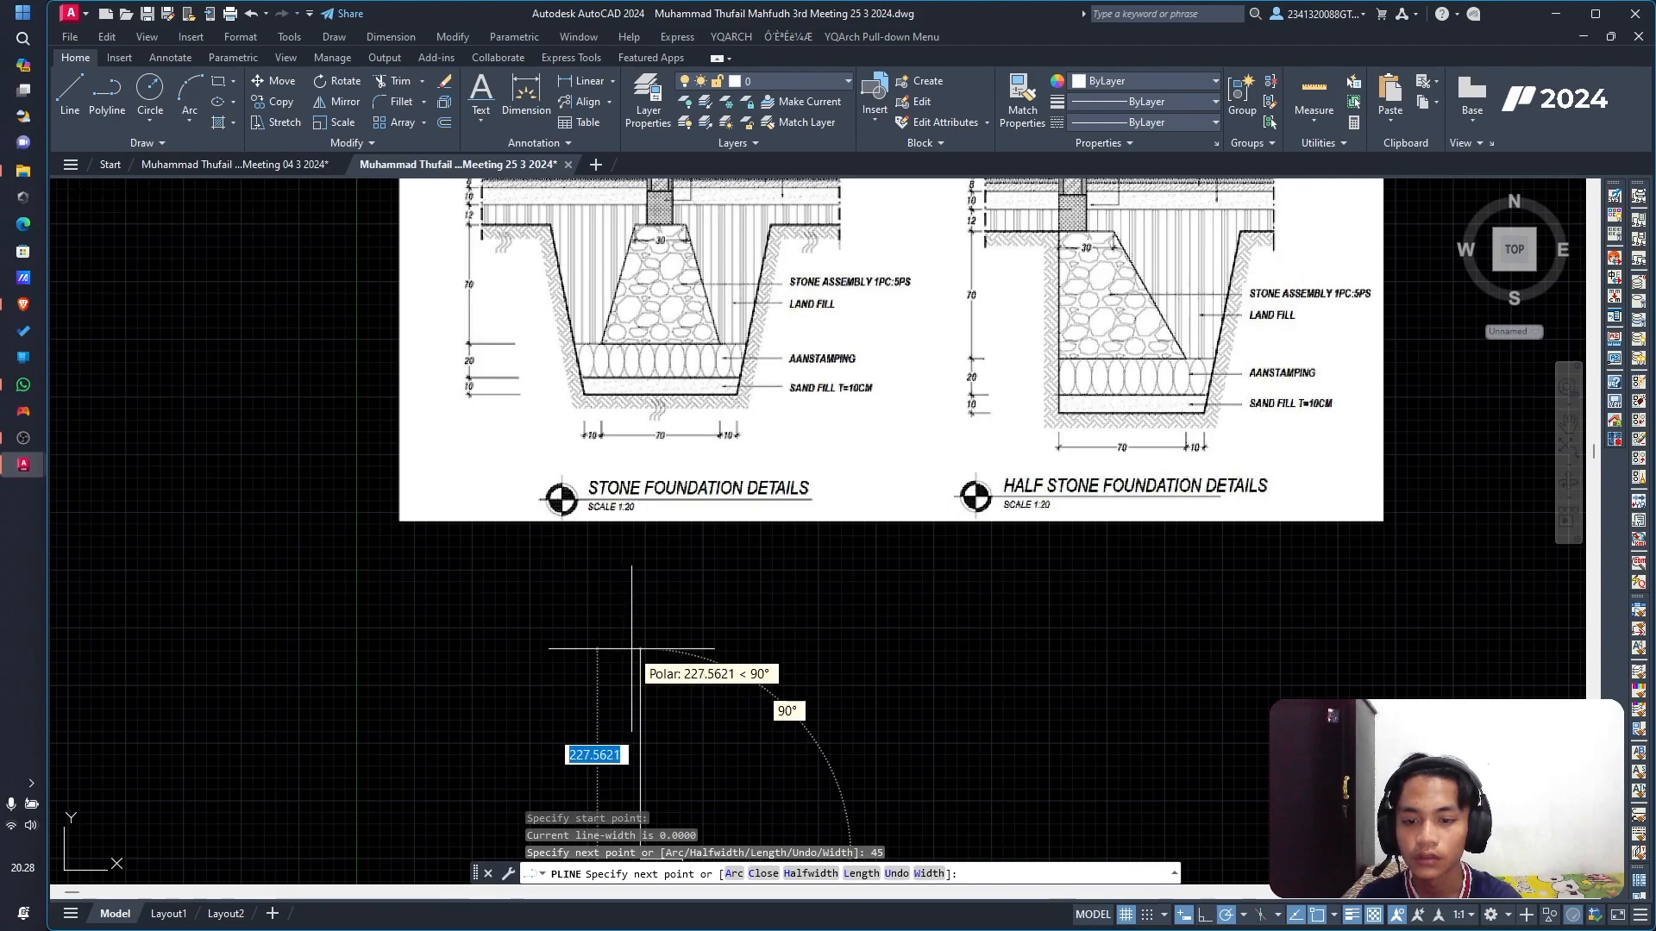
pyautogui.scroll(-3, 638, 742)
pyautogui.scroll(3, 644, 752)
pyautogui.write('100')
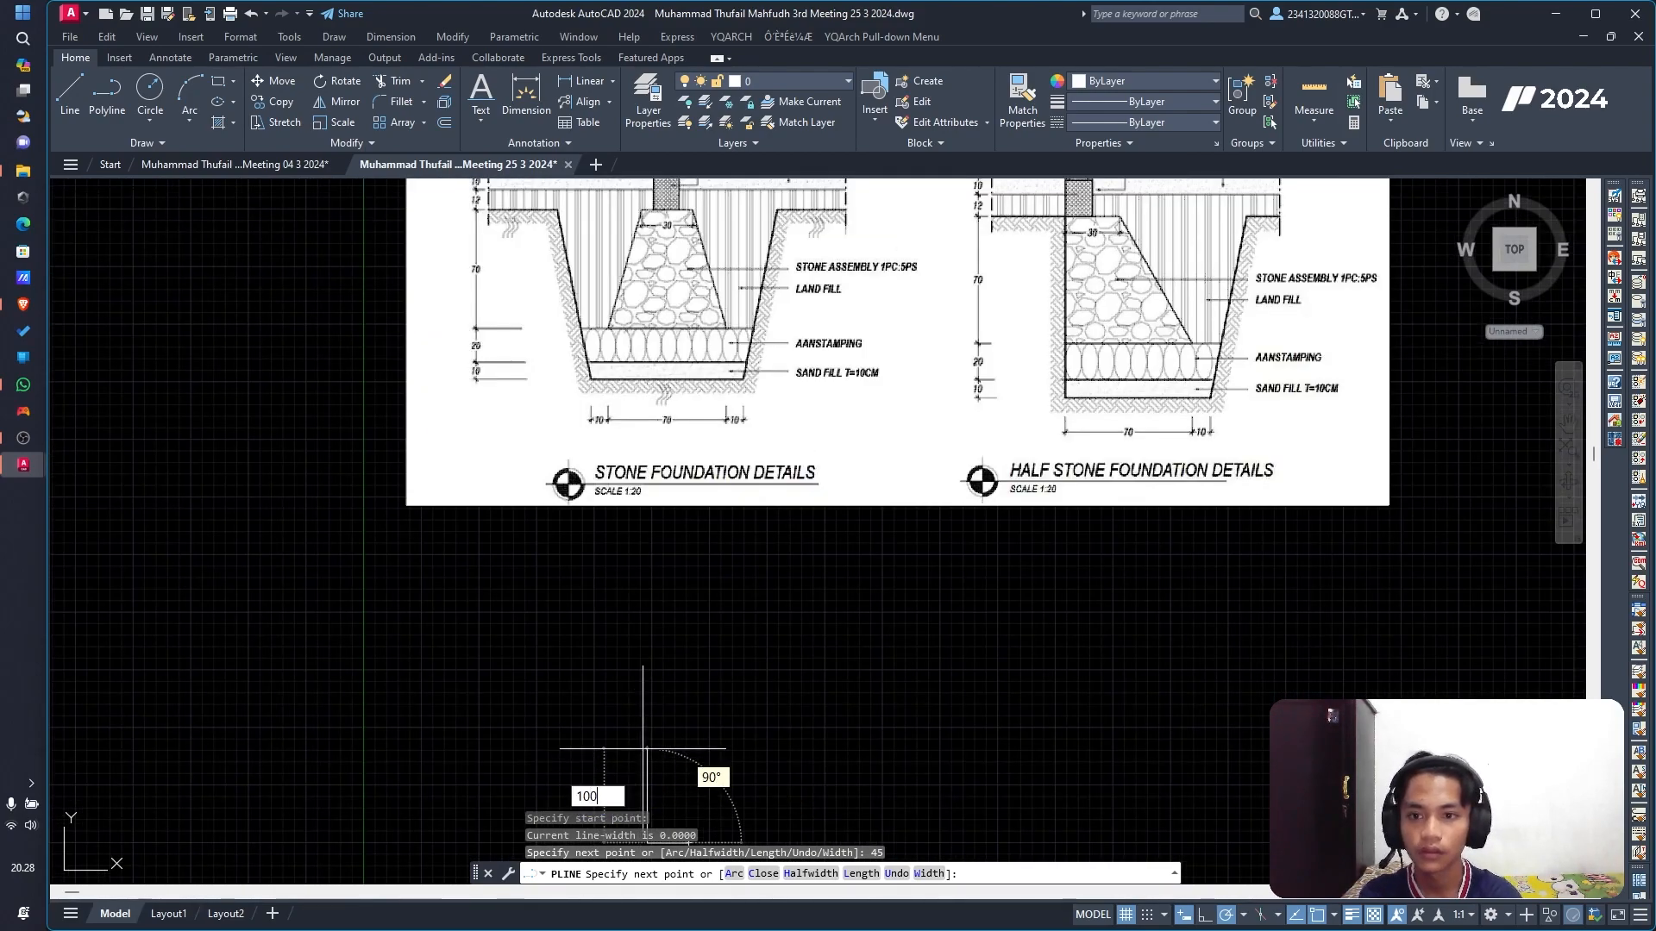
pyautogui.press('Return')
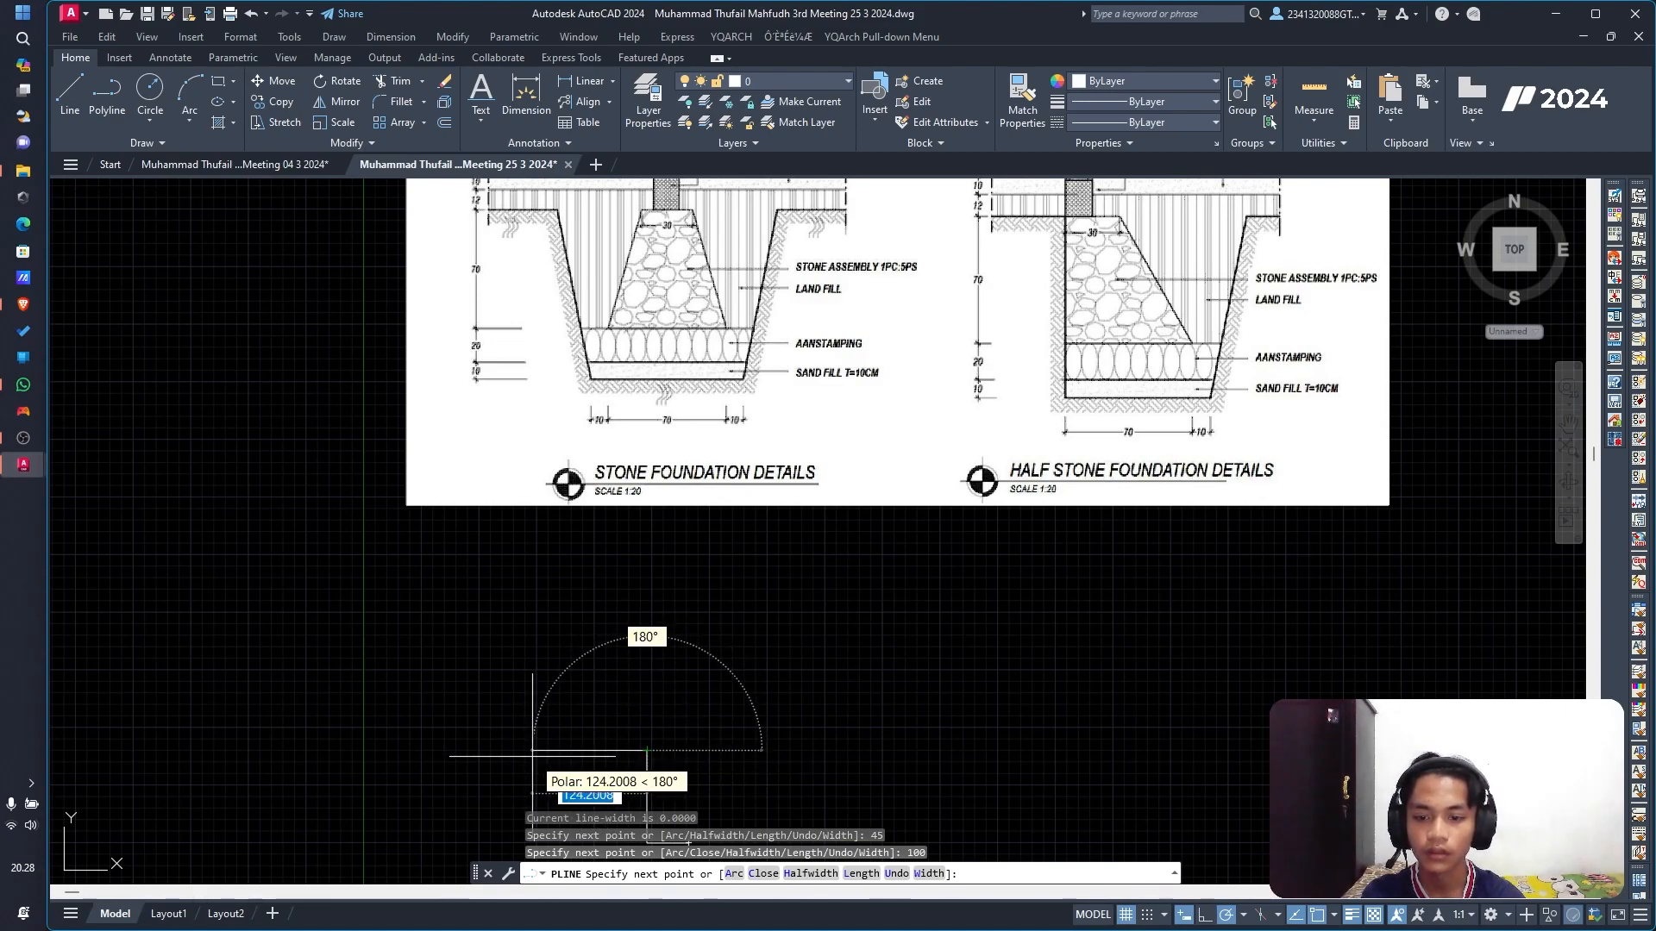
# Step: Add a horizontal segment 100 units long going left and end the polyline
pyautogui.write('1')
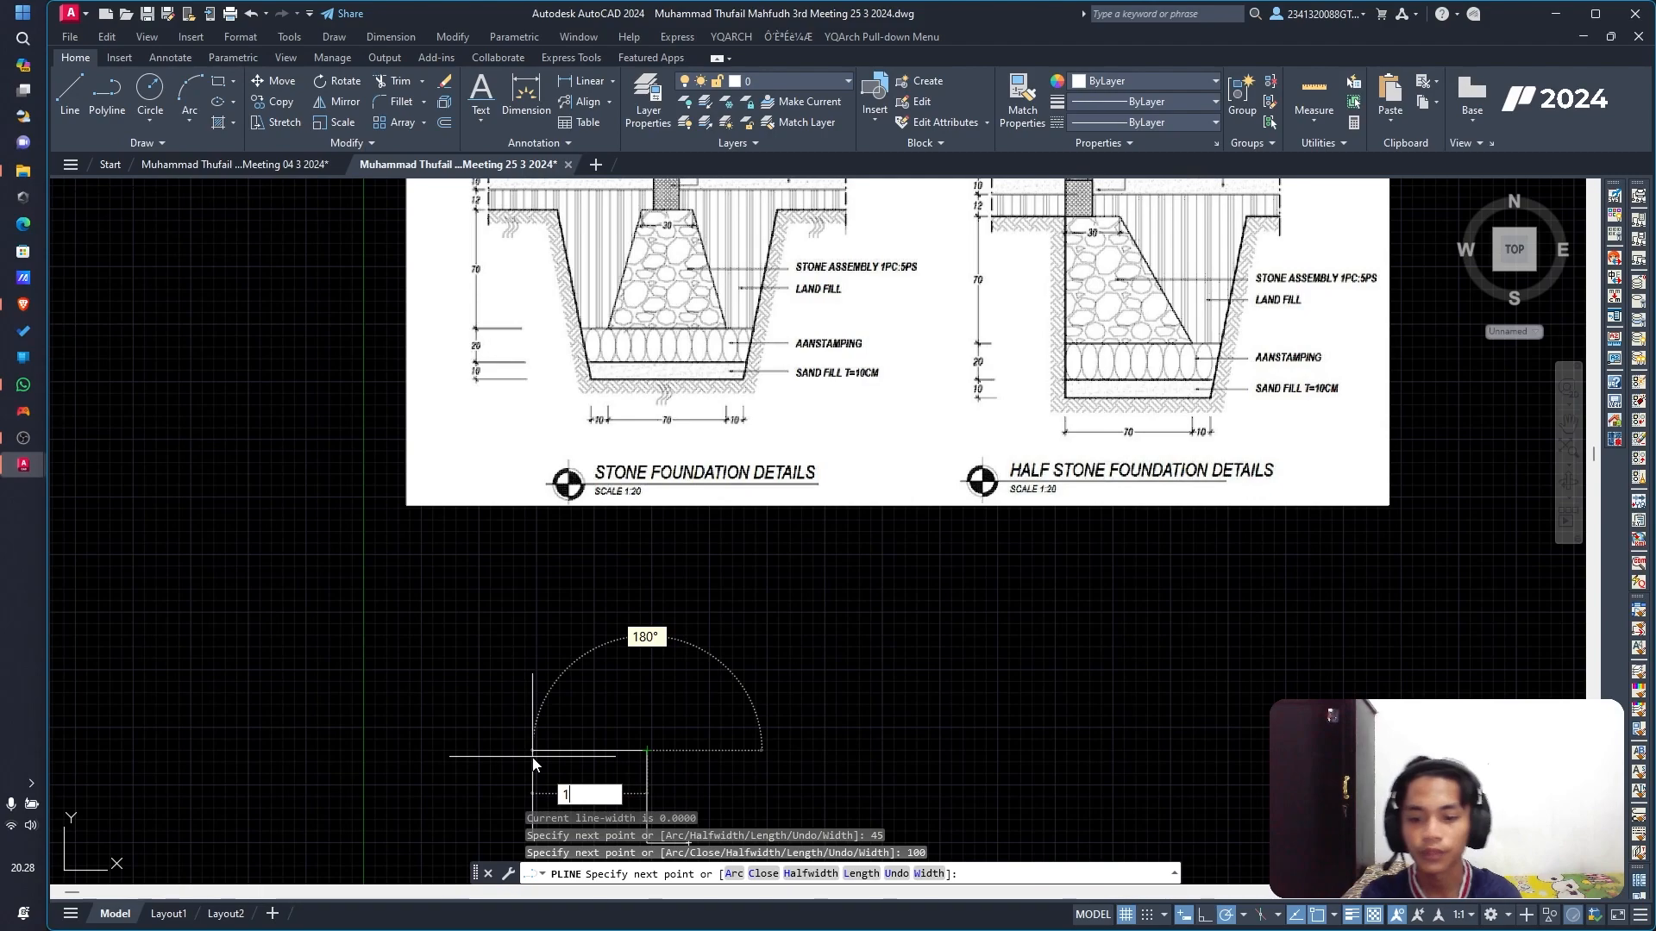
pyautogui.press('Return')
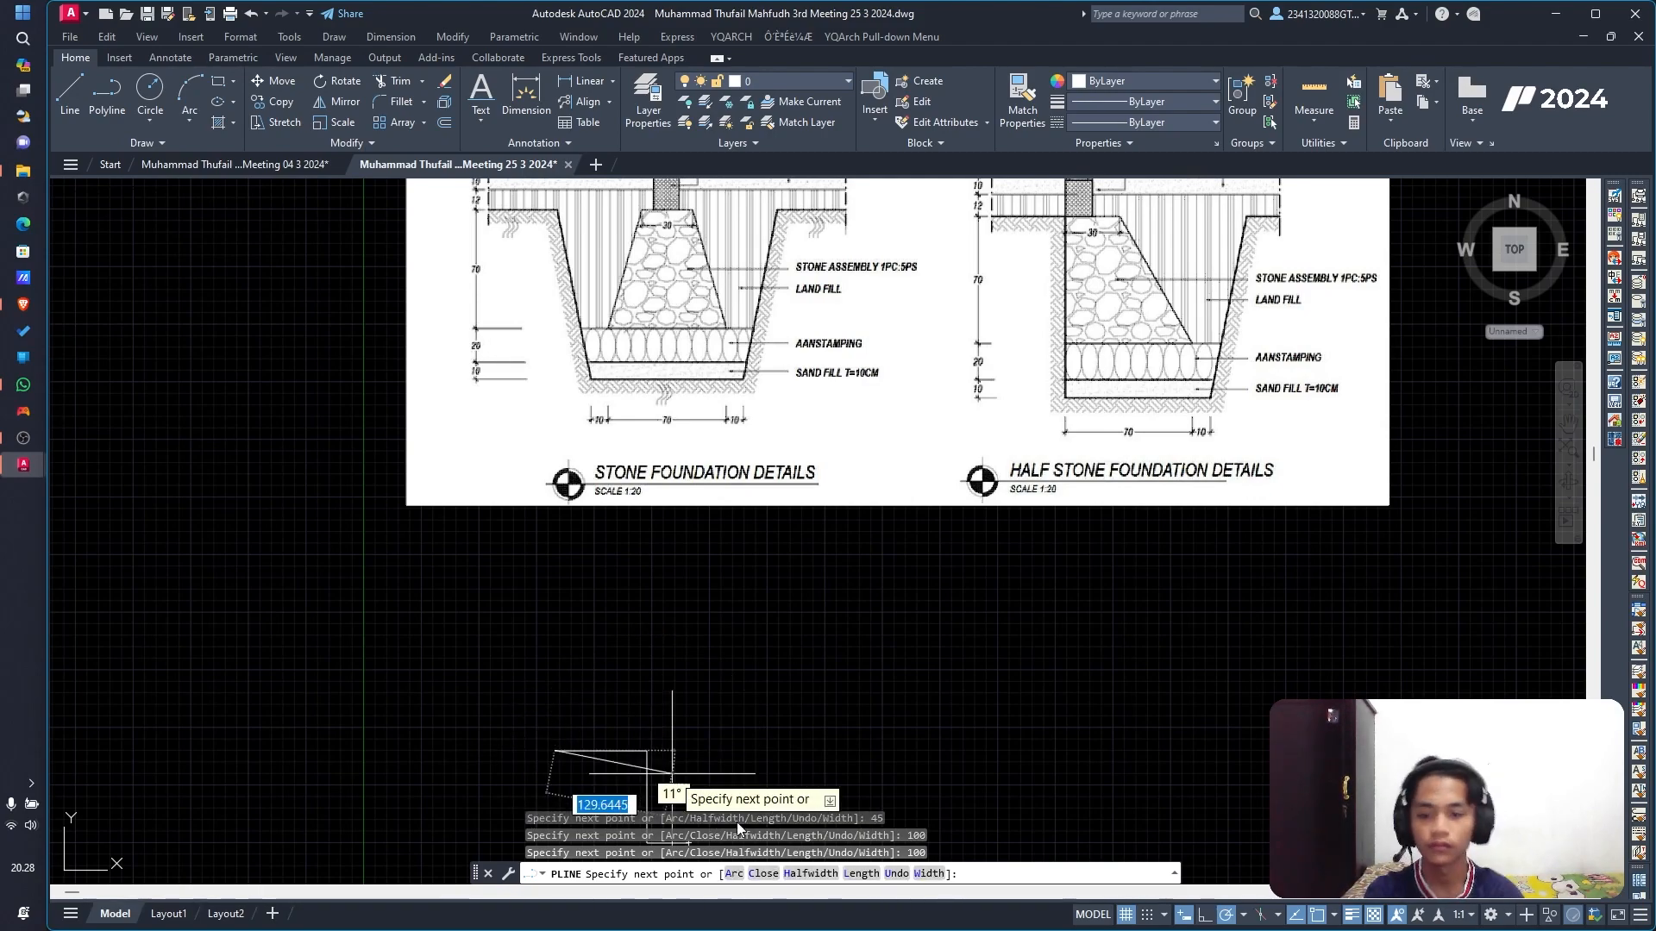
pyautogui.scroll(-3, 653, 741)
pyautogui.scroll(1, 653, 752)
pyautogui.scroll(2, 653, 742)
pyautogui.scroll(2, 653, 733)
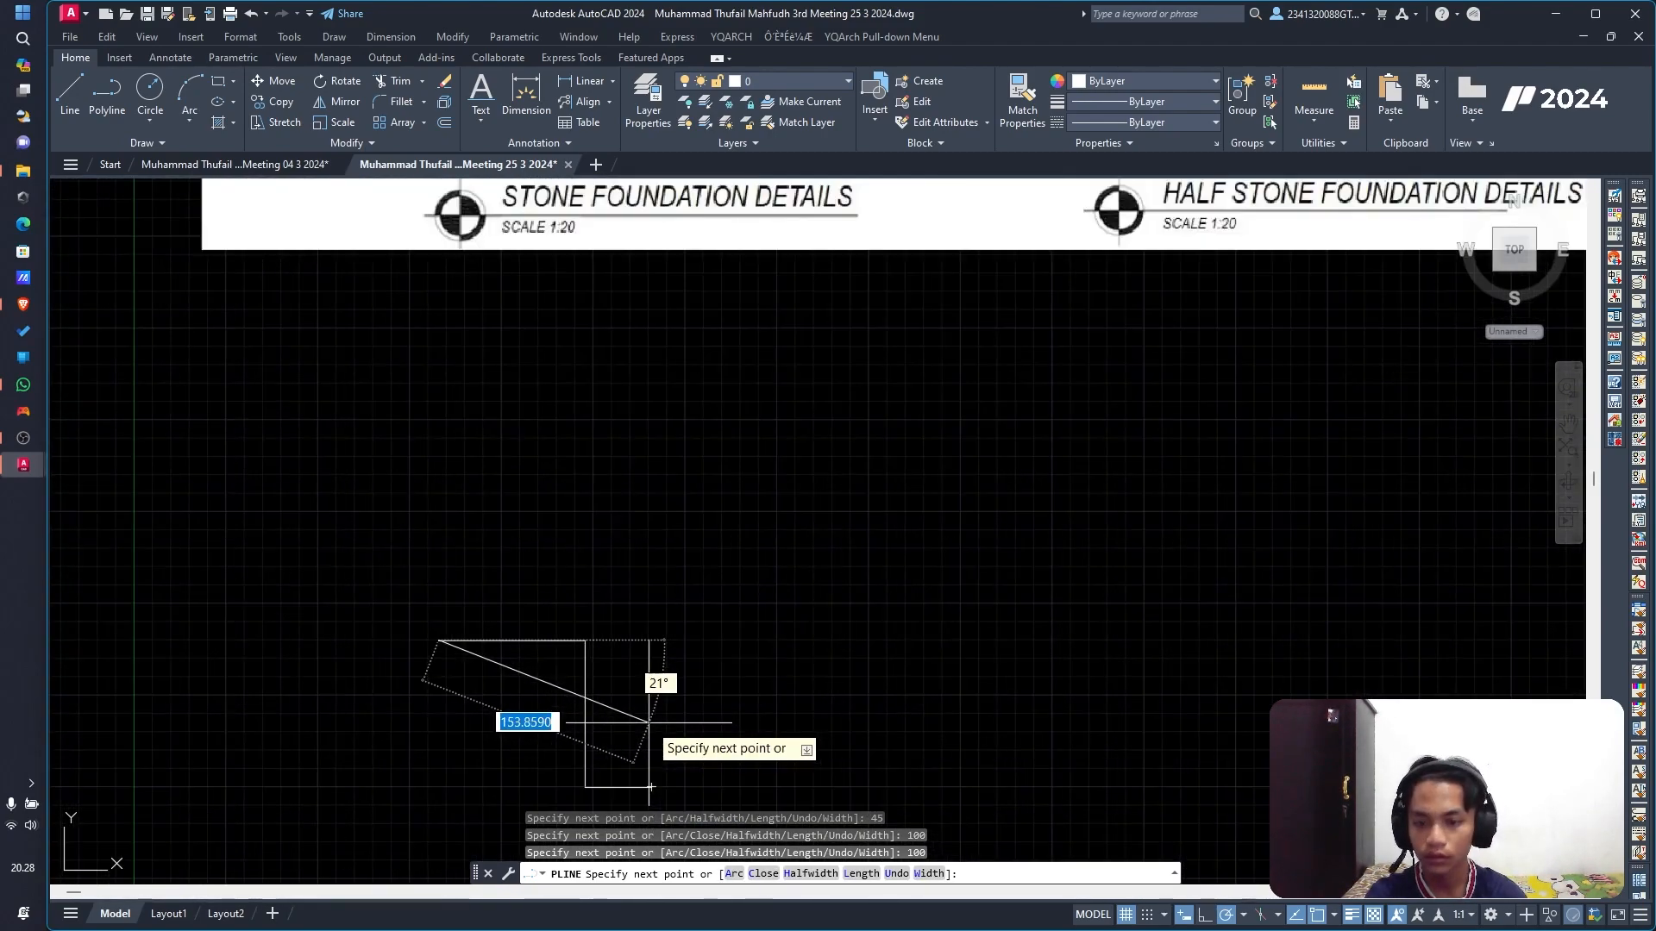
pyautogui.press('Escape')
pyautogui.scroll(-2, 658, 792)
pyautogui.scroll(2, 658, 792)
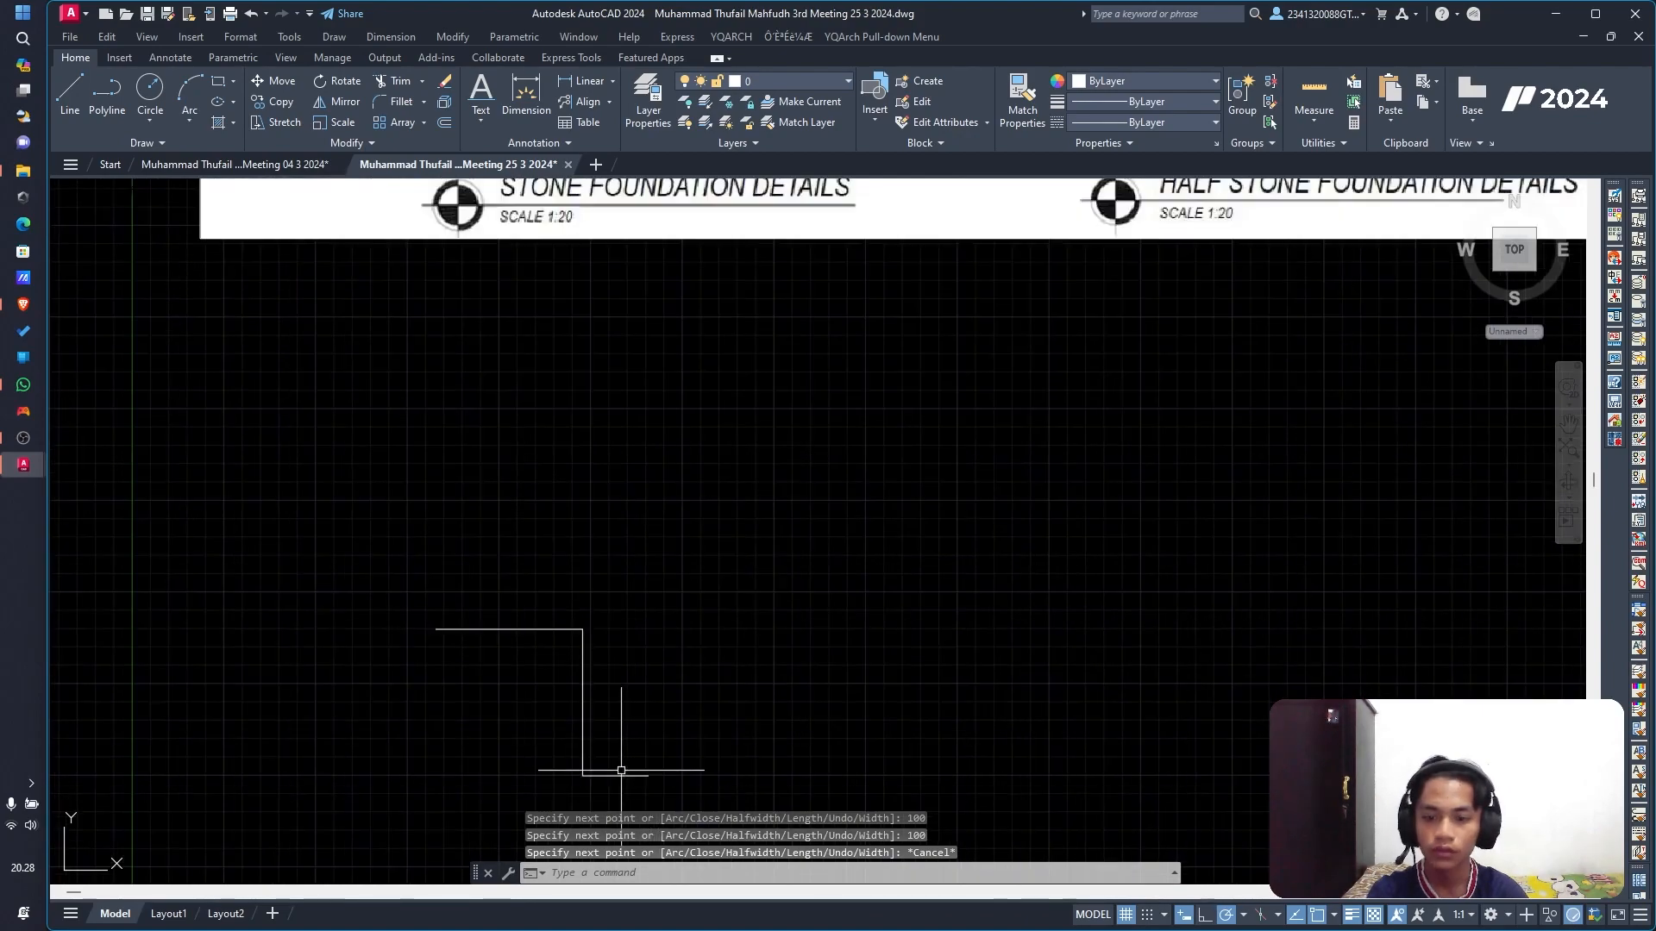
# Step: Move the stepped polyline horizontally to the left, using its lower-right endpoint as the base point
pyautogui.click(583, 708)
pyautogui.click(583, 708)
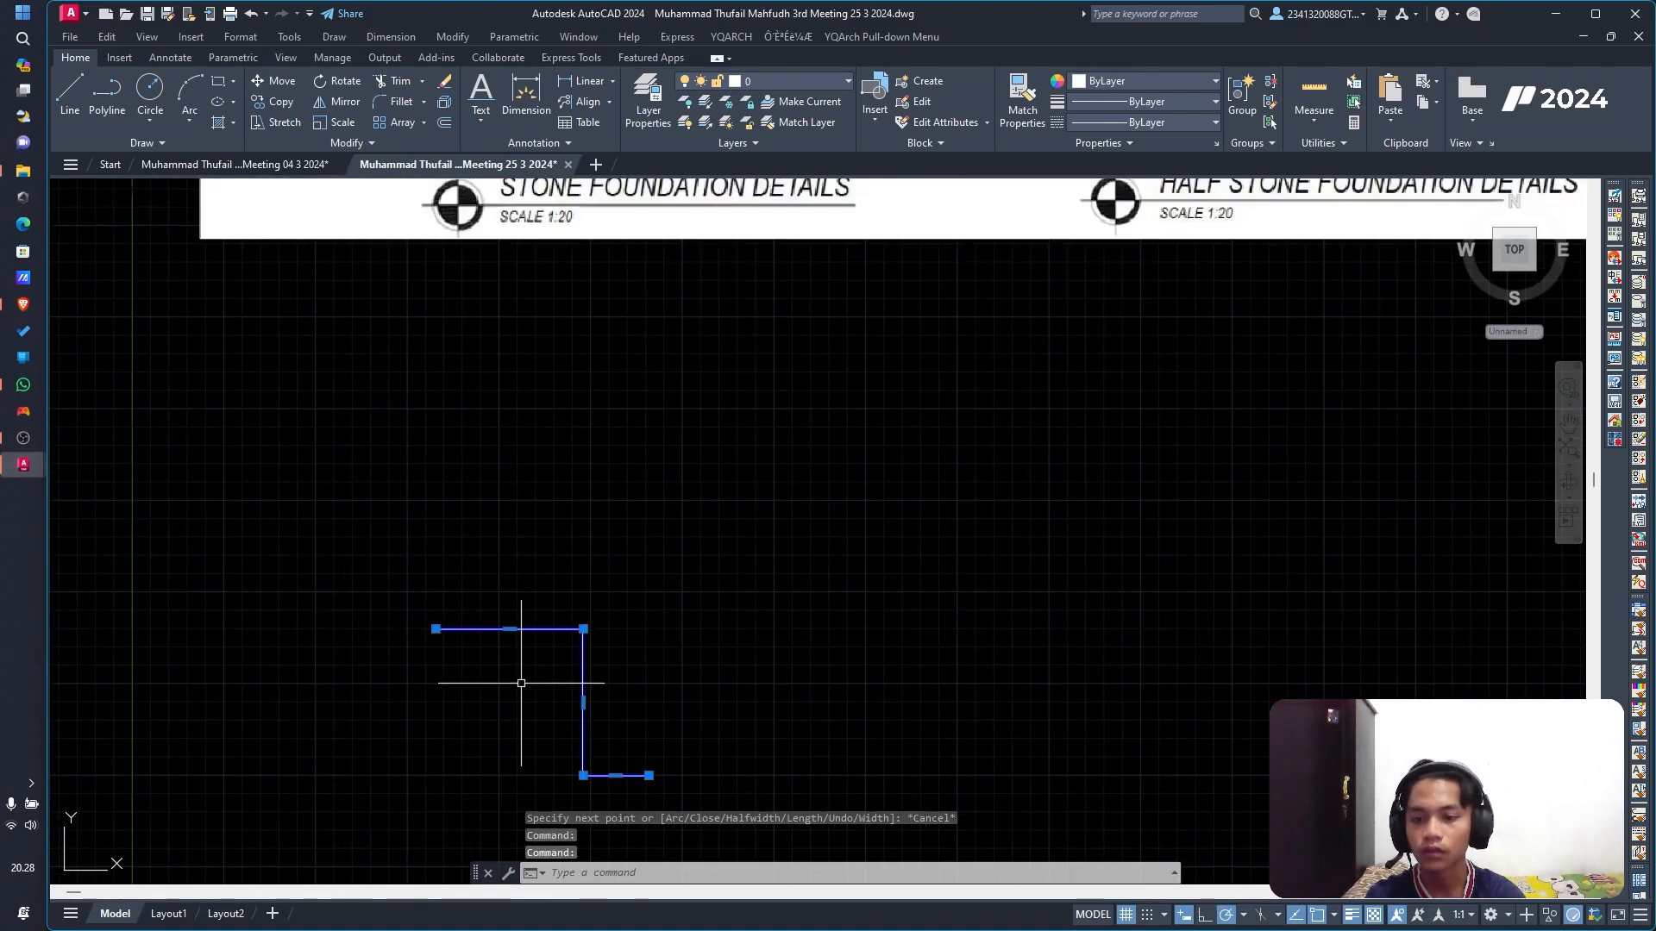
pyautogui.click(271, 87)
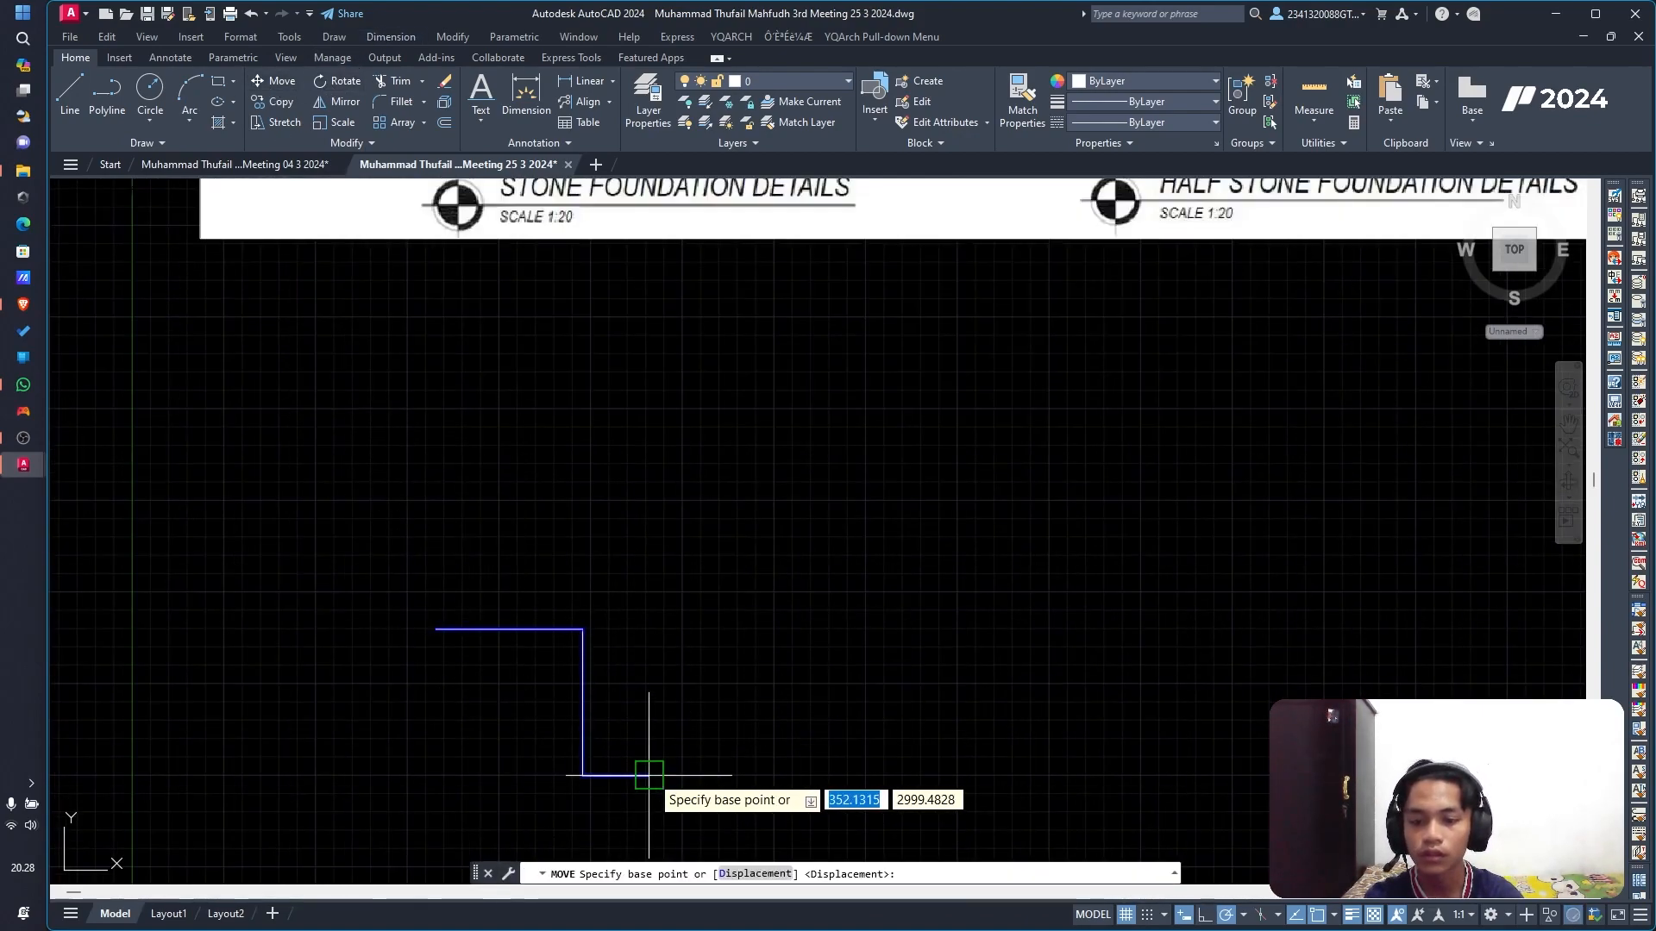
pyautogui.click(648, 776)
pyautogui.click(534, 785)
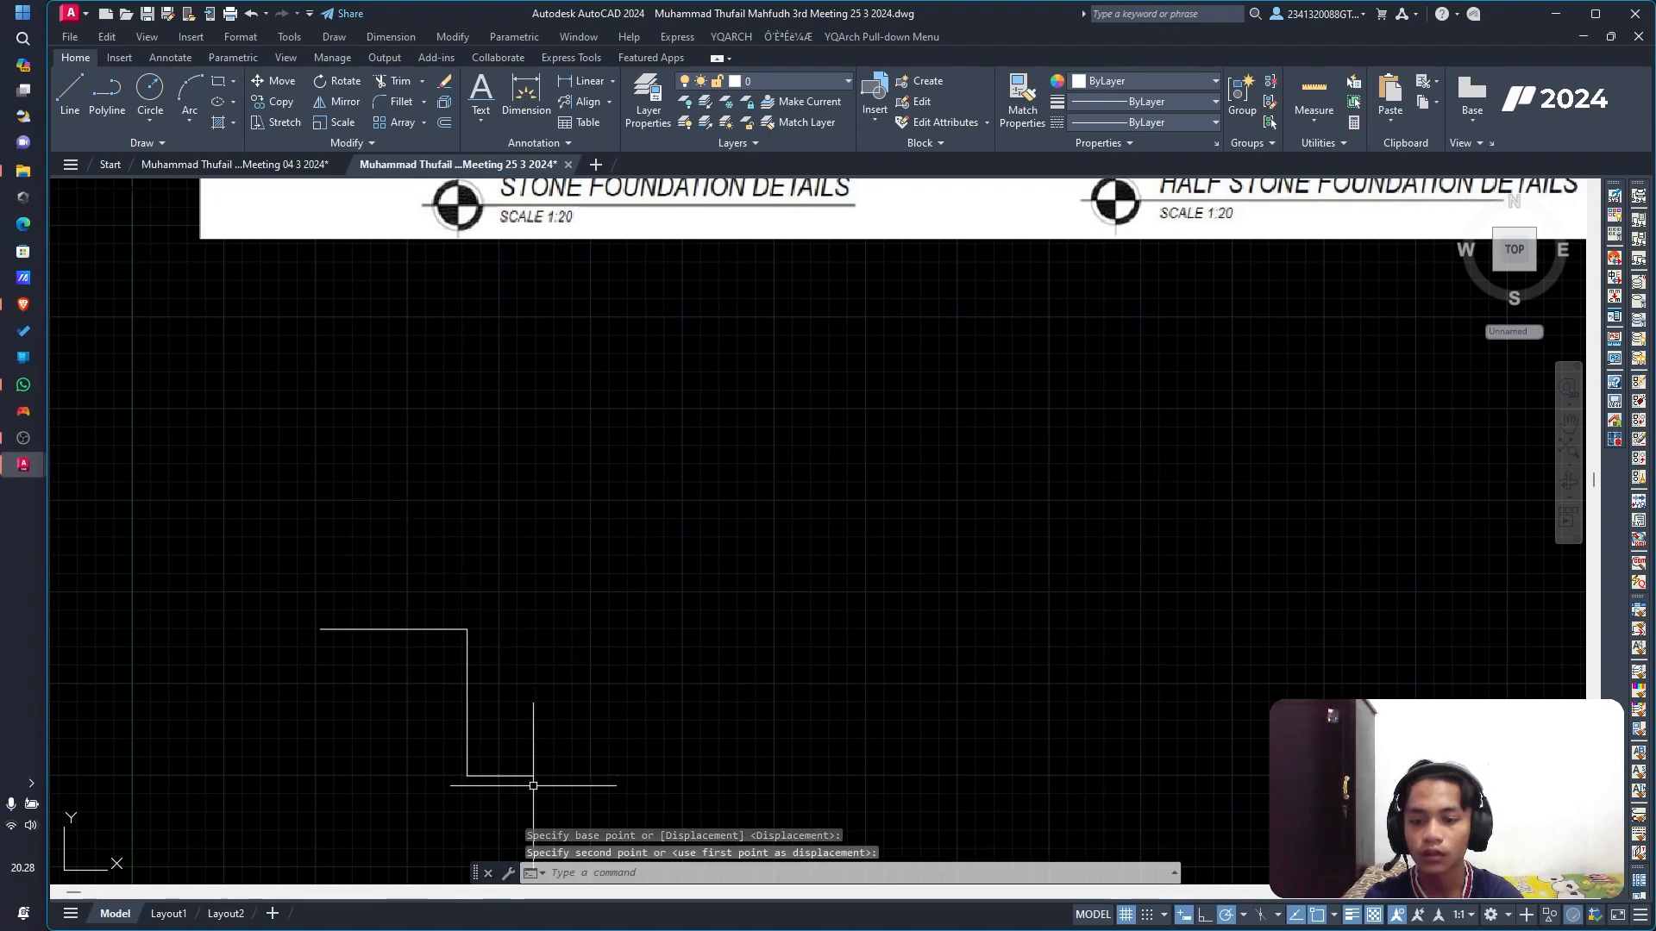
# Step: Mirror the stepped polyline about a vertical line through its lower-right endpoint, keeping the source object
pyautogui.click(468, 669)
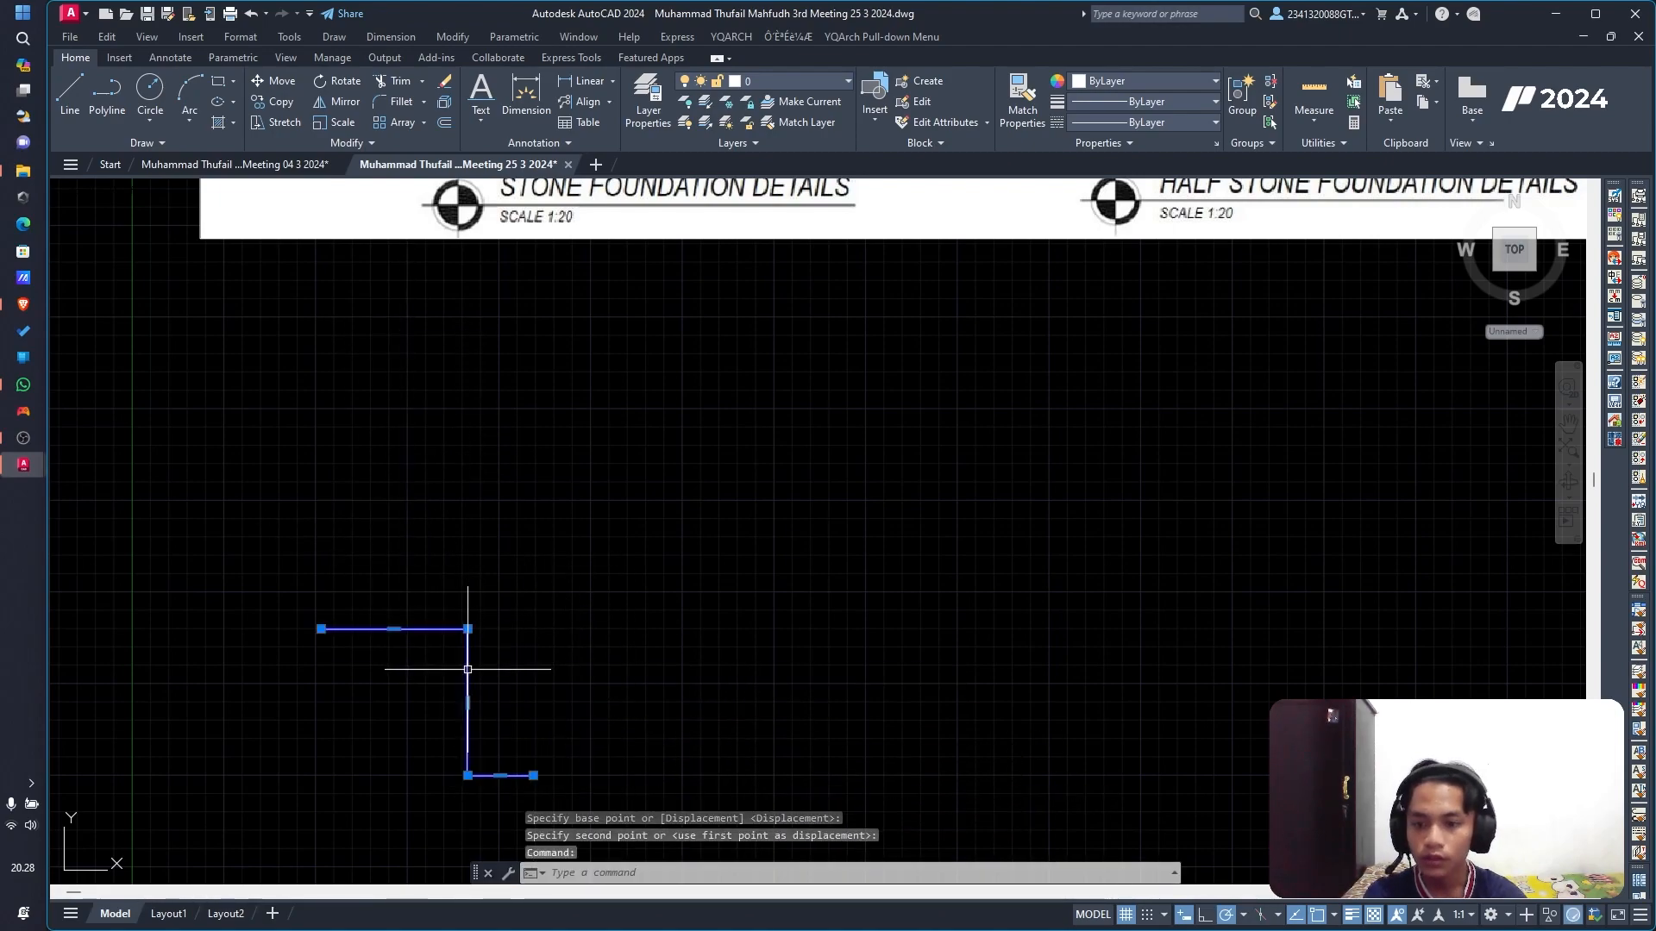
pyautogui.click(335, 102)
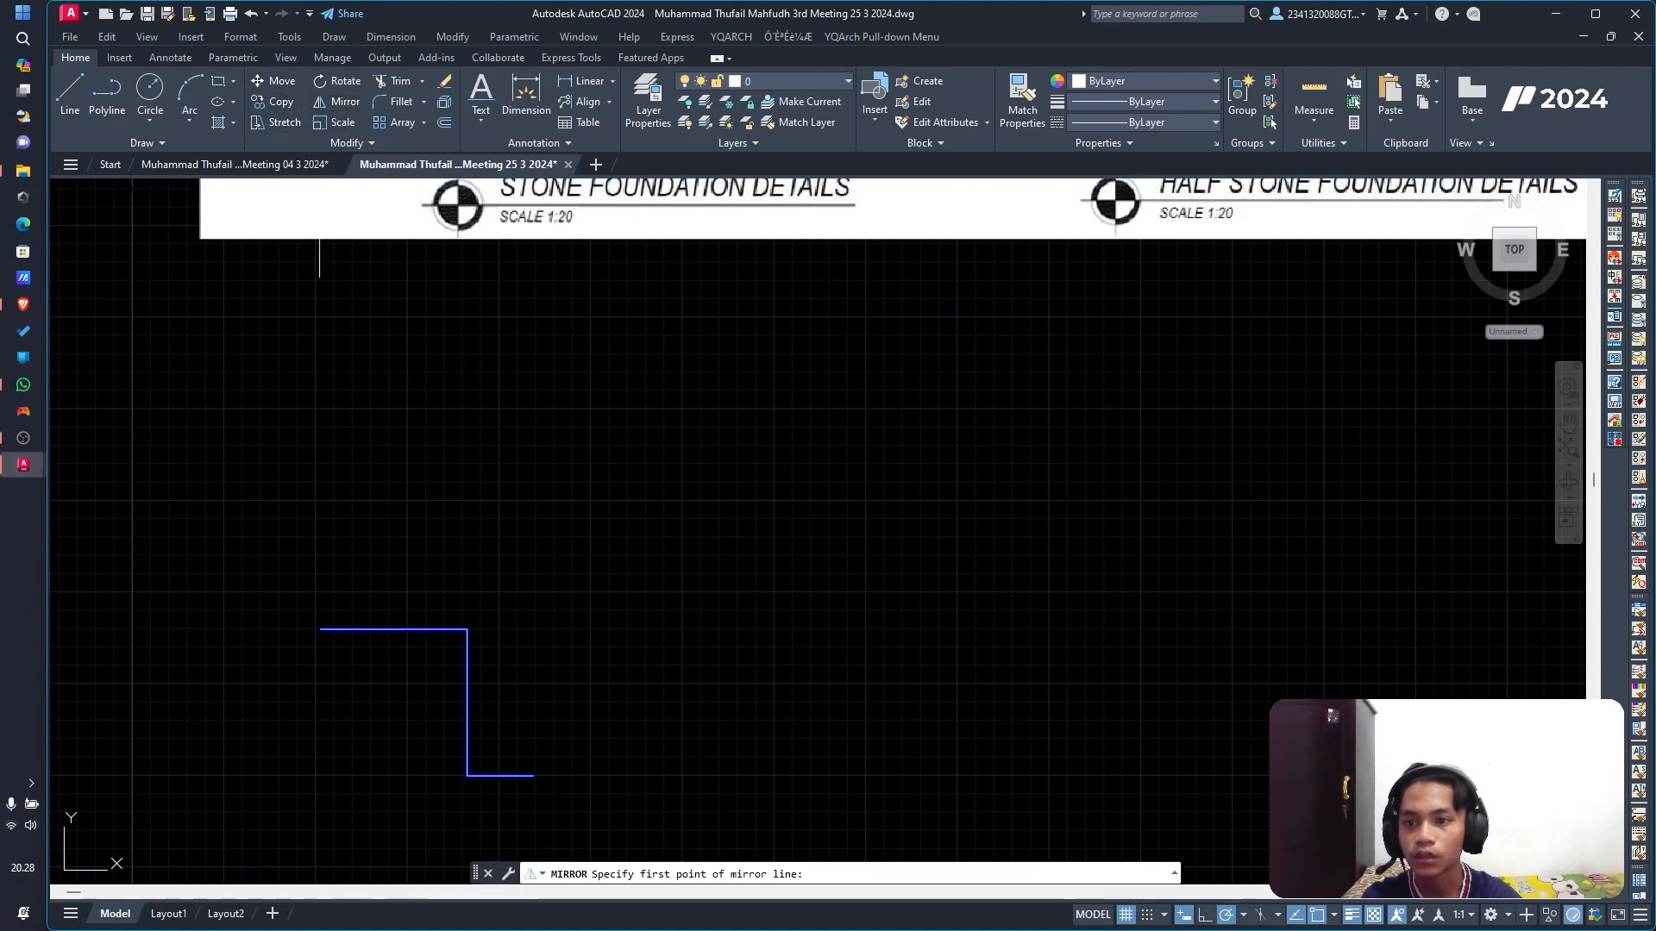
pyautogui.click(534, 775)
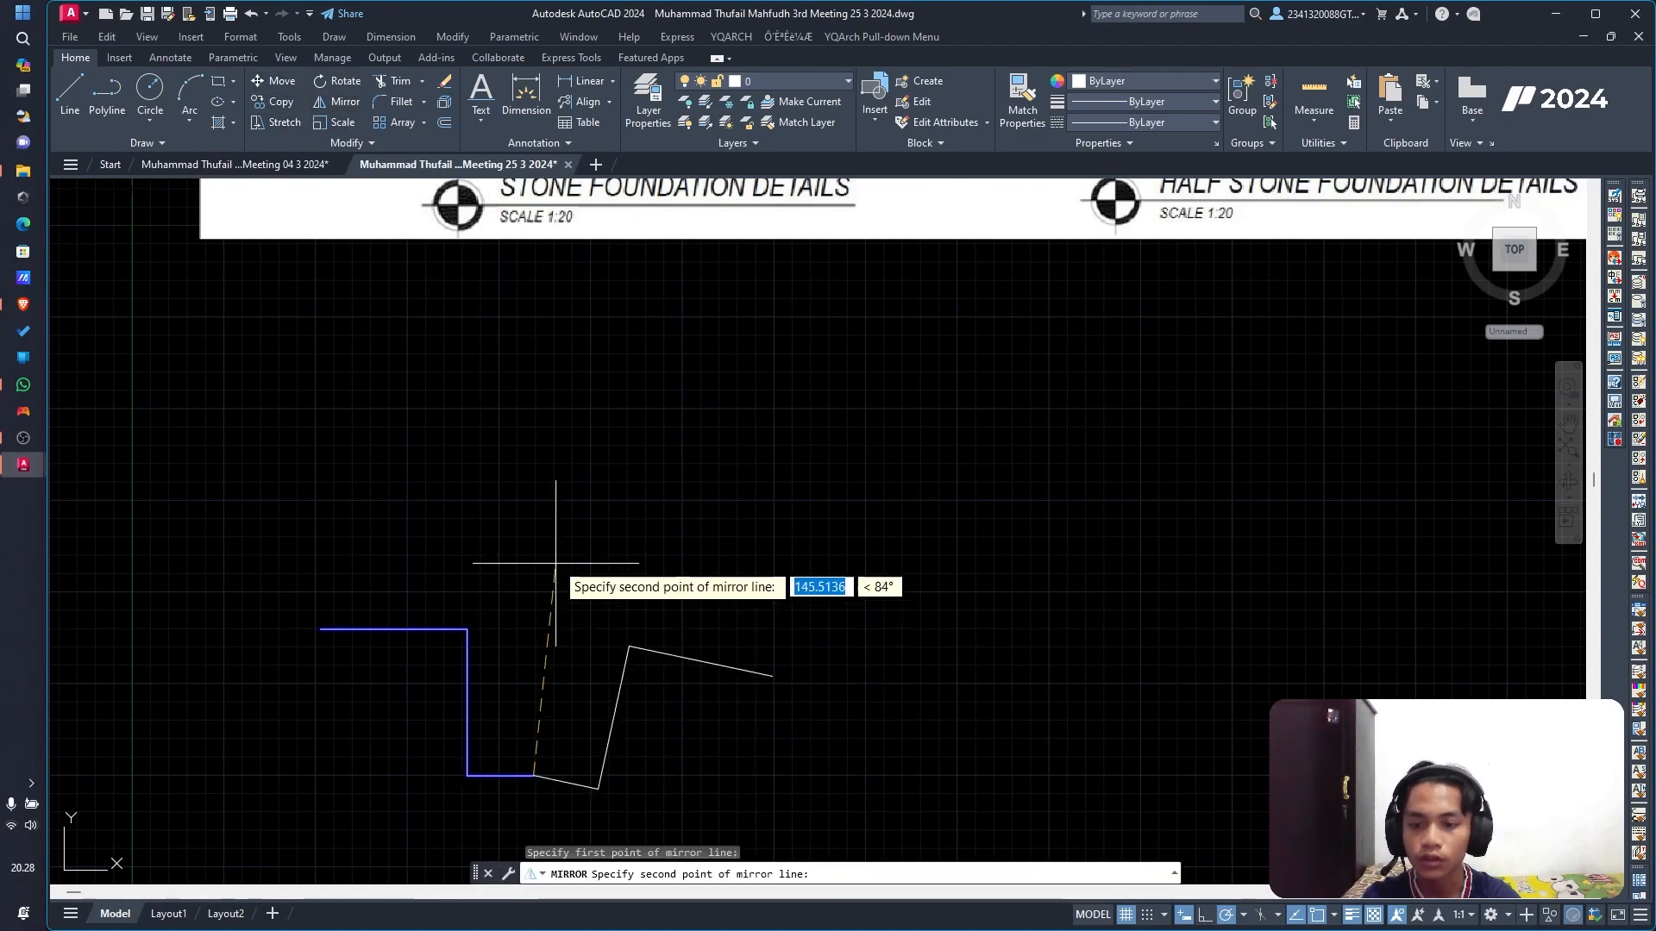
pyautogui.click(533, 502)
pyautogui.click(584, 578)
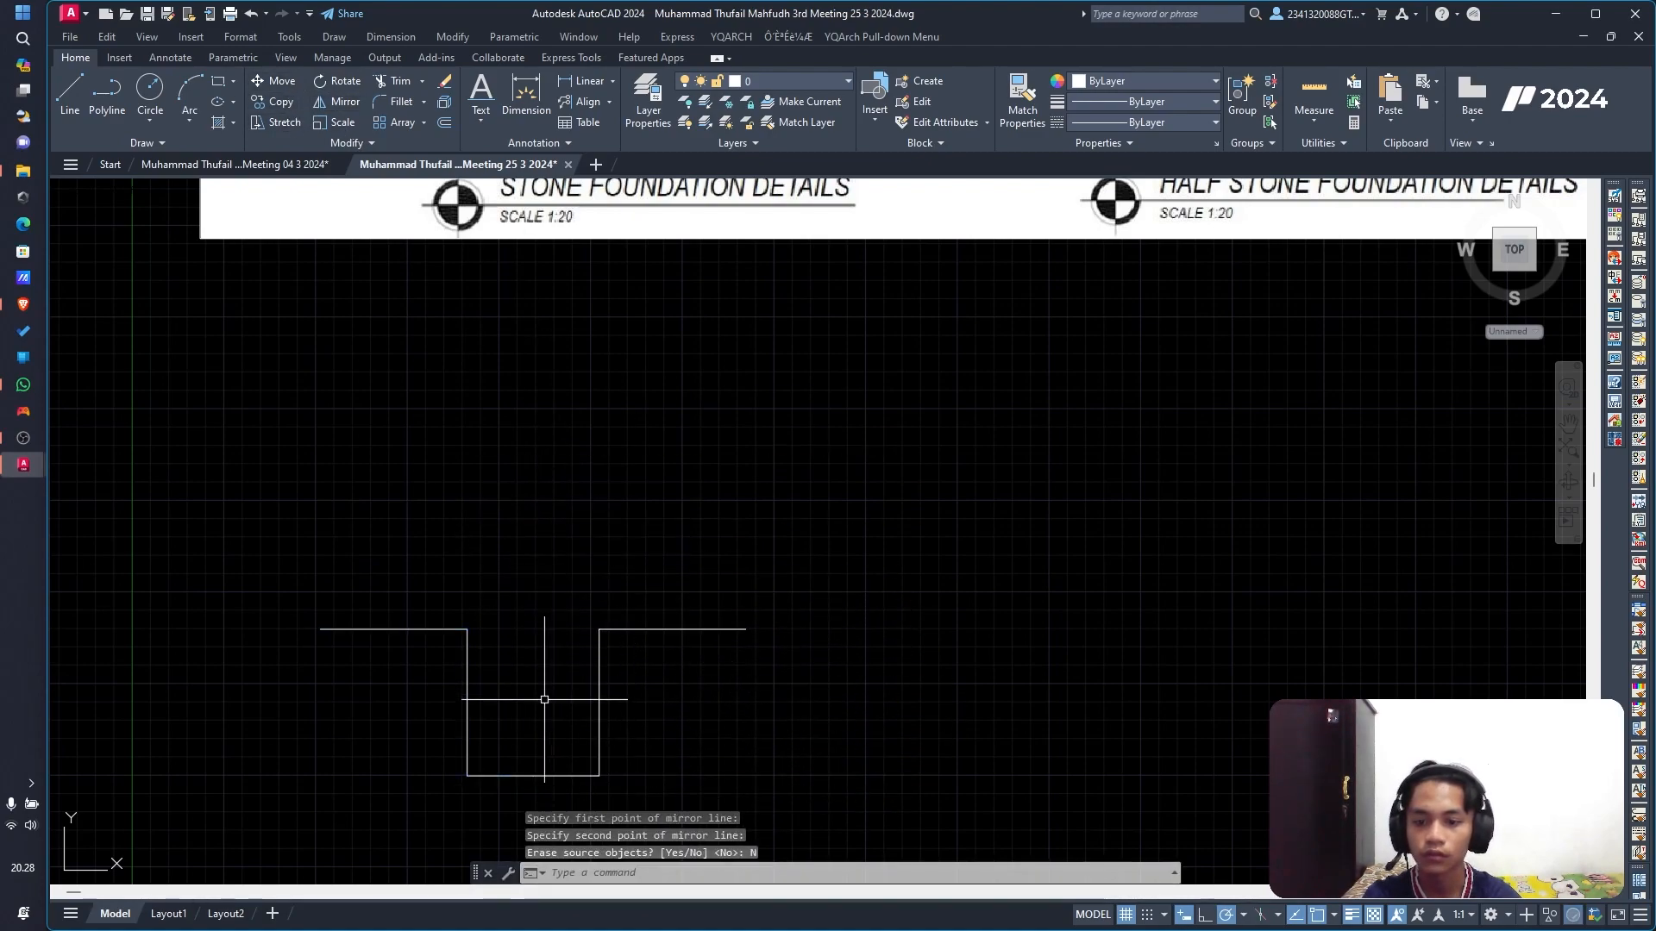
# Step: Compare the mirrored trench outline with the foundation details in the exercise image
pyautogui.scroll(-2, 537, 720)
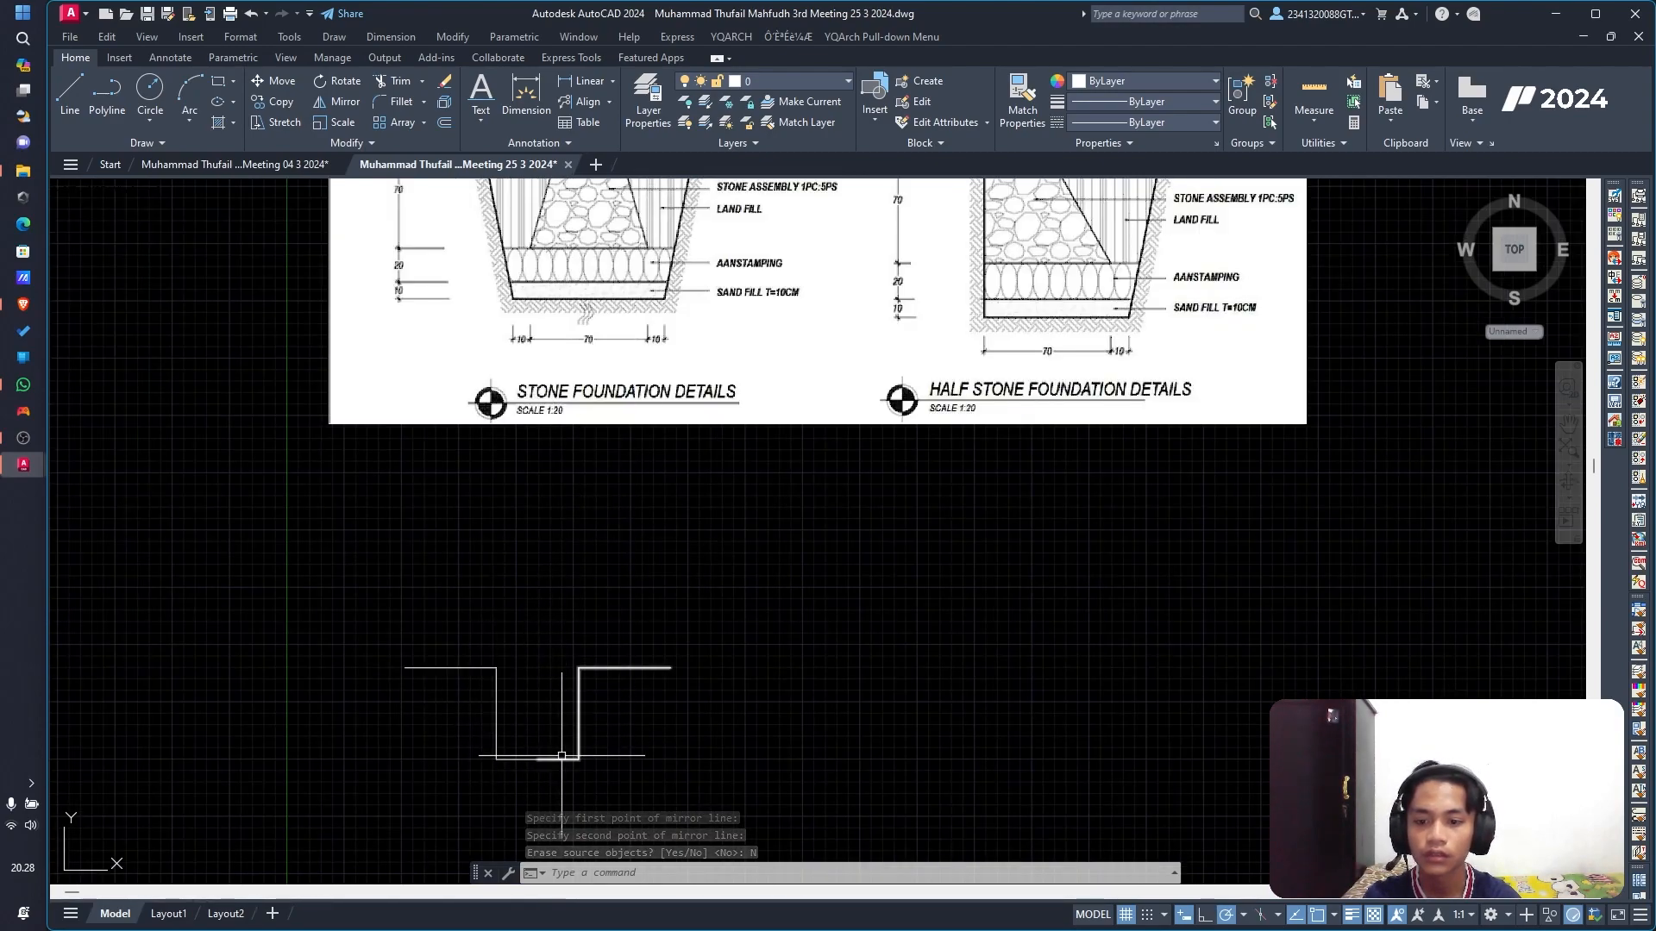
pyautogui.scroll(2, 508, 794)
pyautogui.scroll(-2, 497, 746)
pyautogui.scroll(2, 647, 231)
pyautogui.scroll(-2, 415, 294)
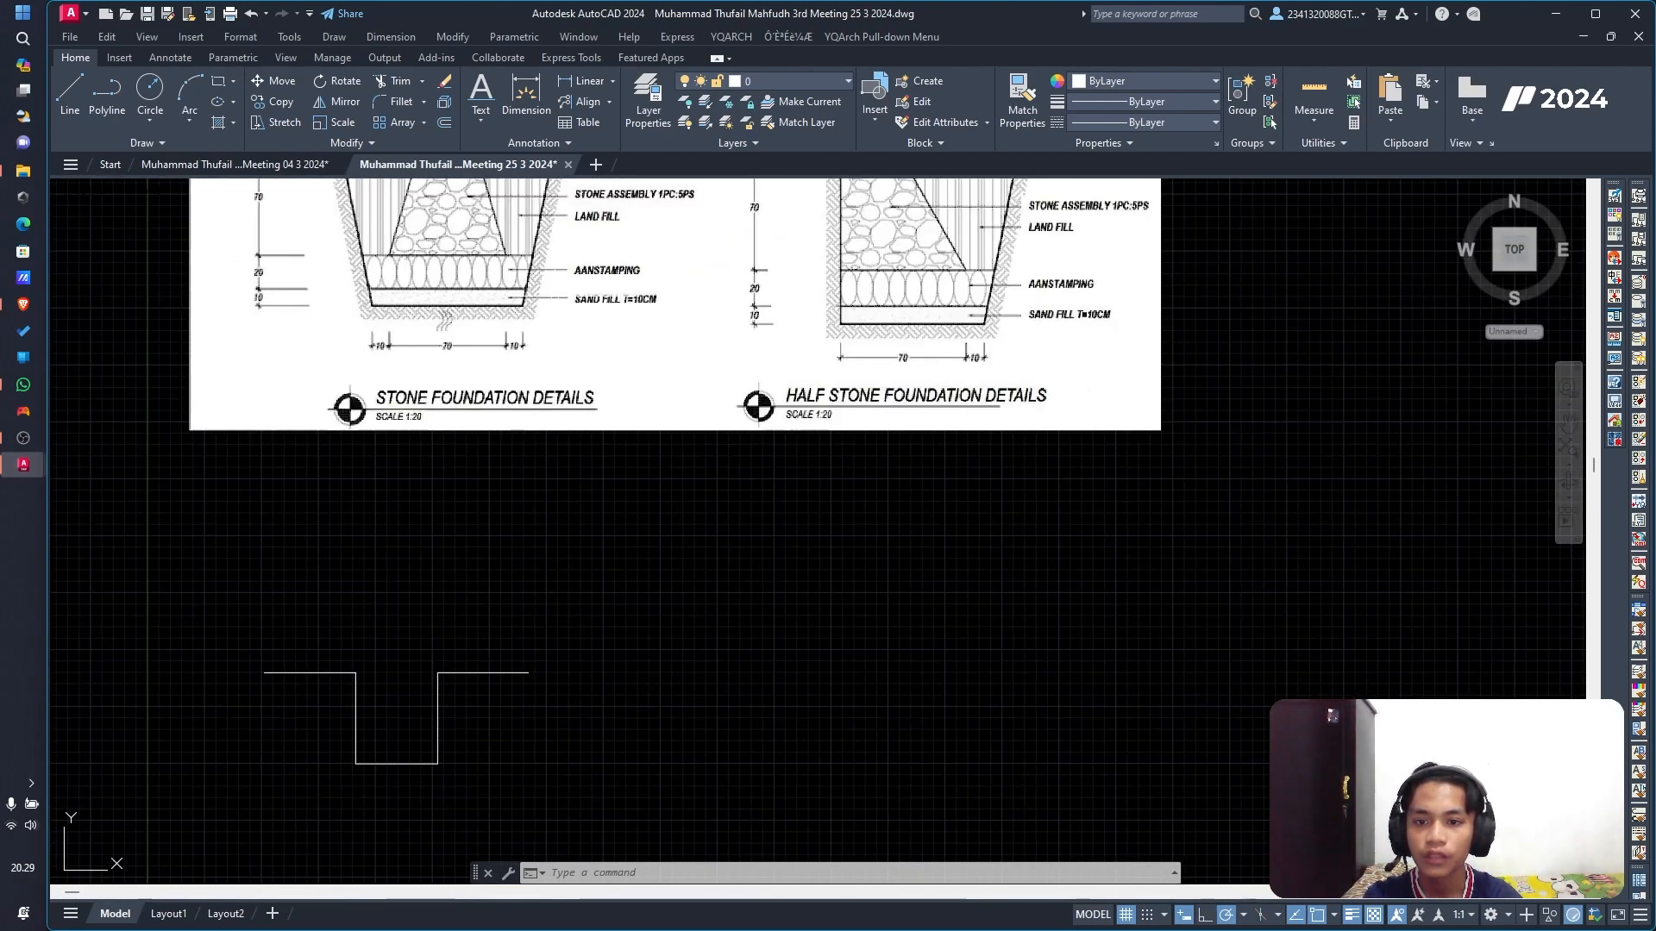
pyautogui.scroll(2, 437, 759)
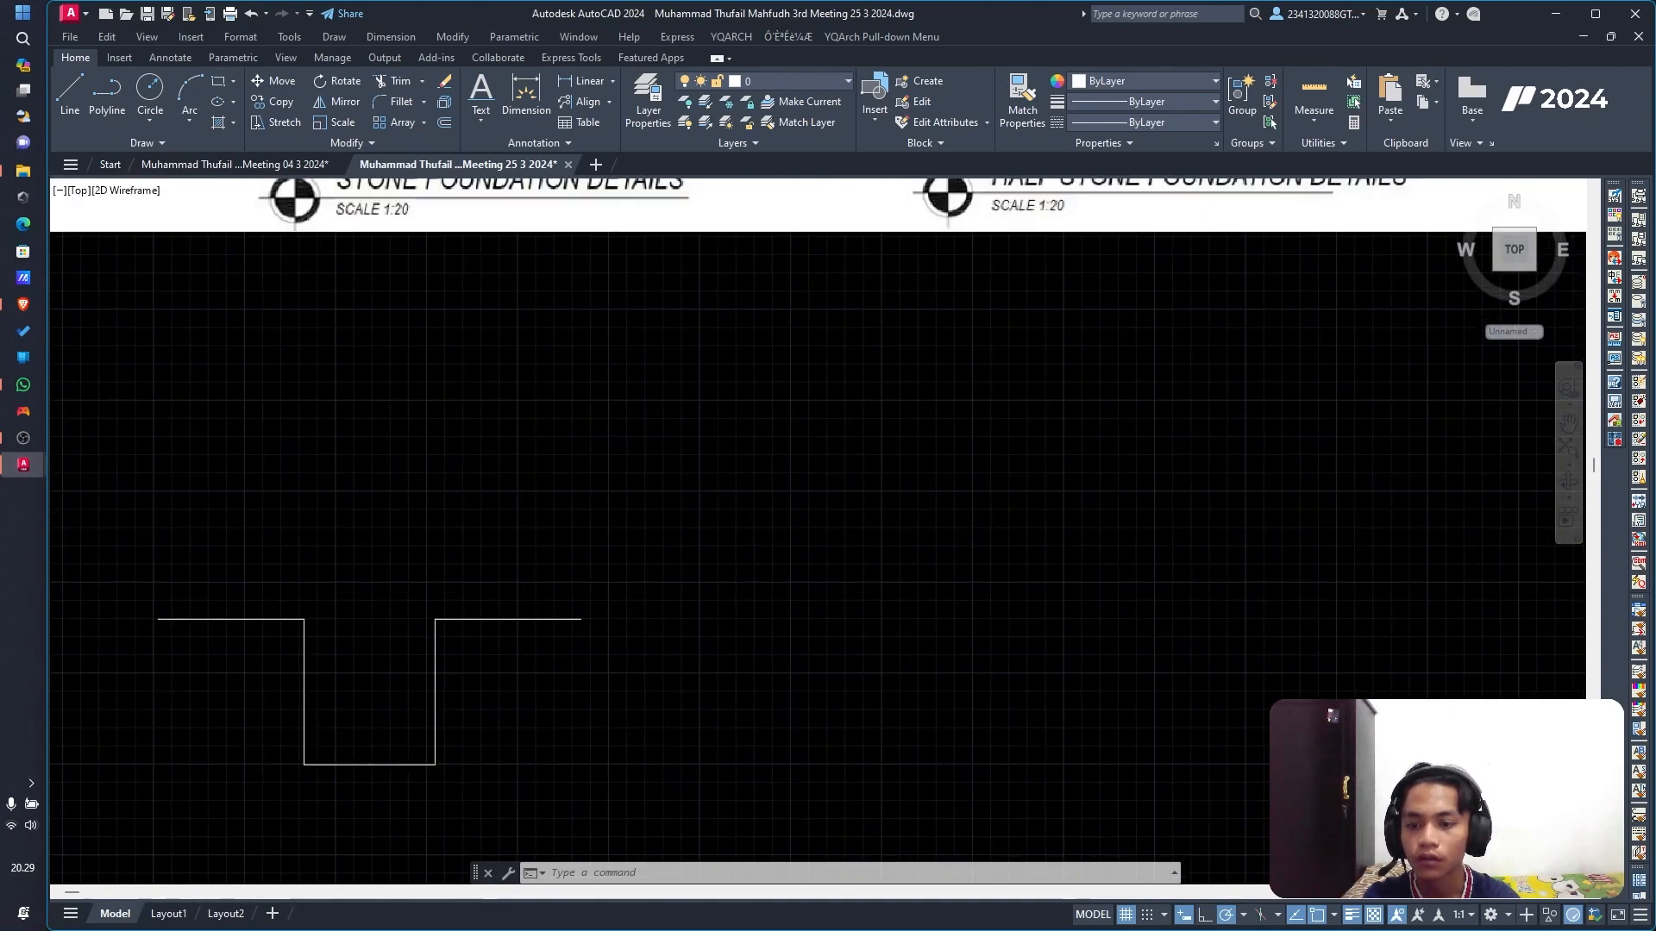
pyautogui.scroll(-4, 437, 762)
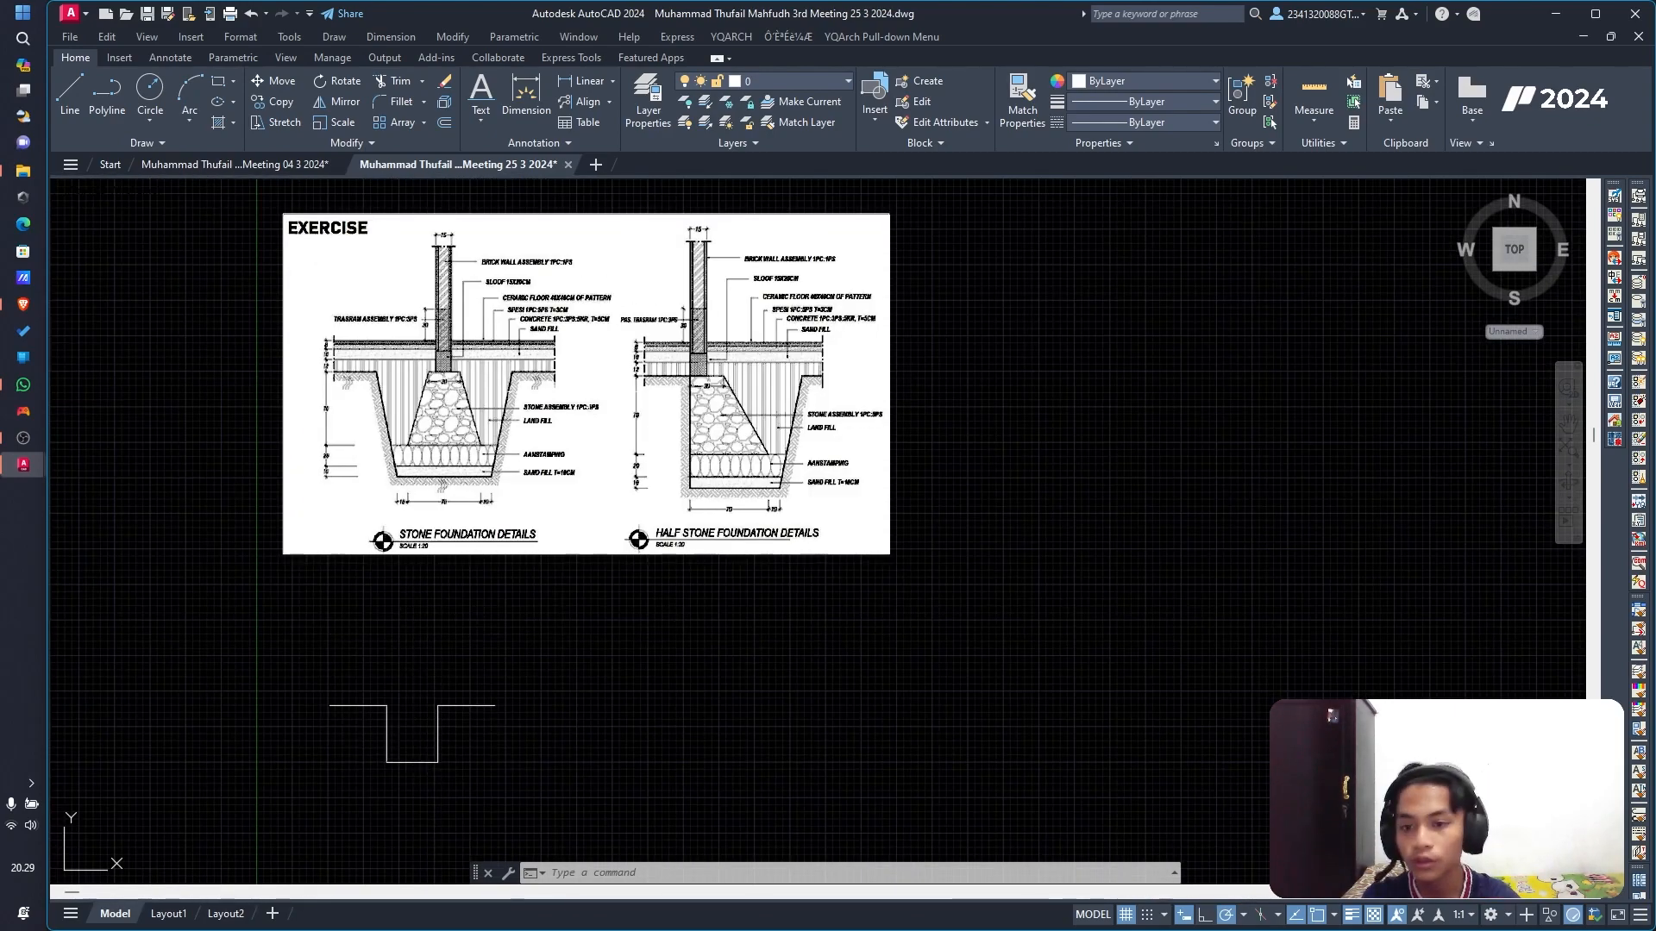
pyautogui.scroll(4, 561, 450)
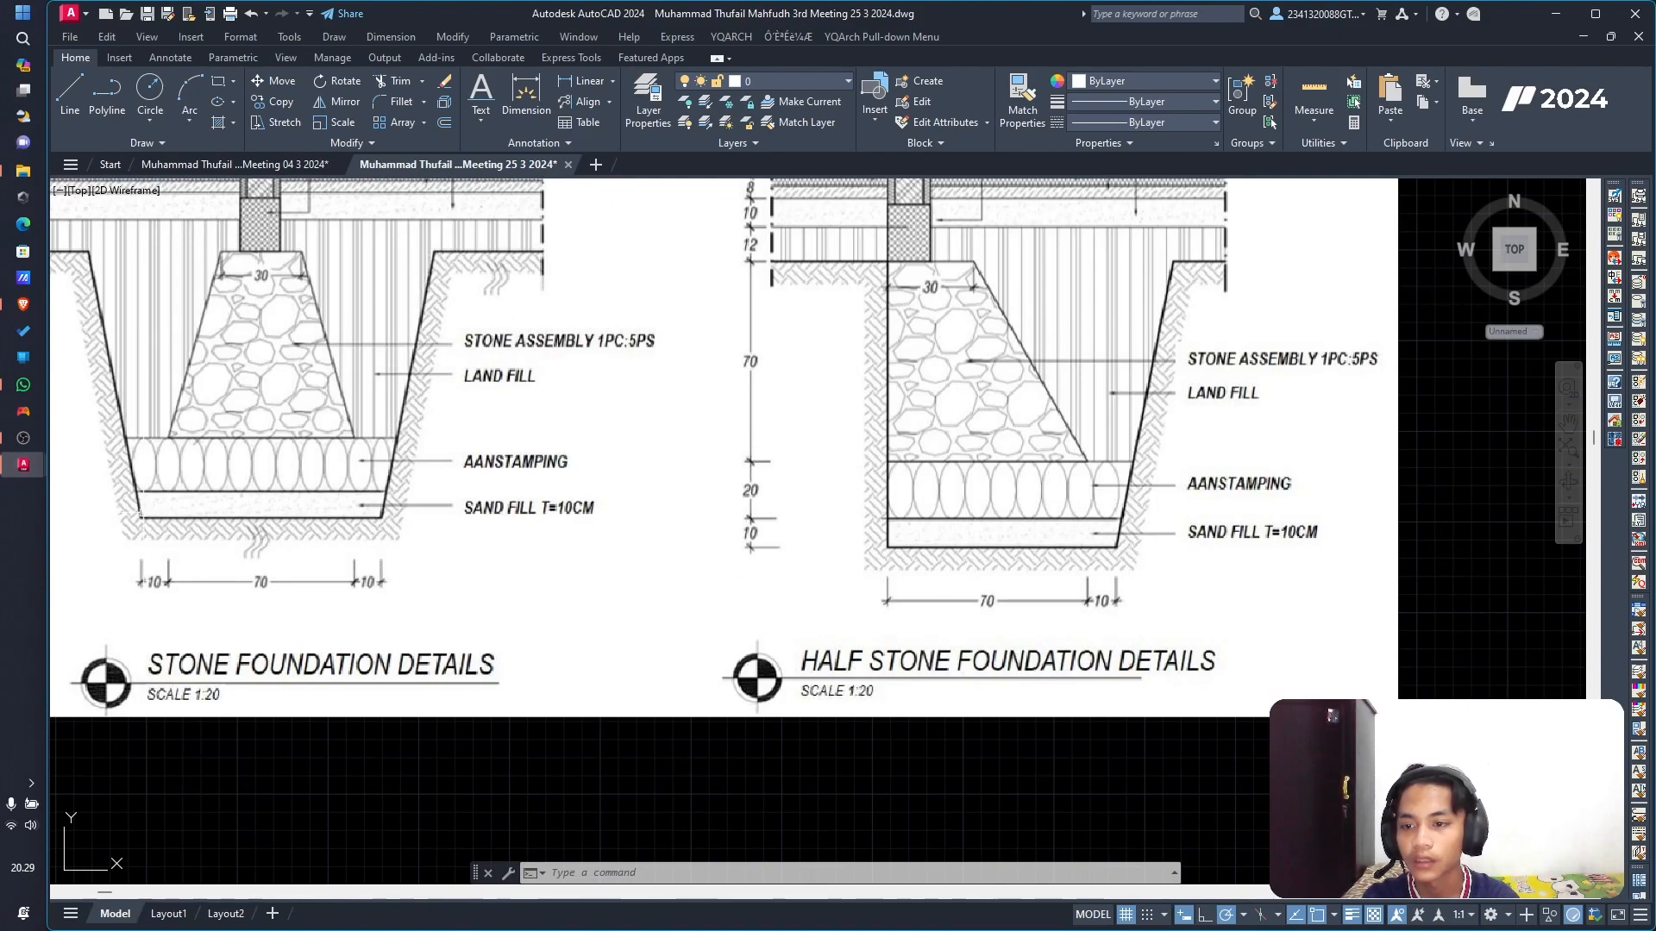
# Step: Delete the mirrored right half of the trench outline
pyautogui.scroll(-4, 294, 858)
pyautogui.scroll(4, 295, 858)
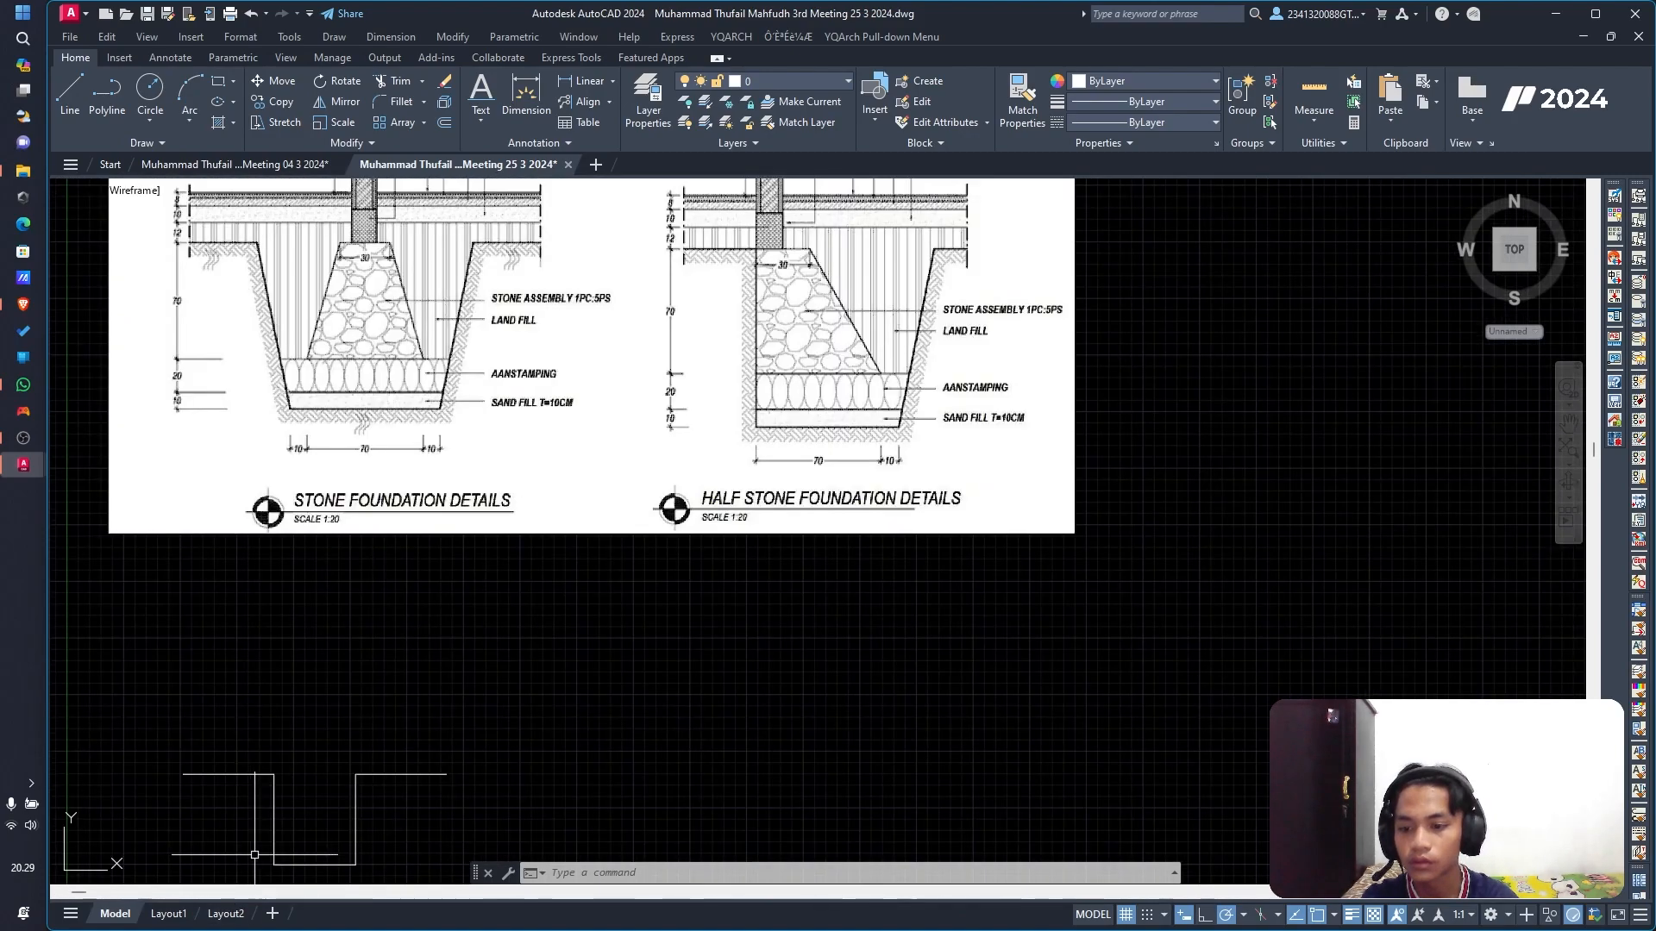
pyautogui.moveTo(294, 858); pyautogui.dragTo(303, 687, button='middle')
pyautogui.scroll(2, 303, 686)
pyautogui.click(409, 720)
pyautogui.press('Delete')
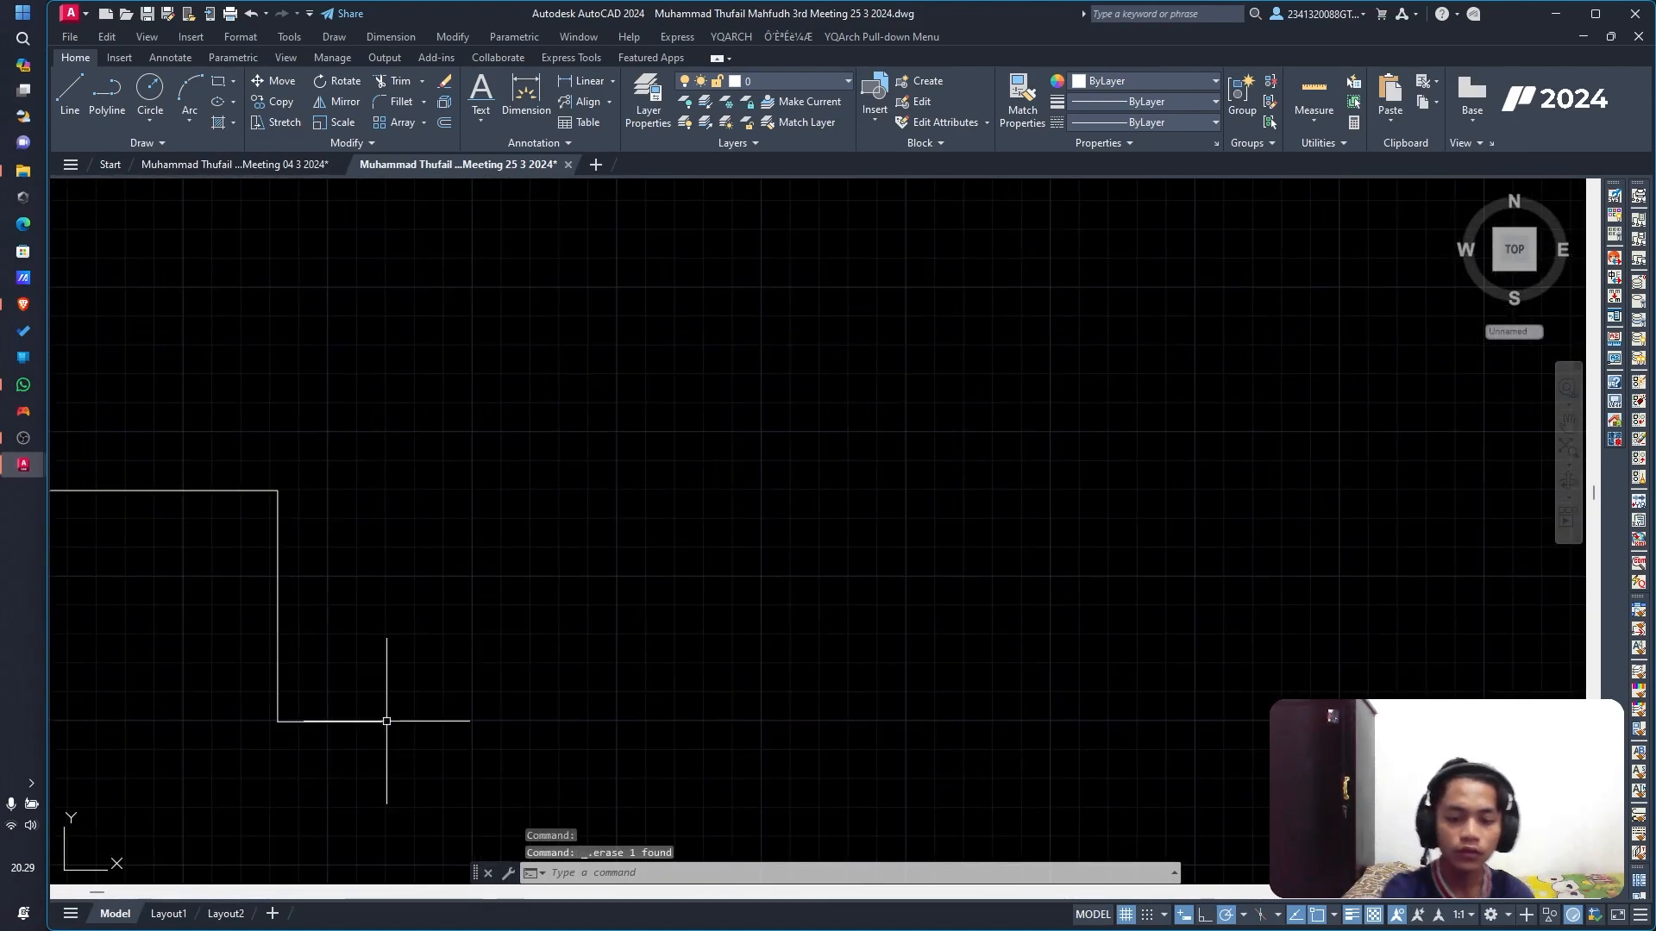
# Step: Draw a slanted line from the remaining outline's lower corner up to the horizontal ground line, left of the vertical wall
pyautogui.click(329, 715)
pyautogui.click(330, 720)
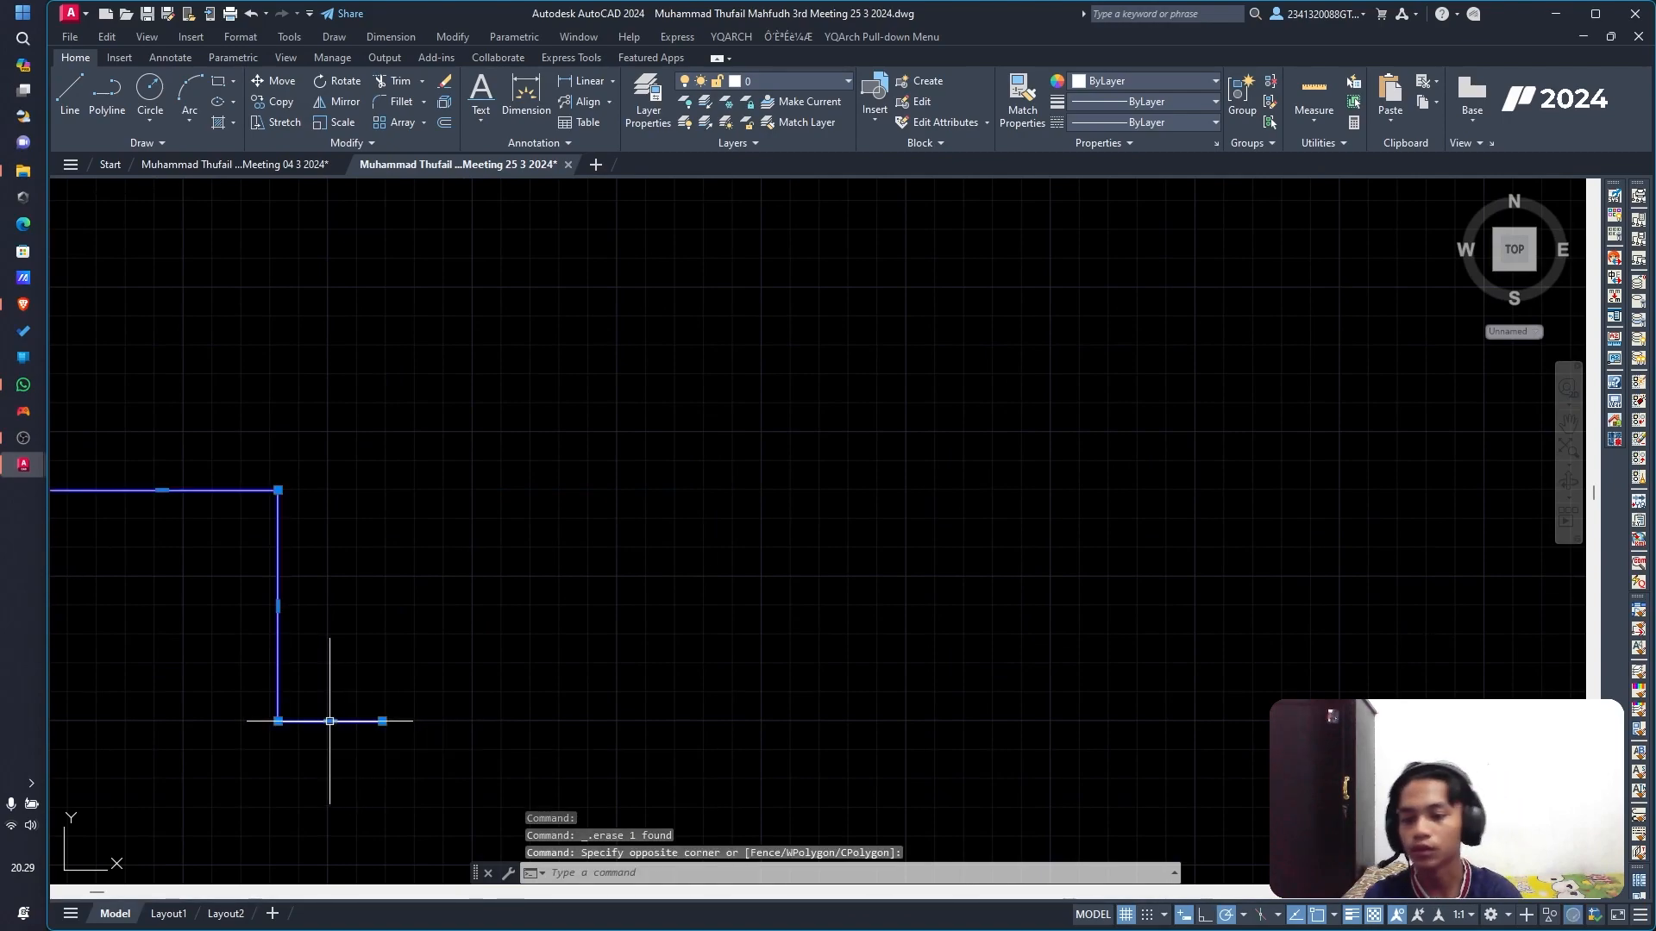
pyautogui.click(70, 91)
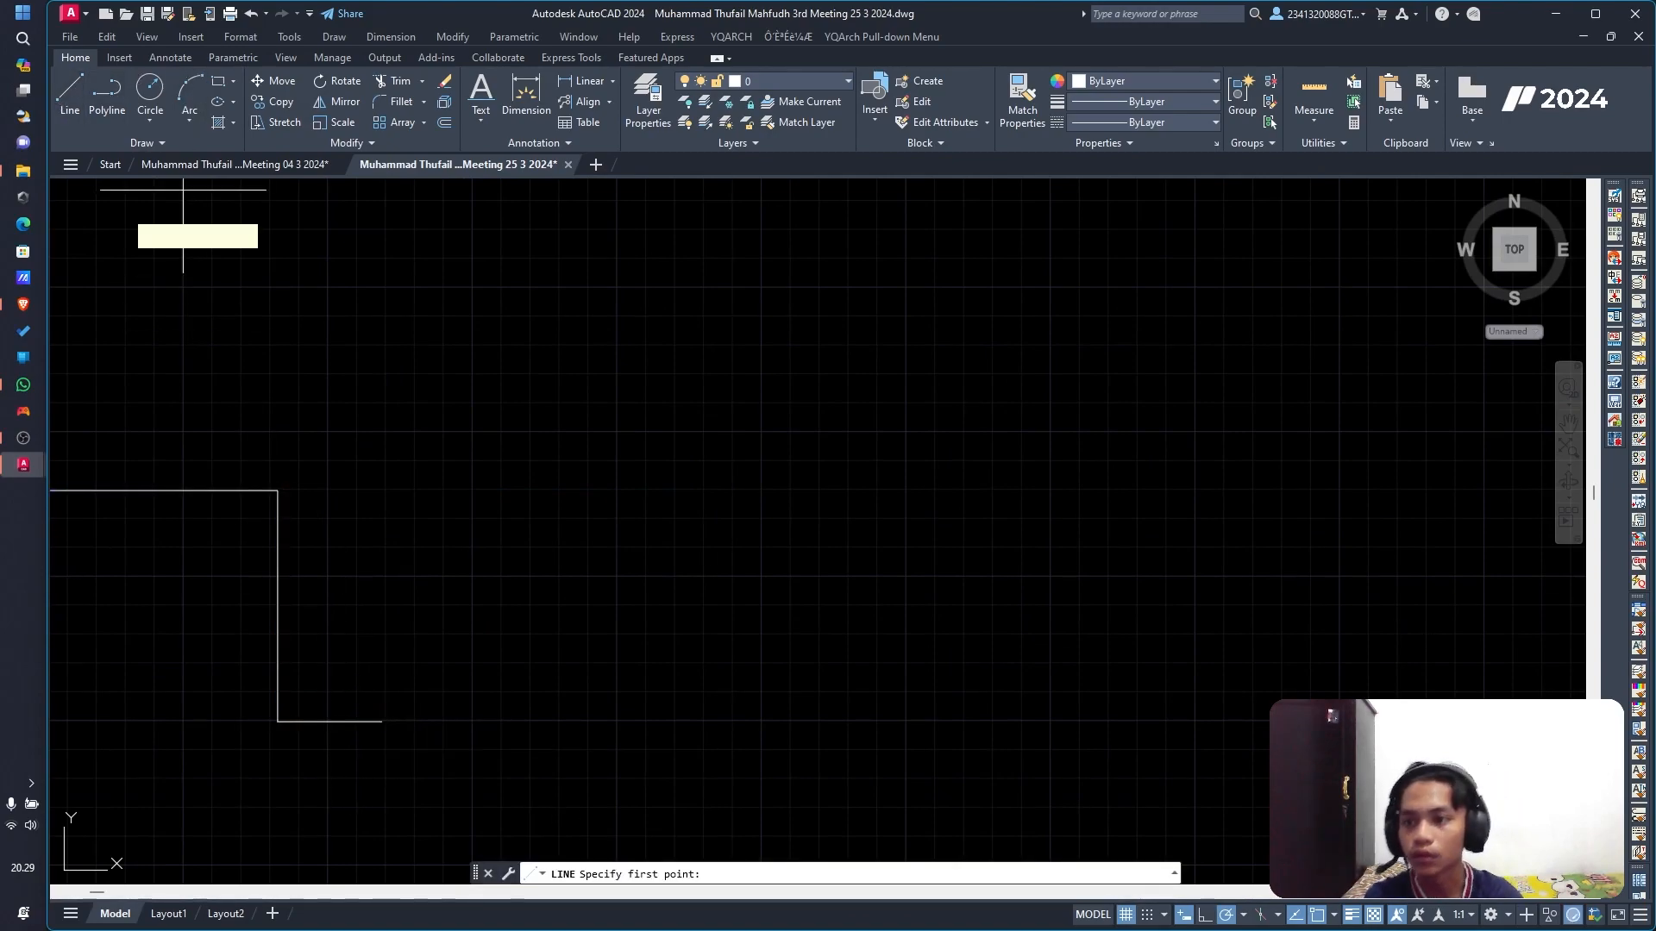
pyautogui.click(278, 721)
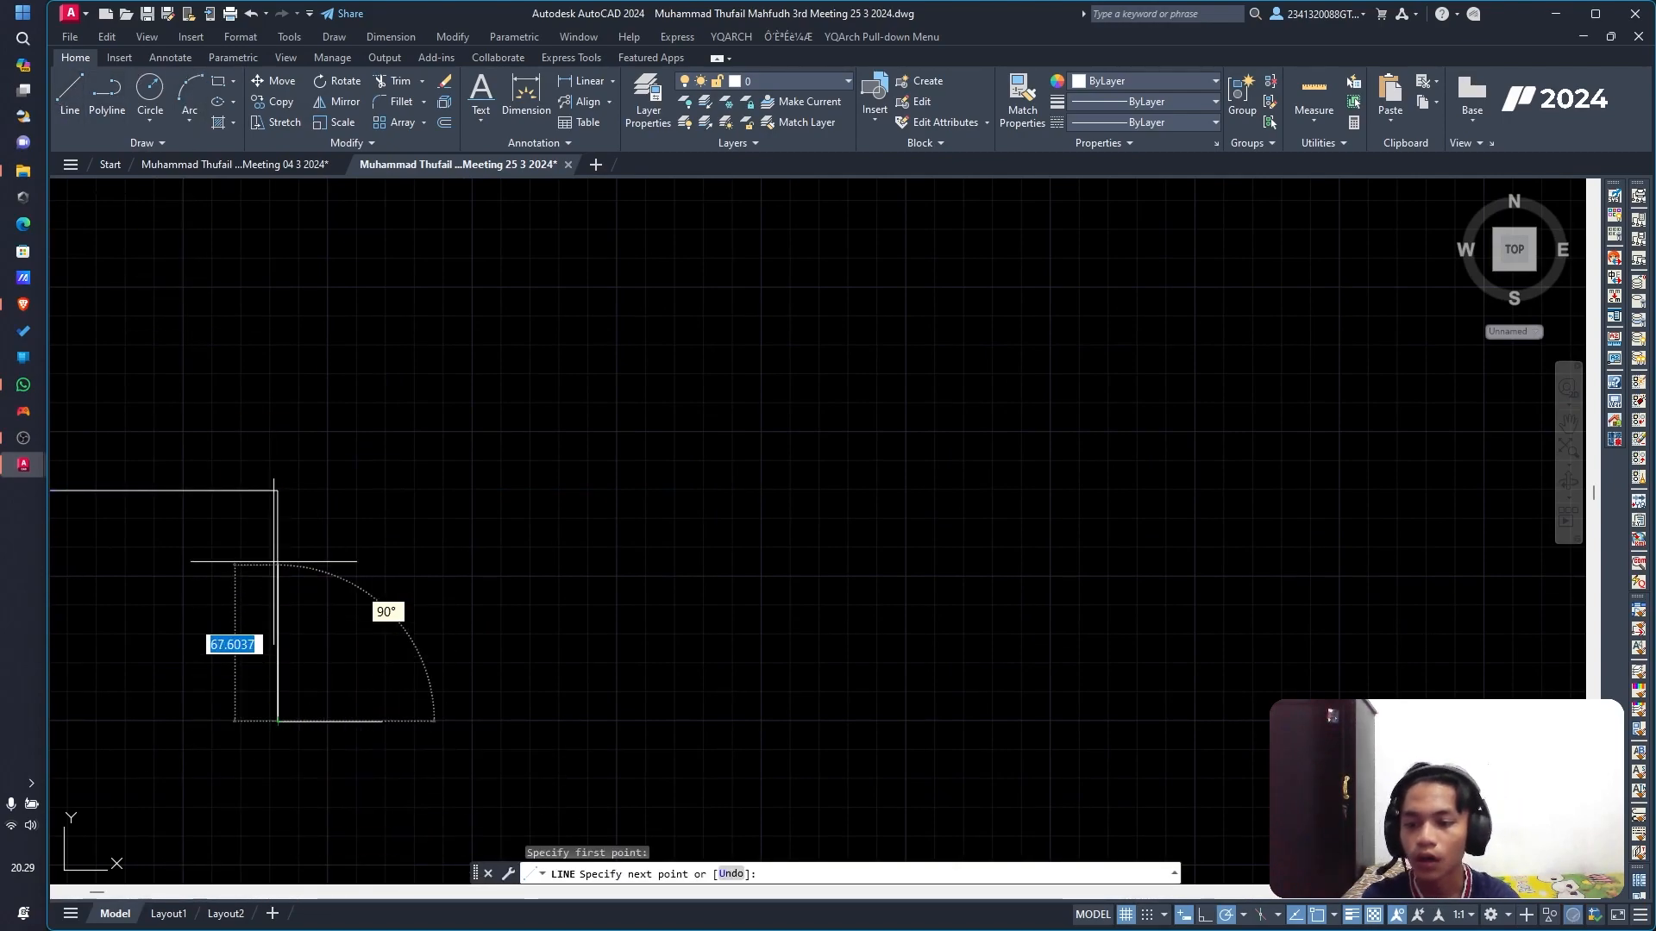
pyautogui.click(241, 491)
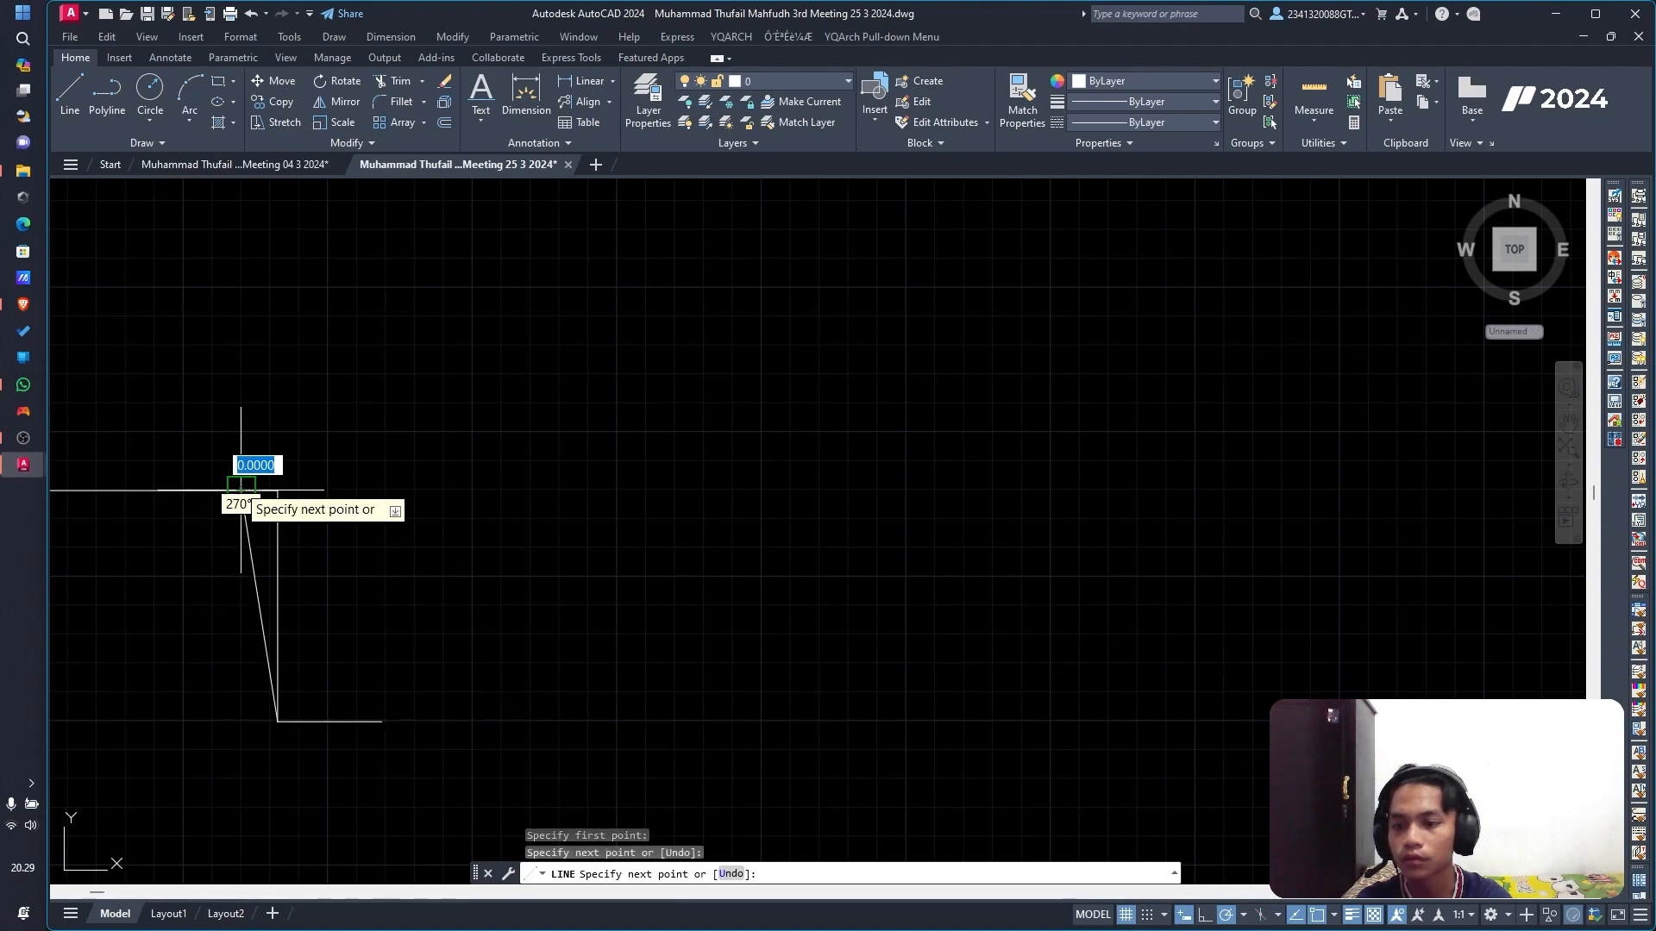
pyautogui.press('Escape')
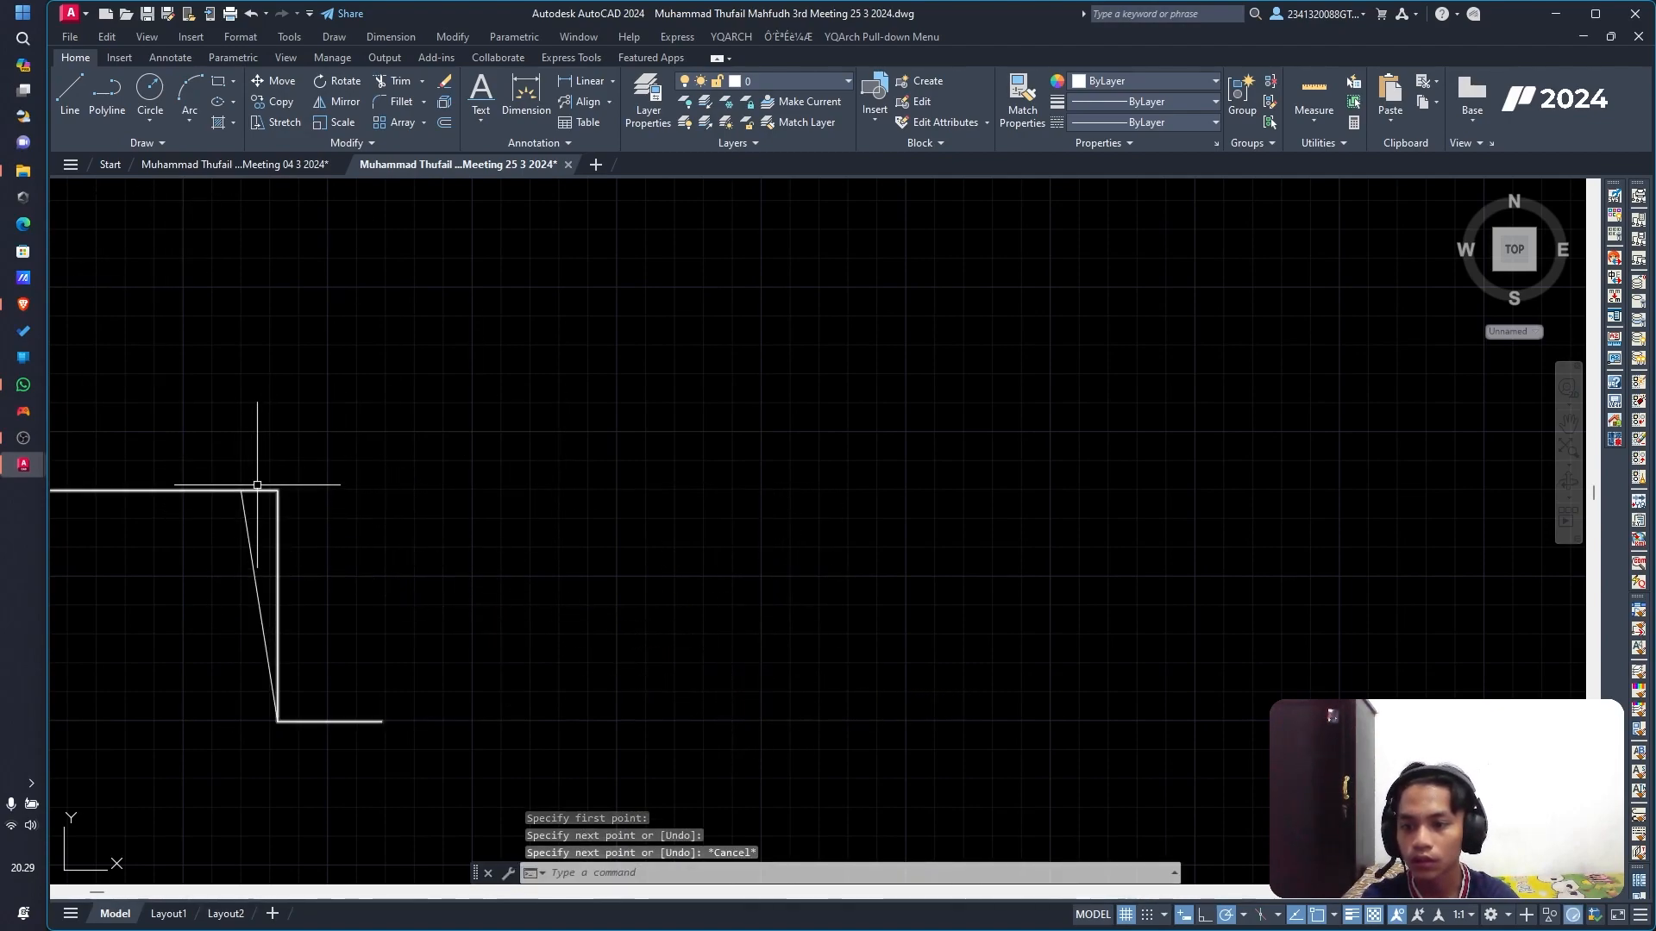
# Step: Trim away the vertical wall and the ground line's overhang beyond the slanted line
pyautogui.write('trim')
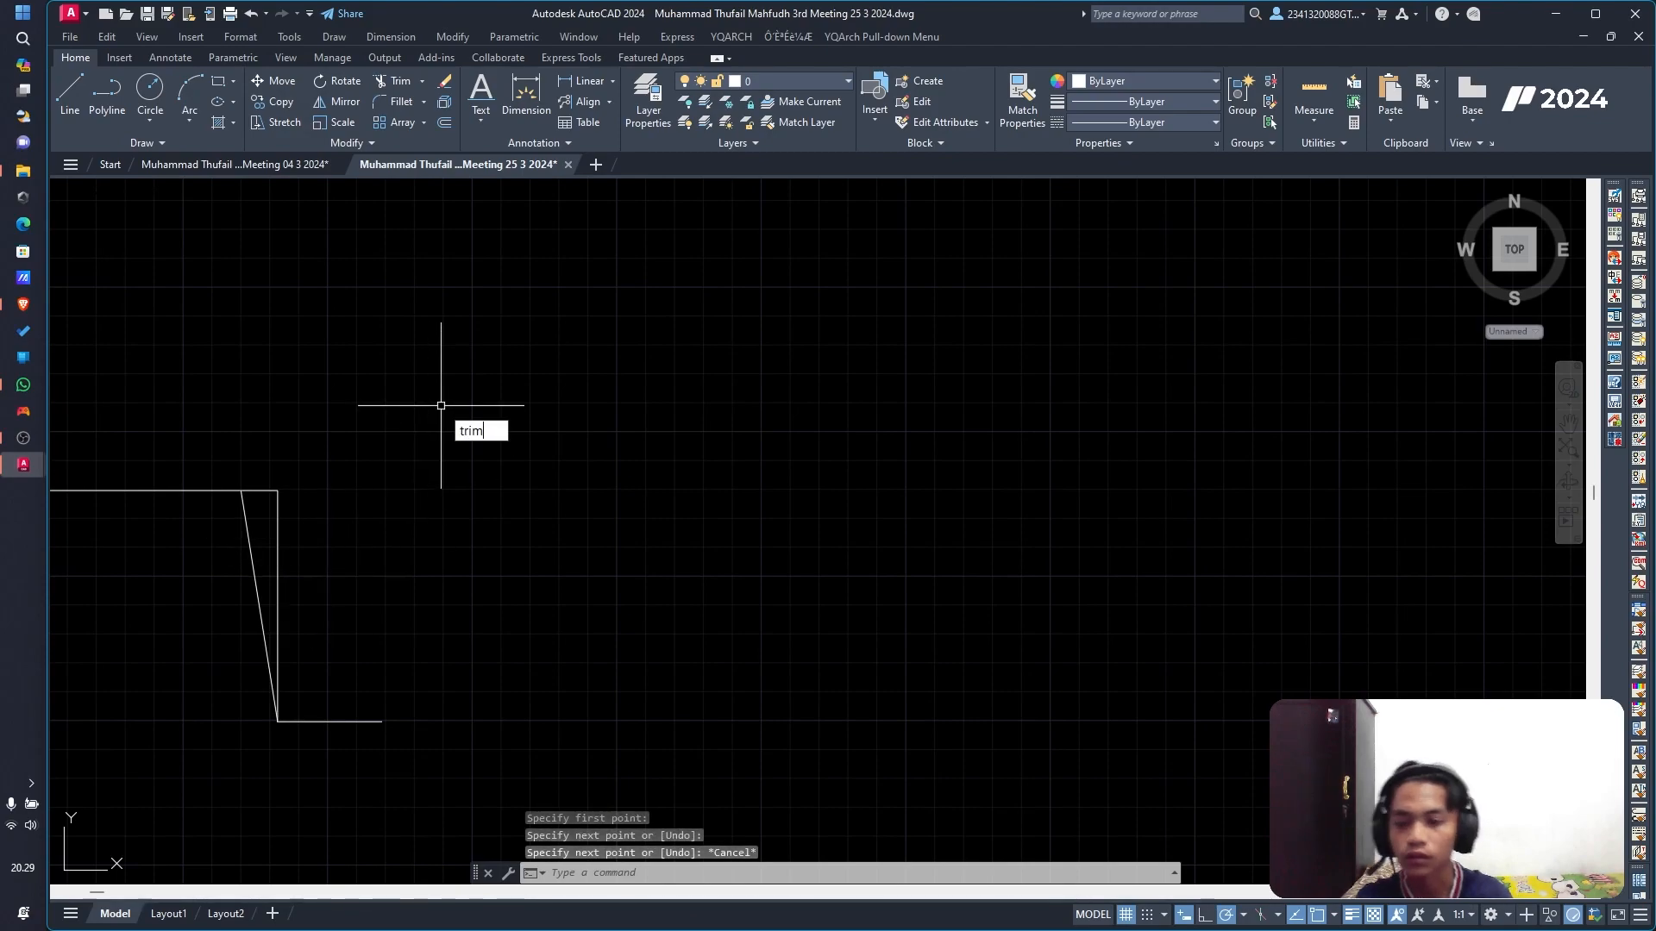
pyautogui.press('Return')
pyautogui.moveTo(250, 471); pyautogui.dragTo(291, 553)
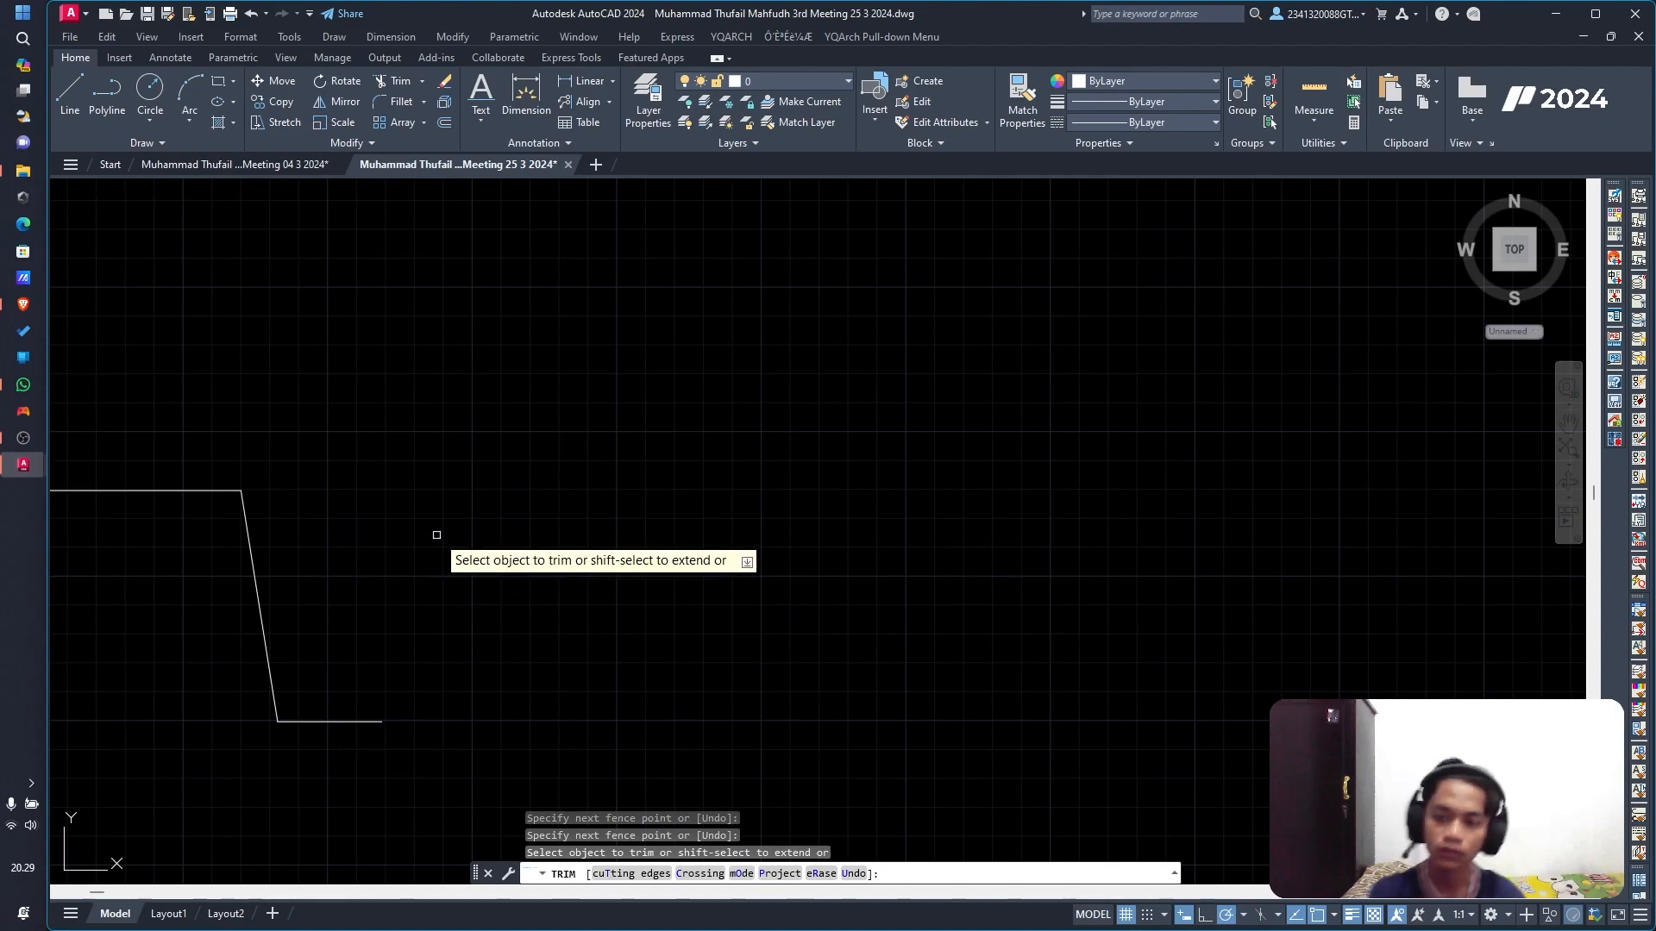
pyautogui.scroll(-1, 310, 504)
pyautogui.press('Escape')
pyautogui.press('Escape')
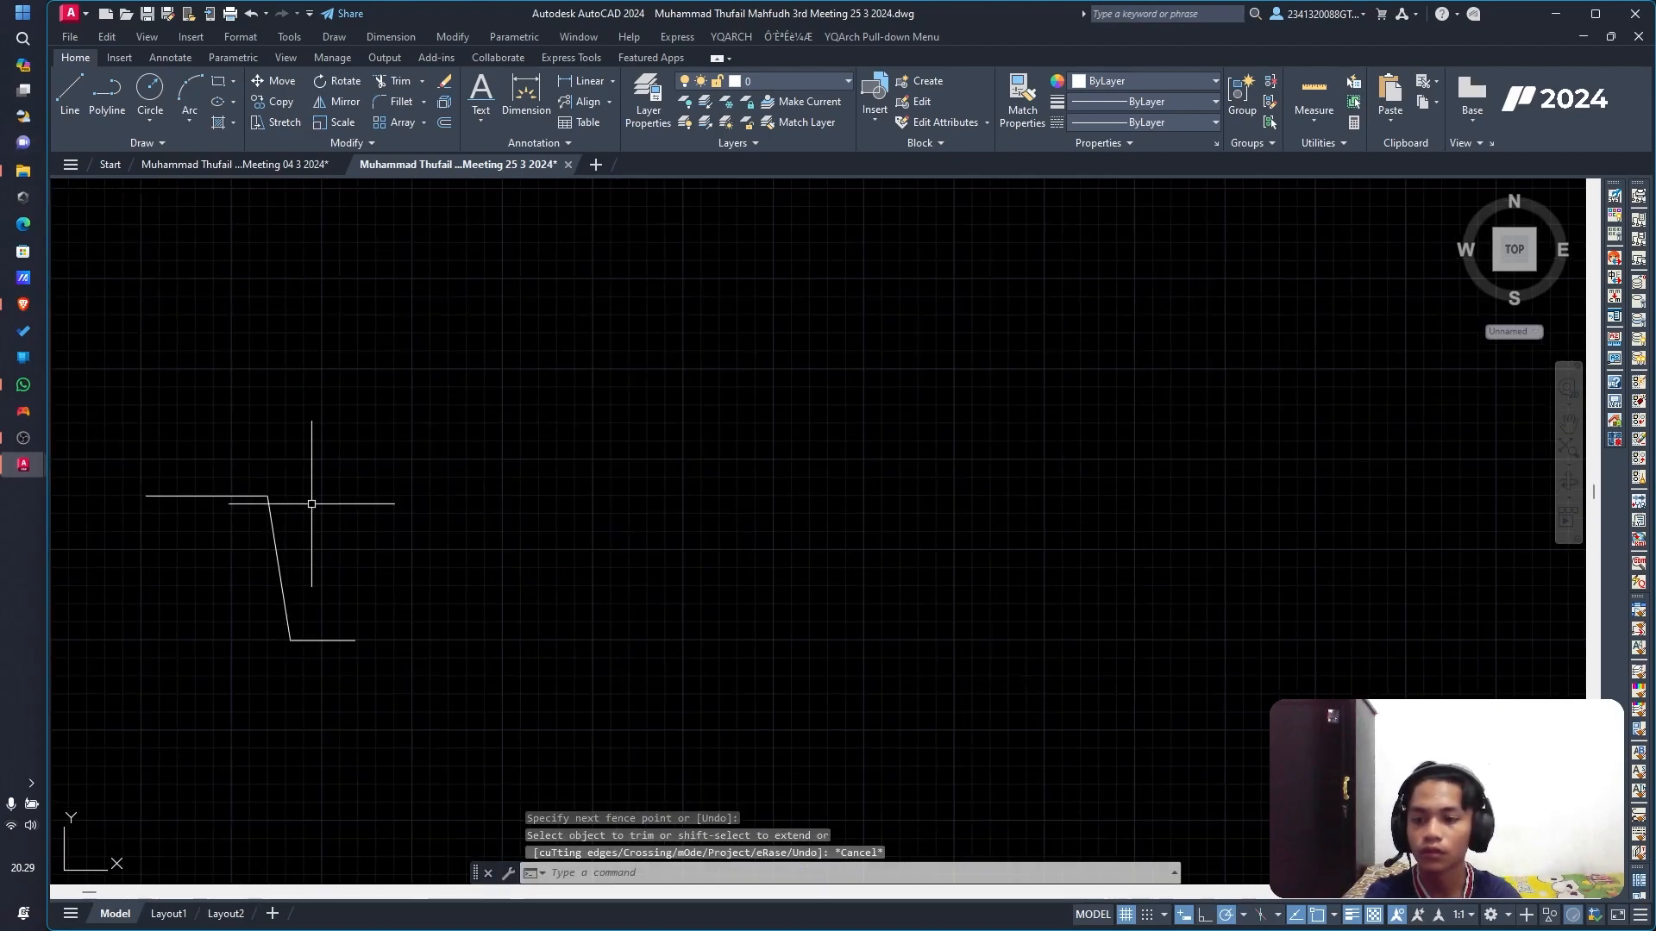
# Step: Mirror the sloped half outline about a vertical line through the free end of its bottom segment, keeping the source objects
pyautogui.click(270, 508)
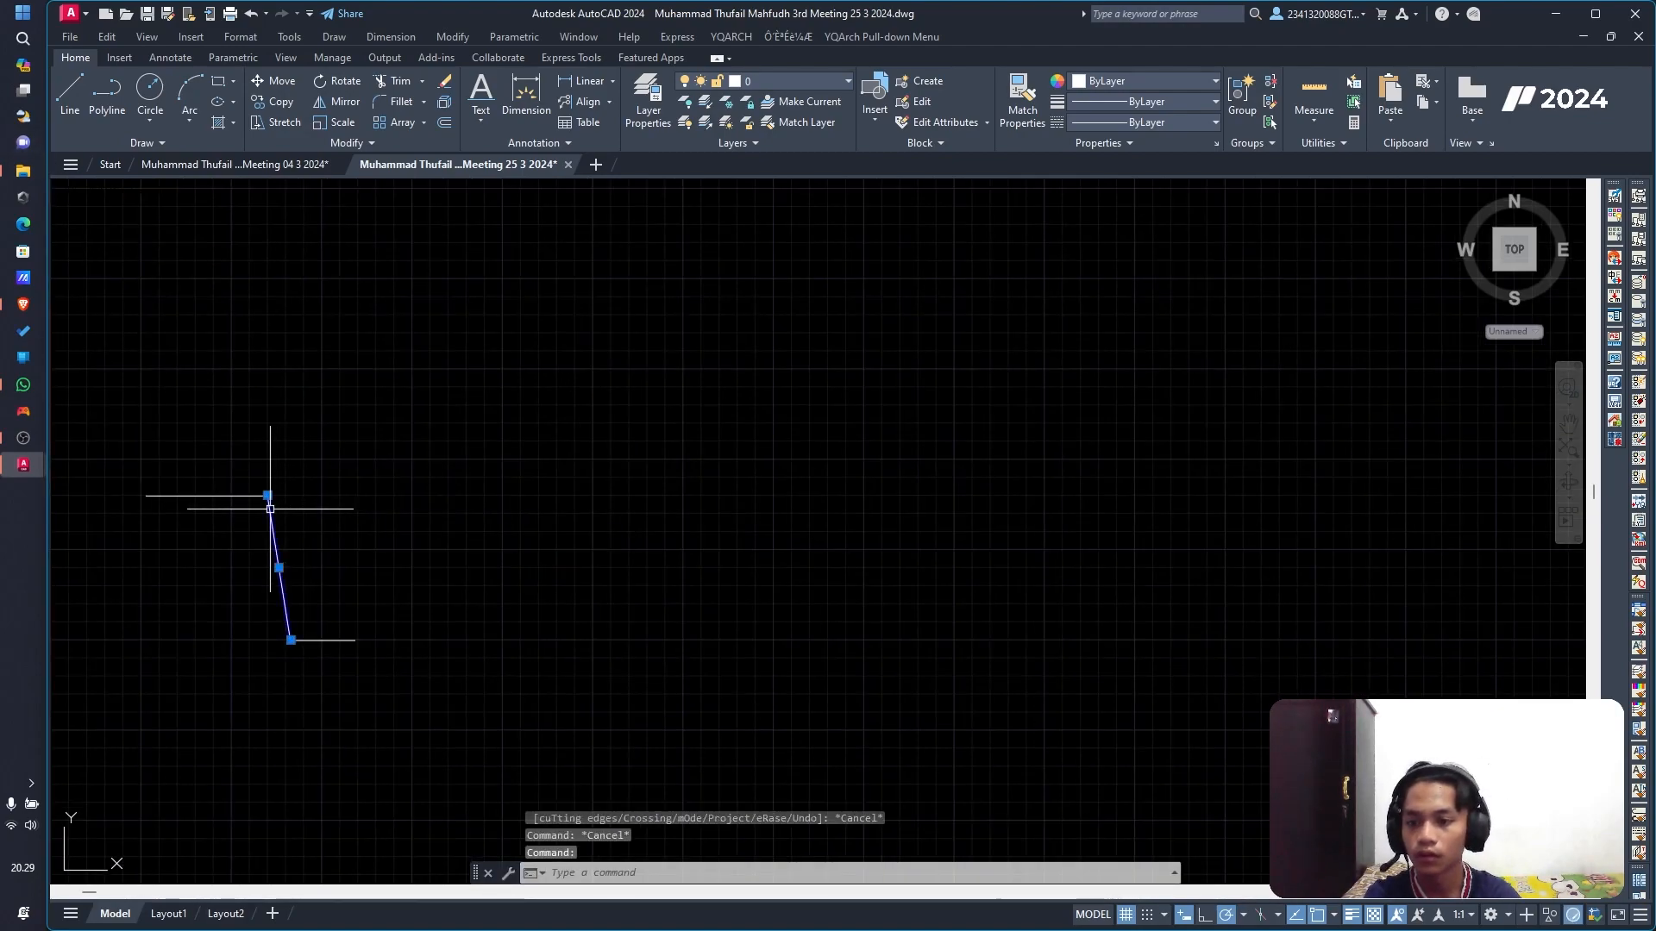
pyautogui.click(227, 496)
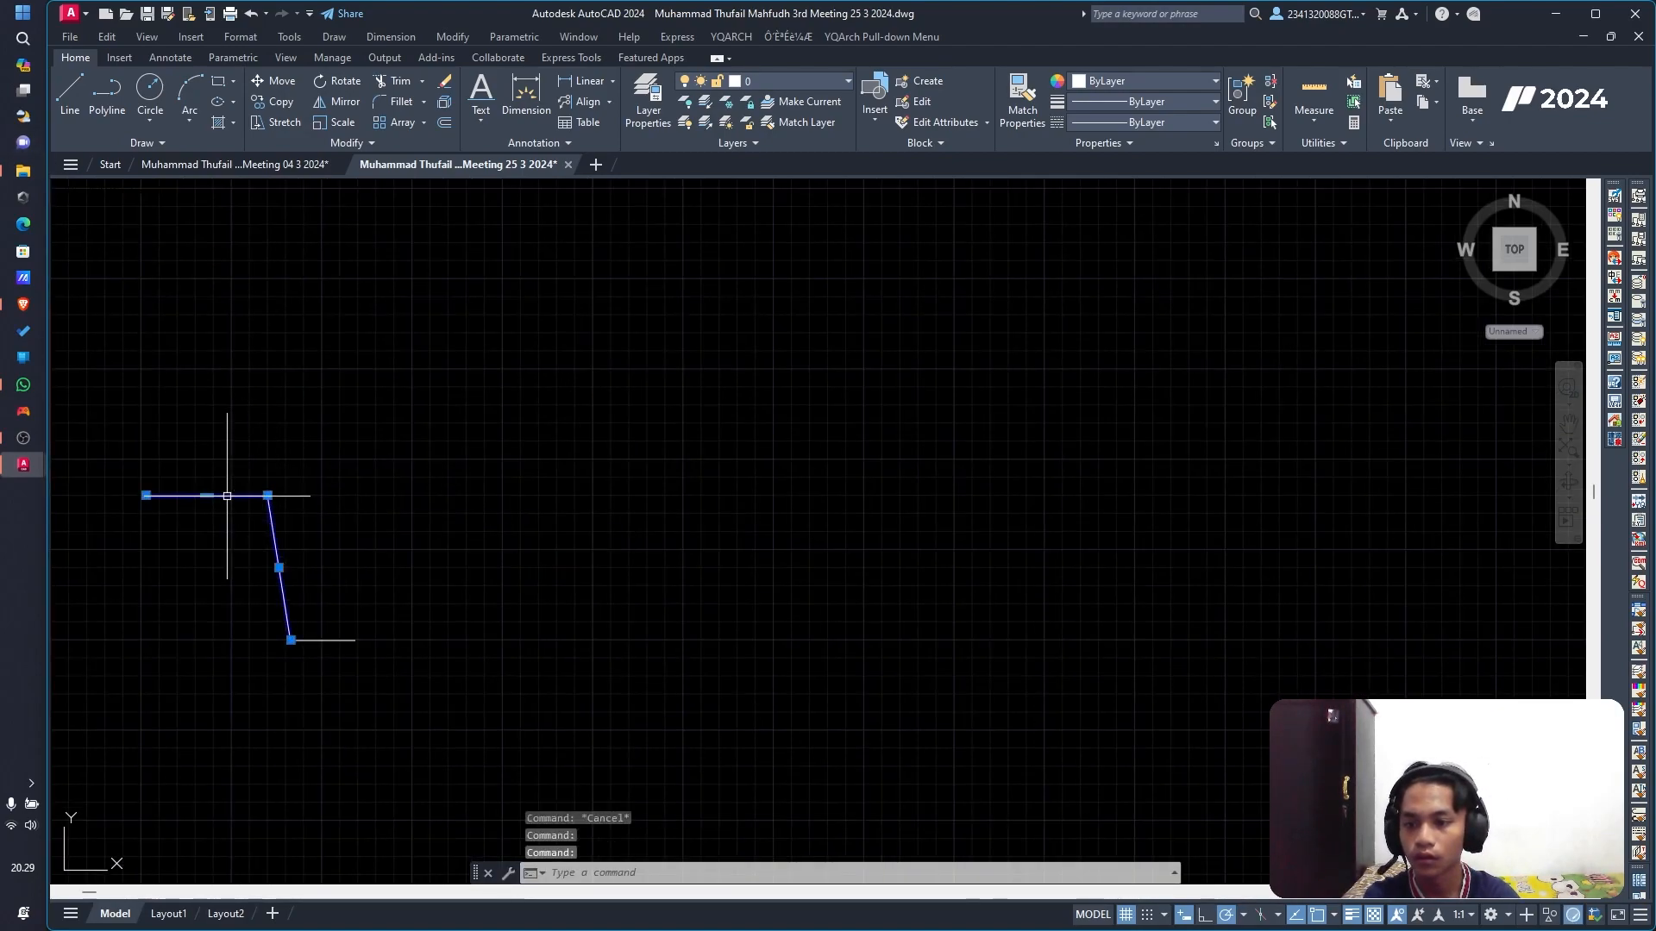
pyautogui.click(339, 101)
pyautogui.click(355, 640)
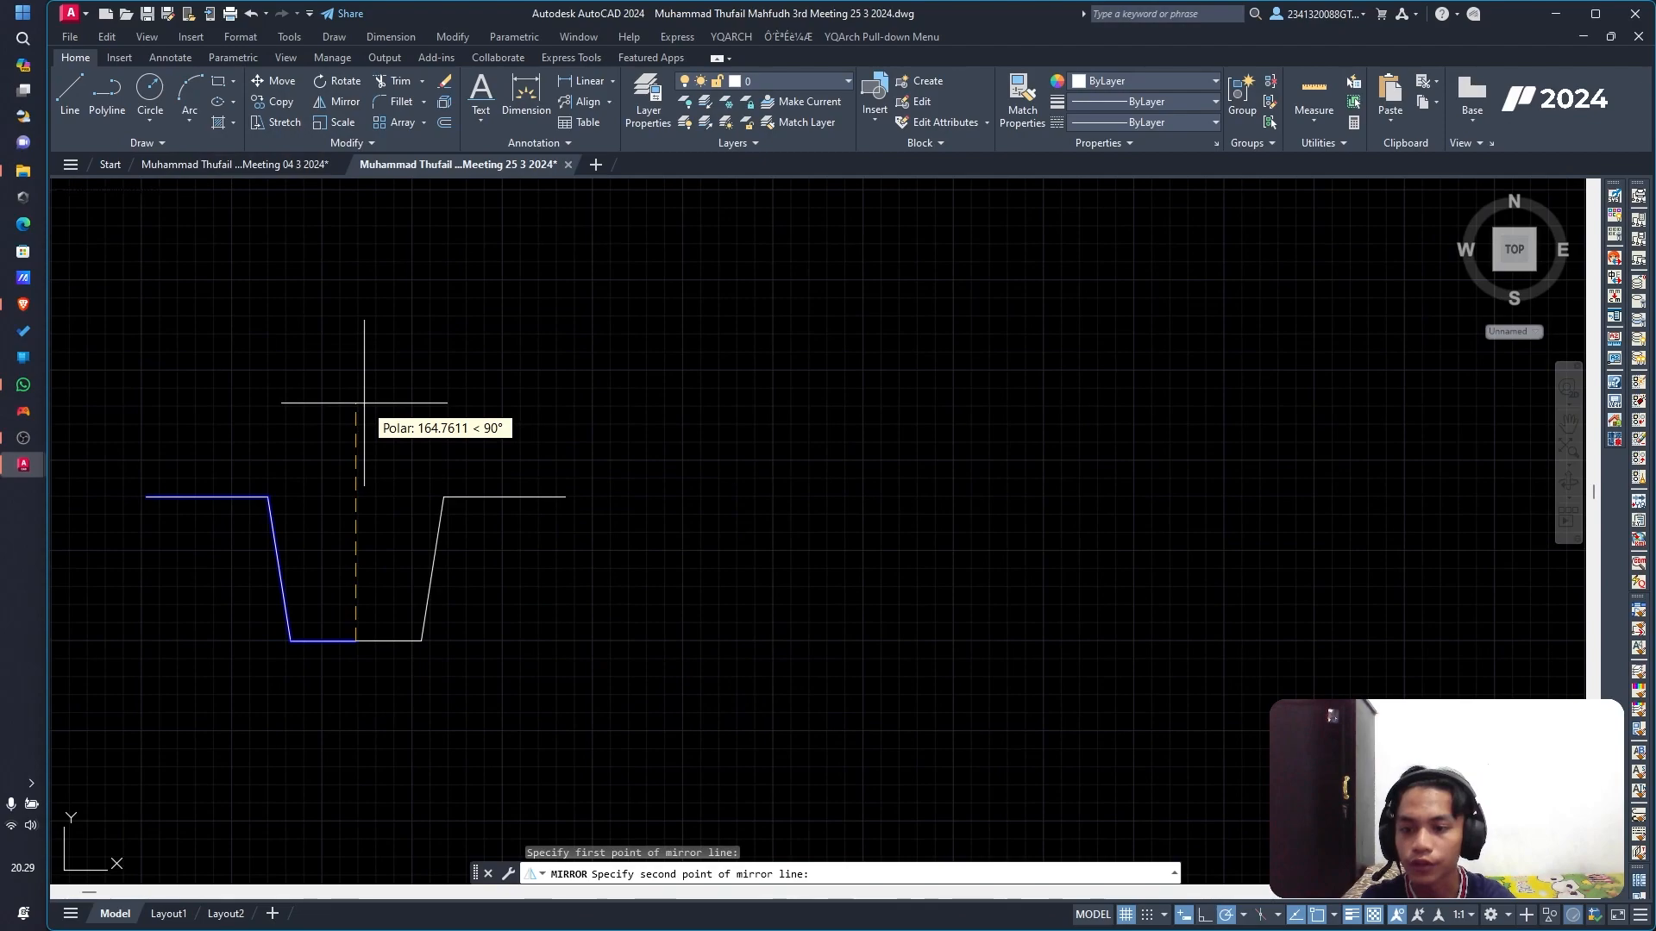
pyautogui.click(364, 403)
pyautogui.click(403, 477)
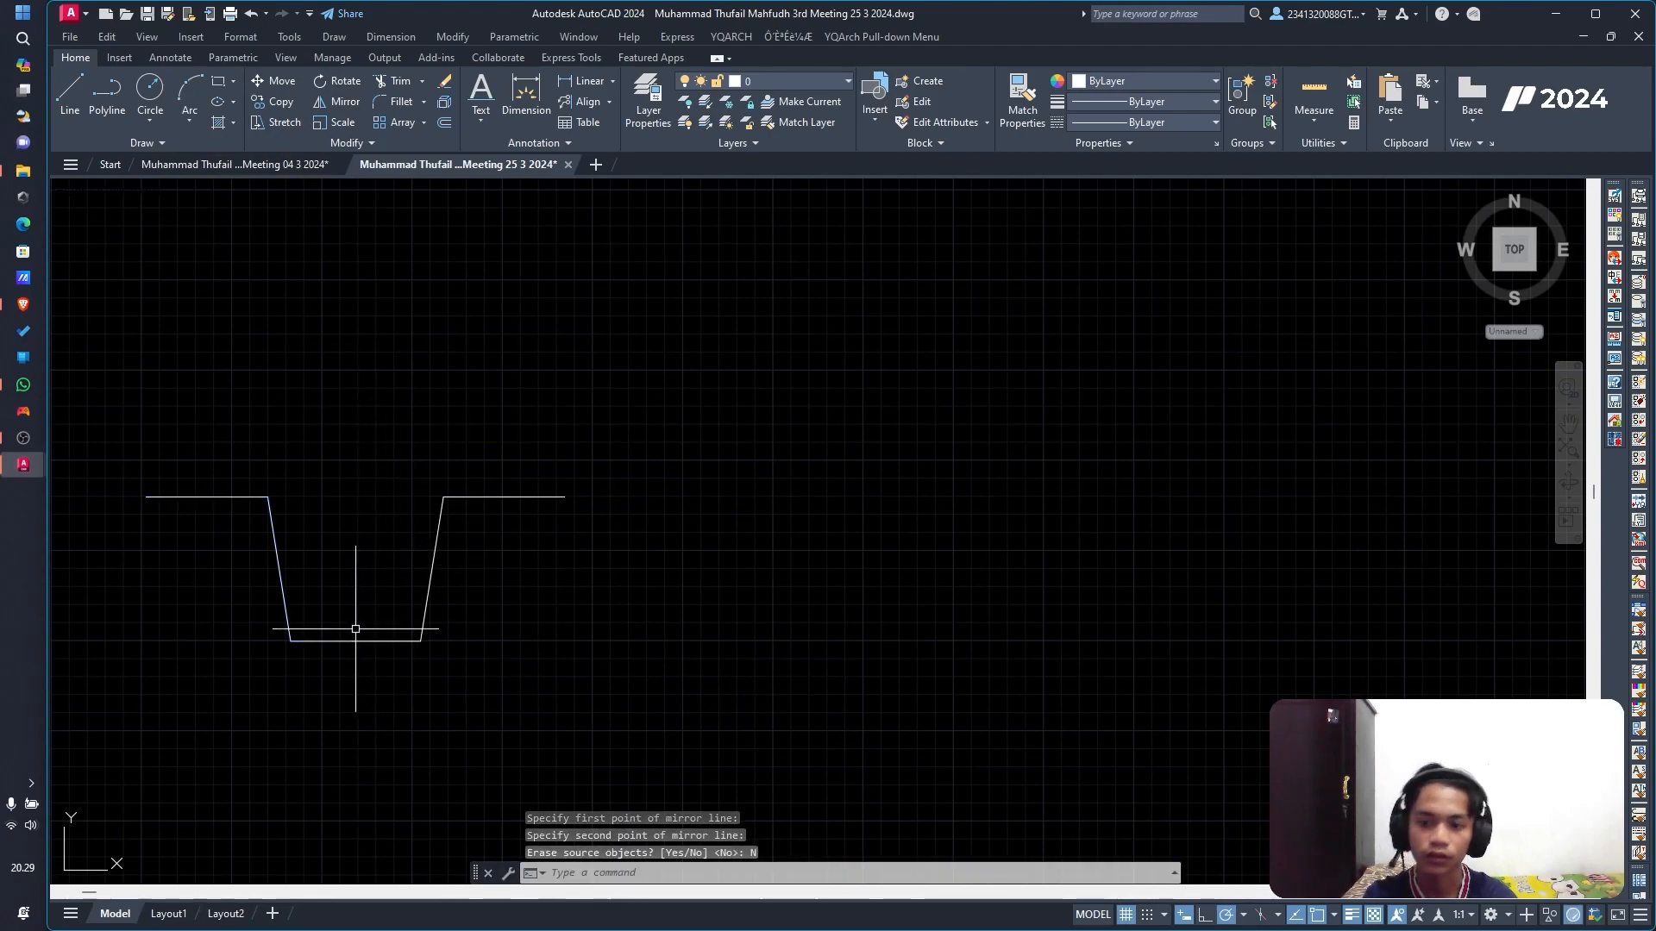
# Step: Draw a vertical centre line from the middle of the trench bottom up to just below the reference image
pyautogui.scroll(-4, 286, 643)
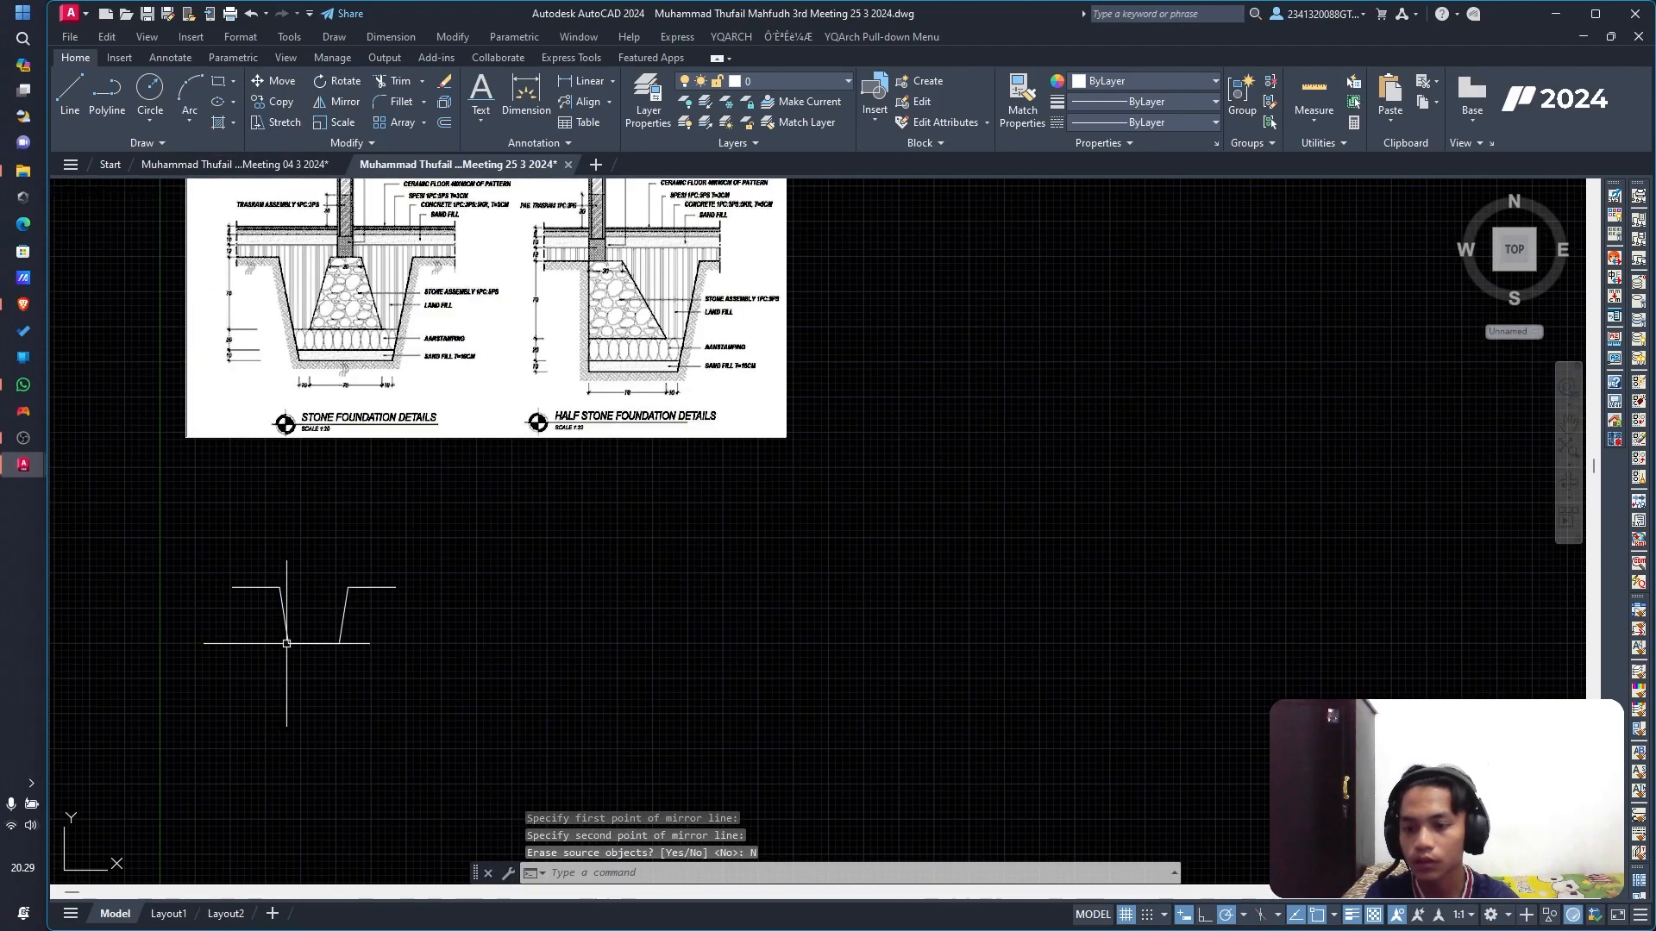
pyautogui.scroll(1, 366, 261)
pyautogui.scroll(-3, 323, 391)
pyautogui.scroll(3, 302, 469)
pyautogui.moveTo(278, 536); pyautogui.dragTo(360, 708, button='middle')
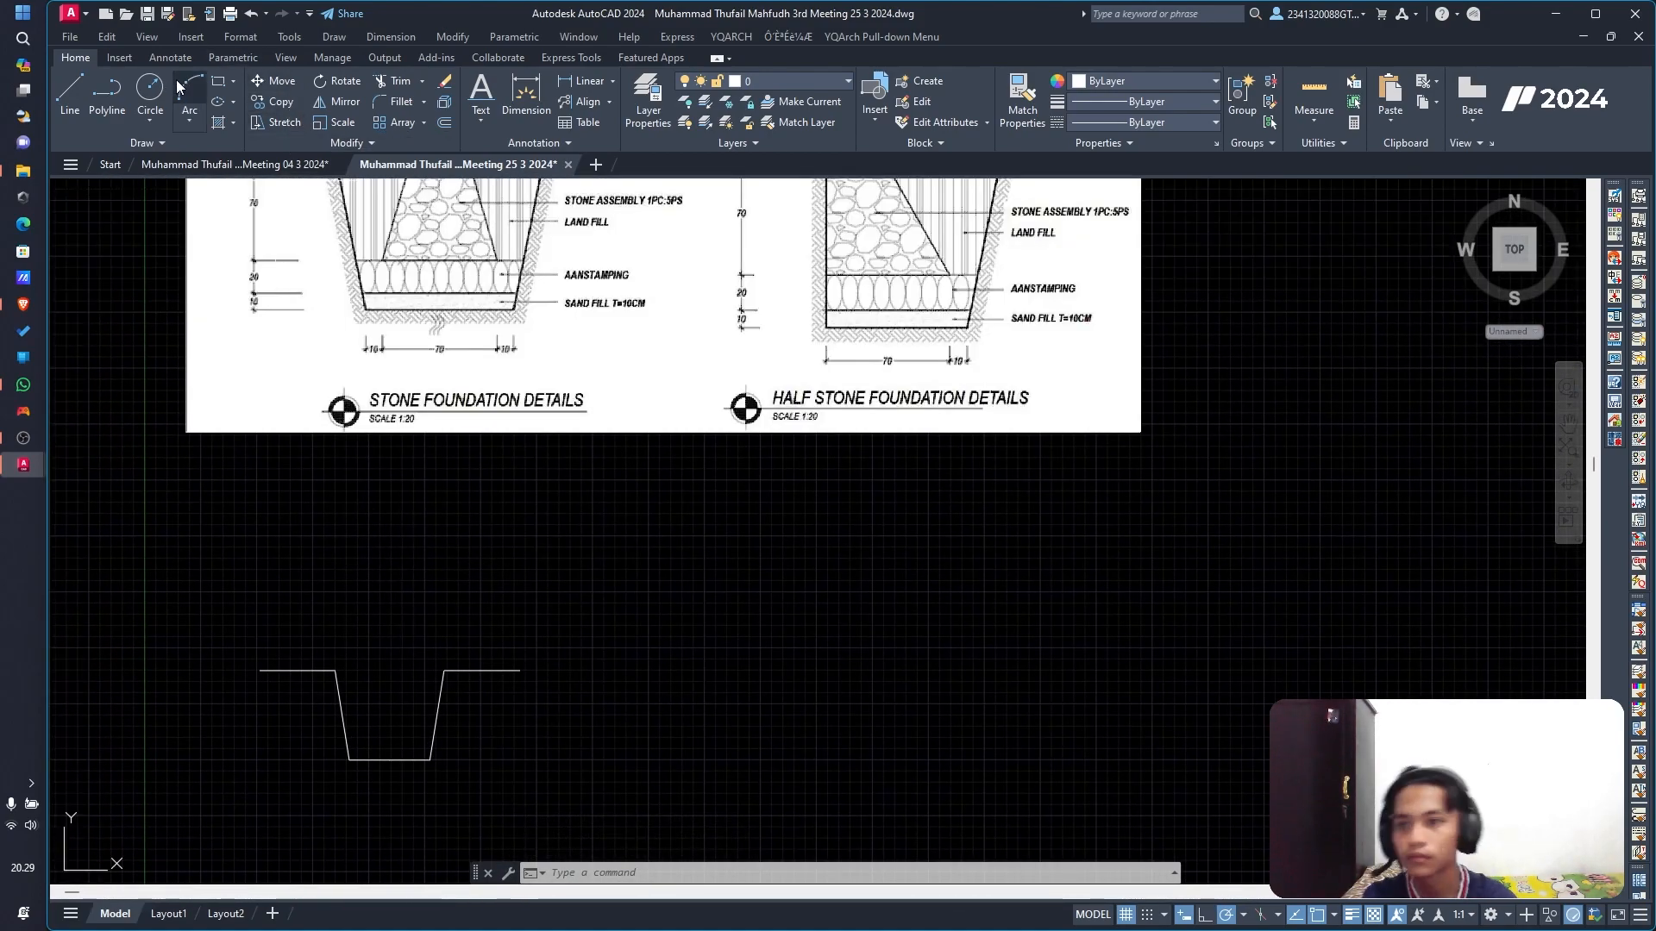
pyautogui.click(70, 87)
pyautogui.click(107, 87)
pyautogui.click(70, 87)
pyautogui.click(390, 760)
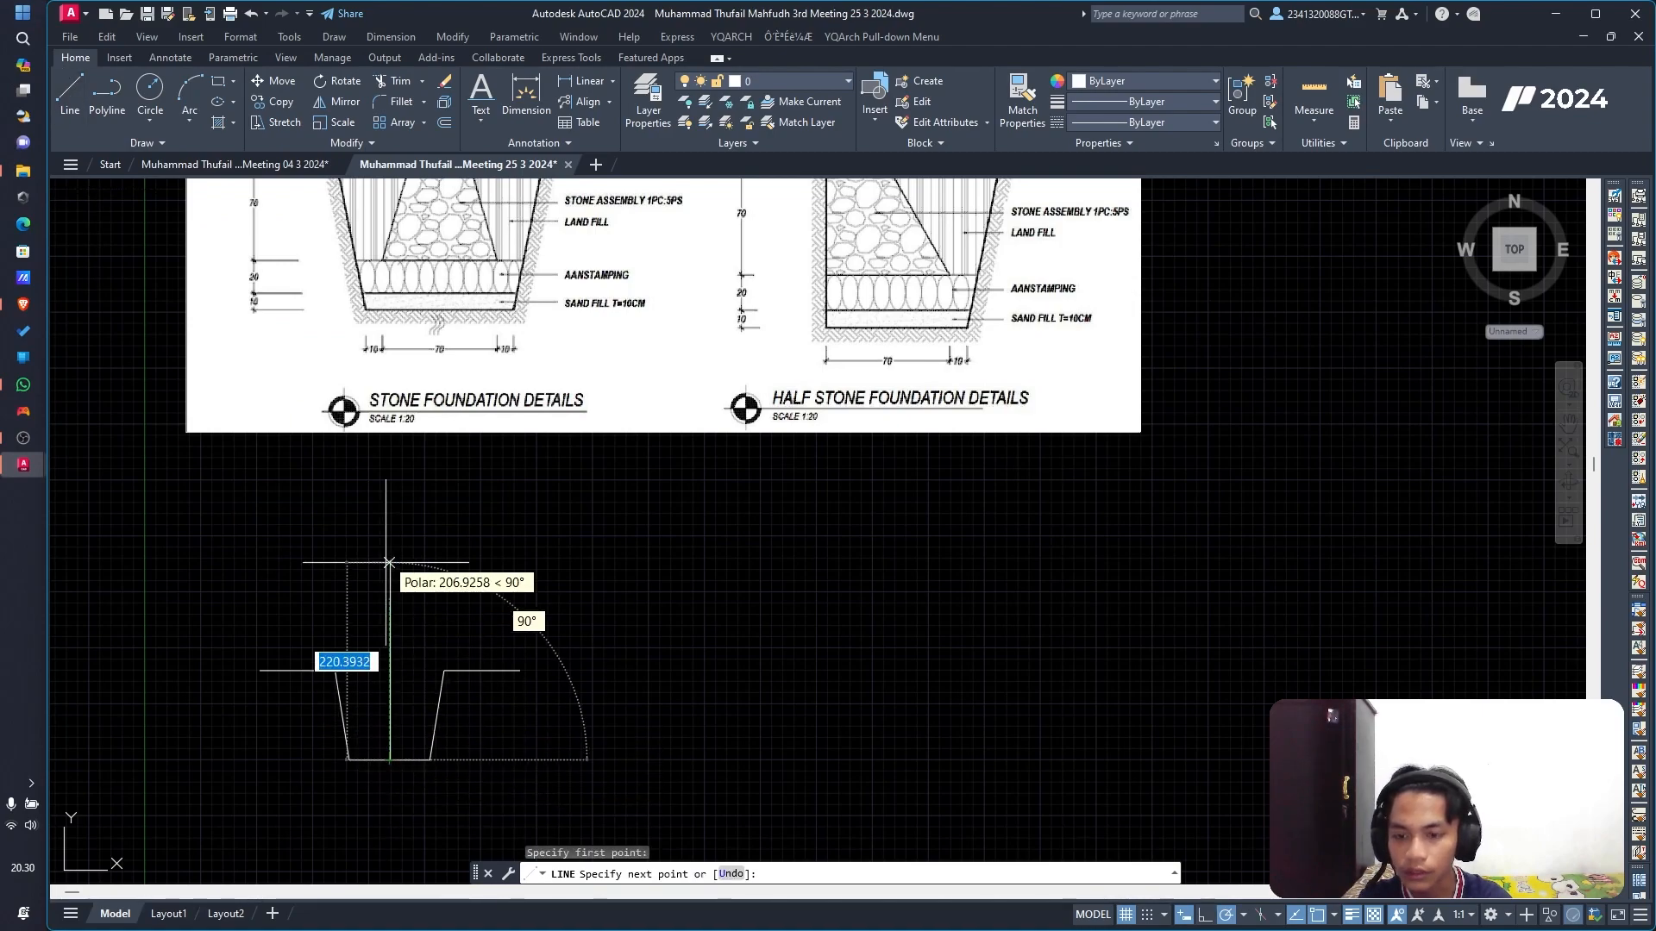
pyautogui.click(390, 457)
pyautogui.press('Escape')
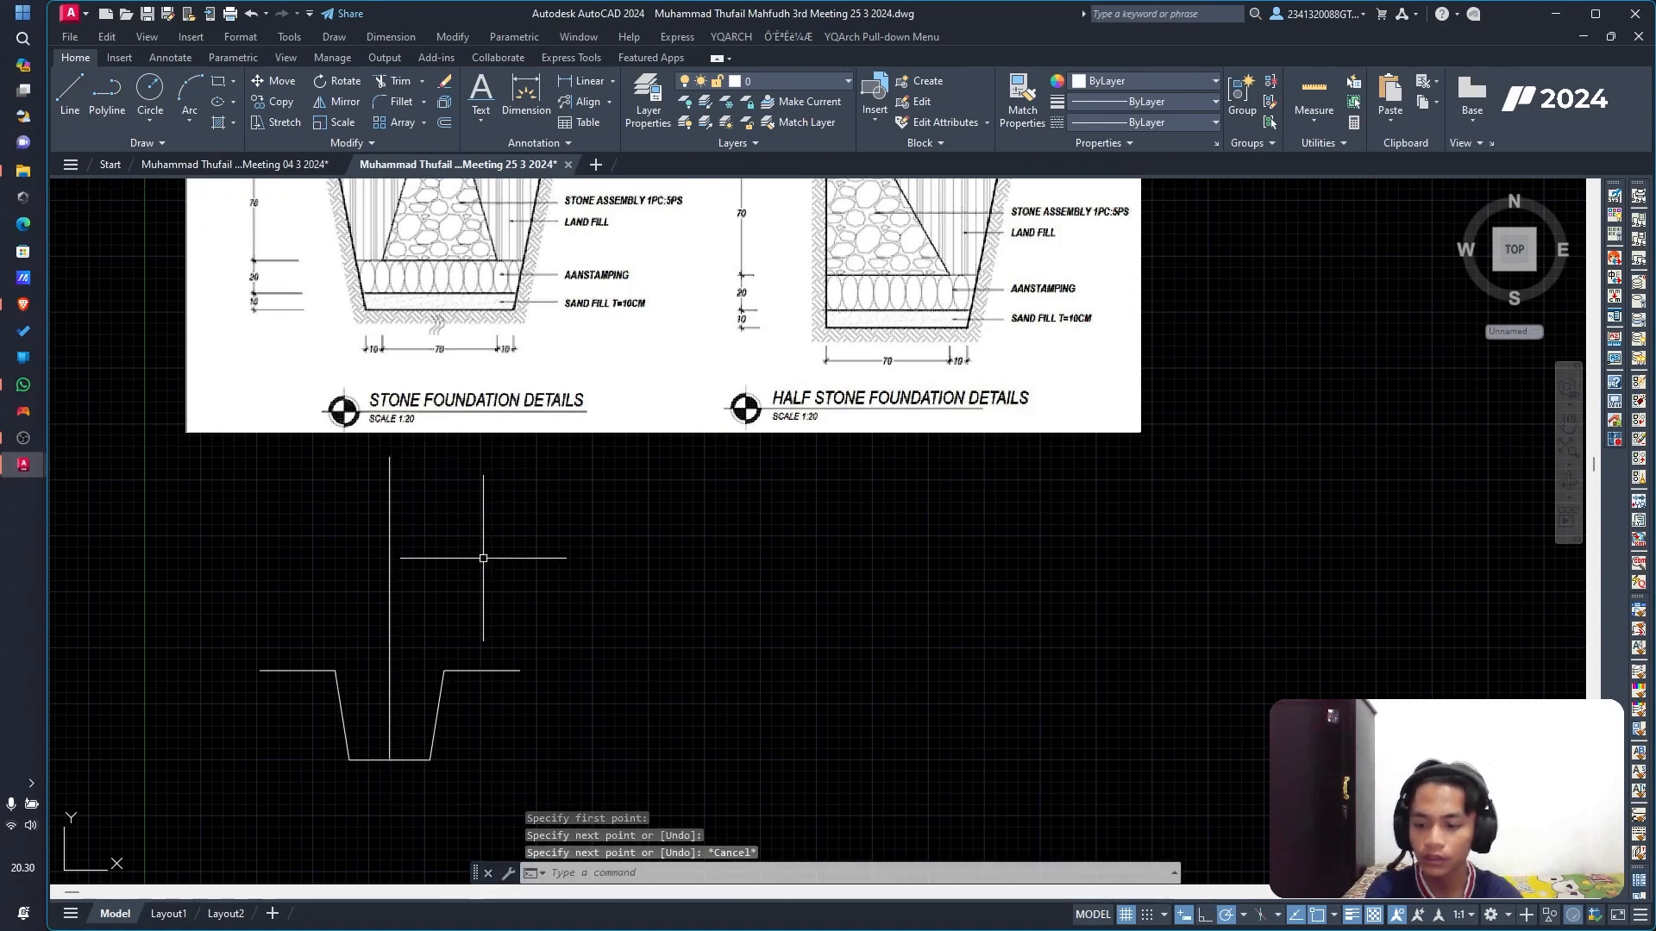
# Step: Draw a line 10 units up from the trench's bottom centre and horizontally to the left sloped wall for the sand fill
pyautogui.scroll(2, 393, 734)
pyautogui.scroll(-2, 392, 758)
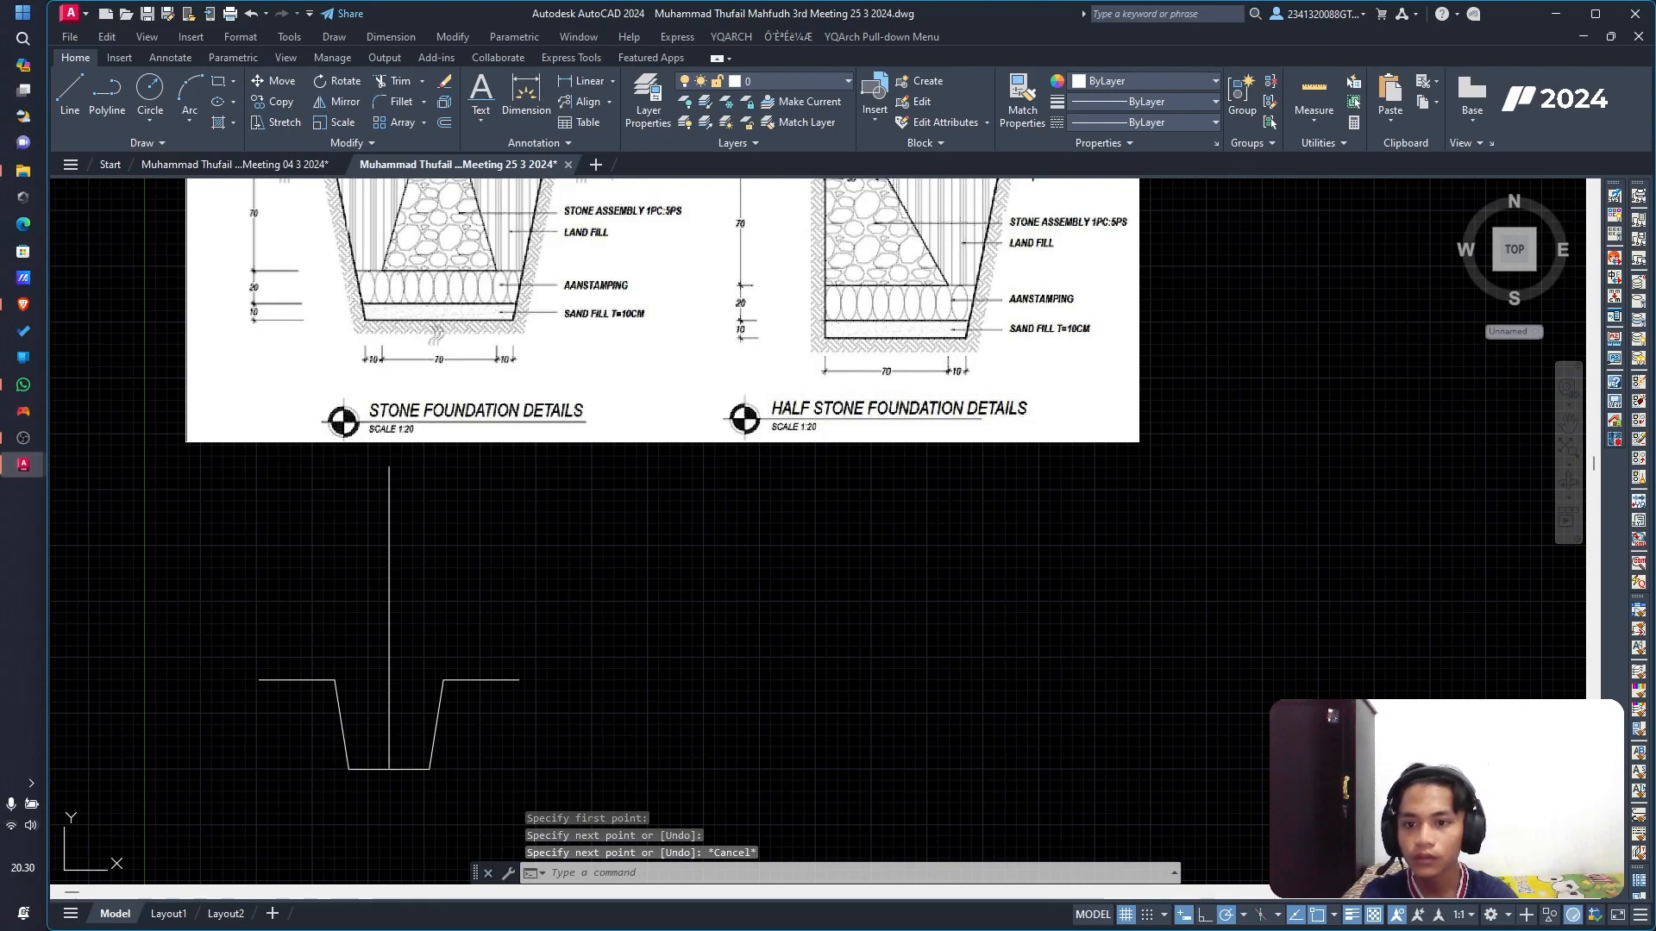
pyautogui.scroll(2, 405, 673)
pyautogui.scroll(-3, 418, 677)
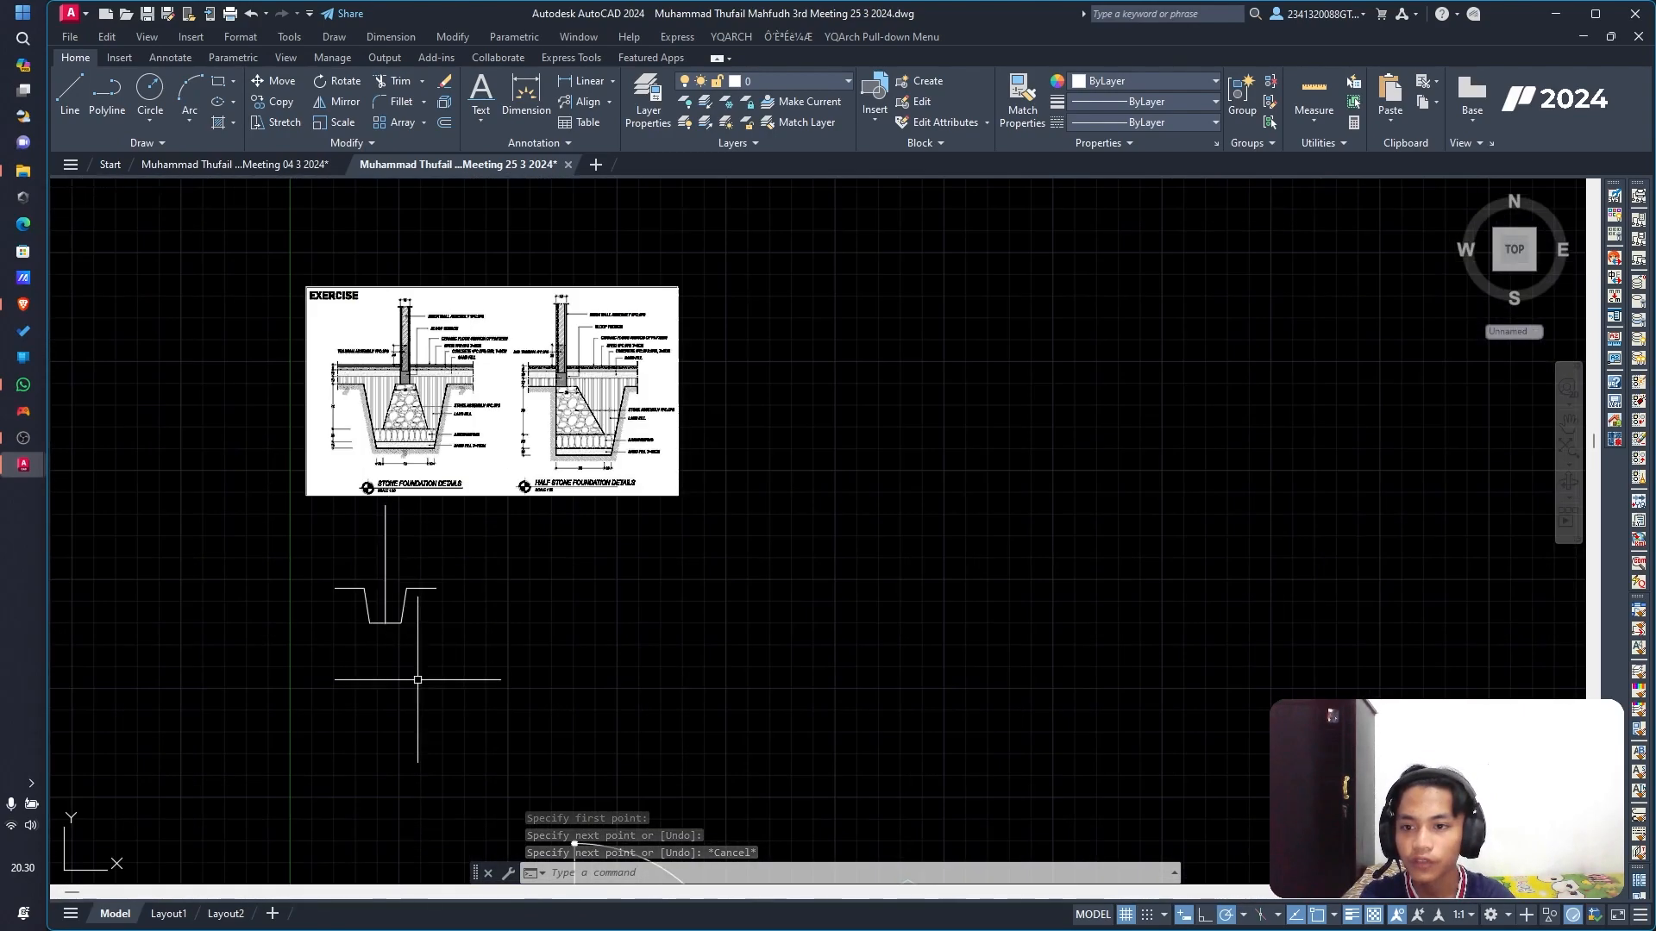
pyautogui.scroll(5, 388, 621)
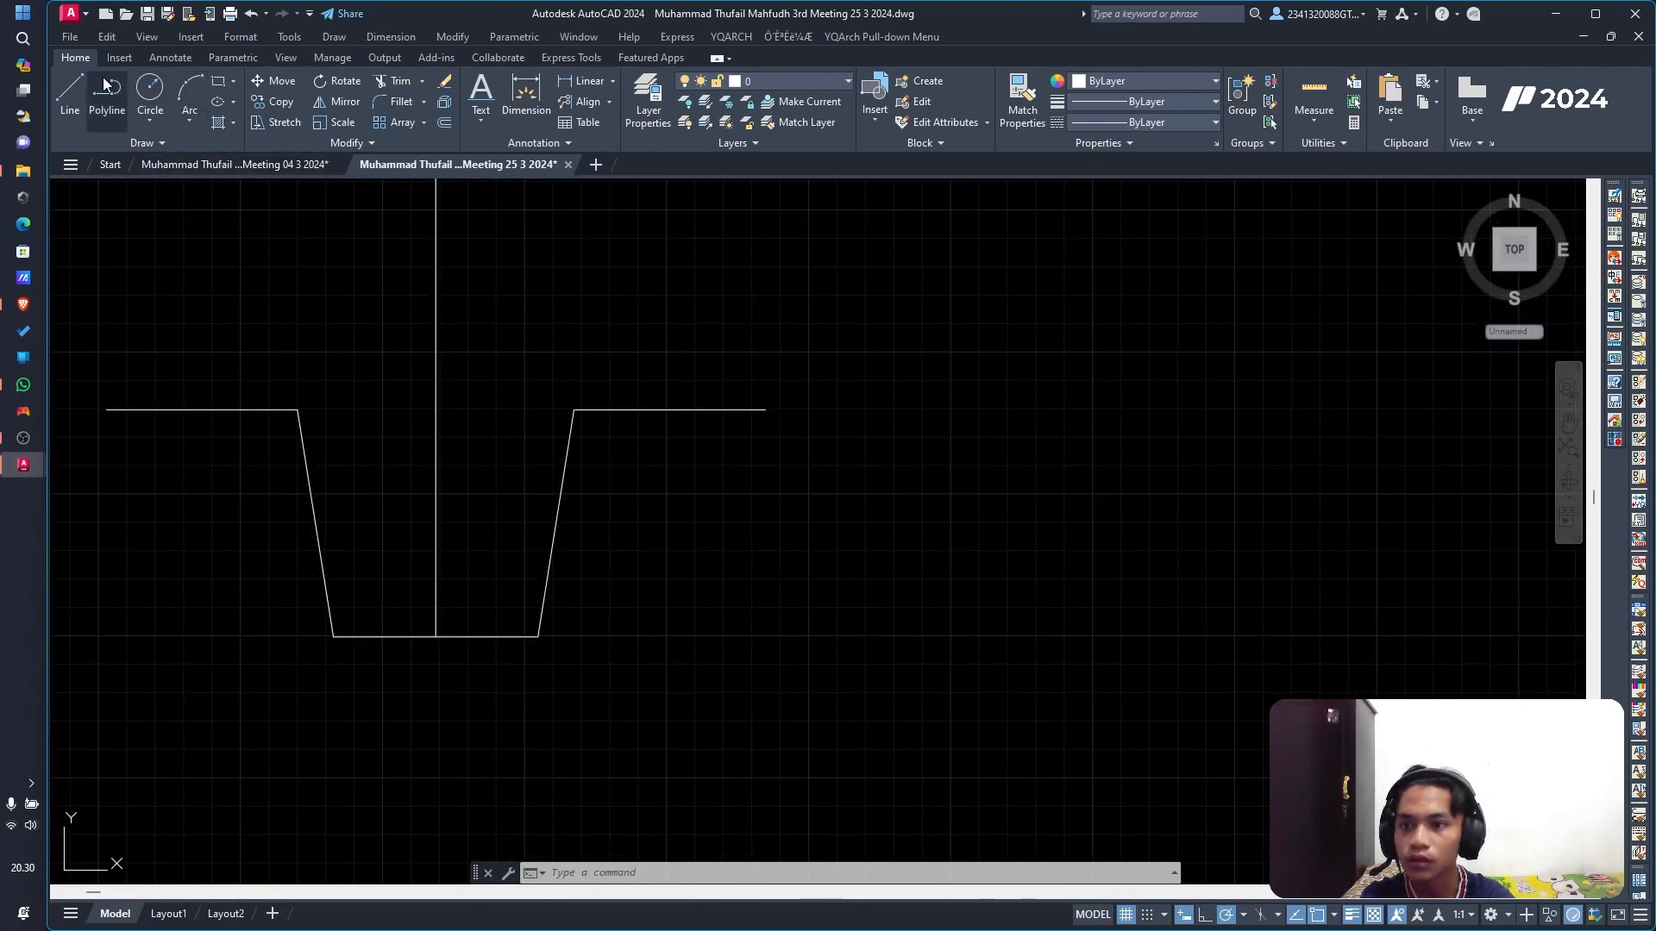
pyautogui.click(70, 91)
pyautogui.click(435, 636)
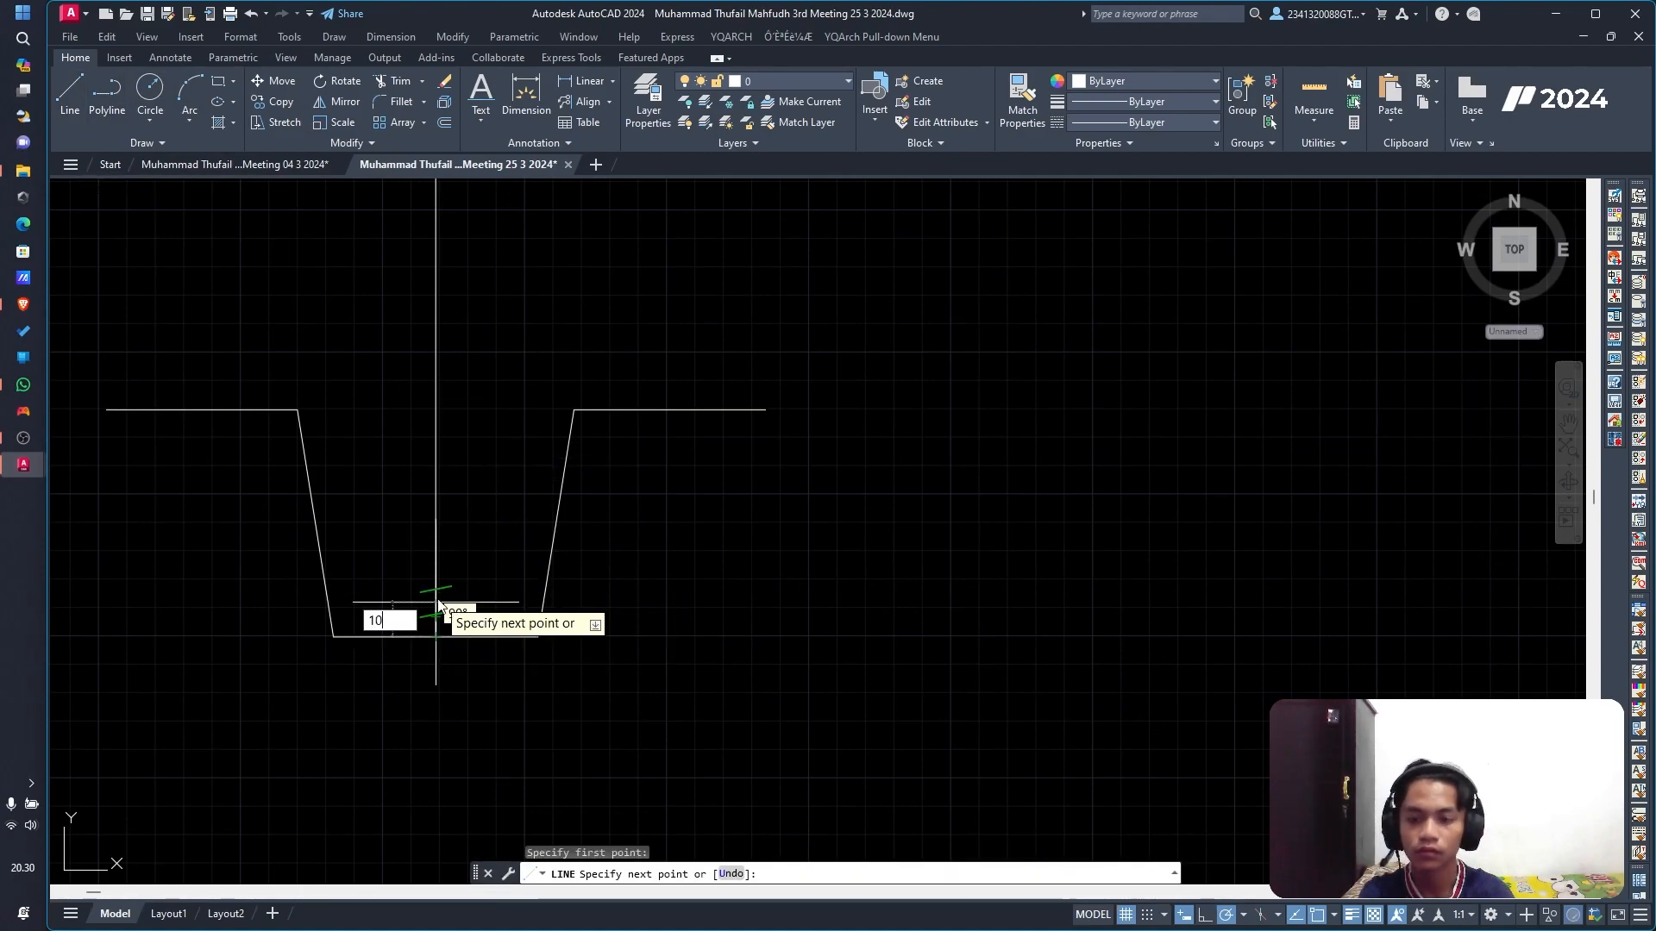
pyautogui.write('10')
pyautogui.press('Return')
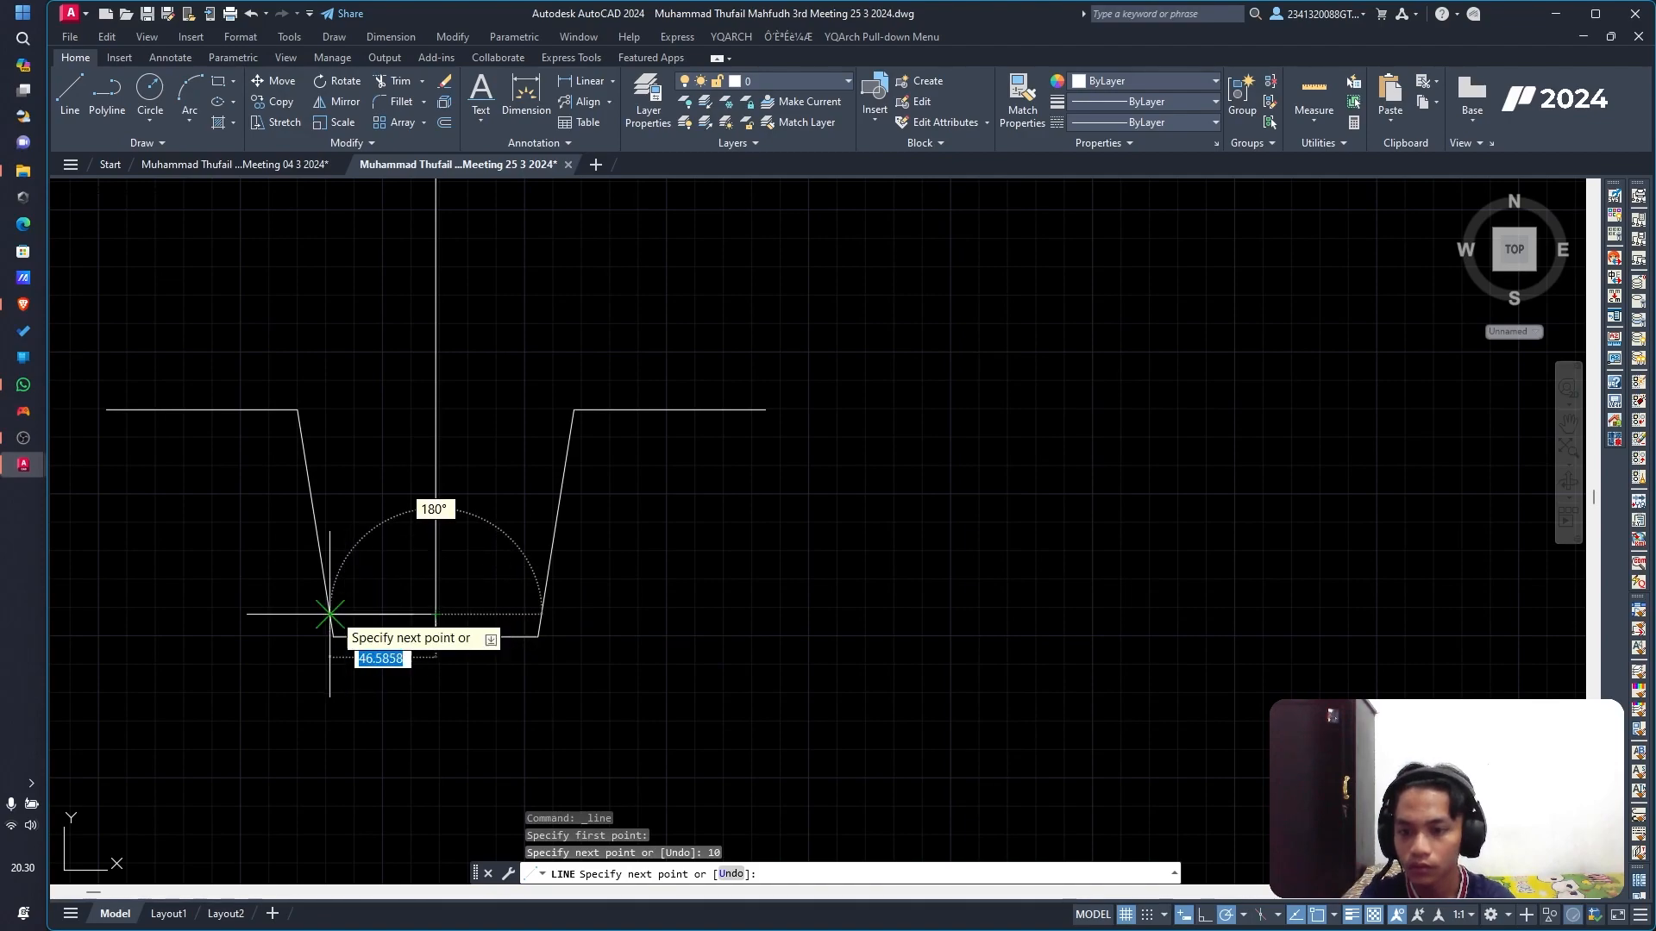
pyautogui.click(329, 614)
pyautogui.press('Escape')
# Step: Draw a polyline from the sand fill line's centre end, 20 units up and horizontally to the left sloped wall, for the aanstamping layer
pyautogui.scroll(-2, 419, 509)
pyautogui.moveTo(389, 407); pyautogui.dragTo(447, 742, button='middle')
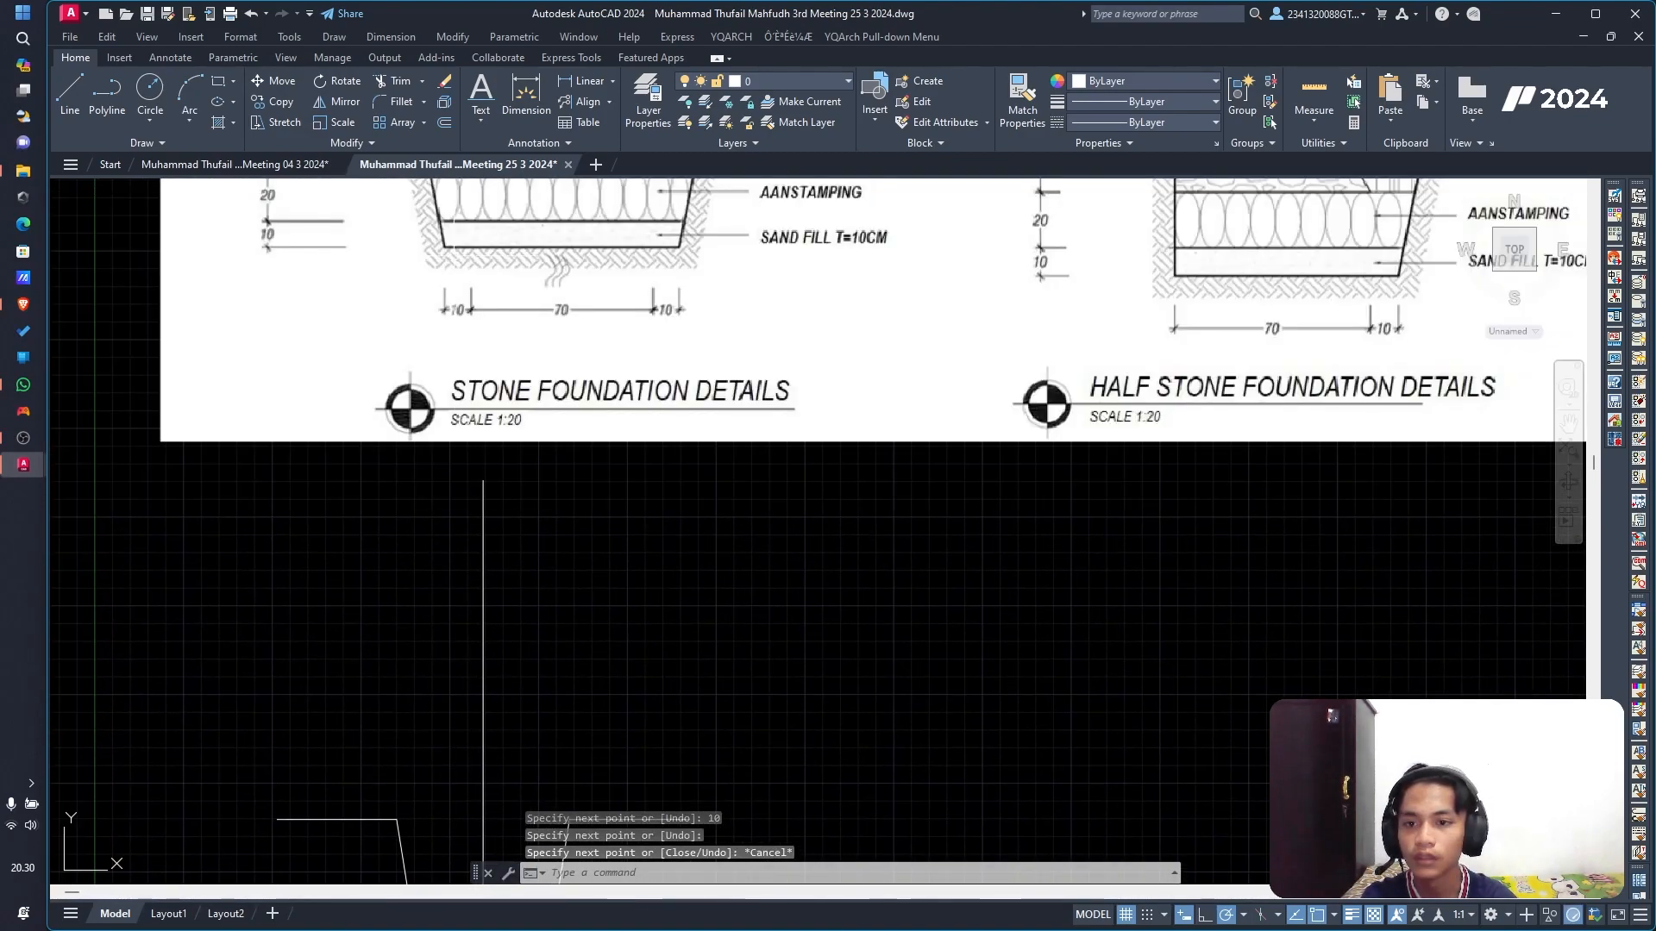
pyautogui.scroll(-4, 470, 237)
pyautogui.scroll(6, 479, 207)
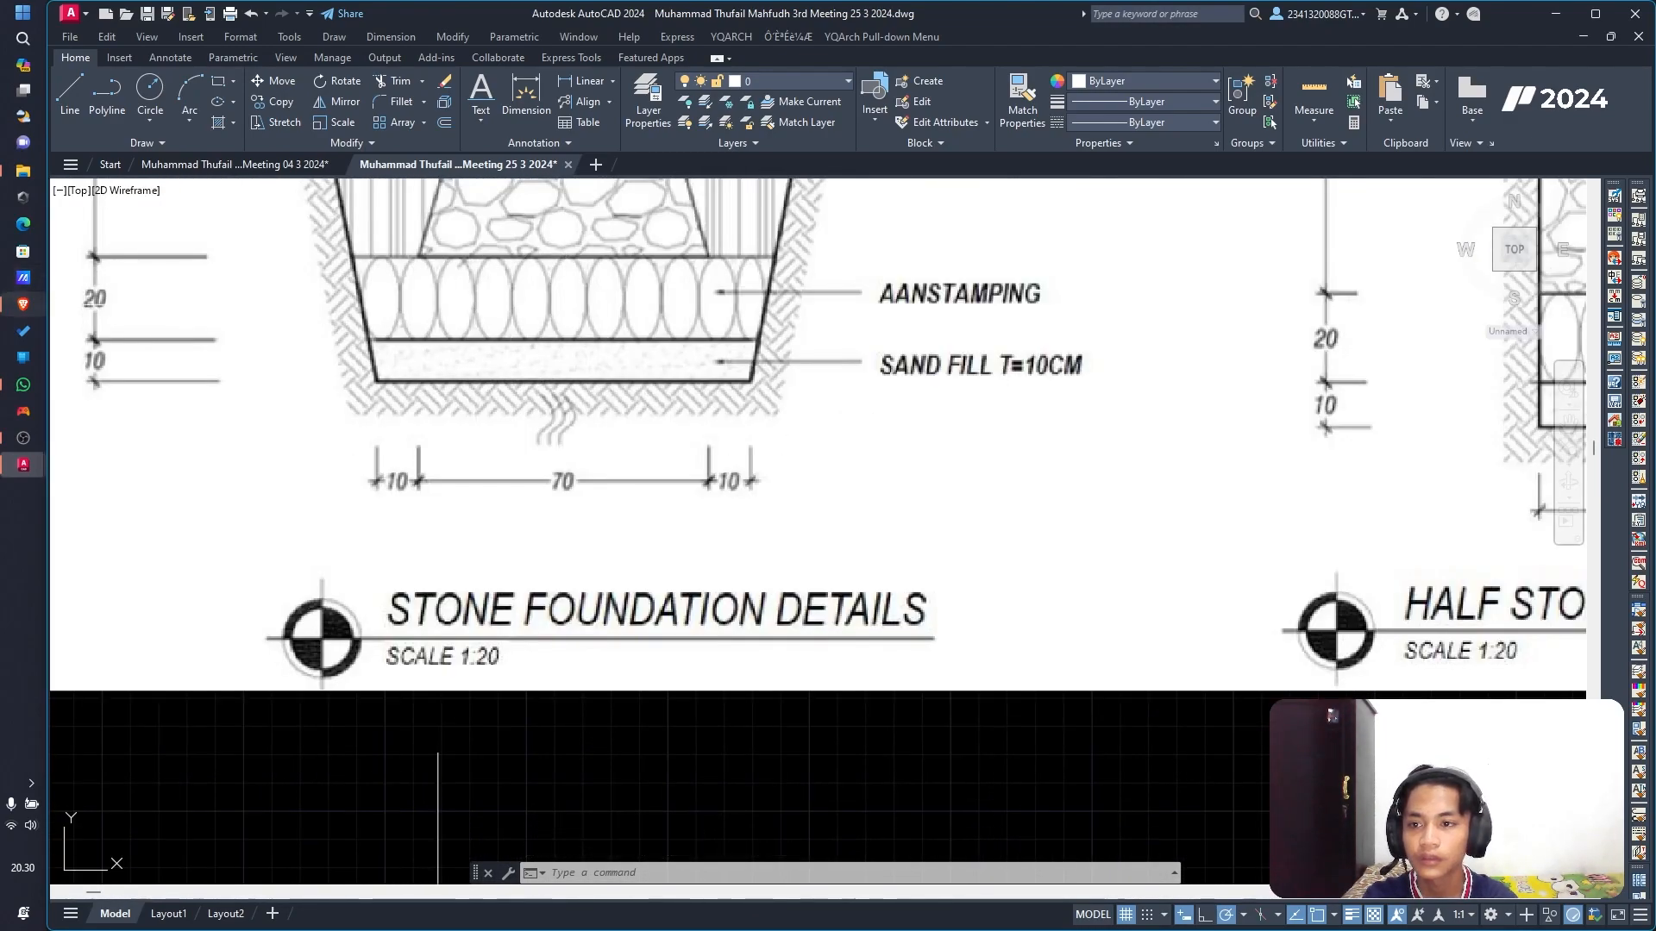
pyautogui.scroll(-3, 327, 802)
pyautogui.scroll(5, 219, 767)
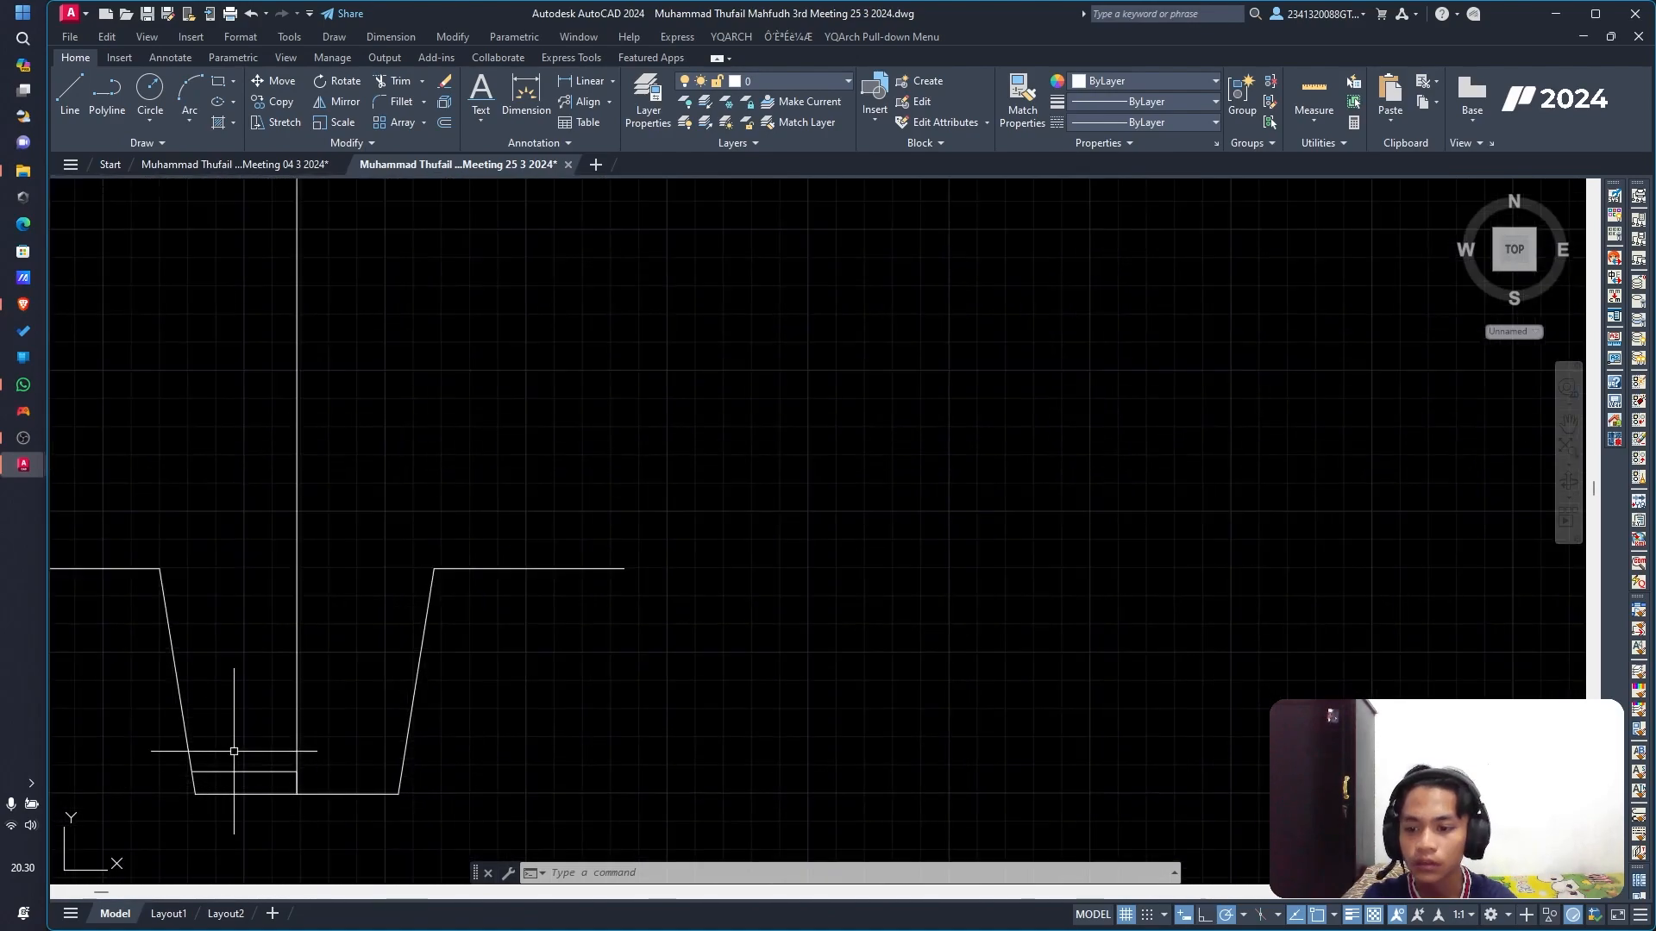
pyautogui.click(110, 95)
pyautogui.click(297, 772)
pyautogui.write('20')
pyautogui.press('Return')
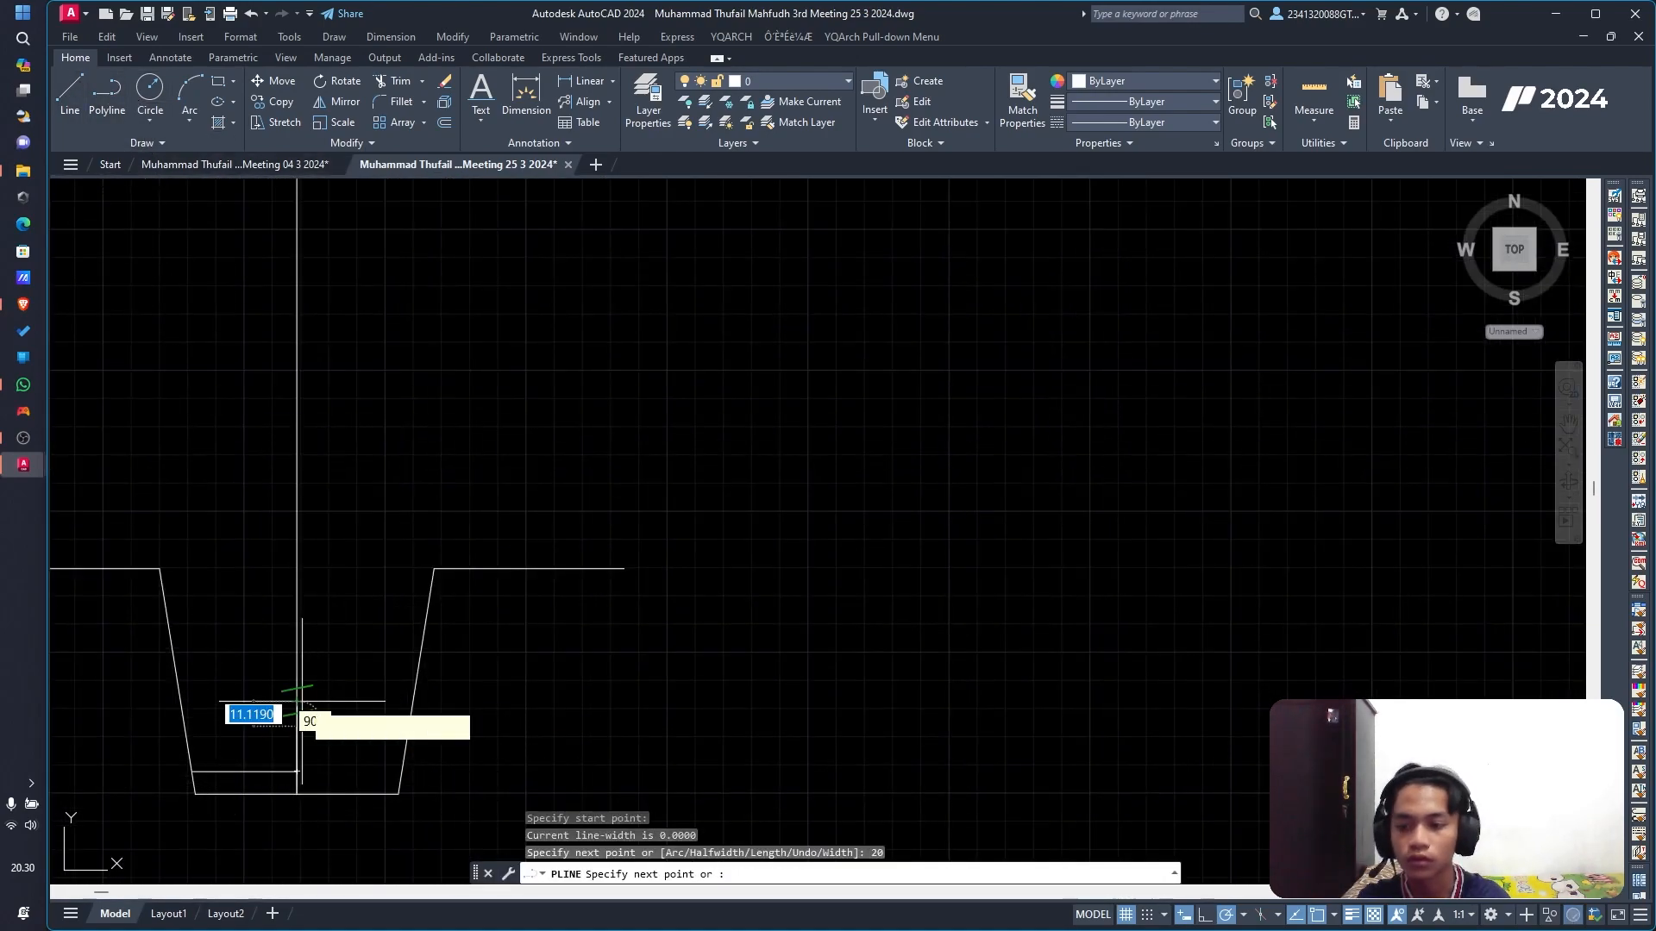
pyautogui.click(185, 727)
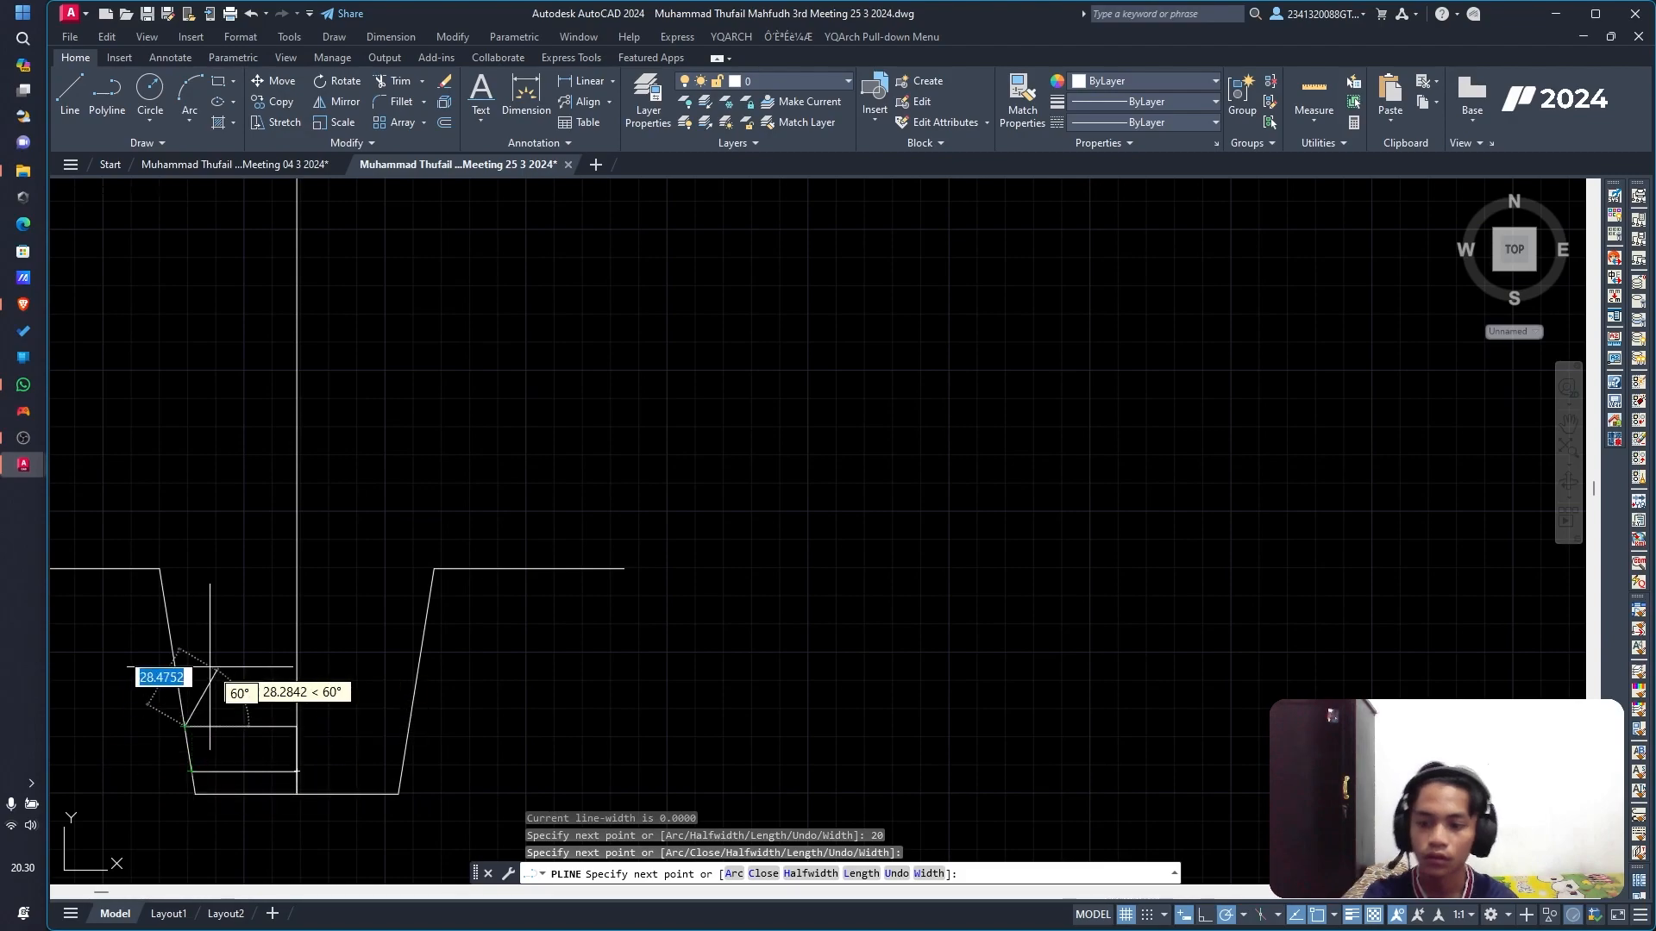
pyautogui.press('Escape')
# Step: Examine the stone assembly's shape and dimensions in the exercise image's Stone Foundation Details drawing
pyautogui.scroll(-4, 290, 667)
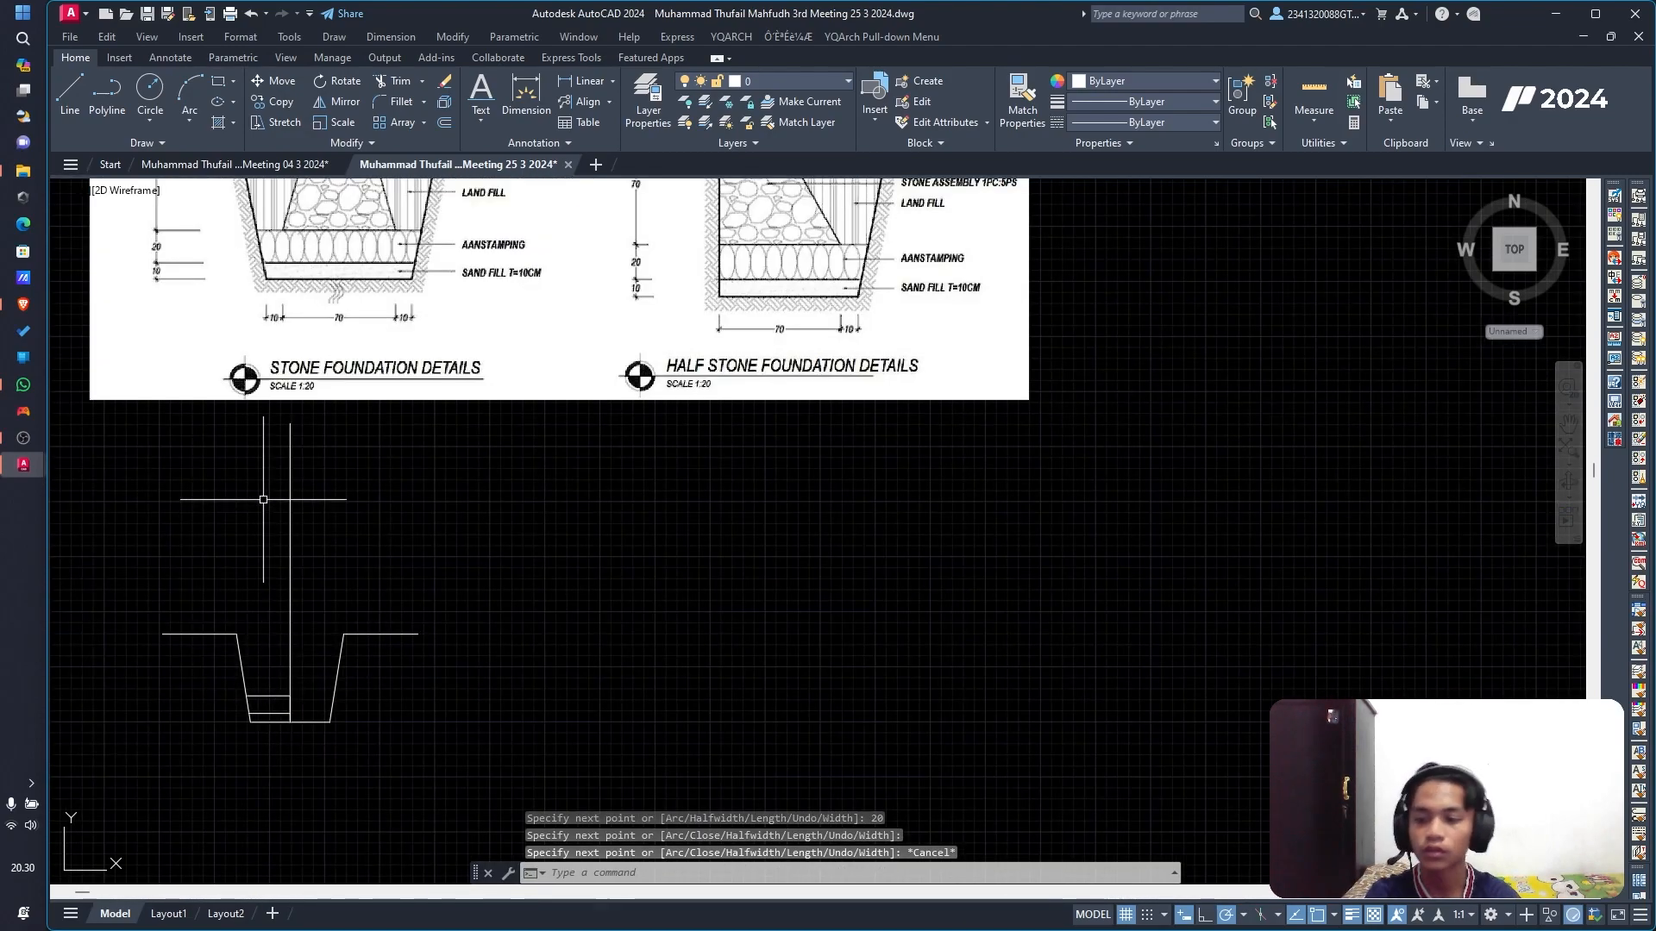
pyautogui.scroll(2, 268, 213)
pyautogui.moveTo(330, 256); pyautogui.dragTo(341, 590, button='middle')
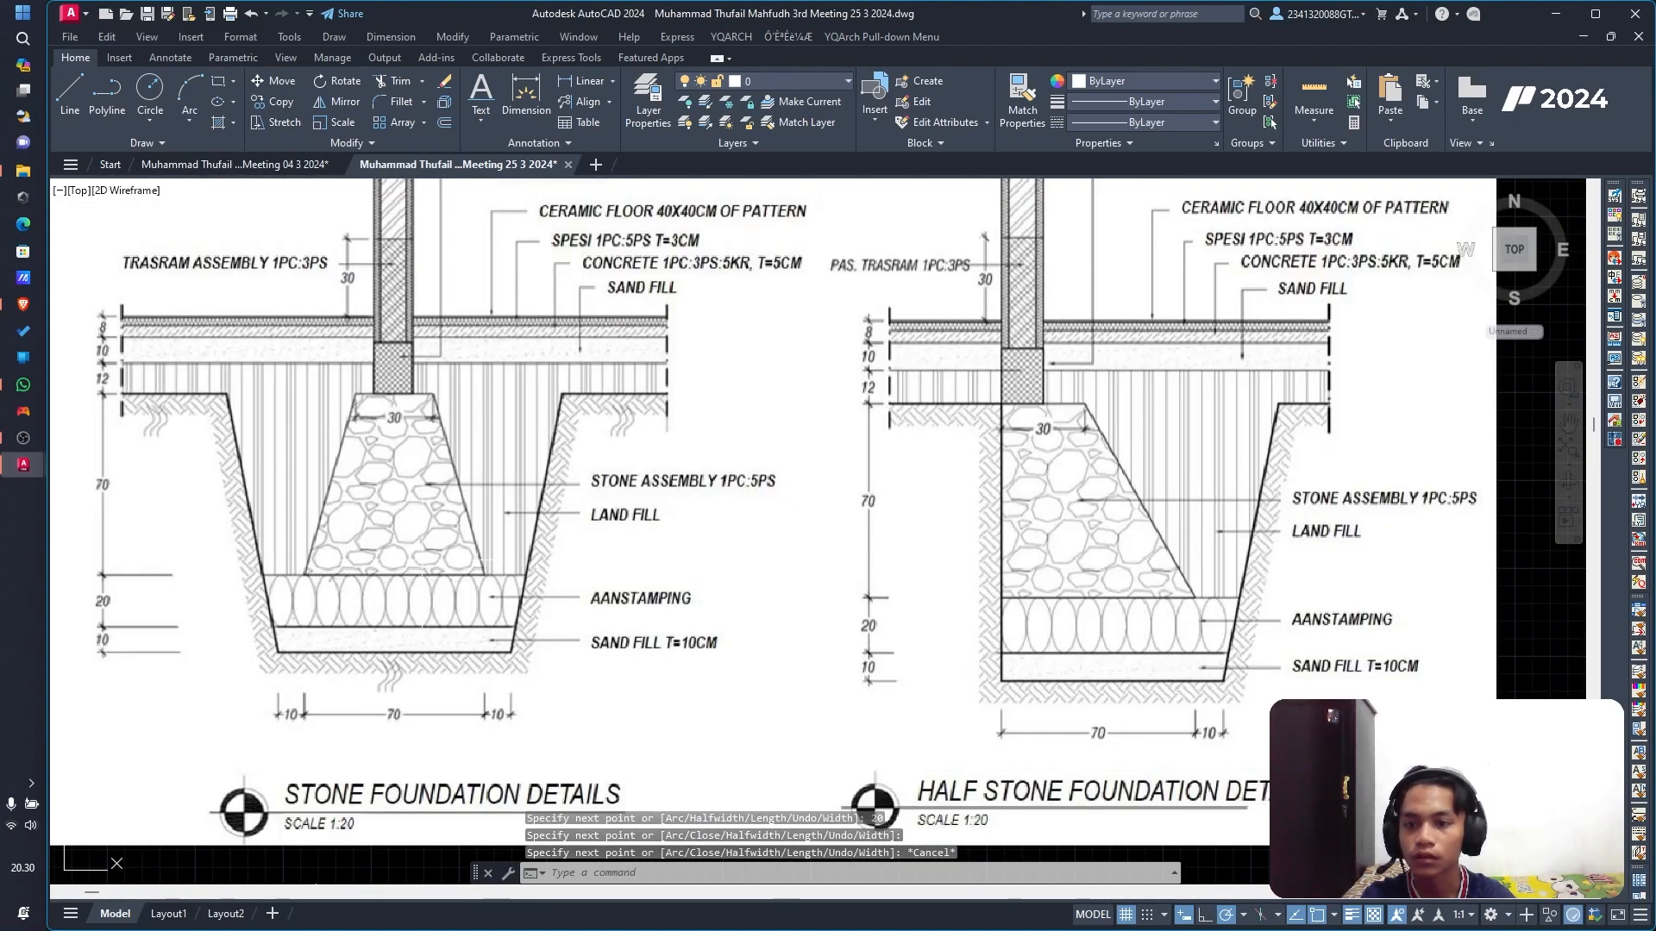
pyautogui.scroll(5, 356, 757)
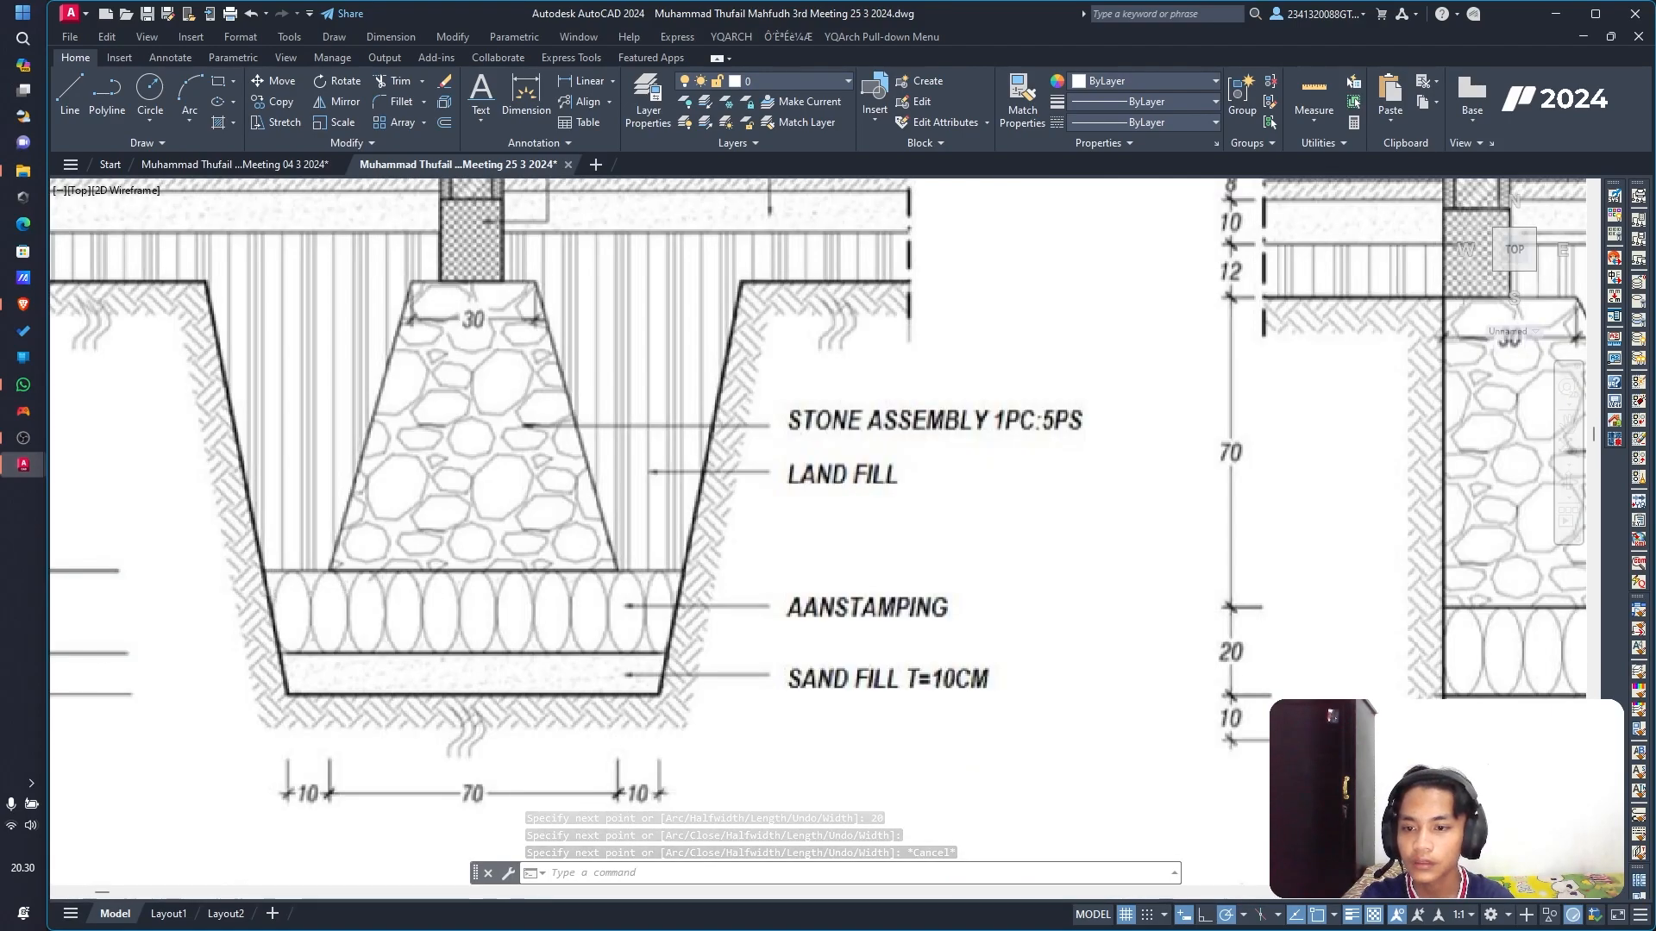
pyautogui.scroll(-5, 356, 757)
pyautogui.scroll(3, 363, 826)
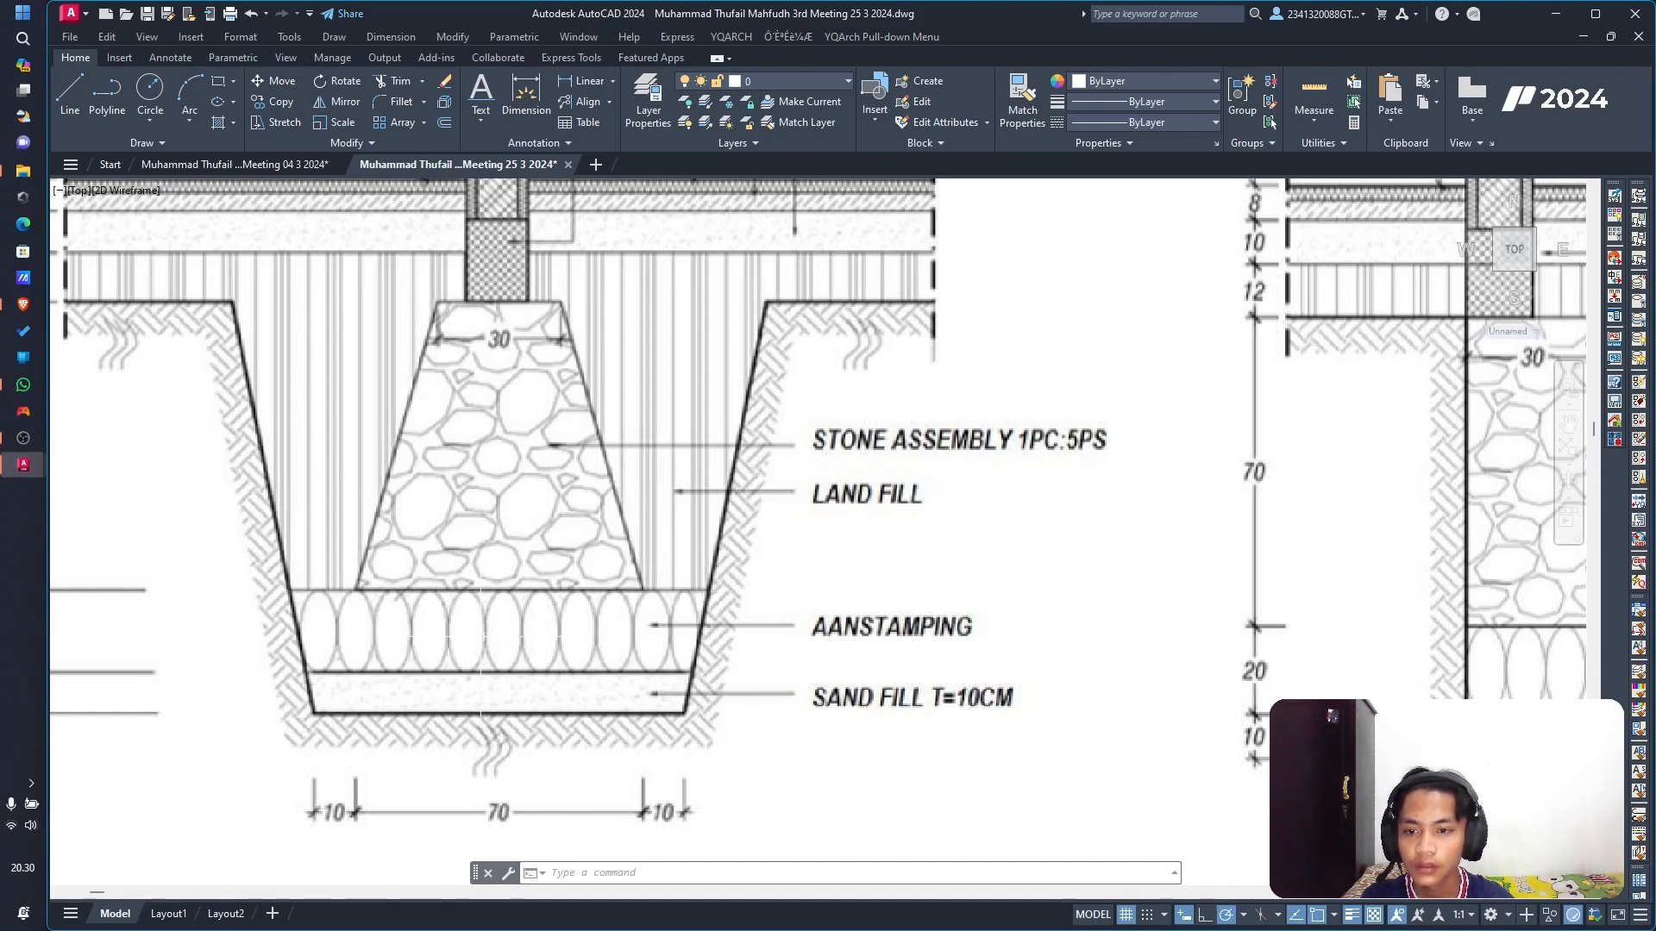
pyautogui.scroll(-6, 480, 633)
pyautogui.moveTo(468, 690)
pyautogui.mouseDown(button='middle')
pyautogui.moveTo(484, 569)
pyautogui.moveTo(521, 590)
pyautogui.mouseUp(button='middle')
pyautogui.scroll(4, 513, 763)
pyautogui.moveTo(507, 794); pyautogui.dragTo(508, 638, button='middle')
pyautogui.scroll(4, 518, 681)
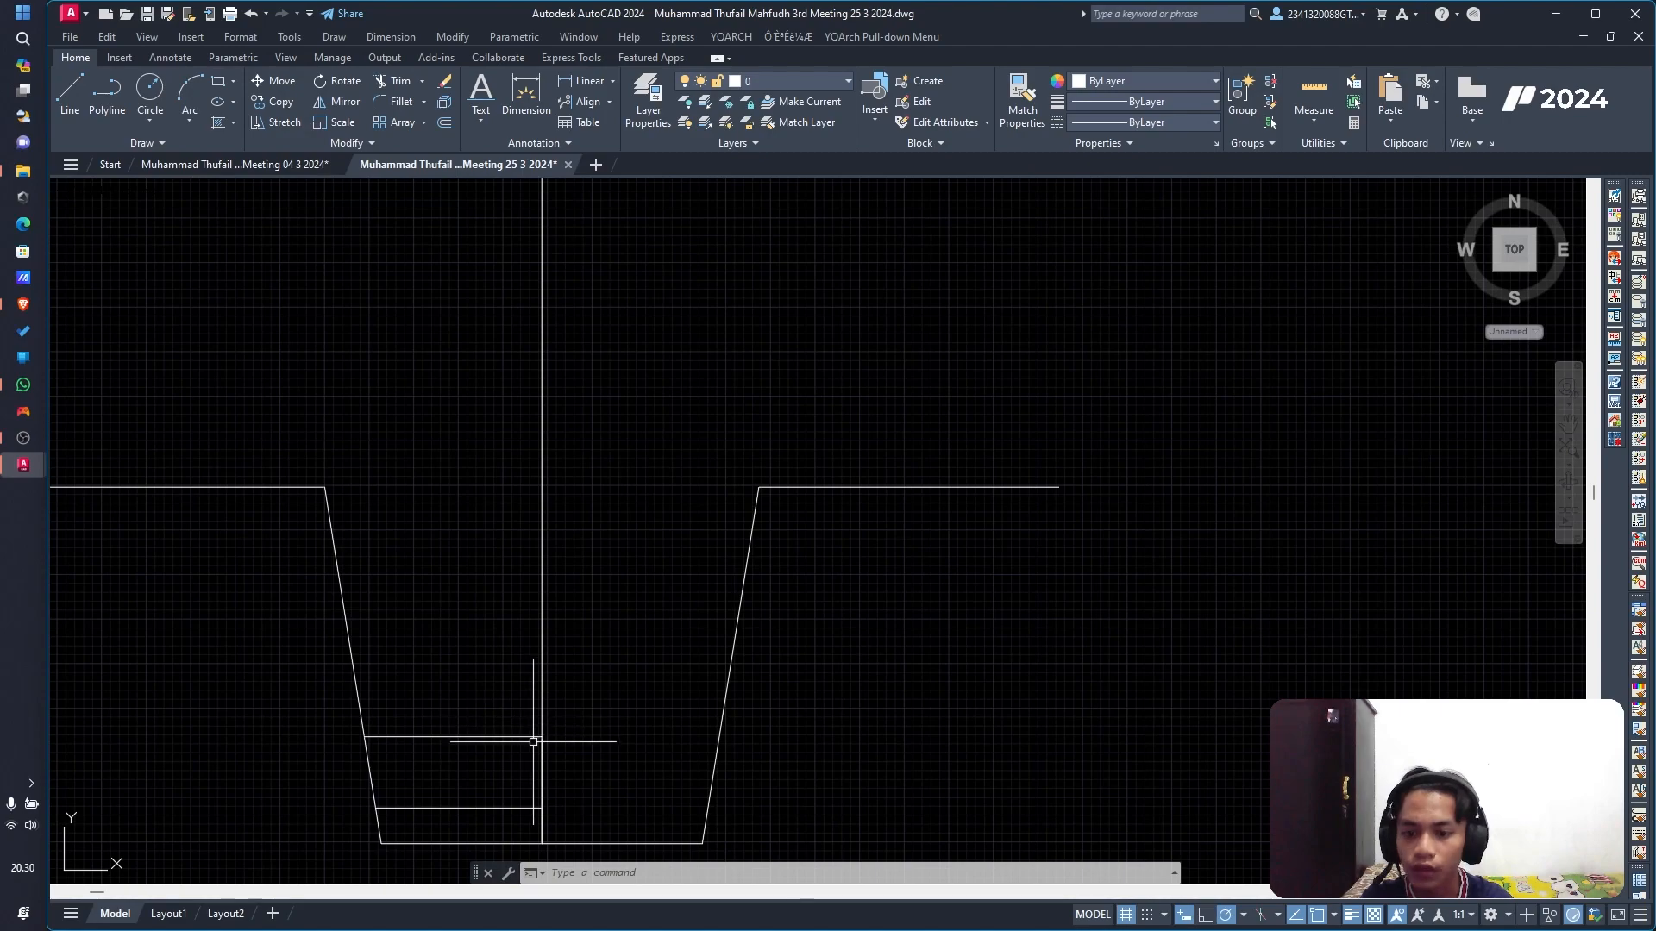
# Step: Draw a guide polyline from the aanstamping top line's centre end, 35 units left and about 96 units straight up
pyautogui.click(107, 93)
pyautogui.click(536, 735)
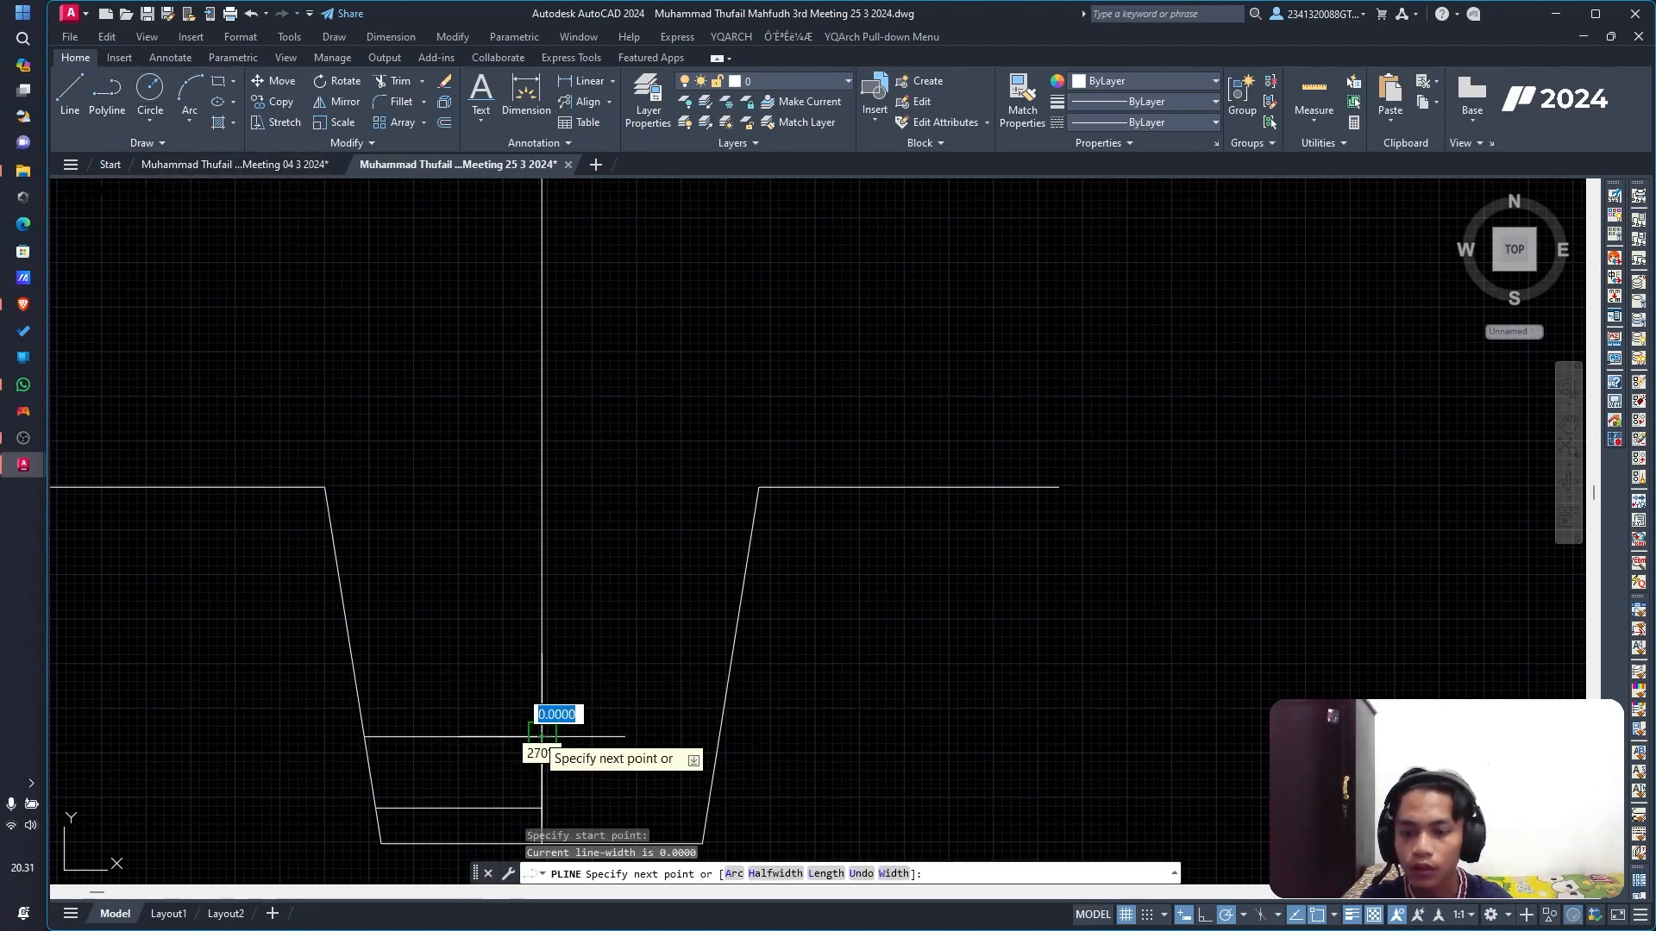
pyautogui.write('35')
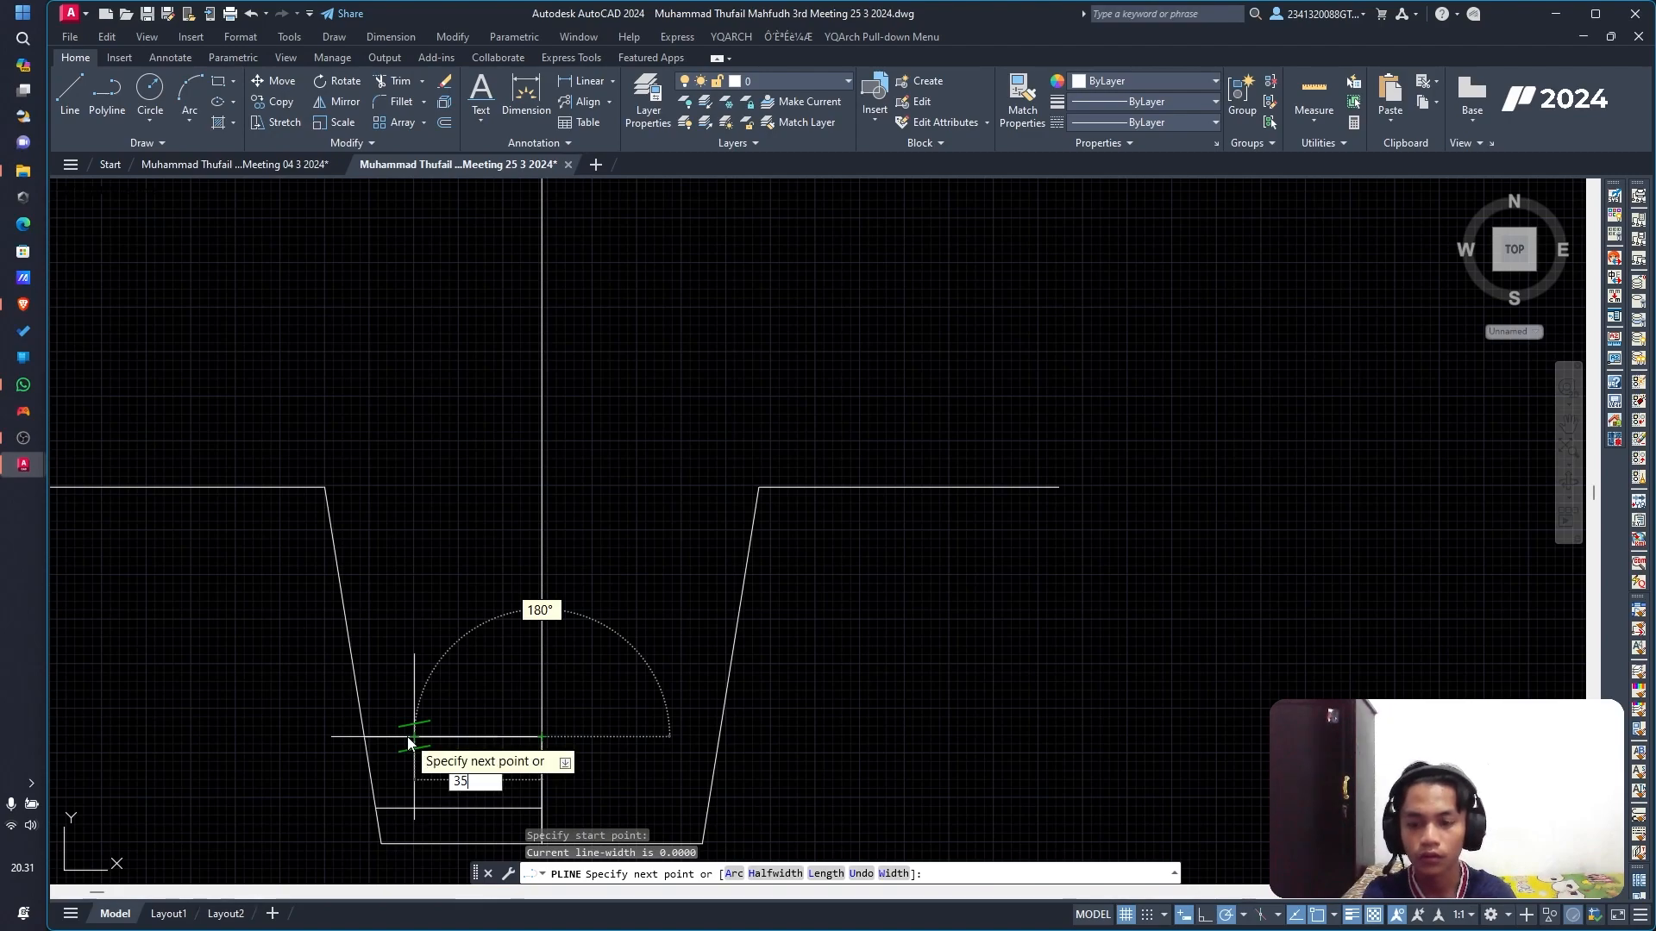
pyautogui.press('Return')
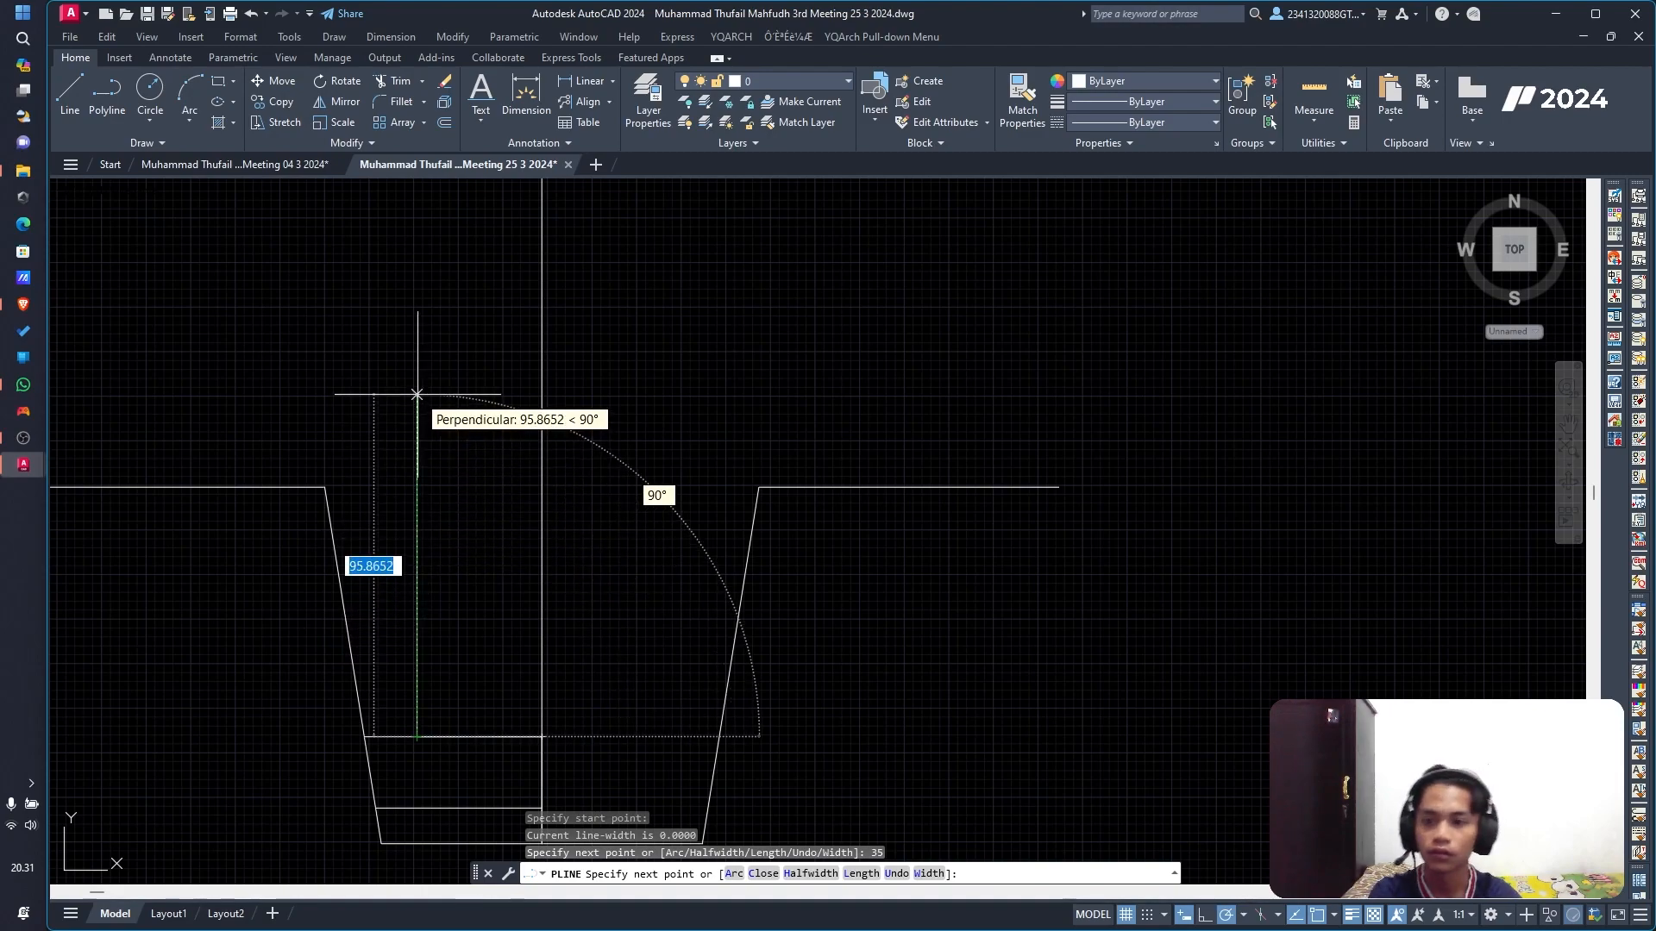
pyautogui.click(417, 394)
pyautogui.press('Escape')
# Step: Examine the stone assembly's height and its top and bottom widths in the exercise image's Stone Foundation Details drawing
pyautogui.scroll(-2, 592, 517)
pyautogui.scroll(-2, 518, 462)
pyautogui.moveTo(529, 286); pyautogui.dragTo(469, 617, button='middle')
pyautogui.scroll(-4, 470, 435)
pyautogui.scroll(4, 467, 320)
pyautogui.moveTo(496, 208); pyautogui.dragTo(451, 333, button='middle')
pyautogui.scroll(3, 436, 345)
pyautogui.scroll(-3, 436, 345)
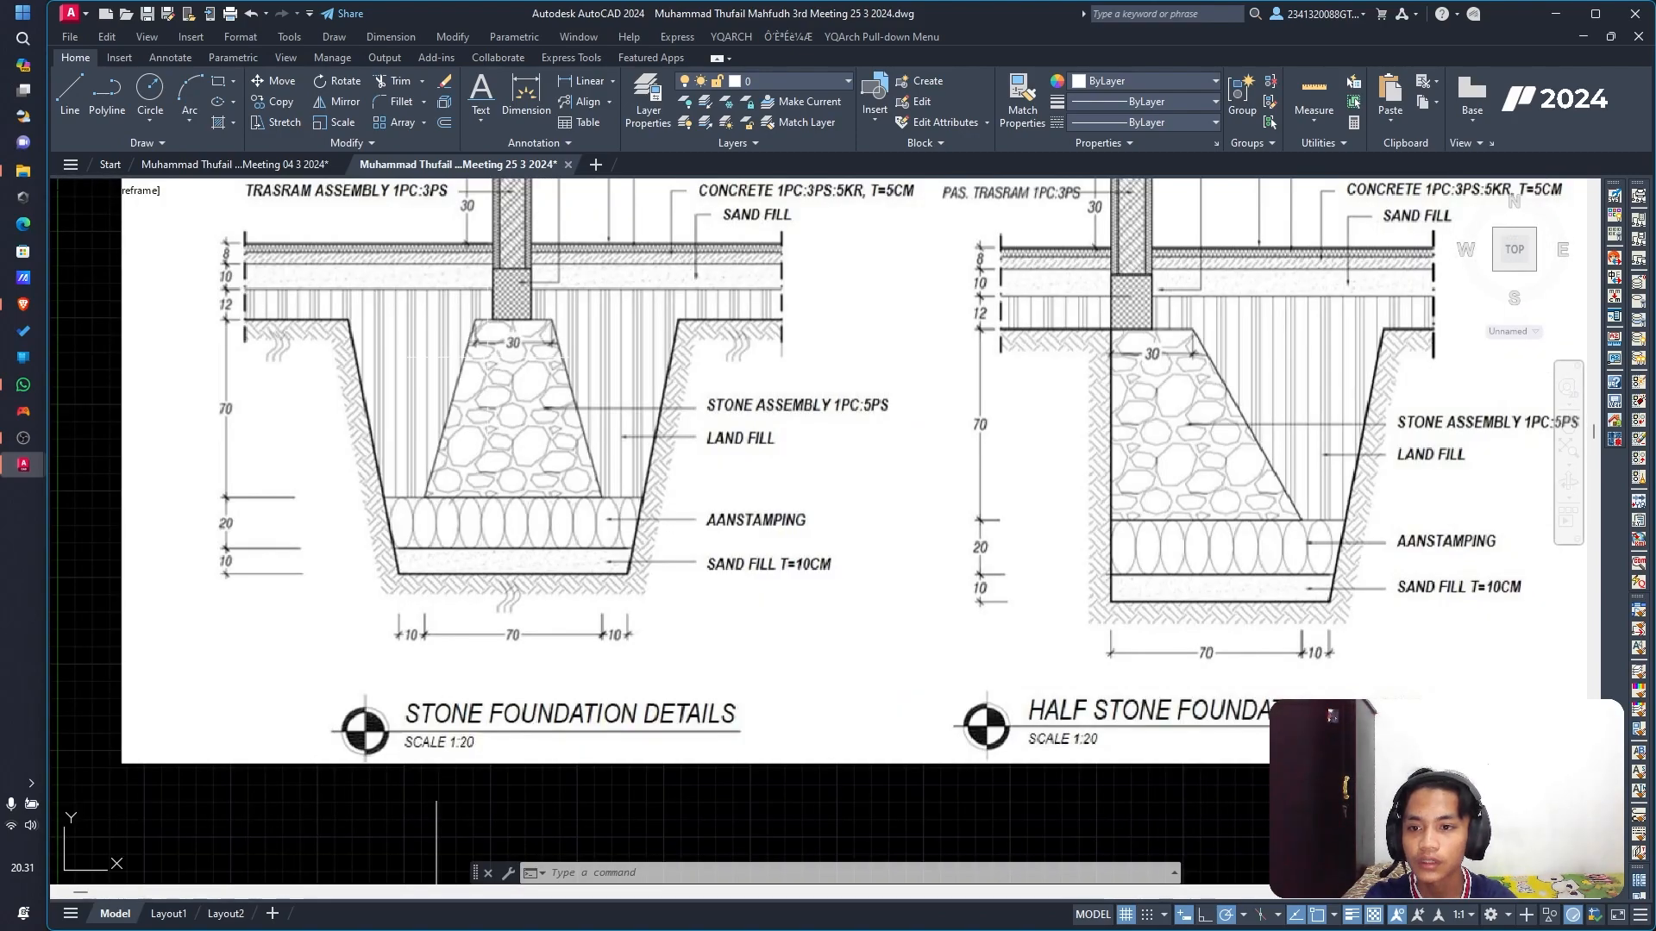
pyautogui.scroll(5, 513, 326)
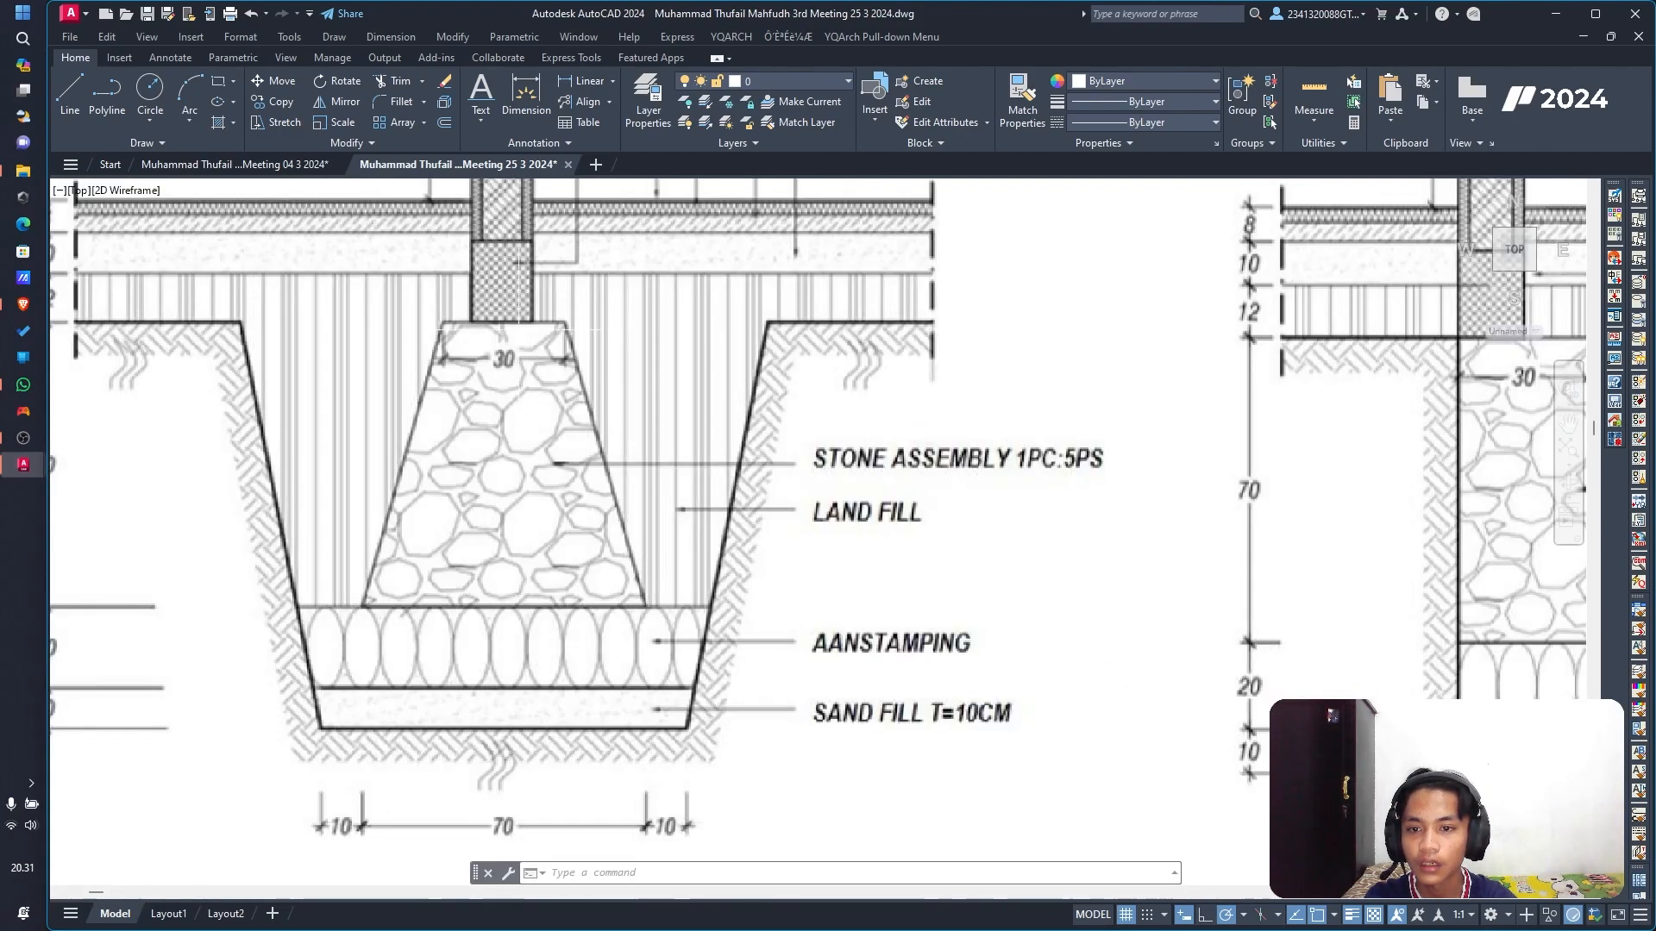
pyautogui.scroll(-4, 405, 319)
pyautogui.moveTo(394, 590)
pyautogui.mouseDown(button='middle')
pyautogui.moveTo(477, 584)
pyautogui.moveTo(498, 428)
pyautogui.mouseUp(button='middle')
pyautogui.scroll(-2, 498, 428)
pyautogui.moveTo(463, 552); pyautogui.dragTo(509, 211, button='middle')
pyautogui.scroll(4, 505, 671)
pyautogui.moveTo(510, 684); pyautogui.dragTo(510, 442, button='middle')
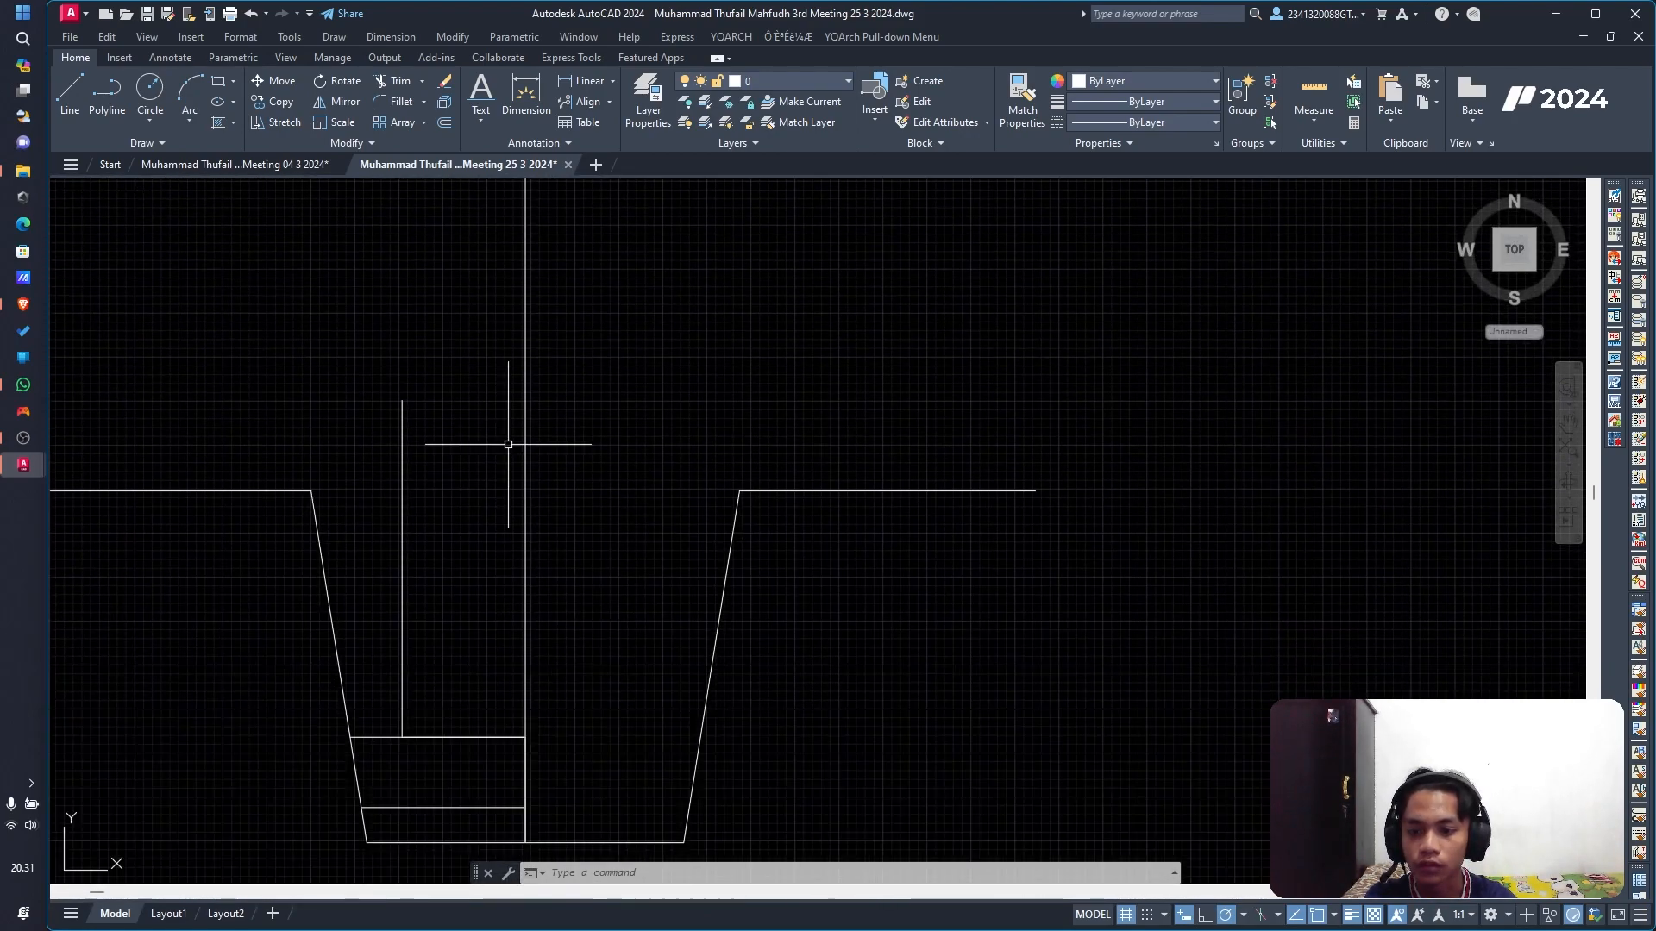
# Step: Draw the stone assembly's half outline from the centre line at ground level: 15 units left, down to the guide's corner, and back along the centre line
pyautogui.click(102, 91)
pyautogui.click(101, 84)
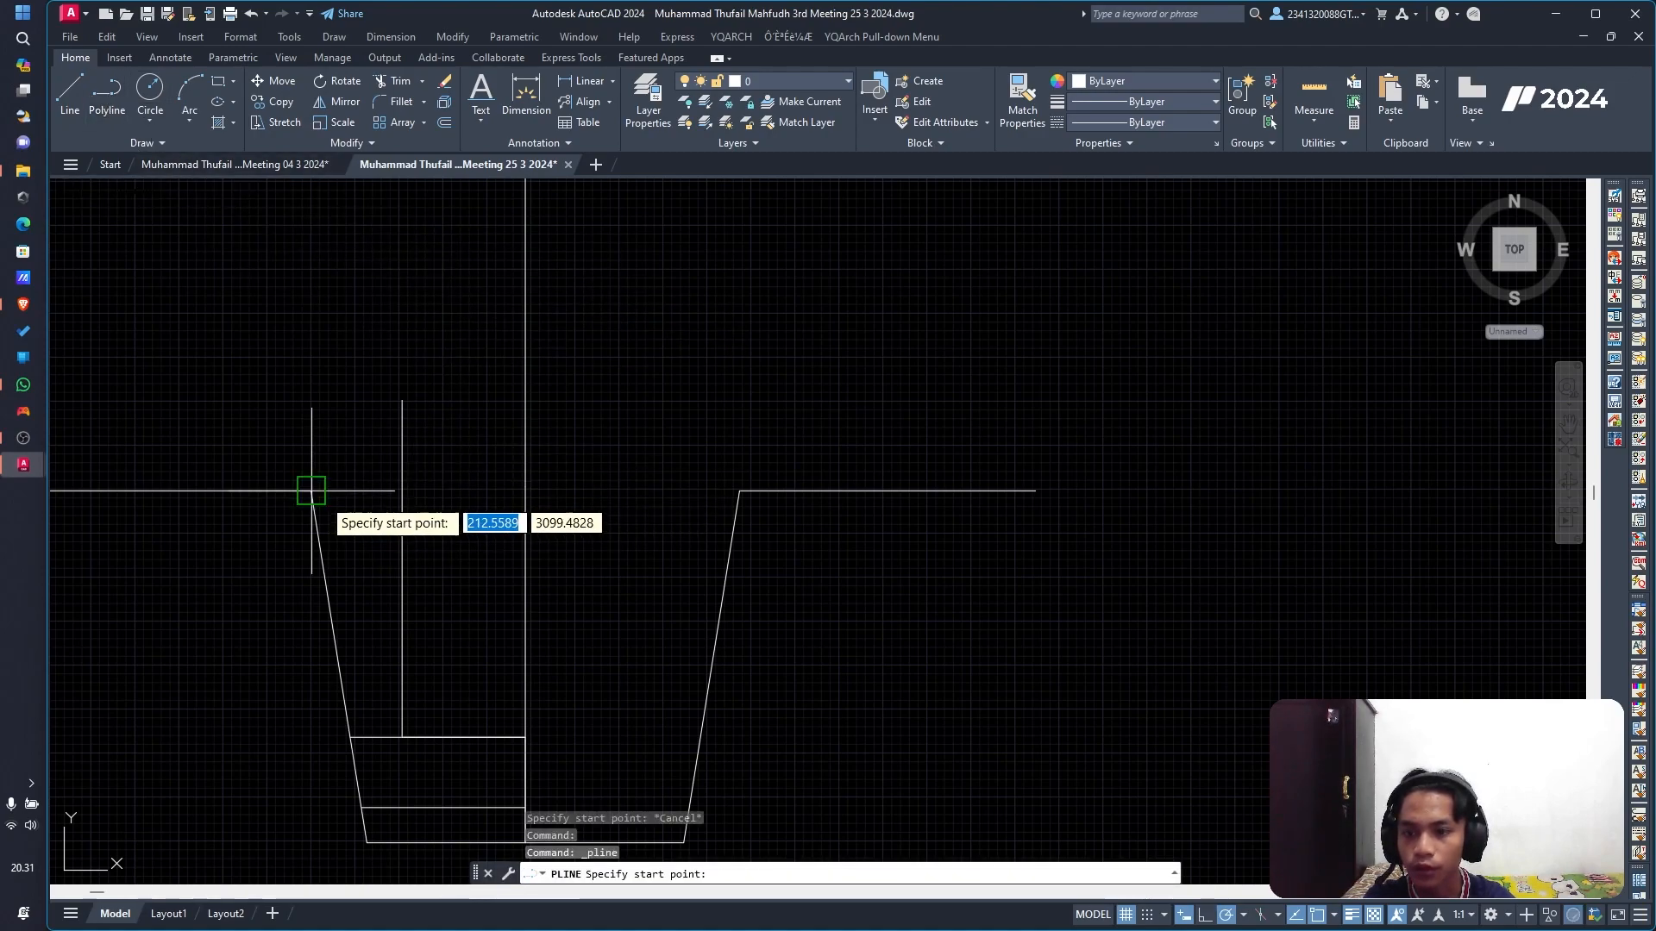
pyautogui.click(526, 491)
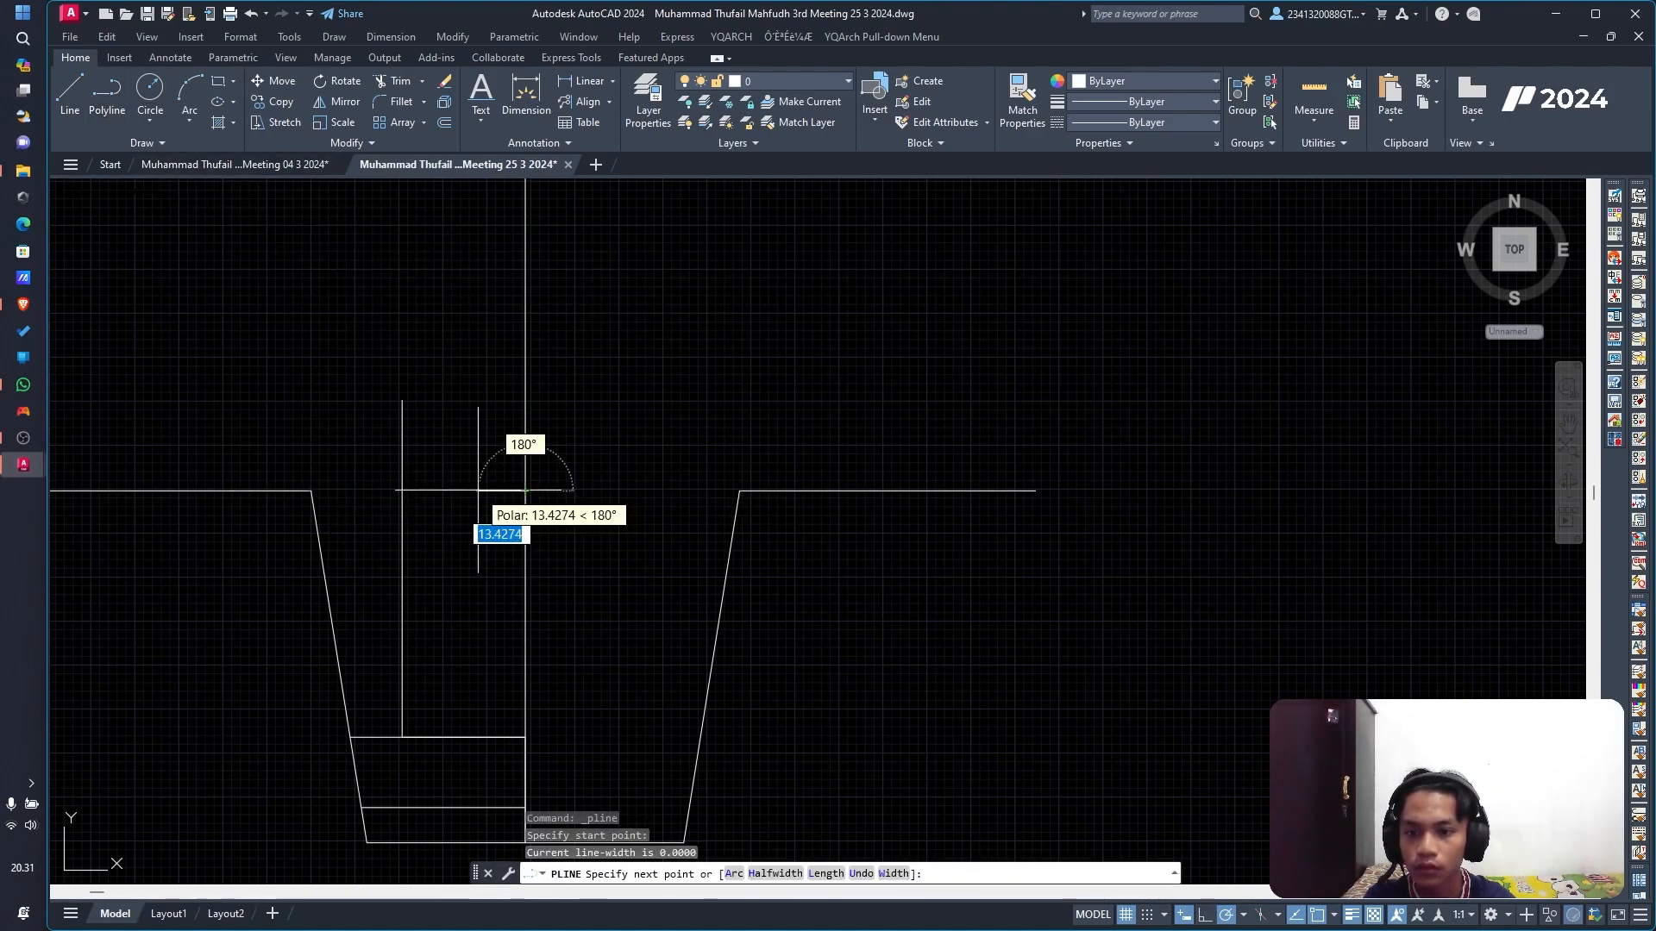
pyautogui.write('15')
pyautogui.press('Return')
pyautogui.click(402, 737)
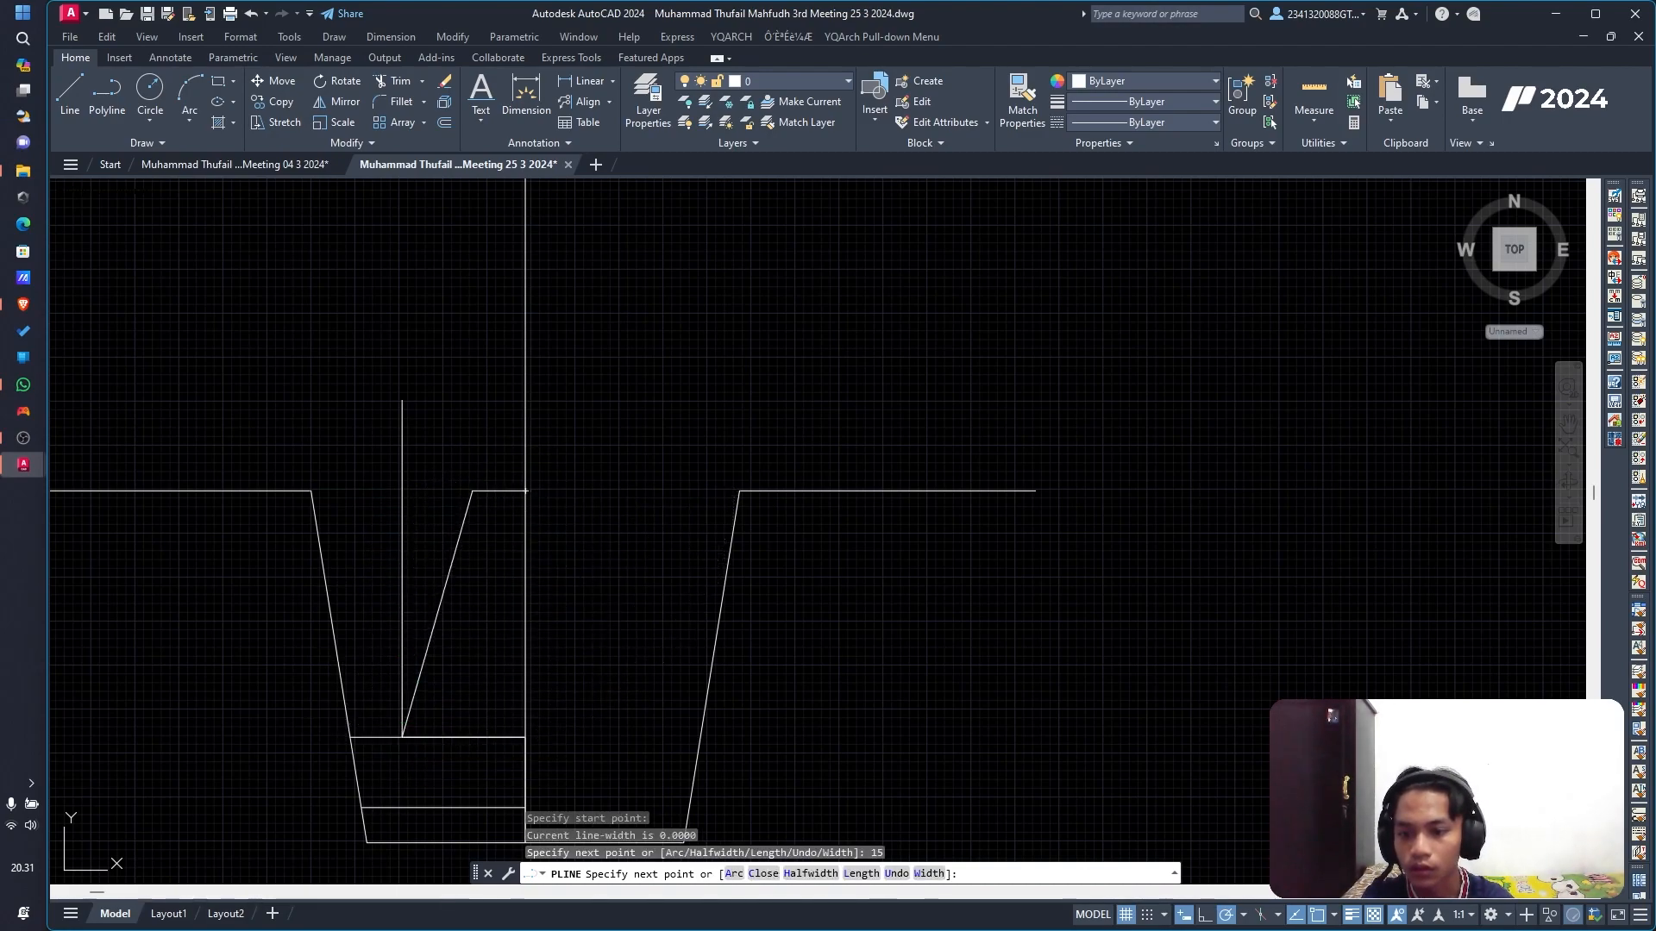
pyautogui.click(525, 738)
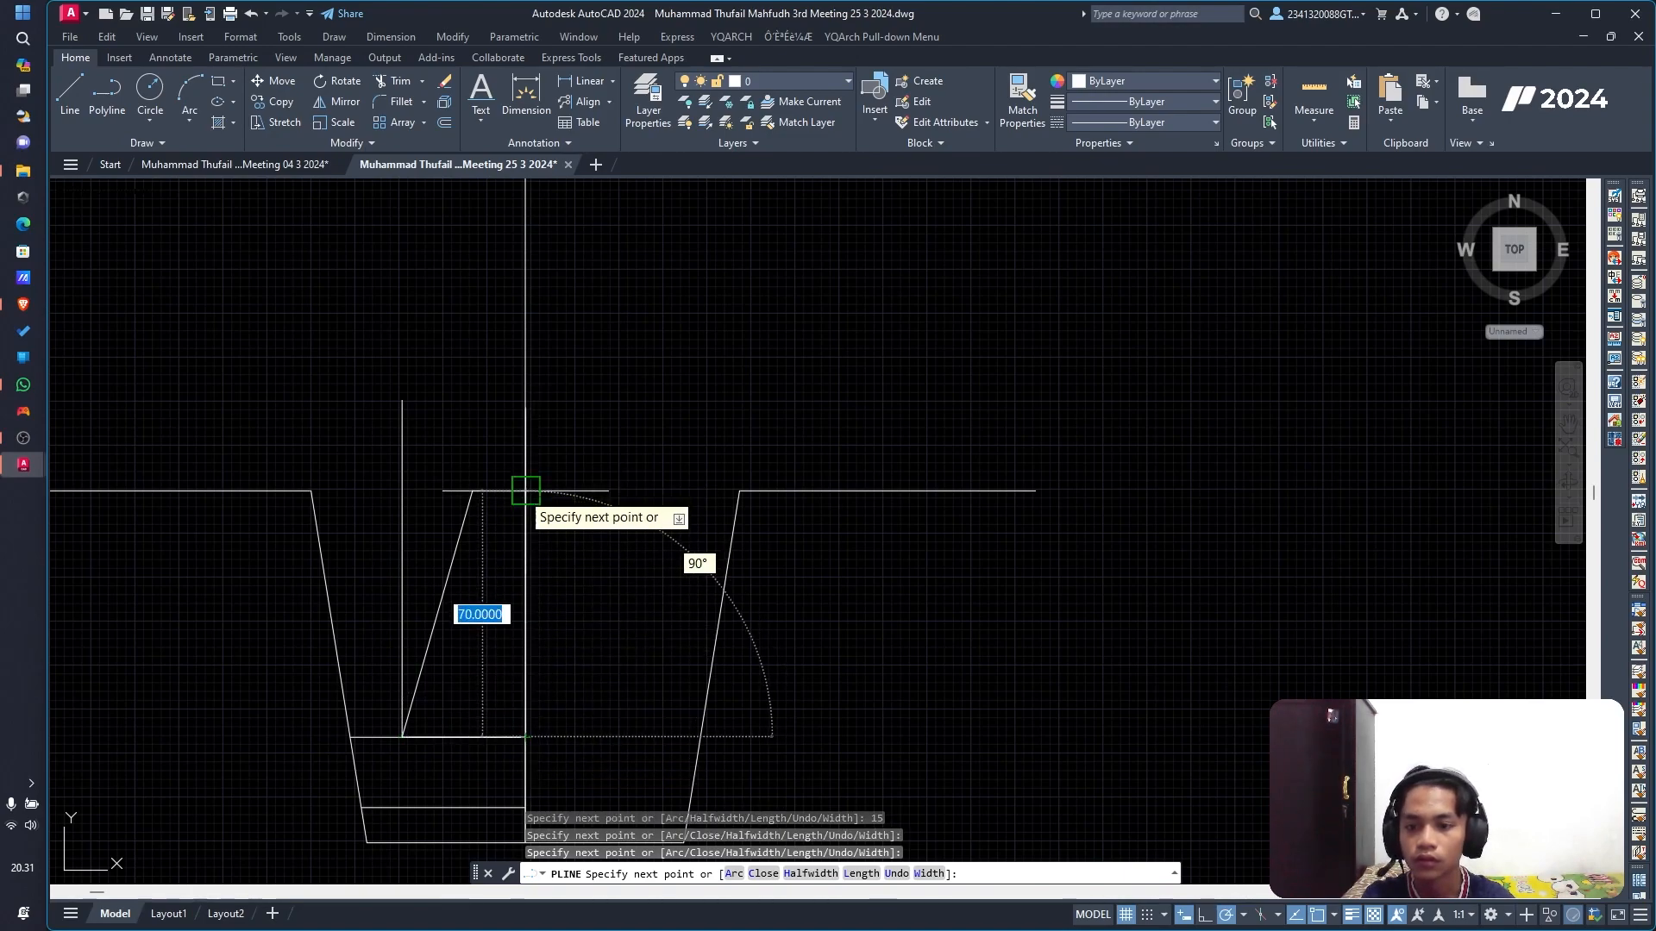
pyautogui.press('Escape')
pyautogui.press('Escape')
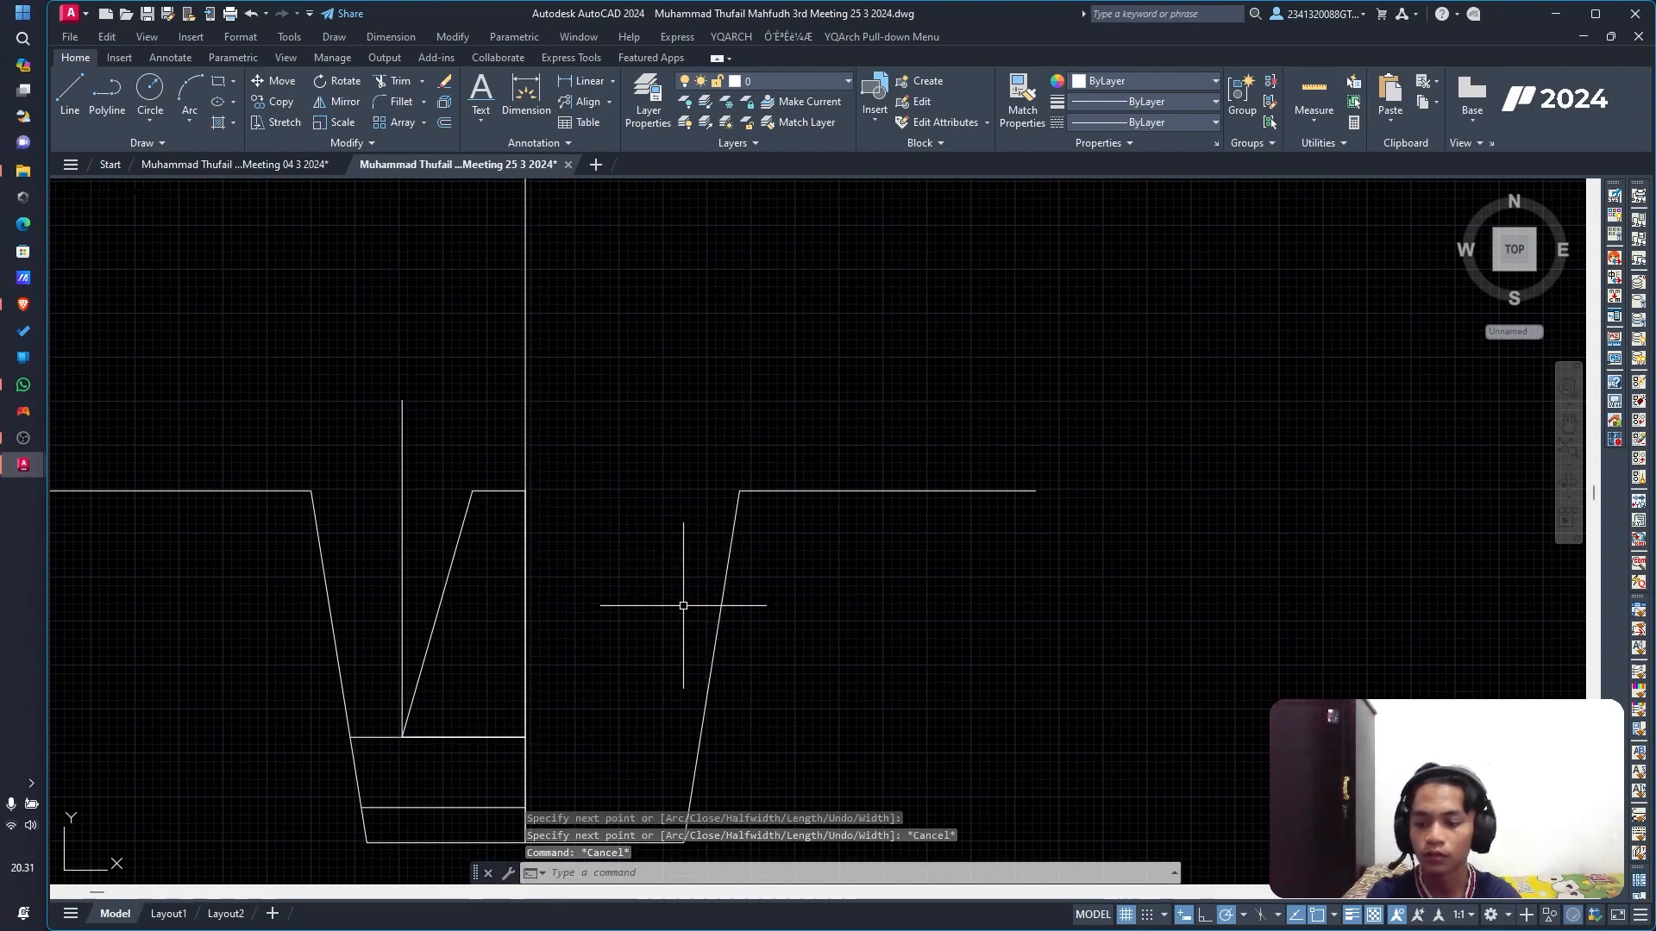
# Step: Delete the vertical guide polyline beside the stone assembly's half outline
pyautogui.click(401, 465)
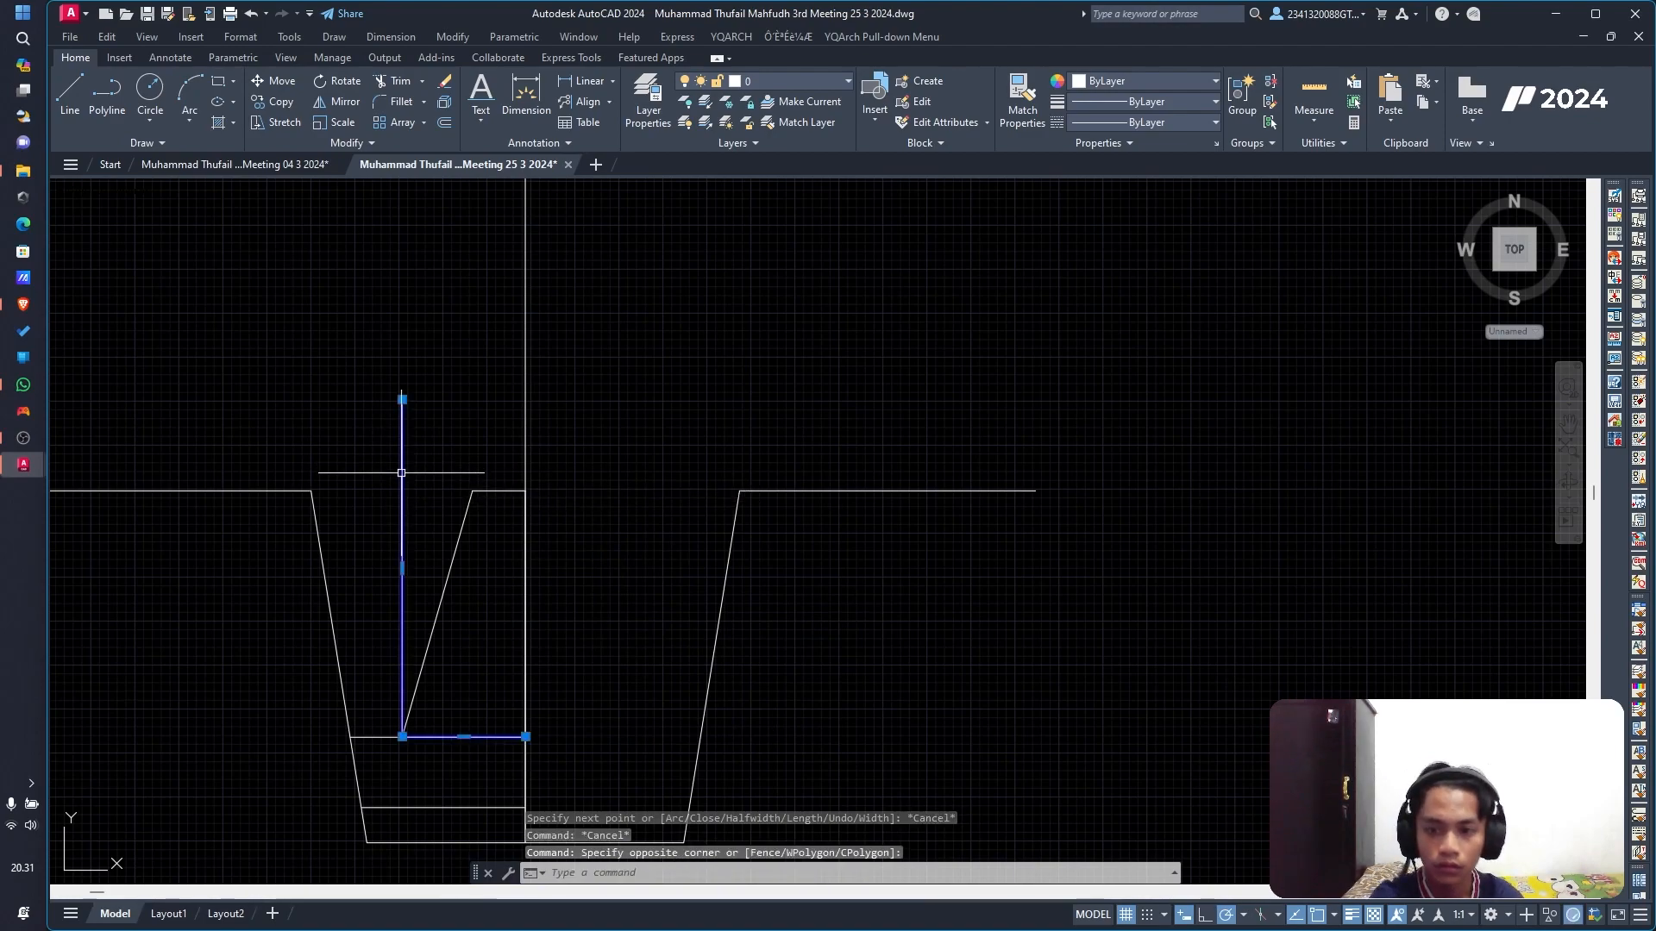
pyautogui.press('Delete')
pyautogui.scroll(-2, 385, 463)
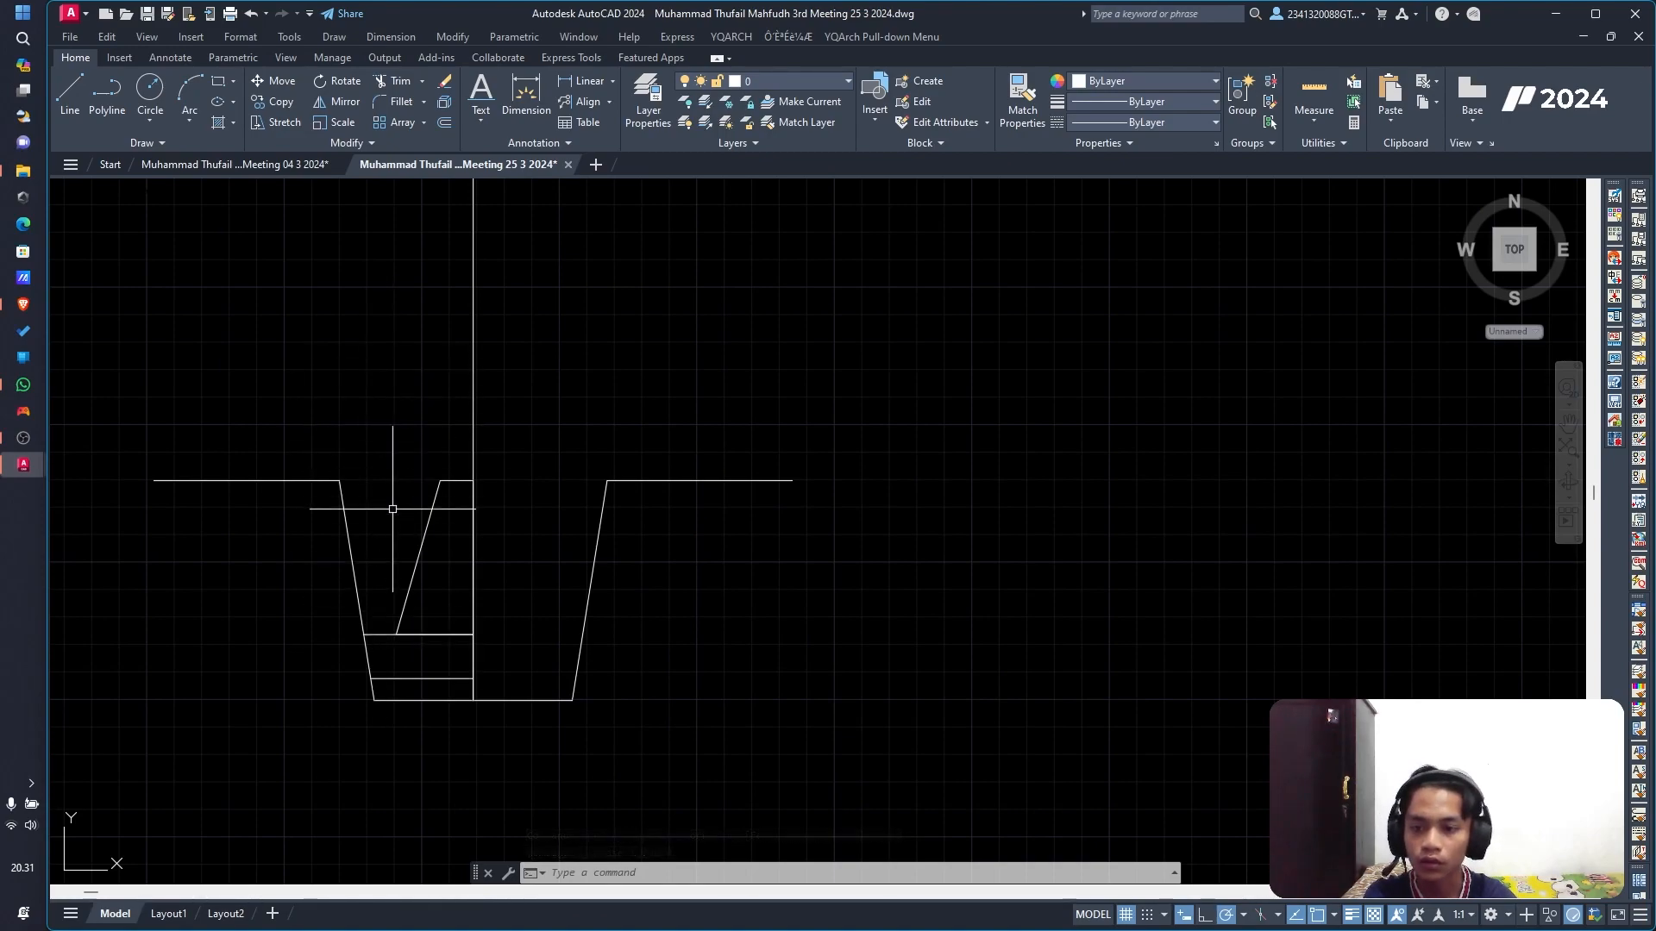
# Step: Mirror the left half of the stone assembly, aanstamping and sand fill about the vertical centre line, keeping the source objects
pyautogui.click(386, 386)
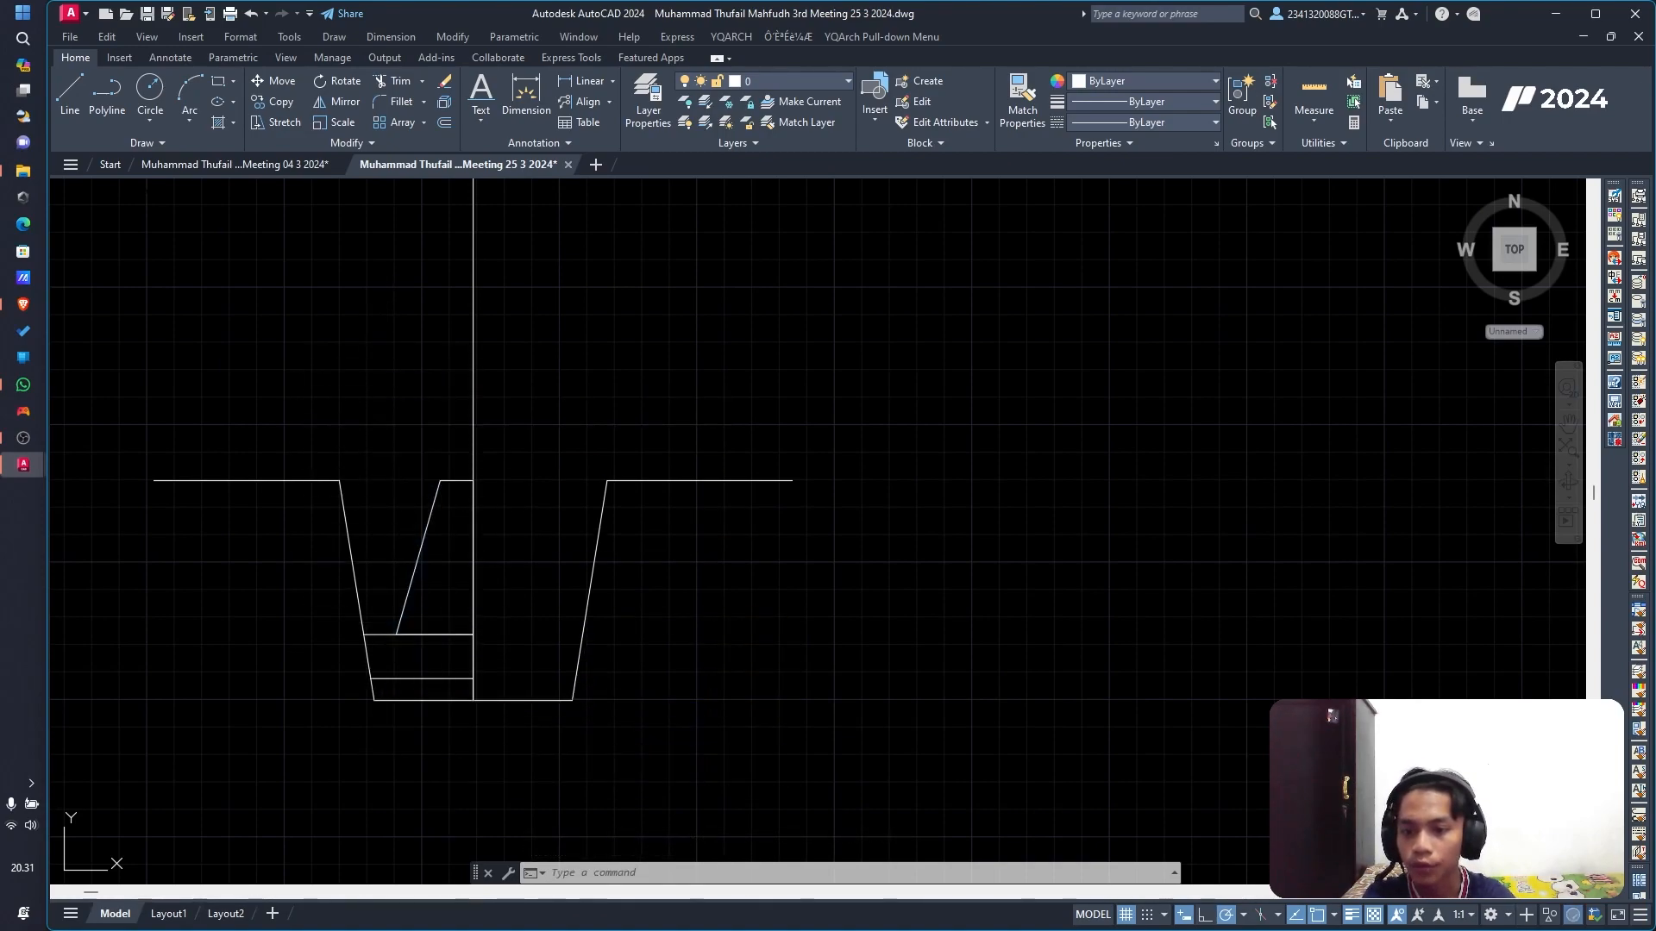
pyautogui.click(416, 561)
pyautogui.click(379, 637)
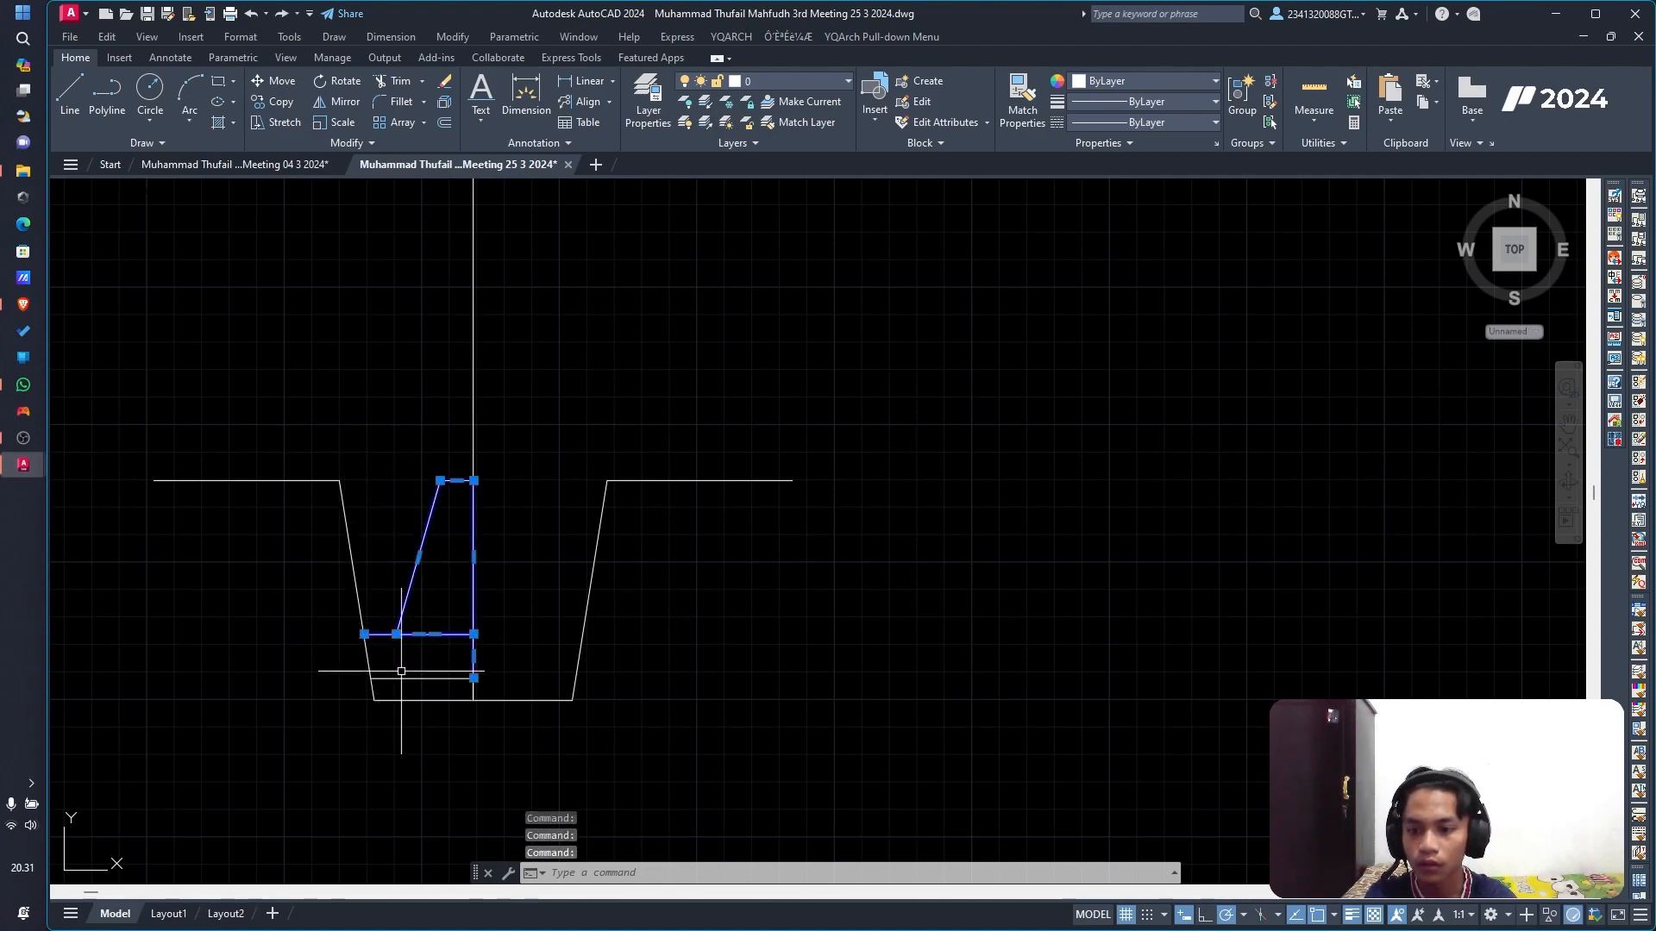
pyautogui.click(337, 104)
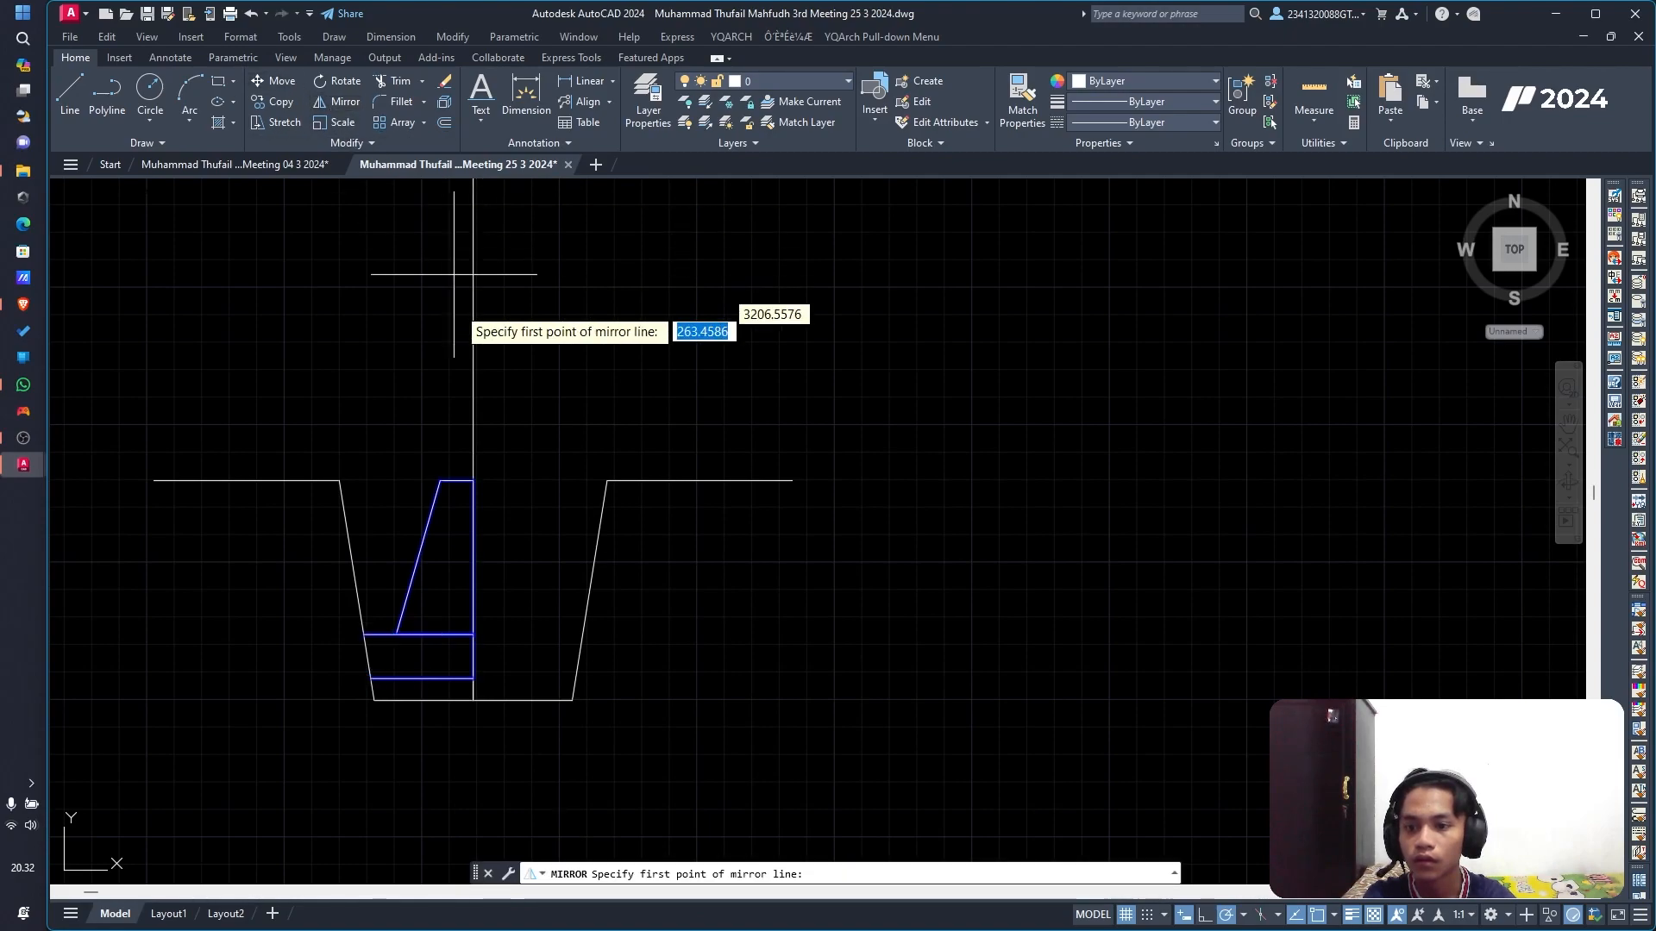
pyautogui.click(474, 480)
pyautogui.click(473, 774)
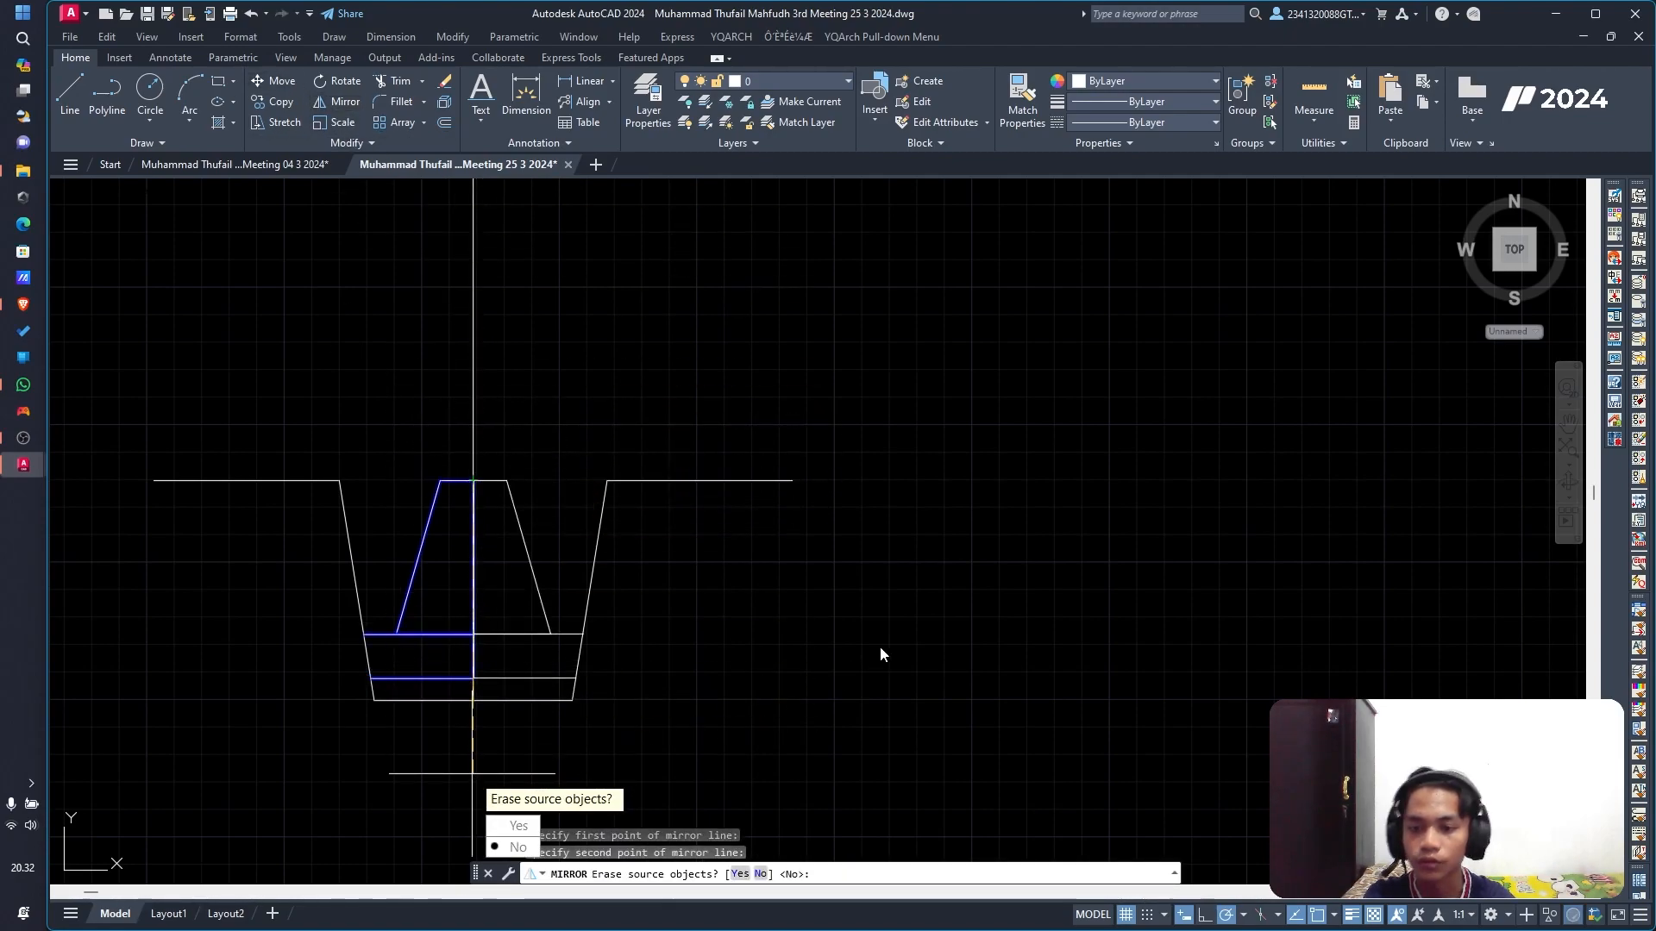
pyautogui.click(518, 847)
pyautogui.click(473, 416)
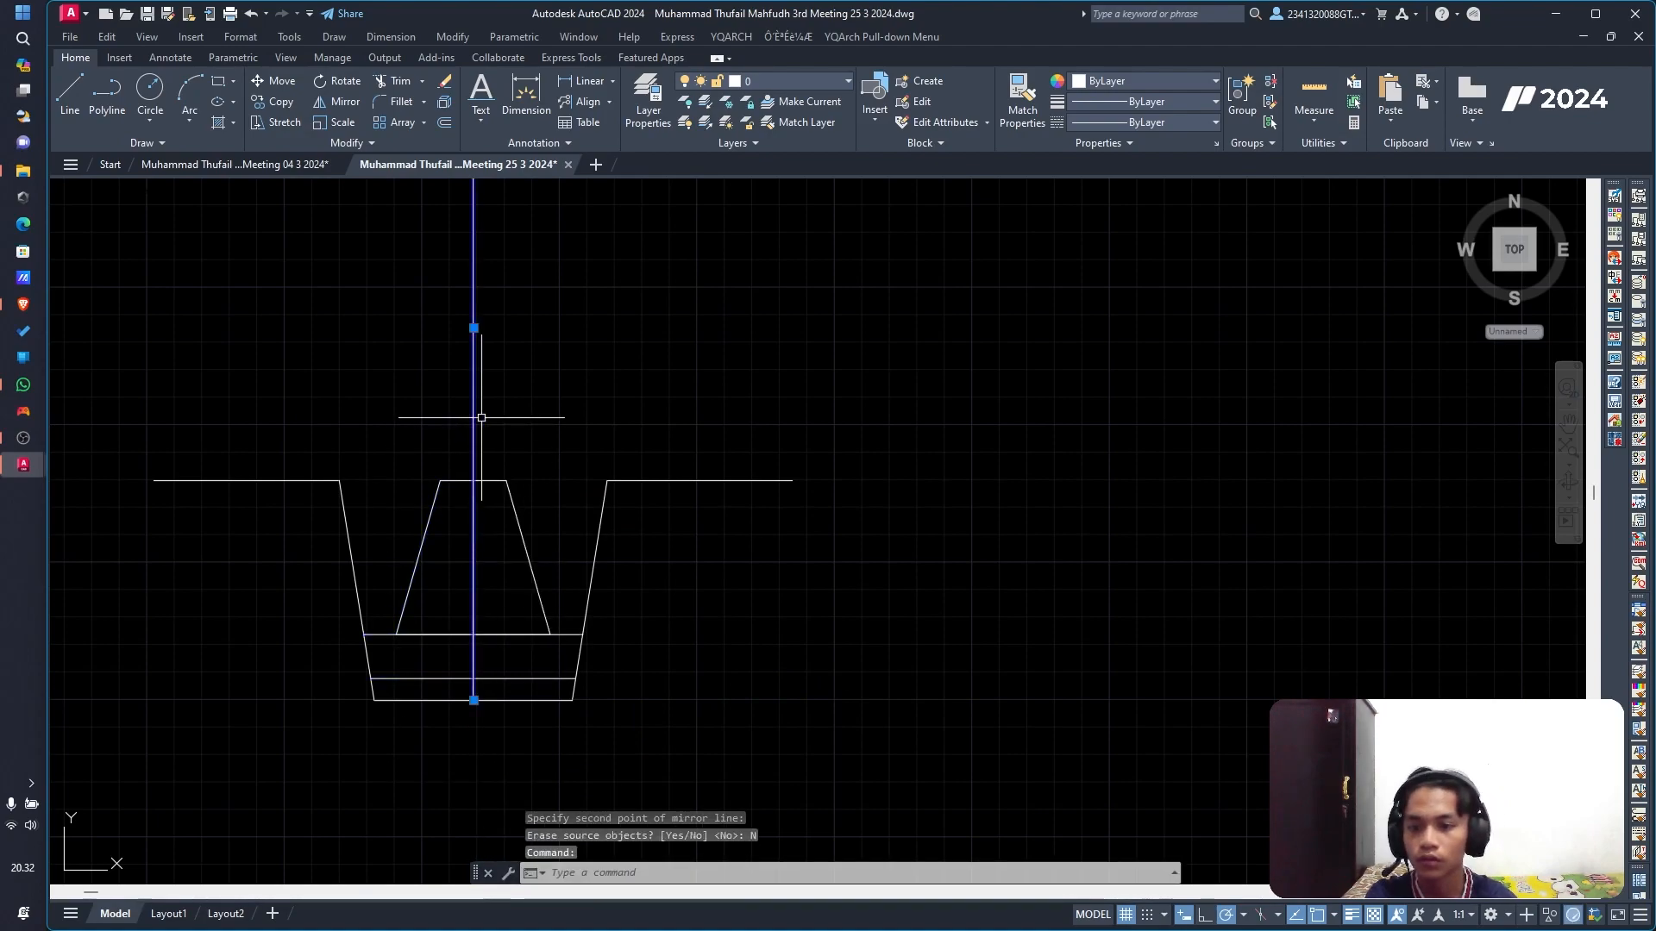
pyautogui.scroll(-4, 431, 324)
pyautogui.click(555, 290)
pyautogui.press('Escape')
pyautogui.press('Escape')
pyautogui.press('Escape')
# Step: Examine the sloof and the floor layers above the stone assembly in the exercise image's Stone Foundation Details drawing
pyautogui.moveTo(436, 289); pyautogui.dragTo(552, 779, button='middle')
pyautogui.scroll(2, 595, 369)
pyautogui.scroll(1, 592, 363)
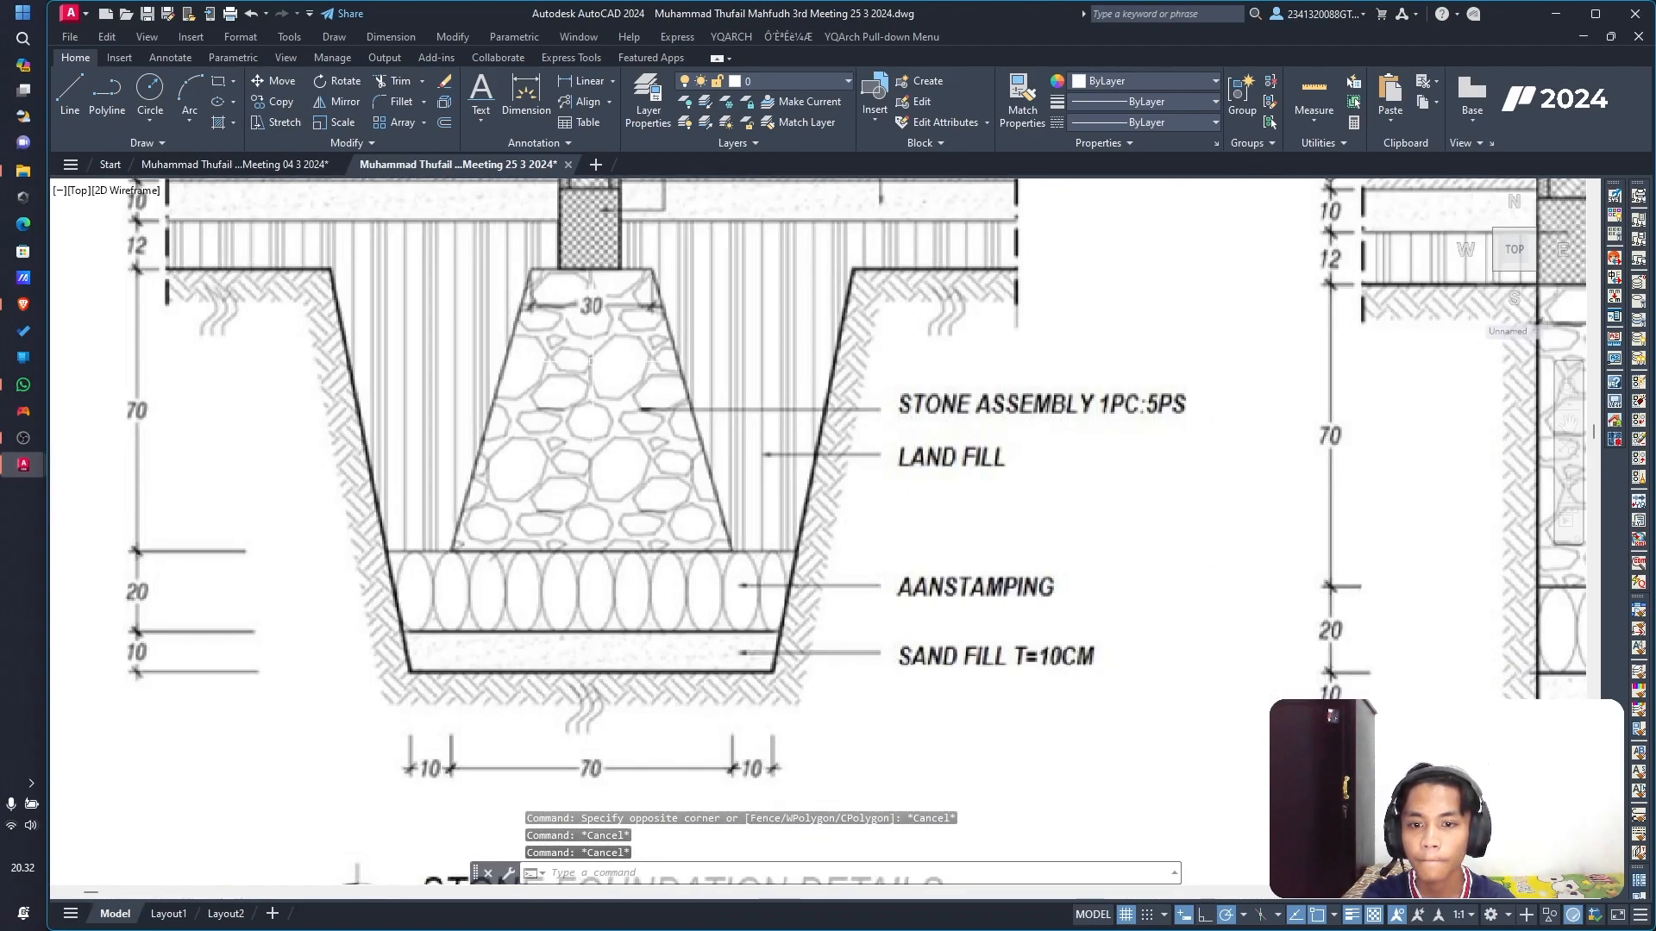
pyautogui.scroll(-1, 591, 364)
pyautogui.moveTo(592, 365); pyautogui.dragTo(578, 555, button='middle')
pyautogui.scroll(3, 567, 486)
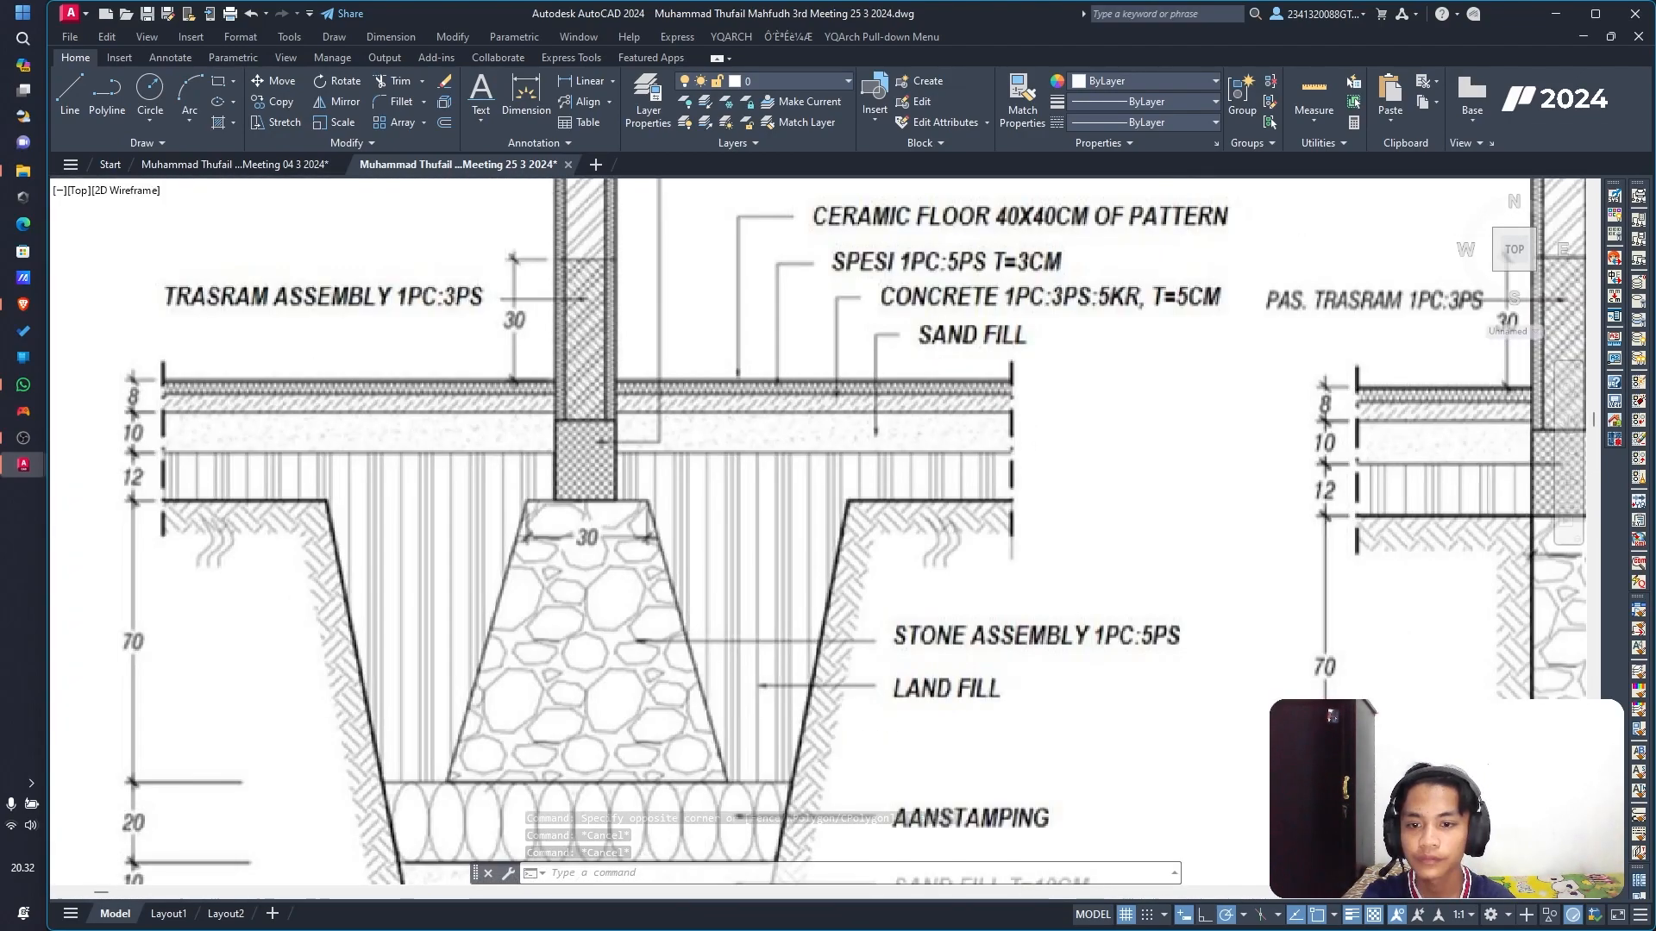
pyautogui.scroll(-2, 569, 489)
pyautogui.scroll(-2, 614, 487)
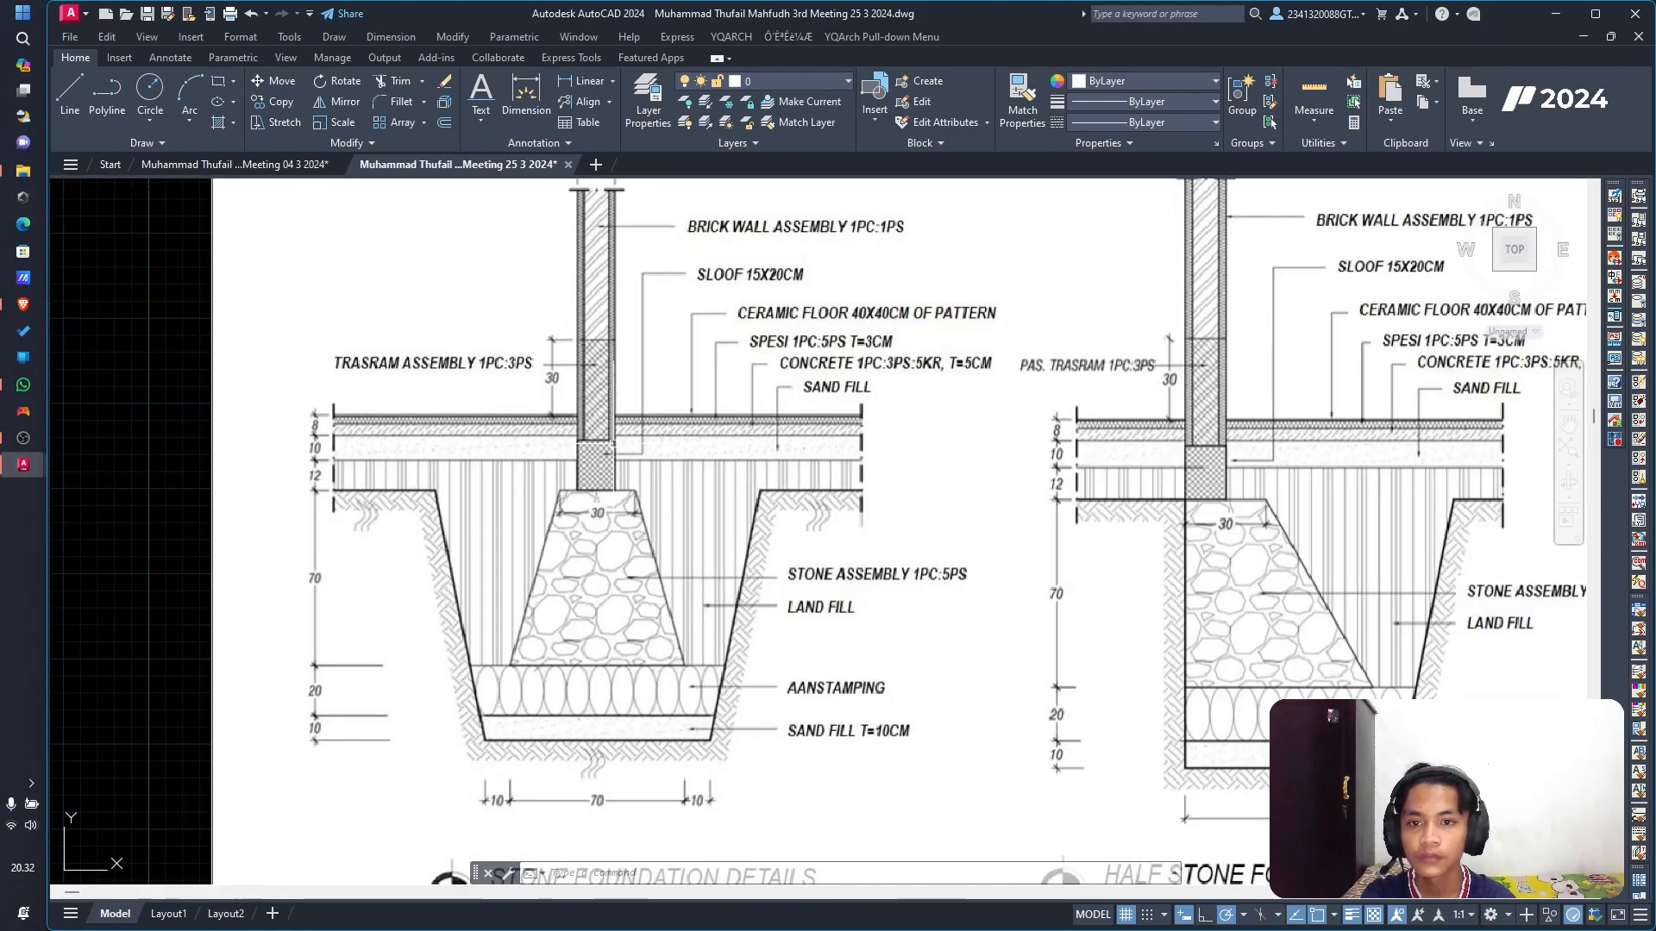
pyautogui.scroll(2, 593, 498)
pyautogui.scroll(2, 592, 498)
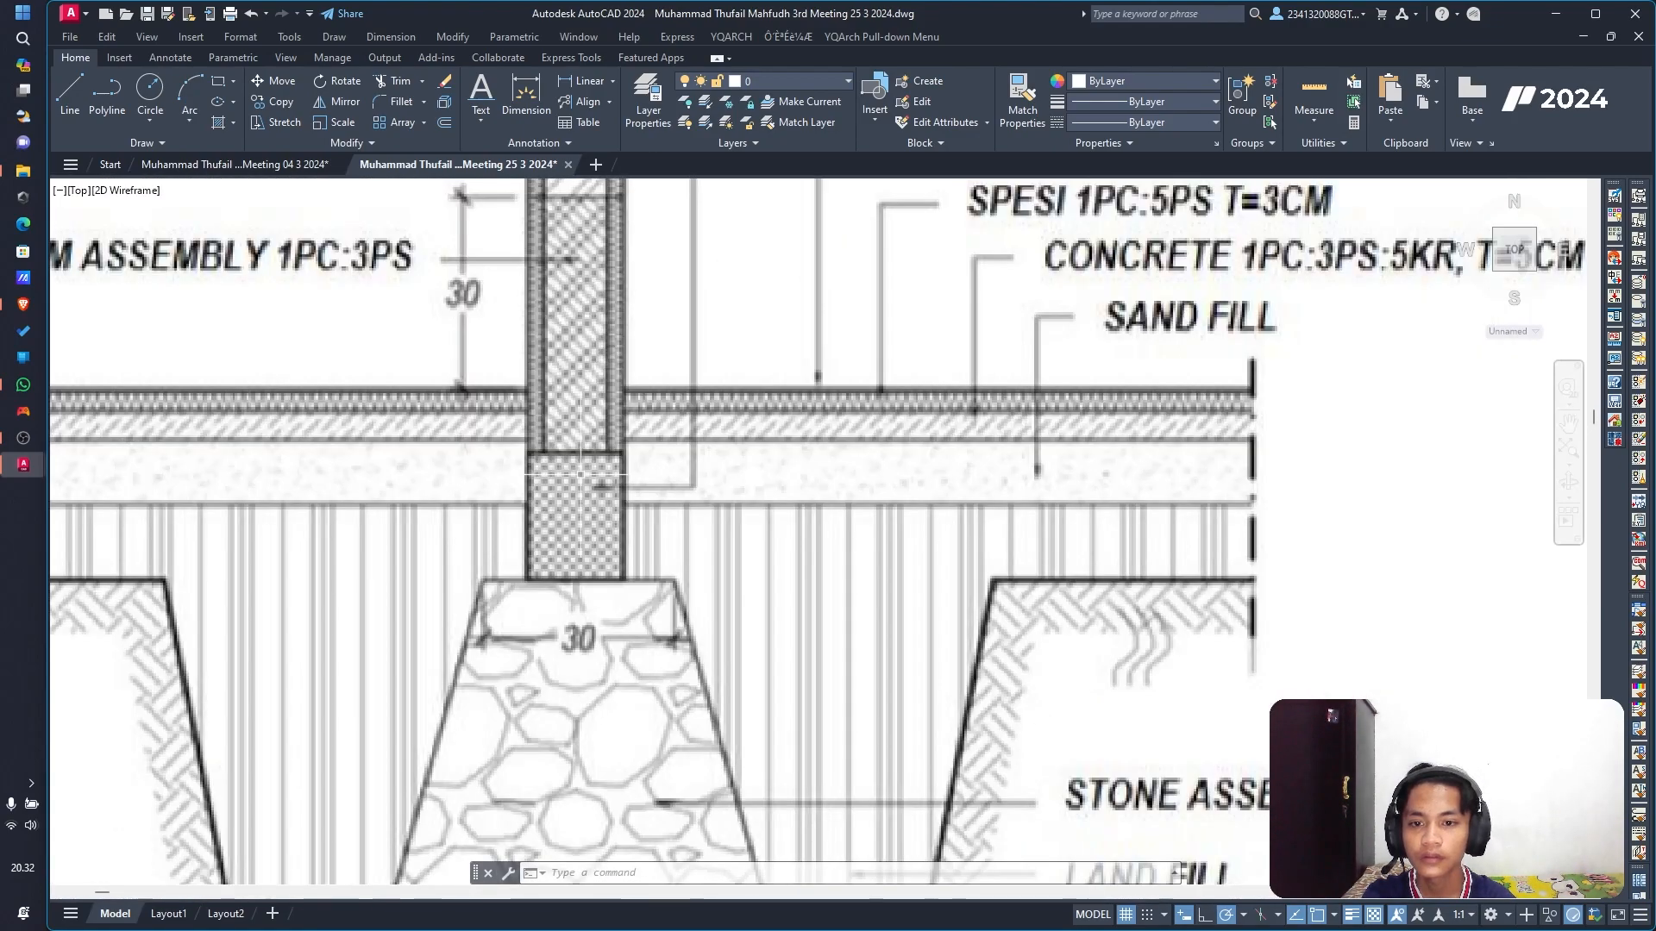
pyautogui.scroll(-3, 579, 487)
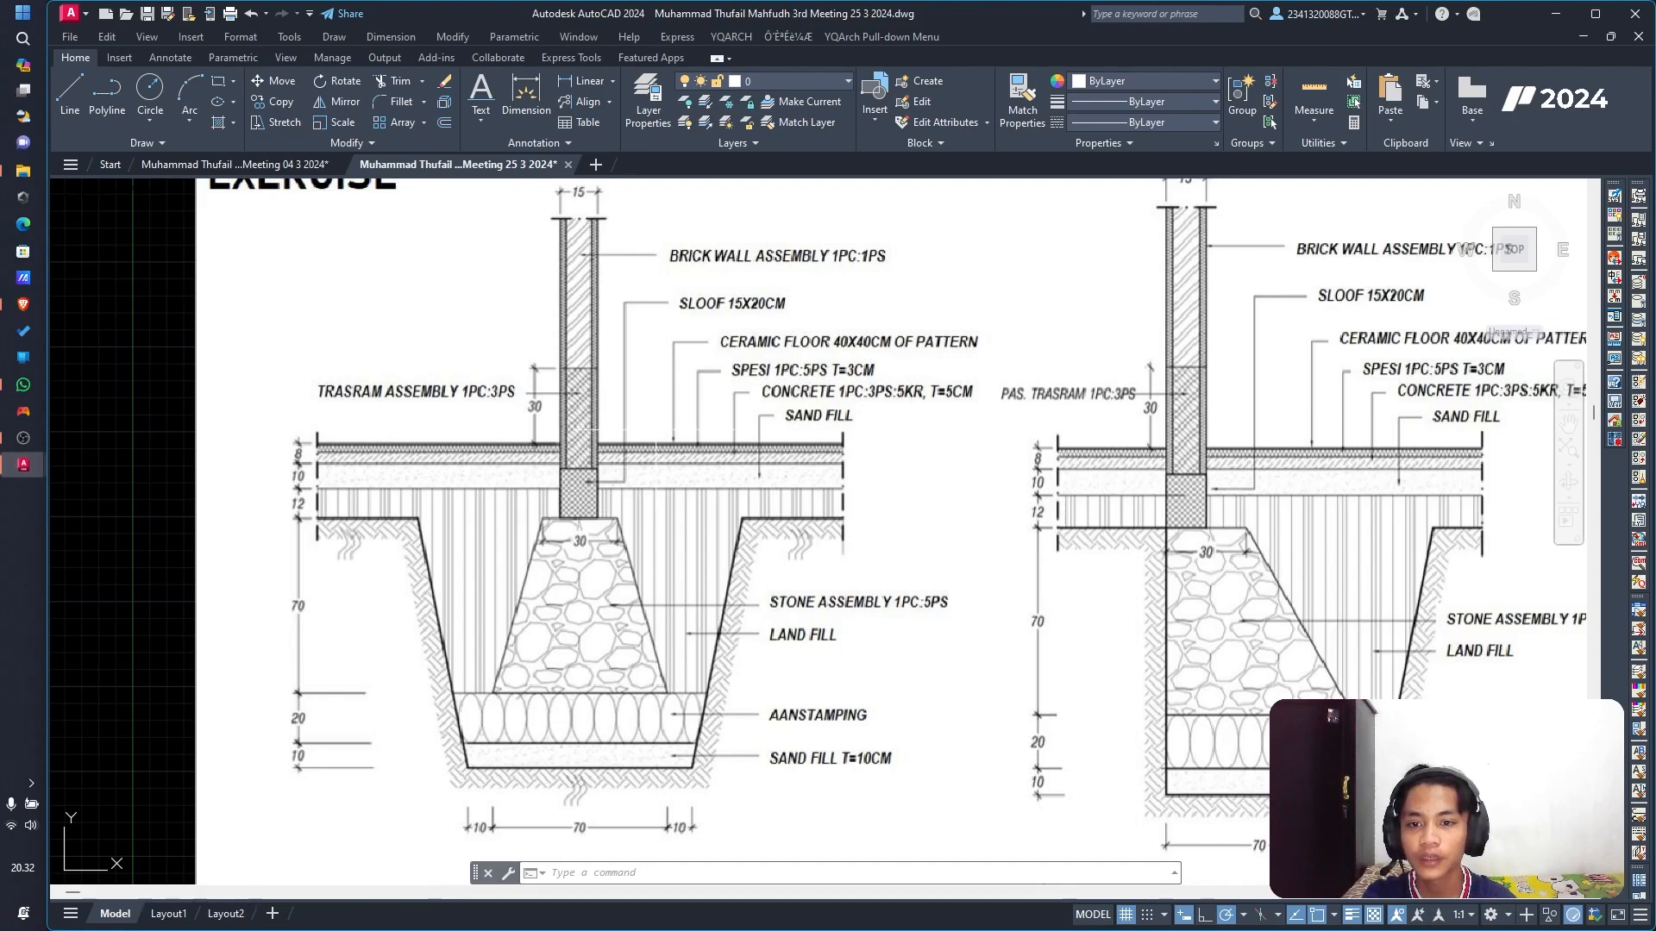
# Step: Draw a 20-unit vertical polyline up the centre line from the top midpoint of the stone assembly
pyautogui.scroll(-4, 558, 517)
pyautogui.scroll(5, 552, 604)
pyautogui.moveTo(568, 709); pyautogui.dragTo(568, 654, button='middle')
pyautogui.scroll(3, 572, 657)
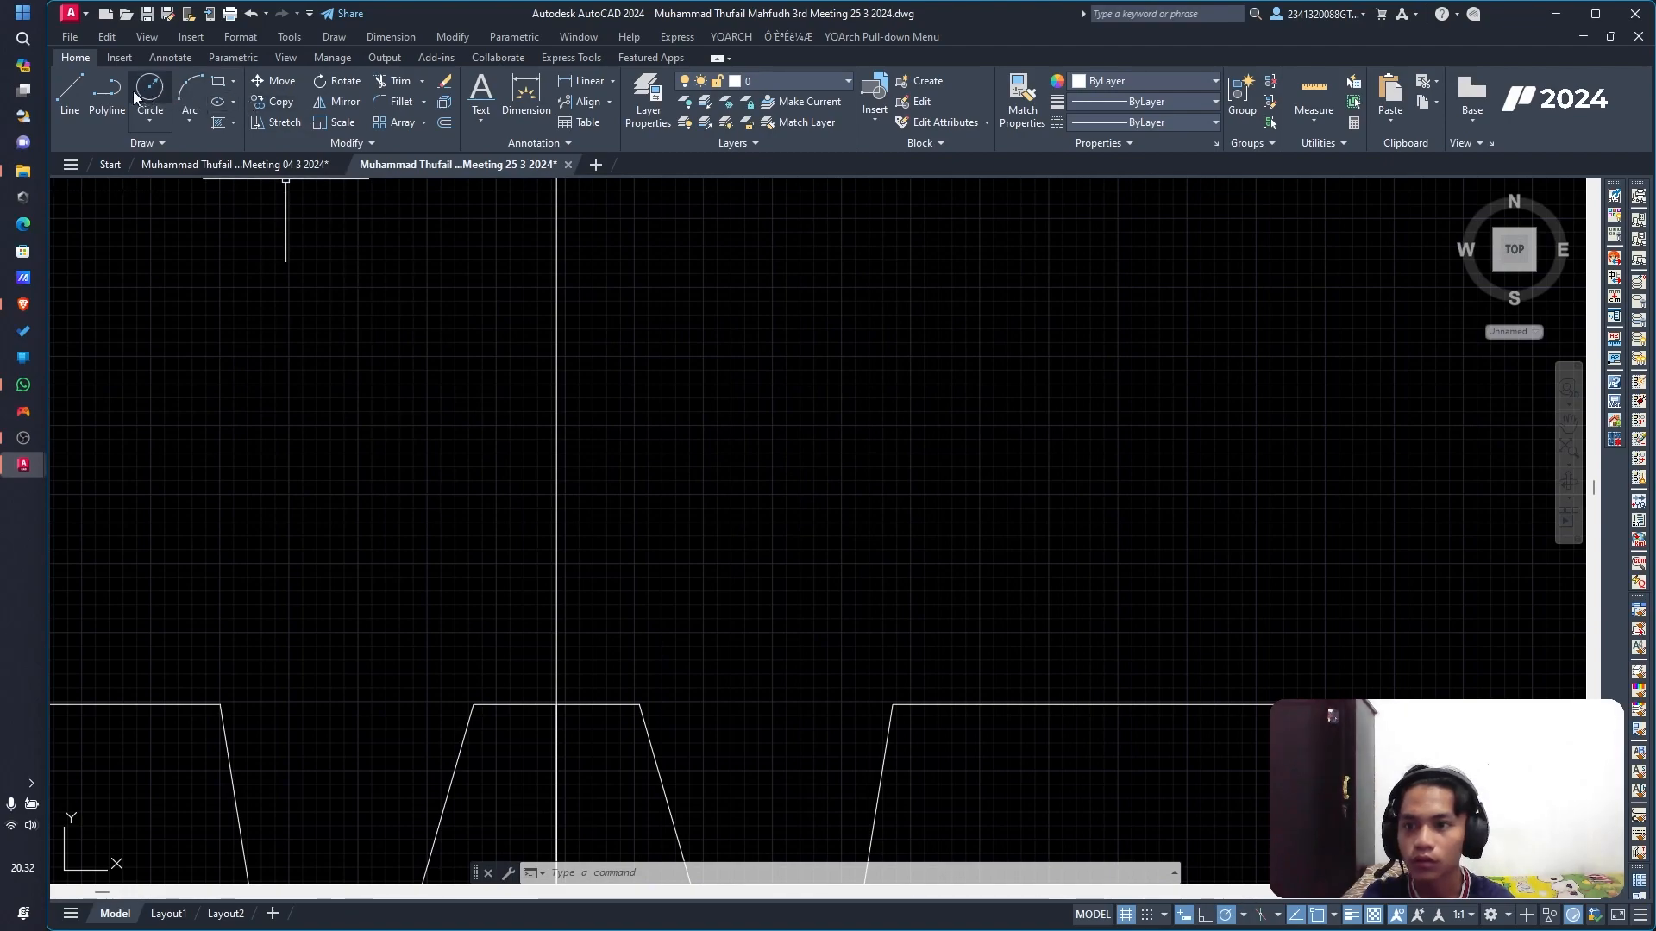
pyautogui.click(107, 89)
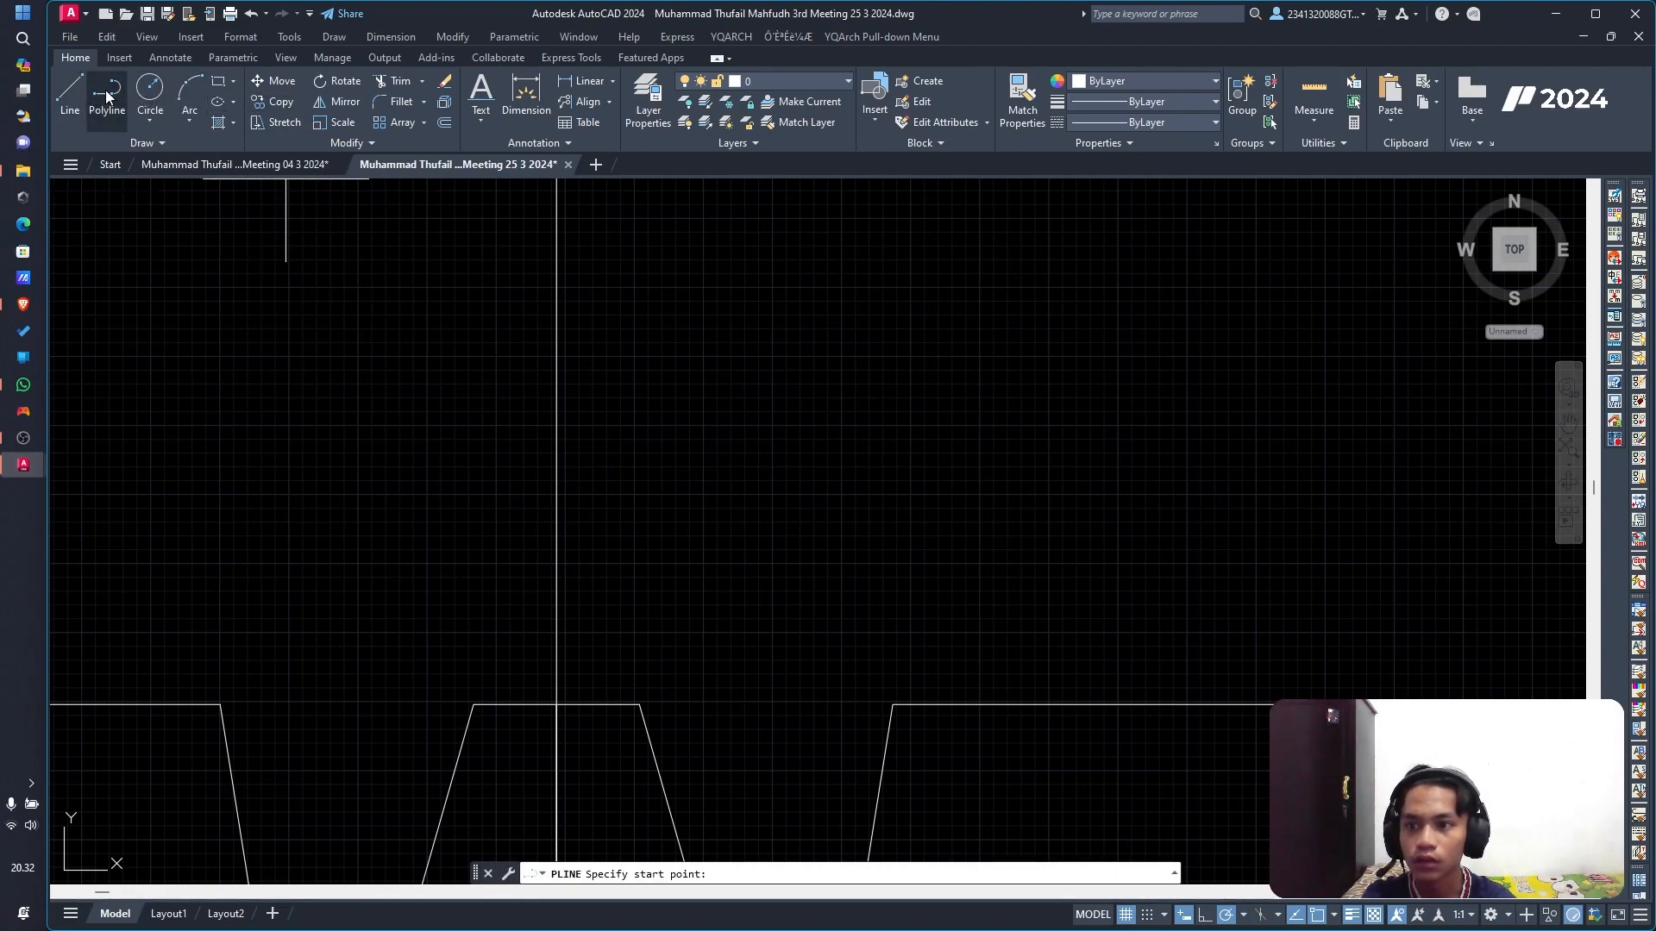
pyautogui.click(556, 705)
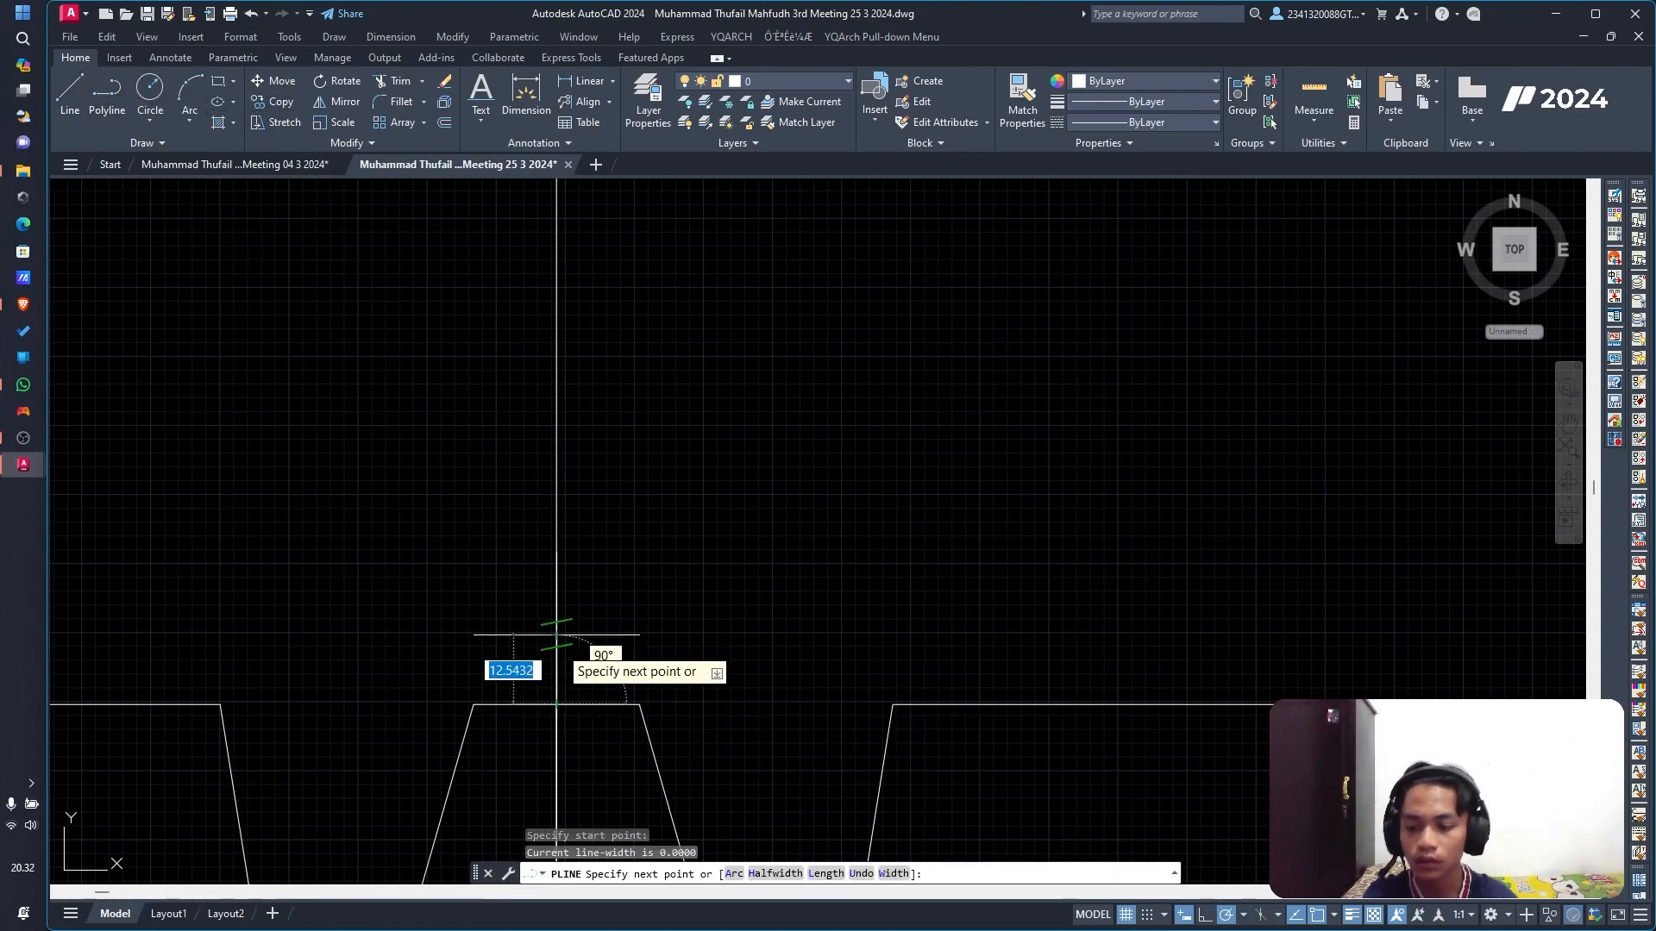
pyautogui.scroll(-6, 560, 646)
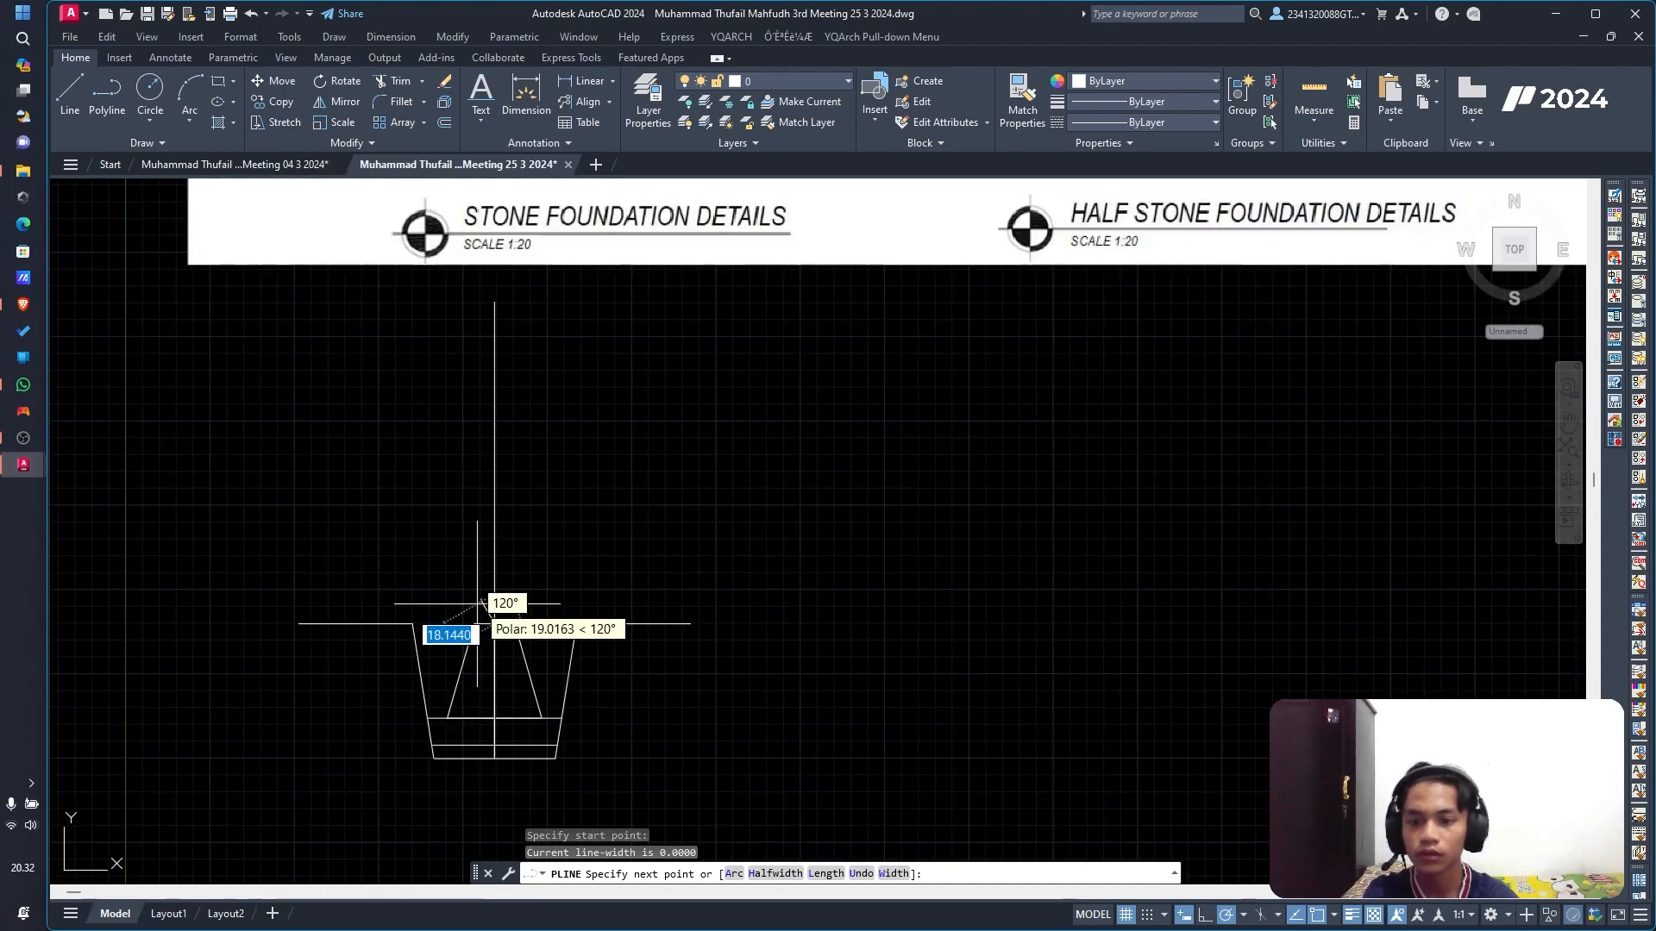
pyautogui.scroll(5, 522, 251)
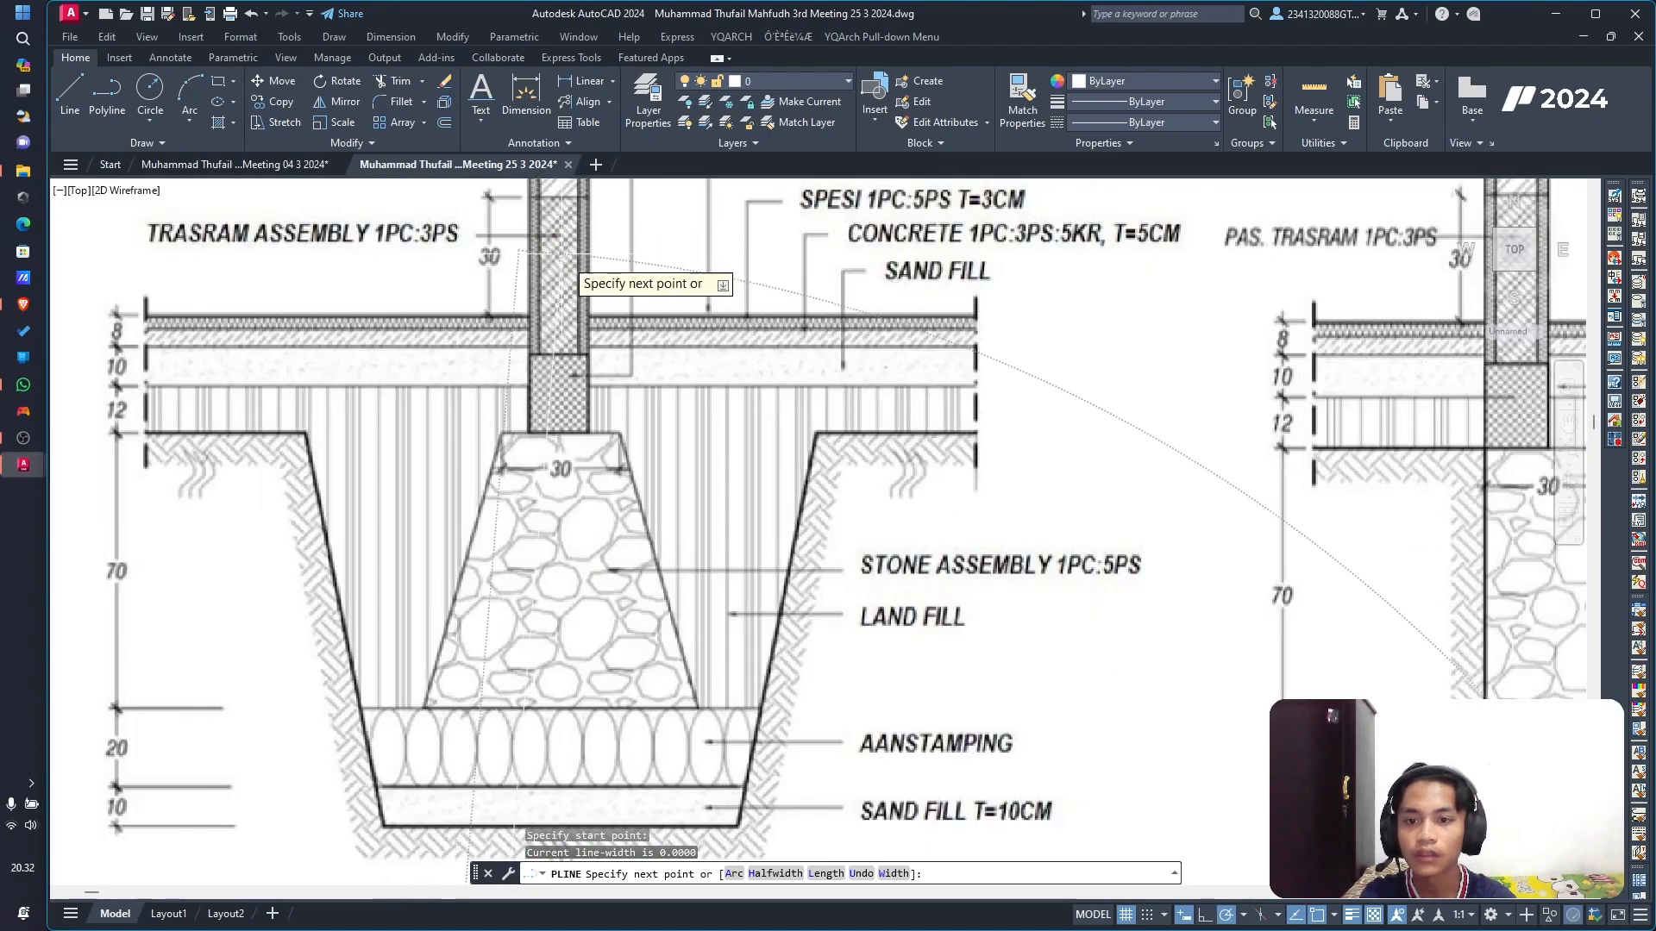
pyautogui.scroll(-2, 591, 295)
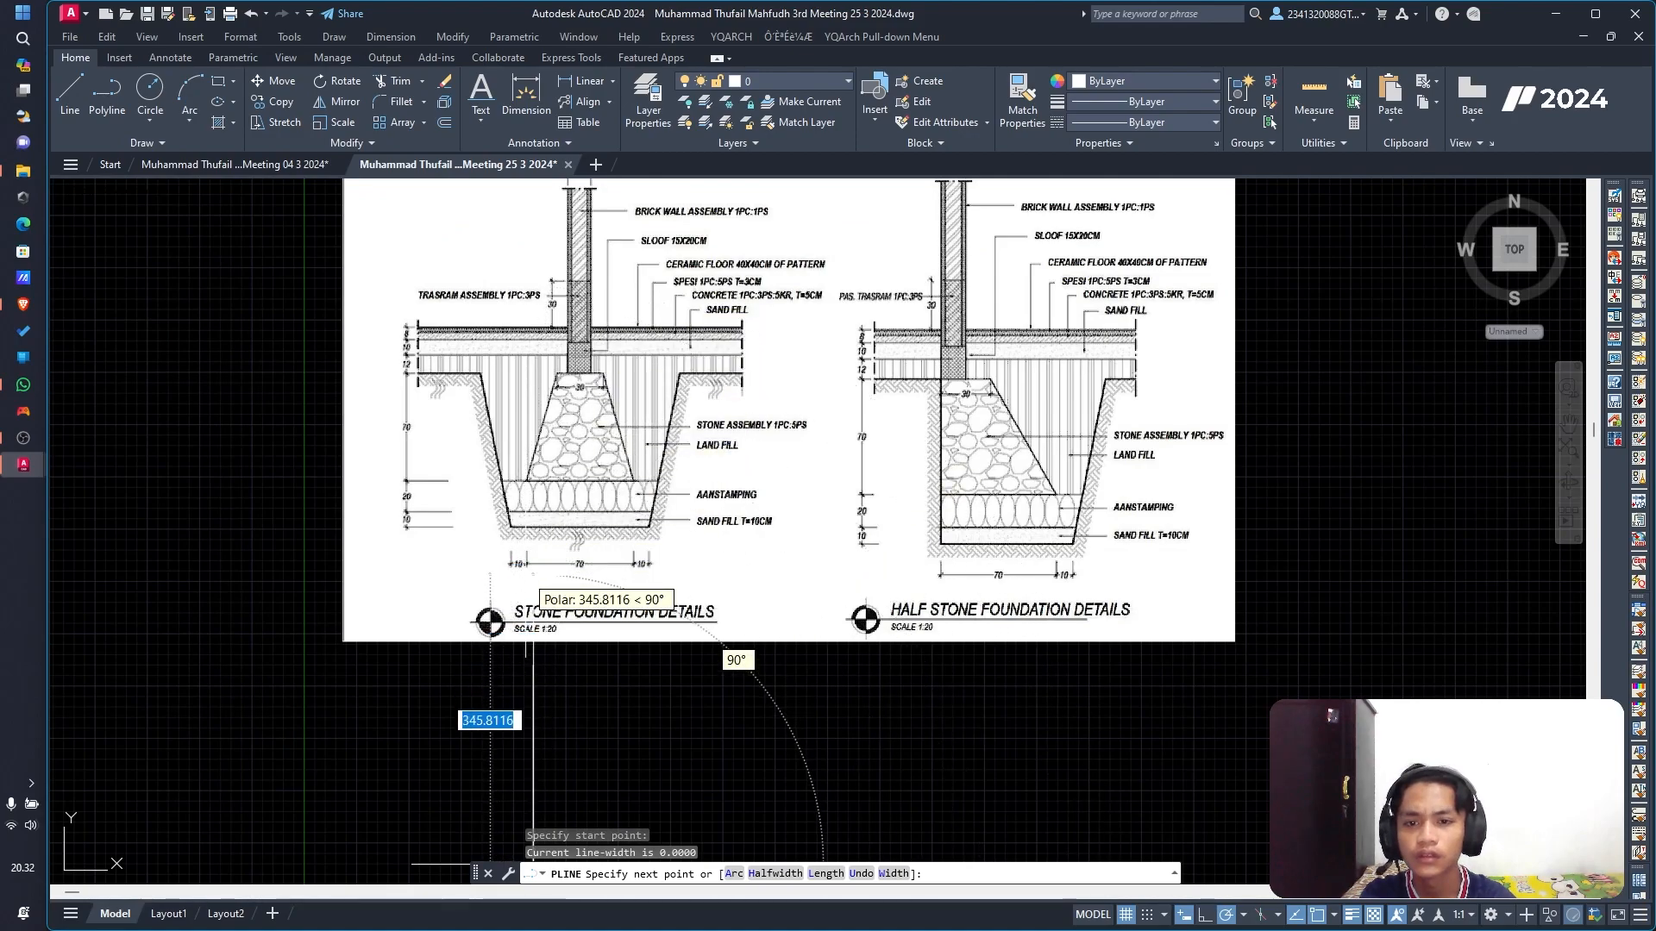
pyautogui.scroll(2, 526, 516)
pyautogui.scroll(-6, 517, 673)
pyautogui.scroll(4, 517, 635)
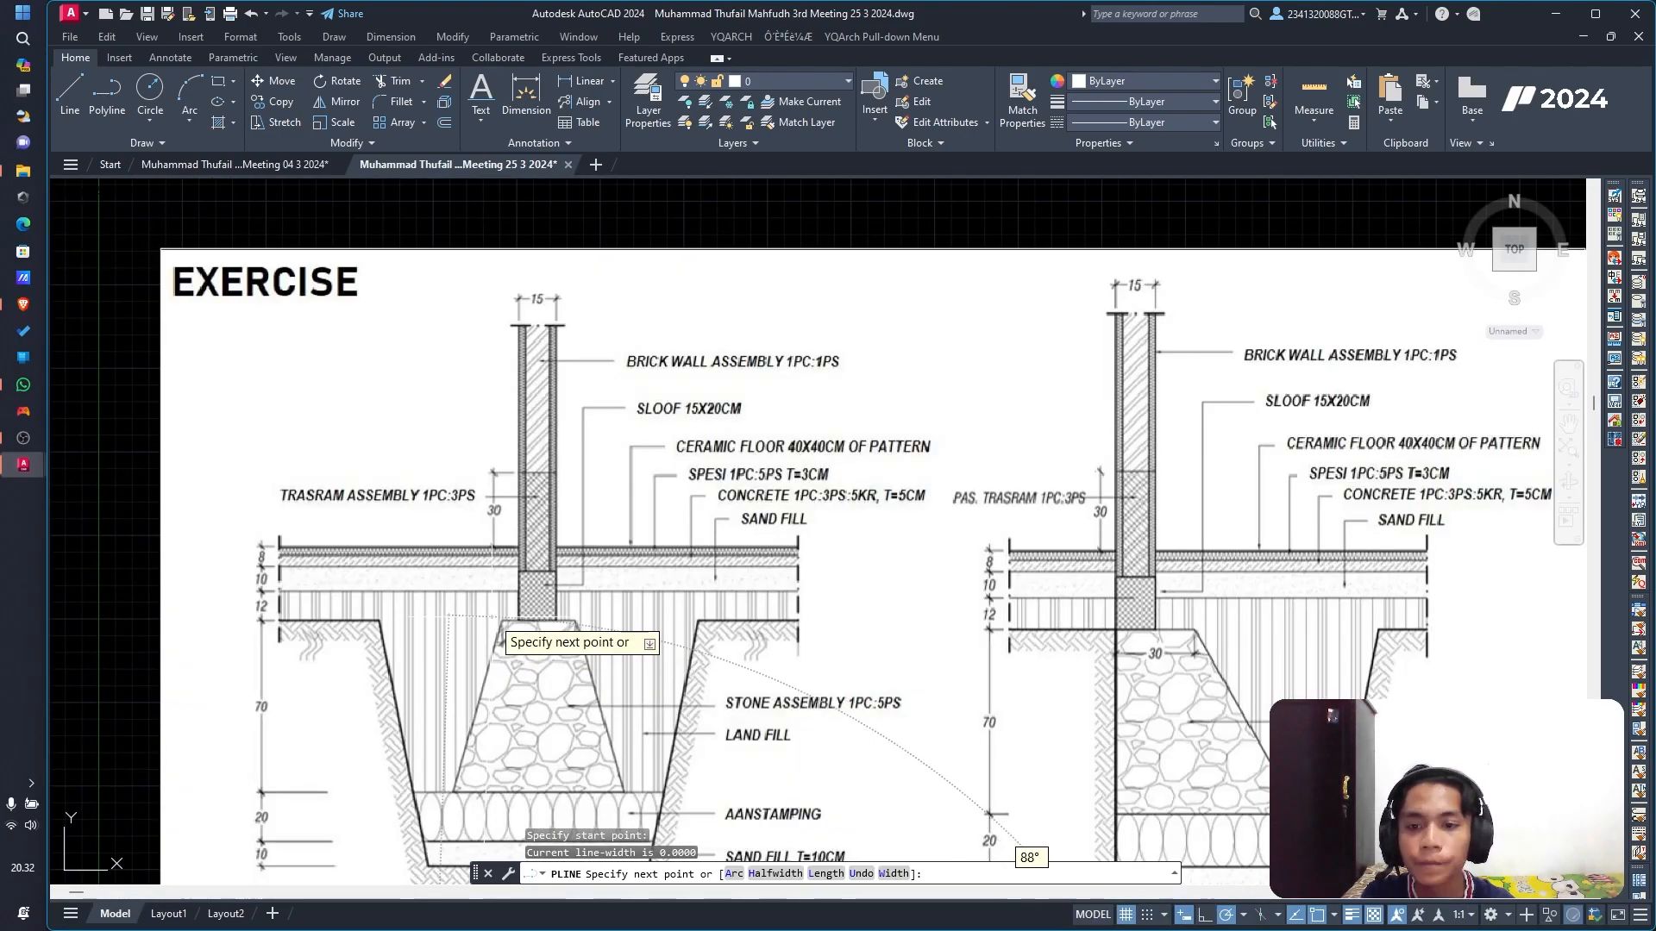
pyautogui.scroll(-4, 485, 742)
pyautogui.scroll(5, 484, 741)
pyautogui.scroll(-2, 539, 772)
pyautogui.scroll(3, 539, 776)
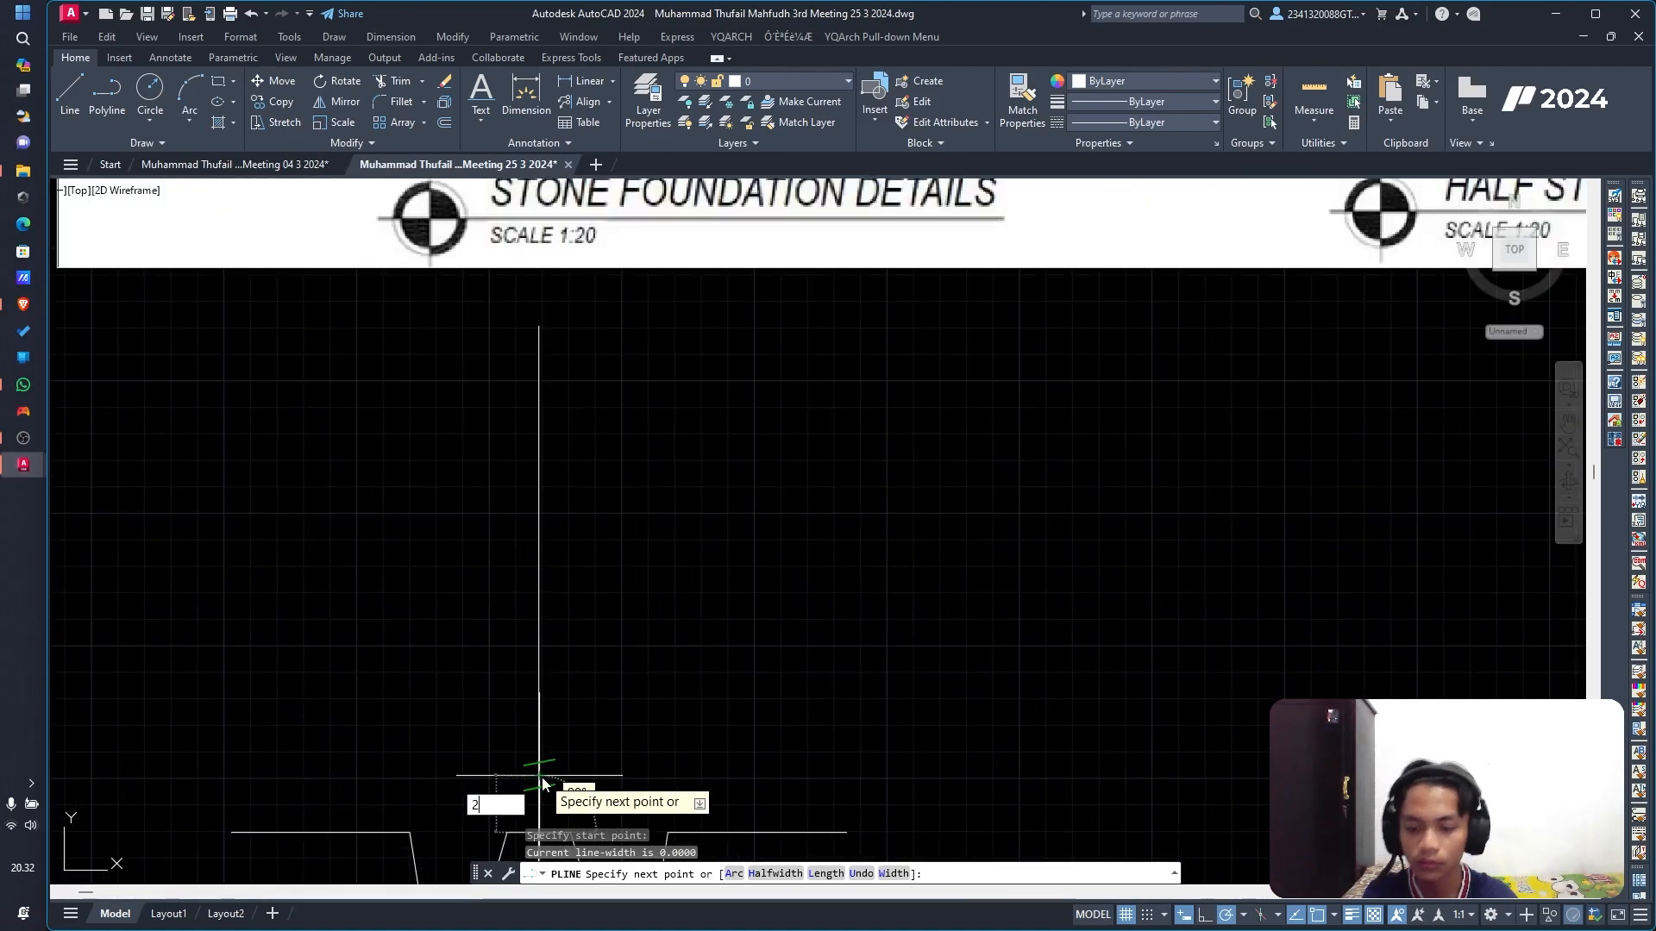
pyautogui.press('Return')
pyautogui.scroll(-5, 552, 776)
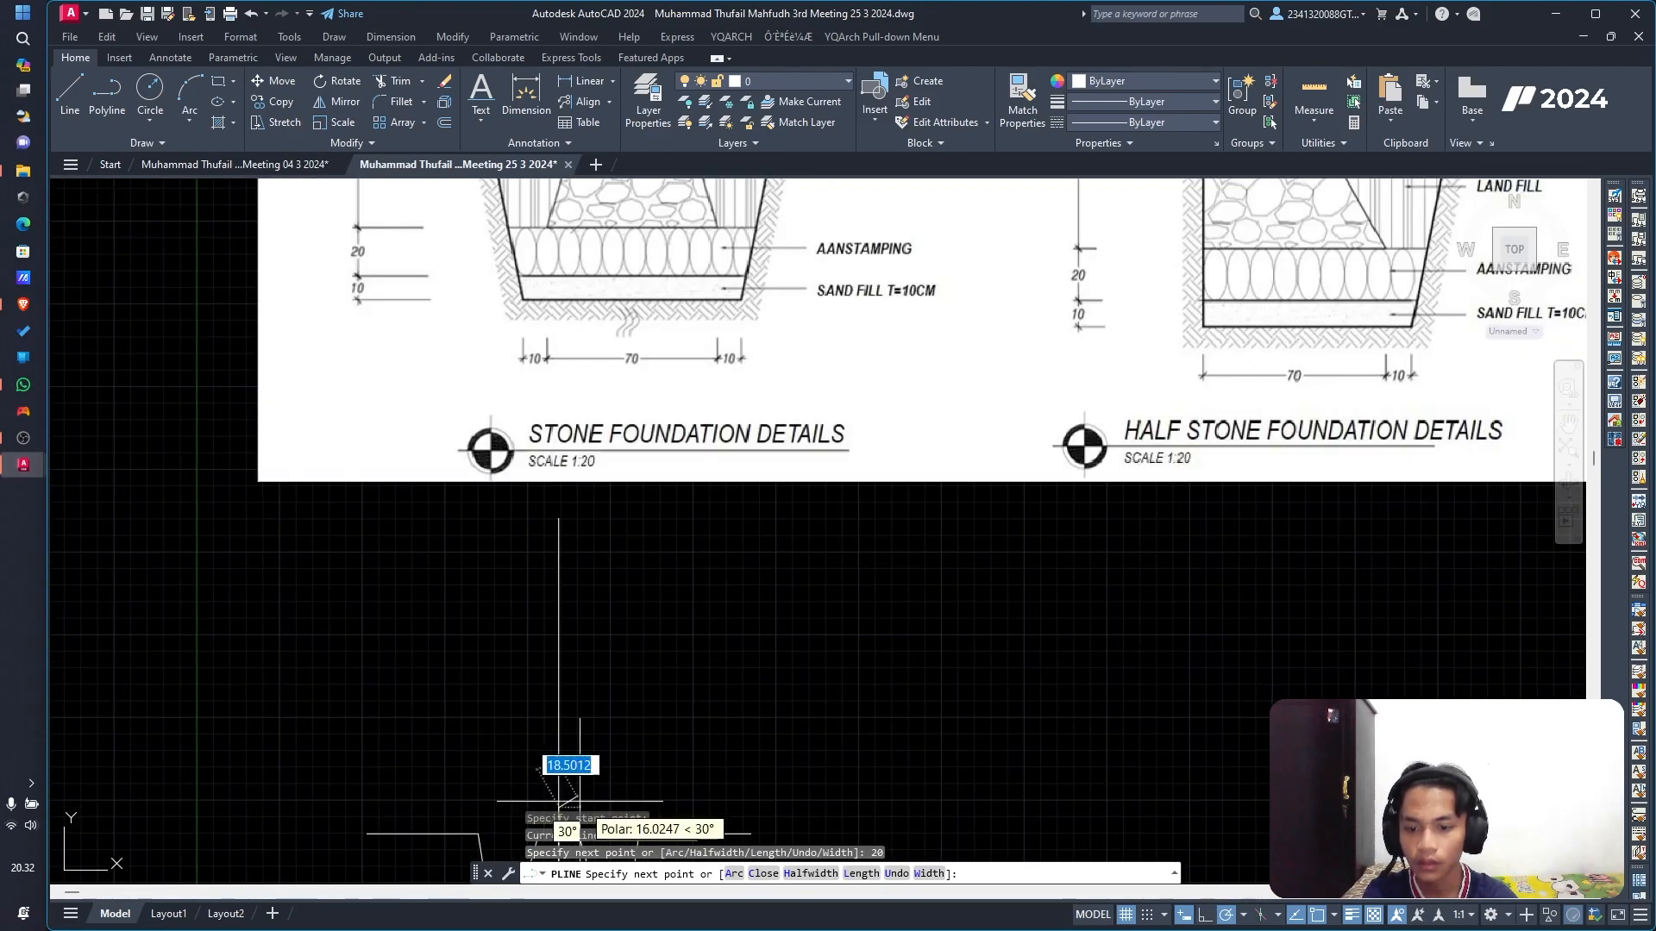
pyautogui.scroll(8, 668, 393)
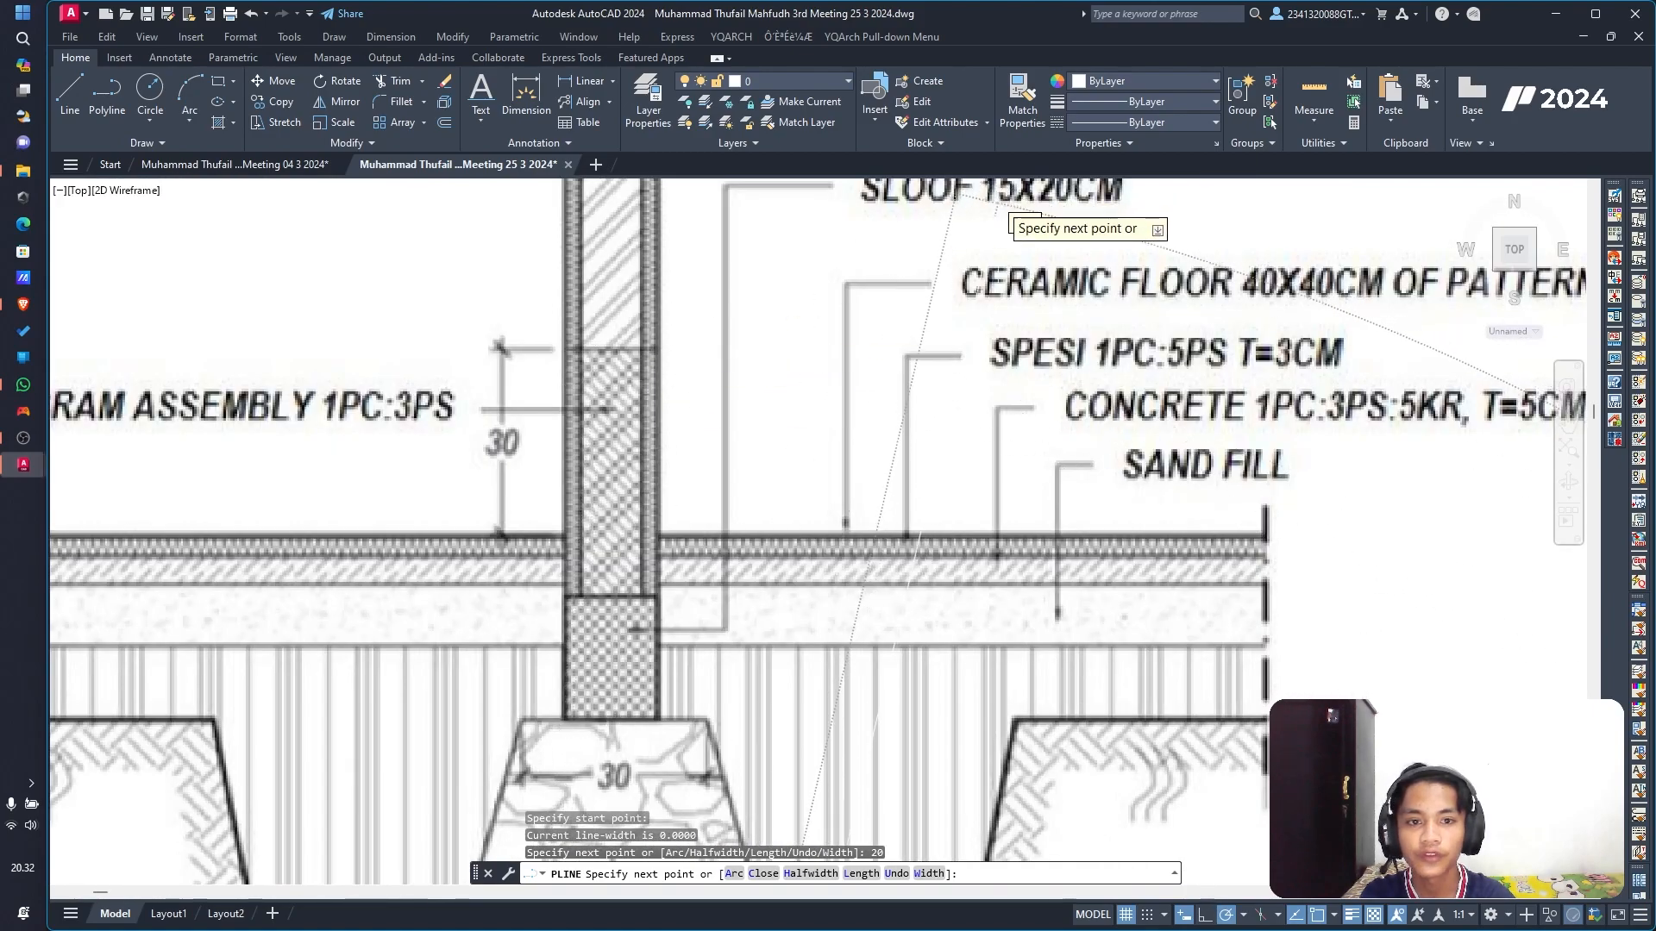
pyautogui.scroll(-8, 592, 739)
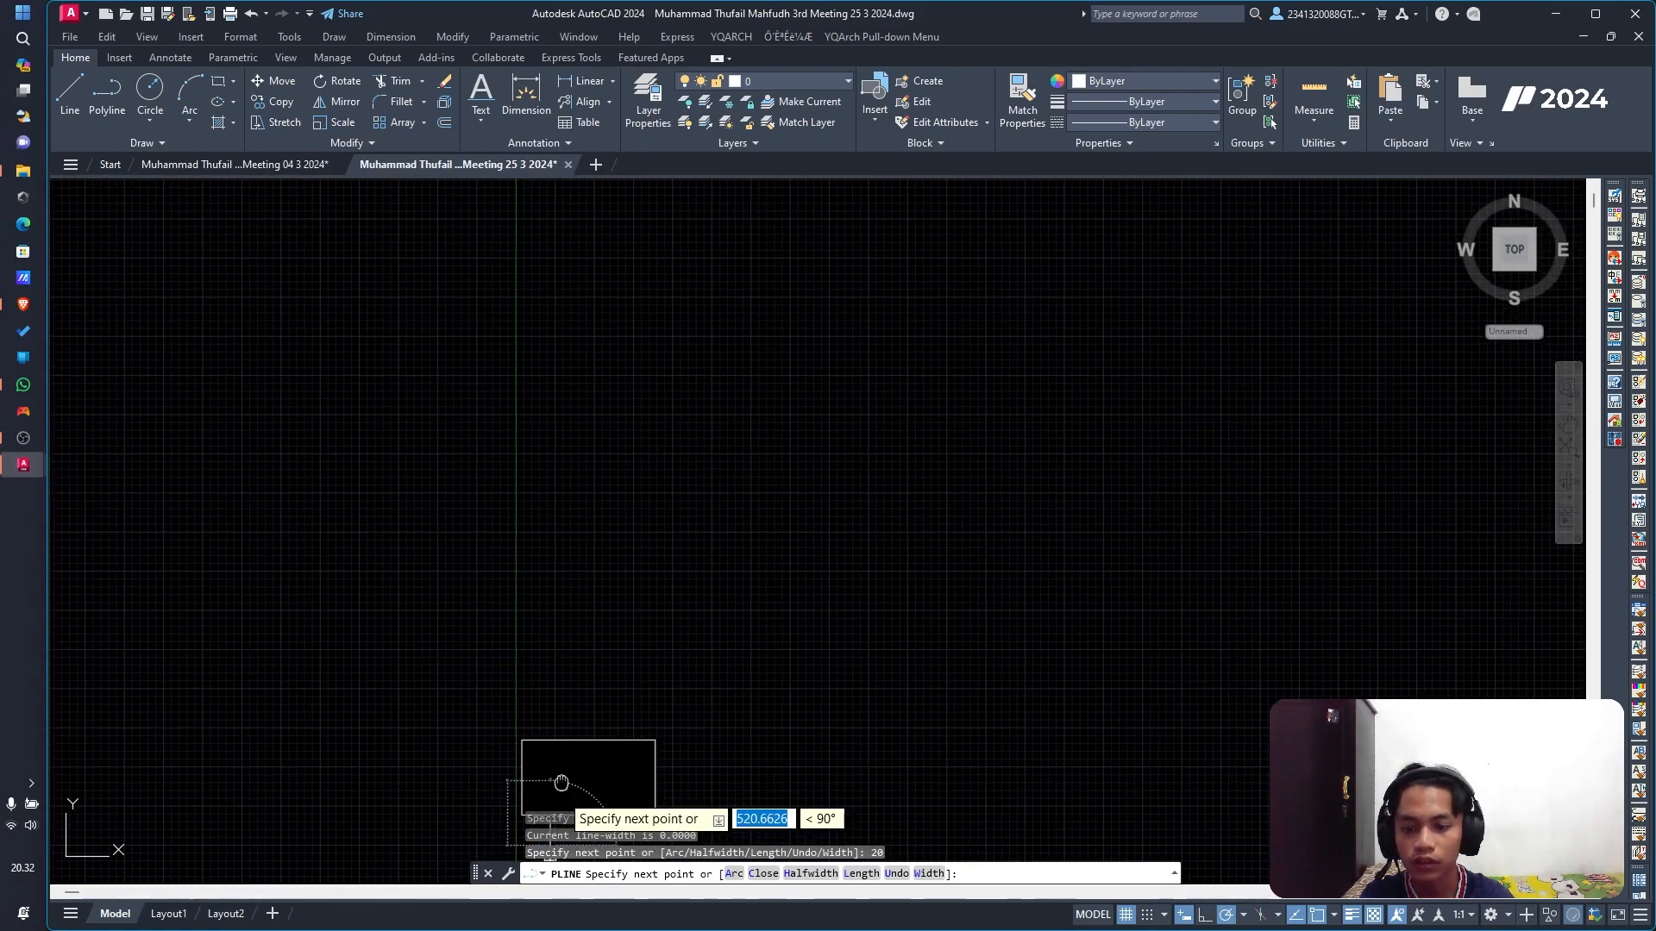
pyautogui.scroll(8, 555, 649)
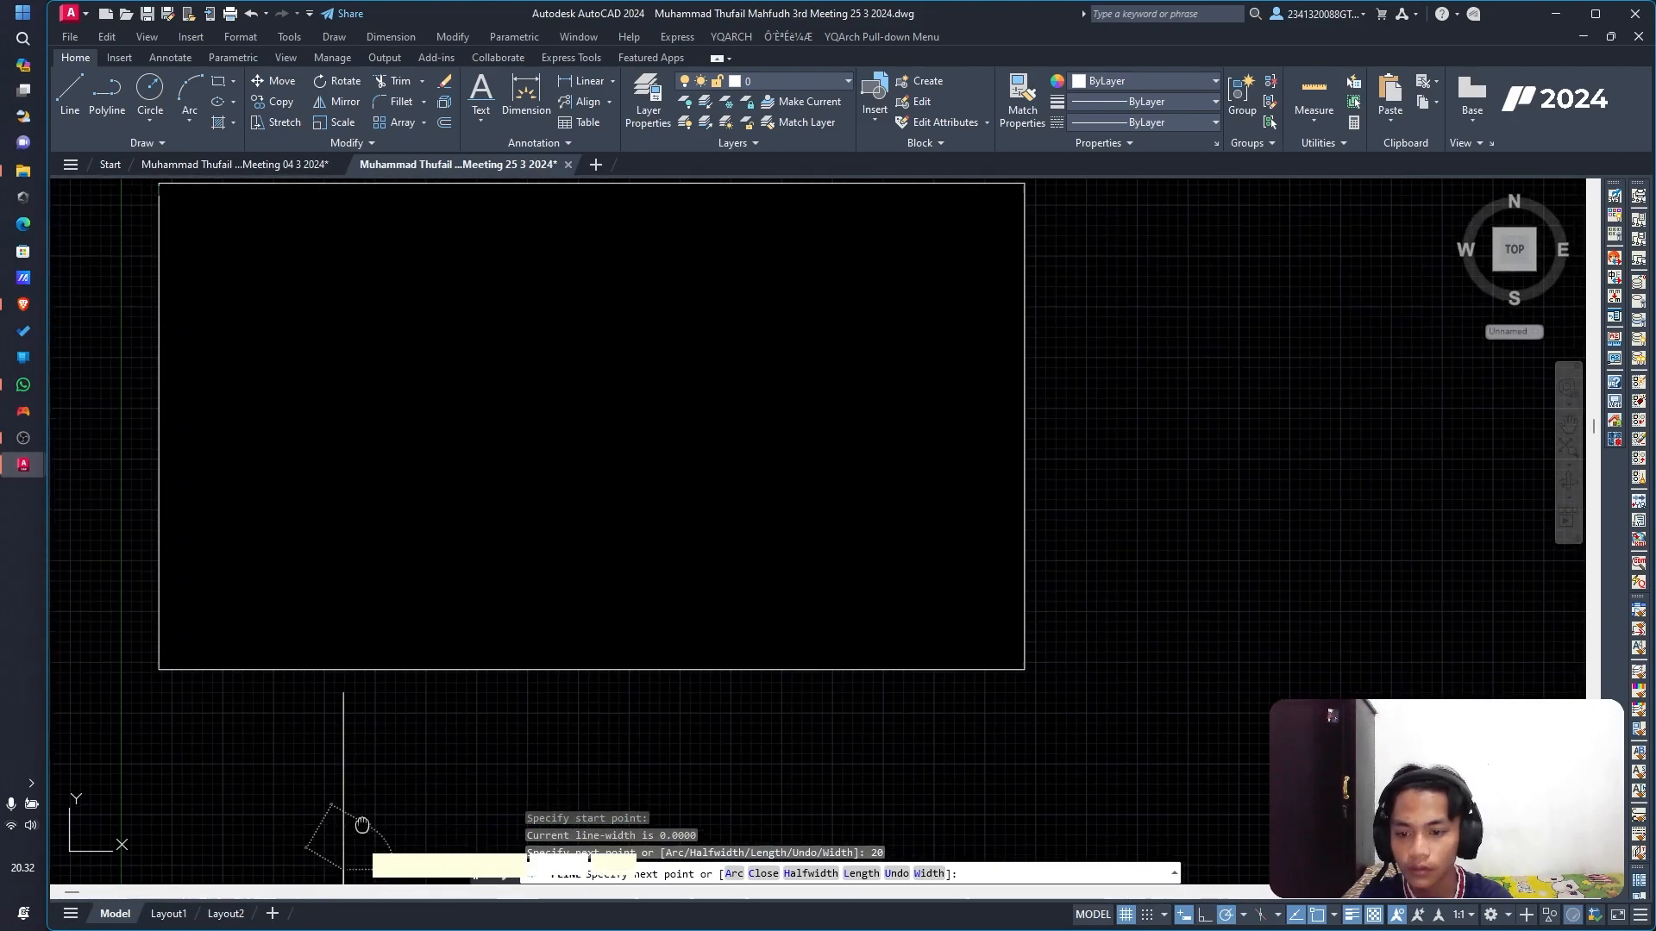
pyautogui.scroll(4, 436, 613)
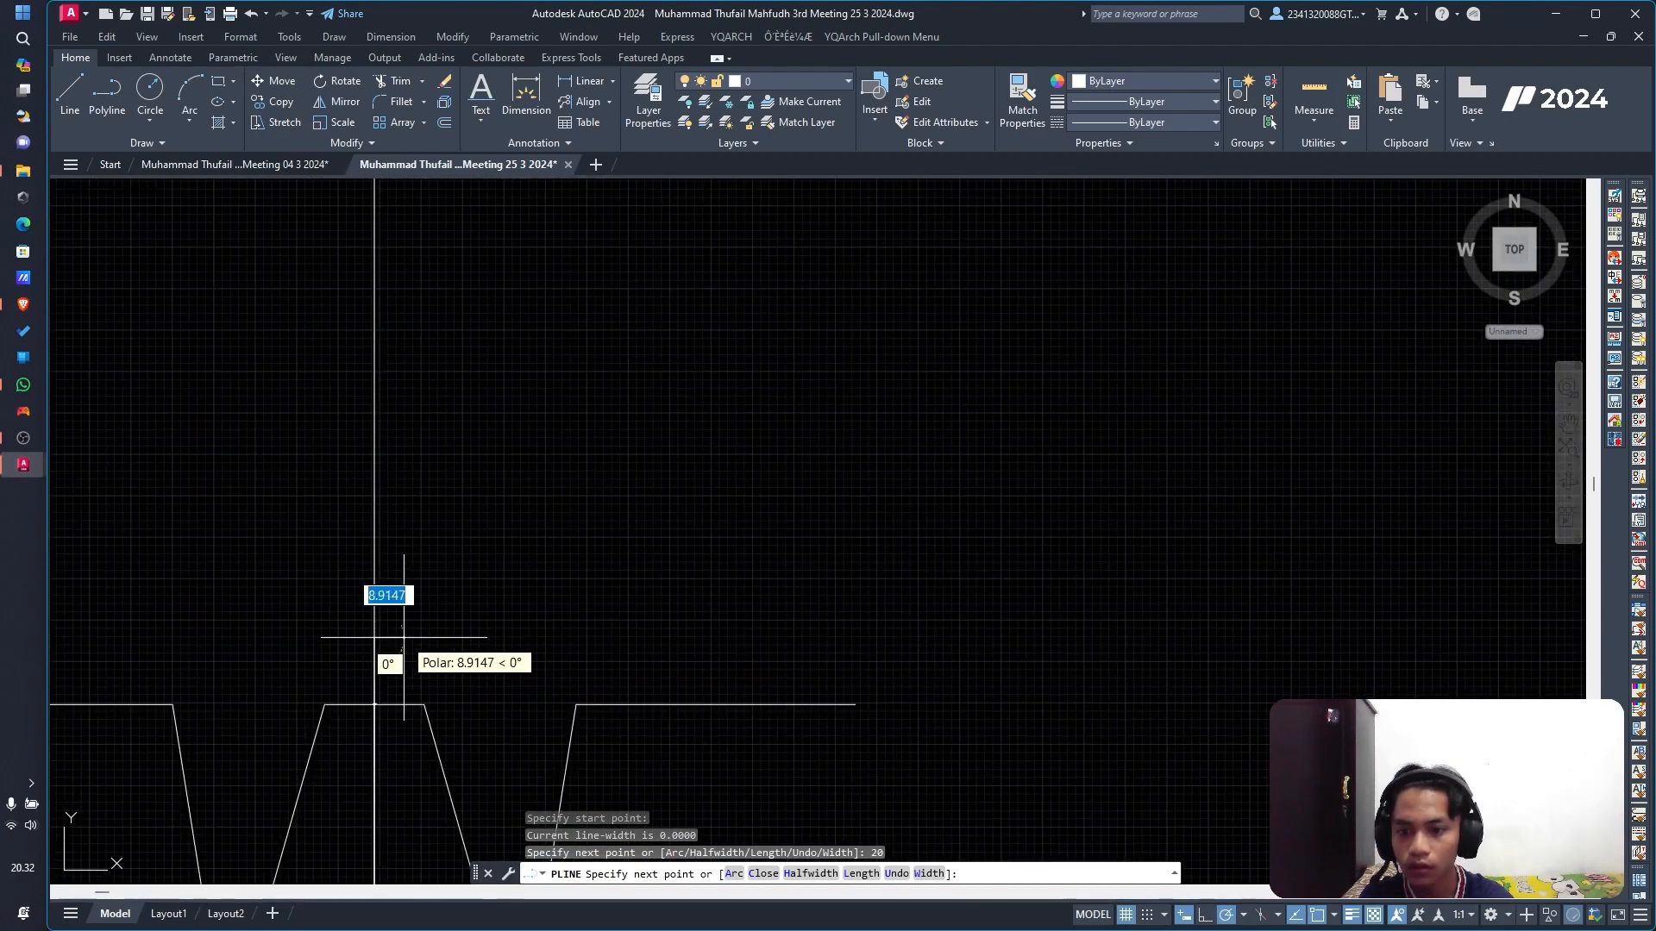
pyautogui.press('Tab')
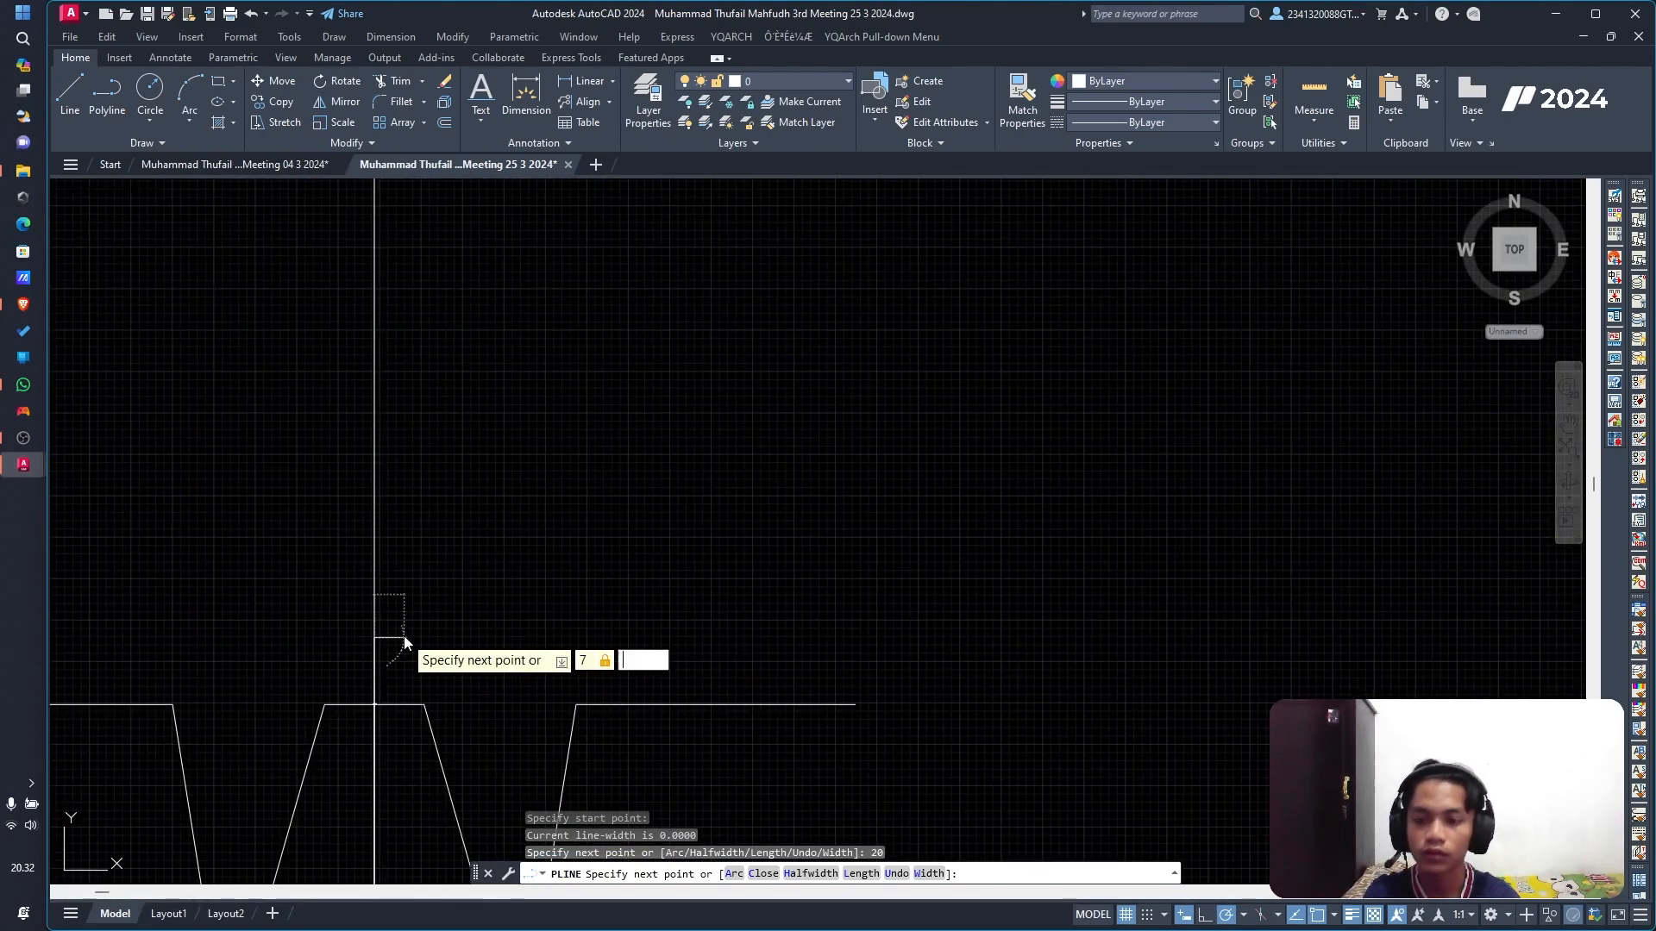
pyautogui.press('Escape')
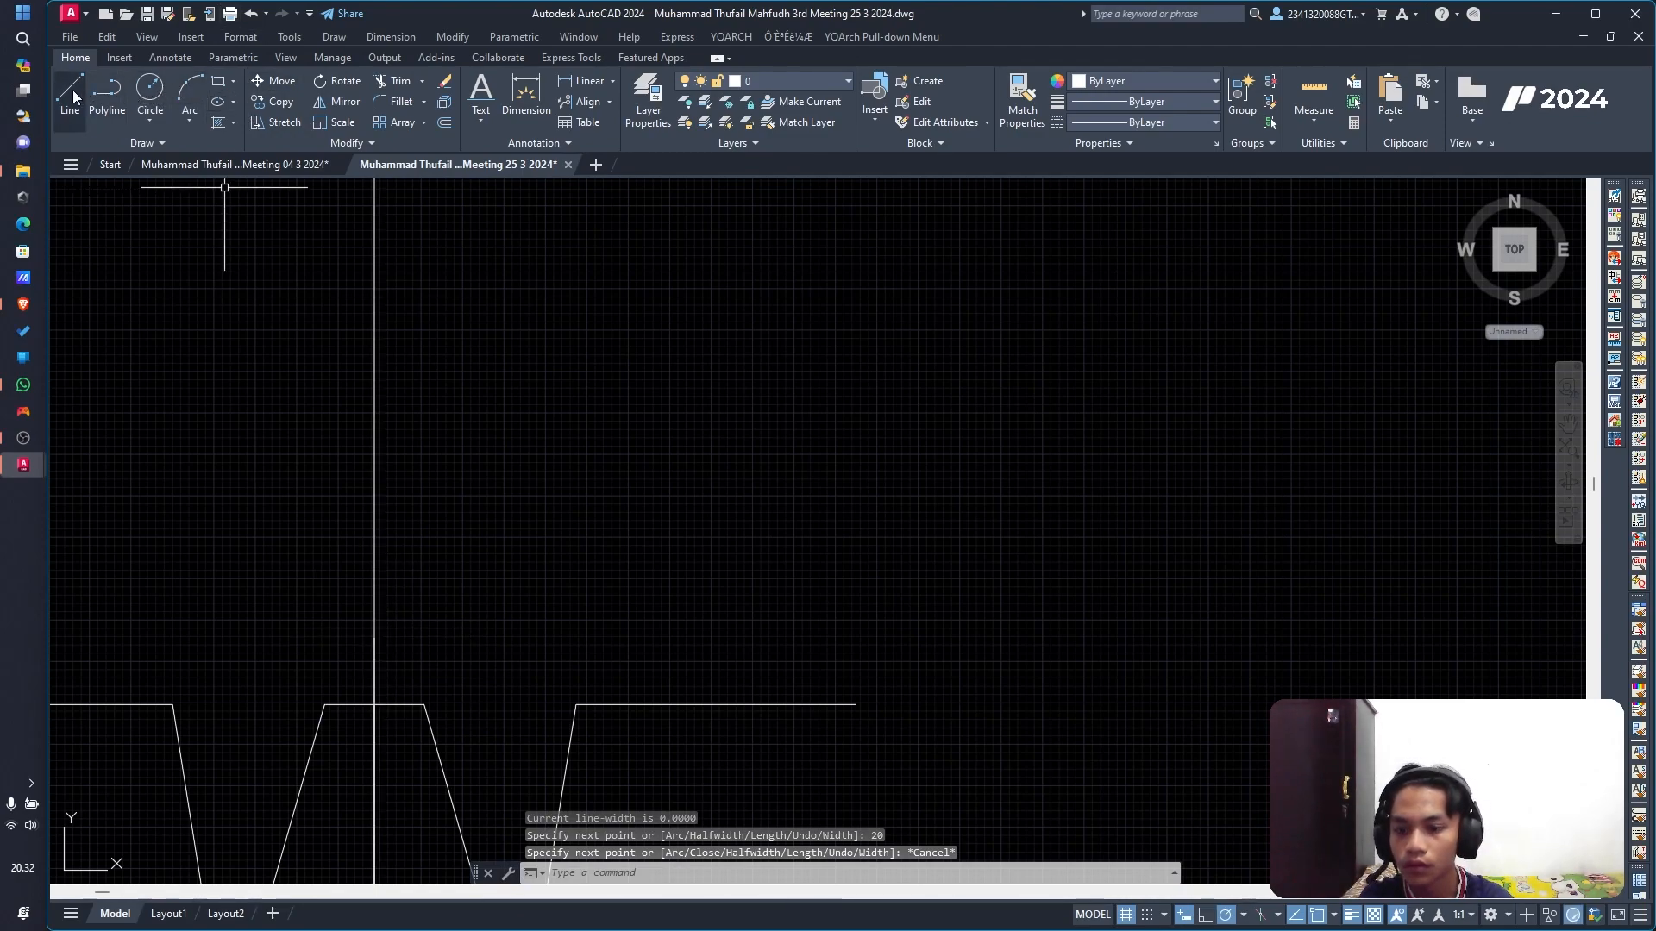
# Step: Draw the sloof's closed half outline from the 20-unit line's upper end: 7.5 units left, down to the stone assembly, and back to the centre line
pyautogui.press('space')
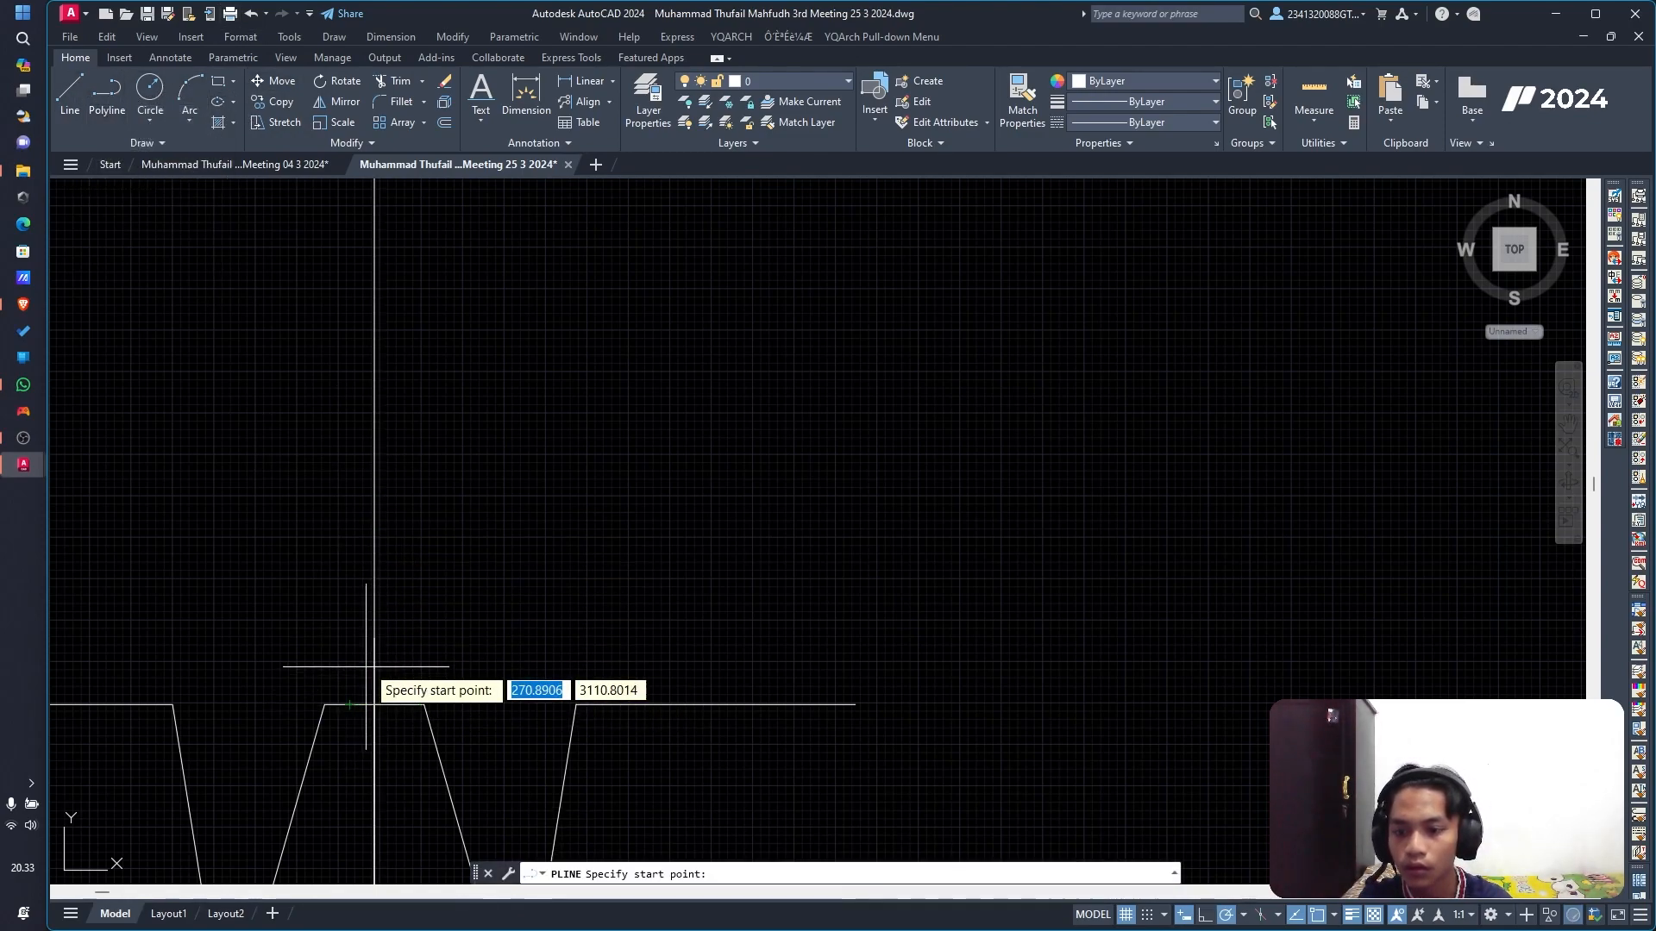
pyautogui.click(373, 639)
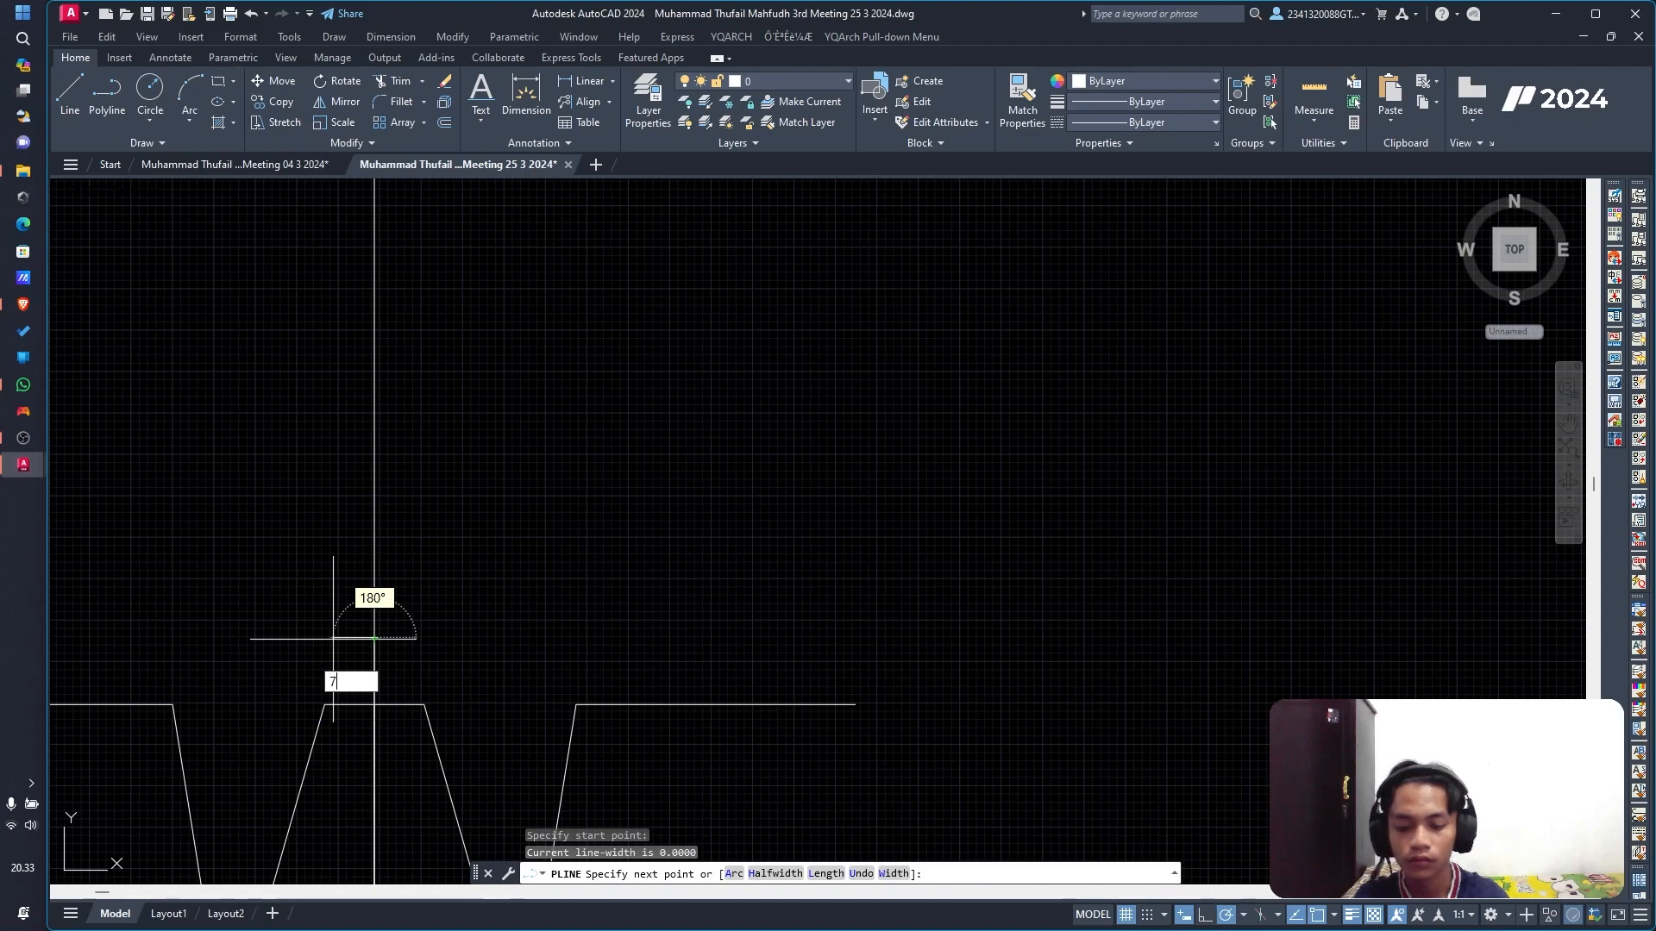
pyautogui.press('Return')
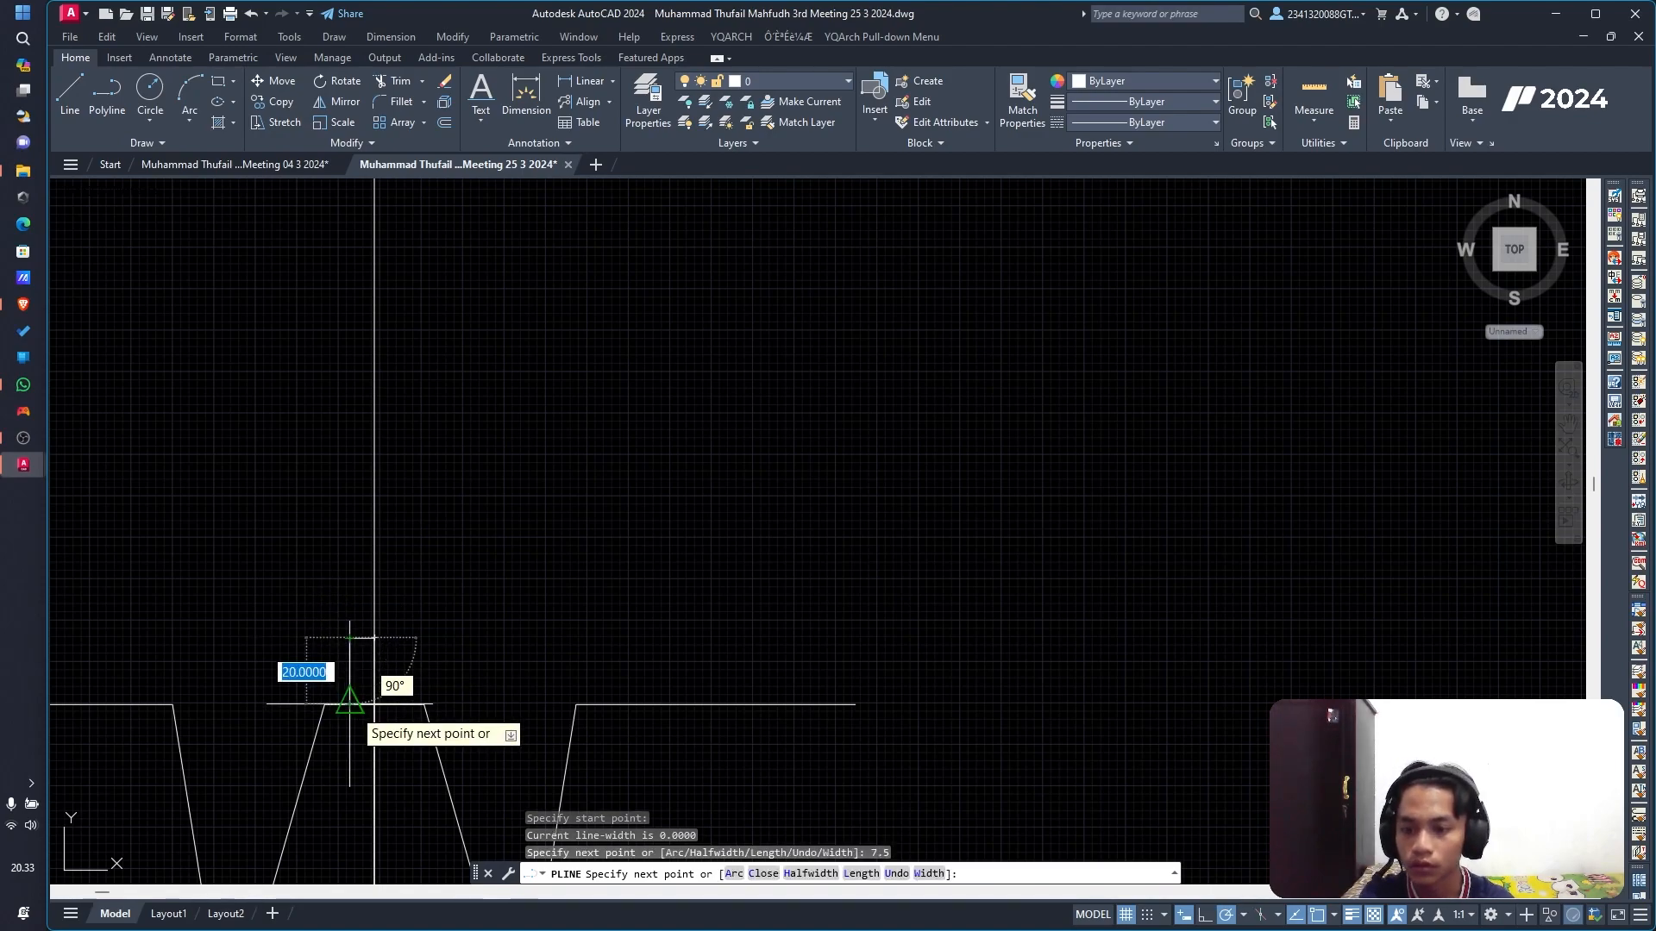
pyautogui.click(349, 705)
pyautogui.click(373, 704)
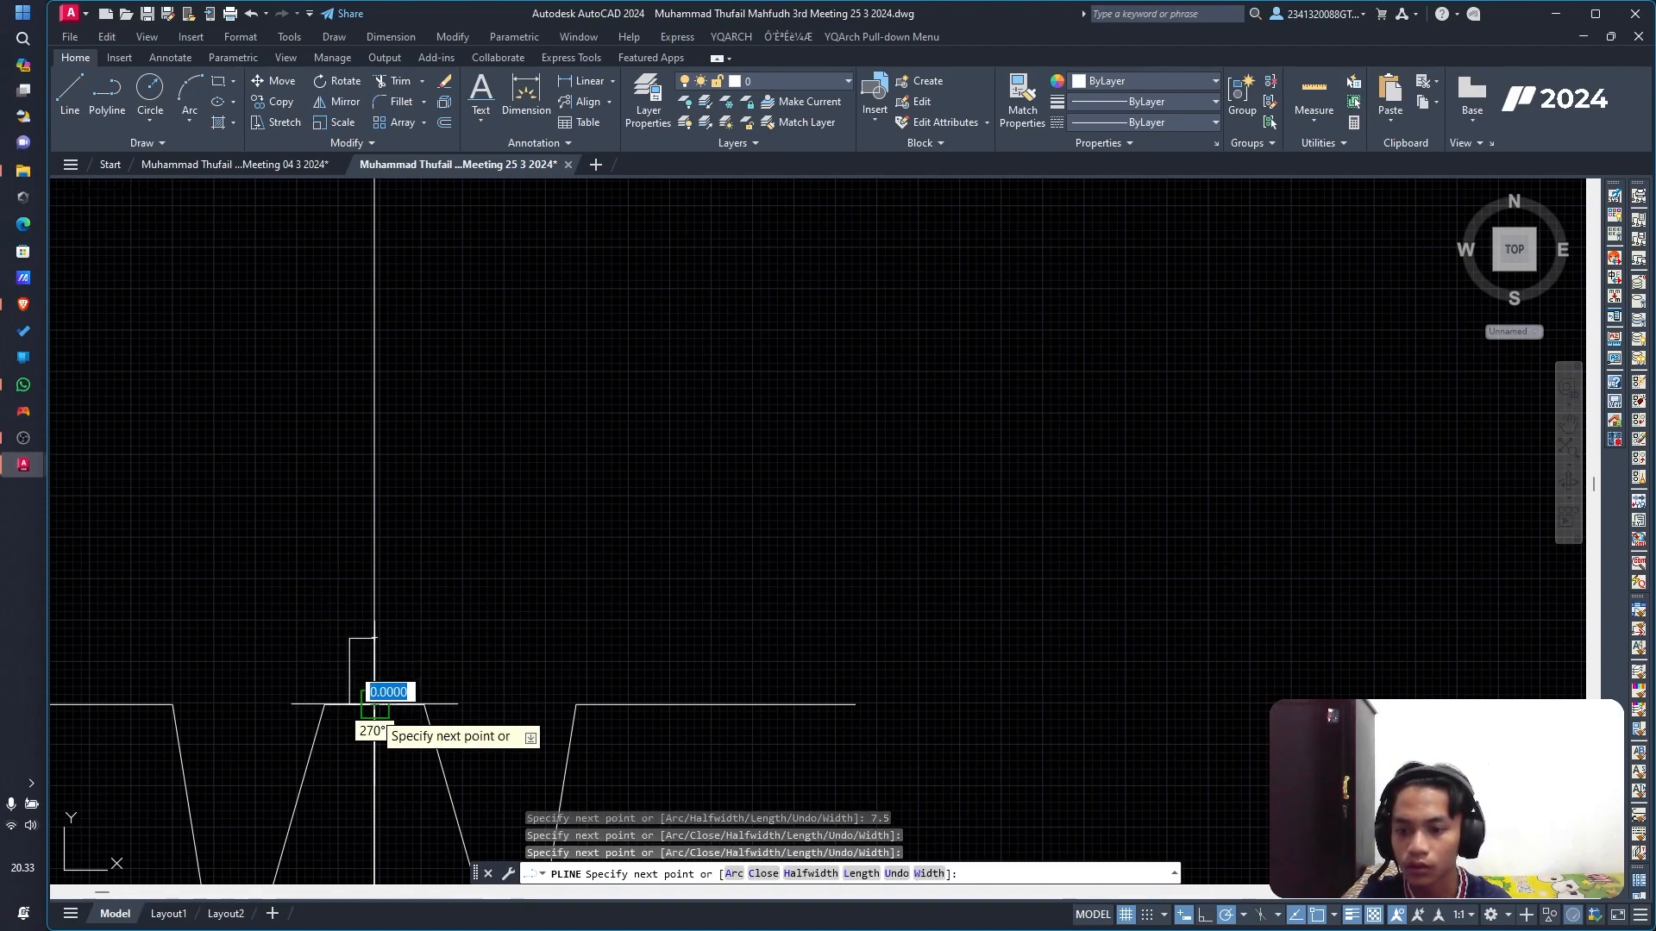
pyautogui.write('c')
pyautogui.press('Return')
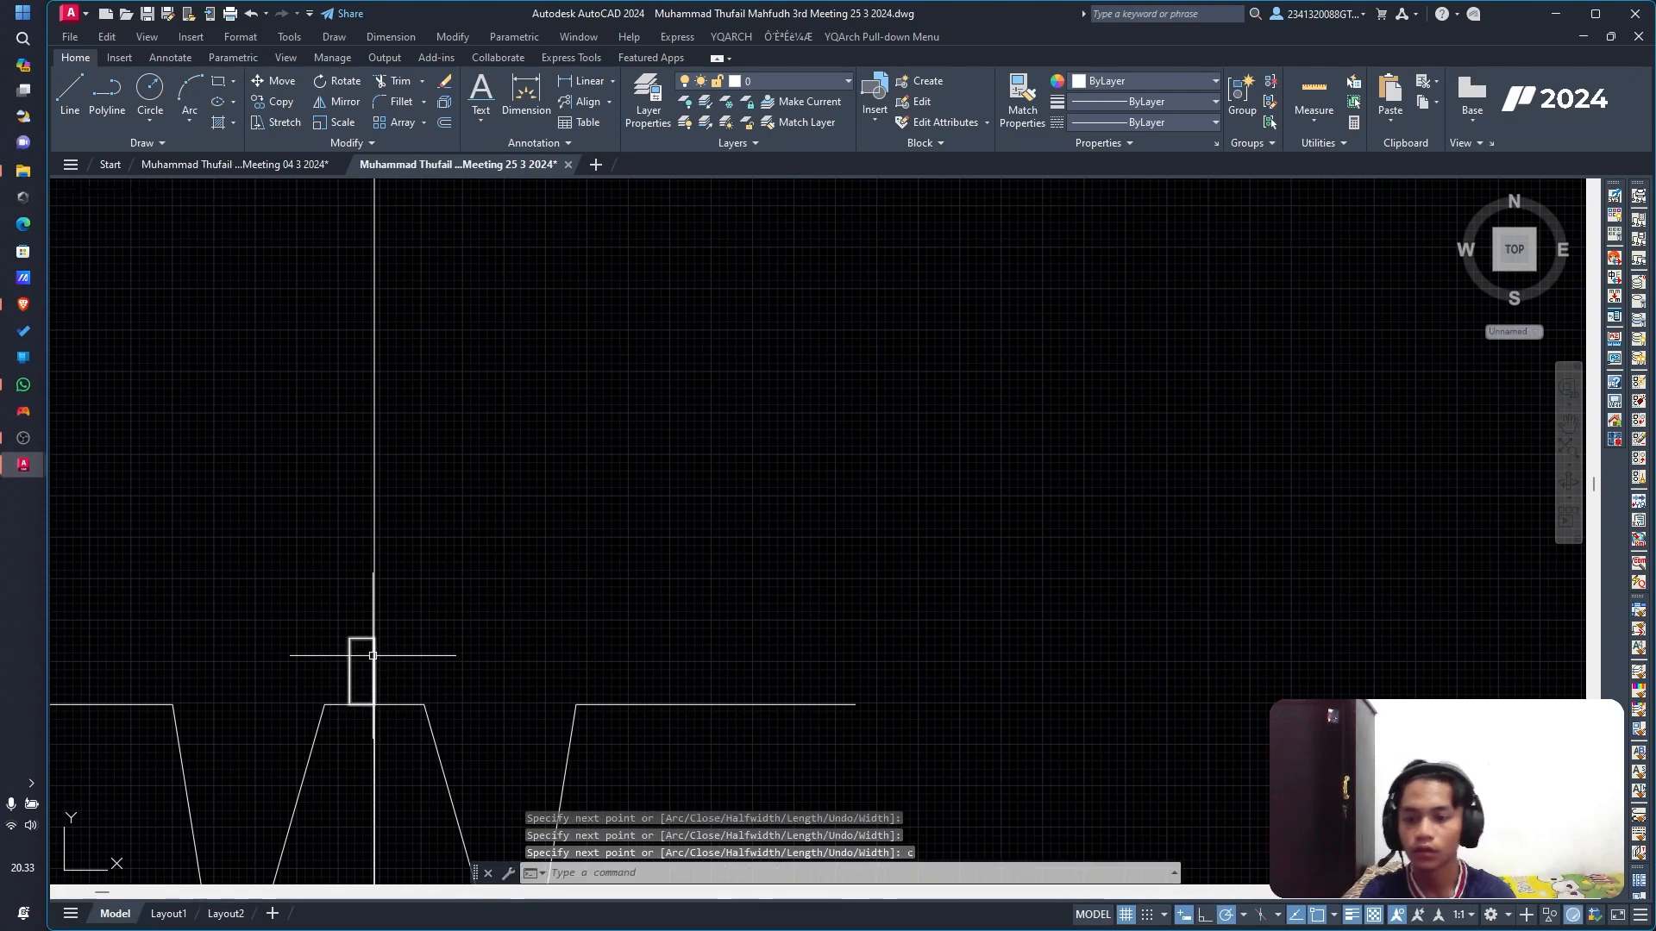
# Step: Mirror the sloof's left half about the vertical centre line, keeping the source object
pyautogui.click(353, 677)
pyautogui.scroll(-3, 352, 677)
pyautogui.scroll(4, 470, 610)
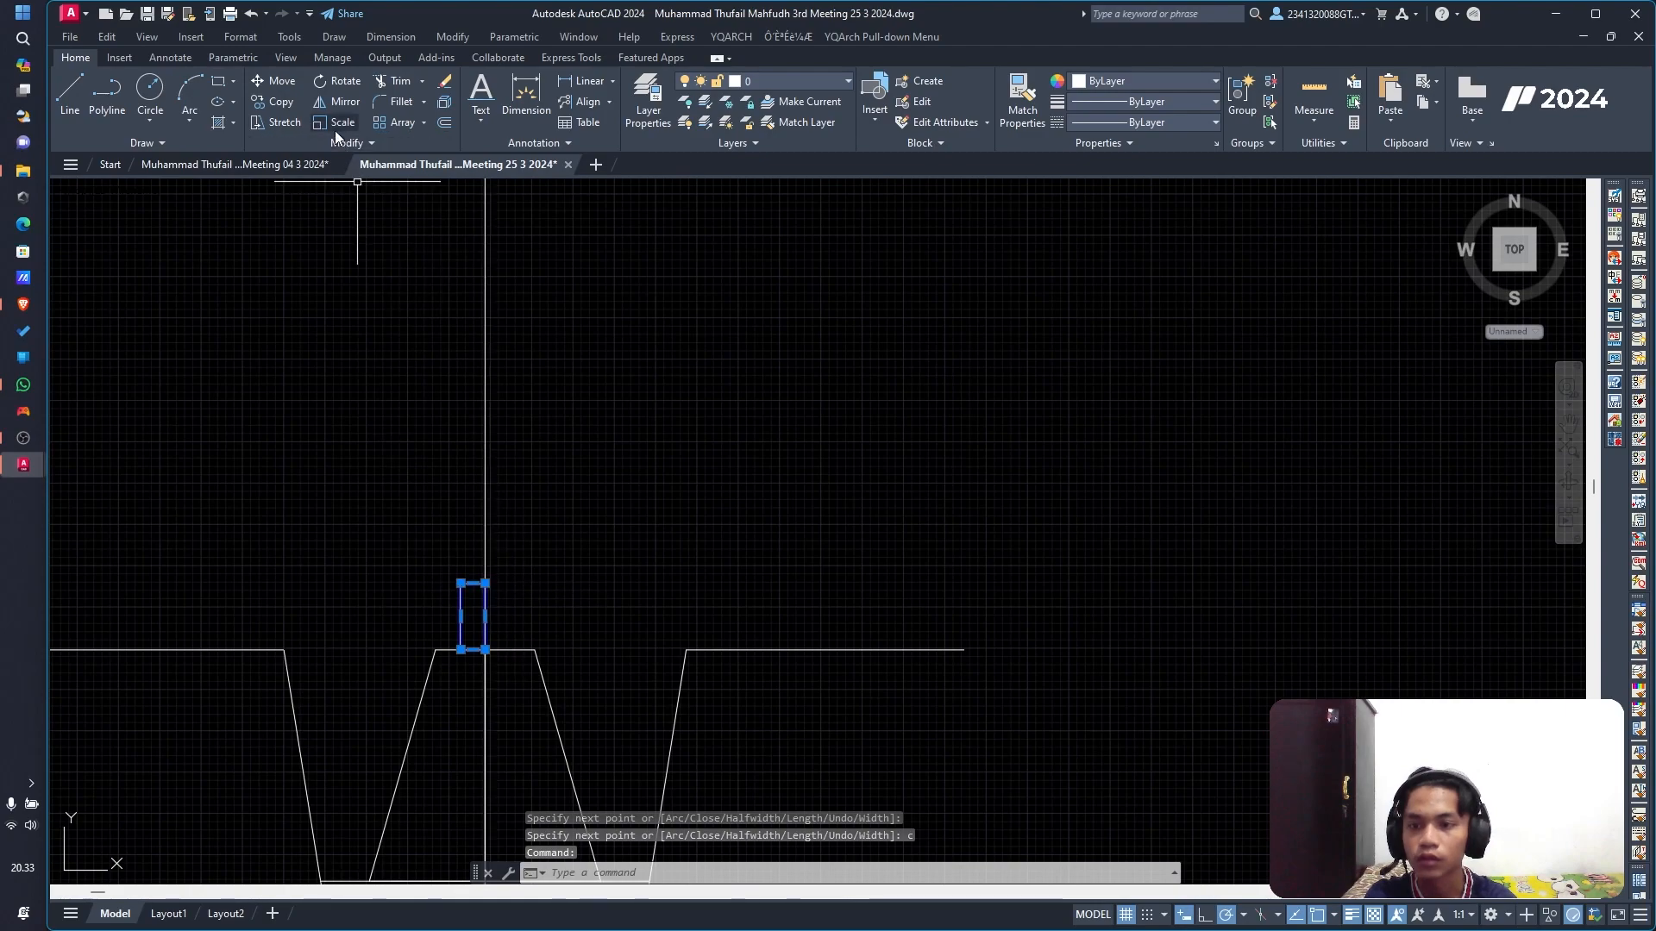
pyautogui.click(315, 101)
pyautogui.click(486, 584)
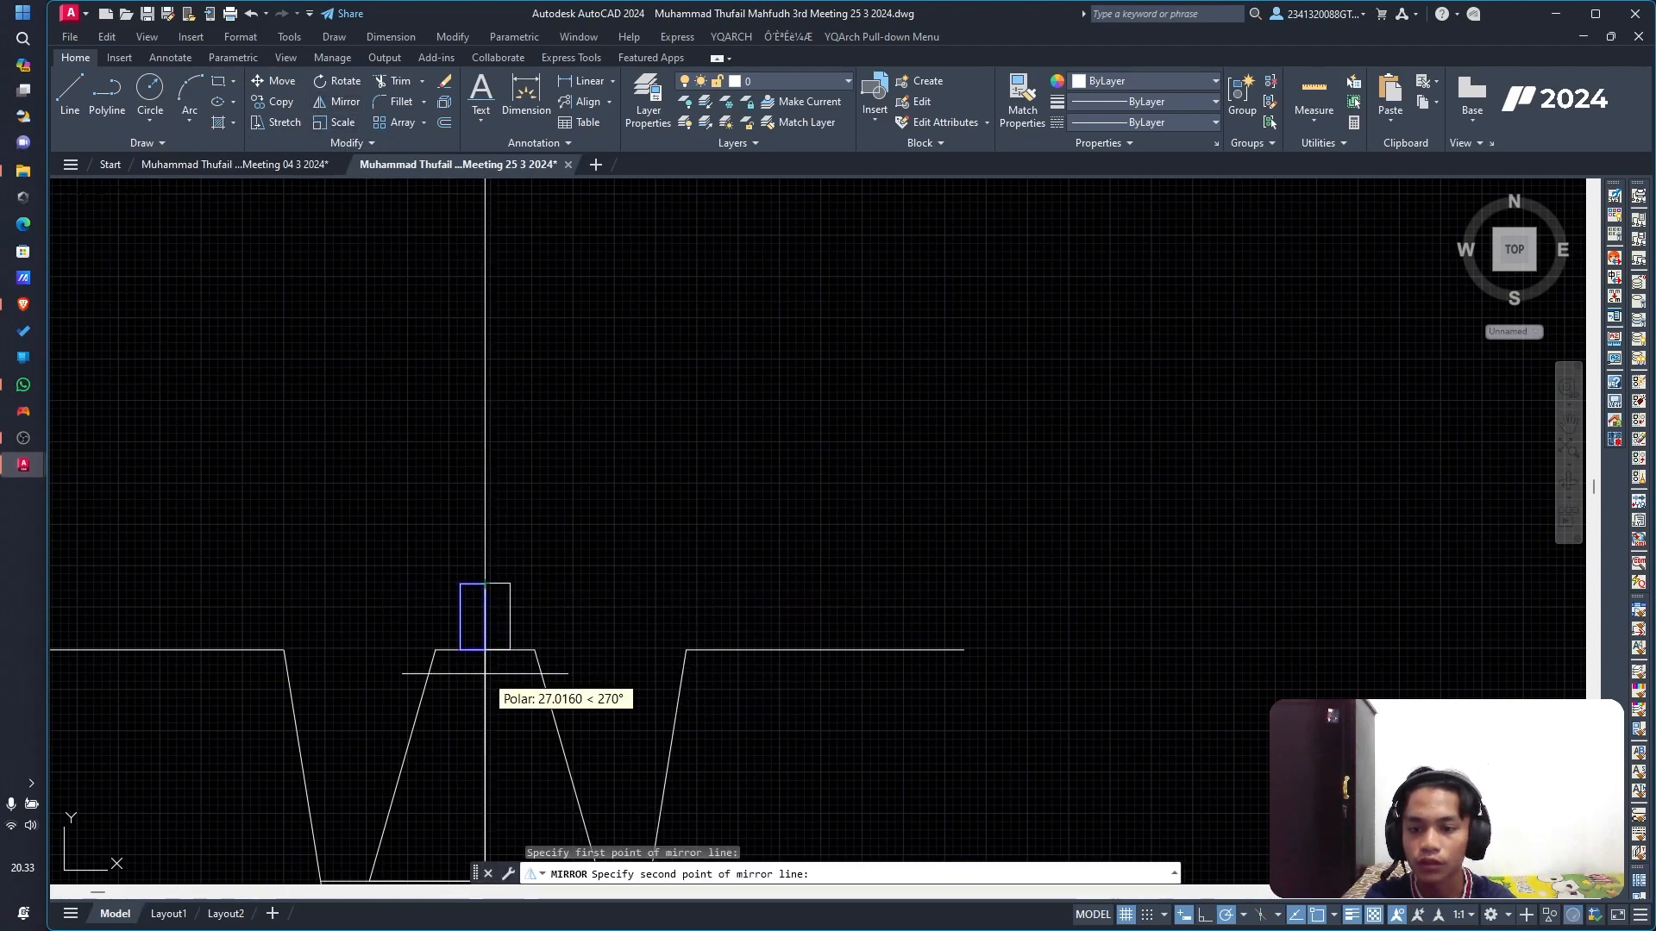
pyautogui.click(486, 674)
pyautogui.click(537, 747)
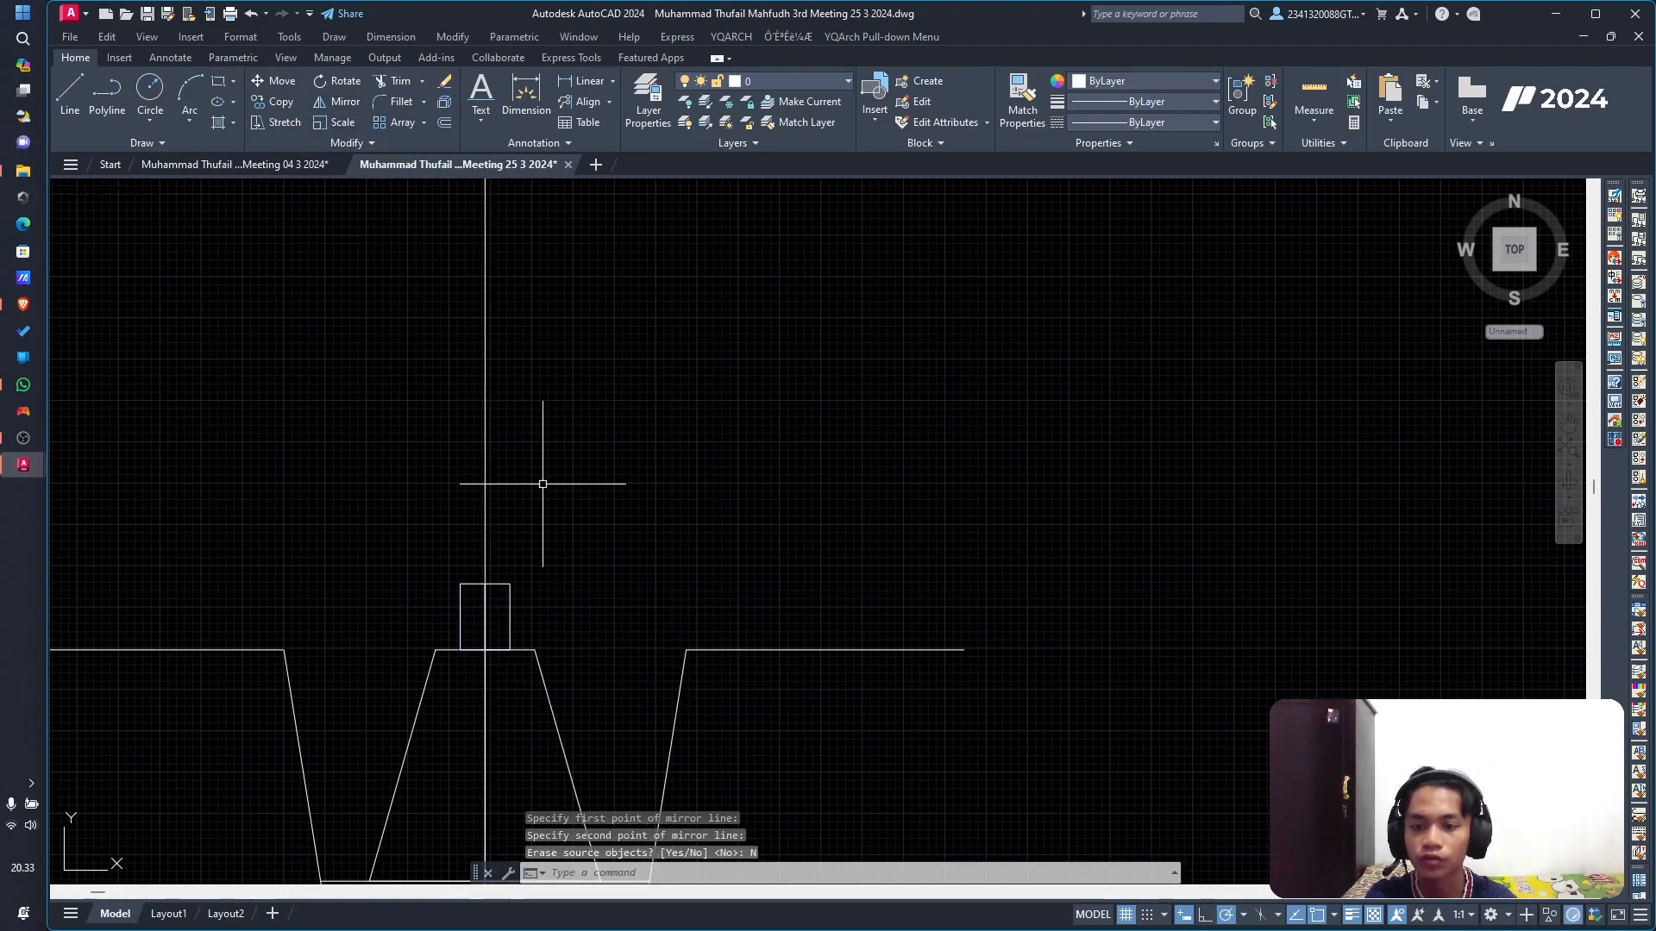
# Step: Trim away the vertical centre lines inside the sloof
pyautogui.click(485, 614)
pyautogui.scroll(8, 486, 615)
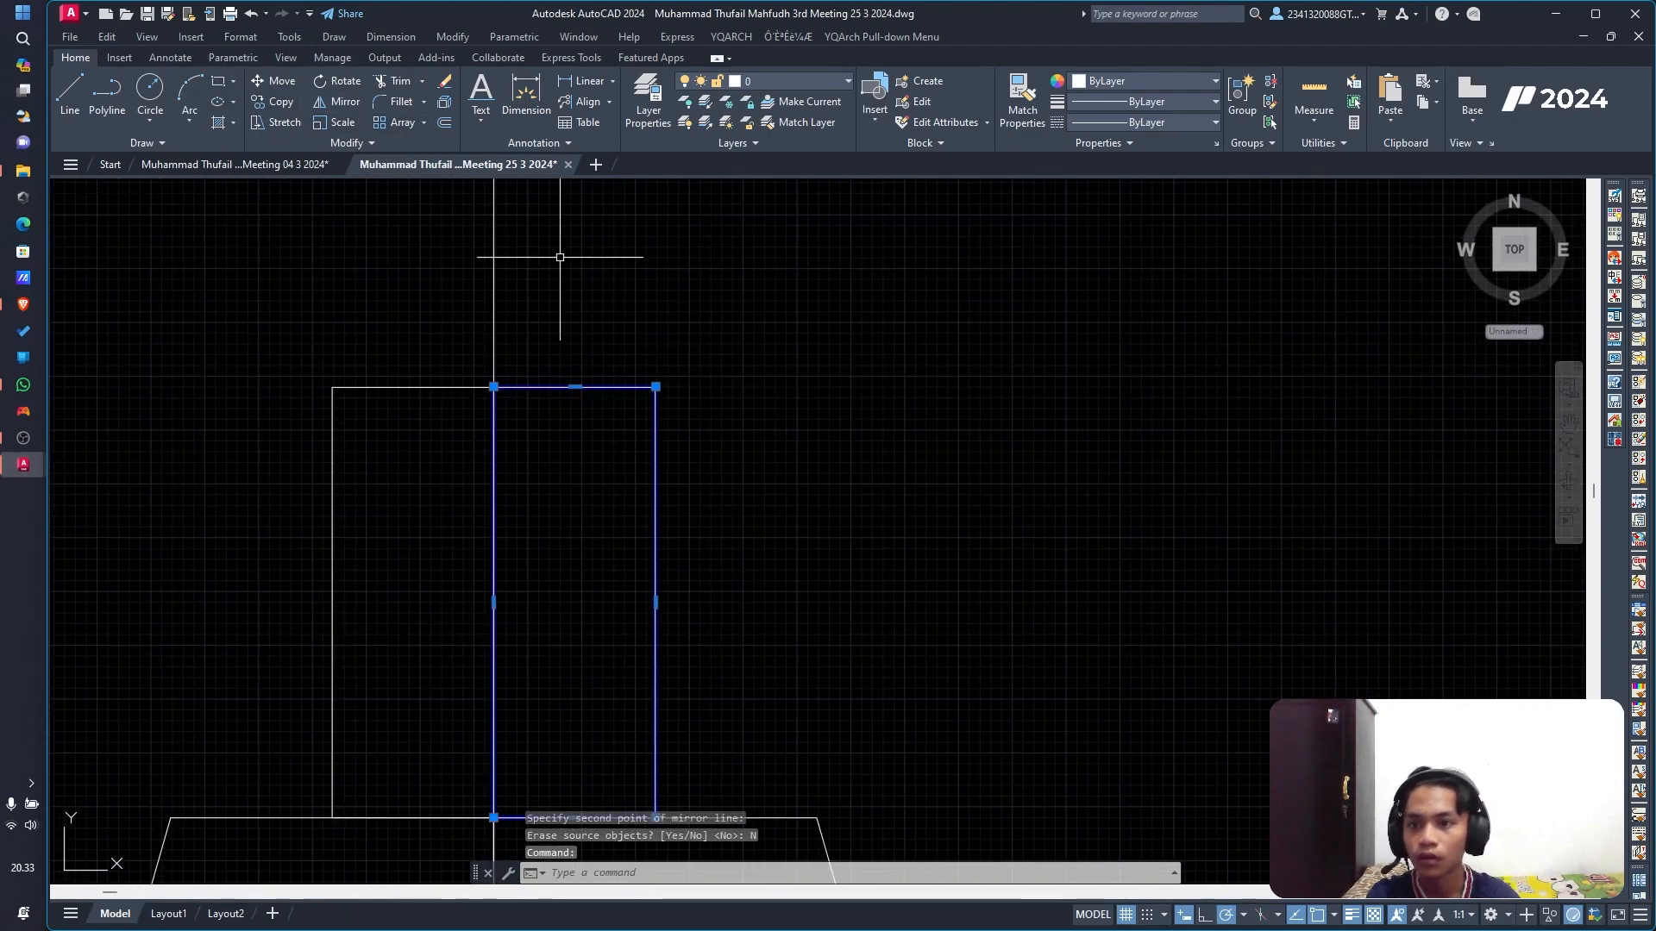
pyautogui.click(390, 85)
pyautogui.moveTo(416, 584); pyautogui.dragTo(529, 599)
pyautogui.scroll(-3, 584, 627)
pyautogui.scroll(-3, 610, 552)
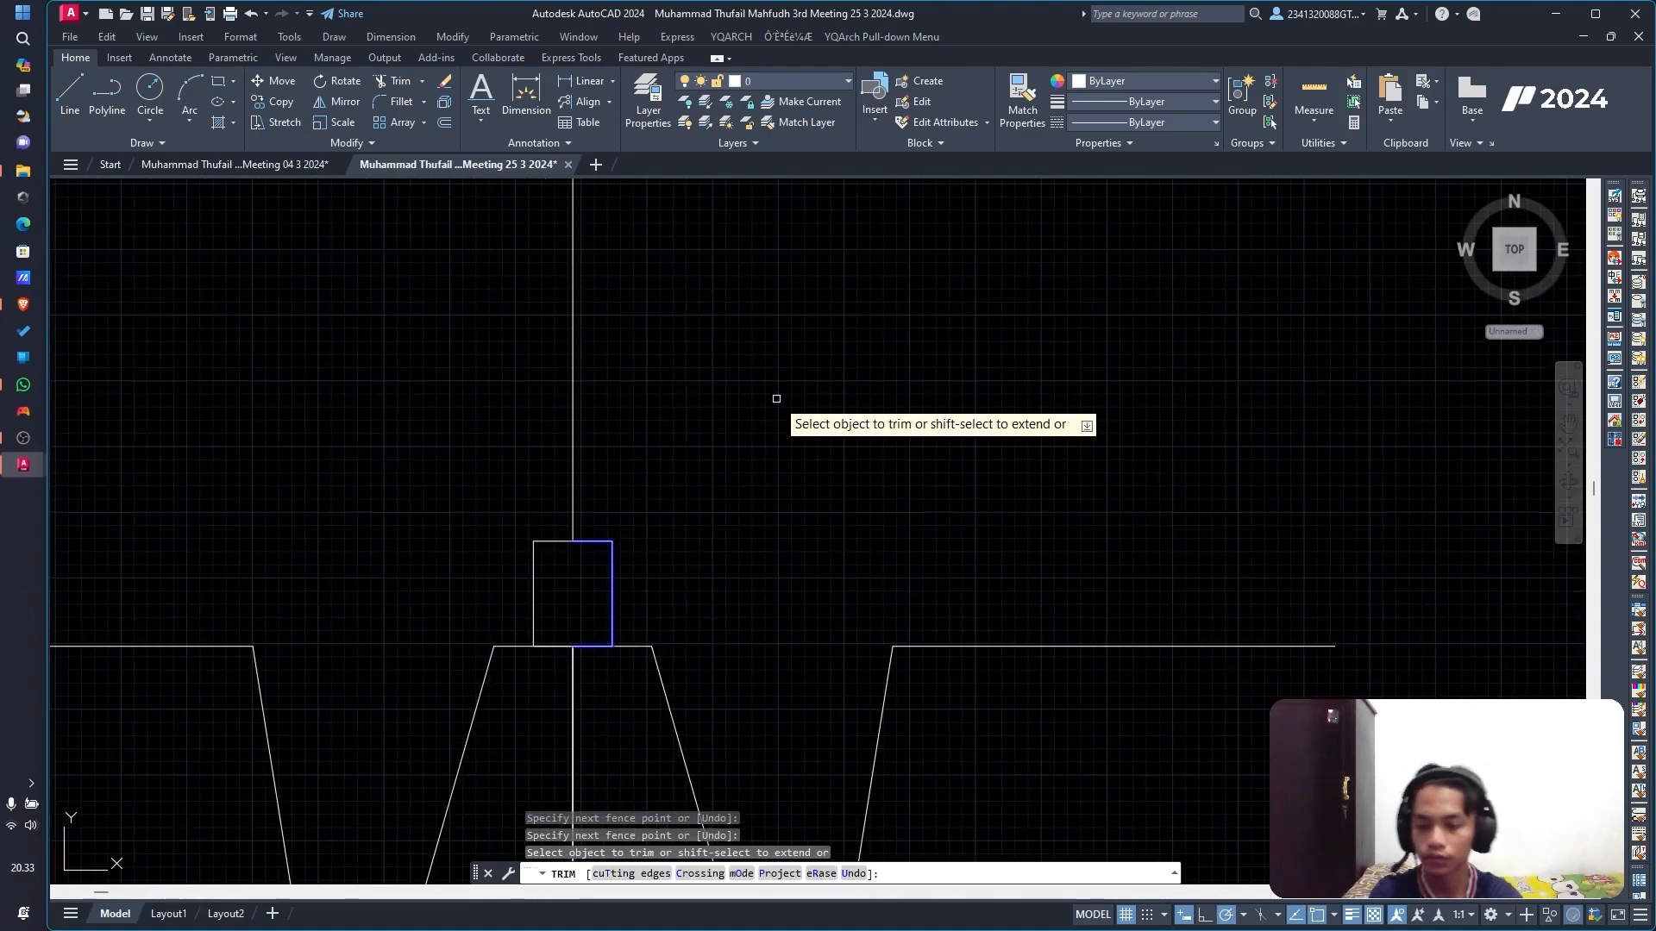
pyautogui.press('Escape')
pyautogui.scroll(-5, 776, 399)
pyautogui.moveTo(776, 351); pyautogui.dragTo(743, 414, button='middle')
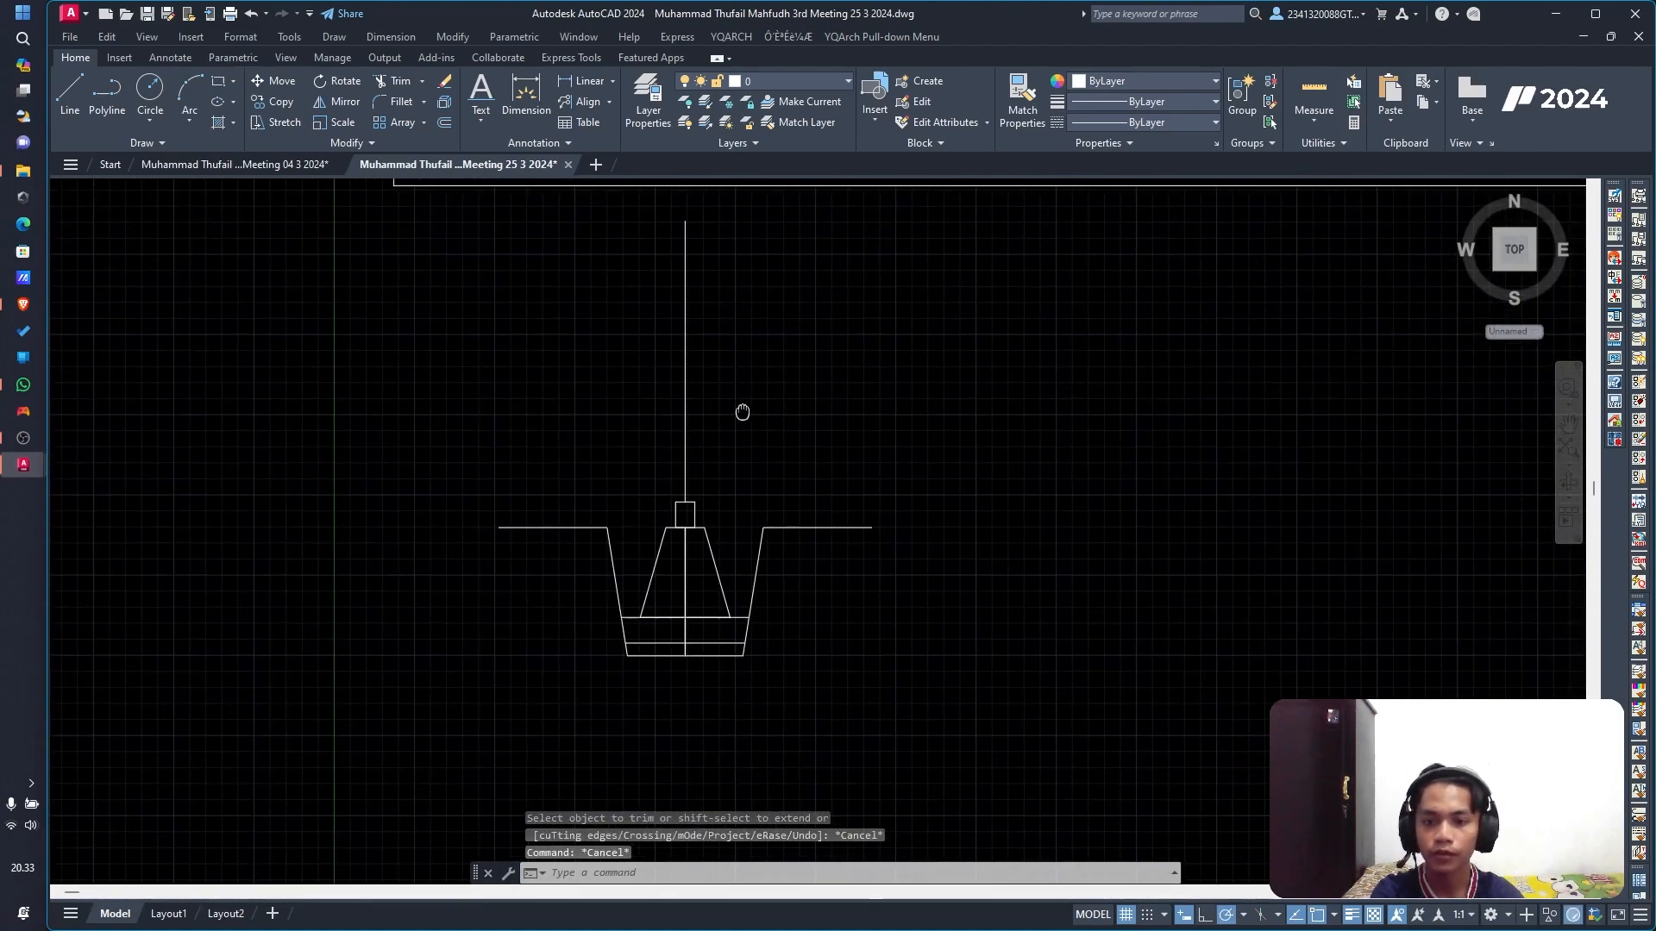
# Step: Trim away the vertical centre lines inside the stone assembly, aanstamping and sand fill
pyautogui.click(683, 572)
pyautogui.scroll(3, 692, 578)
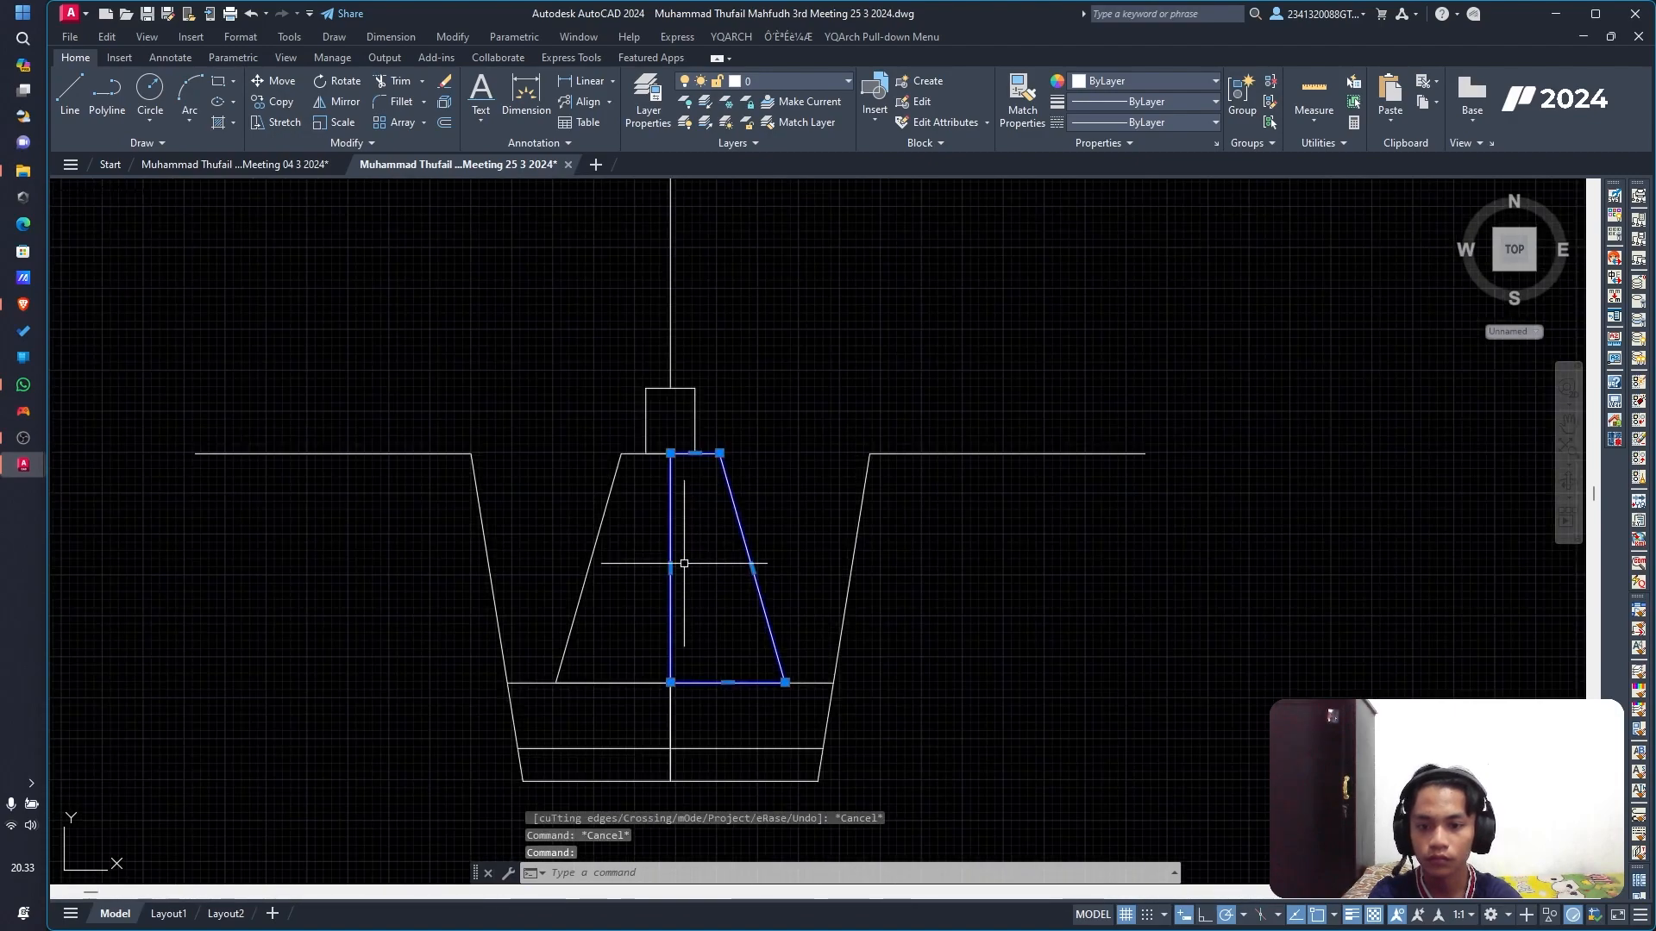
pyautogui.click(378, 81)
pyautogui.moveTo(631, 588); pyautogui.dragTo(709, 595)
pyautogui.moveTo(632, 714); pyautogui.dragTo(715, 716)
pyautogui.moveTo(642, 770); pyautogui.dragTo(690, 771)
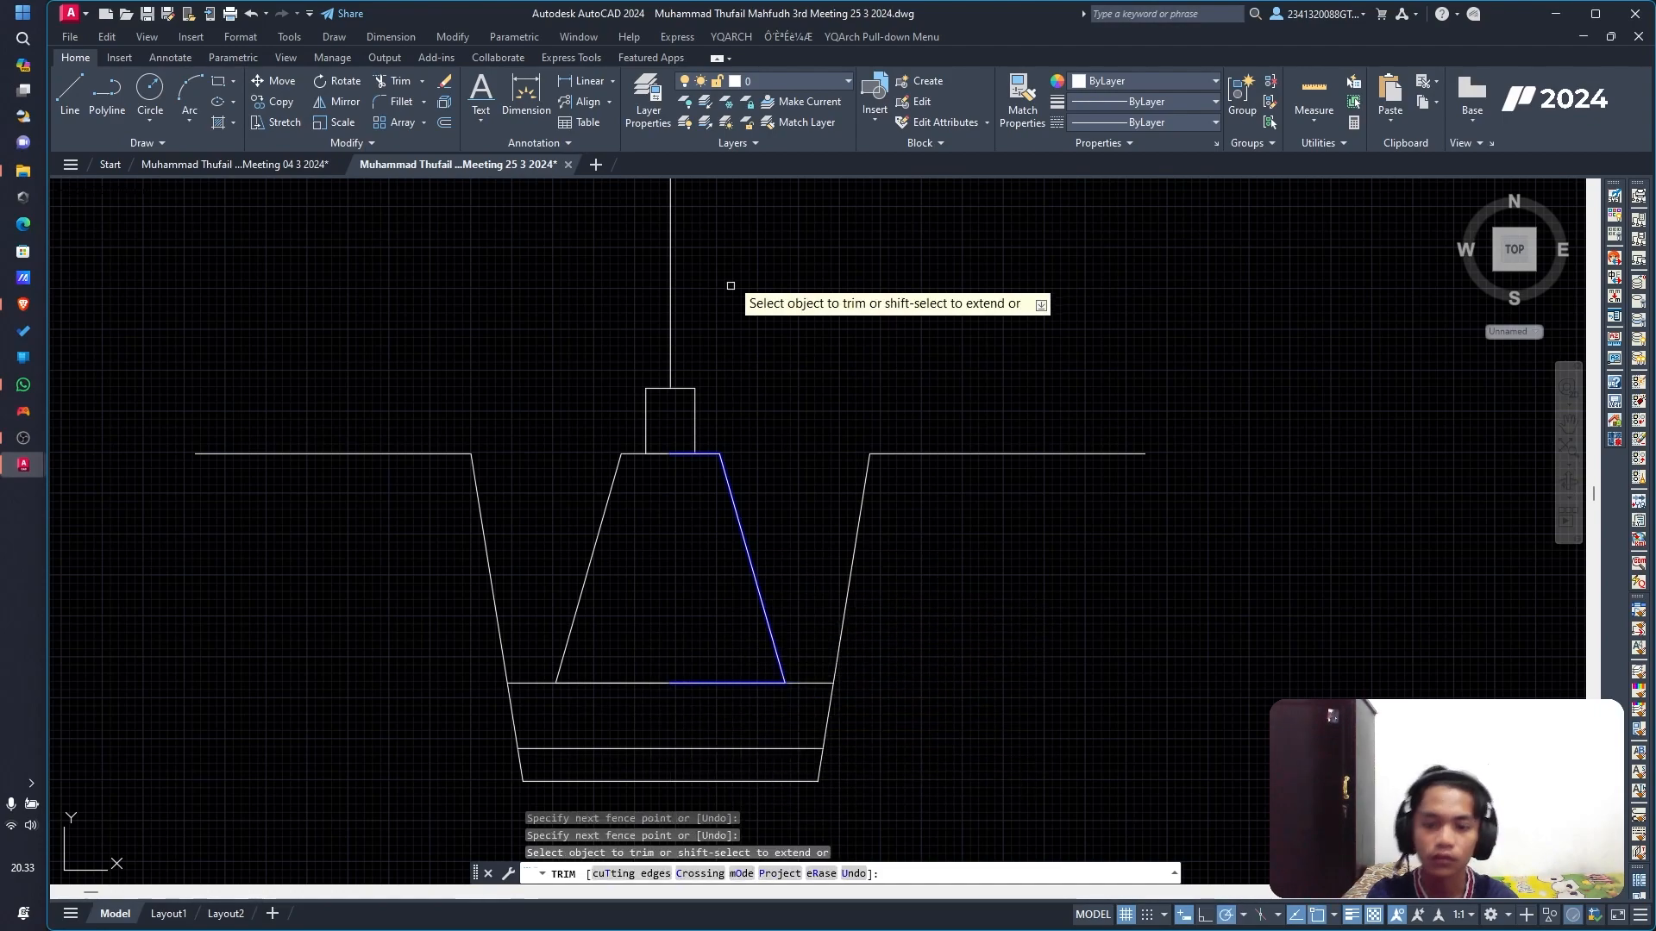
# Step: Examine the thicknesses of the land fill, sand fill and floor layers beside the sloof in the exercise image's Stone Foundation Details drawing
pyautogui.scroll(-2, 773, 274)
pyautogui.moveTo(785, 259); pyautogui.dragTo(714, 647, button='middle')
pyautogui.scroll(-4, 765, 411)
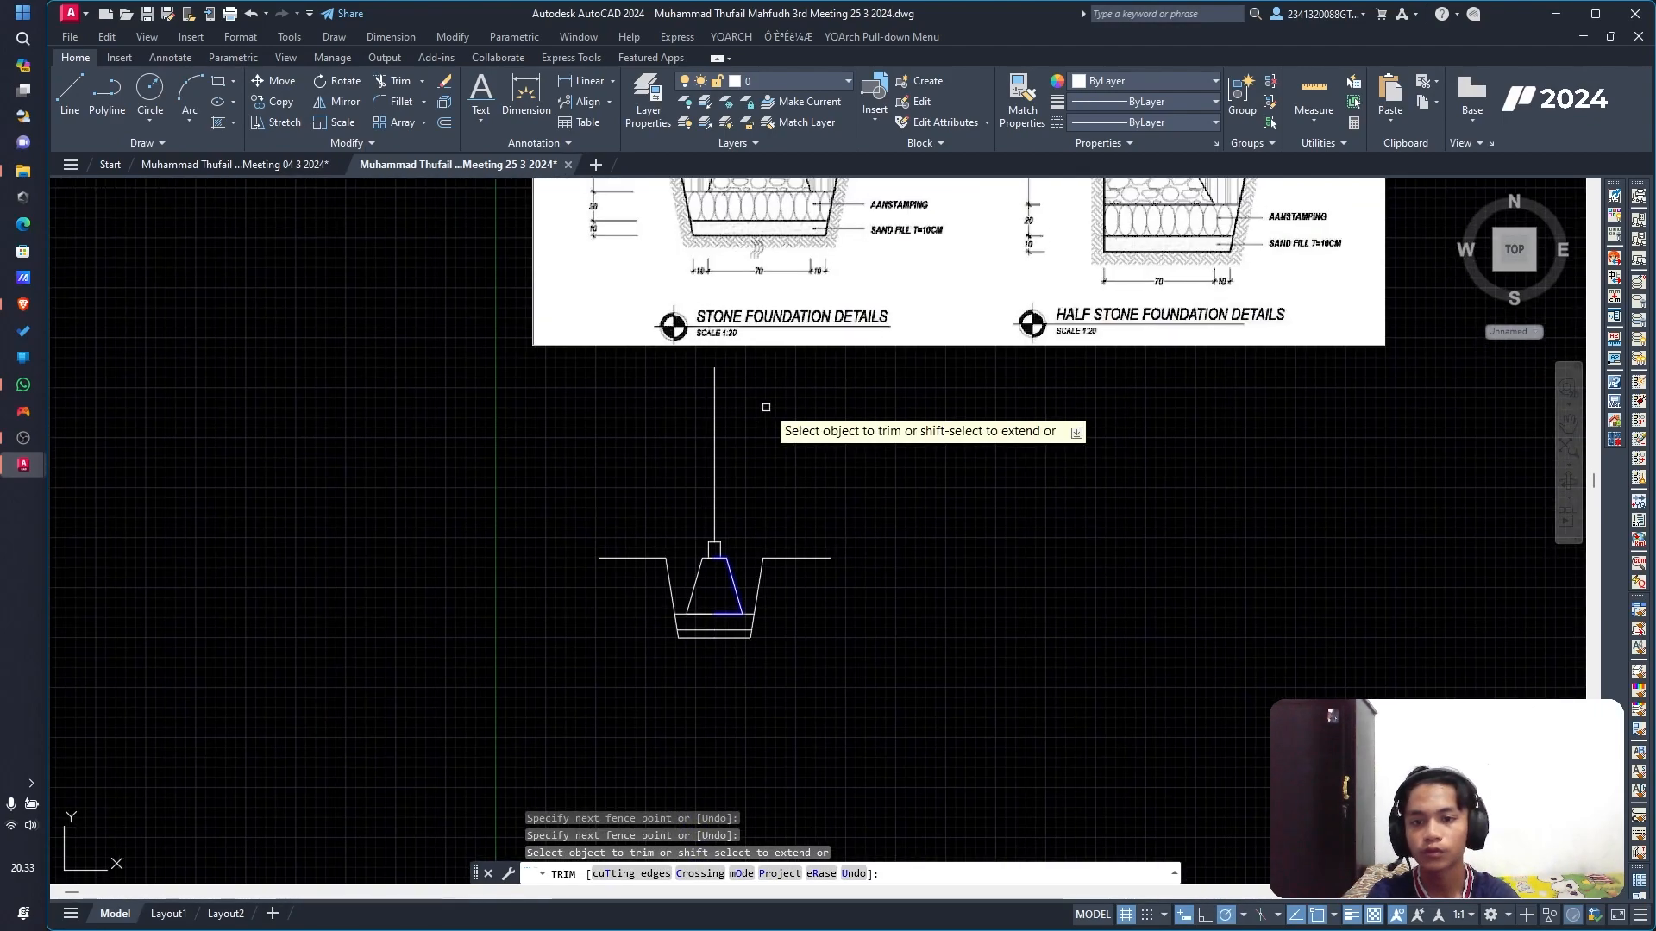
pyautogui.moveTo(759, 226); pyautogui.dragTo(724, 514, button='middle')
pyautogui.scroll(6, 725, 483)
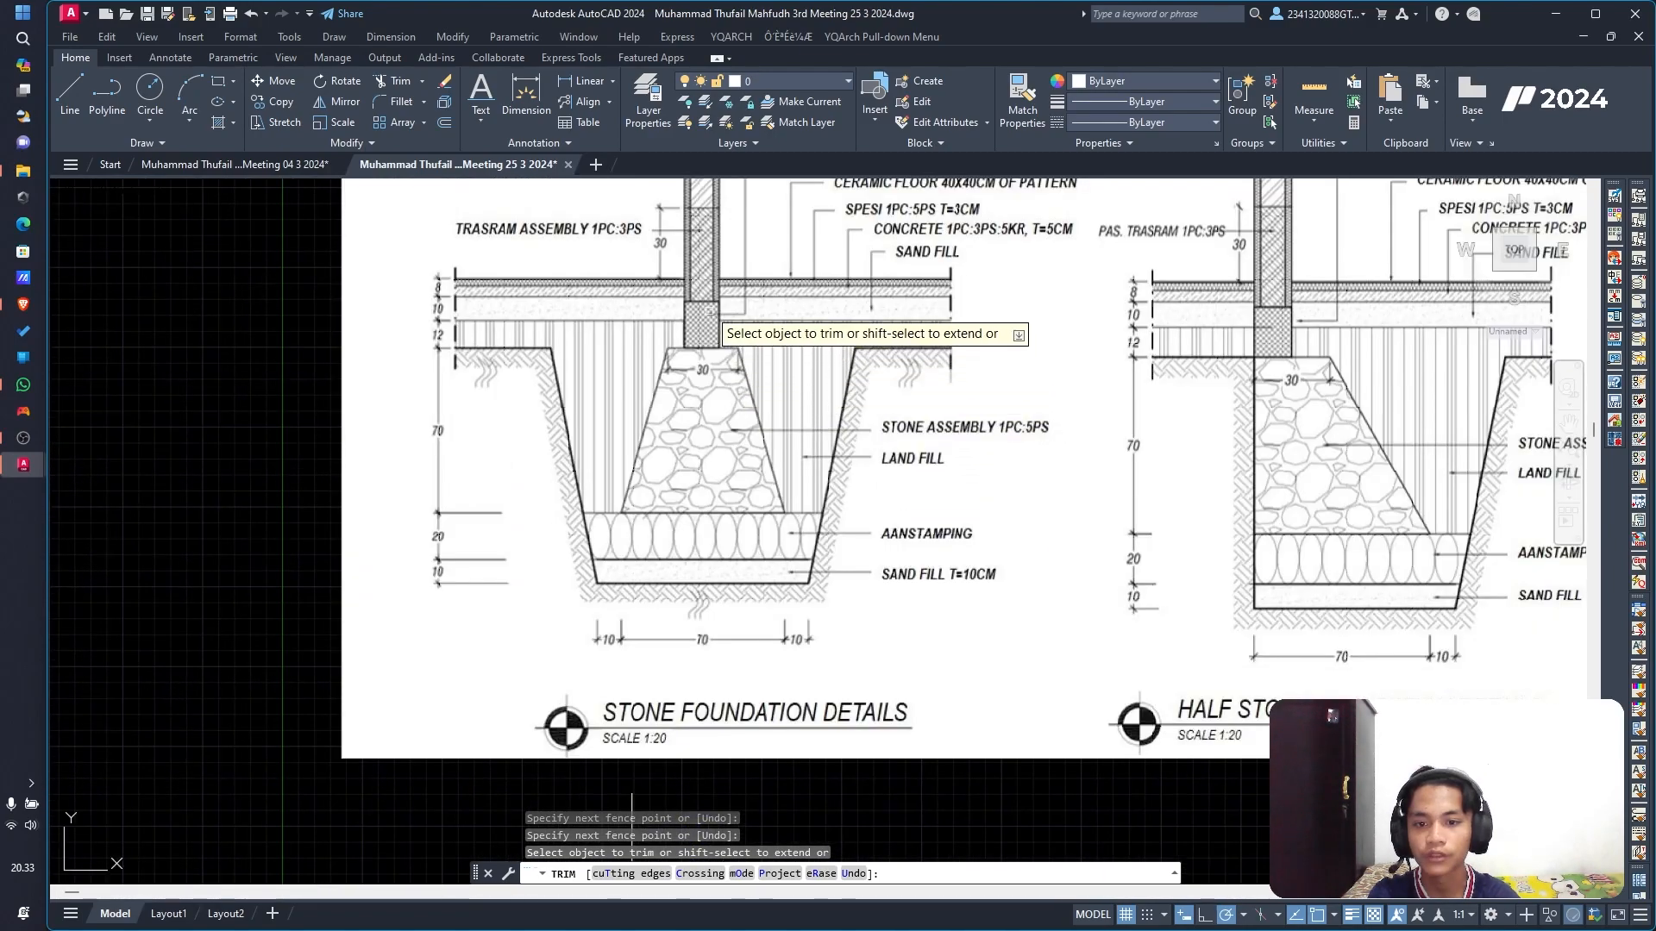
pyautogui.scroll(-2, 455, 457)
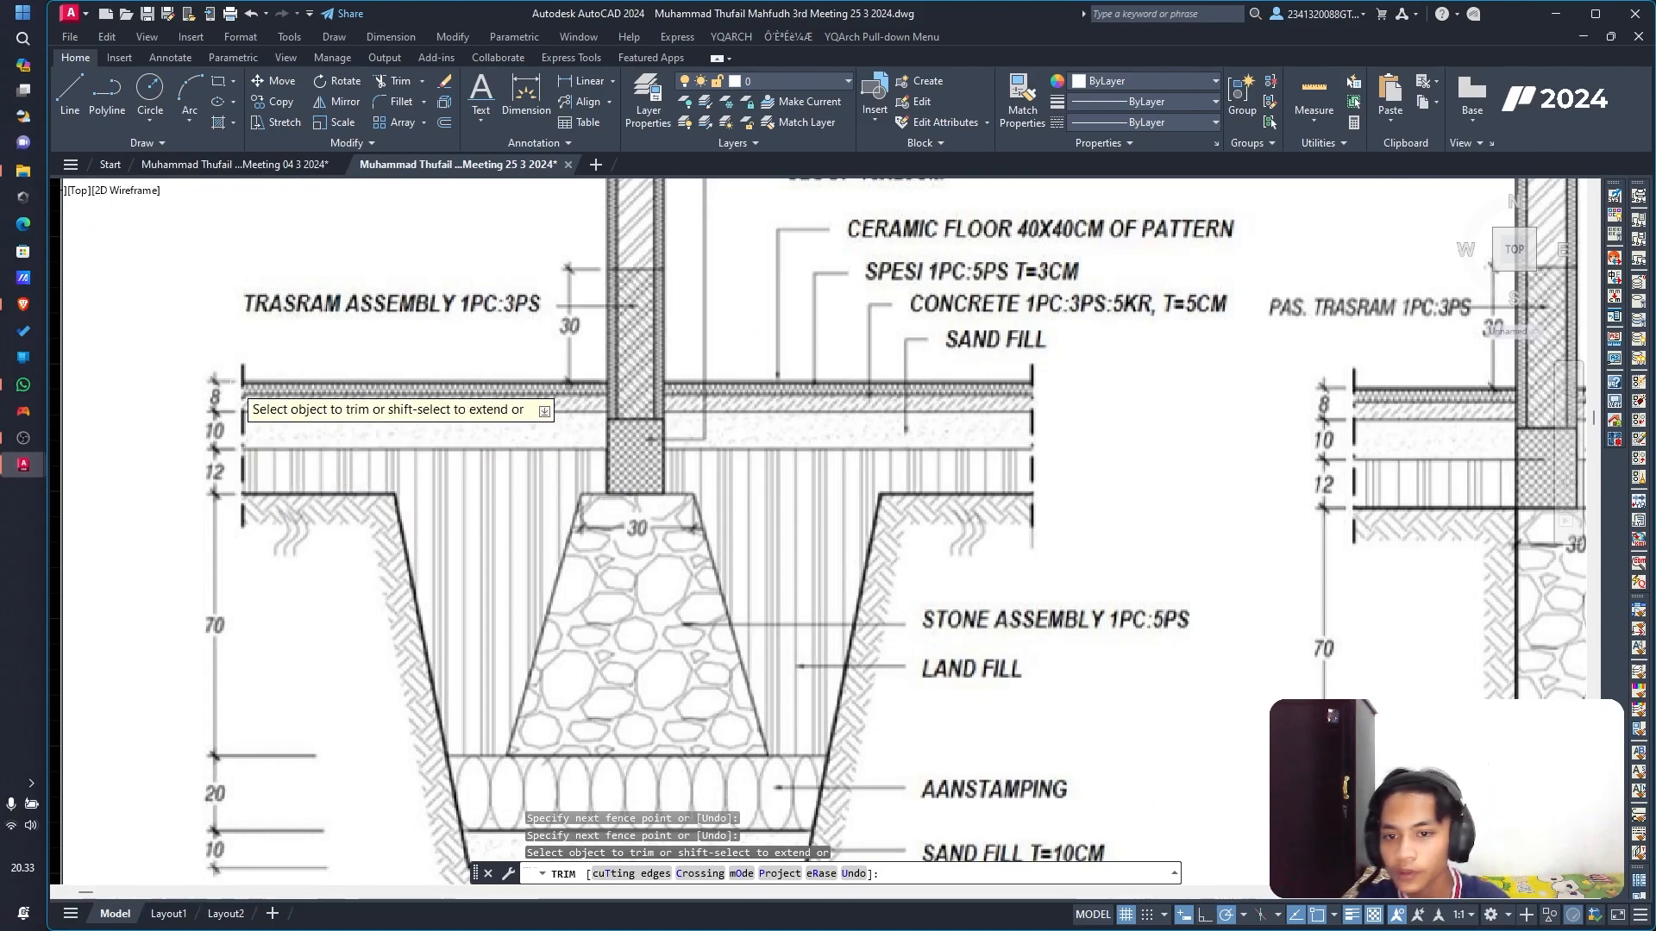
pyautogui.scroll(2, 604, 499)
pyautogui.moveTo(539, 468); pyautogui.dragTo(640, 645, button='middle')
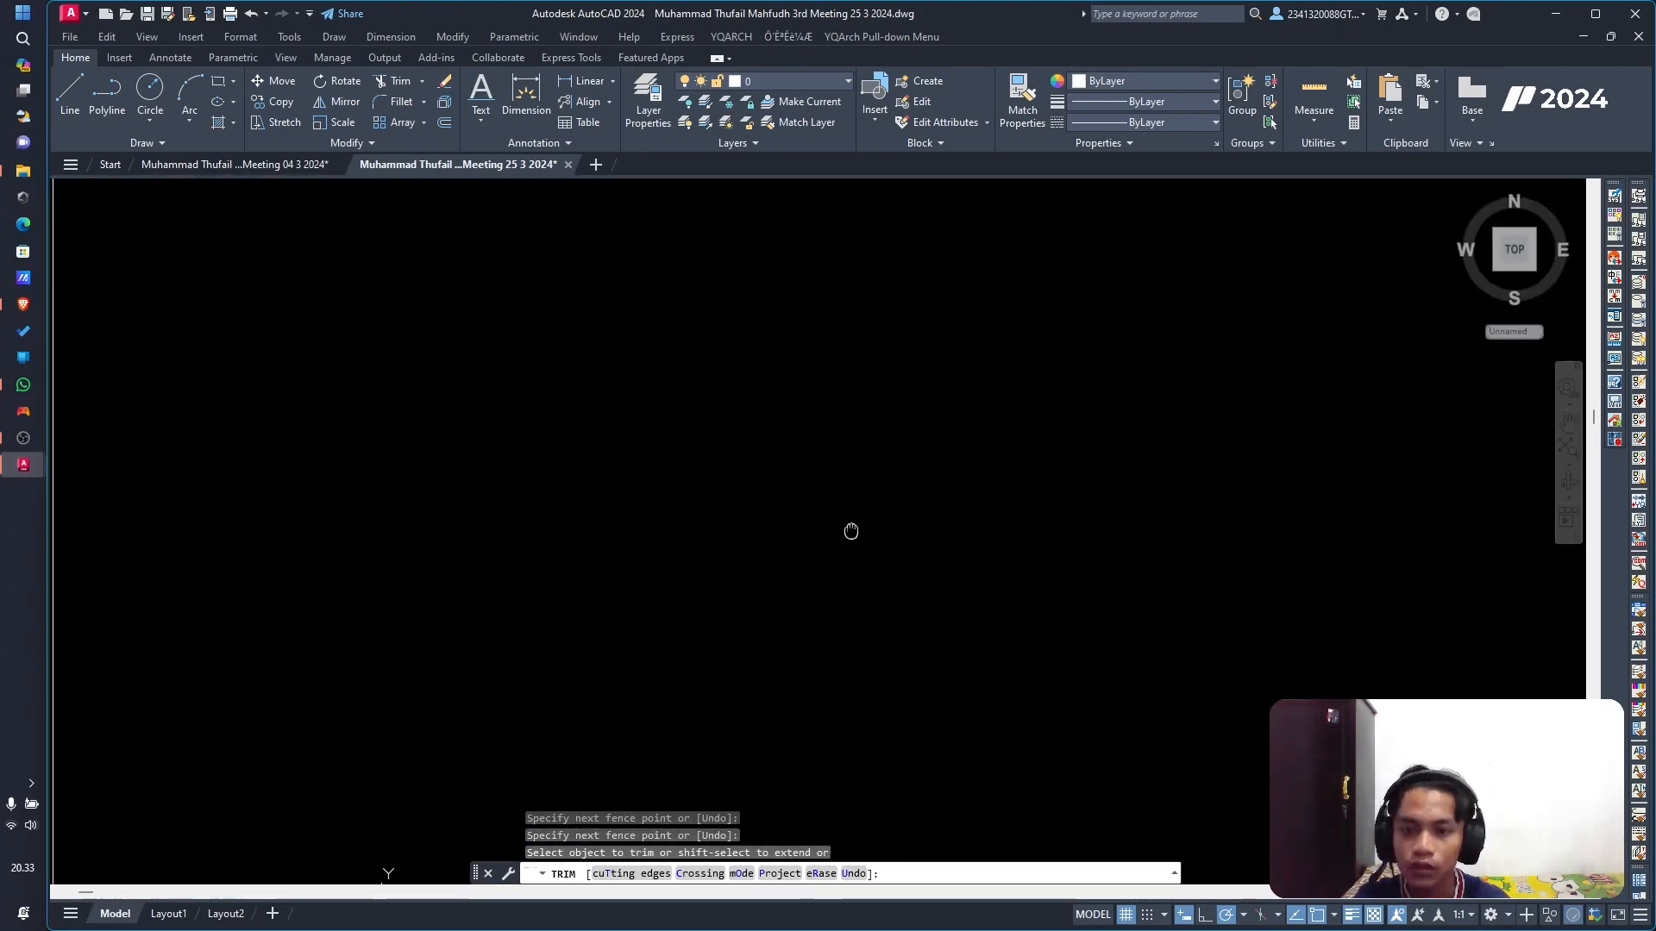
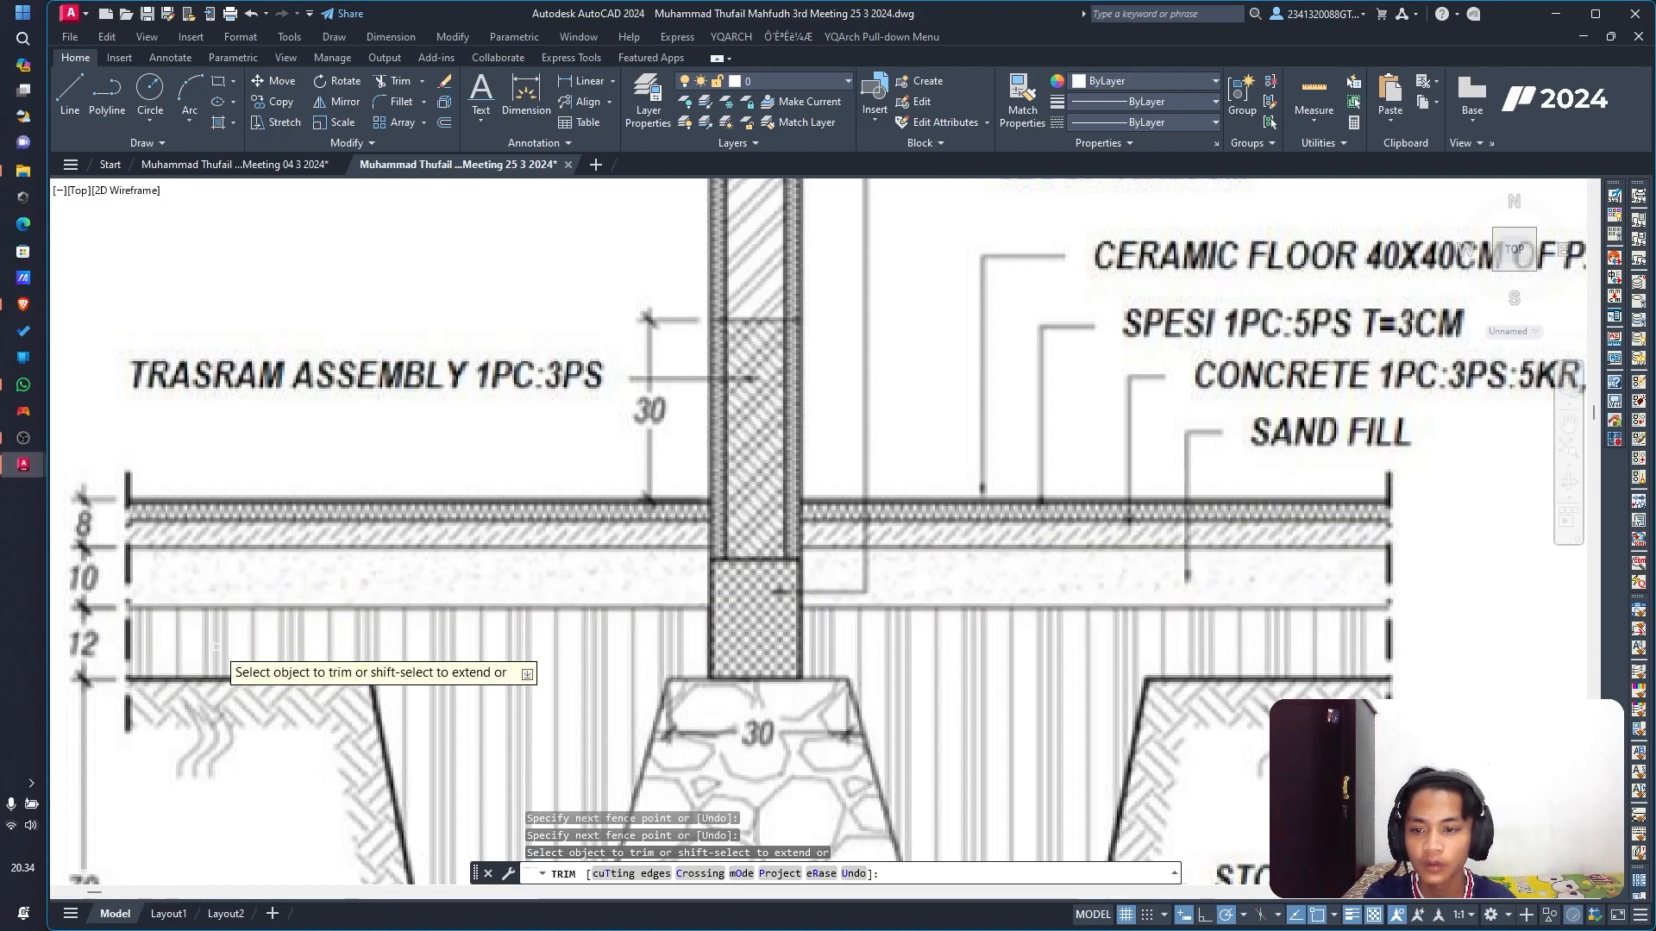
pyautogui.scroll(-2, 205, 647)
pyautogui.scroll(-2, 289, 655)
pyautogui.moveTo(684, 661); pyautogui.dragTo(703, 536, button='middle')
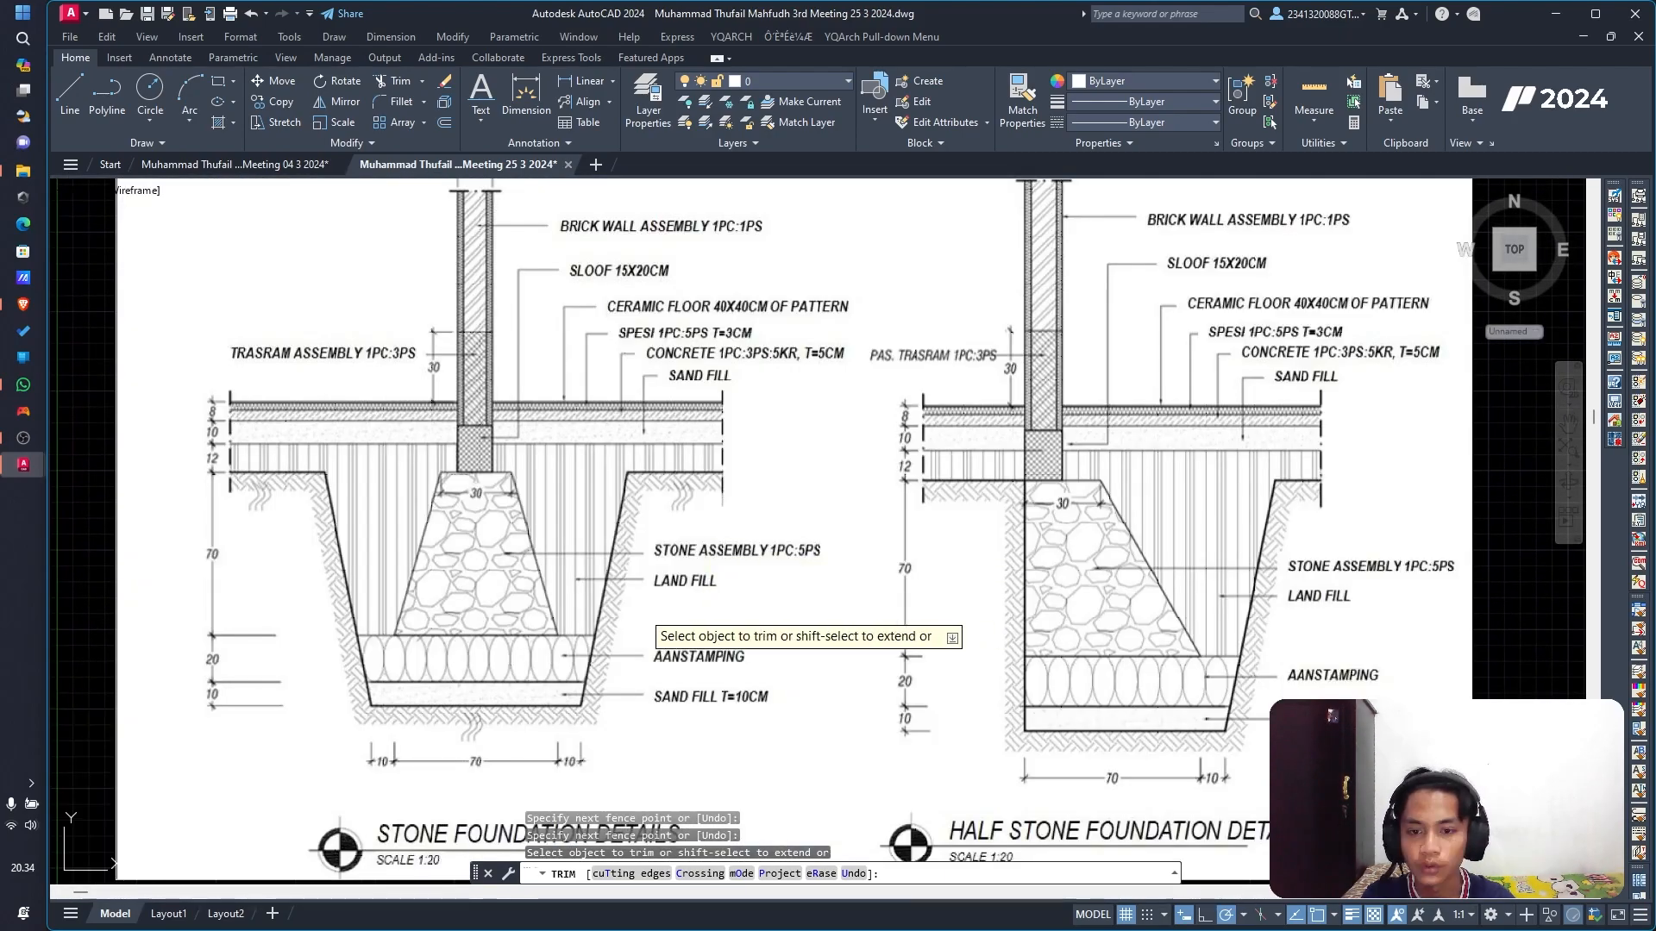
pyautogui.scroll(2, 579, 604)
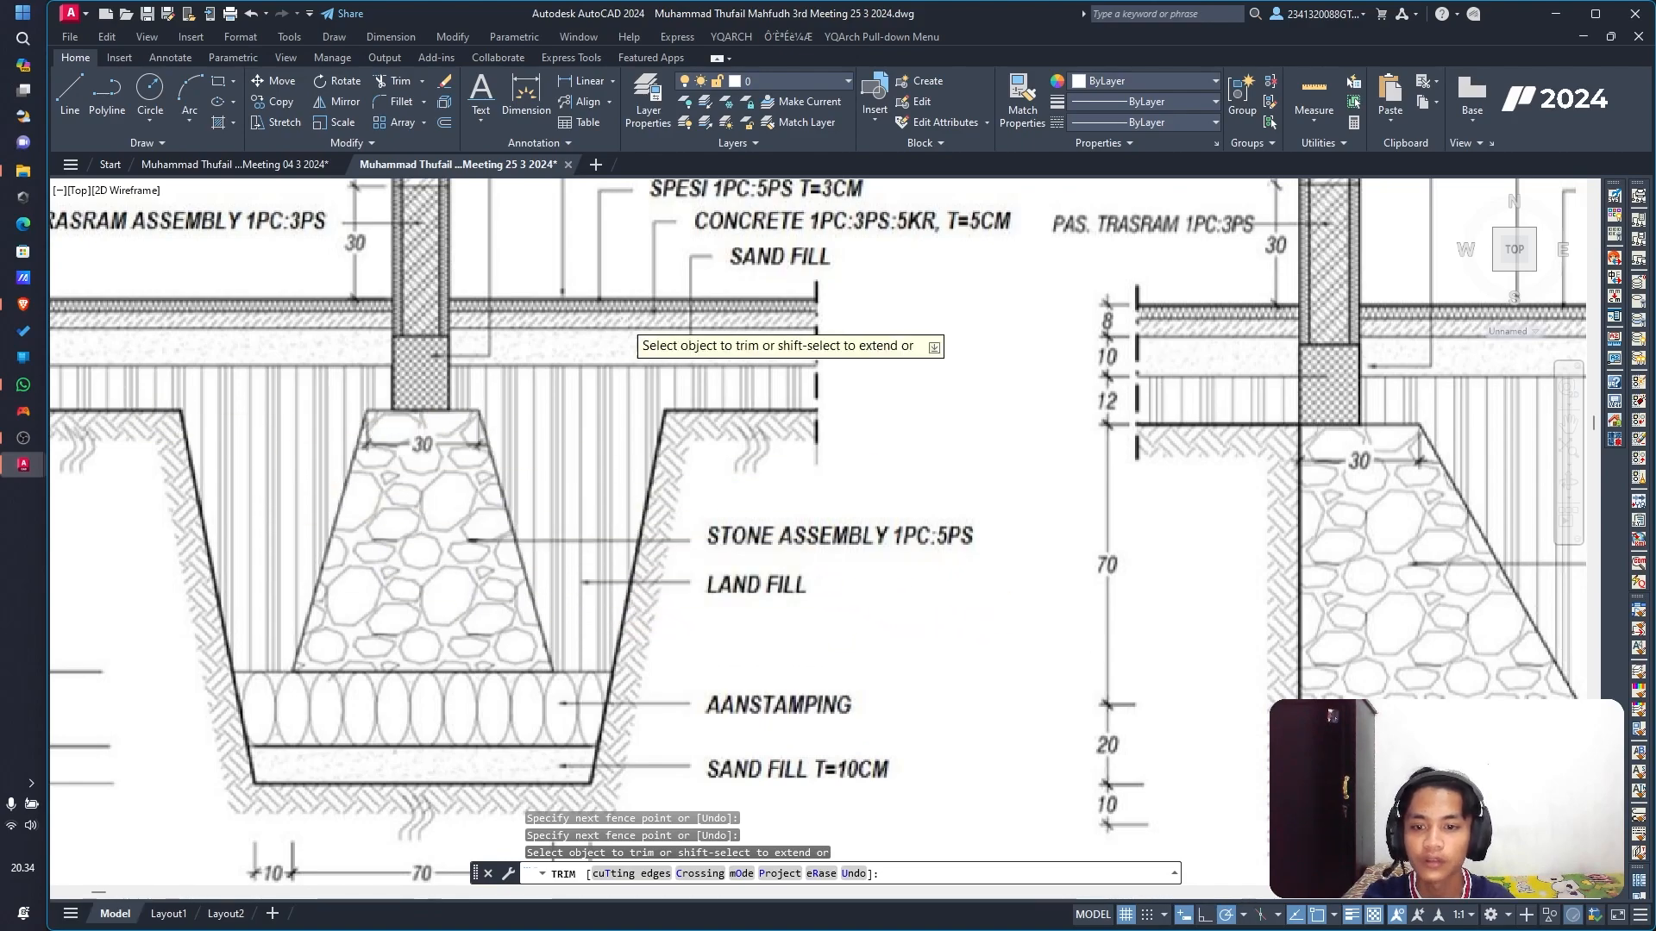
# Step: Compare the drawn foundation outline with the Stone Foundation Details drawing in the exercise image
pyautogui.scroll(-2, 485, 608)
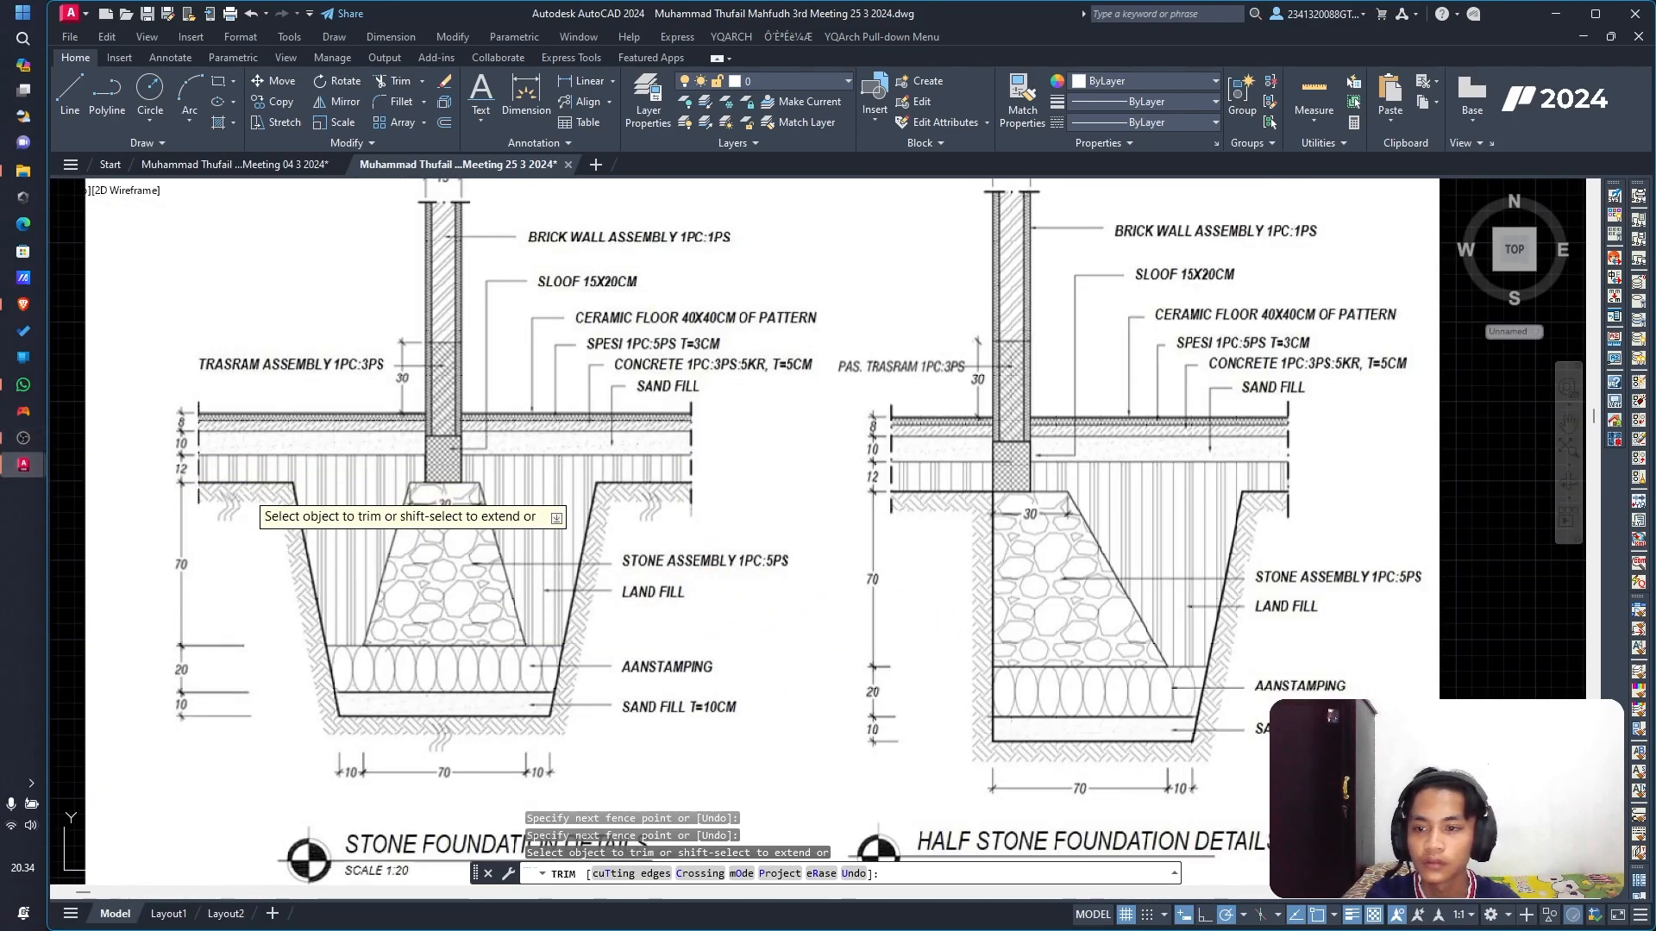
pyautogui.moveTo(308, 660); pyautogui.dragTo(341, 171, button='middle')
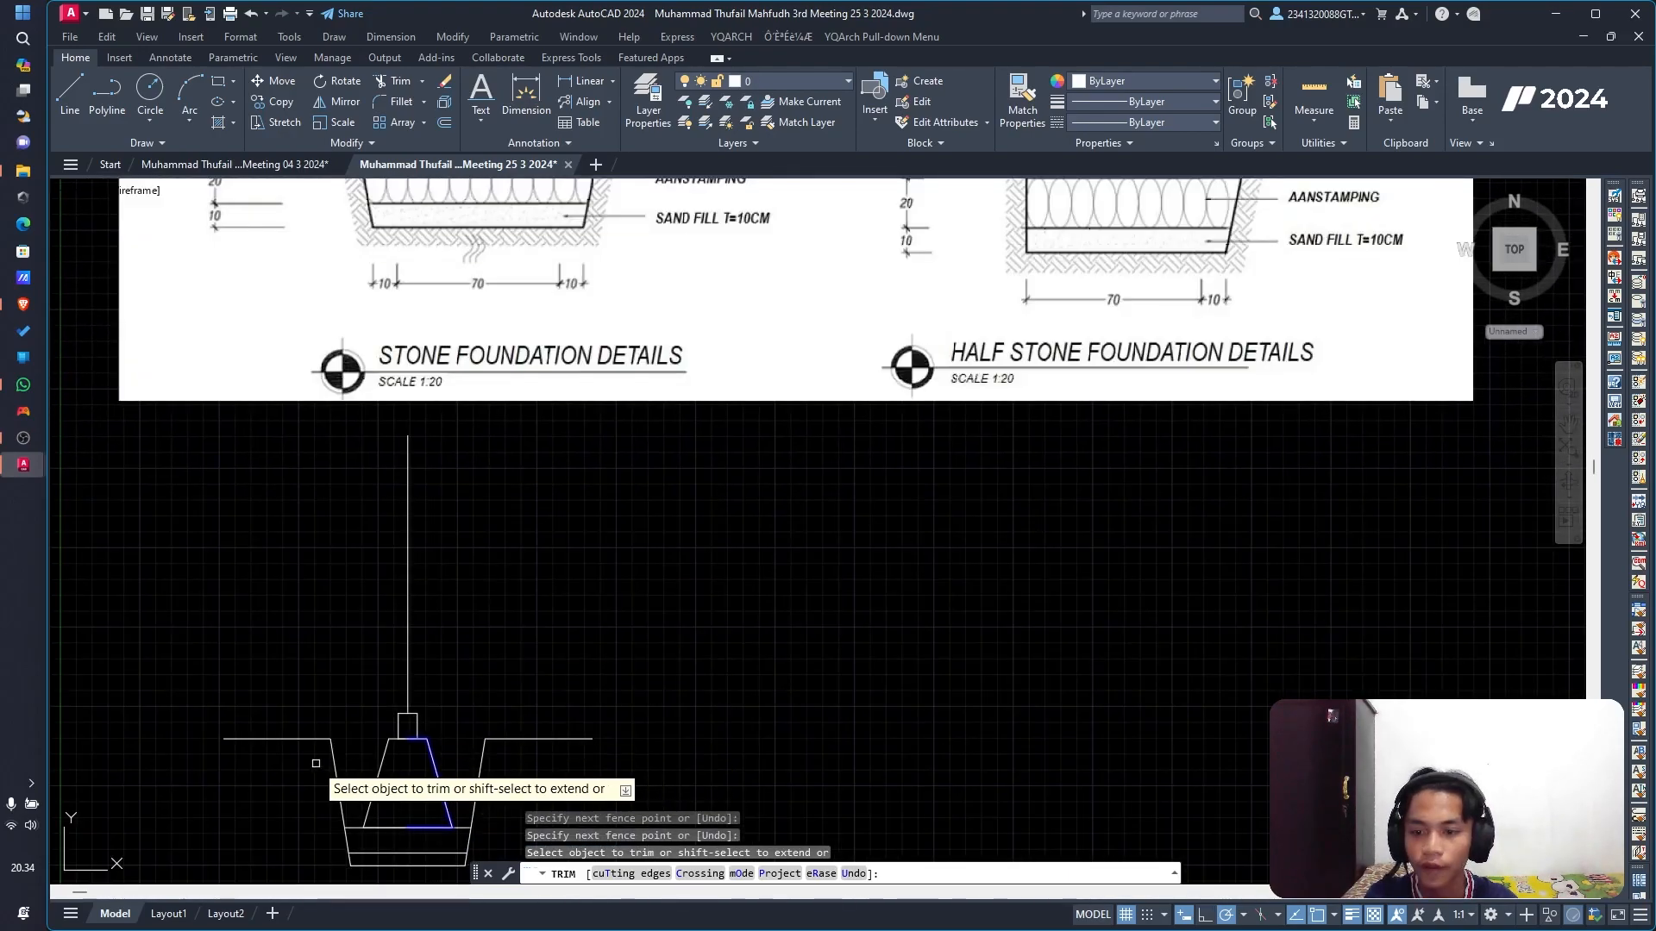
pyautogui.moveTo(351, 776); pyautogui.dragTo(352, 658, button='middle')
pyautogui.scroll(3, 362, 647)
pyautogui.press('Escape')
pyautogui.press('Escape')
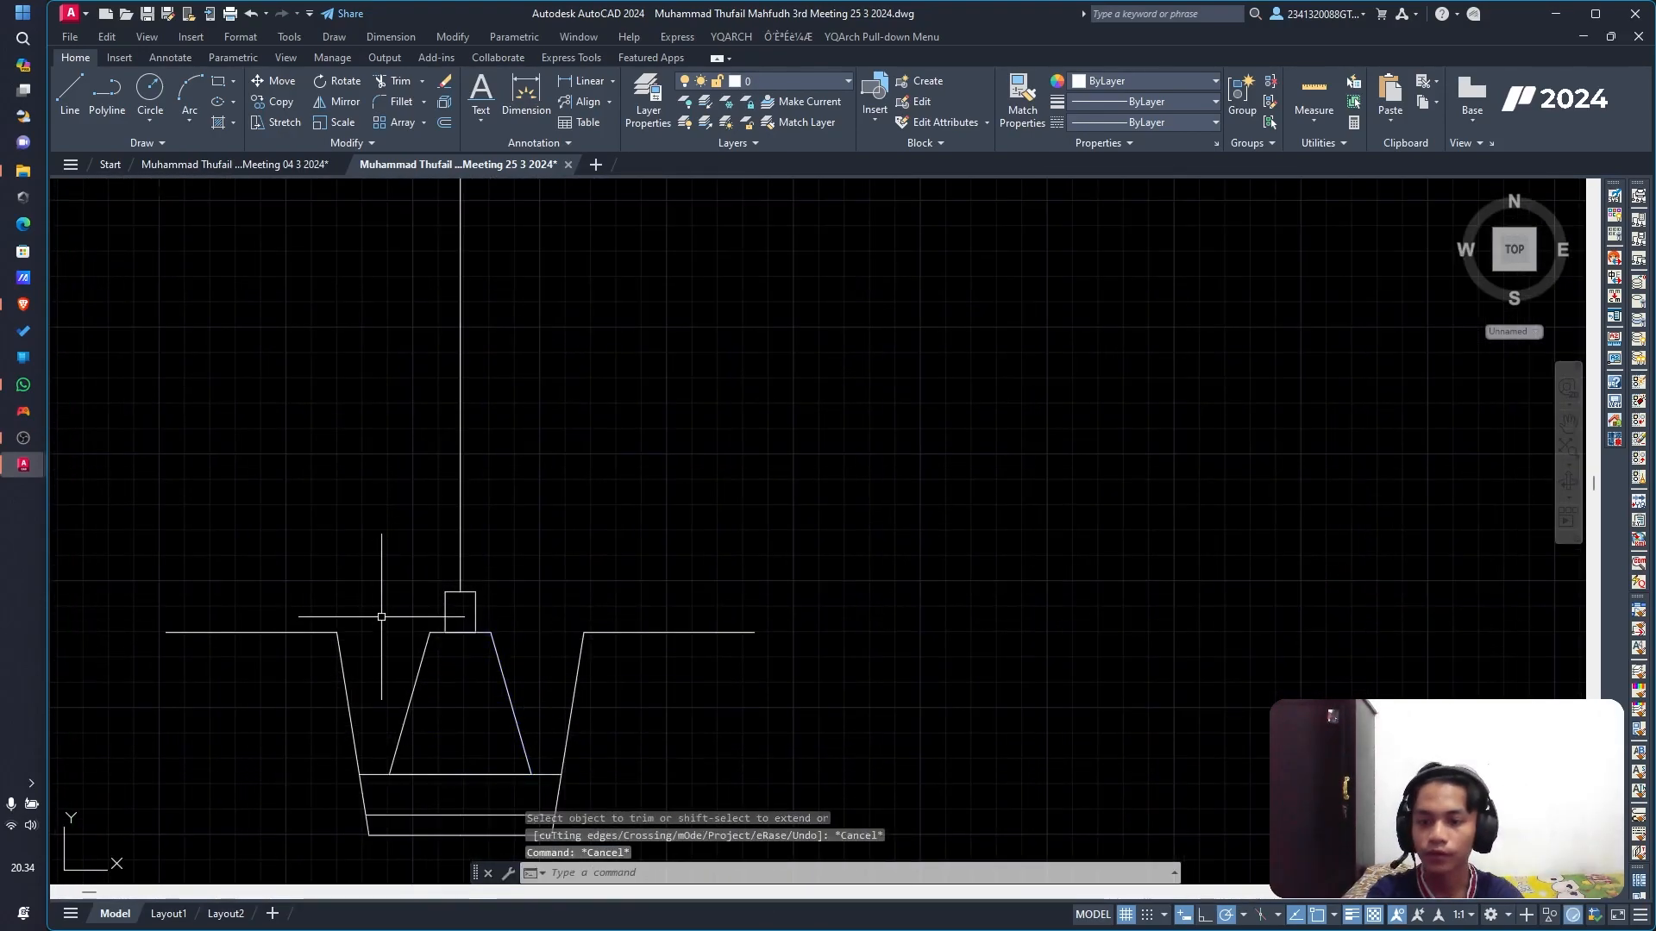
pyautogui.scroll(-4, 415, 611)
pyautogui.moveTo(521, 258); pyautogui.dragTo(507, 624, button='middle')
pyautogui.scroll(2, 444, 556)
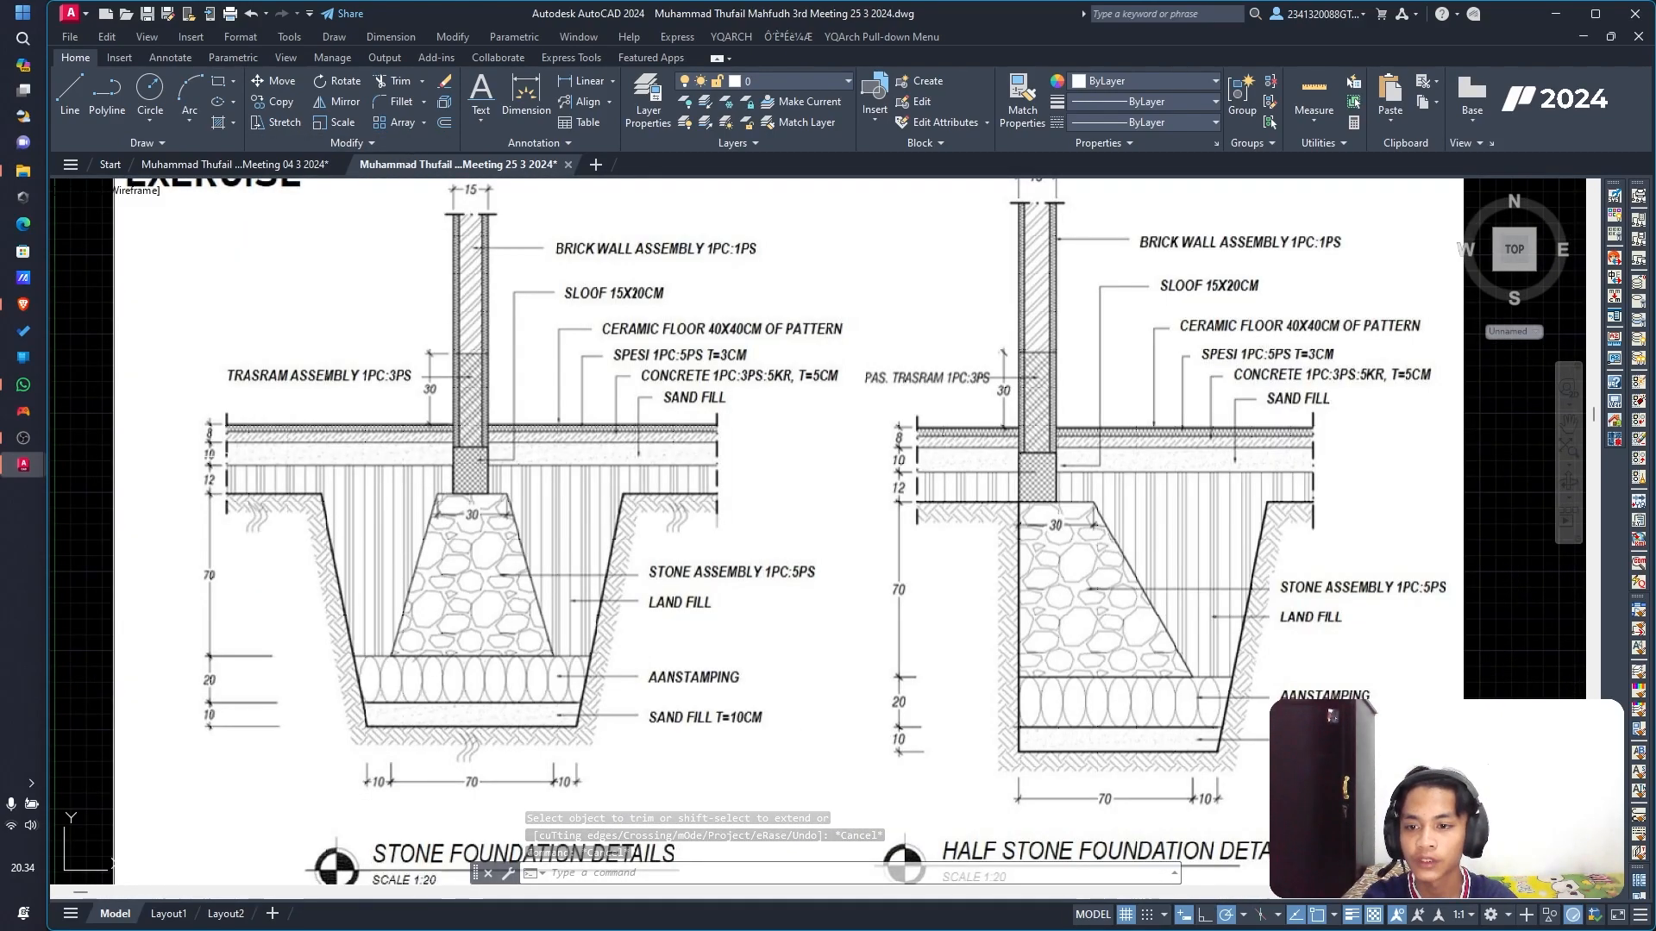
pyautogui.scroll(2, 233, 440)
pyautogui.scroll(-6, 227, 523)
pyautogui.moveTo(271, 698); pyautogui.dragTo(315, 569, button='middle')
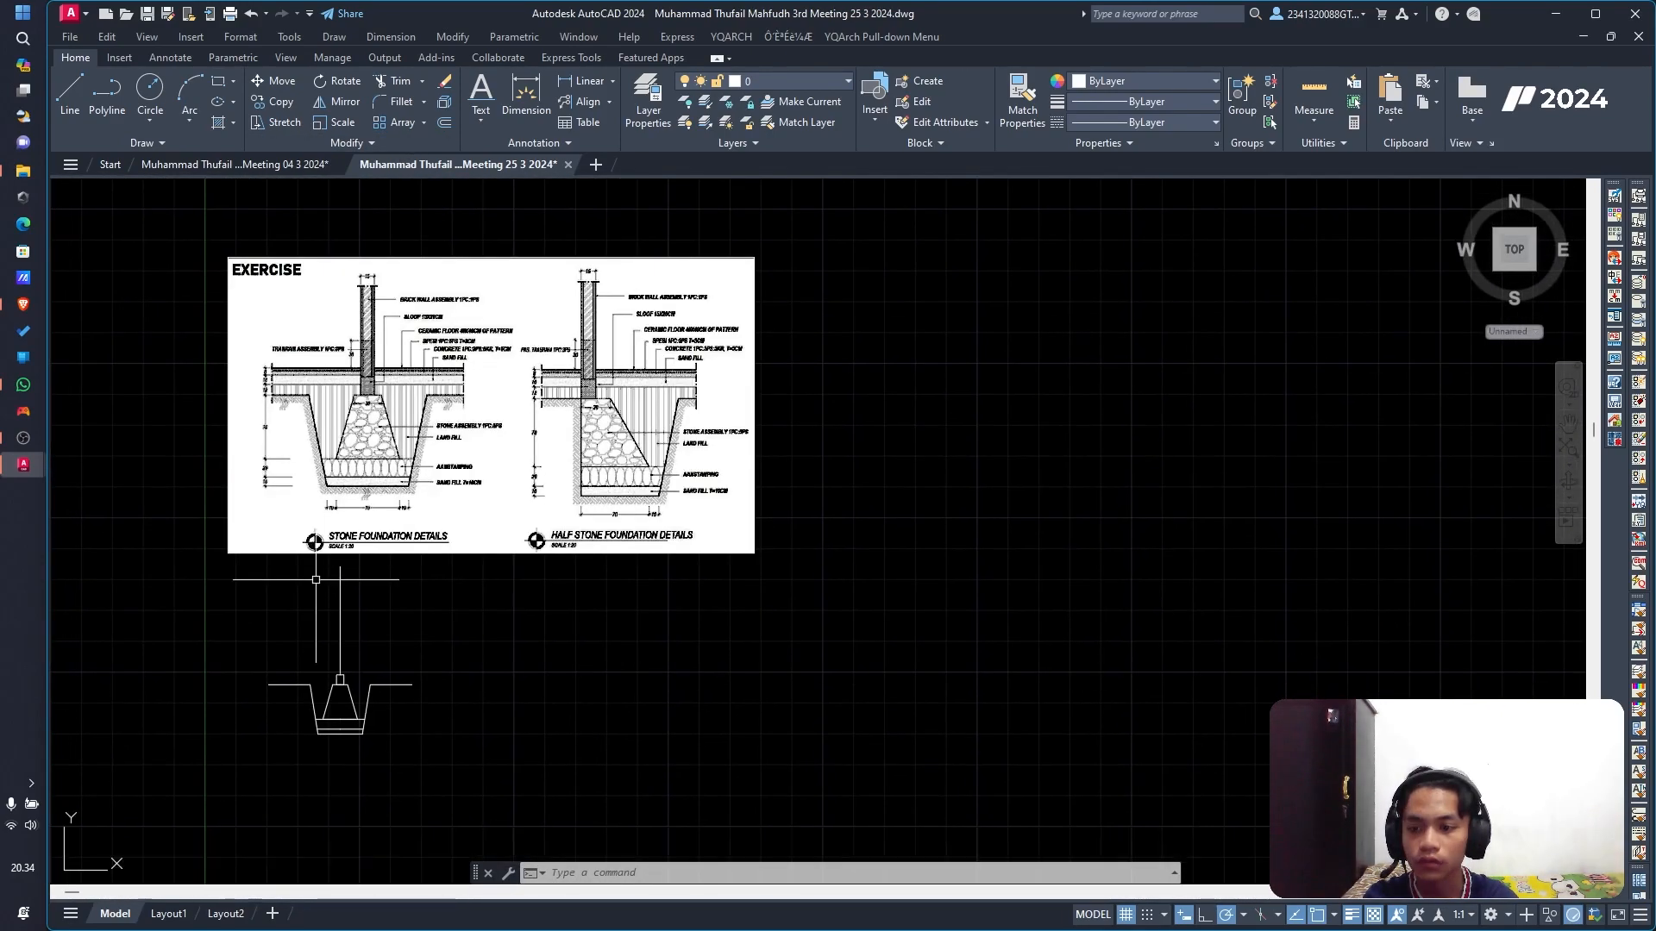
pyautogui.scroll(4, 309, 668)
pyautogui.scroll(4, 314, 692)
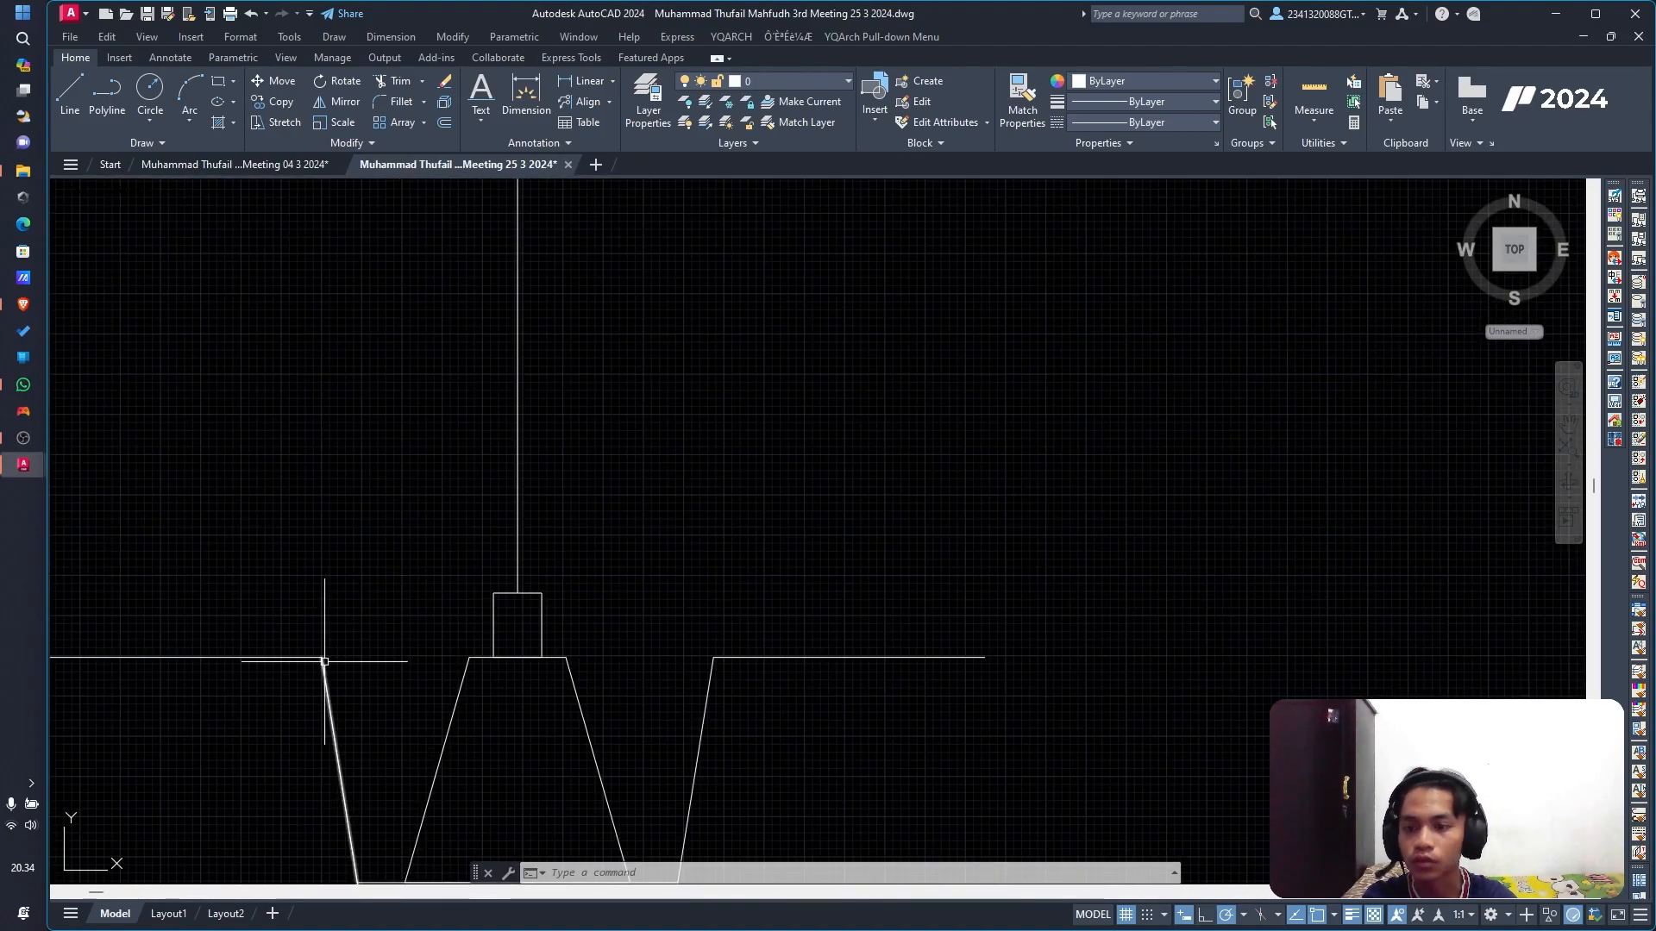
# Step: Draw a 12-unit-high land fill layer polyline above the ground line, spanning from its left end to its right end
pyautogui.moveTo(175, 421); pyautogui.dragTo(311, 402, button='middle')
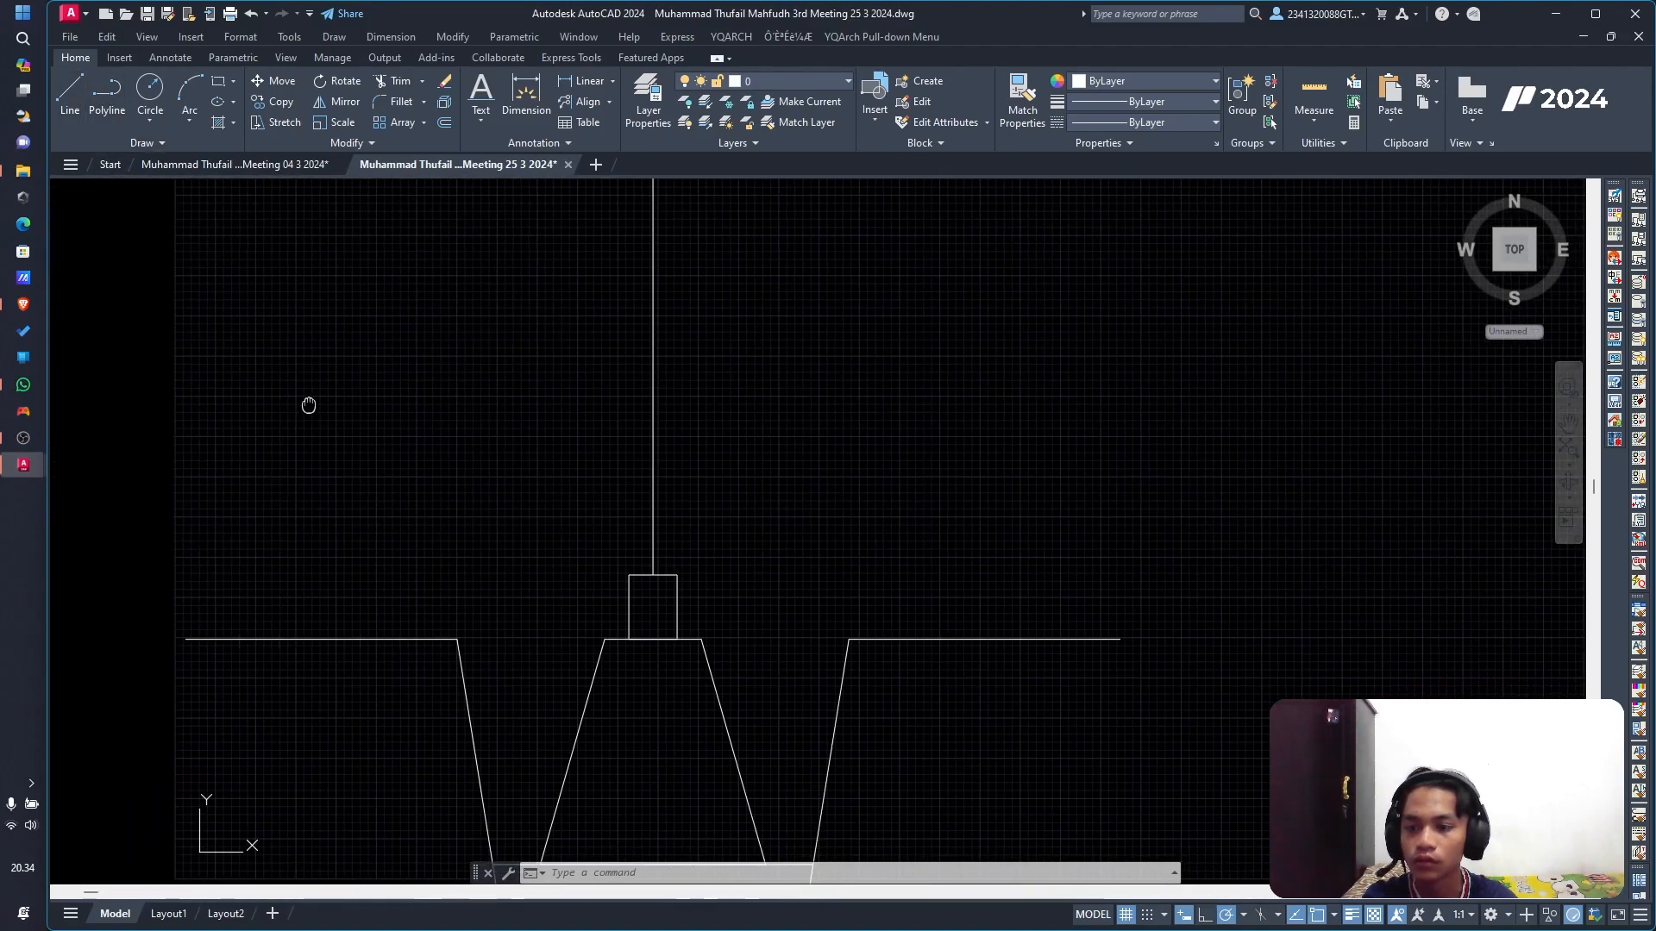
pyautogui.click(106, 91)
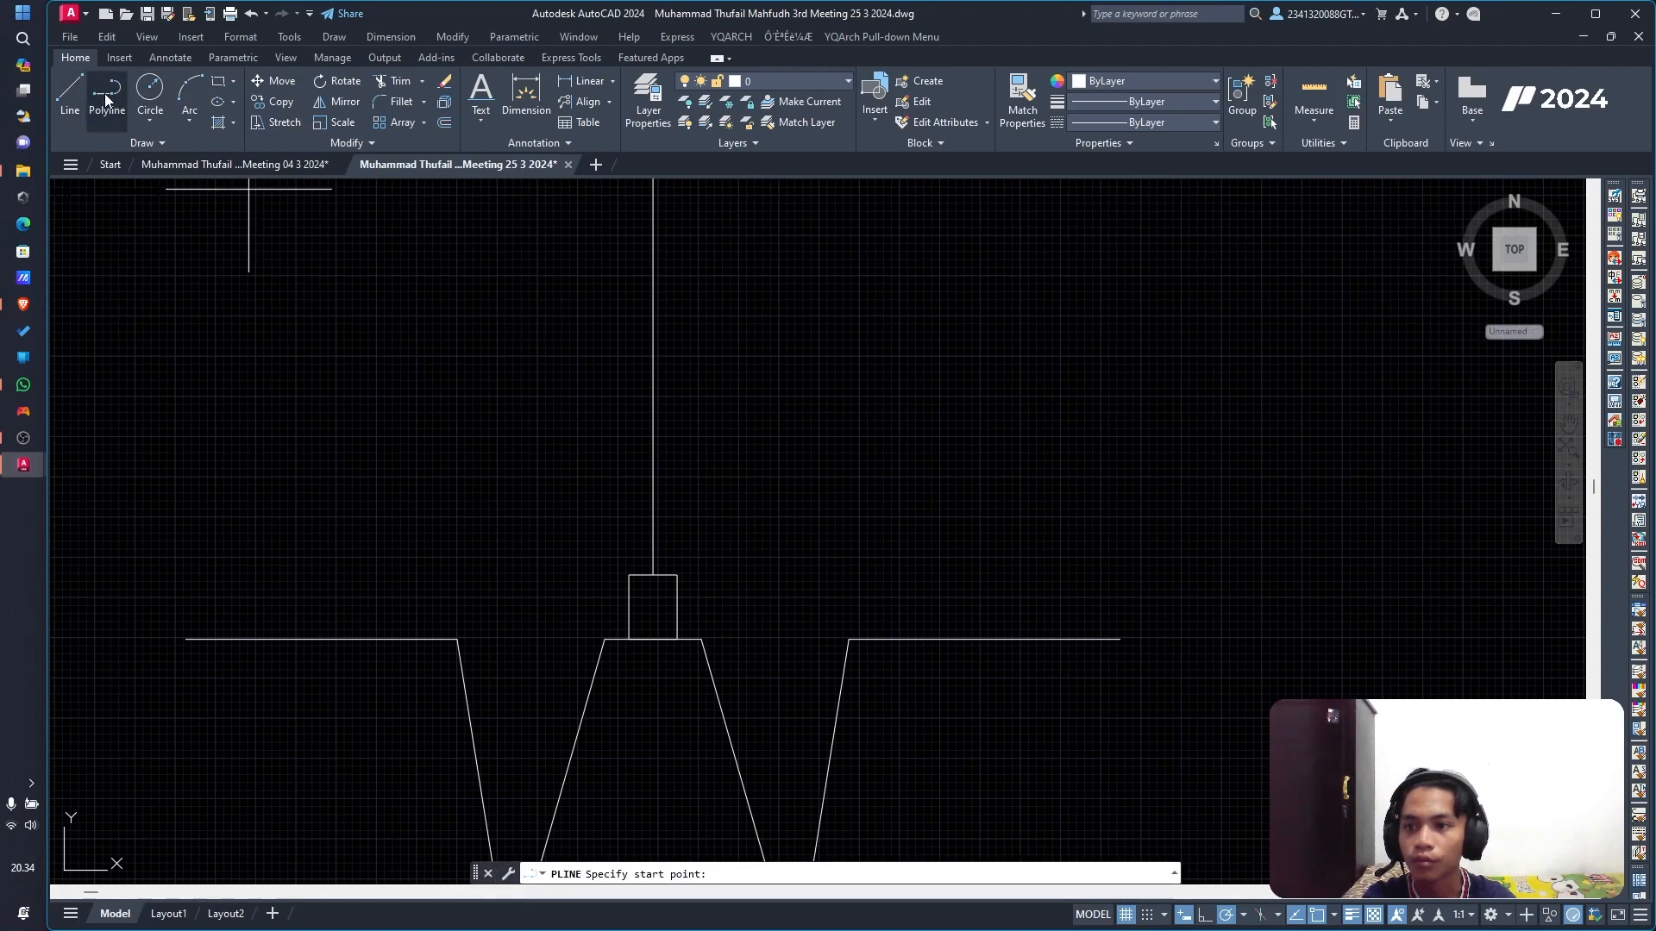
pyautogui.click(186, 639)
pyautogui.write('12')
pyautogui.press('Return')
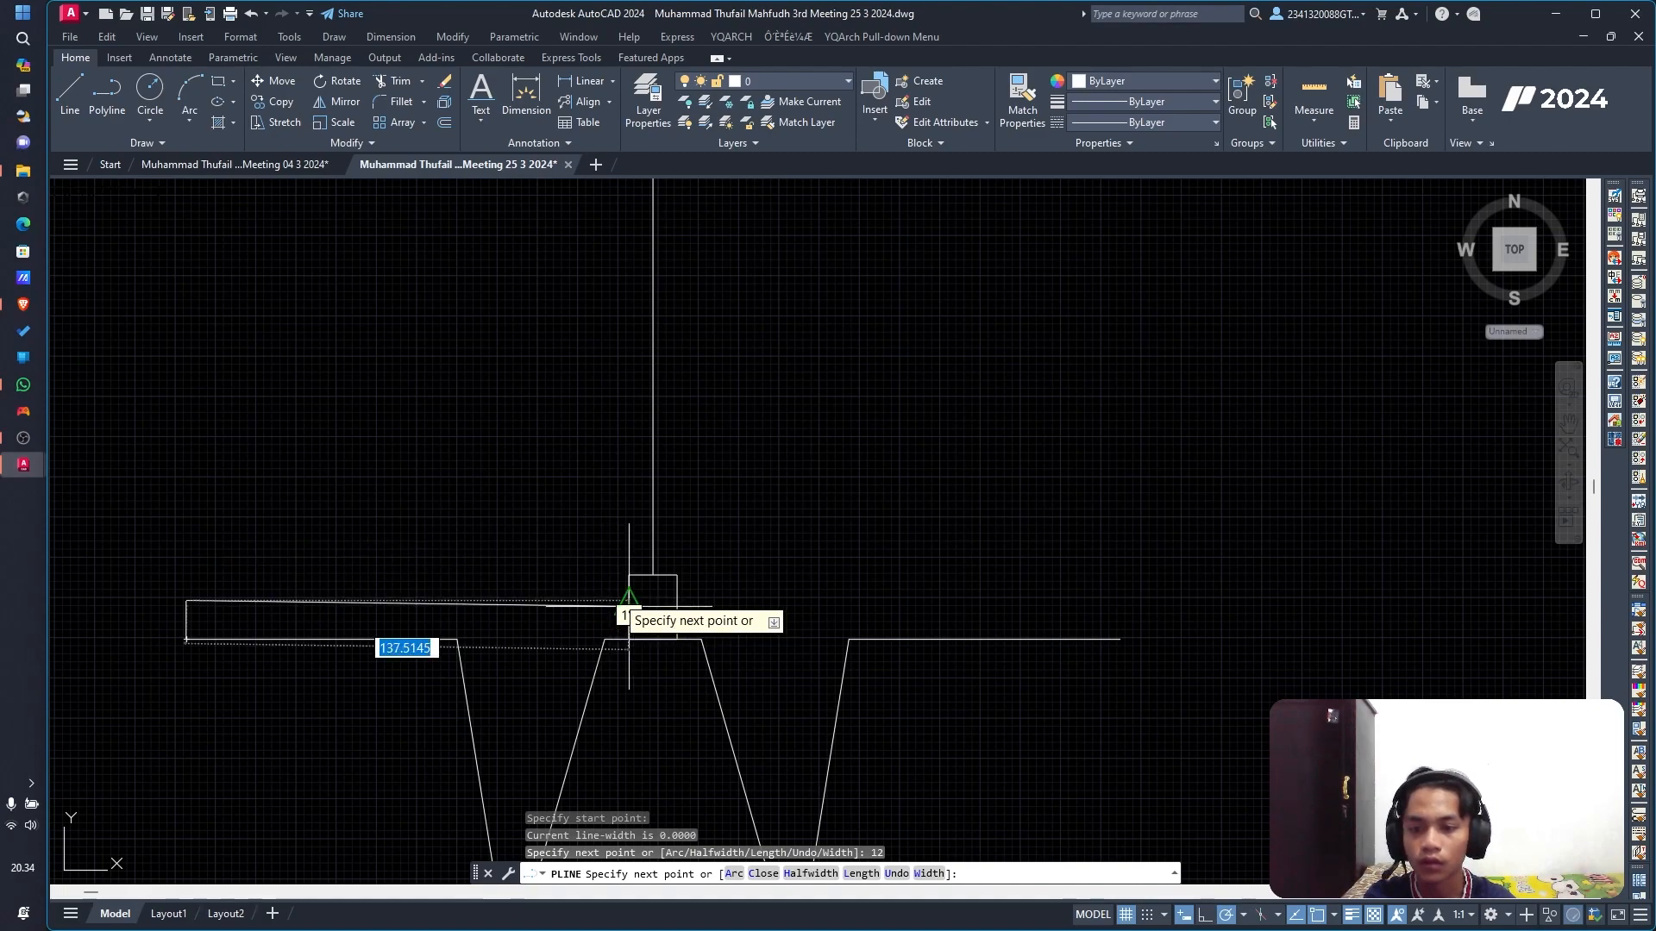
pyautogui.click(1120, 600)
pyautogui.click(1119, 639)
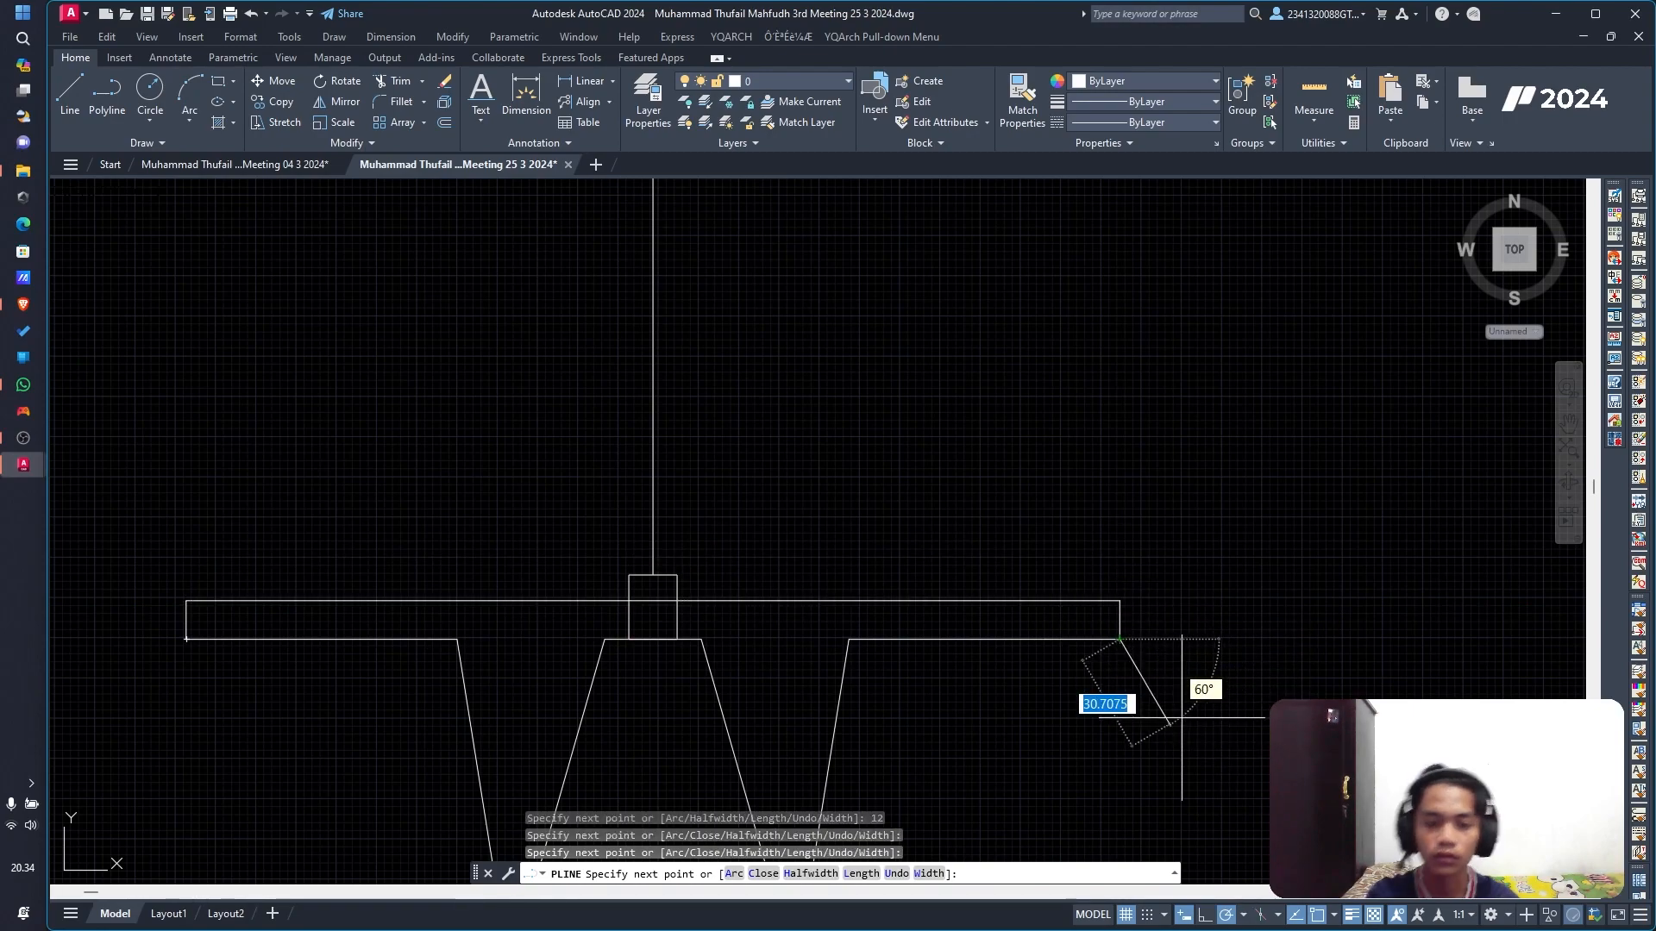
pyautogui.press('Escape')
pyautogui.press('Escape')
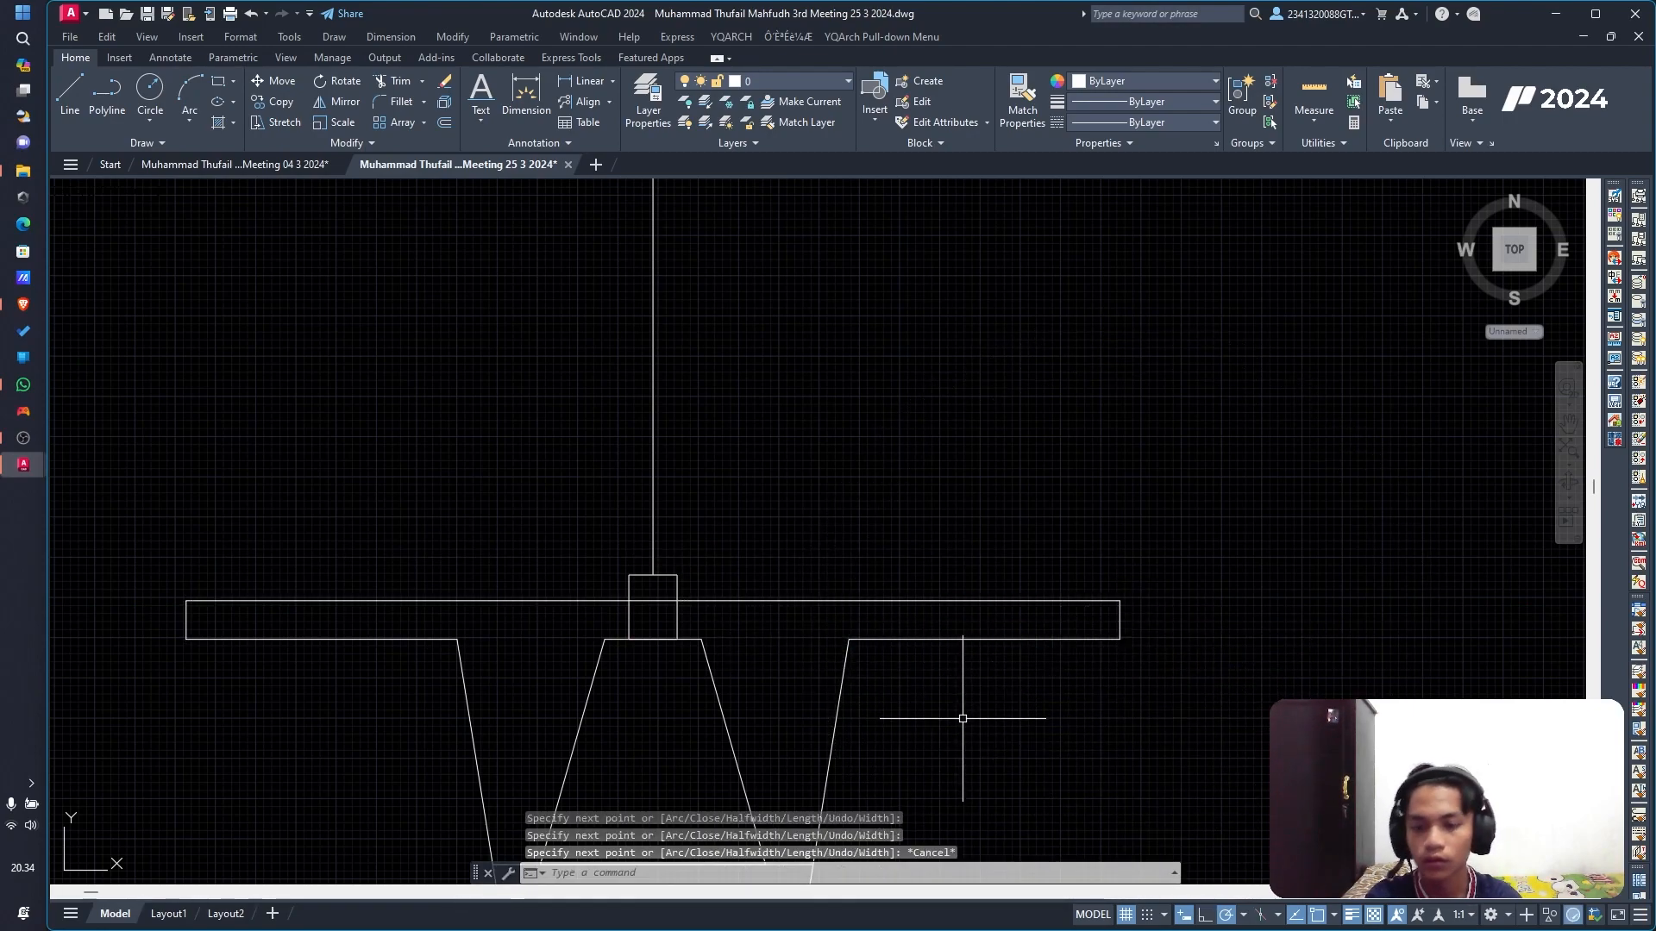
# Step: Trim away the part of the land fill layer's top line that crosses the sloof
pyautogui.scroll(2, 767, 631)
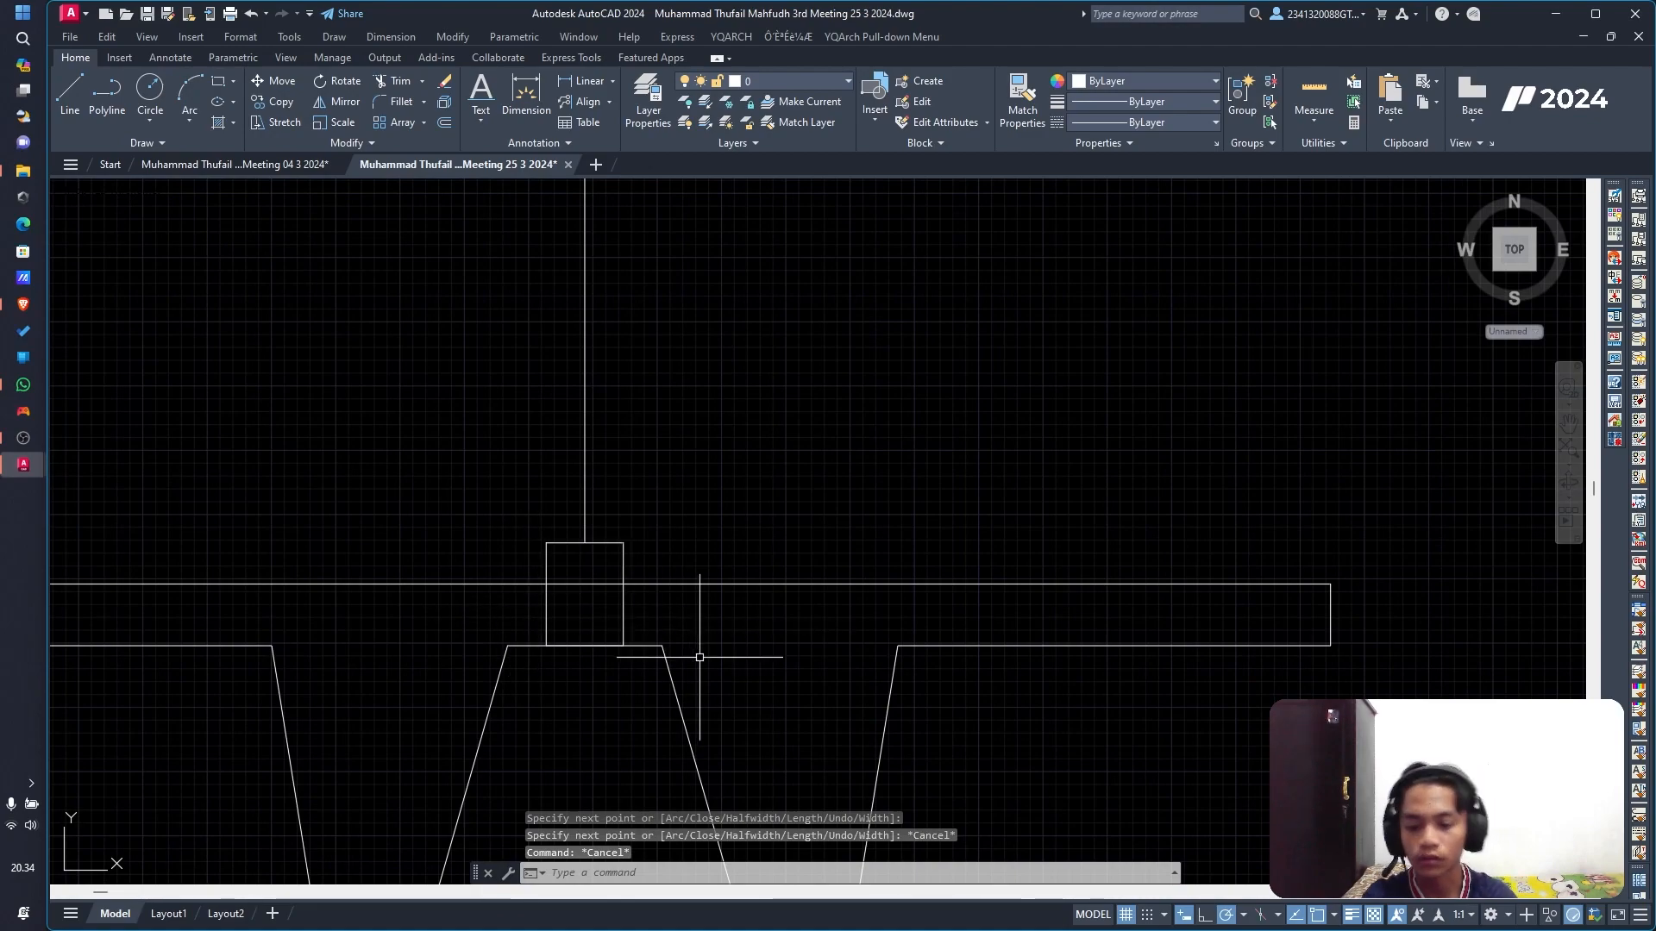
pyautogui.write('tri')
pyautogui.press('Return')
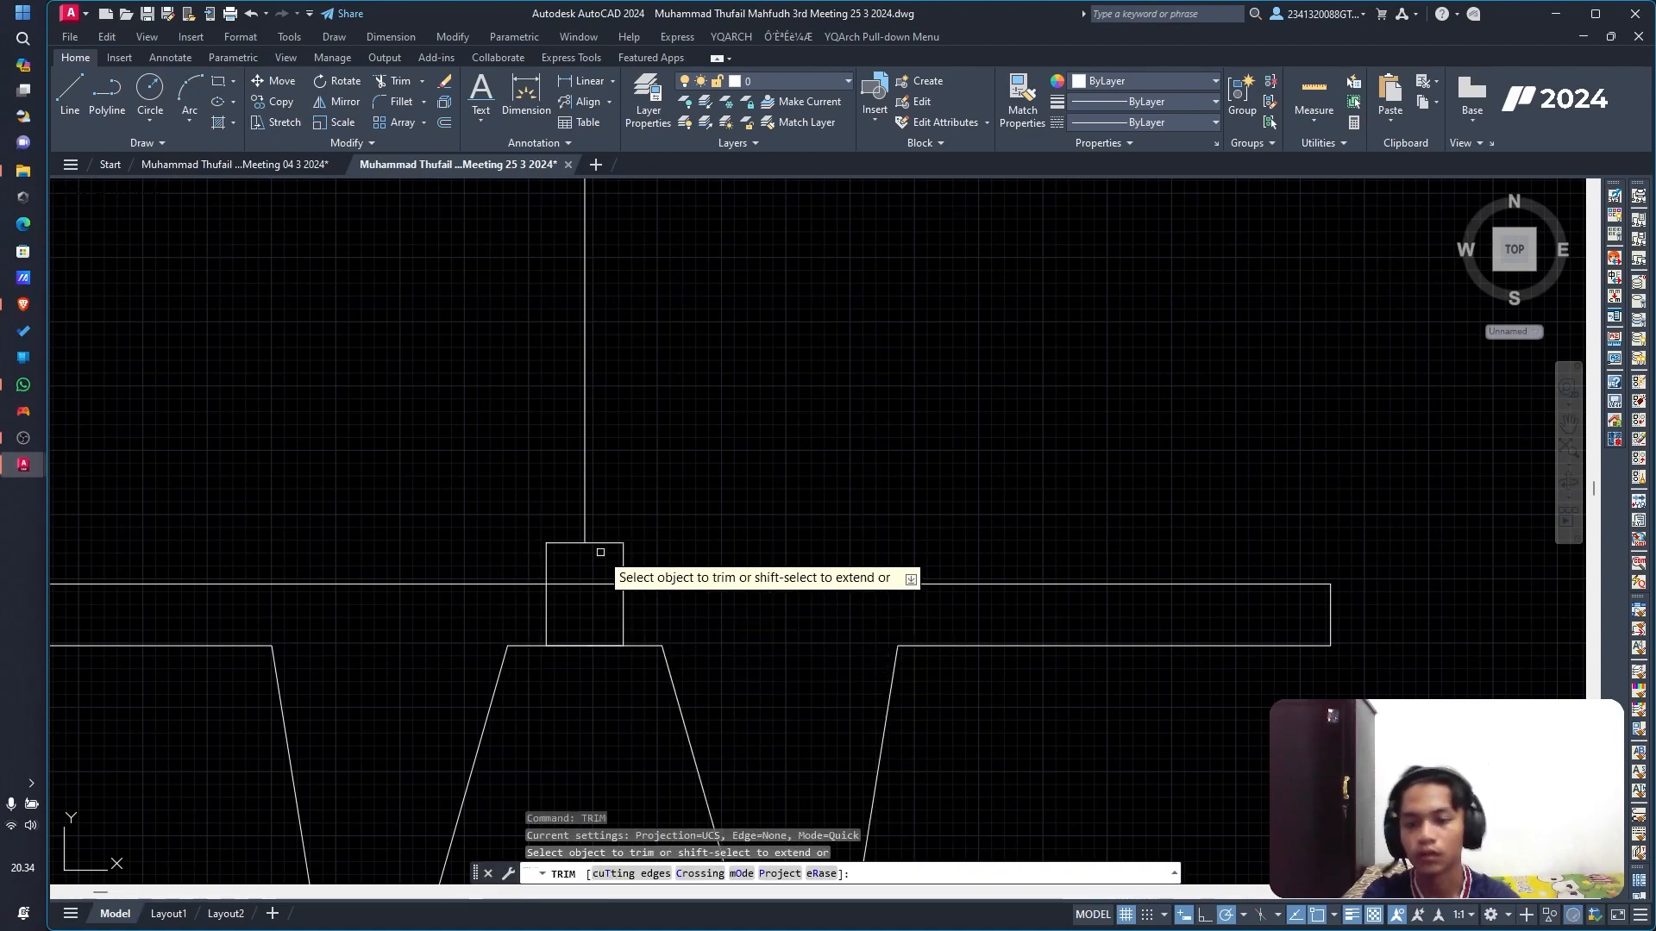
pyautogui.click(574, 584)
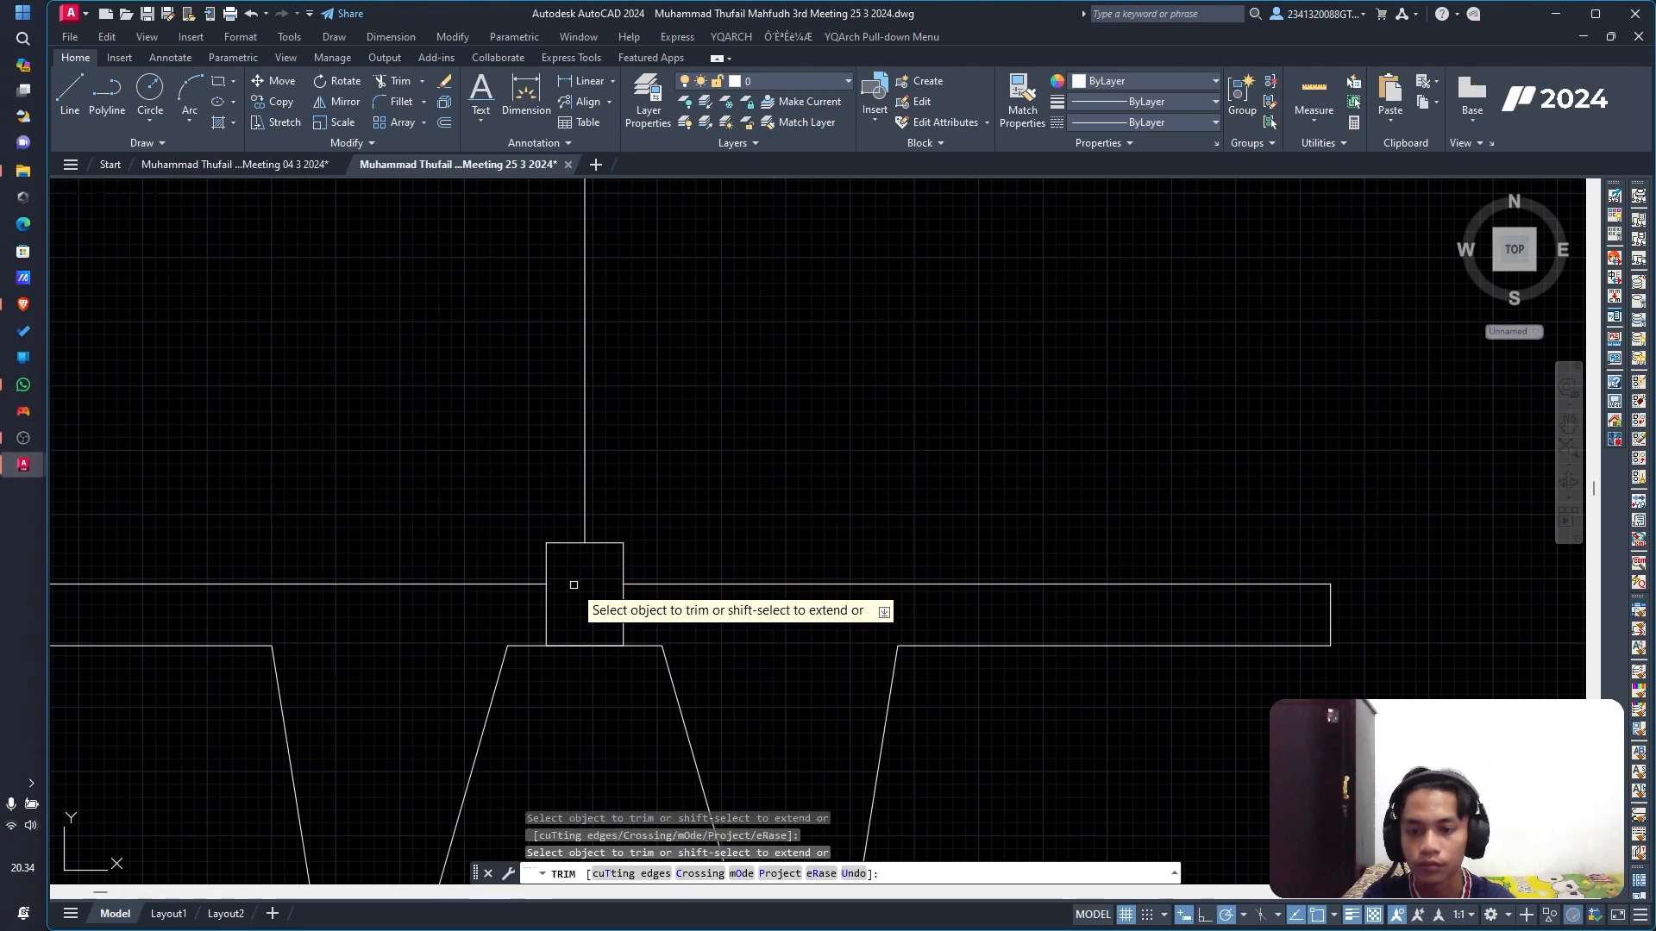
pyautogui.scroll(-2, 770, 472)
pyautogui.press('Escape')
# Step: Examine the sand fill layer and its thickness above the land fill in the exercise image
pyautogui.scroll(-2, 770, 461)
pyautogui.moveTo(769, 461); pyautogui.dragTo(771, 840, button='middle')
pyautogui.scroll(-2, 767, 359)
pyautogui.moveTo(767, 359); pyautogui.dragTo(688, 800, button='middle')
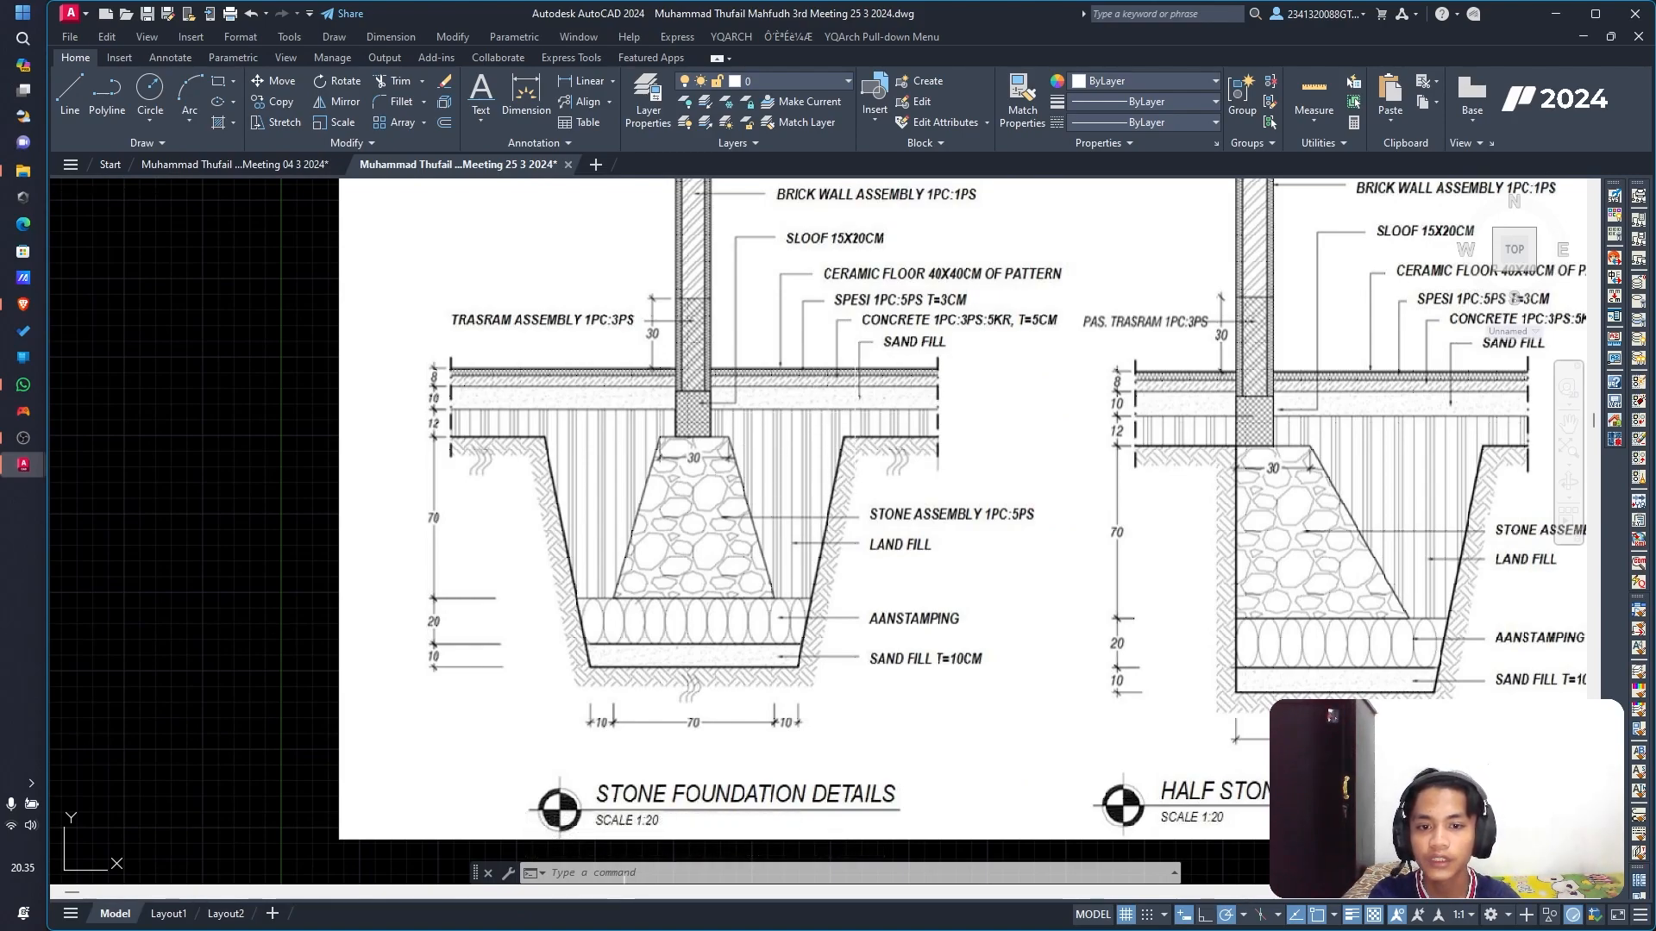
pyautogui.moveTo(744, 619); pyautogui.dragTo(697, 614, button='middle')
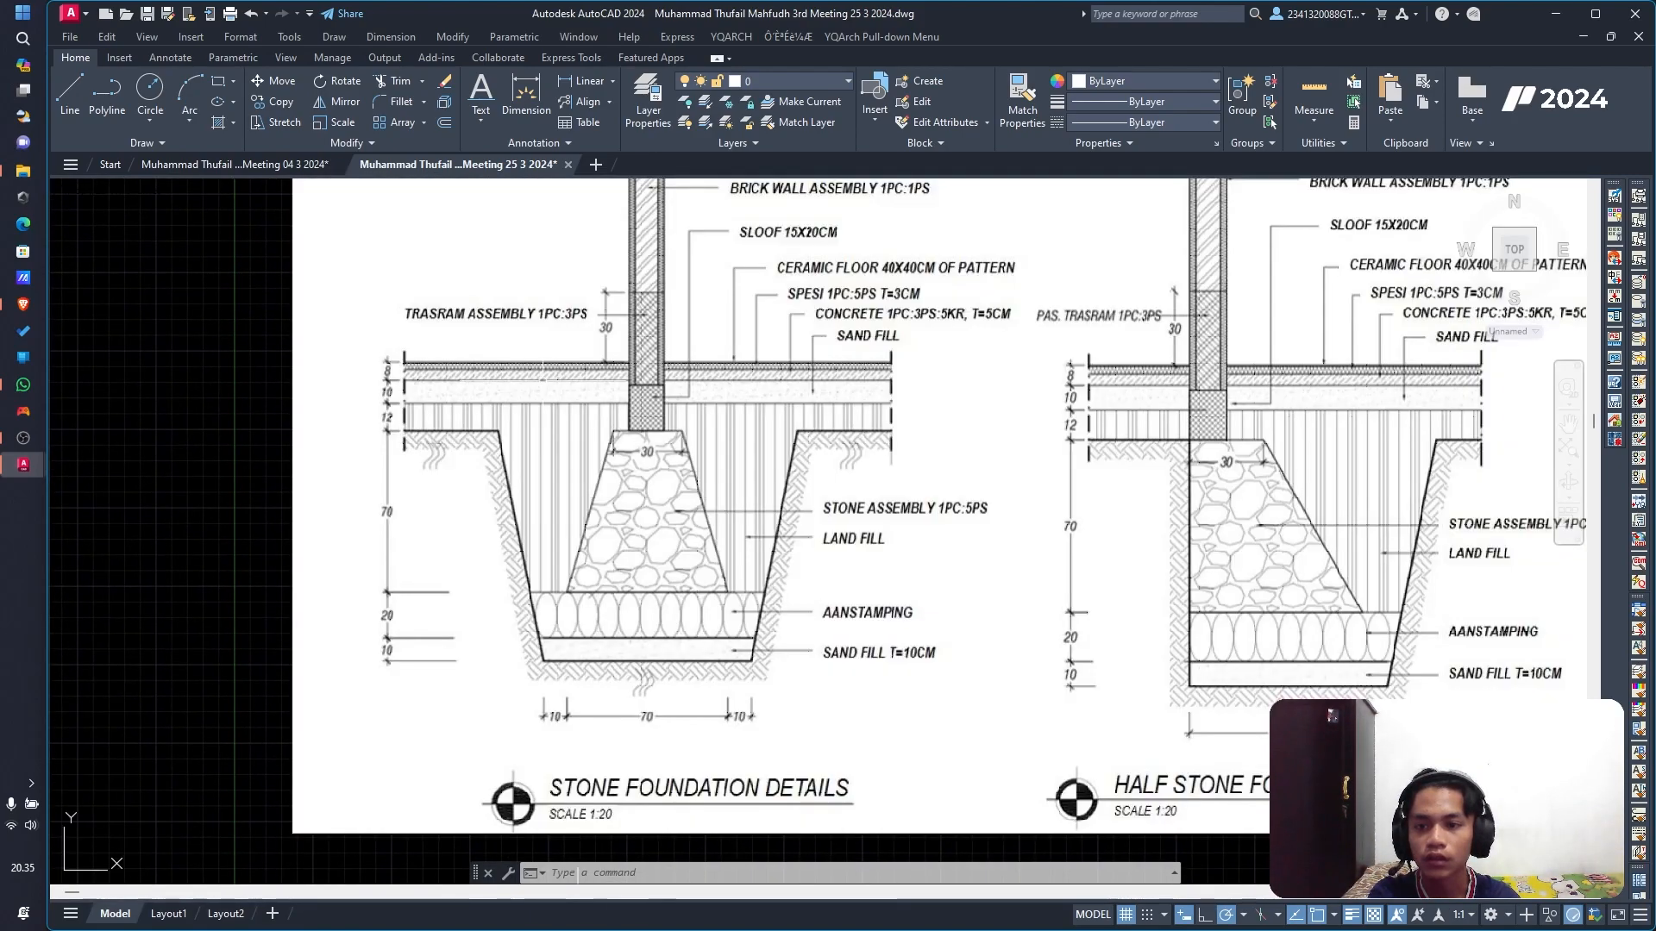
pyautogui.scroll(6, 423, 397)
pyautogui.scroll(-6, 399, 429)
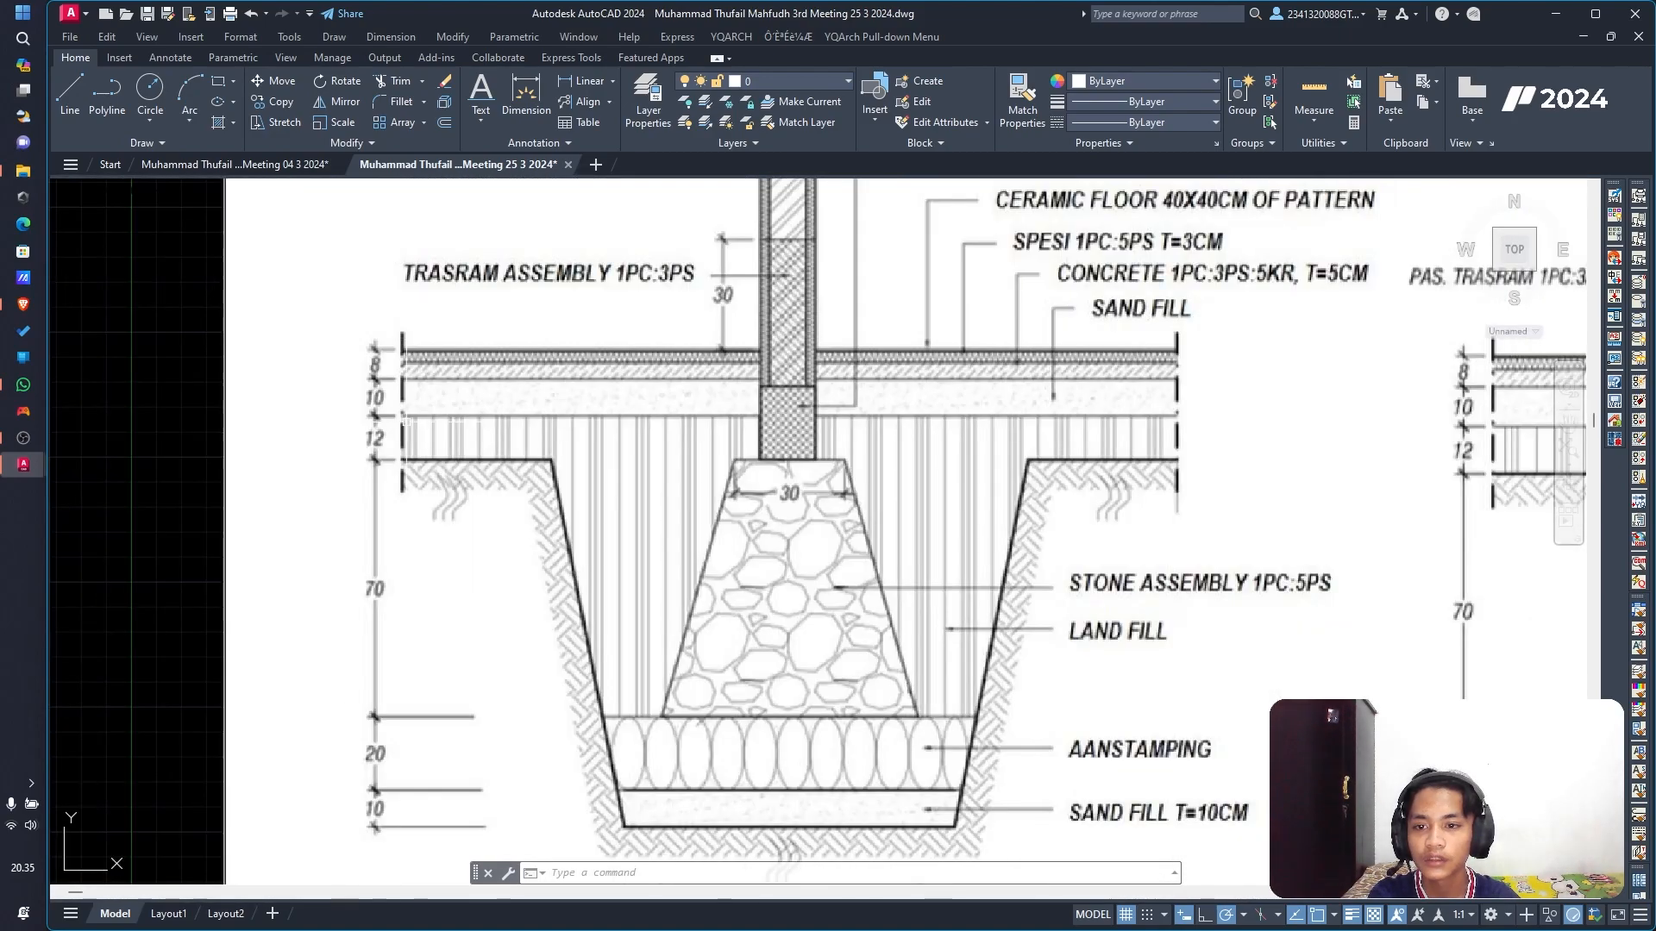
pyautogui.moveTo(598, 647); pyautogui.dragTo(592, 577, button='middle')
# Step: Draw a closed 10-unit-high sand fill polyline on top of the land fill layer across its full width
pyautogui.moveTo(613, 702); pyautogui.dragTo(541, 304, button='middle')
pyautogui.scroll(4, 393, 750)
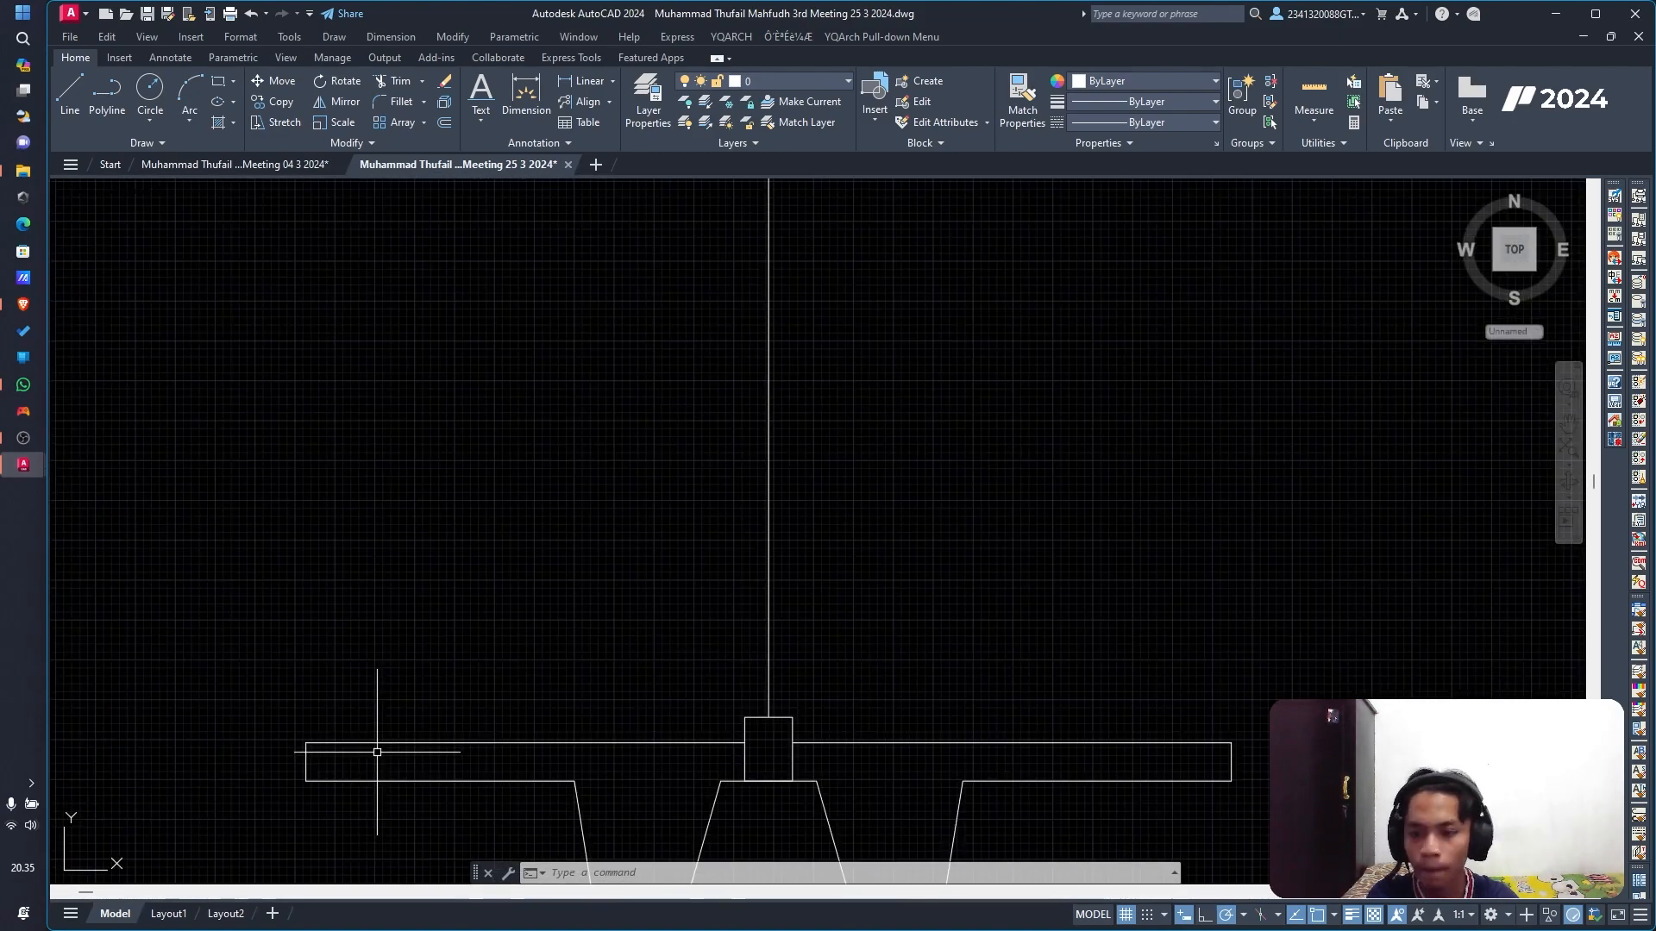
pyautogui.click(105, 95)
pyautogui.click(305, 743)
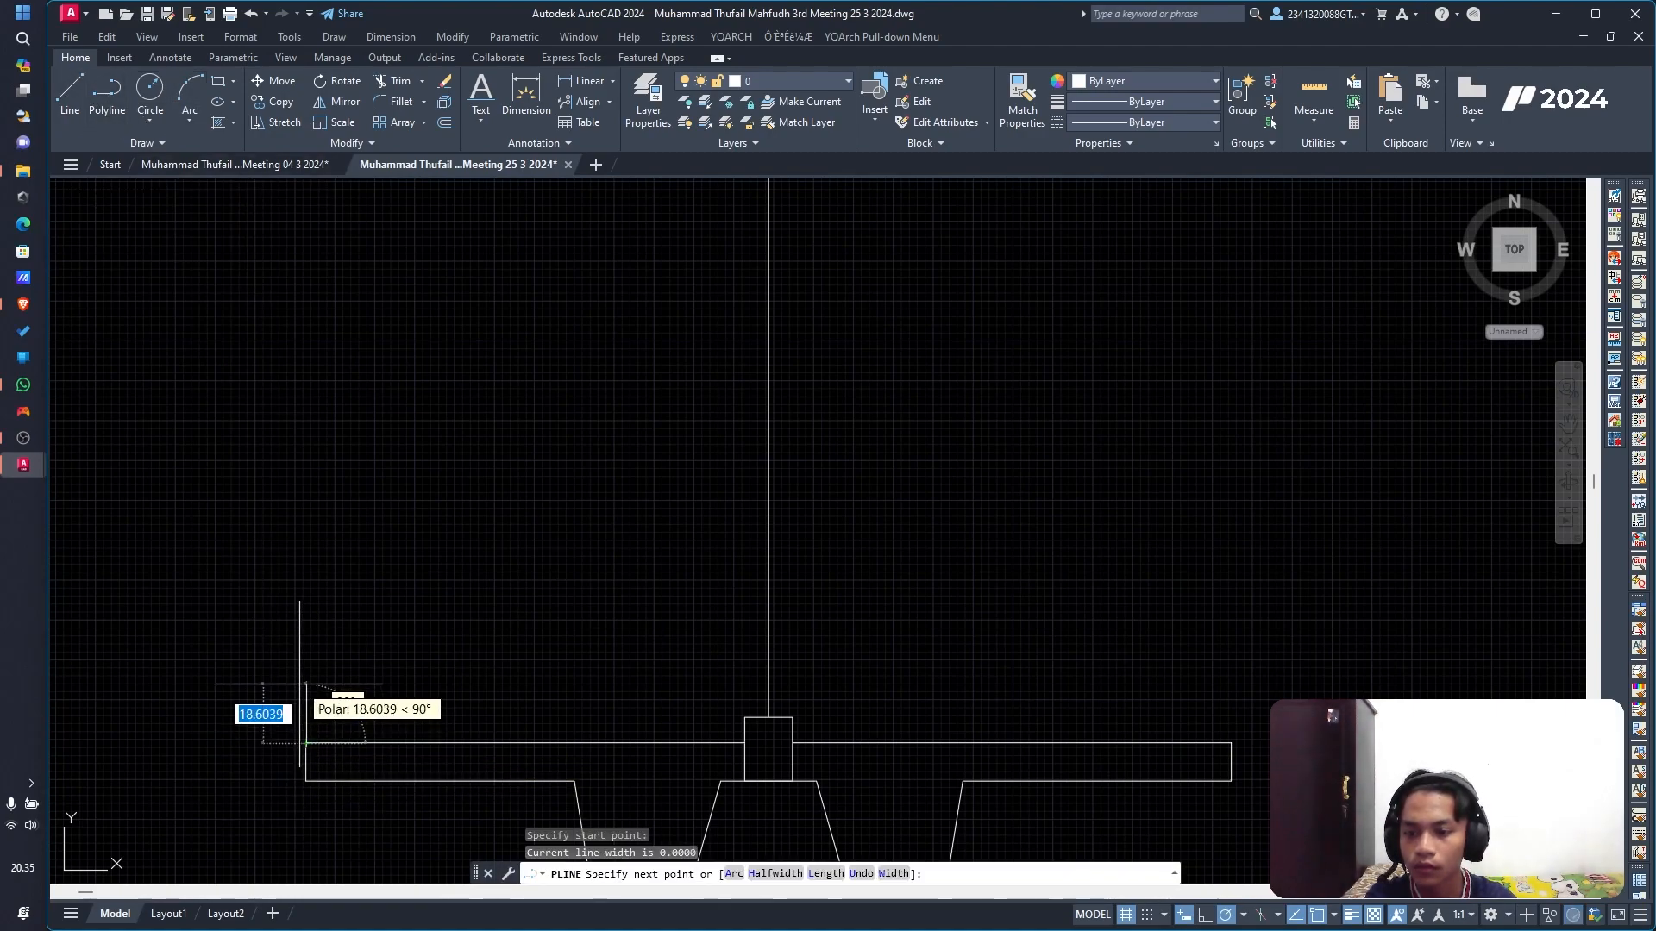
pyautogui.write('10')
pyautogui.press('Return')
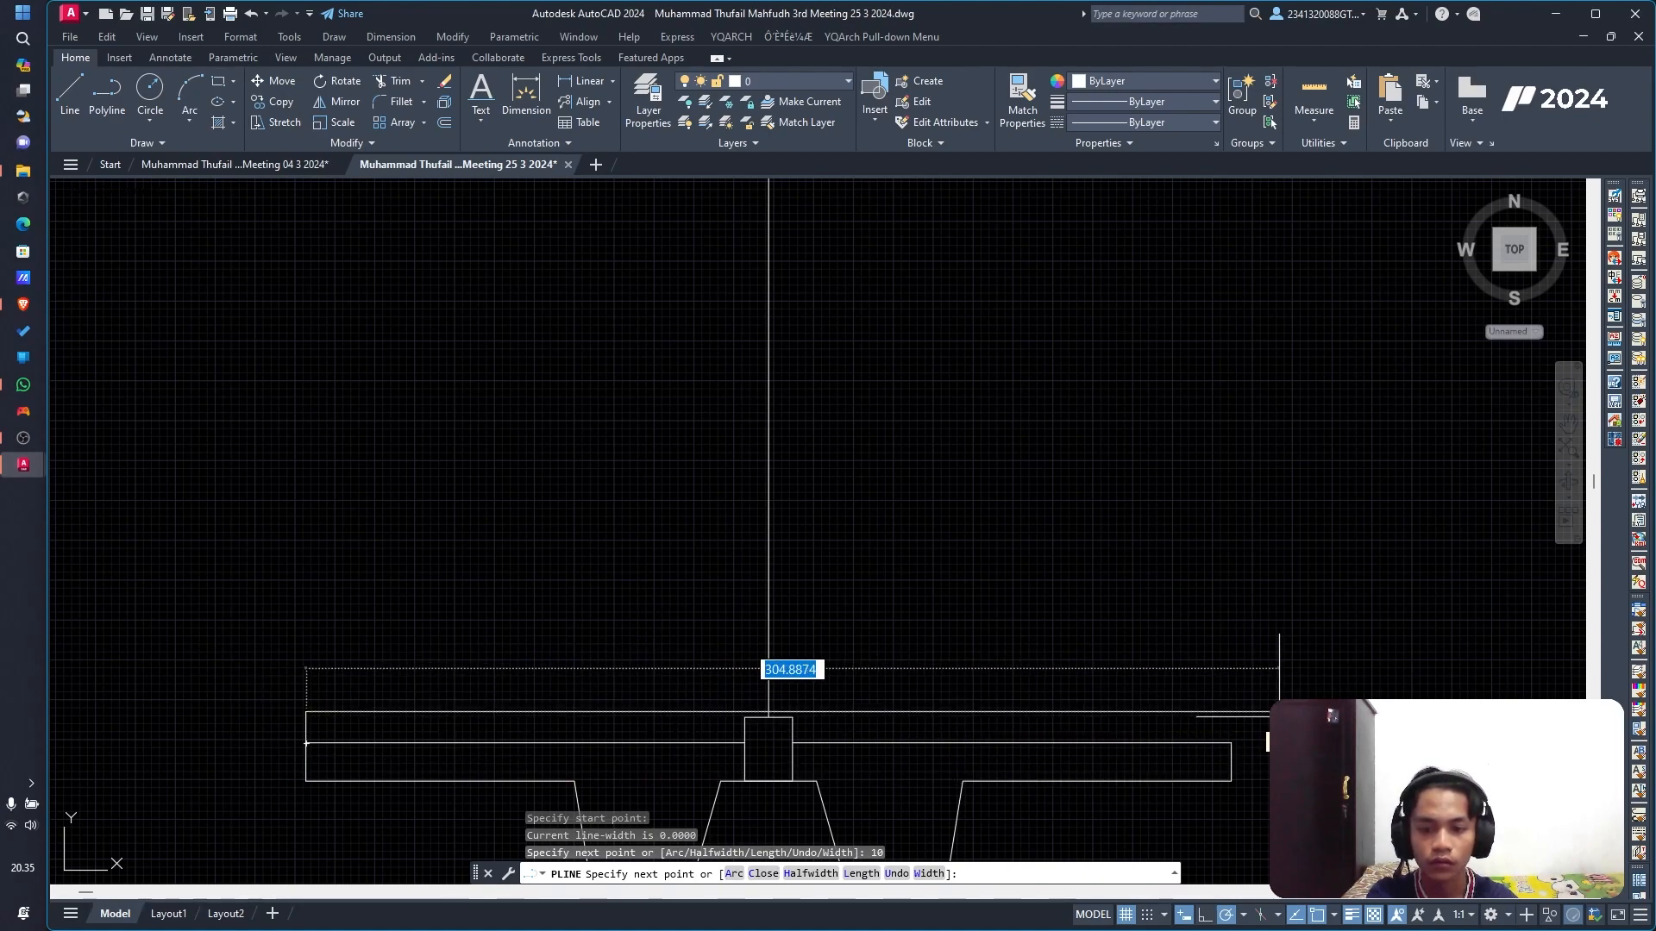
pyautogui.click(1232, 713)
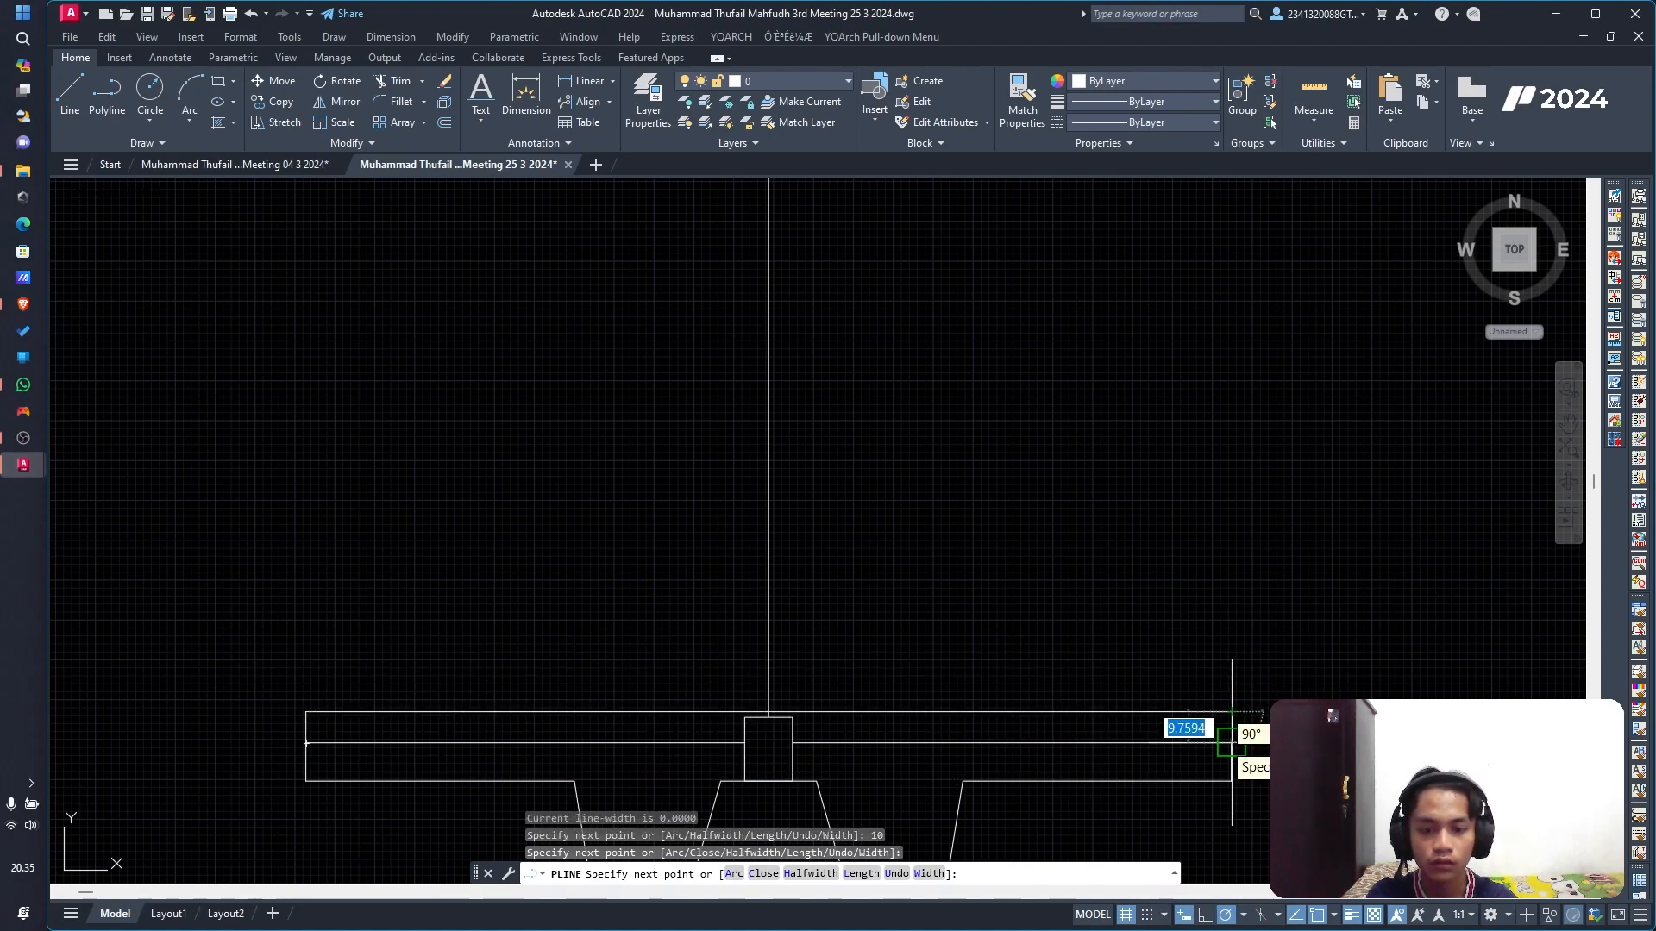
pyautogui.click(1232, 742)
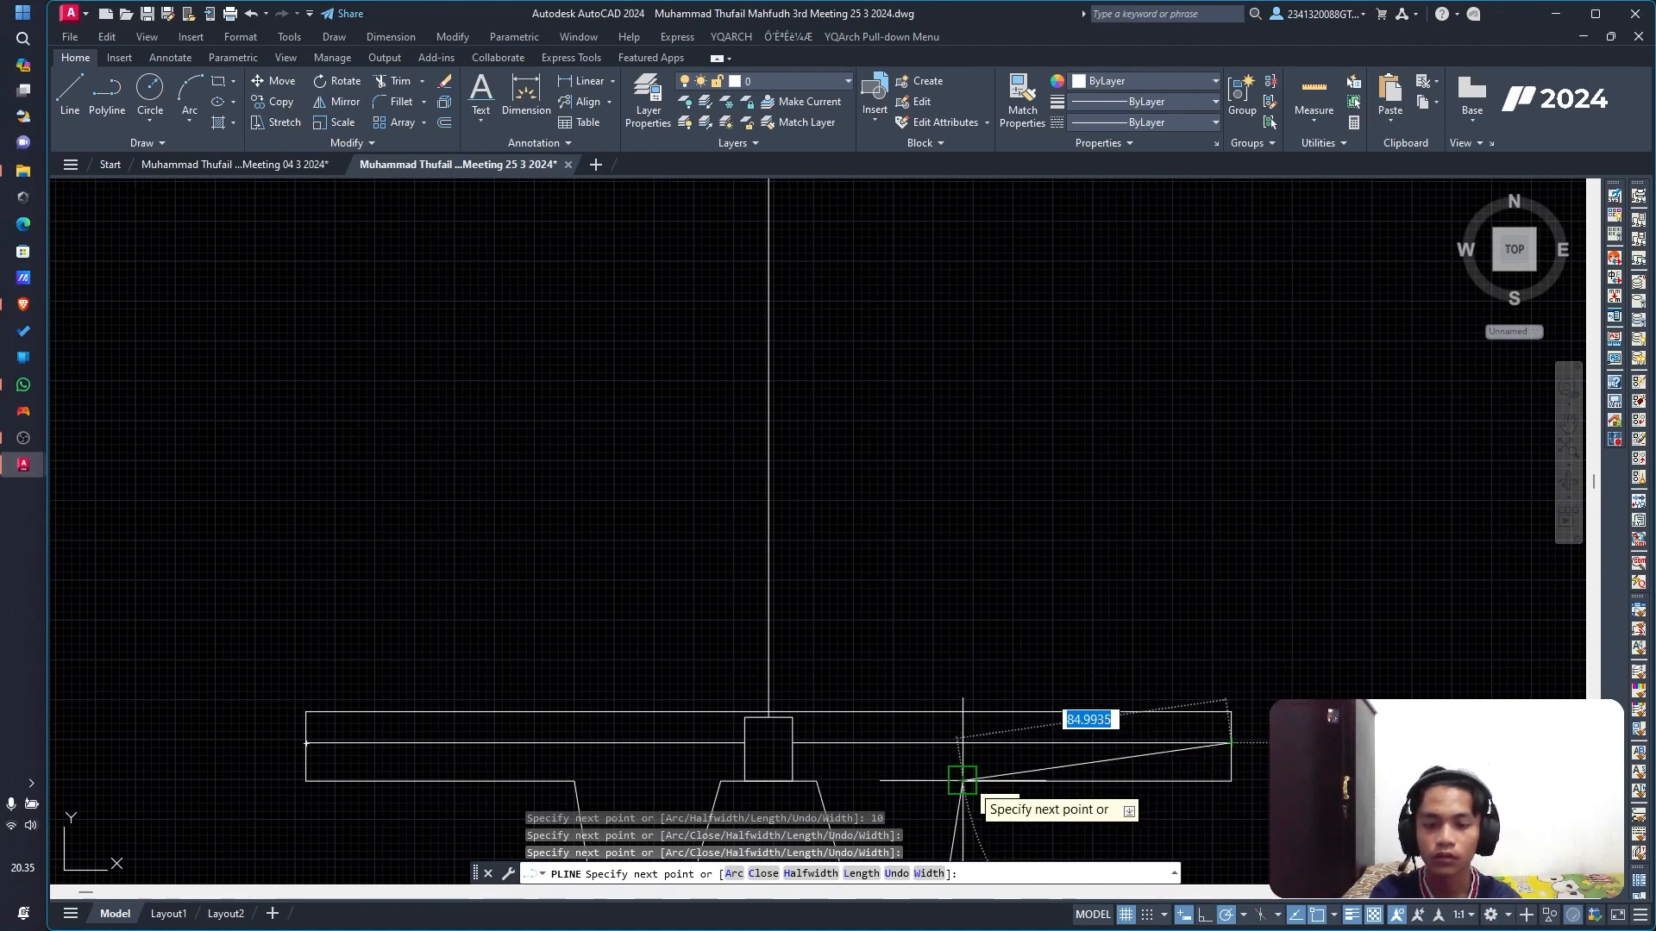
pyautogui.write('c')
pyautogui.press('Return')
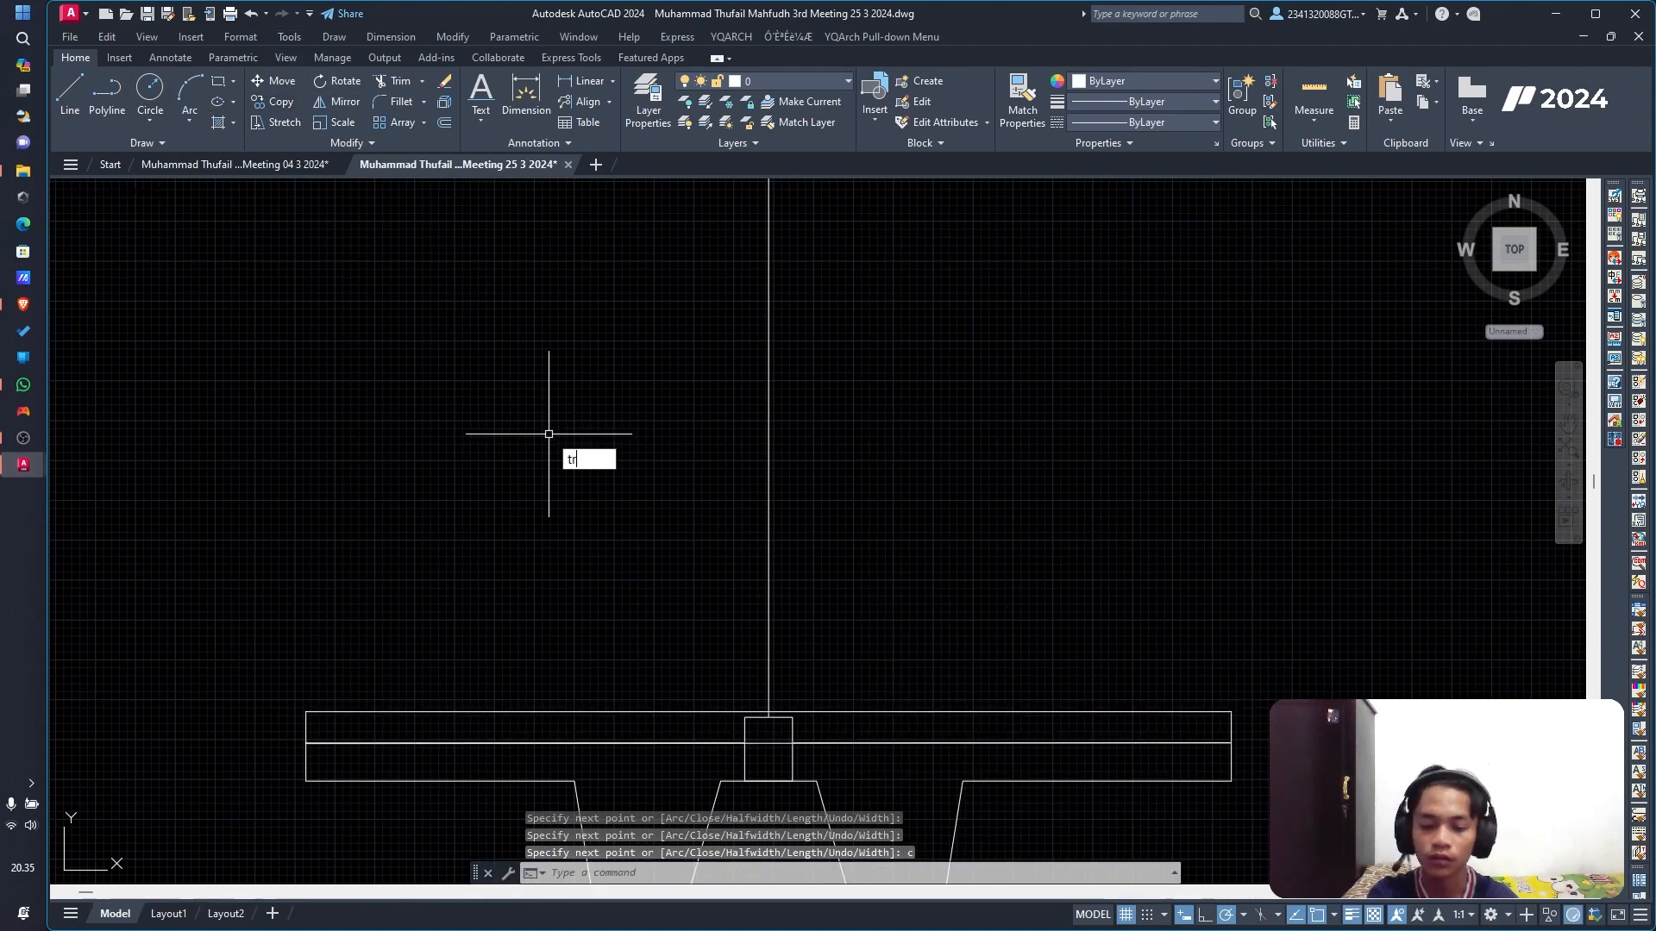
# Step: Trim away the sand fill layer's bottom line inside the sloof
pyautogui.write('trim')
pyautogui.press('Return')
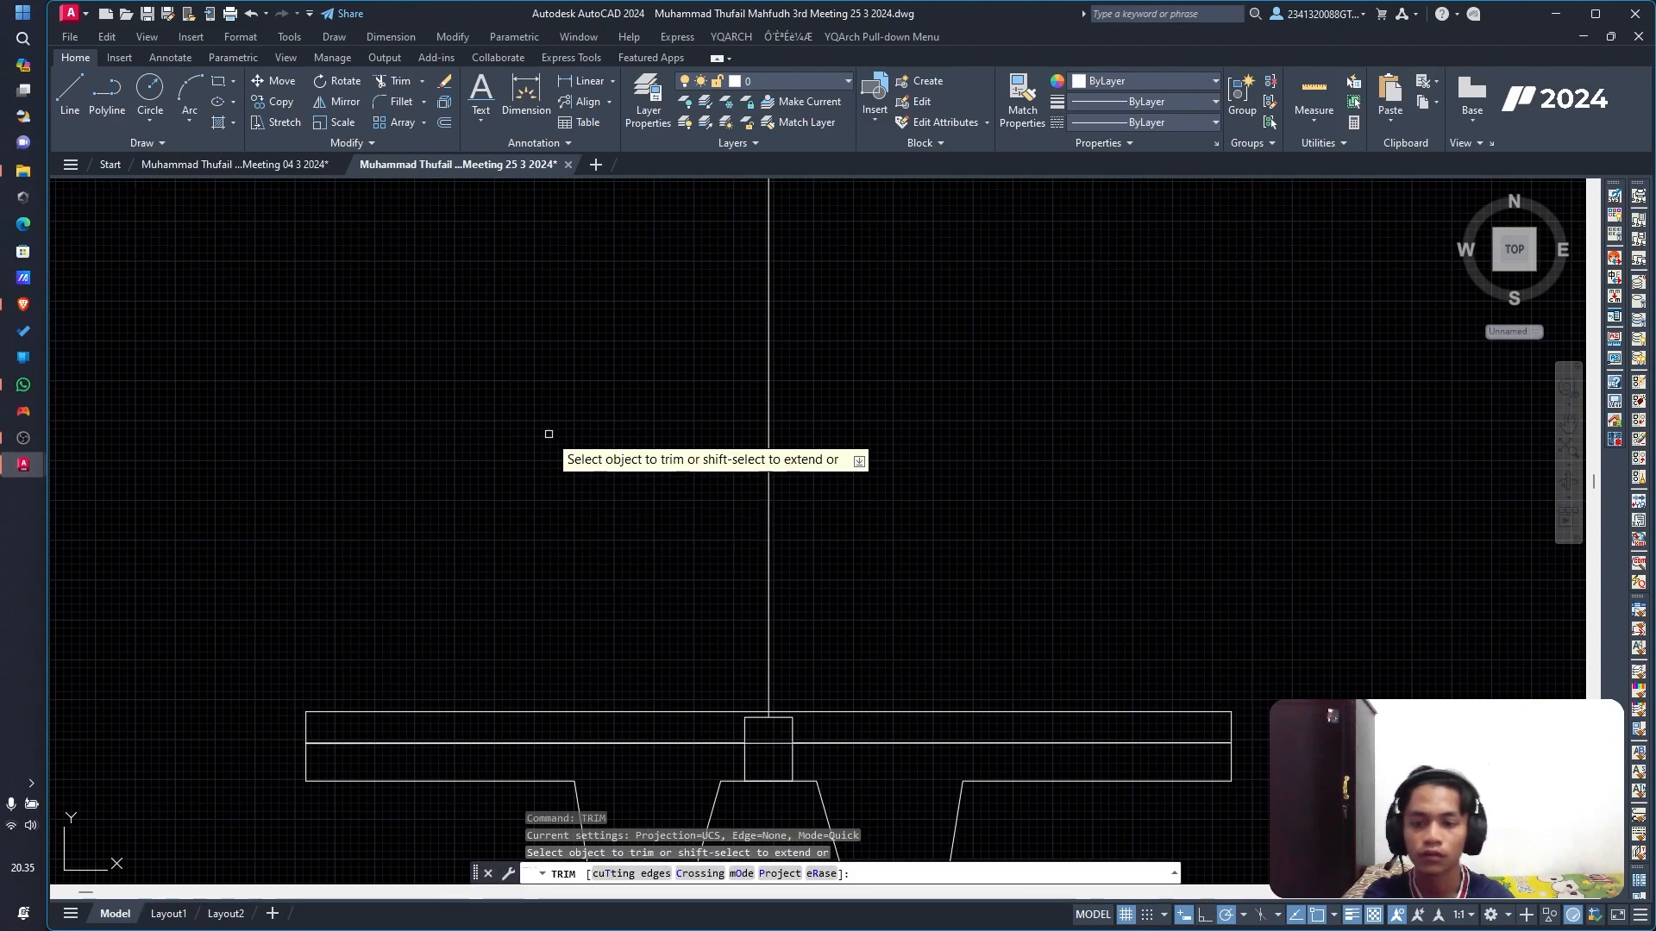
pyautogui.click(764, 742)
# Step: Examine the concrete, spesi and ceramic floor layers and their thicknesses in the exercise image
pyautogui.scroll(-2, 1077, 571)
pyautogui.moveTo(1071, 250); pyautogui.dragTo(975, 888, button='middle')
pyautogui.scroll(-4, 748, 237)
pyautogui.moveTo(839, 201); pyautogui.dragTo(807, 515, button='middle')
pyautogui.scroll(2, 789, 423)
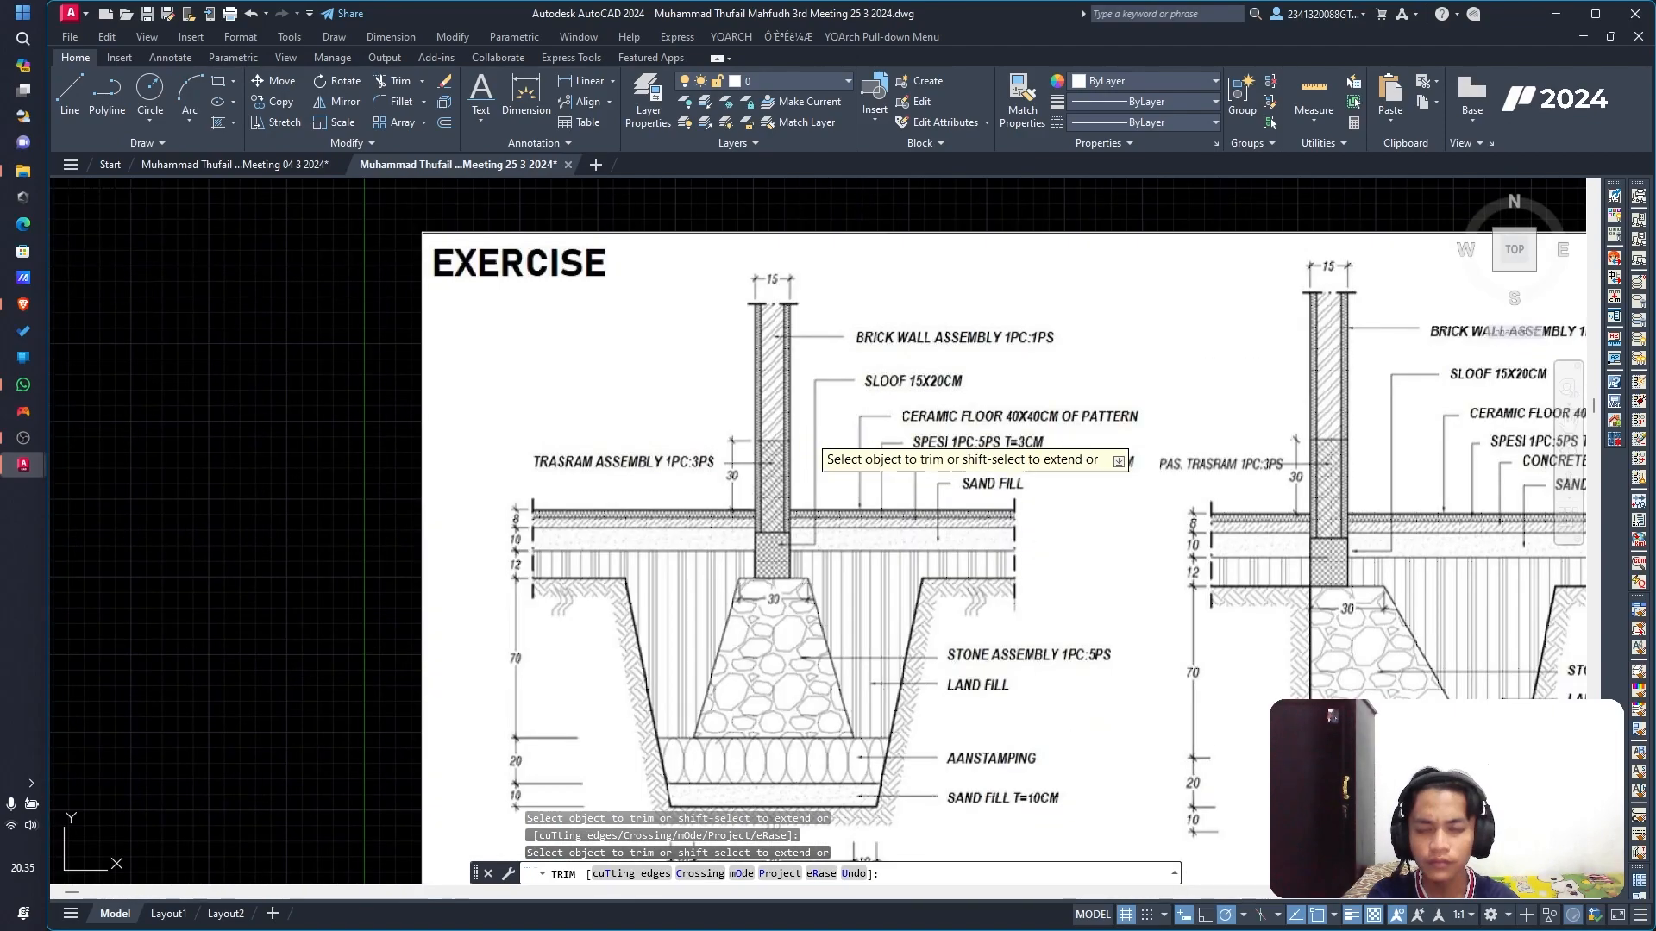
pyautogui.scroll(2, 917, 519)
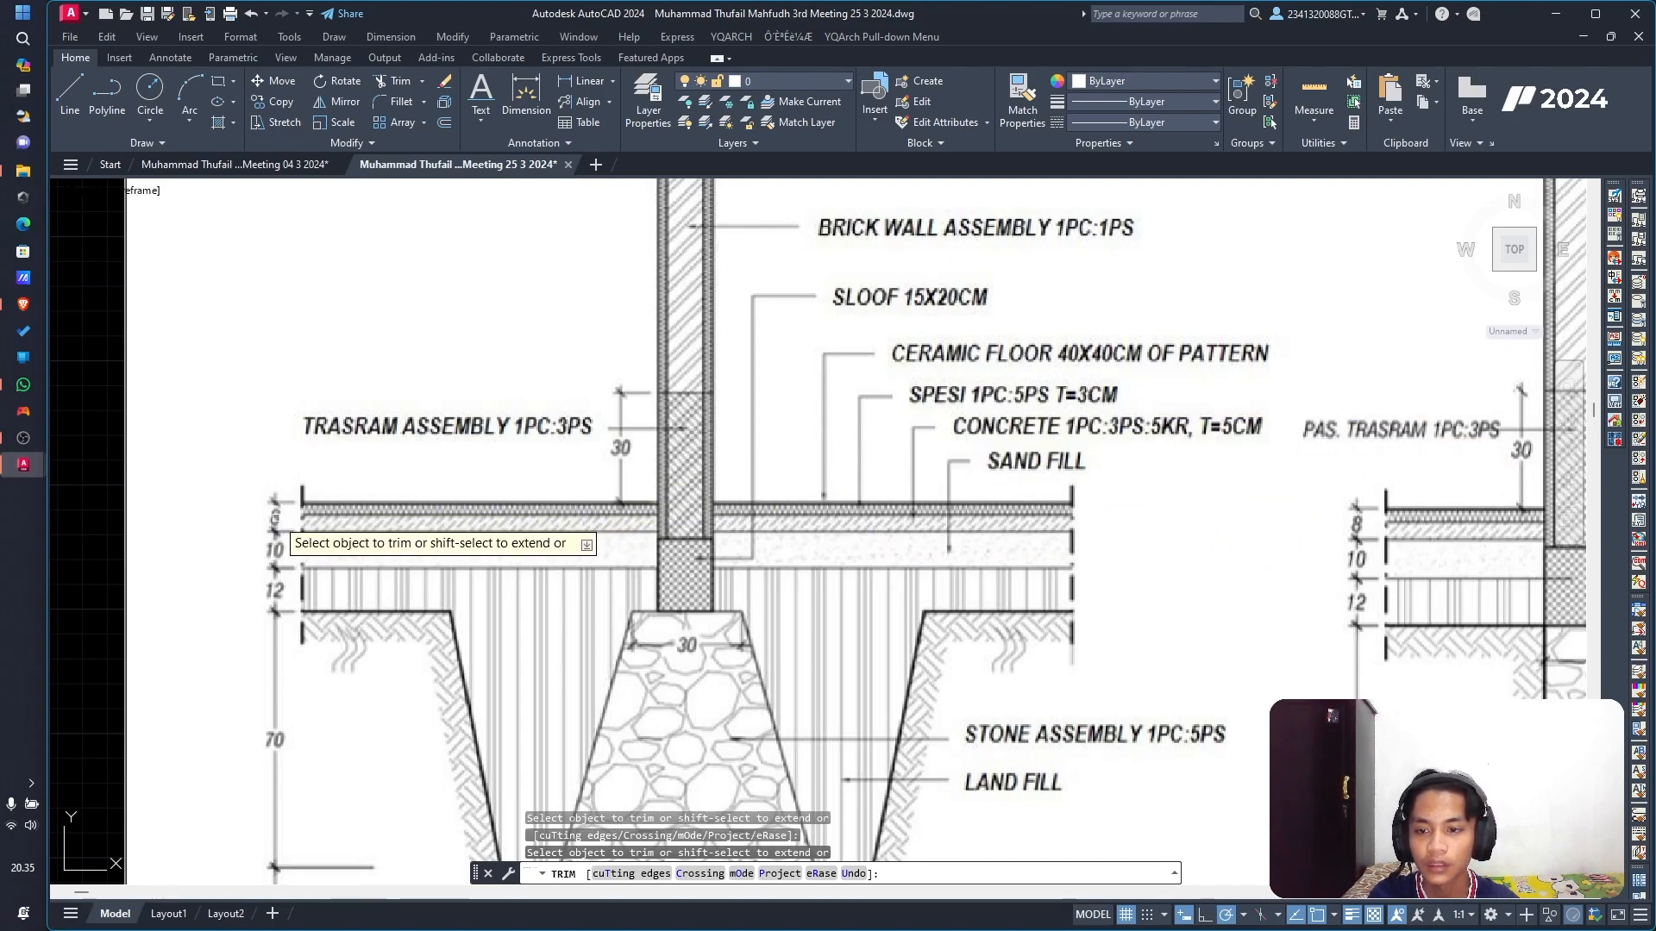
pyautogui.scroll(-3, 323, 534)
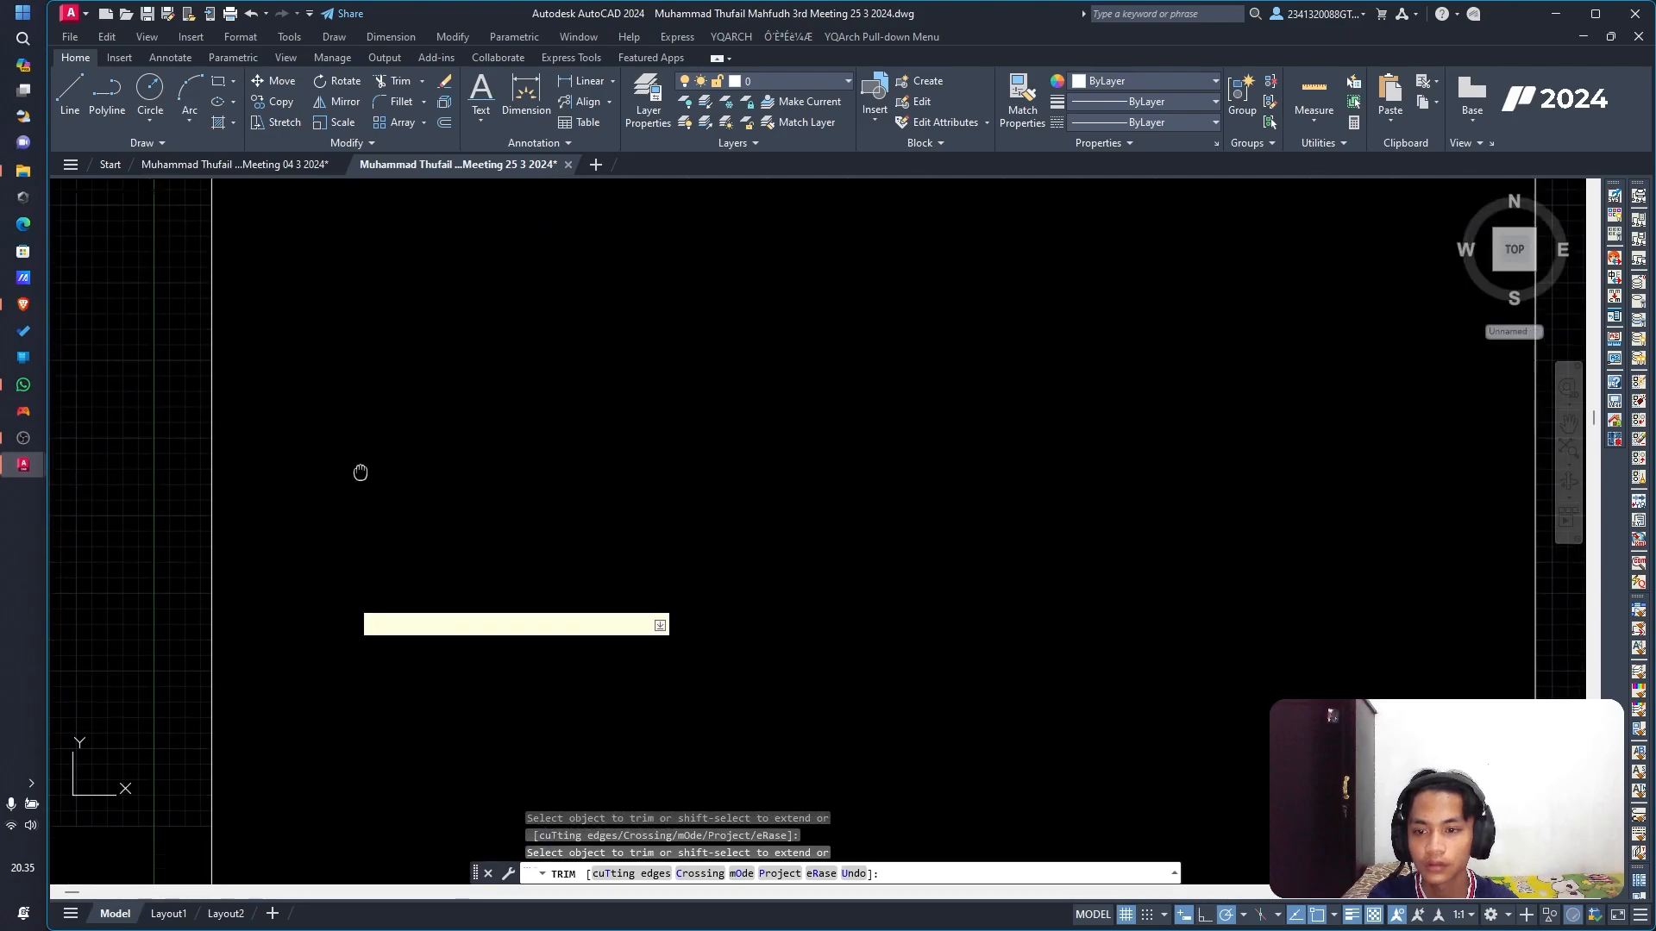
pyautogui.moveTo(383, 606); pyautogui.dragTo(346, 339, button='middle')
pyautogui.moveTo(332, 419); pyautogui.dragTo(331, 838, button='middle')
pyautogui.scroll(4, 811, 261)
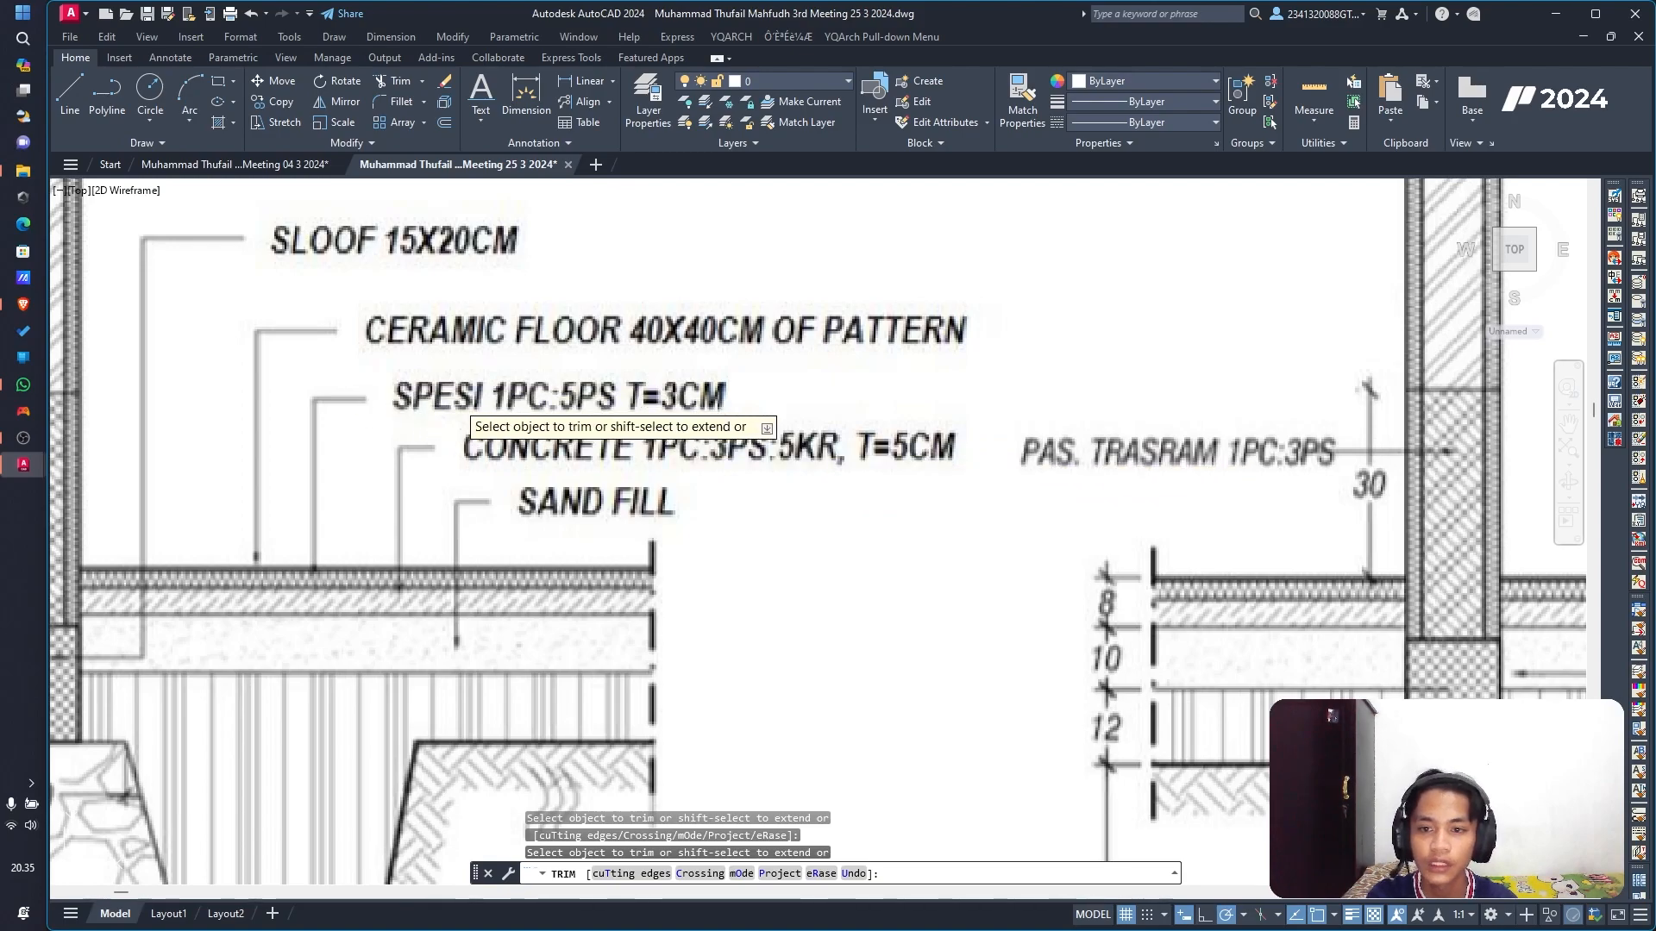
pyautogui.scroll(-6, 536, 528)
# Step: Draw a closed 5-unit-high concrete polyline on top of the sand fill layer across its full width
pyautogui.moveTo(432, 620); pyautogui.dragTo(485, 267, button='middle')
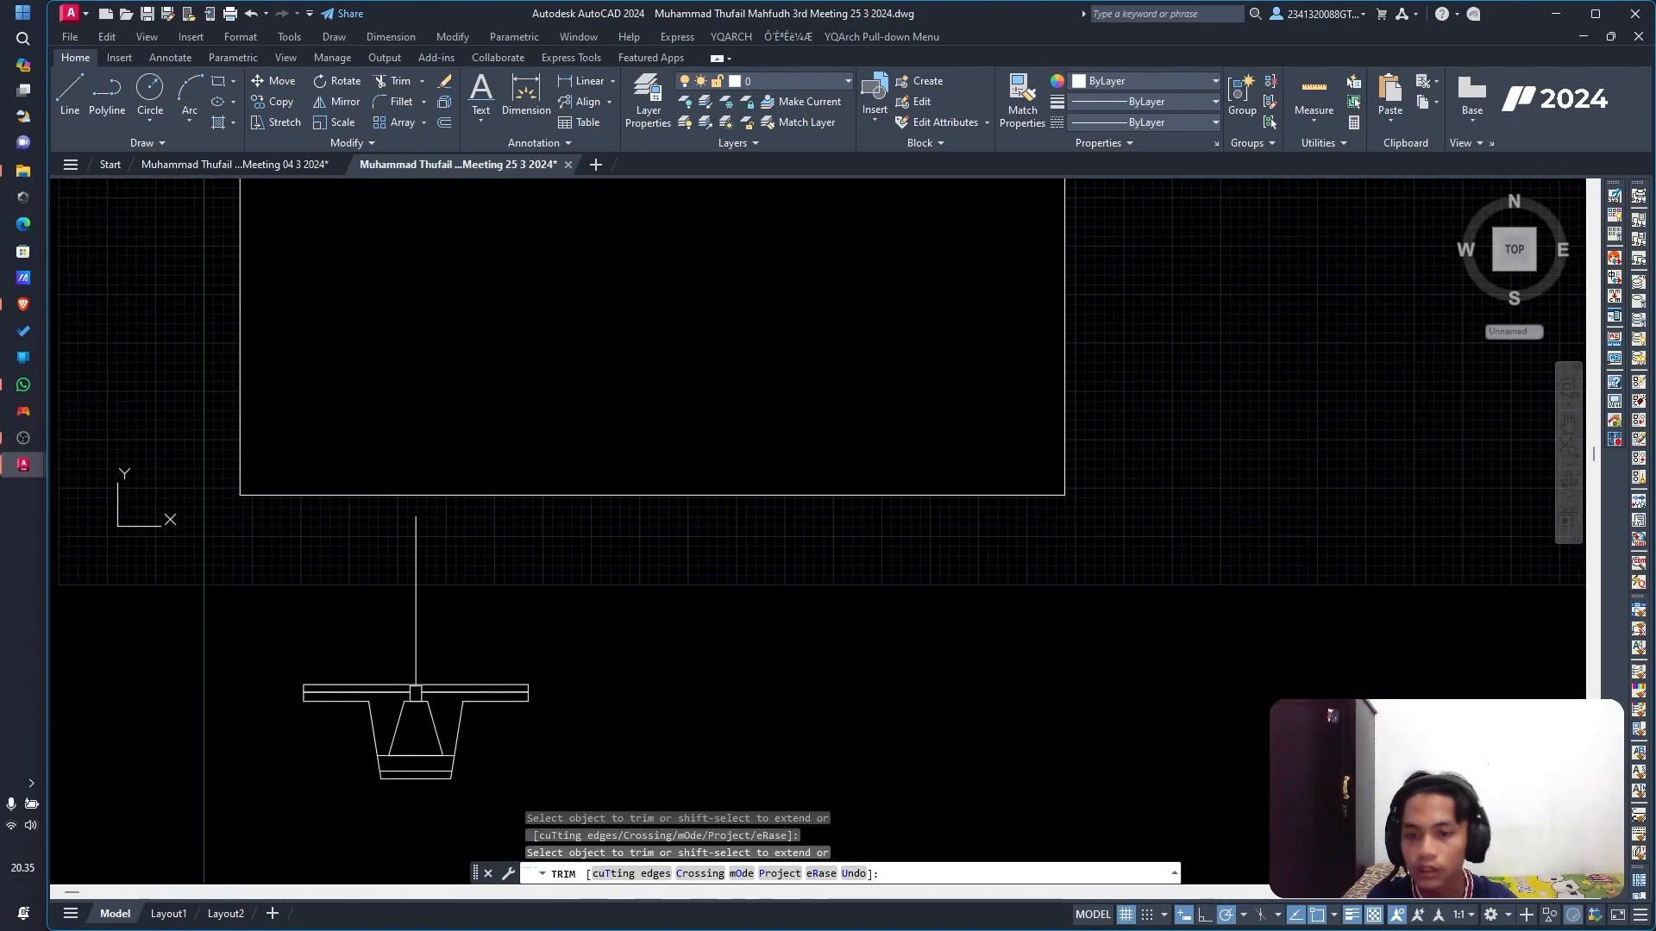
pyautogui.scroll(4, 290, 670)
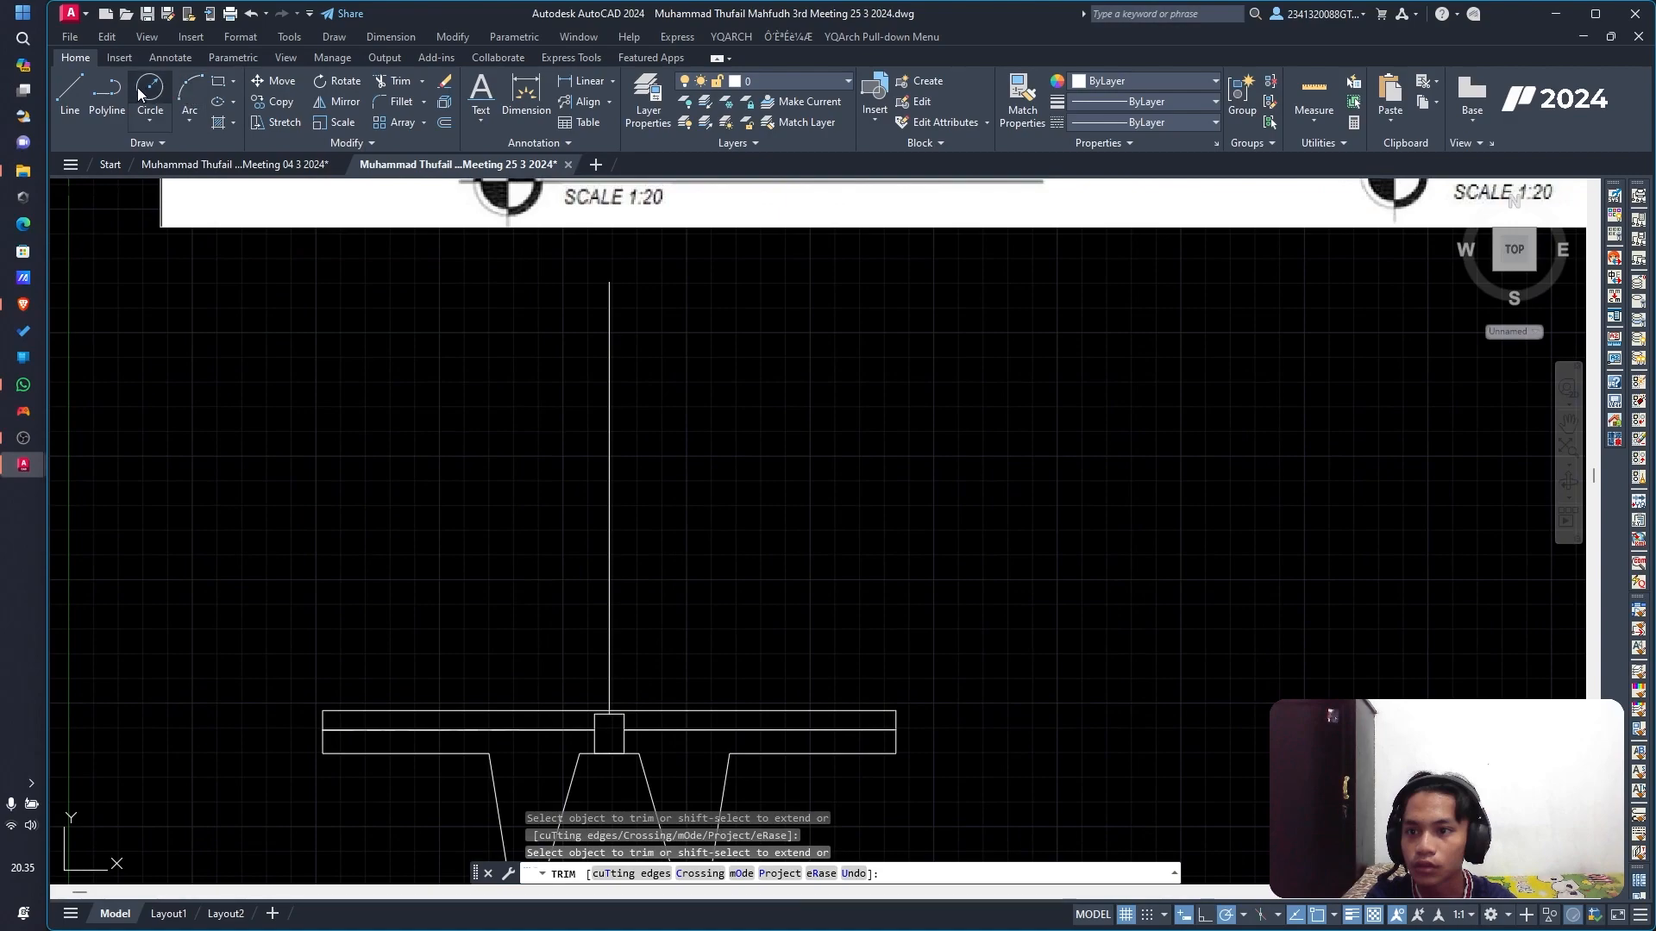
pyautogui.click(107, 96)
pyautogui.click(323, 711)
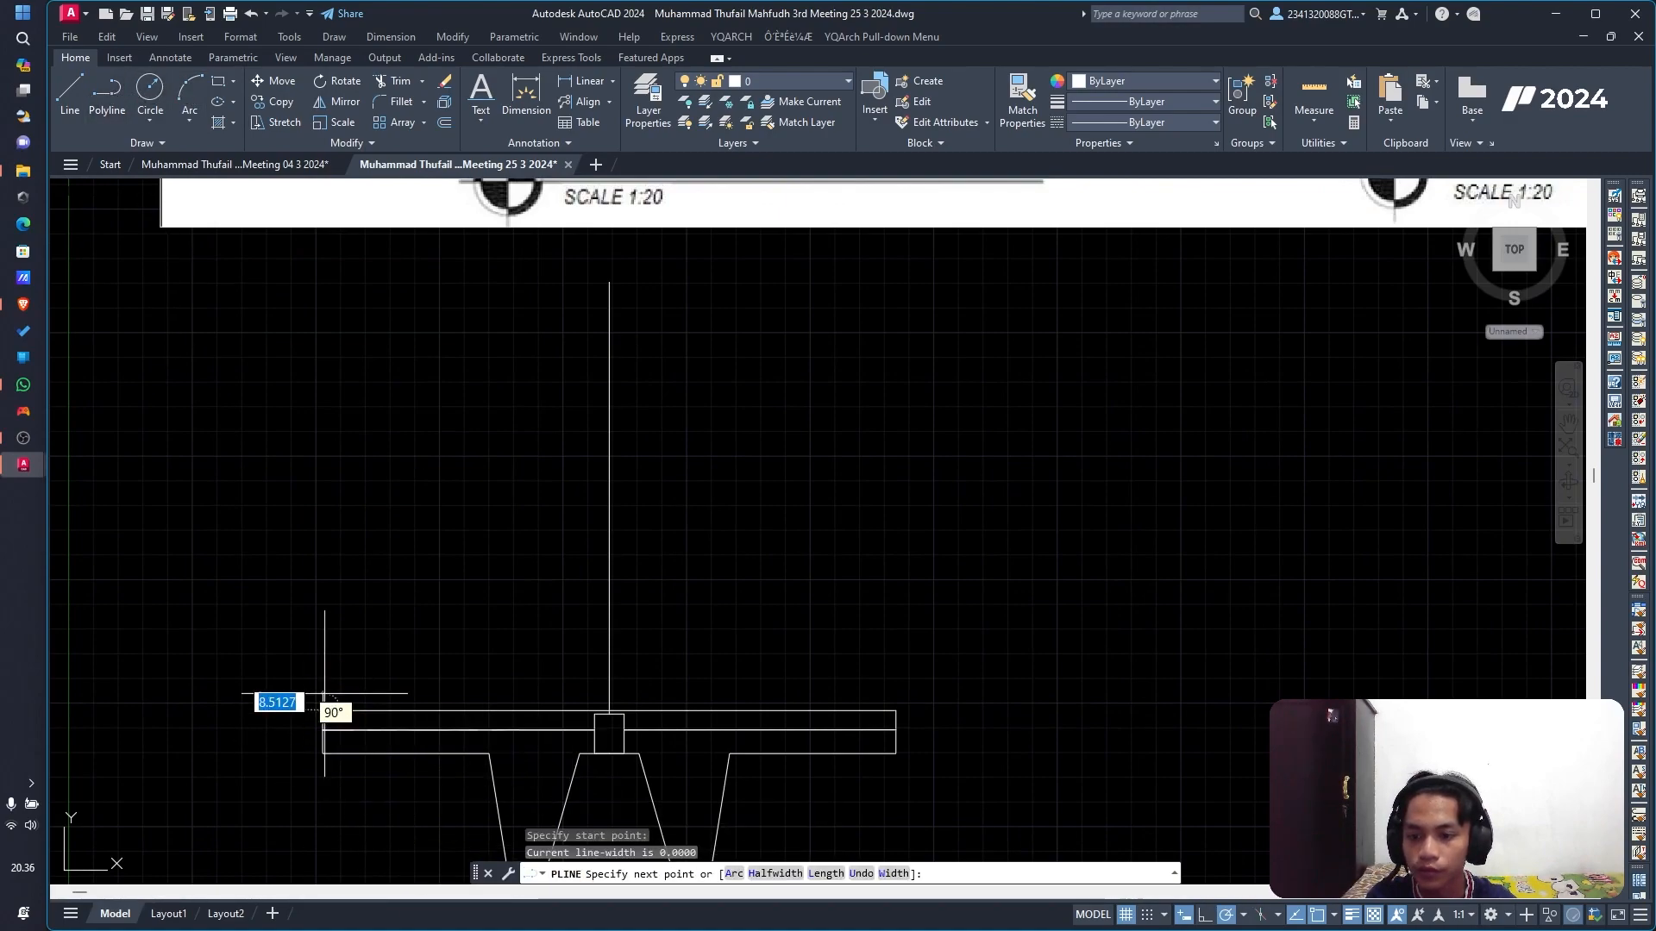
pyautogui.scroll(2, 324, 690)
pyautogui.write('5')
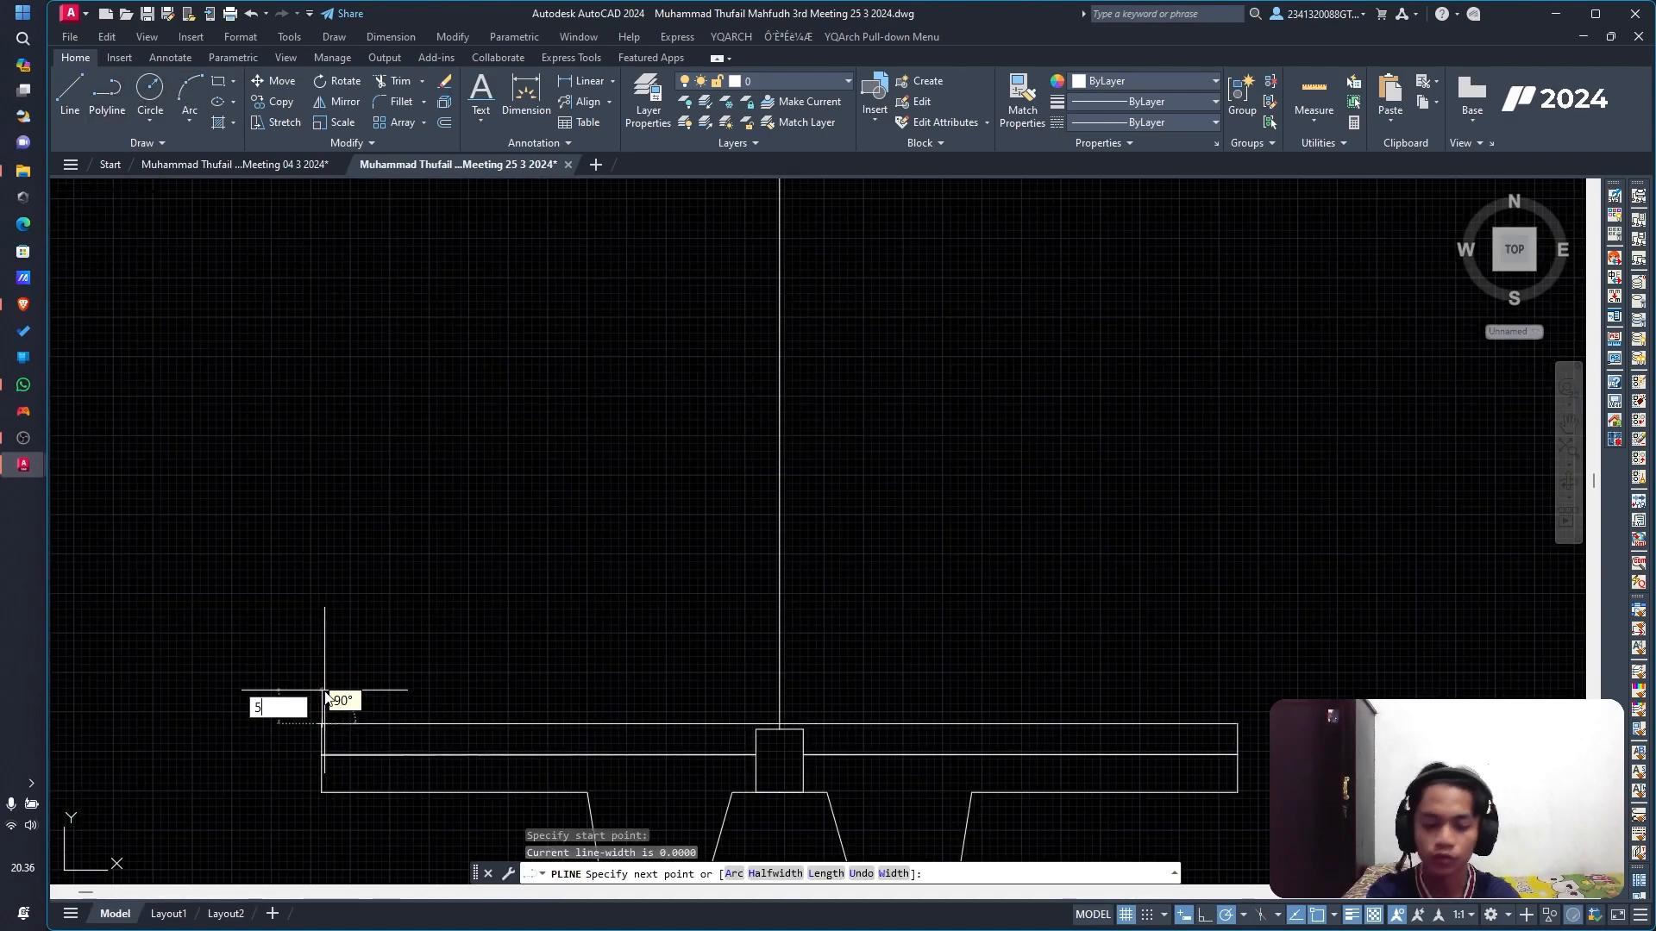
pyautogui.press('Return')
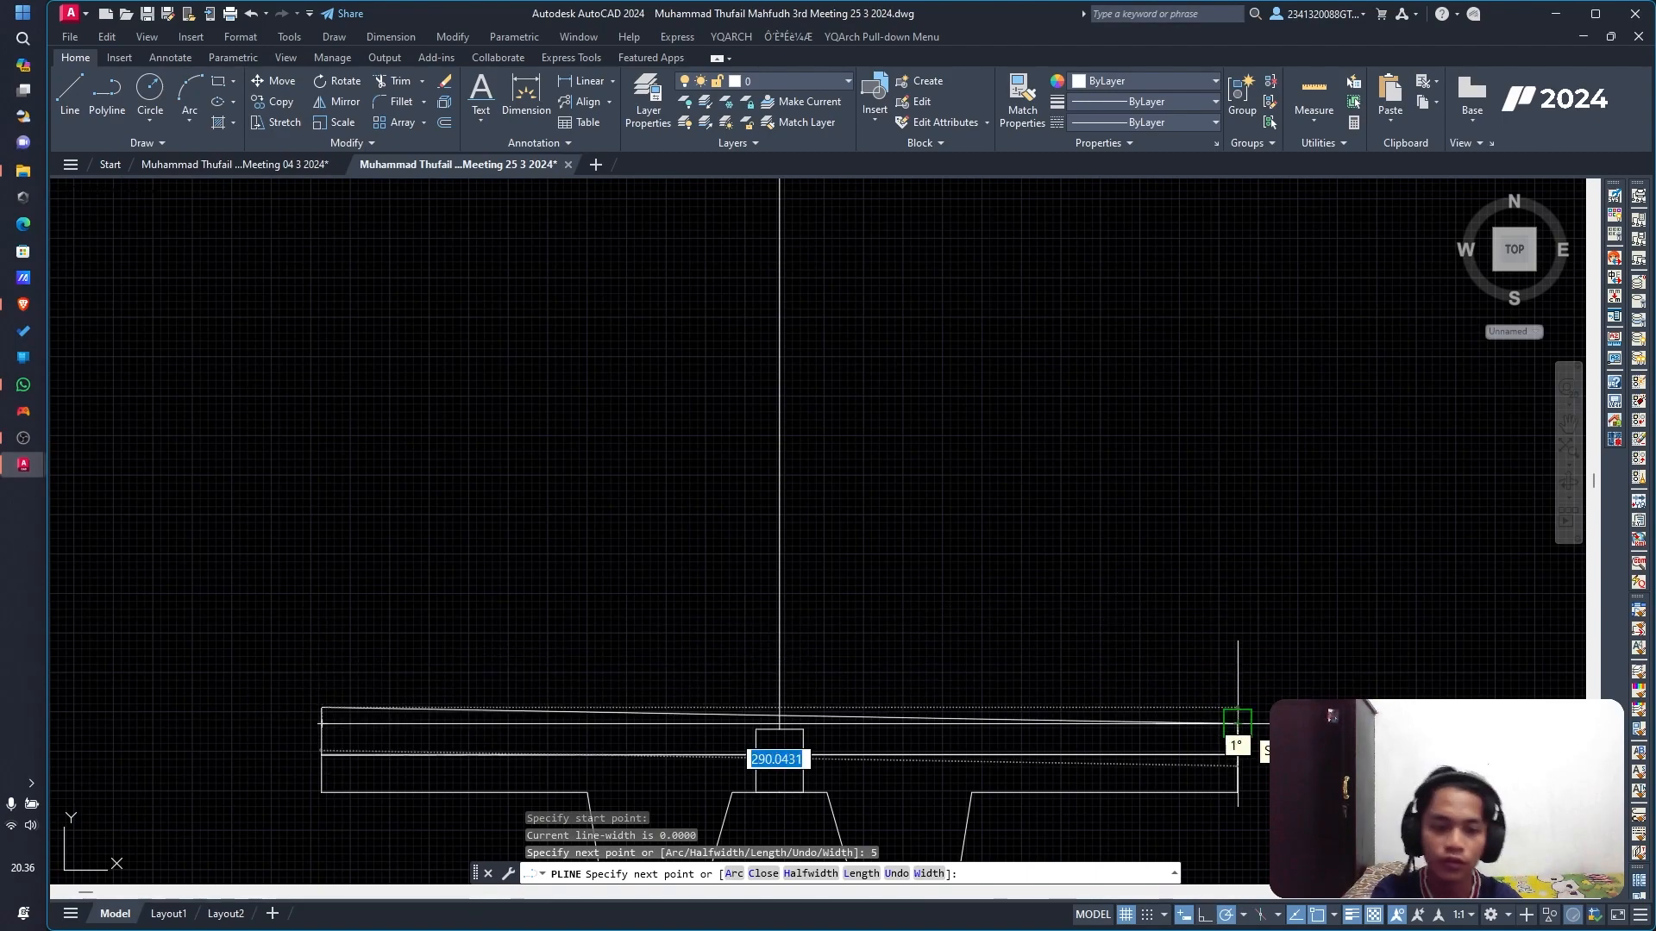
pyautogui.click(1235, 713)
pyautogui.click(1238, 722)
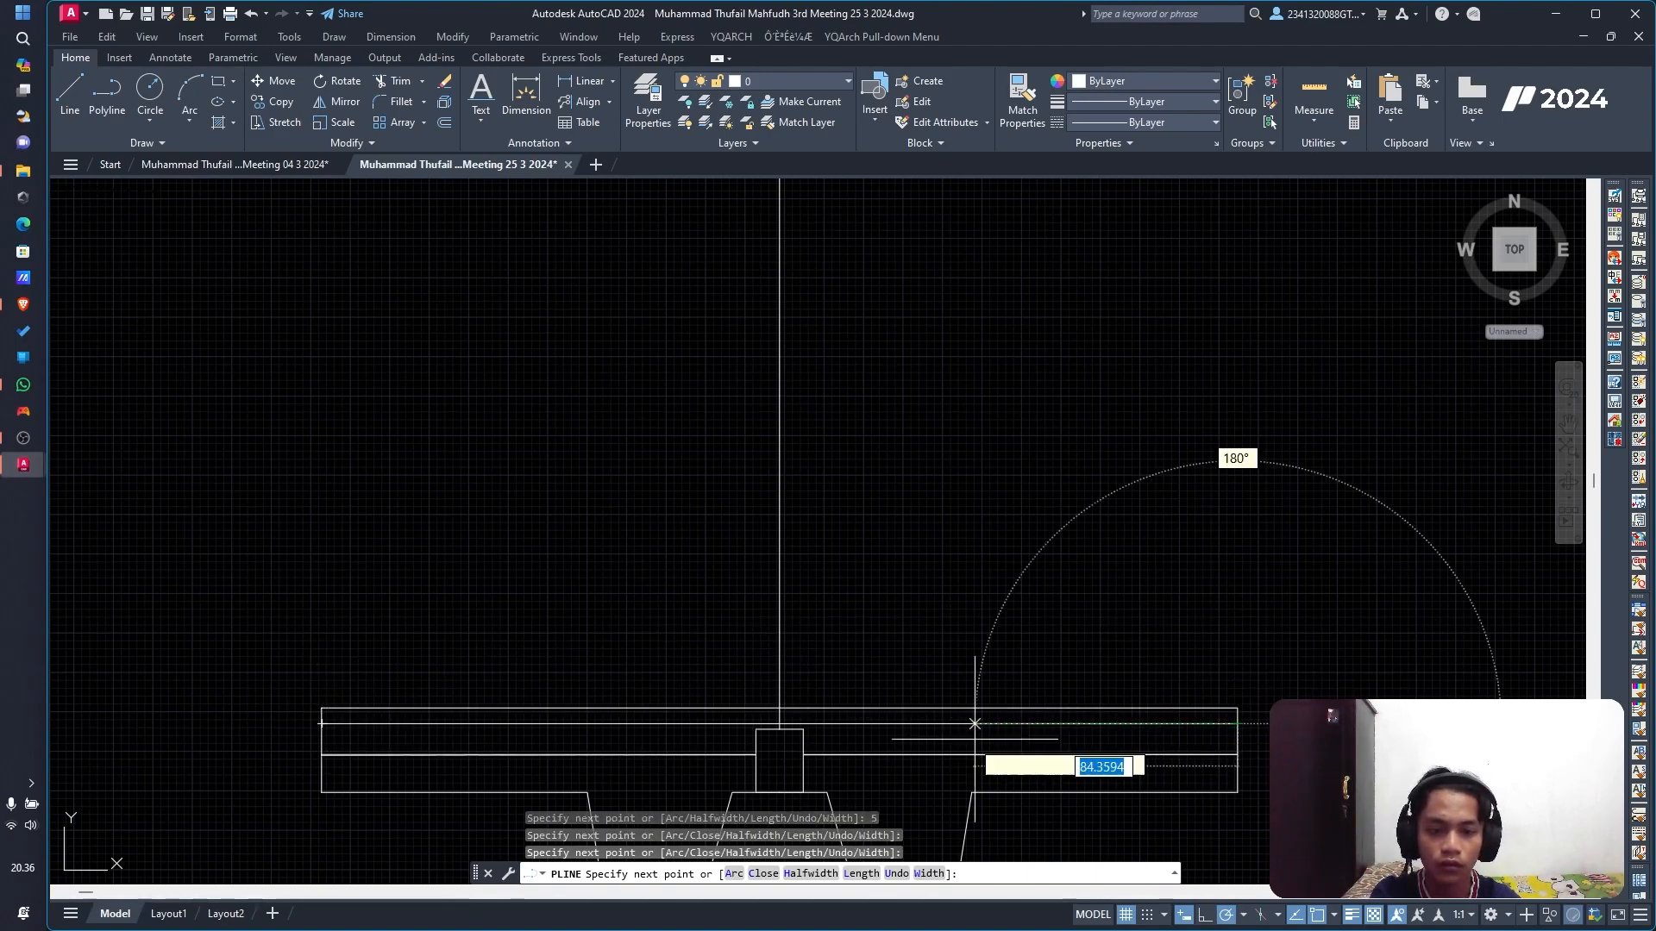
pyautogui.write('c')
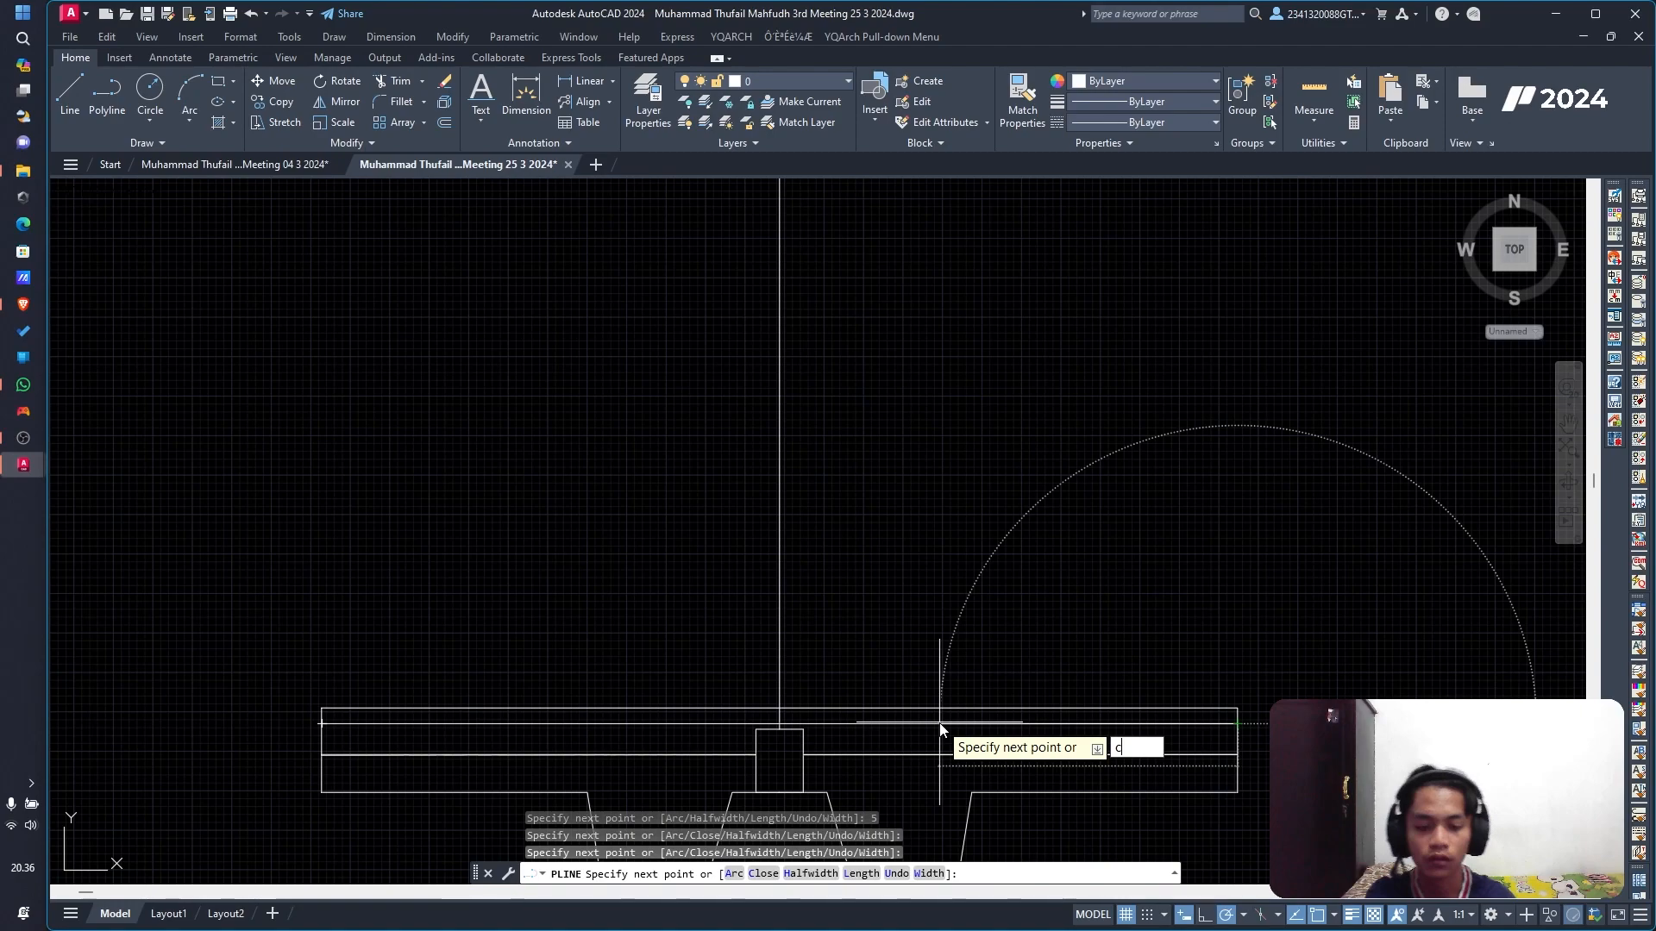
pyautogui.press('Return')
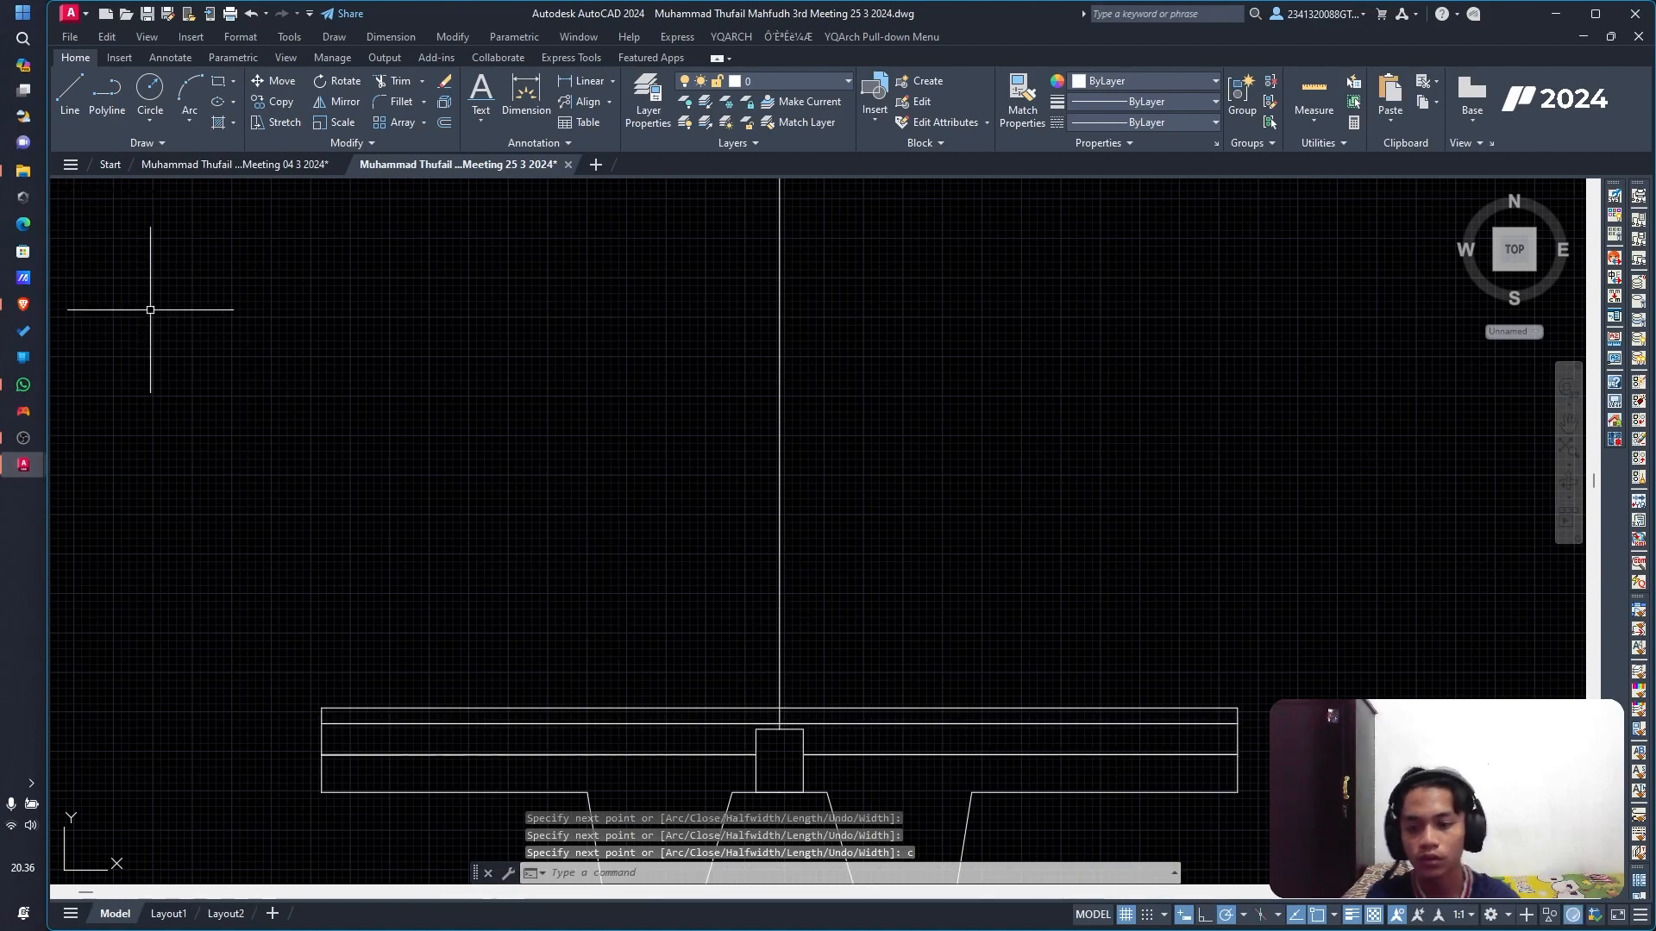
# Step: Draw a closed 3-unit-high spesi polyline on top of the concrete layer across its full width
pyautogui.click(101, 93)
pyautogui.click(322, 709)
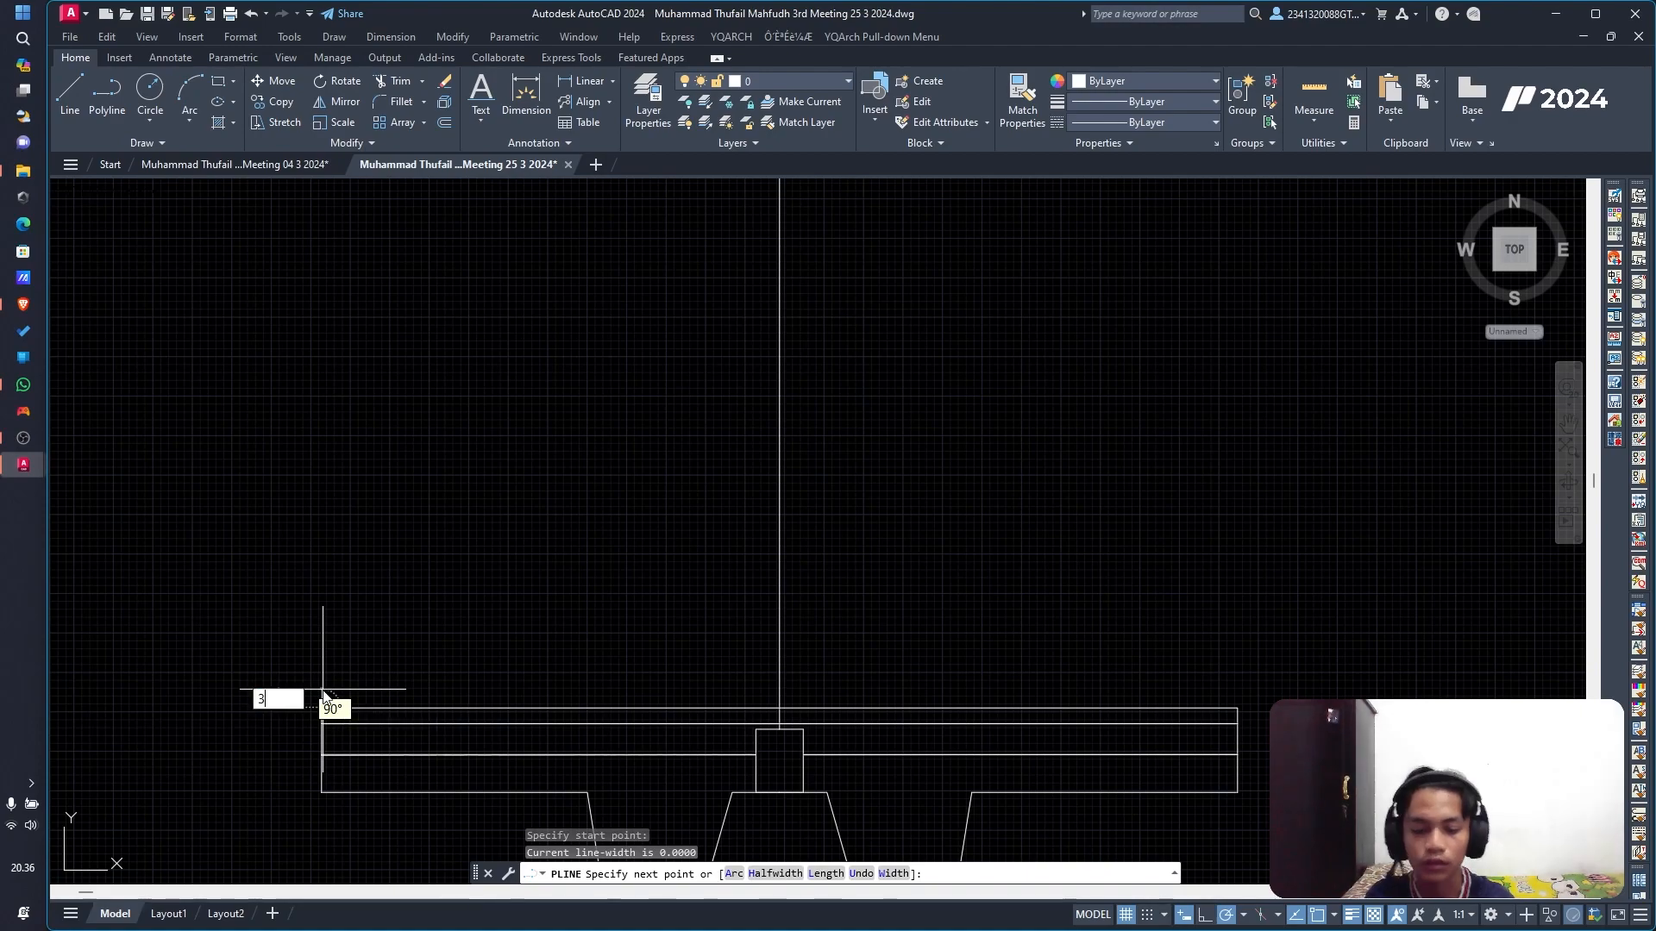
pyautogui.write('3')
pyautogui.press('Return')
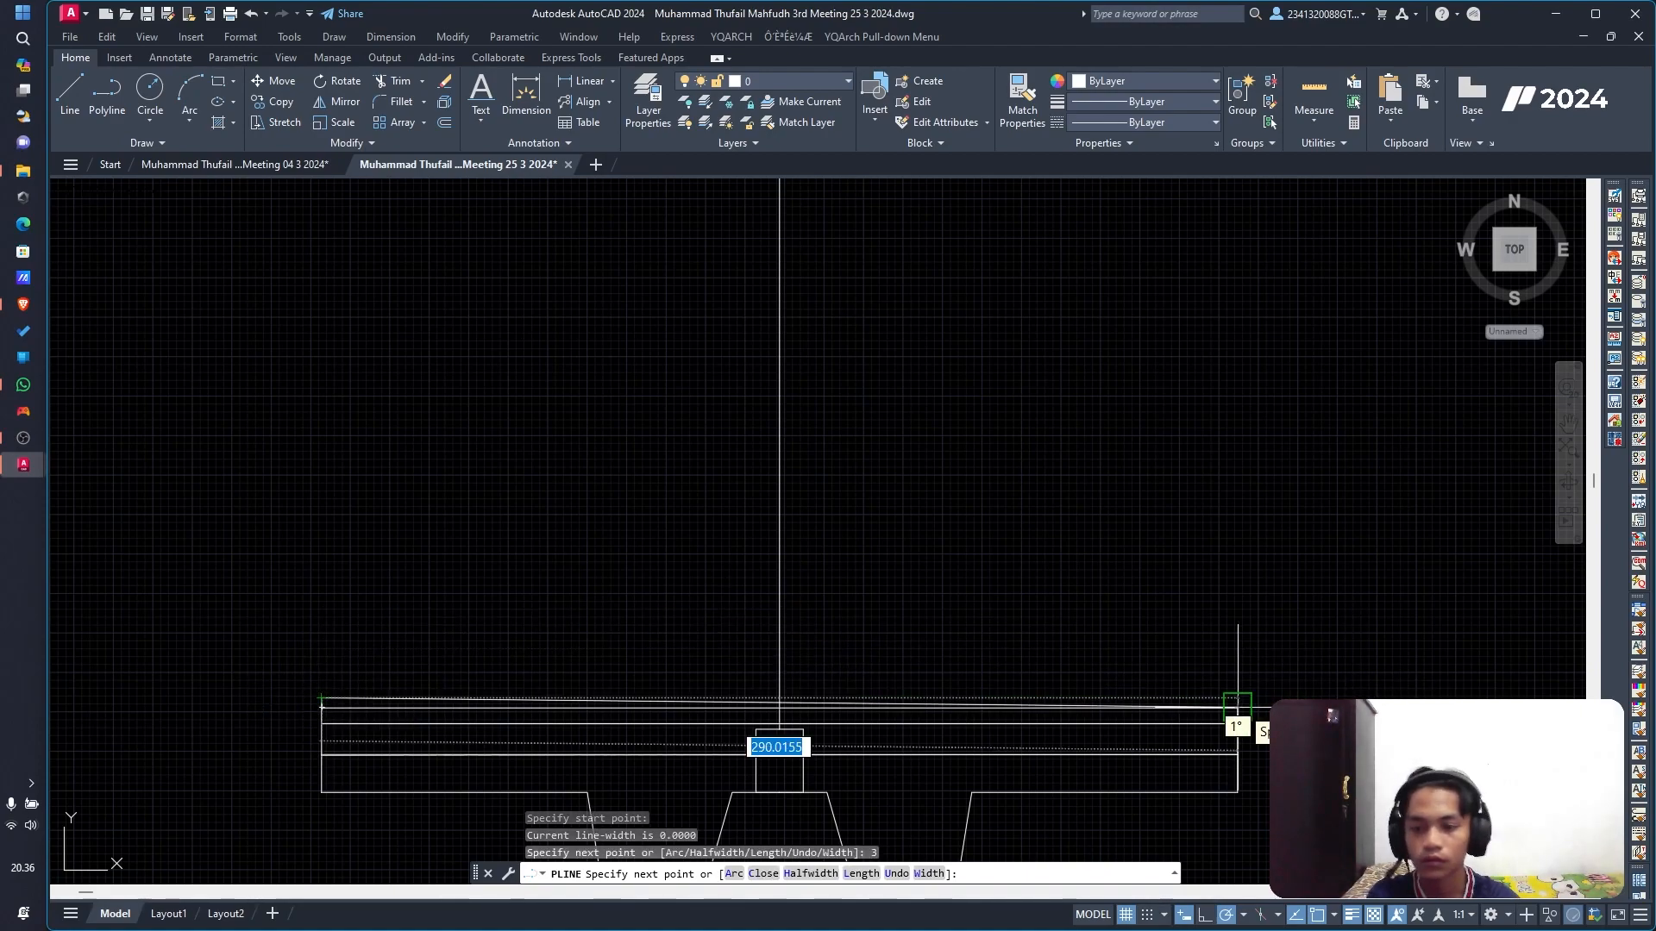
pyautogui.click(1233, 702)
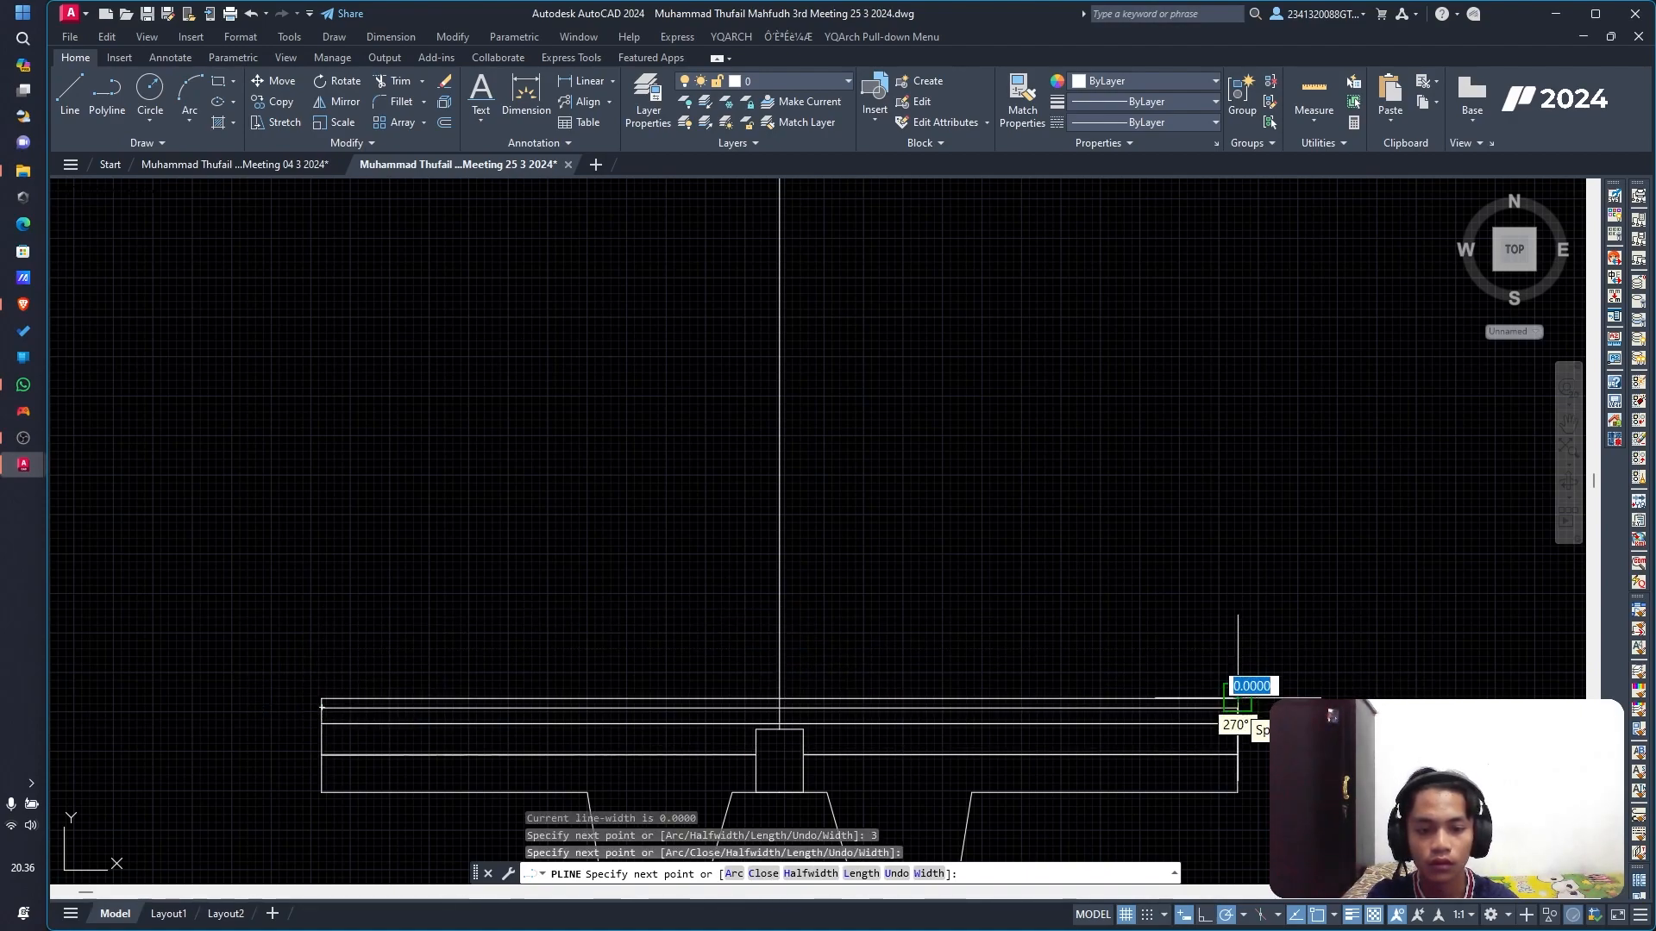
pyautogui.click(1237, 698)
pyautogui.scroll(2, 1309, 717)
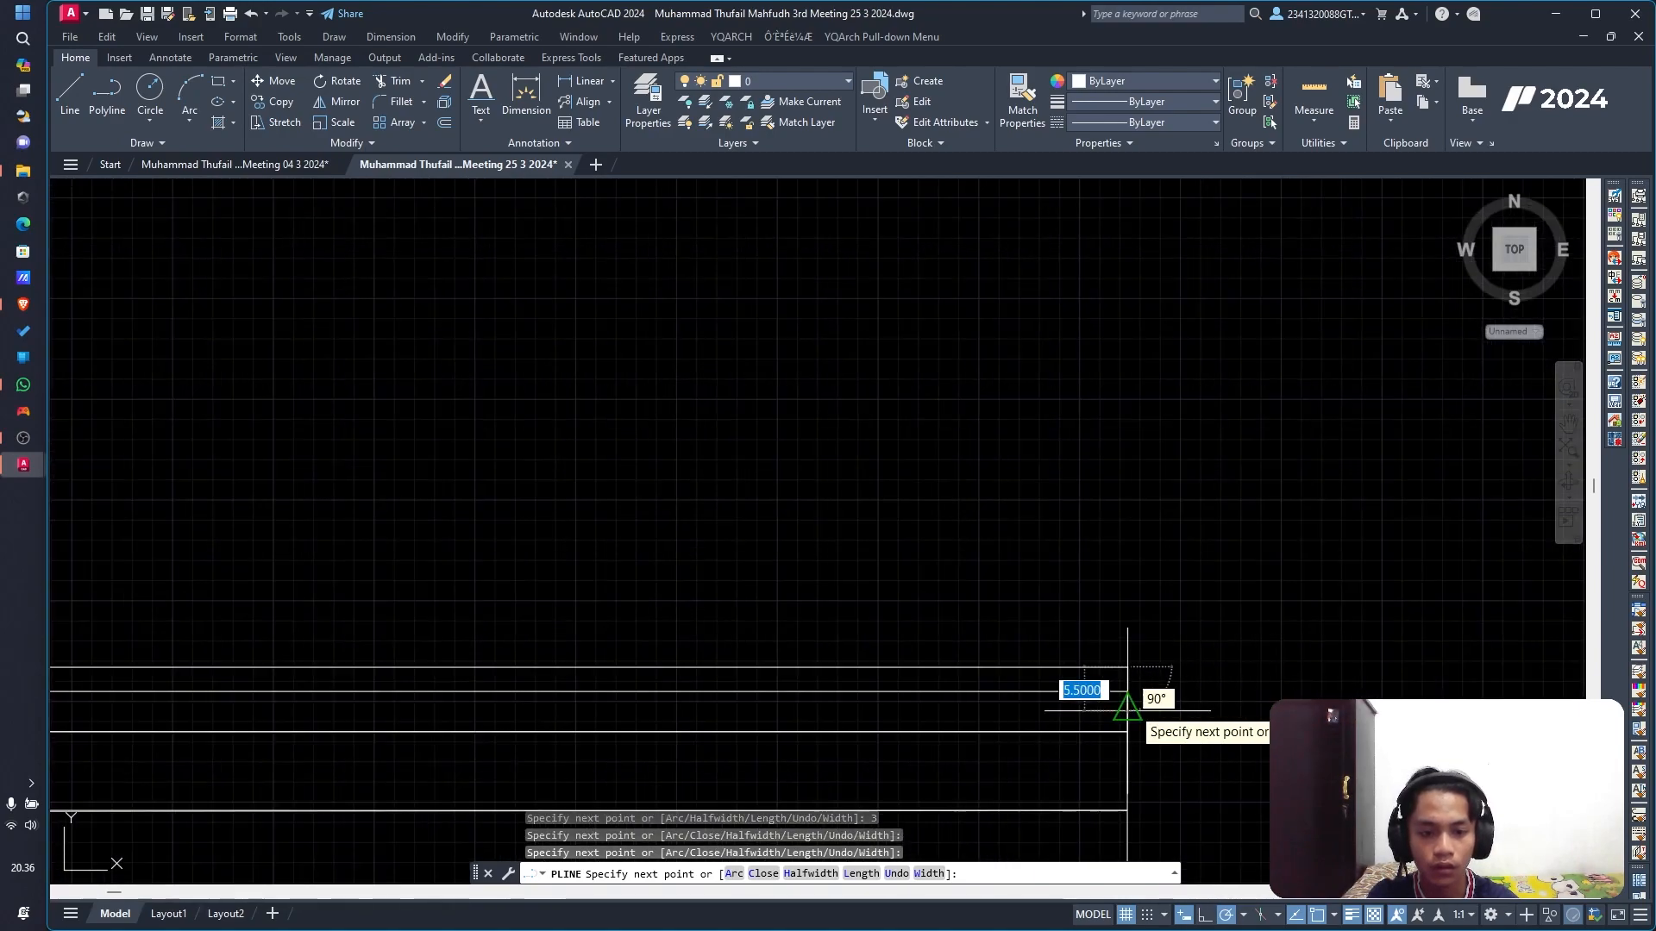
pyautogui.click(1127, 691)
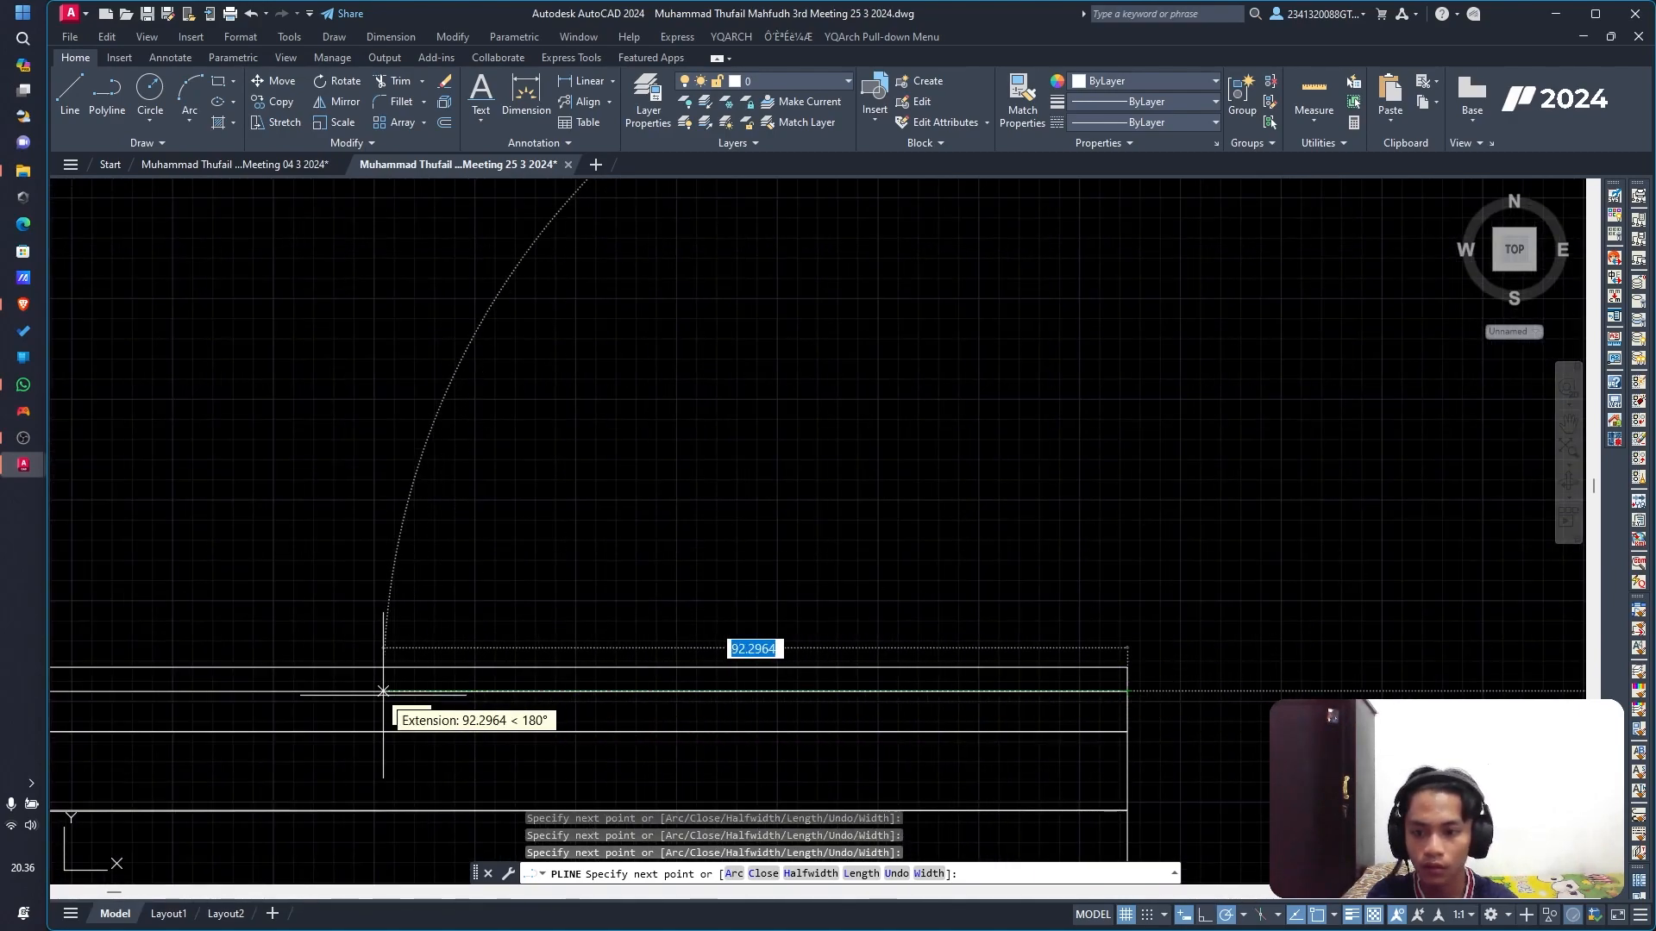
pyautogui.write('c')
pyautogui.press('Return')
# Step: Examine the floor layers, sloof and trasram wall assembly in the exercise image's stone foundation detail
pyautogui.scroll(-6, 383, 695)
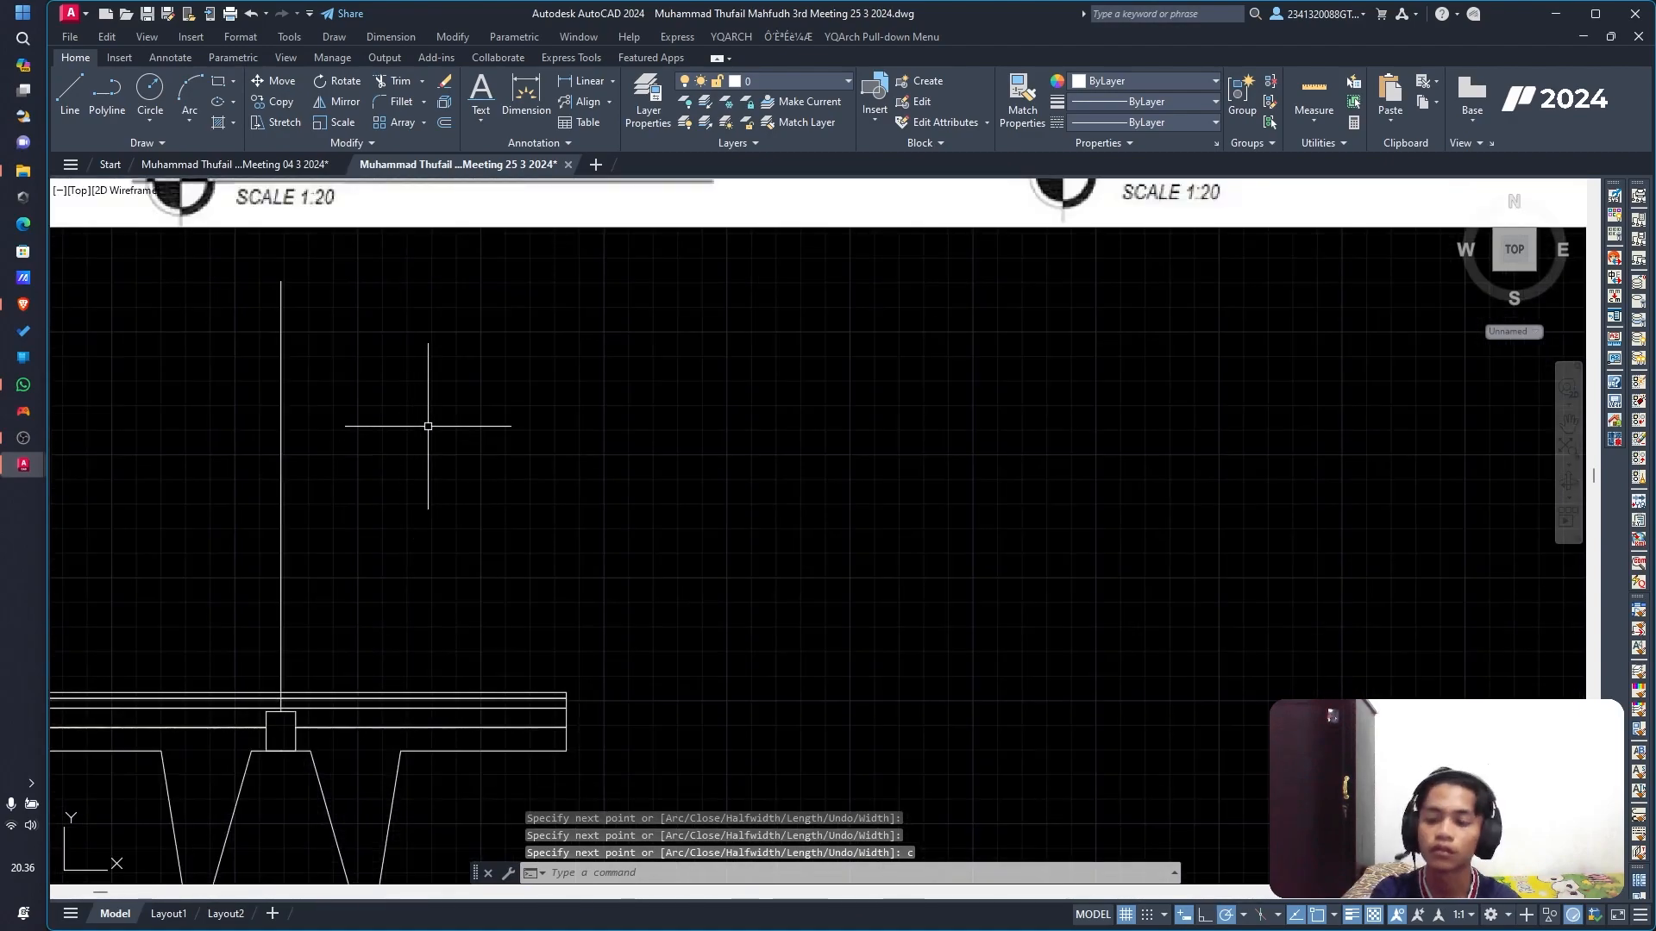
pyautogui.scroll(-4, 426, 425)
pyautogui.scroll(5, 595, 528)
pyautogui.moveTo(642, 264); pyautogui.dragTo(618, 535, button='middle')
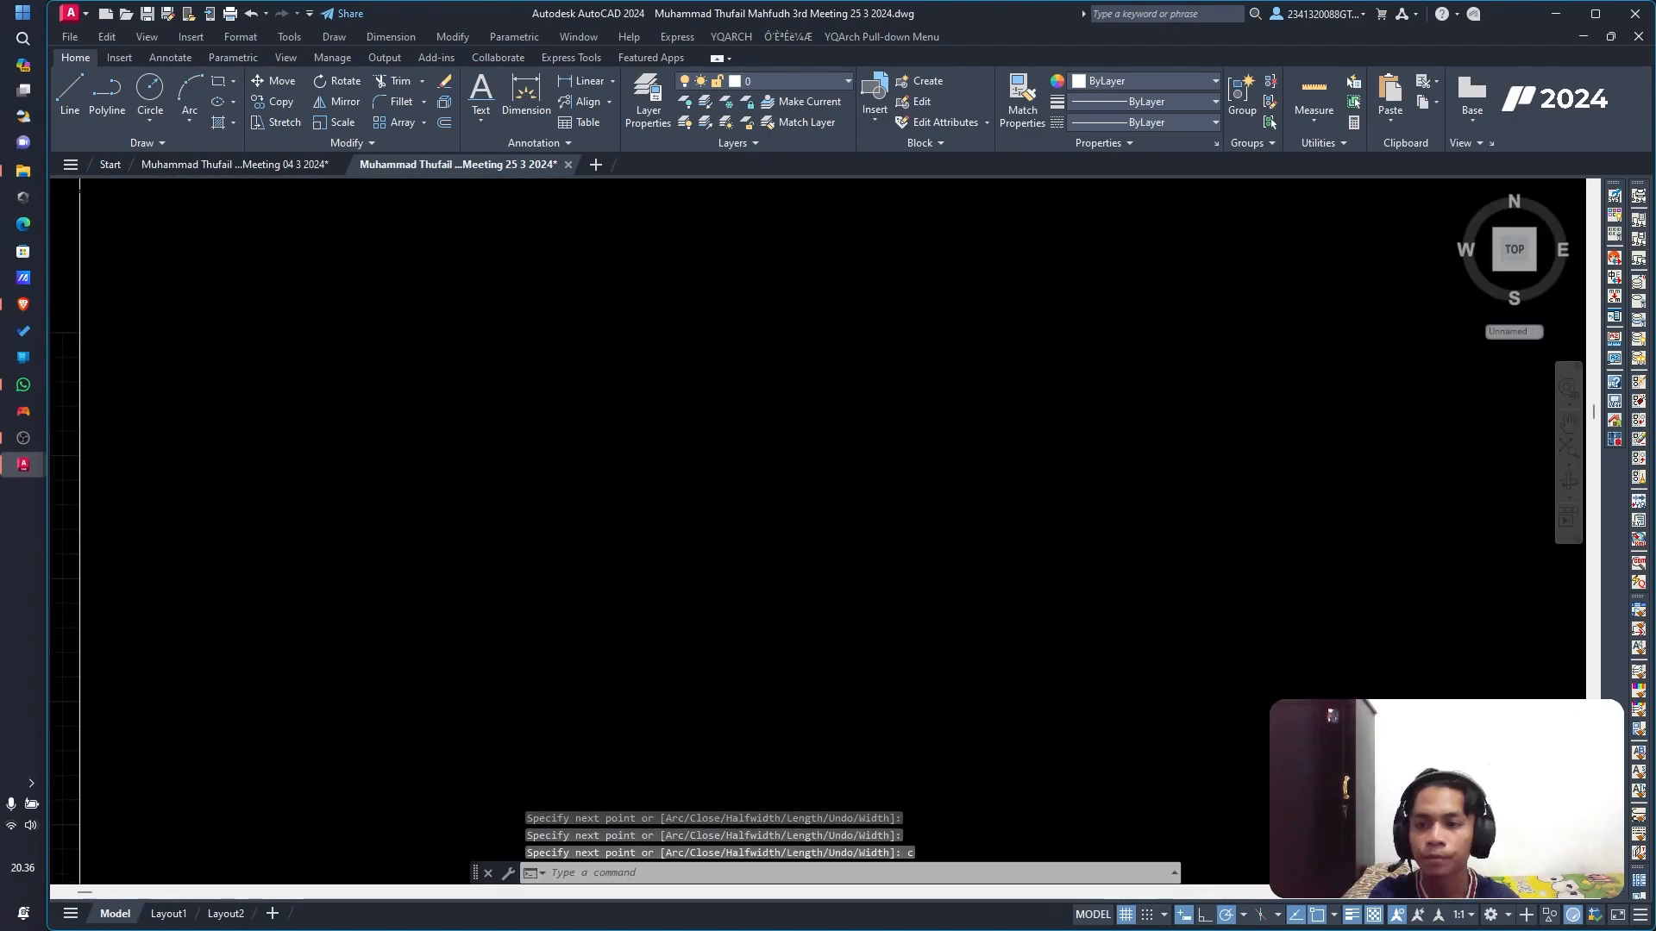
pyautogui.scroll(2, 641, 484)
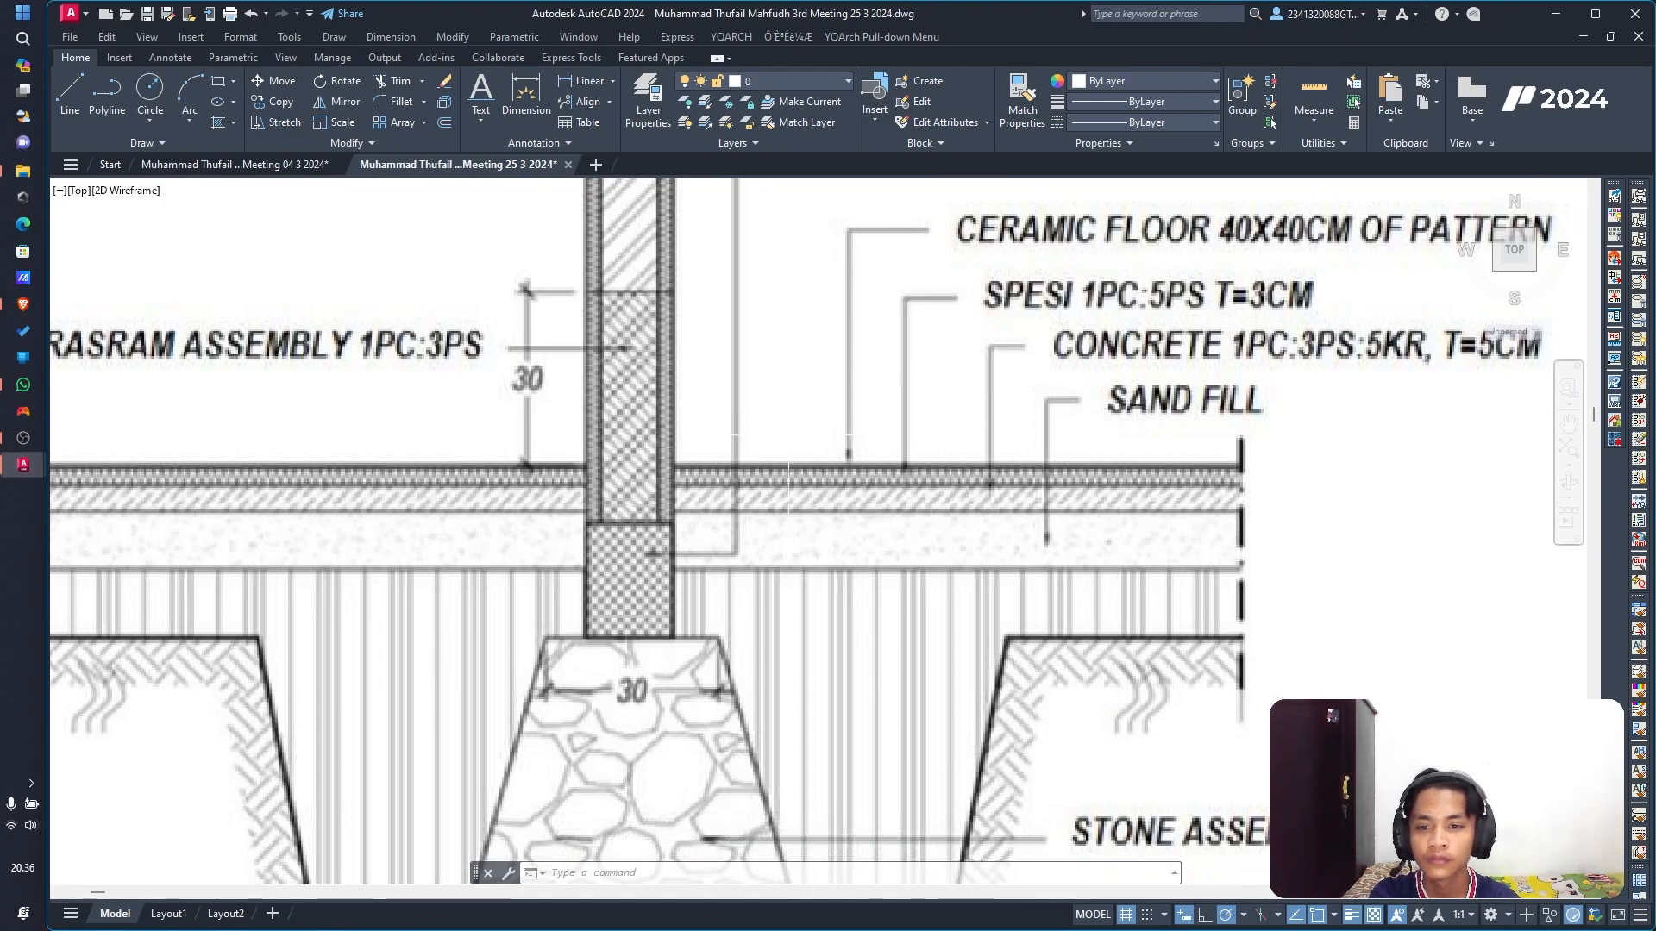
pyautogui.scroll(-1, 787, 434)
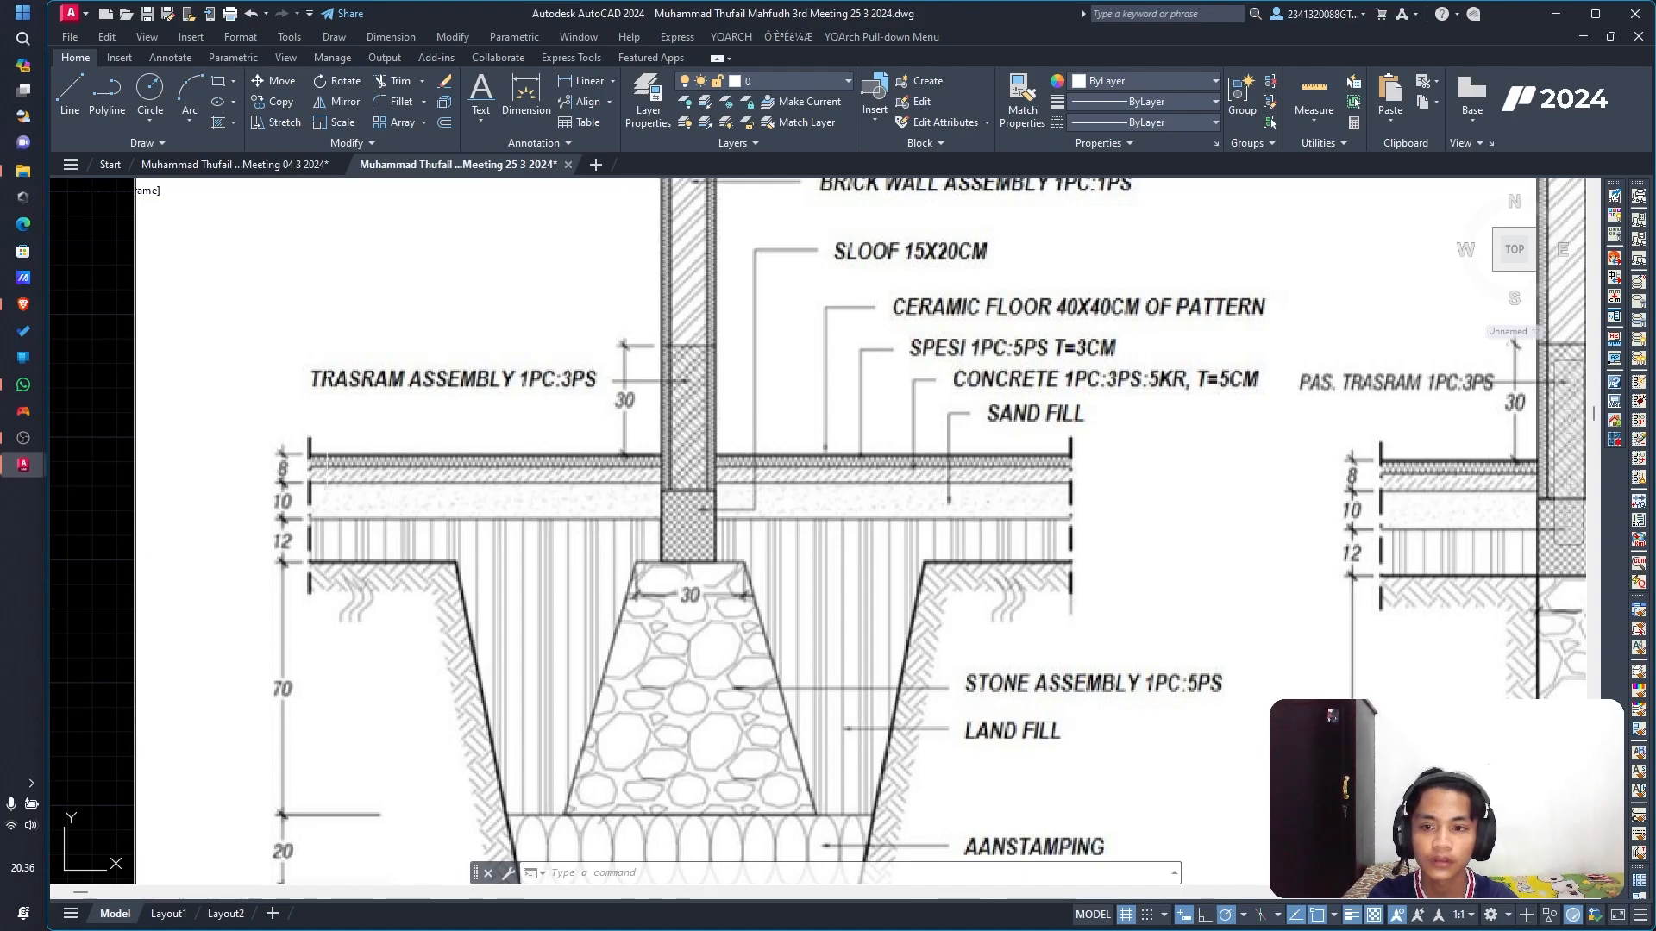
pyautogui.moveTo(630, 671)
pyautogui.mouseDown(button='middle')
pyautogui.moveTo(569, 573)
pyautogui.moveTo(532, 687)
pyautogui.mouseUp(button='middle')
pyautogui.scroll(-5, 656, 429)
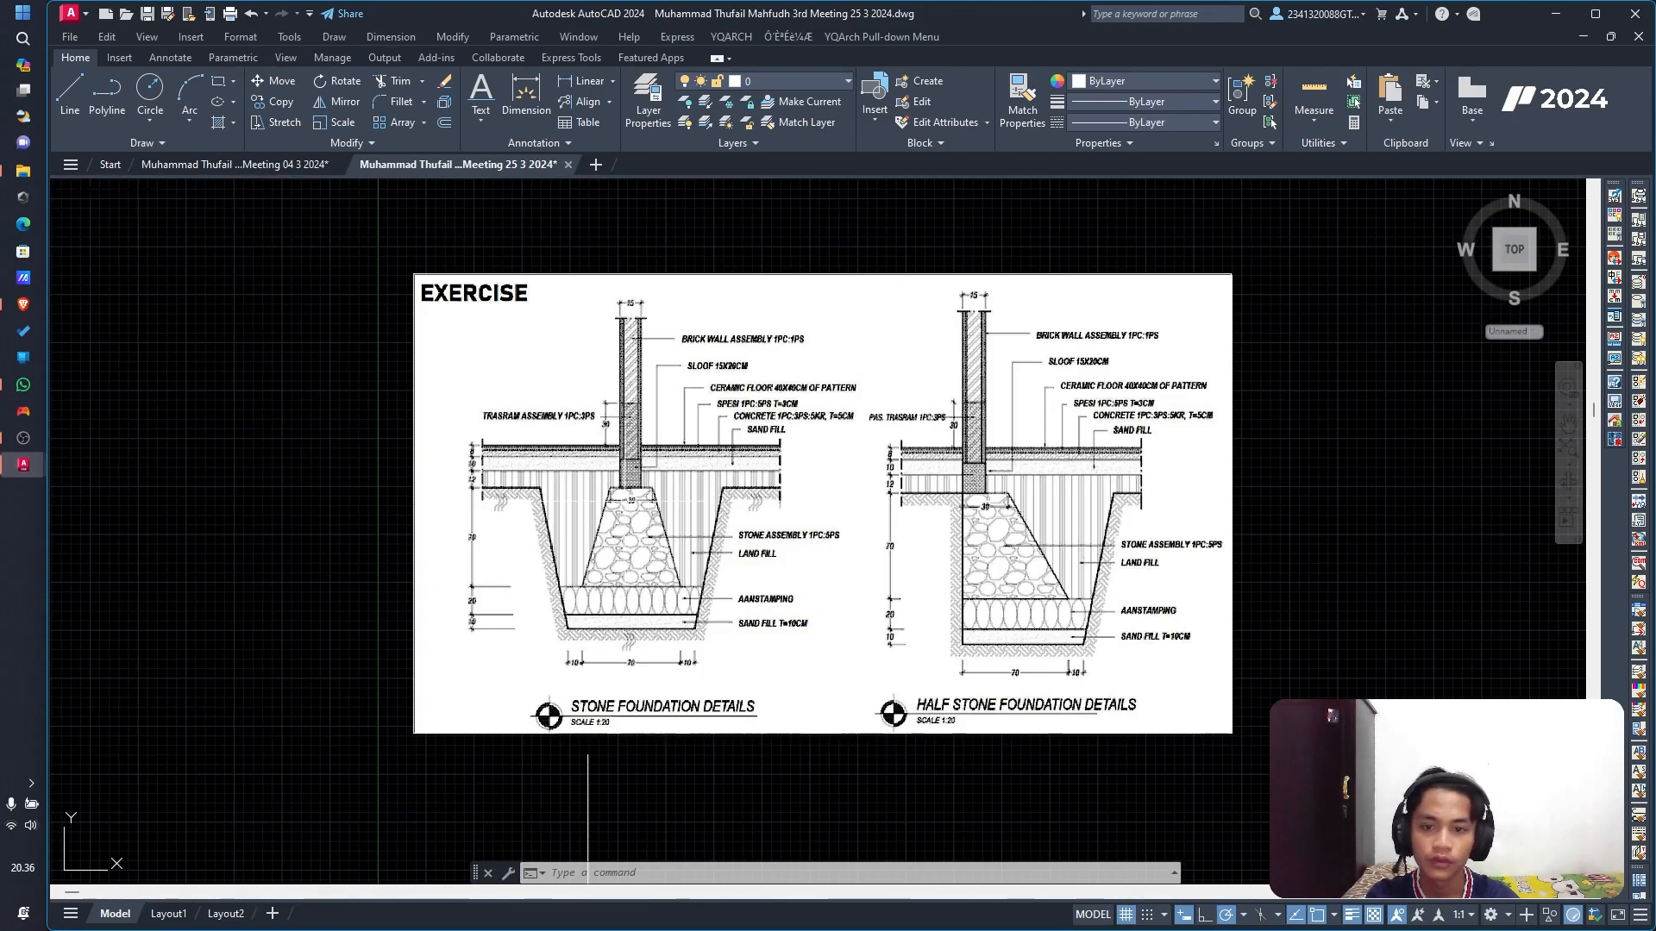
# Step: Compare the wall and sloof in the reference stone foundation detail with the section drawn below it
pyautogui.scroll(4, 622, 345)
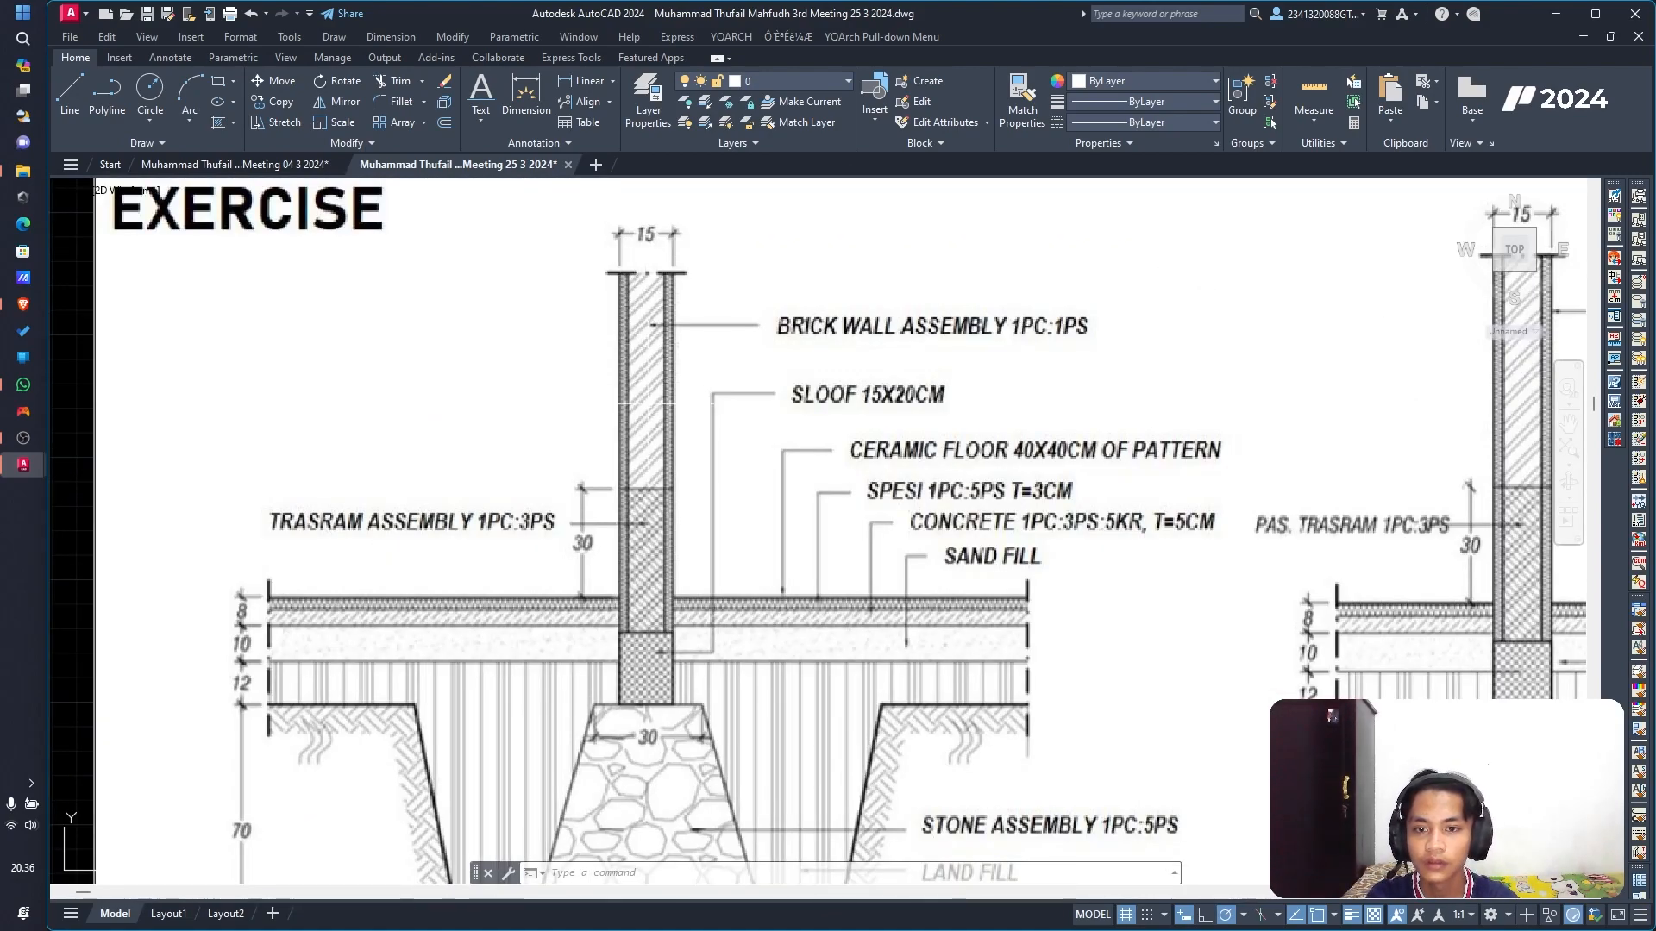
pyautogui.moveTo(660, 731)
pyautogui.mouseDown(button='middle')
pyautogui.moveTo(685, 179)
pyautogui.moveTo(629, 264)
pyautogui.mouseUp(button='middle')
pyautogui.moveTo(607, 564); pyautogui.dragTo(619, 412, button='middle')
pyautogui.scroll(2, 590, 607)
pyautogui.scroll(2, 590, 607)
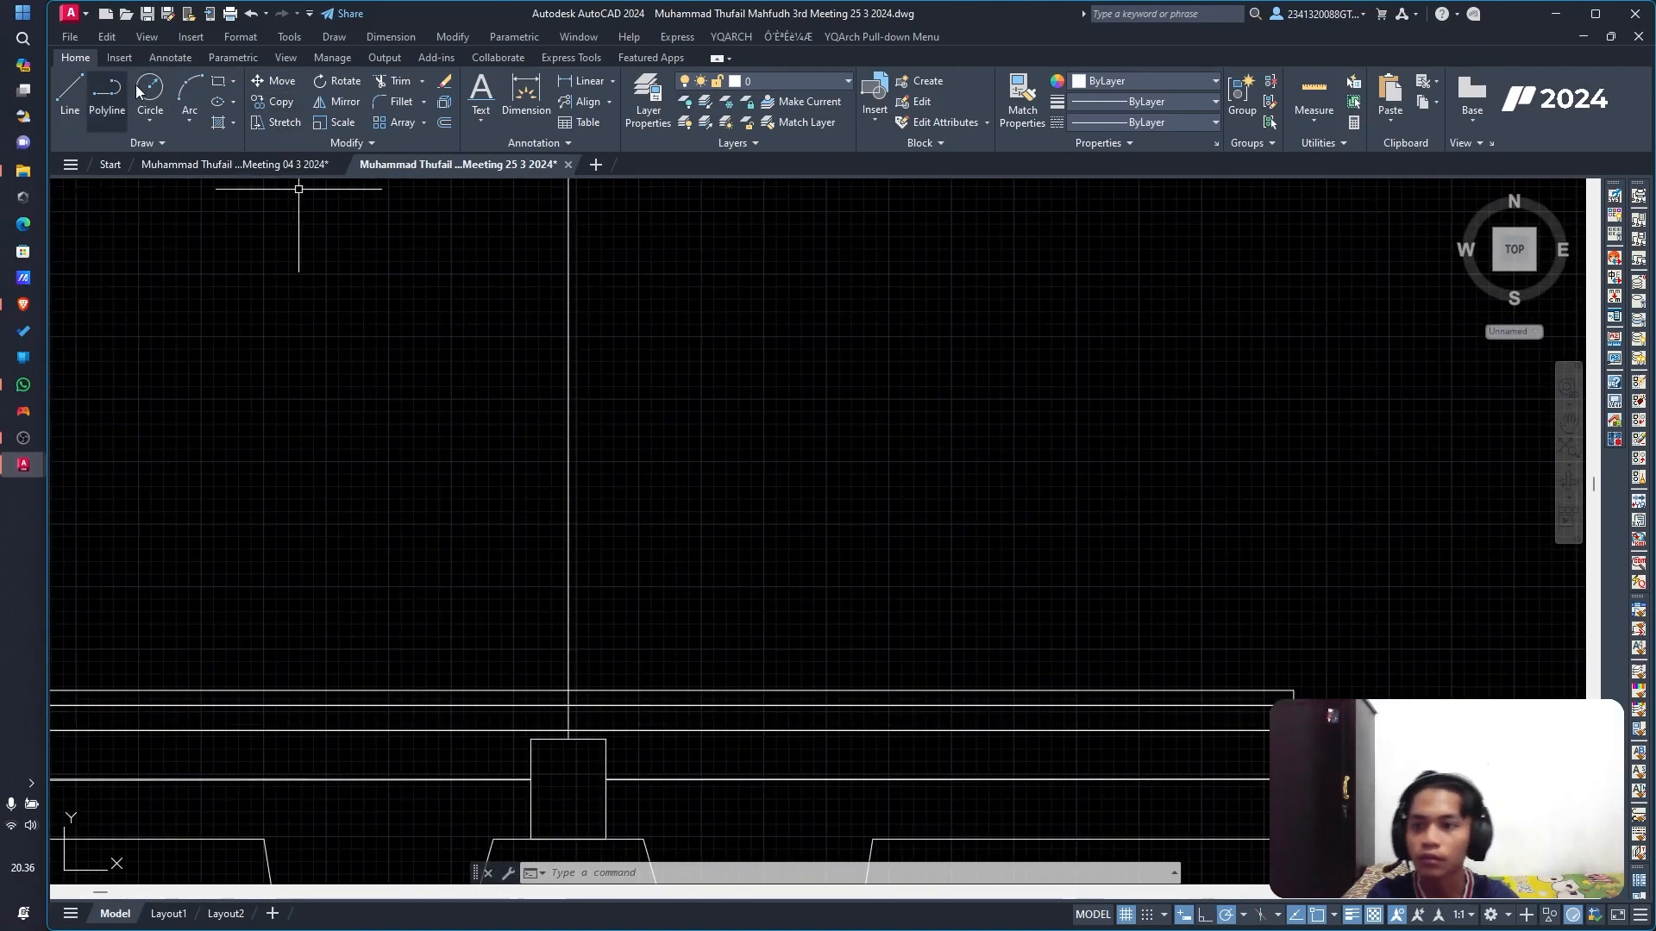
pyautogui.scroll(-6, 654, 435)
pyautogui.moveTo(618, 374); pyautogui.dragTo(551, 699, button='middle')
pyautogui.moveTo(611, 270); pyautogui.dragTo(571, 699, button='middle')
pyautogui.scroll(4, 618, 387)
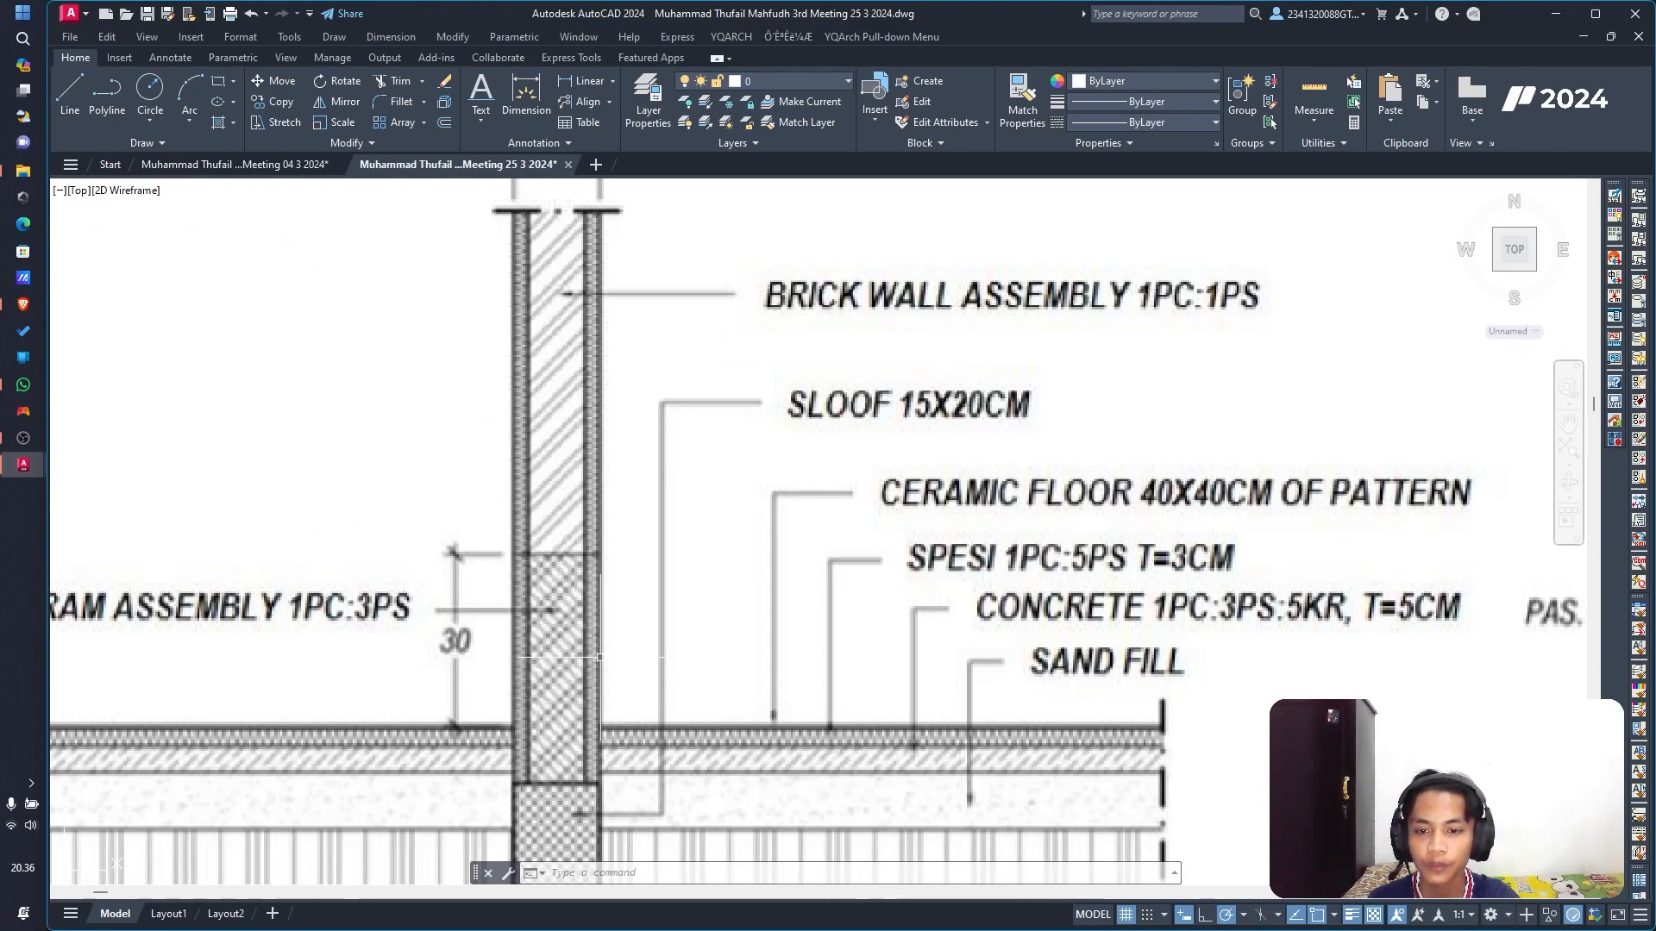
pyautogui.moveTo(602, 705); pyautogui.dragTo(608, 360, button='middle')
pyautogui.moveTo(611, 646); pyautogui.dragTo(643, 296, button='middle')
pyautogui.moveTo(608, 592); pyautogui.dragTo(648, 210, button='middle')
pyautogui.scroll(-4, 645, 365)
pyautogui.moveTo(653, 597); pyautogui.dragTo(665, 347, button='middle')
pyautogui.scroll(4, 586, 538)
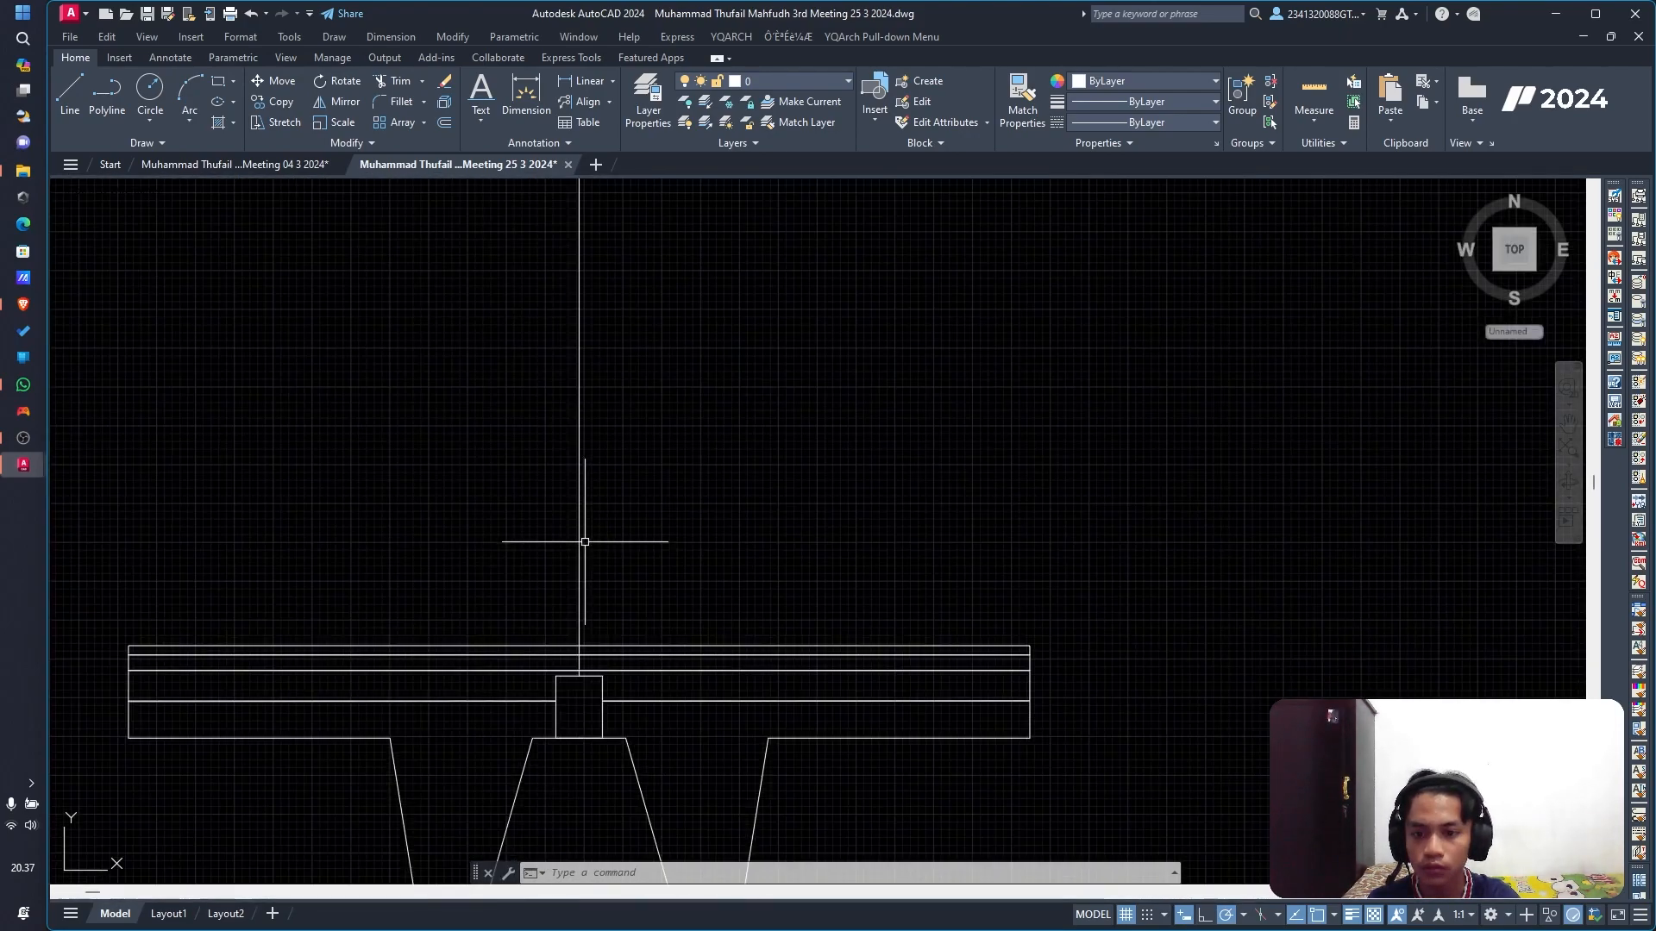
pyautogui.moveTo(627, 524); pyautogui.dragTo(621, 488, button='middle')
pyautogui.scroll(2, 603, 496)
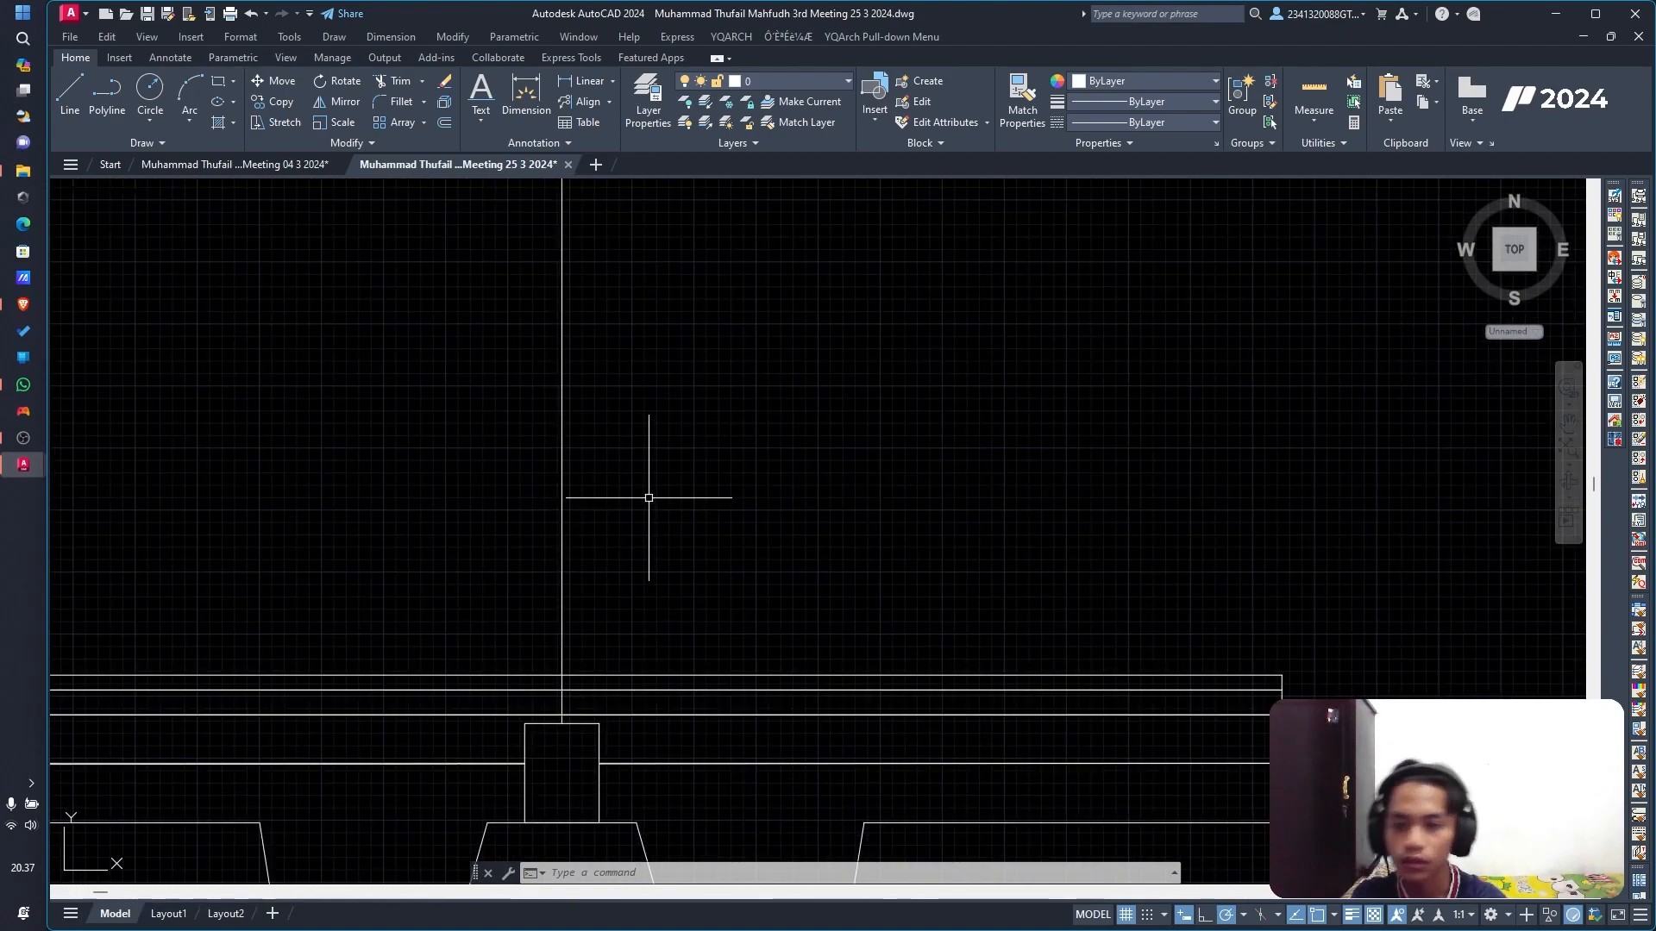
# Step: Offset the vertical wall centre line above the sloof by 6 to both sides
pyautogui.press('Return')
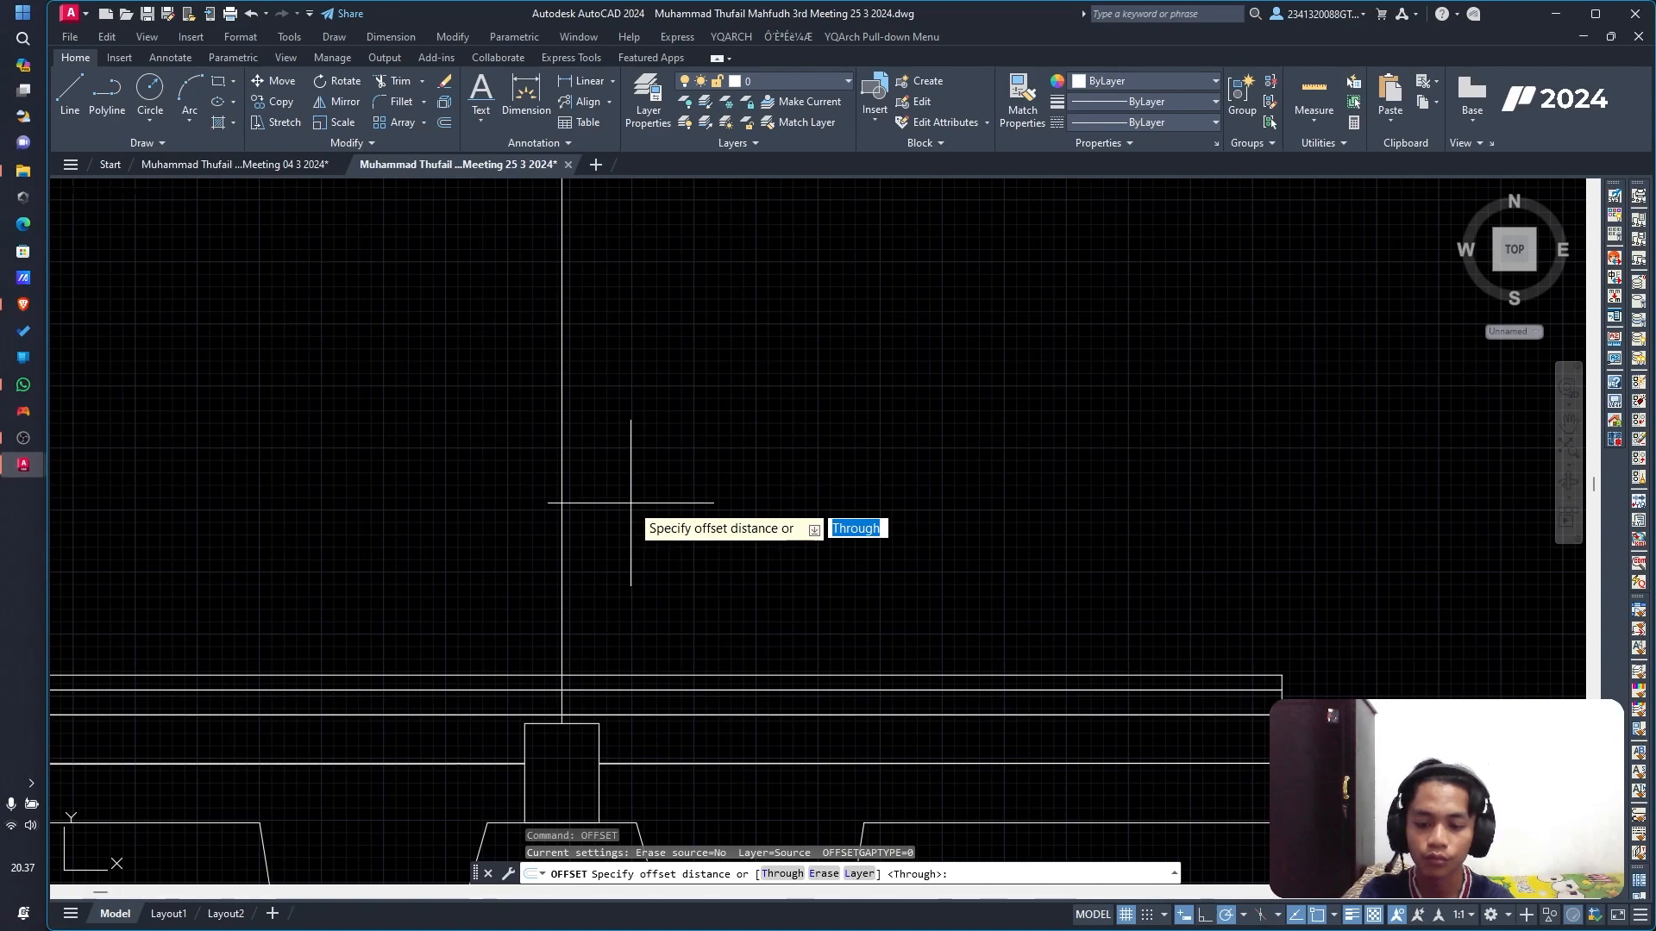
pyautogui.press('Return')
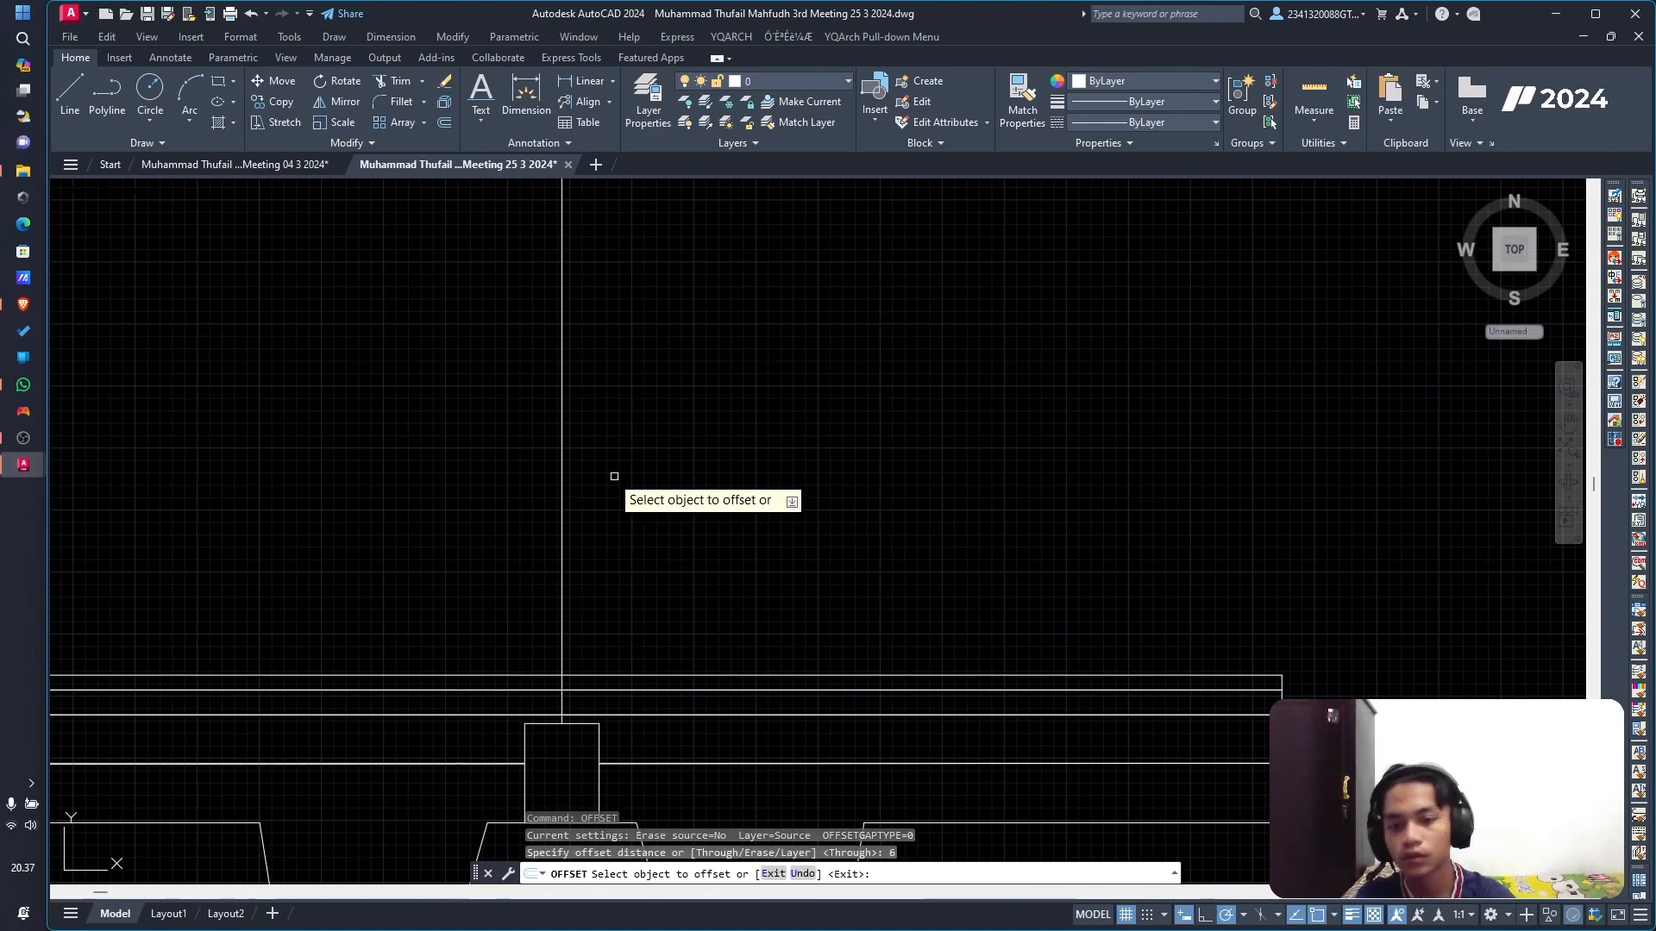
pyautogui.click(562, 470)
pyautogui.click(518, 464)
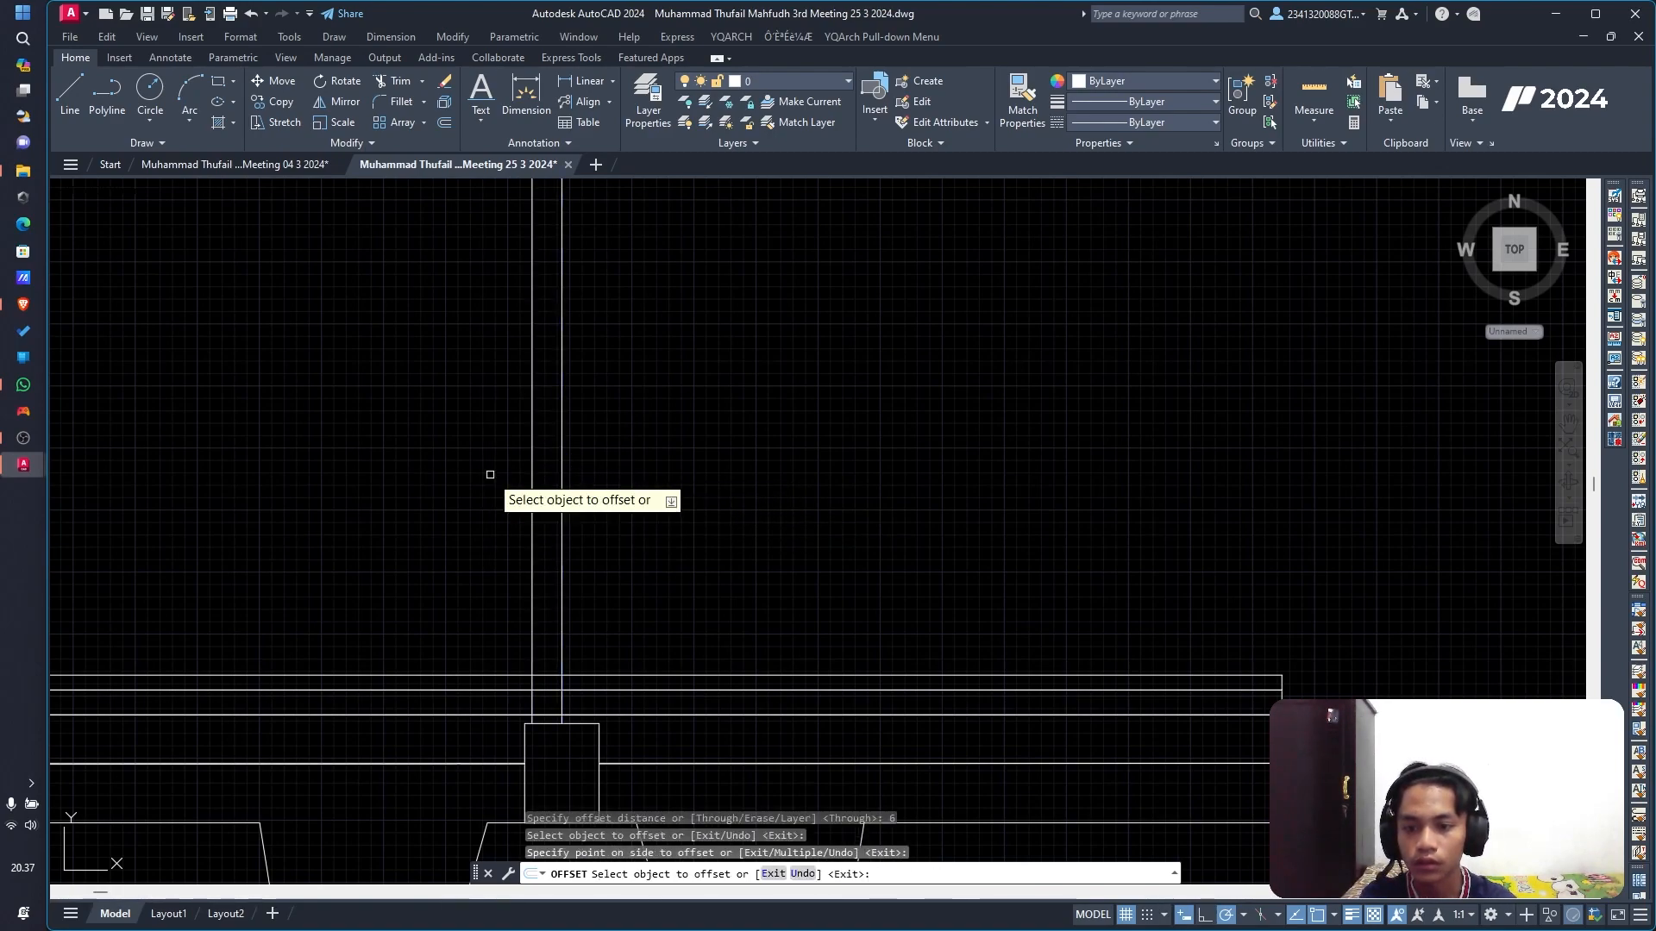
pyautogui.click(559, 472)
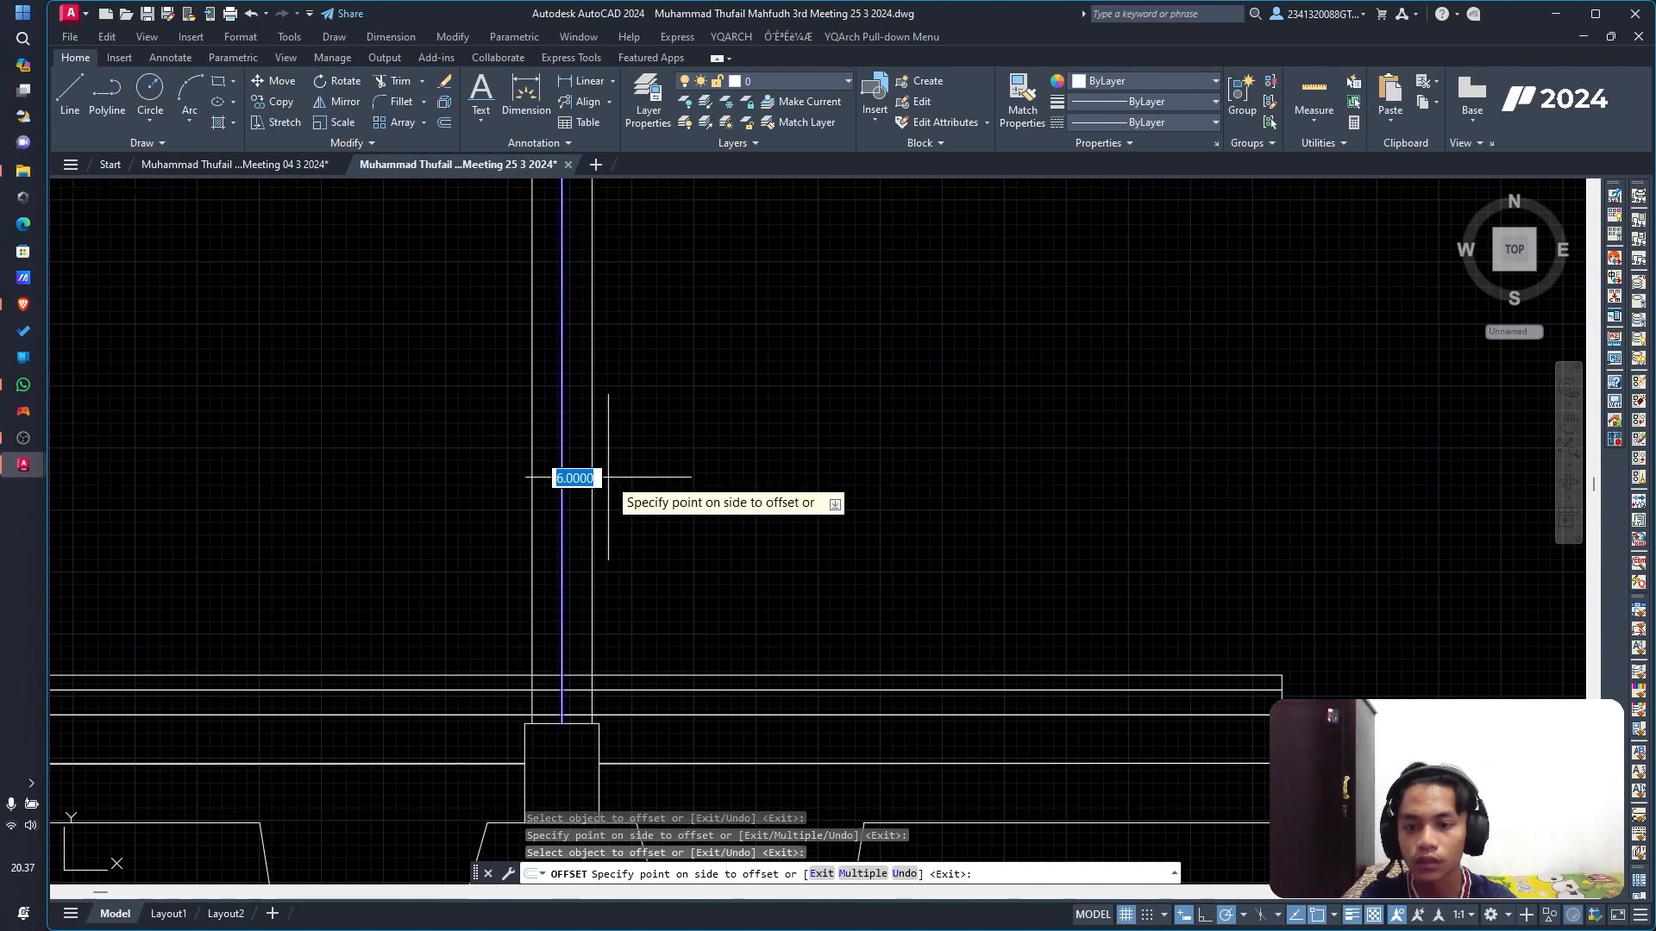
pyautogui.click(606, 476)
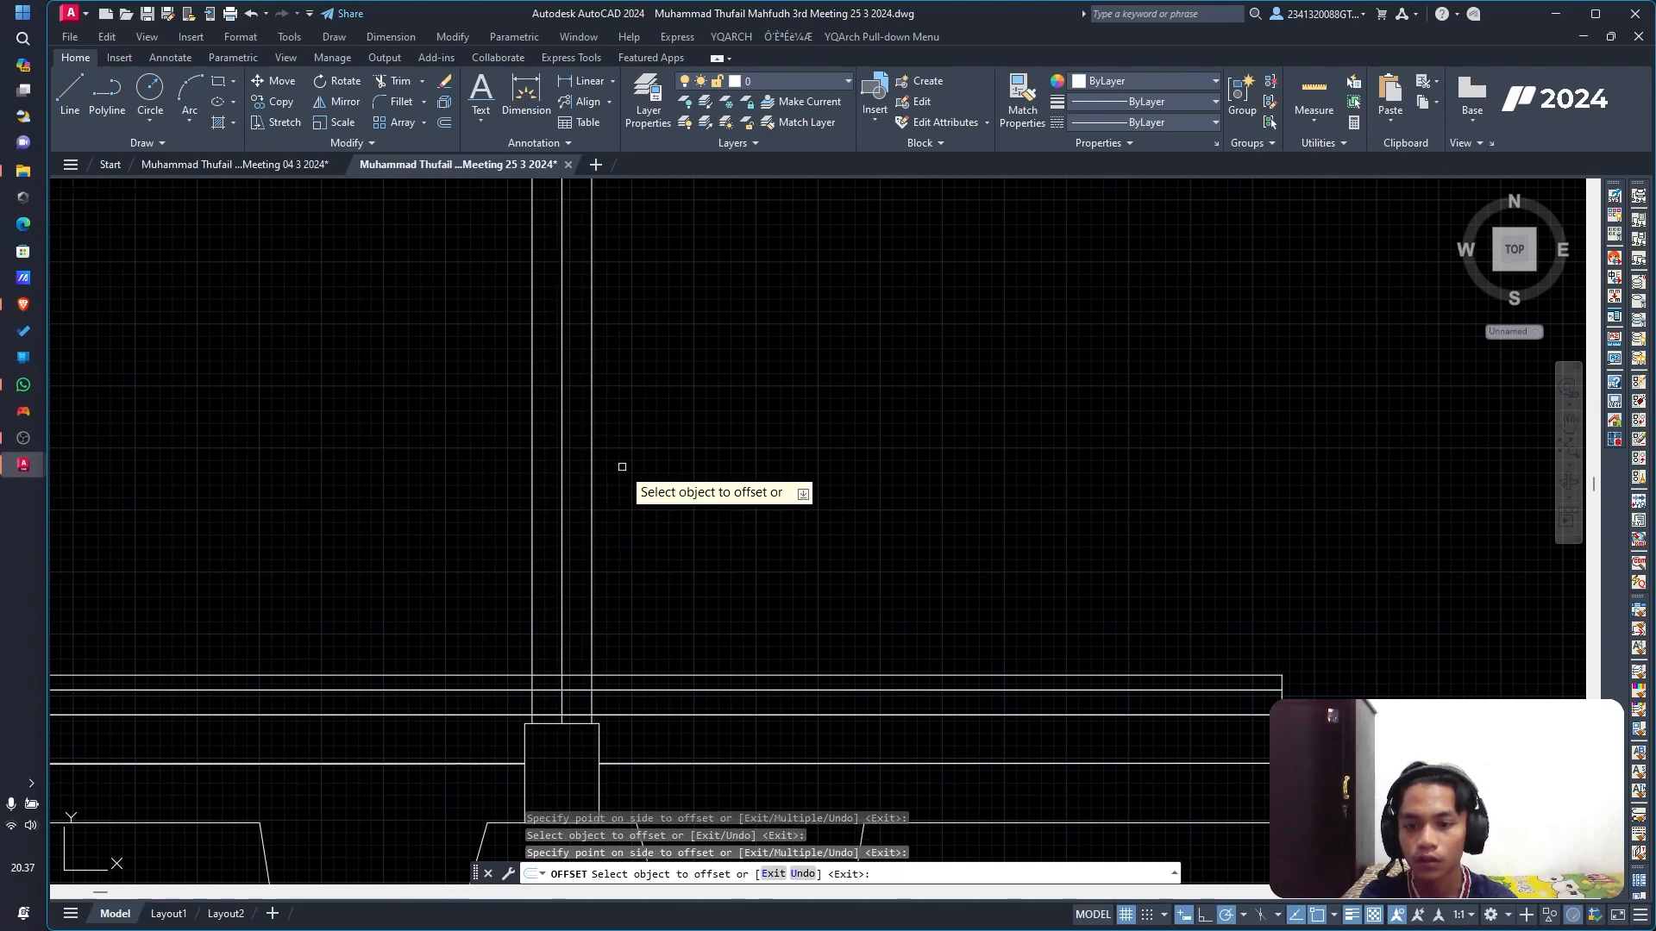
pyautogui.press('Escape')
# Step: Add outer wall lines flush with the sloof edges by offsetting at 7.5 on both sides of the wall
pyautogui.write('o')
pyautogui.press('Return')
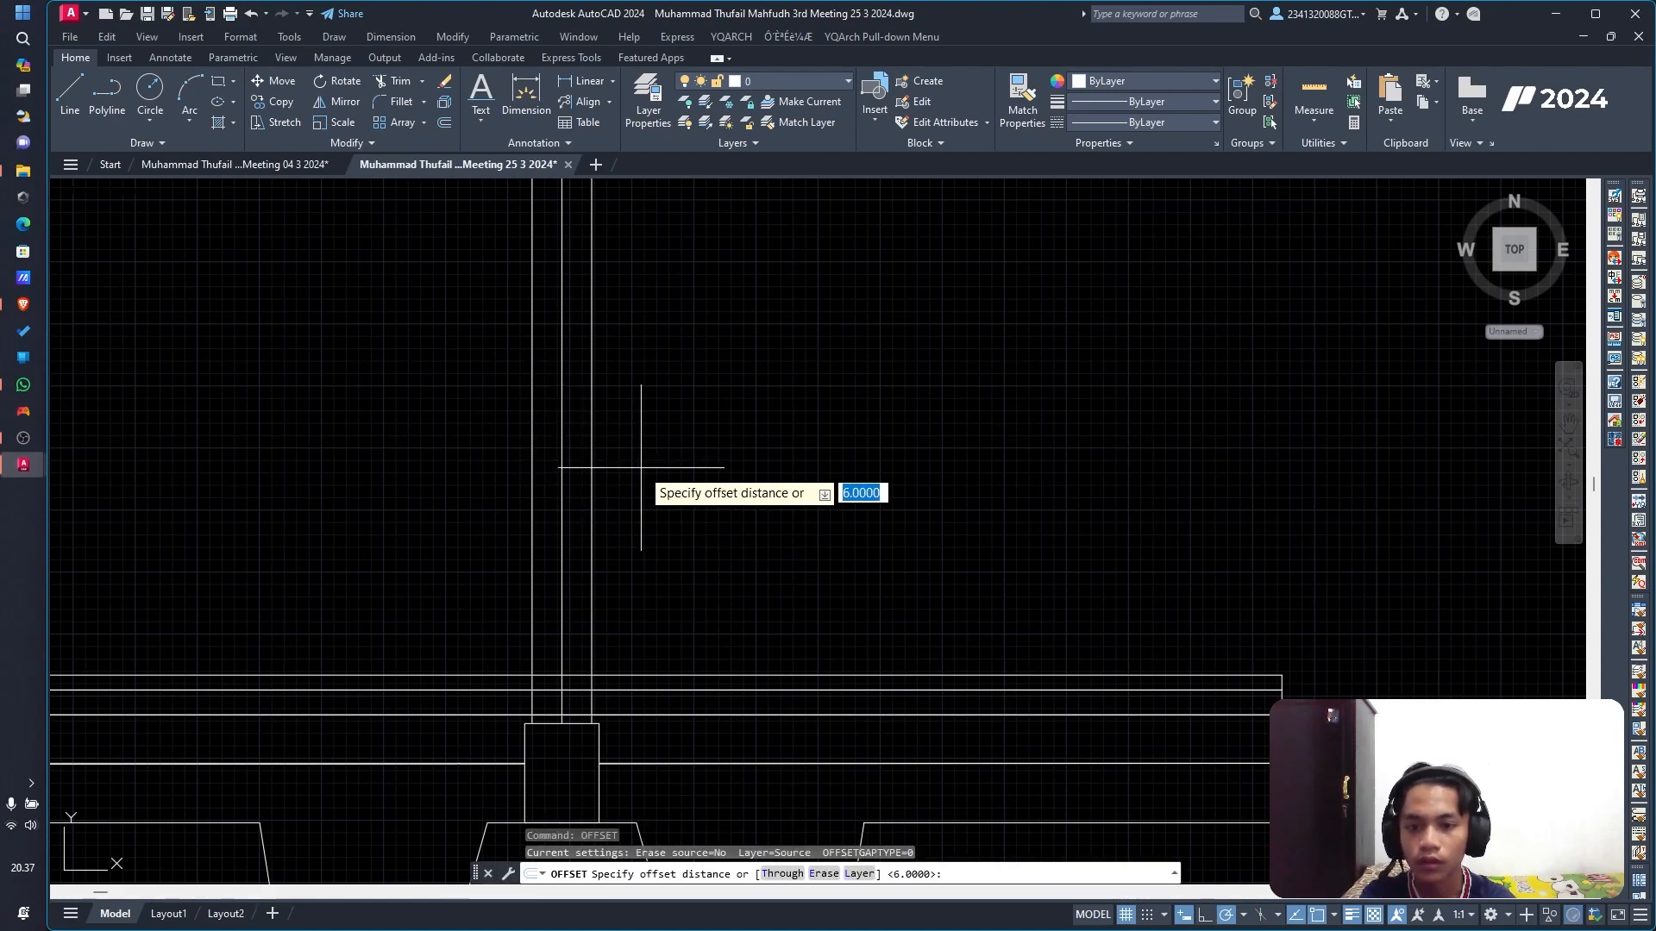
pyautogui.press('Return')
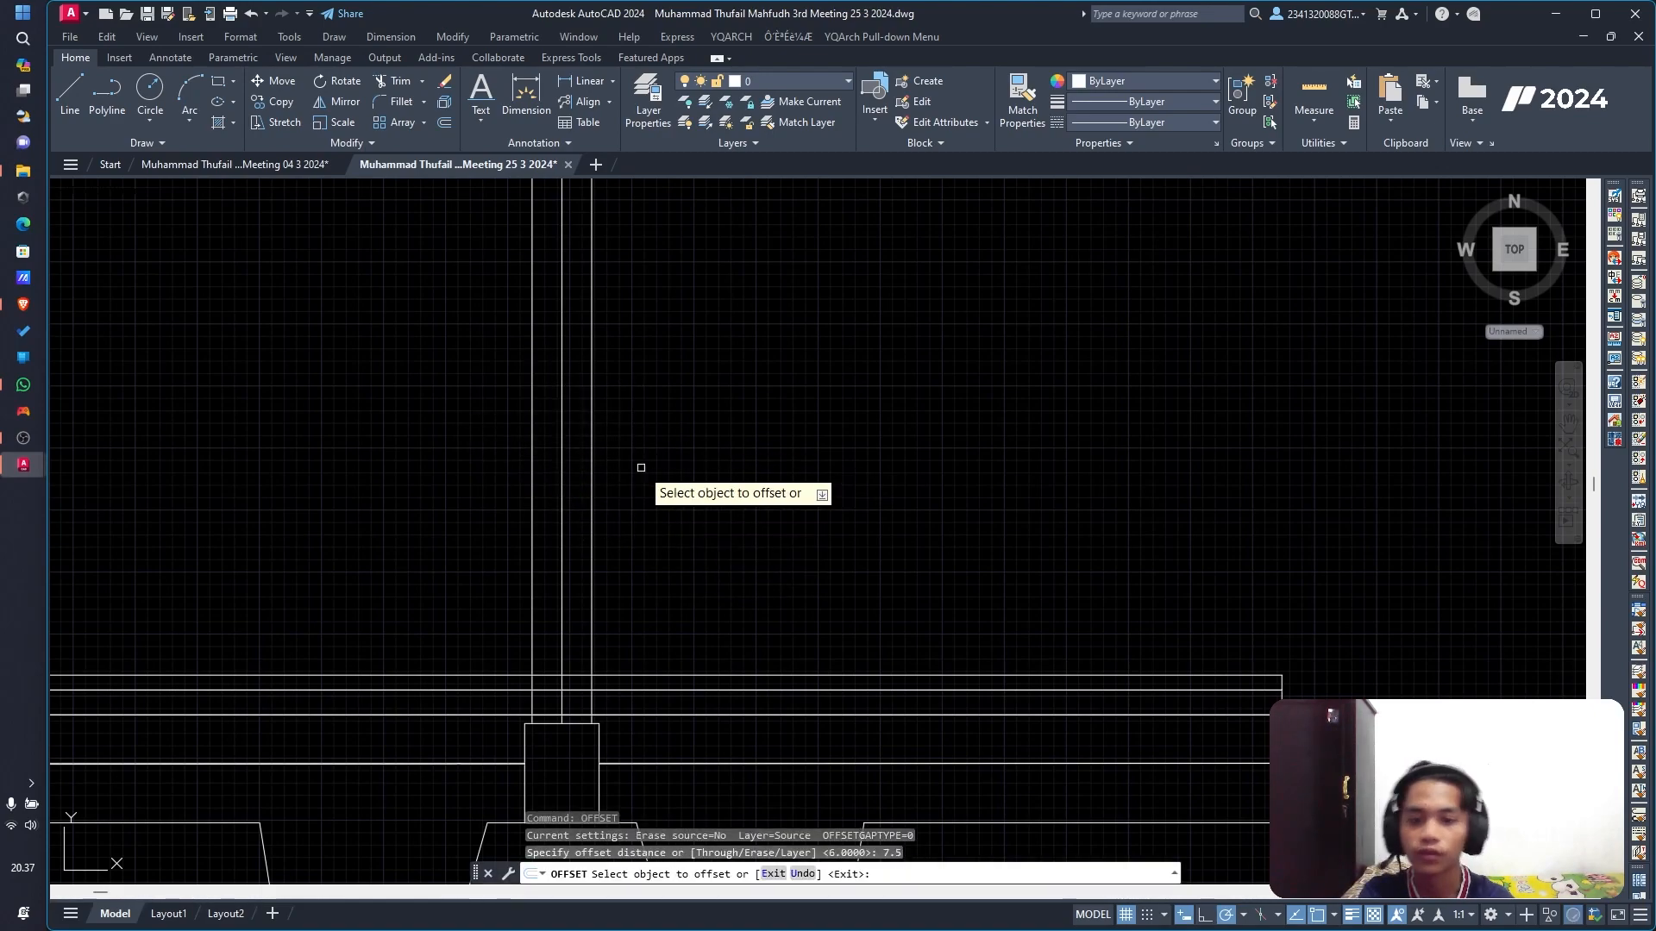
pyautogui.click(561, 470)
pyautogui.click(626, 488)
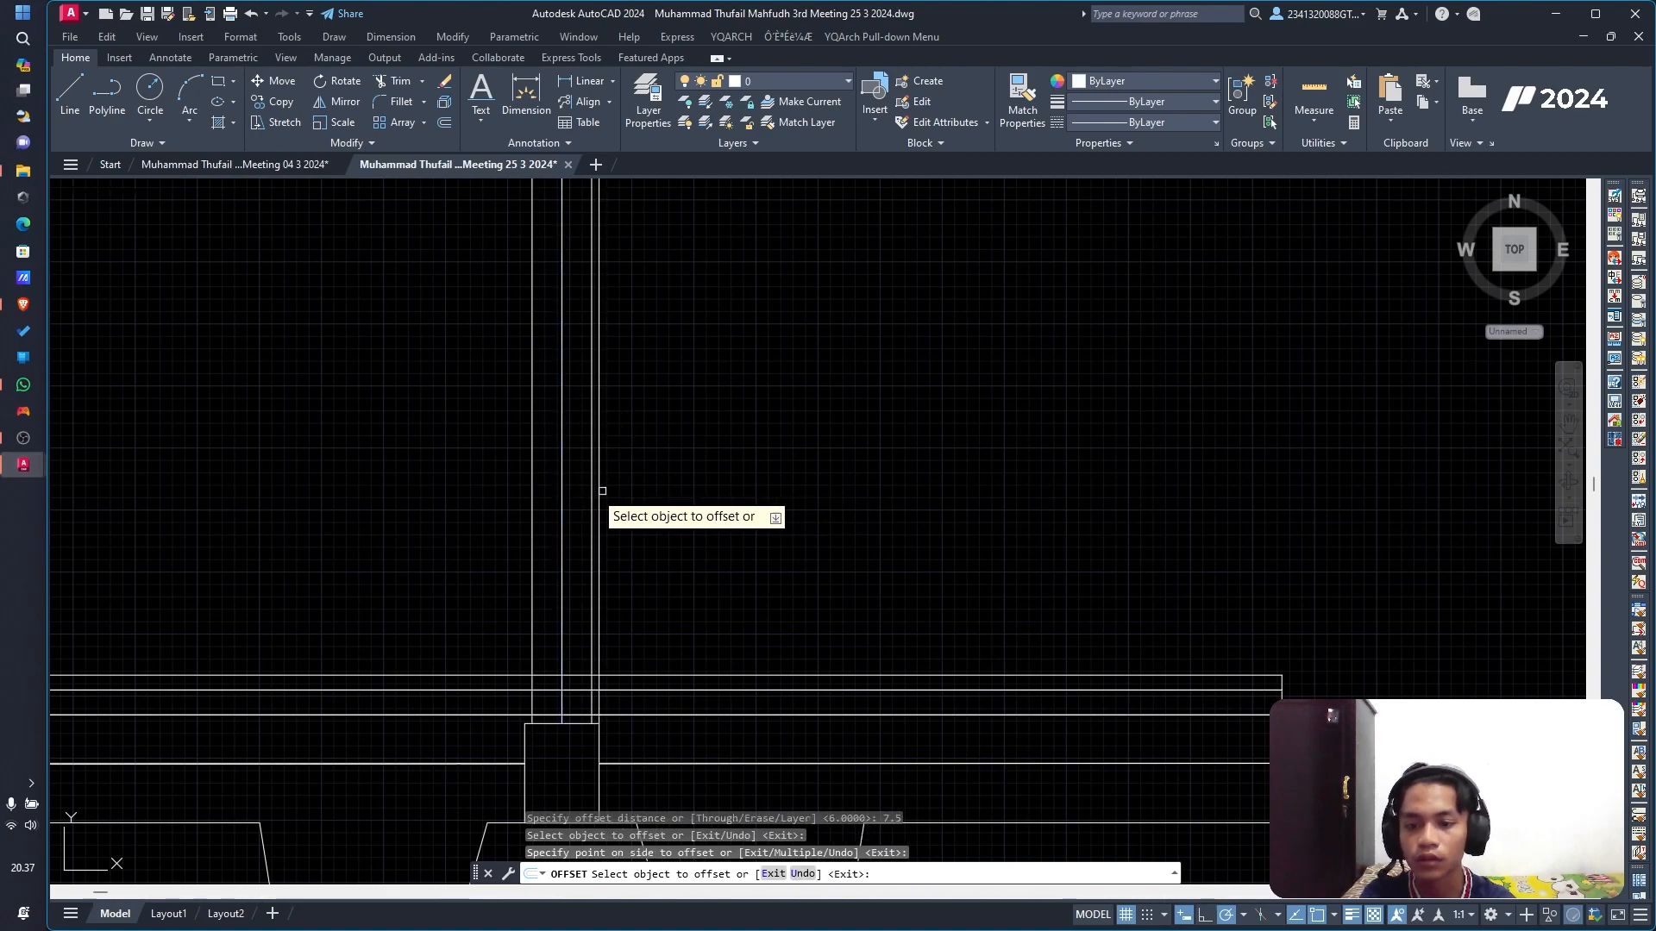
pyautogui.click(533, 479)
pyautogui.click(478, 492)
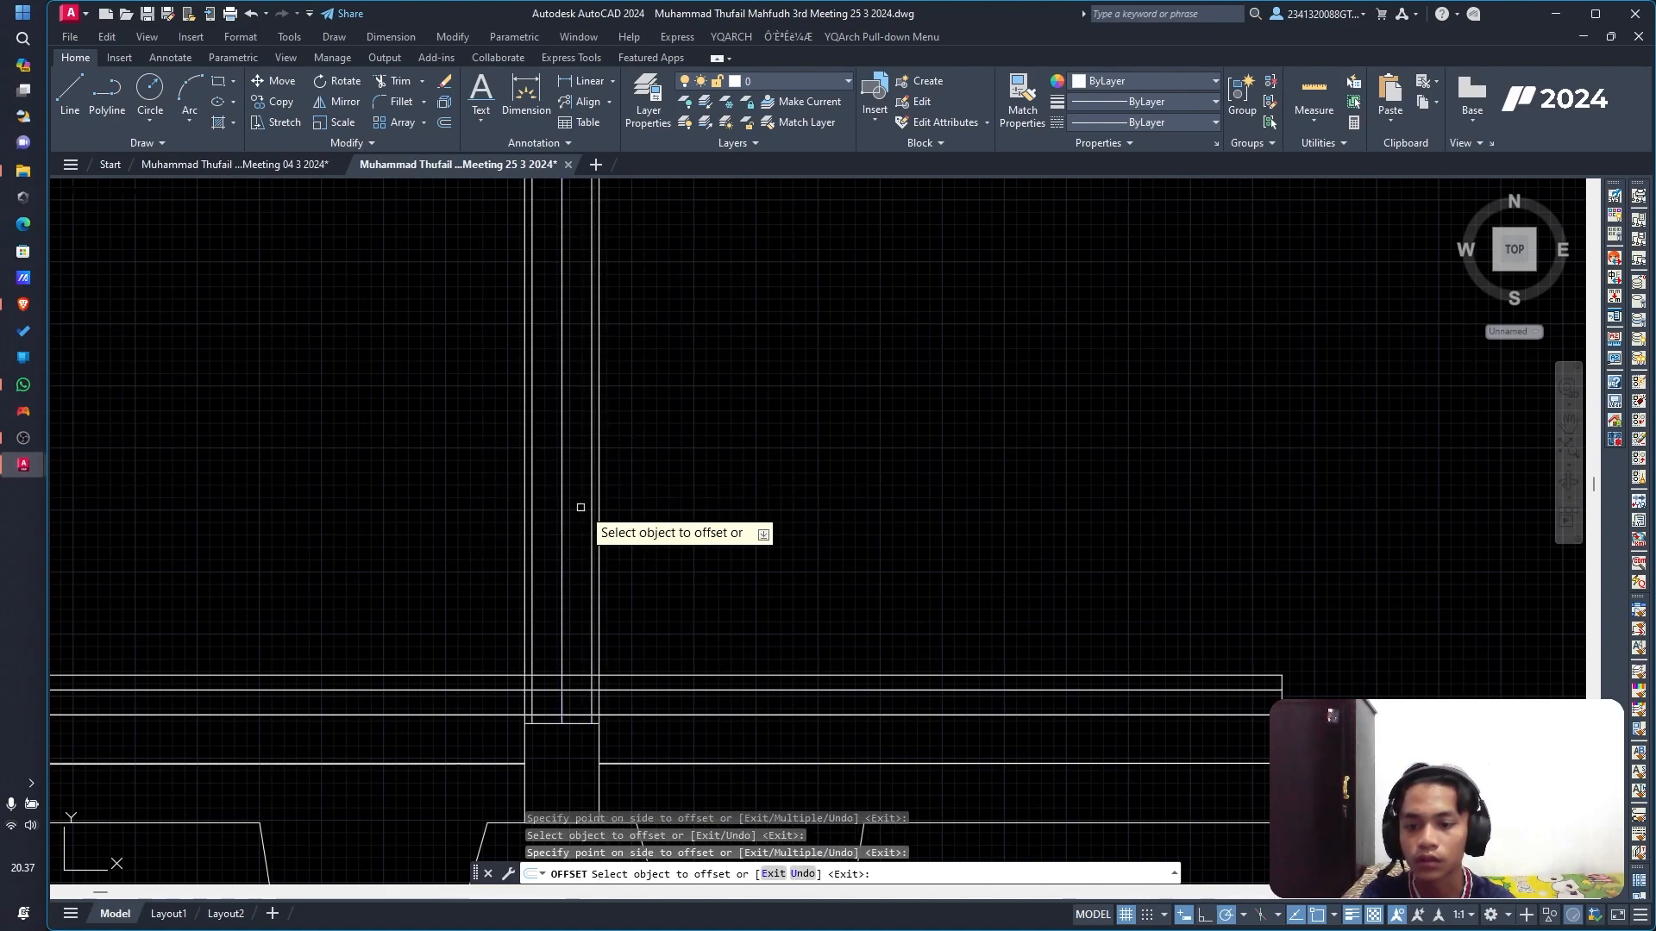
# Step: Trim away the wall's vertical centre line completely, including the pieces between the floor lines
pyautogui.click(383, 83)
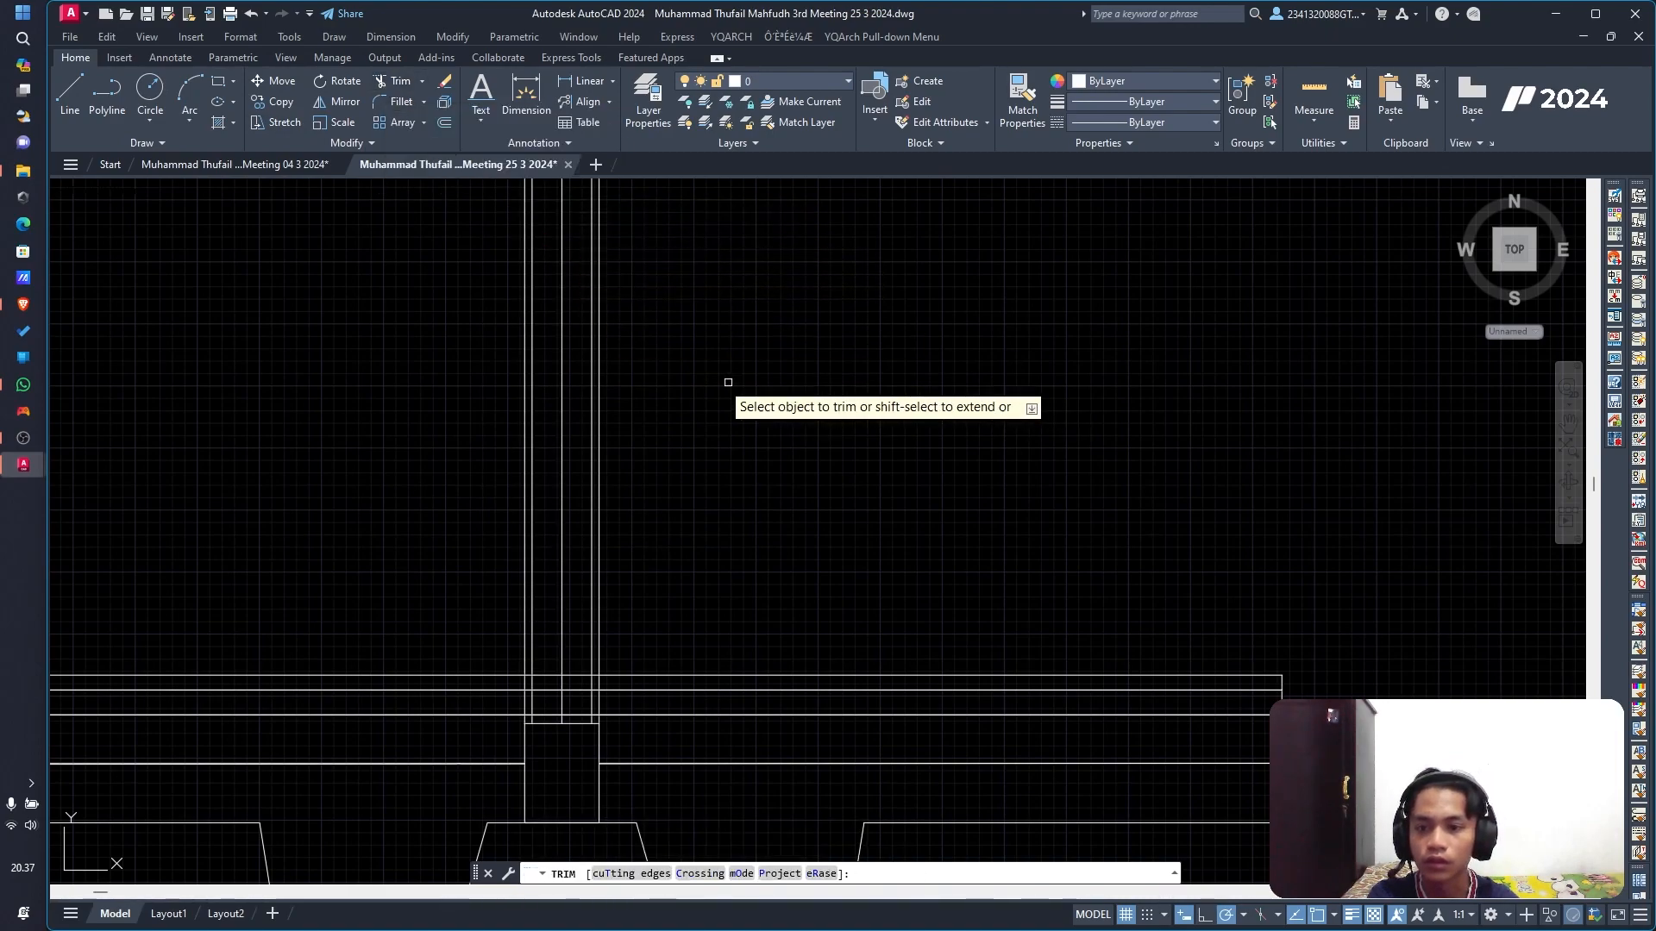
pyautogui.click(560, 450)
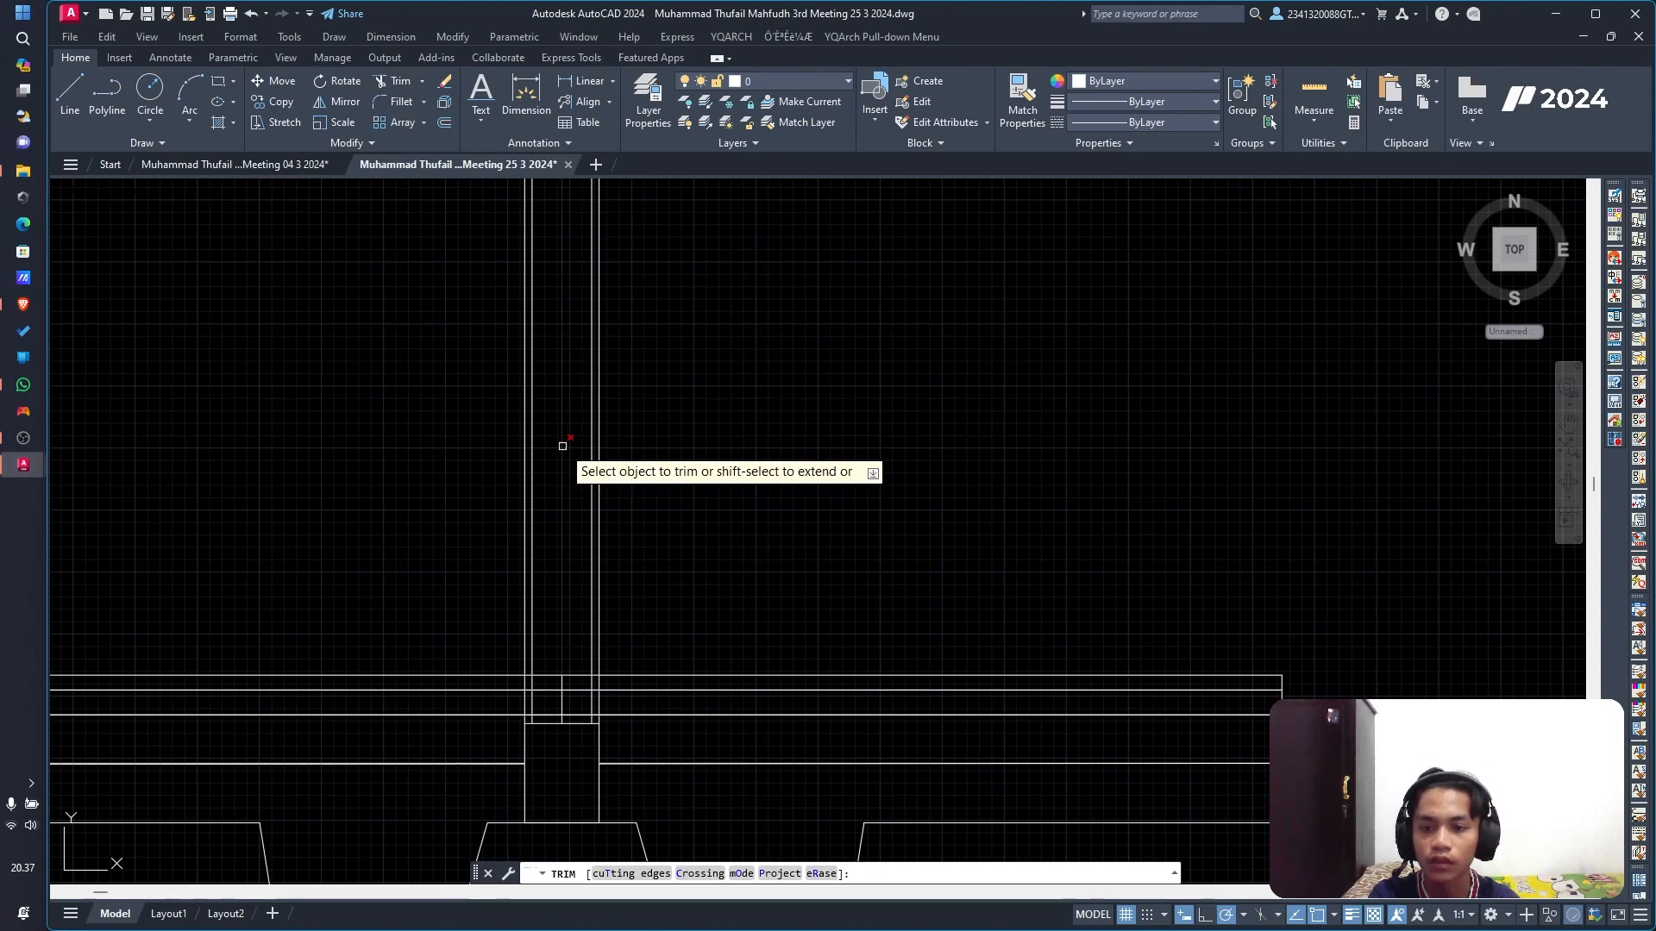
pyautogui.click(562, 696)
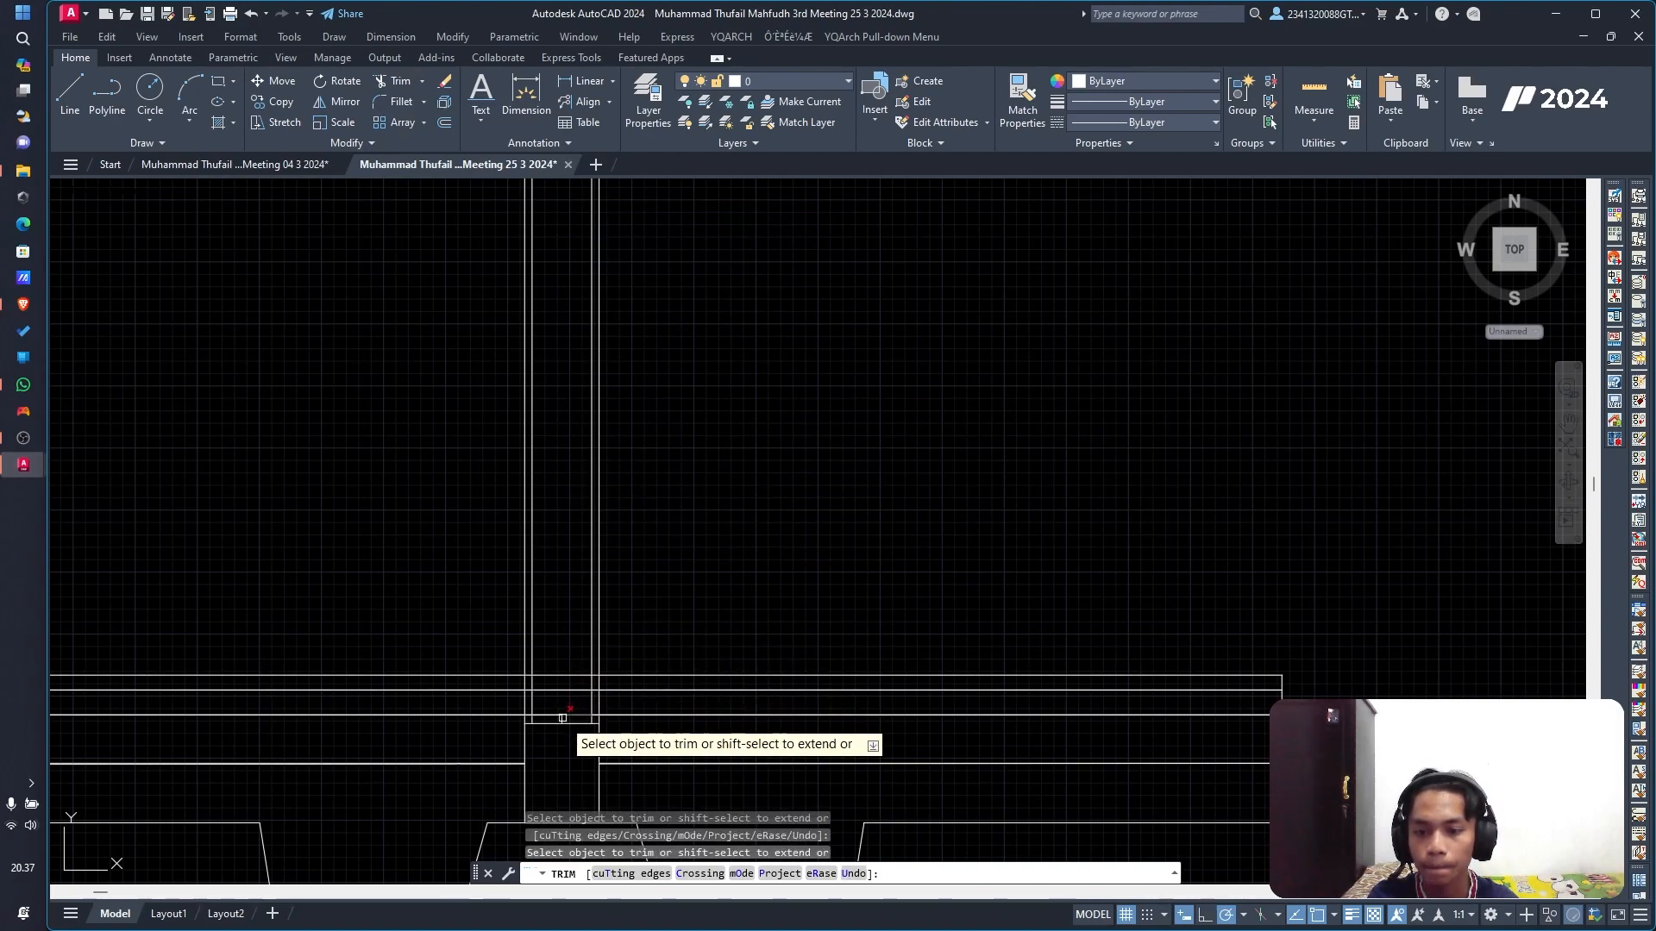
# Step: Trim the horizontal floor lines out of the wall, both between the inner lines and inside the two narrow outer strips
pyautogui.click(562, 532)
pyautogui.click(558, 719)
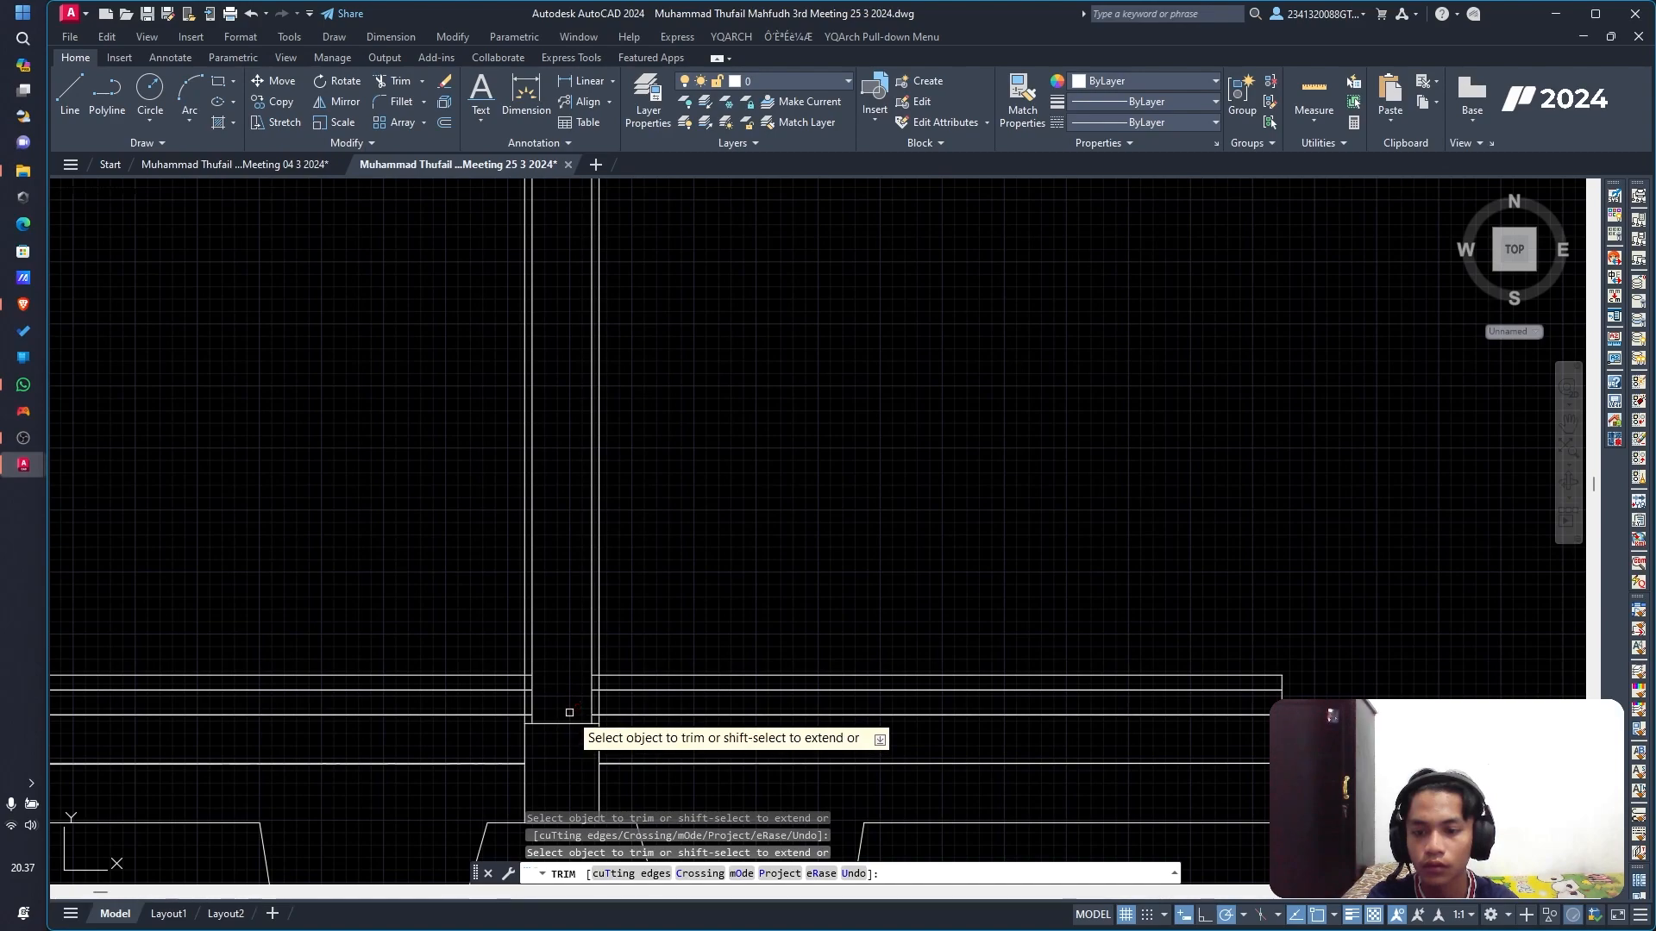
pyautogui.scroll(-2, 628, 562)
pyautogui.scroll(4, 614, 614)
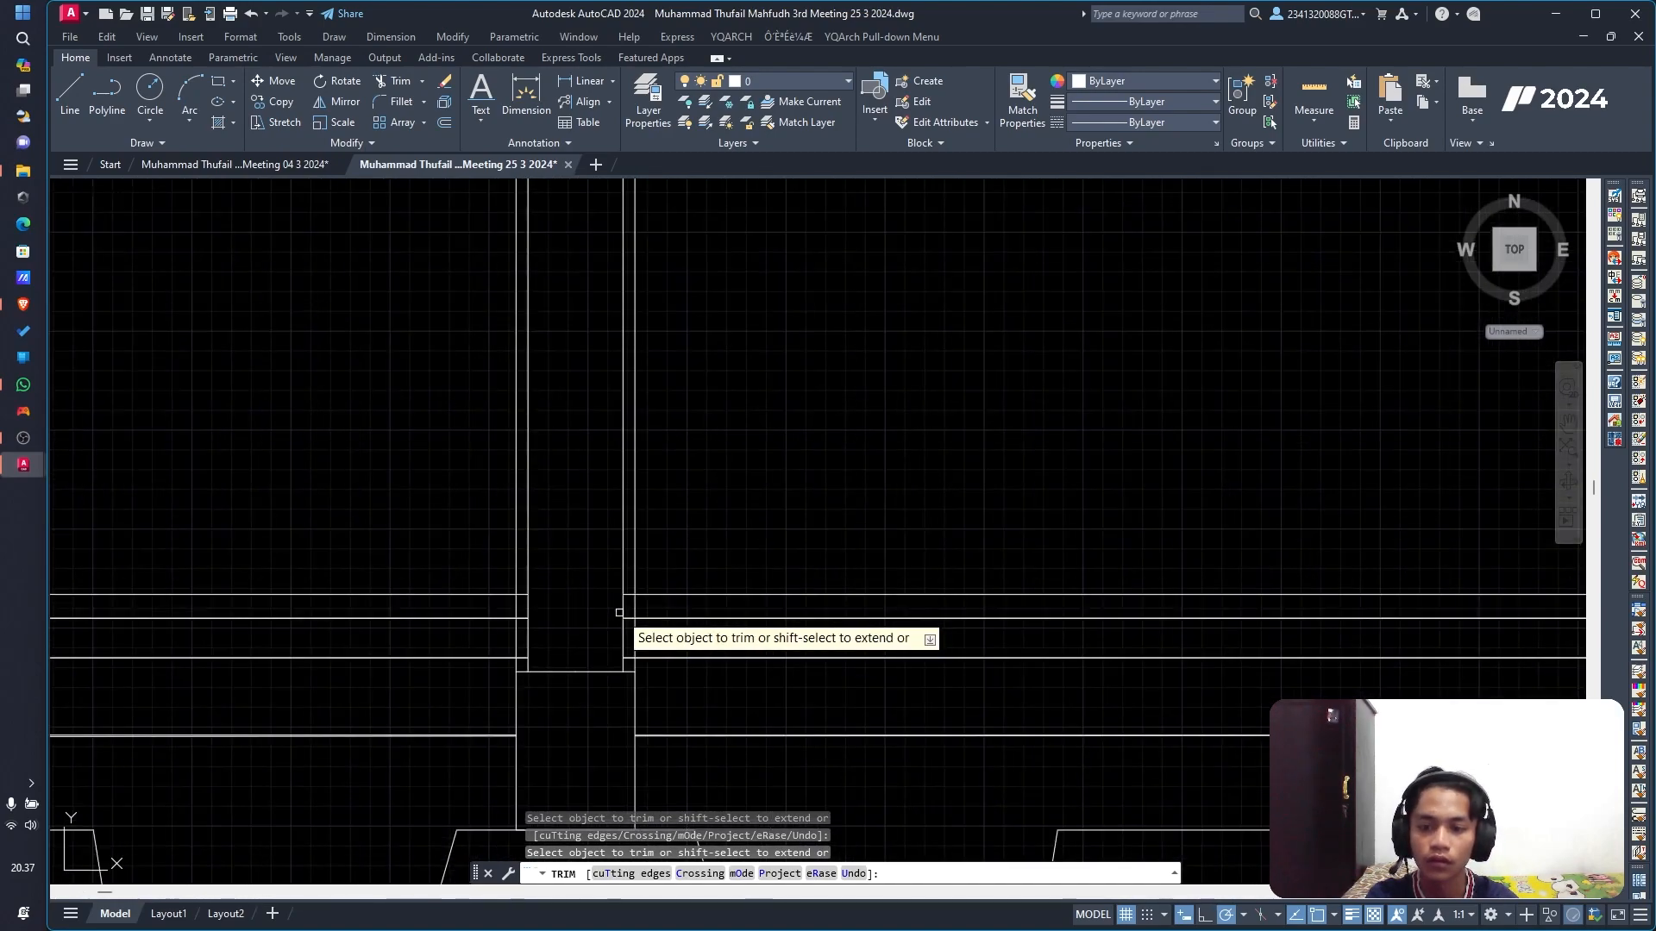
pyautogui.click(638, 555)
pyautogui.click(629, 754)
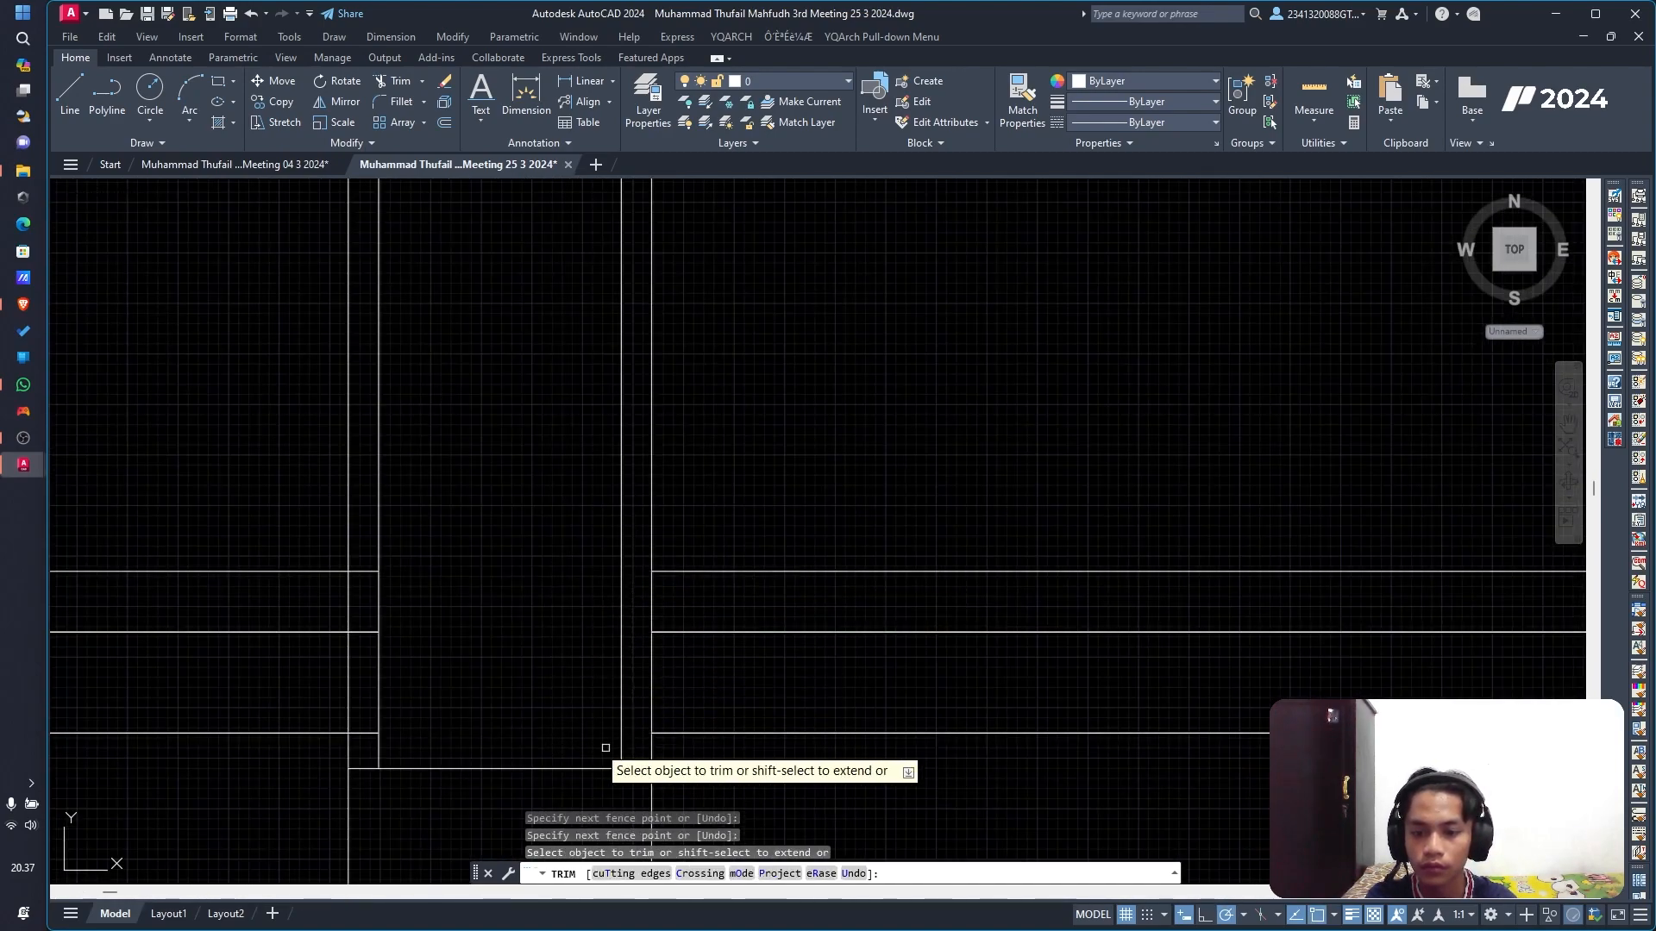
pyautogui.click(363, 540)
pyautogui.click(350, 755)
pyautogui.press('Return')
# Step: Examine the trasram portion of the wall and its height above the floor in the reference stone foundation detail
pyautogui.scroll(-3, 827, 388)
pyautogui.moveTo(861, 251); pyautogui.dragTo(731, 696, button='middle')
pyautogui.scroll(-8, 791, 343)
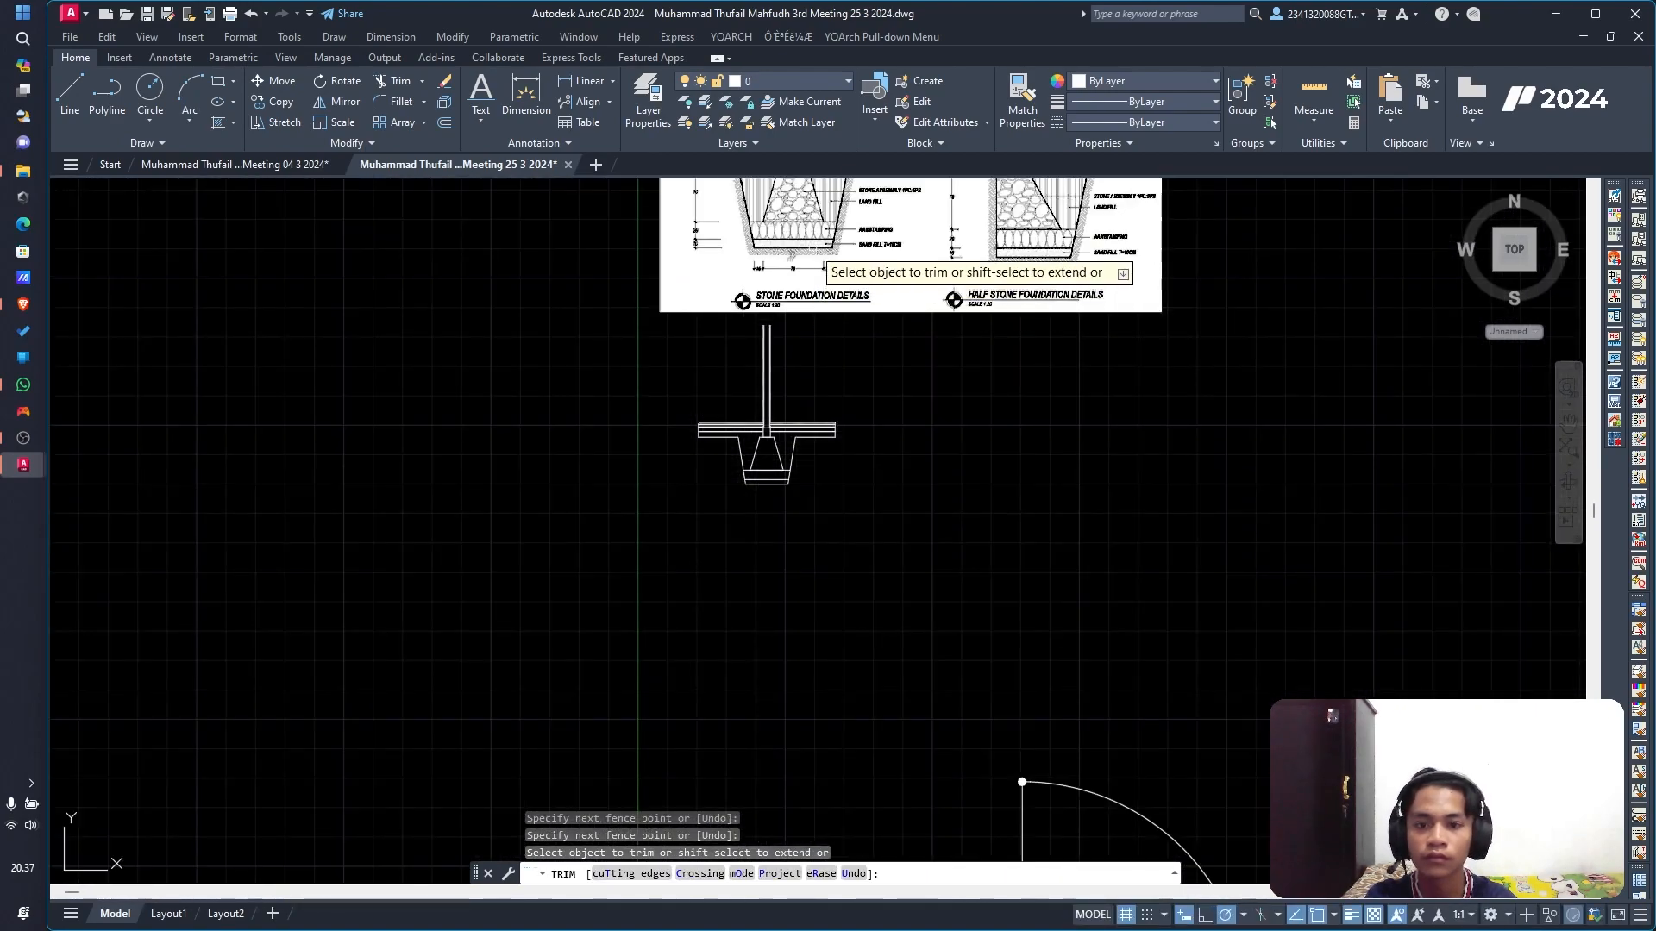
pyautogui.moveTo(809, 249); pyautogui.dragTo(720, 628, button='middle')
pyautogui.scroll(6, 702, 489)
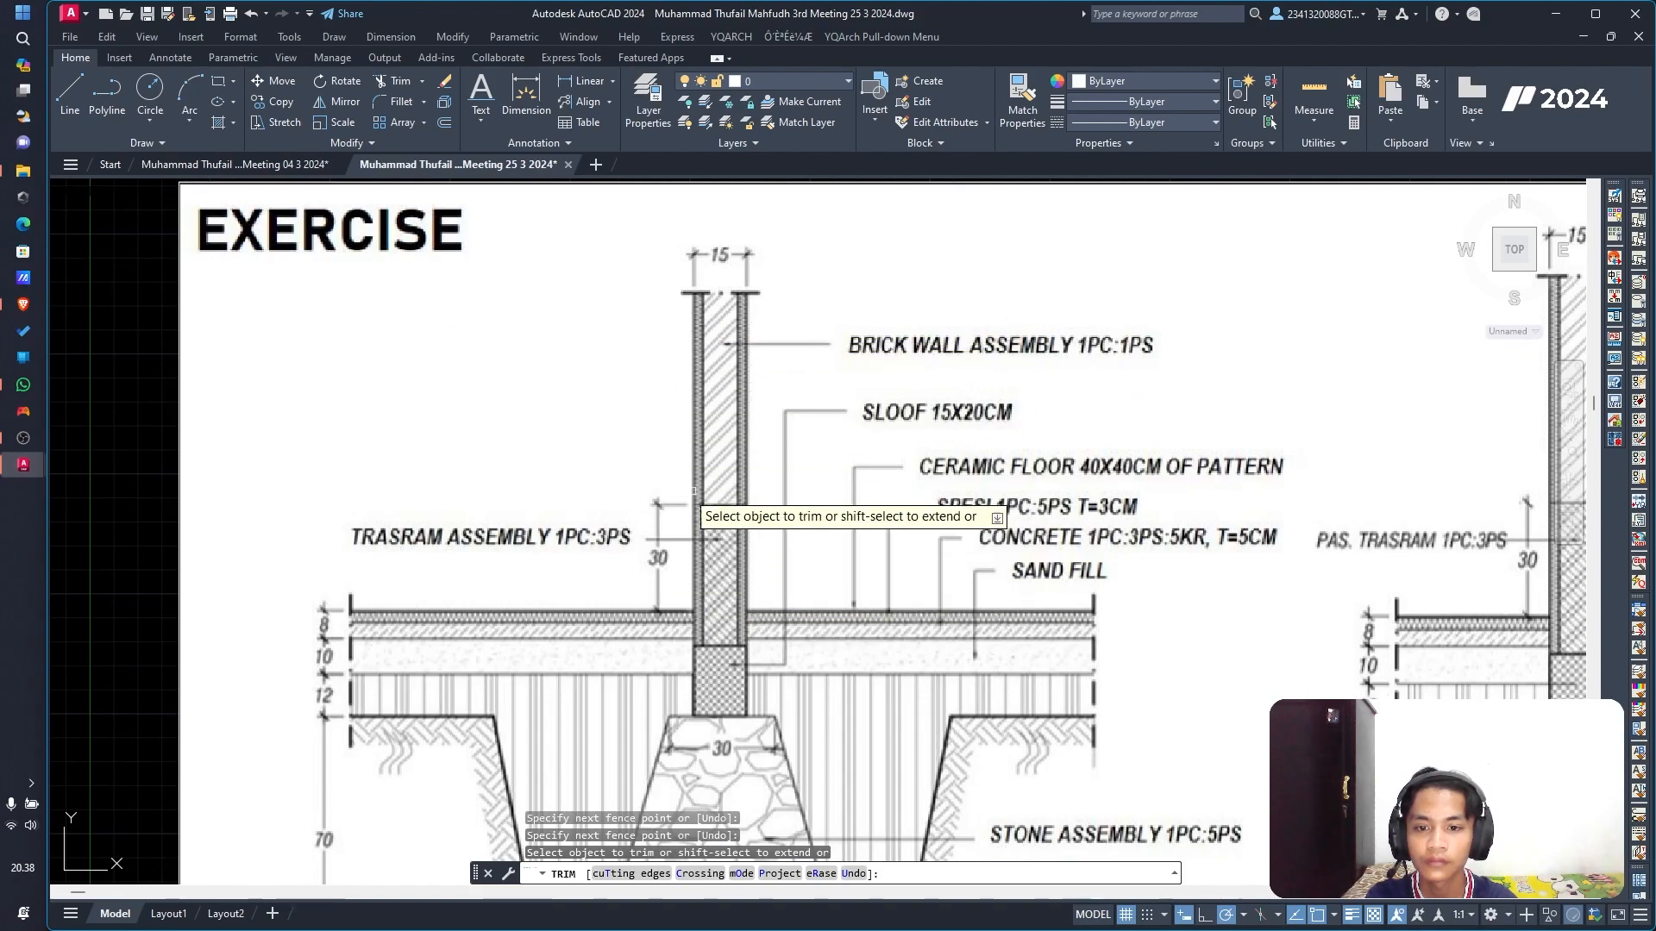
pyautogui.scroll(2, 684, 499)
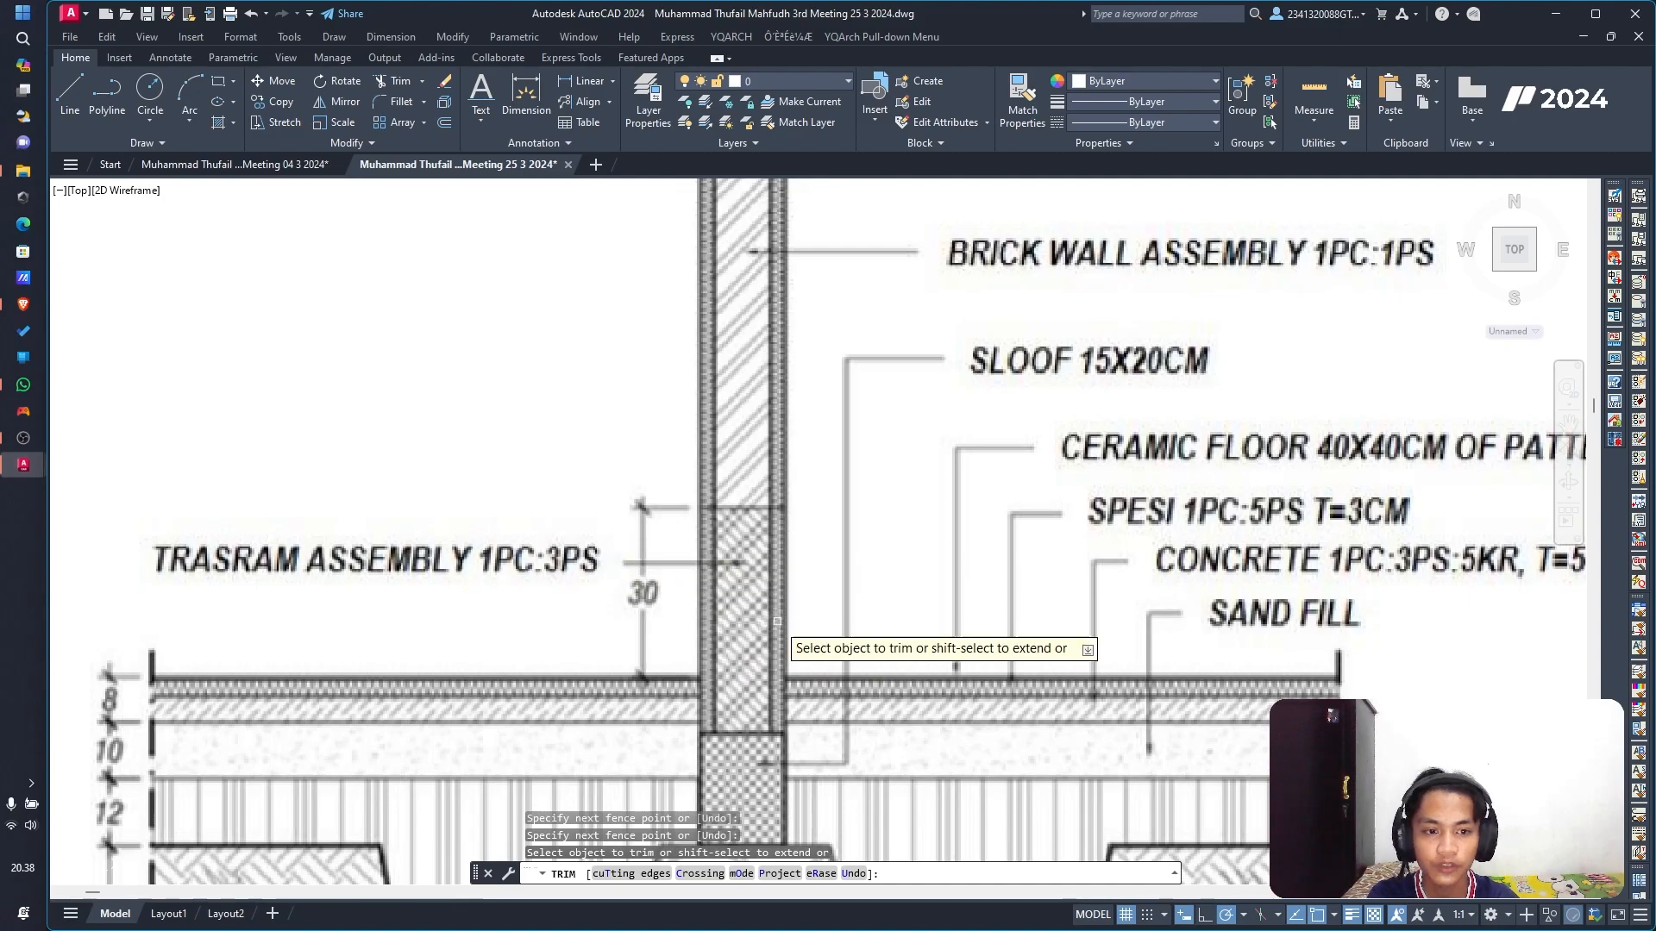
pyautogui.scroll(-4, 636, 575)
pyautogui.moveTo(658, 665)
pyautogui.mouseDown(button='middle')
pyautogui.moveTo(612, 318)
pyautogui.moveTo(615, 376)
pyautogui.mouseUp(button='middle')
pyautogui.moveTo(584, 653); pyautogui.dragTo(583, 296, button='middle')
pyautogui.scroll(6, 533, 733)
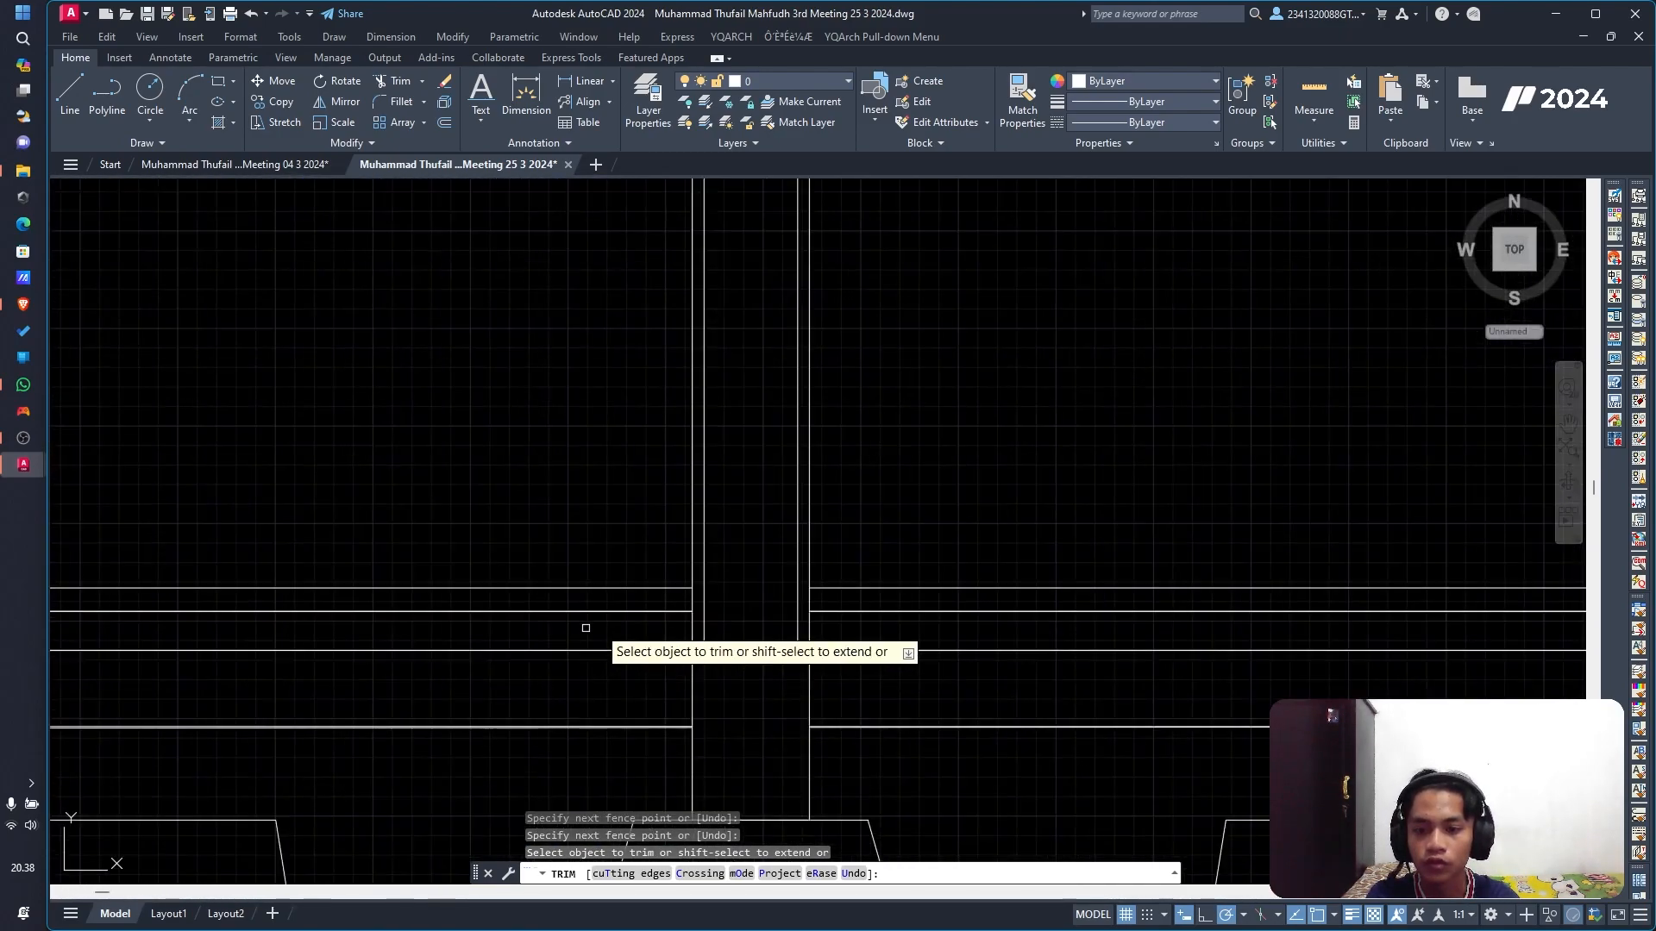
# Step: Start a polyline where the upper floor line meets the wall's left outer edge and draw a segment 30 upward
pyautogui.click(106, 95)
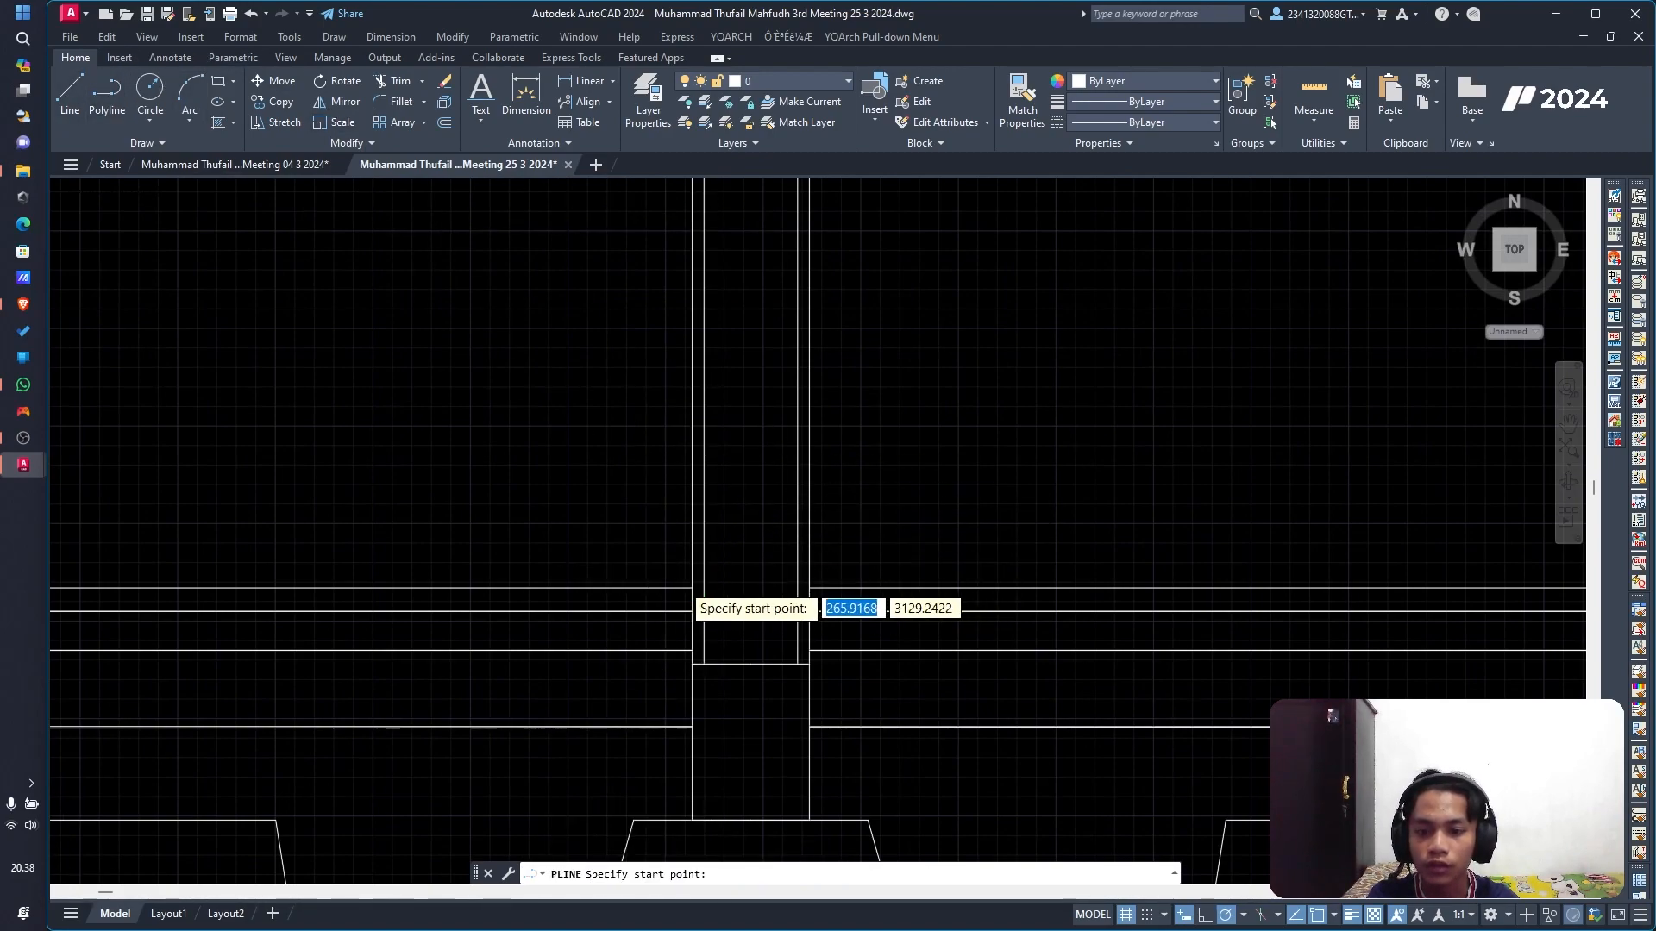
pyautogui.scroll(4, 693, 587)
pyautogui.click(709, 596)
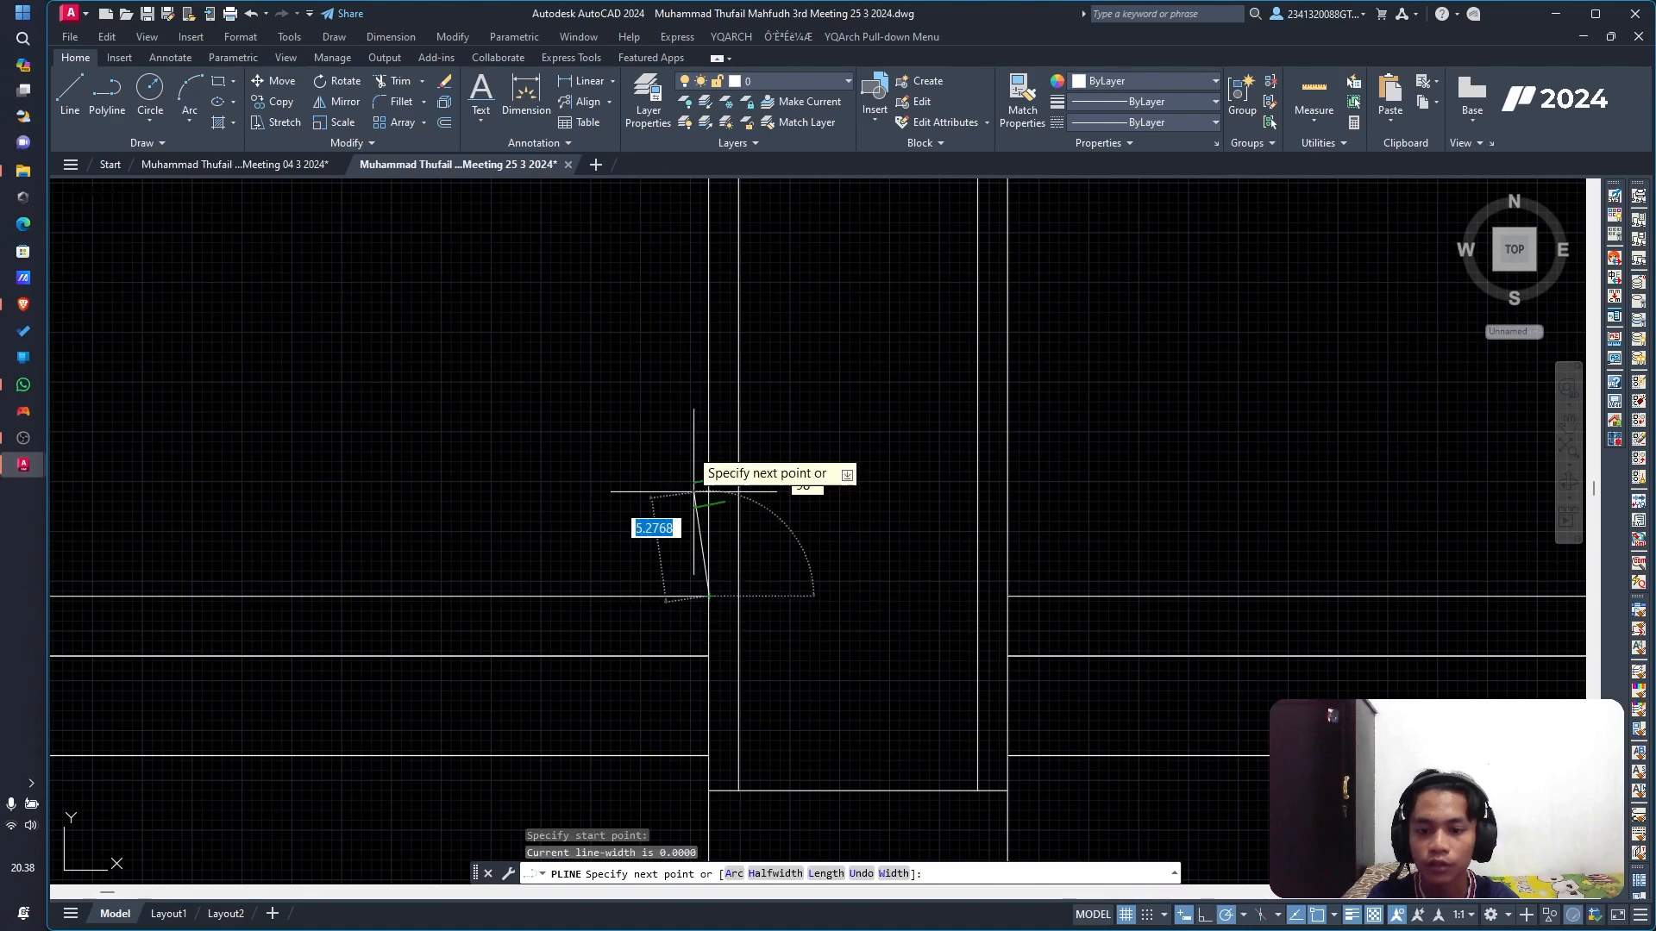
pyautogui.scroll(-6, 703, 224)
pyautogui.scroll(-3, 672, 634)
pyautogui.scroll(6, 660, 567)
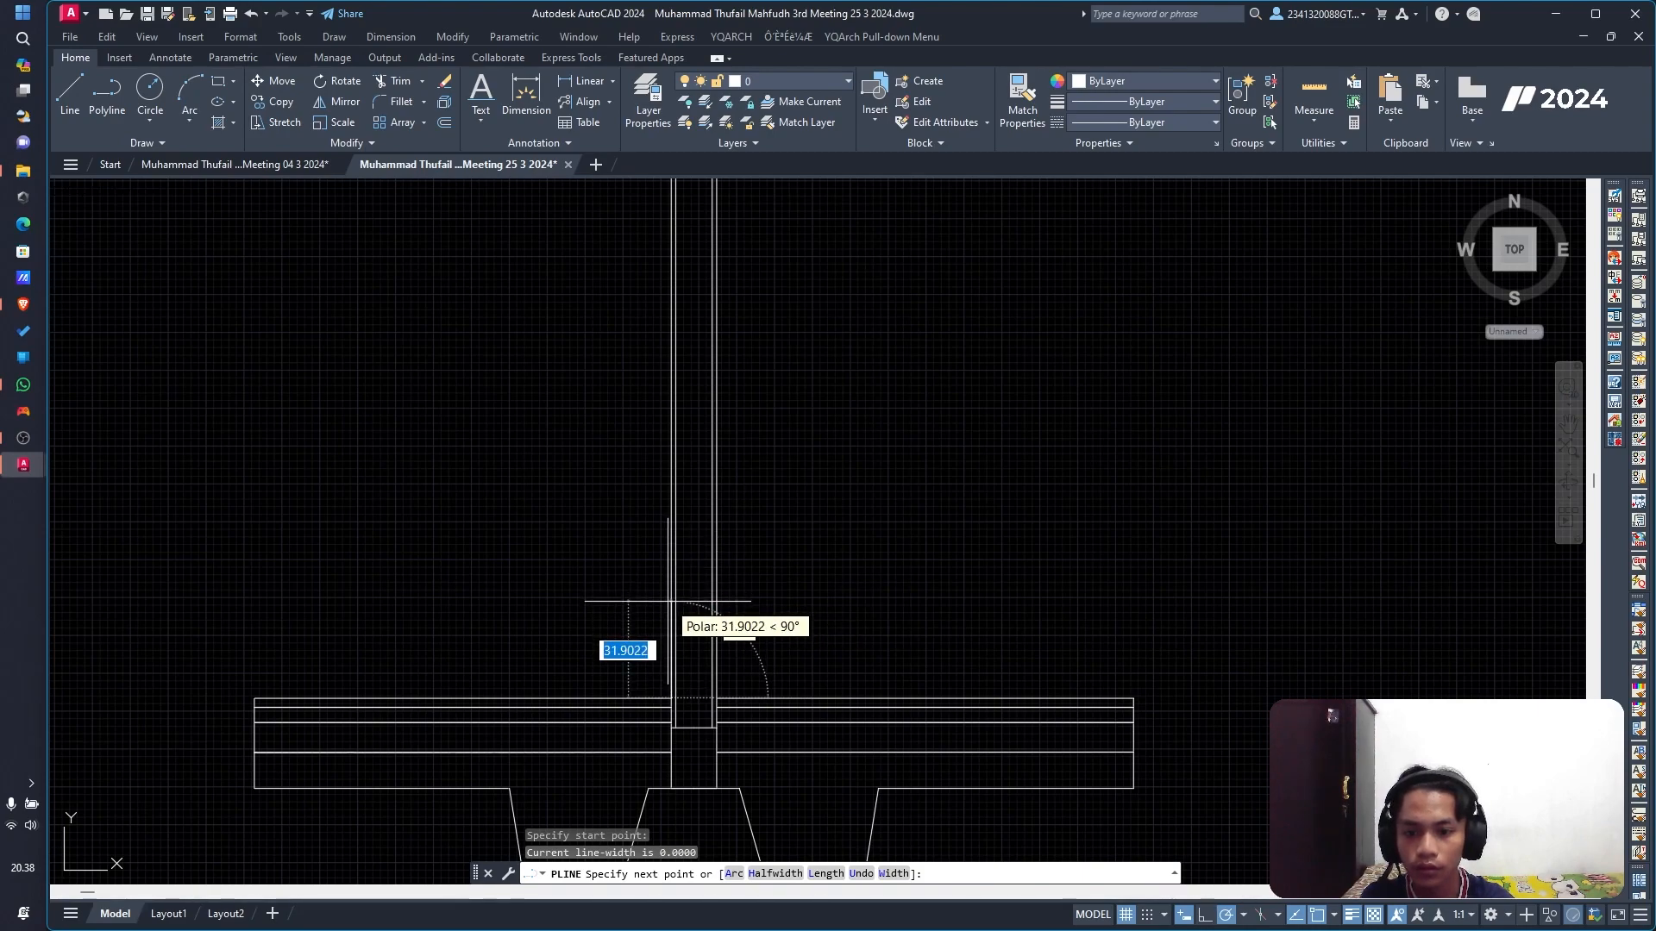
pyautogui.press('Return')
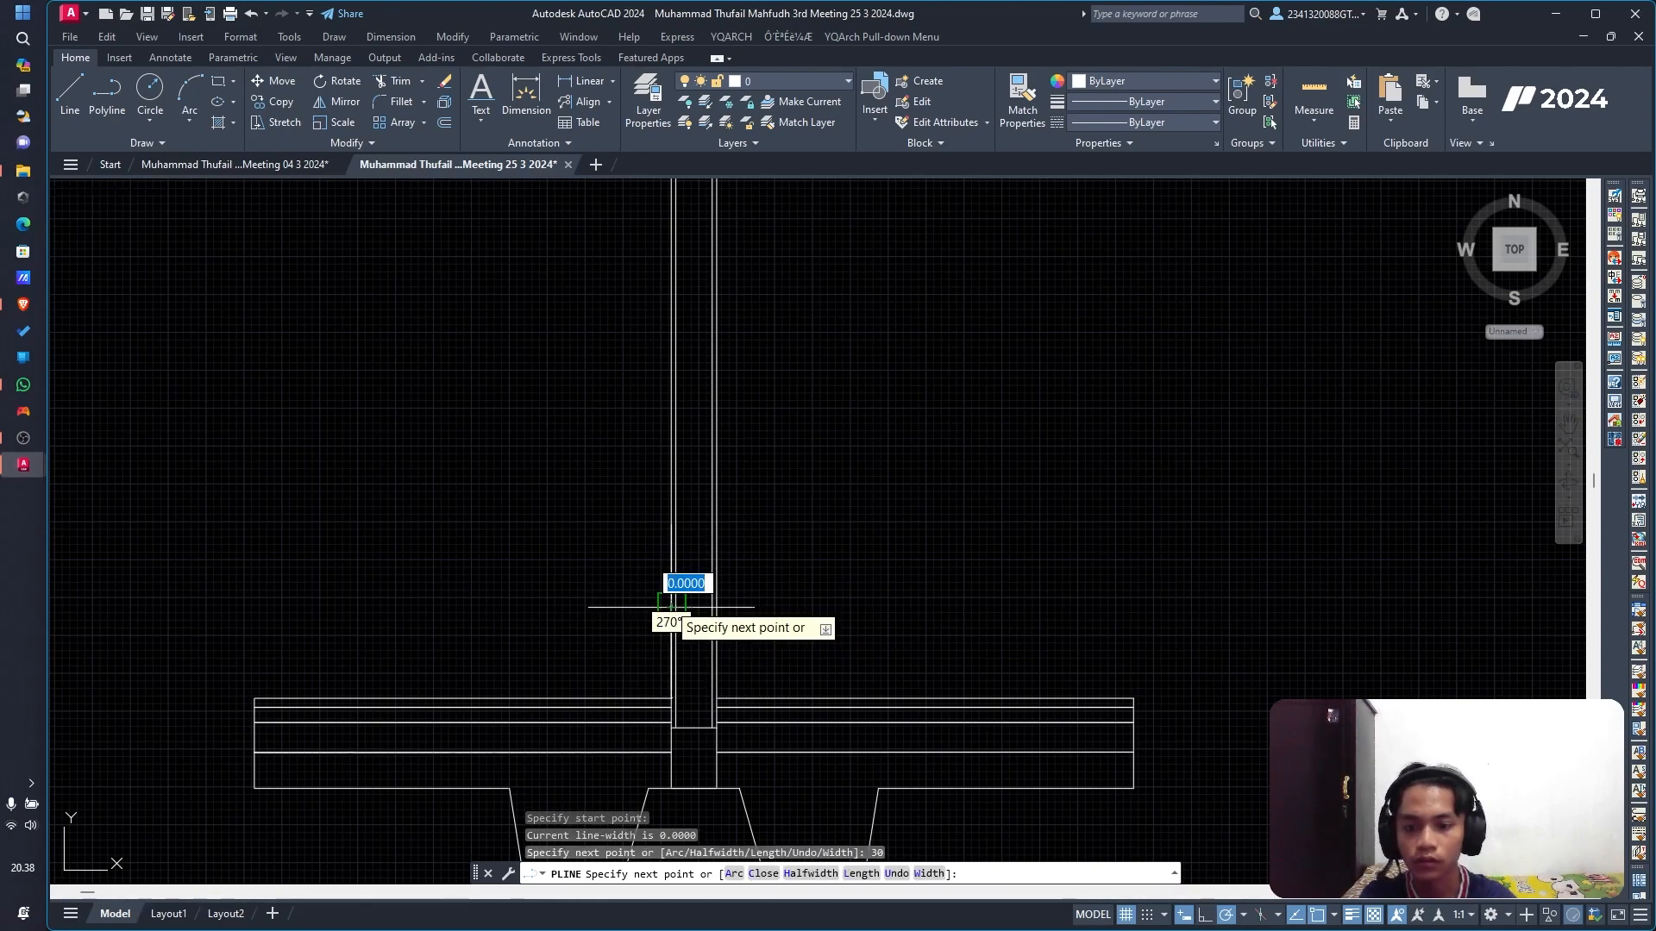
# Step: Continue the polyline 15 across the wall, down to the sloof's top right corner, back to its top left corner, and close it
pyautogui.scroll(3, 700, 601)
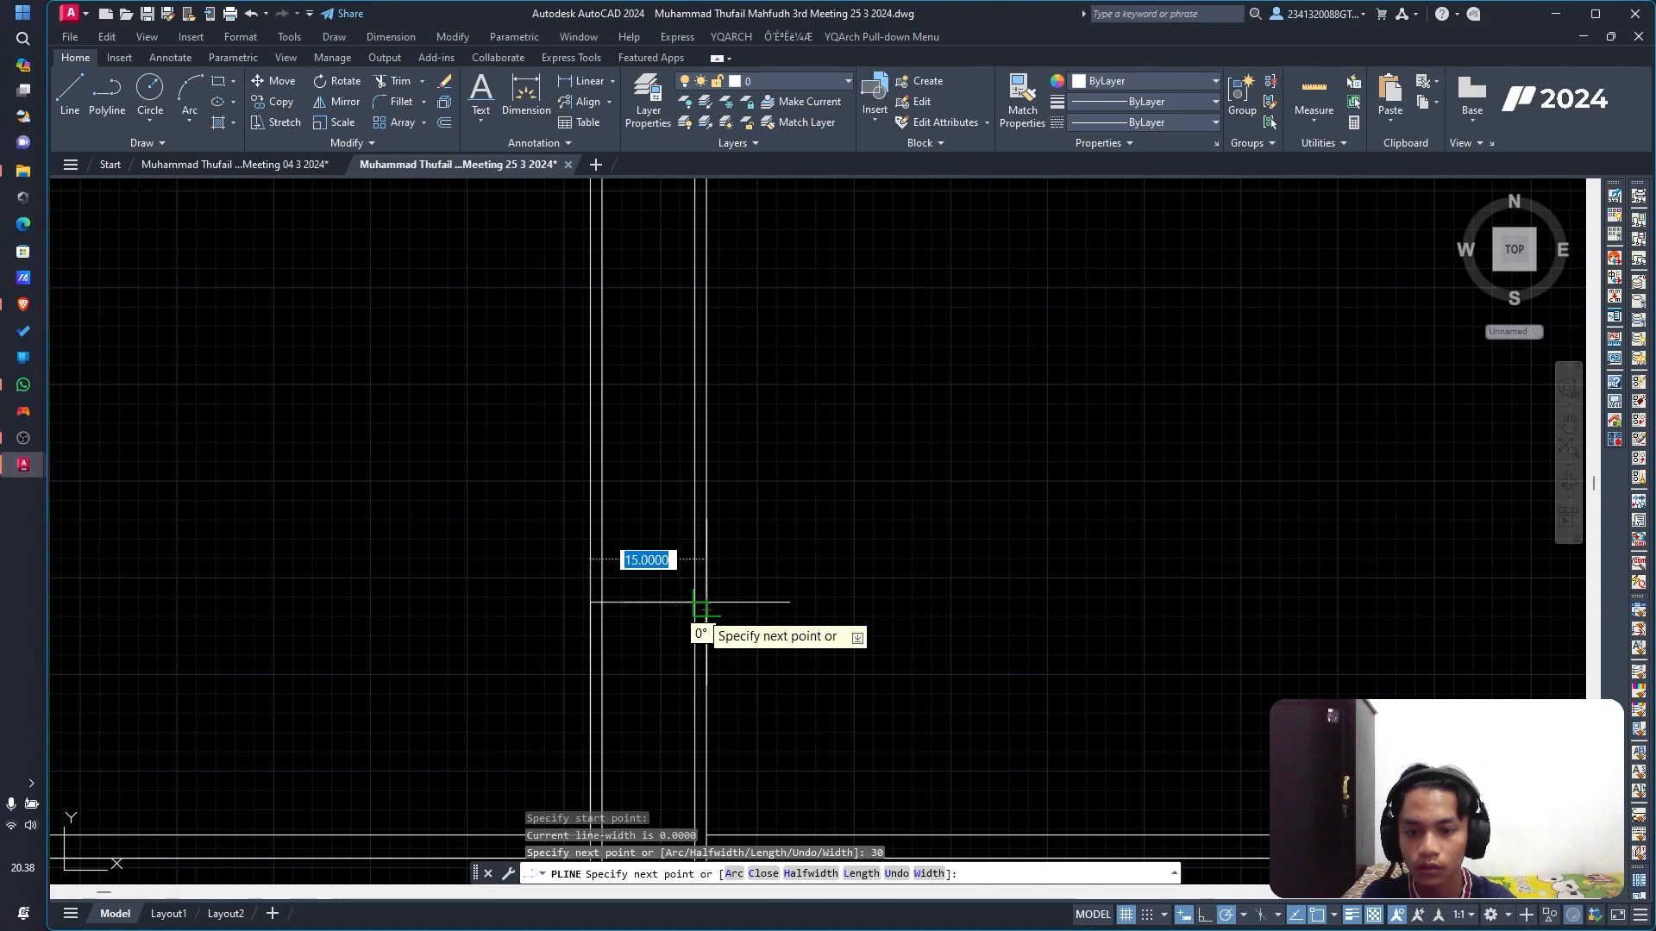
pyautogui.click(700, 602)
pyautogui.scroll(-3, 707, 781)
pyautogui.scroll(5, 724, 742)
pyautogui.scroll(-3, 717, 678)
pyautogui.scroll(5, 702, 684)
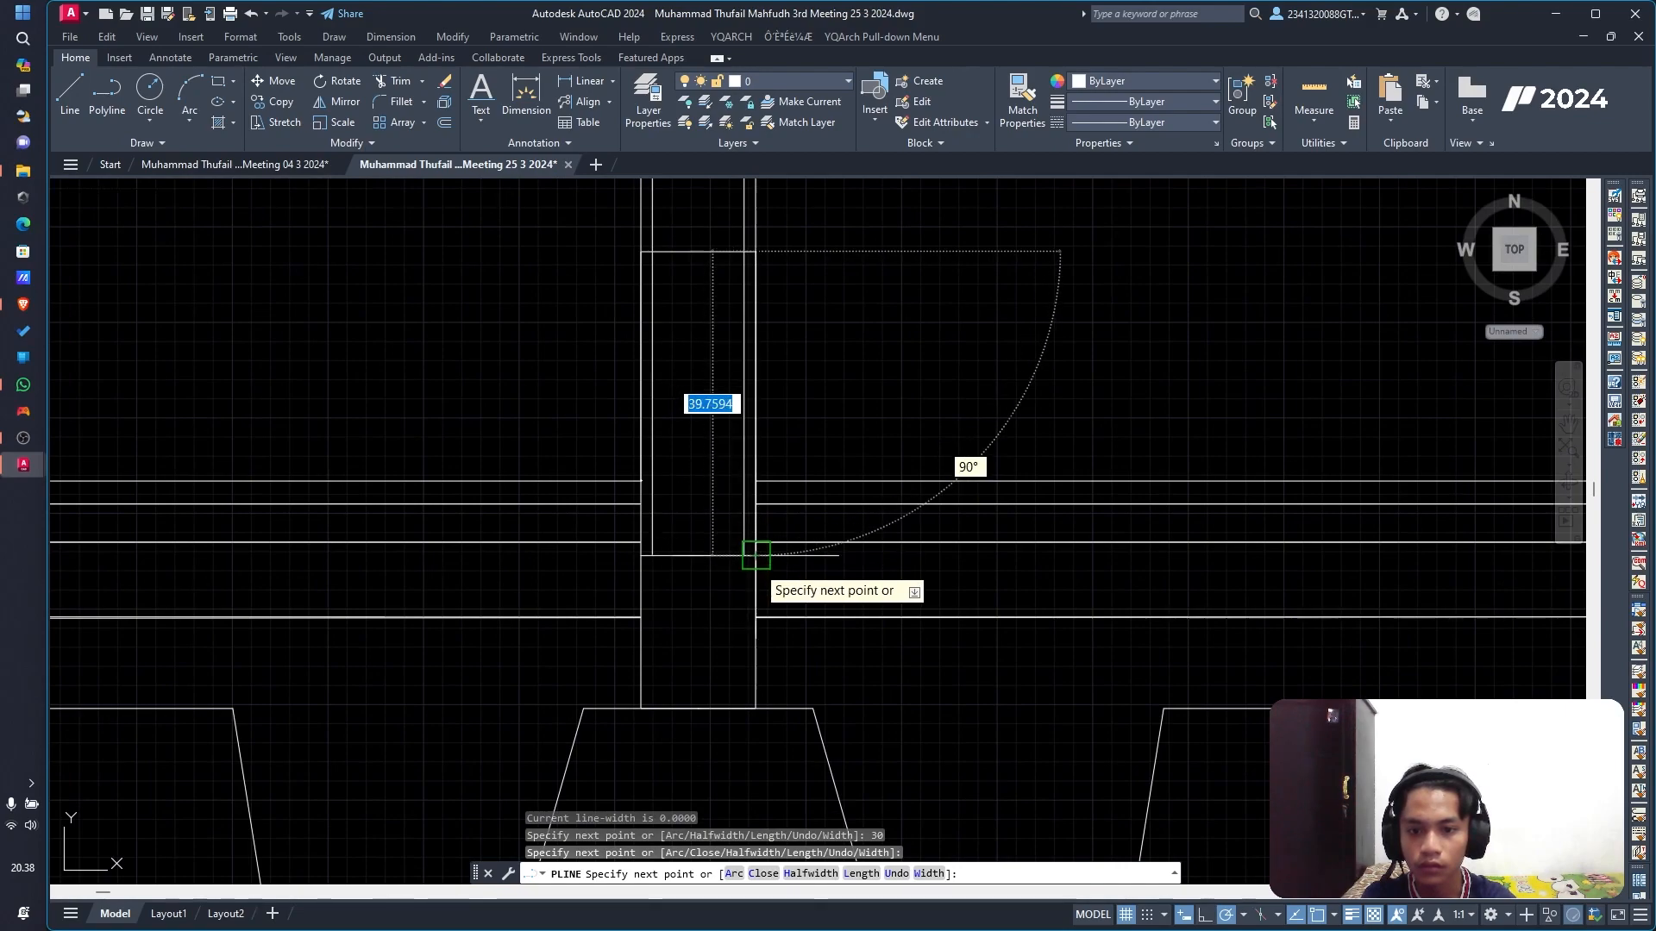
pyautogui.click(755, 555)
pyautogui.click(642, 554)
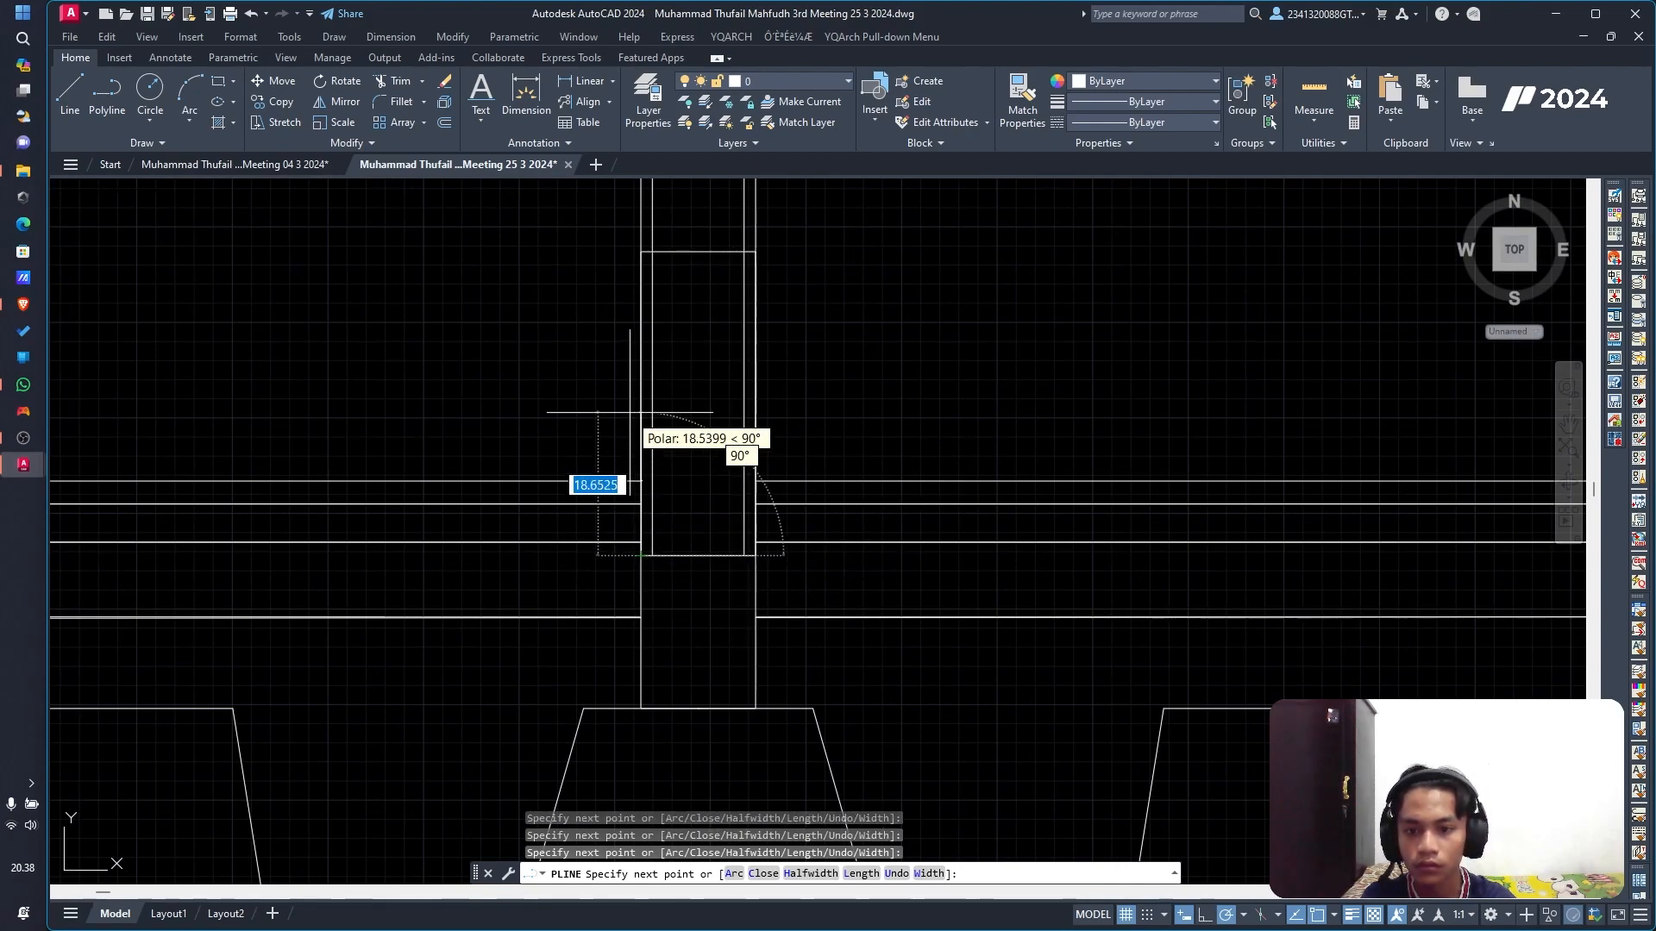
pyautogui.write('c')
pyautogui.press('Return')
# Step: Examine the trasram, sloof and foundation layers in the reference stone foundation detail
pyautogui.scroll(-6, 862, 363)
pyautogui.scroll(-5, 736, 438)
pyautogui.scroll(5, 772, 280)
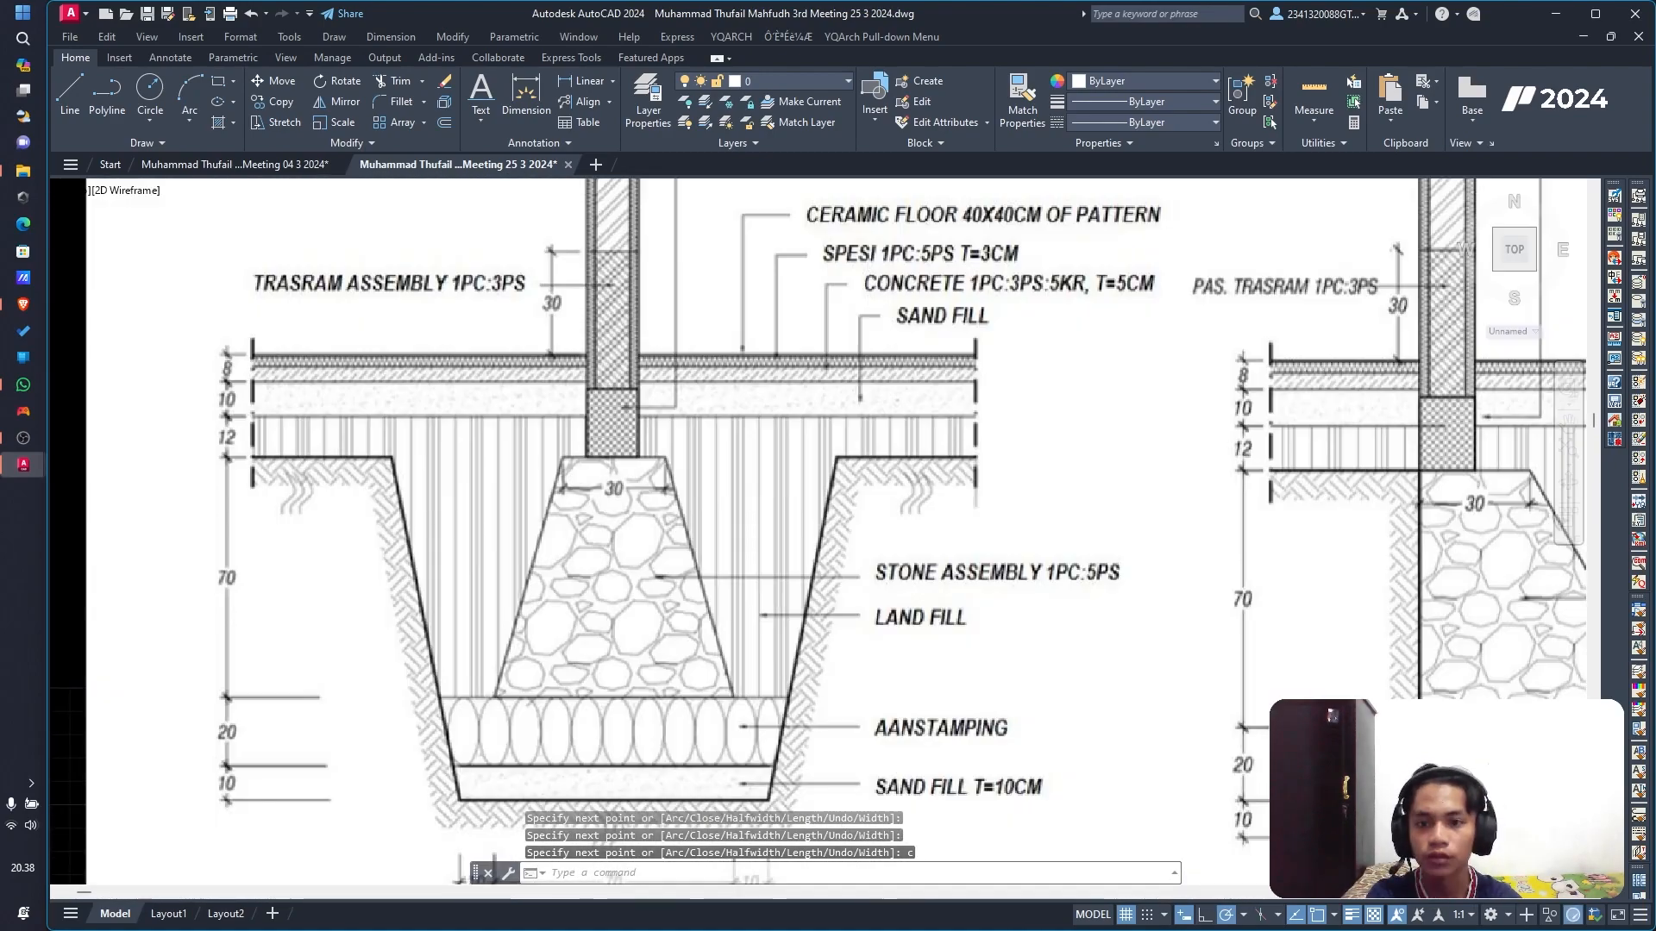
pyautogui.scroll(4, 614, 413)
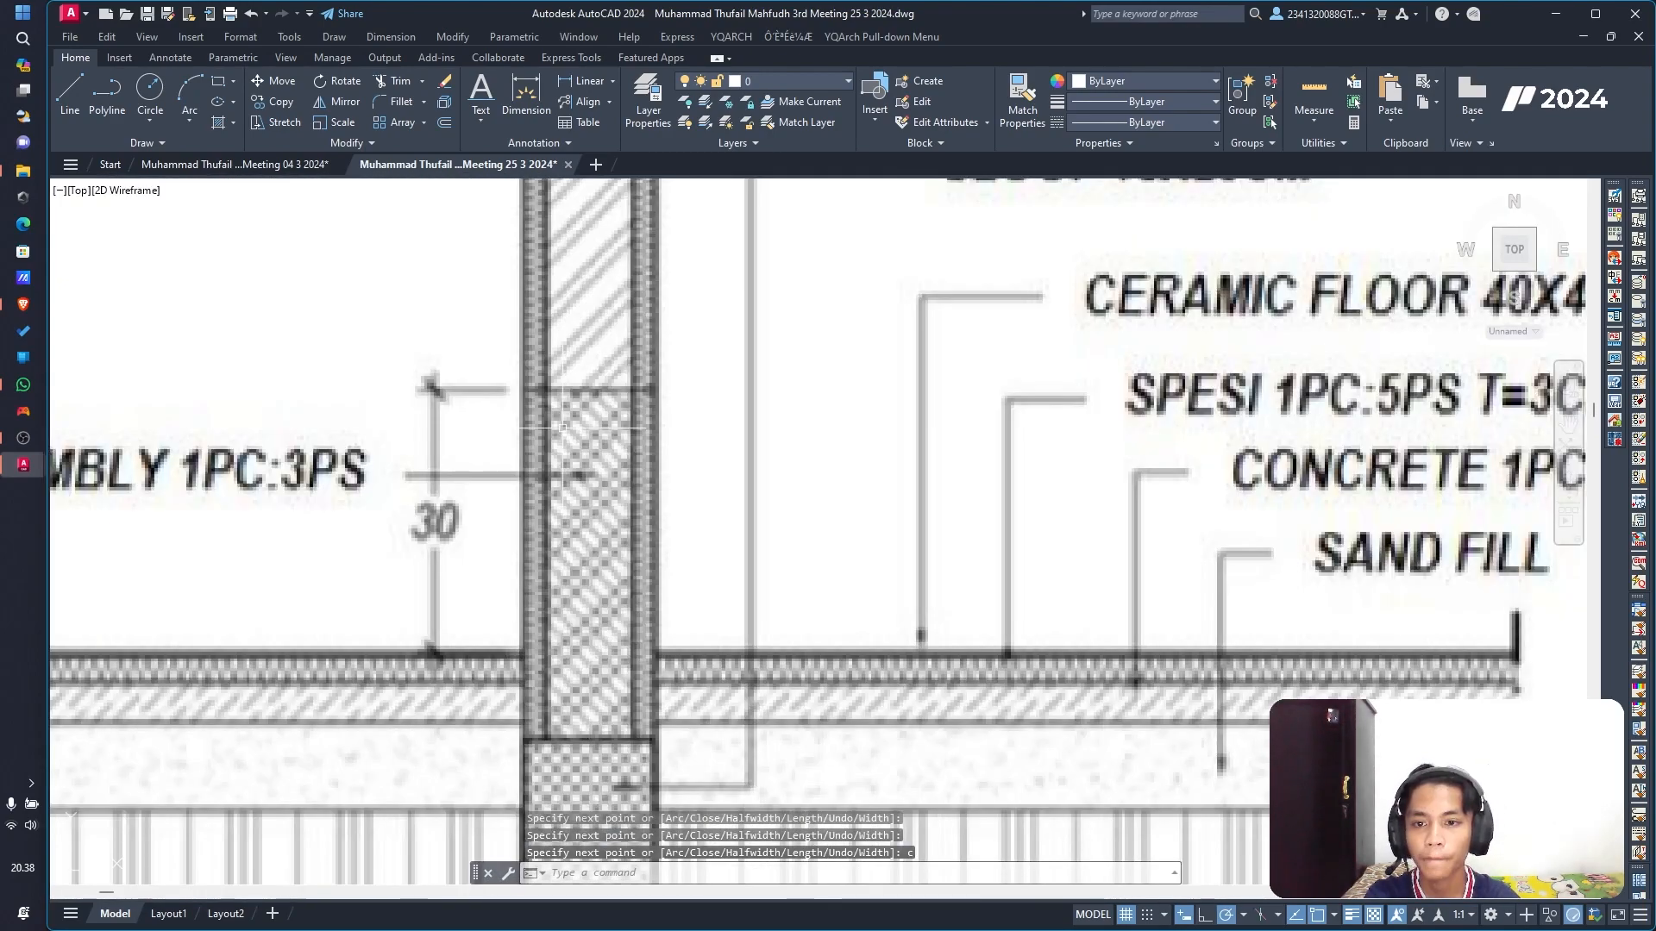
pyautogui.scroll(-4, 562, 426)
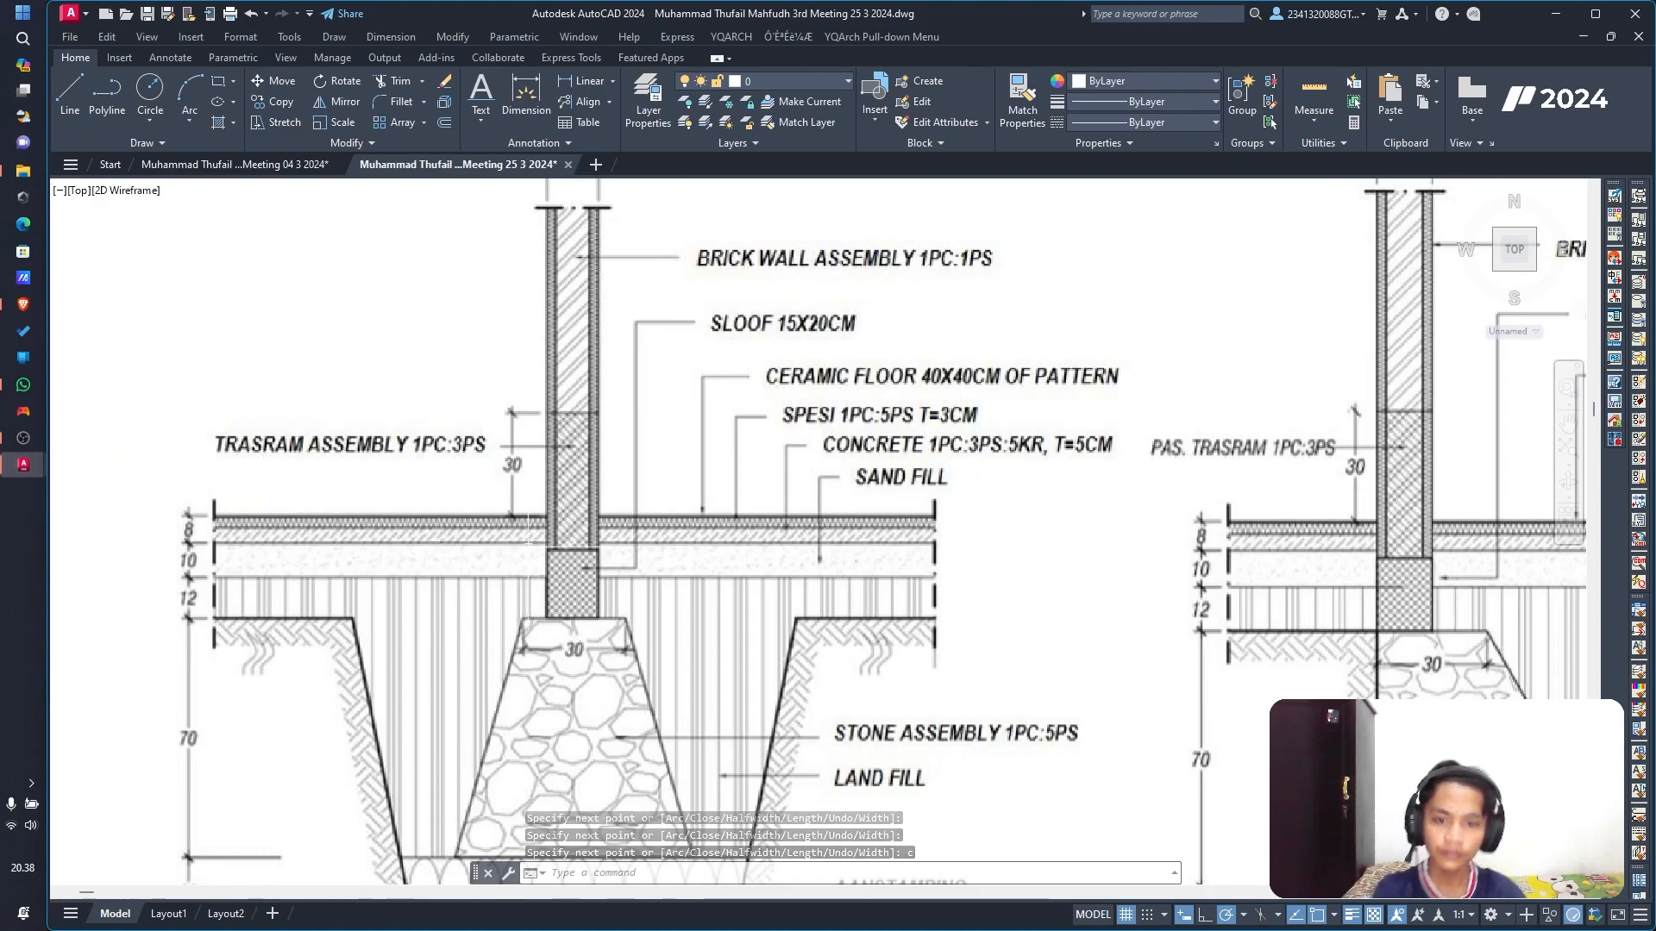
pyautogui.moveTo(562, 590); pyautogui.dragTo(592, 477, button='middle')
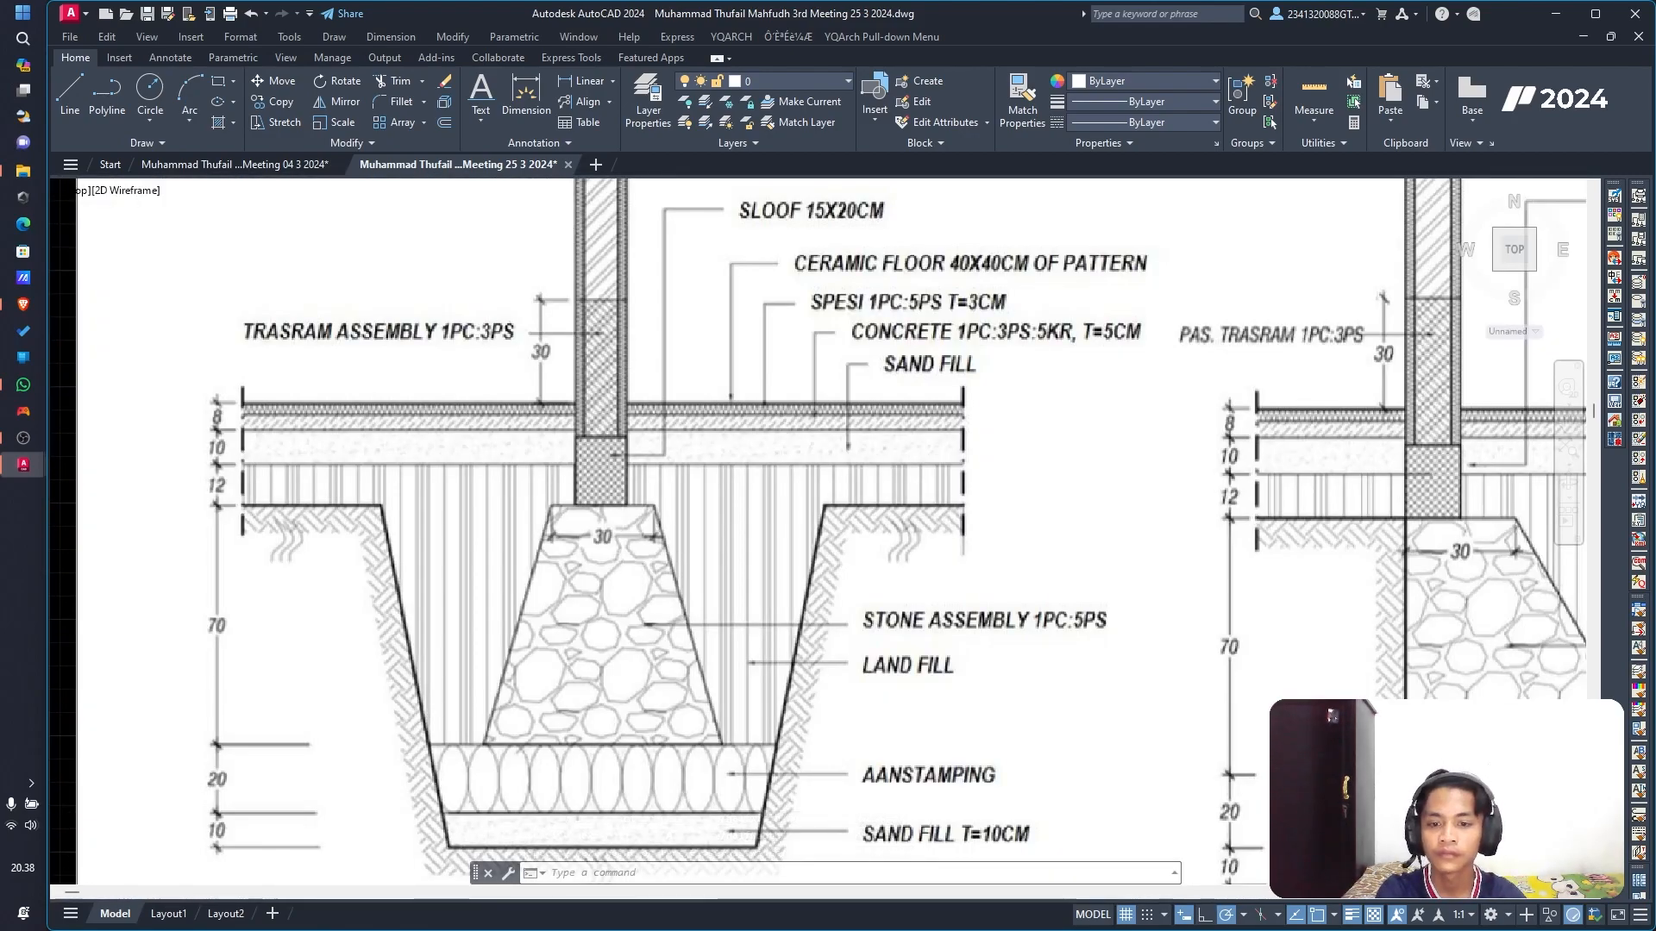
# Step: Compare the redrawn wall, floor and foundation outline with the reference stone foundation detail
pyautogui.scroll(-2, 625, 554)
pyautogui.scroll(4, 600, 421)
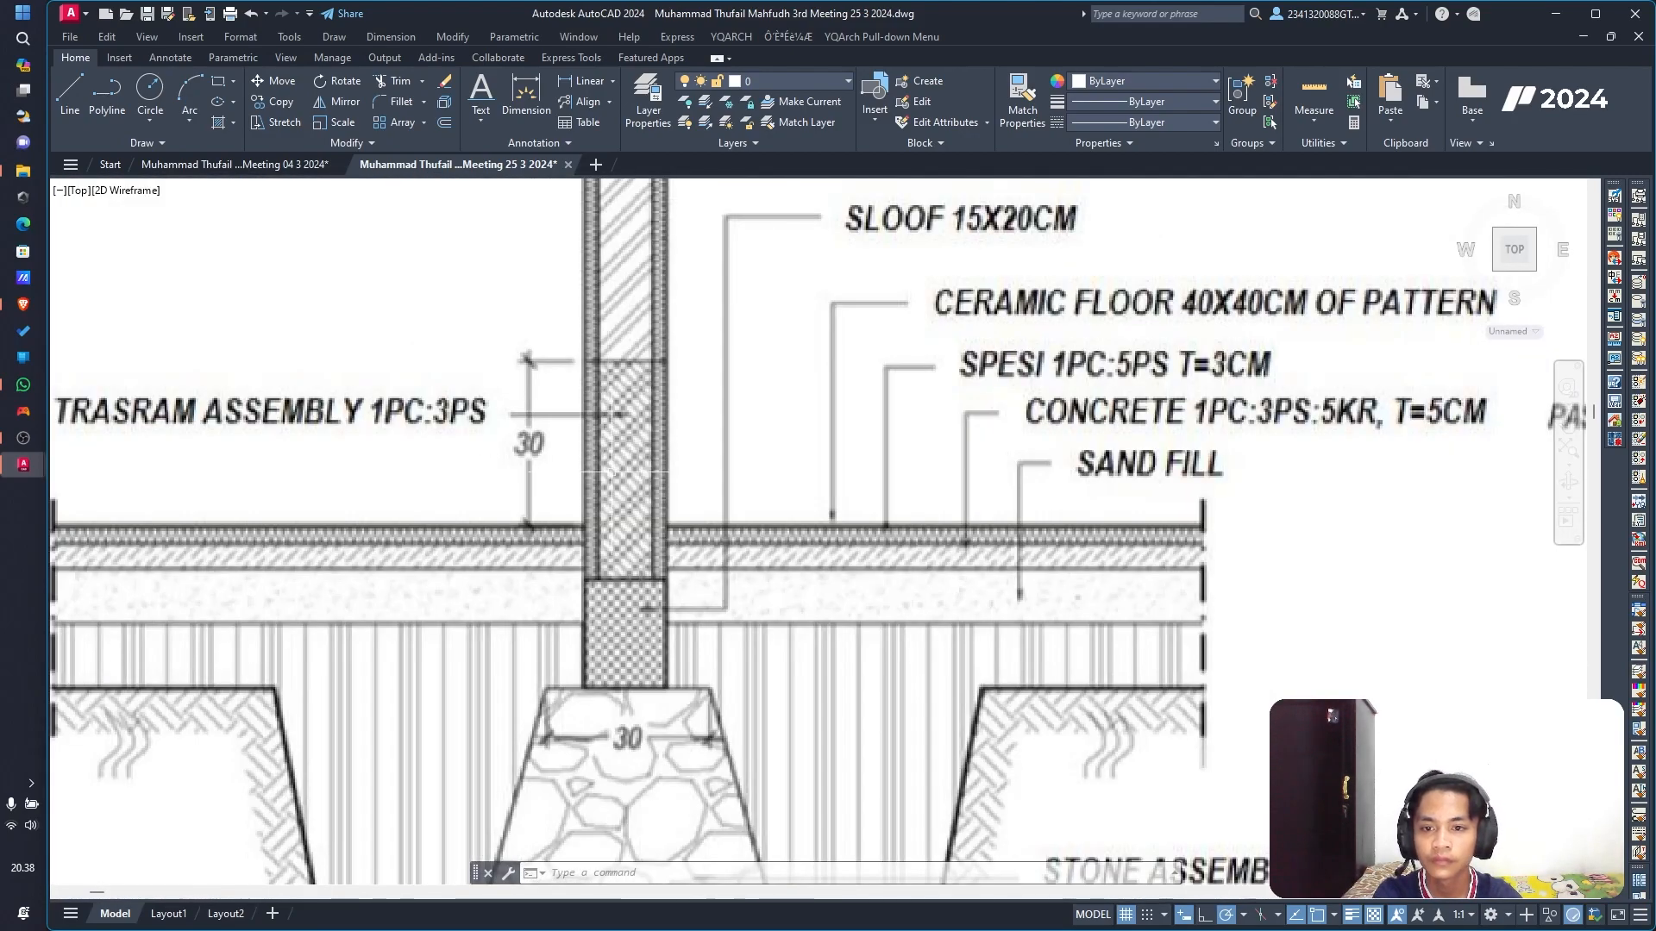
pyautogui.scroll(-6, 634, 457)
pyautogui.moveTo(638, 560); pyautogui.dragTo(635, 488, button='middle')
pyautogui.scroll(9, 634, 466)
pyautogui.scroll(-4, 539, 363)
pyautogui.moveTo(528, 360)
pyautogui.mouseDown(button='middle')
pyautogui.moveTo(547, 373)
pyautogui.moveTo(560, 493)
pyautogui.moveTo(576, 355)
pyautogui.mouseUp(button='middle')
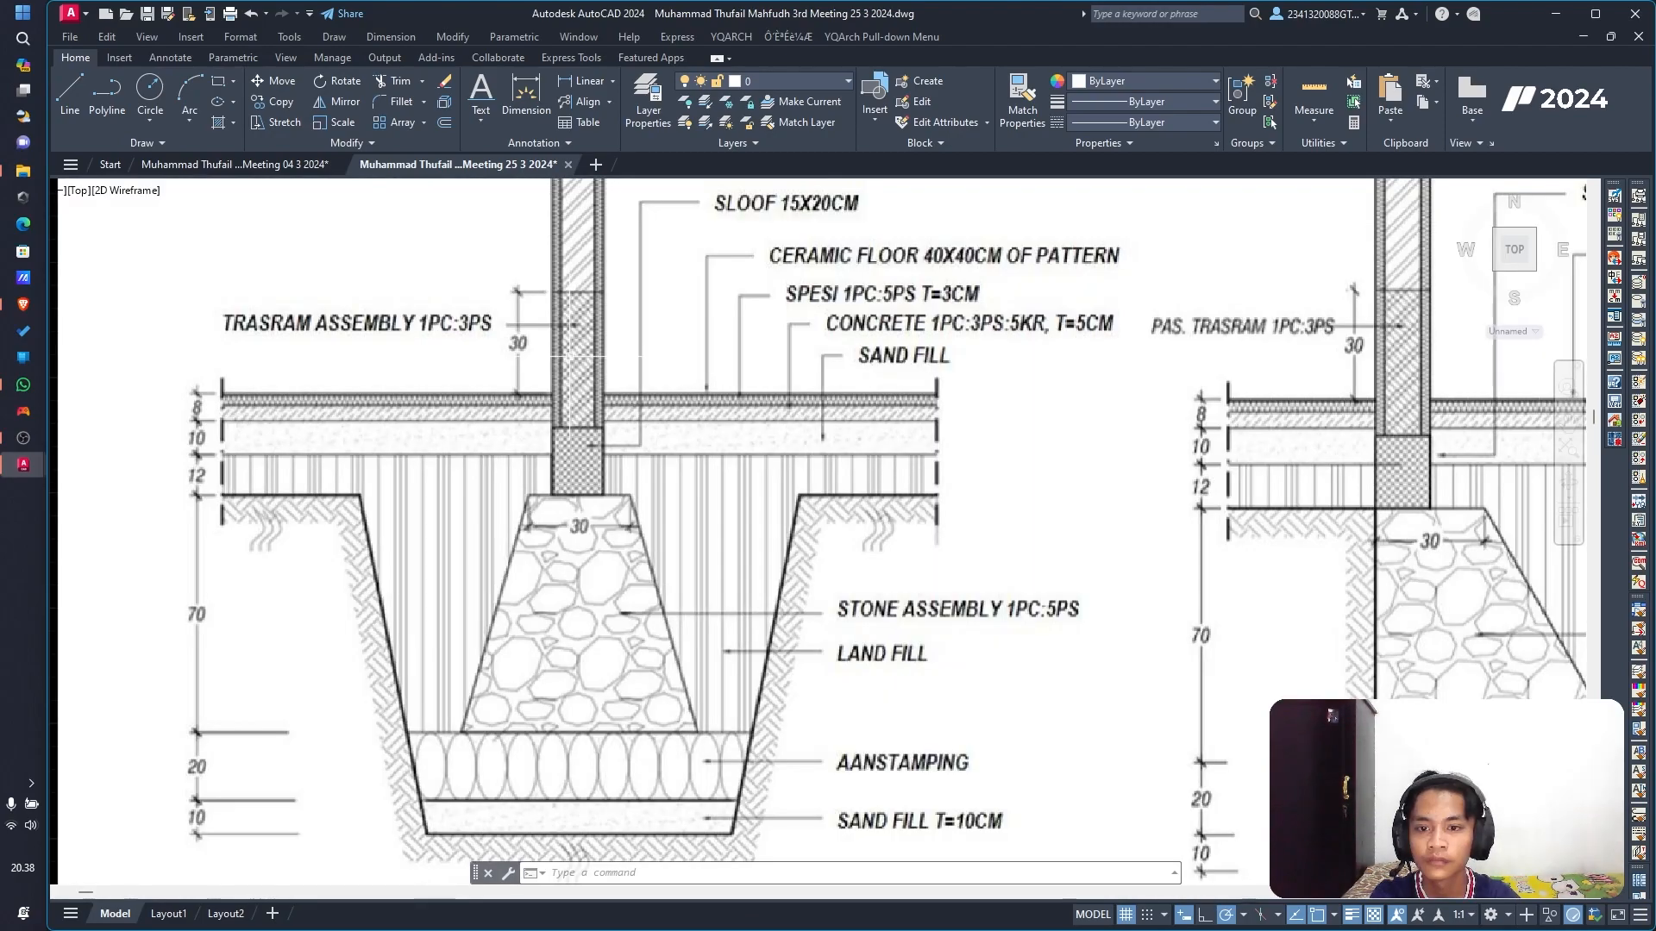
pyautogui.scroll(-7, 576, 356)
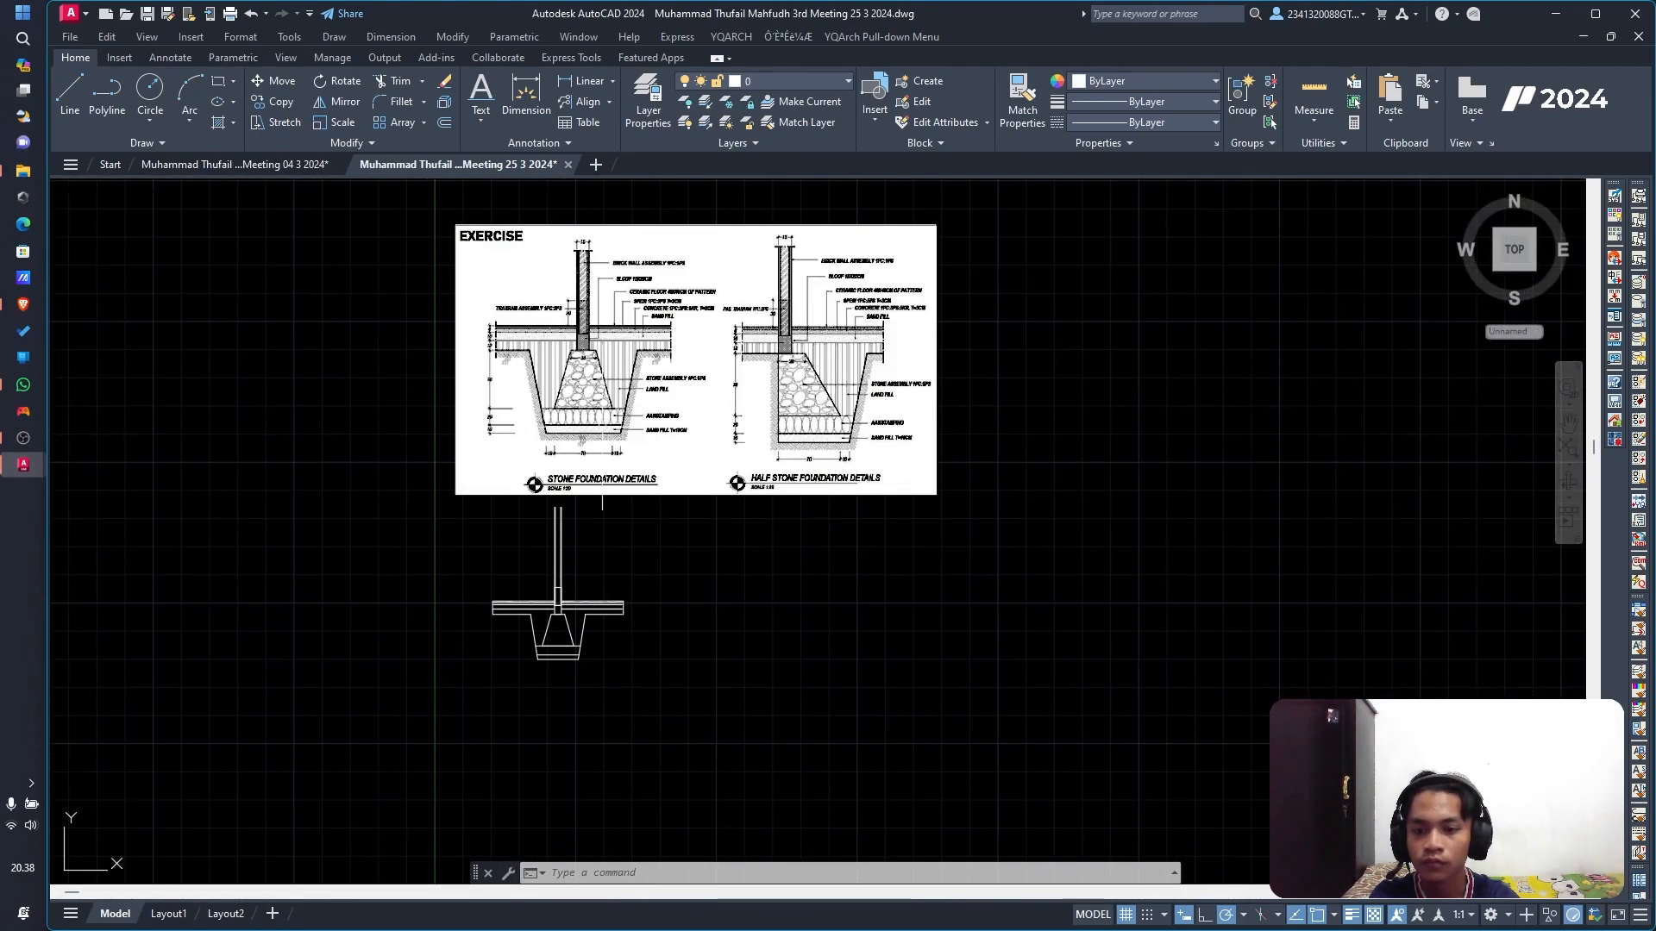
pyautogui.scroll(4, 556, 513)
pyautogui.scroll(4, 539, 527)
pyautogui.moveTo(613, 595); pyautogui.dragTo(619, 147, button='middle')
pyautogui.scroll(-4, 656, 523)
pyautogui.moveTo(646, 562); pyautogui.dragTo(655, 480, button='middle')
pyautogui.scroll(6, 660, 517)
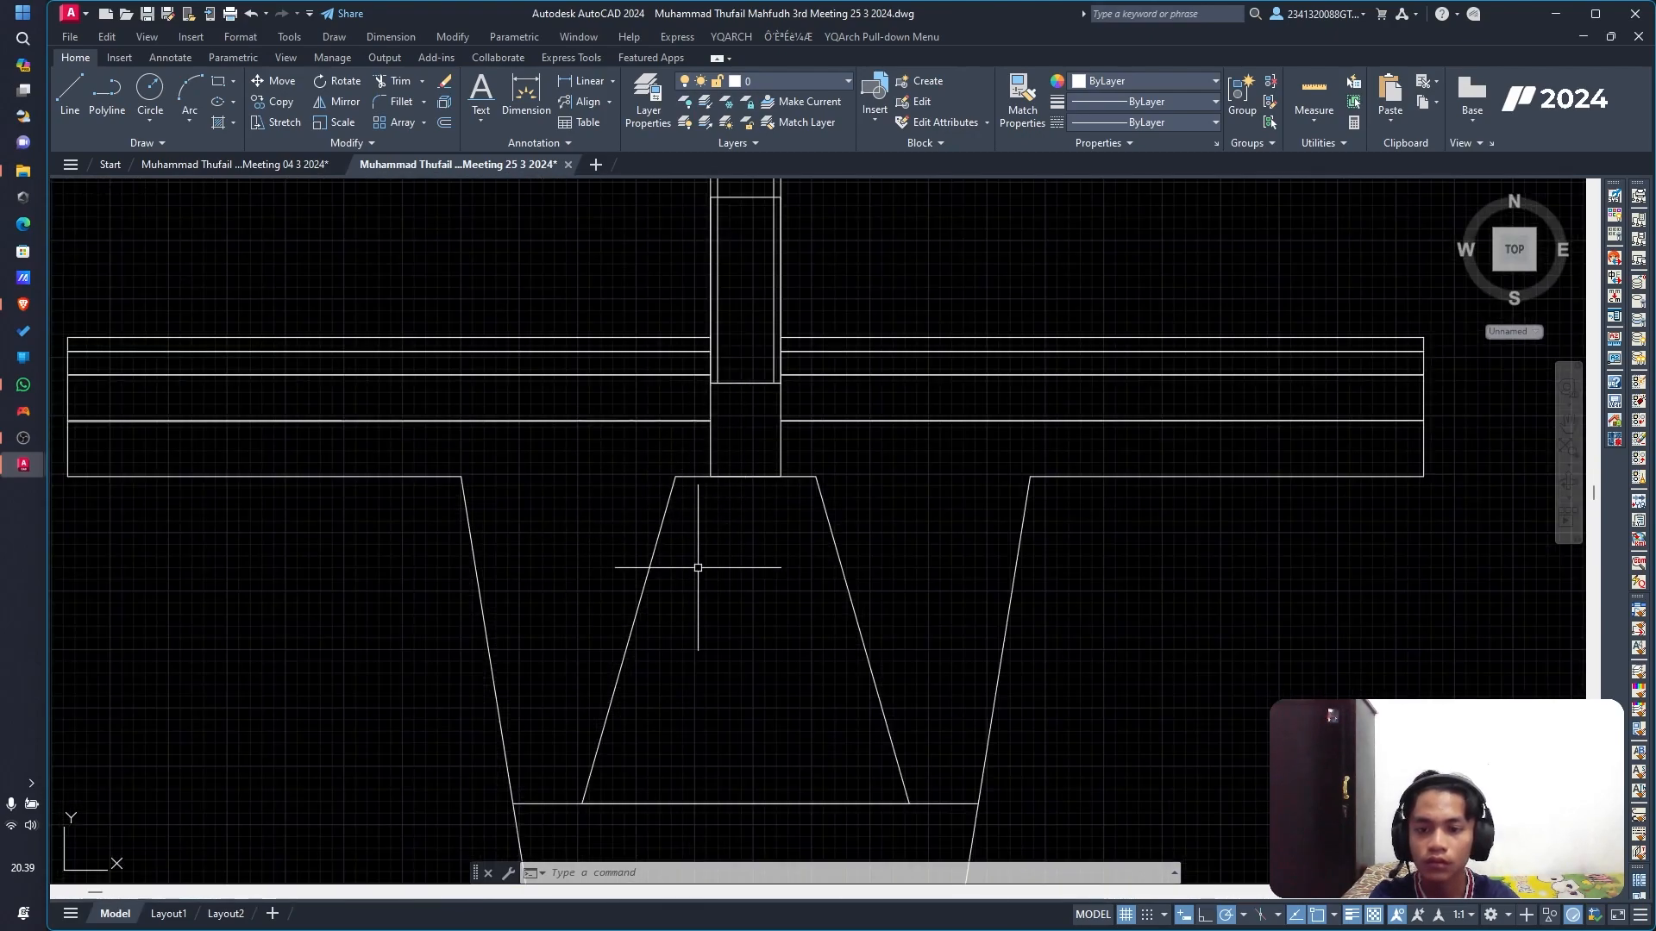
pyautogui.scroll(-6, 742, 595)
pyautogui.scroll(4, 837, 458)
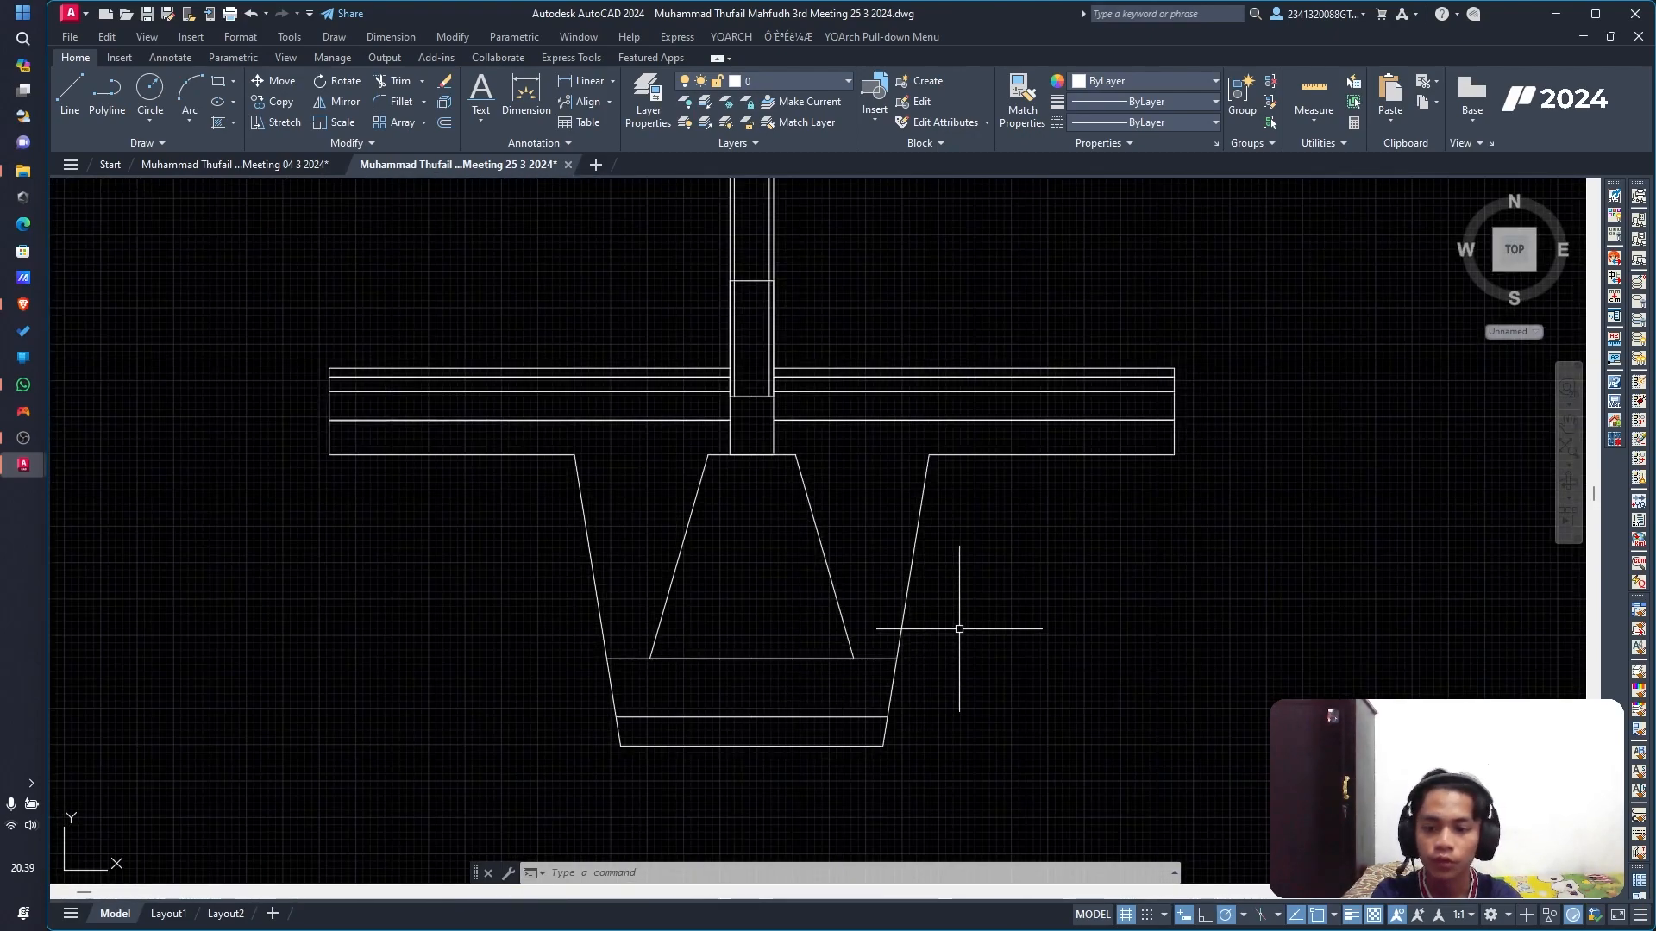
# Step: Draw a horizontal polyline across the wall's open upper end, from its left outer edge to its right outer edge
pyautogui.moveTo(1057, 616); pyautogui.dragTo(1023, 658, button='middle')
pyautogui.scroll(-5, 912, 546)
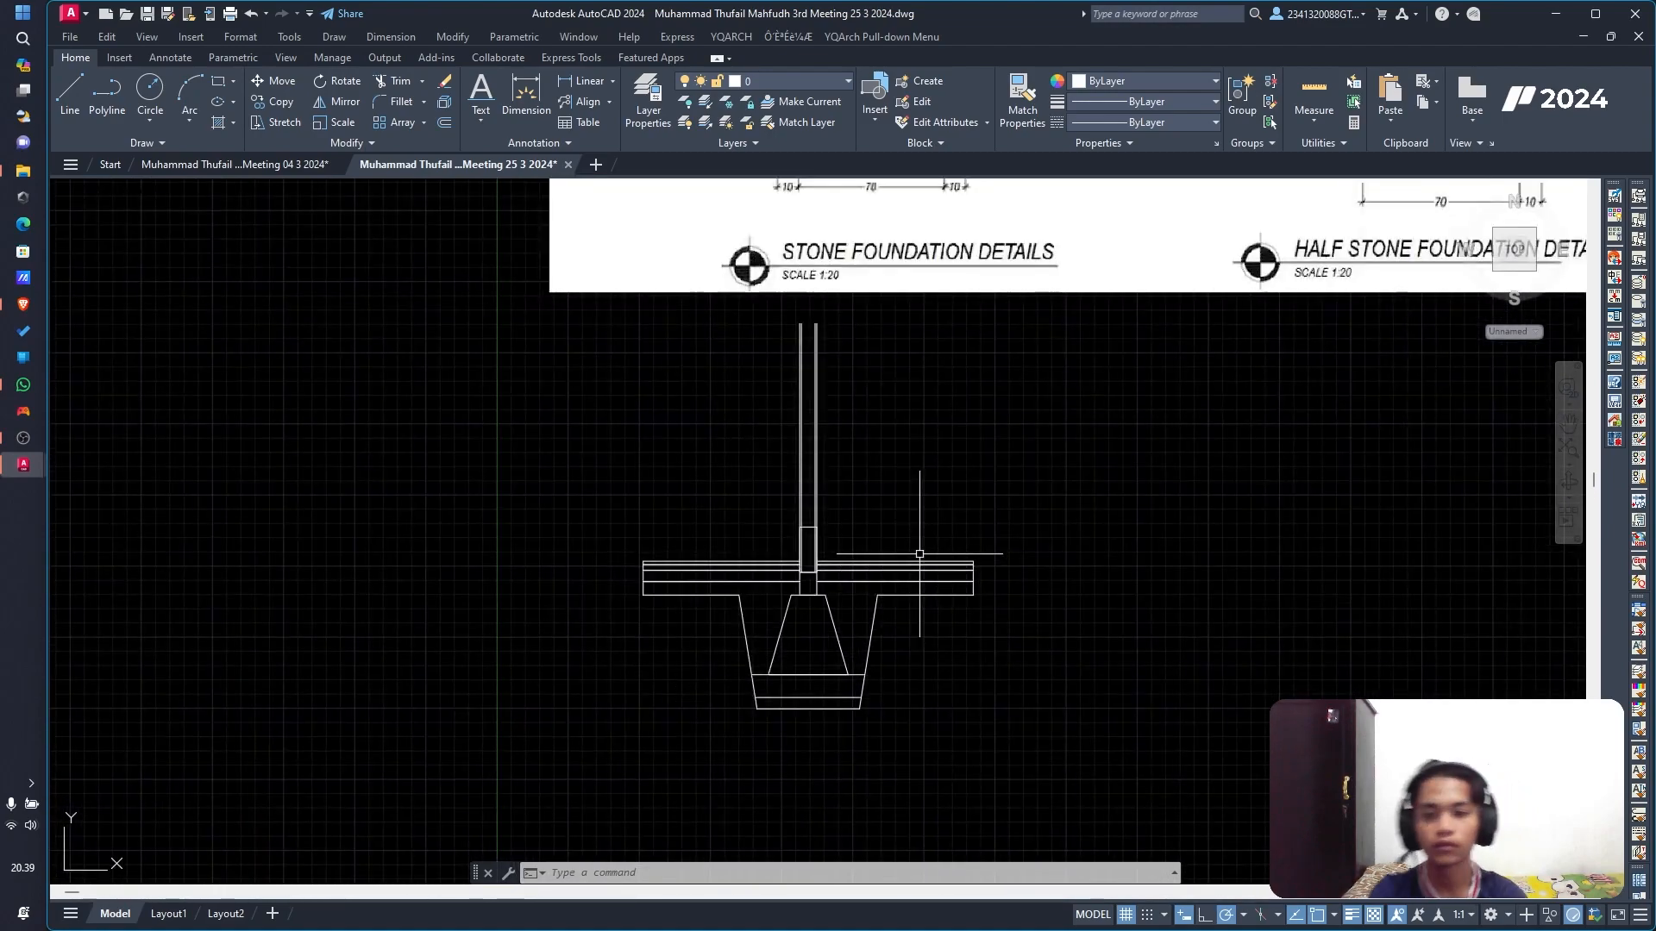
pyautogui.scroll(7, 822, 348)
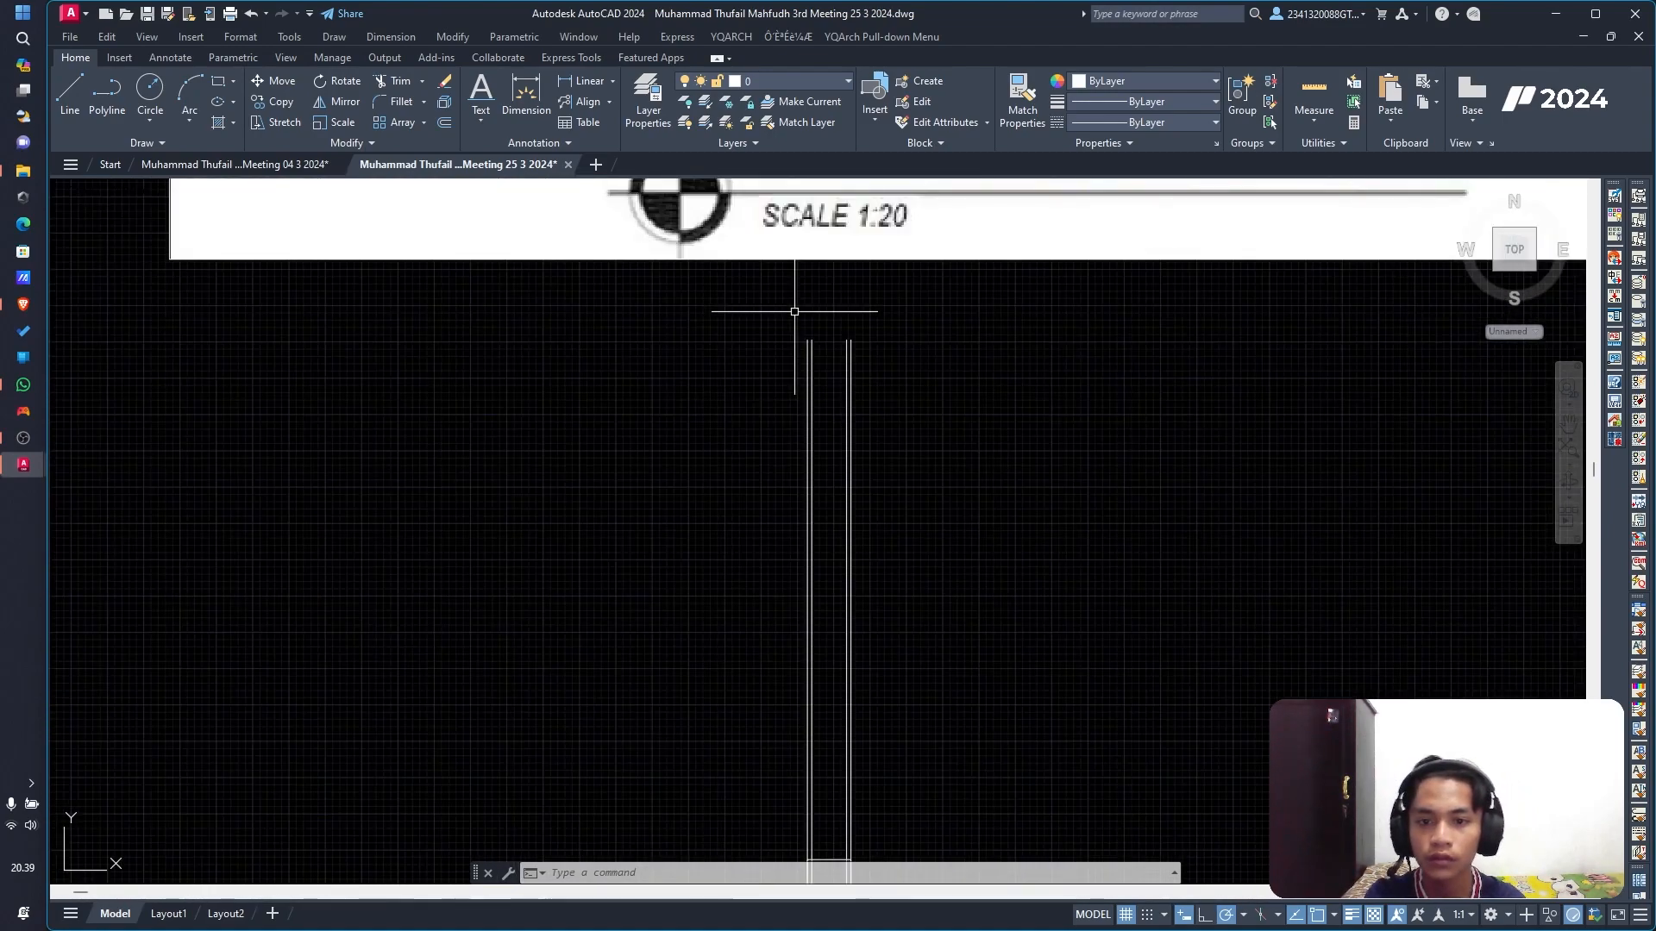
pyautogui.click(107, 95)
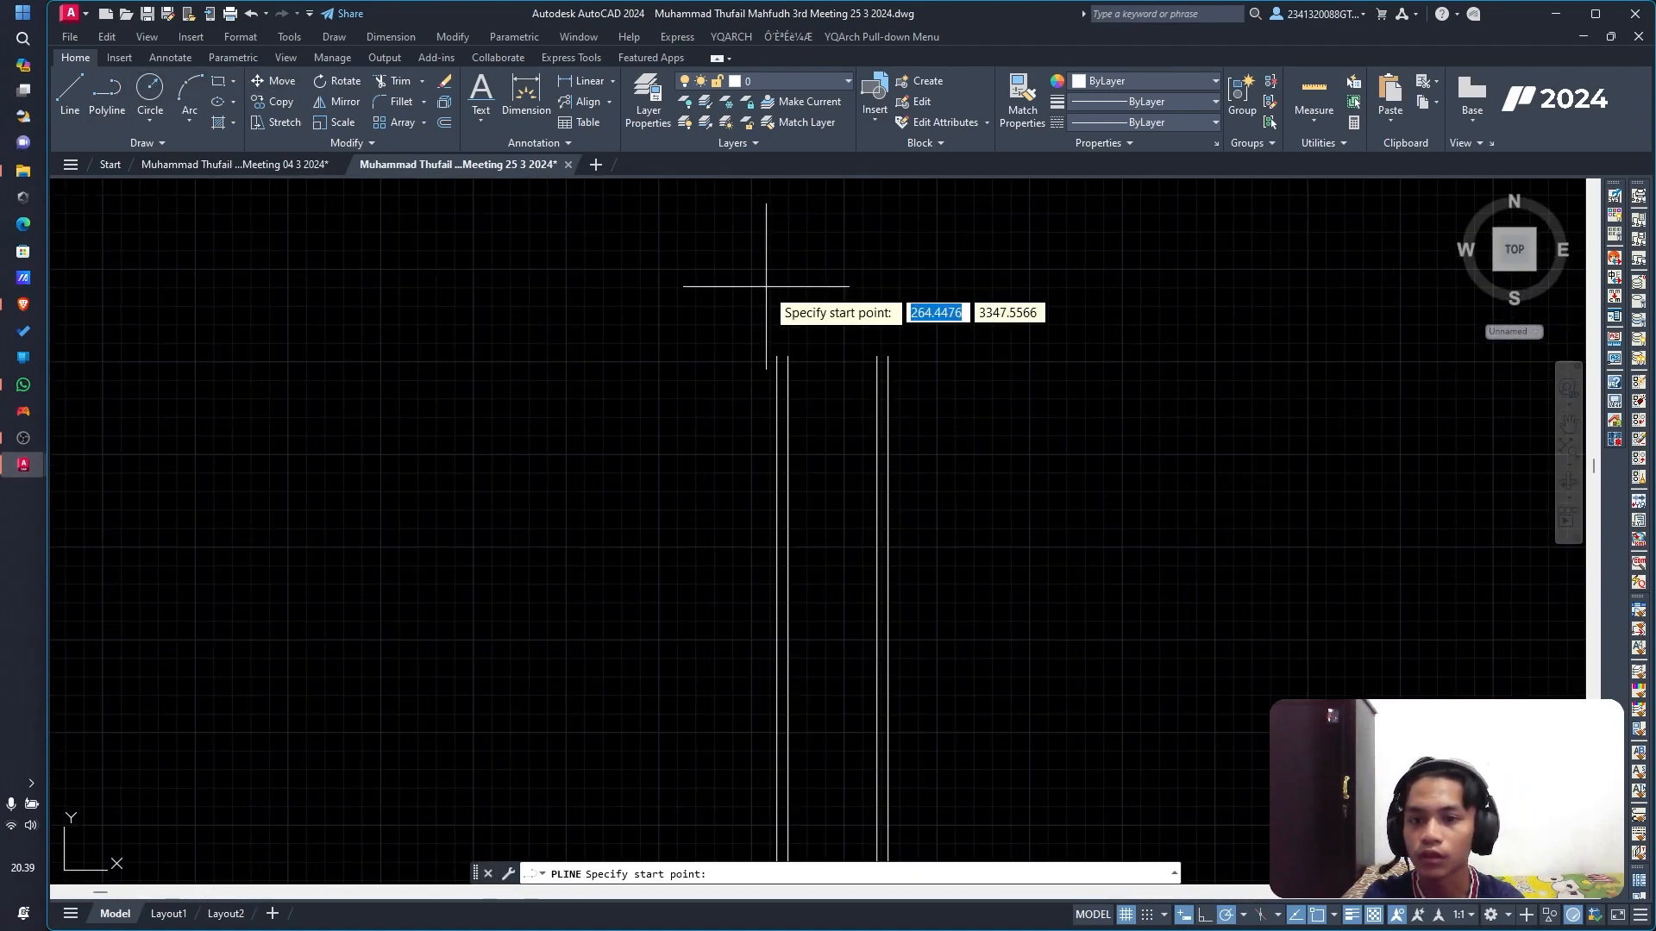
pyautogui.click(777, 356)
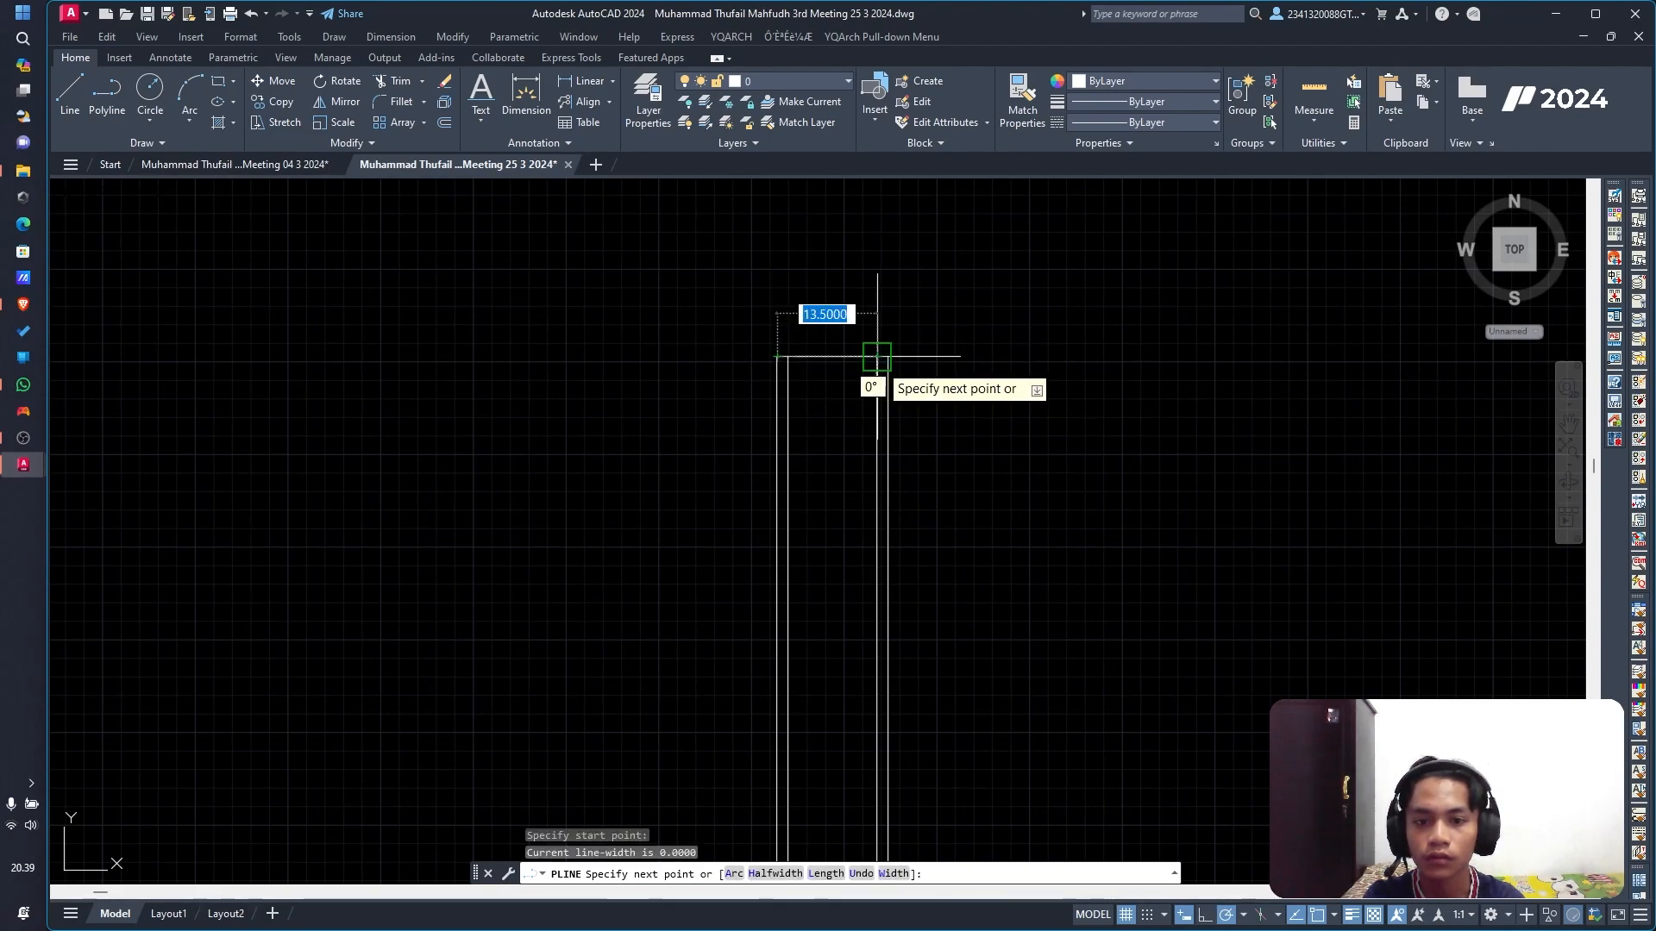
pyautogui.click(888, 356)
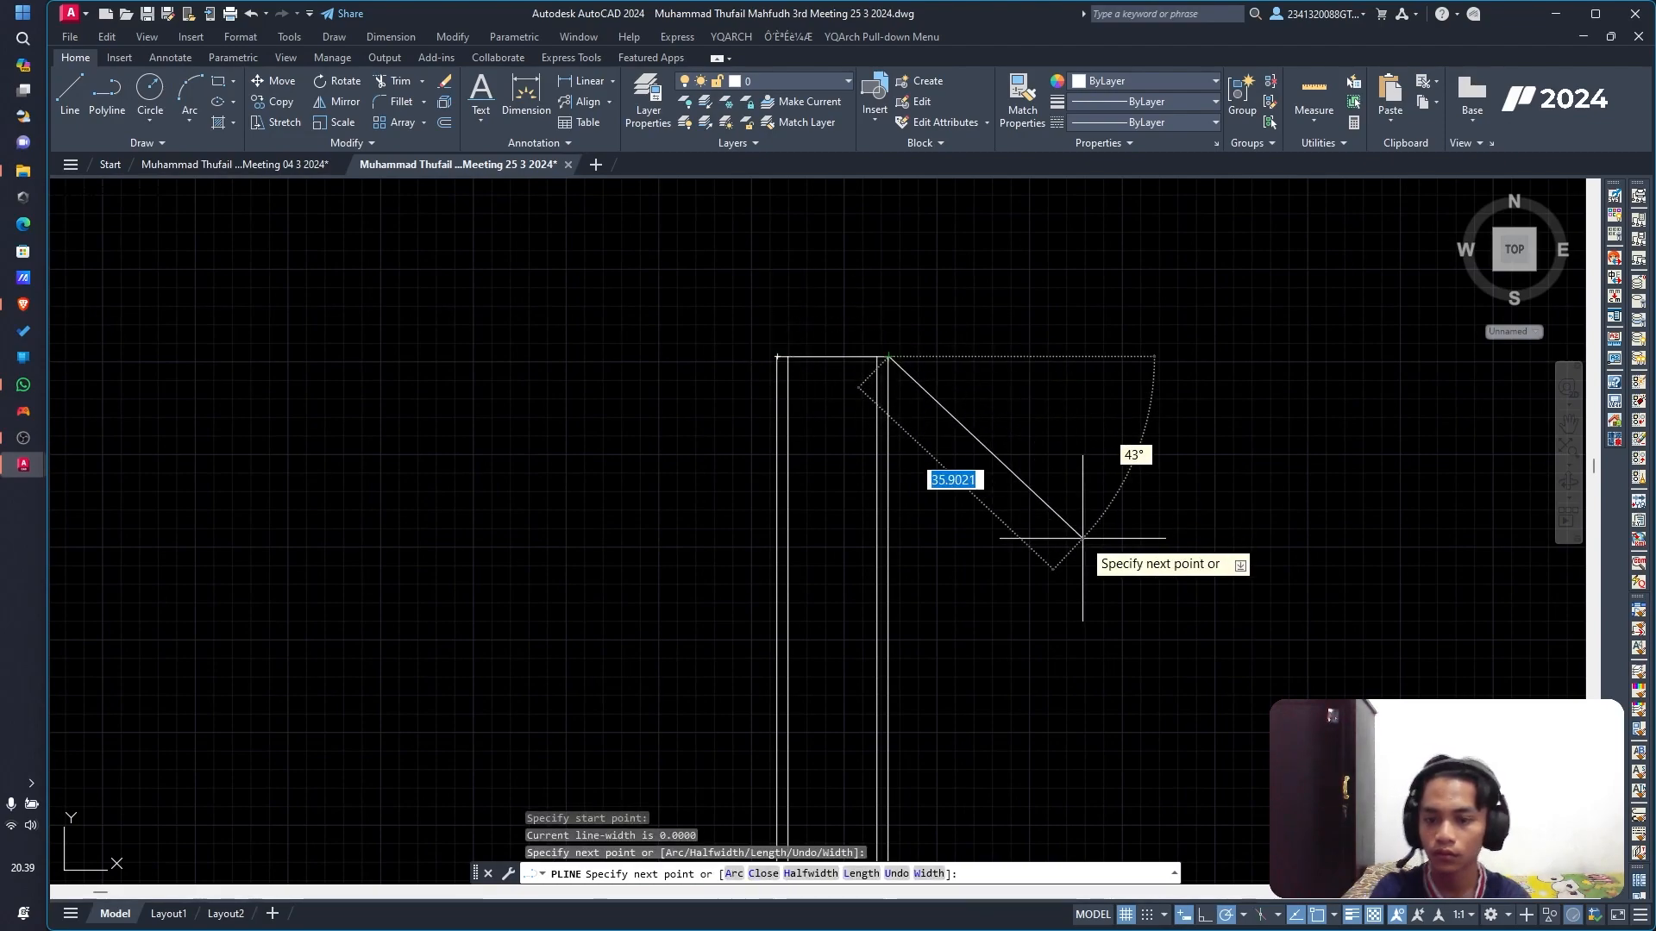
pyautogui.press('Escape')
# Step: Check the upper end of the brick wall in the reference image and review the redrawn foundation section below it
pyautogui.scroll(-5, 1109, 592)
pyautogui.scroll(3, 995, 432)
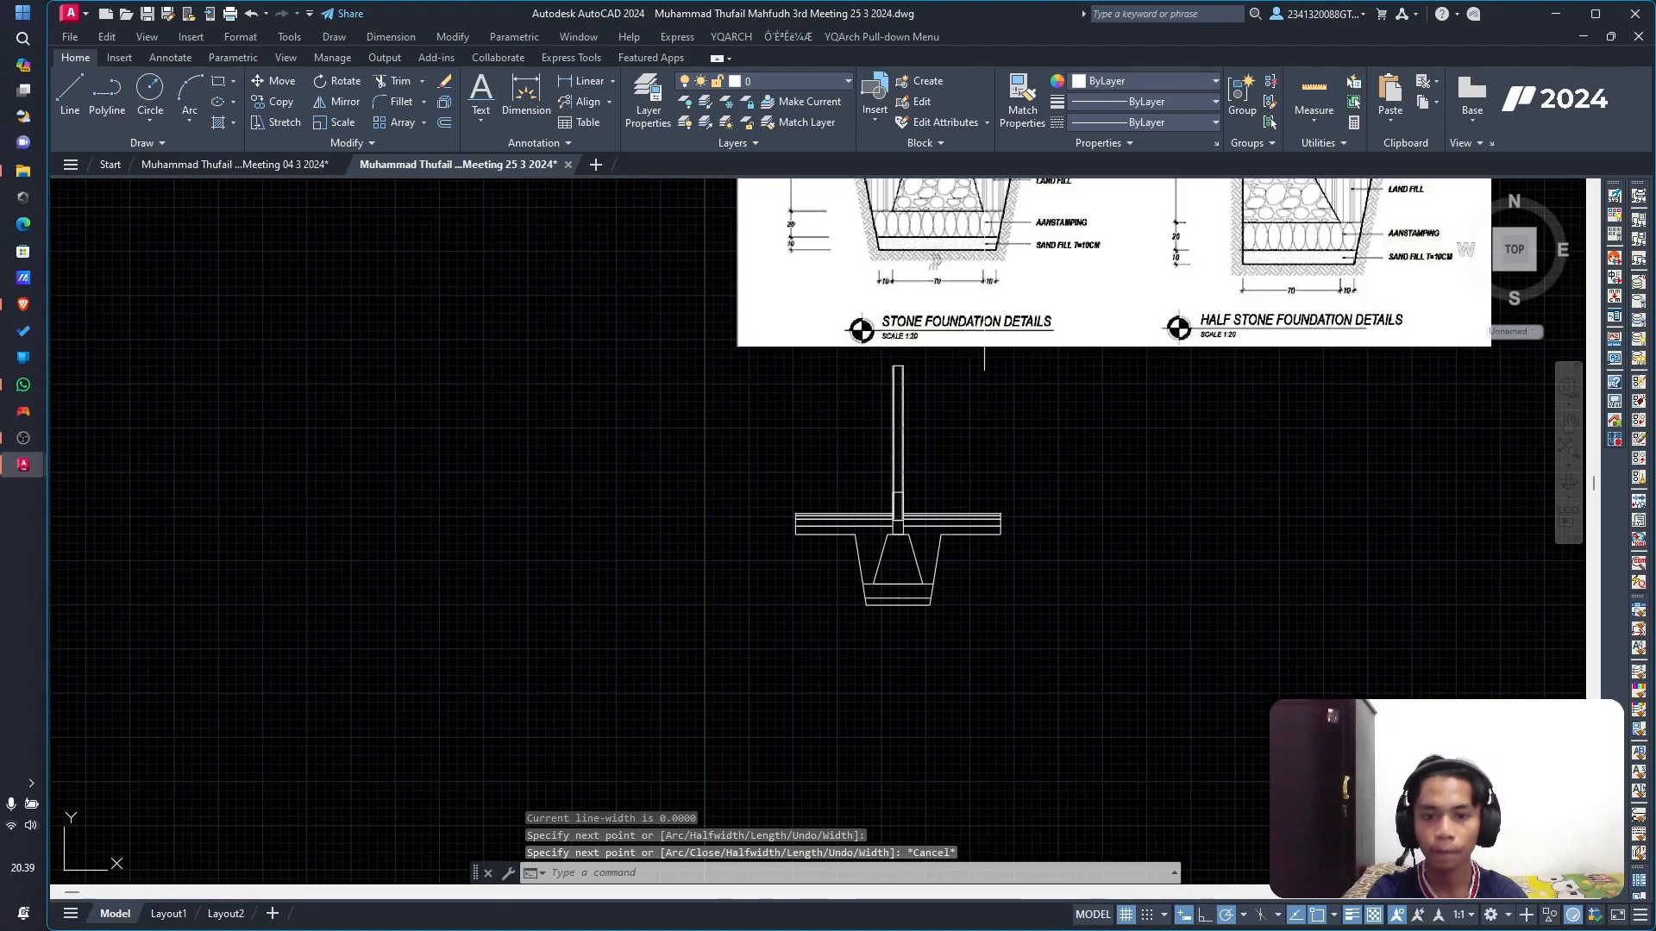
pyautogui.scroll(-3, 979, 353)
pyautogui.scroll(5, 957, 522)
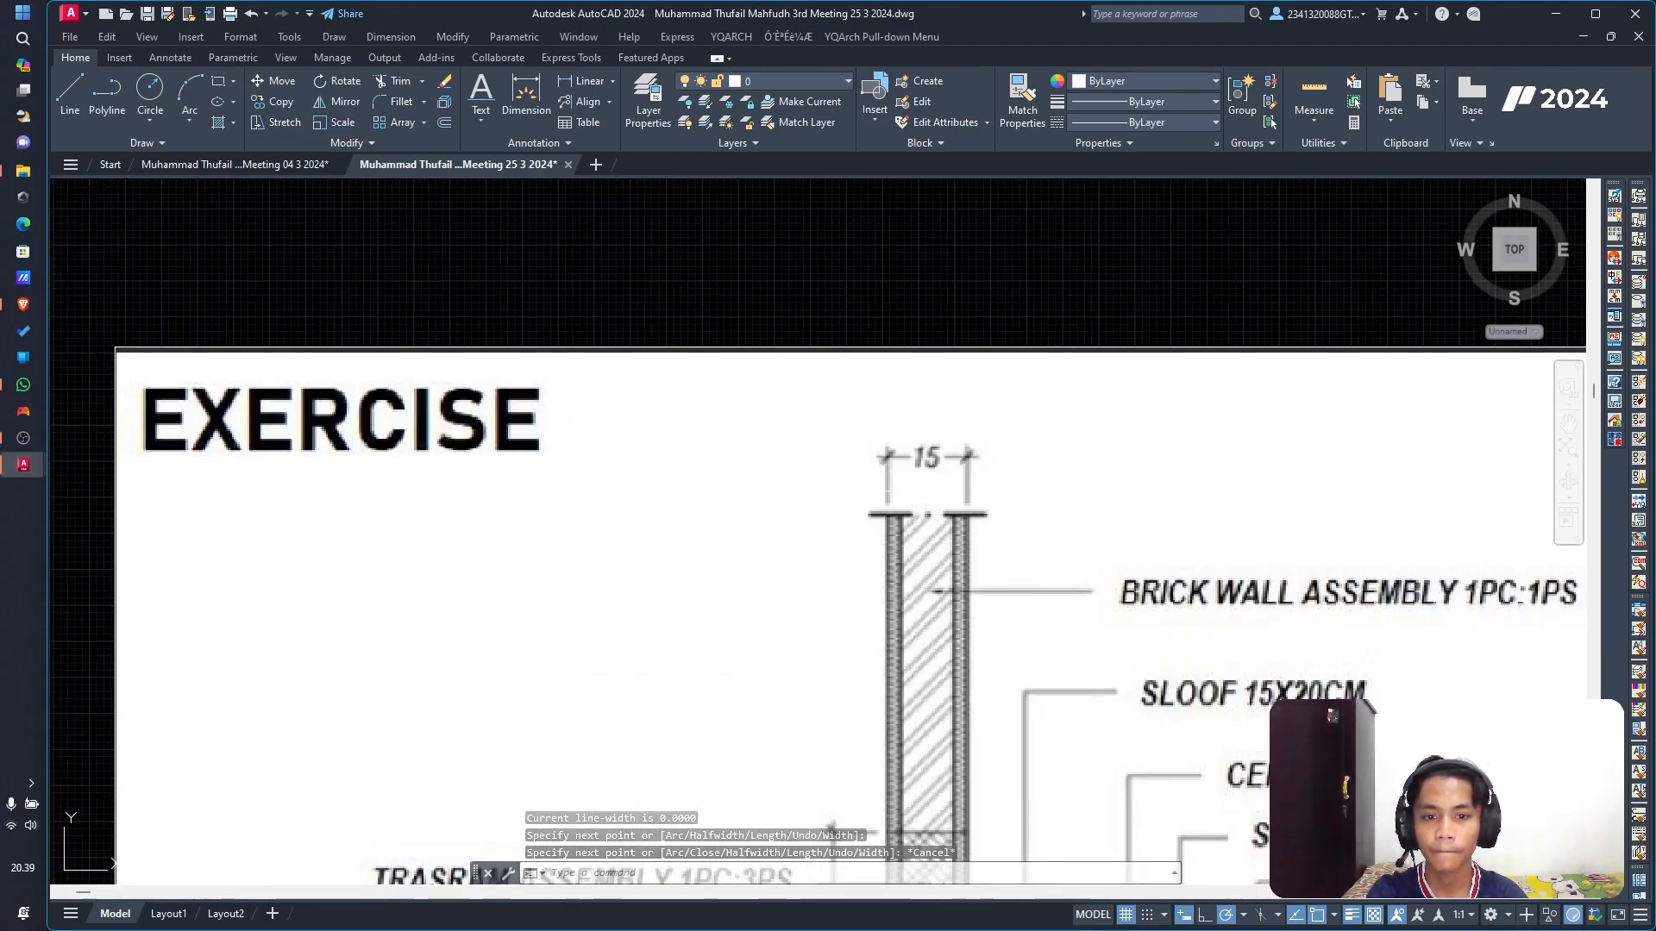
pyautogui.scroll(-6, 942, 558)
pyautogui.moveTo(975, 810); pyautogui.dragTo(749, 219, button='middle')
pyautogui.moveTo(780, 469); pyautogui.dragTo(779, 402, button='middle')
pyautogui.scroll(4, 668, 427)
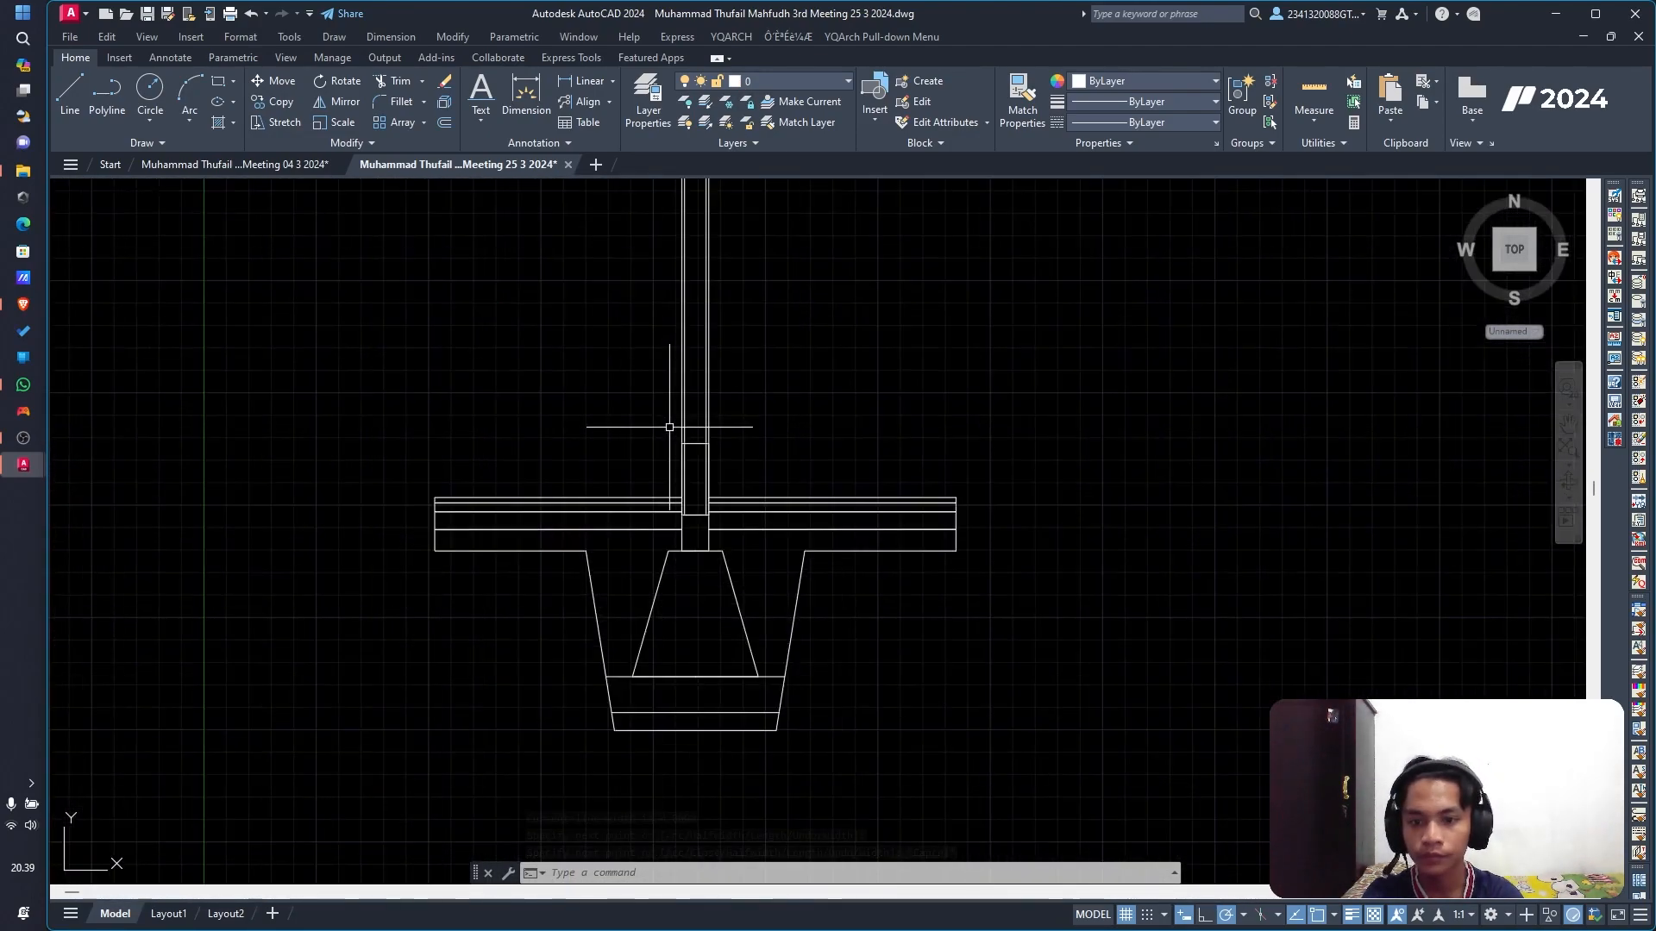
pyautogui.scroll(3, 754, 456)
pyautogui.scroll(-3, 712, 545)
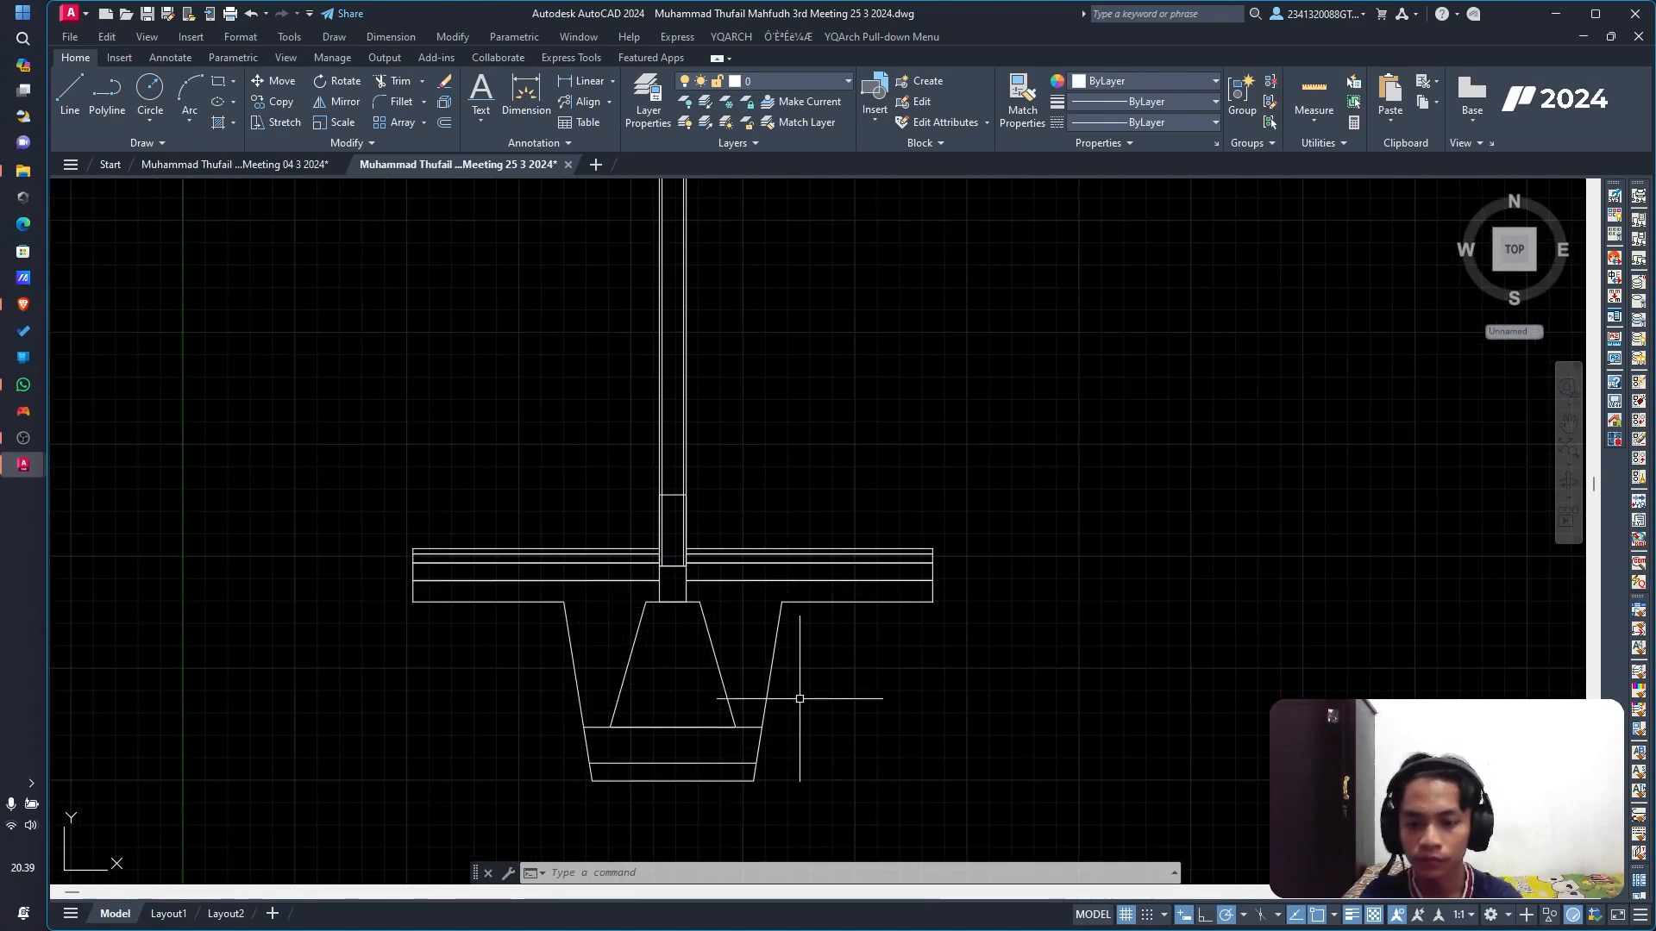
pyautogui.scroll(-3, 788, 753)
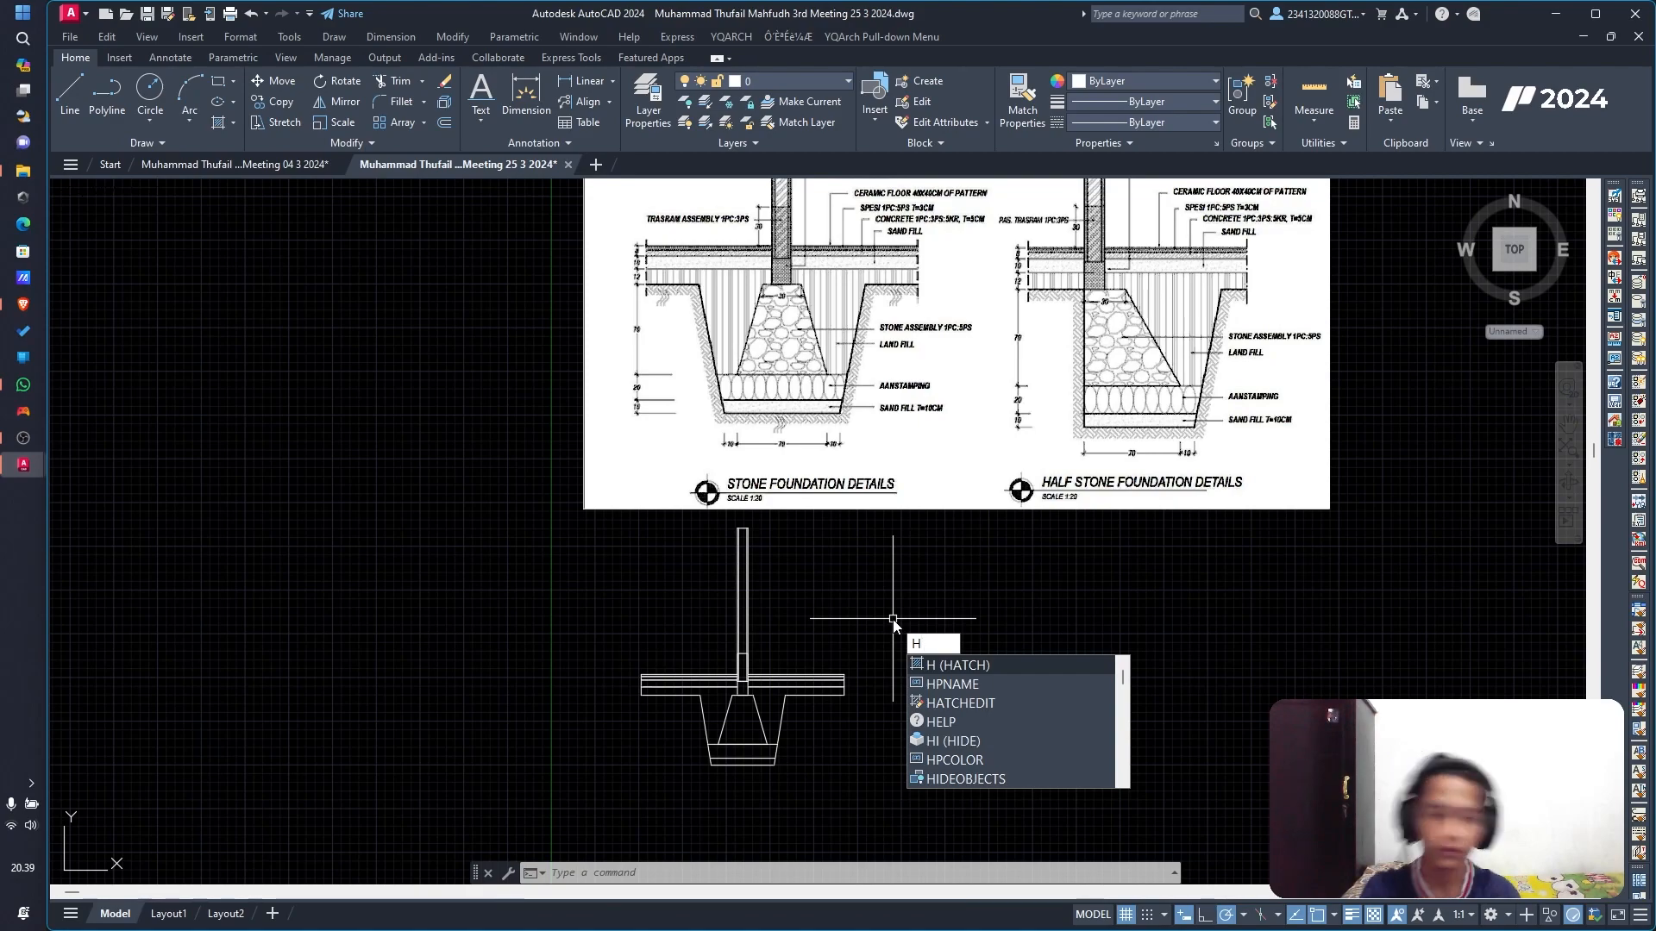
# Step: Start a hatch and choose the AR-SAND pattern for the sand fill
pyautogui.press('Return')
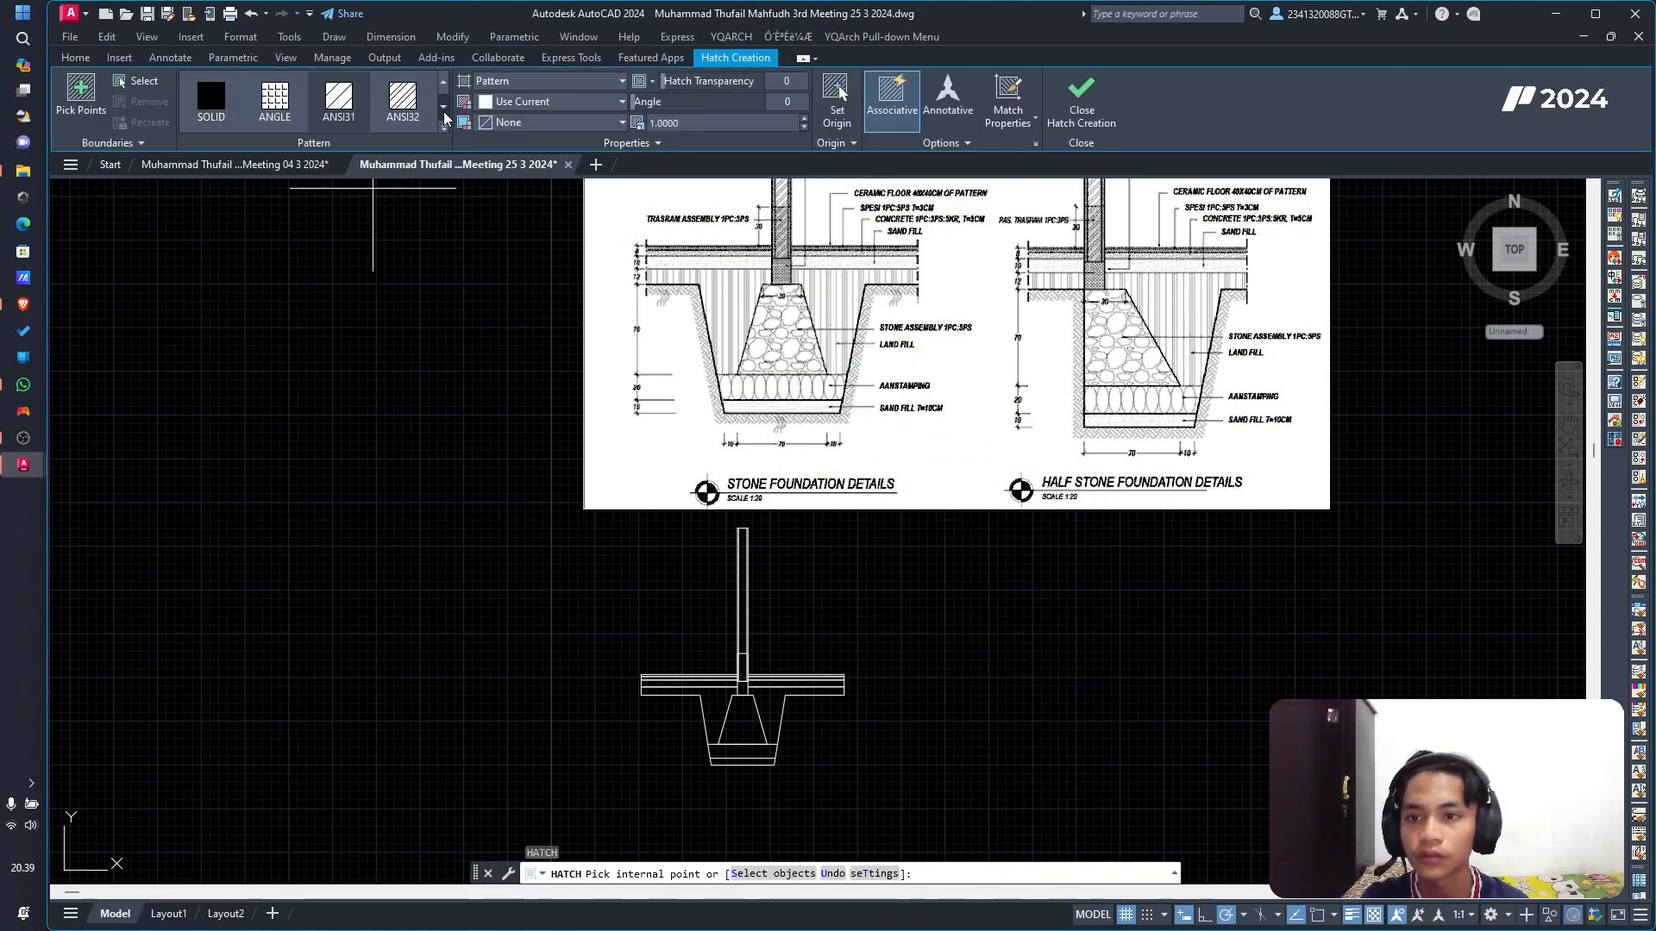
pyautogui.click(444, 110)
pyautogui.click(444, 110)
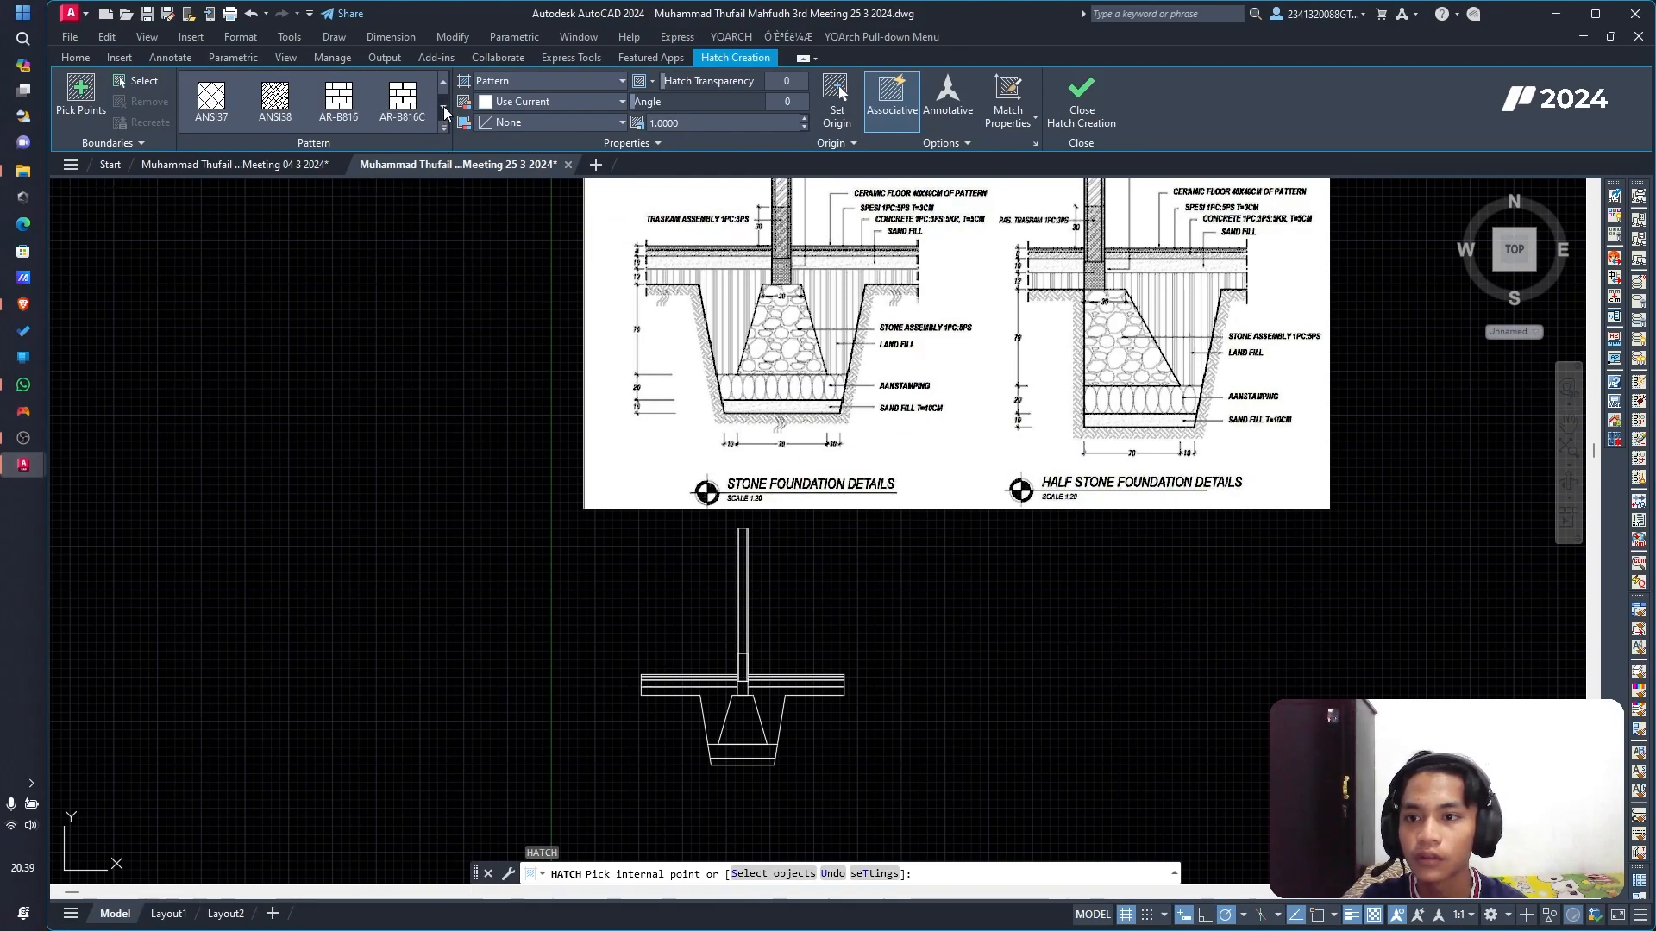
pyautogui.click(444, 129)
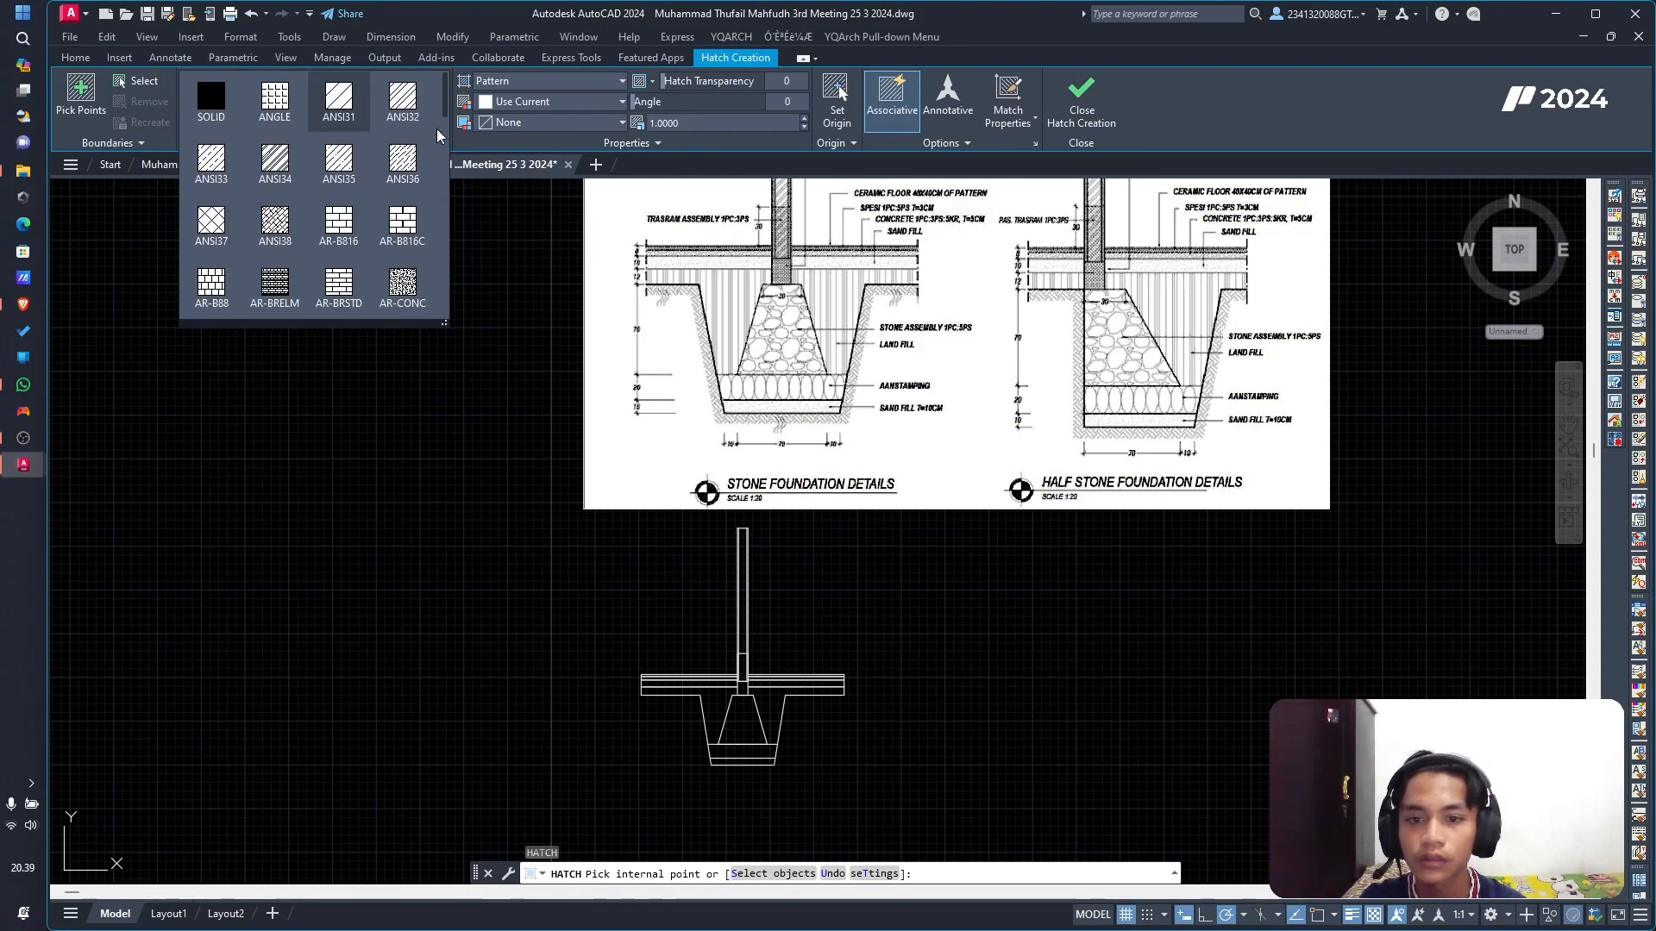
pyautogui.scroll(-3, 379, 225)
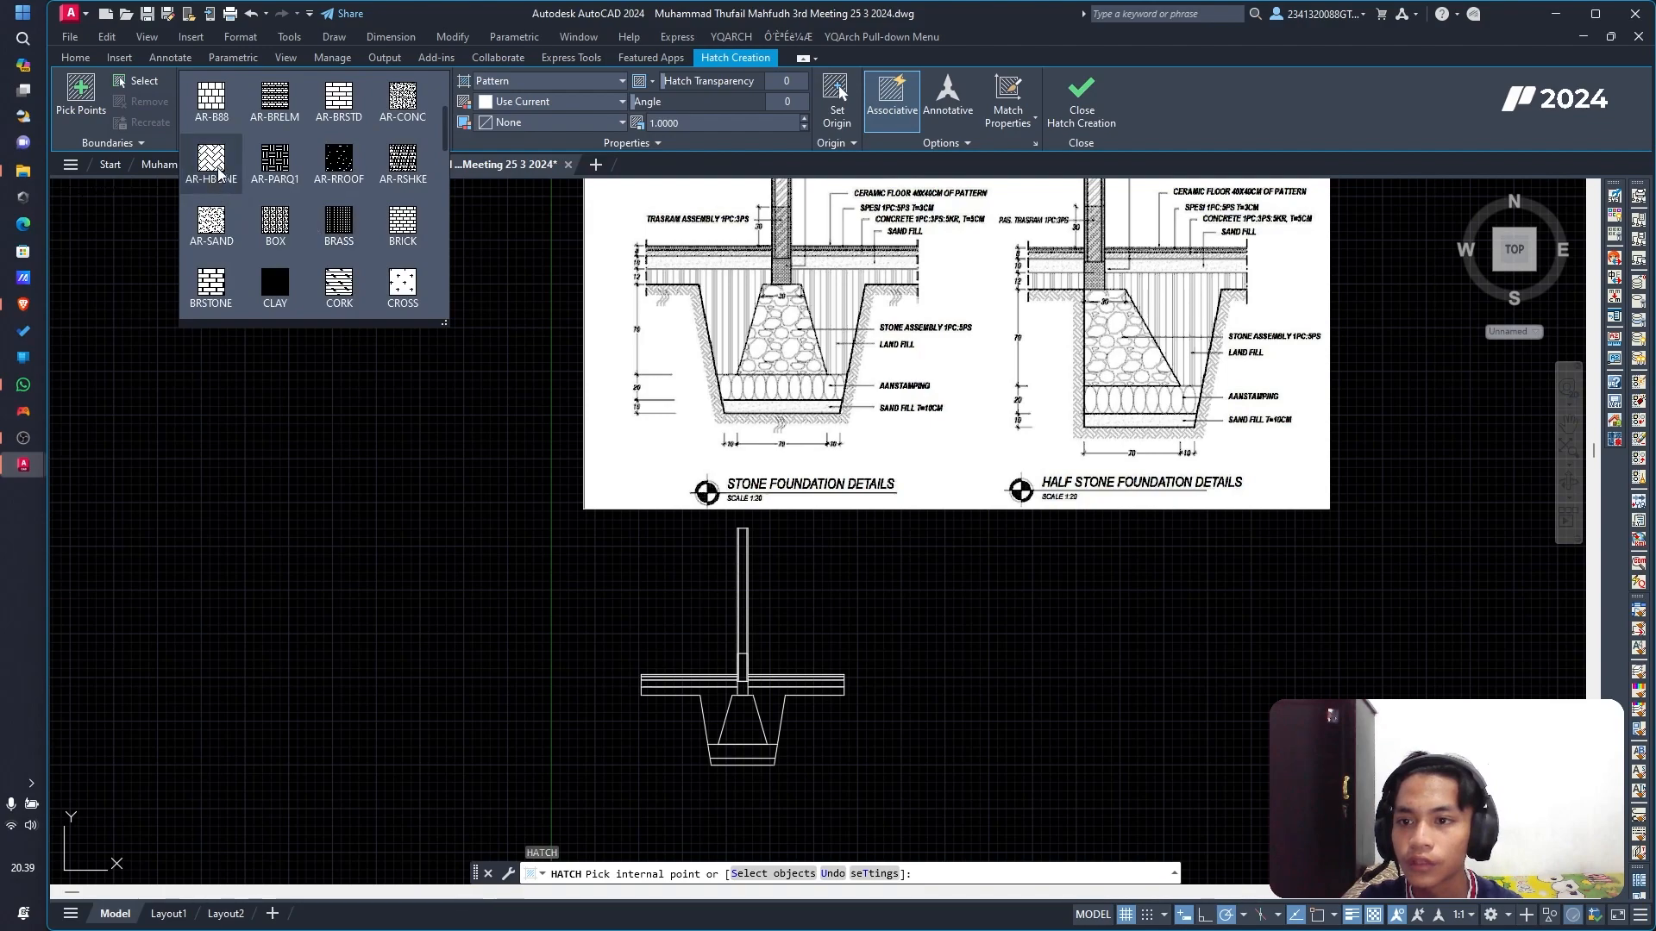
pyautogui.scroll(1, 345, 237)
pyautogui.scroll(-2, 405, 245)
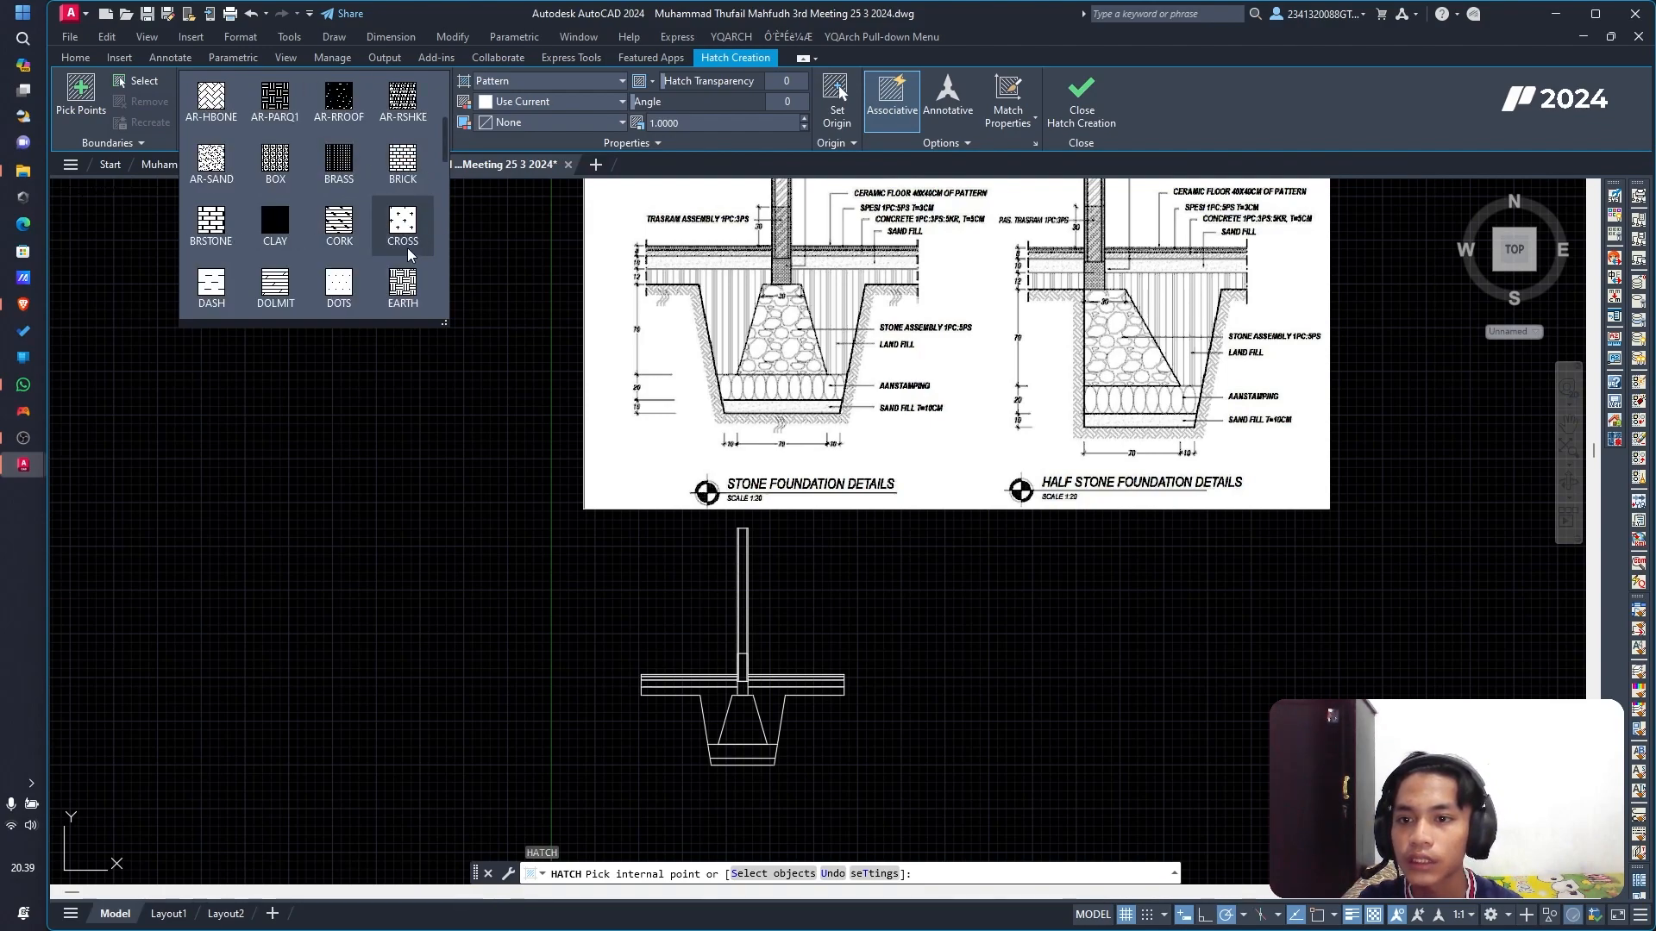
pyautogui.scroll(-7, 328, 181)
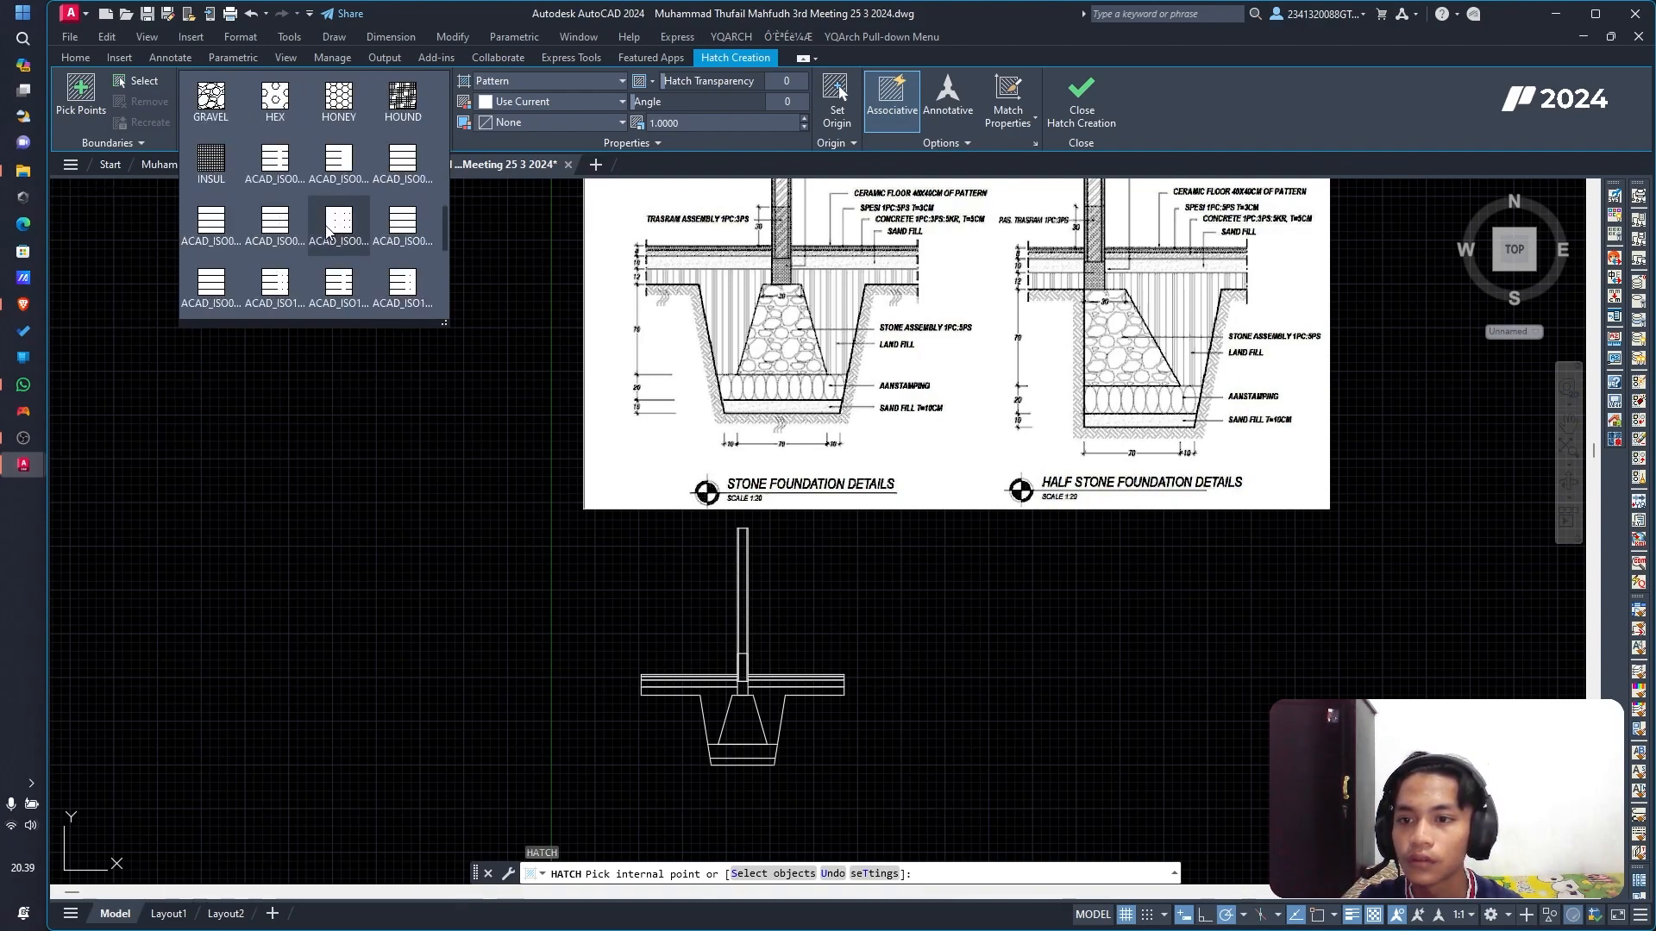
pyautogui.scroll(-4, 337, 244)
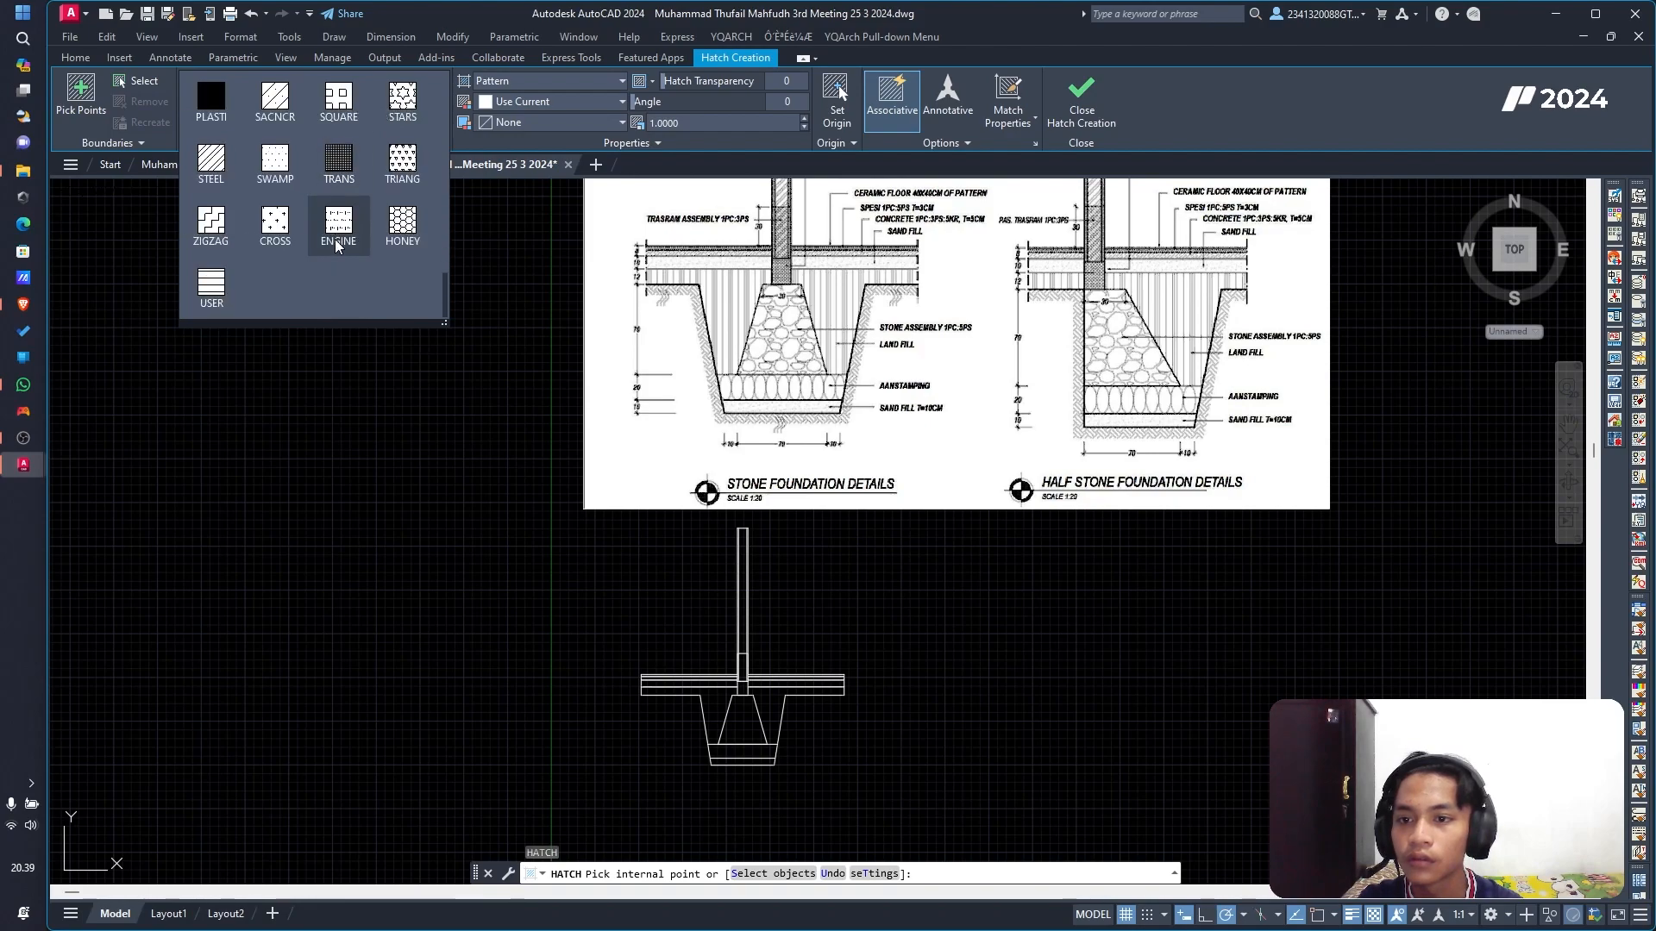
pyautogui.scroll(8, 336, 246)
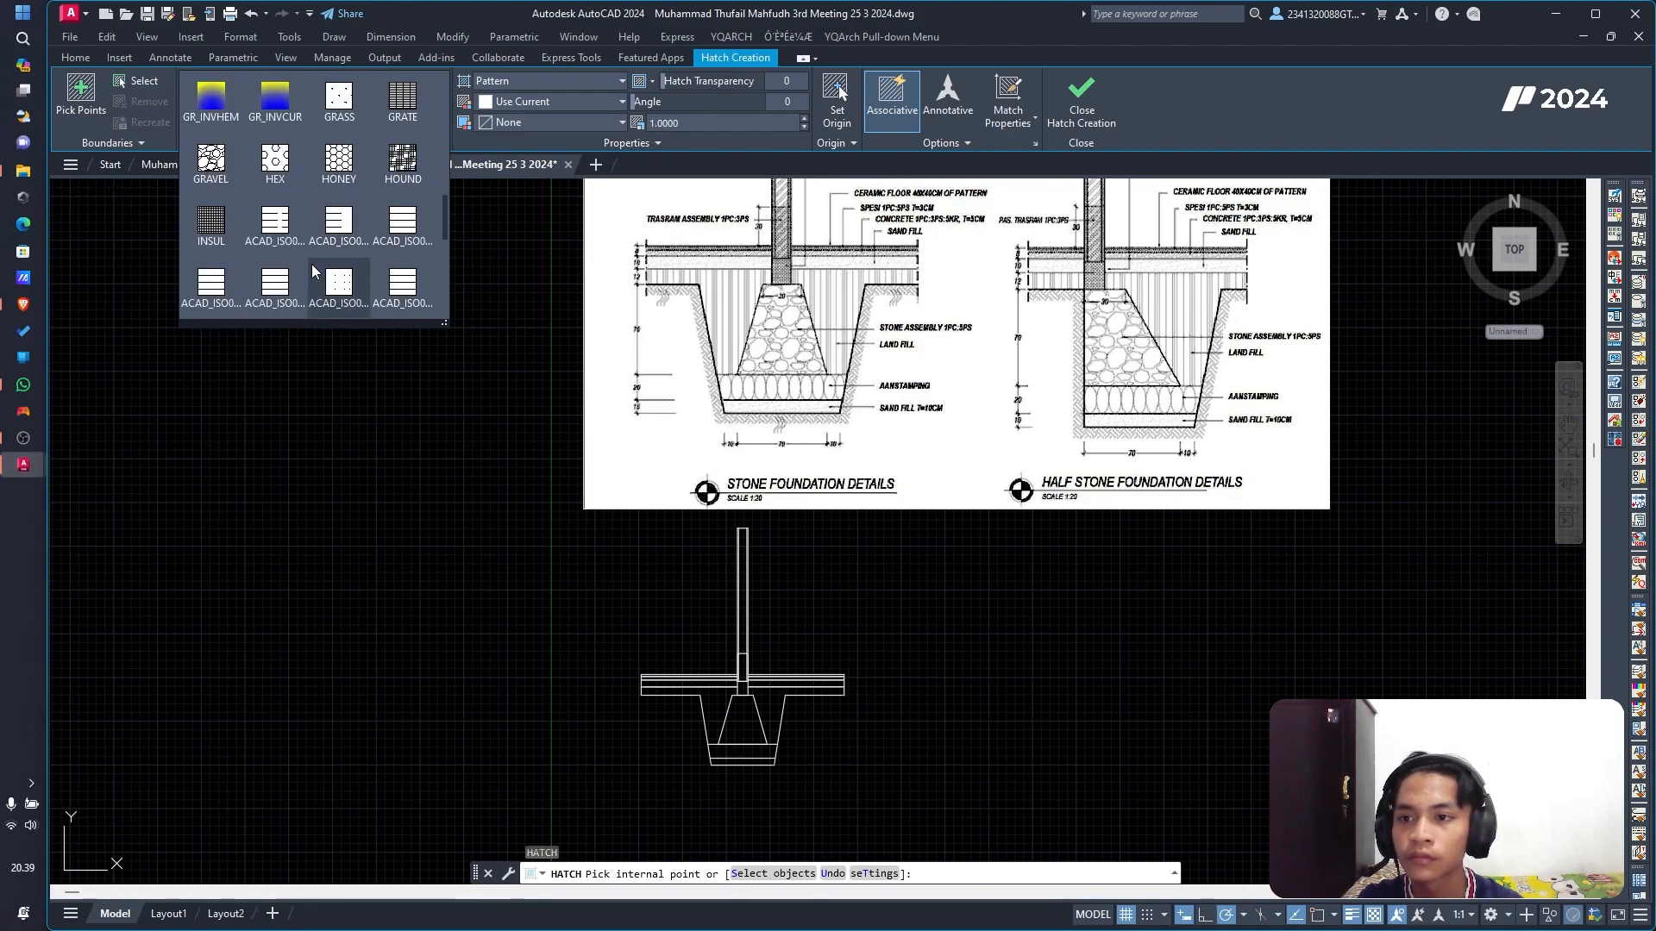
pyautogui.scroll(6, 332, 233)
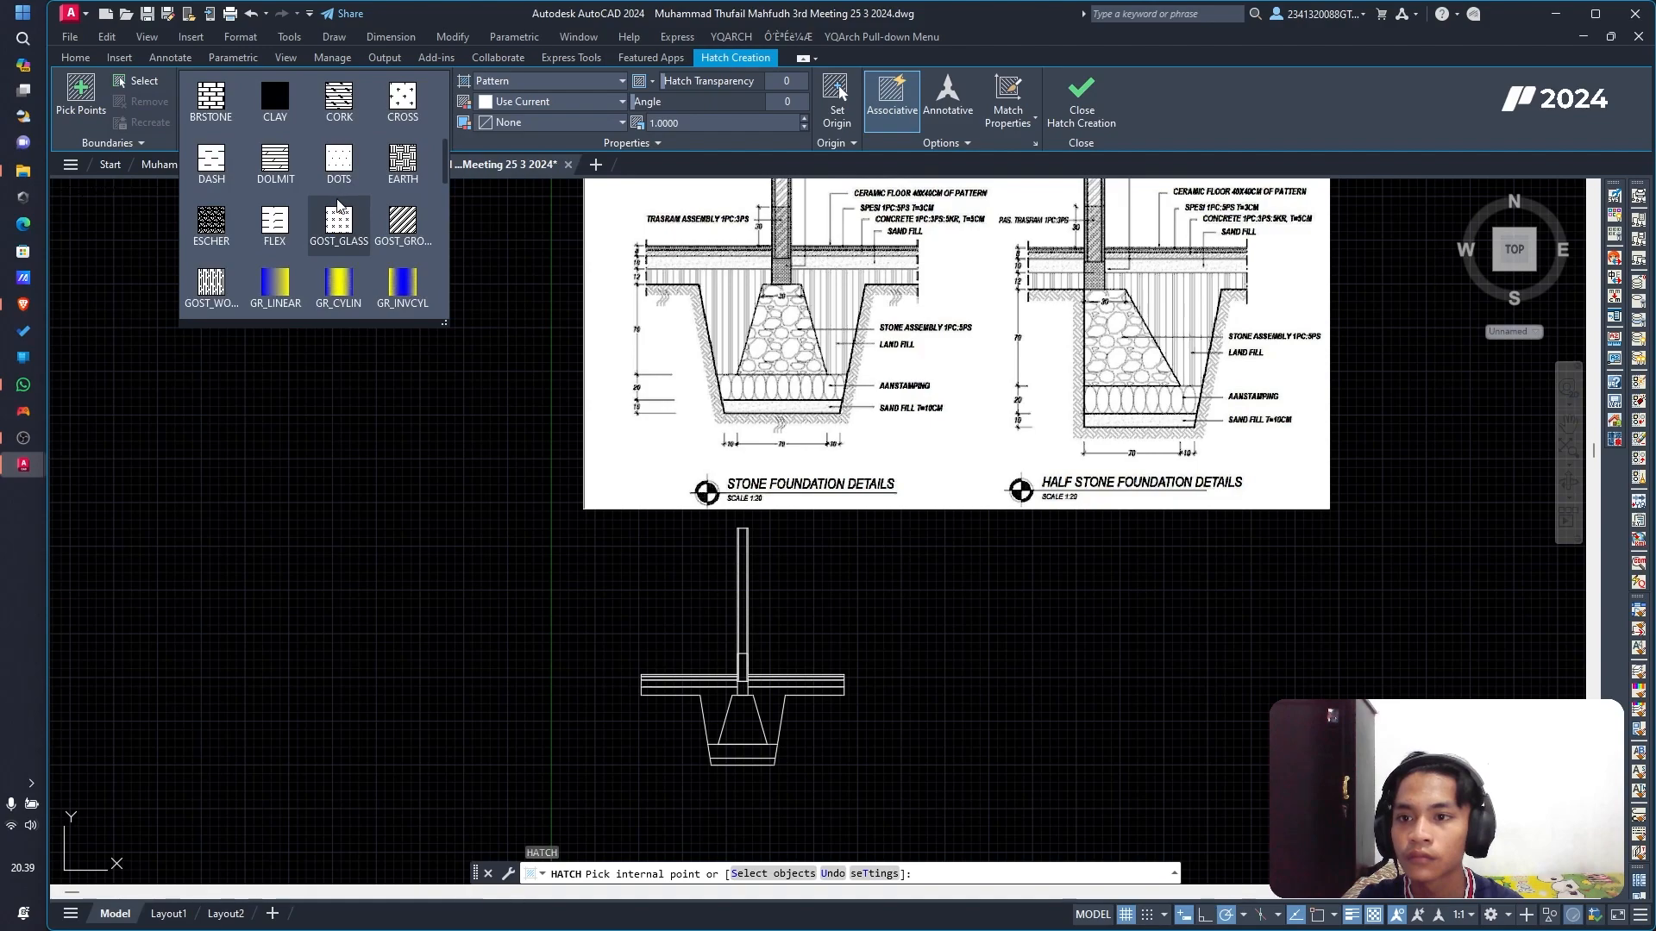
pyautogui.click(222, 165)
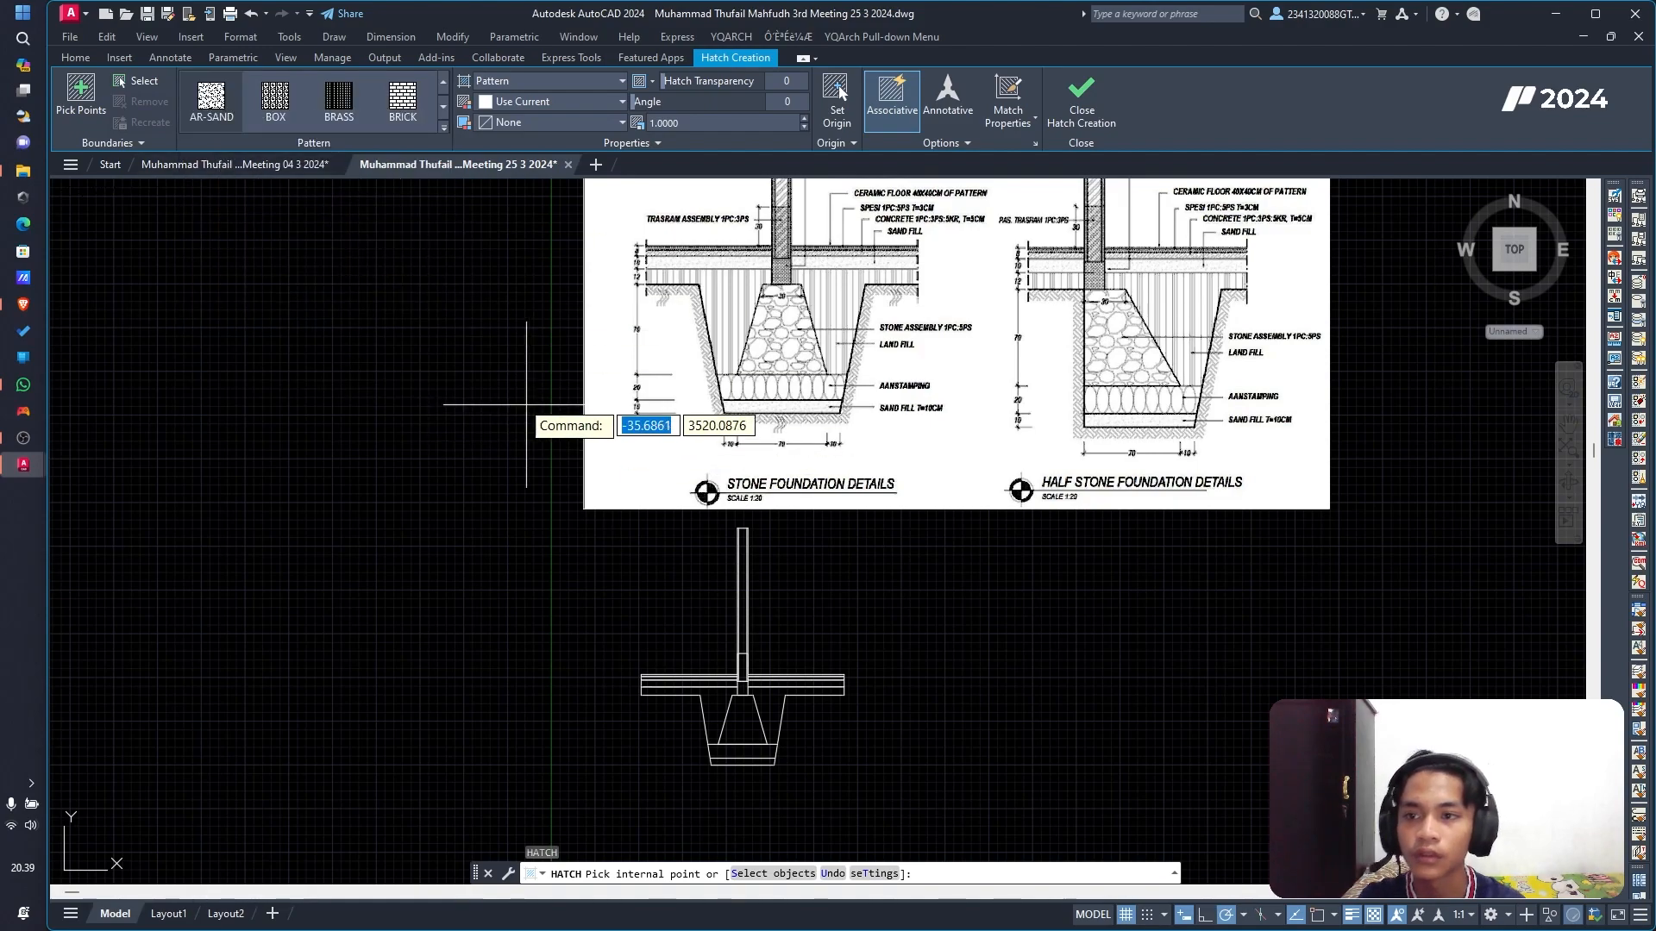
# Step: Apply the hatch to the lowest foundation layer and set its pattern scale to 2
pyautogui.scroll(6, 774, 767)
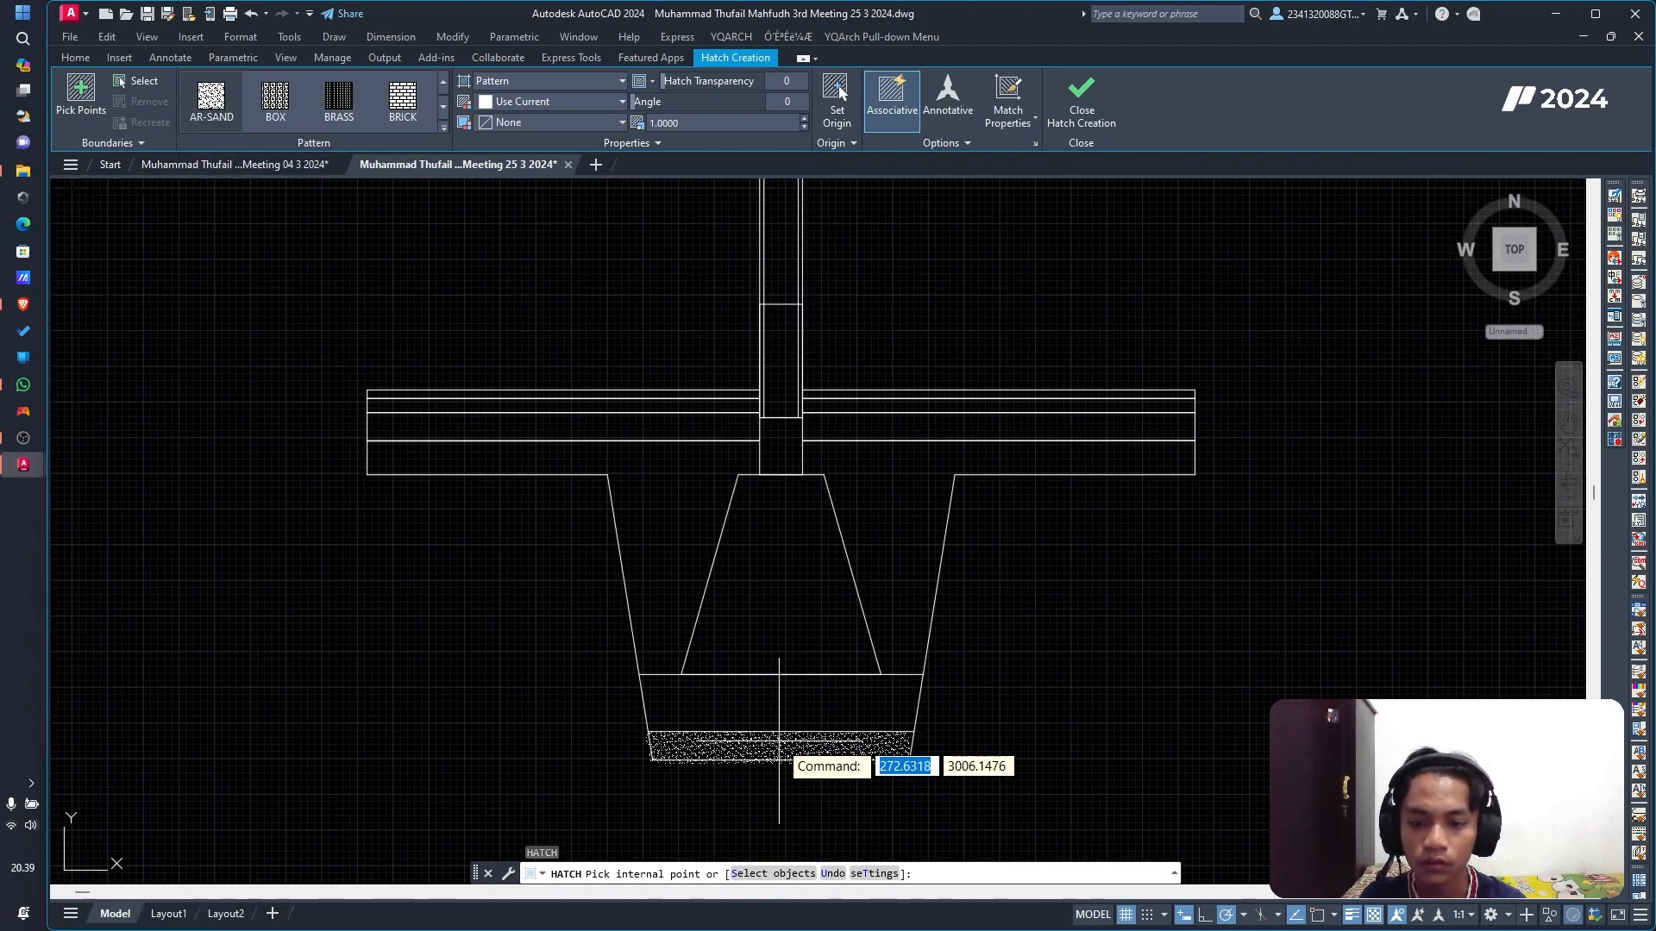
pyautogui.click(778, 744)
pyautogui.scroll(3, 888, 759)
pyautogui.scroll(-3, 888, 759)
pyautogui.scroll(2, 888, 759)
pyautogui.scroll(2, 915, 748)
pyautogui.click(803, 118)
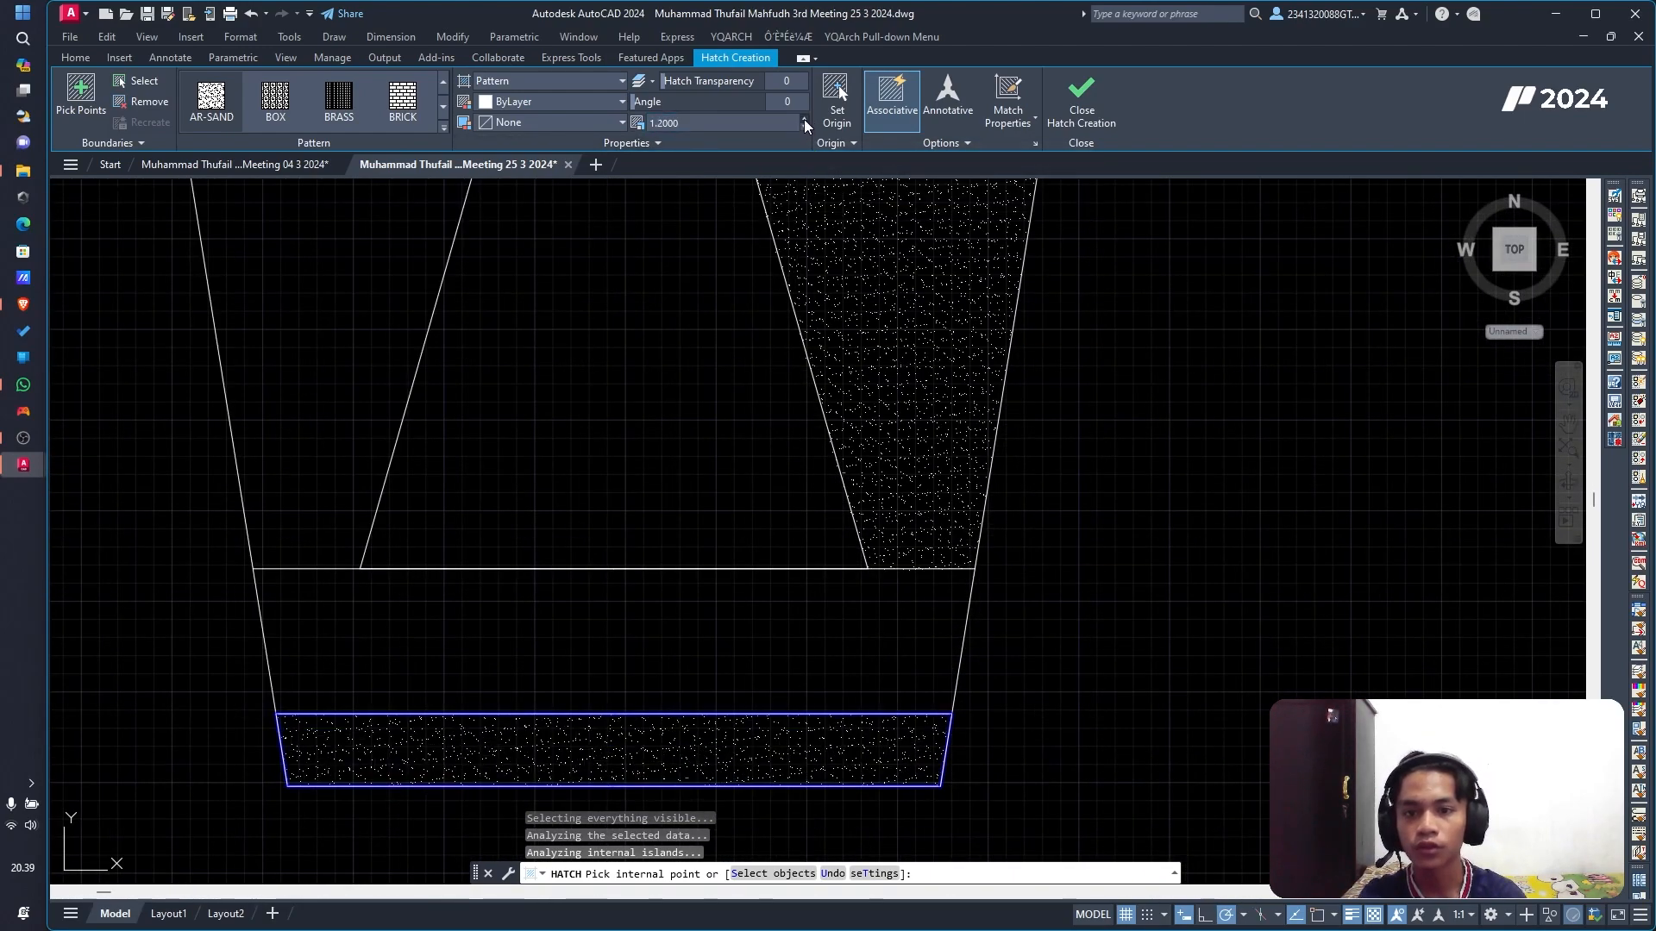
pyautogui.click(803, 119)
pyautogui.click(804, 119)
pyautogui.click(804, 119)
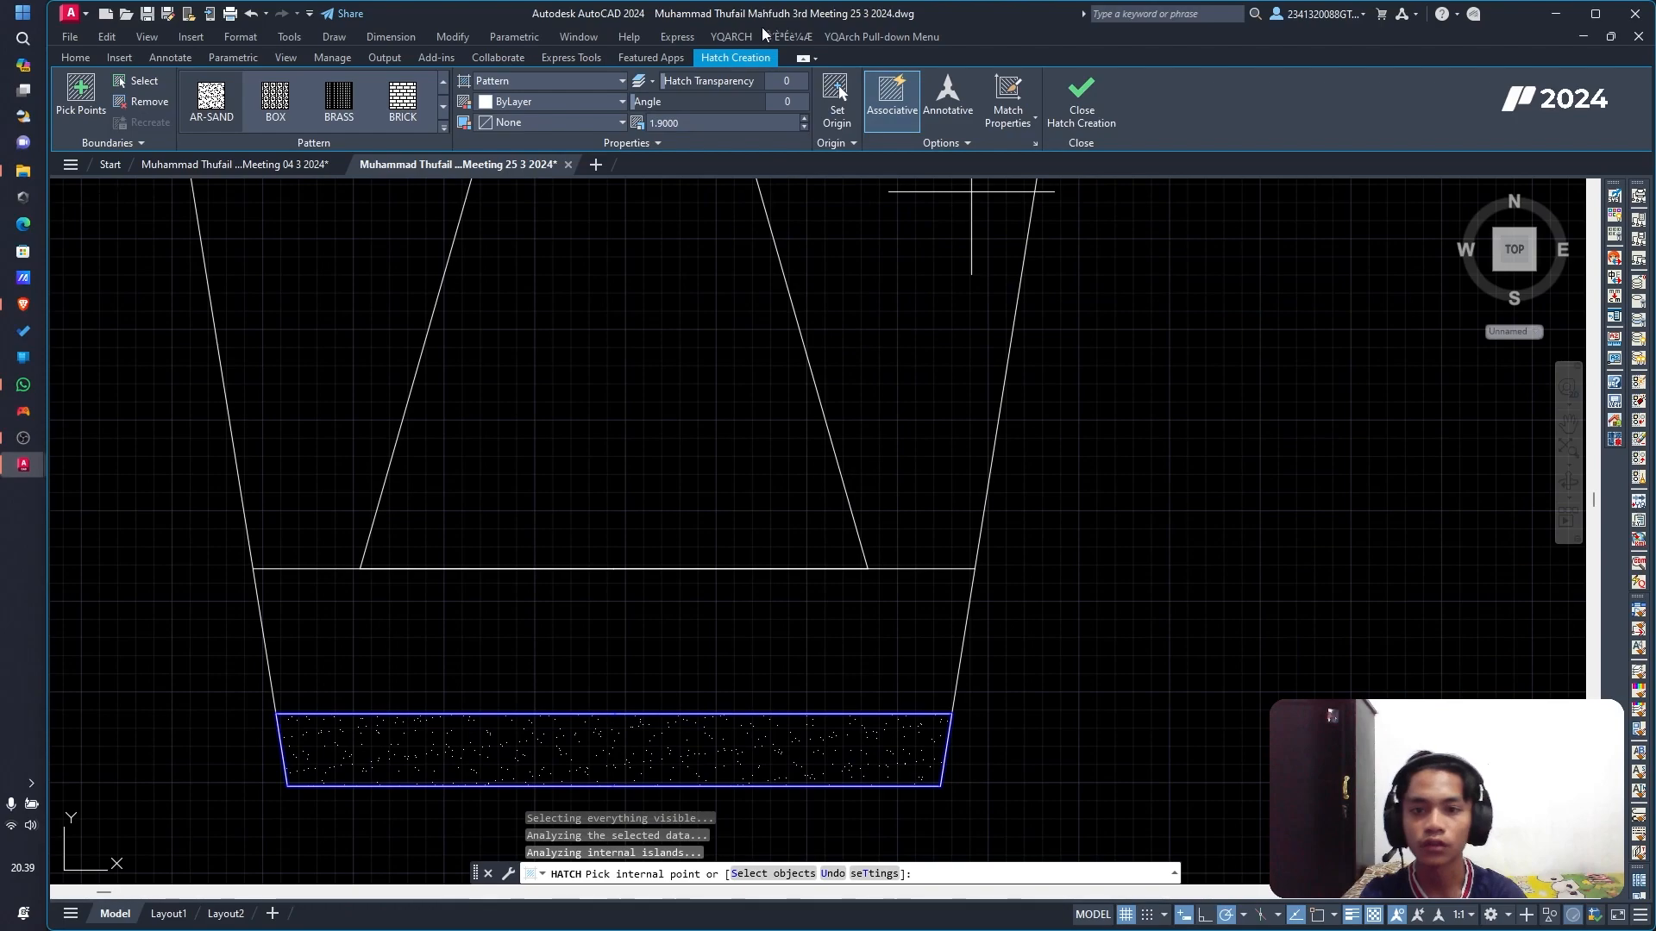
pyautogui.click(804, 119)
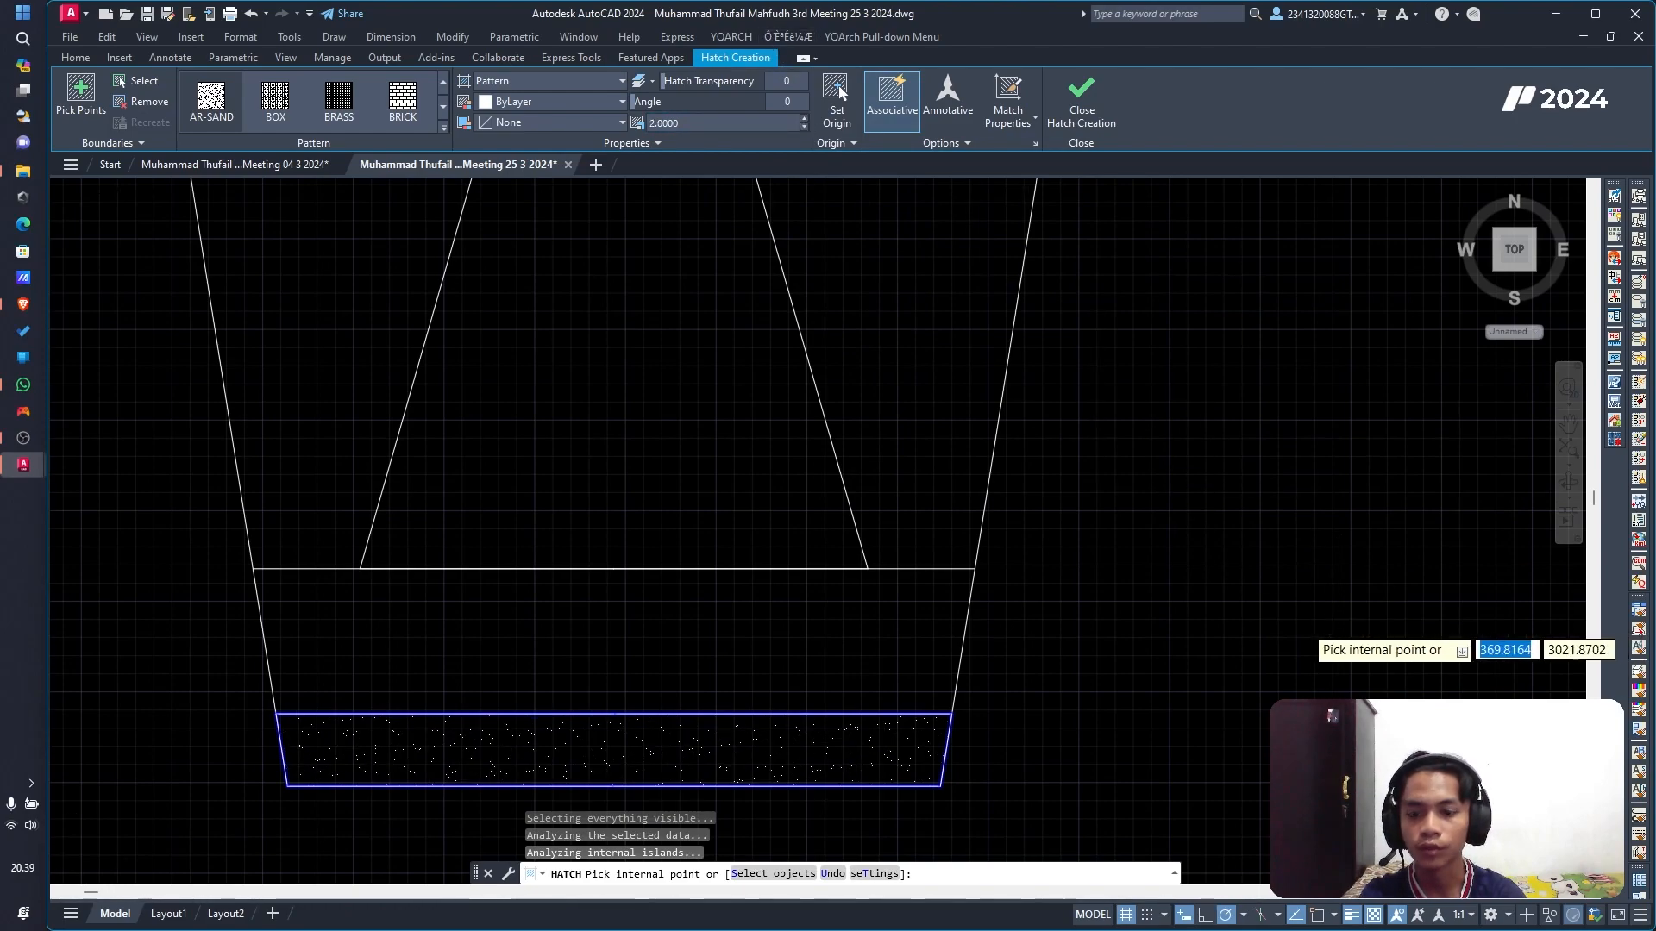
# Step: Examine the aanstamping layer above the sand fill in the stone foundation reference image and compare it with the redrawn section
pyautogui.scroll(-4, 1298, 621)
pyautogui.scroll(-8, 1311, 481)
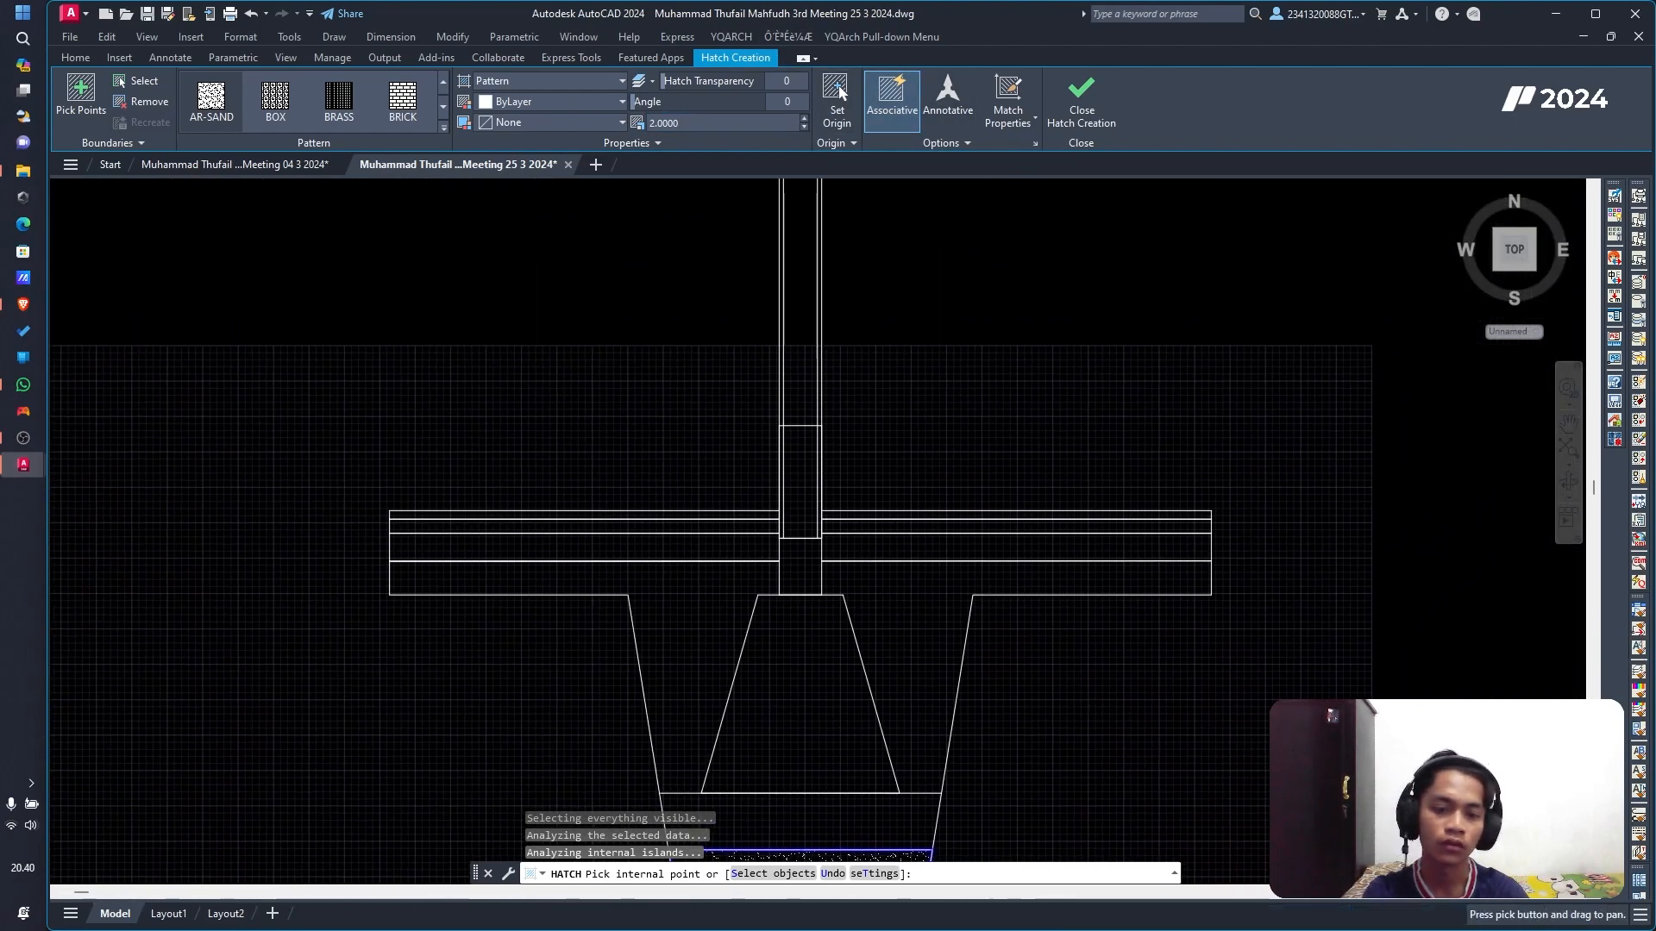
pyautogui.scroll(8, 1035, 432)
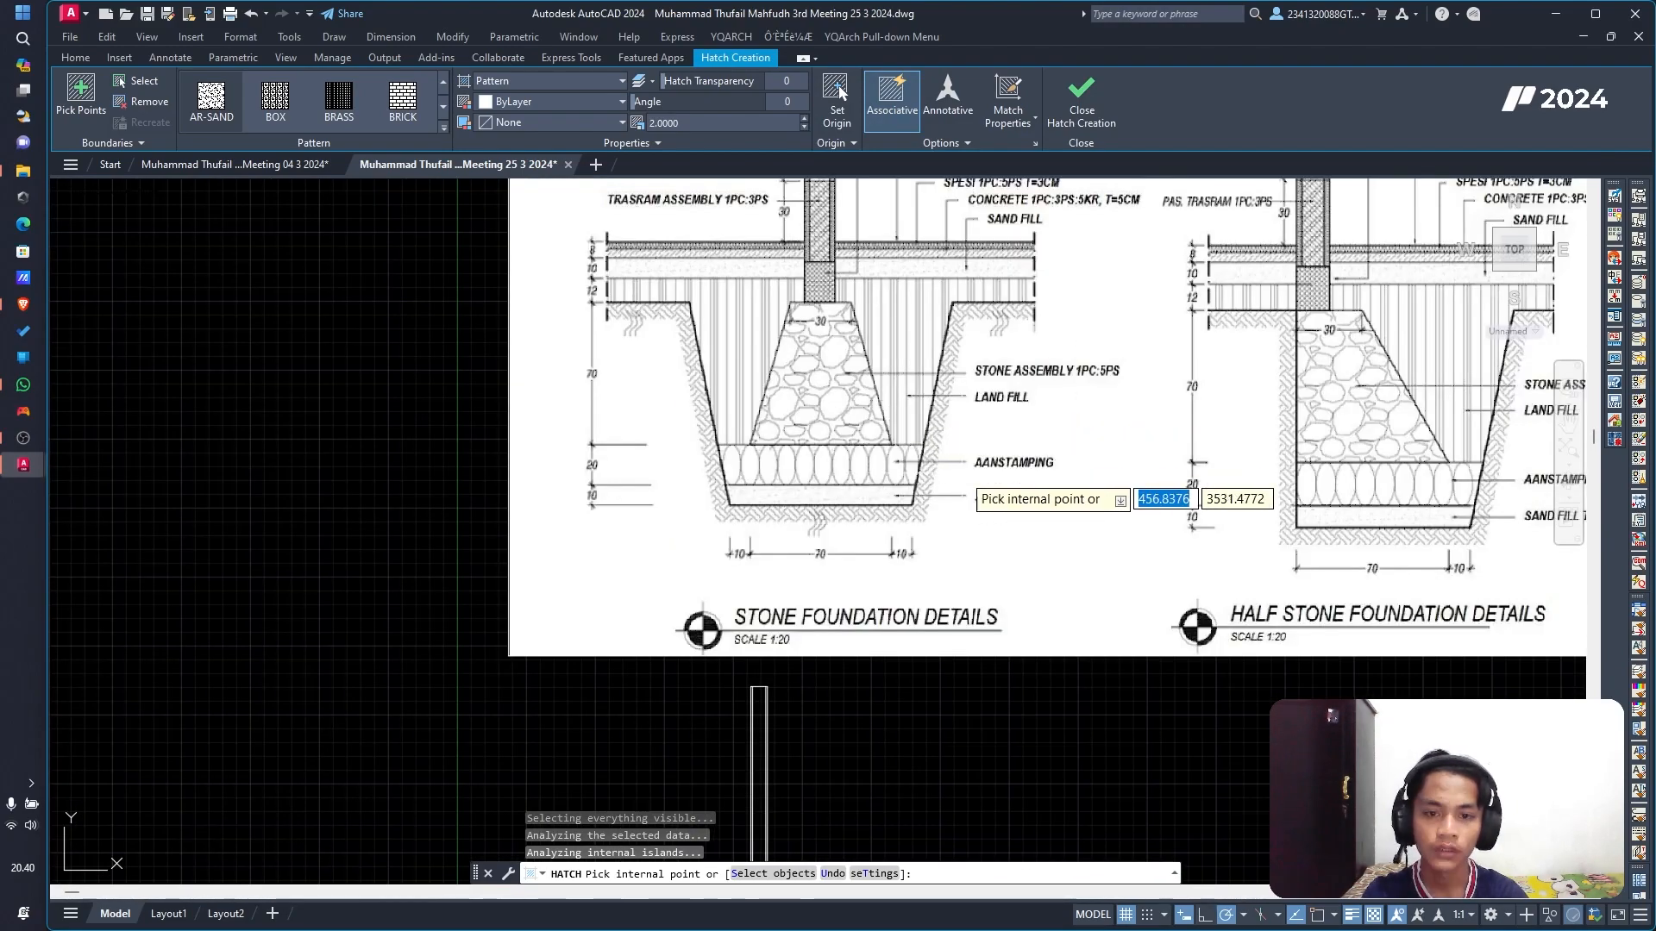
pyautogui.scroll(-2, 748, 470)
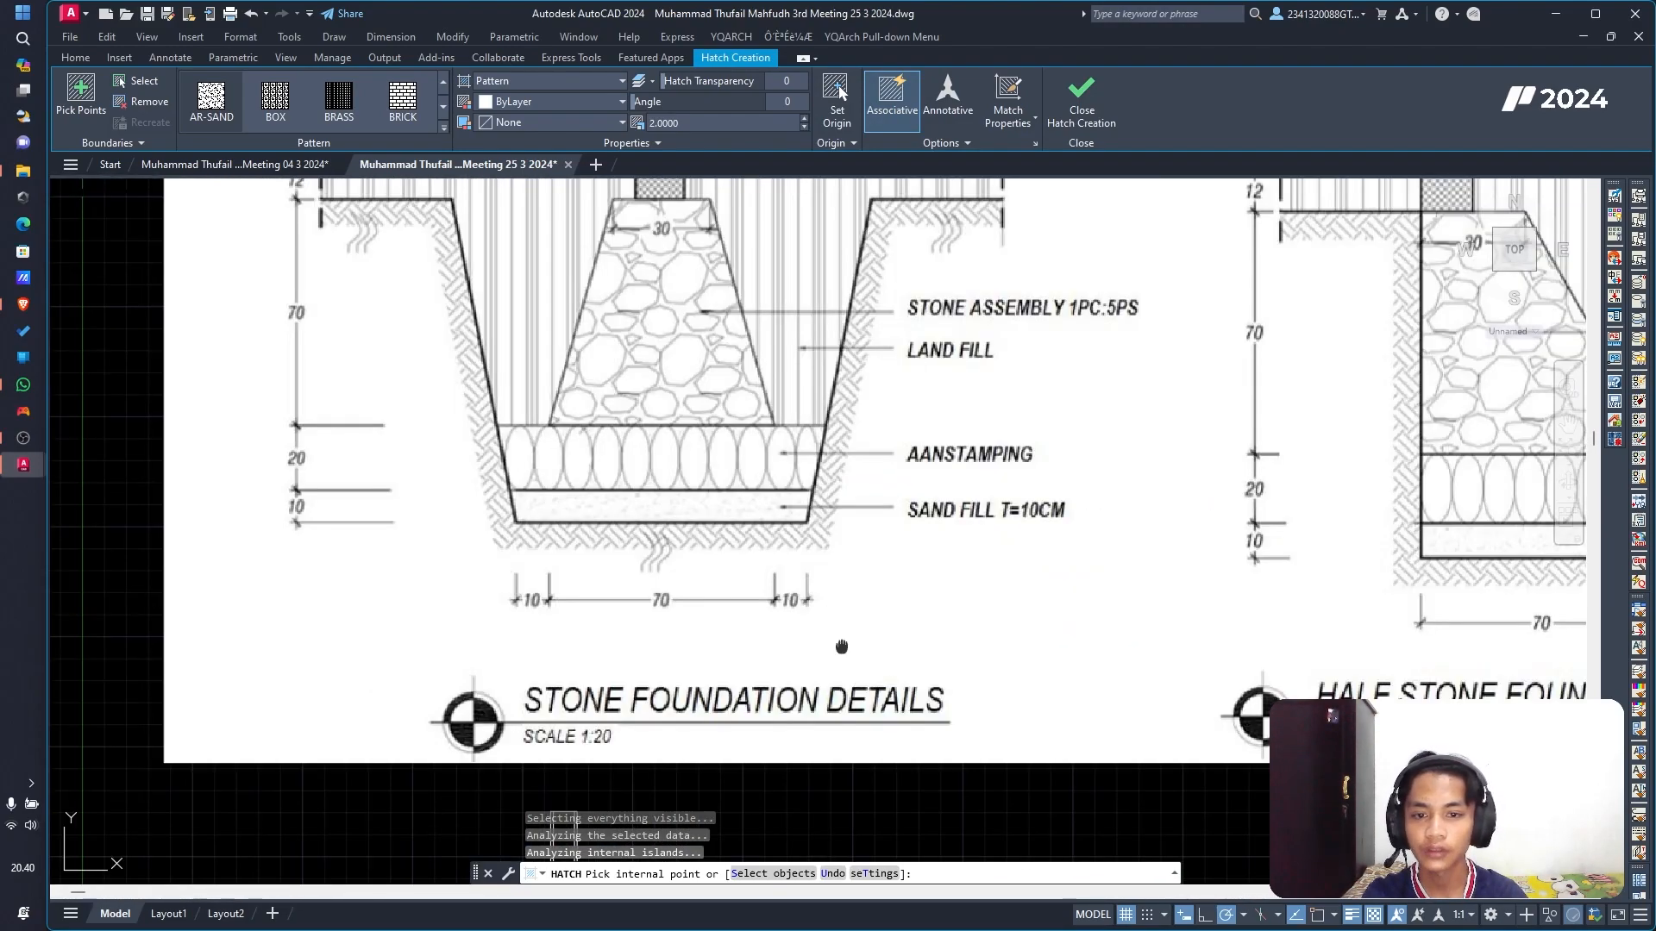
pyautogui.moveTo(839, 647); pyautogui.dragTo(855, 275, button='middle')
pyautogui.moveTo(780, 739); pyautogui.dragTo(825, 340, button='middle')
pyautogui.scroll(6, 551, 596)
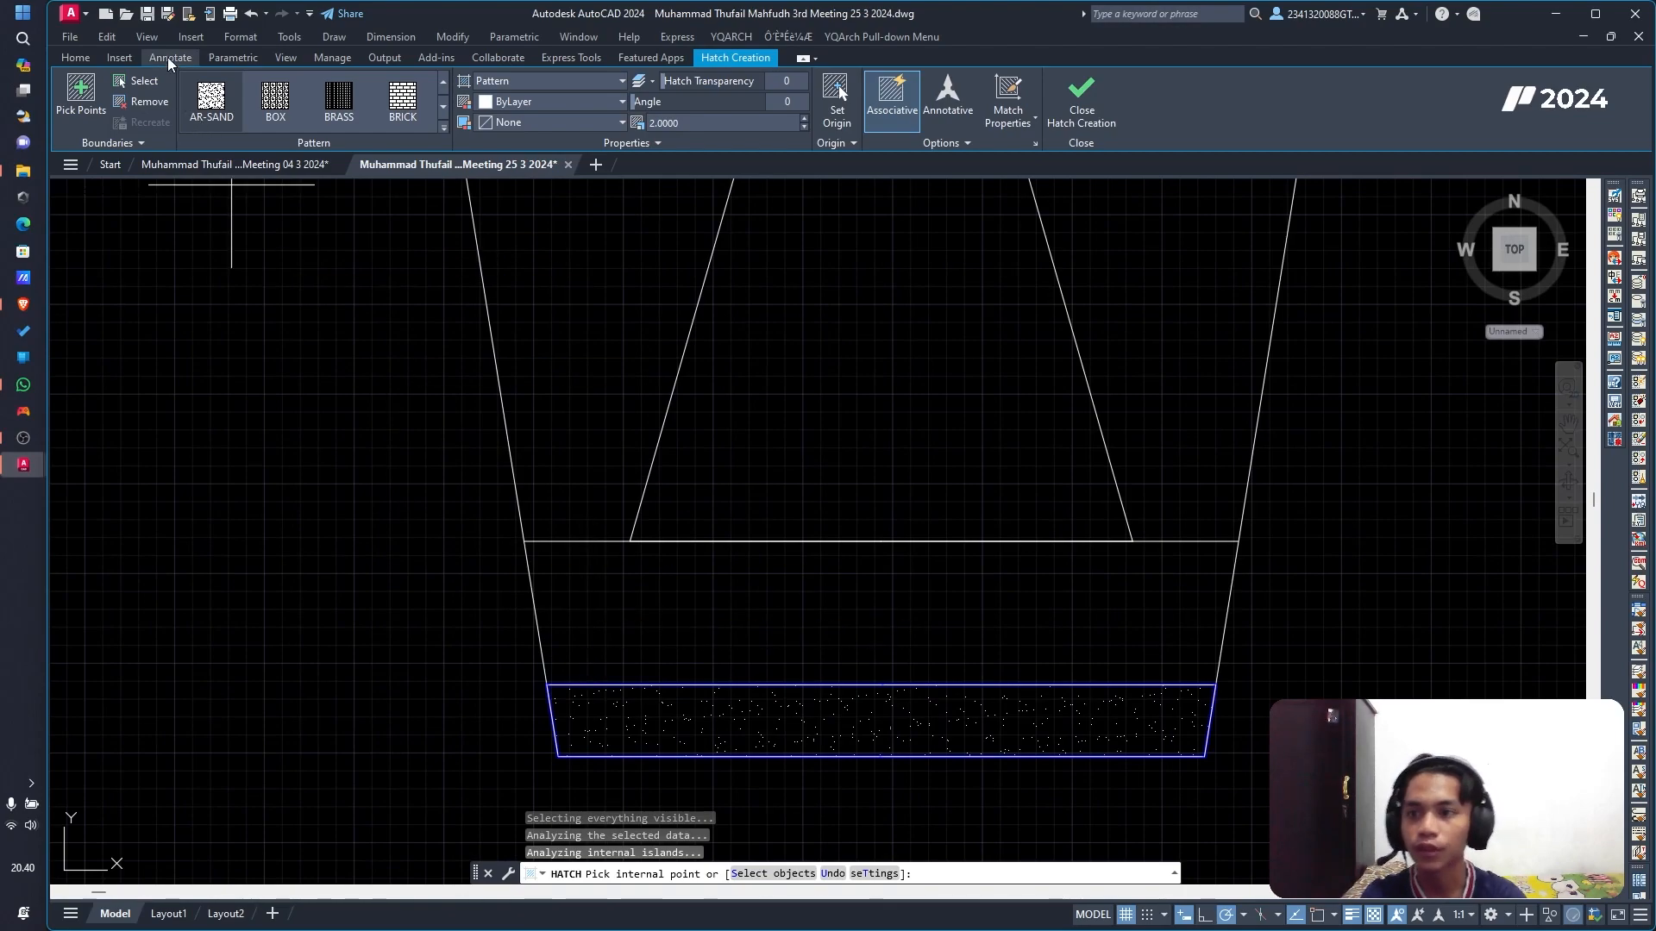
pyautogui.click(74, 57)
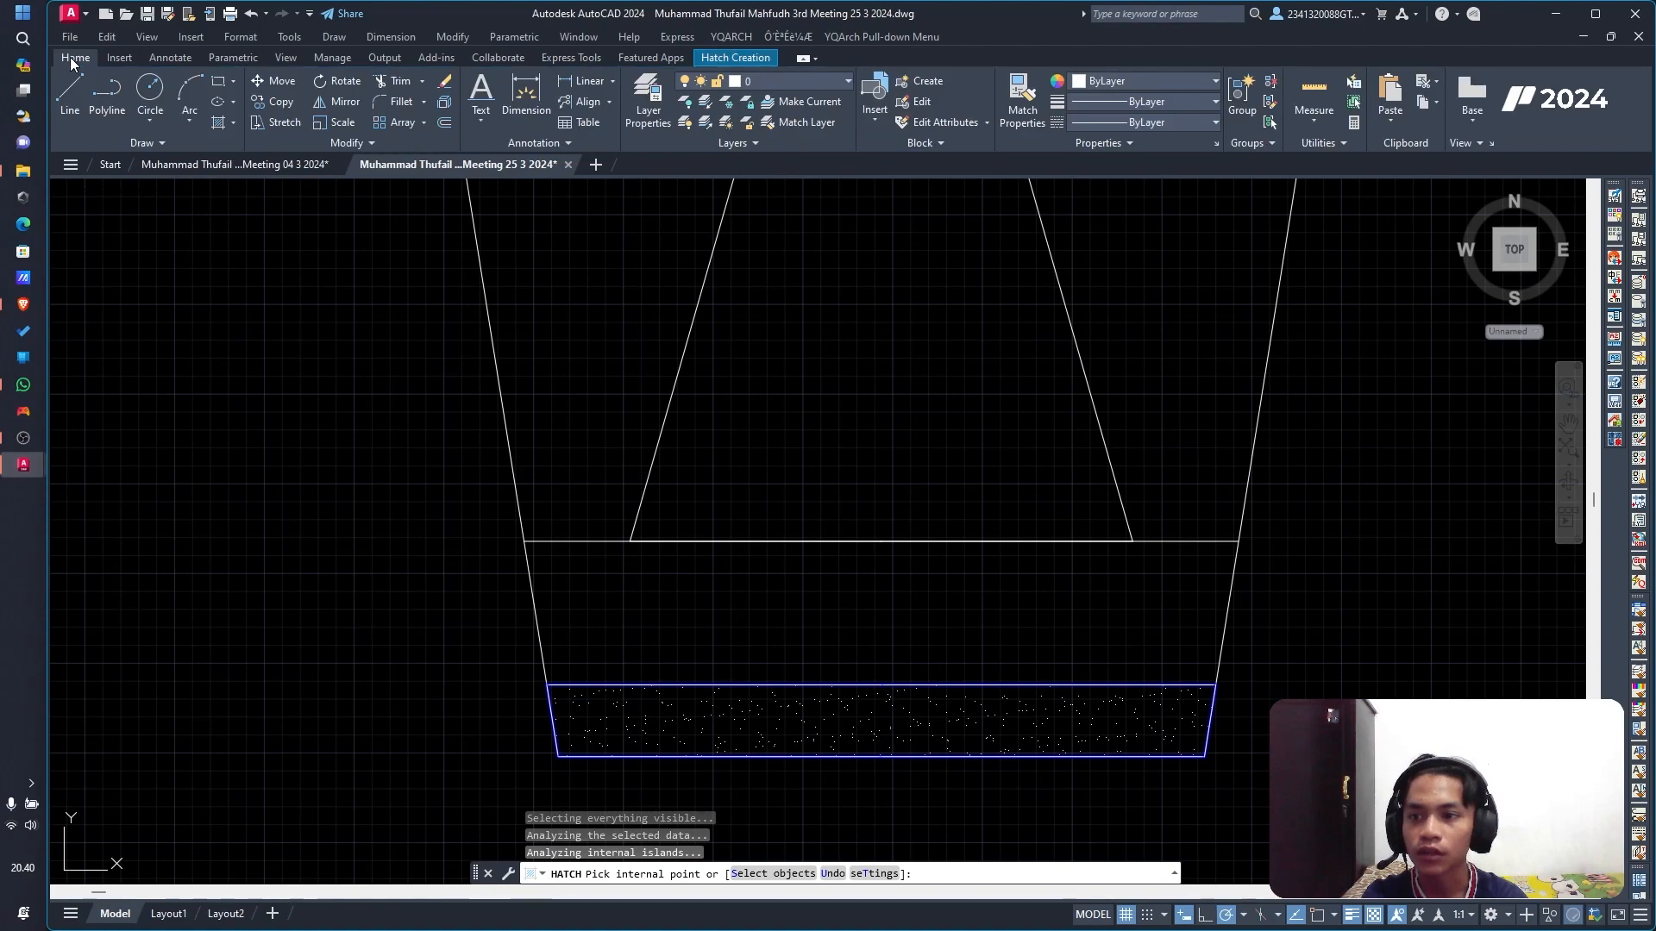
pyautogui.click(231, 99)
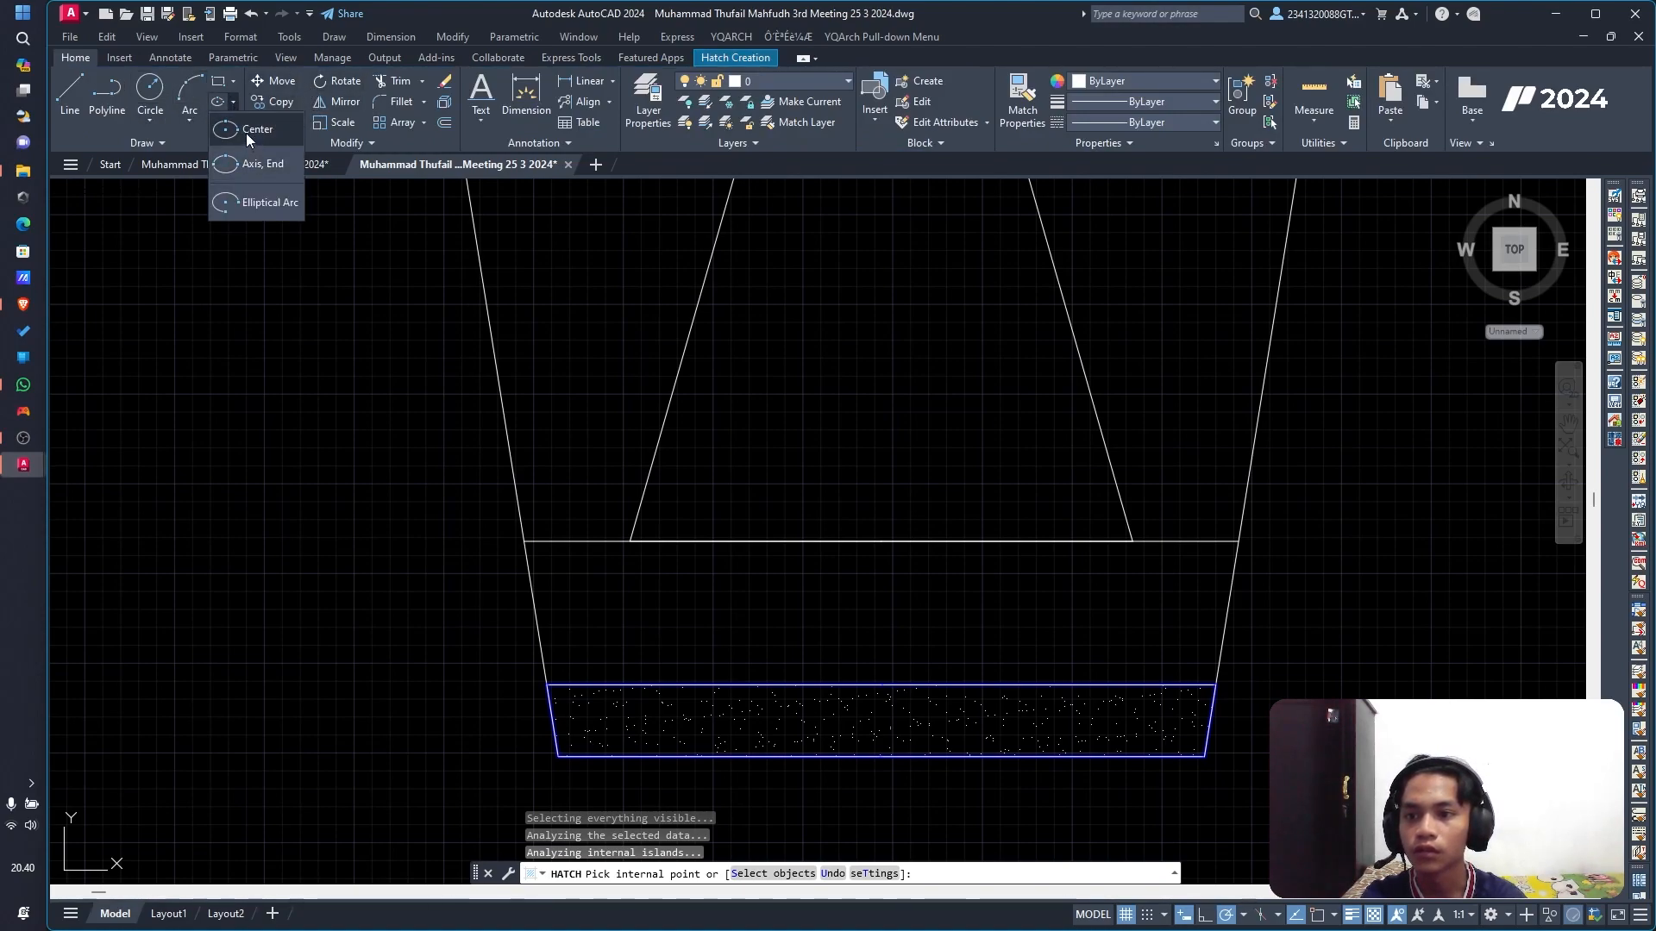
pyautogui.click(246, 131)
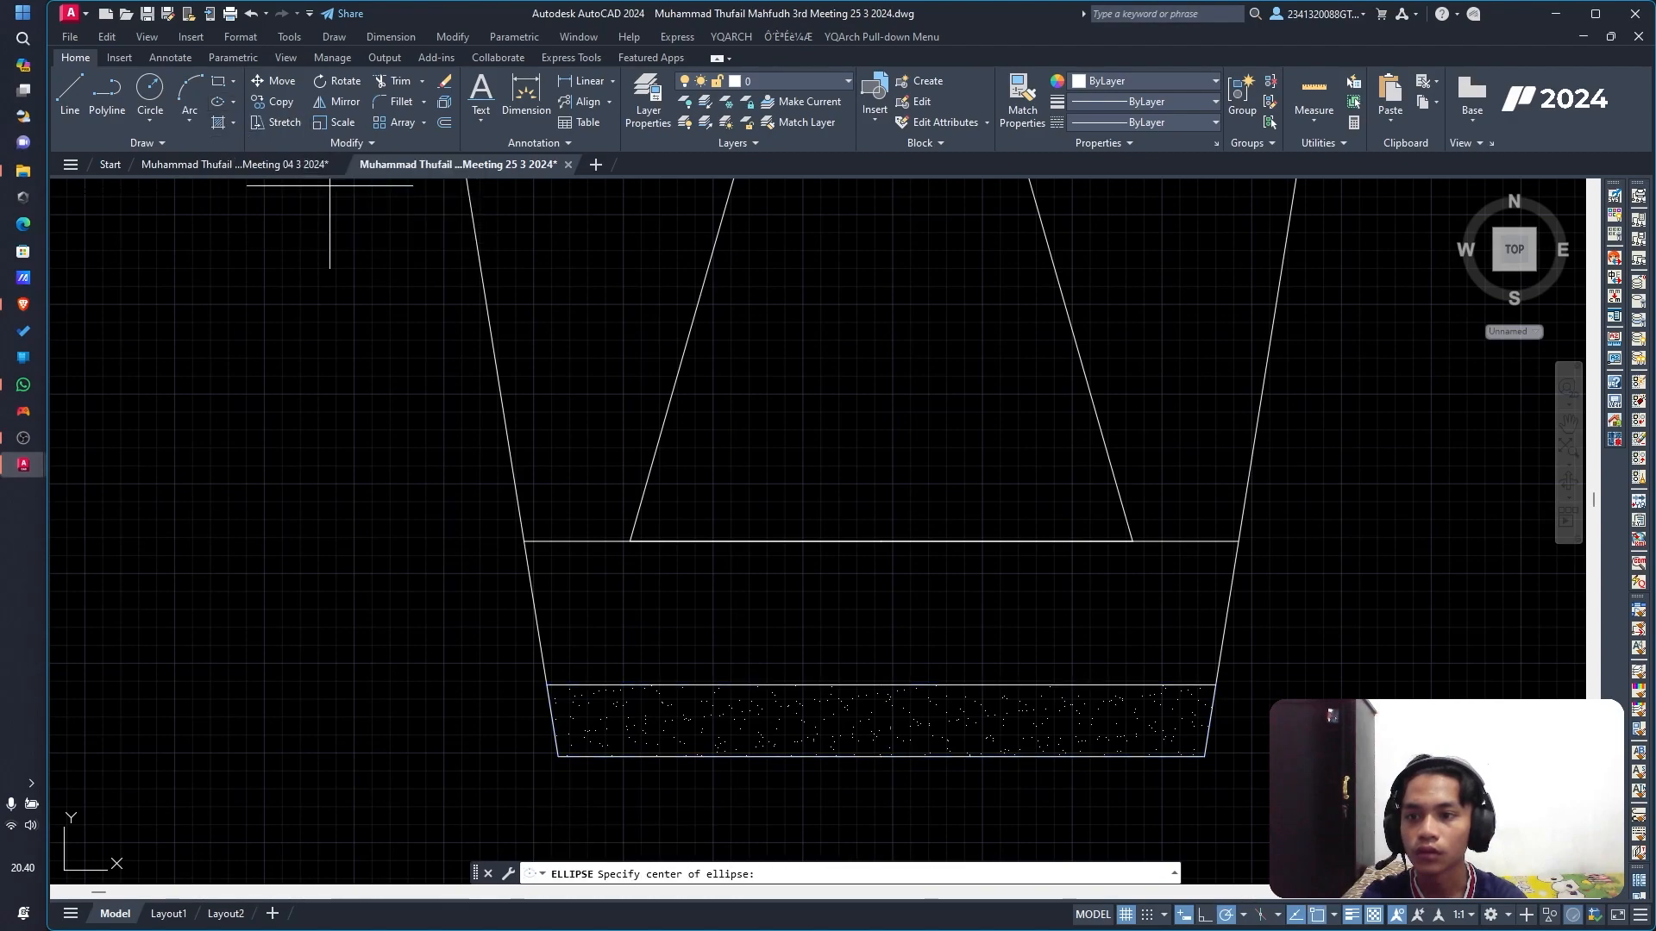
pyautogui.click(525, 540)
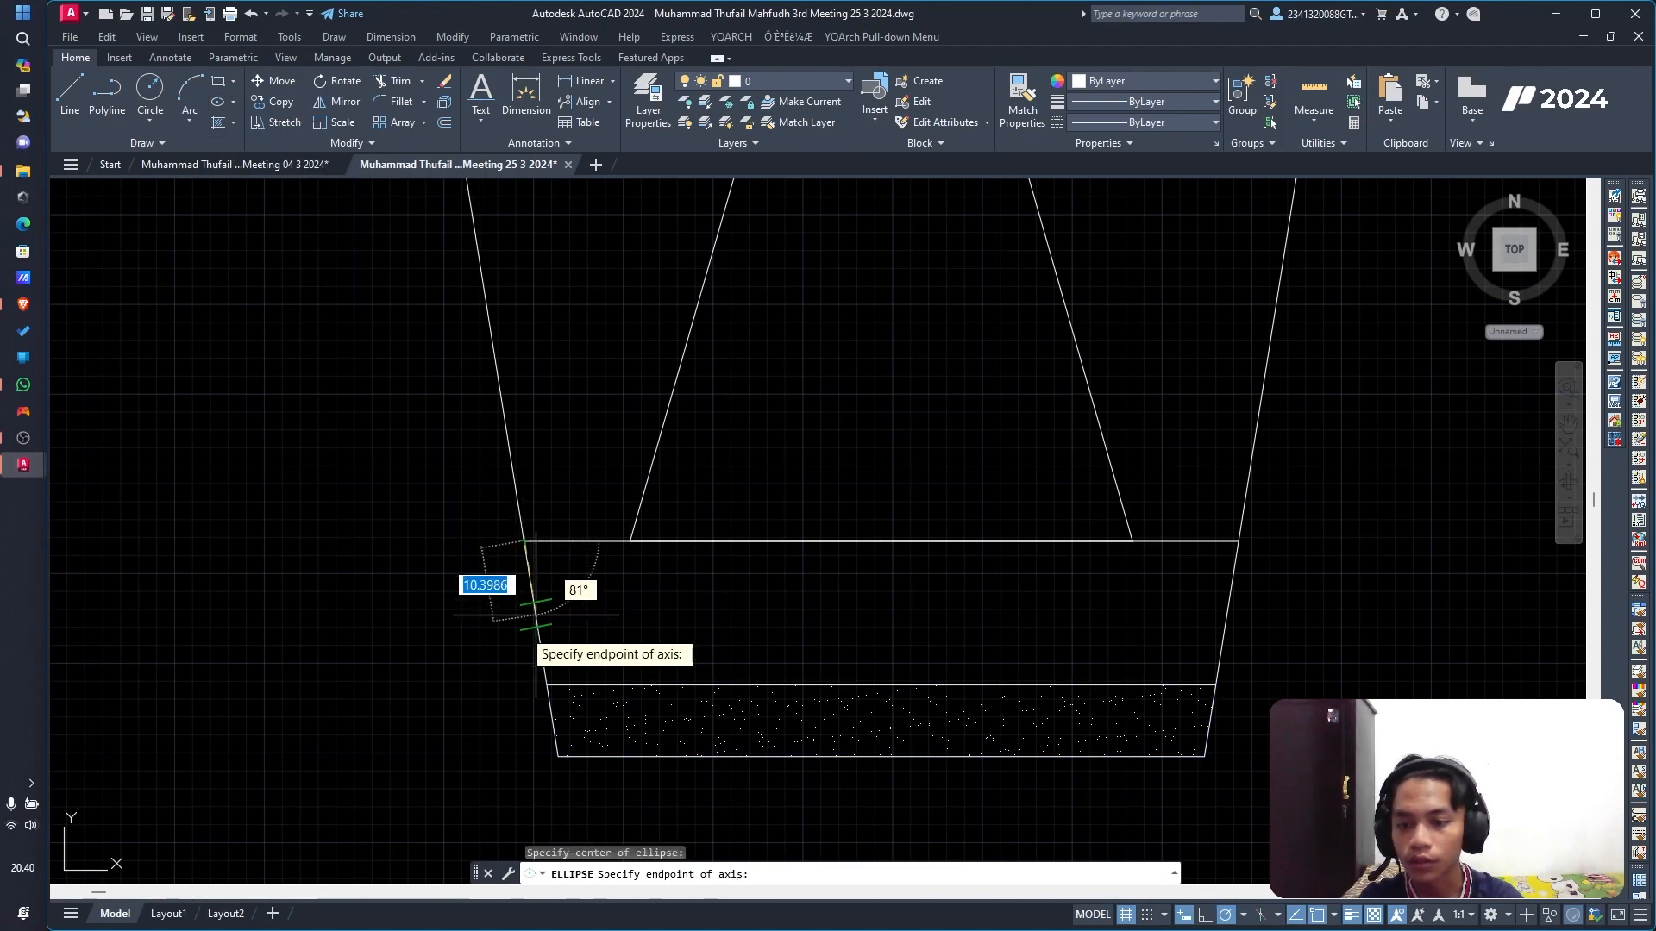
pyautogui.click(524, 683)
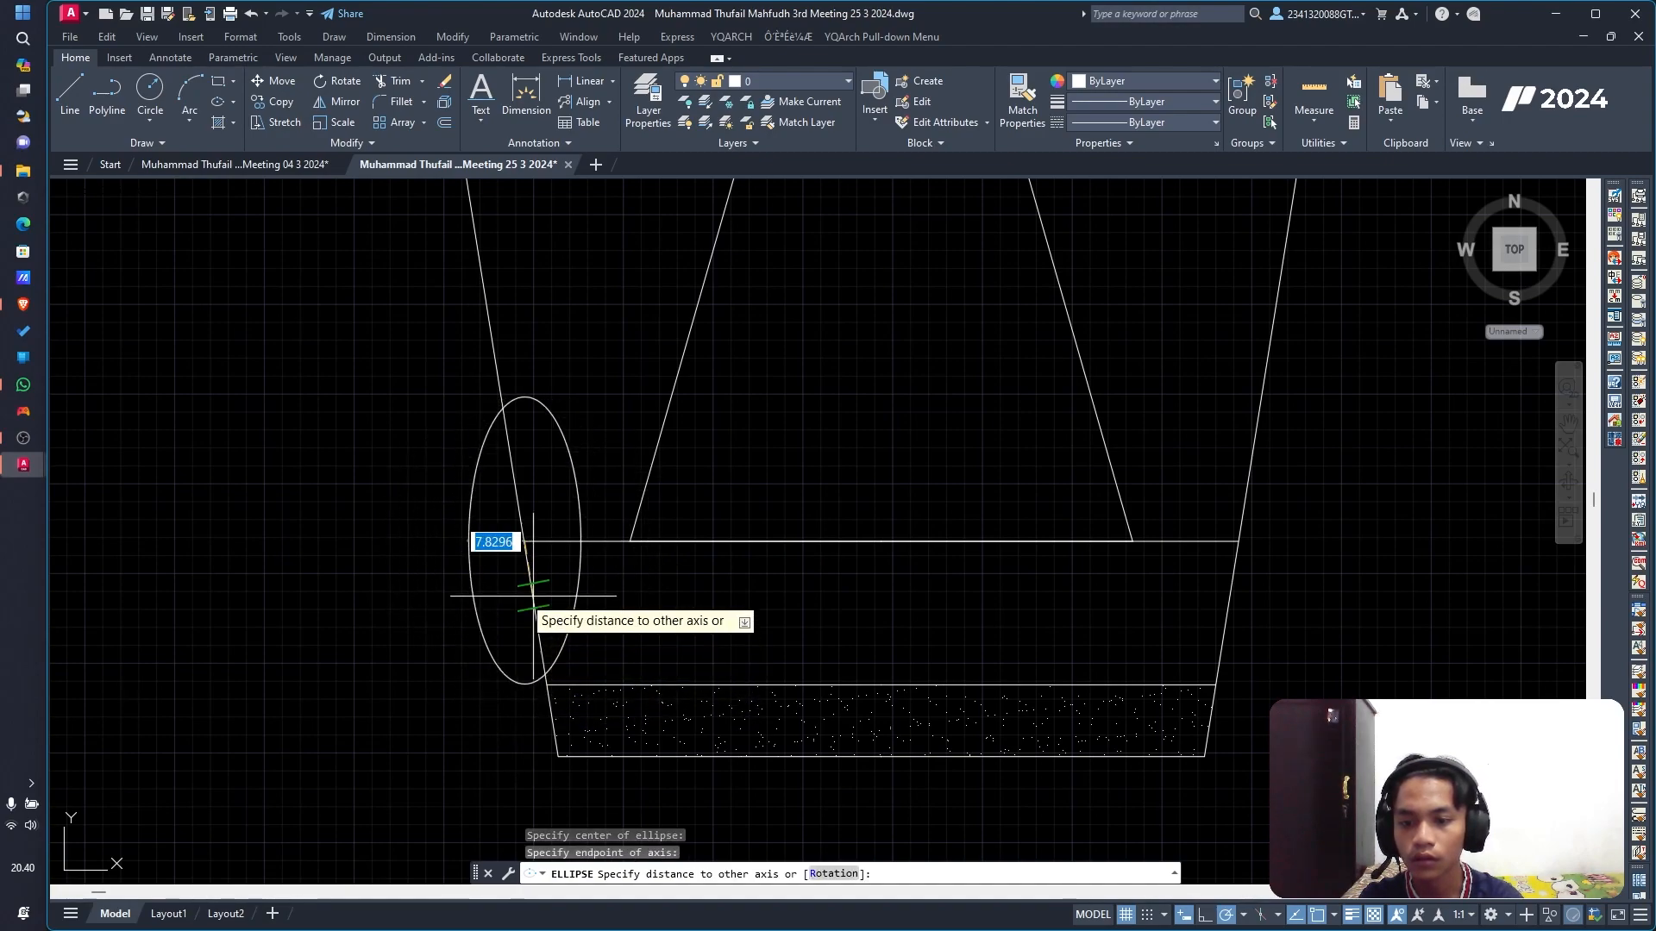
pyautogui.press('Escape')
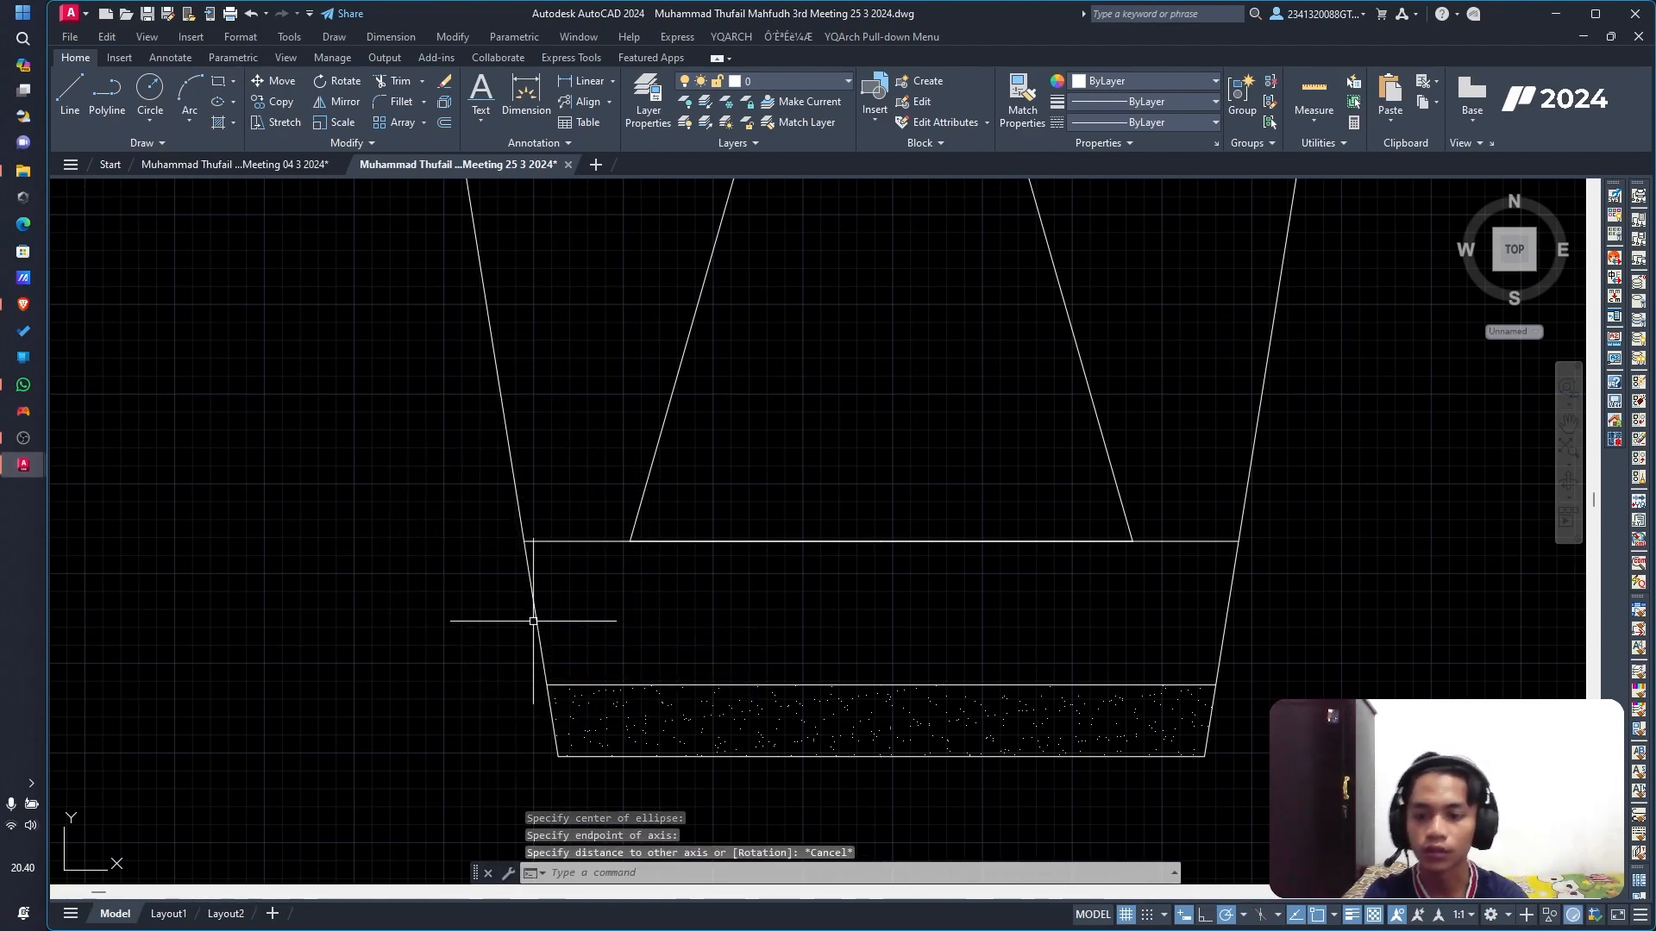
pyautogui.click(217, 102)
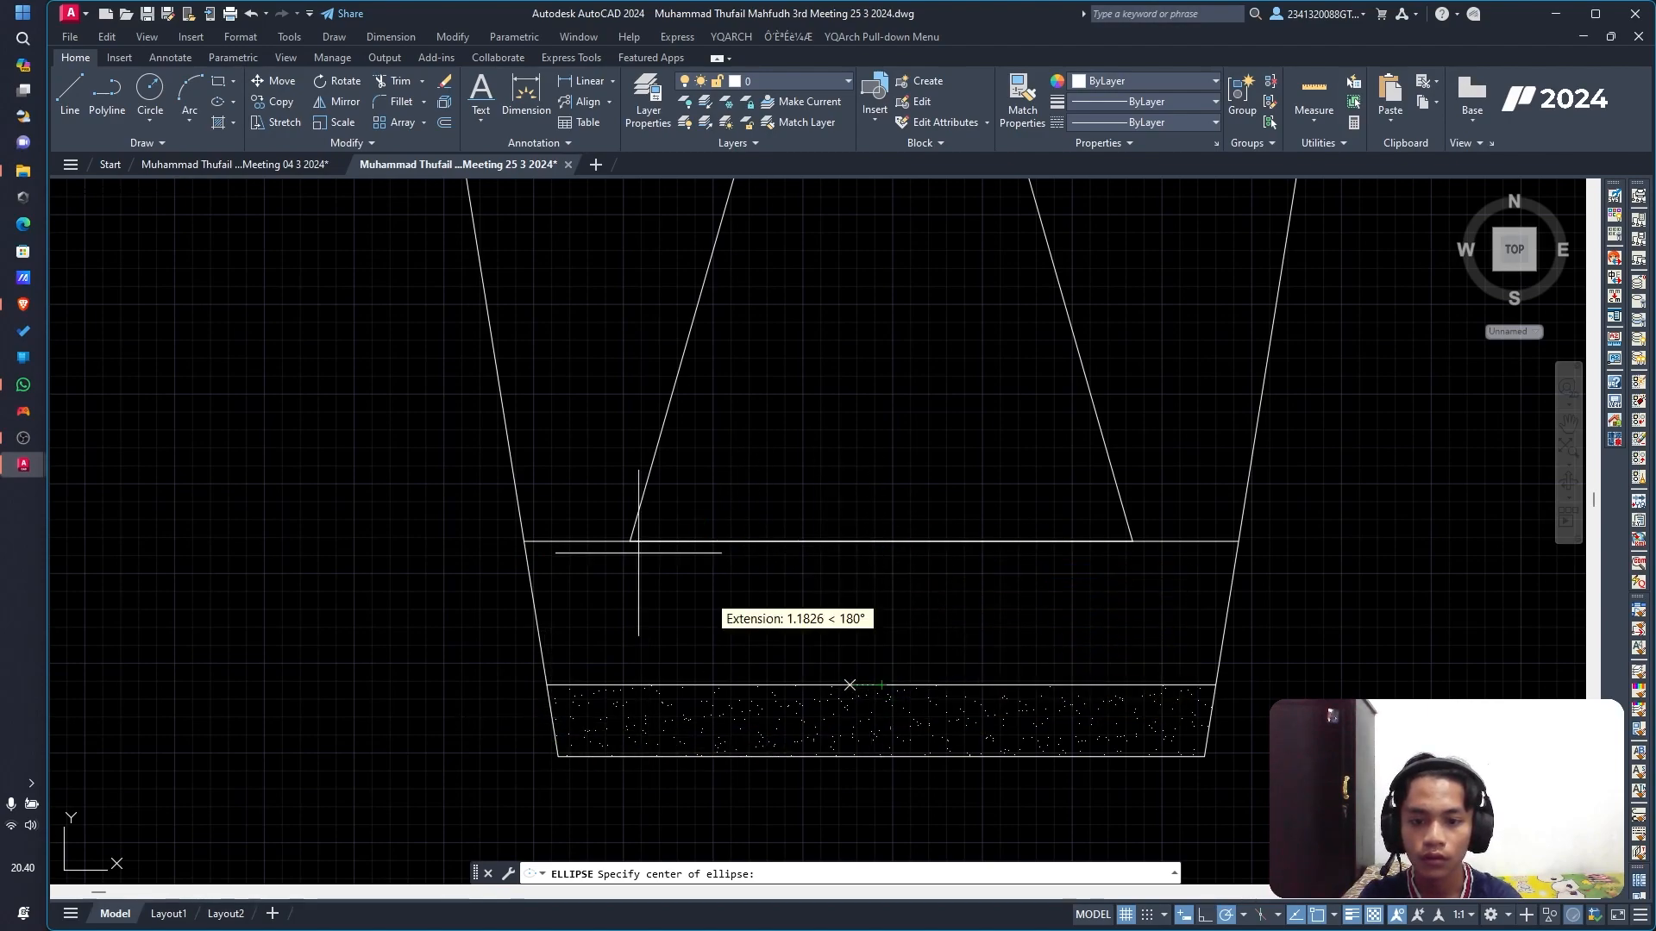
pyautogui.press('Escape')
# Step: Draw a vertical helper line across the aanstamping layer, from its upper edge's midpoint to its lower edge's midpoint
pyautogui.moveTo(243, 177)
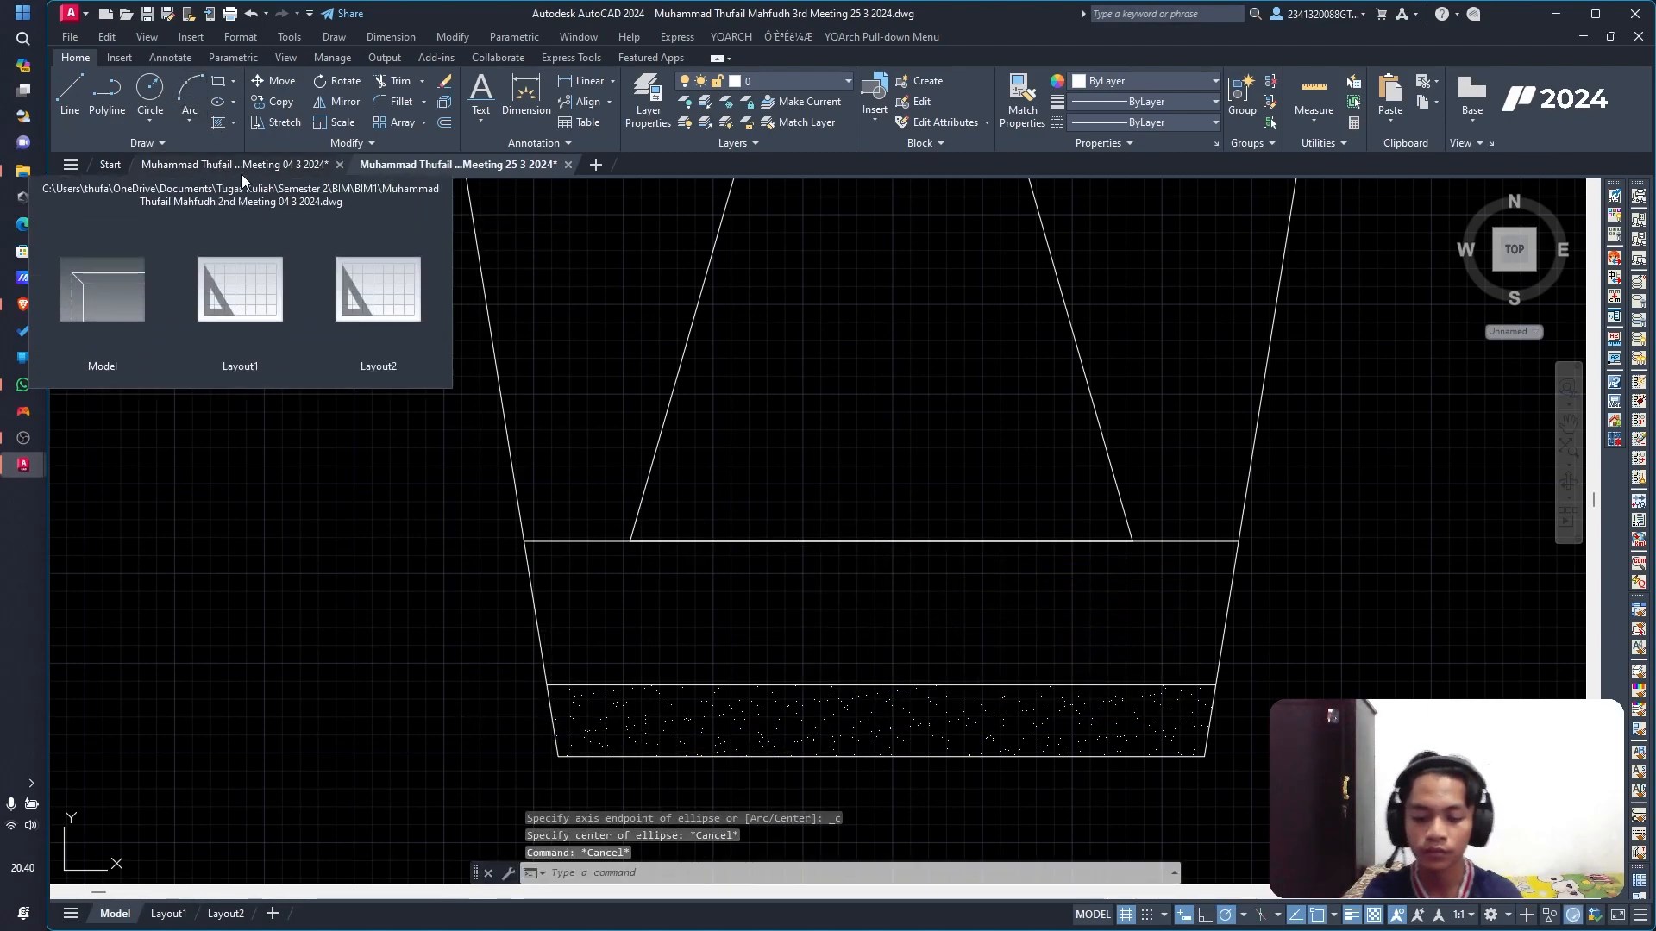
pyautogui.write('lin')
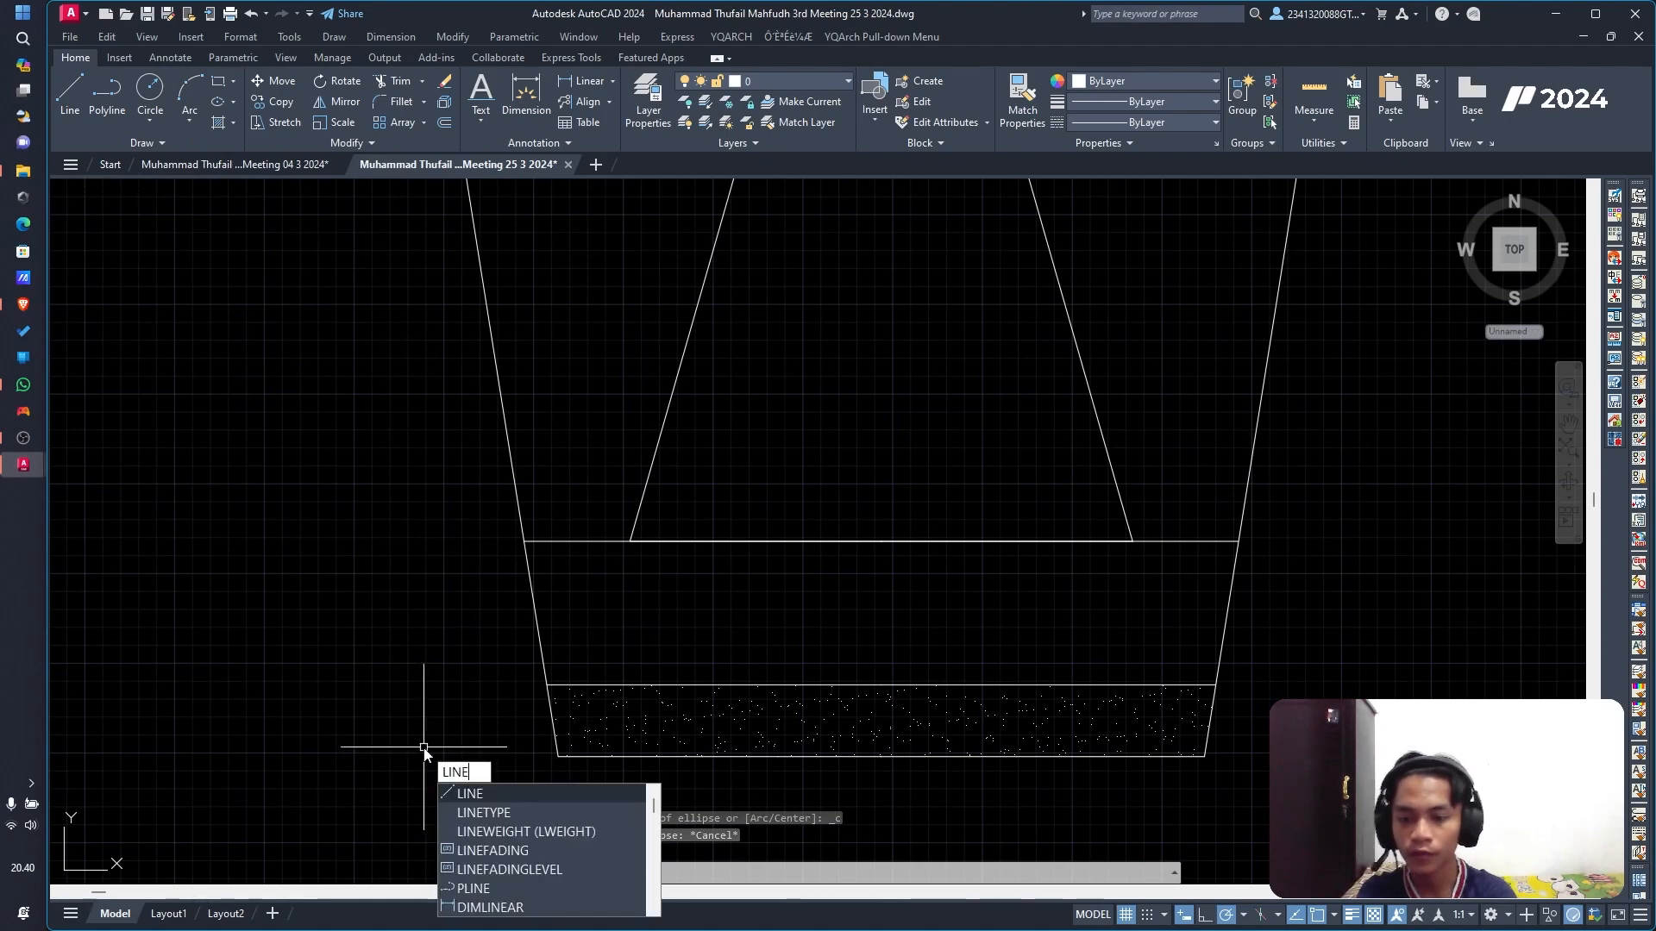
pyautogui.press('Return')
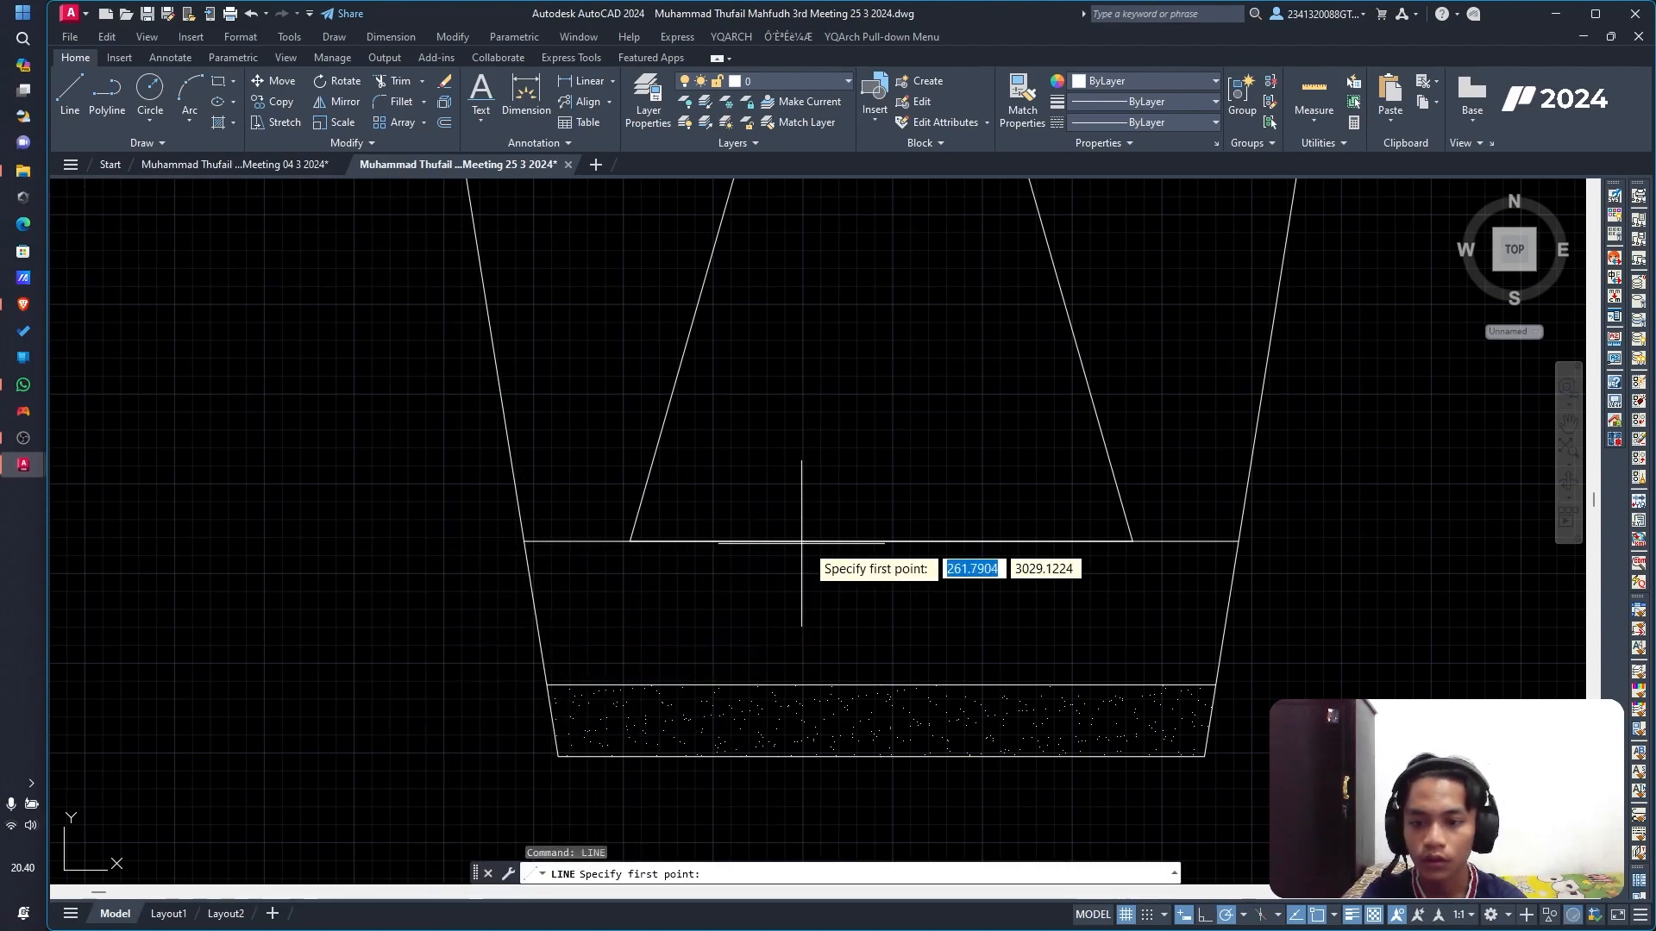
pyautogui.click(881, 542)
pyautogui.click(882, 684)
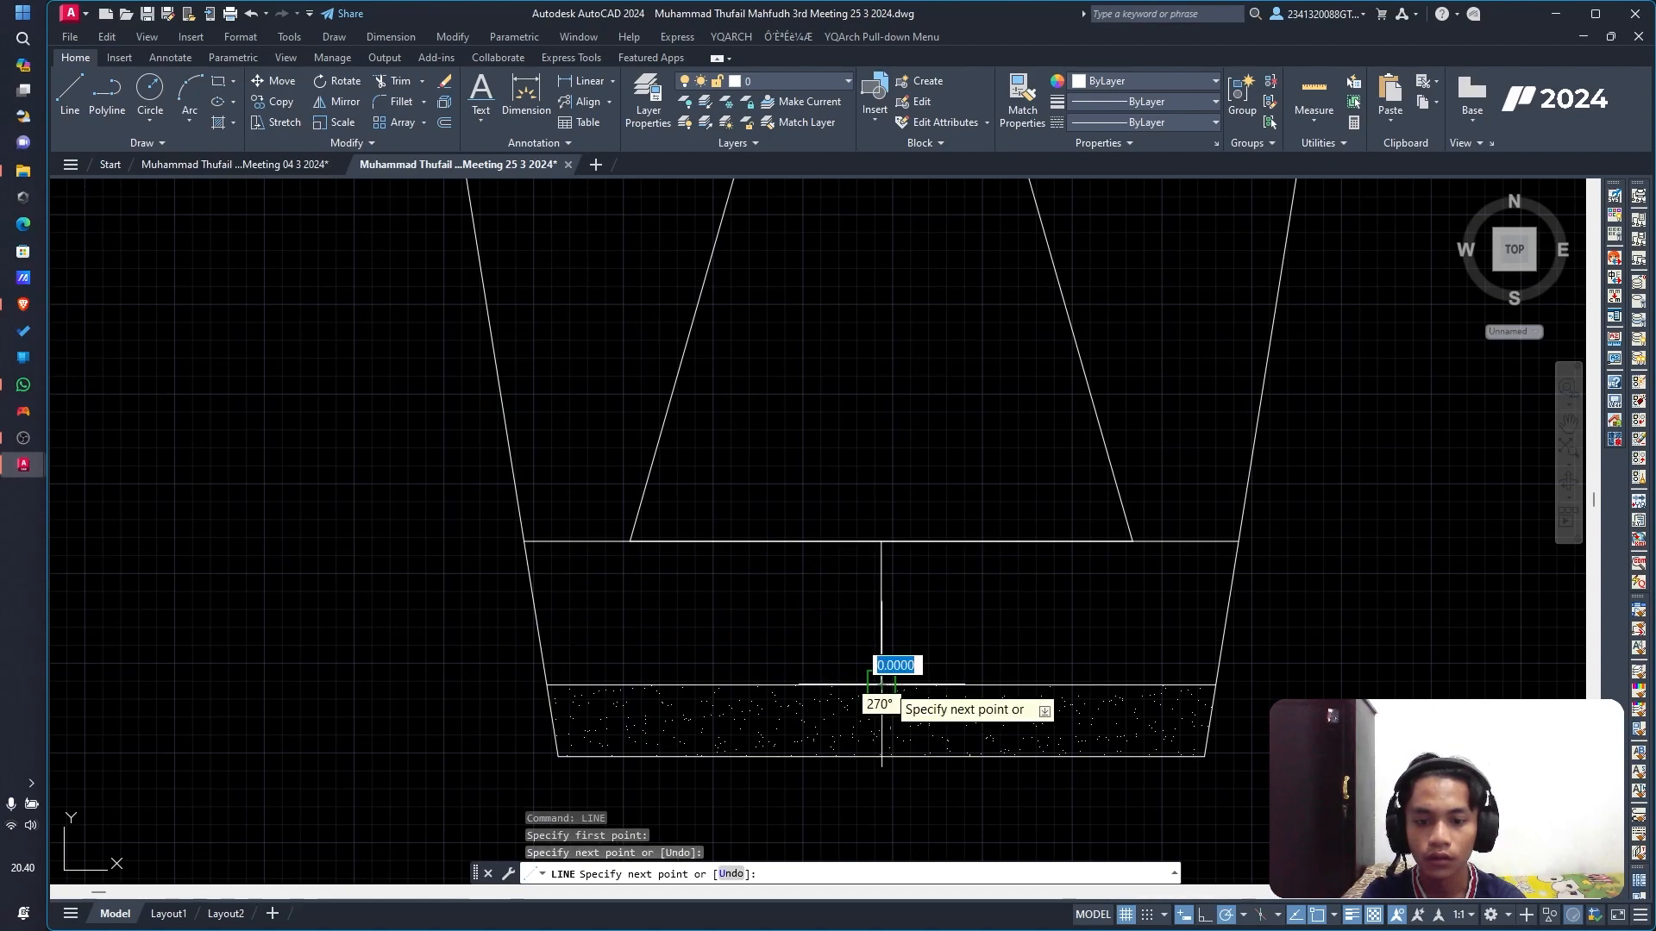
pyautogui.press('Escape')
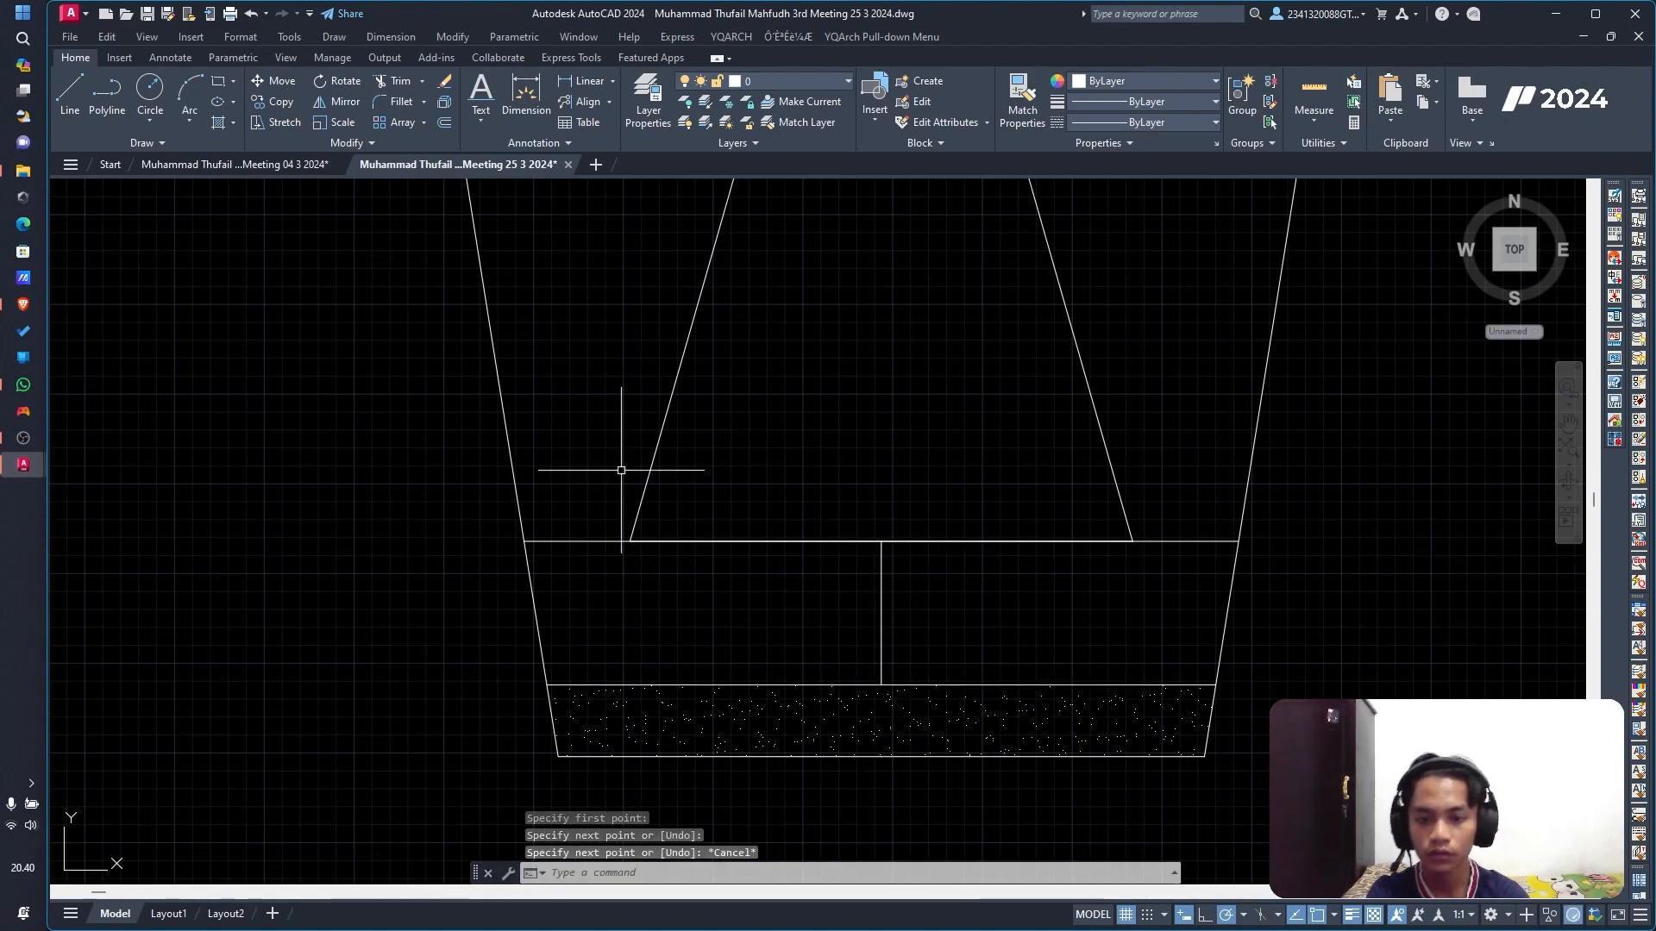
# Step: Draw an upright ellipse centred on the helper line, spanning the layer's height and about 8.7 wide, and delete the line
pyautogui.click(881, 613)
pyautogui.click(880, 541)
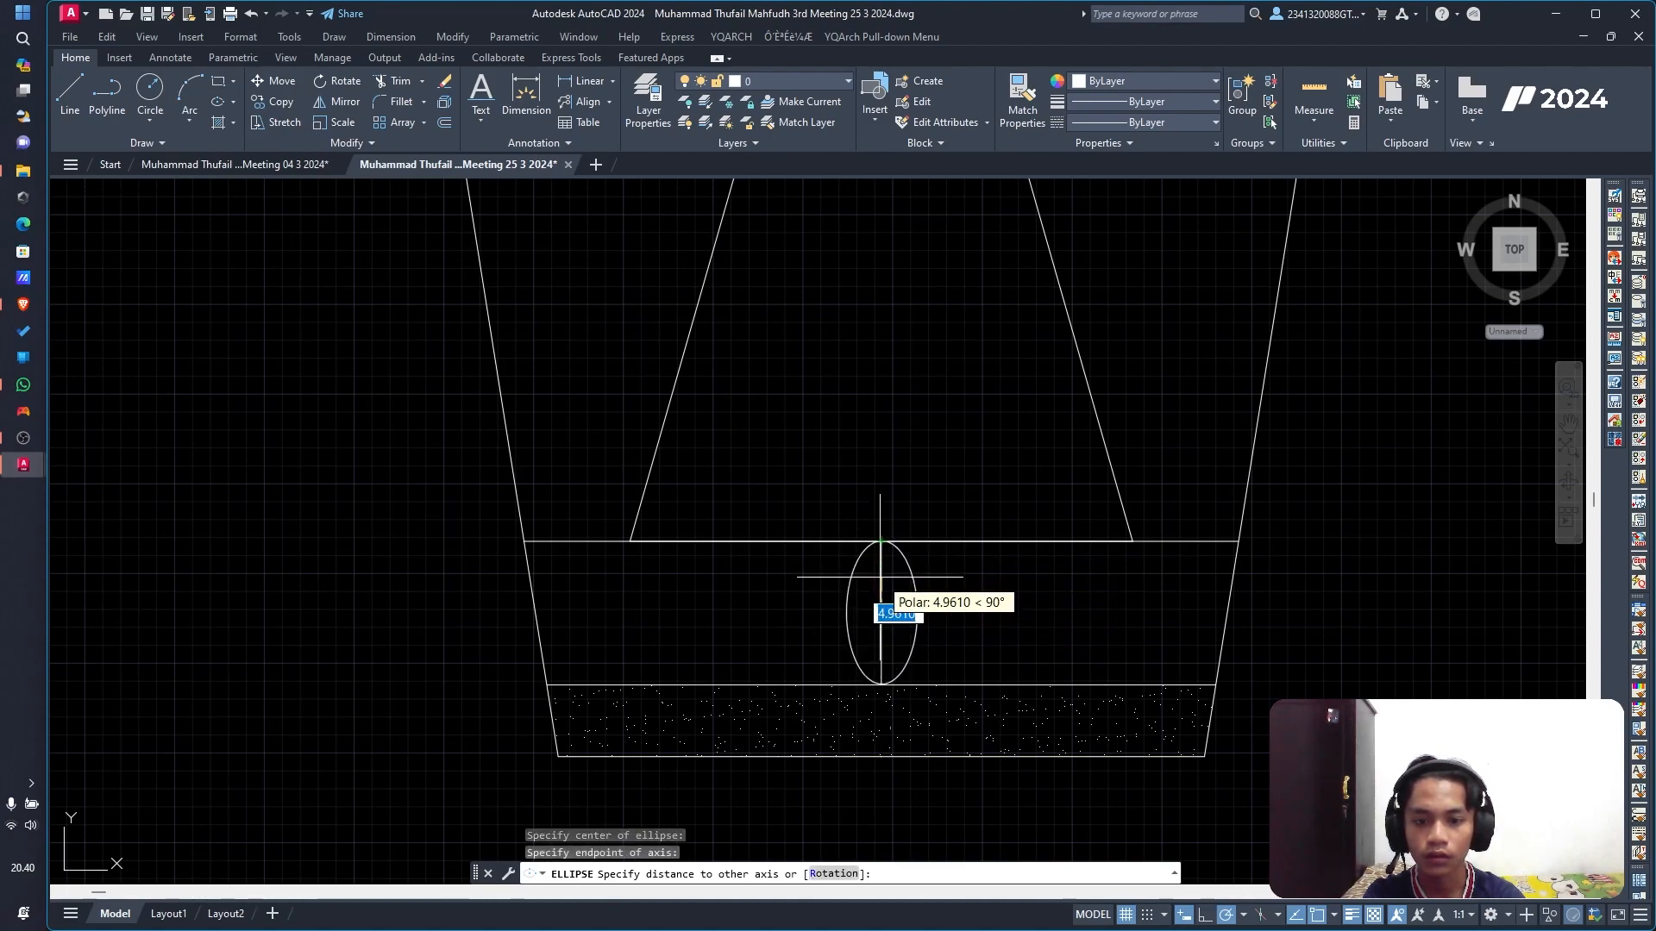
pyautogui.click(880, 581)
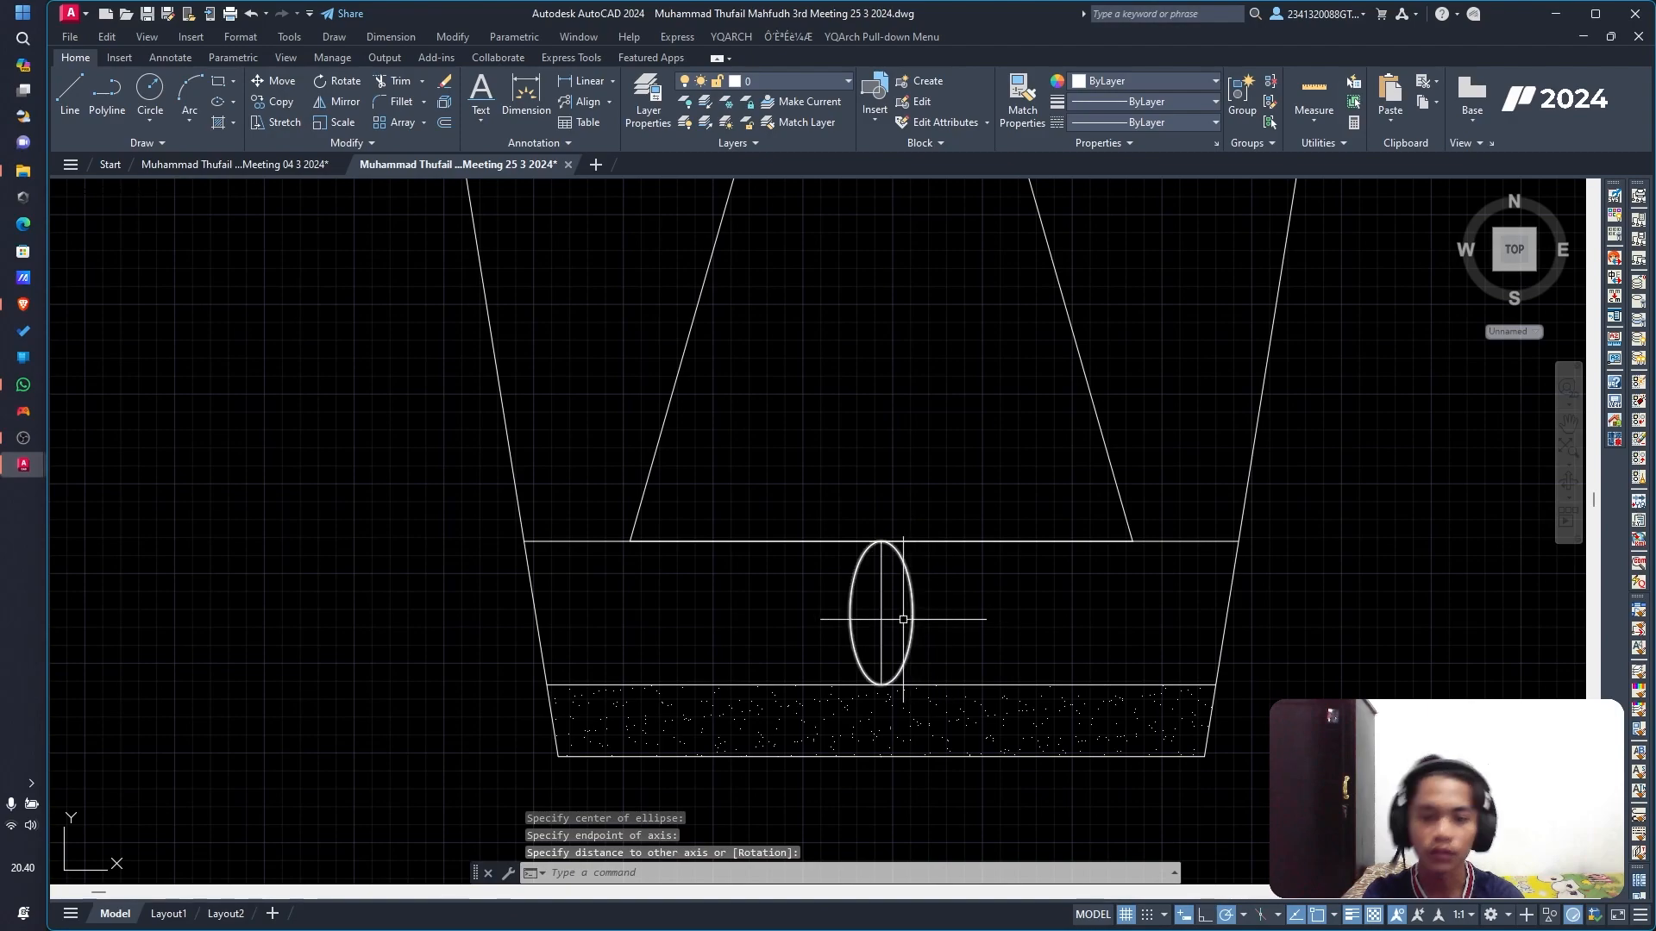
pyautogui.click(881, 616)
pyautogui.press('Delete')
# Step: Try to stretch the ellipse horizontally from its left quadrant point, and undo the edit
pyautogui.click(850, 613)
pyautogui.click(850, 612)
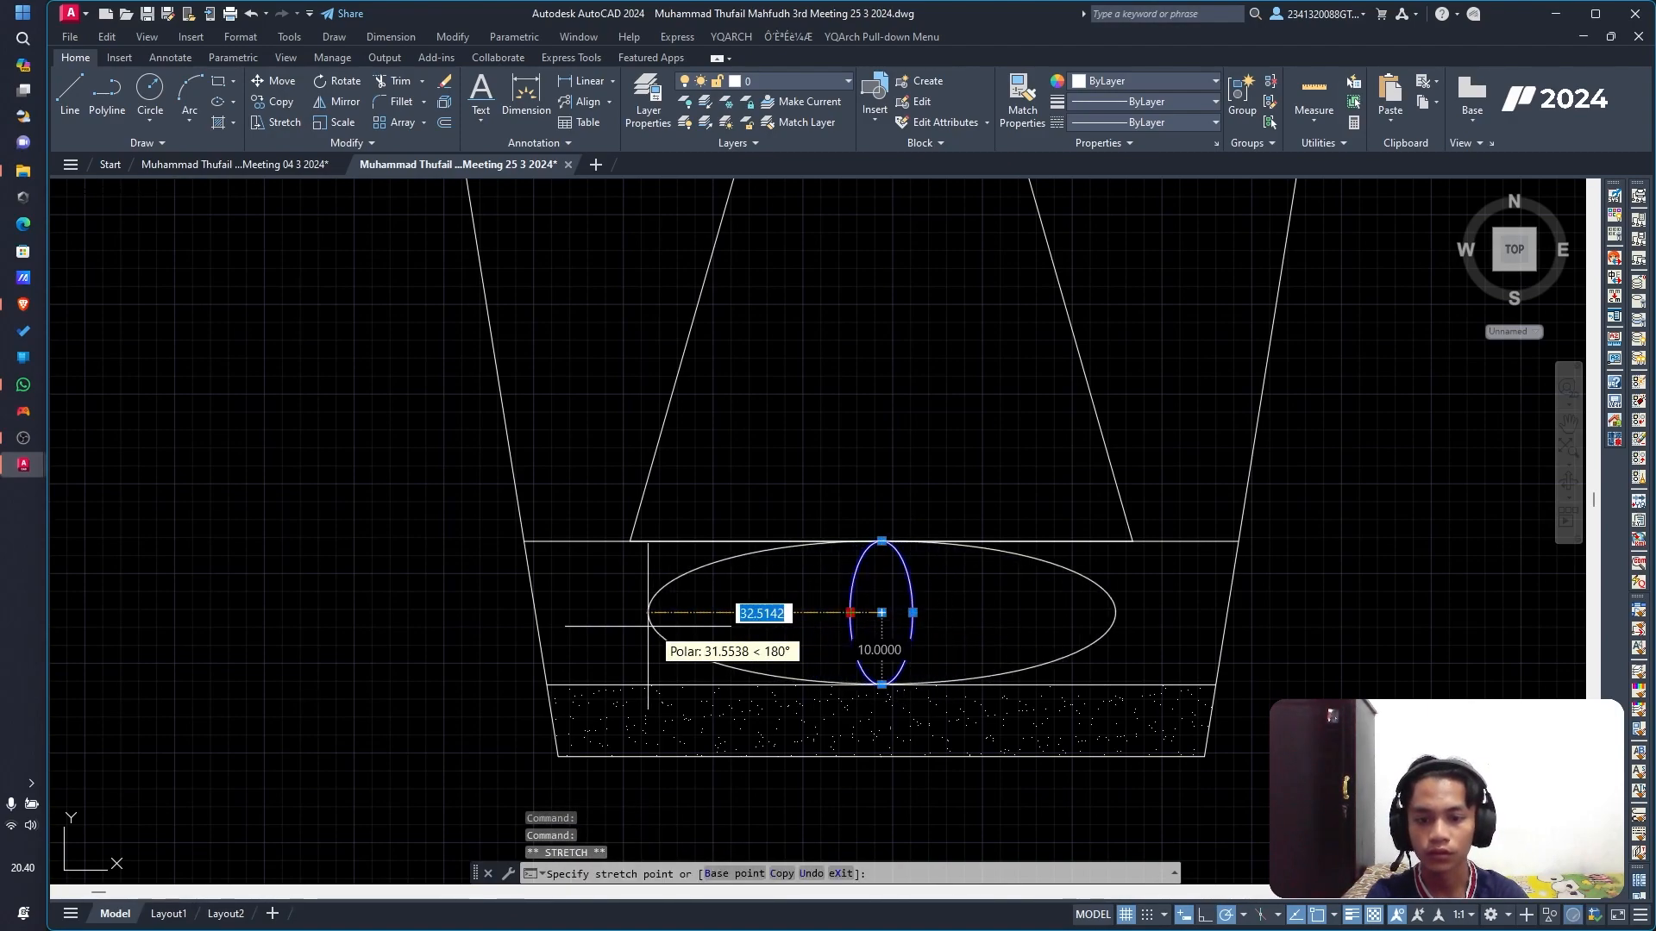
pyautogui.hotkey('ctrl', 'z')
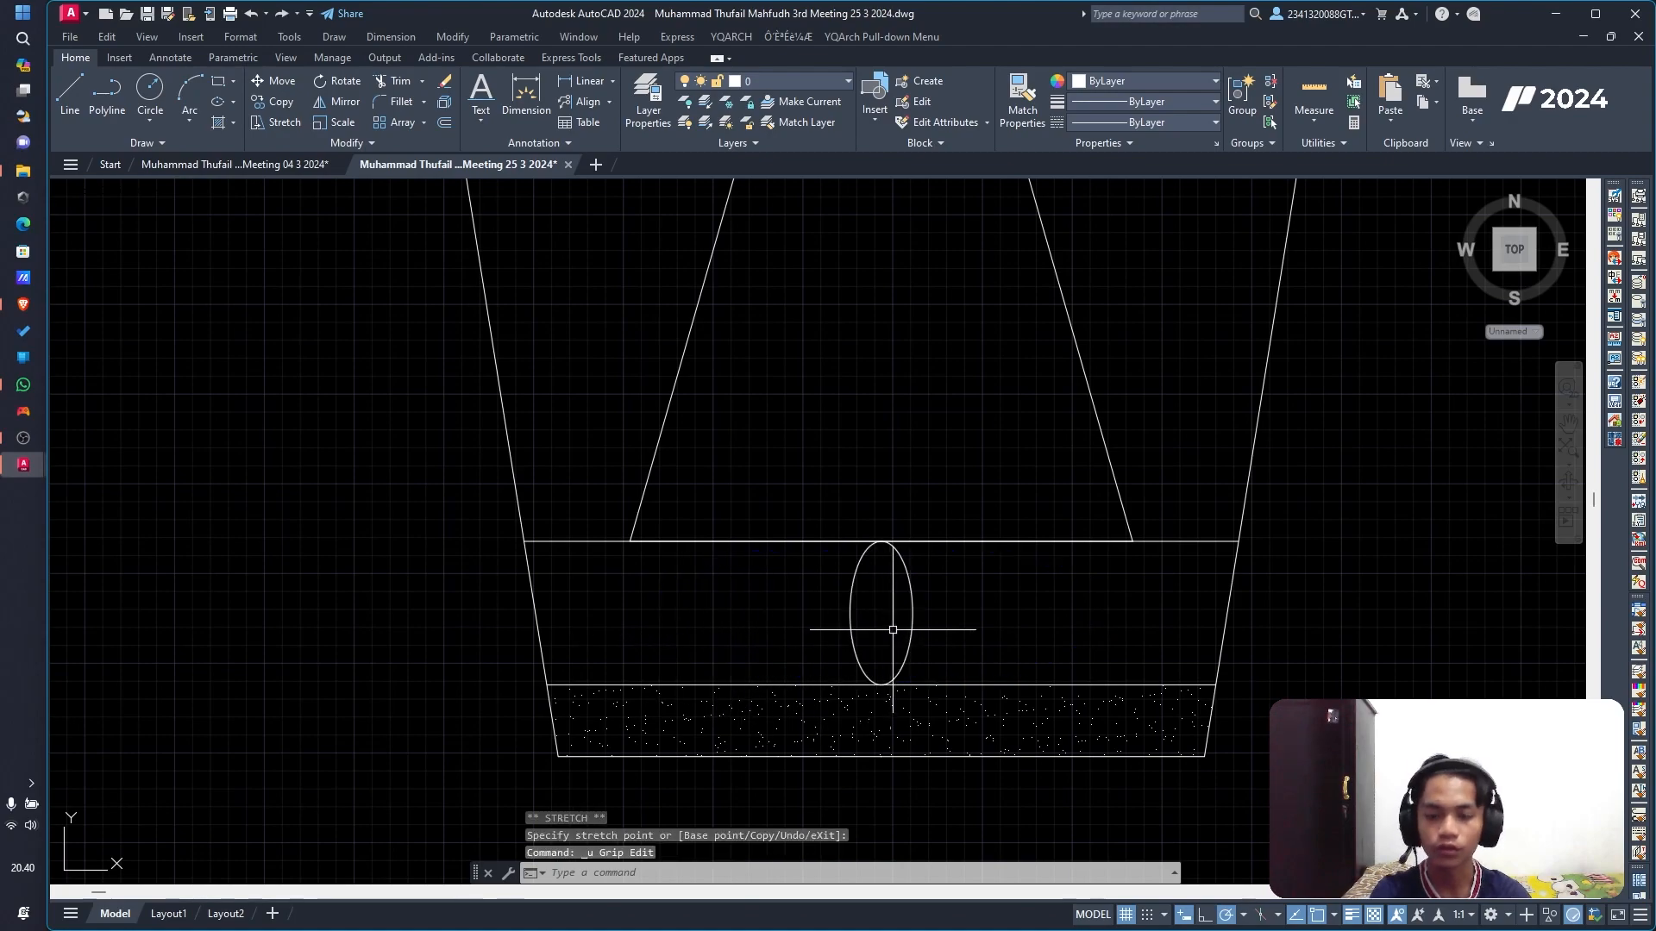
# Step: Move the ellipse so its top quadrant point sits on the aanstamping layer's upper-left corner
pyautogui.click(850, 612)
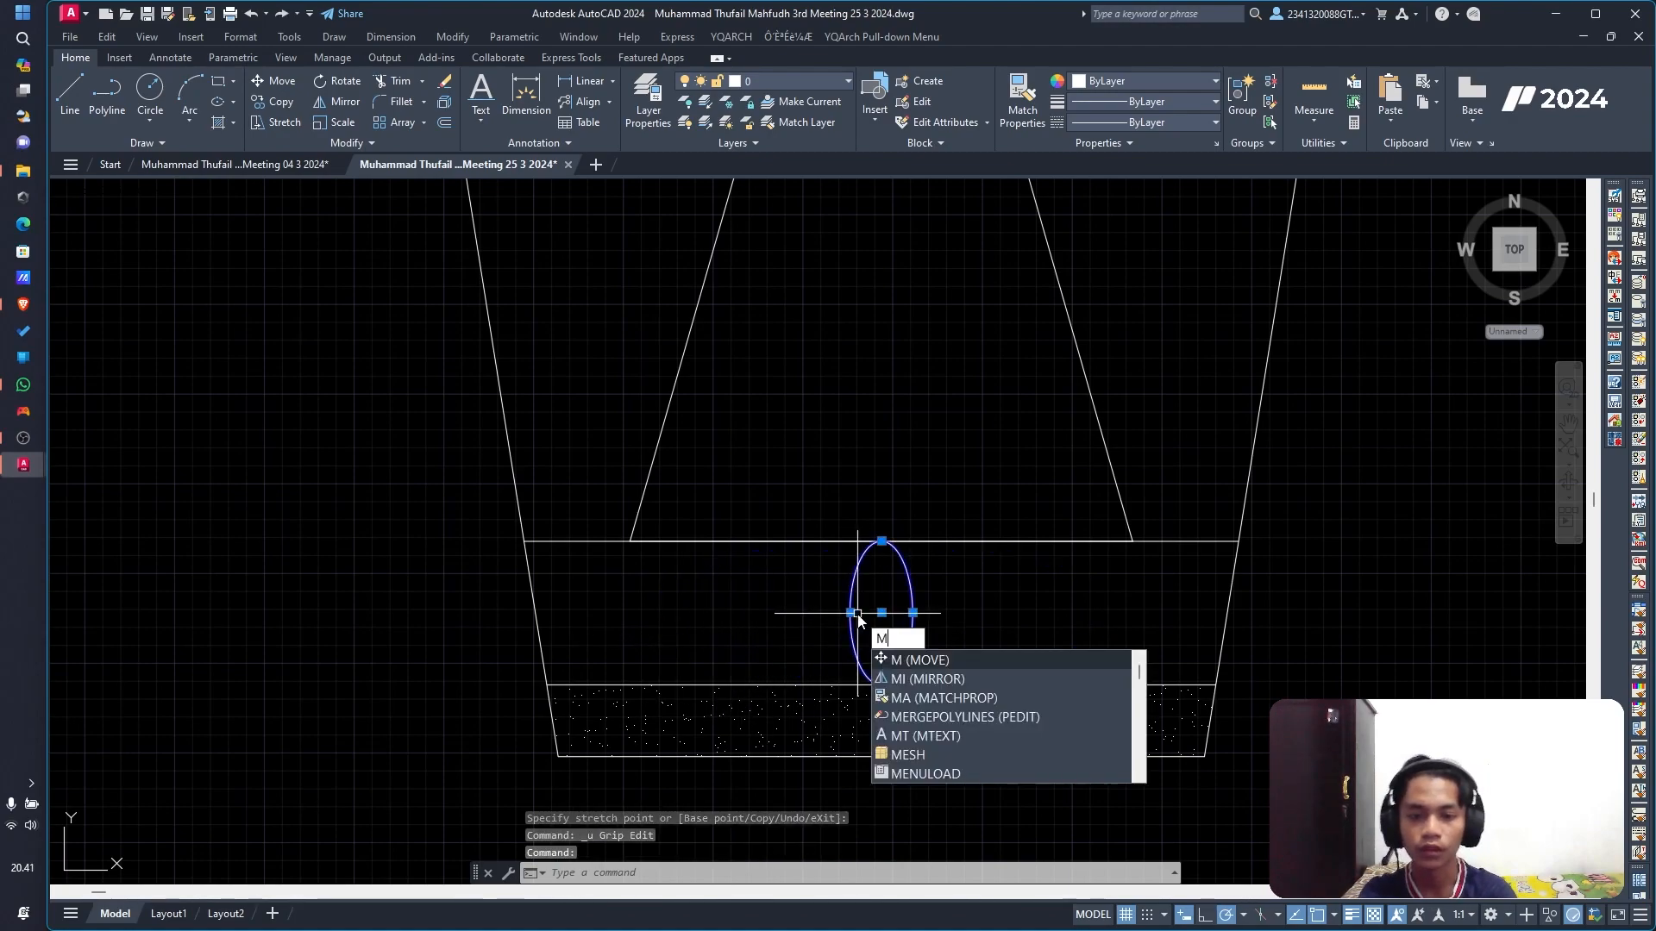
pyautogui.press('Return')
pyautogui.click(851, 612)
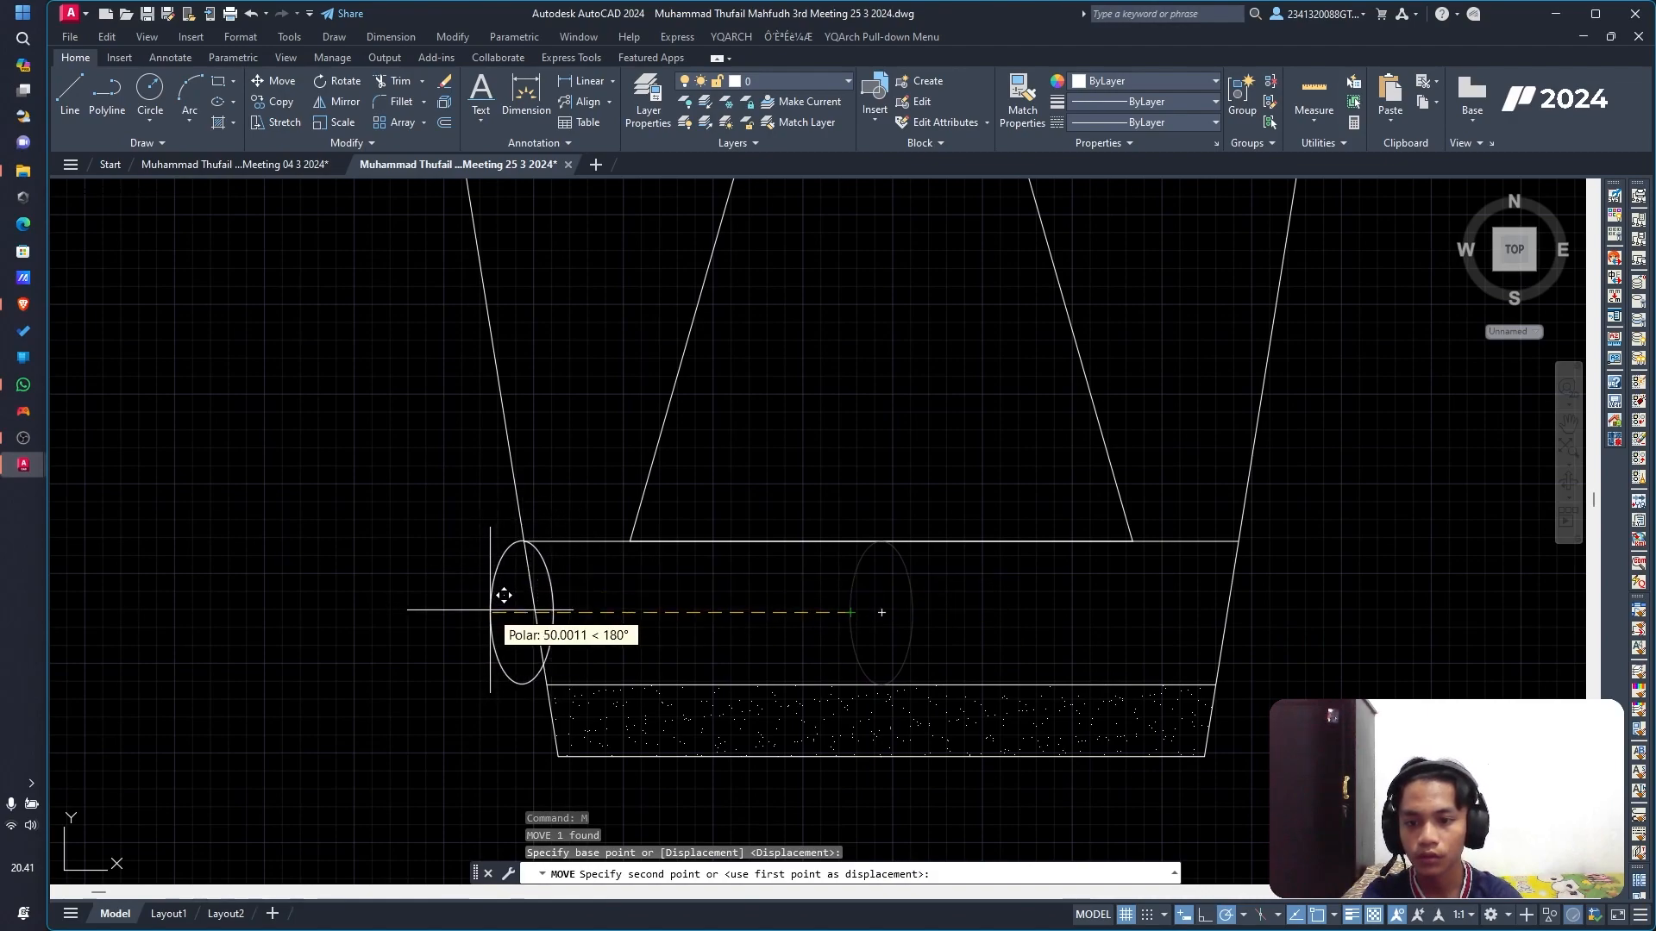
pyautogui.click(623, 615)
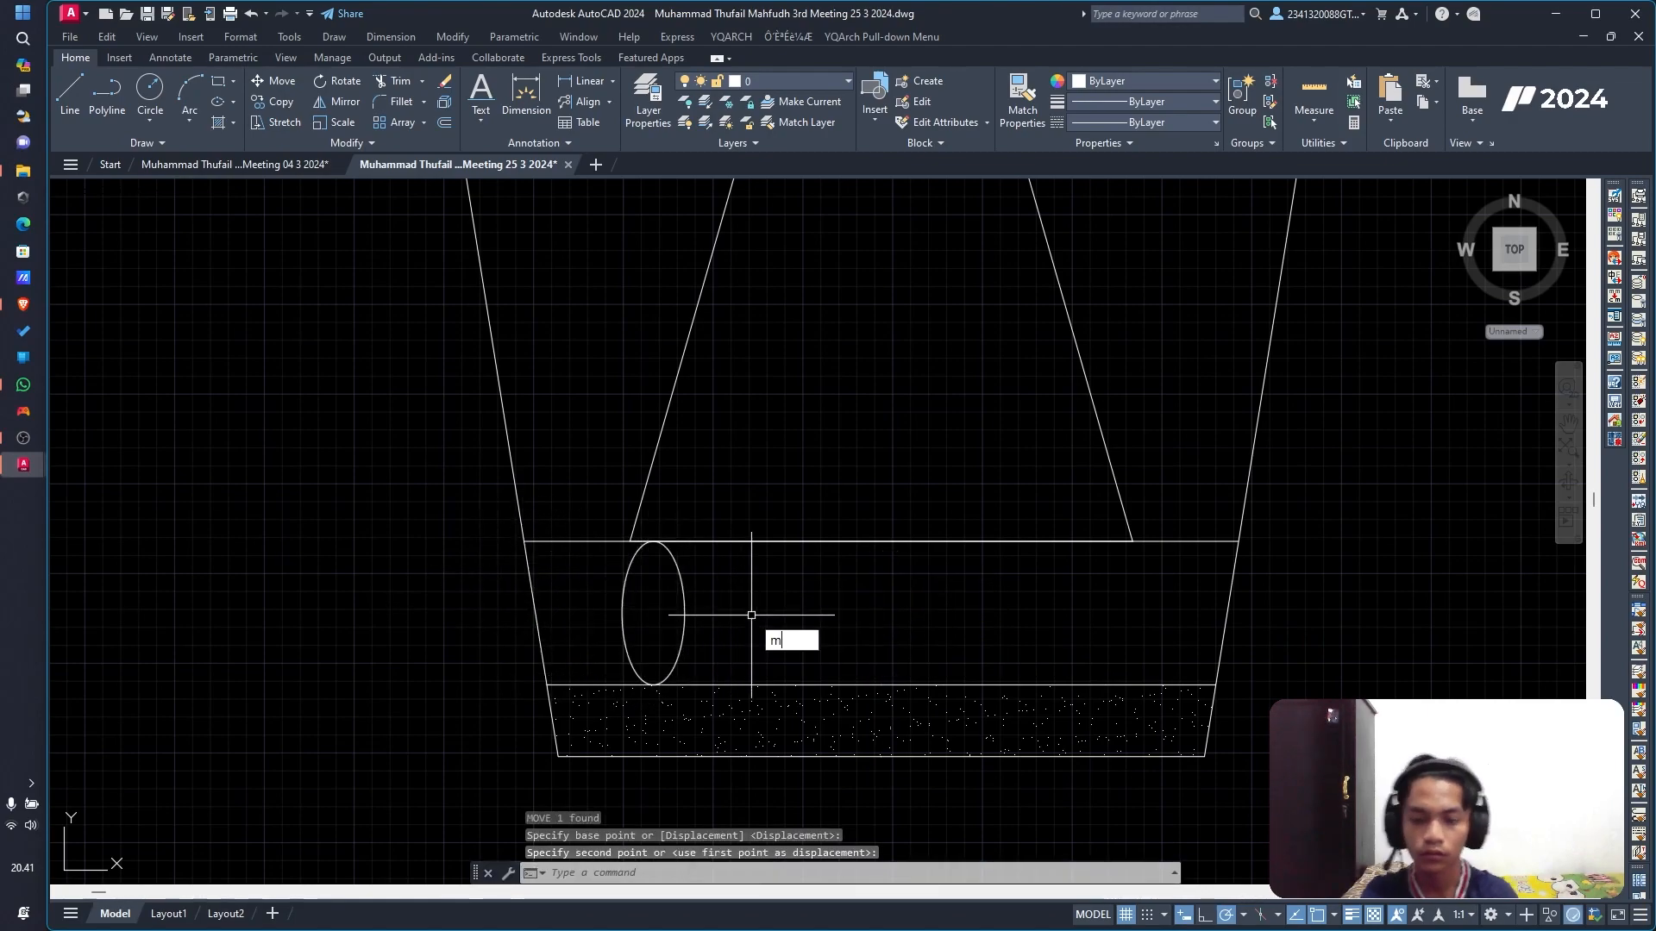
pyautogui.press('Return')
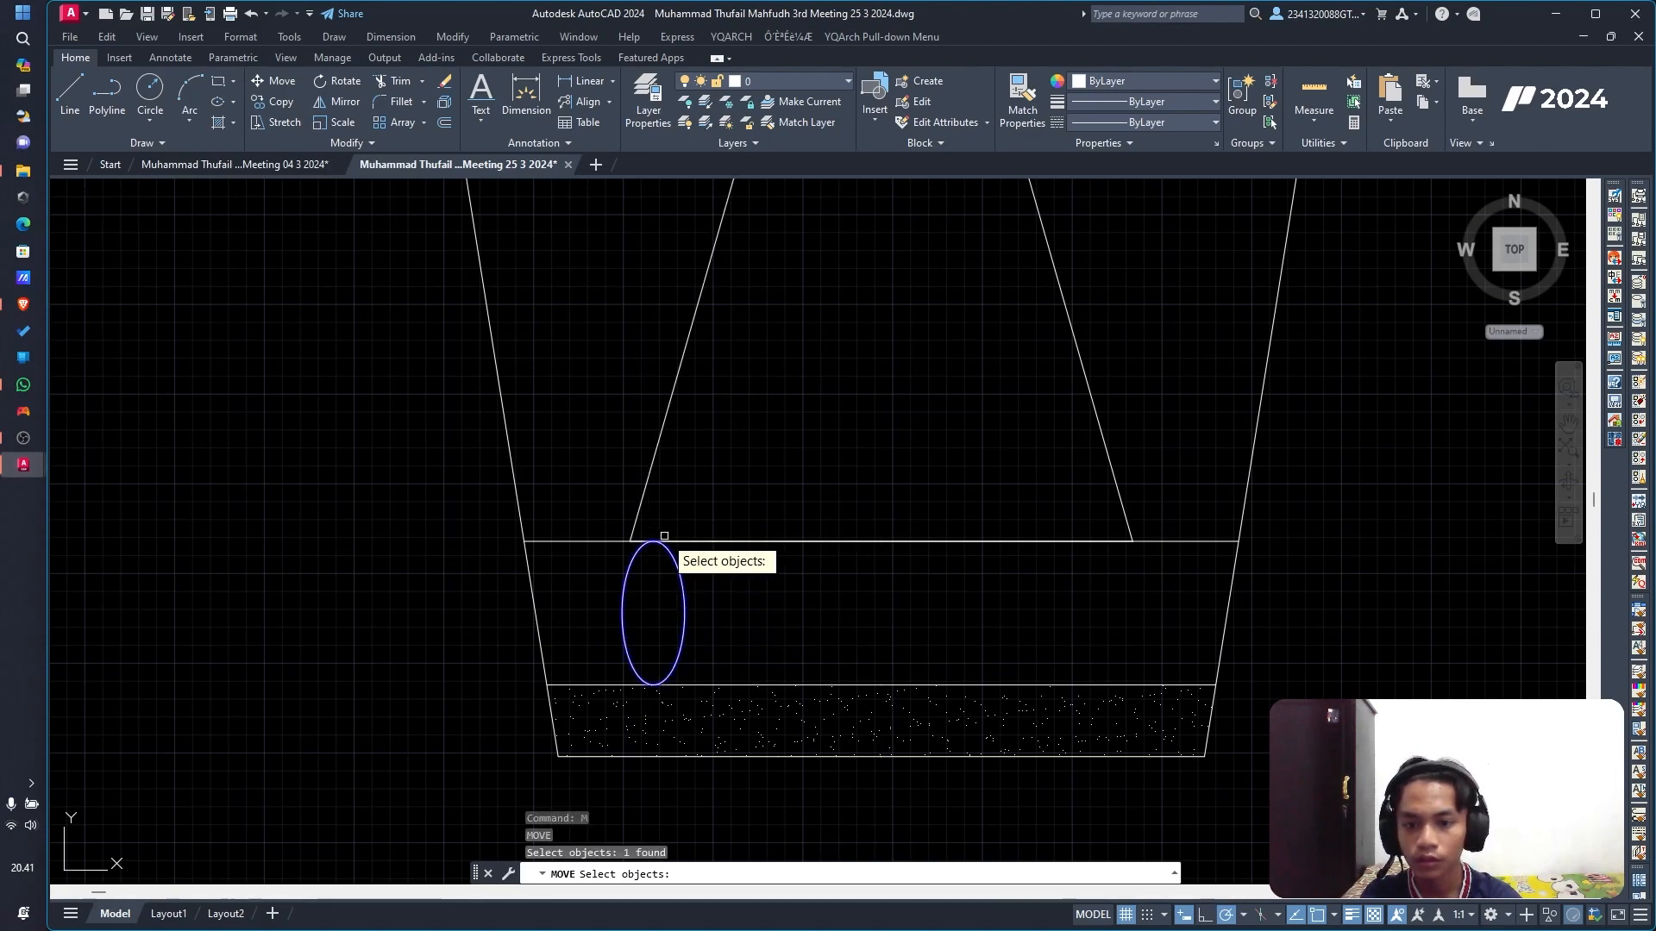
pyautogui.press('Return')
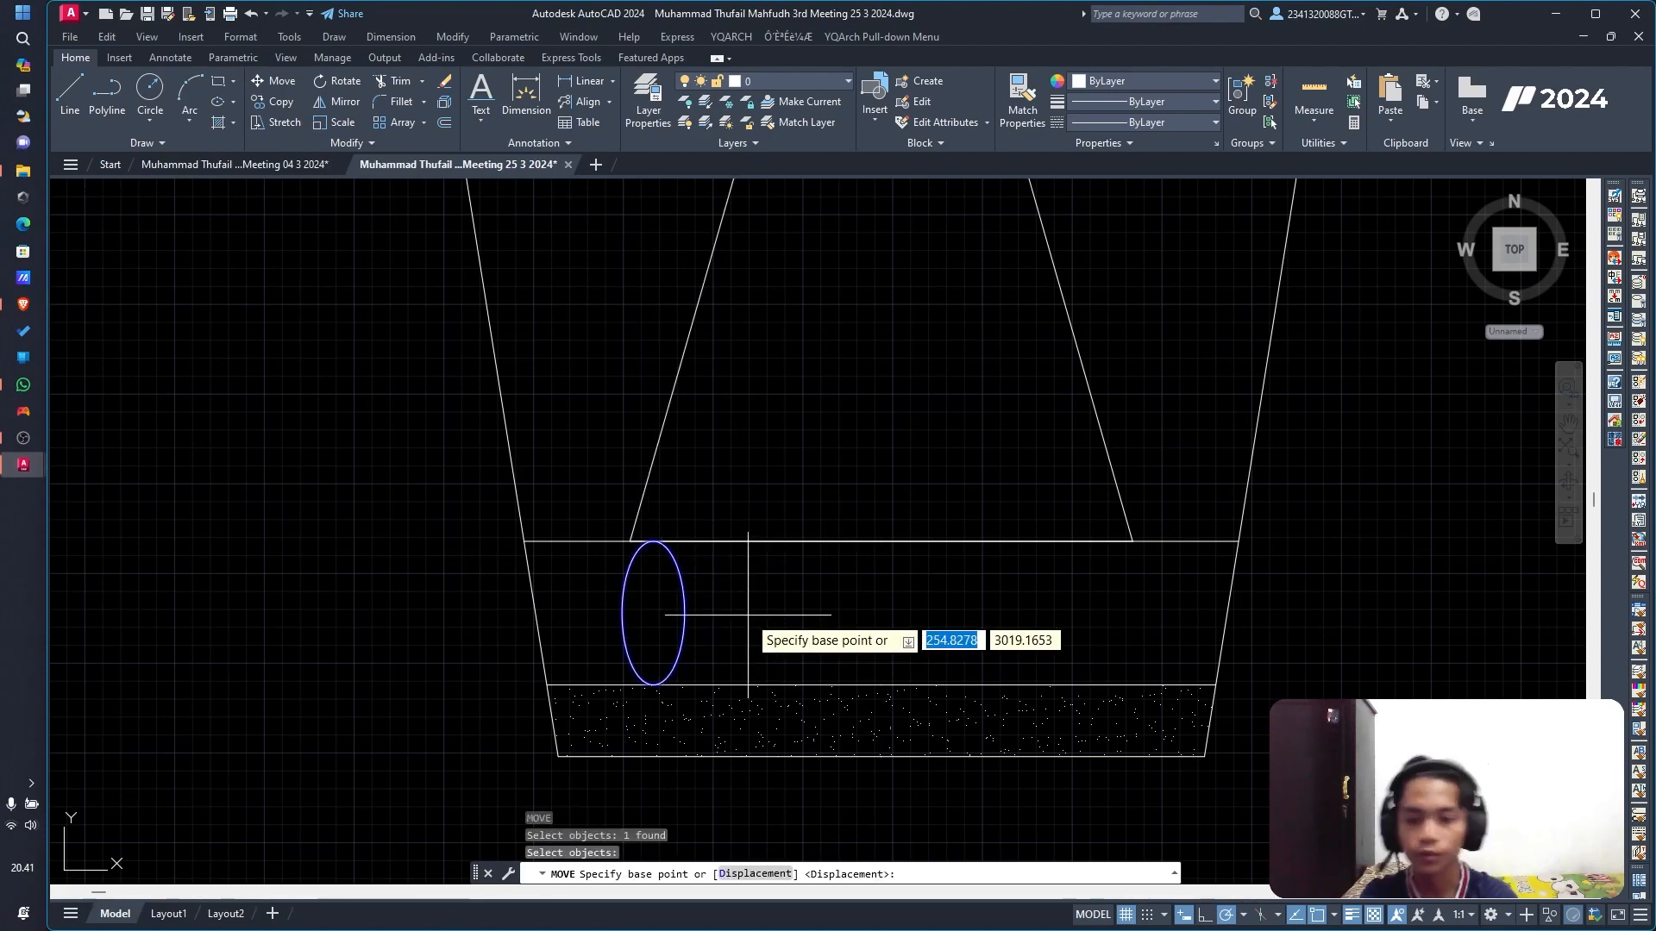
pyautogui.click(653, 542)
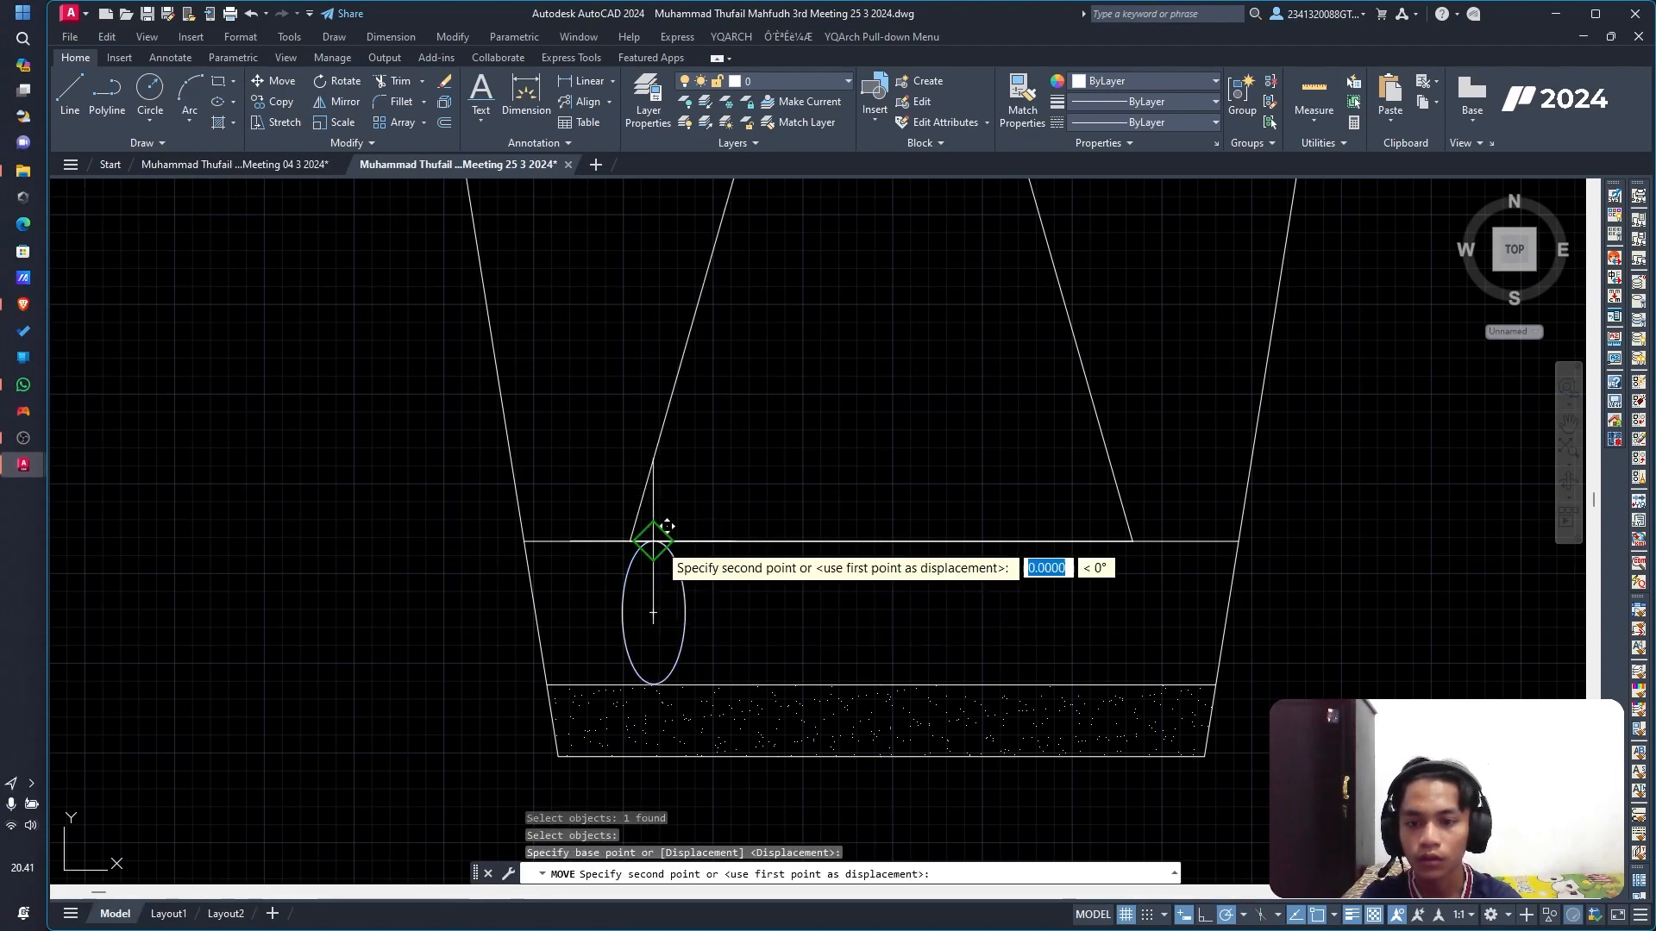
pyautogui.click(524, 541)
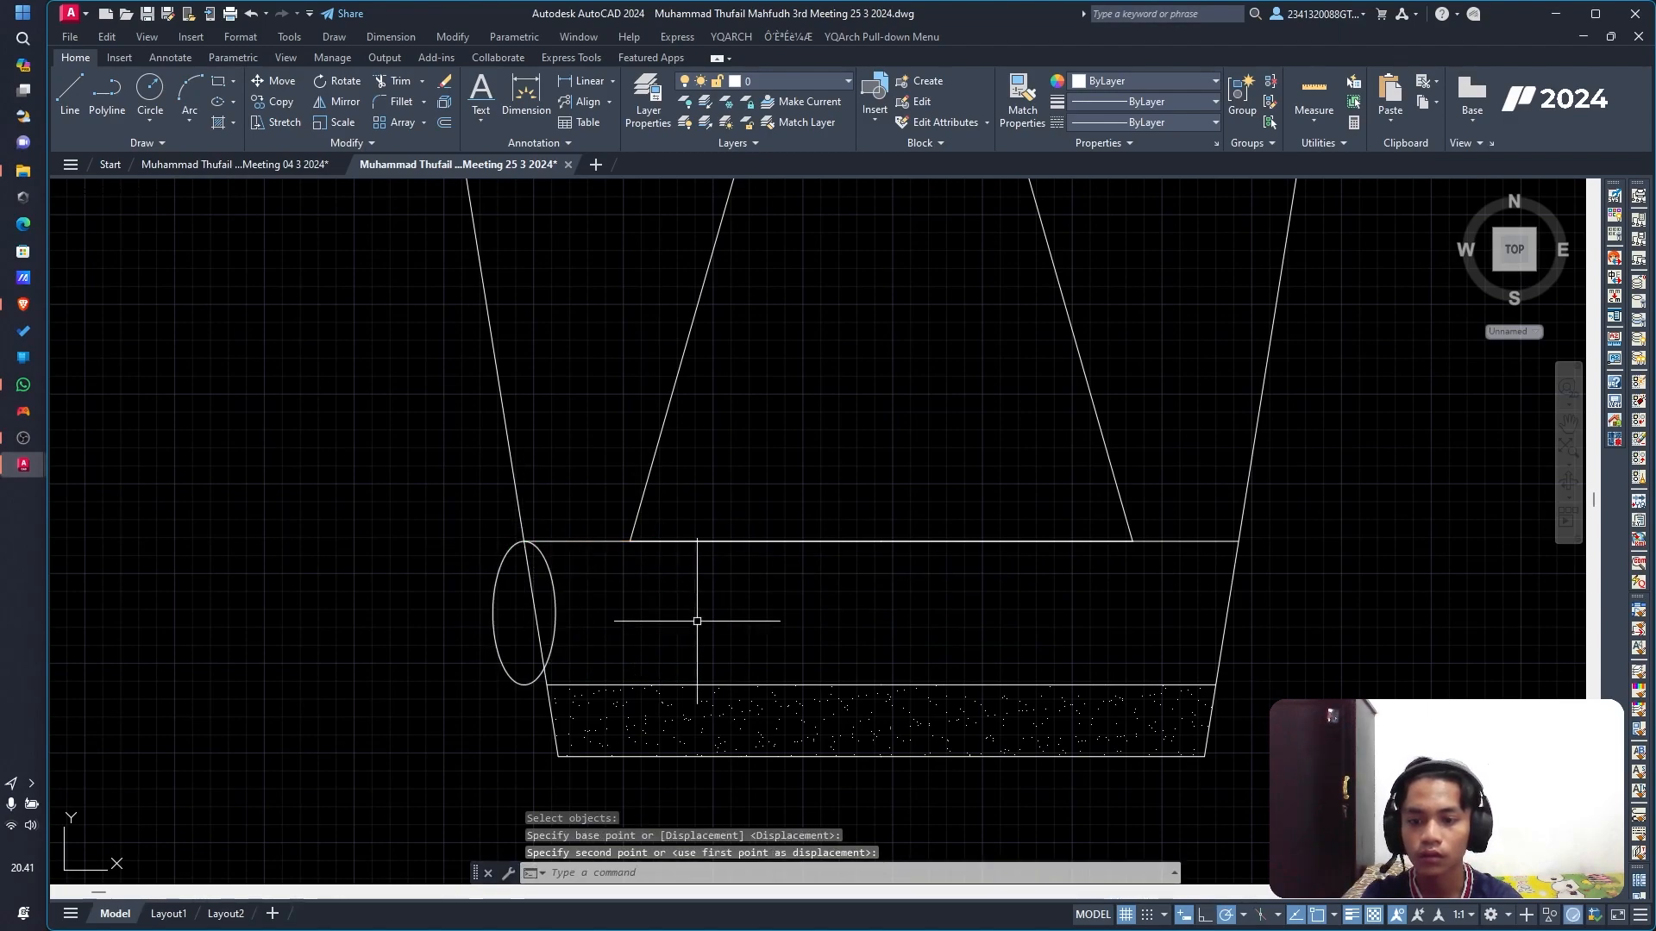
# Step: Move the ellipse so its bottom quadrant point sits on the aanstamping layer's lower-left corner
pyautogui.click(556, 606)
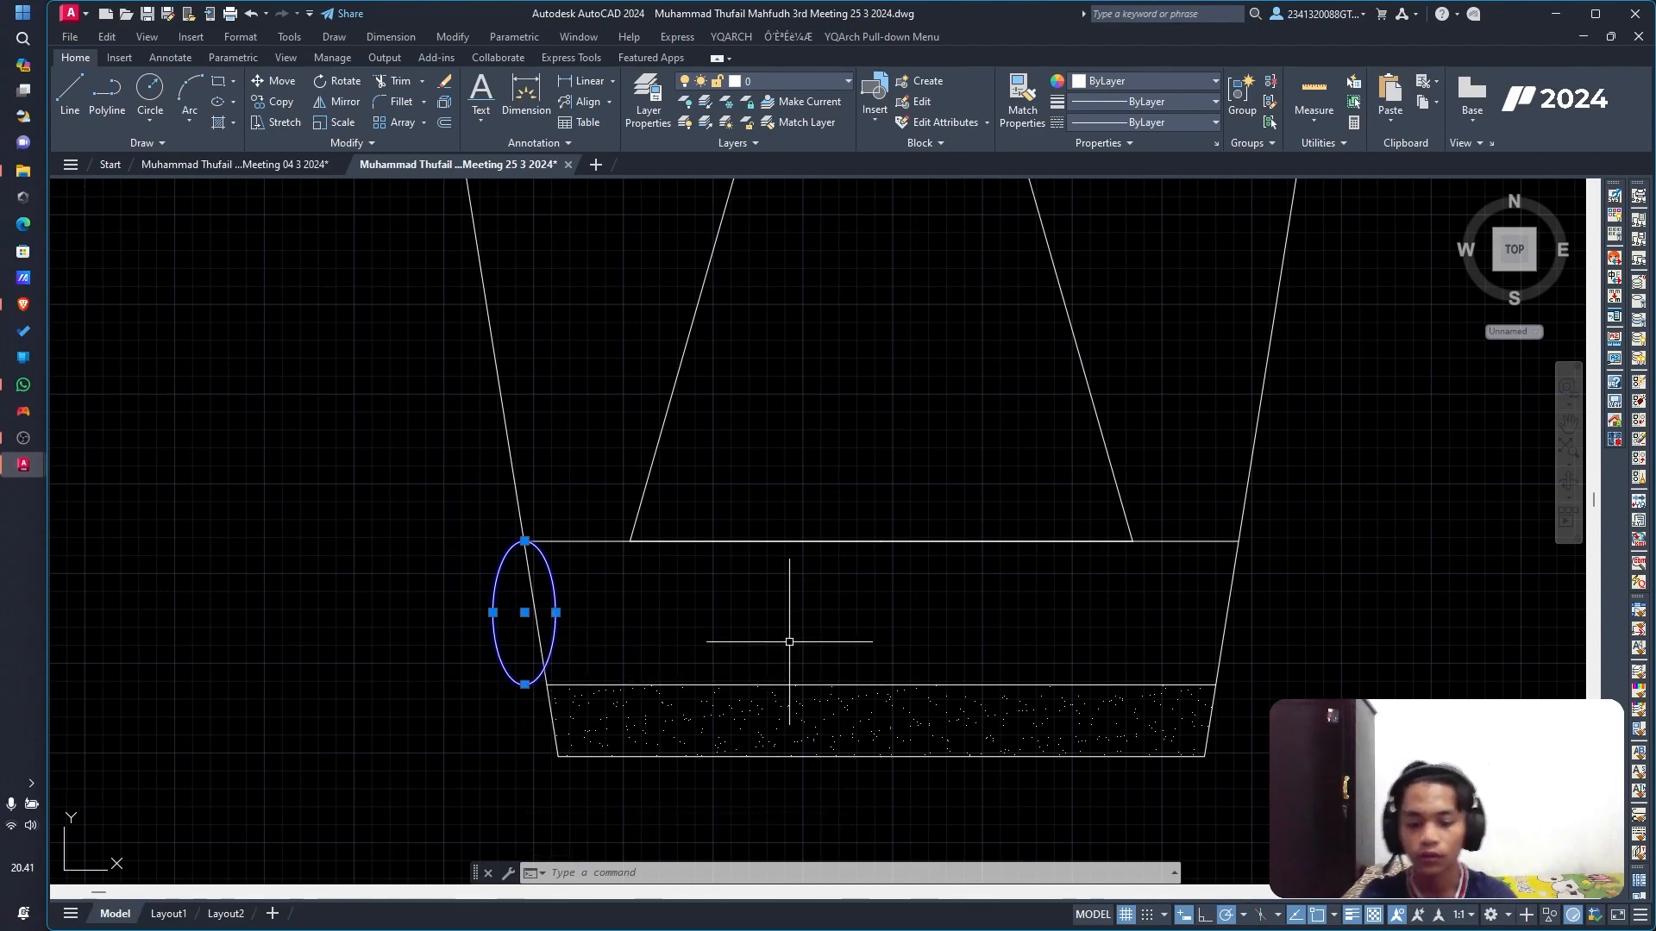
pyautogui.press('Return')
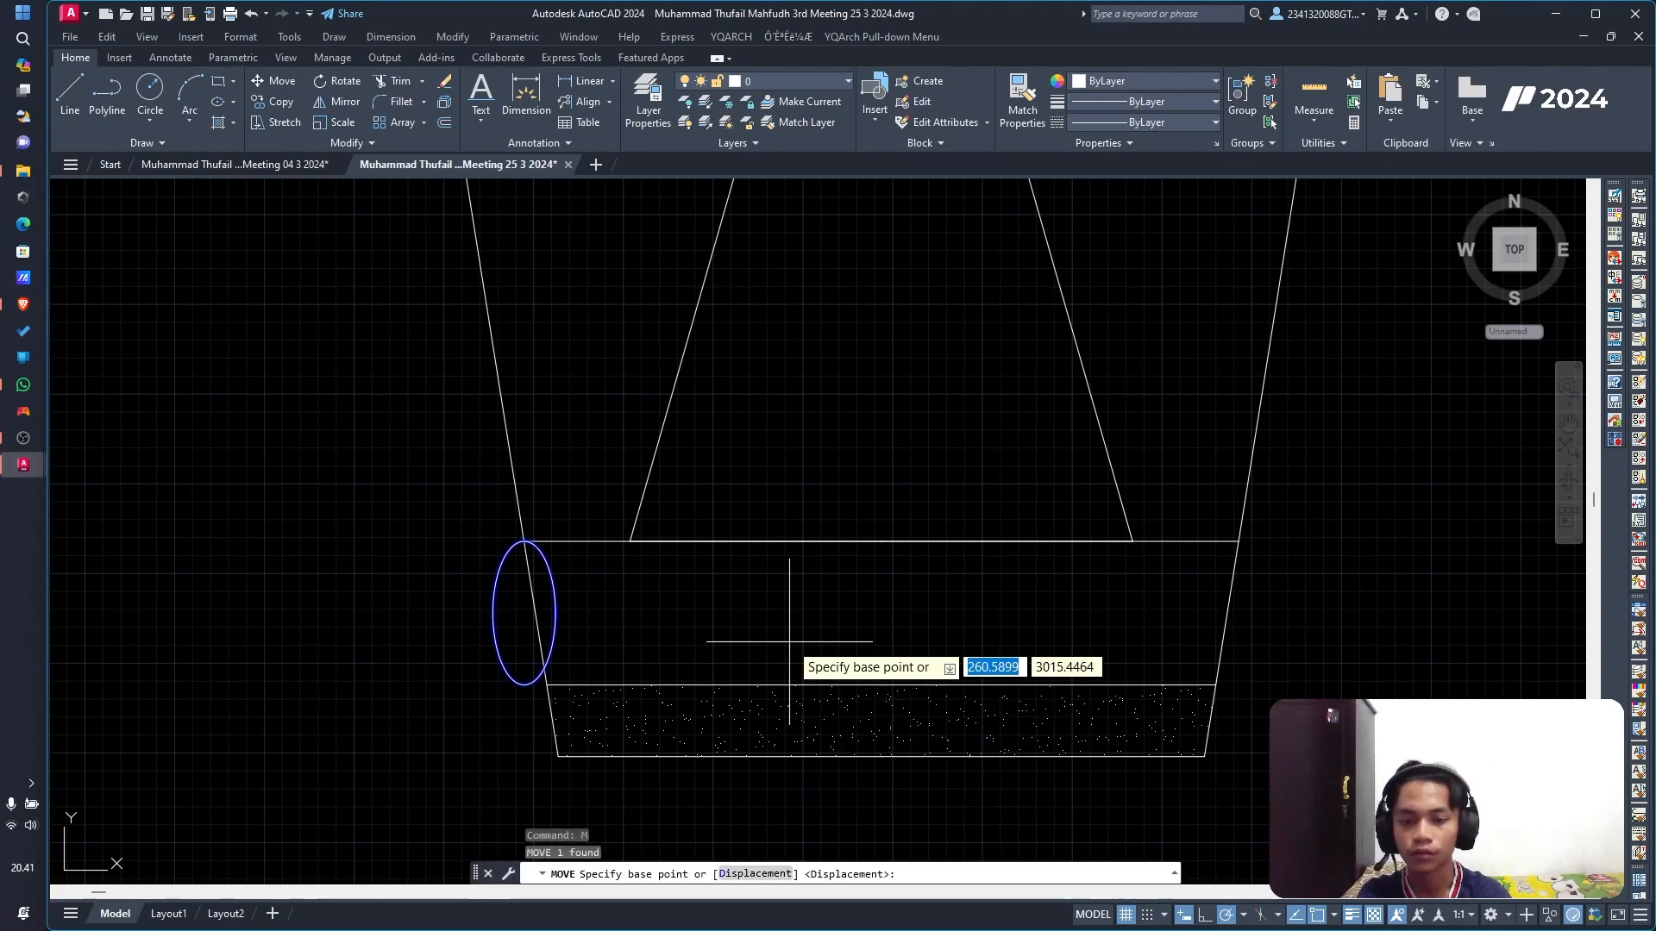
pyautogui.click(525, 684)
pyautogui.click(547, 683)
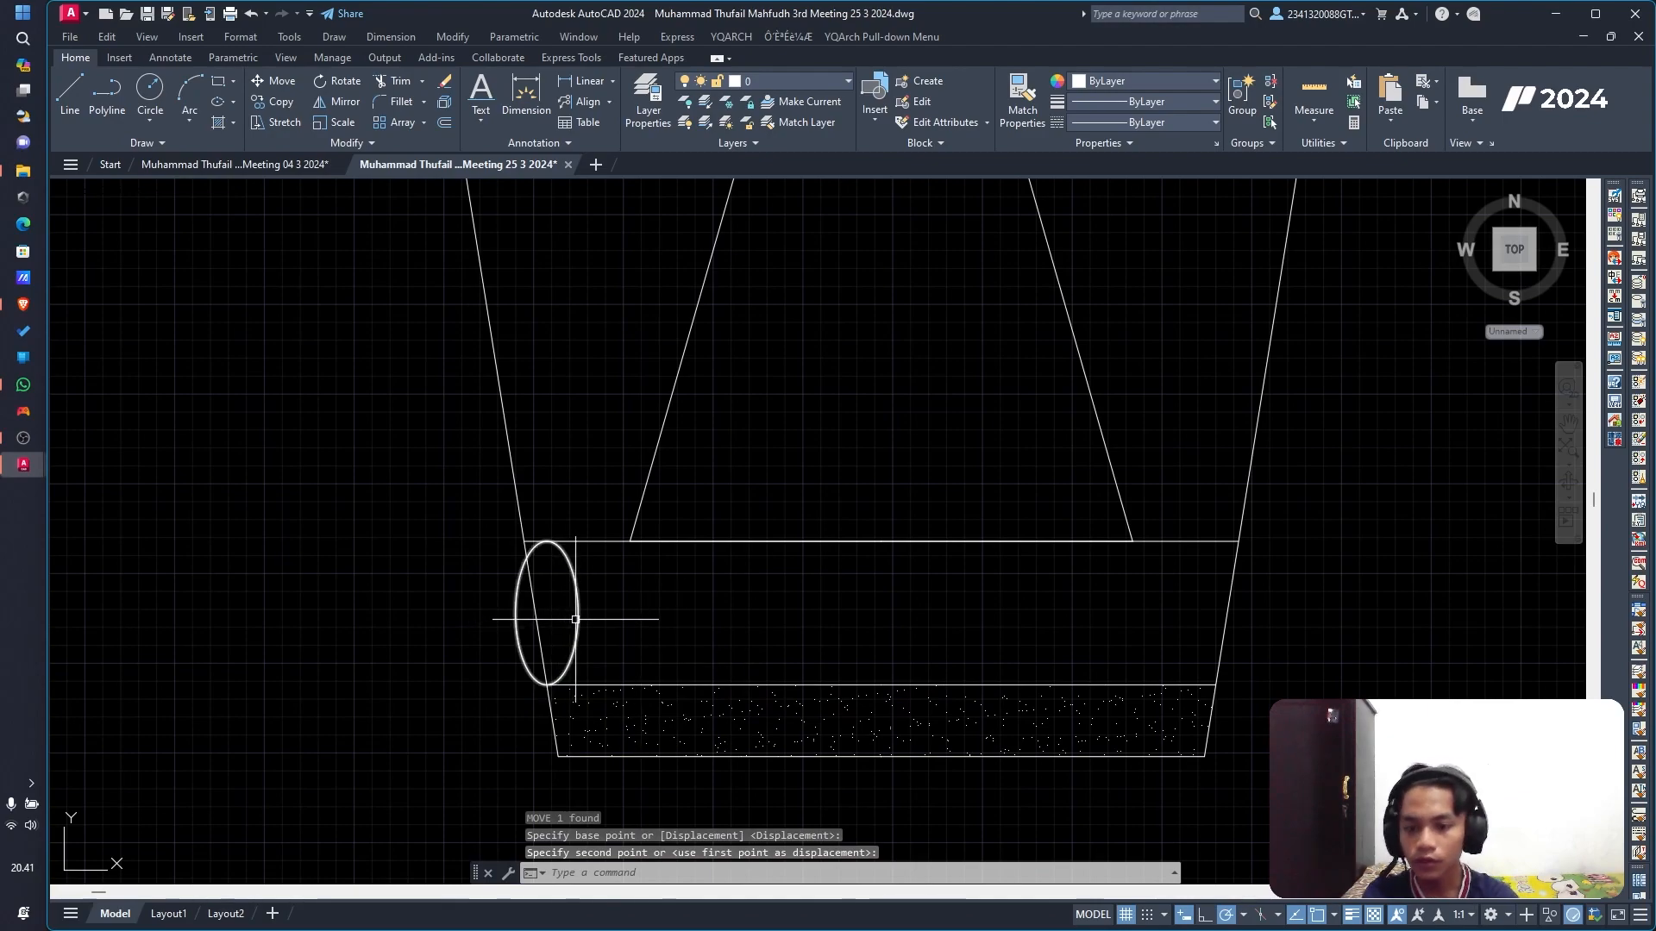
# Step: Copy the ellipse from its left quadrant point eleven times, edge to edge across the full width of the aanstamping layer
pyautogui.write('cop')
pyautogui.press('Return')
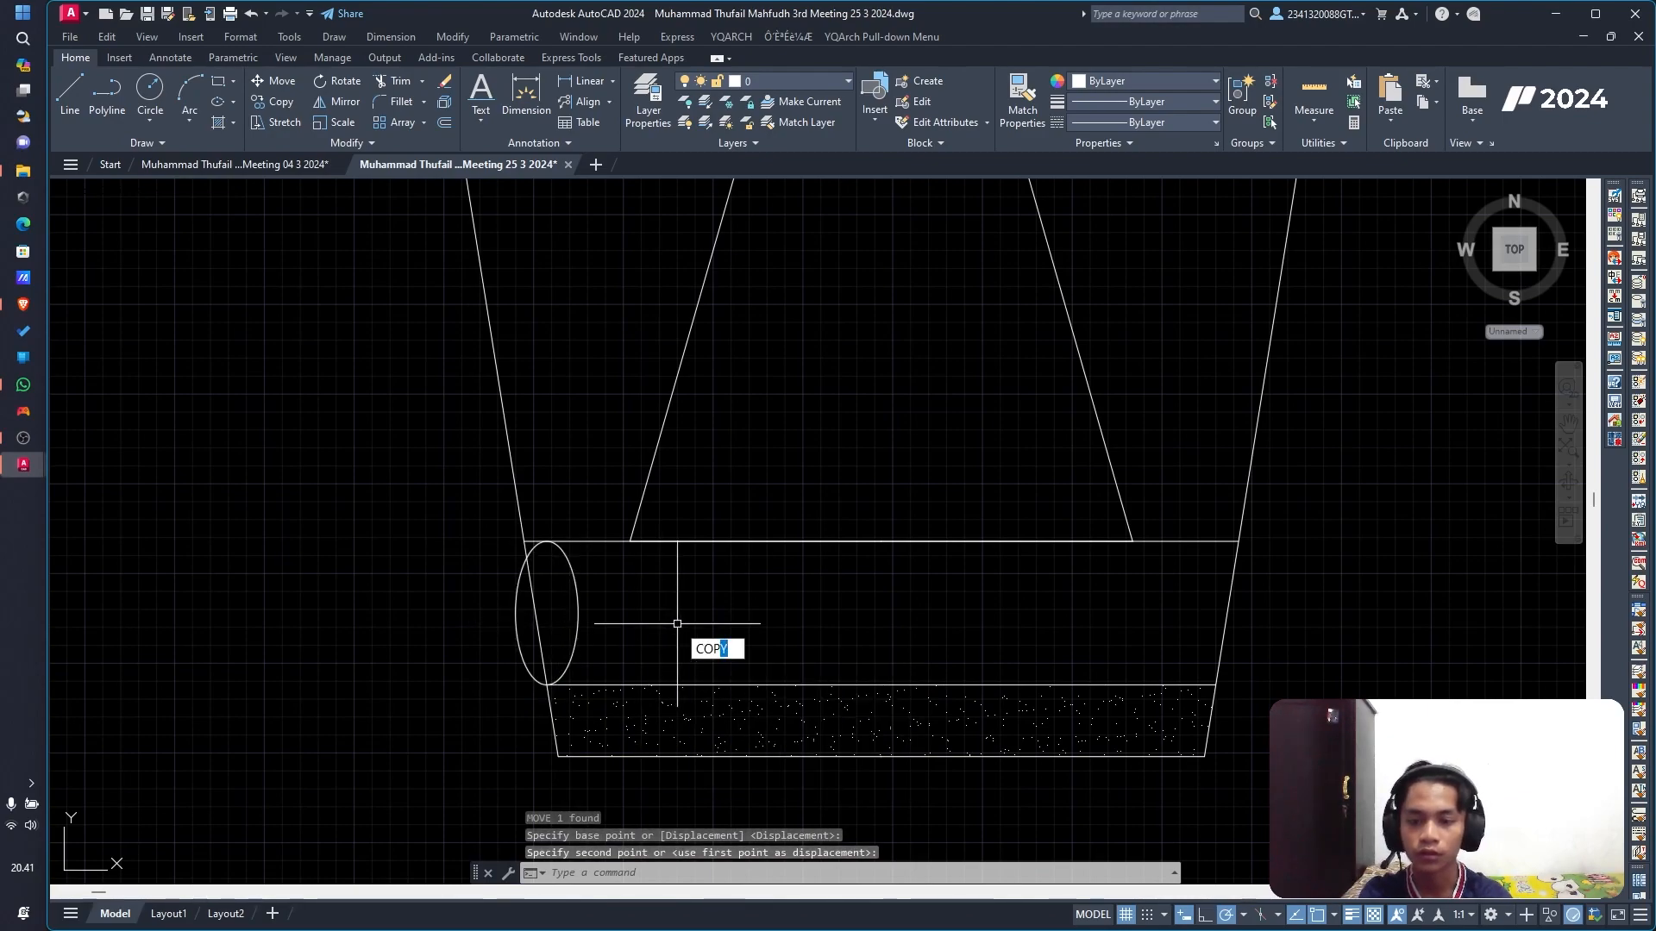
pyautogui.click(578, 607)
pyautogui.press('Return')
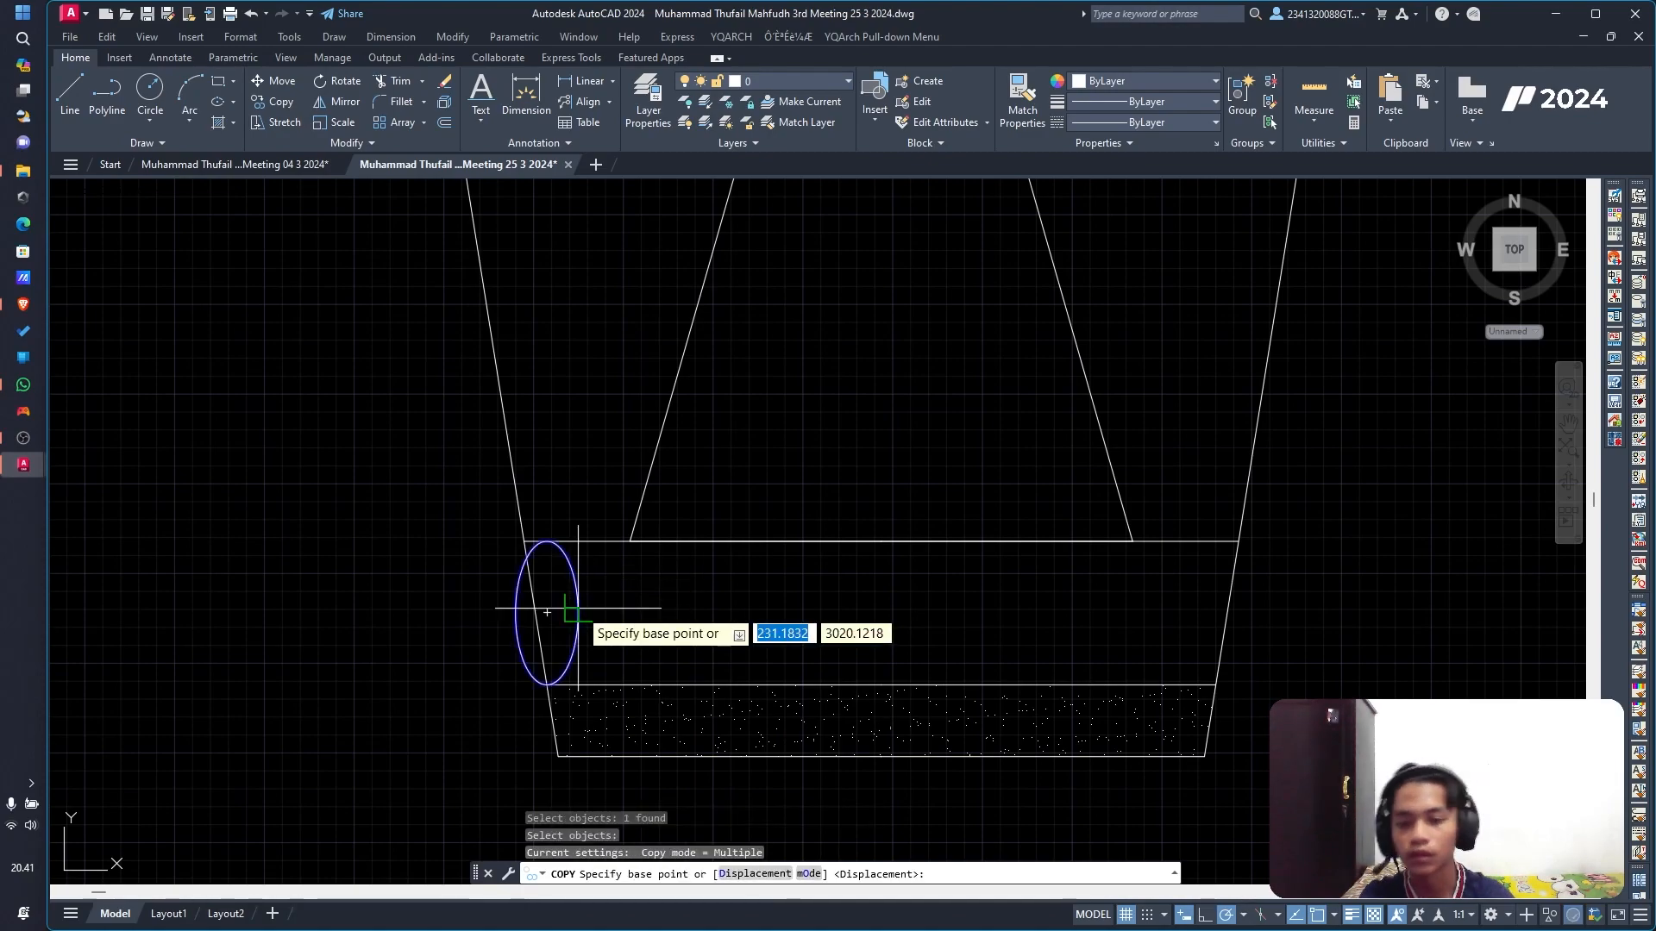
pyautogui.click(515, 613)
pyautogui.click(578, 612)
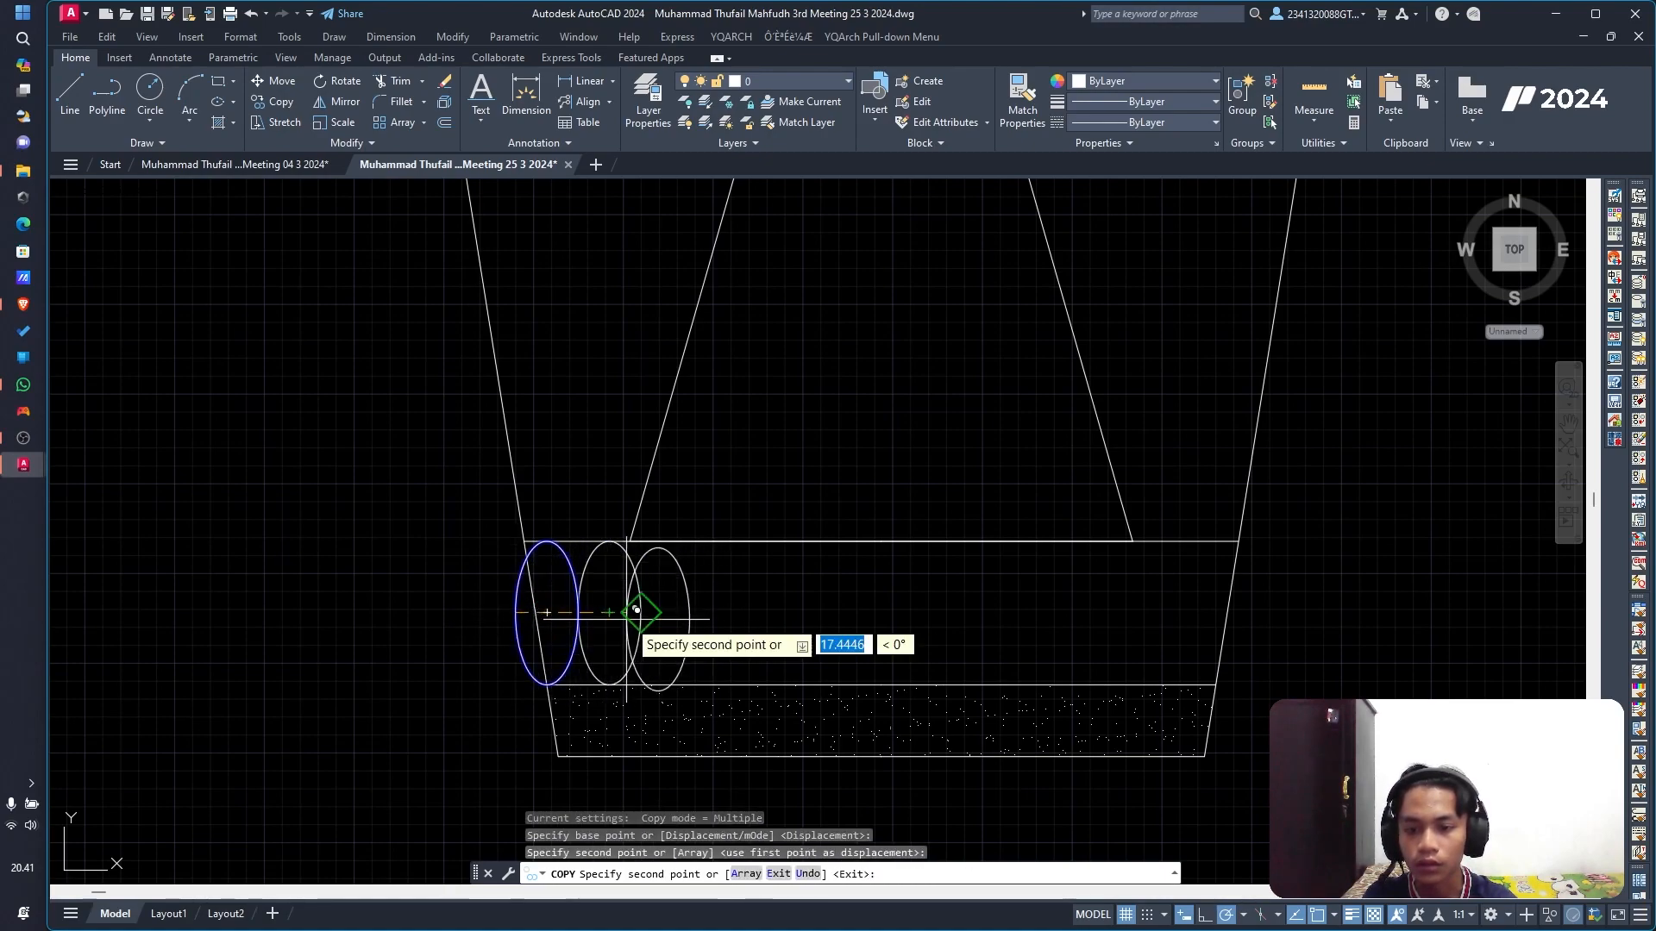
pyautogui.click(642, 612)
pyautogui.click(703, 612)
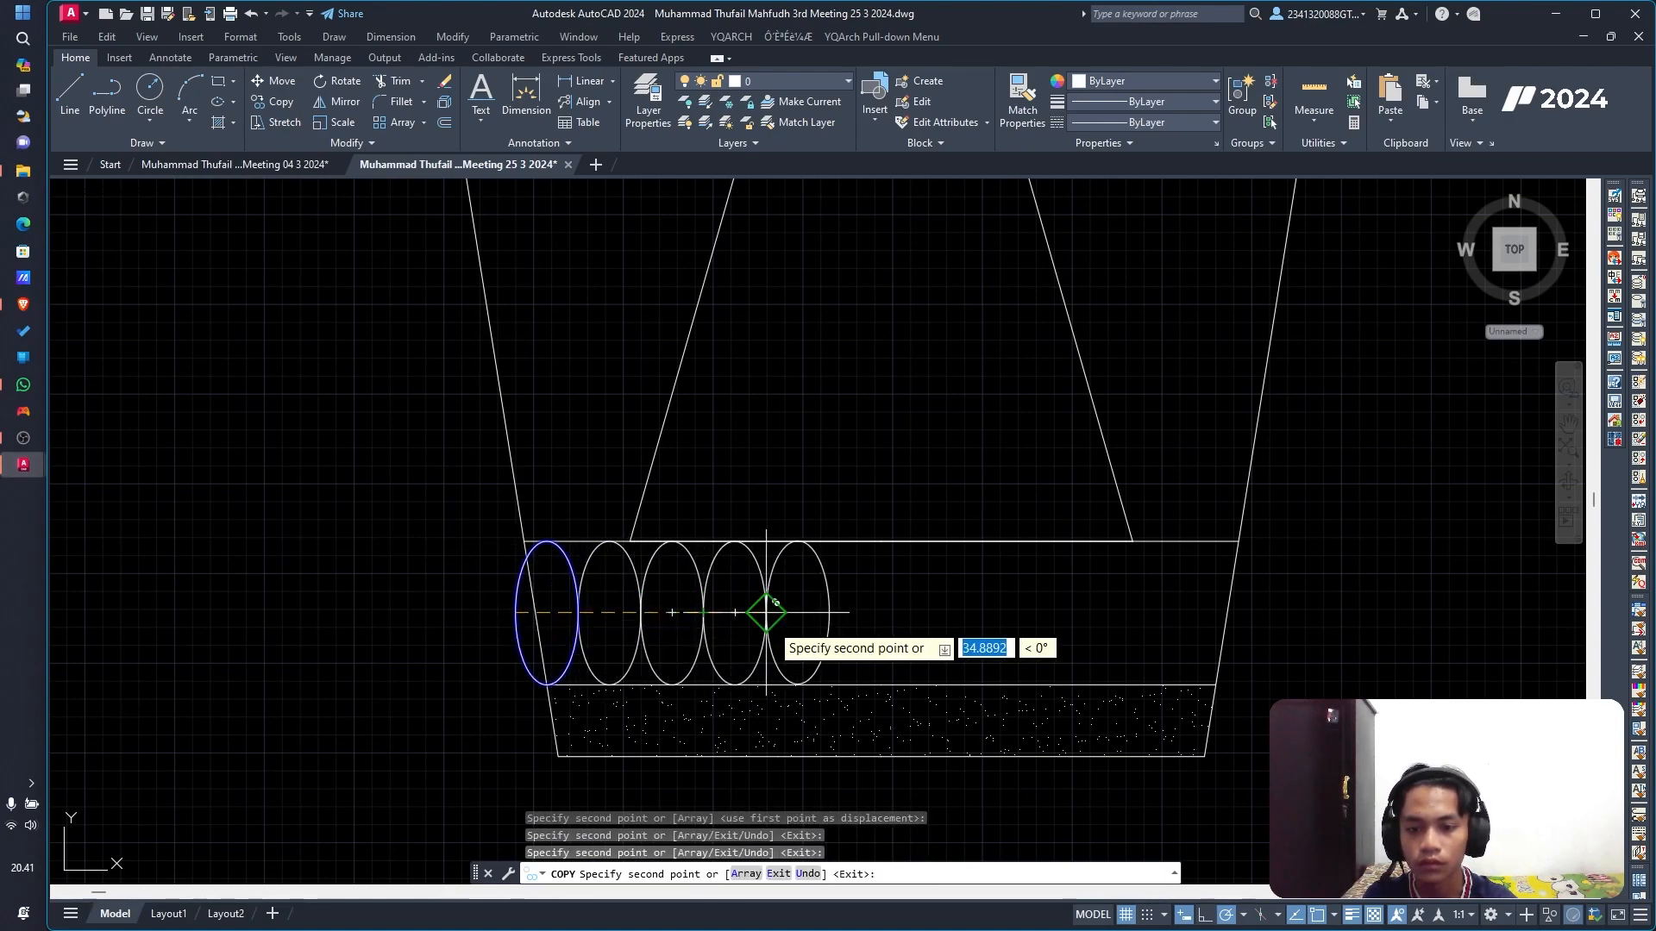
pyautogui.click(767, 612)
pyautogui.click(829, 613)
pyautogui.click(891, 612)
pyautogui.click(954, 612)
pyautogui.click(1017, 613)
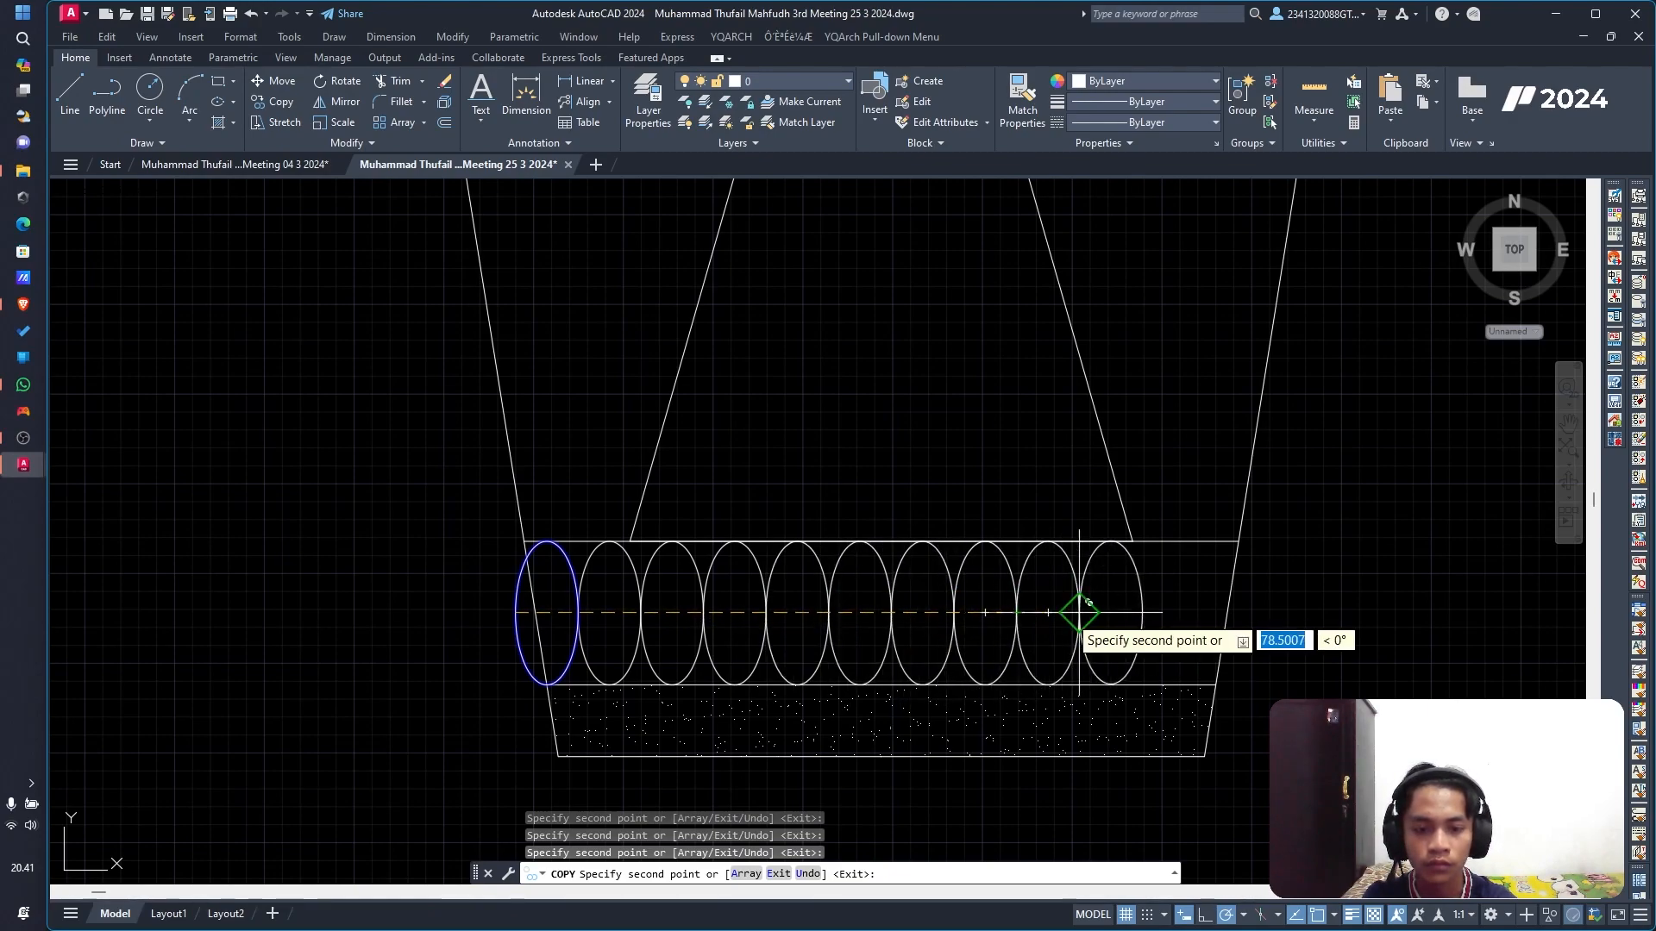
pyautogui.click(1080, 612)
pyautogui.click(1143, 612)
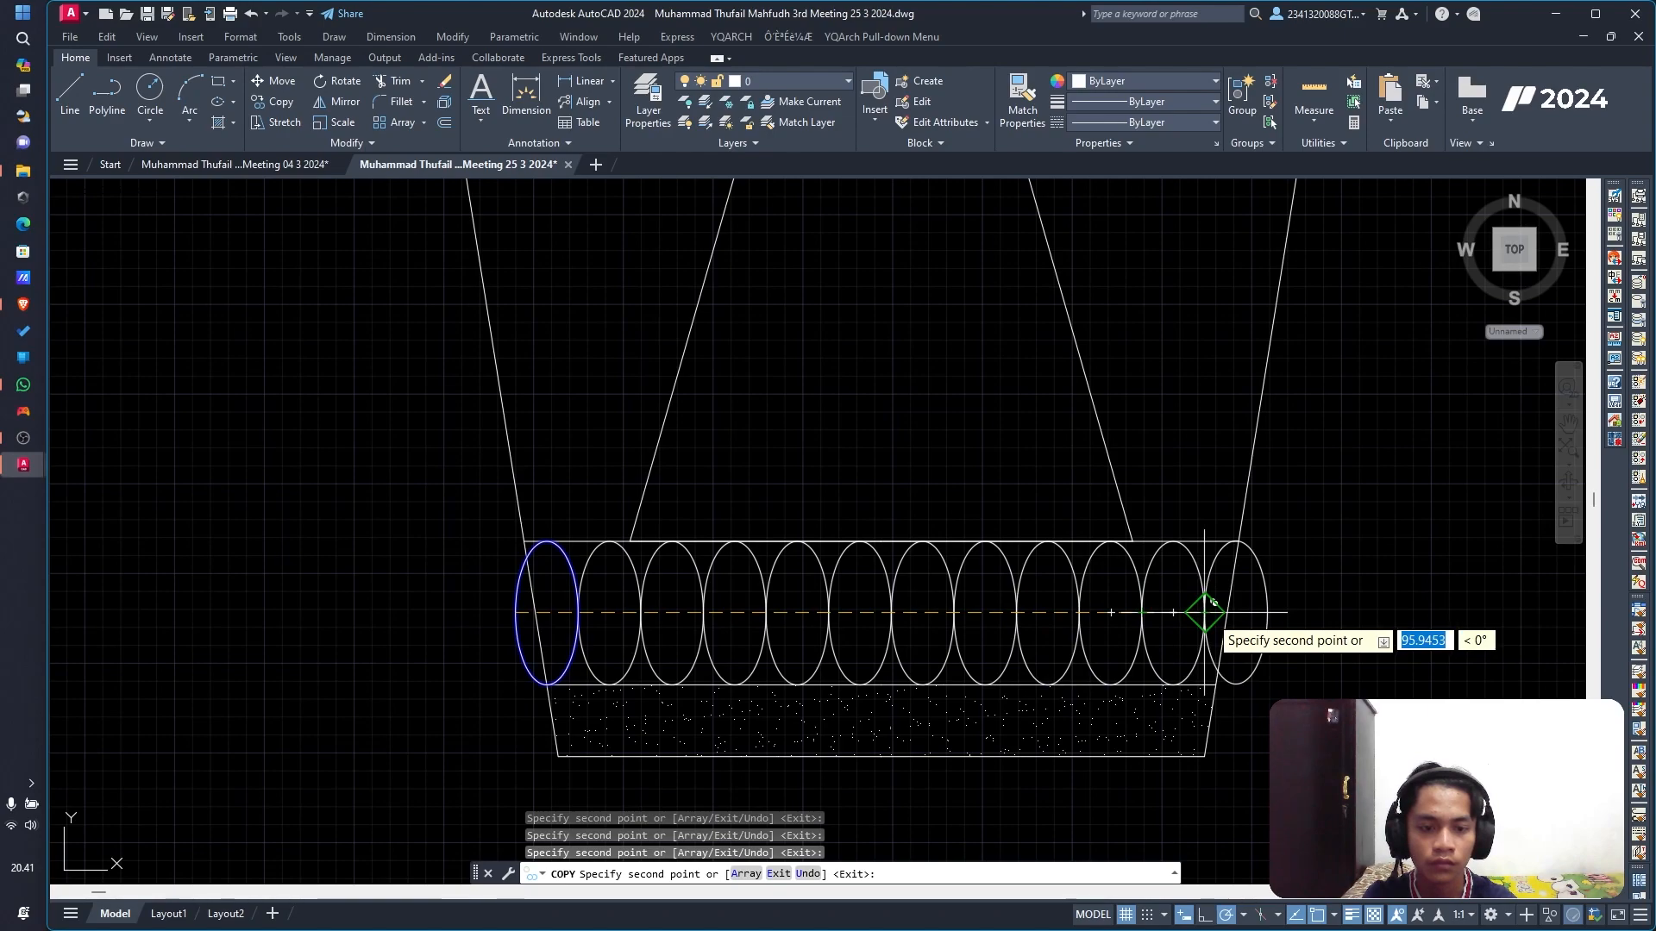
pyautogui.click(1205, 613)
pyautogui.press('Escape')
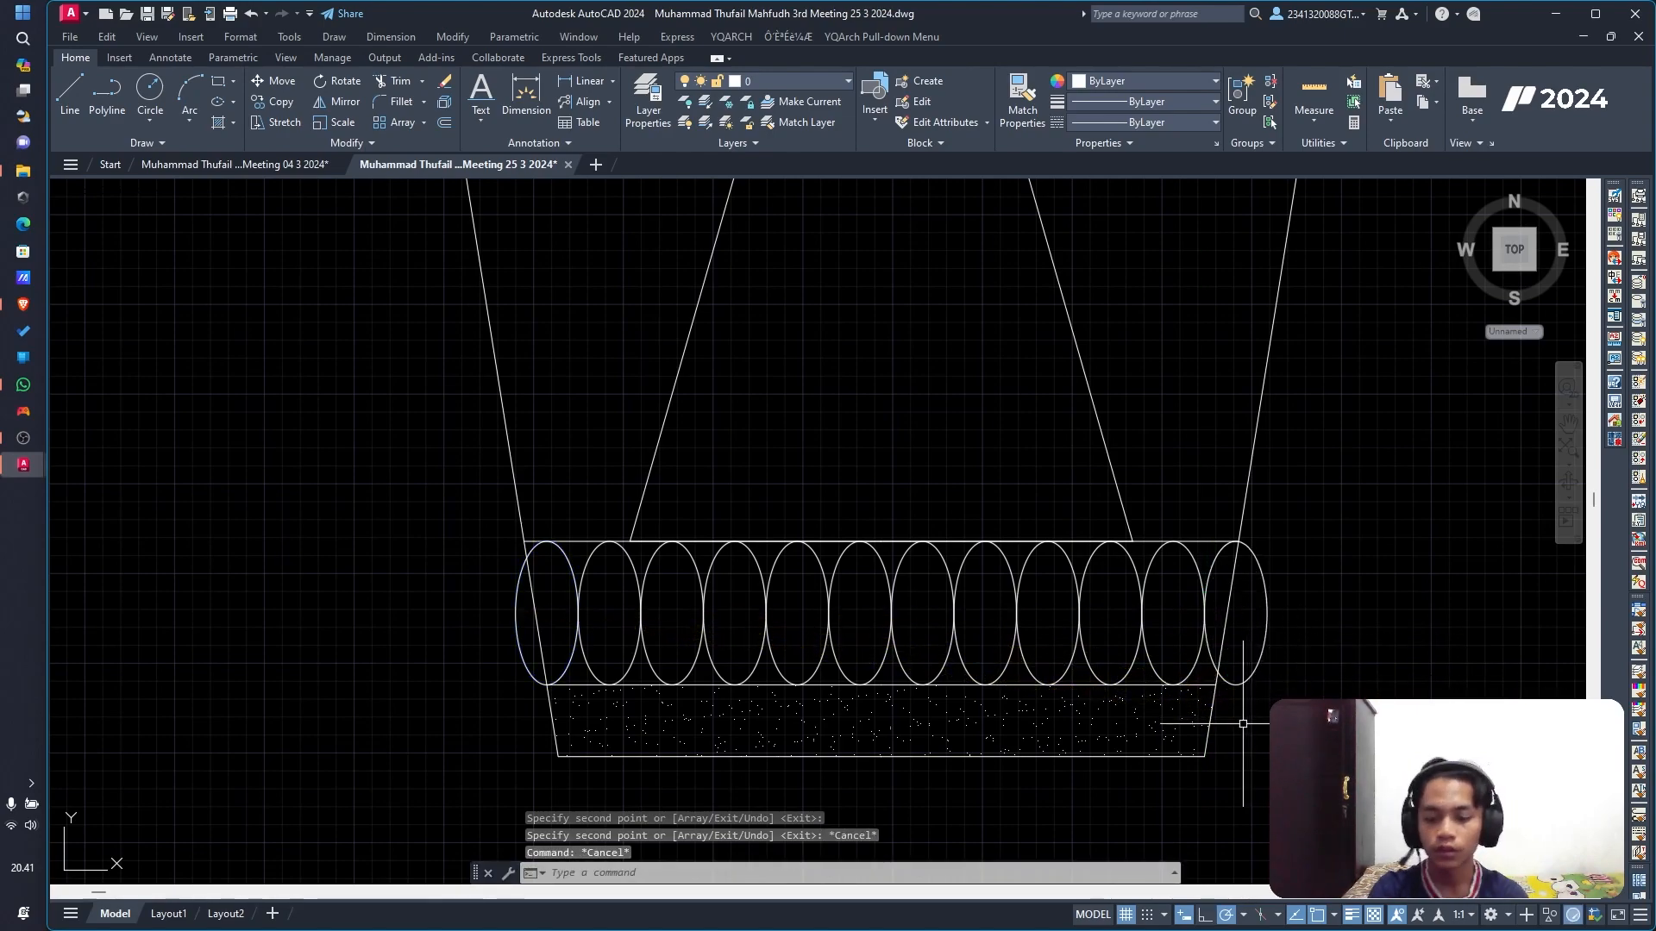
# Step: Trim the parts of the first and last ellipses that stick out beyond the trench's slanted sides
pyautogui.write('tr')
pyautogui.press('Return')
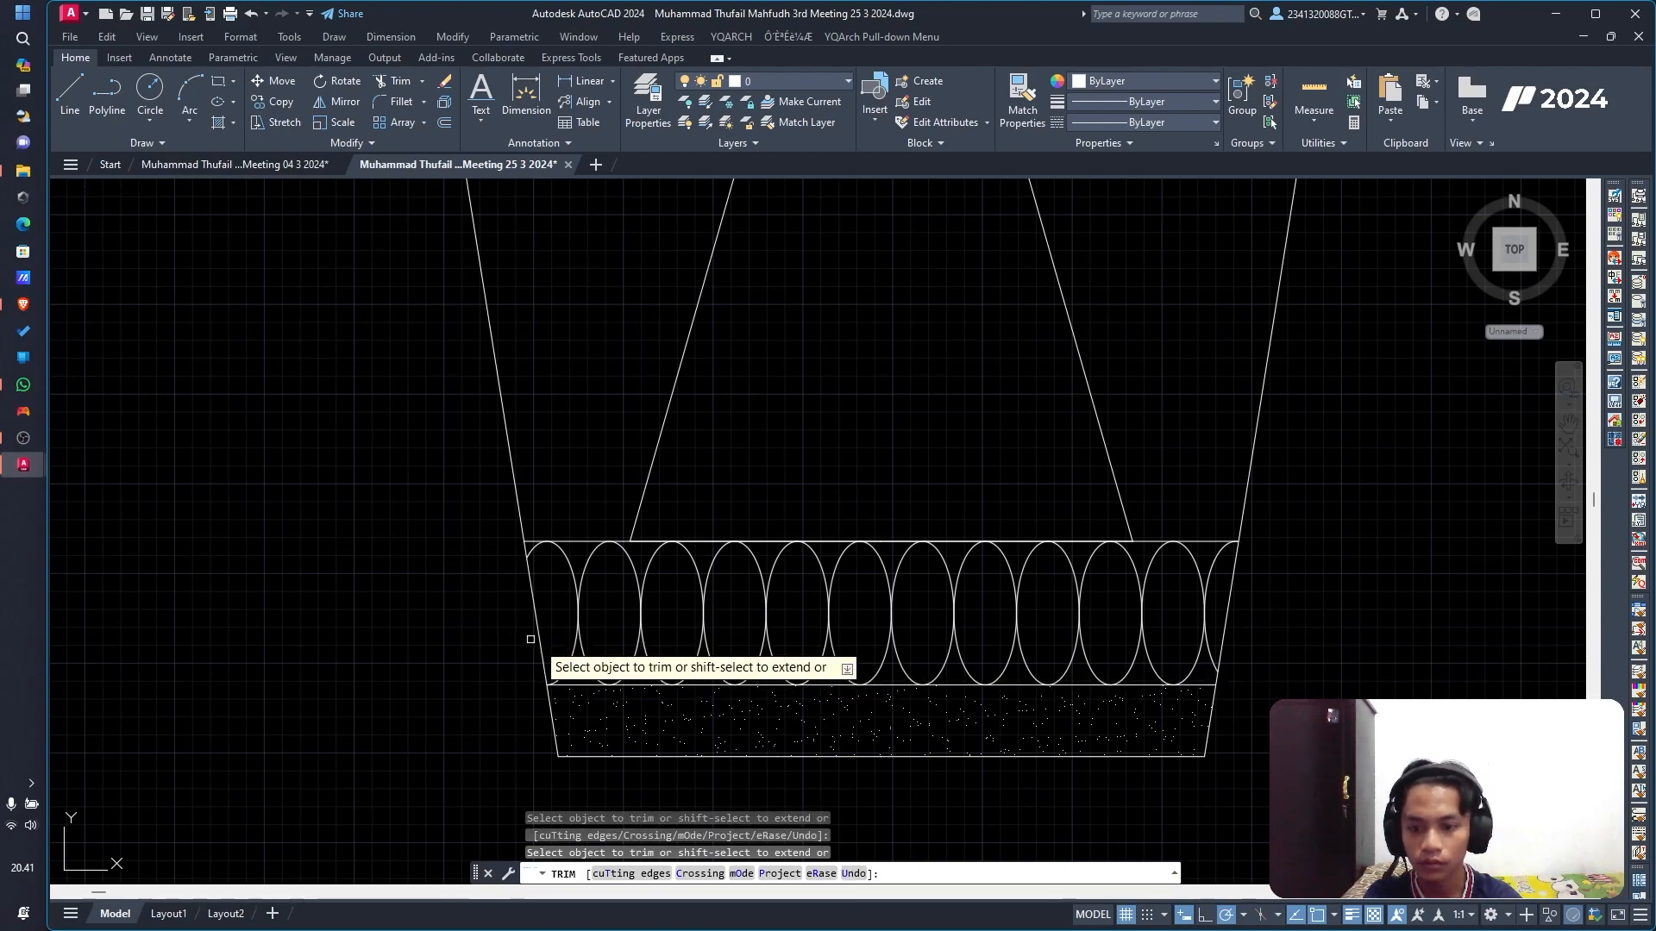
pyautogui.scroll(-4, 1051, 543)
pyautogui.moveTo(1320, 464); pyautogui.dragTo(1196, 673, button='middle')
pyautogui.moveTo(1024, 335)
pyautogui.mouseDown(button='middle')
pyautogui.moveTo(975, 440)
pyautogui.moveTo(877, 784)
pyautogui.mouseUp(button='middle')
pyautogui.scroll(-2, 896, 461)
pyautogui.scroll(-3, 840, 315)
pyautogui.scroll(6, 948, 362)
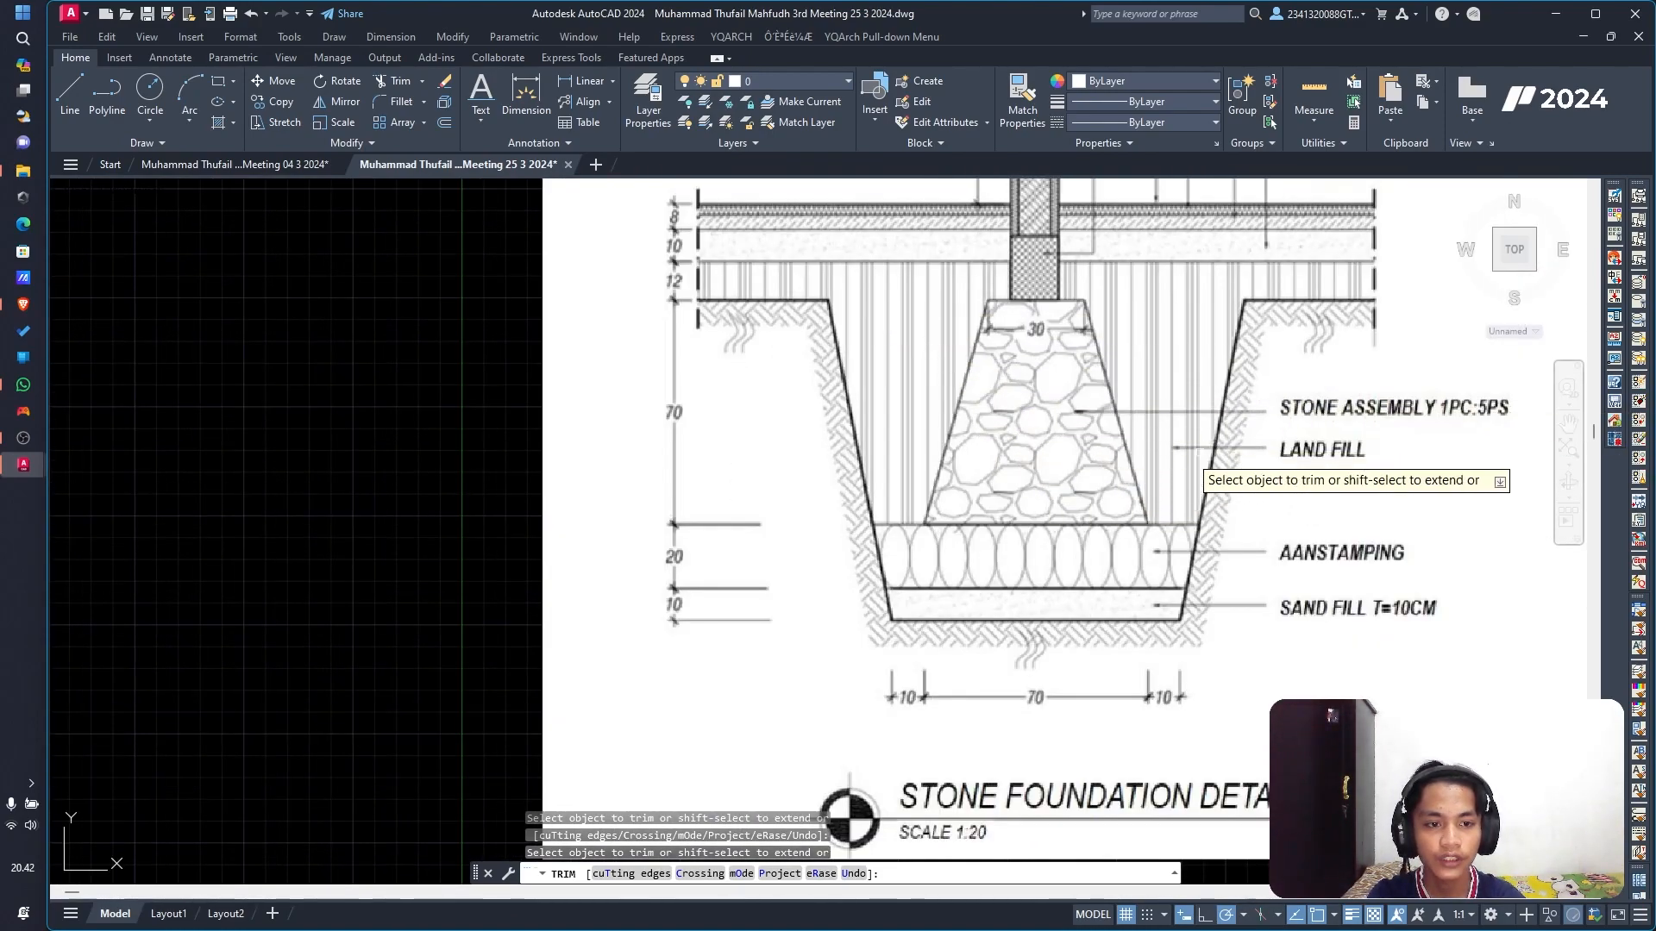
pyautogui.scroll(3, 977, 442)
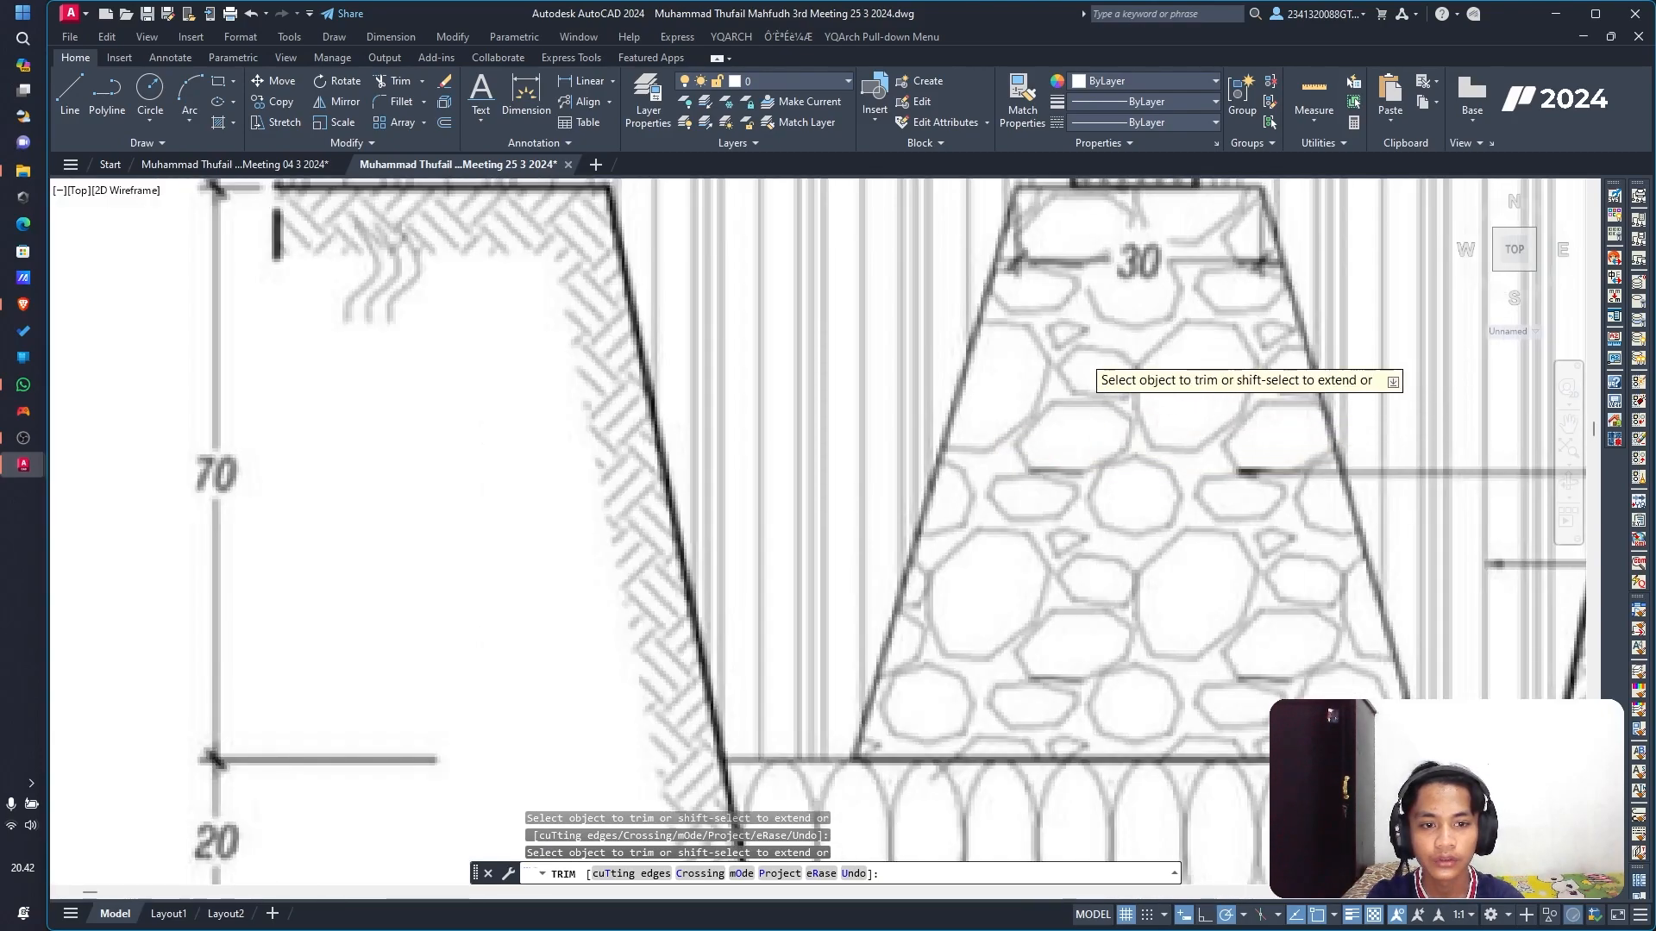
pyautogui.scroll(-6, 1087, 353)
pyautogui.scroll(6, 1066, 600)
pyautogui.press('Escape')
# Step: Hatch the stone foundation trapezoid with the GRAVEL pattern at scale 25
pyautogui.write('h')
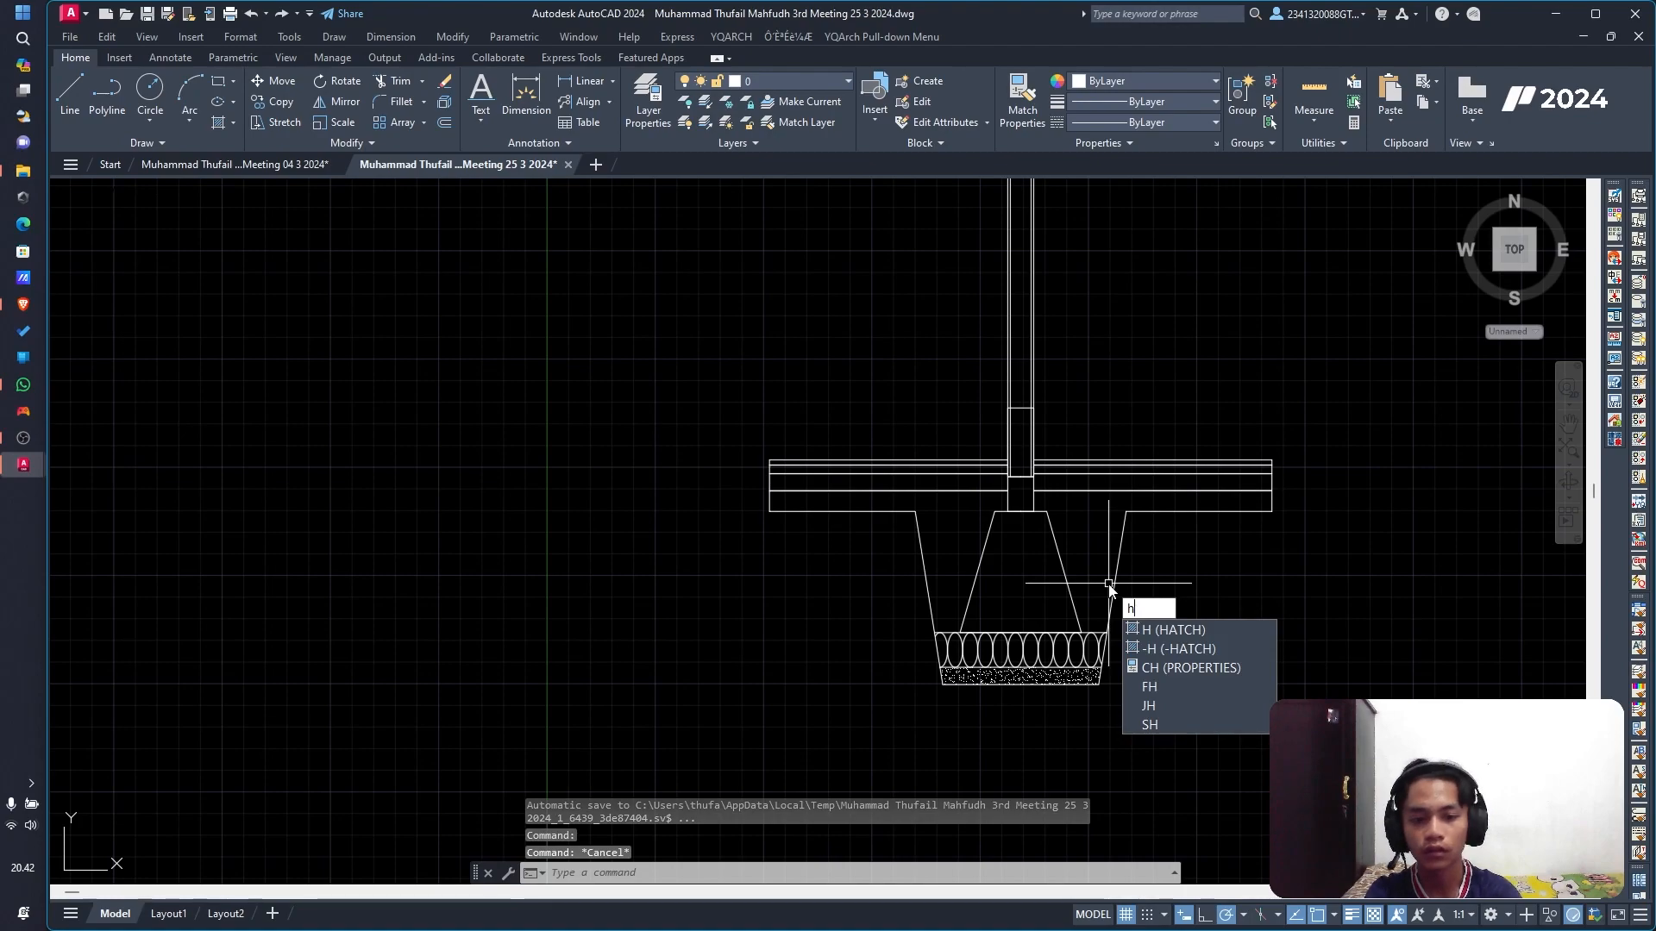
pyautogui.press('Return')
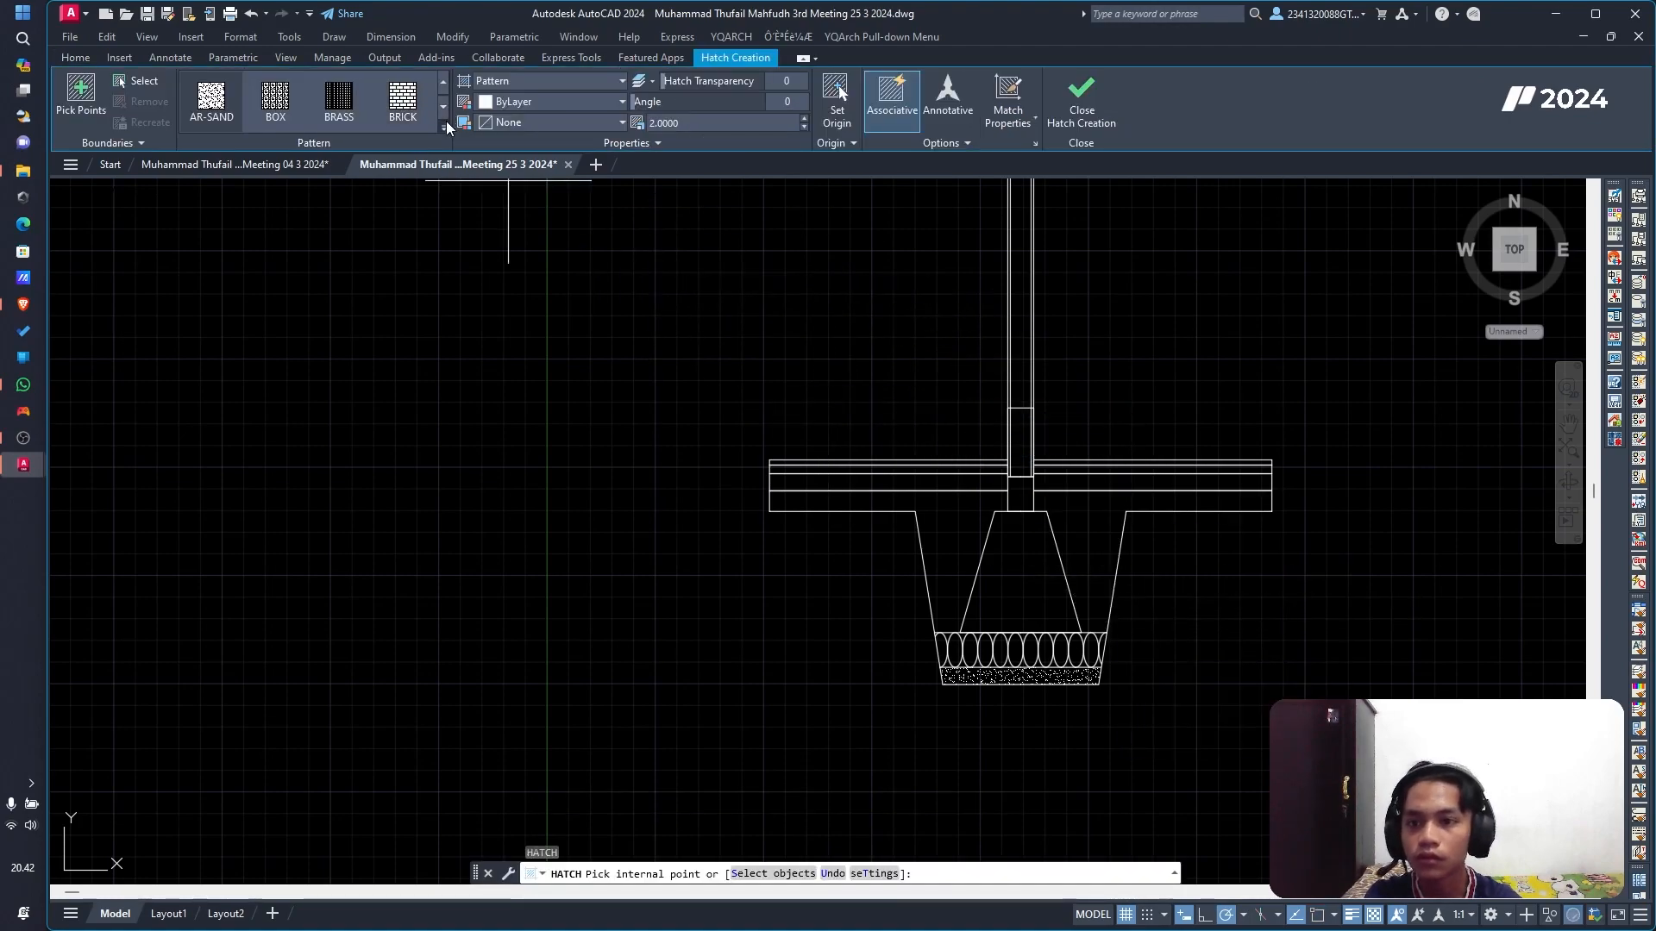
pyautogui.click(445, 126)
pyautogui.scroll(-5, 338, 241)
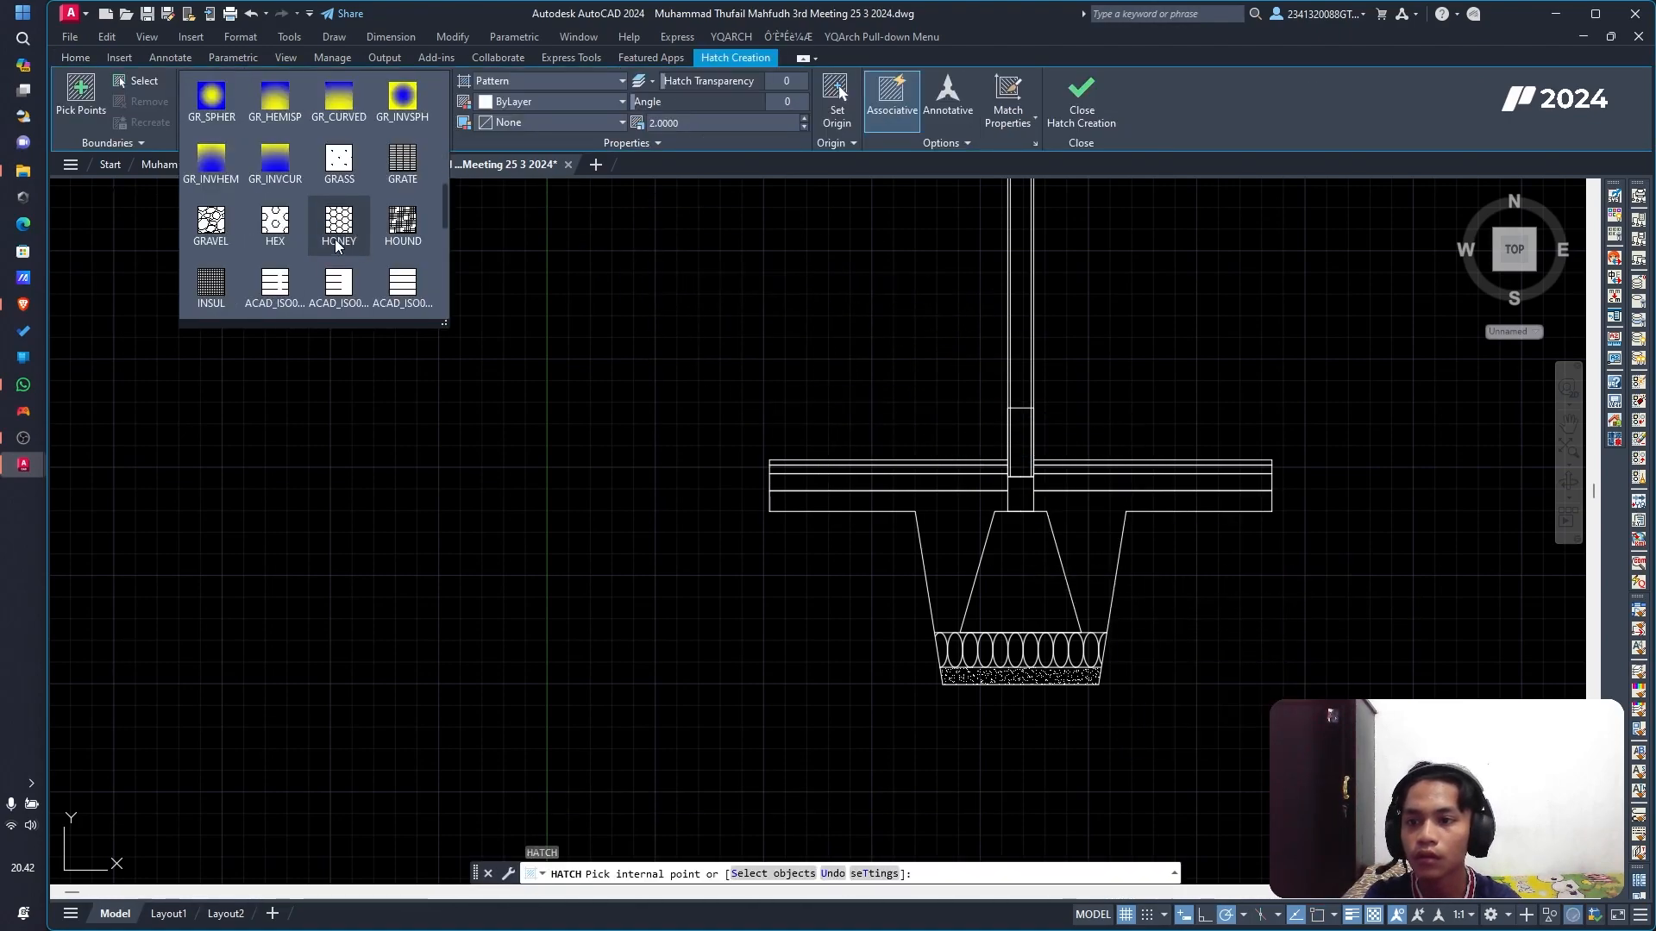
pyautogui.click(211, 222)
pyautogui.scroll(4, 1034, 584)
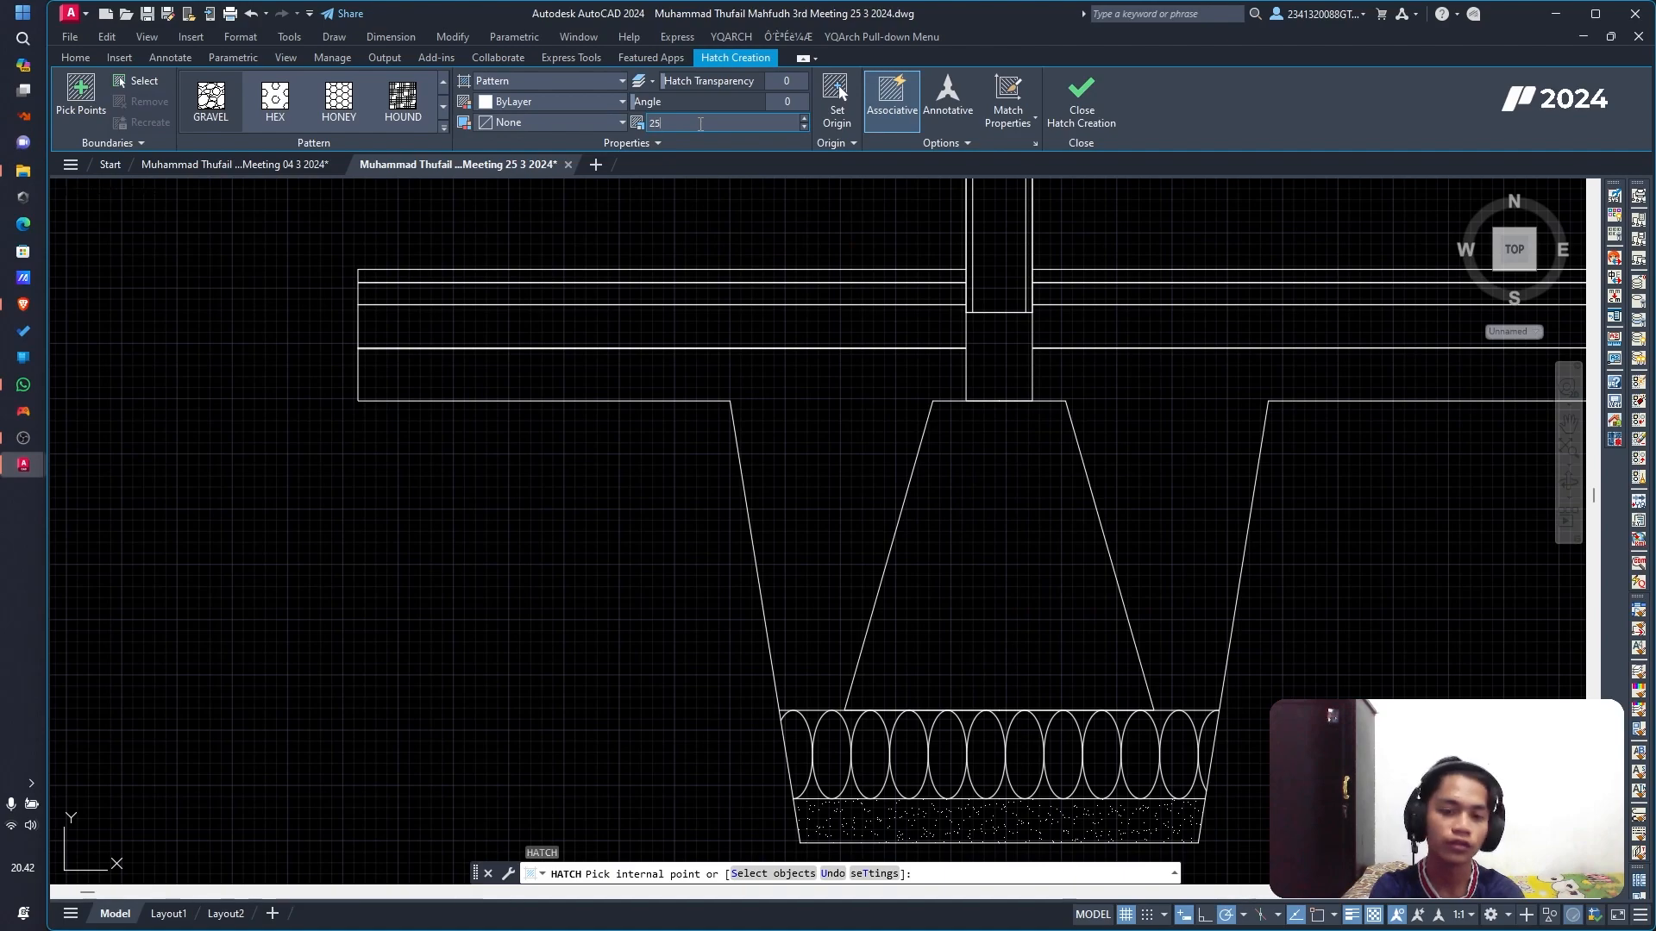
pyautogui.click(1016, 535)
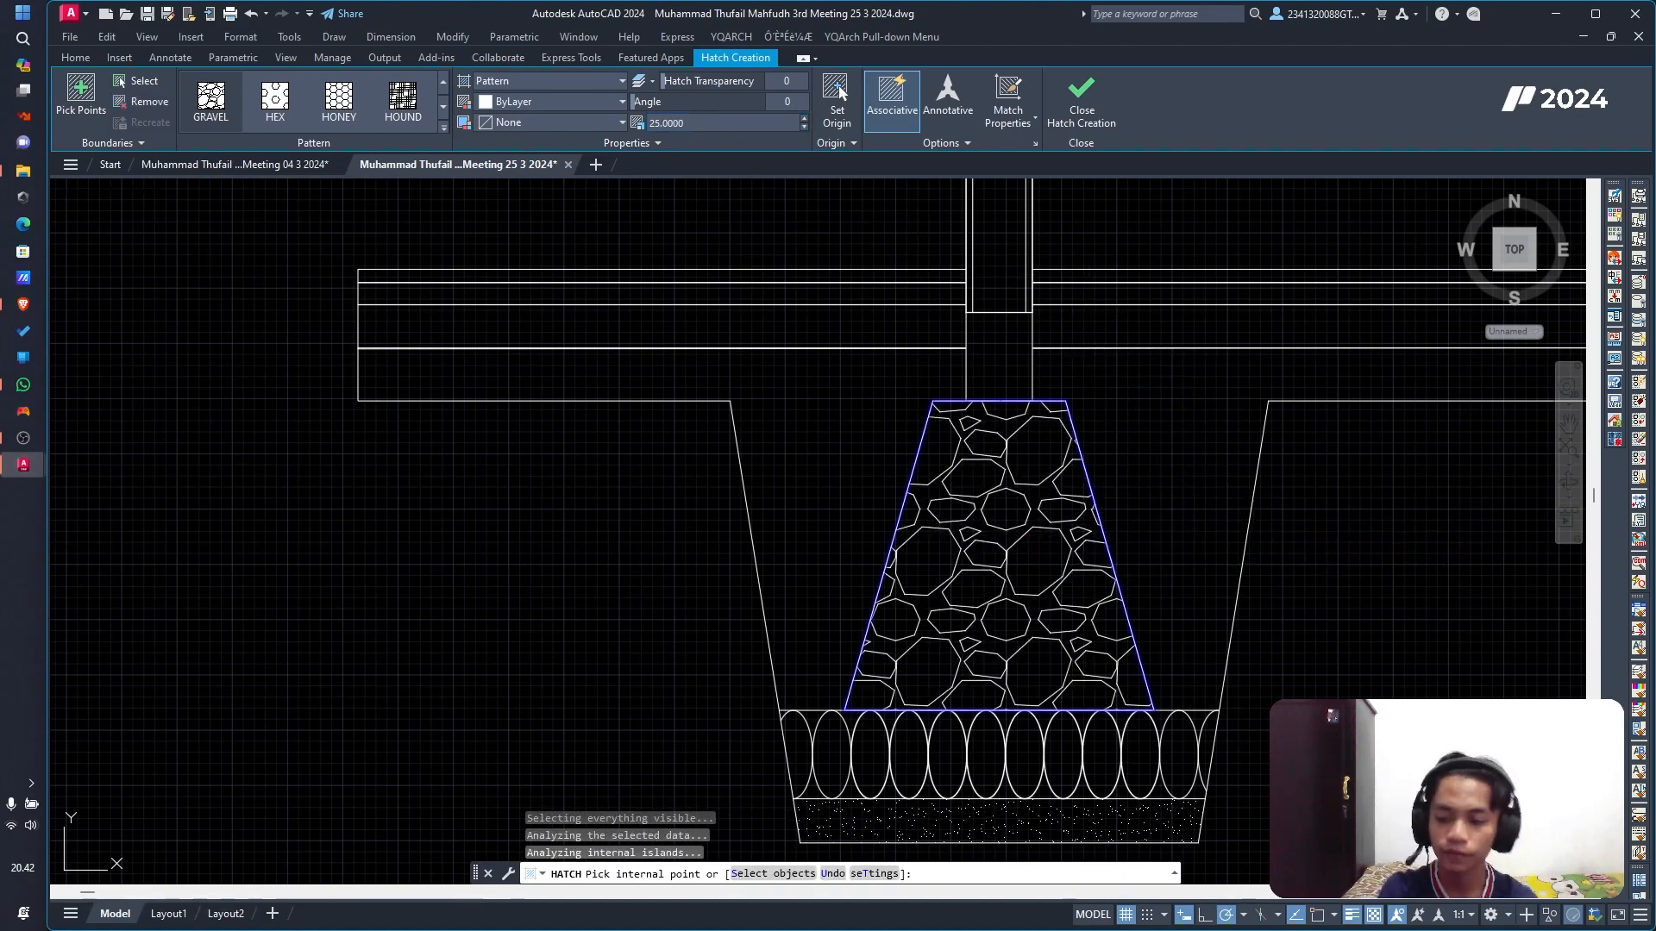
pyautogui.press('Escape')
# Step: Hatch the land fill areas on both sides of the stone foundation with the ANSI34 pattern at scale 25
pyautogui.scroll(2, 1171, 442)
pyautogui.scroll(-6, 1171, 442)
pyautogui.scroll(6, 1017, 389)
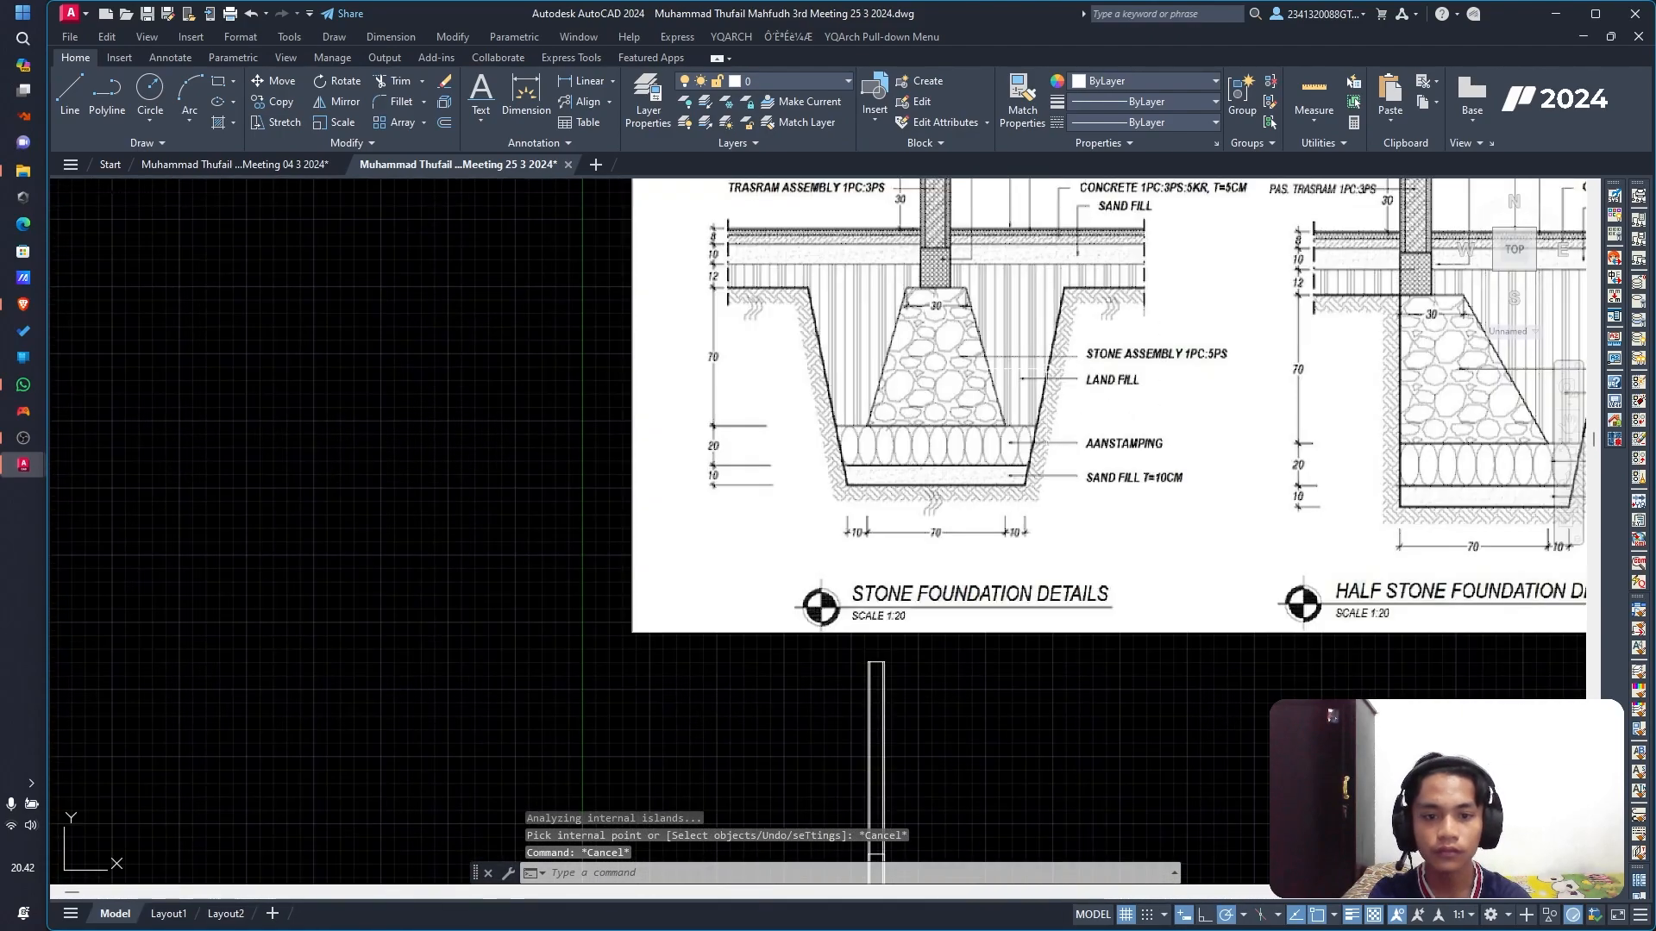
pyautogui.scroll(-6, 990, 314)
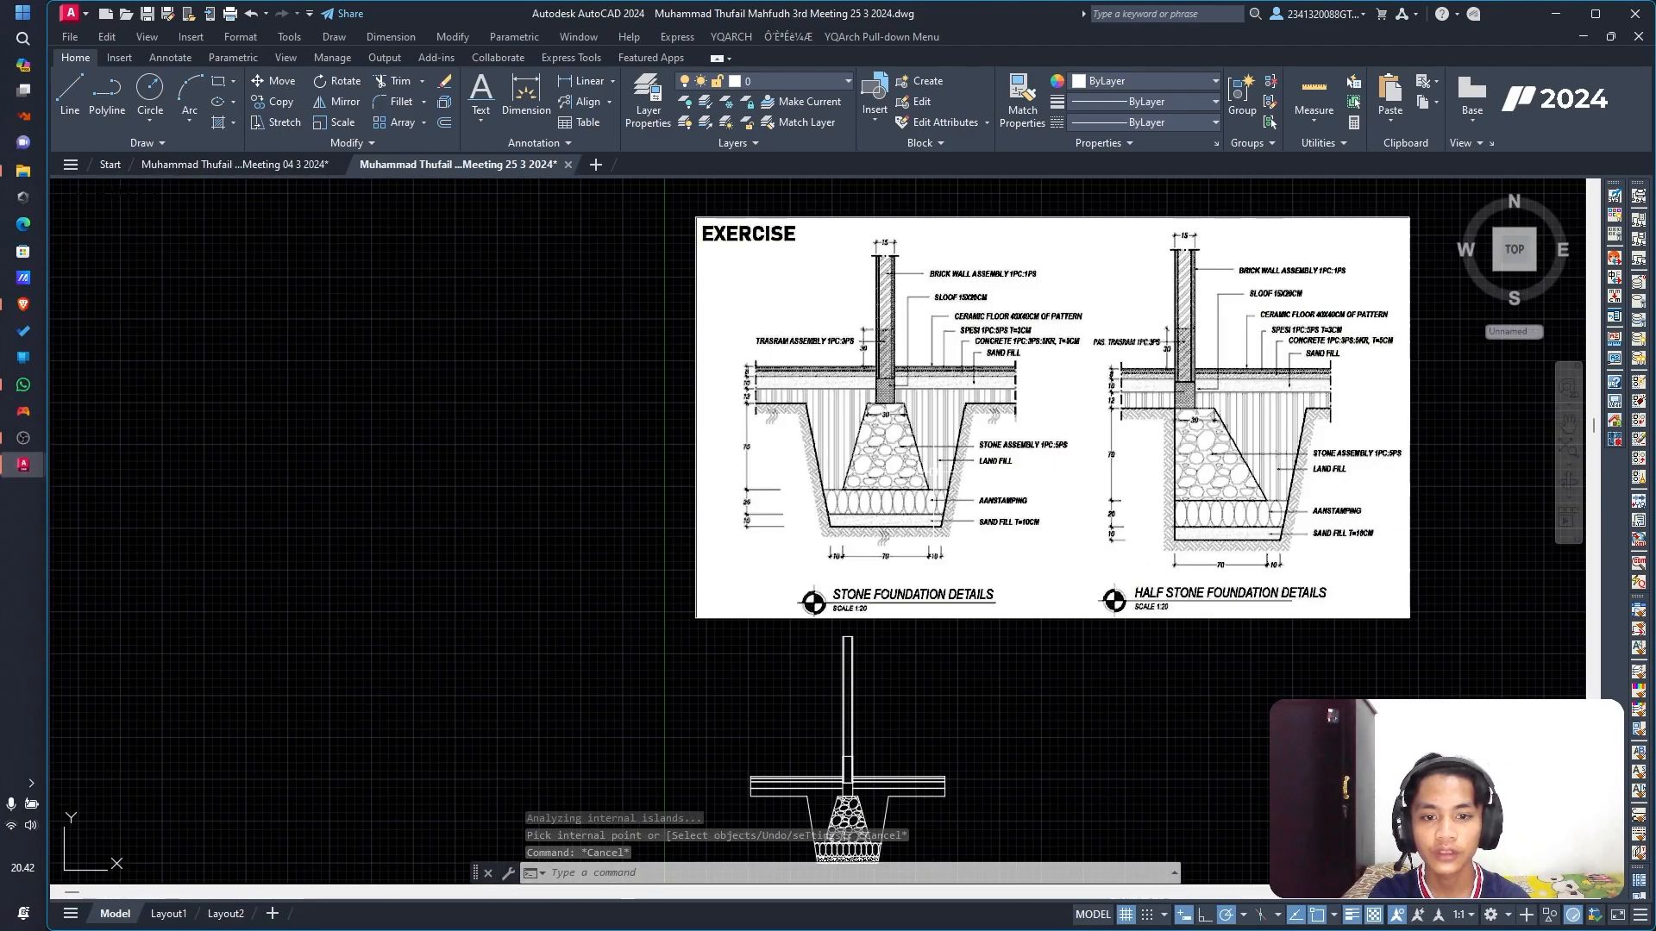
pyautogui.moveTo(936, 599); pyautogui.dragTo(919, 306, button='middle')
pyautogui.scroll(6, 832, 595)
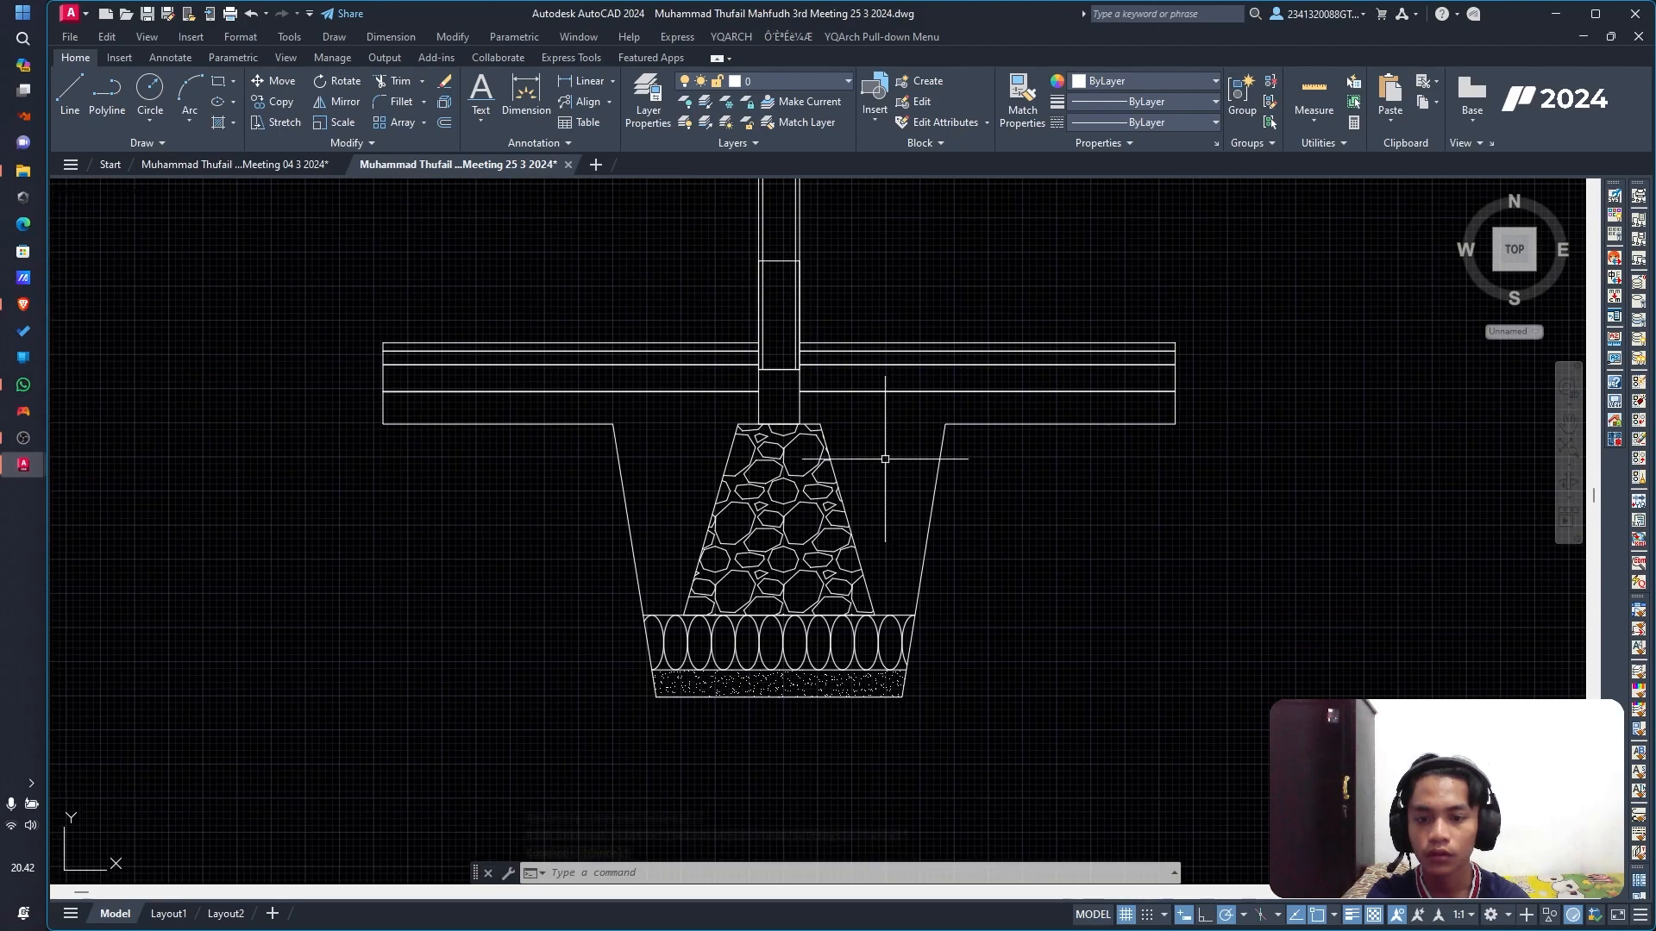
pyautogui.write('h')
pyautogui.press('Return')
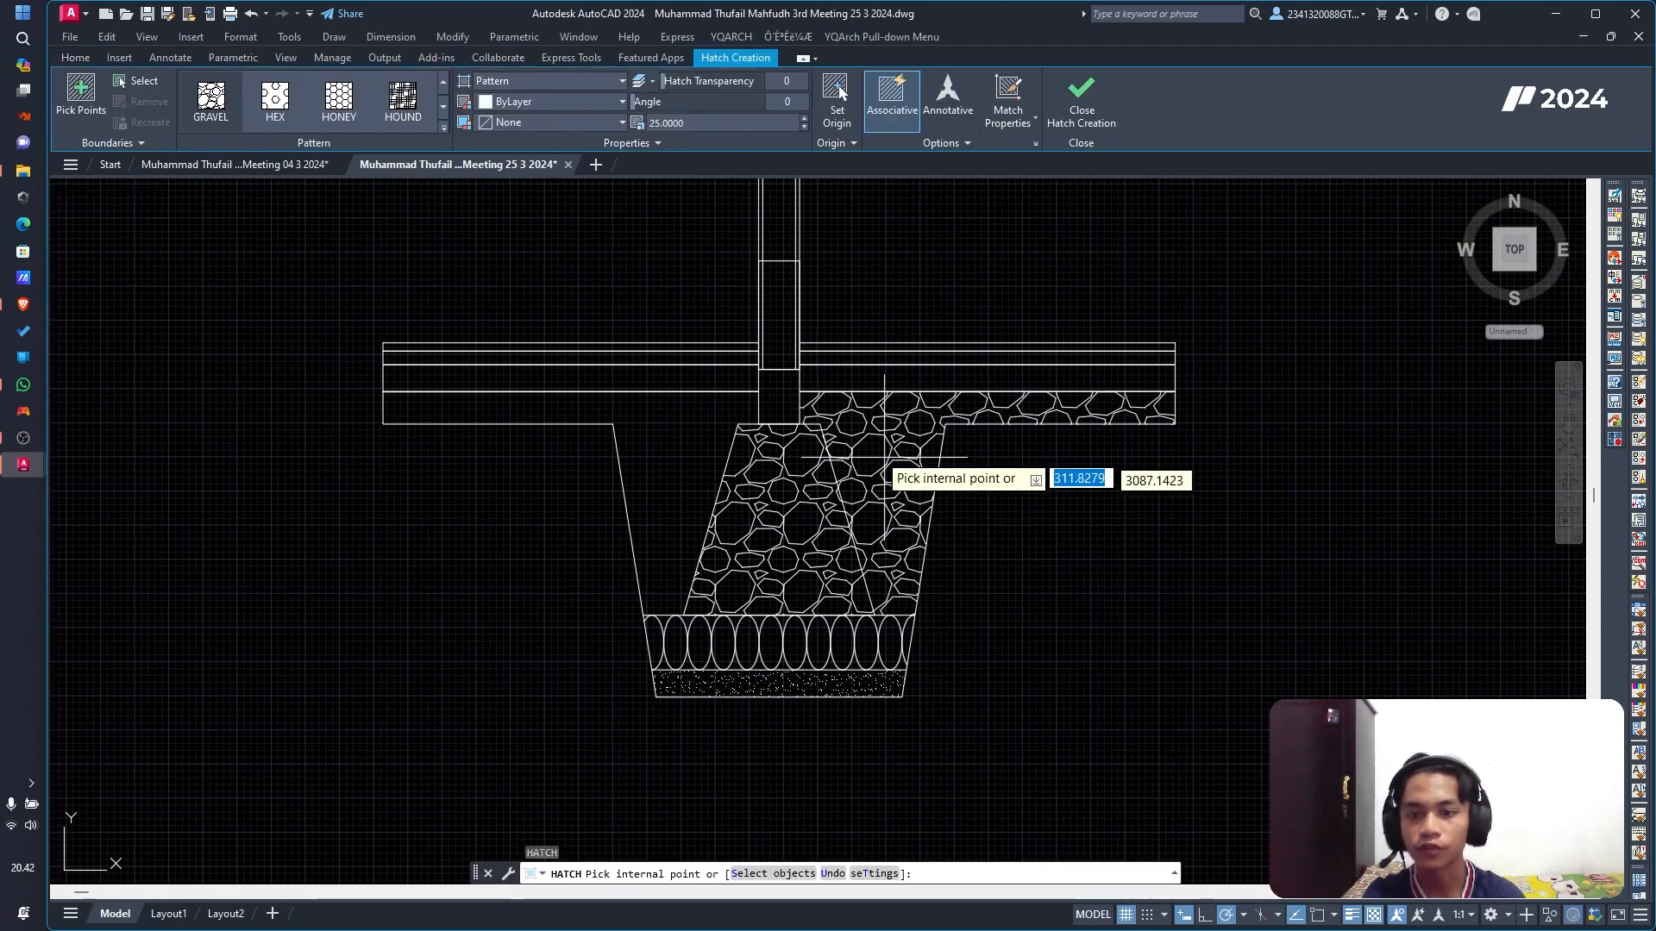
pyautogui.click(442, 129)
pyautogui.scroll(8, 396, 183)
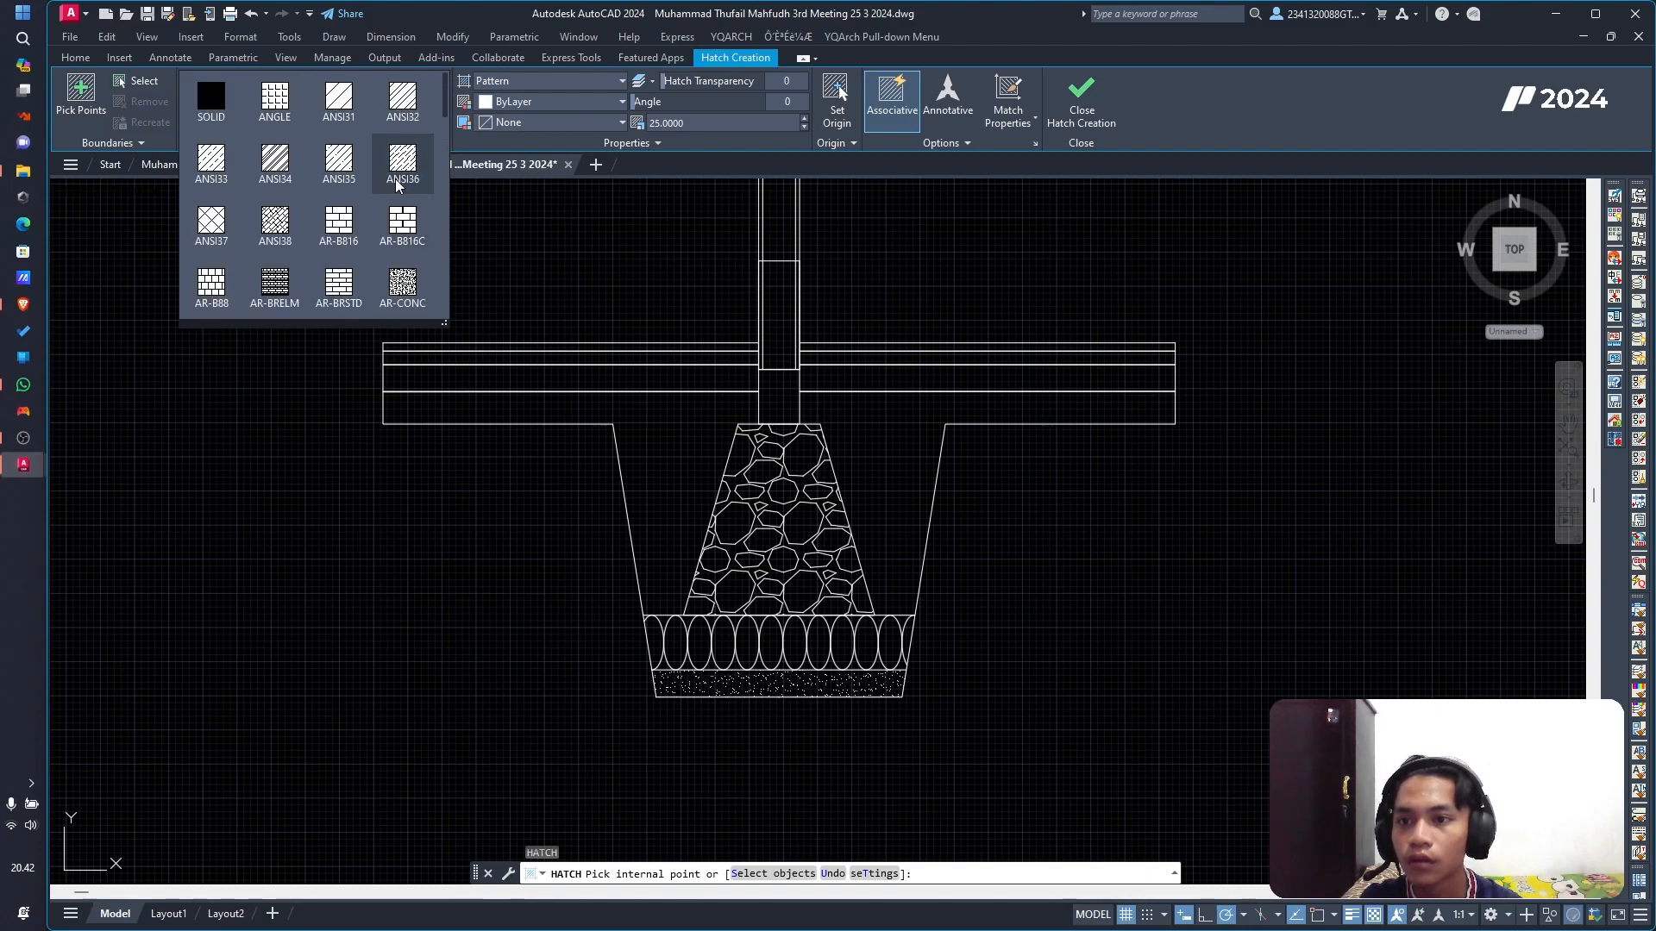
pyautogui.click(268, 173)
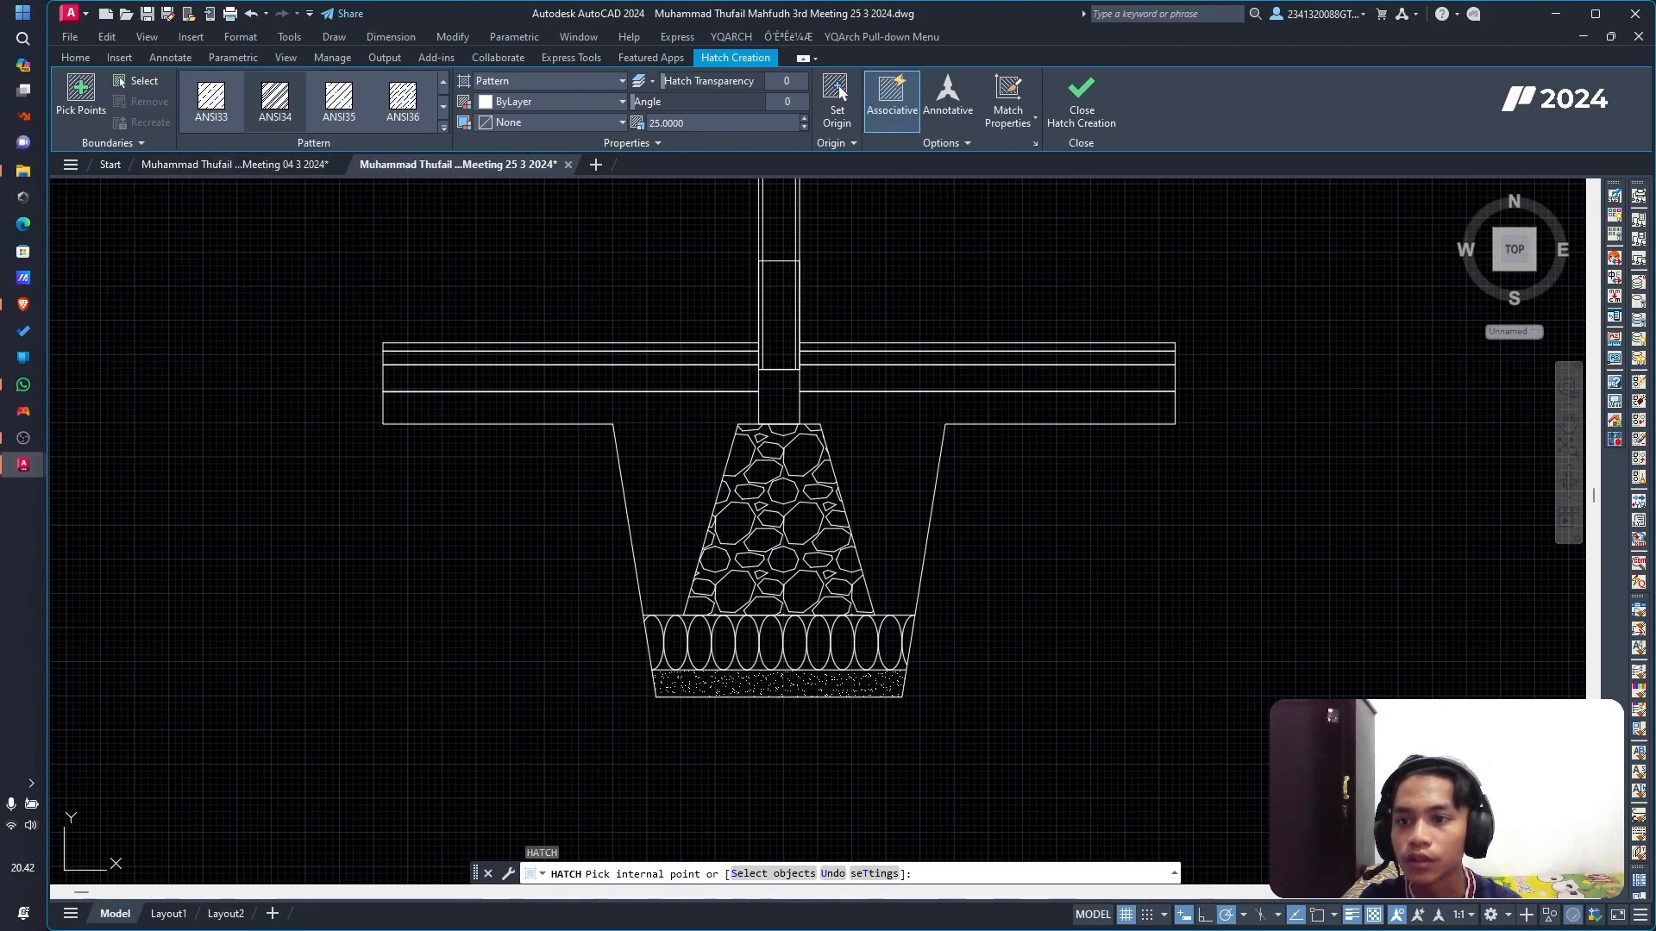
pyautogui.click(892, 471)
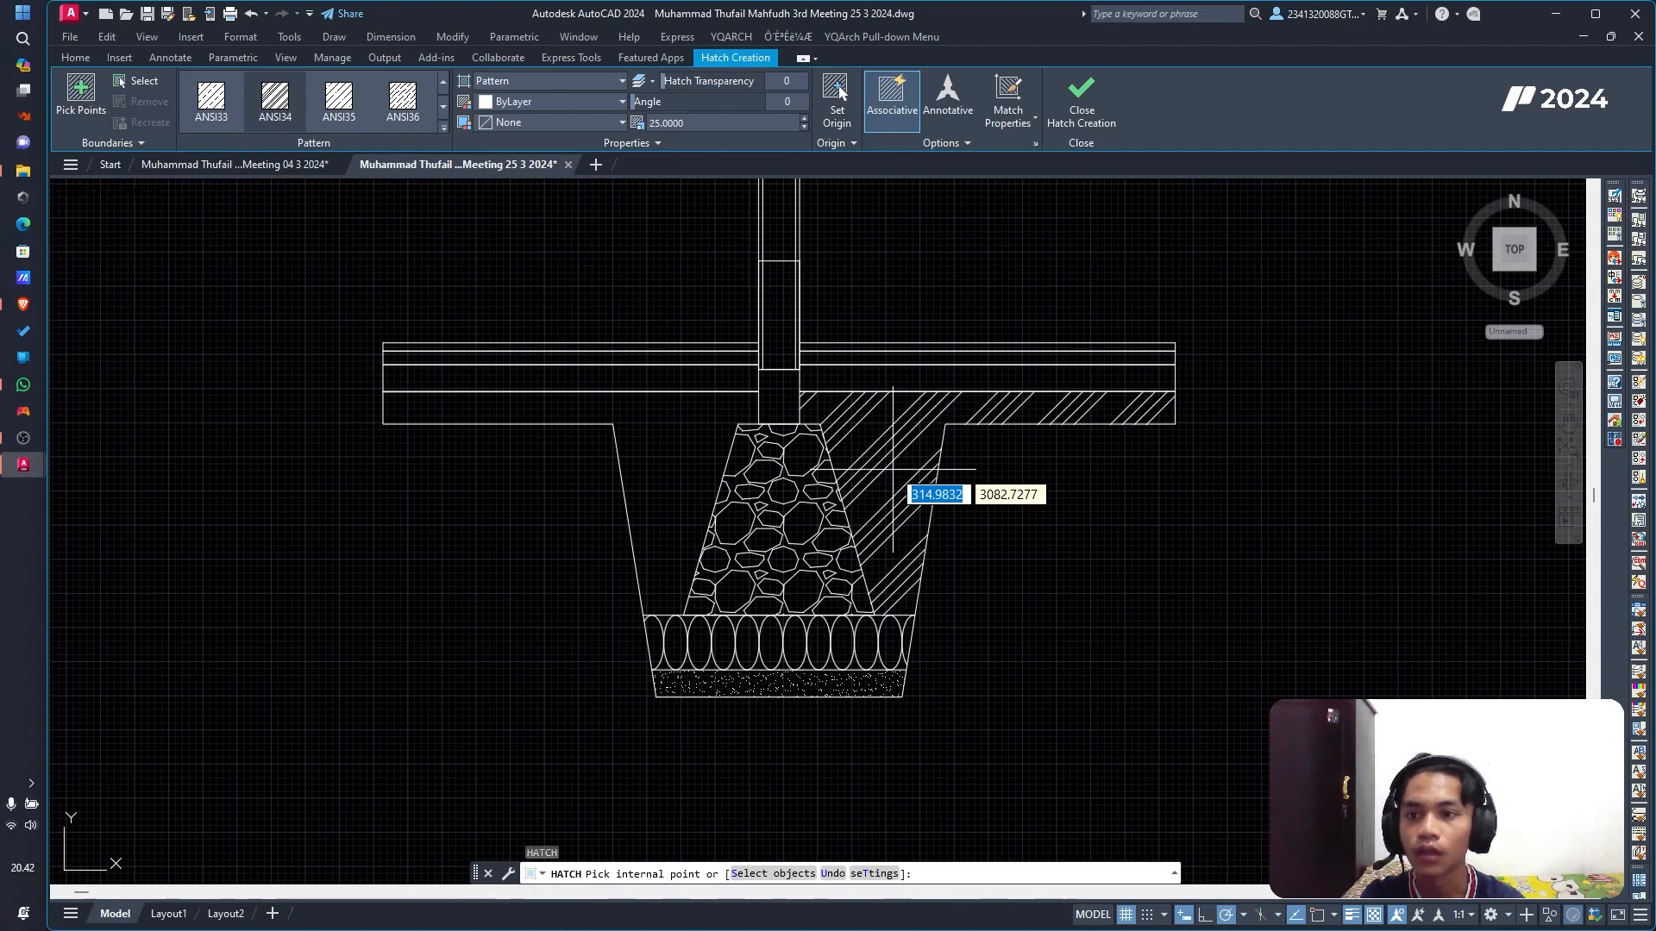
pyautogui.click(715, 457)
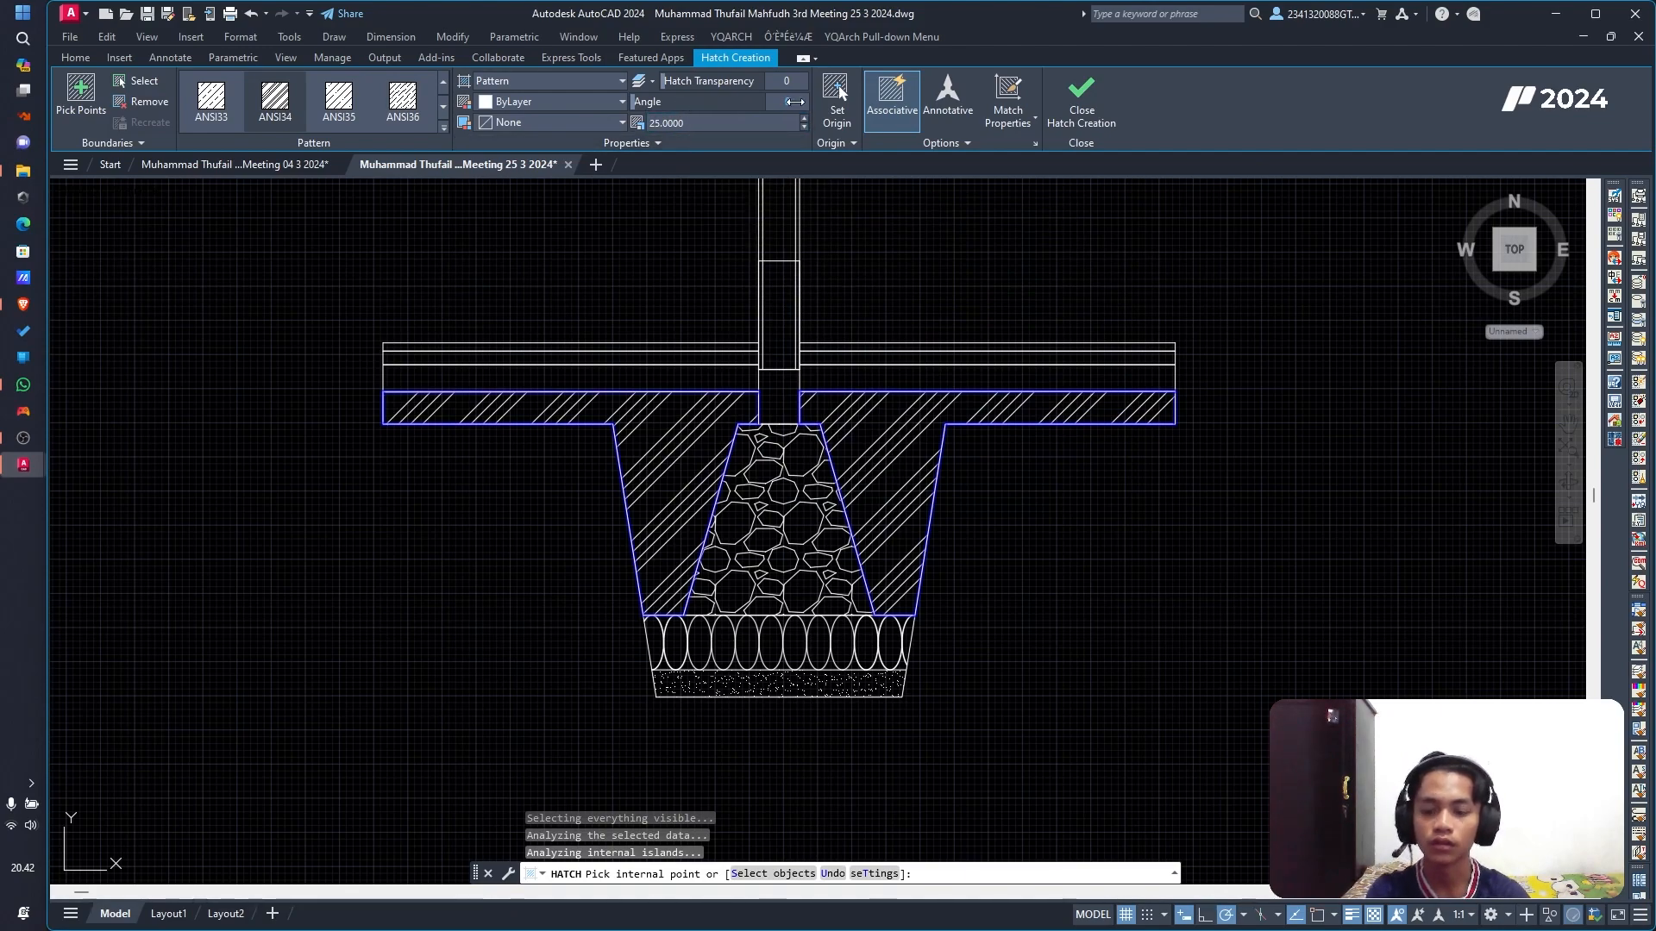
# Step: Set the land fill hatch angle to 45 and compare the fill with the reference detail
pyautogui.press('Return')
pyautogui.scroll(-5, 1121, 353)
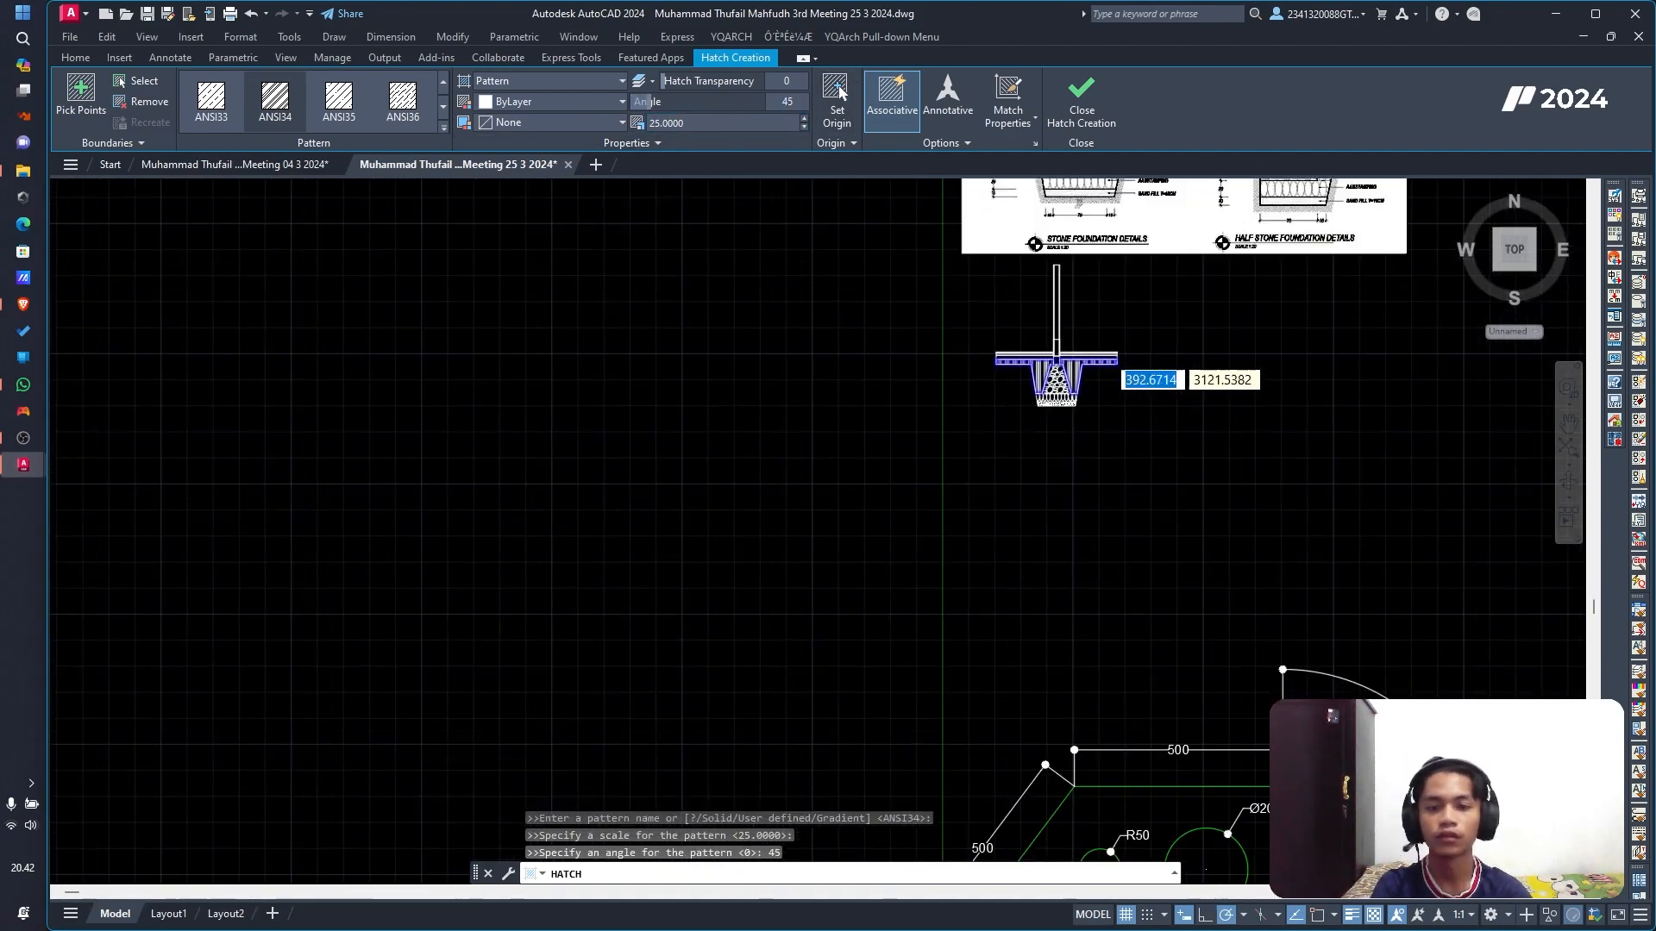
pyautogui.scroll(8, 1168, 241)
pyautogui.scroll(-5, 1169, 250)
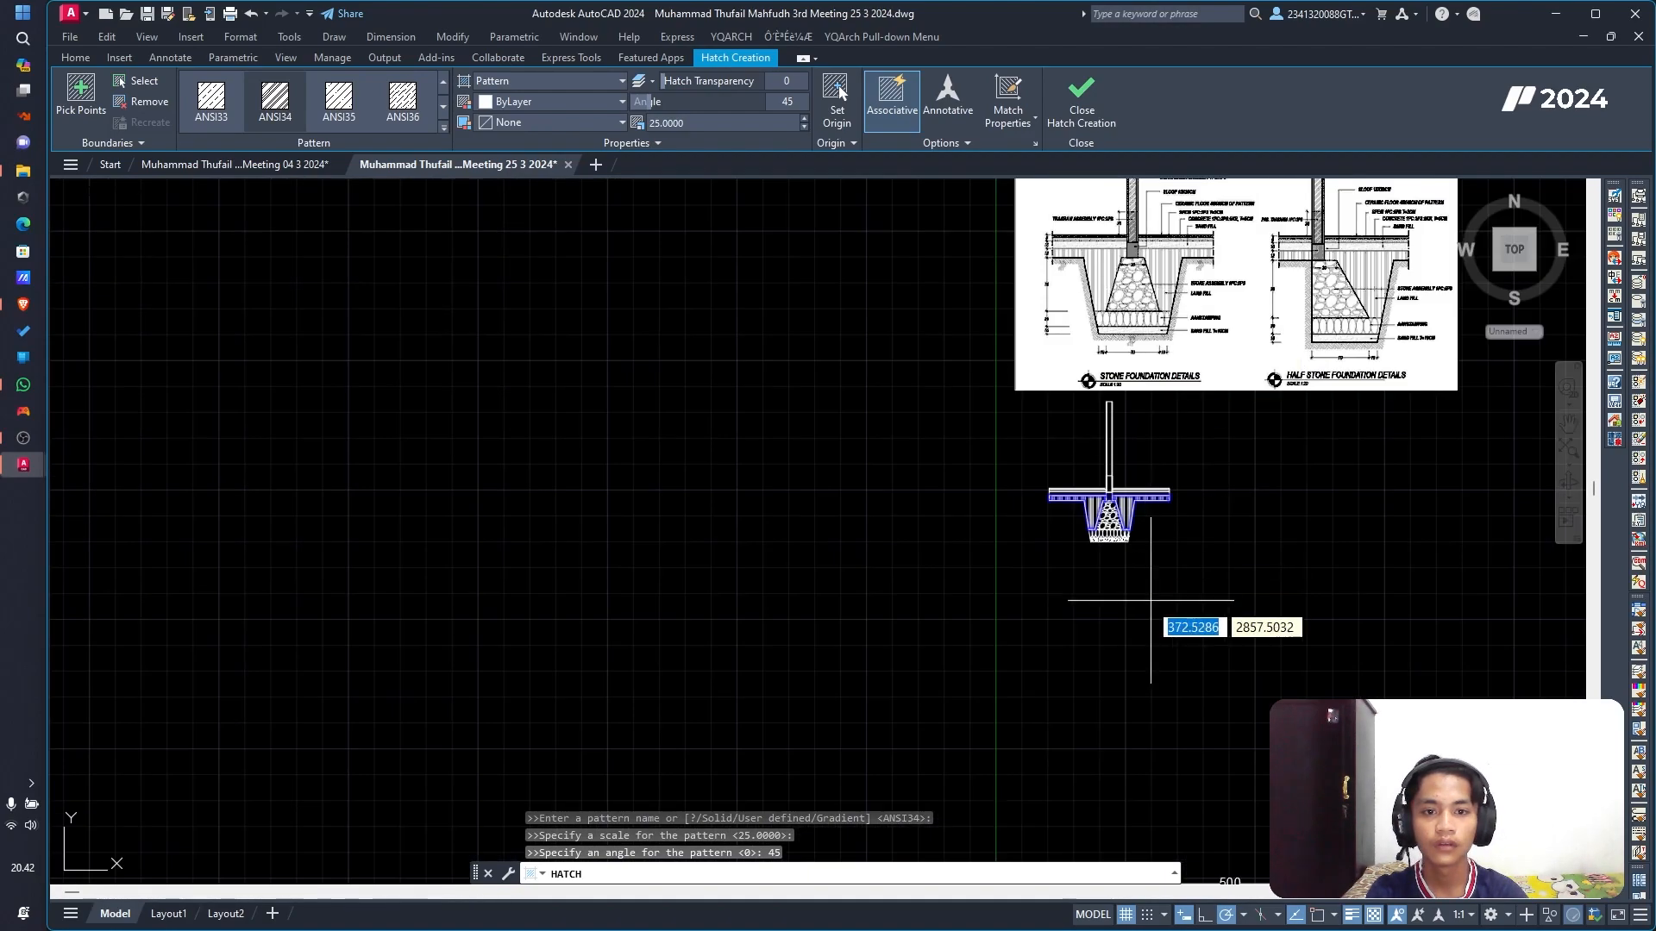
pyautogui.scroll(8, 1151, 530)
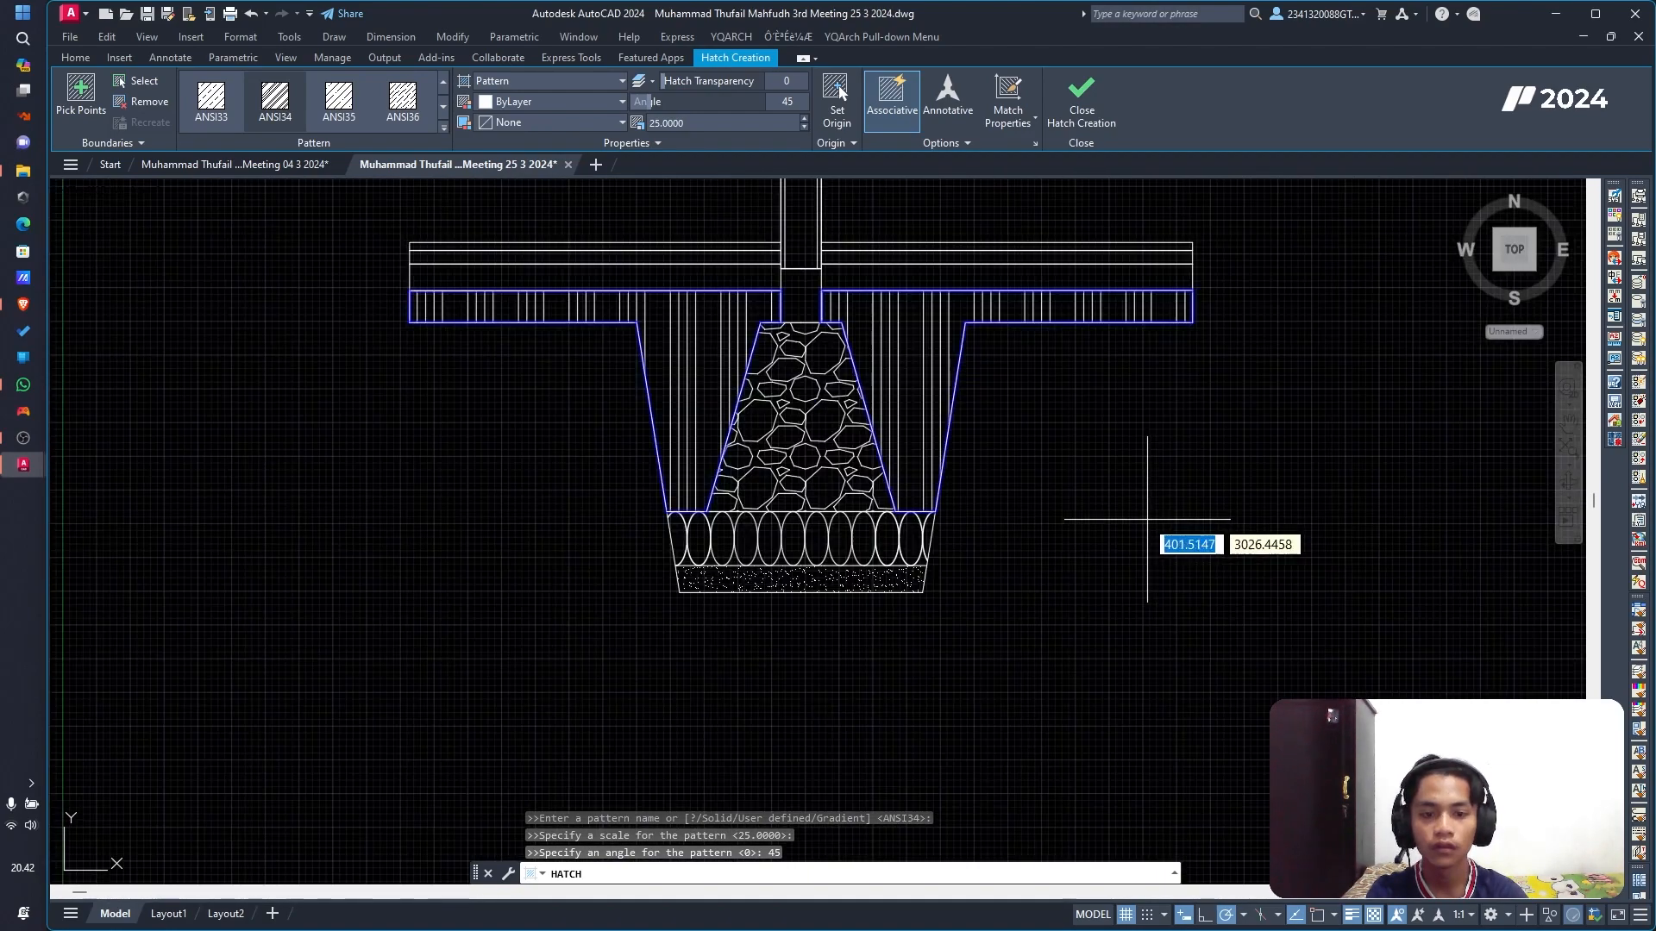
# Step: Preview other hatch patterns for the land fill, close the hatch command keeping ANSI34, and compare the fill with the reference image
pyautogui.click(440, 130)
pyautogui.scroll(-5, 384, 273)
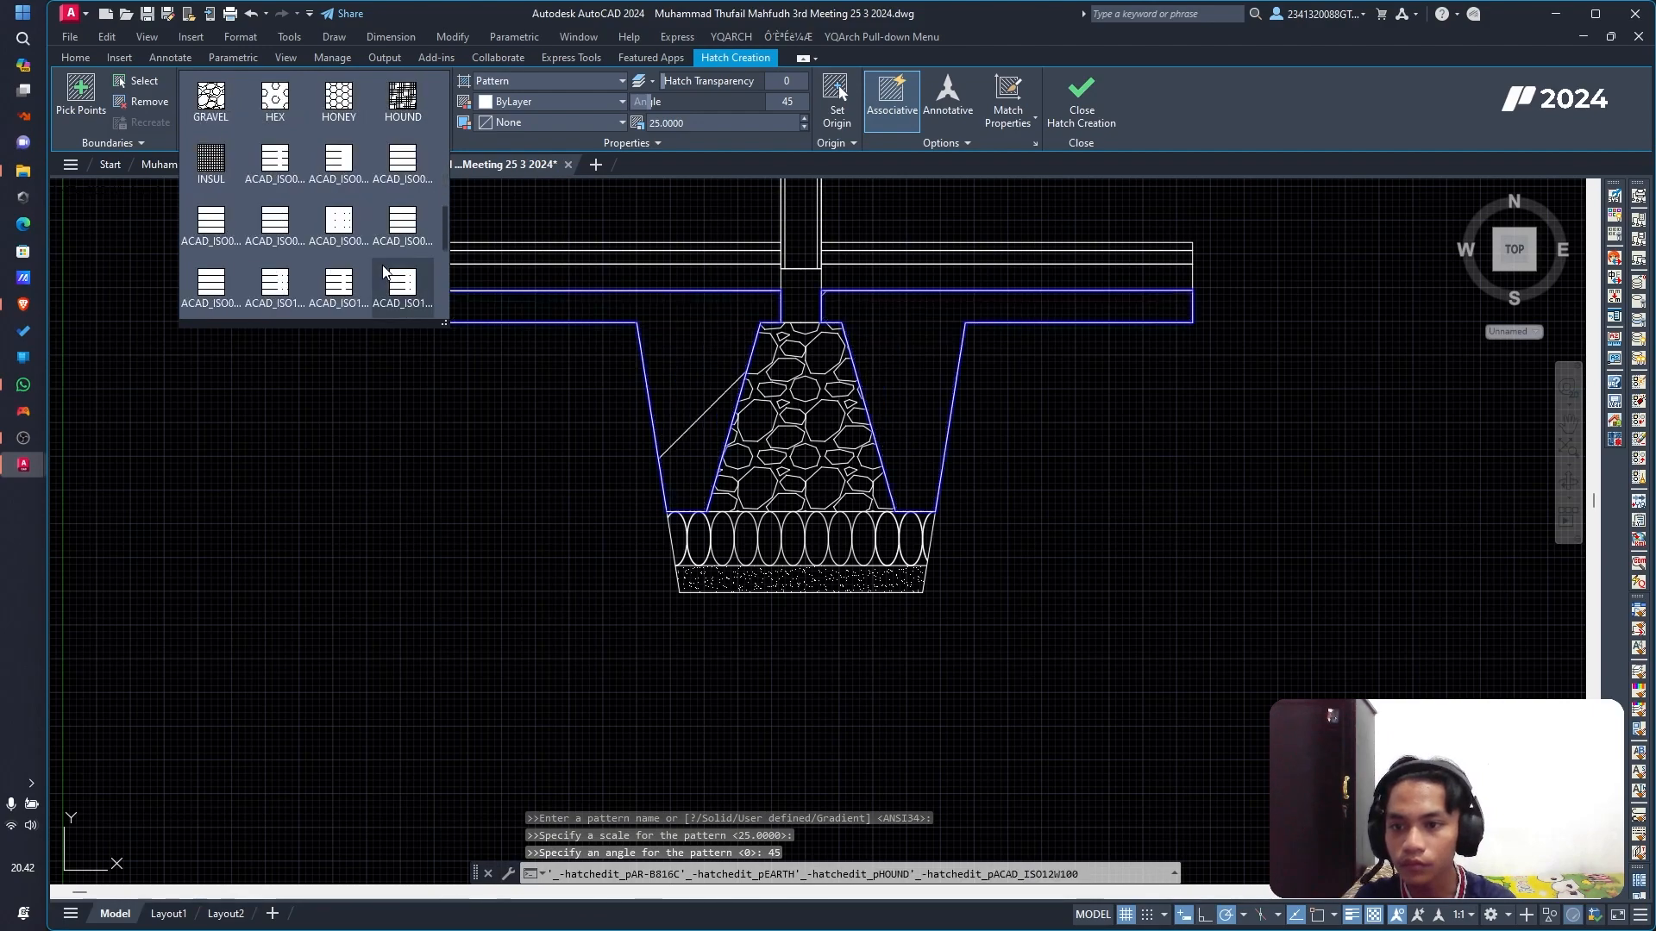
pyautogui.scroll(-1, 396, 250)
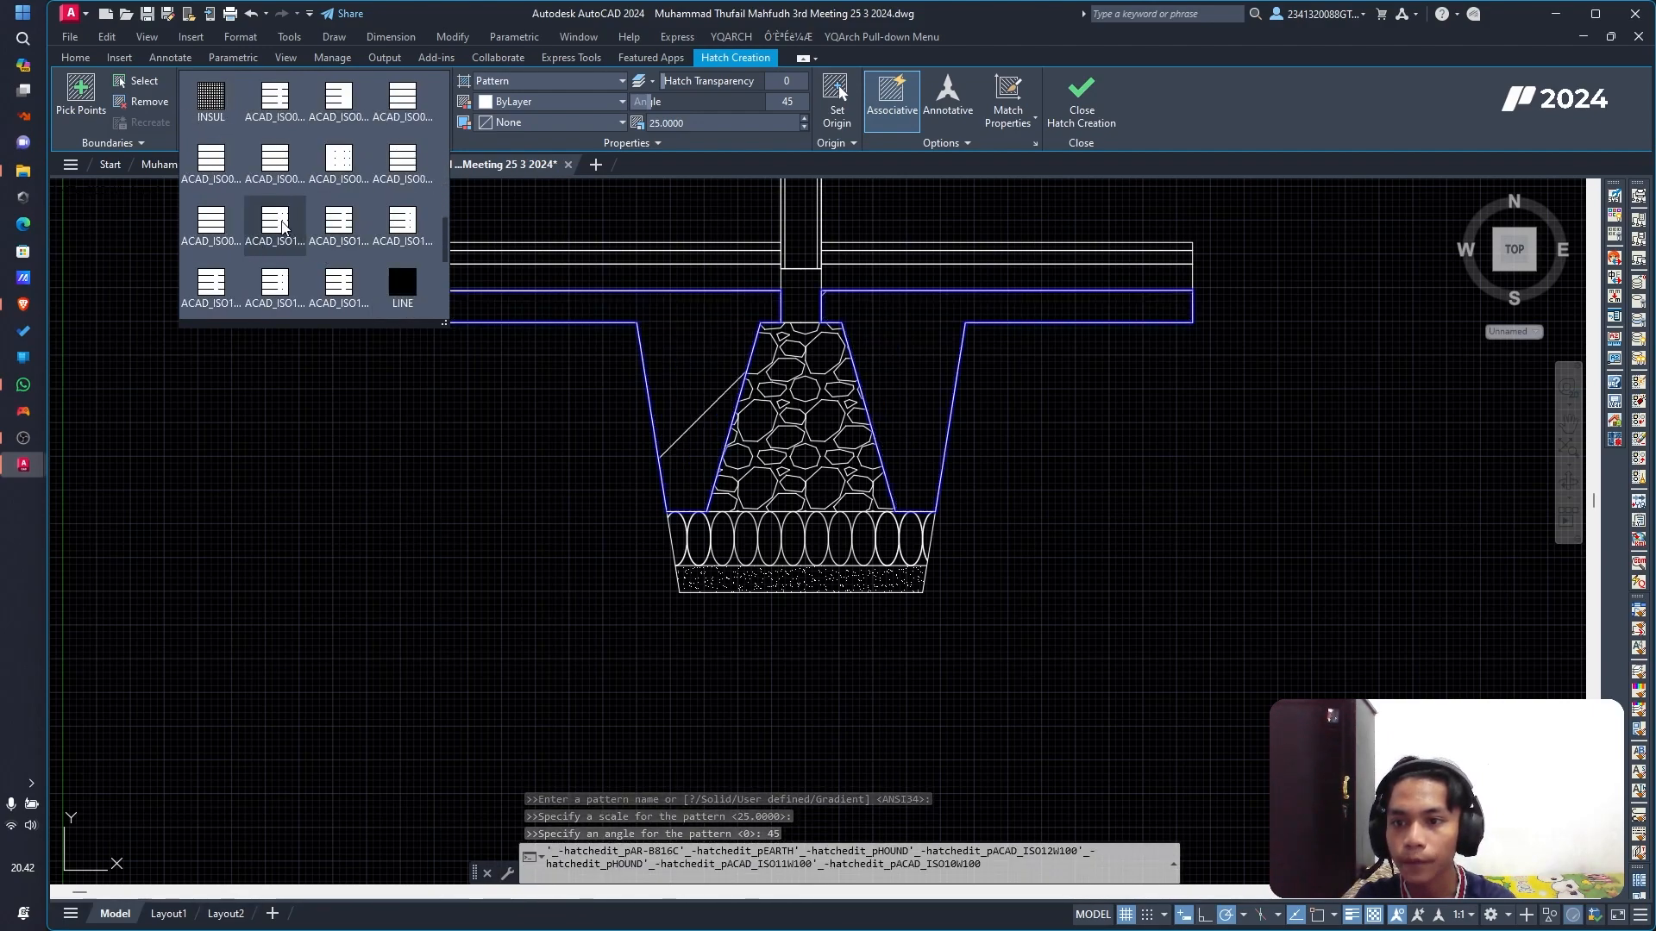
pyautogui.scroll(-5, 275, 165)
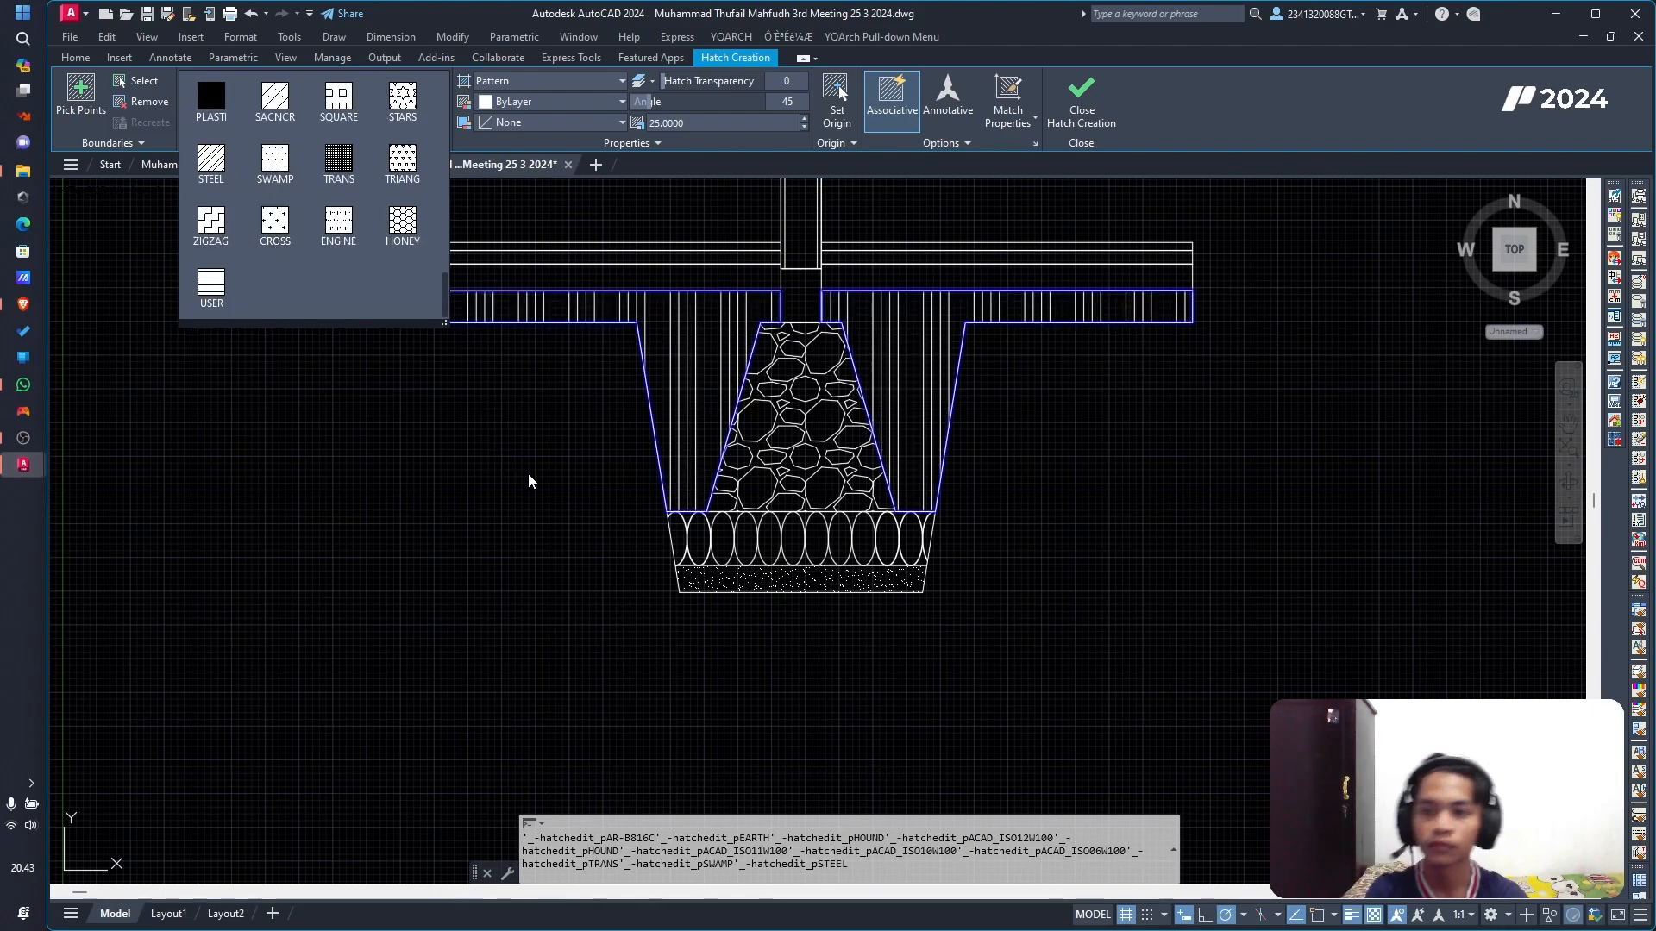
pyautogui.press('Escape')
pyautogui.moveTo(1179, 450); pyautogui.dragTo(1080, 646, button='middle')
pyautogui.scroll(-6, 964, 344)
pyautogui.moveTo(964, 318); pyautogui.dragTo(798, 570, button='middle')
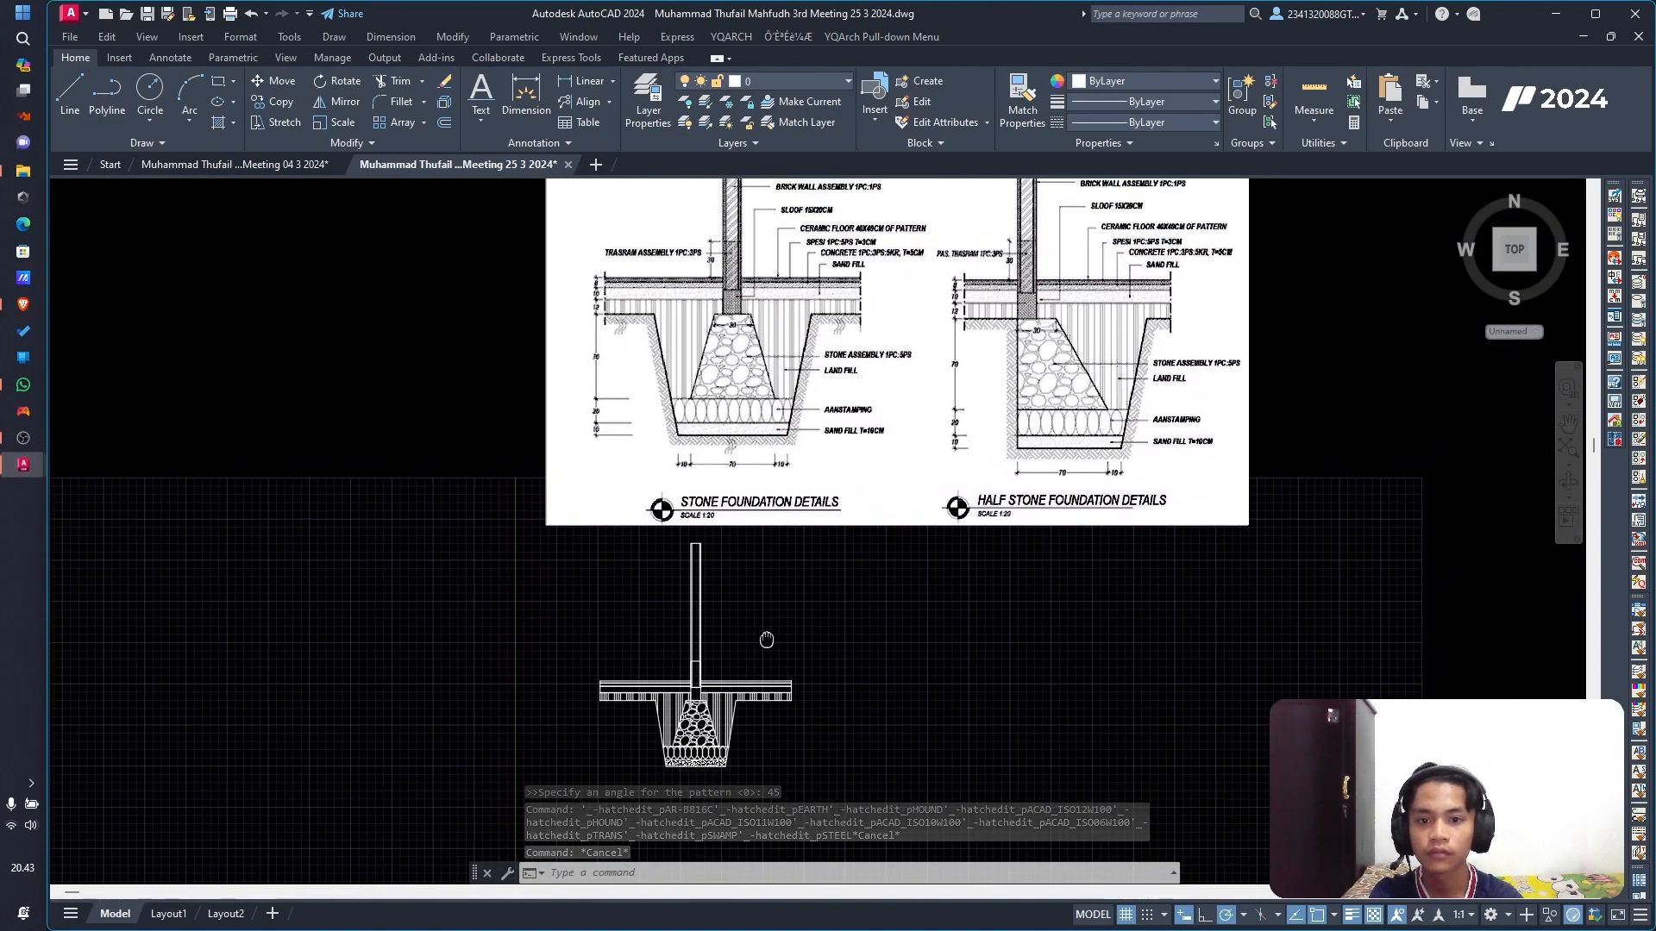
pyautogui.scroll(7, 763, 622)
pyautogui.moveTo(762, 622); pyautogui.dragTo(854, 256, button='middle')
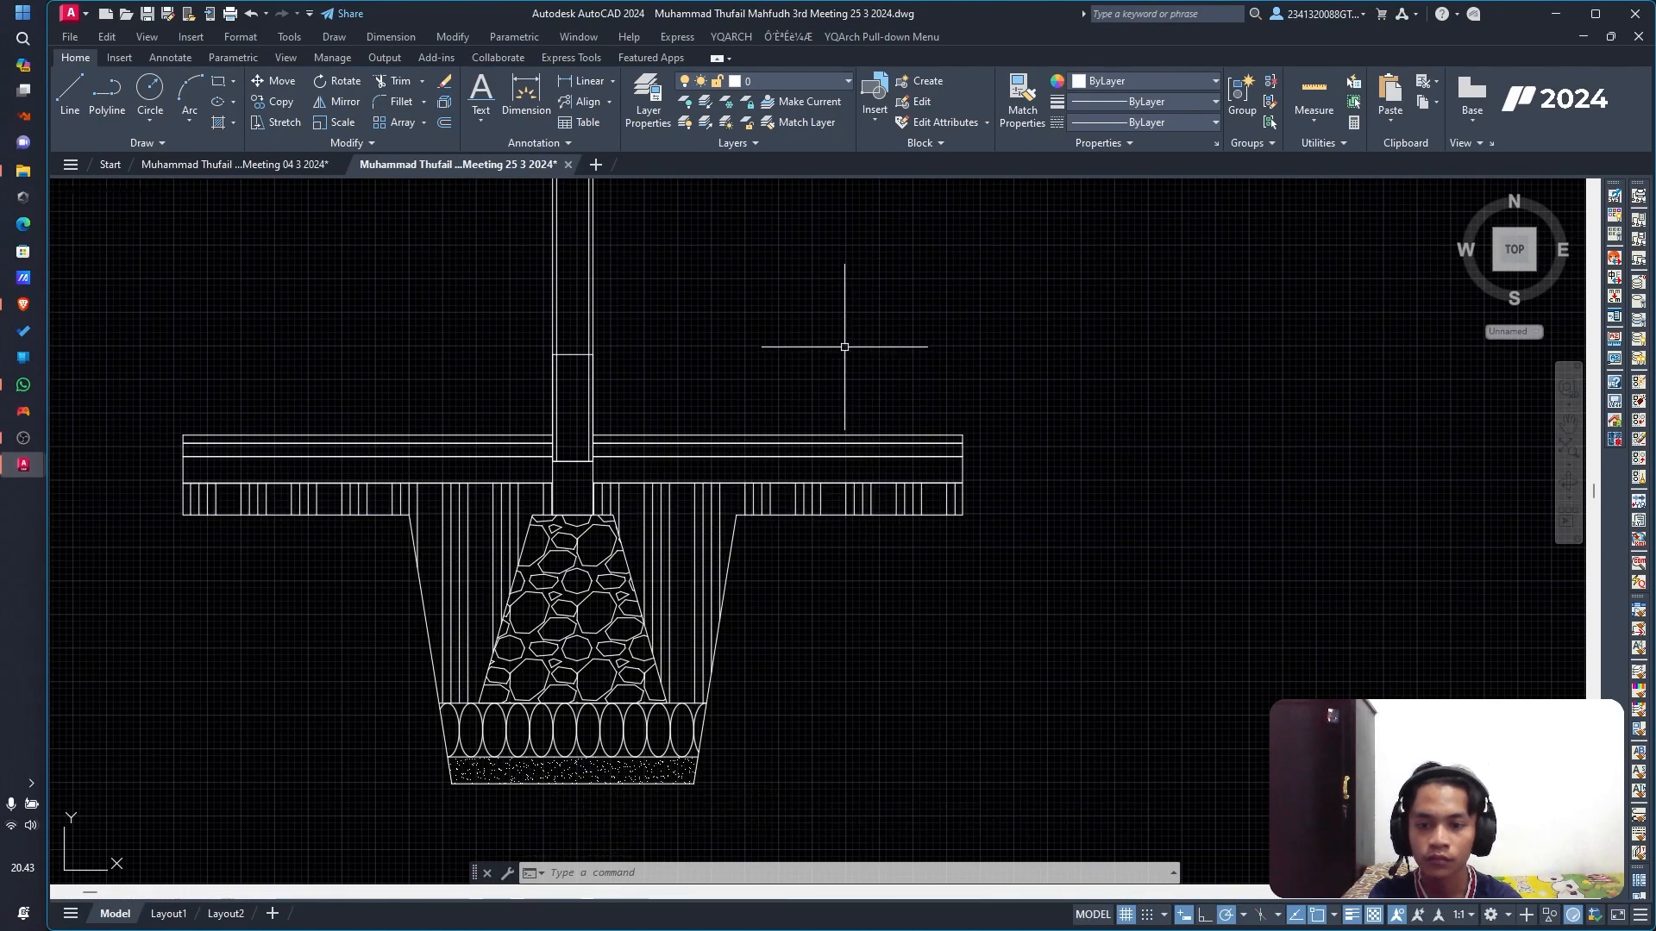
# Step: Select the land fill hatch, look through the available patterns, and check its line pattern against the reference detail
pyautogui.click(676, 523)
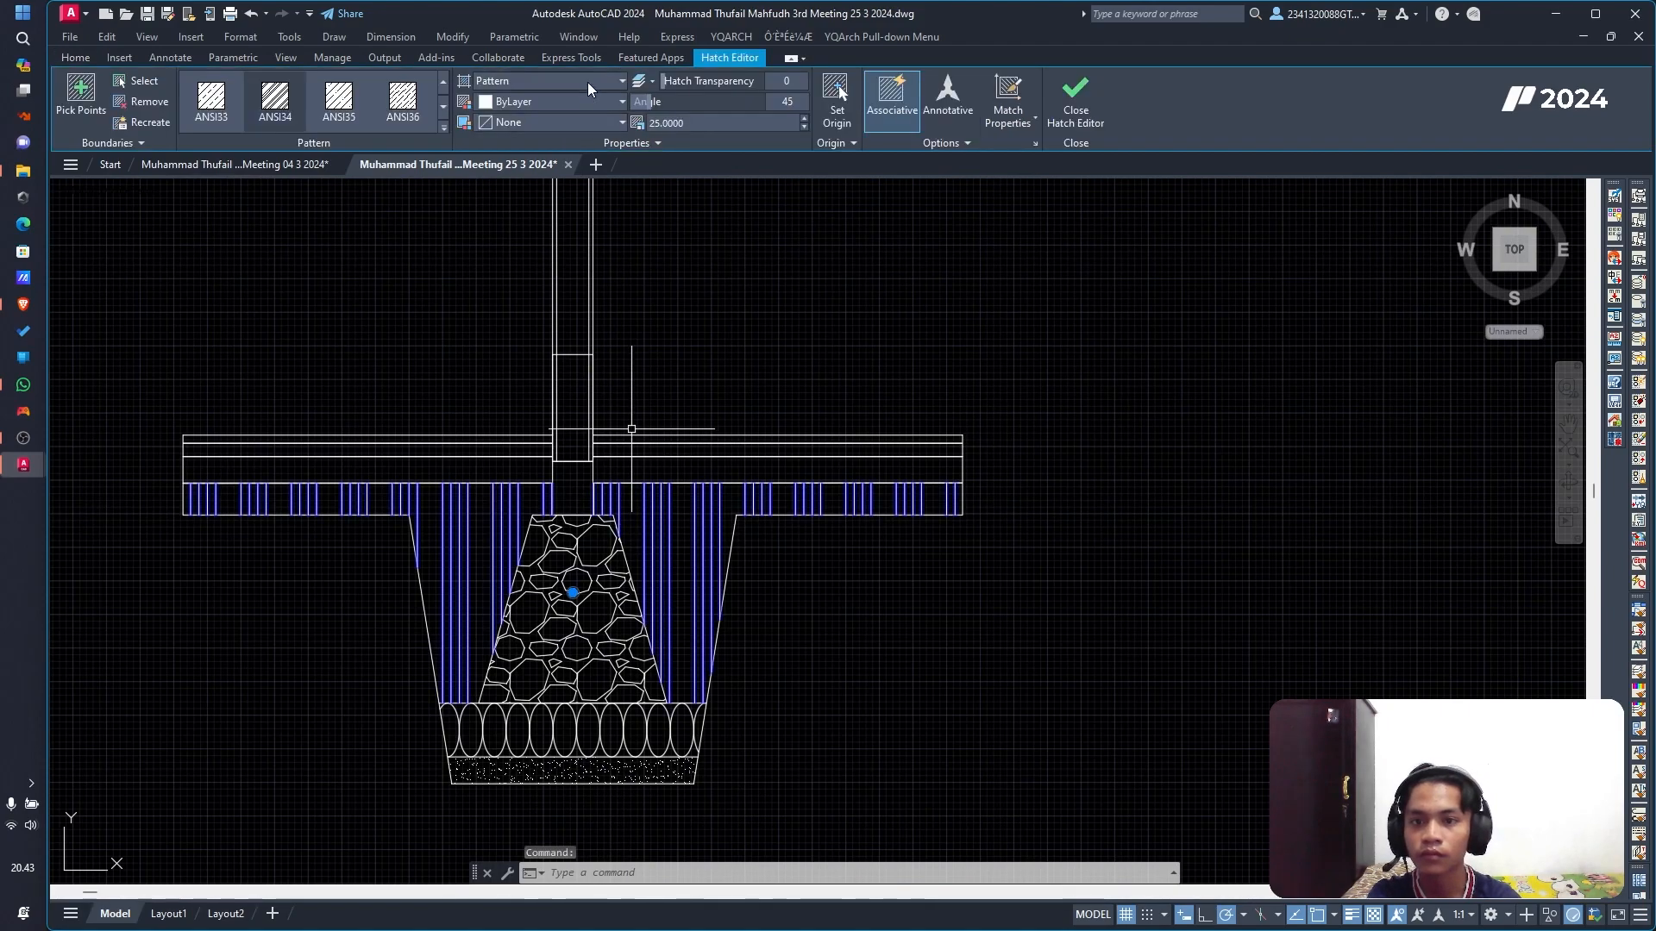
pyautogui.click(441, 85)
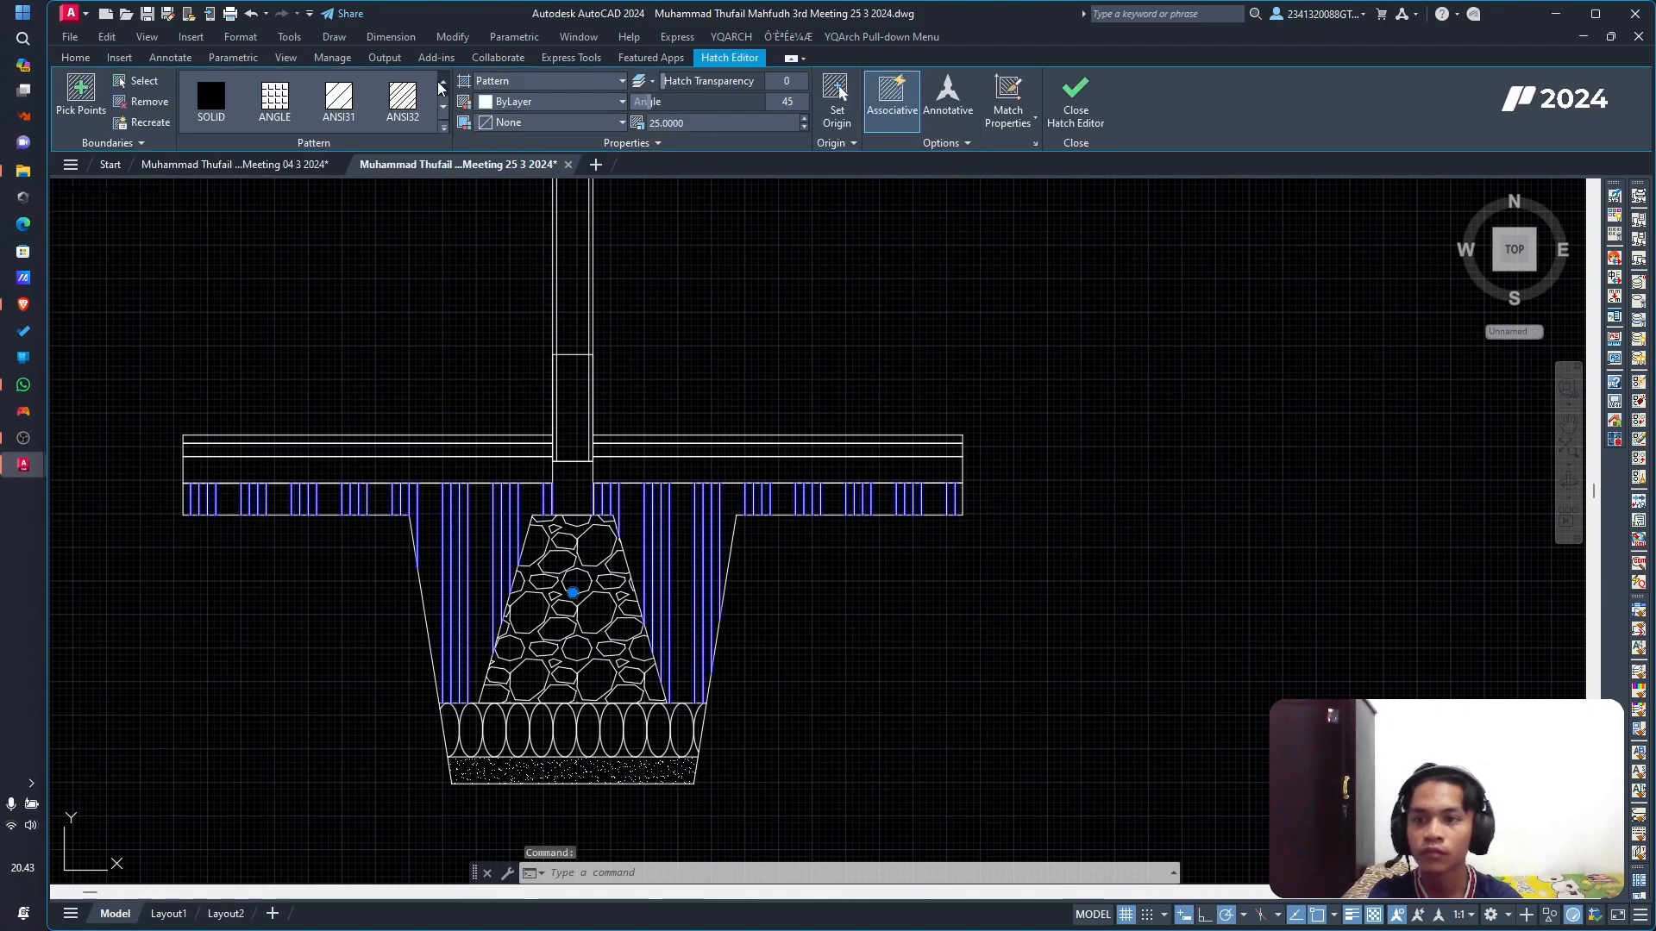
pyautogui.click(443, 107)
pyautogui.scroll(-7, 704, 259)
pyautogui.moveTo(759, 272); pyautogui.dragTo(672, 565, button='middle')
pyautogui.scroll(5, 600, 352)
pyautogui.scroll(4, 660, 285)
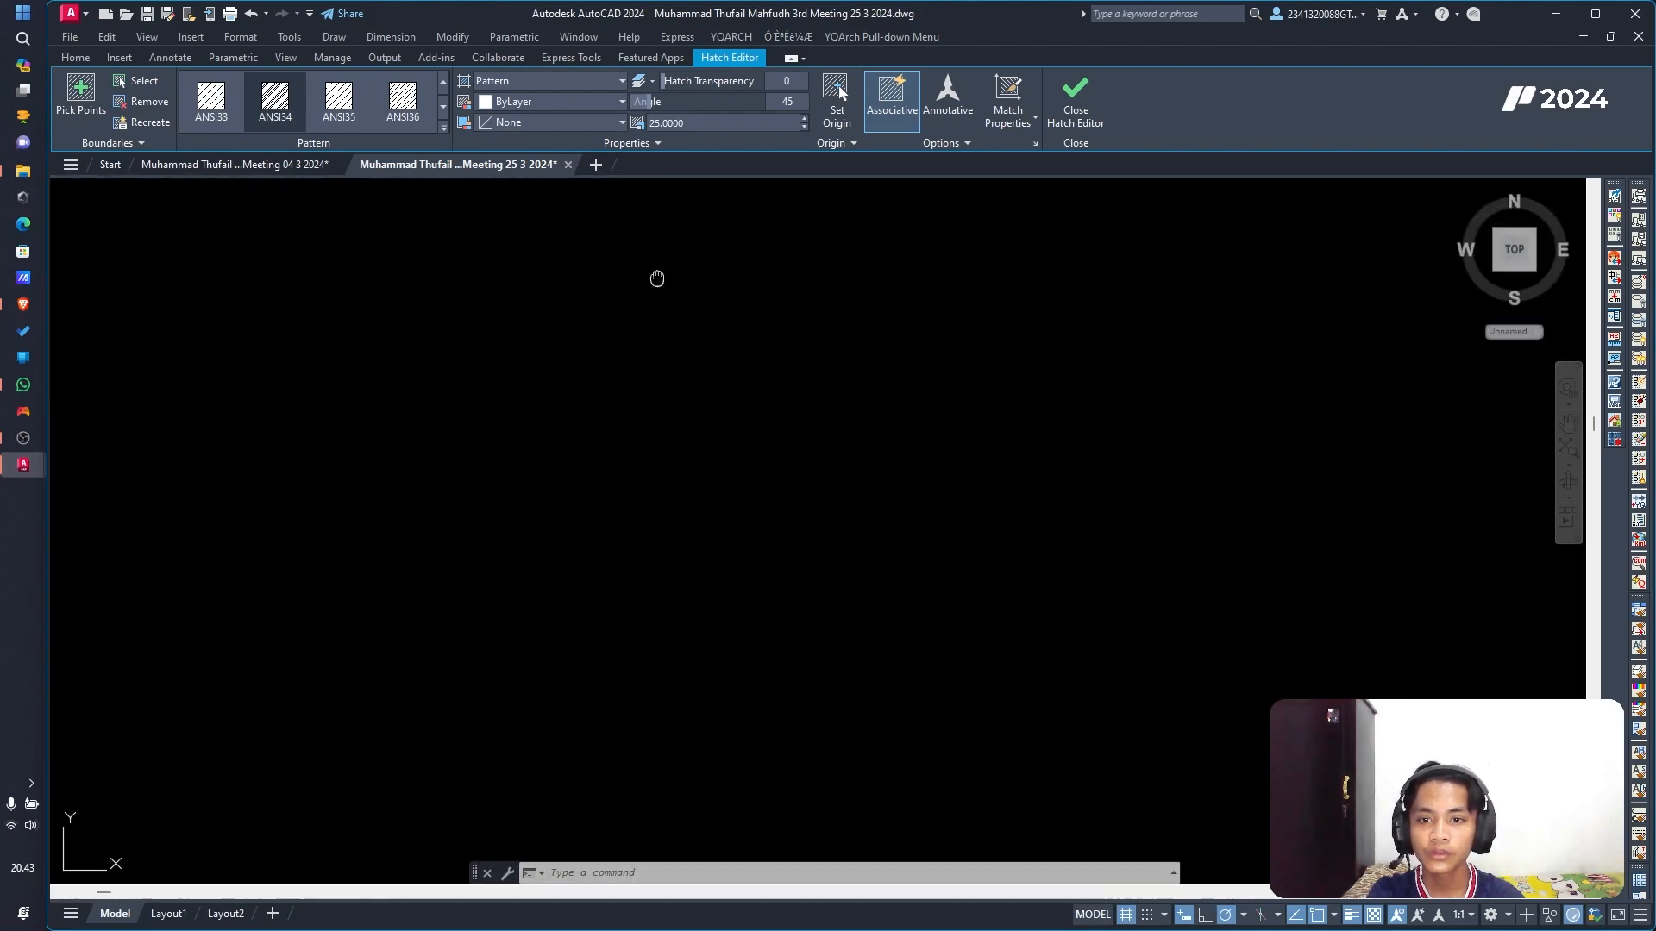
pyautogui.scroll(-4, 640, 466)
pyautogui.scroll(-7, 718, 457)
pyautogui.moveTo(689, 531); pyautogui.dragTo(689, 469, button='middle')
pyautogui.scroll(12, 673, 545)
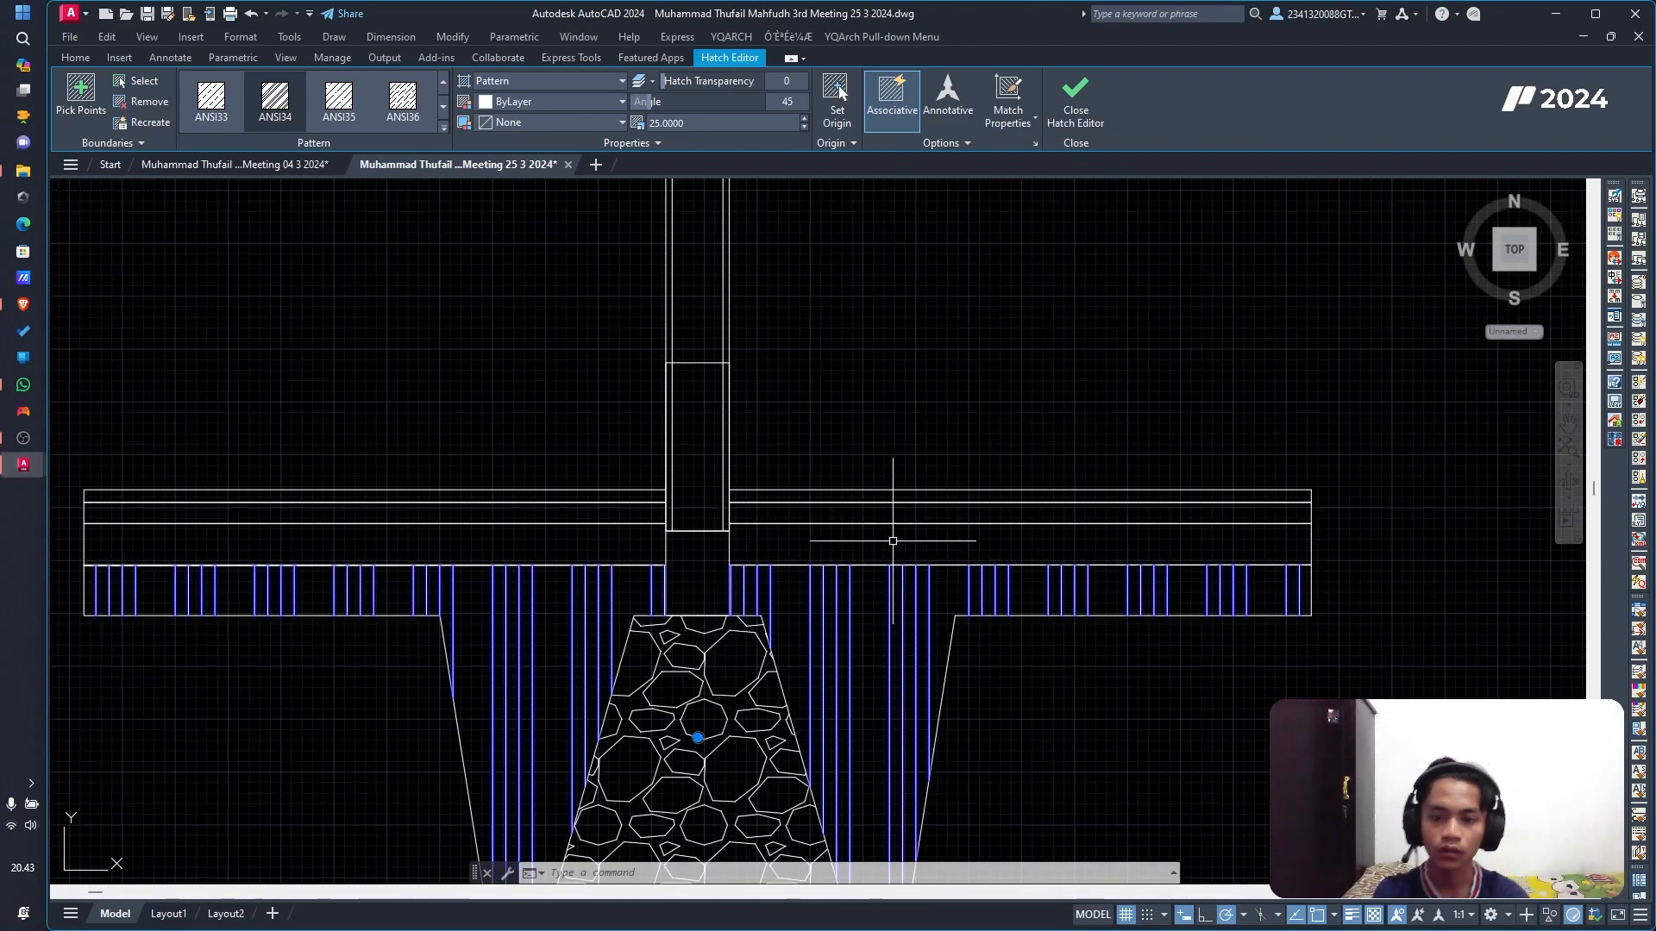
# Step: Hatch the sloof block above the stone assembly with the AR-CONC pattern at scale 2
pyautogui.write('h')
pyautogui.press('Return')
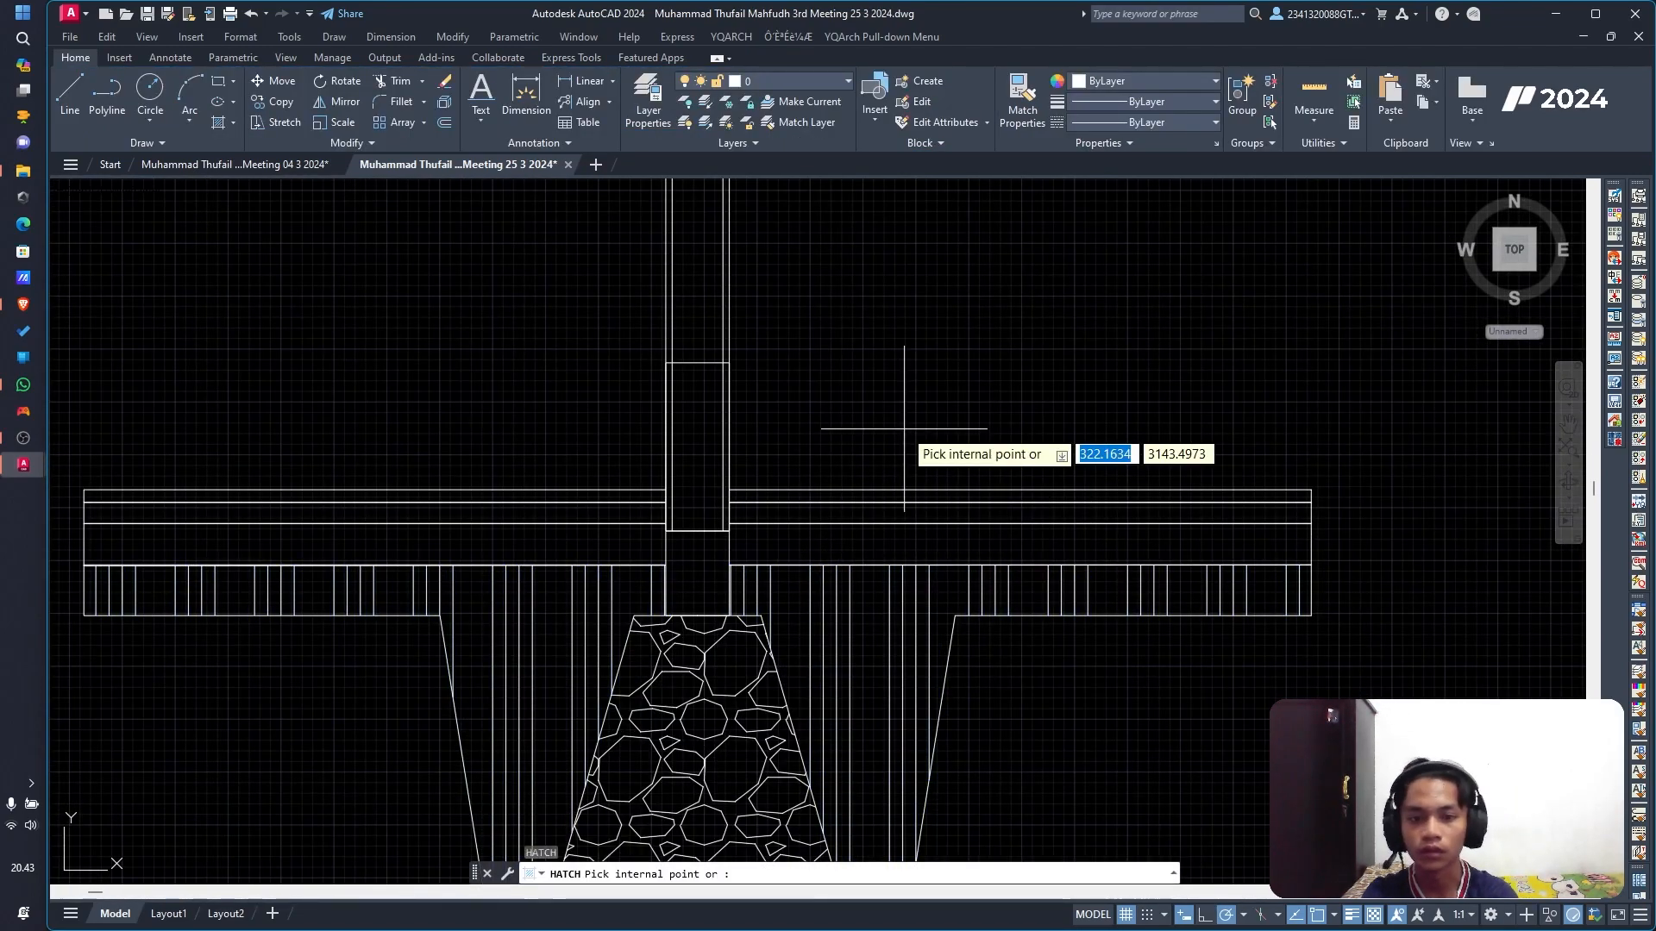
pyautogui.scroll(2, 903, 441)
pyautogui.click(443, 129)
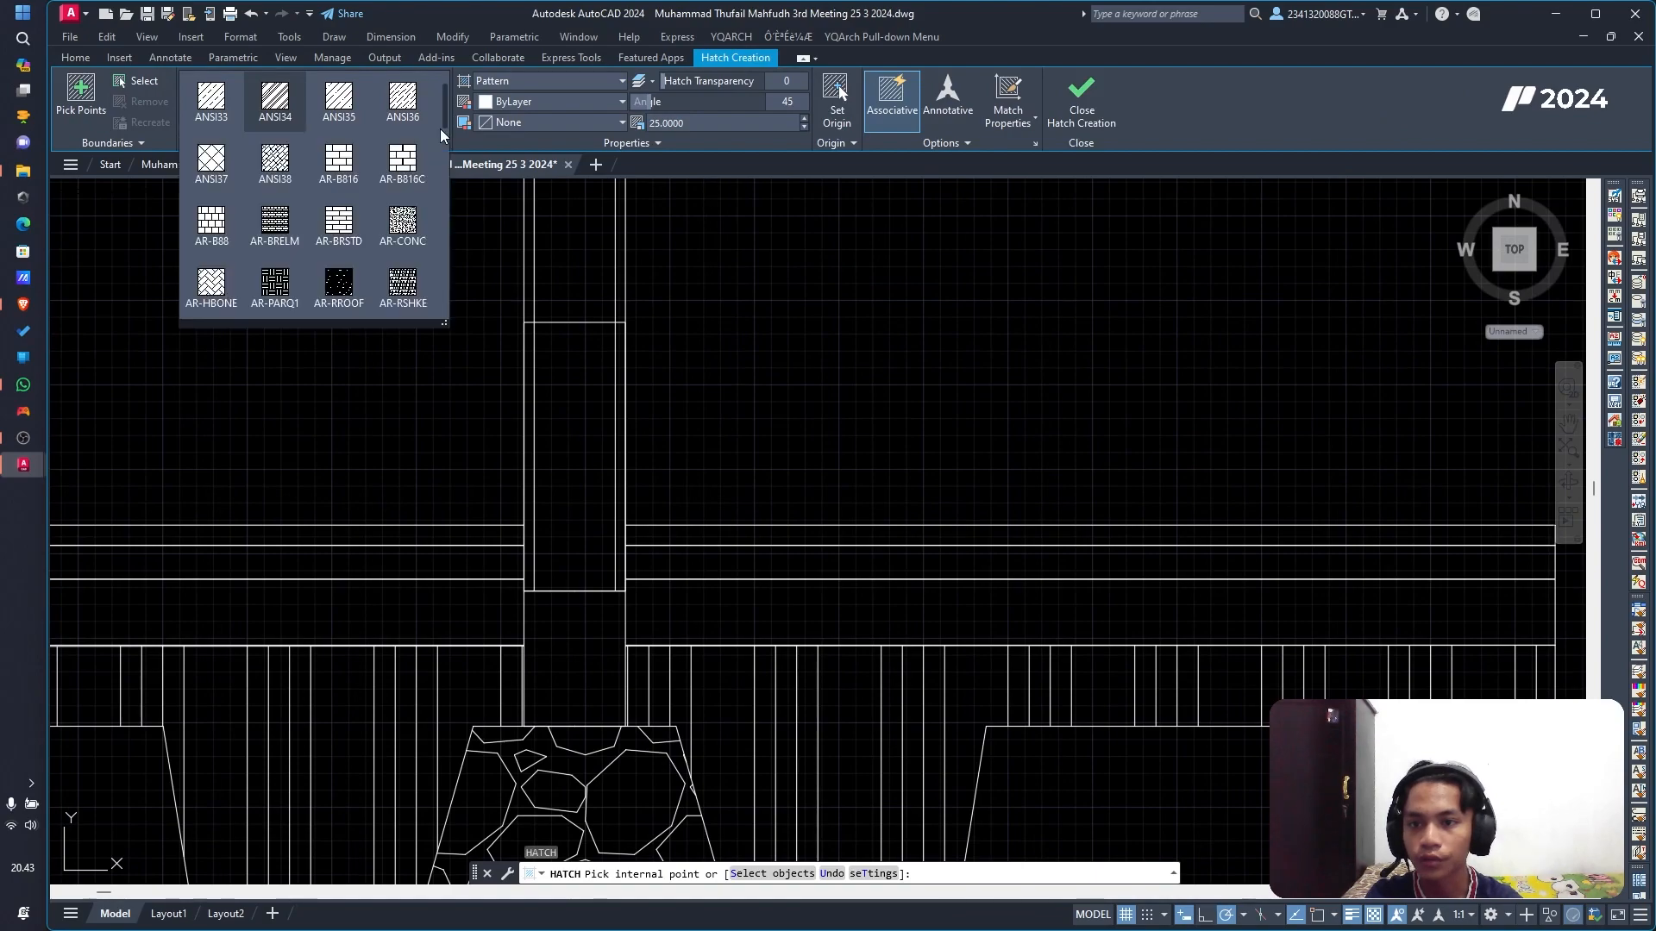
pyautogui.click(403, 222)
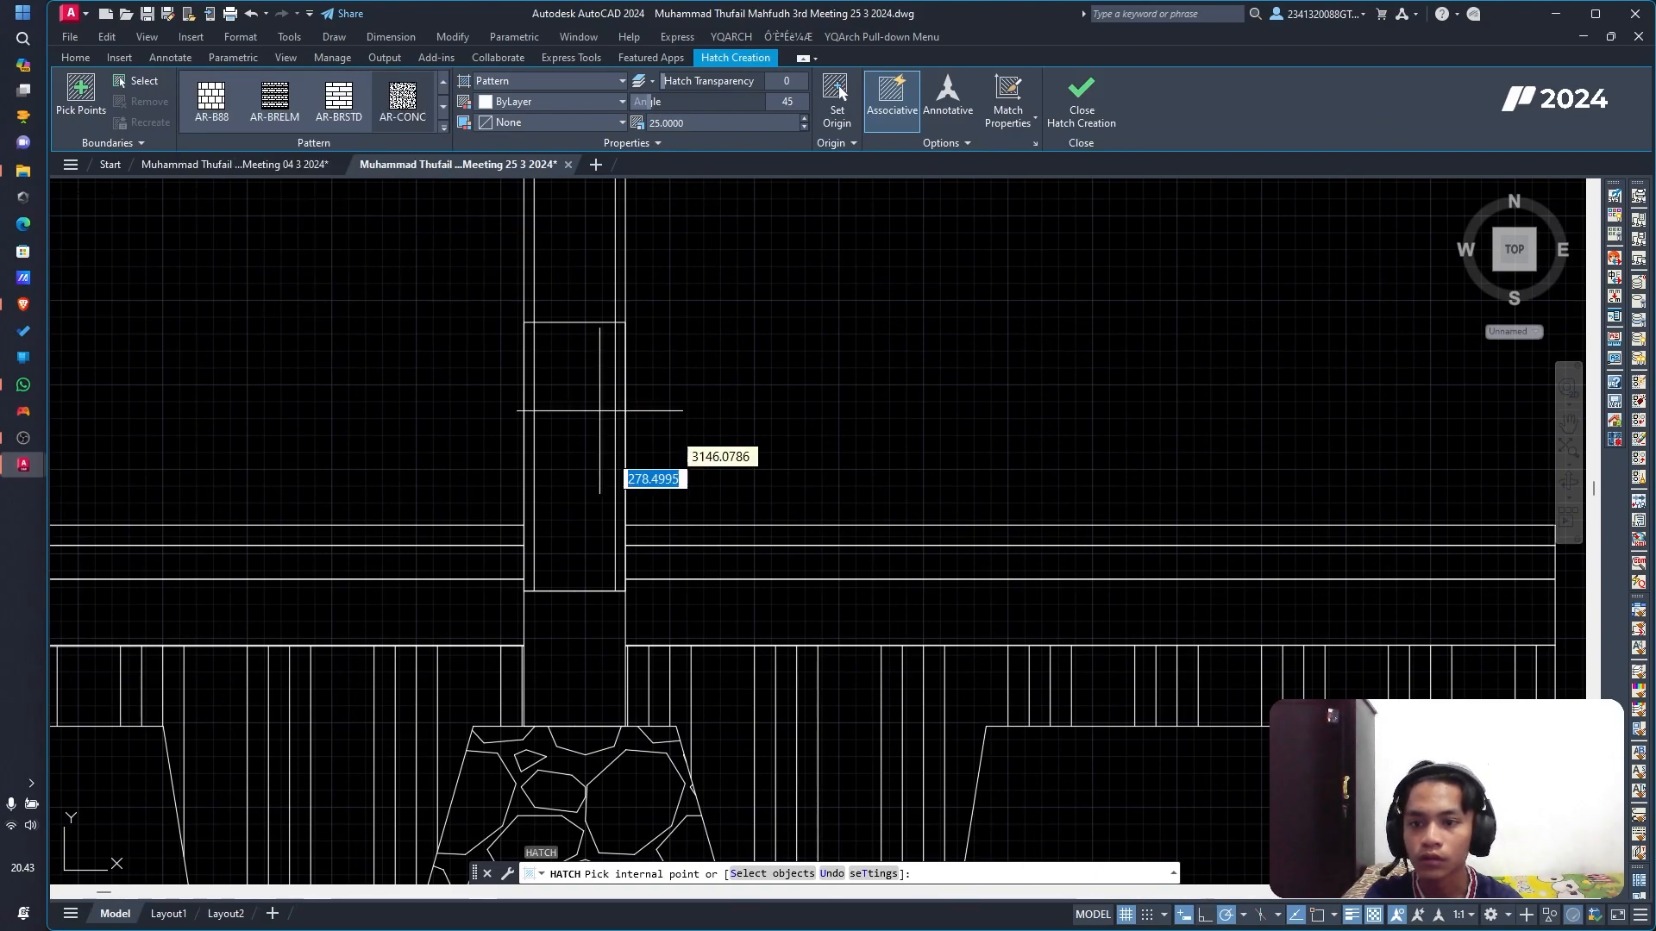
pyautogui.click(575, 671)
pyautogui.write('2')
pyautogui.scroll(-2, 571, 674)
pyautogui.scroll(8, 569, 672)
pyautogui.scroll(-6, 535, 642)
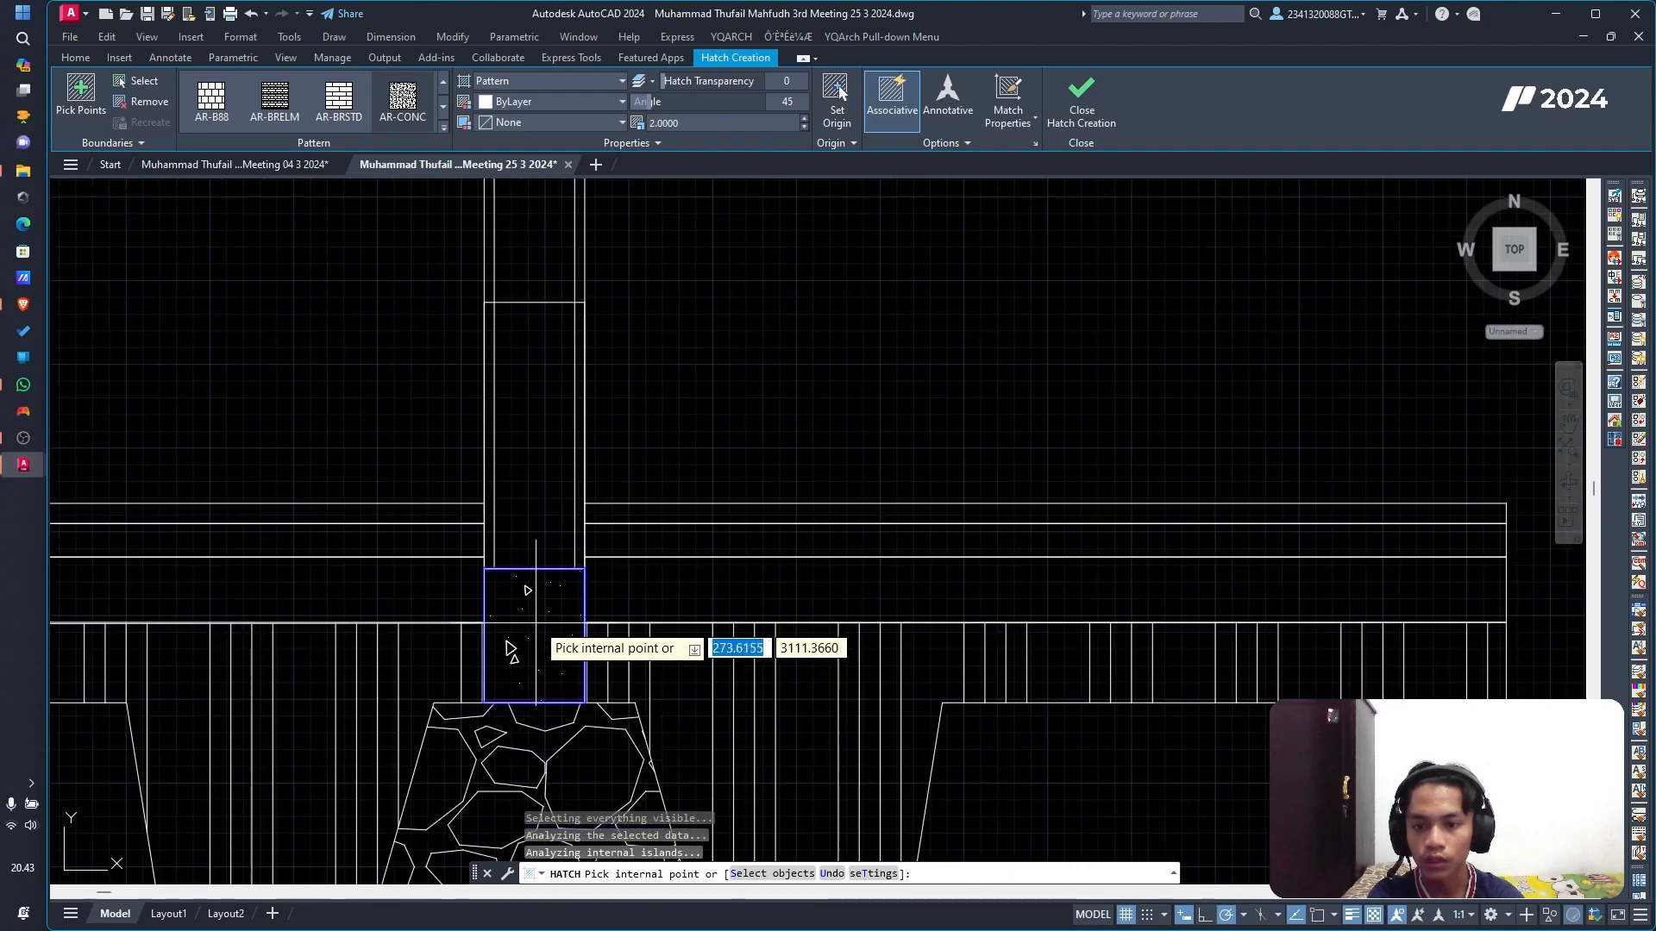
# Step: Examine the sloof and floor layers in the reference detail, then close the sloof hatch
pyautogui.scroll(-5, 561, 635)
pyautogui.scroll(-4, 708, 265)
pyautogui.moveTo(759, 226); pyautogui.dragTo(424, 766, button='middle')
pyautogui.scroll(-6, 474, 690)
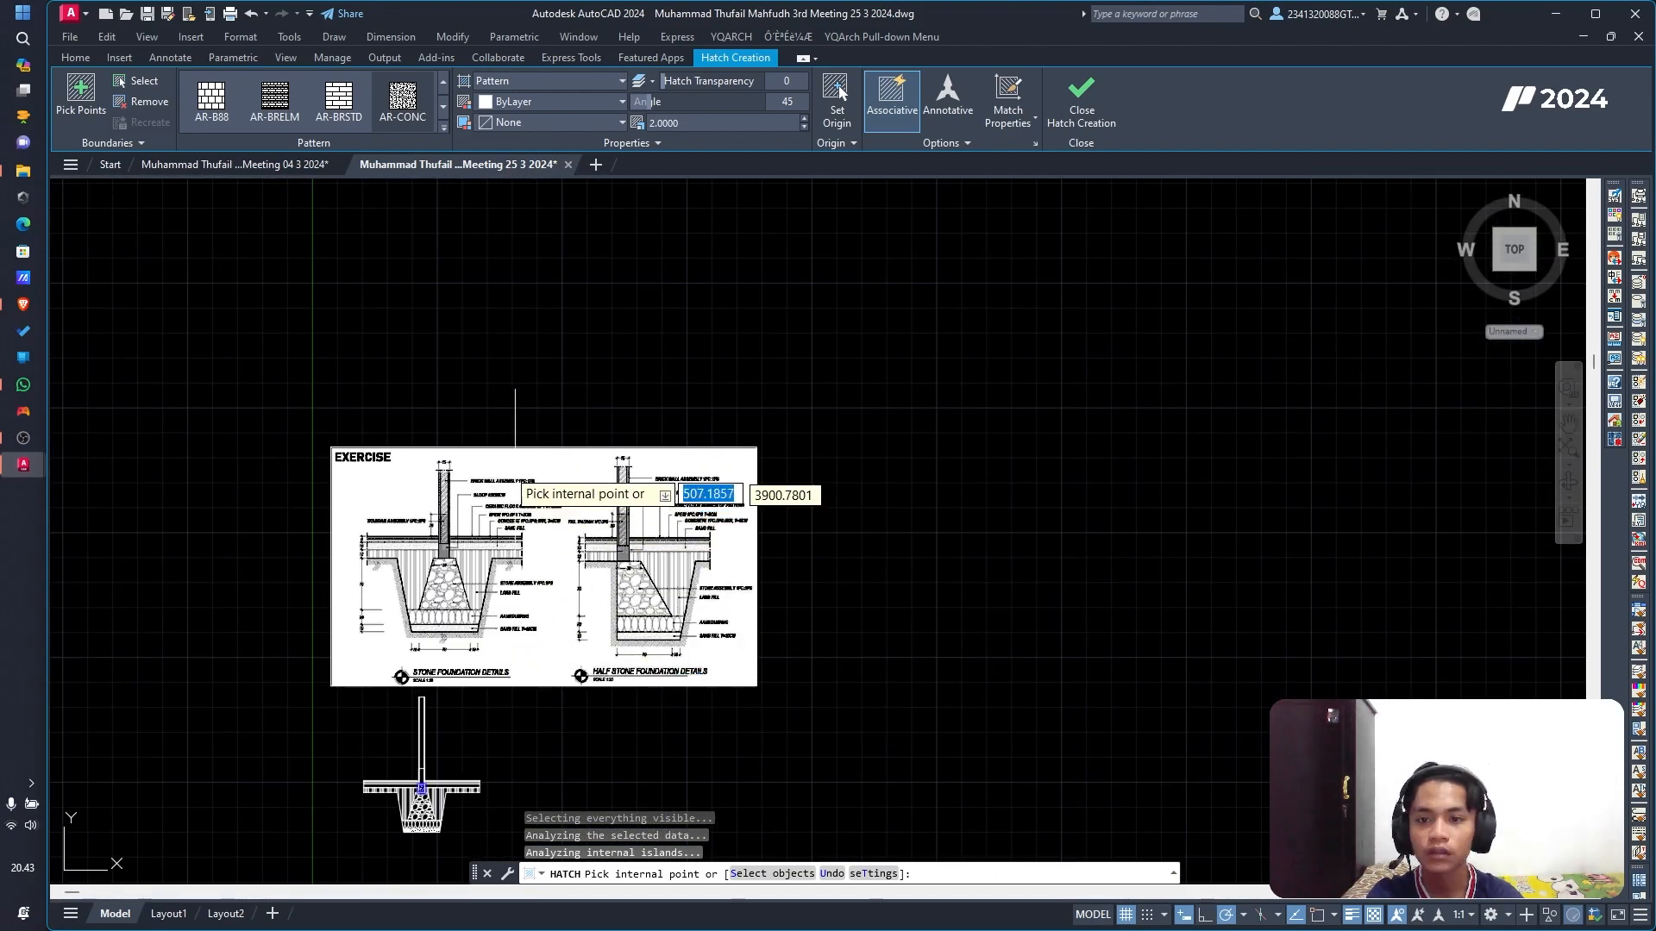
pyautogui.scroll(4, 418, 621)
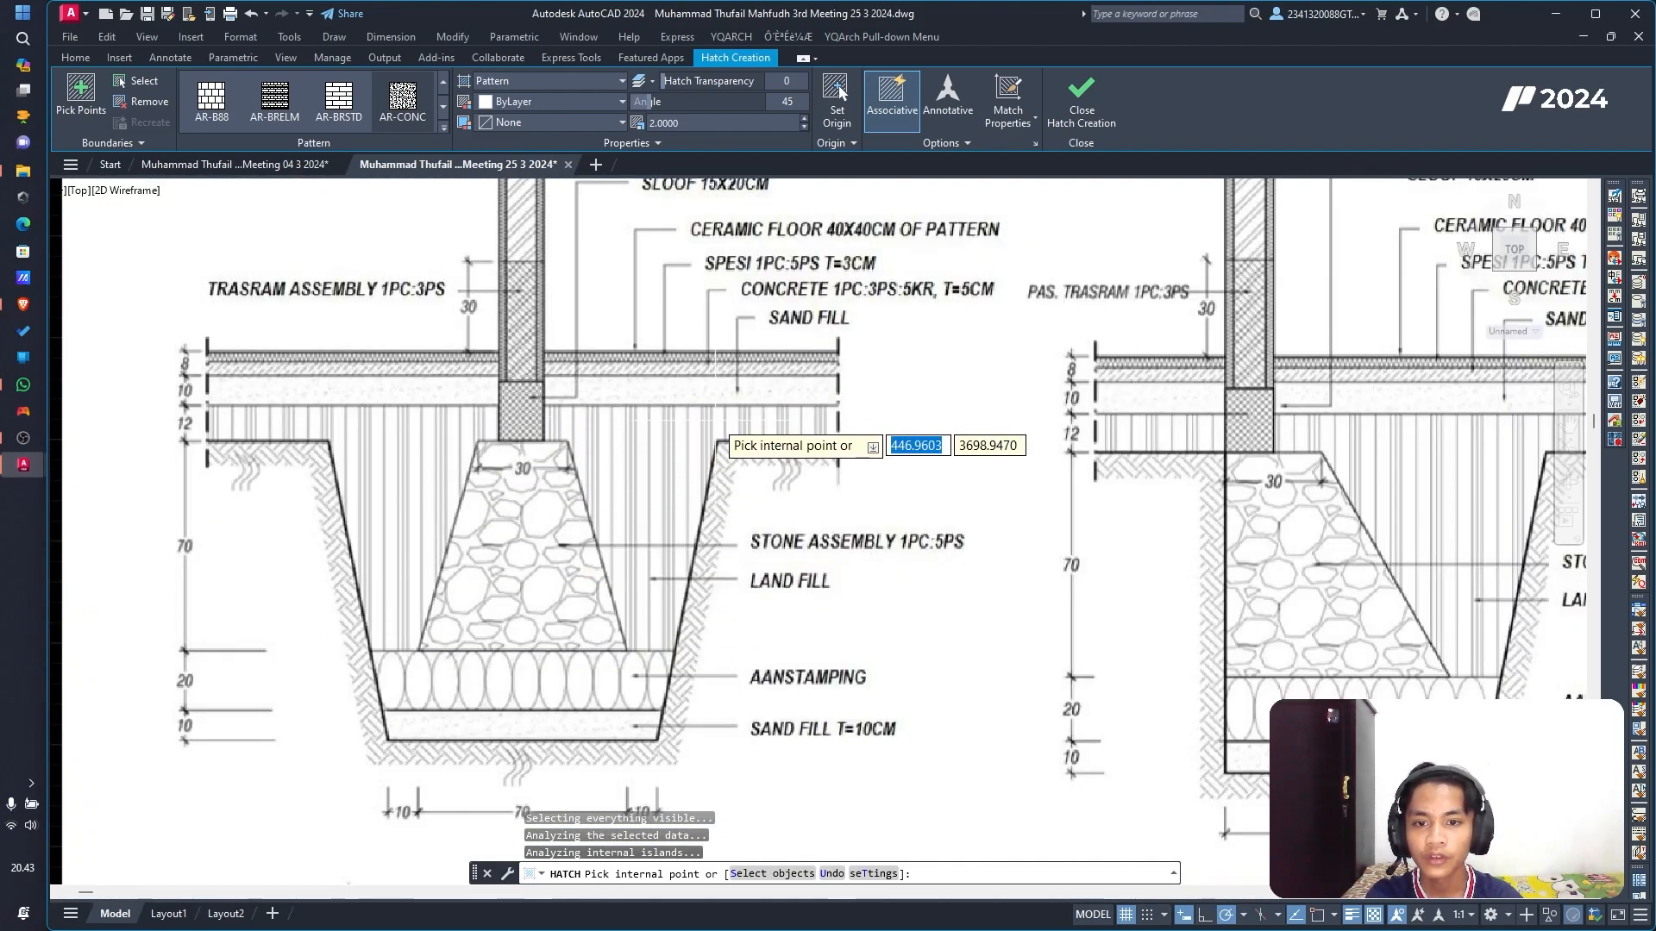
pyautogui.scroll(-4, 651, 560)
pyautogui.moveTo(621, 762); pyautogui.dragTo(647, 474, button='middle')
pyautogui.scroll(4, 623, 589)
pyautogui.press('Escape')
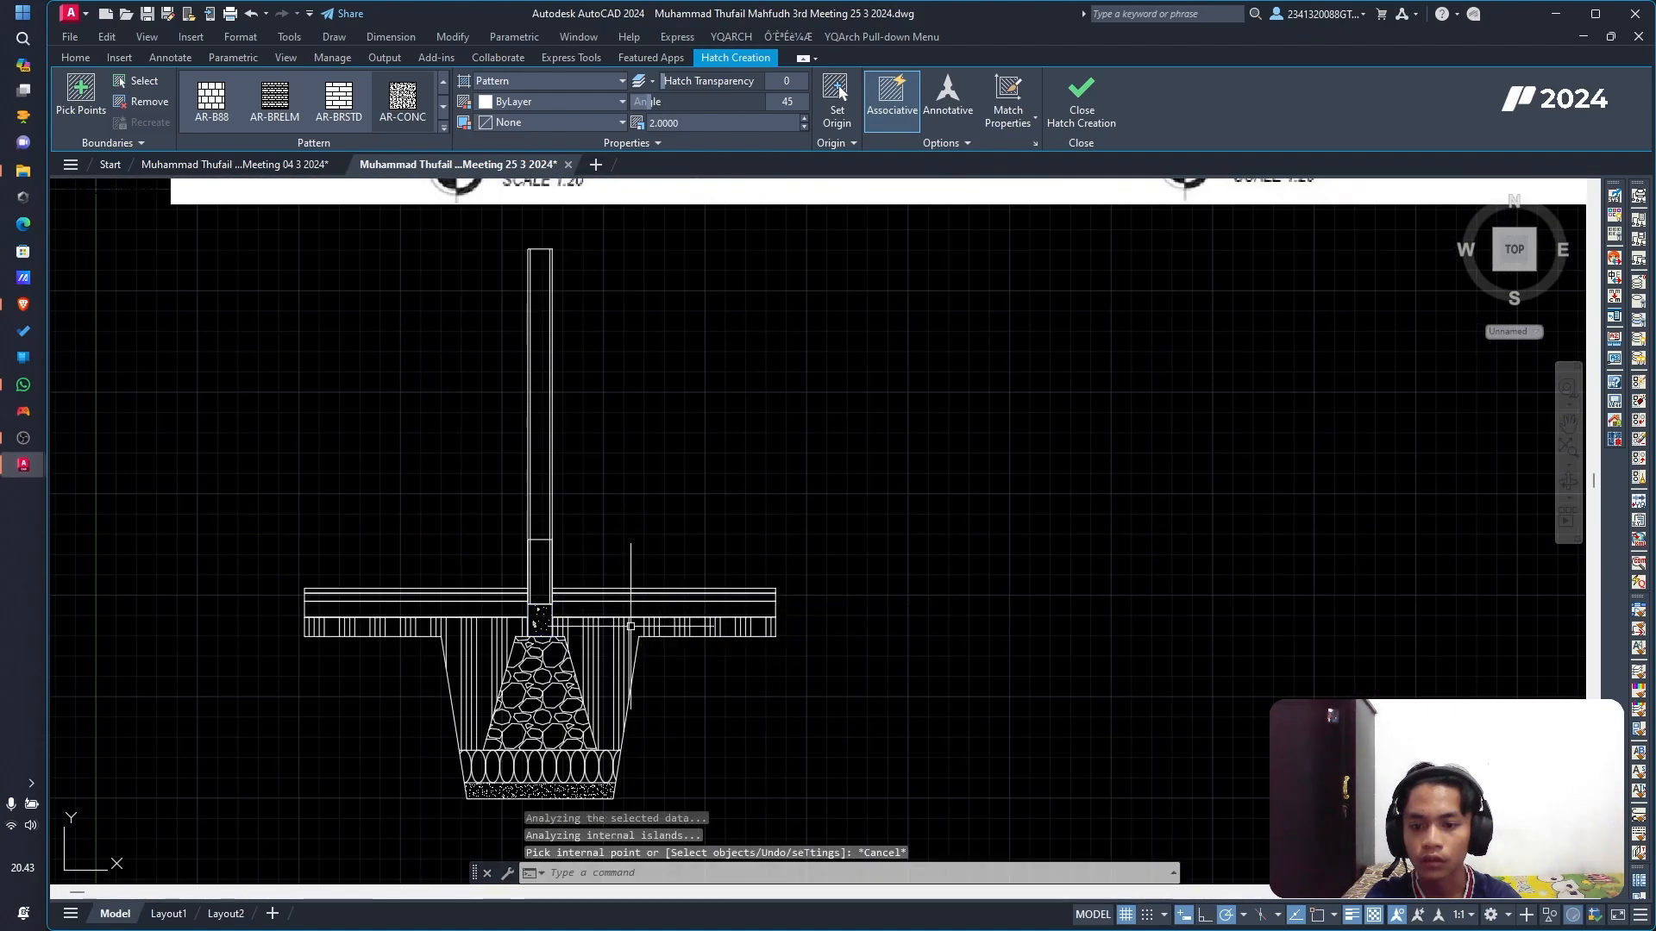
# Step: Hatch the sand fill layer on both sides of the sloof with the AR-SAND pattern at scale 2
pyautogui.press('Return')
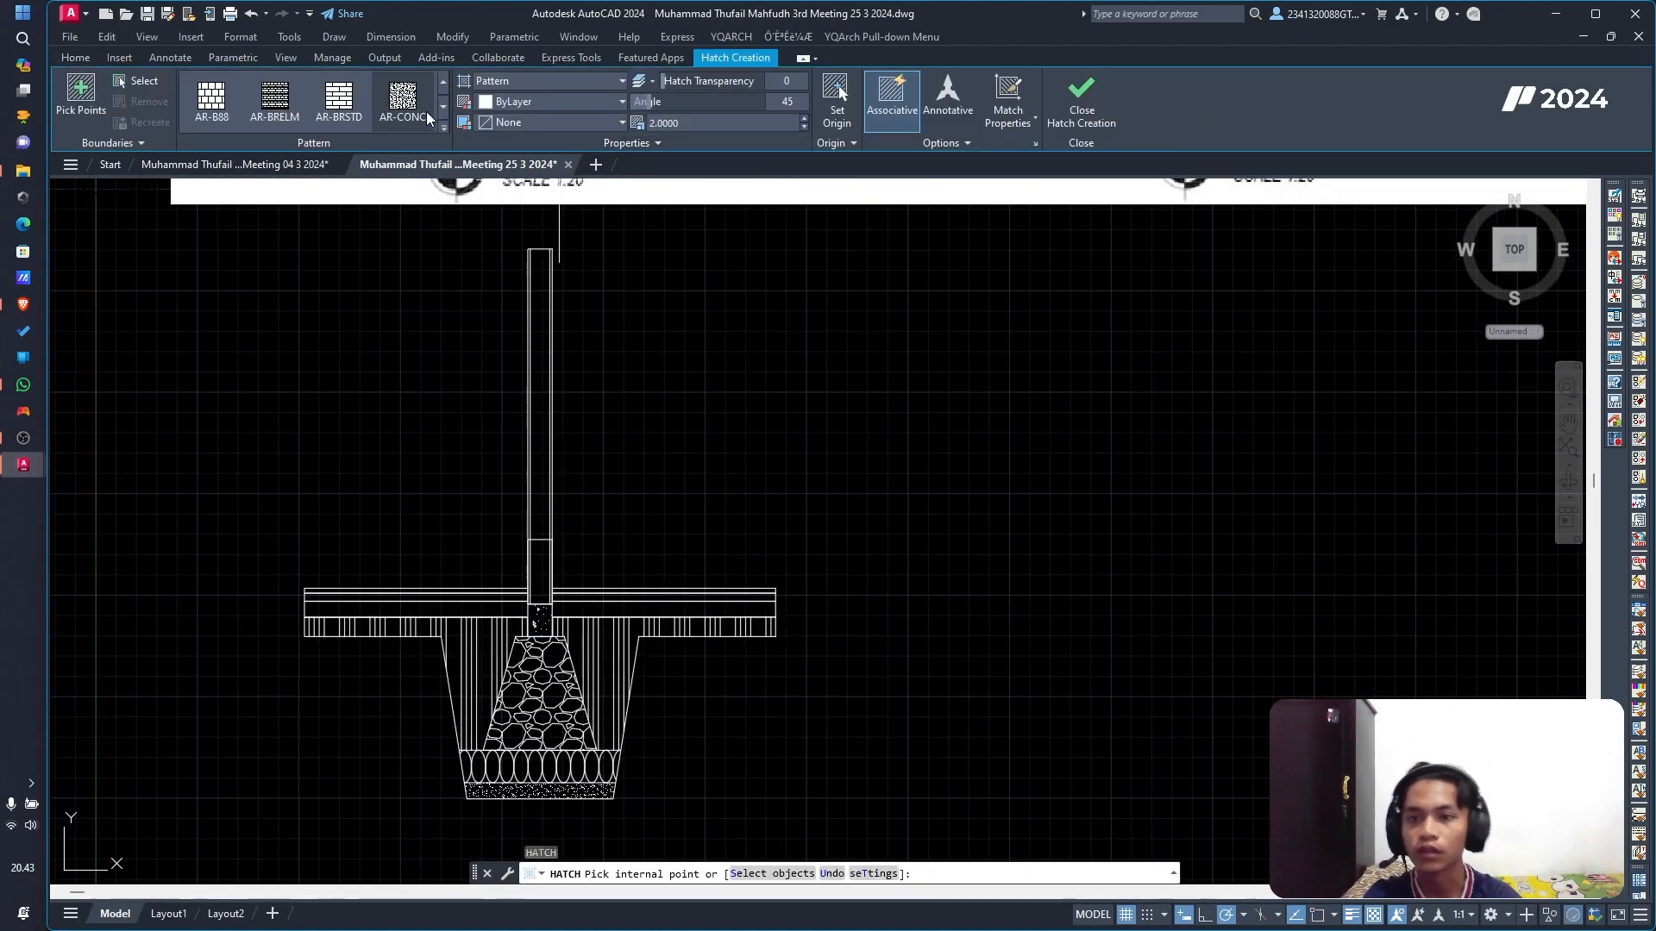
pyautogui.click(443, 131)
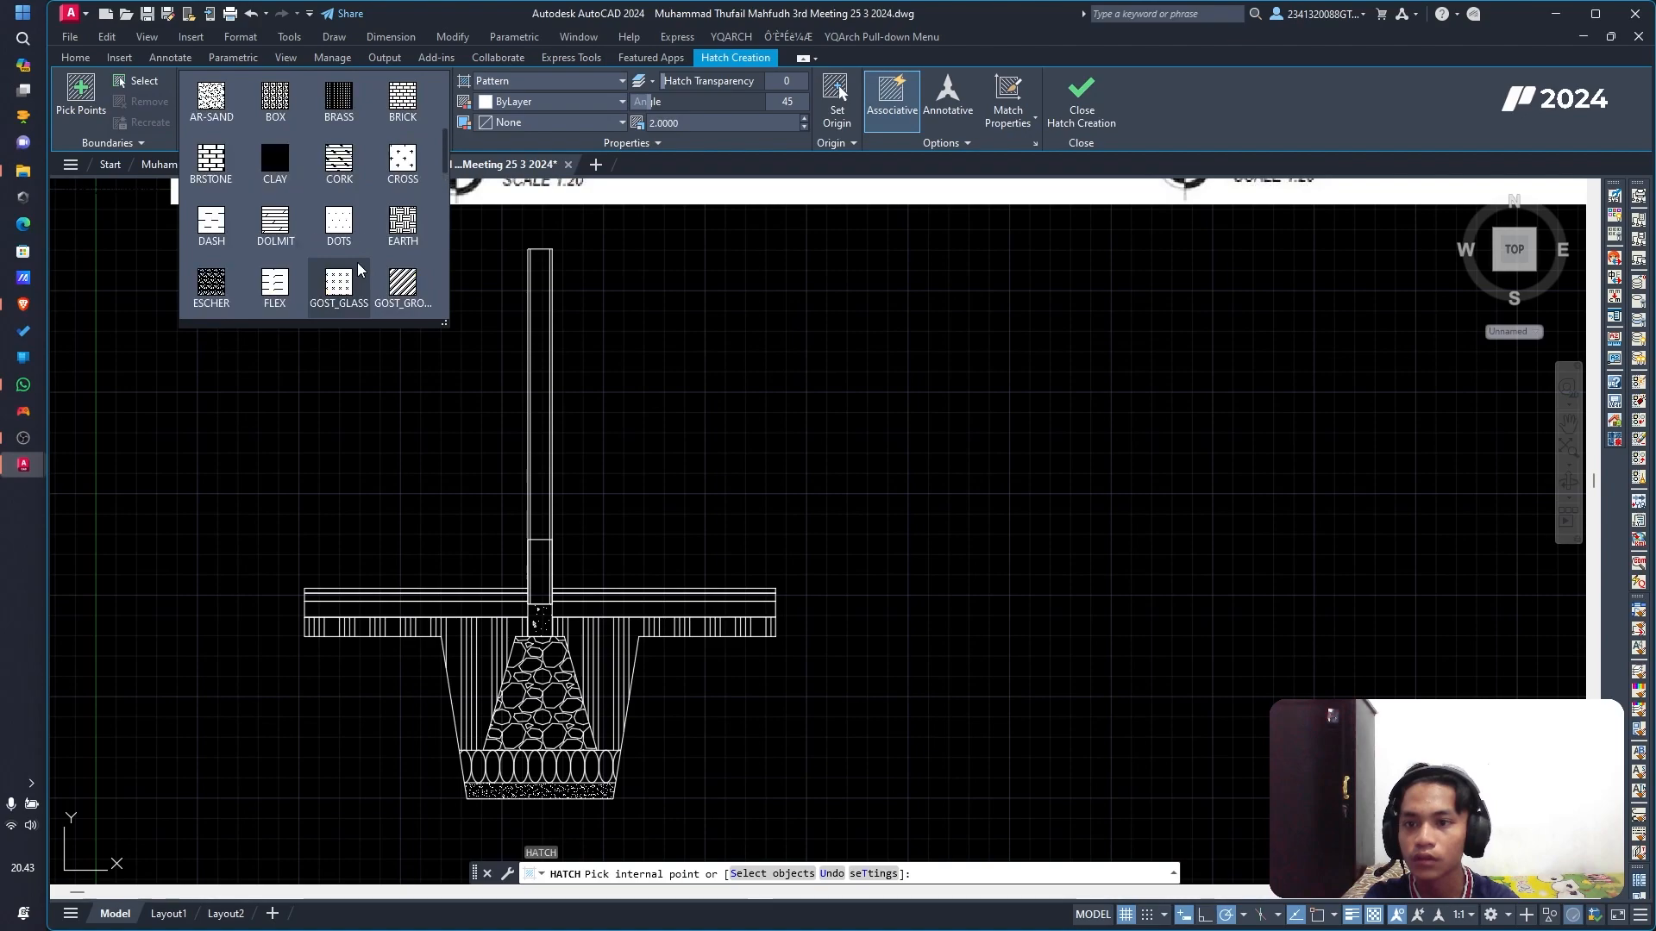
pyautogui.click(216, 108)
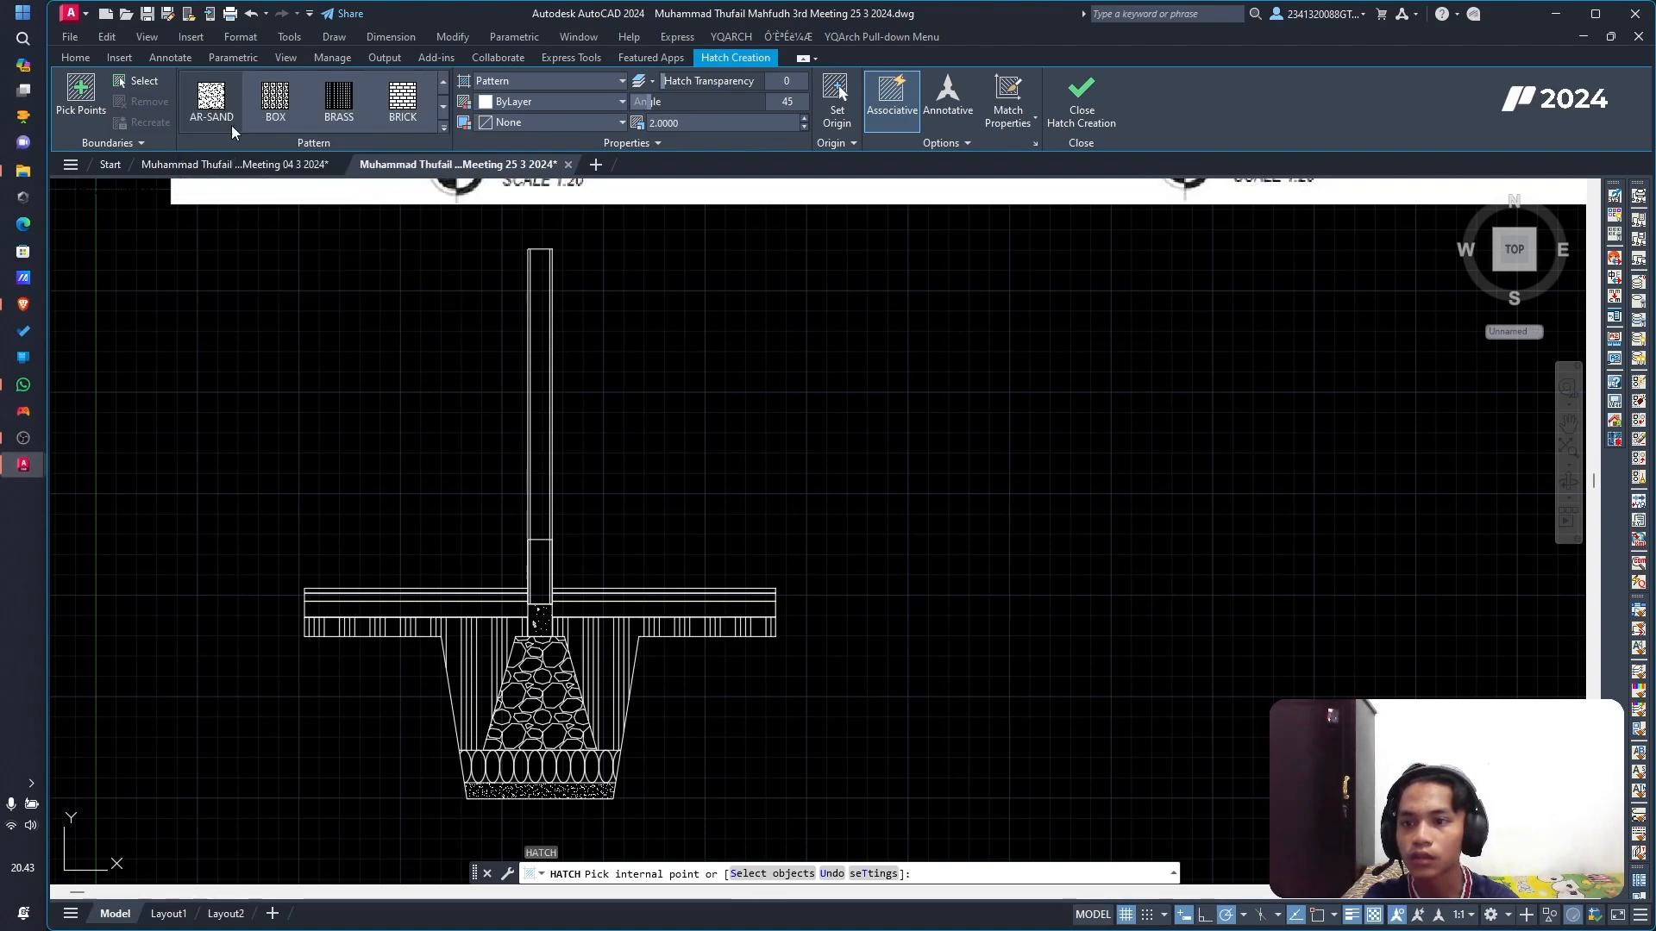
pyautogui.click(660, 609)
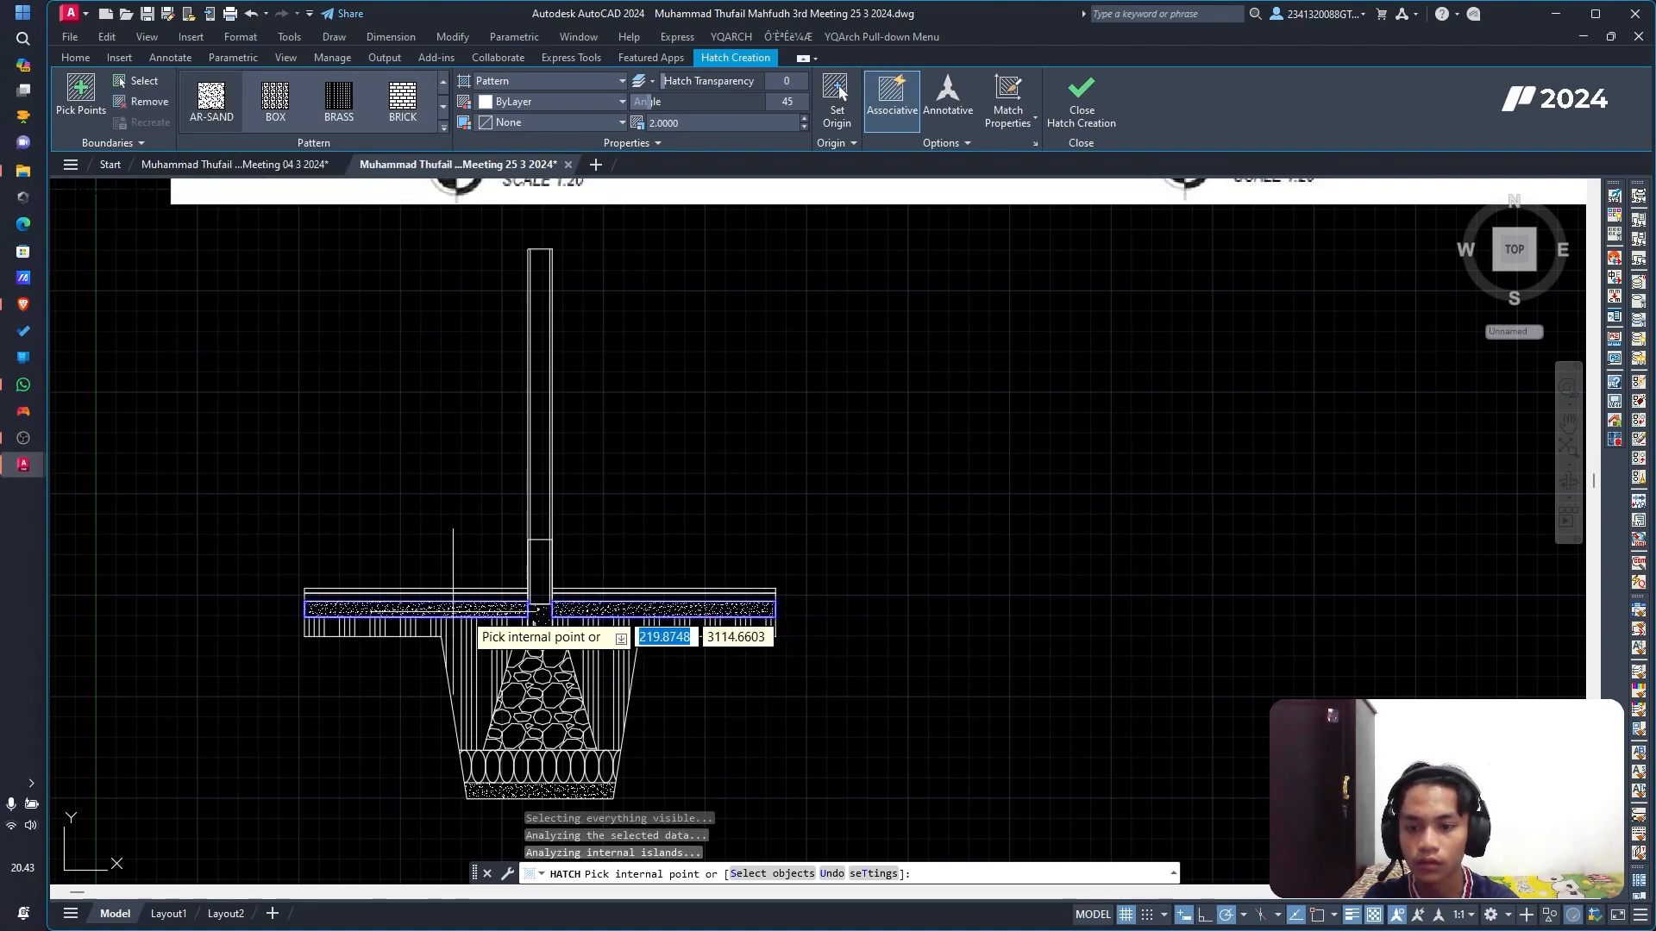
# Step: Examine the concrete layer's hatch above the sand fill in the reference detail and end the sand fill hatch
pyautogui.scroll(-5, 944, 439)
pyautogui.scroll(6, 1001, 235)
pyautogui.moveTo(1001, 235); pyautogui.dragTo(817, 371, button='middle')
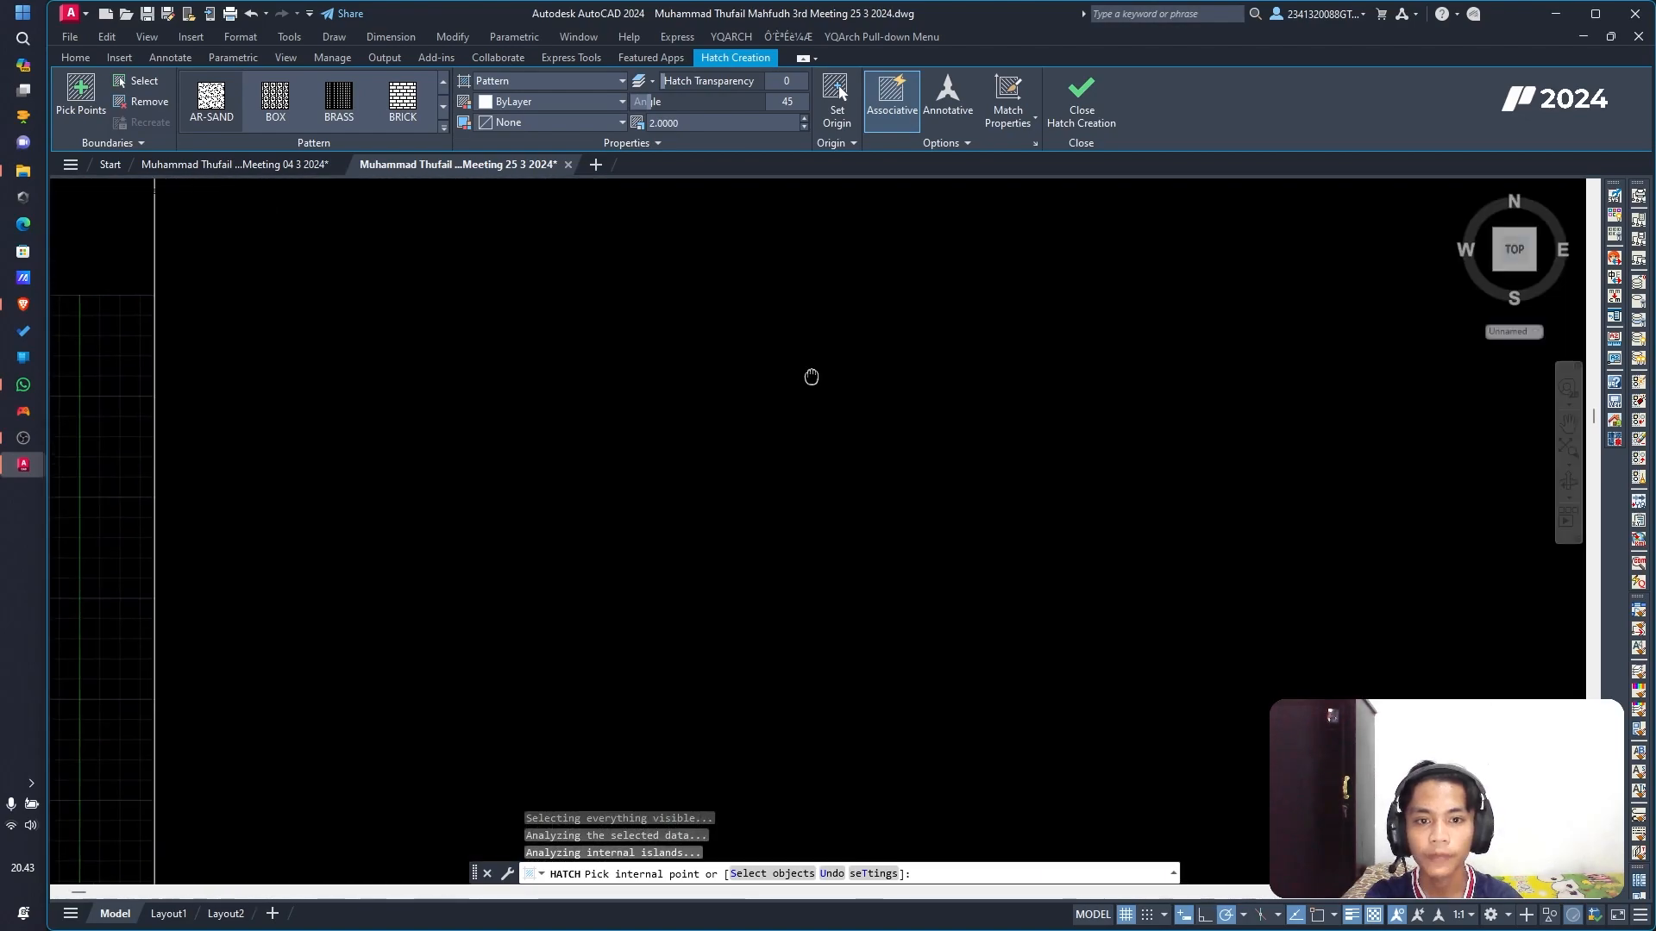
pyautogui.scroll(4, 838, 366)
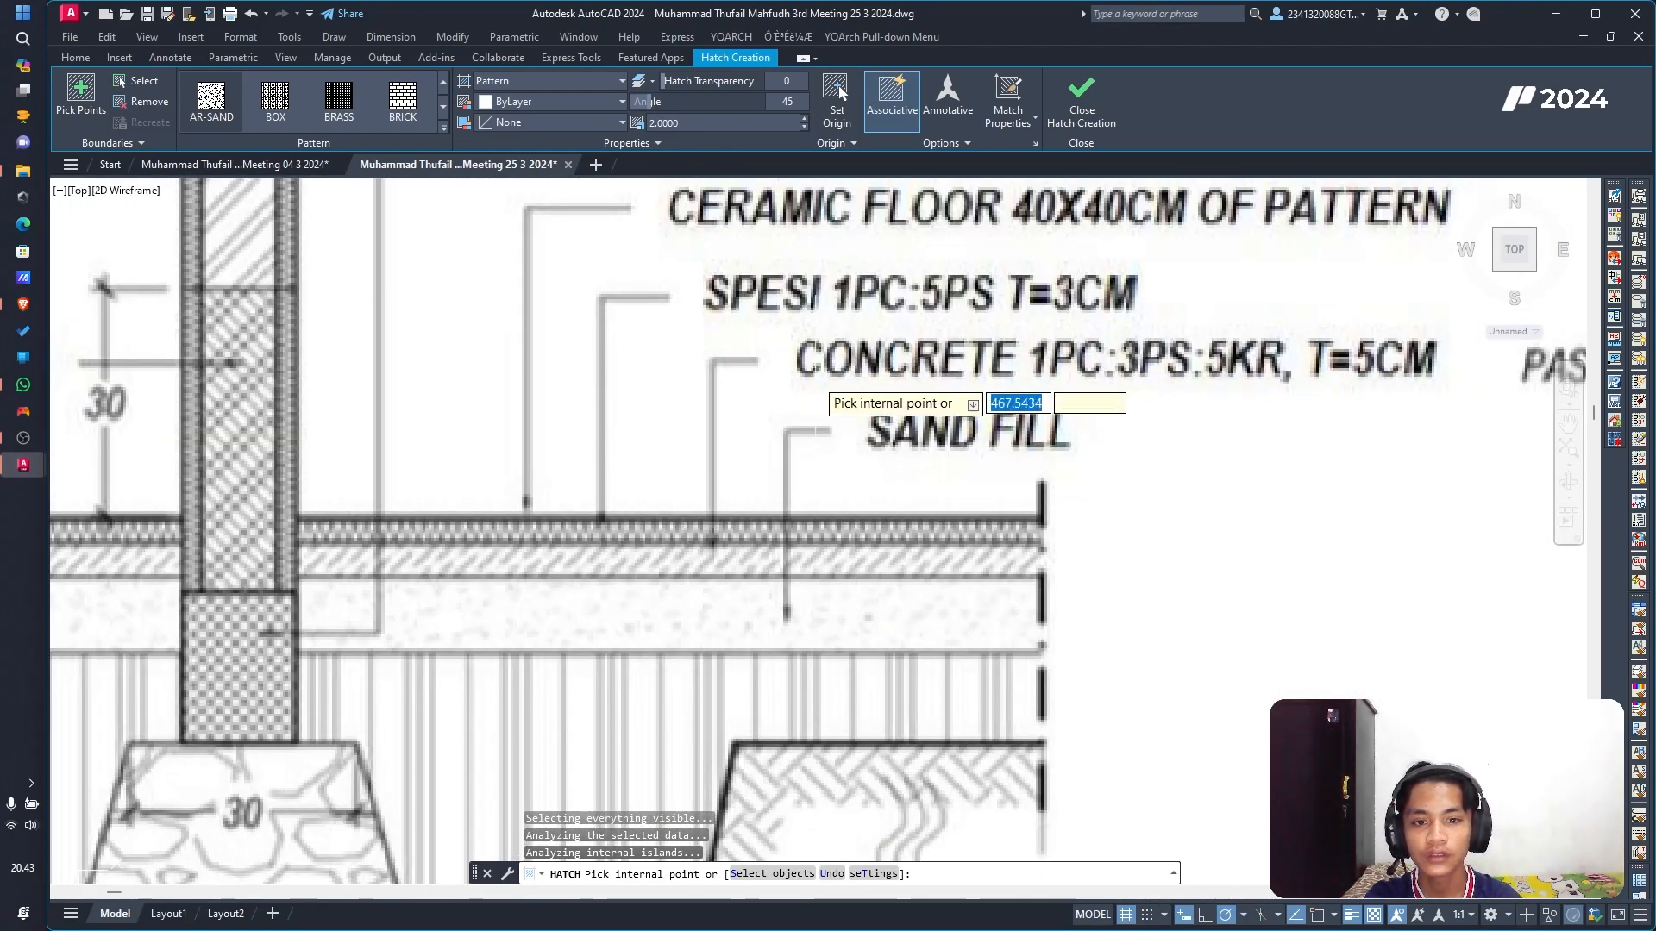
pyautogui.scroll(-5, 617, 559)
pyautogui.scroll(4, 656, 552)
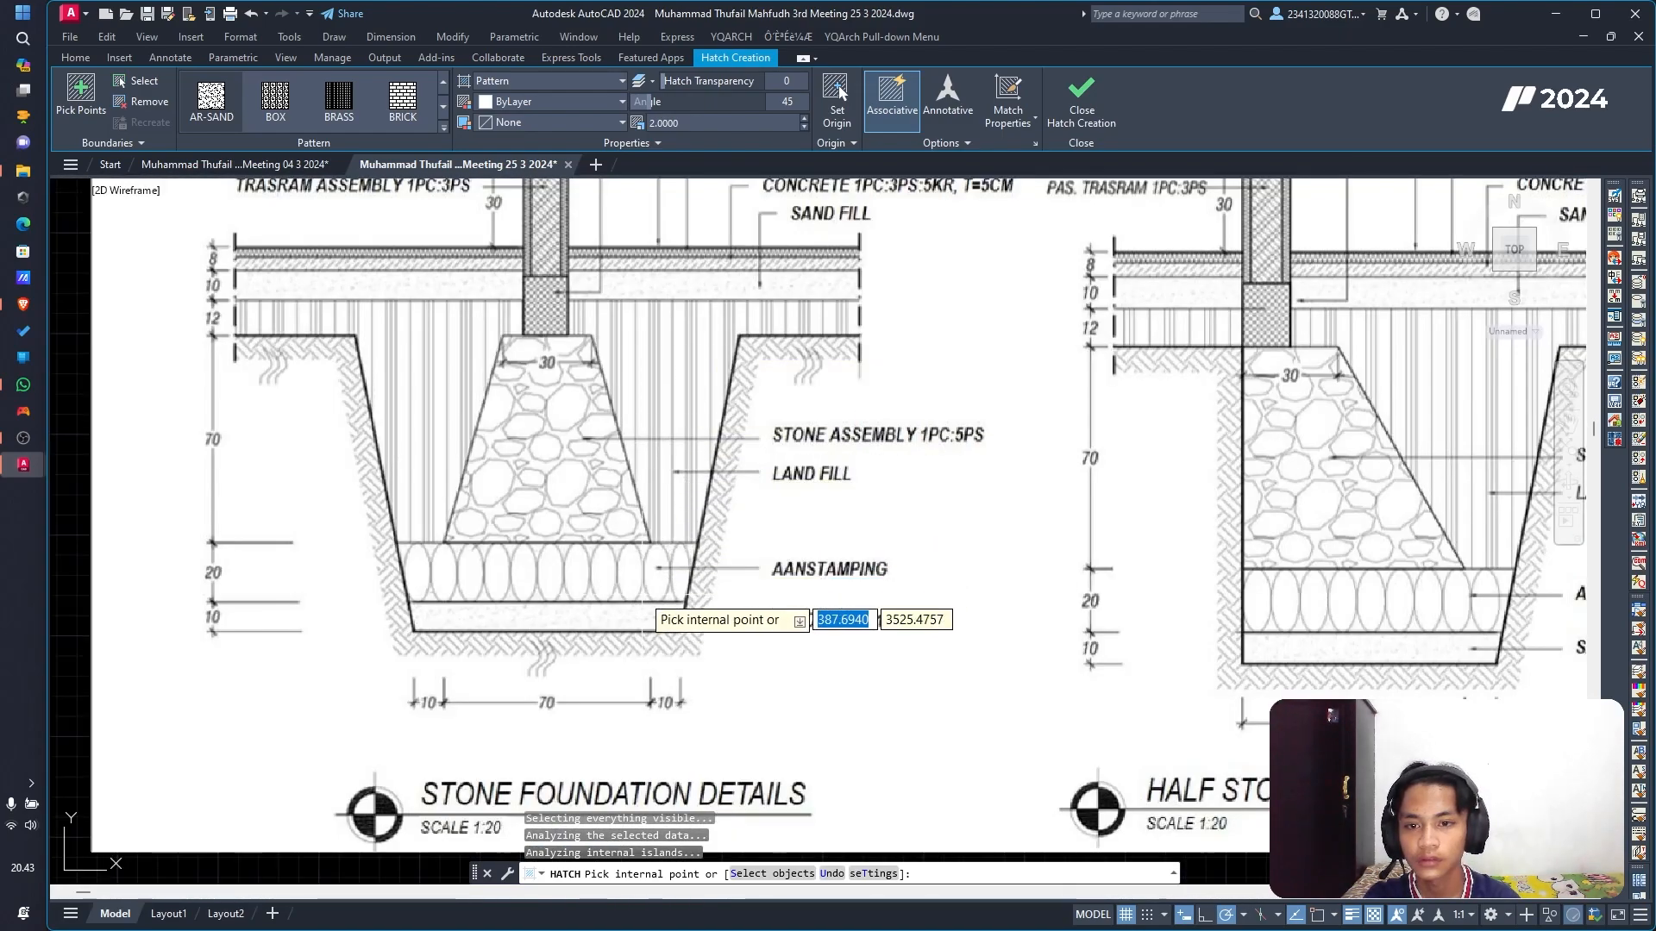
pyautogui.scroll(-3, 649, 406)
pyautogui.scroll(7, 621, 530)
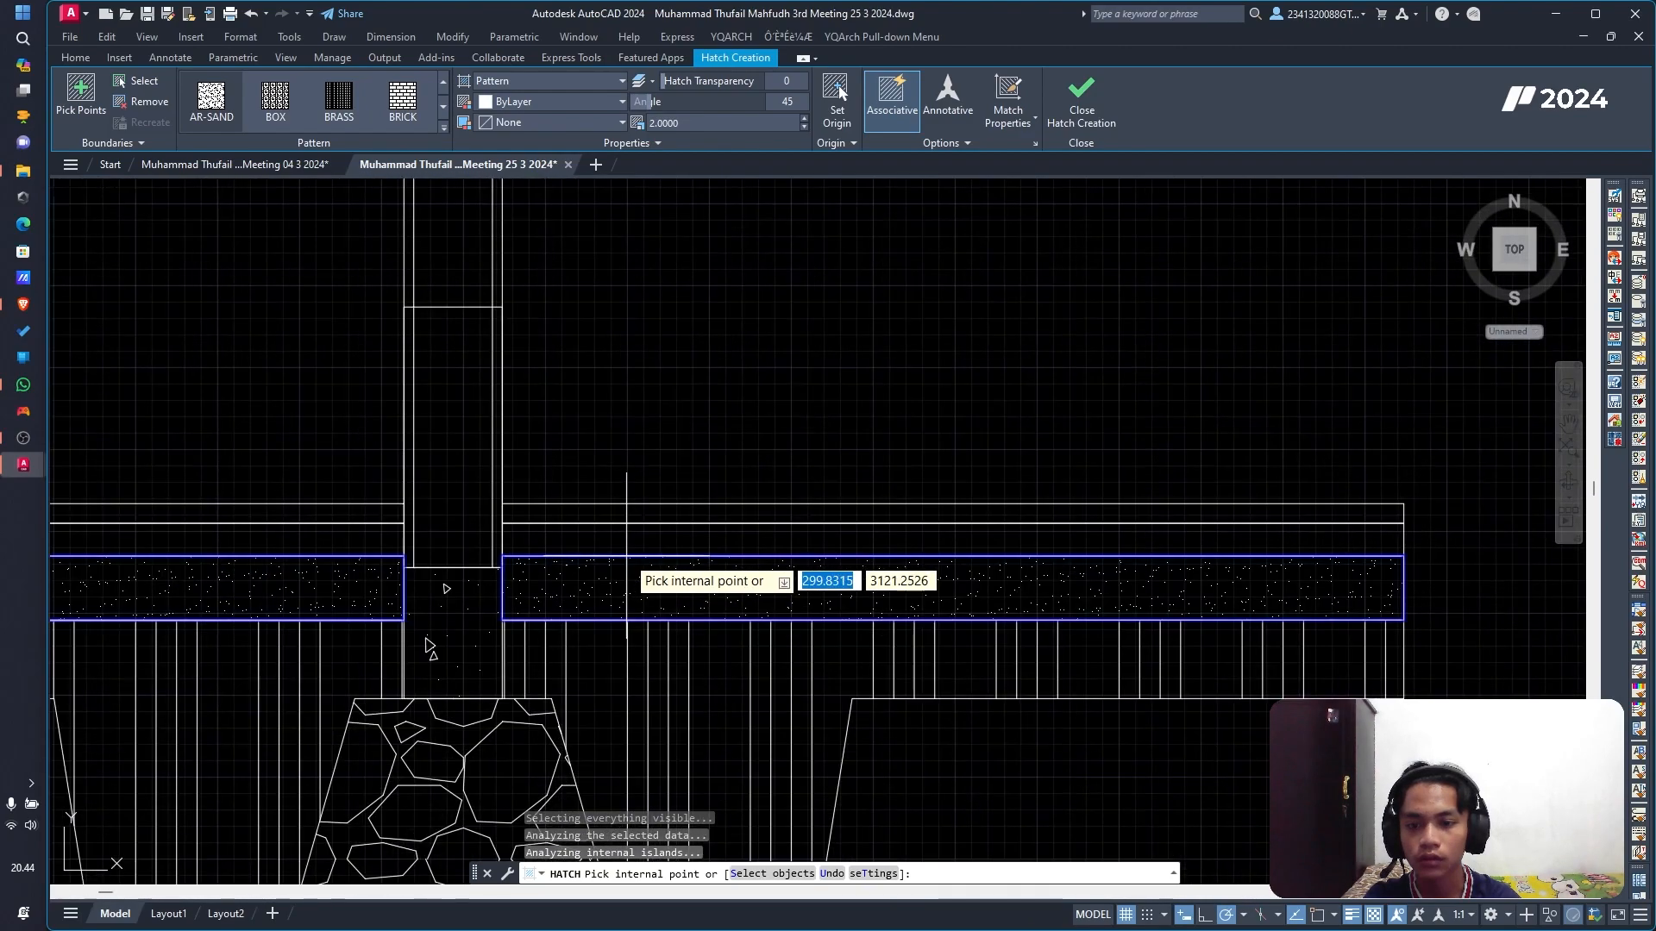
pyautogui.press('Escape')
# Step: Hatch the concrete layer on both sides of the wall with the ANSI36 pattern at scale 10 and angle 0
pyautogui.write('h')
pyautogui.press('Return')
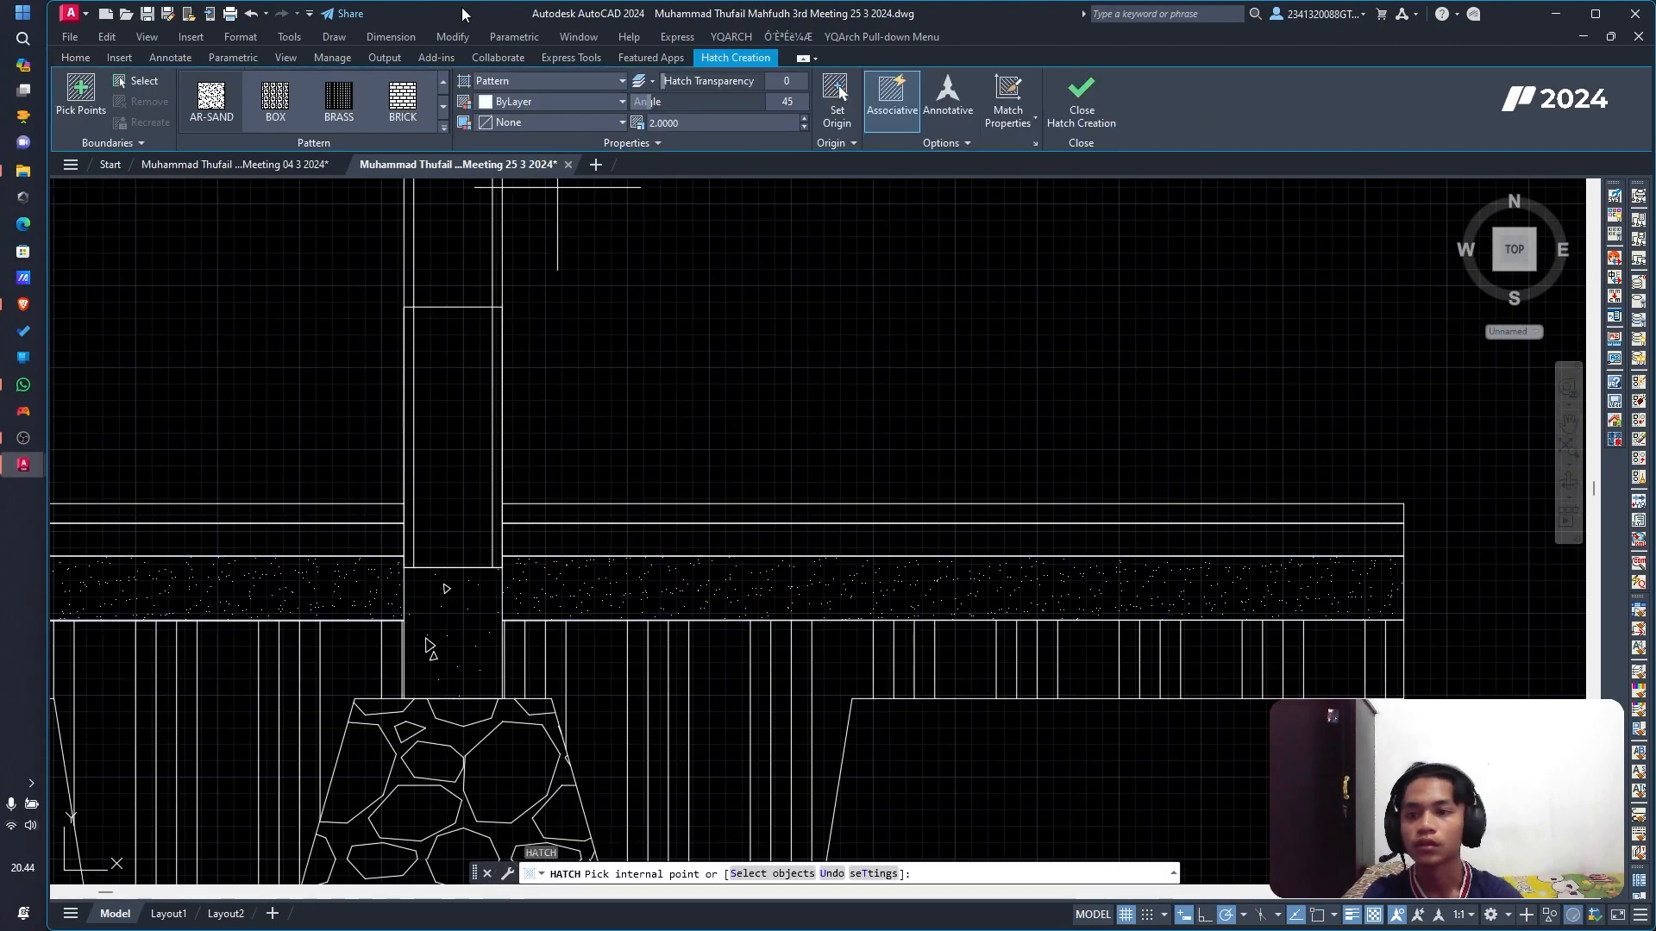
pyautogui.click(443, 130)
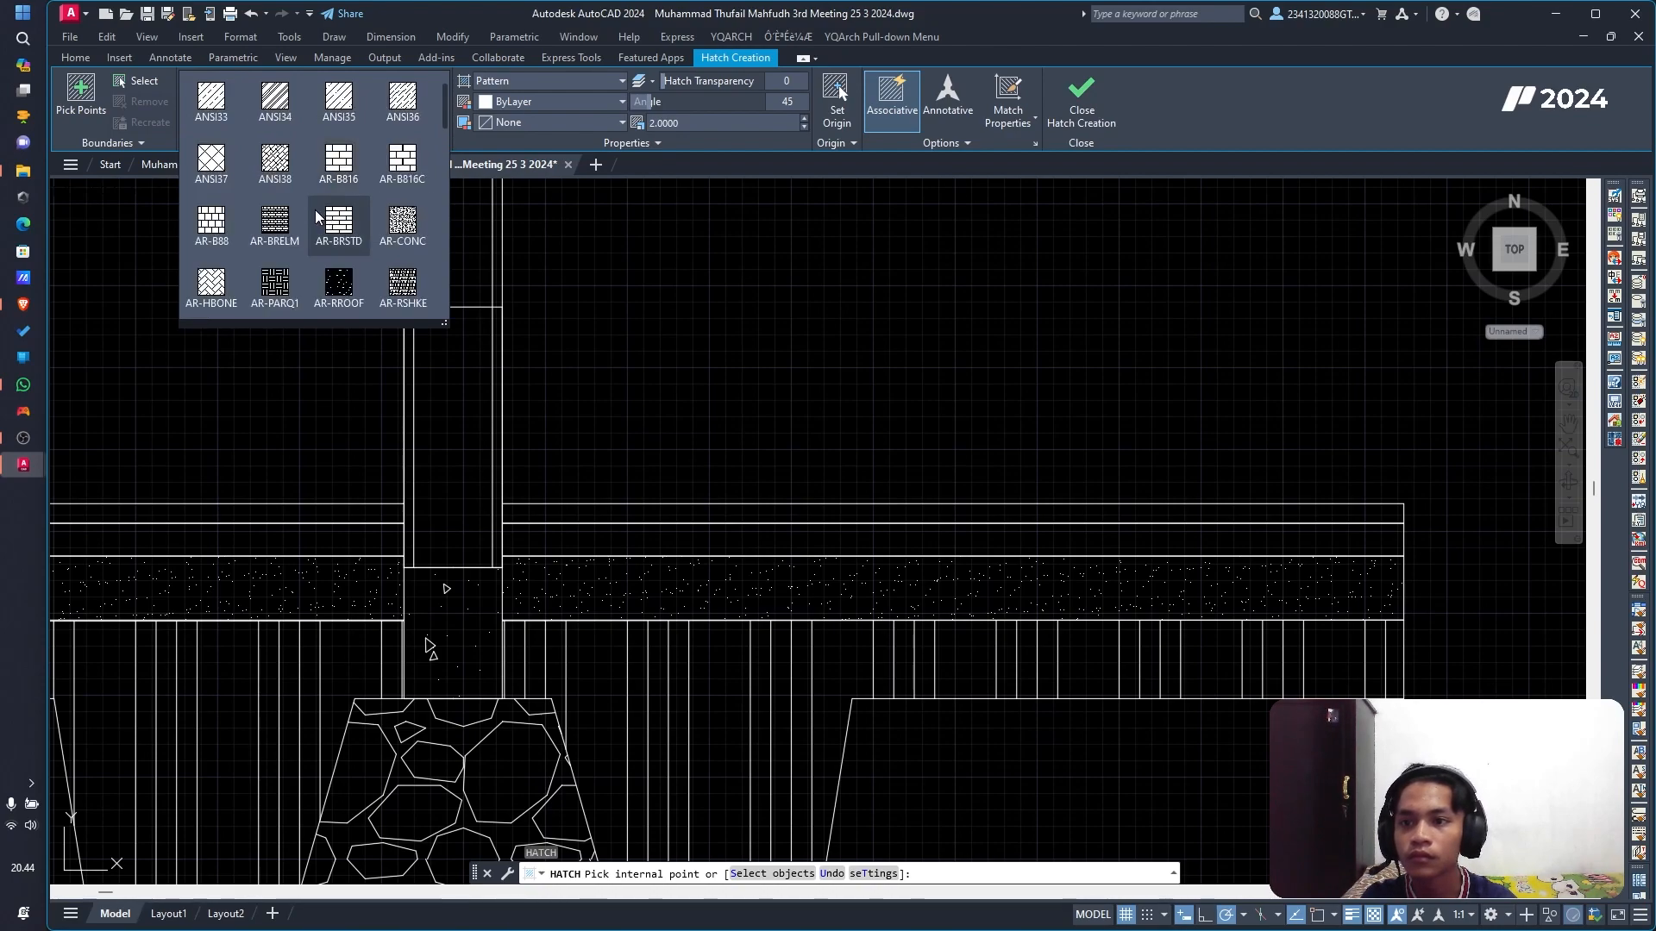
pyautogui.click(386, 98)
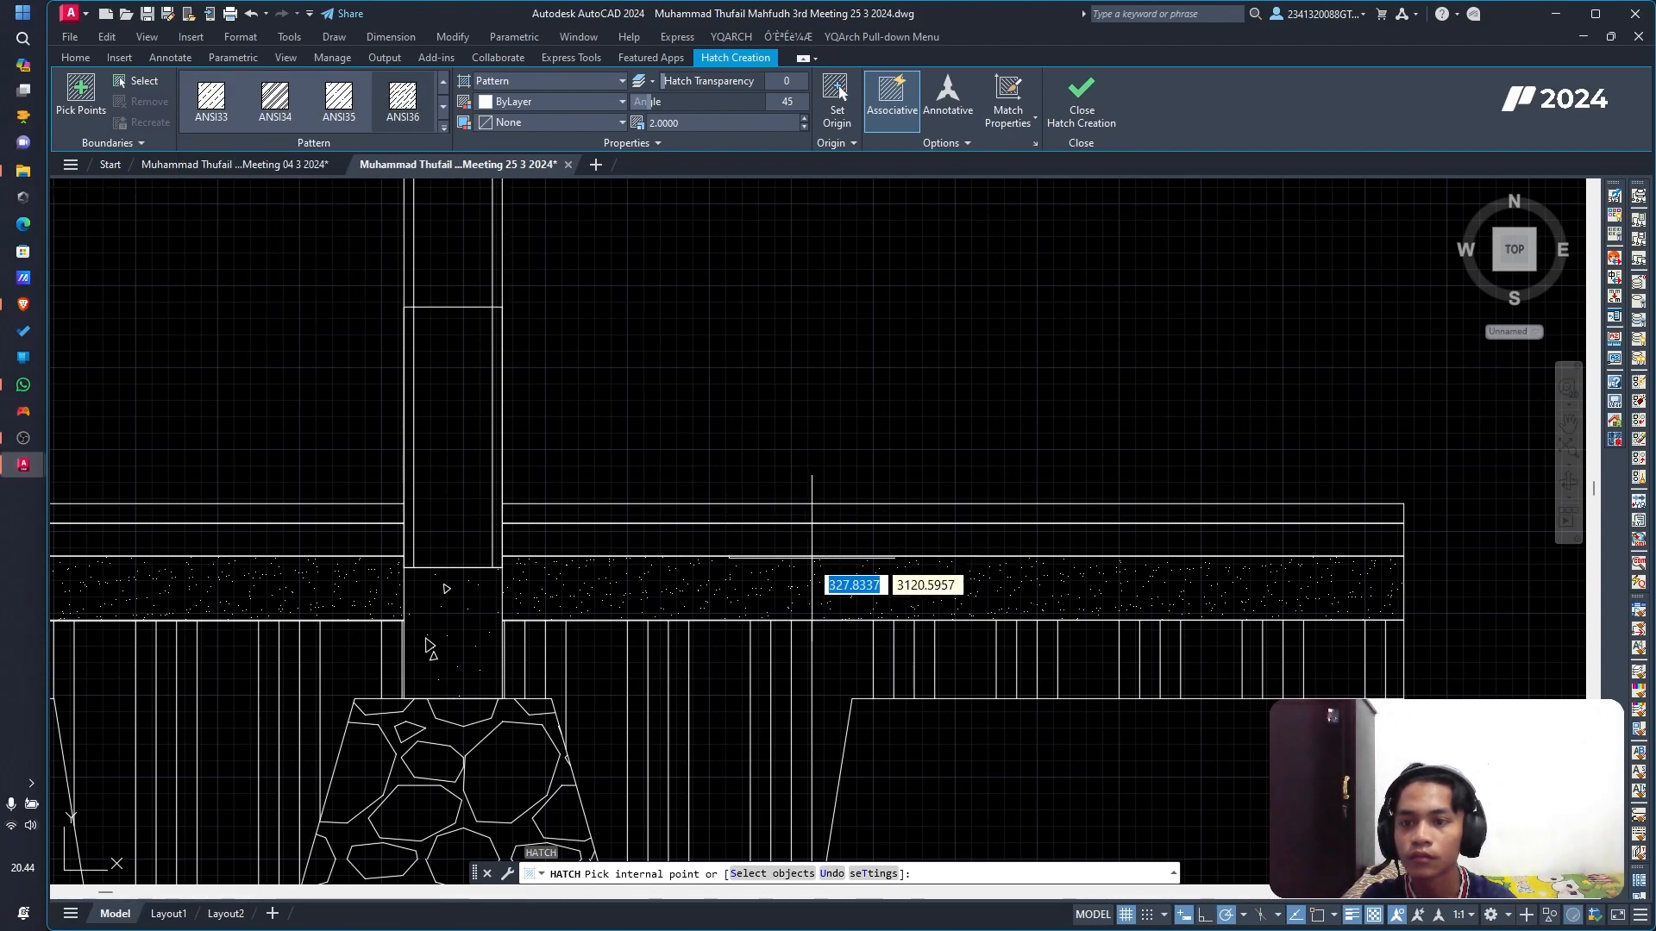
pyautogui.click(746, 540)
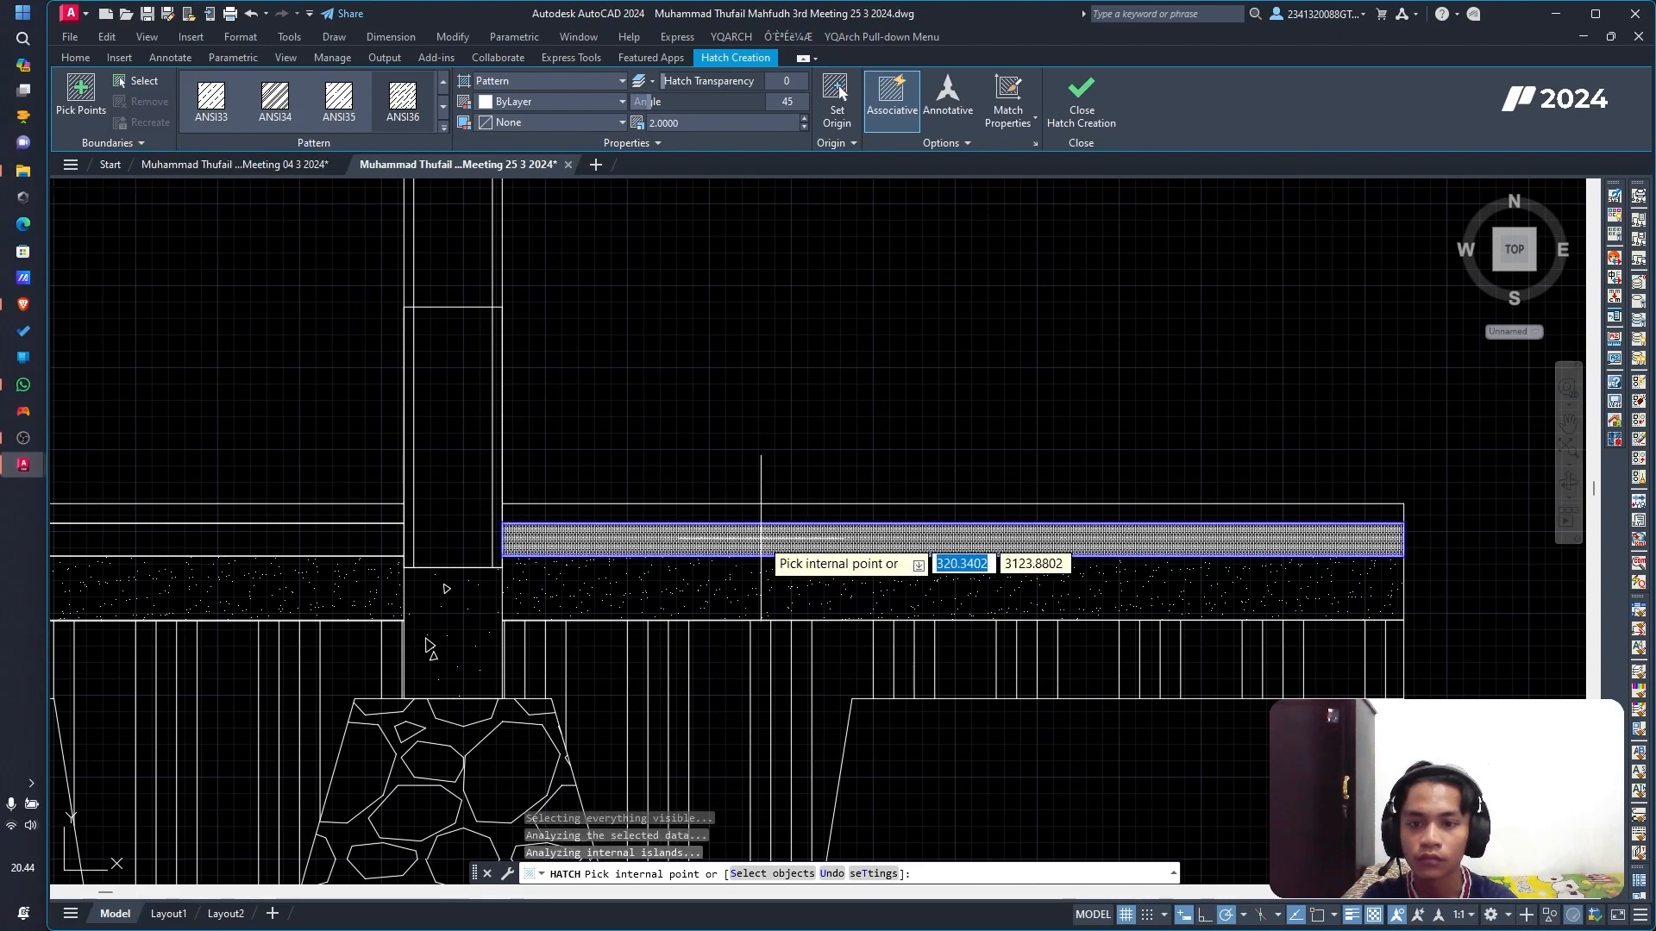
pyautogui.write('10')
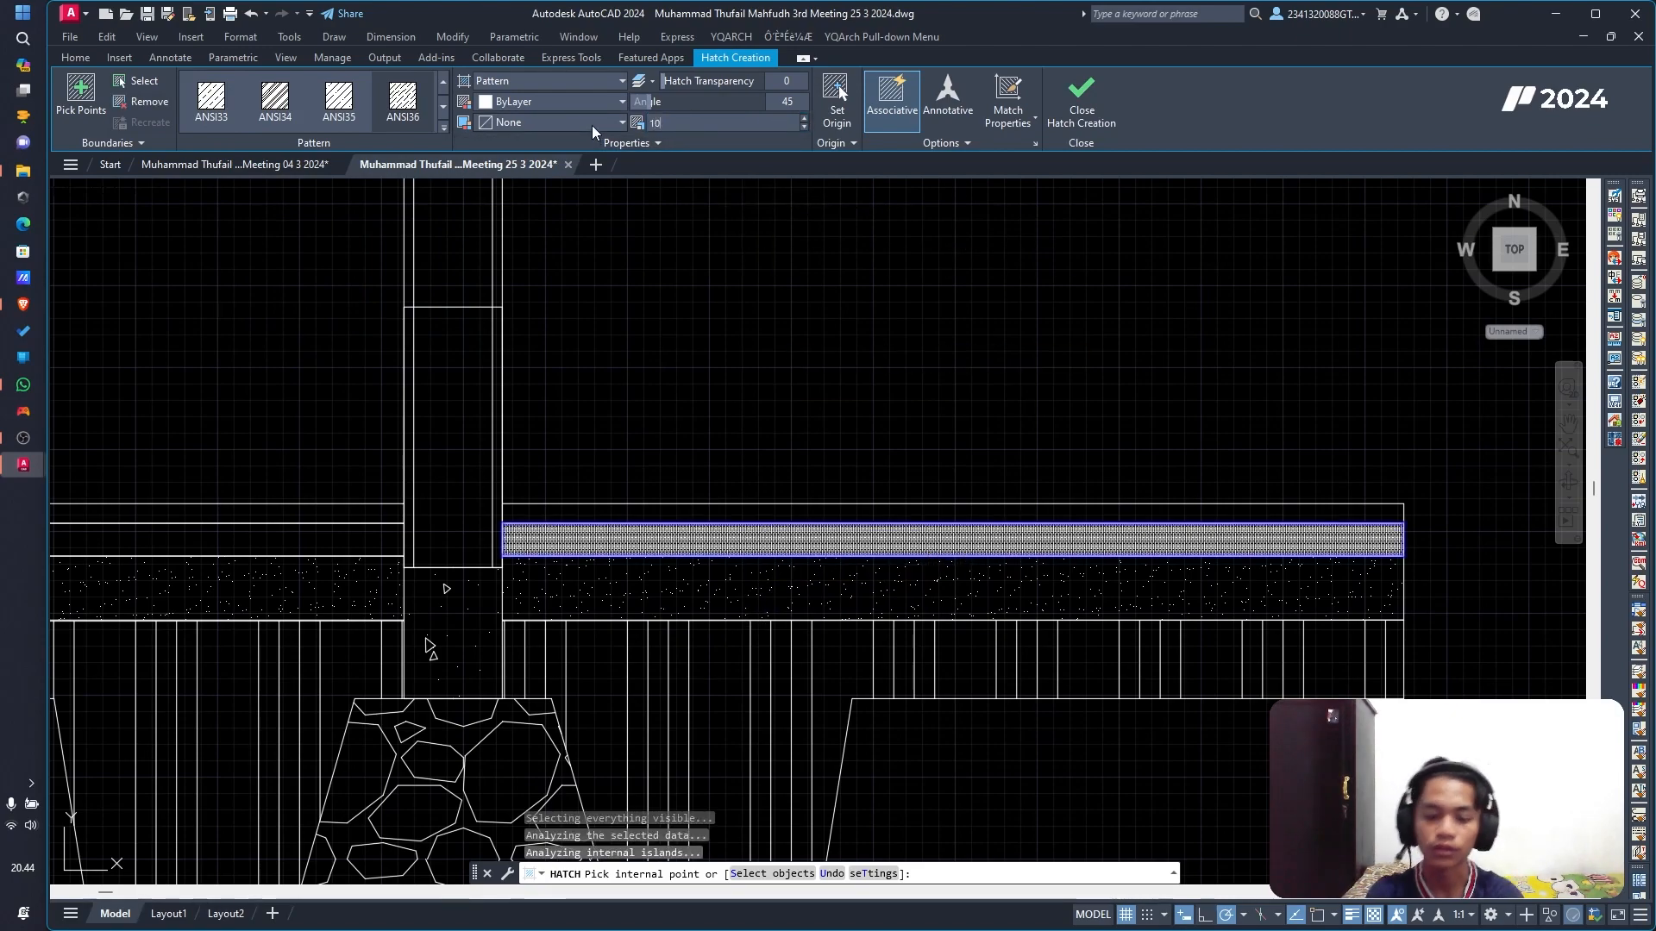
pyautogui.press('Return')
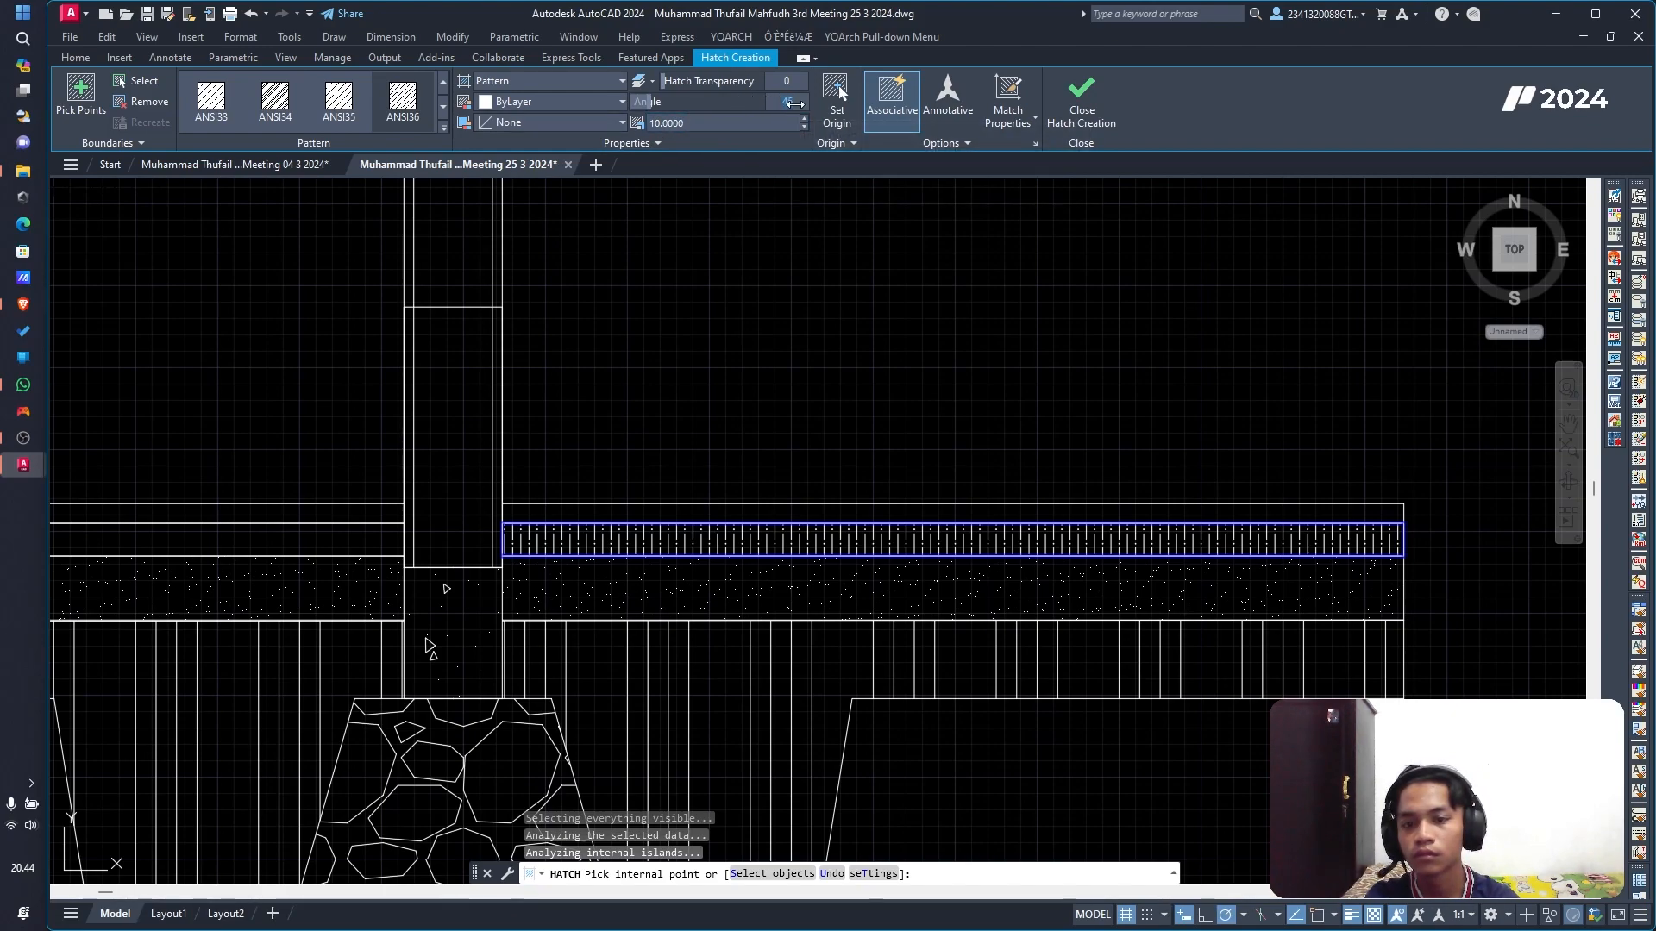
pyautogui.write('0')
pyautogui.press('Return')
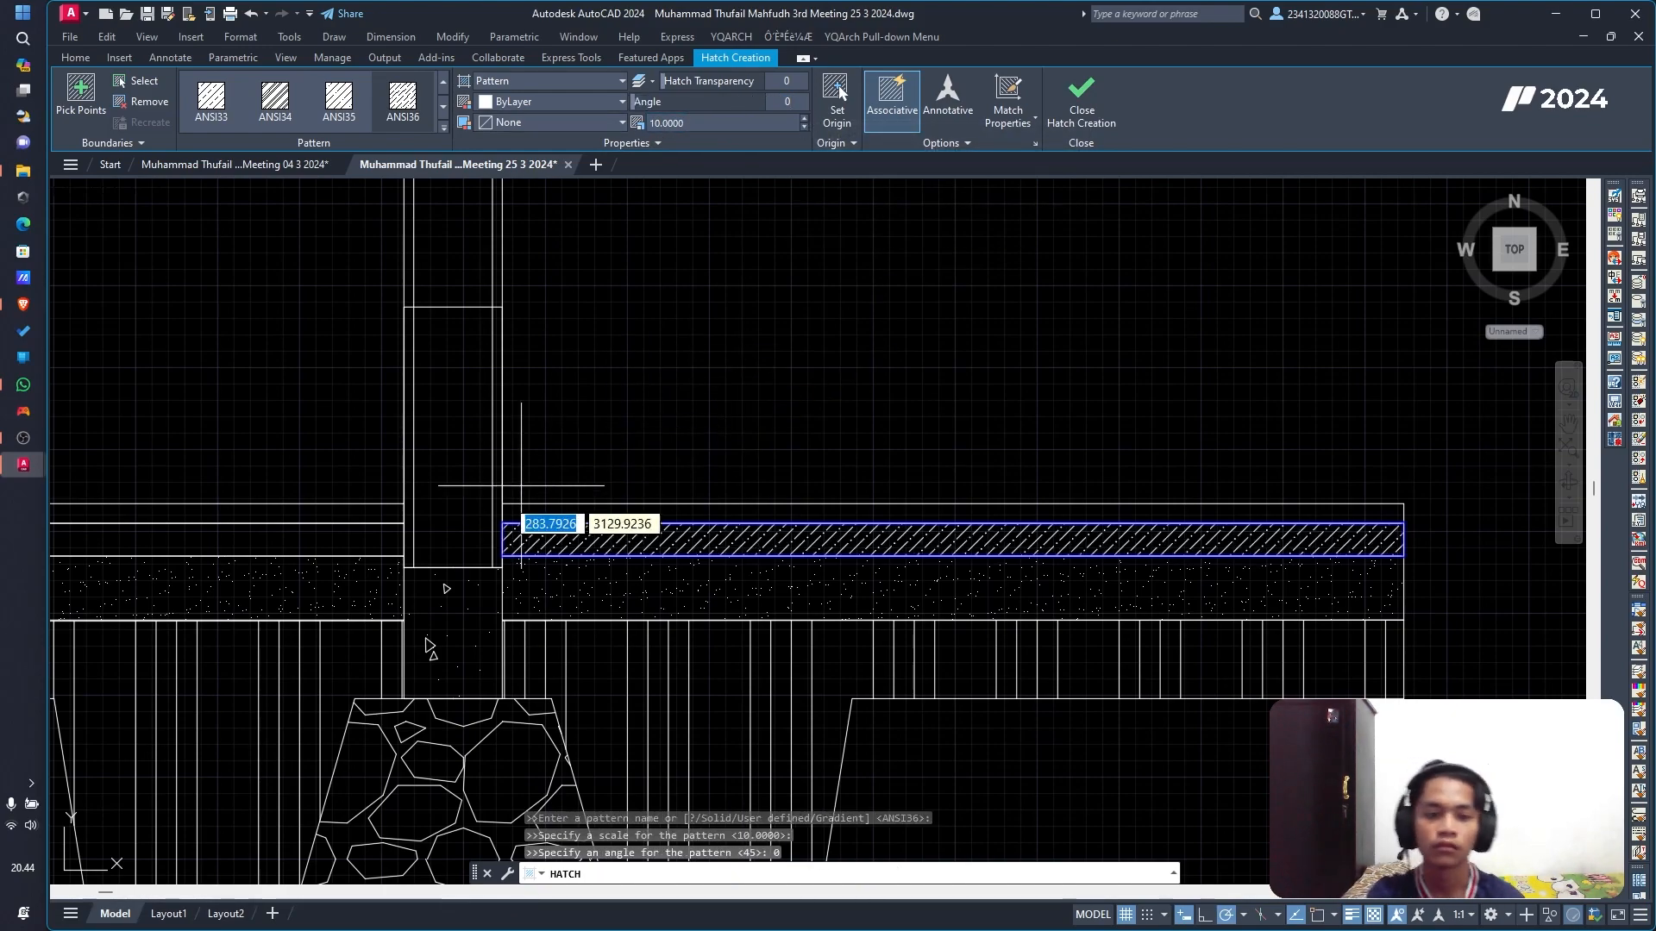
pyautogui.click(328, 540)
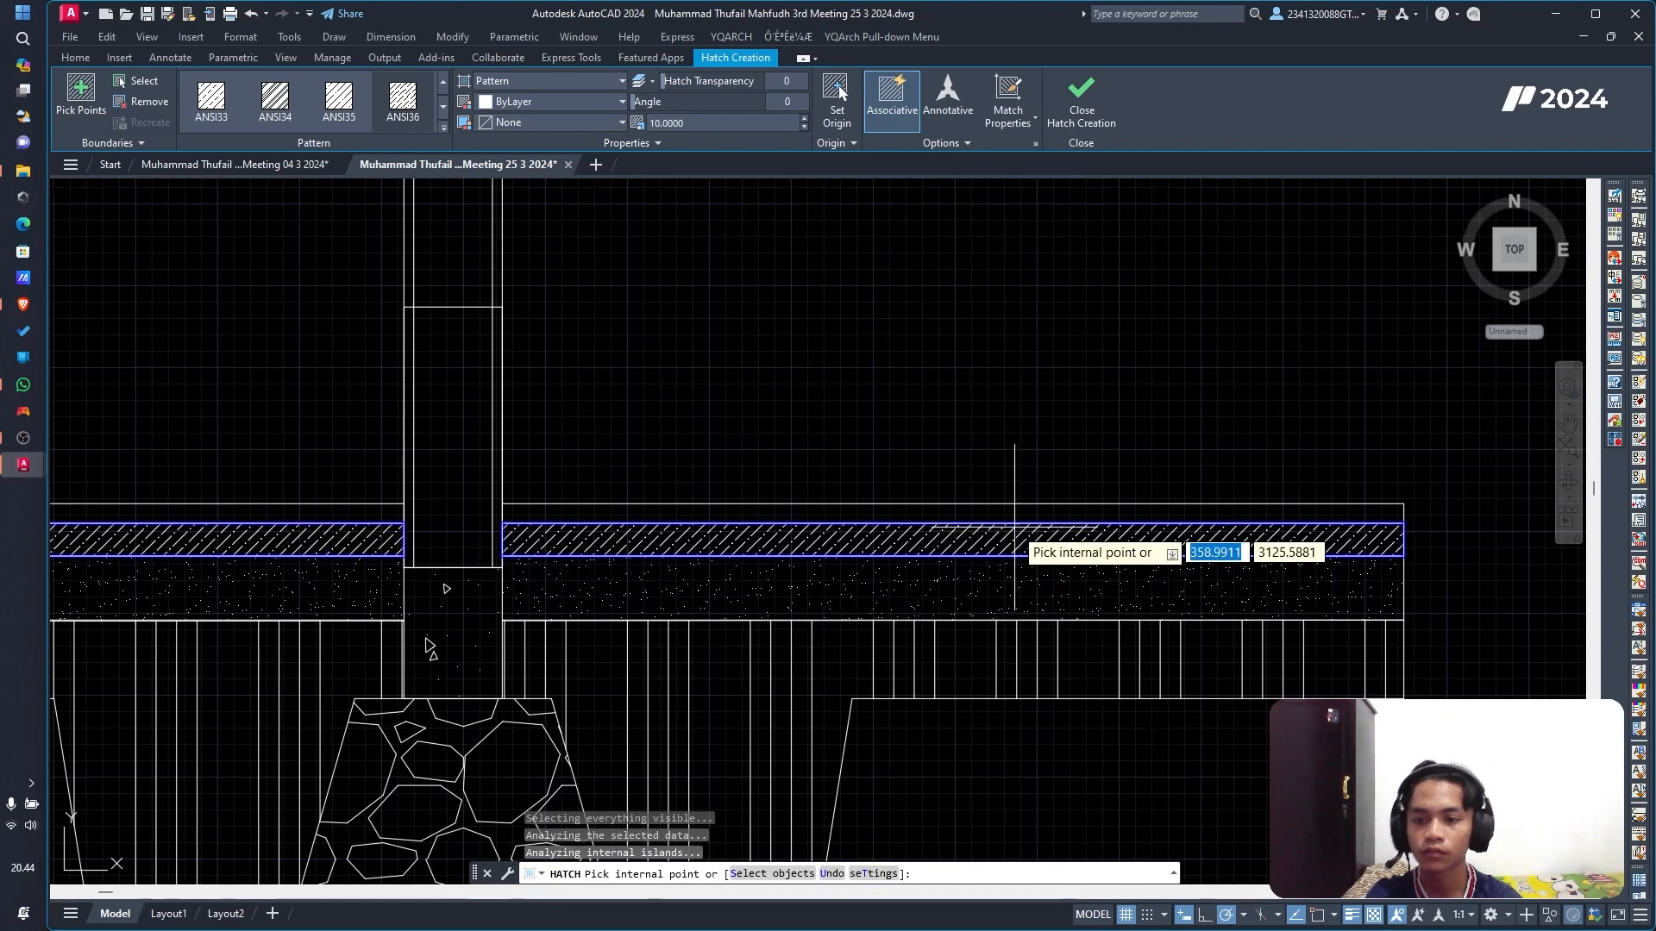
# Step: Close the hatch command and compare the concrete layer's diagonal fill with the reference detail
pyautogui.press('Escape')
pyautogui.press('Escape')
pyautogui.scroll(-10, 879, 392)
pyautogui.moveTo(901, 250); pyautogui.dragTo(636, 866, button='middle')
pyautogui.scroll(11, 694, 527)
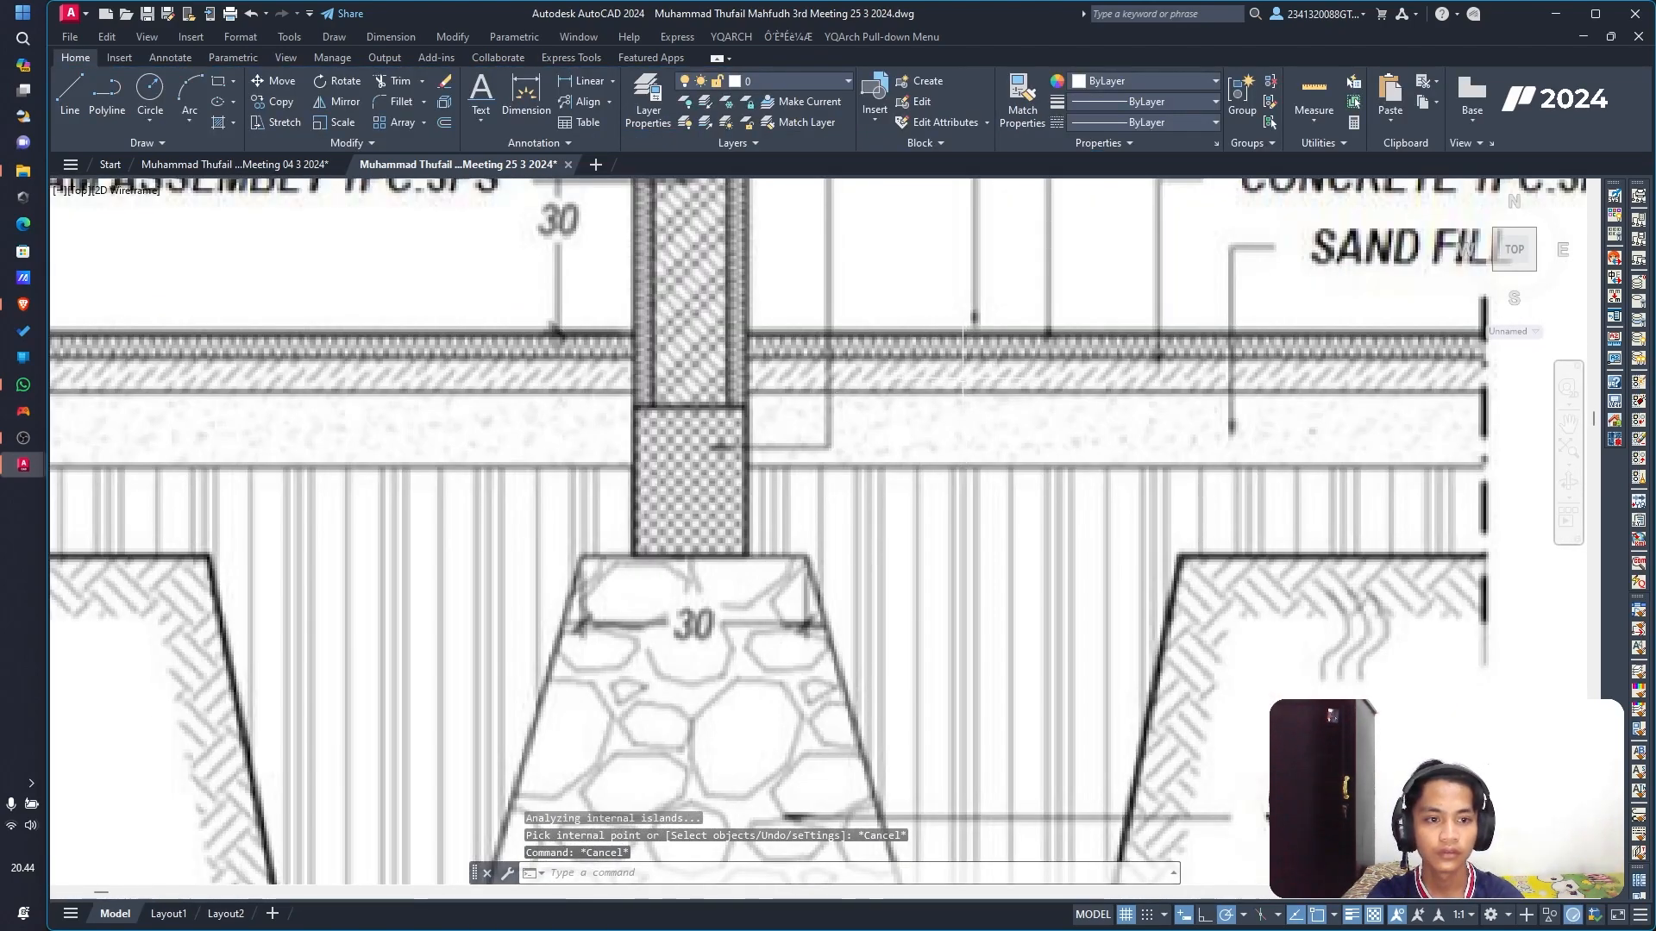
pyautogui.scroll(2, 962, 362)
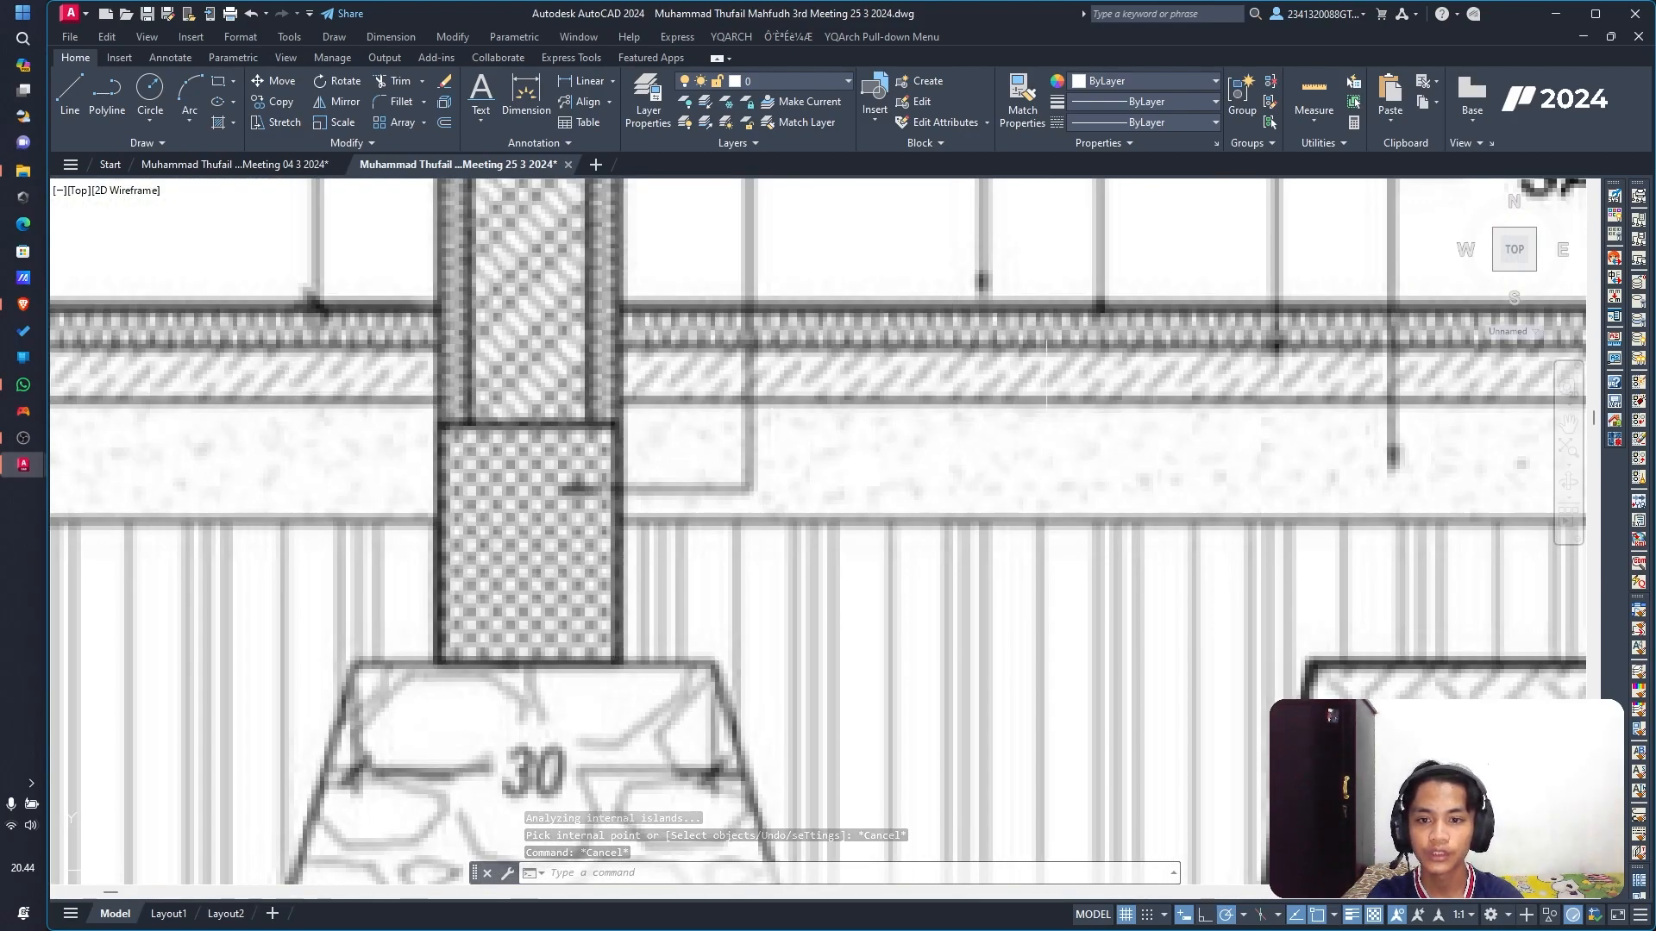
pyautogui.scroll(-4, 1021, 431)
pyautogui.scroll(-8, 897, 548)
pyautogui.moveTo(860, 700); pyautogui.dragTo(861, 554, button='middle')
pyautogui.scroll(10, 887, 768)
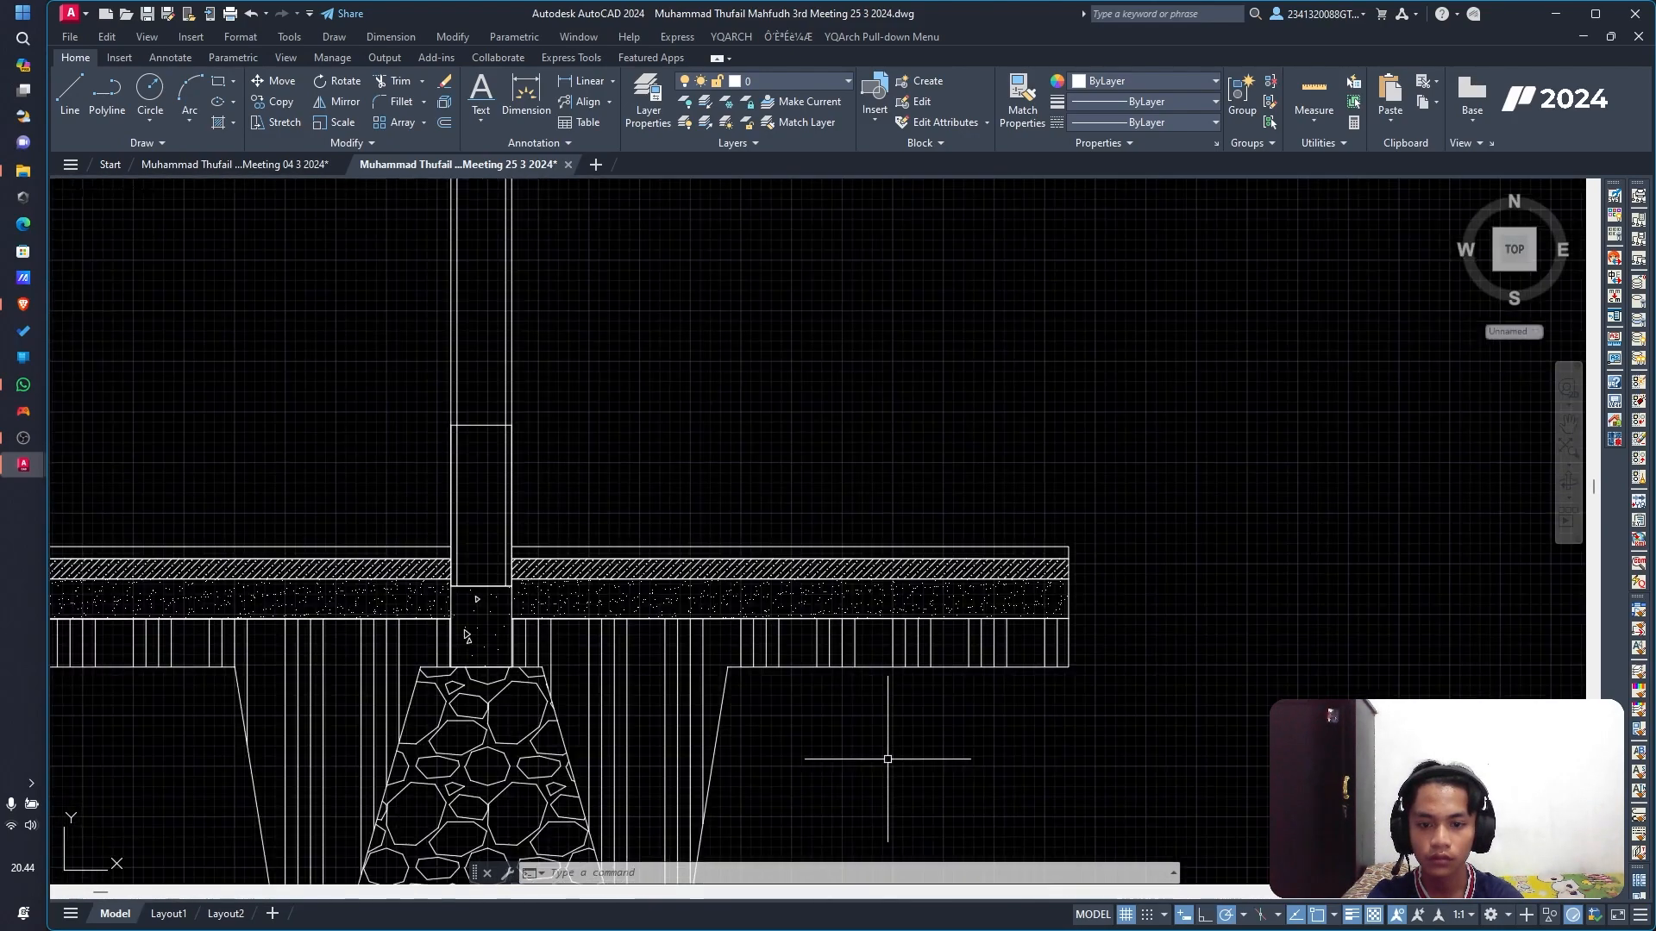
# Step: Examine the spesi and ceramic floor layers in the reference and locate the matching empty strip in the redrawn detail
pyautogui.scroll(-5, 750, 371)
pyautogui.moveTo(798, 280)
pyautogui.mouseDown(button='middle')
pyautogui.moveTo(777, 302)
pyautogui.moveTo(690, 741)
pyautogui.mouseUp(button='middle')
pyautogui.moveTo(721, 294); pyautogui.dragTo(685, 495, button='middle')
pyautogui.moveTo(635, 294); pyautogui.dragTo(611, 596, button='middle')
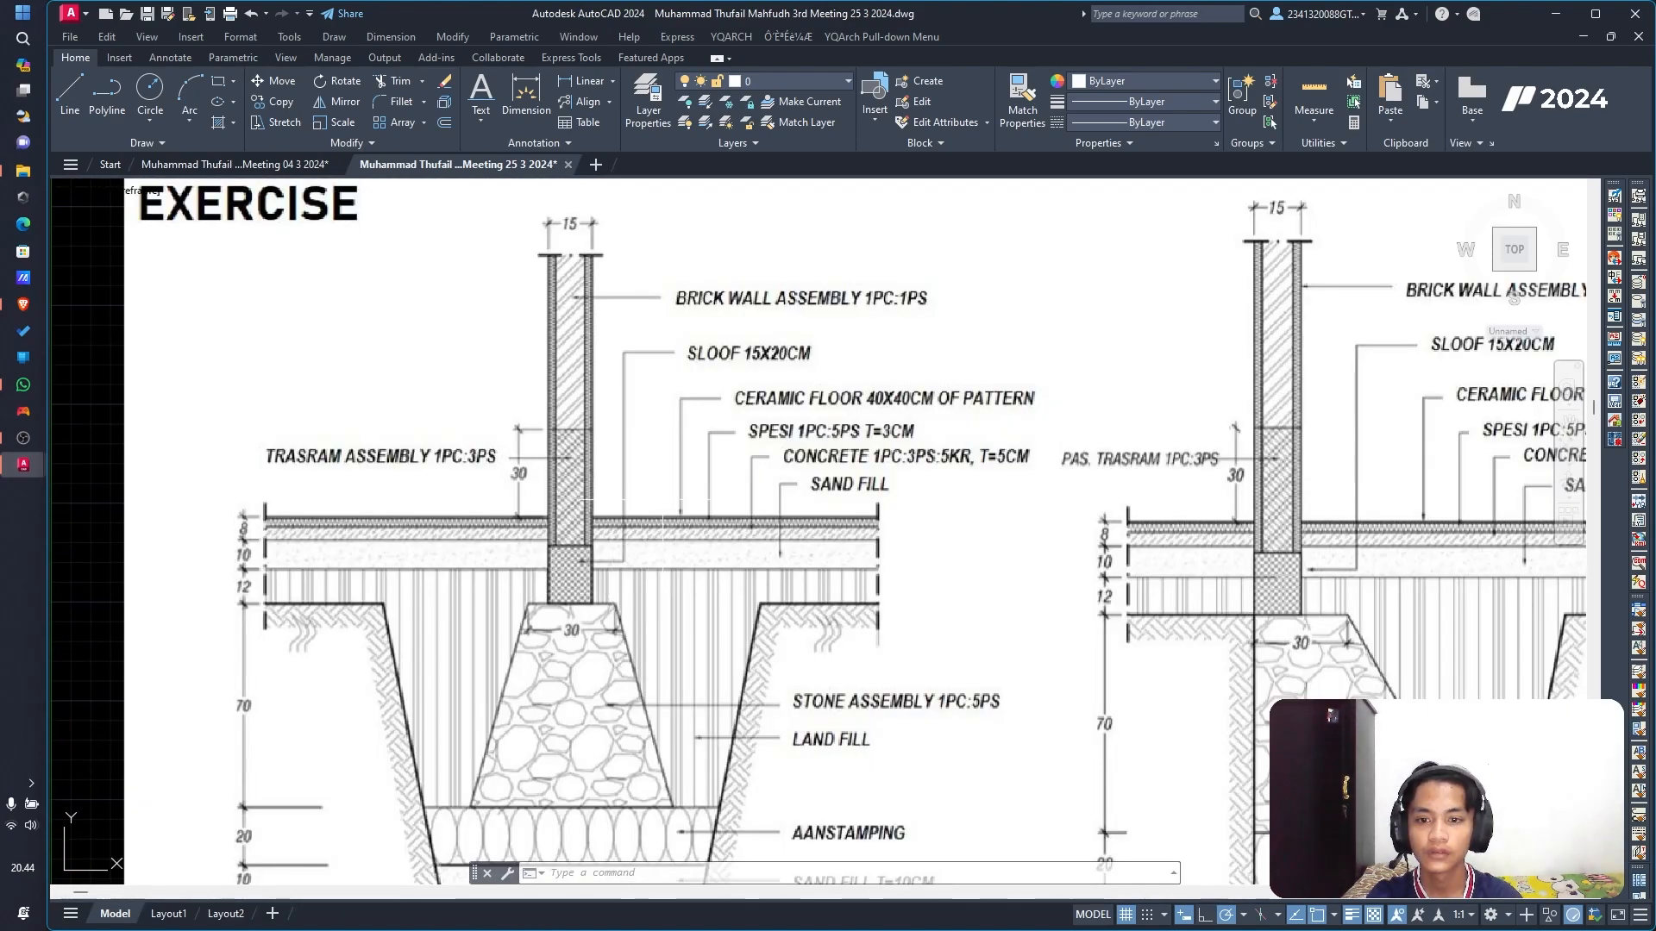
pyautogui.scroll(2, 669, 504)
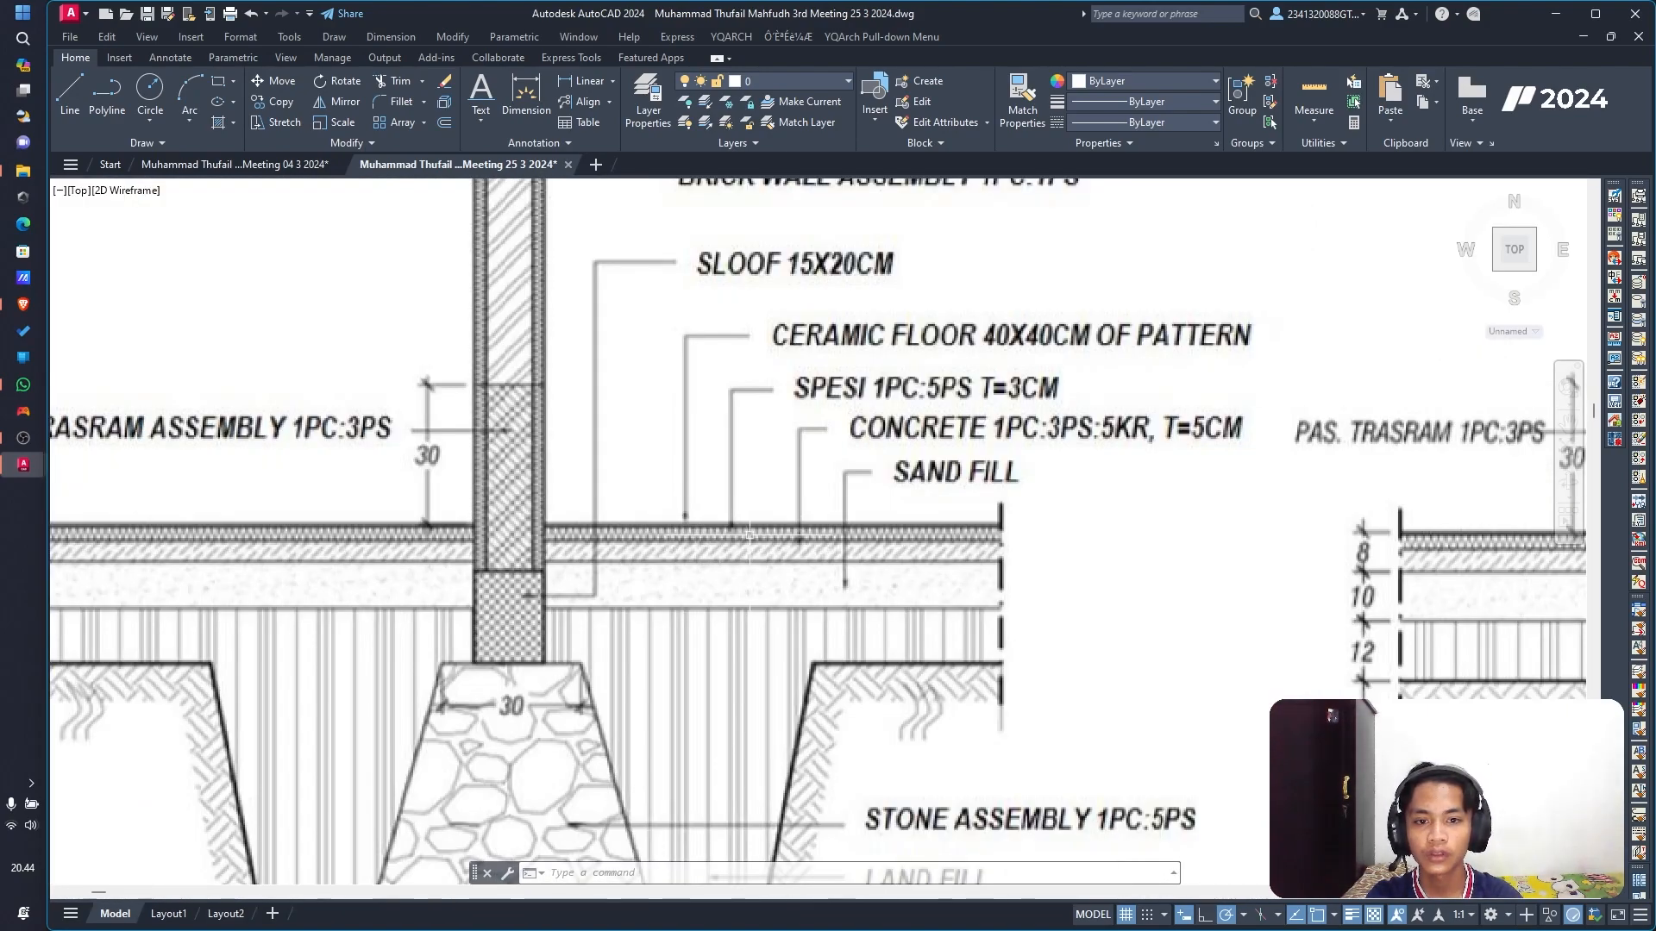
pyautogui.scroll(-7, 738, 561)
pyautogui.moveTo(733, 647); pyautogui.dragTo(736, 433, button='middle')
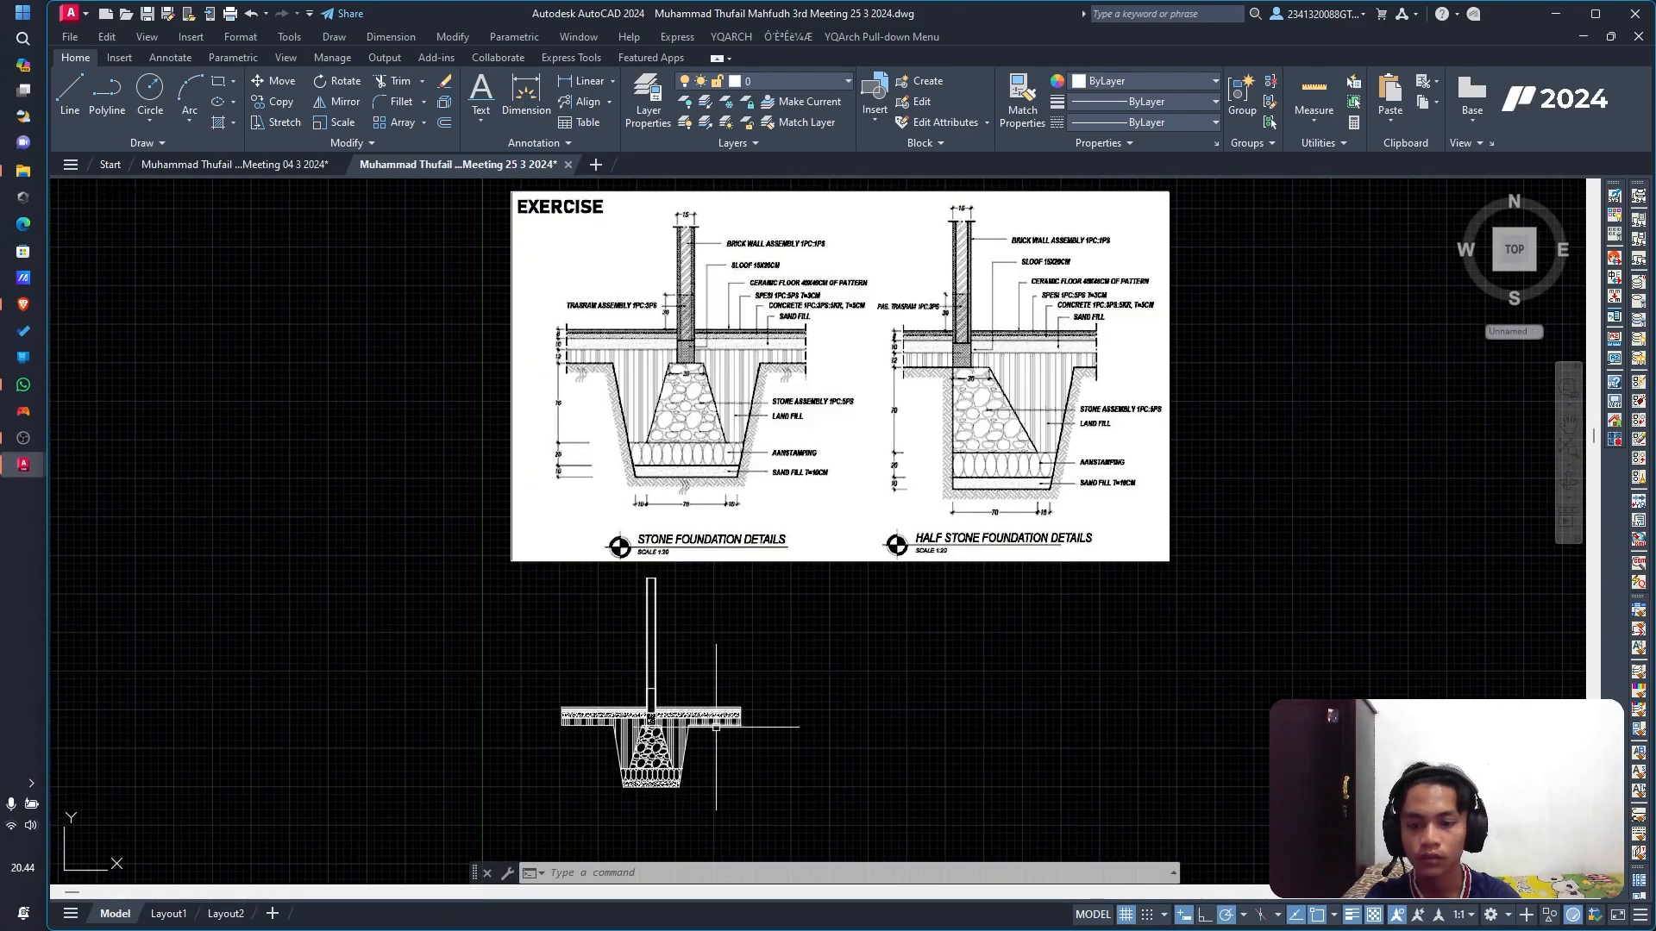
pyautogui.scroll(10, 700, 718)
pyautogui.moveTo(652, 721); pyautogui.dragTo(665, 591, button='middle')
pyautogui.scroll(2, 665, 604)
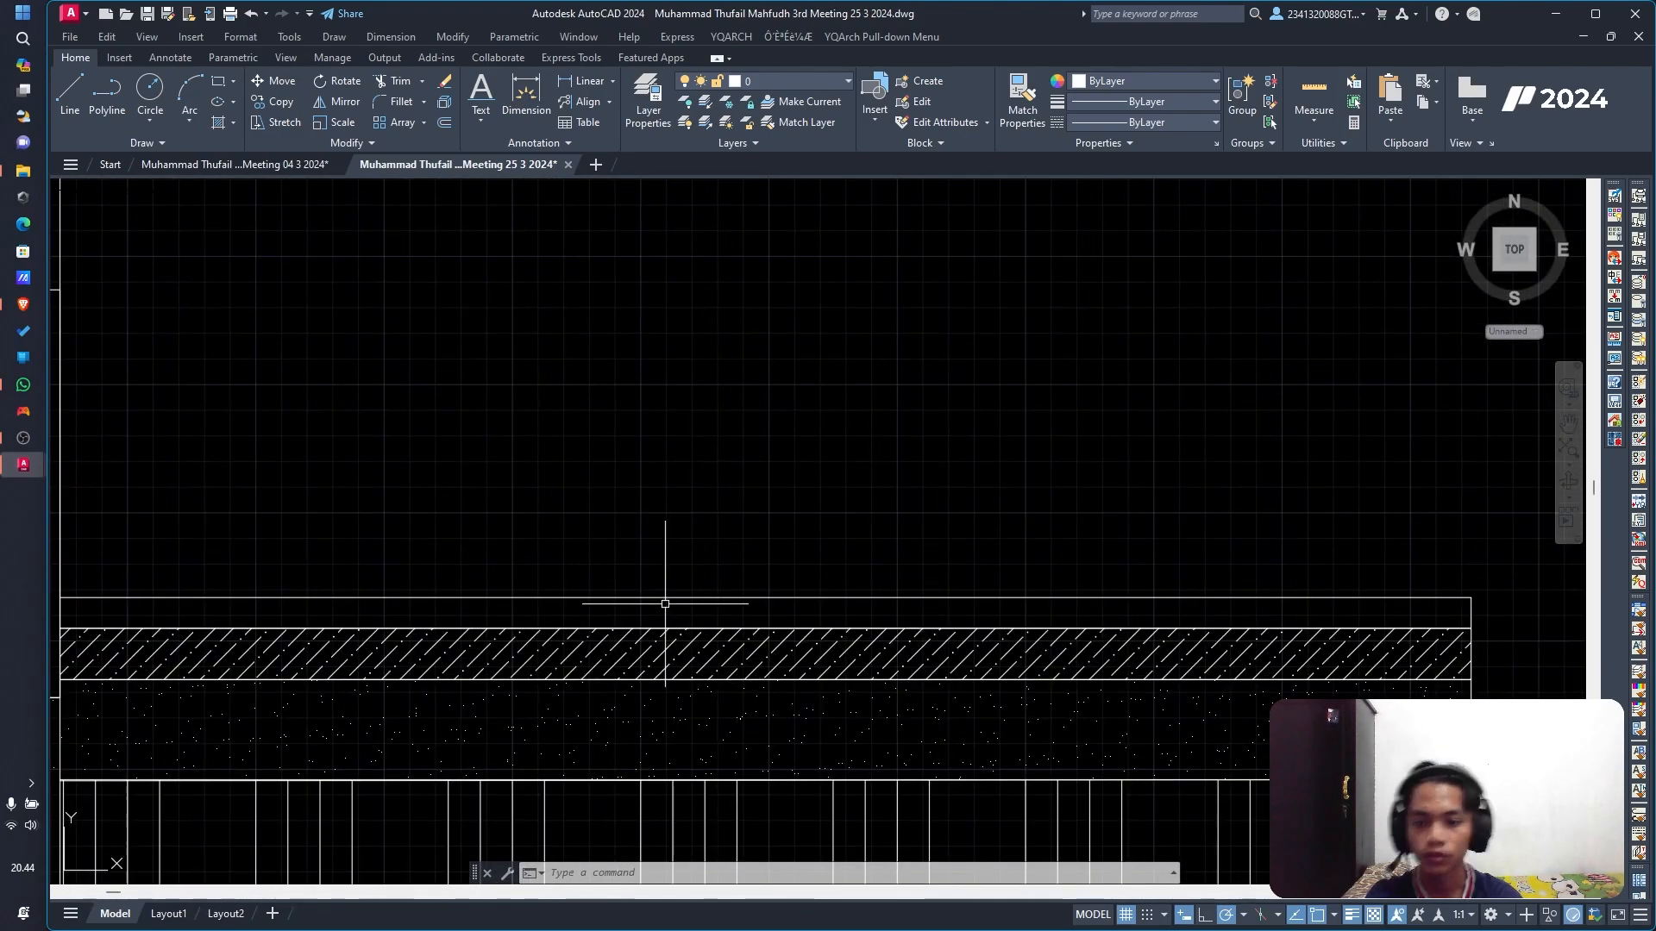
pyautogui.write('h')
pyautogui.press('Return')
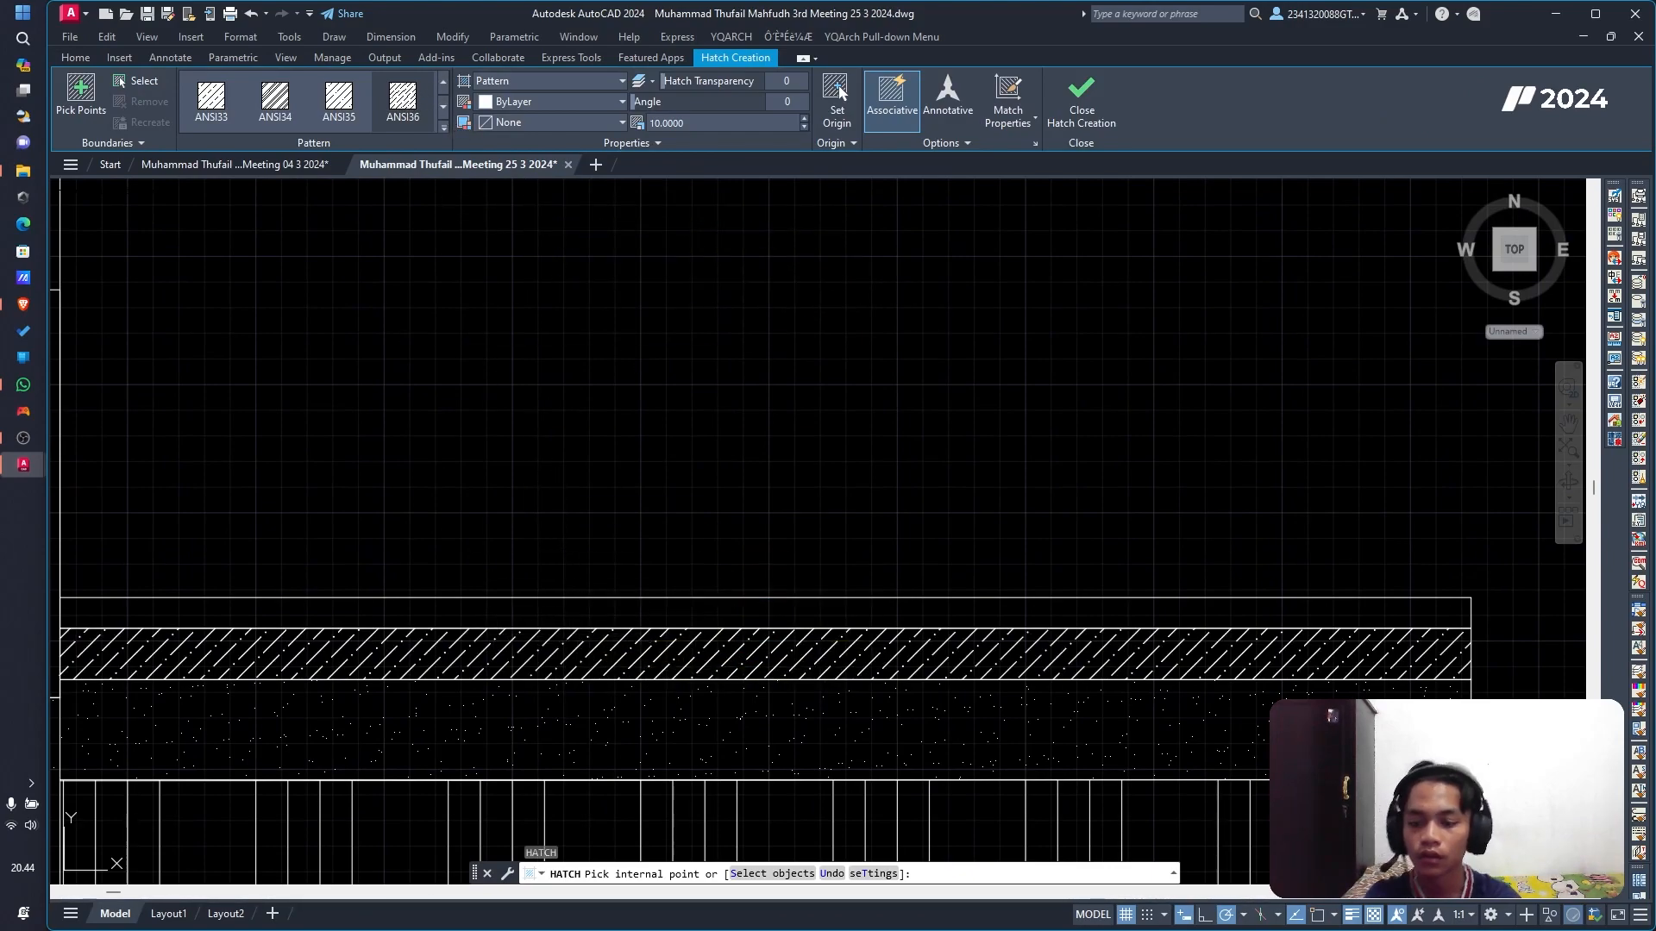
pyautogui.press('Escape')
# Step: Select the concrete layer's hatch, check its ANSI36 pattern against the reference detail, and clear the selection
pyautogui.click(584, 659)
pyautogui.click(609, 658)
pyautogui.scroll(-3, 609, 658)
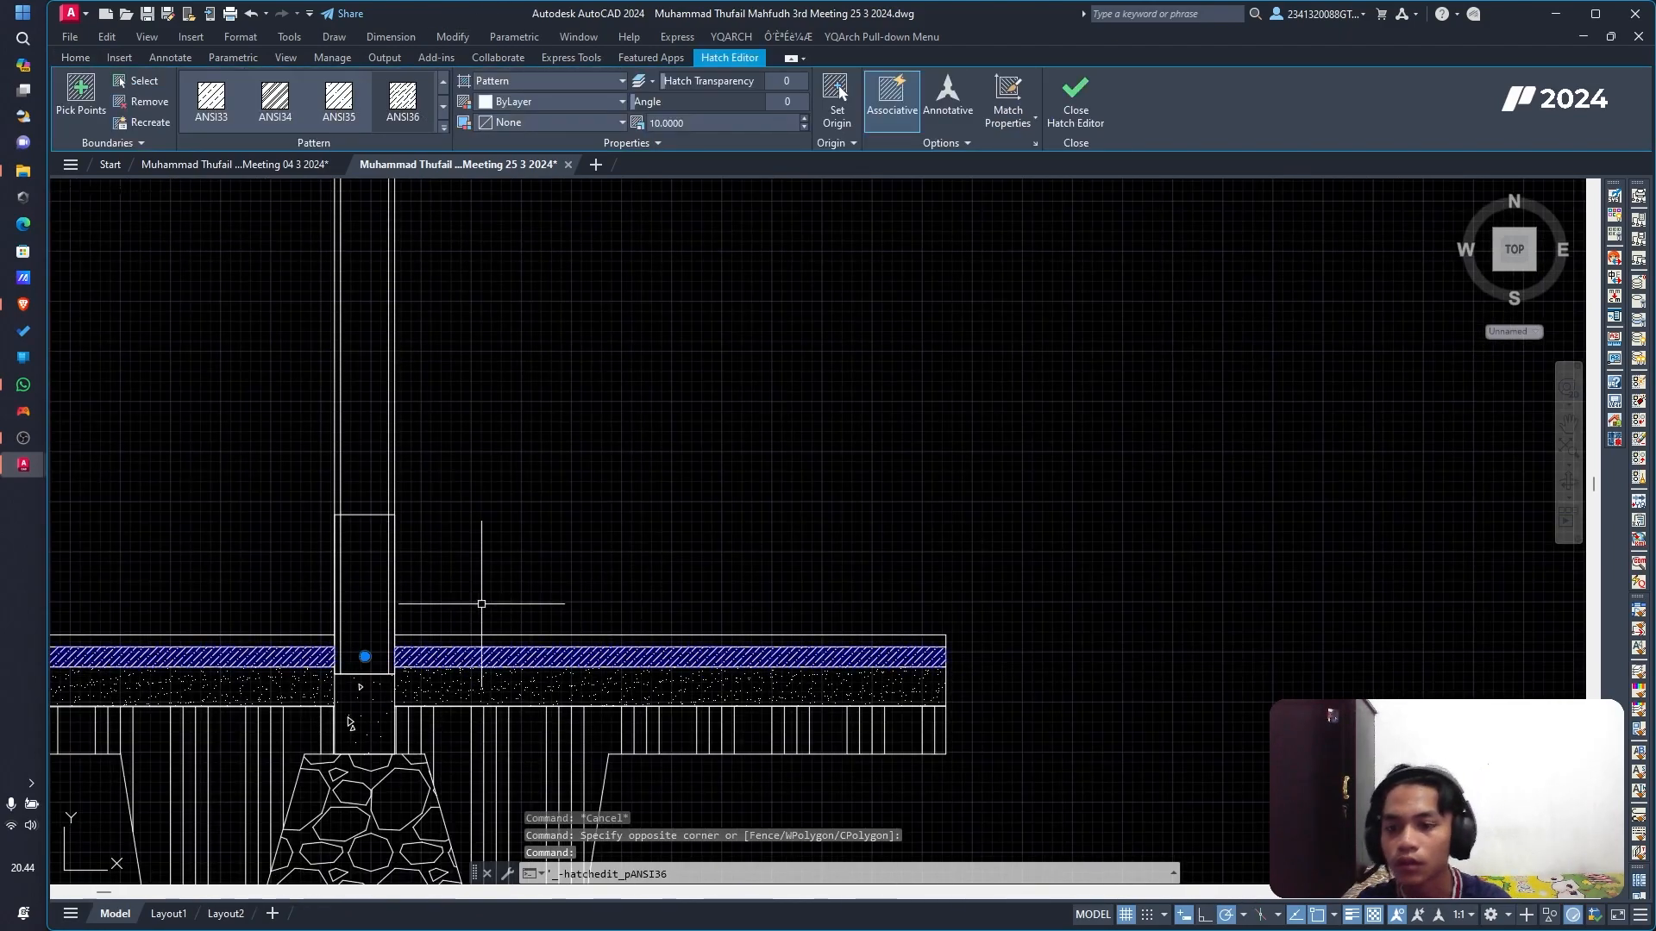
pyautogui.scroll(6, 492, 595)
pyautogui.scroll(-6, 587, 556)
pyautogui.moveTo(789, 217); pyautogui.dragTo(587, 709, button='middle')
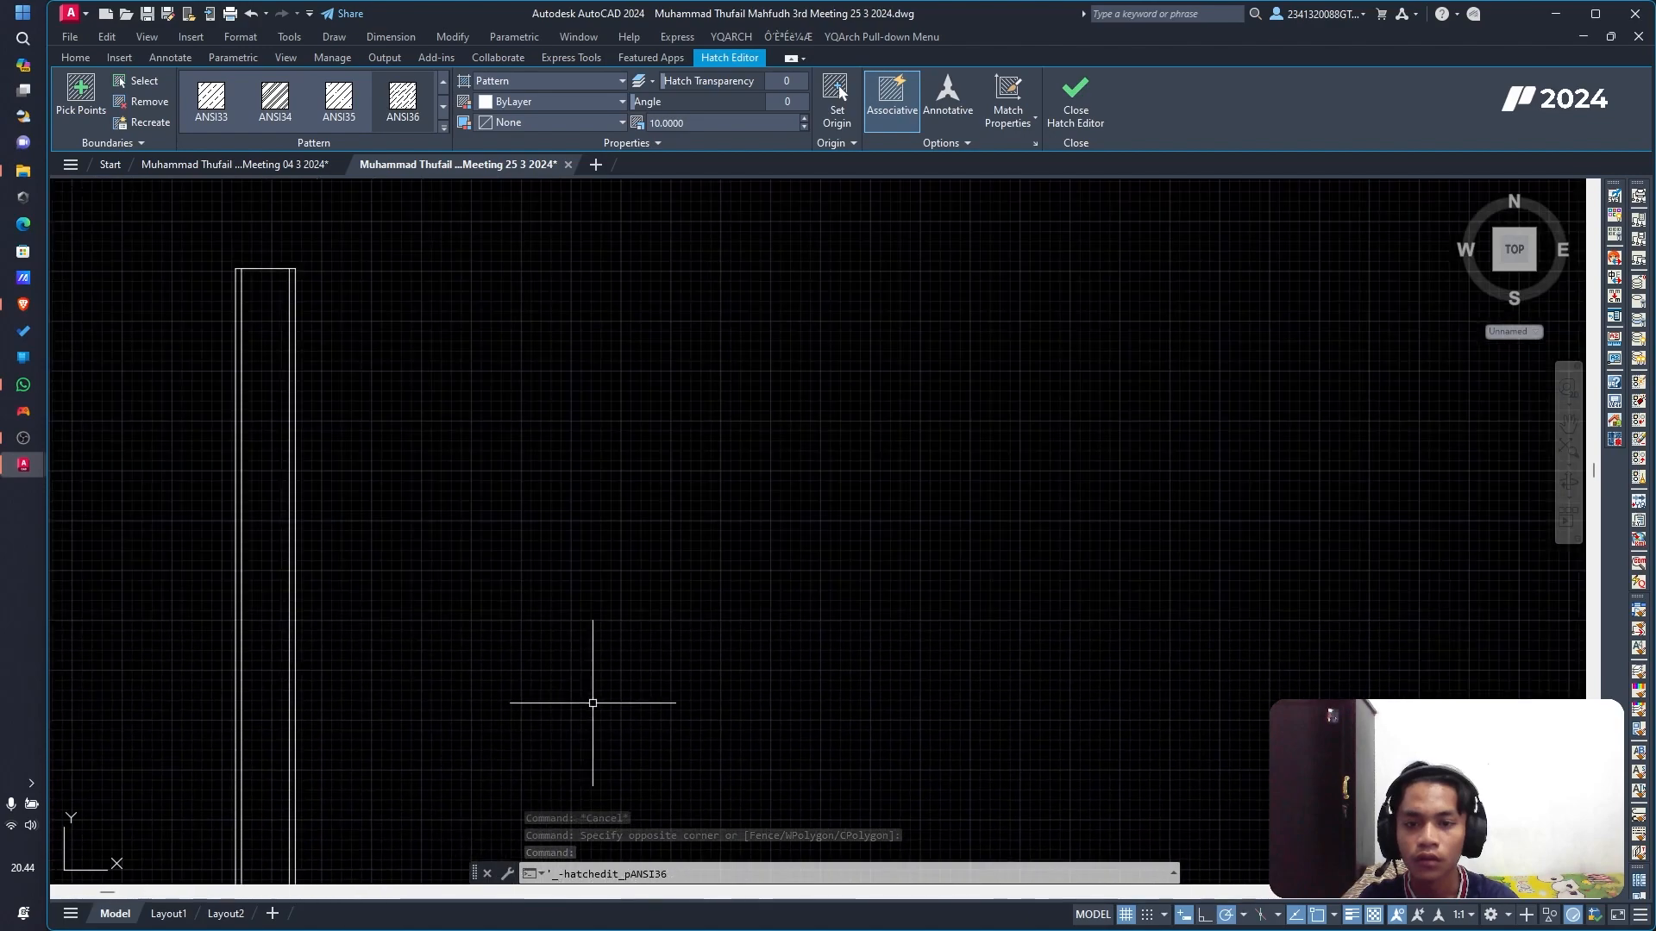
pyautogui.scroll(-8, 596, 676)
pyautogui.scroll(8, 588, 749)
pyautogui.scroll(4, 591, 853)
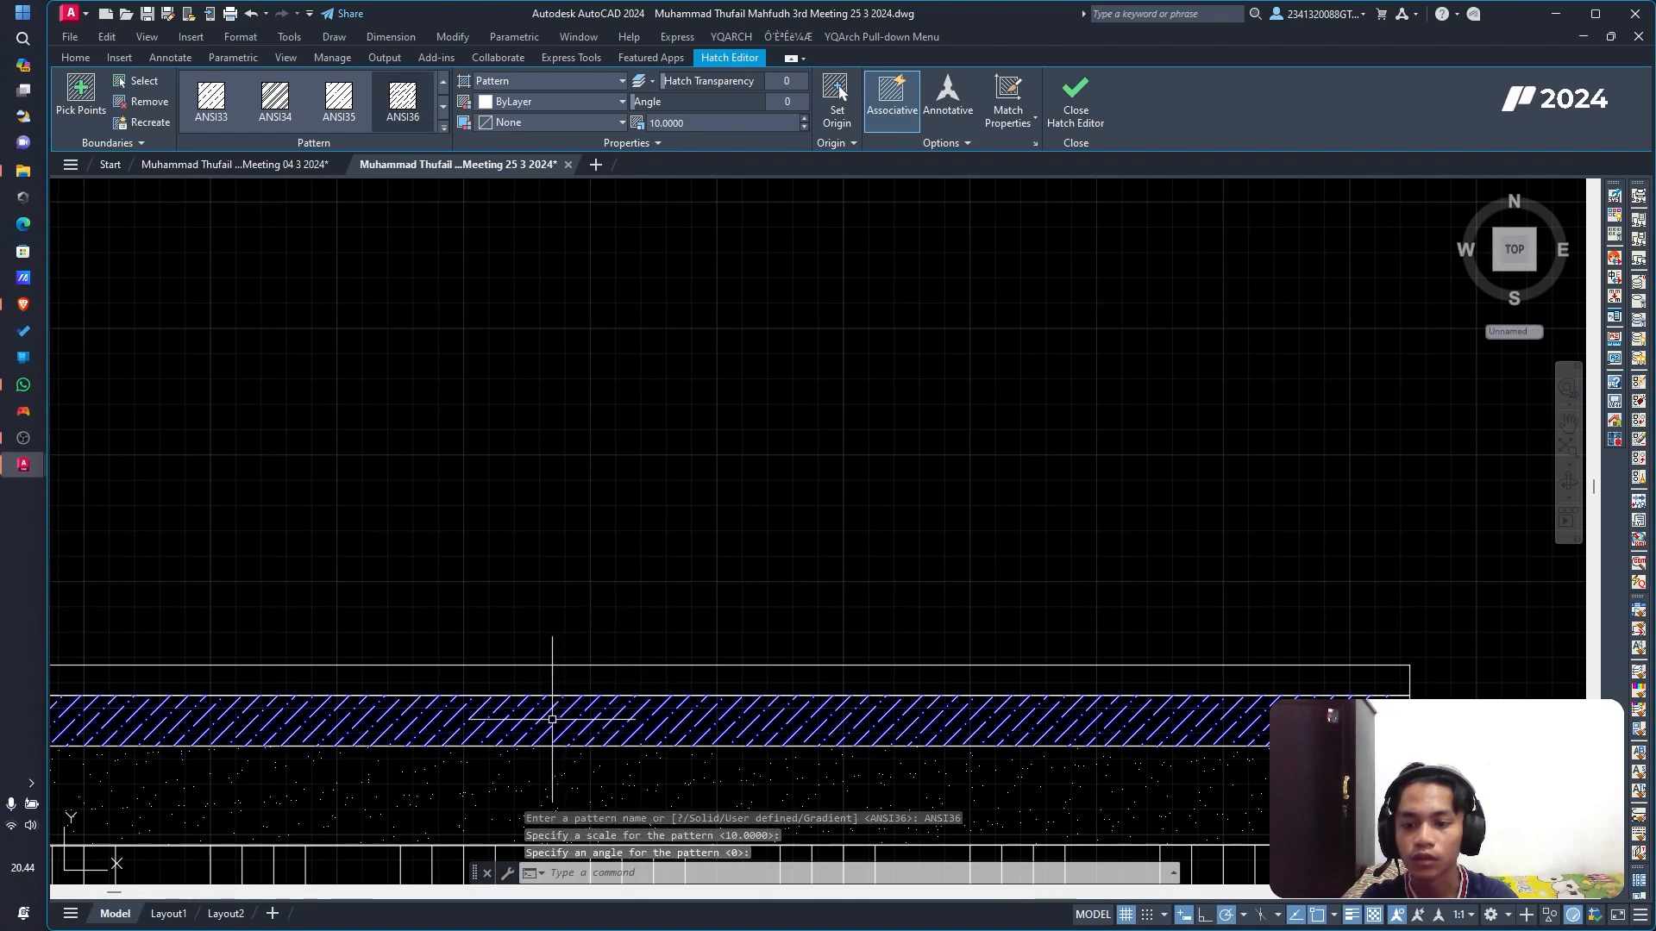
pyautogui.press('Escape')
pyautogui.press('Escape')
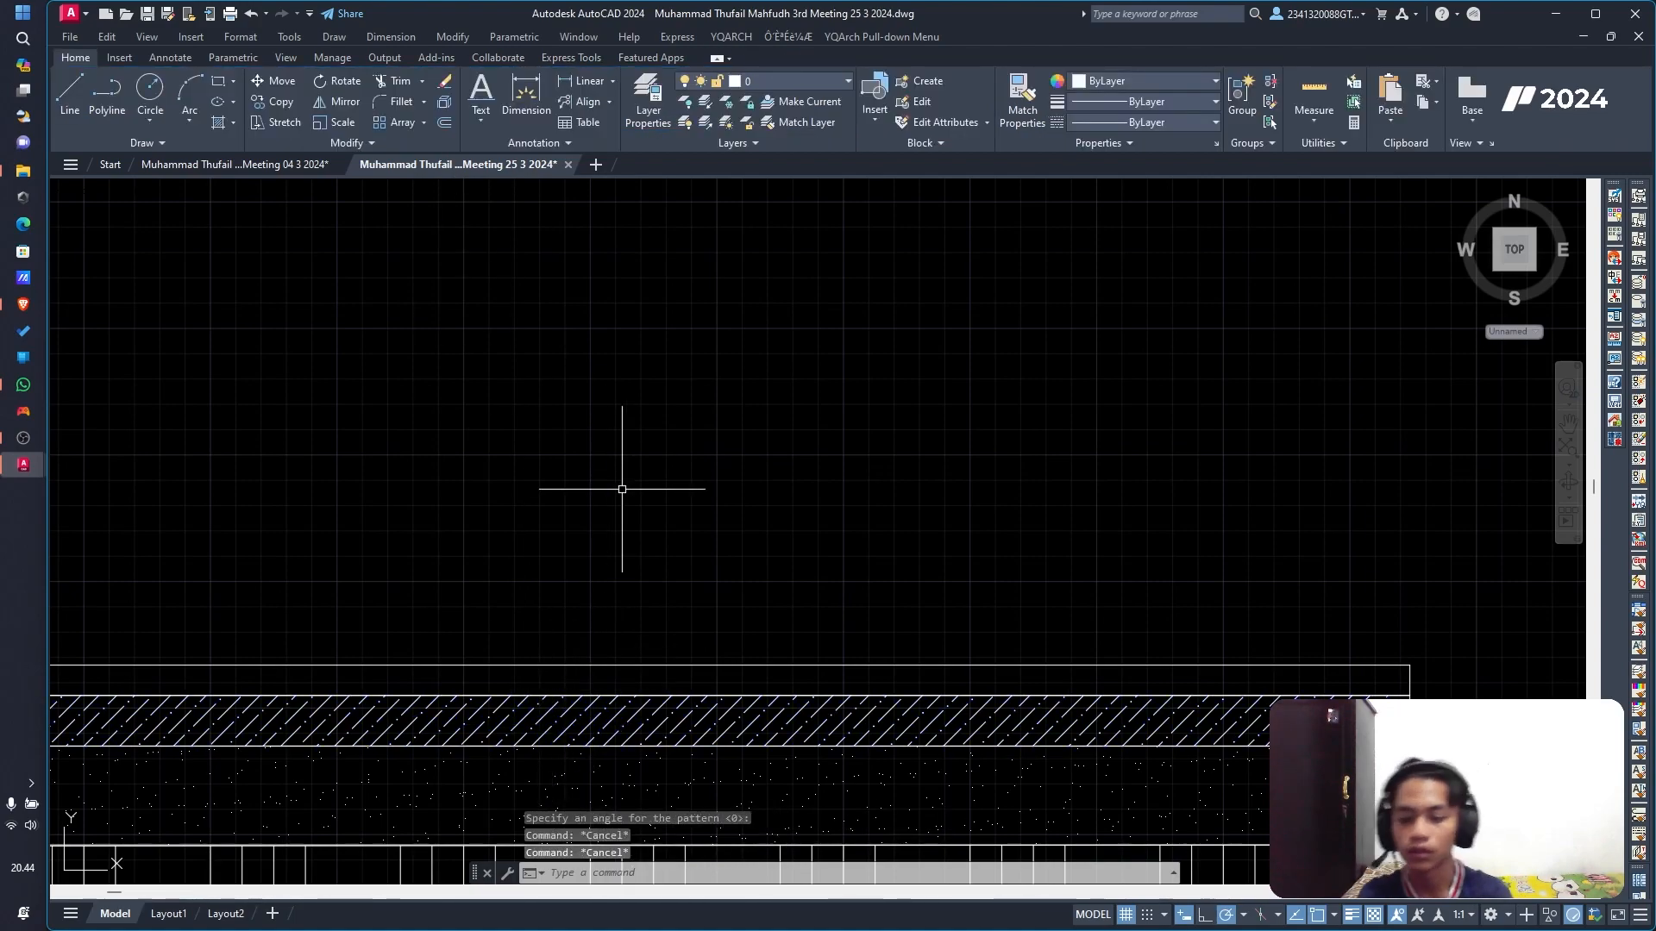
# Step: Erase the existing diagonal hatch from the concrete layer of the floor
pyautogui.press('Escape')
pyautogui.click(658, 712)
pyautogui.click(648, 720)
pyautogui.press('Delete')
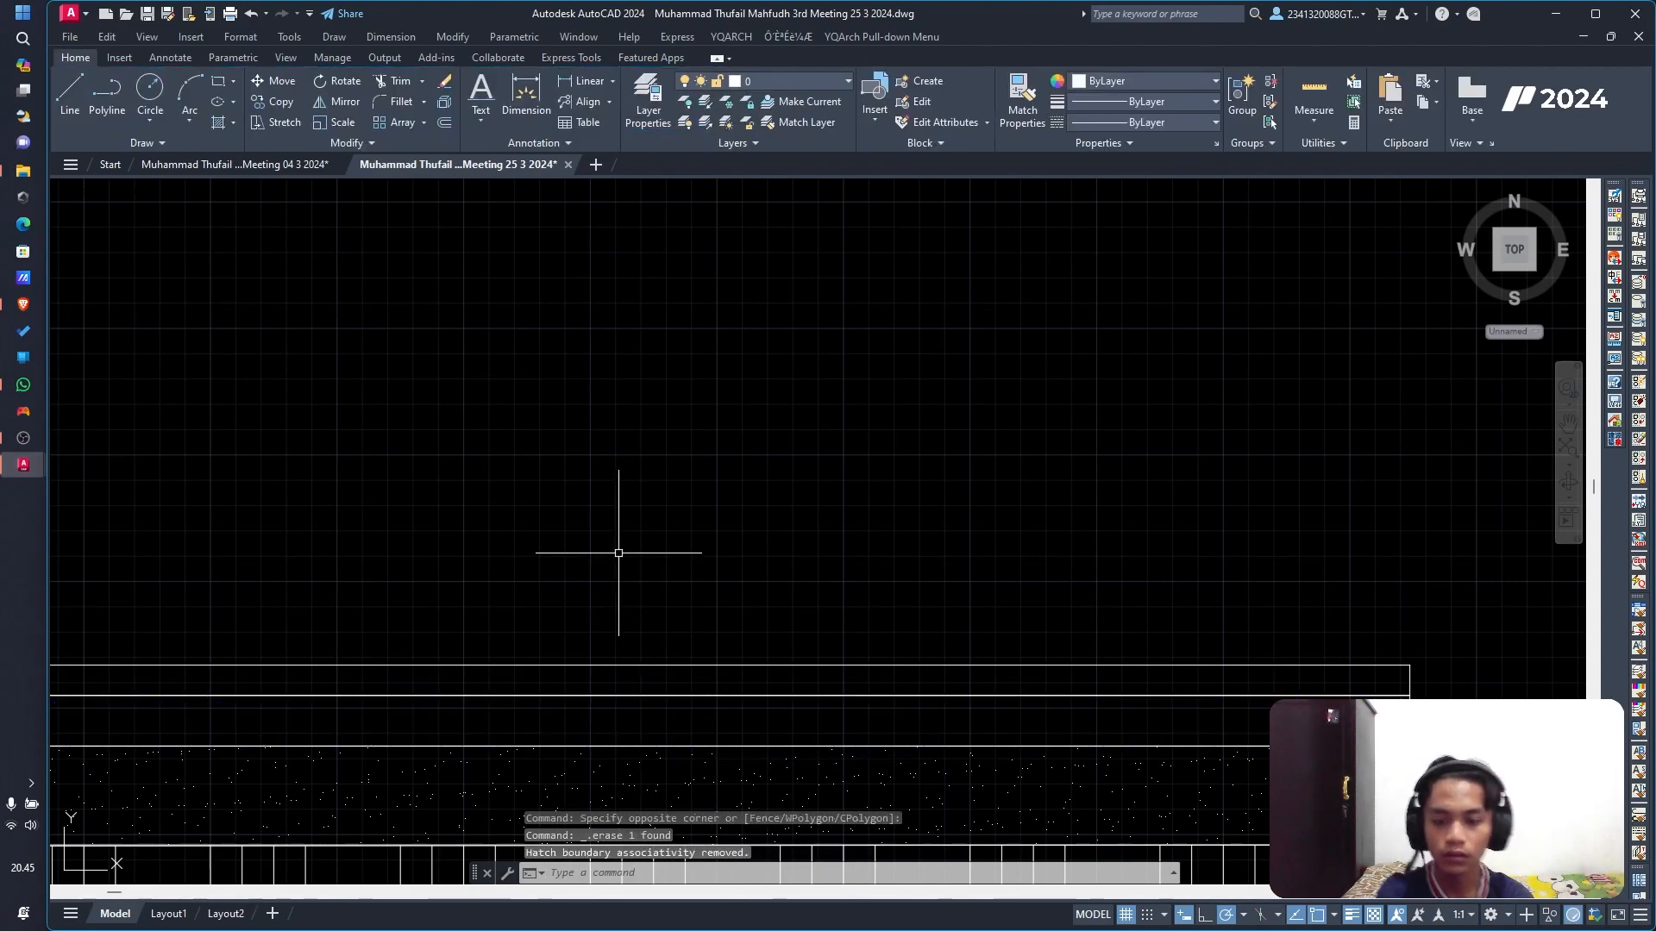
# Step: Hatch the empty concrete layer again on both sides of the wall with the ANSI36 pattern at scale 10 and angle 0
pyautogui.write('h')
pyautogui.press('Return')
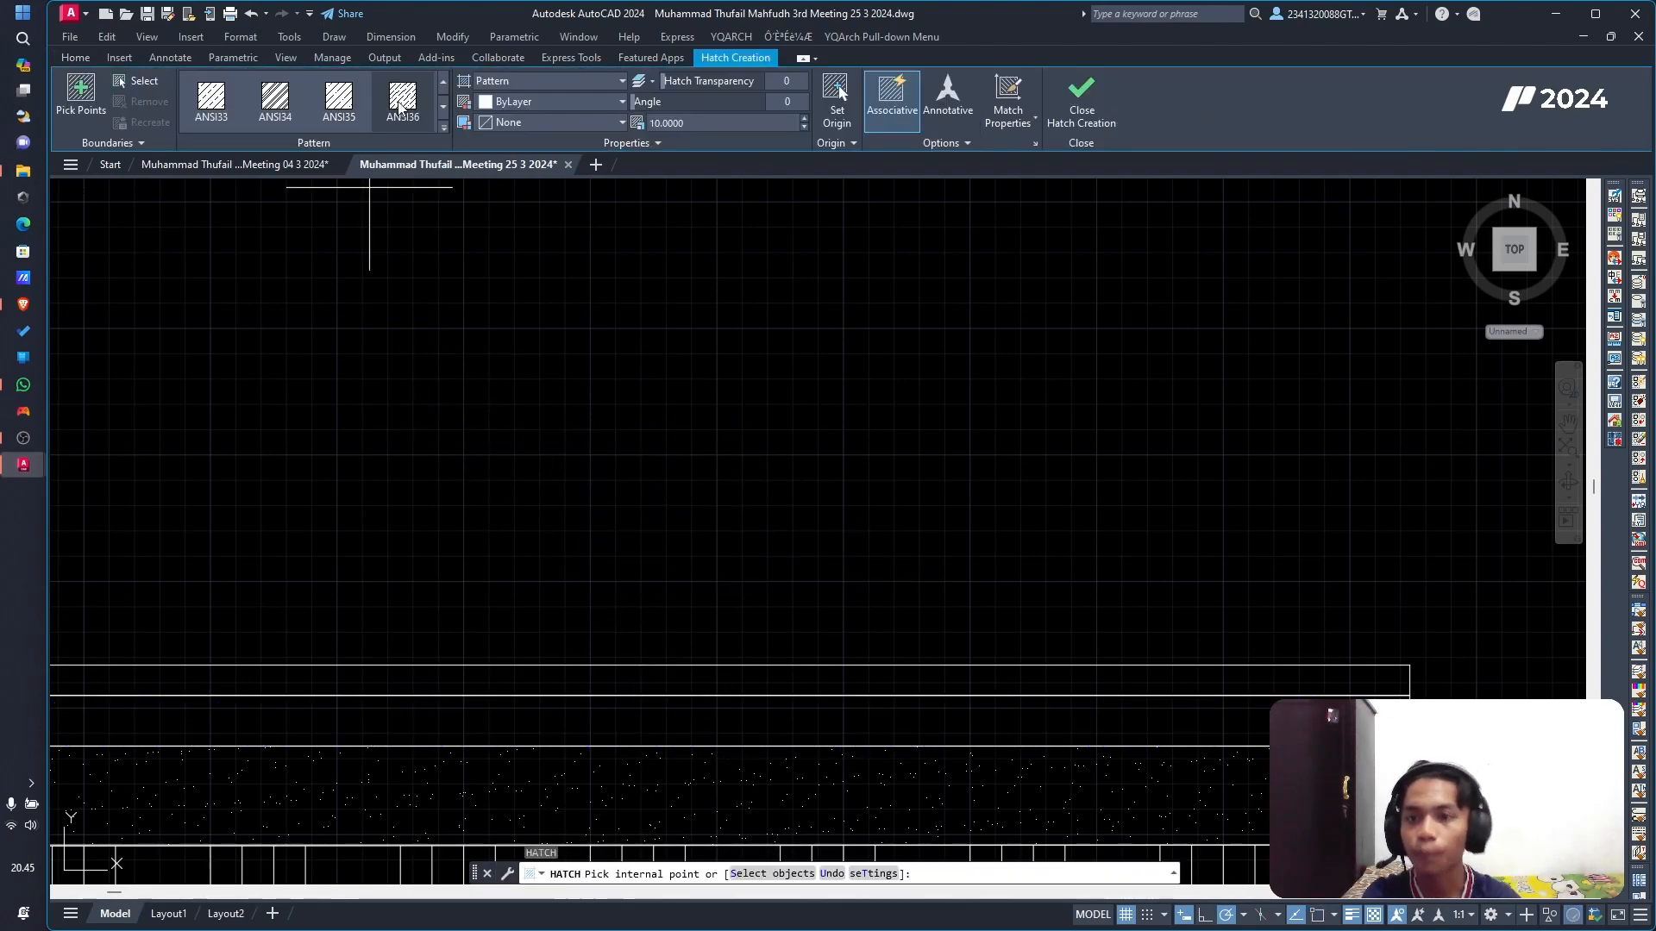
pyautogui.click(557, 721)
pyautogui.scroll(-5, 557, 721)
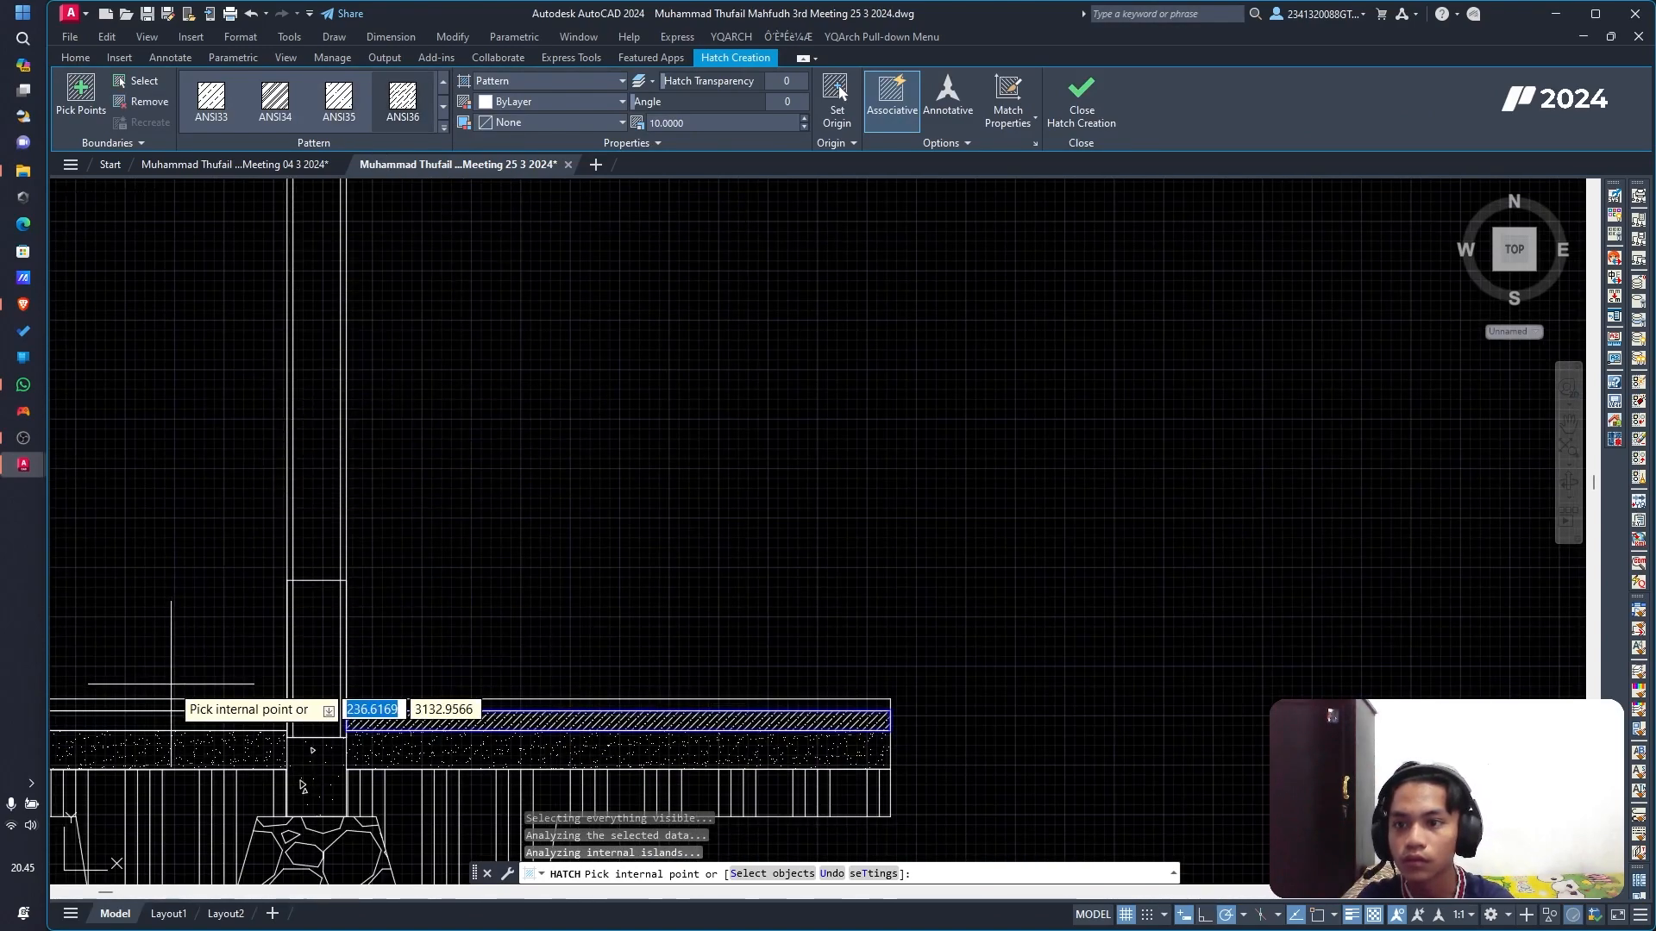
pyautogui.click(148, 724)
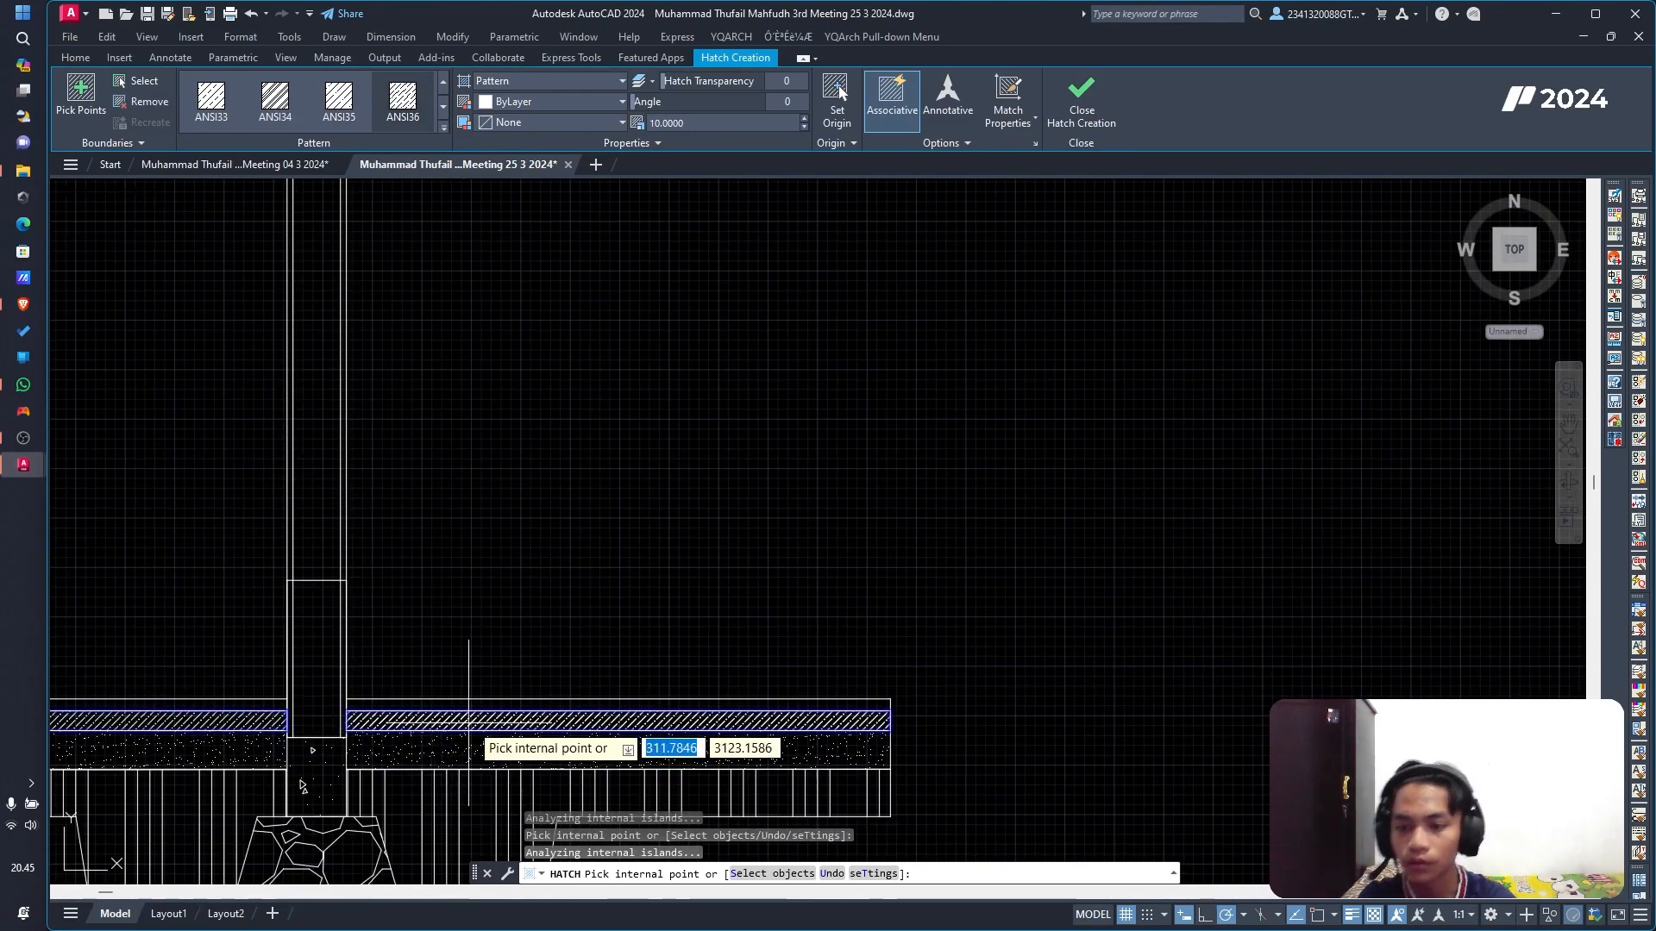
# Step: Compare the concrete and spesi layers in the reference detail with the redrawn floor layers
pyautogui.scroll(-3, 611, 427)
pyautogui.moveTo(681, 352); pyautogui.dragTo(625, 777, button='middle')
pyautogui.moveTo(625, 185); pyautogui.dragTo(574, 488, button='middle')
pyautogui.scroll(-4, 574, 489)
pyautogui.scroll(-2, 629, 690)
pyautogui.moveTo(628, 340)
pyautogui.mouseDown(button='middle')
pyautogui.moveTo(629, 690)
pyautogui.moveTo(584, 344)
pyautogui.mouseUp(button='middle')
pyautogui.scroll(6, 591, 595)
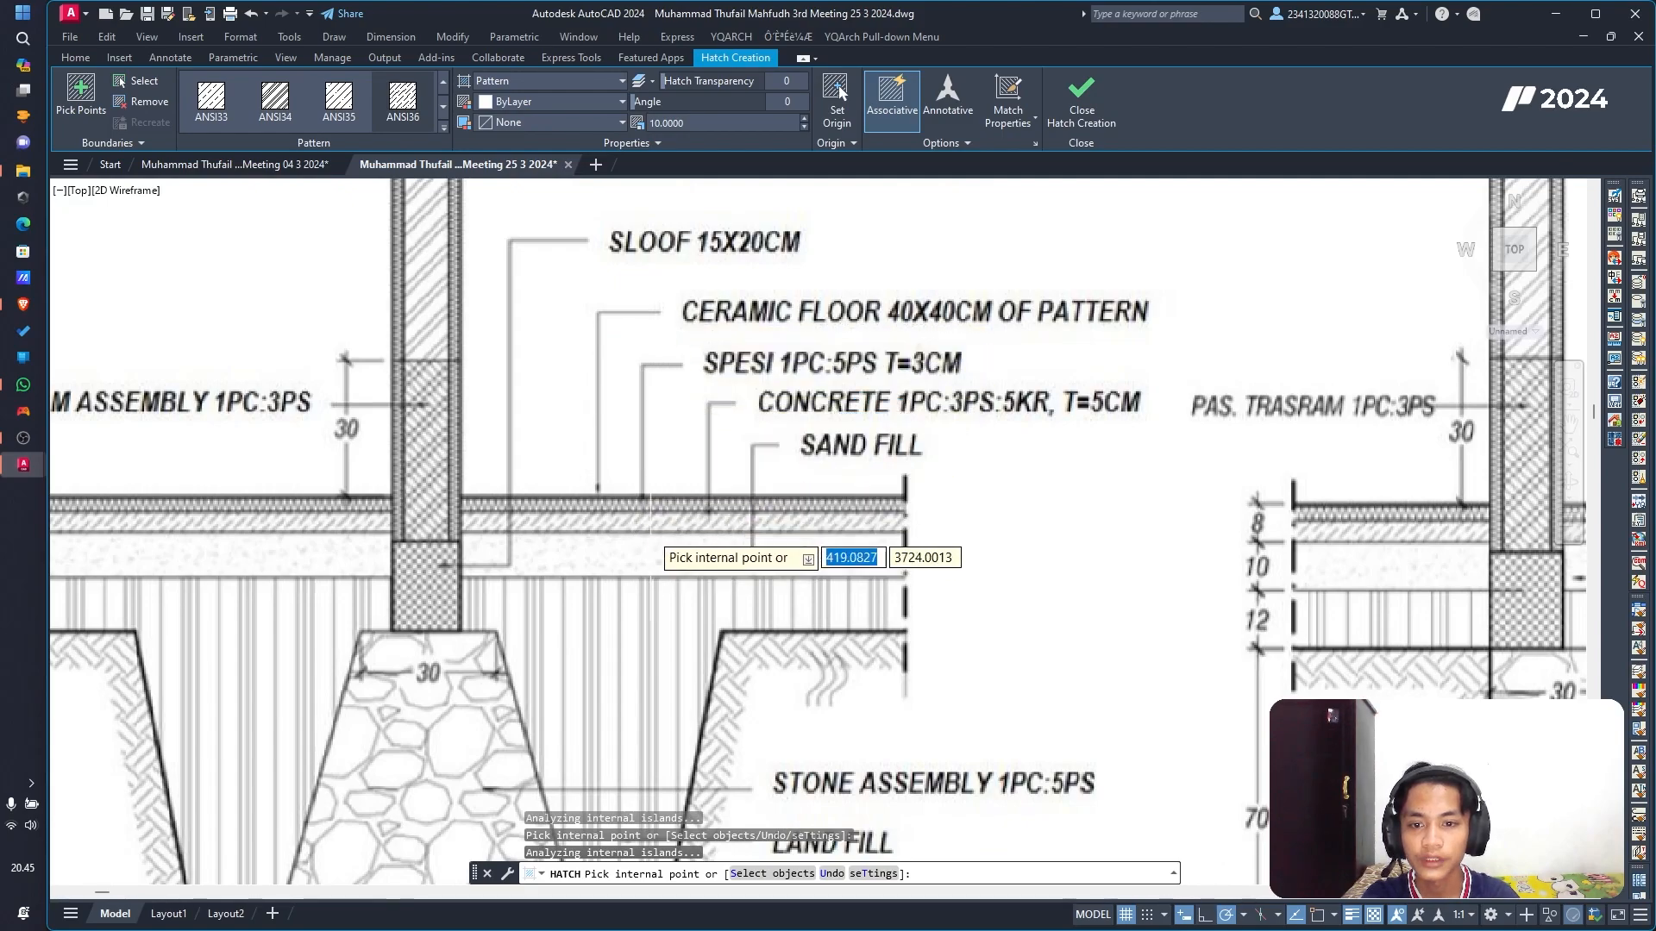
pyautogui.scroll(-8, 574, 776)
pyautogui.moveTo(578, 773); pyautogui.dragTo(578, 392, button='middle')
pyautogui.scroll(10, 578, 391)
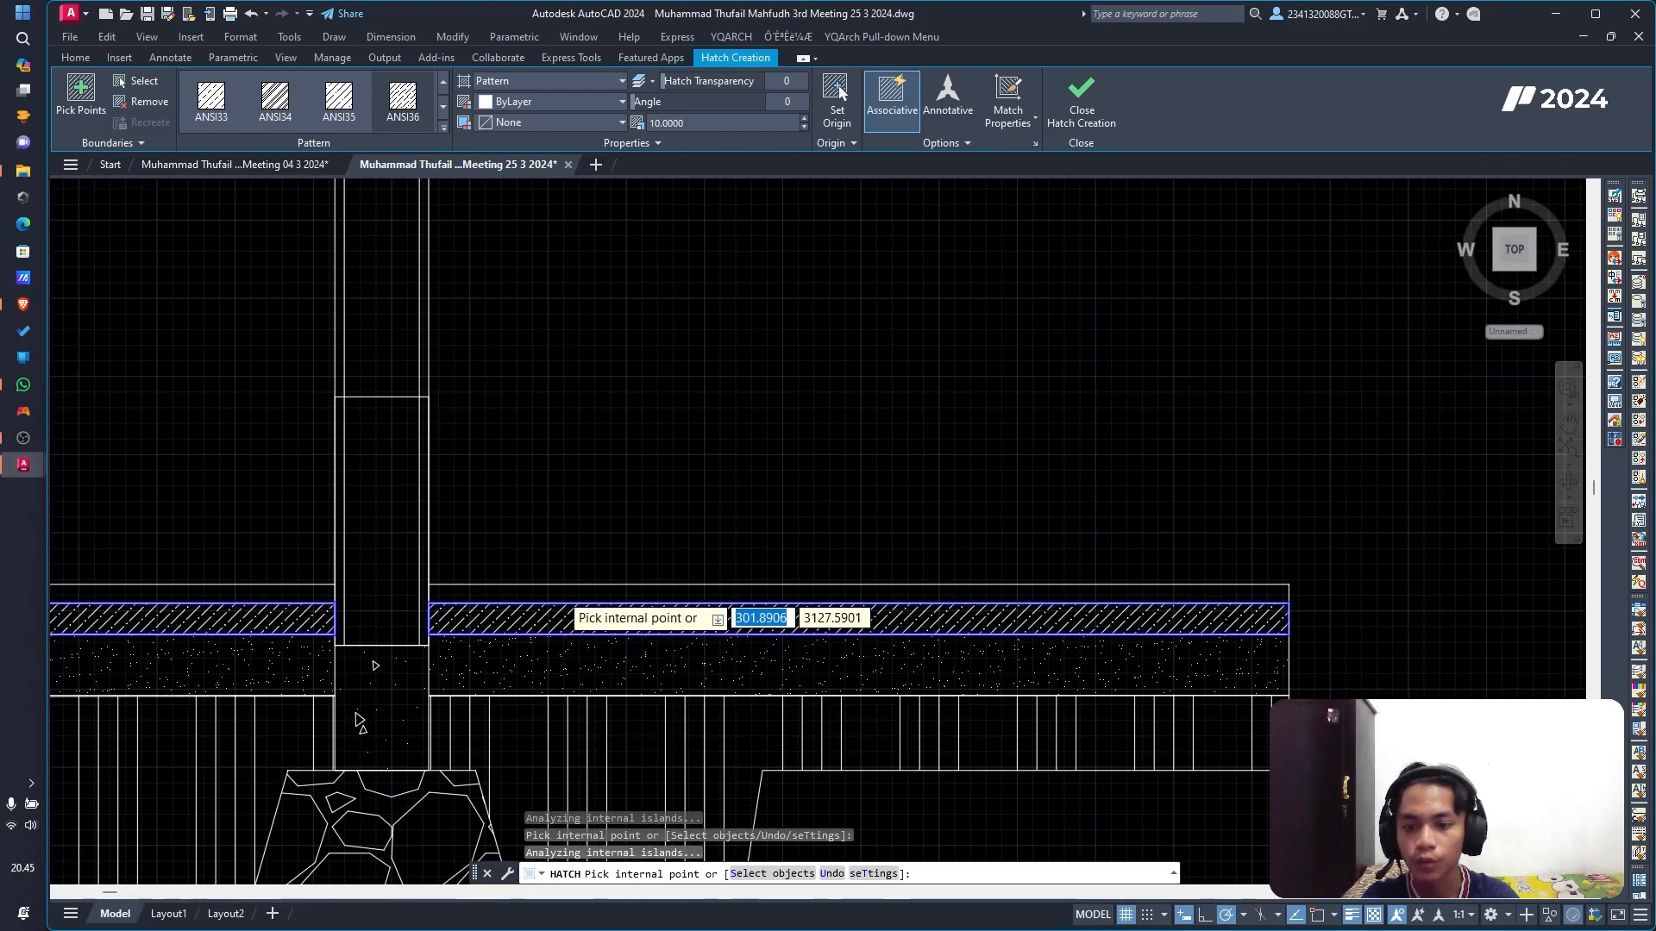
# Step: Look through the available hatch patterns for the spesi layer and end the hatch command
pyautogui.click(443, 86)
pyautogui.click(443, 106)
pyautogui.click(443, 106)
pyautogui.click(444, 106)
pyautogui.click(443, 106)
pyautogui.click(443, 106)
pyautogui.click(445, 81)
pyautogui.click(445, 82)
pyautogui.click(445, 81)
pyautogui.click(445, 81)
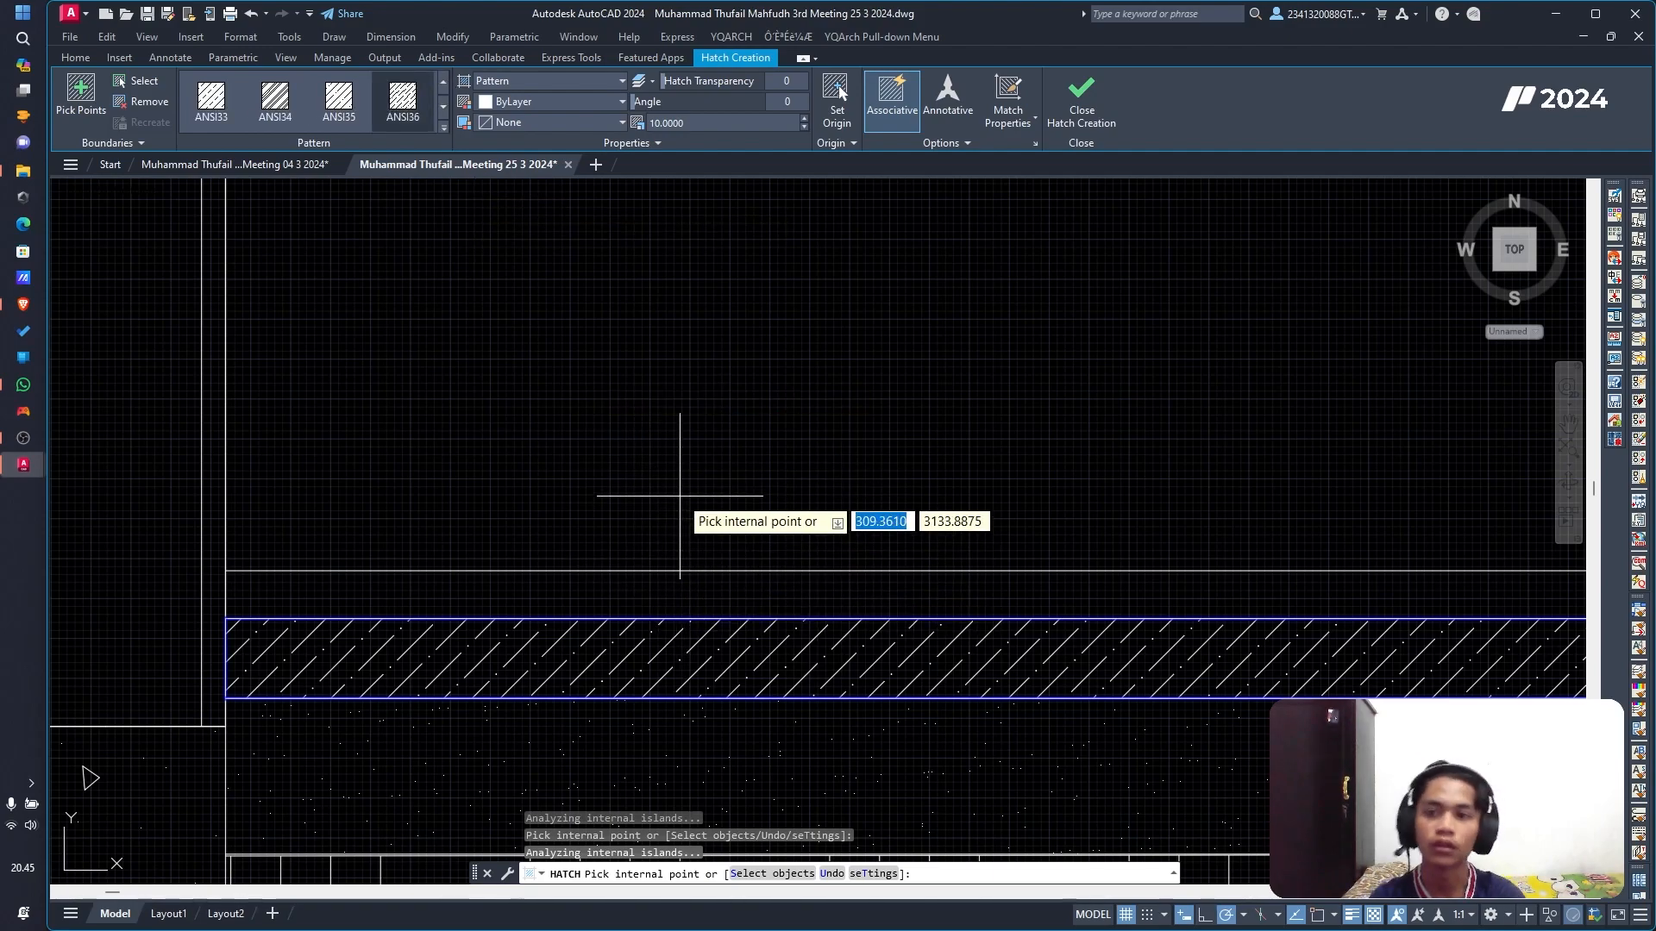
pyautogui.scroll(-2, 675, 503)
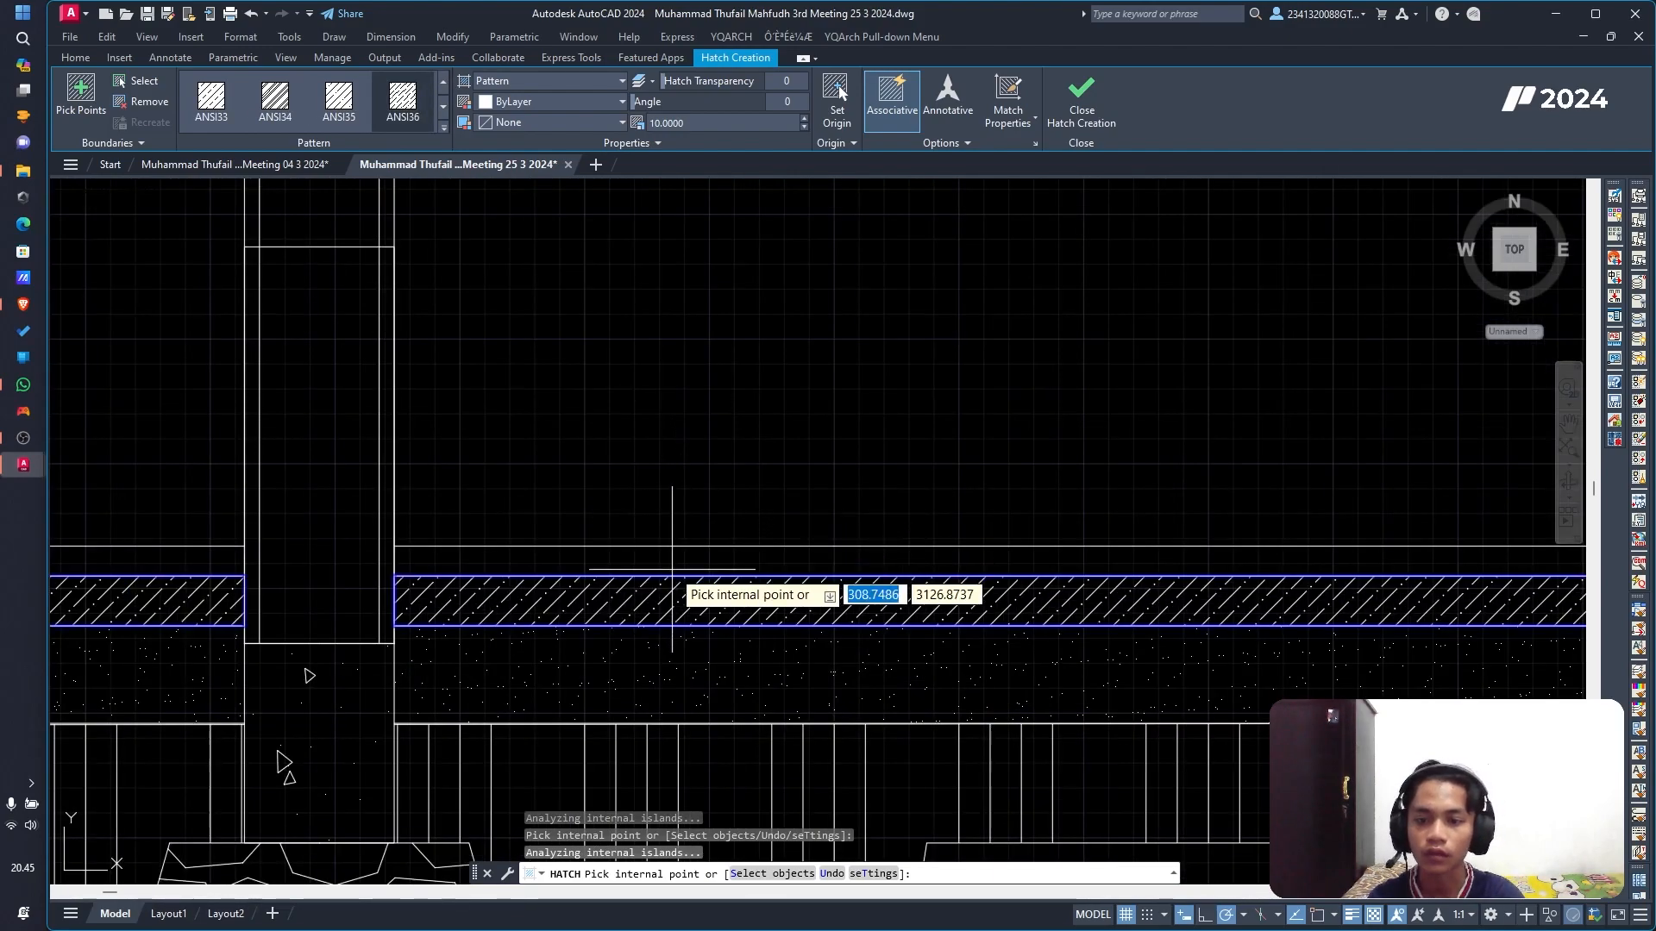
pyautogui.press('Escape')
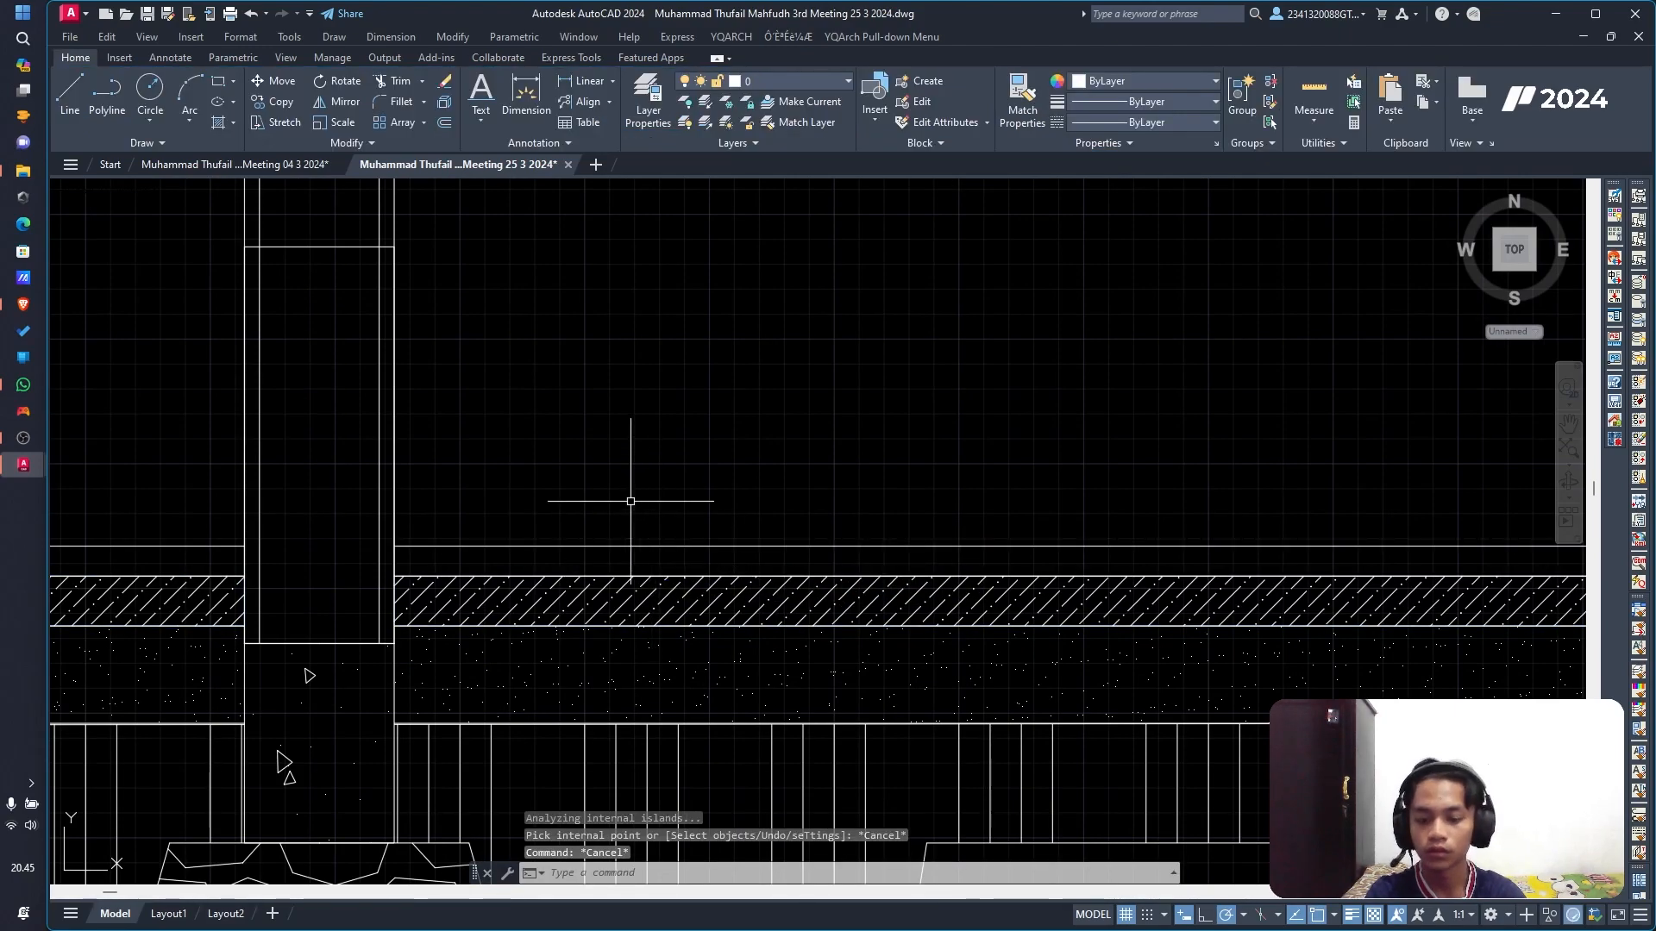
# Step: Hatch the spesi strip above the concrete on both sides of the wall with ANSI36 at scale 10 and angle 45
pyautogui.press('Return')
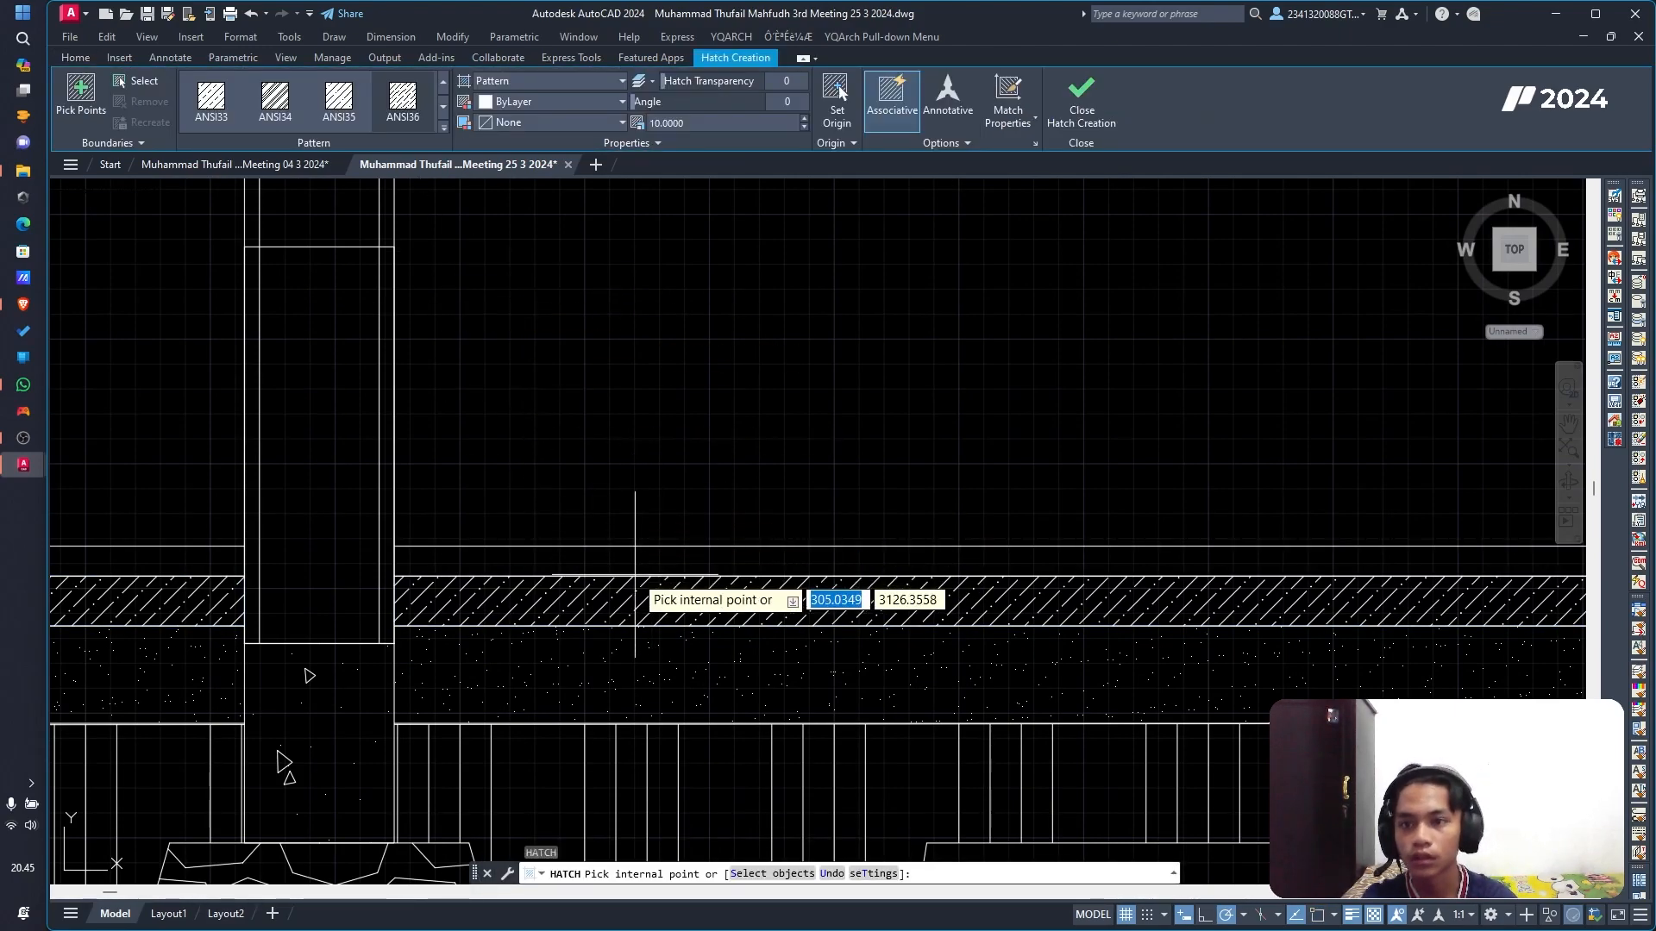
pyautogui.click(597, 559)
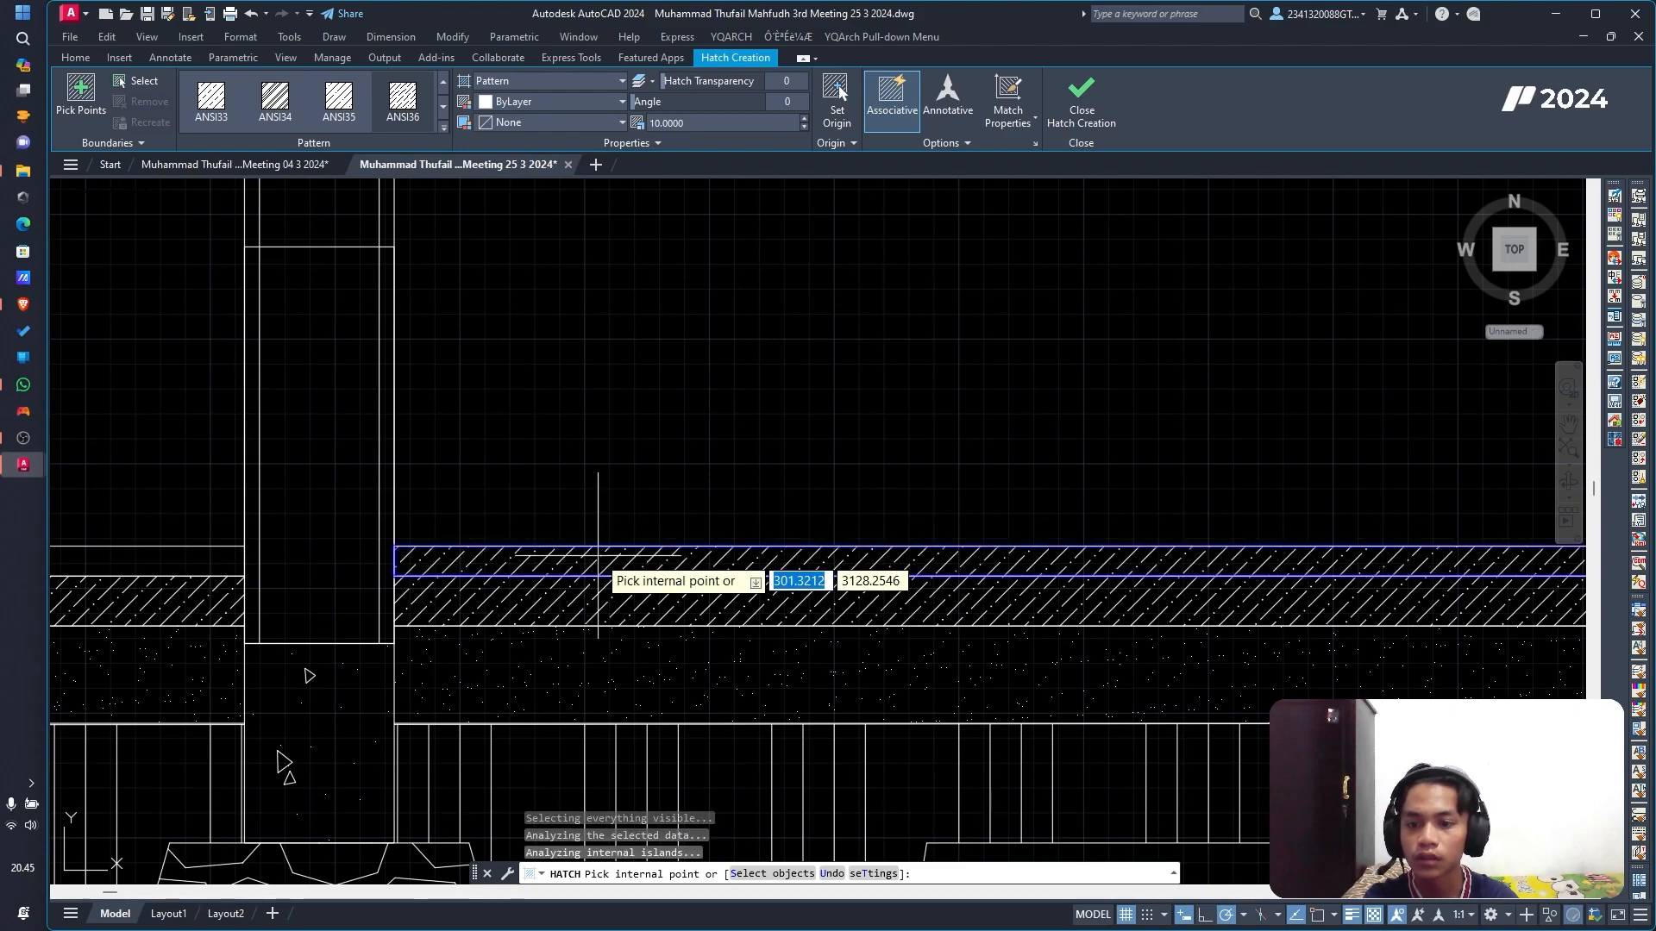
pyautogui.click(148, 561)
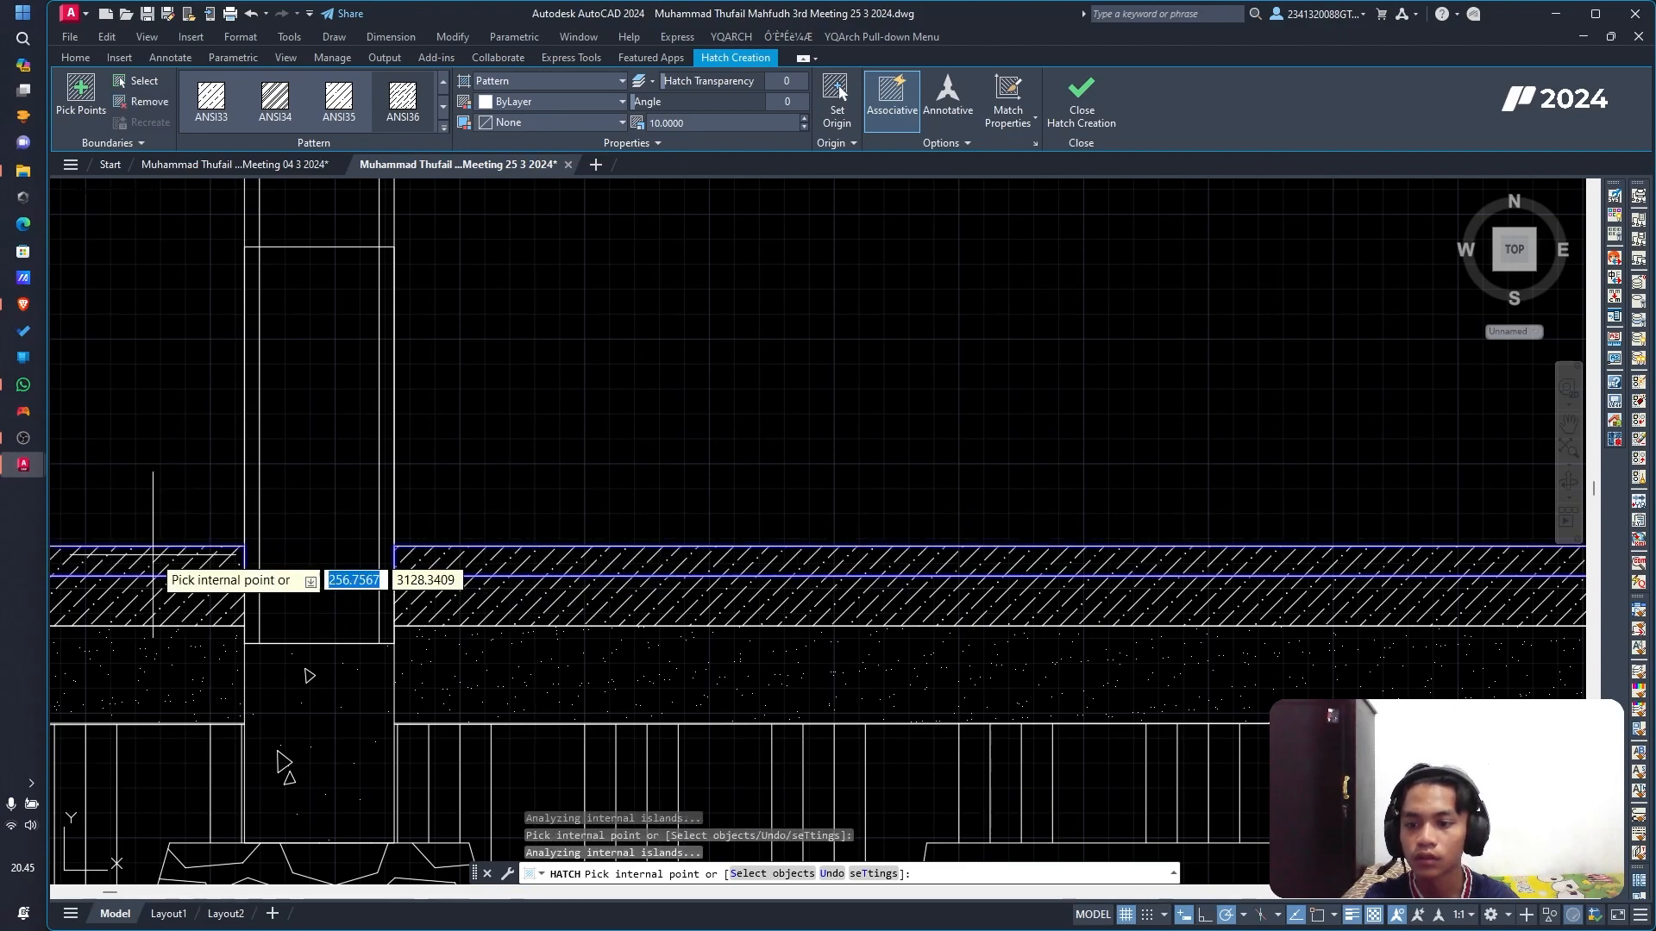
pyautogui.click(791, 104)
pyautogui.write('45')
pyautogui.press('Return')
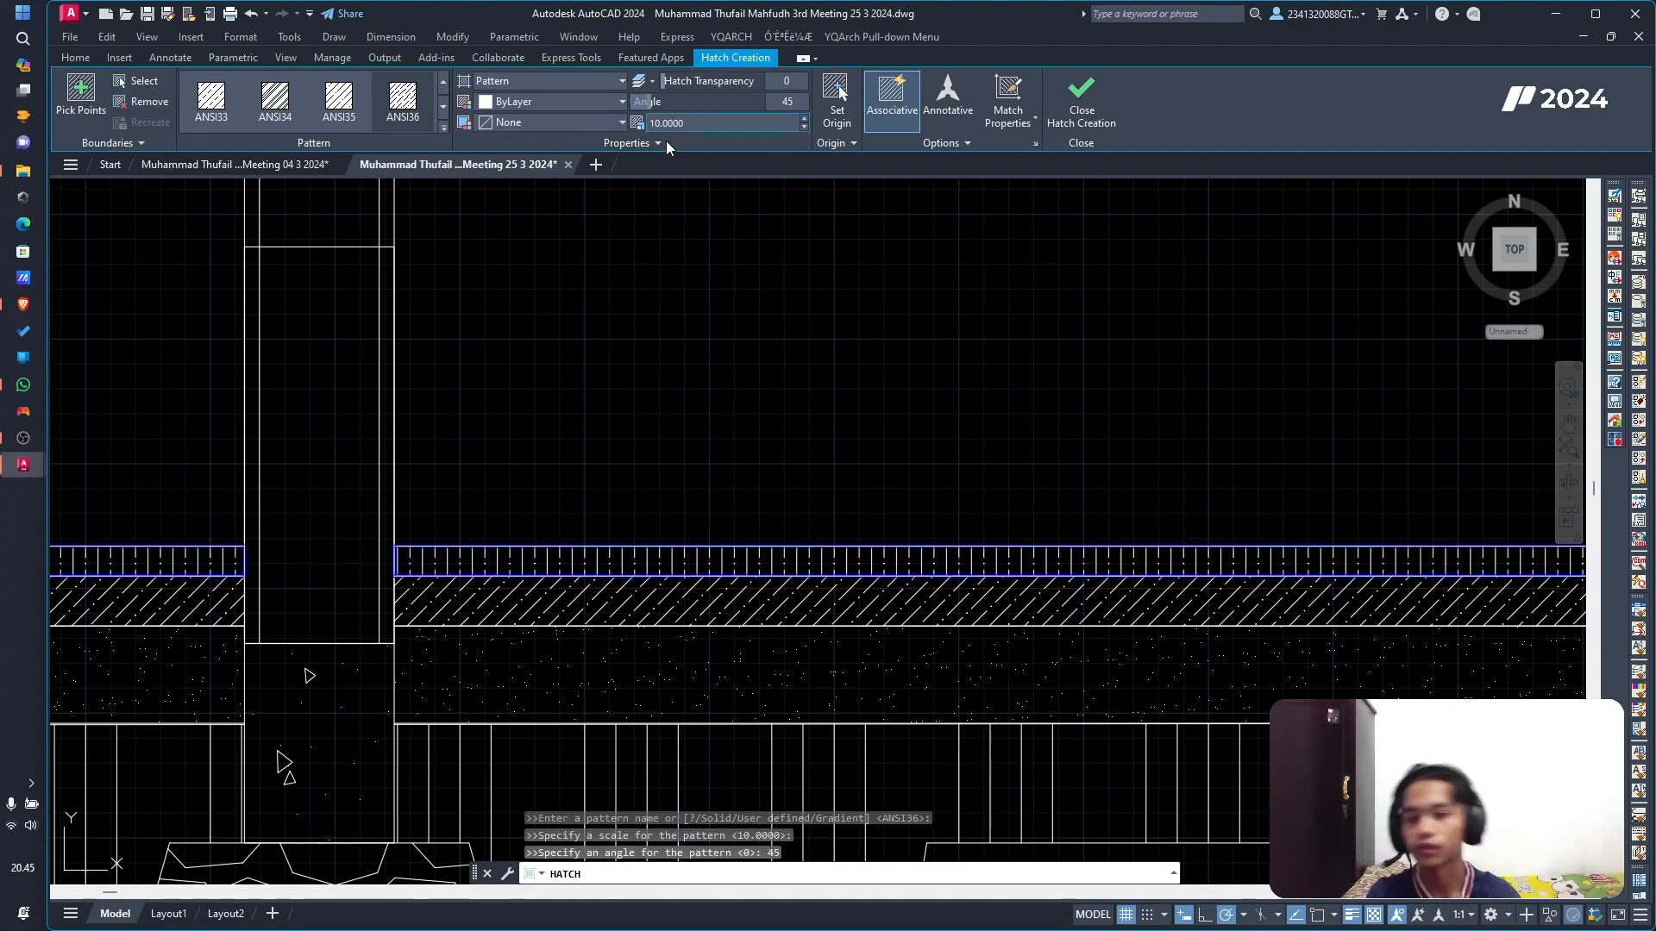
pyautogui.scroll(-2, 781, 586)
pyautogui.press('Escape')
pyautogui.press('Escape')
pyautogui.press('Escape')
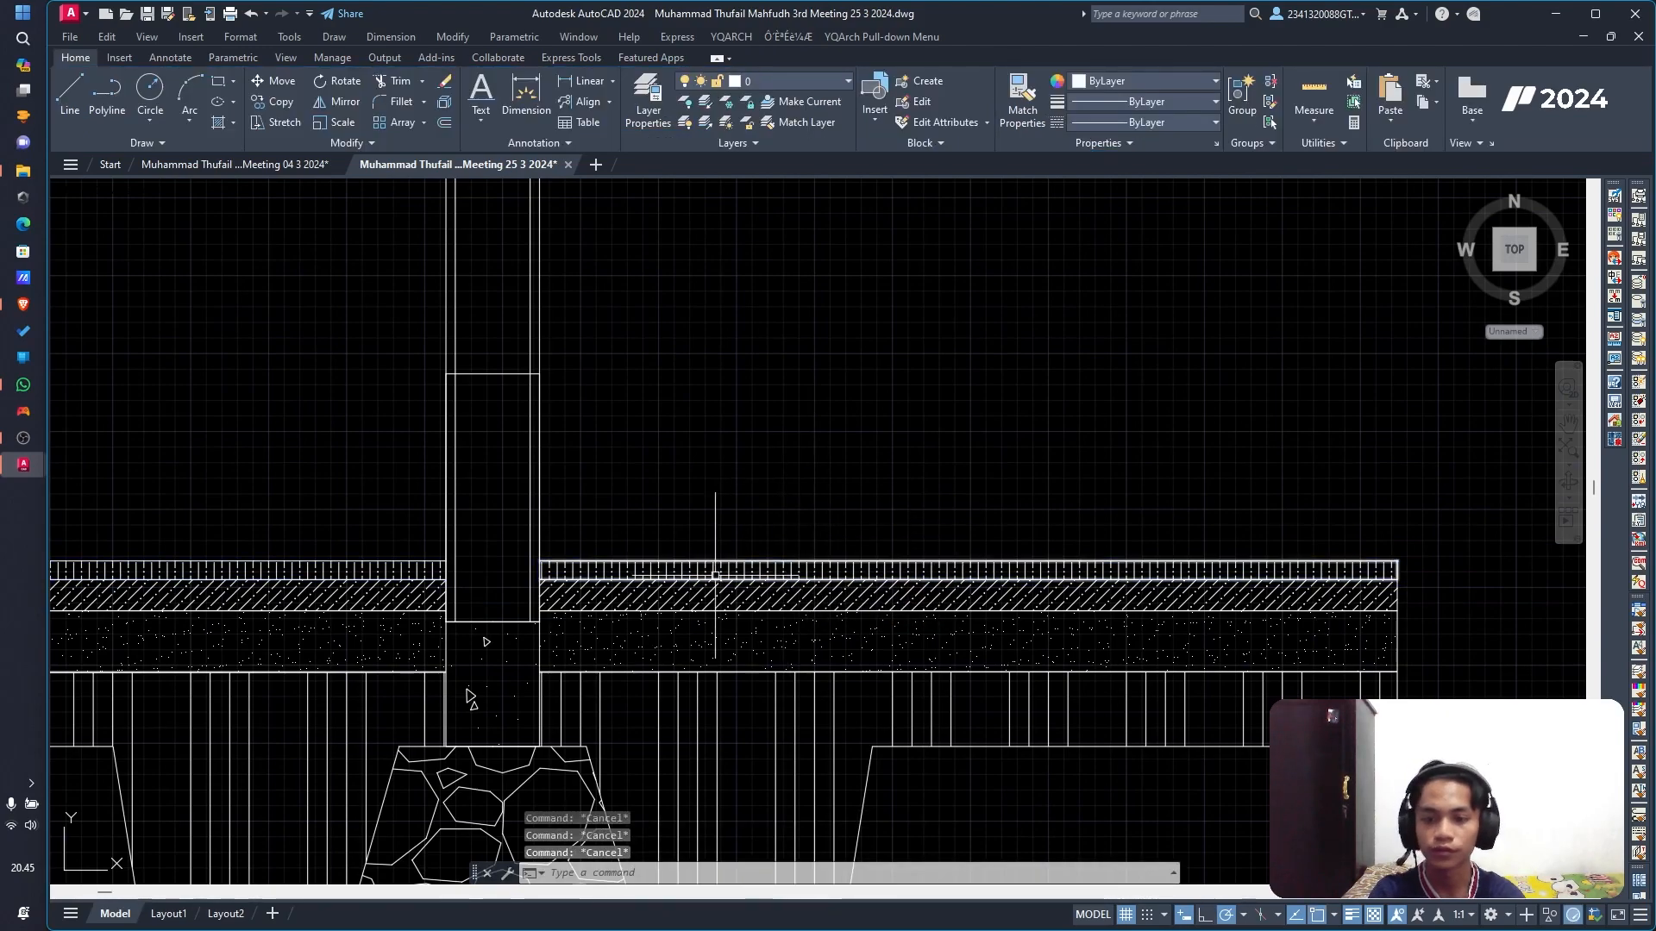
# Step: Hatch the trasram section of the wall core directly above the sloof with the ANSI37 pattern
pyautogui.scroll(-2, 657, 574)
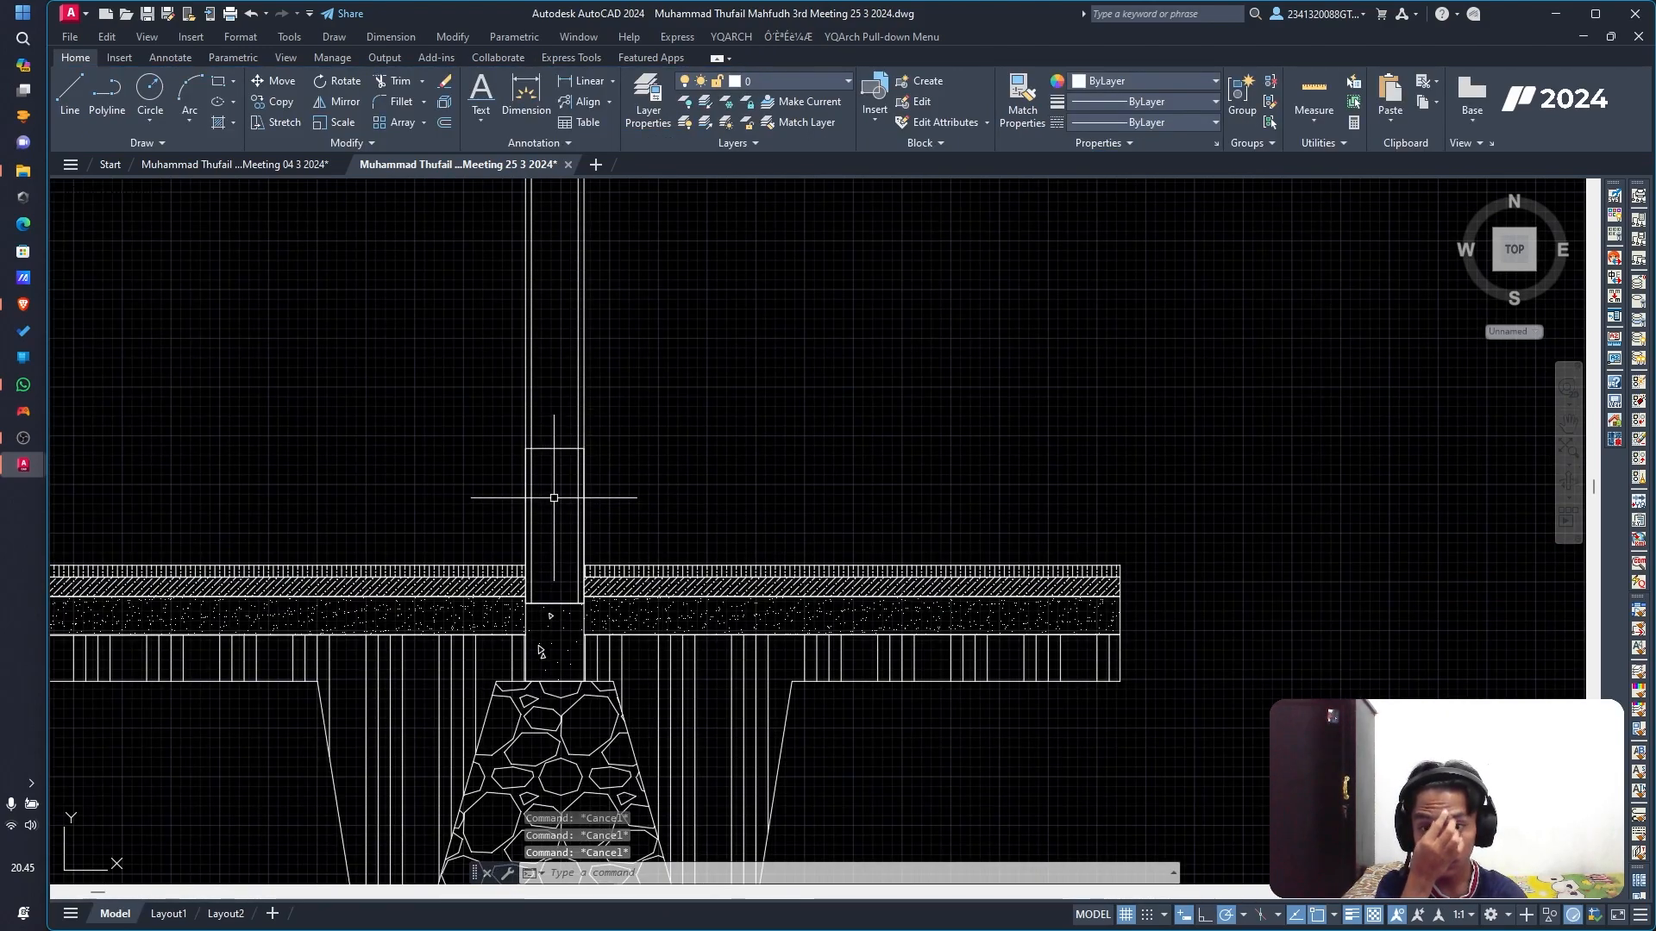
pyautogui.scroll(4, 554, 497)
pyautogui.write('h')
pyautogui.press('Return')
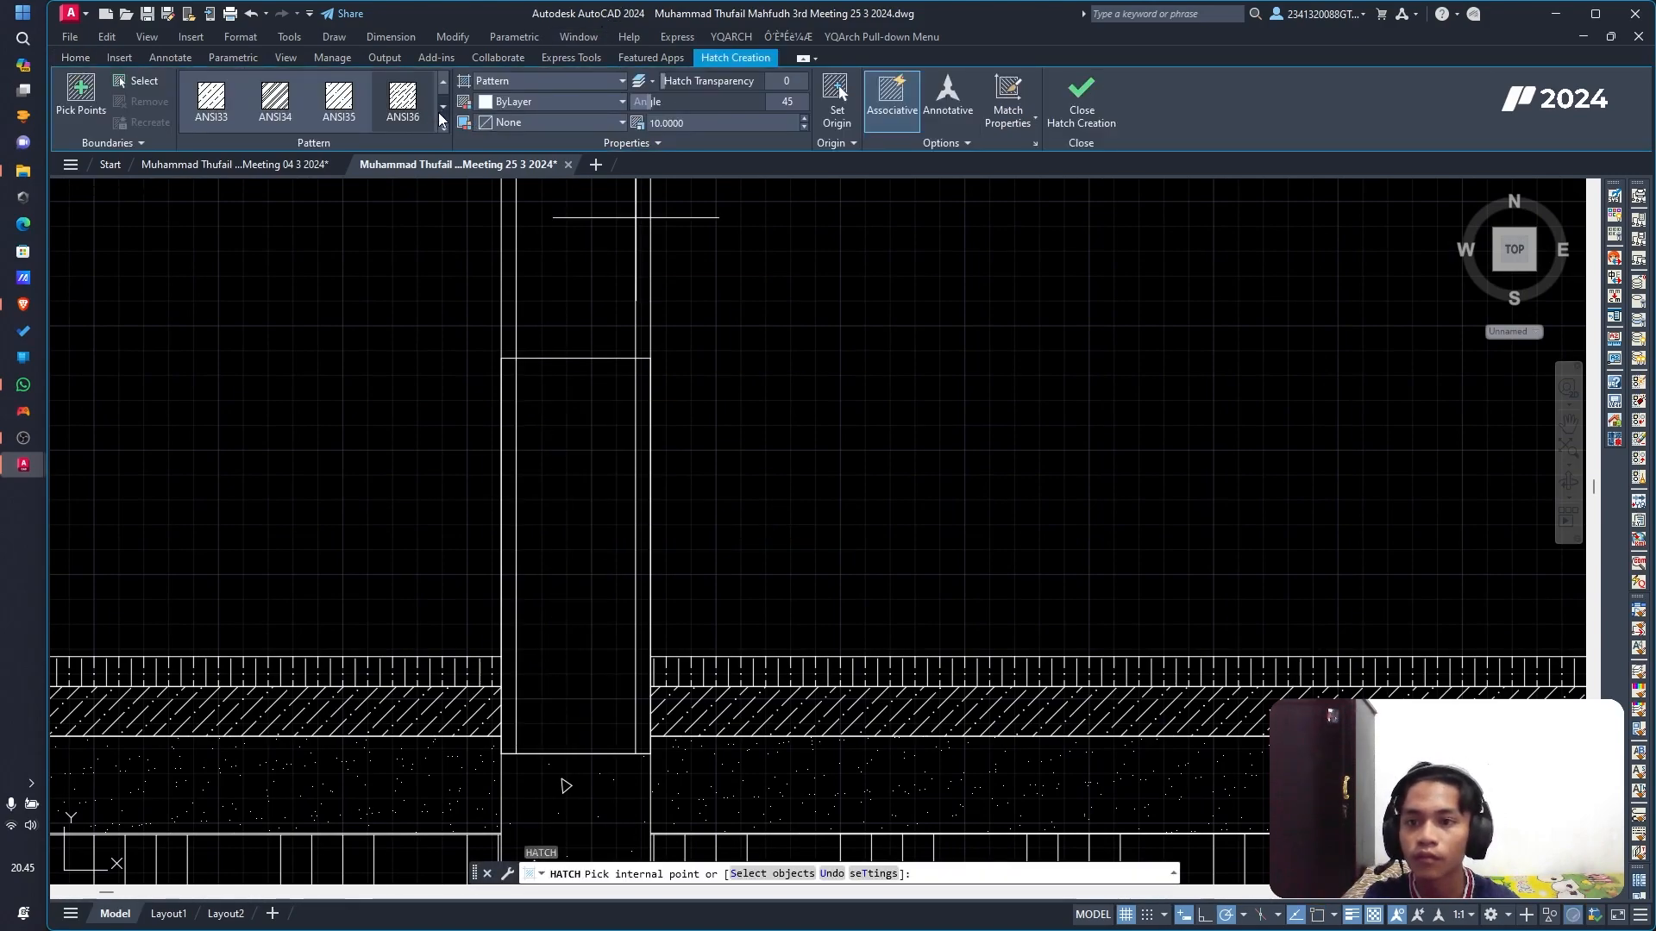
pyautogui.click(441, 83)
pyautogui.click(444, 104)
pyautogui.click(444, 105)
pyautogui.click(444, 104)
pyautogui.click(444, 104)
pyautogui.click(446, 100)
pyautogui.click(446, 100)
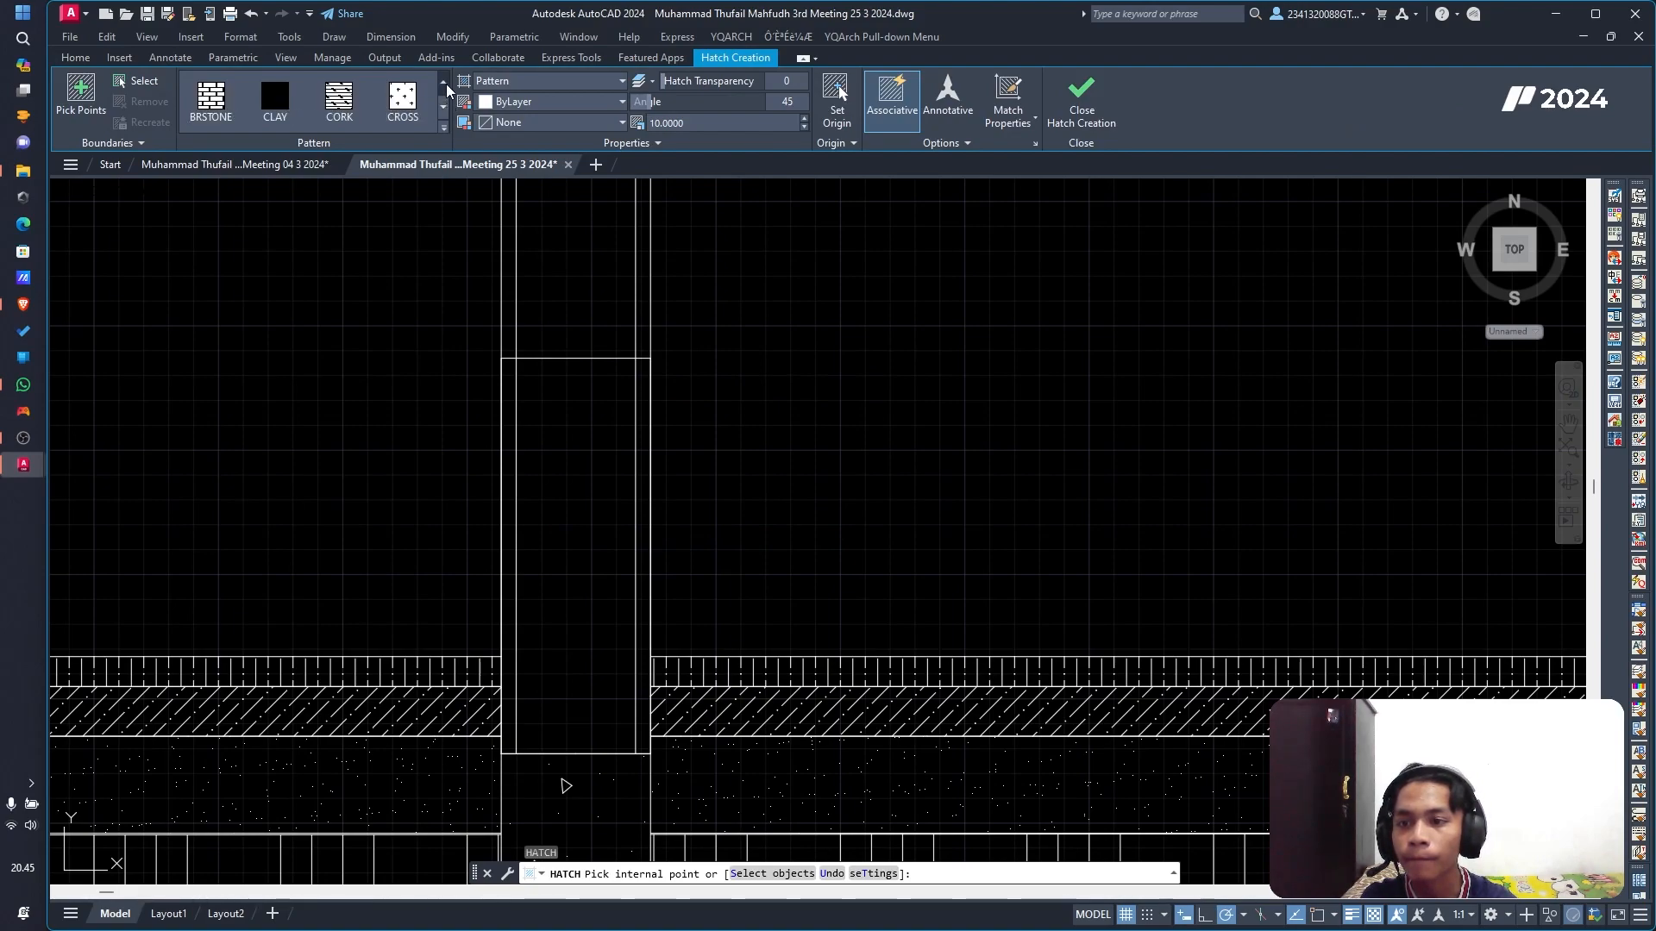
pyautogui.click(442, 129)
pyautogui.scroll(1, 311, 198)
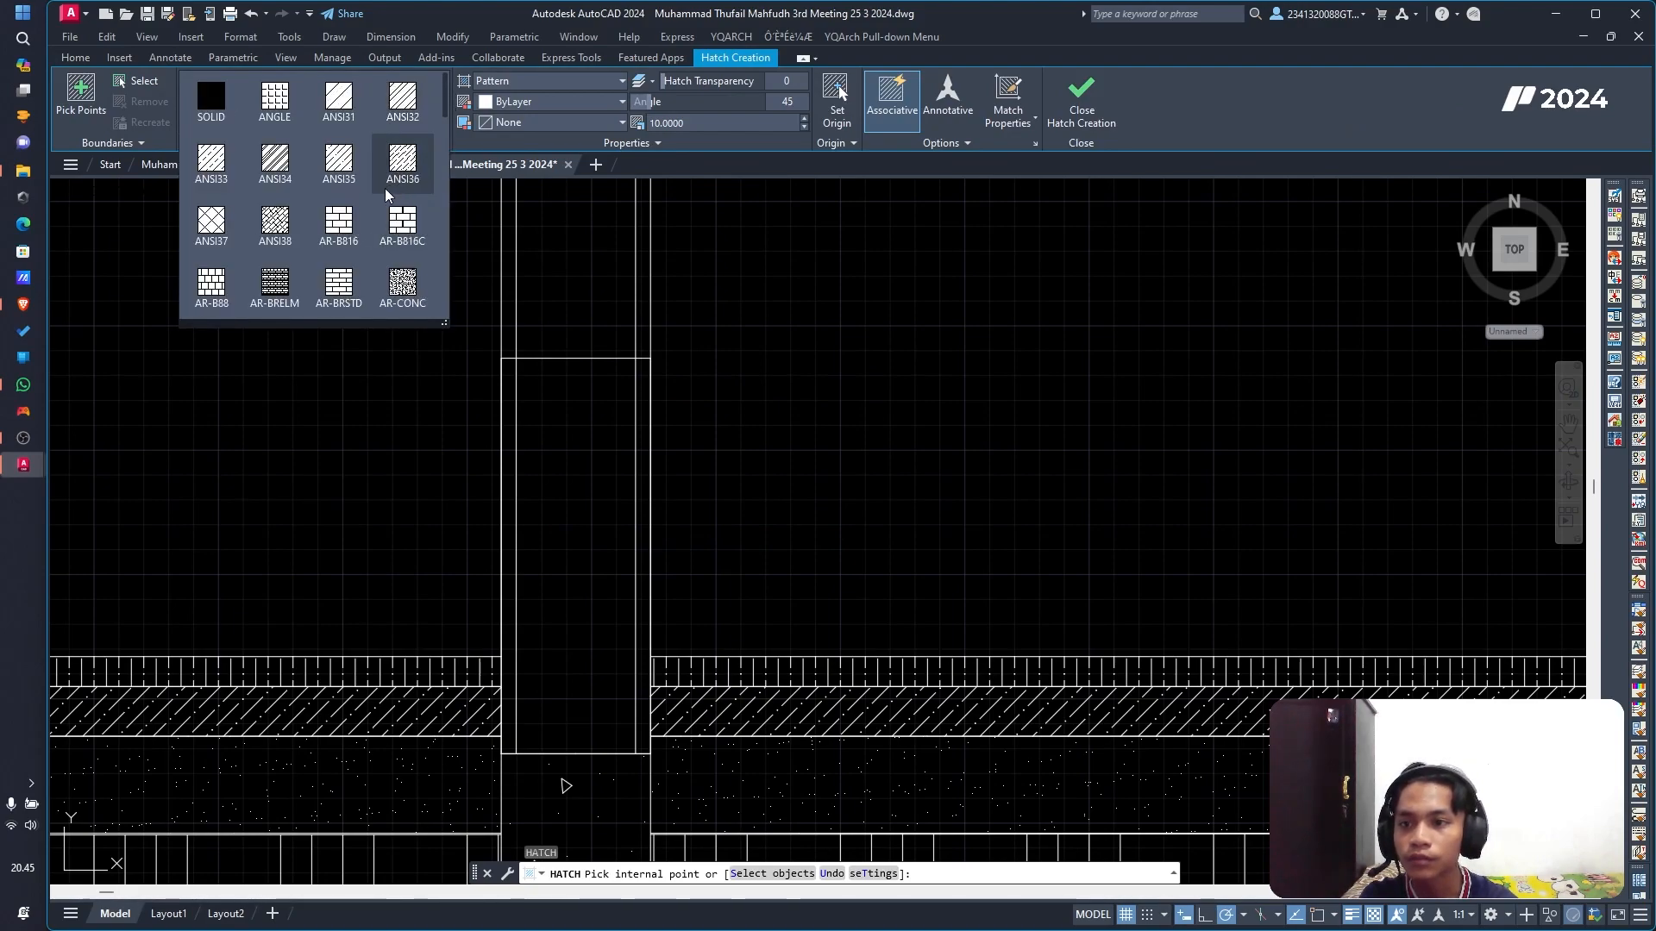
pyautogui.click(211, 226)
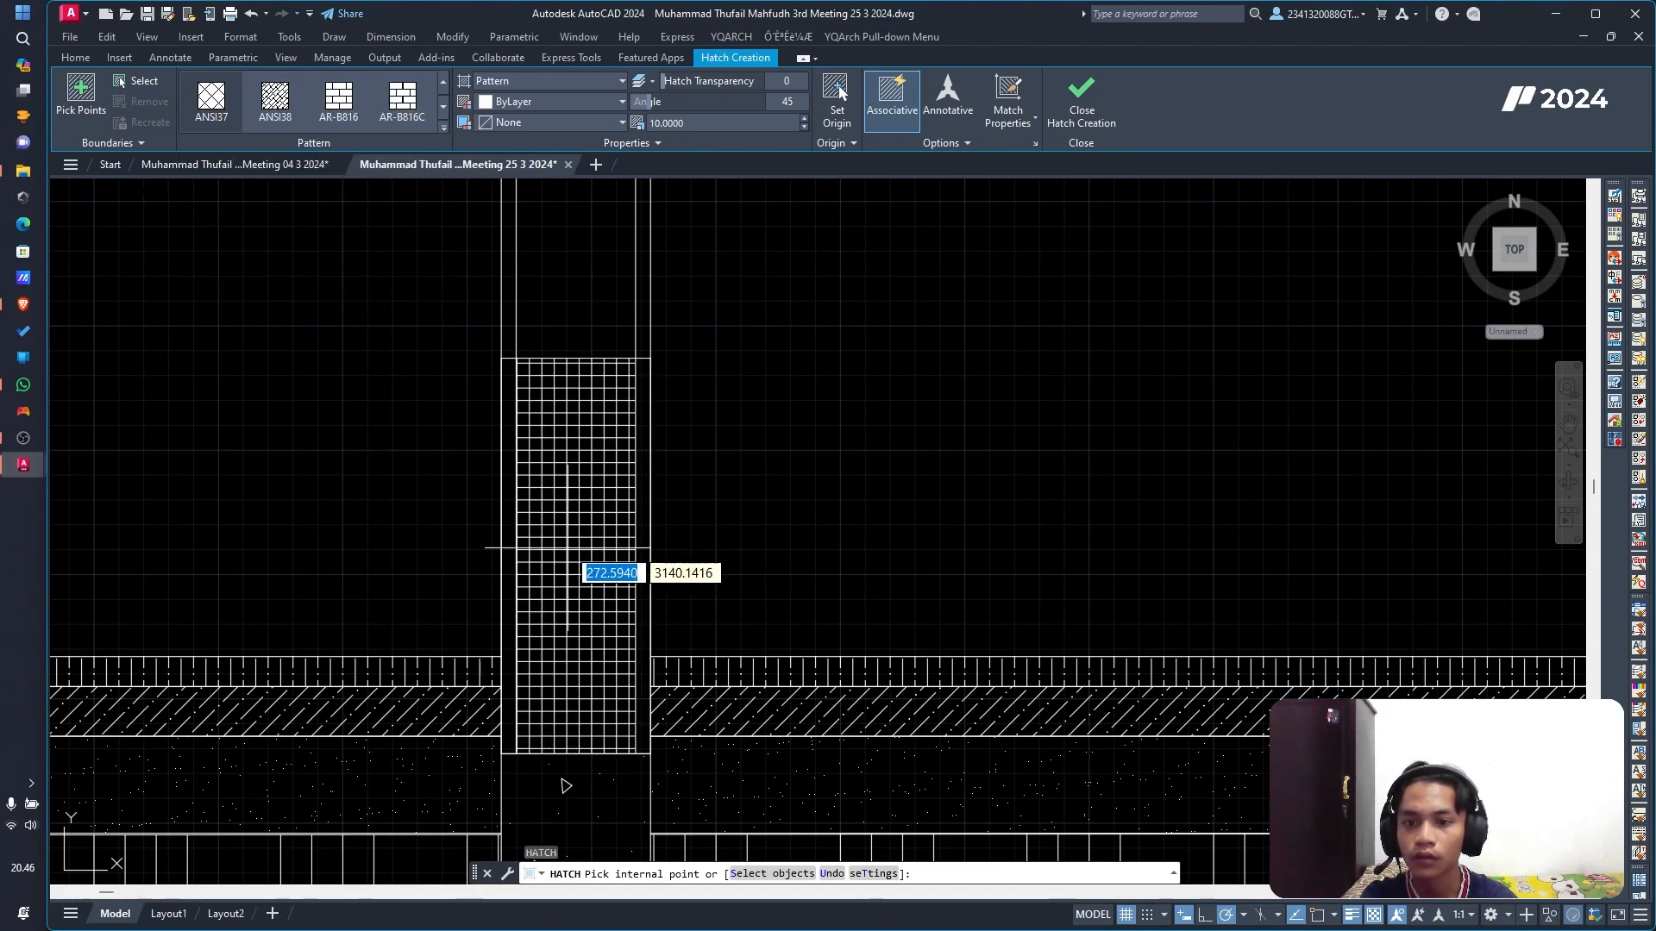
pyautogui.click(568, 547)
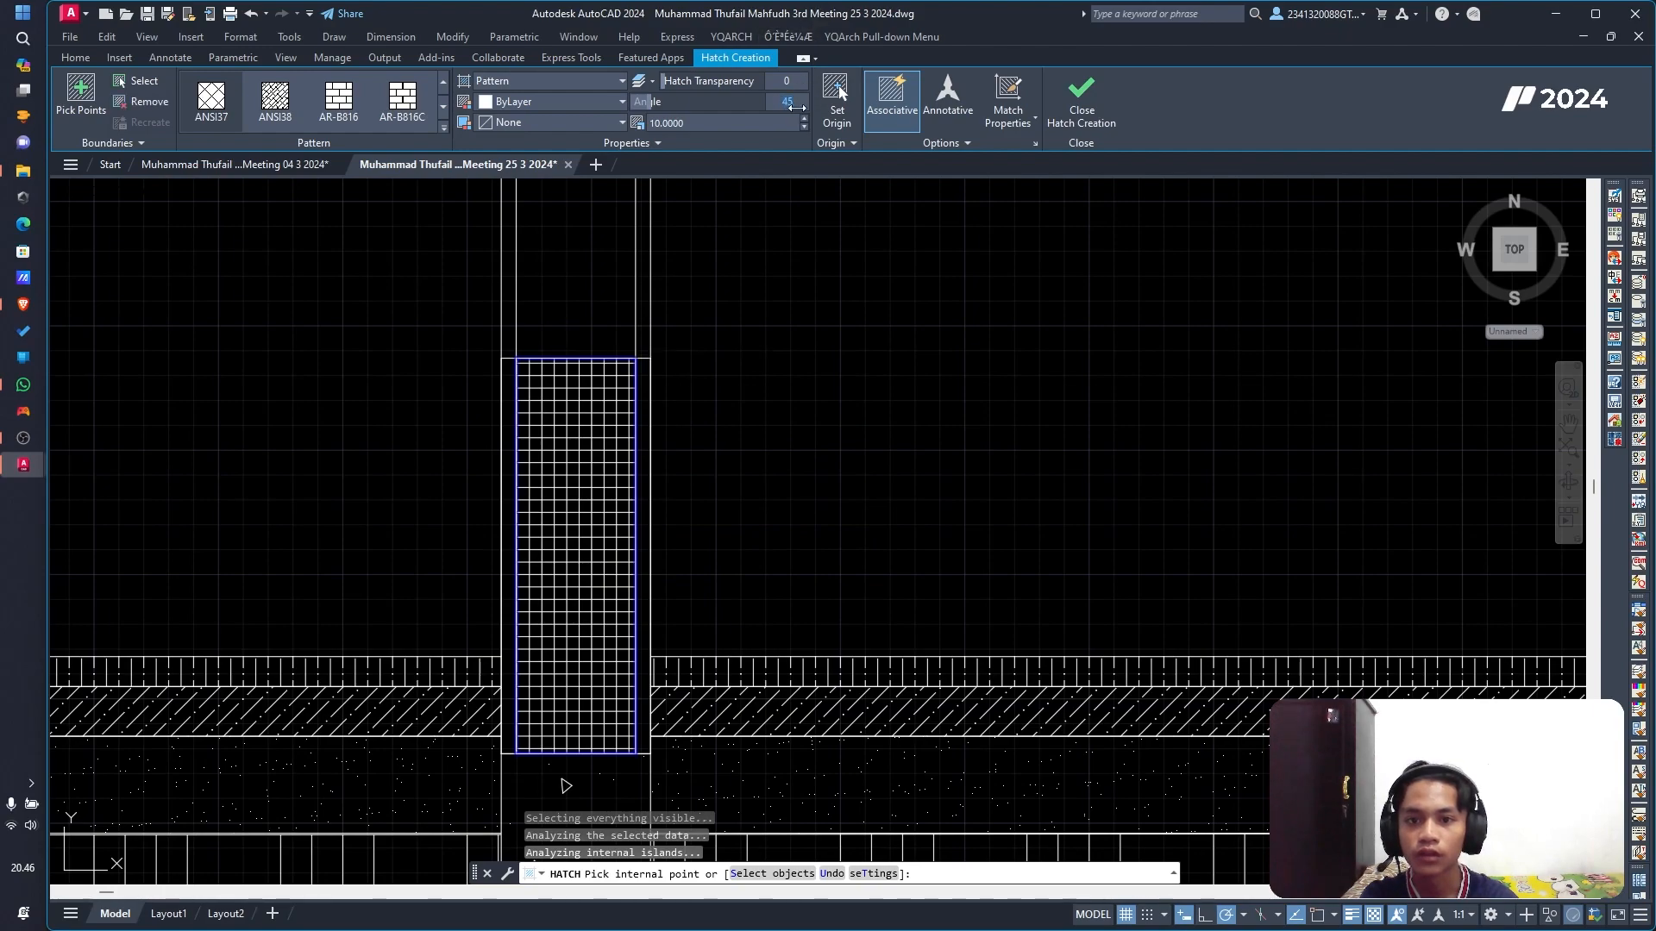
# Step: Set the trasram hatch's angle to 0 and its scale to 25
pyautogui.write('0')
pyautogui.press('Return')
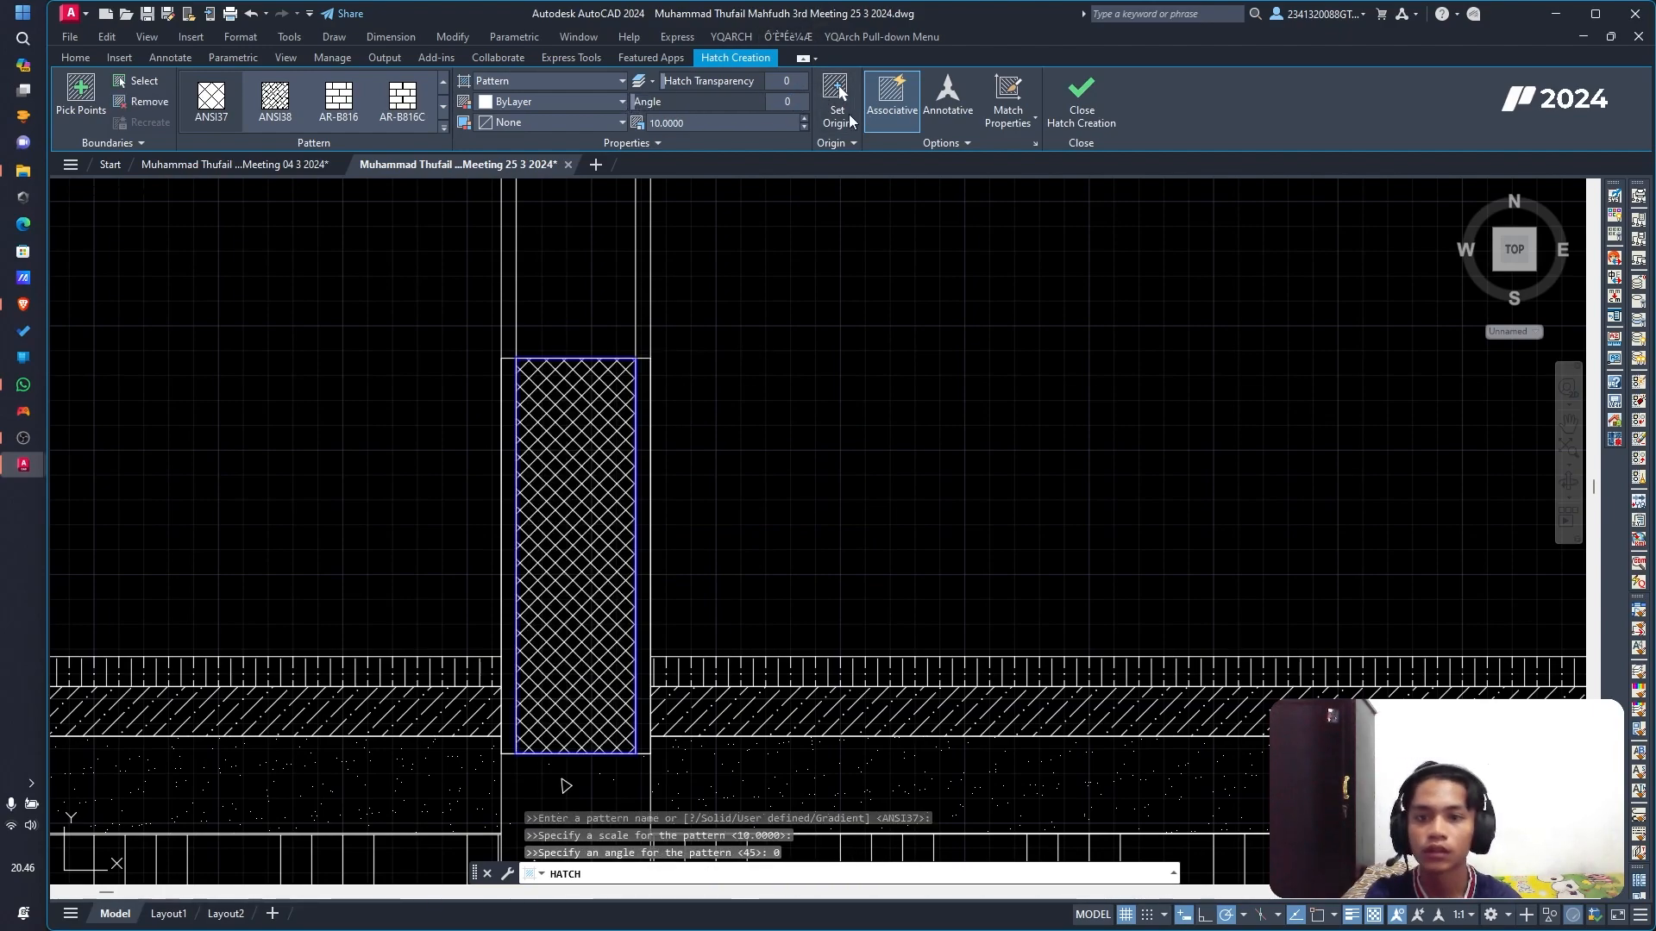
pyautogui.write('25')
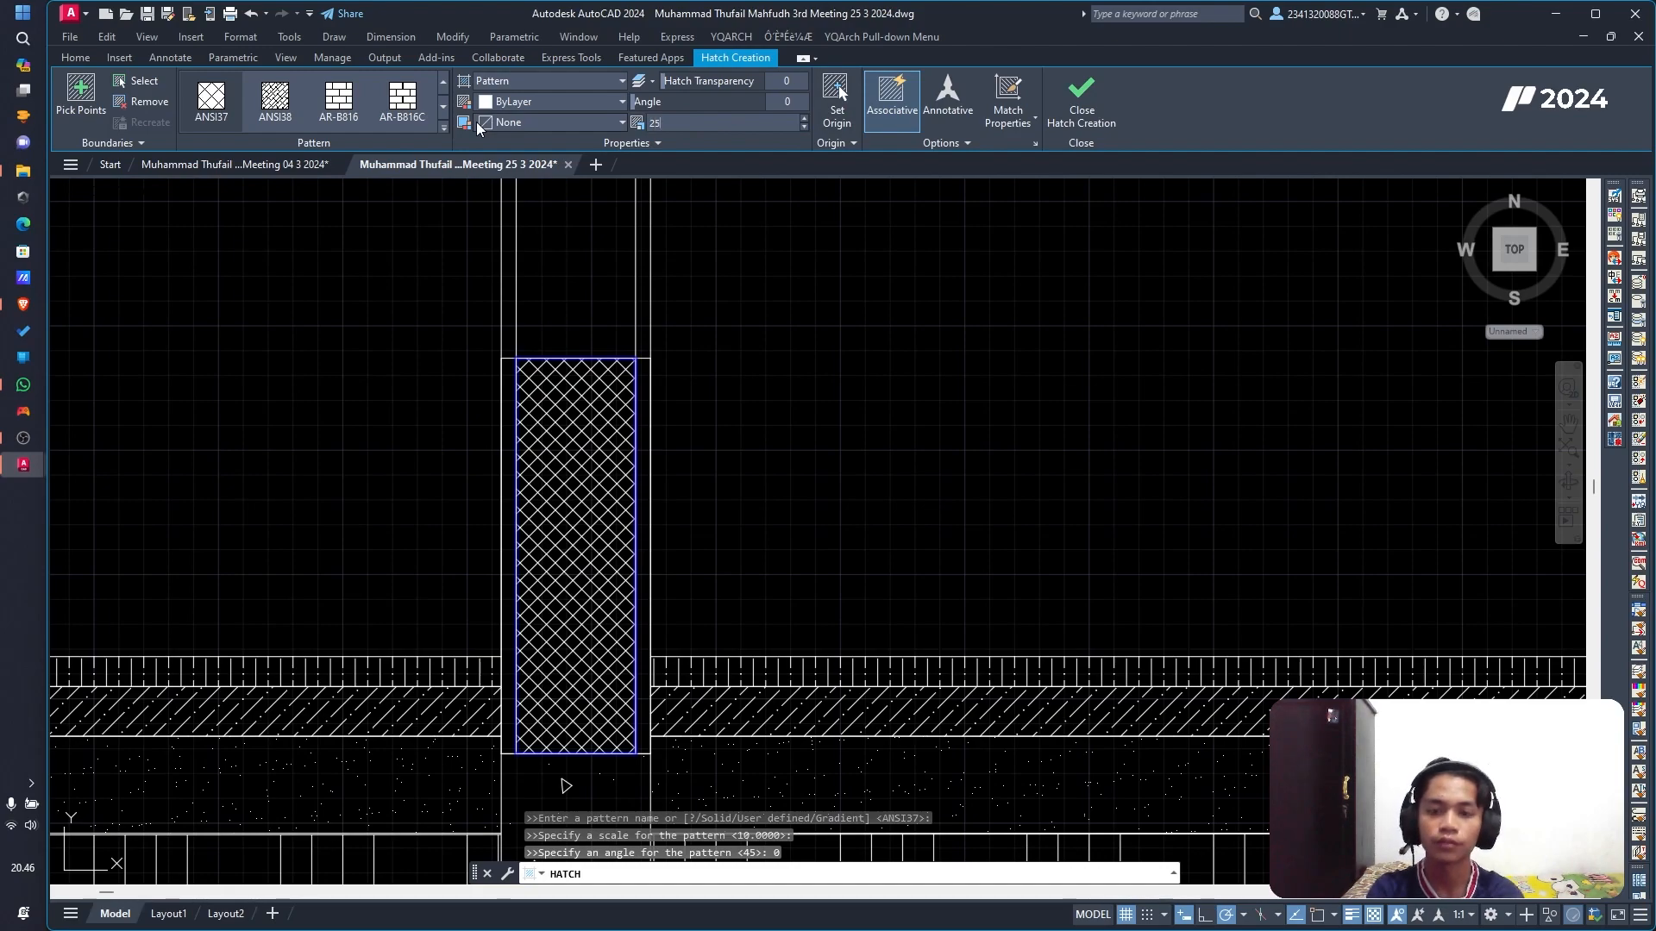
pyautogui.press('Return')
pyautogui.scroll(-5, 751, 416)
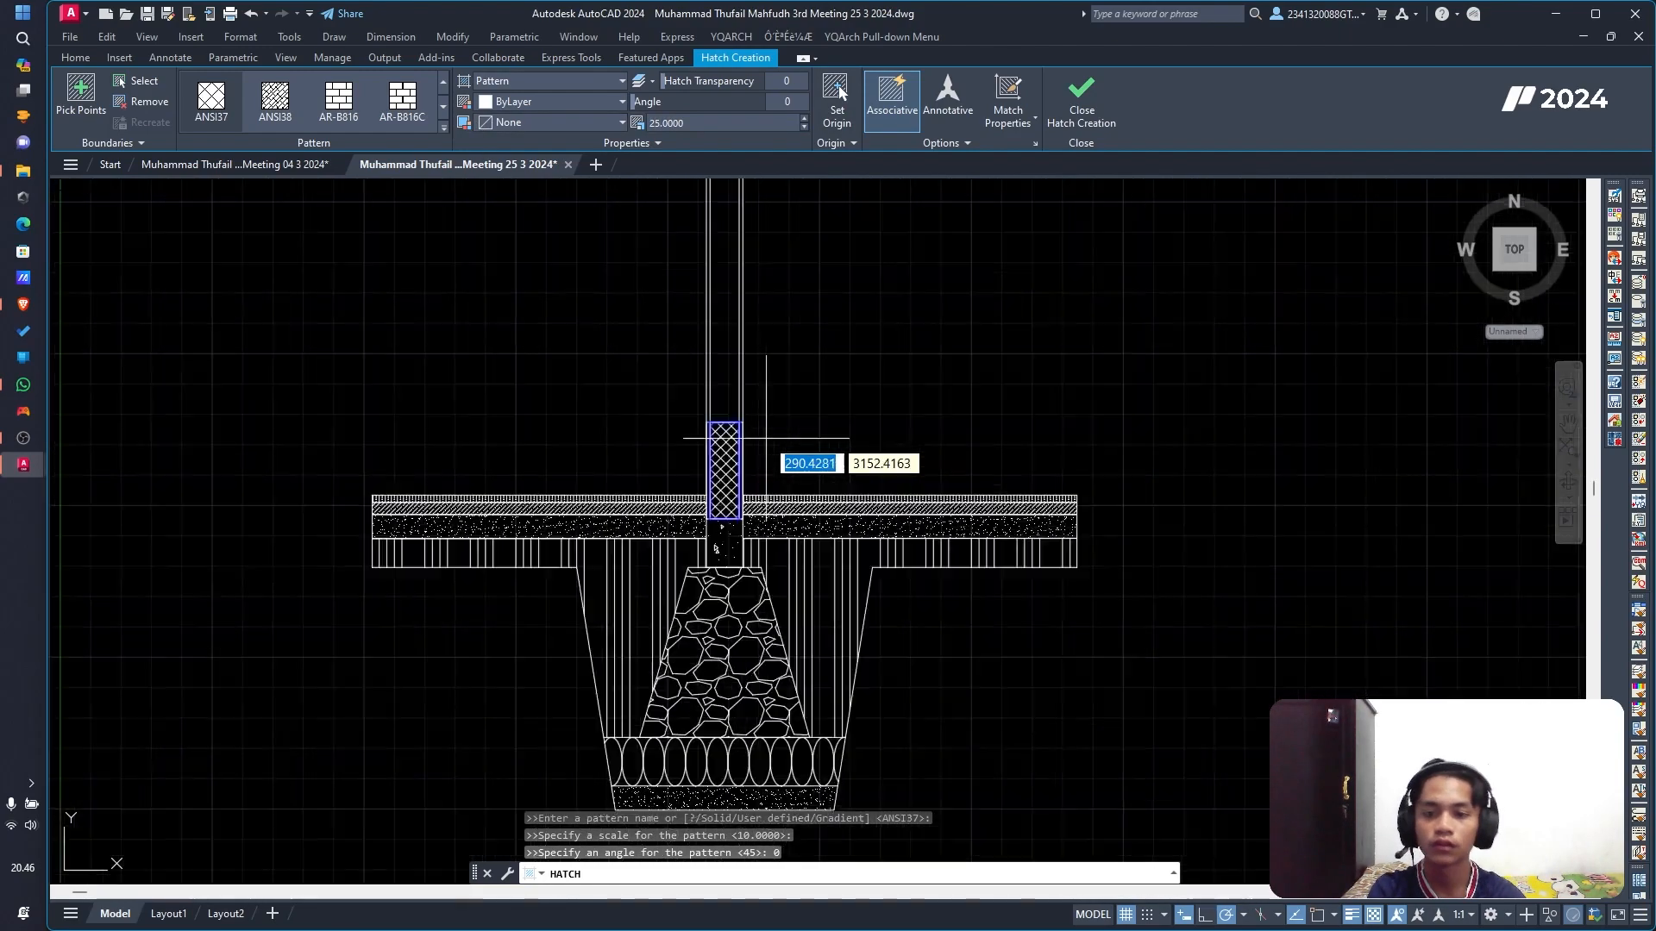
# Step: Examine the brick wall and trasram fills in the reference detail, and end the hatch command
pyautogui.scroll(4, 759, 303)
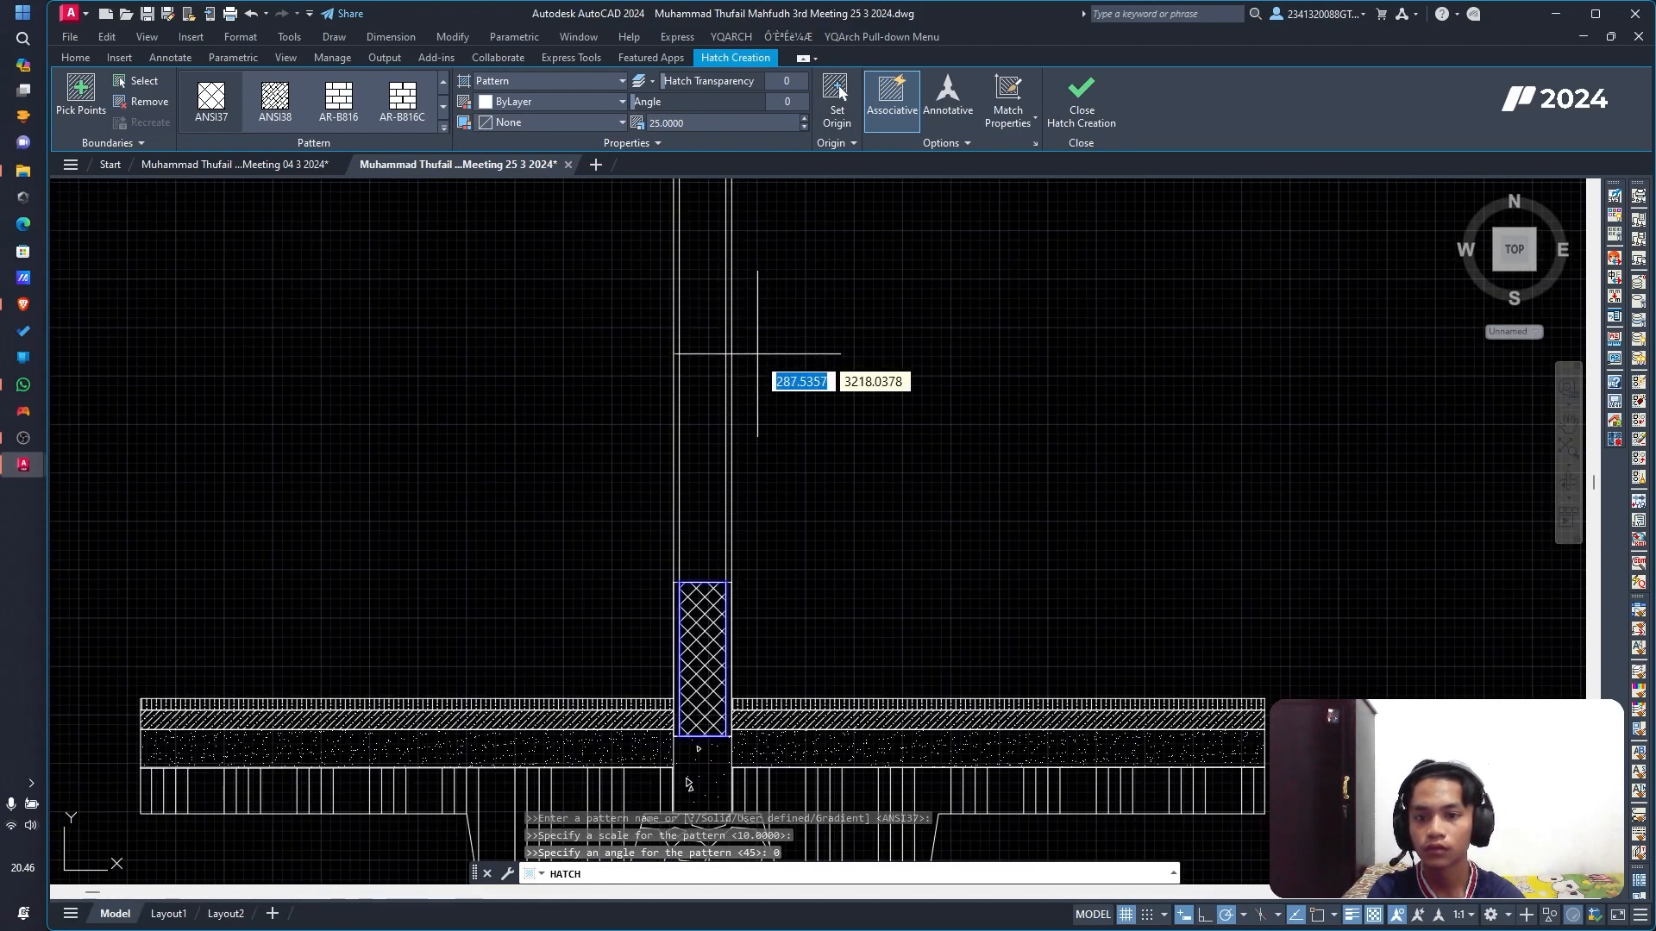
pyautogui.scroll(-6, 759, 552)
pyautogui.scroll(-5, 842, 322)
pyautogui.scroll(10, 815, 203)
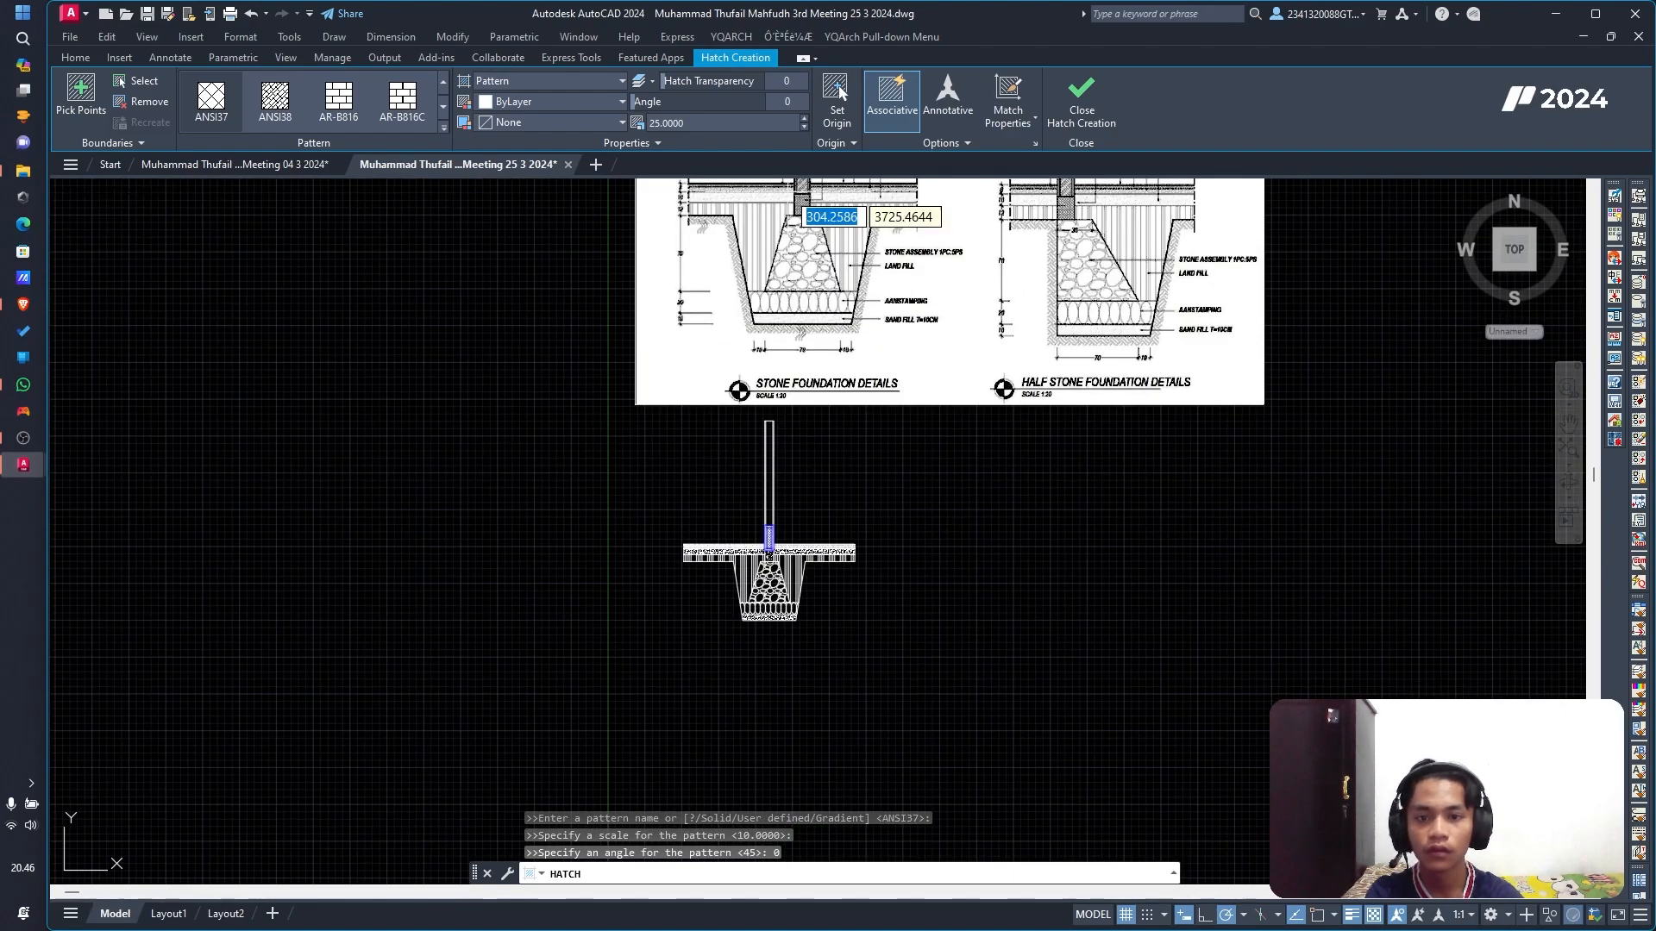
pyautogui.moveTo(852, 209); pyautogui.dragTo(779, 450, button='middle')
pyautogui.moveTo(776, 263); pyautogui.dragTo(716, 518, button='middle')
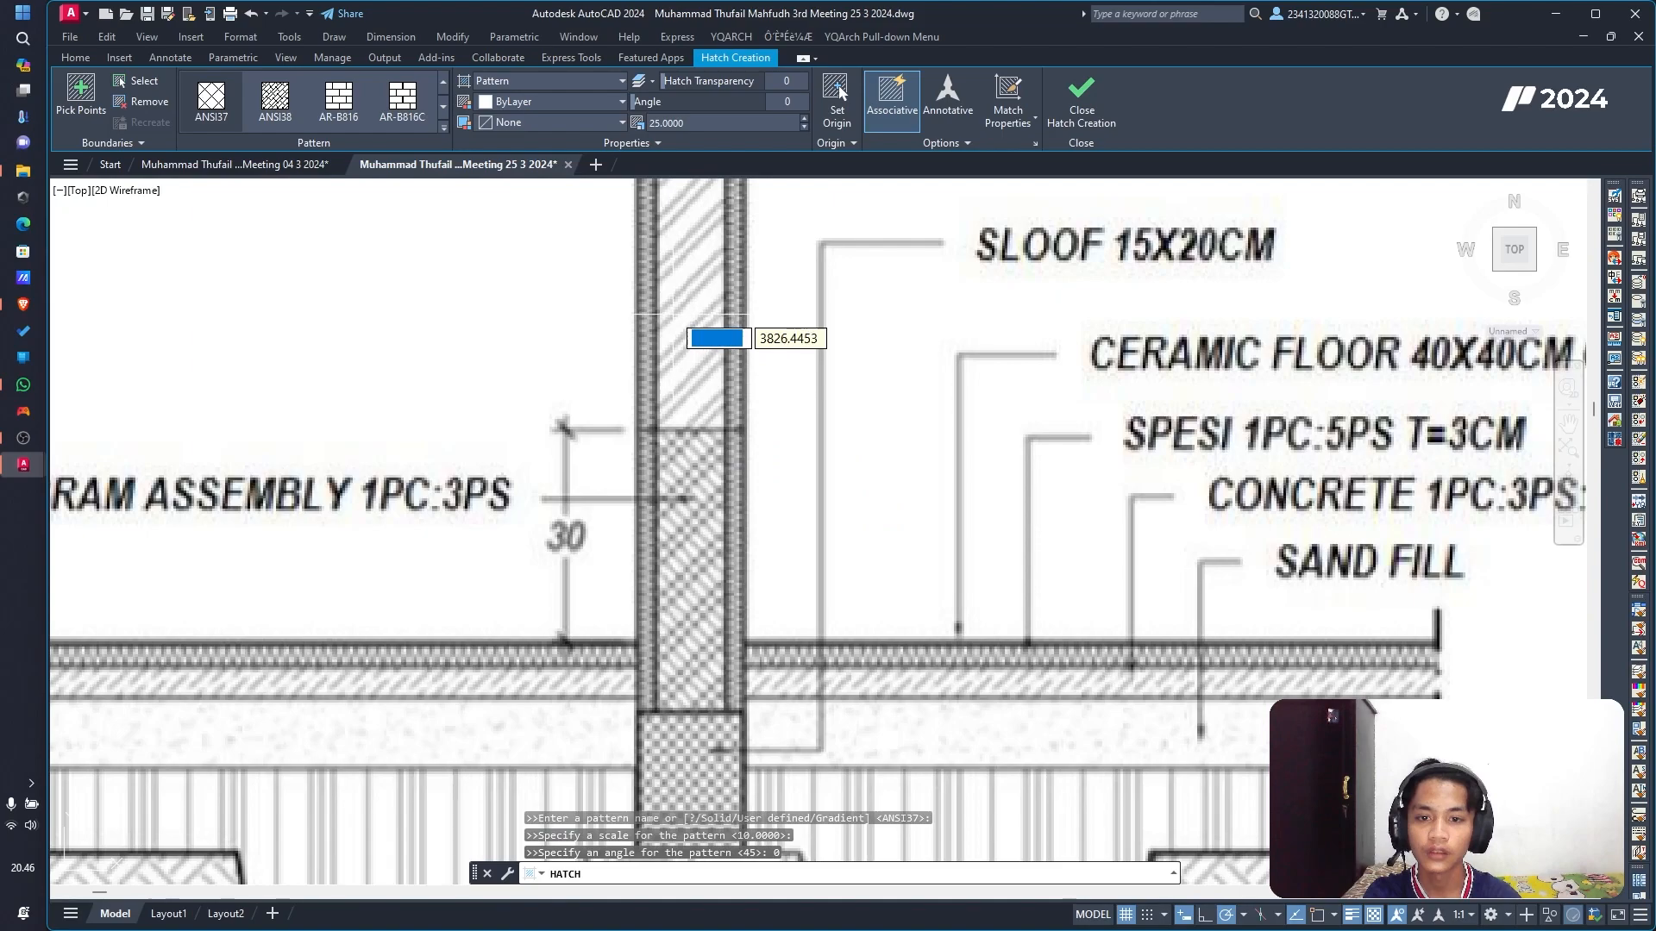
pyautogui.scroll(-5, 664, 327)
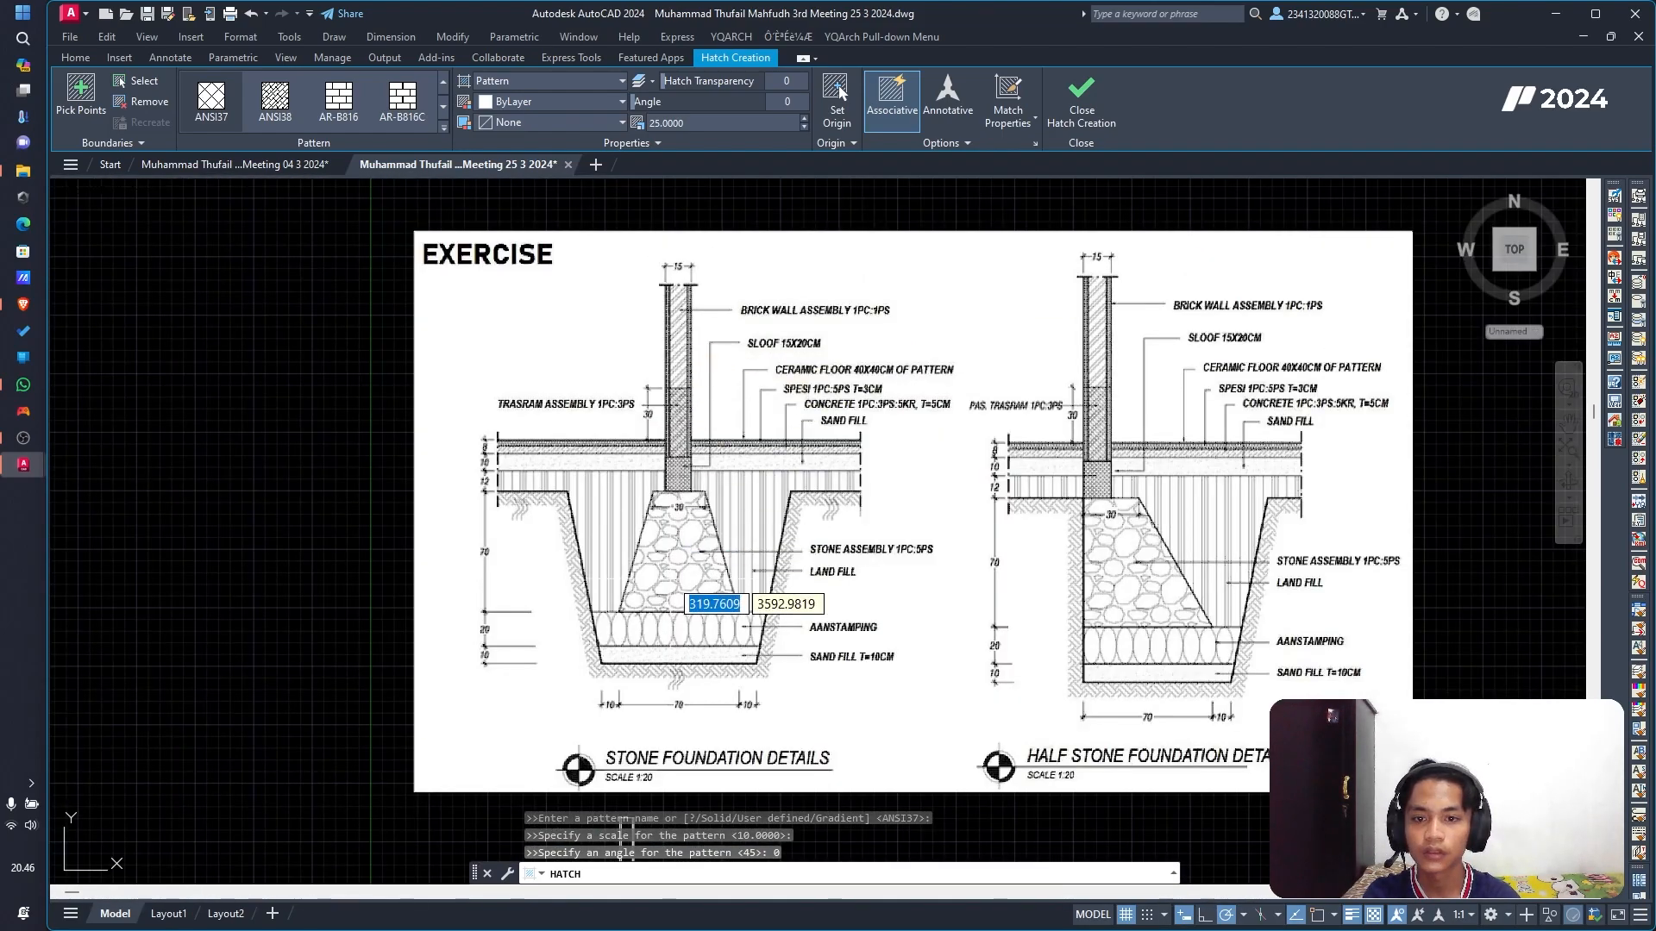
pyautogui.moveTo(658, 640); pyautogui.dragTo(670, 220, button='middle')
pyautogui.scroll(5, 632, 500)
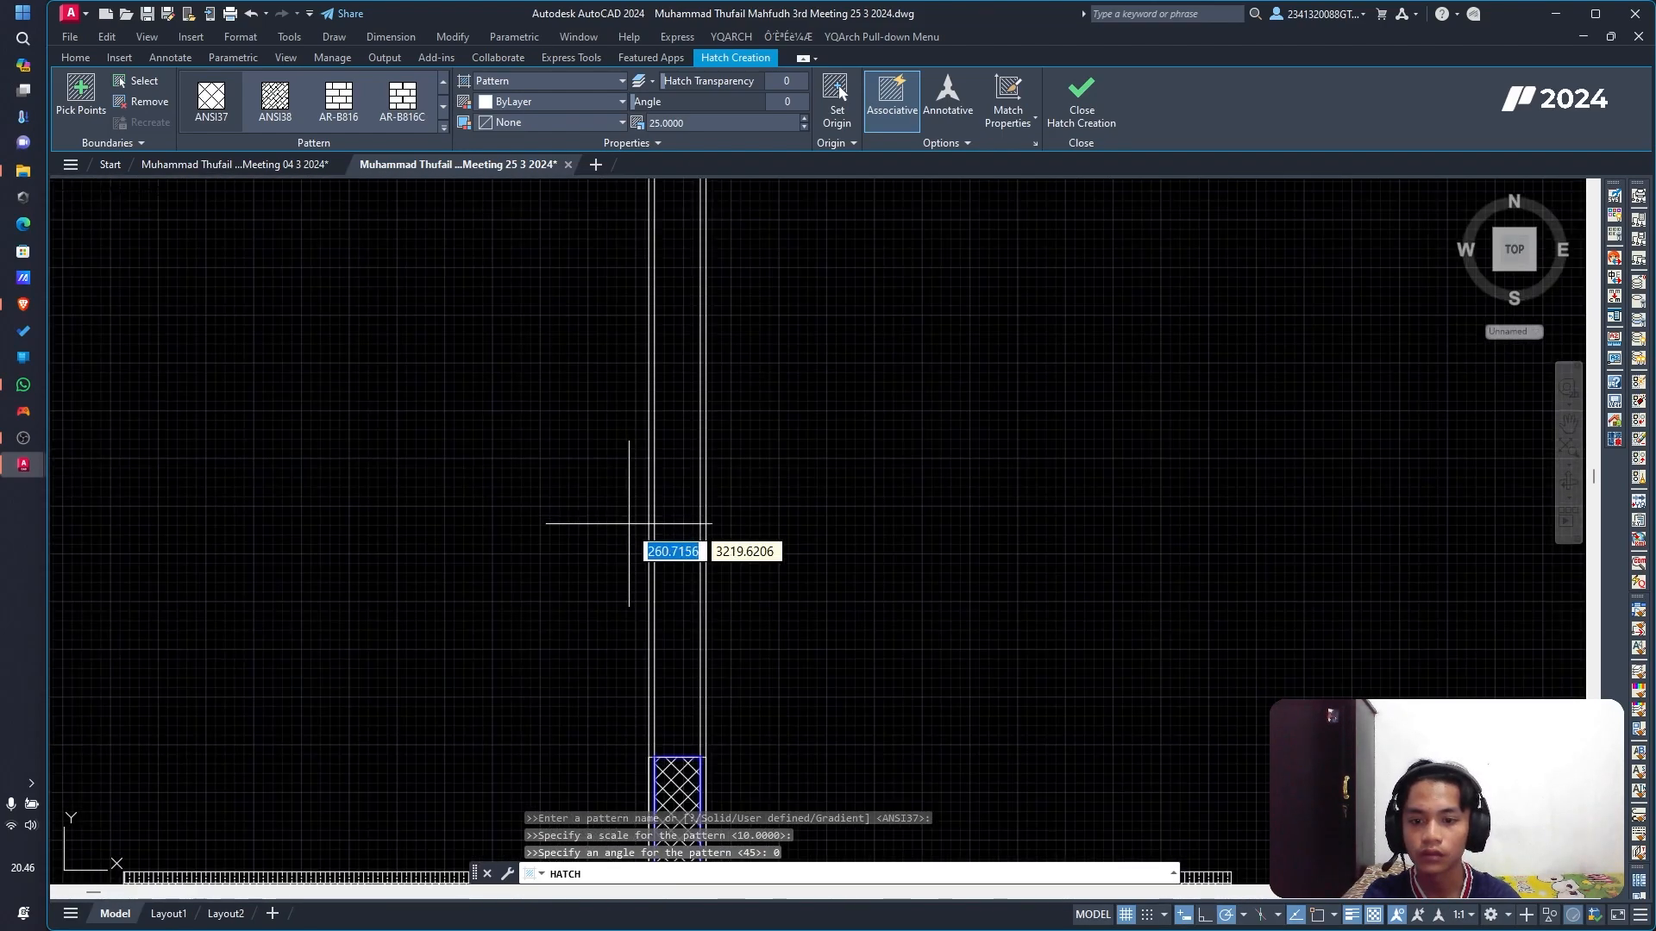
pyautogui.press('Escape')
pyautogui.press('Escape')
# Step: Hatch the brick wall core above the trasram section with the ANSI32 pattern at scale 25 and angle 0
pyautogui.moveTo(877, 569)
pyautogui.mouseDown(button='middle')
pyautogui.moveTo(872, 432)
pyautogui.moveTo(792, 629)
pyautogui.mouseUp(button='middle')
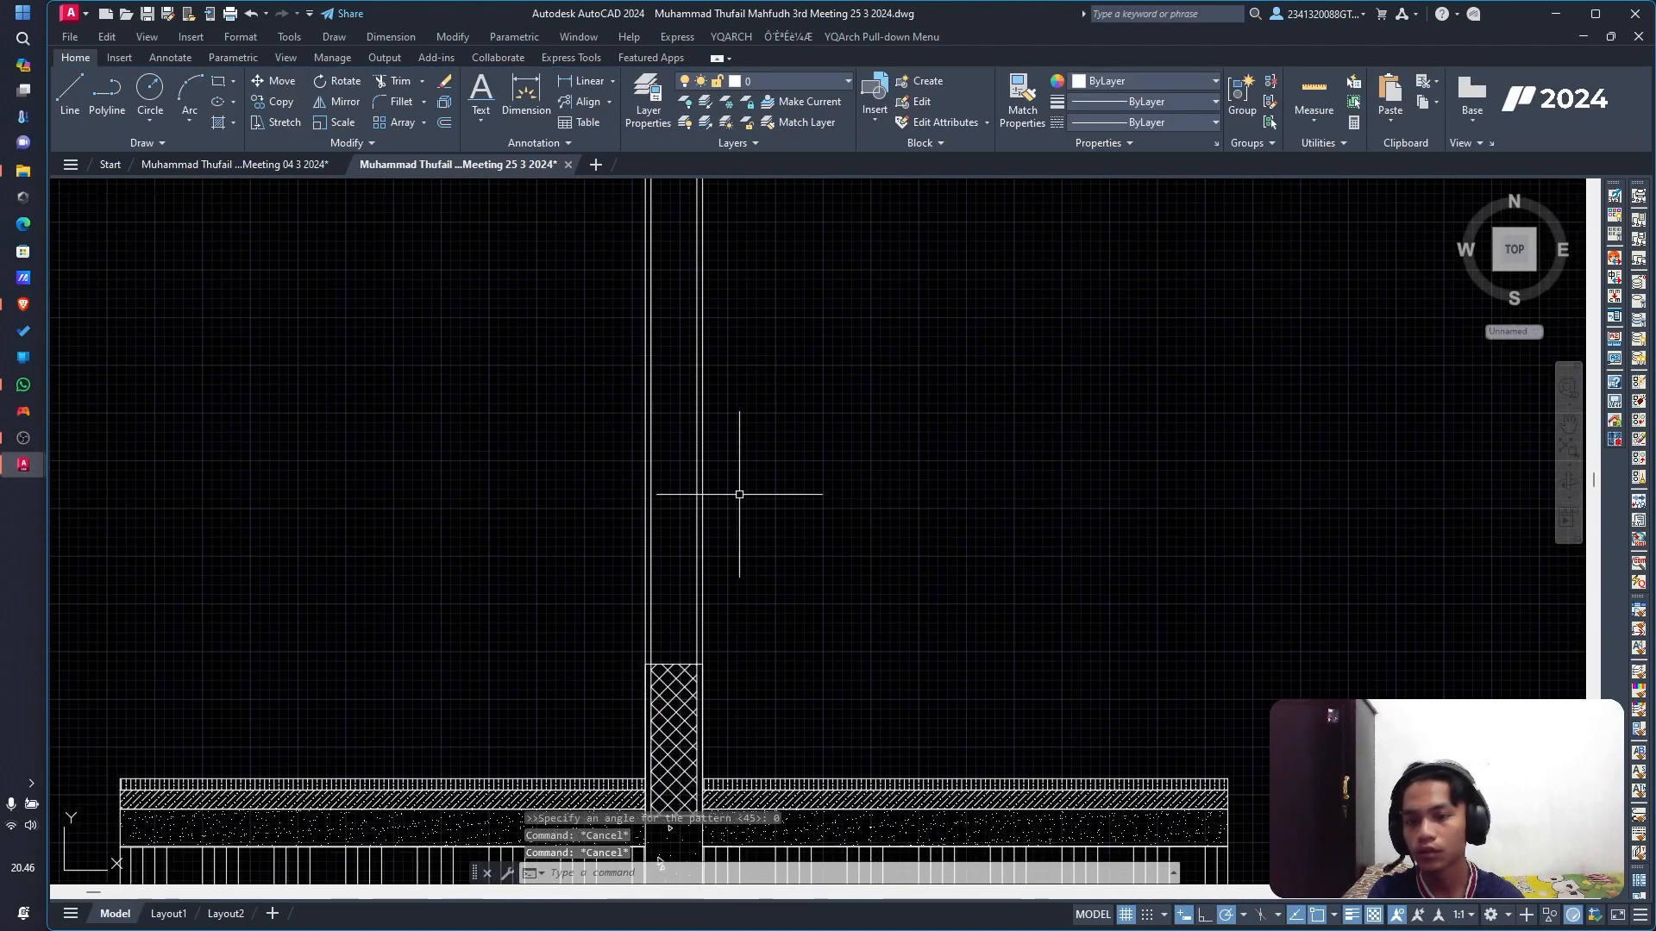
pyautogui.write('h')
pyautogui.press('space')
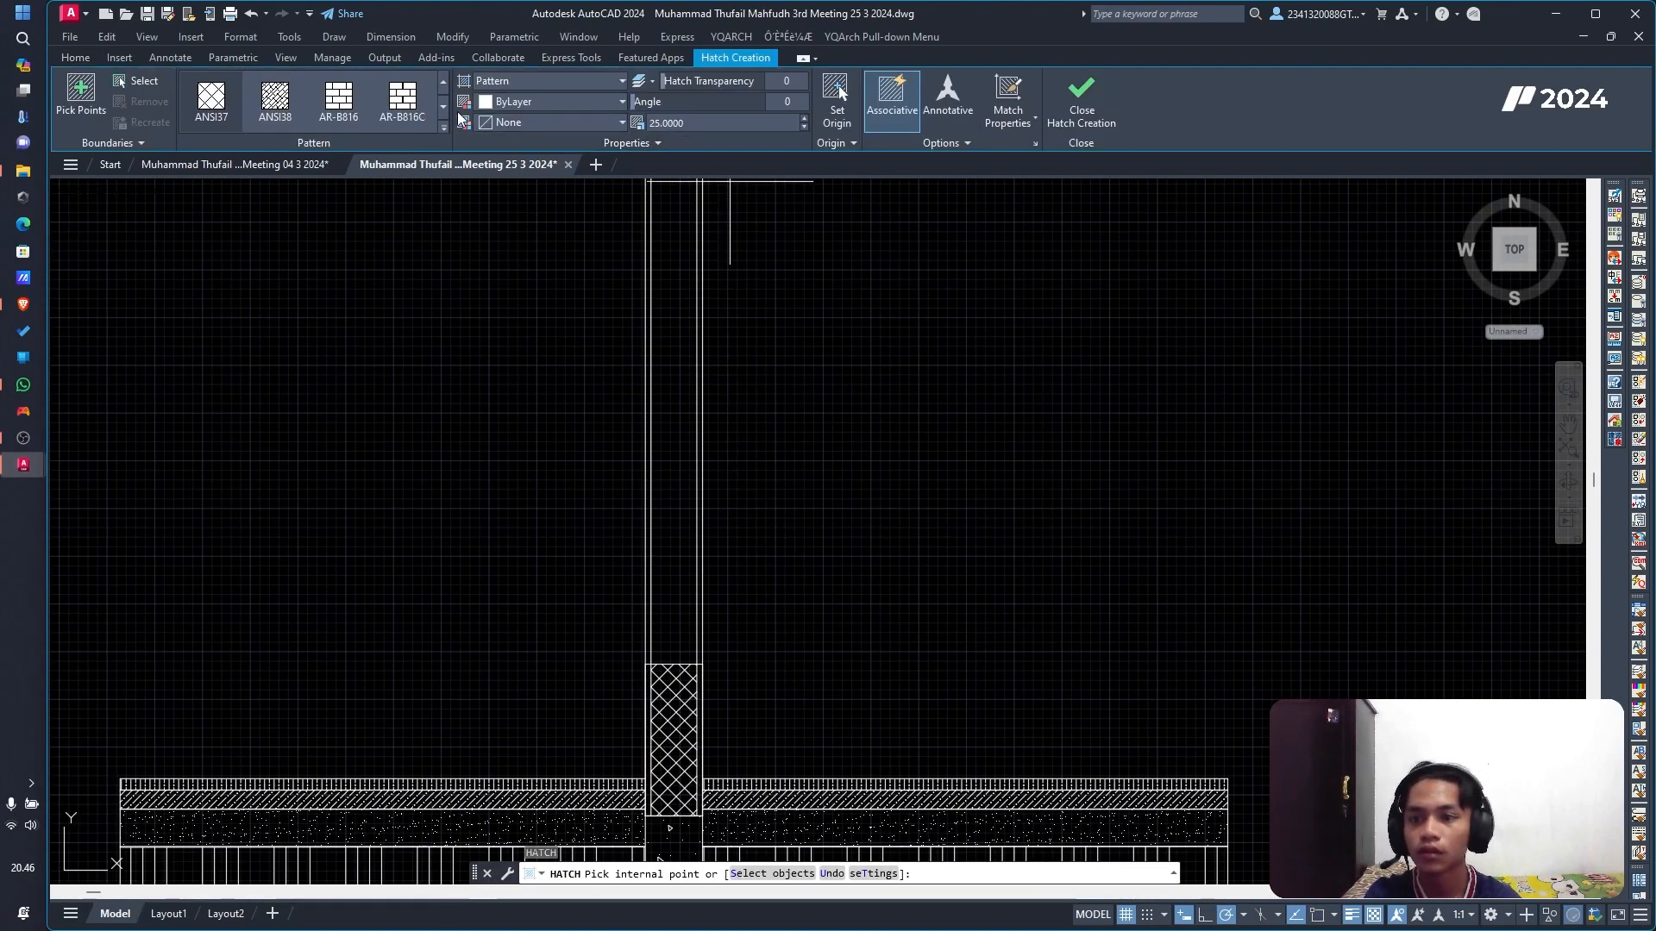
pyautogui.click(444, 84)
pyautogui.click(444, 85)
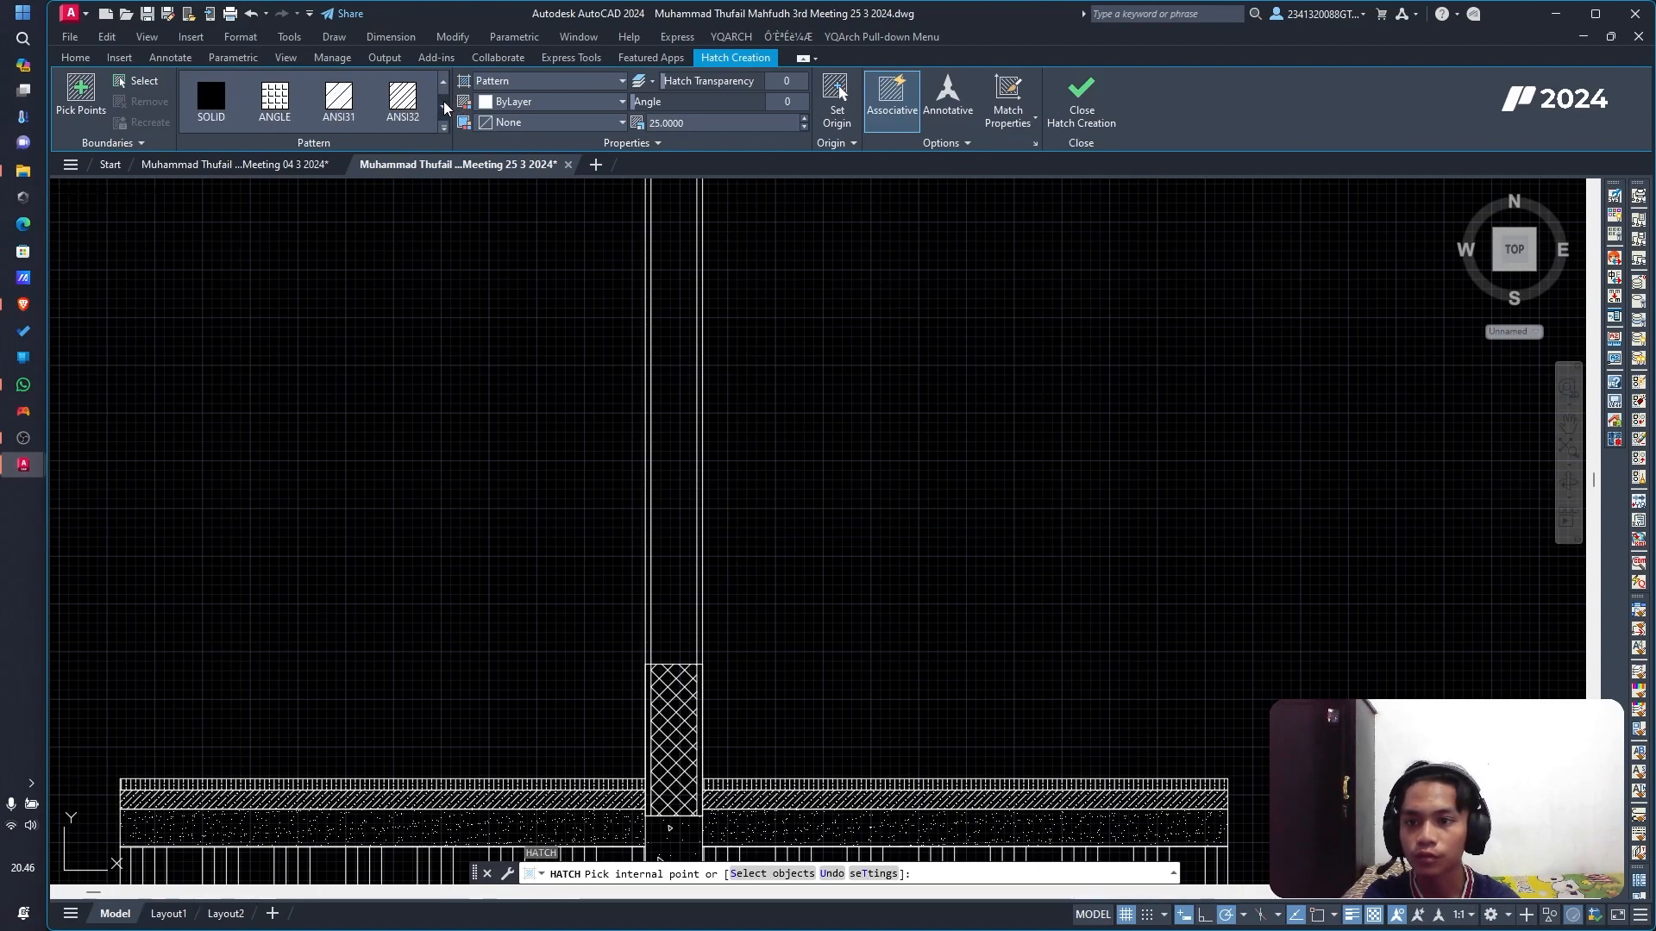
pyautogui.click(402, 97)
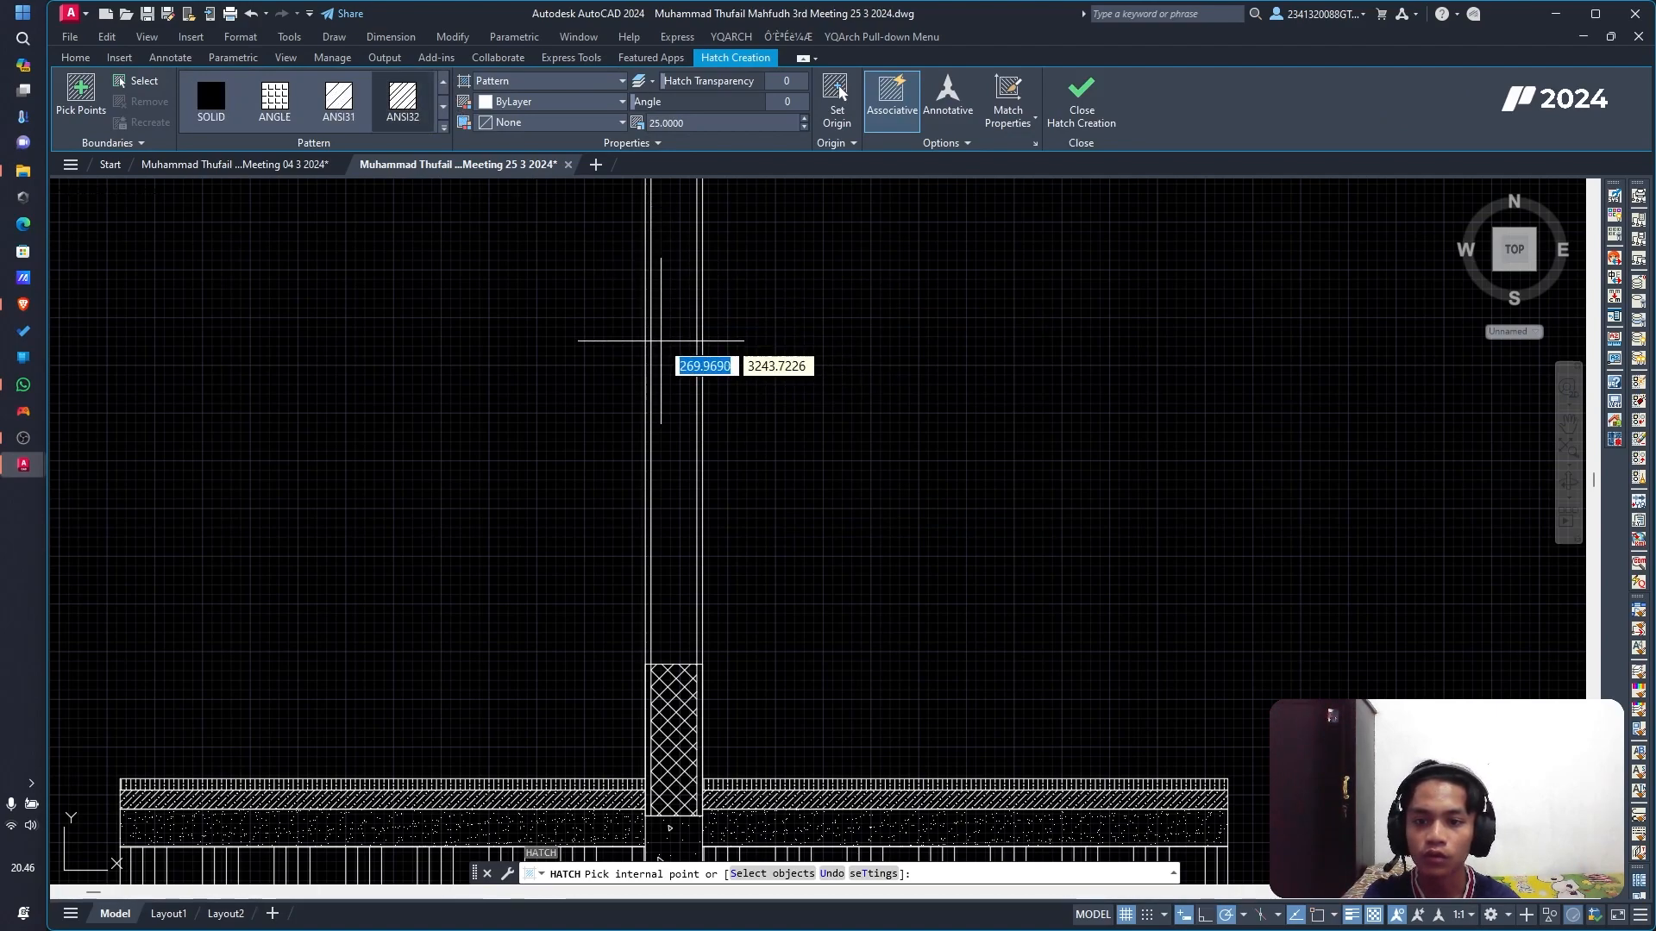
pyautogui.click(660, 341)
pyautogui.scroll(-2, 863, 435)
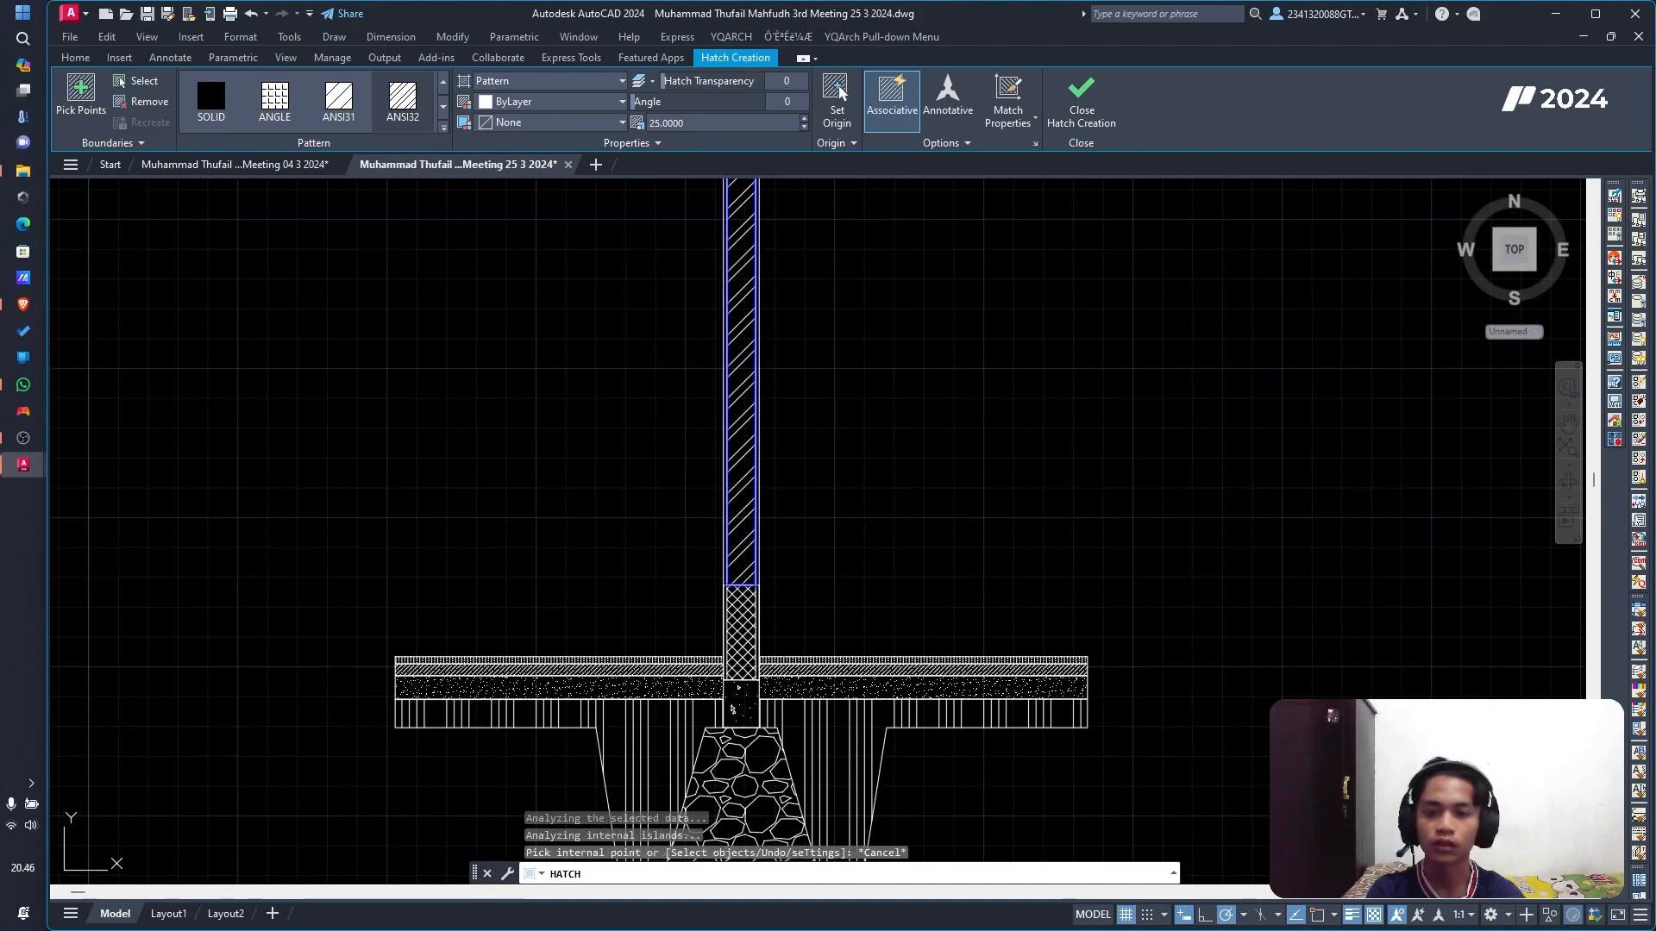
pyautogui.press('Escape')
pyautogui.scroll(-4, 863, 477)
pyautogui.scroll(-4, 888, 457)
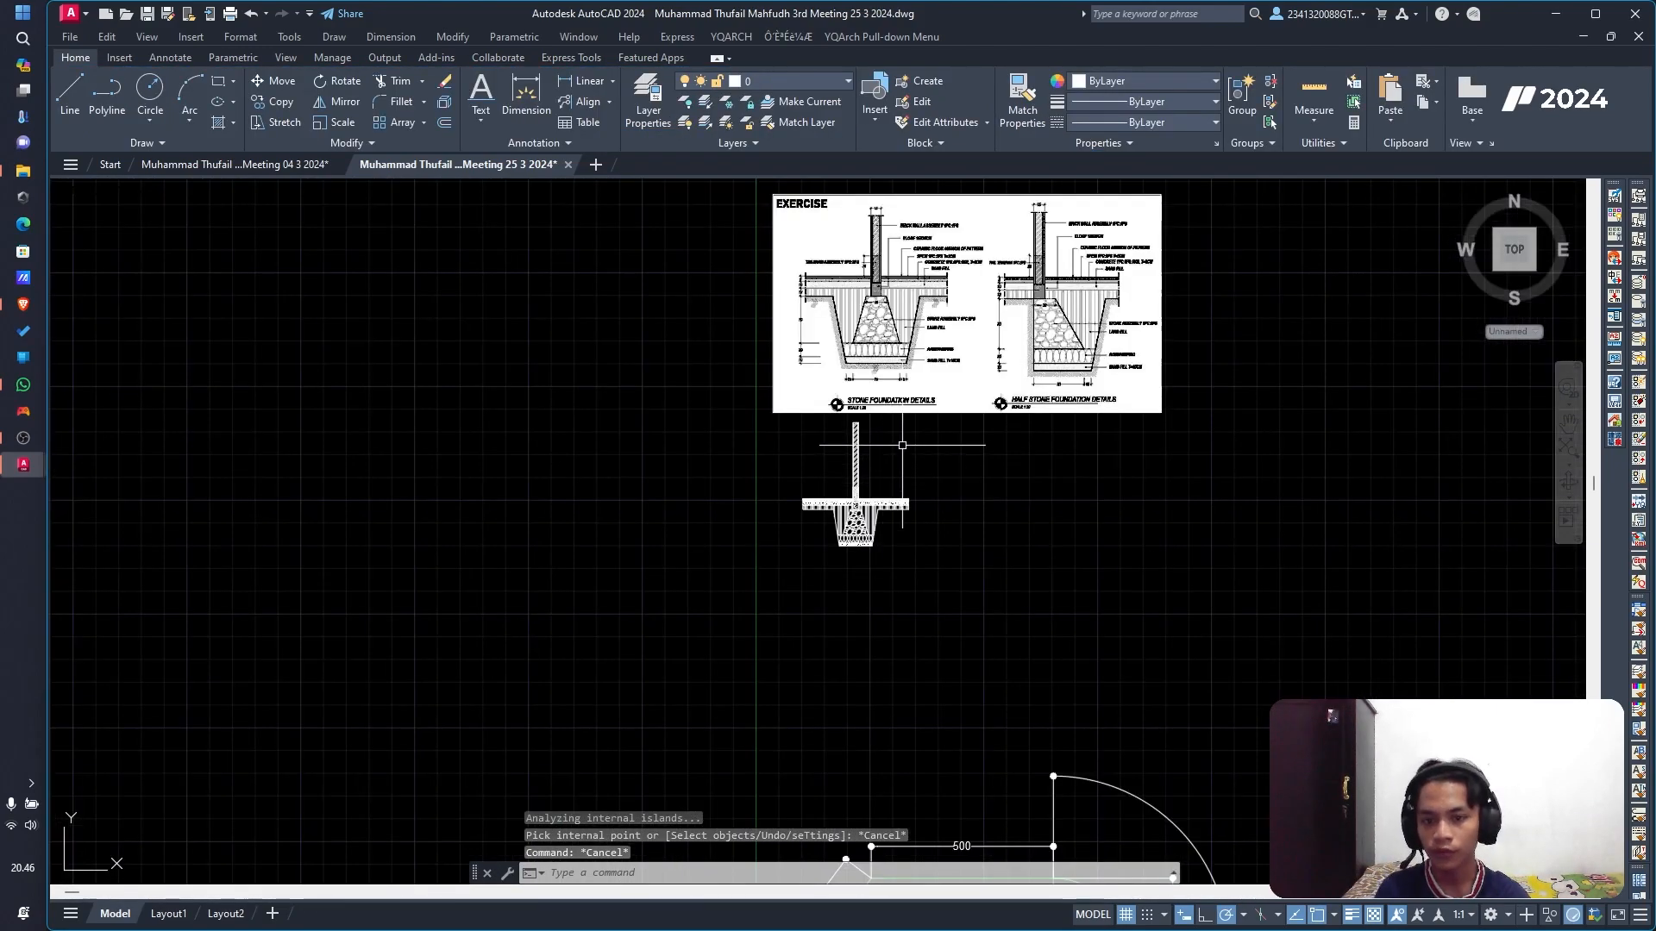
pyautogui.scroll(5, 866, 479)
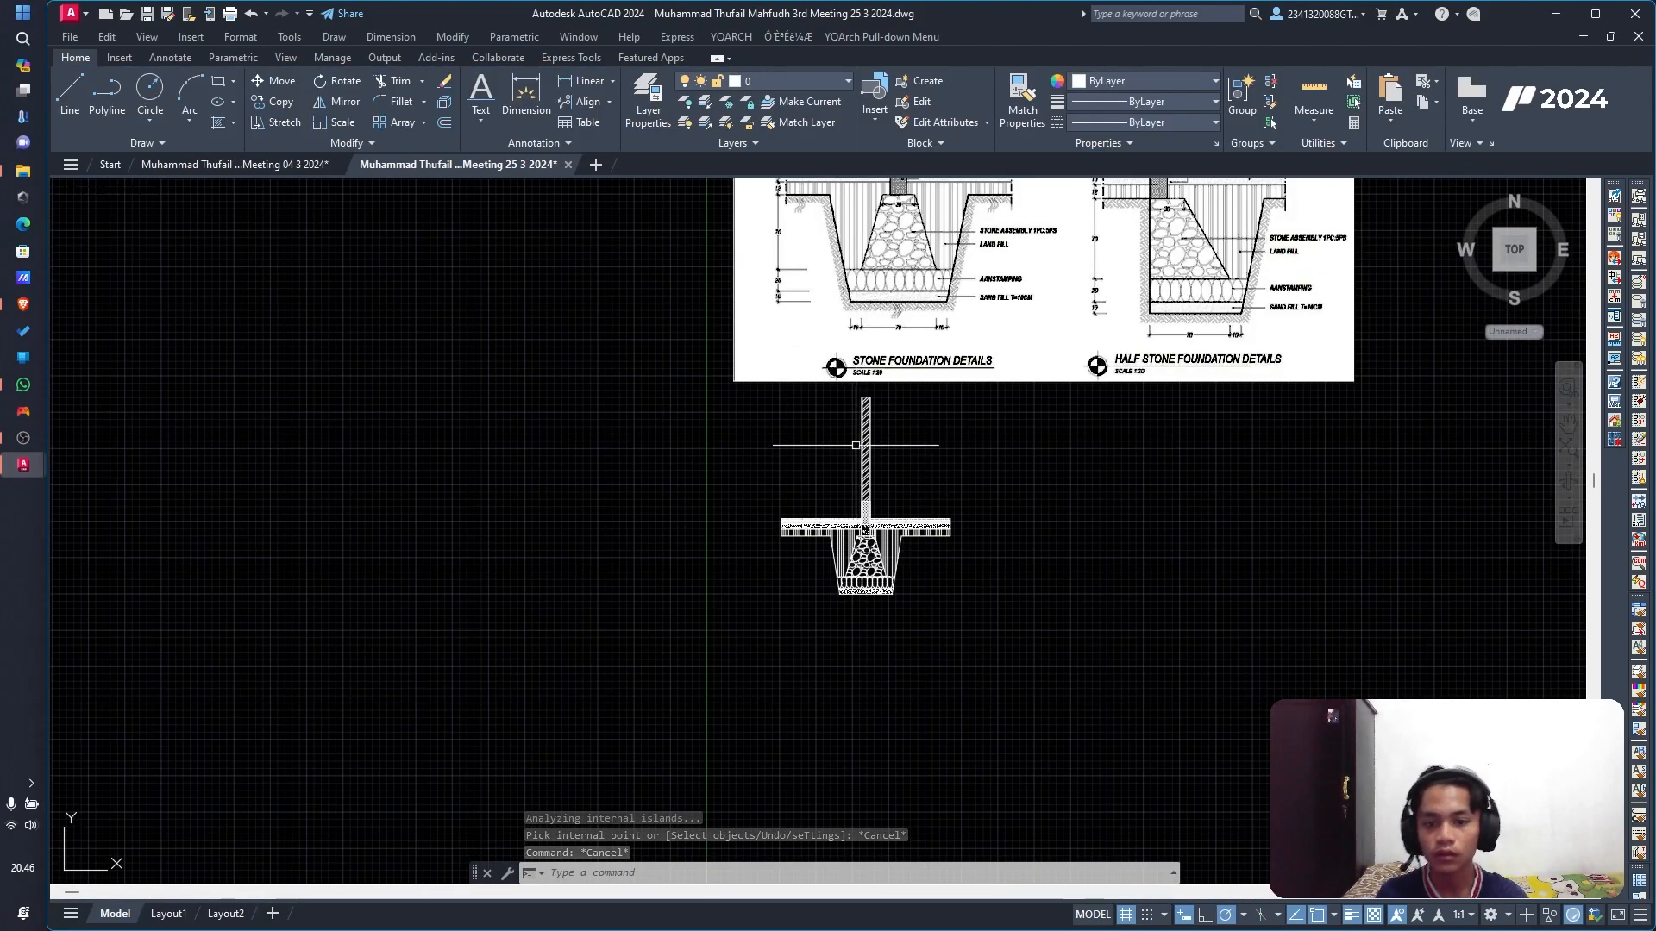
# Step: Examine the hatching of the redrawn foundation detail from the top of the brick wall down to the footing
pyautogui.moveTo(928, 512); pyautogui.dragTo(918, 450, button='middle')
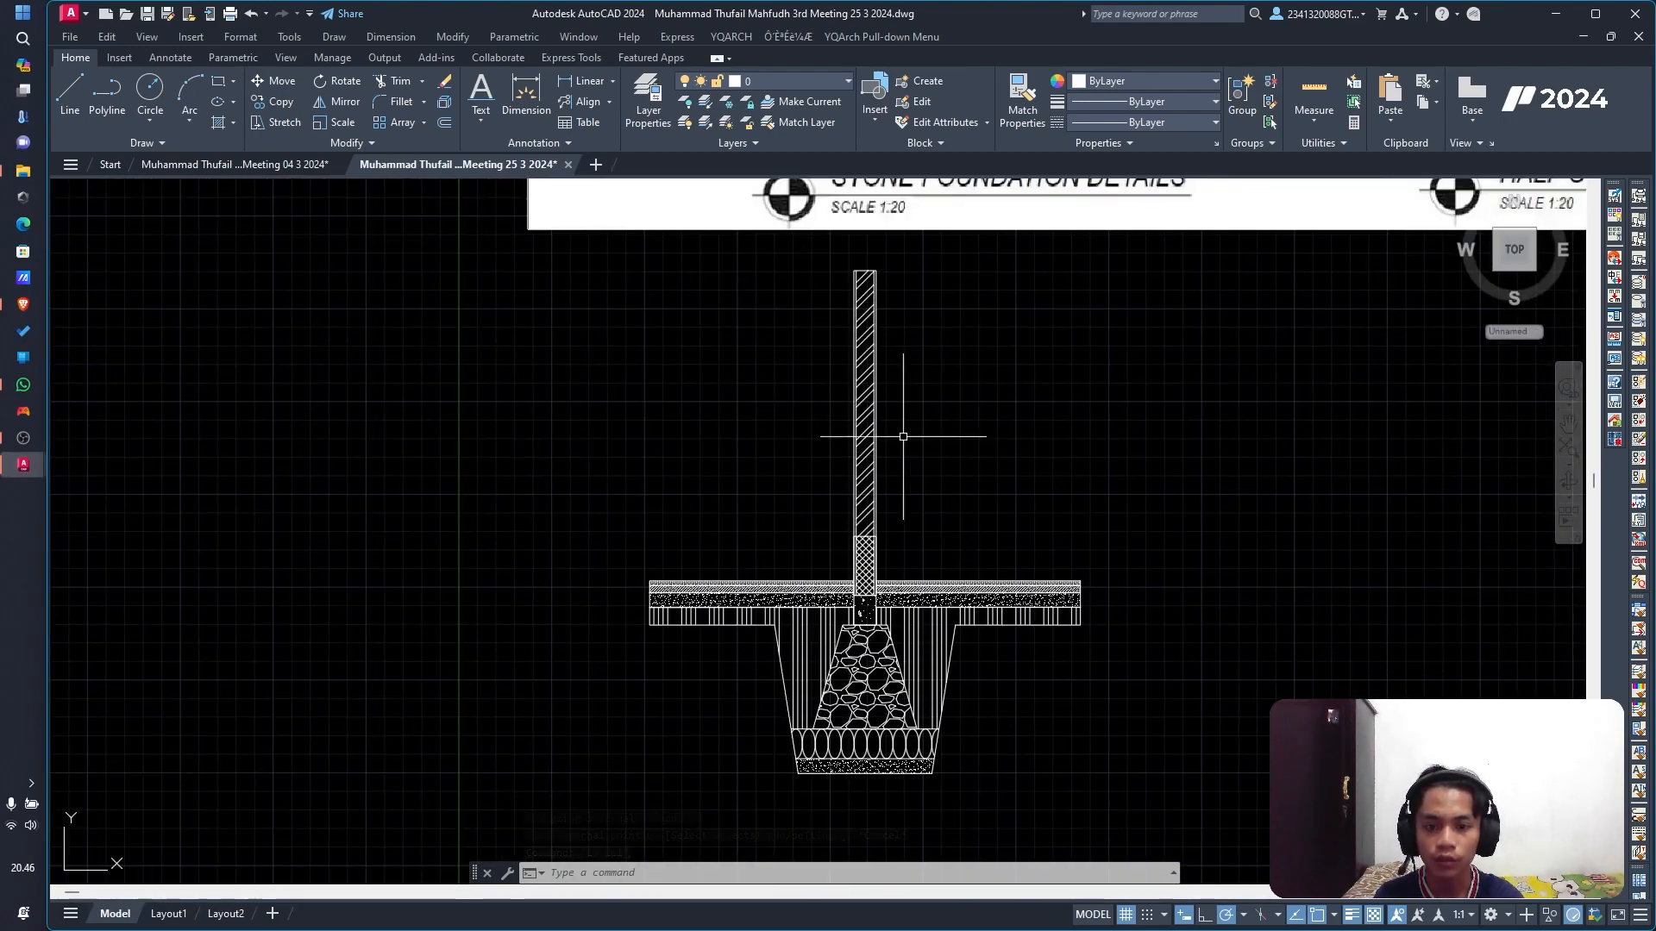
pyautogui.scroll(-2, 940, 380)
pyautogui.moveTo(940, 381); pyautogui.dragTo(909, 441, button='middle')
pyautogui.scroll(5, 916, 311)
pyautogui.scroll(-8, 935, 385)
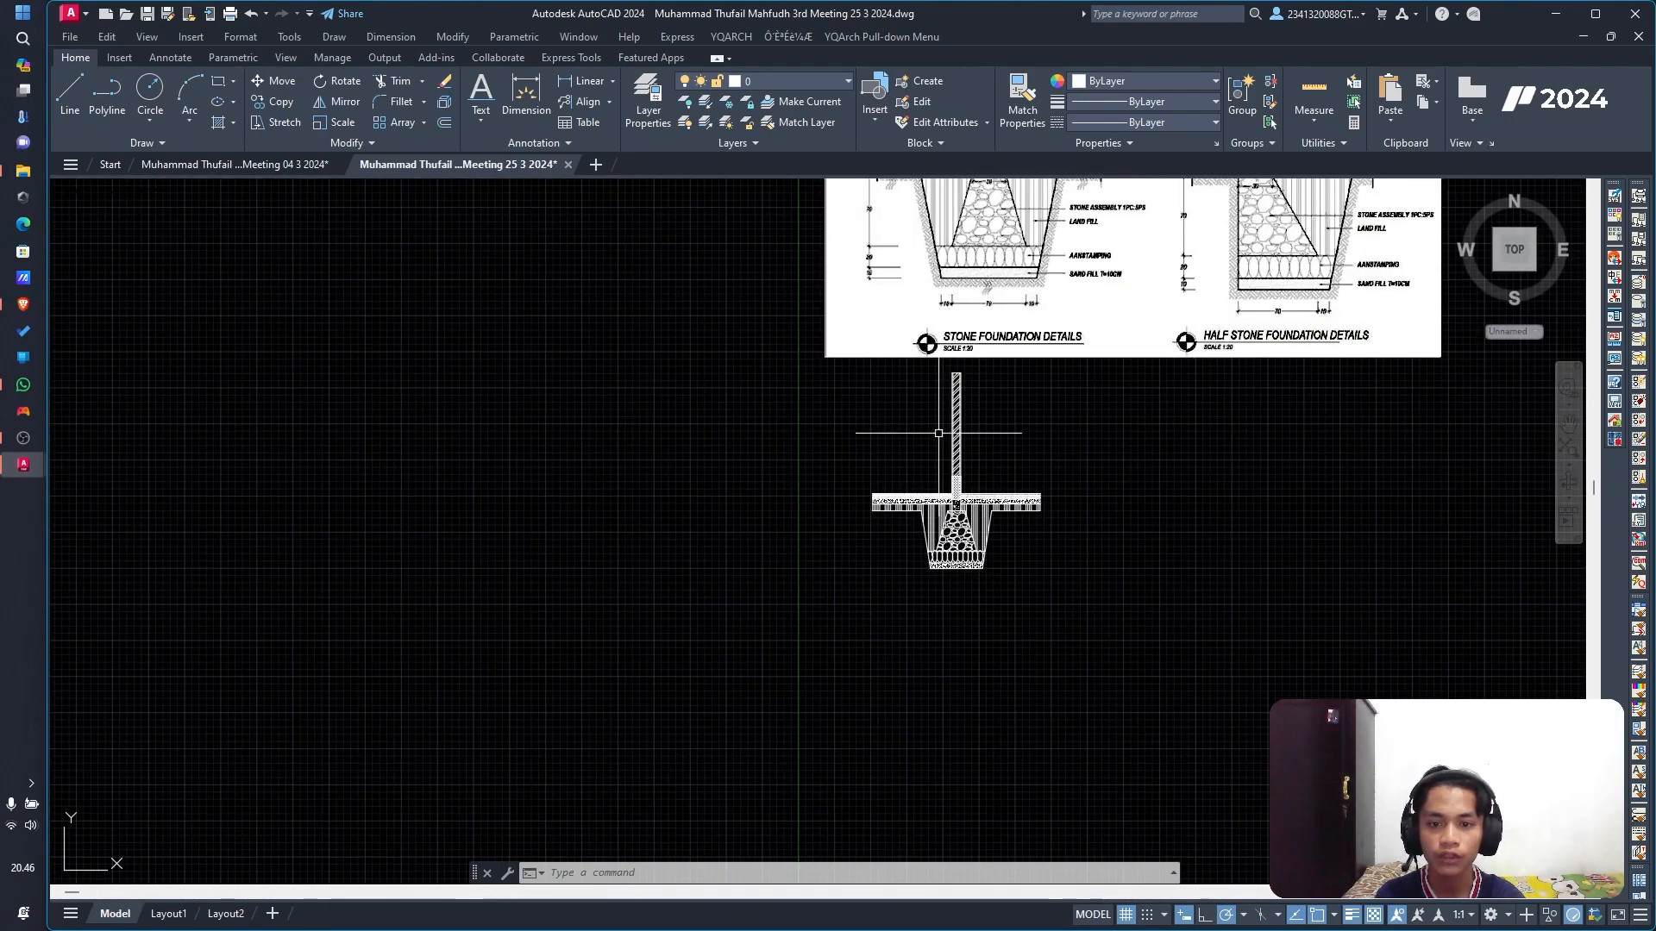
pyautogui.scroll(3, 947, 328)
pyautogui.scroll(3, 947, 302)
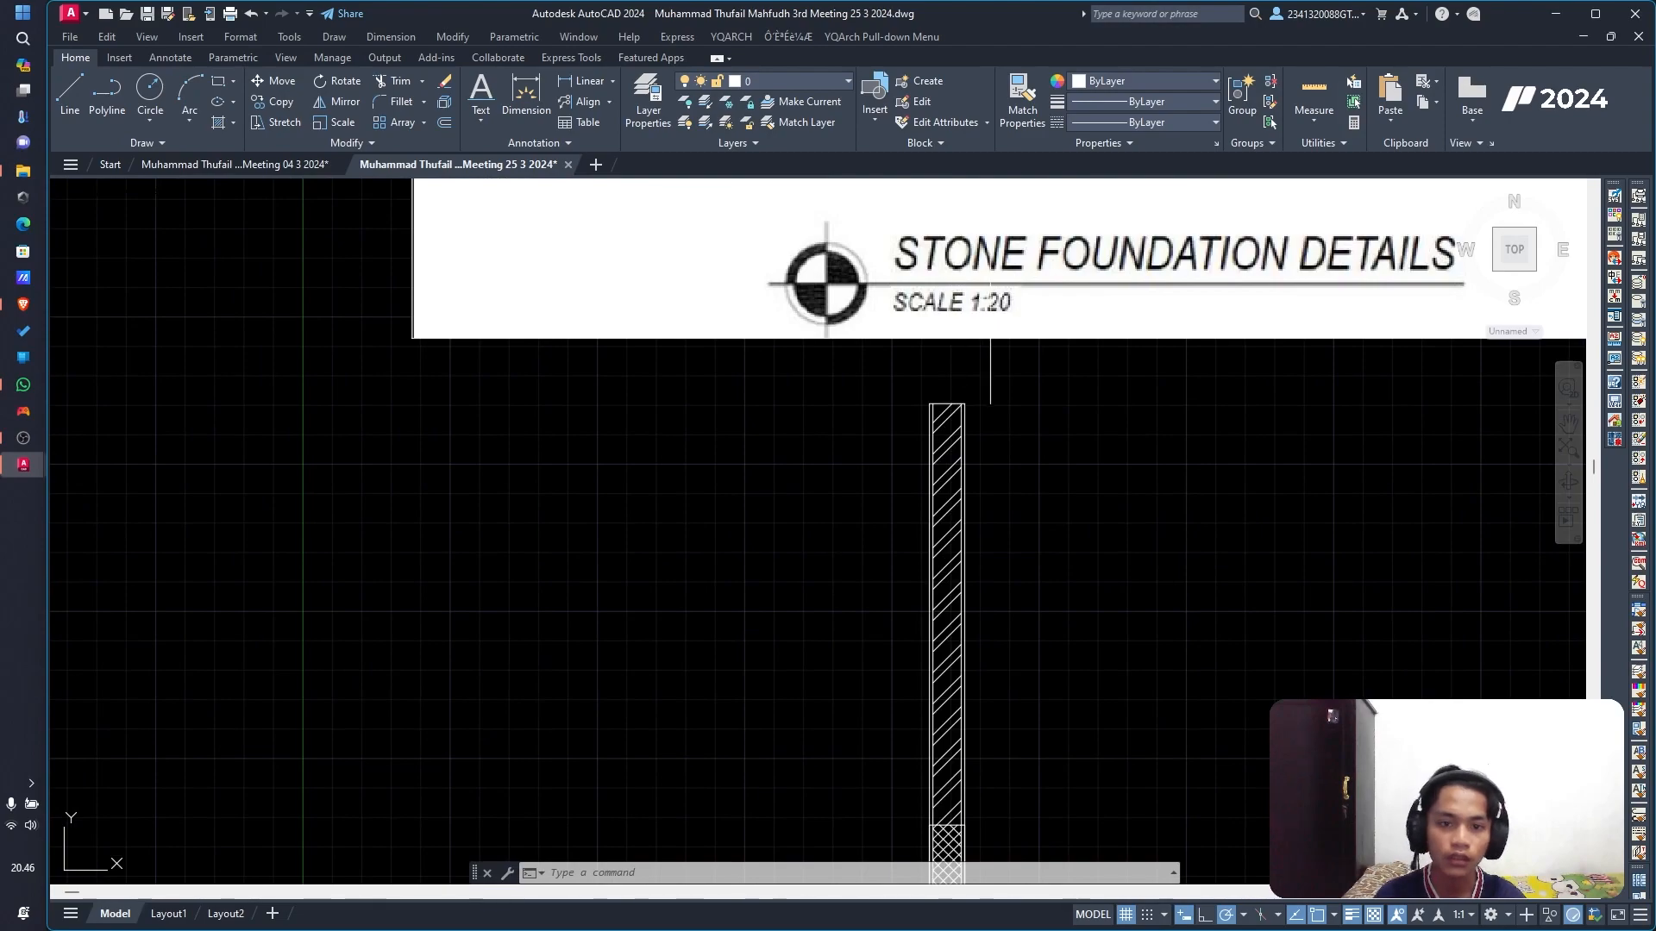
pyautogui.scroll(-4, 988, 320)
pyautogui.scroll(3, 990, 453)
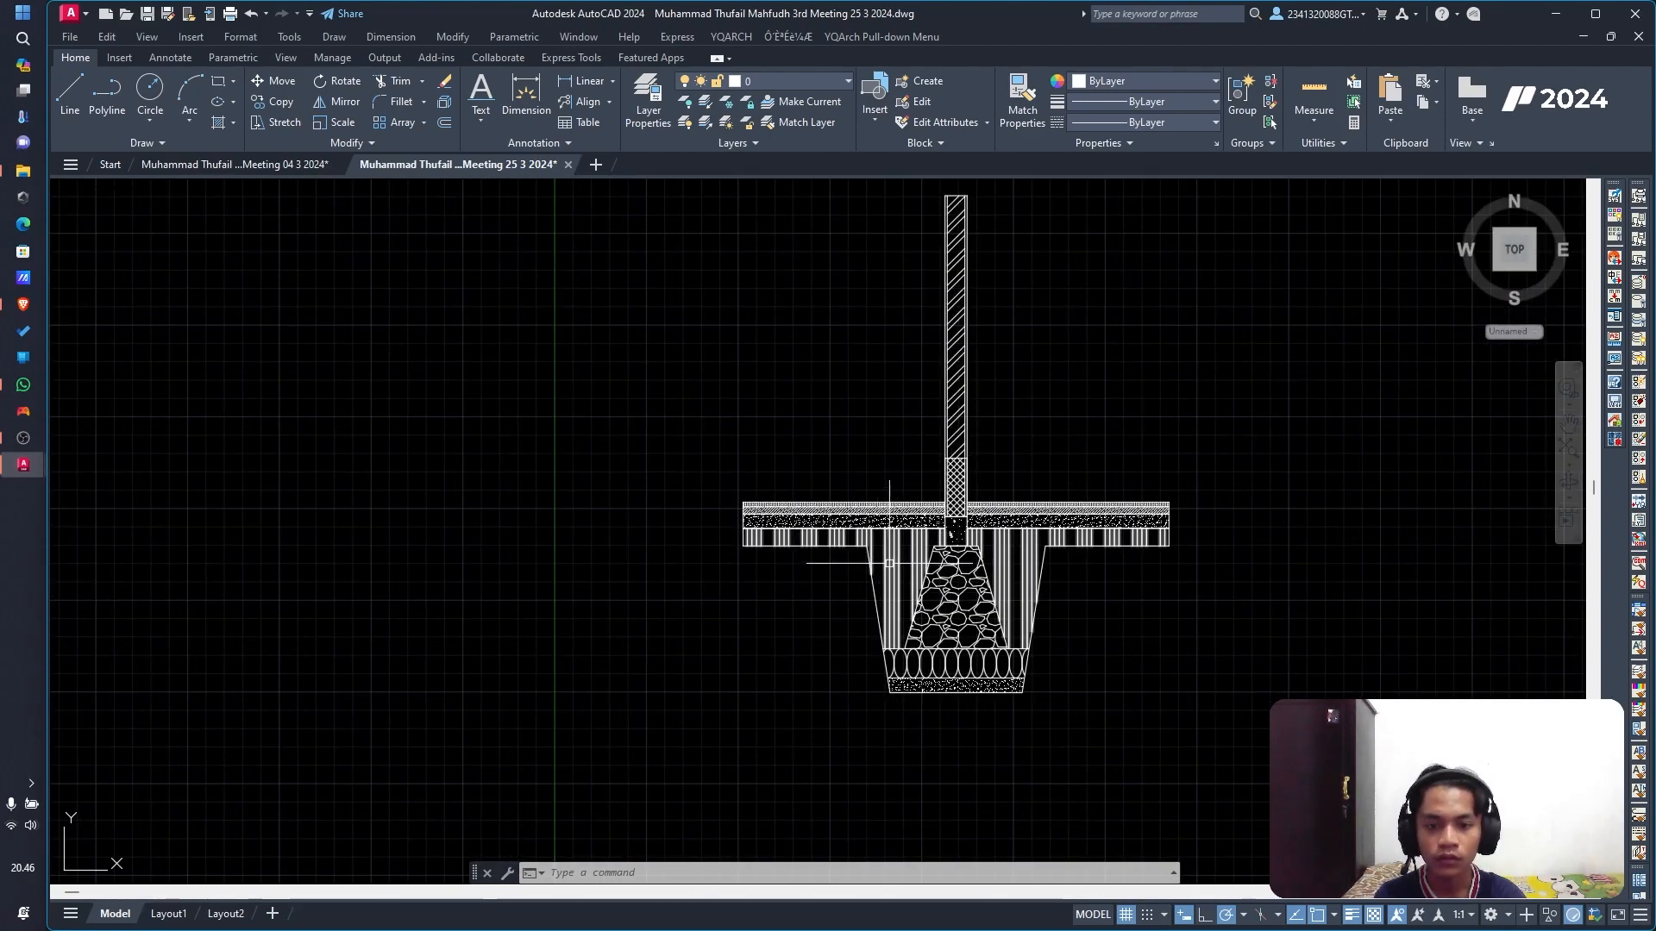
pyautogui.scroll(1, 891, 564)
pyautogui.scroll(-1, 926, 280)
pyautogui.scroll(-1, 925, 280)
pyautogui.scroll(3, 924, 319)
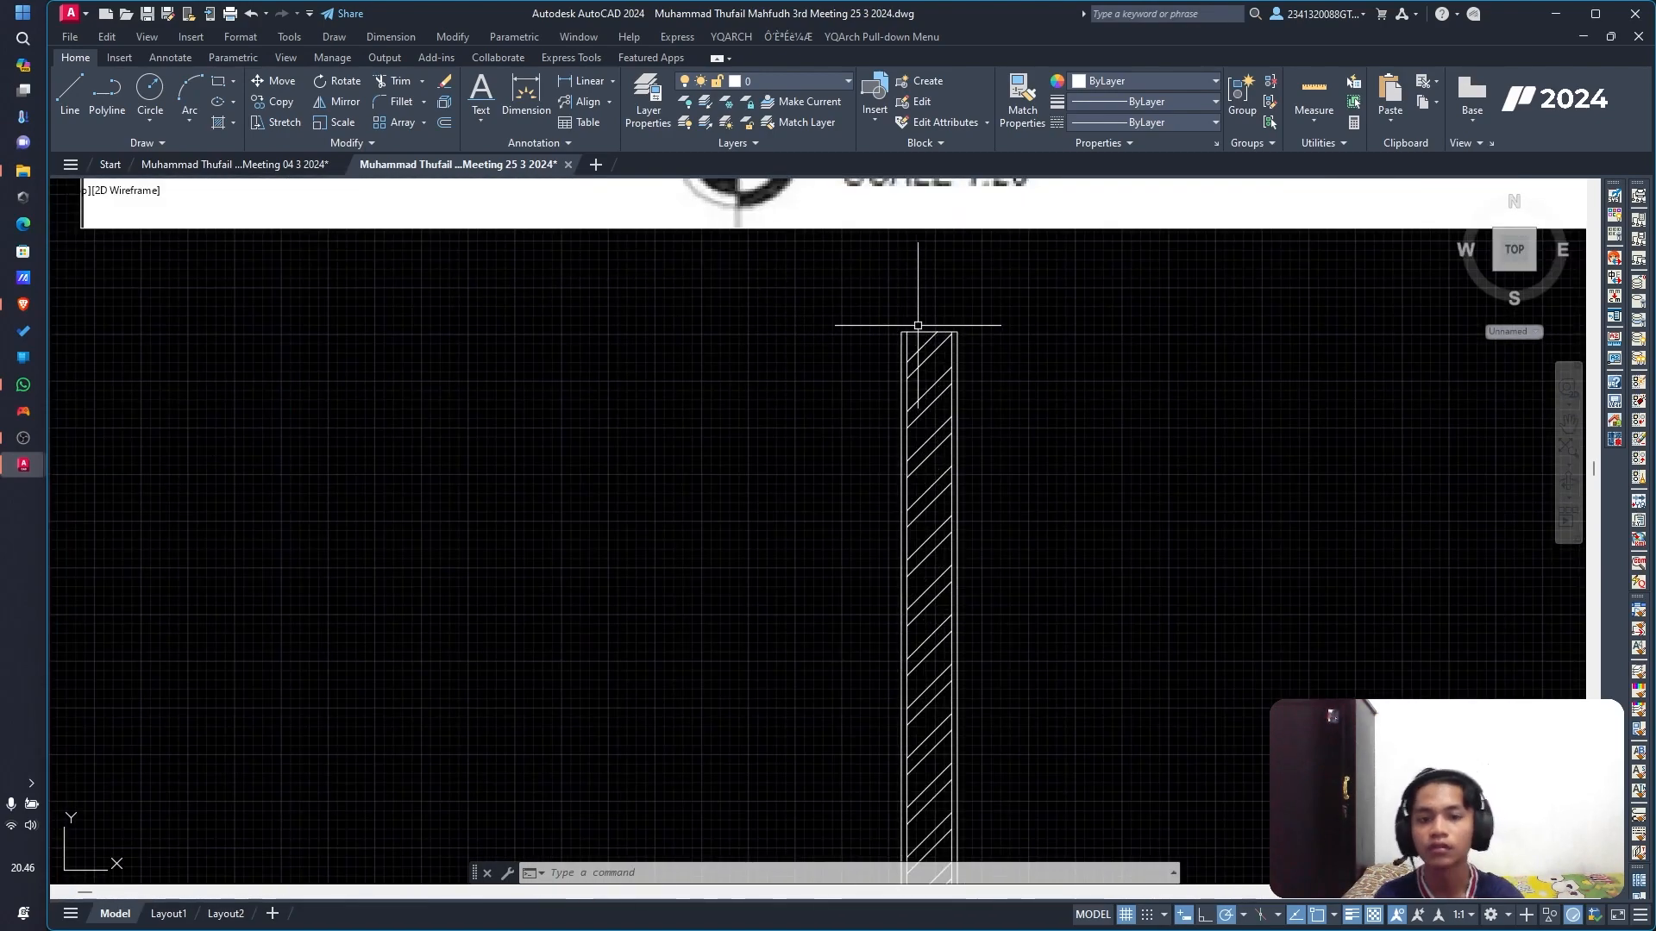
# Step: Compare the redrawn wall's top edge with the outlines and layers in the reference stone foundation detail, and clear the selection
pyautogui.click(922, 331)
pyautogui.click(1035, 333)
pyautogui.click(1078, 367)
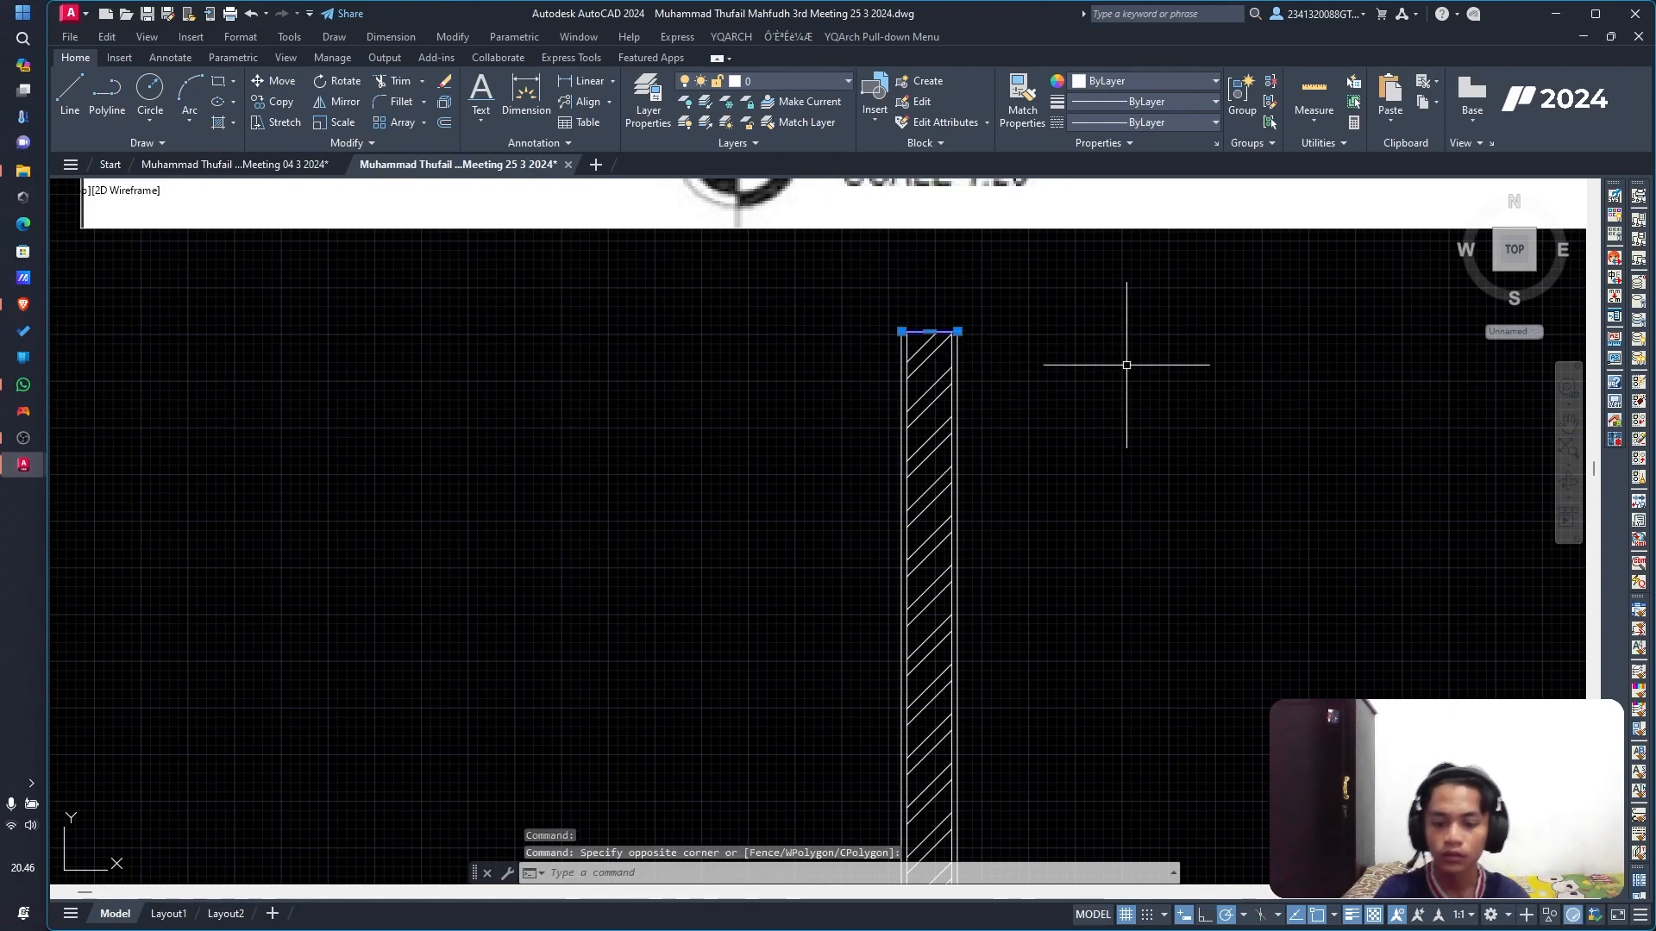
pyautogui.scroll(-4, 1126, 365)
pyautogui.moveTo(1126, 365); pyautogui.dragTo(912, 869, button='middle')
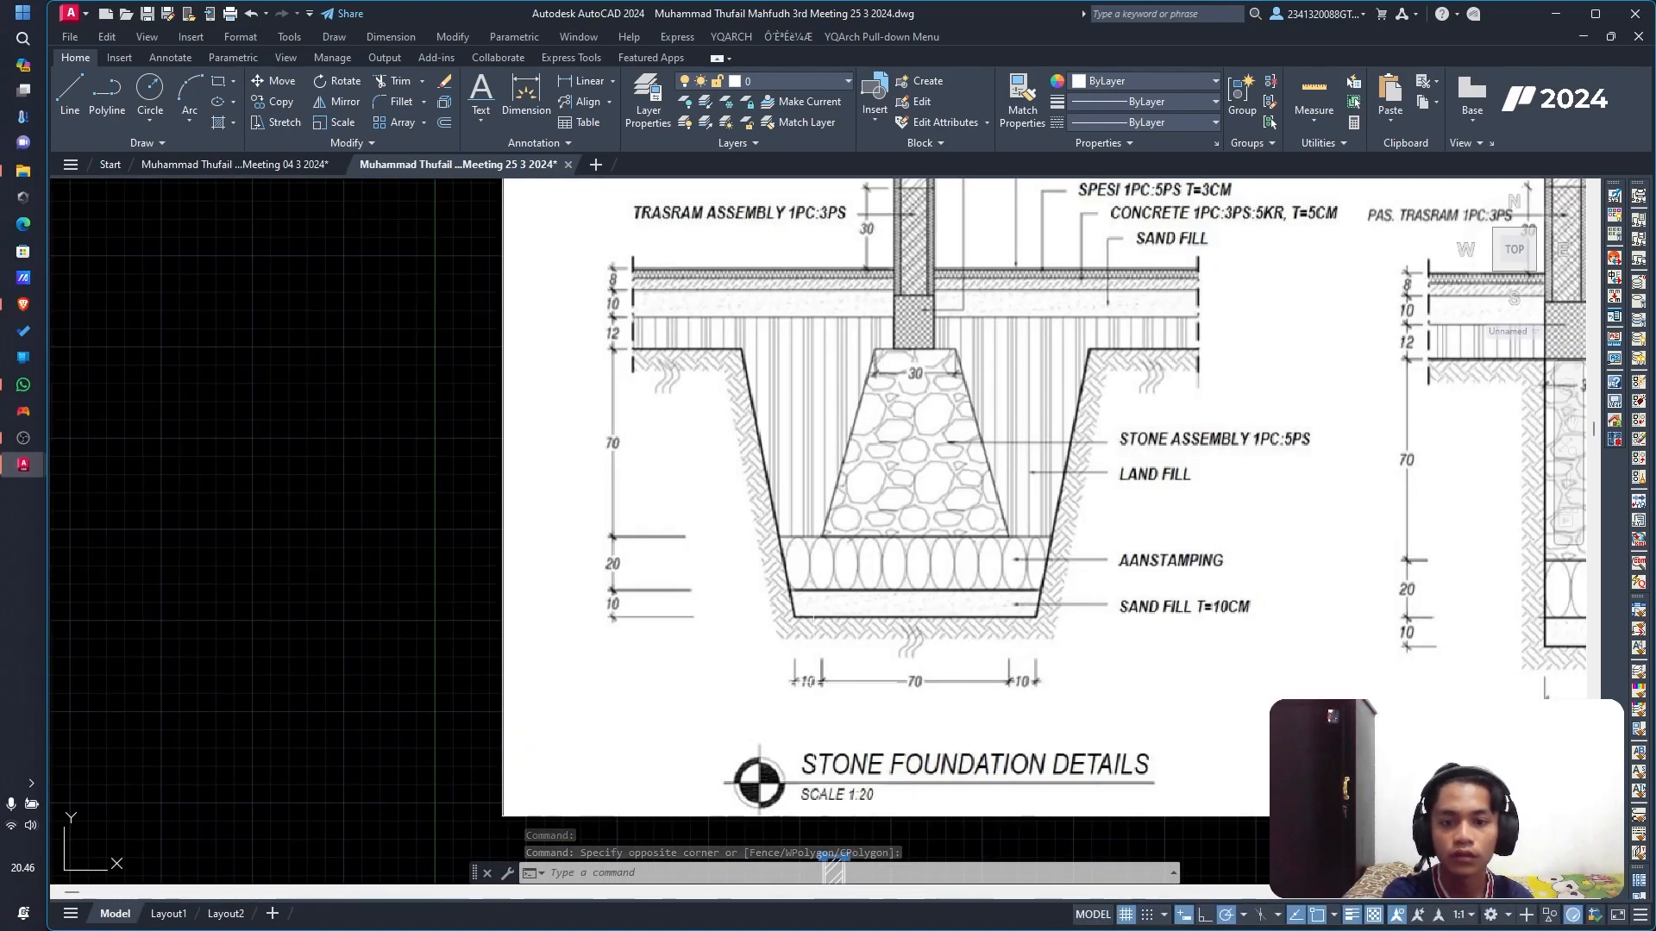
pyautogui.moveTo(678, 416); pyautogui.dragTo(654, 495, button='middle')
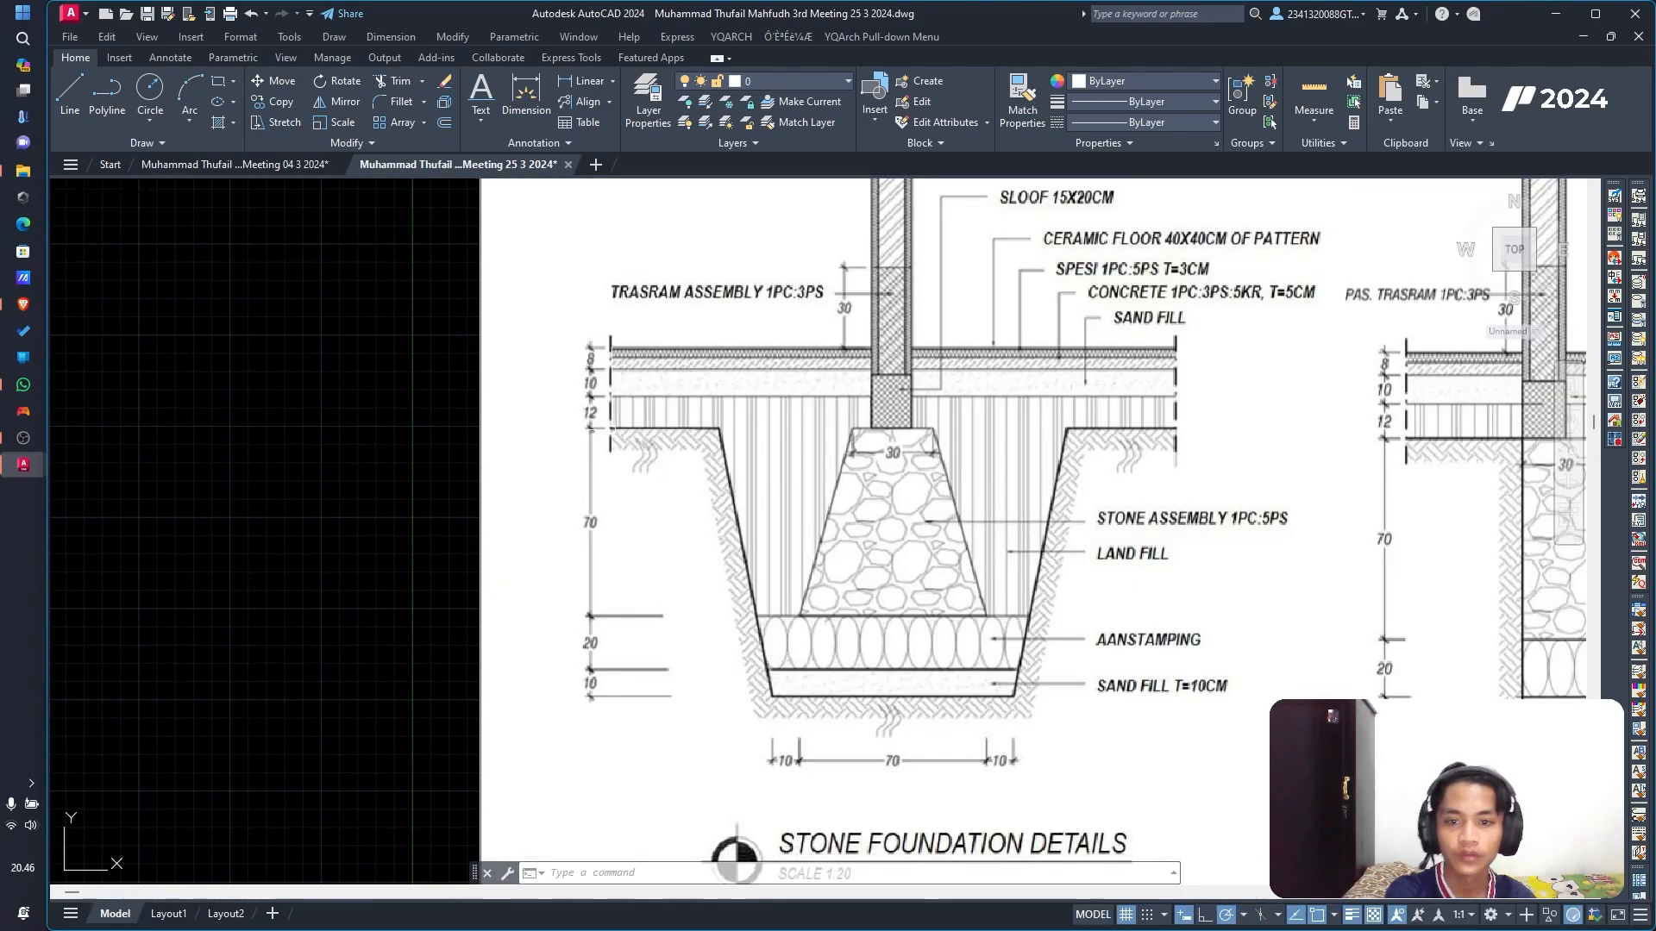
pyautogui.scroll(2, 622, 411)
pyautogui.scroll(4, 614, 397)
pyautogui.scroll(-4, 608, 317)
pyautogui.moveTo(616, 277); pyautogui.dragTo(586, 368, button='middle')
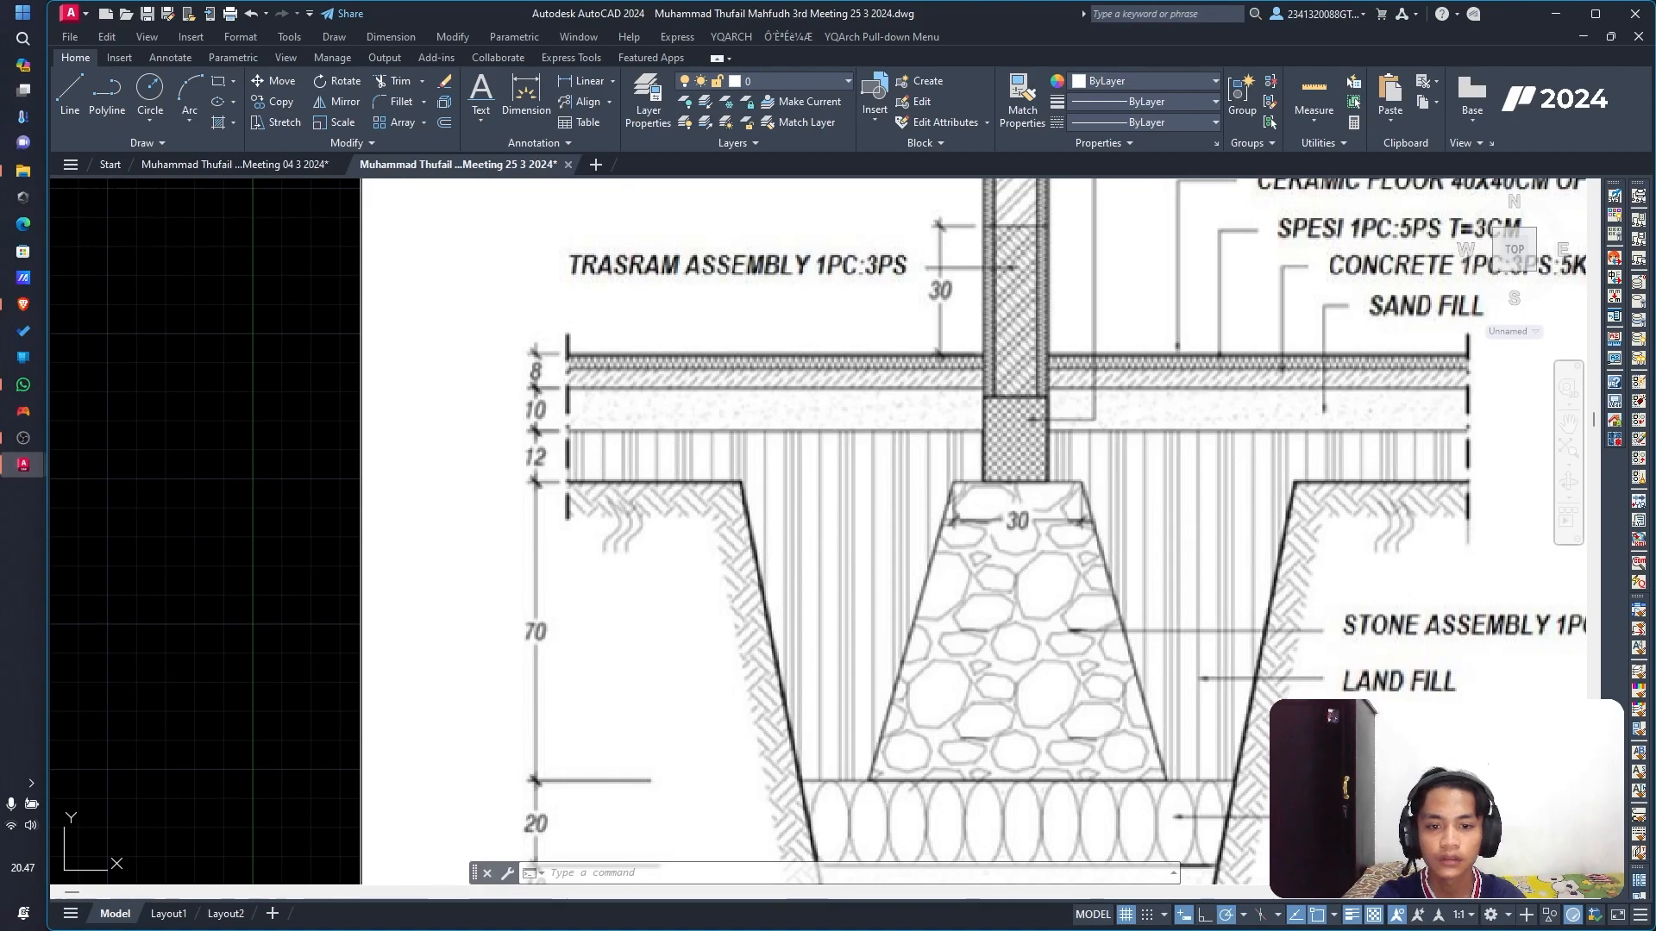
pyautogui.moveTo(957, 493)
pyautogui.mouseDown(button='middle')
pyautogui.moveTo(913, 566)
pyautogui.moveTo(714, 776)
pyautogui.mouseUp(button='middle')
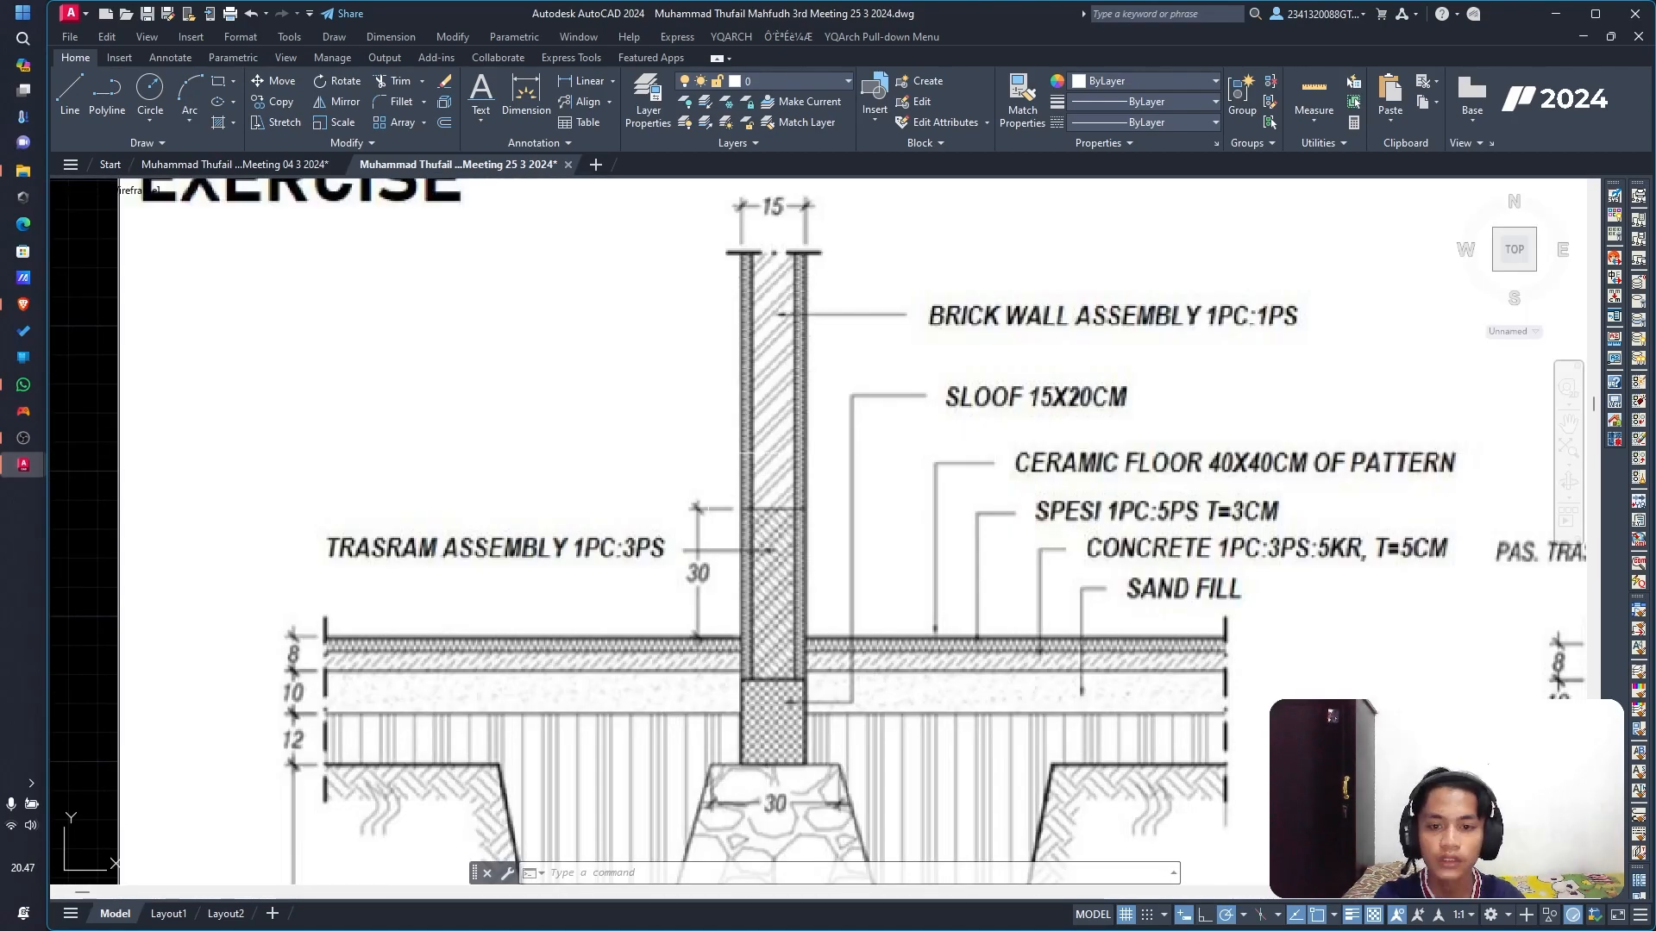
pyautogui.scroll(-4, 1042, 617)
pyautogui.moveTo(1087, 744); pyautogui.dragTo(1057, 548, button='middle')
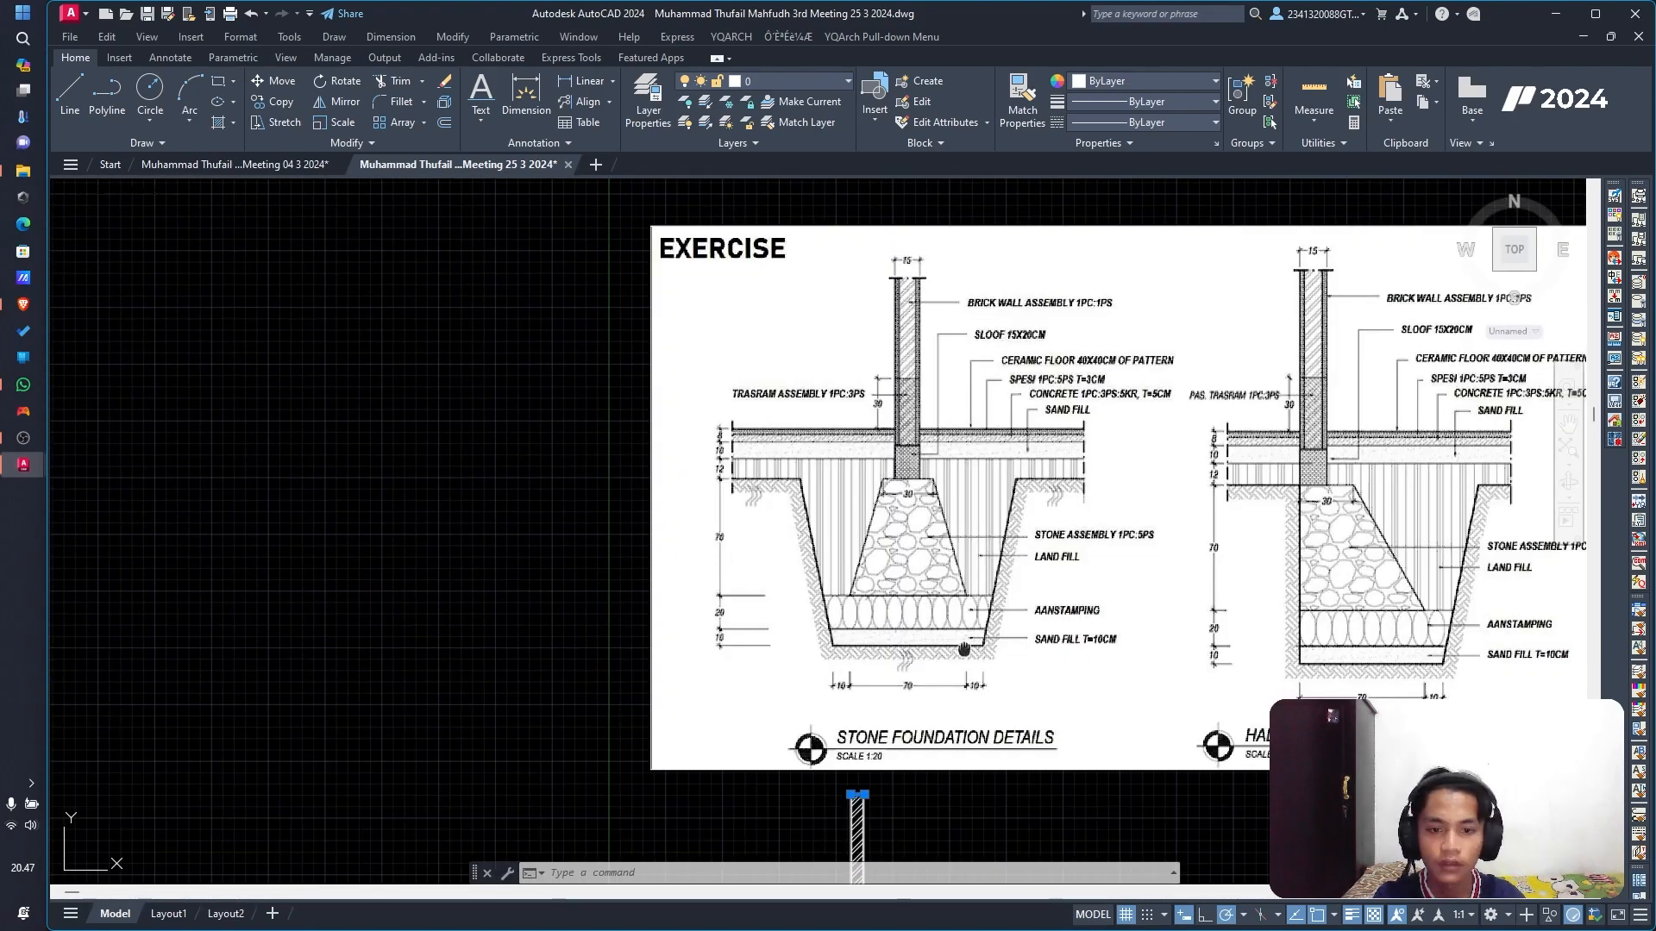
pyautogui.moveTo(910, 855); pyautogui.dragTo(820, 569, button='middle')
pyautogui.press('Escape')
pyautogui.press('Escape')
pyautogui.scroll(4, 805, 646)
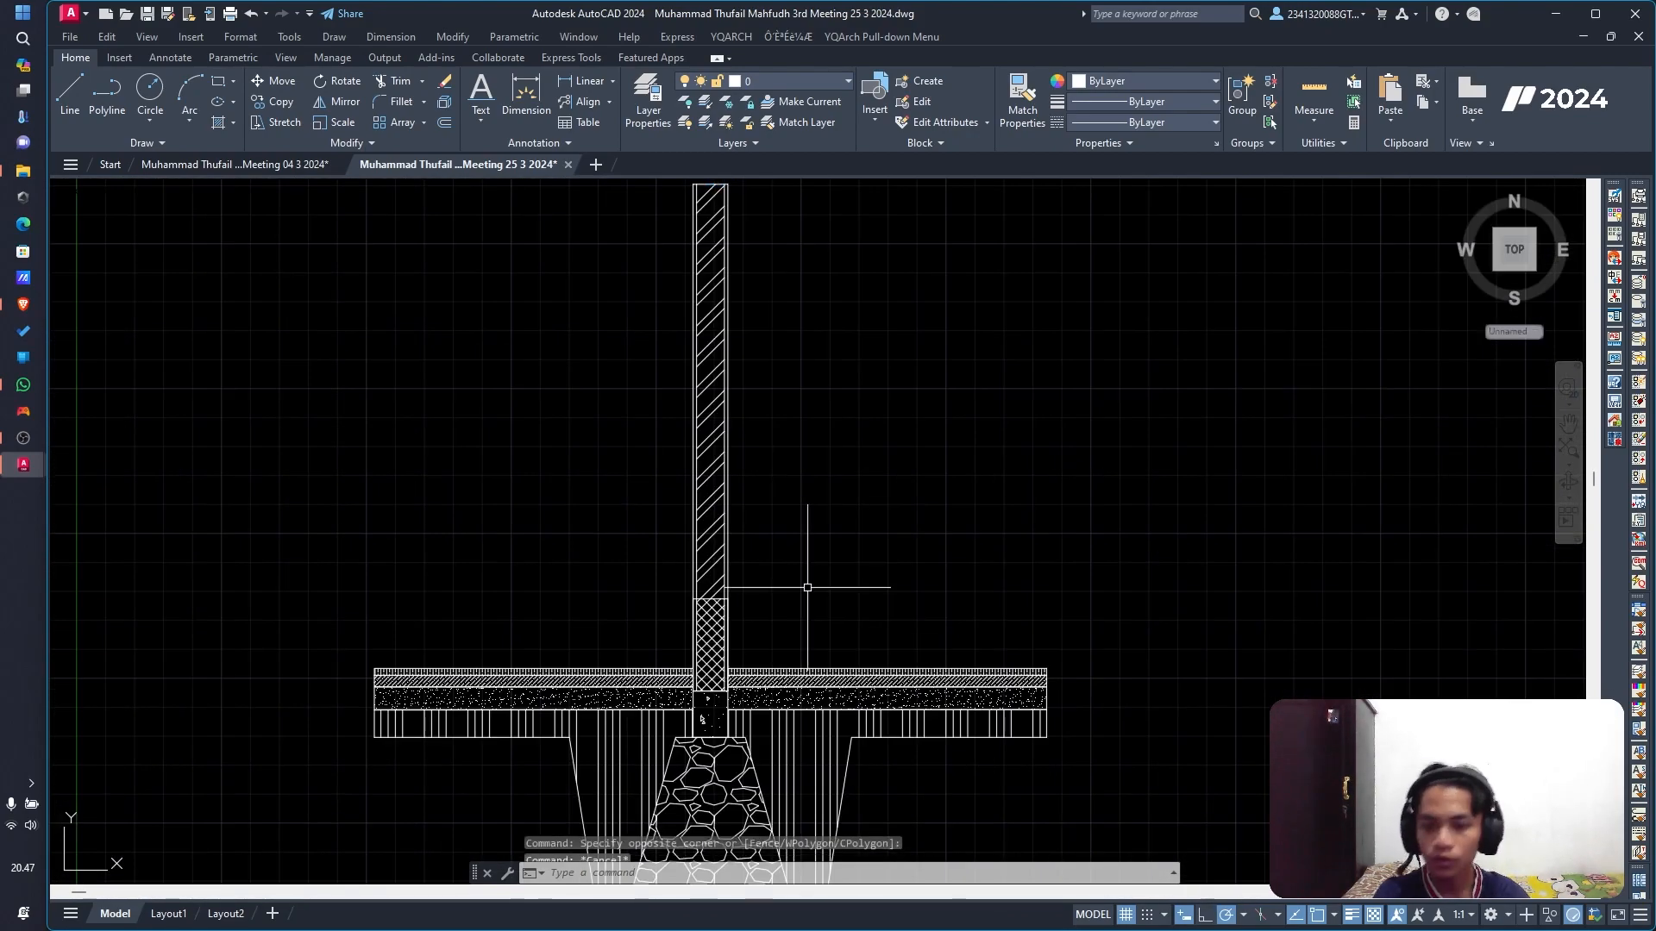
pyautogui.scroll(-2, 806, 586)
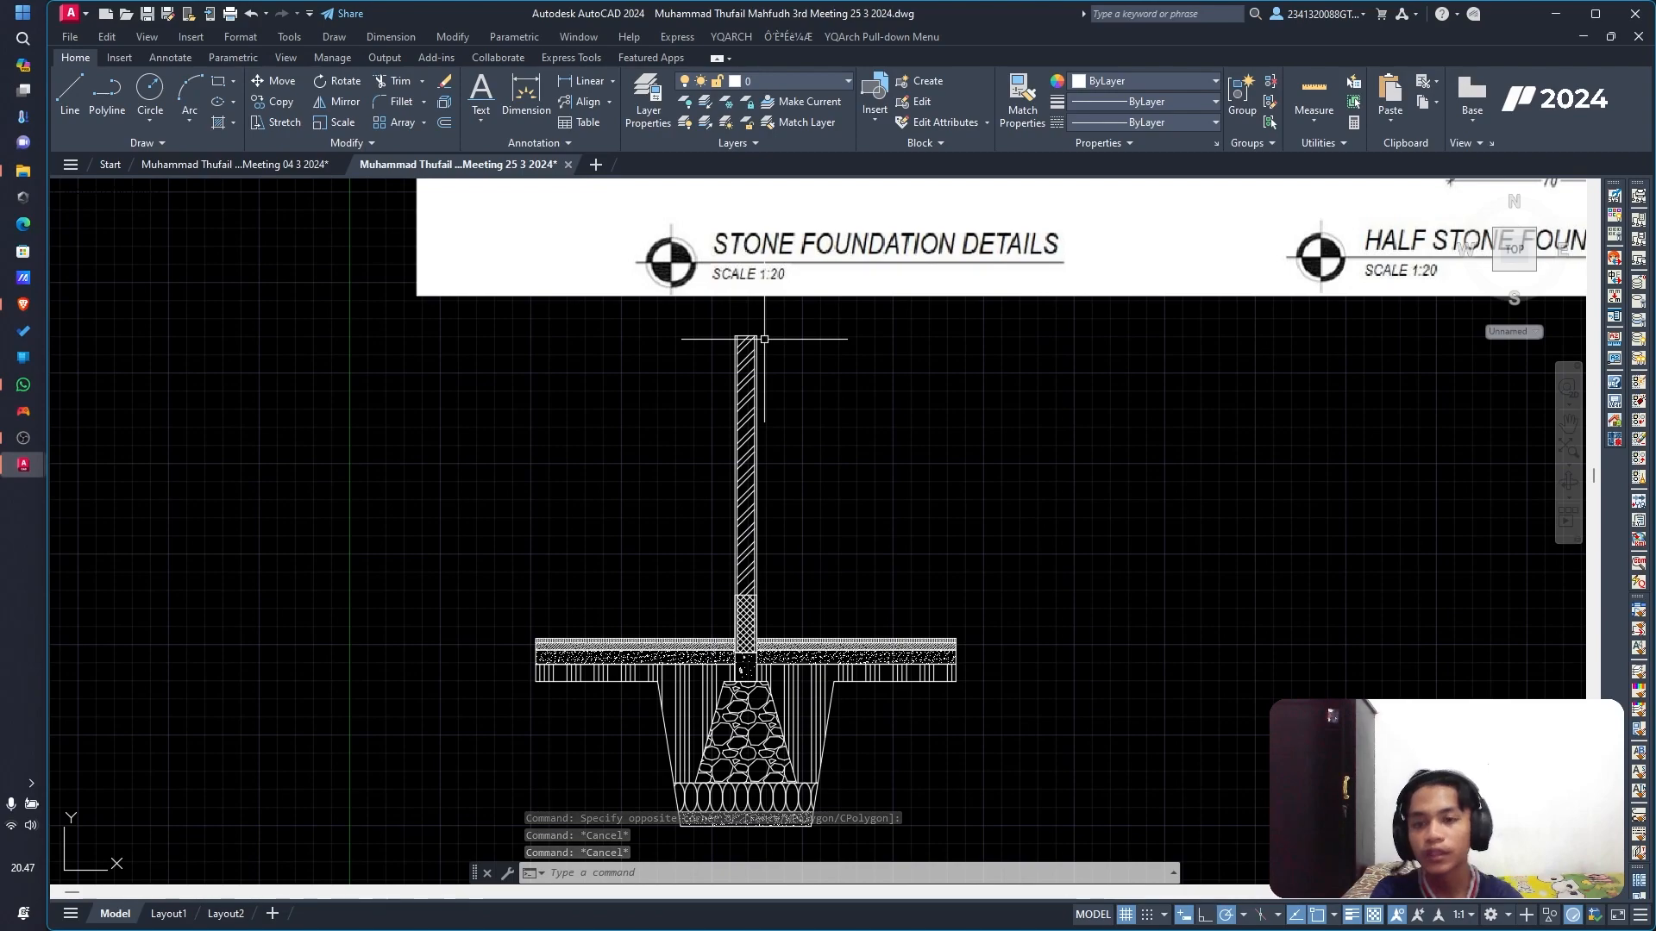
pyautogui.click(757, 143)
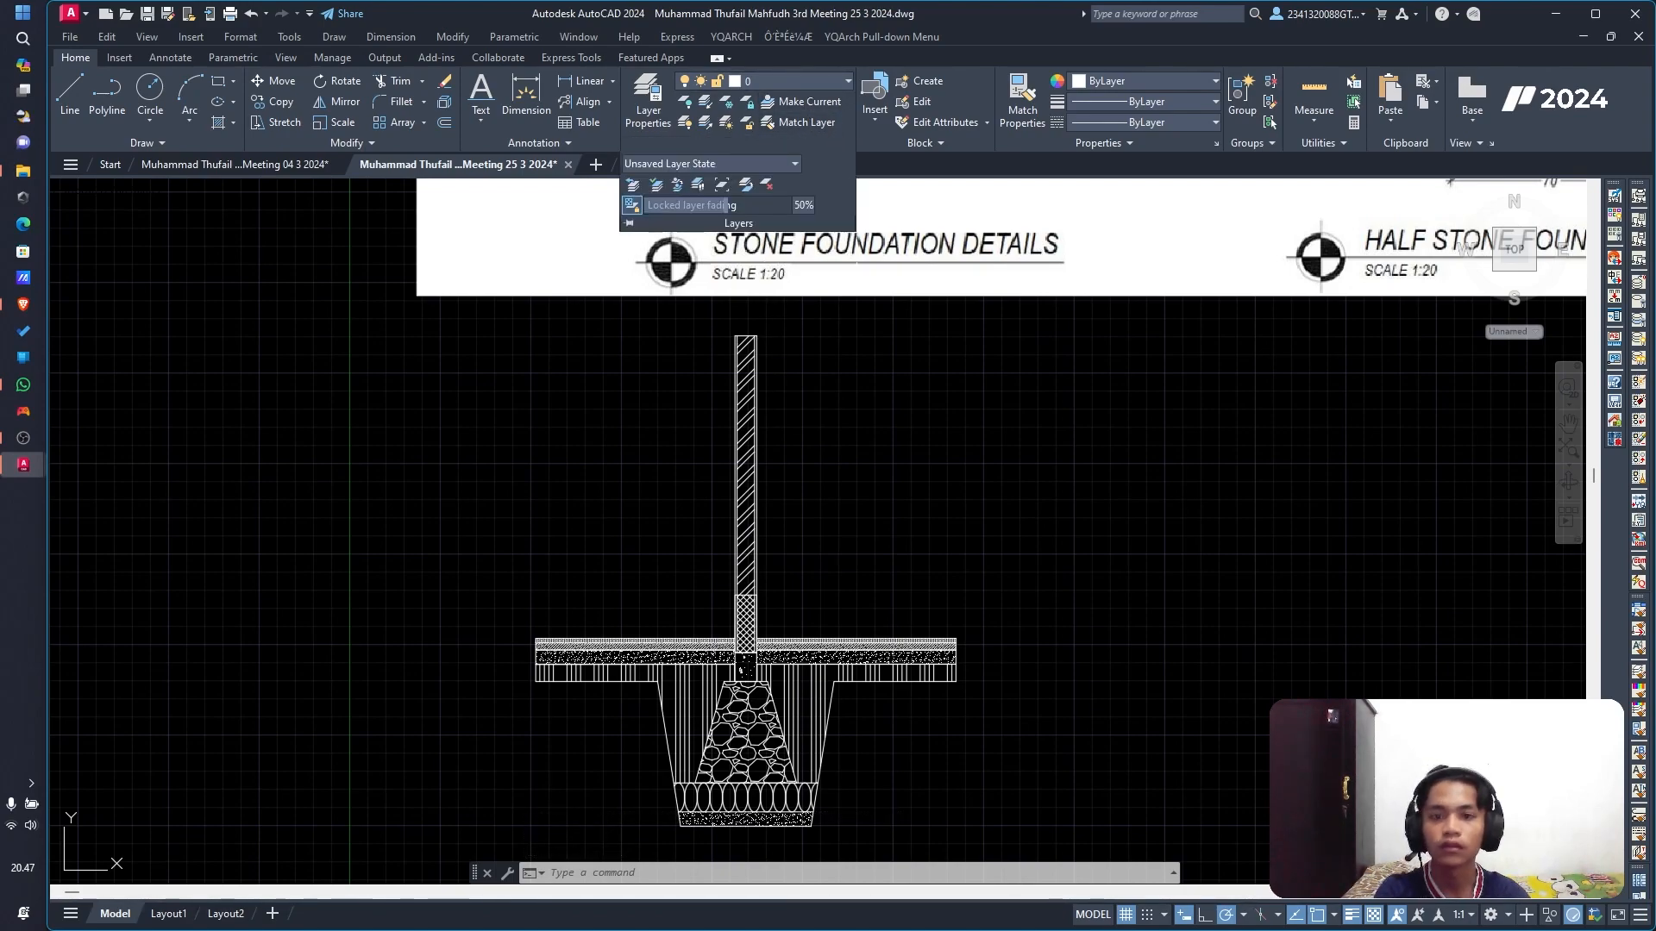
pyautogui.click(973, 270)
pyautogui.press('Escape')
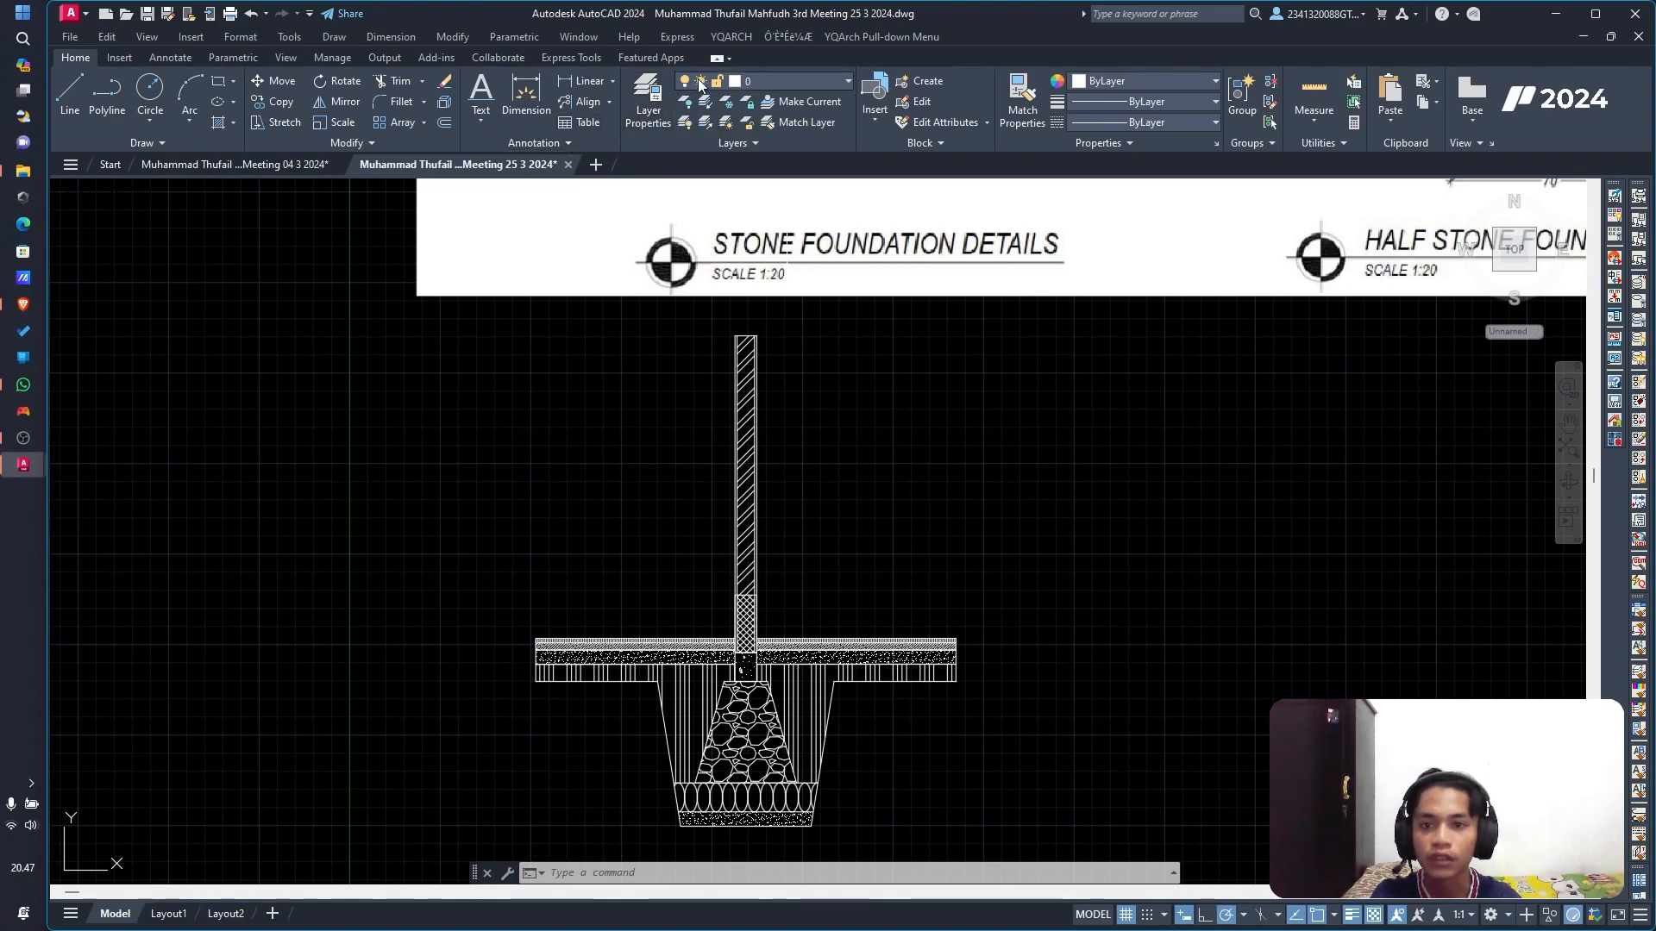
pyautogui.click(819, 81)
pyautogui.click(819, 81)
pyautogui.click(811, 83)
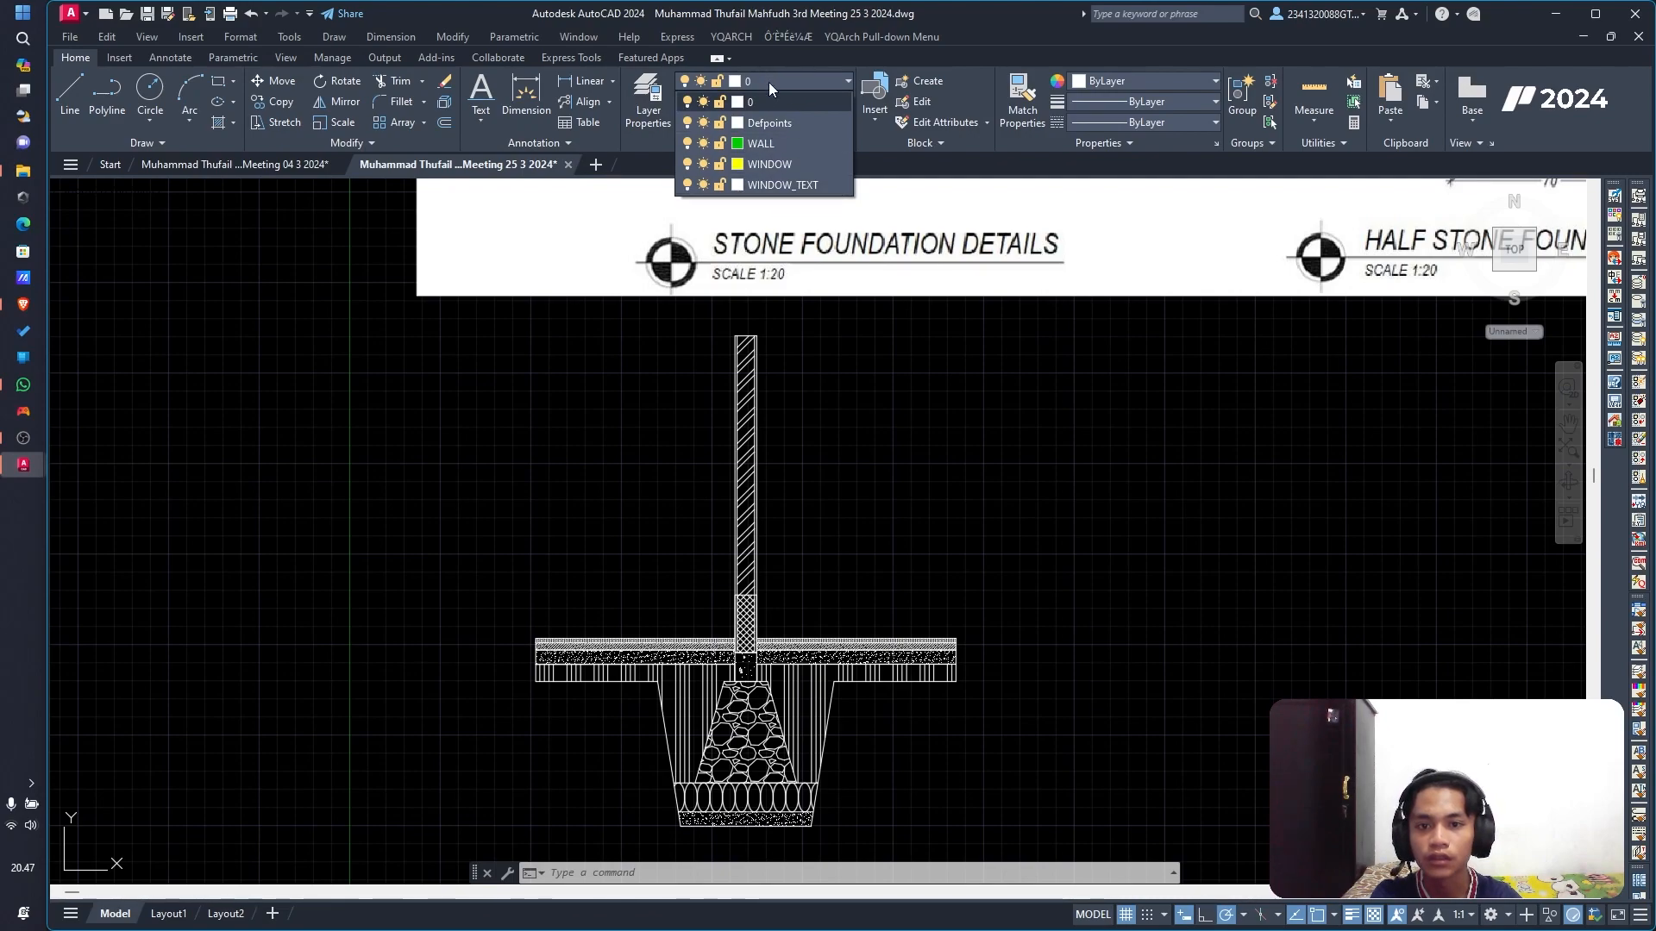
pyautogui.click(769, 81)
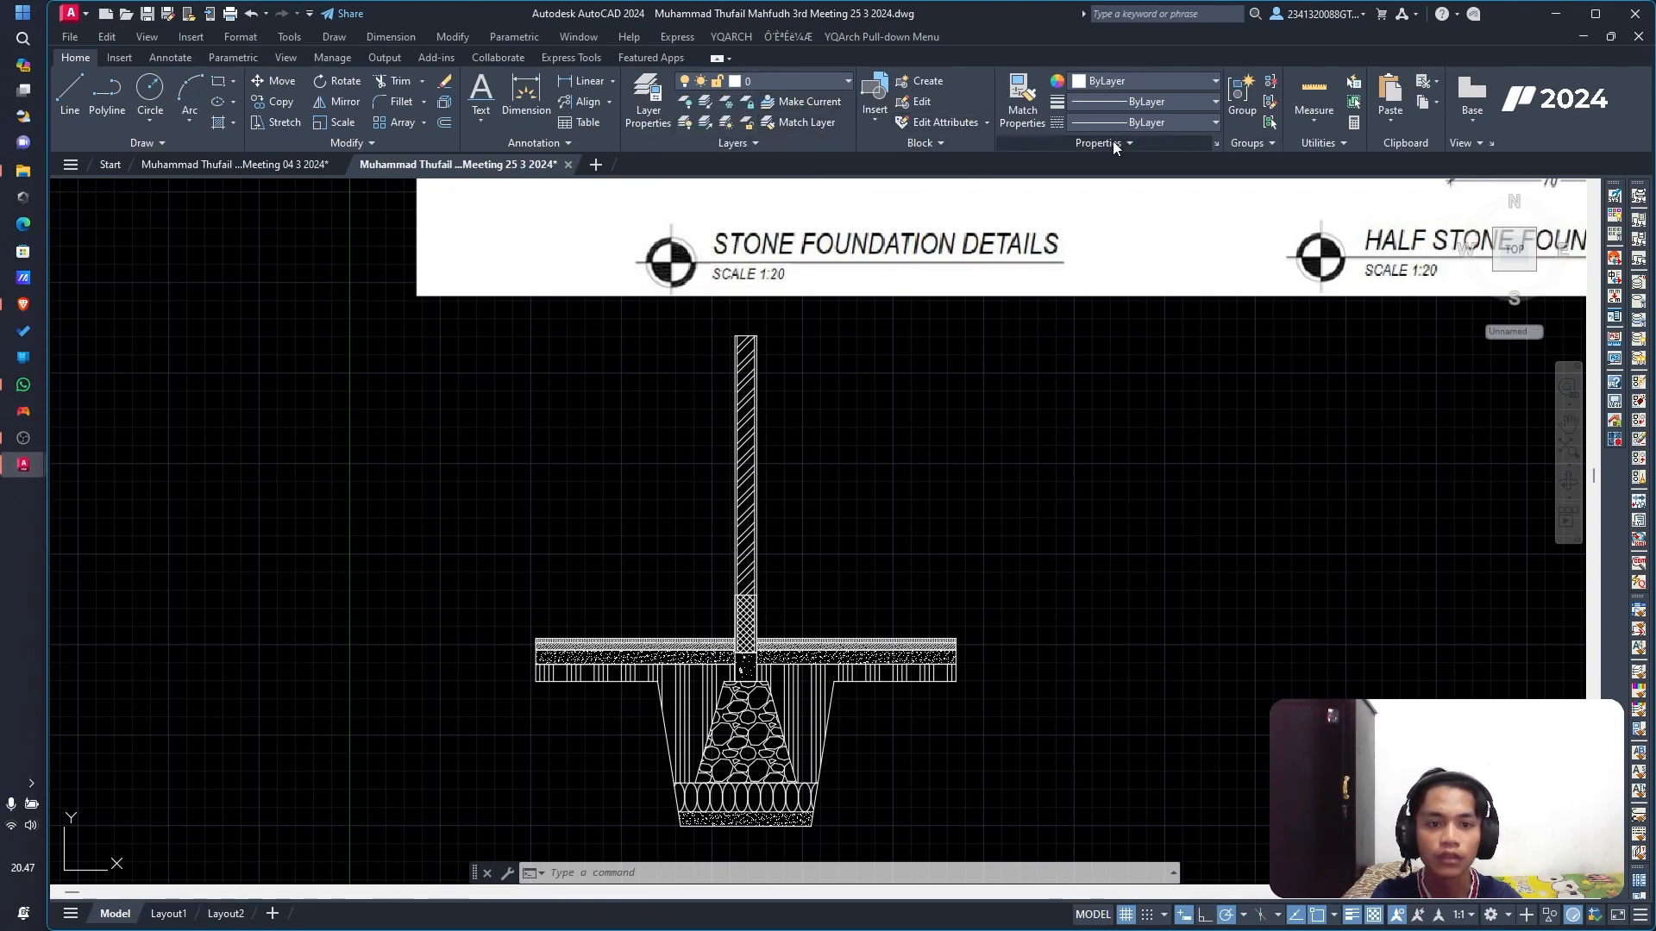
pyautogui.click(1111, 81)
pyautogui.click(1119, 78)
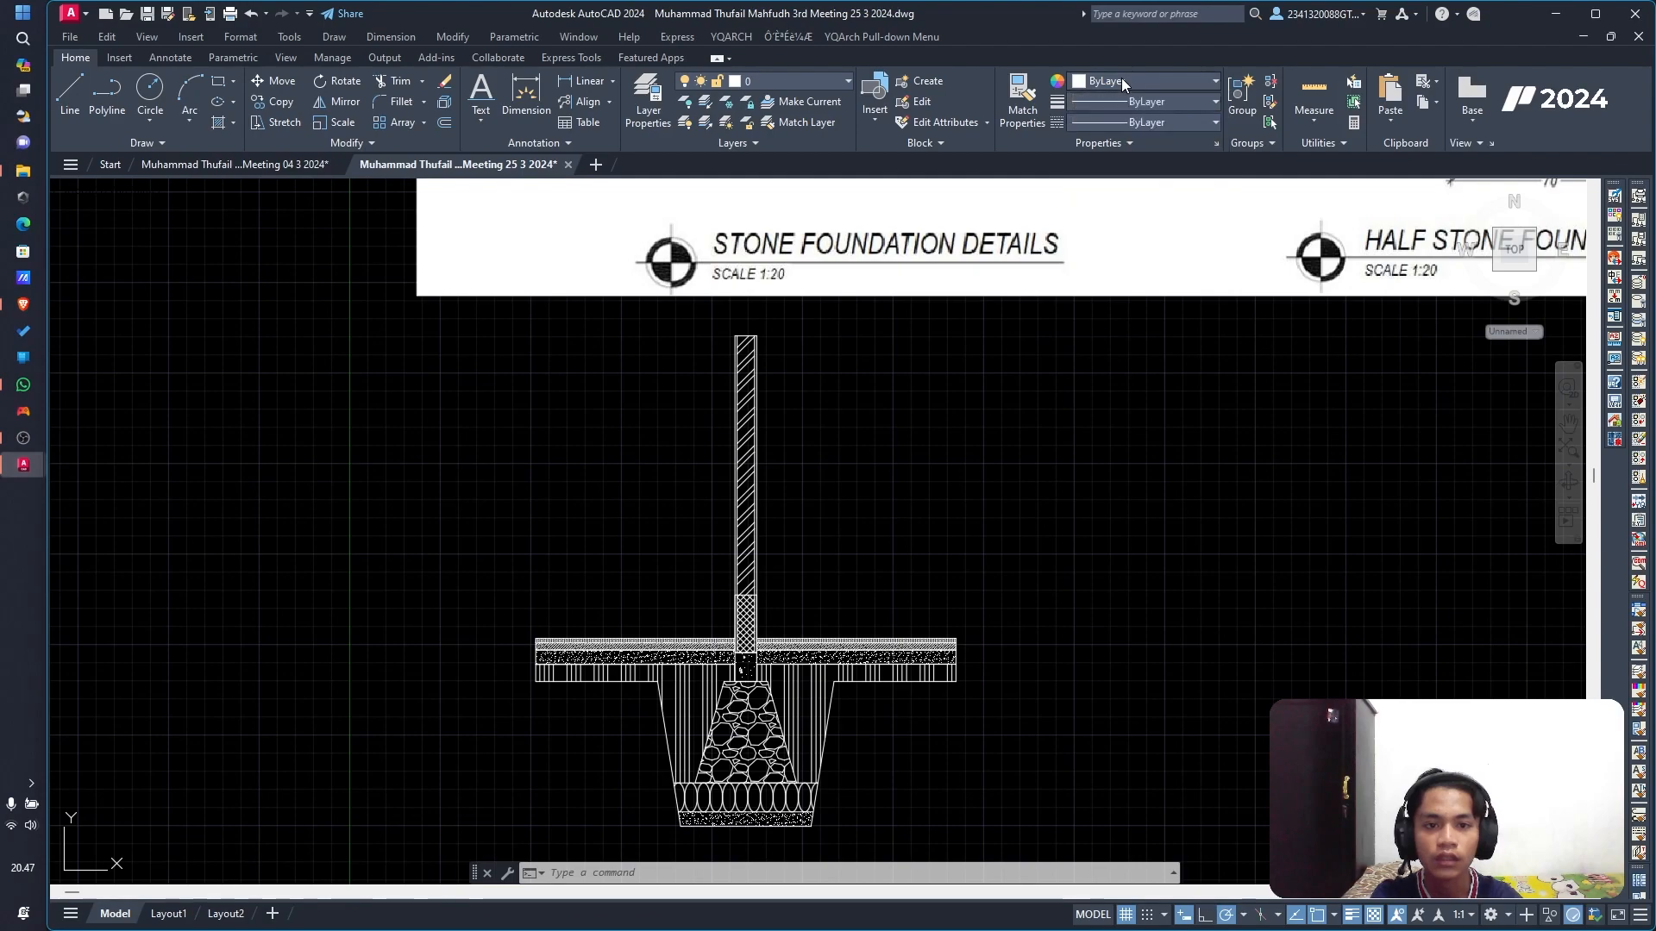
pyautogui.click(1118, 80)
pyautogui.click(1106, 79)
pyautogui.click(1156, 100)
pyautogui.click(1149, 103)
pyautogui.click(1132, 122)
pyautogui.click(1132, 122)
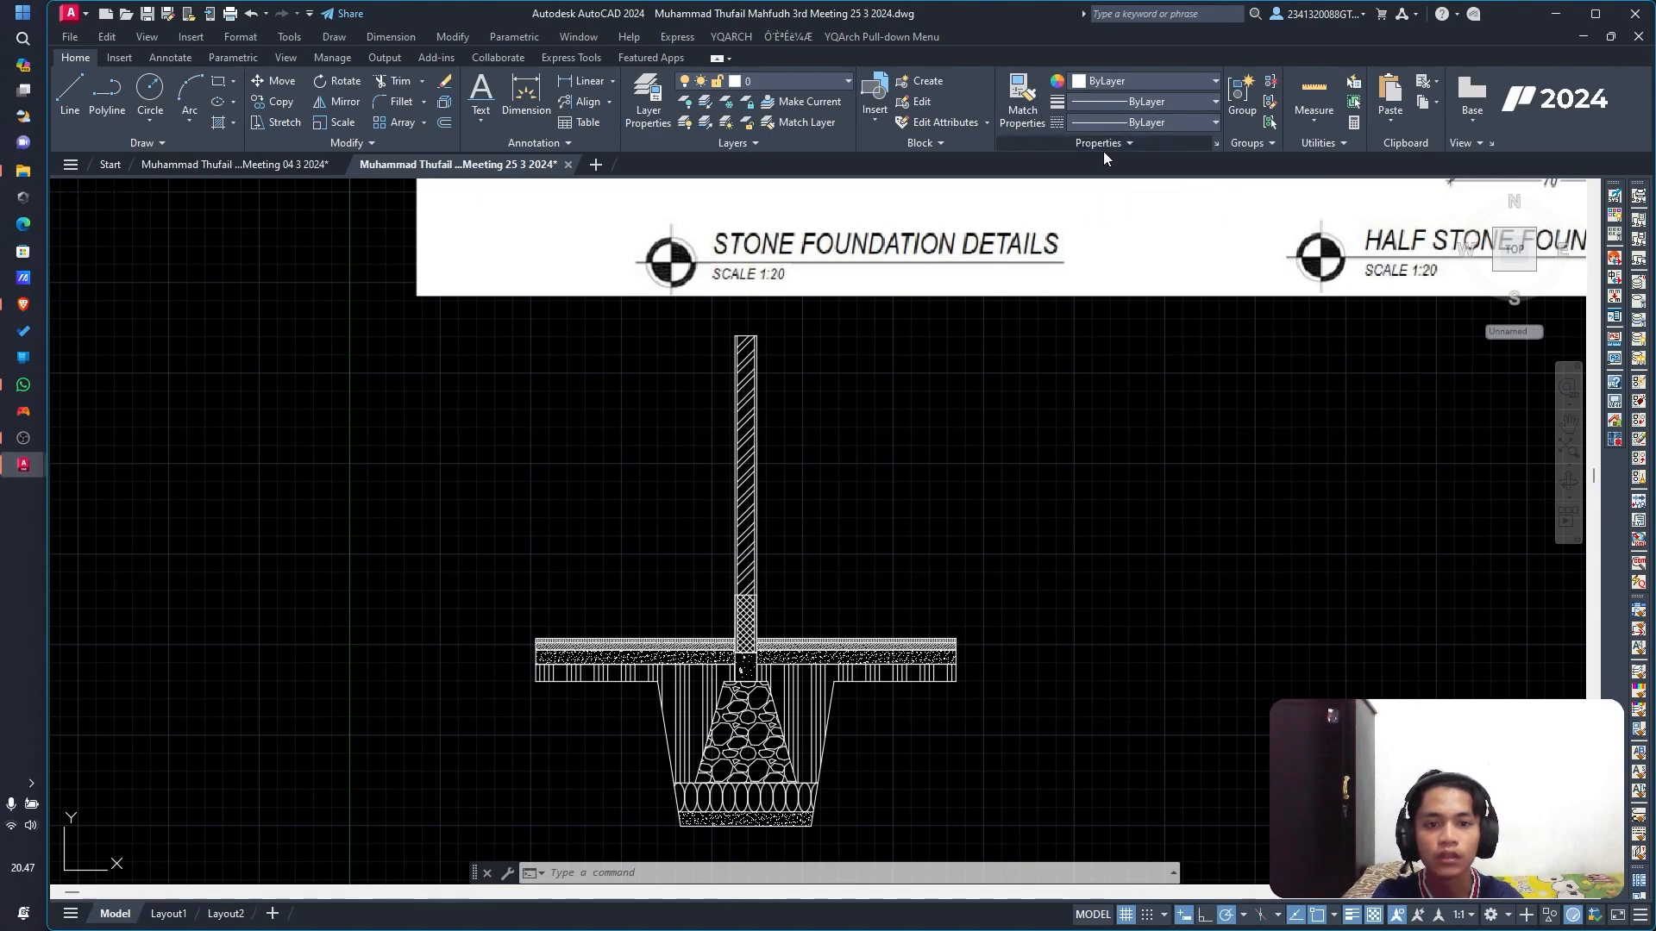
pyautogui.click(1112, 145)
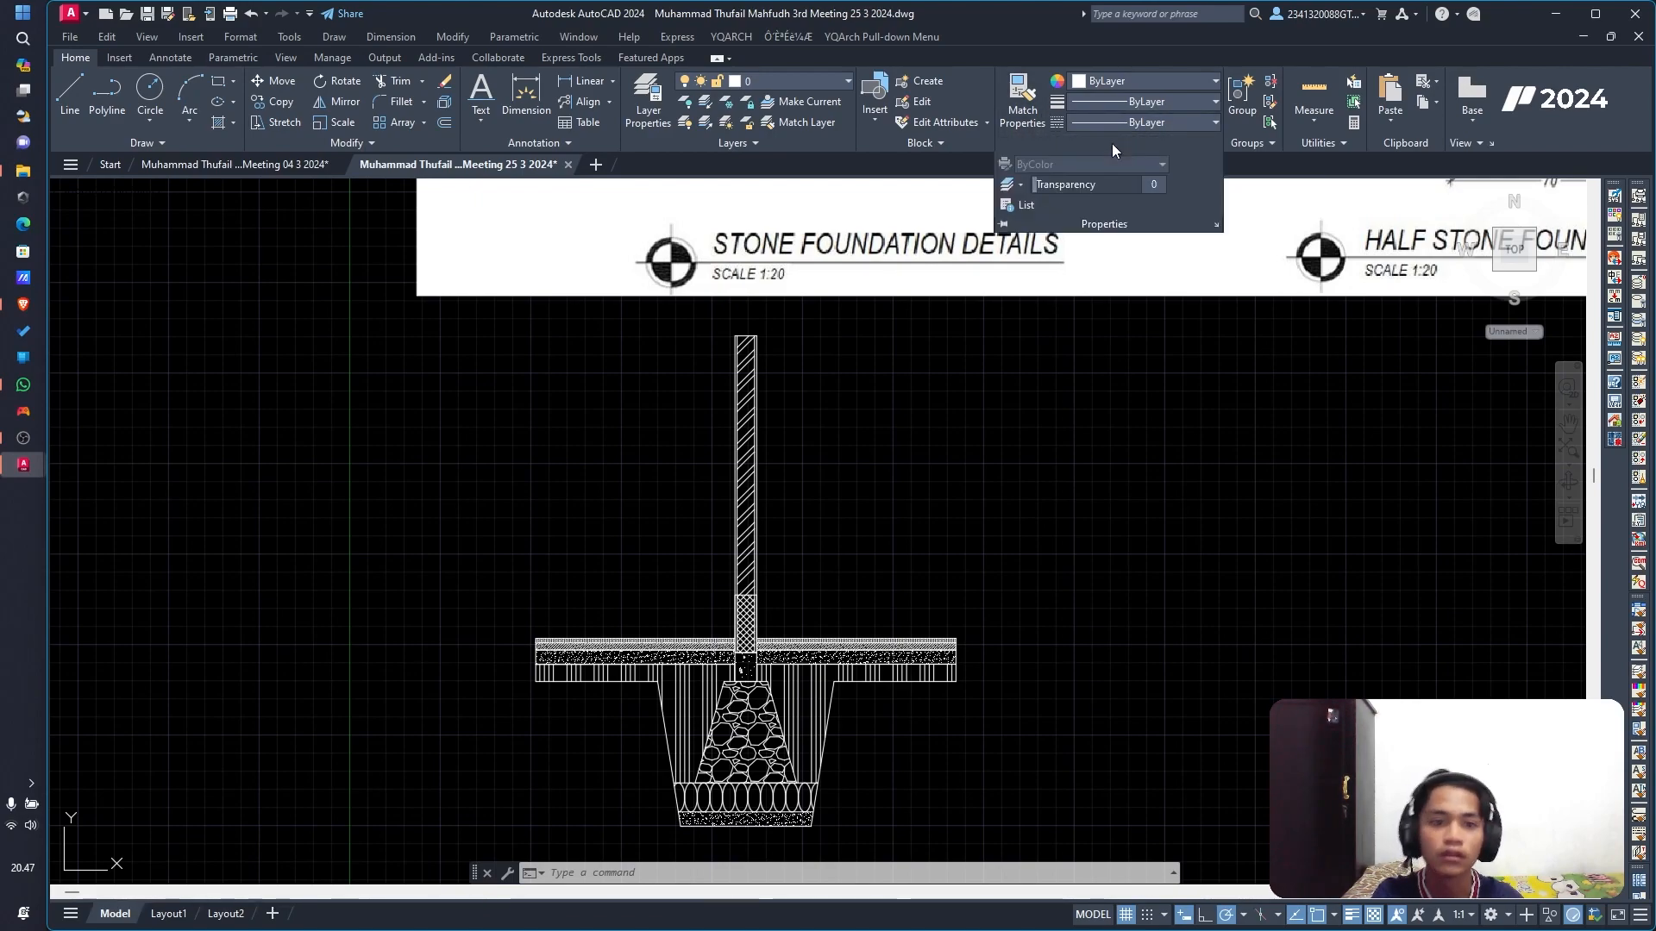
pyautogui.click(1217, 229)
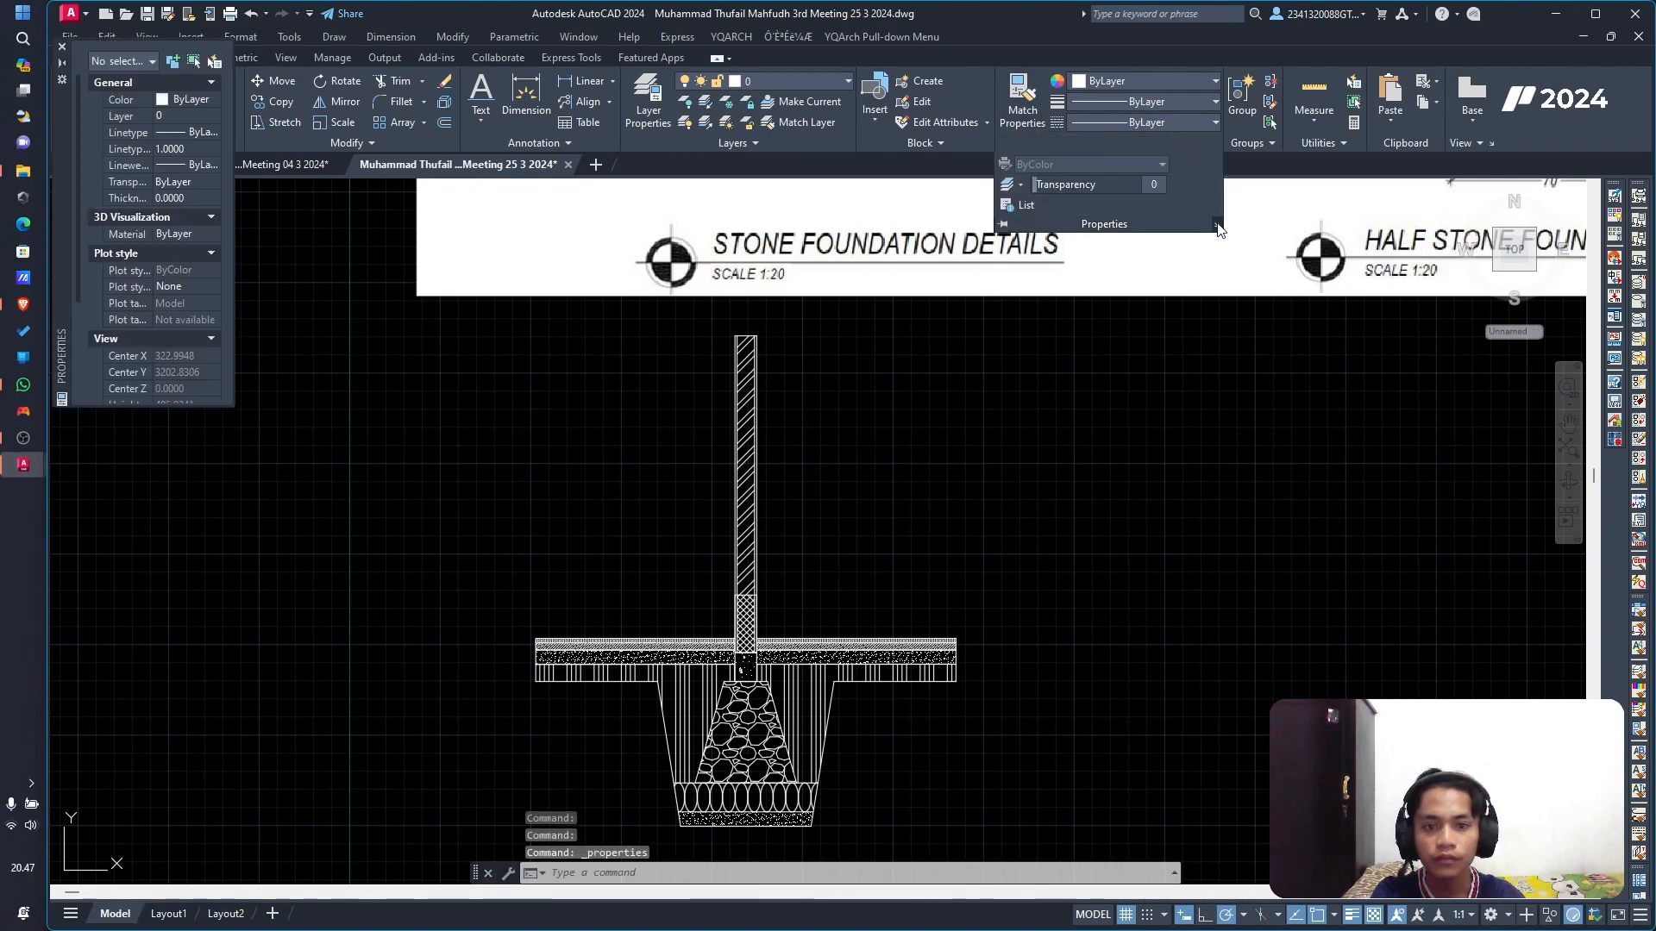
pyautogui.scroll(-3, 147, 242)
pyautogui.scroll(3, 155, 233)
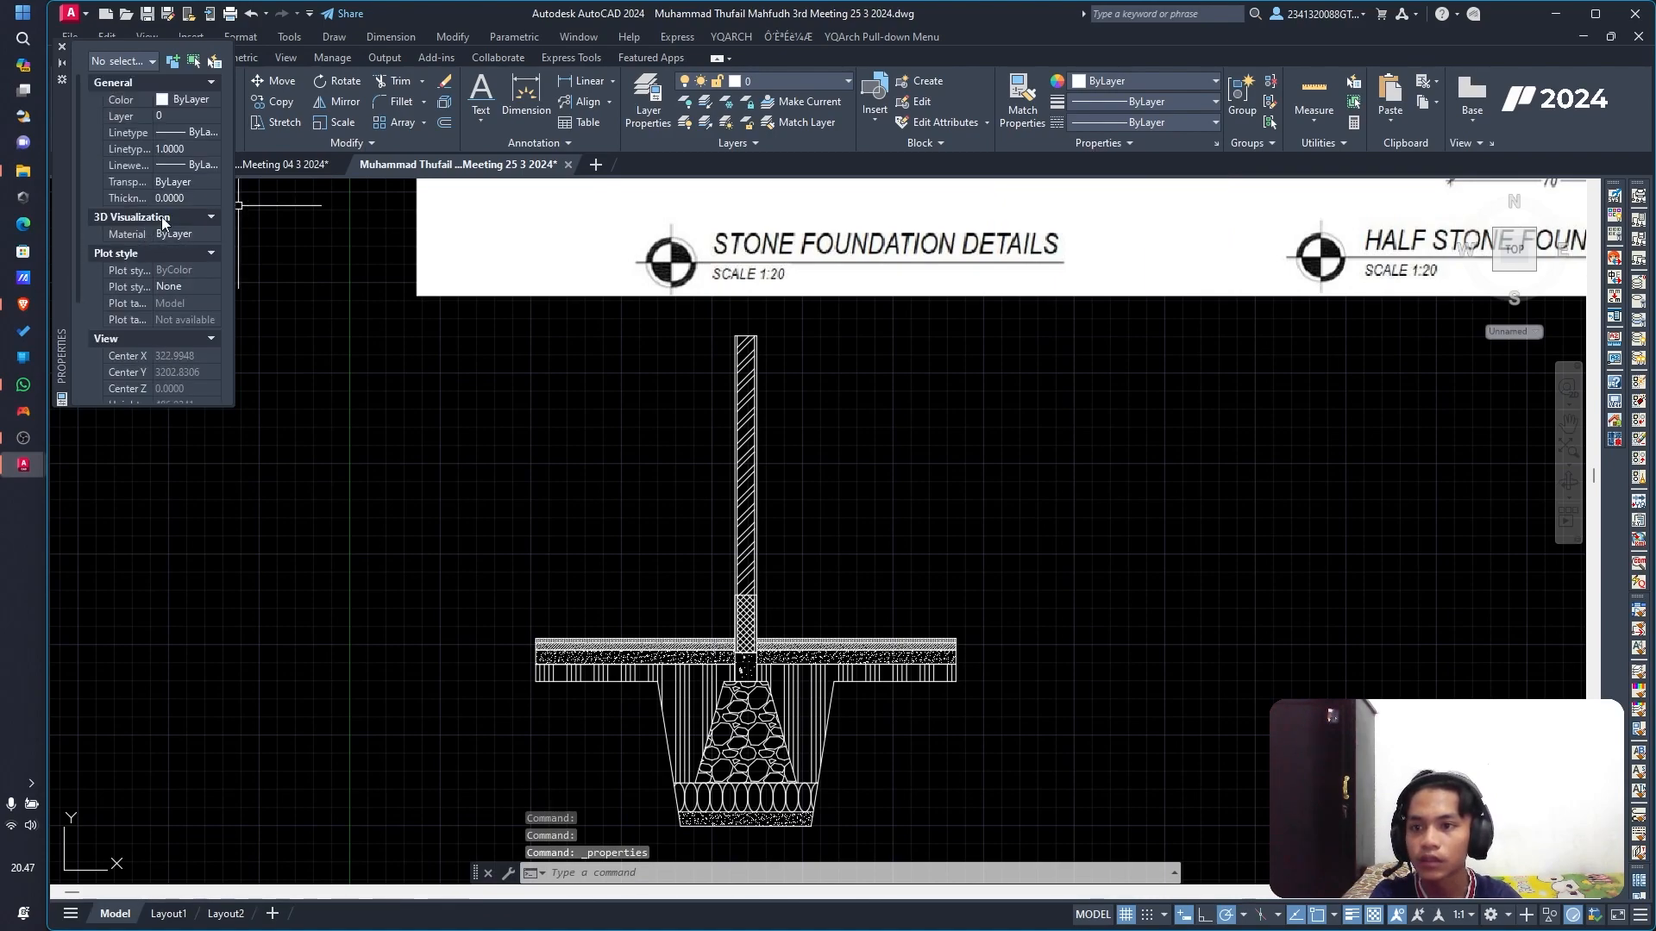
pyautogui.click(61, 46)
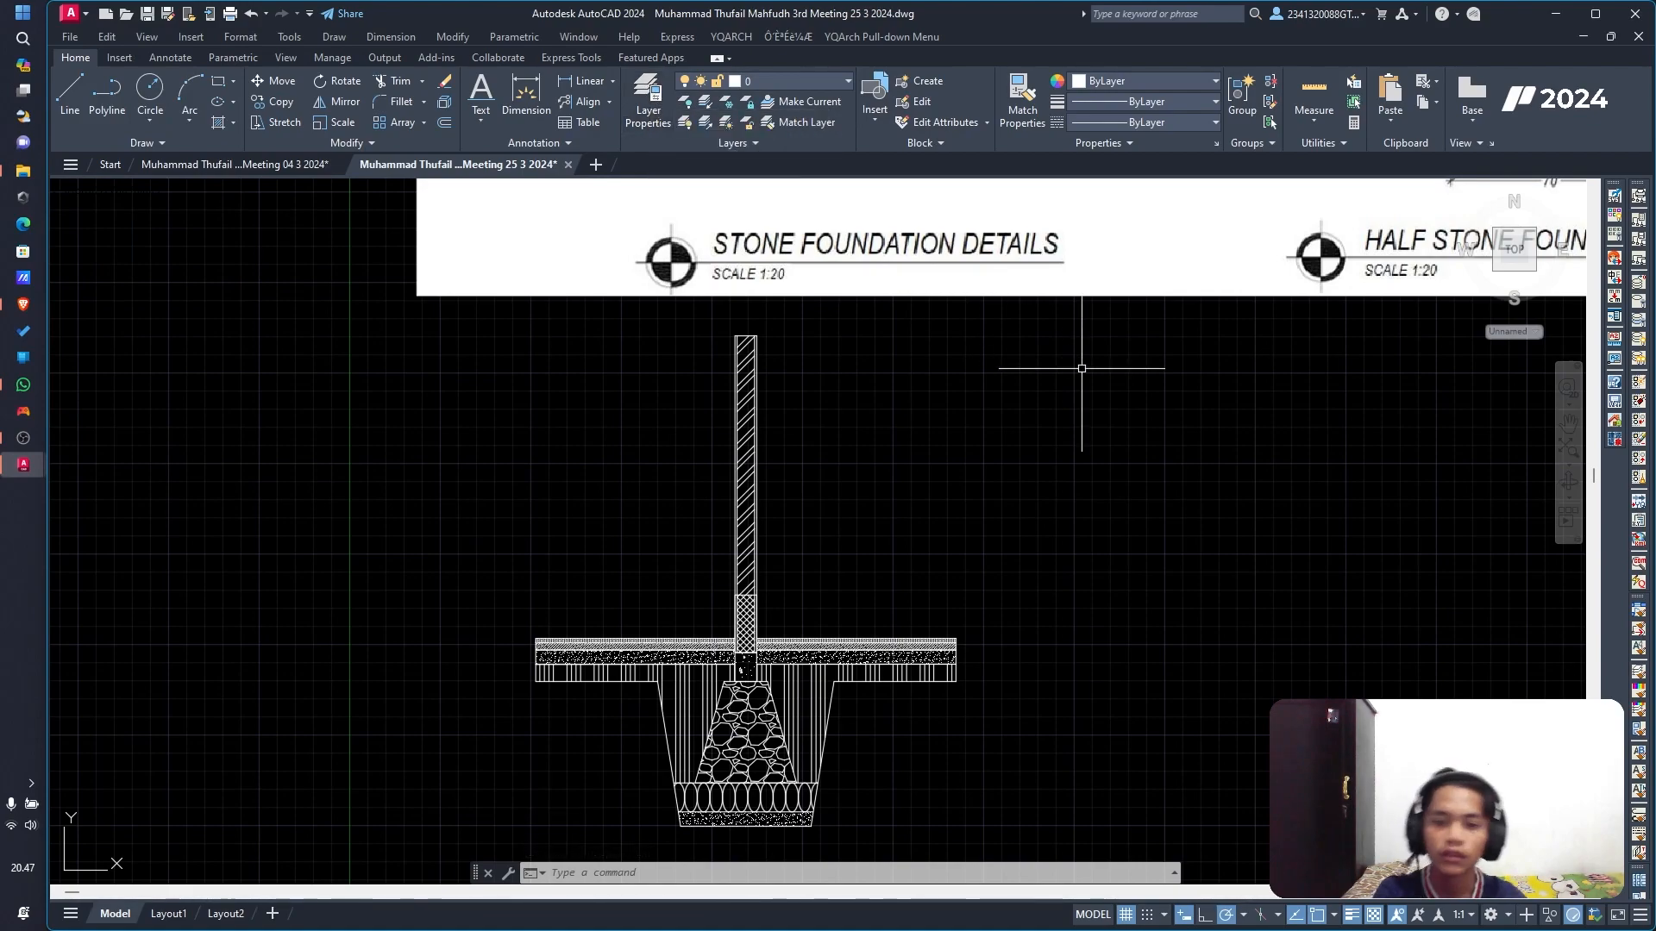
# Step: Create a new layer named "Continous line" in the layer manager
pyautogui.click(645, 113)
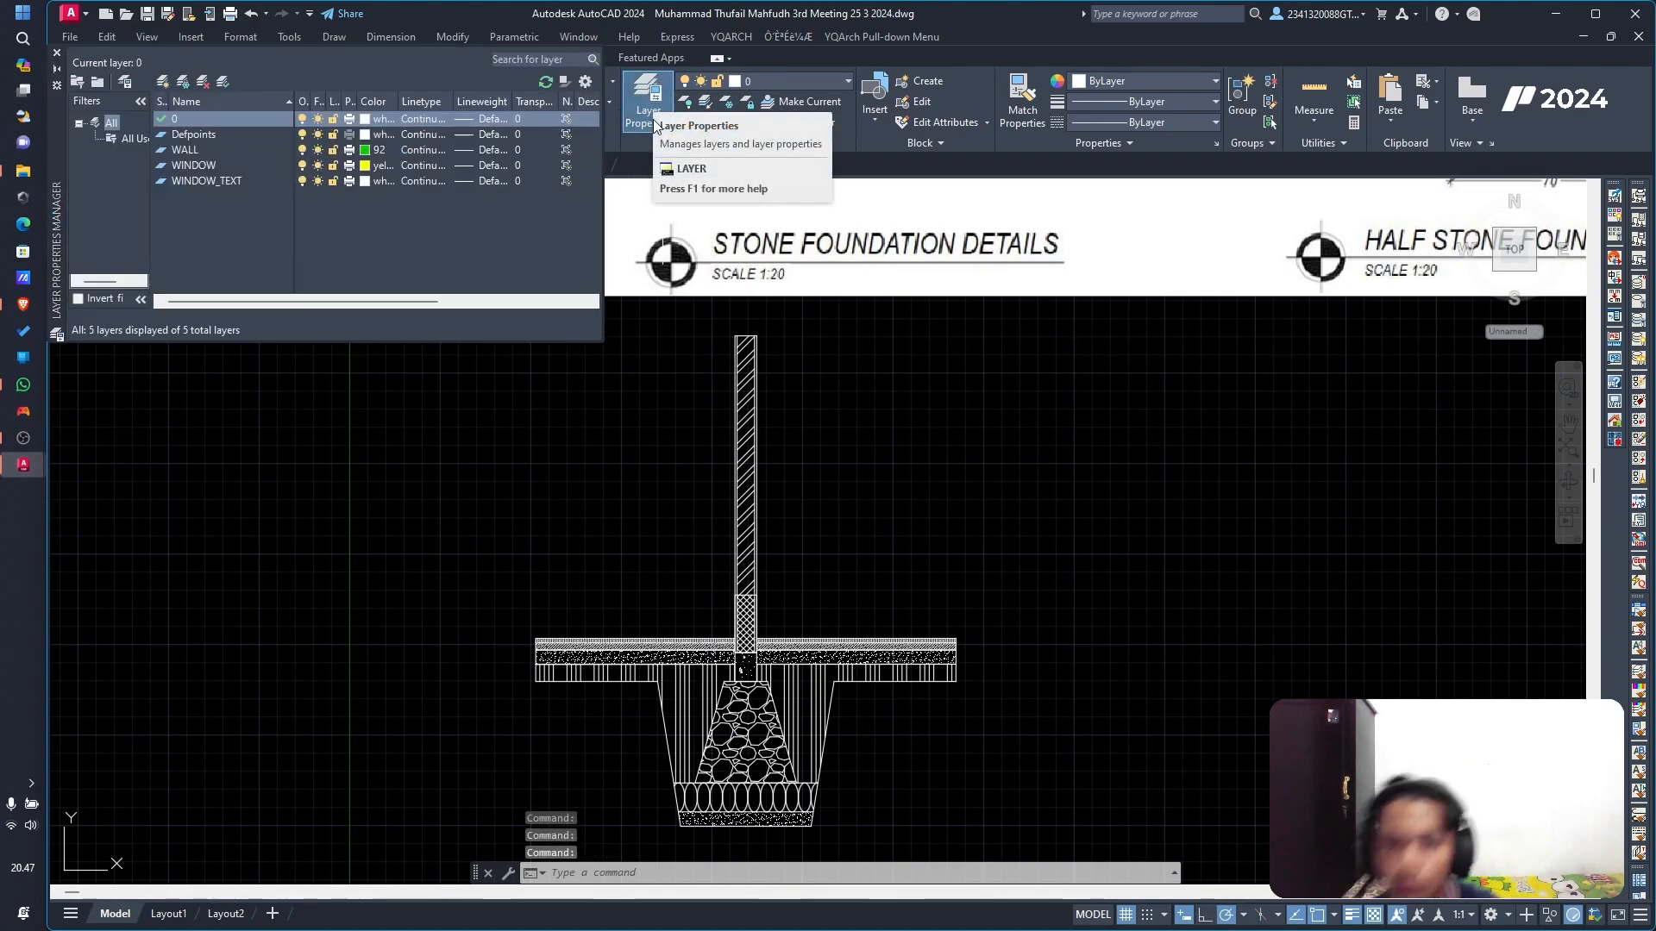
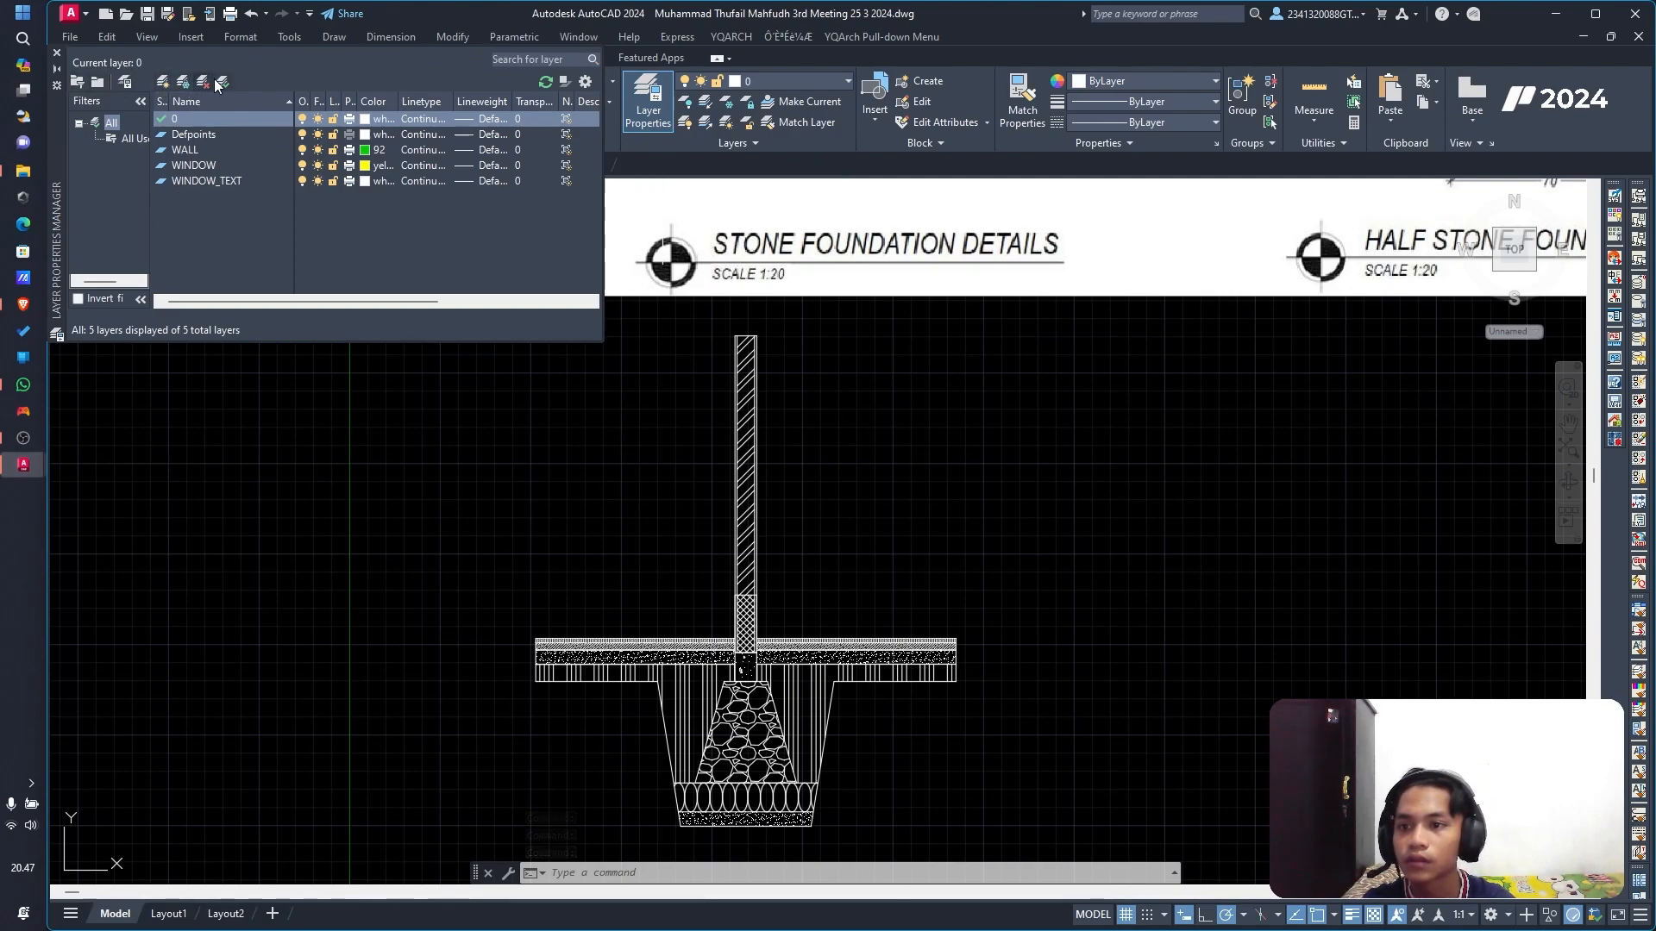
pyautogui.click(163, 83)
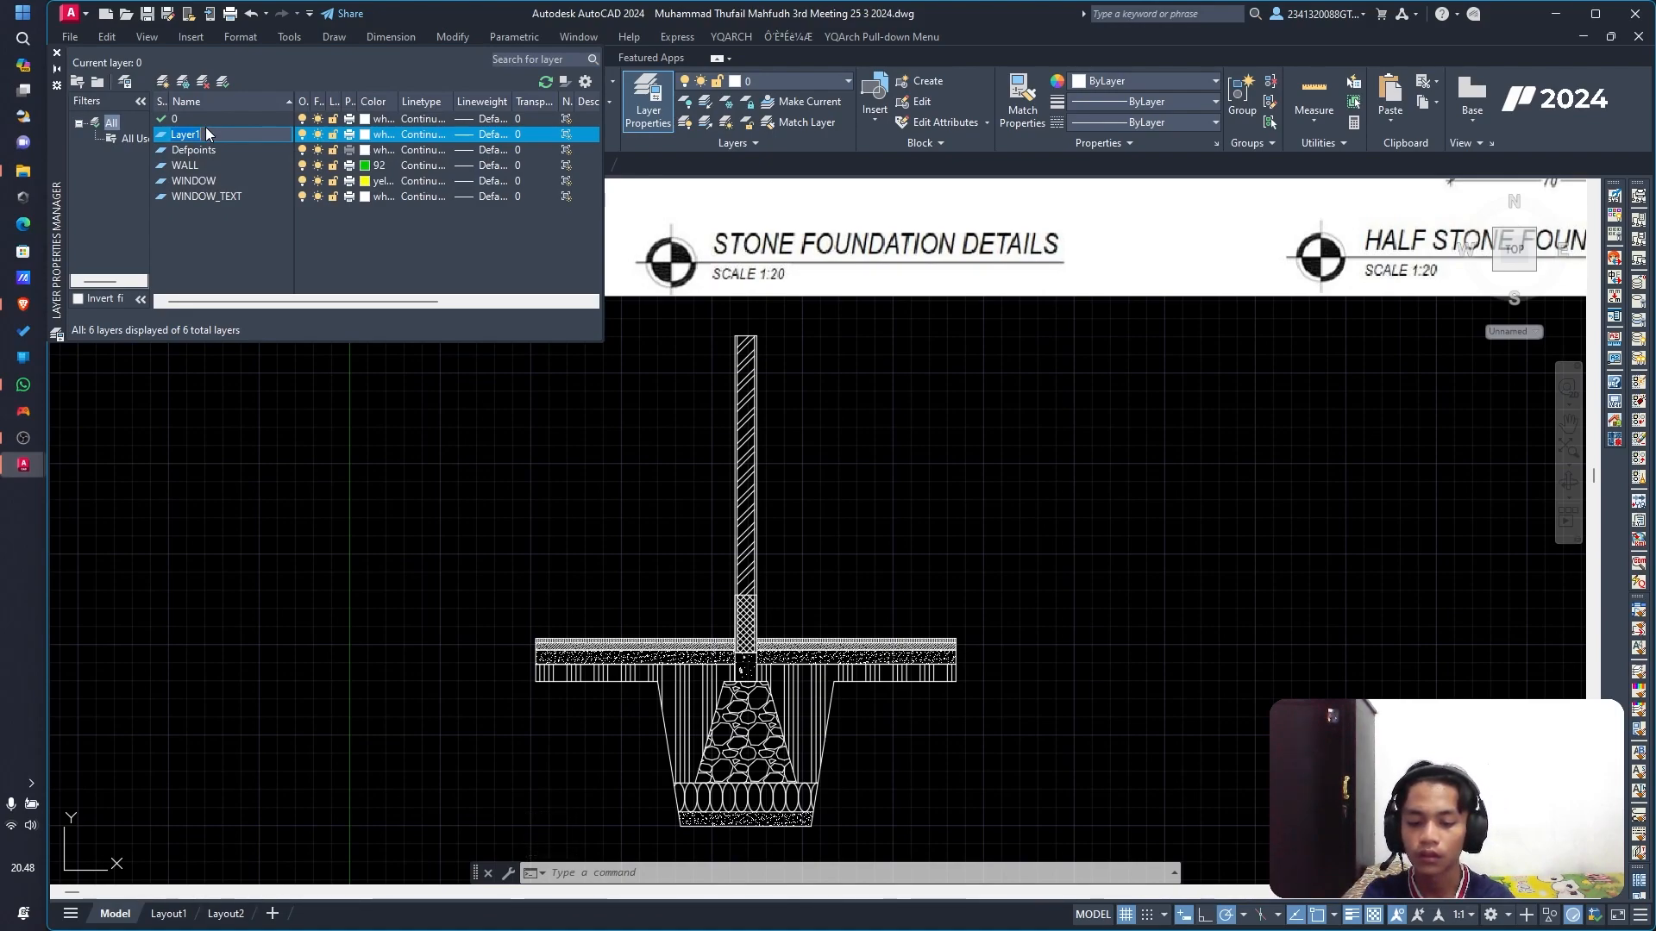
pyautogui.write('Conti')
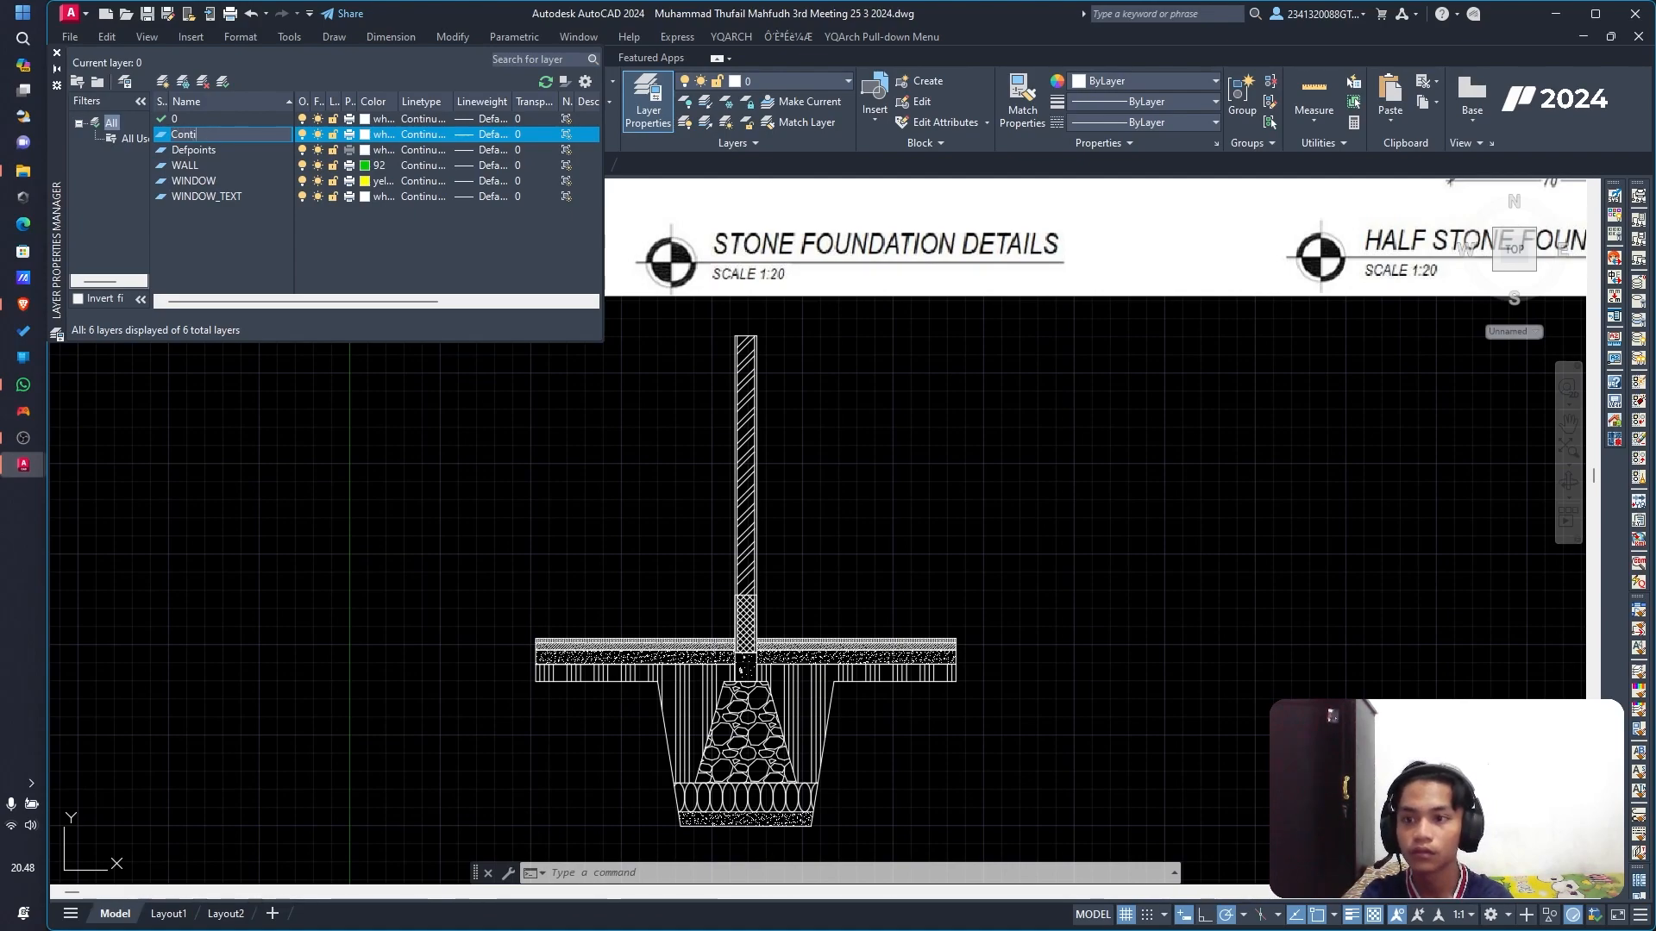
pyautogui.write('nous line')
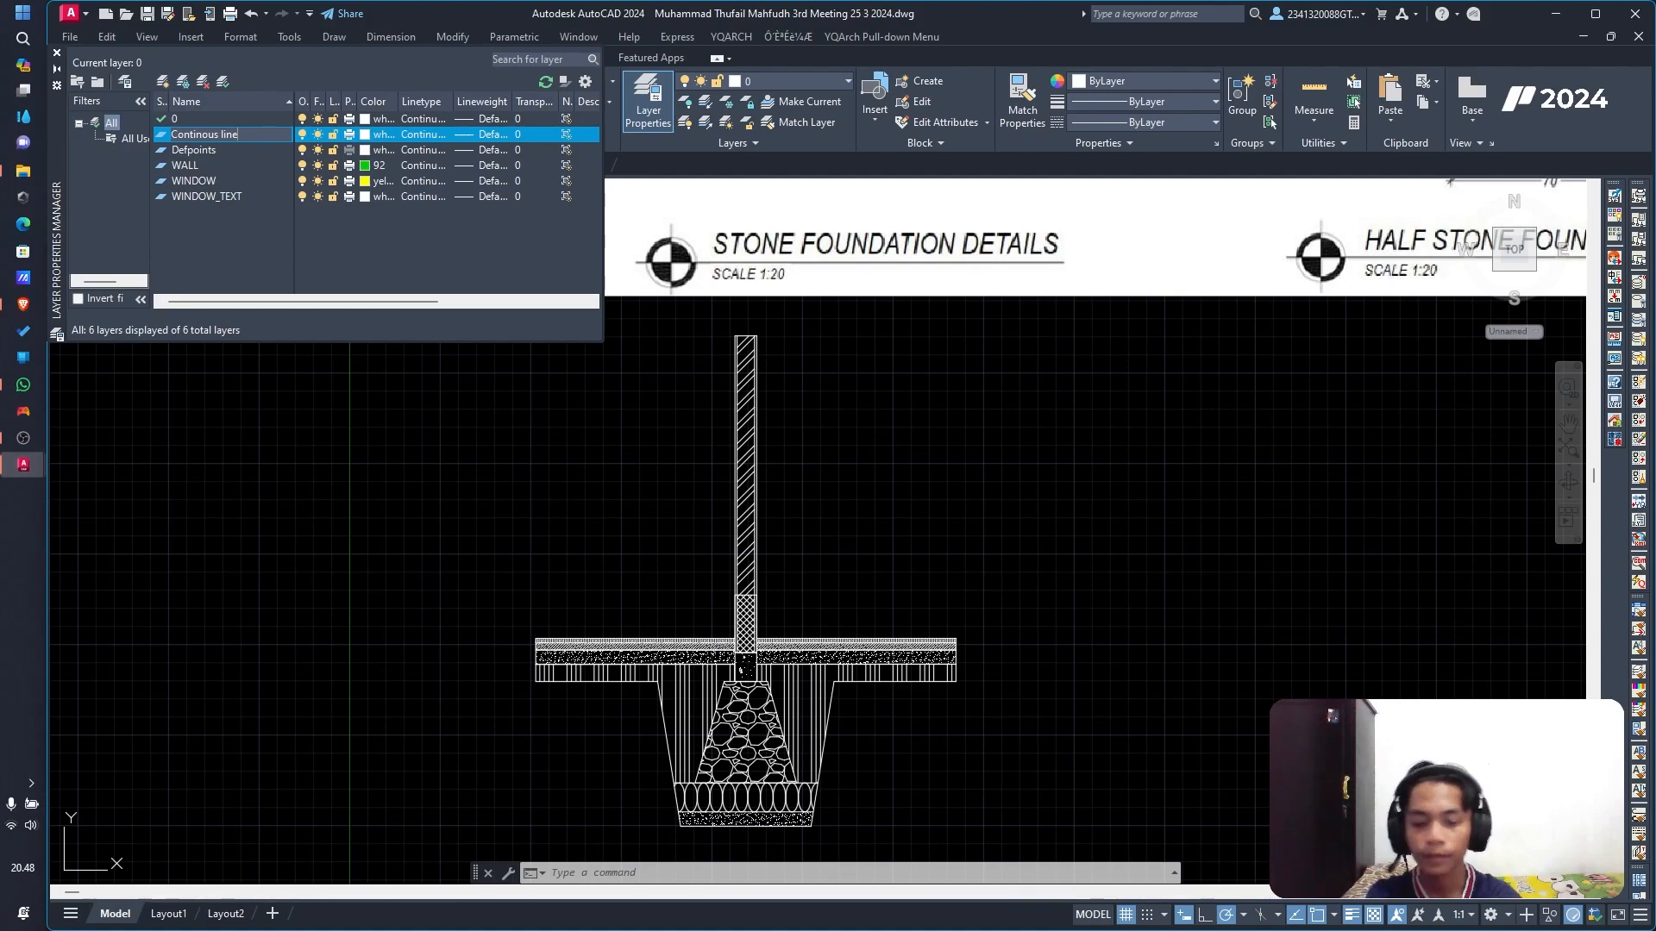
pyautogui.press('Return')
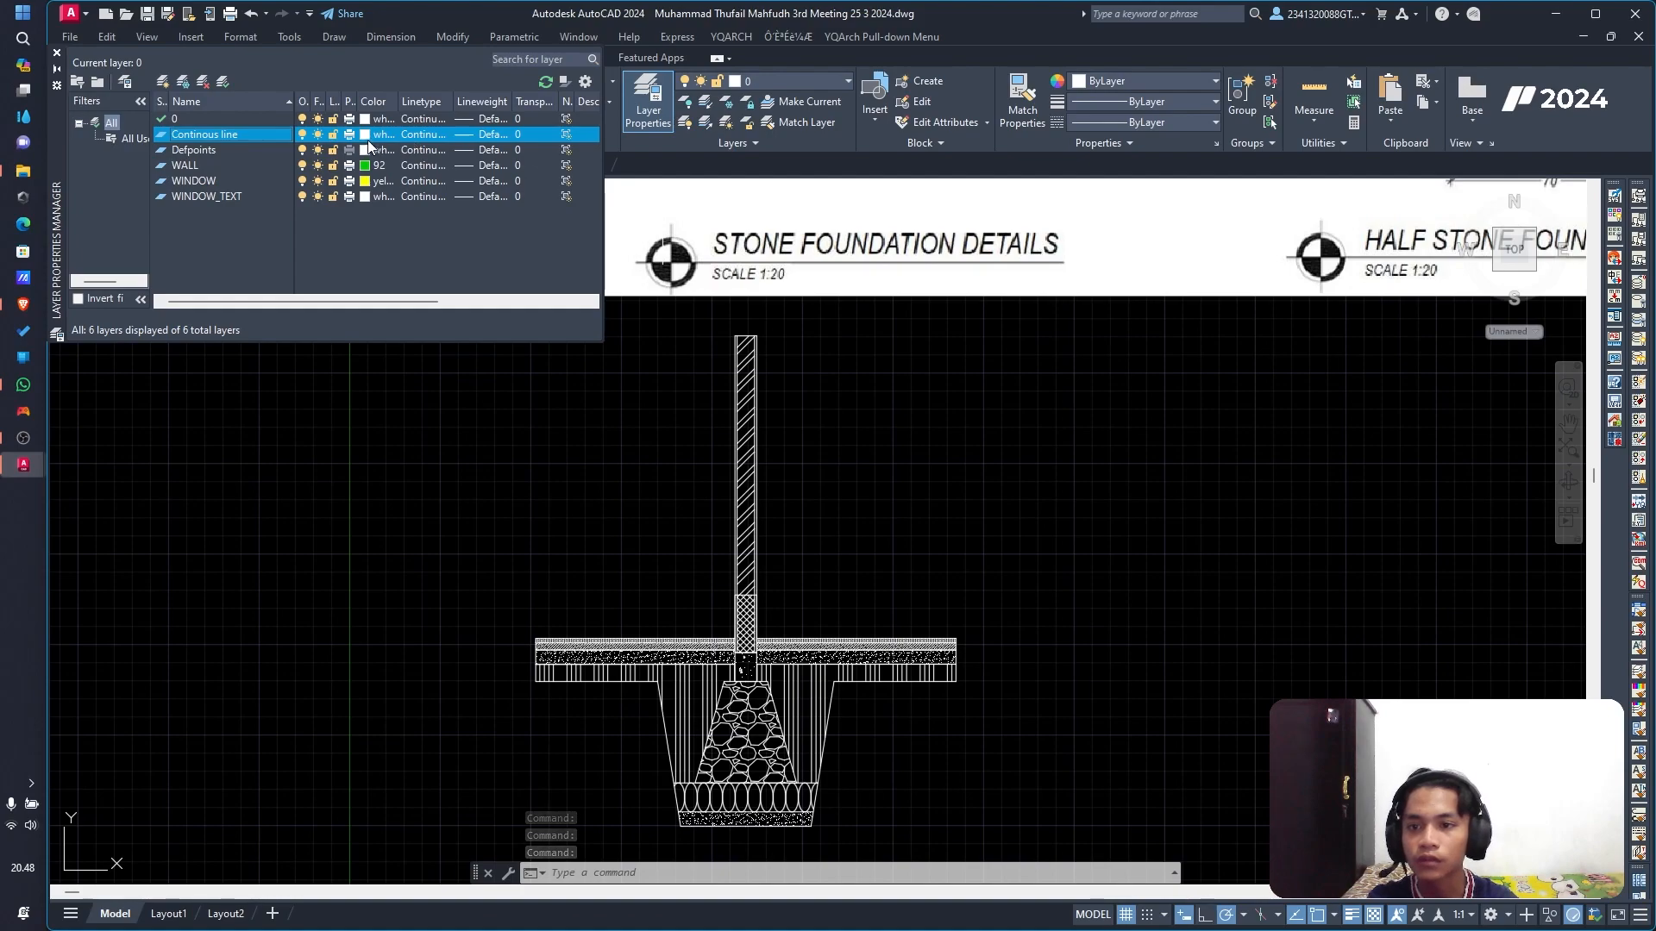
# Step: Set the lineweight of the Continous line layer to 0.30 mm
pyautogui.click(468, 135)
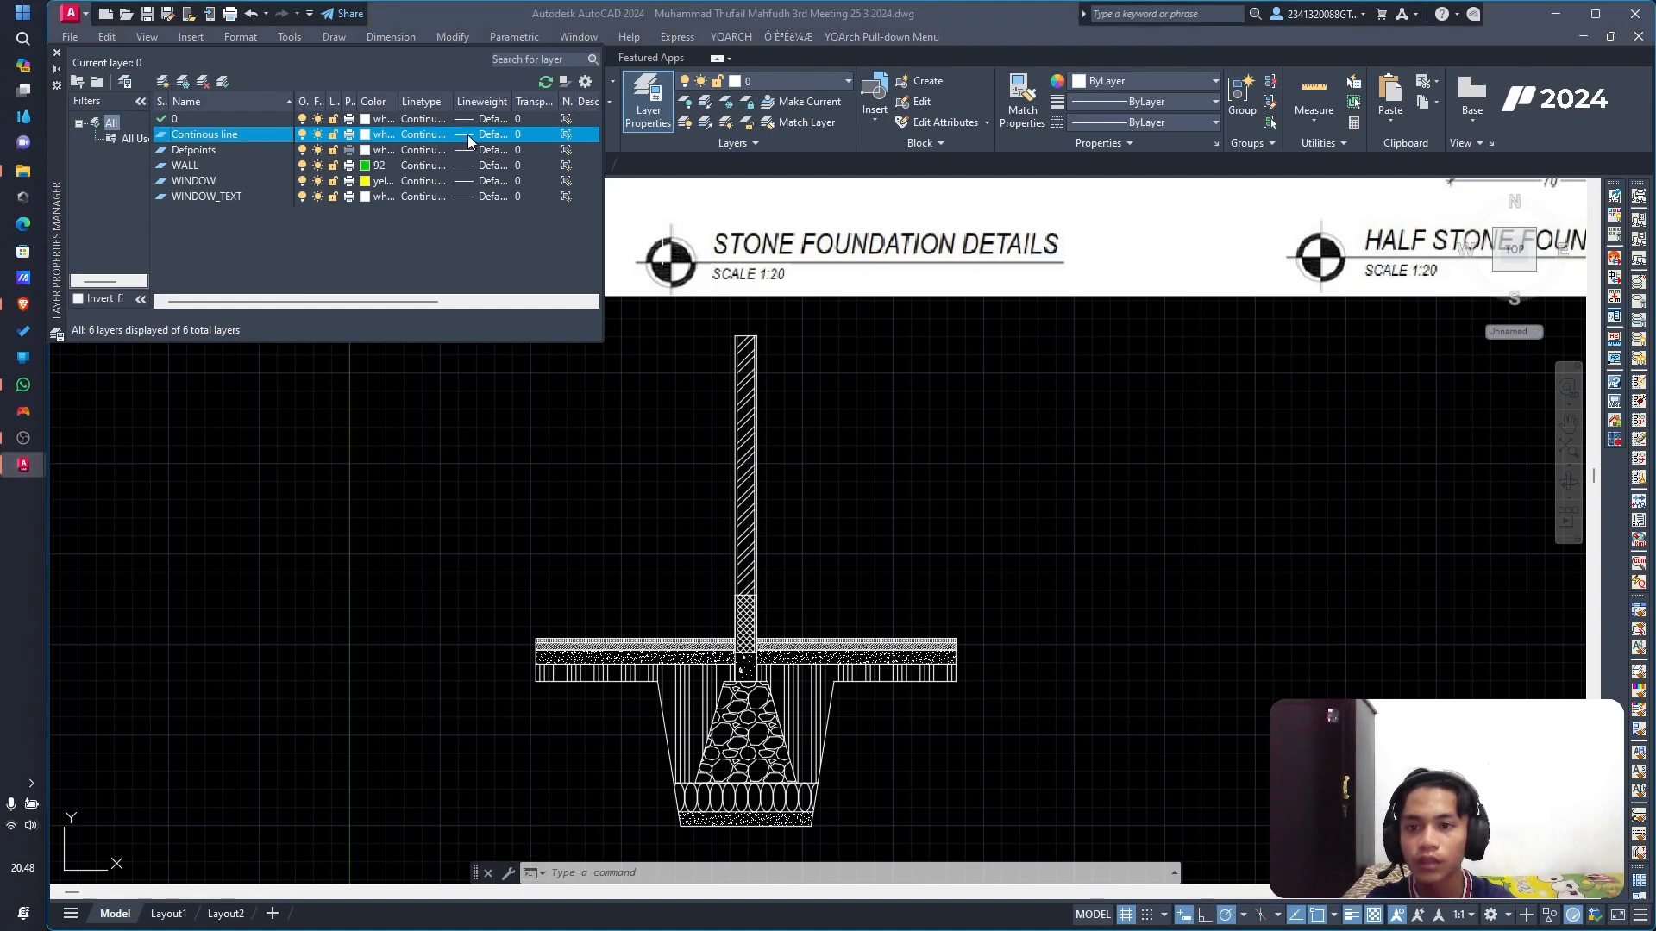
pyautogui.scroll(-3, 690, 349)
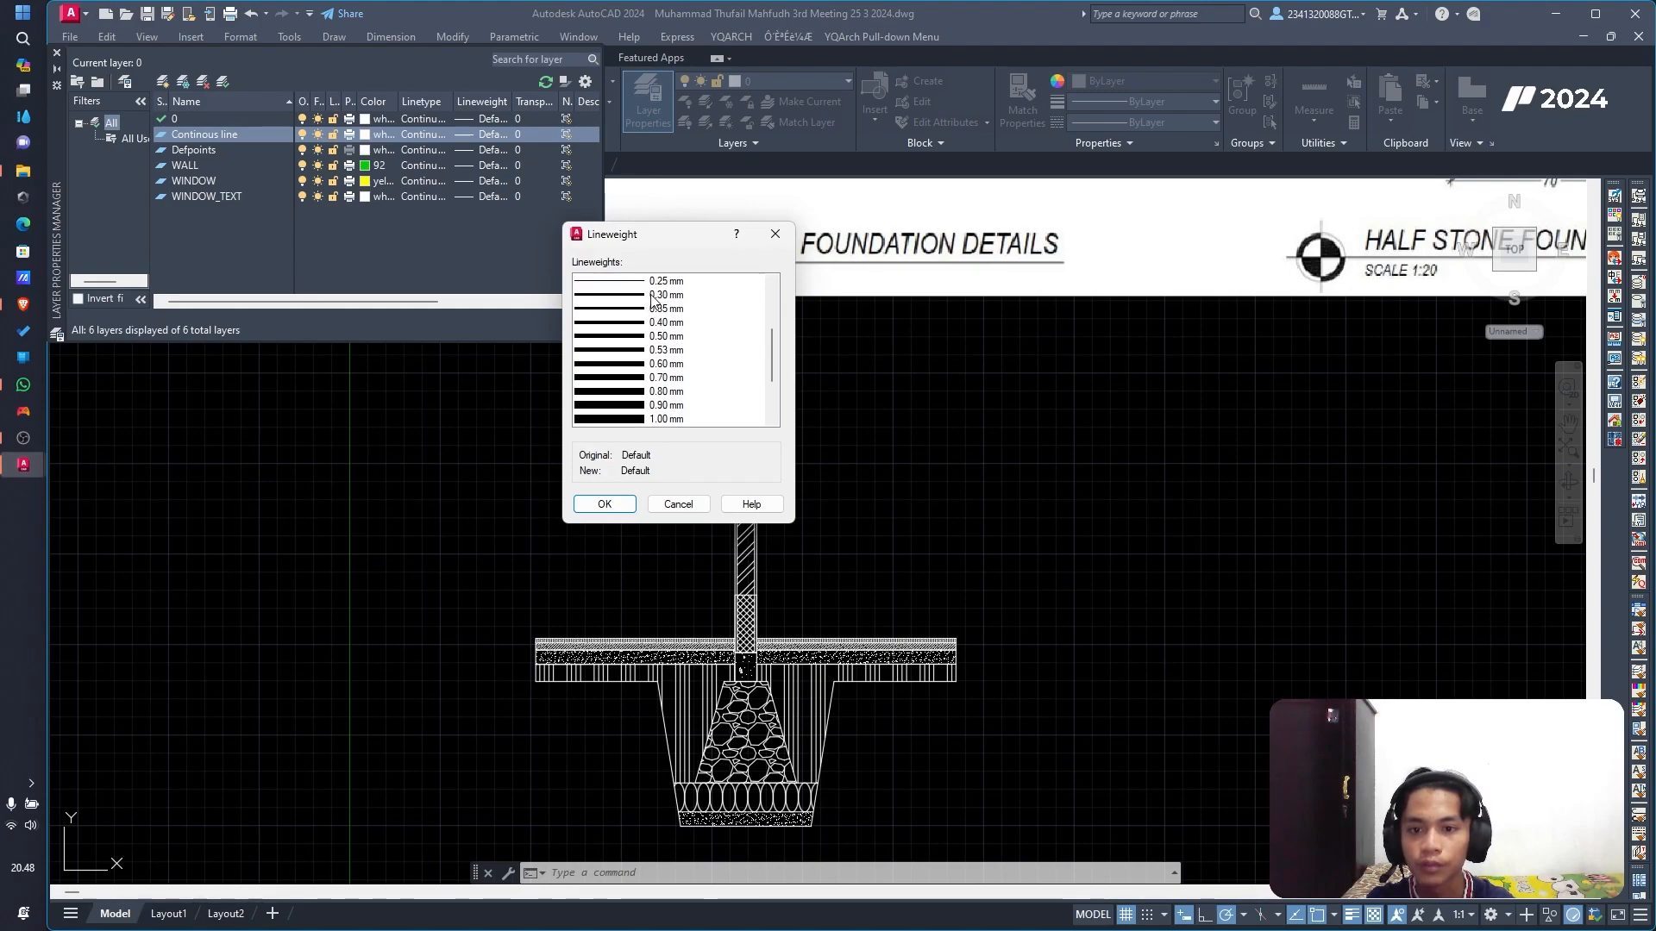
pyautogui.click(653, 295)
pyautogui.click(604, 504)
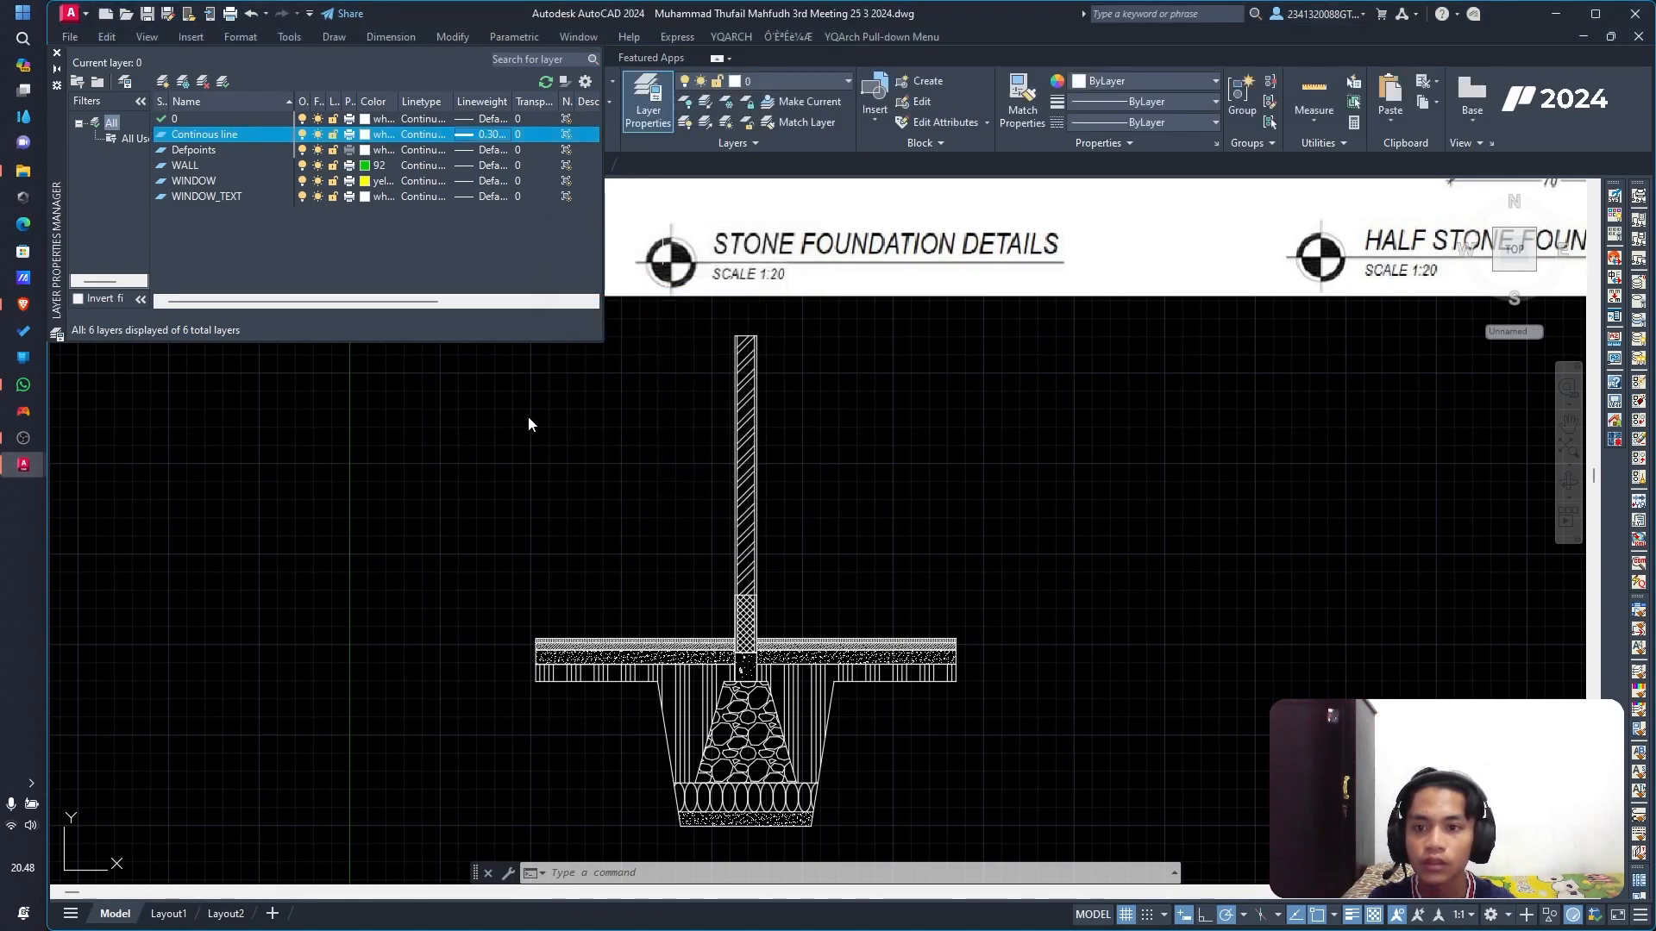
# Step: Check the colour and loaded linetype options of the Continous line layer, and close the layer manager
pyautogui.click(365, 133)
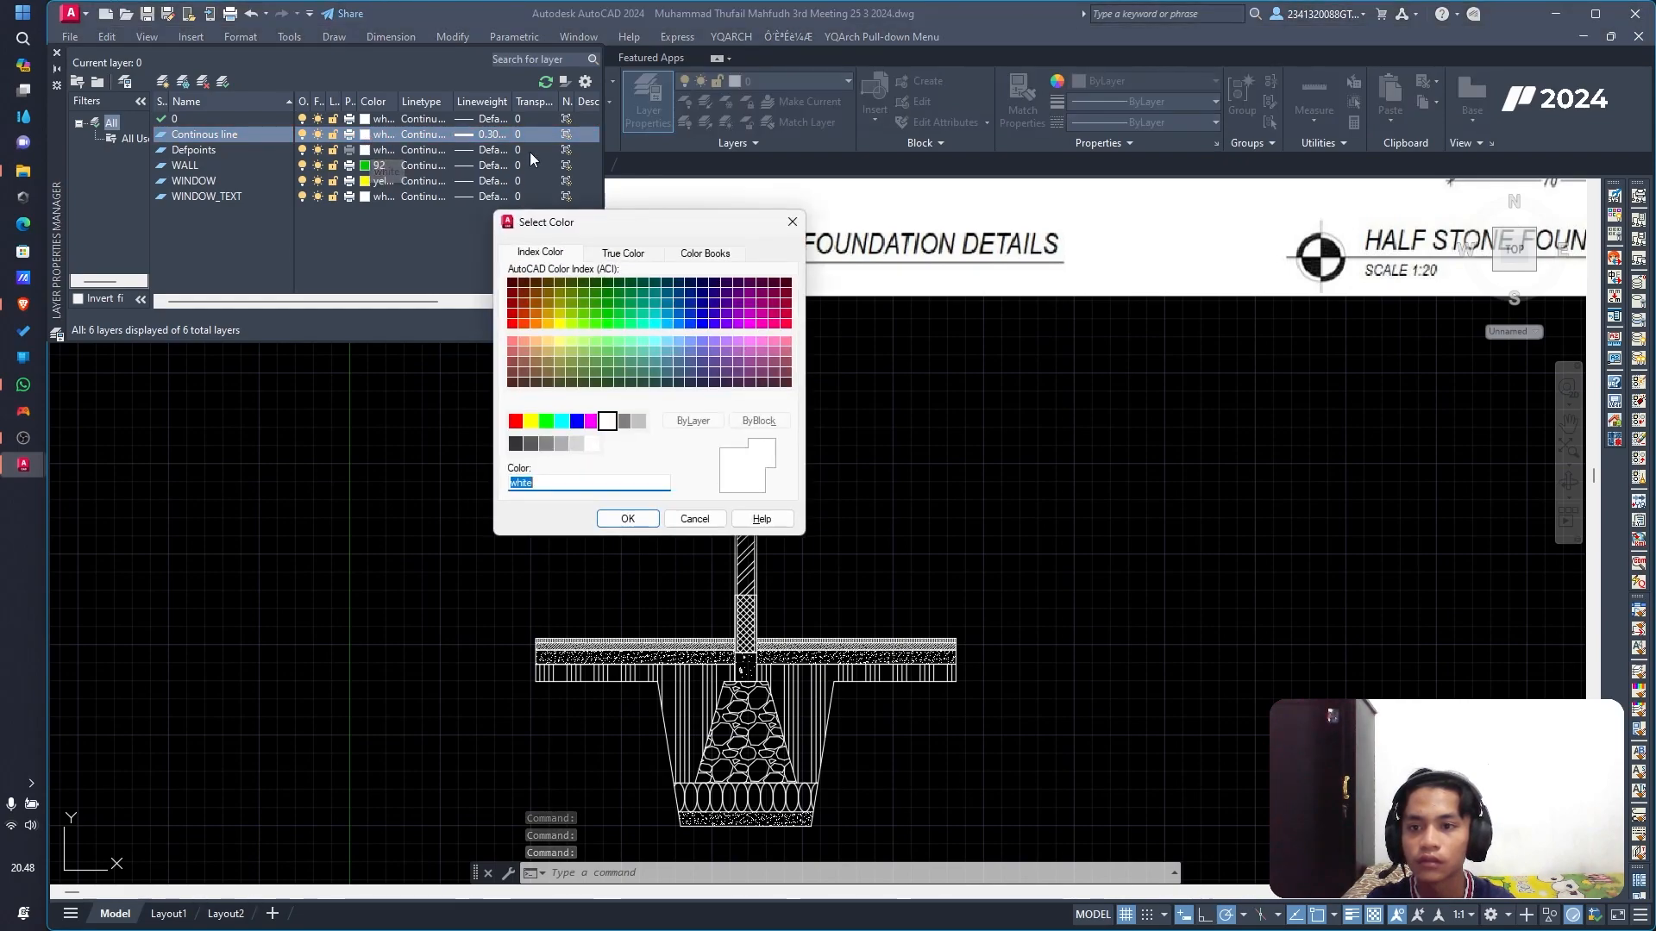
pyautogui.click(791, 221)
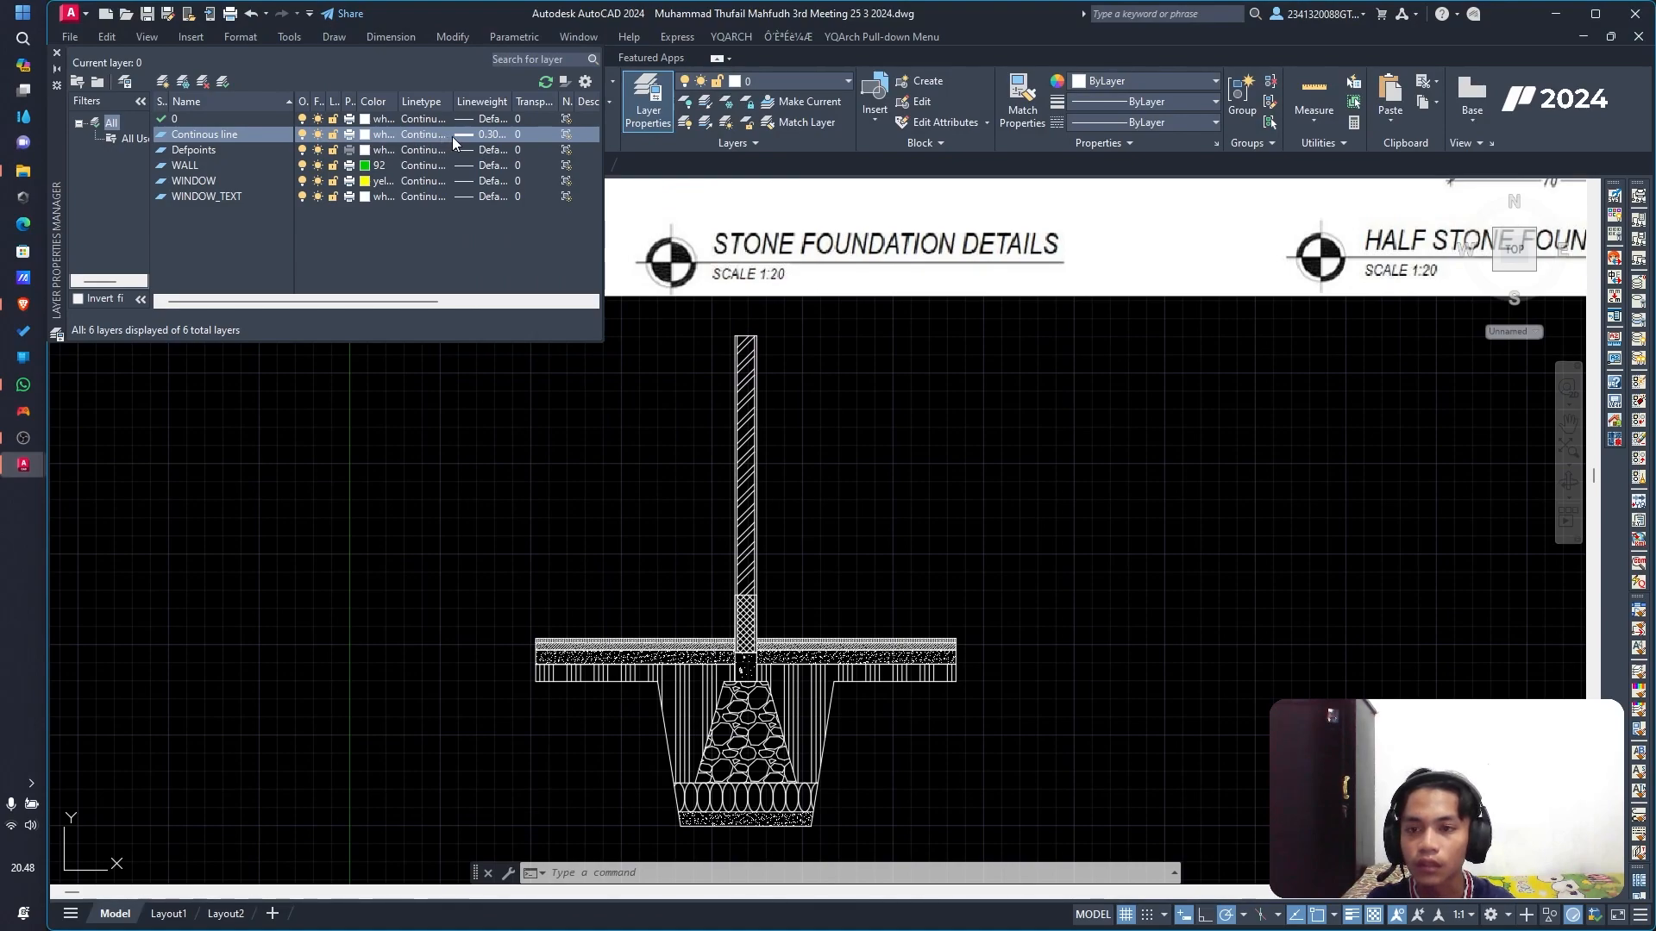
pyautogui.click(419, 136)
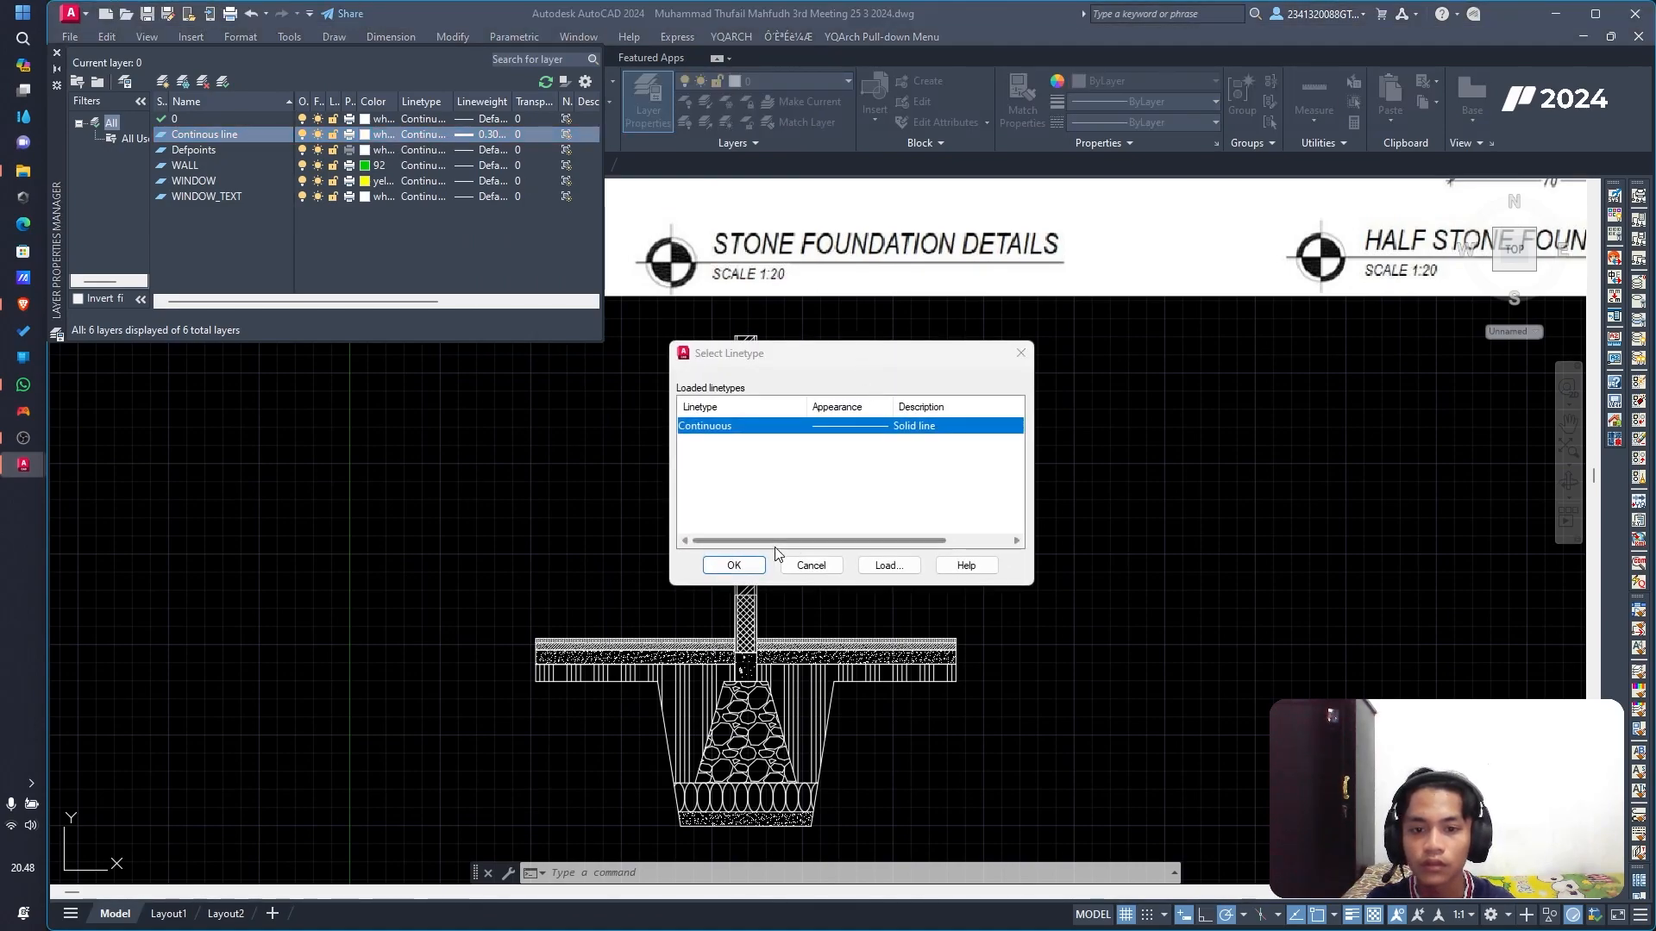
pyautogui.click(733, 567)
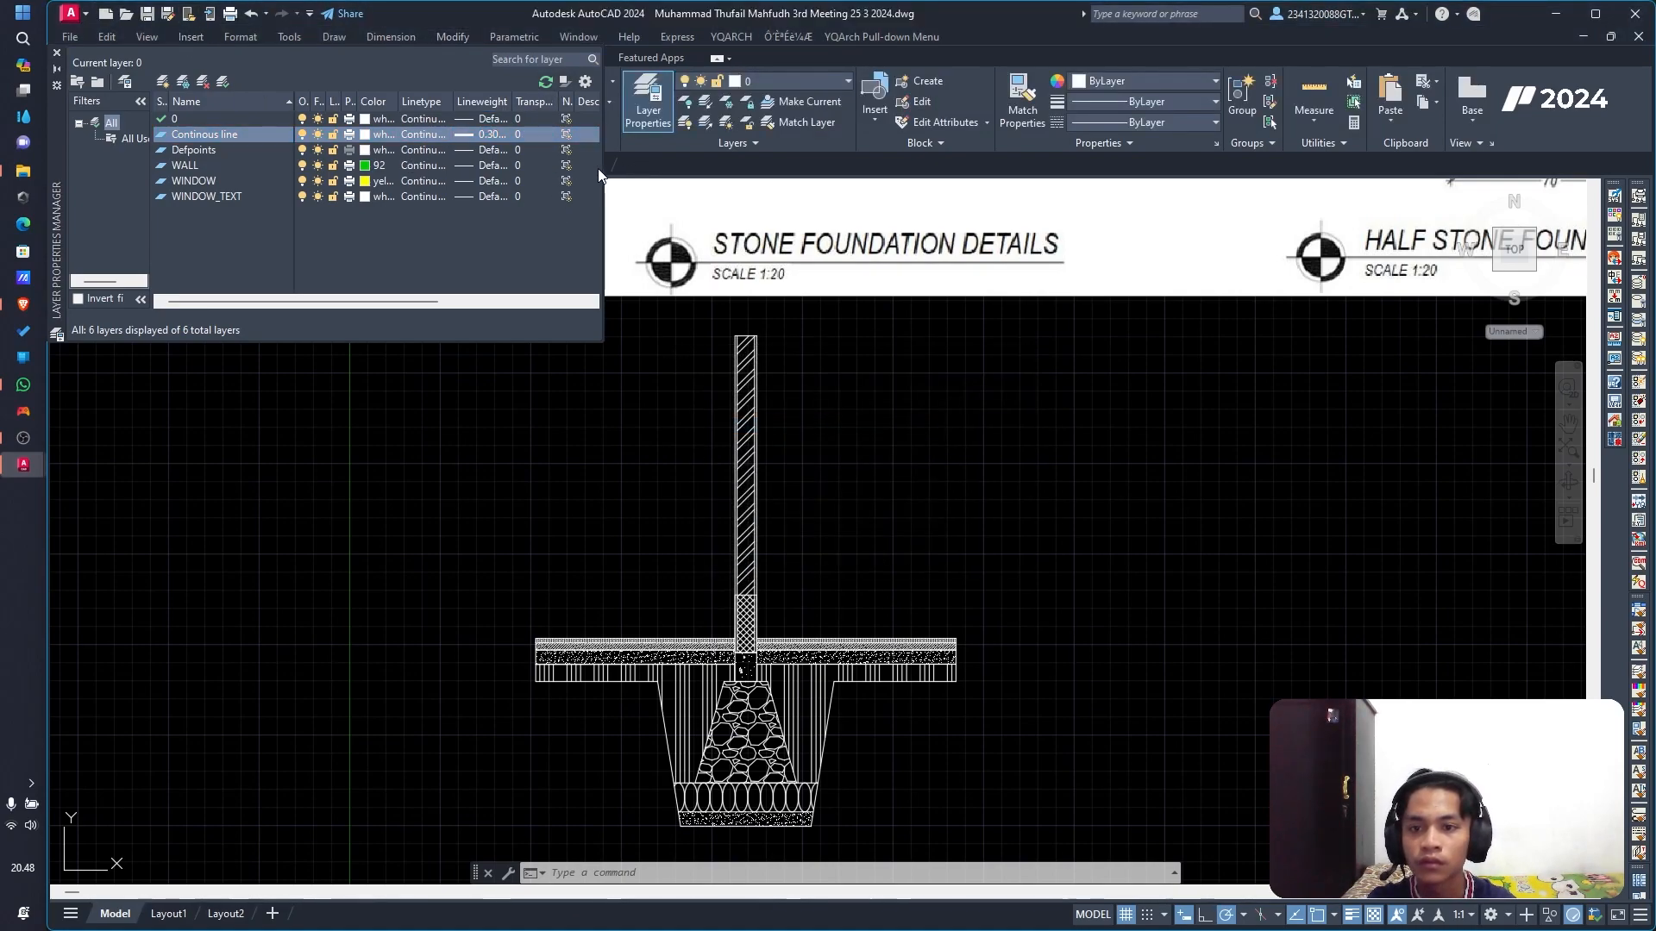
pyautogui.moveTo(604, 170); pyautogui.dragTo(935, 170)
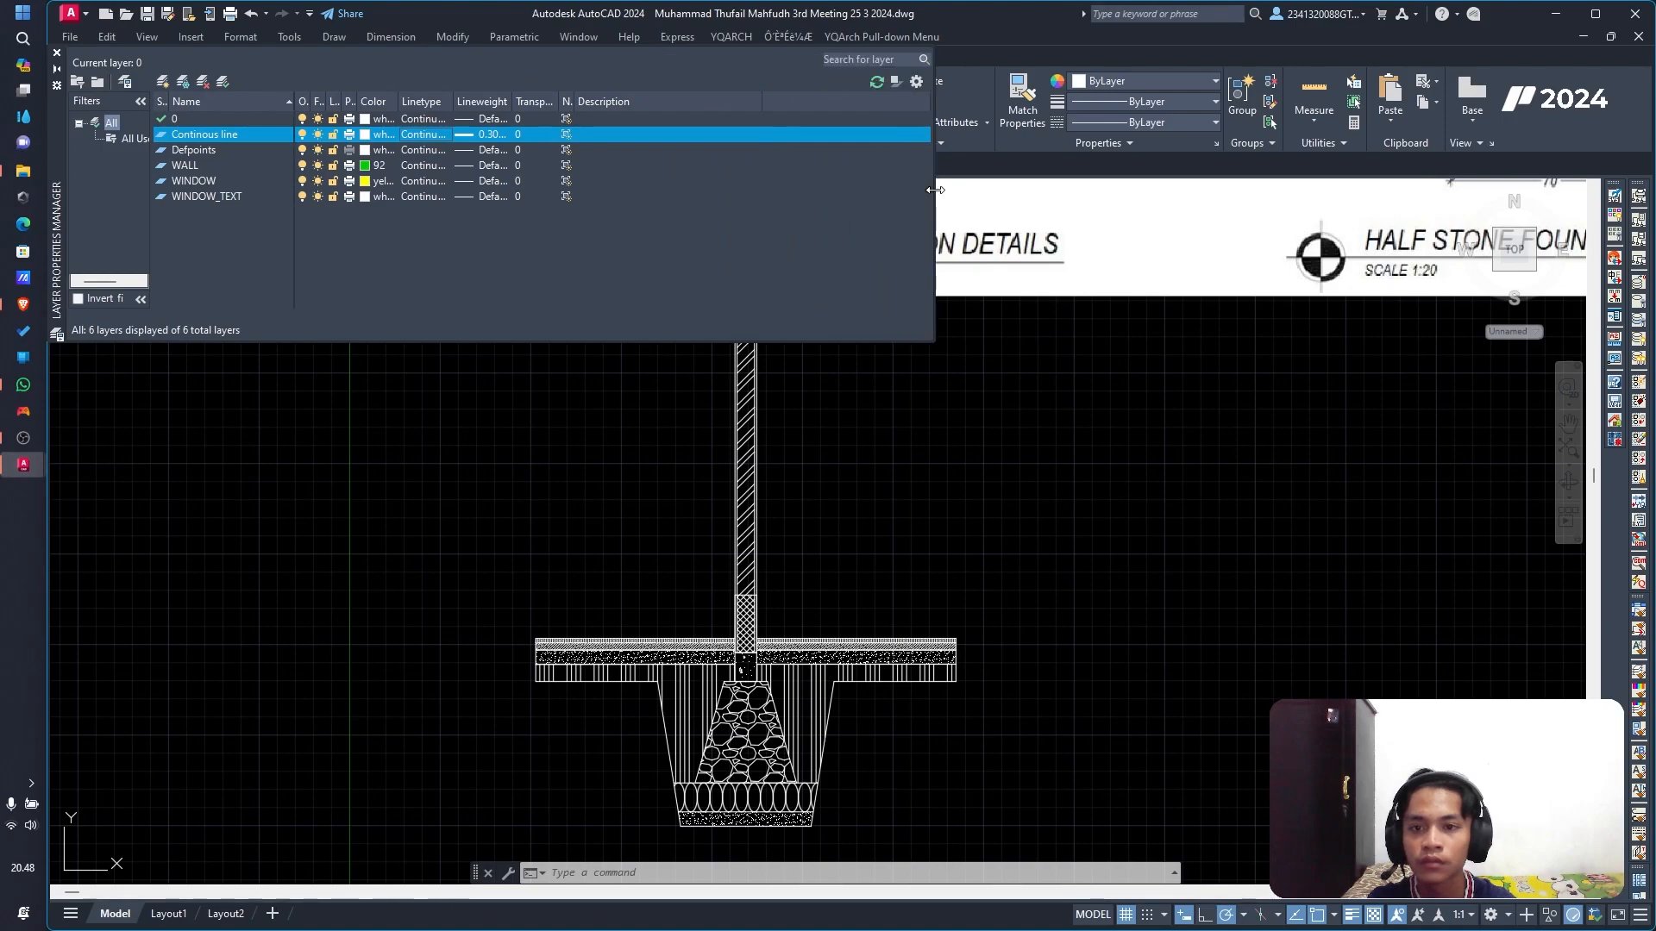
pyautogui.click(57, 53)
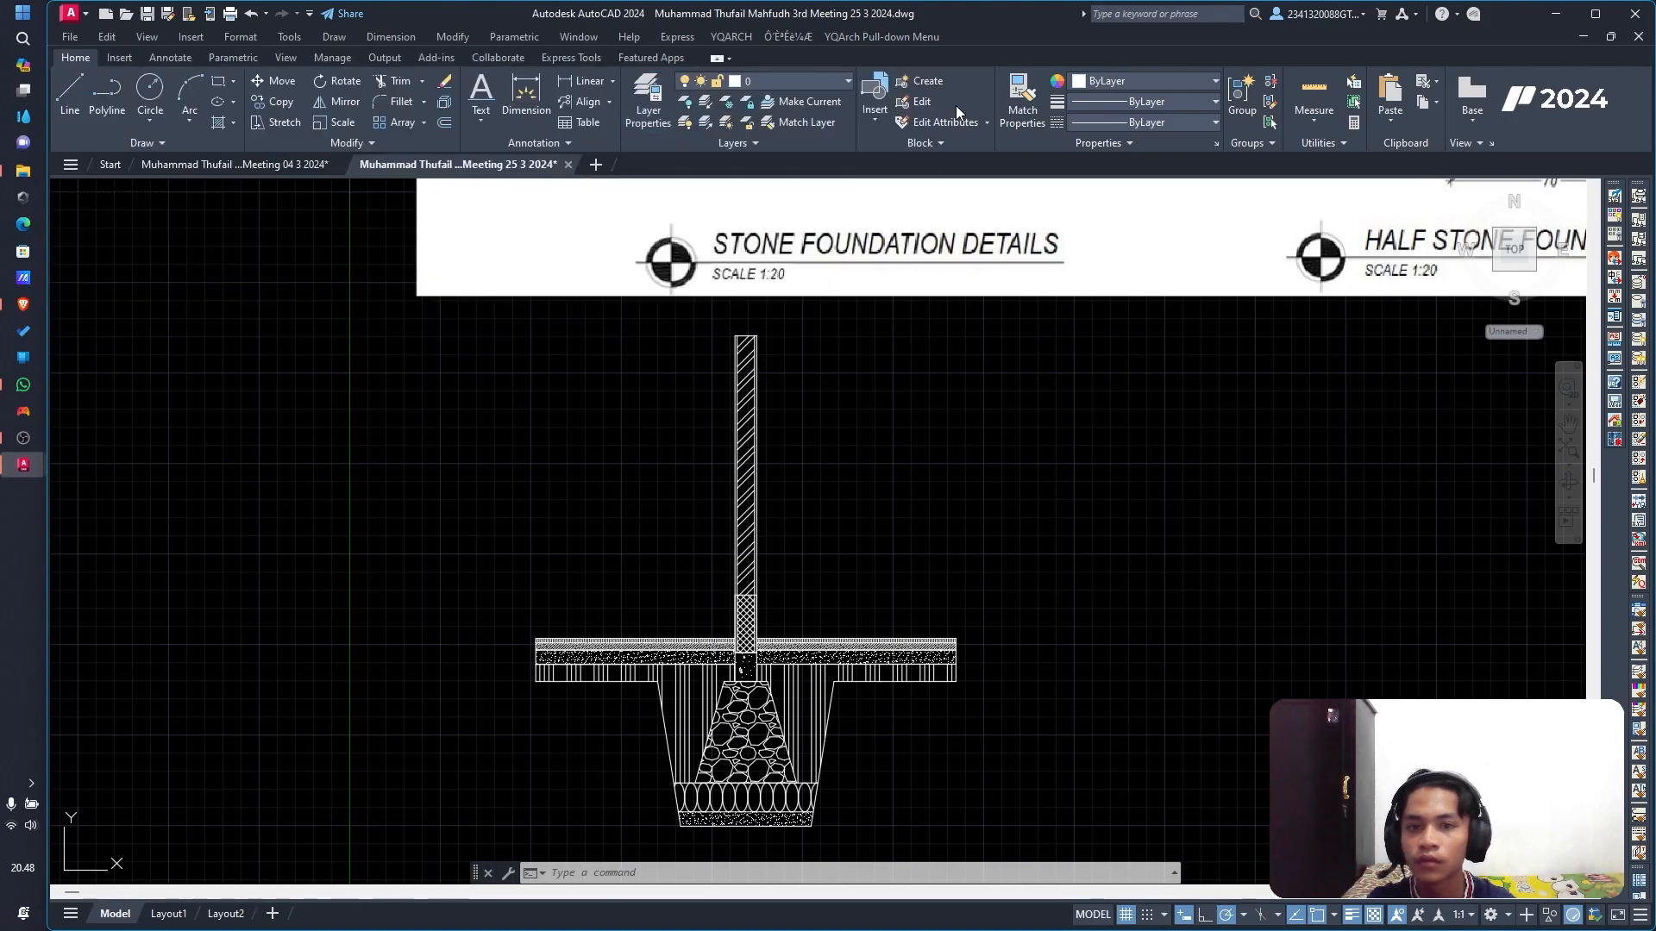
# Step: Load the DASHDOT linetype from acad.lin into the drawing
pyautogui.click(1136, 119)
pyautogui.click(1112, 213)
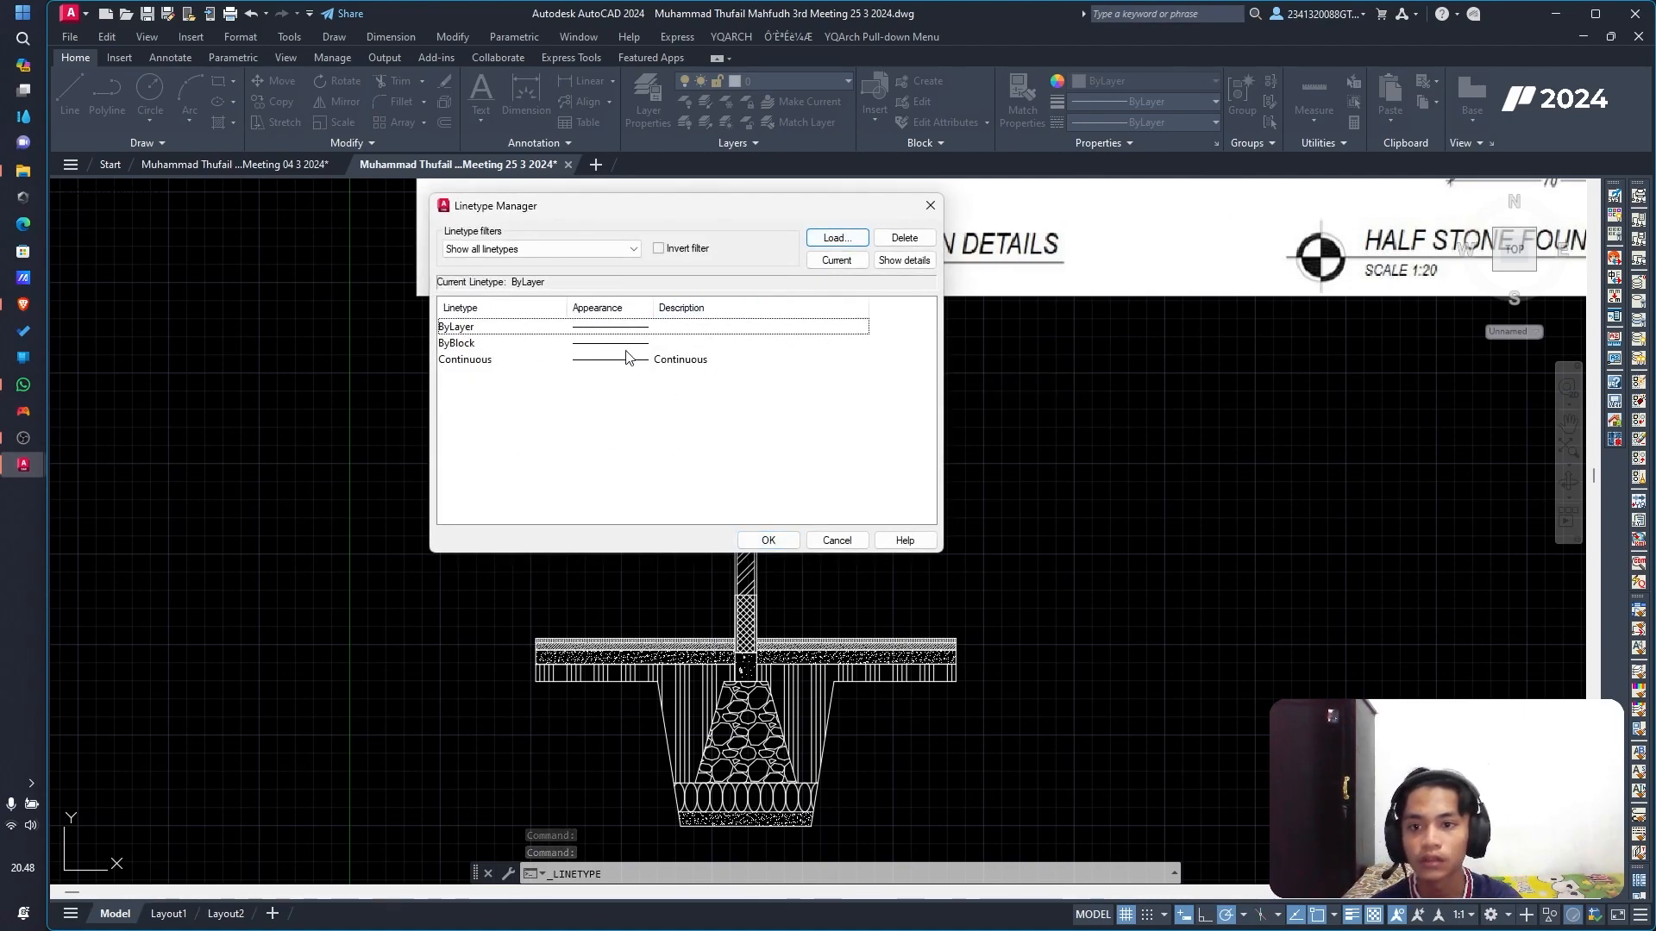
pyautogui.click(829, 239)
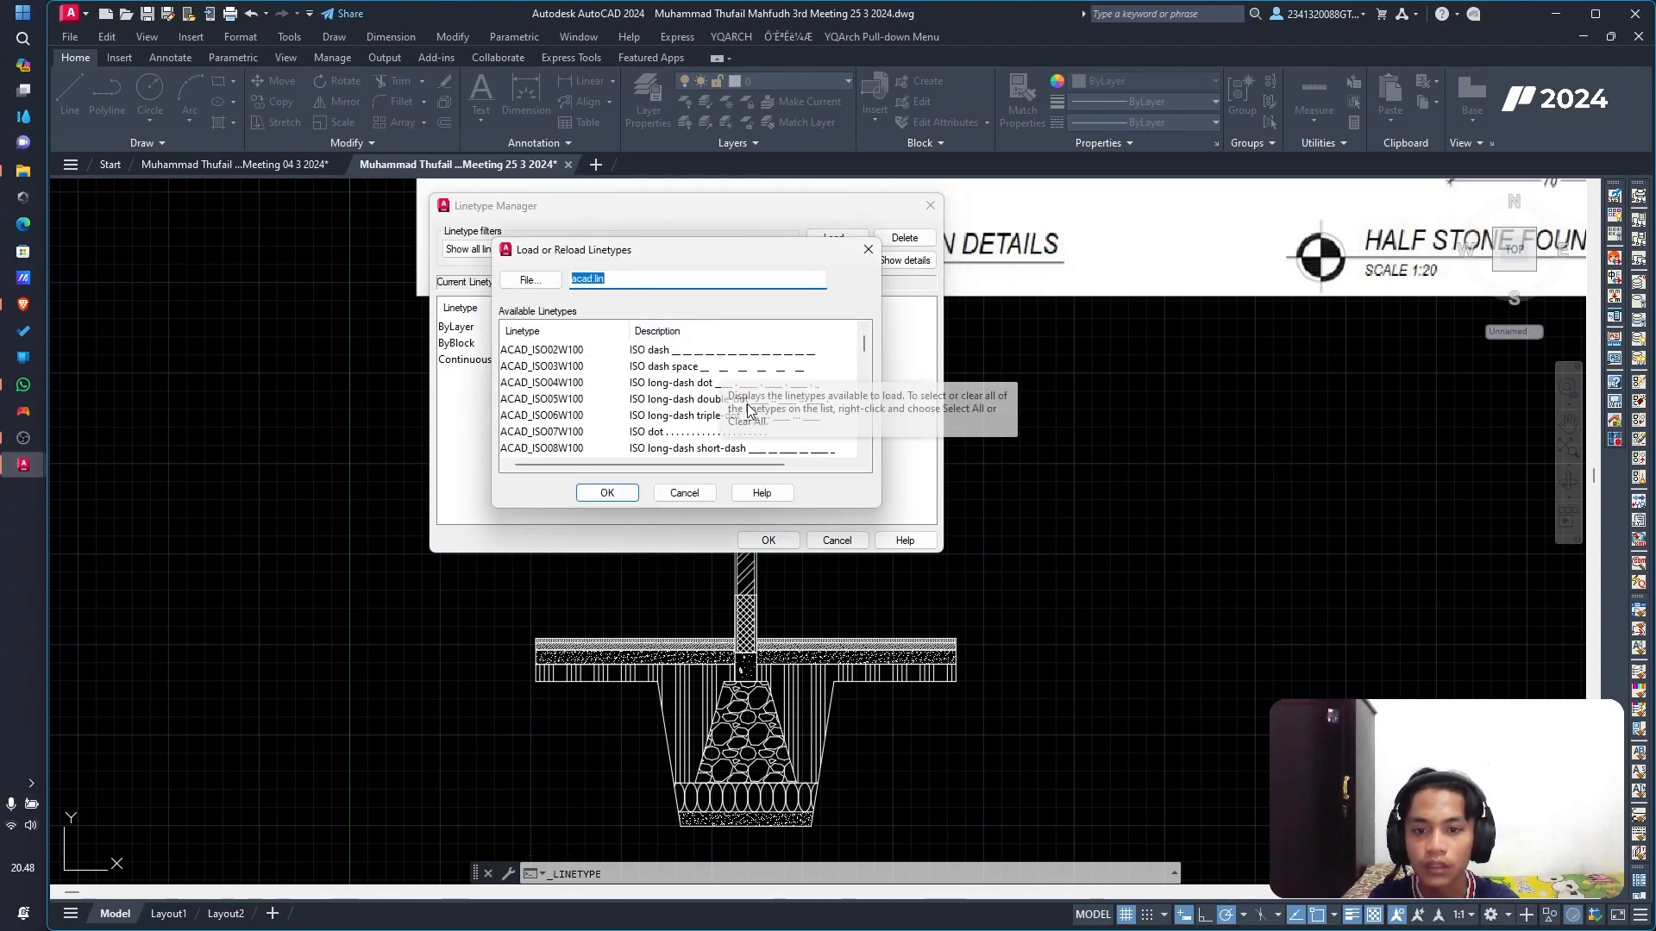
pyautogui.scroll(-1, 655, 414)
pyautogui.scroll(-2, 639, 398)
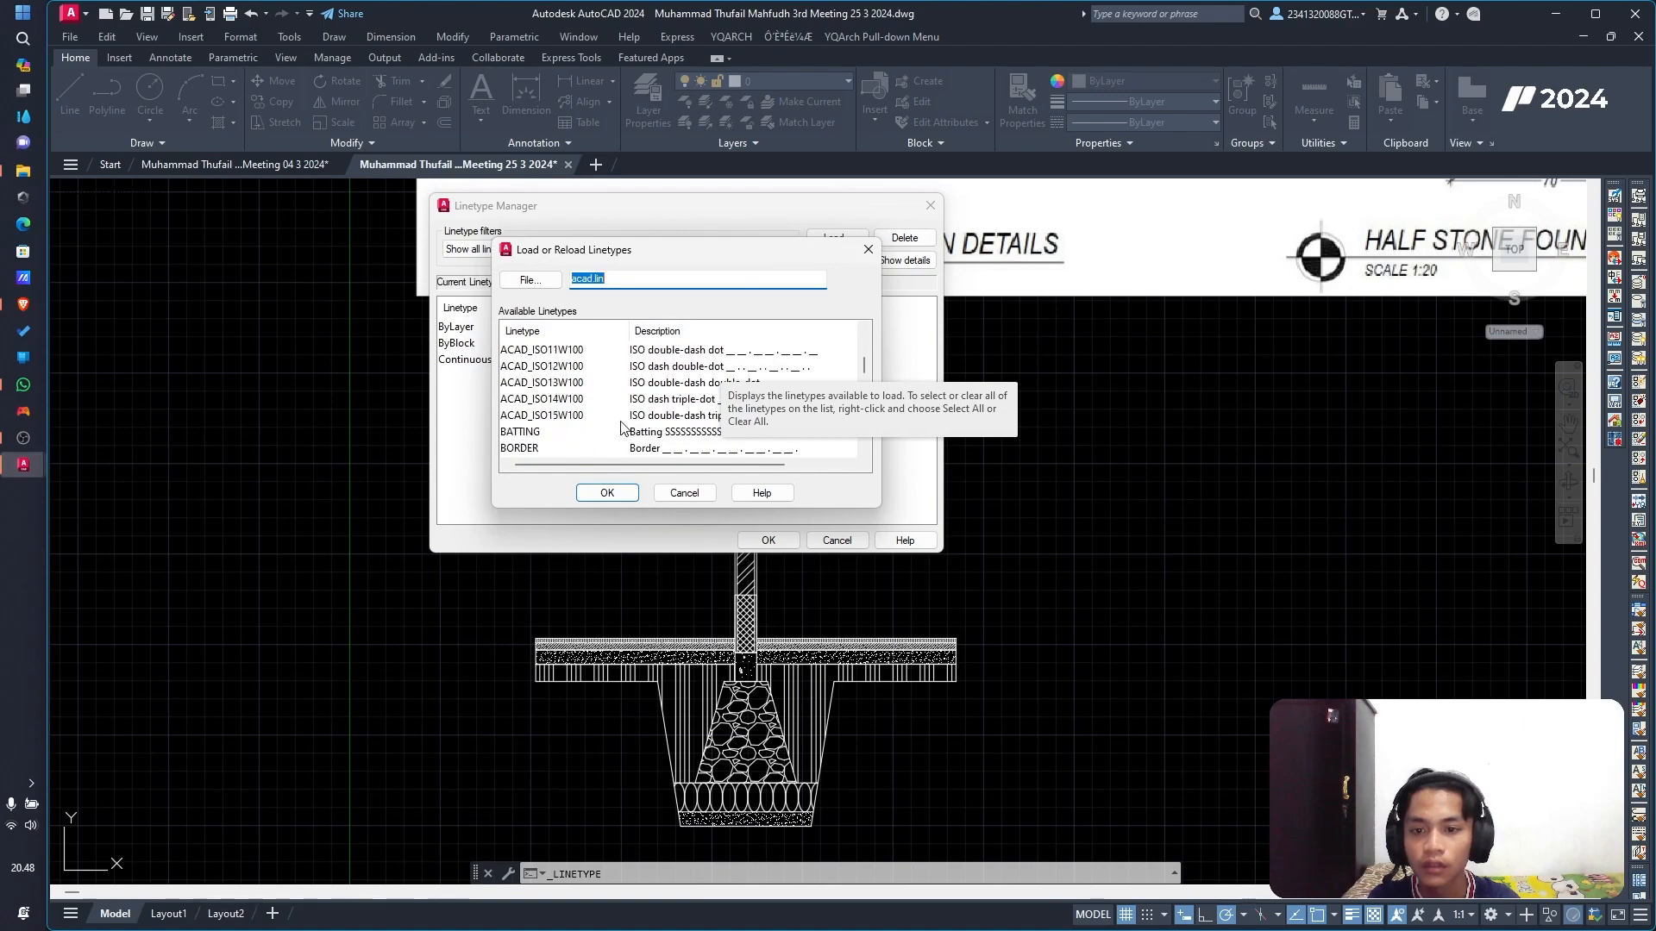
pyautogui.click(579, 402)
pyautogui.scroll(-3, 687, 417)
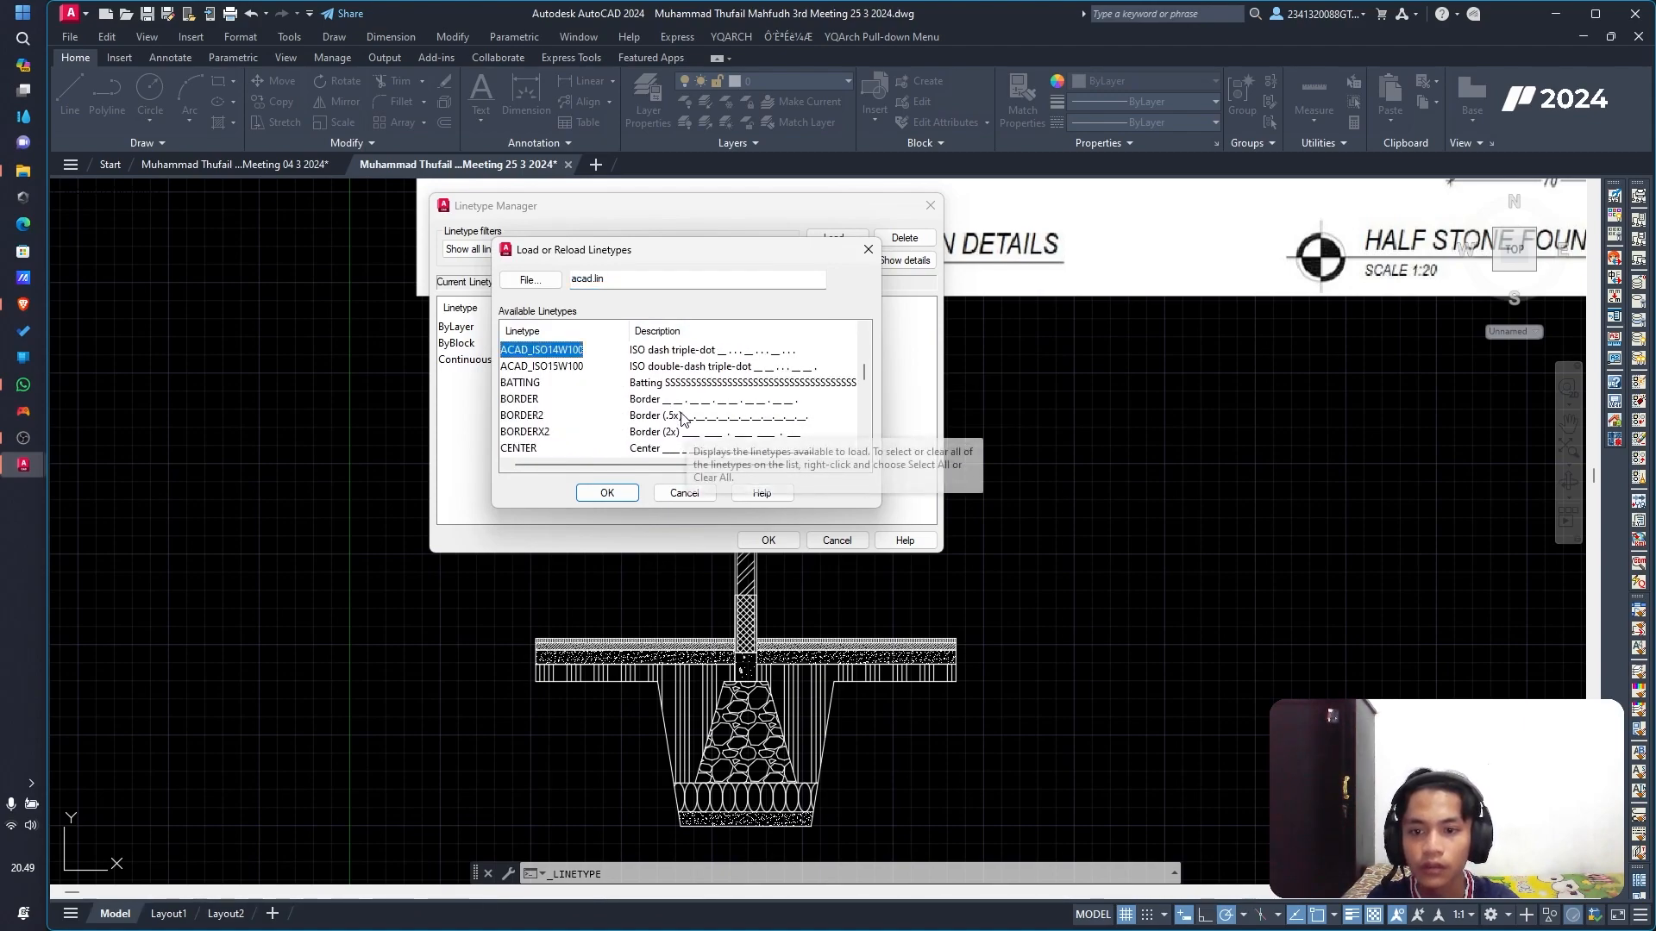
pyautogui.click(537, 401)
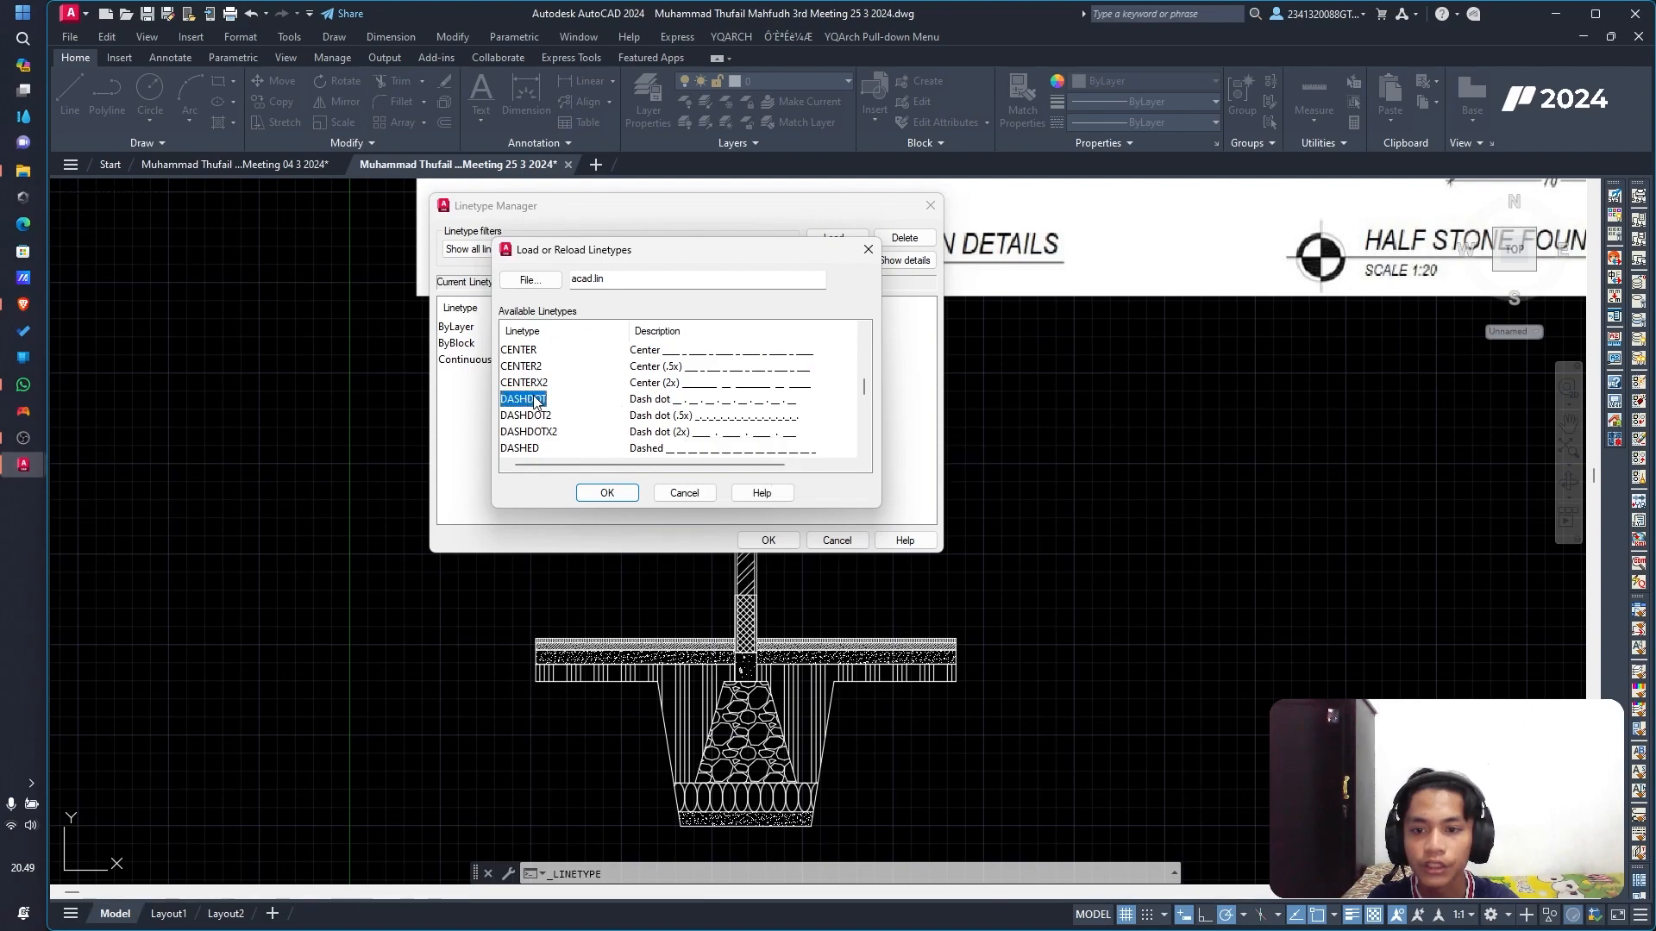
pyautogui.click(608, 493)
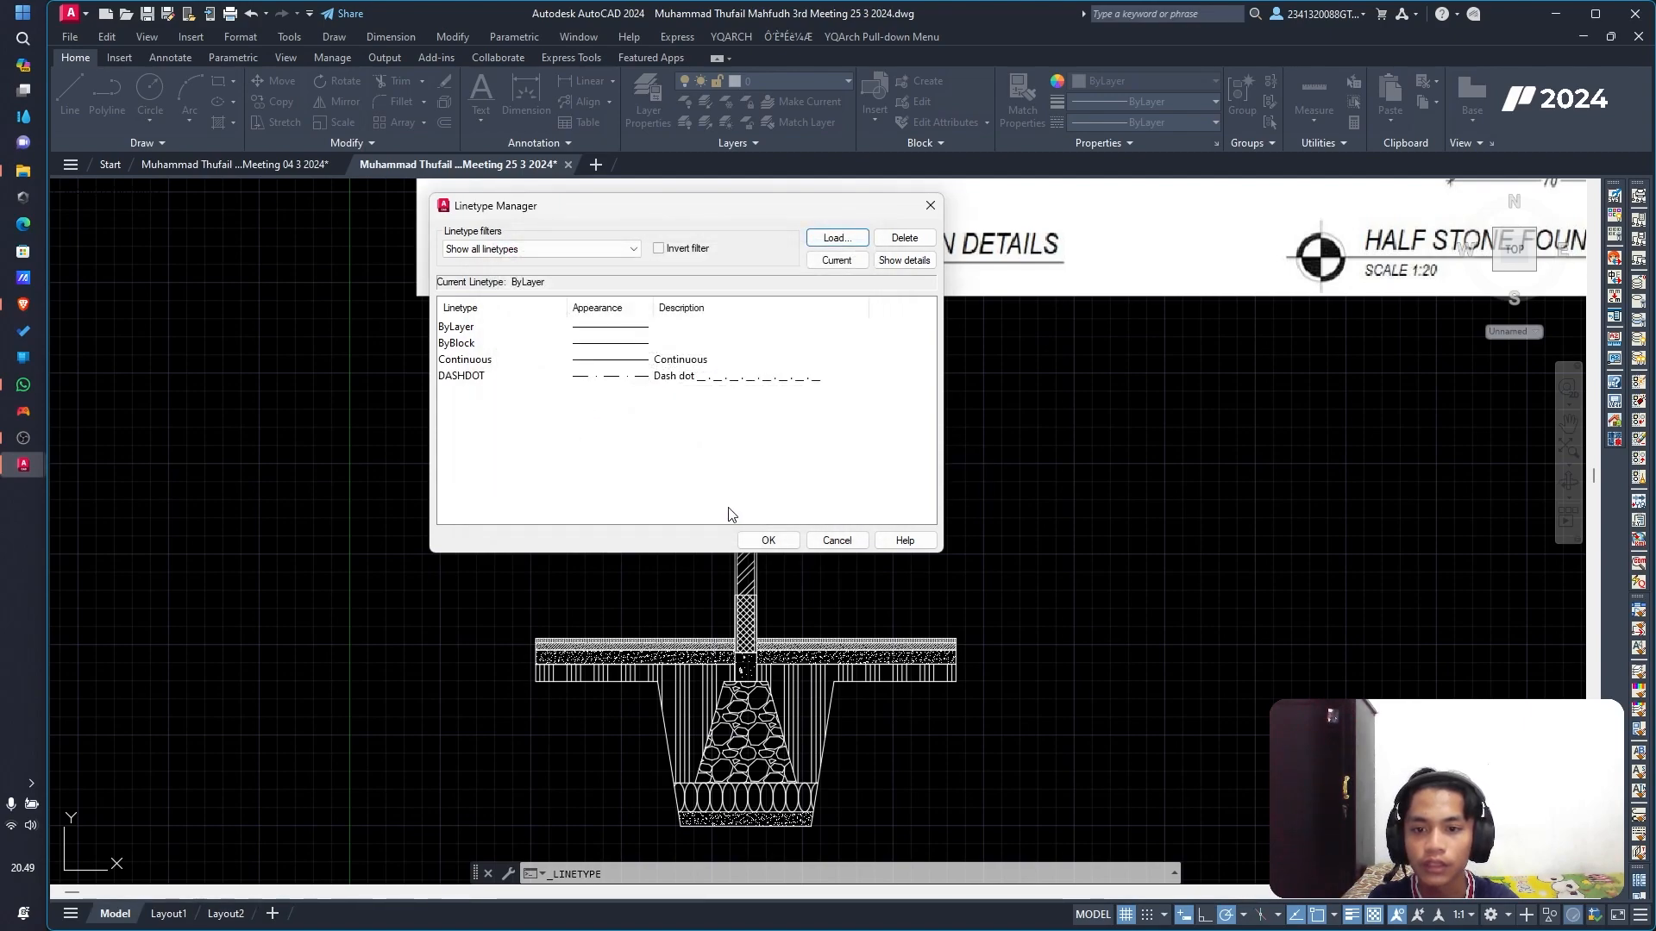
pyautogui.click(768, 541)
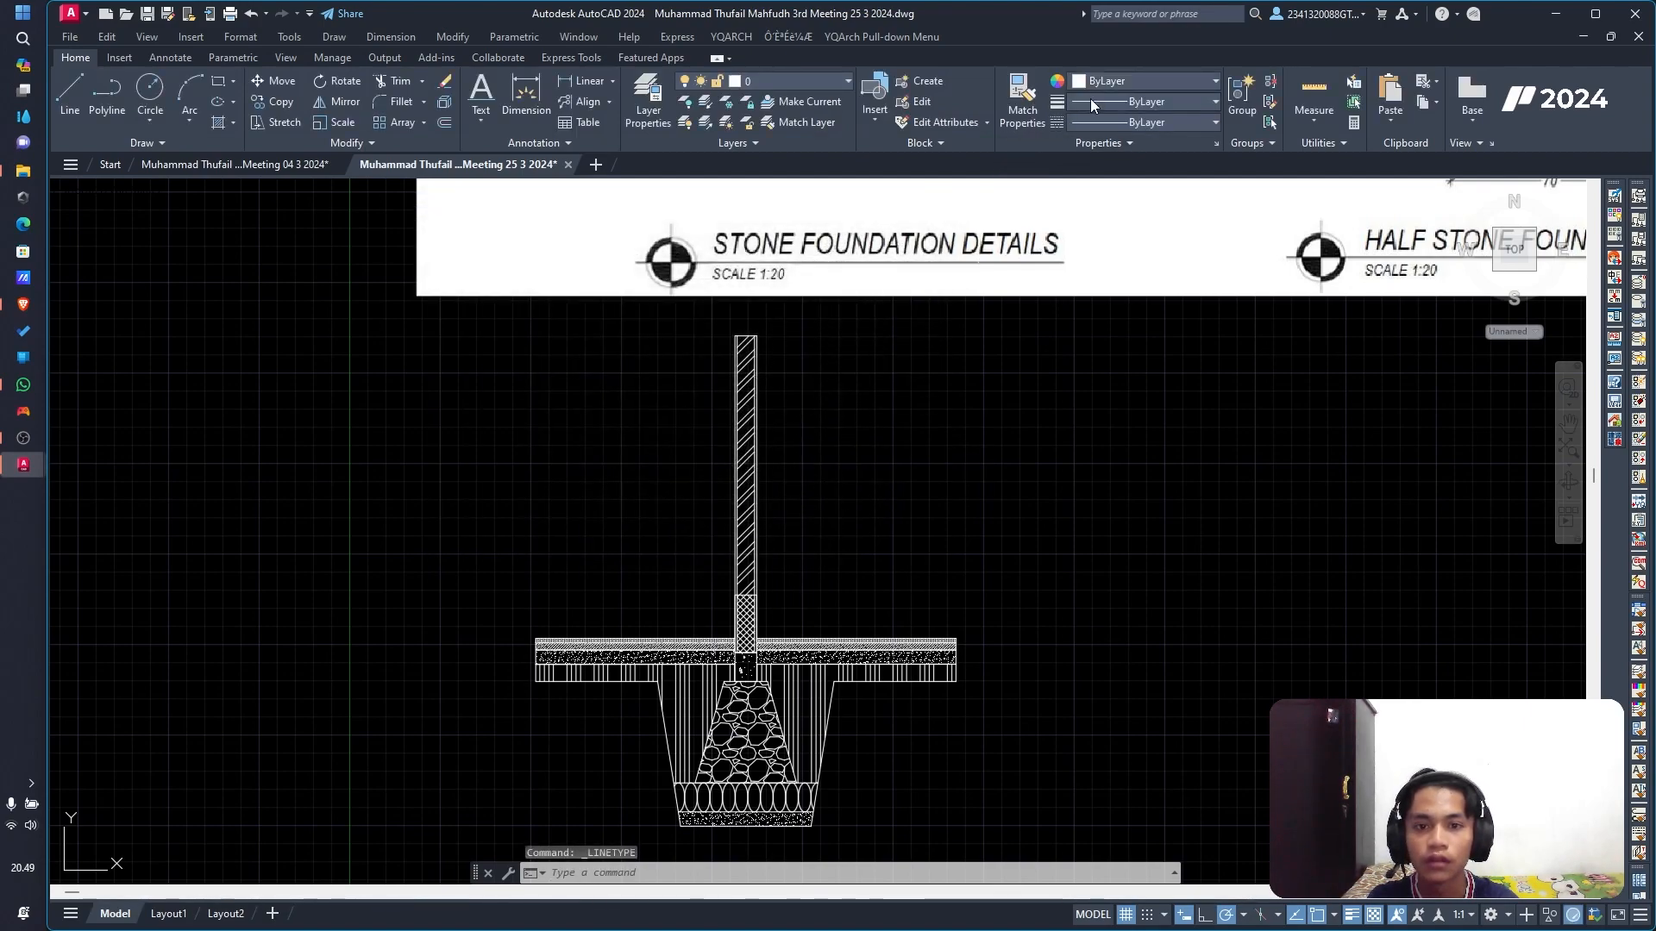
# Step: Set the linetype of the Continous line layer to DASHDOT and close the layer manager
pyautogui.click(647, 102)
pyautogui.click(222, 136)
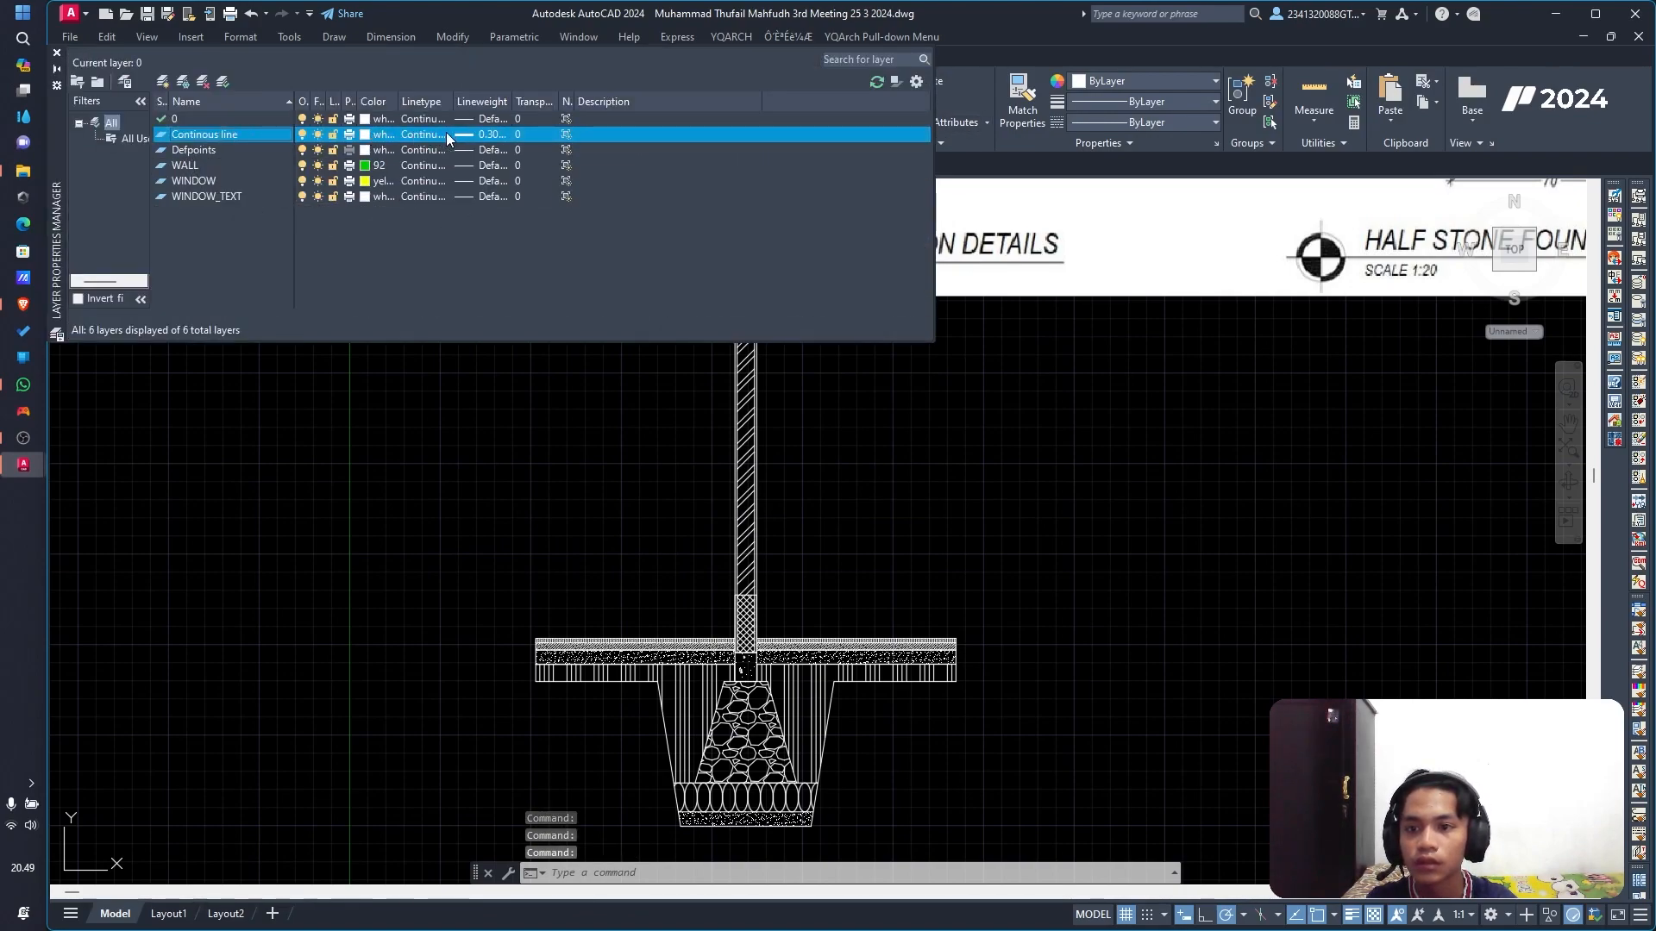
pyautogui.click(426, 134)
pyautogui.click(709, 444)
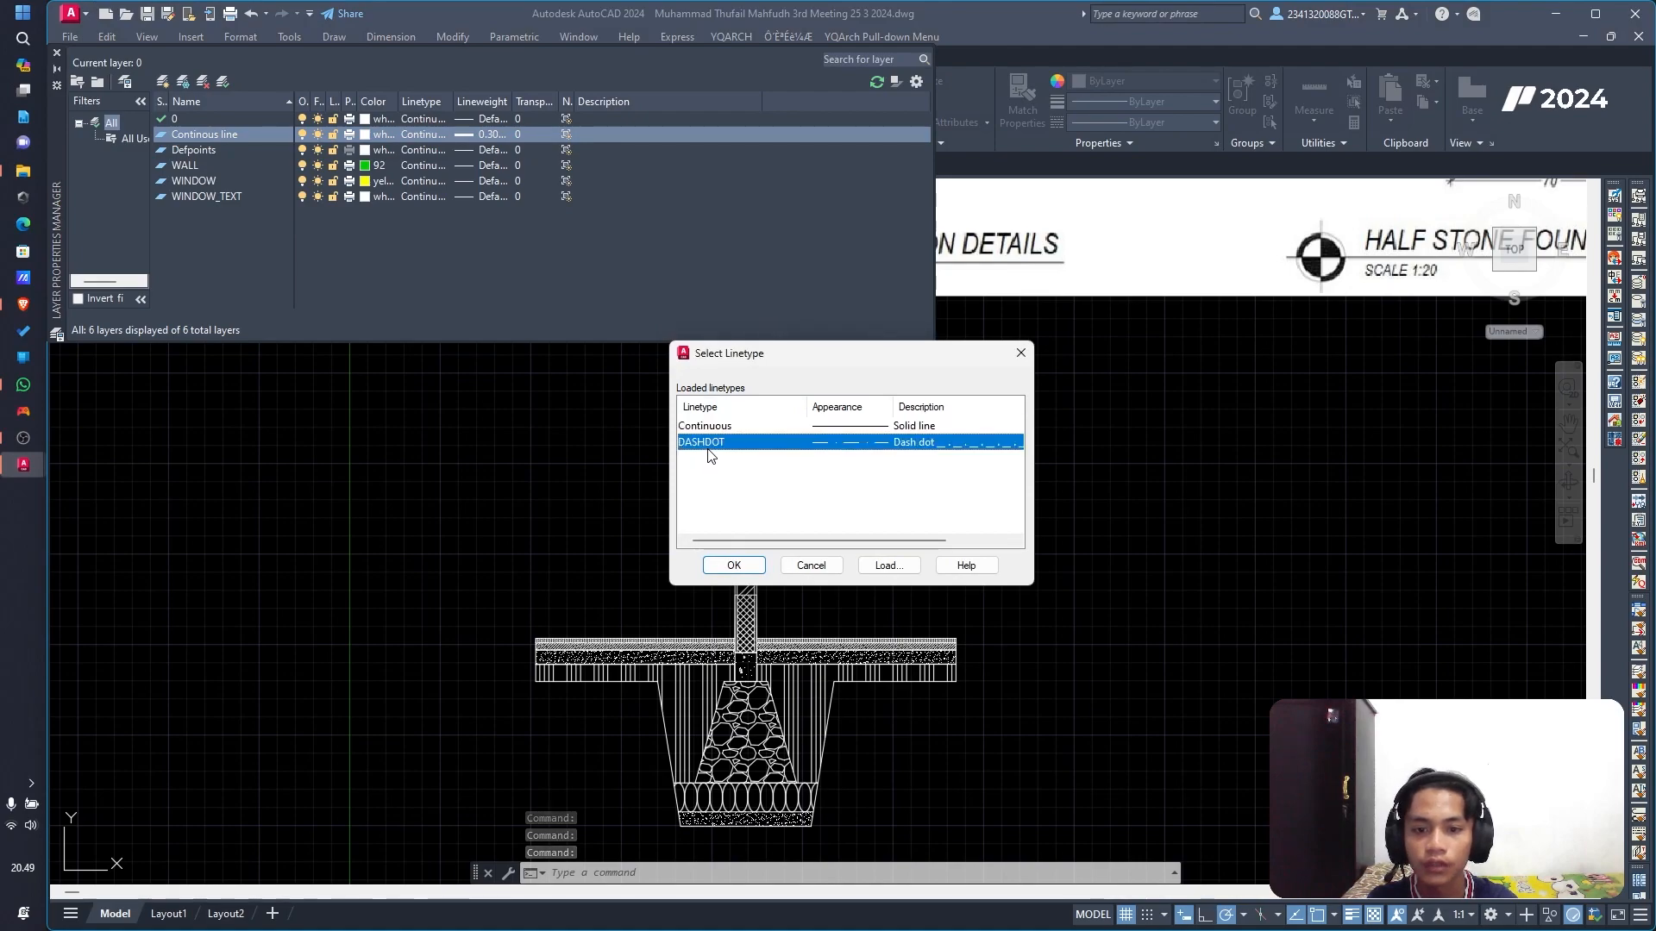
pyautogui.click(734, 565)
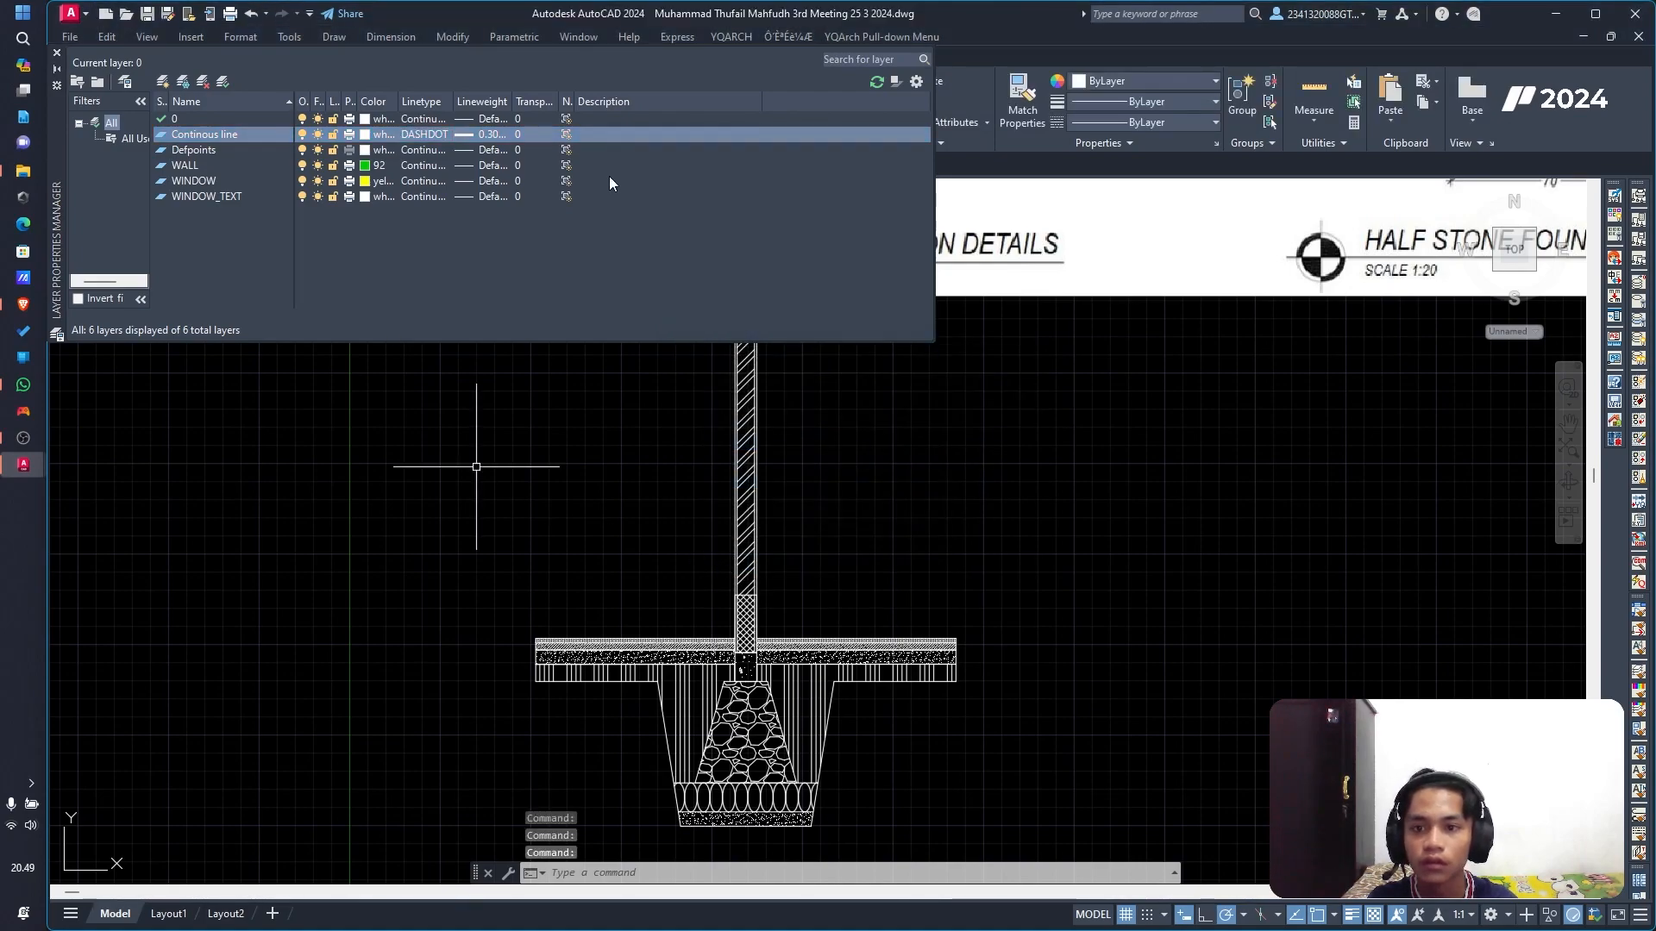
pyautogui.press('Escape')
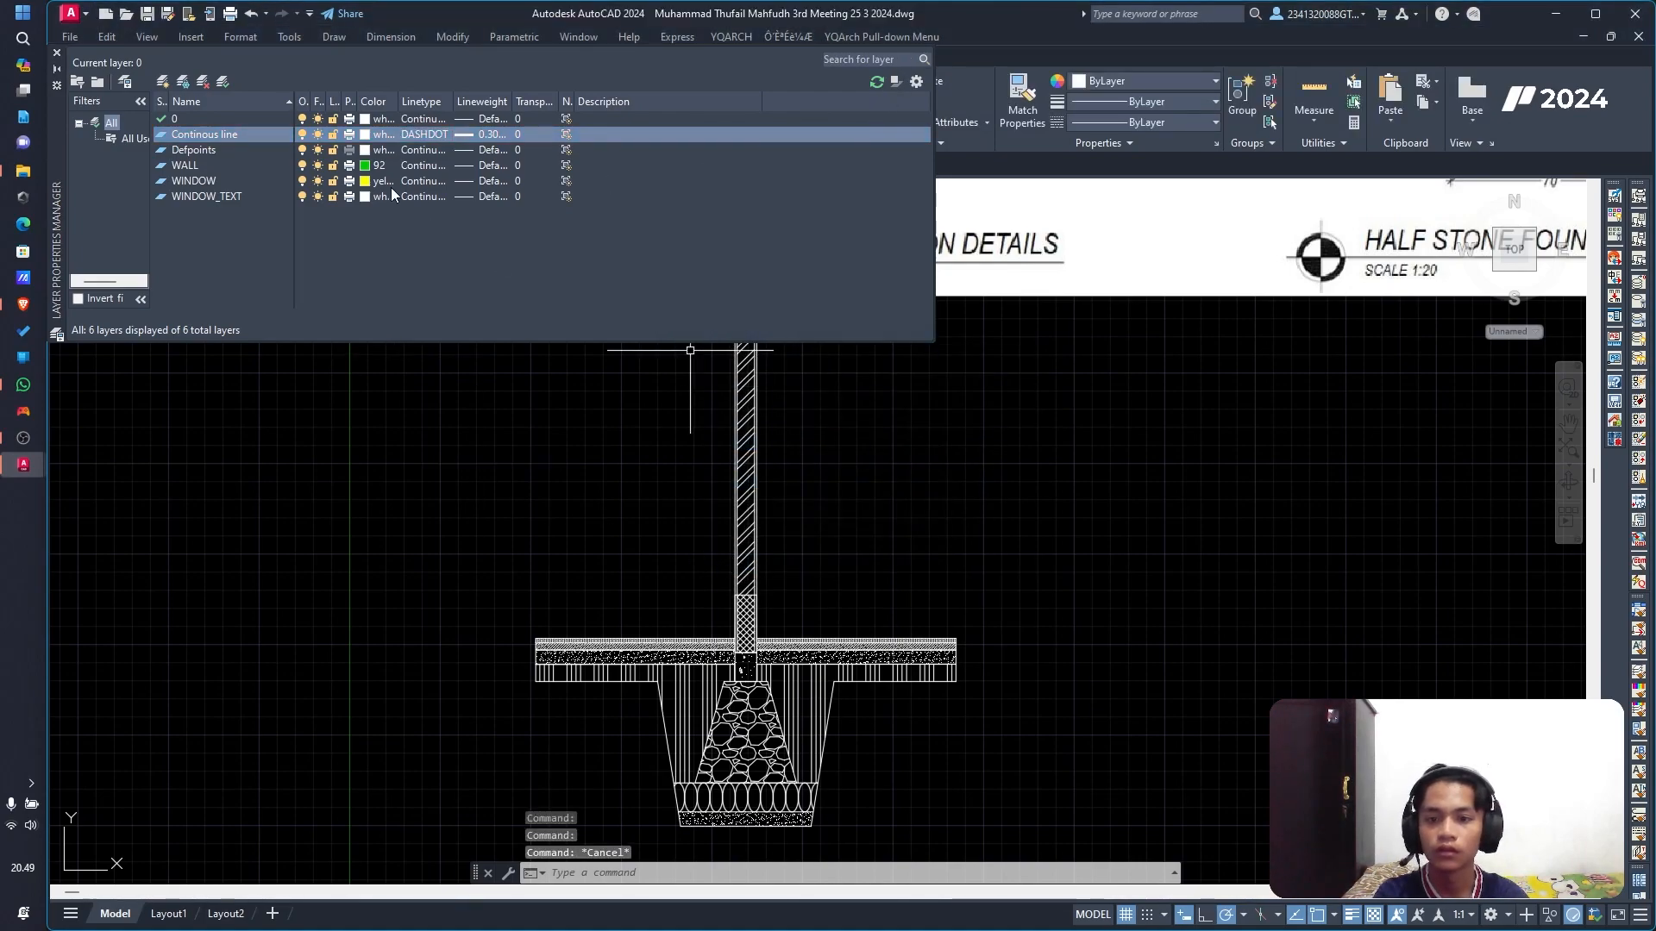
pyautogui.click(57, 52)
# Step: Try to stretch the wall's top line about 4 units past its left end and shift it by its midpoint, and undo both changes
pyautogui.scroll(2, 716, 333)
pyautogui.scroll(5, 716, 333)
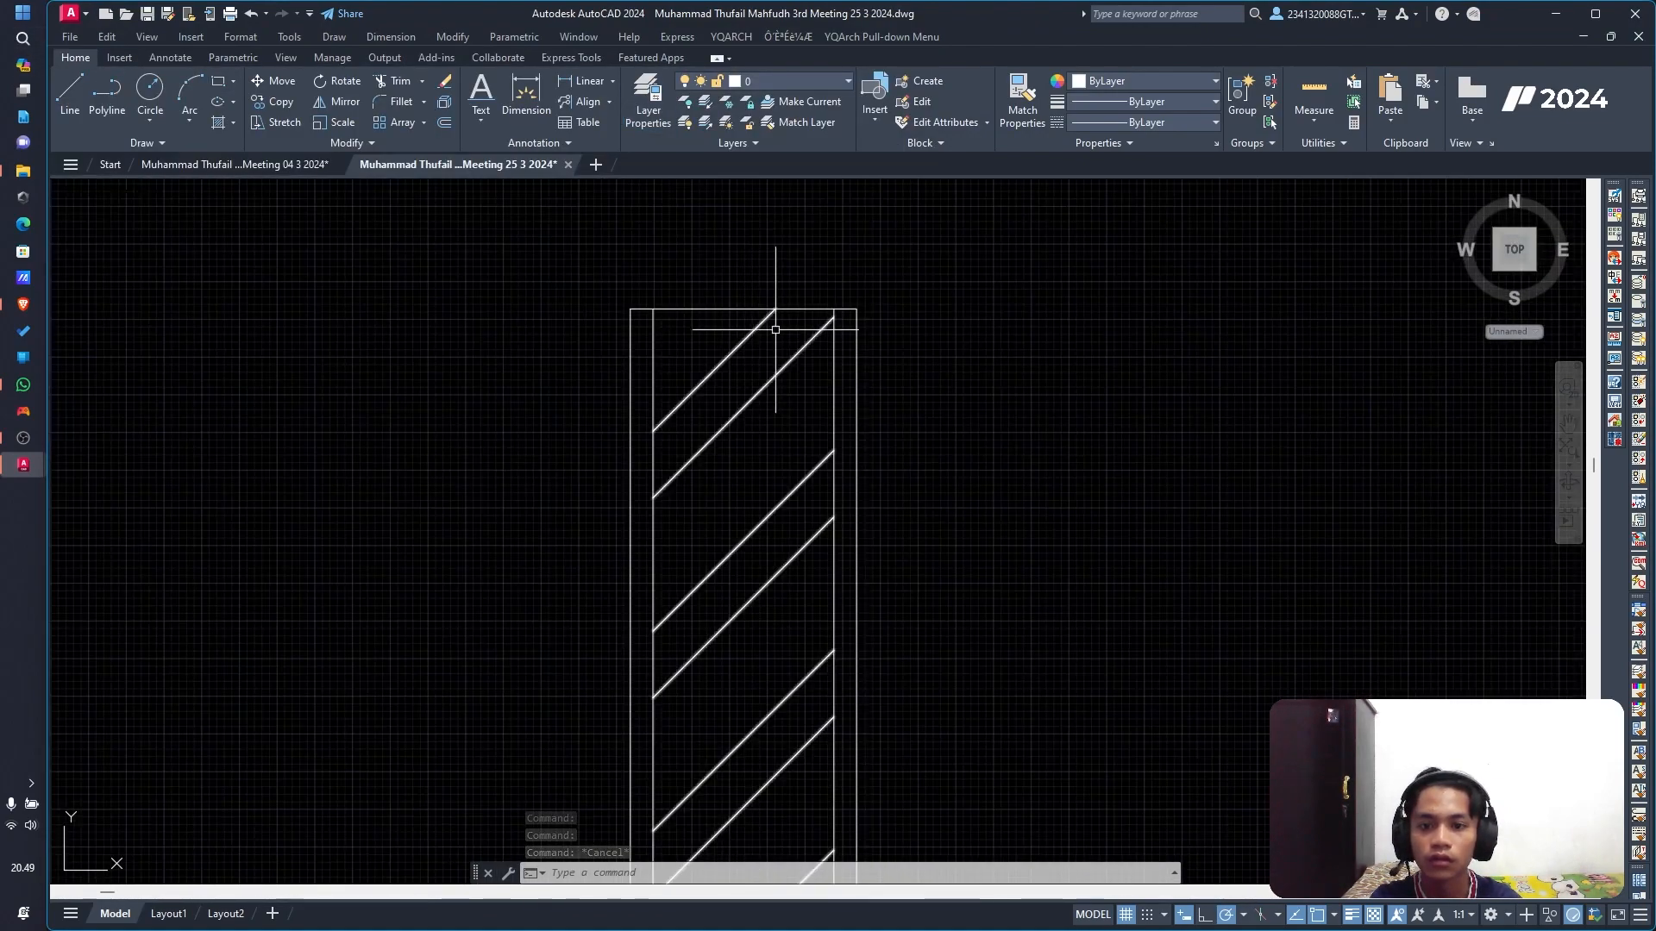
pyautogui.click(744, 308)
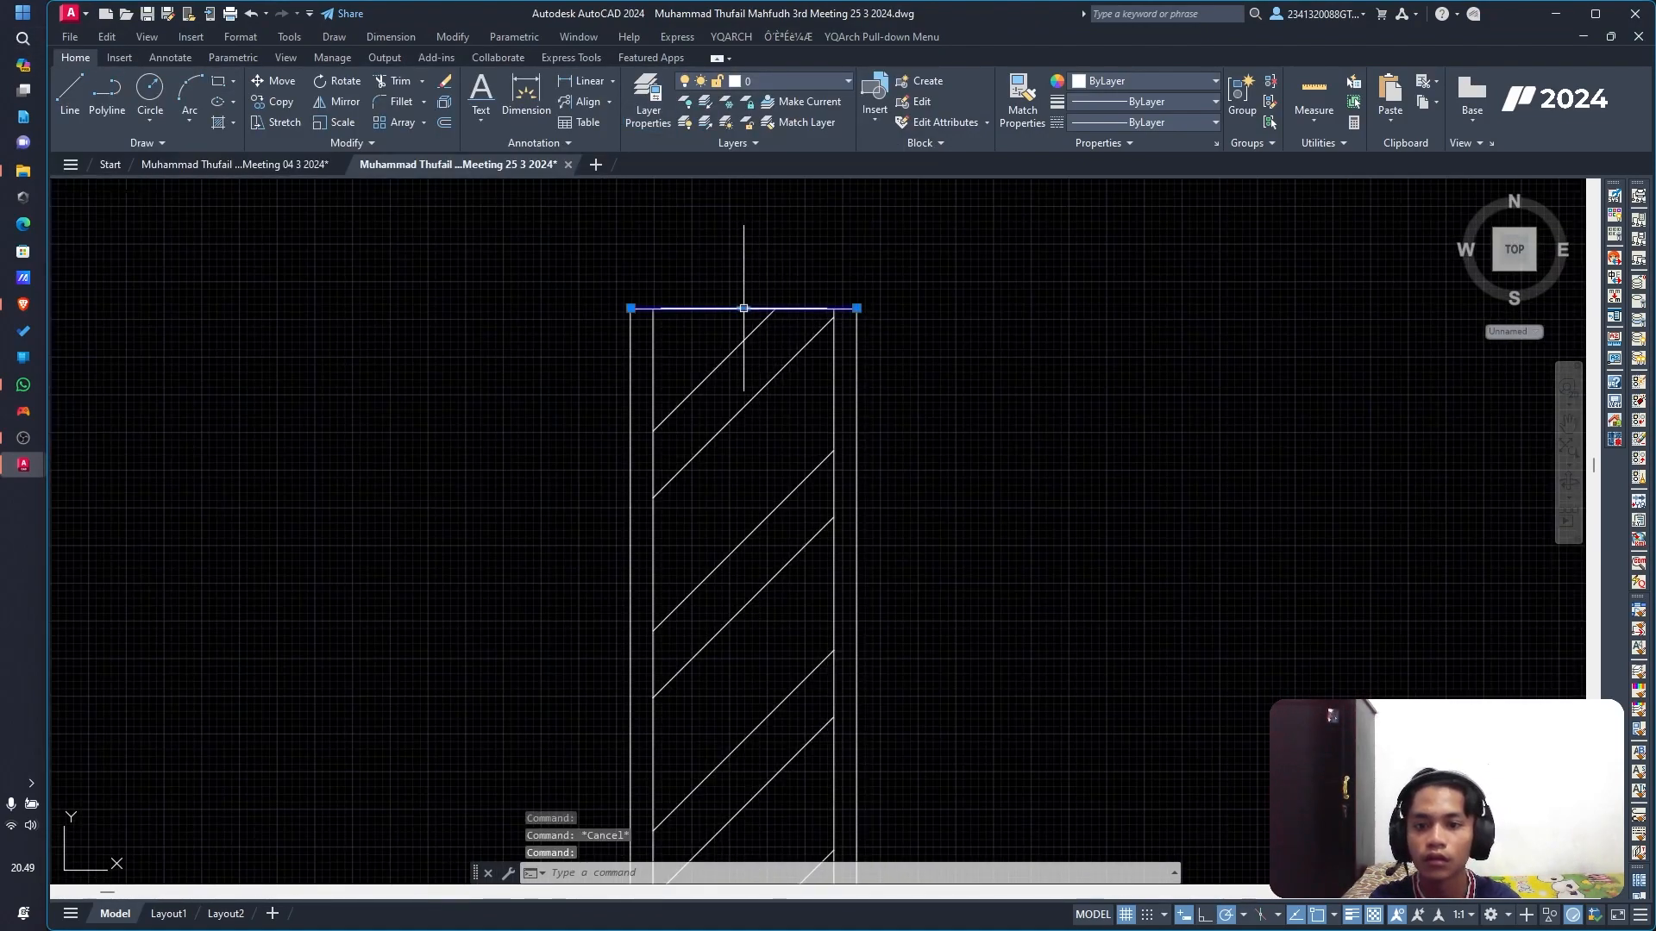
pyautogui.click(631, 308)
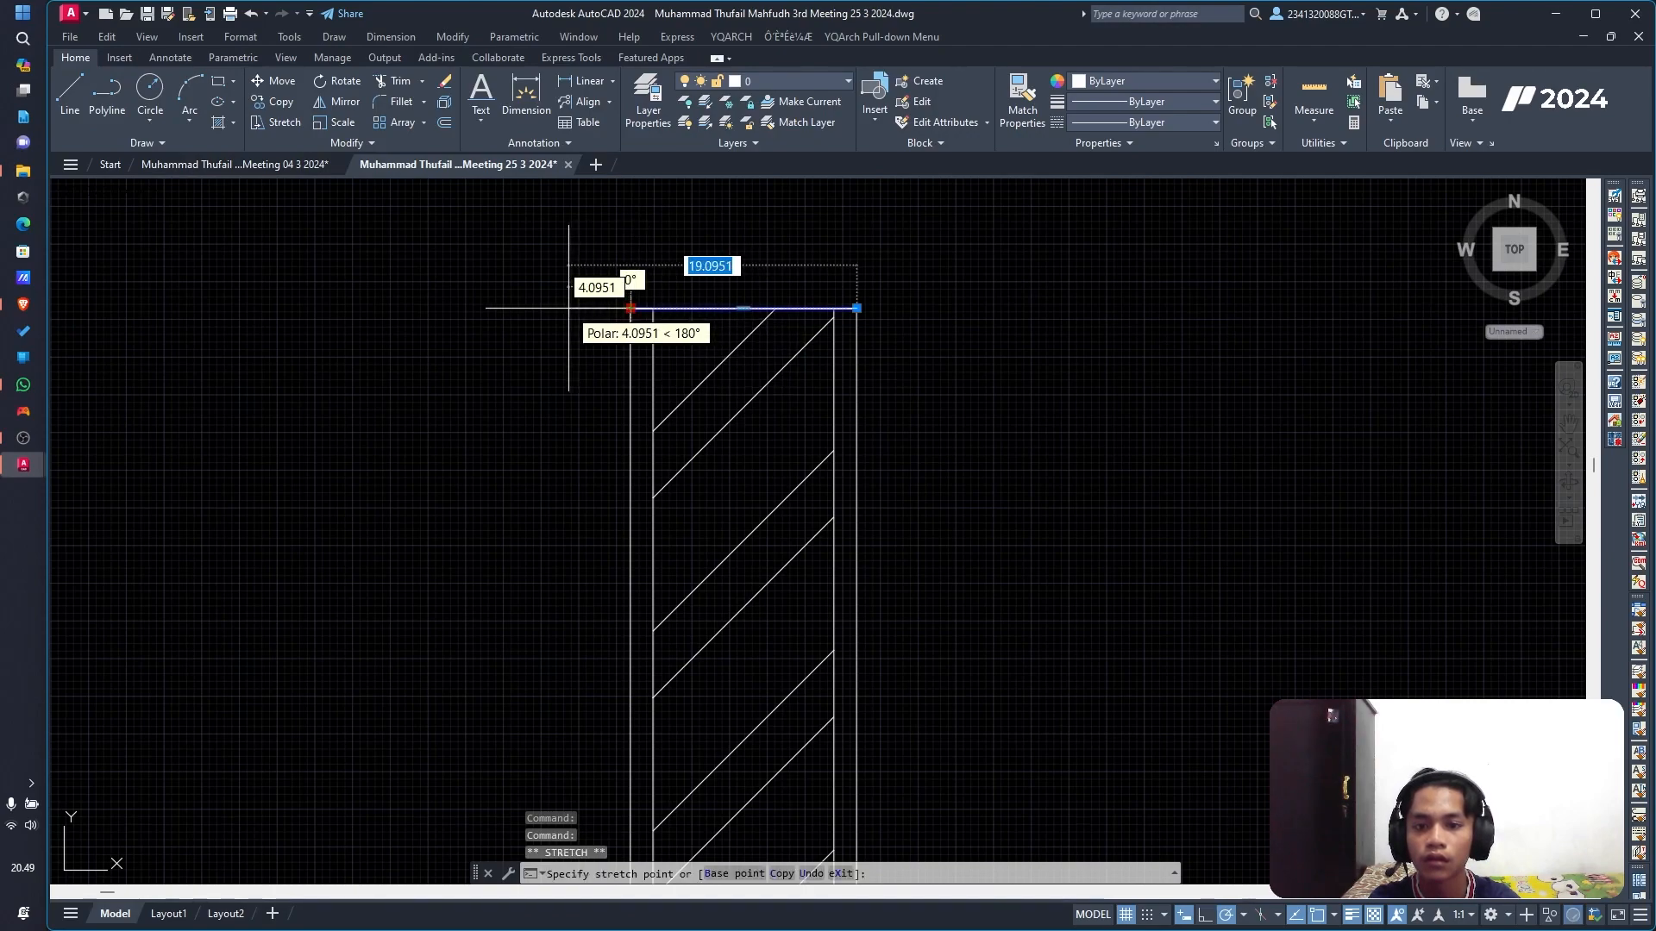
pyautogui.click(568, 308)
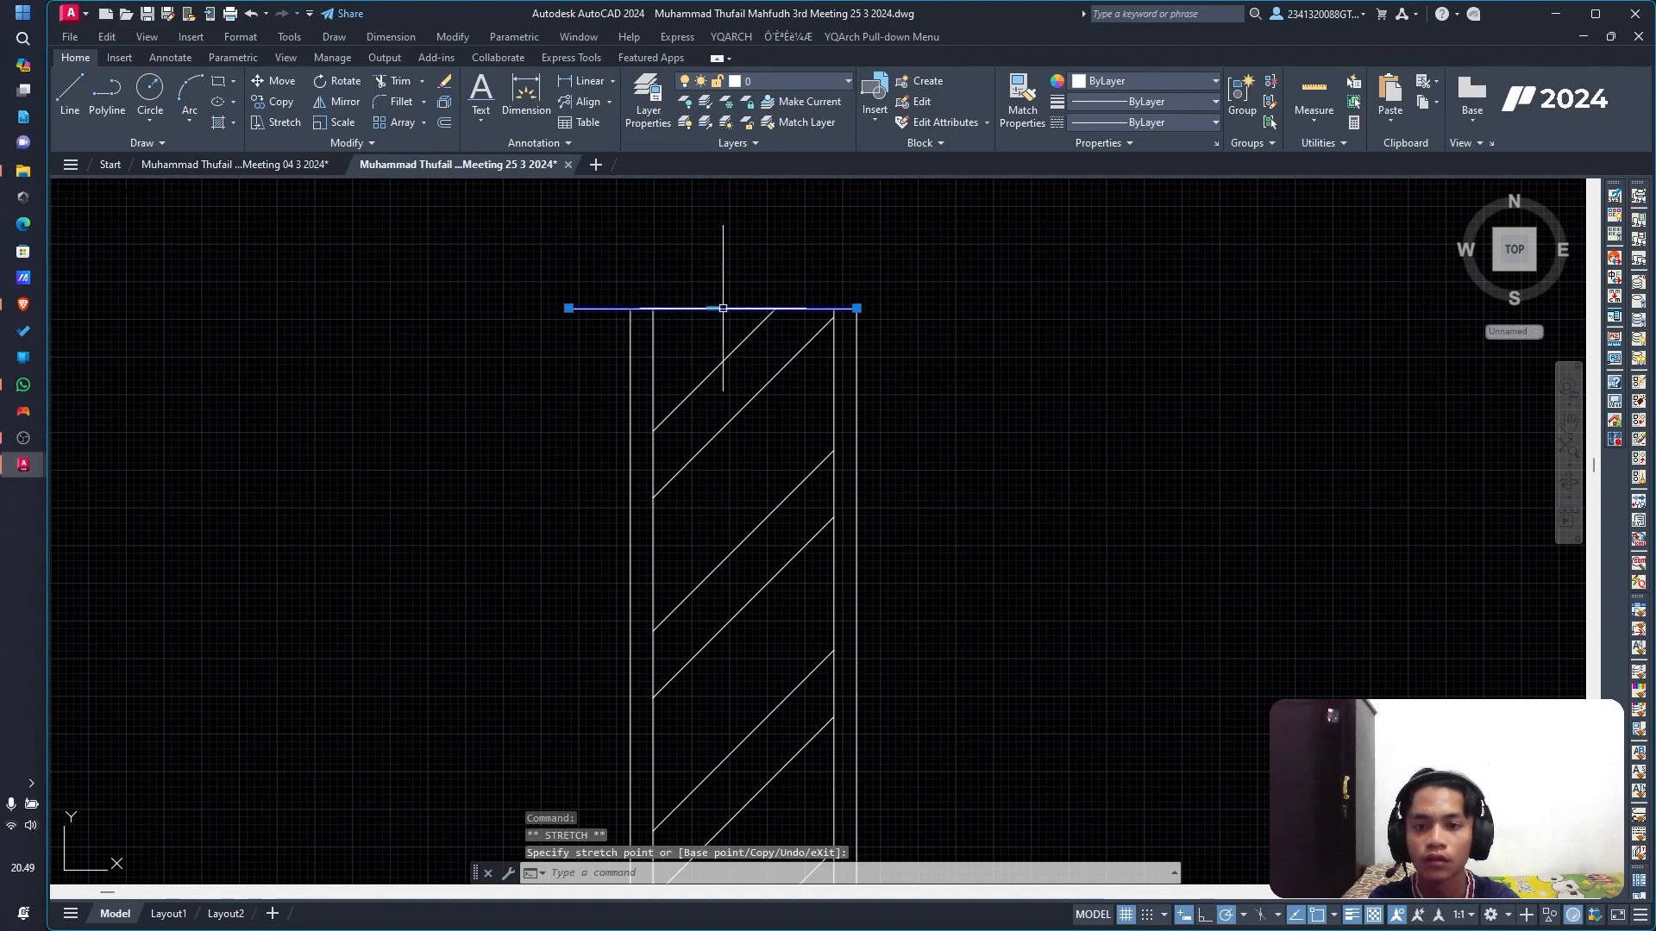
pyautogui.click(856, 308)
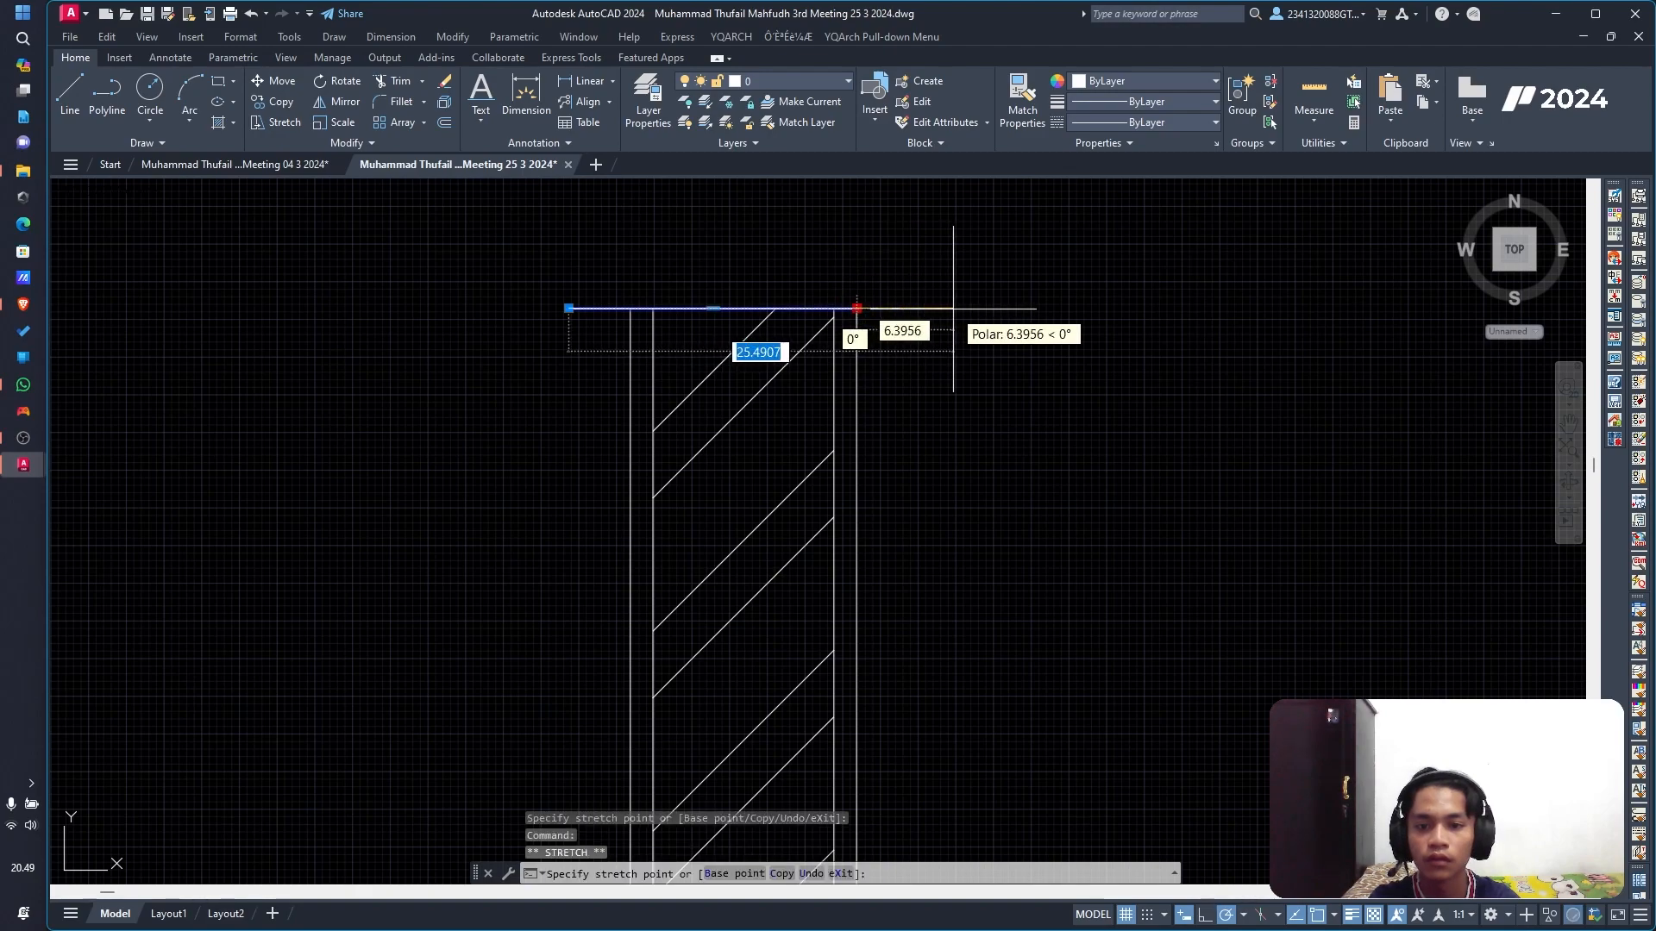
pyautogui.press('Escape')
pyautogui.click(712, 308)
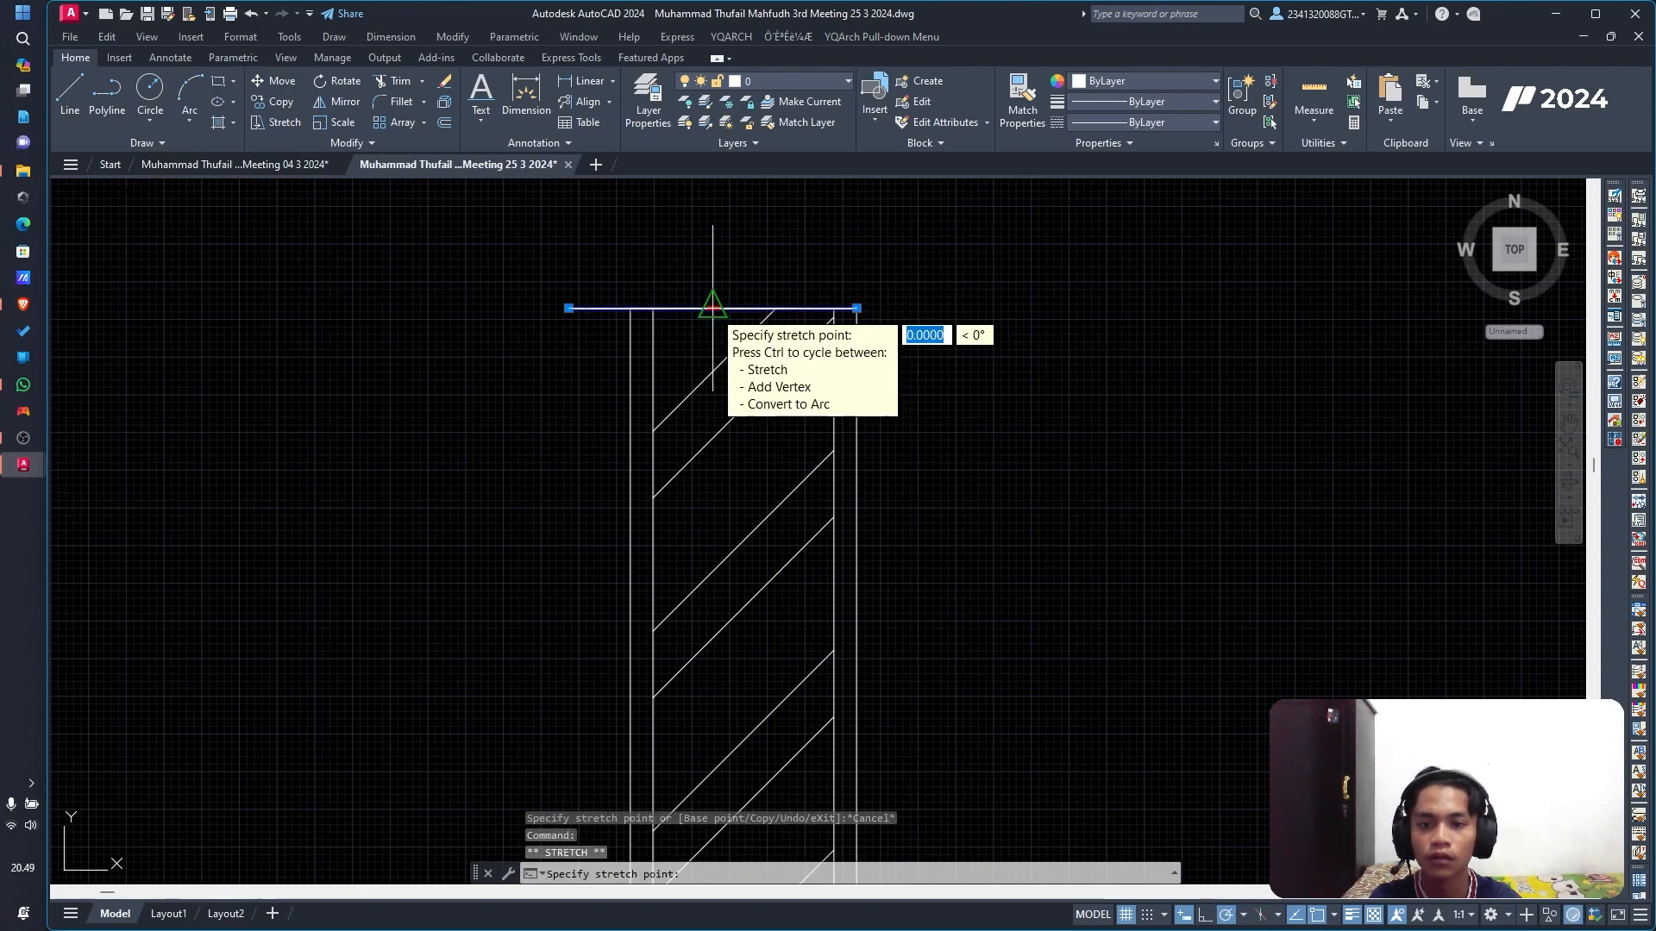
pyautogui.press('Escape')
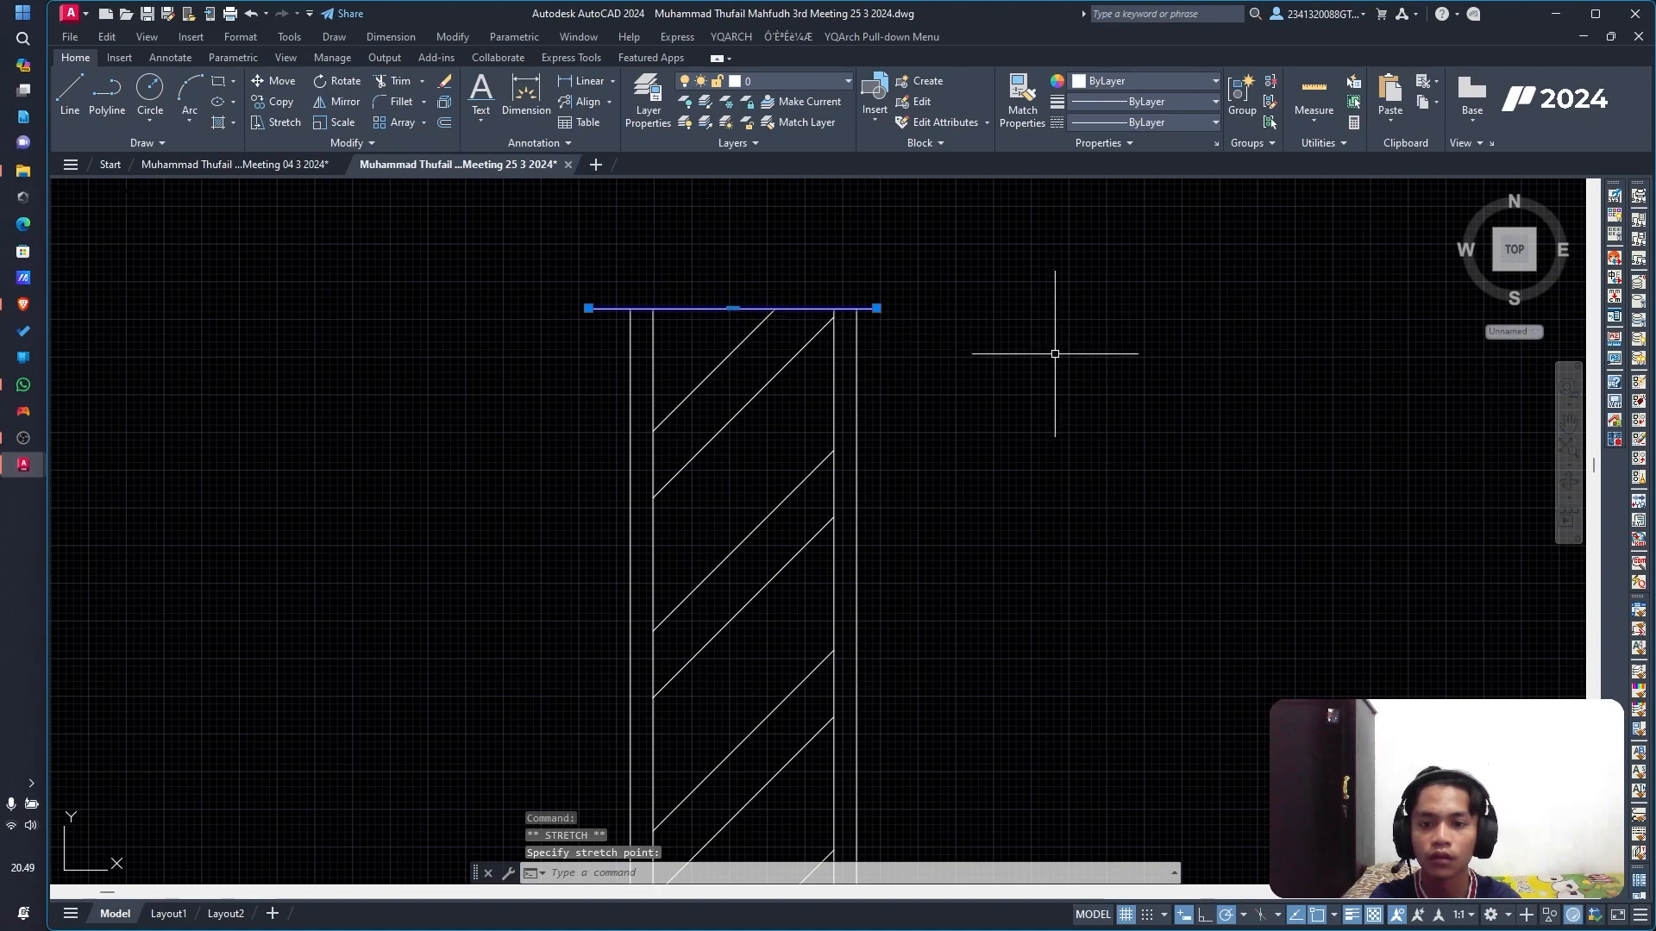
pyautogui.press('Escape')
pyautogui.hotkey('ctrl', 'z')
pyautogui.hotkey('ctrl', 'z')
# Step: Lengthen the wall's top line by stretching its left end to a length of 20 and its right end to 30
pyautogui.click(657, 308)
pyautogui.click(632, 309)
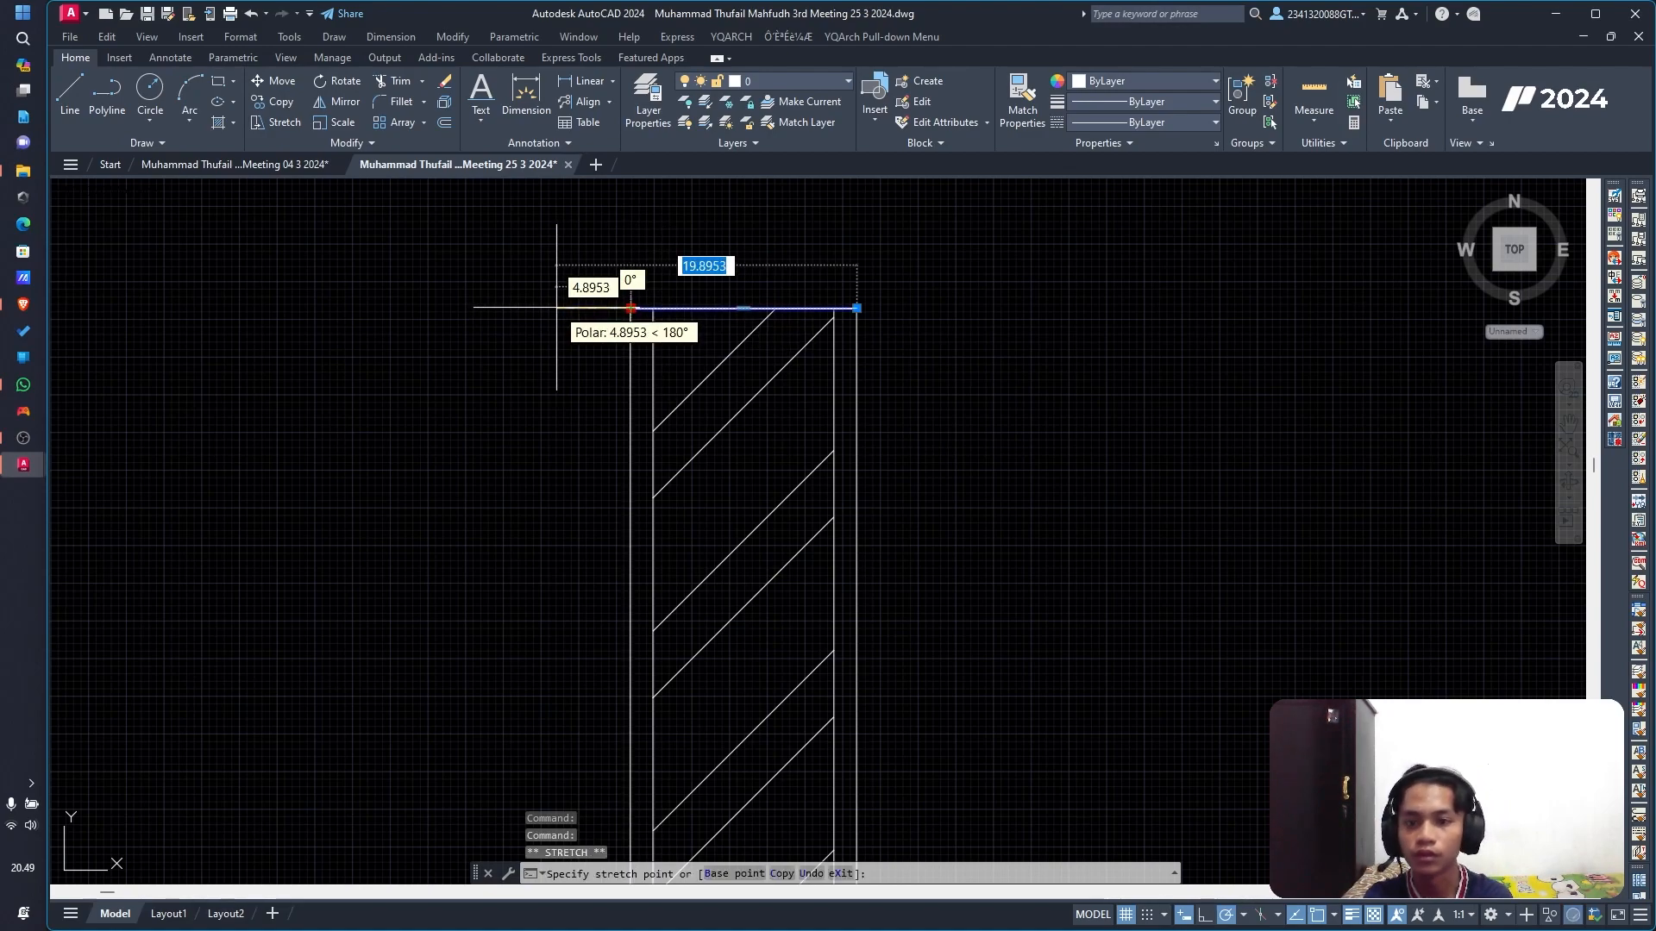
pyautogui.write('20')
pyautogui.press('Return')
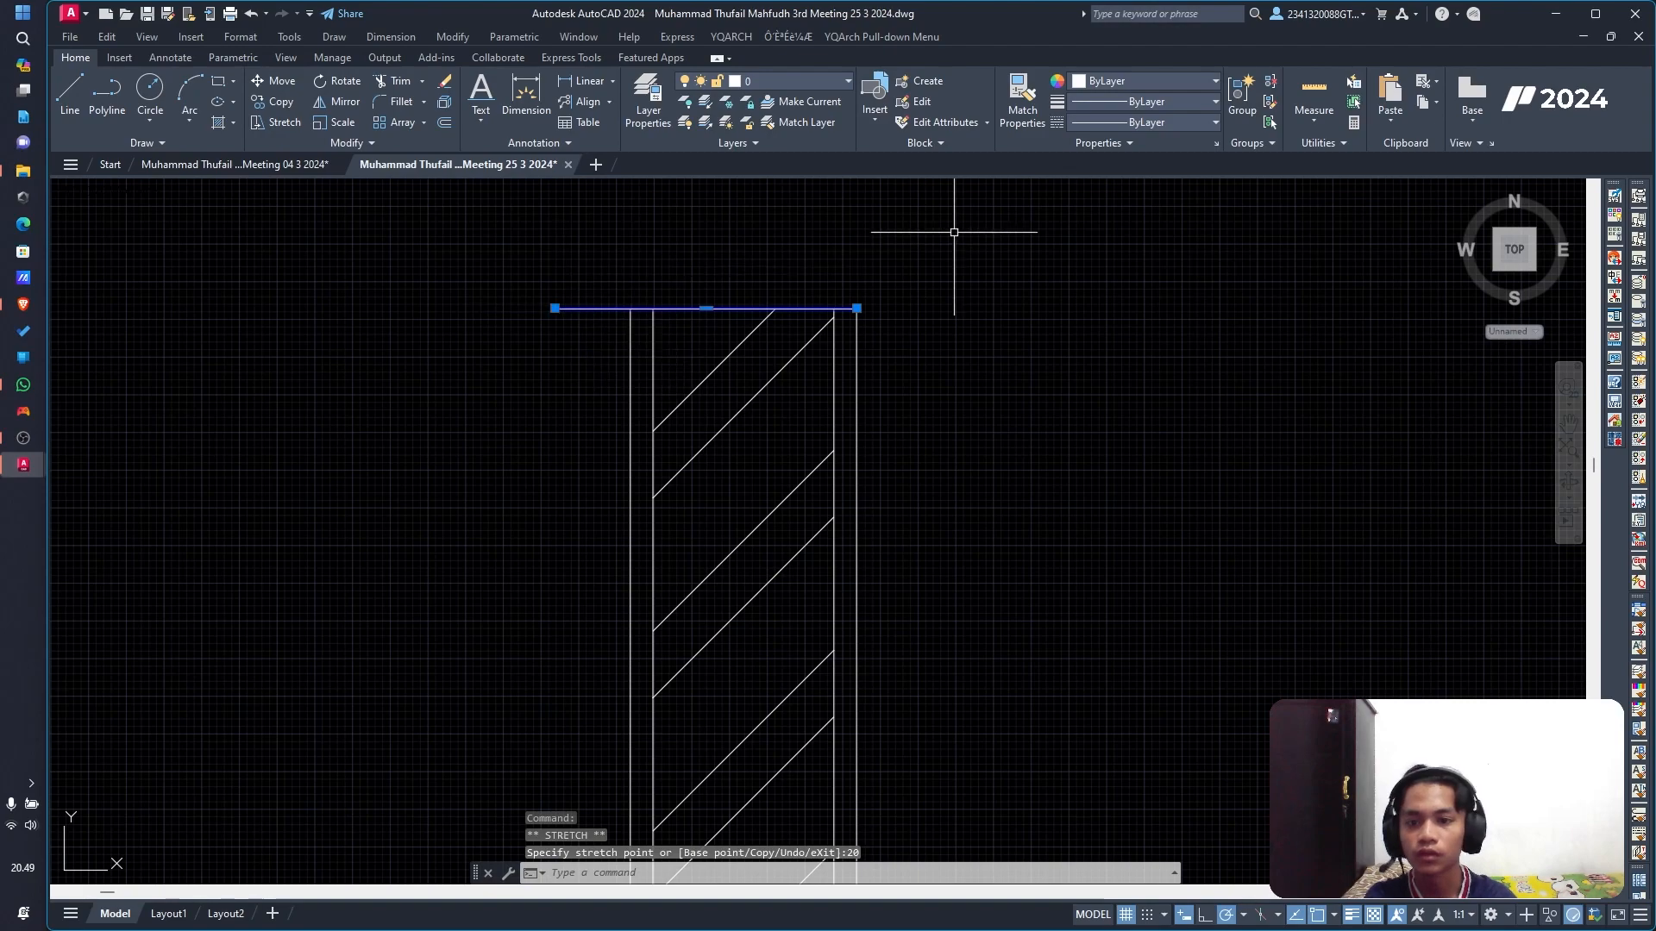
pyautogui.click(856, 308)
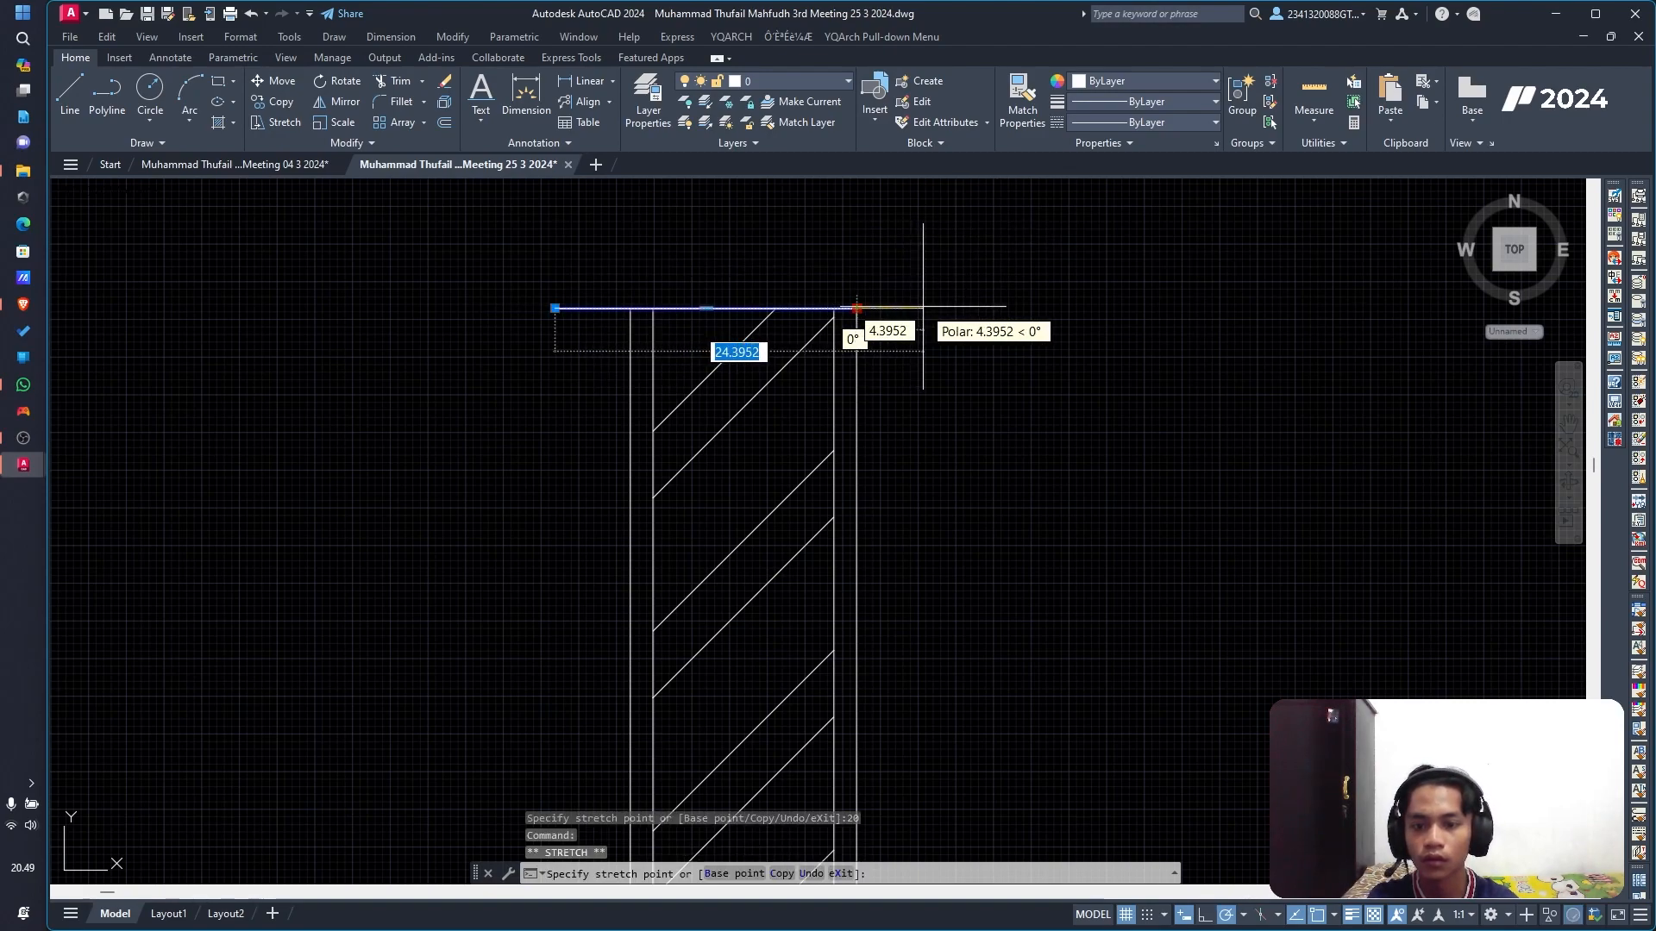
pyautogui.write('30')
pyautogui.press('Return')
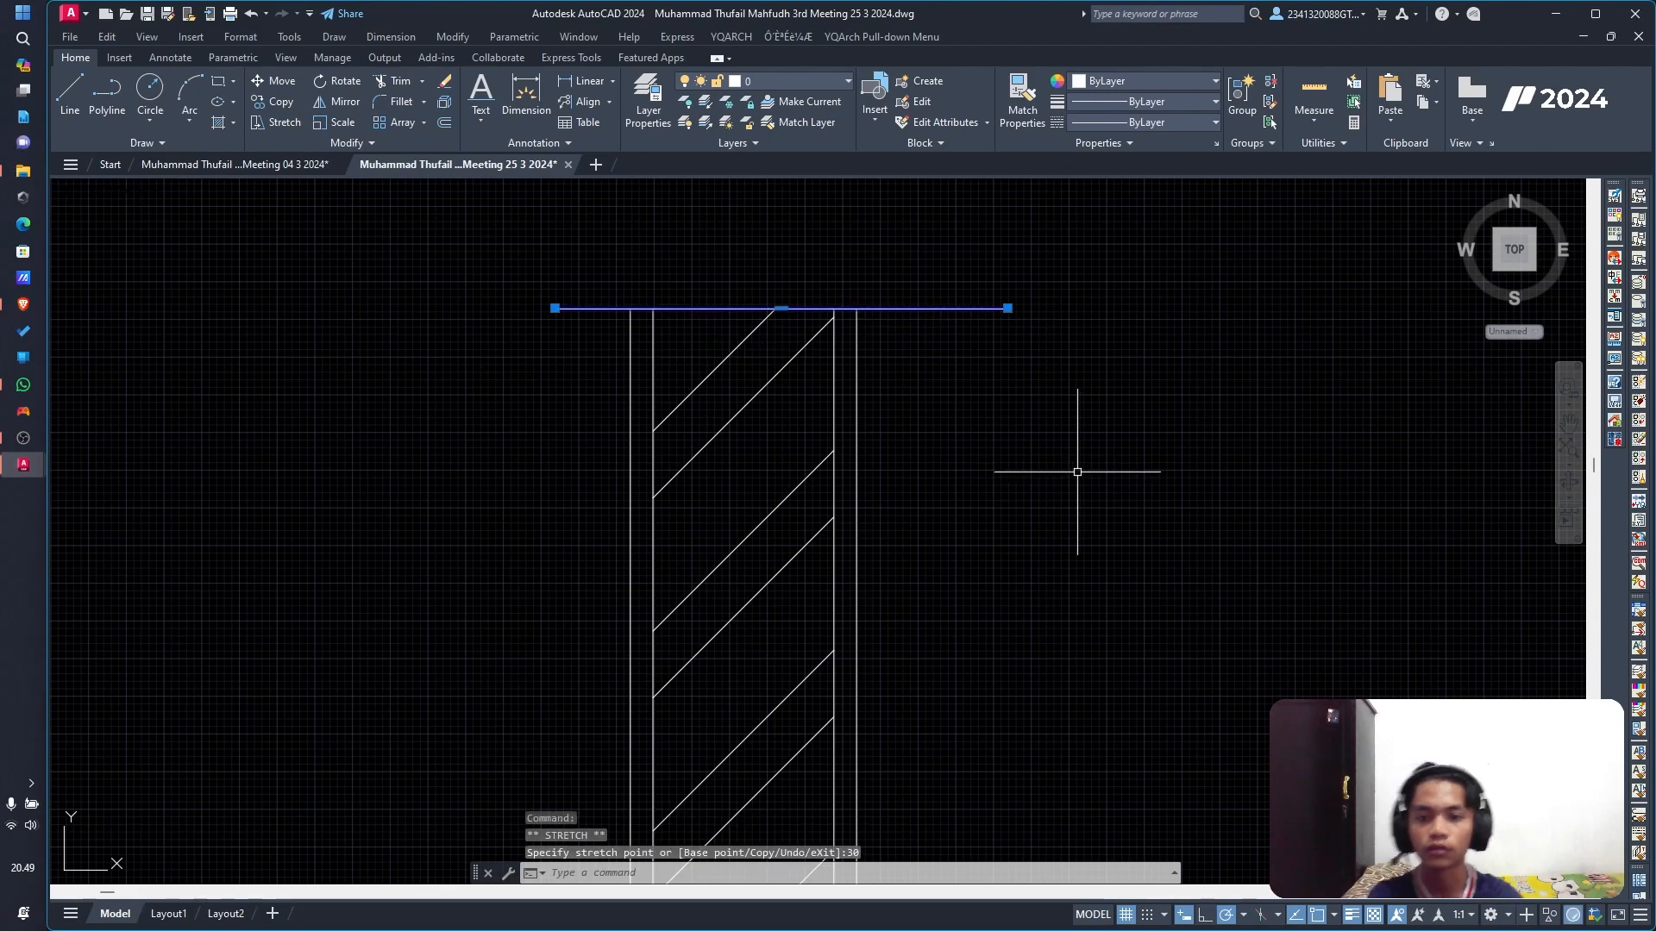
# Step: Shift the lengthened top line sideways by its midpoint so that it extends roughly equally past both sides of the wall
pyautogui.click(782, 308)
pyautogui.click(753, 308)
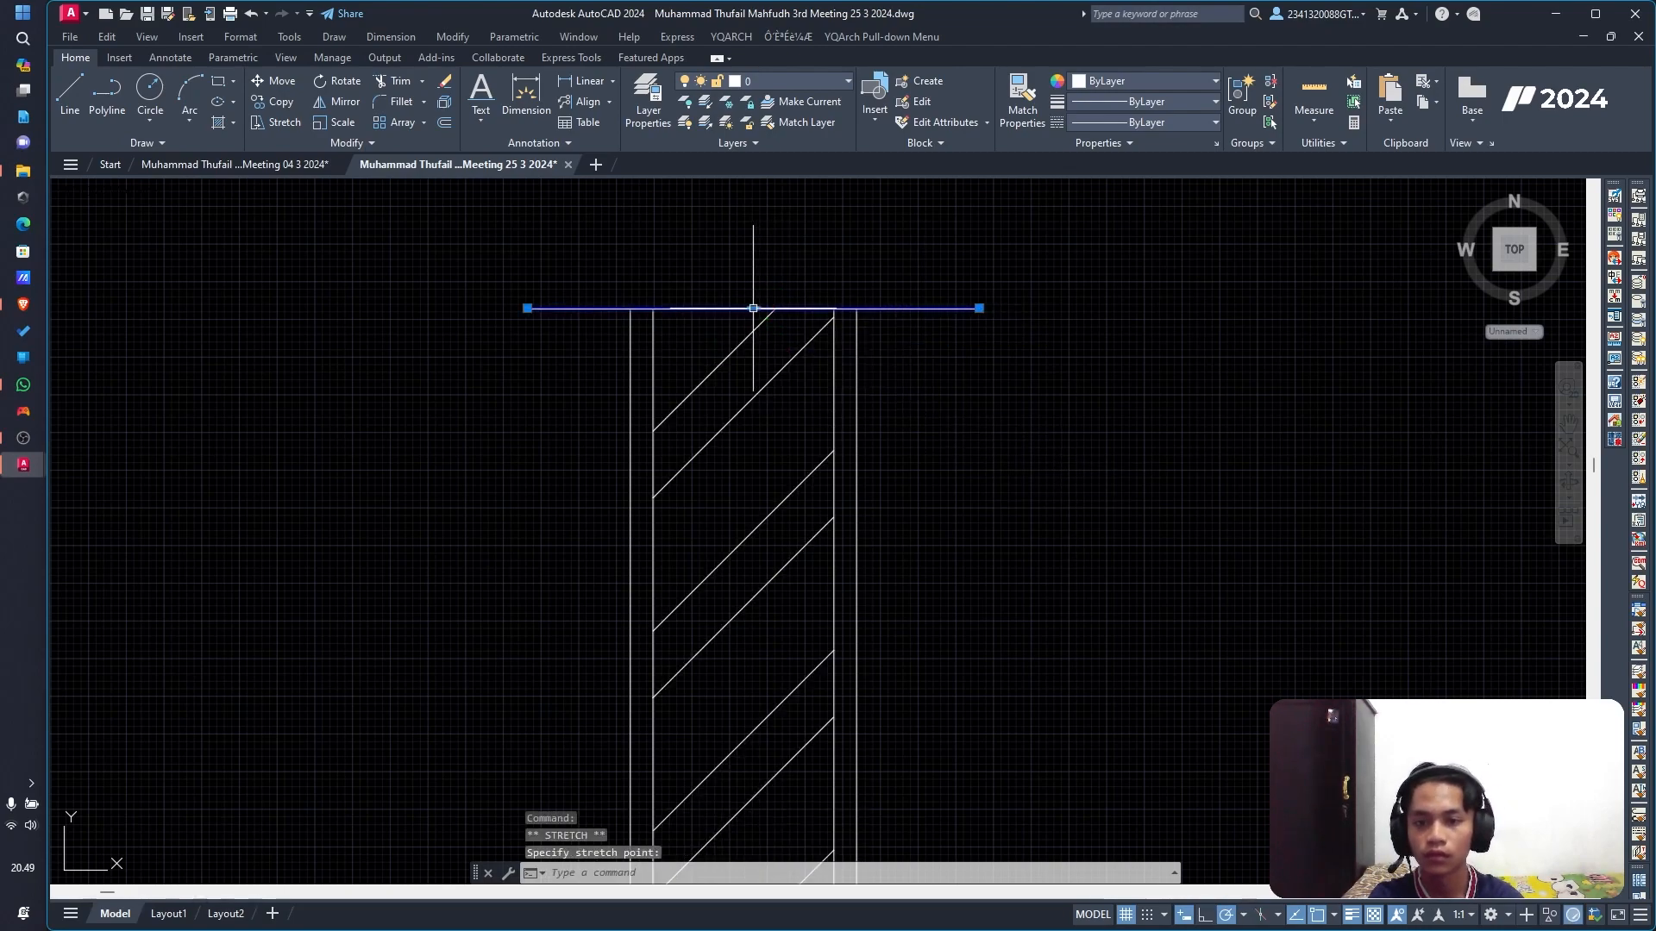
pyautogui.press('Escape')
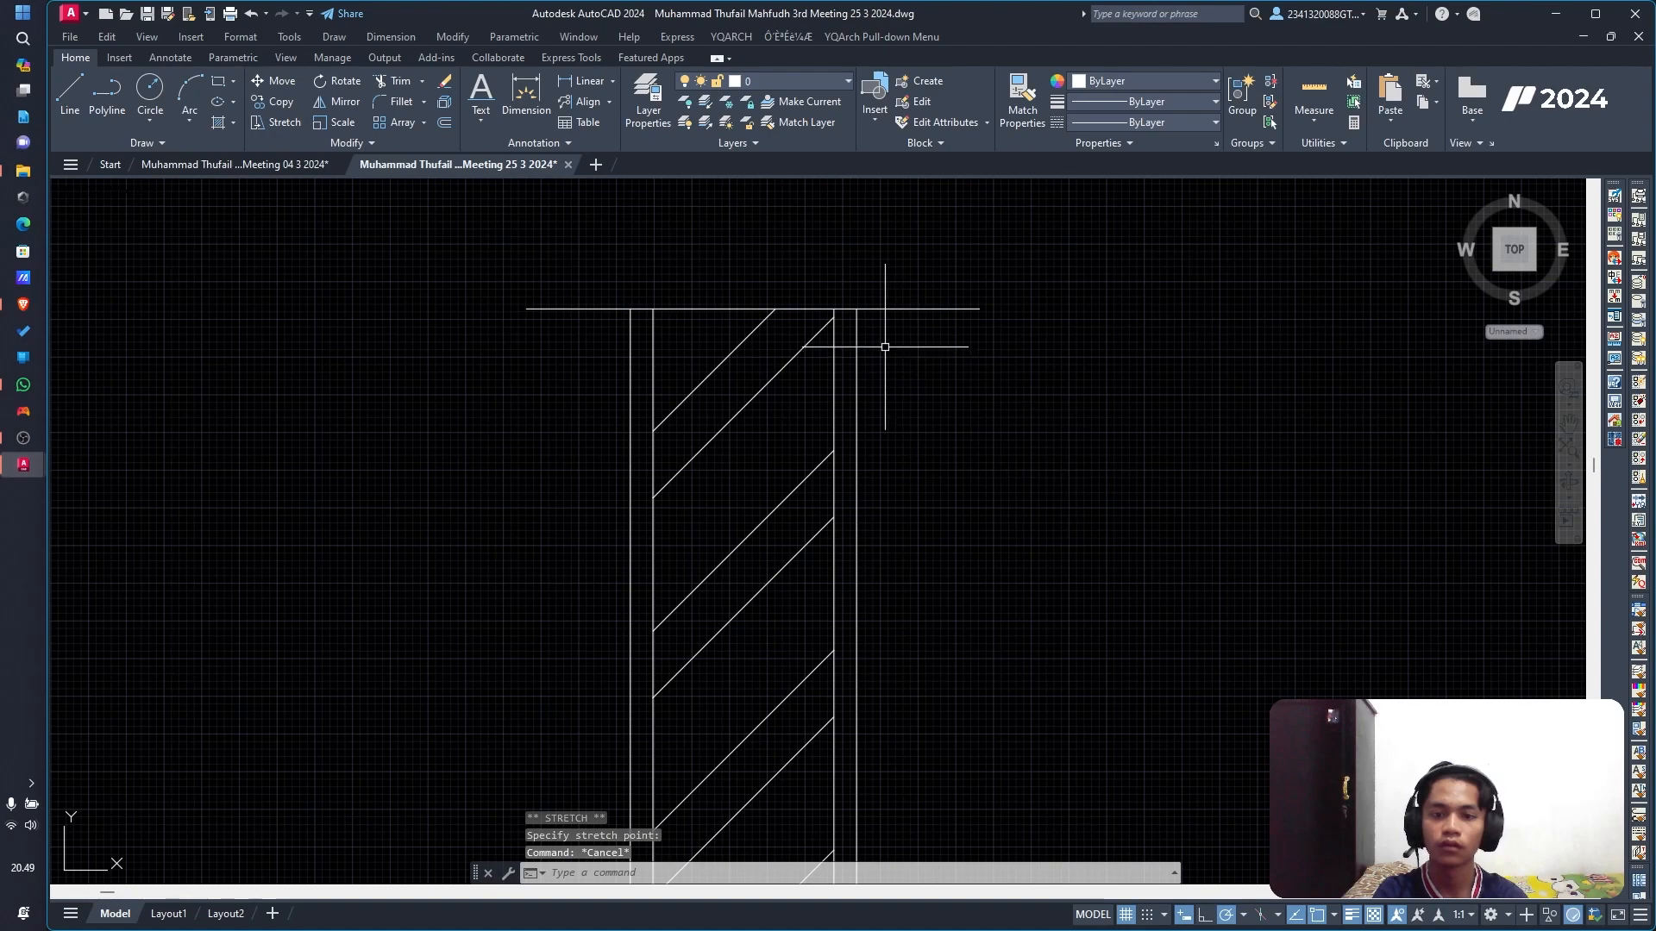
pyautogui.click(915, 308)
pyautogui.click(754, 308)
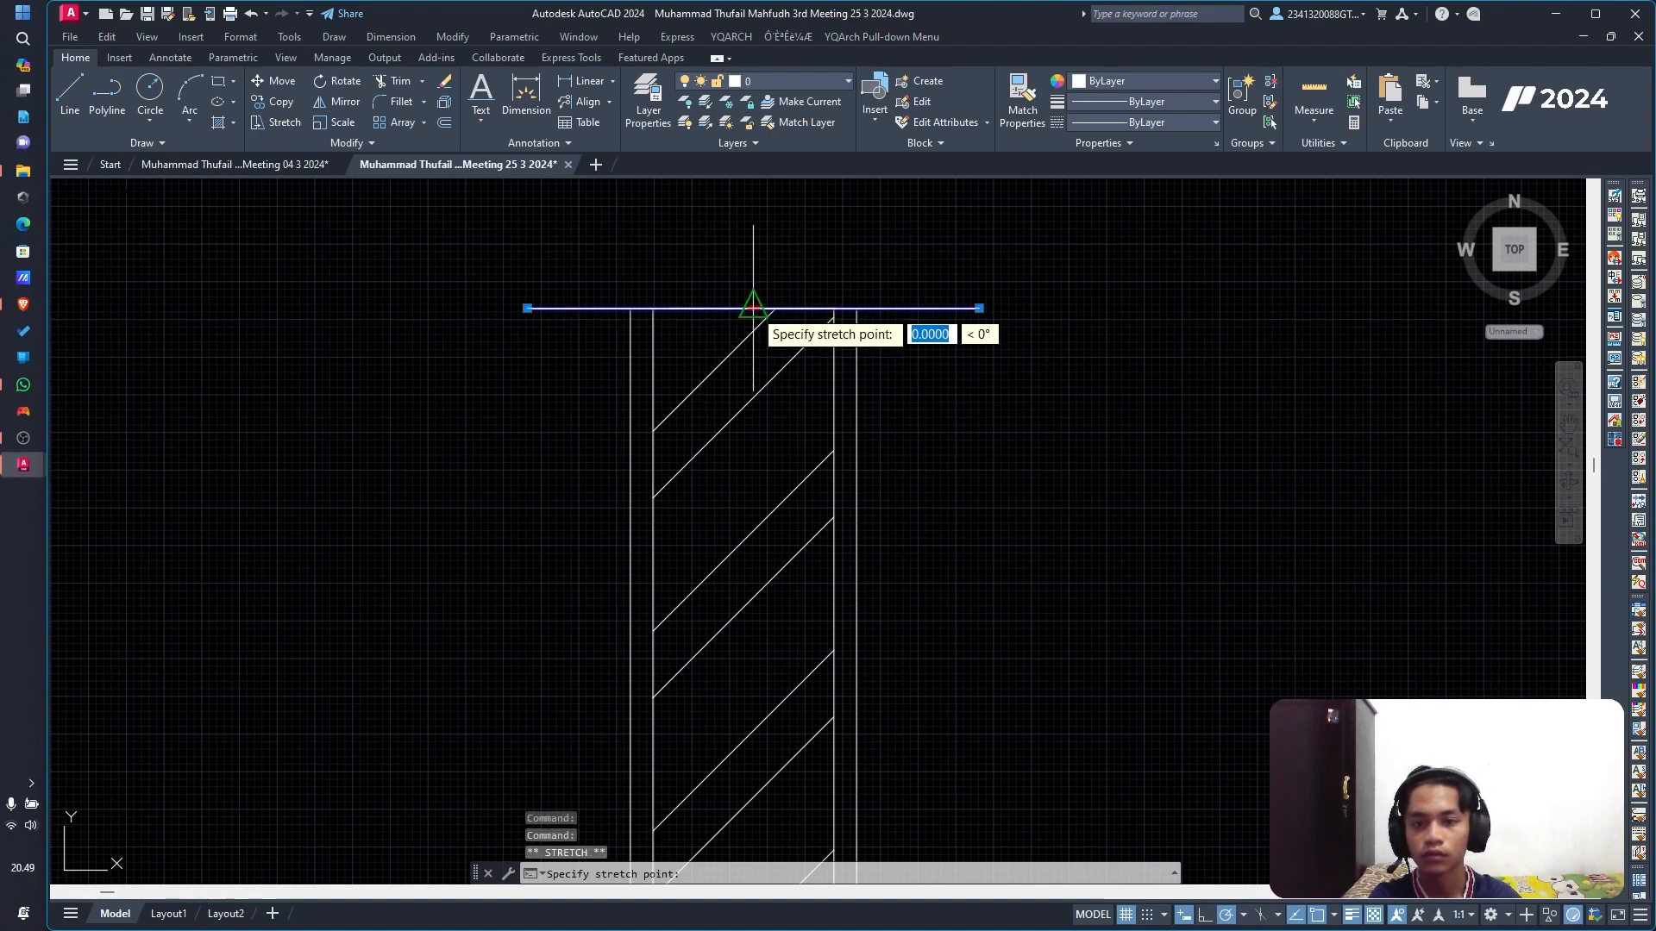
pyautogui.scroll(-5, 1280, 503)
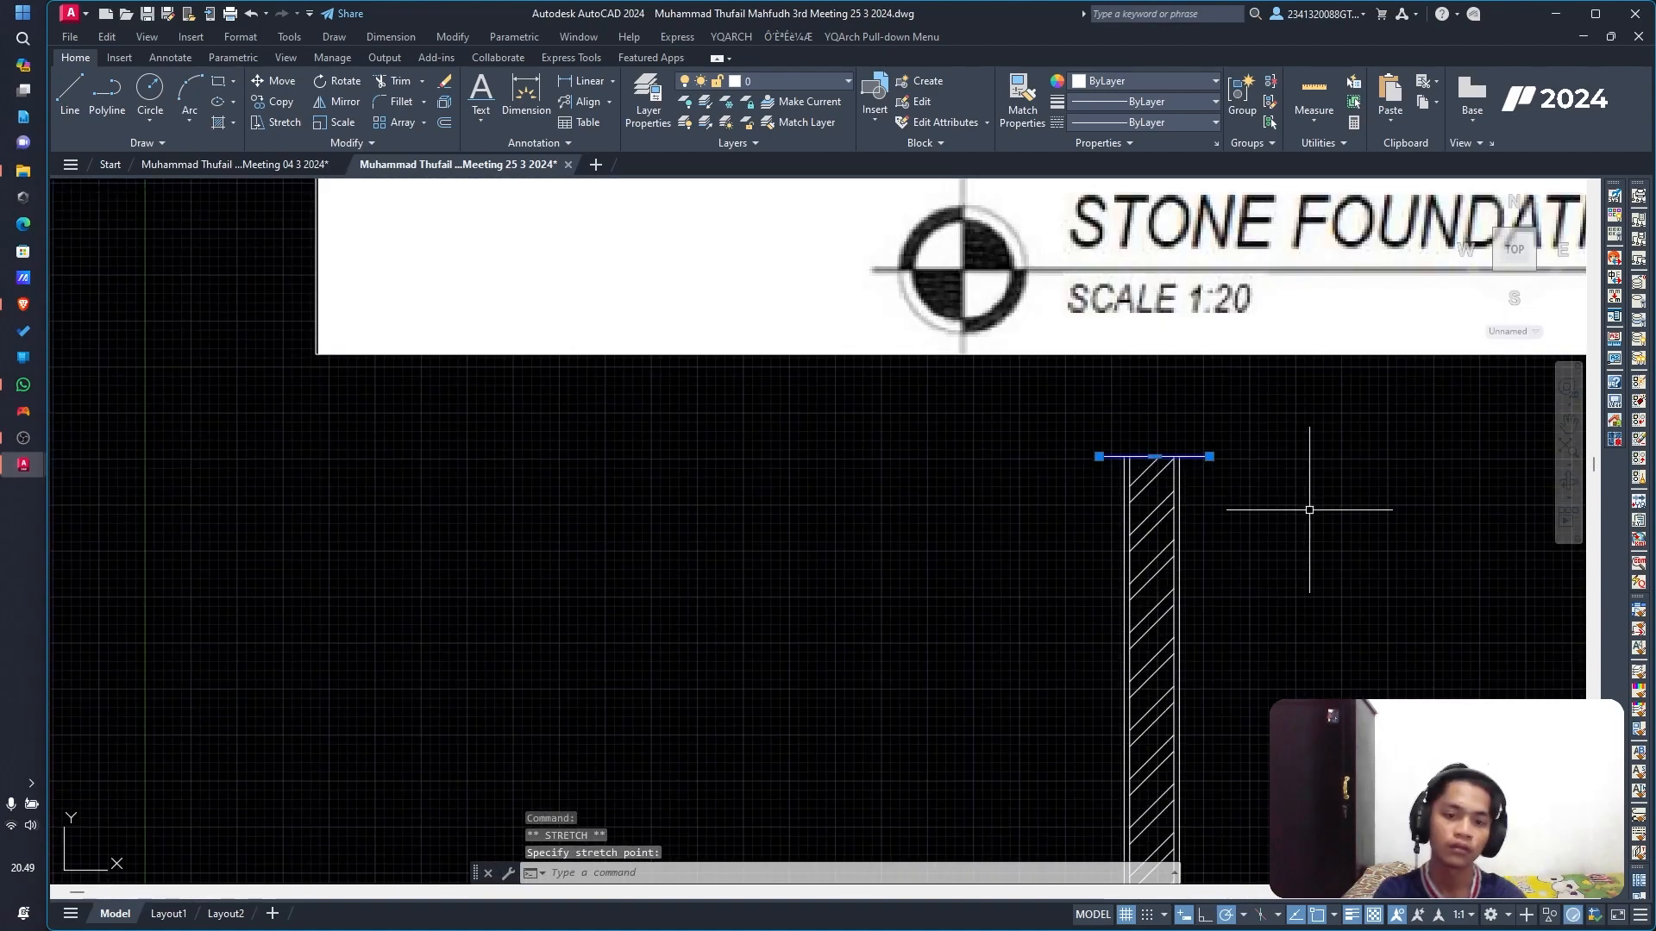
pyautogui.press('Escape')
# Step: Assign the wall's top line to the Continous line layer
pyautogui.scroll(-3, 1311, 499)
pyautogui.scroll(3, 1323, 517)
pyautogui.scroll(3, 1225, 483)
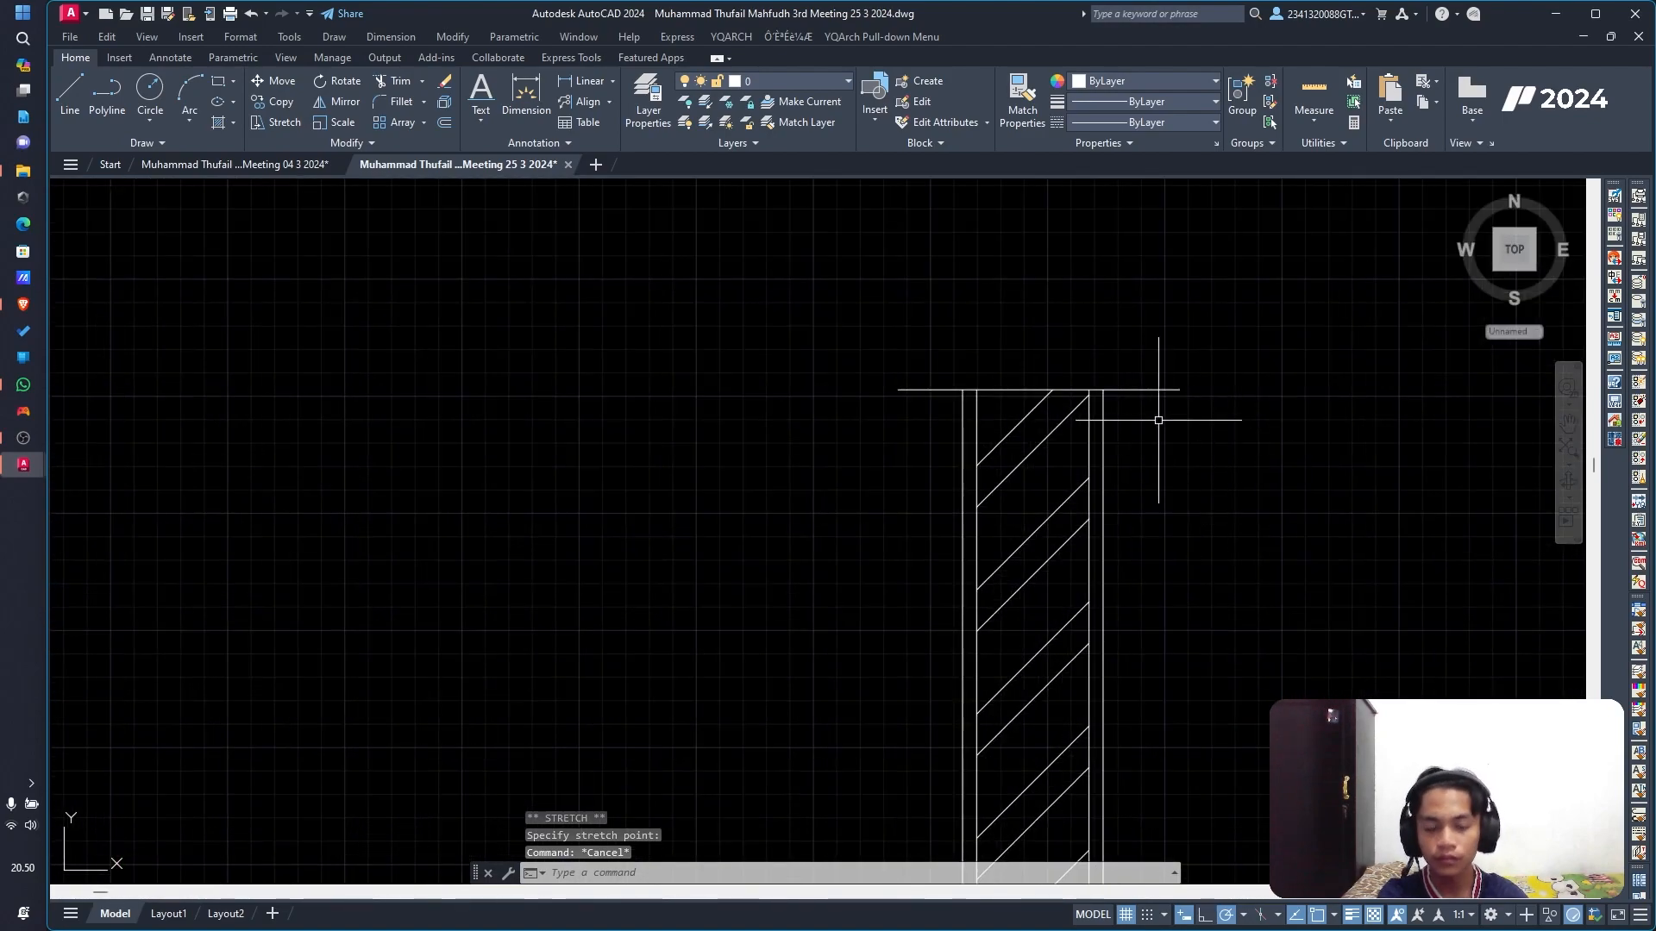
pyautogui.click(1133, 389)
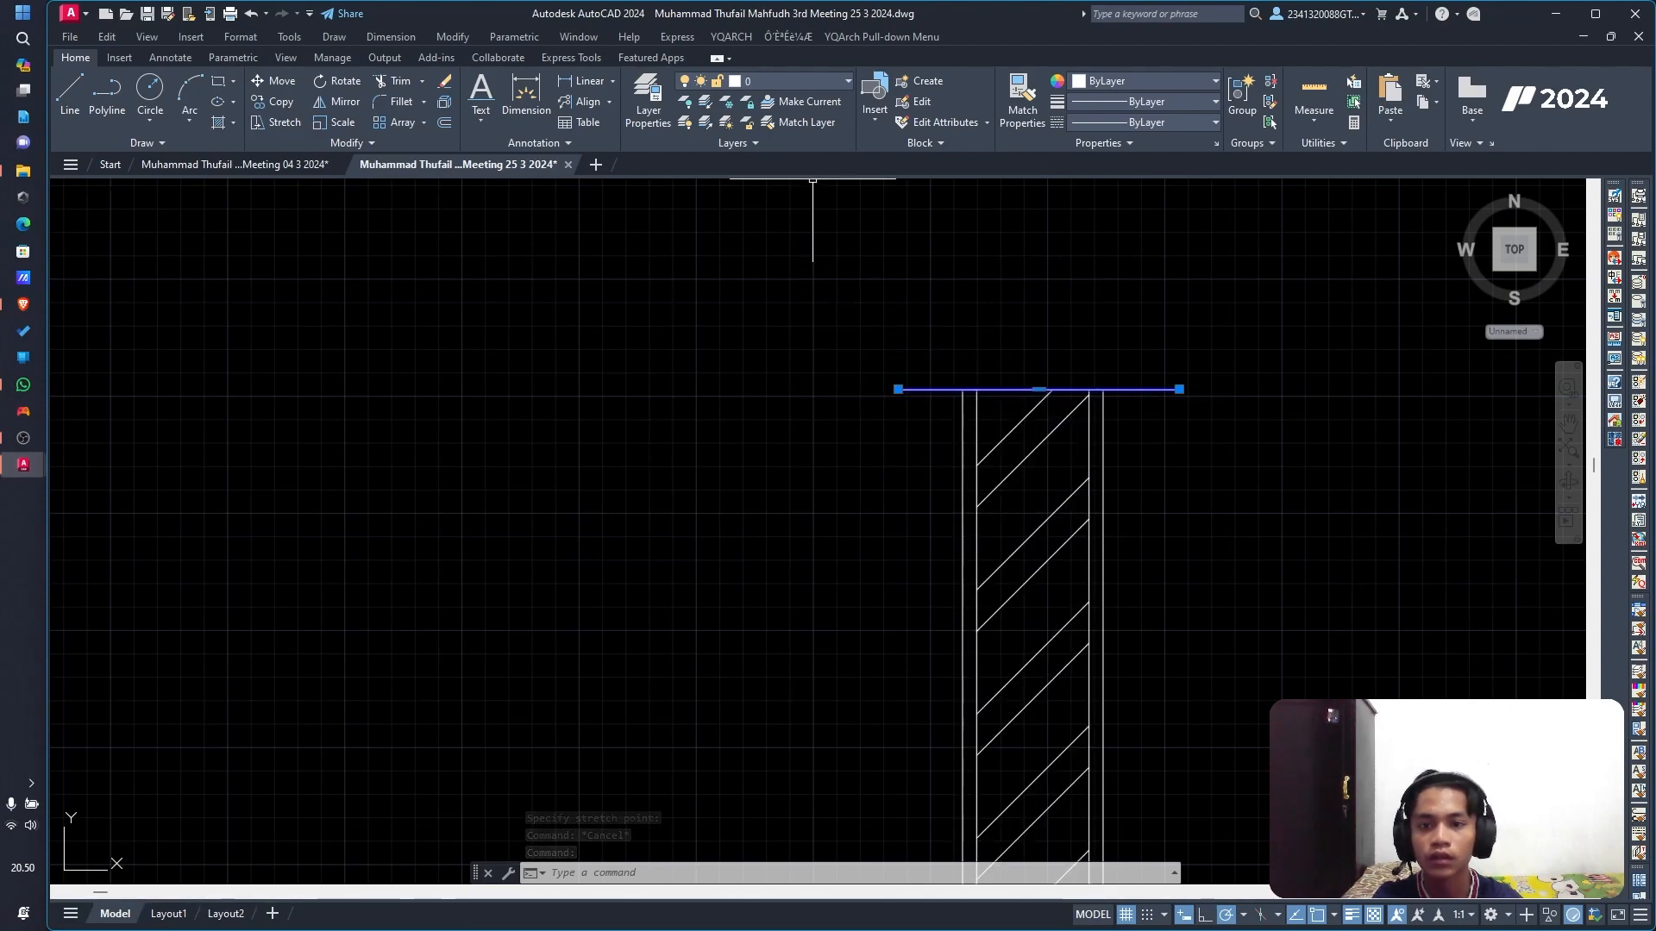
pyautogui.click(793, 80)
pyautogui.click(783, 125)
pyautogui.scroll(5, 1121, 401)
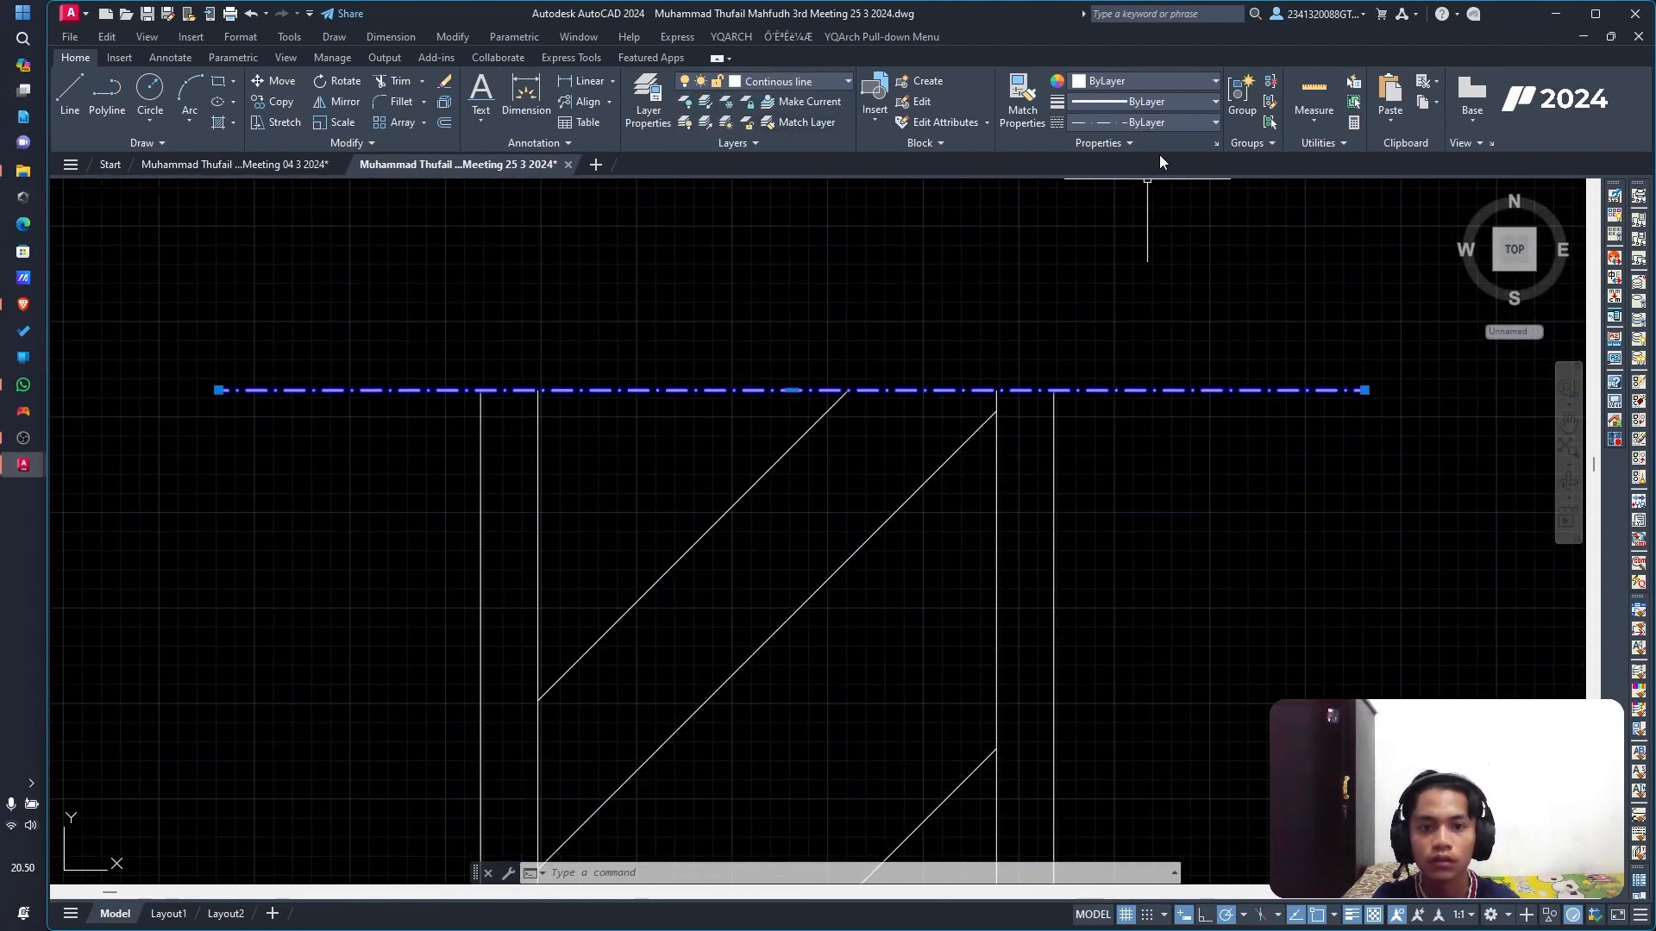
# Step: Examine the layers' colour, linetype and lineweight settings, including the linetype choices for the Continous line layer
pyautogui.click(662, 96)
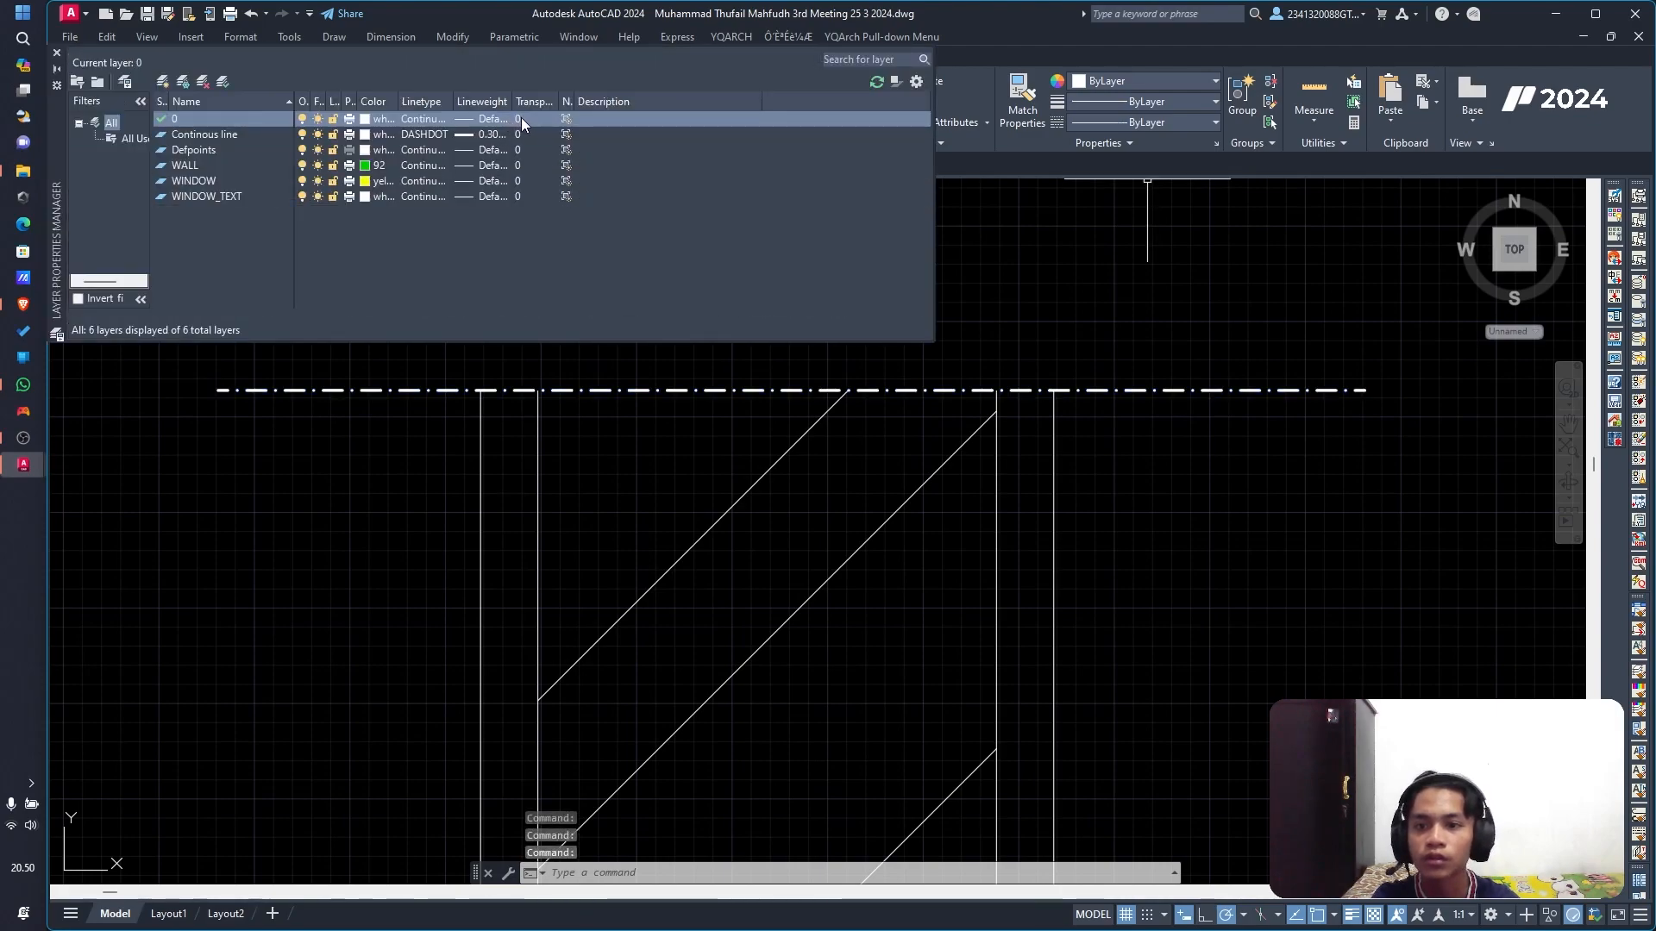
pyautogui.moveTo(513, 103); pyautogui.dragTo(538, 105)
pyautogui.click(389, 122)
pyautogui.click(792, 222)
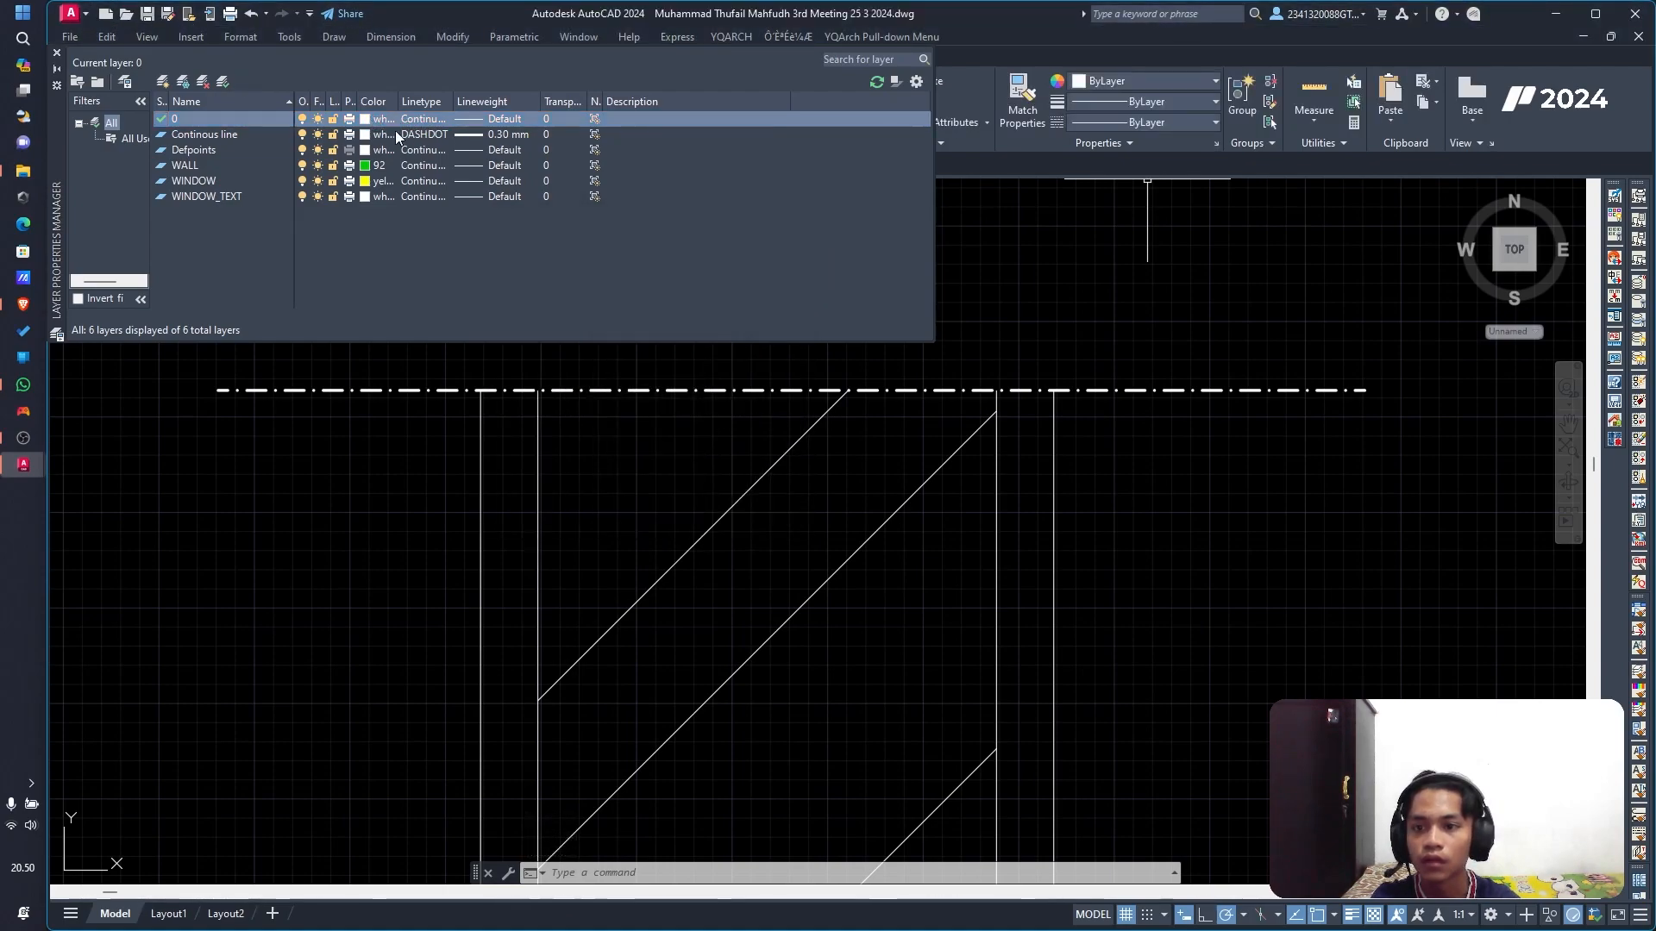
pyautogui.click(479, 119)
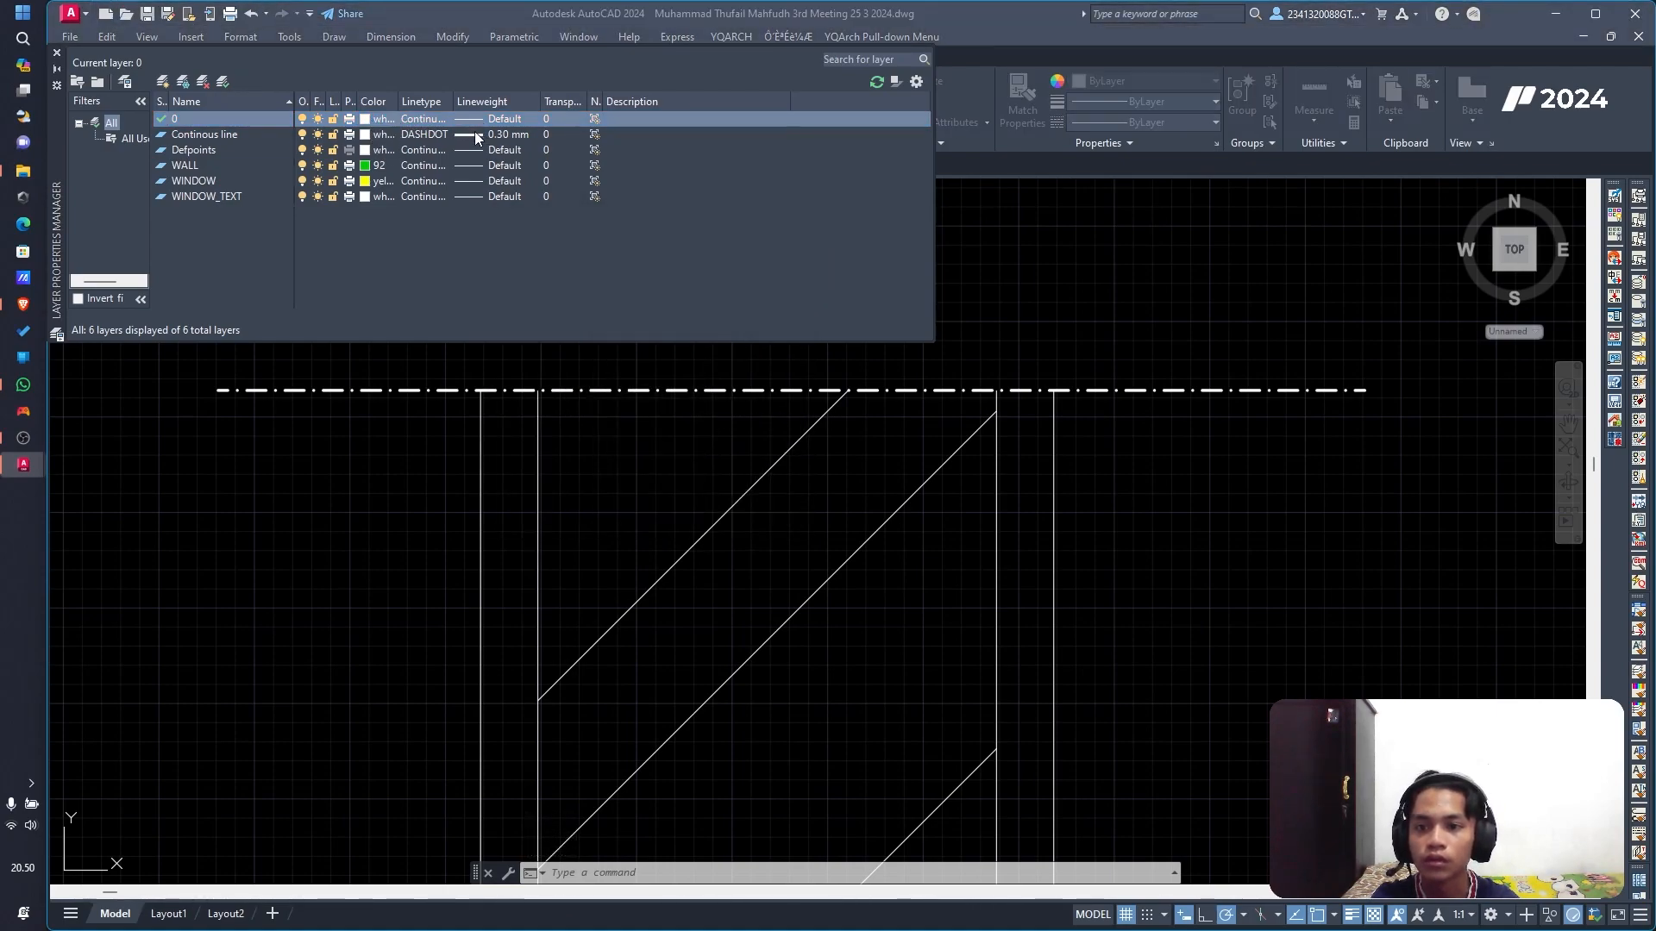
pyautogui.click(774, 229)
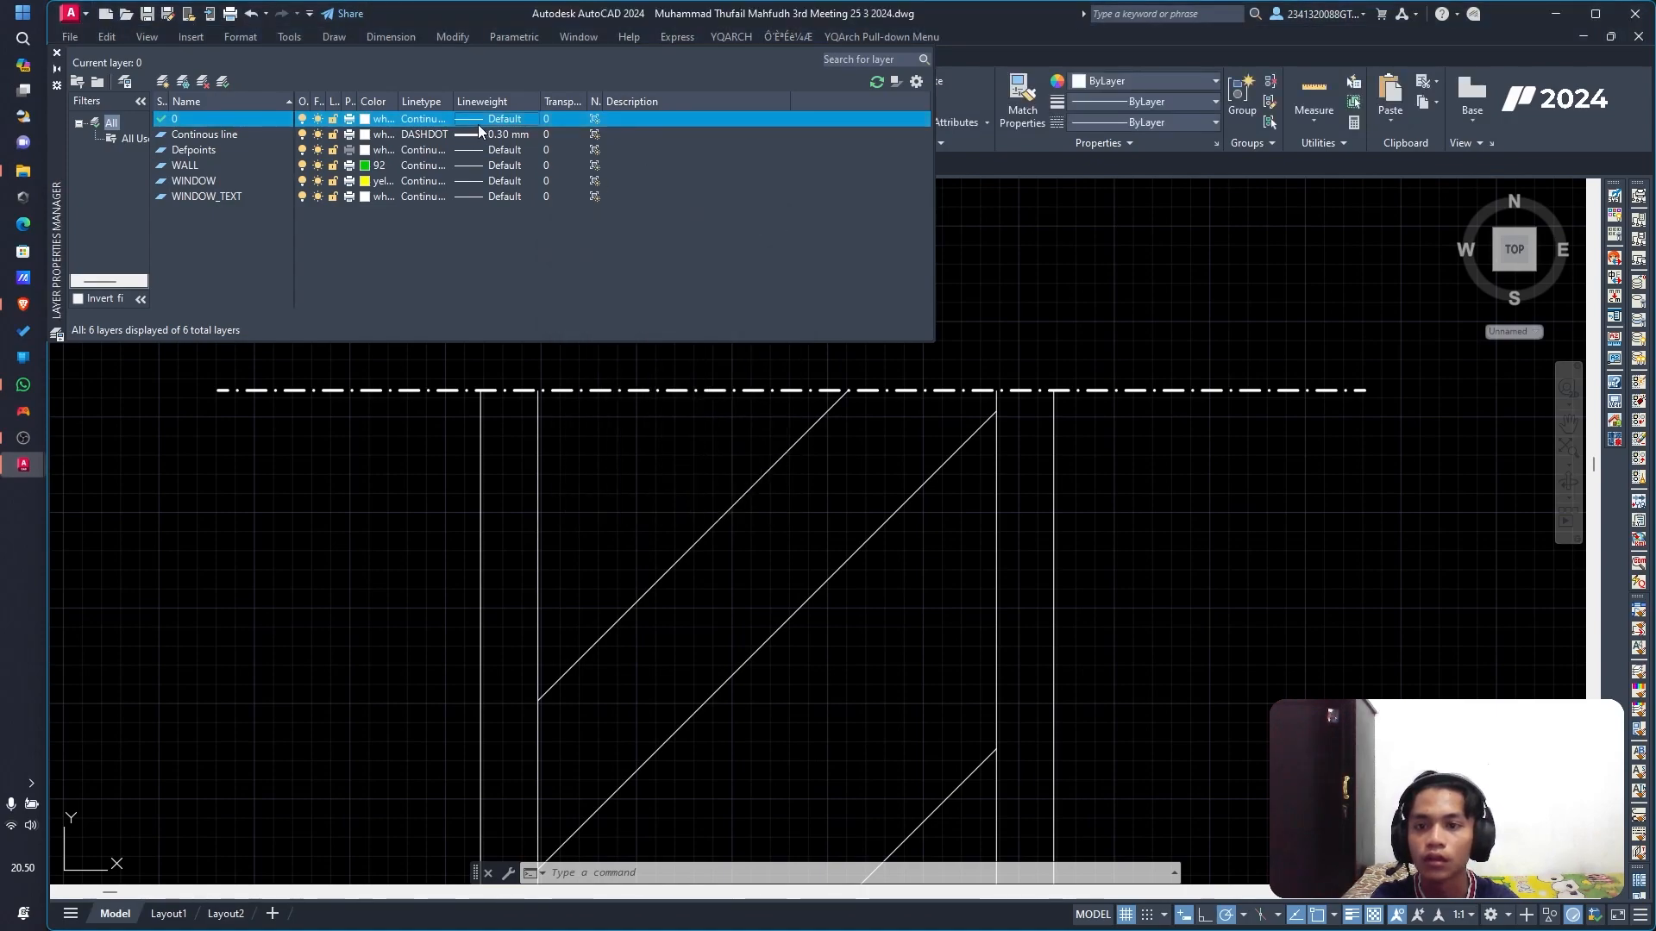
pyautogui.click(450, 135)
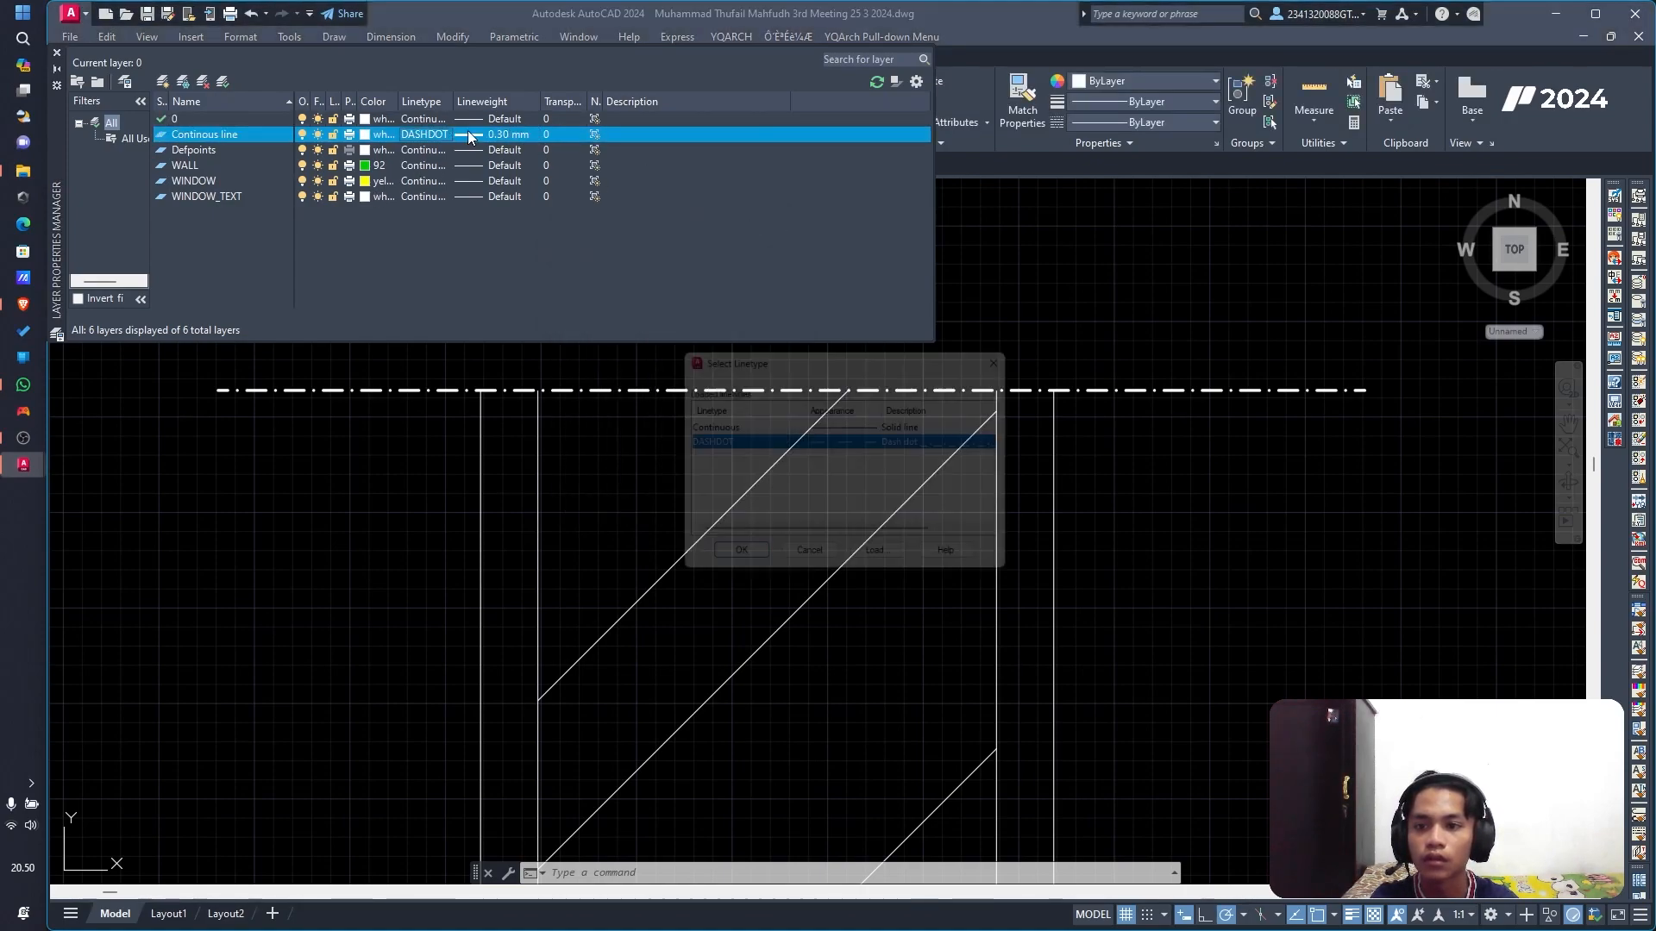
pyautogui.click(1019, 354)
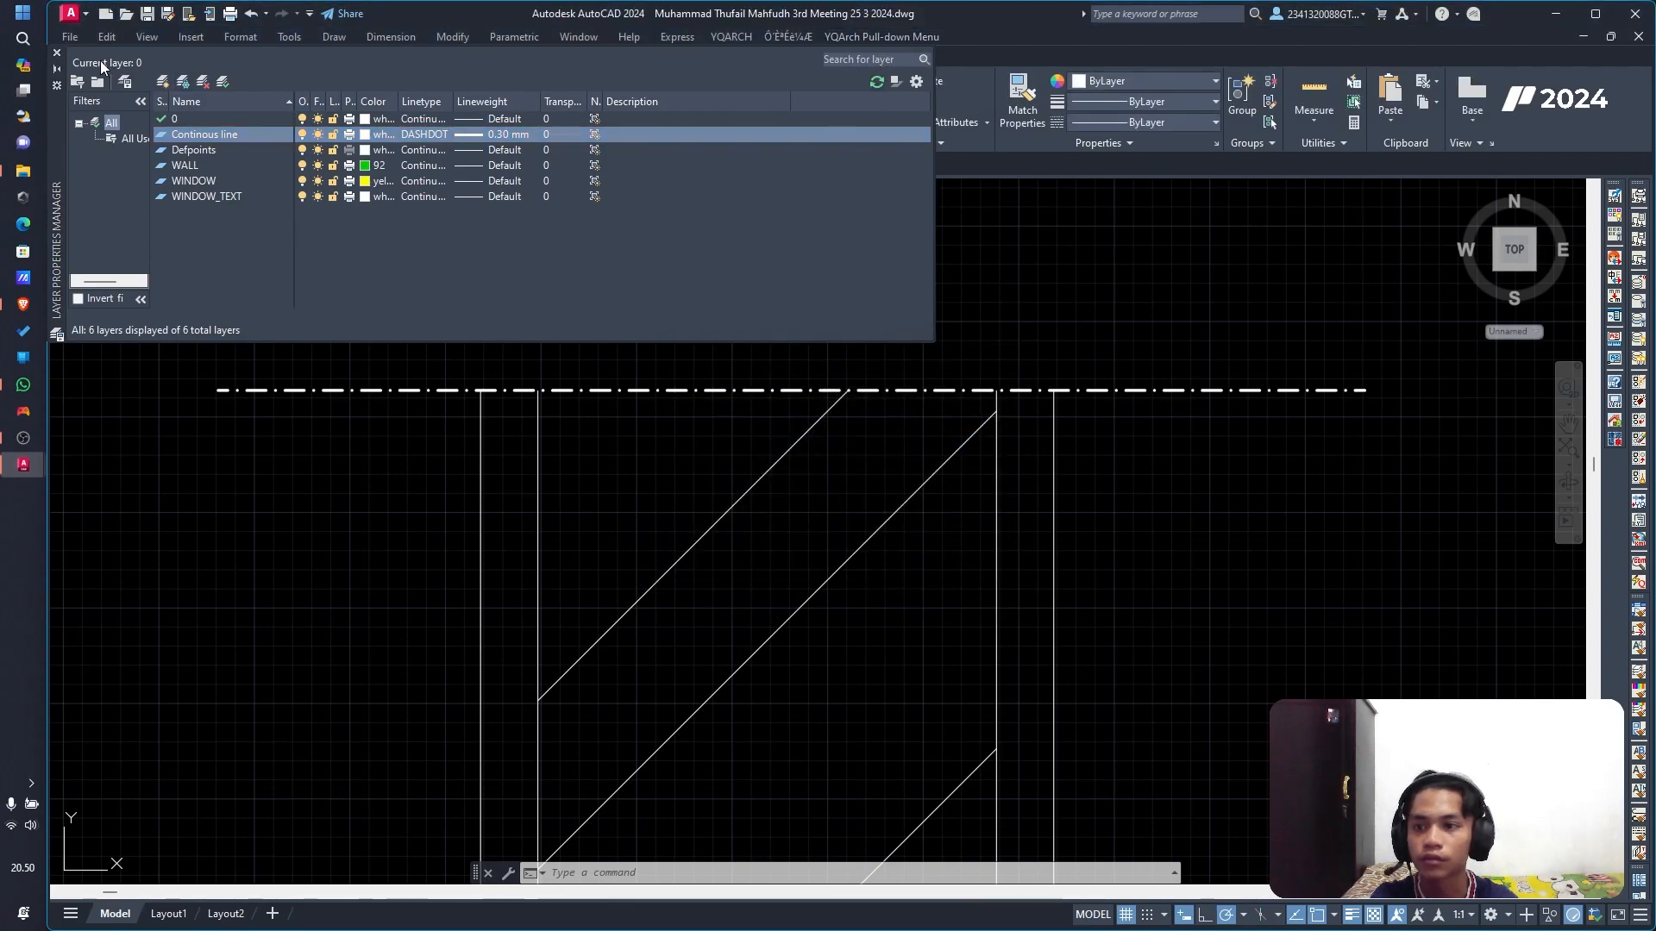
pyautogui.click(57, 54)
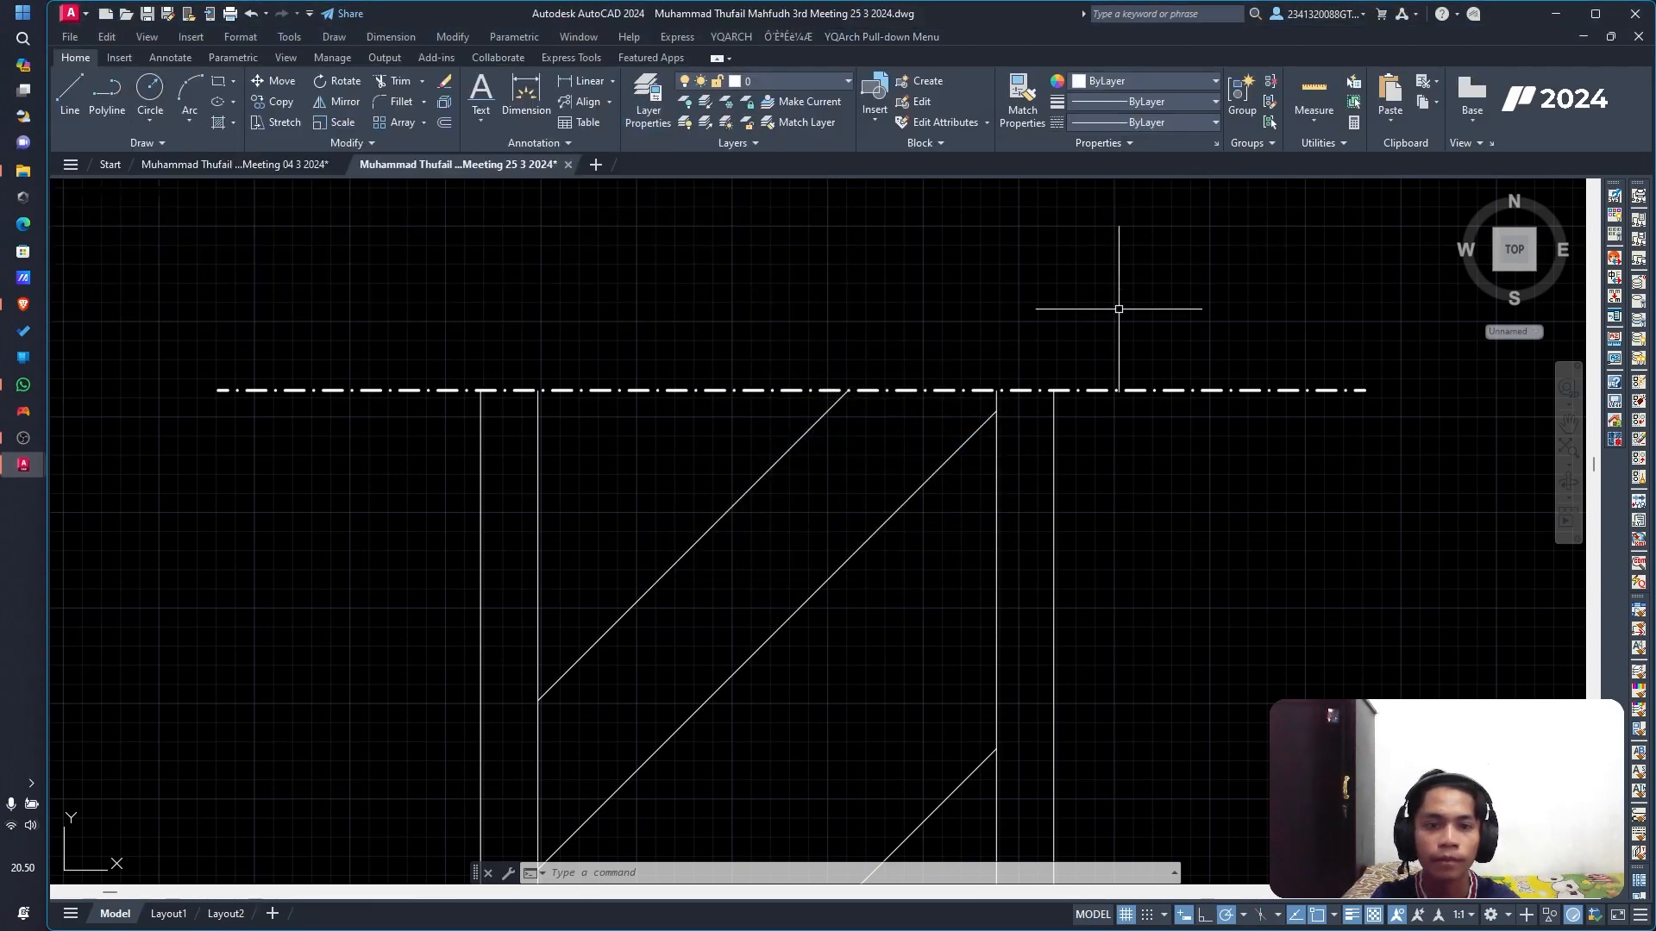
# Step: Examine the linetypes loaded in the drawing and the lineweight options for the wall's top line
pyautogui.click(1122, 393)
pyautogui.click(1113, 388)
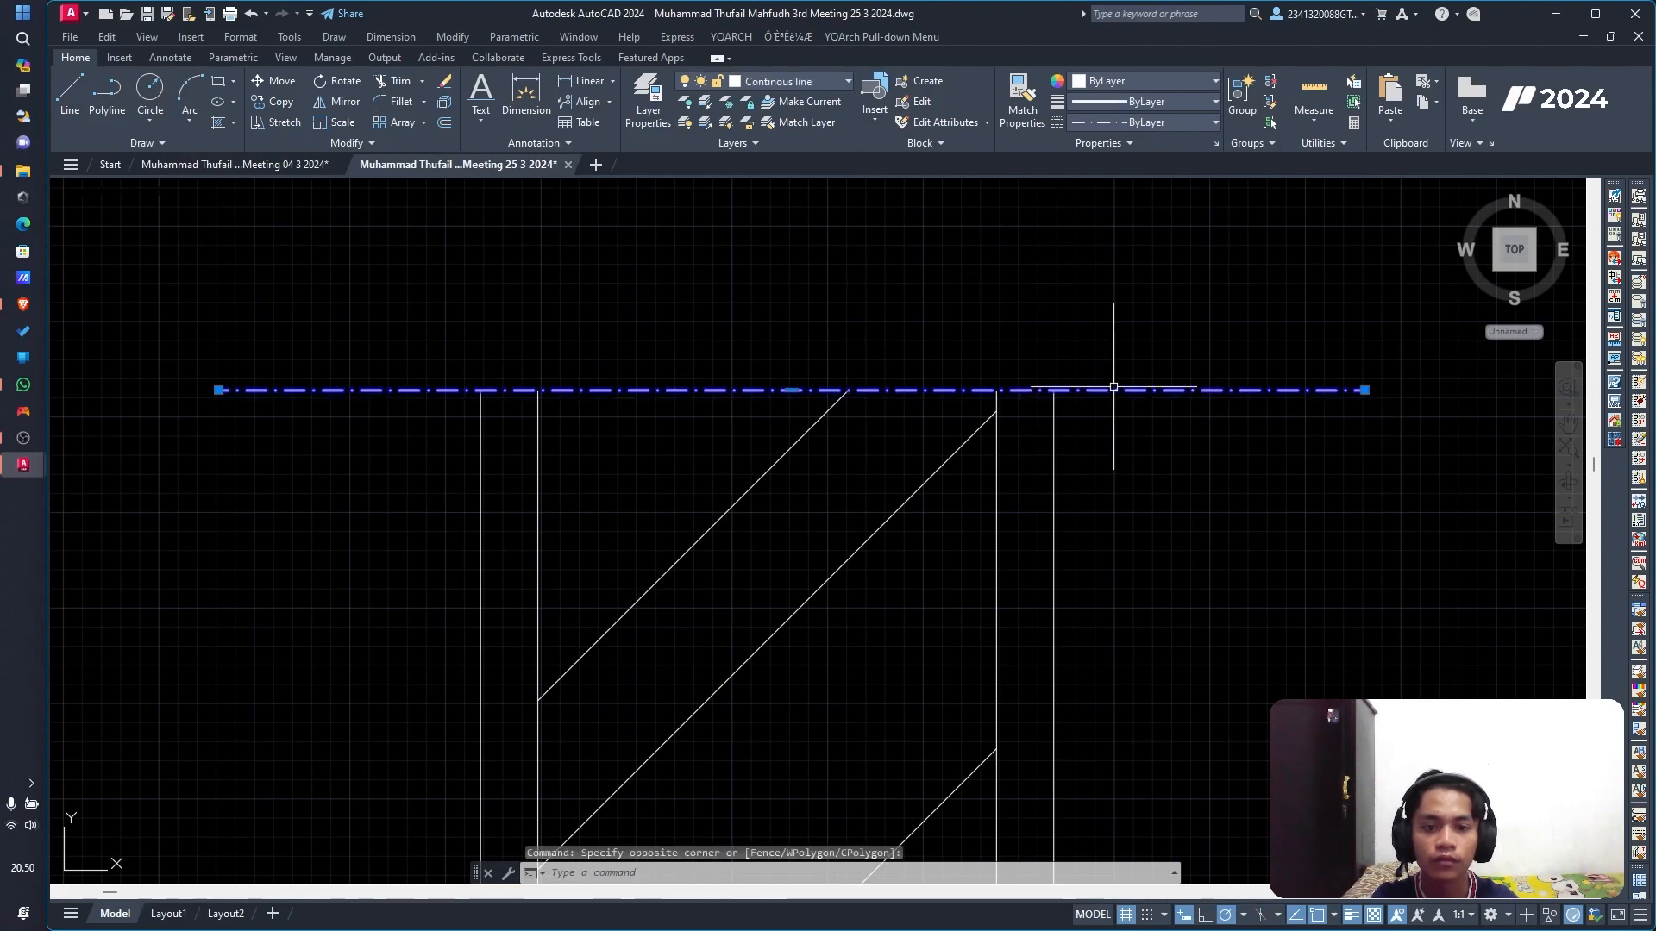
pyautogui.click(1149, 126)
pyautogui.click(1090, 229)
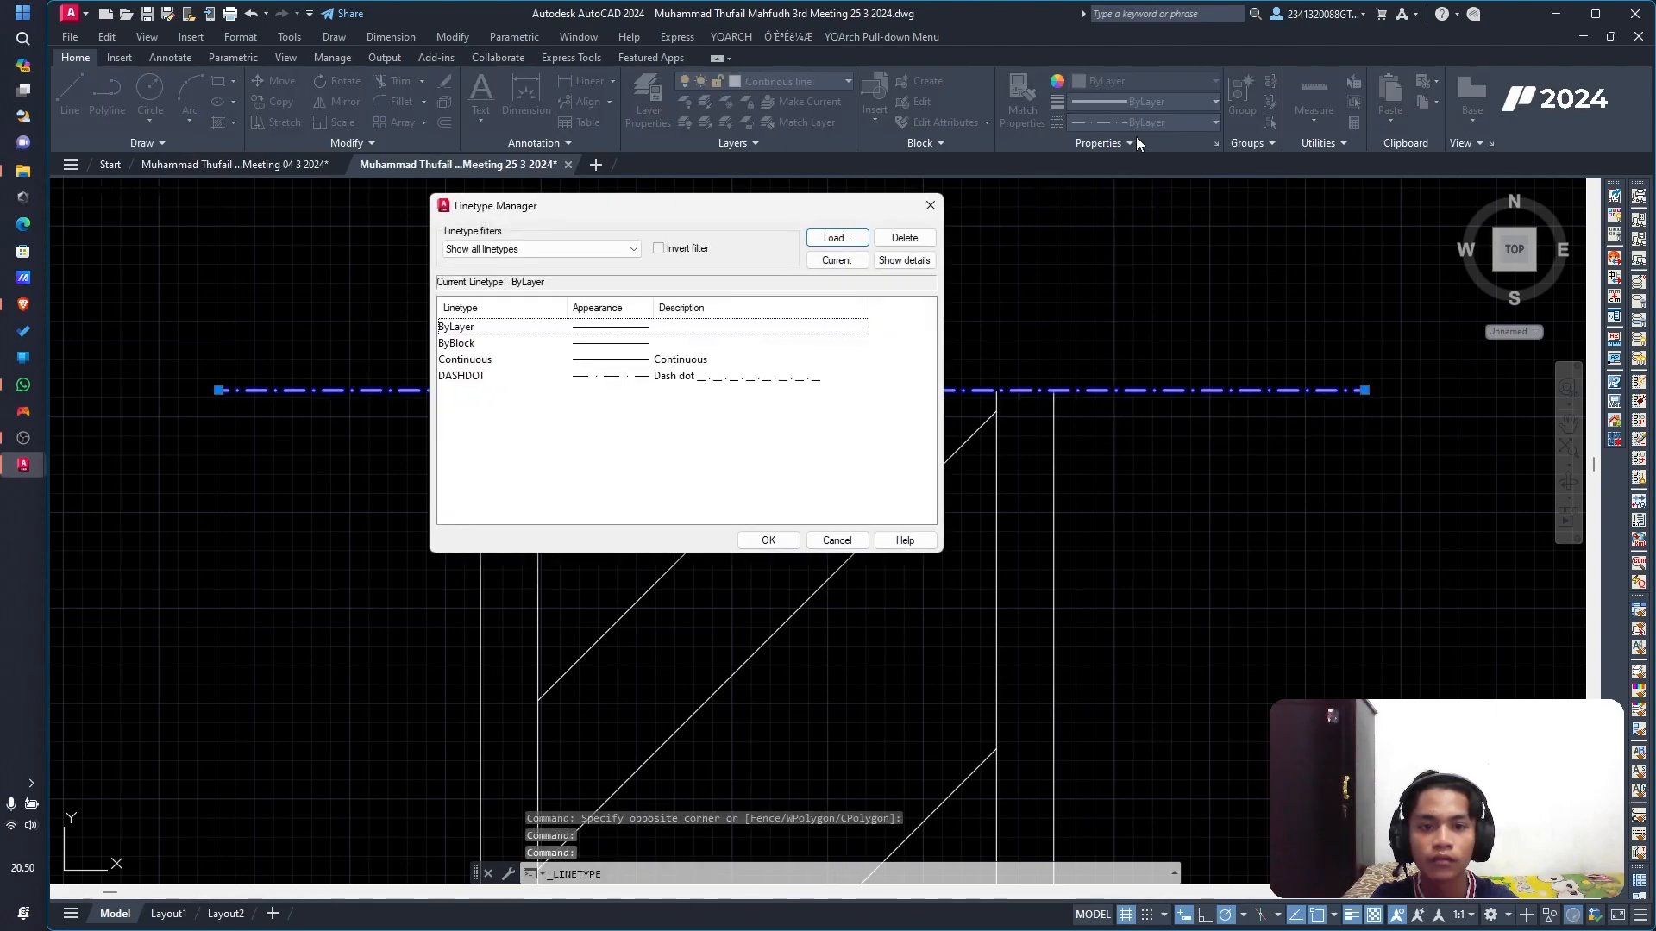
pyautogui.click(593, 380)
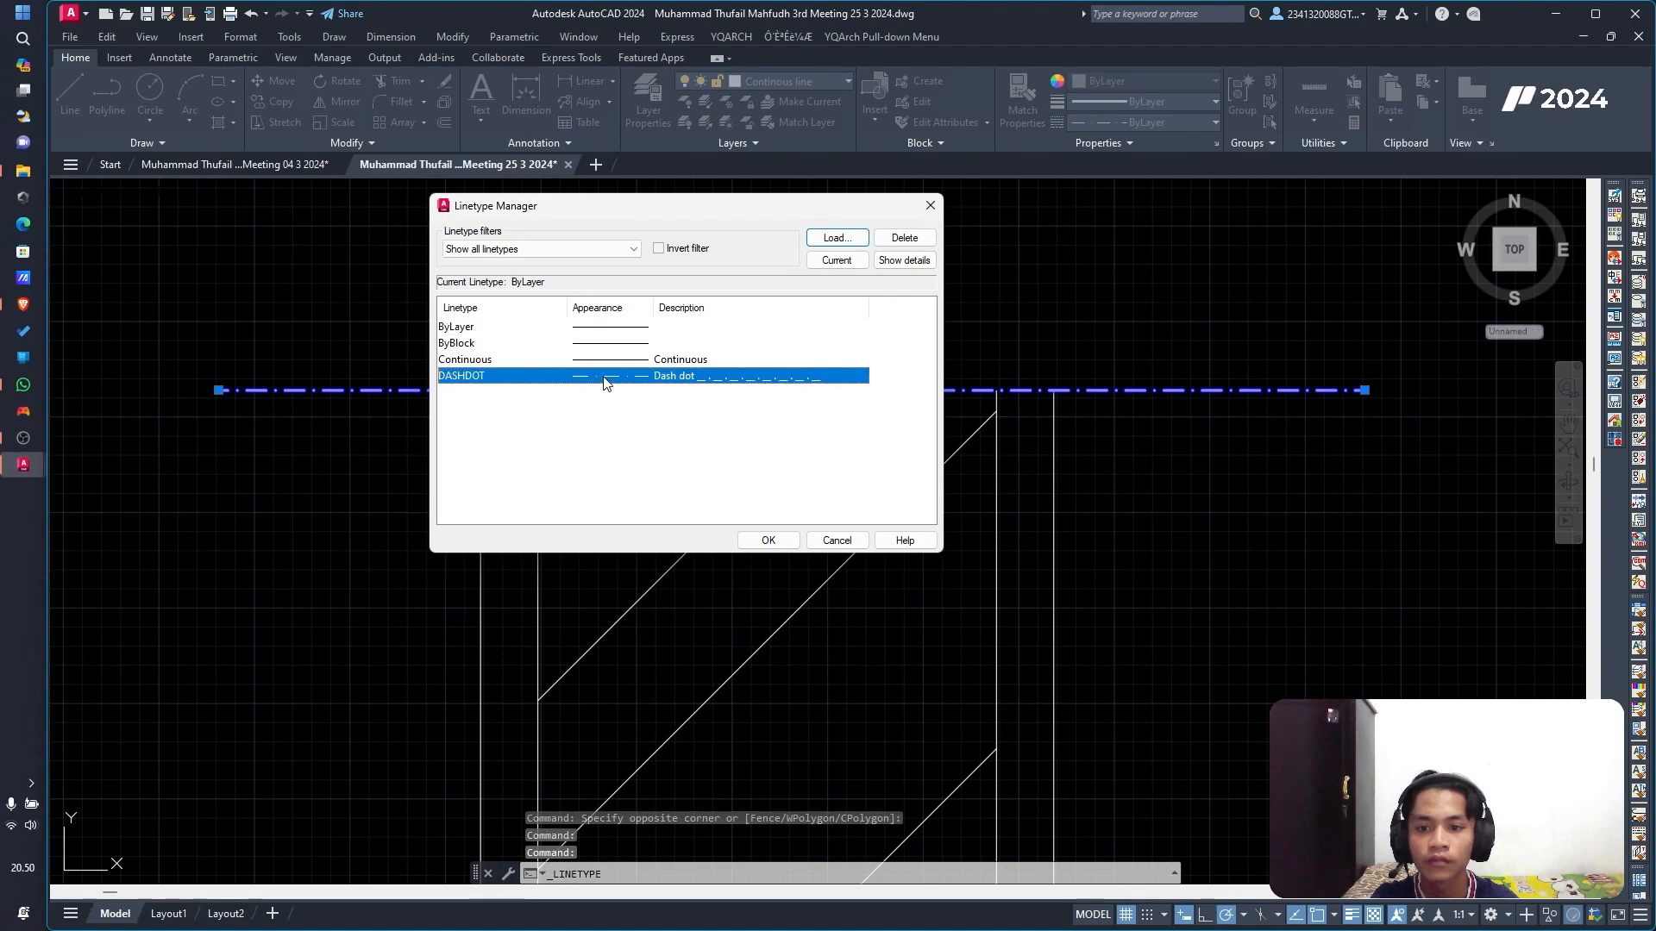
pyautogui.click(930, 206)
pyautogui.click(1109, 93)
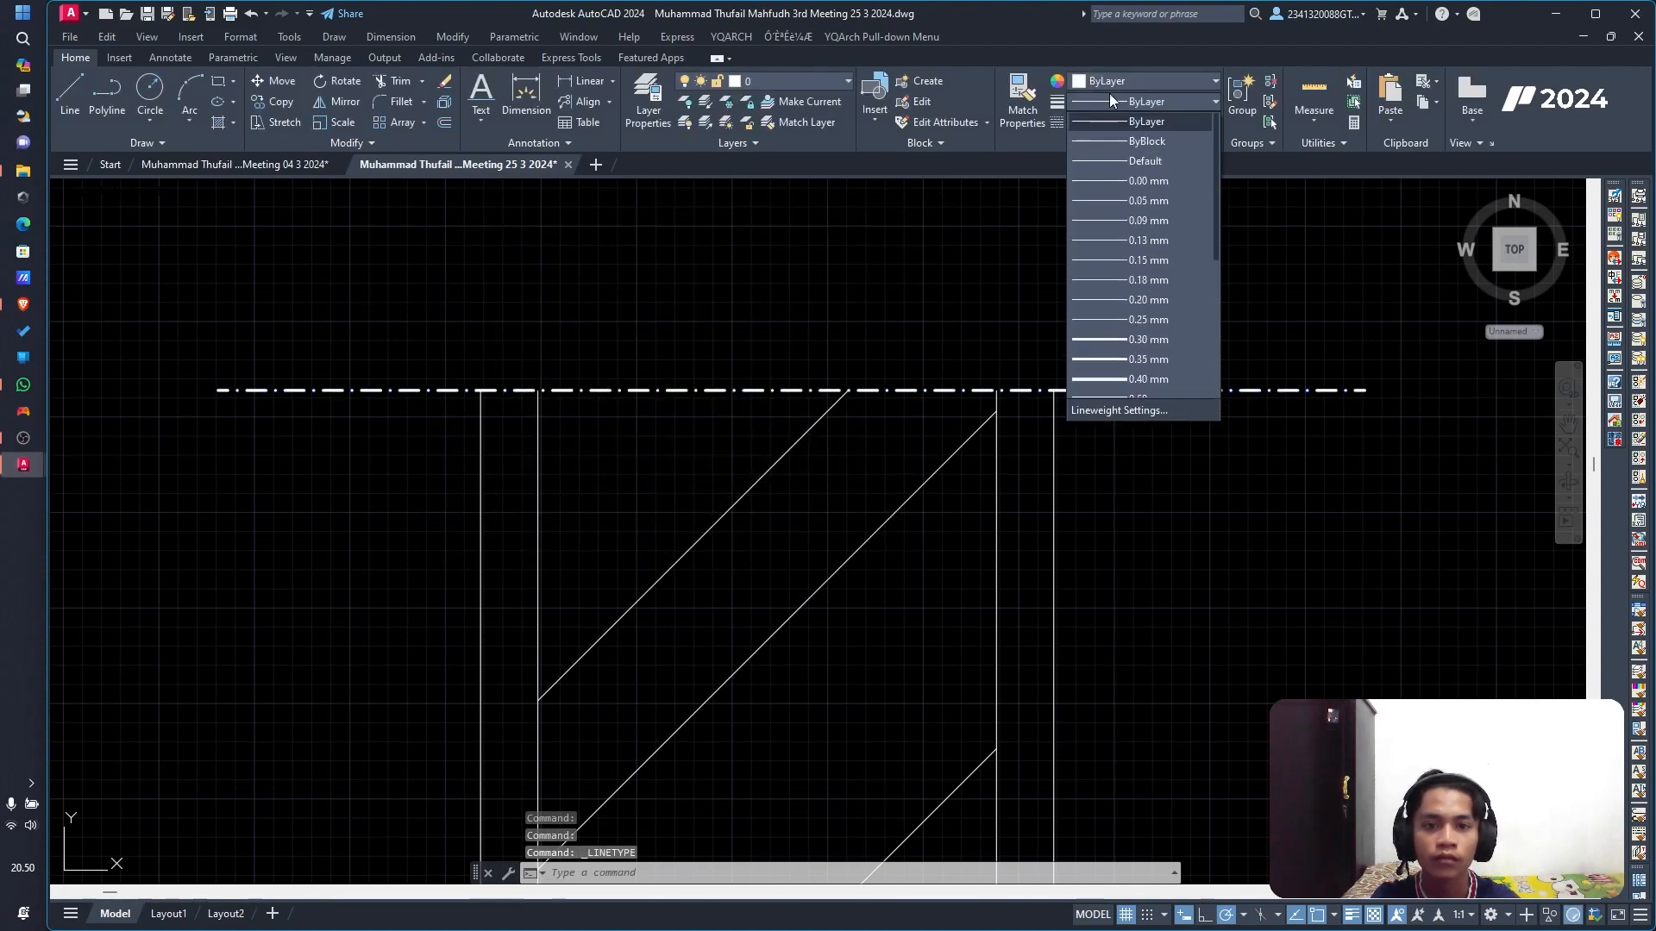
pyautogui.click(1109, 94)
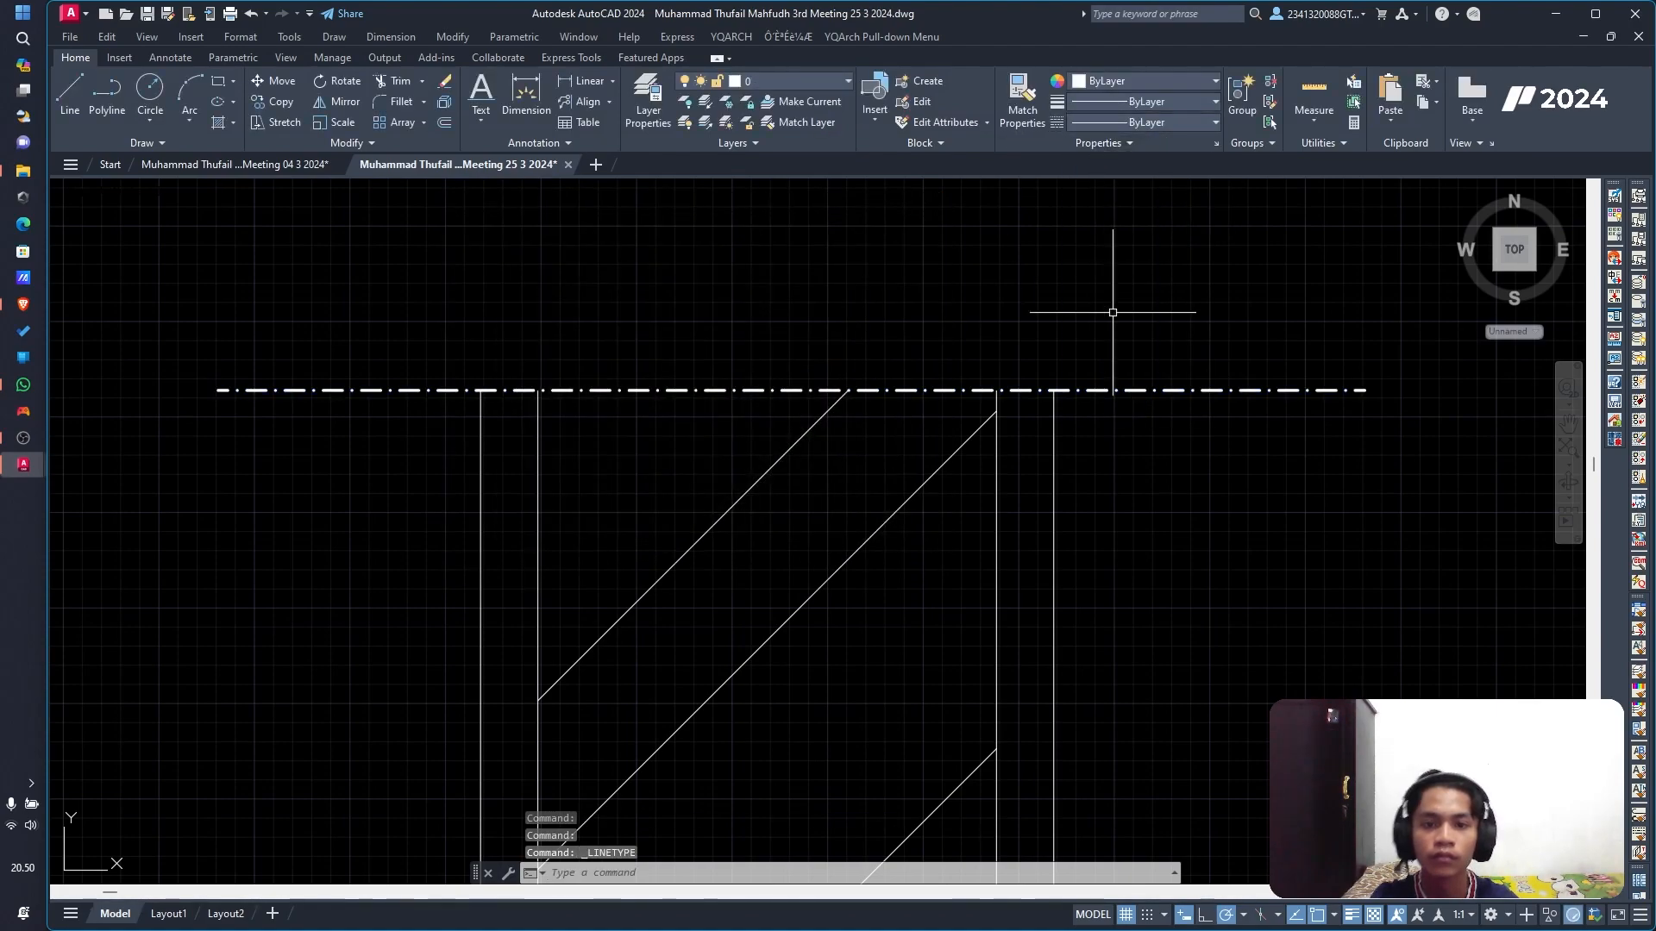
pyautogui.click(1019, 113)
pyautogui.click(1224, 385)
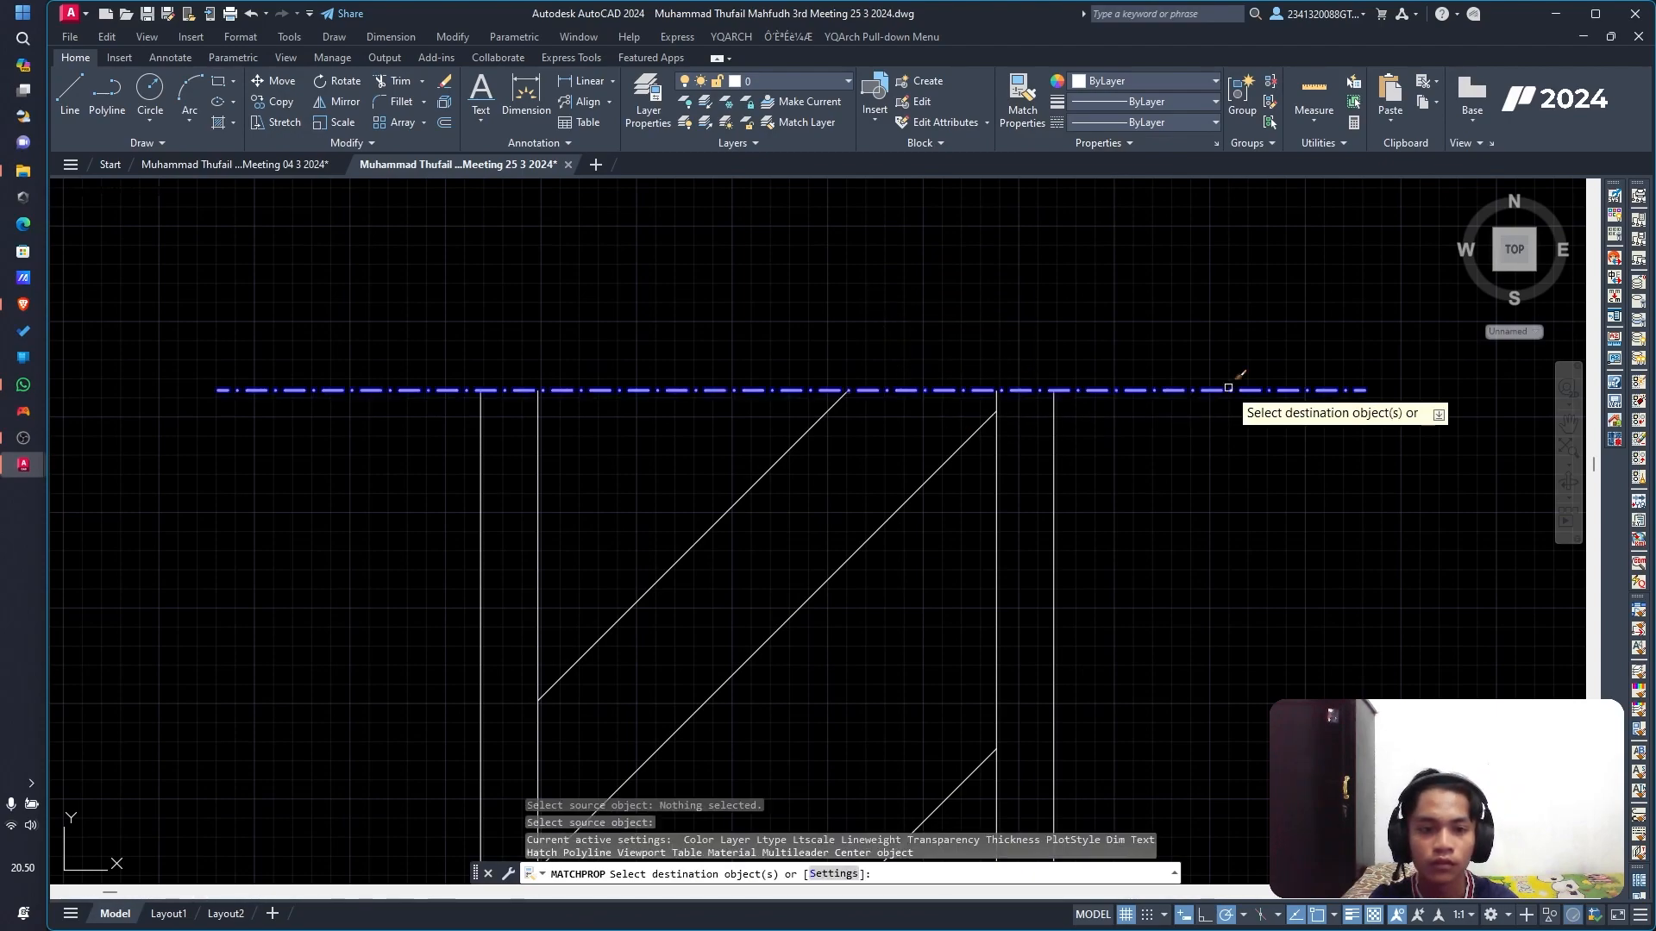
pyautogui.press('Escape')
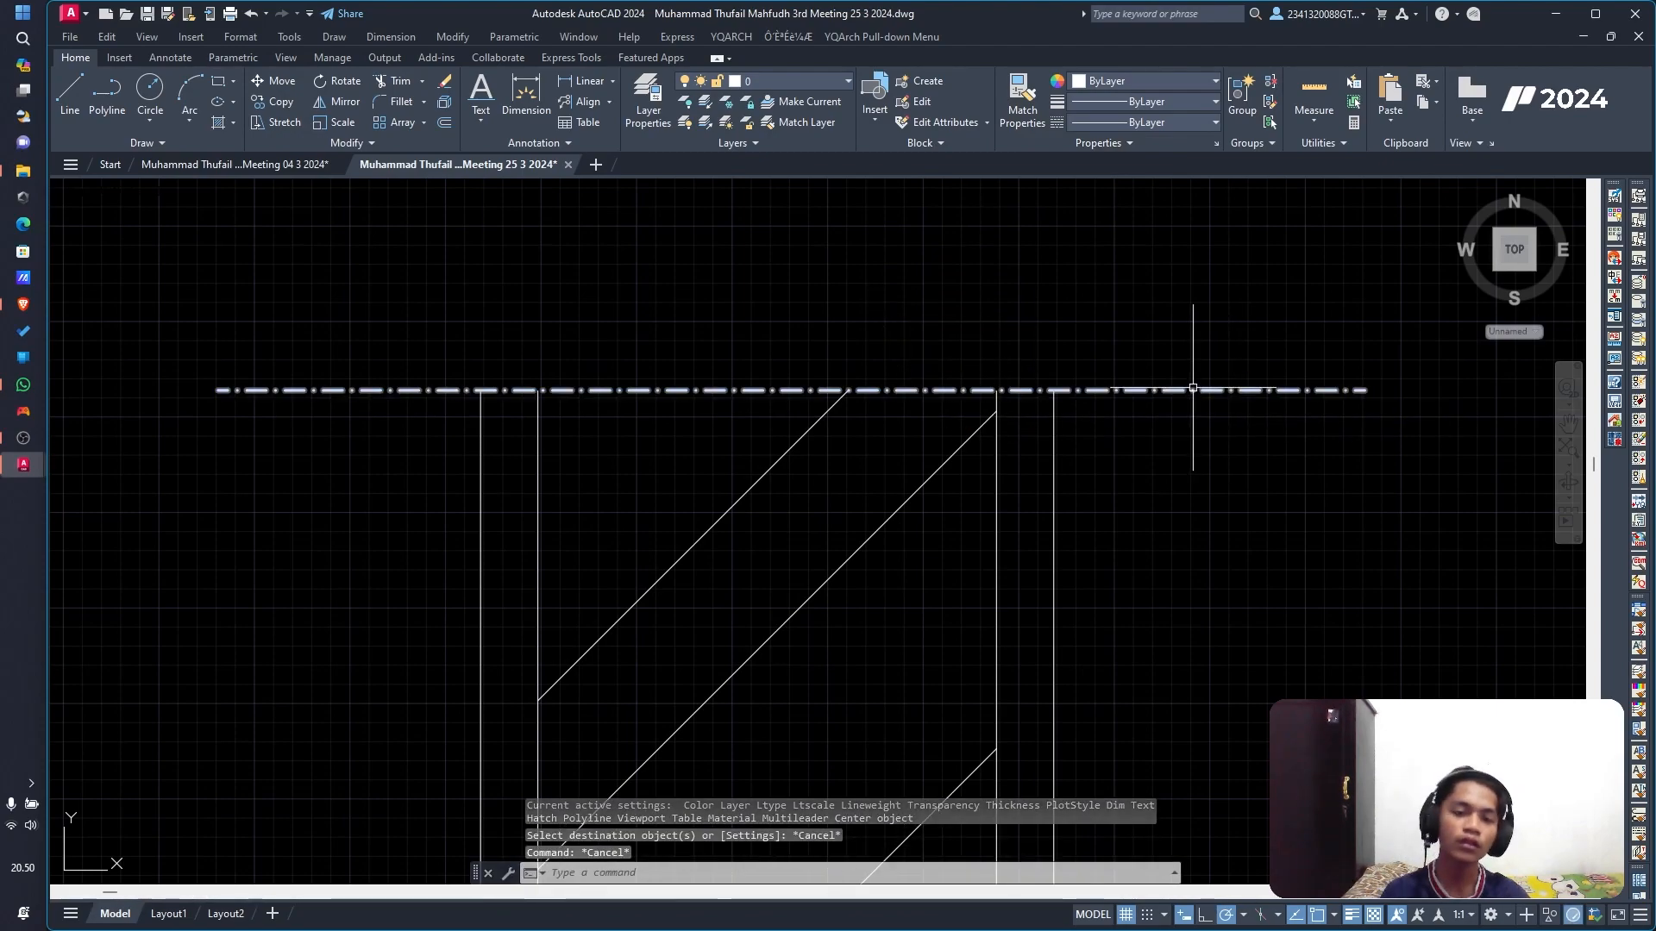
pyautogui.click(1192, 389)
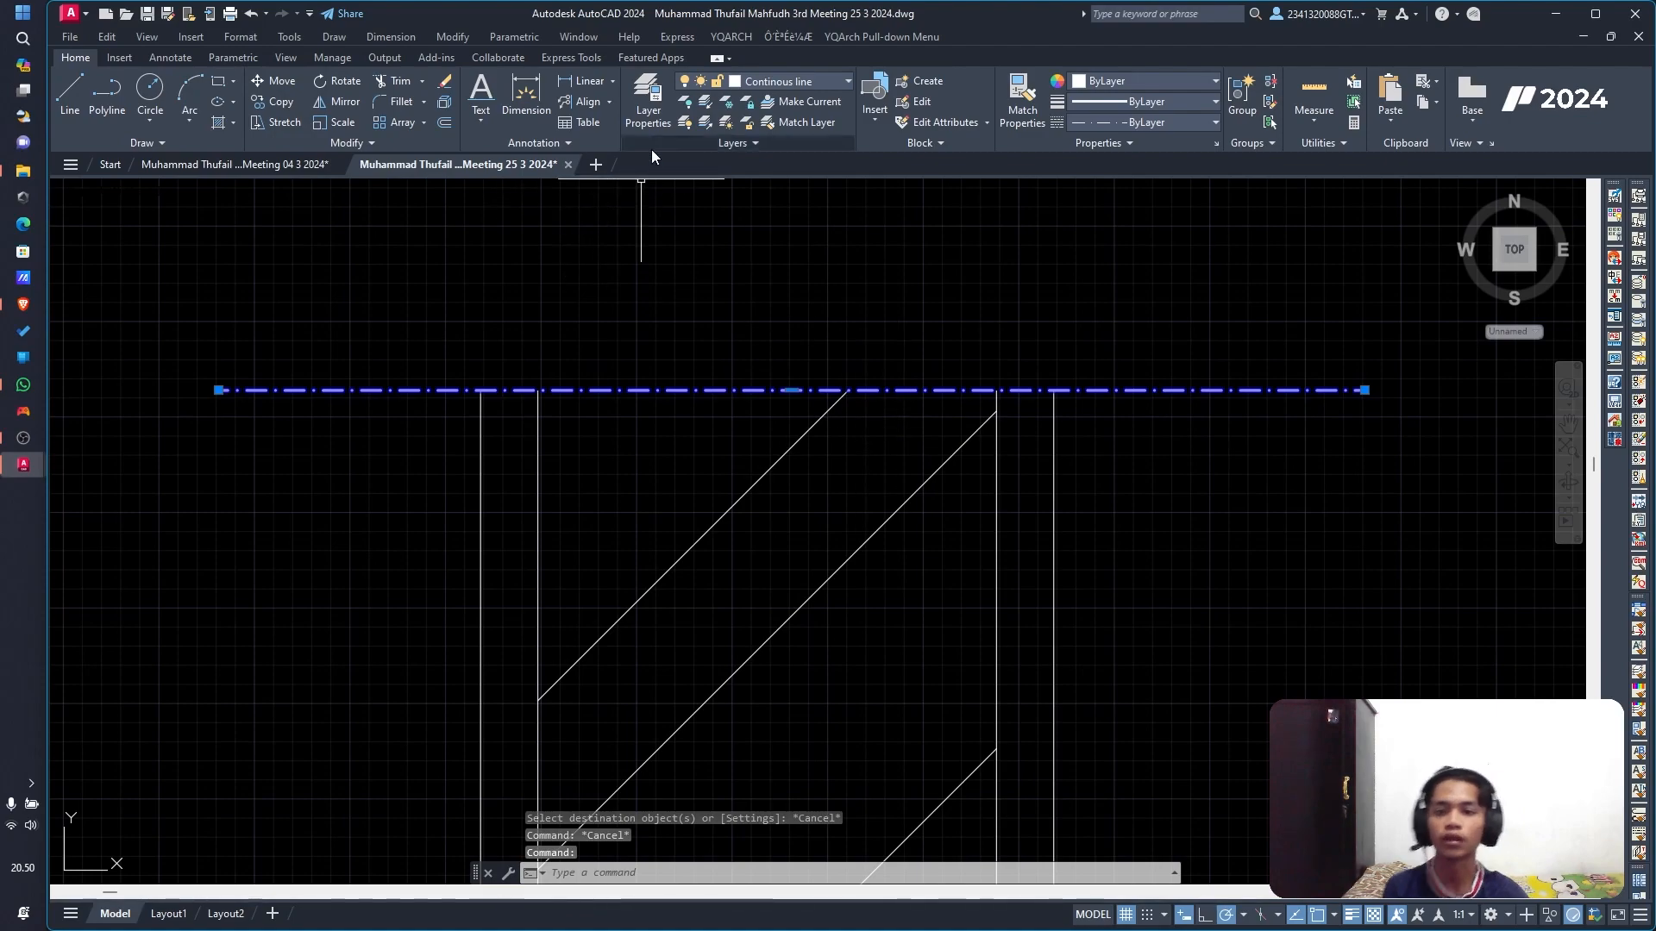
pyautogui.click(1024, 111)
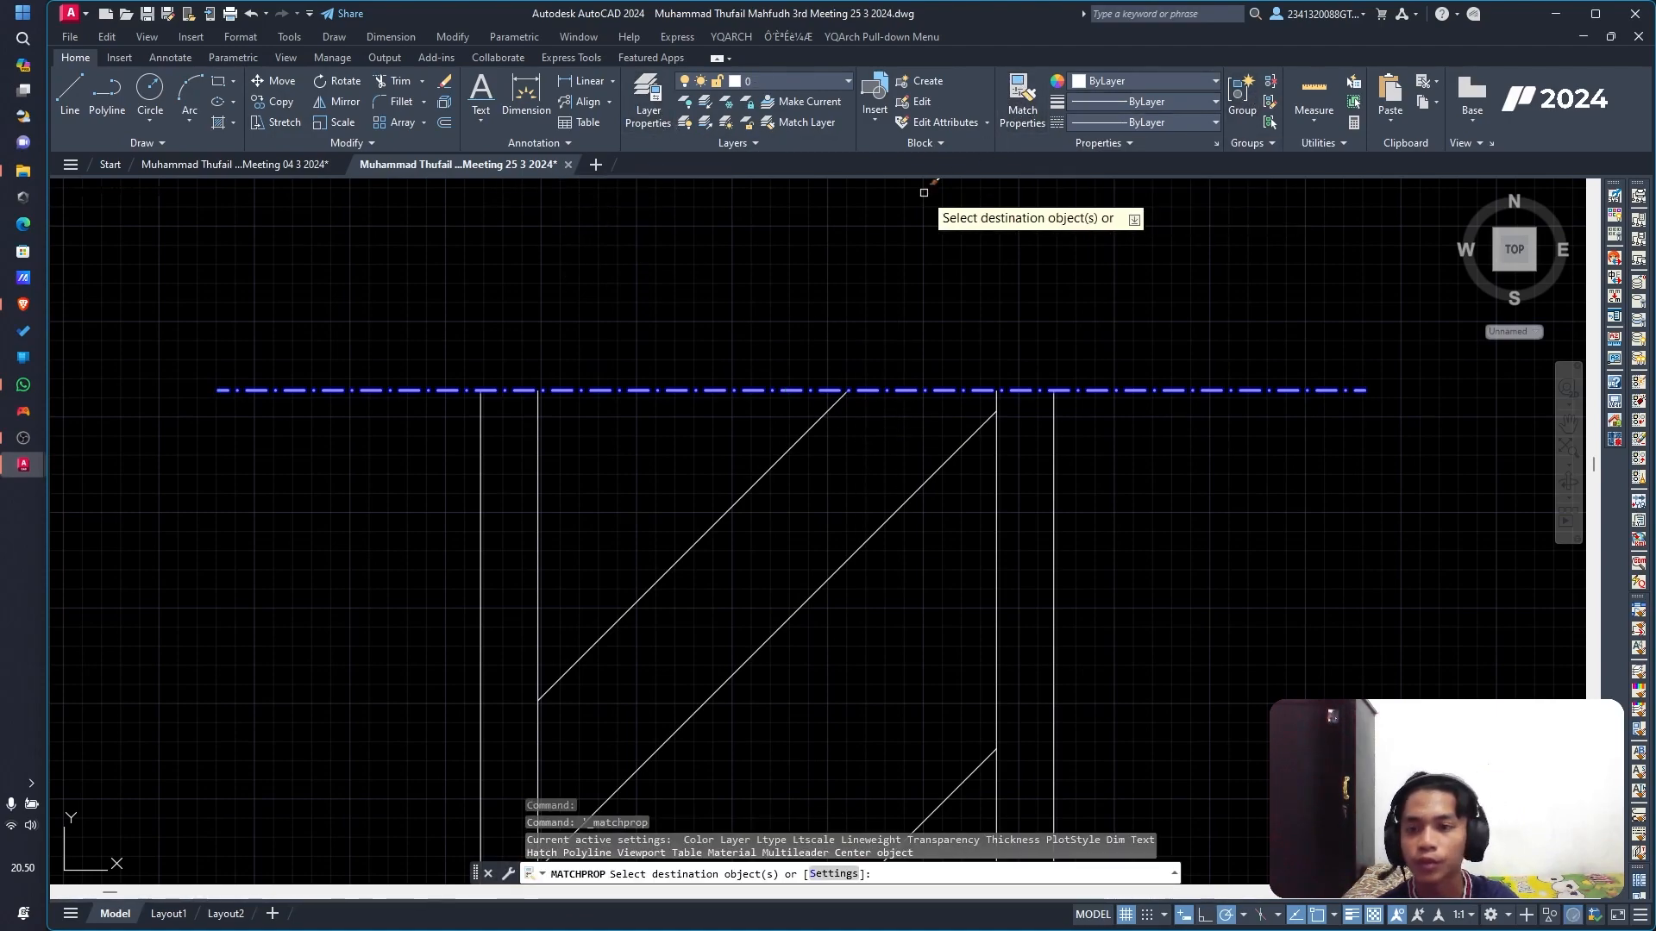
pyautogui.click(1088, 376)
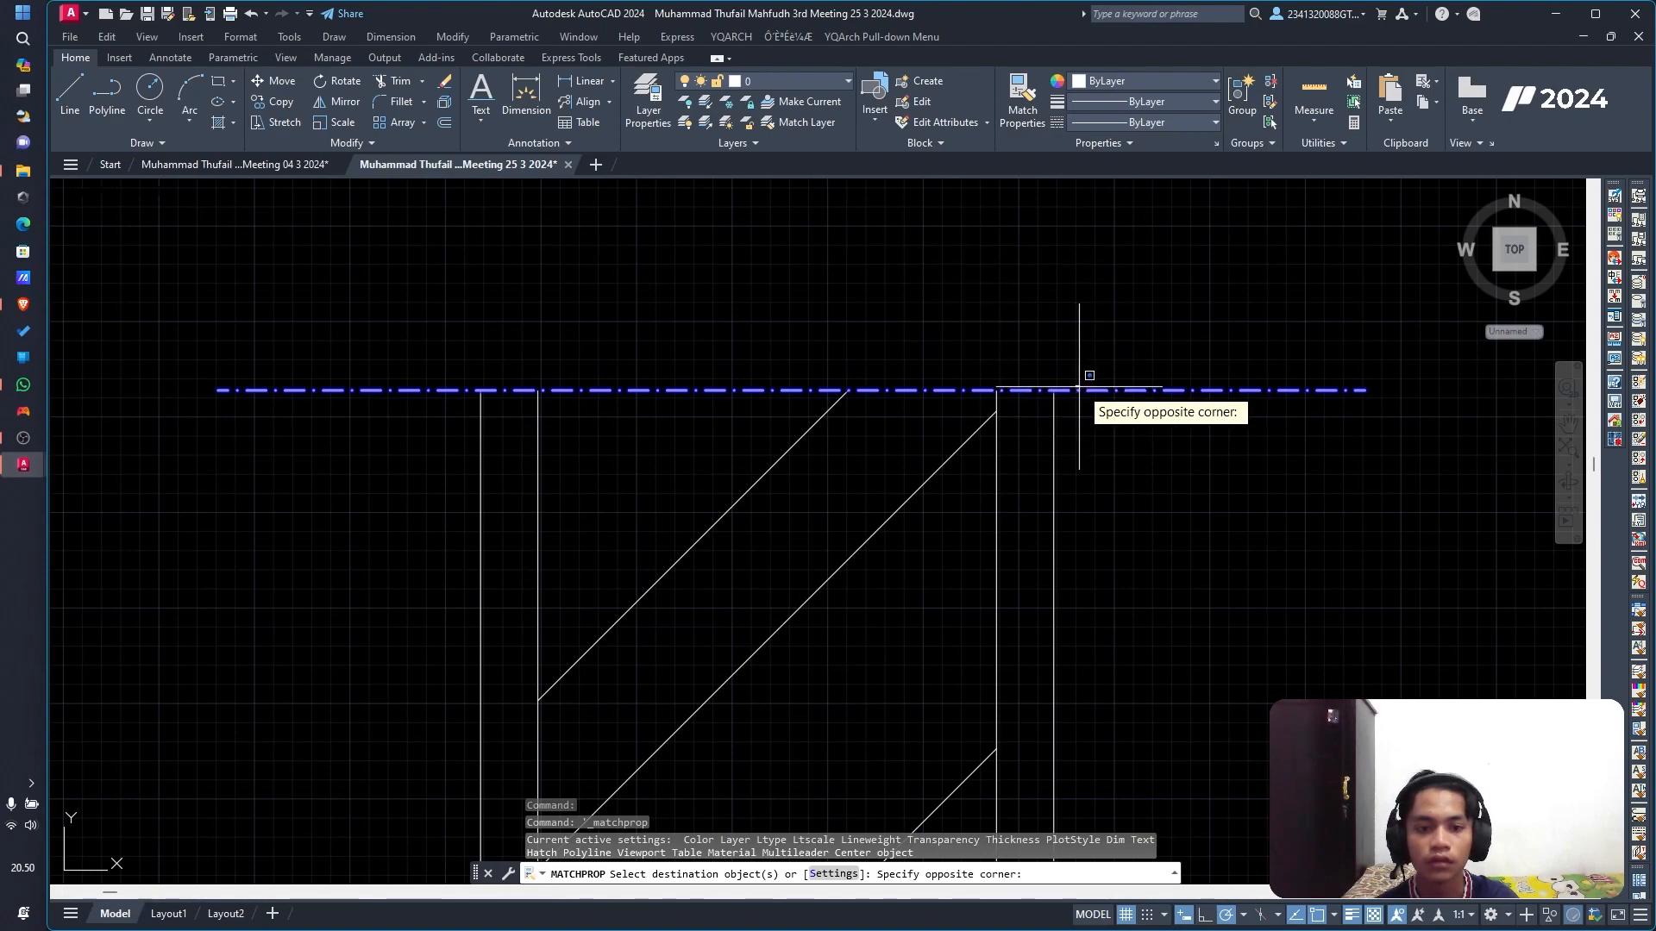
pyautogui.click(1079, 388)
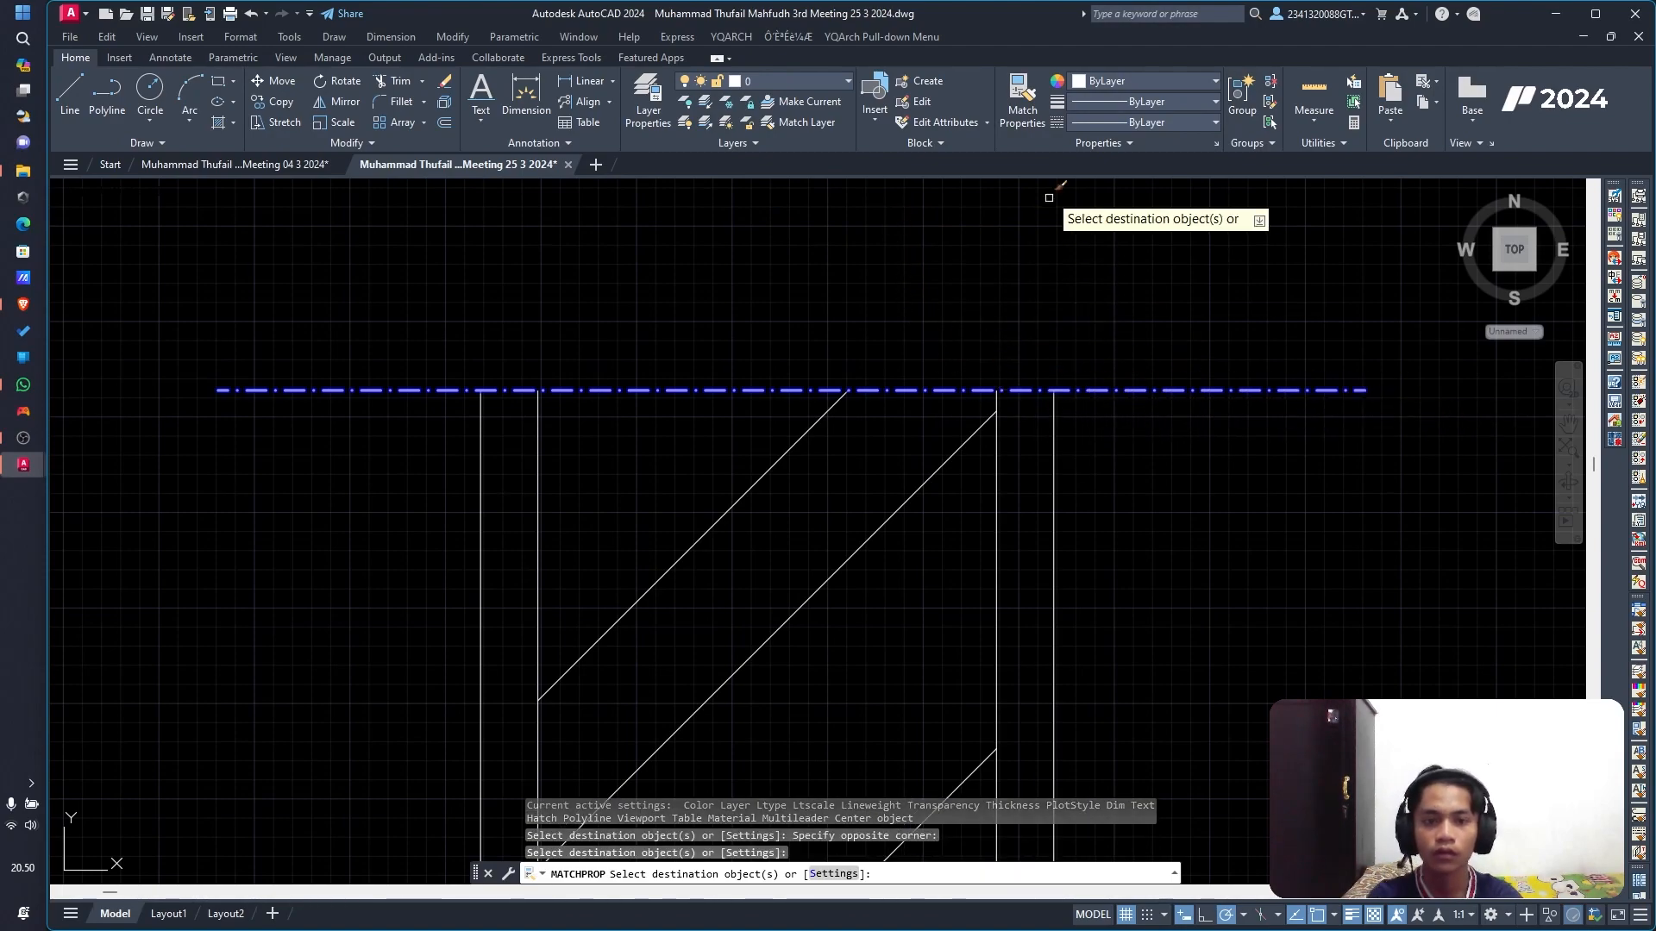
pyautogui.press('Escape')
pyautogui.click(1026, 110)
pyautogui.press('Escape')
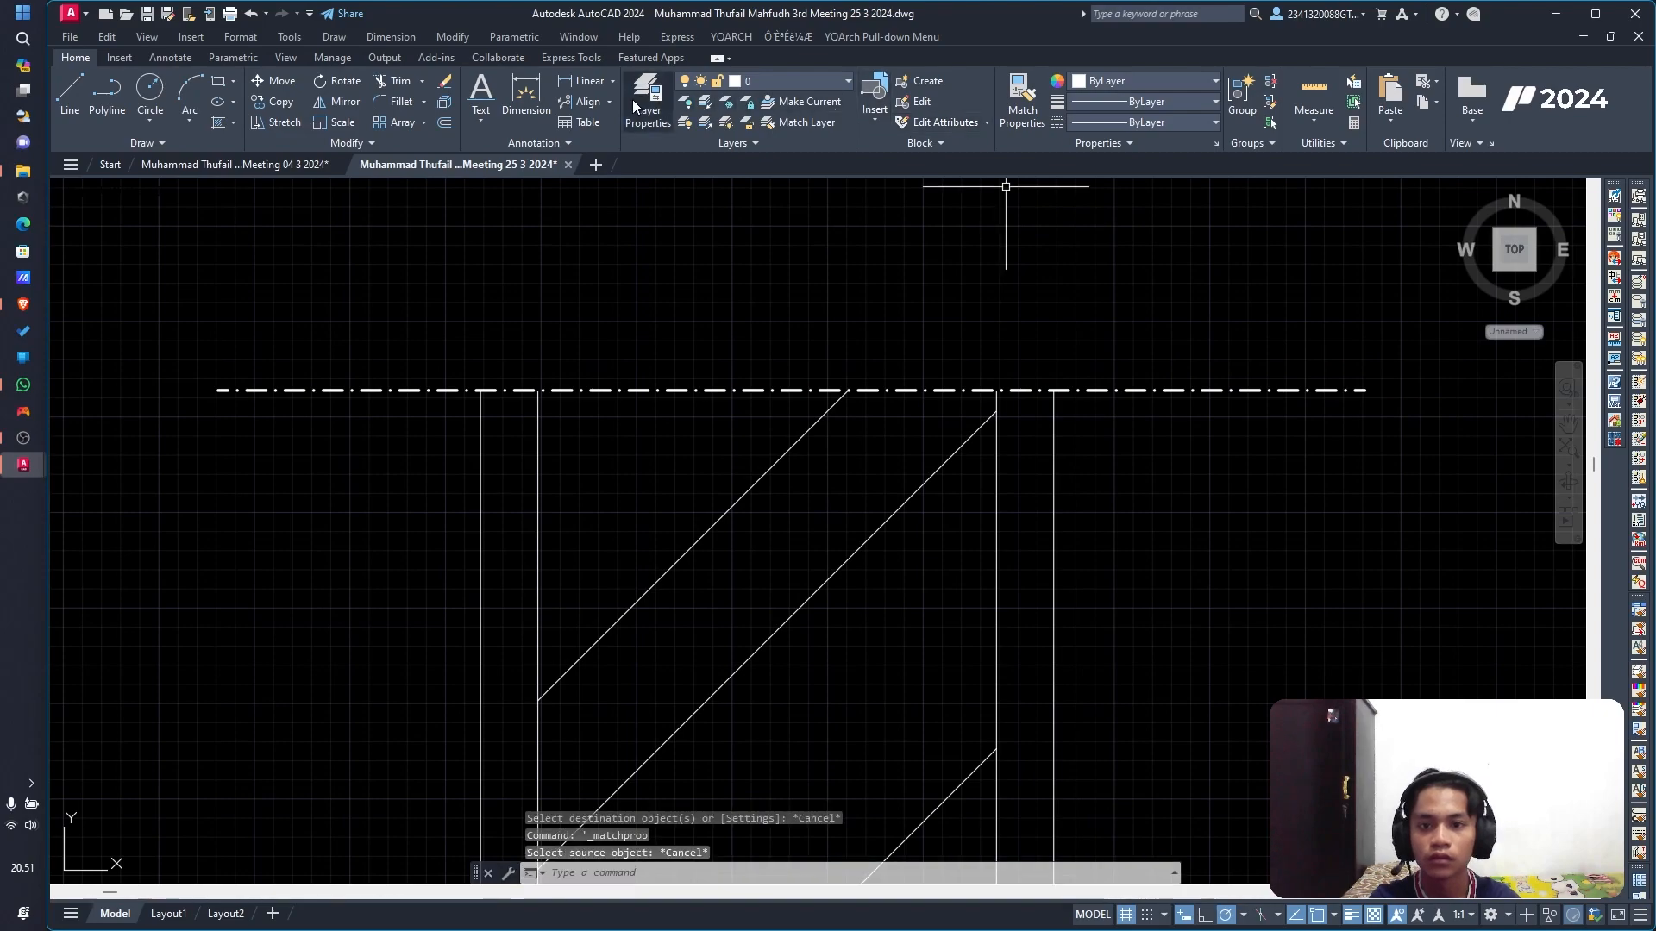
pyautogui.click(1022, 110)
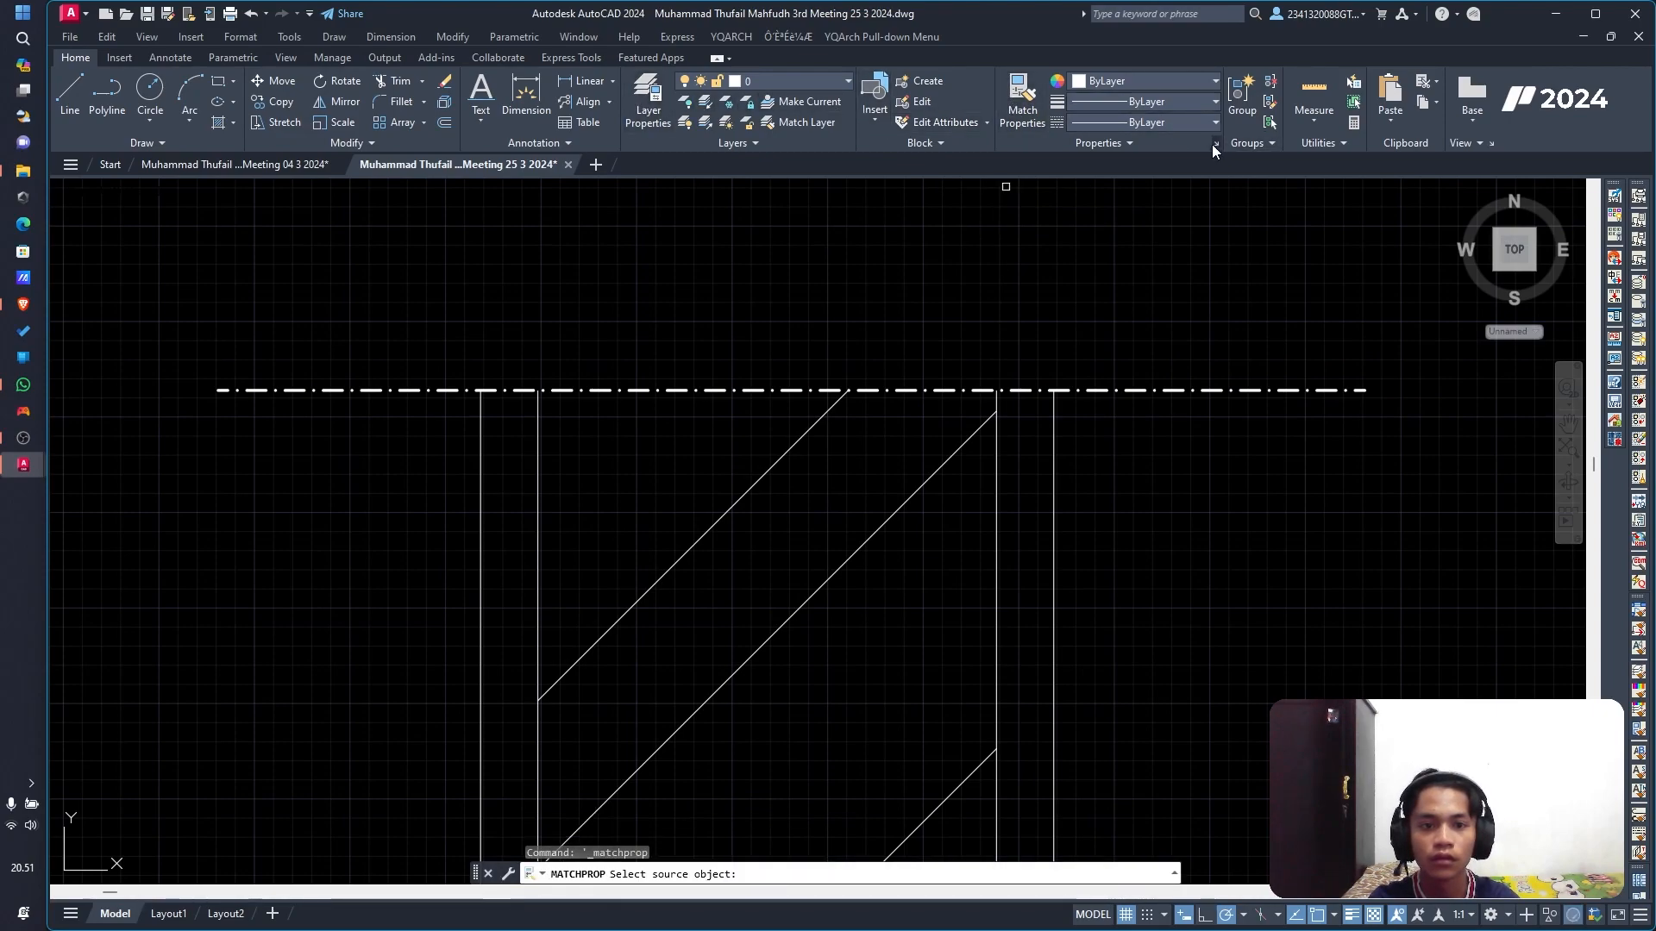
# Step: Set the linetype scale of the wall's dash-dot top line to 5 in its object properties
pyautogui.click(1215, 144)
pyautogui.click(747, 391)
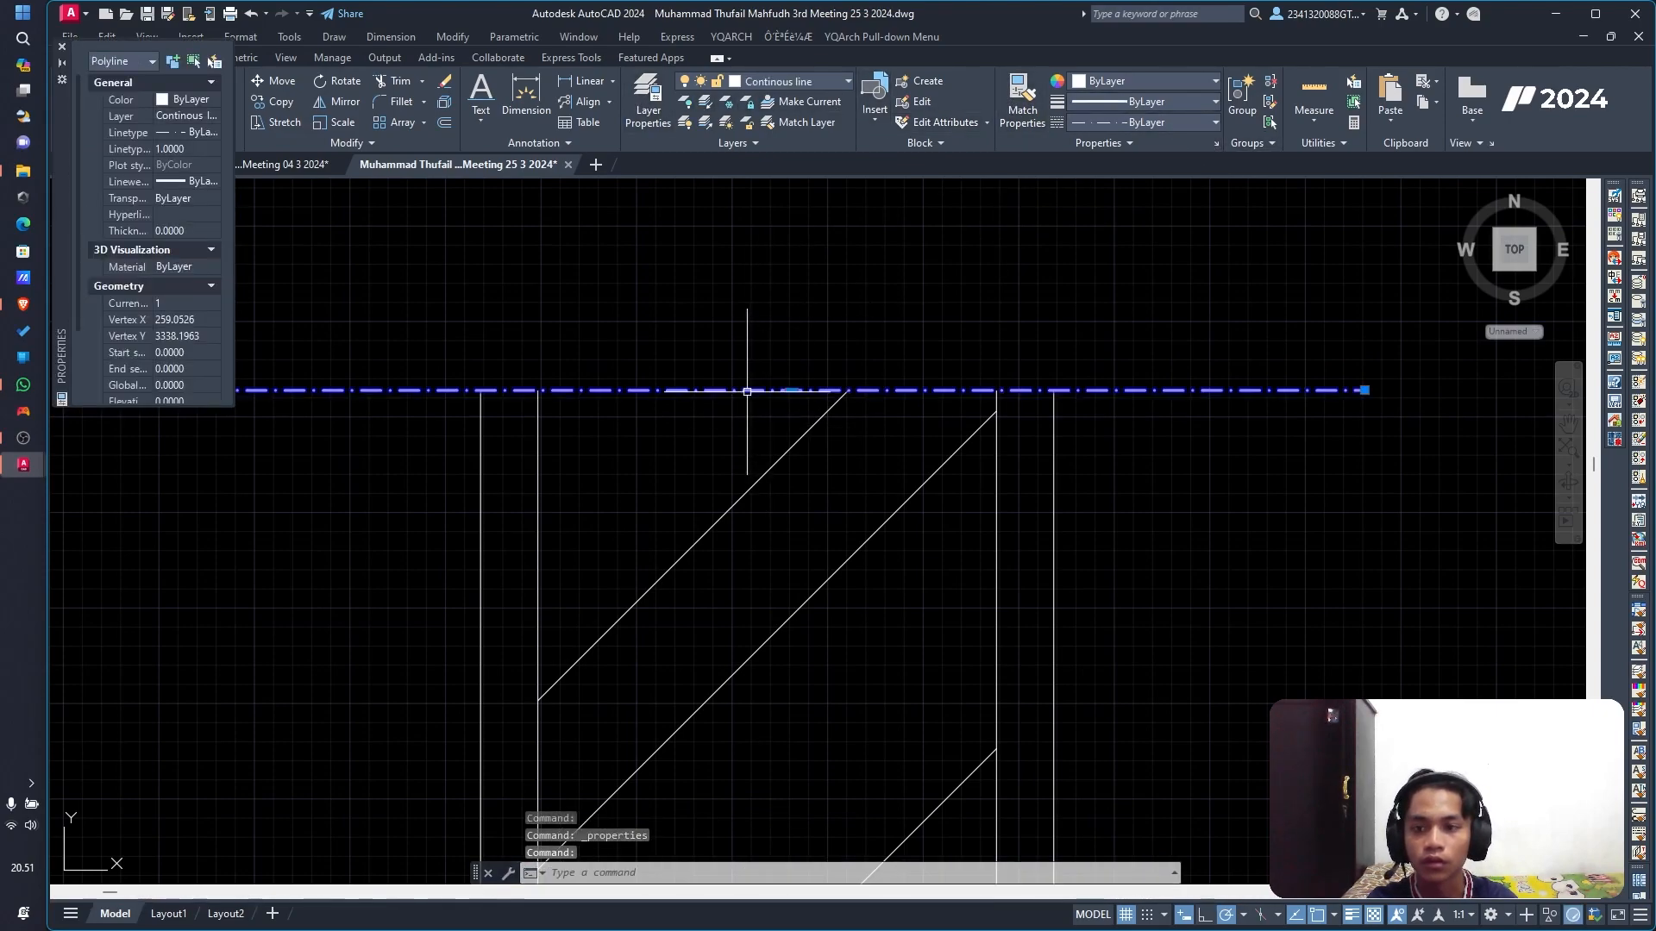
pyautogui.scroll(-3, 157, 298)
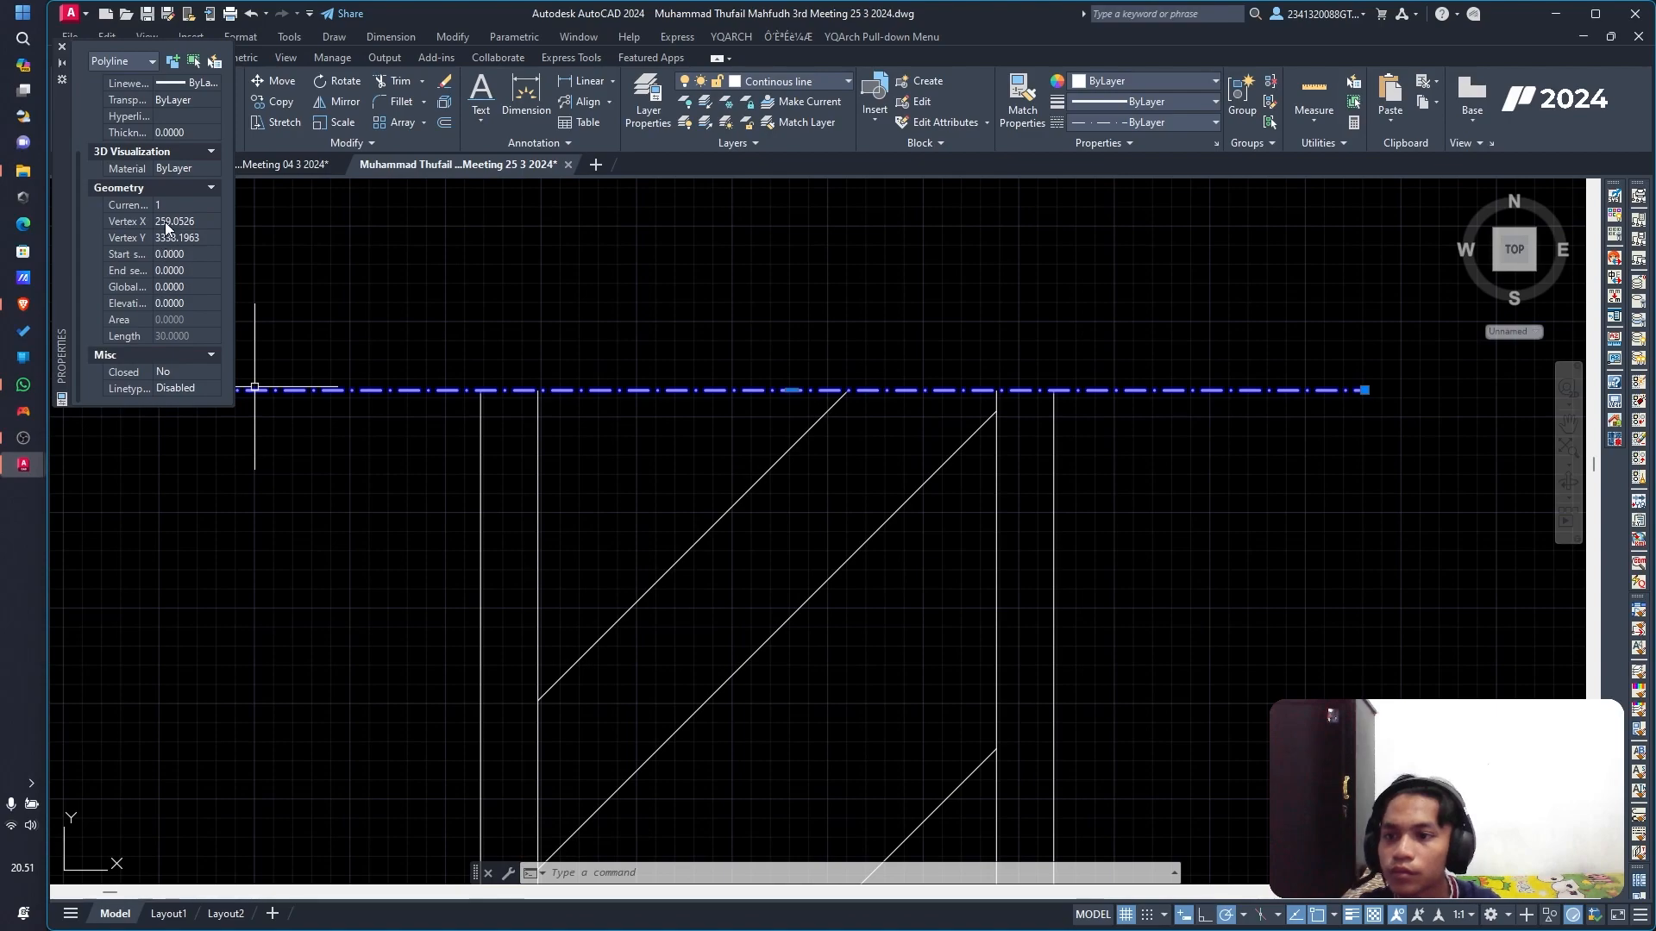
pyautogui.scroll(3, 164, 230)
pyautogui.scroll(1, 165, 202)
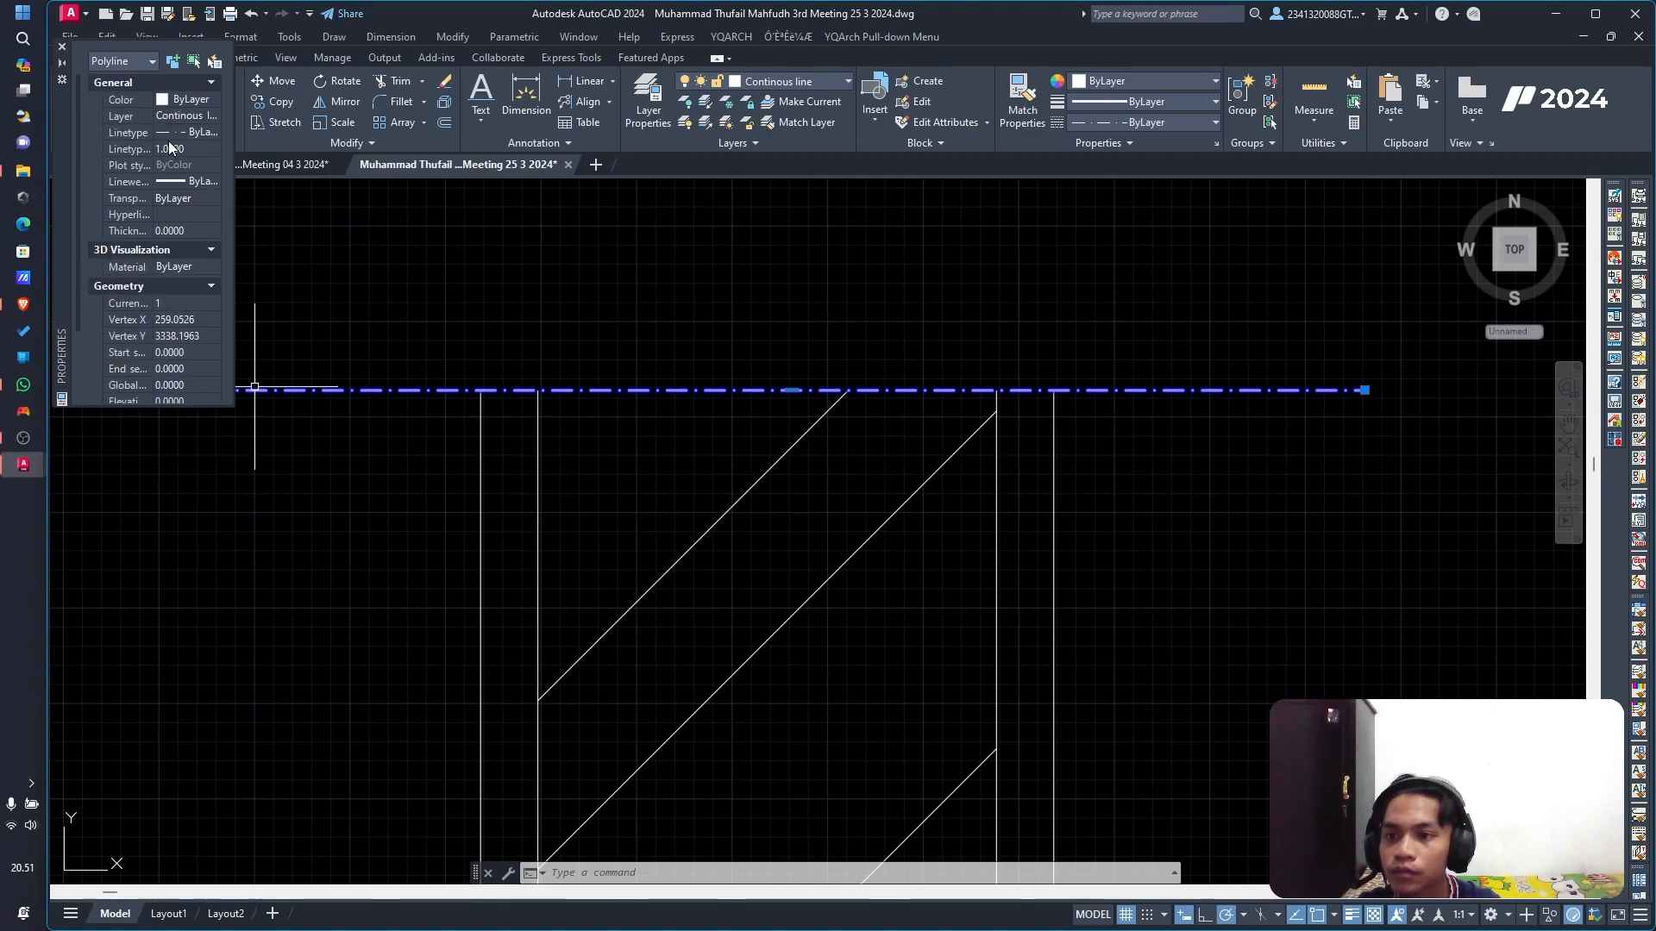
pyautogui.click(166, 150)
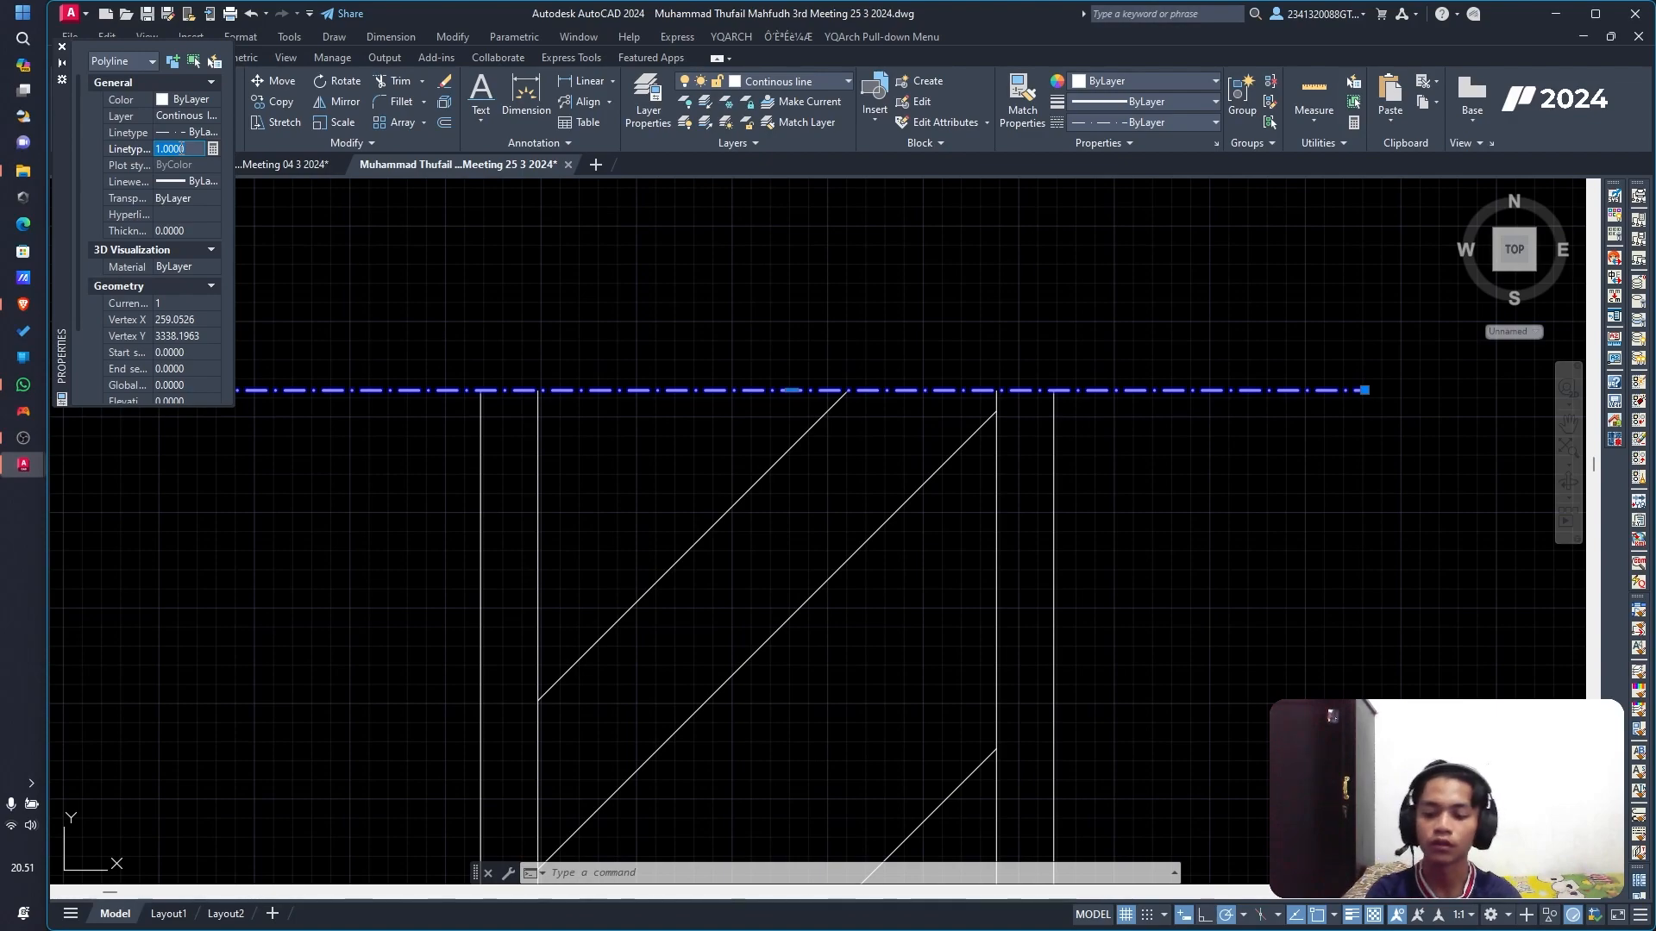
pyautogui.press('Return')
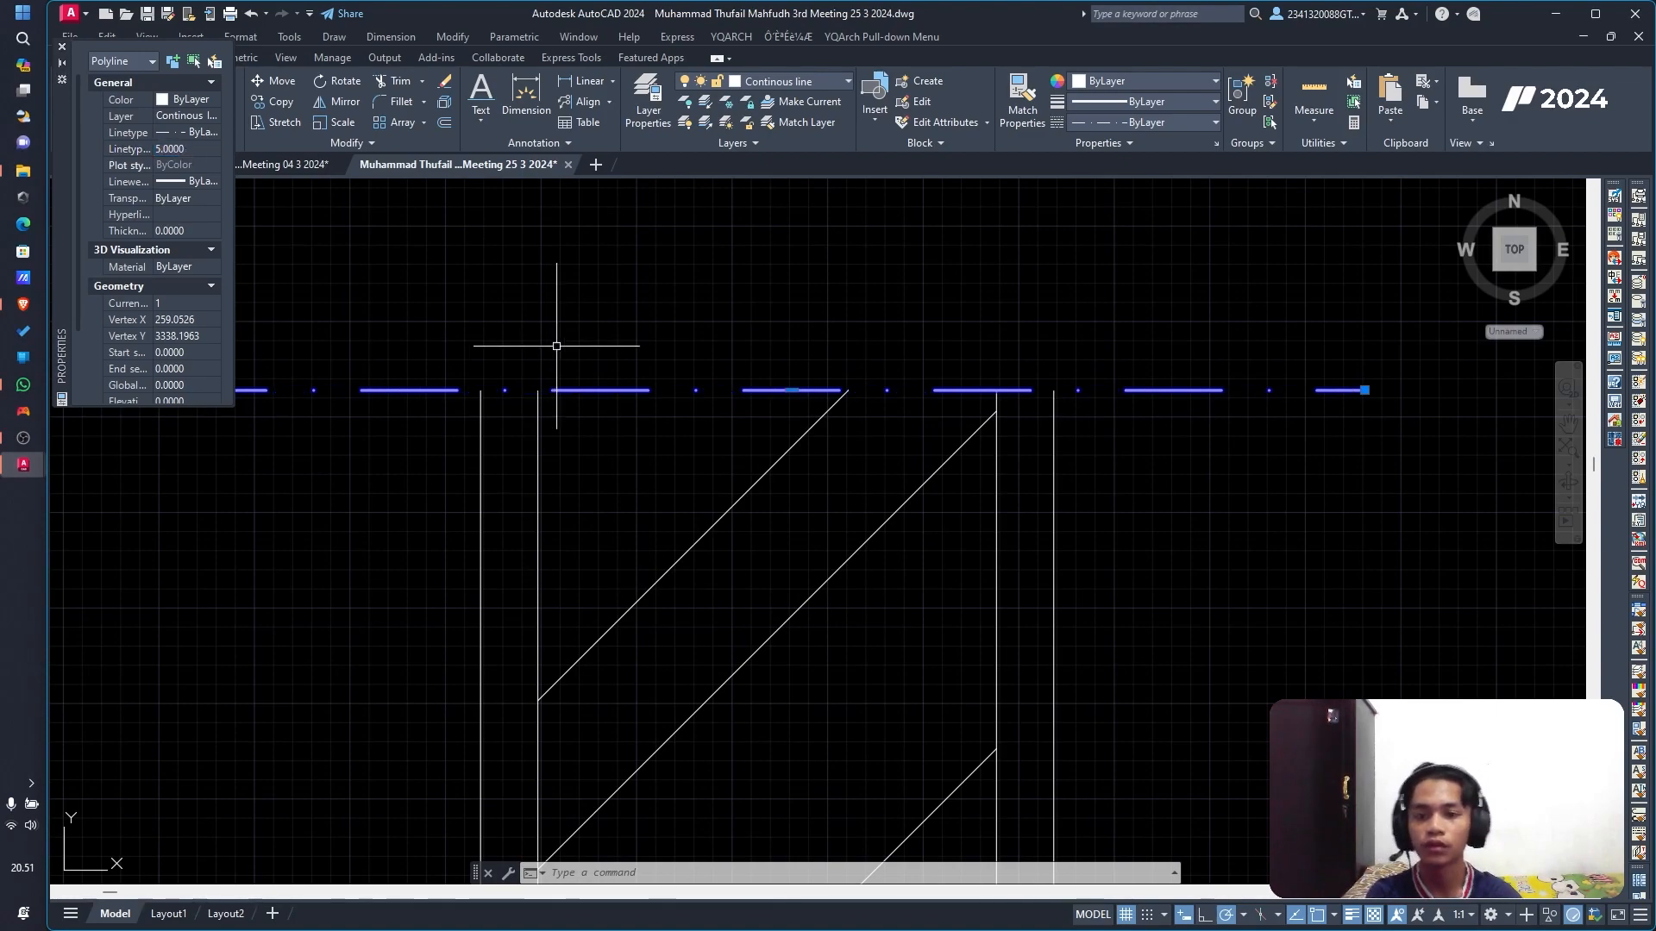
pyautogui.press('Escape')
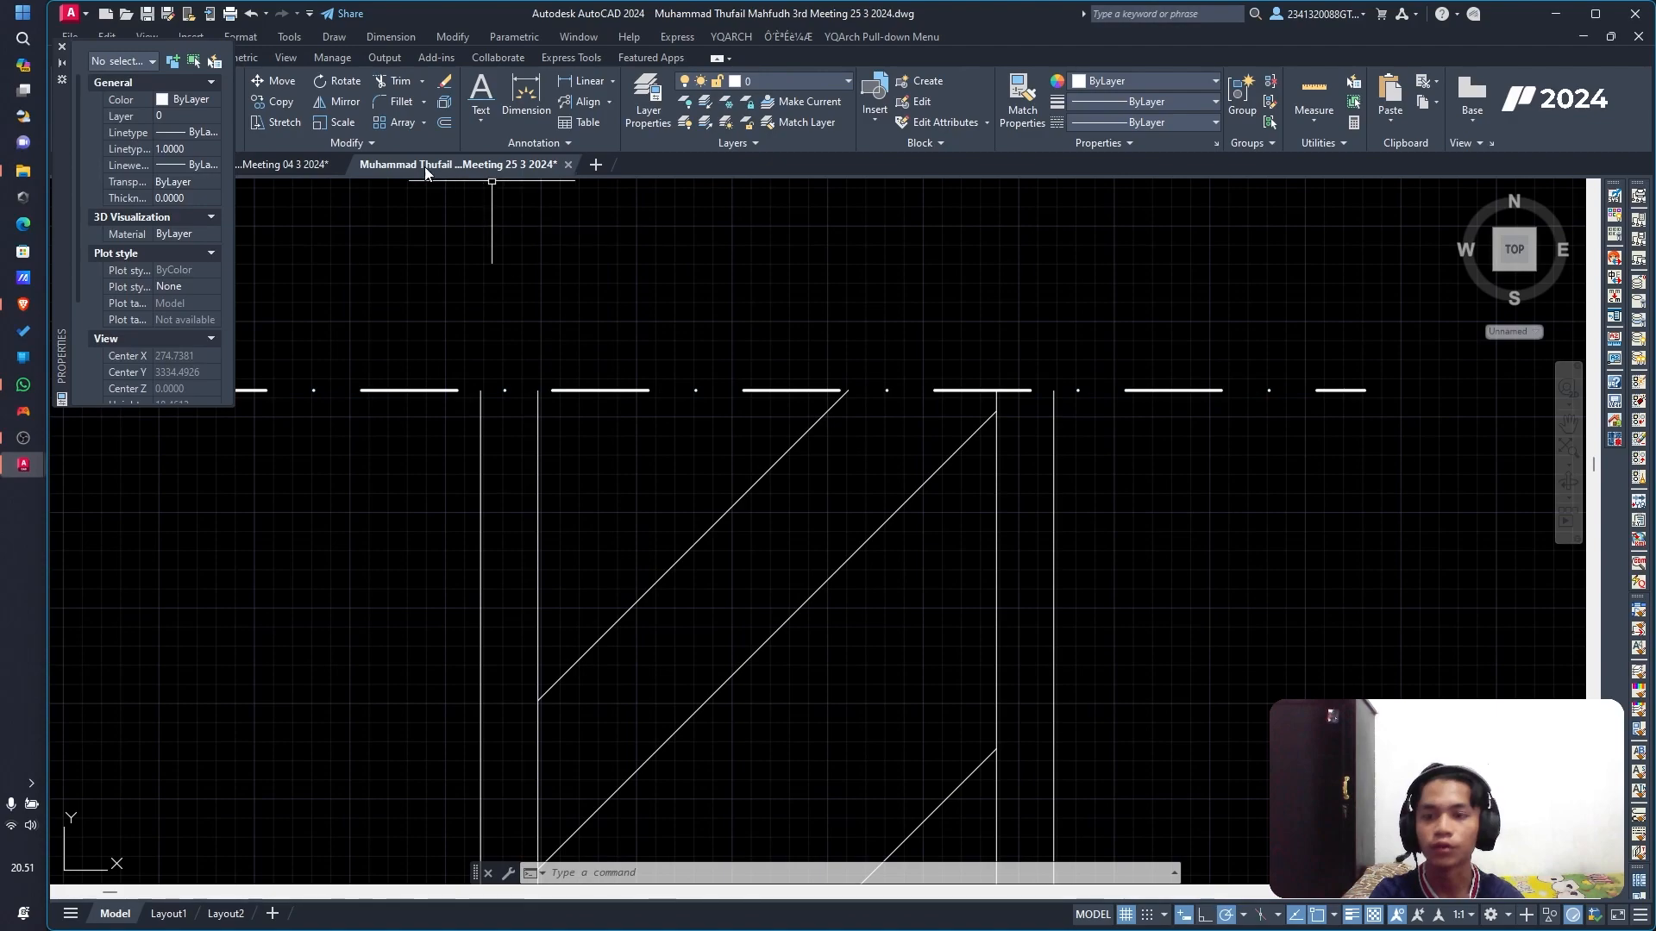
pyautogui.click(63, 49)
# Step: Draw a vertical line 41 units long down the left end of the floor layers, starting above their top edge
pyautogui.click(1309, 552)
pyautogui.scroll(-4, 1309, 552)
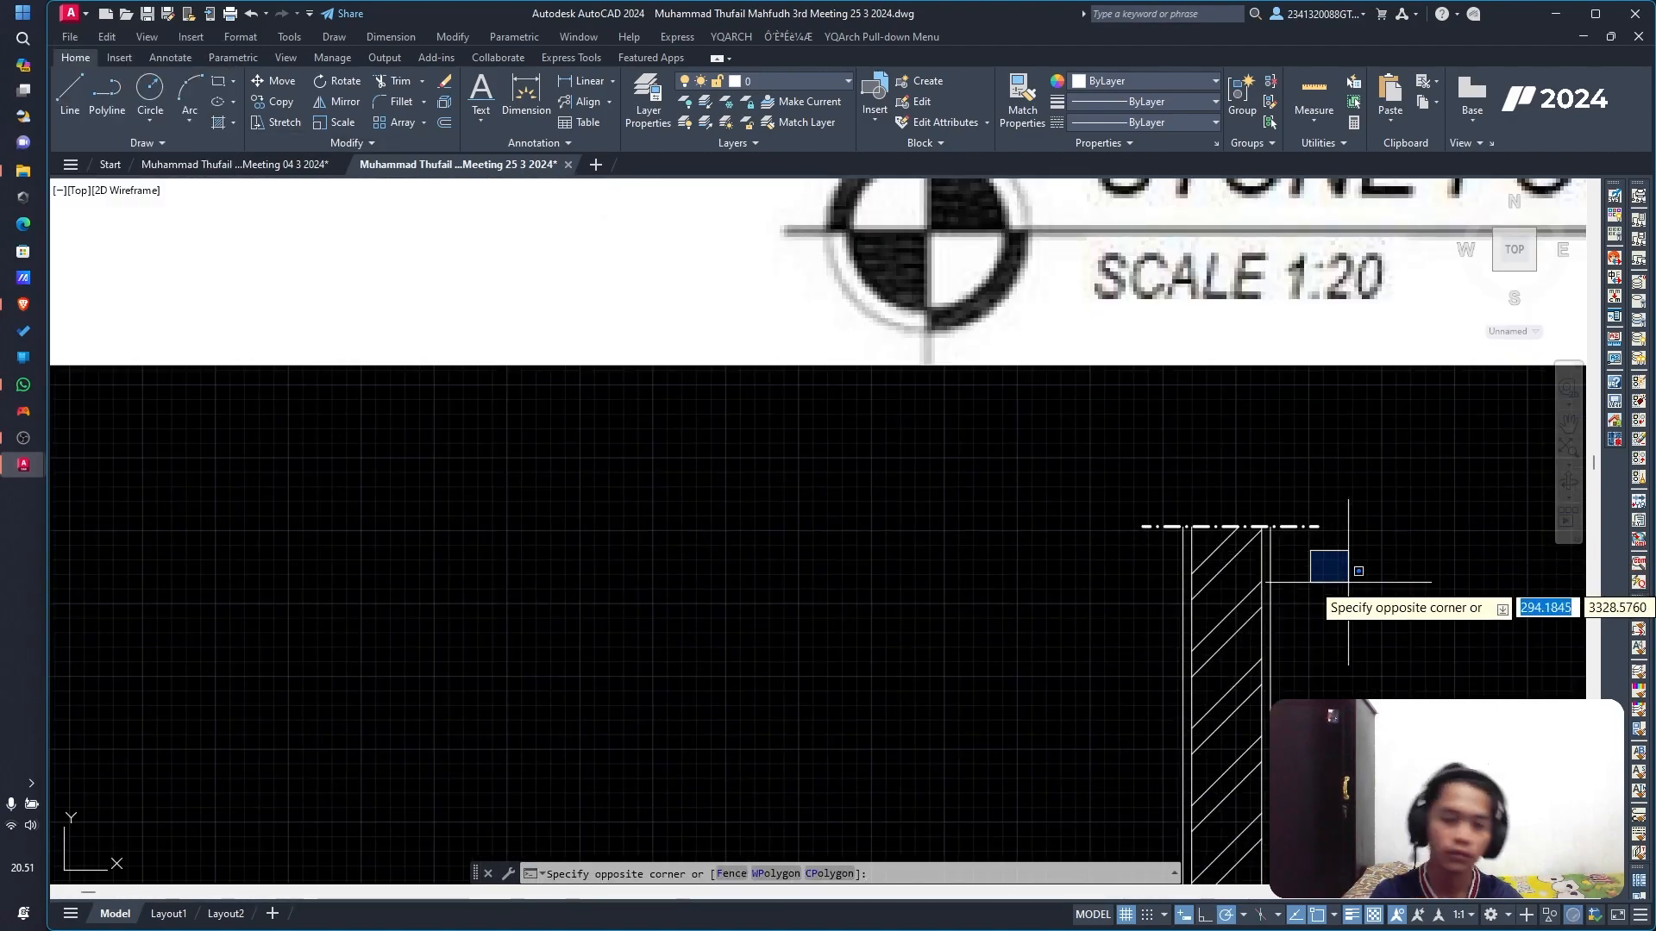
pyautogui.click(1356, 588)
pyautogui.scroll(-1, 1363, 657)
pyautogui.moveTo(1357, 751); pyautogui.dragTo(1171, 359, button='middle')
pyautogui.scroll(-2, 1173, 470)
pyautogui.scroll(1, 1234, 573)
pyautogui.moveTo(1212, 521); pyautogui.dragTo(1163, 367, button='middle')
pyautogui.scroll(5, 707, 621)
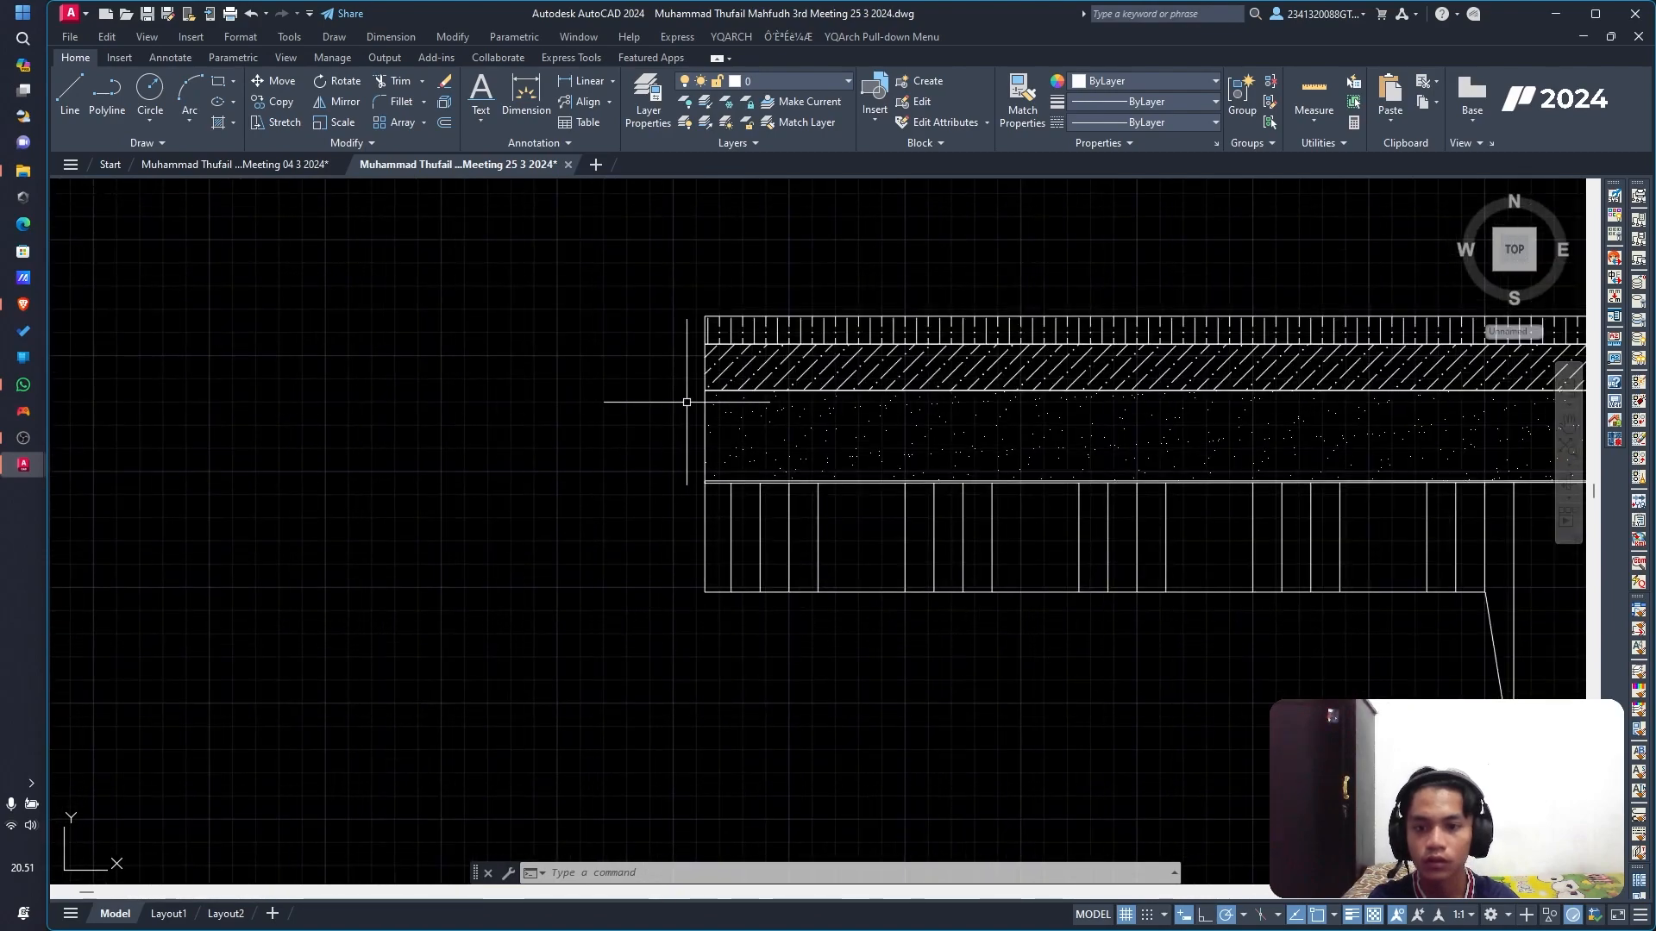
pyautogui.click(70, 95)
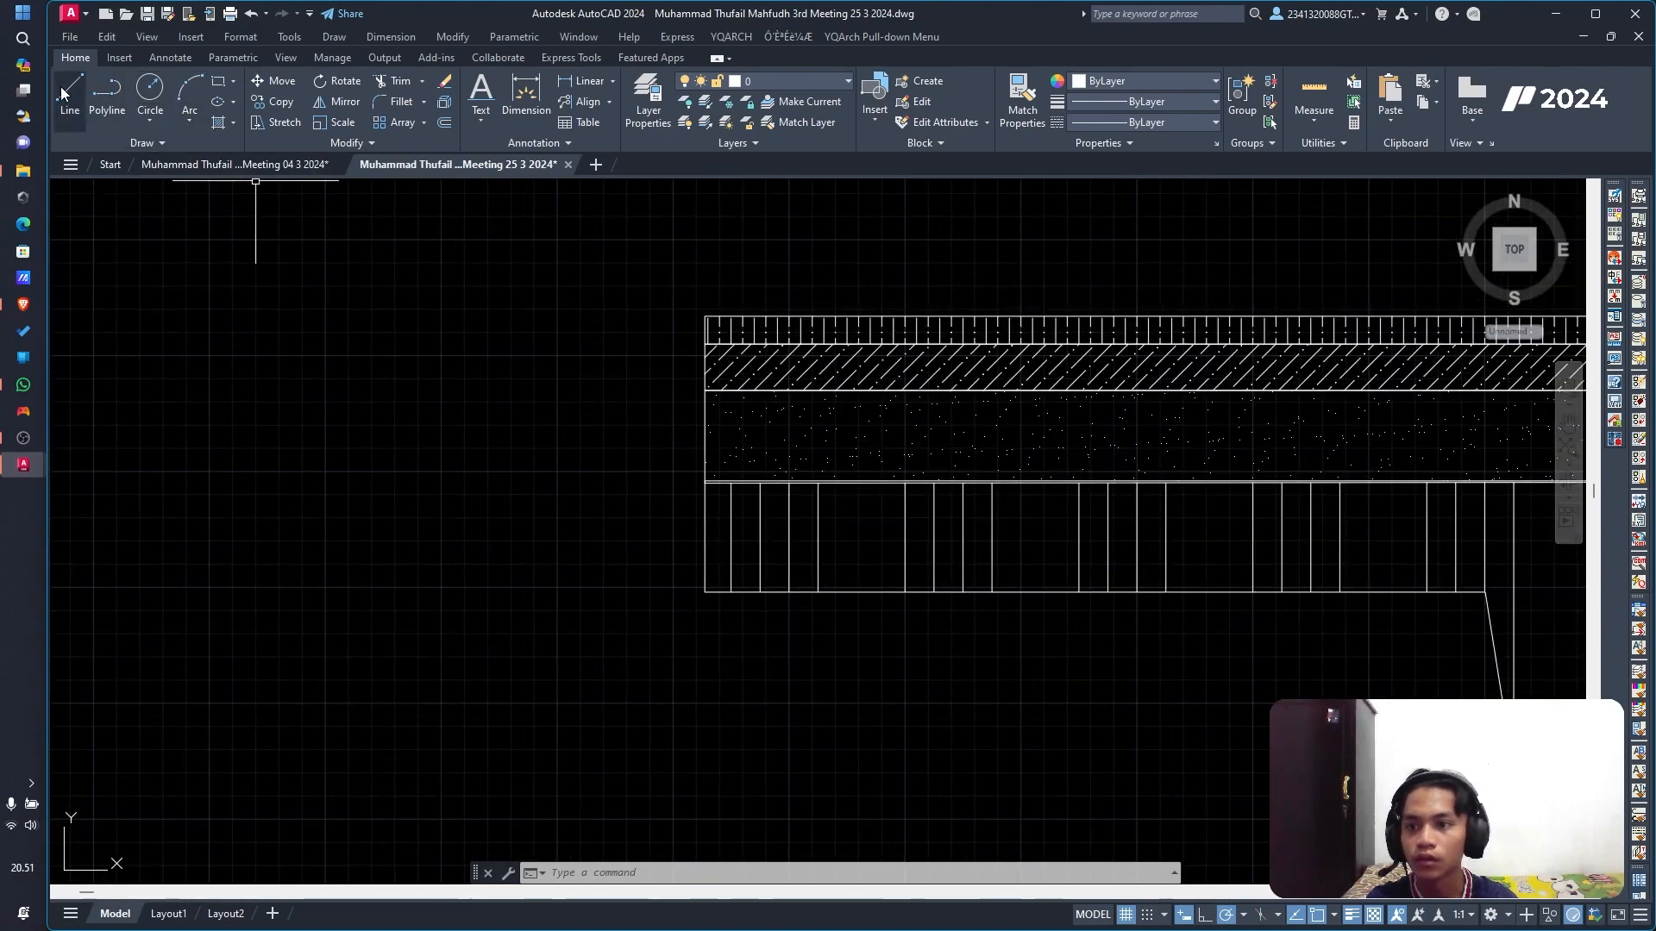
pyautogui.click(704, 265)
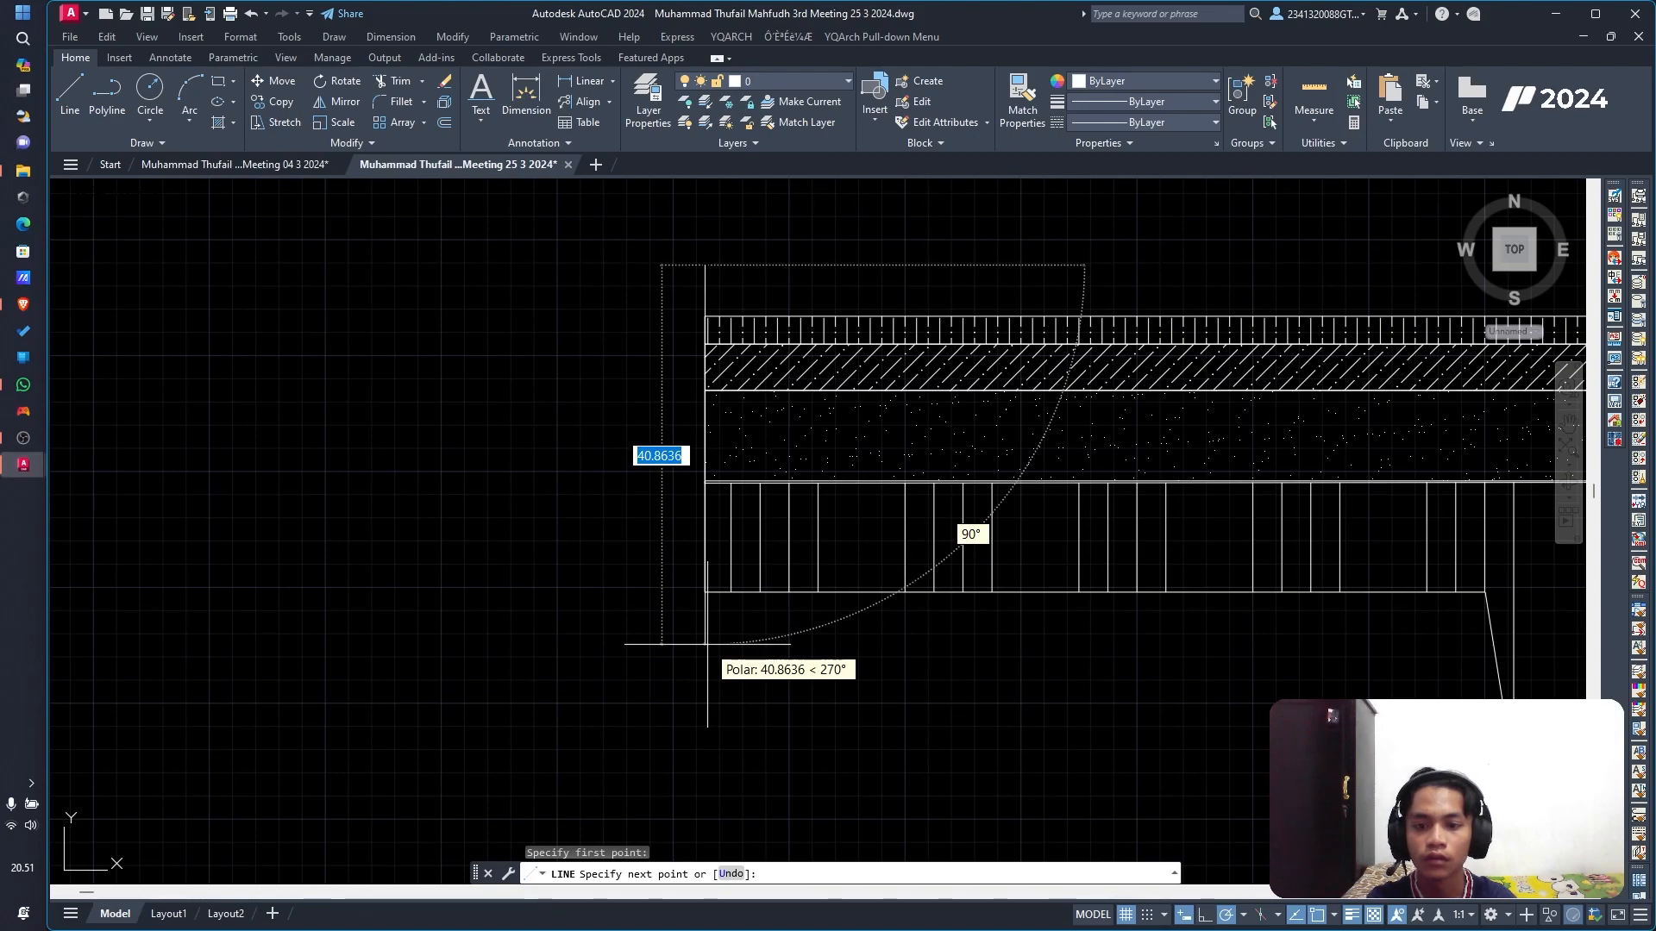
pyautogui.write('41')
pyautogui.press('Return')
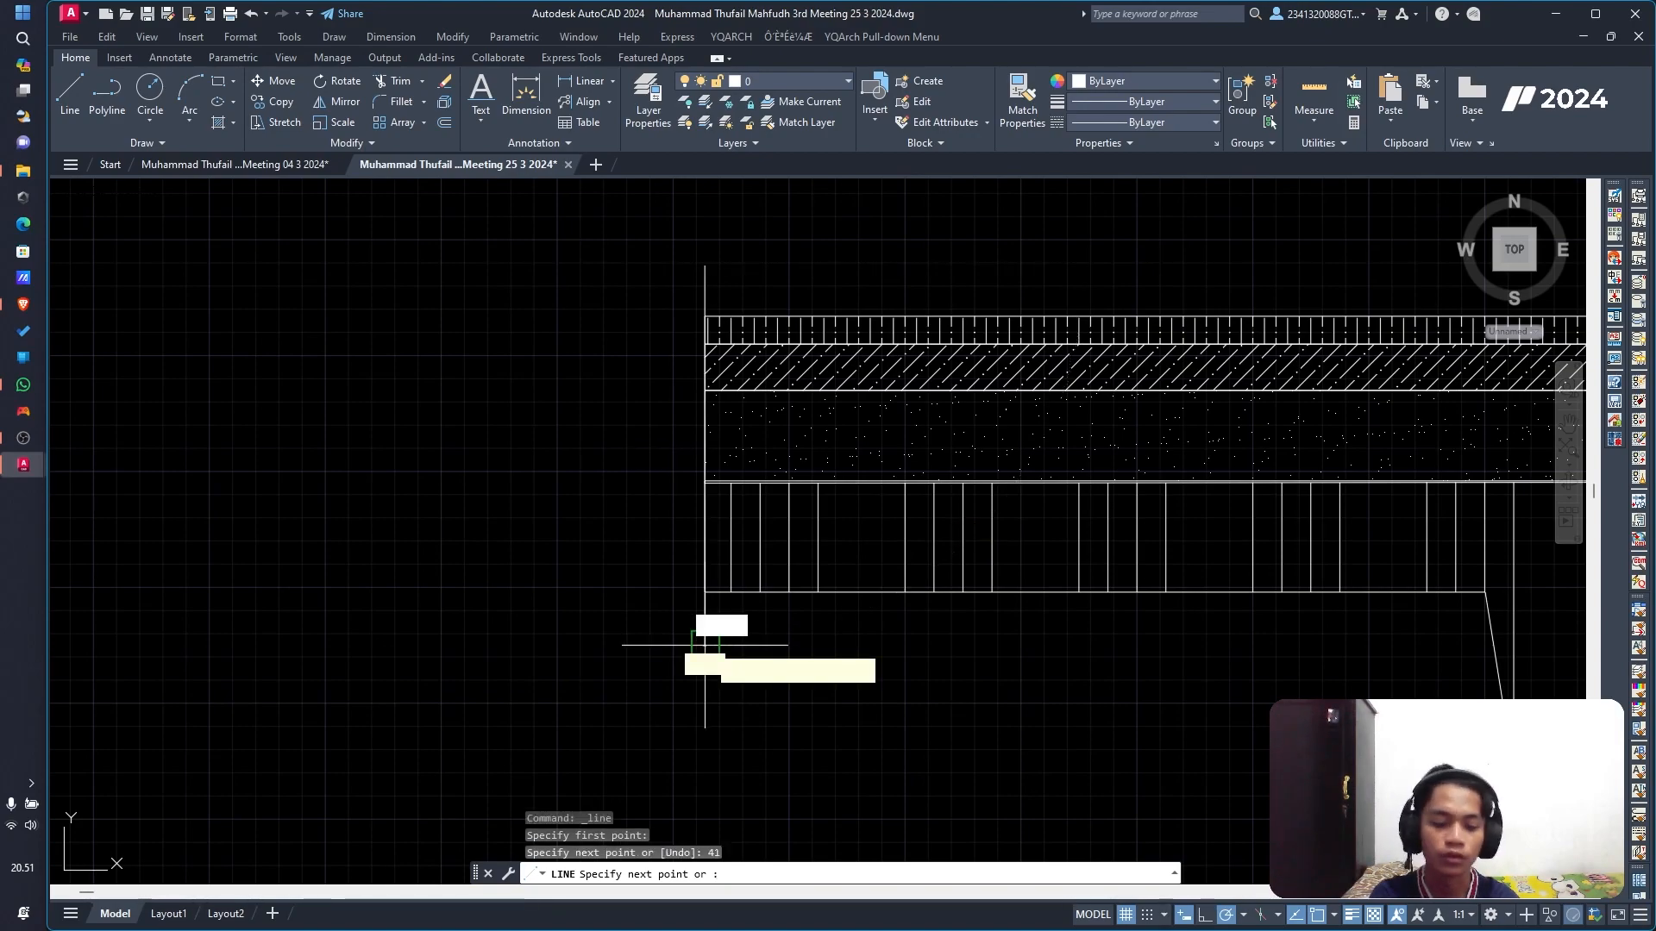
pyautogui.press('Escape')
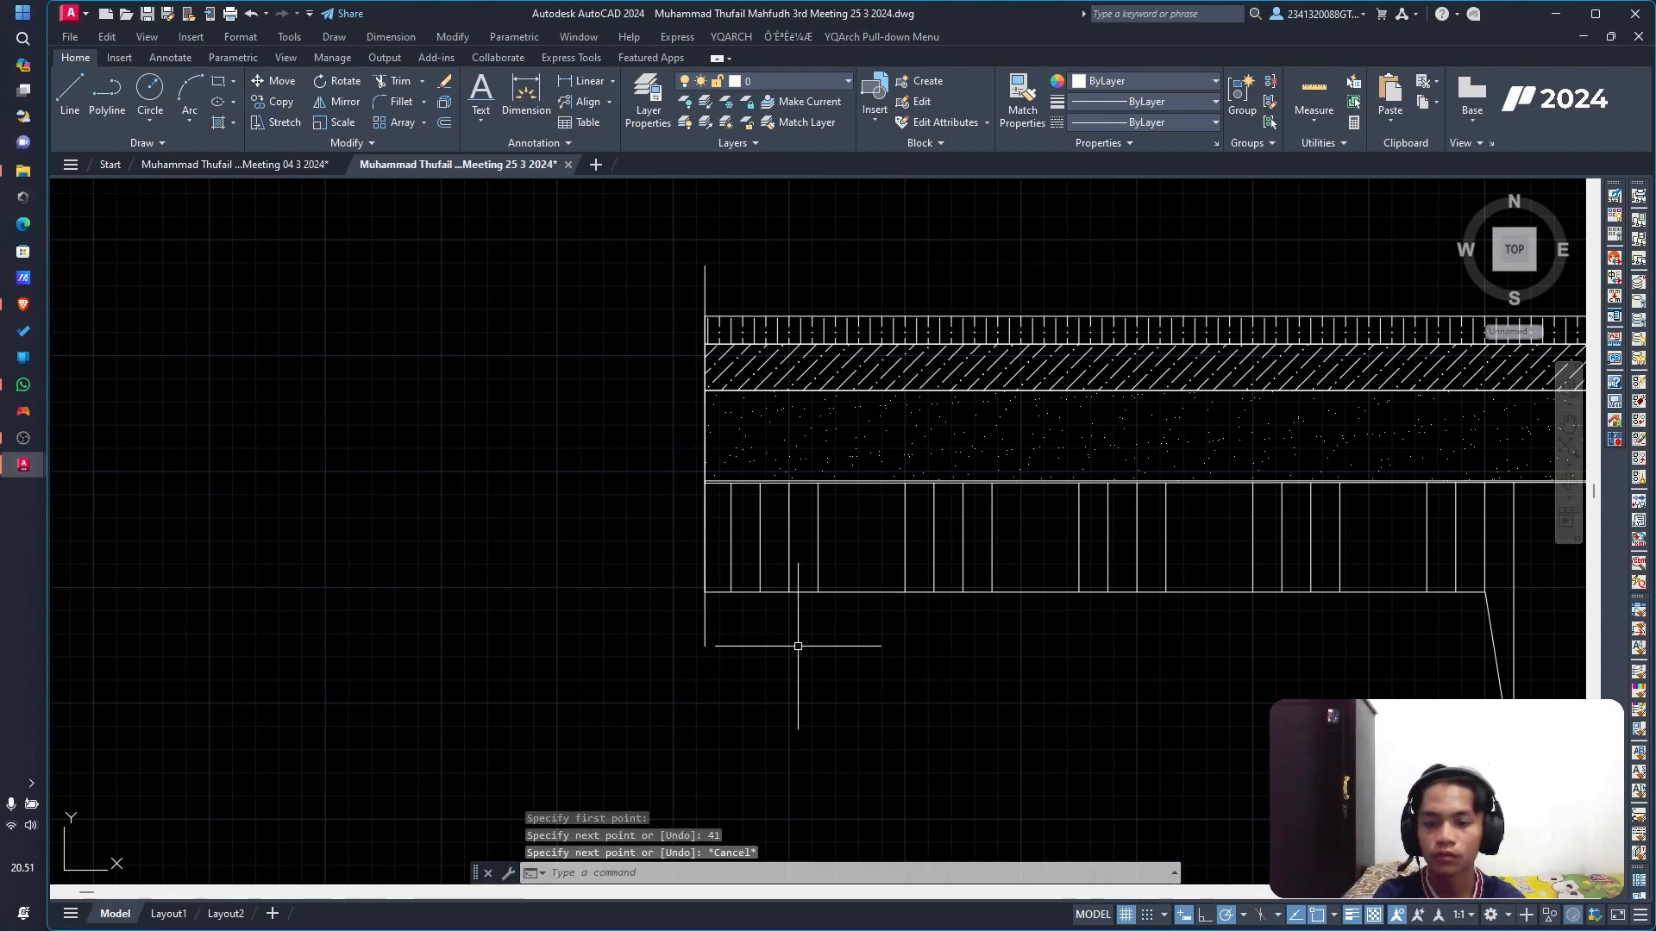
# Step: Assign the vertical line at the left end of the floor layers to the Continous line layer
pyautogui.click(704, 636)
pyautogui.click(752, 85)
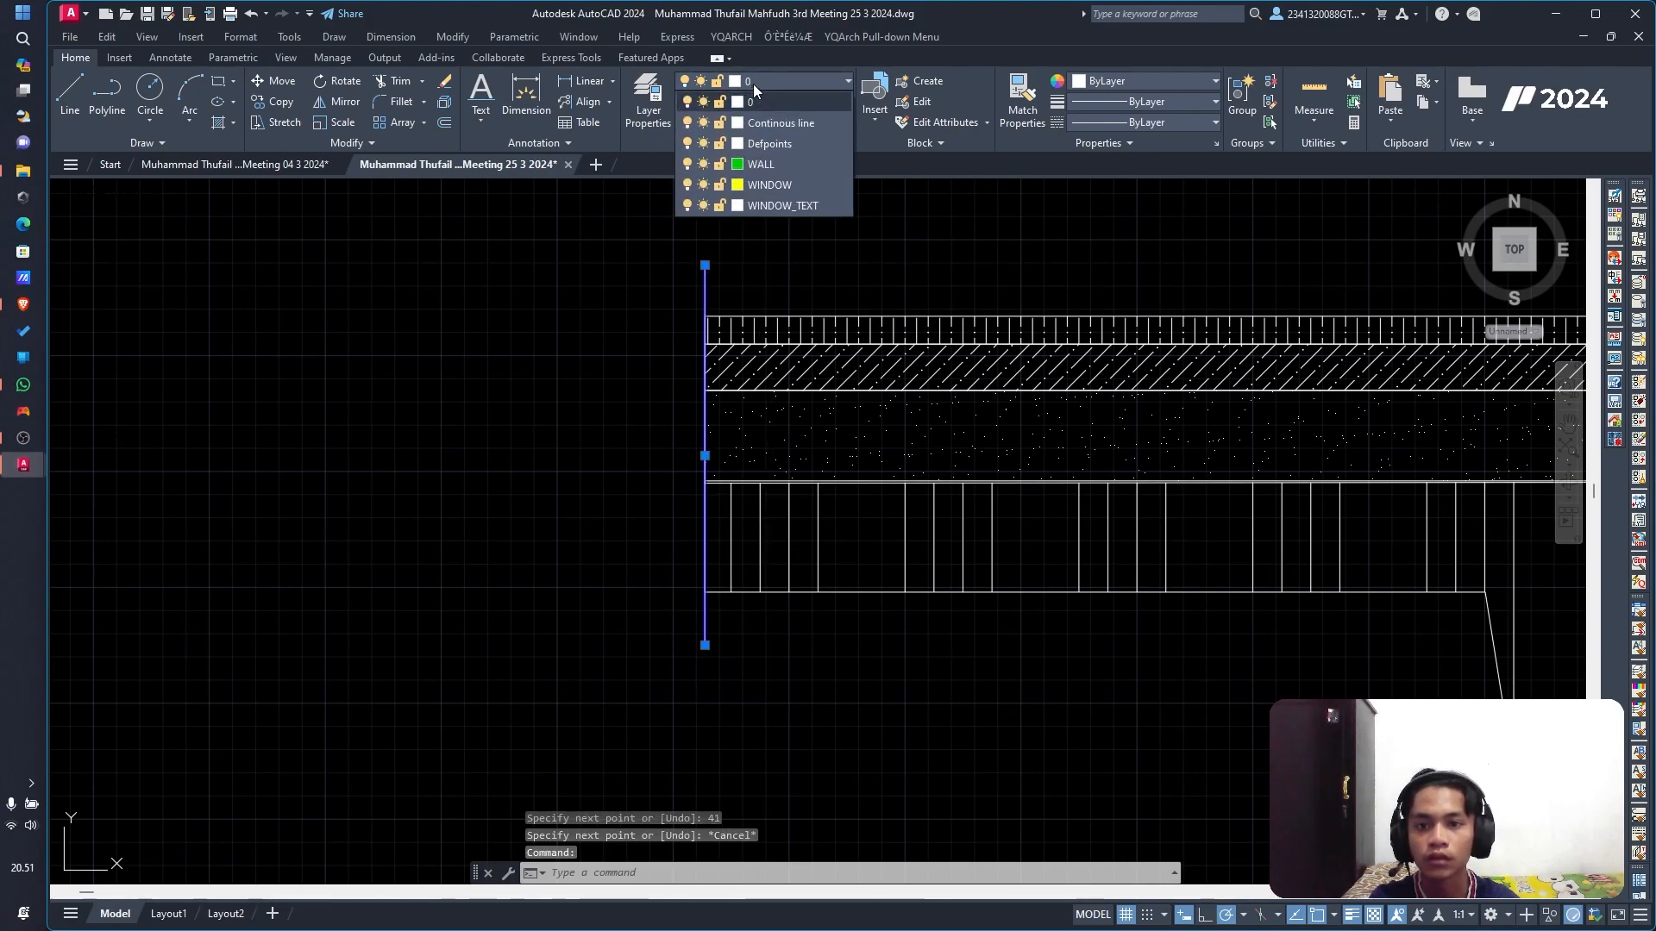
pyautogui.click(758, 122)
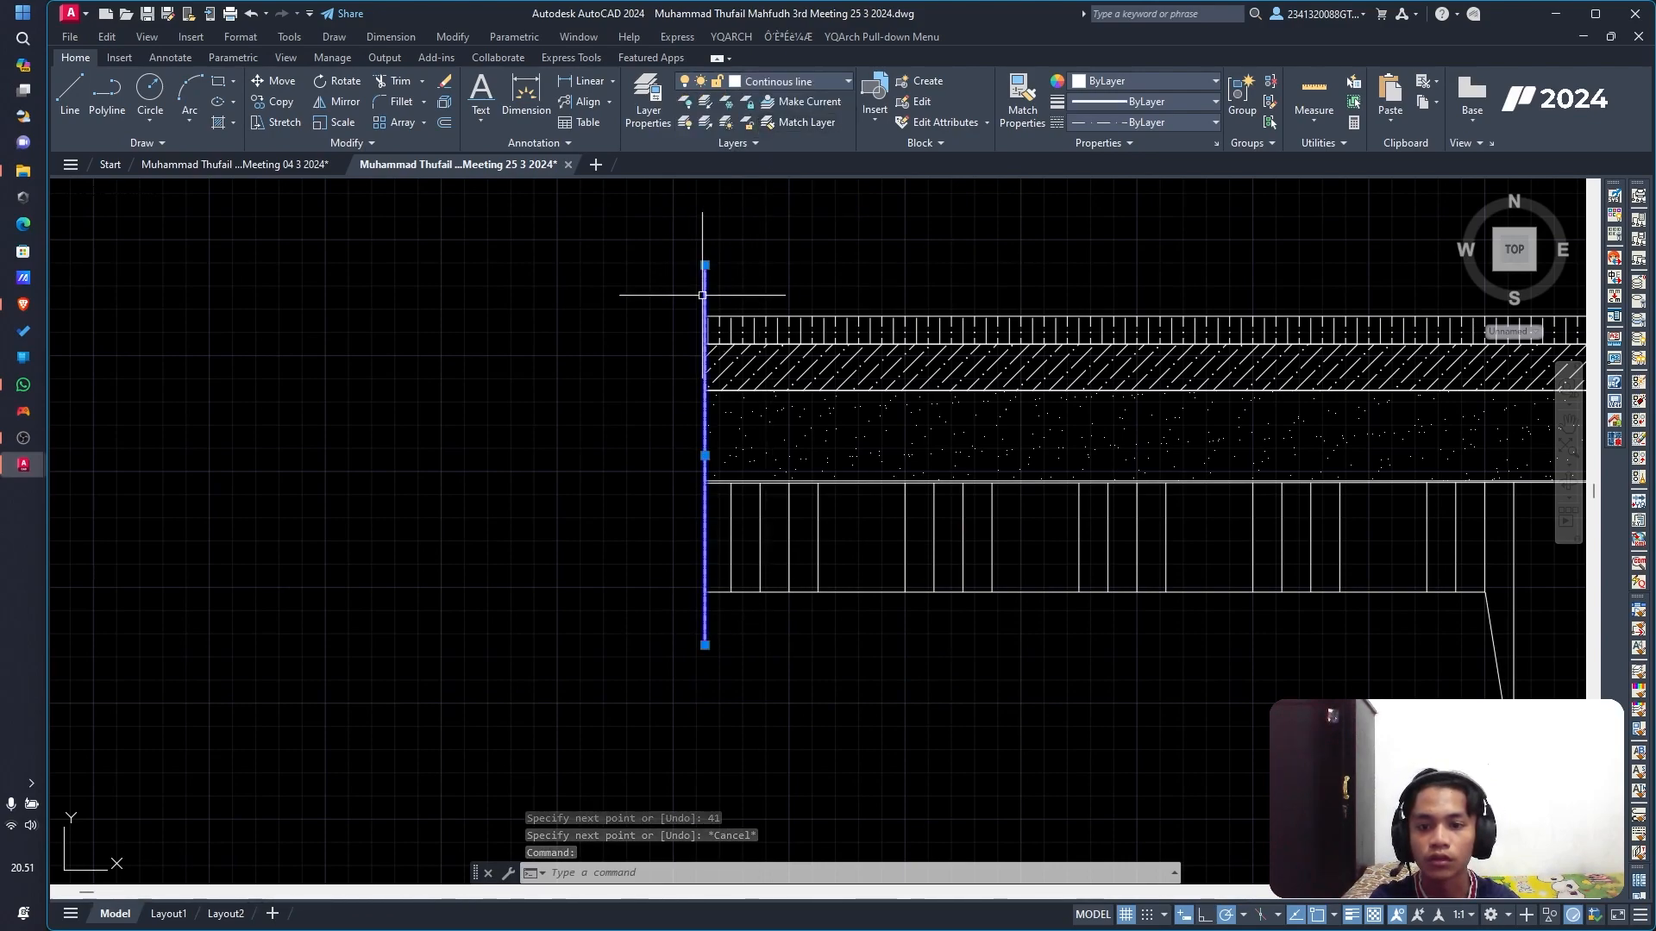
pyautogui.scroll(4, 742, 276)
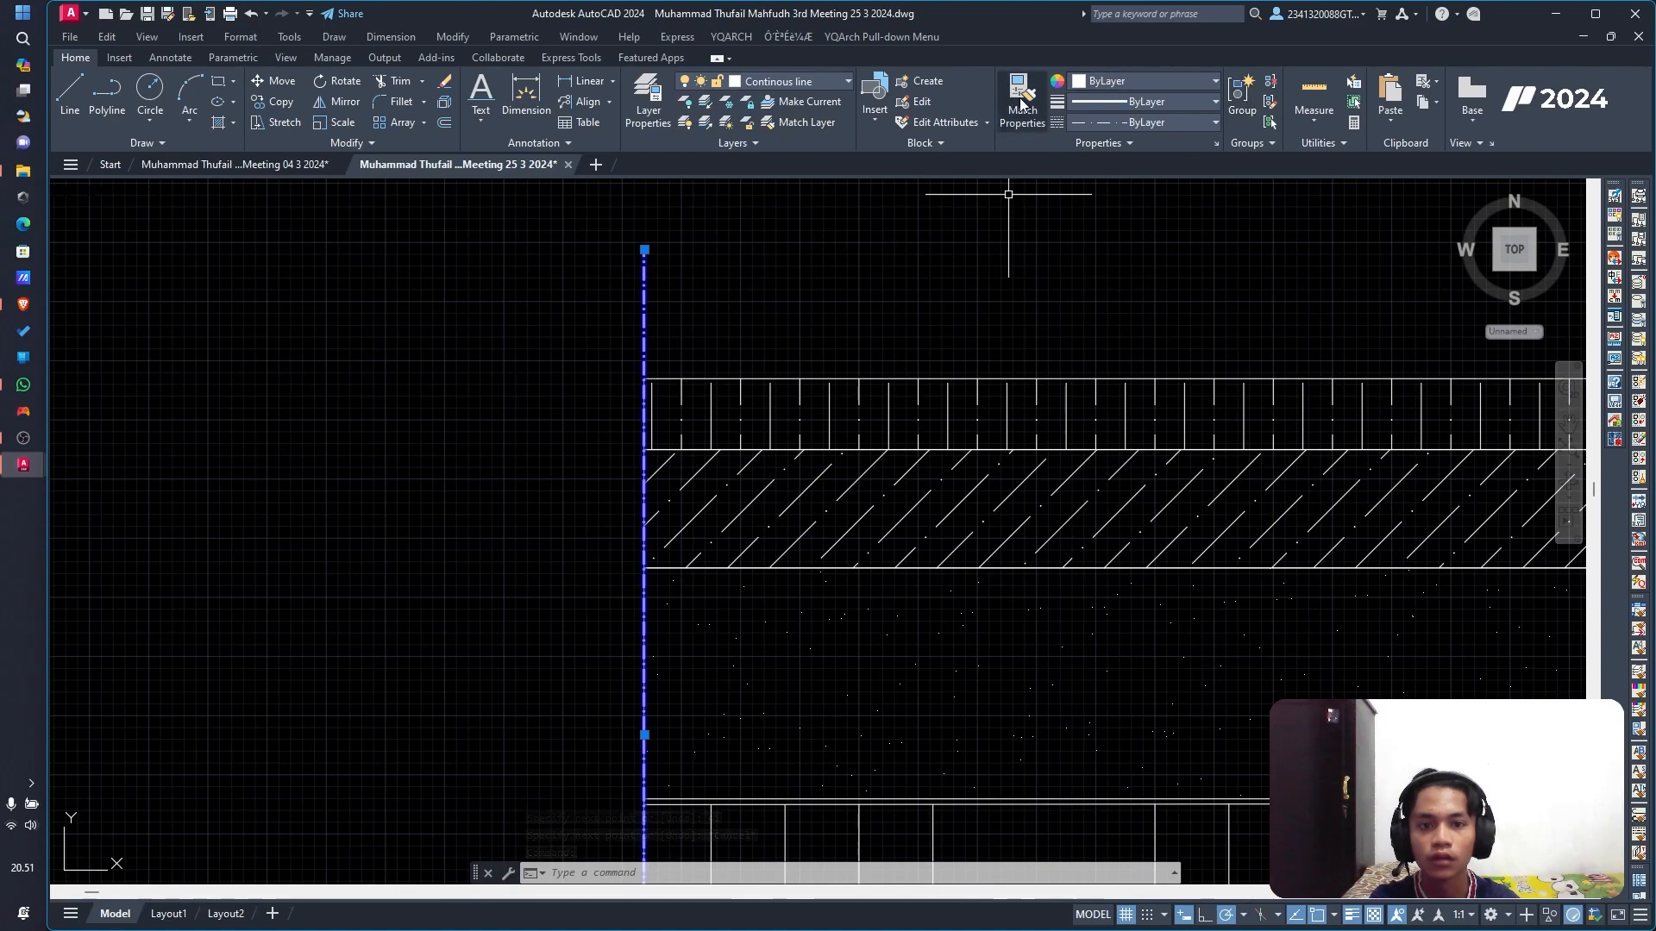
pyautogui.scroll(-4, 1077, 211)
pyautogui.scroll(-5, 1086, 210)
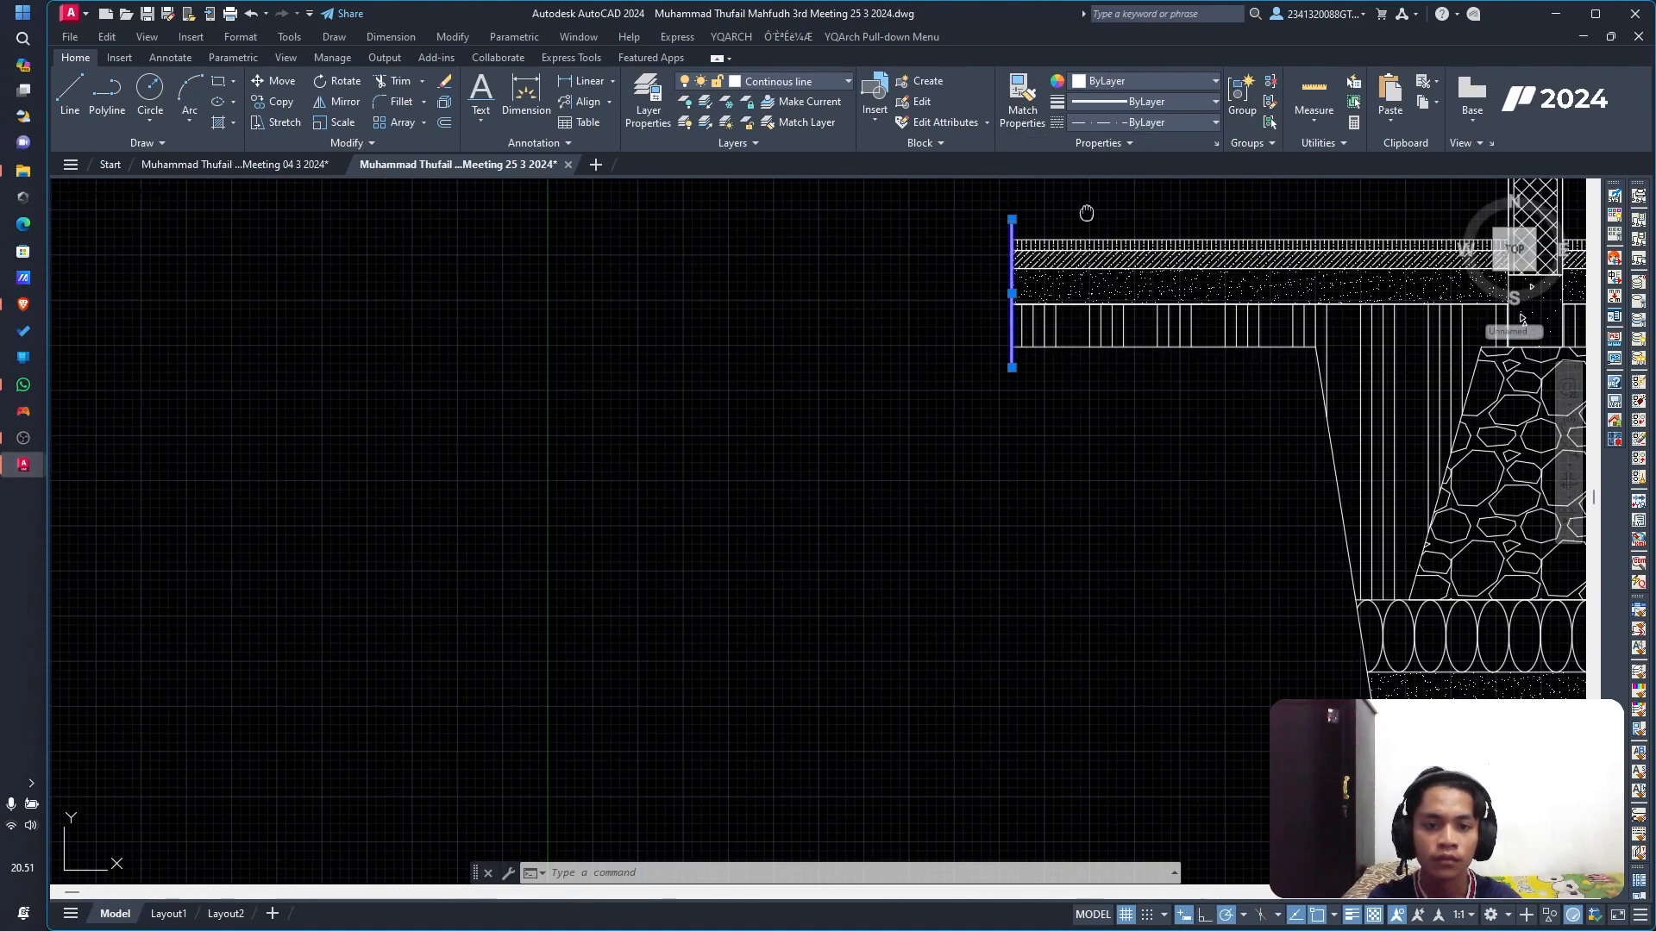
pyautogui.press('Escape')
pyautogui.scroll(5, 967, 248)
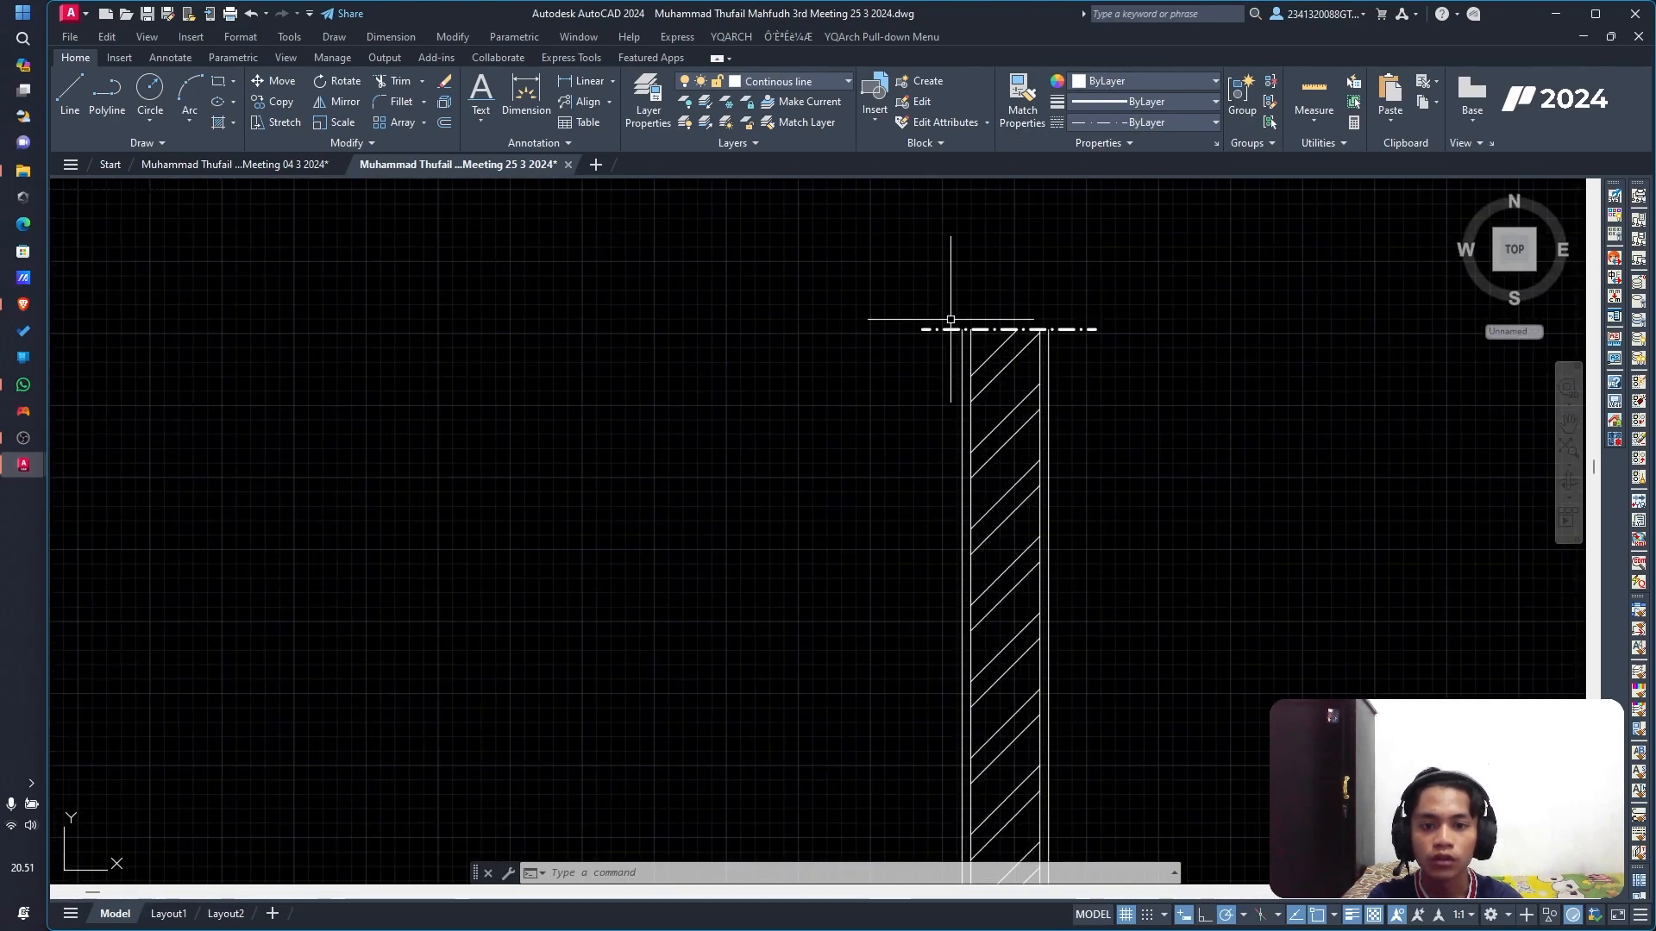
pyautogui.click(949, 326)
pyautogui.click(1001, 97)
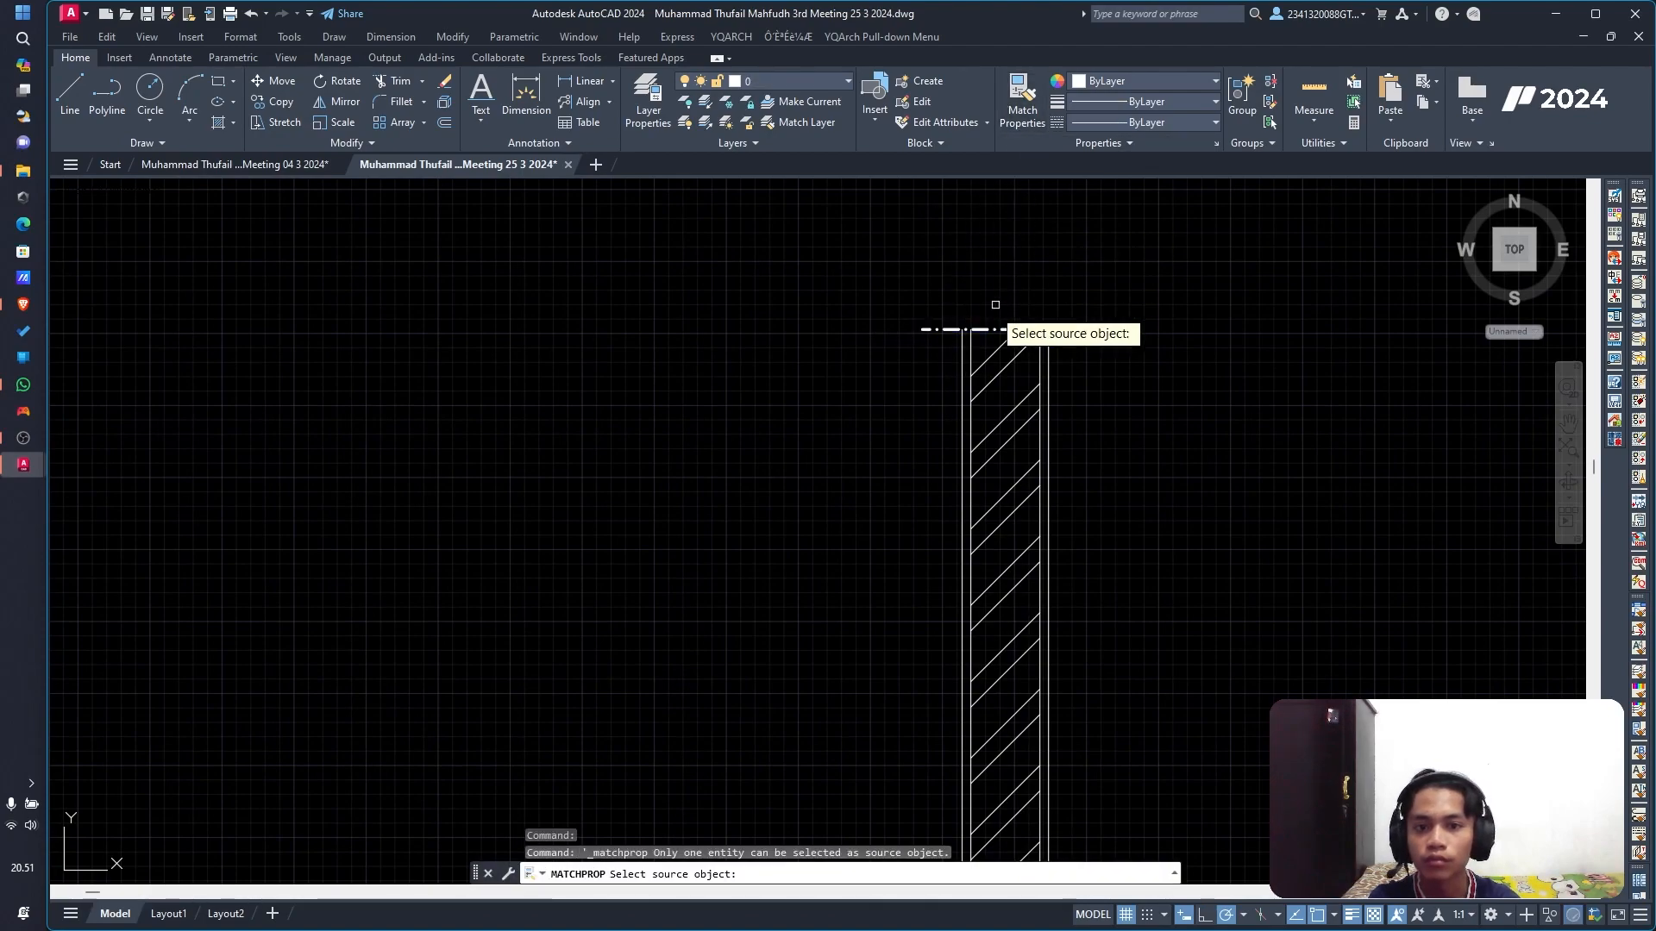
pyautogui.click(933, 329)
pyautogui.press('Escape')
# Step: Set the linetype scale of the vertical line at the floor layers' left end to 5, matching the wall's top line
pyautogui.click(936, 330)
pyautogui.click(939, 330)
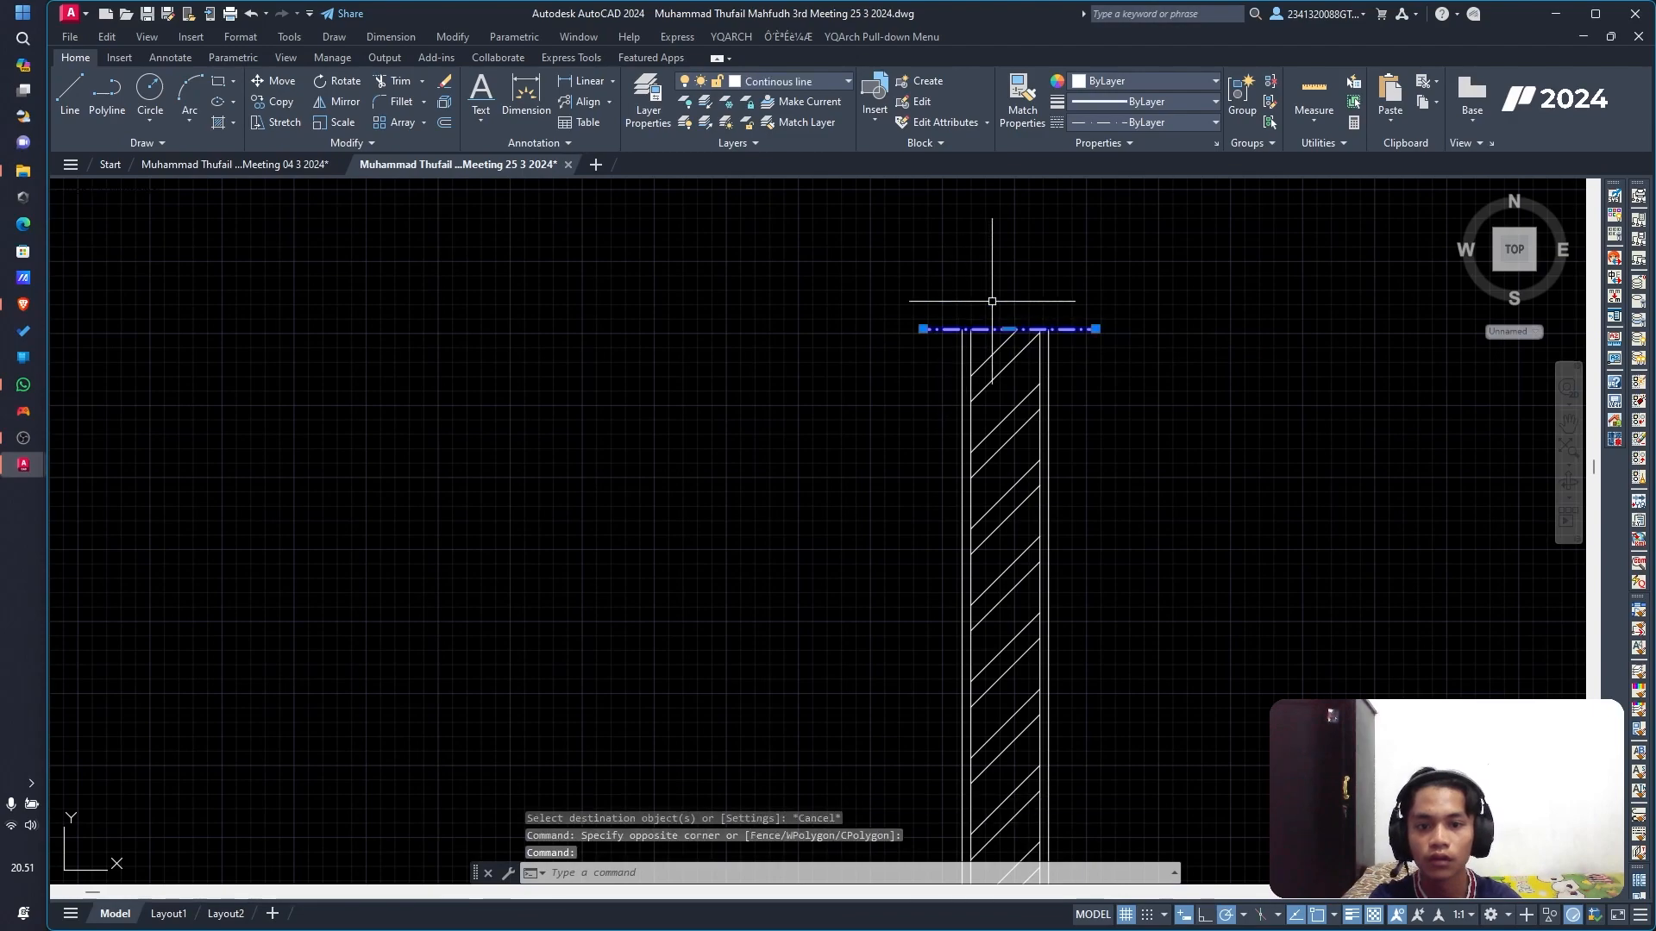
pyautogui.click(1217, 143)
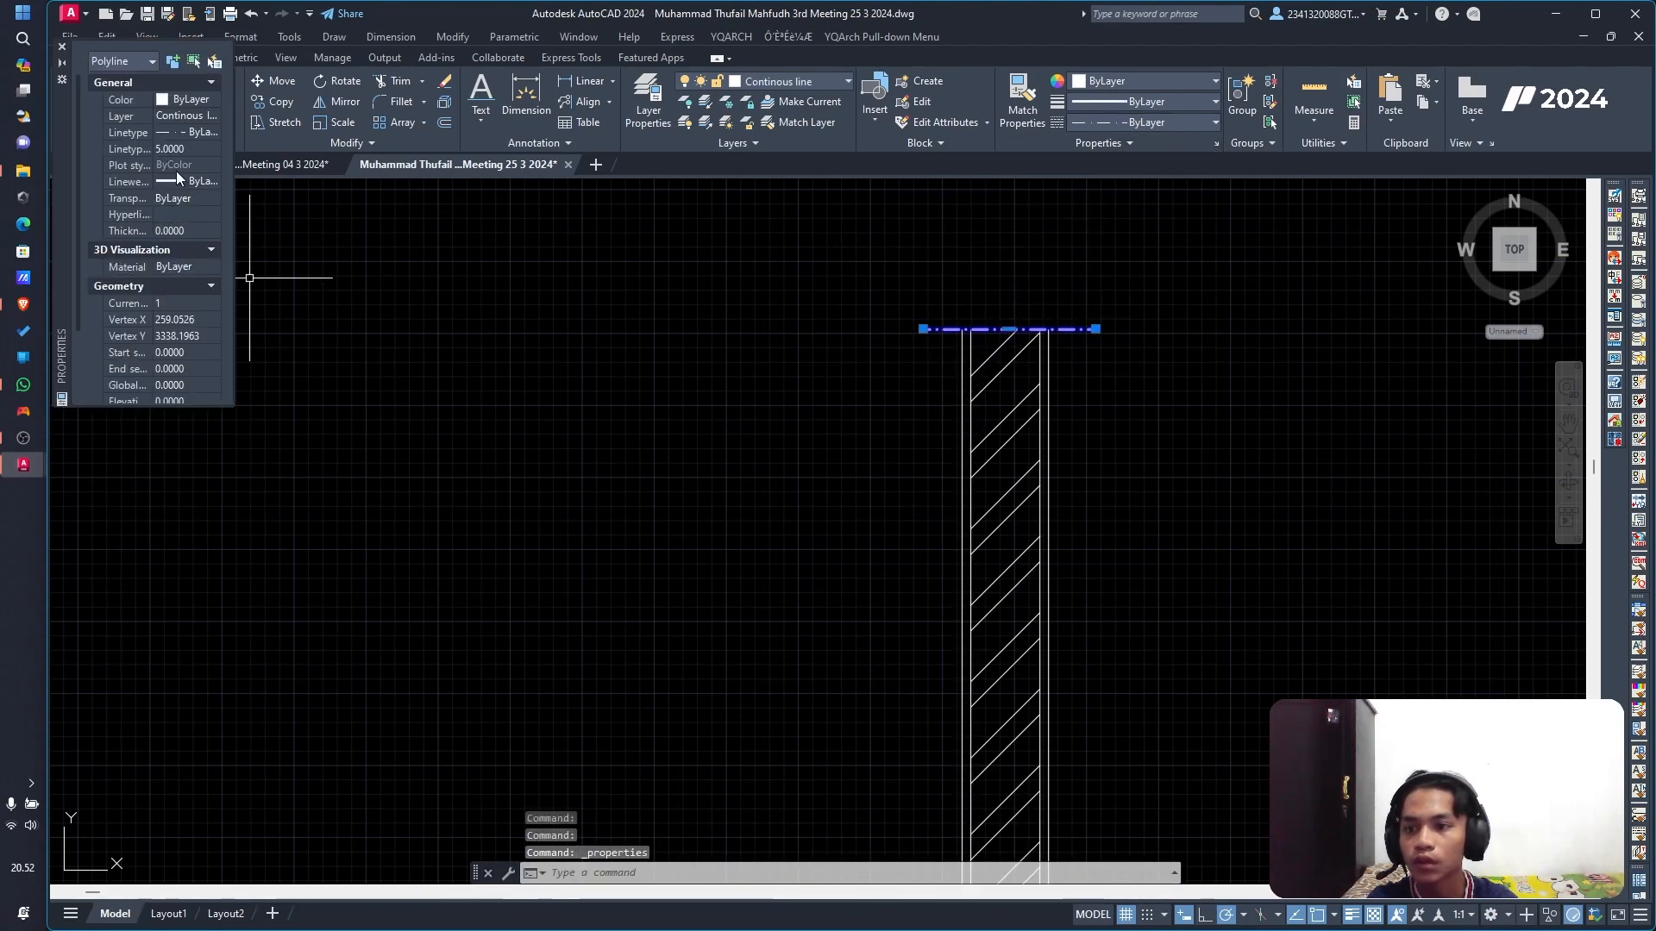
pyautogui.click(61, 46)
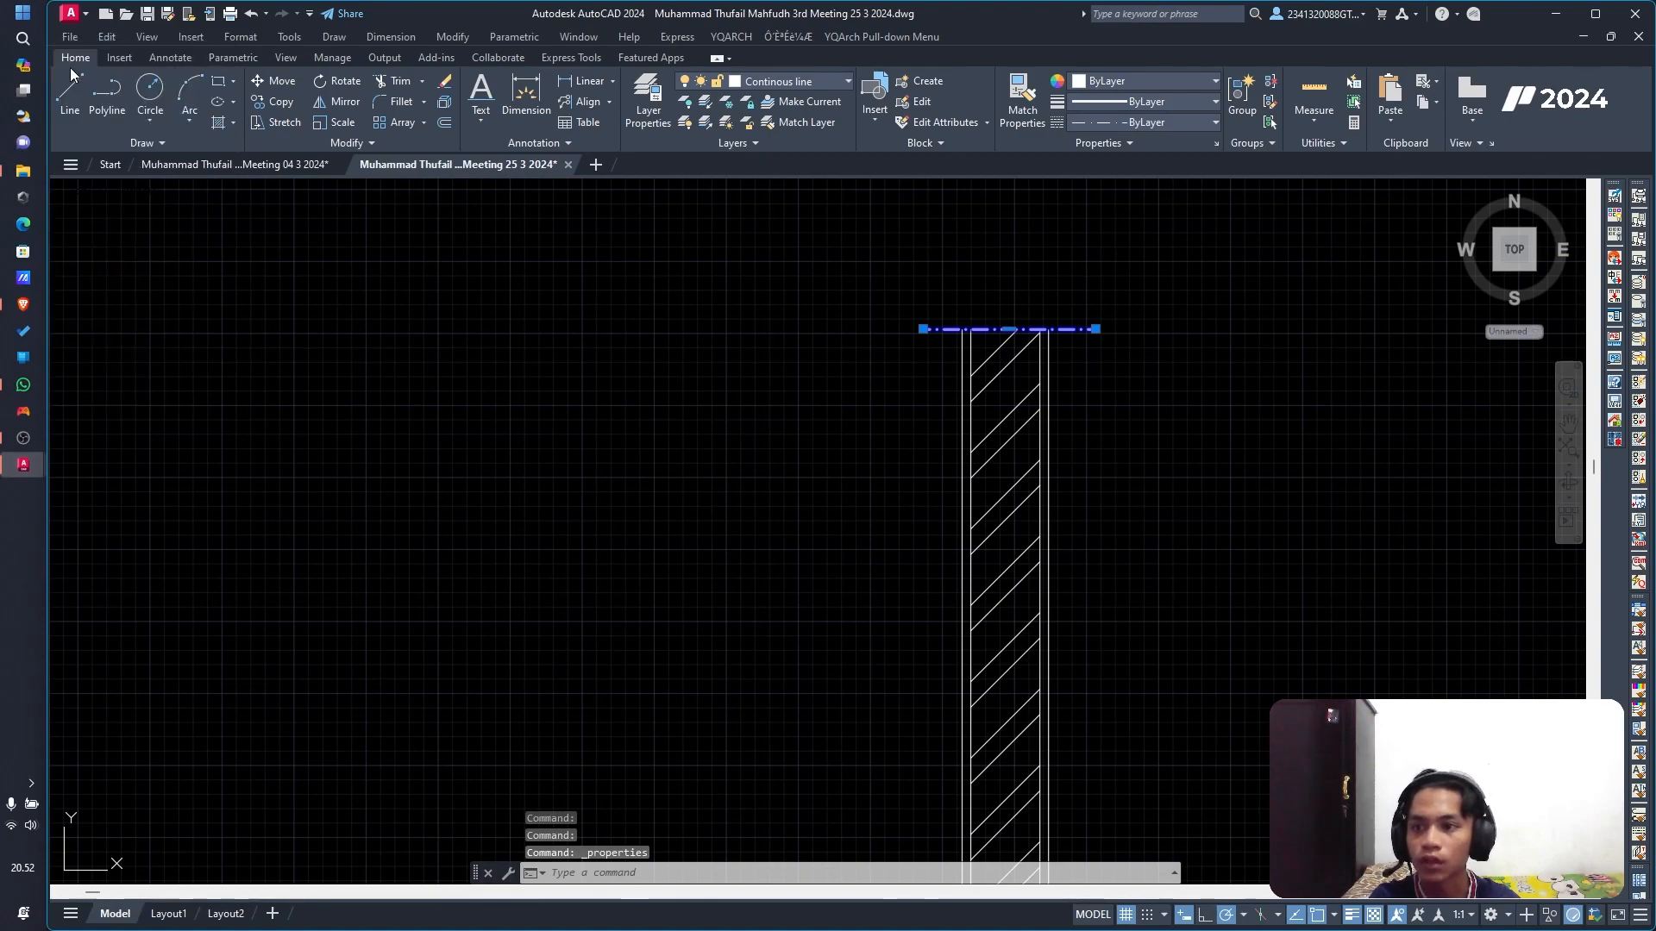
pyautogui.scroll(-9, 514, 437)
pyautogui.scroll(10, 527, 503)
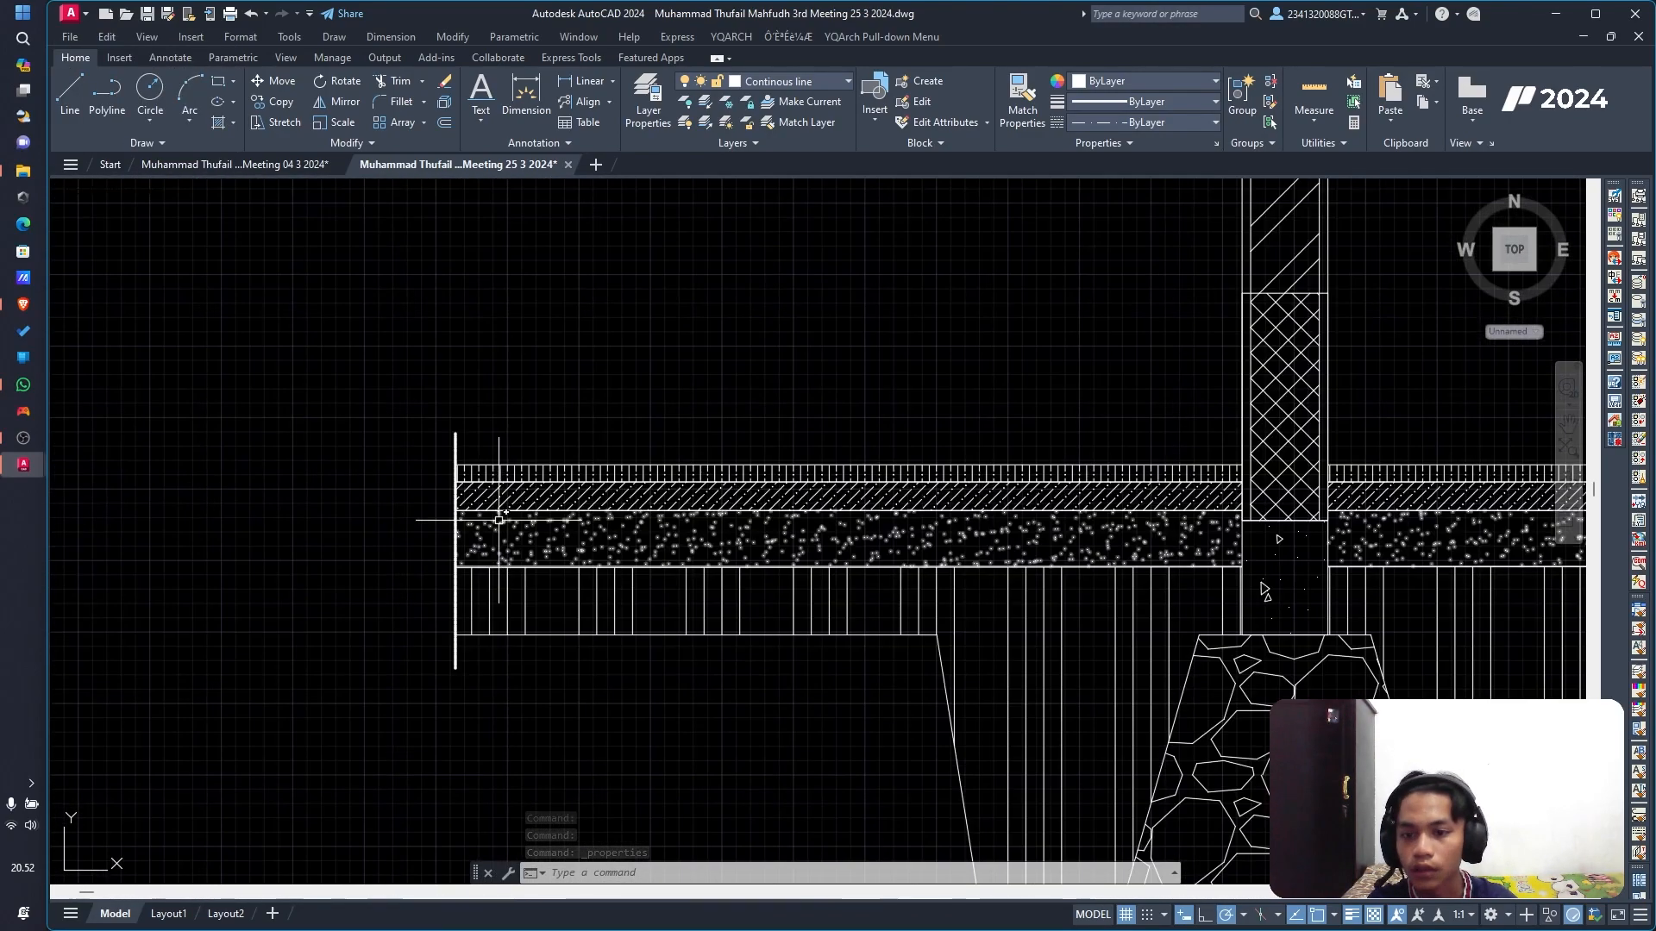
pyautogui.click(1215, 141)
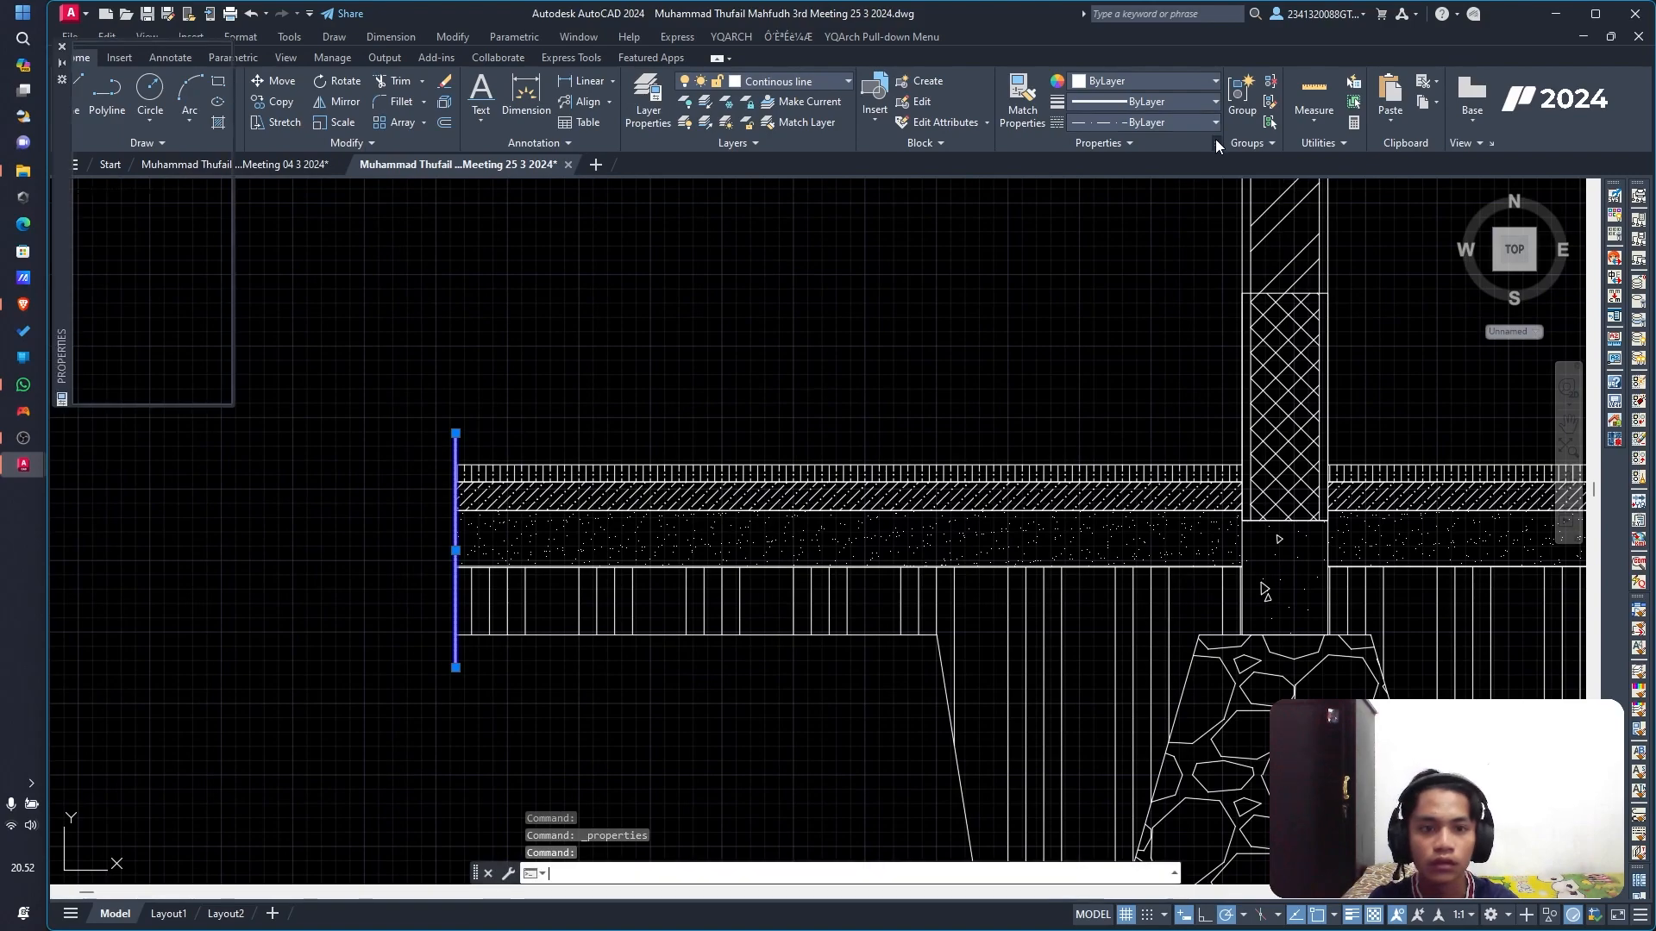
pyautogui.click(180, 150)
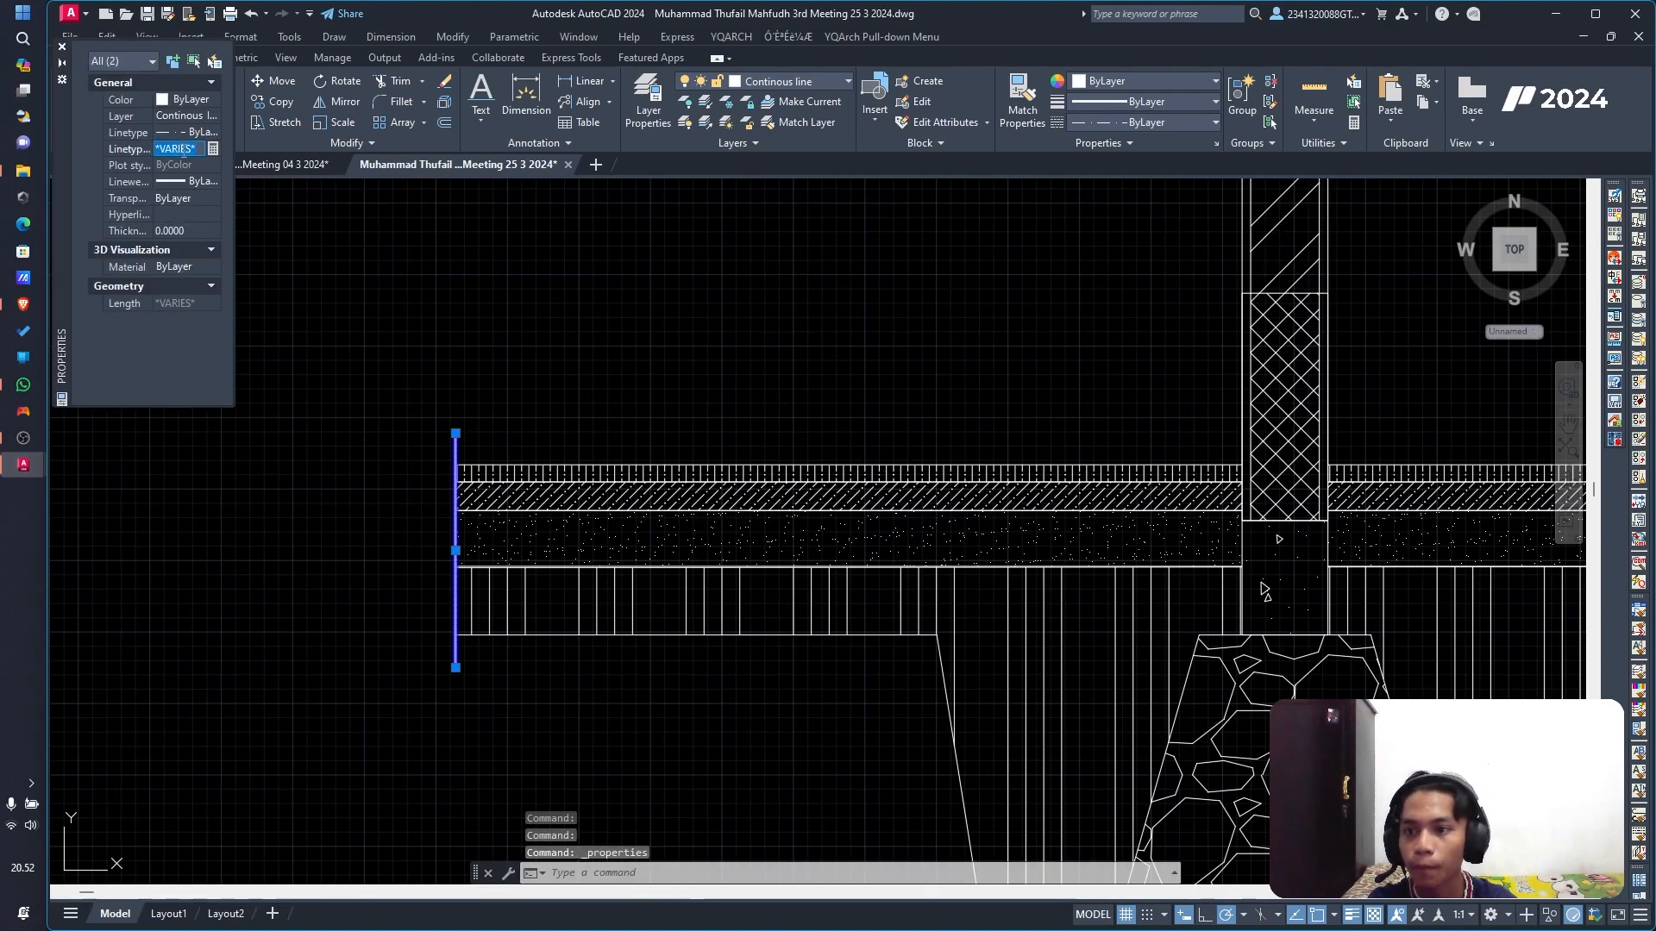
pyautogui.write('5')
pyautogui.press('Return')
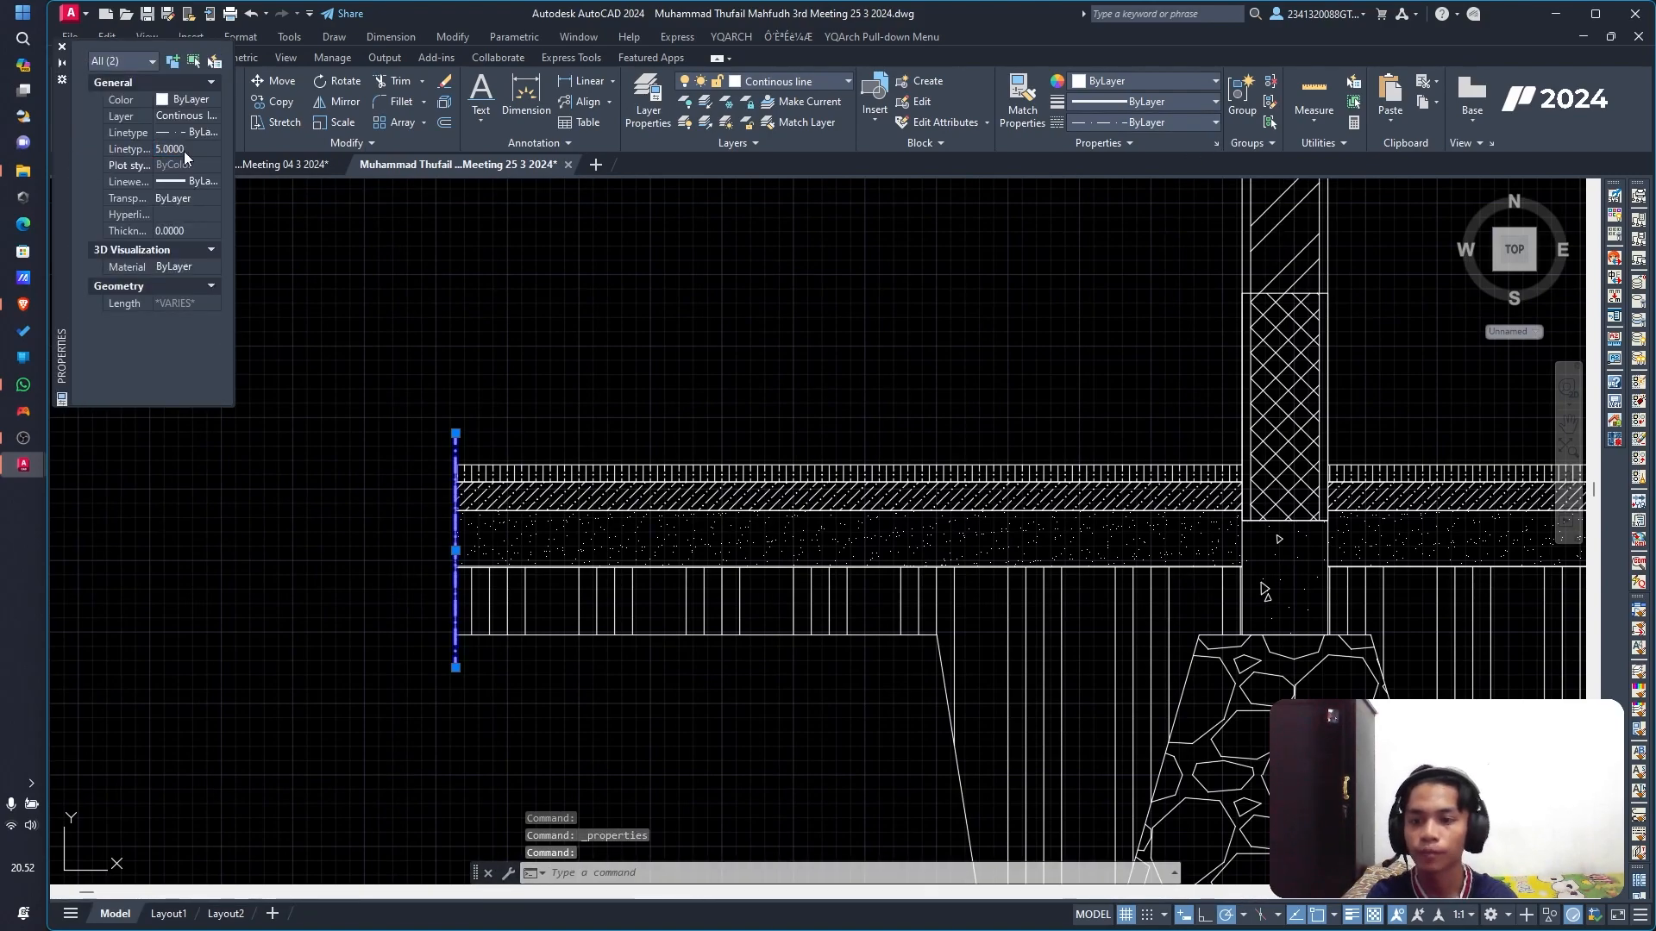
pyautogui.press('Escape')
pyautogui.click(691, 317)
pyautogui.press('Escape')
# Step: Mirror the vertical dash-dot line about the foundation's vertical centre line to the right end of the floor layers, keeping the original
pyautogui.click(455, 437)
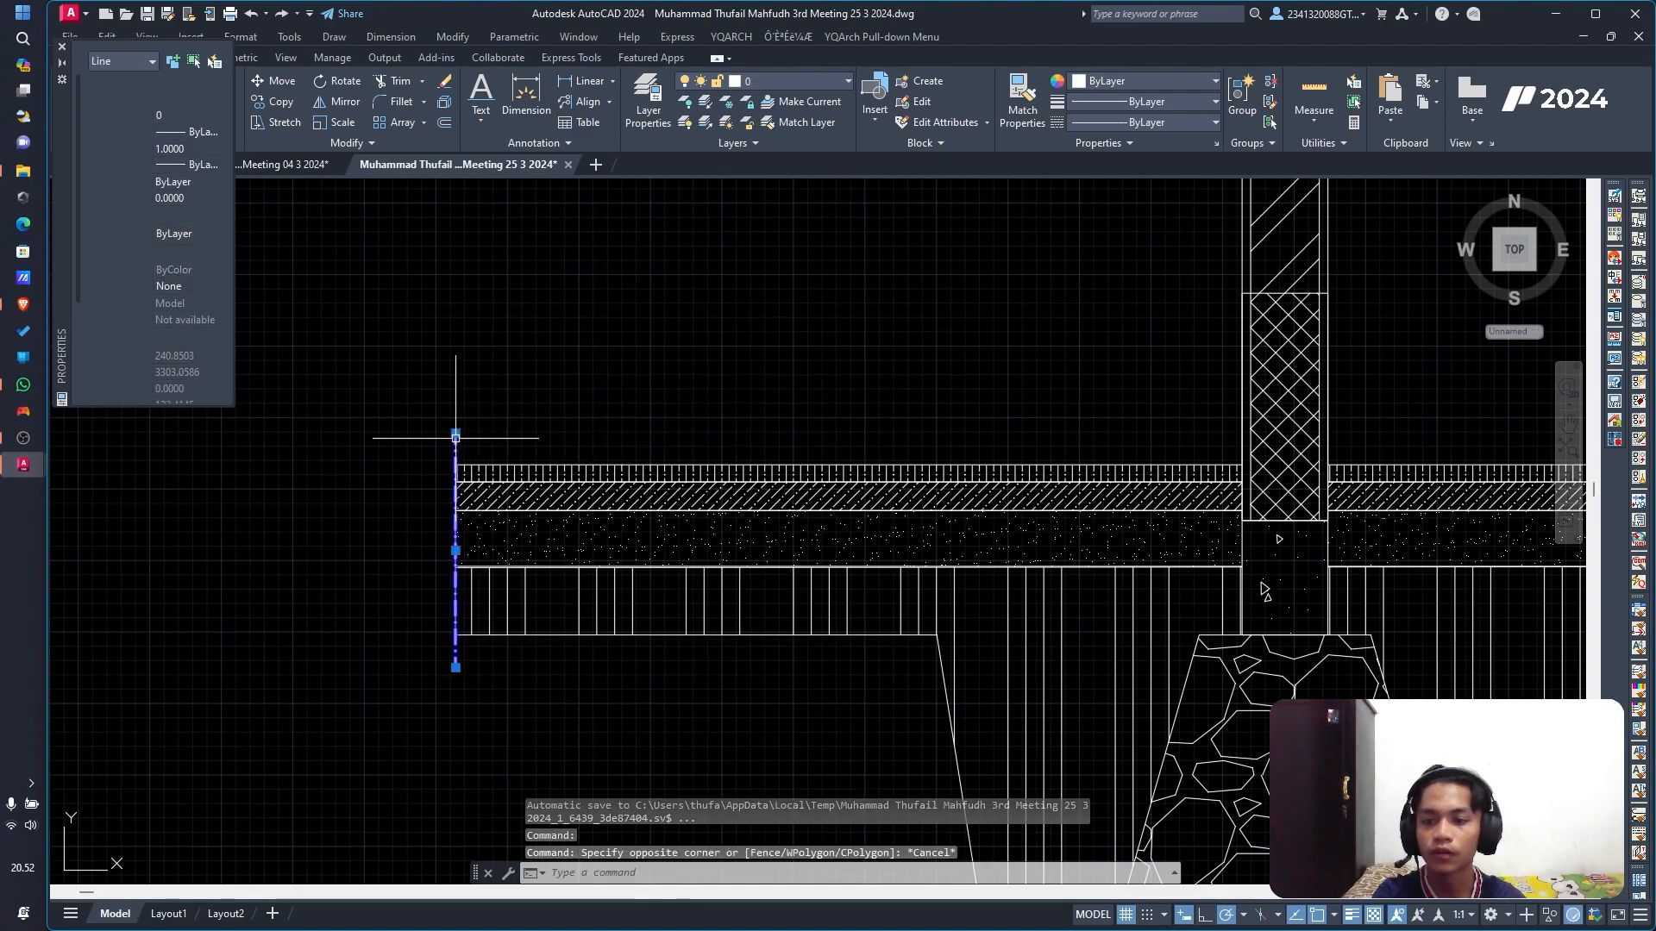
pyautogui.scroll(-5, 759, 414)
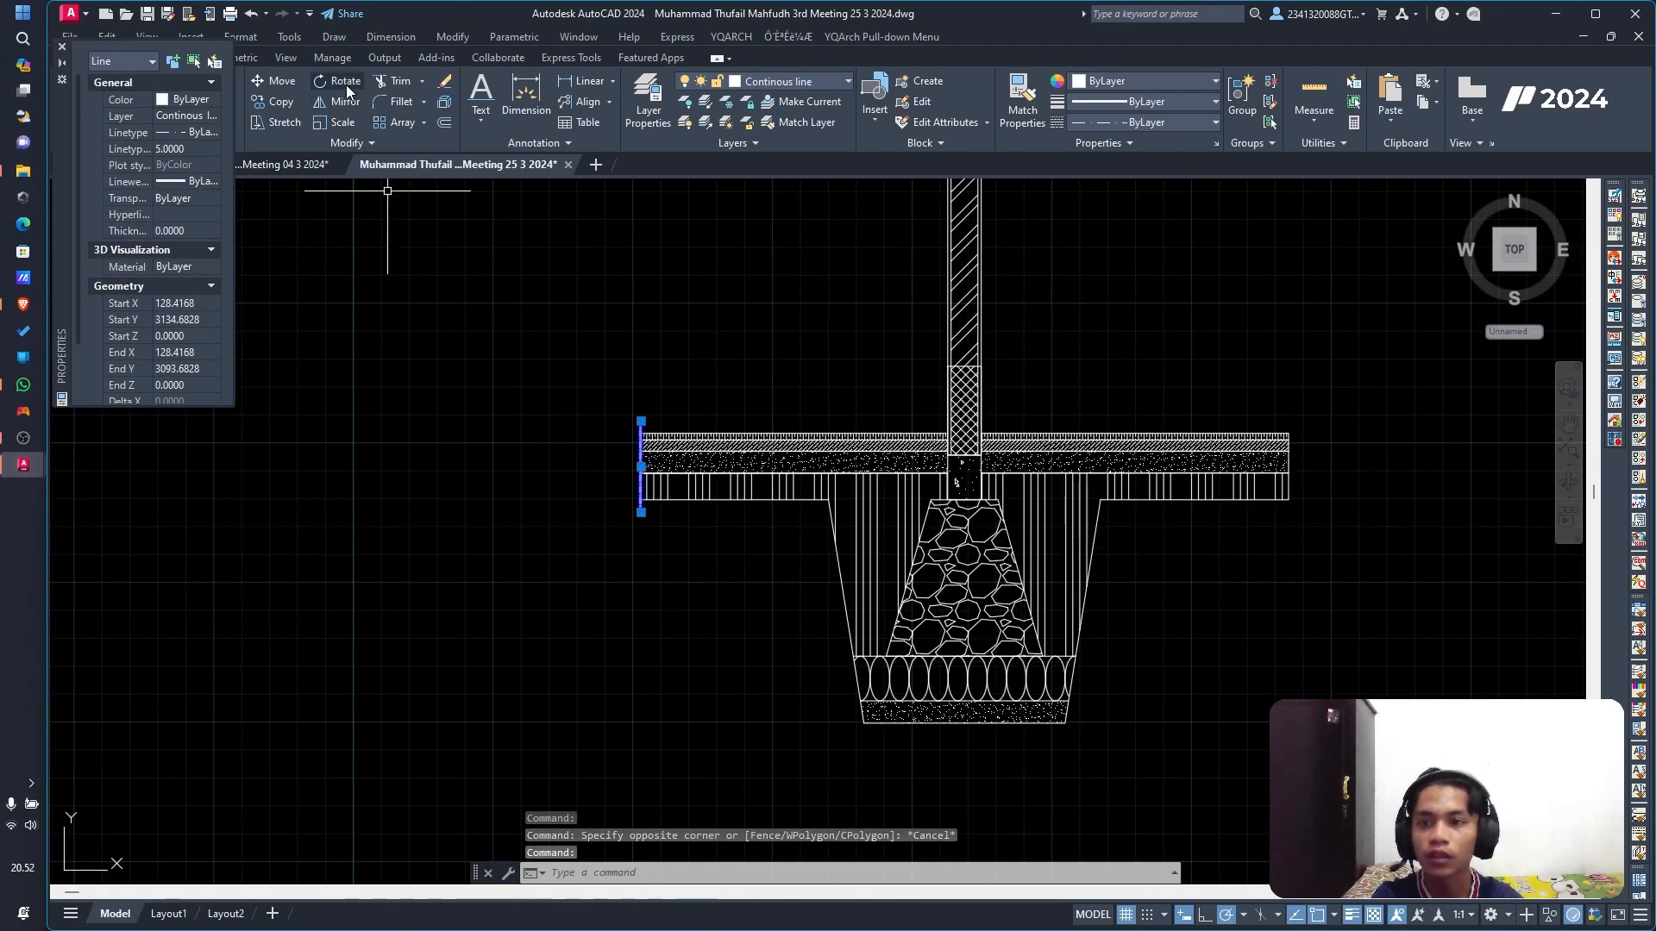
pyautogui.click(61, 48)
pyautogui.click(338, 101)
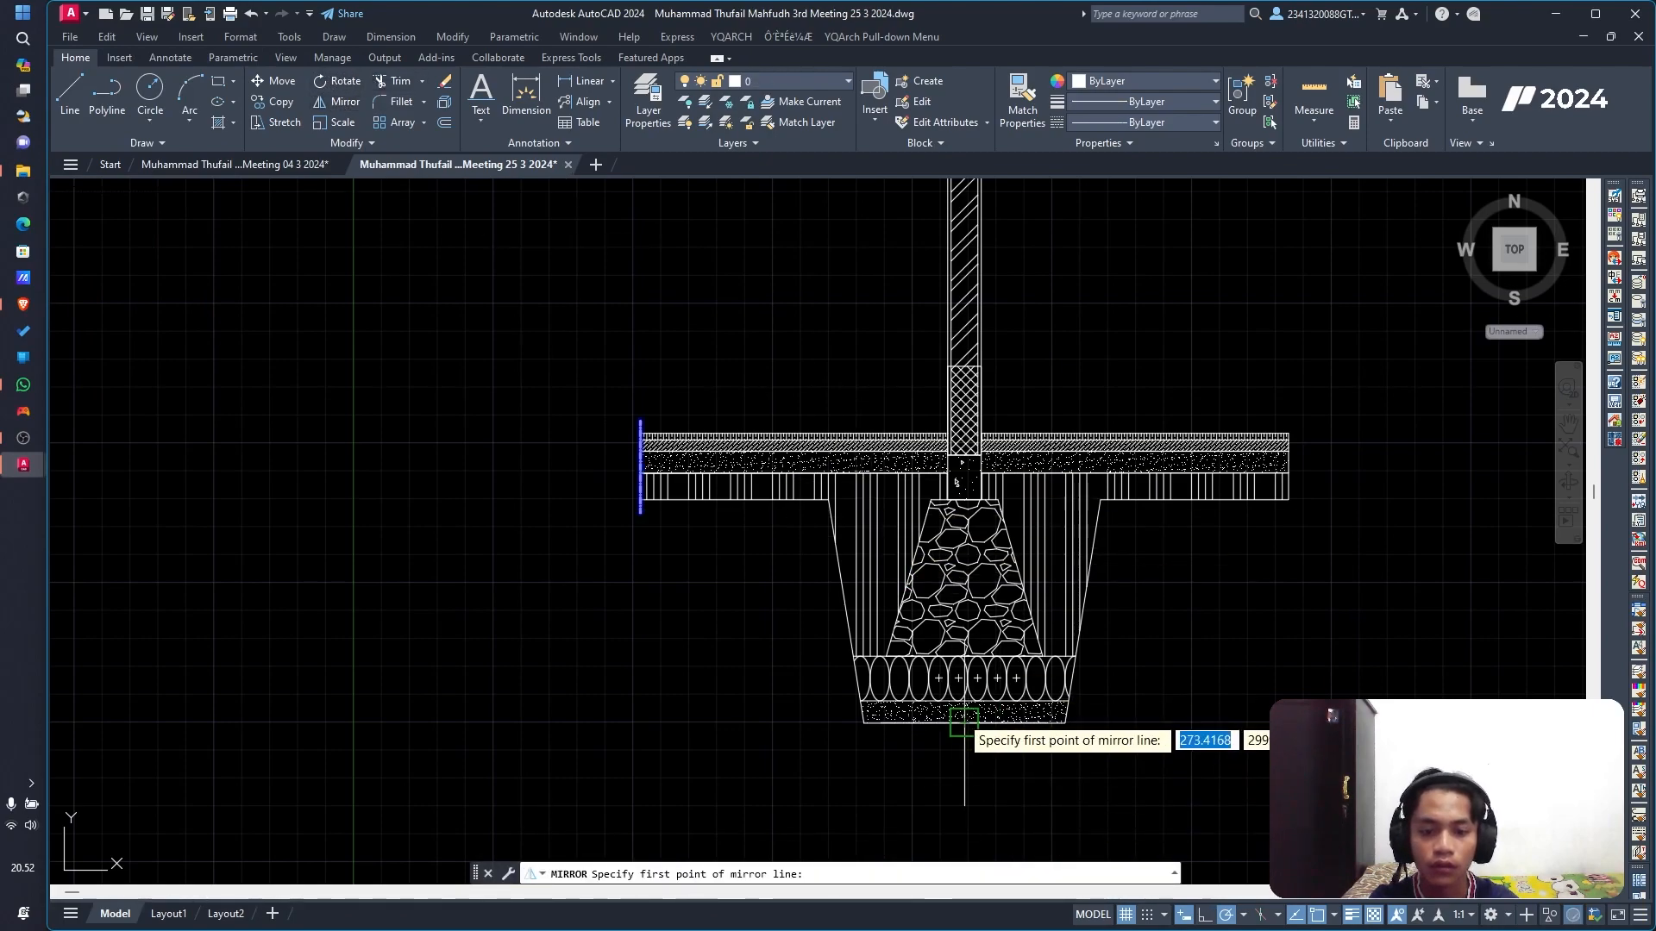
pyautogui.click(964, 720)
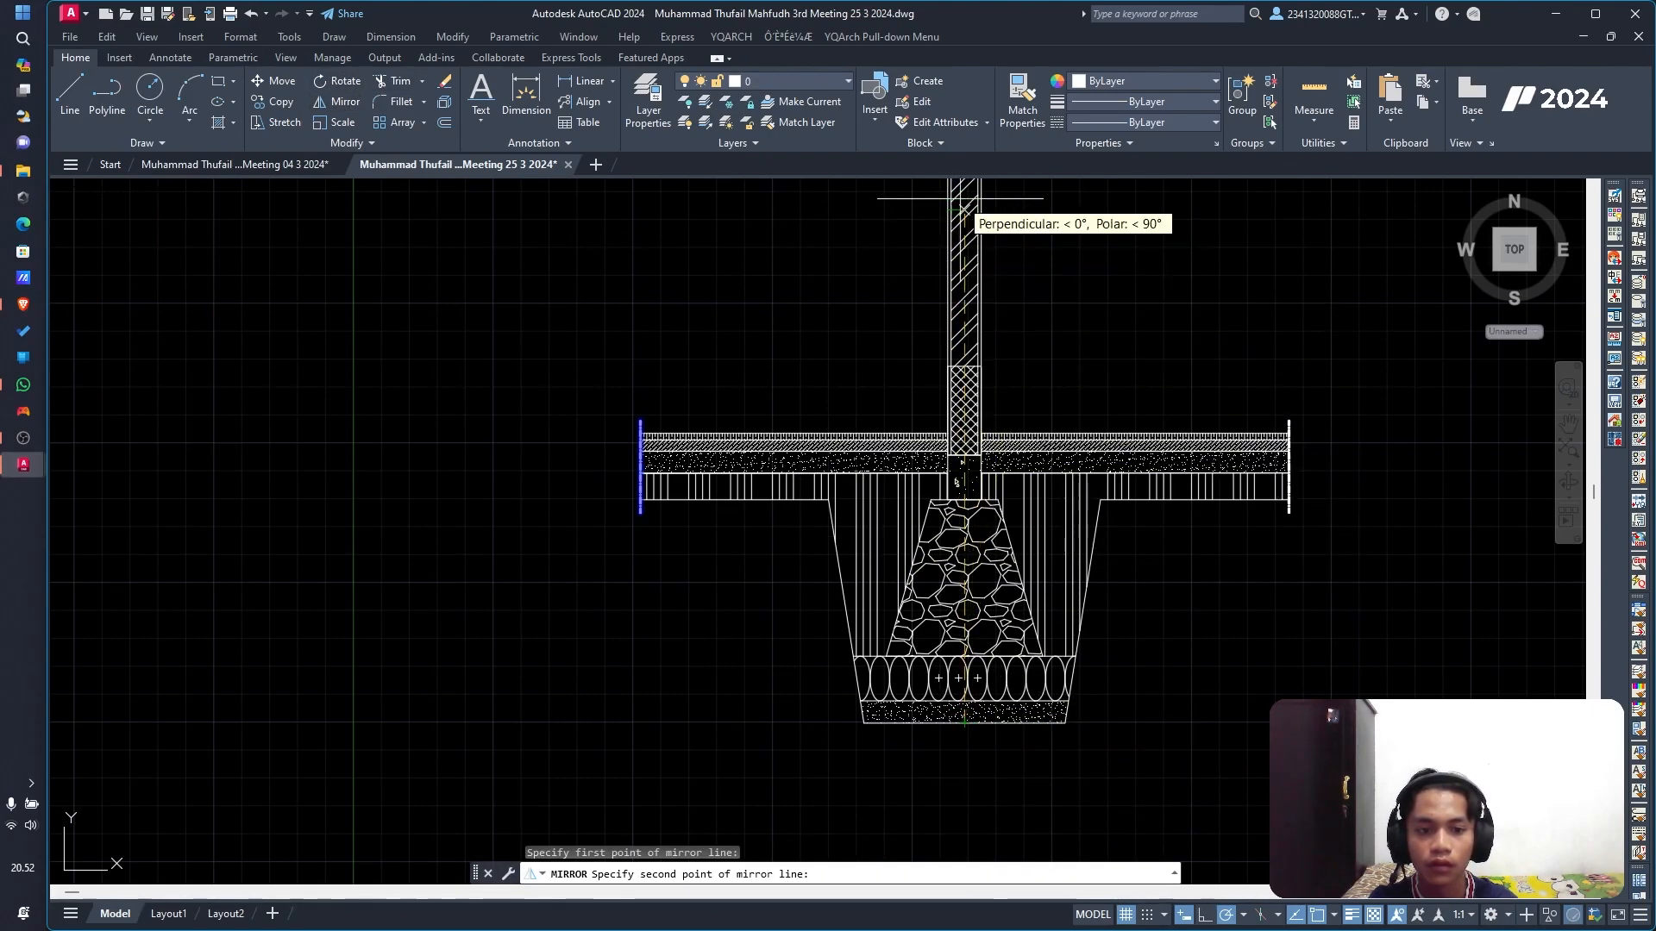
pyautogui.click(962, 210)
pyautogui.write('n')
pyautogui.press('Return')
pyautogui.press('Escape')
# Step: Examine the dimensions and labels around the foundation in the exercise reference image and compare them with the drawing
pyautogui.scroll(-3, 1307, 662)
pyautogui.scroll(4, 1307, 661)
pyautogui.scroll(-5, 1219, 580)
pyautogui.moveTo(1109, 358); pyautogui.dragTo(954, 591, button='middle')
pyautogui.scroll(8, 954, 592)
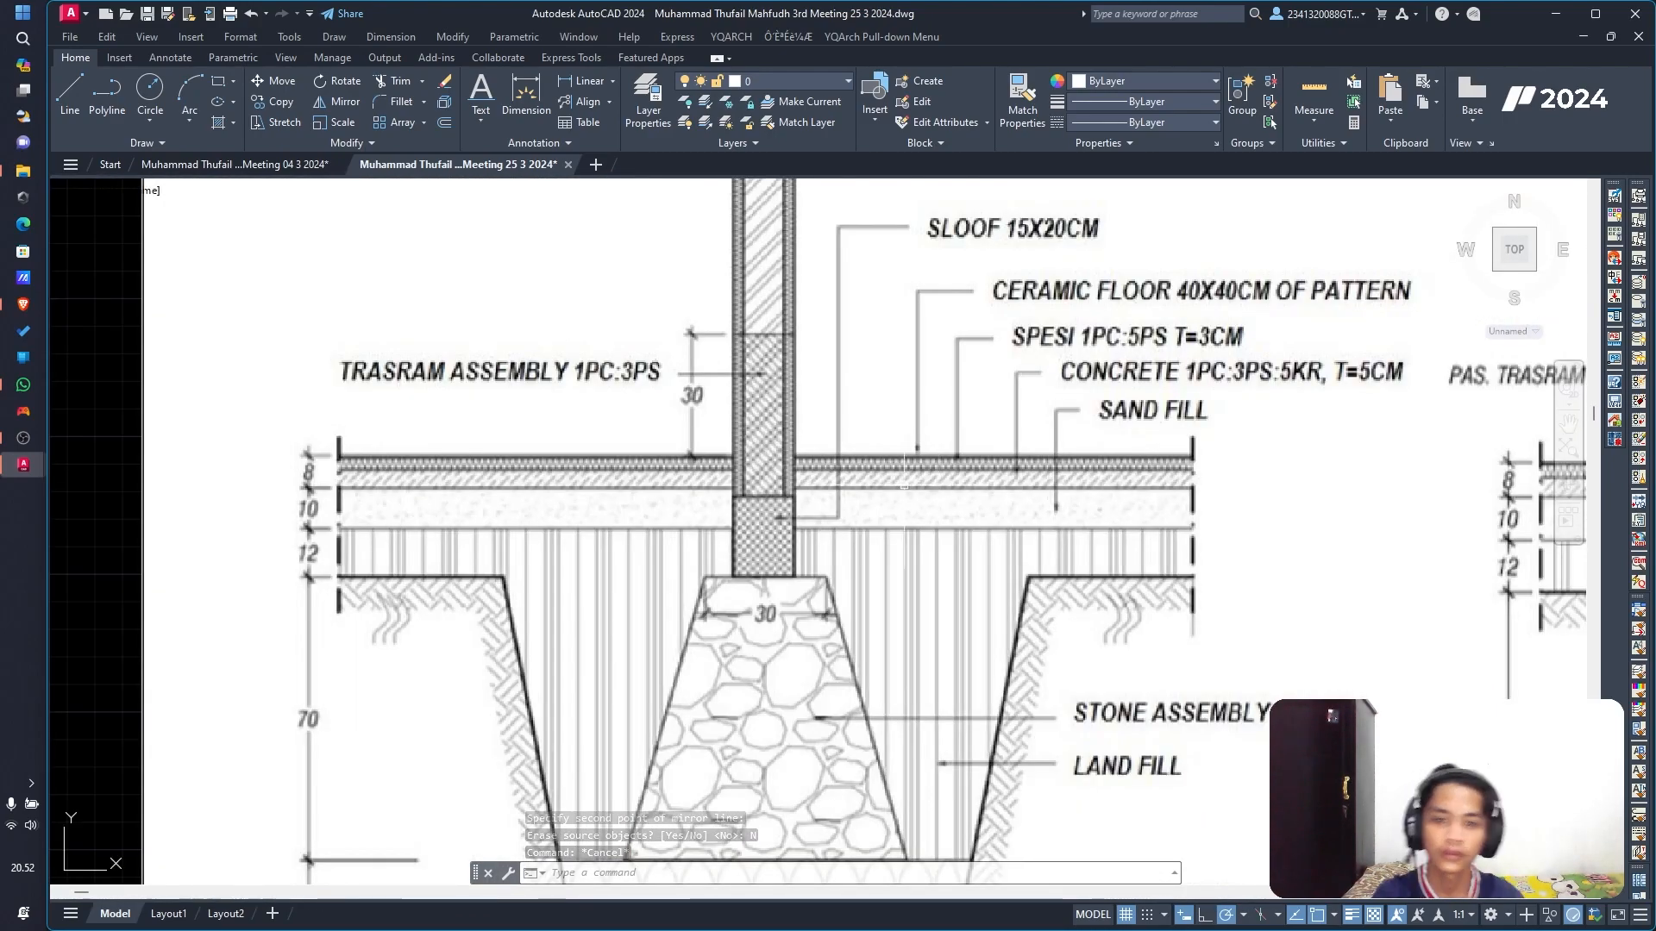
pyautogui.scroll(-2, 825, 562)
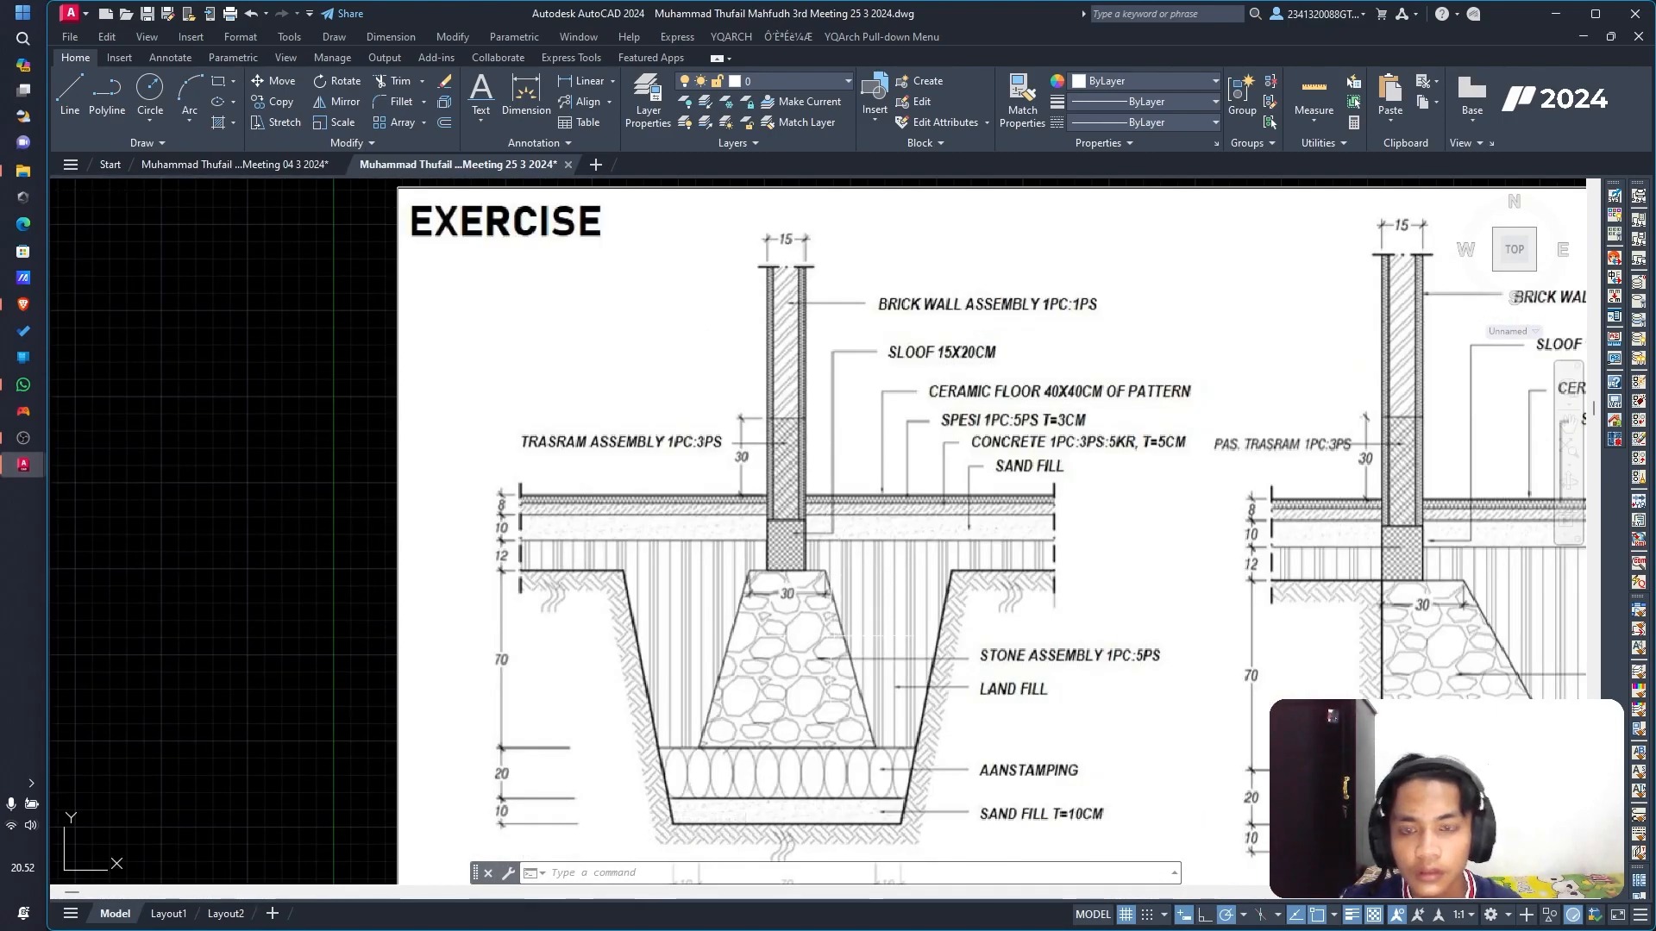
pyautogui.moveTo(825, 686); pyautogui.dragTo(811, 615, button='middle')
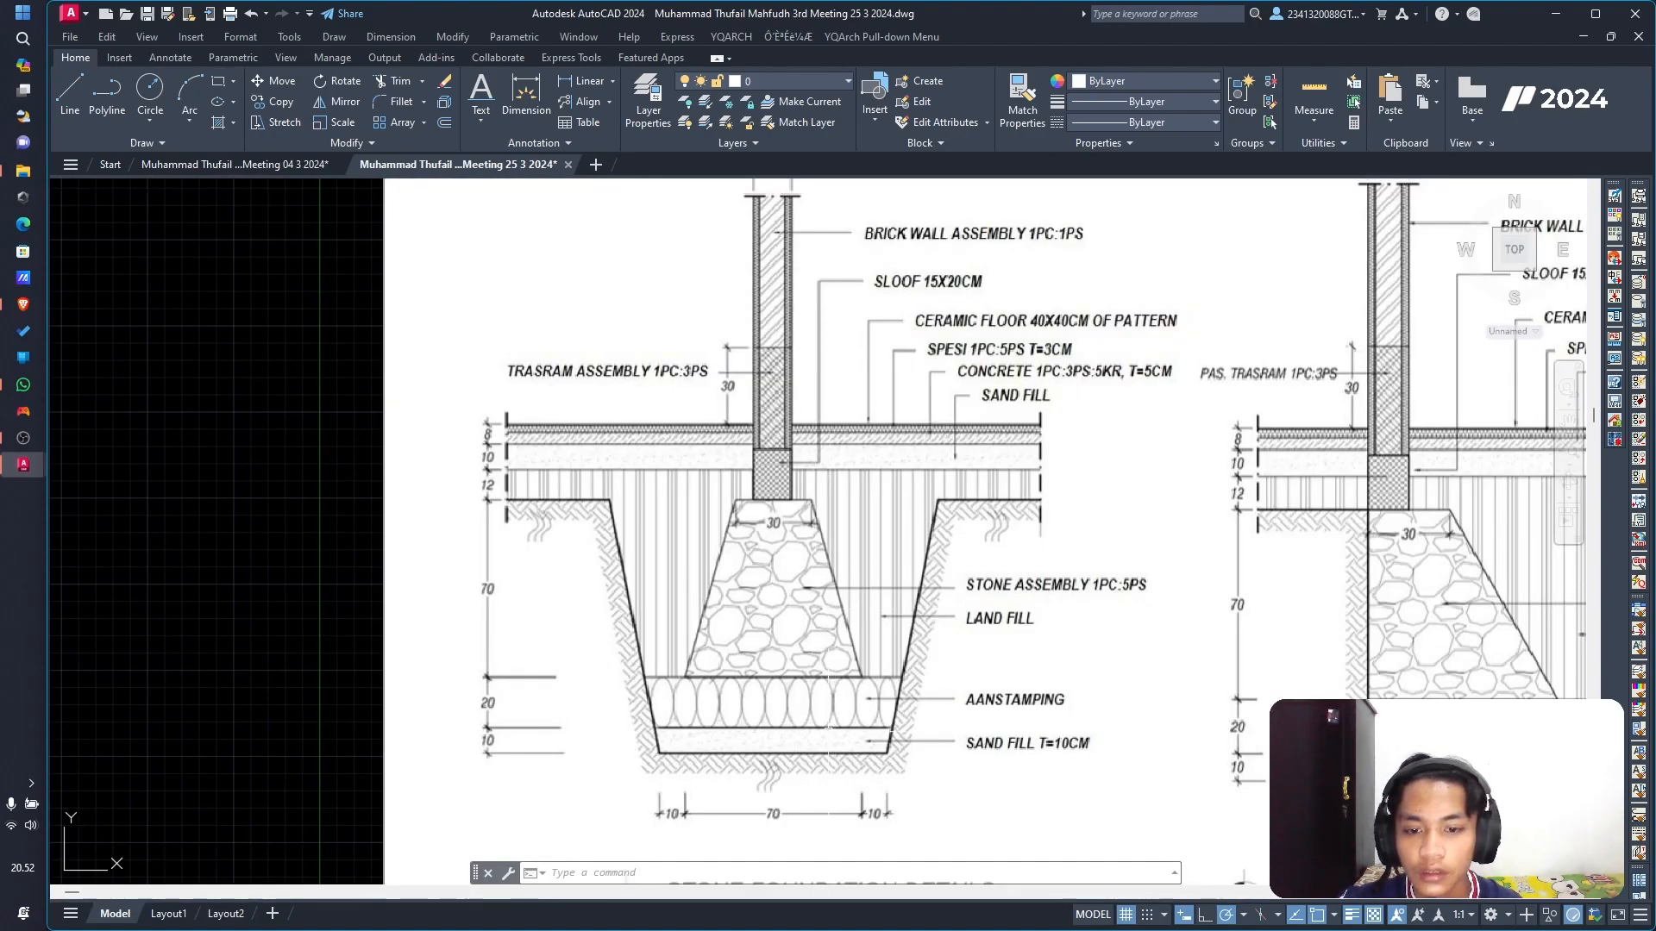
pyautogui.moveTo(672, 707); pyautogui.dragTo(588, 328, button='middle')
pyautogui.moveTo(776, 693)
pyautogui.mouseDown(button='middle')
pyautogui.moveTo(717, 440)
pyautogui.moveTo(718, 221)
pyautogui.mouseUp(button='middle')
pyautogui.scroll(4, 421, 547)
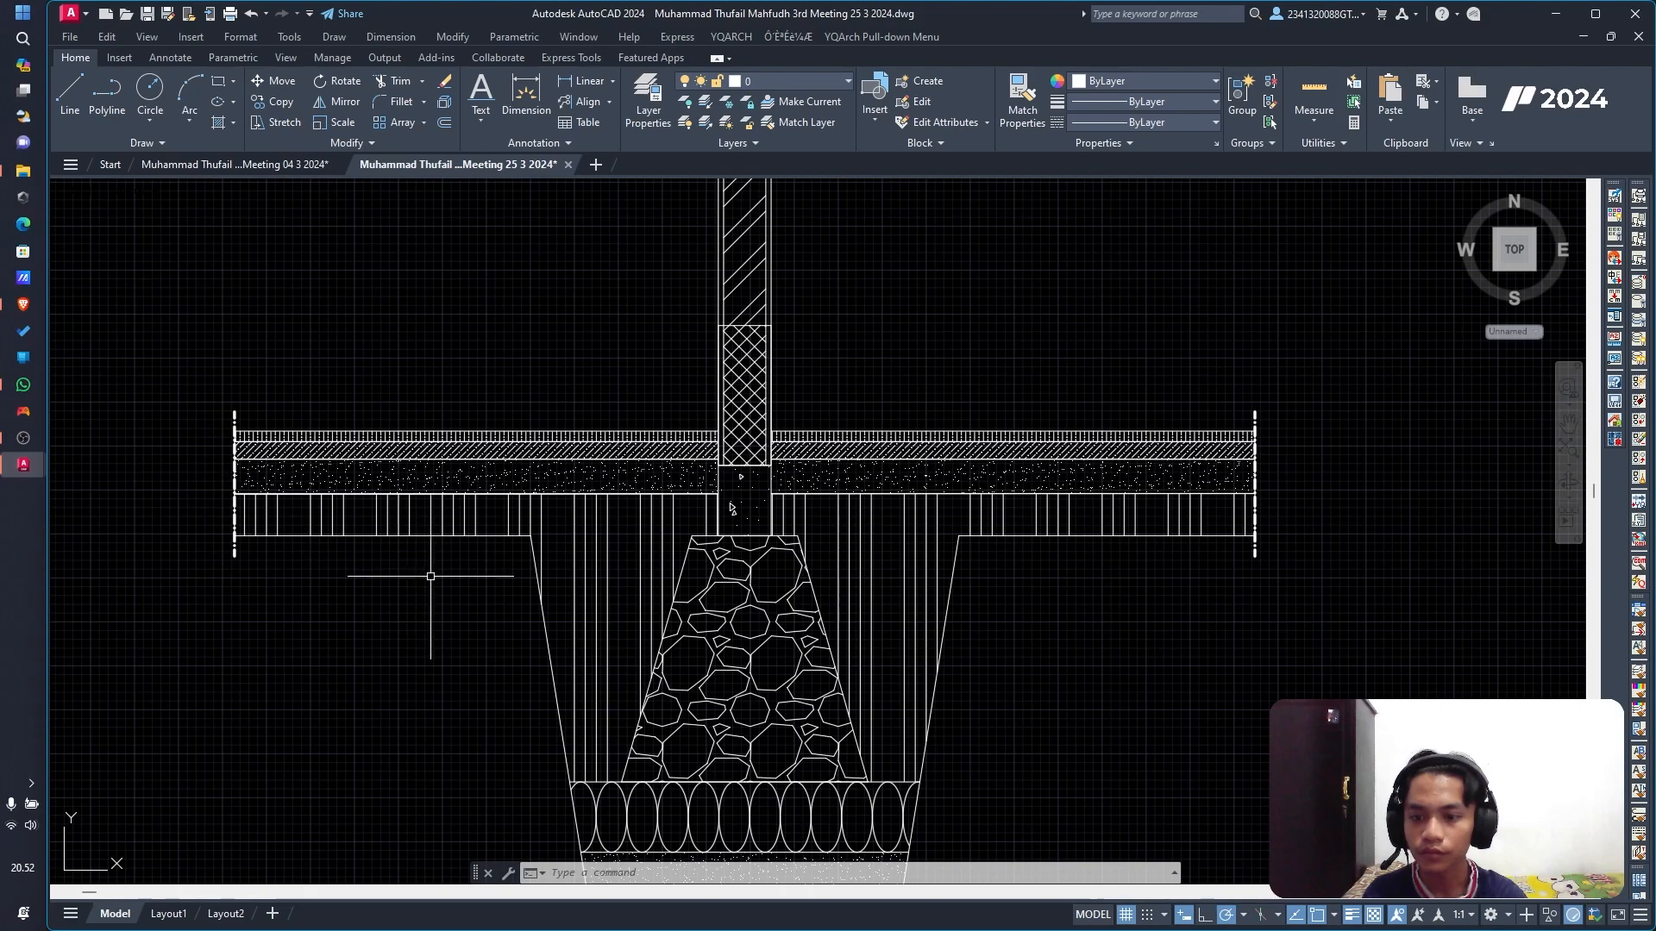
pyautogui.moveTo(394, 551); pyautogui.dragTo(380, 405, button='middle')
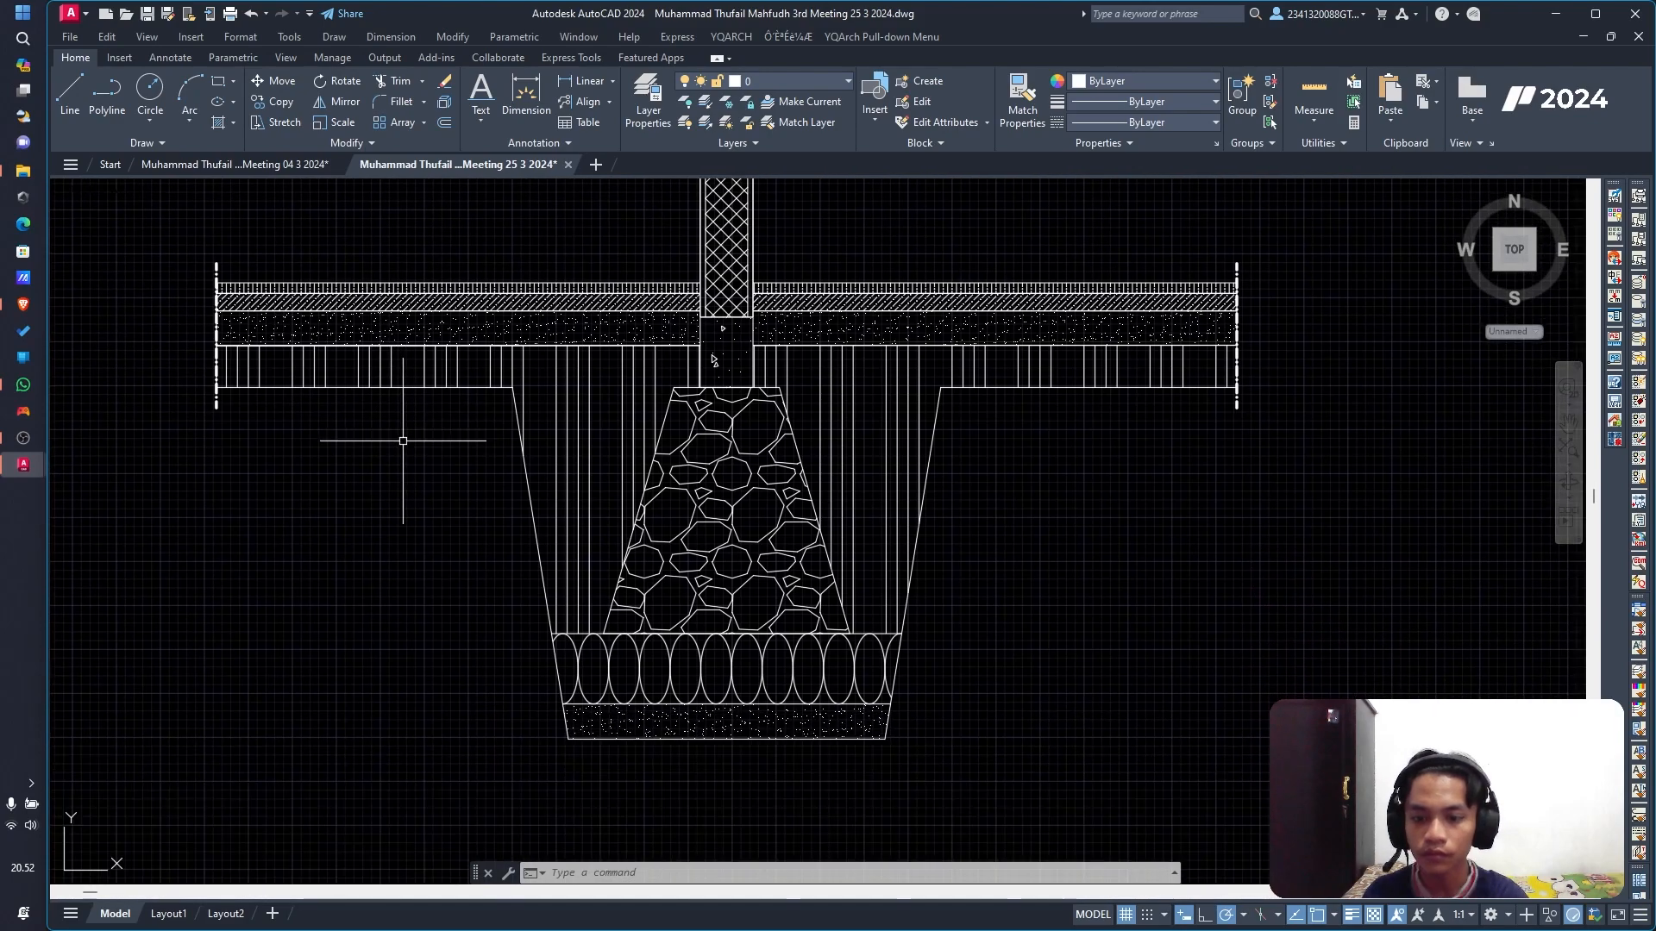
# Step: Add a vertical linear dimension for the thickness of the foundation's bottom sand layer, placed well to the right of the foundation
pyautogui.click(596, 83)
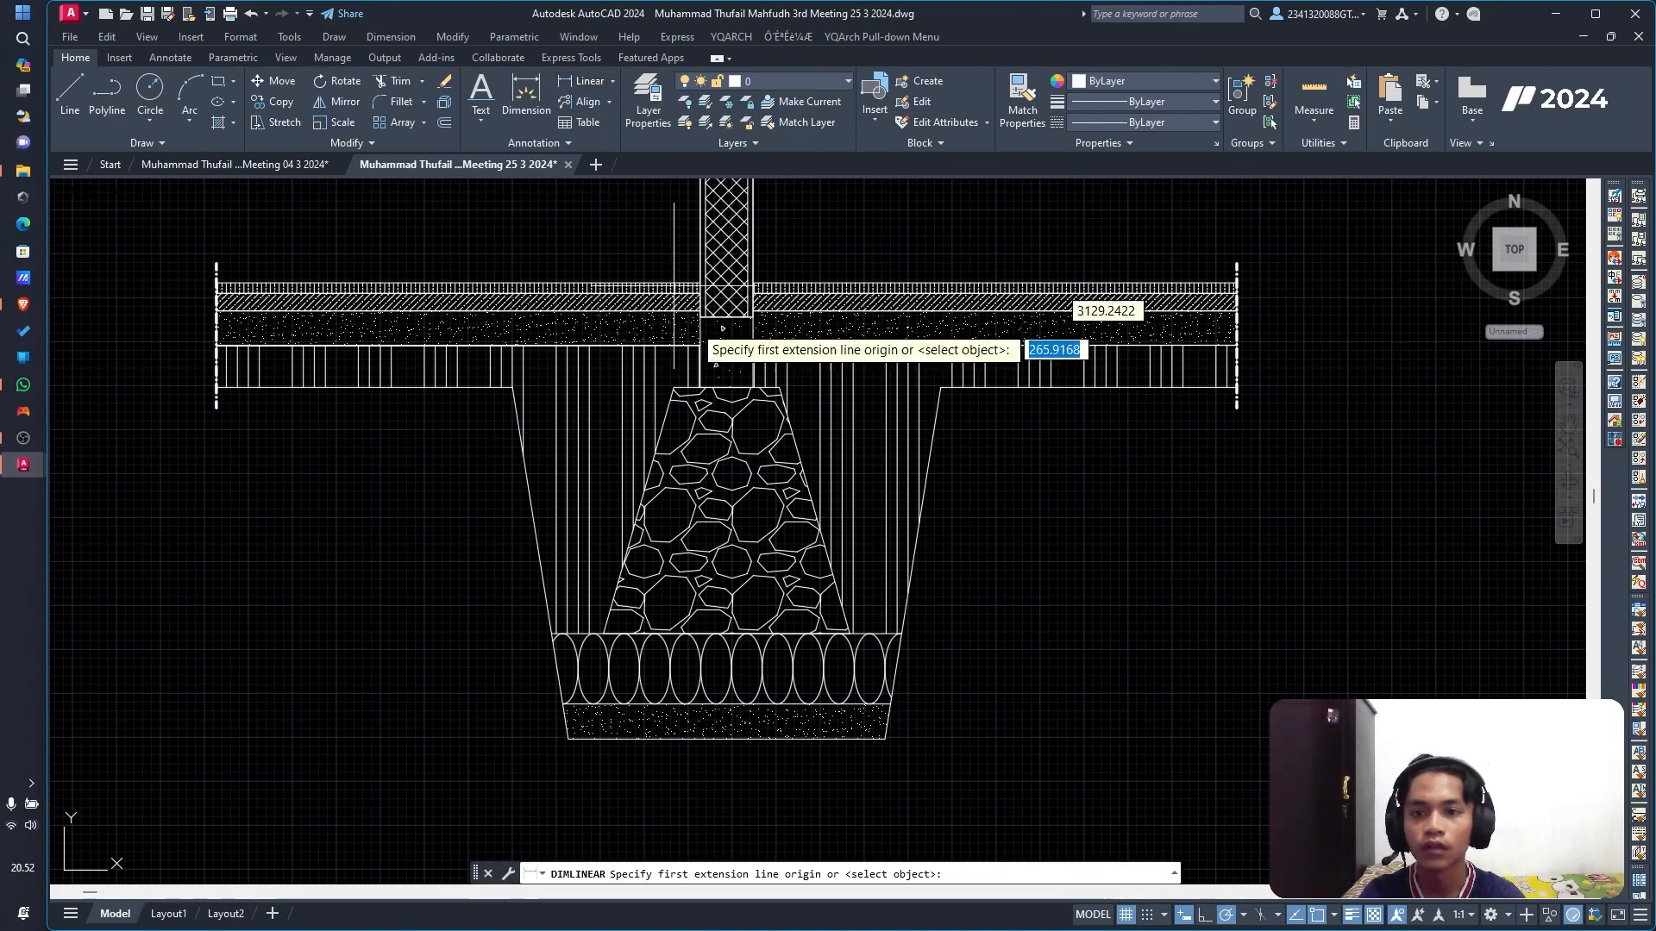
pyautogui.press('Escape')
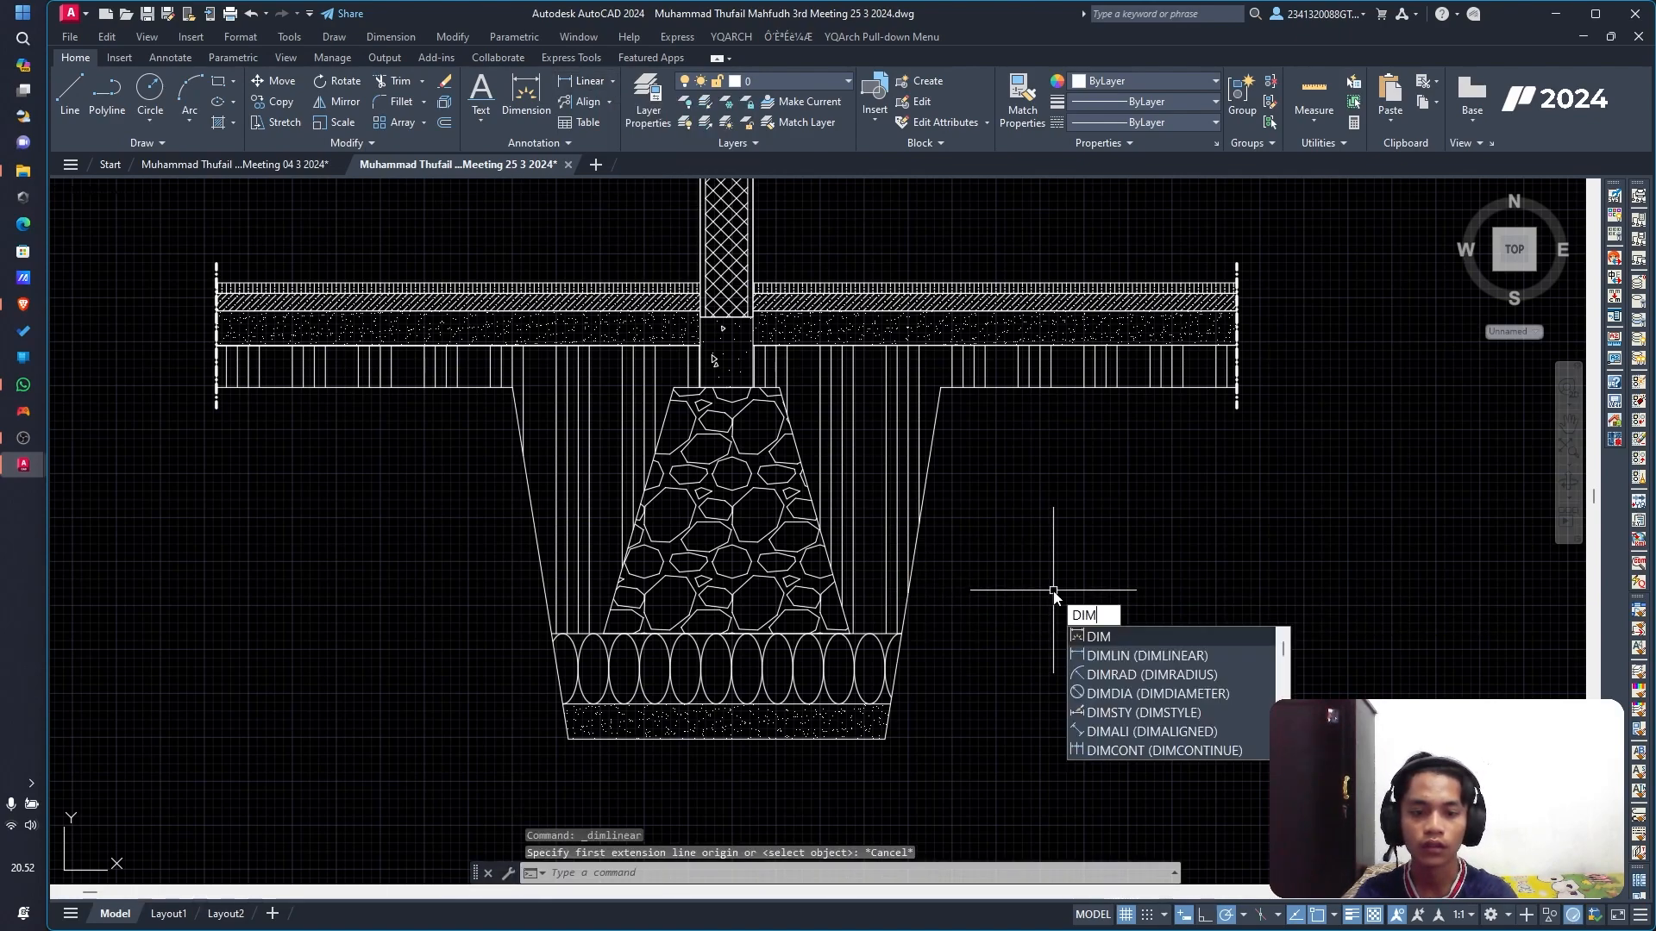
pyautogui.write('li')
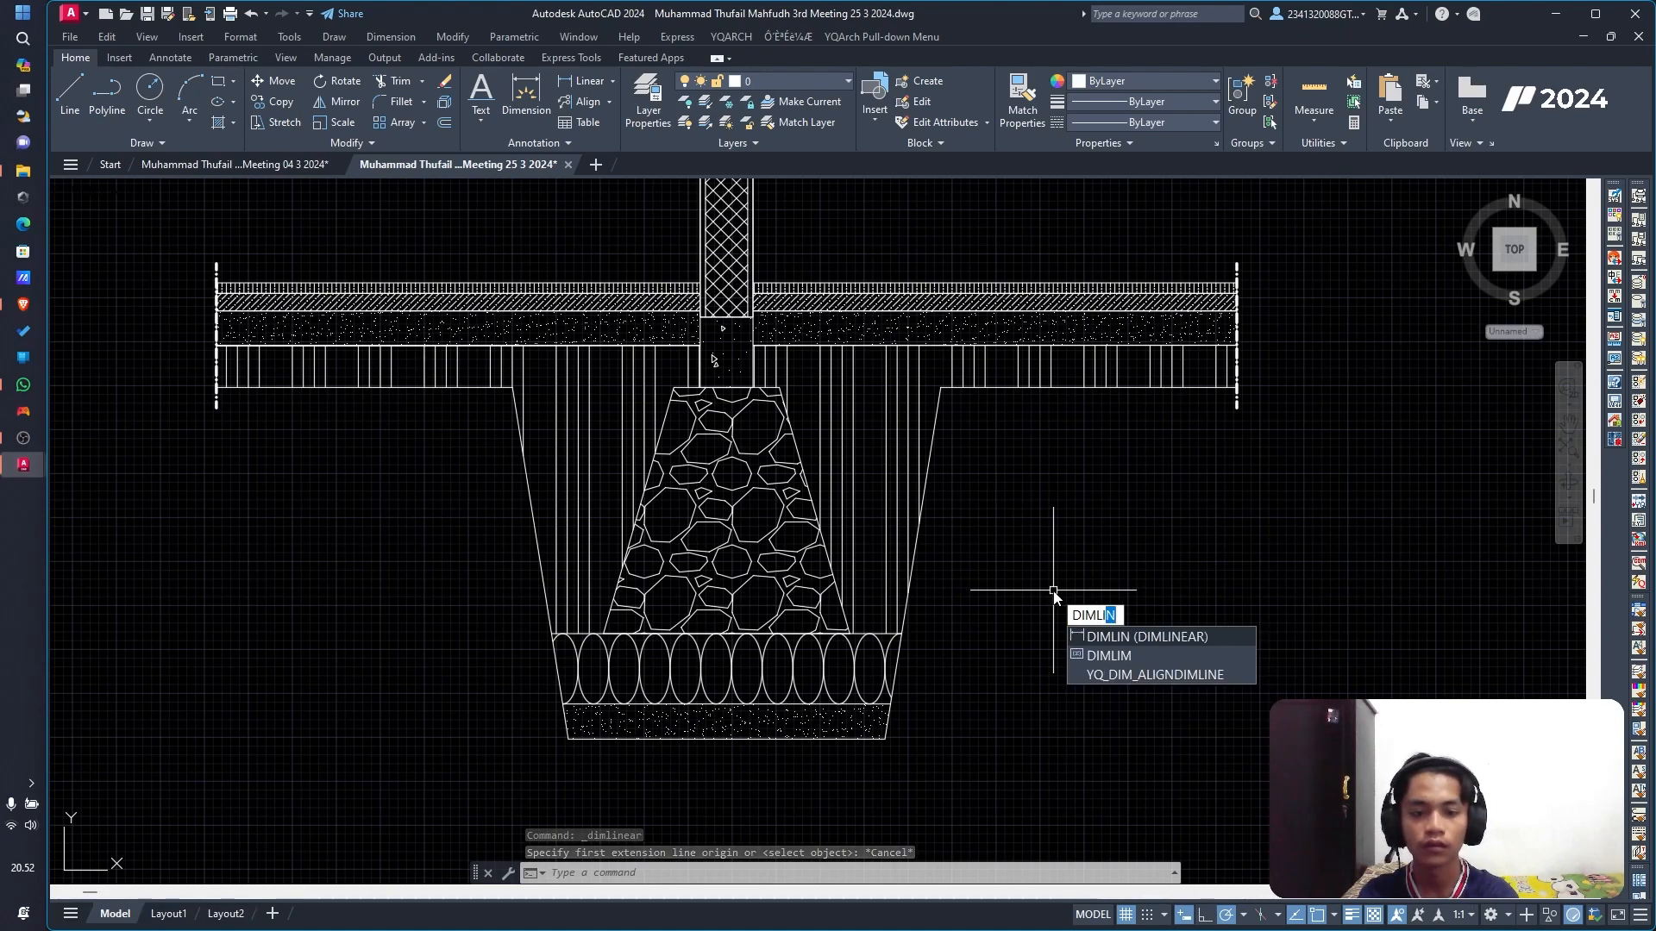
pyautogui.press('Return')
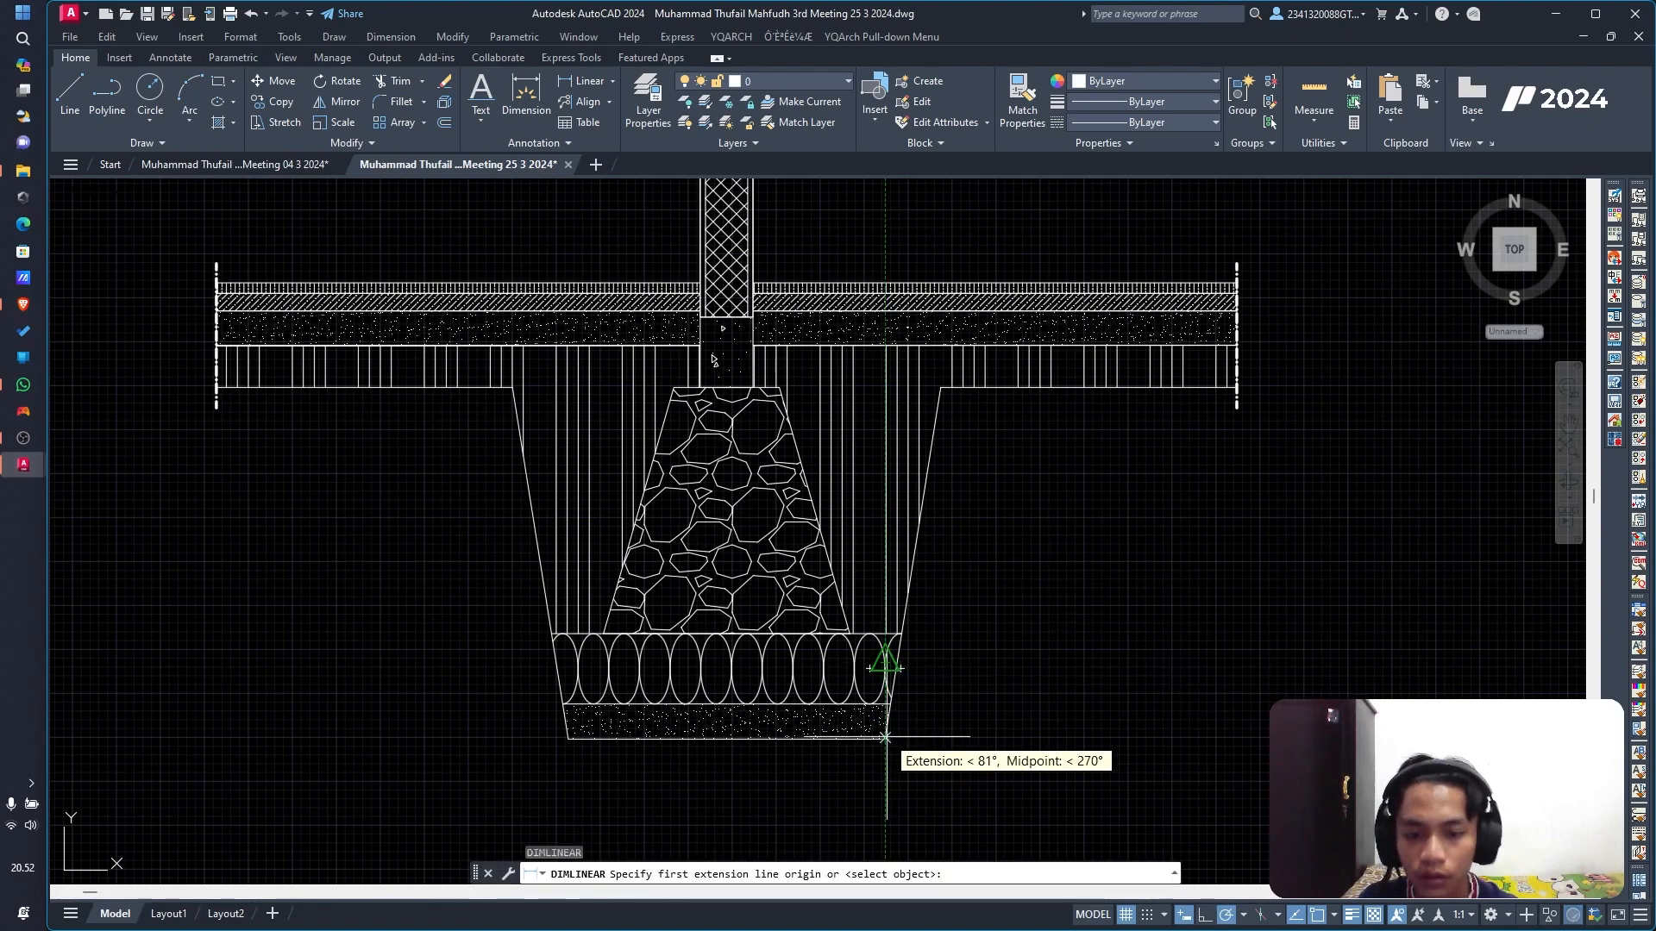
pyautogui.scroll(4, 884, 738)
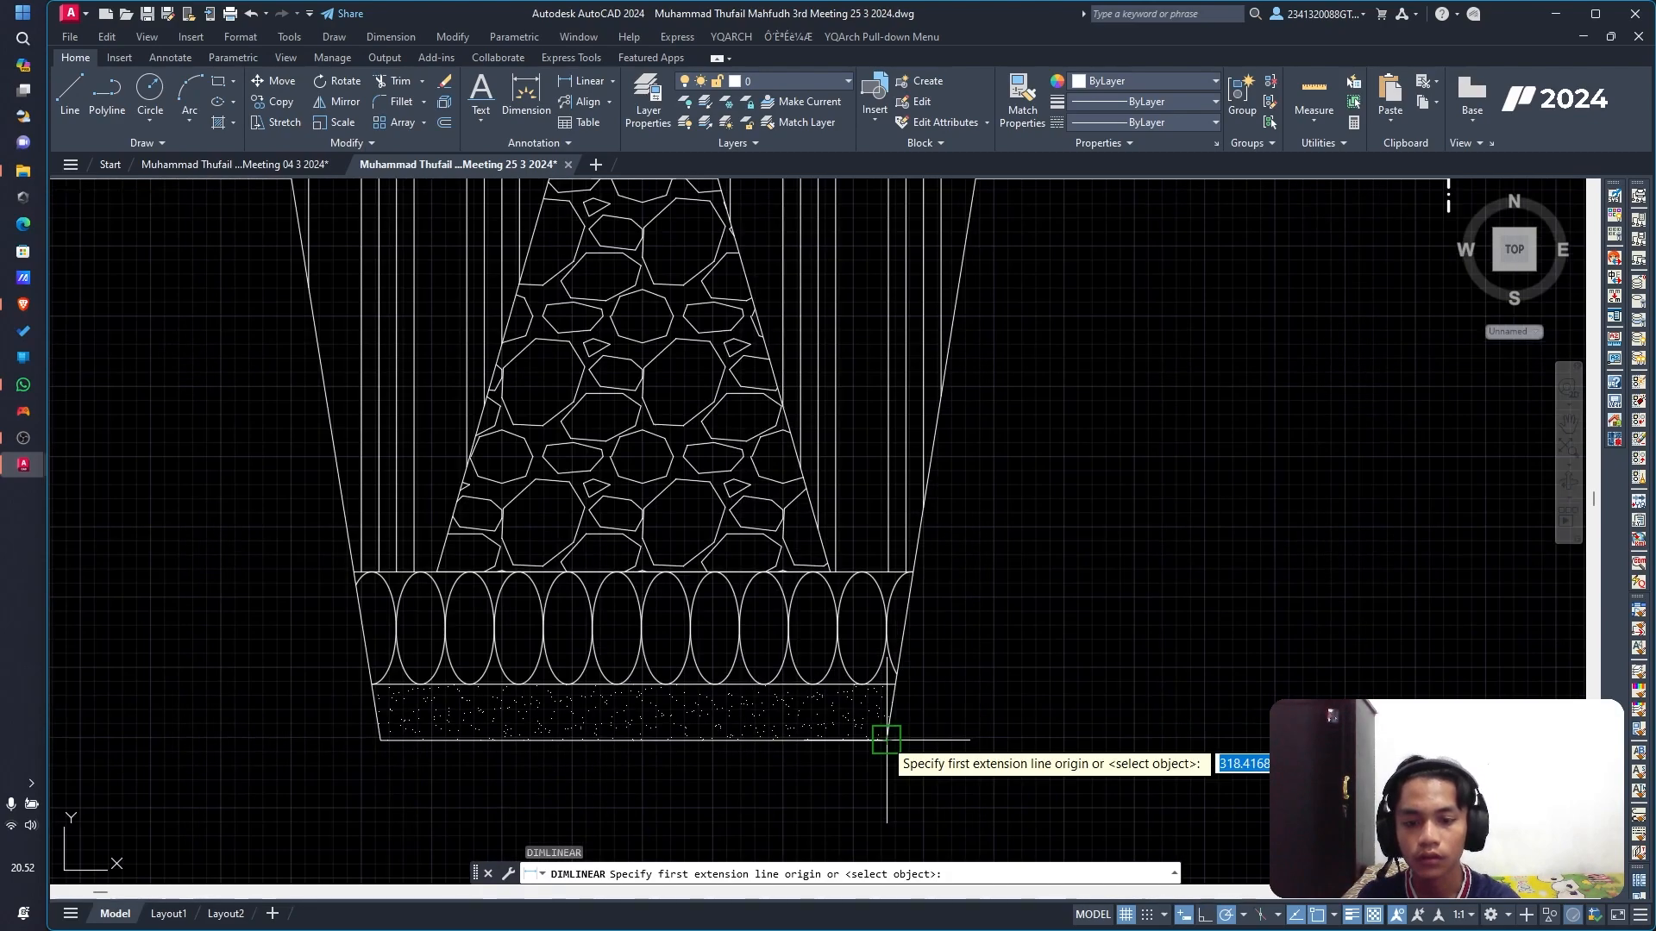
pyautogui.click(885, 736)
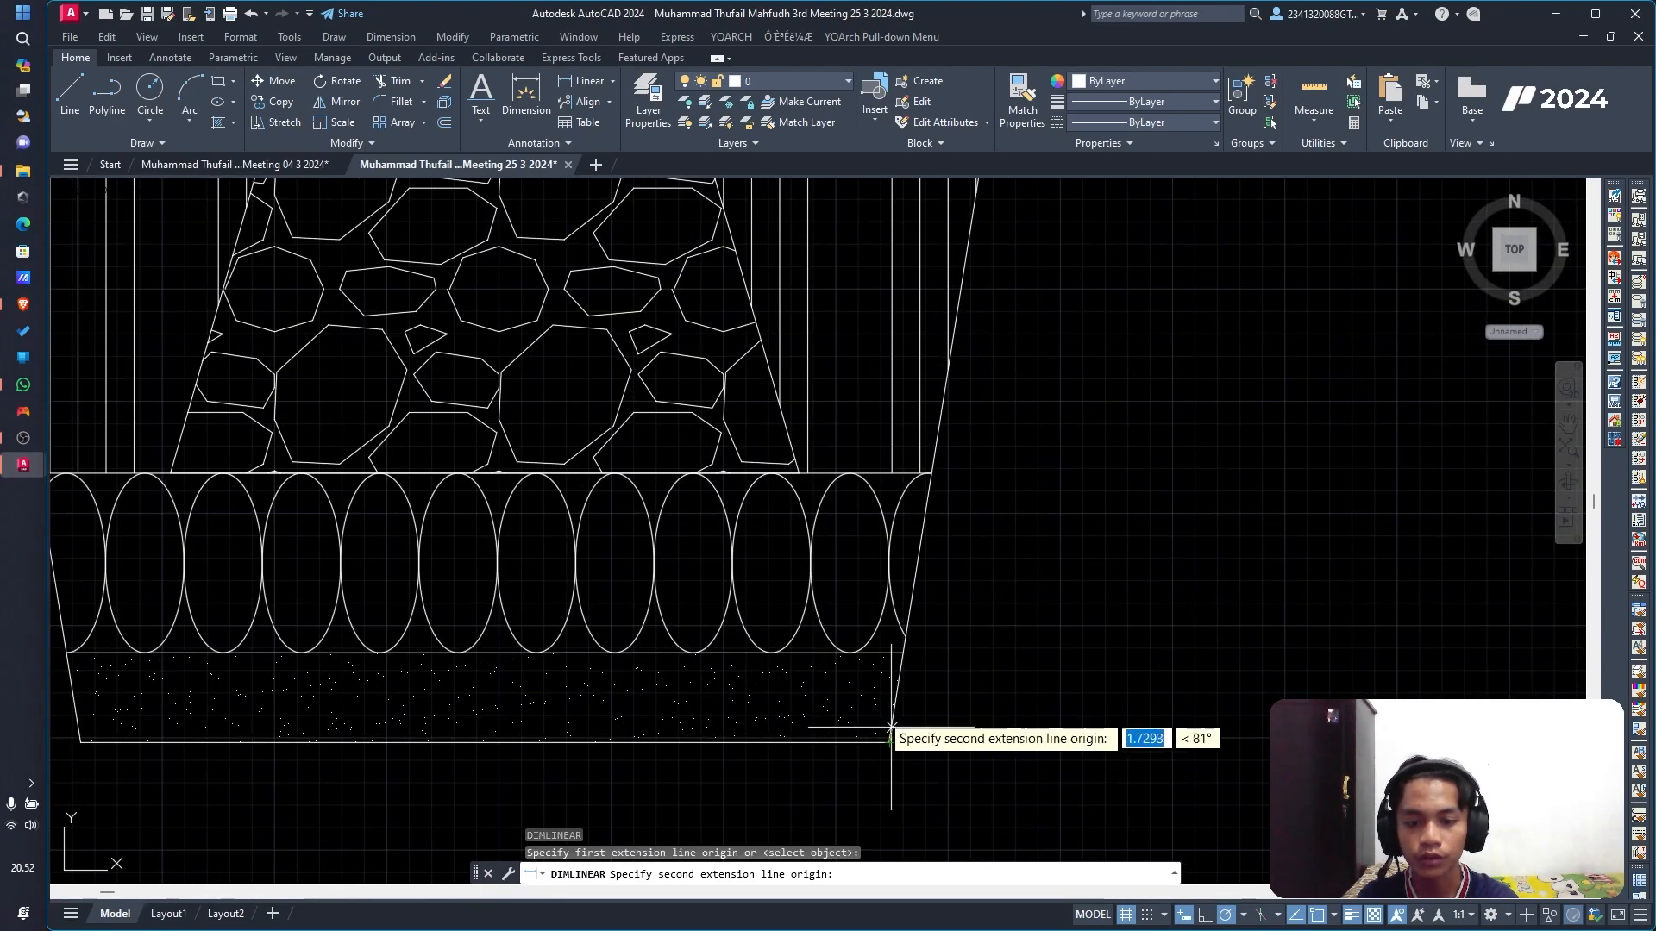
pyautogui.click(900, 654)
pyautogui.scroll(-5, 1273, 667)
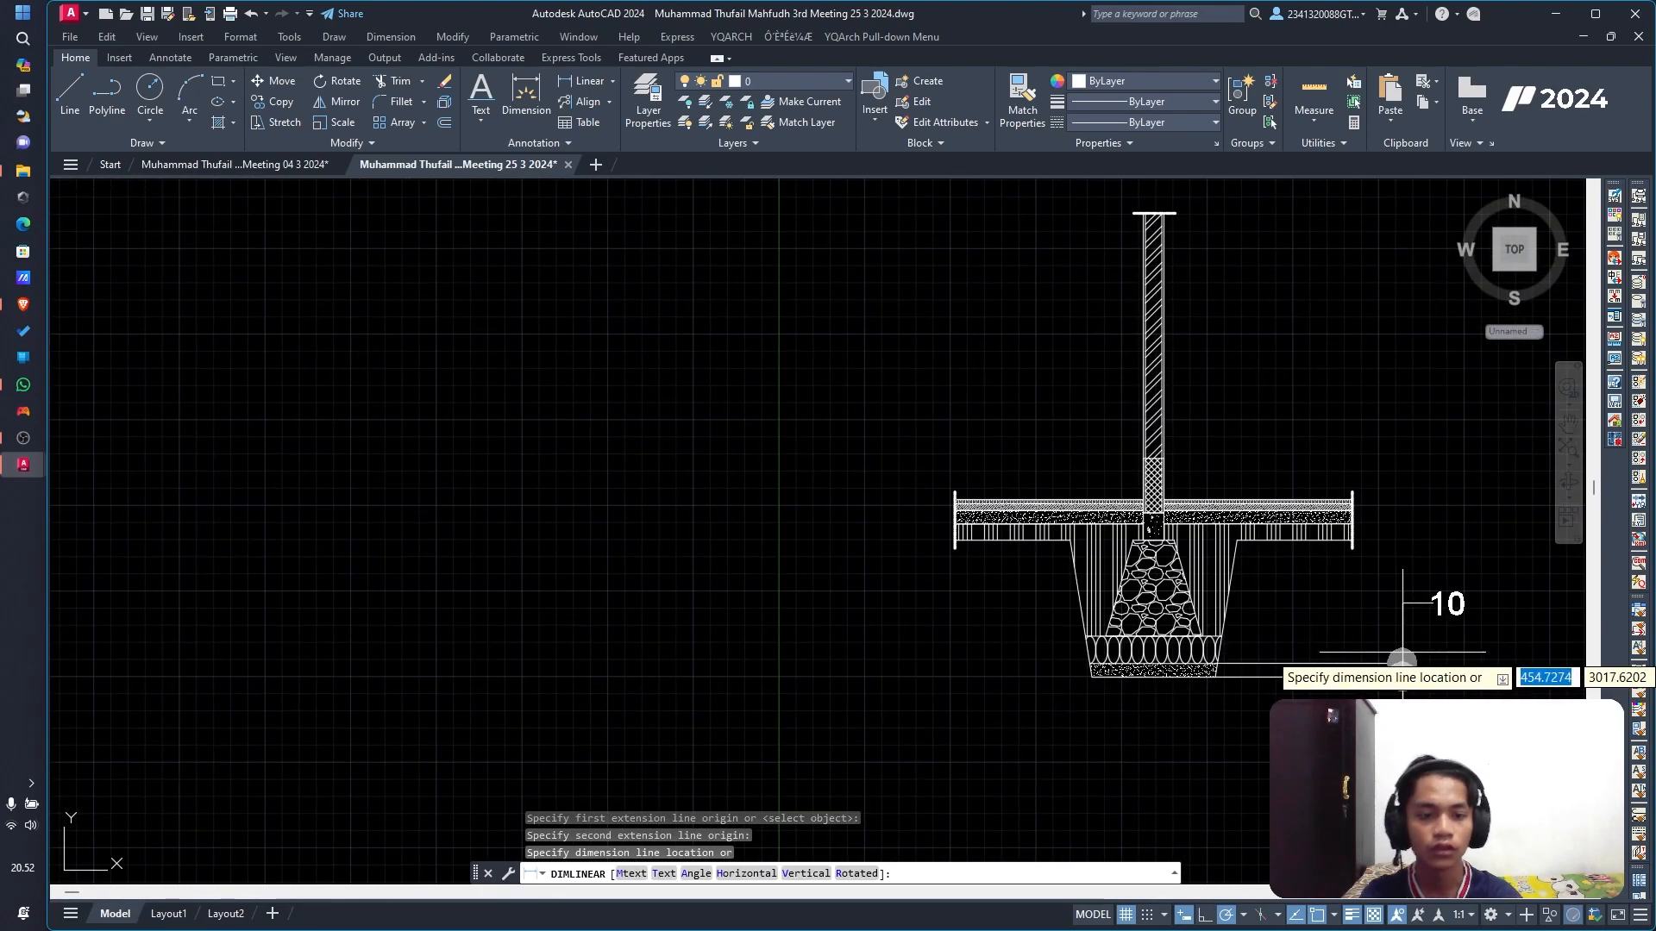
pyautogui.click(1435, 668)
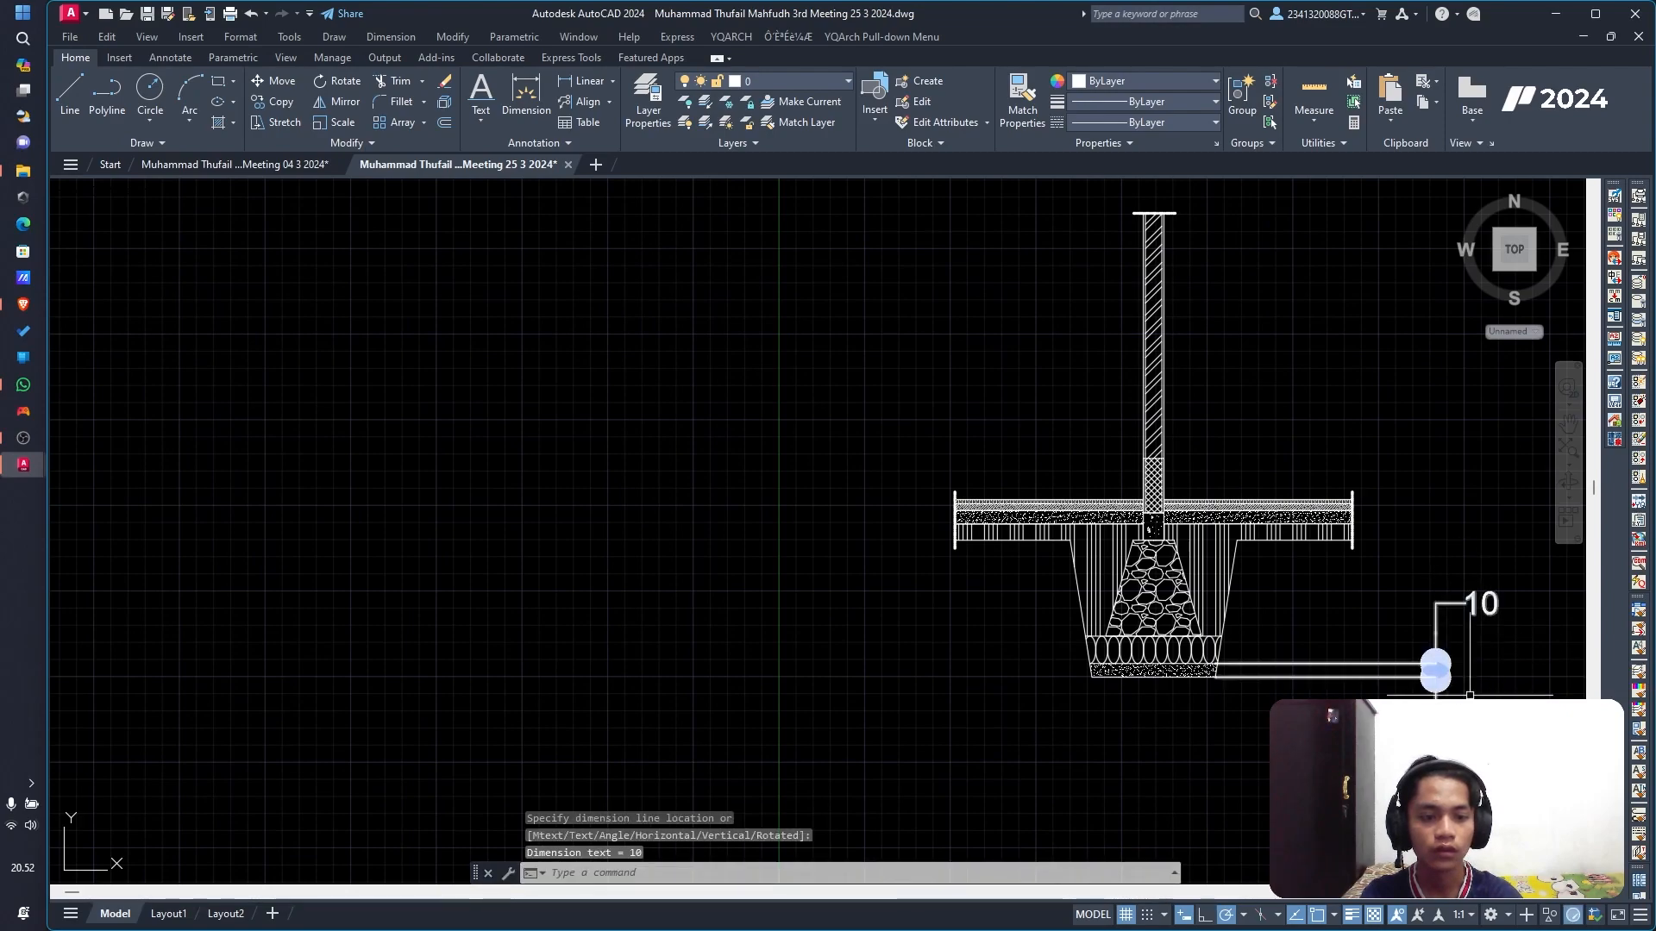
# Step: Modify the Test dimension style by setting its arrow size to 12
pyautogui.click(1435, 667)
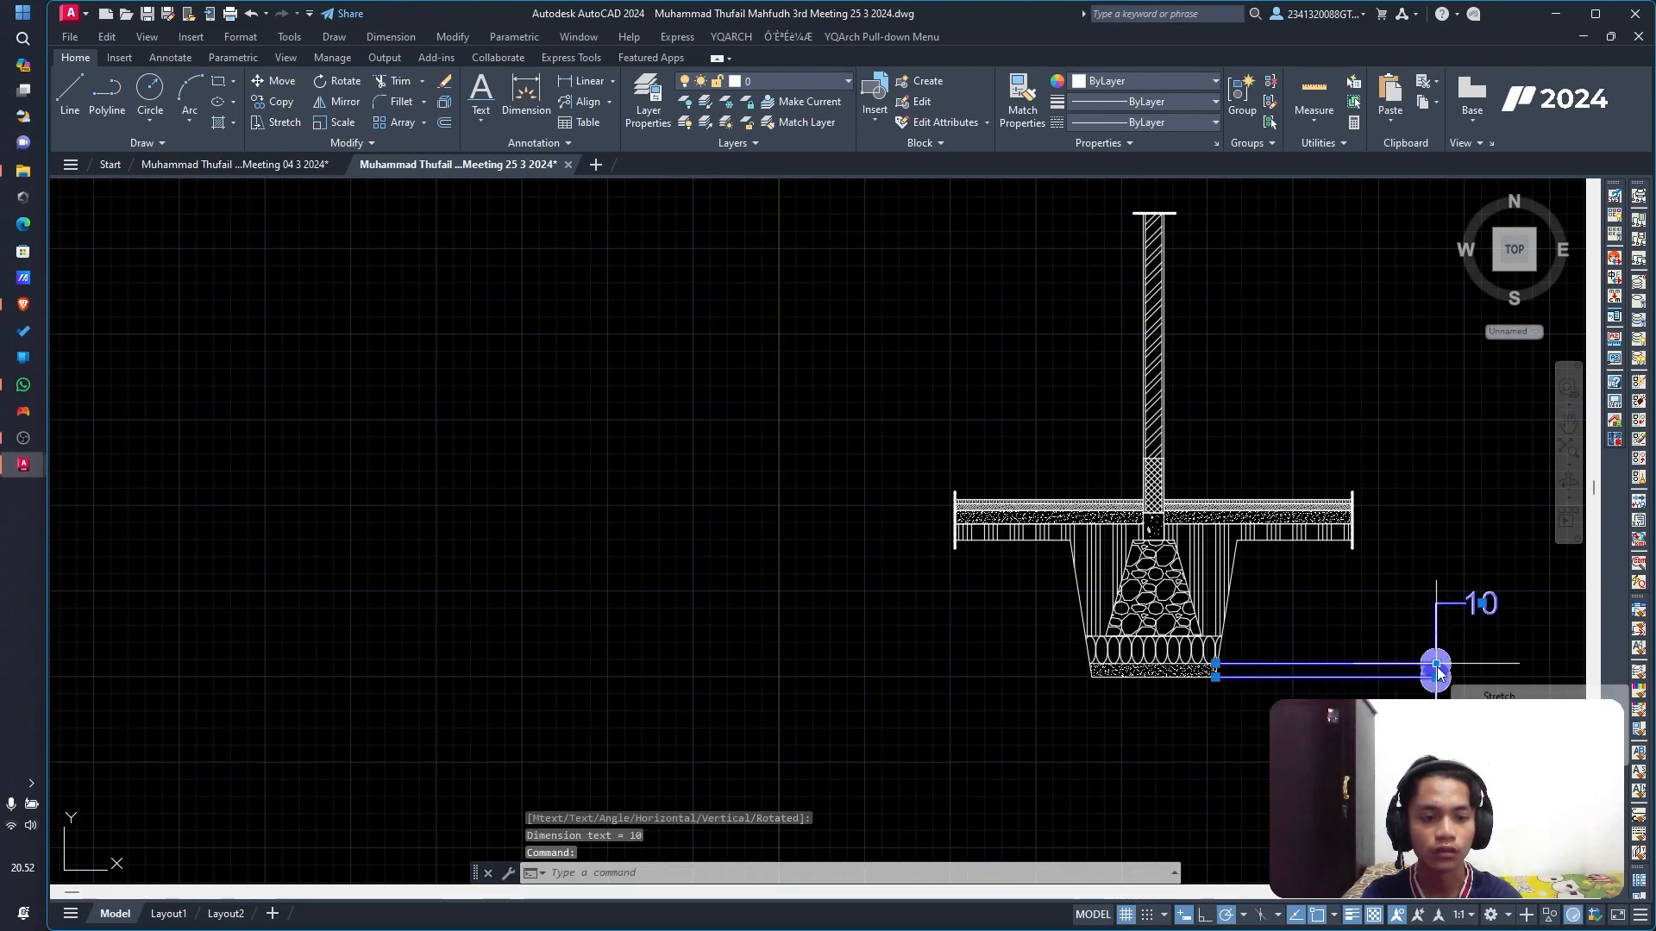
pyautogui.click(173, 55)
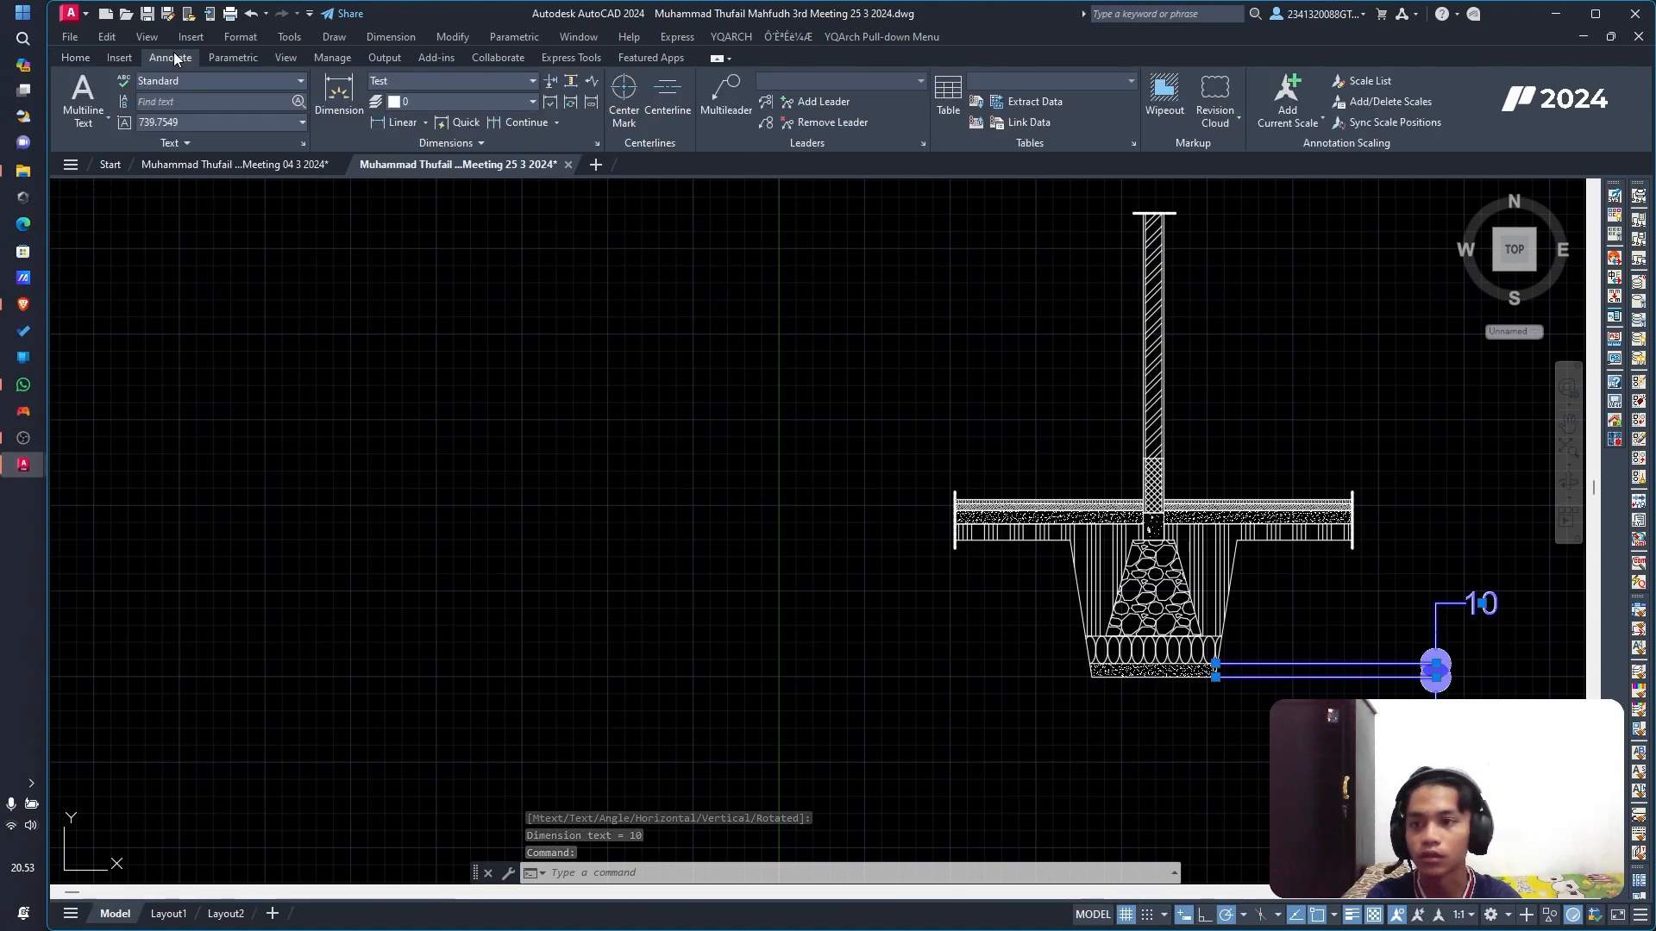
pyautogui.click(550, 145)
pyautogui.click(595, 182)
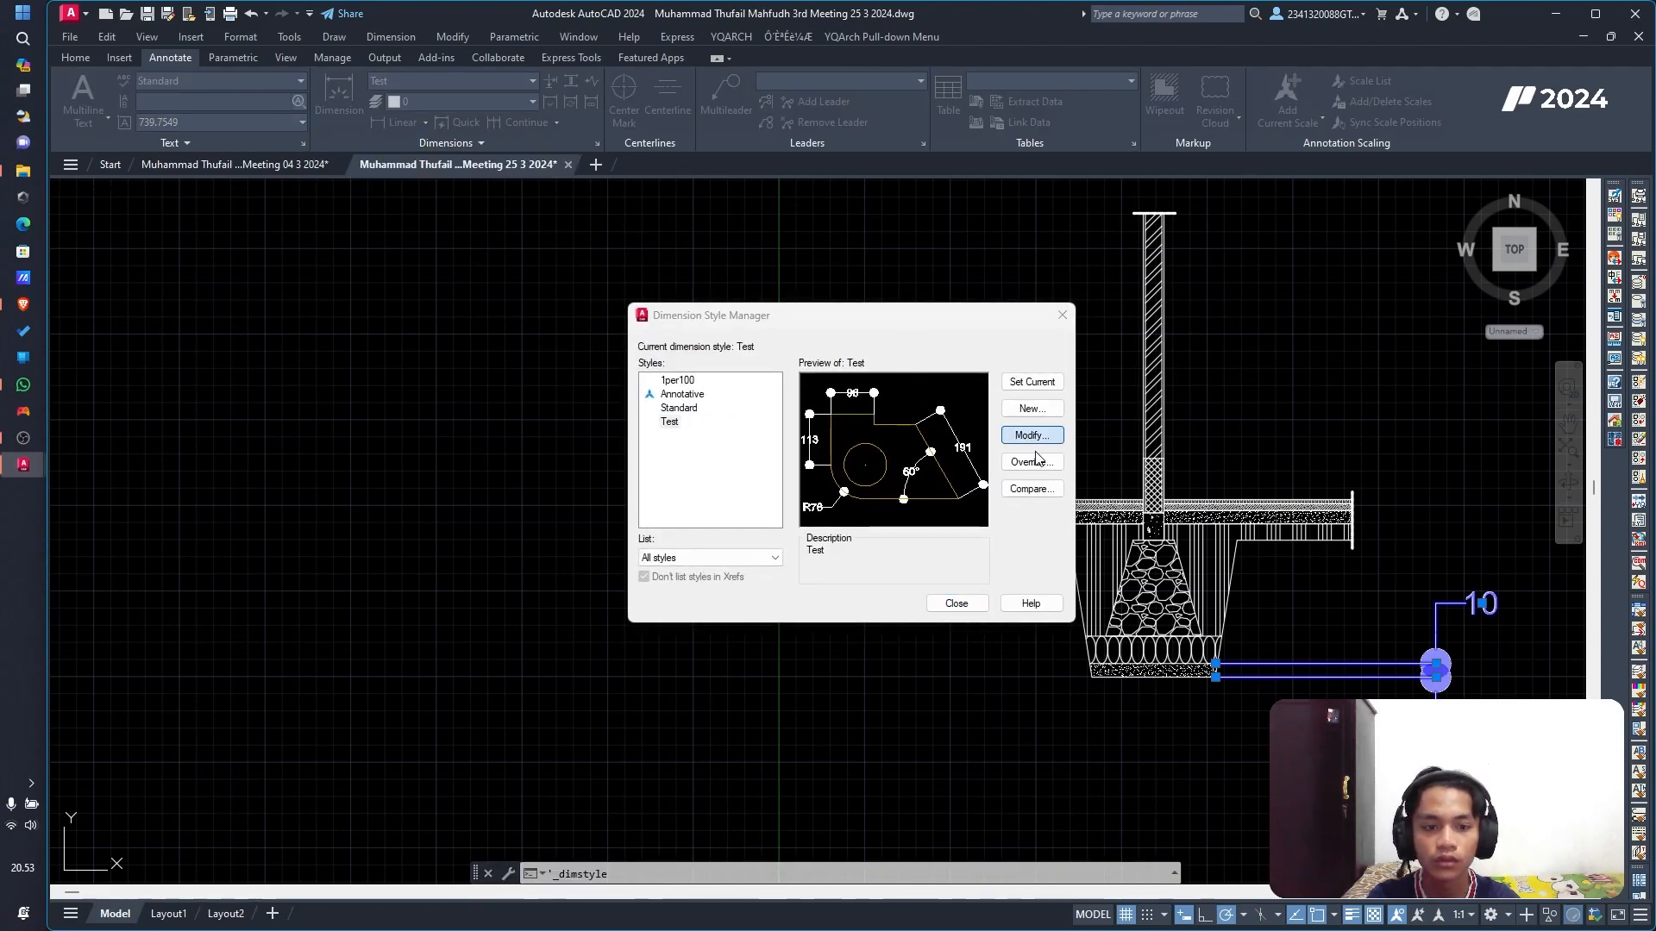
pyautogui.click(1032, 435)
pyautogui.click(519, 257)
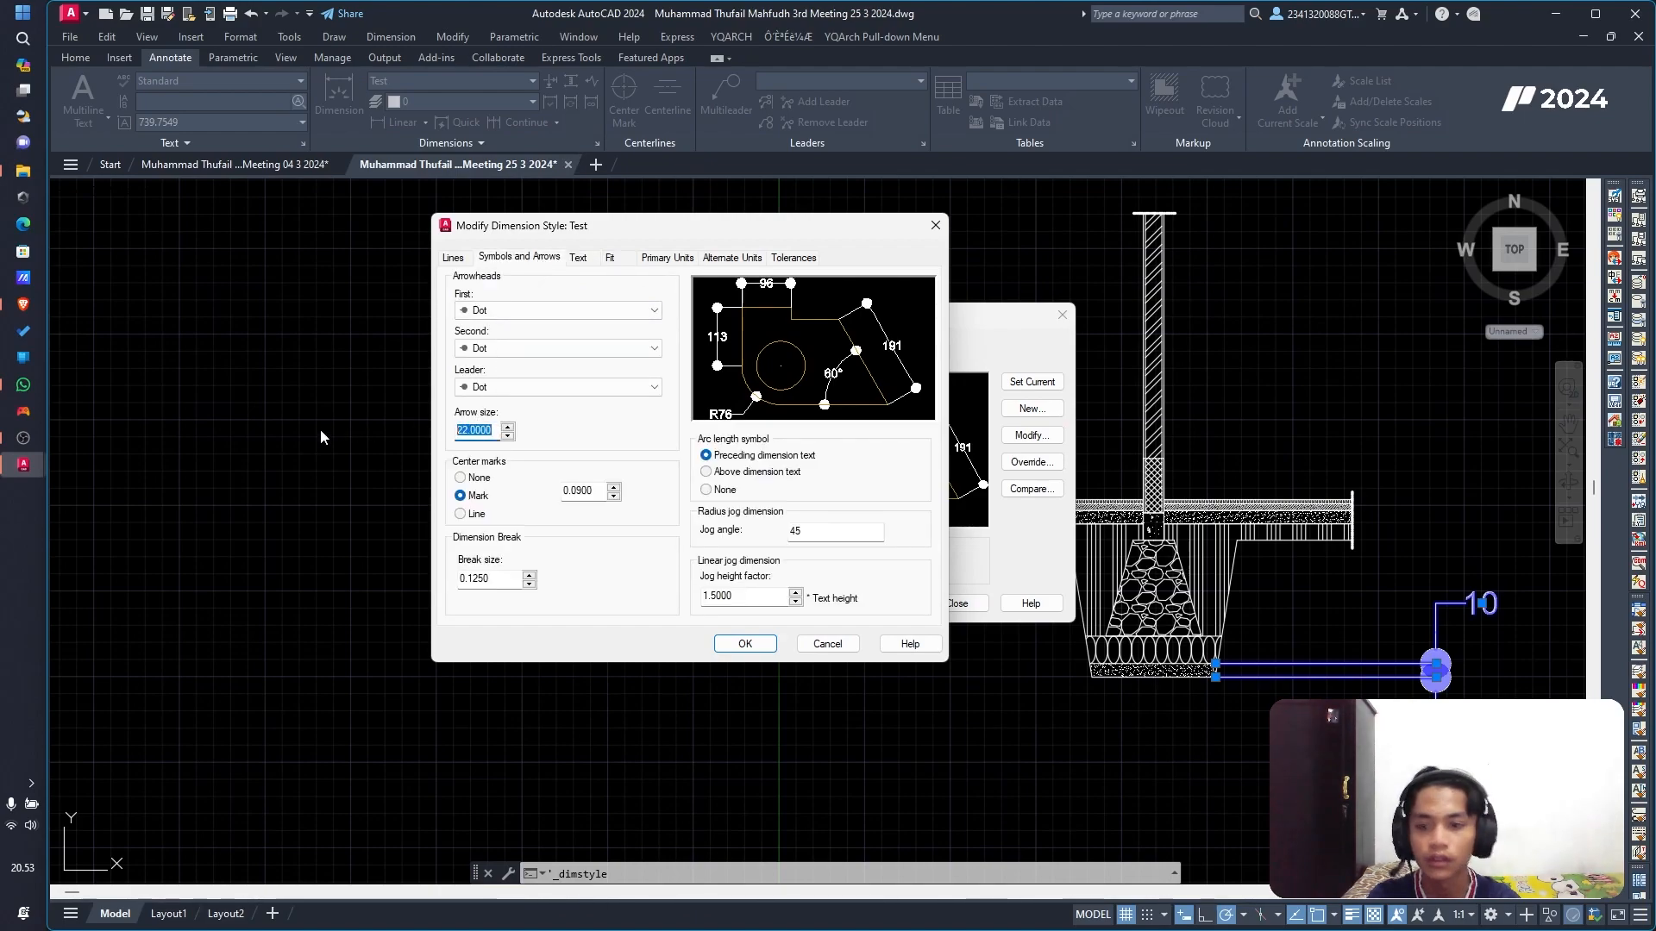
pyautogui.write('12')
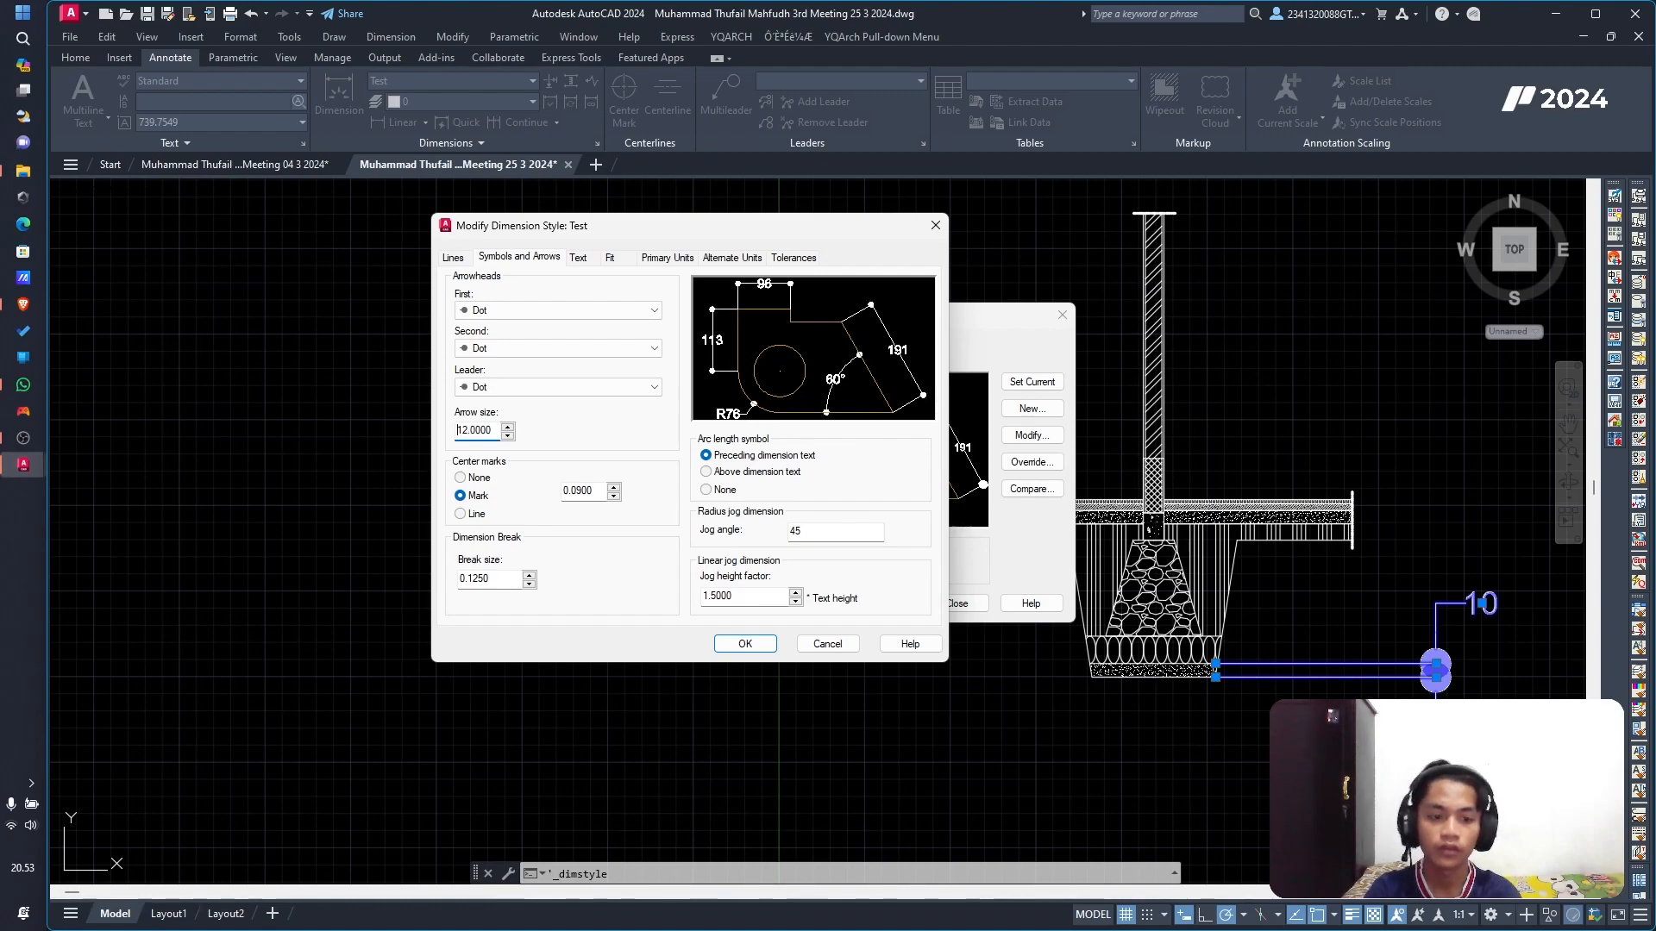
# Step: Set the text height of the Test dimension style to 7 and accept the style changes
pyautogui.click(578, 259)
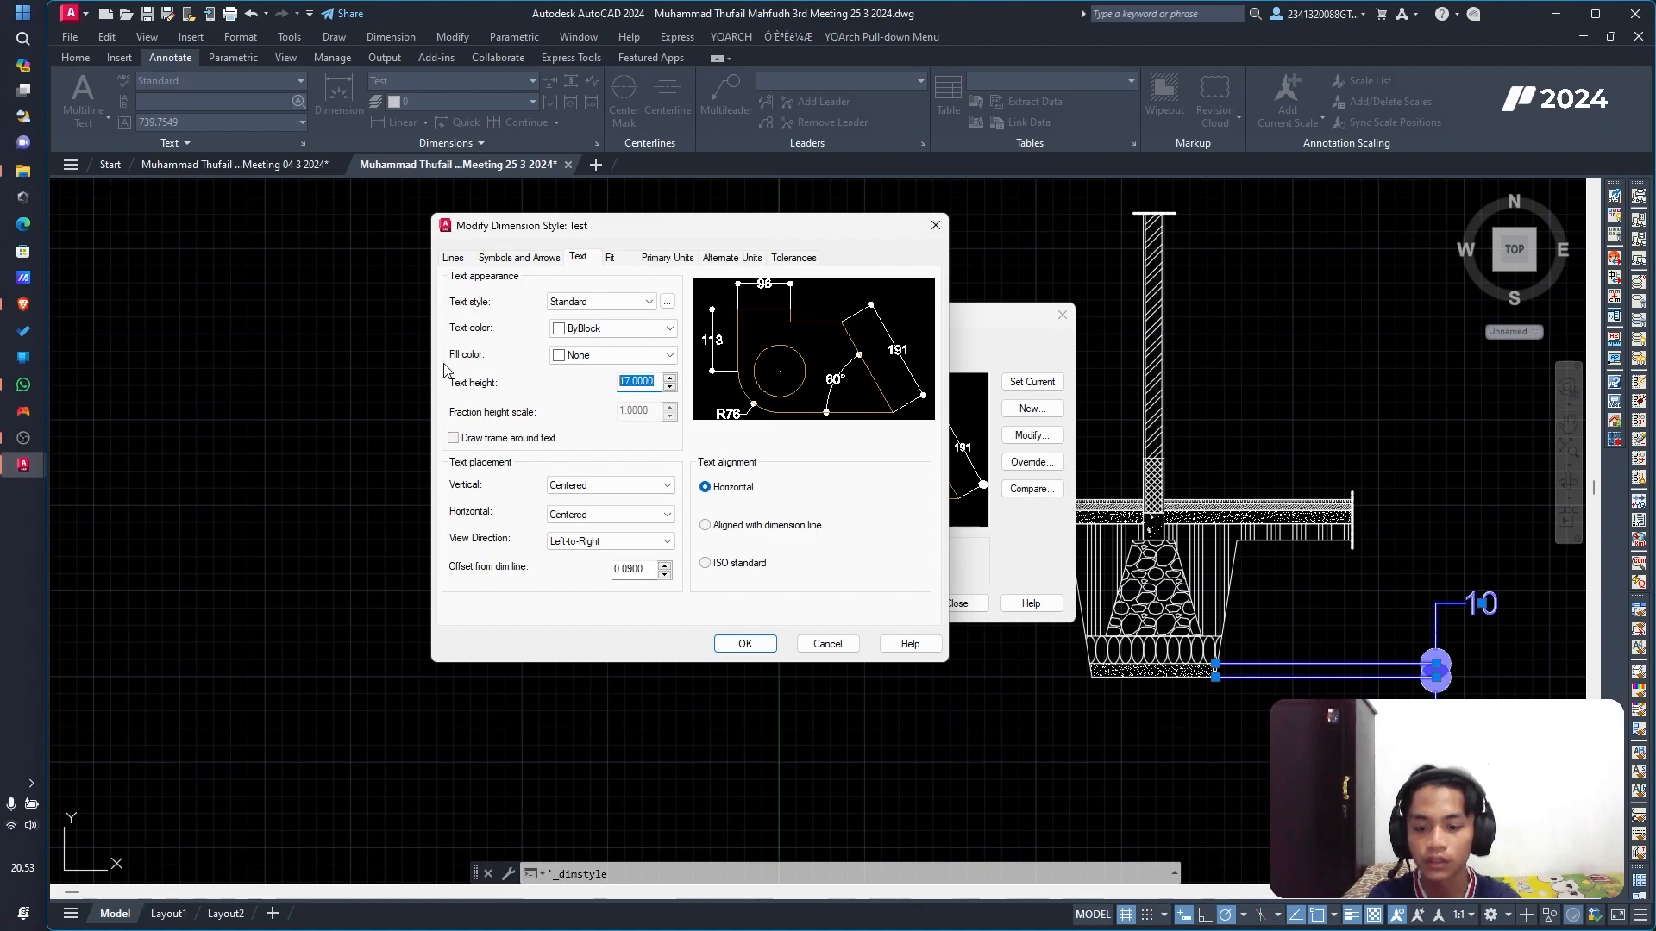
pyautogui.write('7')
pyautogui.click(758, 647)
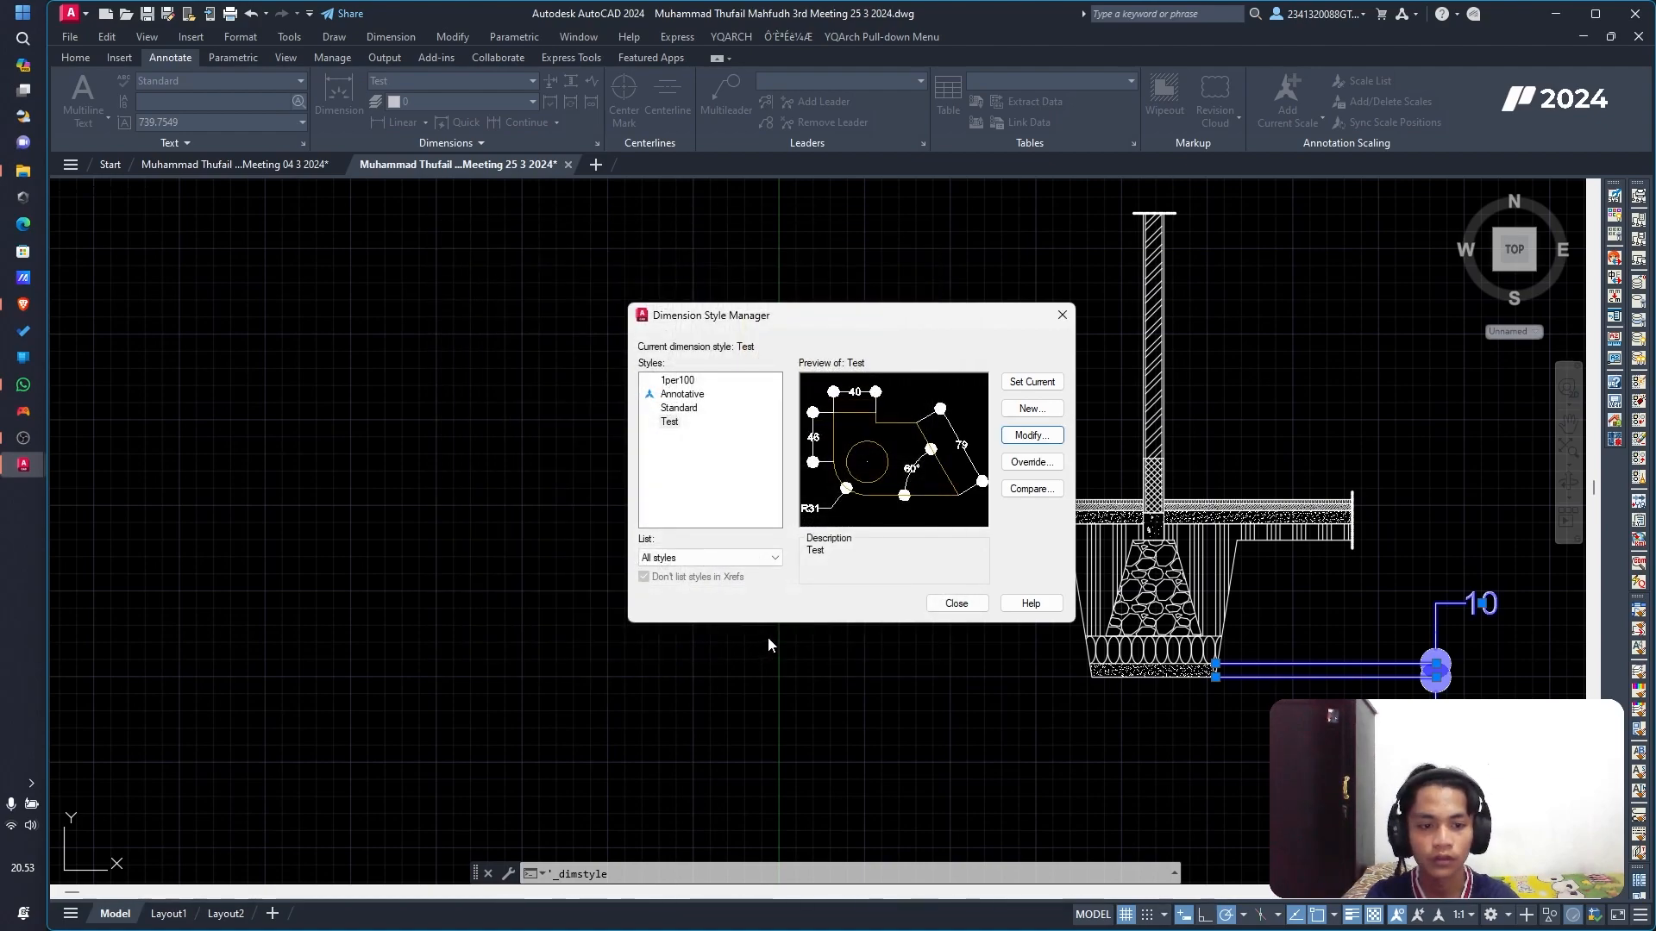
pyautogui.click(677, 422)
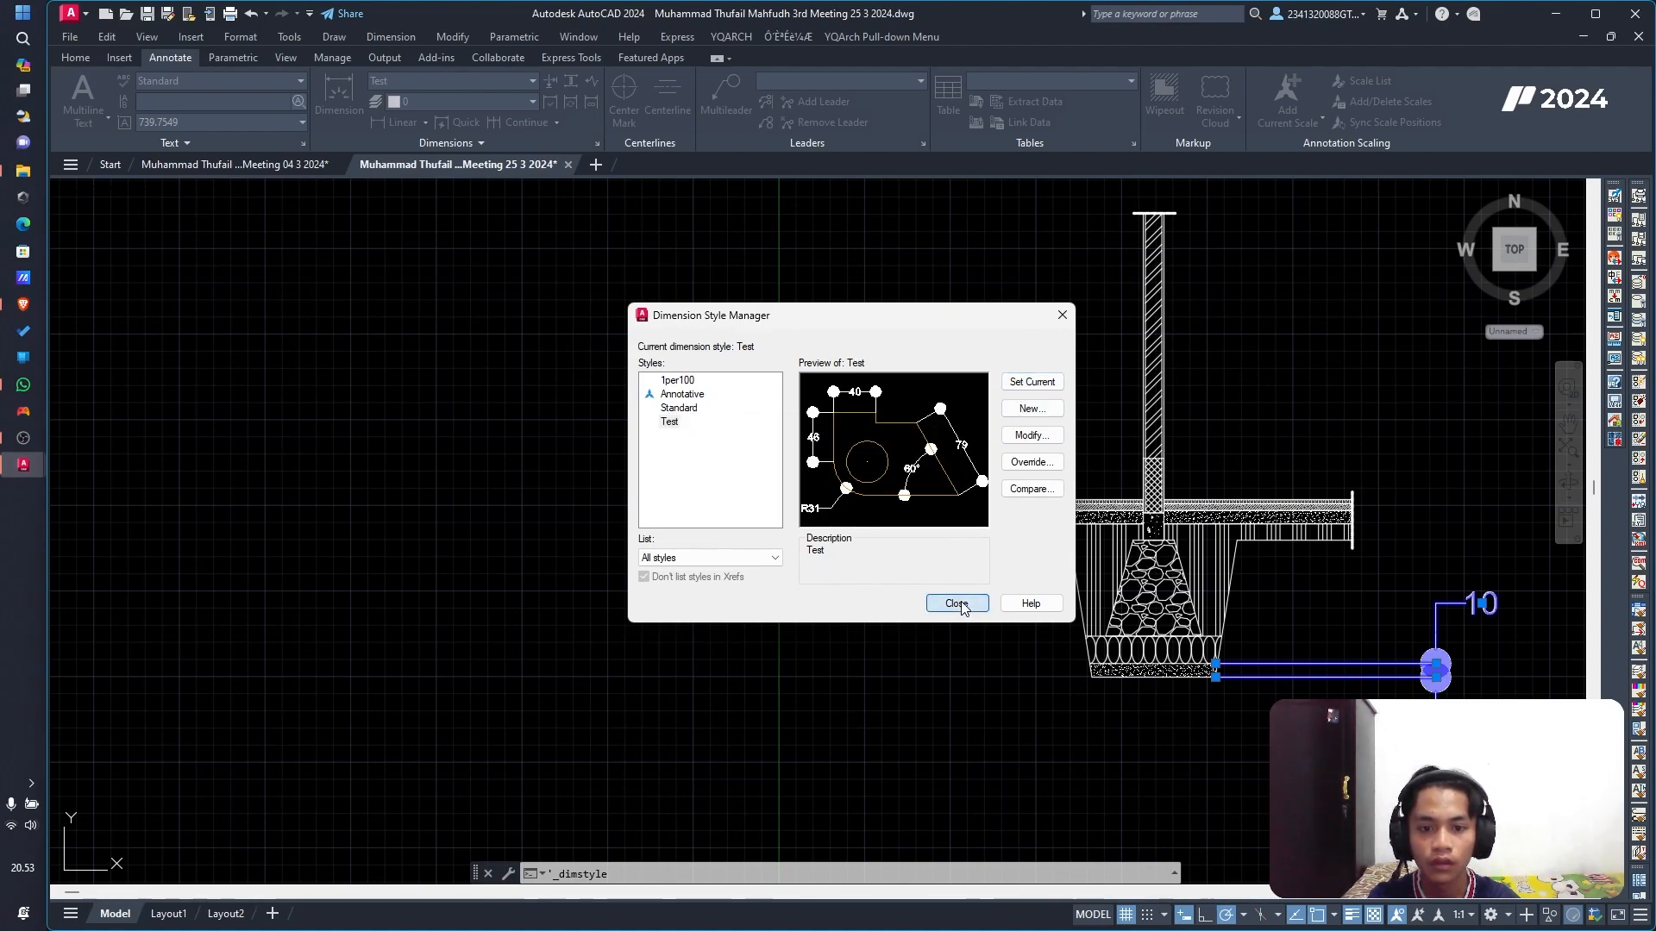
# Step: Close the Dimension Style Manager and inspect the arrowheads and text of the sand layer's thickness dimension
pyautogui.click(956, 603)
pyautogui.scroll(4, 1461, 671)
pyautogui.scroll(6, 1420, 667)
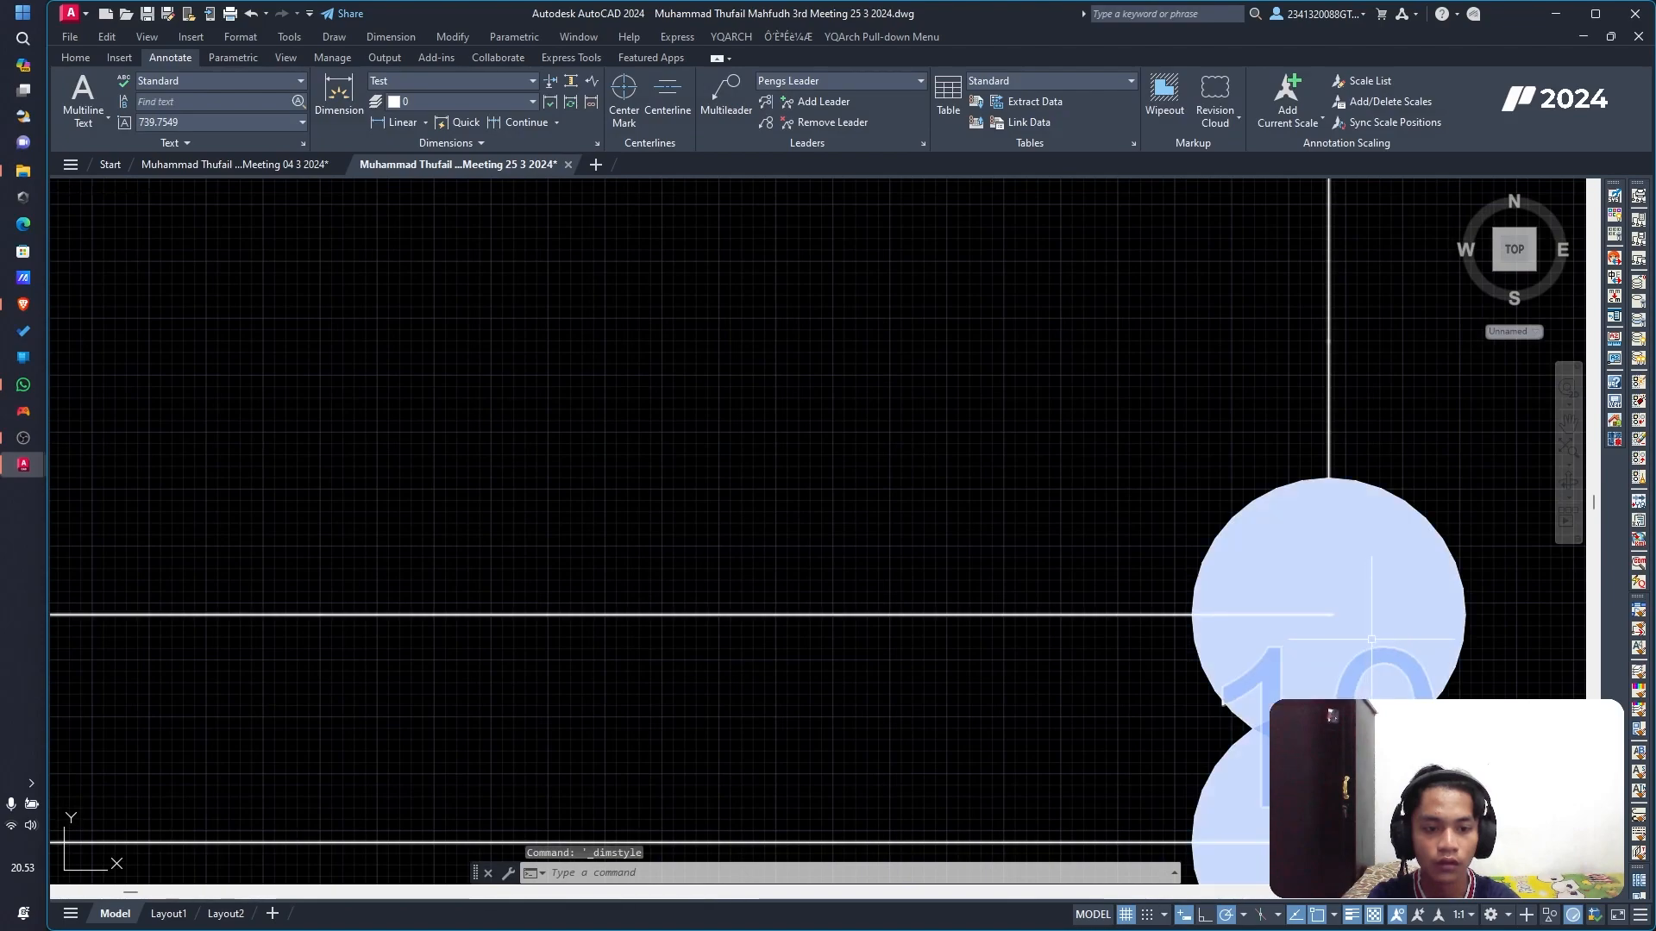
pyautogui.click(1372, 639)
pyautogui.scroll(-6, 1259, 634)
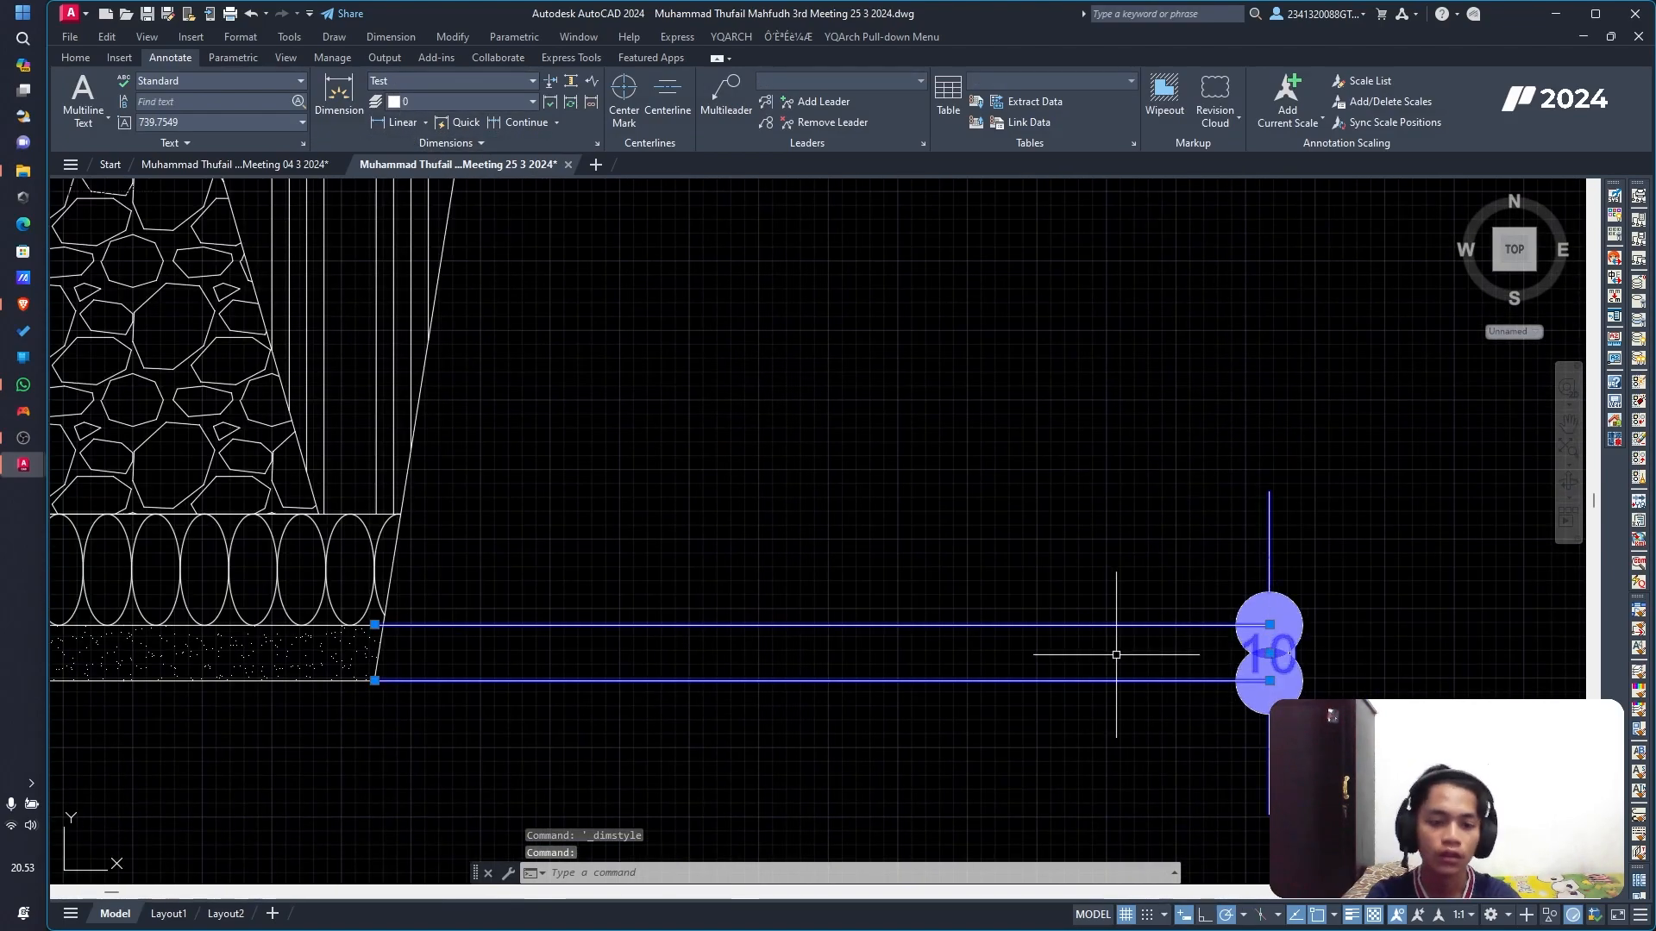
# Step: Reduce the arrow size of the Test dimension style, set Test as the current style and close the style manager
pyautogui.click(597, 144)
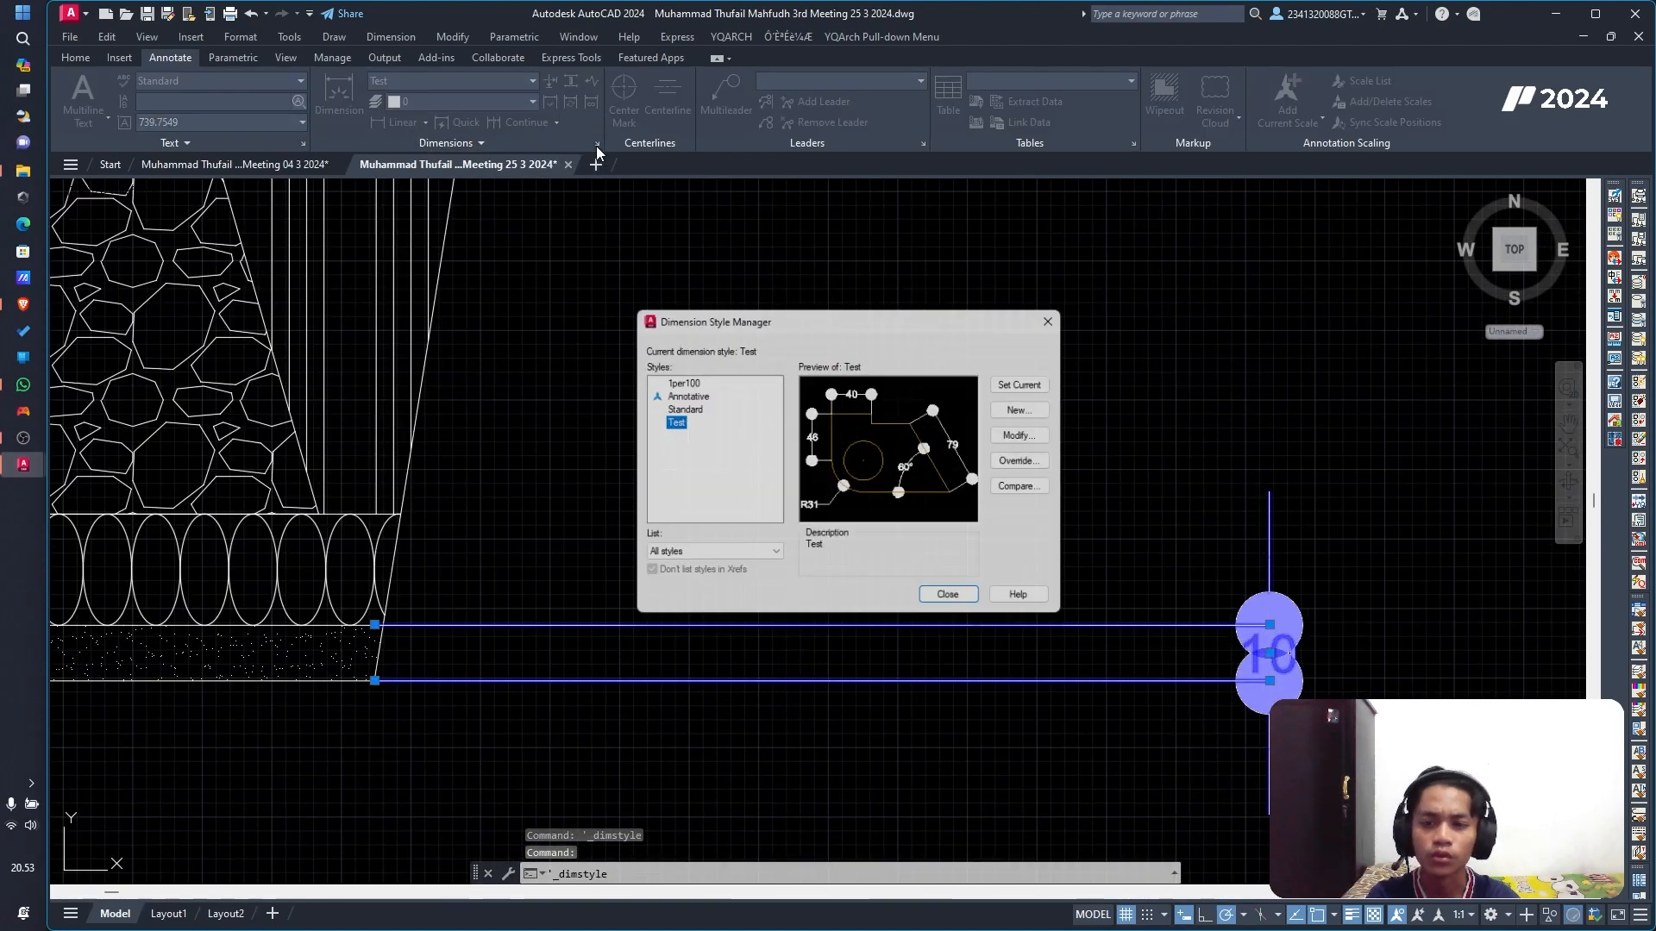
pyautogui.click(1022, 435)
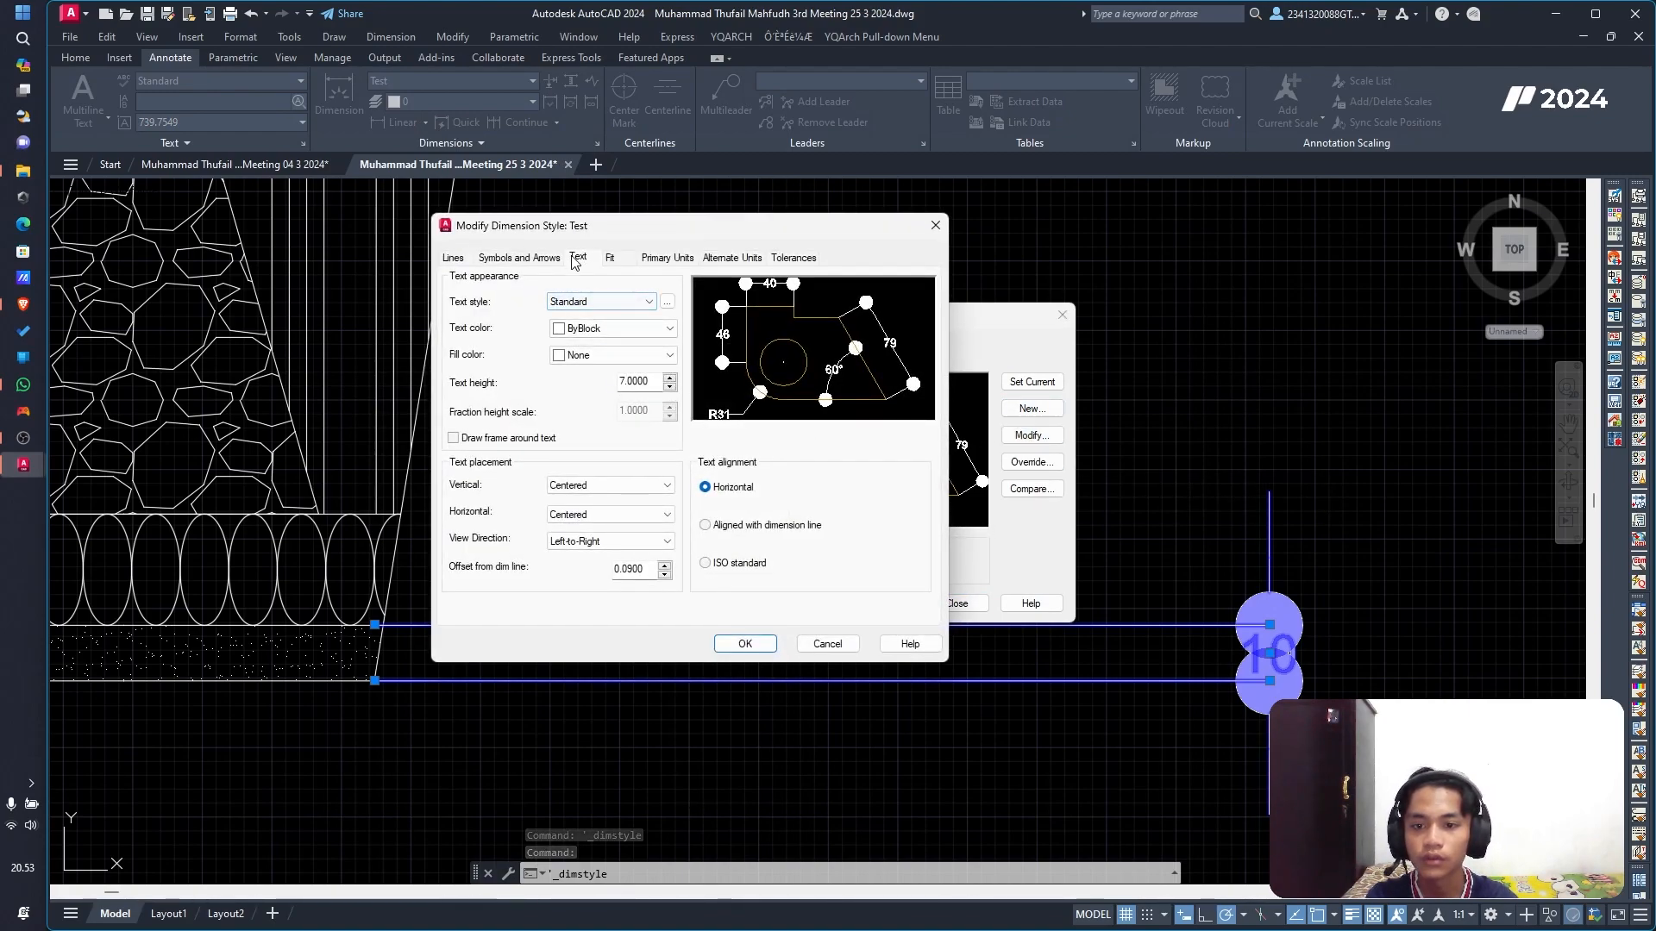
pyautogui.click(529, 258)
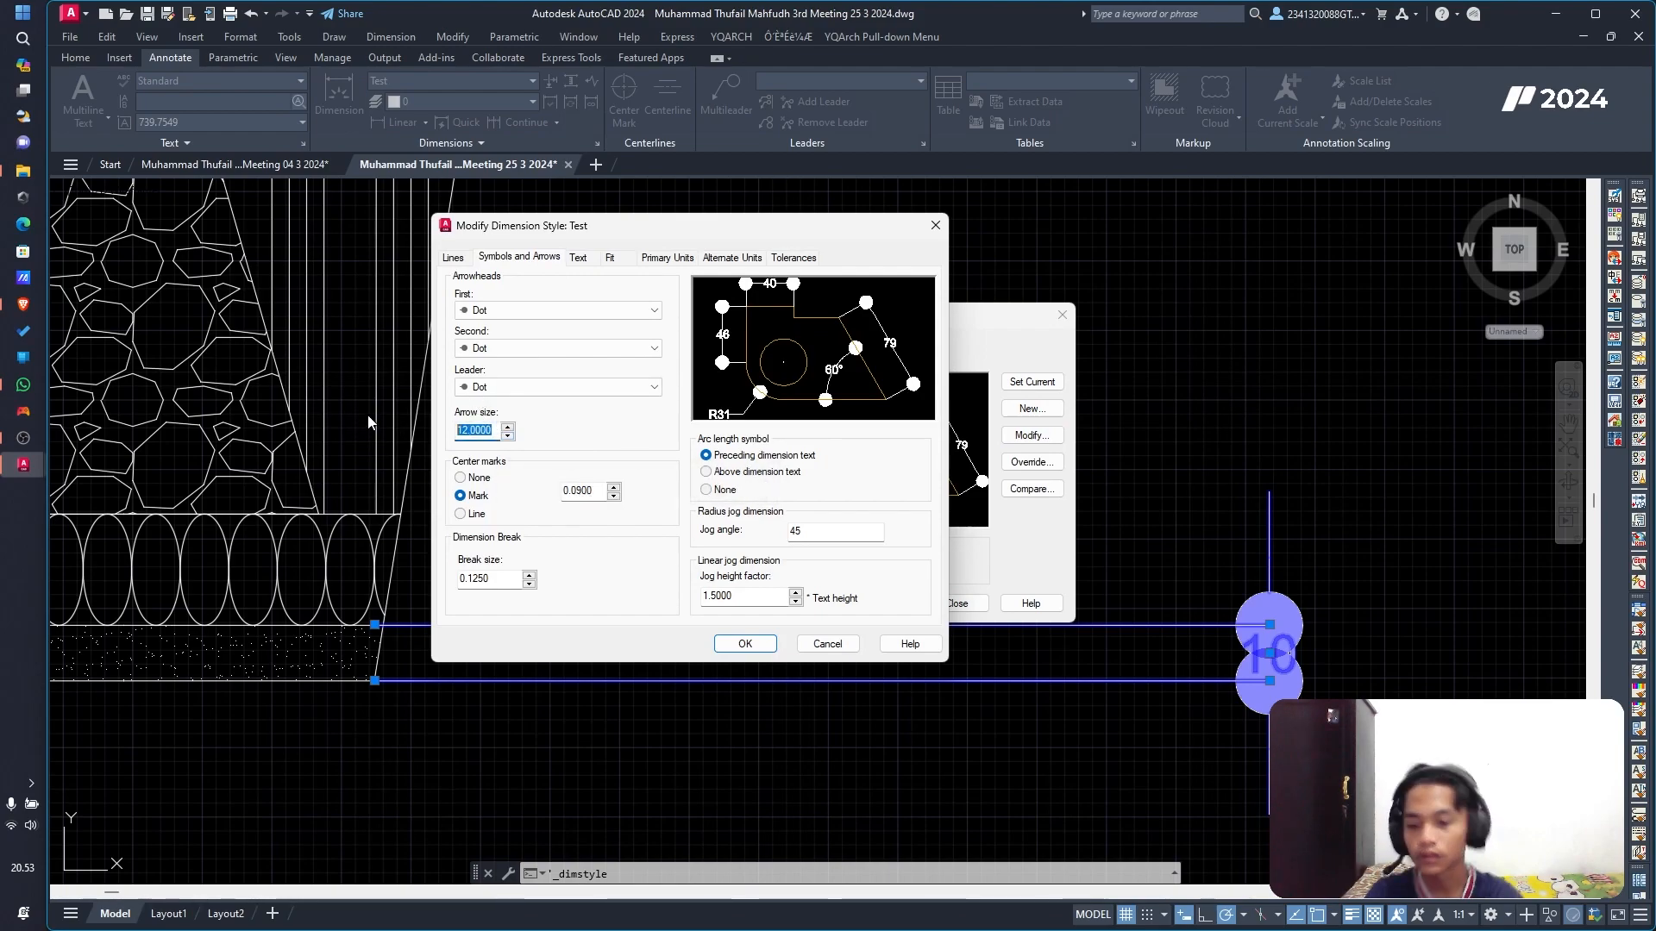
pyautogui.click(747, 643)
pyautogui.click(1024, 386)
pyautogui.click(669, 422)
pyautogui.click(1038, 384)
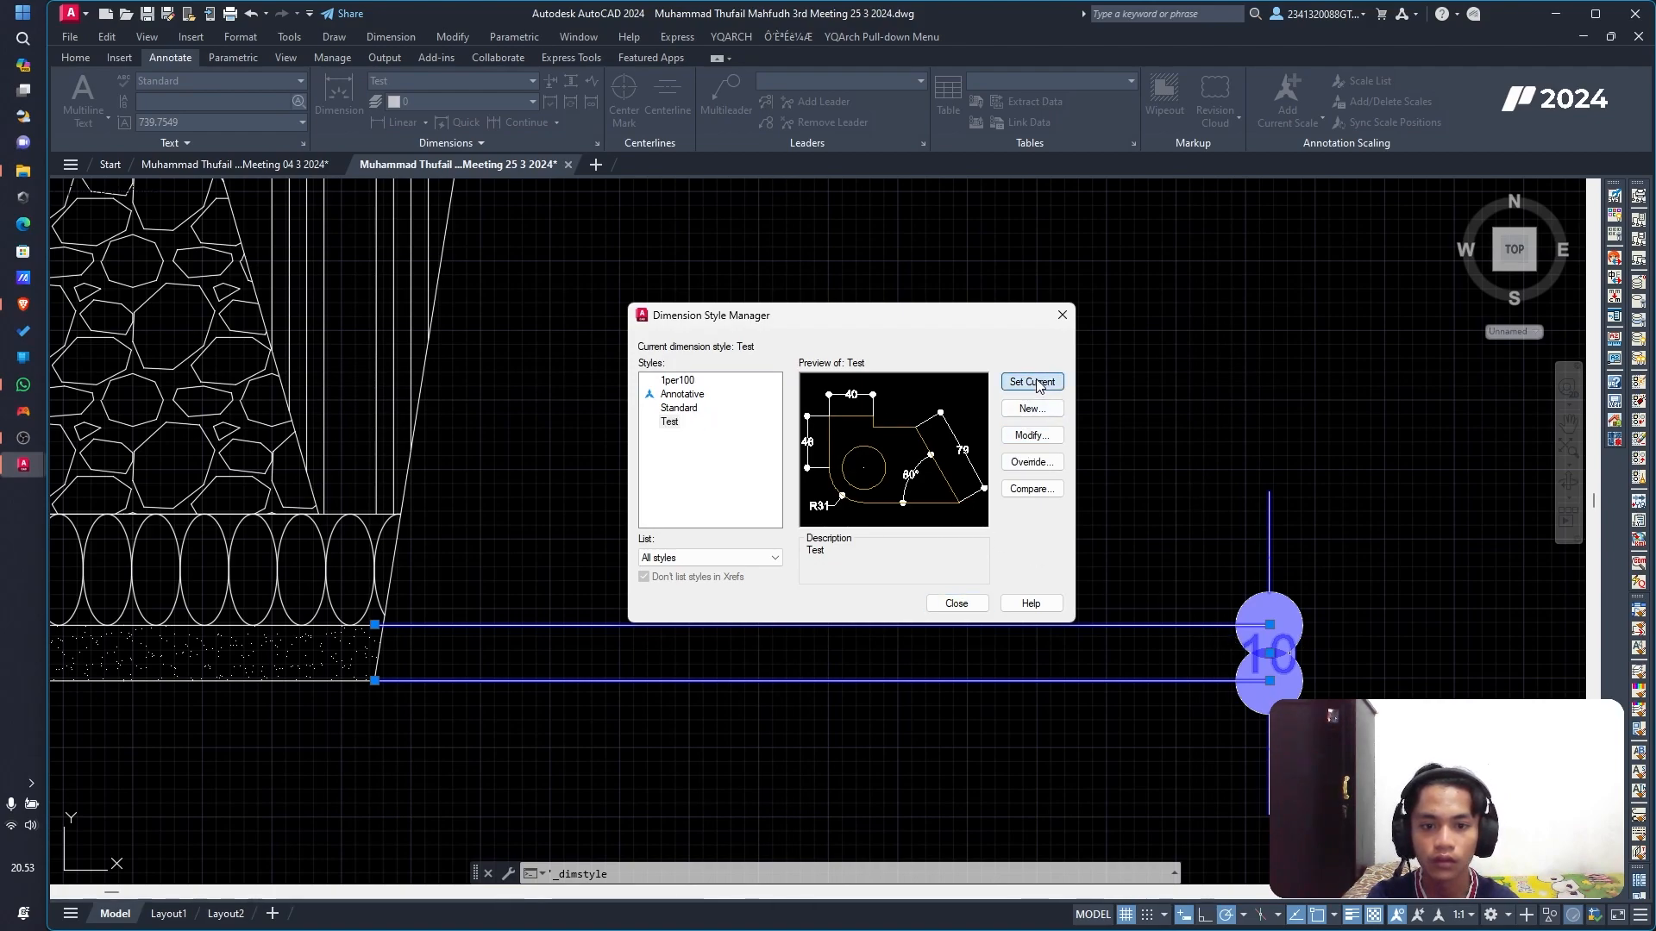
pyautogui.click(949, 609)
# Step: Set the arrow size of the Test dimension style to 0.5 and make Test the current style
pyautogui.click(1301, 593)
pyautogui.click(1399, 707)
pyautogui.click(1266, 628)
pyautogui.click(597, 148)
pyautogui.click(1014, 437)
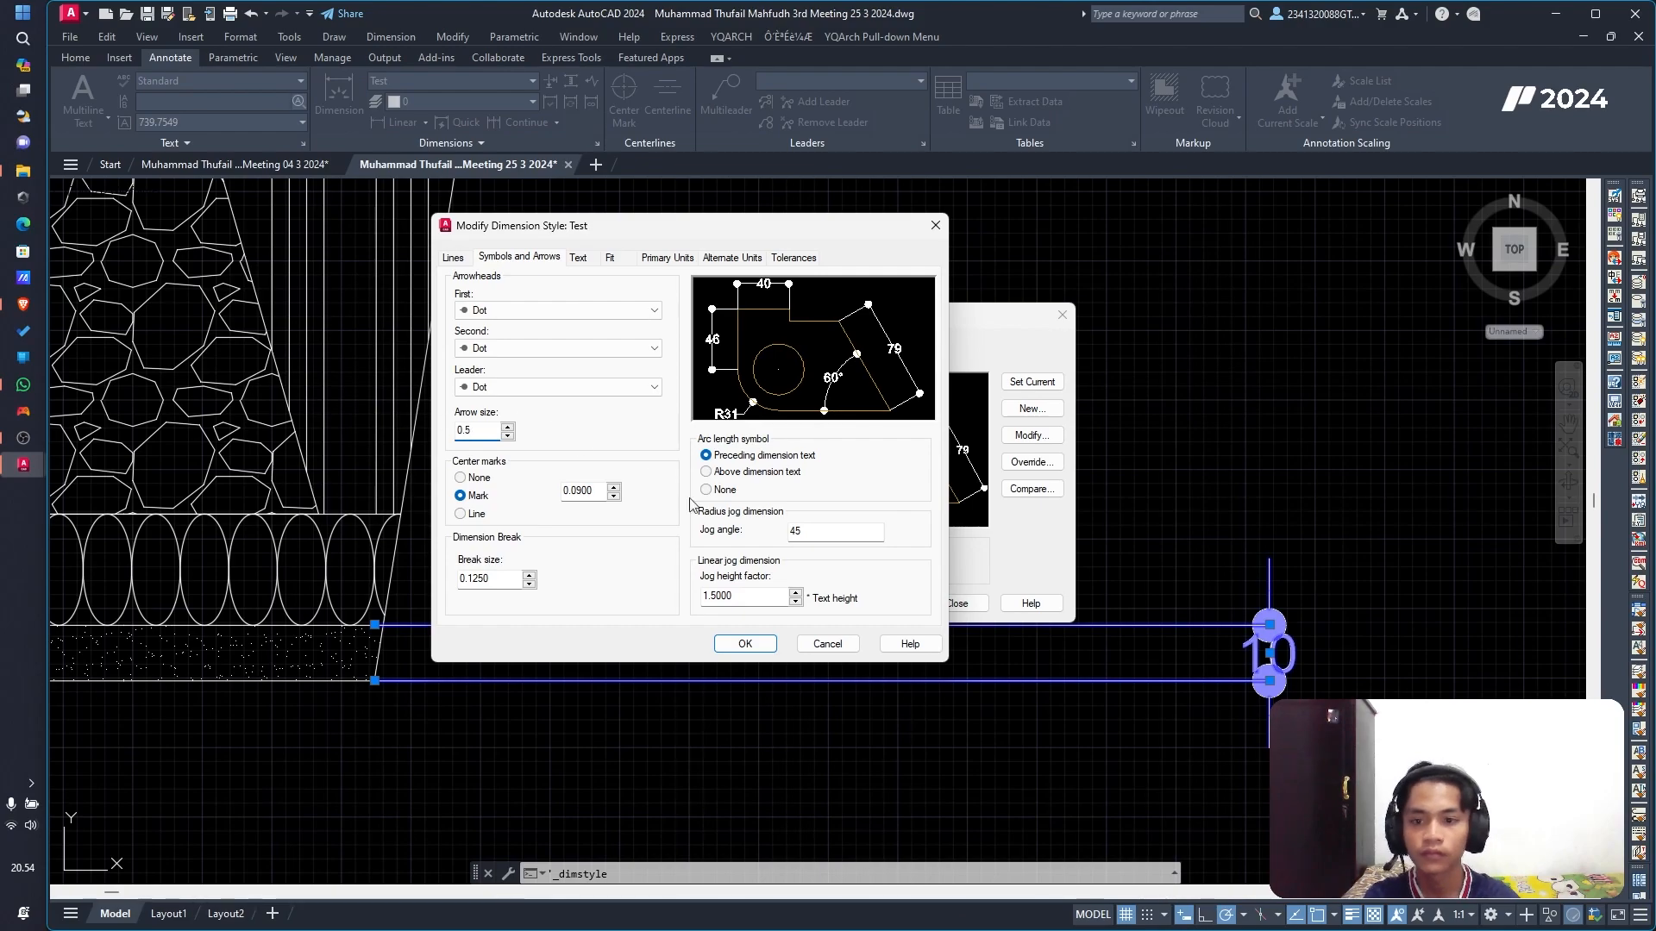
pyautogui.click(745, 645)
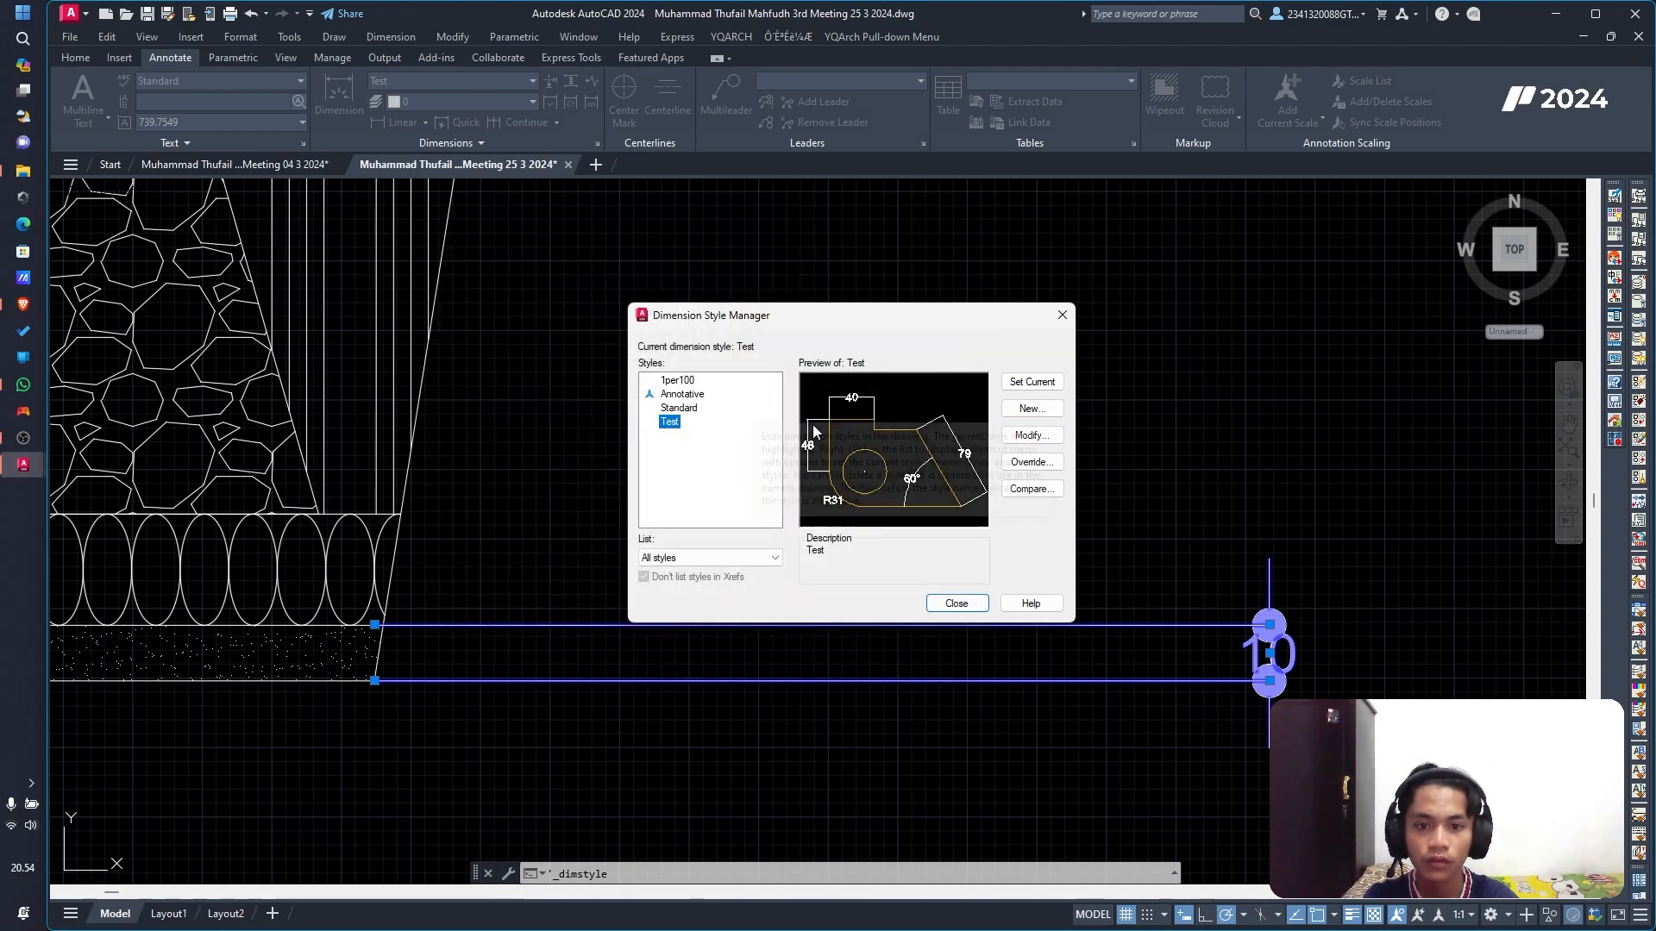
pyautogui.click(1035, 383)
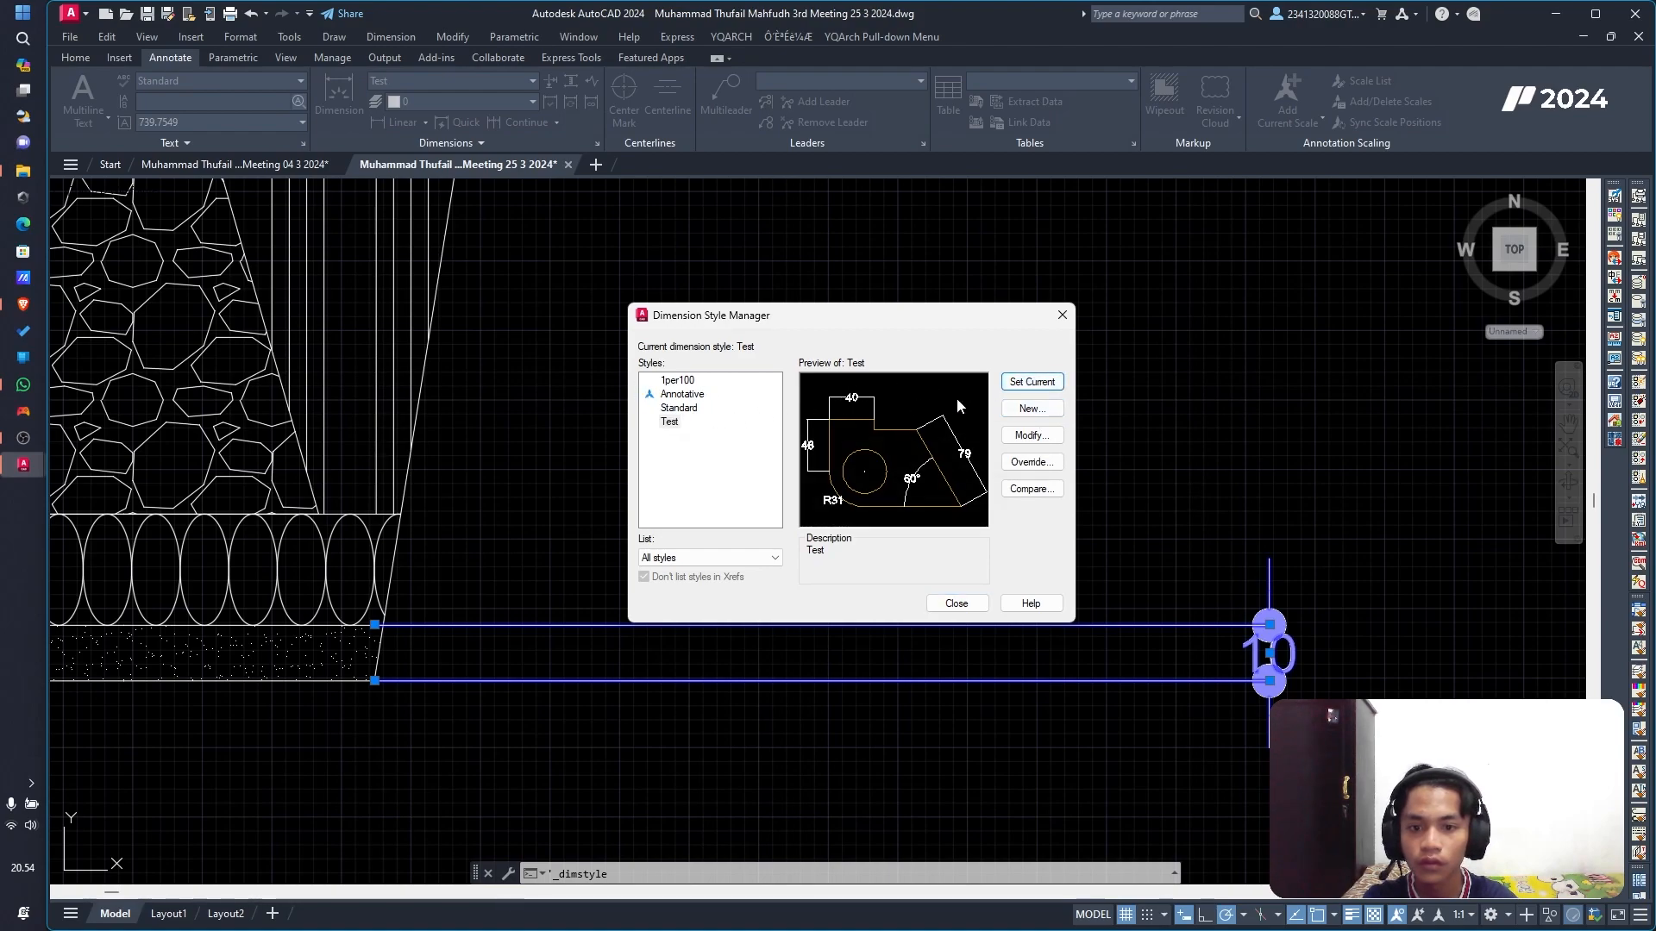
# Step: Open the arrowhead settings of the Test dimension style for modification
pyautogui.click(1032, 436)
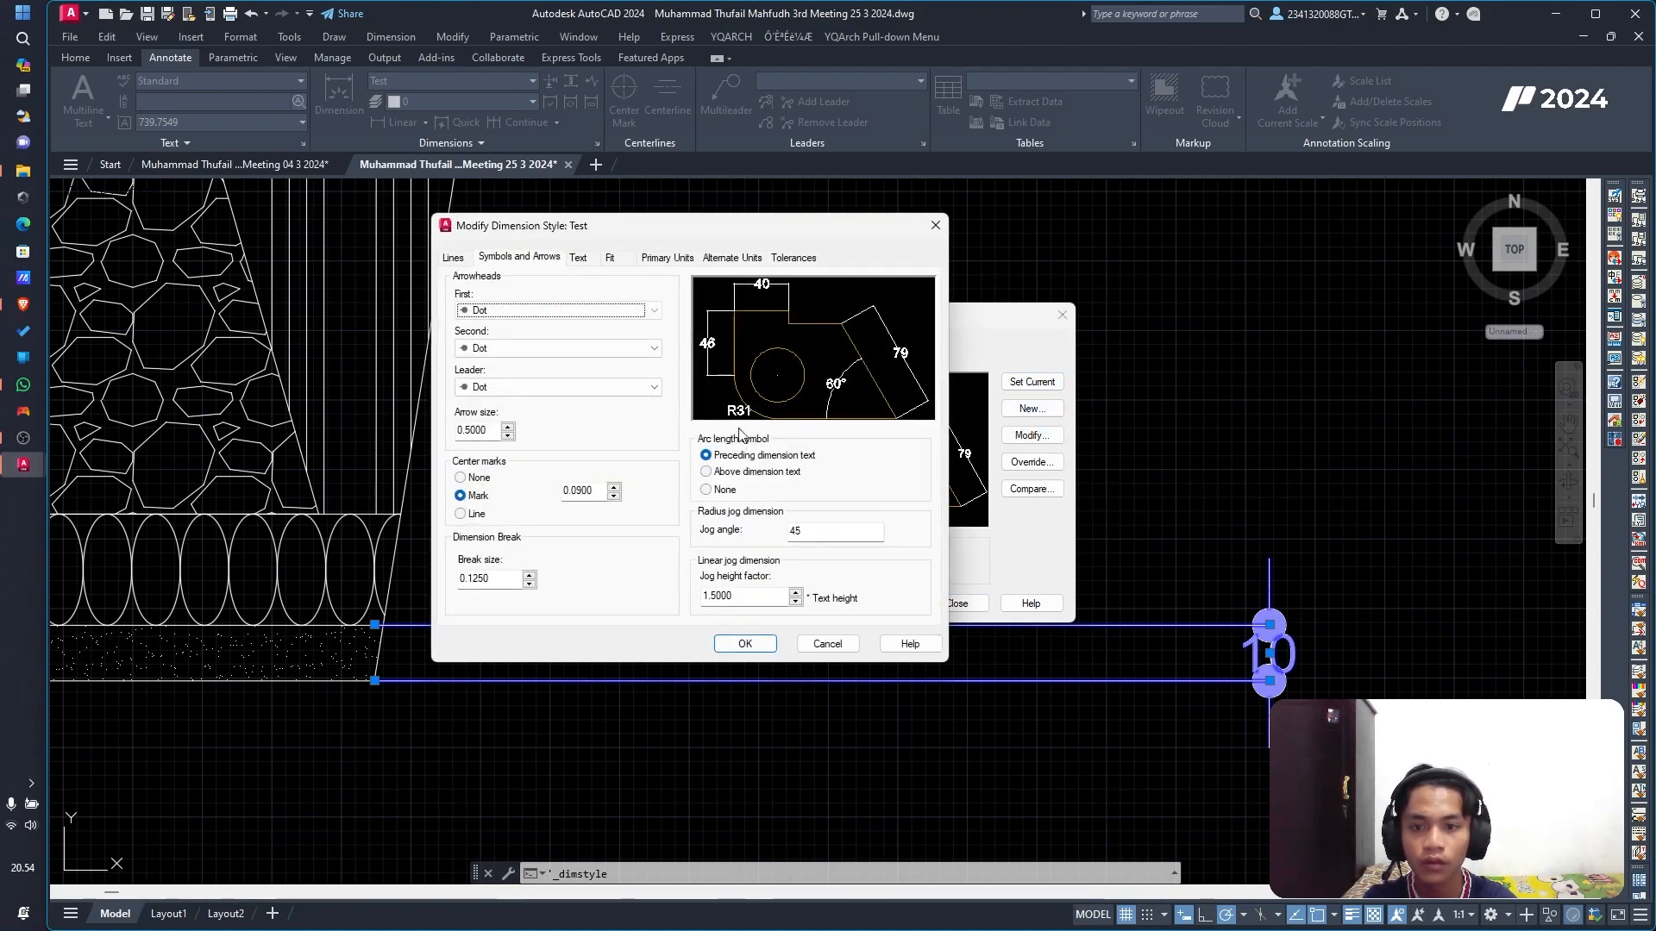
# Step: Close the dimension style dialogs and examine the arrowheads on the thickness dimension beside the foundation's bottom layer
pyautogui.click(934, 226)
pyautogui.click(964, 603)
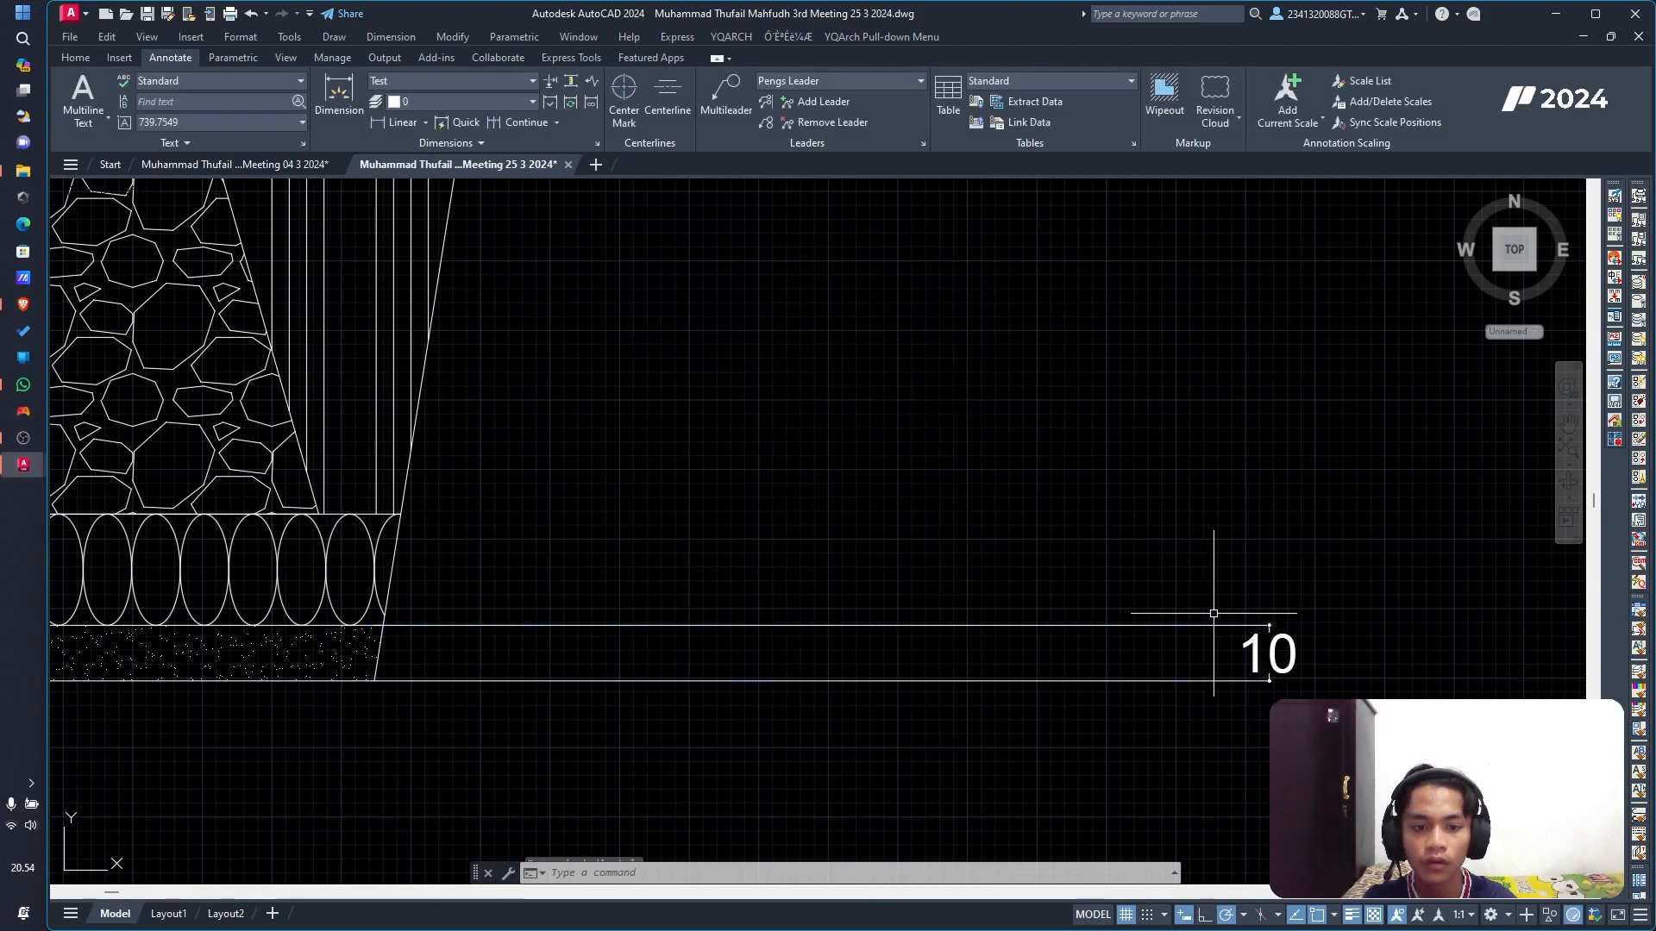
pyautogui.click(1341, 625)
pyautogui.click(1479, 794)
pyautogui.click(1458, 806)
pyautogui.press('Escape')
pyautogui.press('Escape')
# Step: Set the arrow size of the Test dimension style to 2
pyautogui.click(1359, 749)
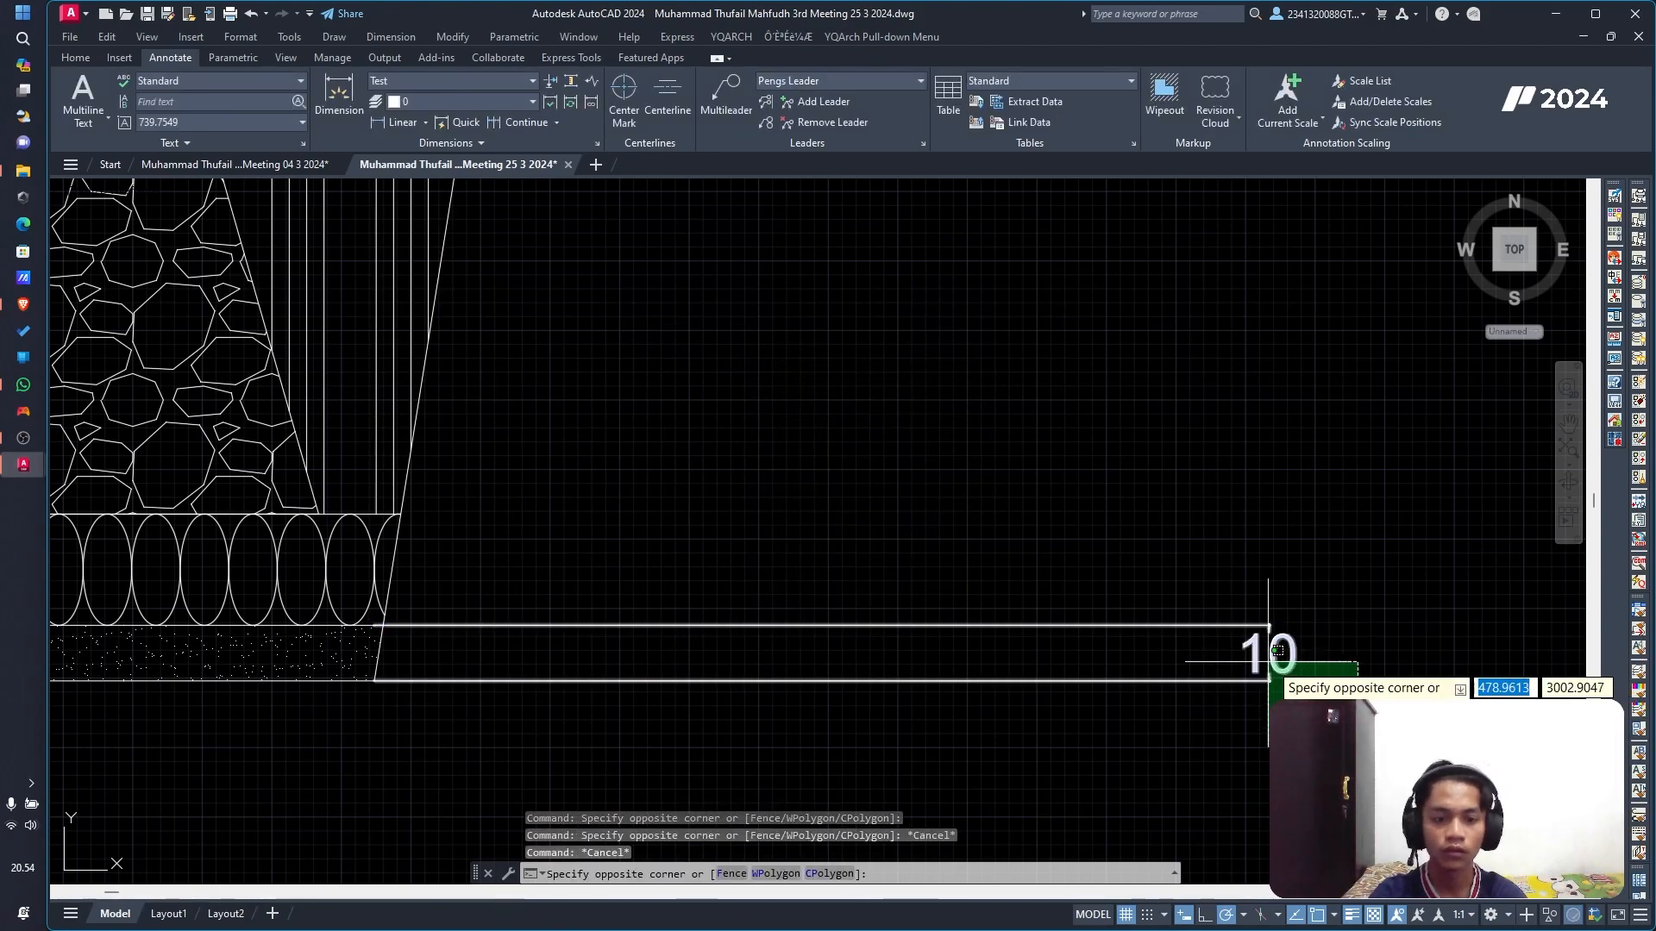
pyautogui.click(1263, 668)
pyautogui.click(597, 144)
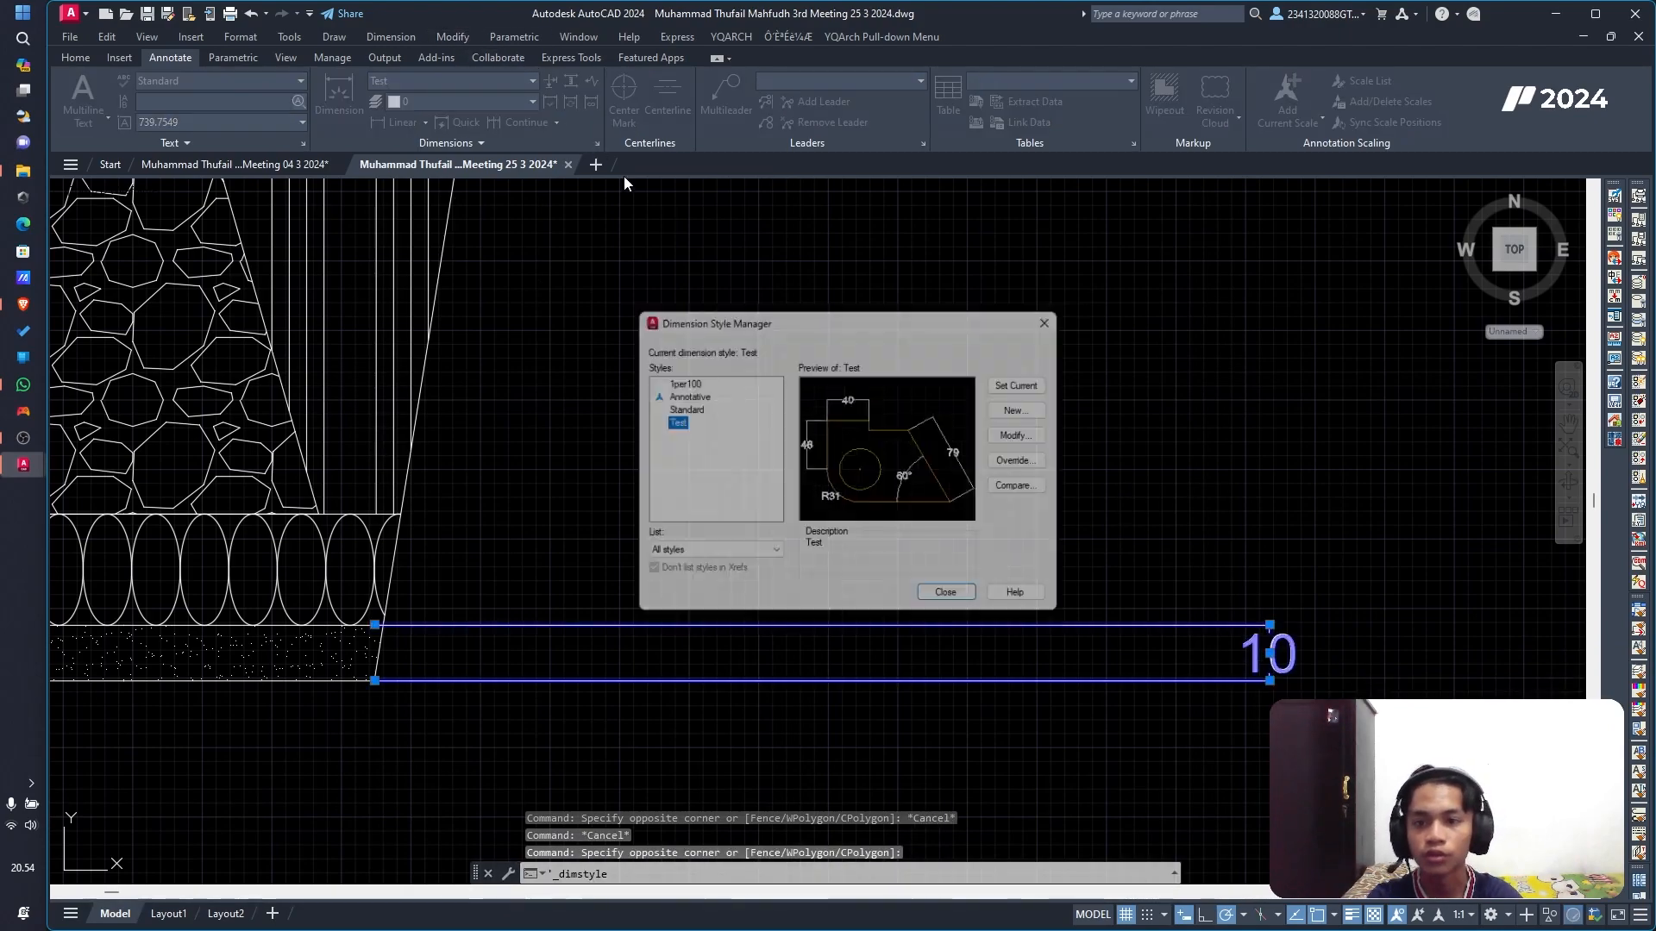
pyautogui.press('Return')
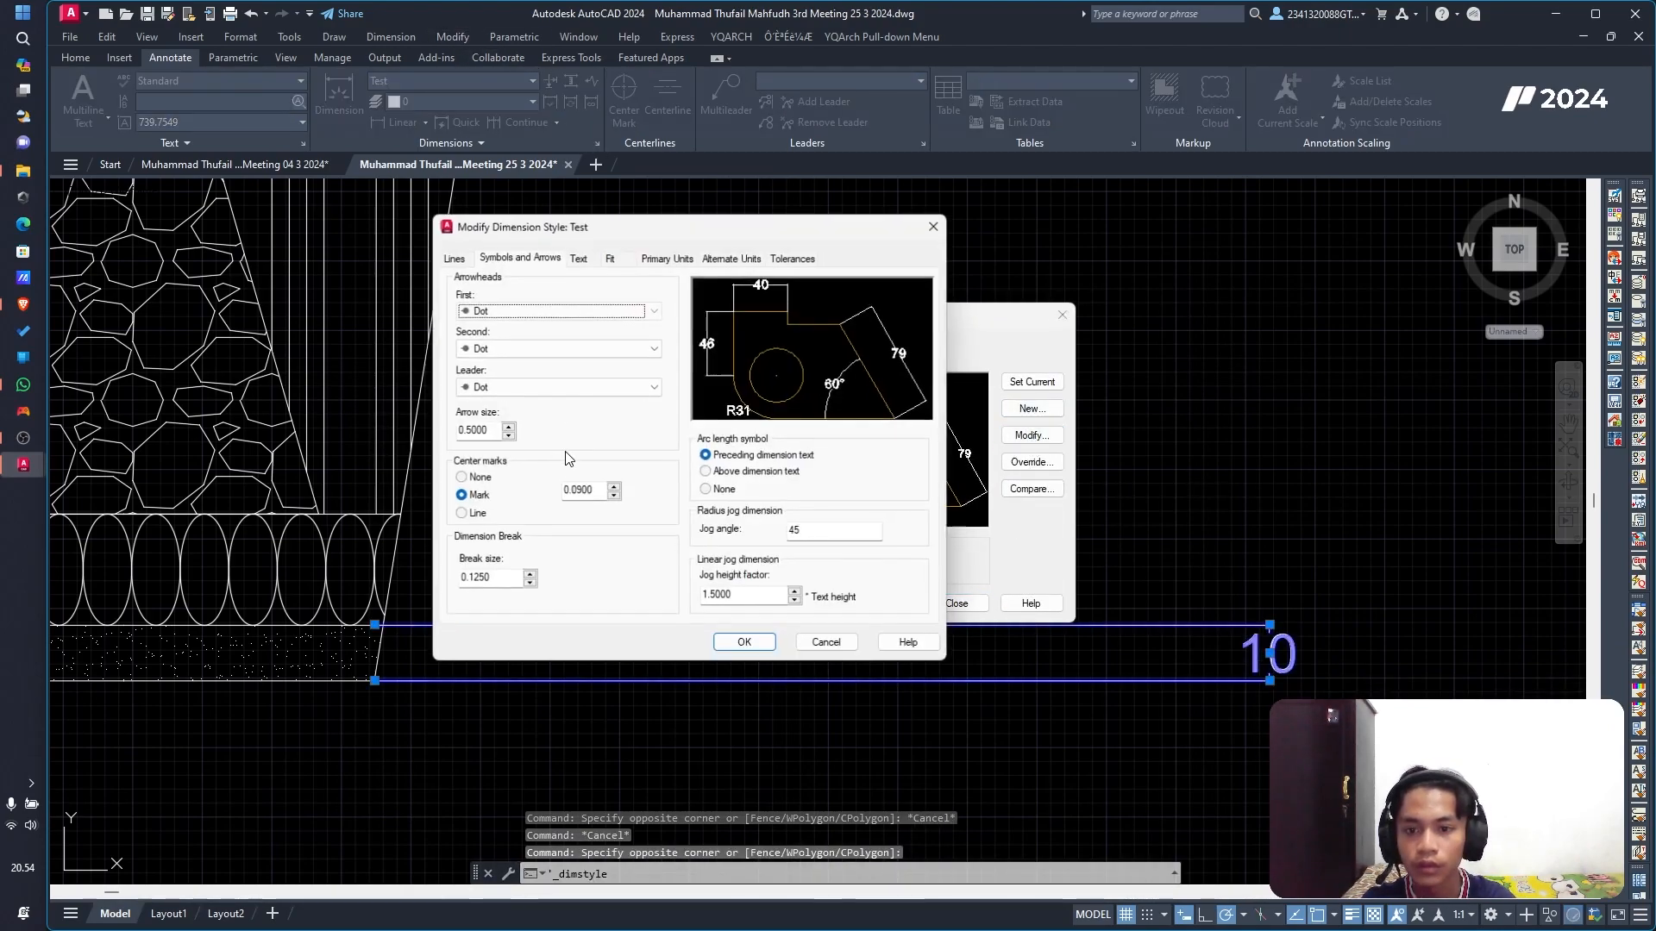
pyautogui.doubleClick(483, 430)
pyautogui.write('2')
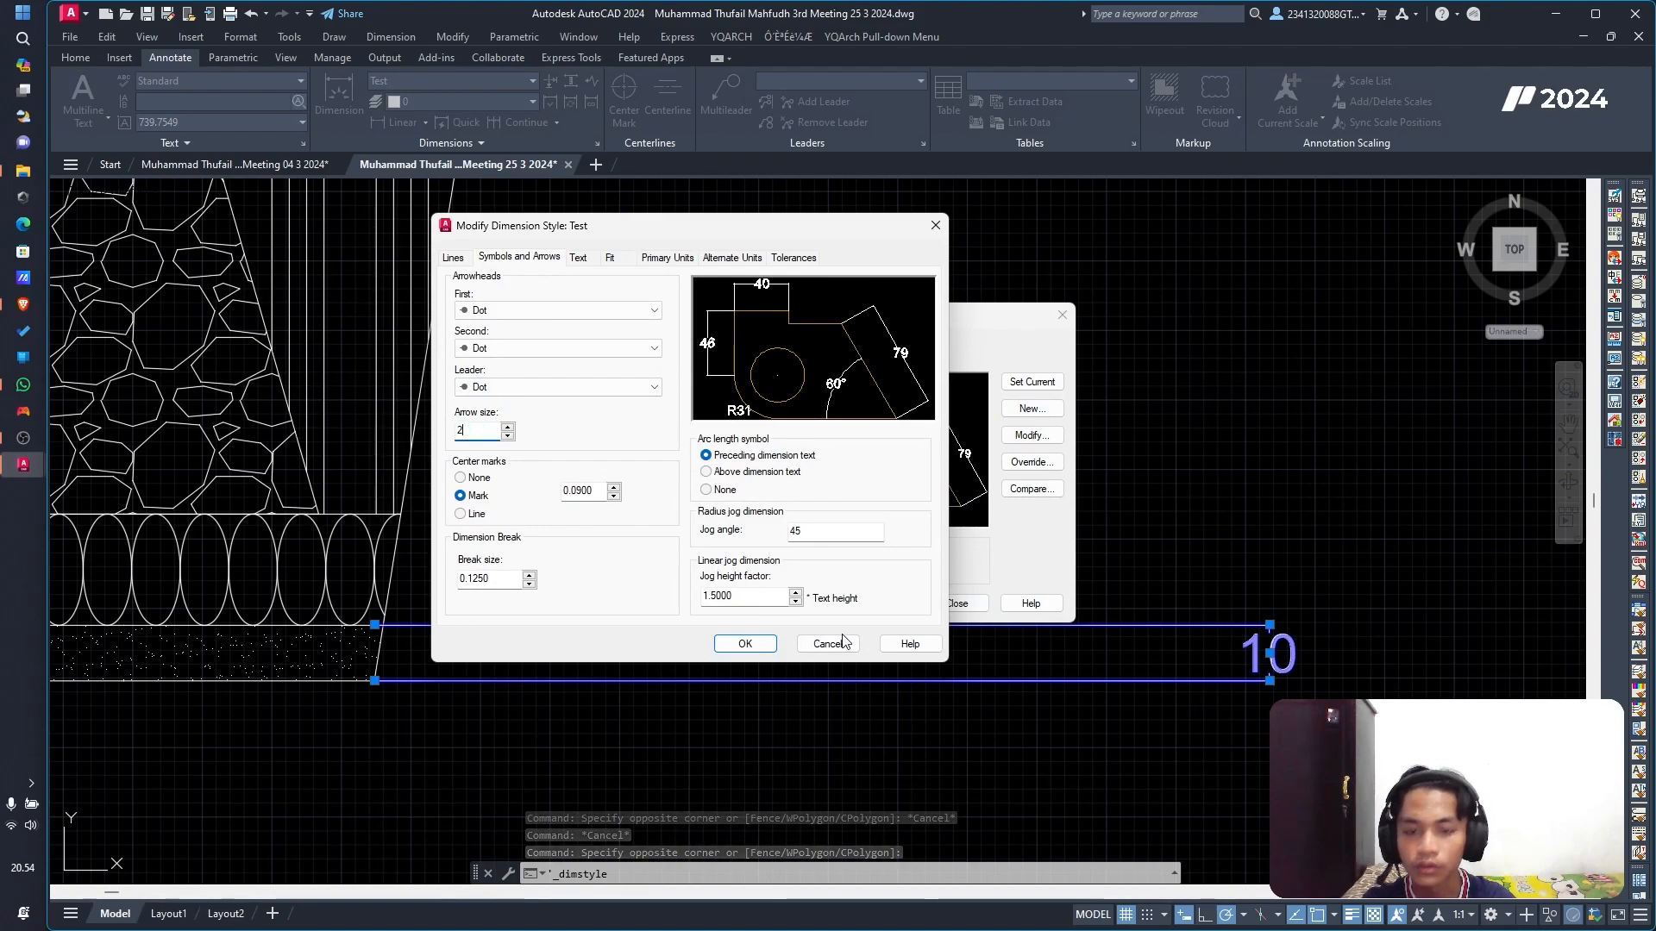
pyautogui.click(763, 643)
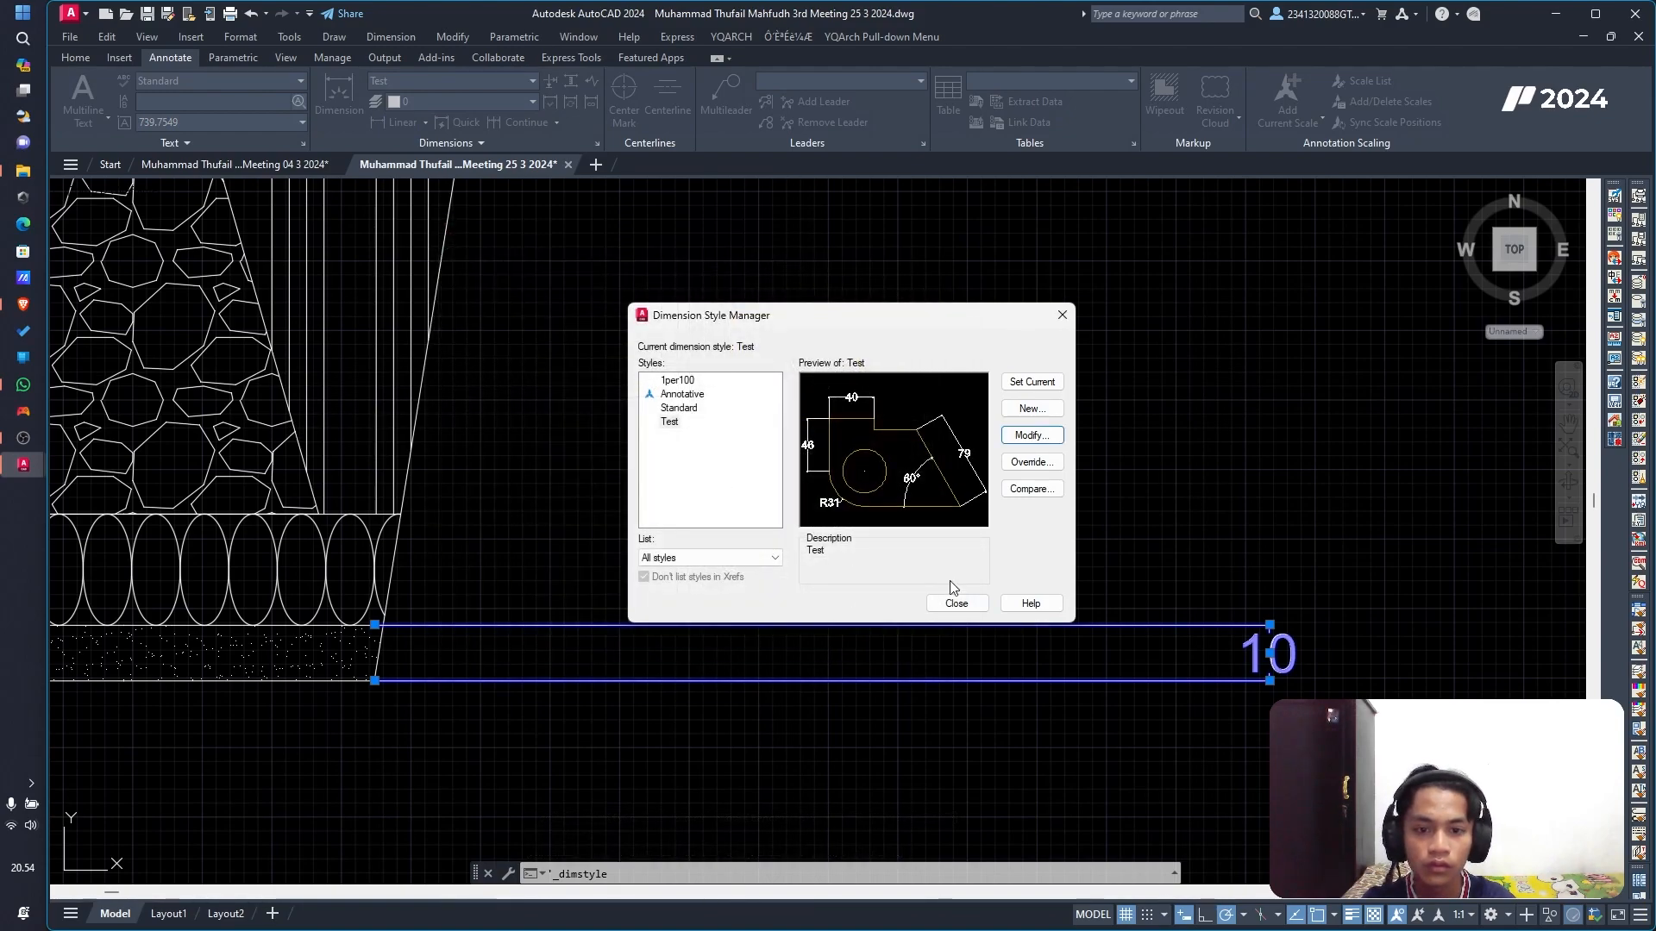
# Step: Set the Test dimension style's arrow size to 5 and make the style current
pyautogui.click(1007, 438)
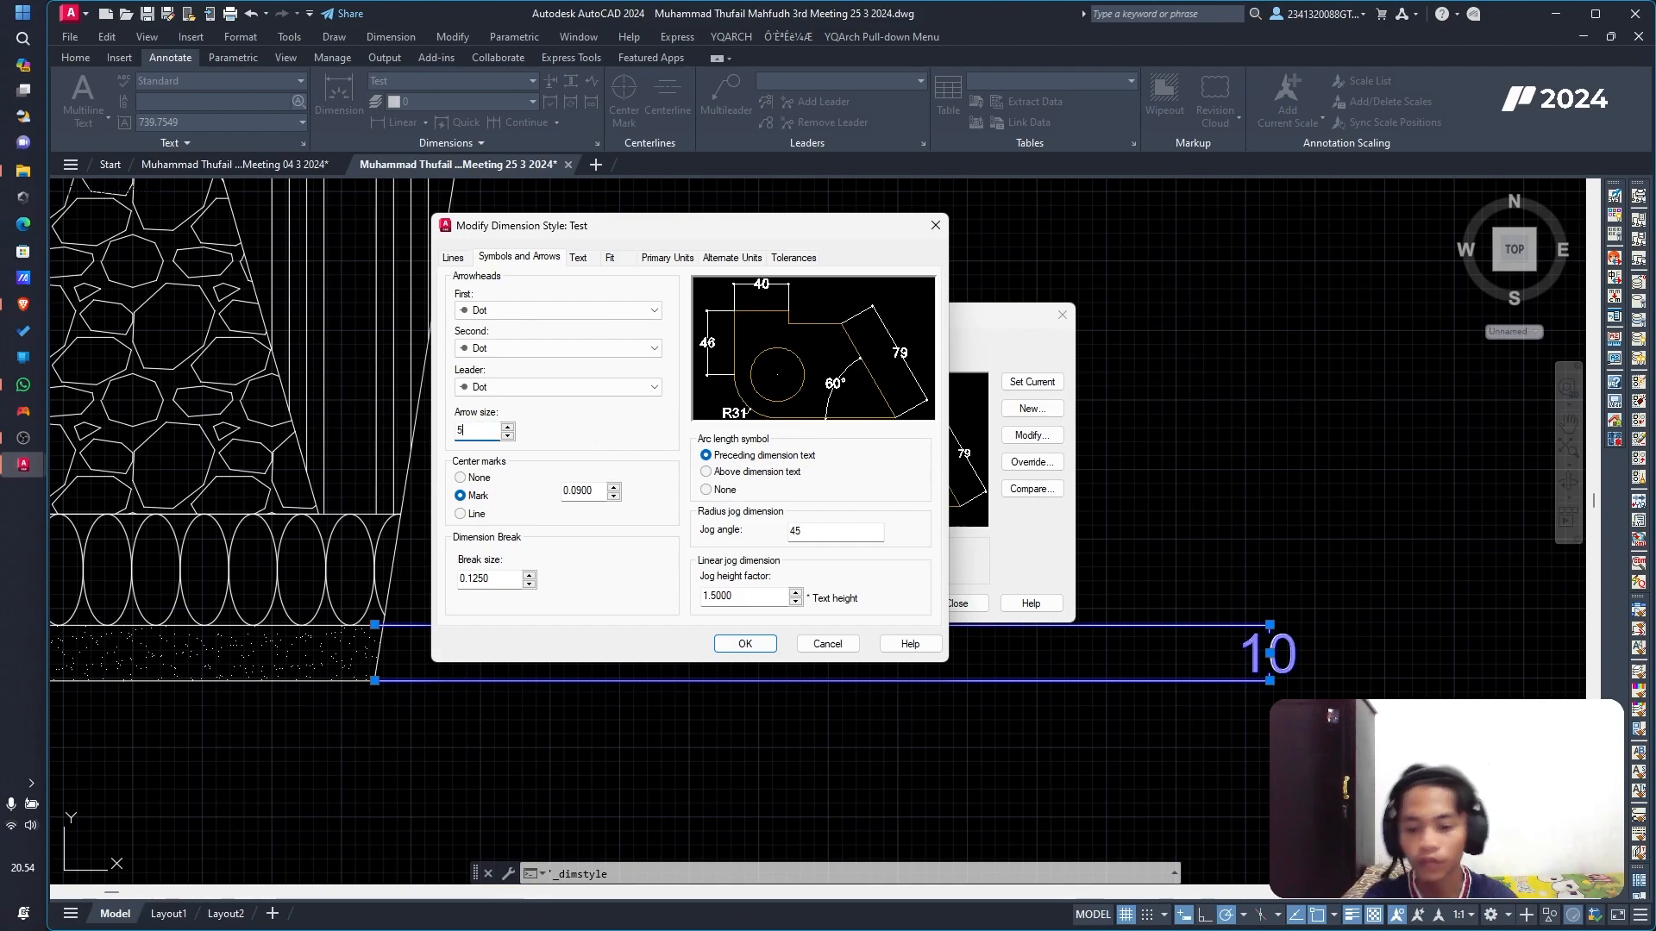
pyautogui.write('5')
pyautogui.click(755, 645)
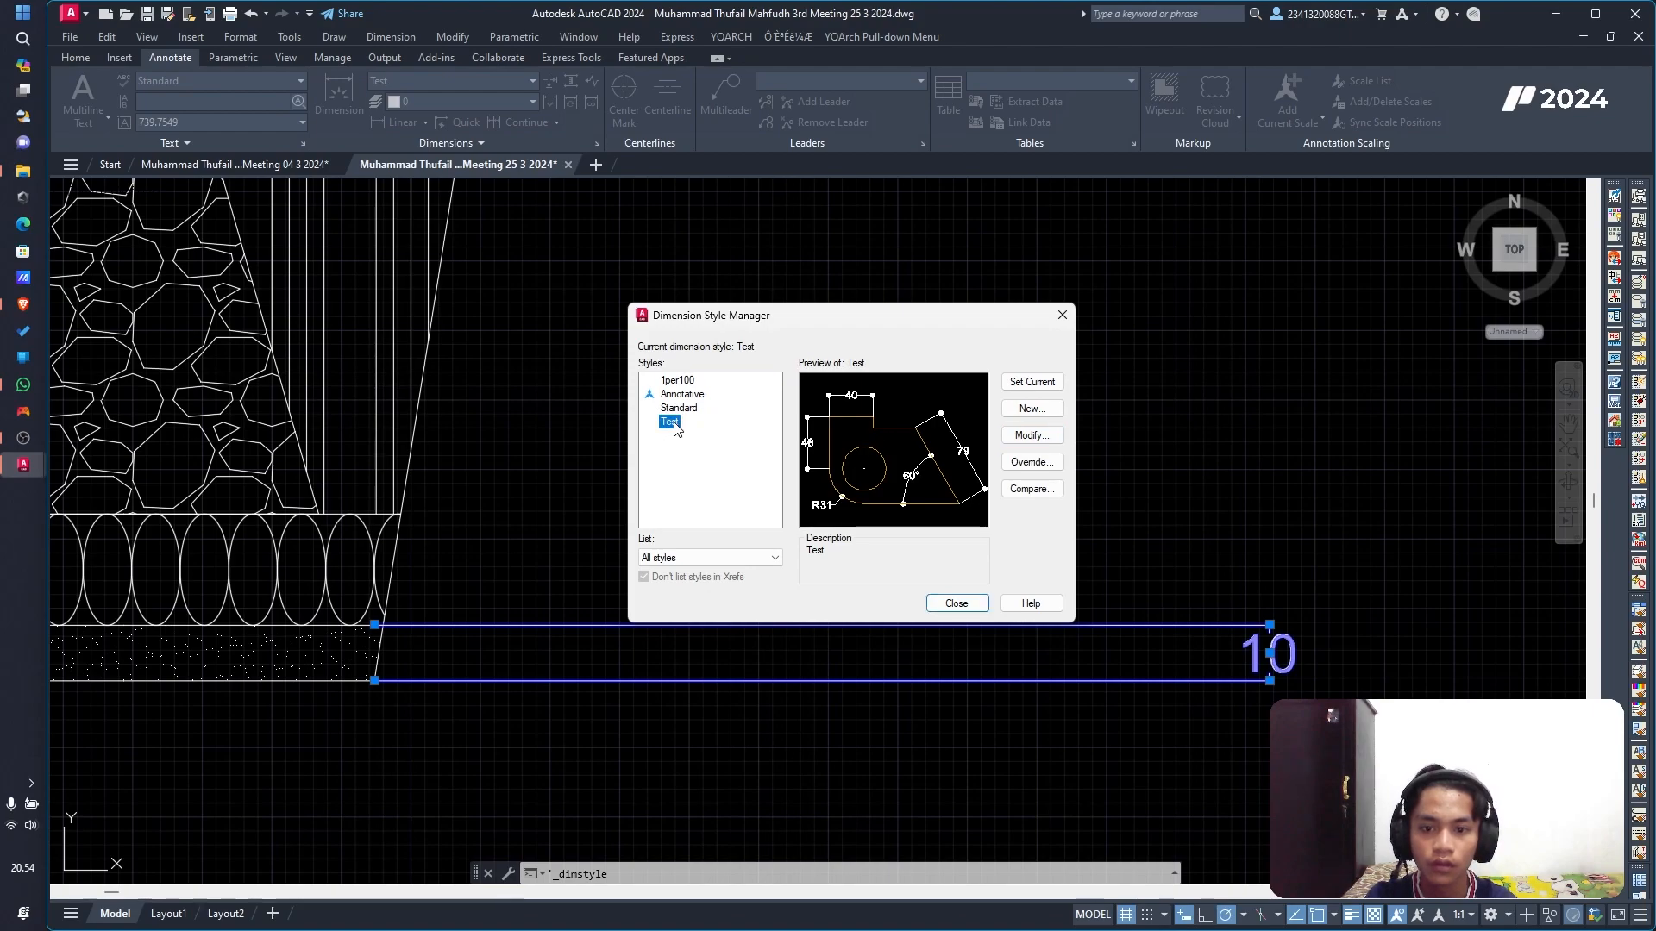
pyautogui.click(1032, 382)
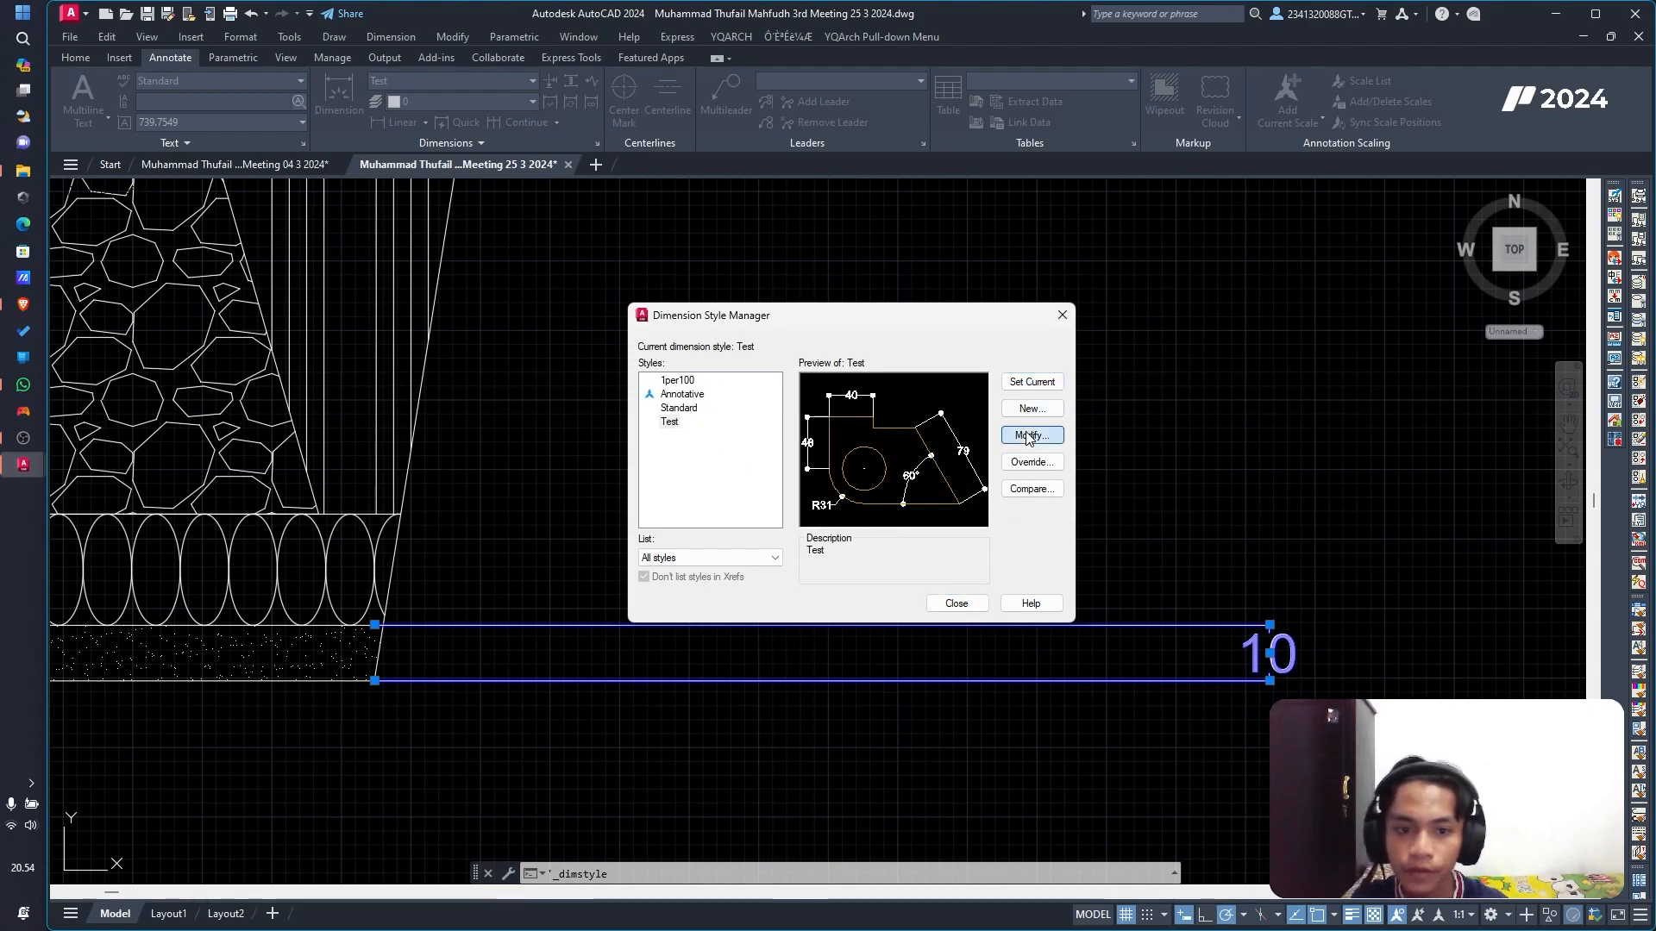
# Step: Set the arrow size to 7 and the text height to 5 in the Test dimension style
pyautogui.press('Return')
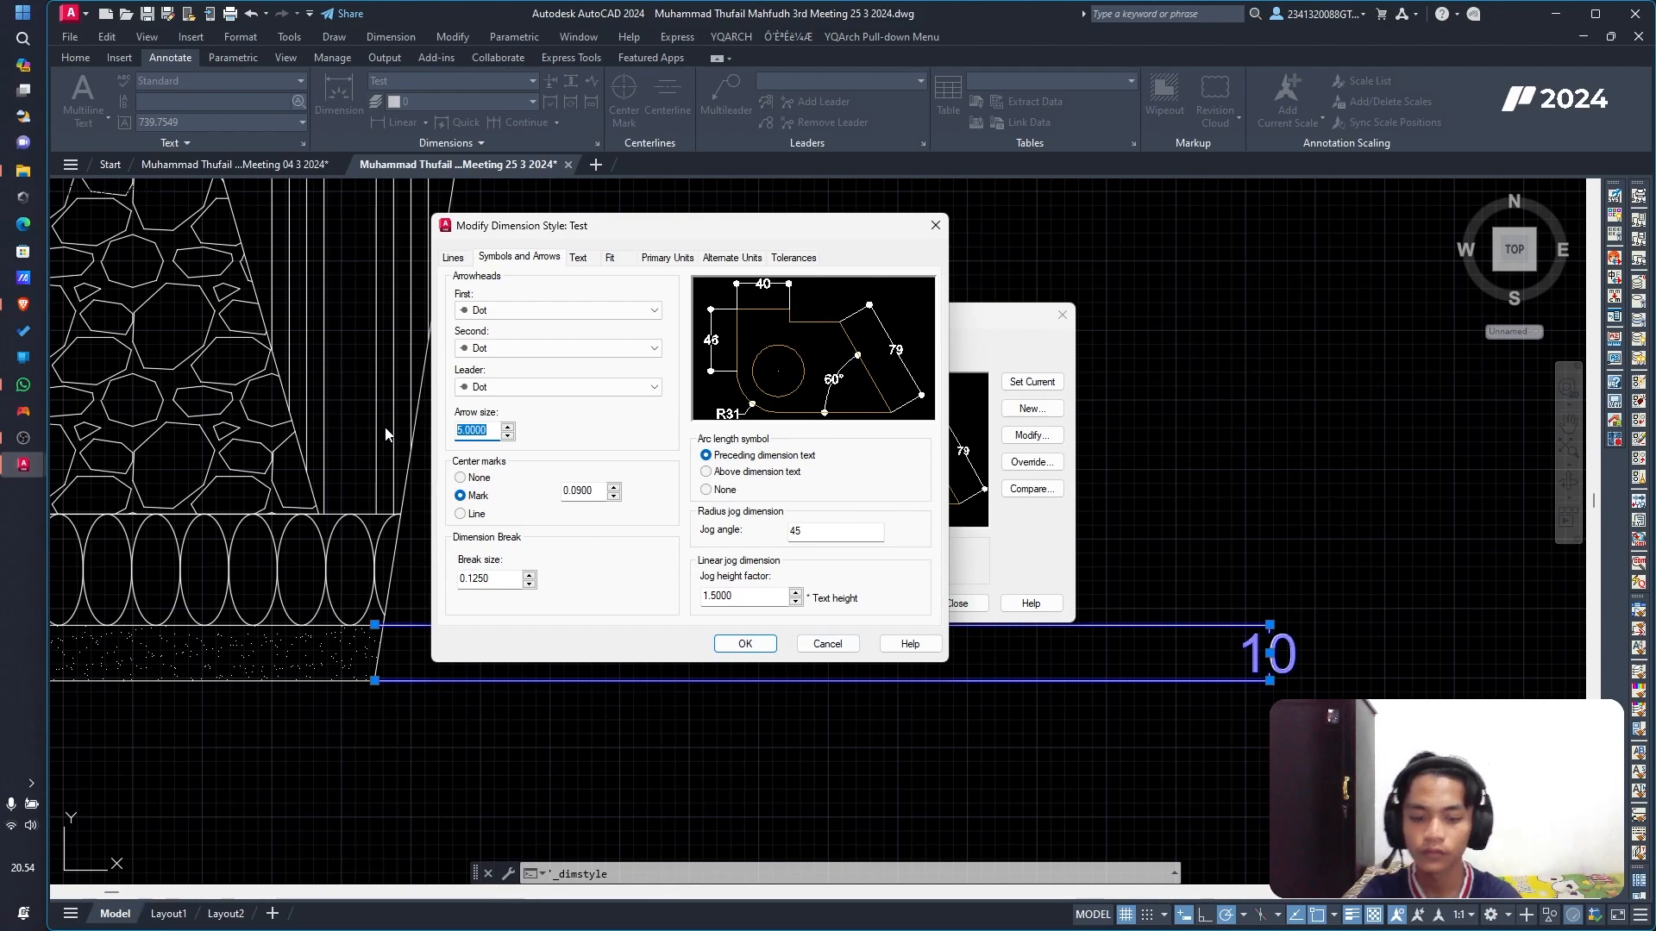
pyautogui.click(588, 261)
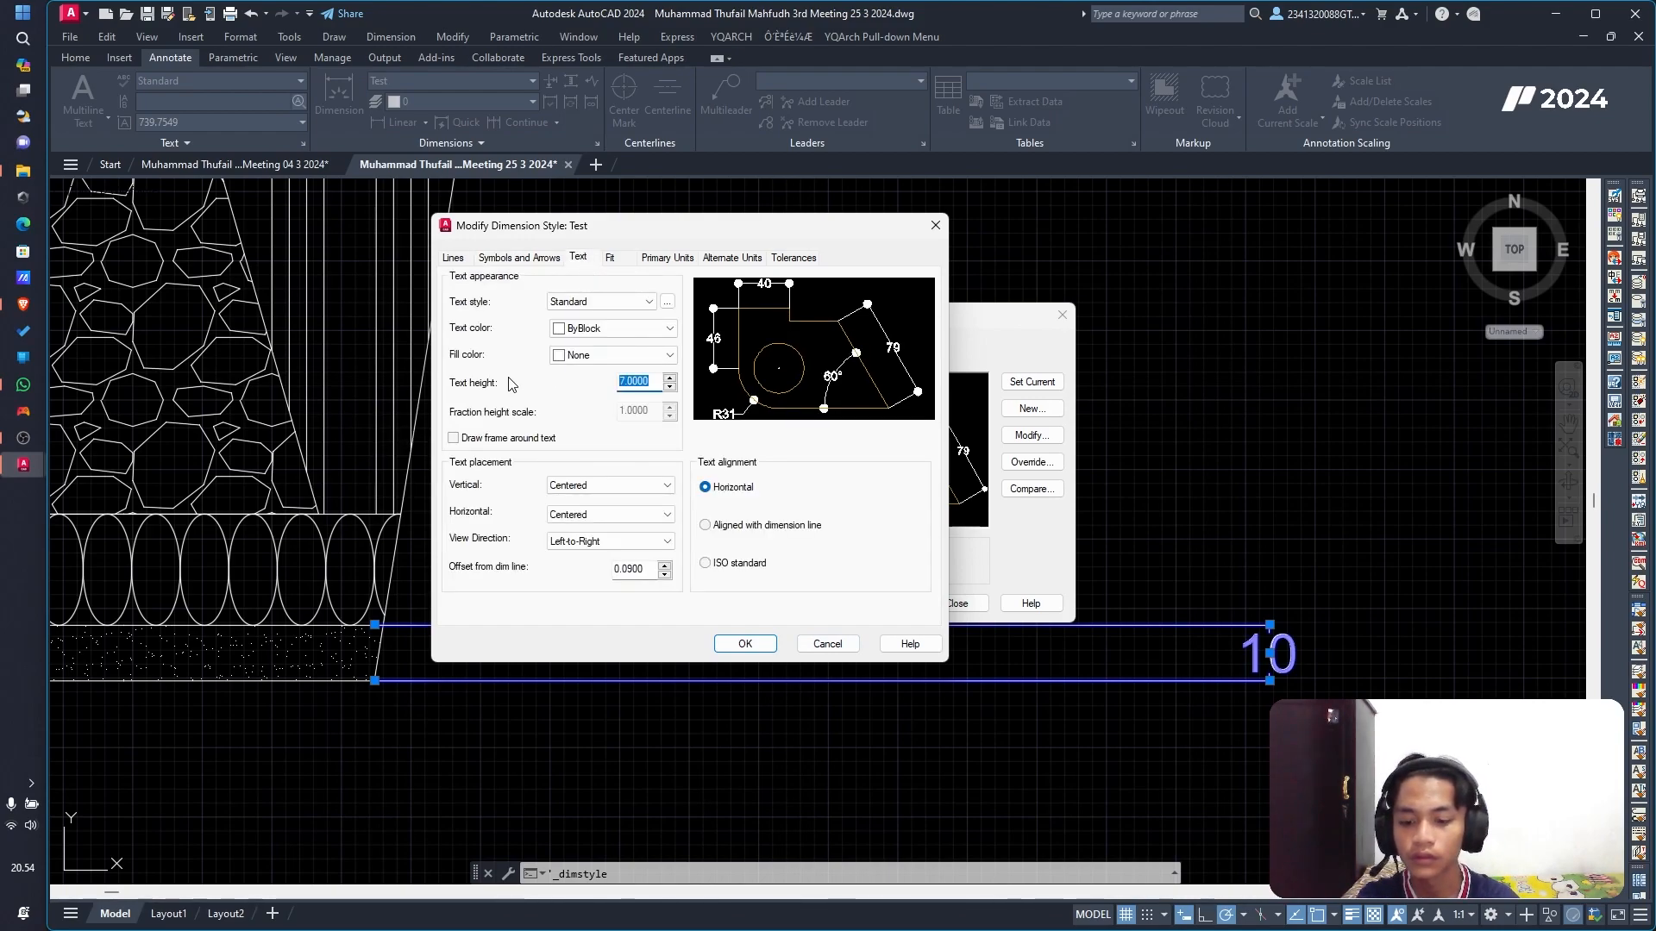
pyautogui.click(745, 645)
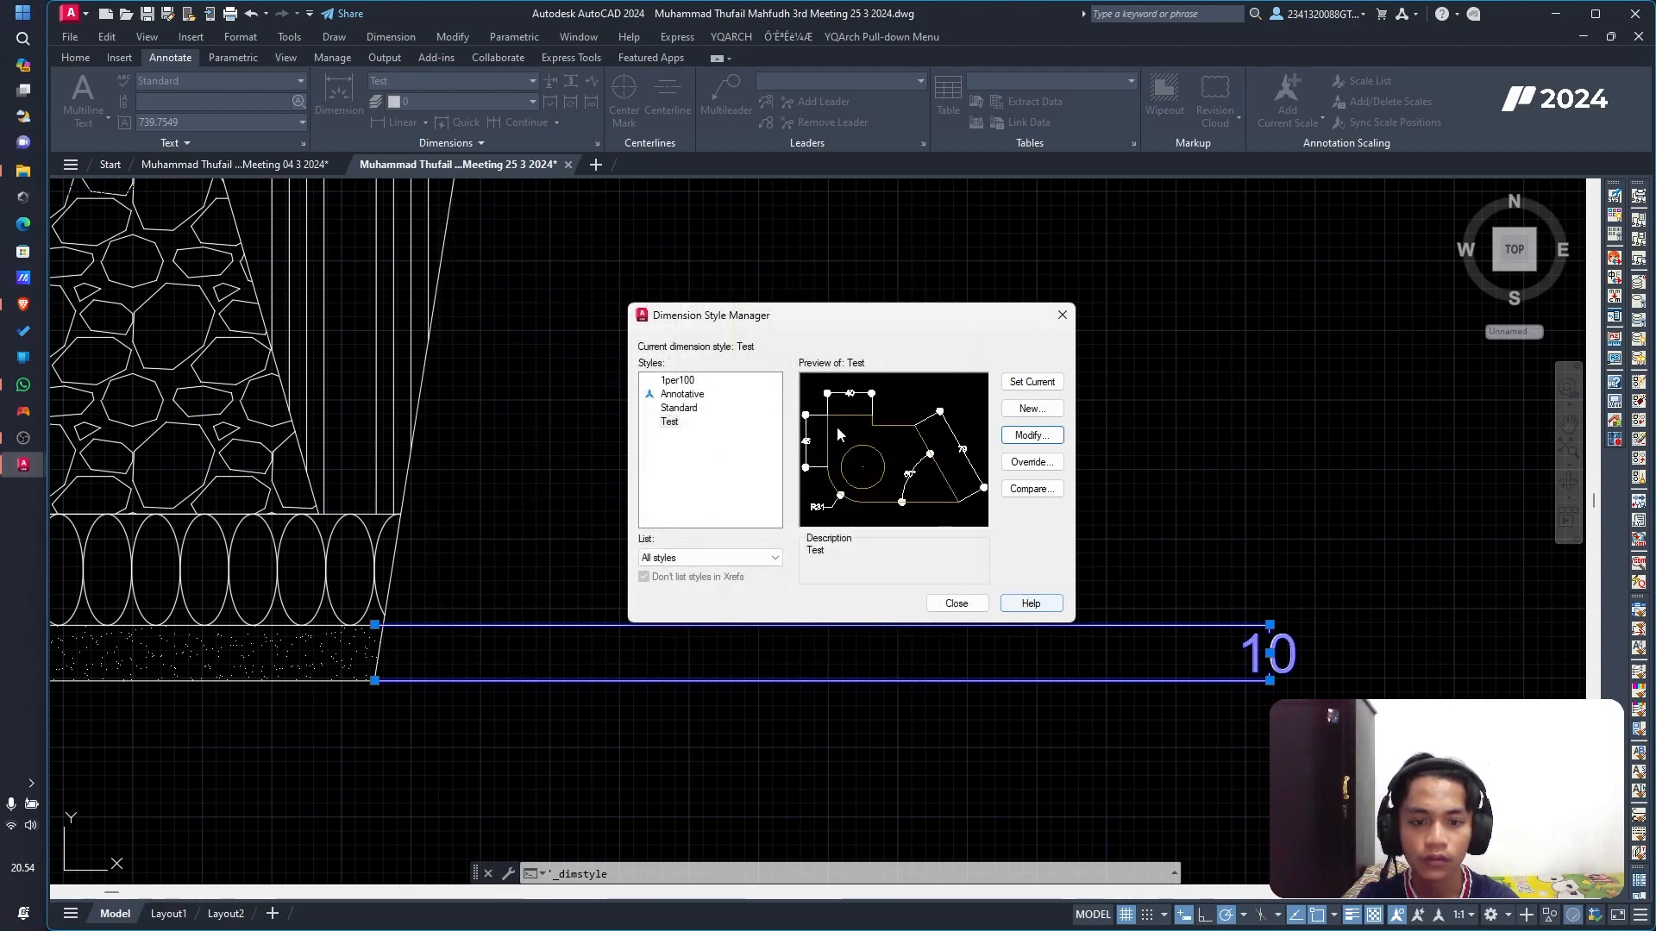
# Step: Compare the previews of the 1per100, Standard and Test styles, review Test's text and arrow settings, and close the style manager
pyautogui.click(671, 421)
pyautogui.click(678, 381)
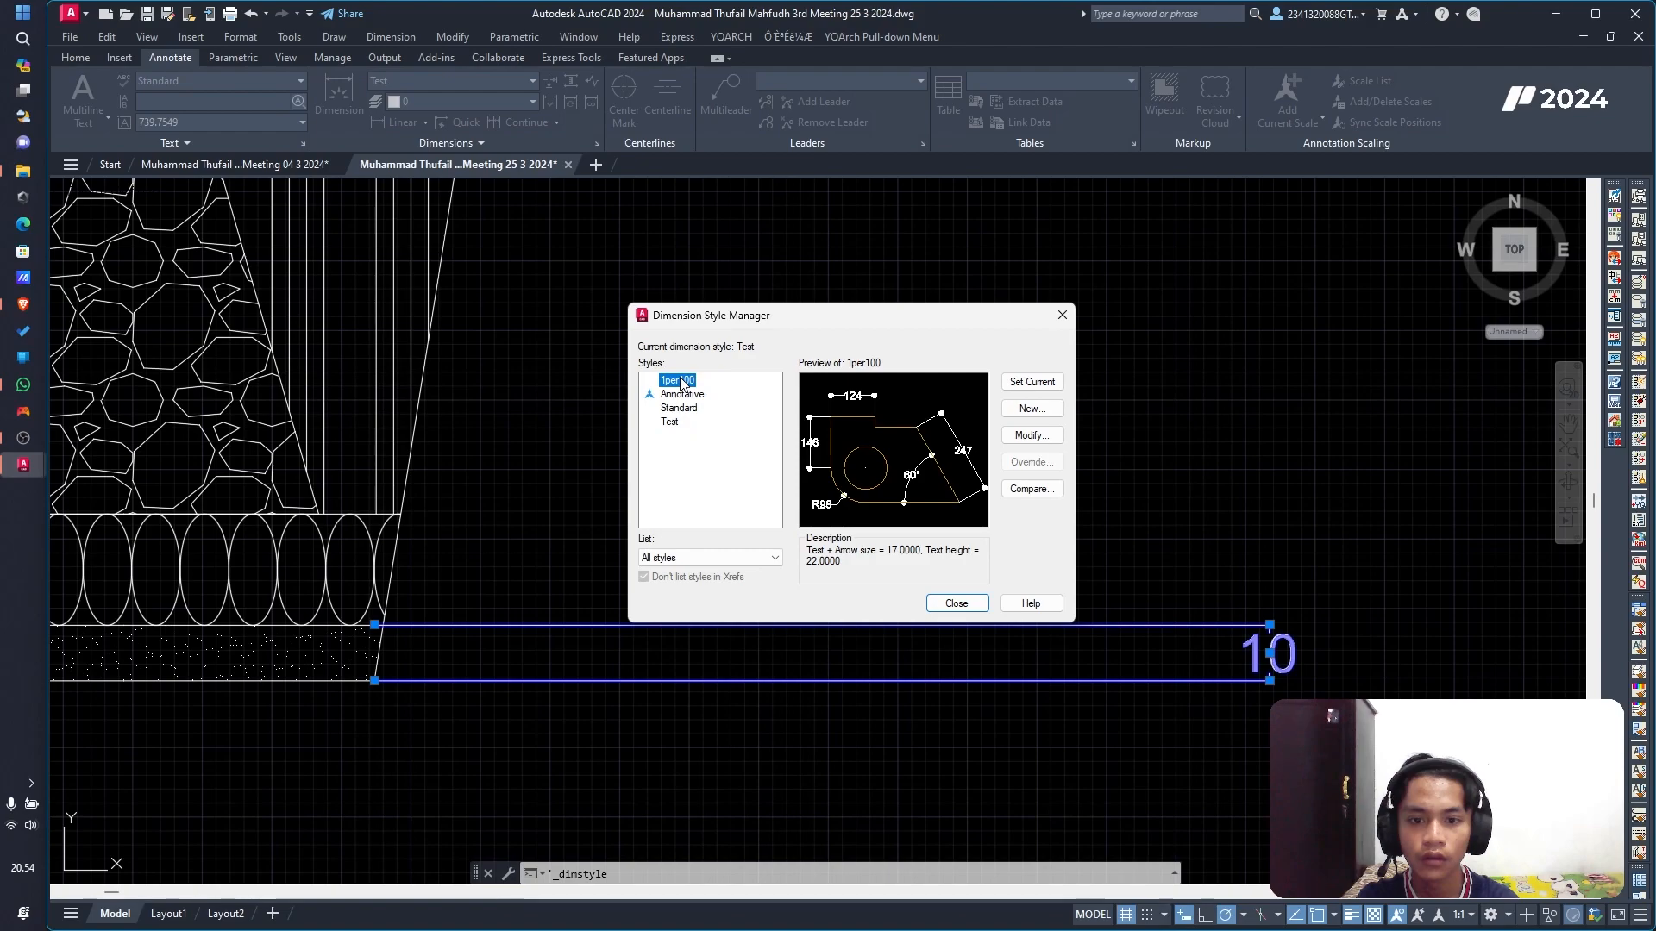
pyautogui.click(678, 409)
pyautogui.click(670, 422)
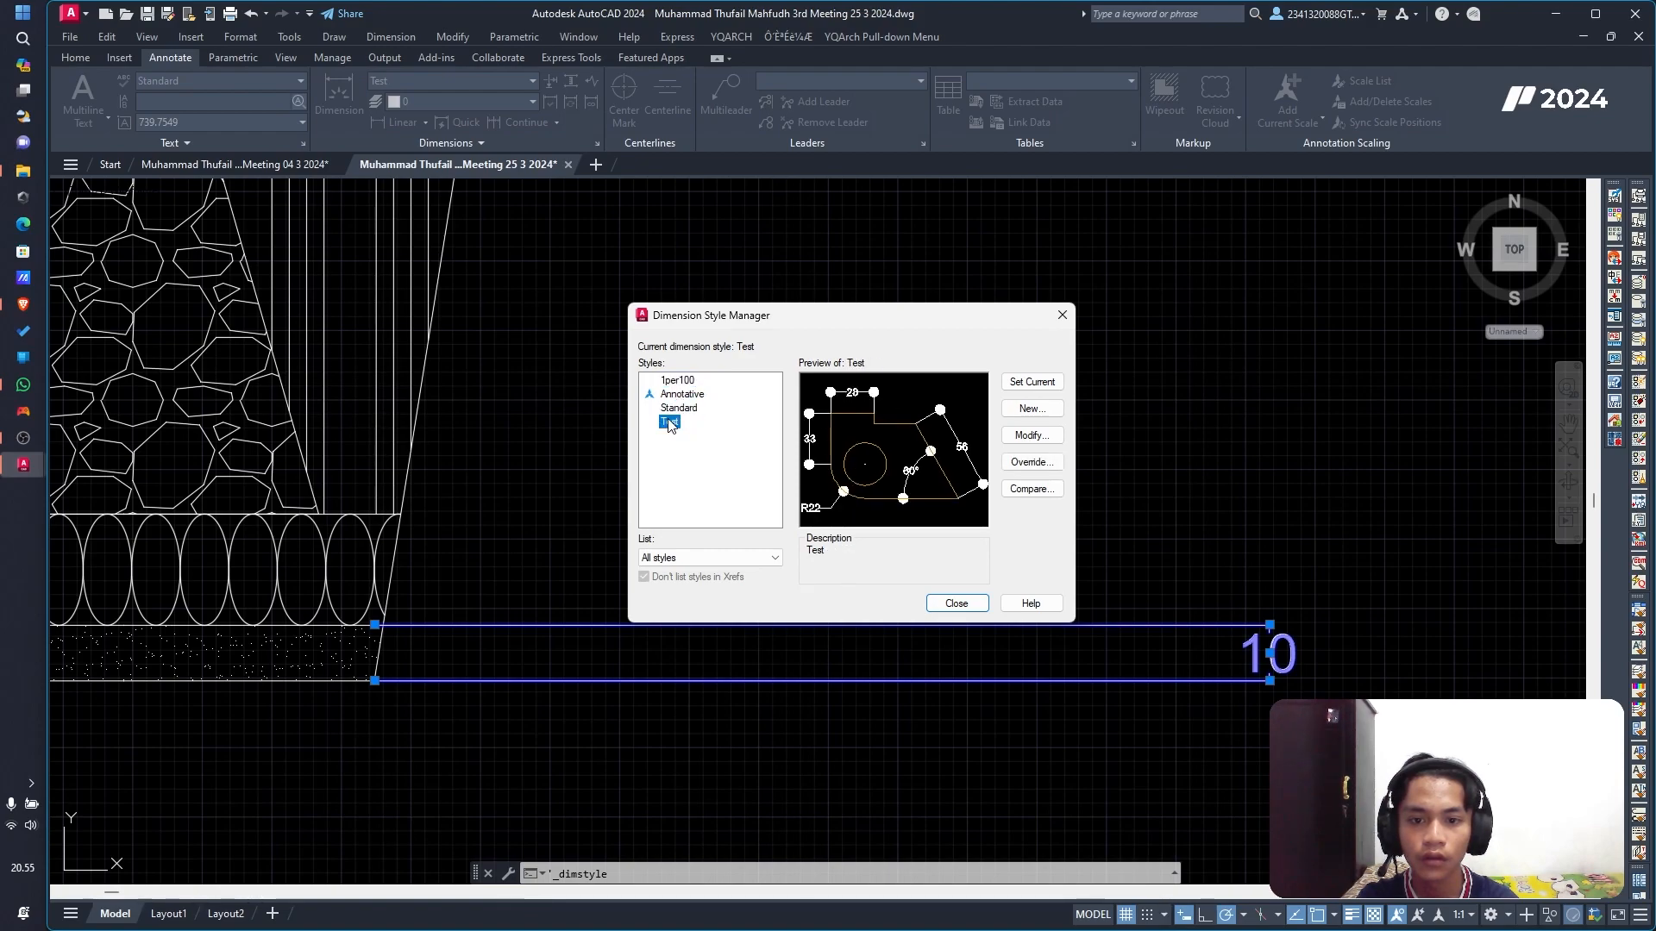
pyautogui.click(690, 379)
pyautogui.click(671, 423)
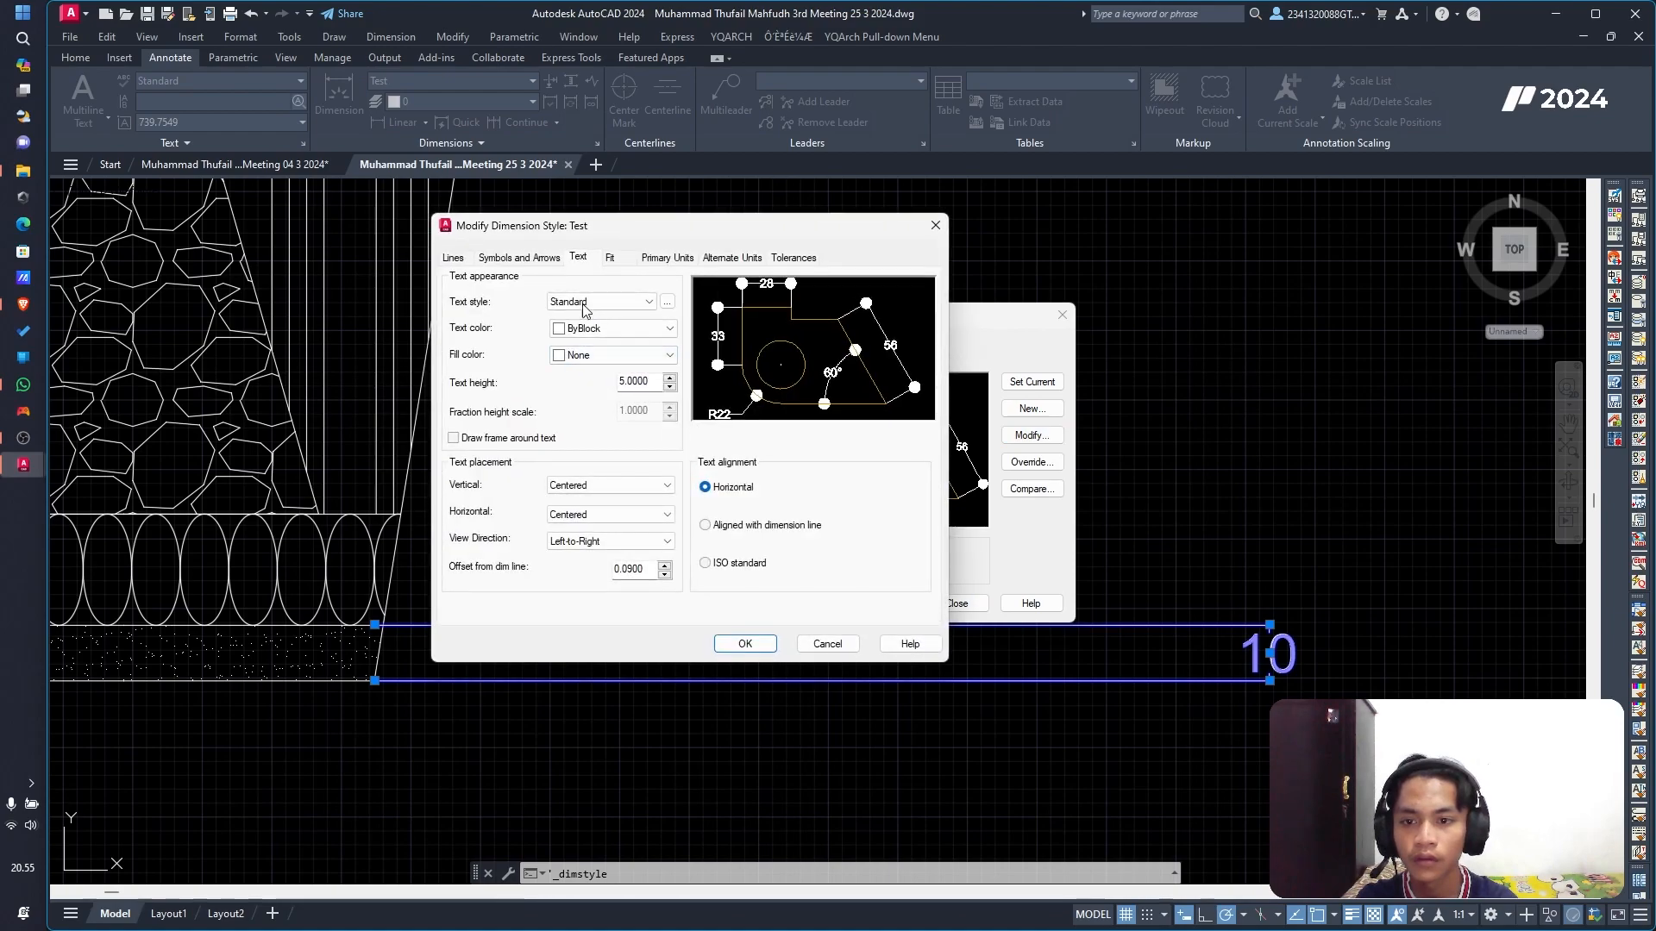
pyautogui.click(553, 258)
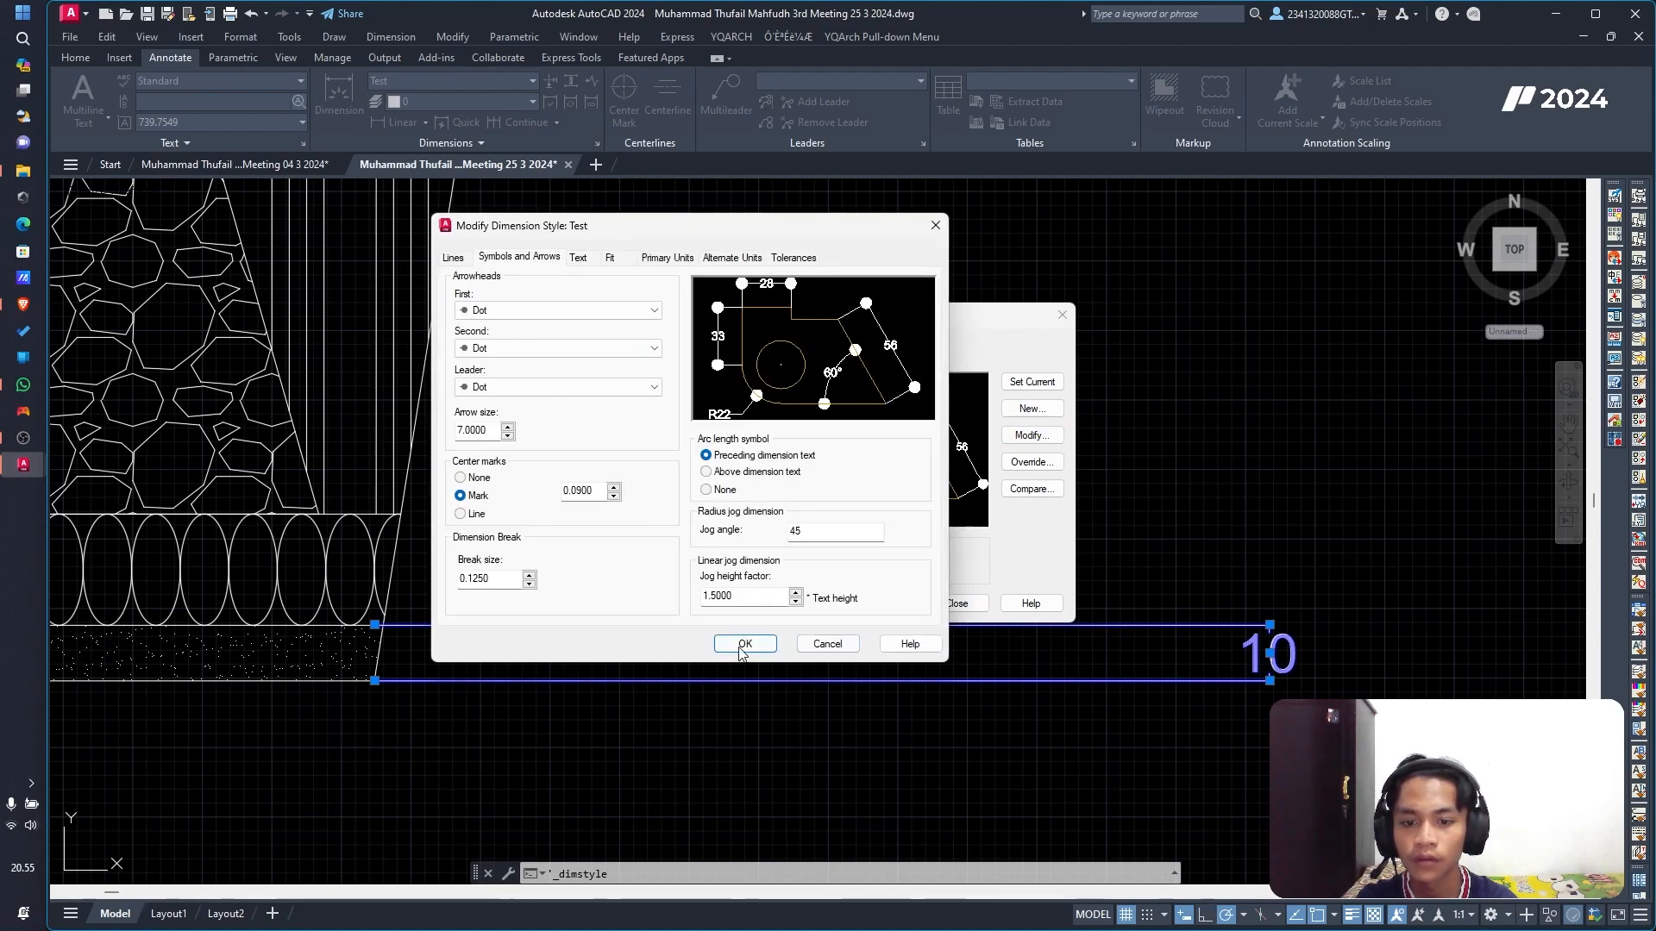
pyautogui.click(744, 646)
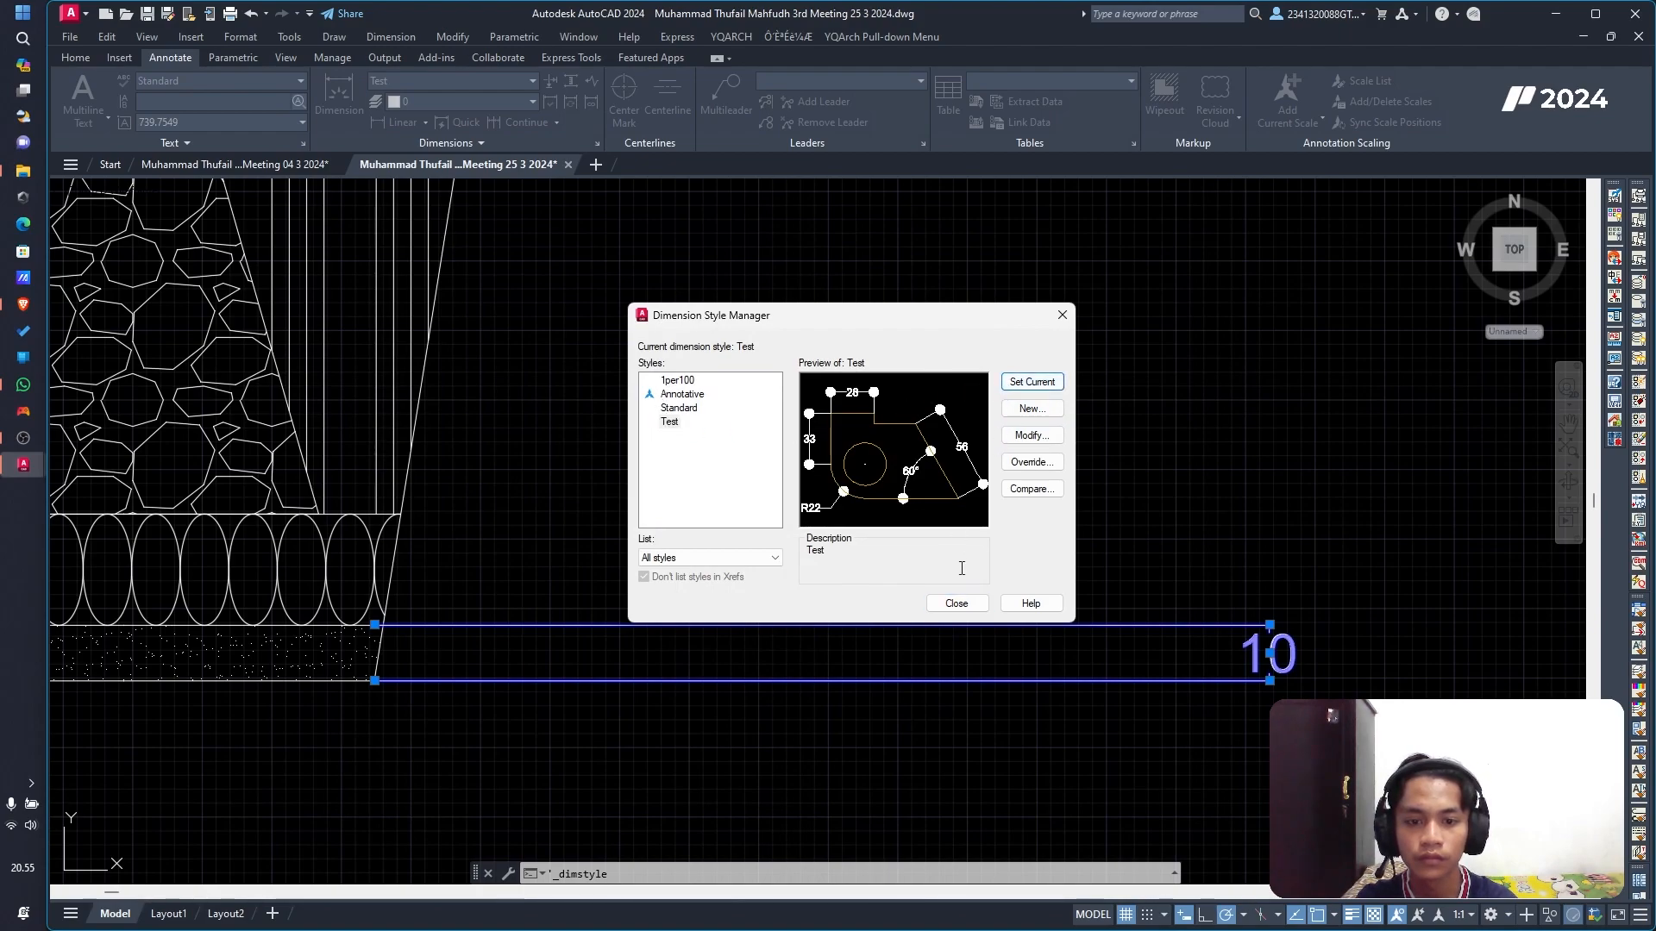
pyautogui.click(964, 606)
# Step: Set the Test dimension style's arrow size to 3, make the style current, and close the style manager
pyautogui.click(1201, 535)
pyautogui.click(1268, 627)
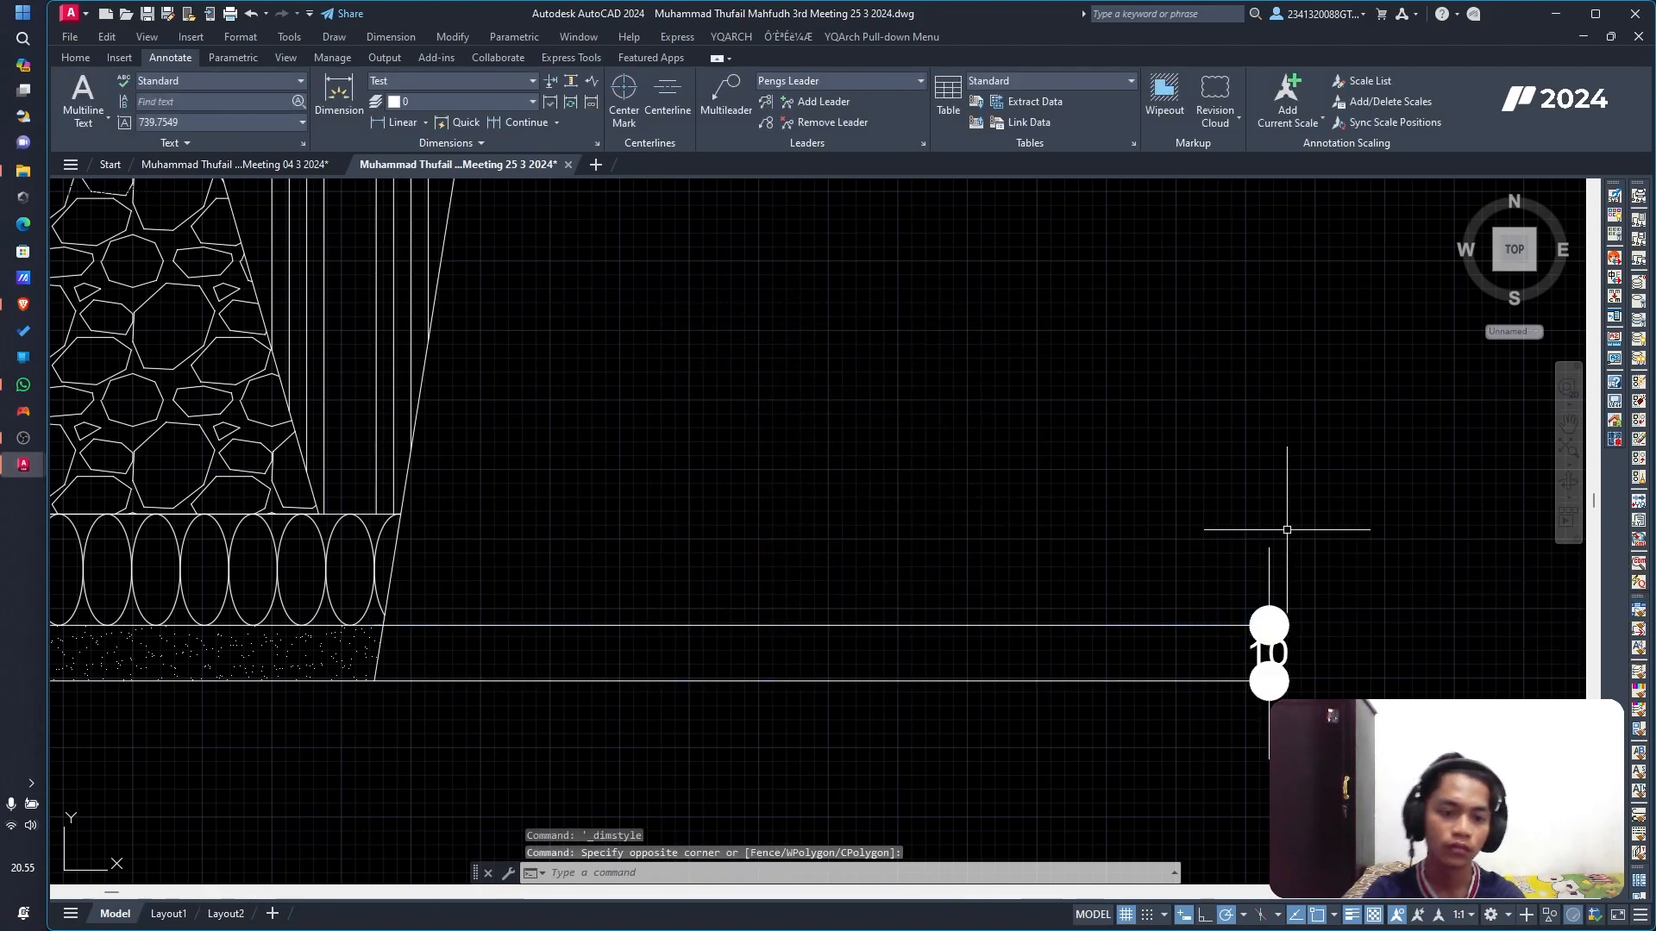
pyautogui.click(1268, 617)
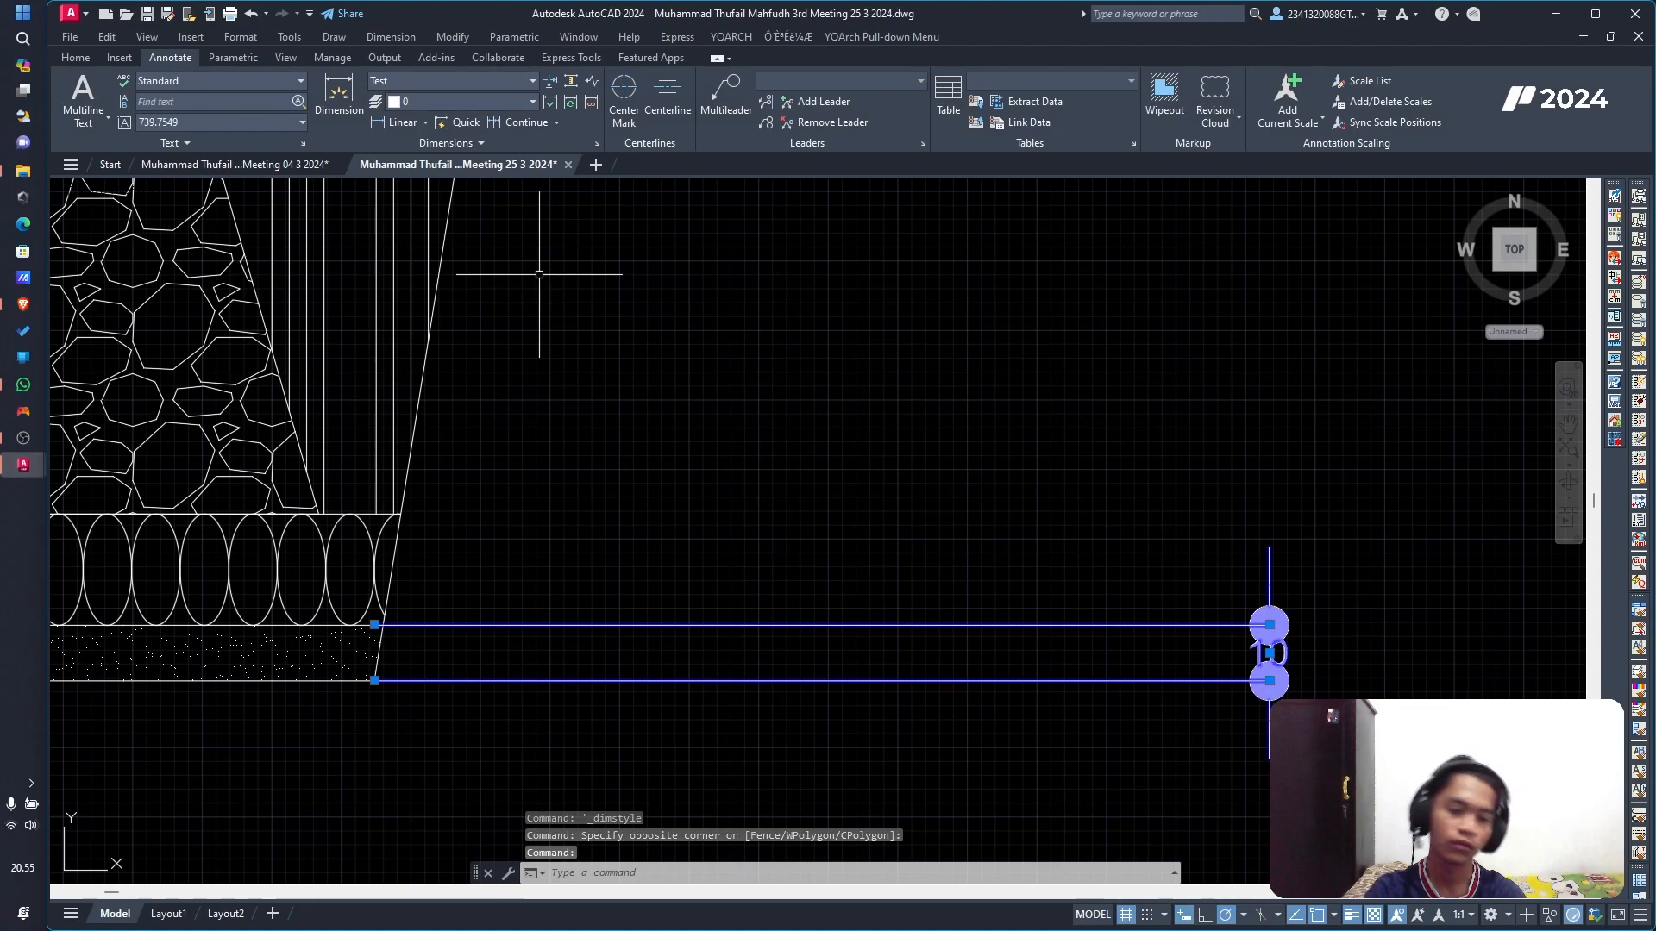
pyautogui.click(597, 143)
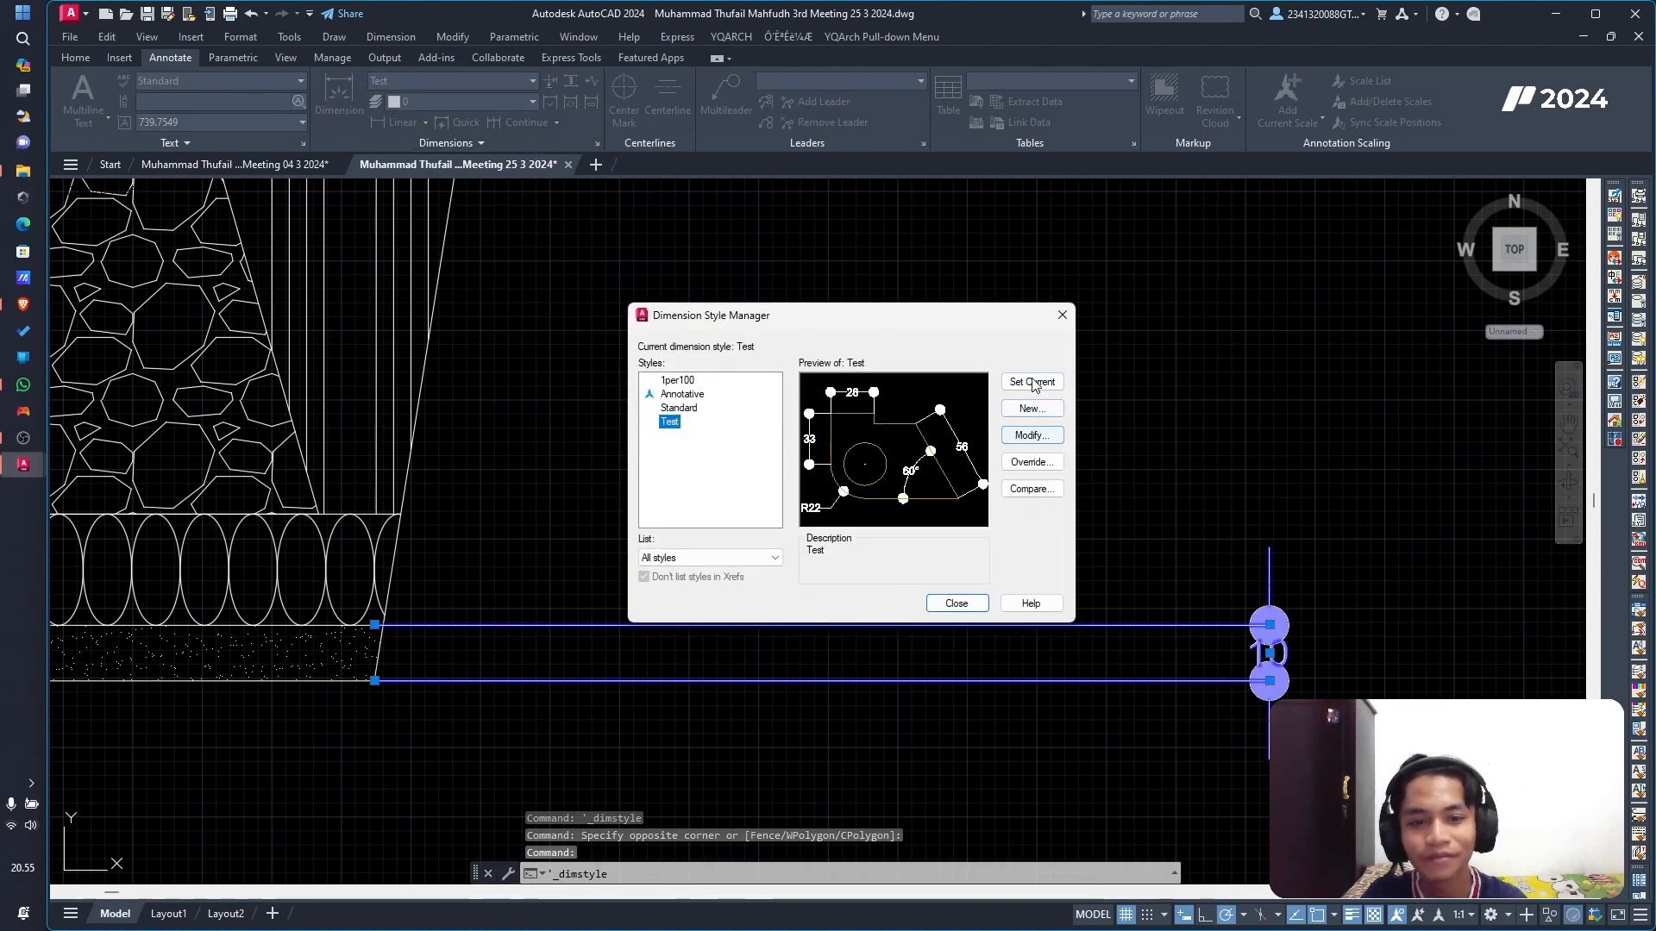
pyautogui.click(1032, 434)
pyautogui.doubleClick(477, 429)
pyautogui.write('2')
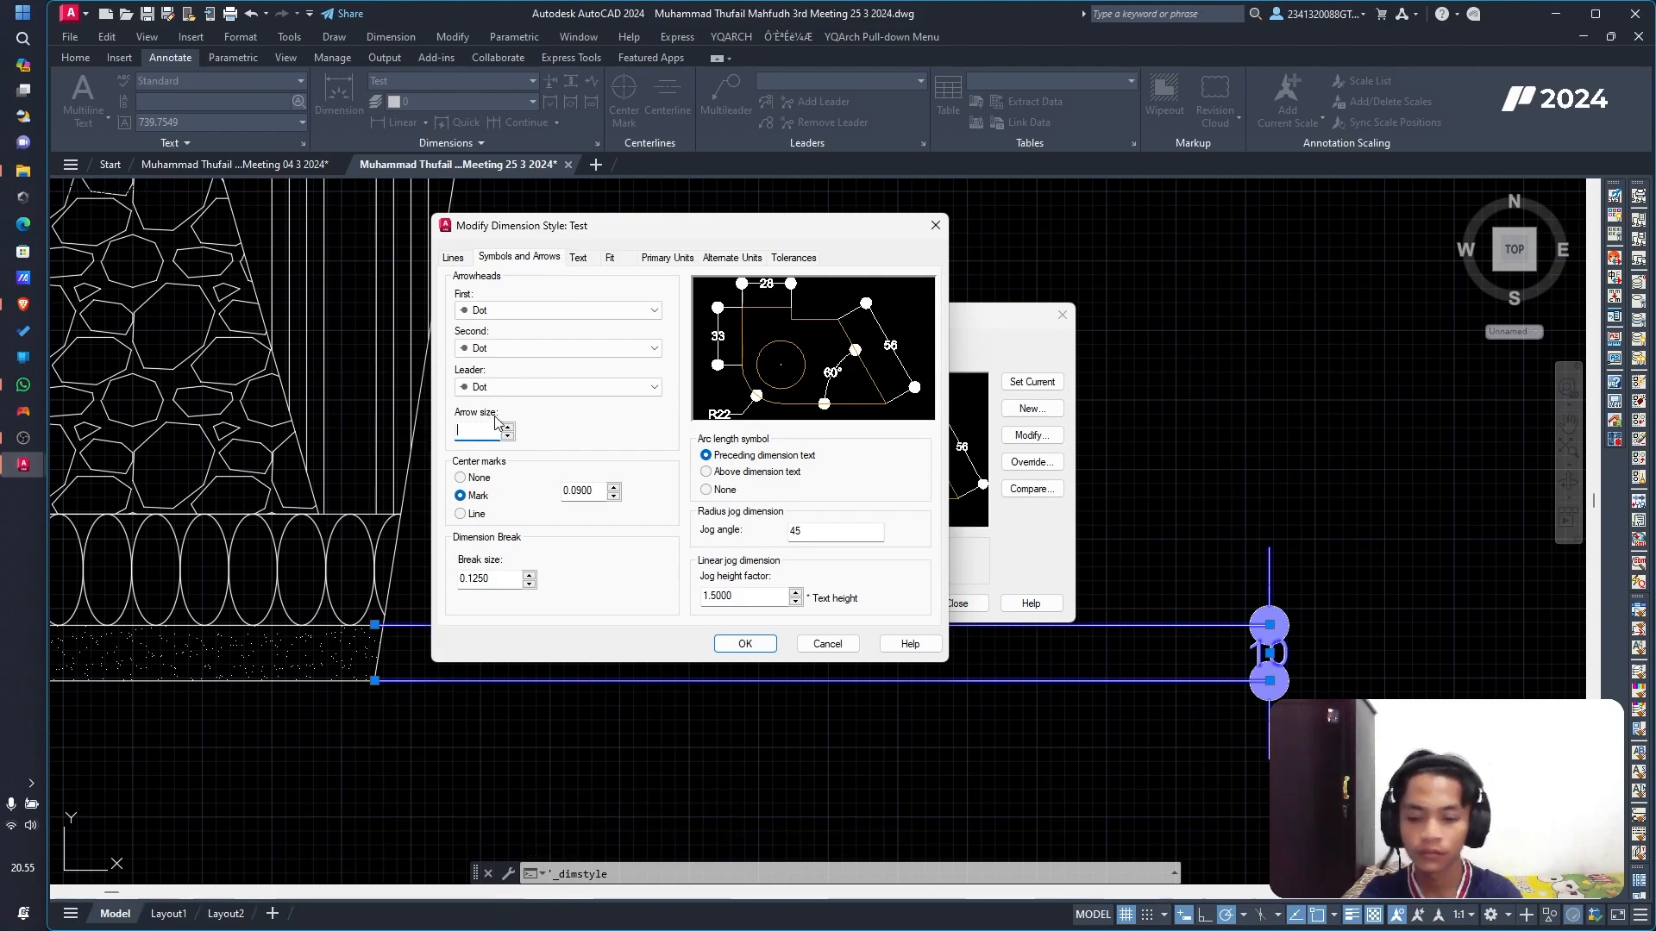
pyautogui.click(738, 643)
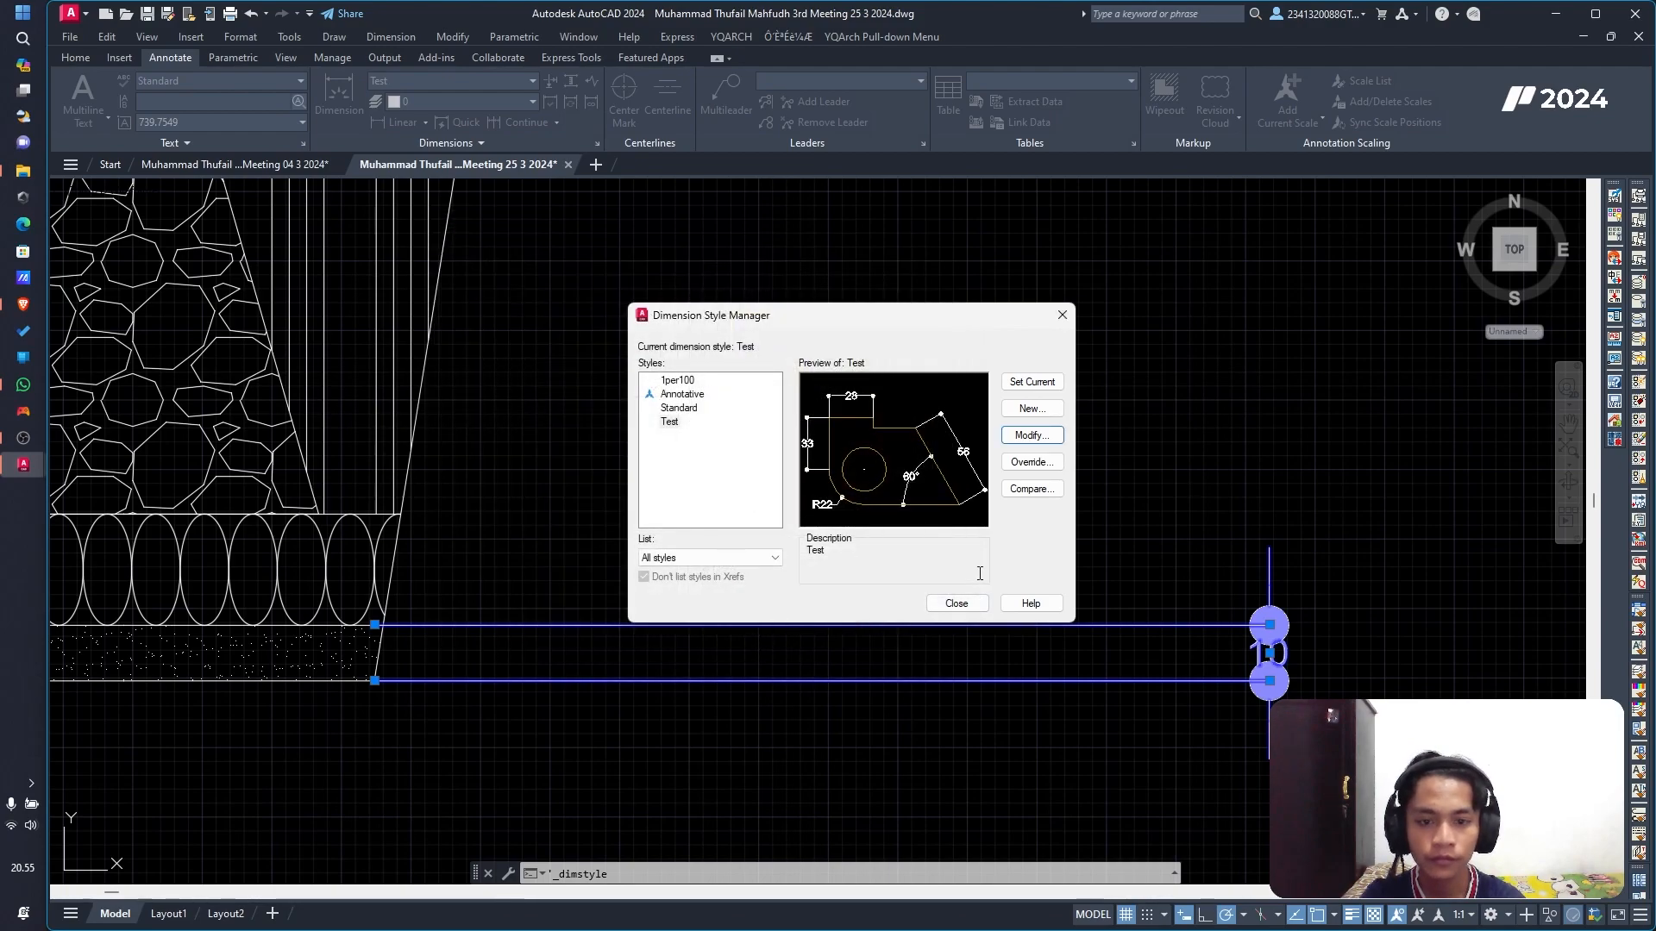
pyautogui.click(669, 422)
pyautogui.click(1020, 386)
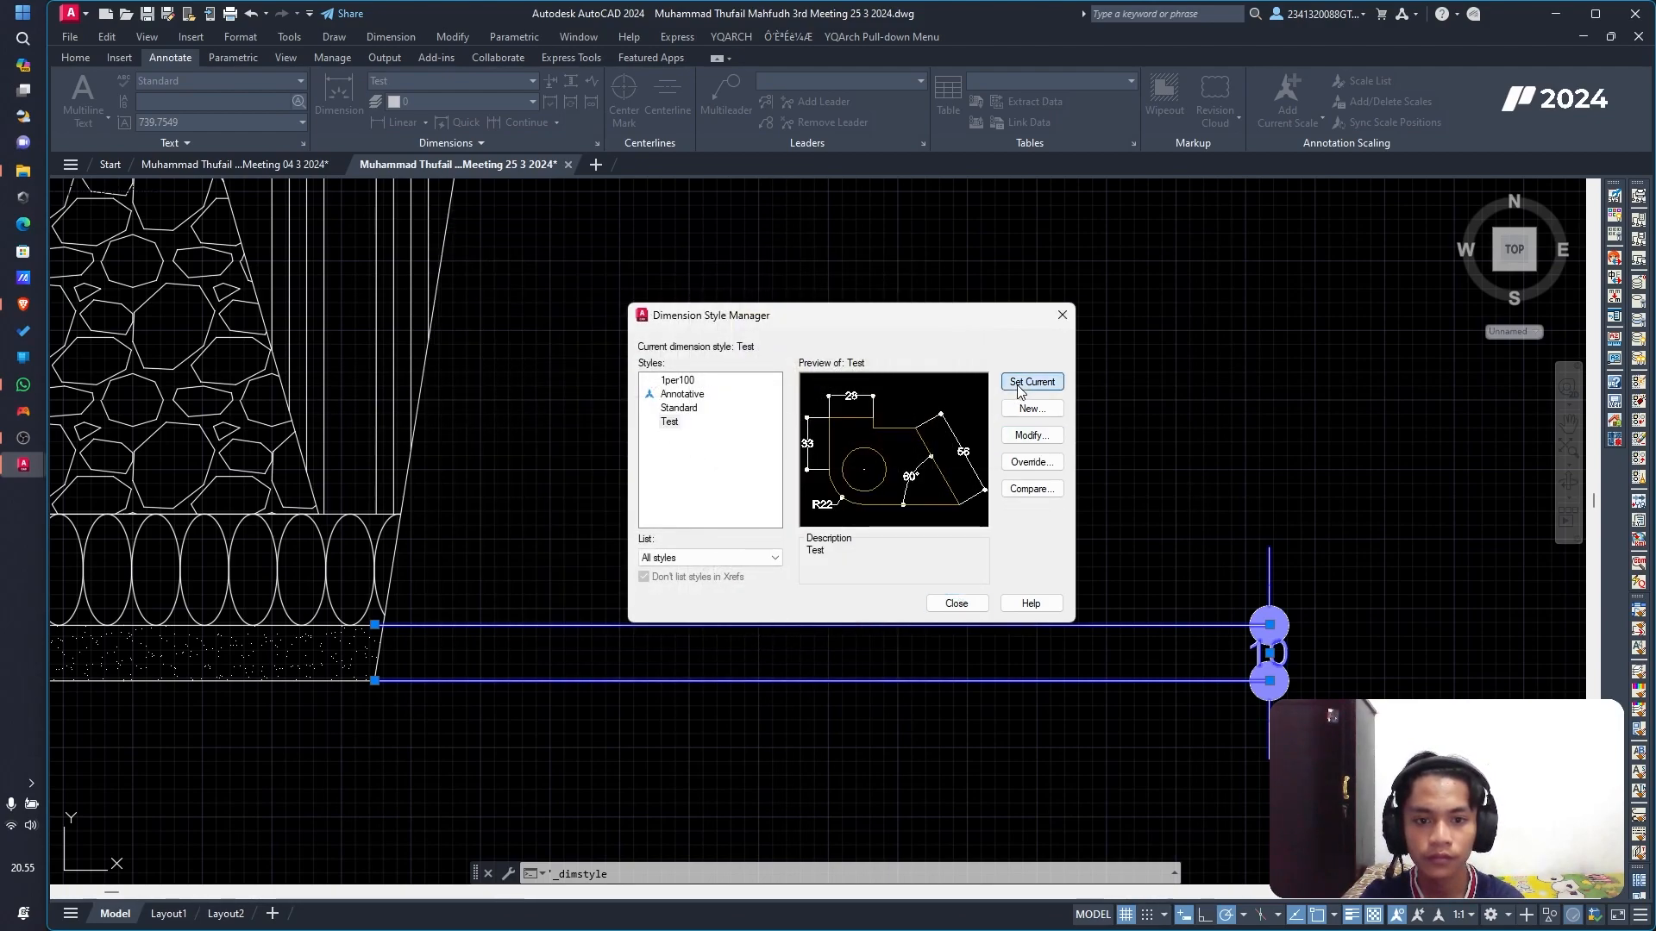
pyautogui.click(955, 604)
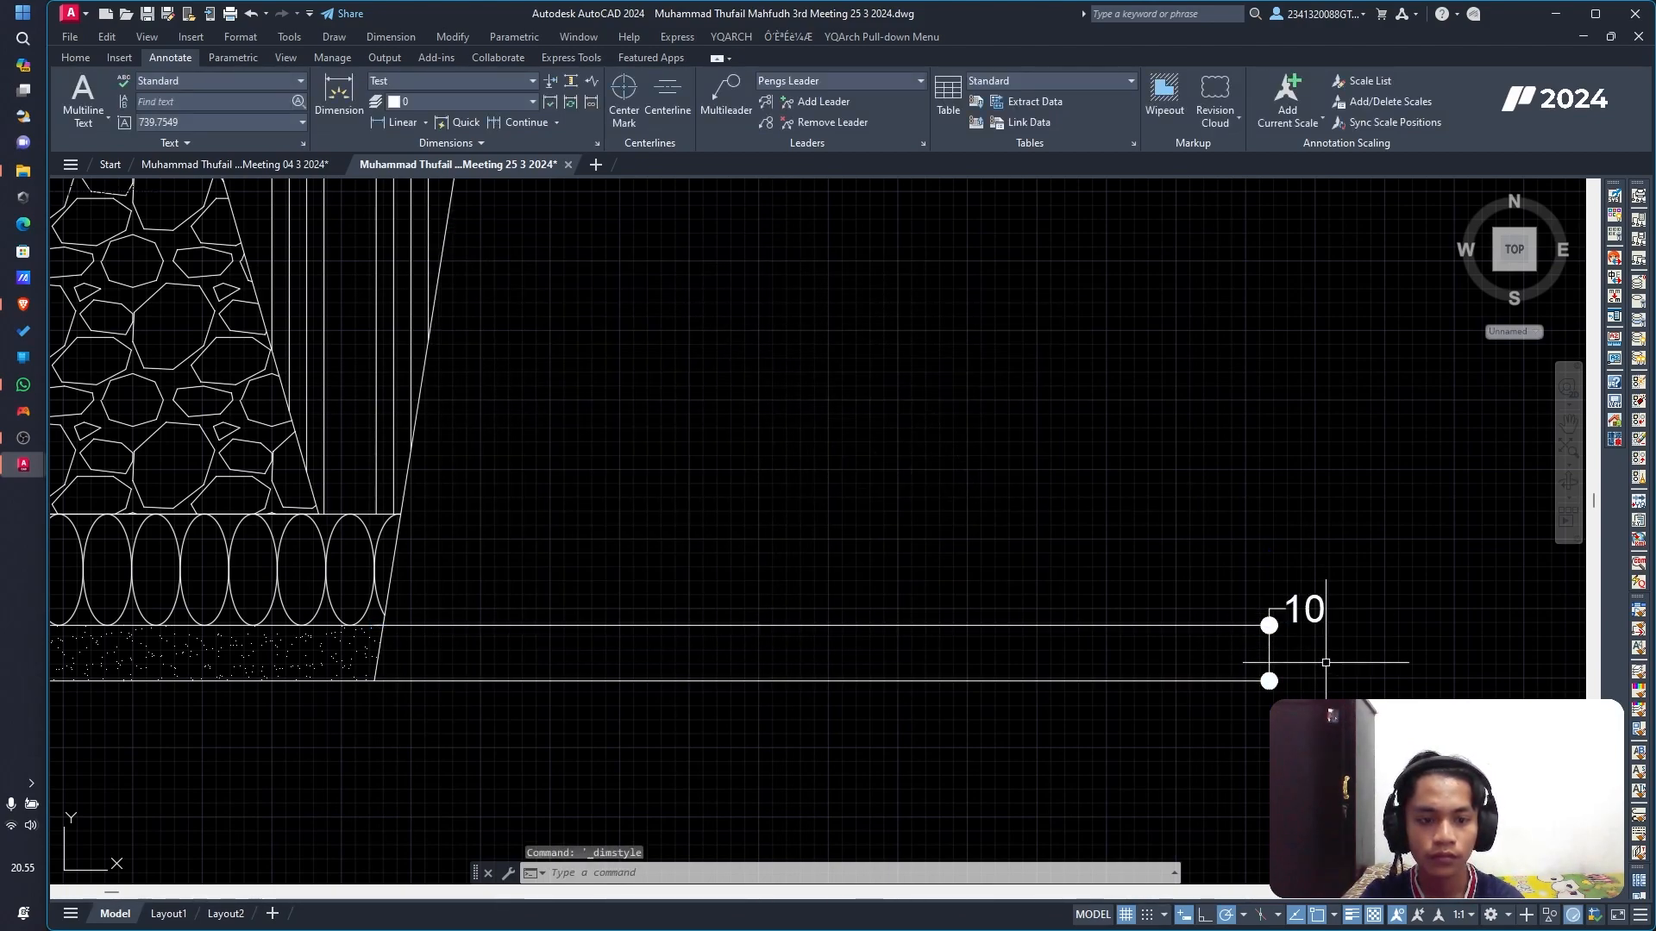
# Step: Reduce the Test dimension style's text height so the bottom layer's dimension text fits, make the style current, and close the style manager
pyautogui.click(1268, 658)
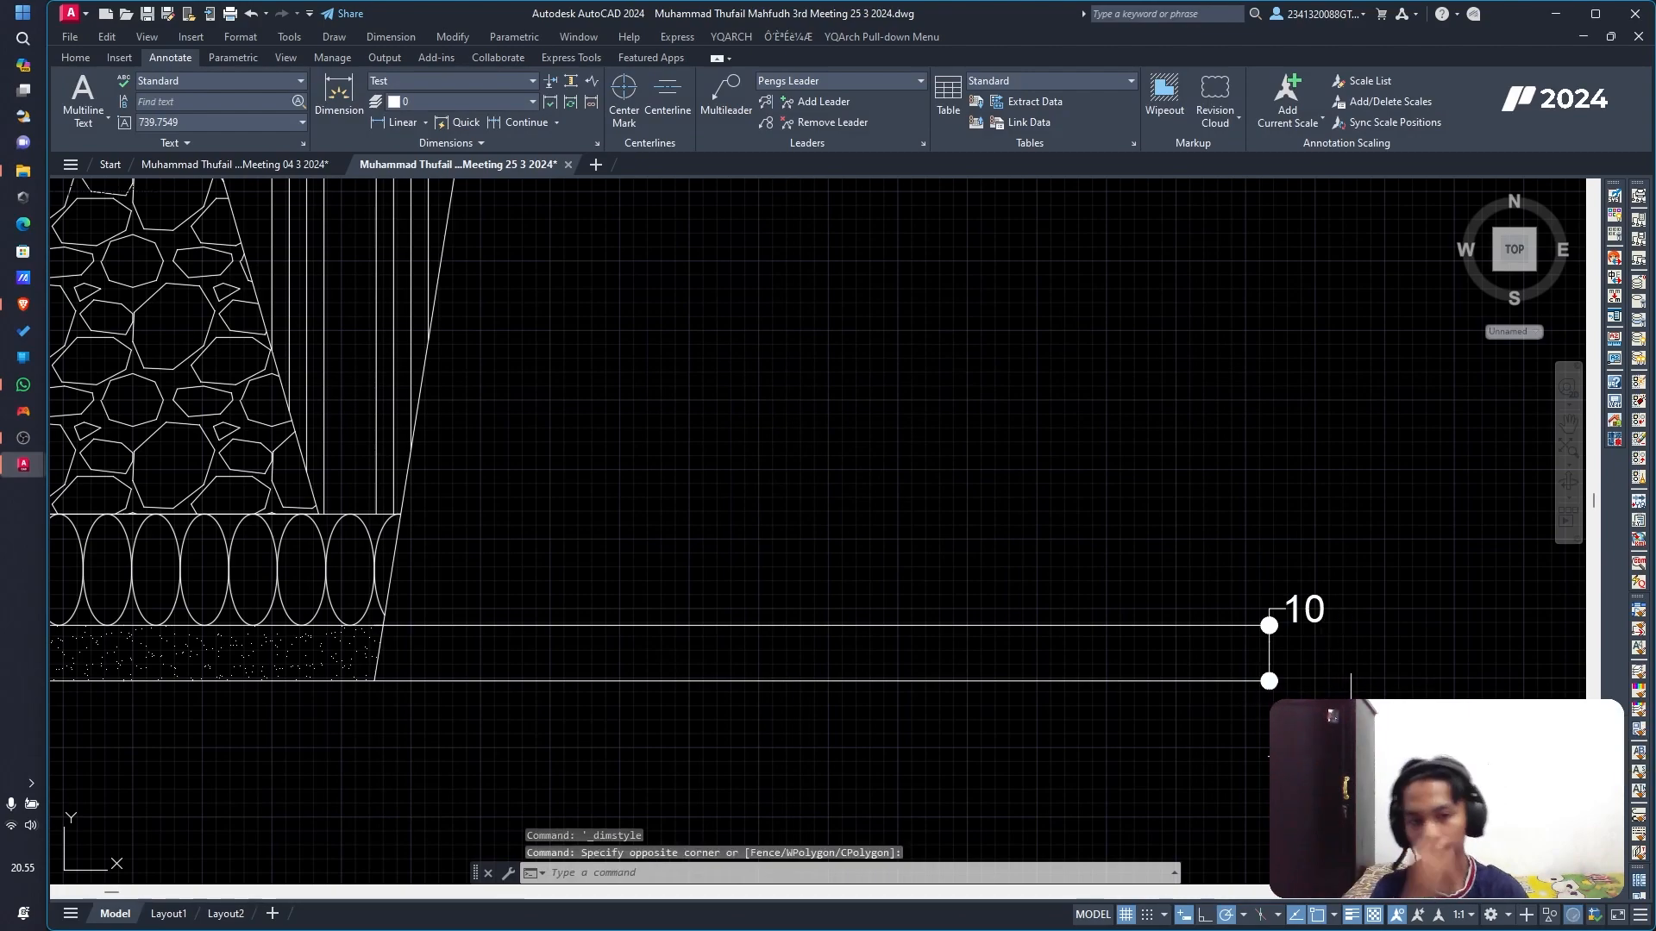
pyautogui.click(1267, 611)
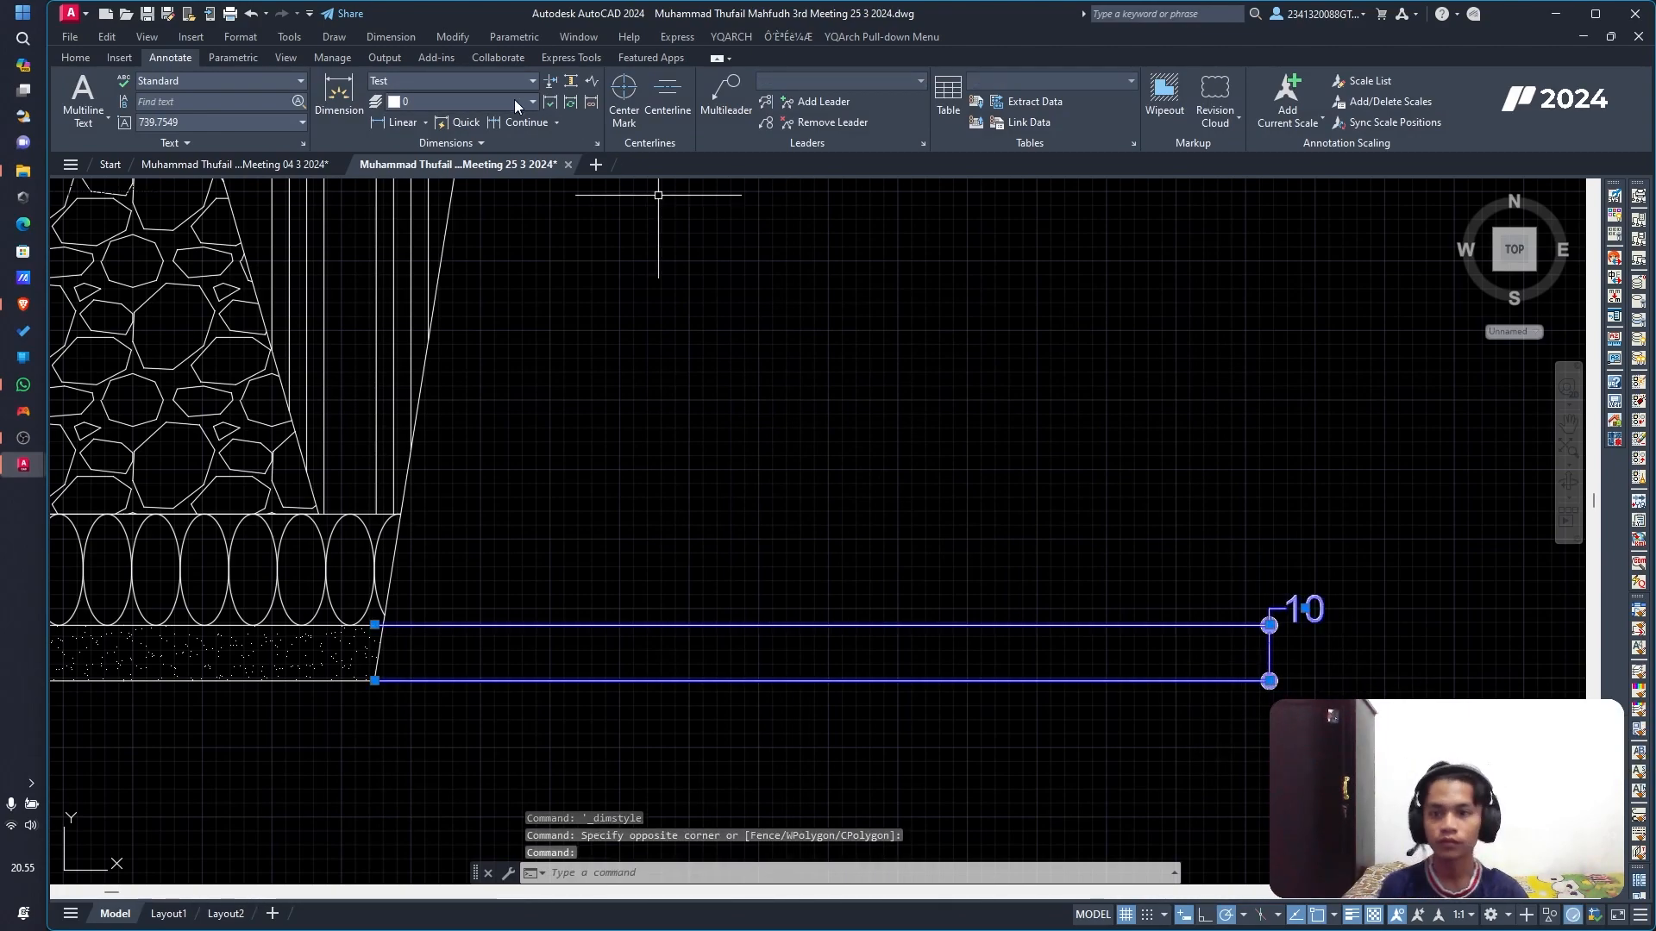
pyautogui.click(597, 145)
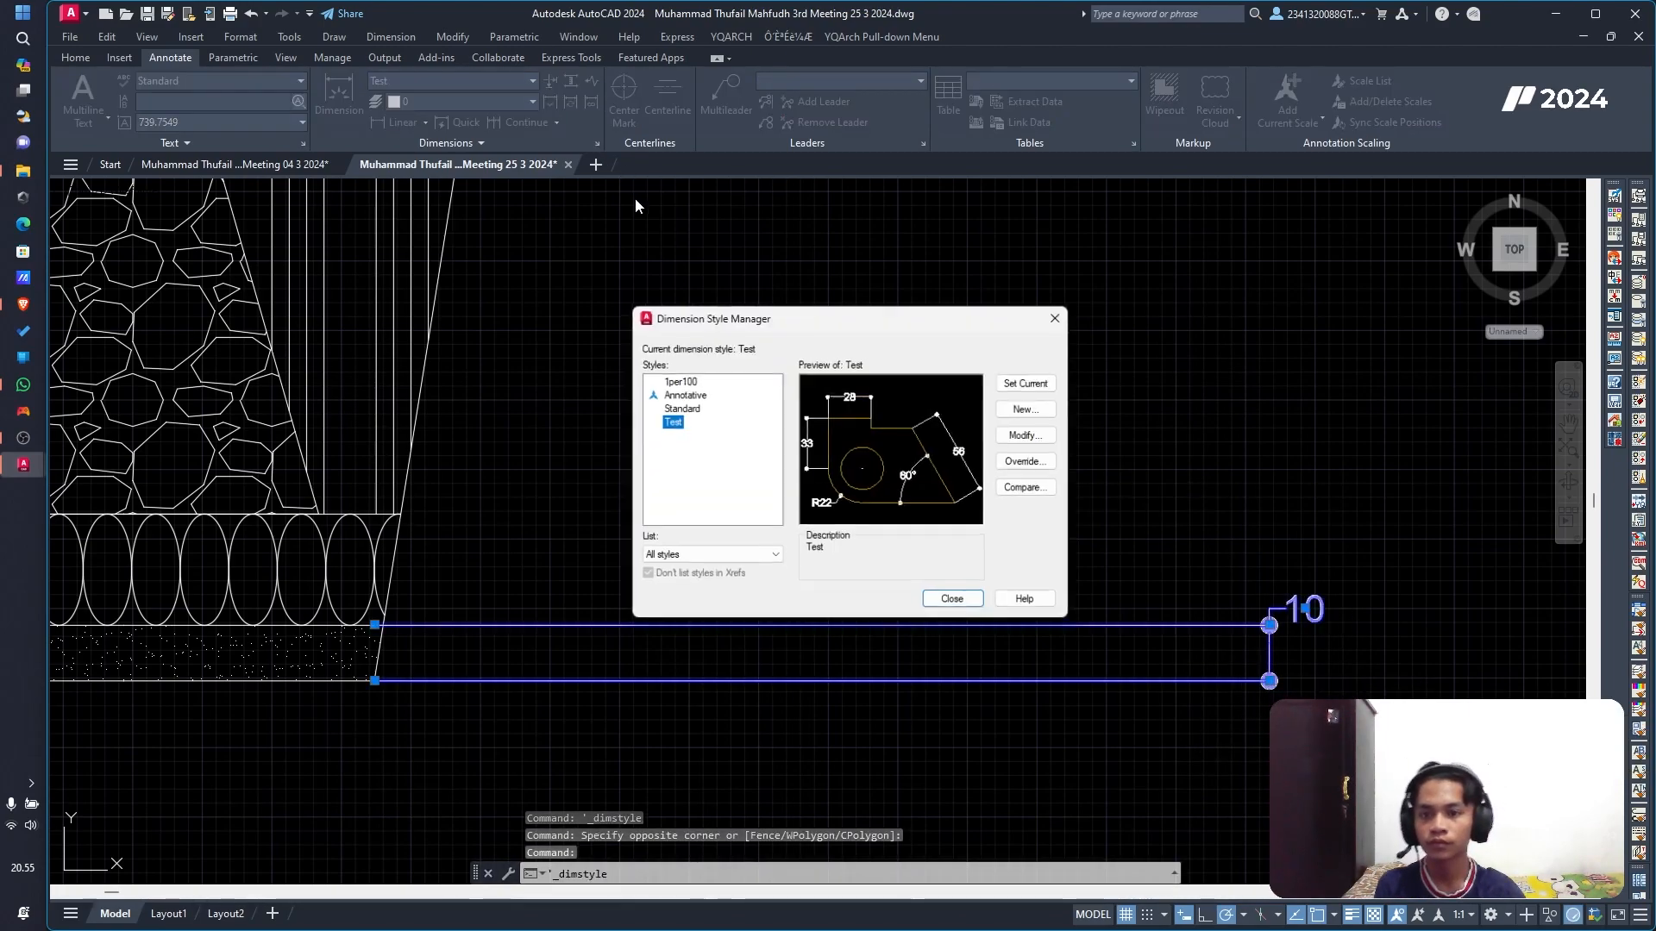
pyautogui.click(1030, 435)
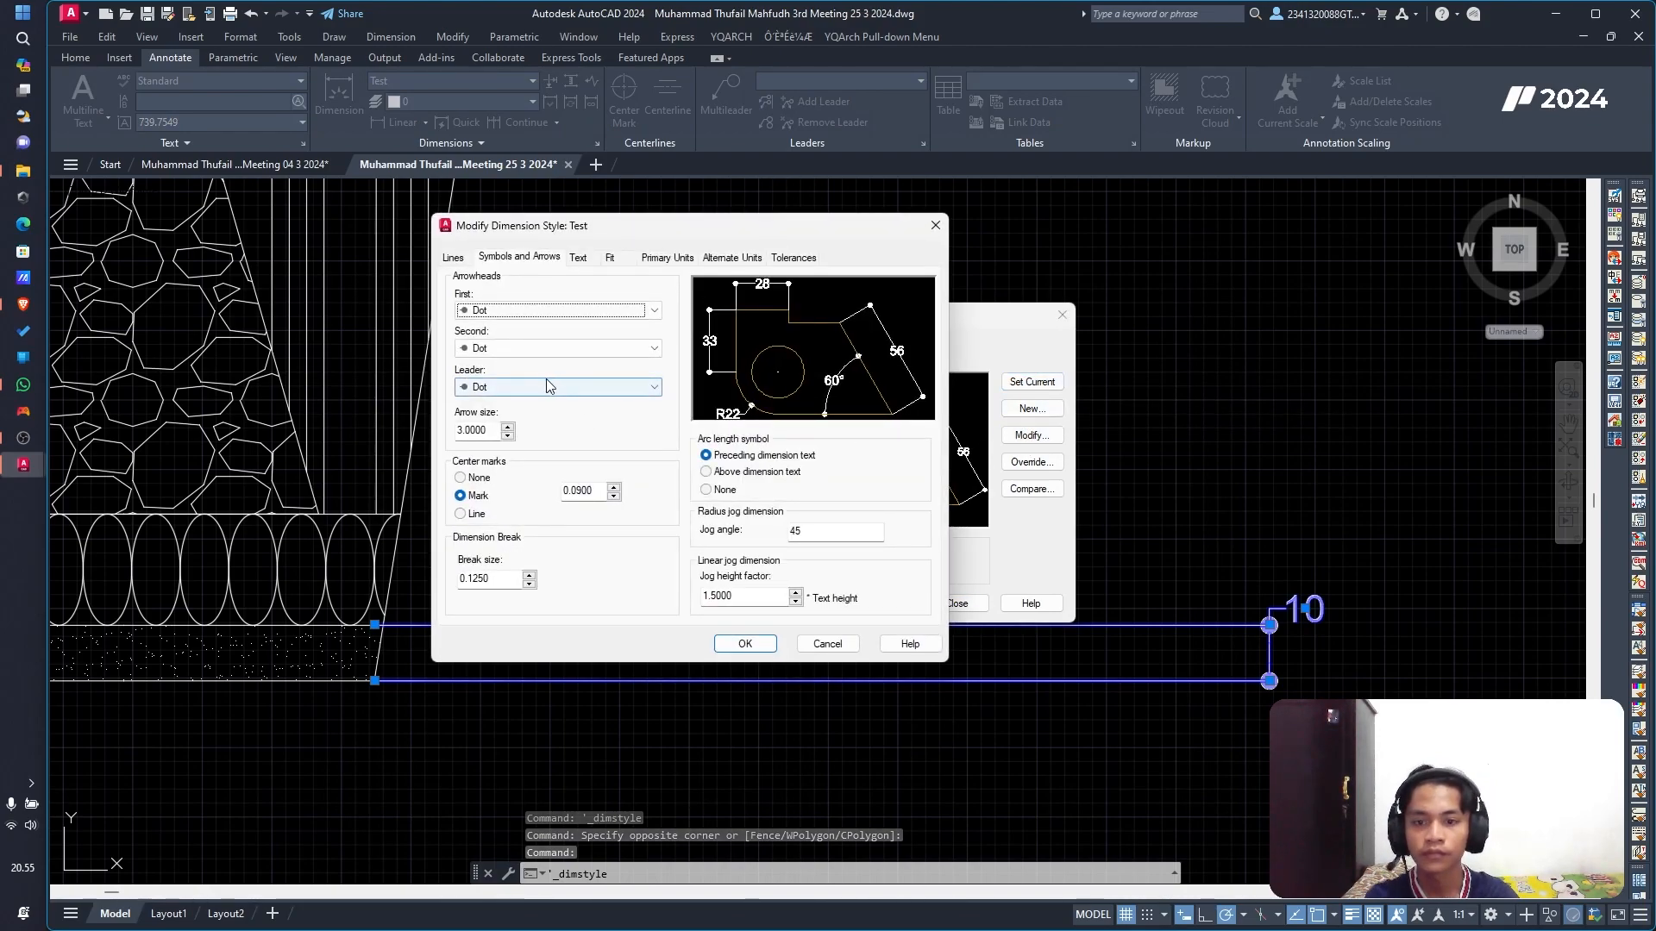
pyautogui.click(578, 257)
pyautogui.doubleClick(650, 382)
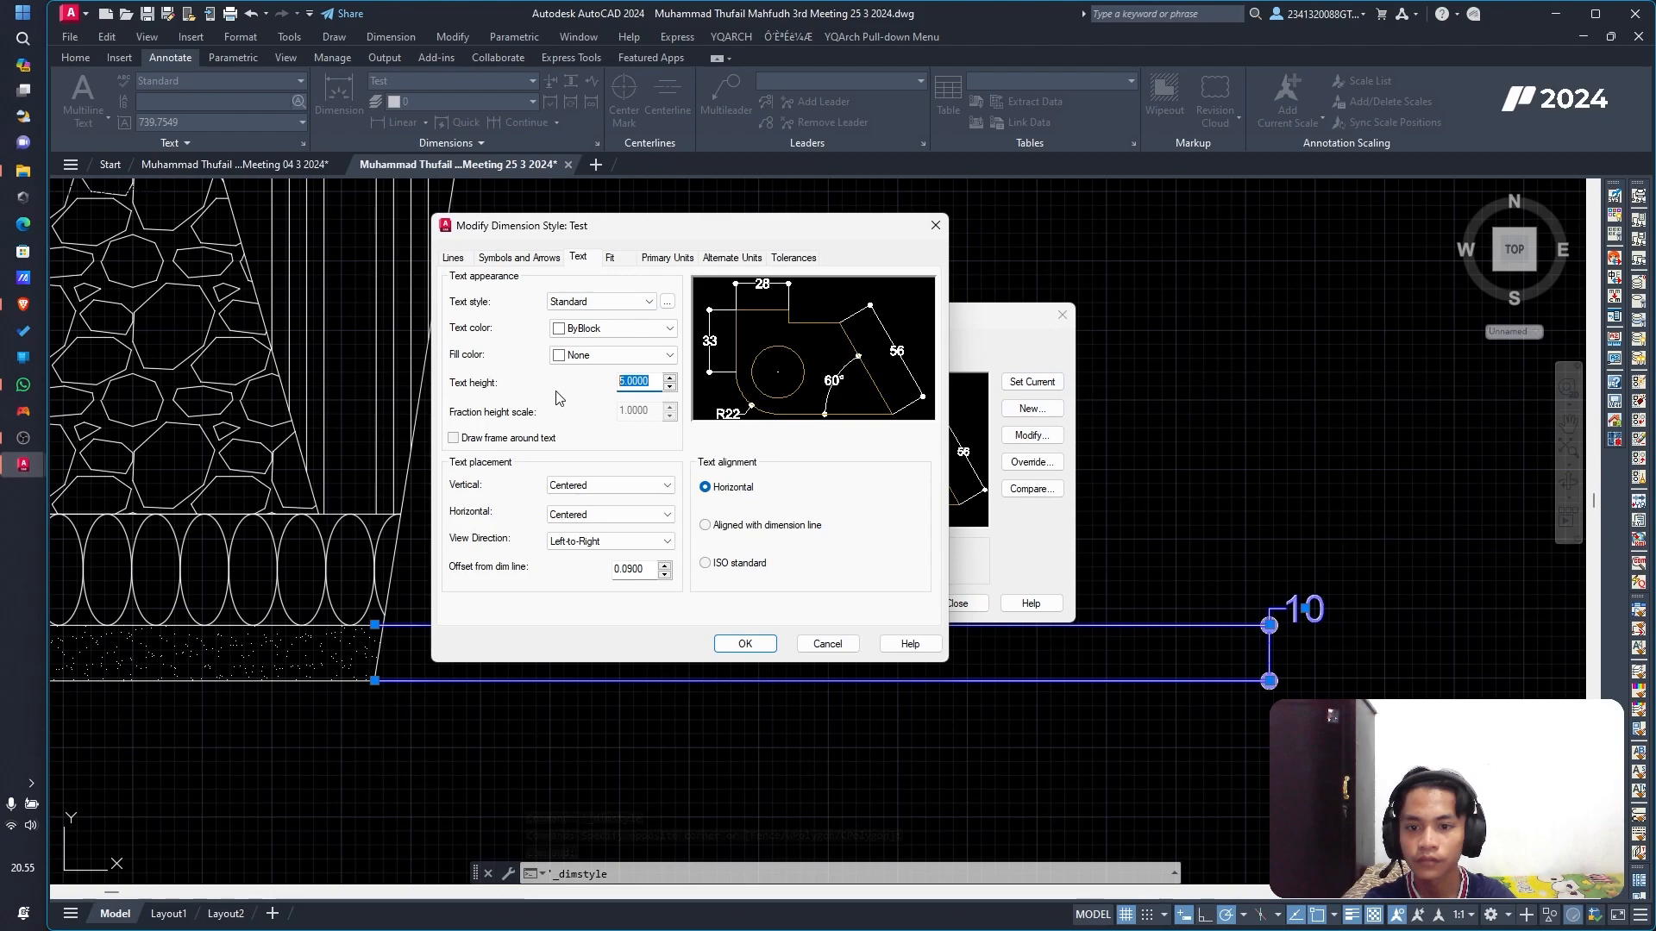
pyautogui.click(746, 645)
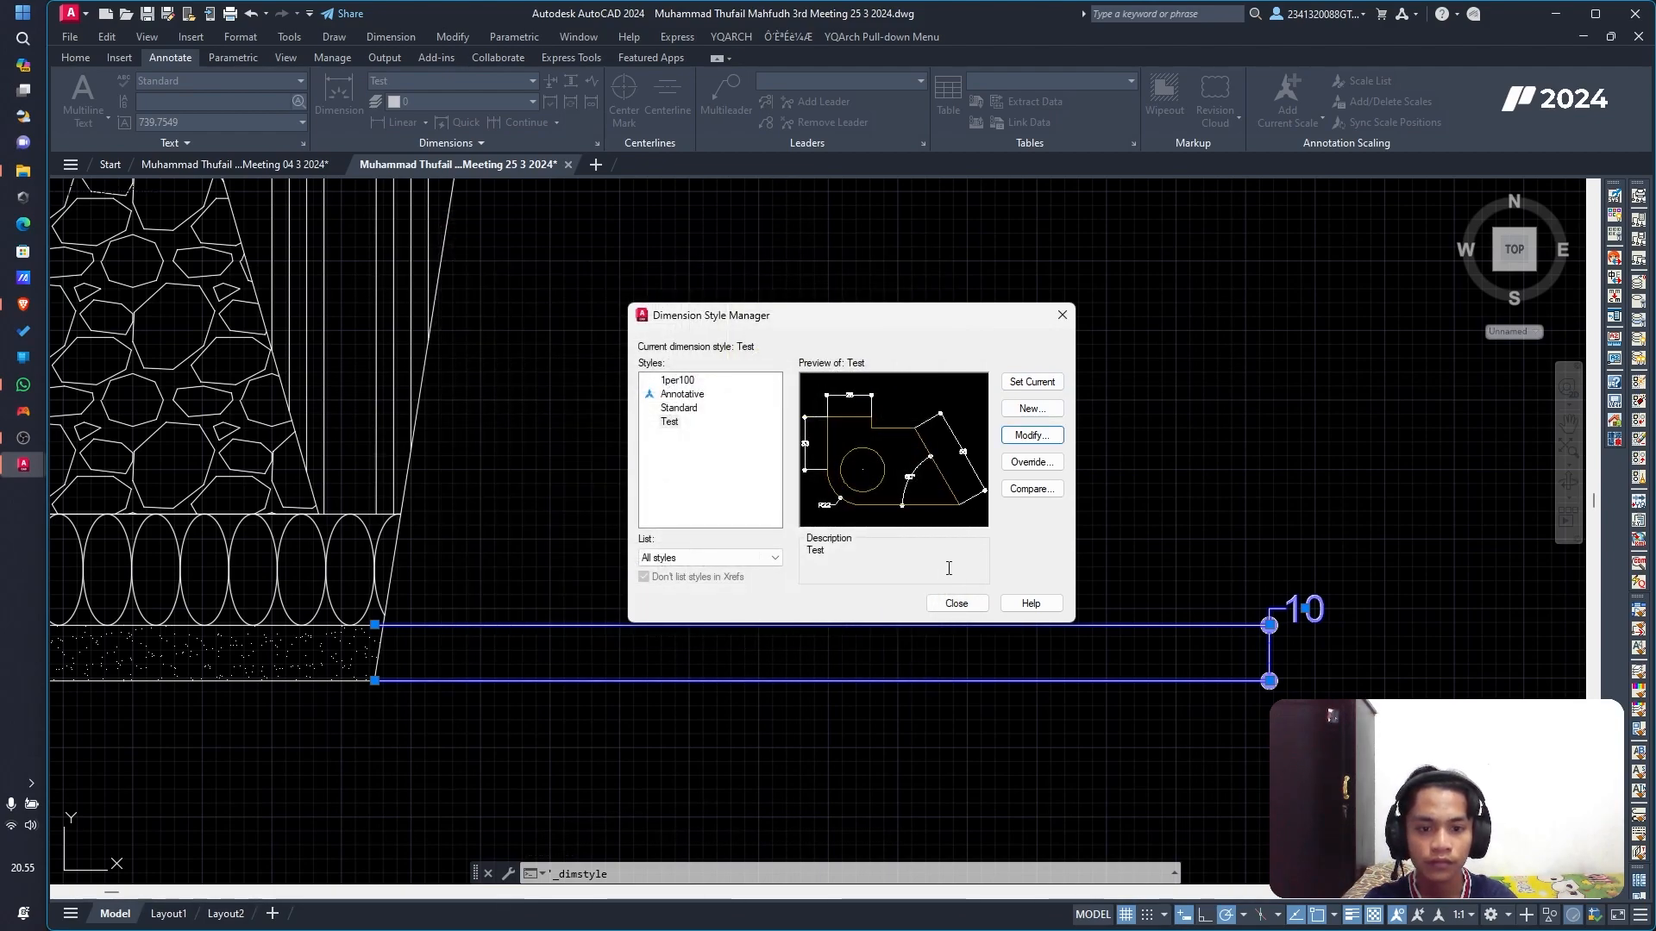
pyautogui.click(669, 422)
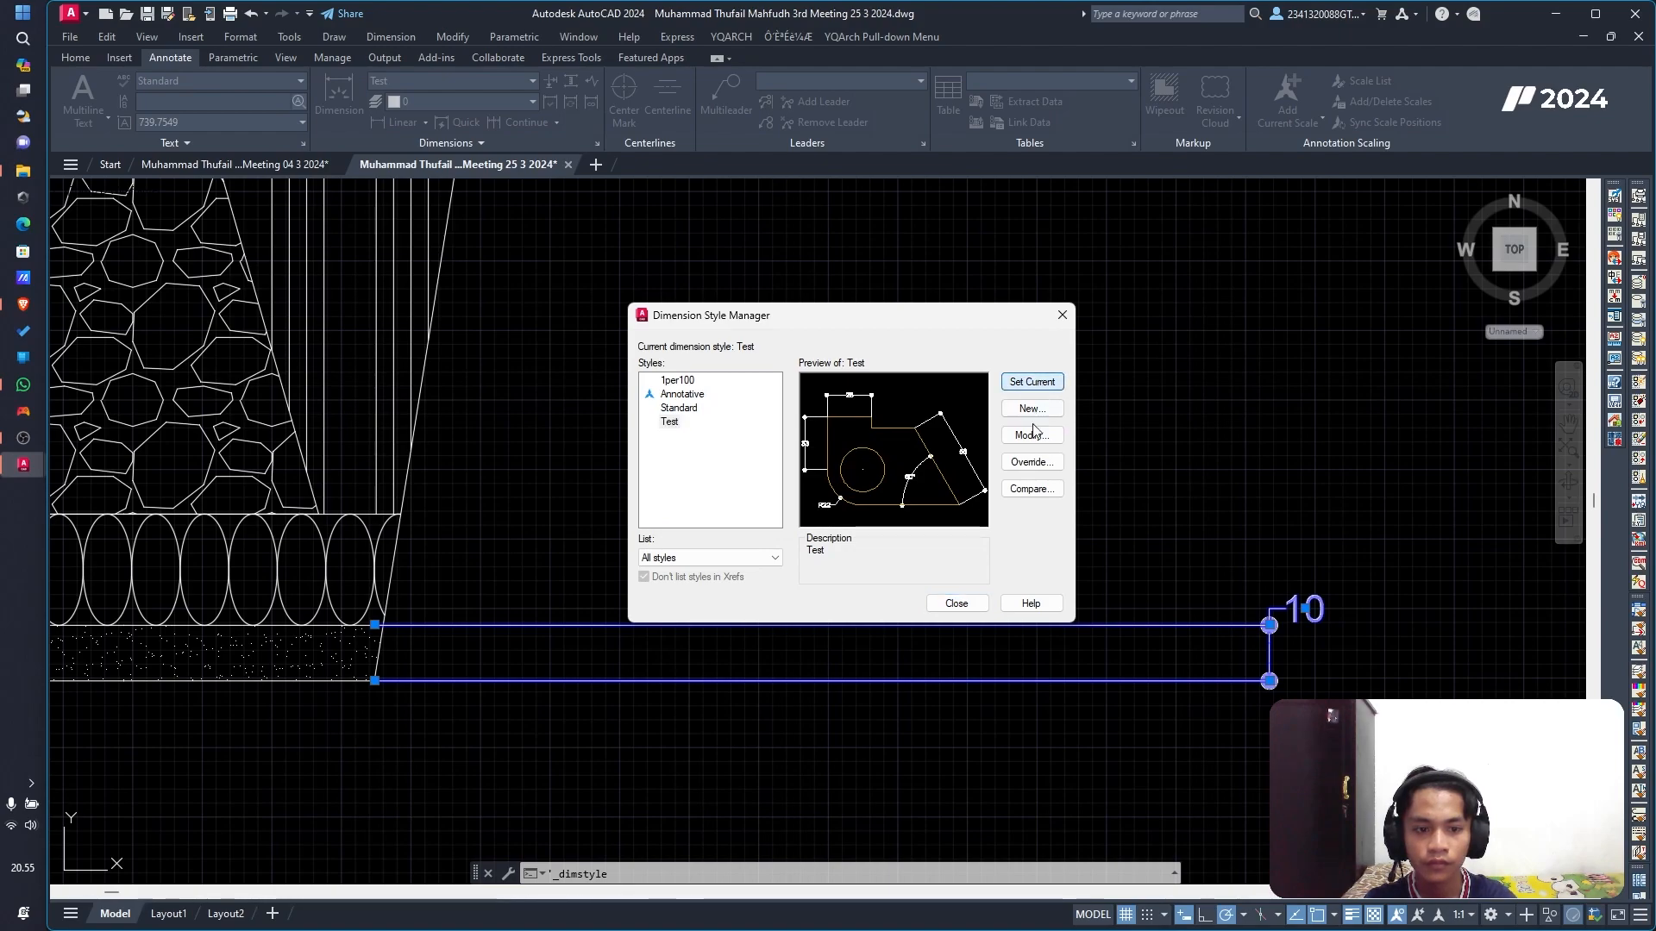
pyautogui.click(956, 602)
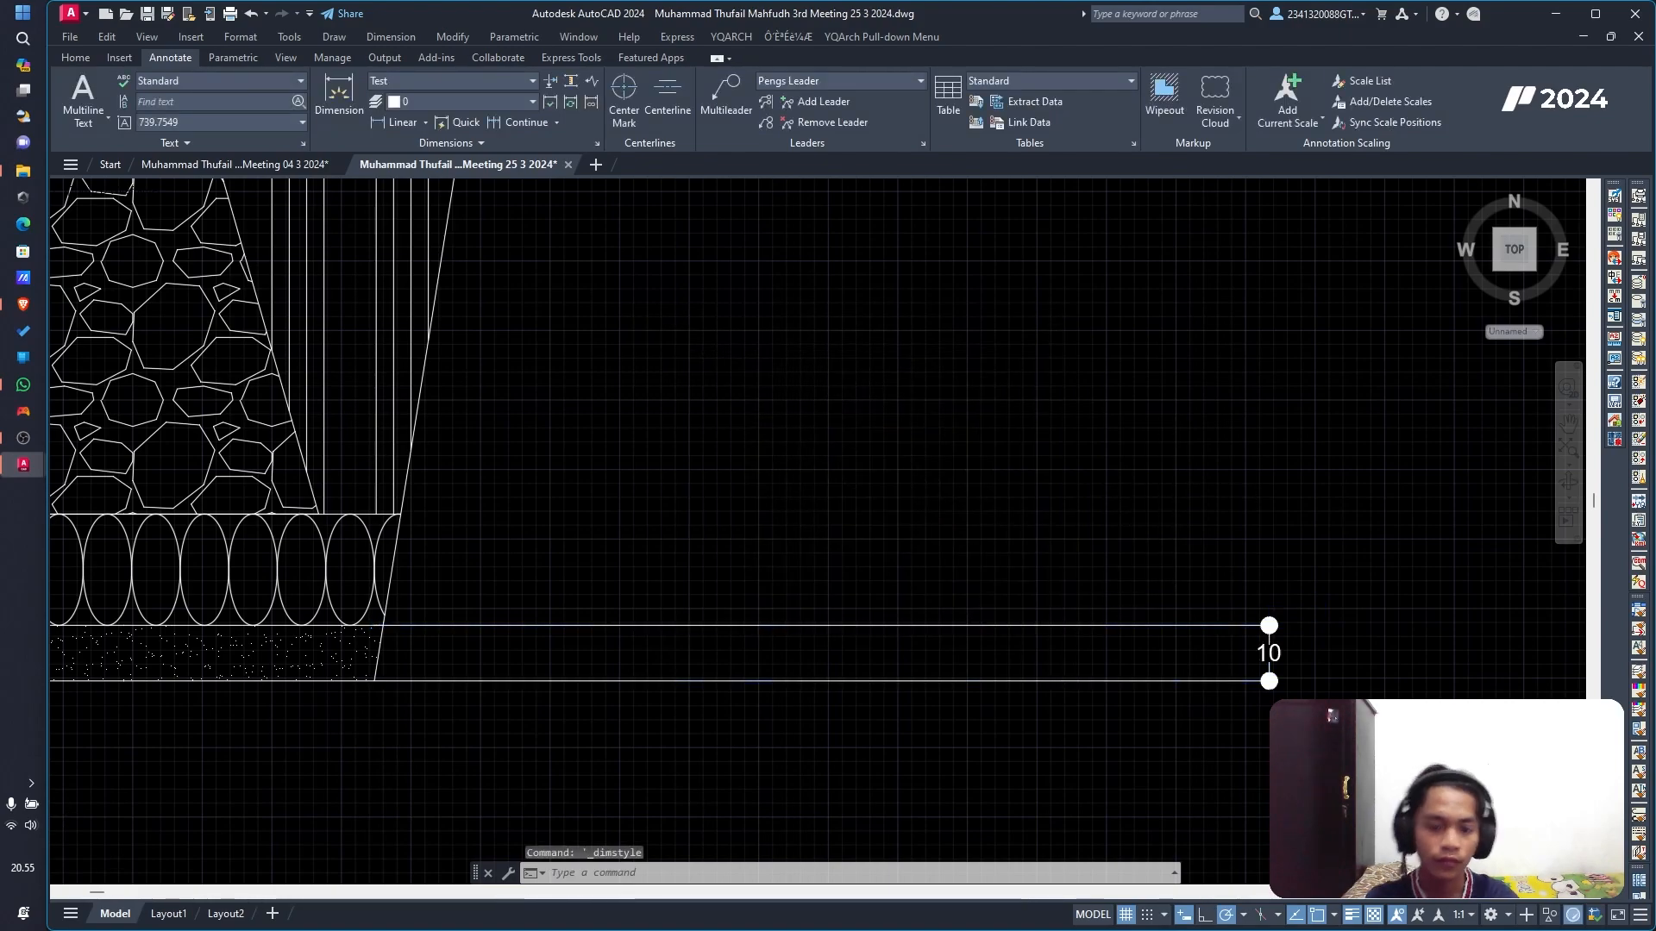
pyautogui.scroll(-4, 1155, 511)
pyautogui.scroll(2, 1154, 511)
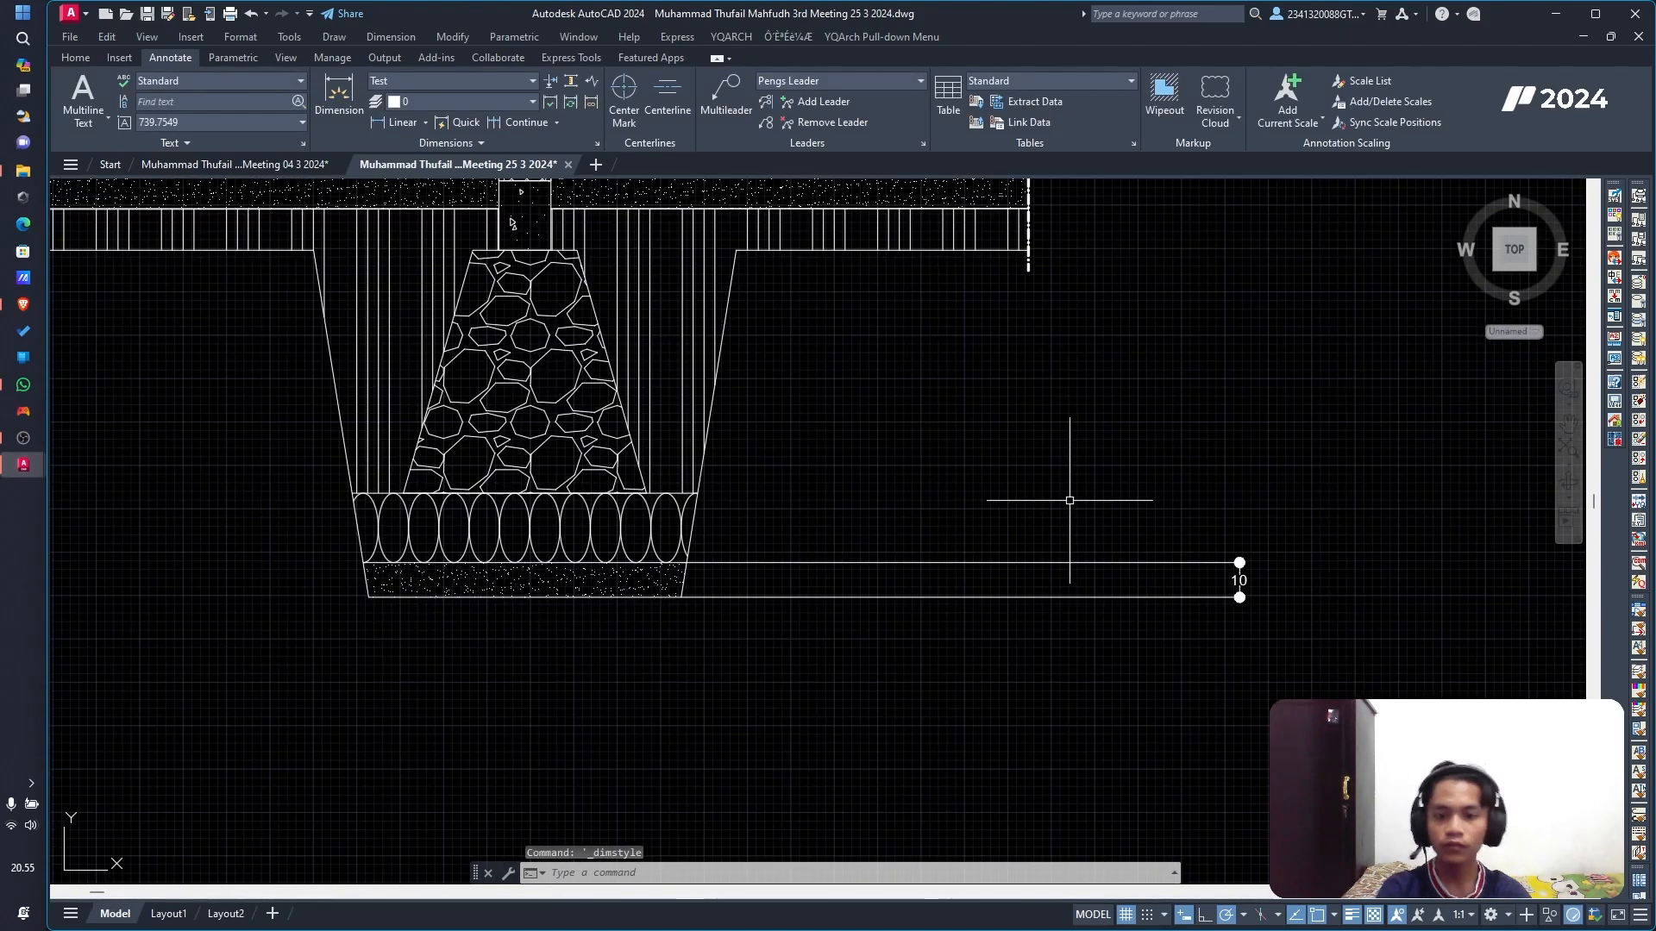
pyautogui.click(808, 565)
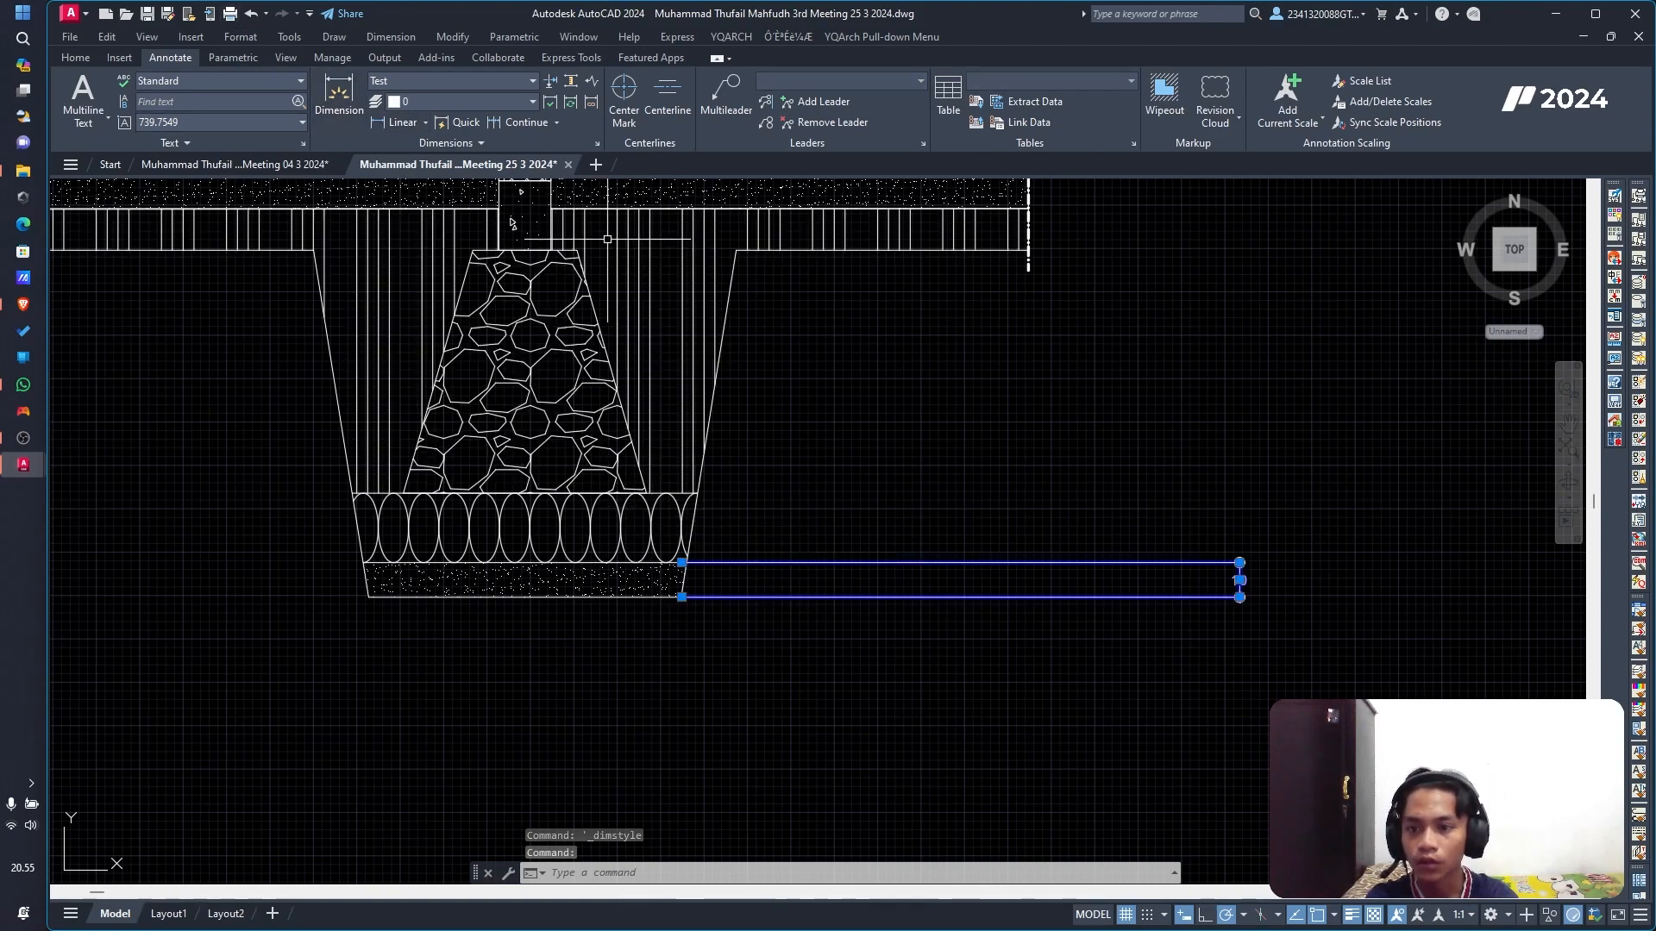
pyautogui.press('Escape')
pyautogui.write('LI')
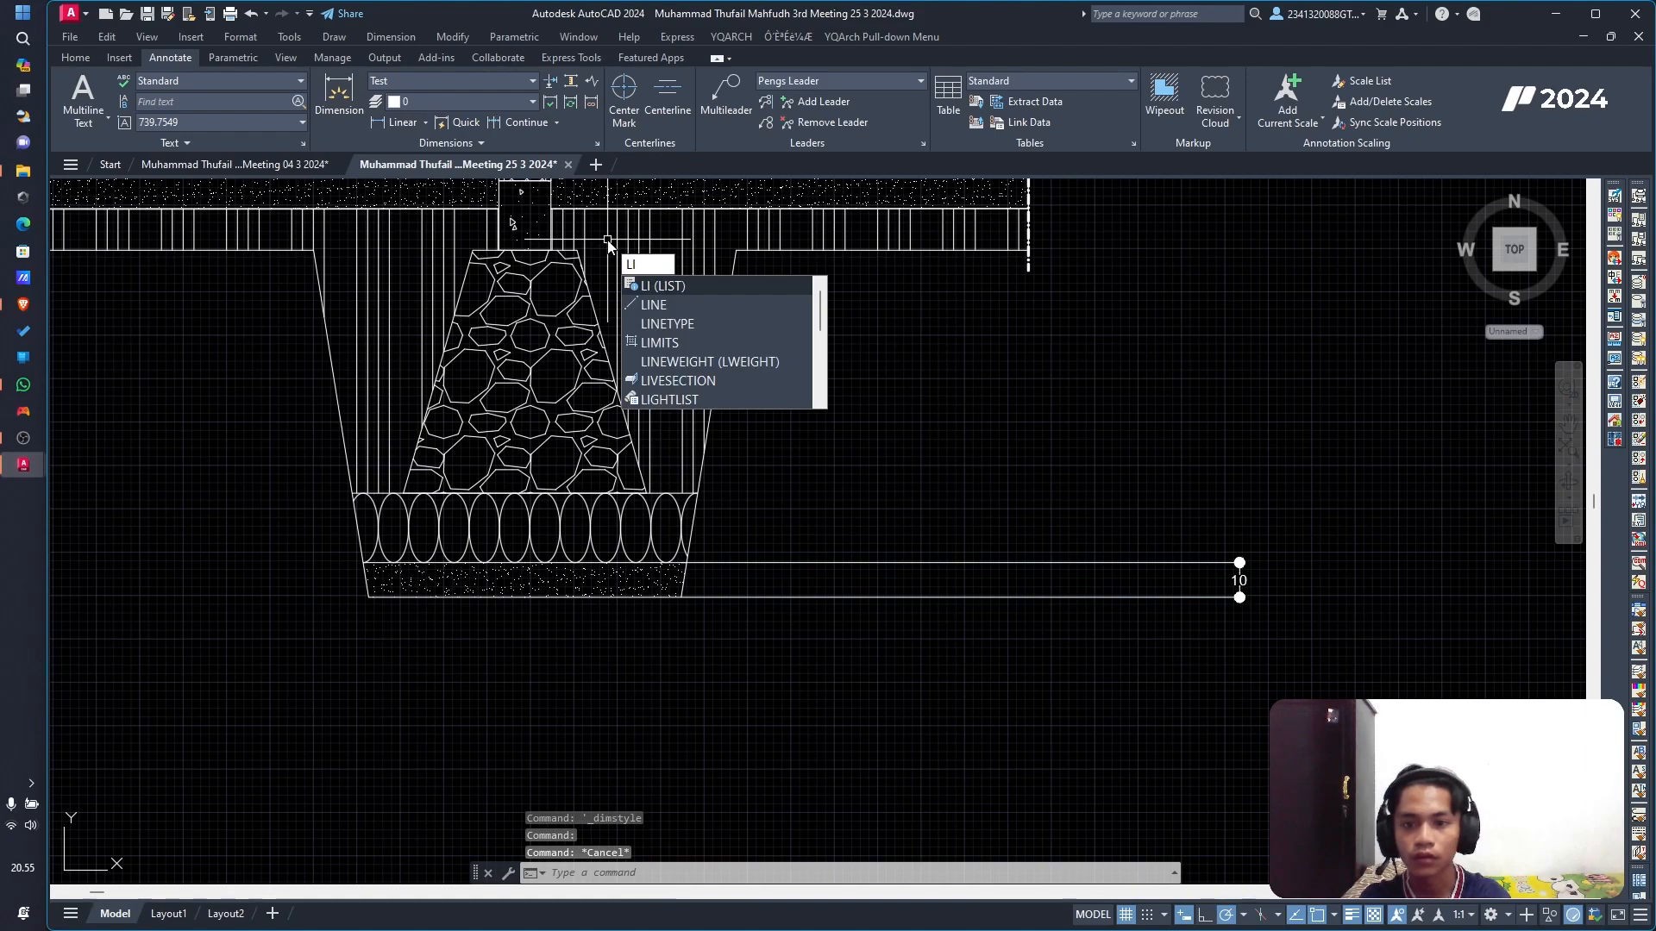
pyautogui.press('BackSpace')
pyautogui.press('BackSpace')
# Step: Add a linear dimension for the height of the oval-stone layer, with its dimension line aligned above the bottom sand layer's dimension
pyautogui.write('diml')
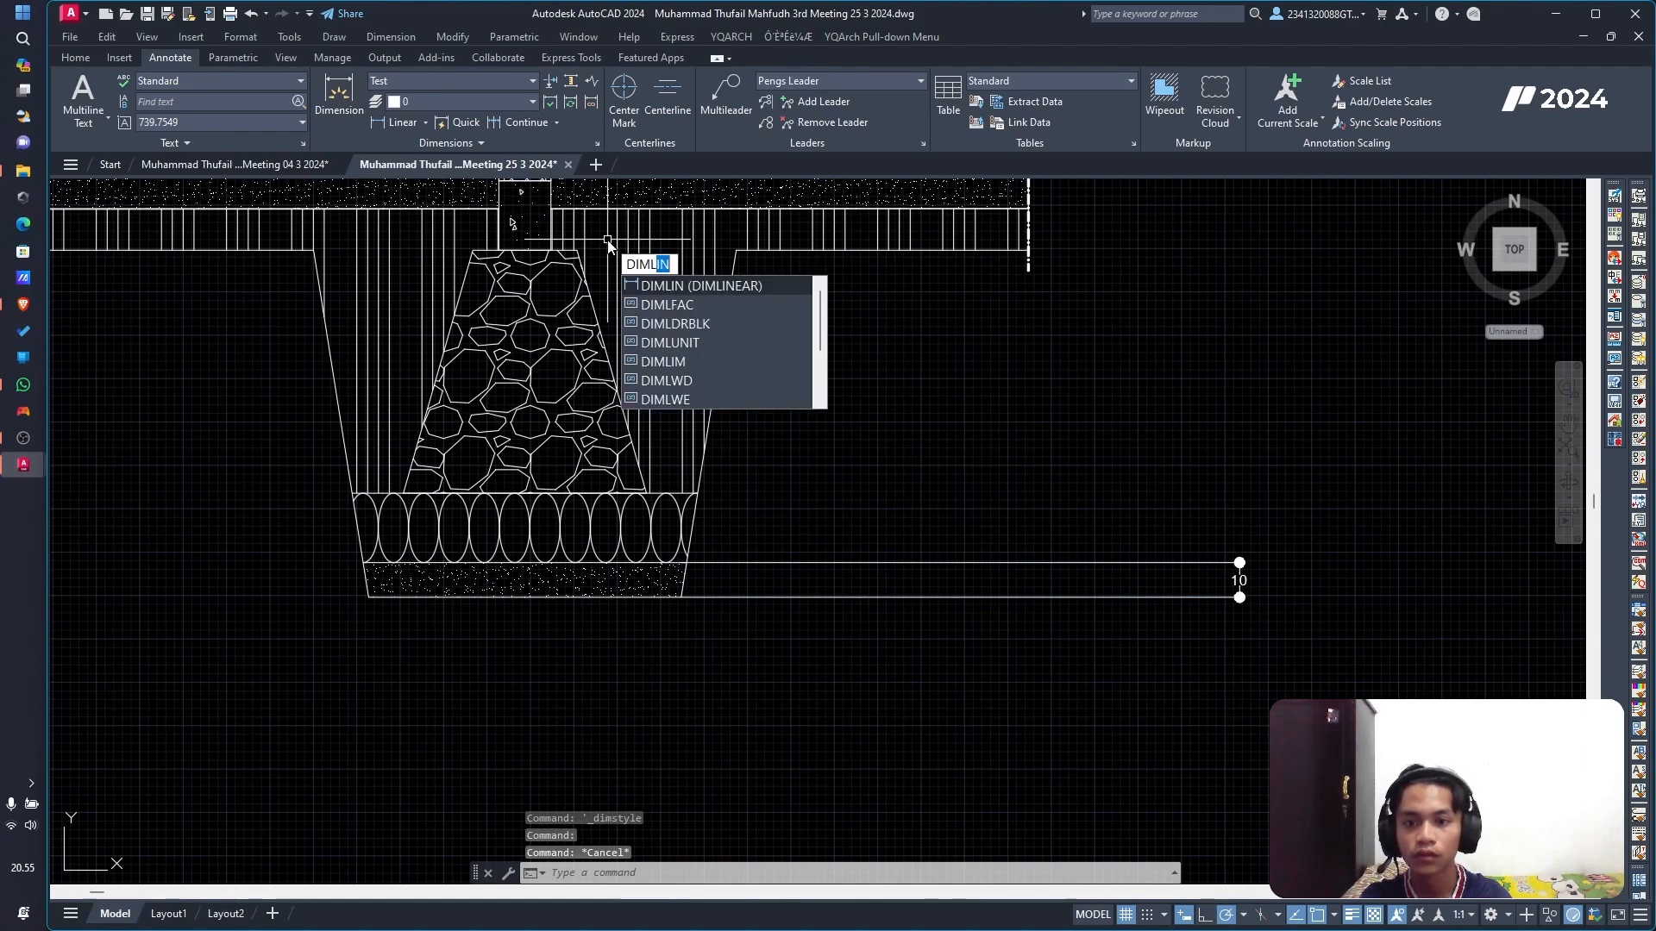
pyautogui.press('Return')
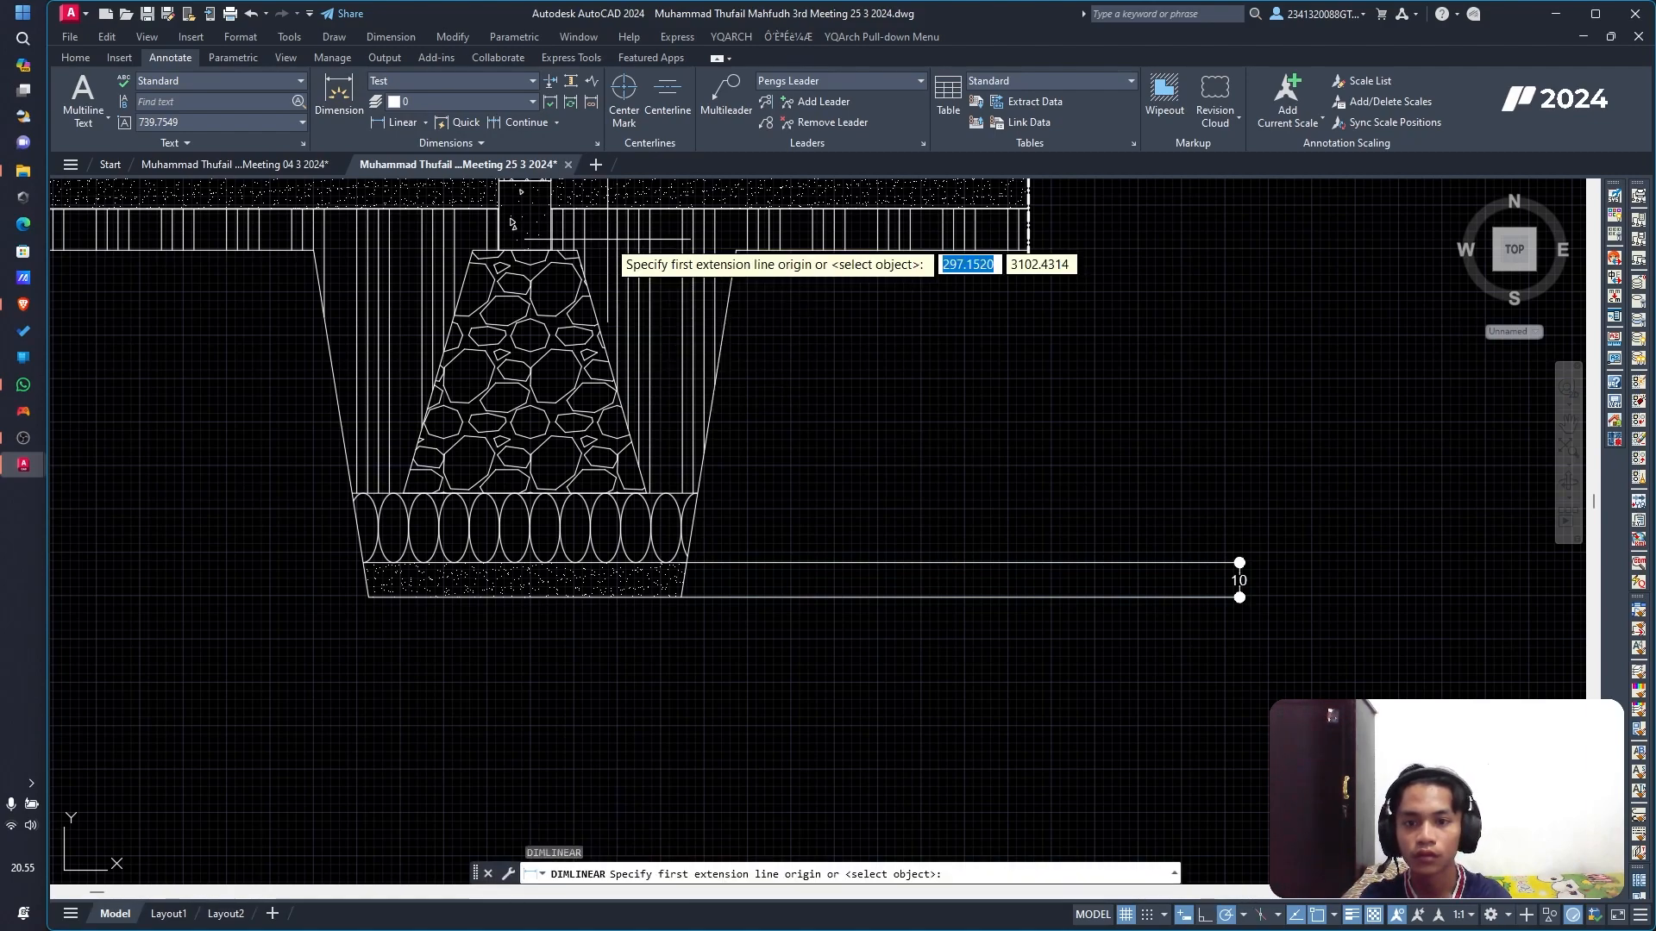
pyautogui.scroll(3, 682, 565)
pyautogui.click(684, 577)
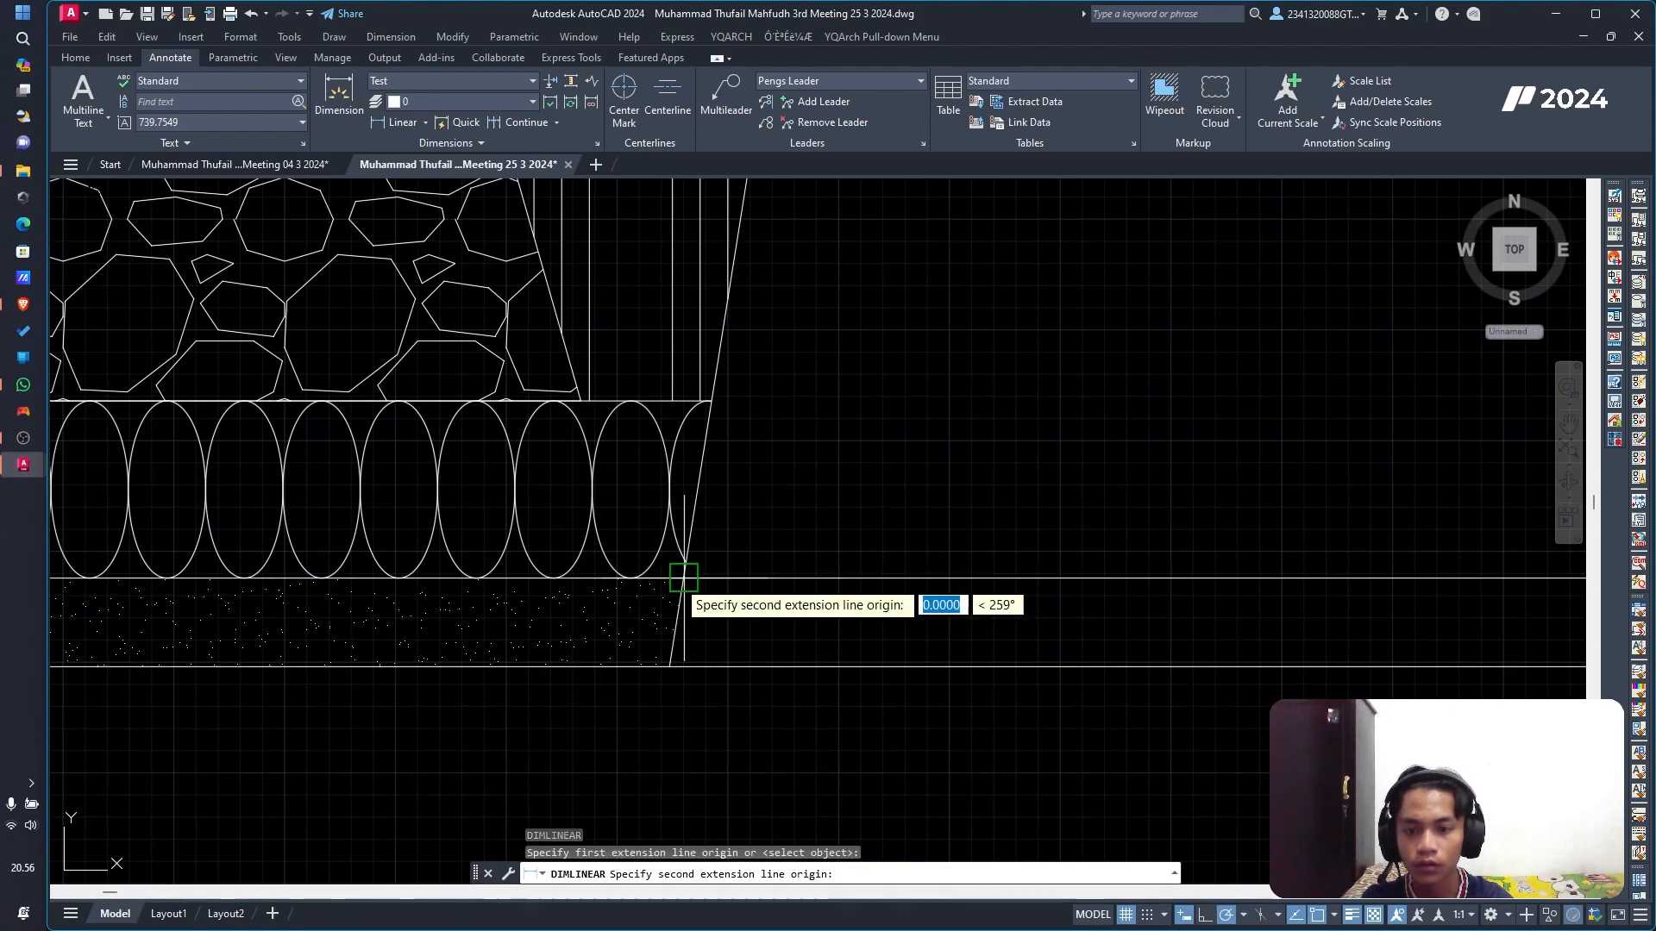
pyautogui.click(683, 402)
pyautogui.scroll(-8, 1264, 473)
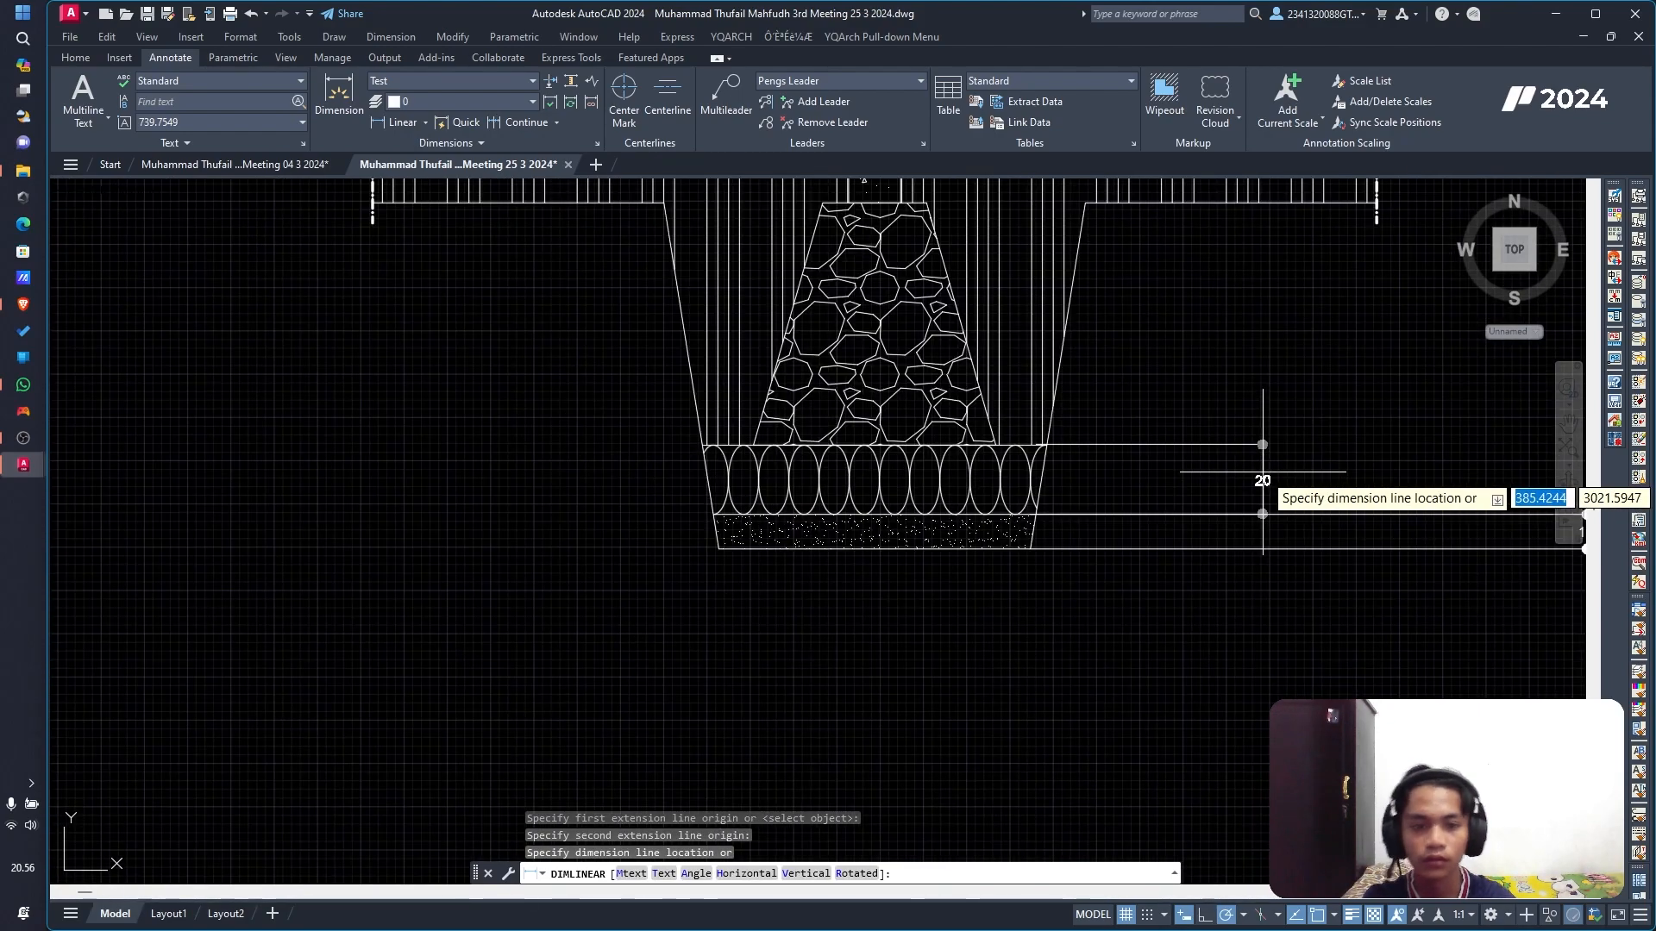
pyautogui.scroll(8, 1417, 524)
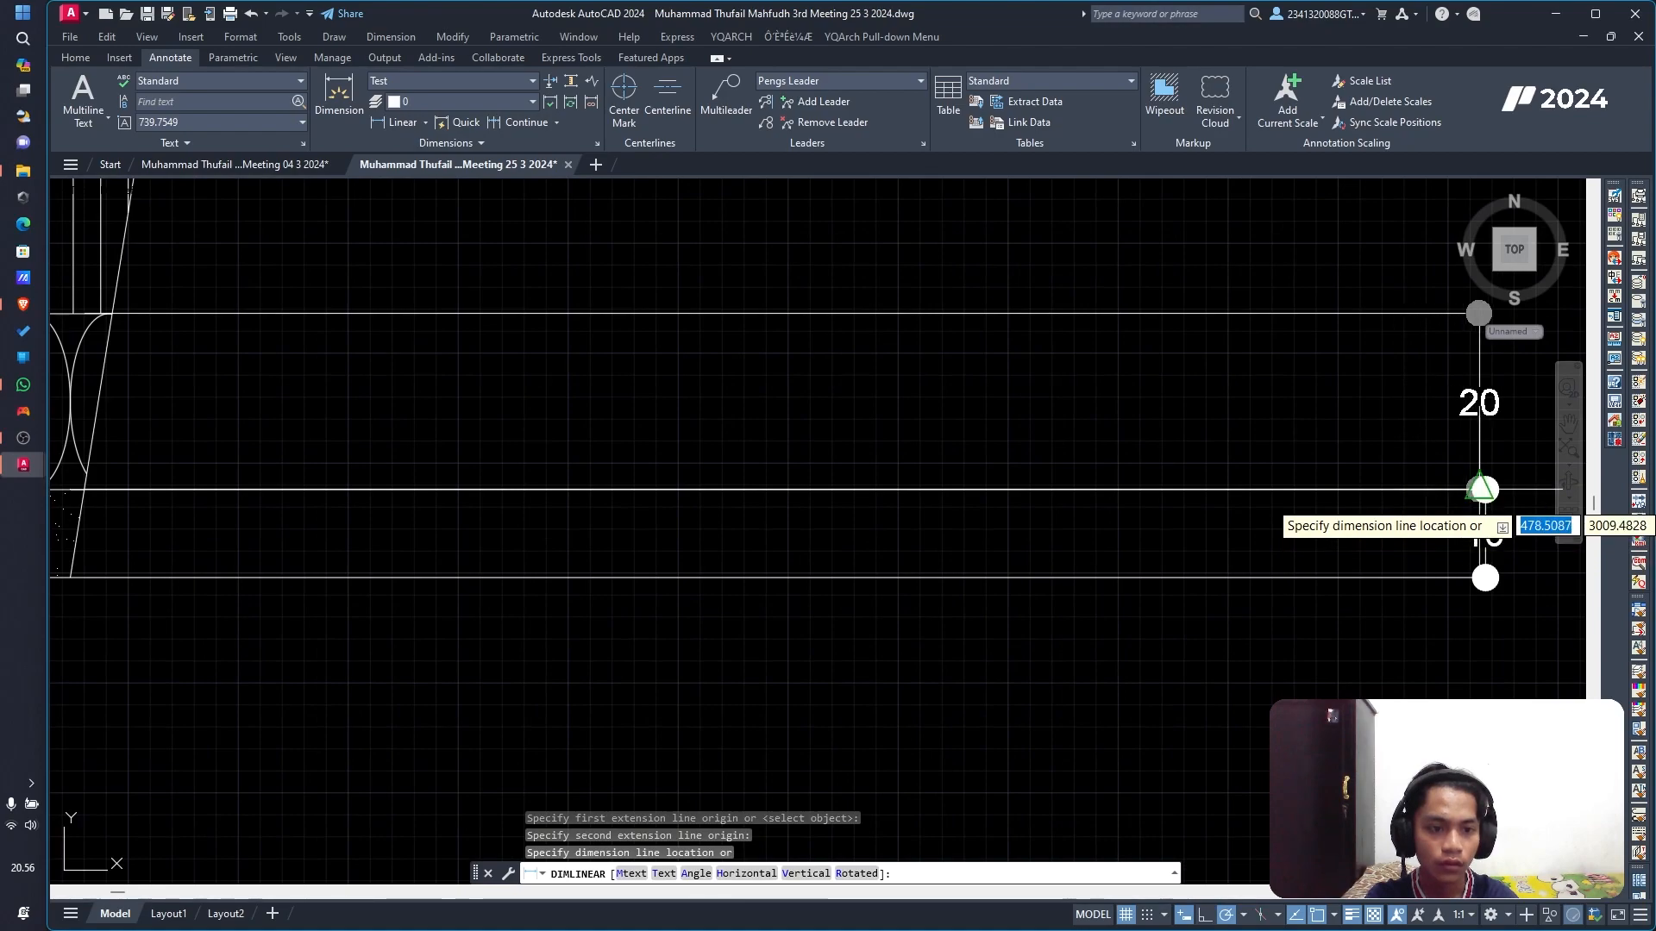
pyautogui.click(1485, 552)
pyautogui.scroll(-6, 1485, 552)
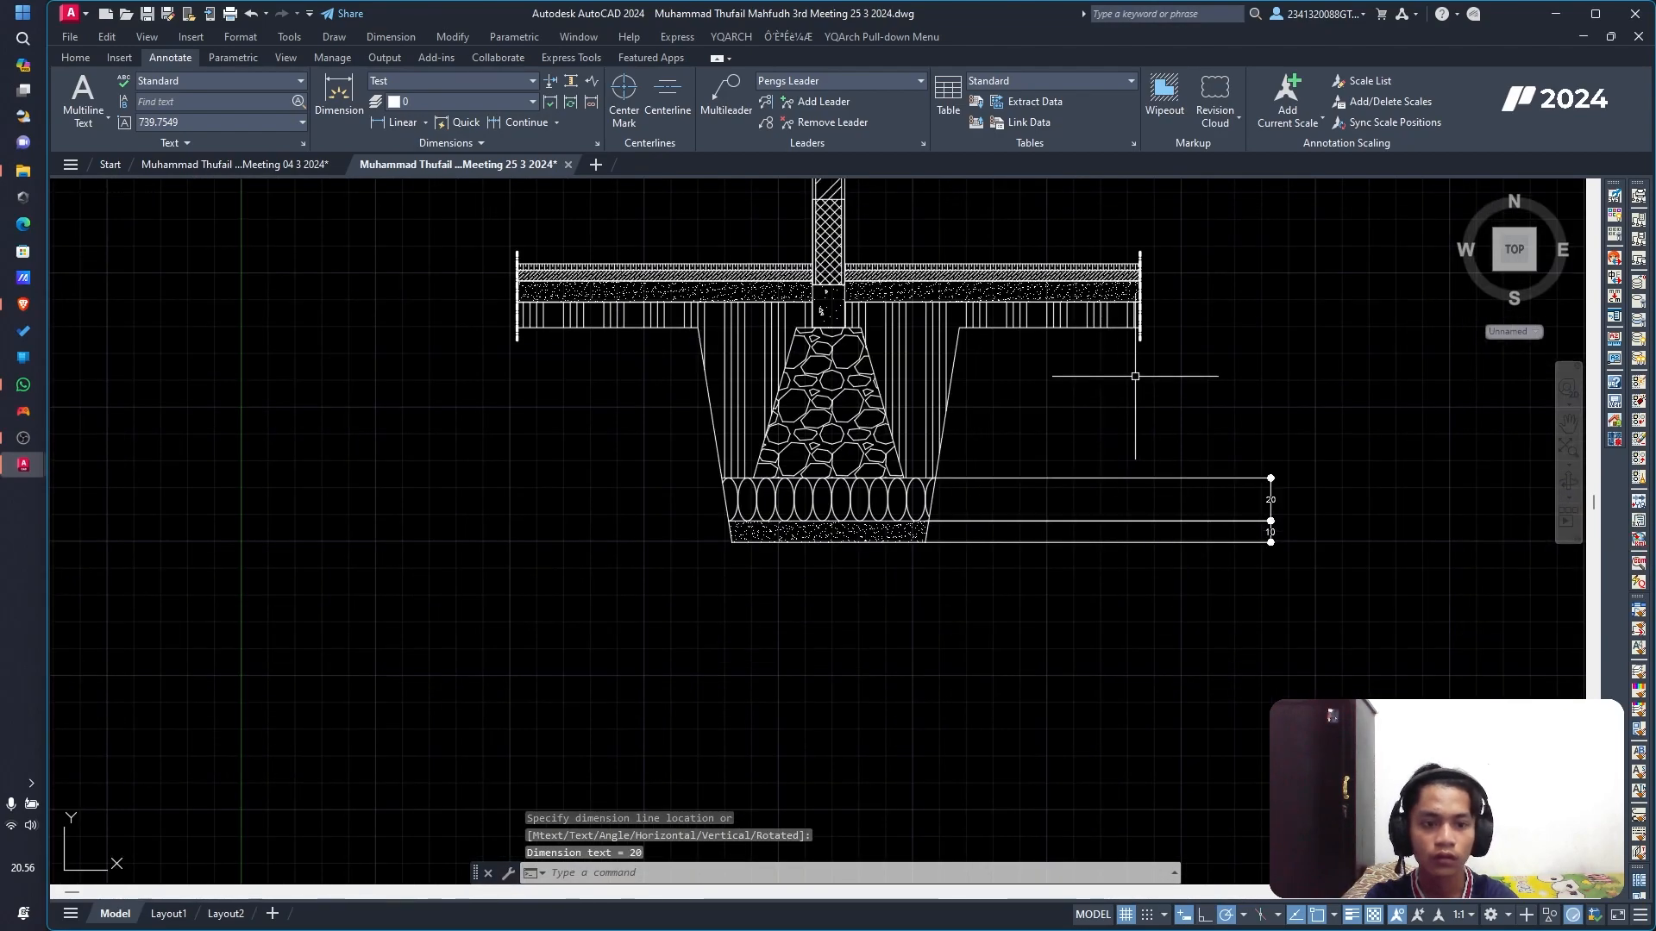
pyautogui.scroll(3, 1121, 371)
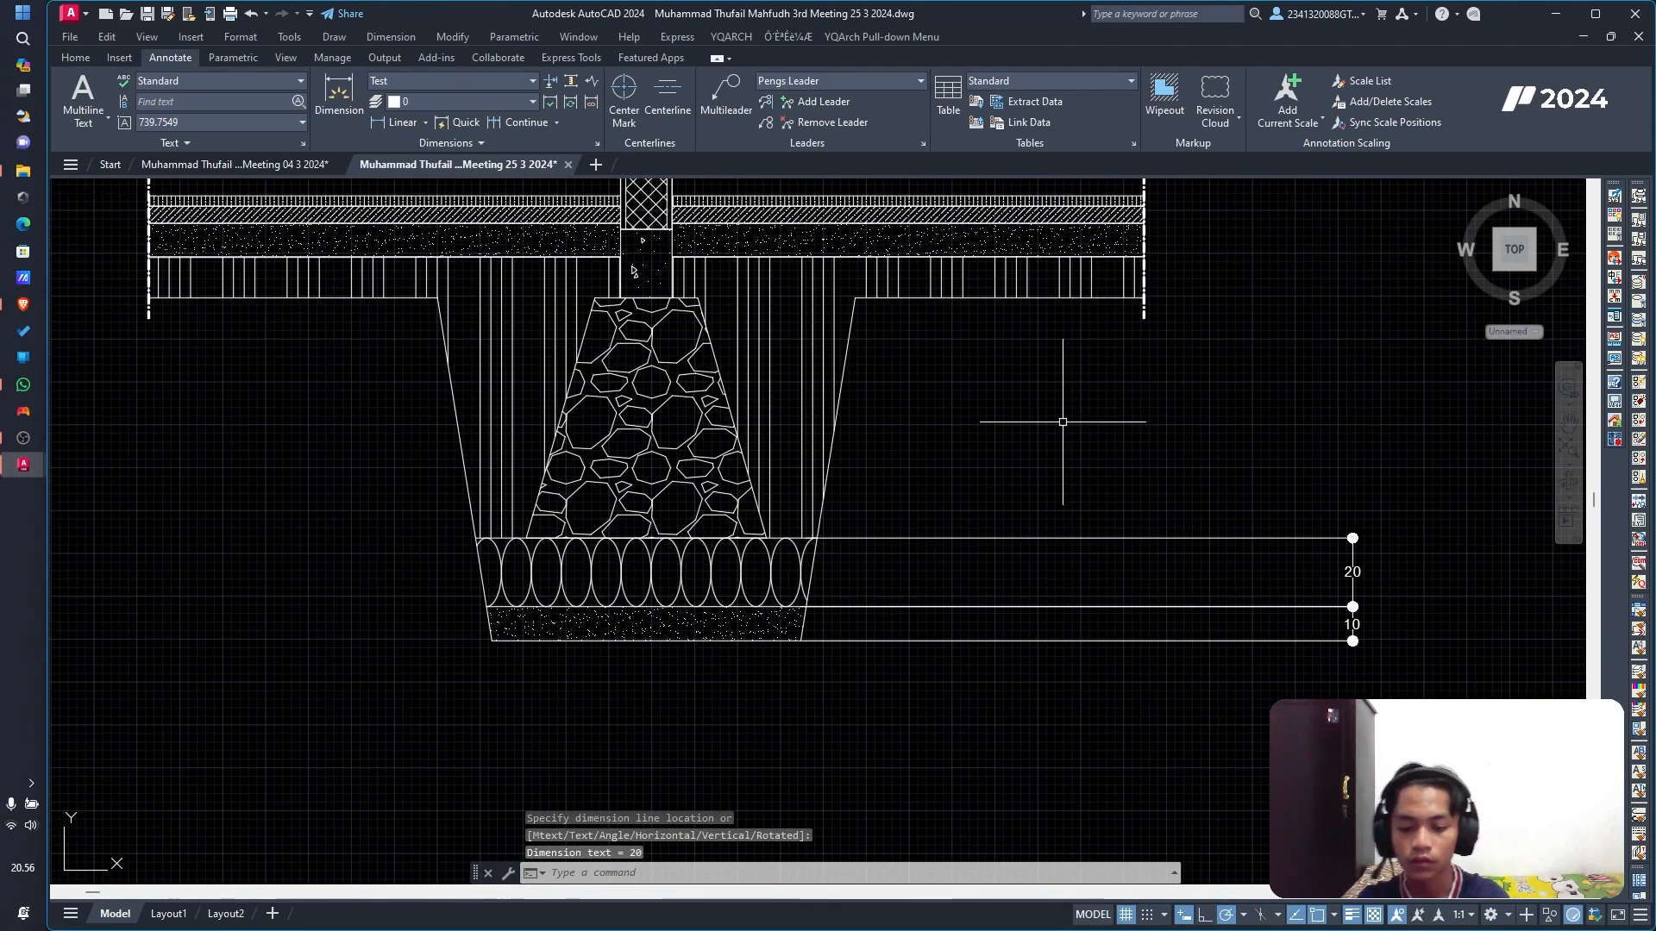
pyautogui.press('Return')
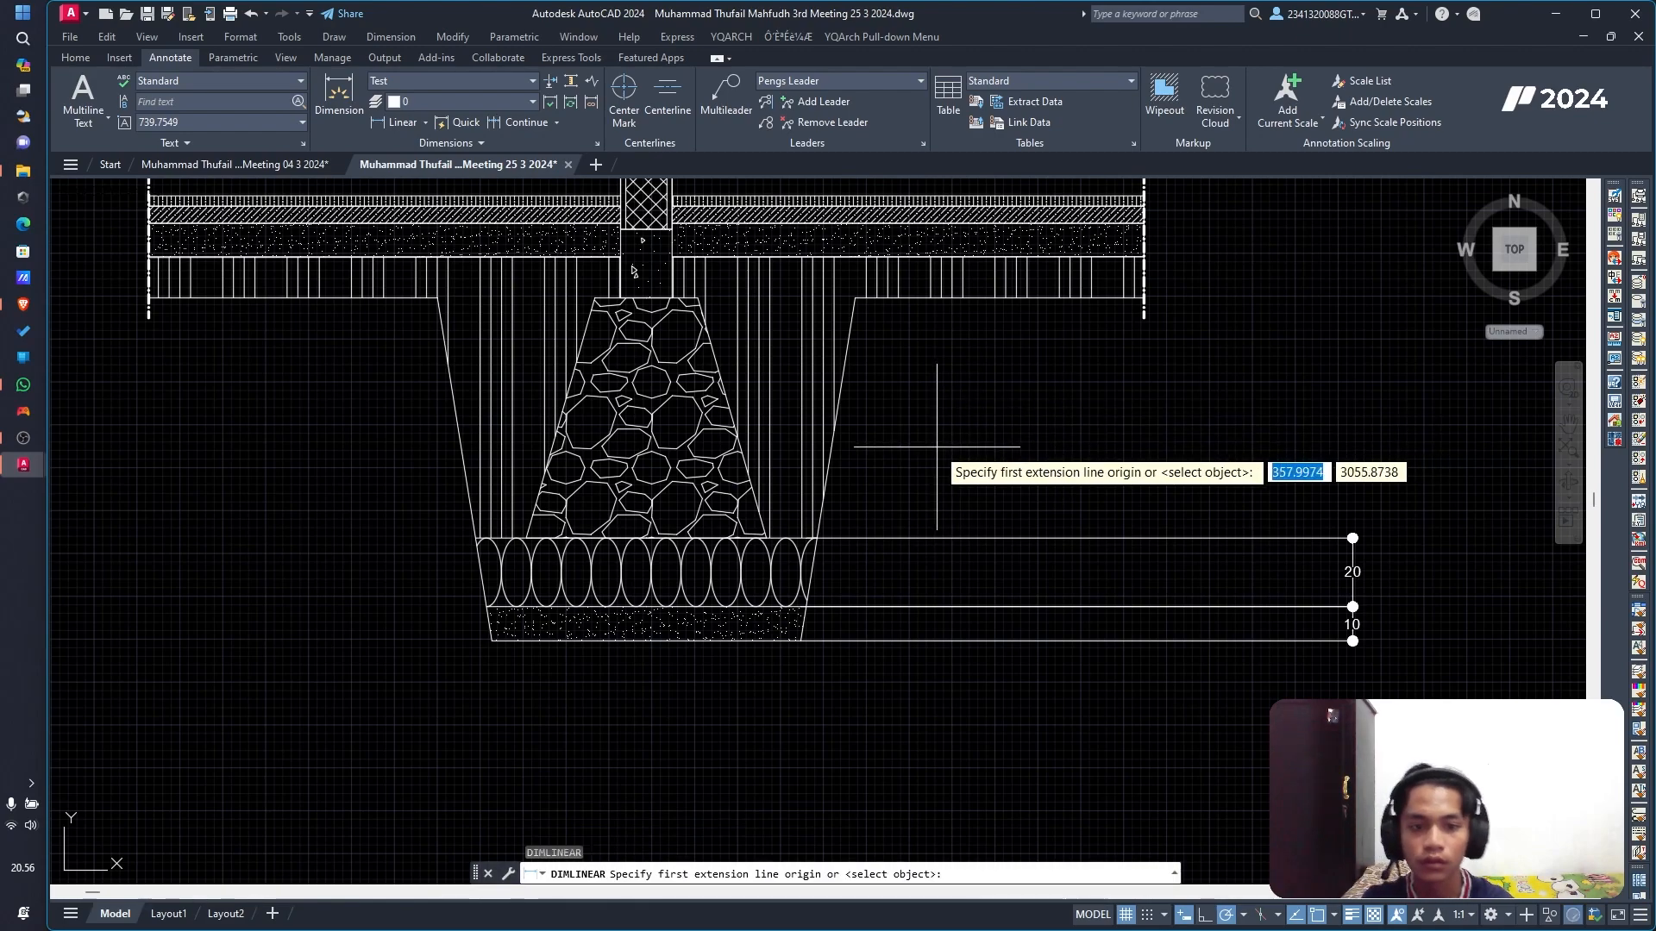
pyautogui.click(767, 538)
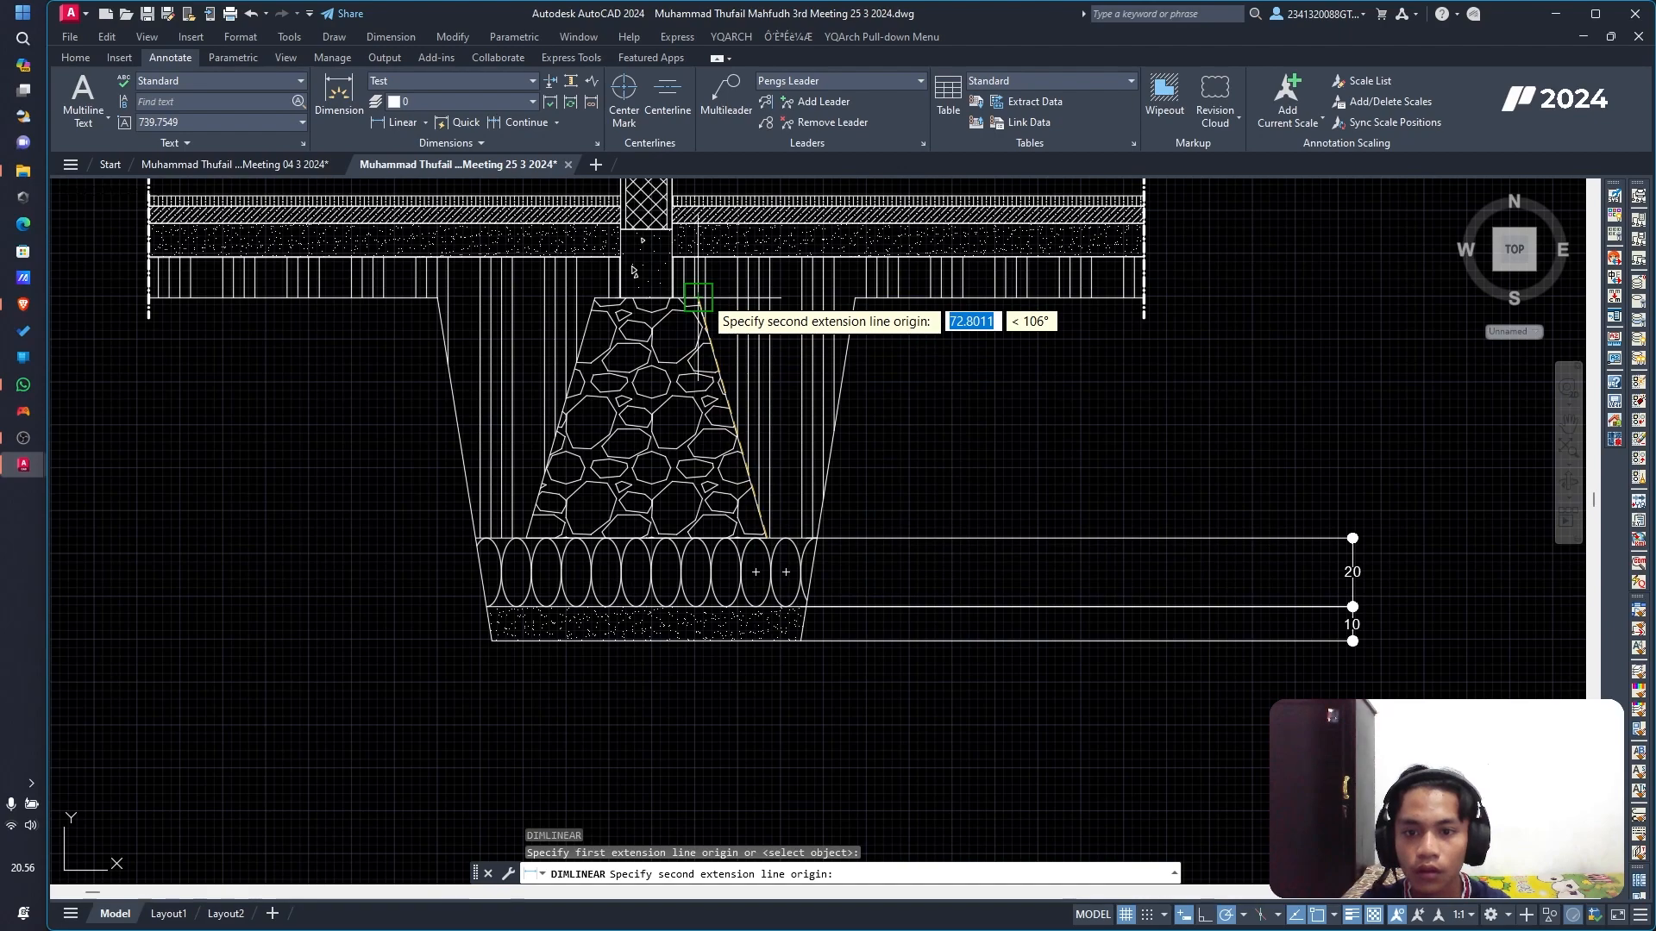
pyautogui.press('Escape')
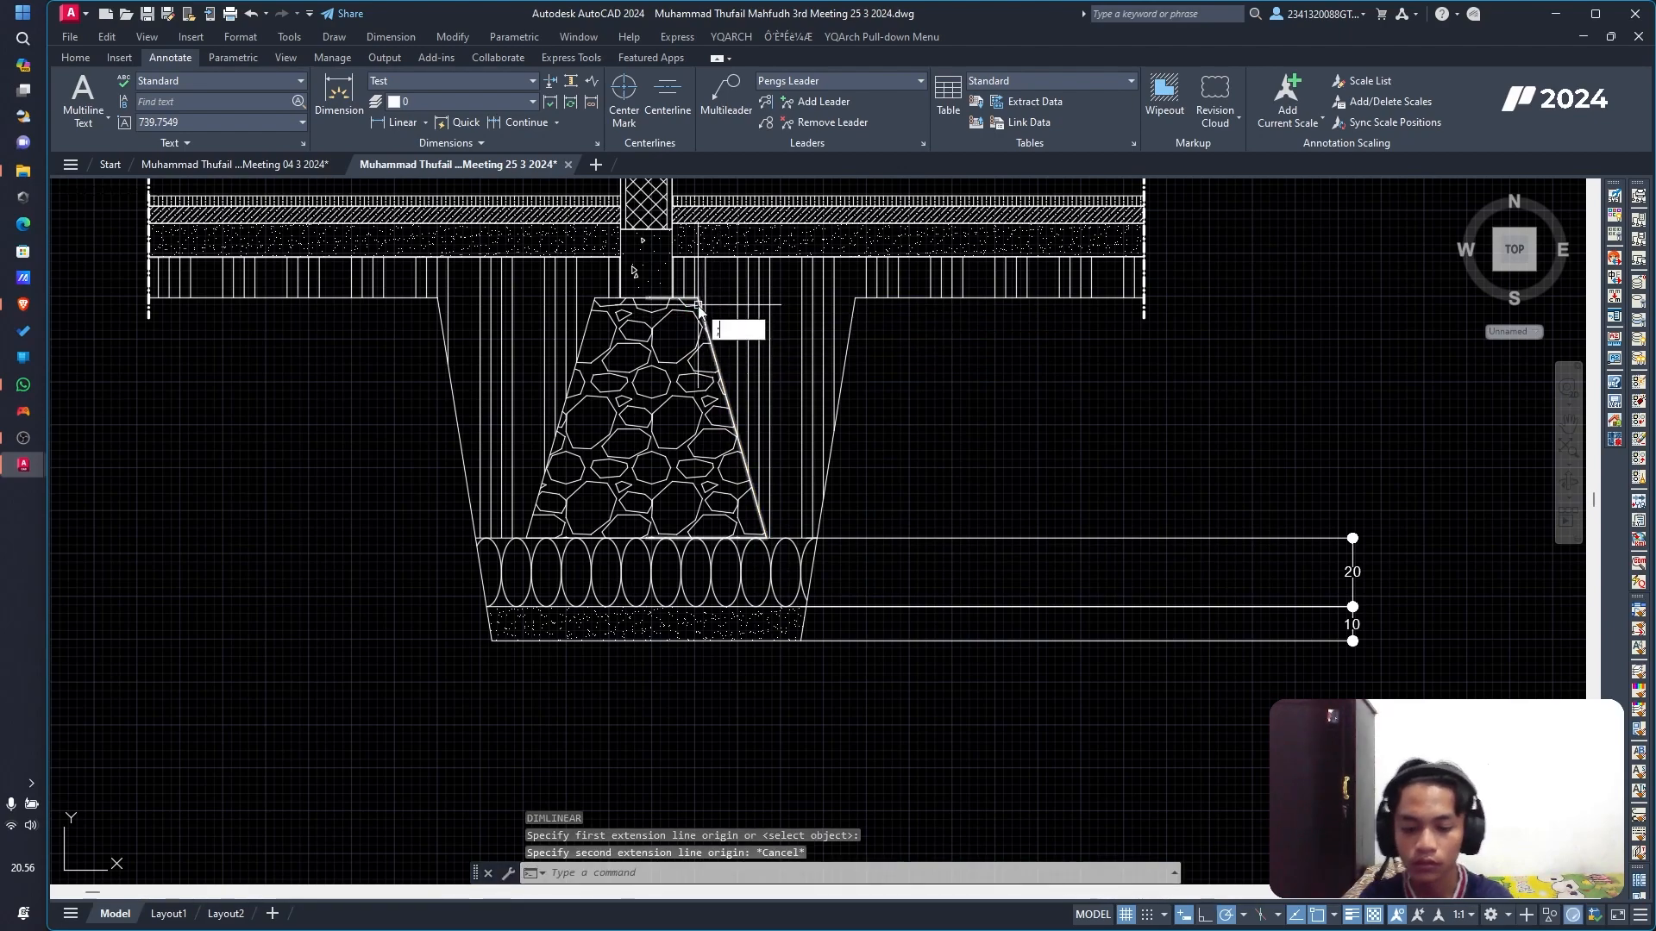
pyautogui.press('BackSpace')
# Step: Add a linear dimension for the height of the stone foundation trapezoid, in line with the oval-stone layer's dimension
pyautogui.press('Return')
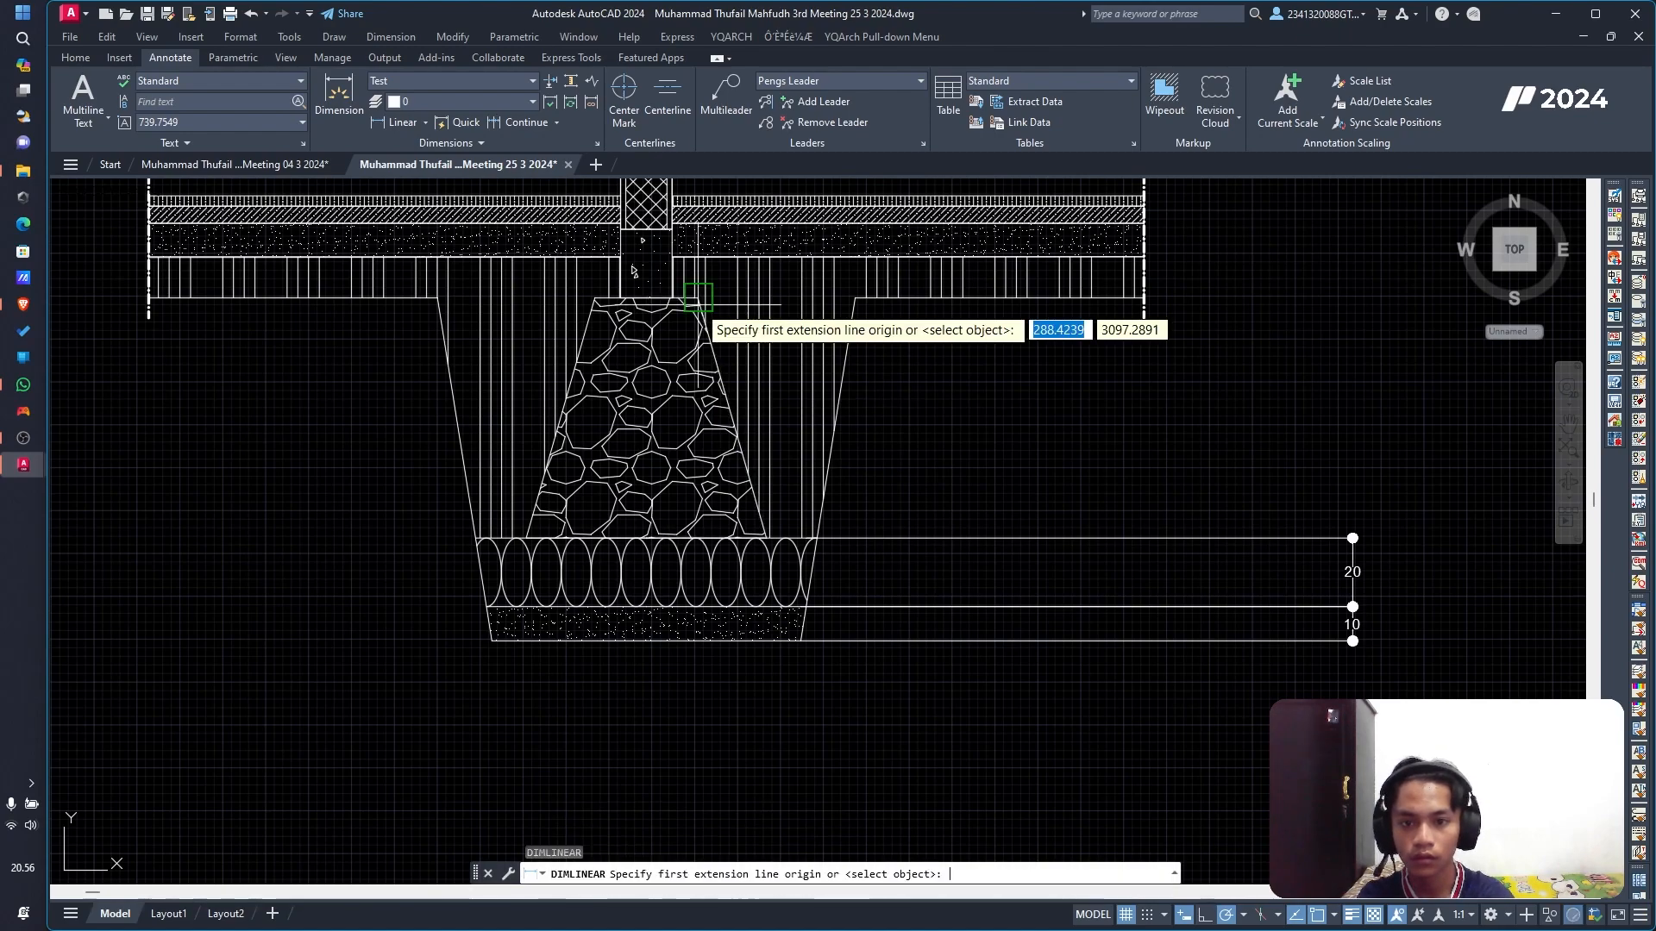
pyautogui.click(698, 297)
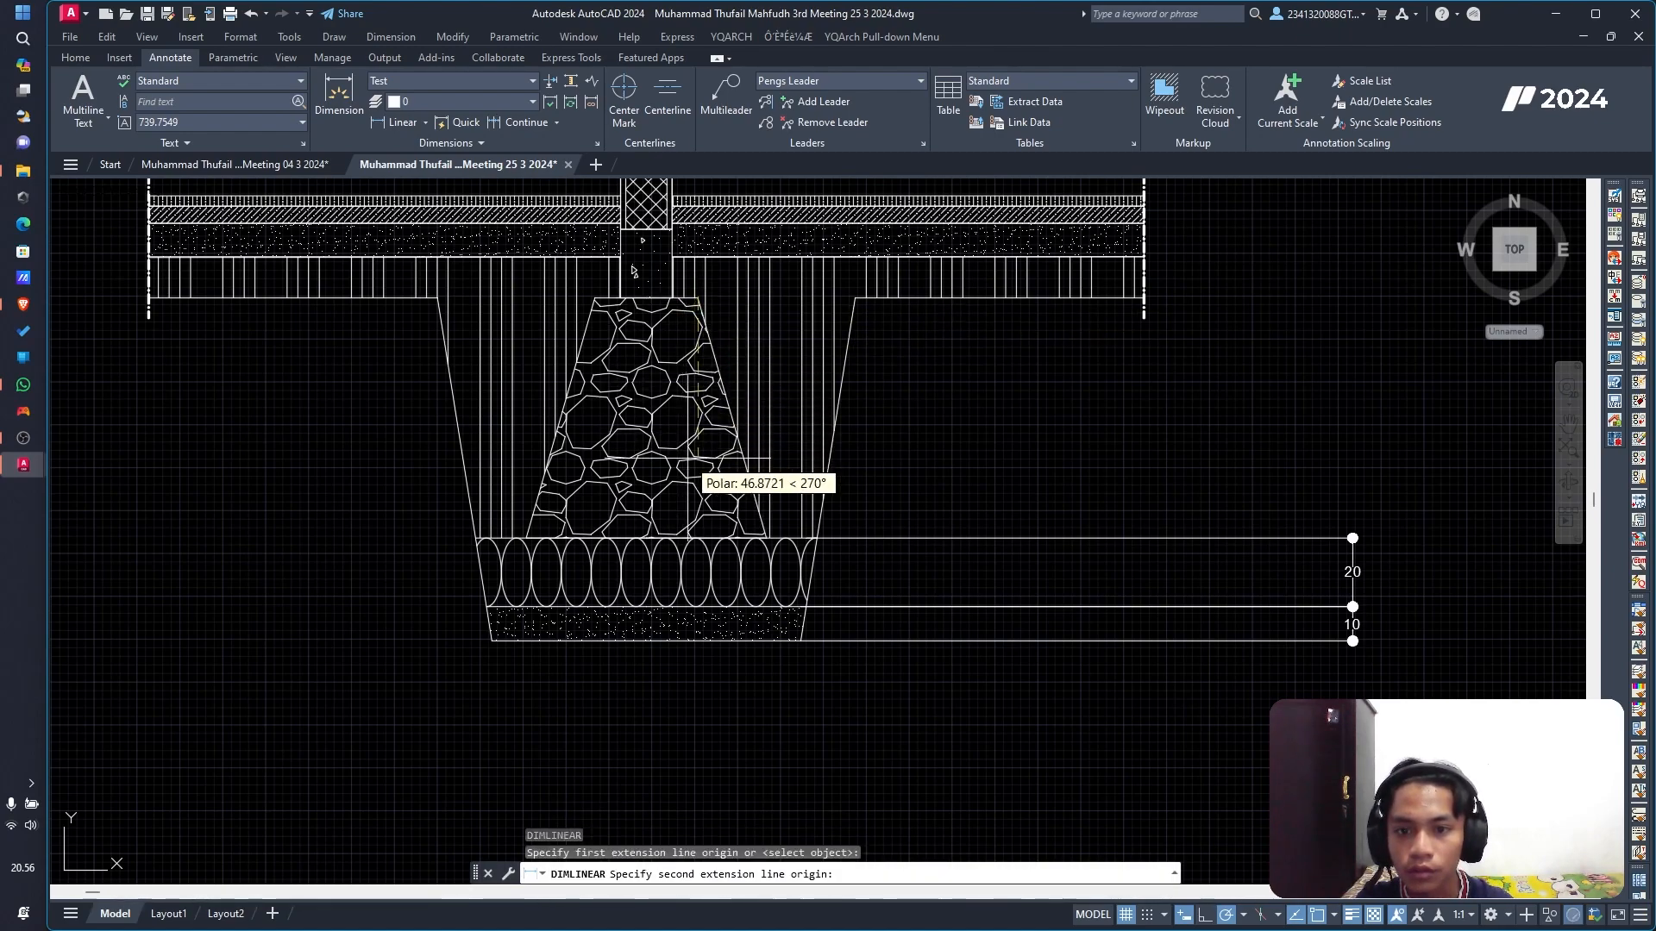
pyautogui.scroll(5, 703, 539)
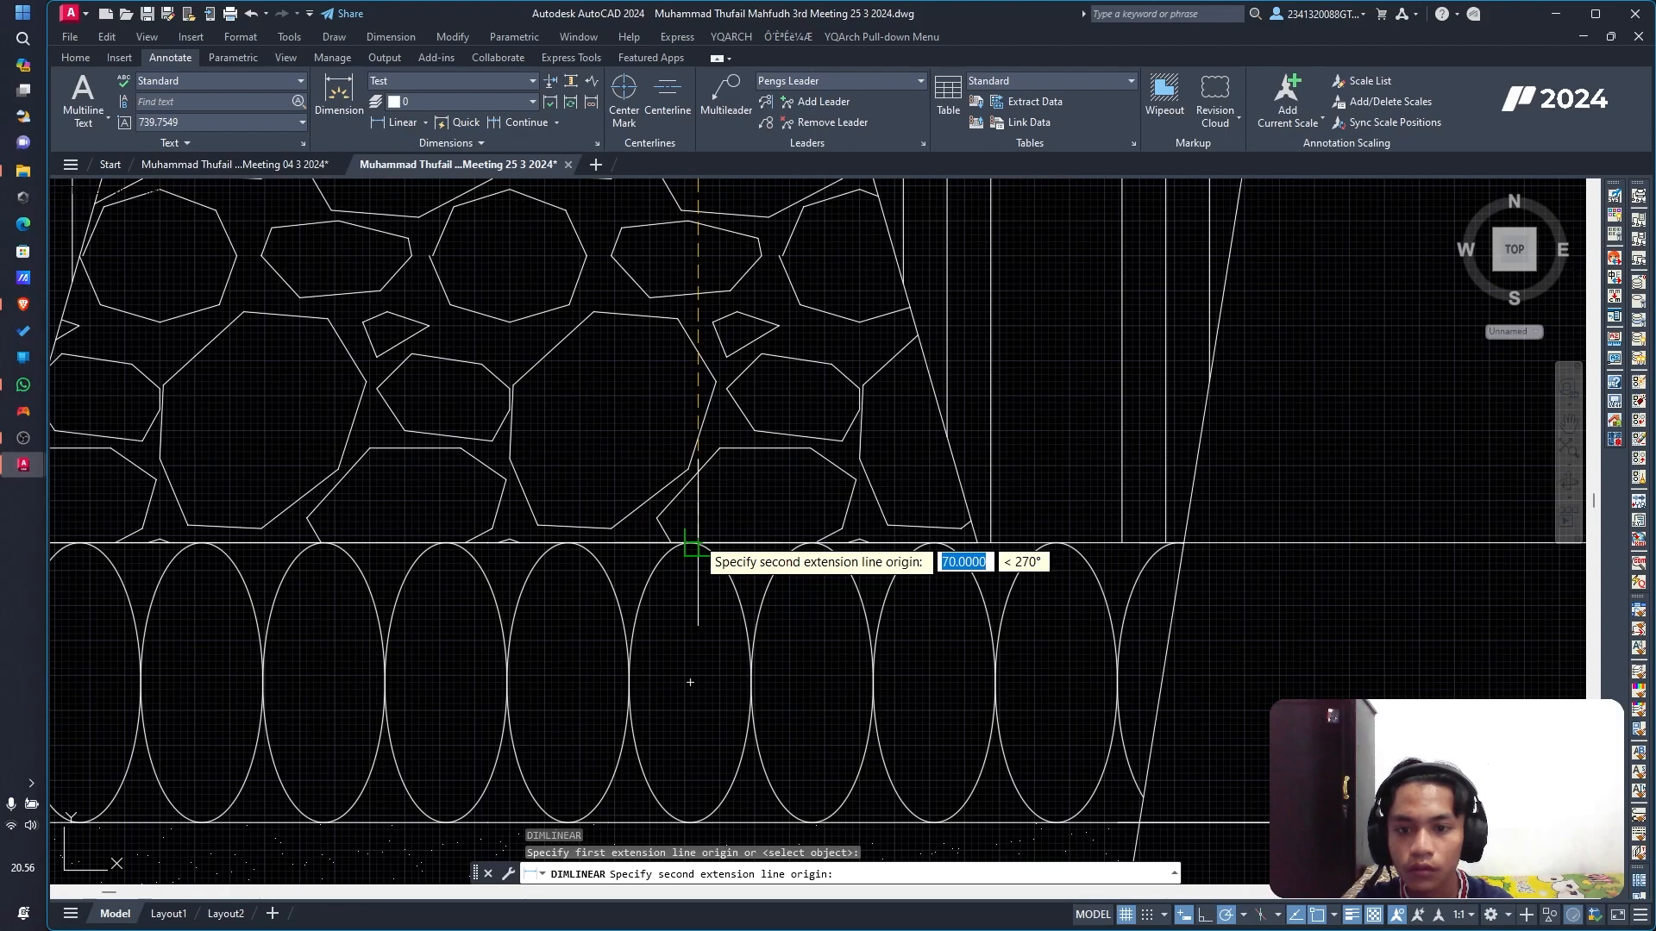
pyautogui.click(894, 542)
pyautogui.scroll(-5, 894, 542)
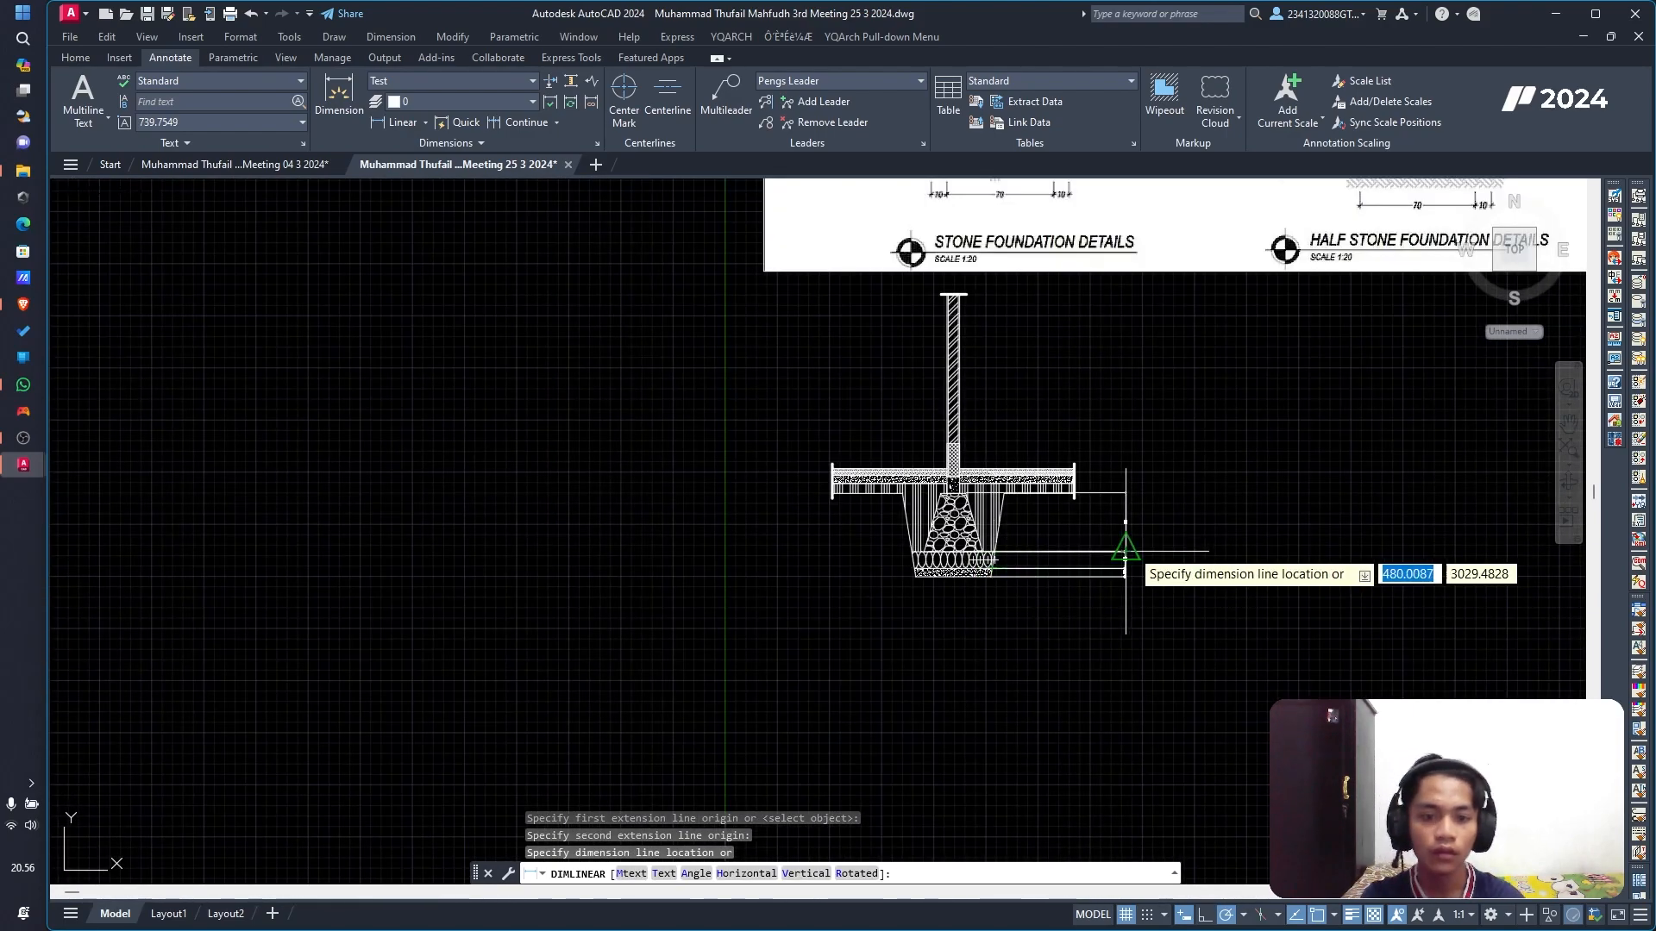
pyautogui.scroll(6, 1120, 555)
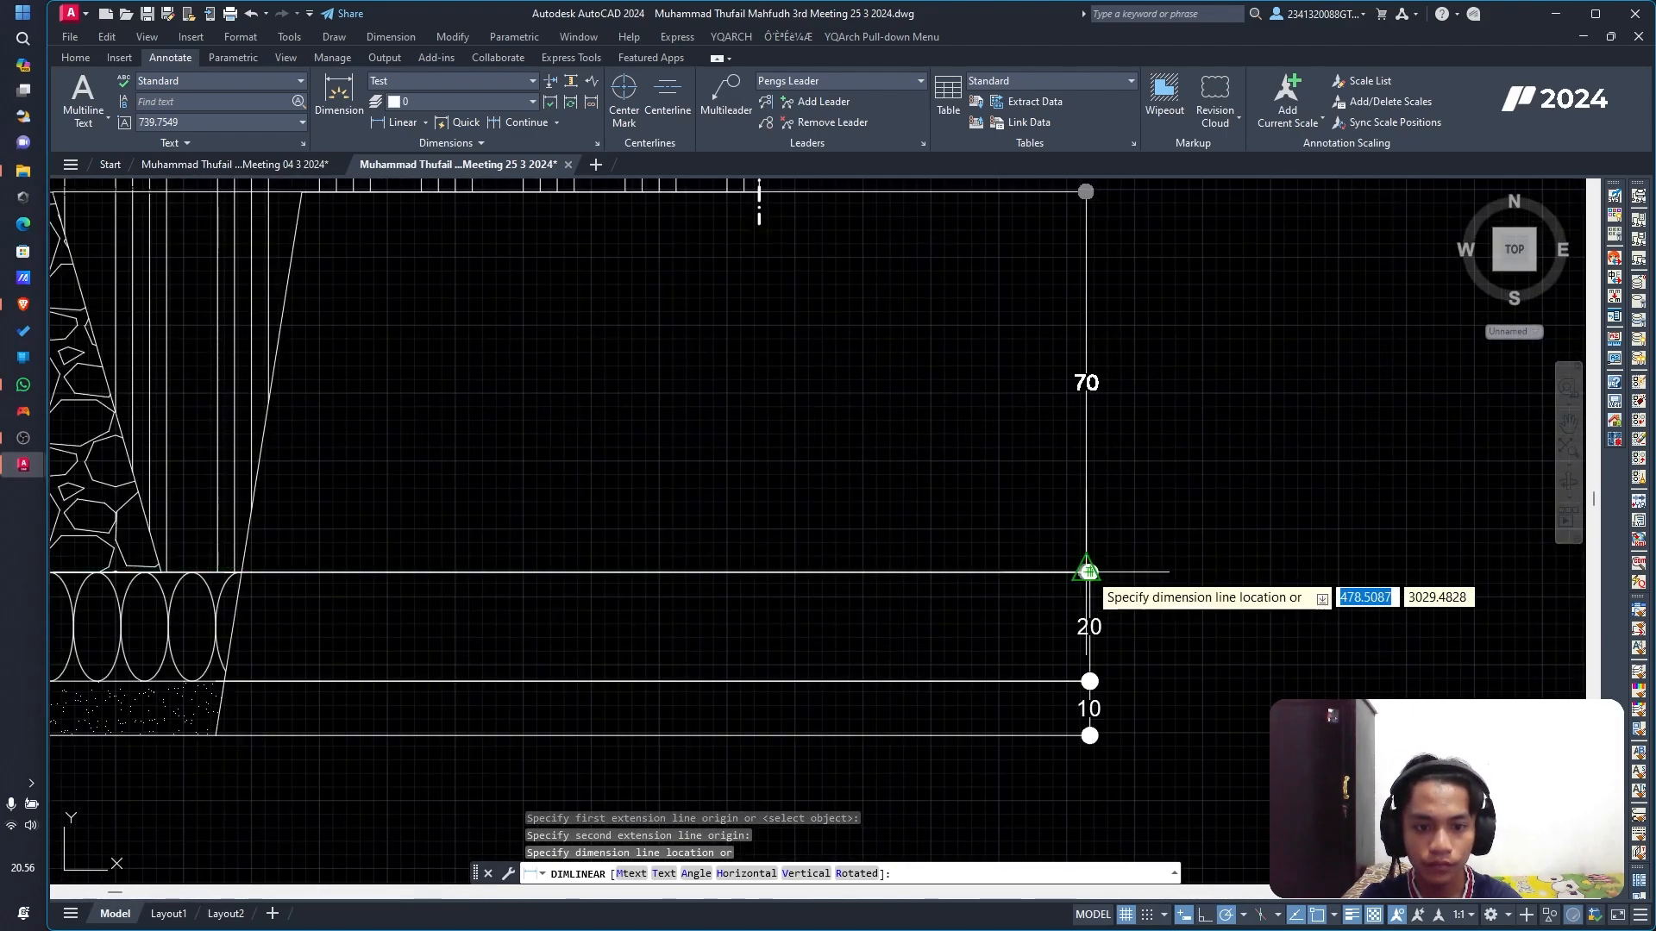
pyautogui.click(1089, 603)
pyautogui.scroll(-4, 814, 550)
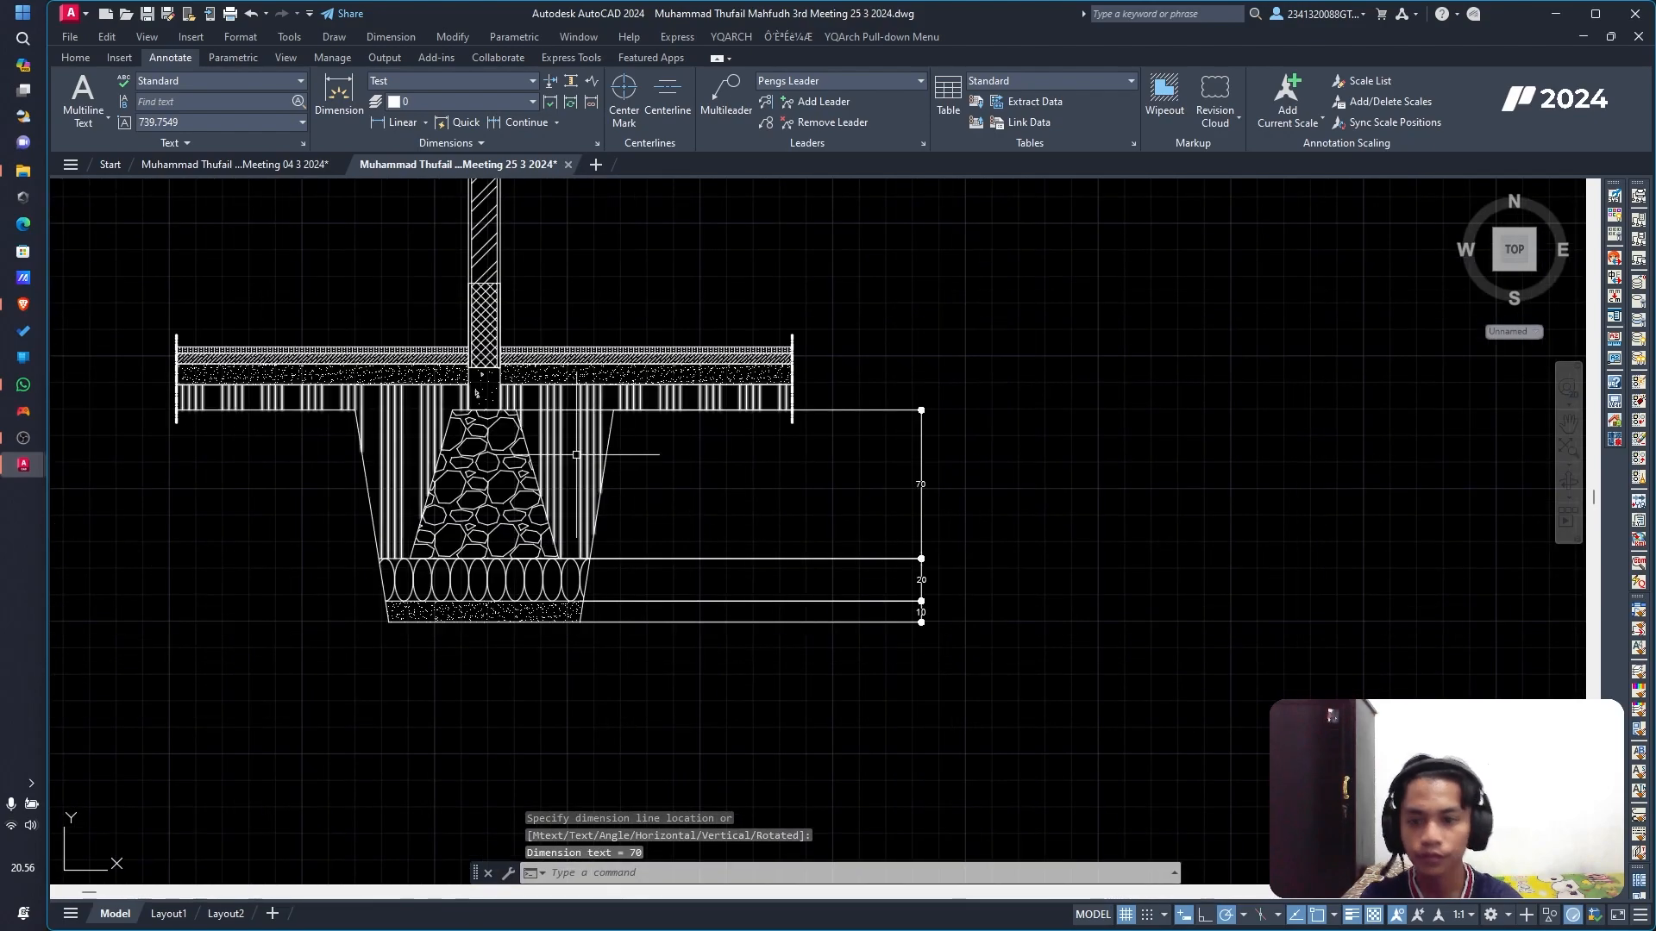
# Step: Add a linear dimension for the thickness of the vertically striped fill layer at the break line, in line with the stone trapezoid's dimension
pyautogui.scroll(4, 457, 500)
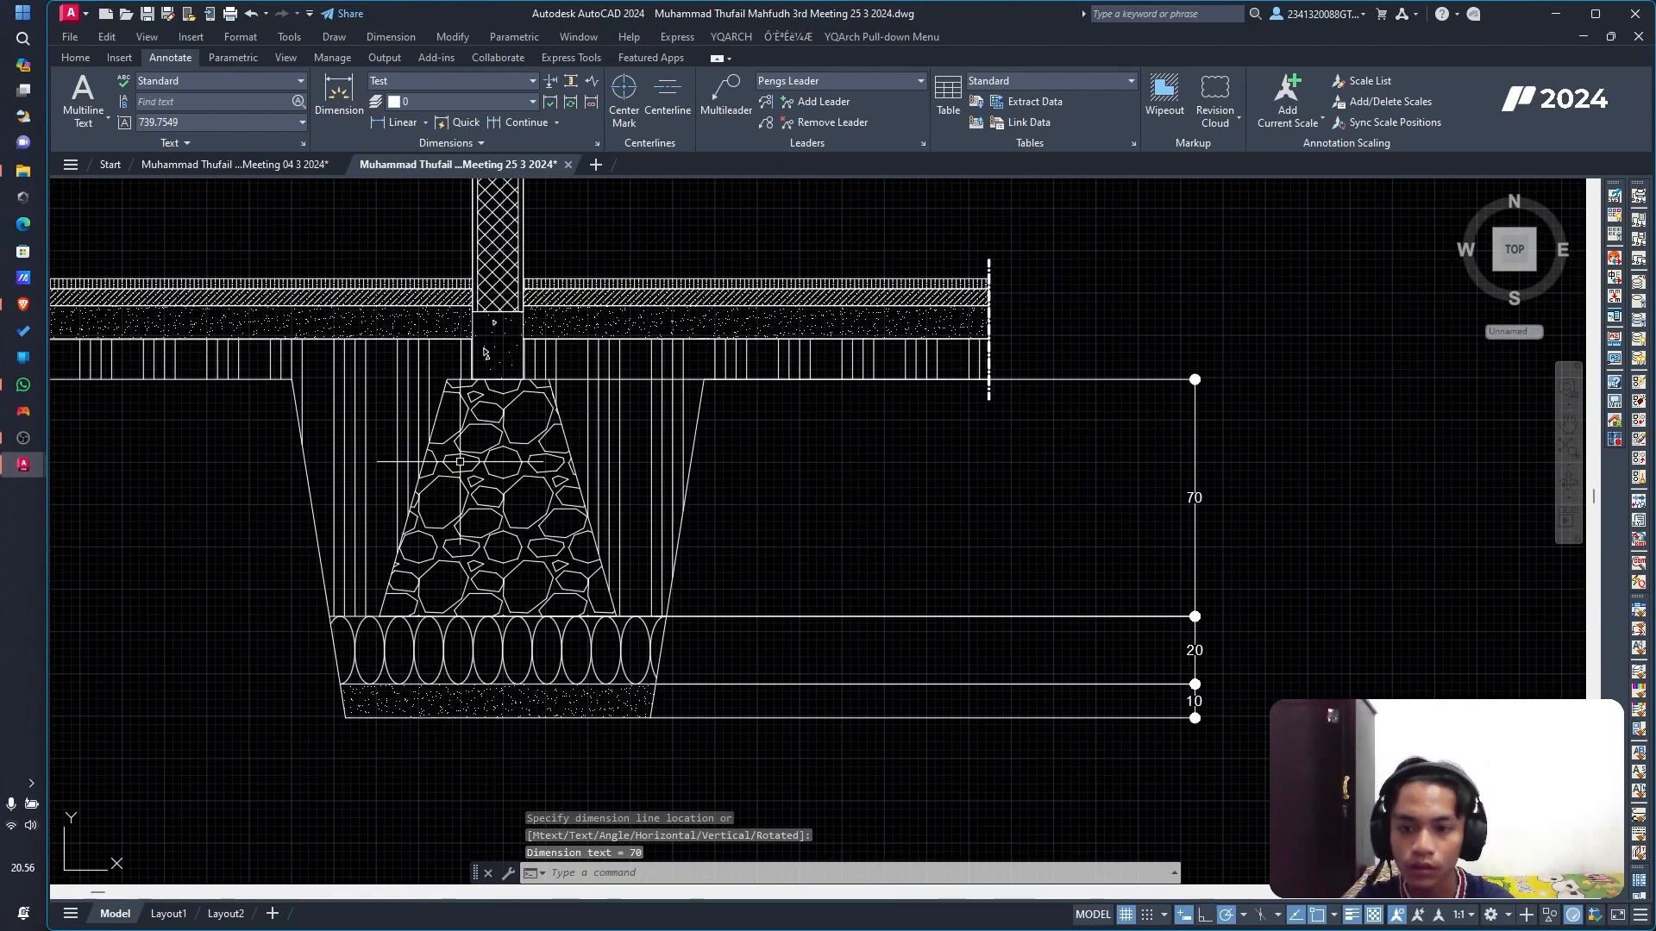
pyautogui.scroll(-4, 445, 550)
pyautogui.scroll(6, 776, 431)
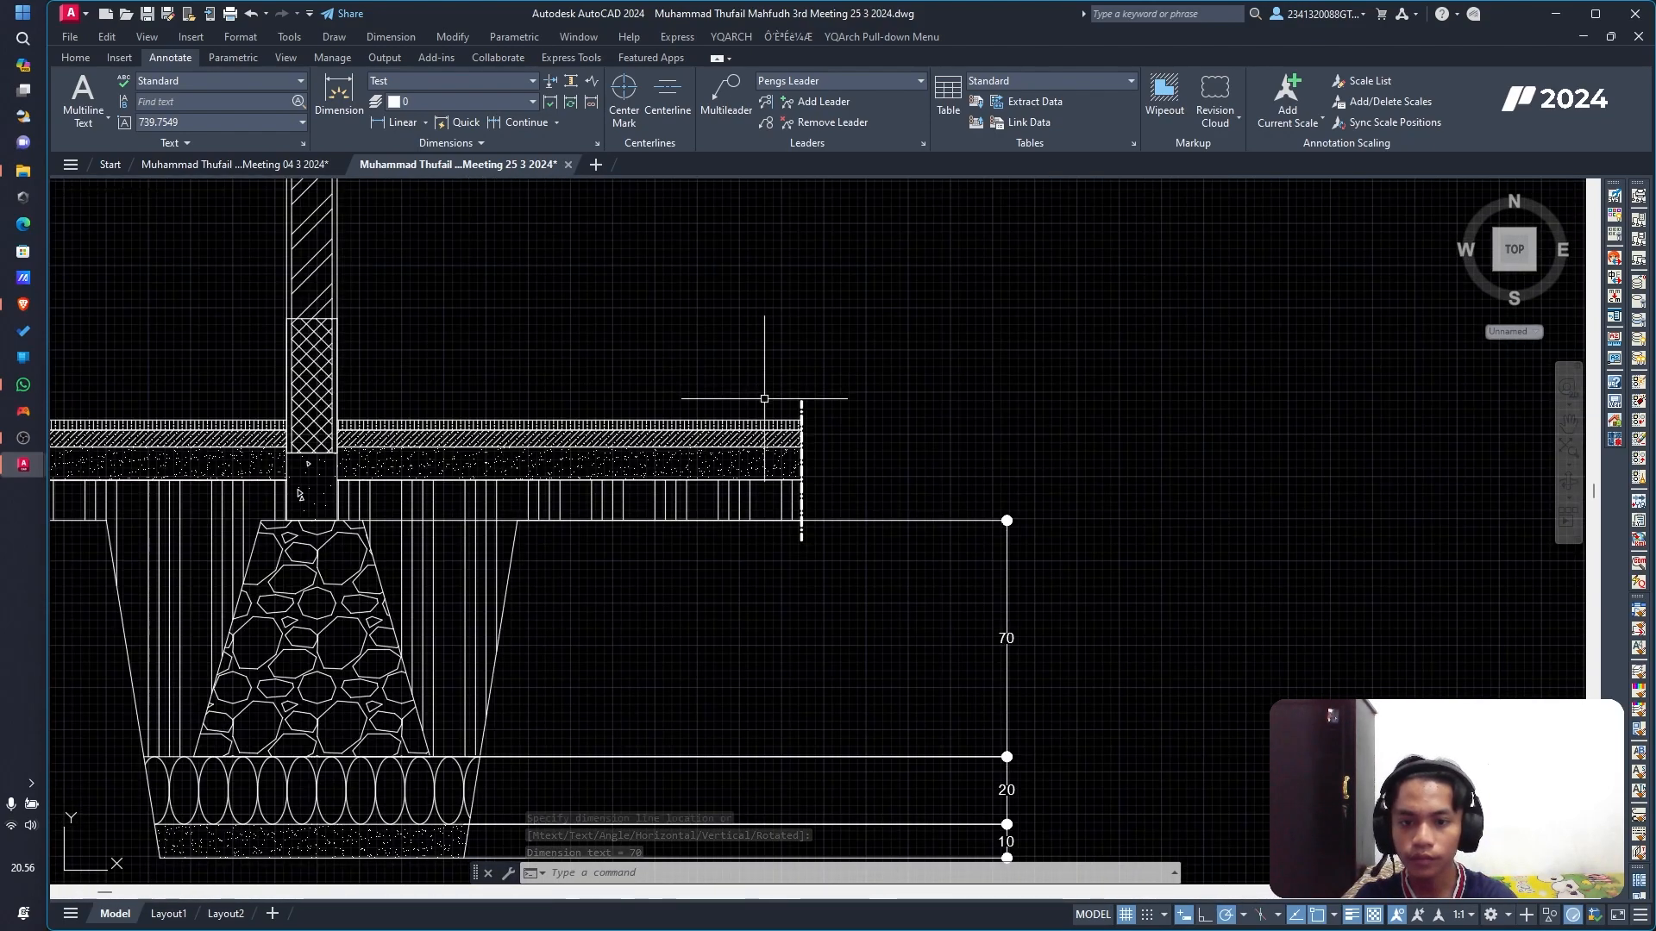
pyautogui.write('LIN')
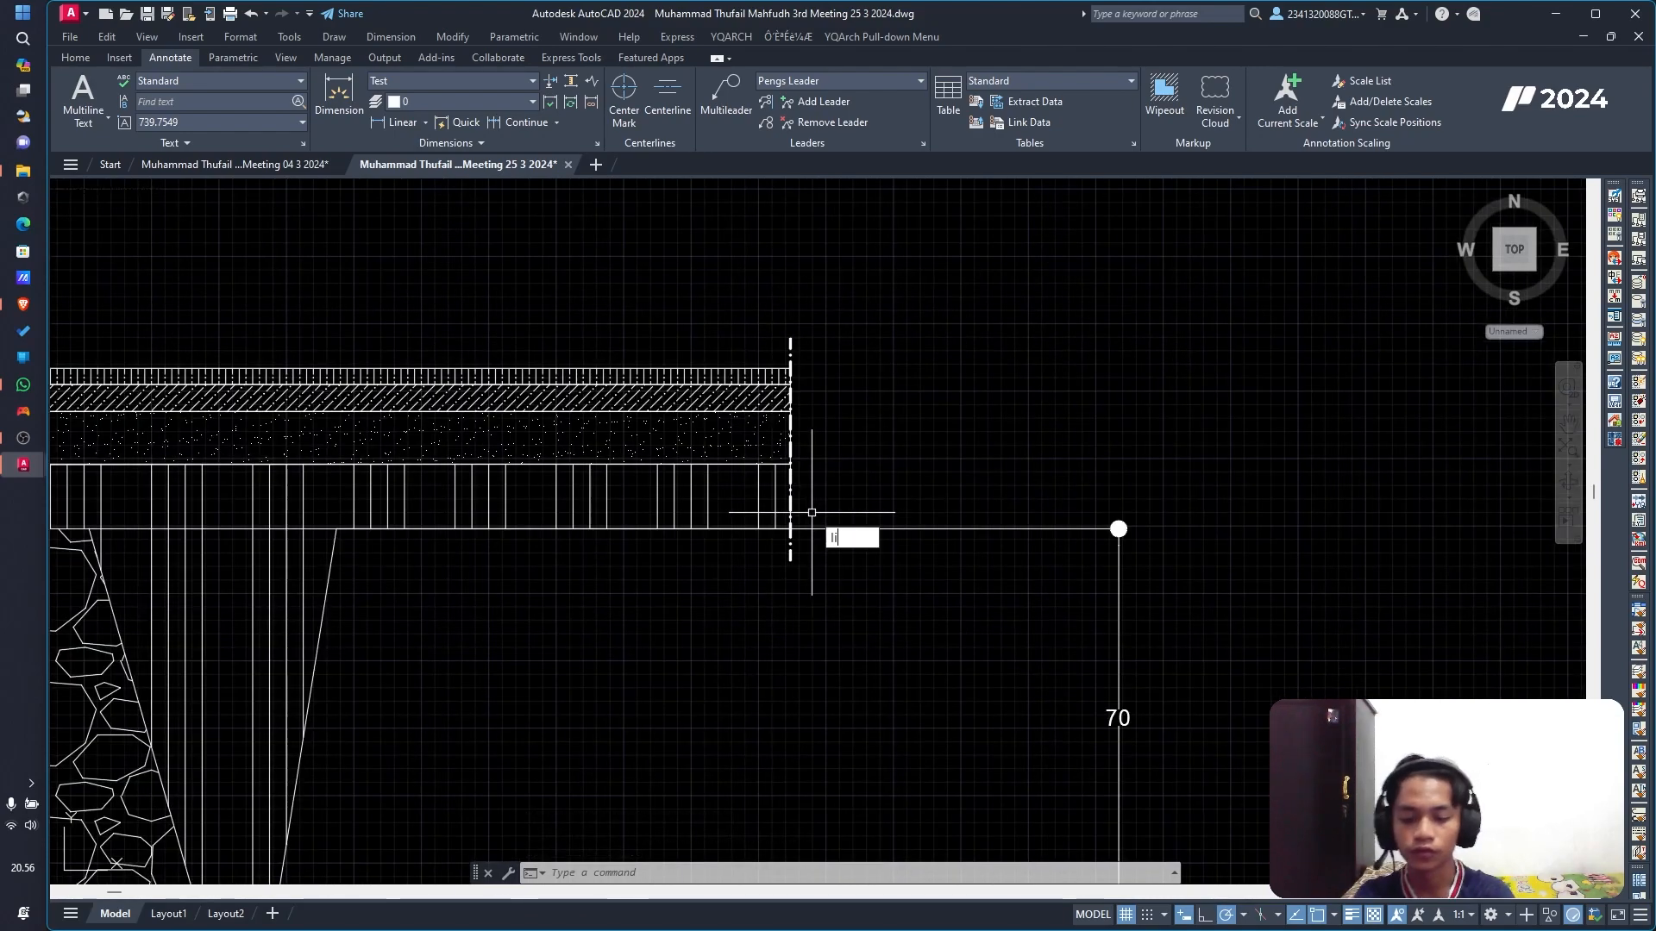
pyautogui.press('BackSpace')
pyautogui.write('dim')
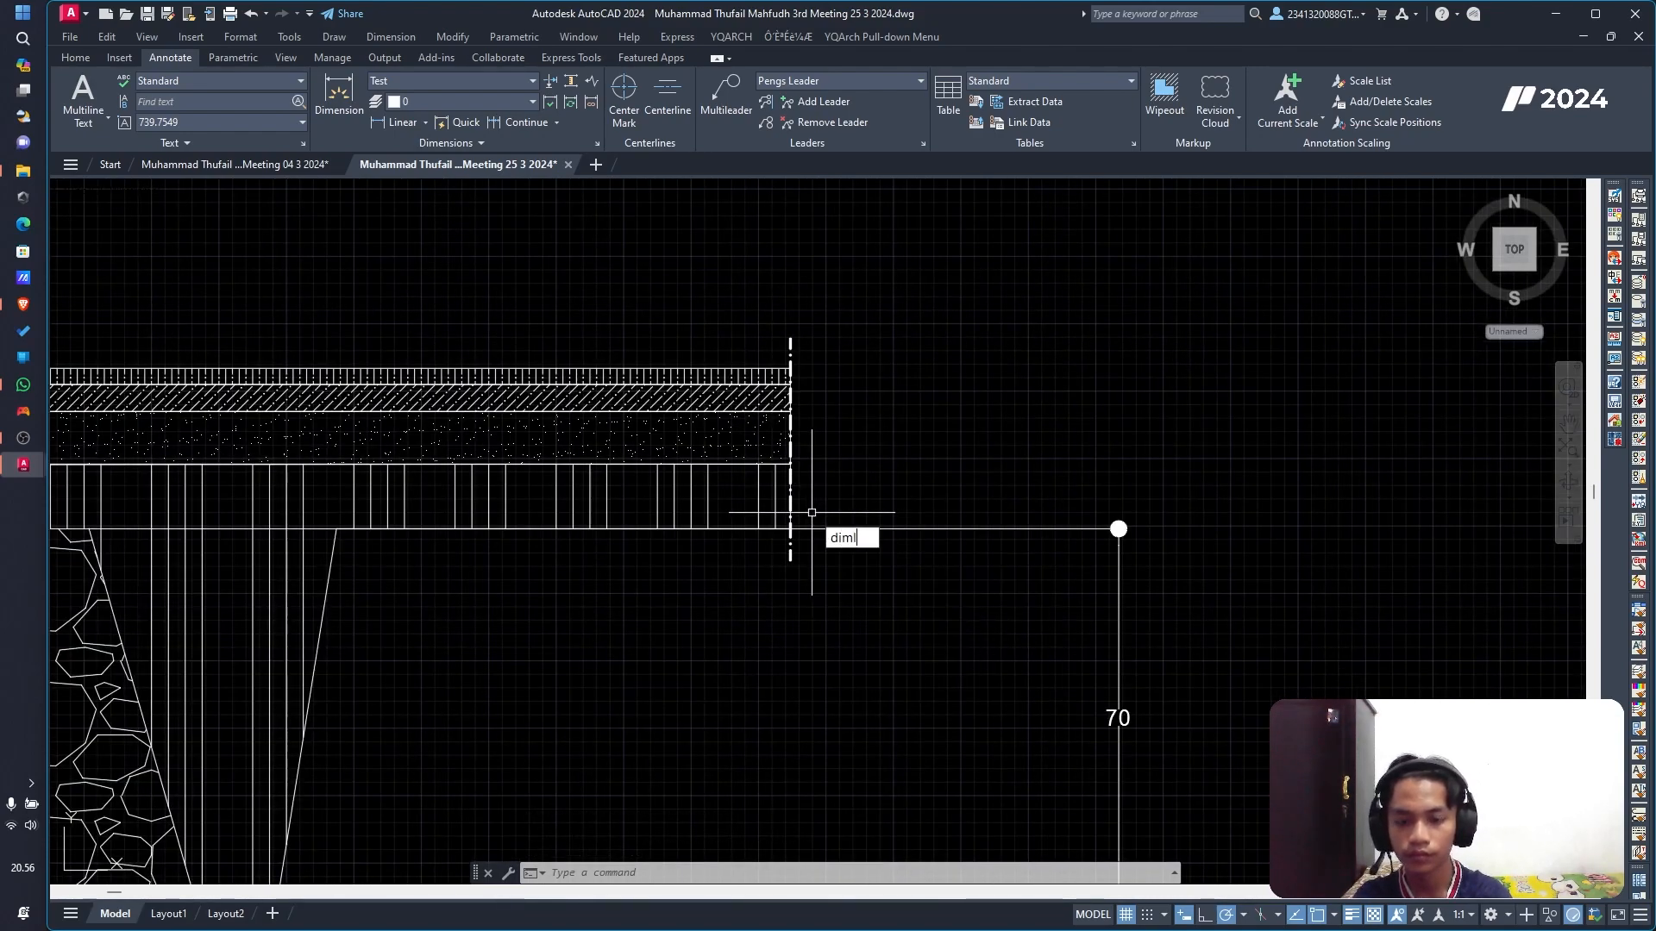
pyautogui.press('Return')
pyautogui.scroll(5, 794, 473)
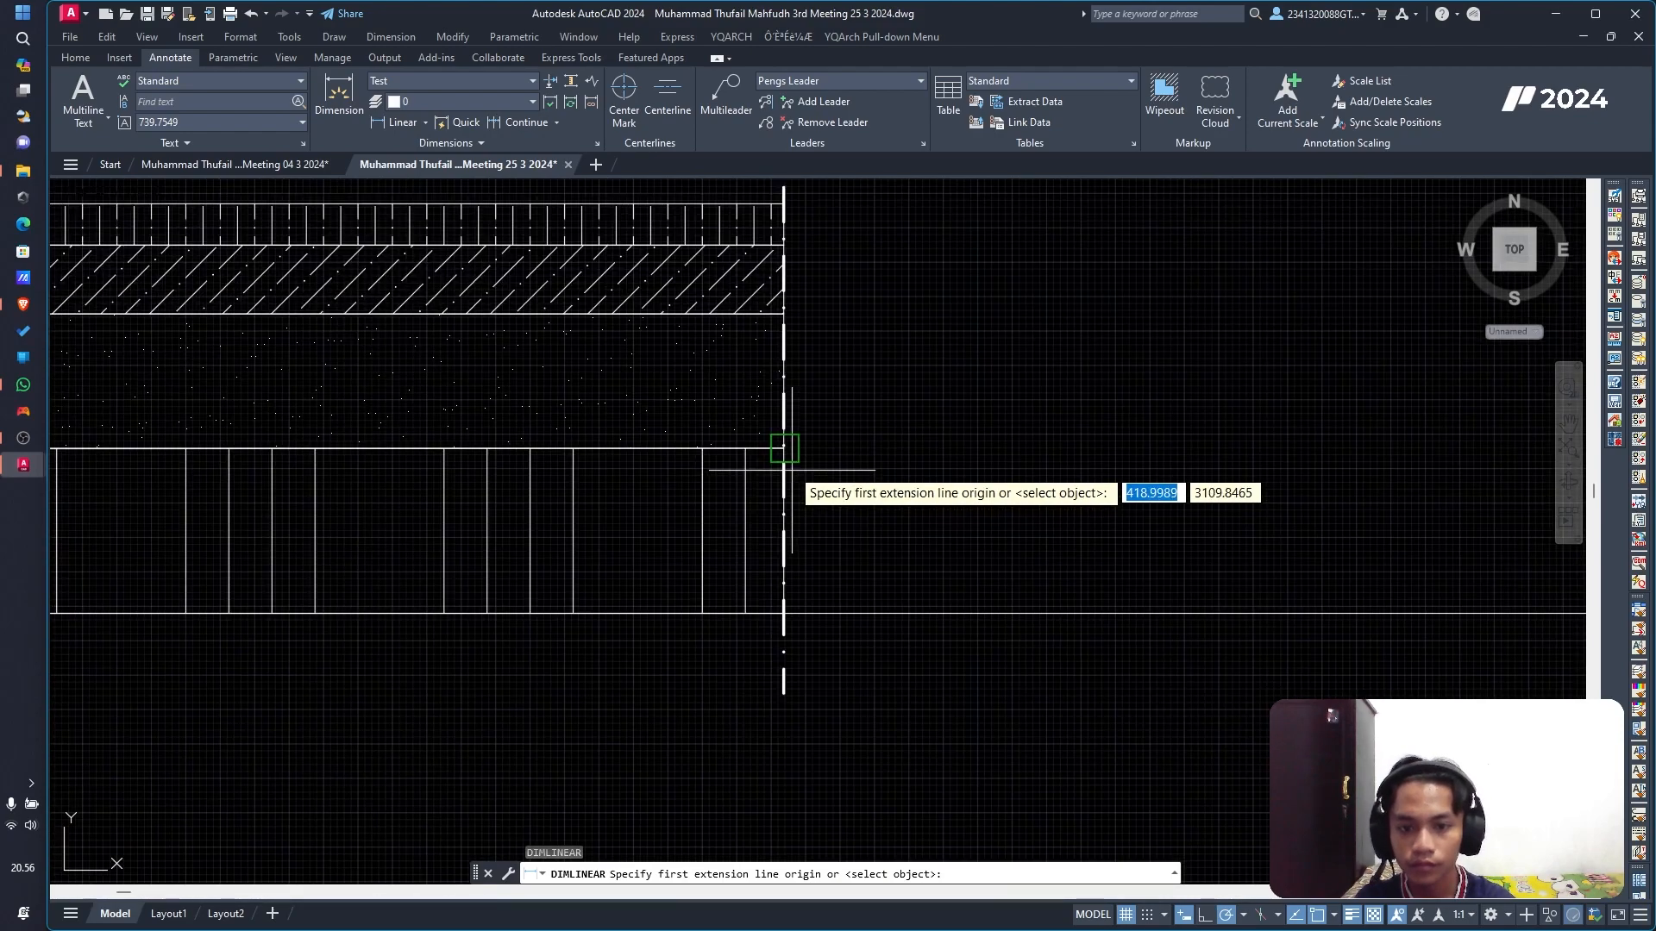
pyautogui.click(784, 449)
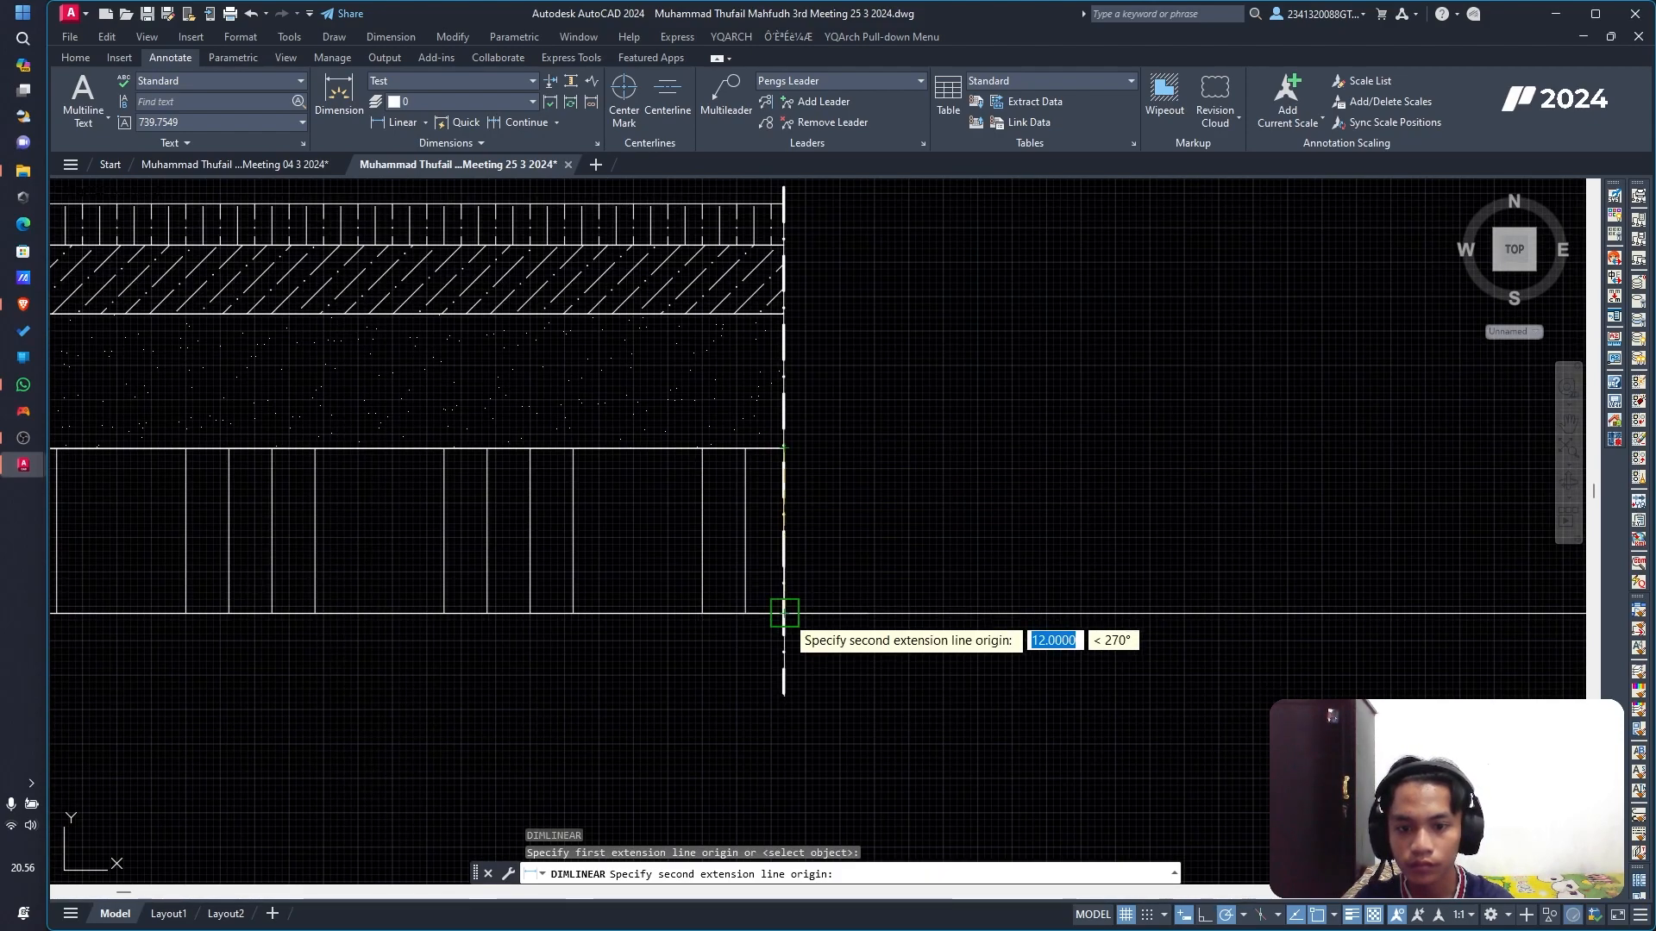
pyautogui.click(784, 614)
pyautogui.scroll(-3, 912, 614)
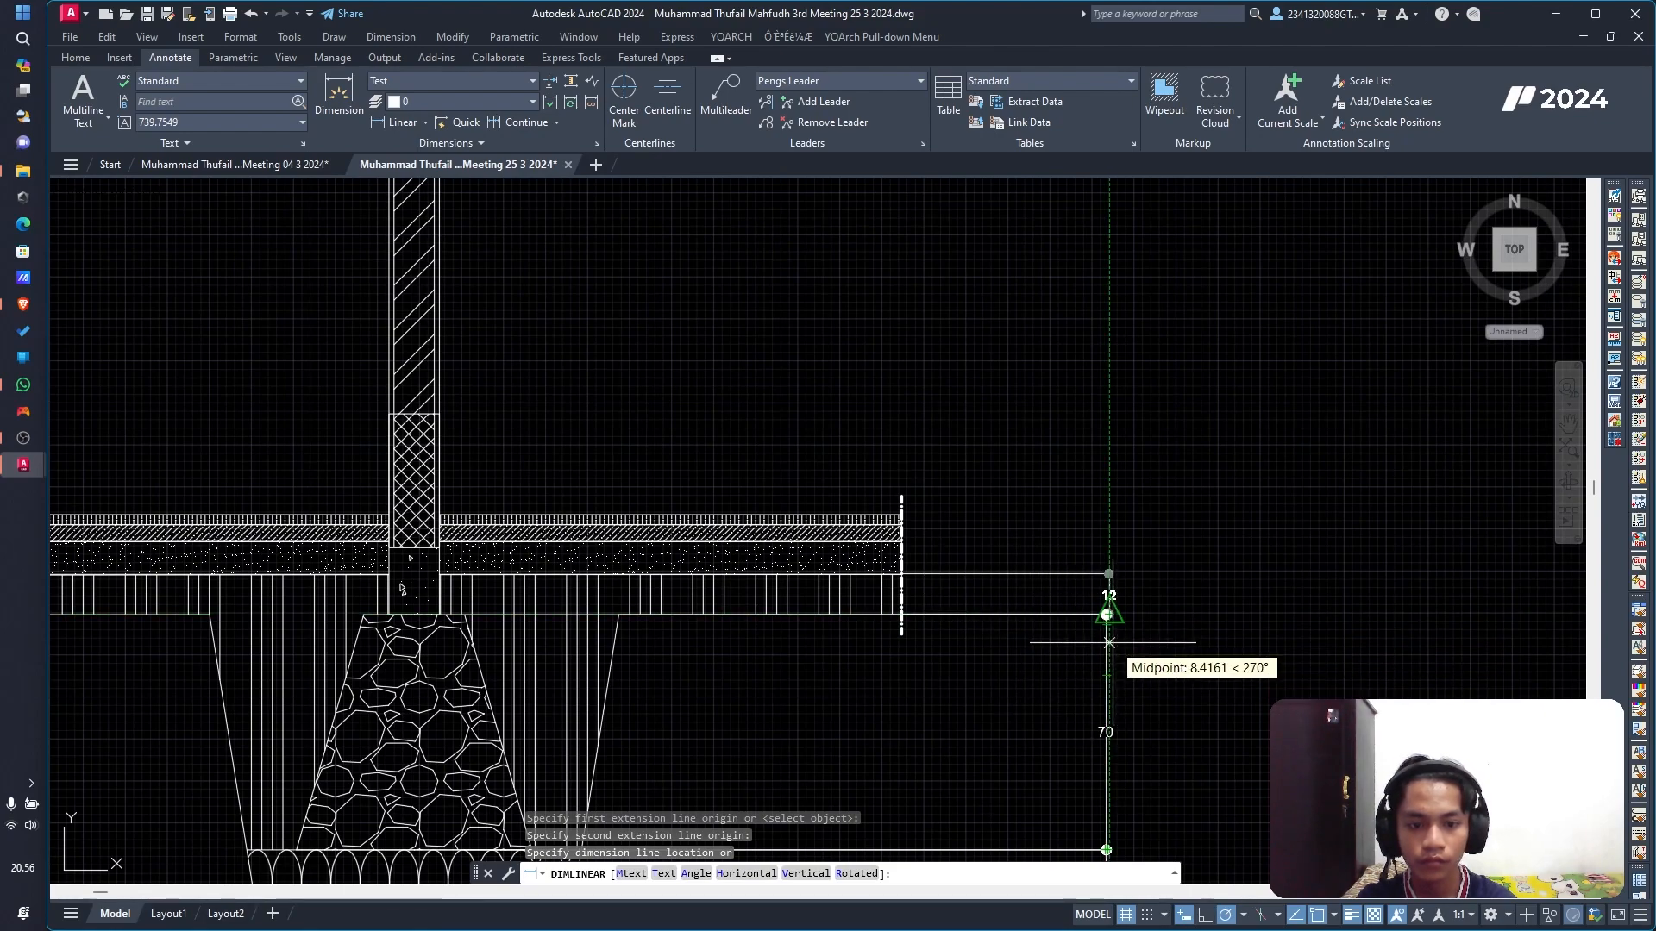
pyautogui.click(1107, 642)
# Step: Examine the dimensions in the reference stone foundation details above the section drawing
pyautogui.scroll(-3, 904, 423)
pyautogui.scroll(-2, 752, 252)
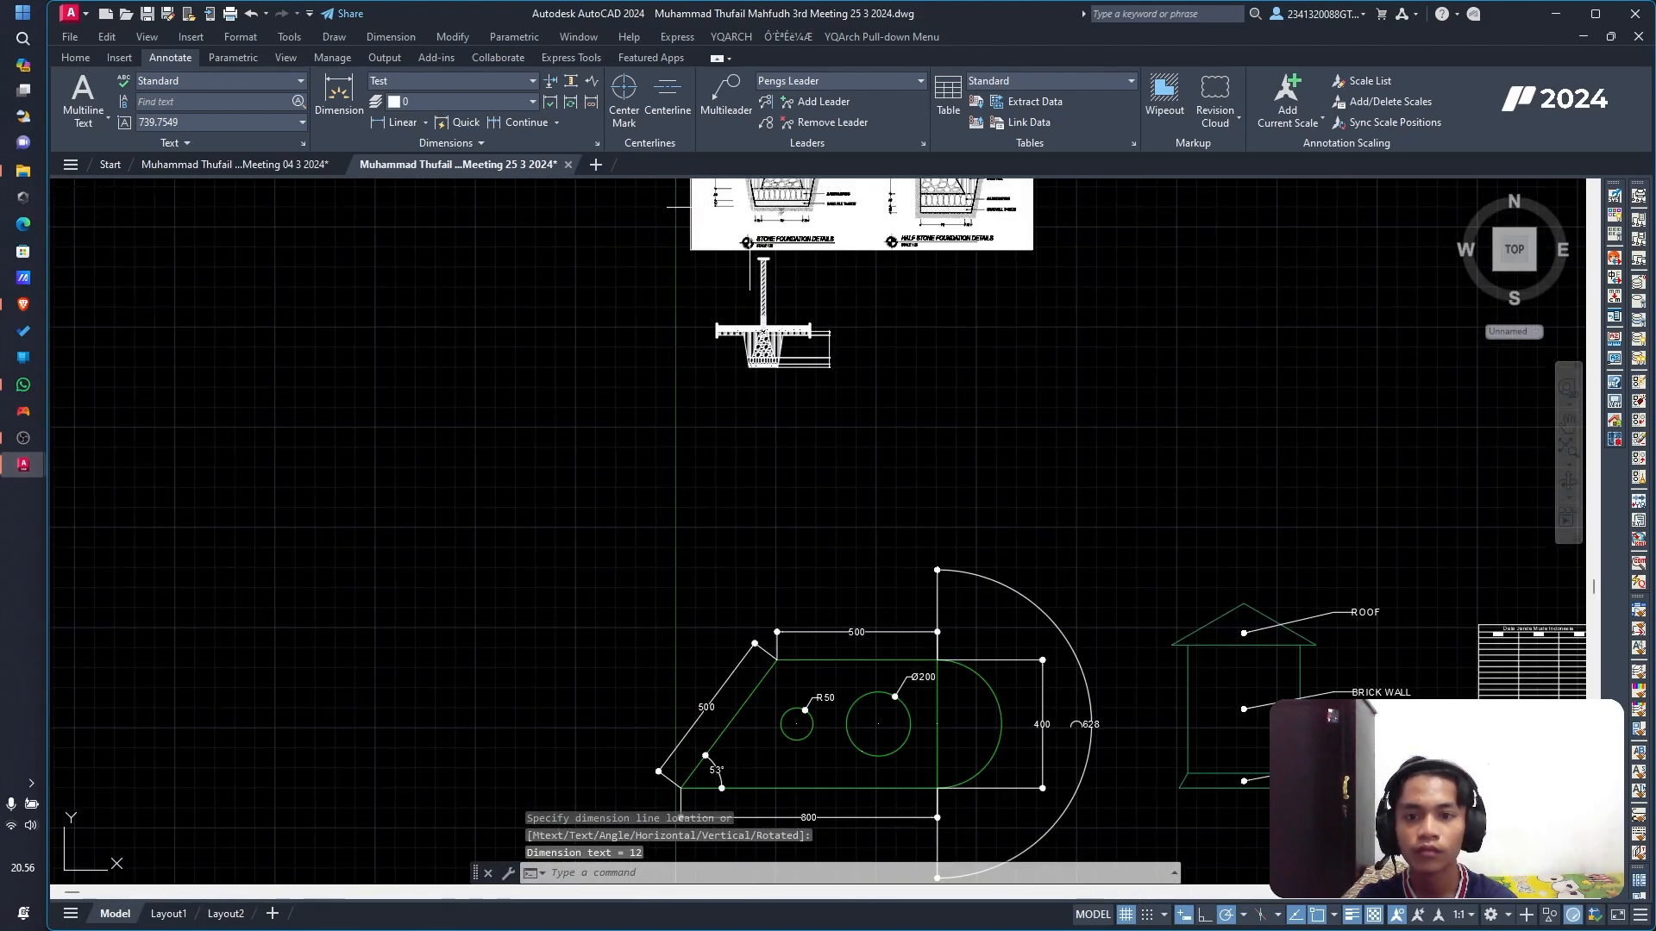
pyautogui.moveTo(748, 210); pyautogui.dragTo(743, 421, button='middle')
pyautogui.scroll(-2, 743, 414)
pyautogui.scroll(9, 740, 407)
pyautogui.scroll(-8, 725, 407)
pyautogui.moveTo(892, 515); pyautogui.dragTo(806, 199, button='middle')
pyautogui.scroll(10, 664, 242)
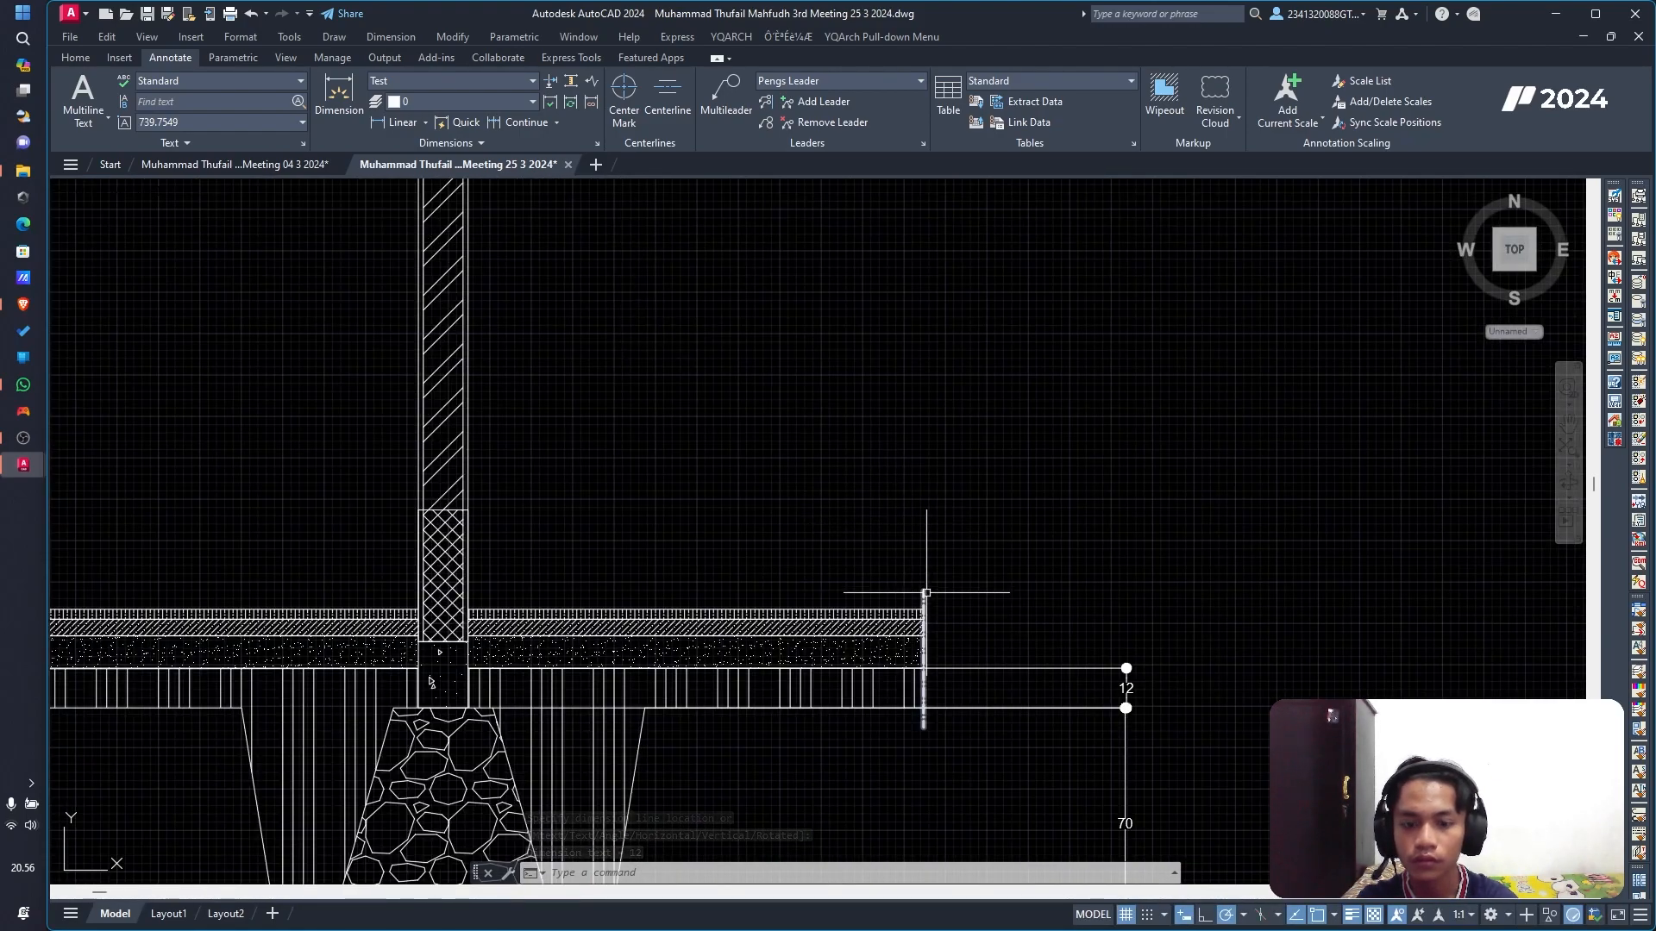
# Step: Add a linear dimension for the thickness of the dotted sand layer beneath the floor, in line with the striped fill layer's dimension
pyautogui.scroll(4, 921, 685)
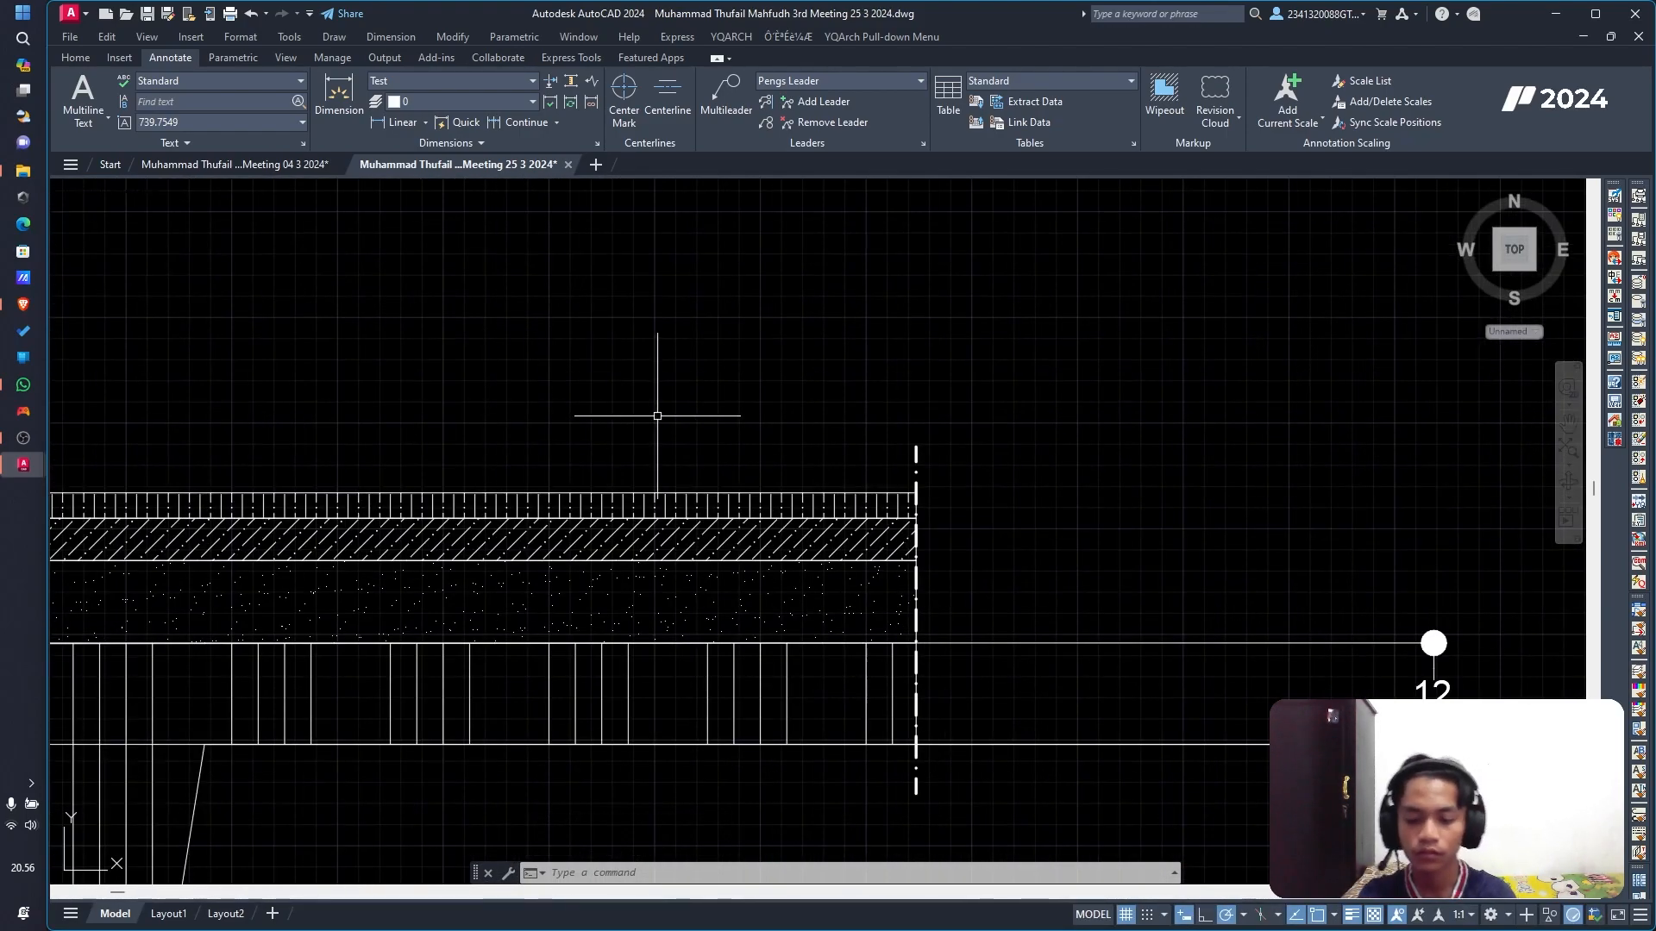
pyautogui.press('space')
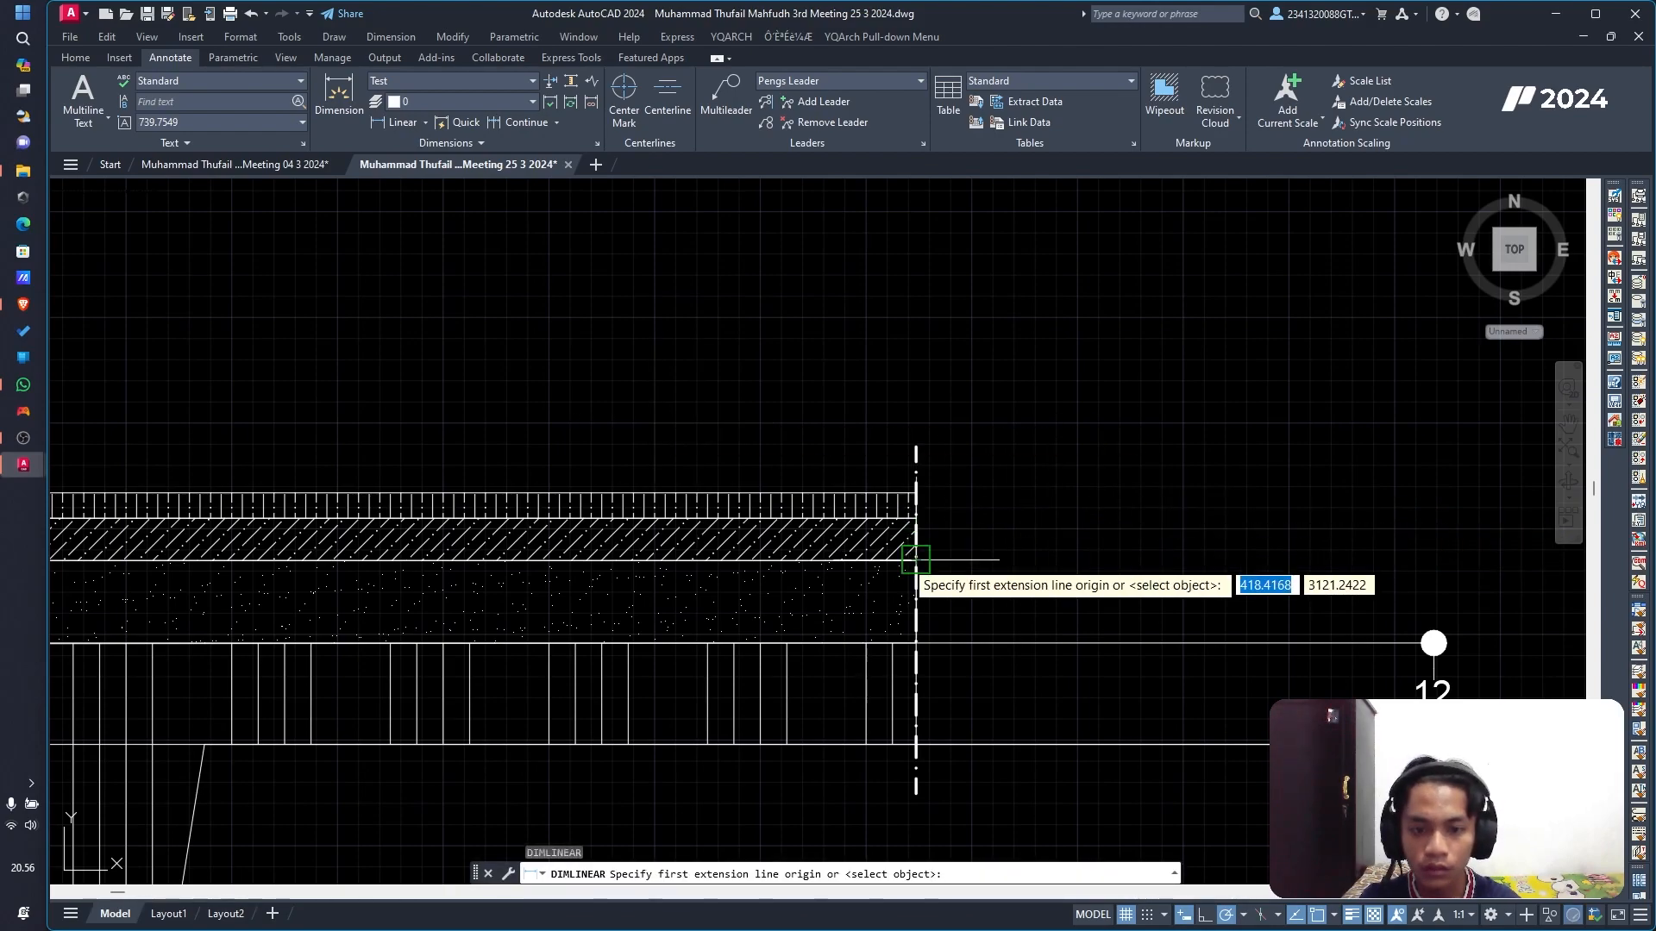
pyautogui.click(915, 560)
pyautogui.click(916, 644)
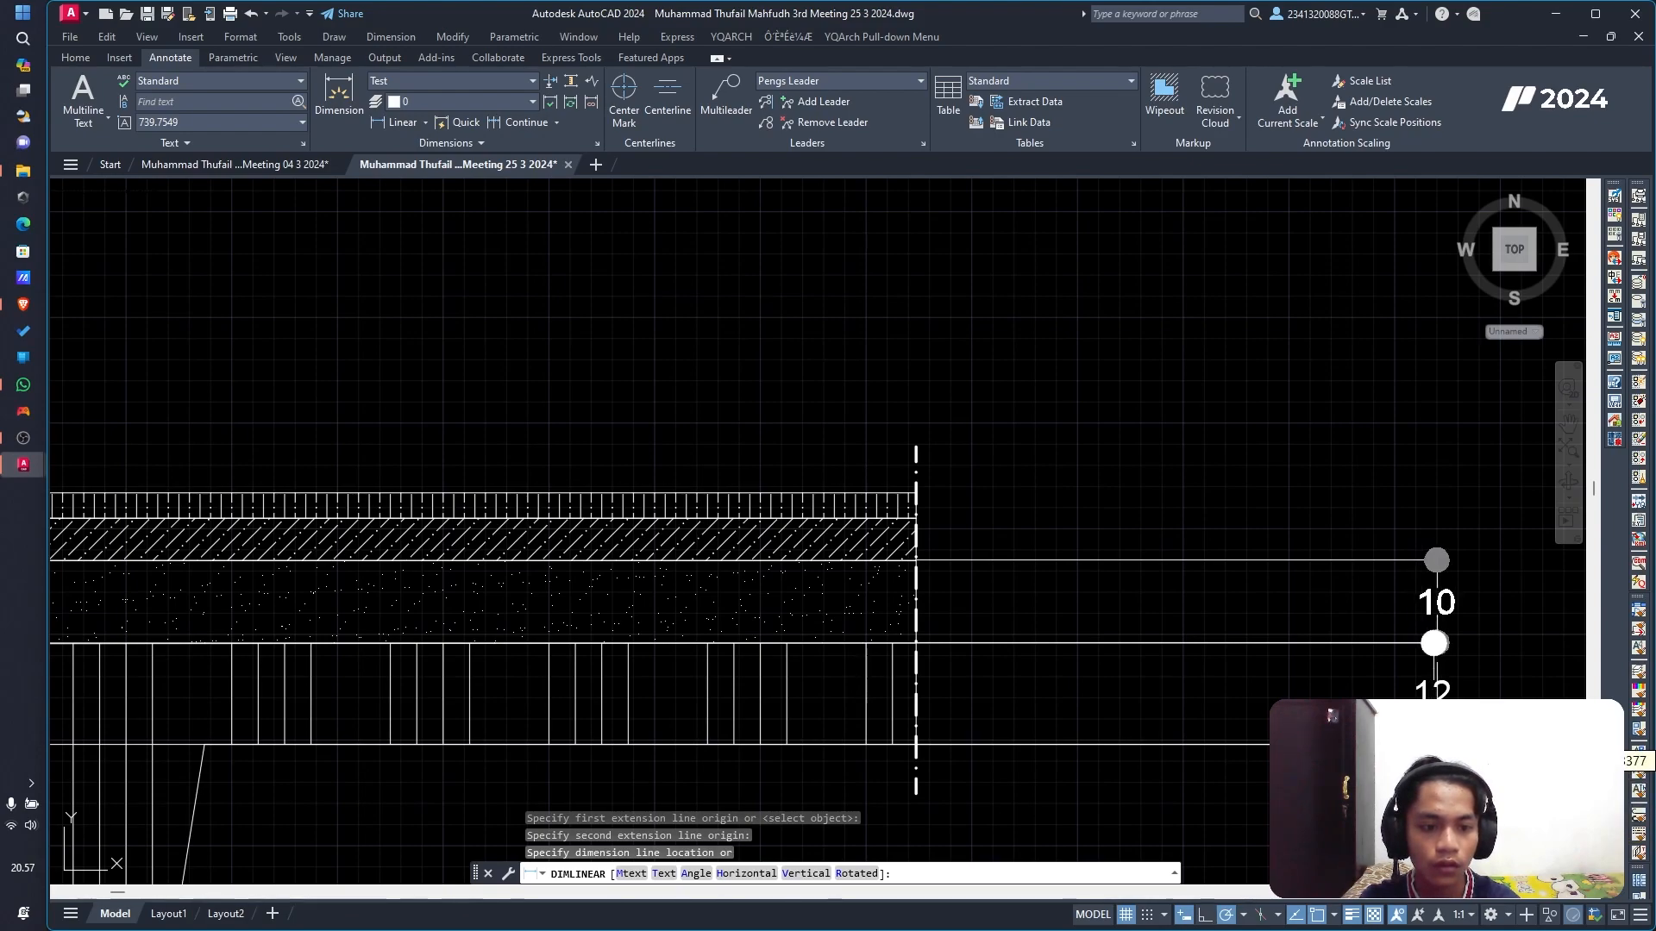
pyautogui.scroll(-5, 1435, 643)
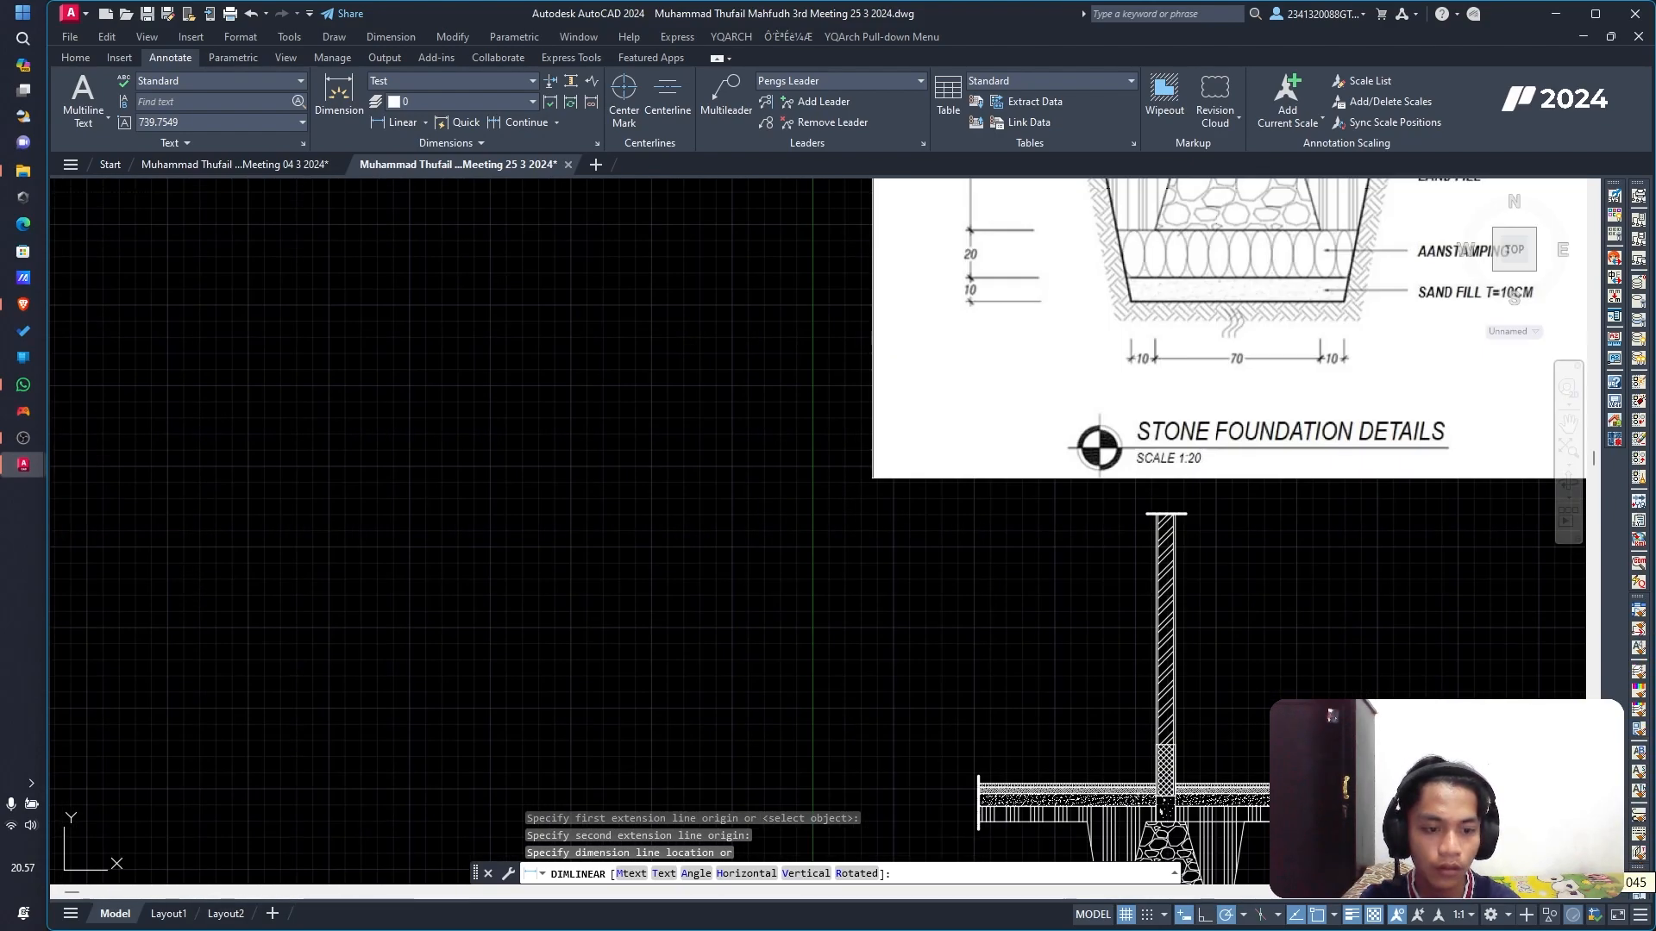
pyautogui.click(1433, 800)
# Step: Add a linear dimension for the thickness of the diagonally hatched layer above the sand, in line with the sand layer's dimension
pyautogui.scroll(6, 1432, 764)
pyautogui.moveTo(1435, 836); pyautogui.dragTo(1301, 531, button='middle')
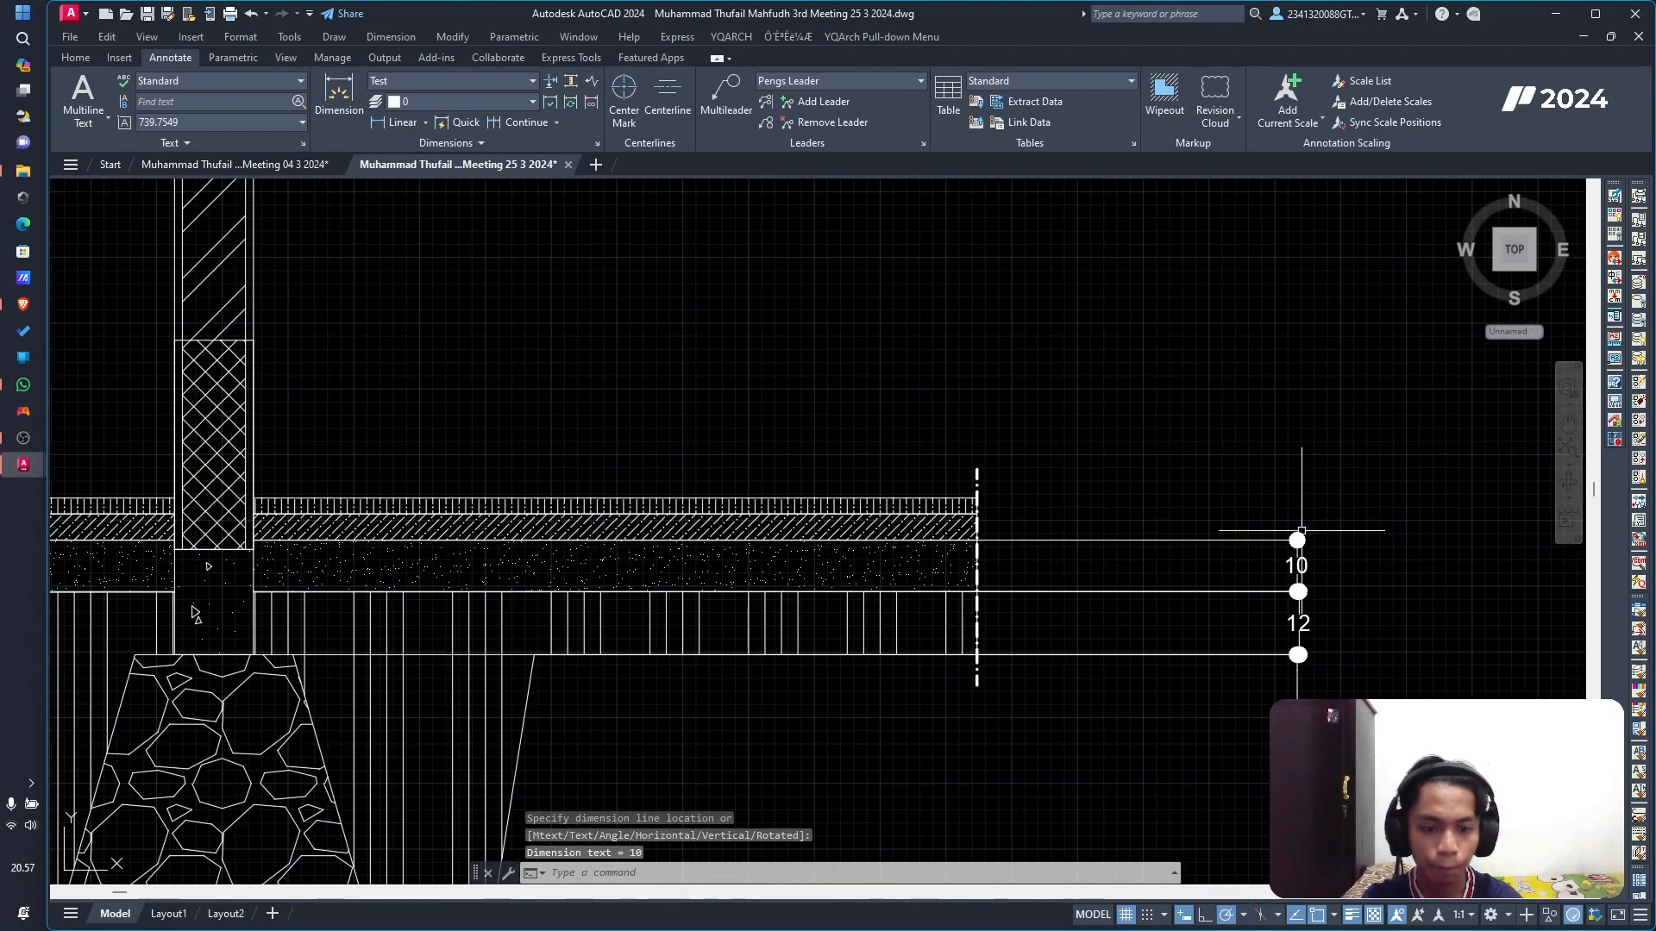
pyautogui.scroll(2, 1301, 531)
pyautogui.press('Return')
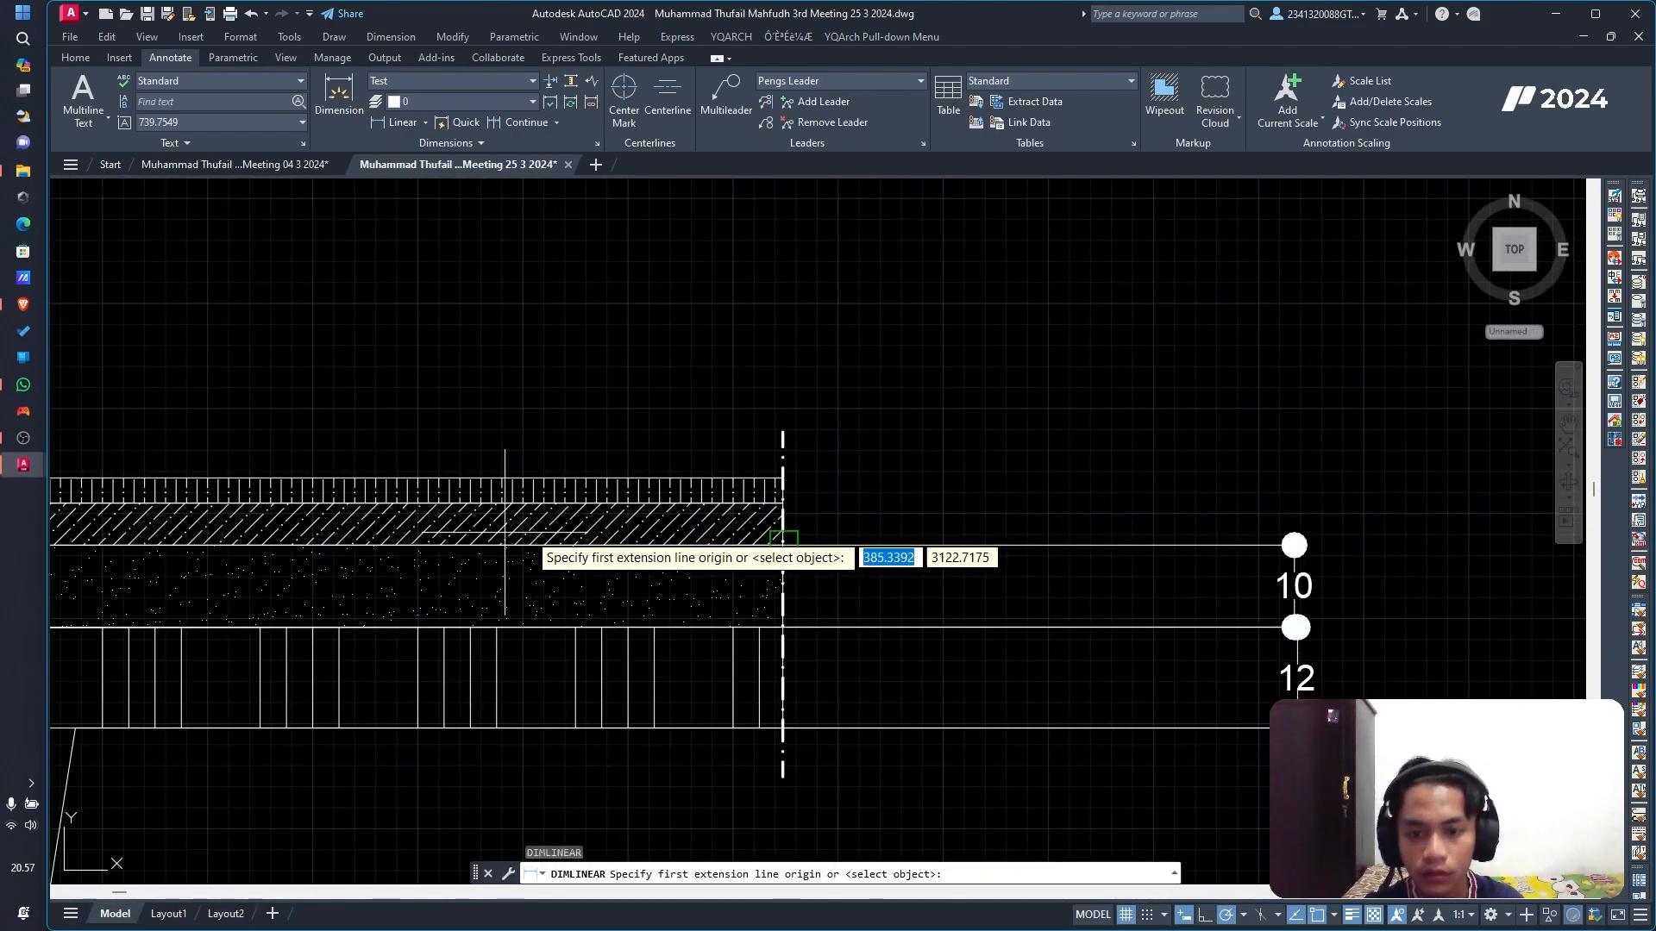
pyautogui.click(783, 544)
pyautogui.click(782, 501)
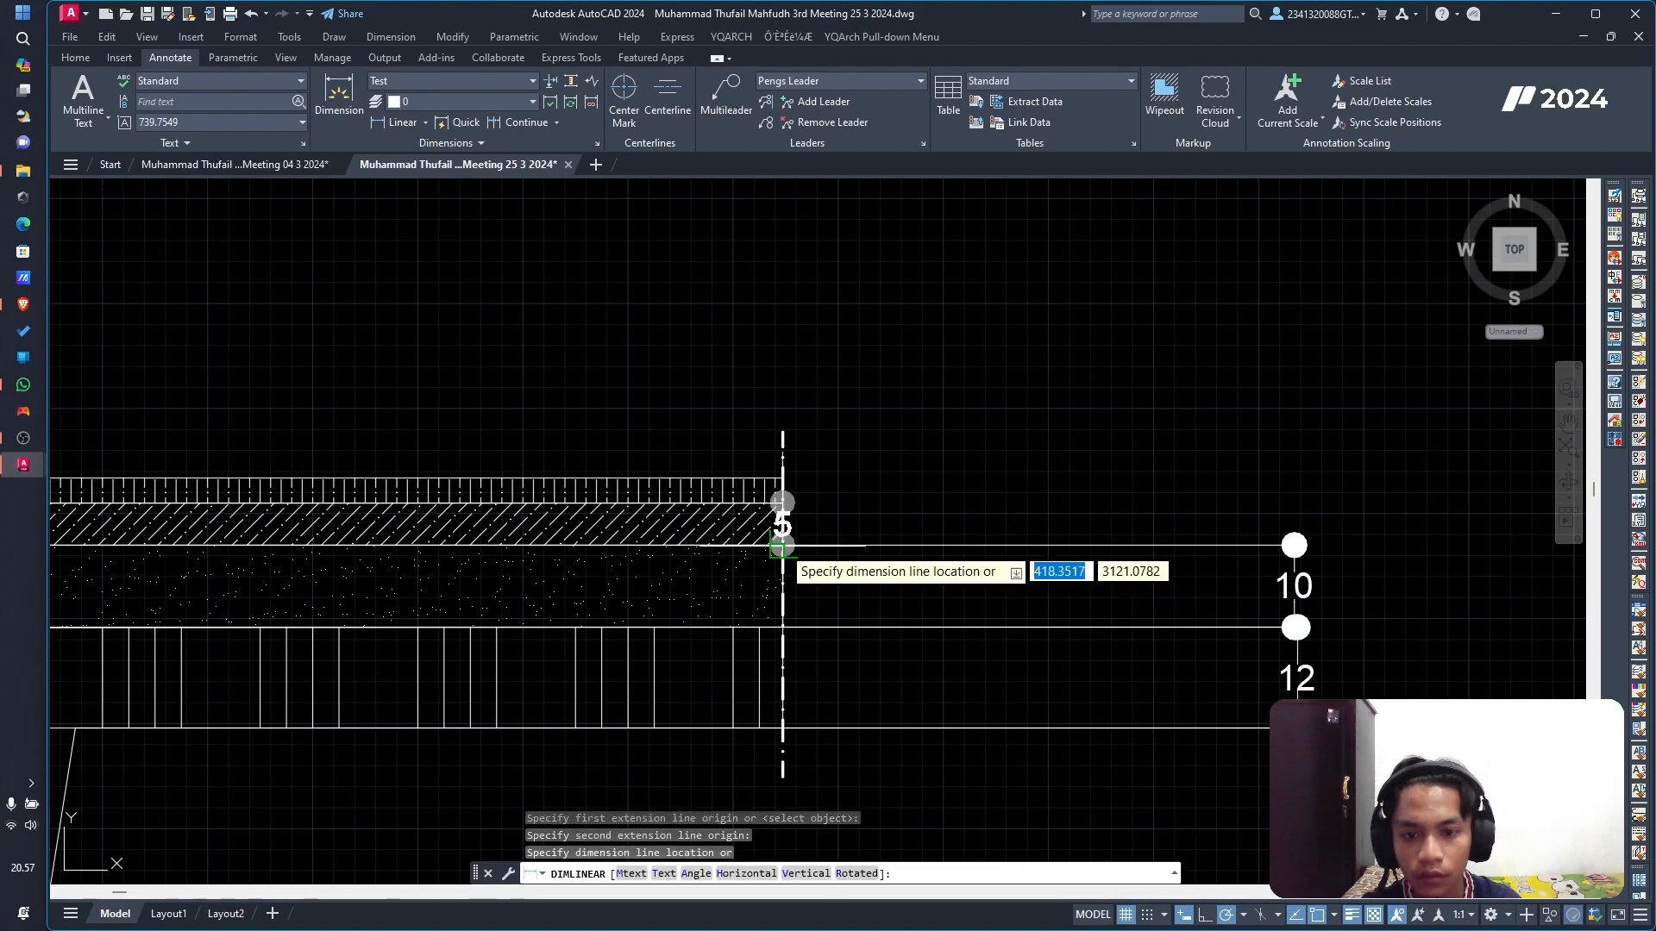
pyautogui.scroll(-5, 1294, 503)
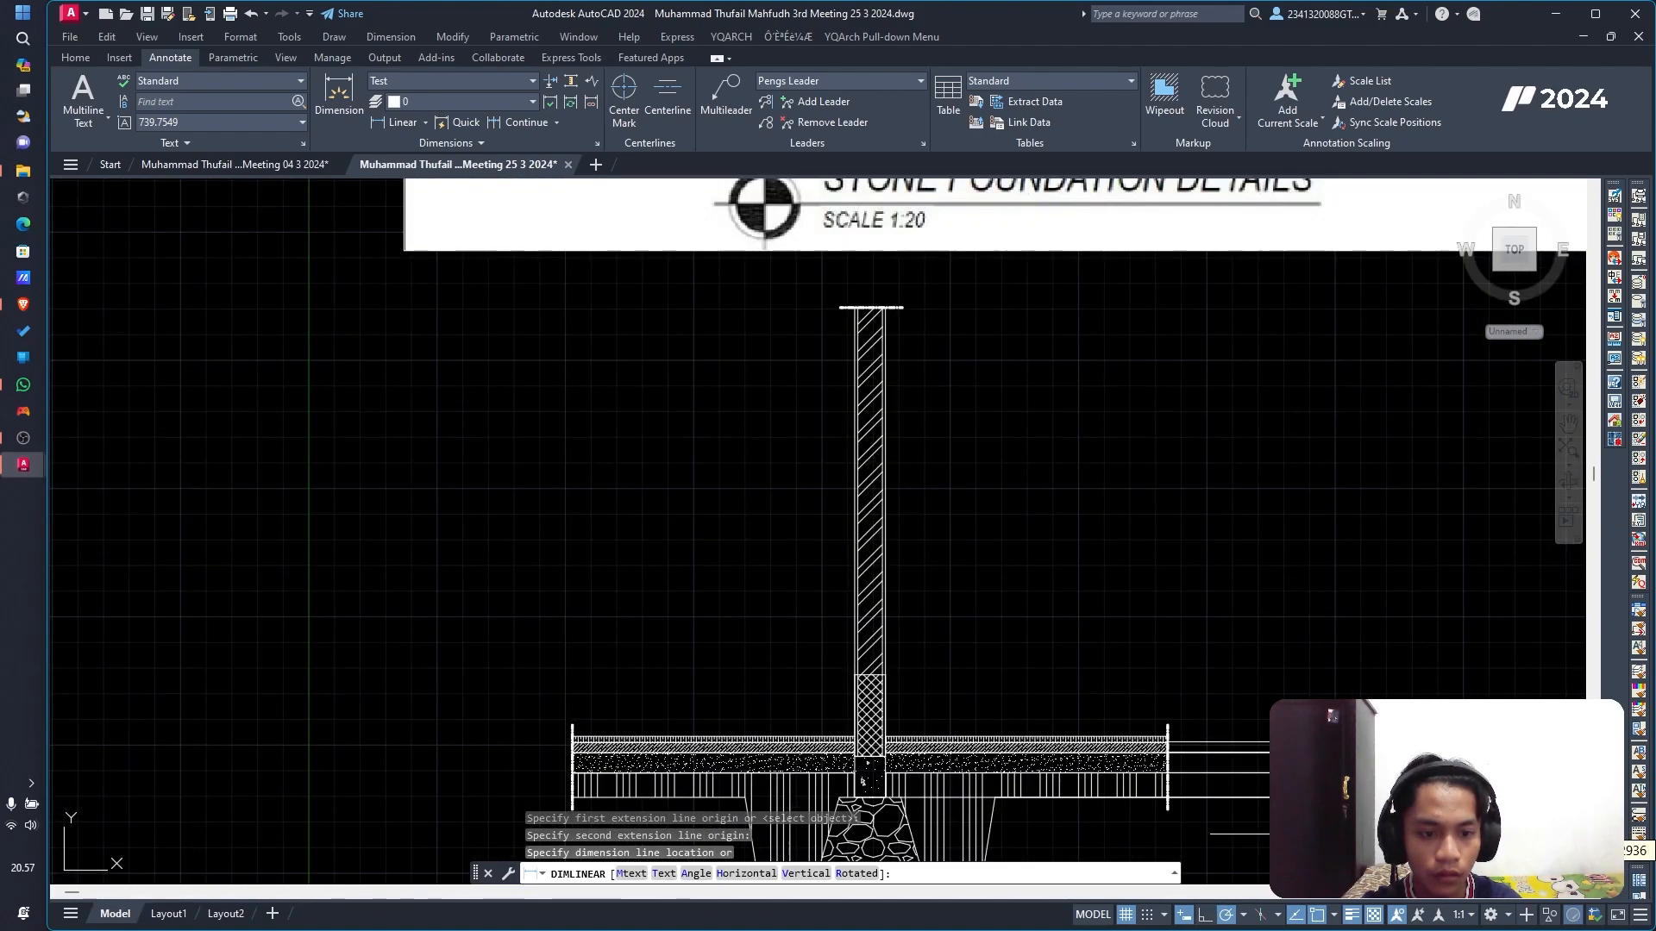
pyautogui.click(1293, 748)
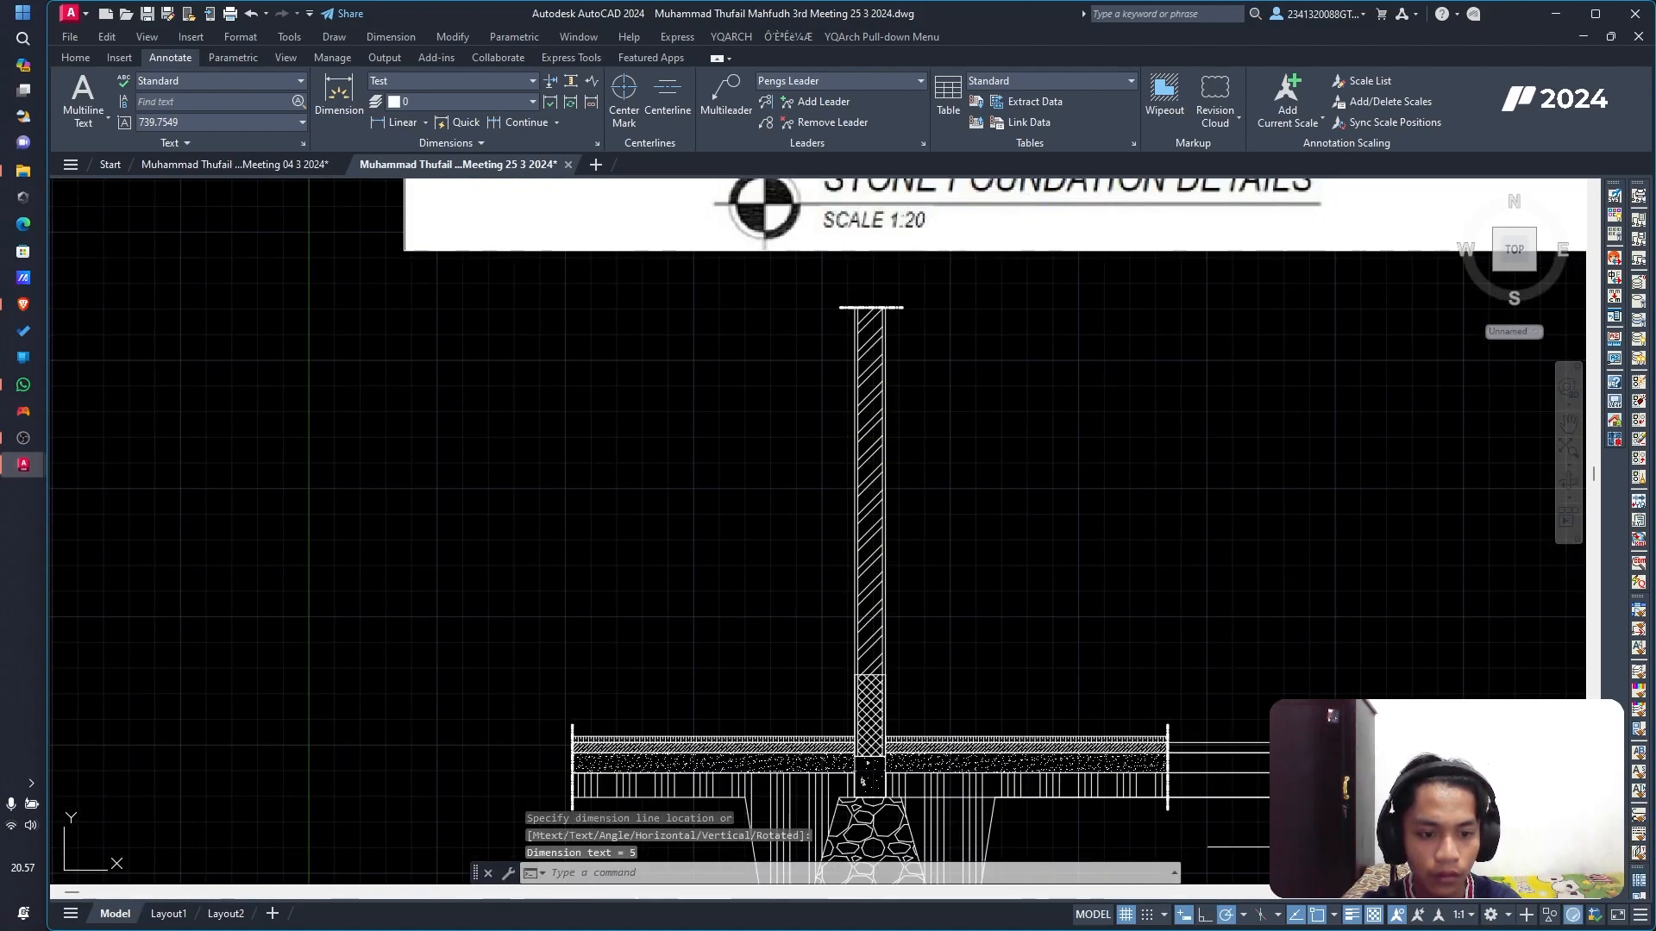
# Step: Delete the linear dimension of the diagonally hatched layer
pyautogui.scroll(6, 1245, 774)
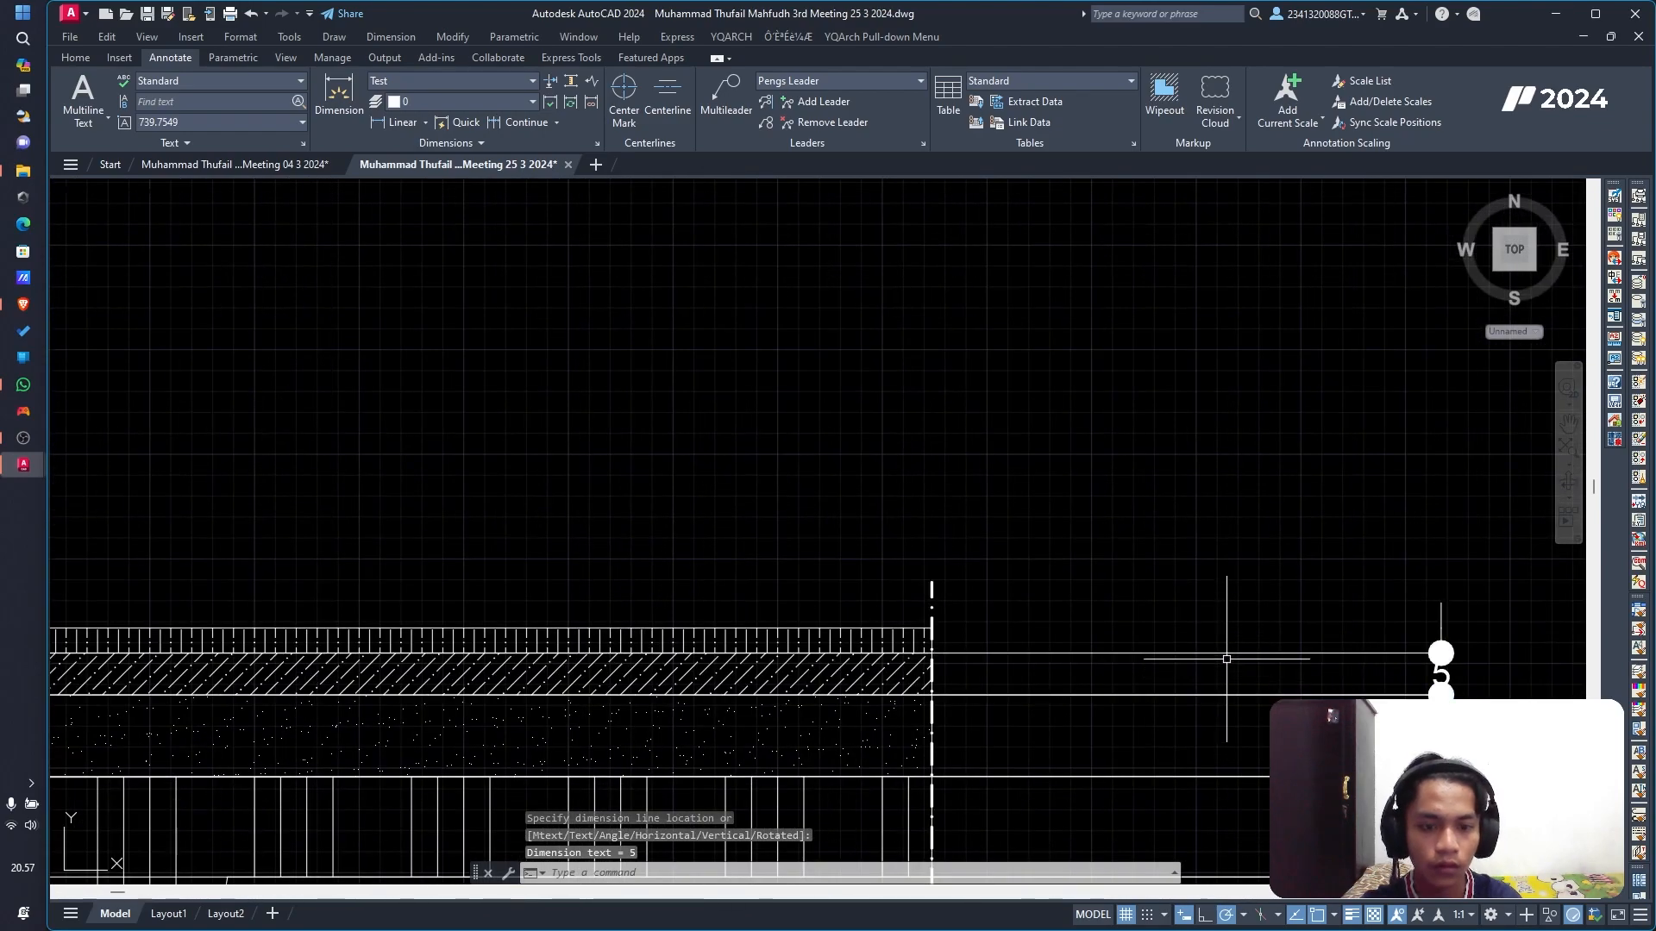
pyautogui.press('Return')
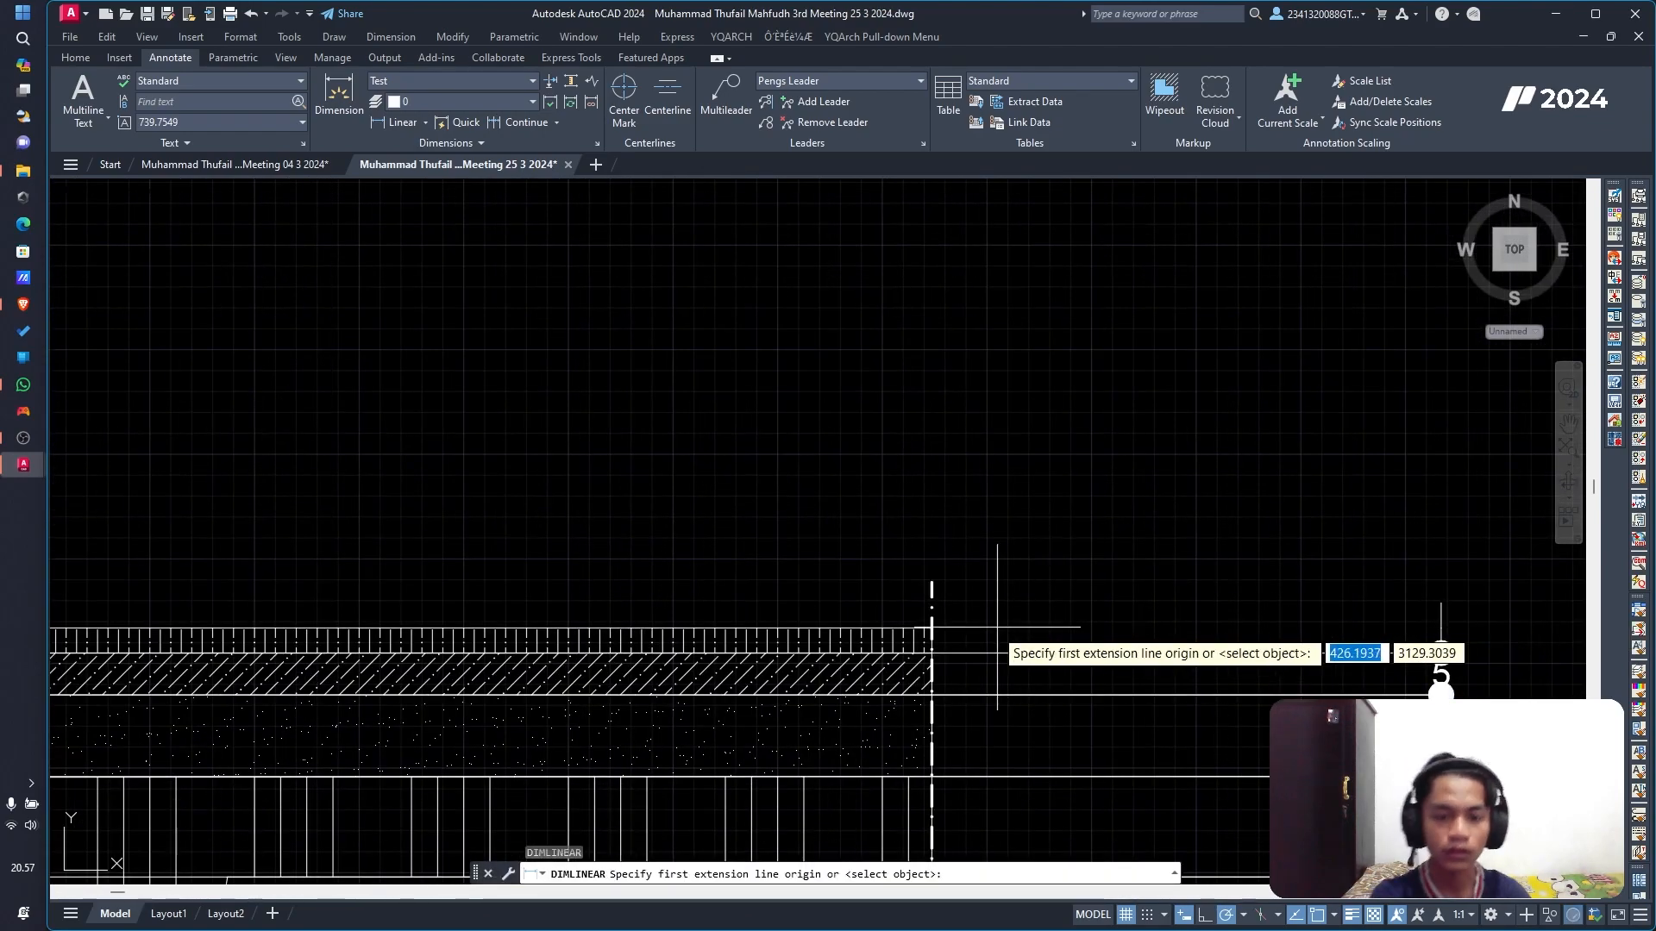
pyautogui.click(931, 639)
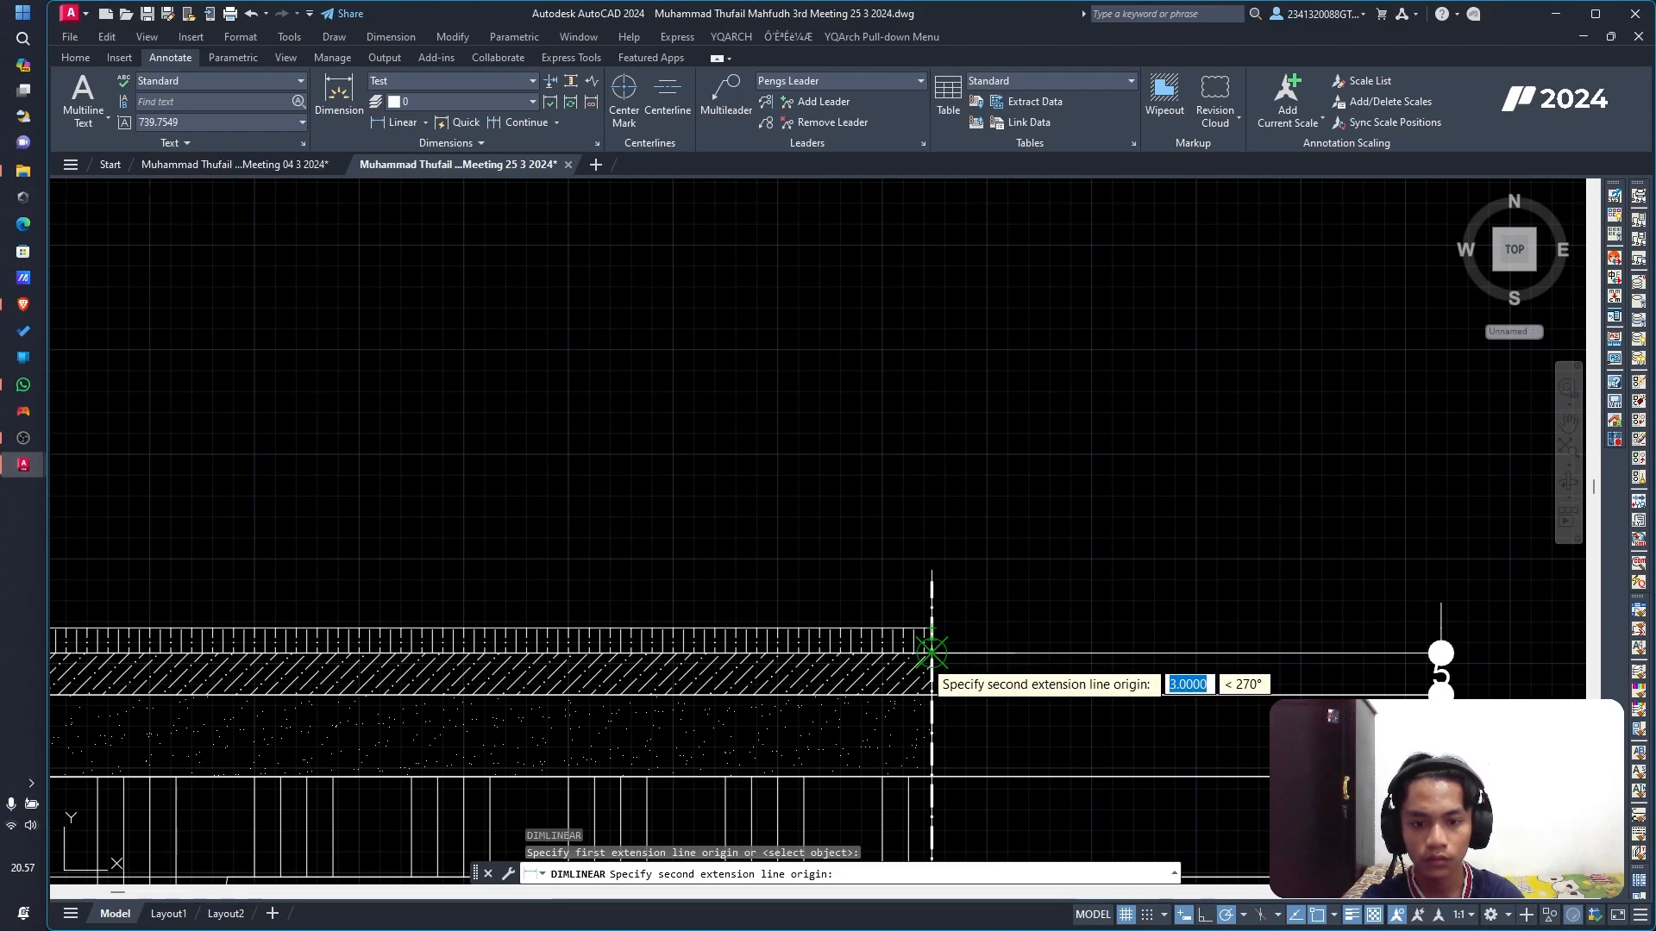
pyautogui.press('Escape')
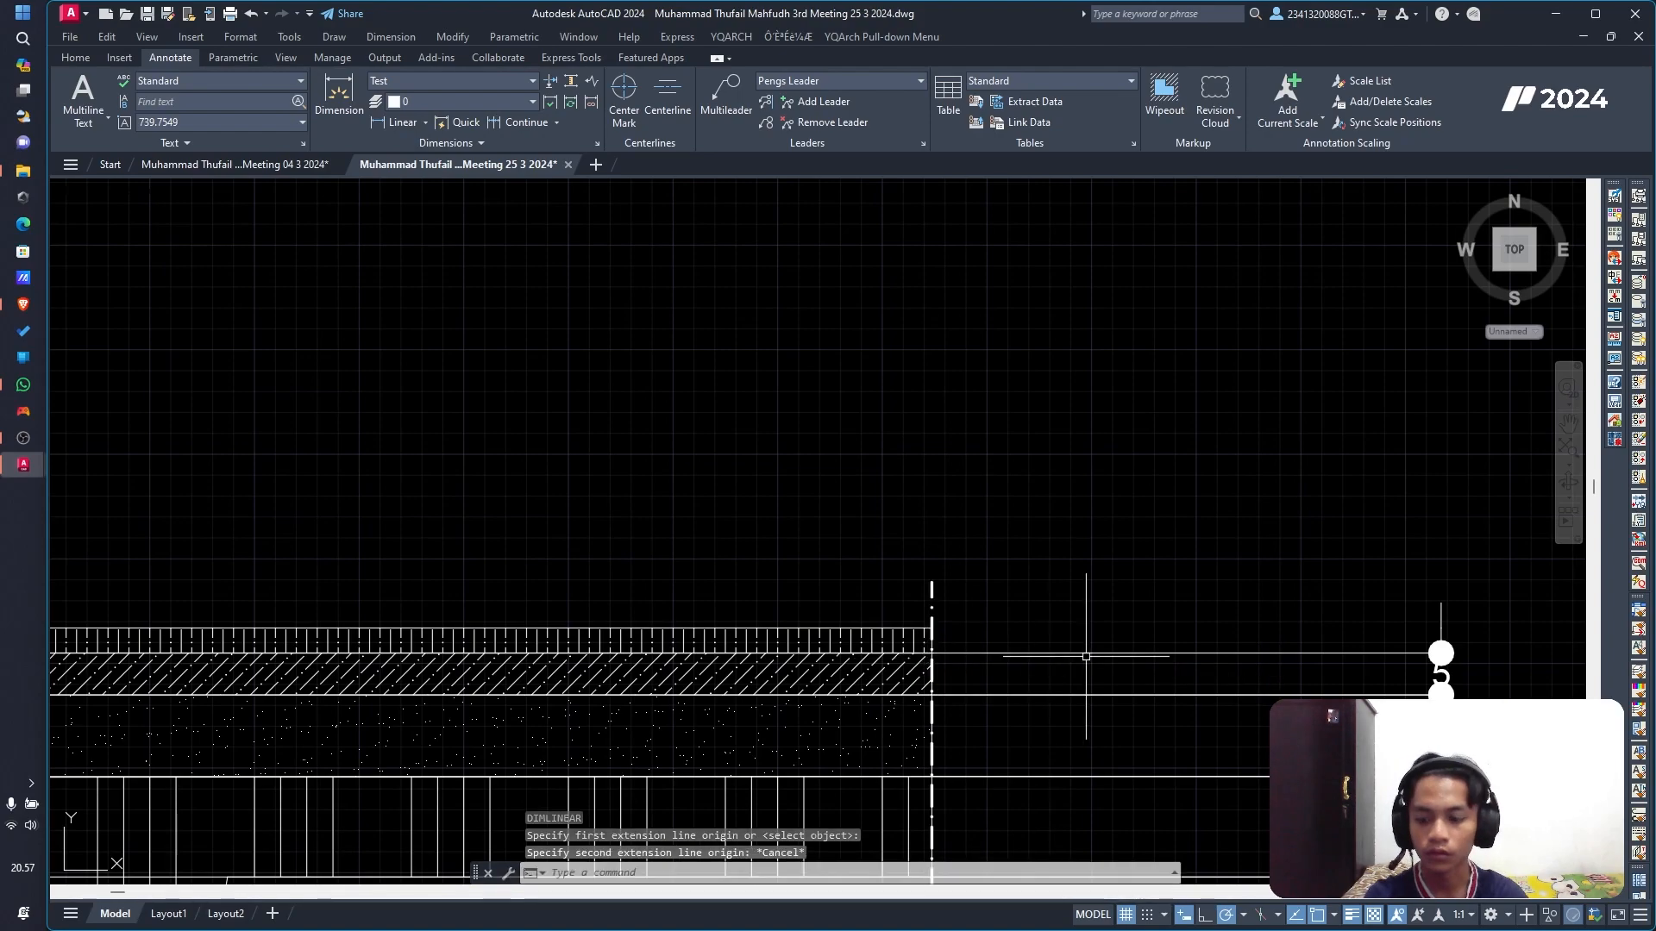
pyautogui.click(1168, 654)
pyautogui.press('Delete')
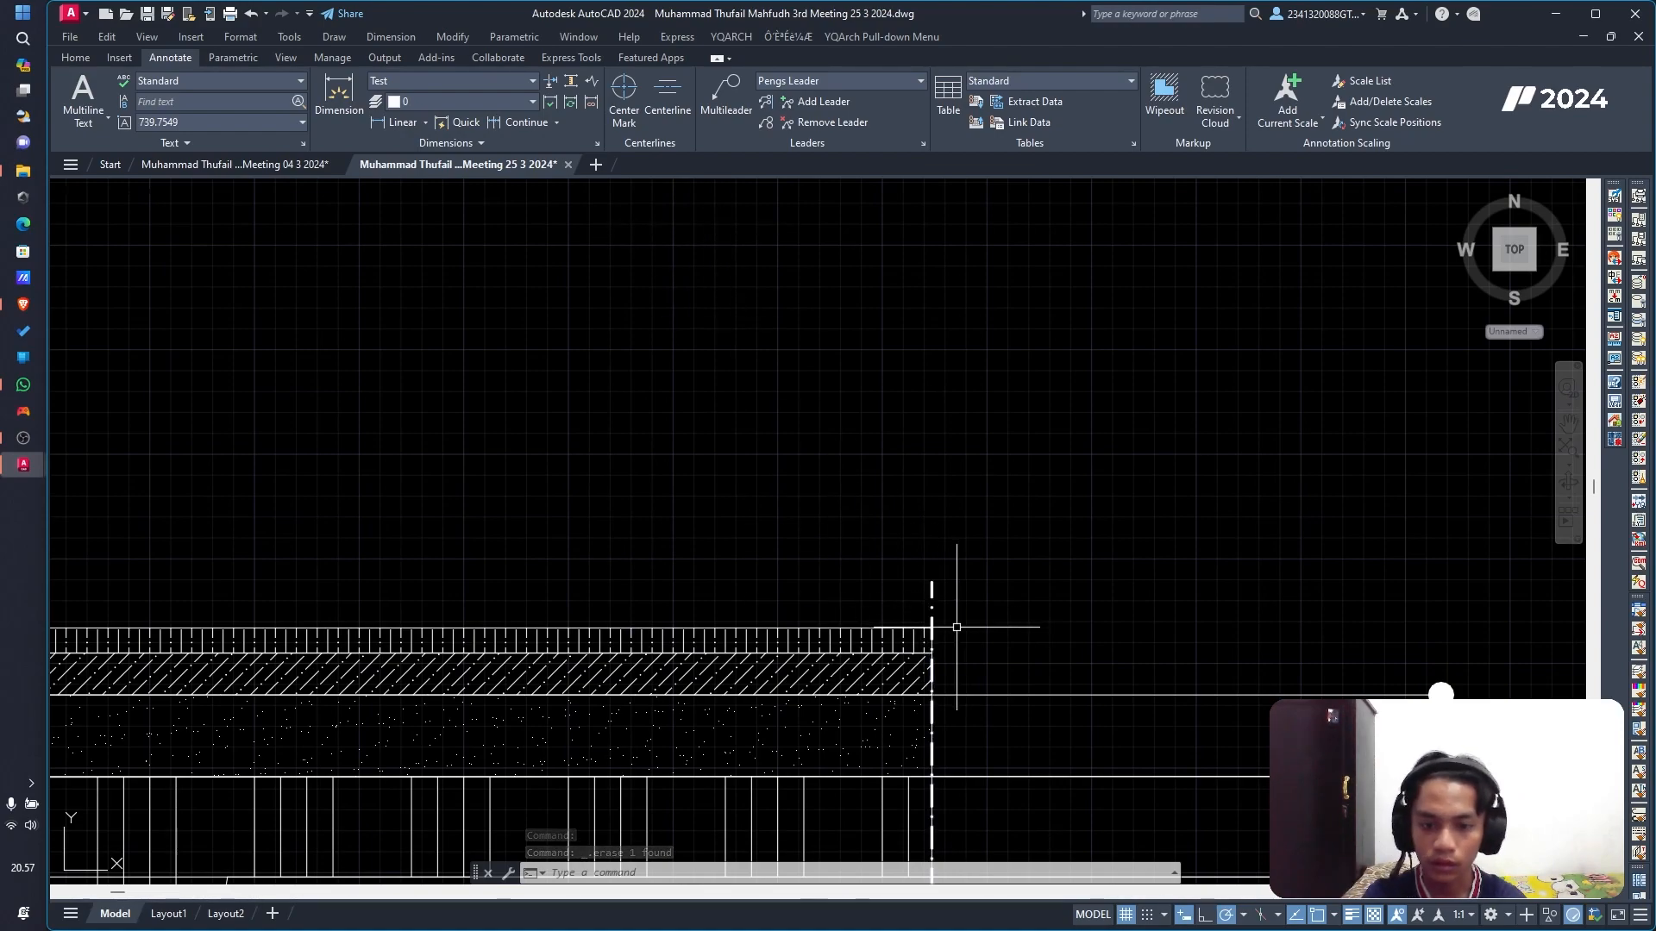
pyautogui.press('space')
pyautogui.press('Escape')
pyautogui.press('Escape')
pyautogui.press('Escape')
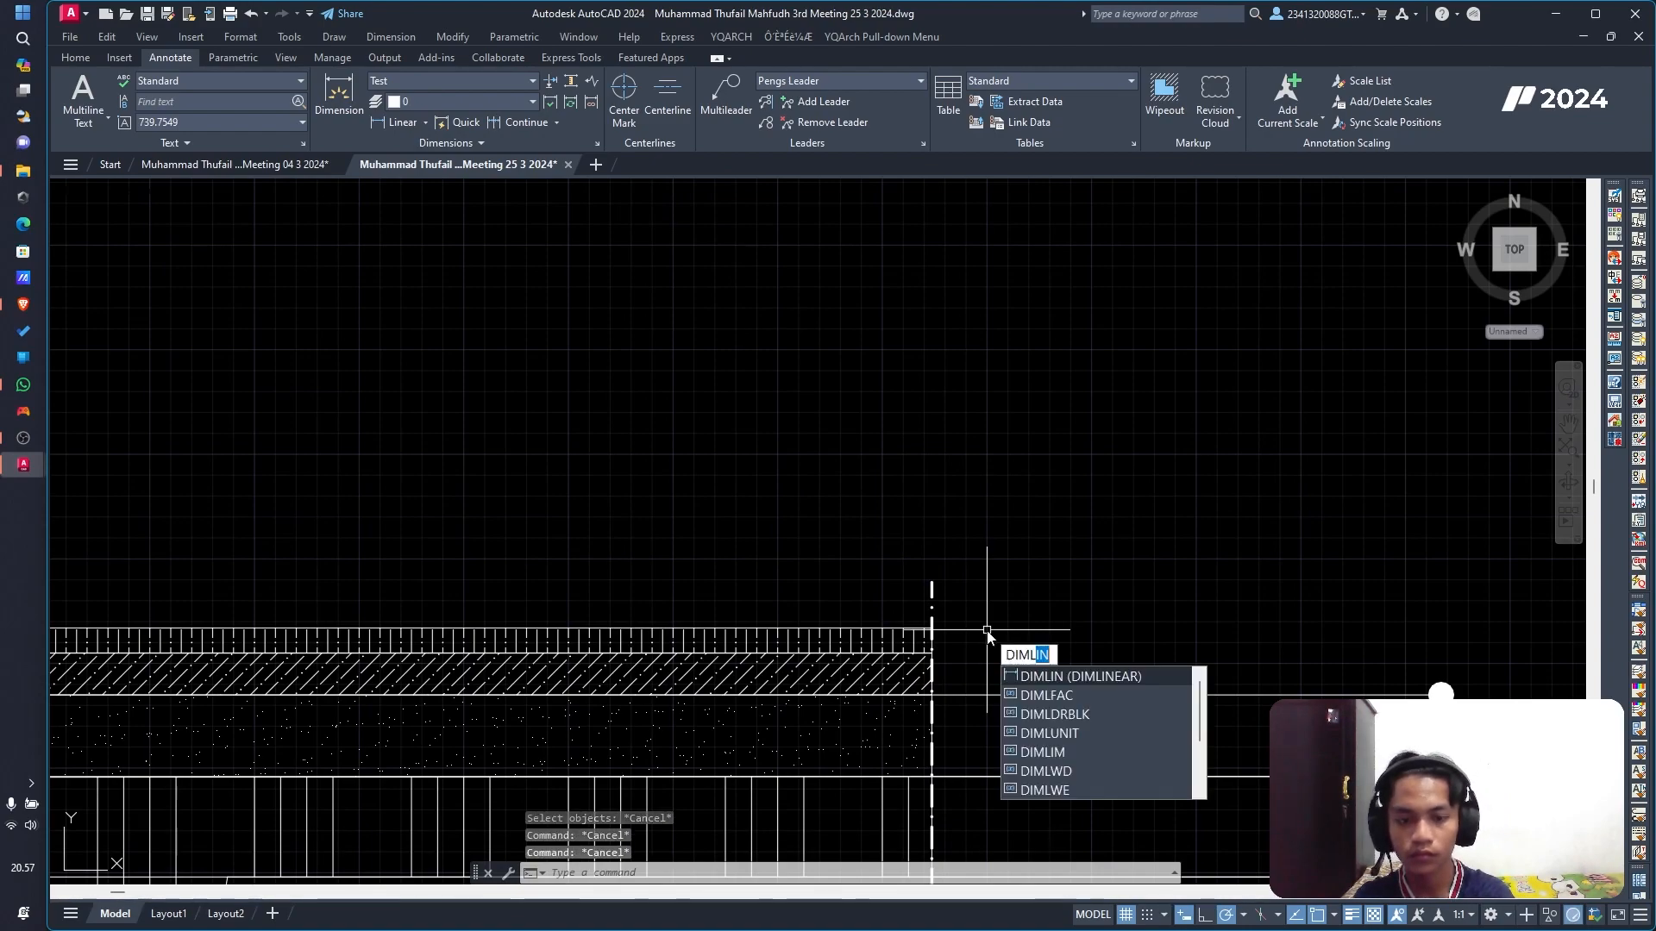
# Step: Add a linear dimension for the combined thickness of the two upper floor layers at the break line, near the other height dimensions
pyautogui.write('diml')
pyautogui.press('Return')
pyautogui.click(932, 628)
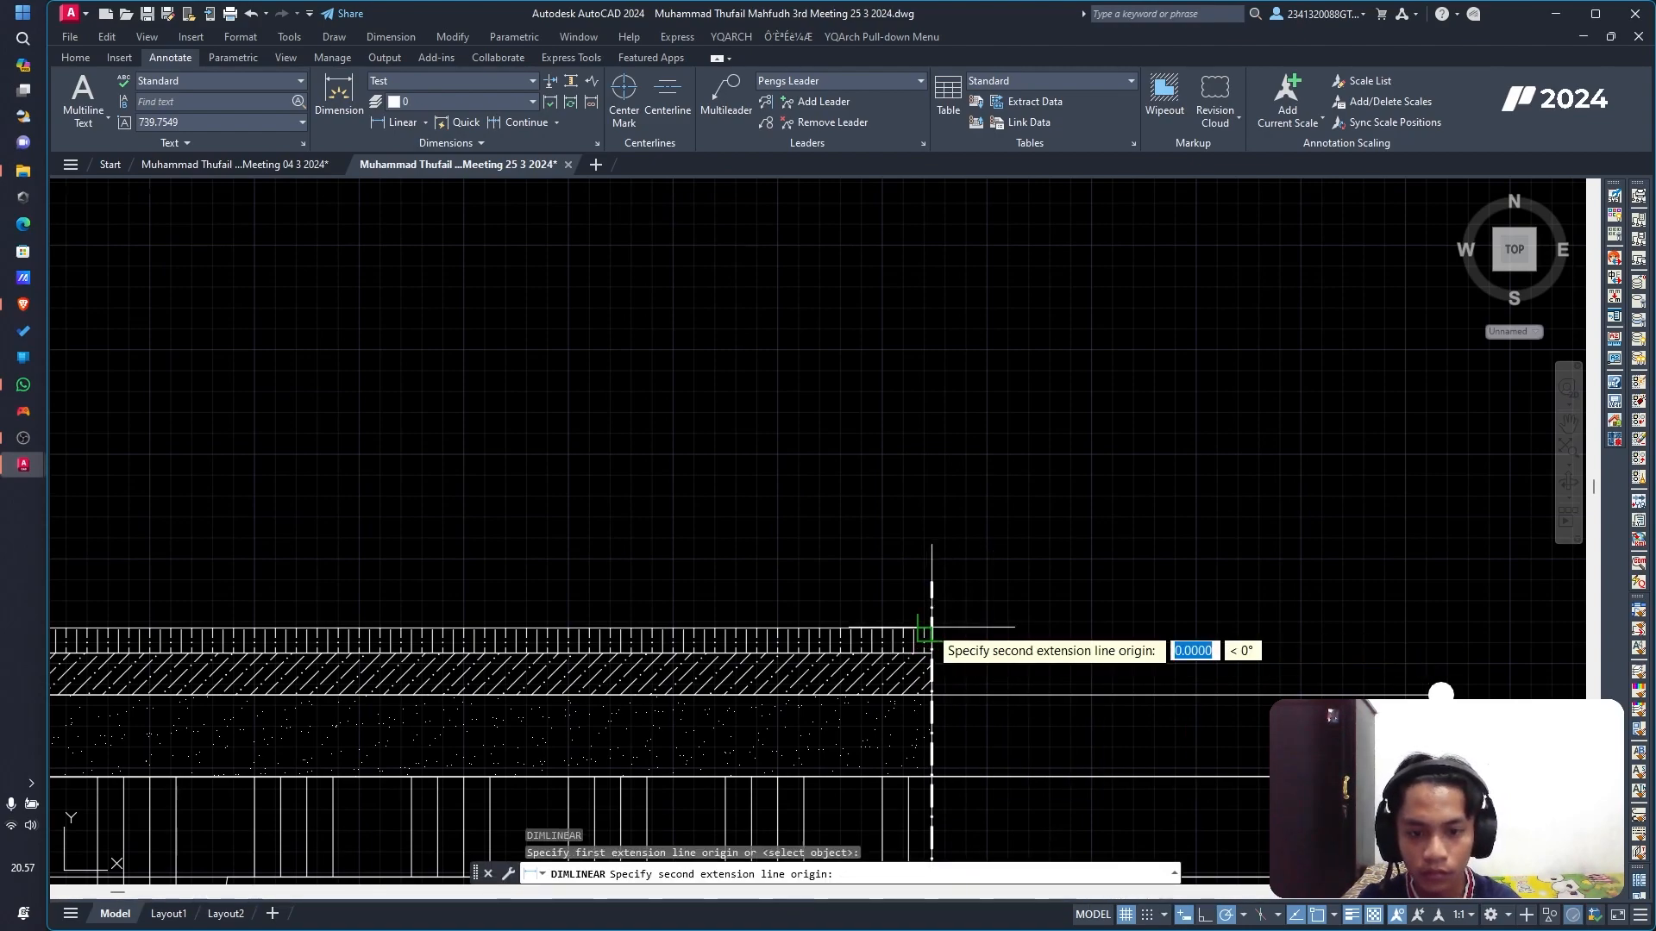
pyautogui.click(932, 696)
pyautogui.scroll(-1, 1472, 821)
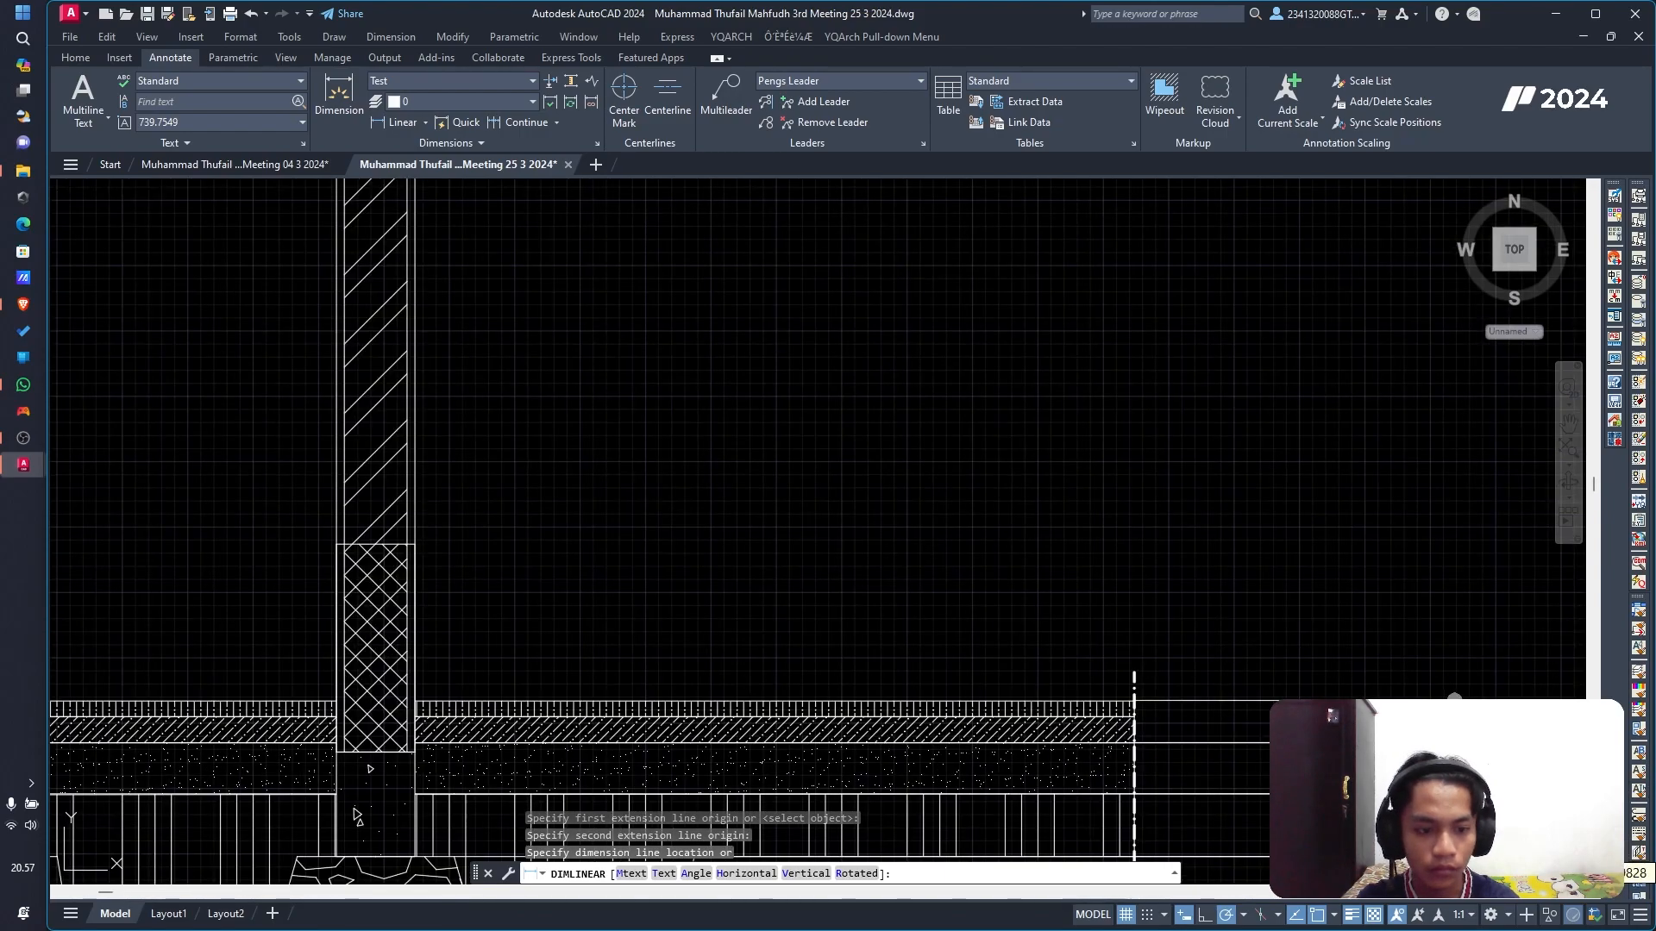
pyautogui.scroll(-2, 1451, 840)
pyautogui.click(1460, 835)
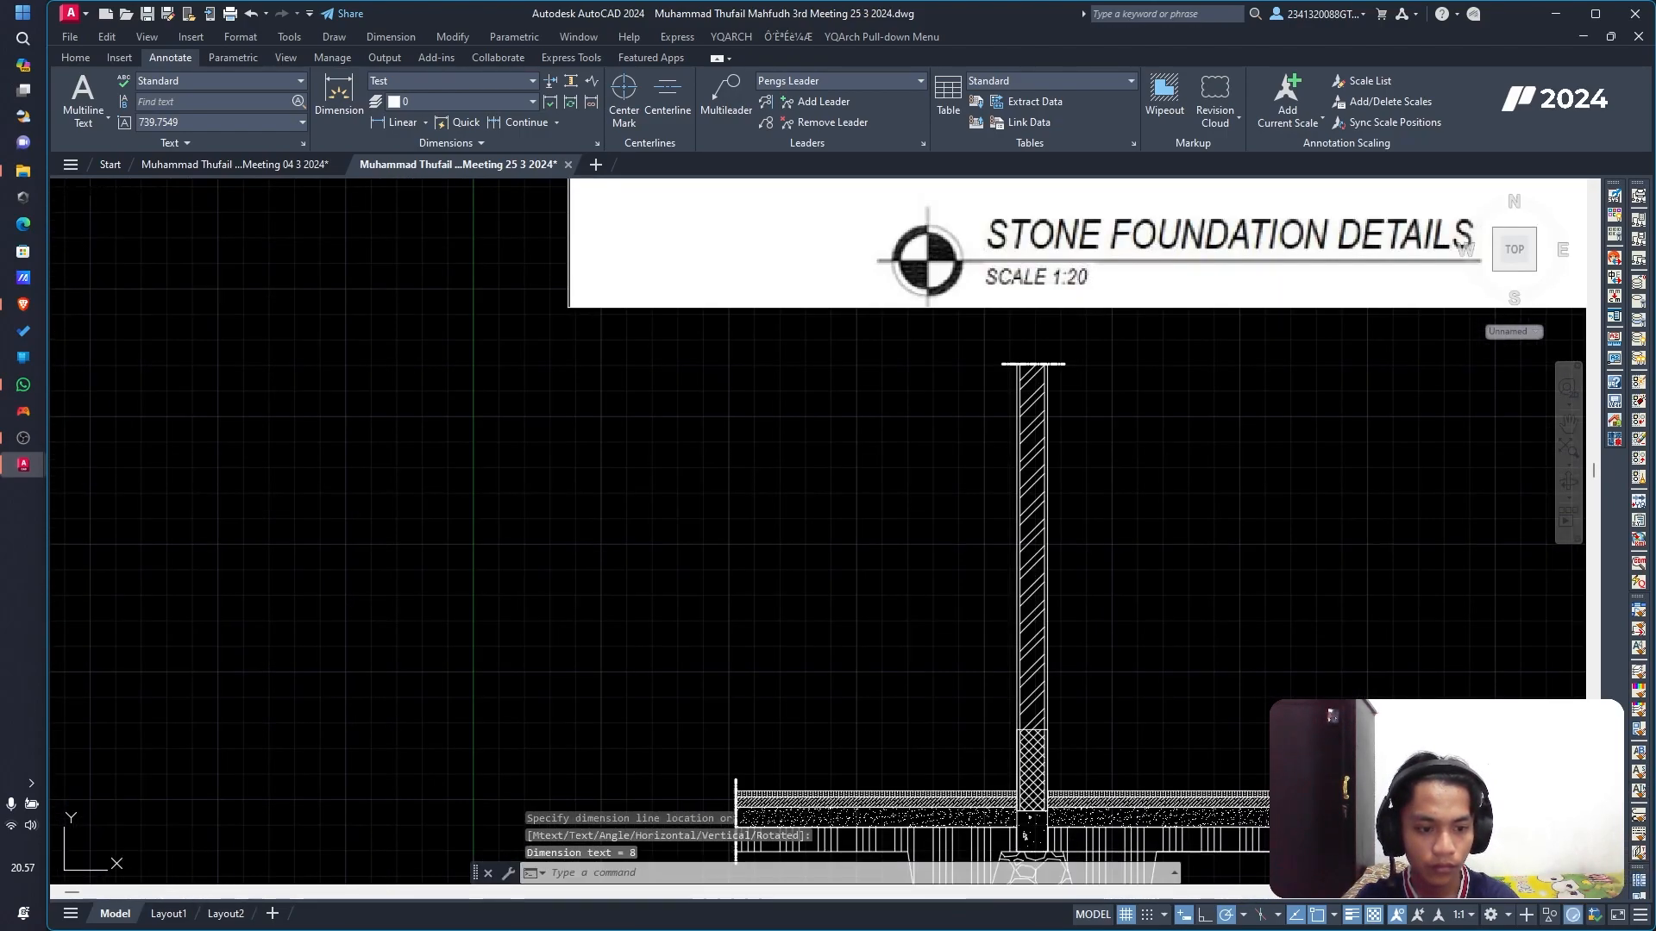
# Step: Delete the misaligned combined dimension of the two upper floor layers
pyautogui.scroll(6, 1474, 798)
pyautogui.scroll(-4, 1423, 804)
pyautogui.scroll(-1, 1374, 819)
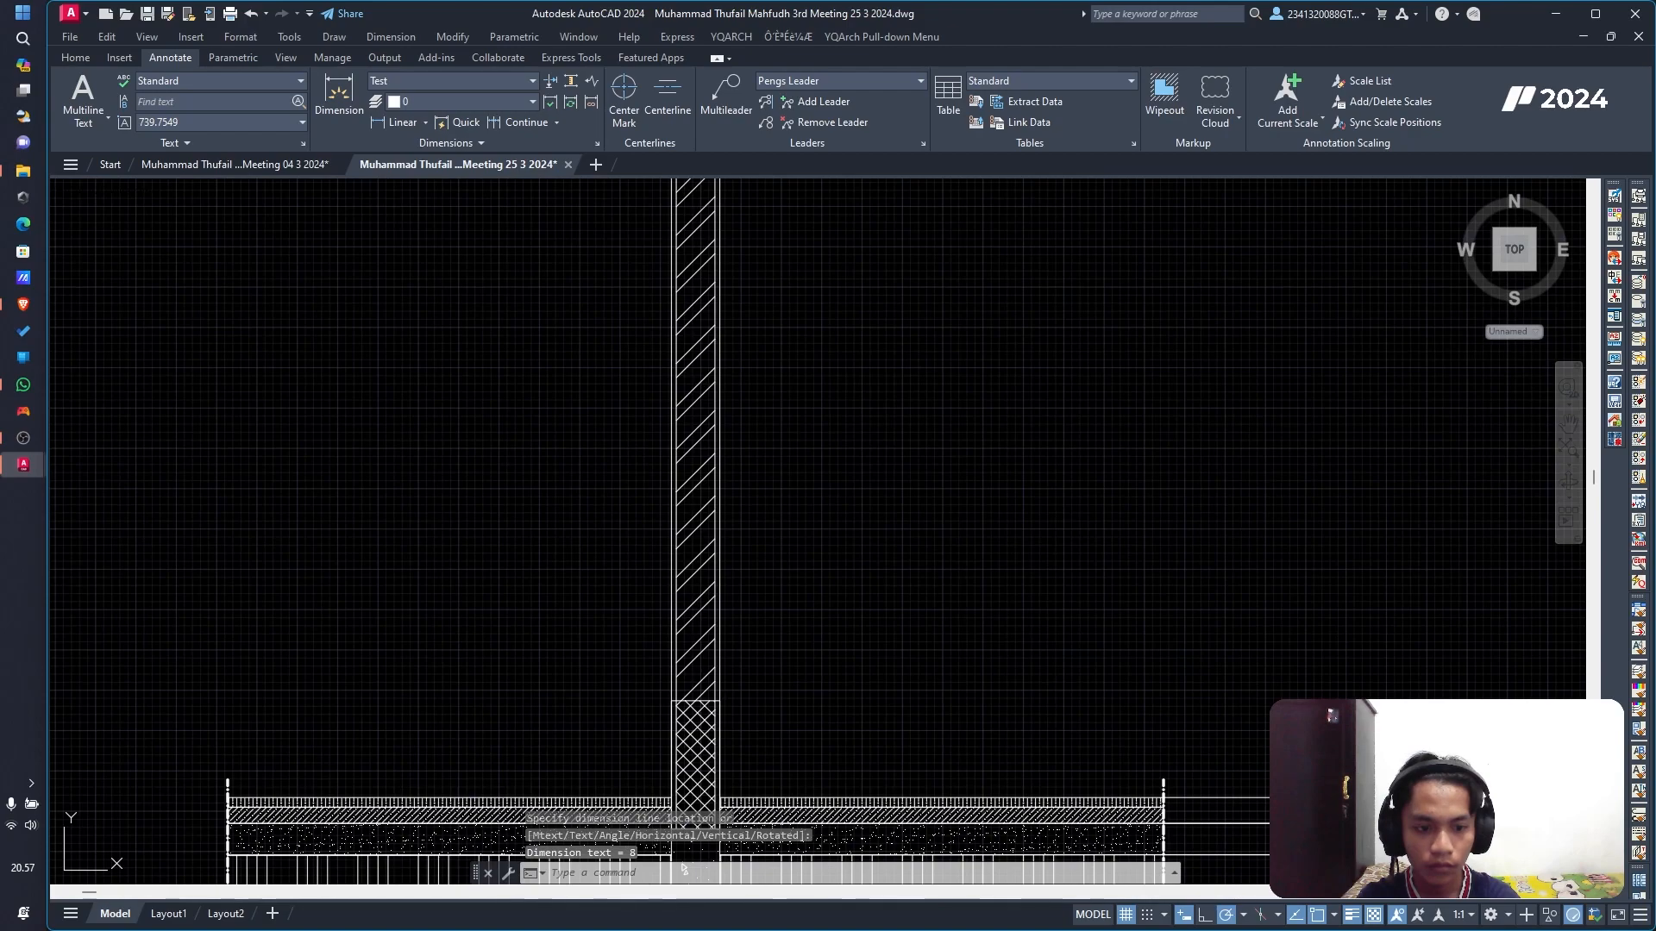
pyautogui.scroll(5, 1332, 736)
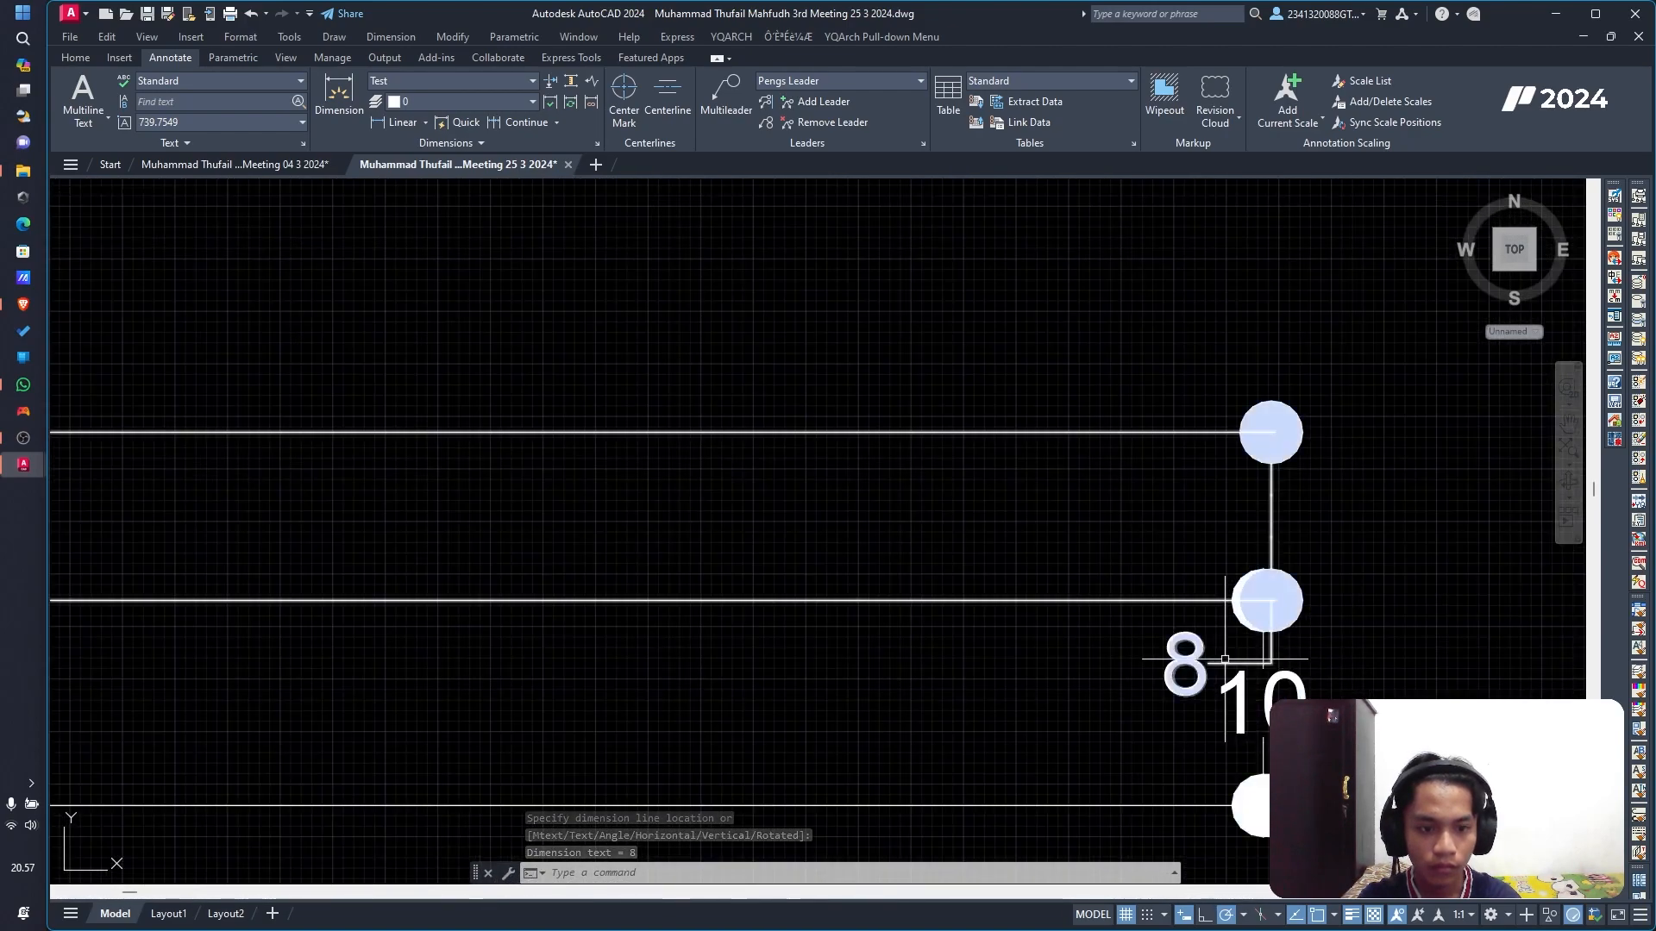
pyautogui.click(1207, 664)
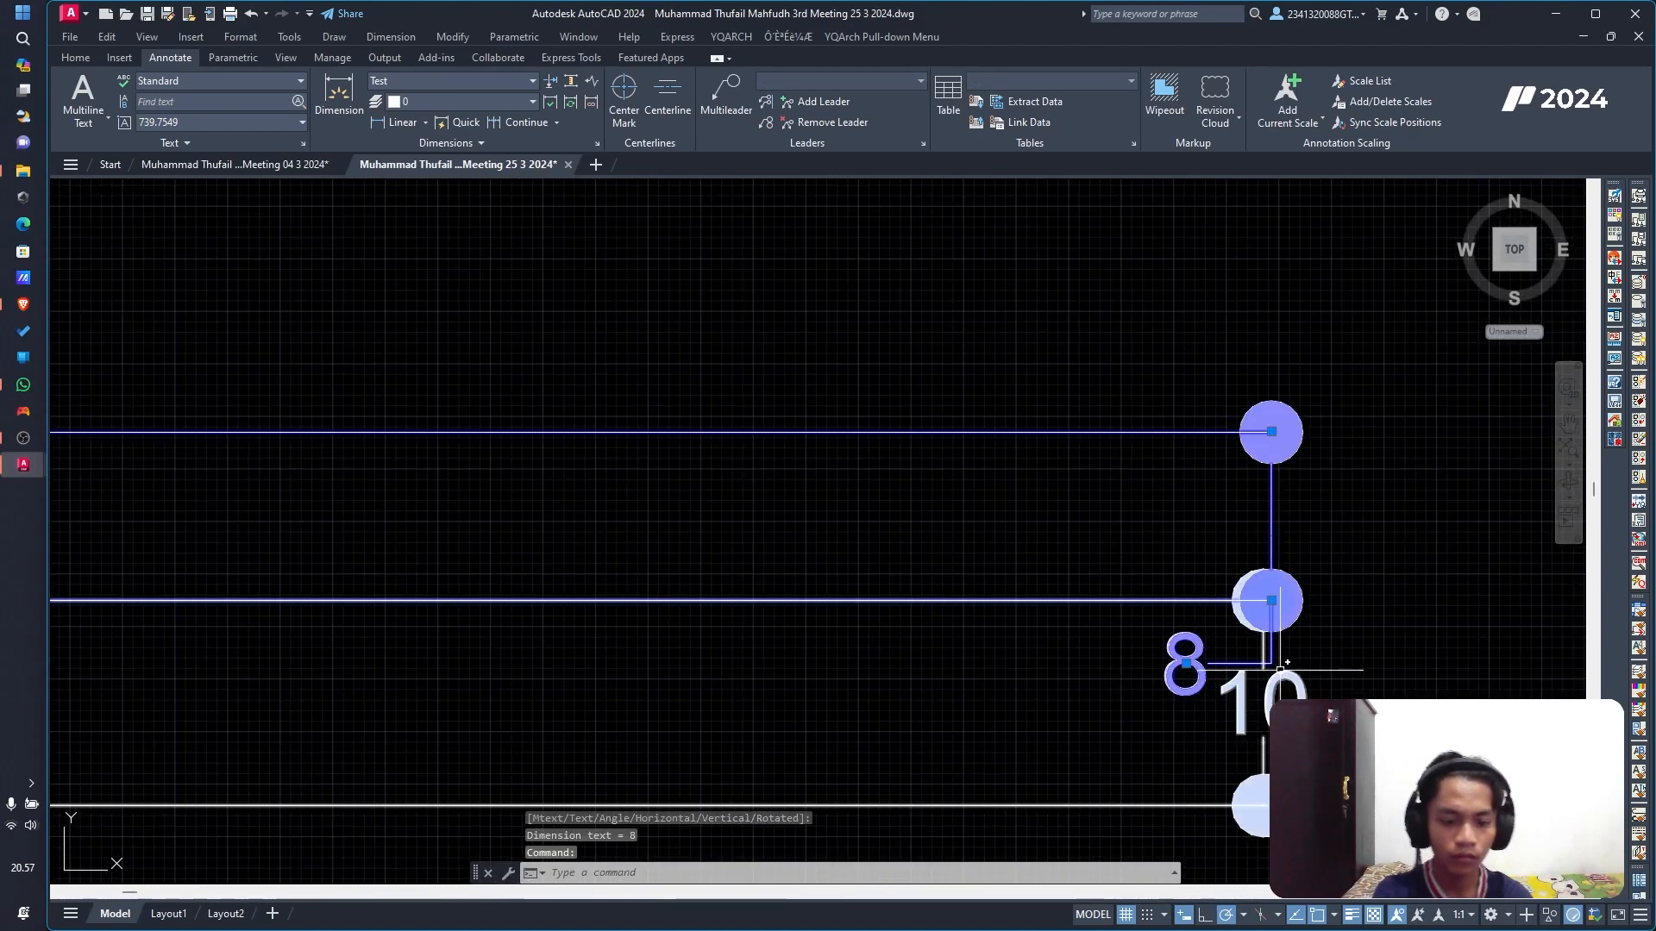
pyautogui.press('Delete')
pyautogui.scroll(-5, 1242, 687)
pyautogui.press('Escape')
pyautogui.press('Escape')
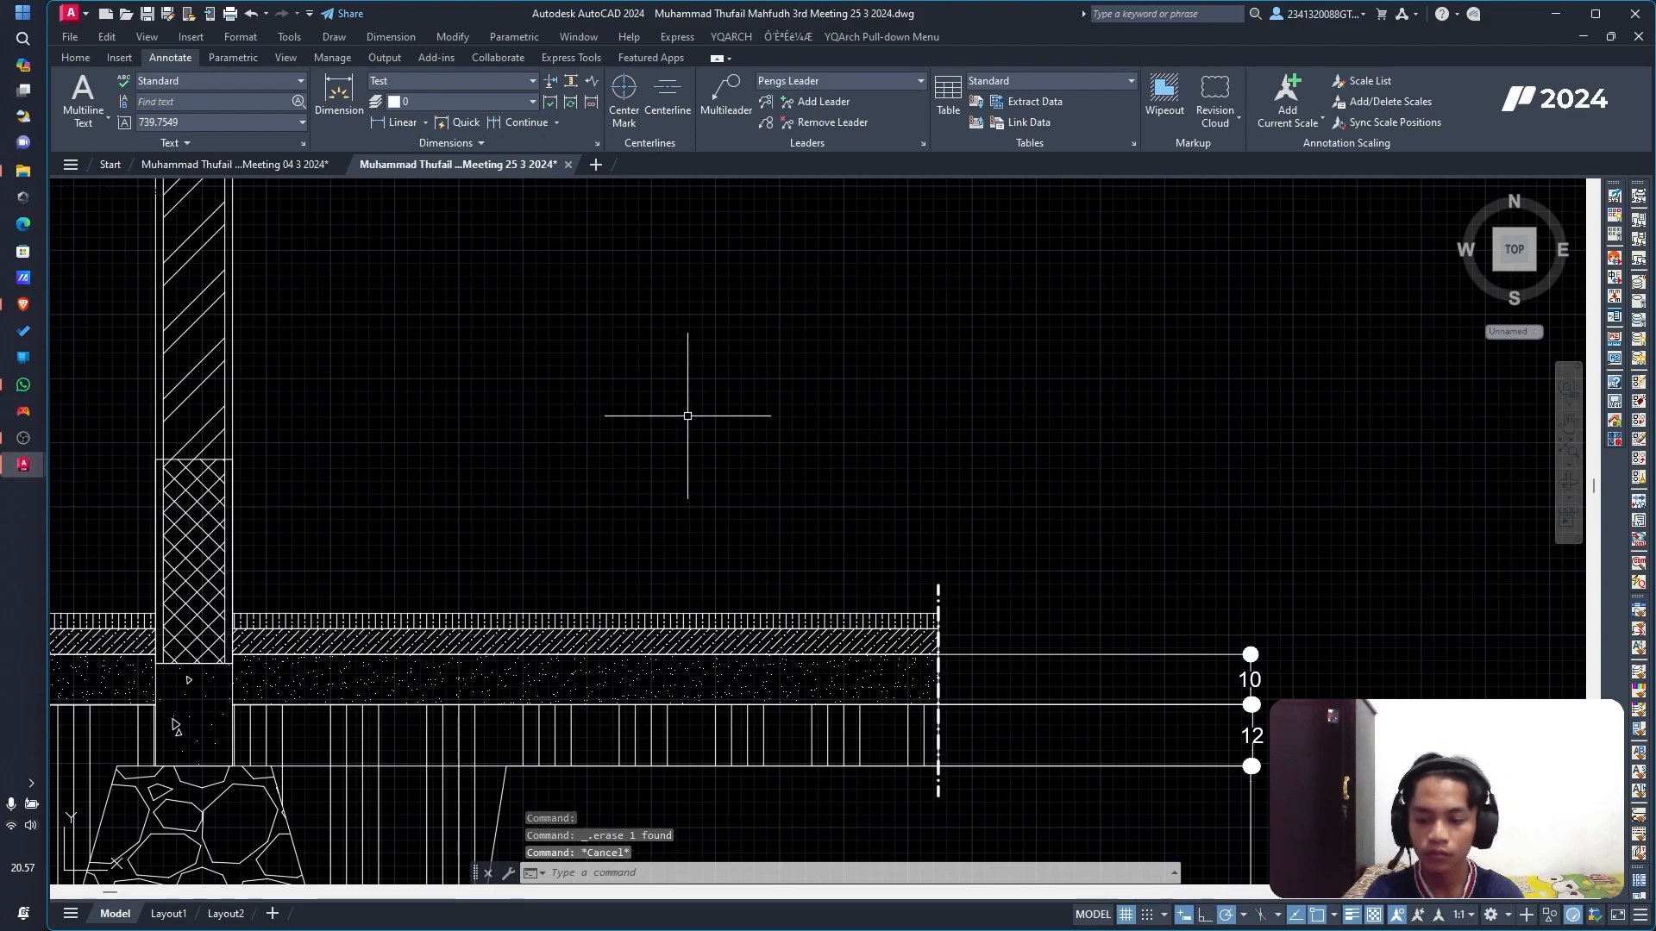
pyautogui.press('Delete')
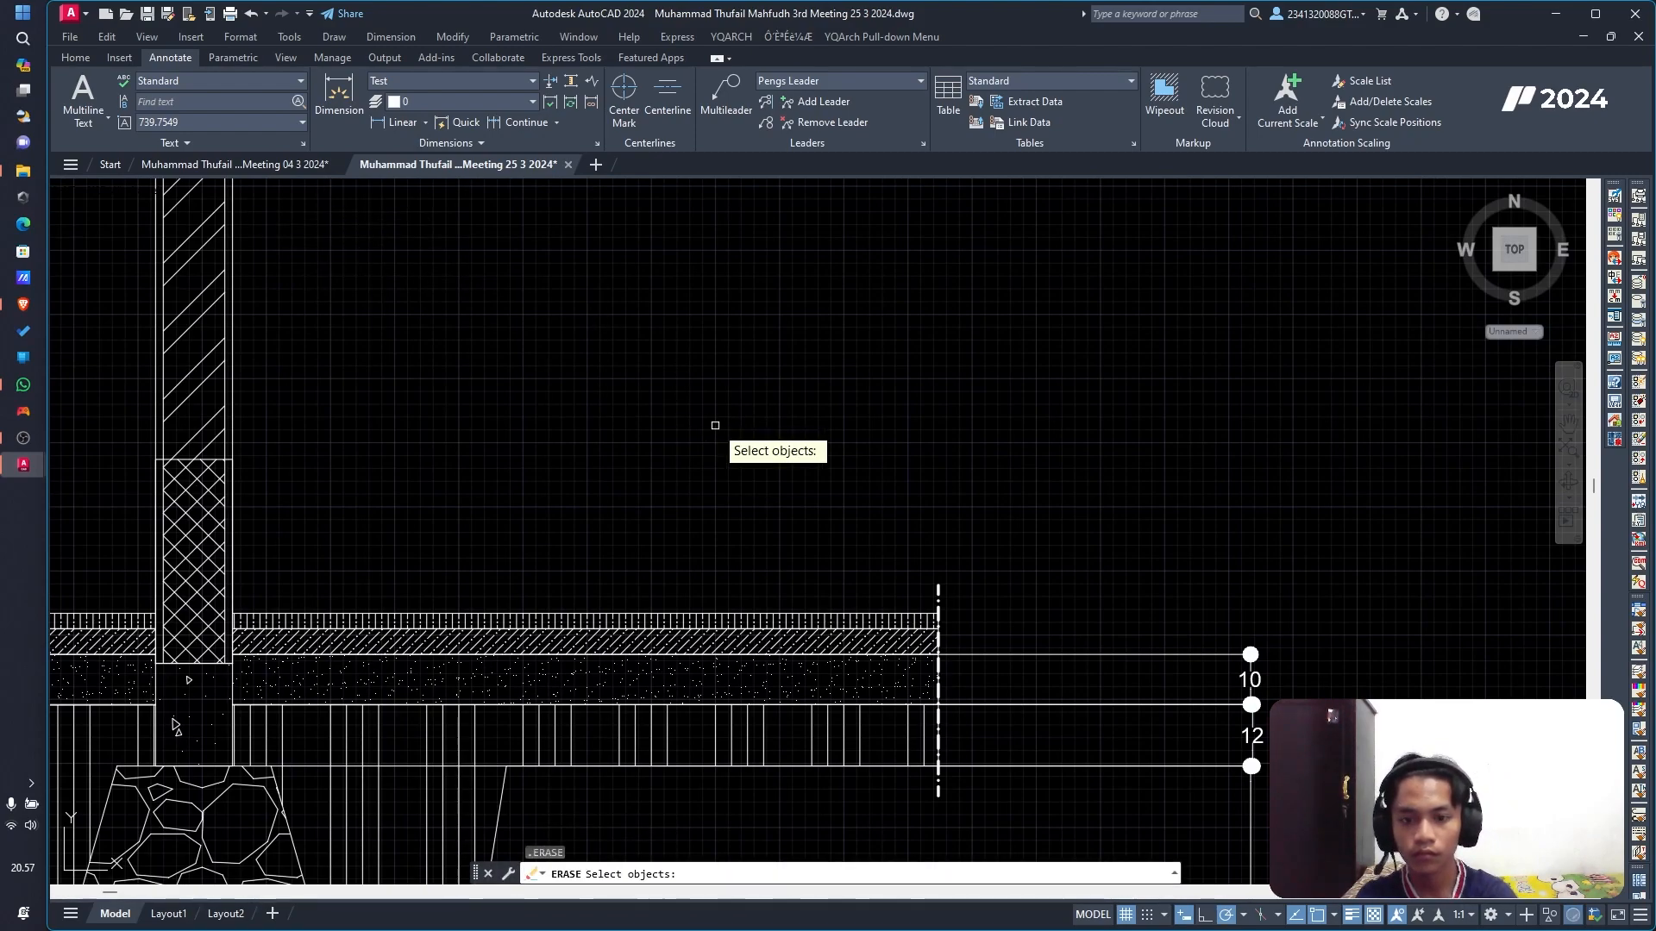
pyautogui.press('Escape')
# Step: Dimension the combined thickness of the two upper floor layers with a linear dimension aligned to the sand layer's dimension
pyautogui.write('diml')
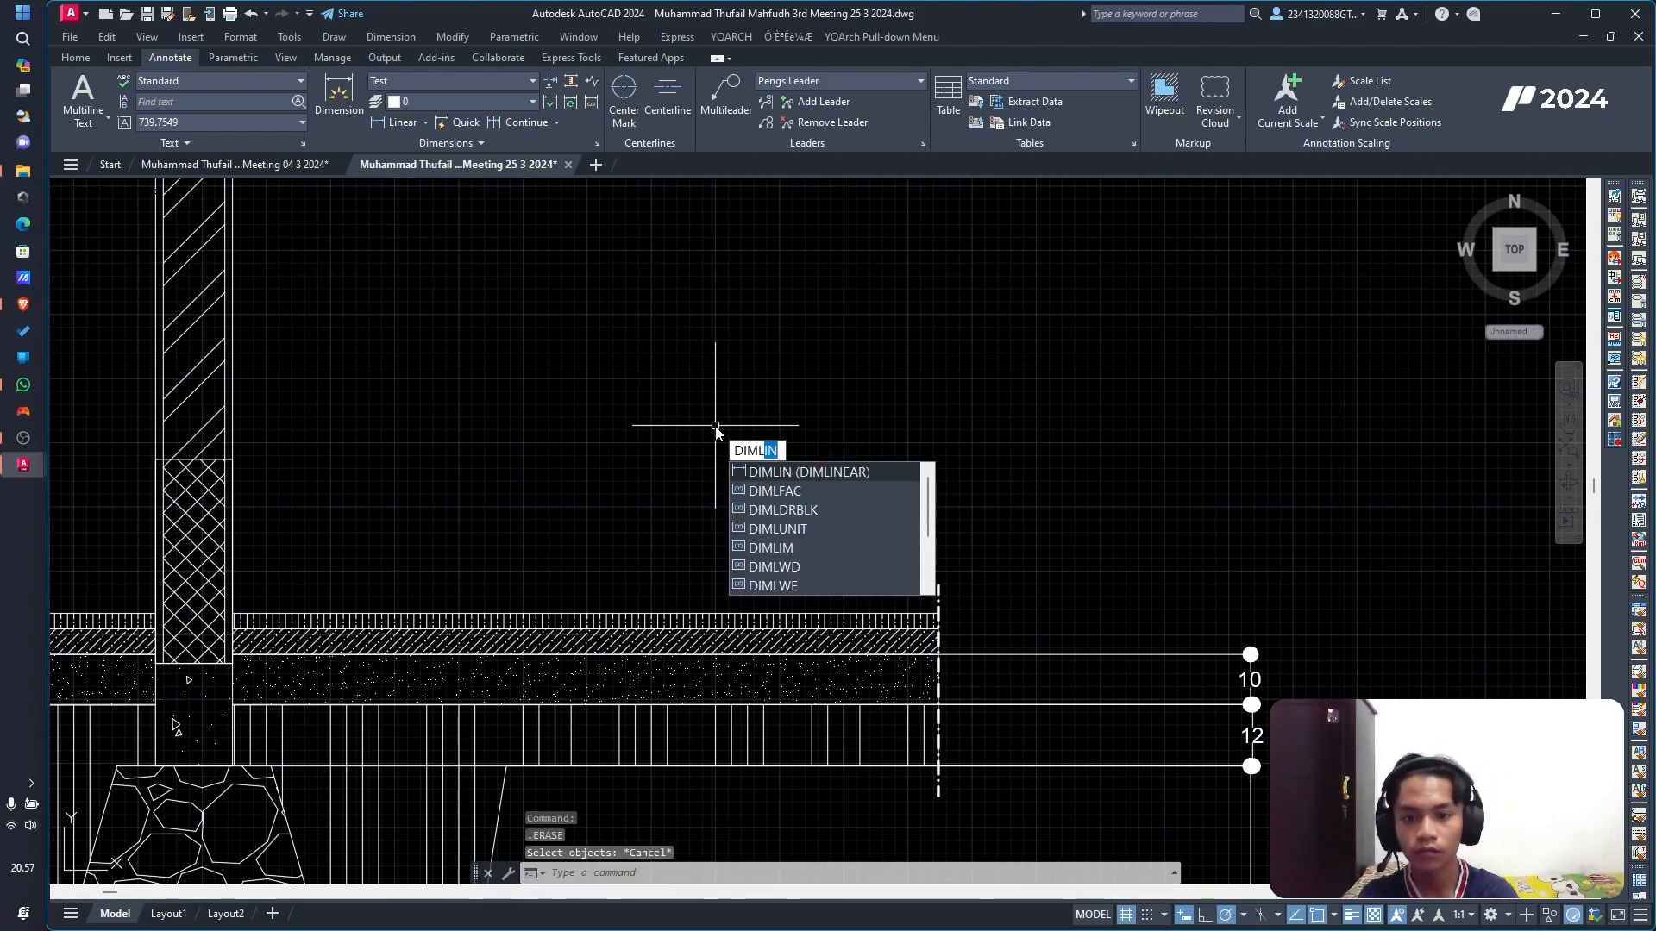
pyautogui.press('Return')
pyautogui.scroll(2, 969, 676)
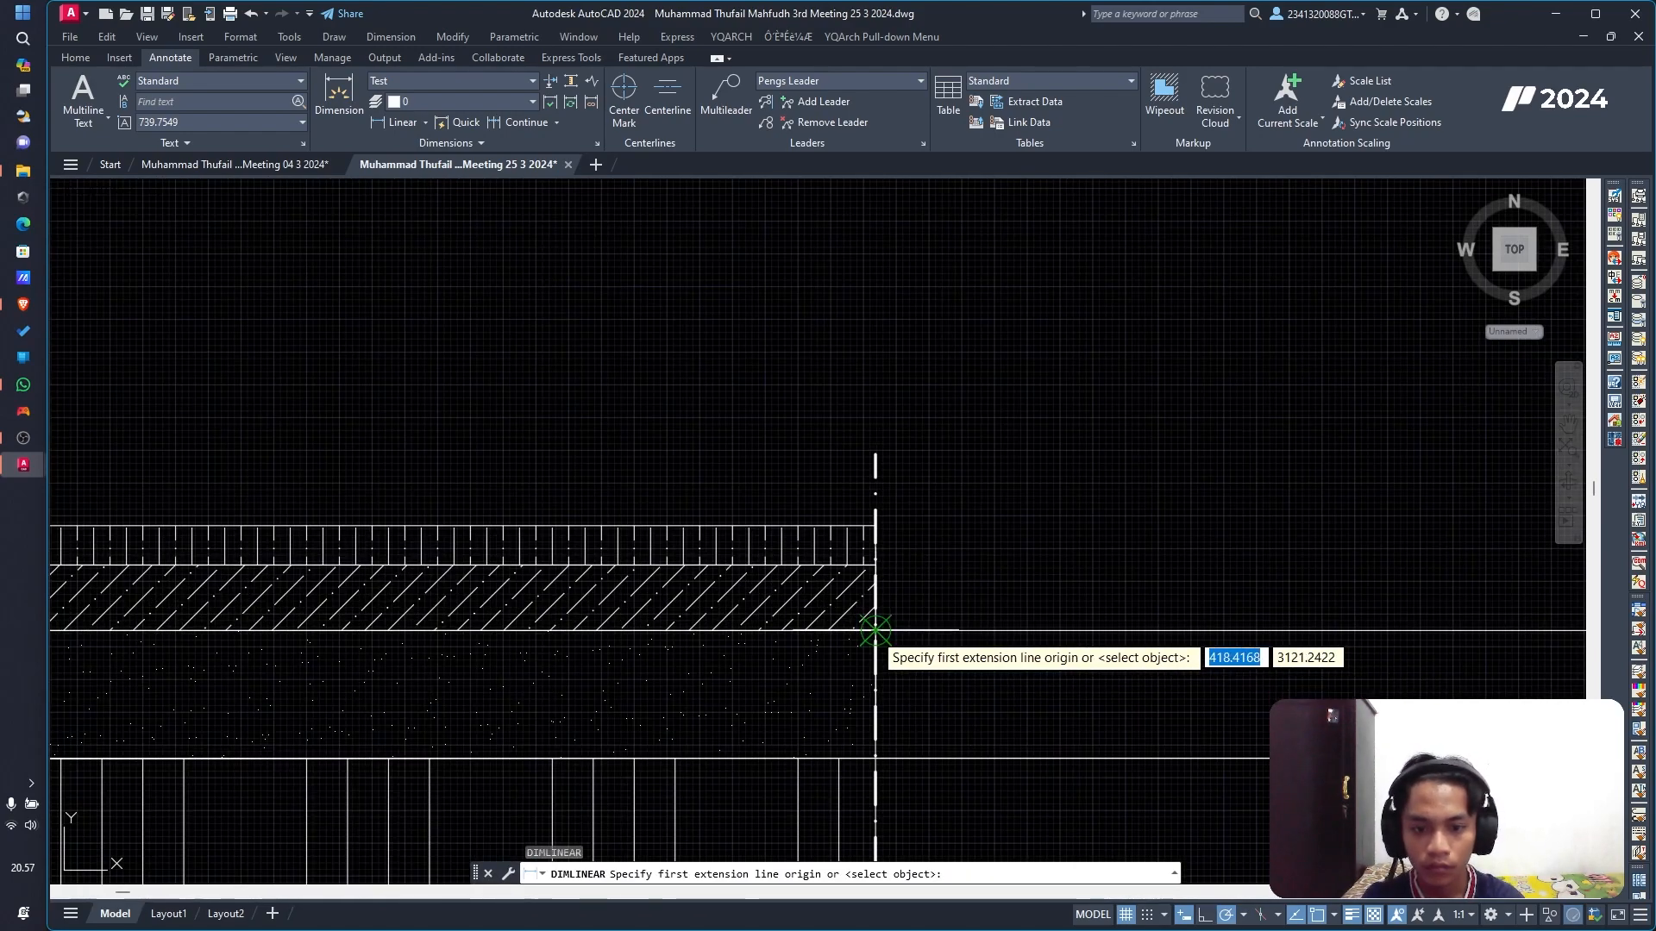
pyautogui.click(876, 632)
pyautogui.click(871, 529)
pyautogui.scroll(-3, 1346, 690)
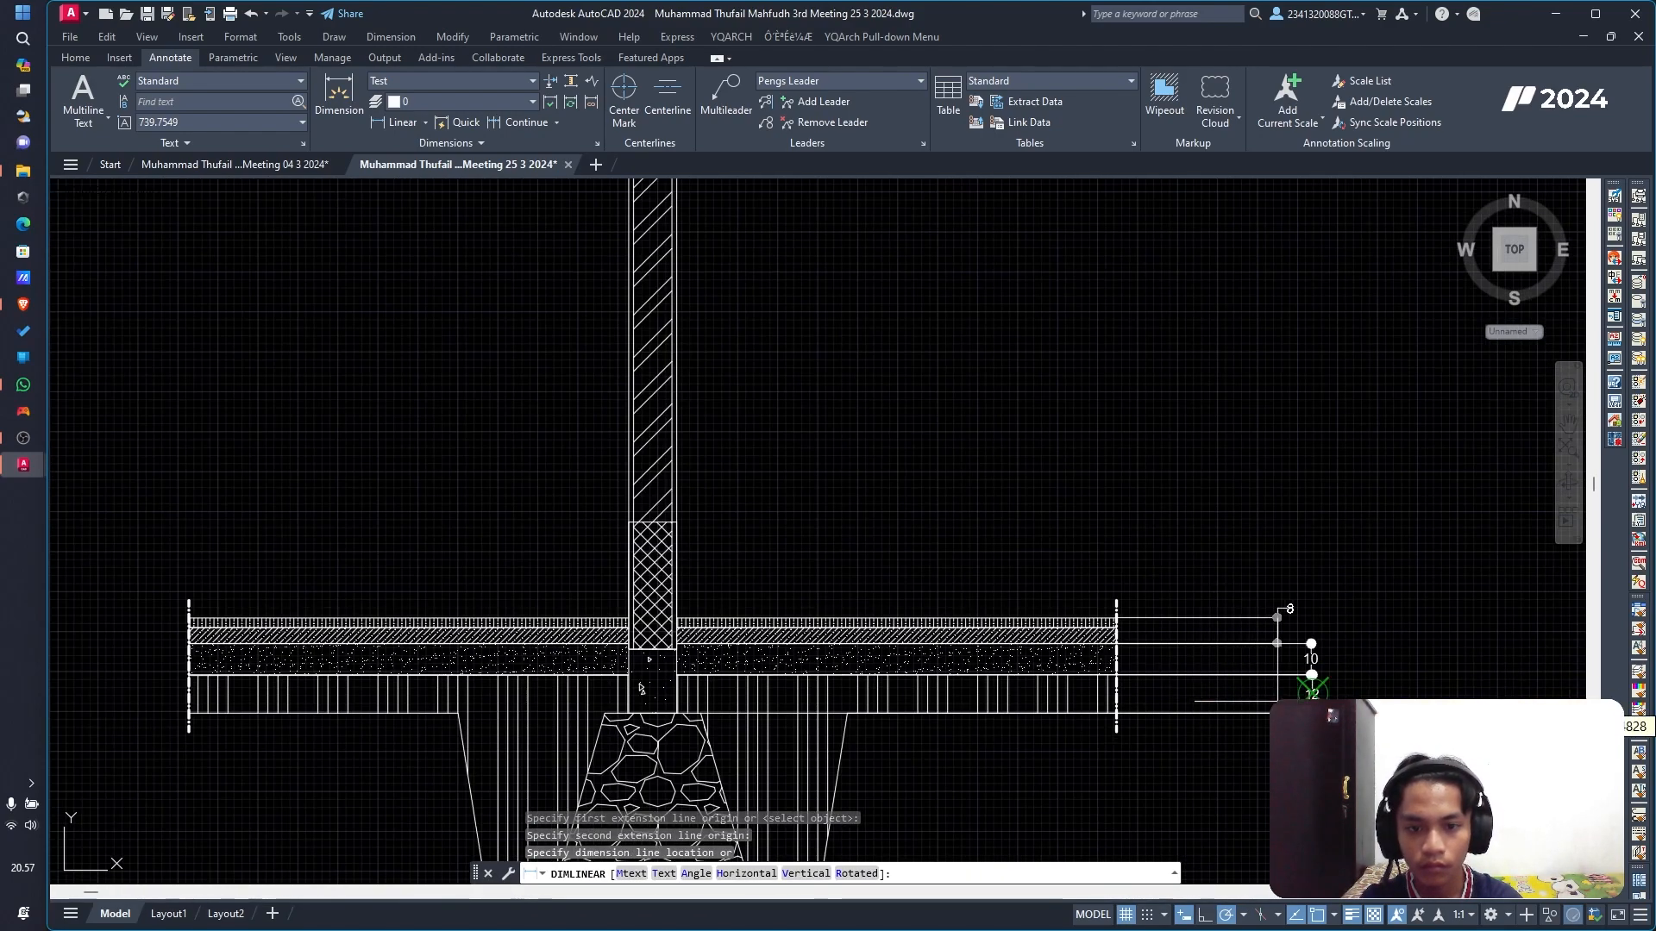
pyautogui.click(1312, 614)
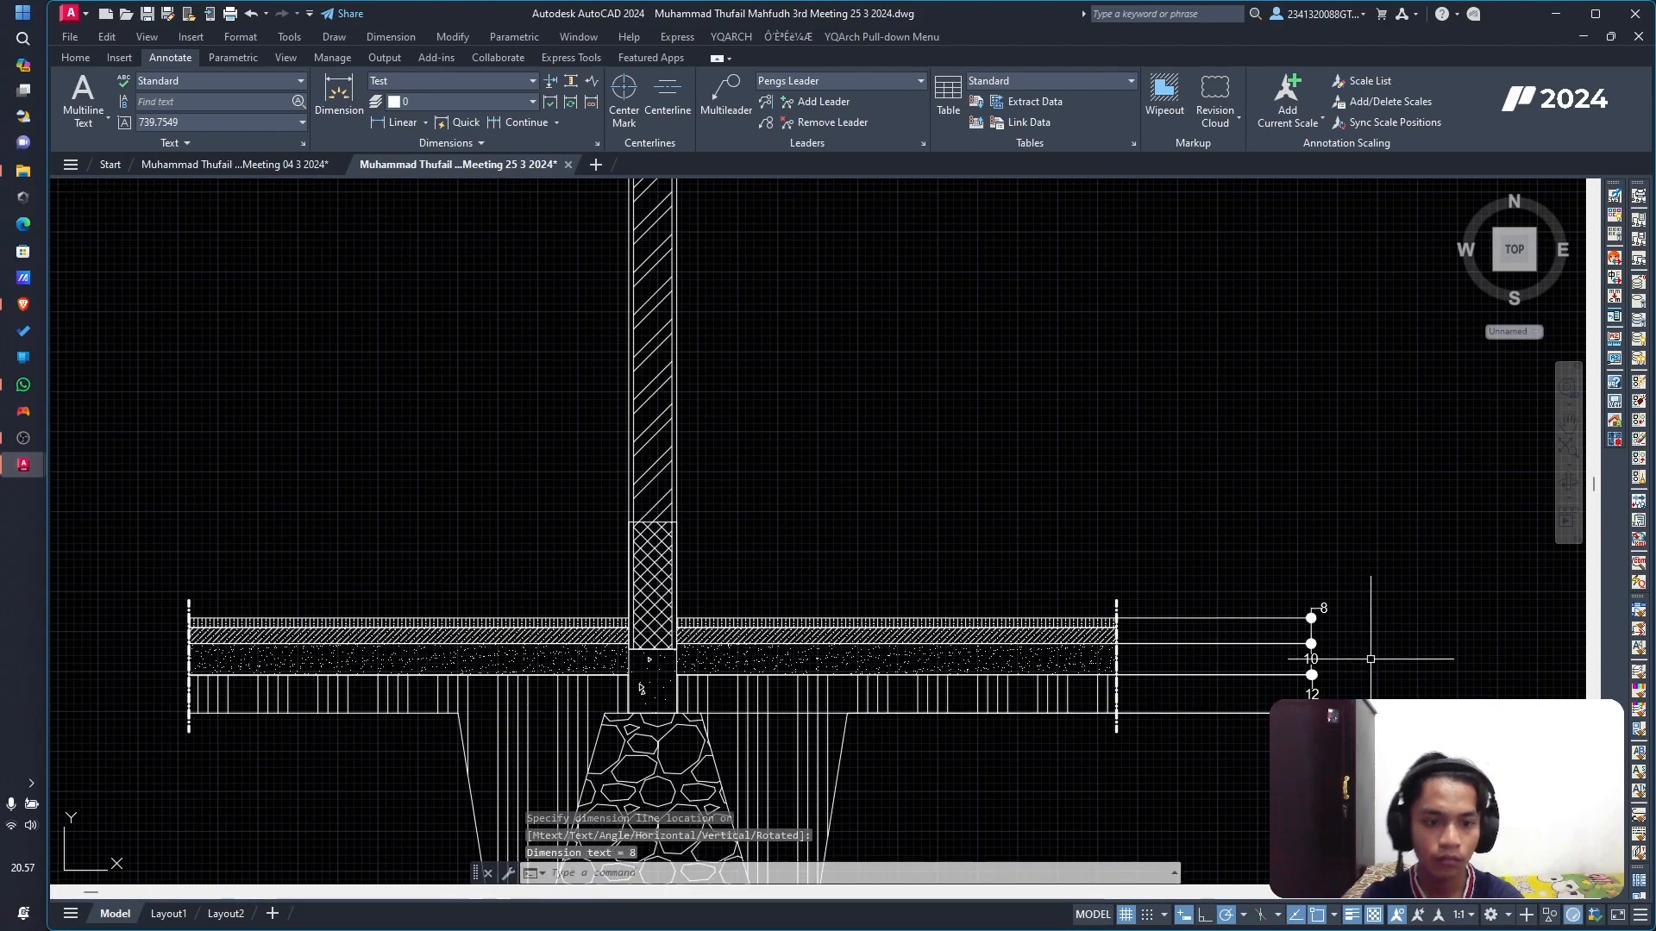
# Step: Compare the dimensioned section with the reference stone foundation detail, examining the width dimensions below its base
pyautogui.scroll(-3, 1294, 655)
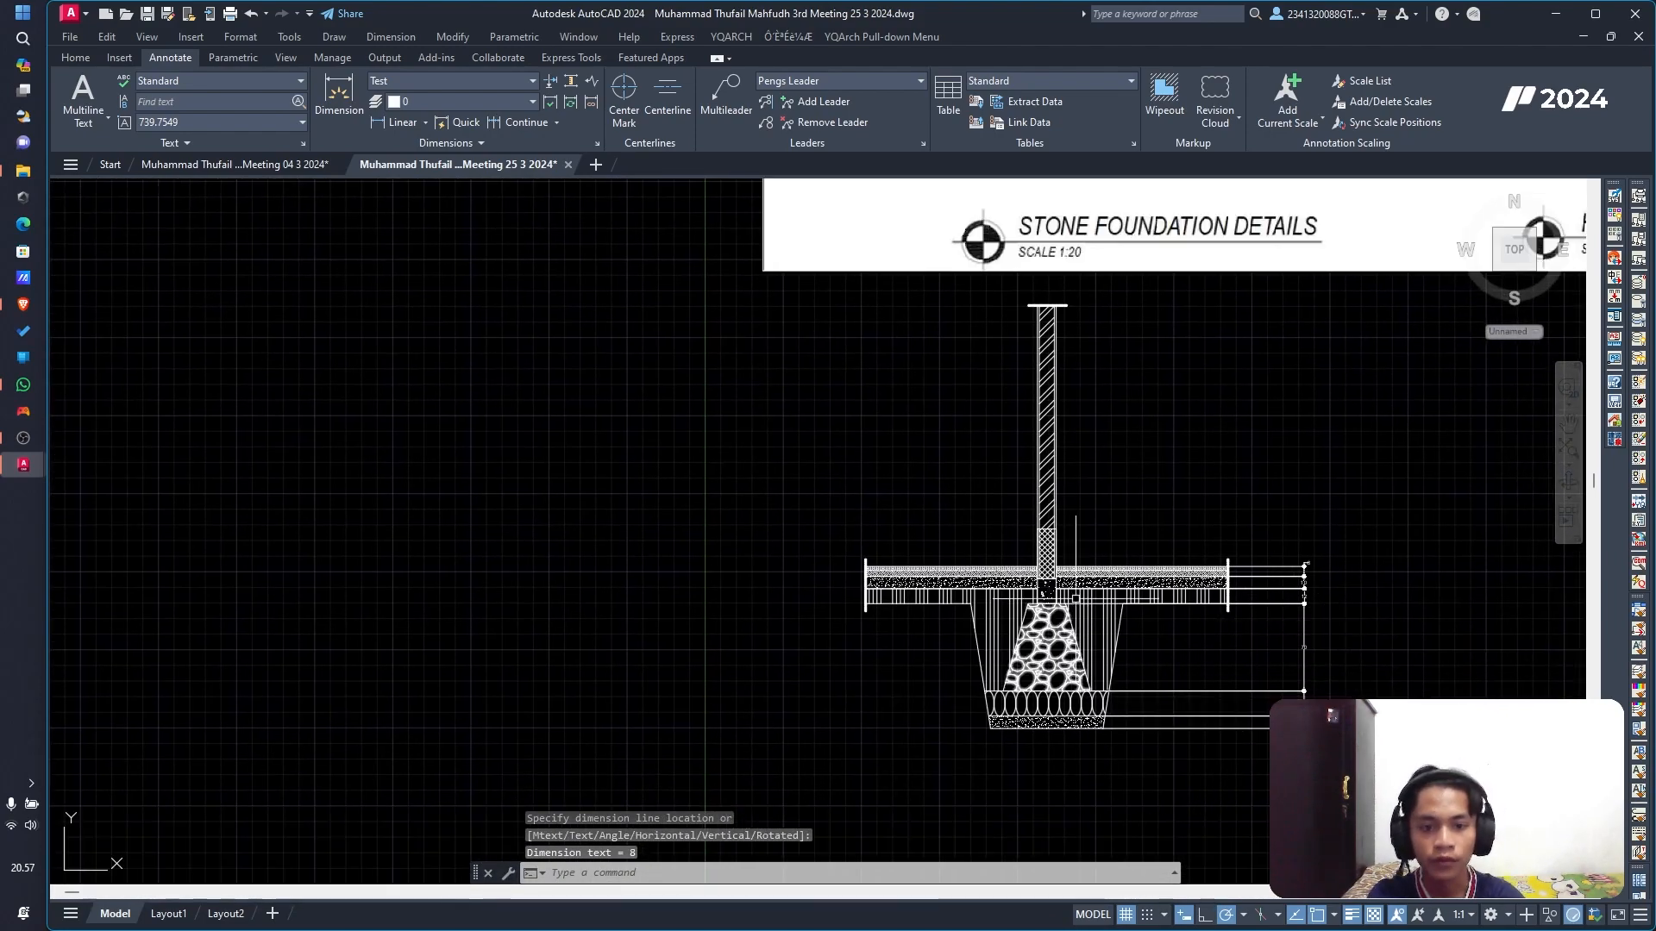
pyautogui.scroll(4, 1107, 556)
pyautogui.scroll(3, 1054, 470)
pyautogui.scroll(-6, 980, 540)
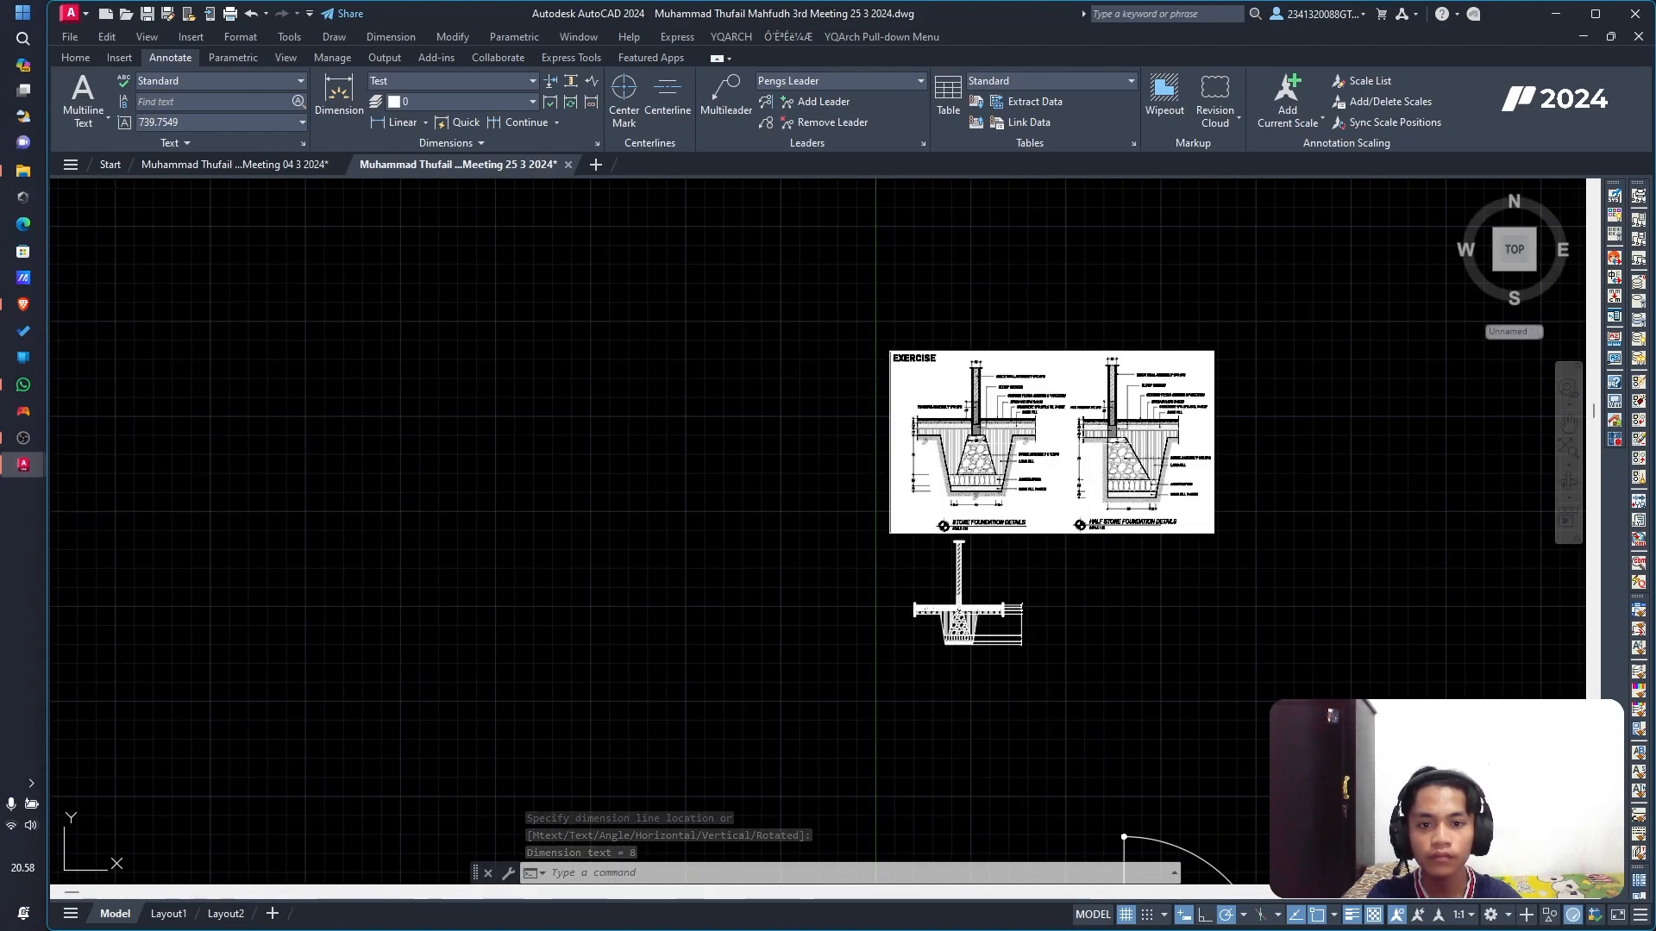
pyautogui.scroll(4, 1059, 442)
pyautogui.scroll(4, 889, 436)
pyautogui.moveTo(860, 578); pyautogui.dragTo(862, 394, button='middle')
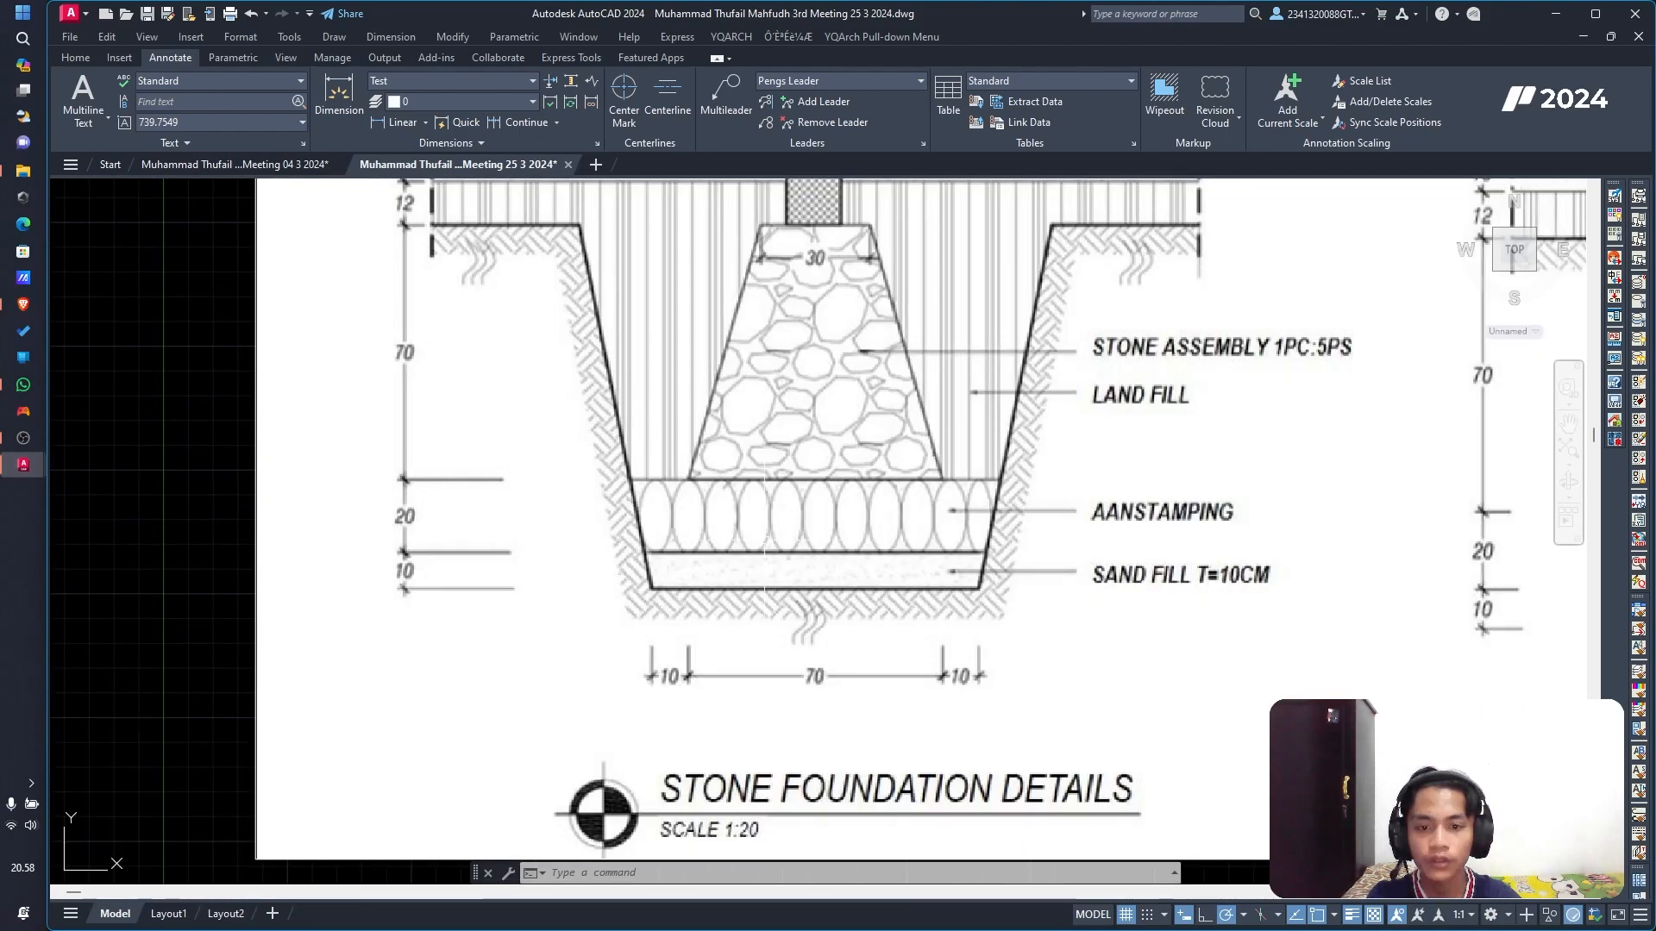
pyautogui.scroll(-6, 740, 664)
pyautogui.moveTo(759, 664); pyautogui.dragTo(748, 319, button='middle')
pyautogui.scroll(4, 651, 612)
pyautogui.scroll(4, 647, 617)
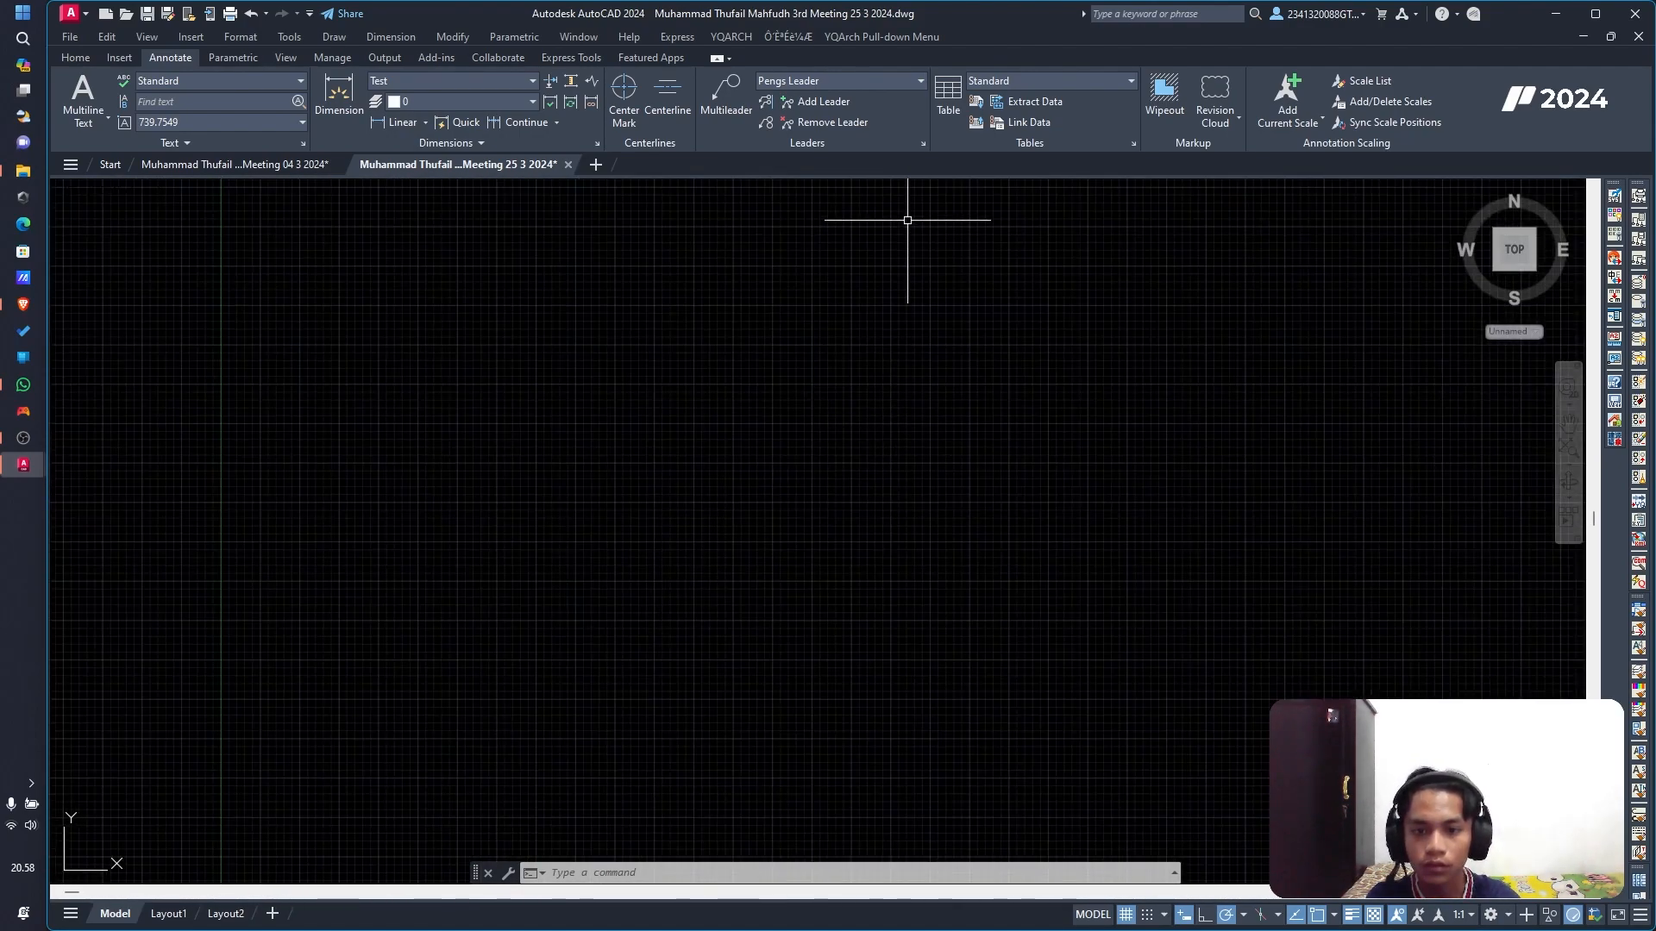
pyautogui.scroll(-2, 910, 250)
pyautogui.moveTo(910, 242); pyautogui.dragTo(726, 607, button='middle')
pyautogui.scroll(3, 765, 556)
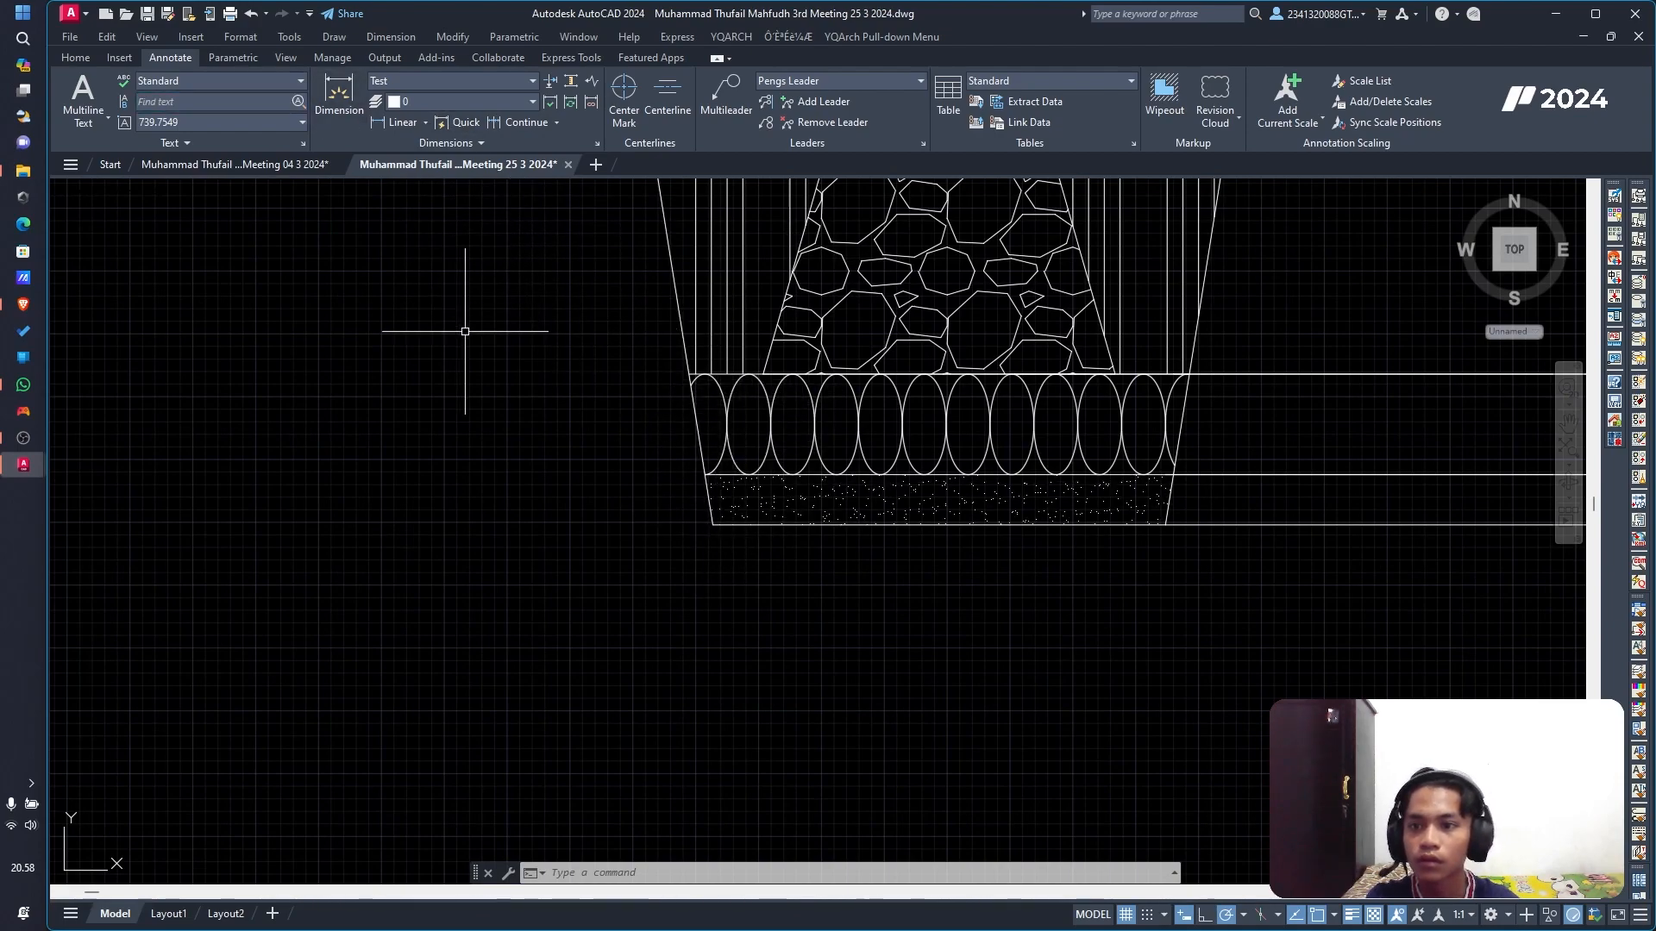
pyautogui.write('LI')
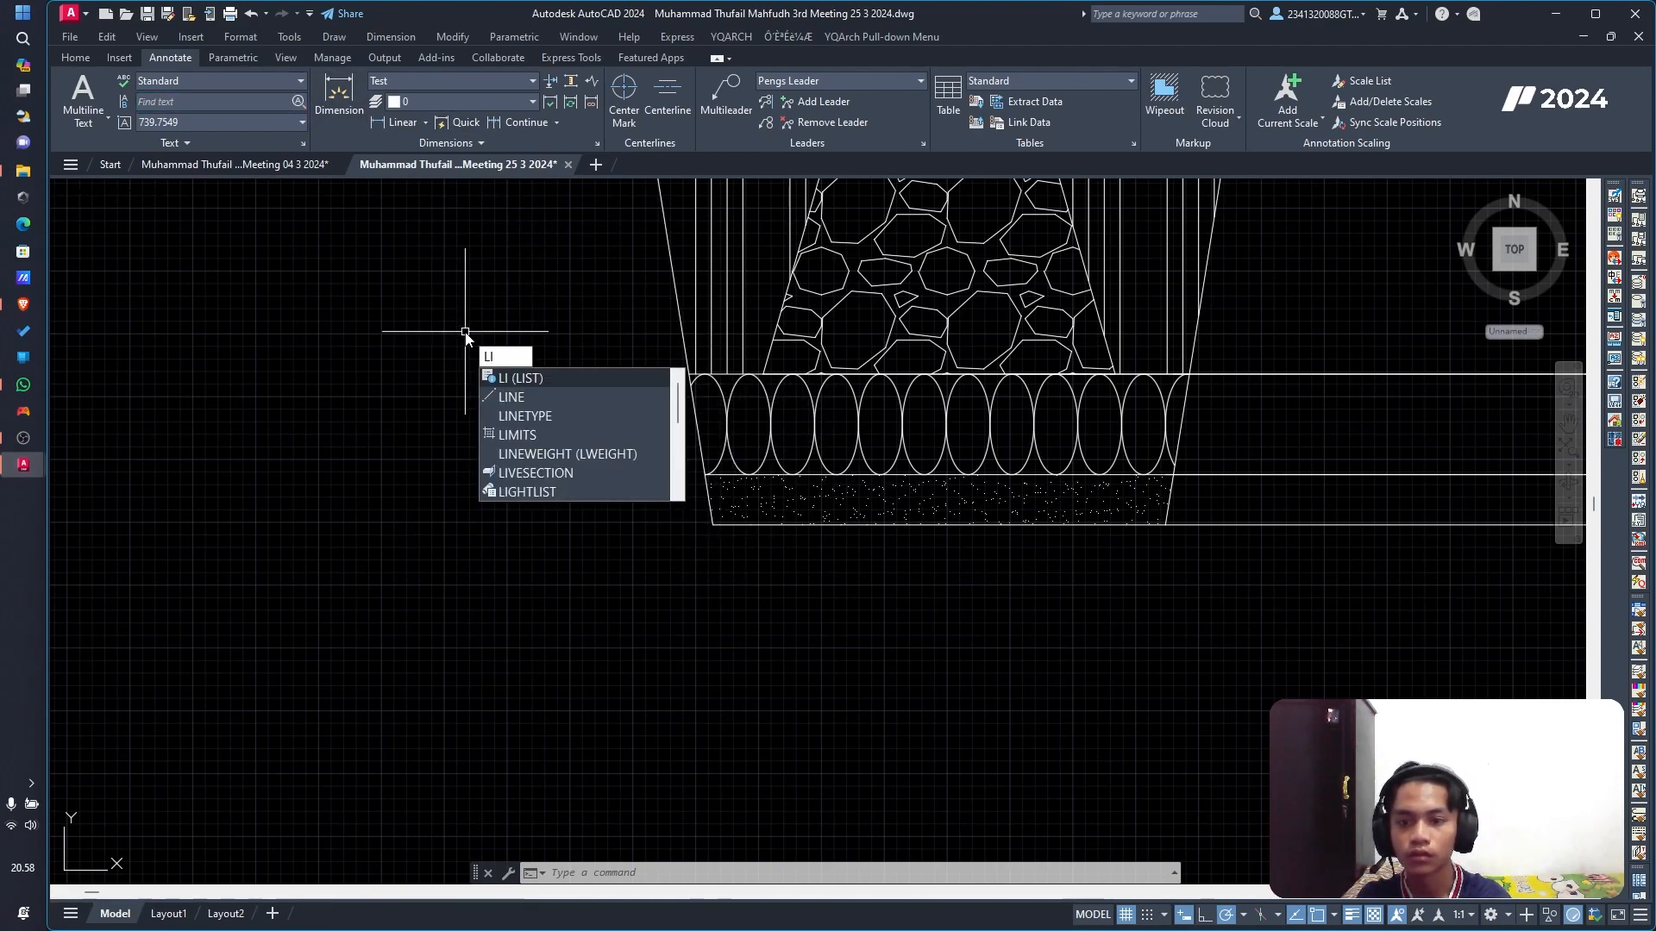
pyautogui.write('DIM')
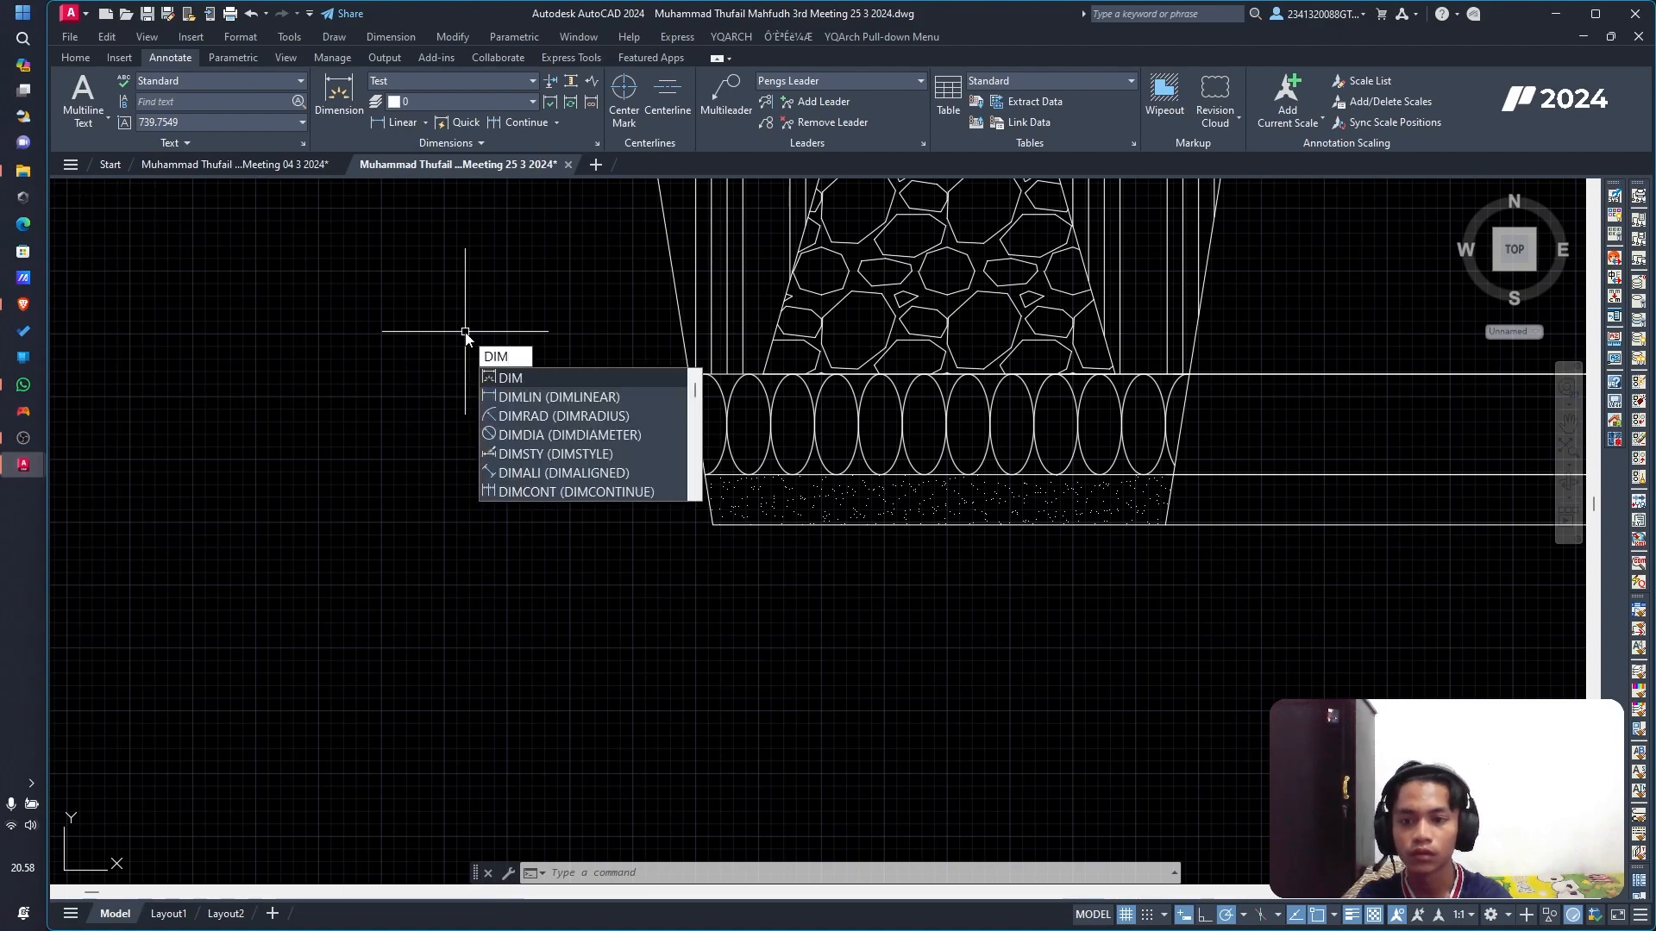
pyautogui.write('4')
pyautogui.press('BackSpace')
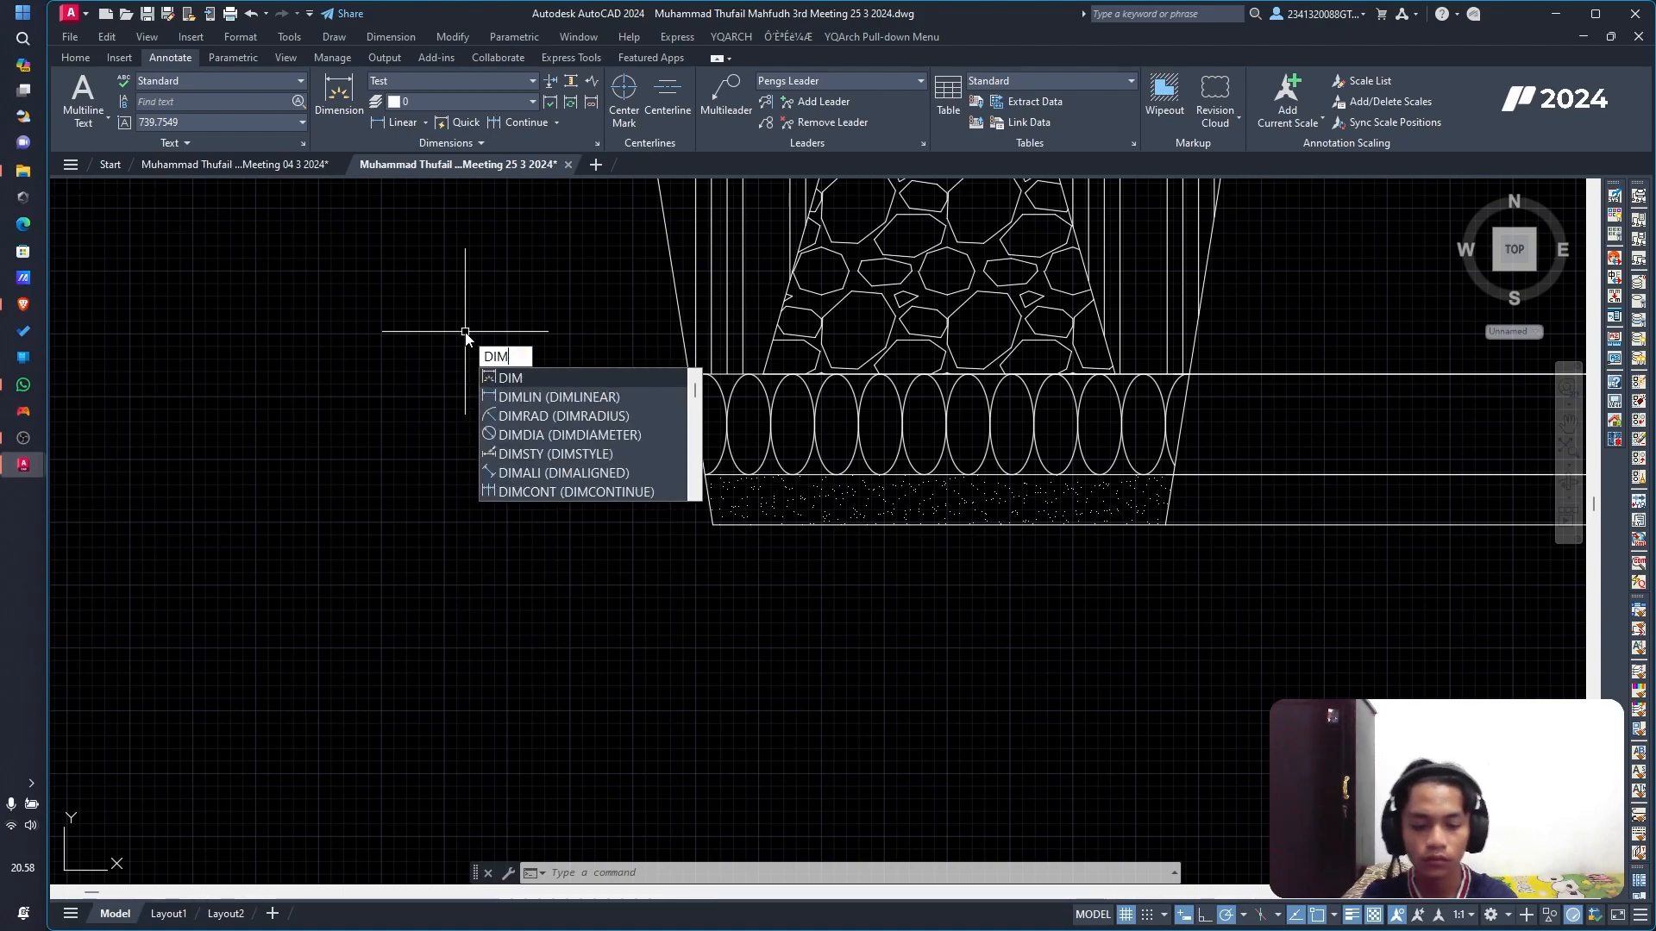
pyautogui.press('Down')
pyautogui.press('Return')
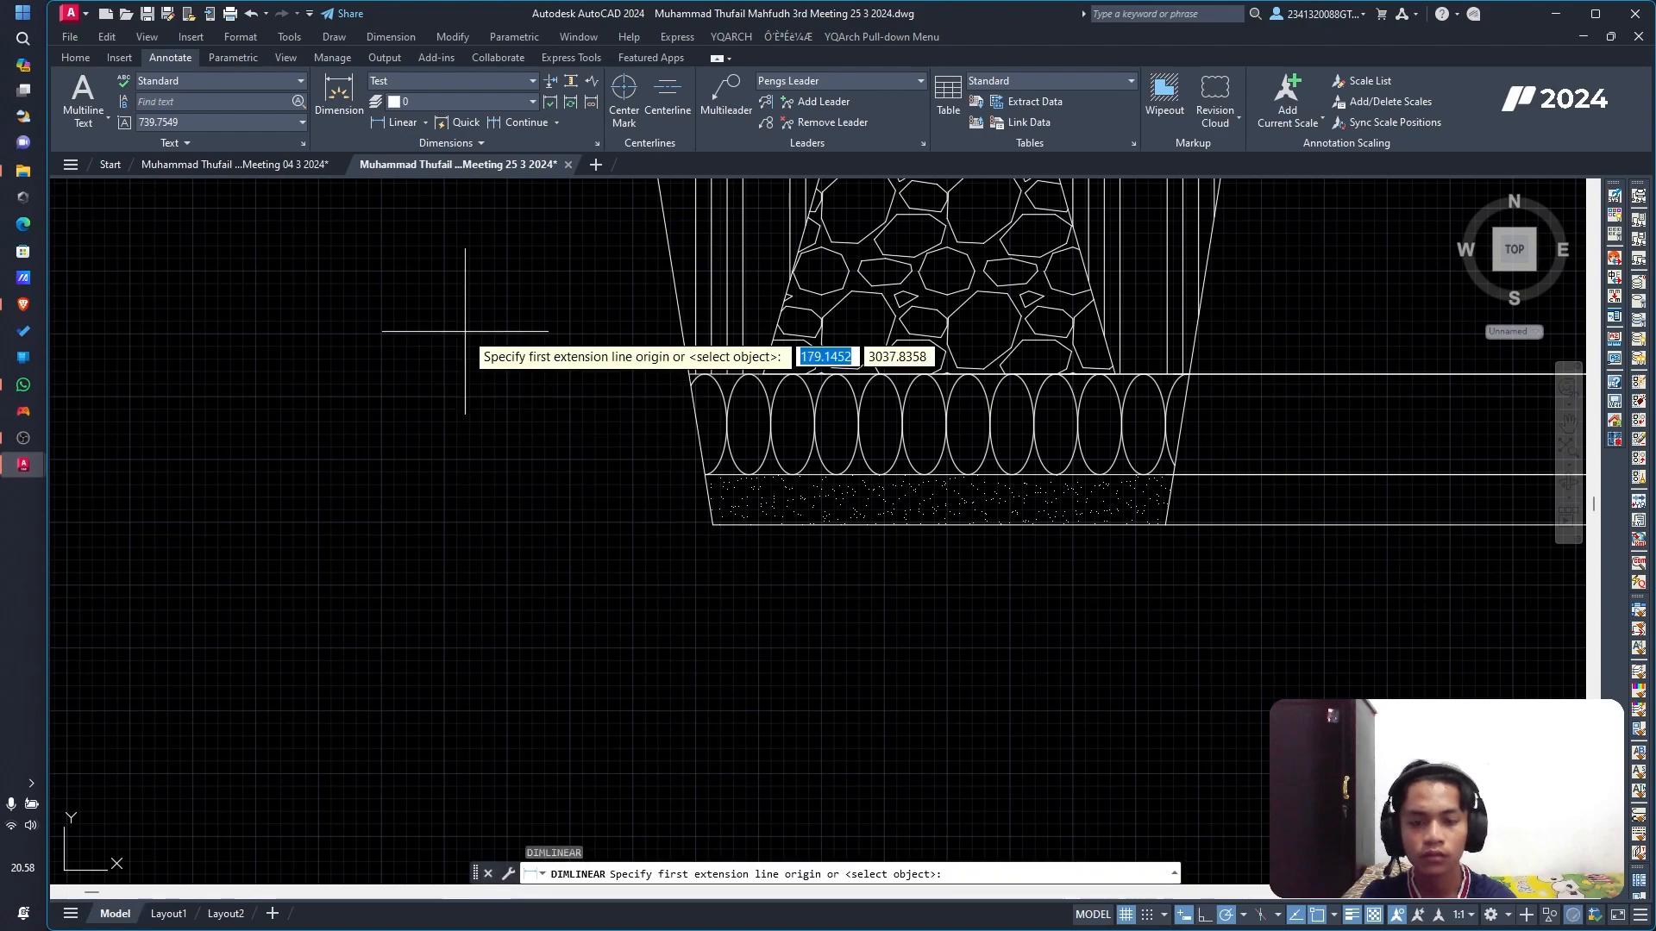
pyautogui.click(763, 374)
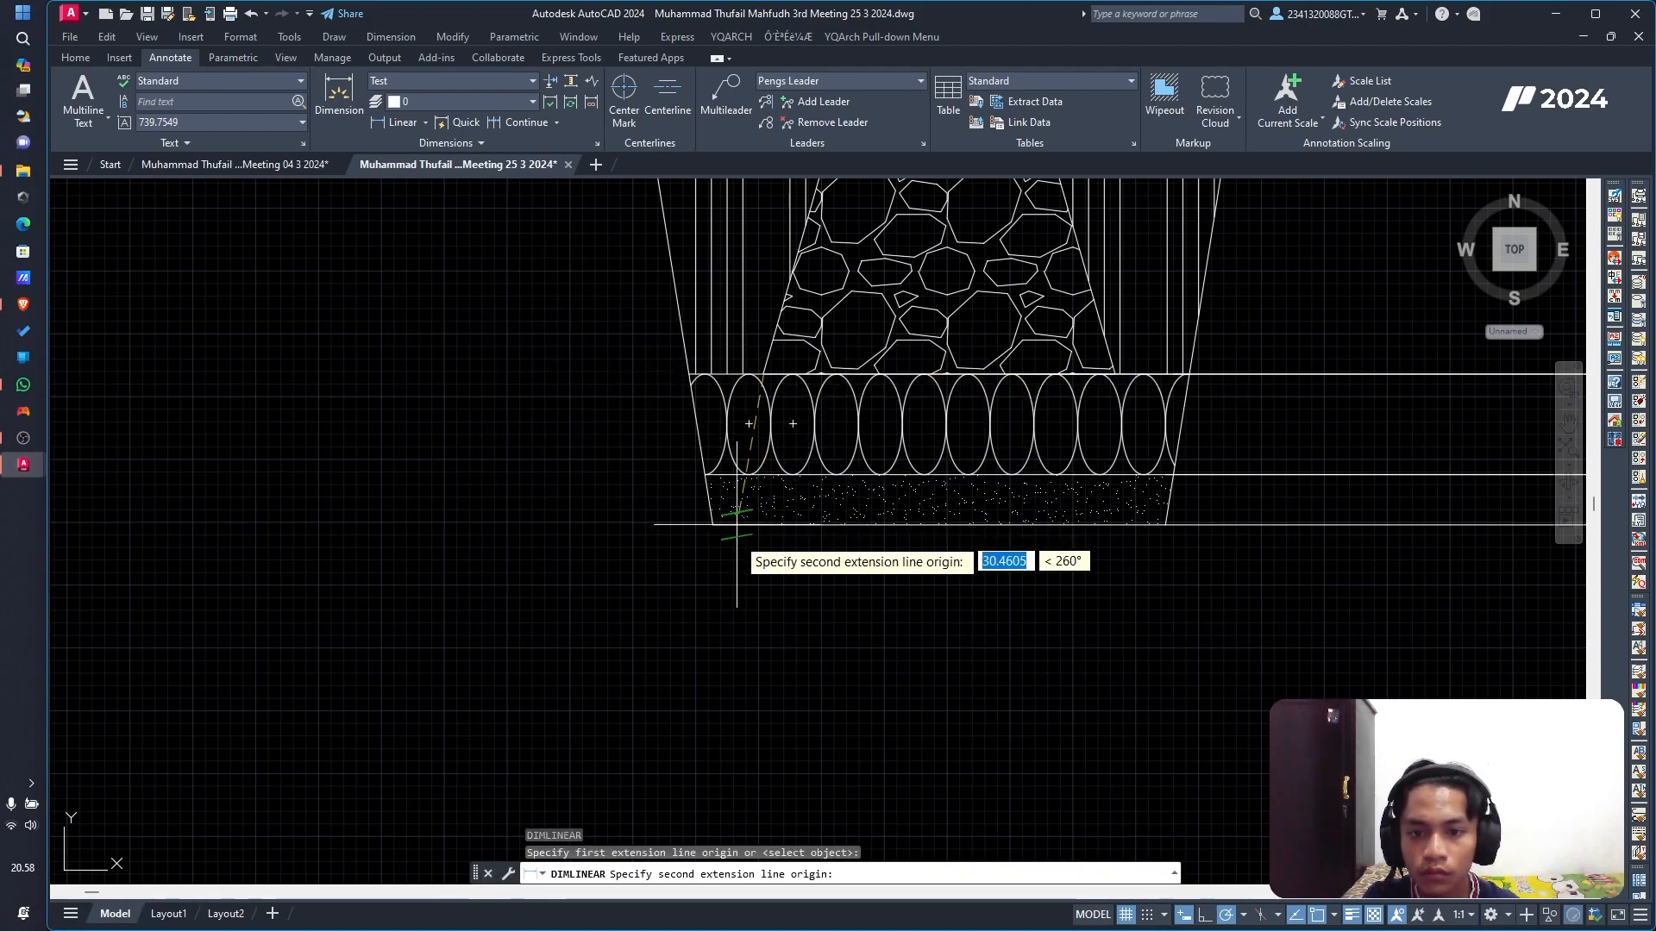
pyautogui.press('Escape')
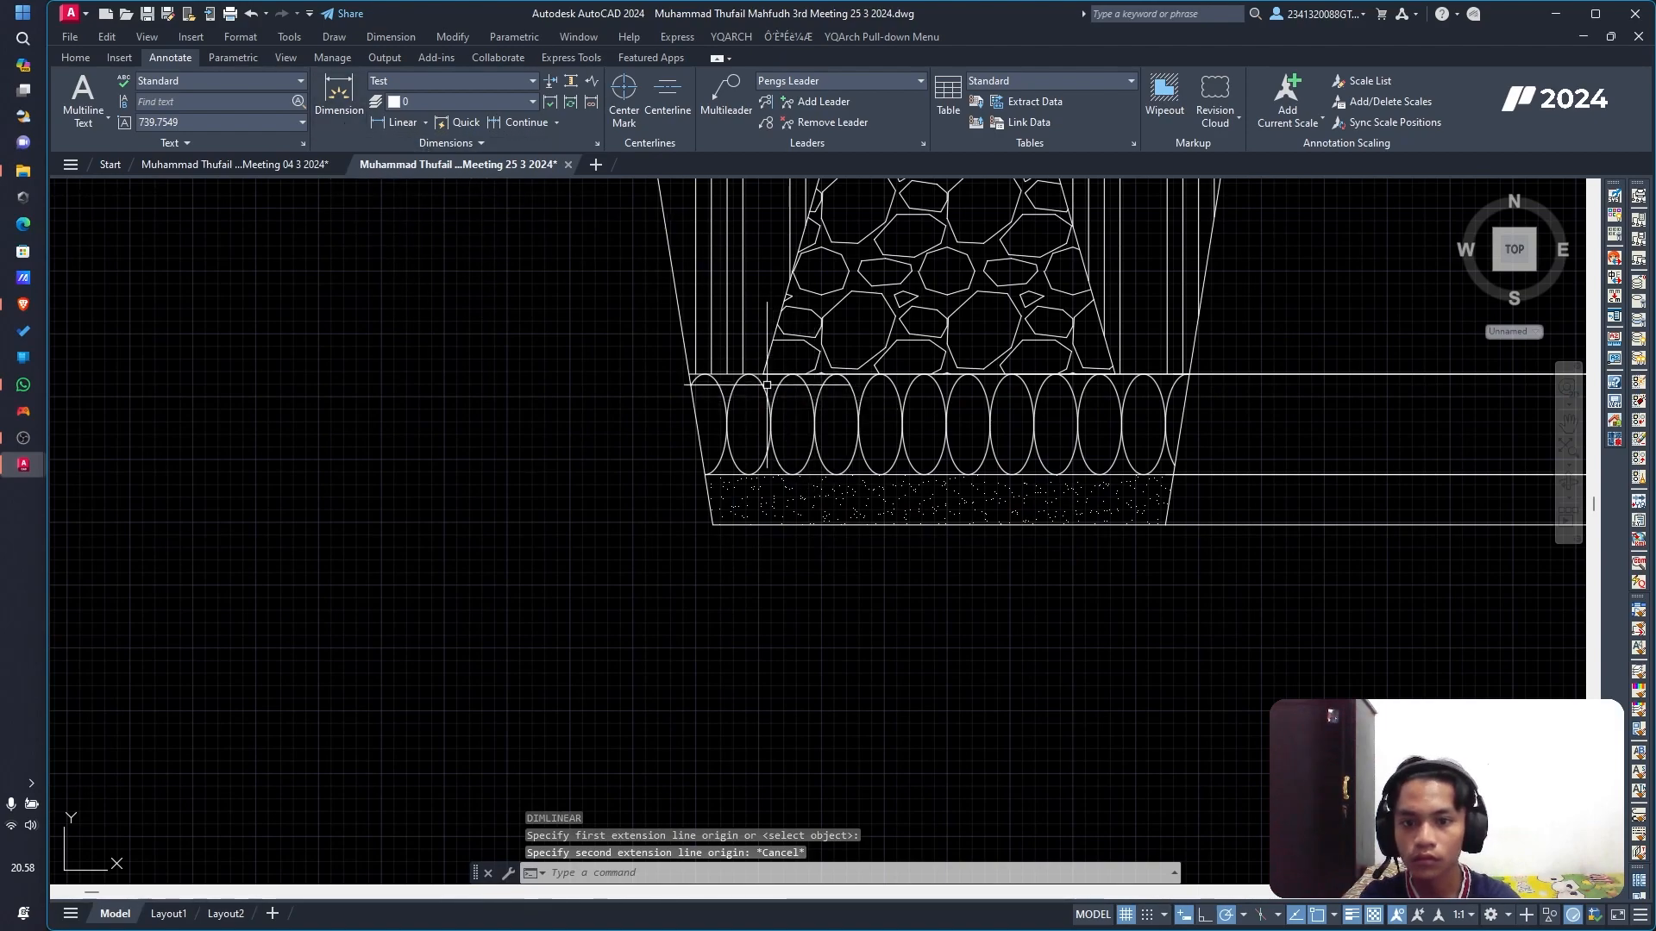
# Step: Add a linear dimension below the base for the horizontal offset between the stone's lower-left corner and the sand layer's lower-left corner
pyautogui.write('DIM')
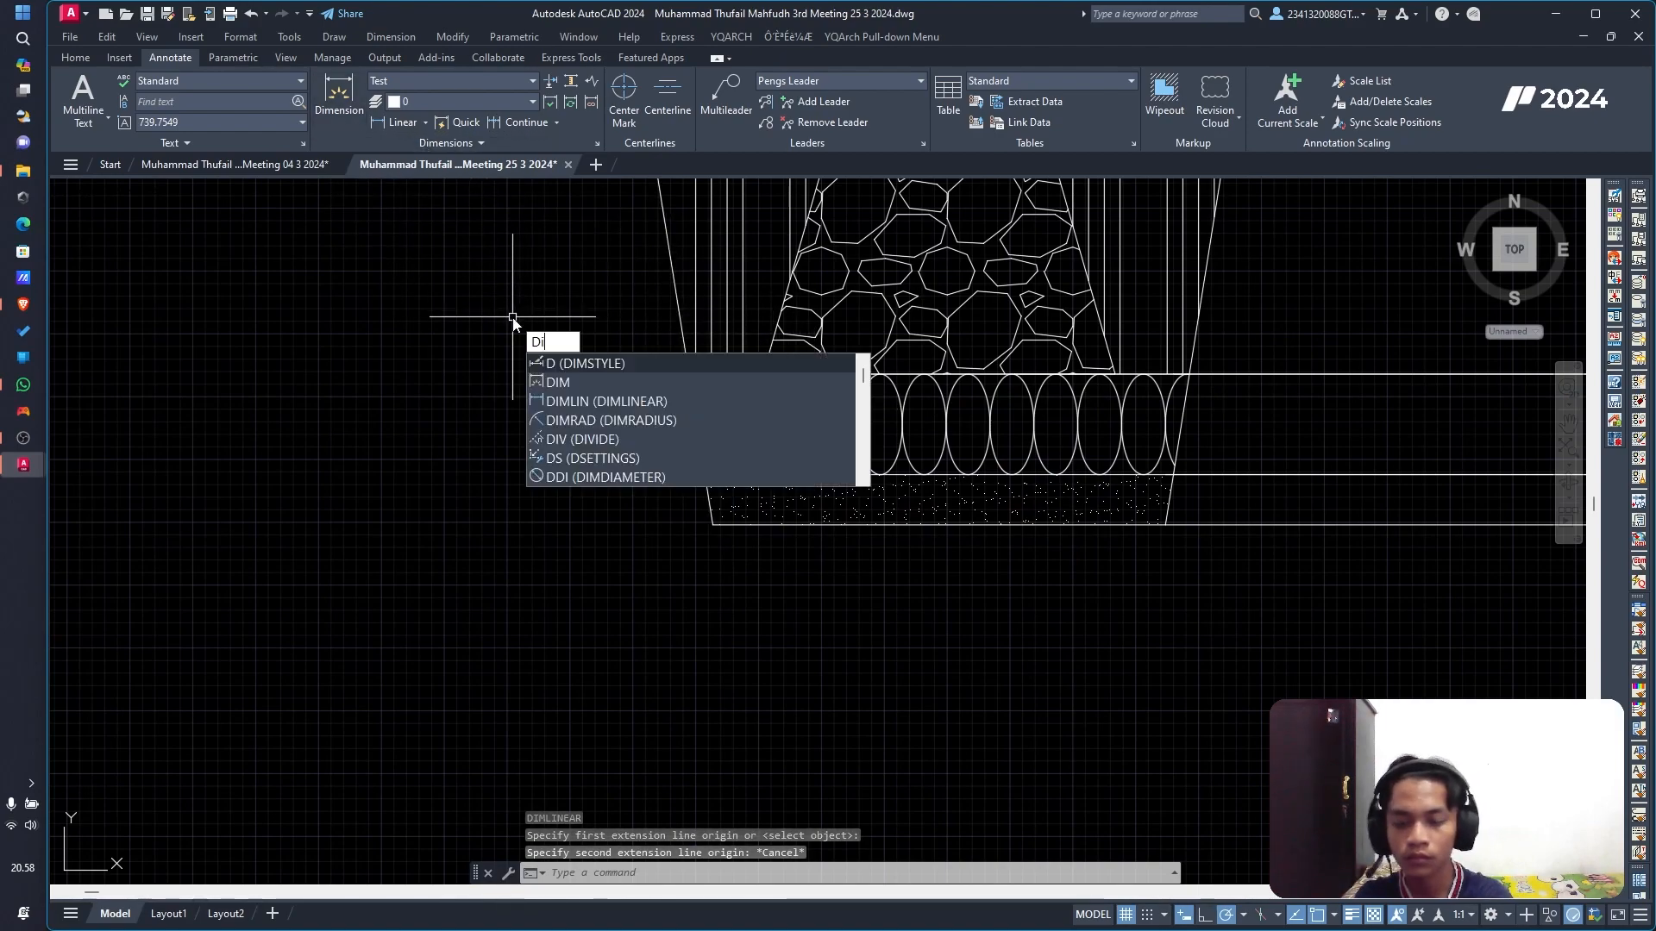
pyautogui.press('Down')
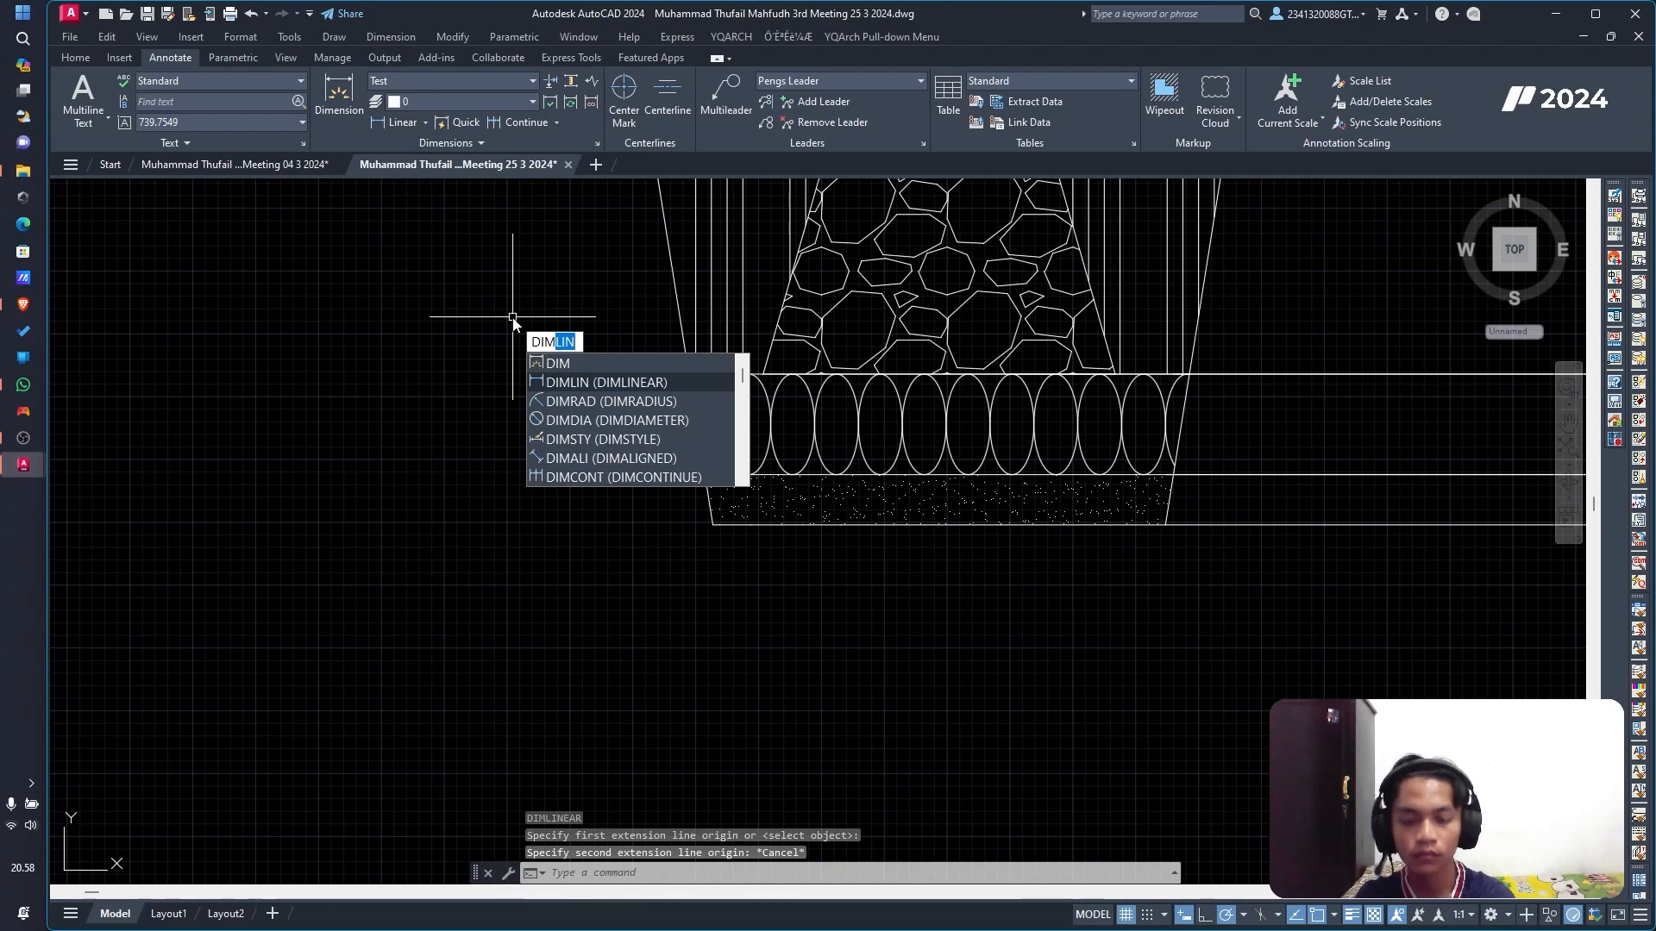
pyautogui.press('Return')
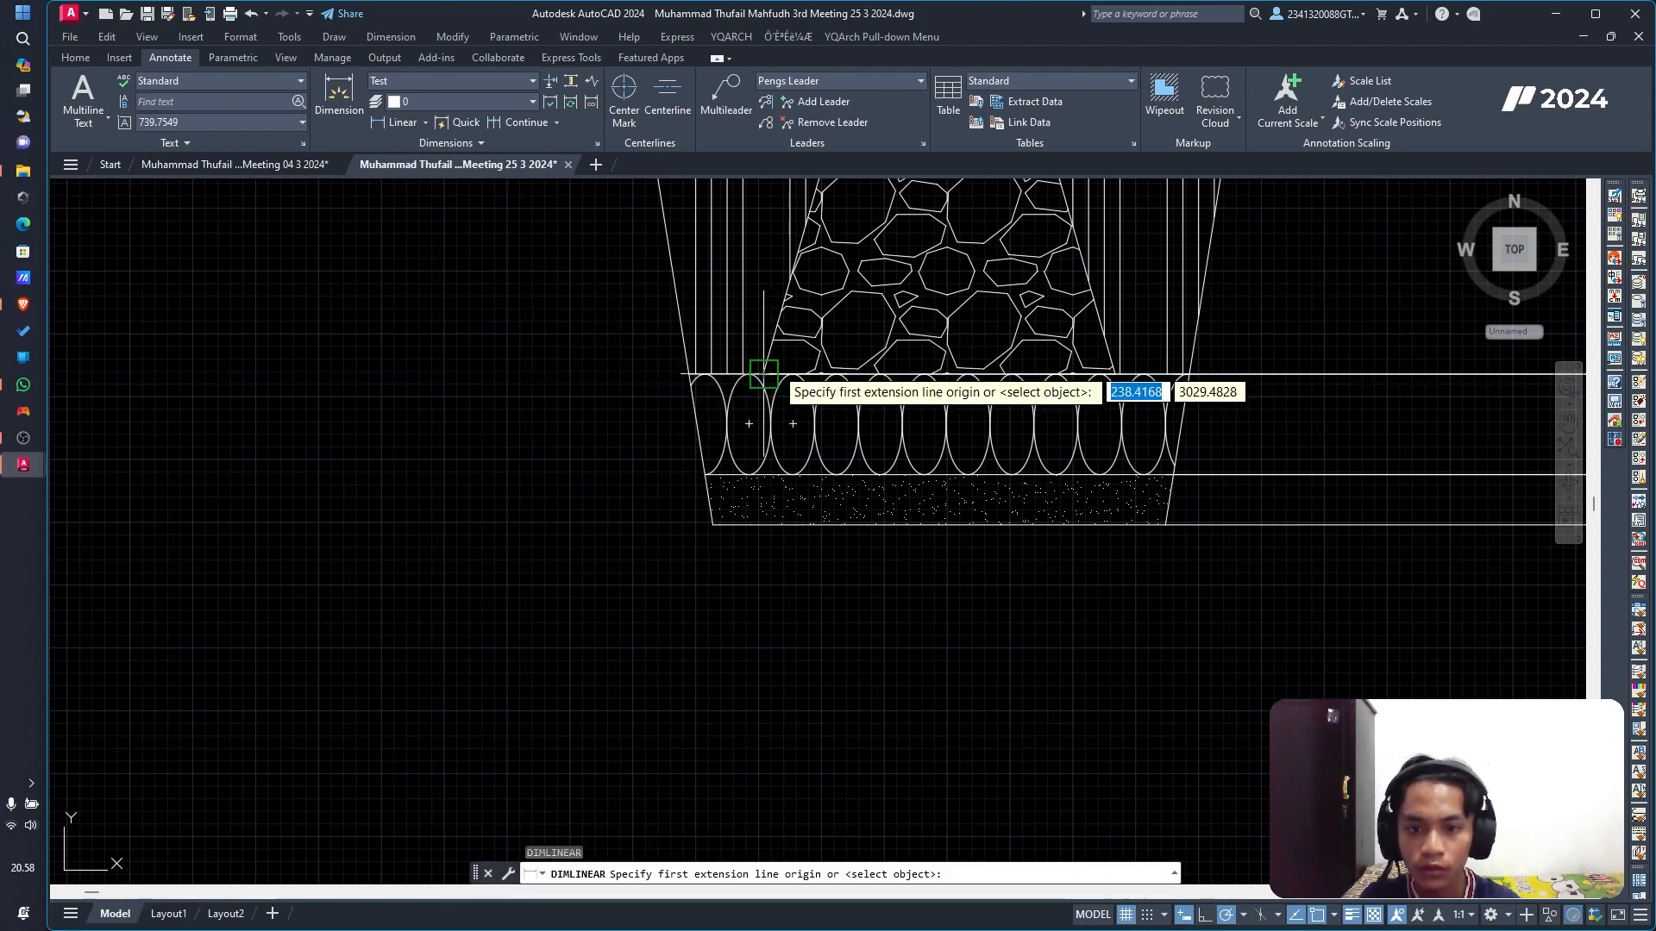
pyautogui.click(763, 373)
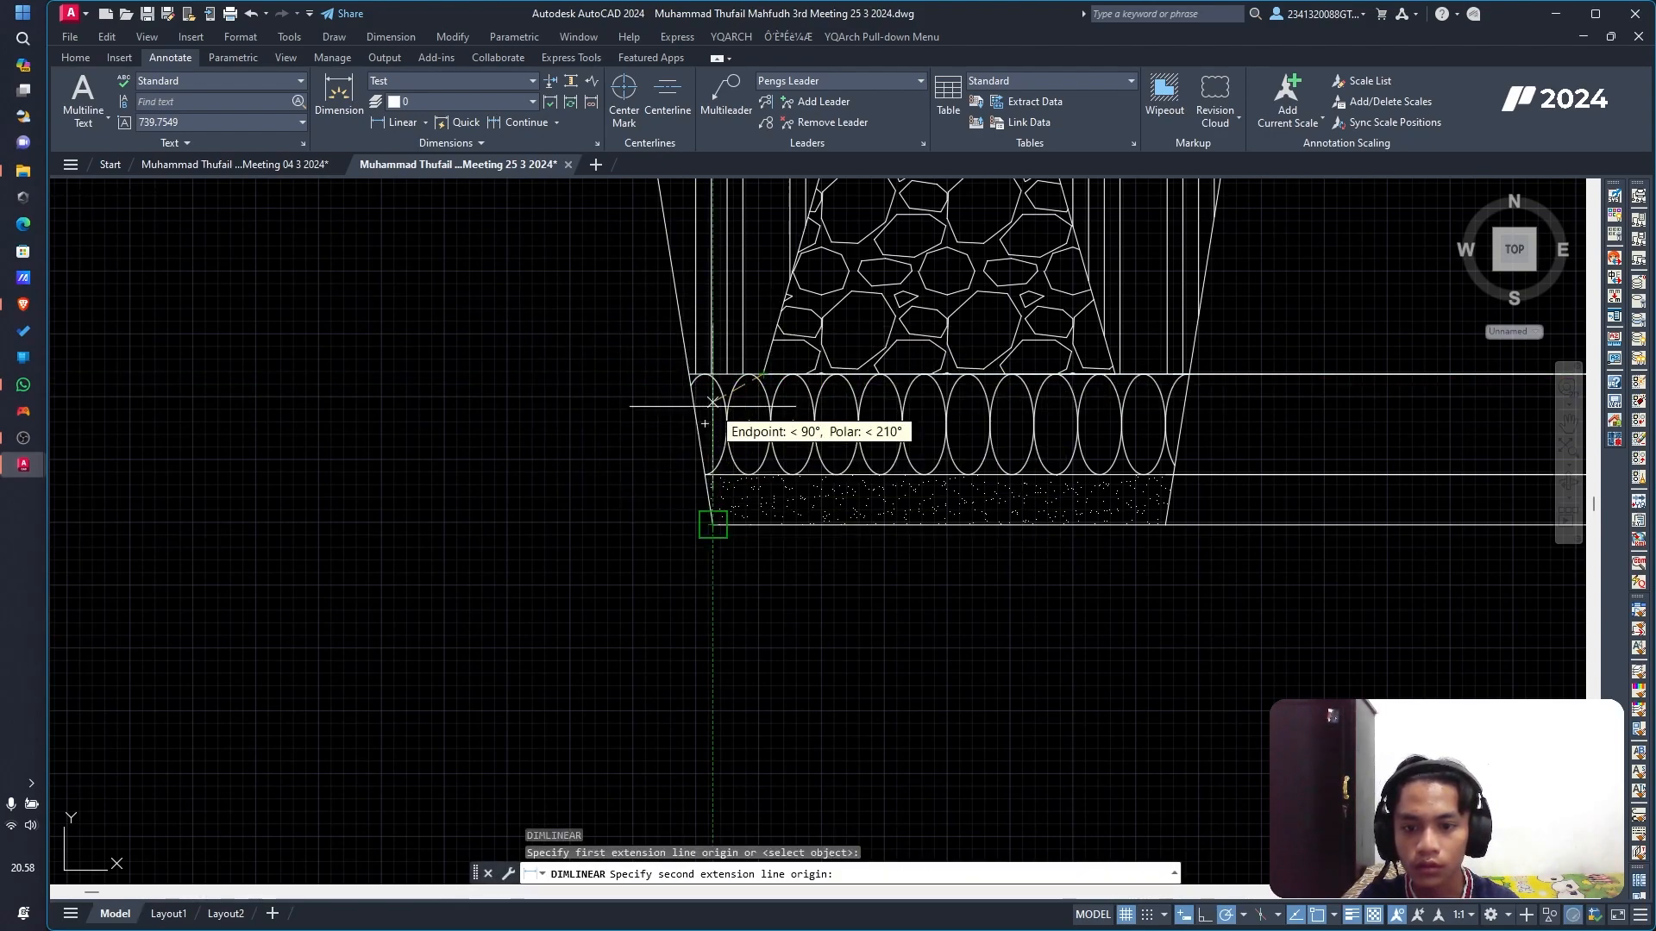
pyautogui.click(712, 523)
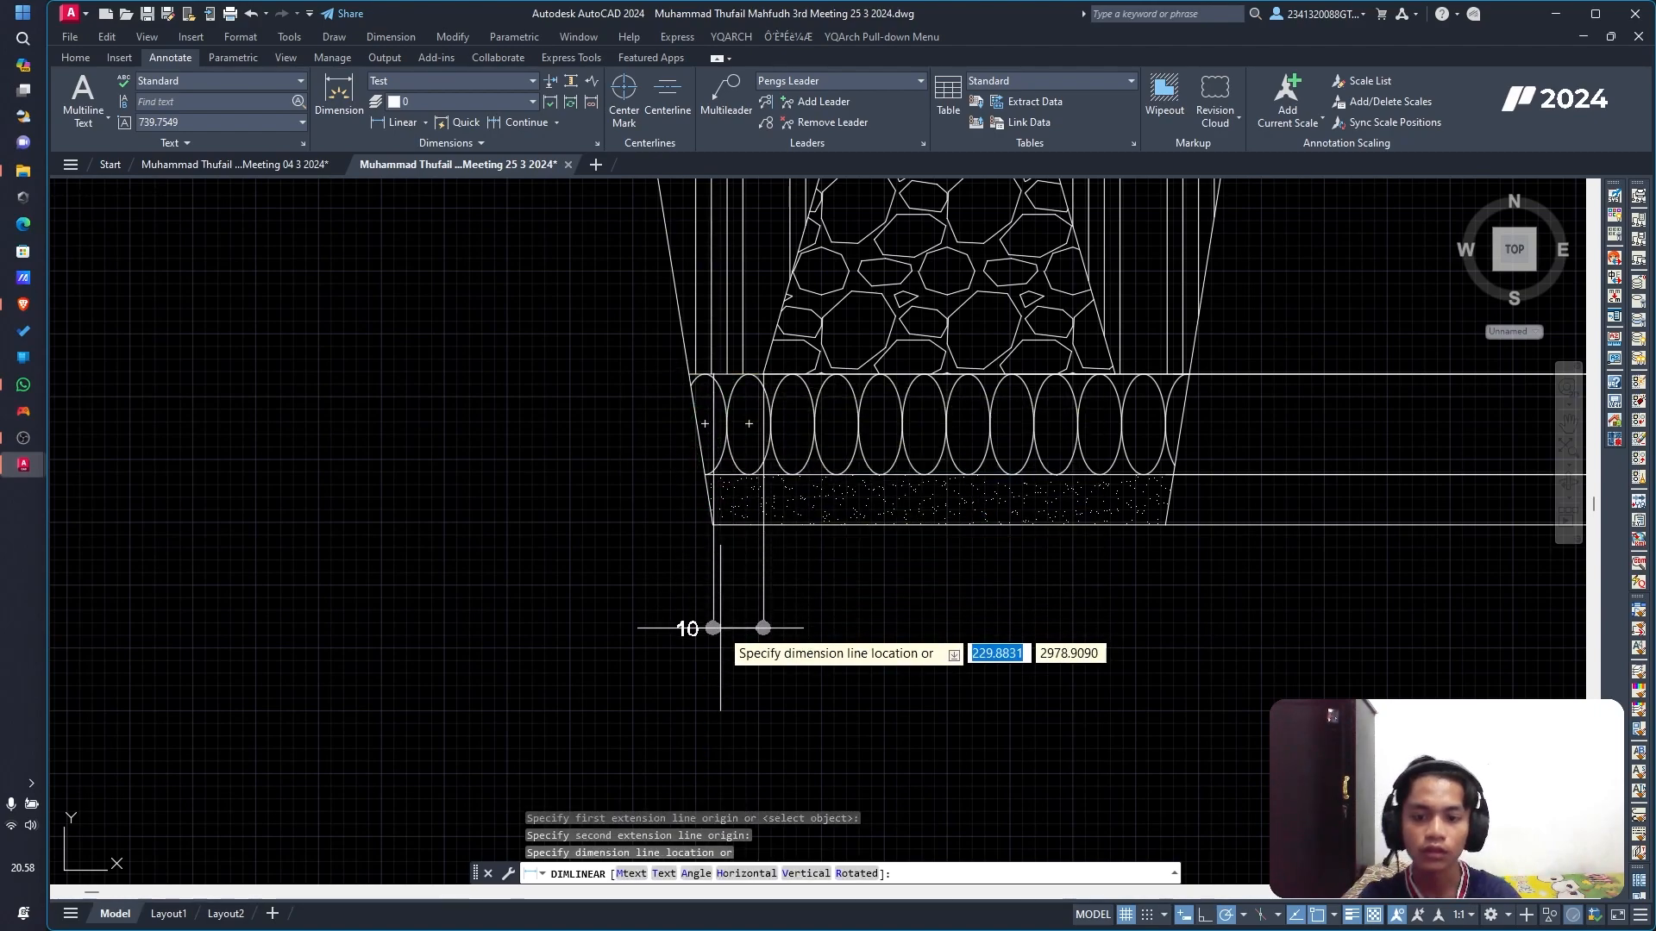
pyautogui.click(721, 628)
# Step: Dimension the stone foundation's bottom width with a linear dimension aligned to the left offset dimension
pyautogui.press('Return')
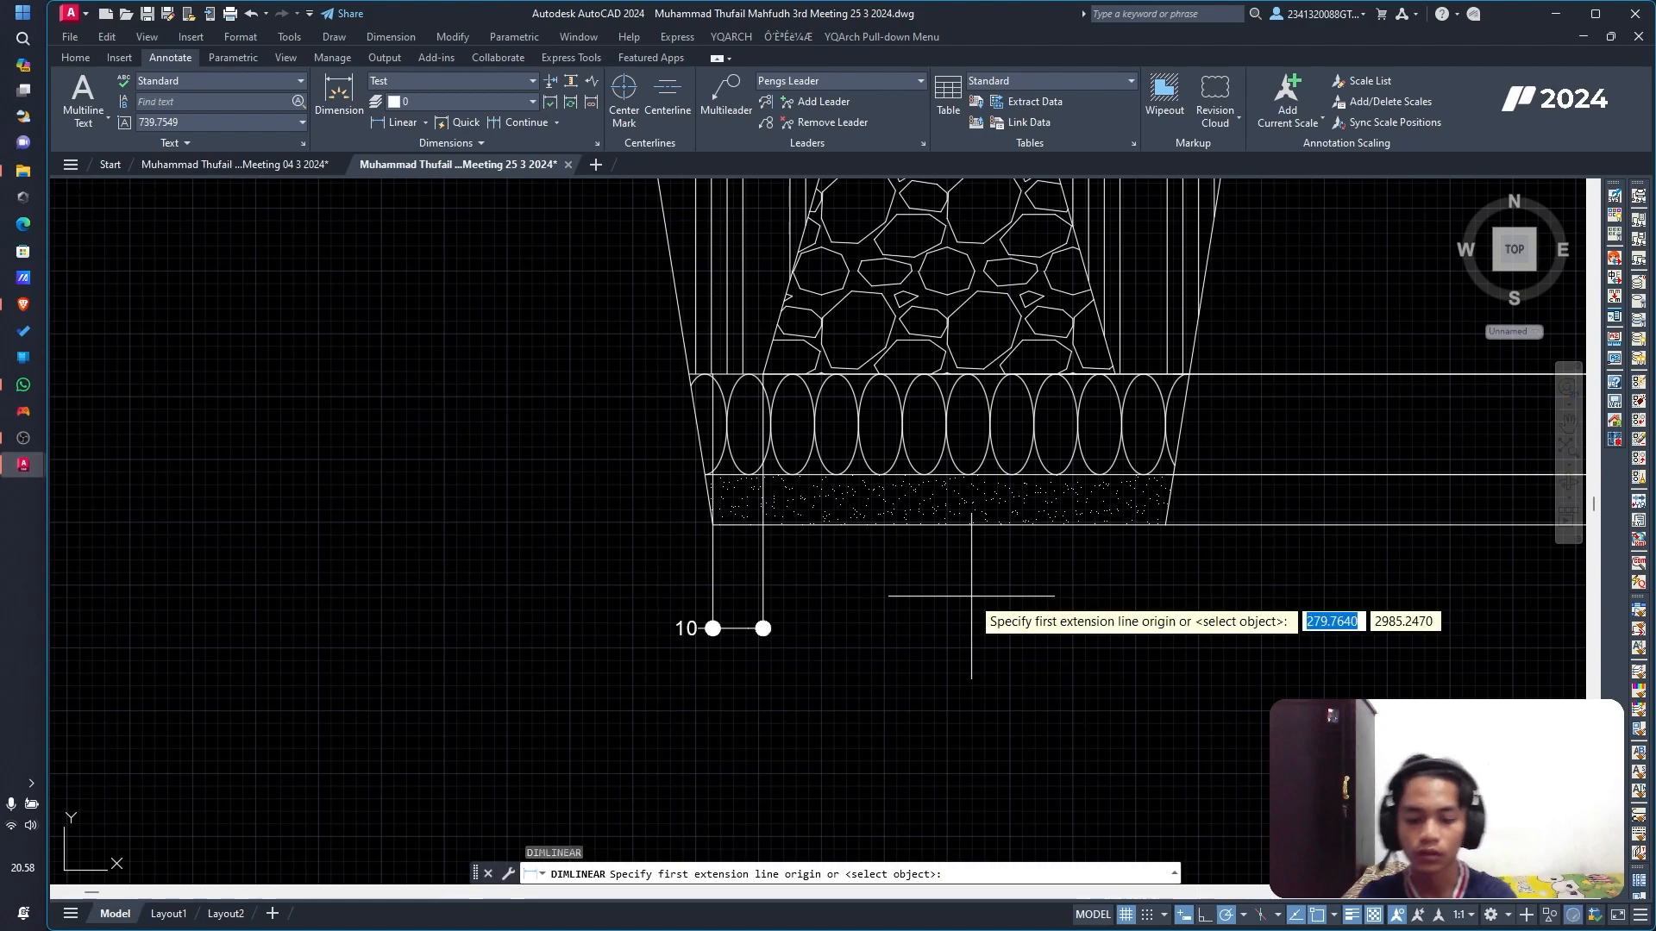
pyautogui.click(764, 374)
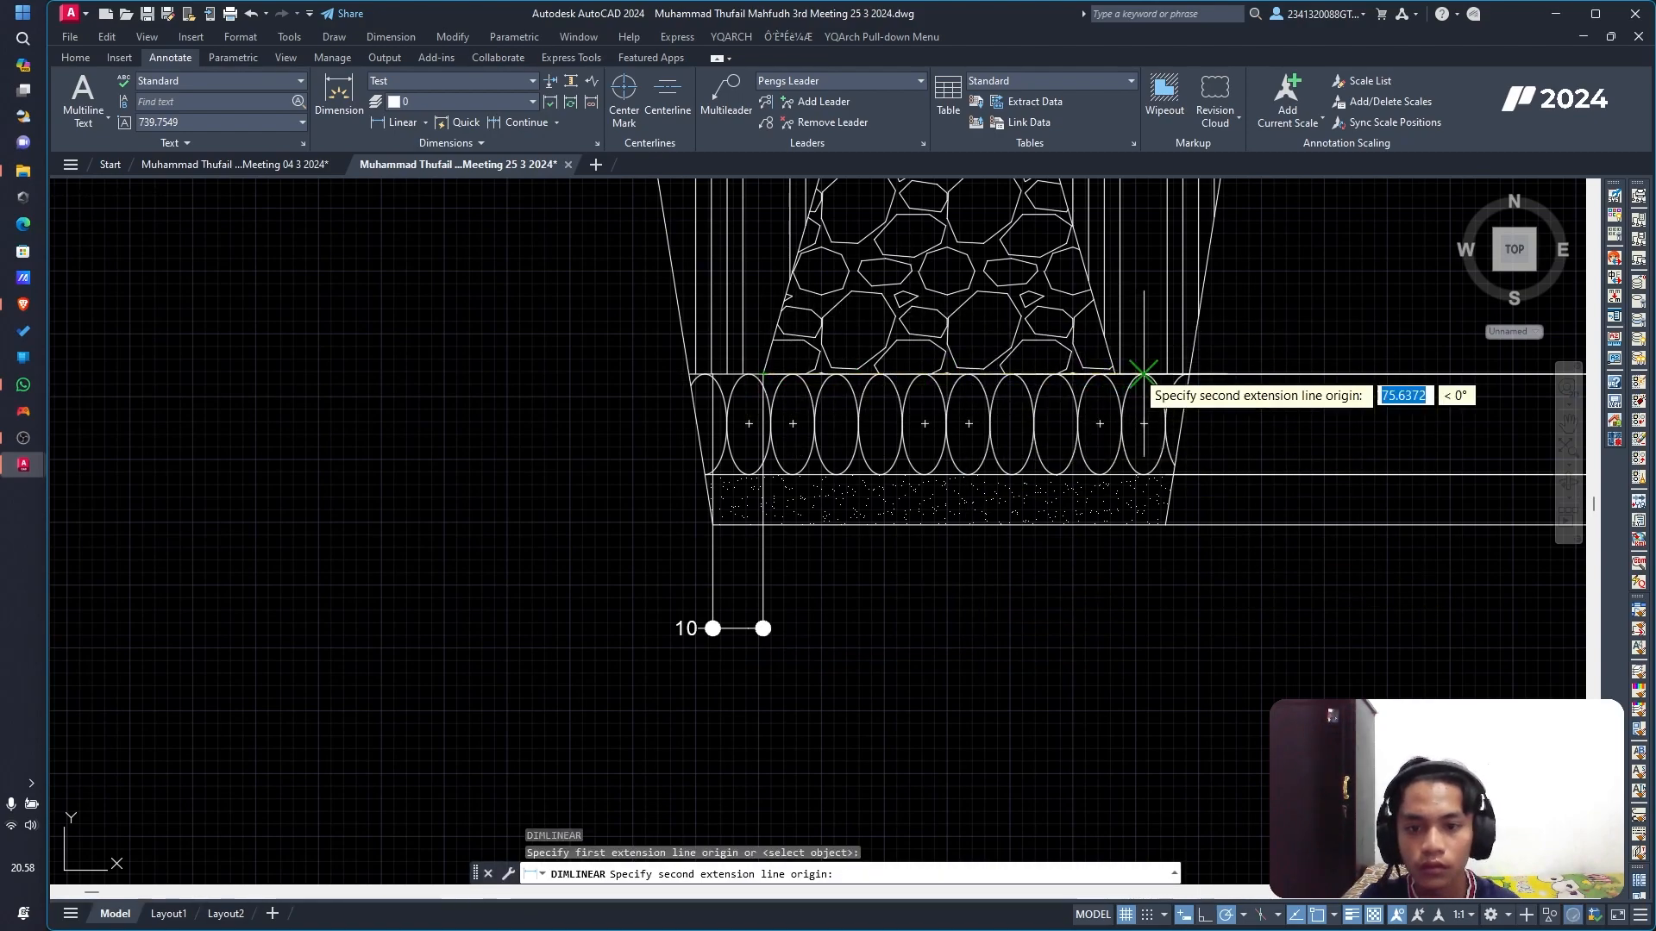
pyautogui.click(1115, 373)
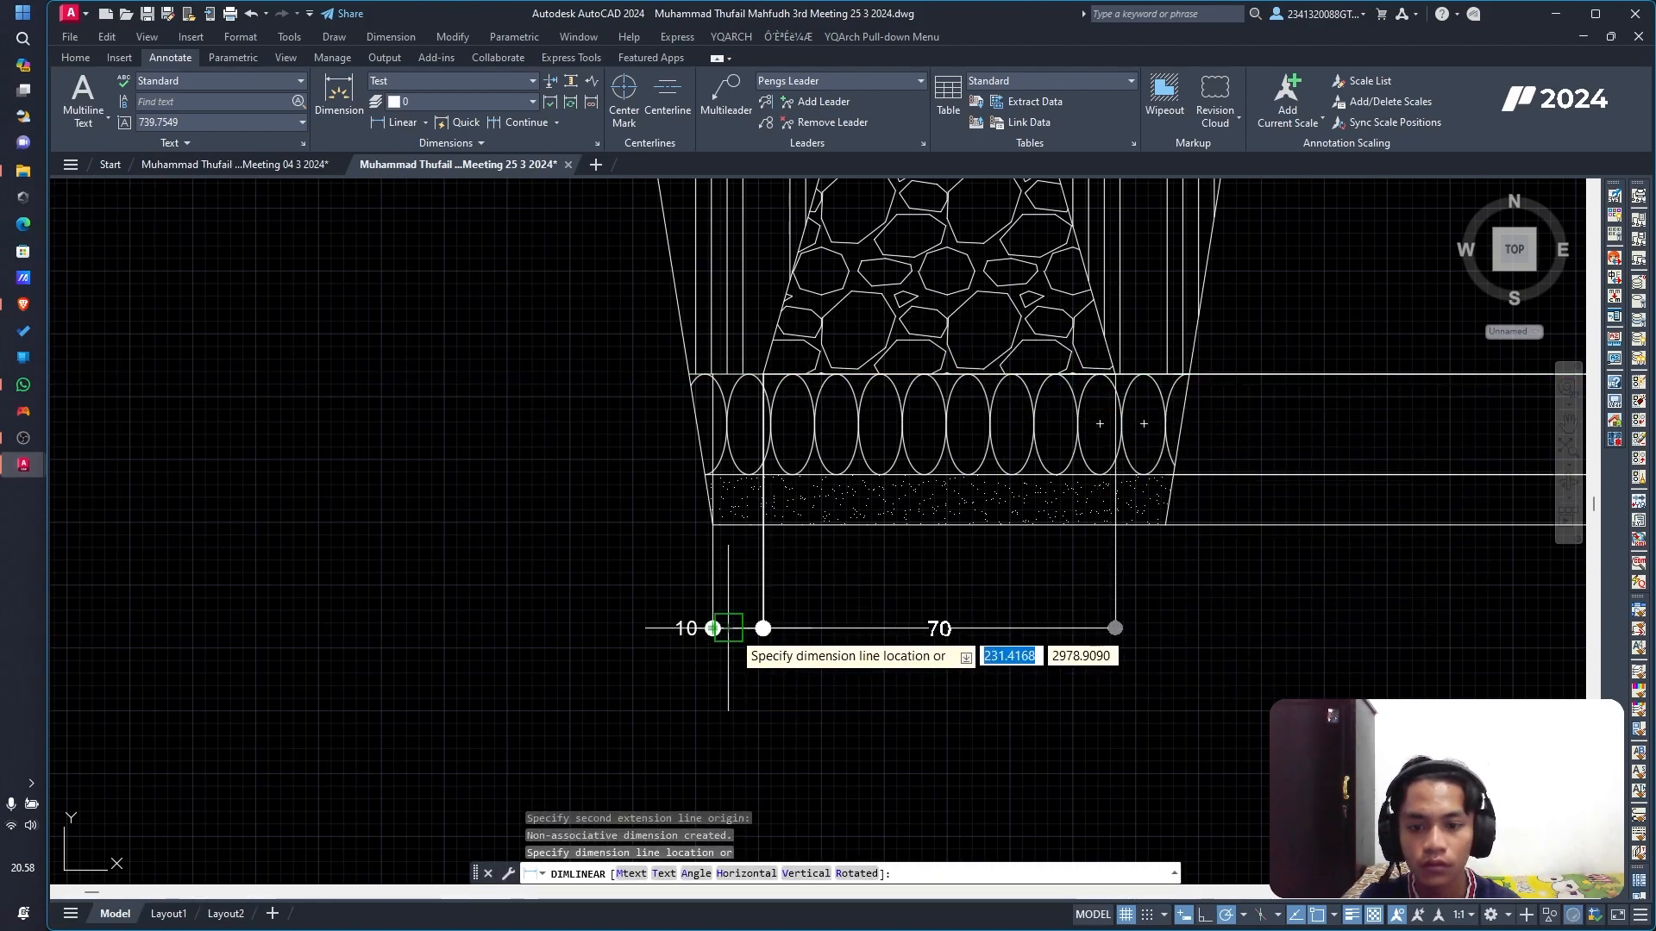
pyautogui.click(728, 628)
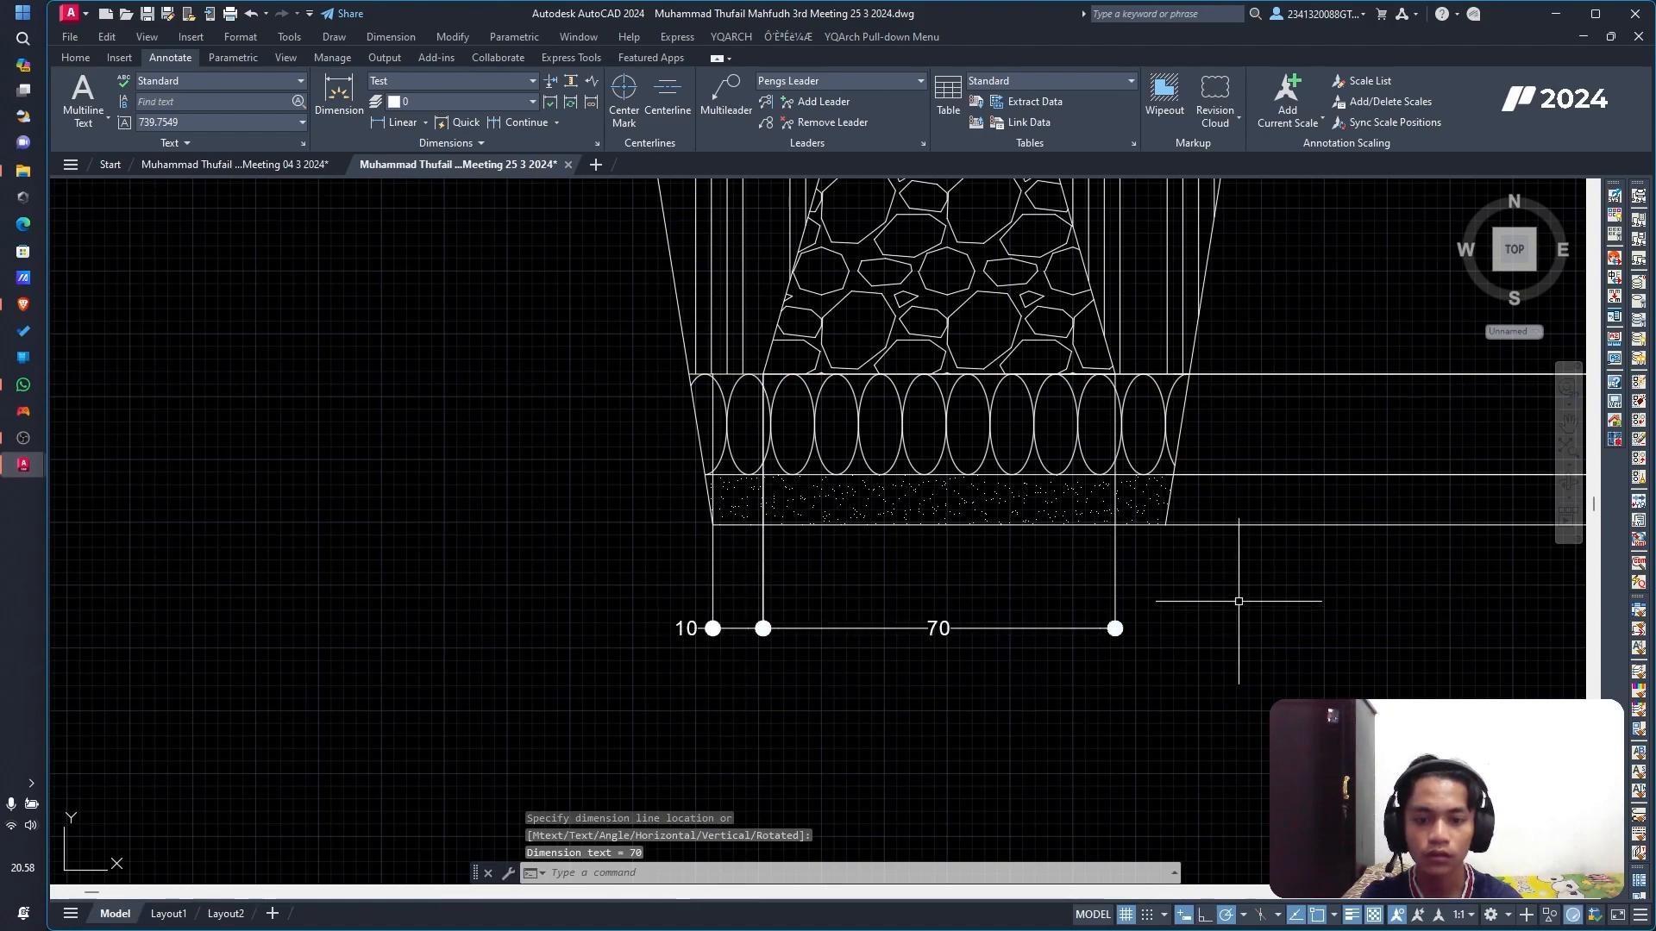
pyautogui.press('Return')
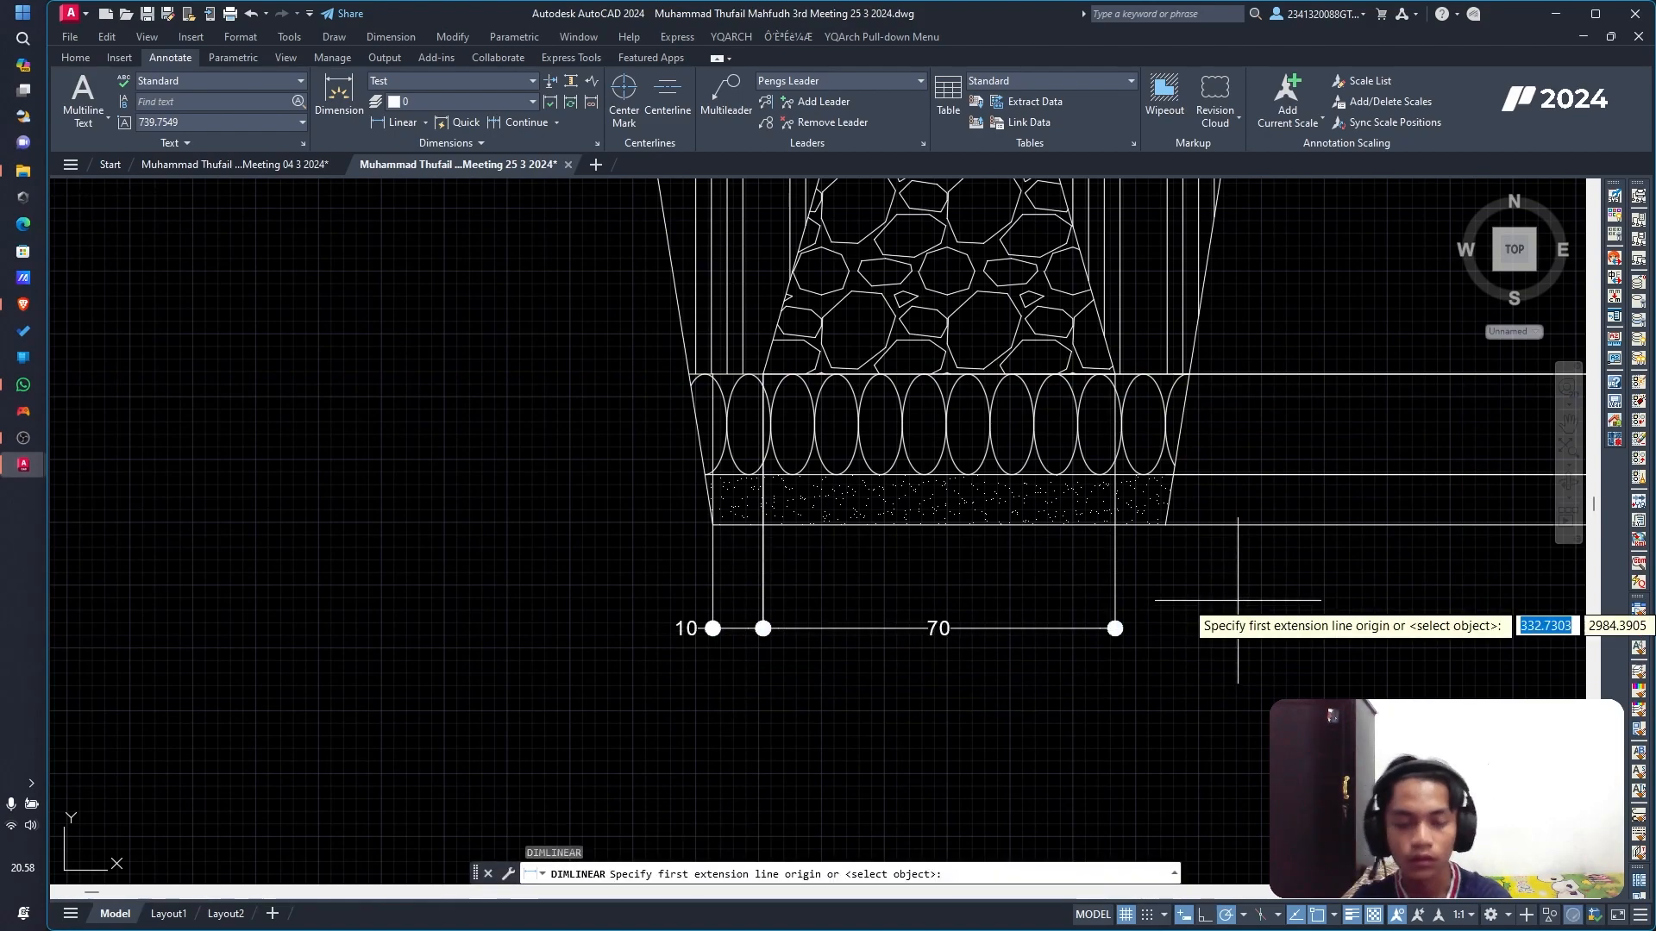
pyautogui.click(1112, 375)
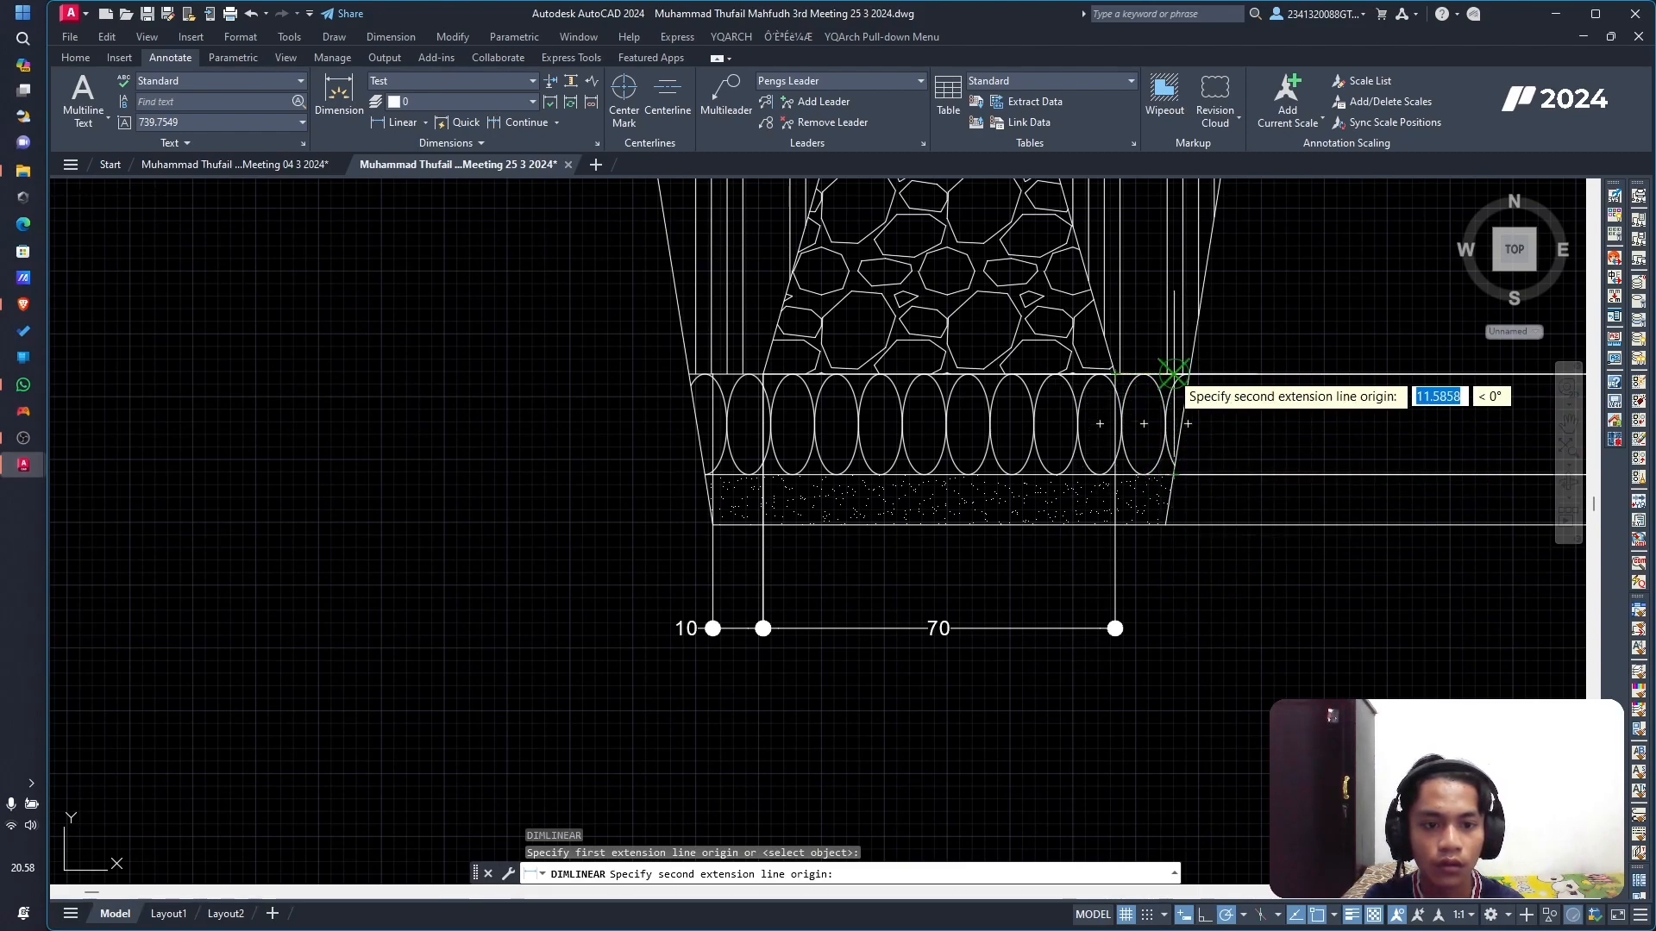
pyautogui.click(1173, 375)
pyautogui.press('Escape')
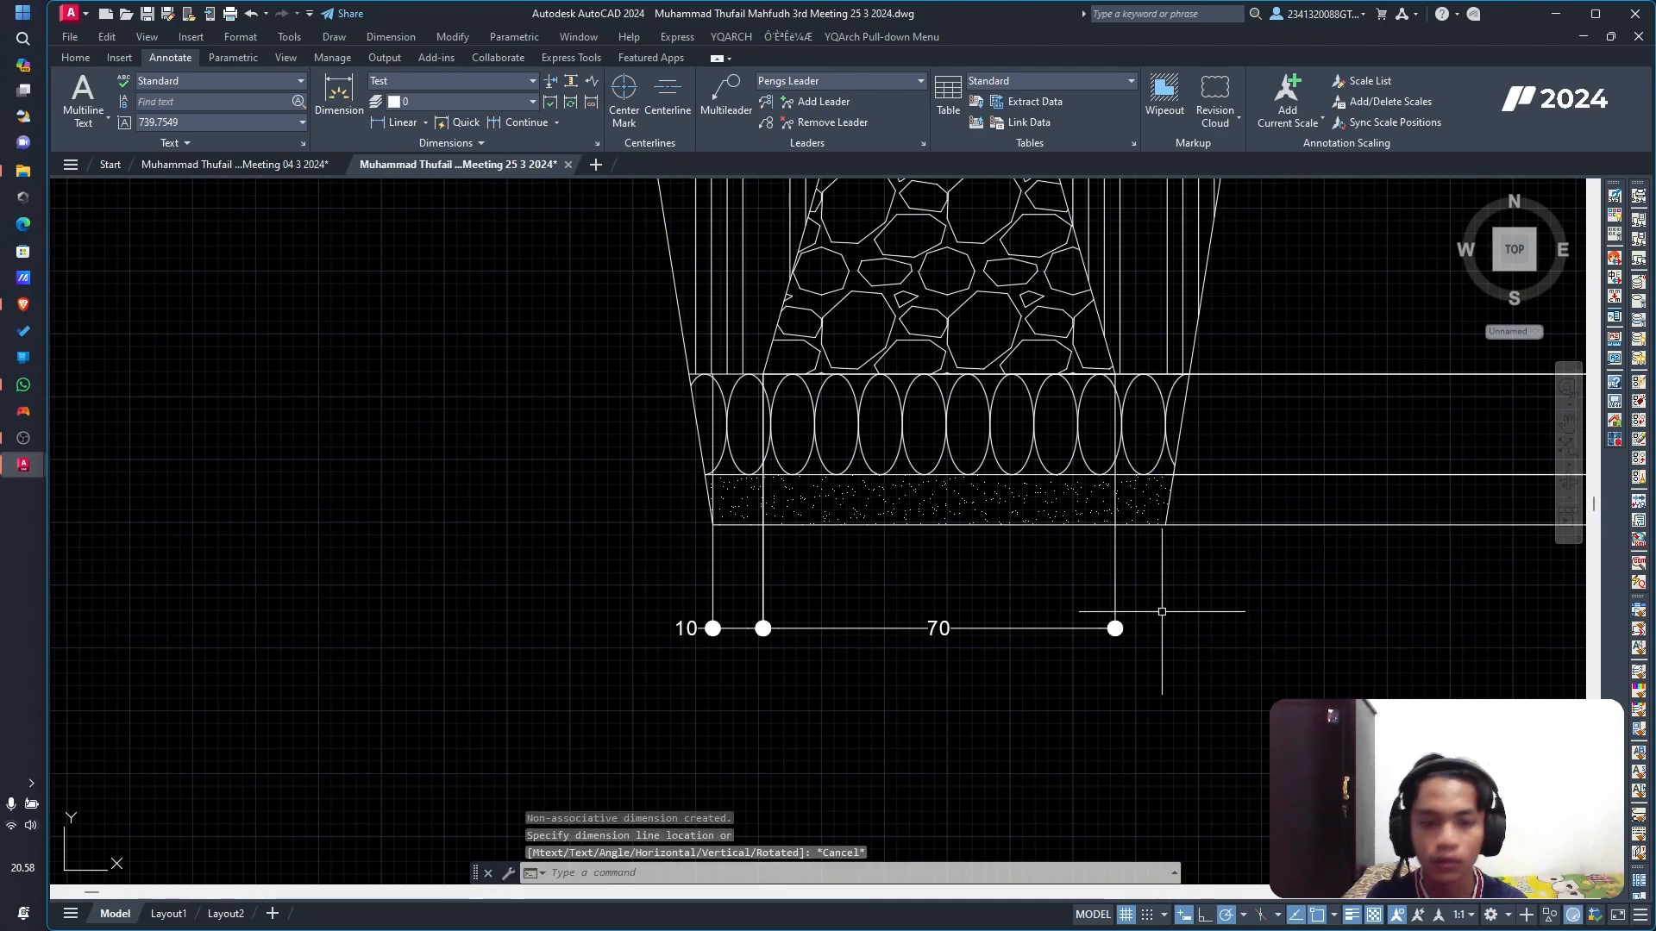
# Step: Dimension the horizontal offset between the stone's lower-right corner and the sand layer's right corner, in line with the bottom width dimension
pyautogui.press('space')
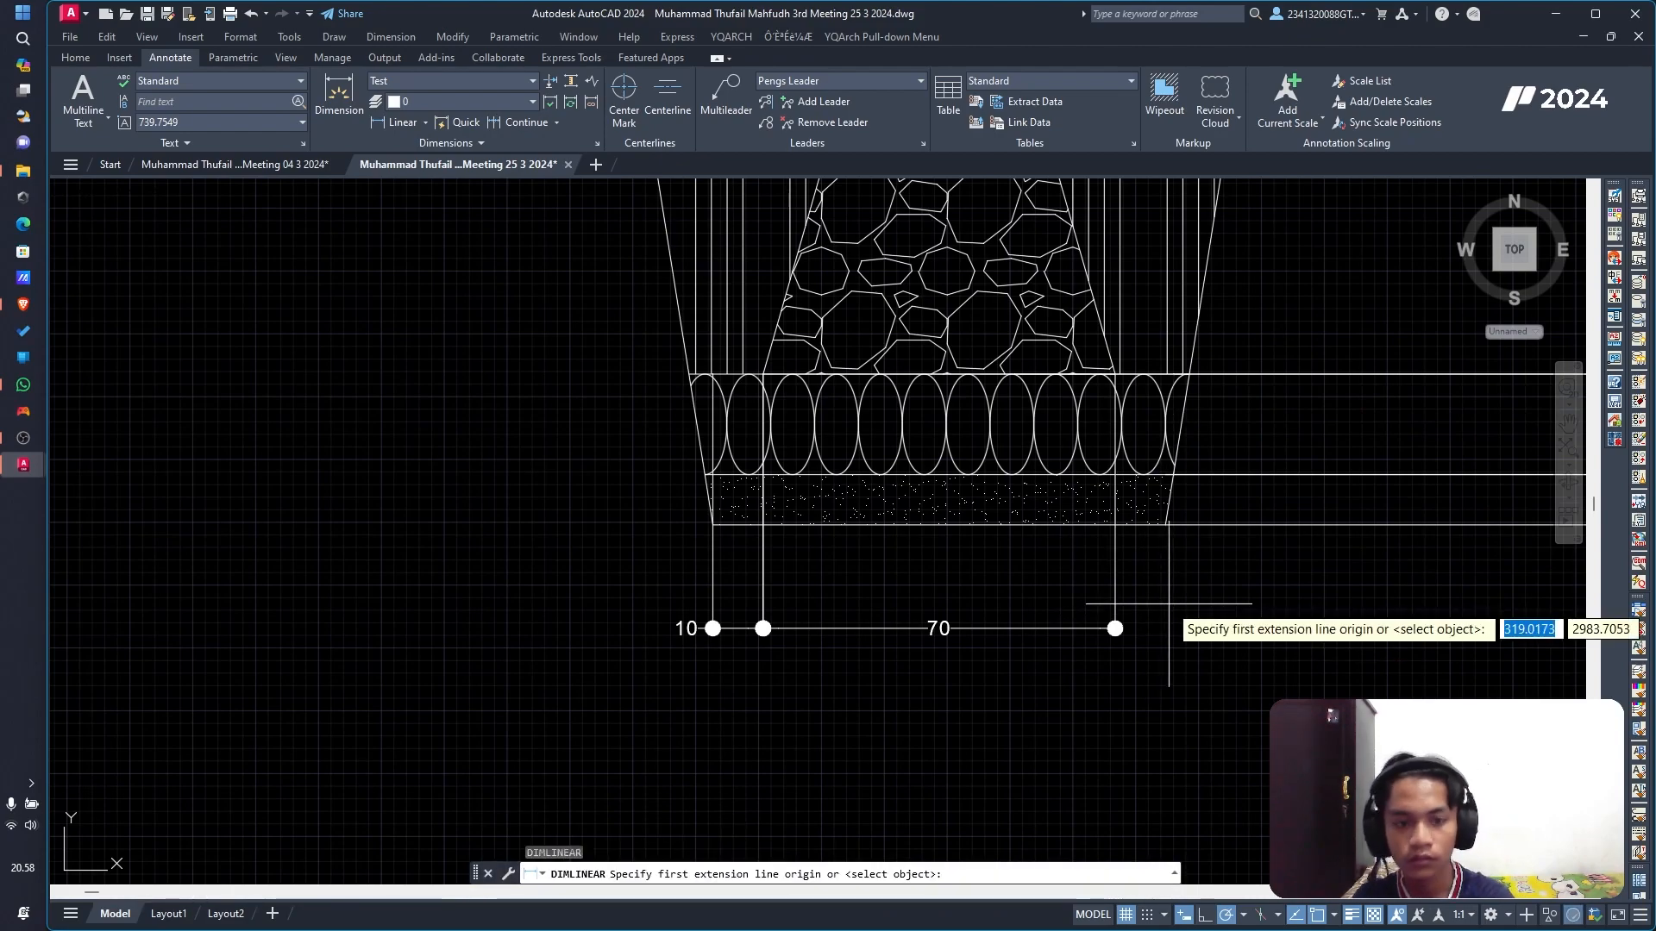
pyautogui.click(1114, 374)
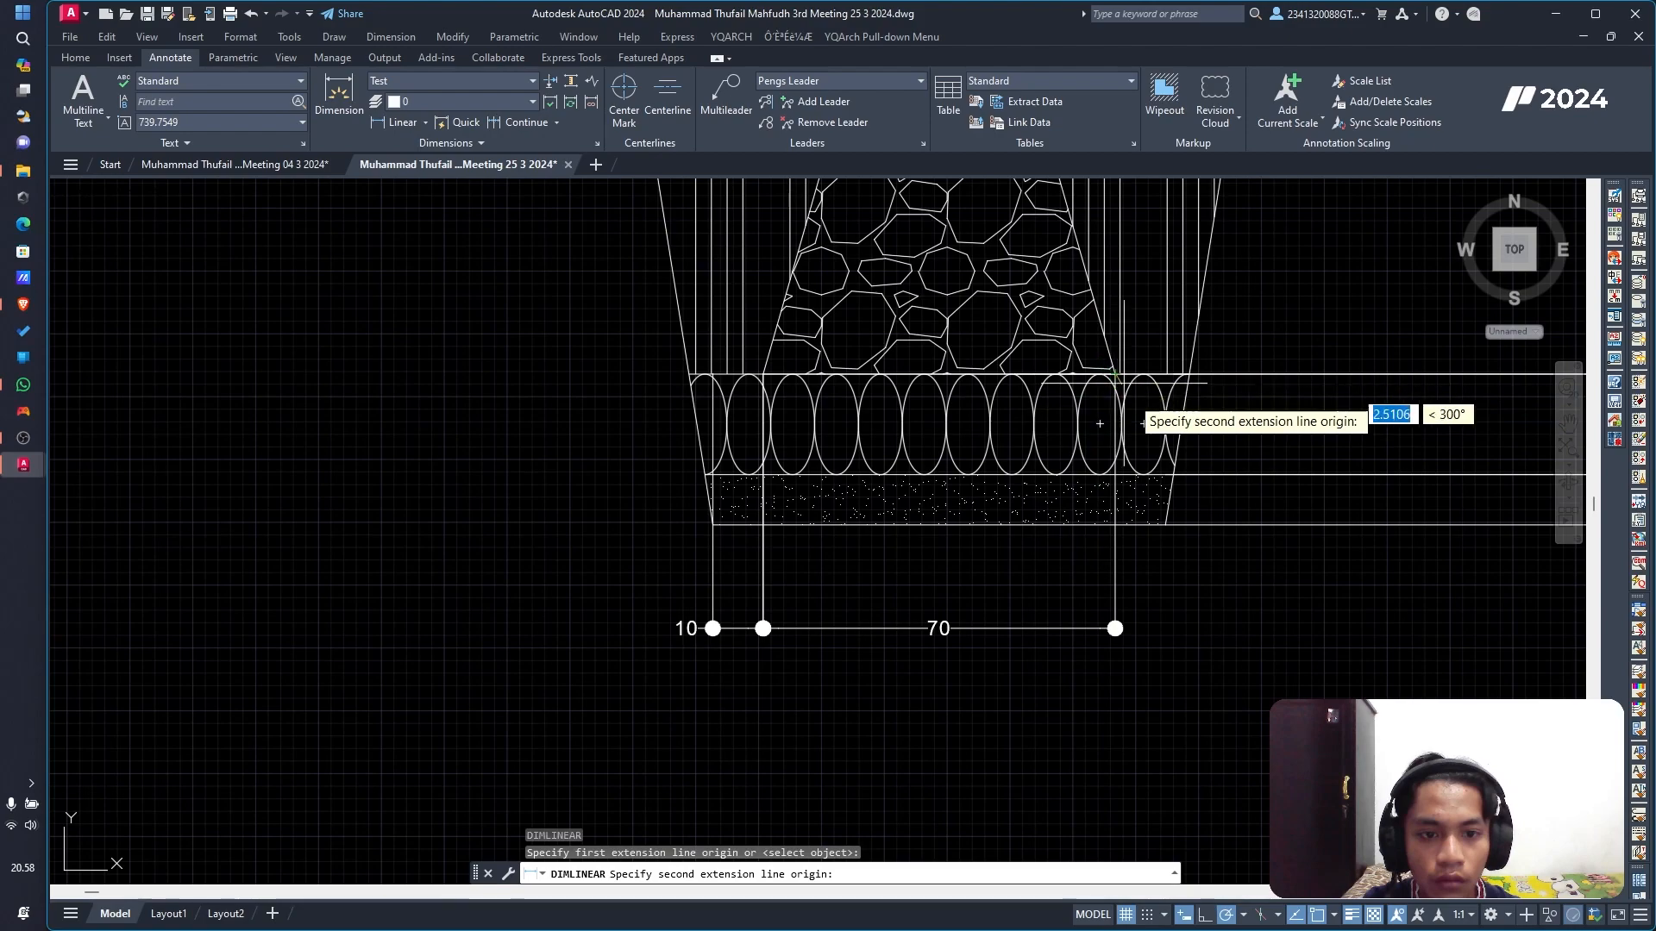
pyautogui.scroll(4, 1161, 527)
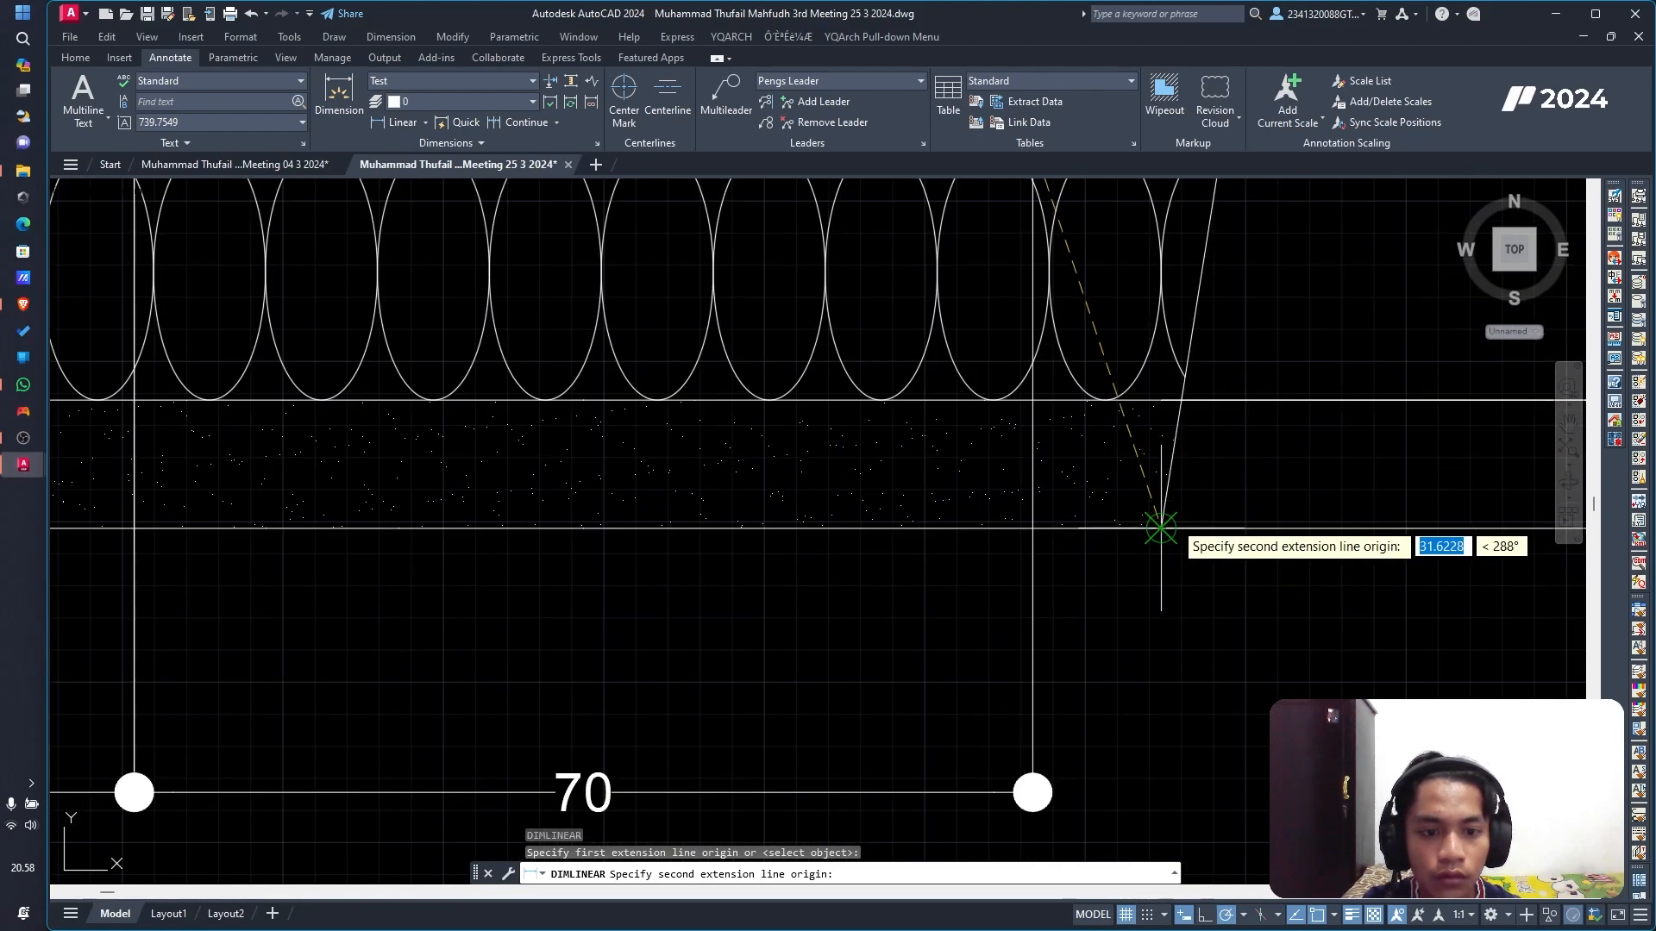
pyautogui.scroll(-4, 1162, 251)
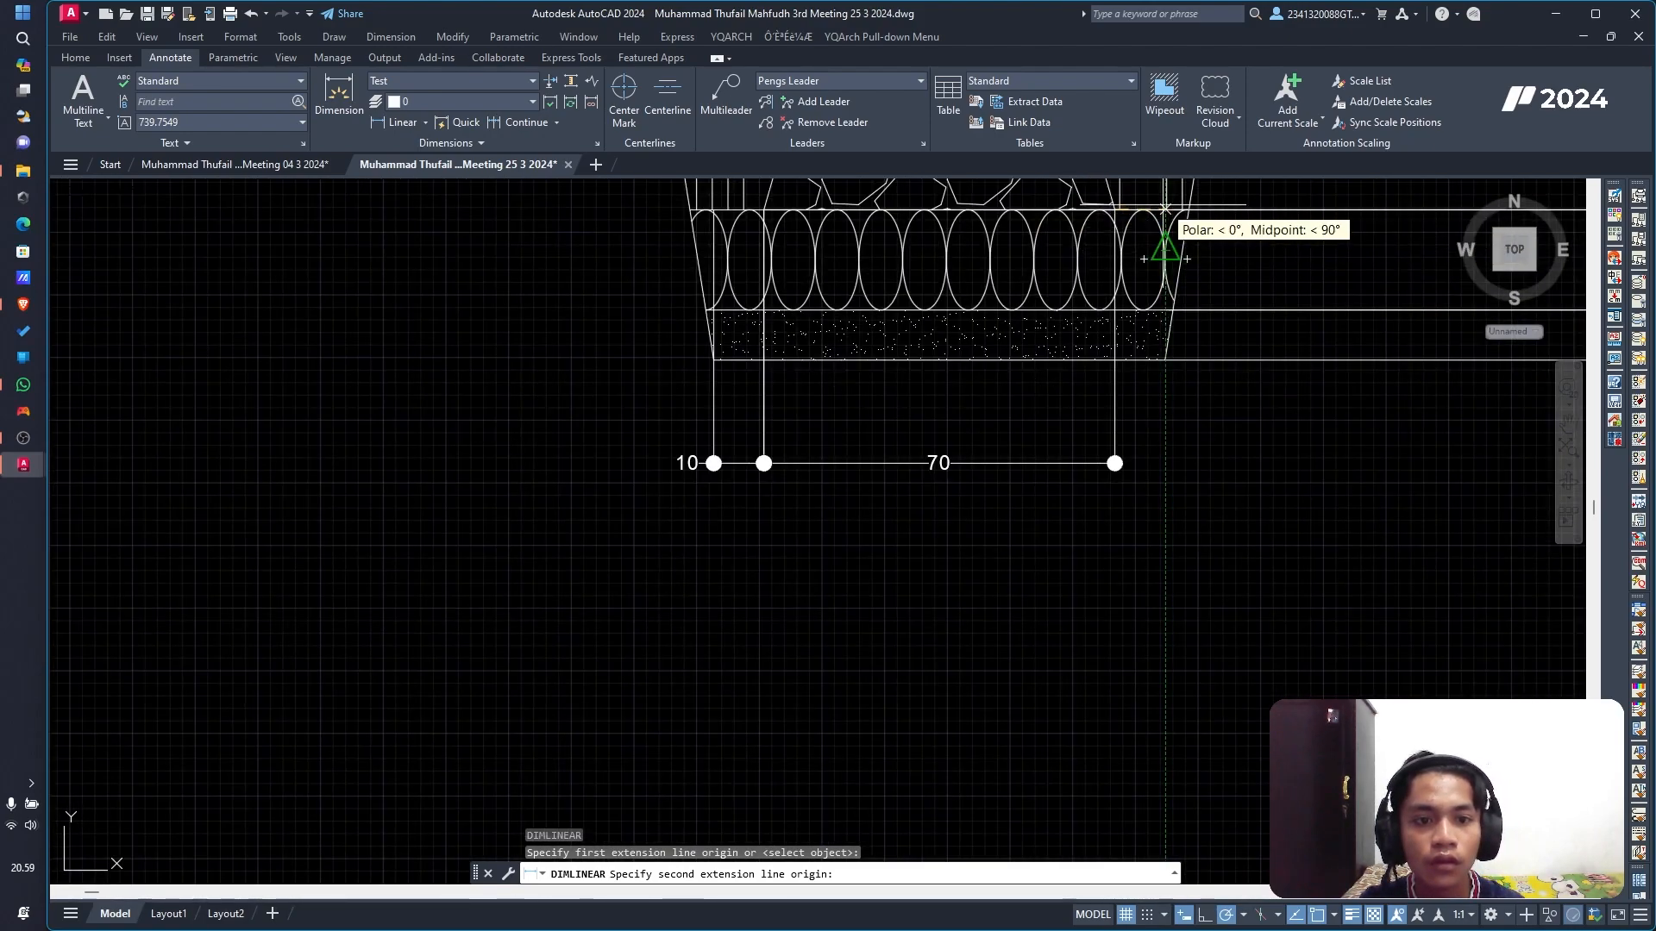
pyautogui.click(1165, 248)
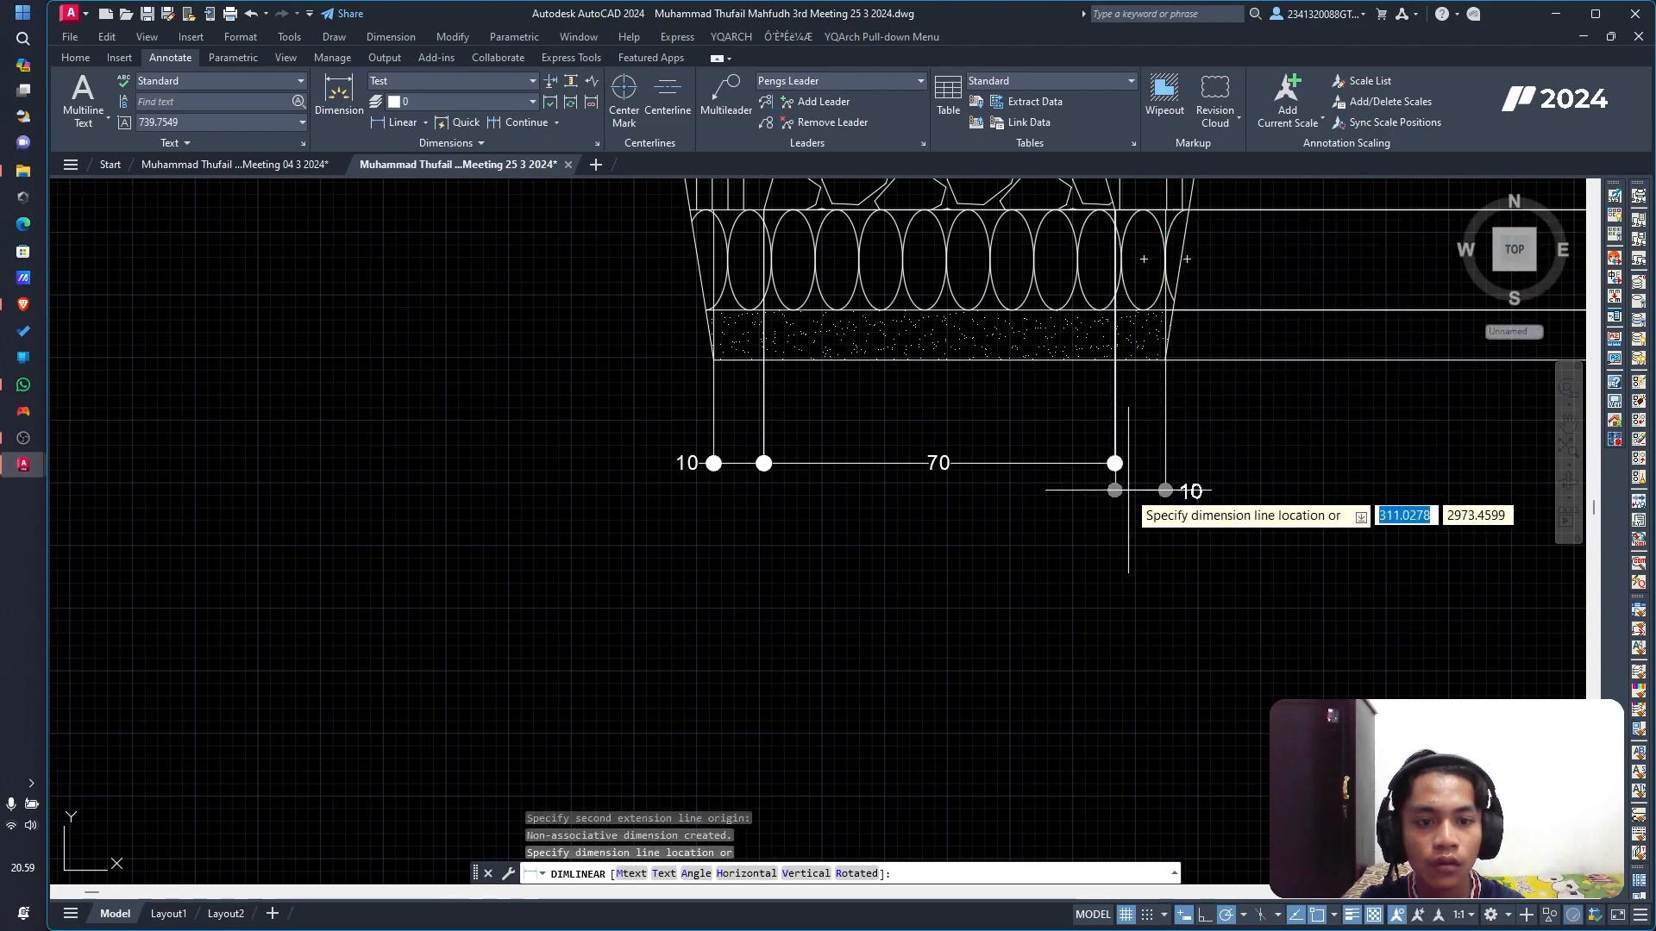
pyautogui.click(1026, 464)
# Step: Compare the dimensioned section with the reference stone foundation detail, examining its dimensions and the material leader labels
pyautogui.scroll(-5, 1276, 480)
pyautogui.moveTo(1187, 483); pyautogui.dragTo(1026, 698, button='middle')
pyautogui.scroll(3, 1055, 640)
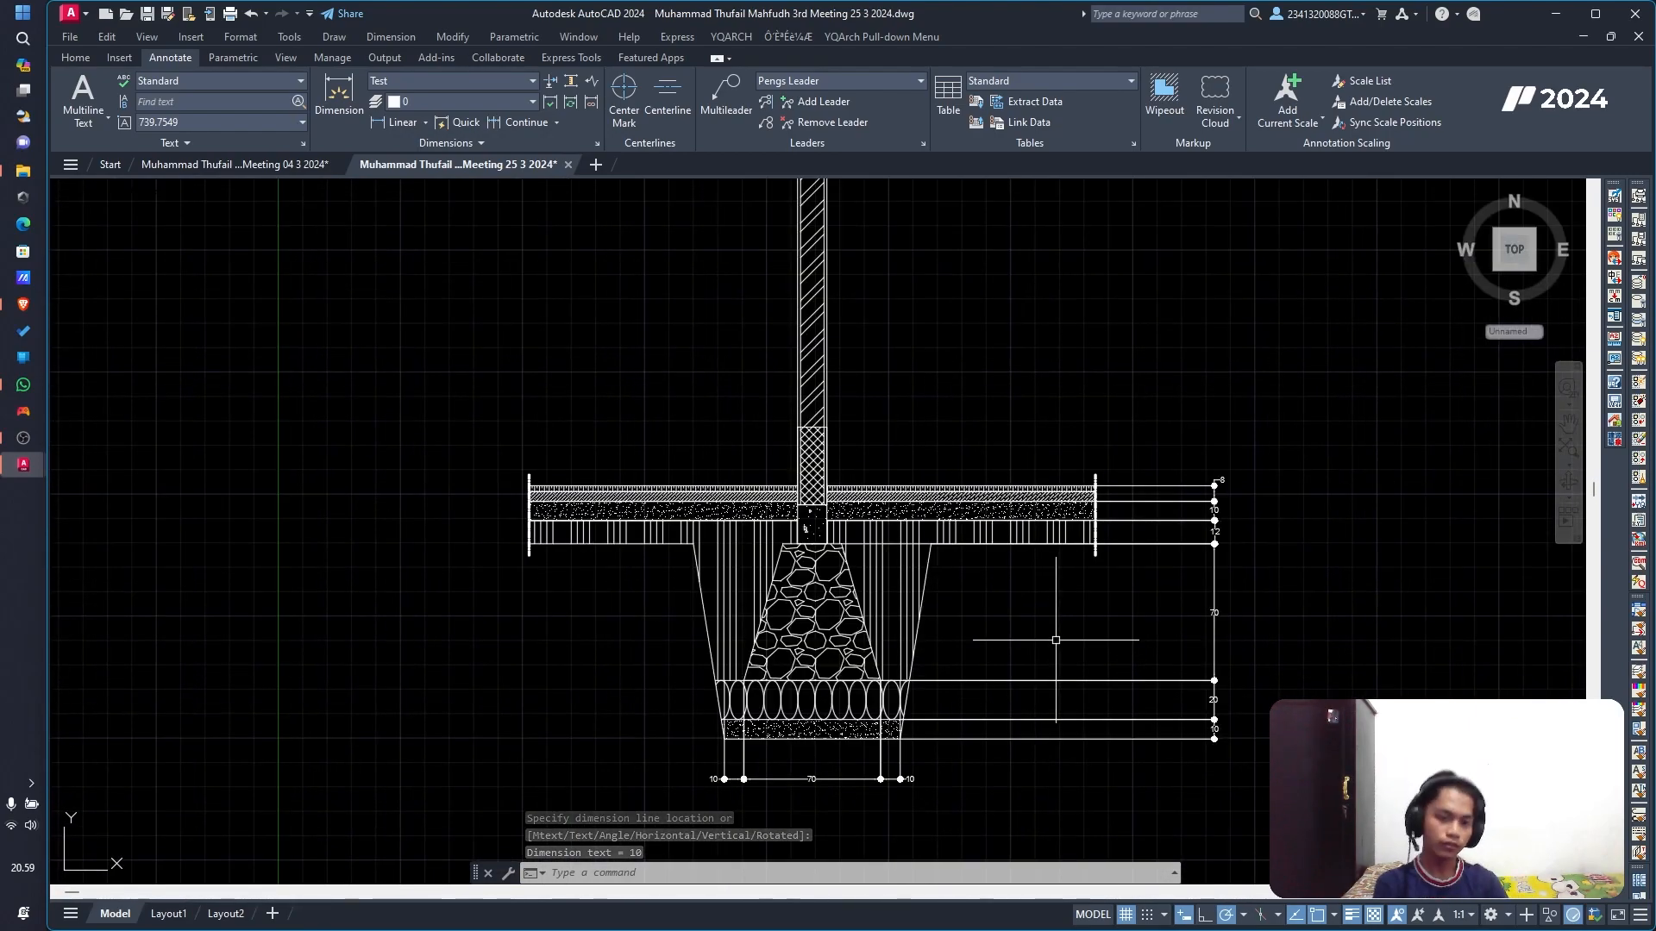
pyautogui.scroll(2, 953, 702)
pyautogui.moveTo(930, 740); pyautogui.dragTo(901, 487, button='middle')
pyautogui.scroll(-5, 927, 359)
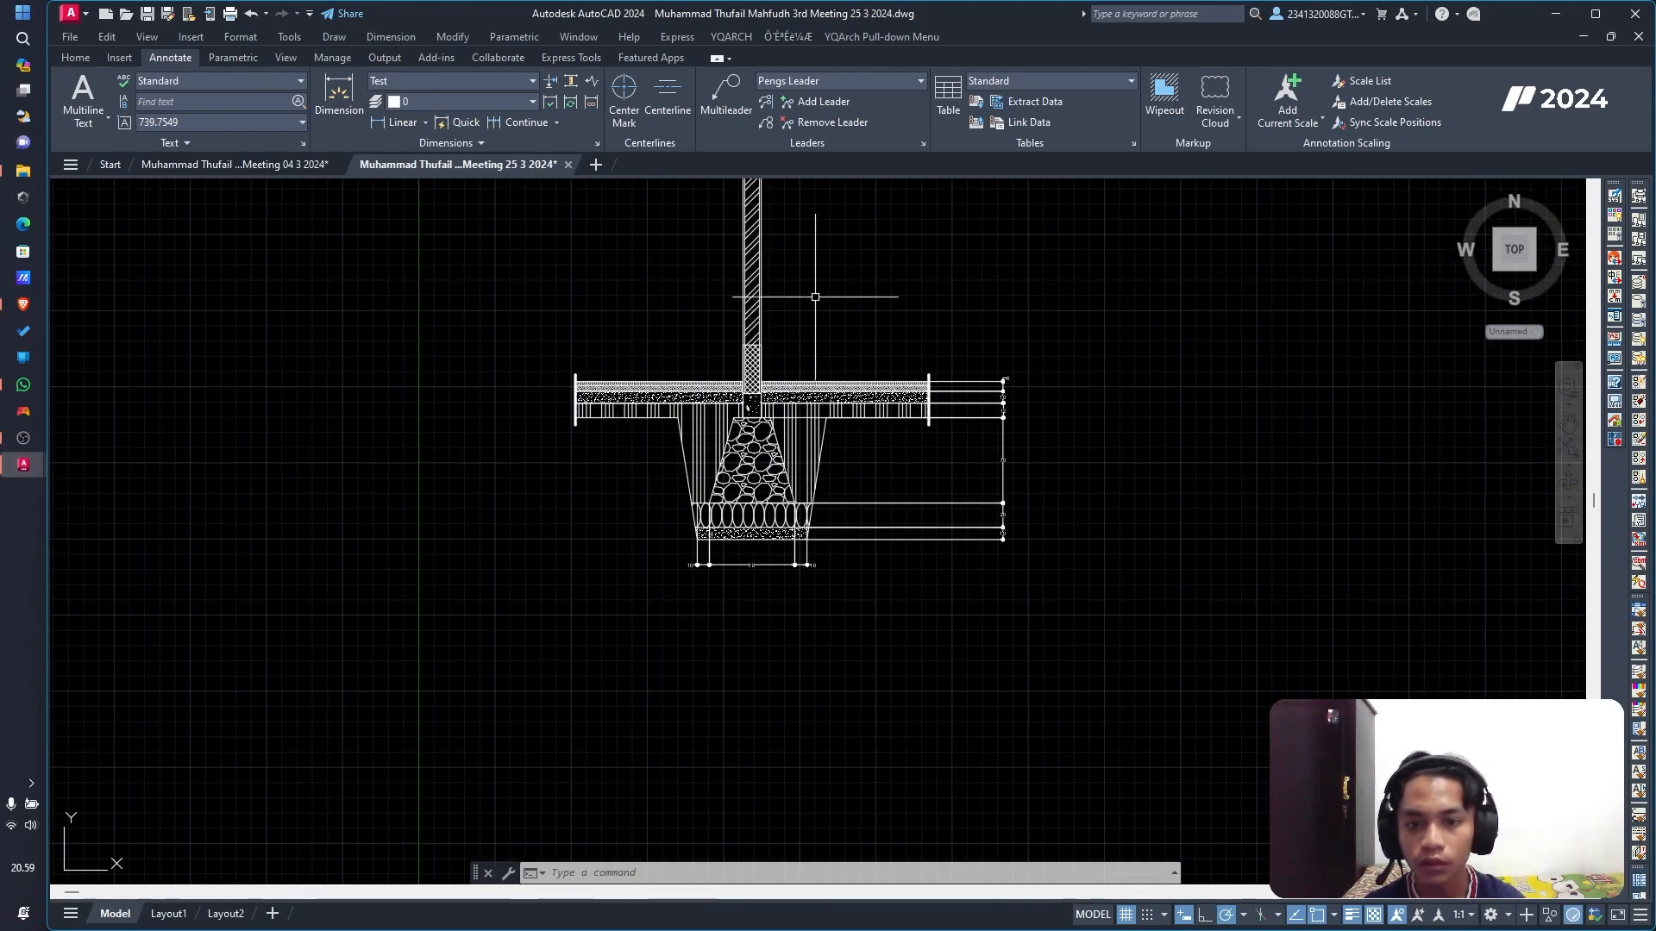
pyautogui.moveTo(810, 232); pyautogui.dragTo(806, 406, button='middle')
pyautogui.scroll(-6, 818, 349)
pyautogui.moveTo(828, 348); pyautogui.dragTo(809, 462, button='middle')
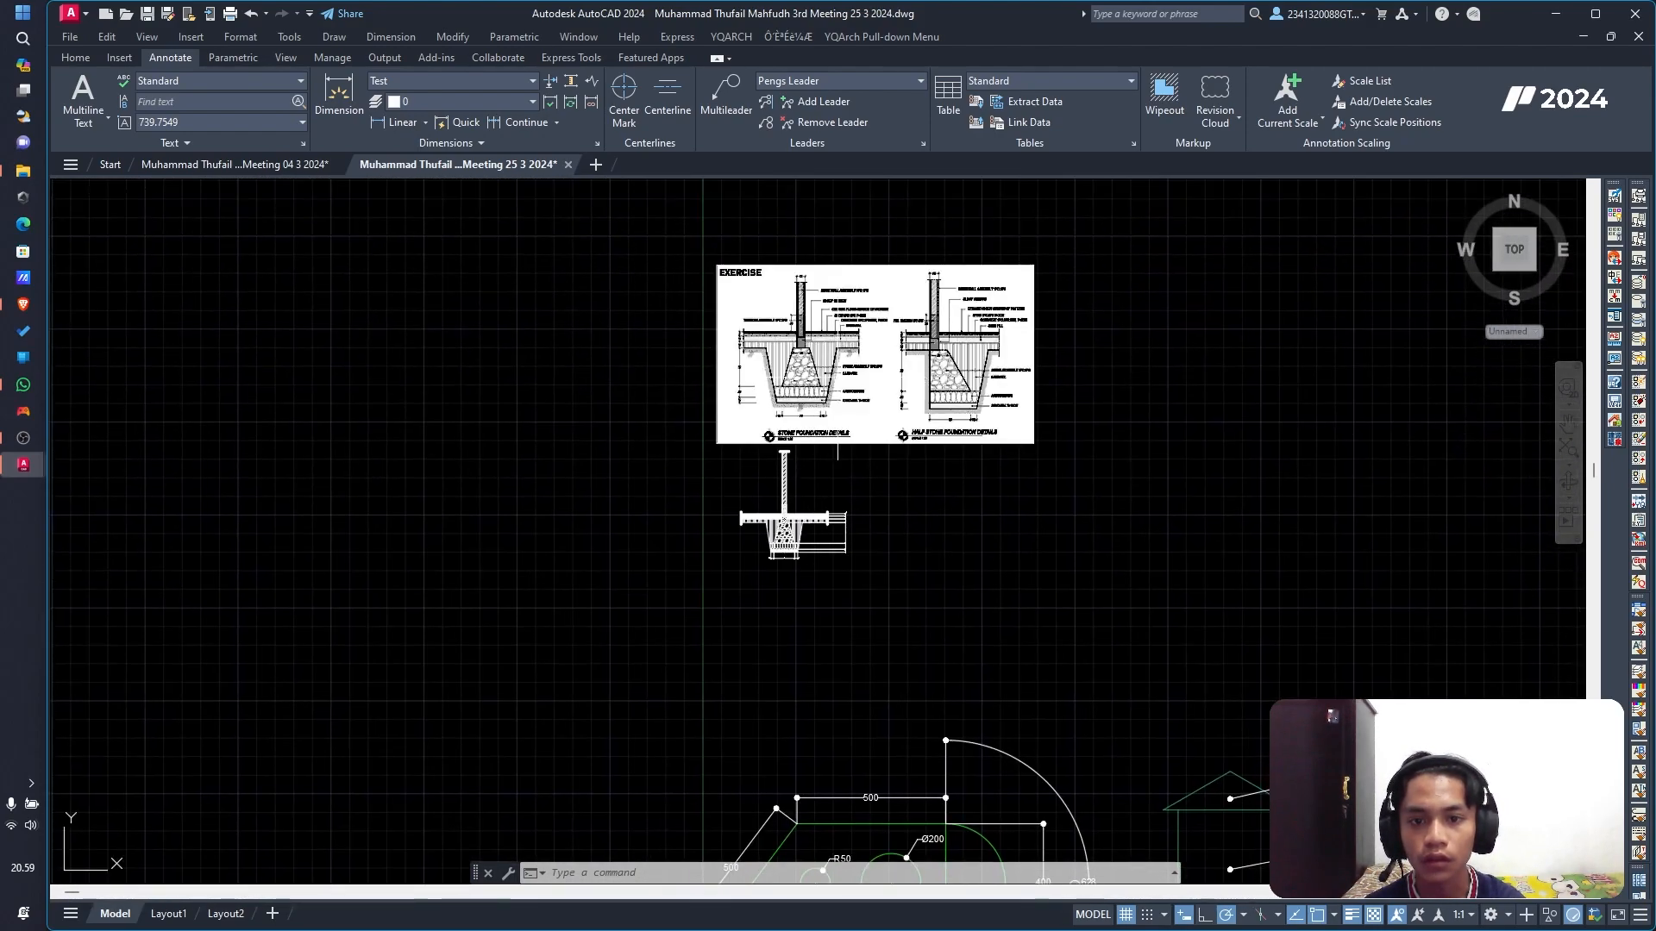
pyautogui.scroll(6, 835, 350)
pyautogui.moveTo(851, 221); pyautogui.dragTo(813, 308, button='middle')
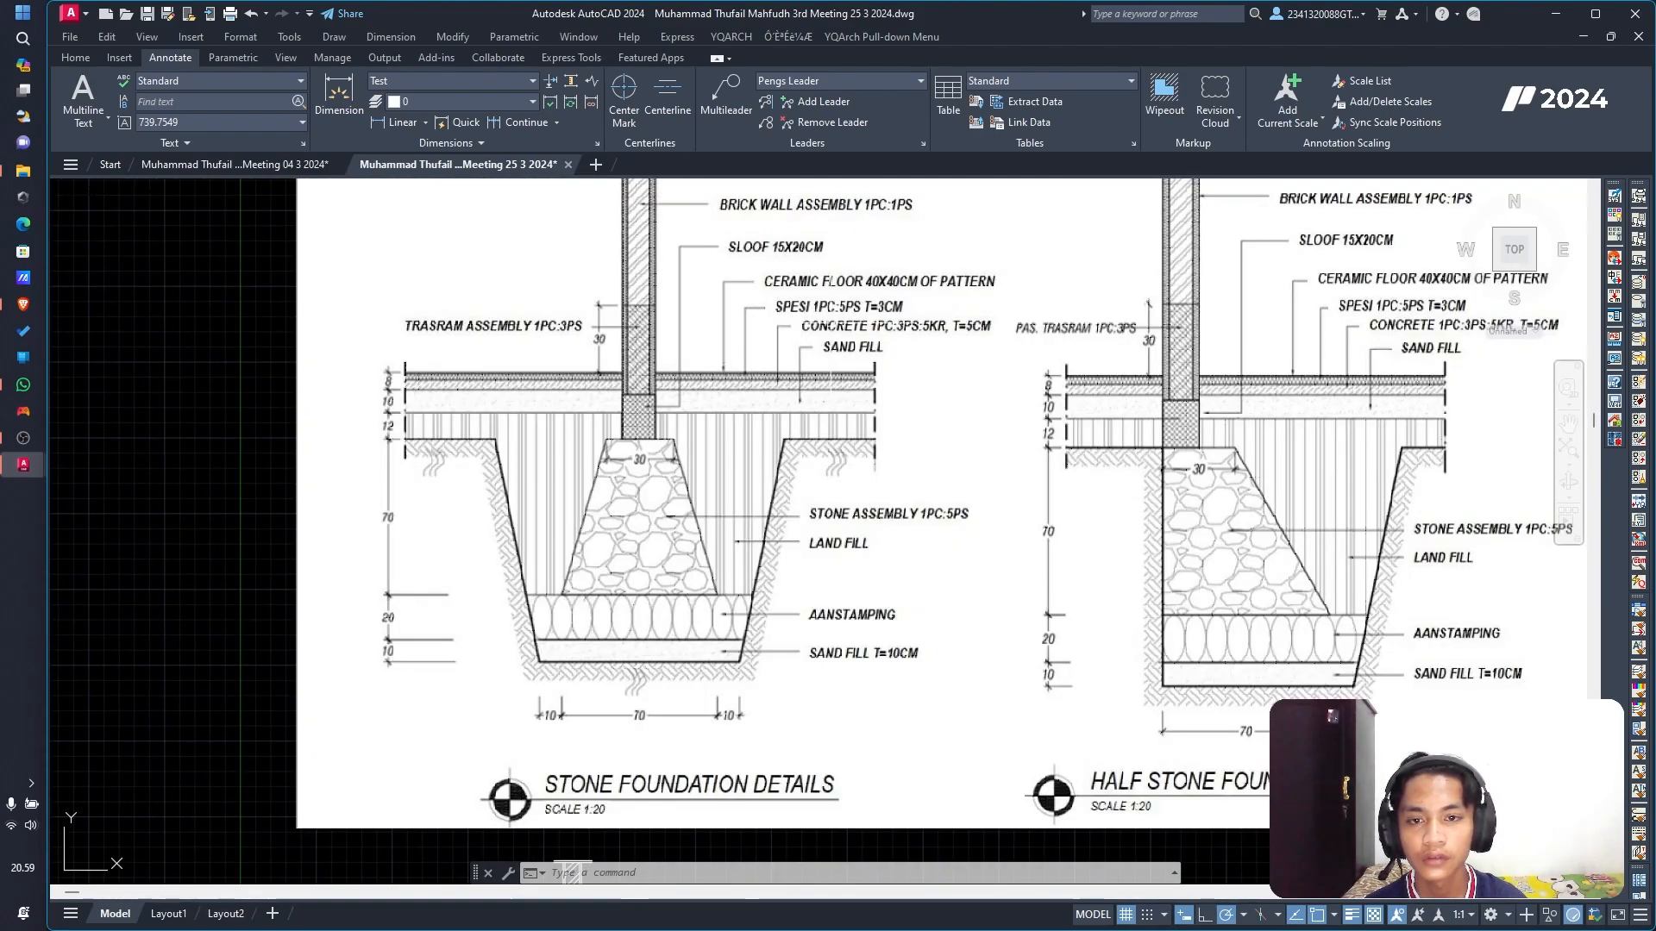
pyautogui.scroll(-6, 811, 529)
pyautogui.moveTo(821, 570); pyautogui.dragTo(821, 468, button='middle')
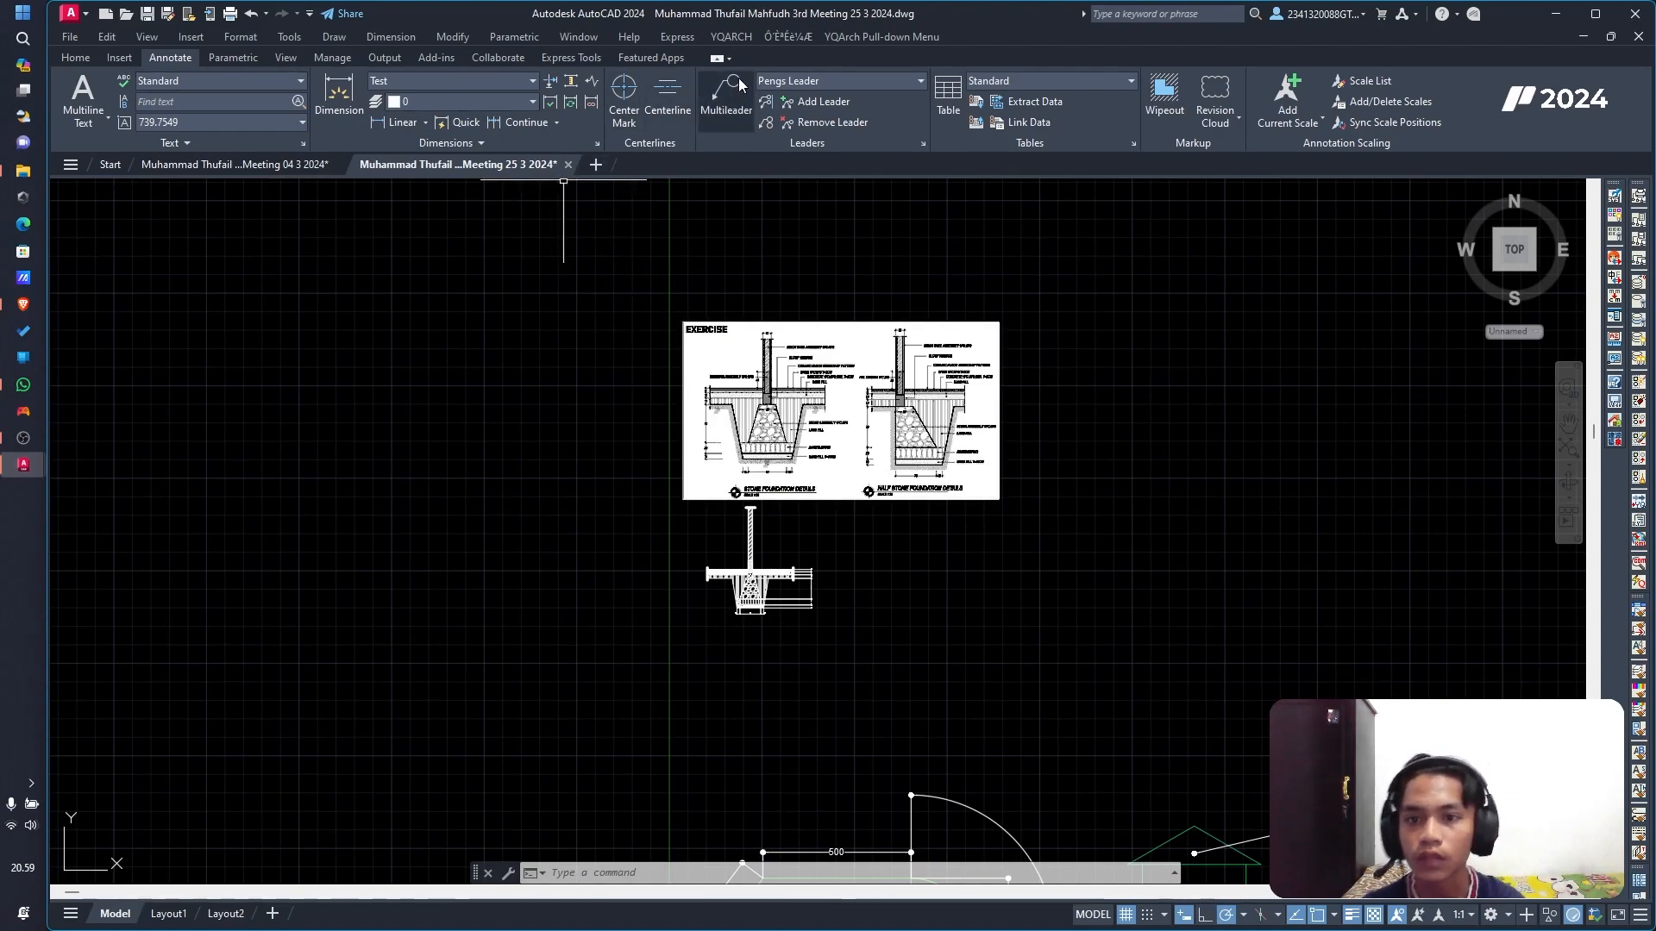
pyautogui.click(76, 57)
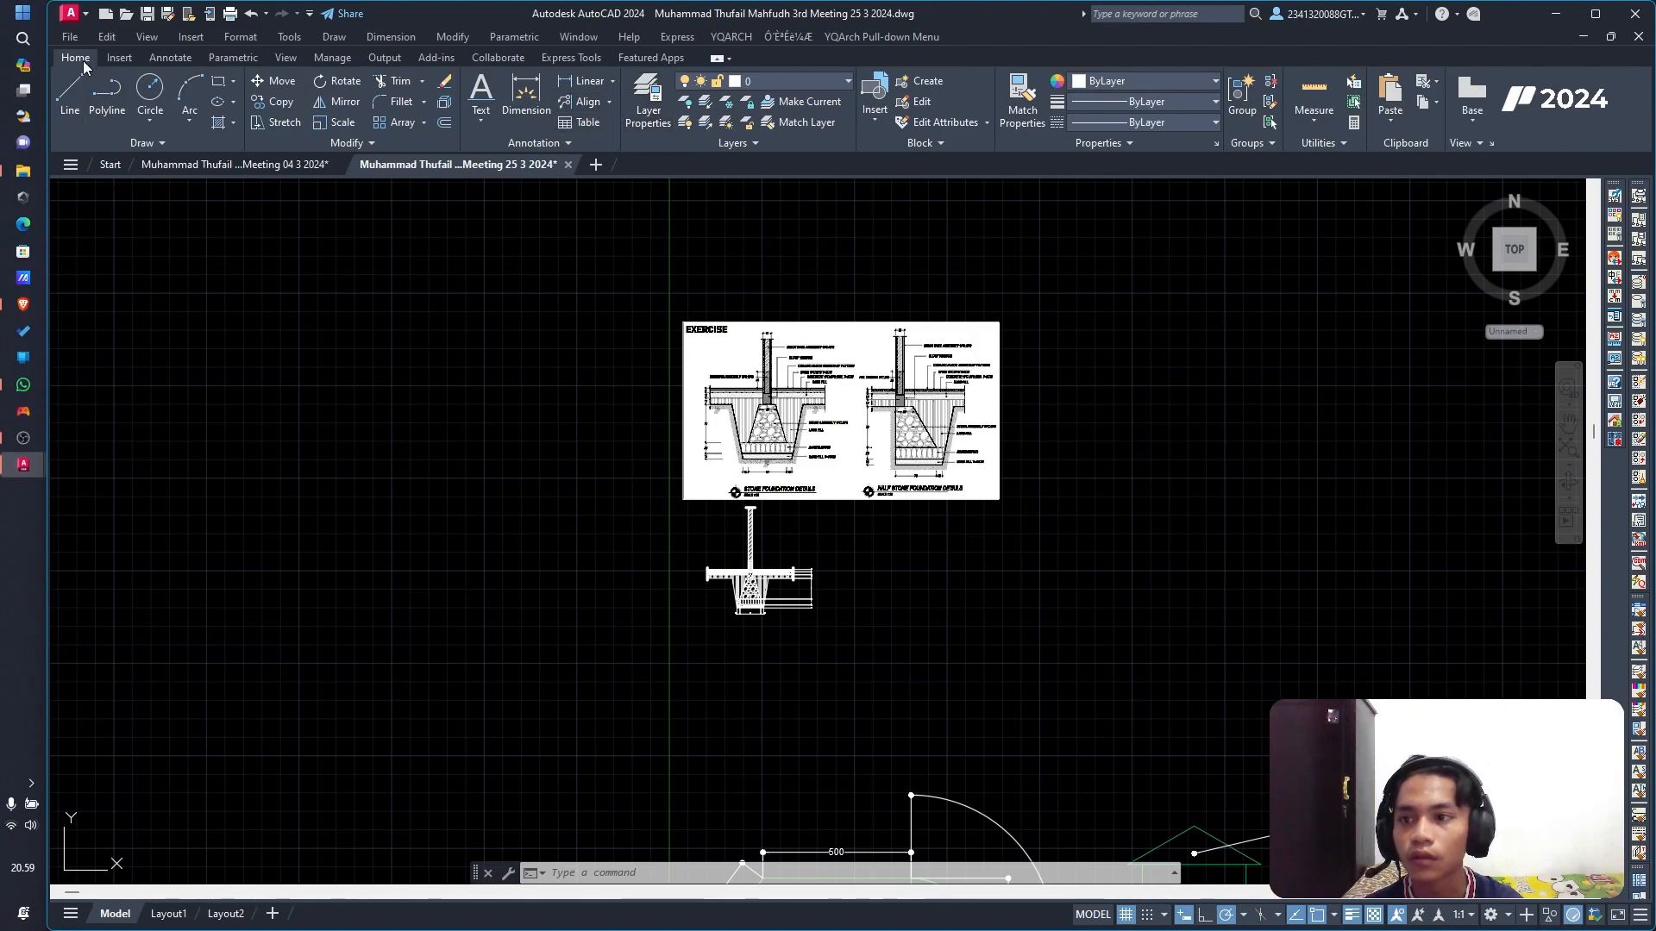
pyautogui.click(608, 103)
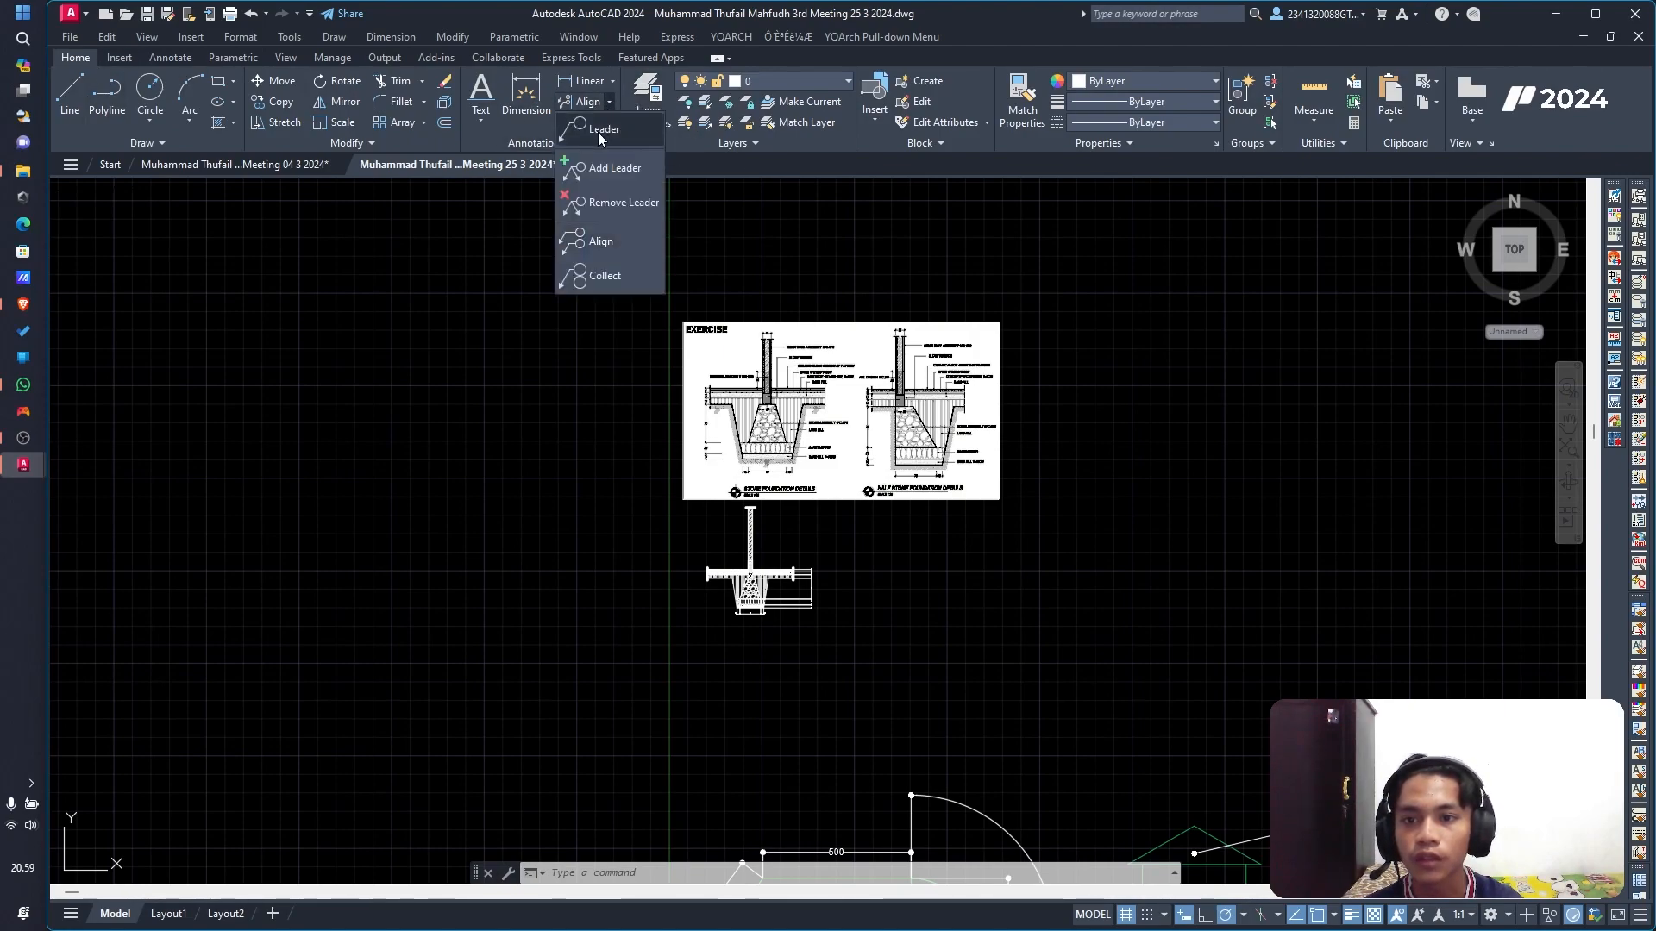
pyautogui.click(601, 133)
pyautogui.scroll(-4, 974, 535)
pyautogui.scroll(3, 914, 552)
pyautogui.scroll(6, 879, 452)
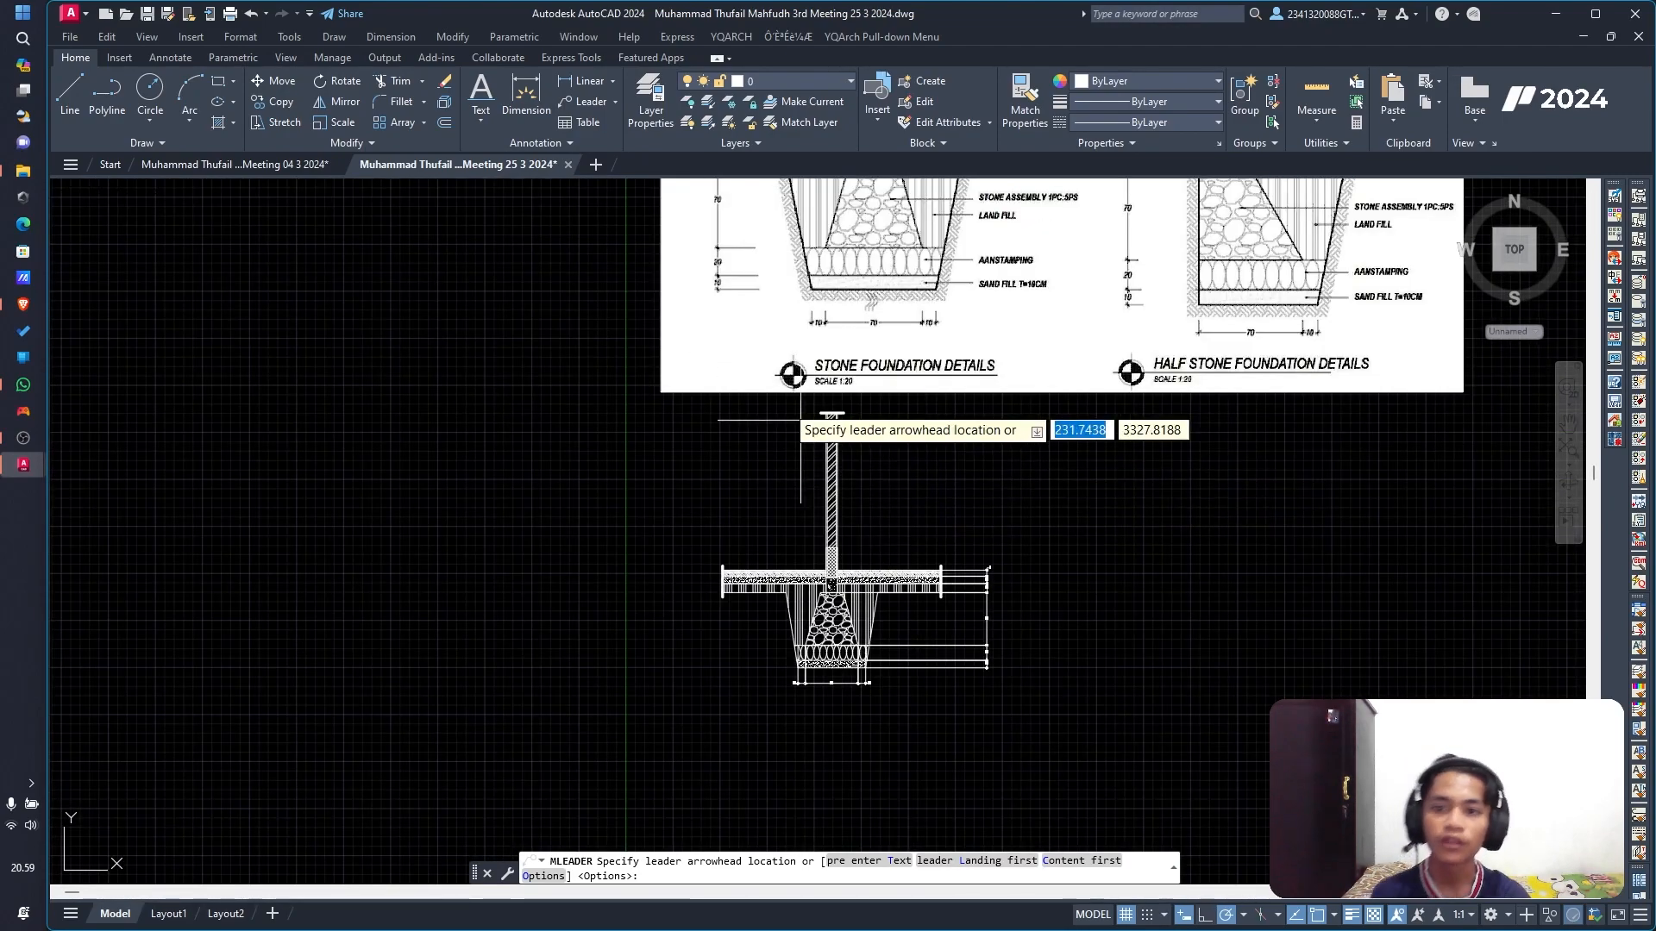
# Step: Create a new multileader style named Copy of Pengs Leader, based on Pengs Leader
pyautogui.click(179, 56)
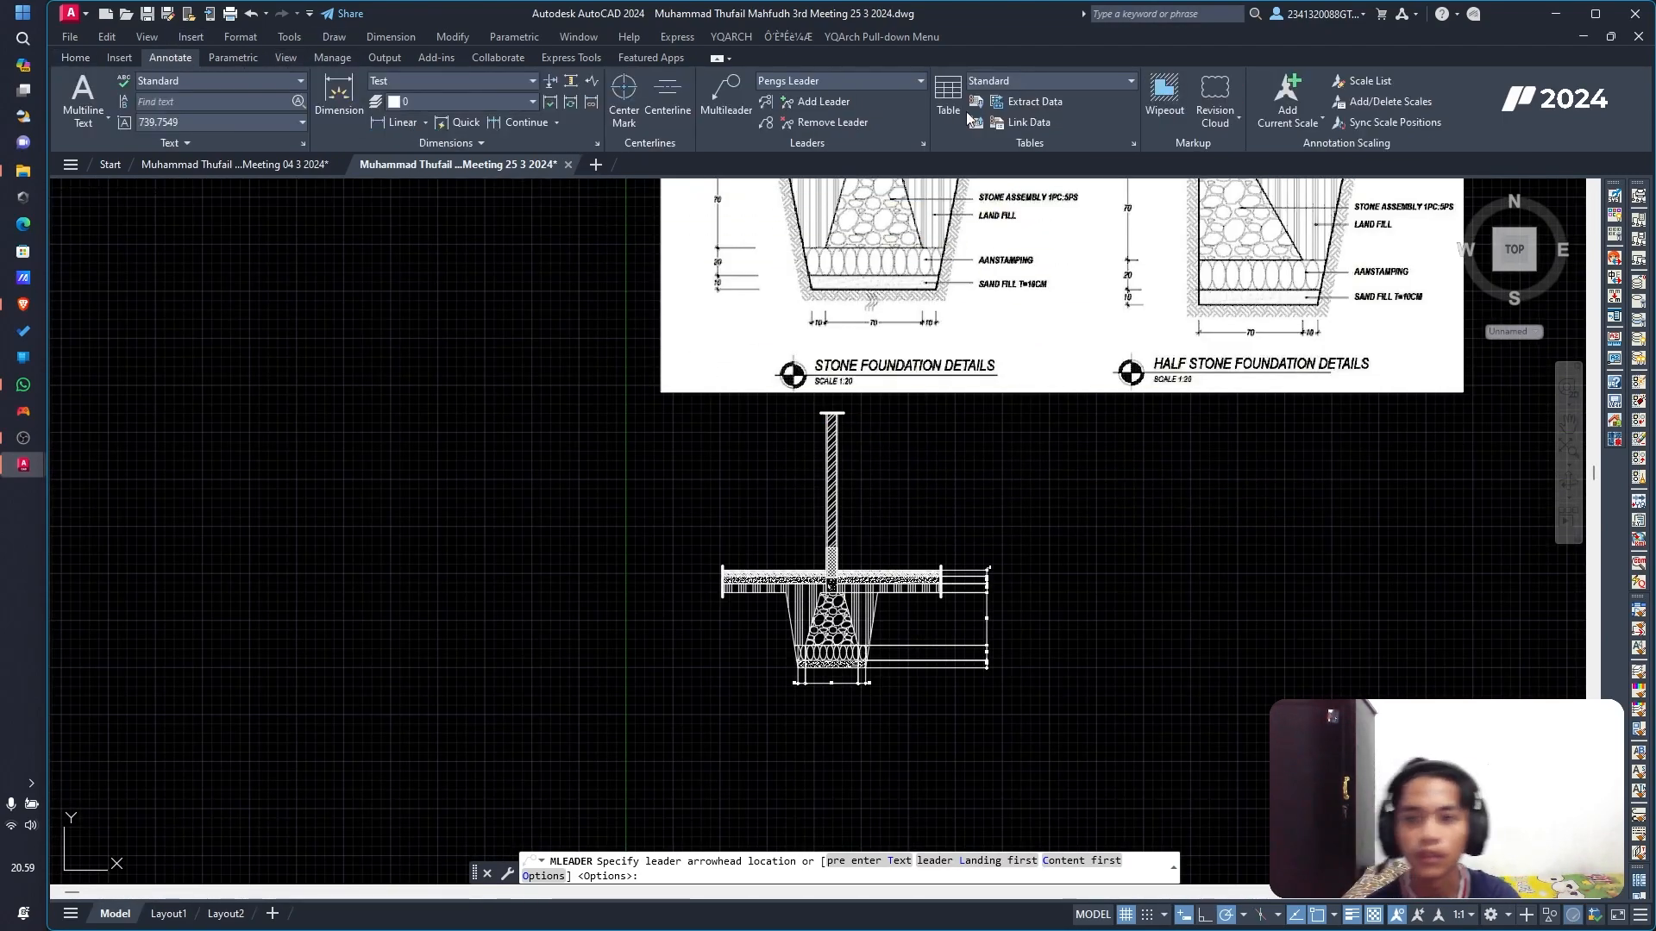
pyautogui.click(812, 79)
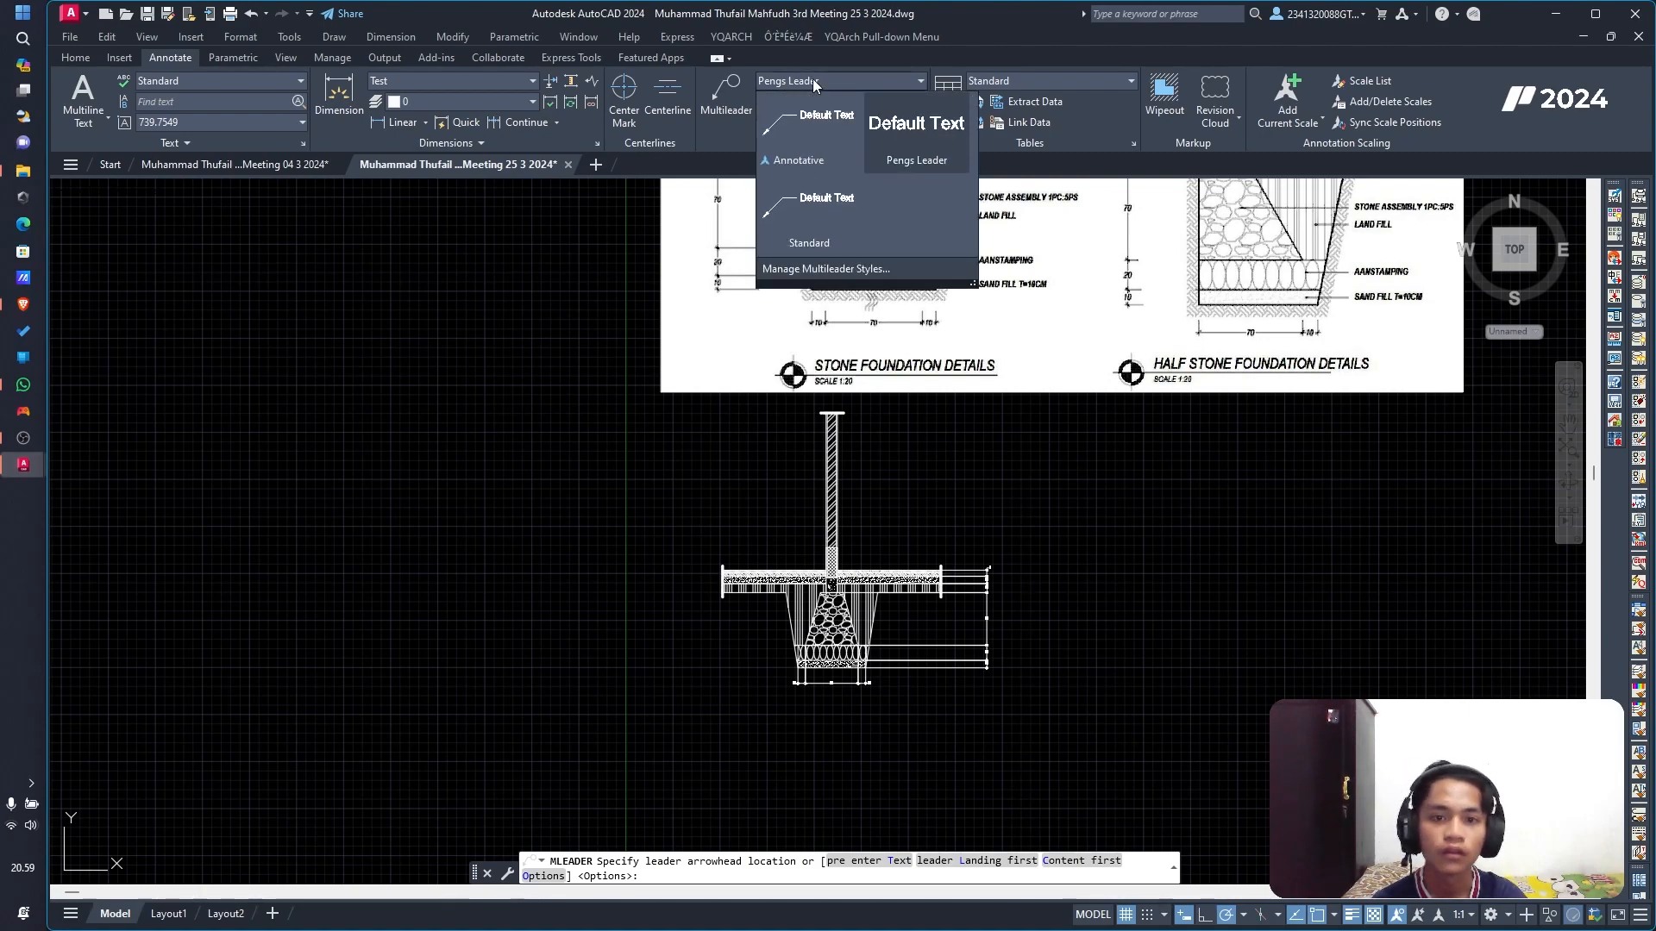
pyautogui.click(843, 267)
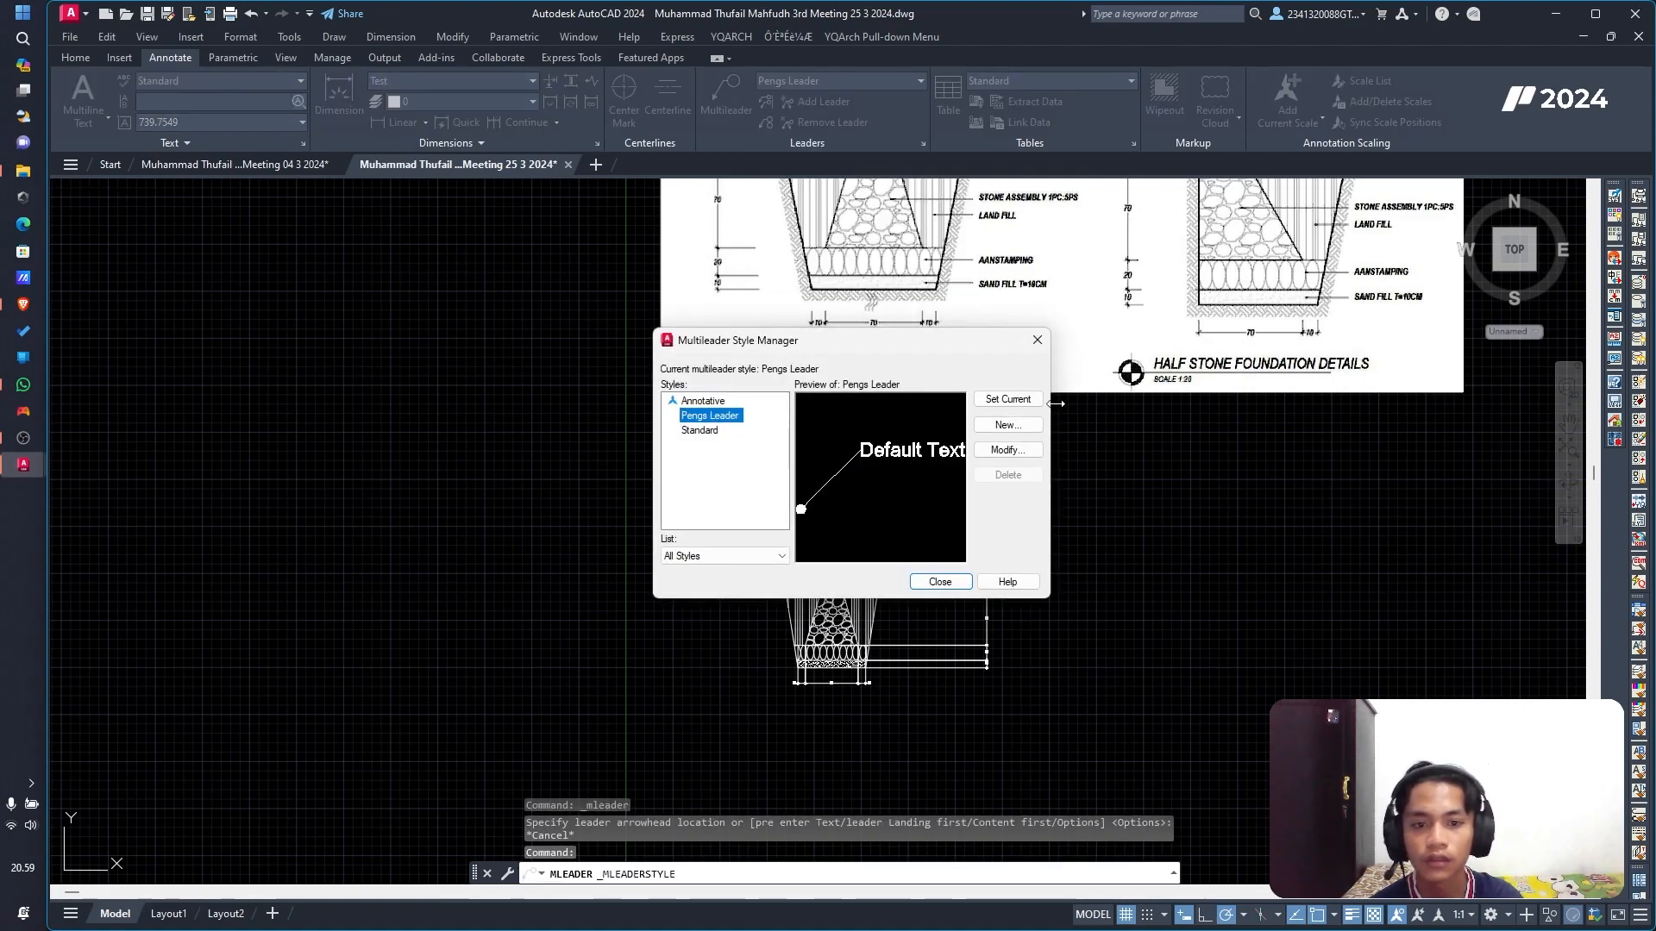
pyautogui.click(1007, 424)
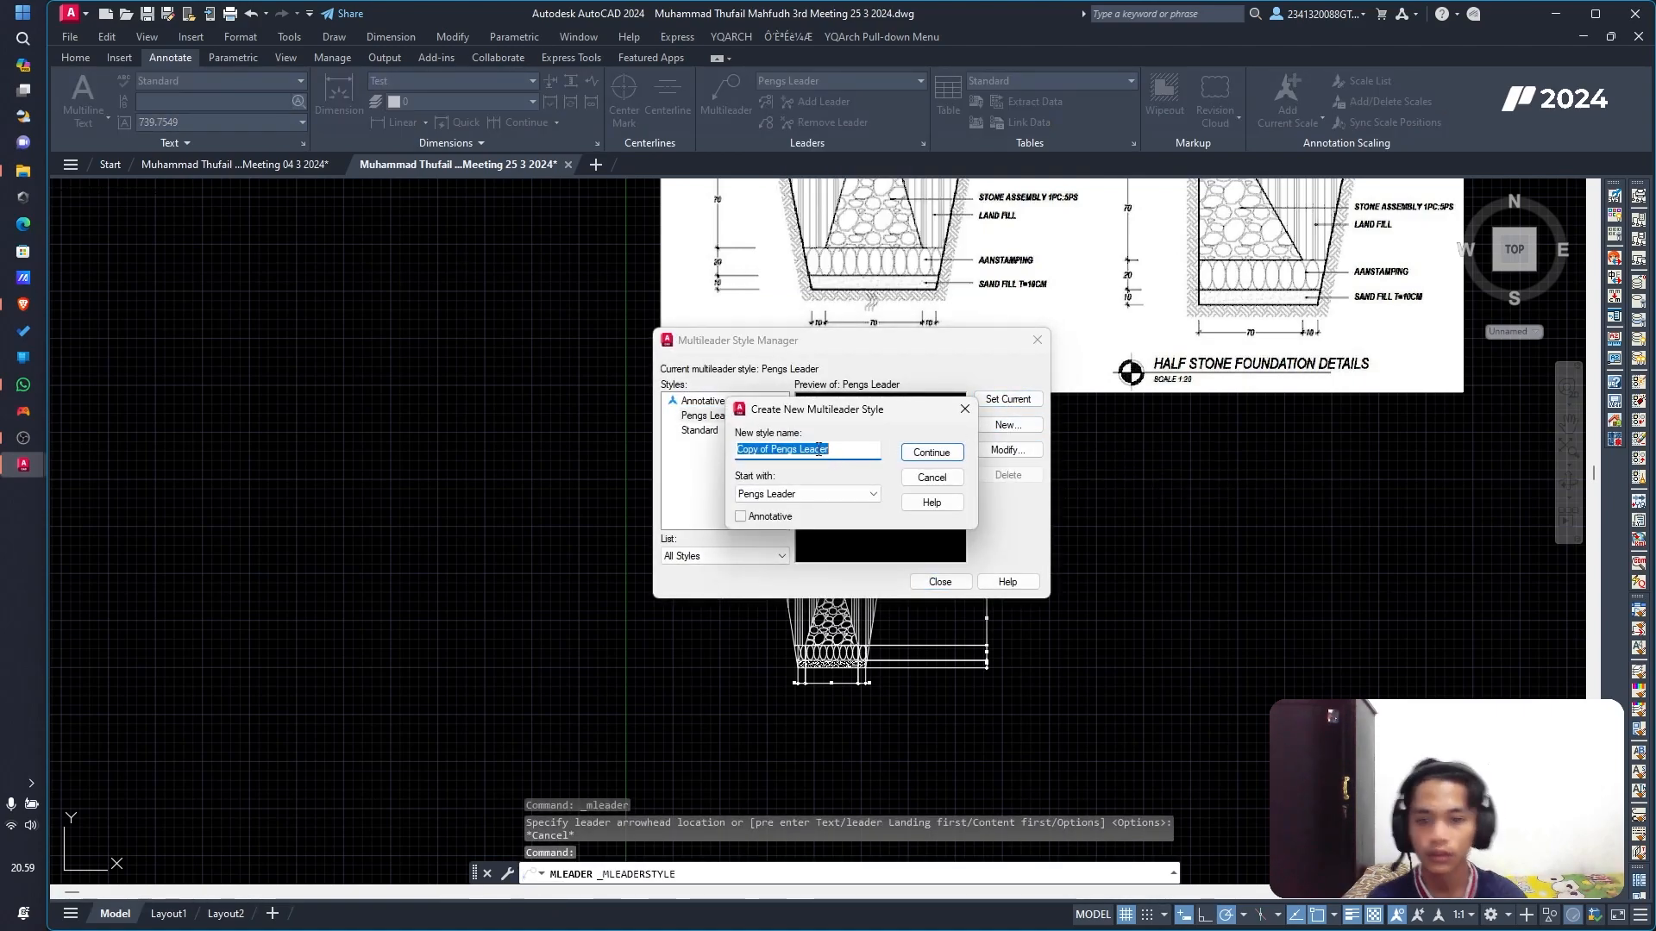
pyautogui.click(924, 452)
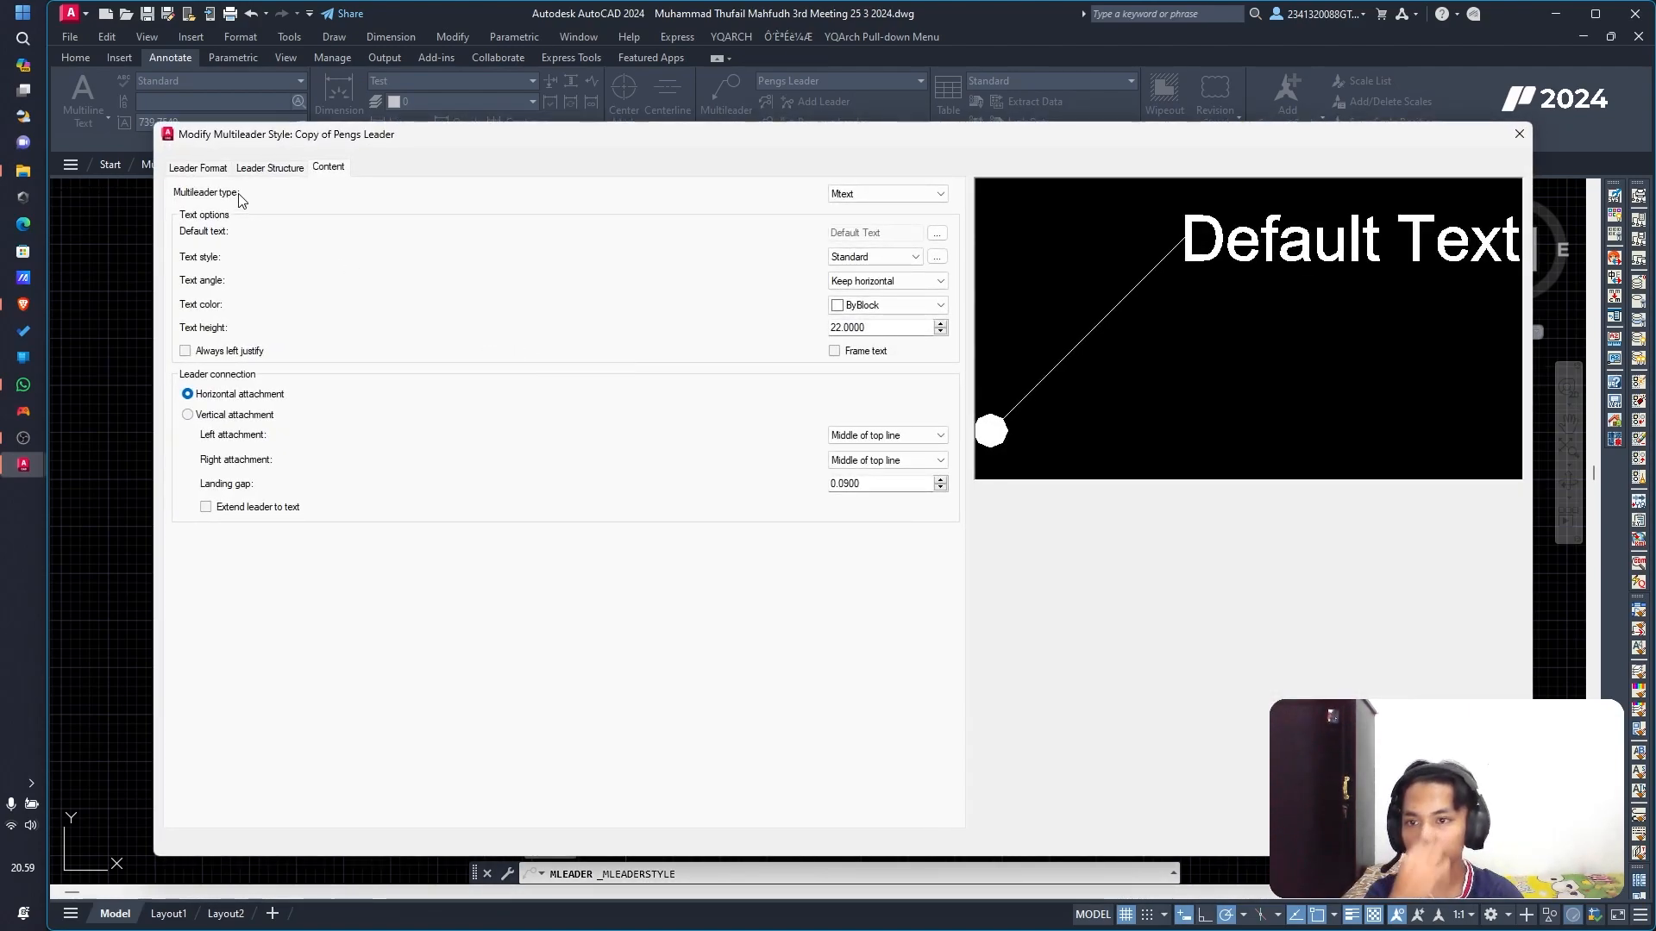
# Step: Set the new multileader style's arrowhead size to 5 and its text height to 7
pyautogui.click(201, 170)
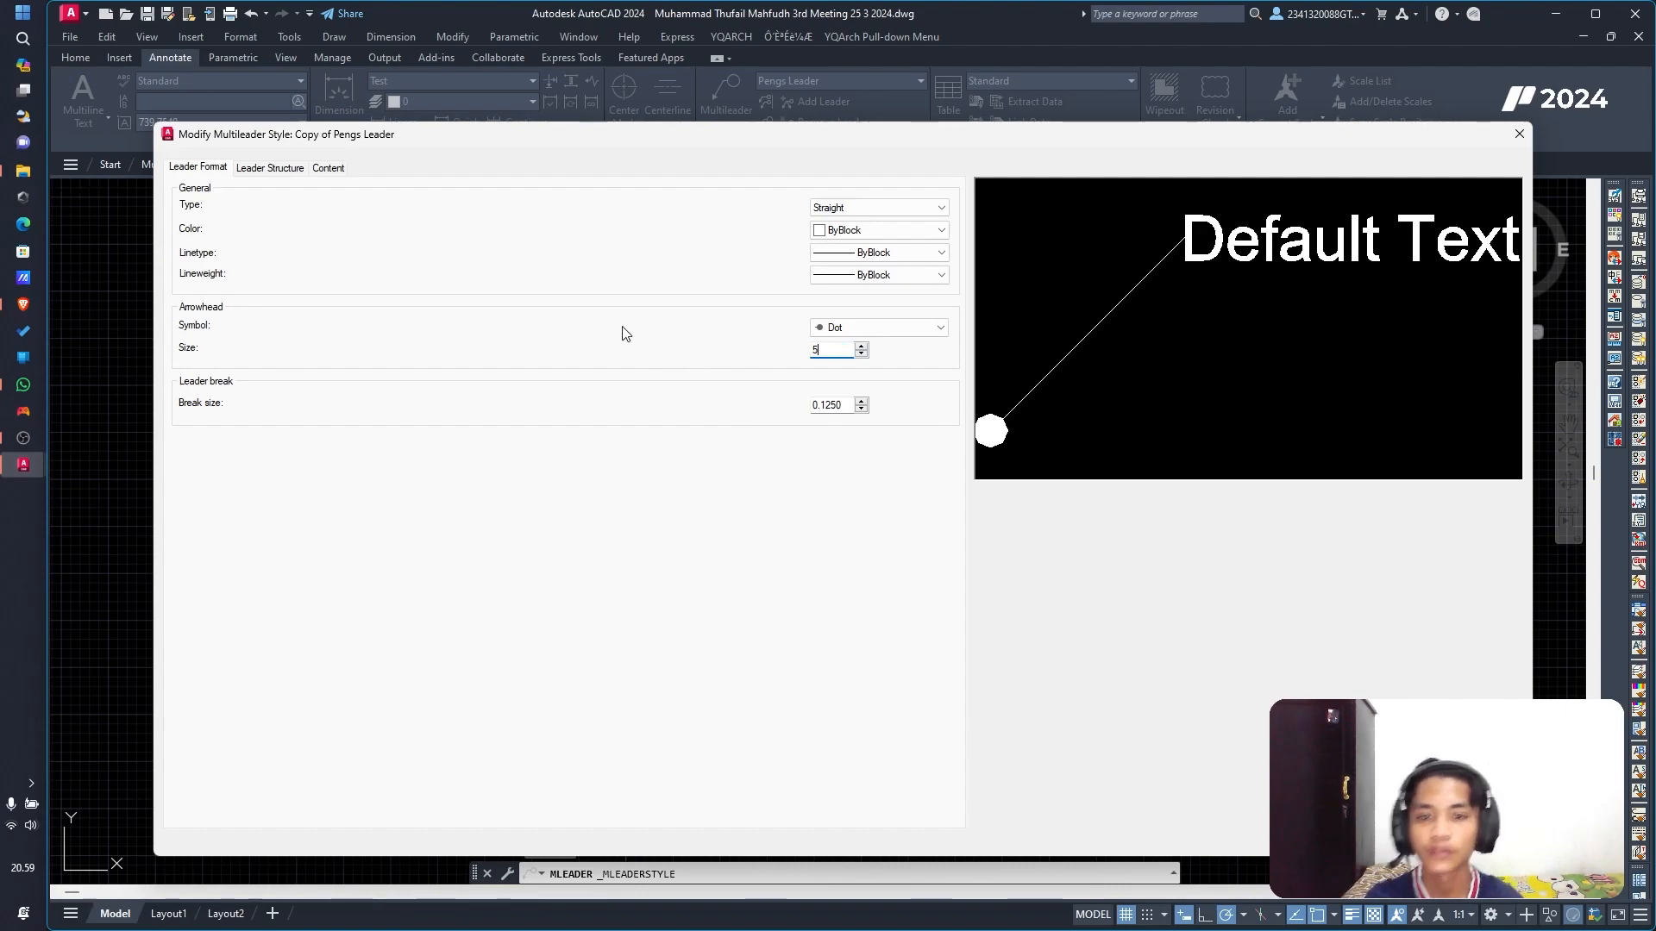
pyautogui.click(270, 170)
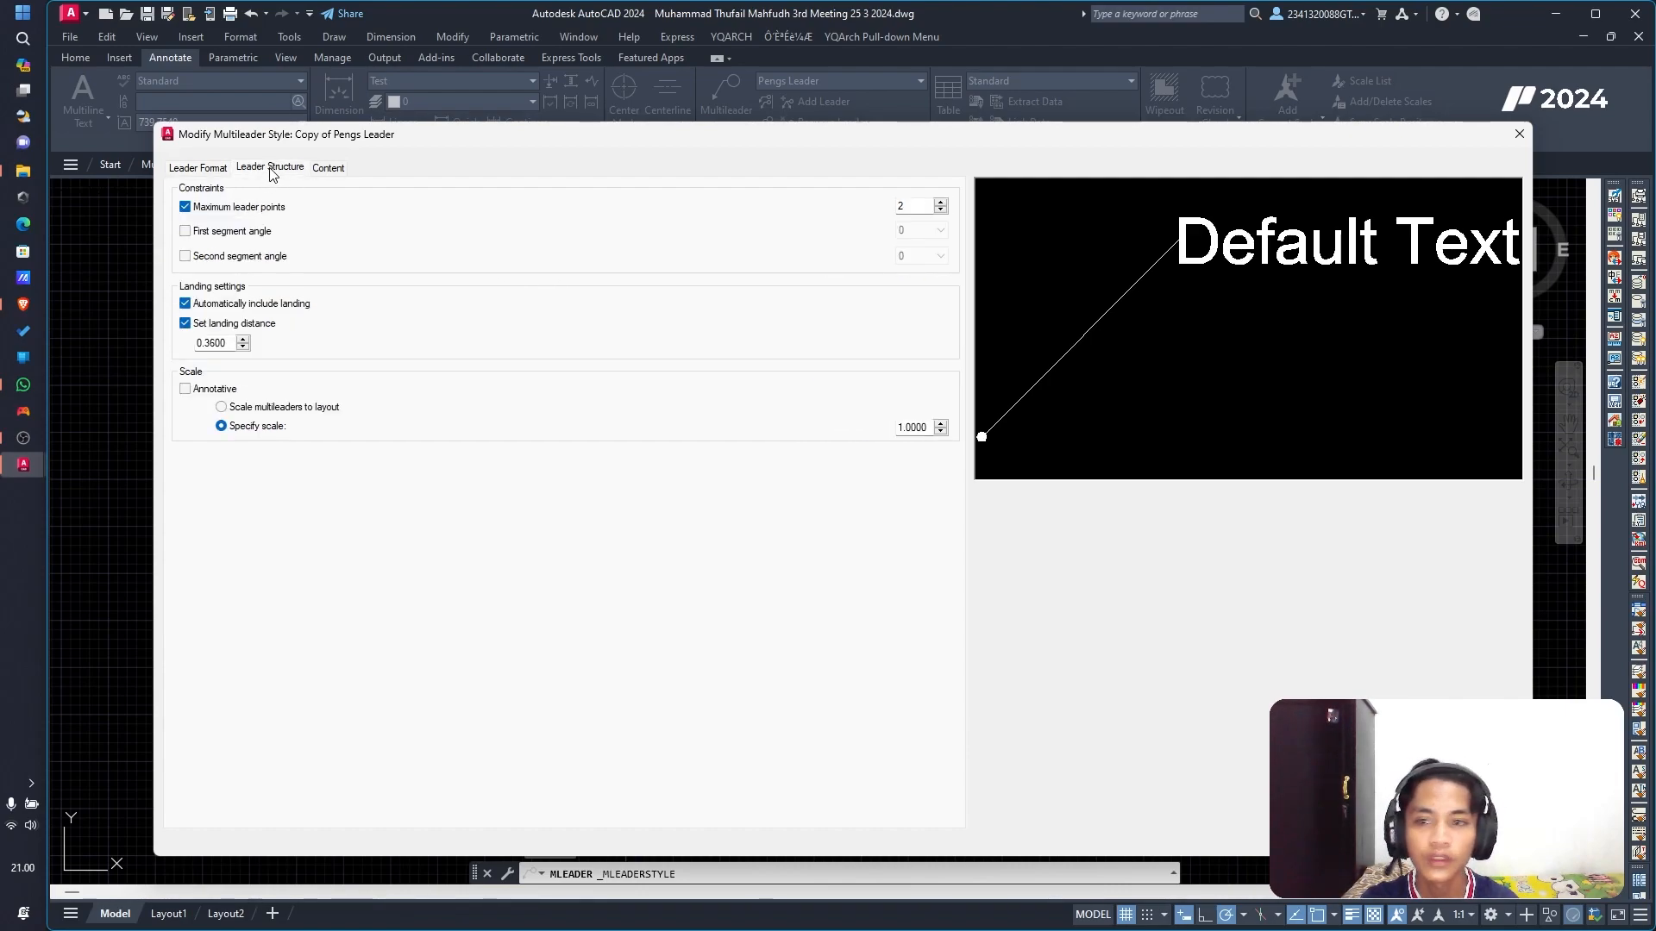
pyautogui.click(327, 170)
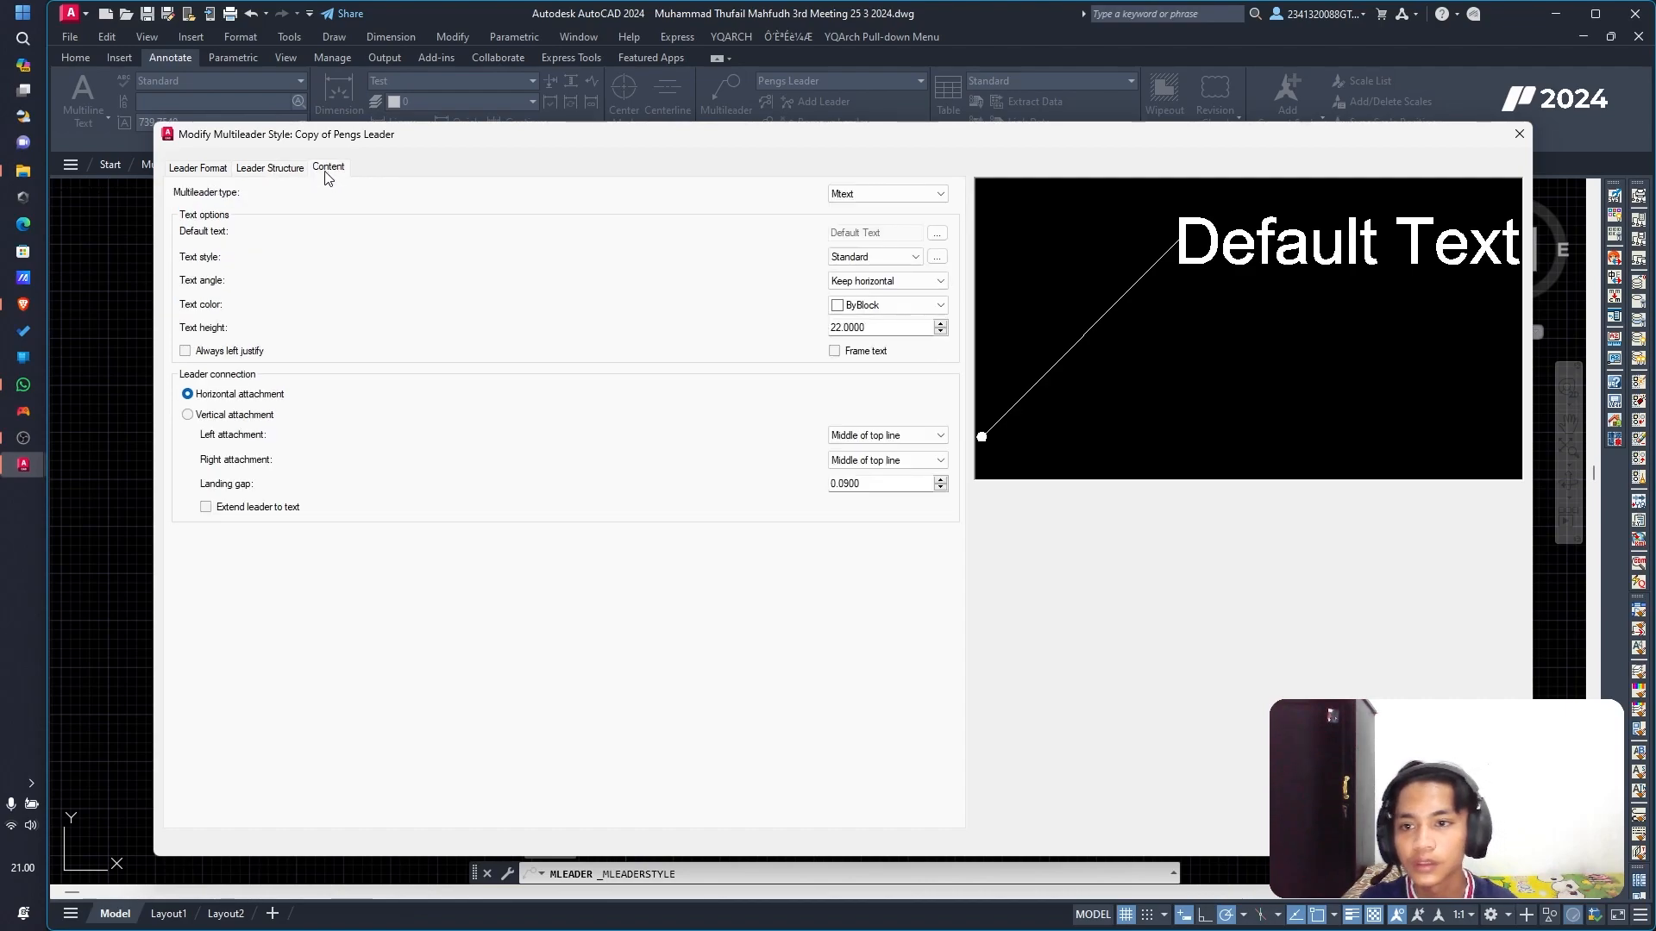
pyautogui.click(881, 327)
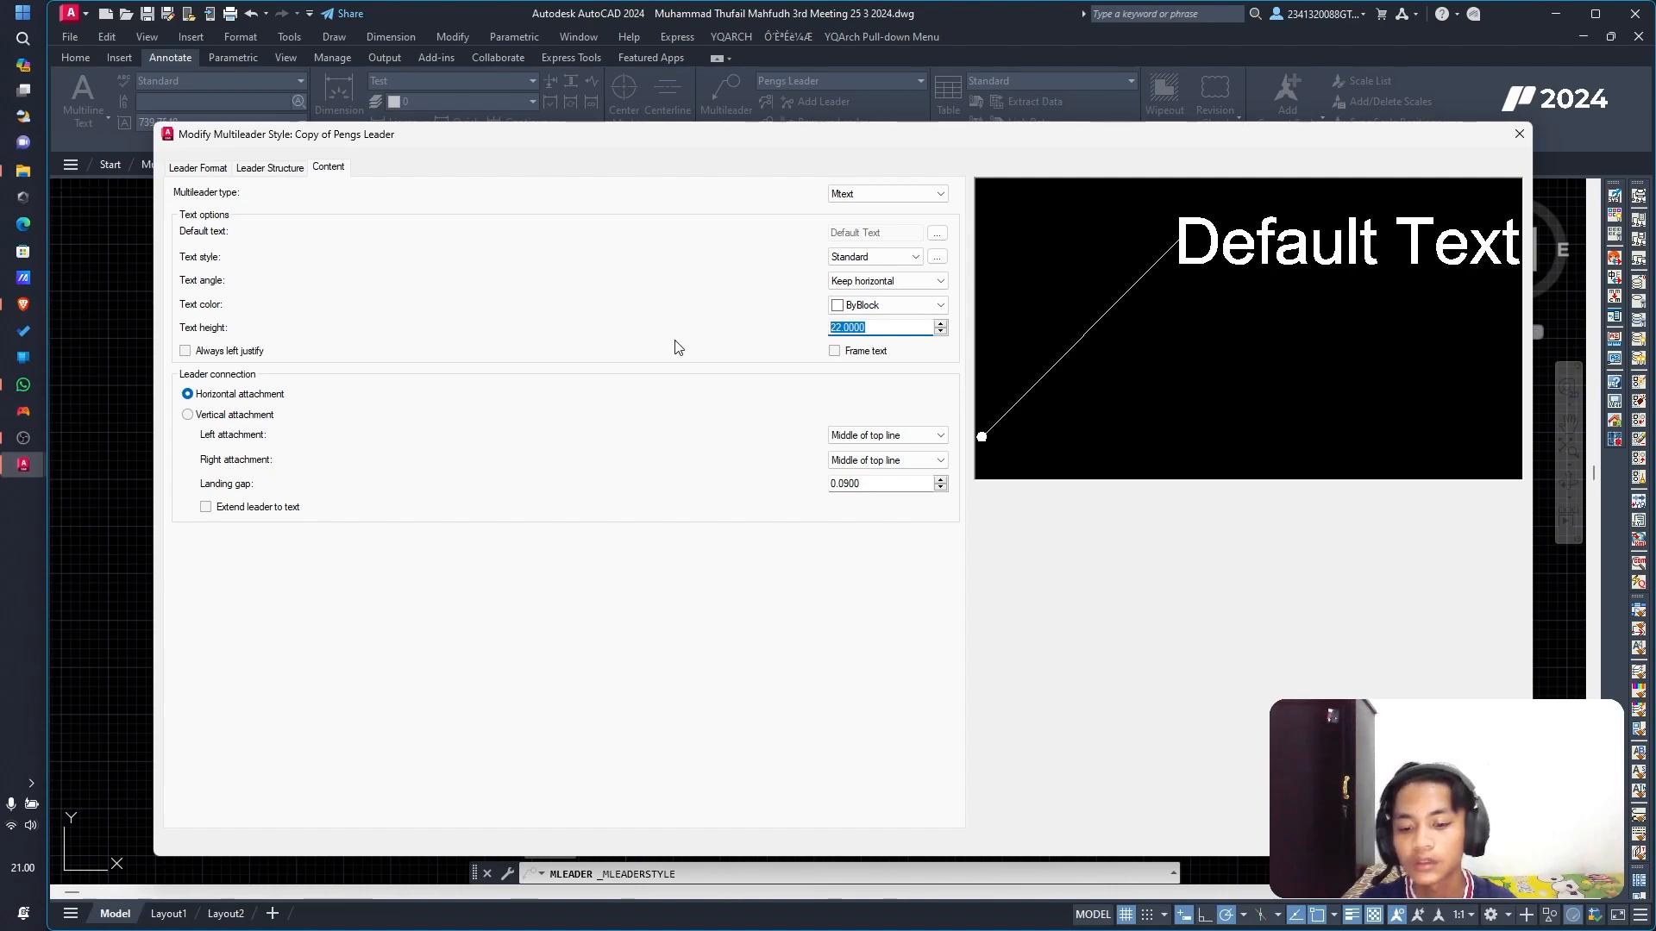
pyautogui.write('7')
pyautogui.press('Return')
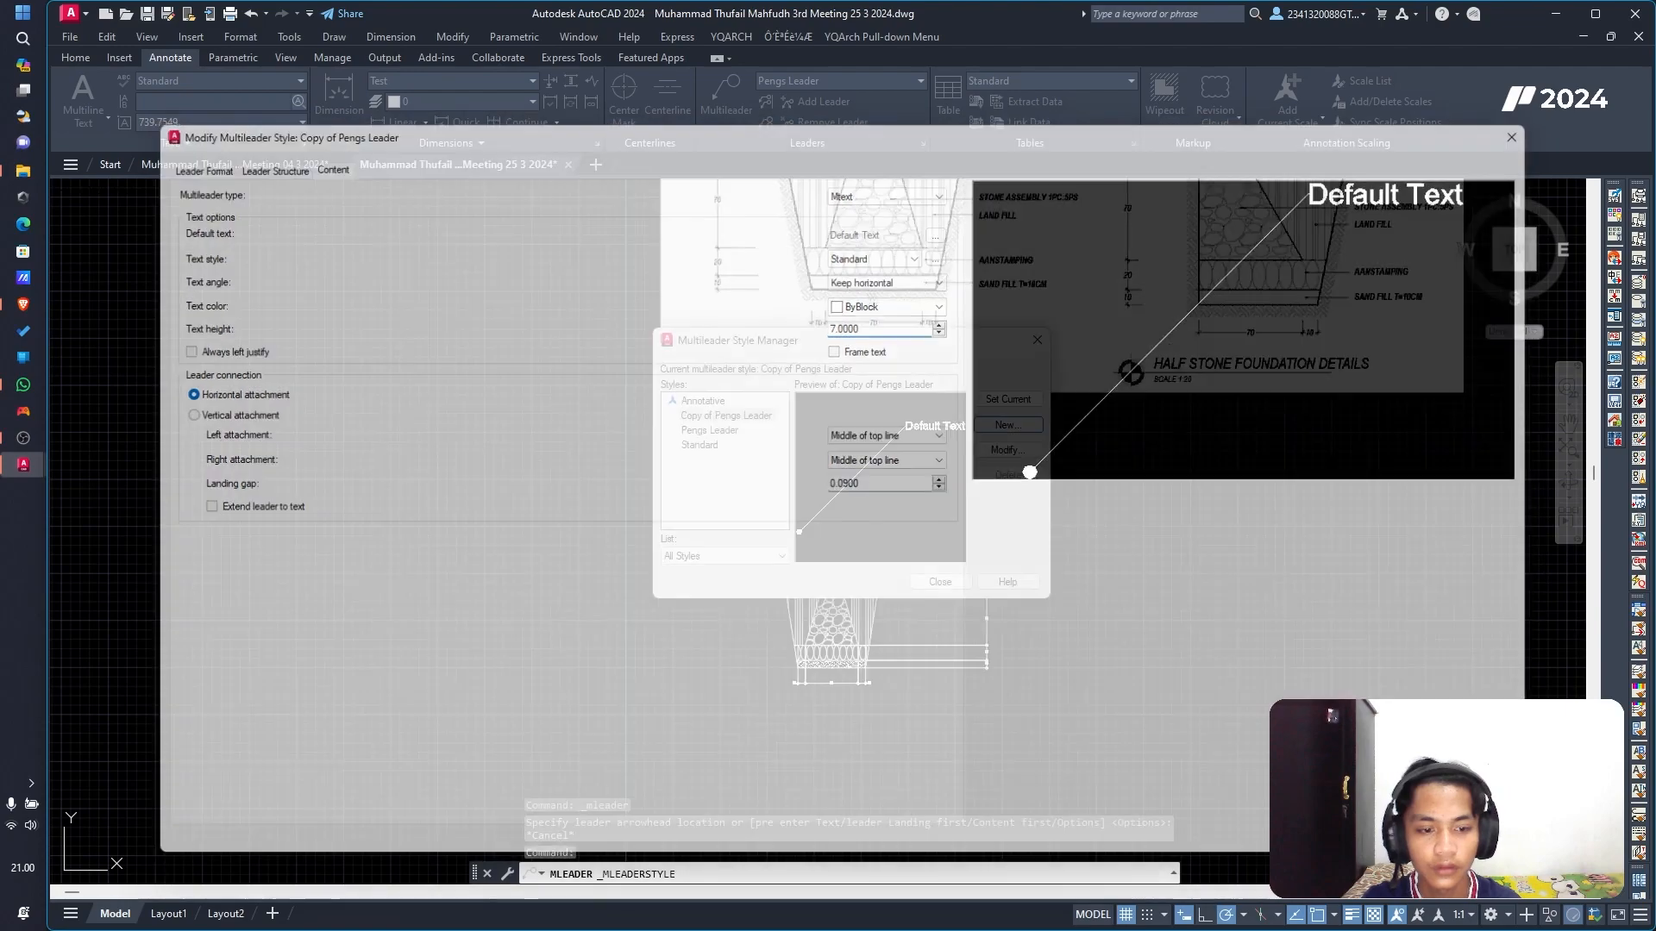
# Step: Rename the Copy of Pengs Leader multileader style to Pengs Leader 1per20 and make it the current style
pyautogui.rightClick(714, 417)
pyautogui.click(757, 466)
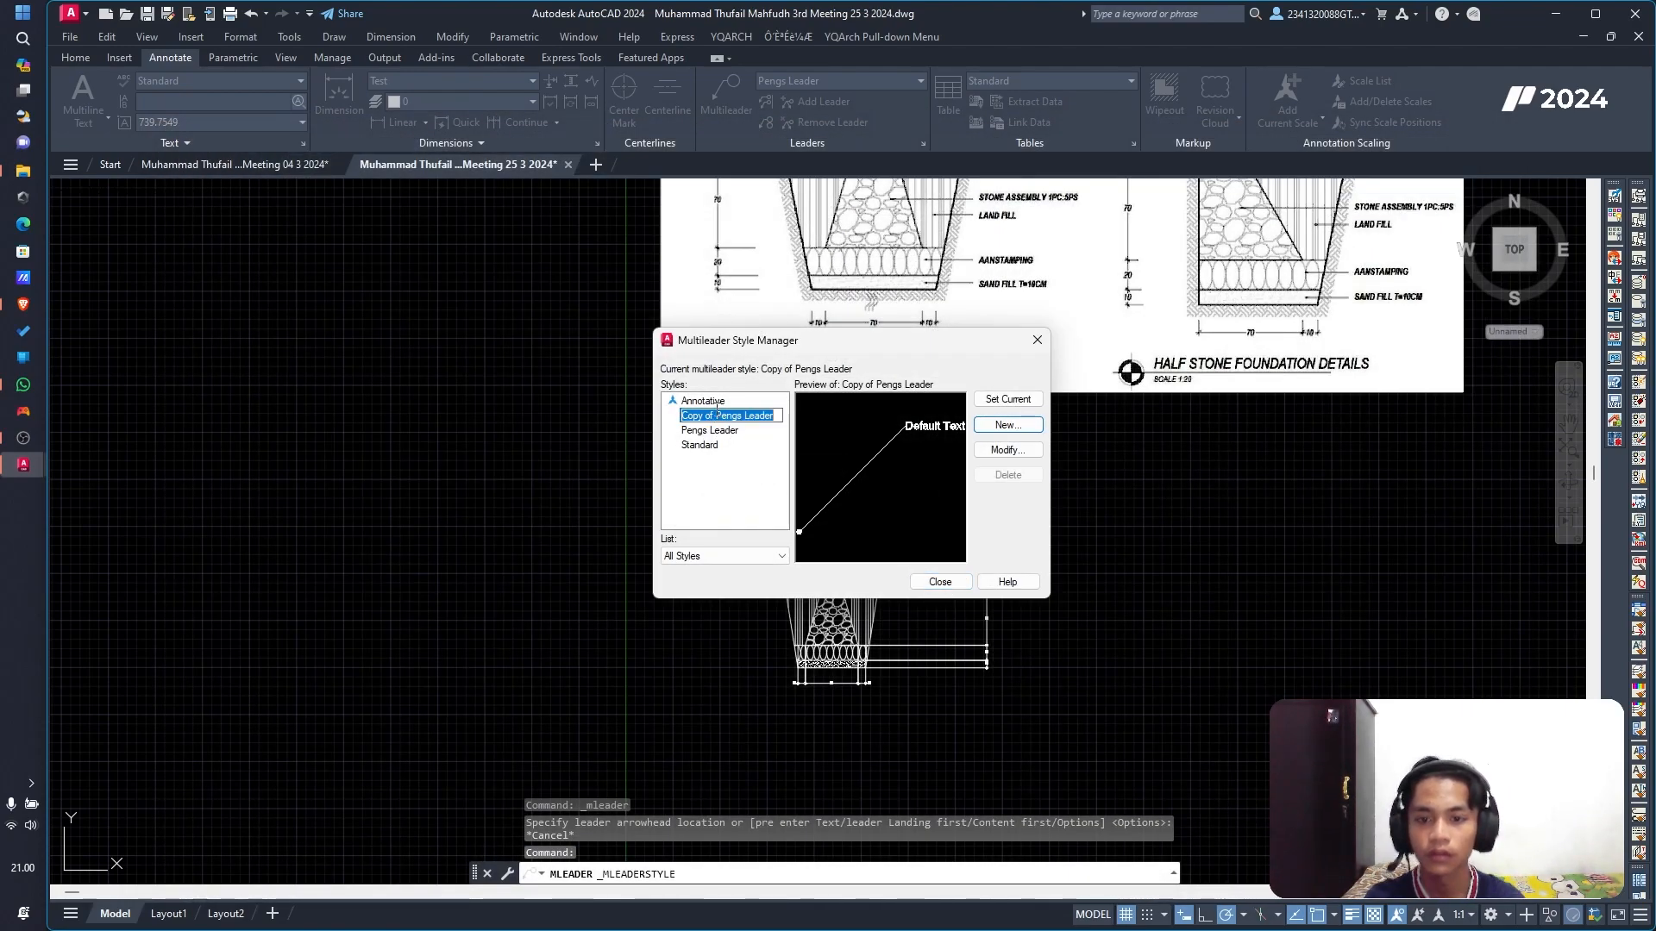
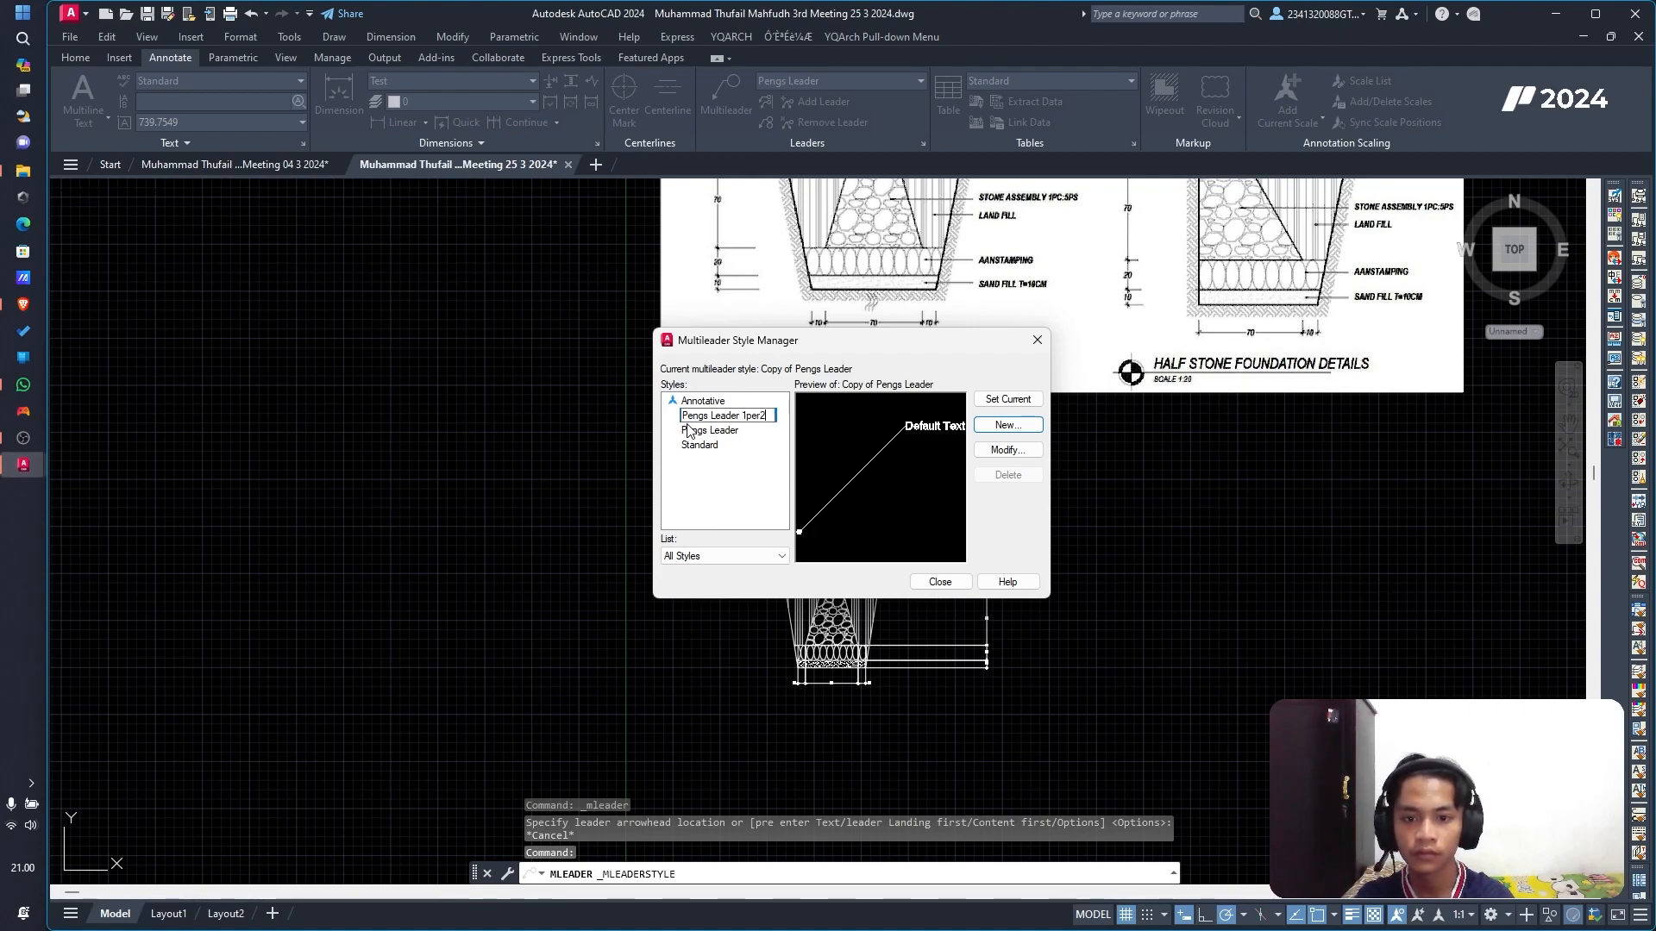
pyautogui.press('Return')
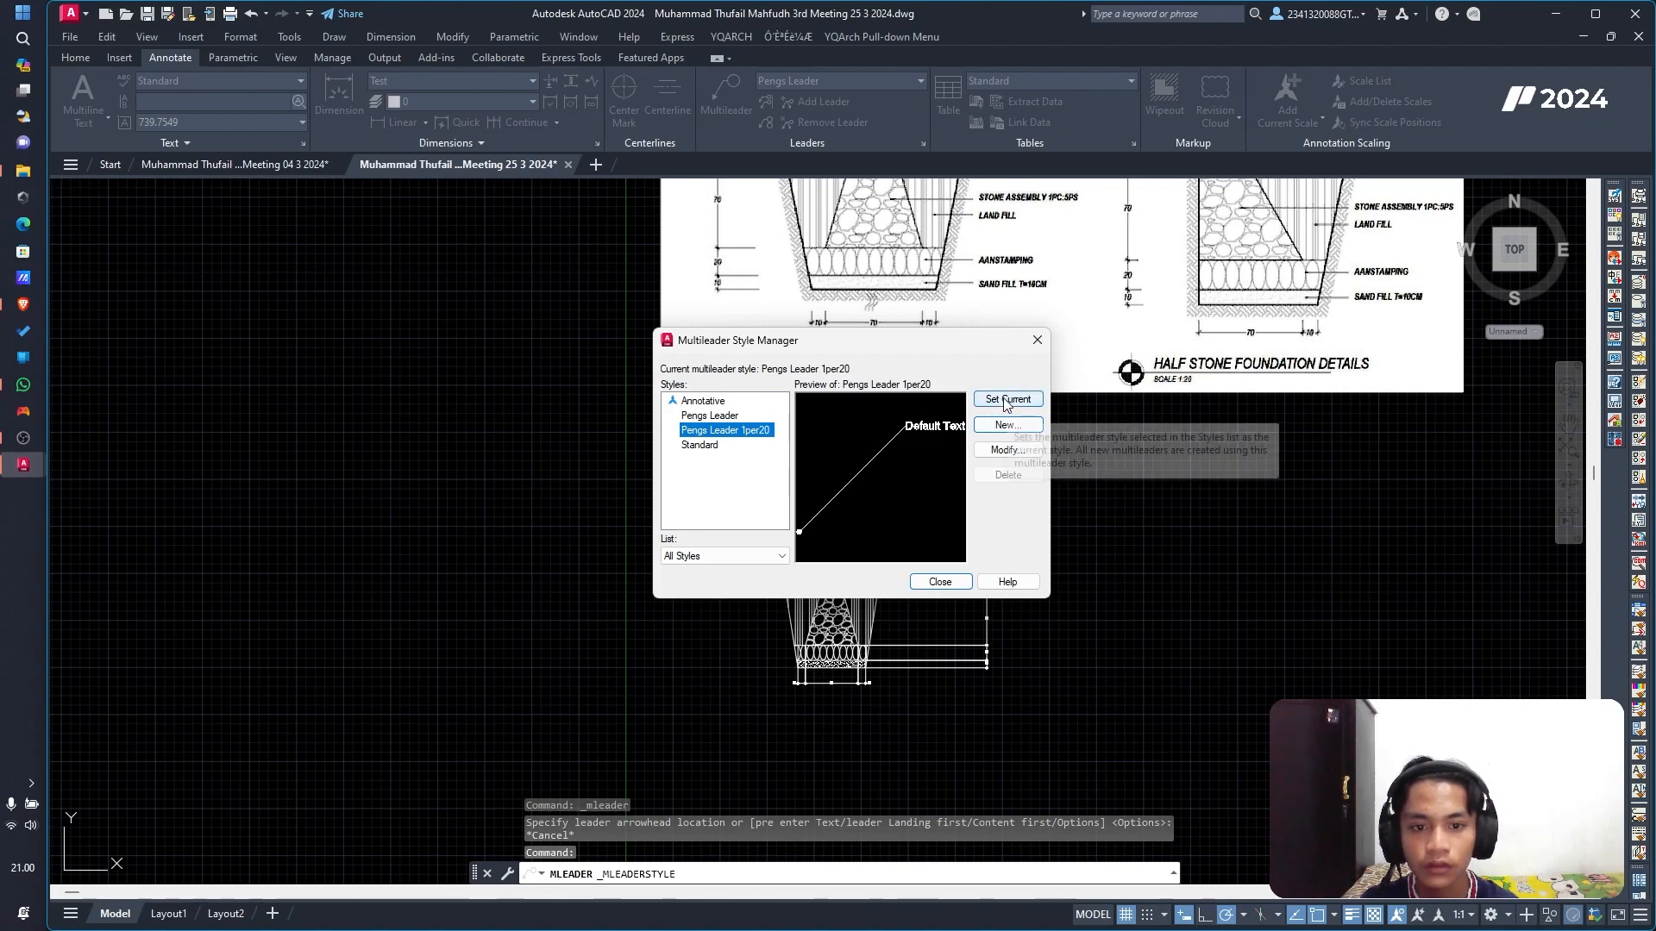
pyautogui.click(1001, 399)
pyautogui.click(938, 582)
# Step: Place a multileader with its arrowhead inside the sand layer and its landing horizontally out to the left of the foundation
pyautogui.scroll(10, 810, 587)
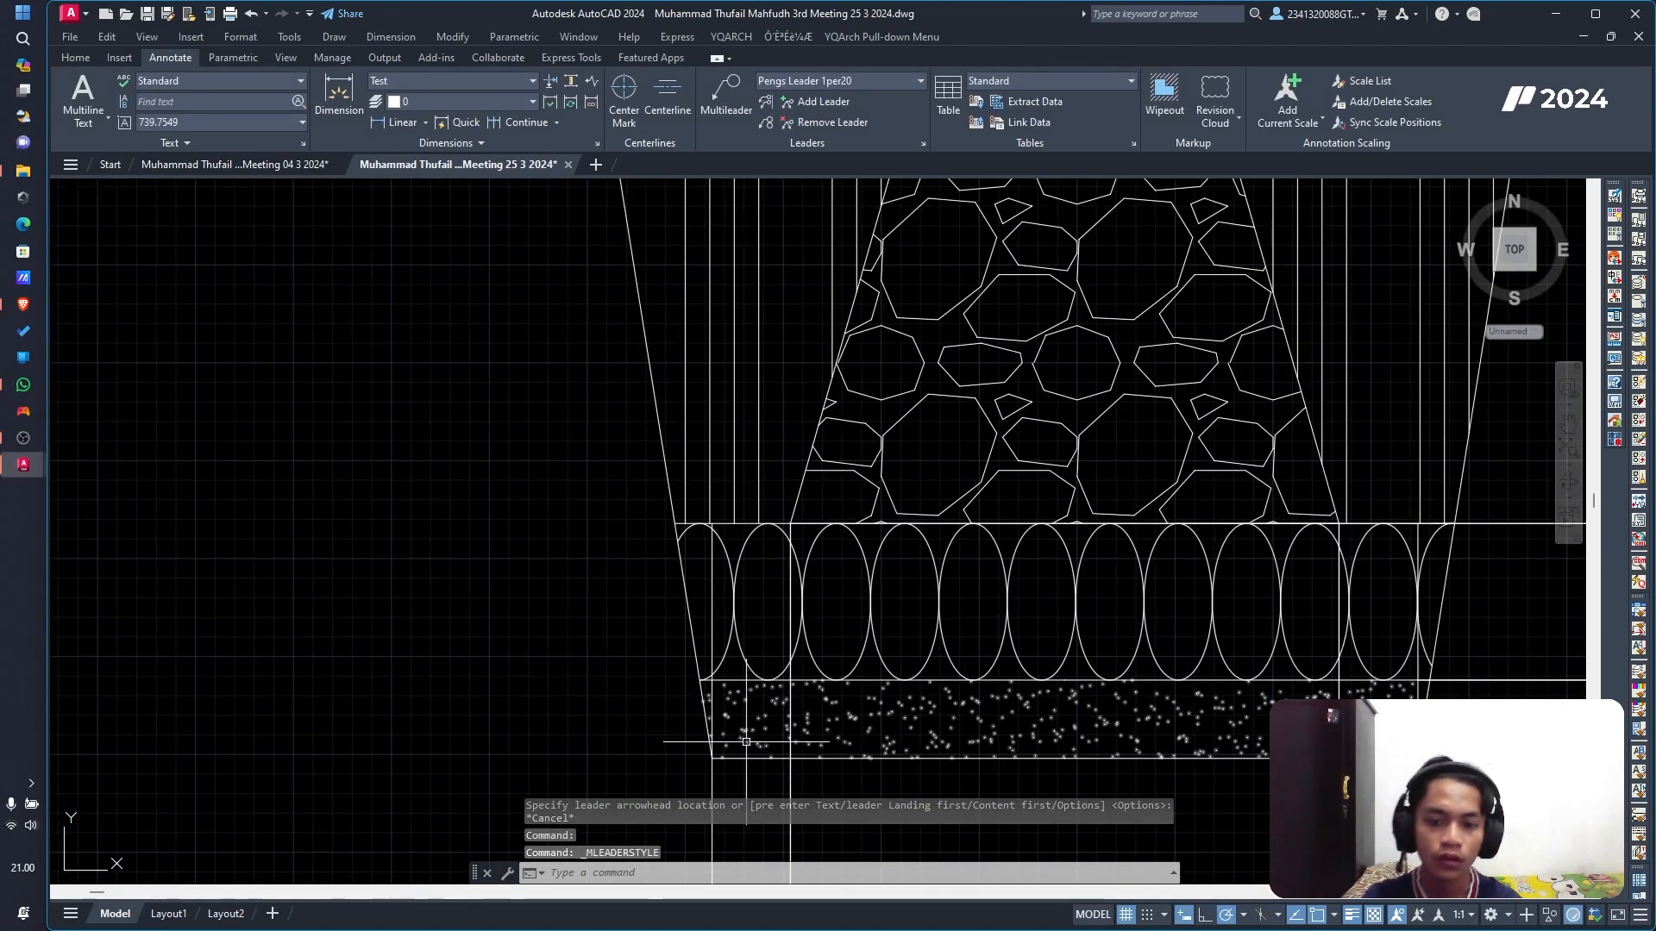
pyautogui.scroll(-5, 707, 715)
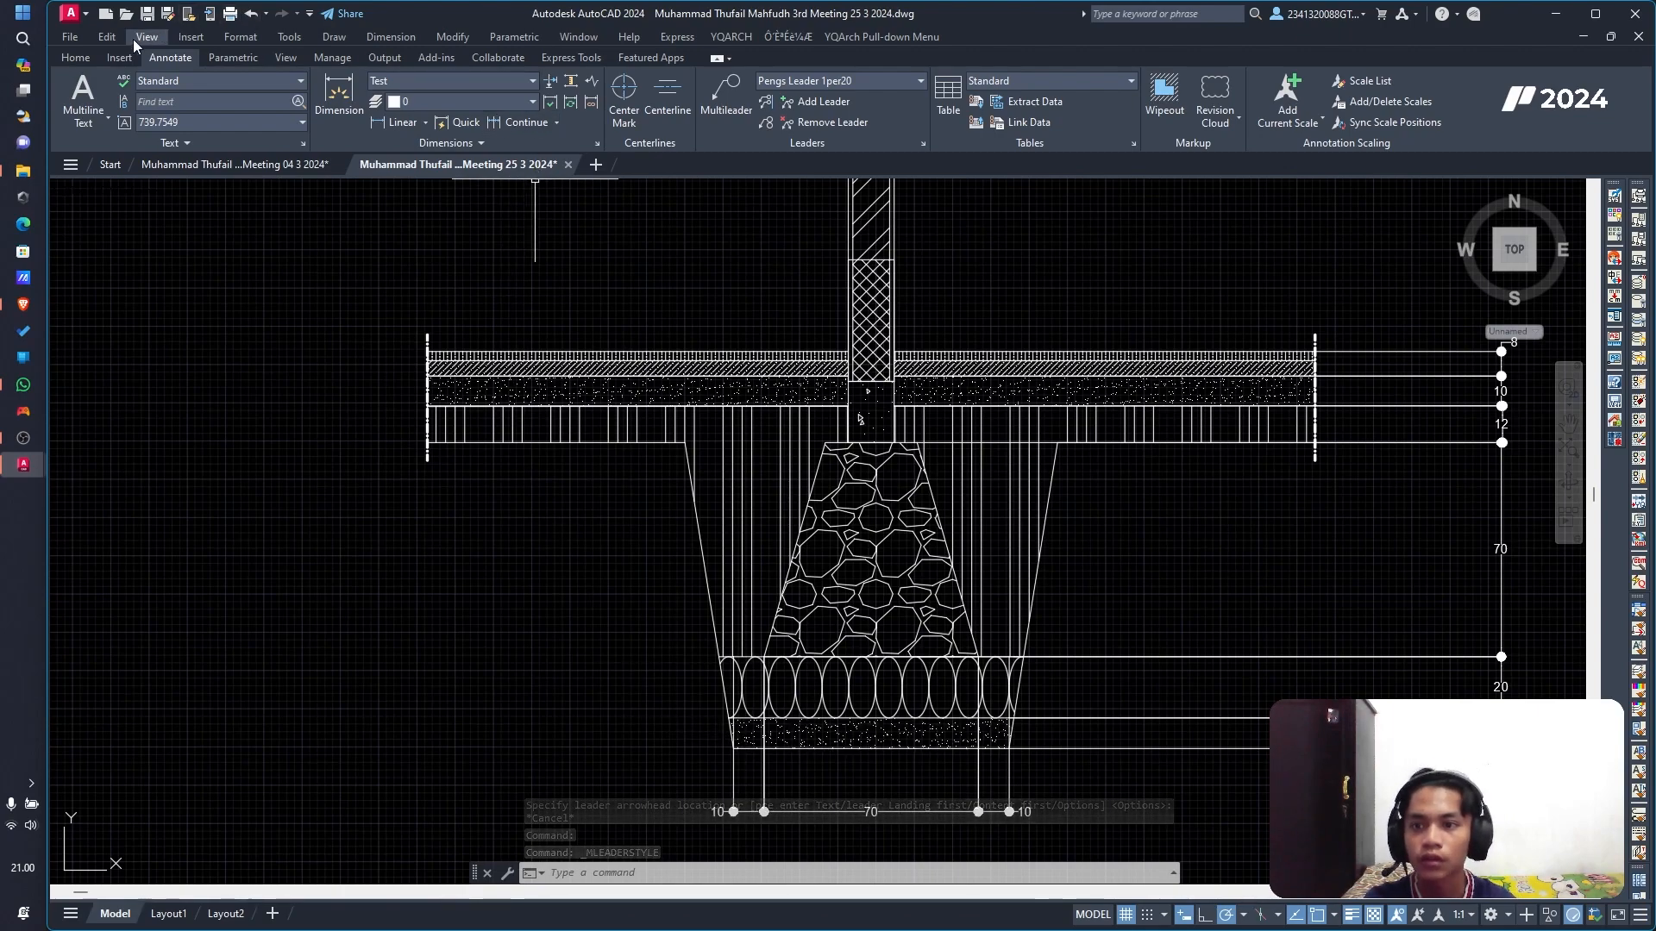
pyautogui.click(75, 57)
pyautogui.click(587, 104)
pyautogui.scroll(3, 724, 759)
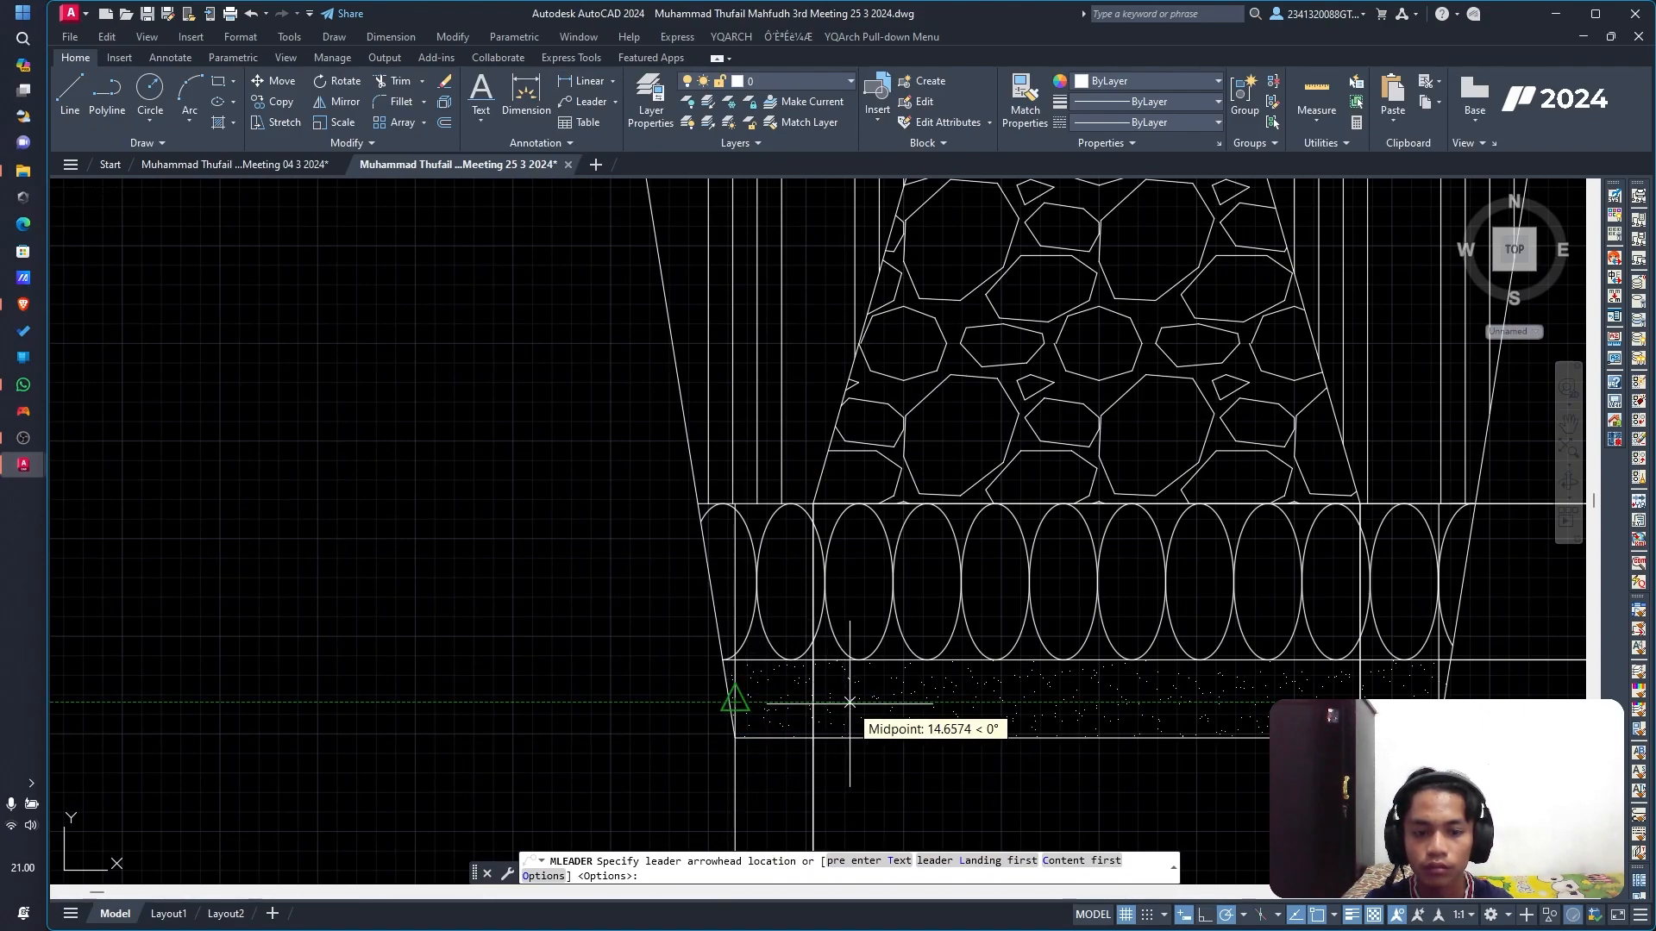
pyautogui.click(849, 703)
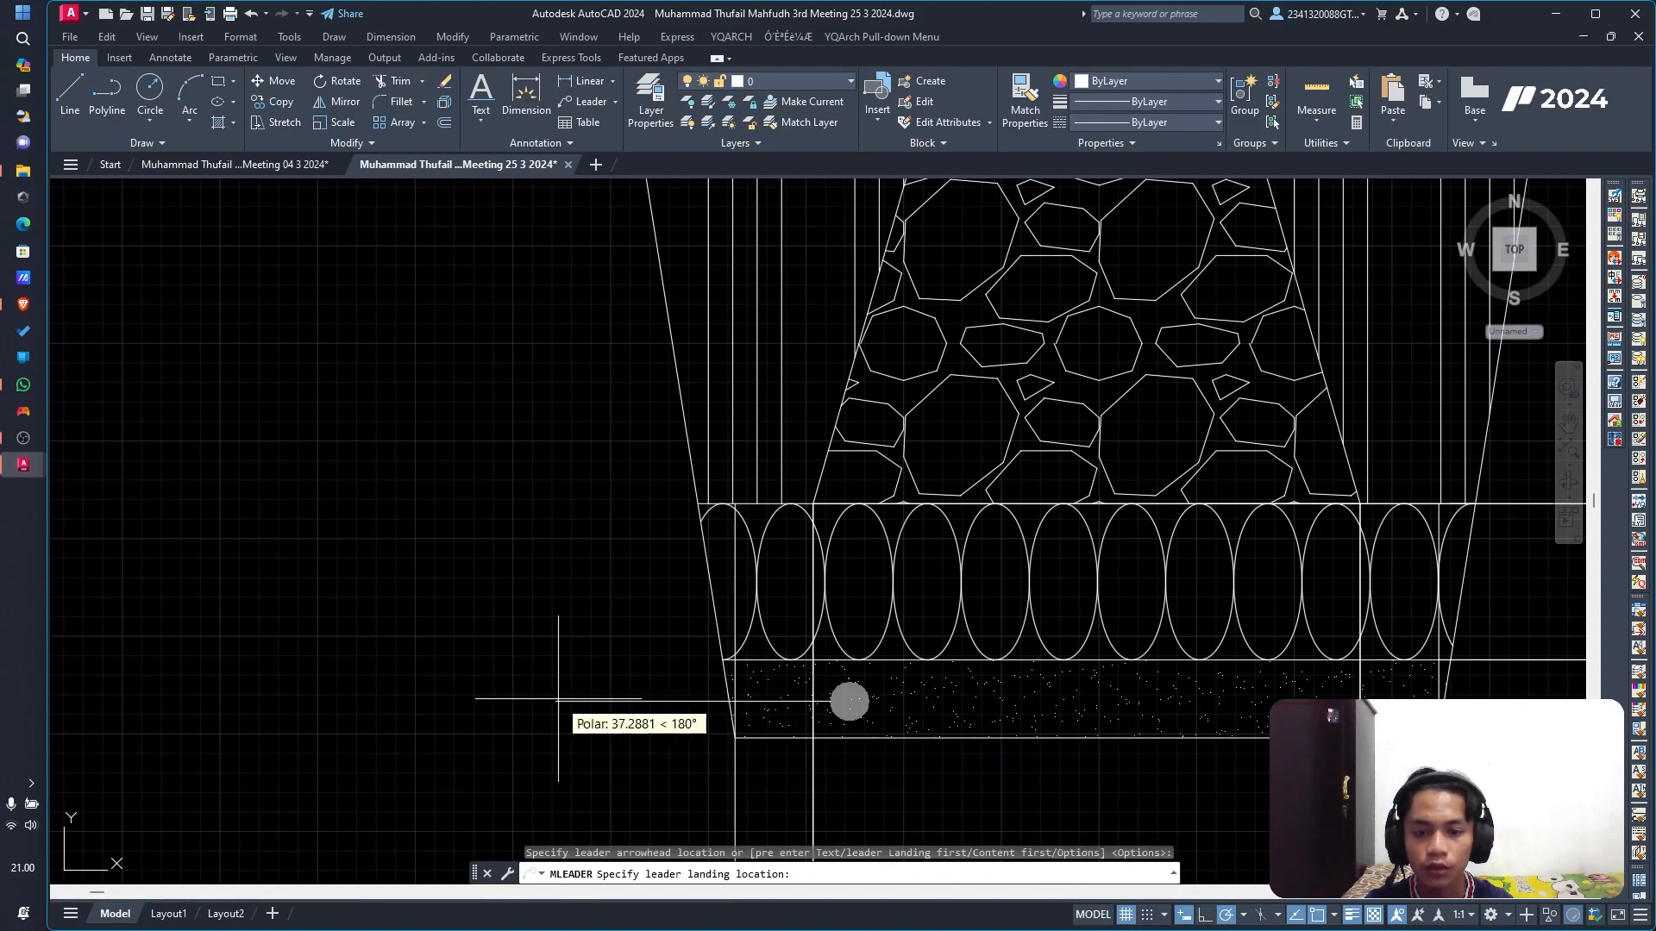
pyautogui.click(376, 700)
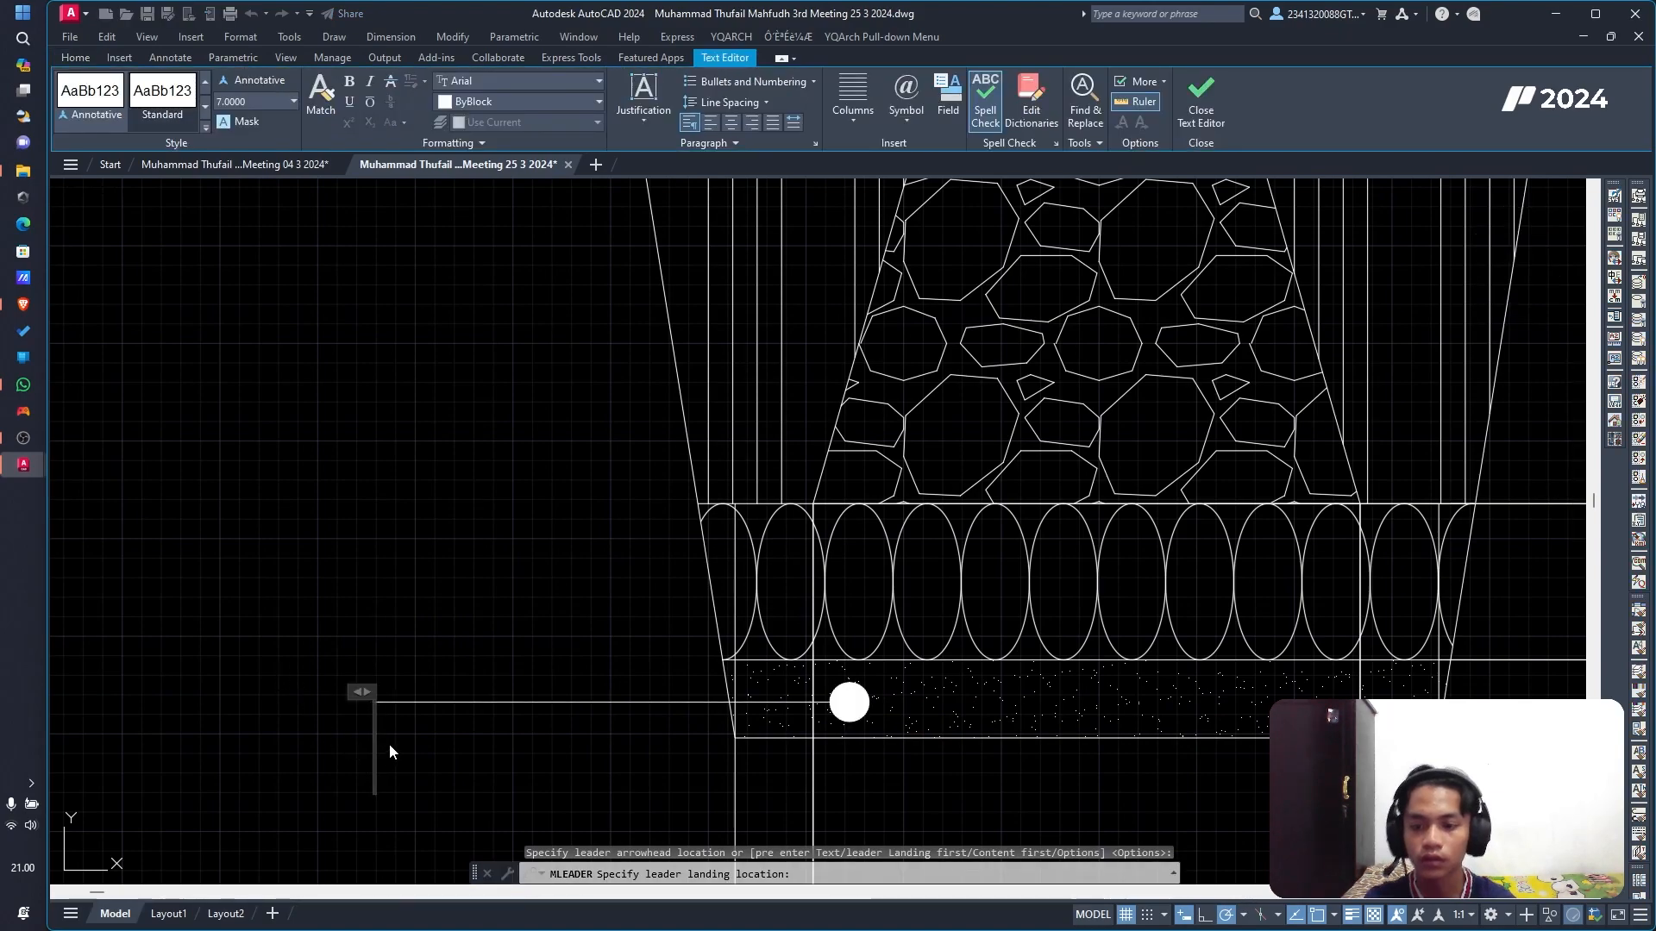
# Step: Enter SAND FILL as the text of the sand layer's leader and save the text
pyautogui.scroll(-2, 442, 335)
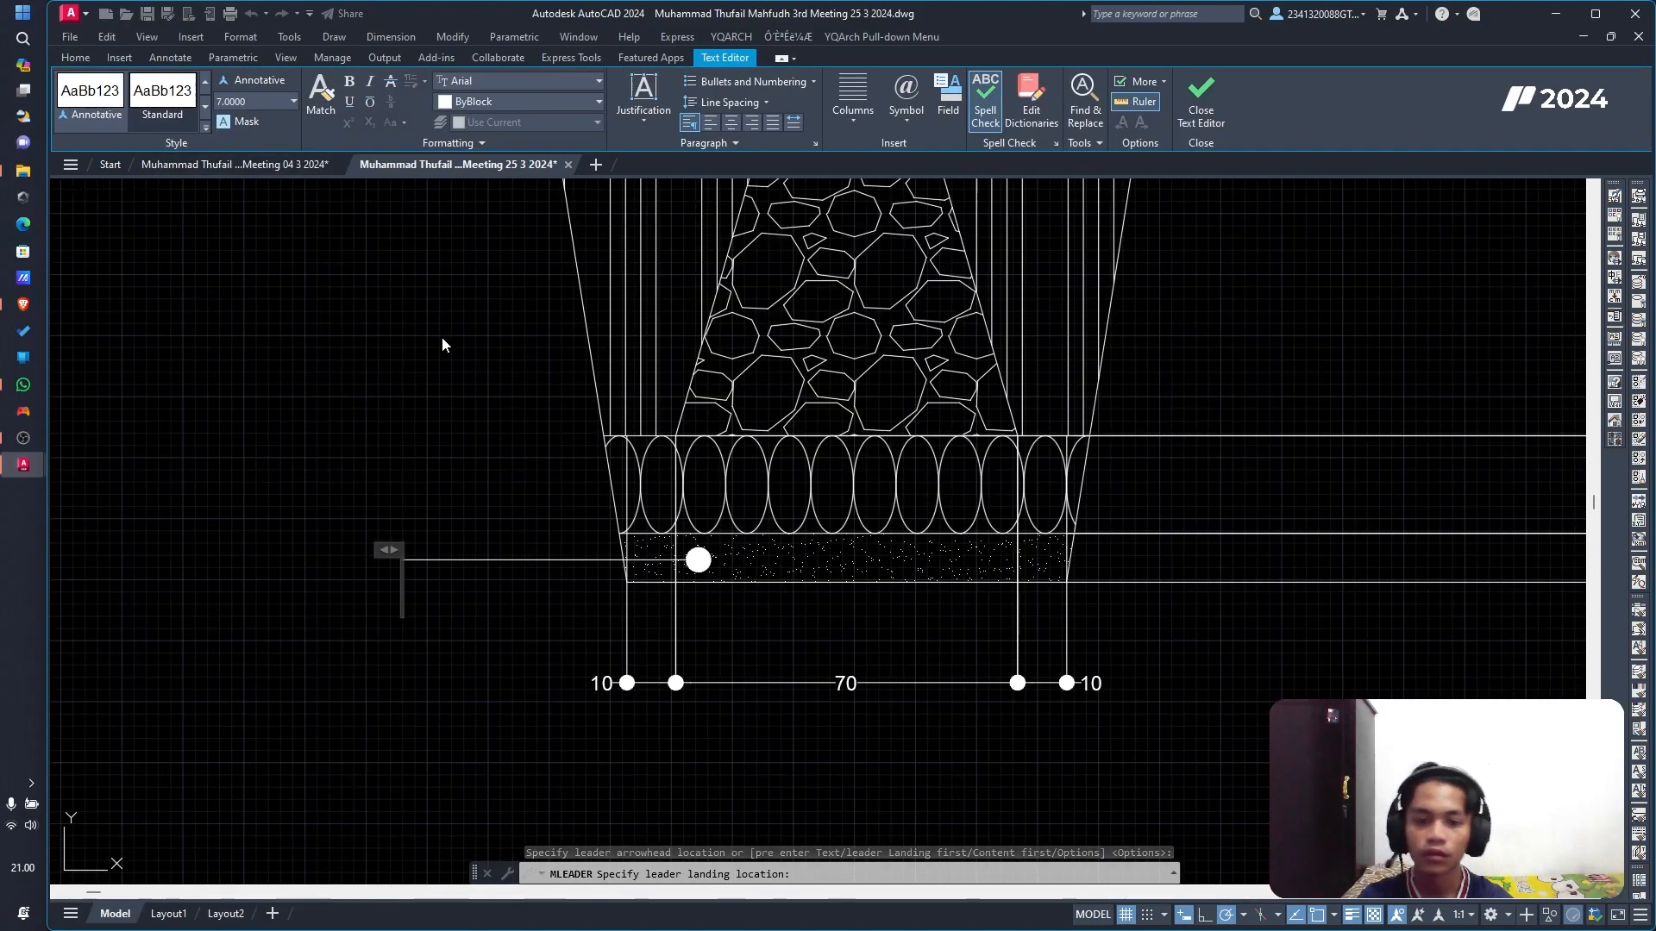
pyautogui.write('SAND FILL')
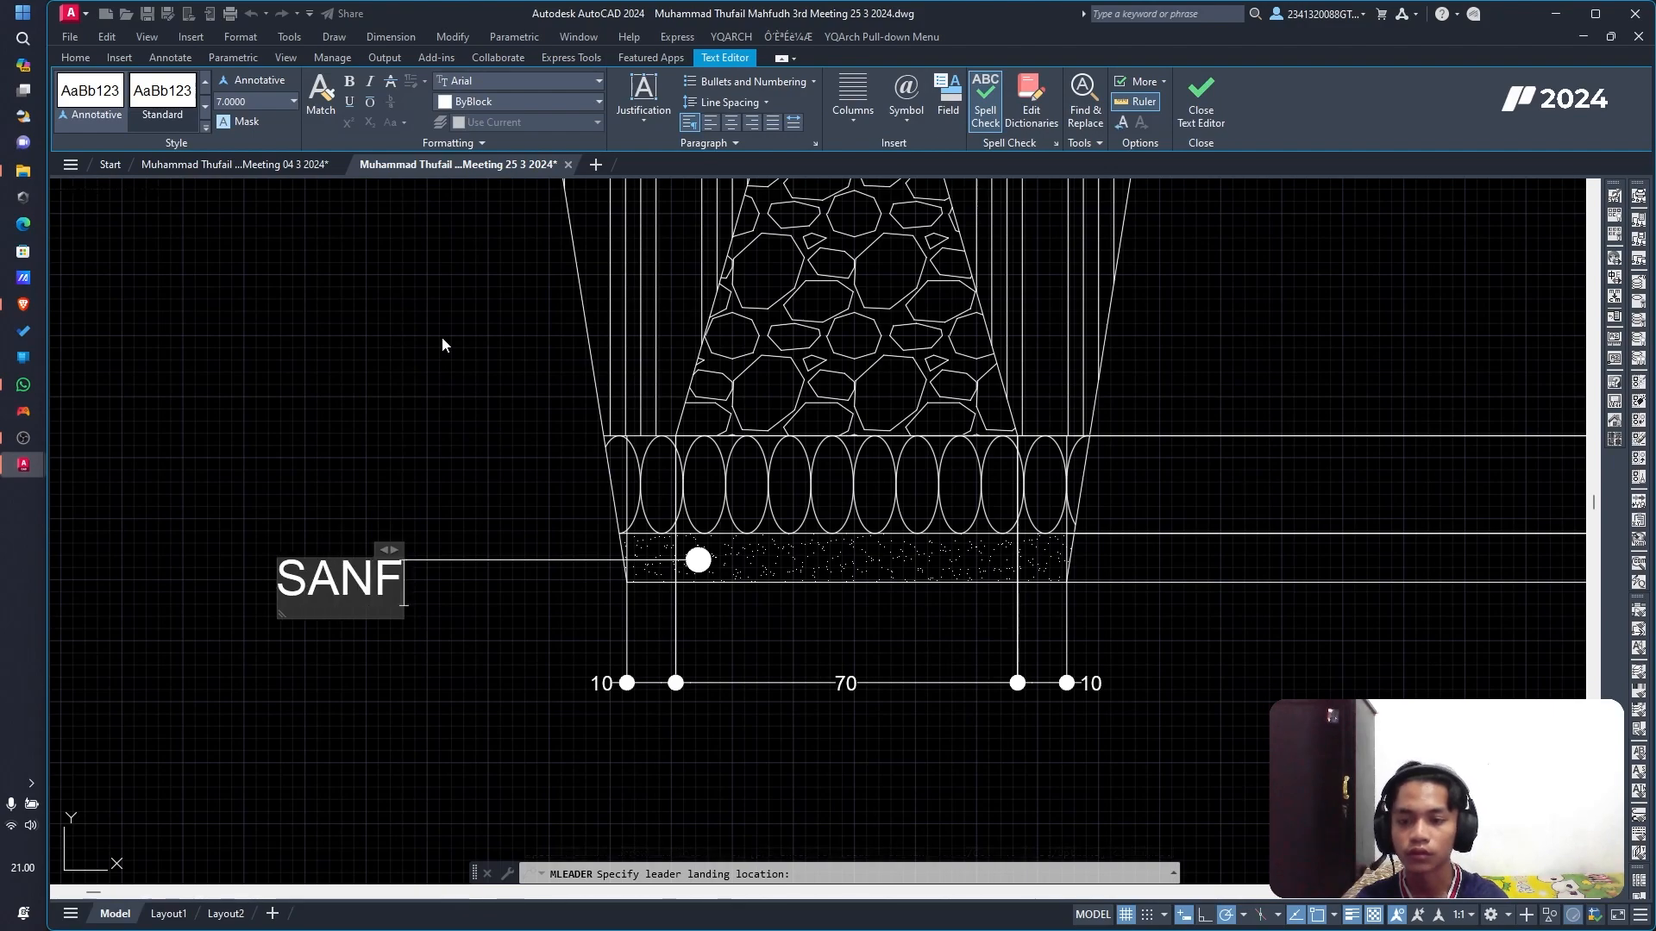
pyautogui.press('Return')
pyautogui.press('BackSpace')
pyautogui.press('Escape')
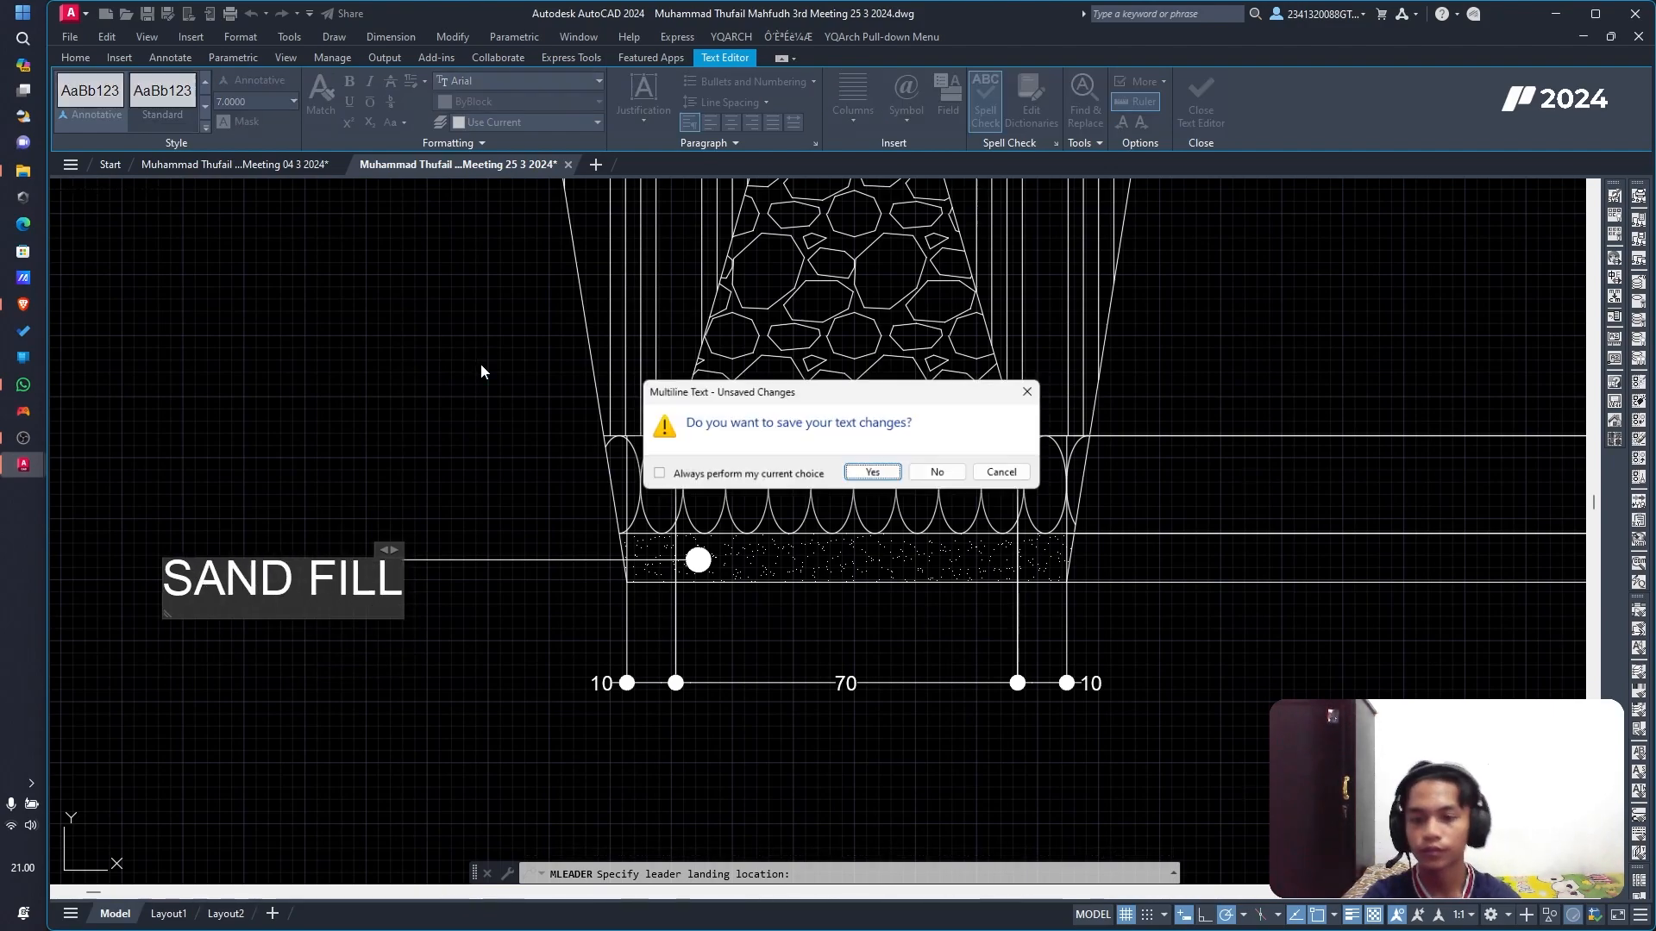
pyautogui.click(891, 474)
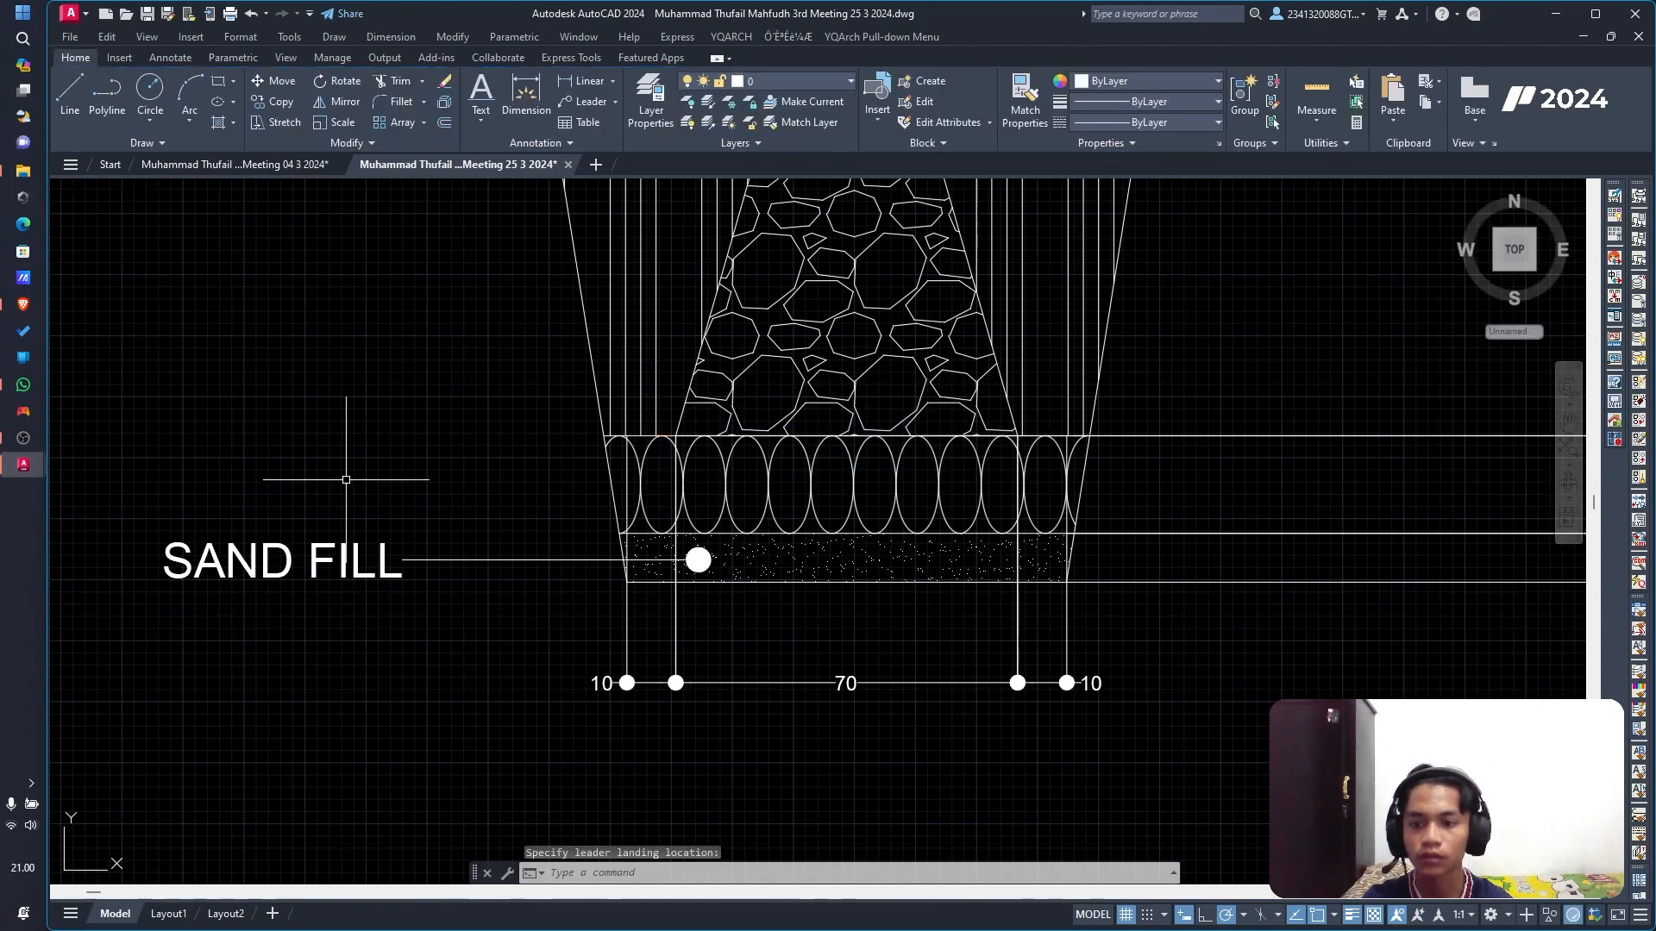
pyautogui.scroll(-2, 381, 441)
pyautogui.click(338, 518)
pyautogui.click(432, 500)
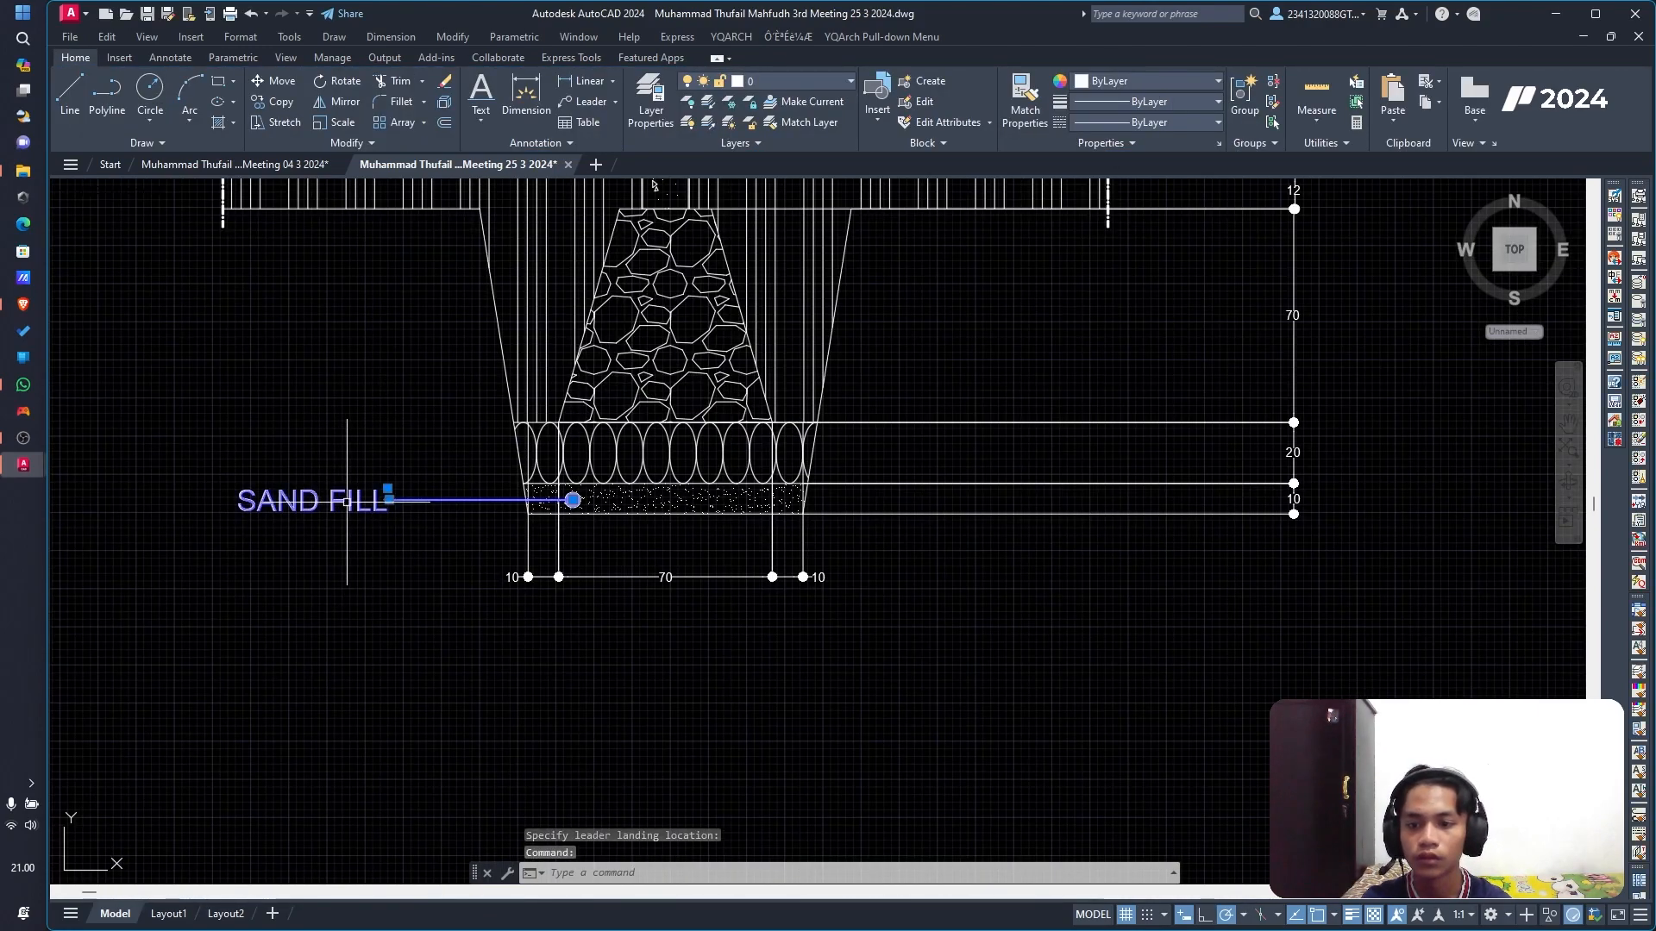
pyautogui.click(288, 58)
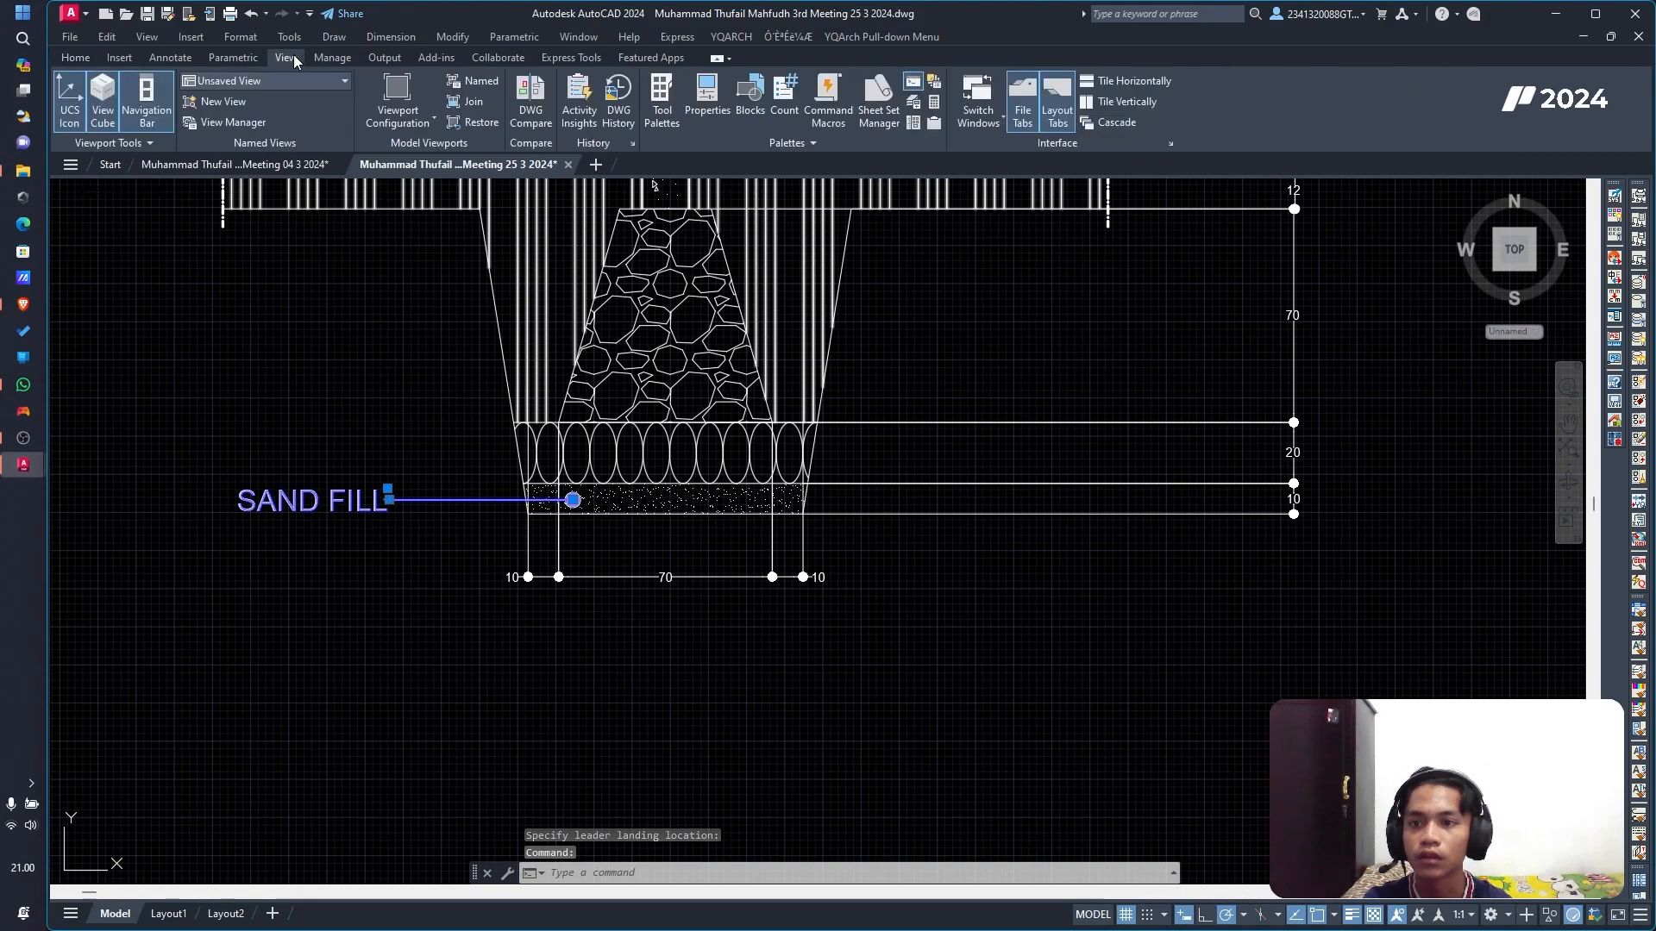
pyautogui.click(233, 57)
pyautogui.click(170, 58)
pyautogui.click(384, 58)
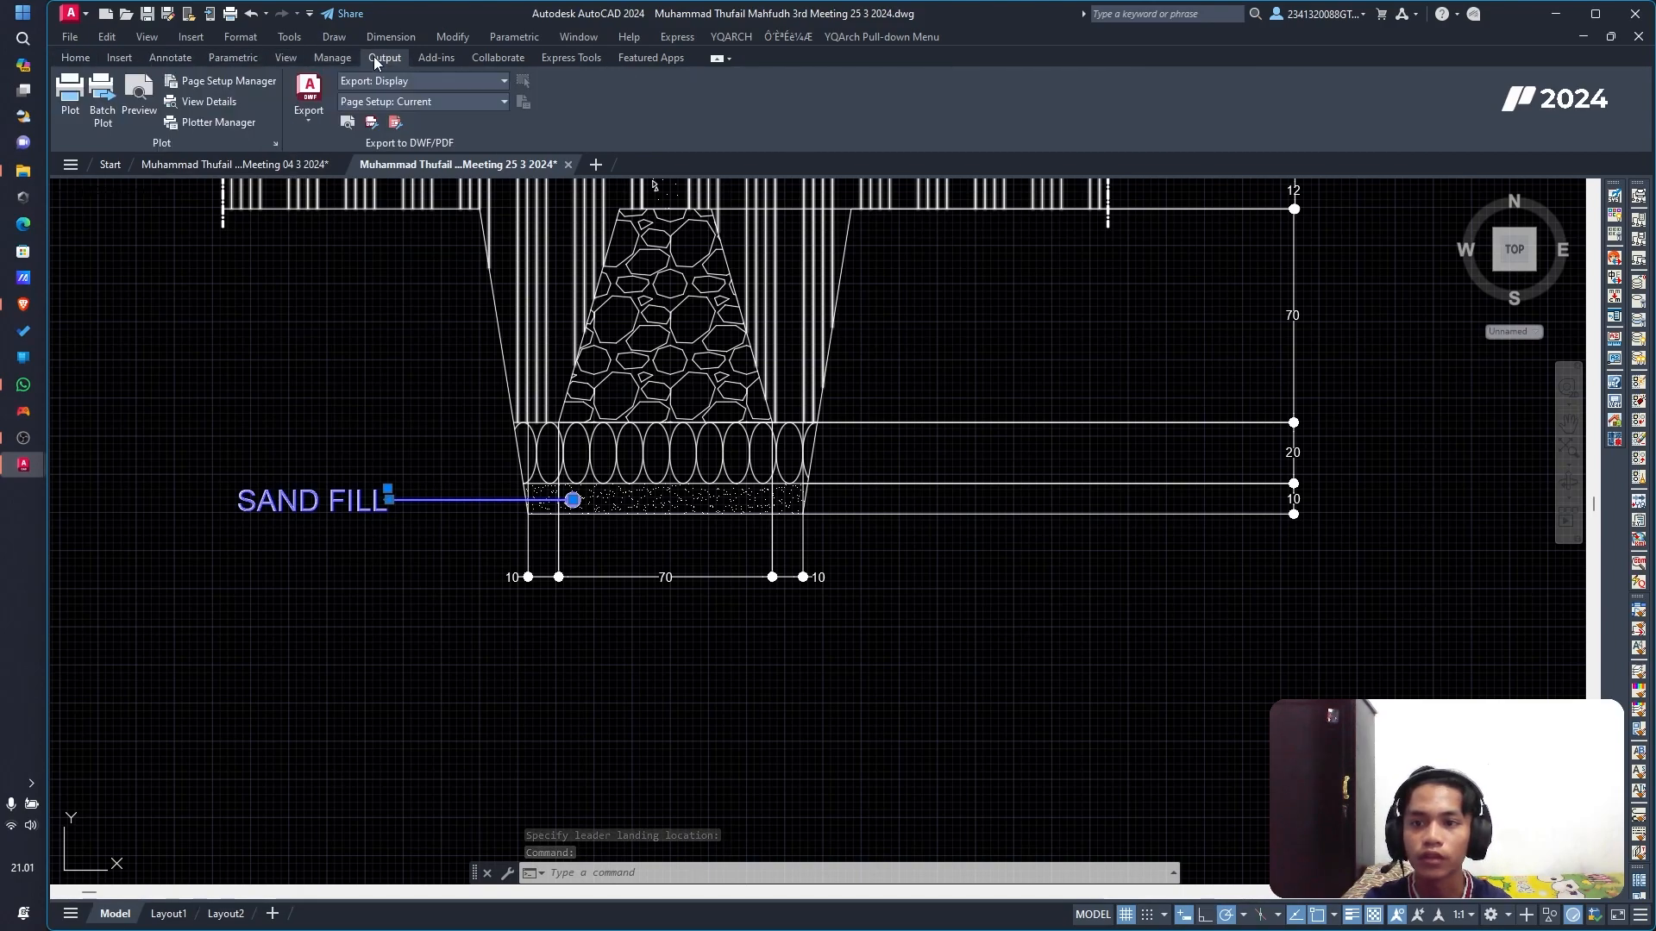
pyautogui.click(332, 58)
pyautogui.click(435, 58)
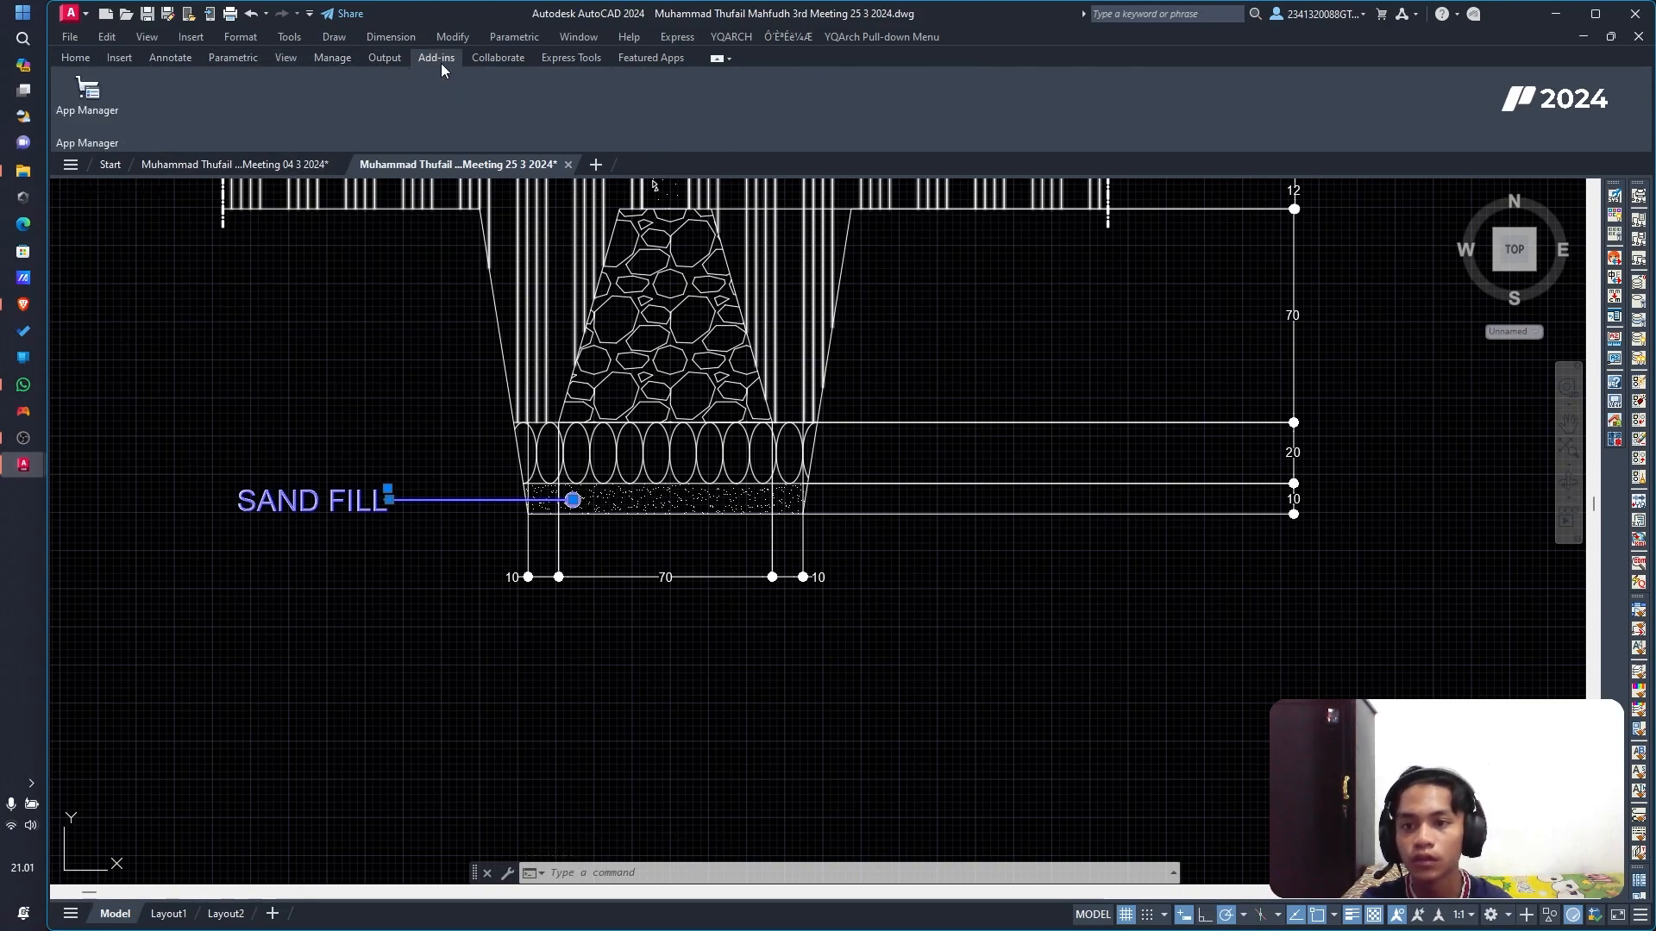
pyautogui.click(477, 56)
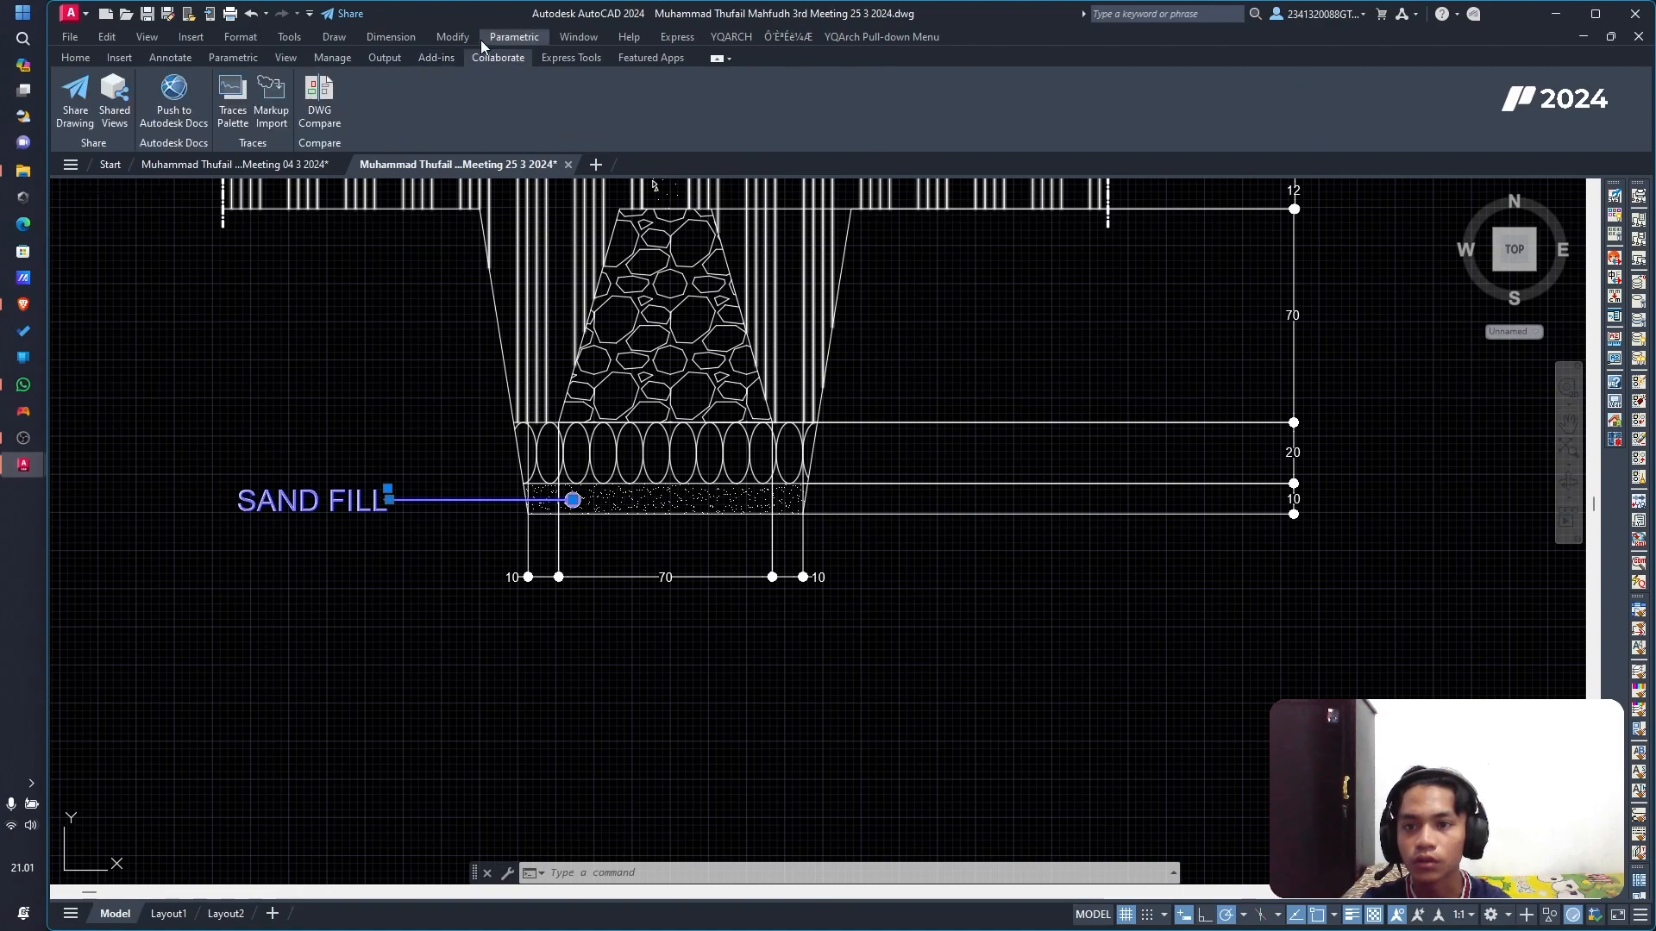
pyautogui.click(248, 58)
pyautogui.click(168, 59)
pyautogui.click(278, 63)
# Step: Set the text height of the Pengs Leader 1per20 multileader style to 3 and keep it as the current style
pyautogui.click(181, 62)
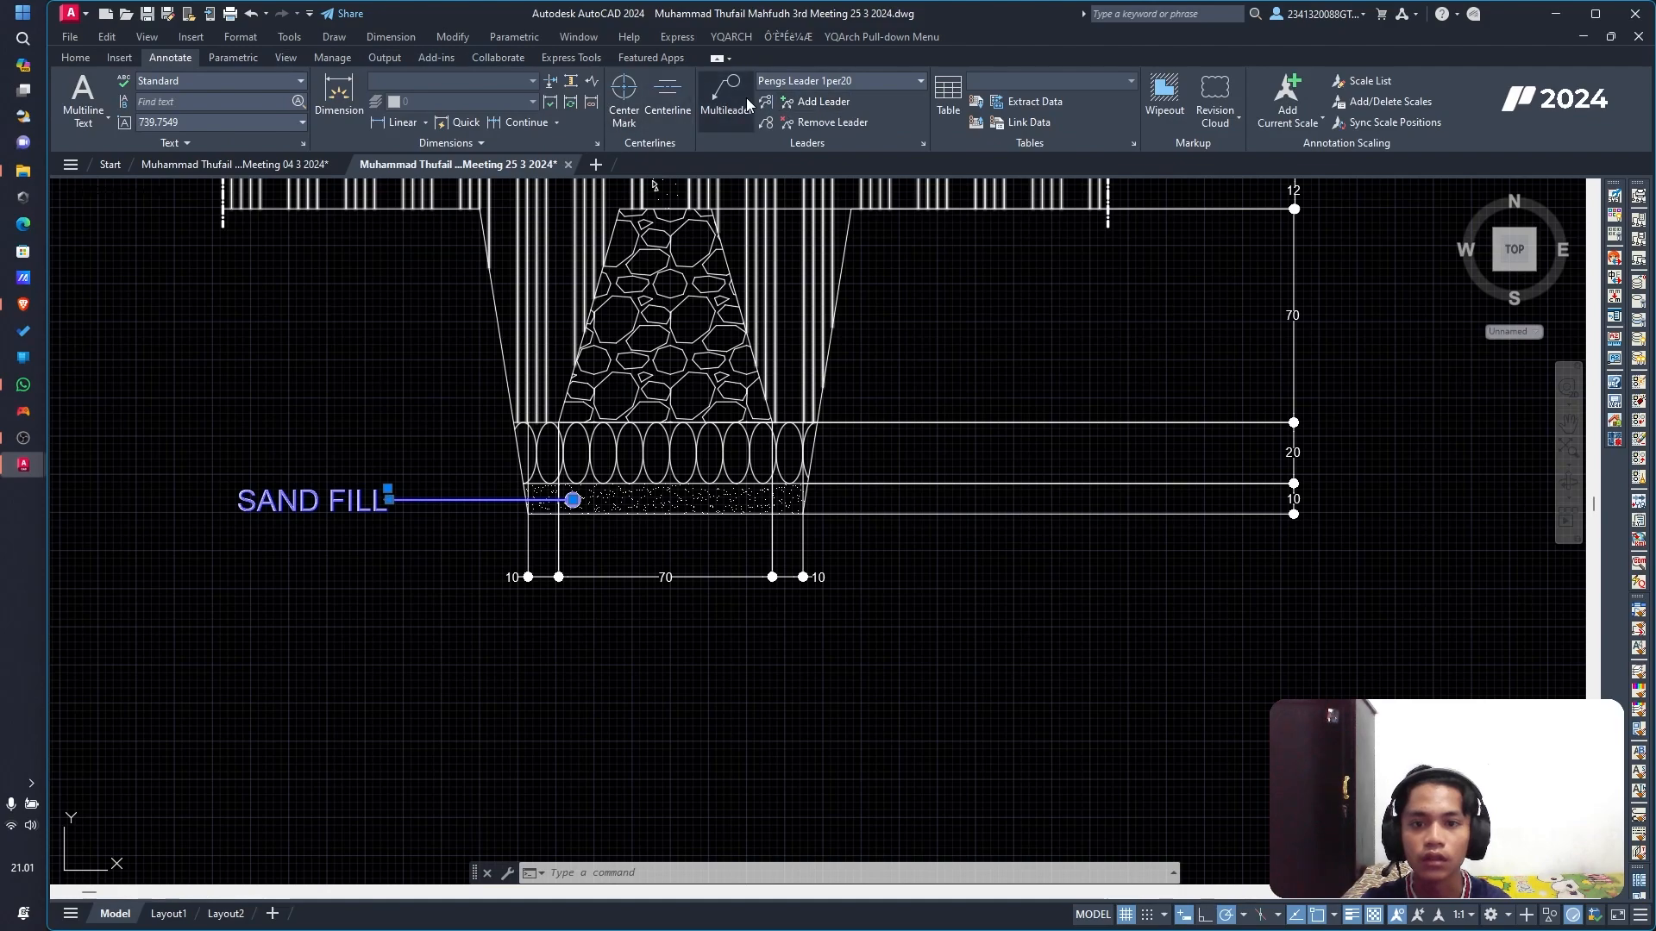
pyautogui.click(781, 83)
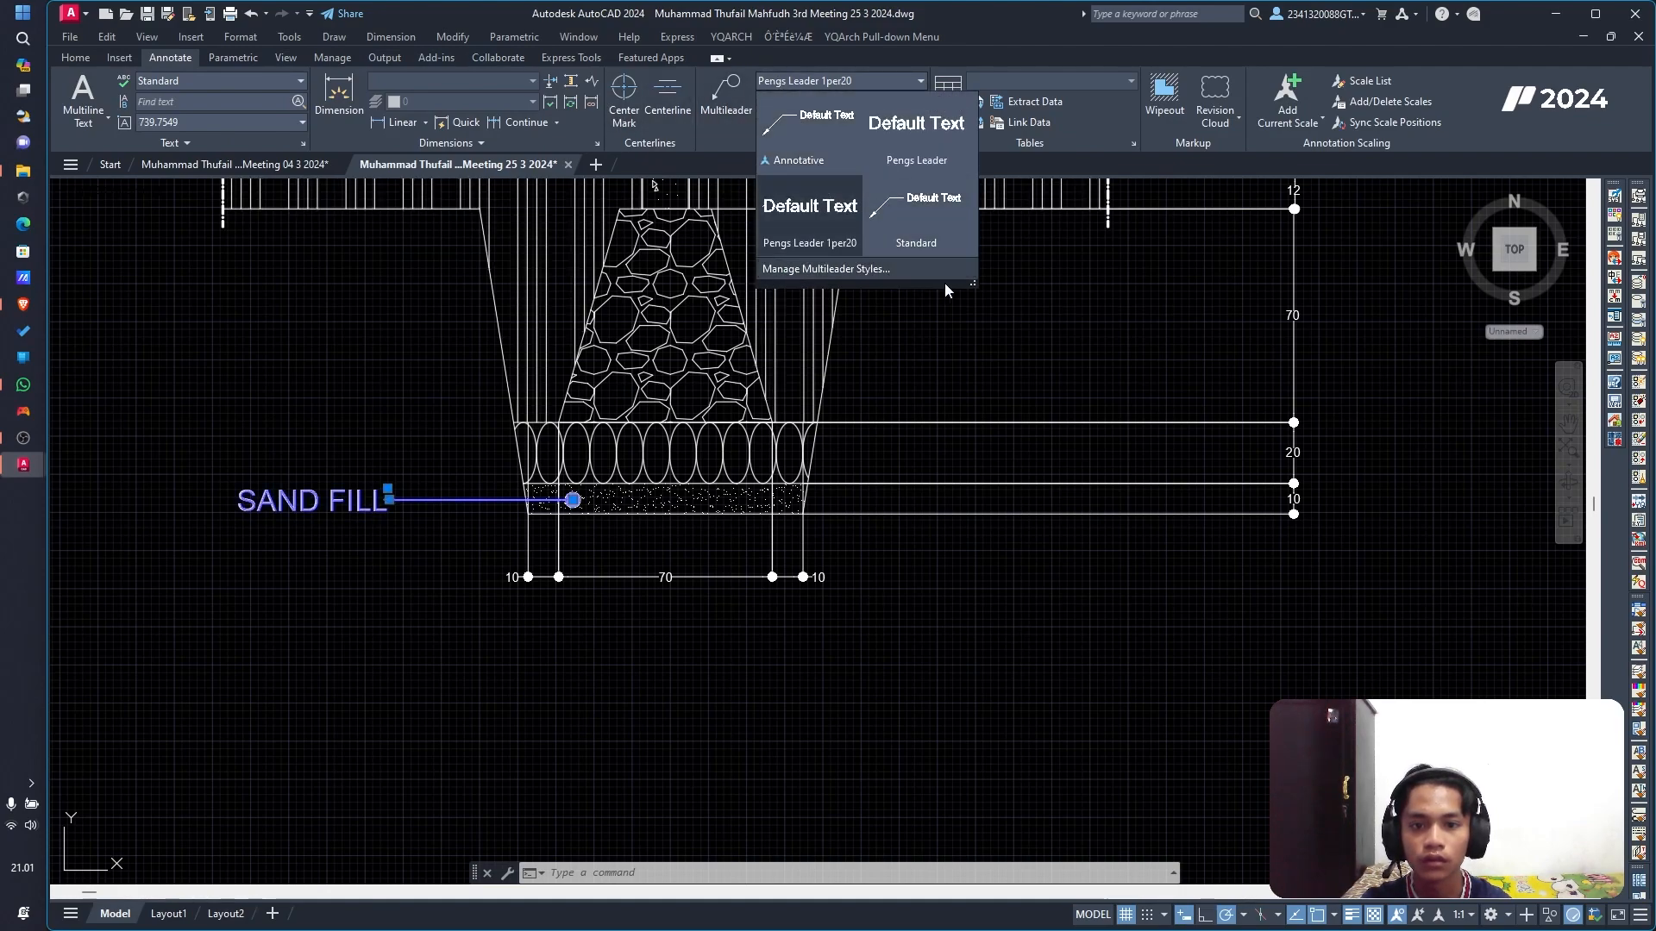
pyautogui.click(880, 268)
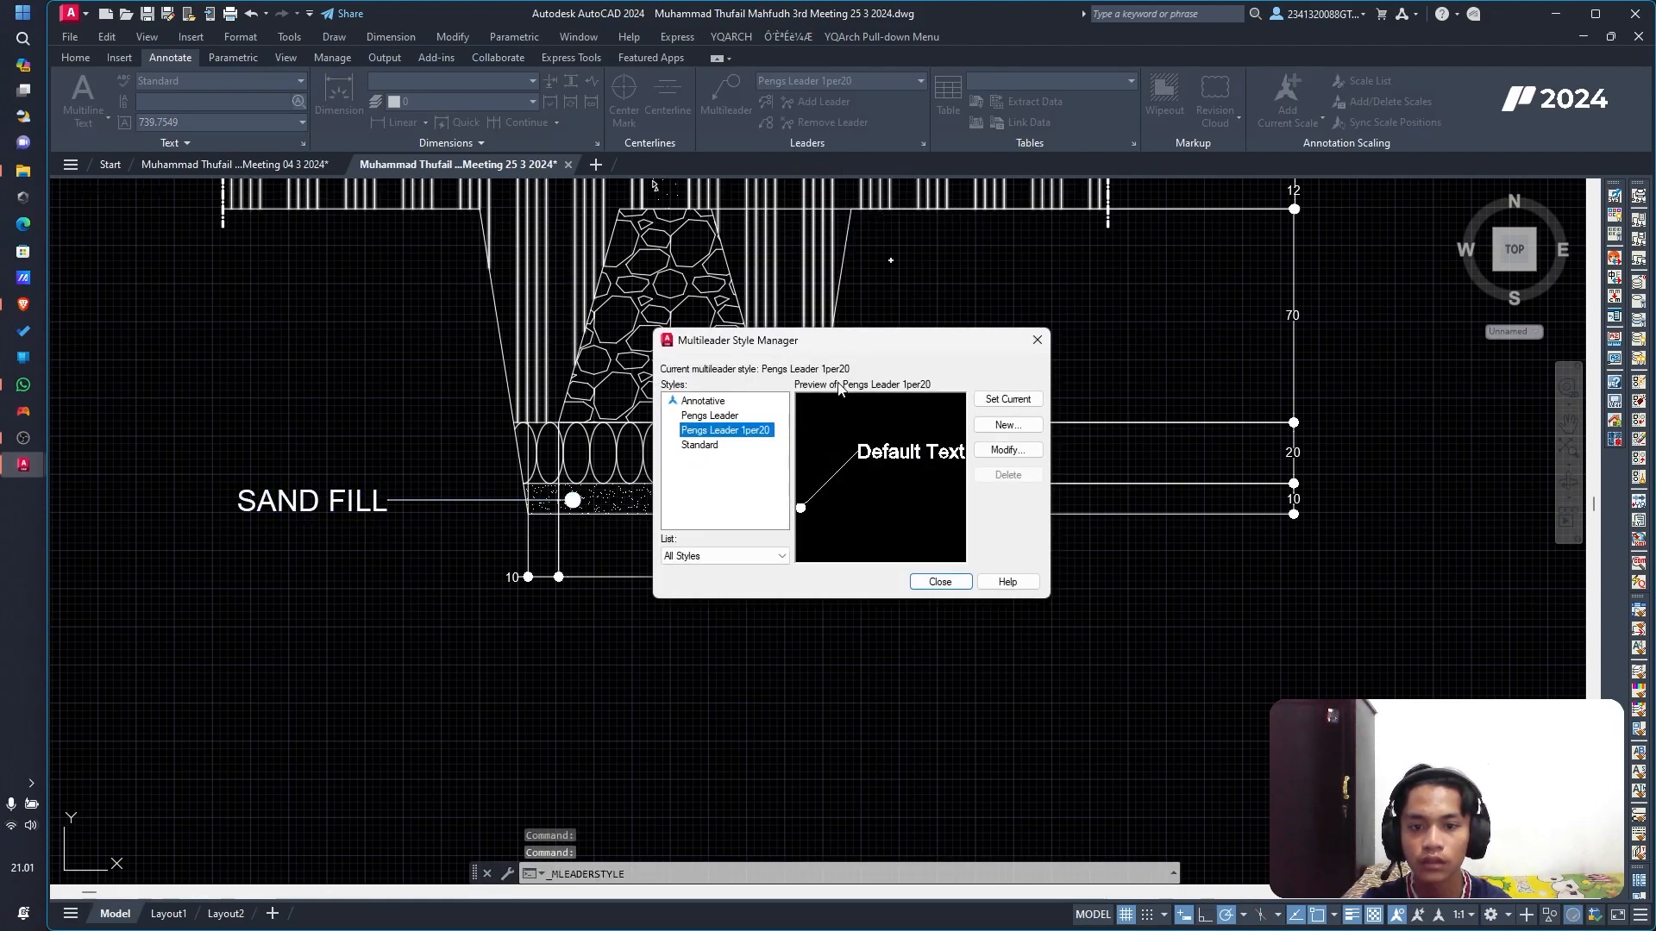
pyautogui.click(1007, 449)
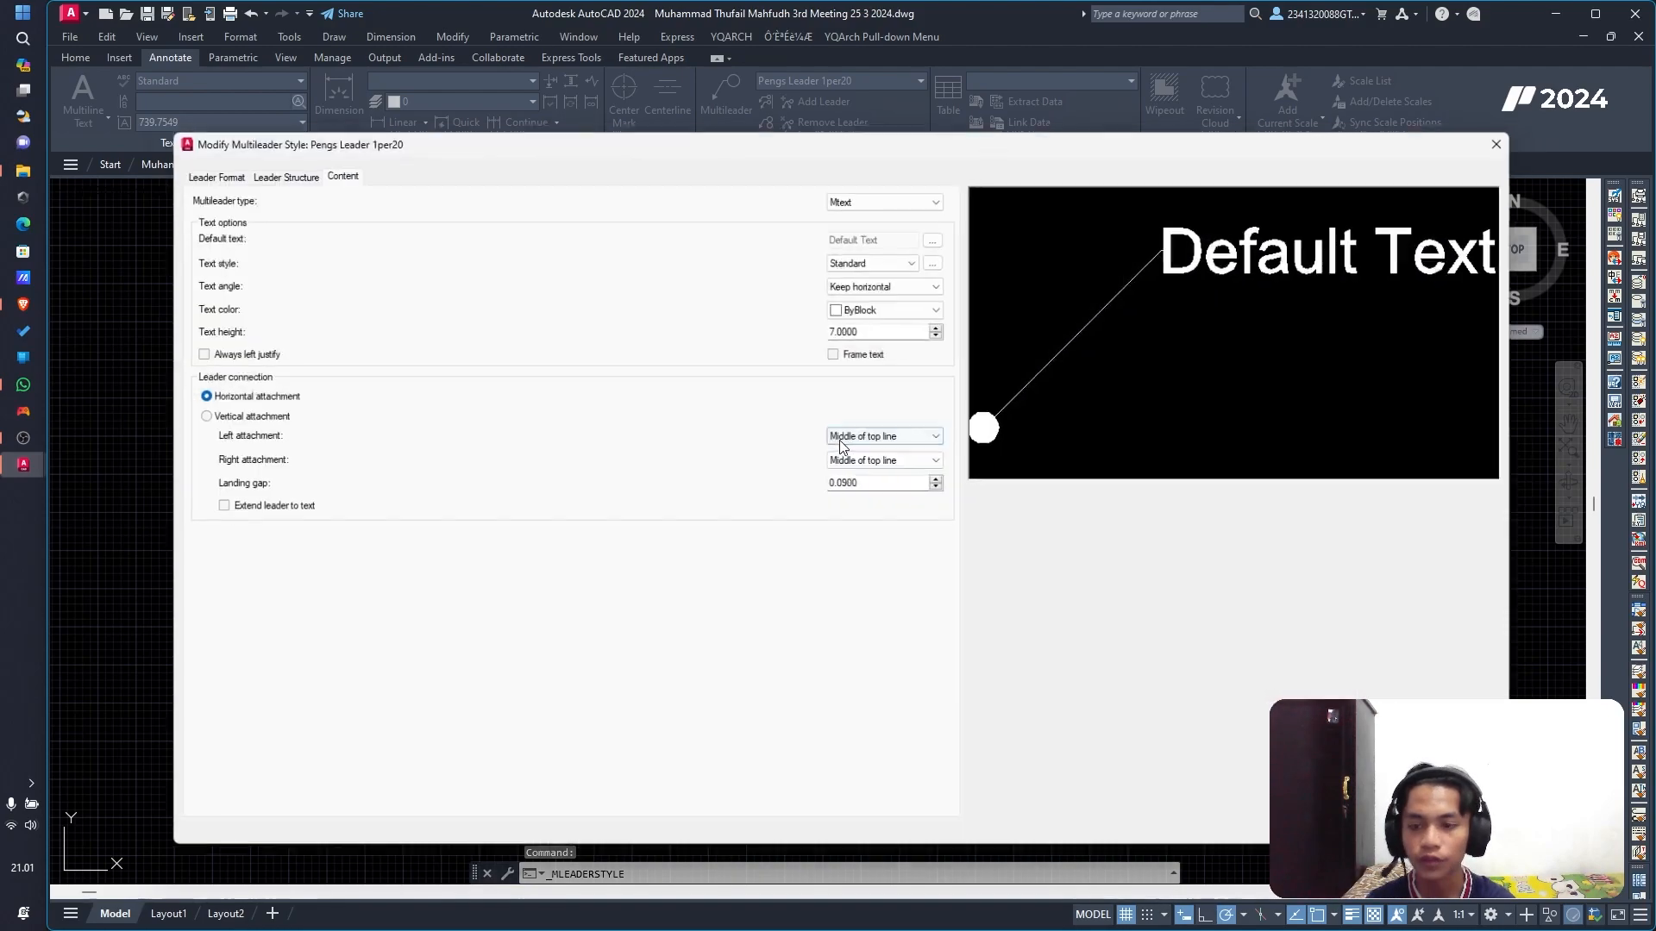
pyautogui.click(293, 170)
pyautogui.click(326, 169)
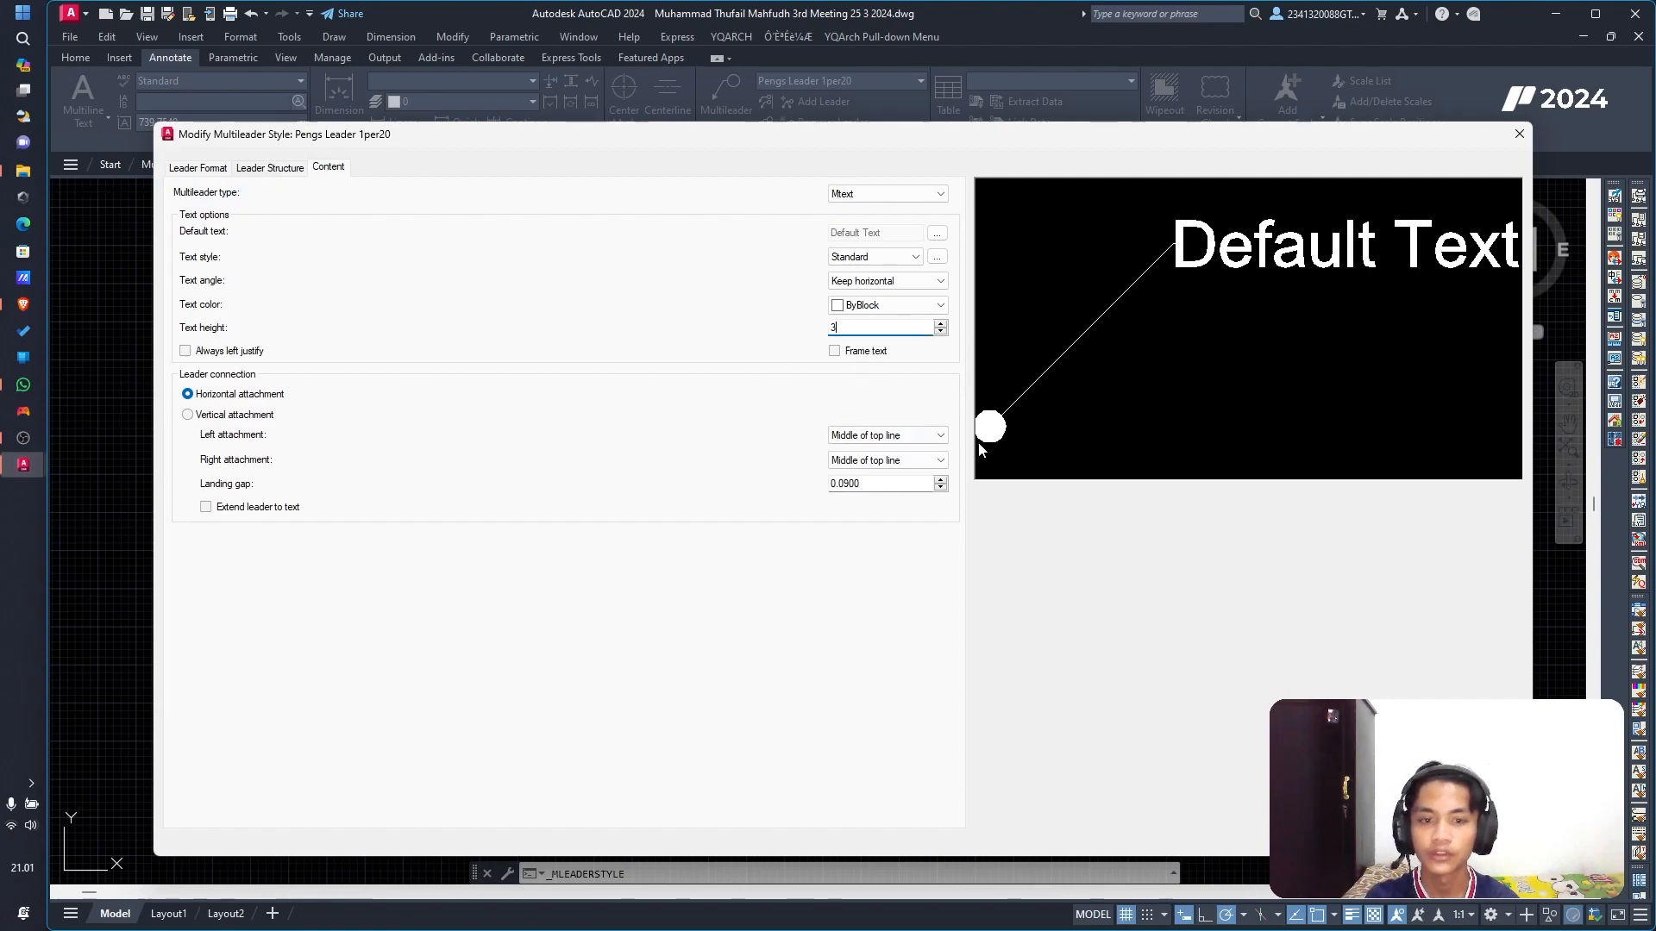
pyautogui.press('Return')
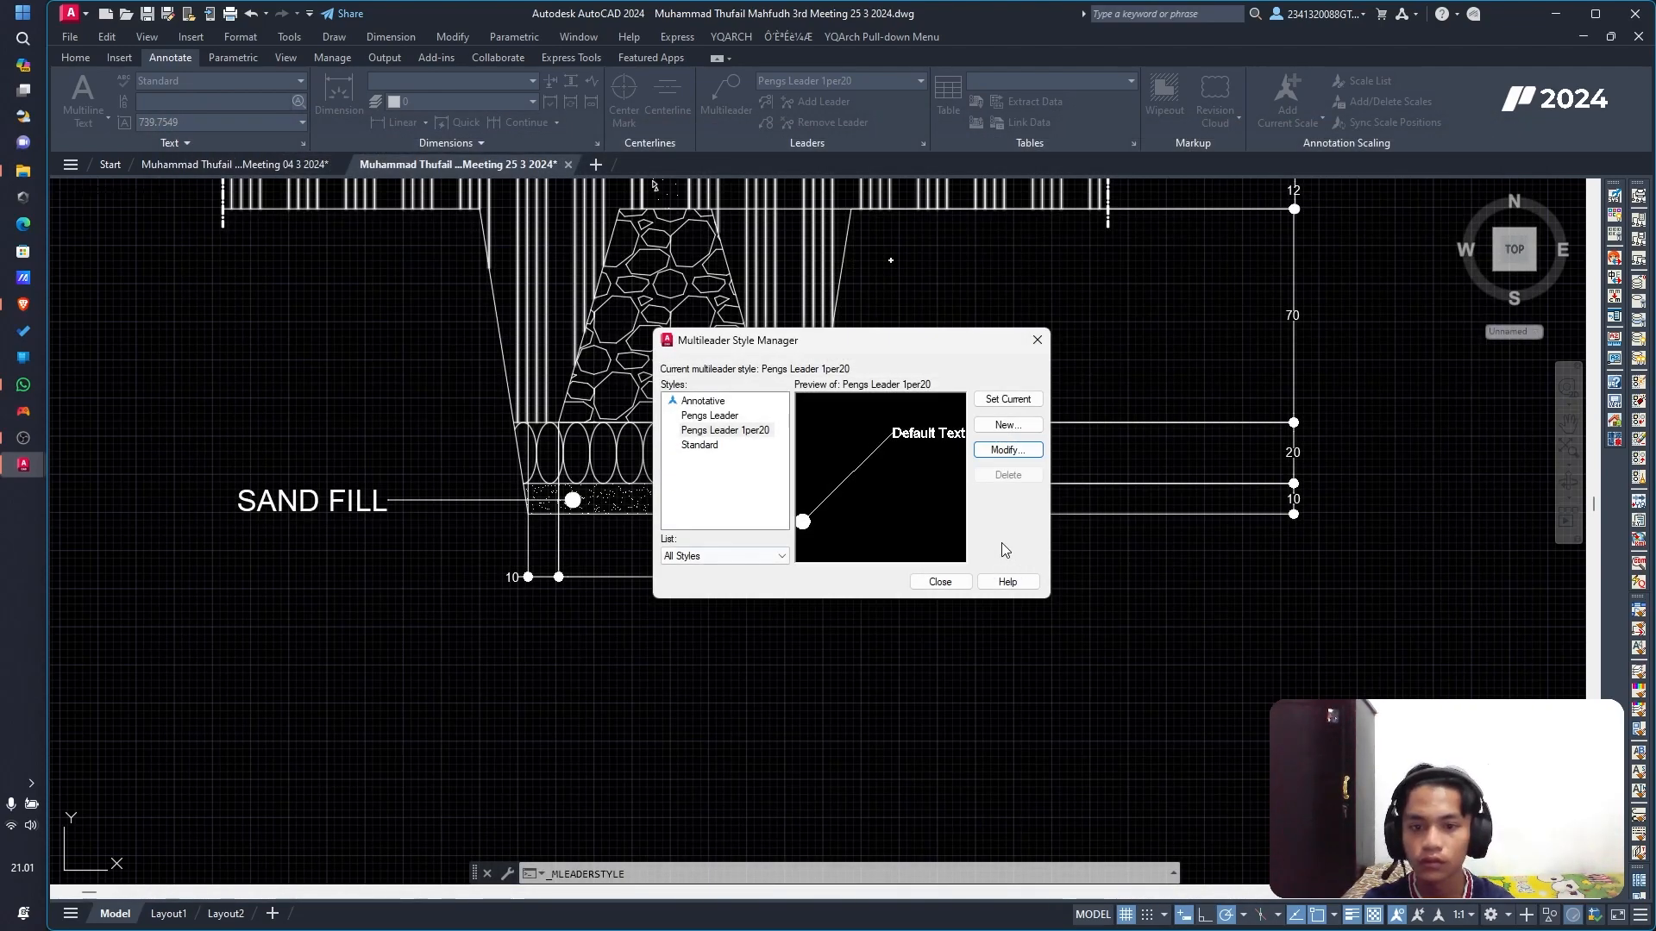
pyautogui.click(1003, 401)
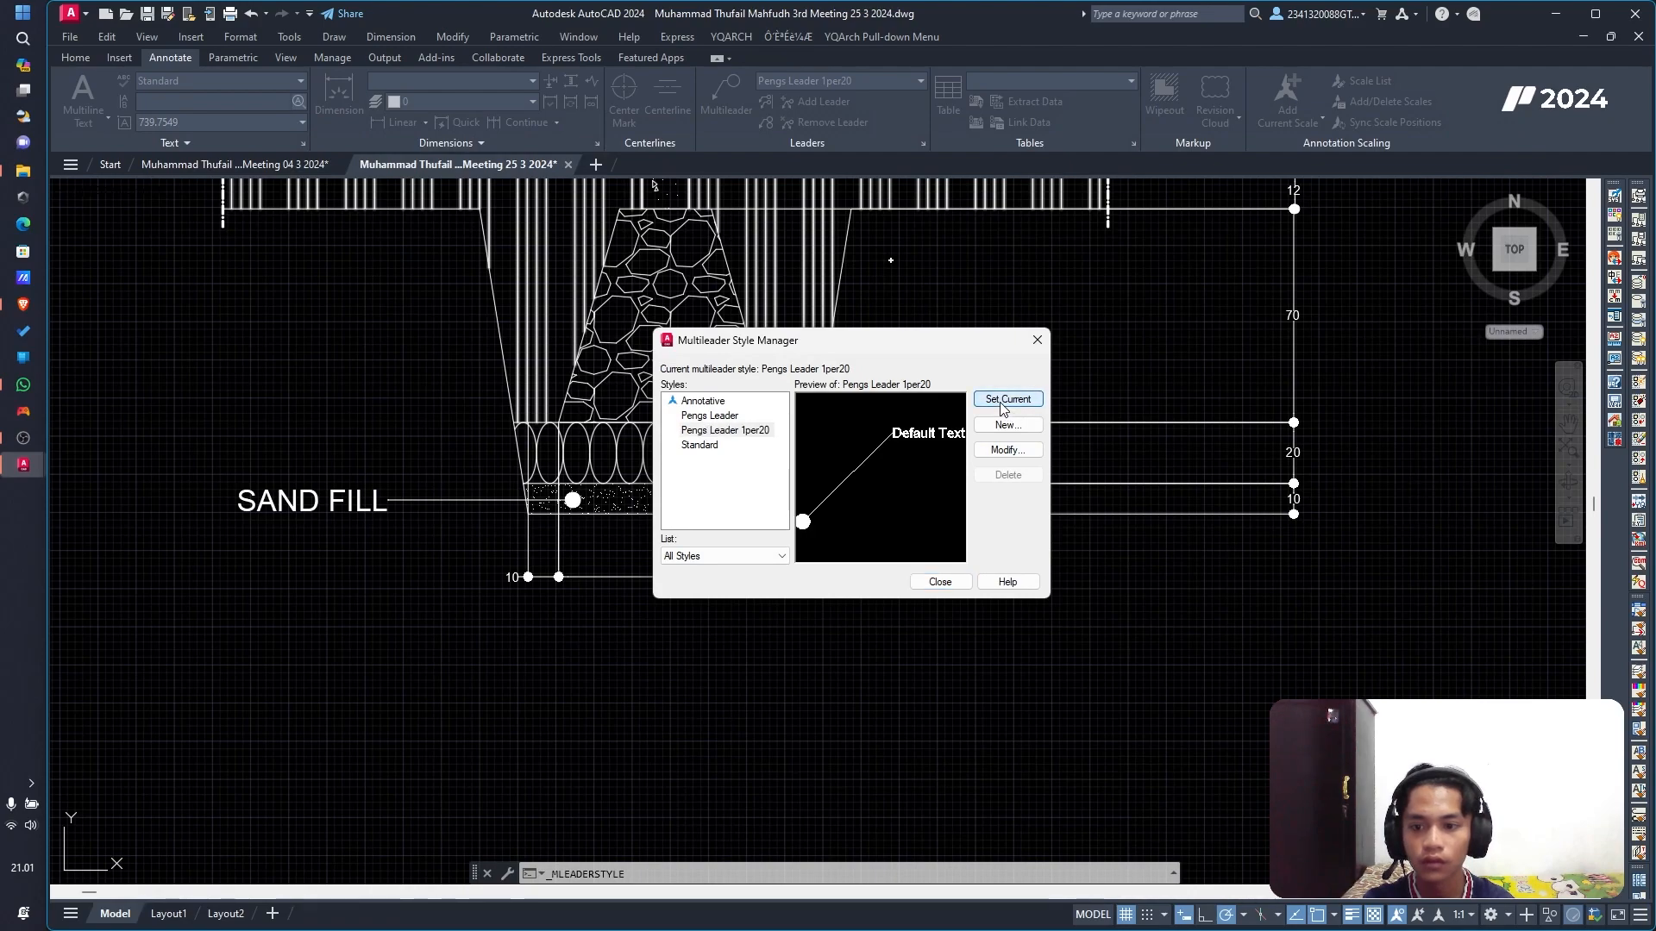
pyautogui.click(940, 582)
# Step: Set the arrowhead size of the Pengs Leader 1per20 multileader style to 2 and keep it as the current style
pyautogui.scroll(5, 362, 487)
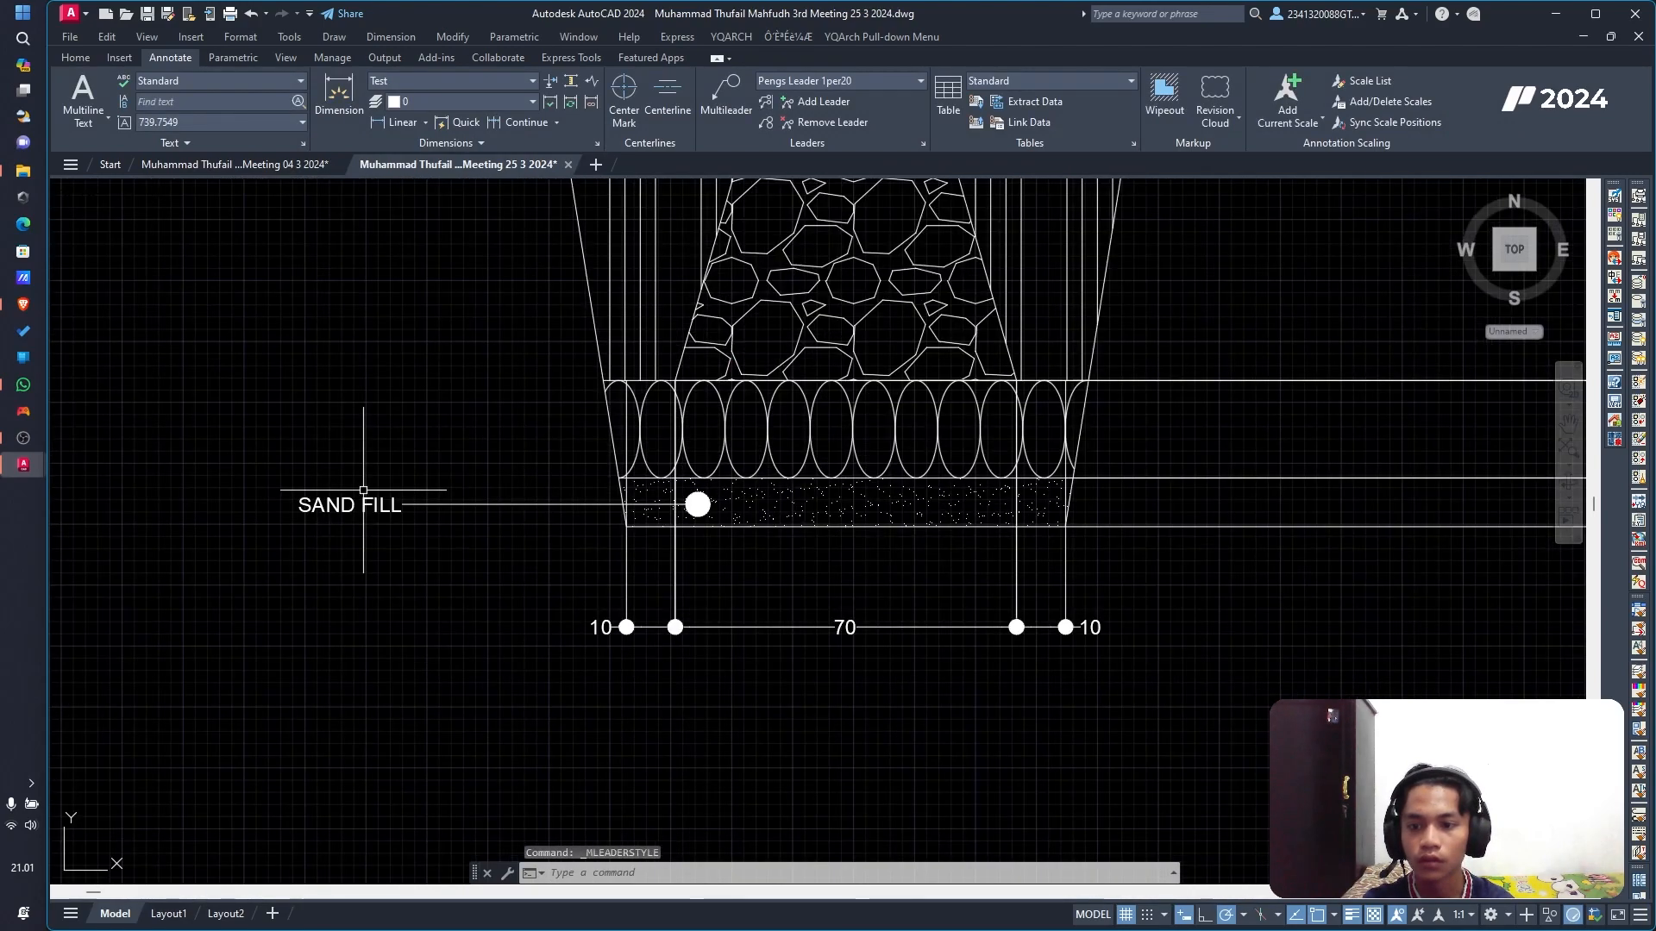
pyautogui.click(884, 503)
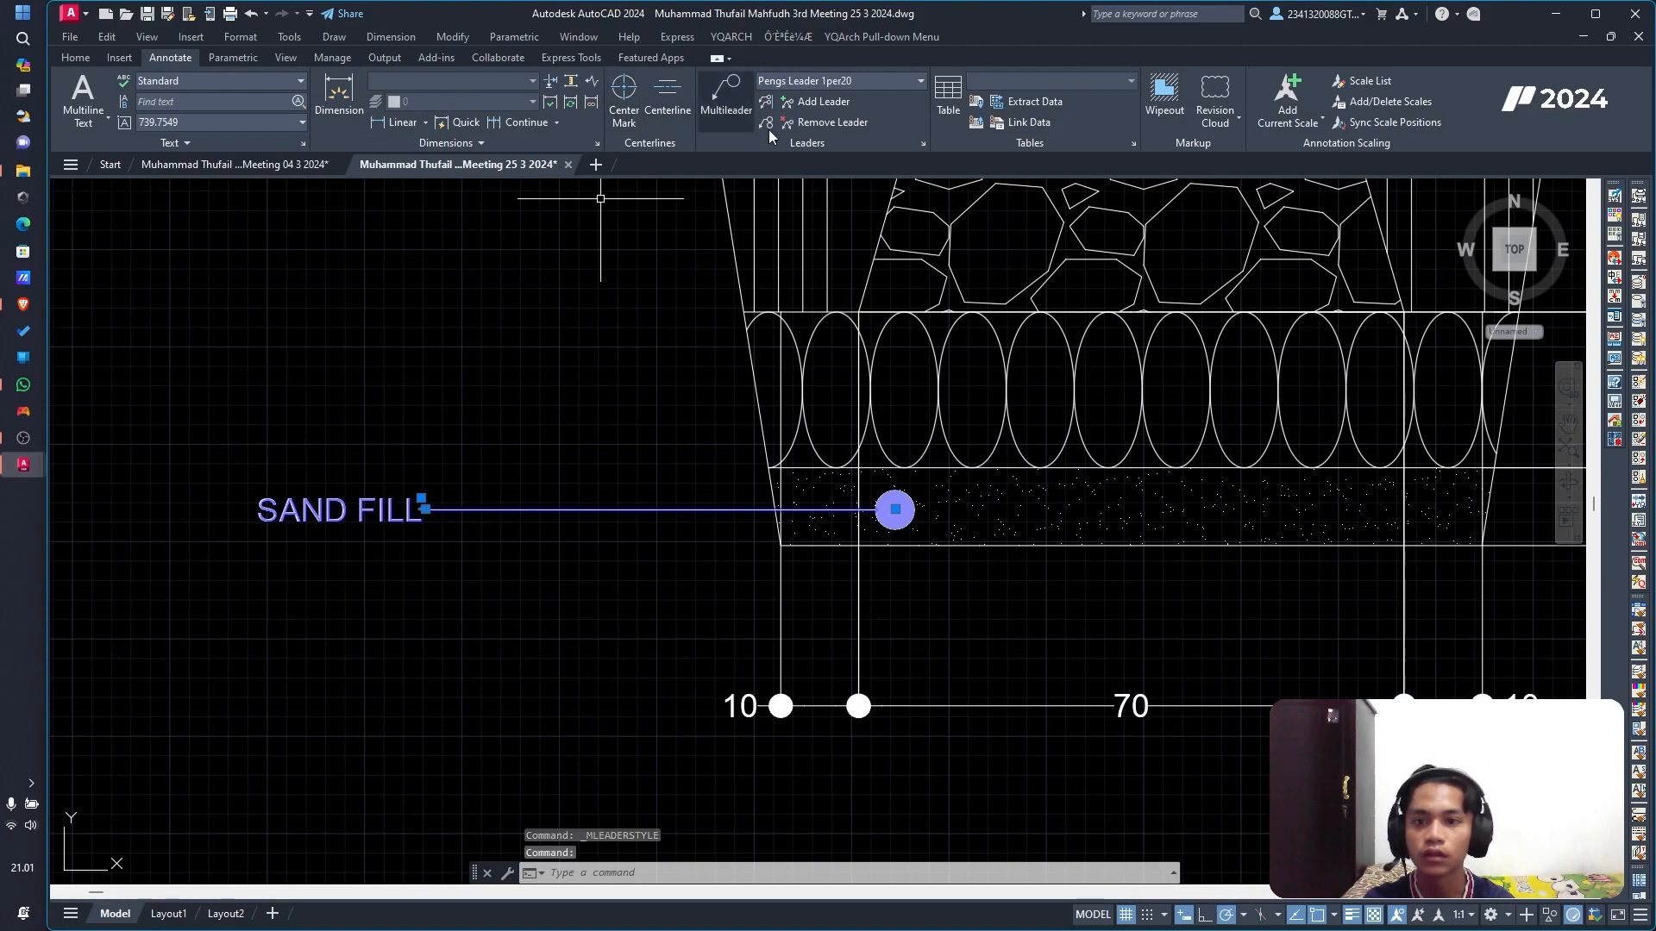
pyautogui.click(923, 142)
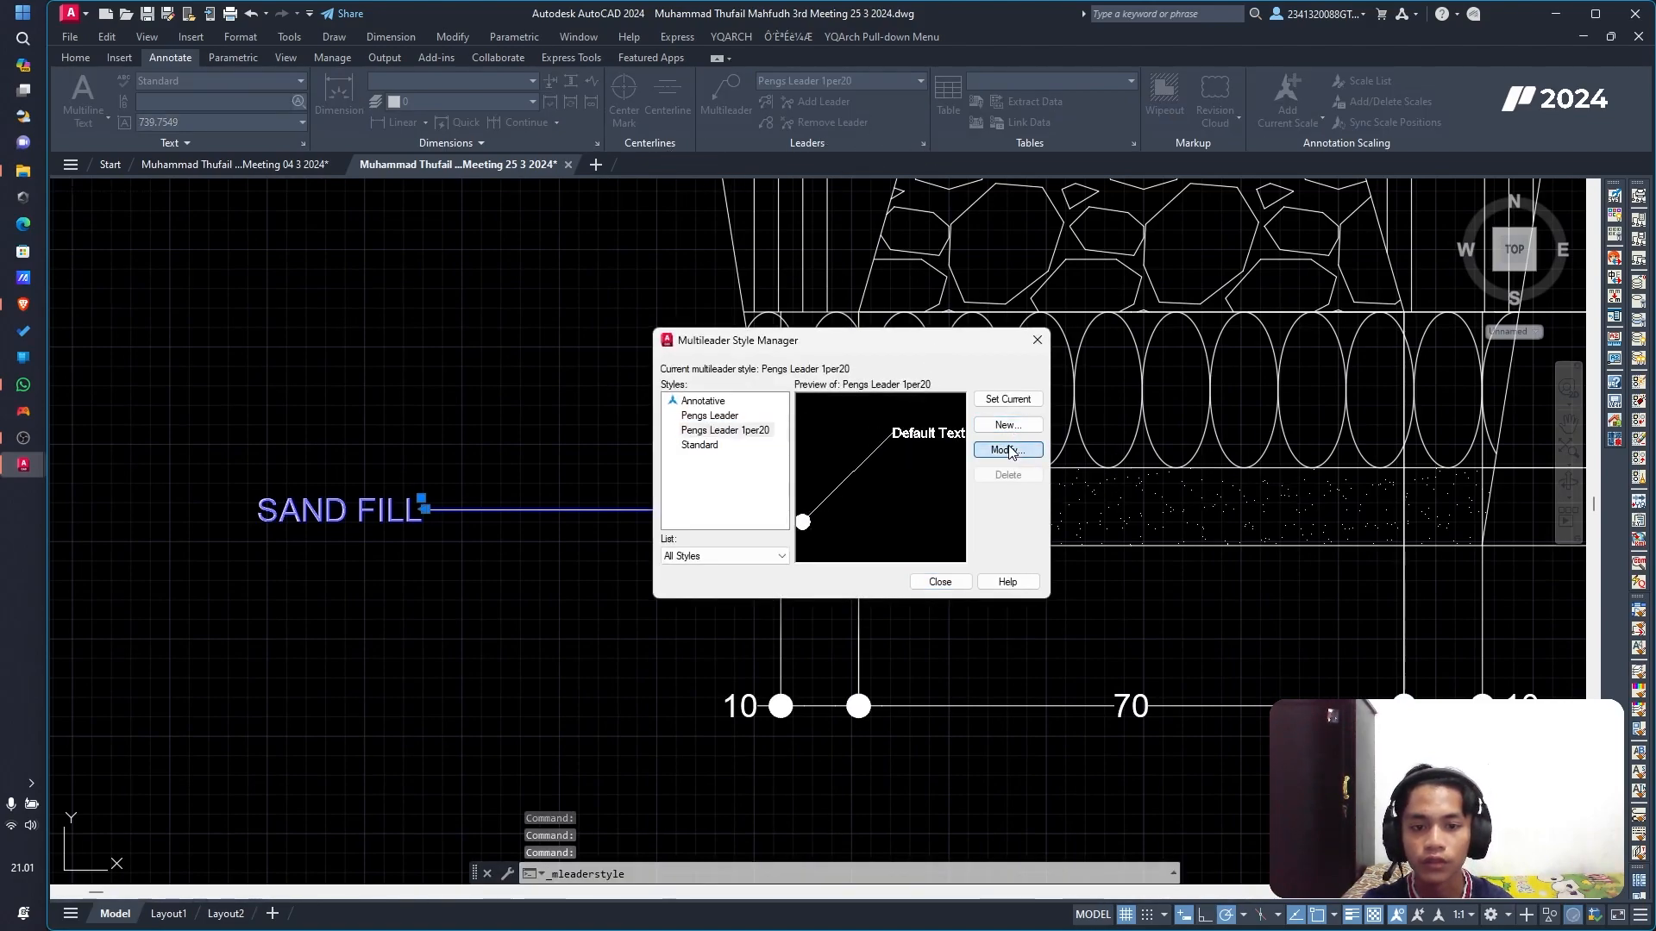
pyautogui.click(1007, 449)
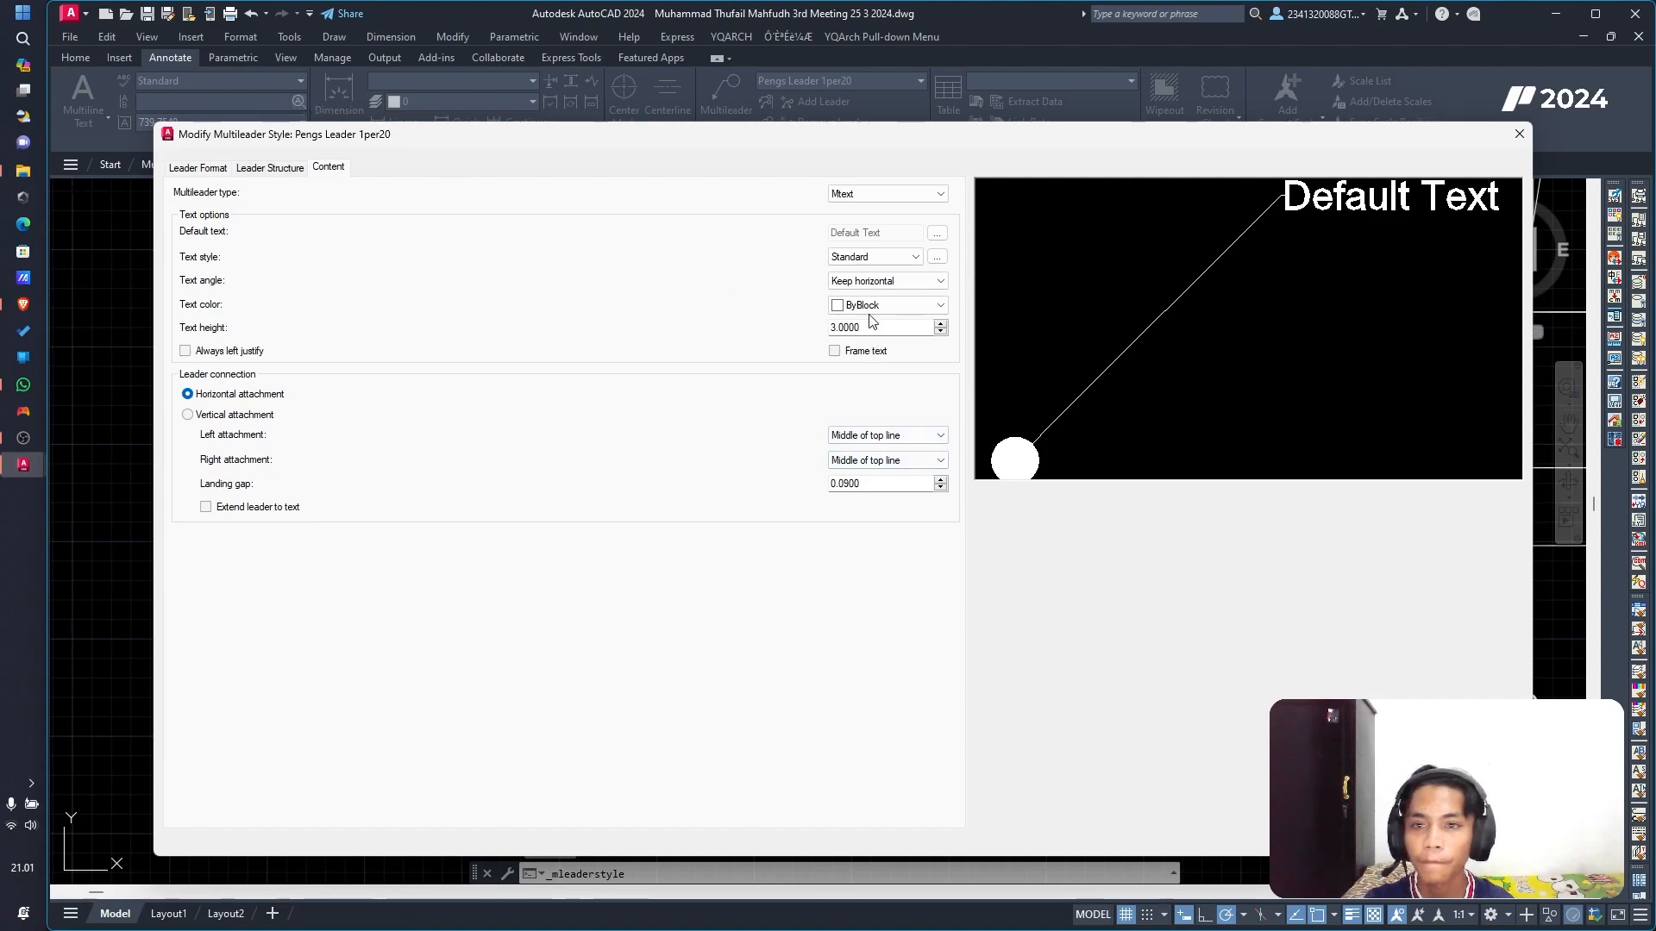
pyautogui.click(268, 169)
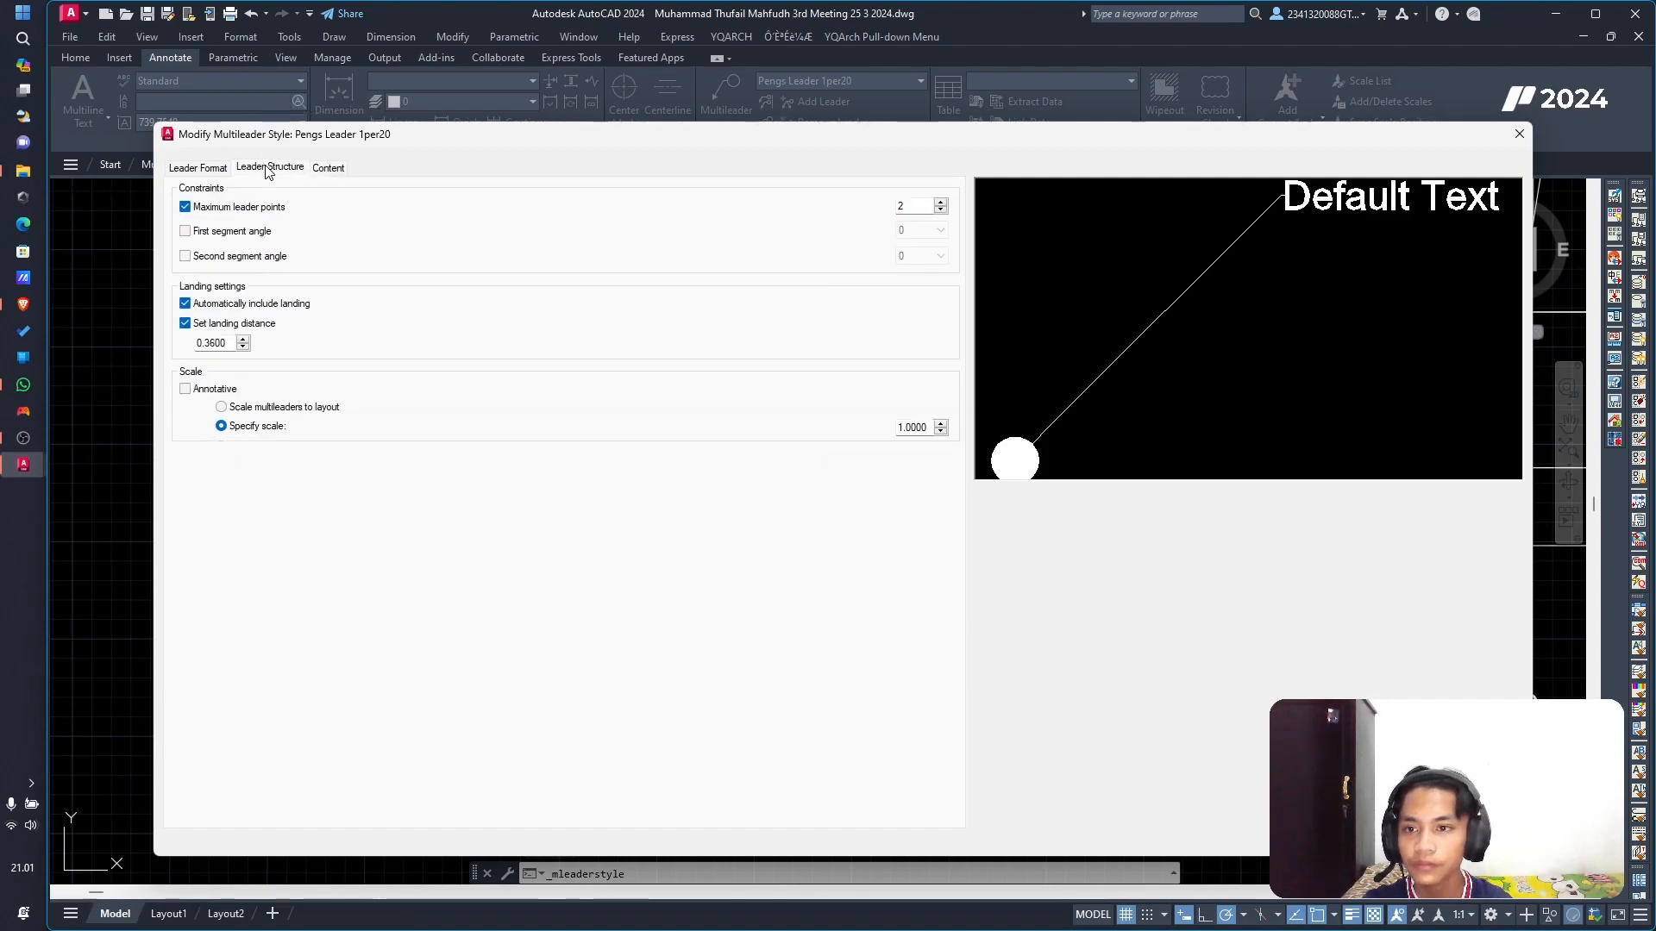
pyautogui.click(213, 170)
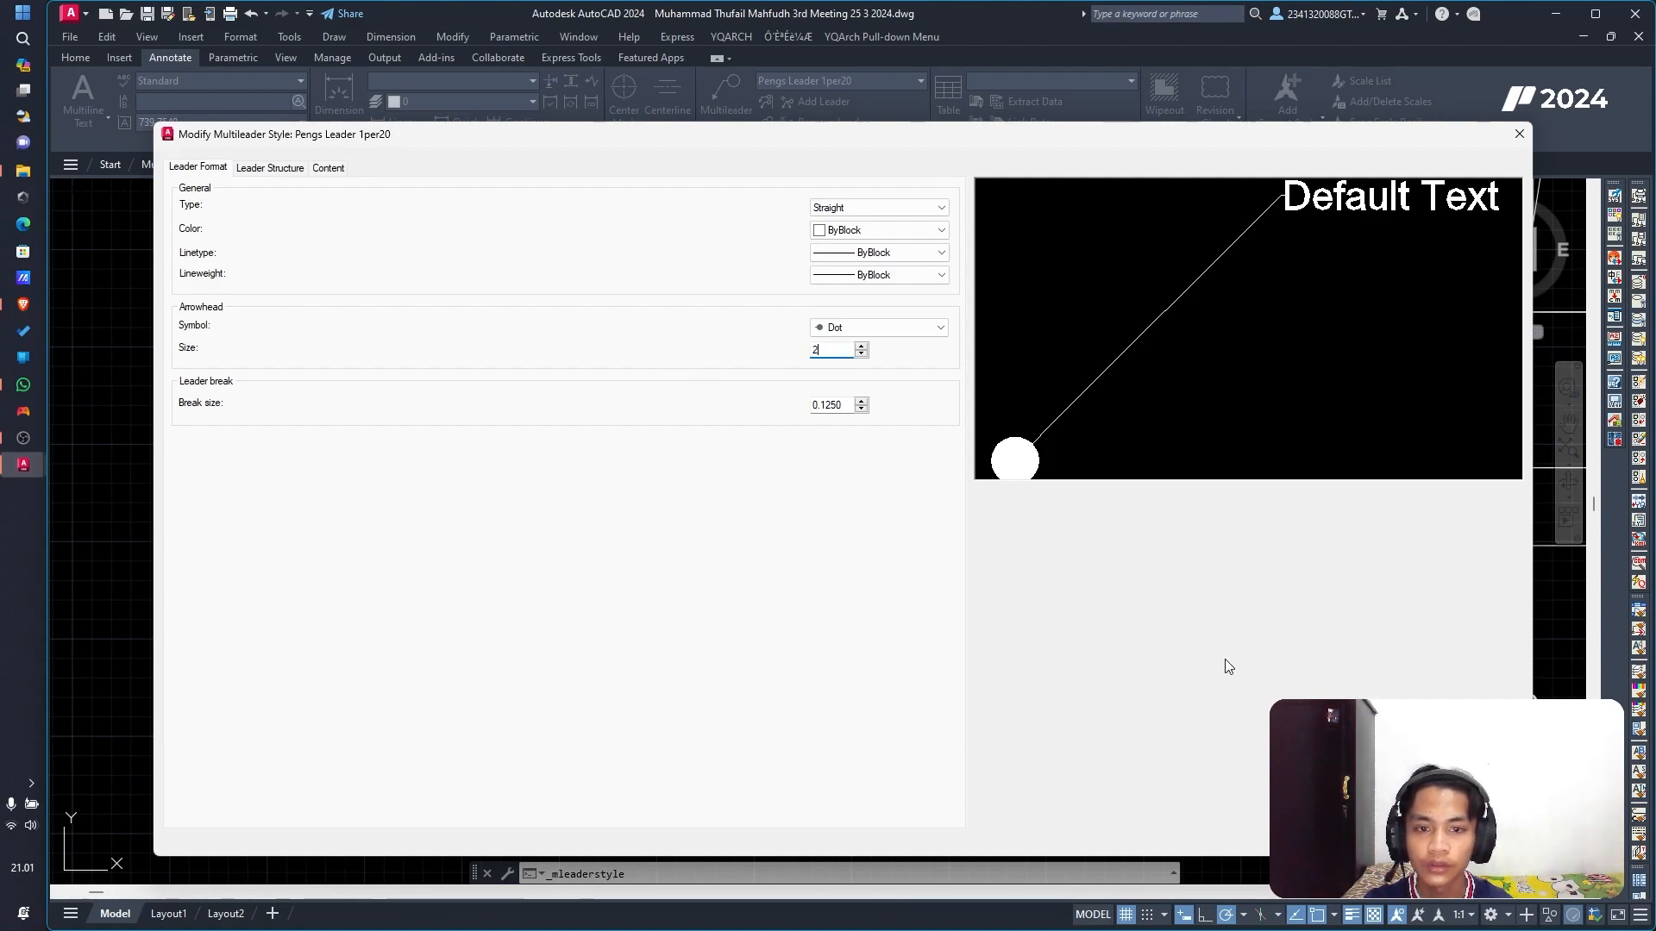
pyautogui.press('Return')
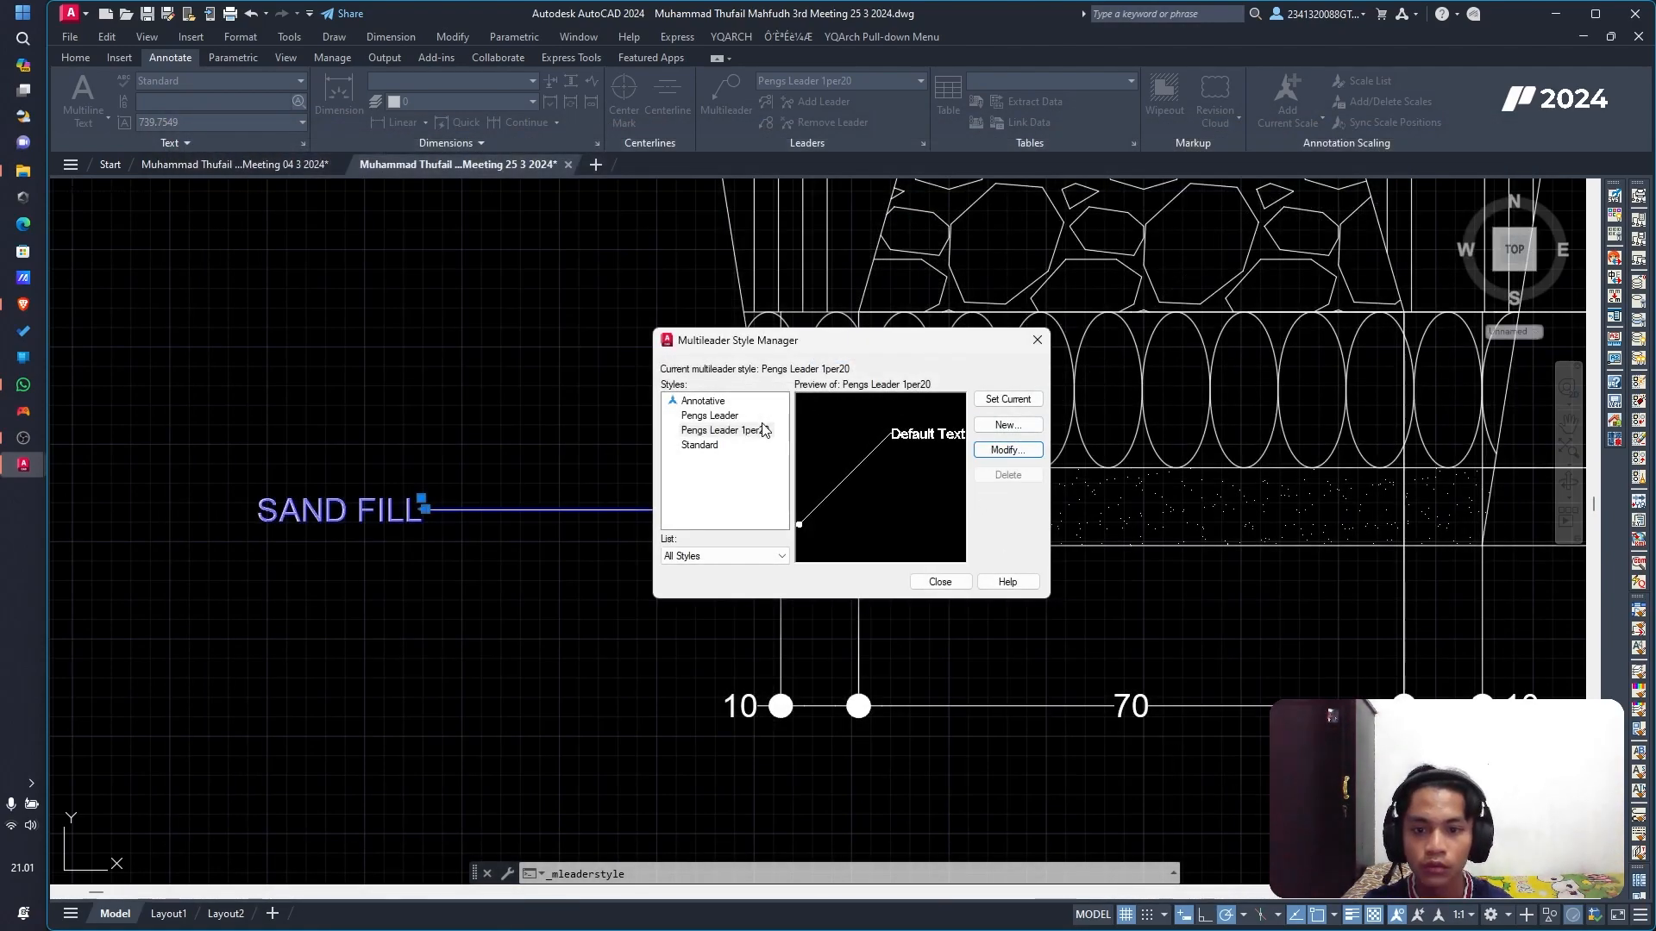
pyautogui.click(762, 430)
pyautogui.click(996, 402)
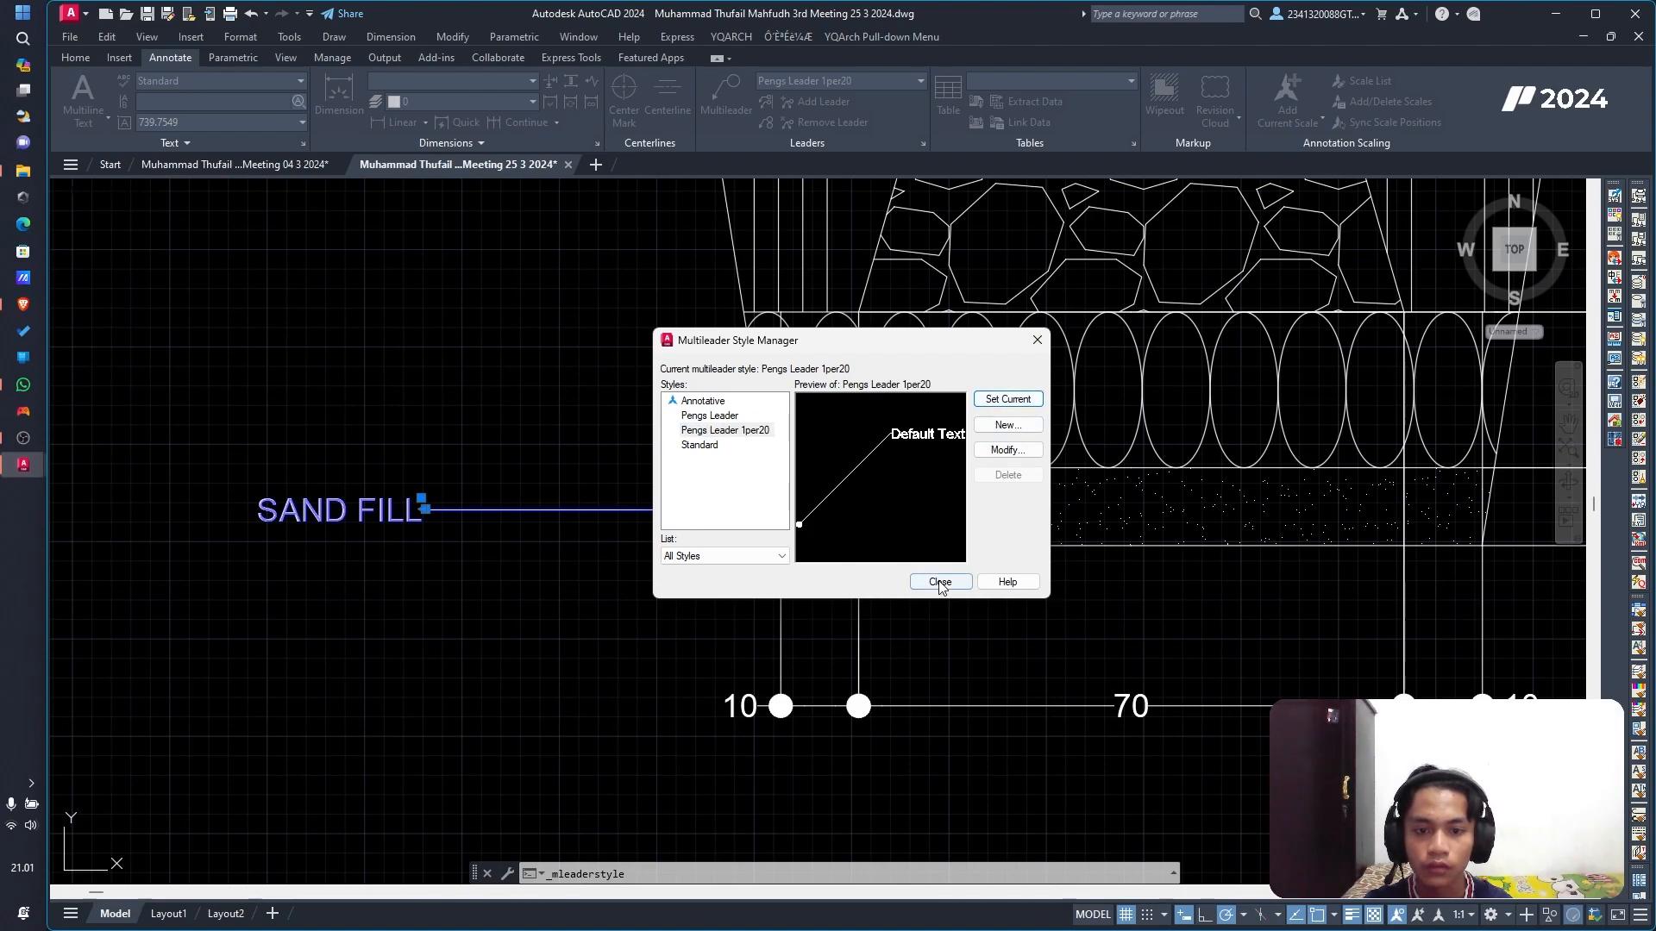
pyautogui.click(940, 582)
pyautogui.scroll(-4, 570, 572)
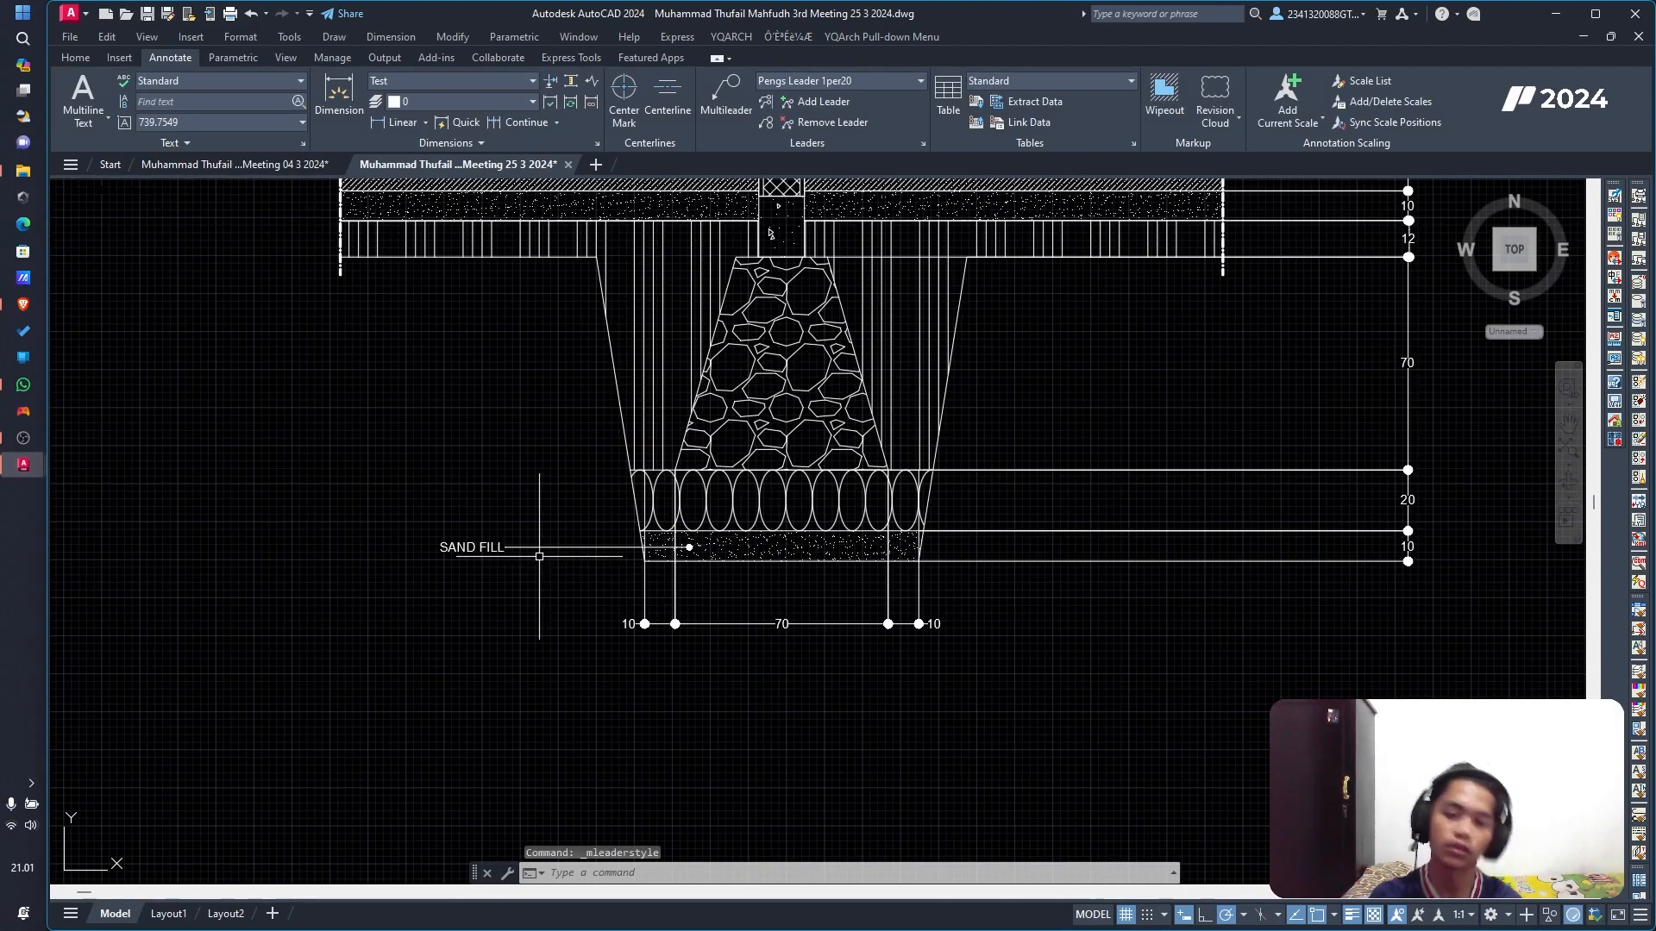
pyautogui.scroll(5, 552, 518)
pyautogui.scroll(-3, 603, 483)
pyautogui.moveTo(603, 463); pyautogui.dragTo(585, 431, button='middle')
pyautogui.scroll(-4, 552, 491)
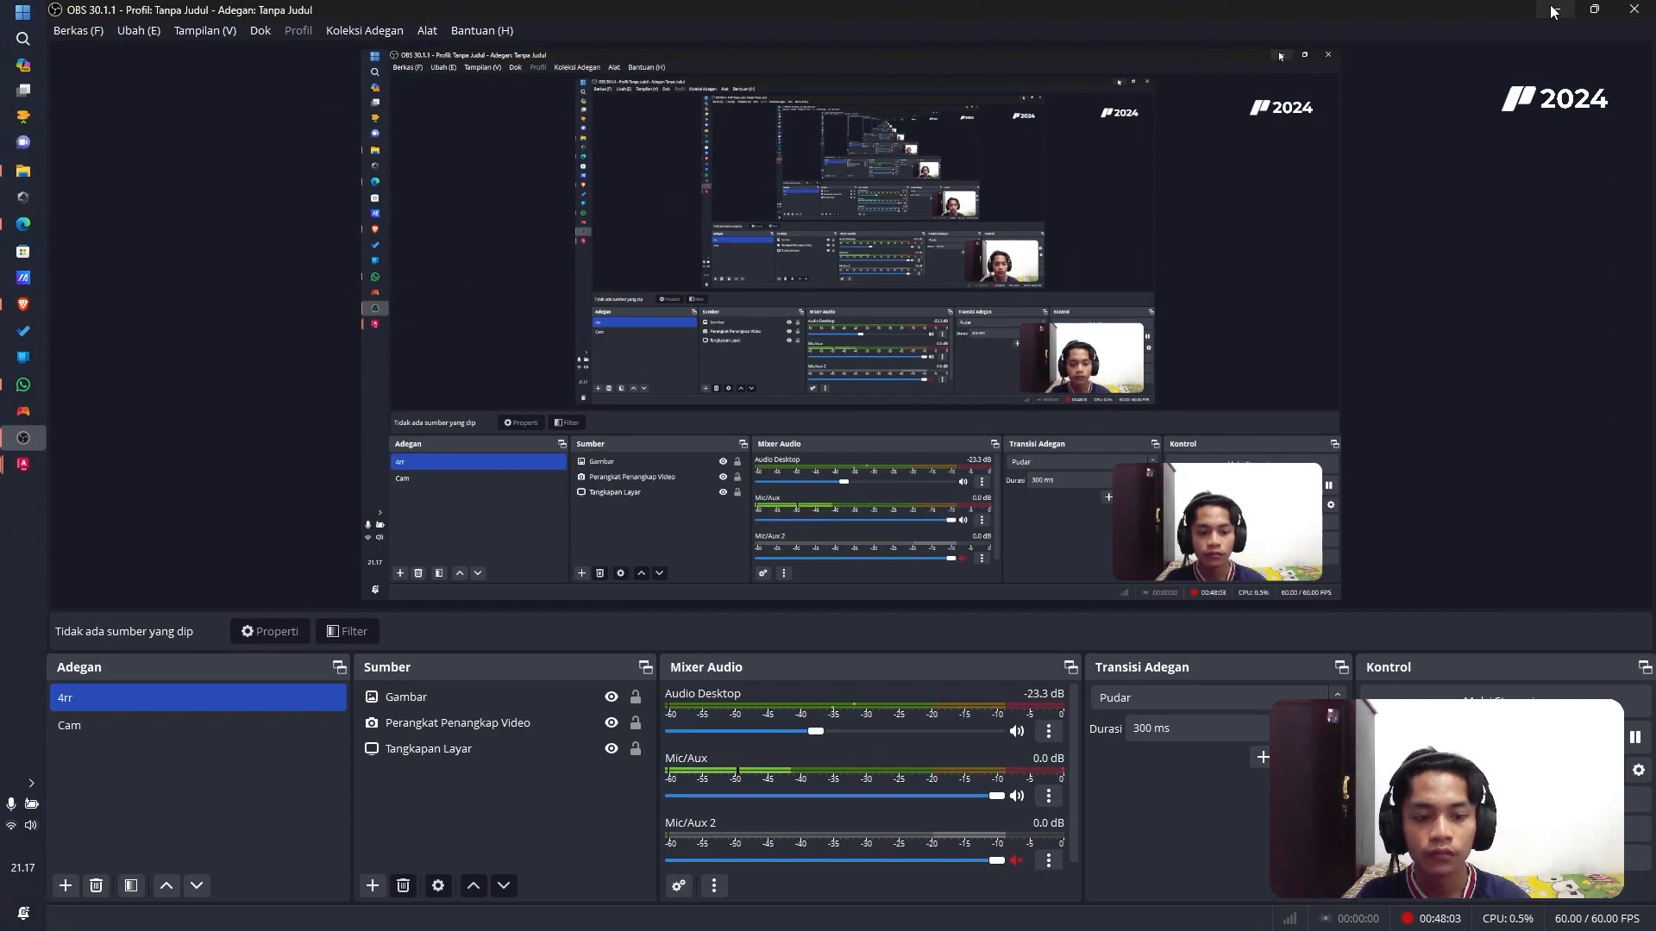
pyautogui.click(1552, 11)
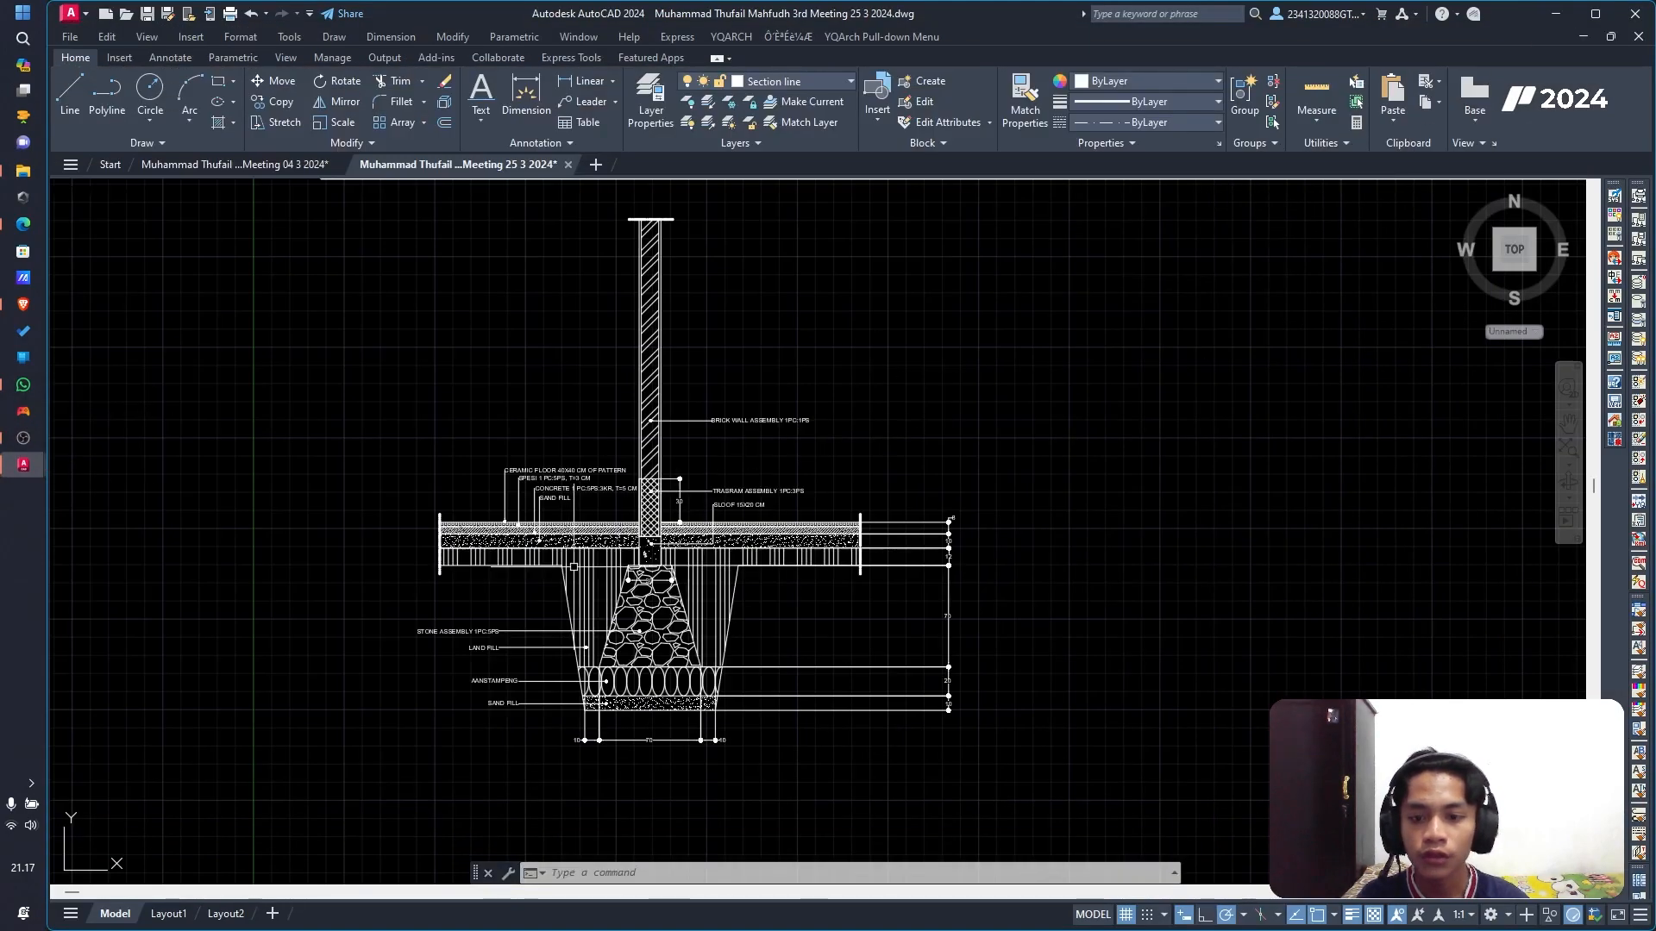
# Step: Align the stone assembly, land fill, aanstampeng and lower sand fill multileaders vertically to the STONE ASSEMBLY 1PC:5PS leader
pyautogui.scroll(3, 687, 546)
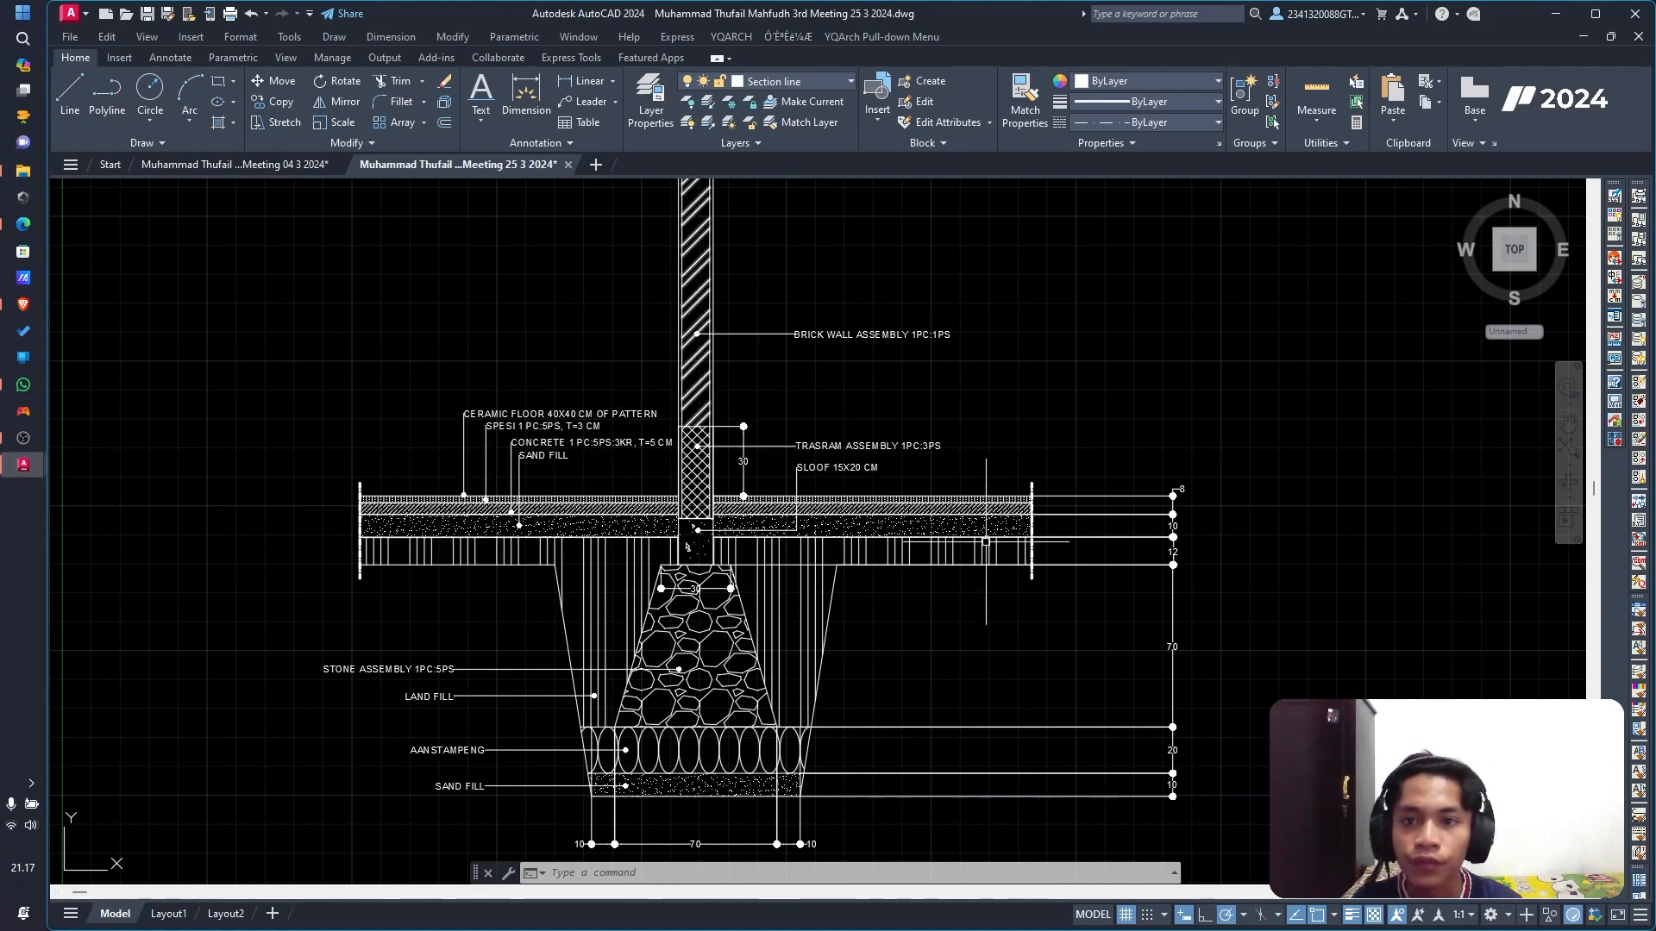
pyautogui.click(420, 671)
pyautogui.click(438, 697)
pyautogui.click(446, 751)
pyautogui.click(458, 784)
pyautogui.scroll(4, 458, 785)
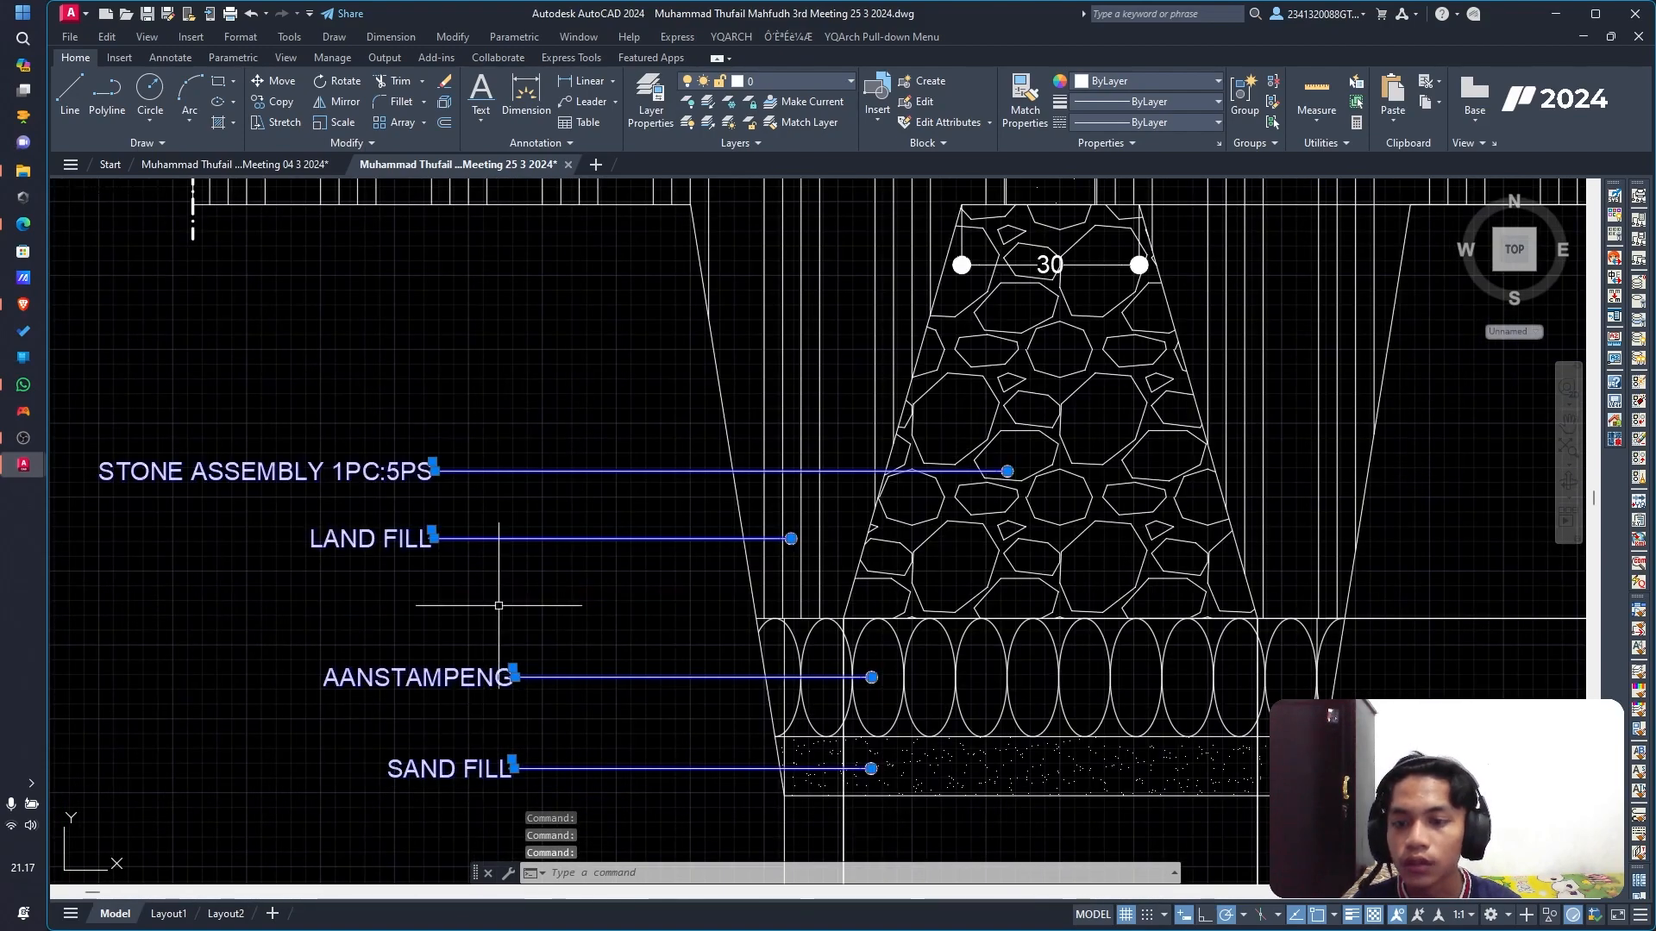
pyautogui.click(617, 101)
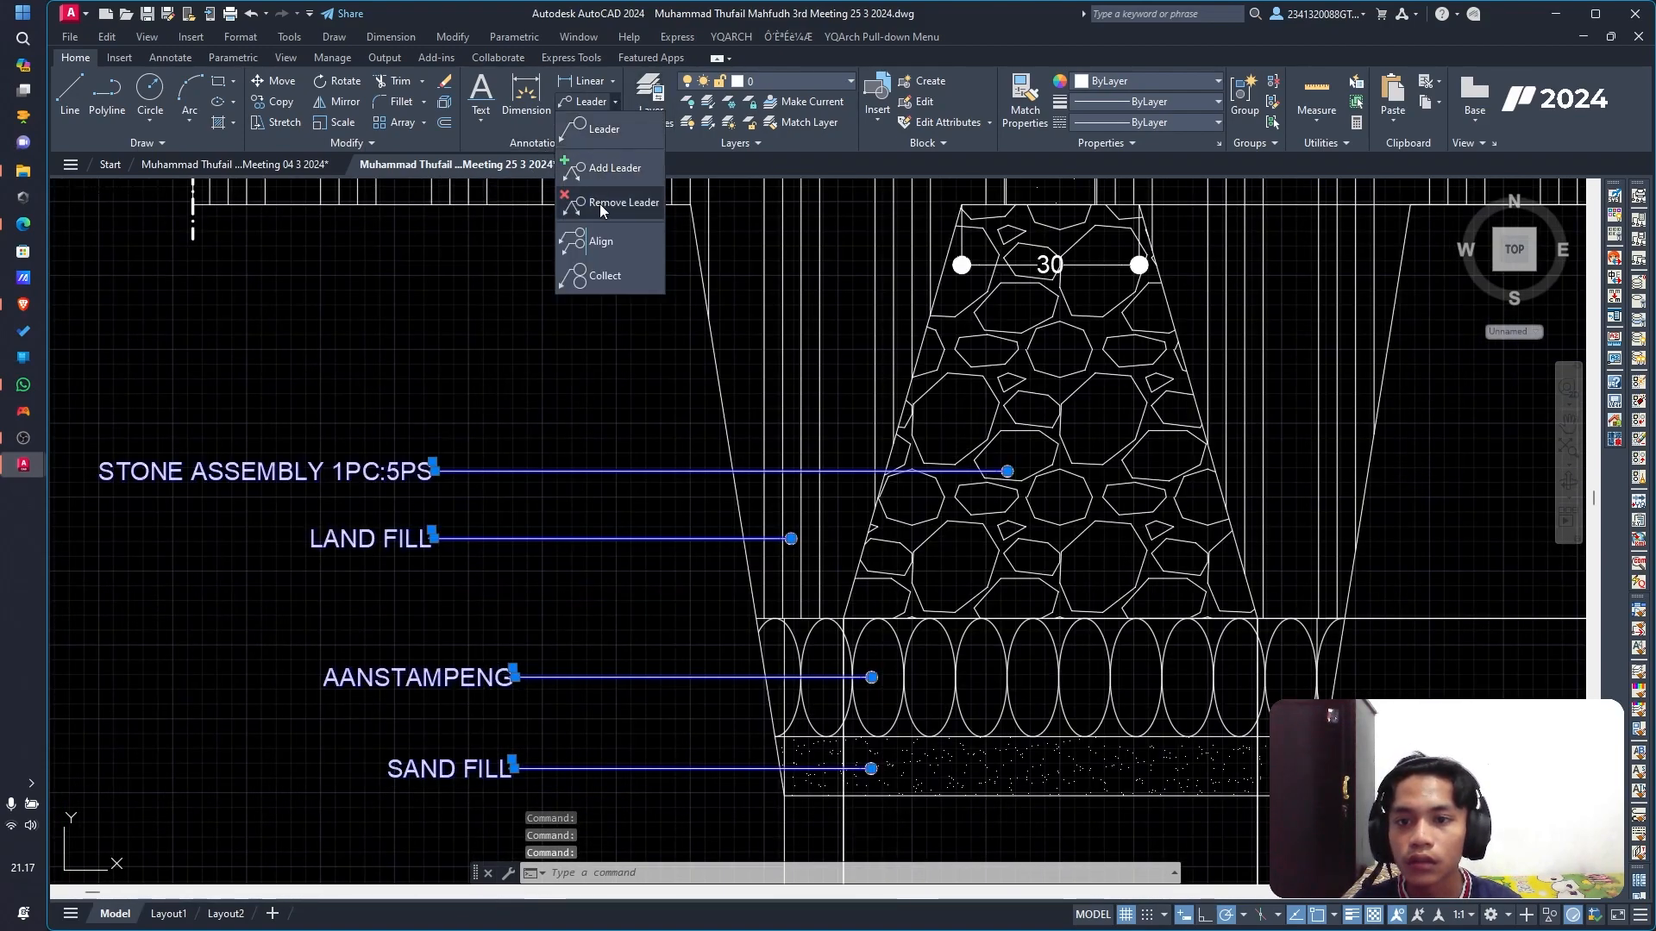
pyautogui.click(598, 251)
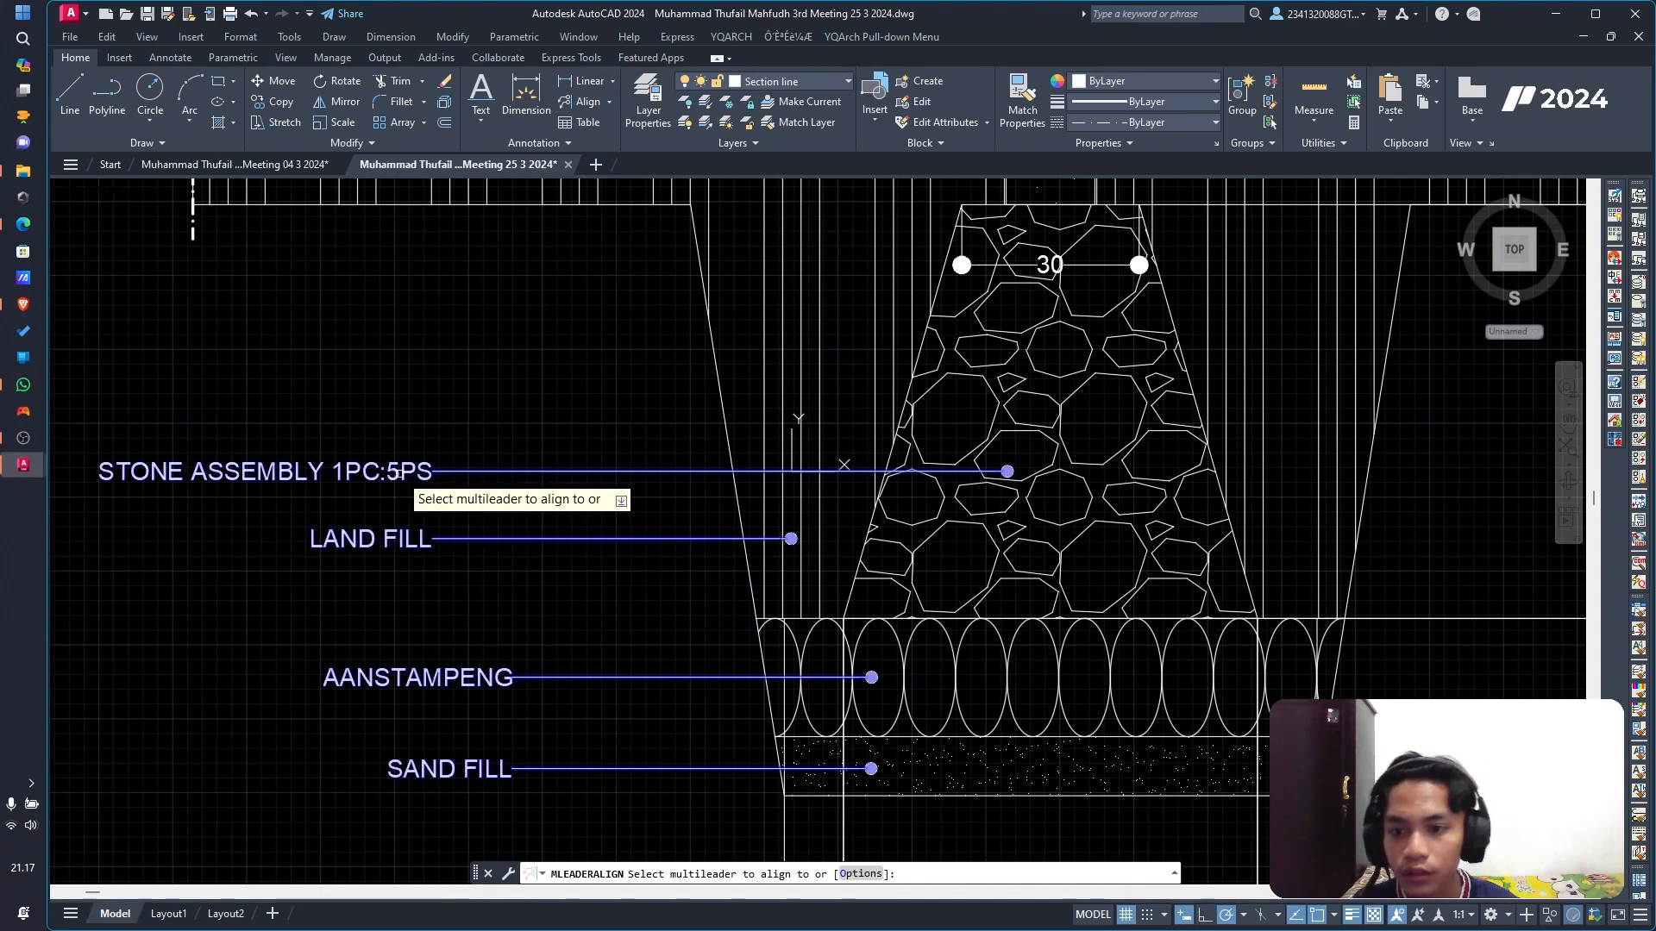
pyautogui.click(413, 472)
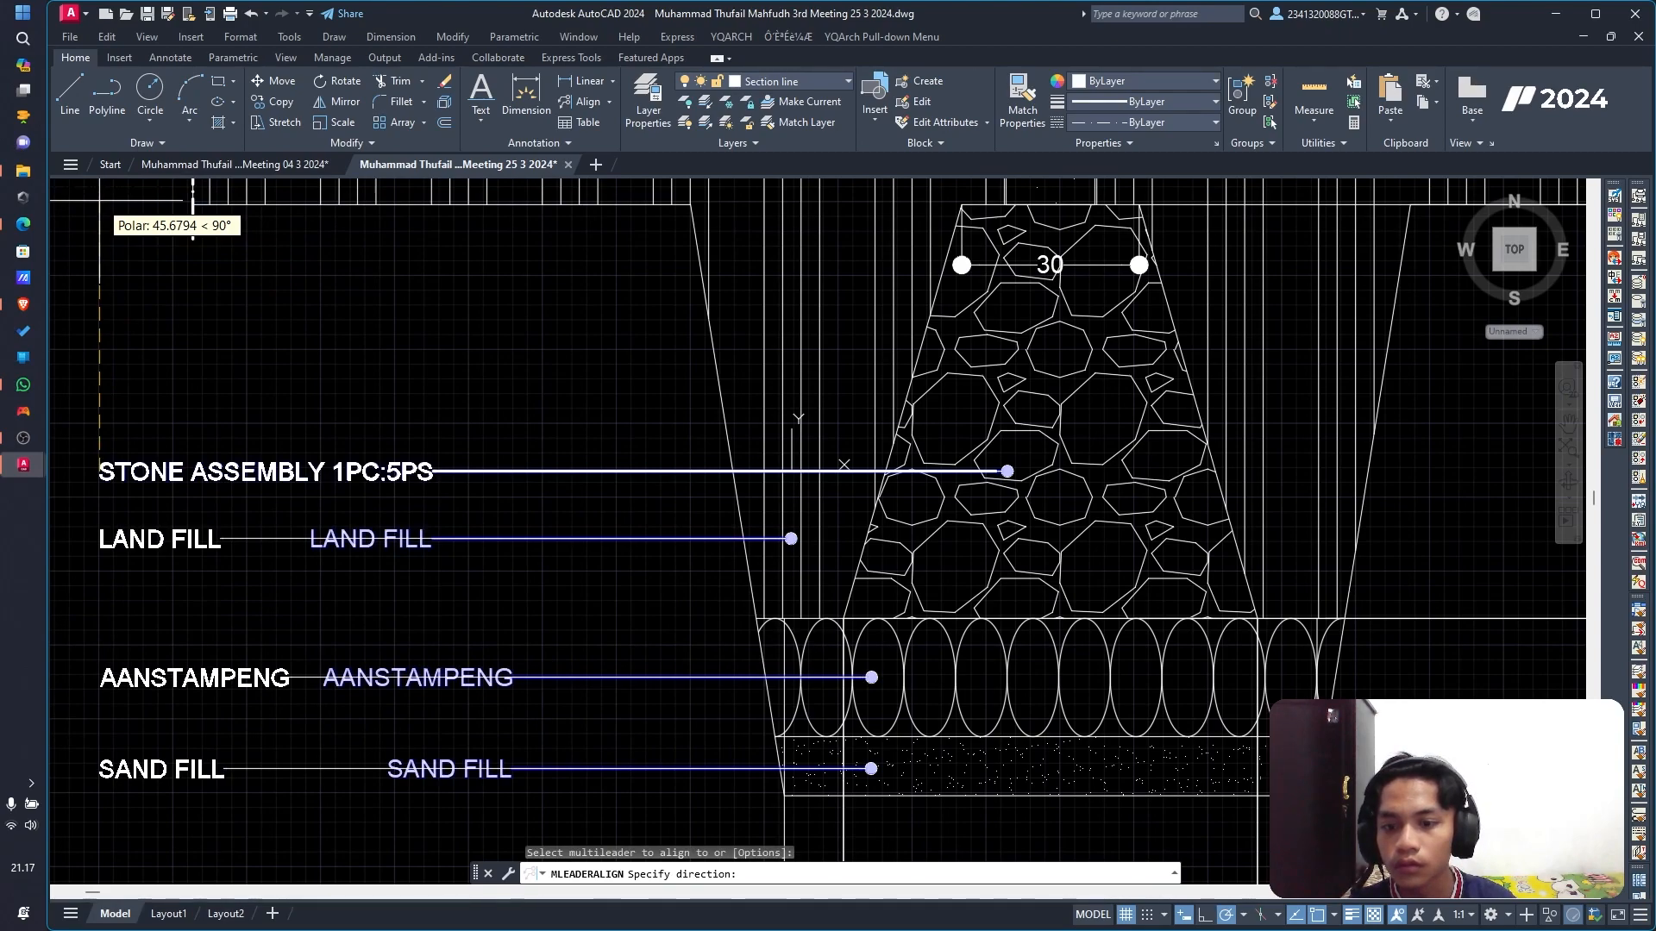
pyautogui.click(192, 204)
pyautogui.scroll(-2, 500, 379)
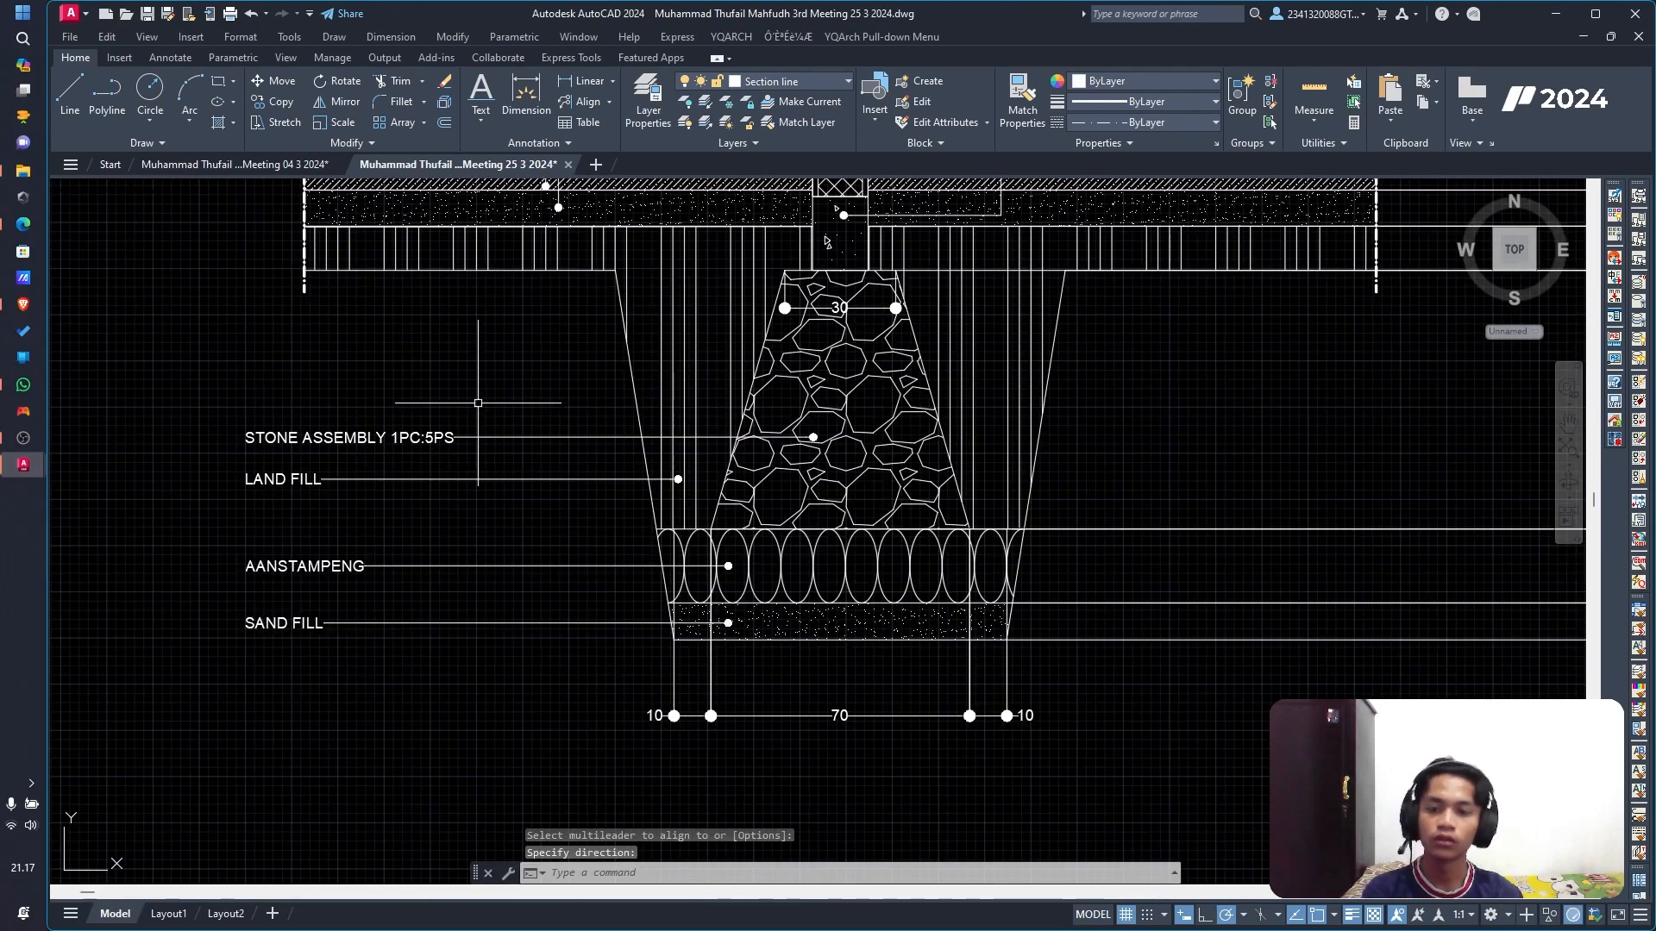
# Step: Examine the whole labelled foundation section, including the wall, floor and foundation leaders and the dimensions
pyautogui.scroll(-2, 480, 406)
pyautogui.scroll(-2, 474, 303)
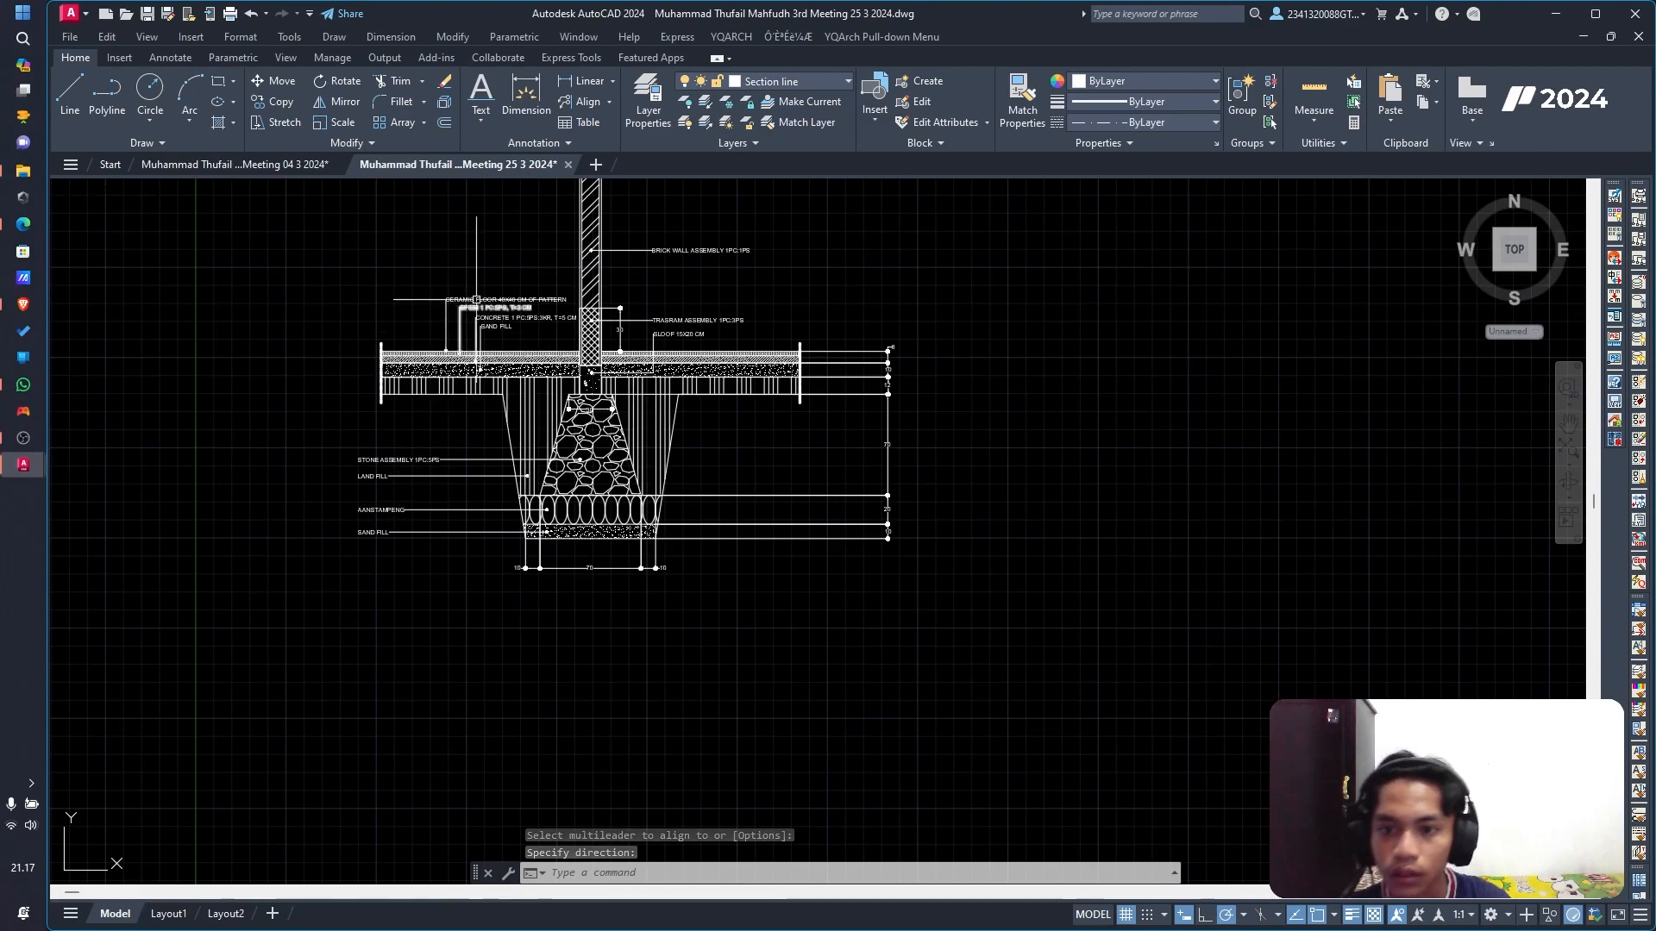
pyautogui.scroll(3, 479, 303)
pyautogui.scroll(-2, 656, 259)
pyautogui.scroll(1, 832, 217)
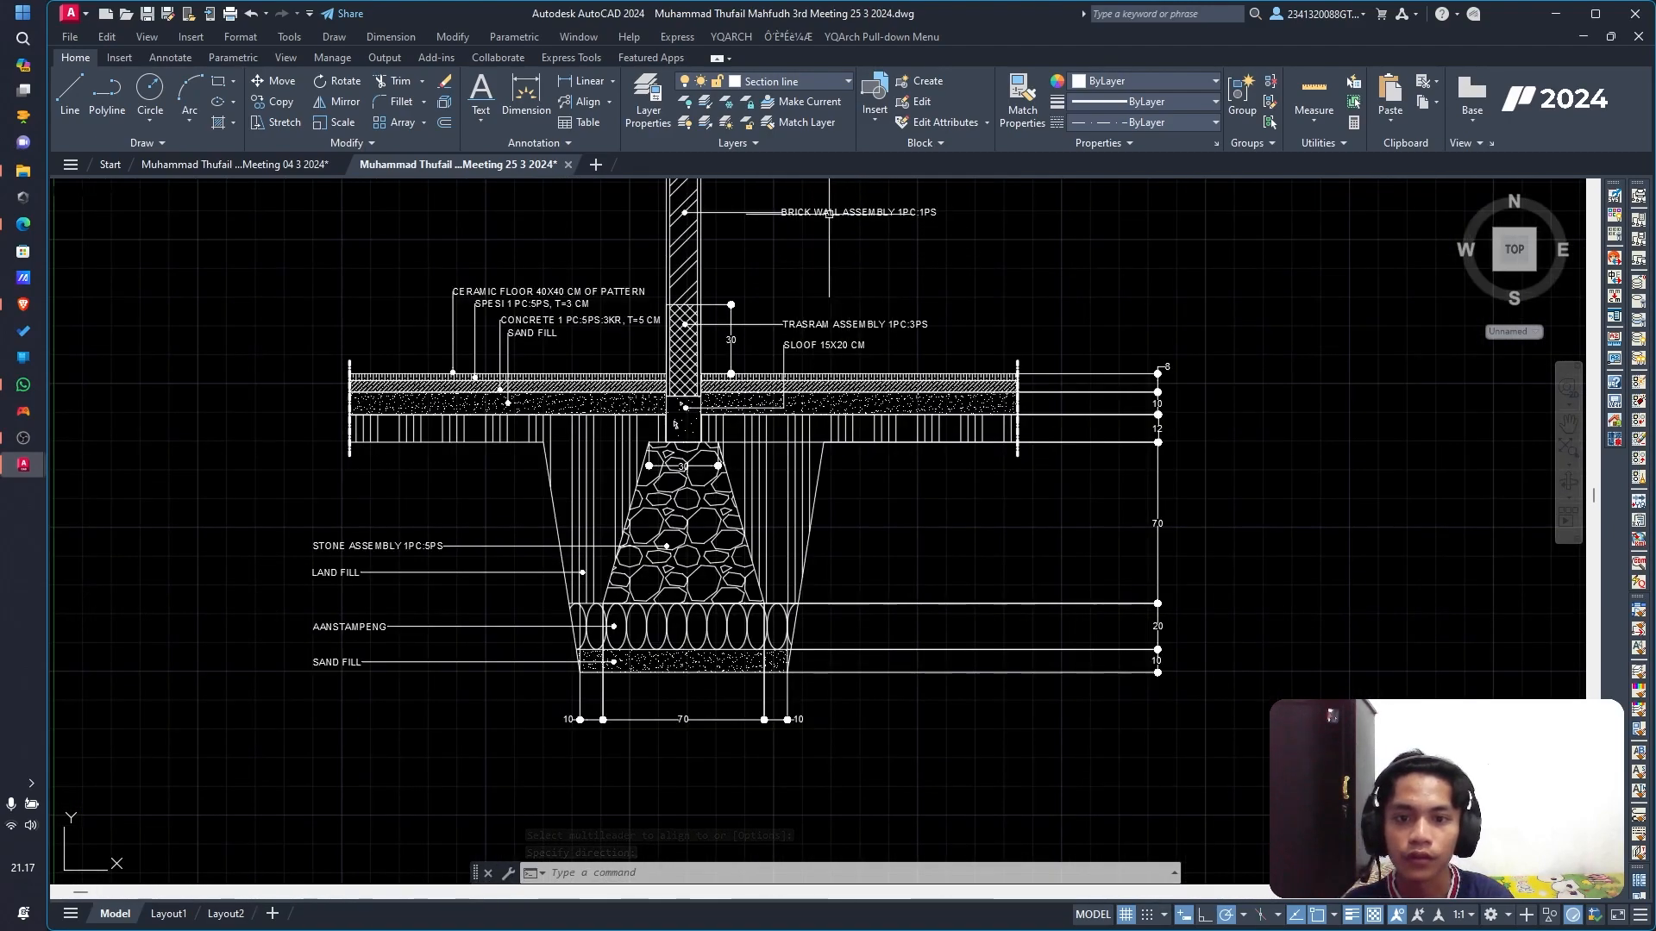
pyautogui.scroll(-3, 828, 337)
pyautogui.scroll(5, 796, 450)
pyautogui.scroll(-4, 796, 450)
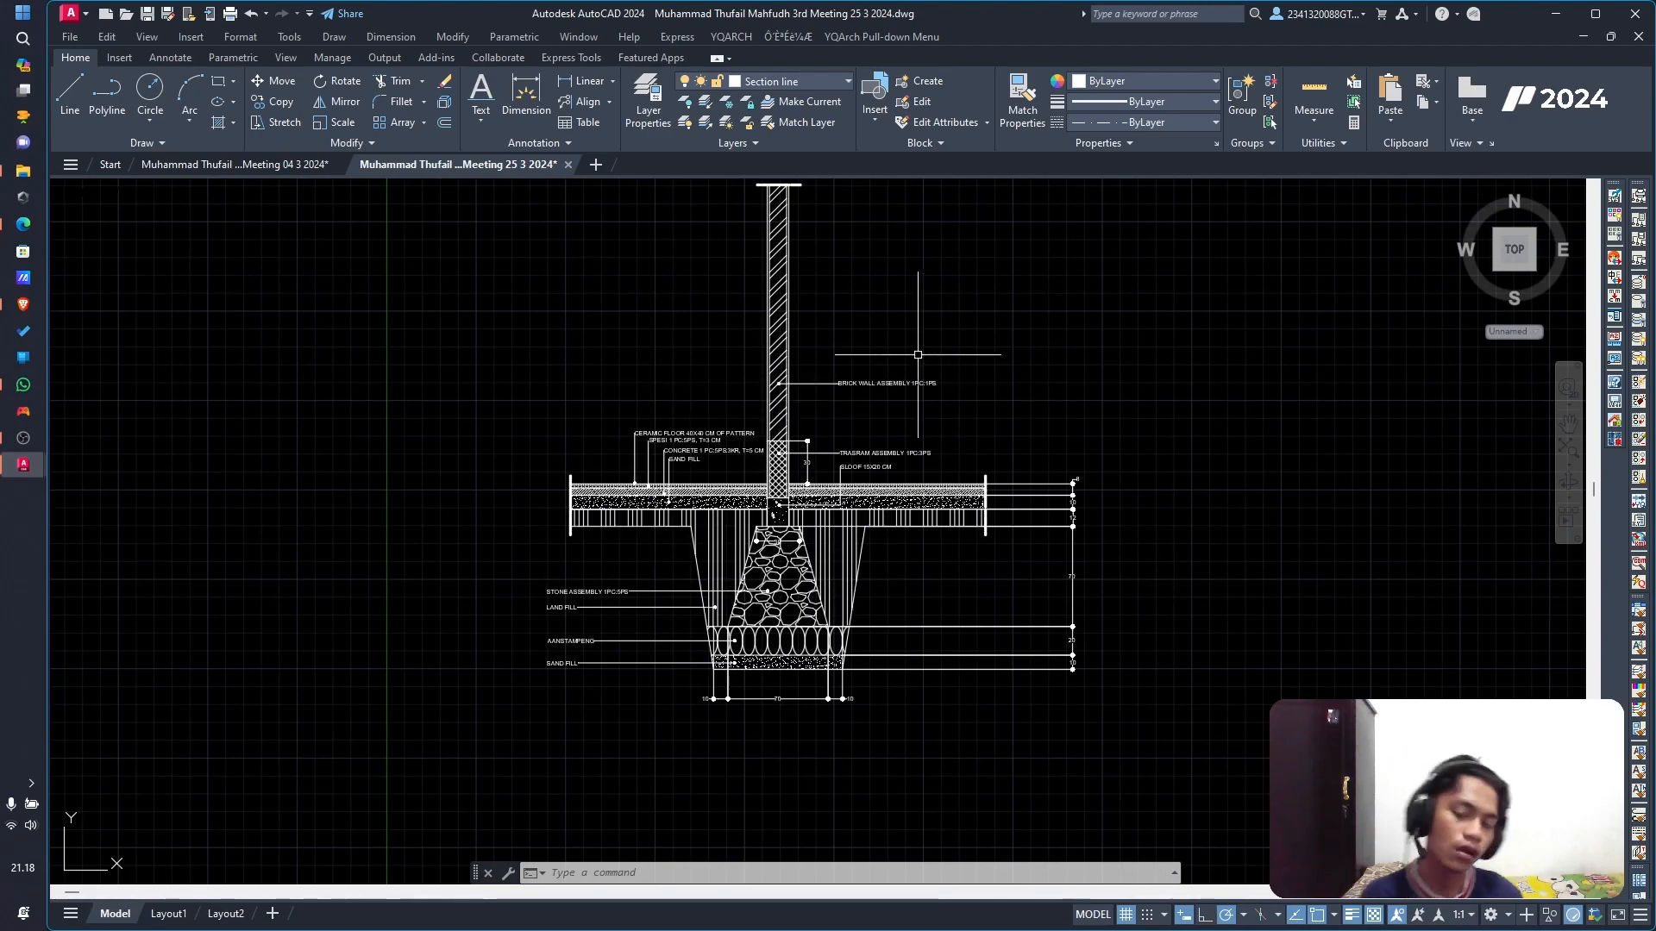
pyautogui.scroll(-2, 920, 356)
pyautogui.scroll(2, 841, 287)
pyautogui.scroll(-2, 842, 288)
pyautogui.scroll(4, 842, 287)
pyautogui.press('Escape')
pyautogui.scroll(-4, 877, 380)
pyautogui.scroll(4, 878, 524)
pyautogui.scroll(2, 858, 588)
pyautogui.press('Escape')
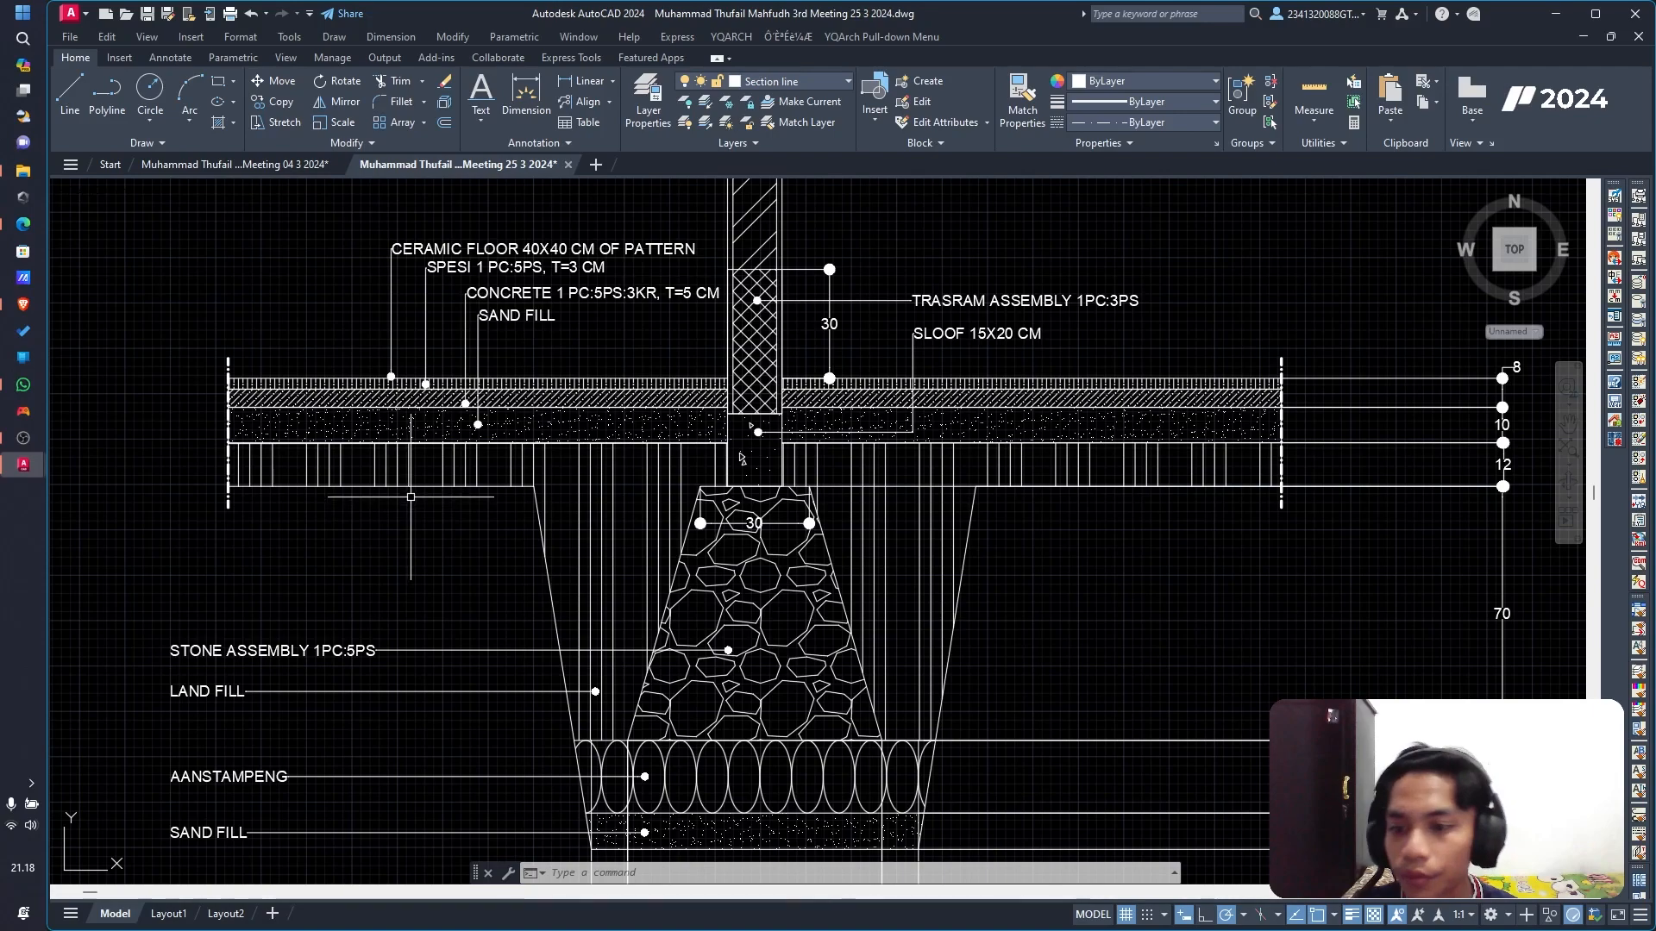
# Step: Put the left ground line, both sloping trench sides, the trench bottom and the 70 dimension on the Ground Level layer
pyautogui.click(419, 487)
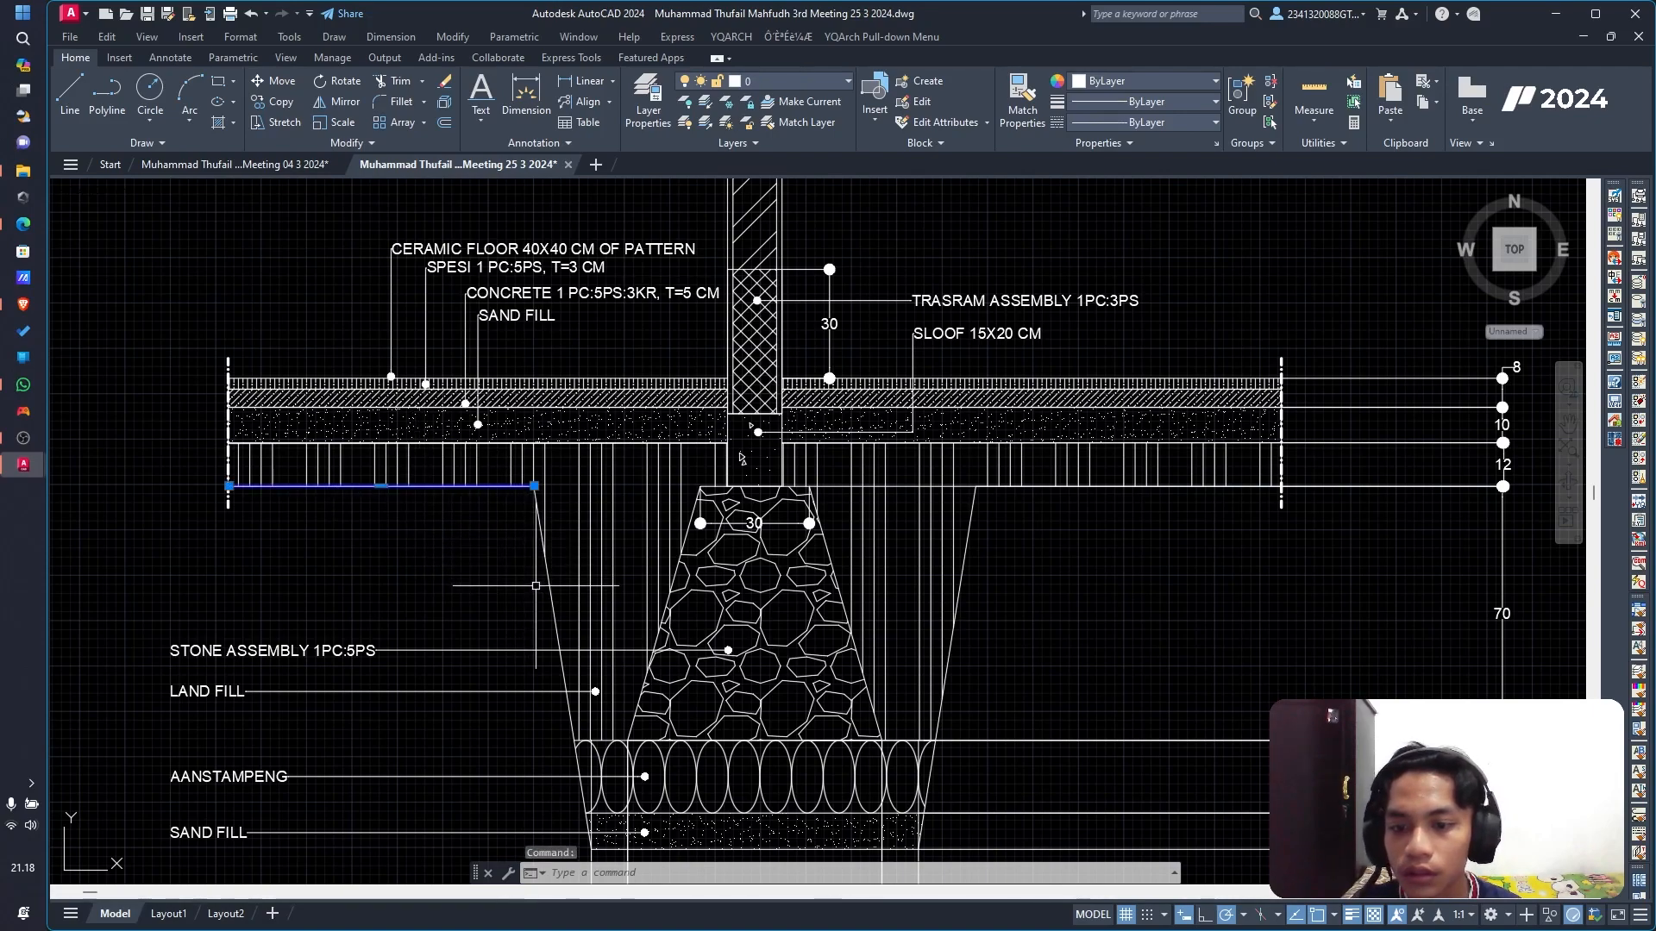
pyautogui.click(686, 851)
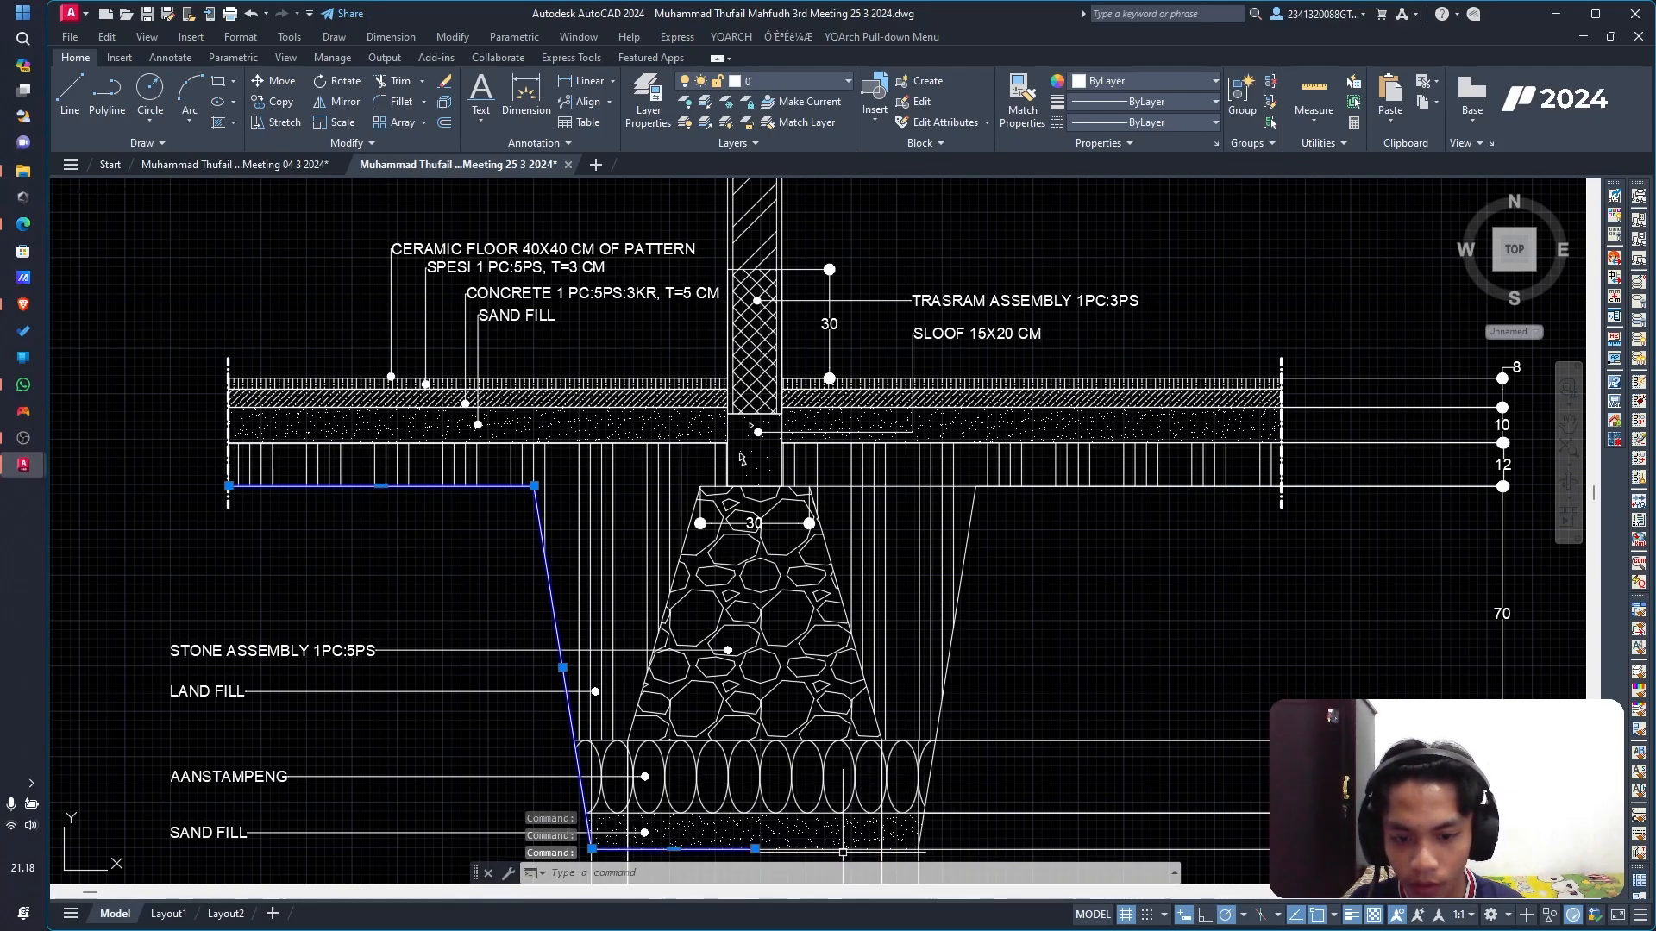
pyautogui.click(940, 713)
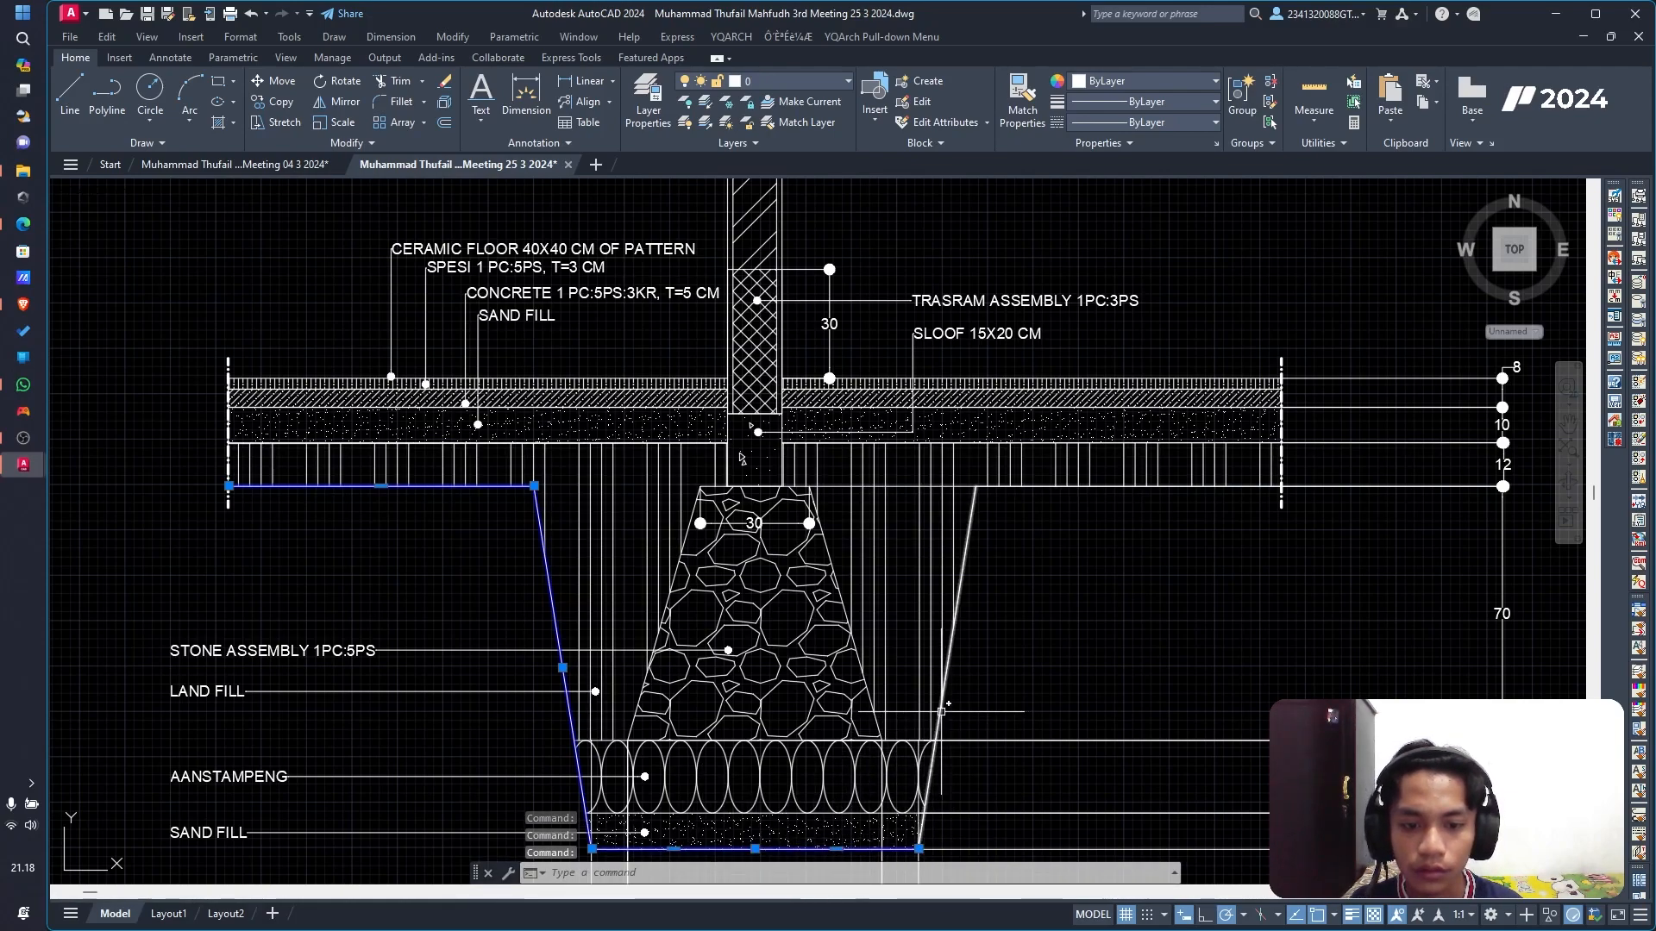
pyautogui.scroll(8, 1046, 486)
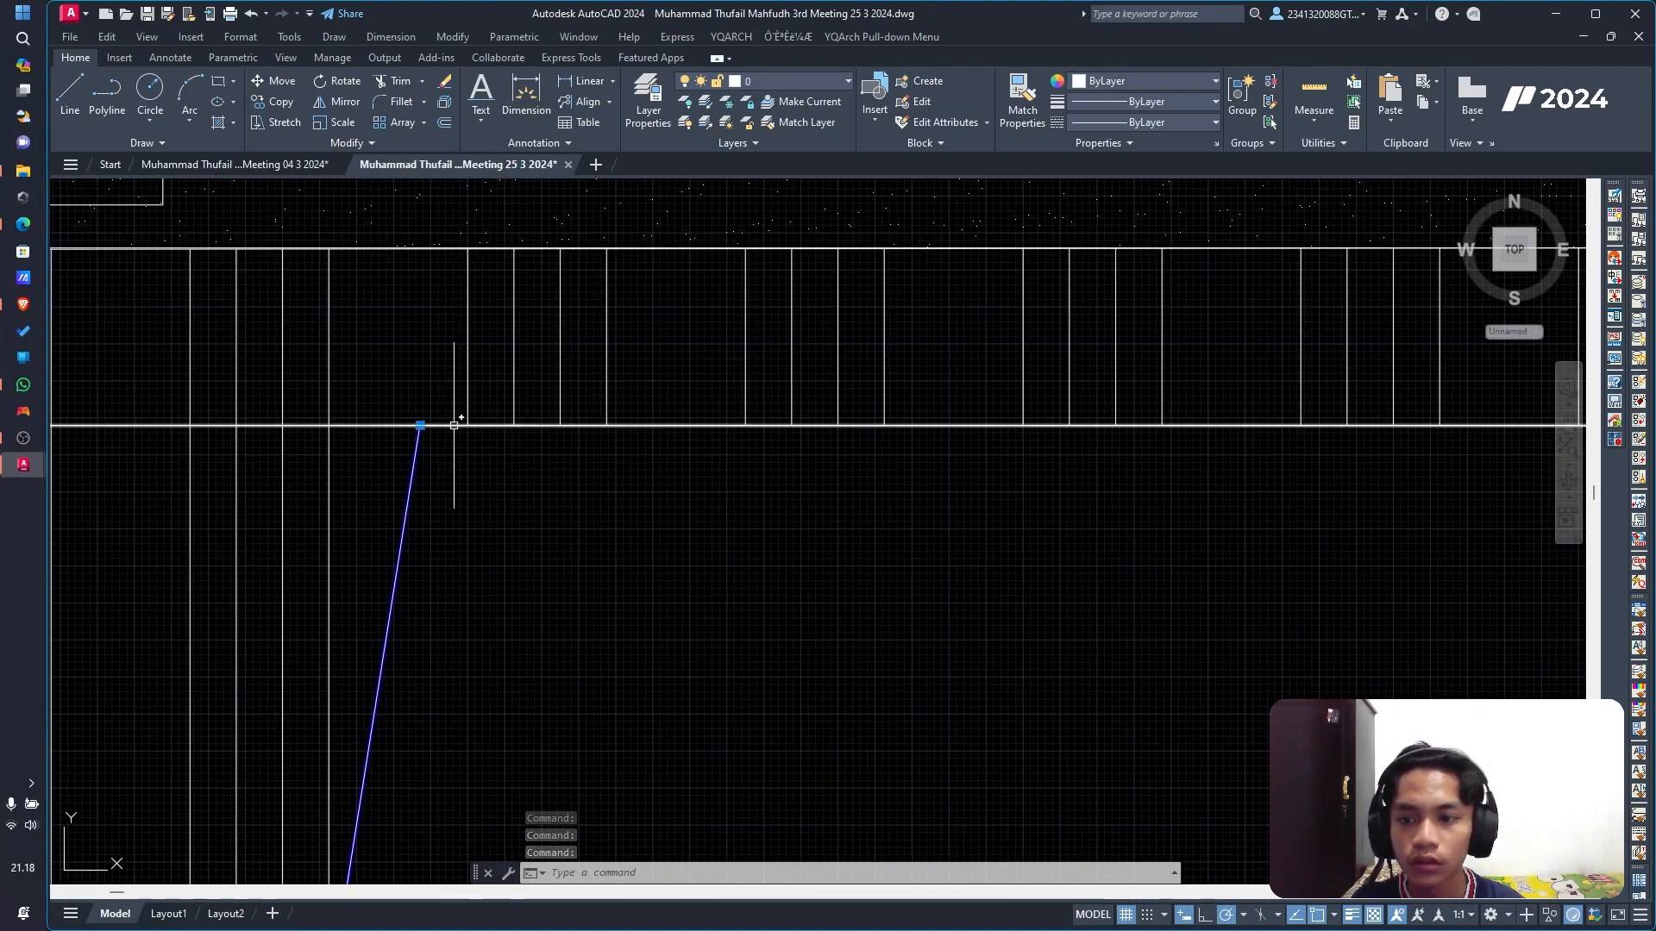
pyautogui.scroll(-5, 466, 439)
pyautogui.scroll(2, 503, 483)
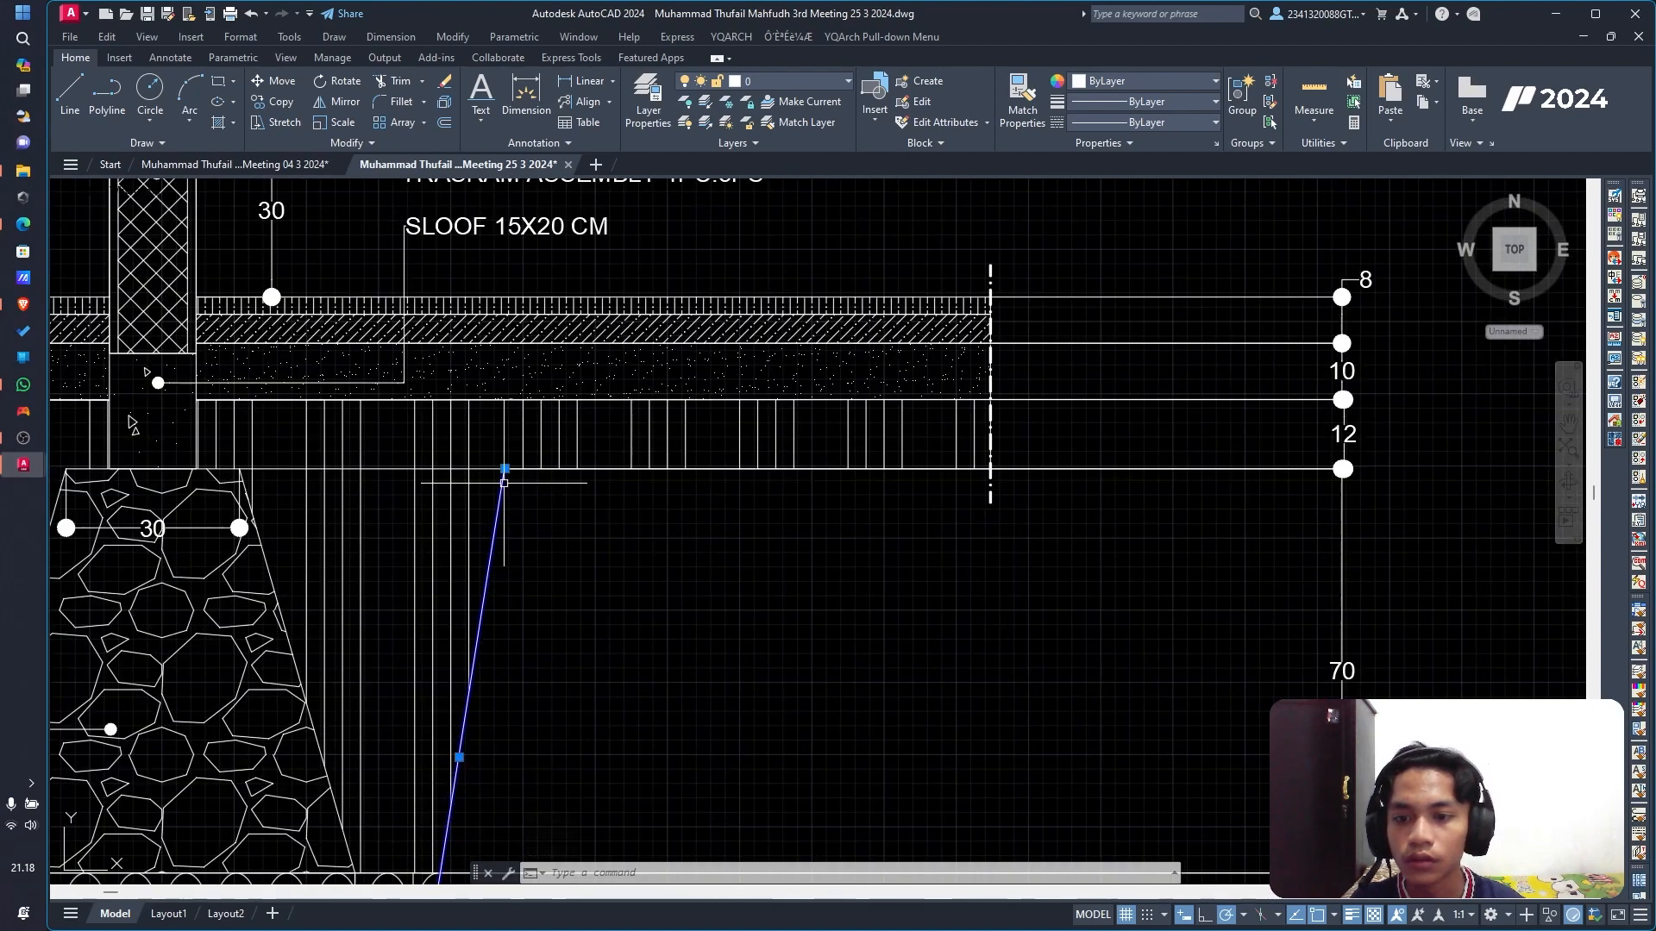
pyautogui.click(593, 470)
pyautogui.scroll(1, 599, 469)
pyautogui.scroll(-1, 599, 469)
pyautogui.scroll(1, 598, 469)
pyautogui.scroll(-2, 599, 469)
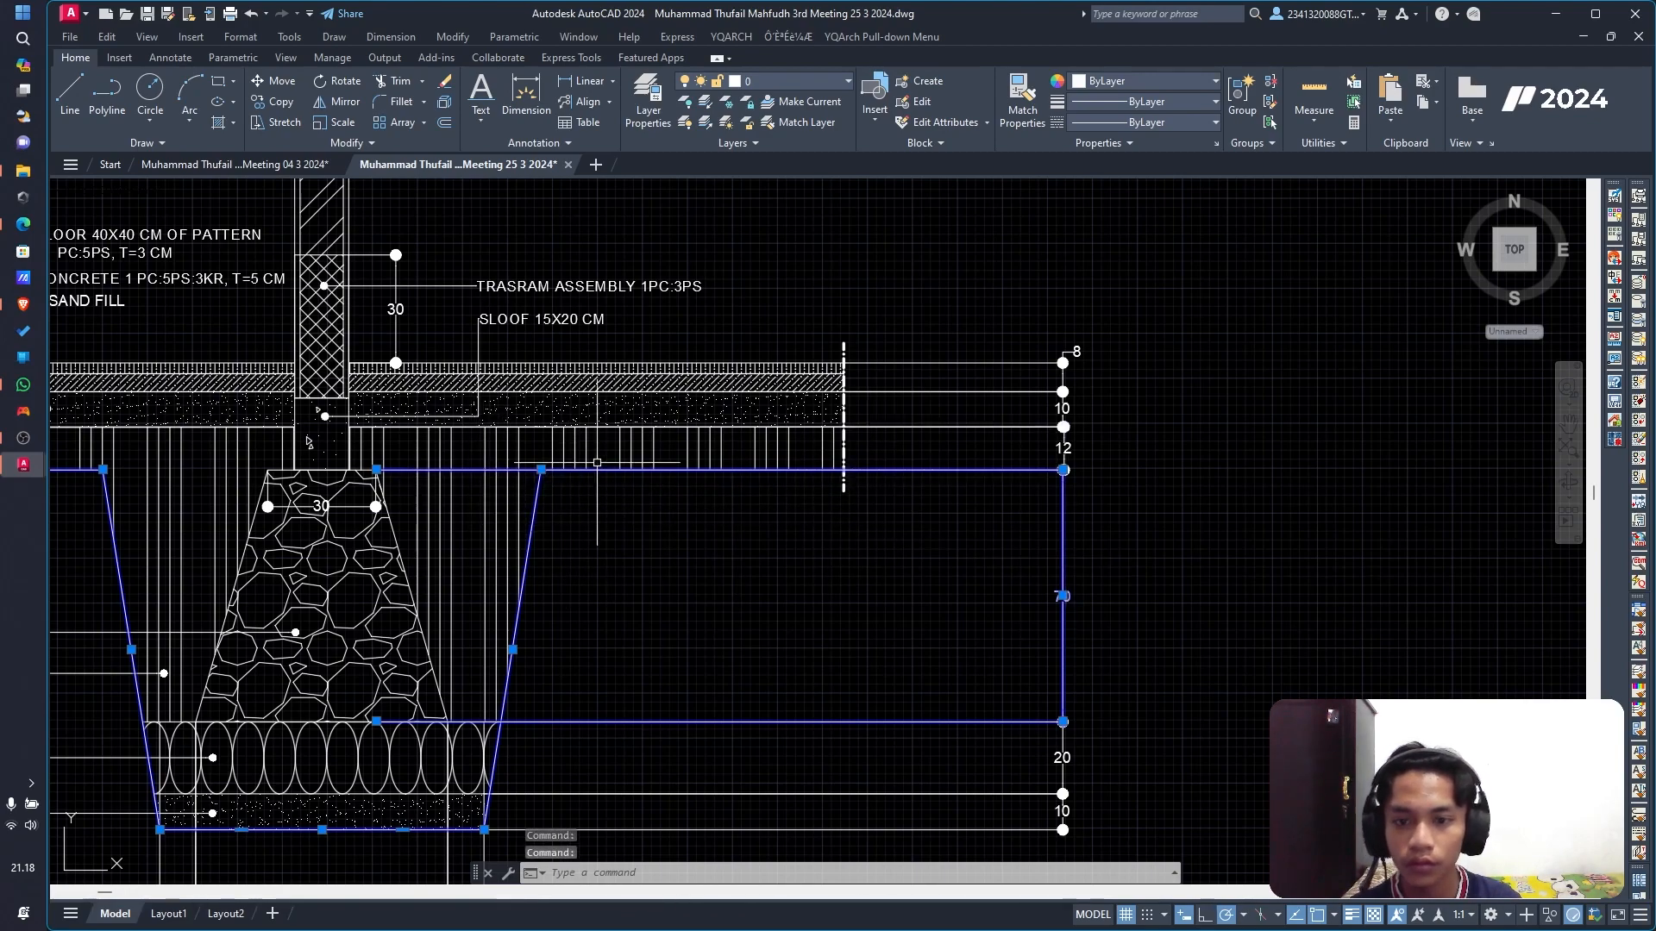
pyautogui.scroll(4, 517, 475)
pyautogui.scroll(-4, 447, 484)
pyautogui.scroll(4, 525, 483)
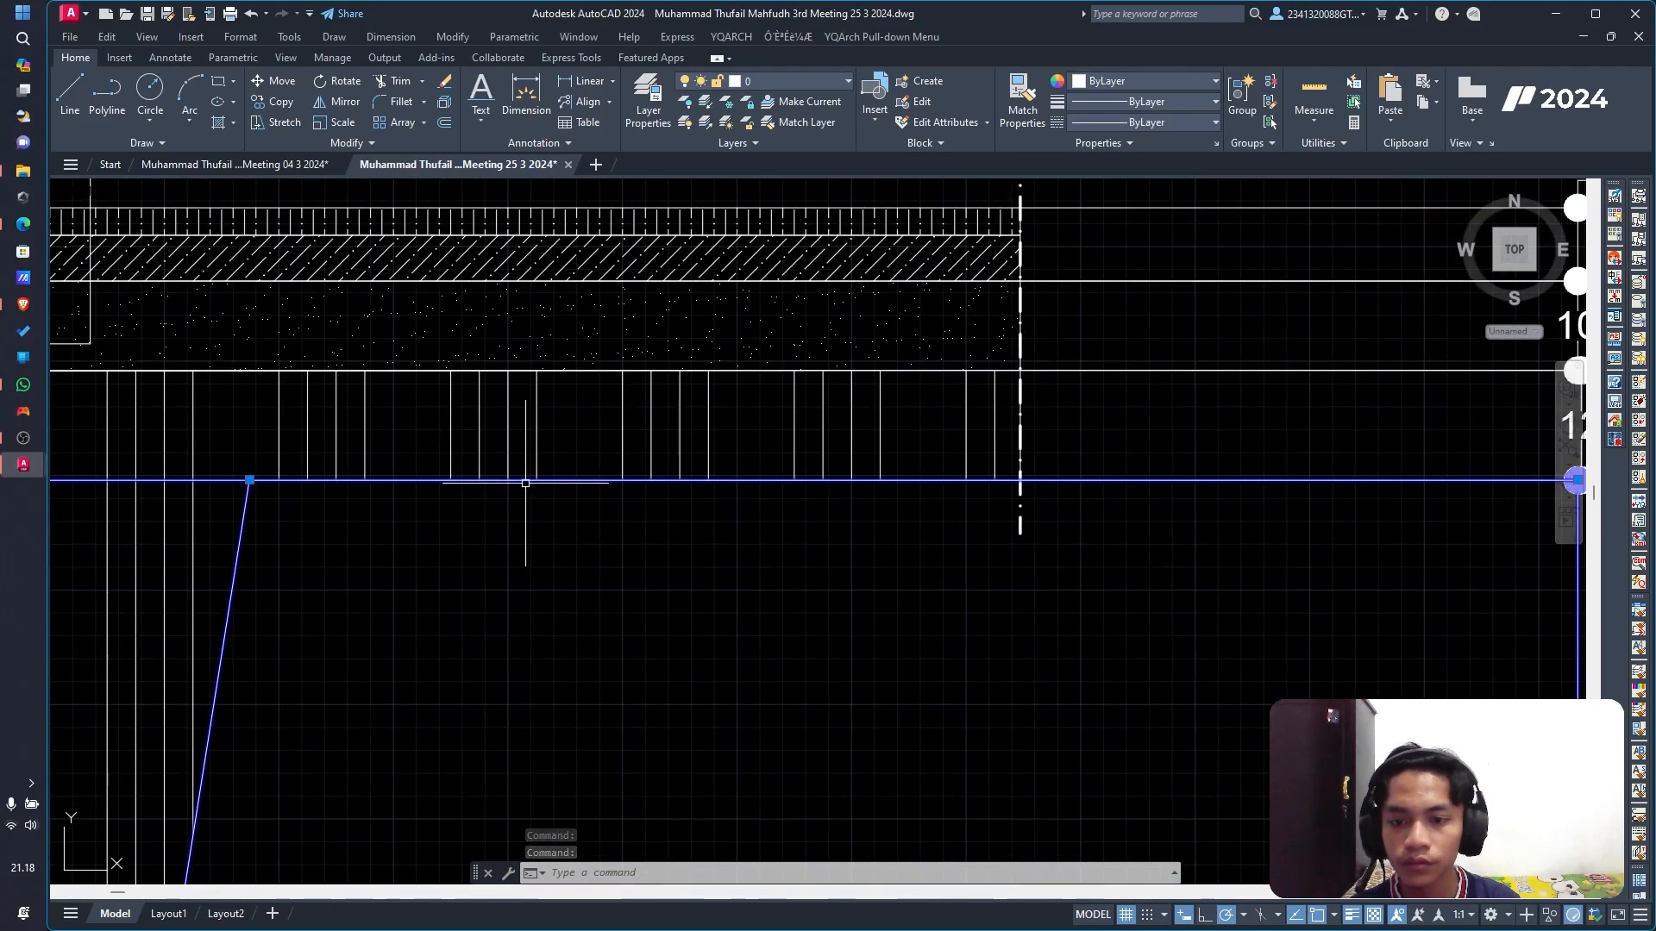
pyautogui.click(779, 84)
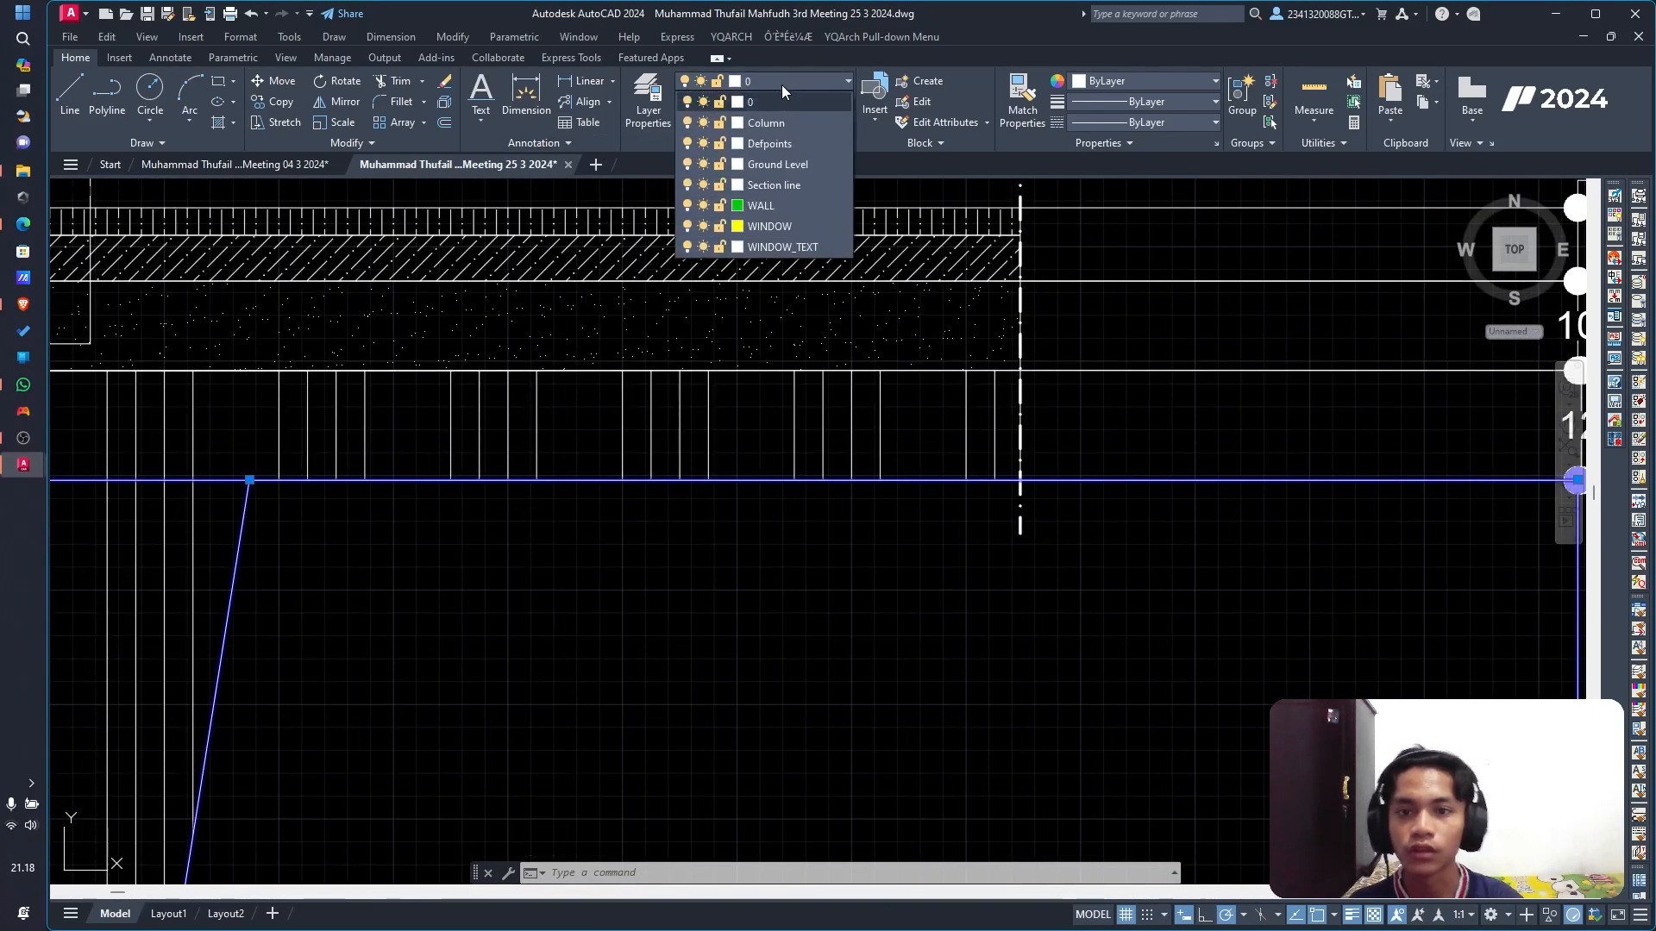
pyautogui.click(773, 169)
pyautogui.scroll(-4, 898, 608)
pyautogui.scroll(-4, 772, 663)
pyautogui.scroll(4, 773, 663)
pyautogui.press('Escape')
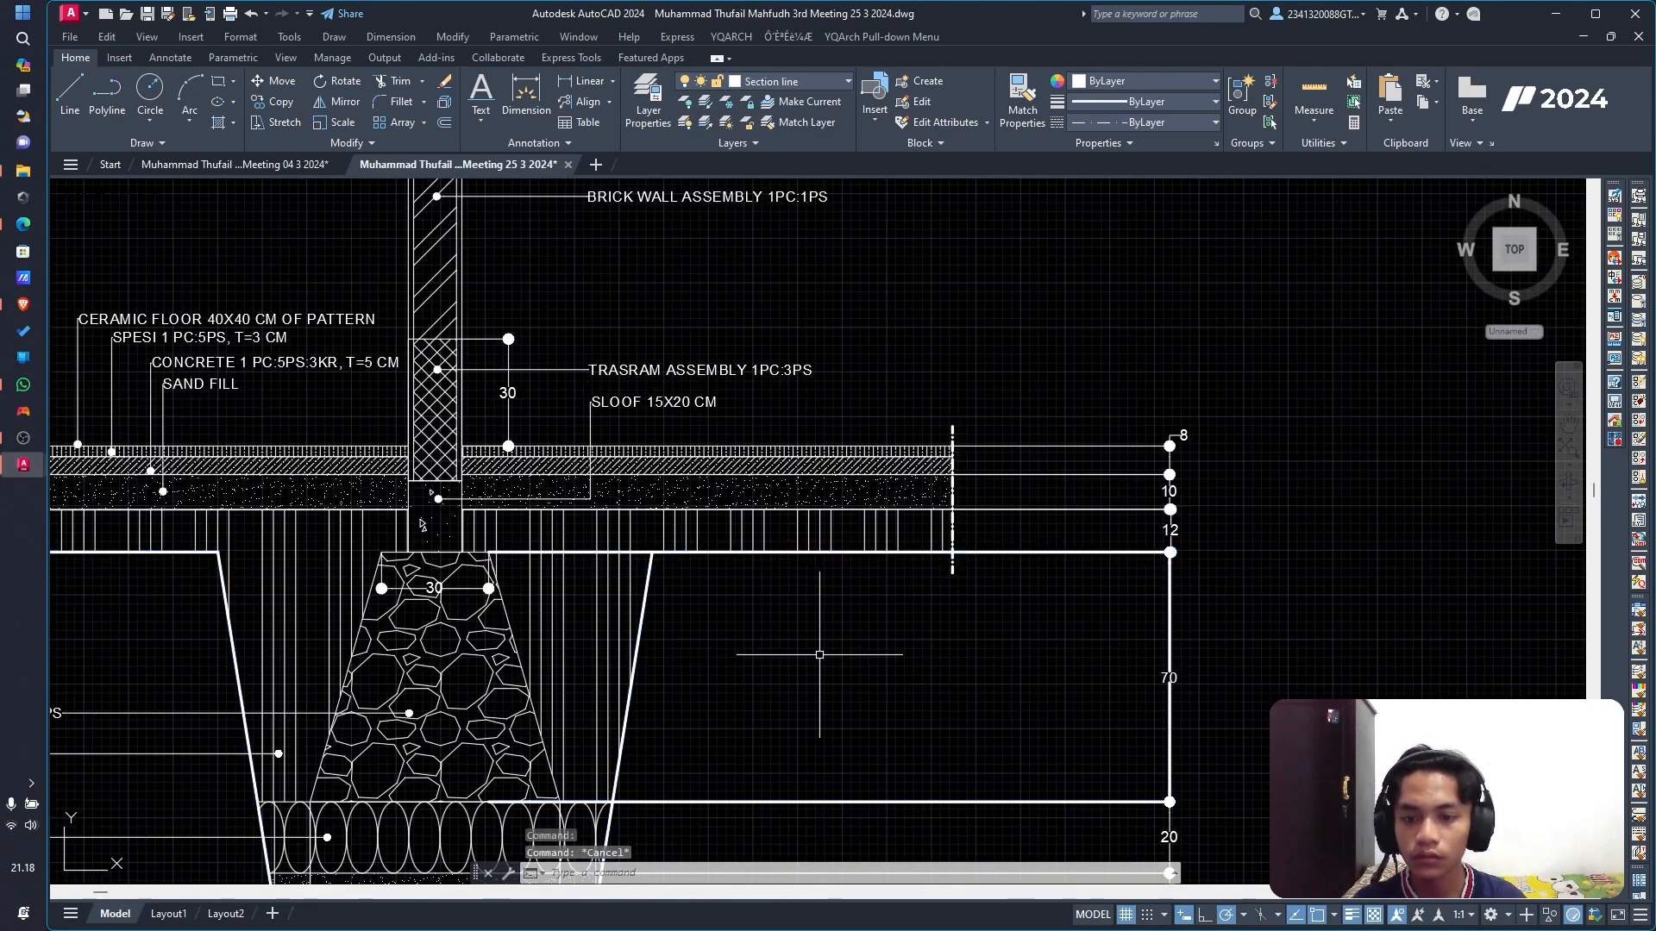
# Step: Stretch the upper extension origin of the 70 foundation-height dimension down to about 51, clear of the ground line
pyautogui.scroll(-3, 819, 655)
pyautogui.scroll(-1, 836, 664)
pyautogui.scroll(4, 858, 675)
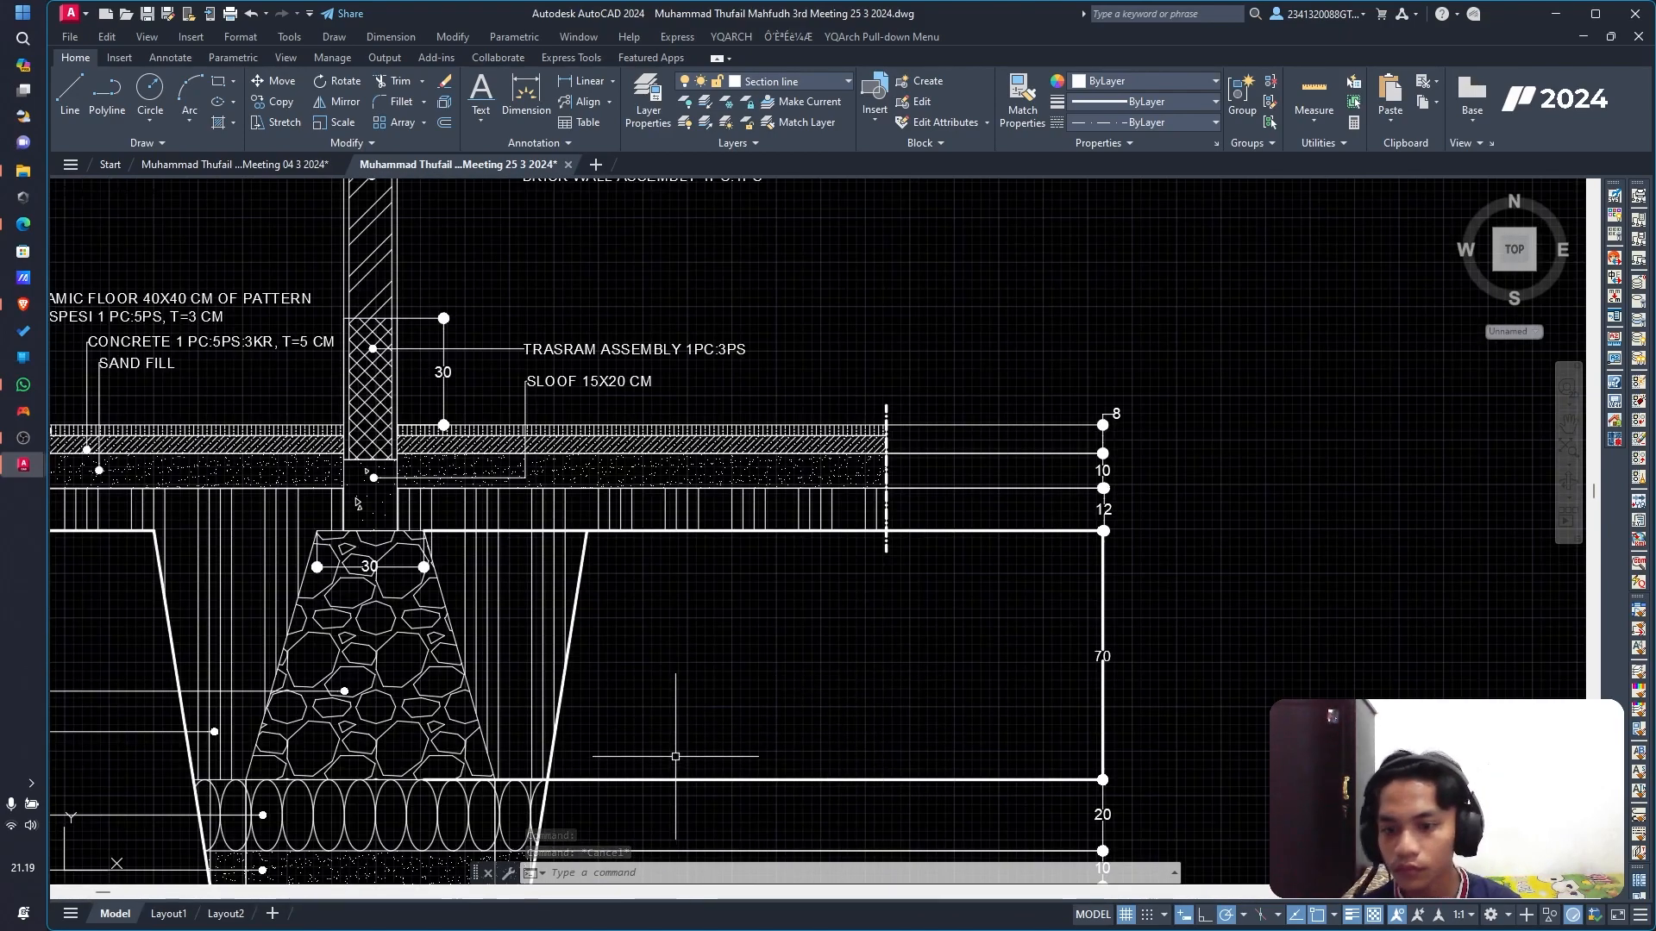
pyautogui.click(1103, 657)
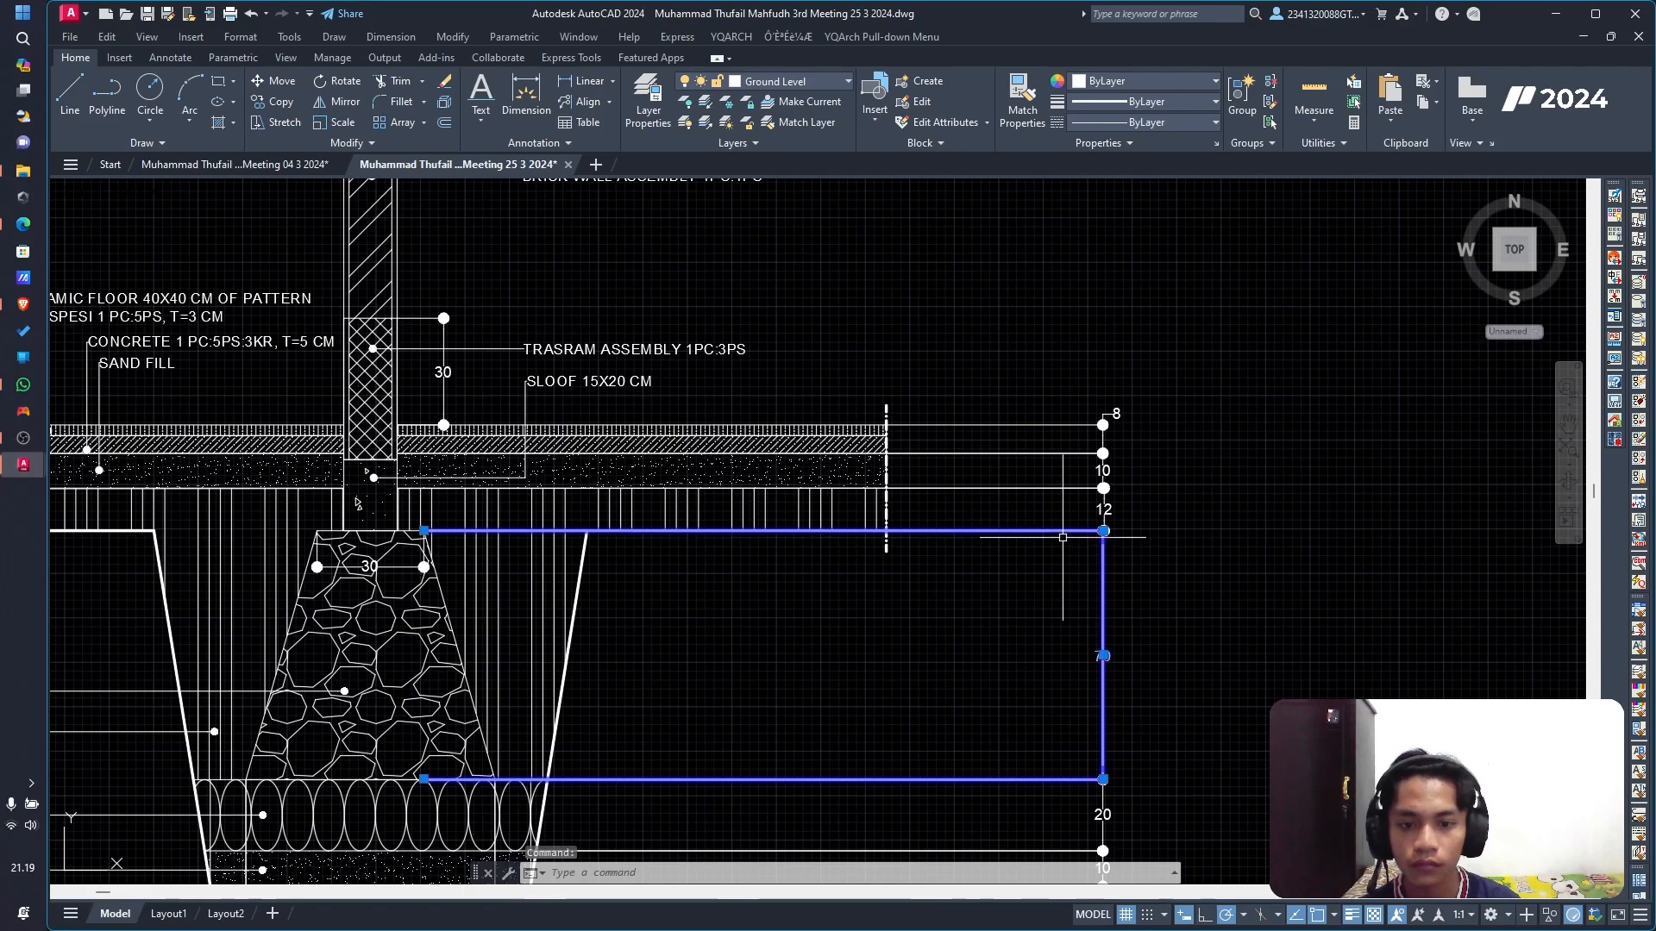
pyautogui.click(1103, 532)
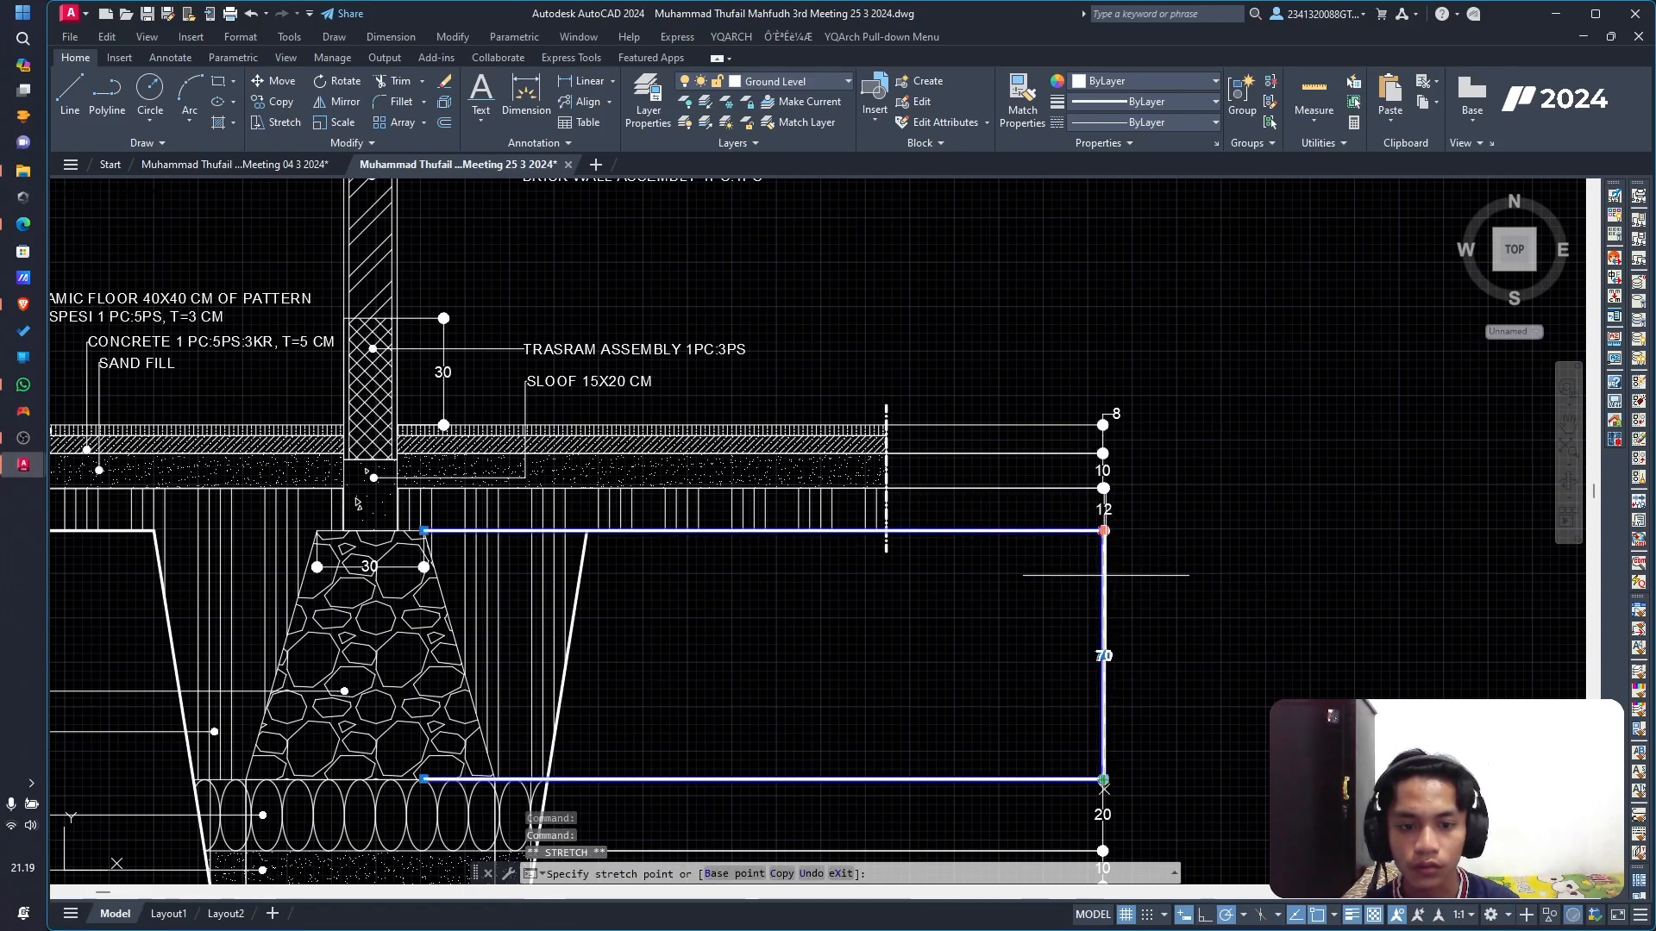
pyautogui.click(1103, 531)
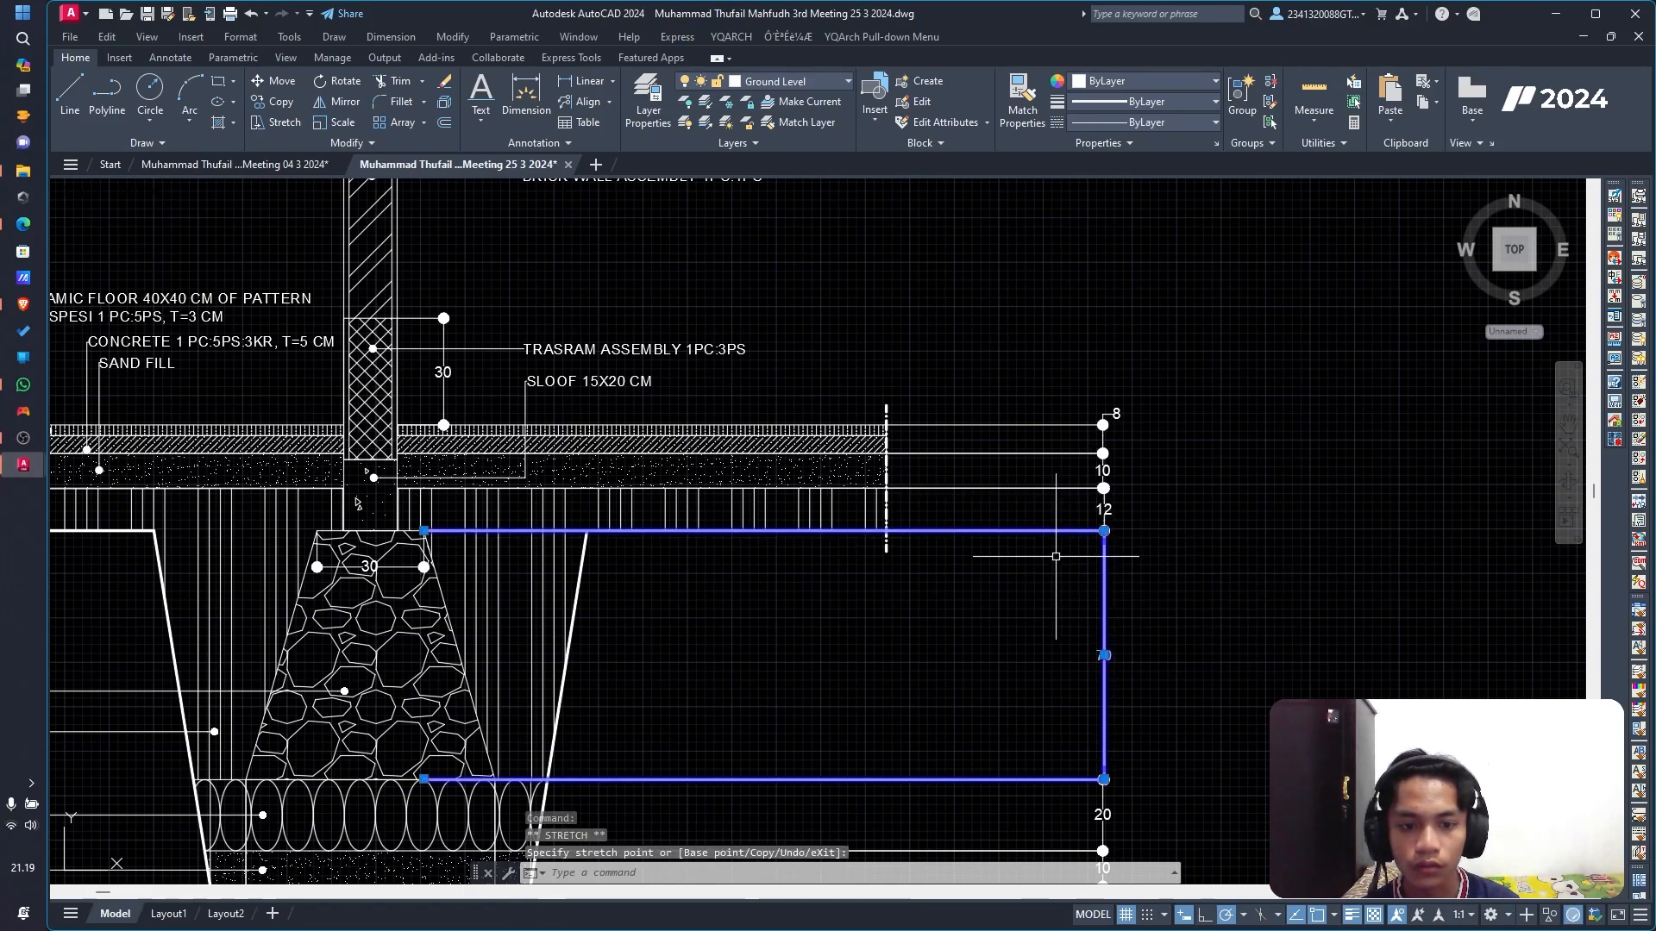
pyautogui.click(423, 531)
pyautogui.click(483, 598)
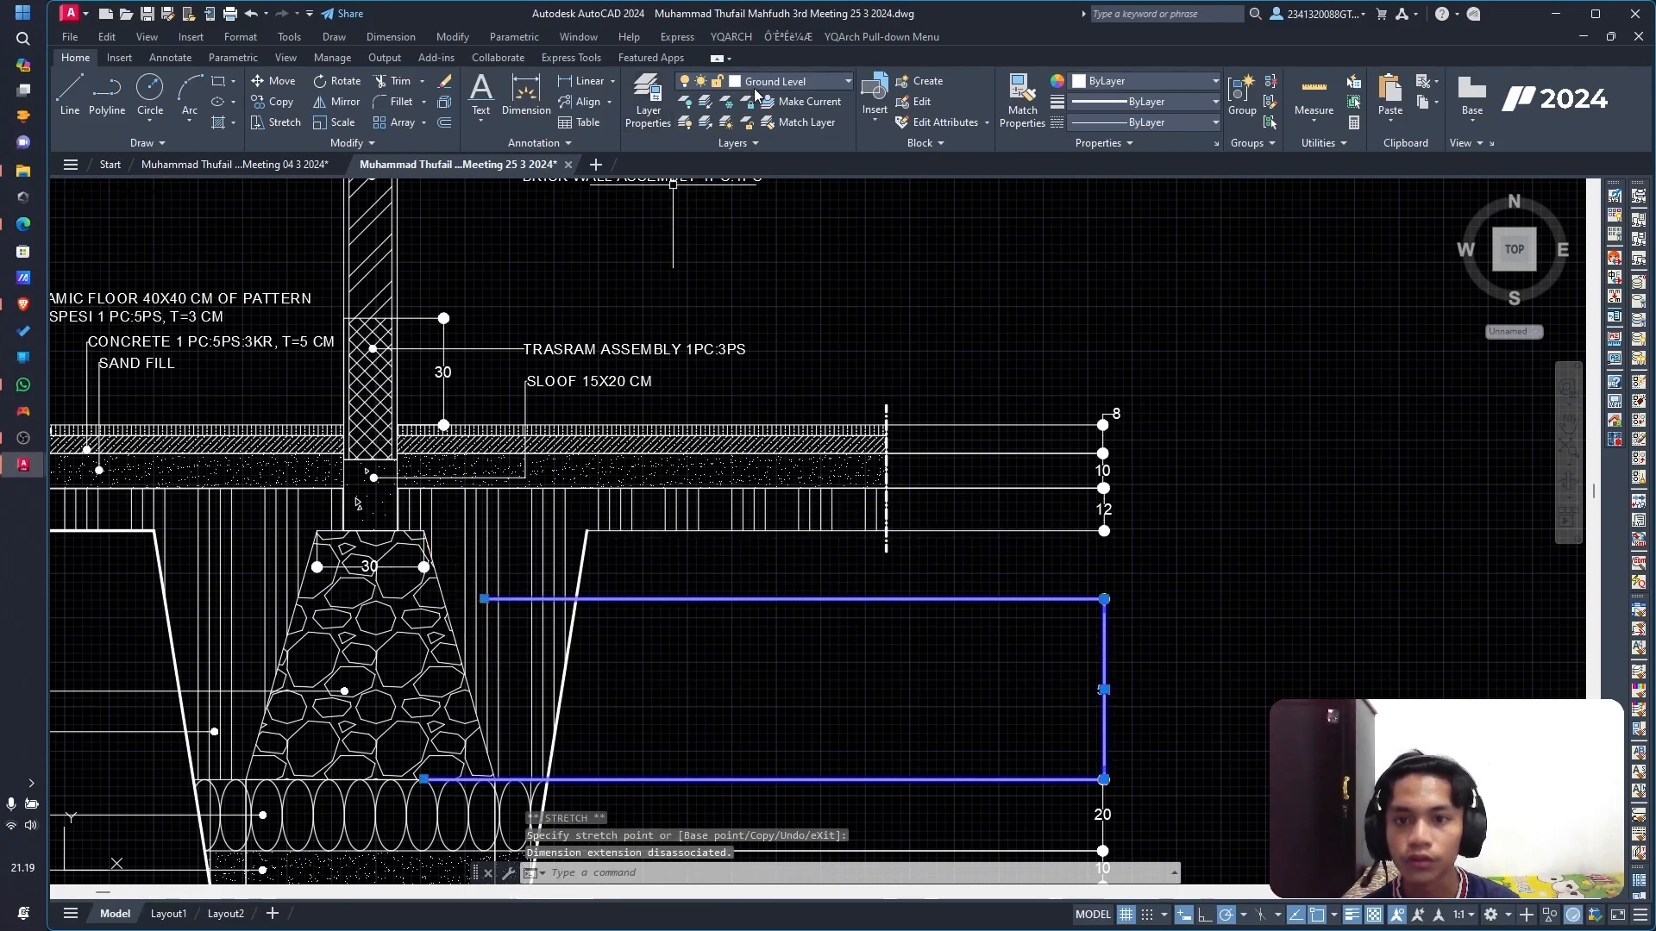
# Step: Return the stretched foundation-height dimension to layer 0
pyautogui.click(790, 82)
pyautogui.press('Escape')
pyautogui.press('Escape')
pyautogui.click(801, 598)
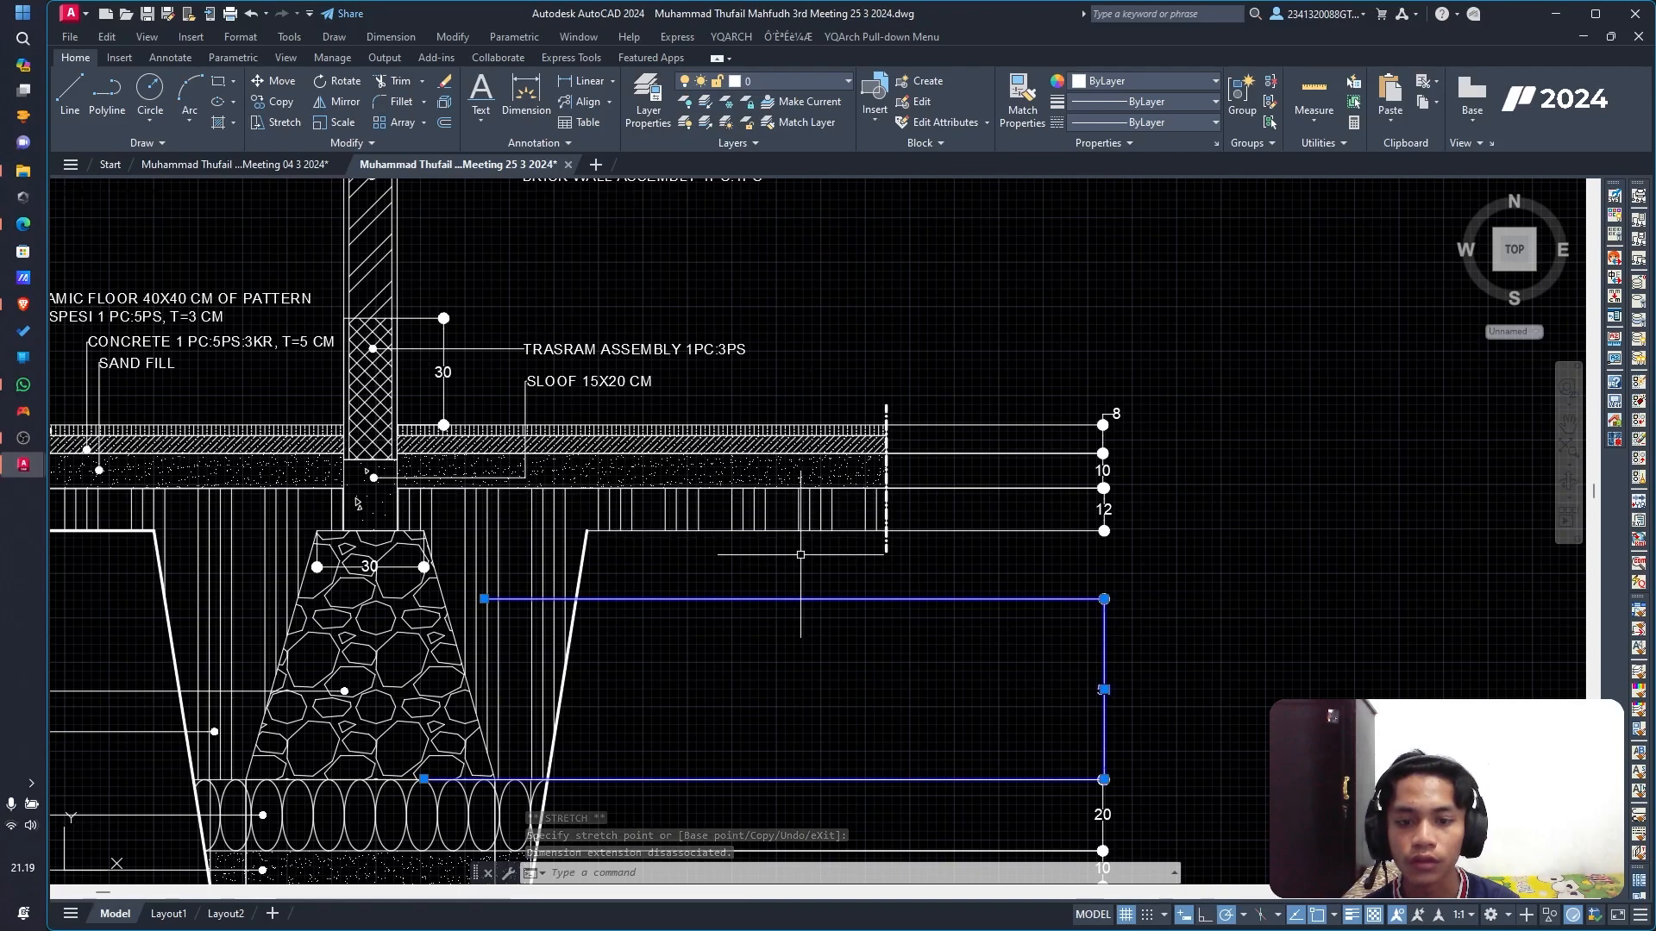
pyautogui.click(783, 532)
pyautogui.click(757, 81)
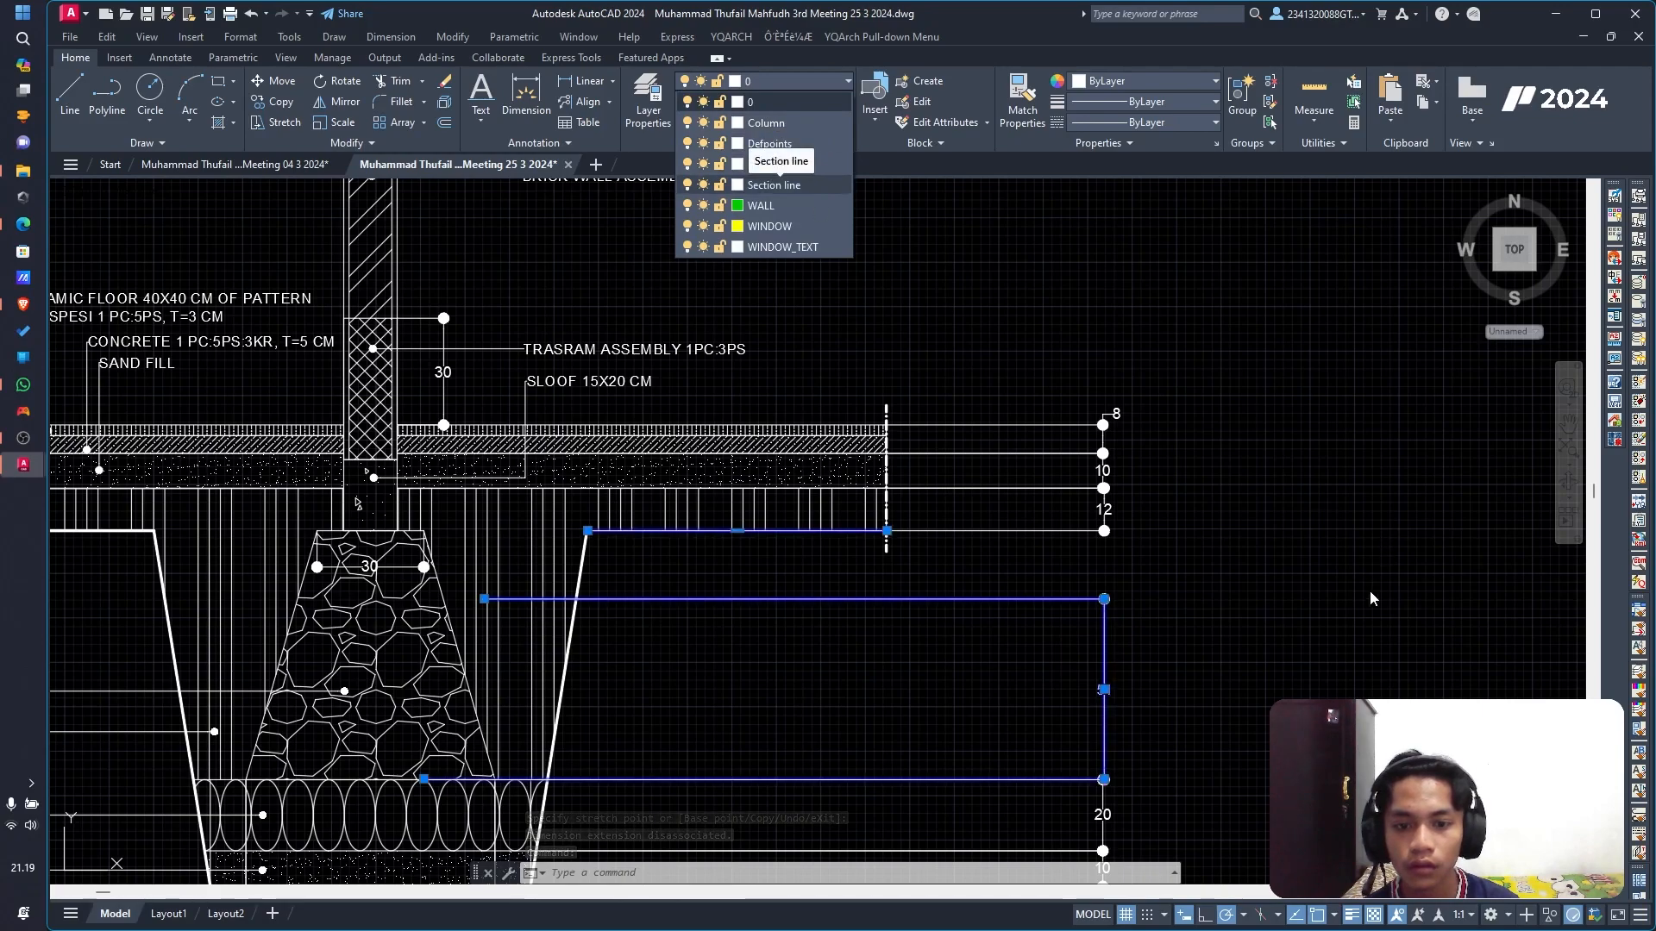
pyautogui.click(1273, 628)
pyautogui.press('Escape')
pyautogui.press('Escape')
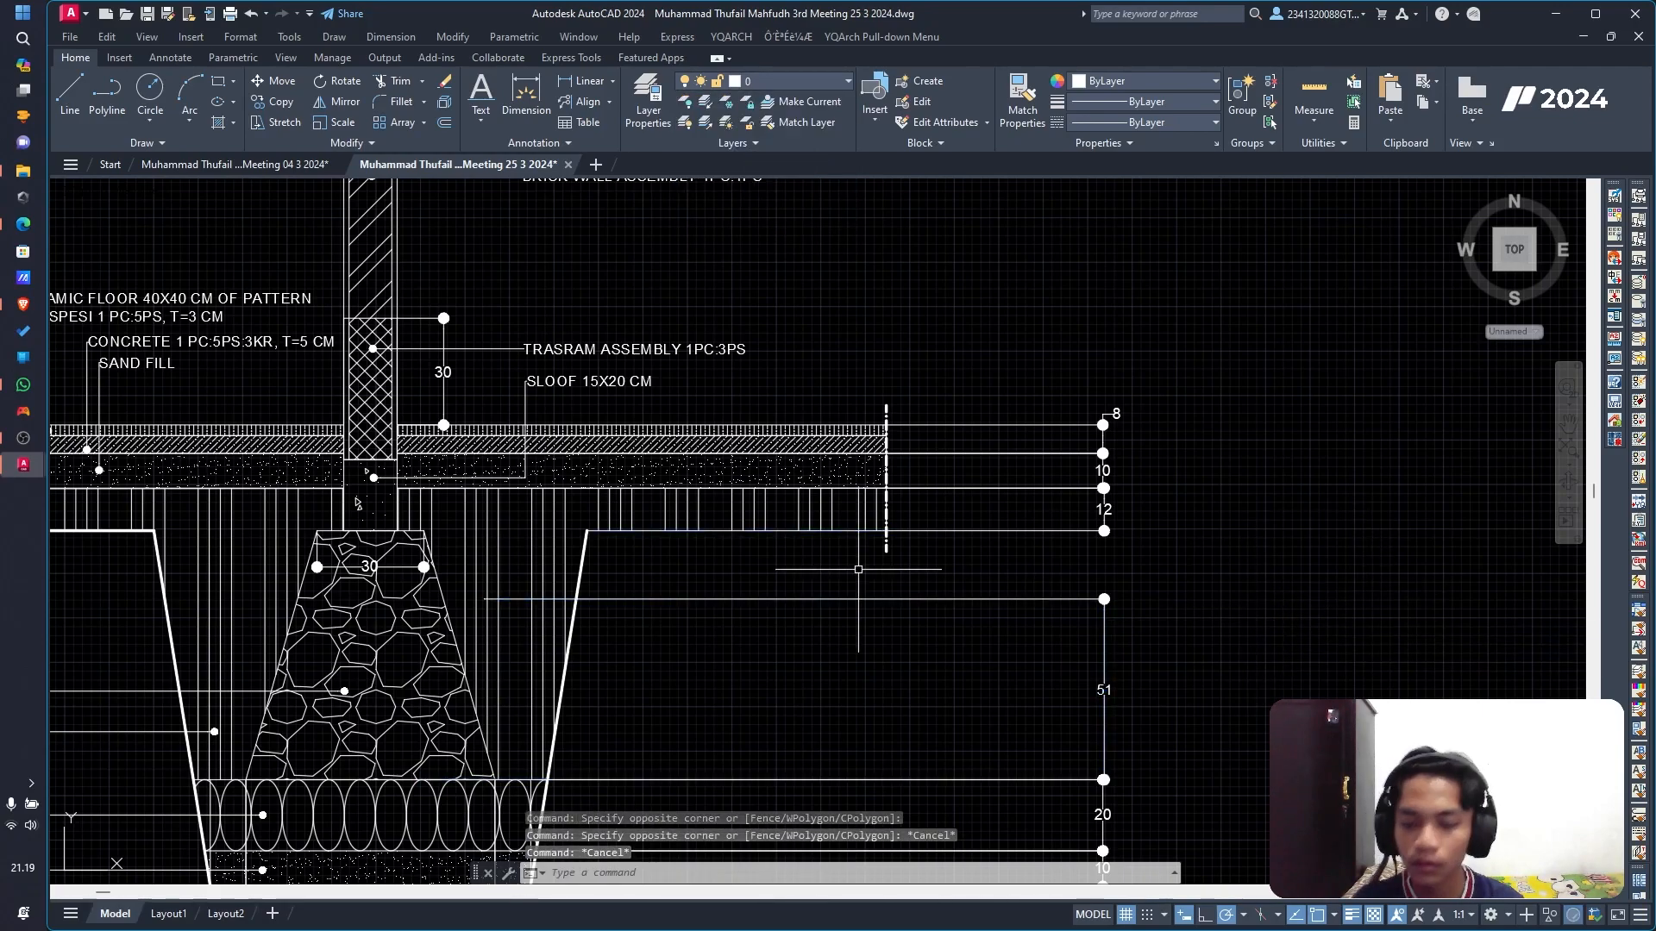
# Step: Put the horizontal ground line to the right of the trench on the Ground Level layer
pyautogui.click(776, 81)
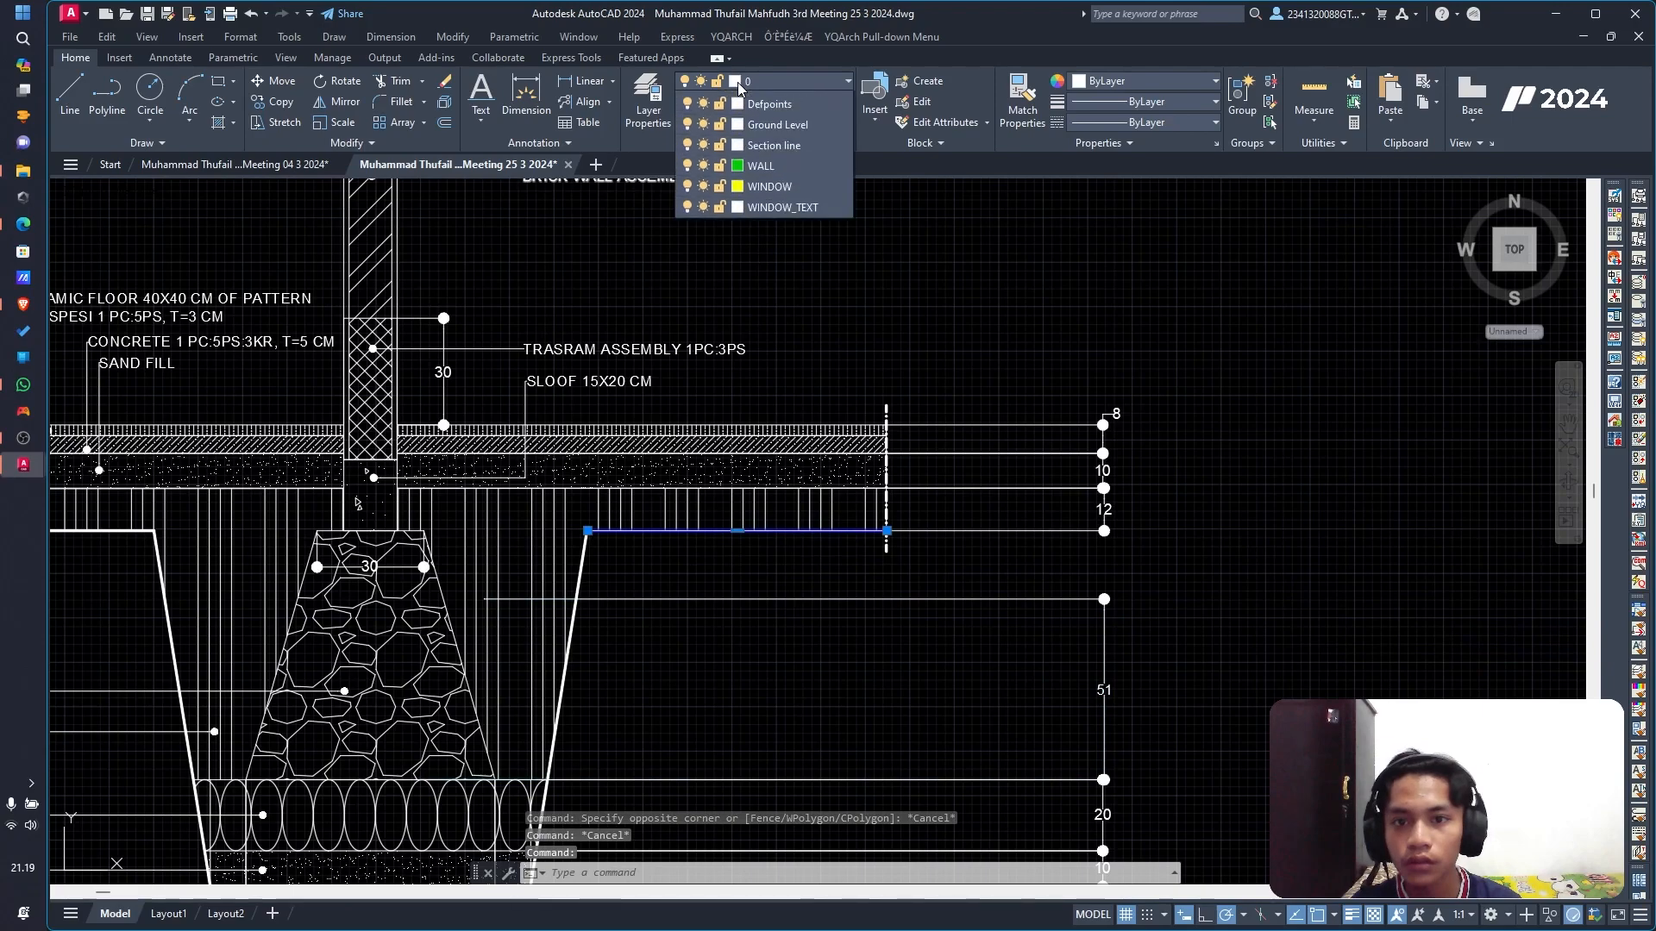
pyautogui.click(845, 145)
# Step: Check the lineweight options of the Ground Level layer and the Column layer's settings in the layer properties
pyautogui.click(647, 100)
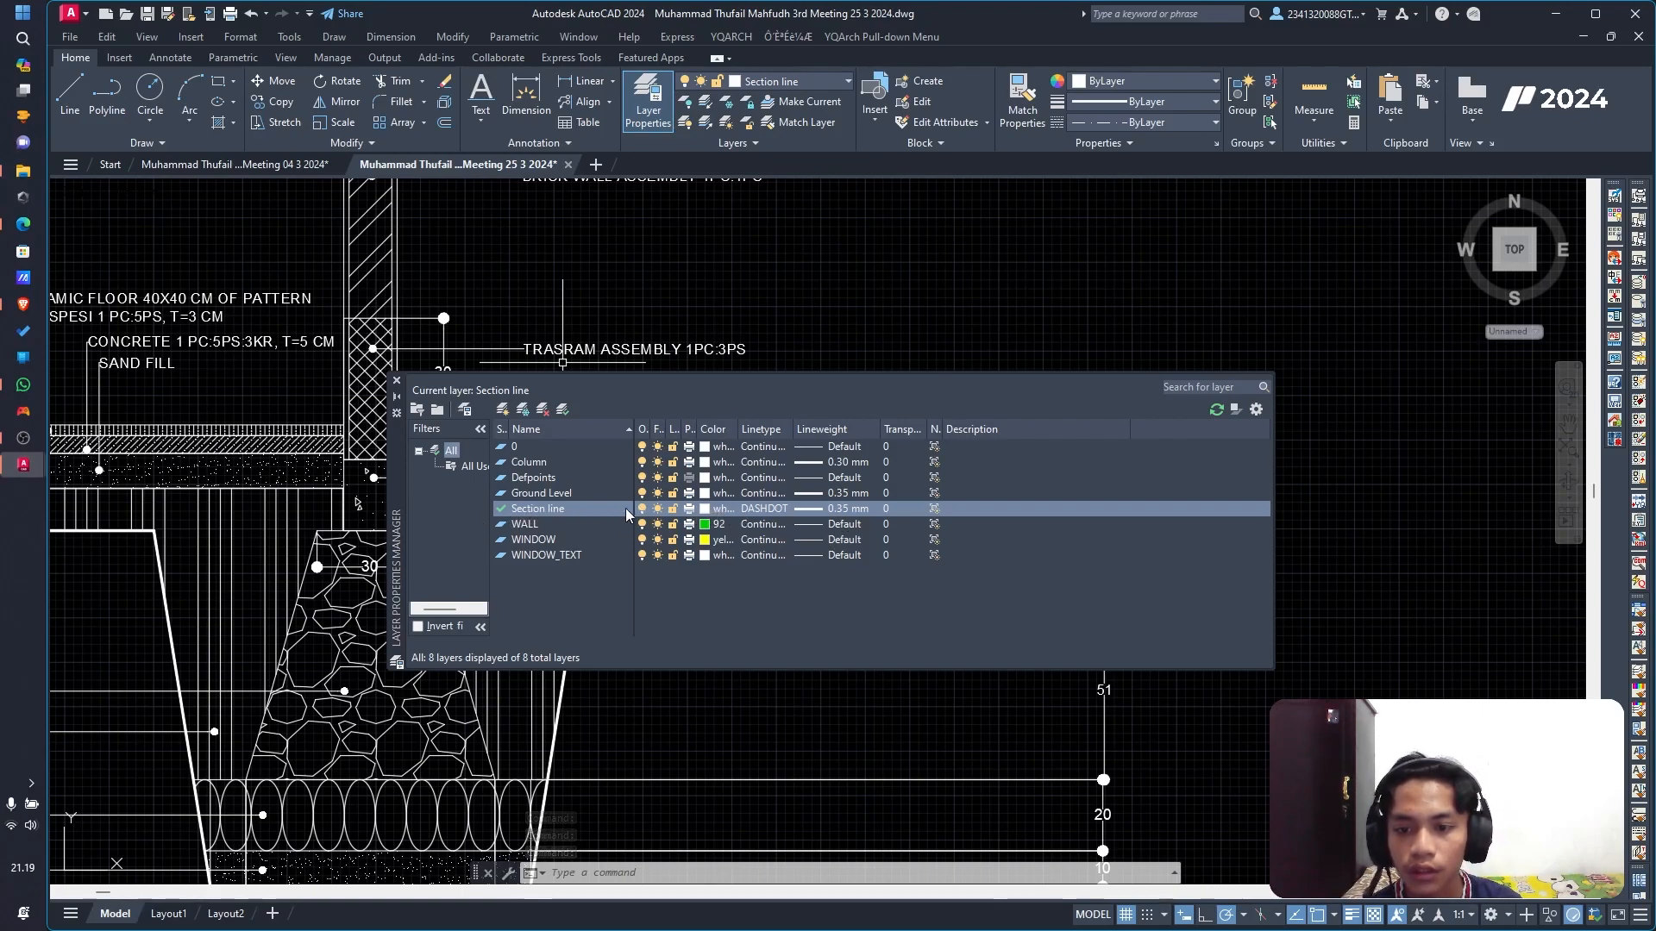
pyautogui.click(834, 494)
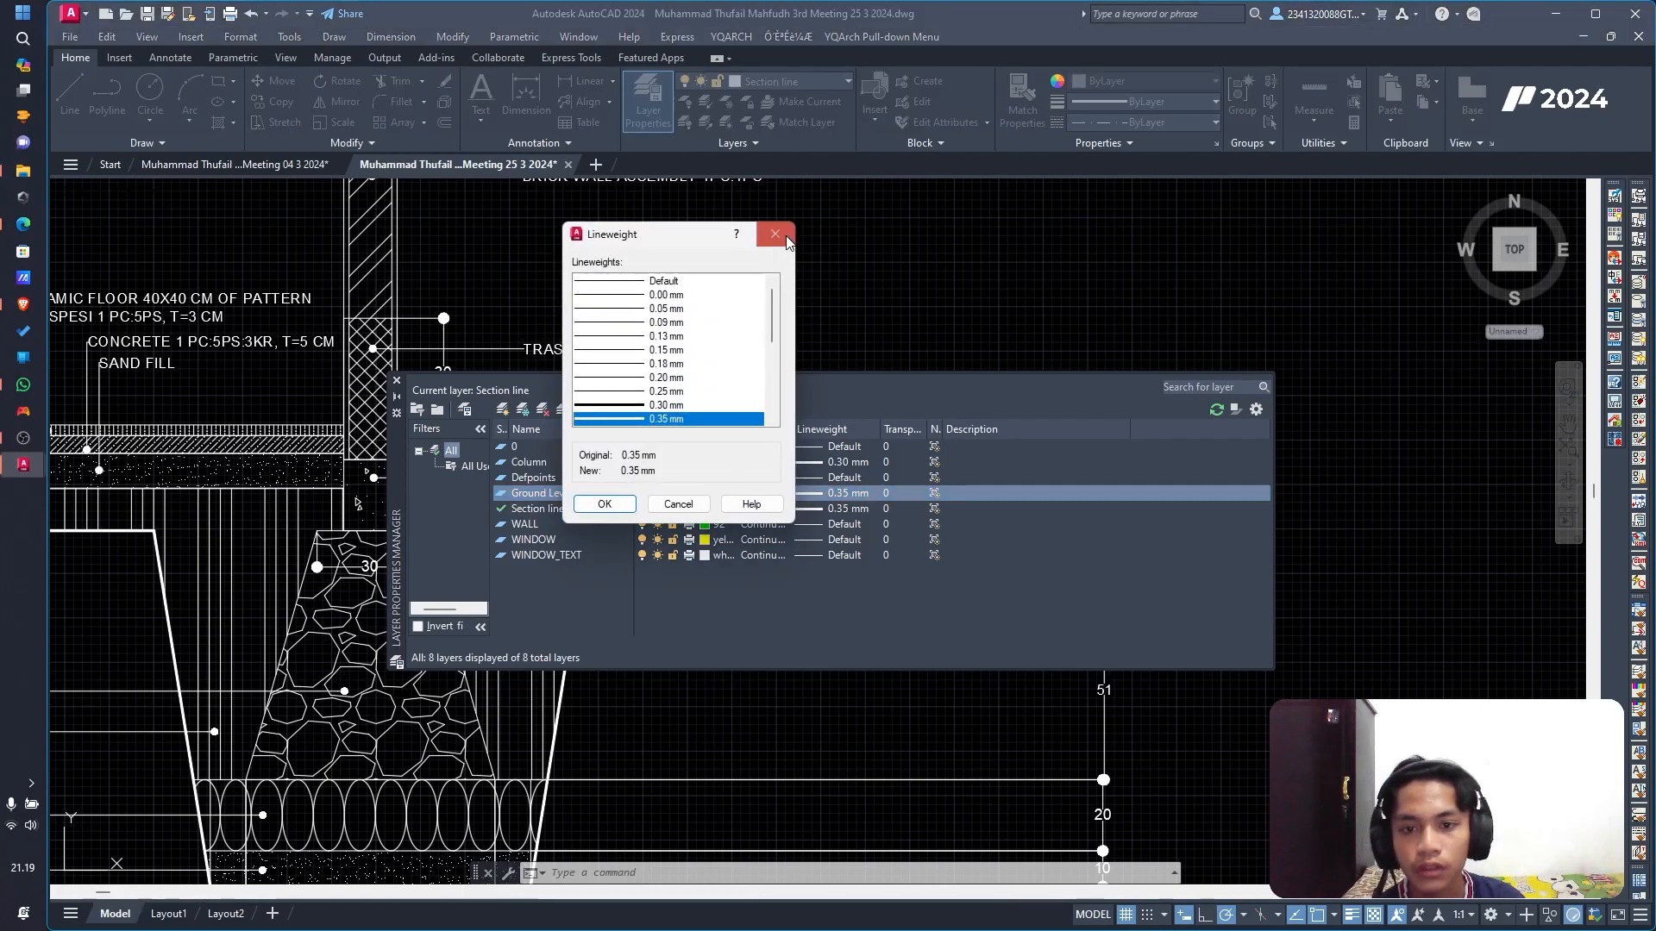
pyautogui.click(775, 234)
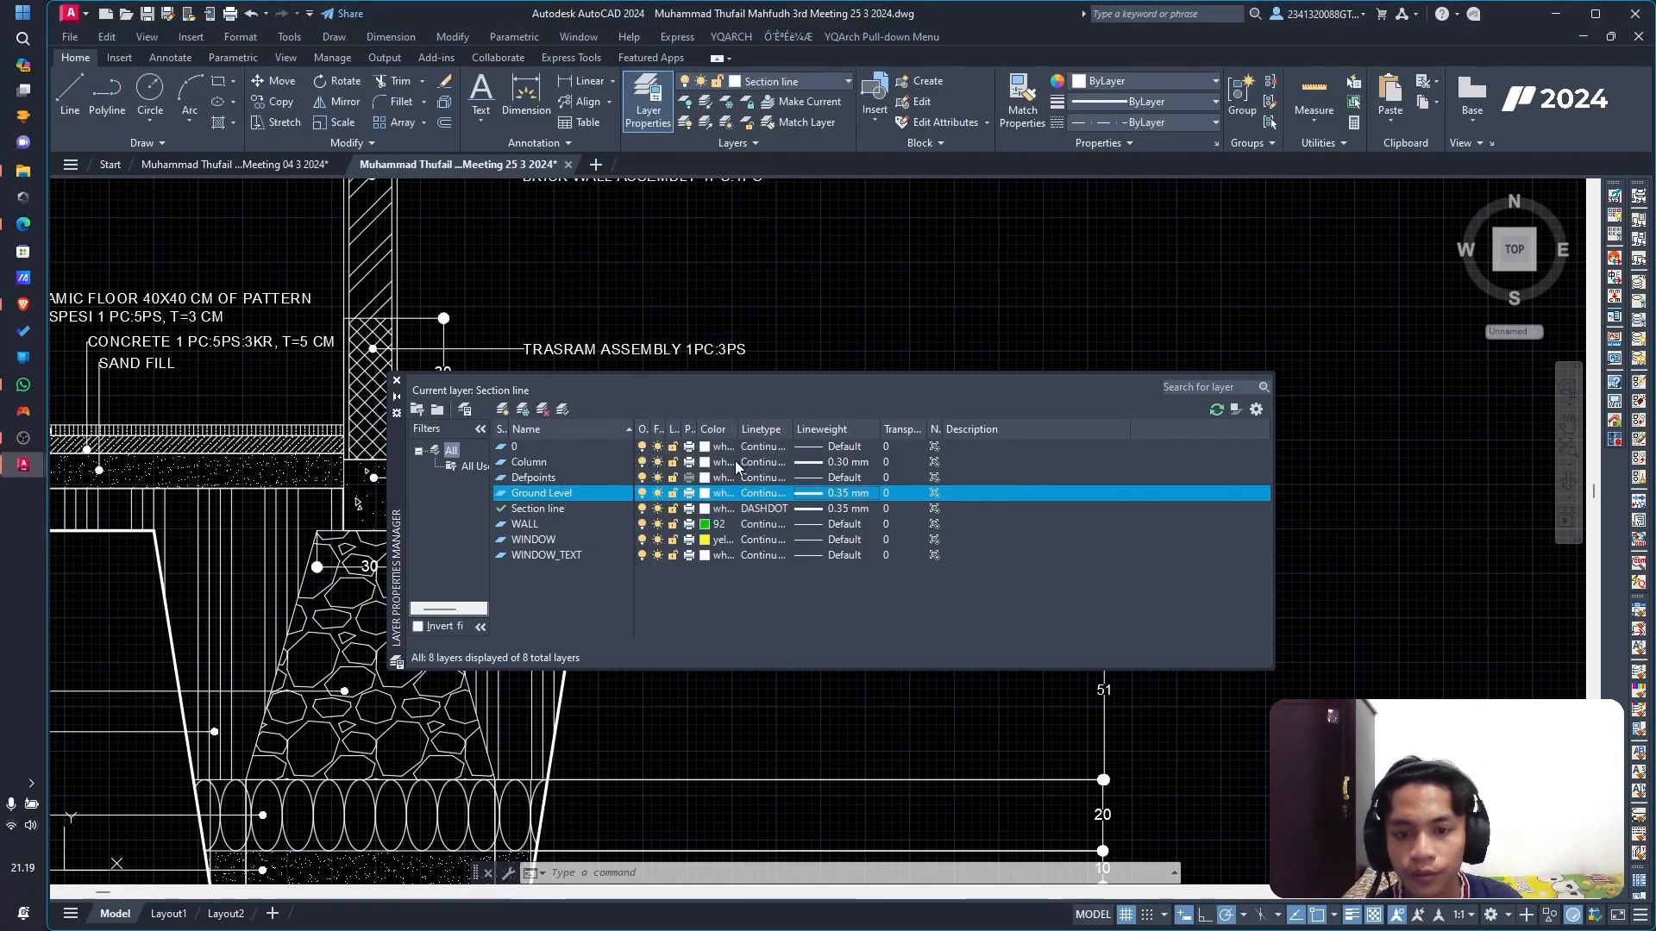
pyautogui.click(541, 466)
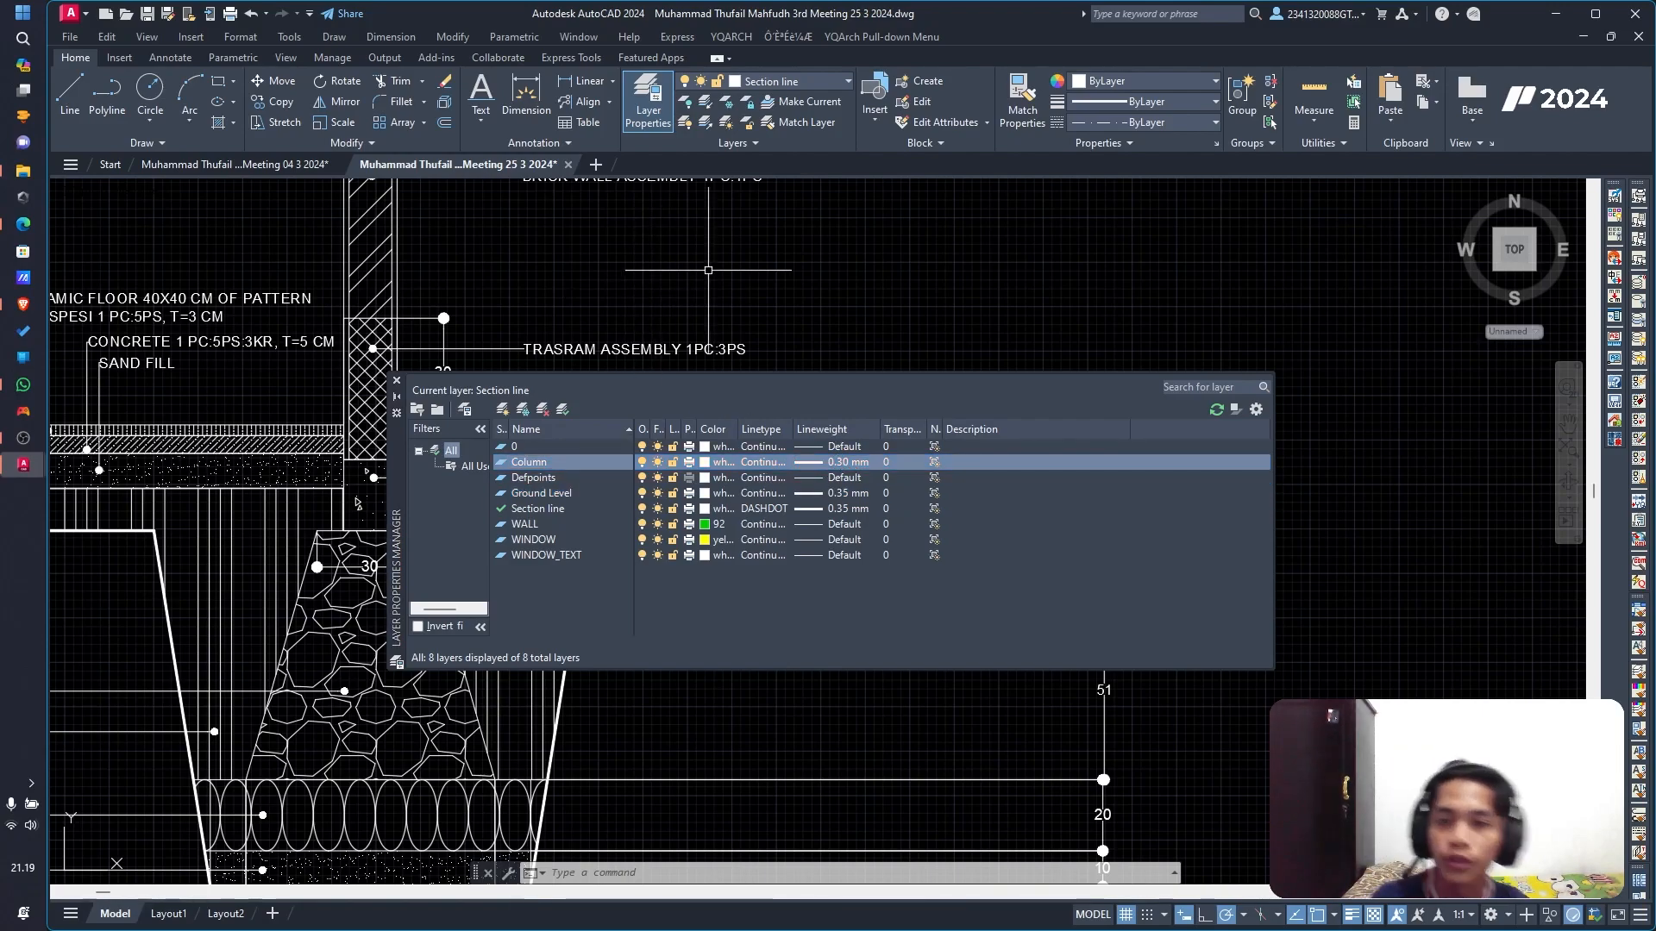
pyautogui.click(396, 382)
# Step: Stretch the foundation-height dimension's upper extension origin back up to the top corner of the stone foundation
pyautogui.click(597, 597)
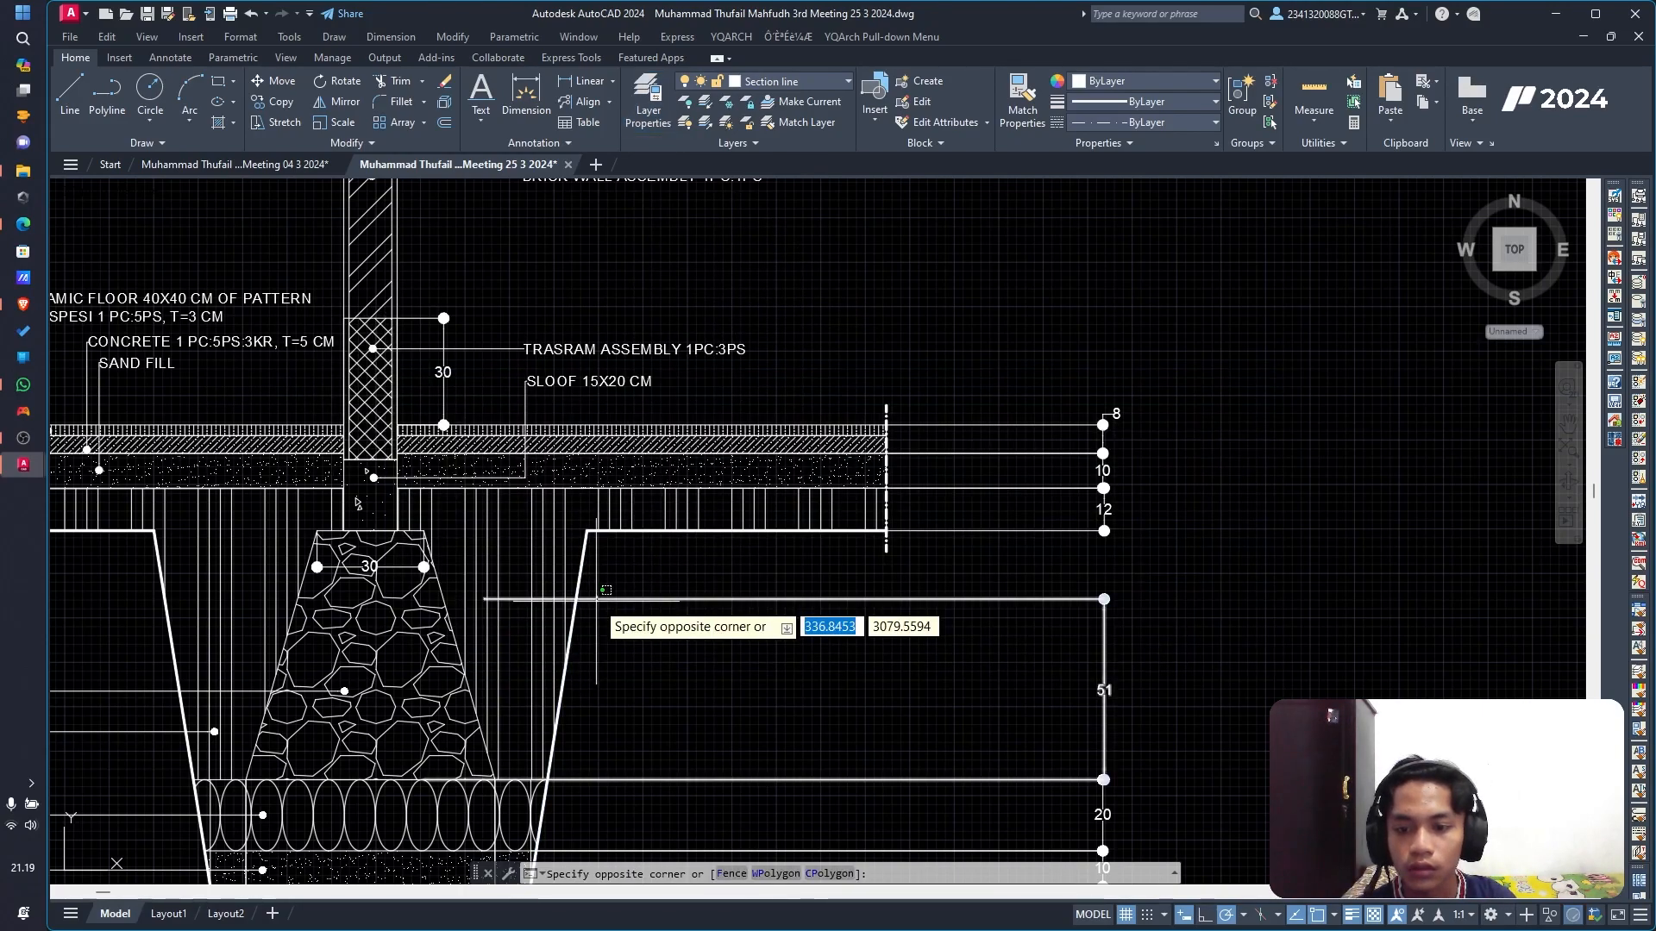
pyautogui.click(488, 599)
pyautogui.click(484, 598)
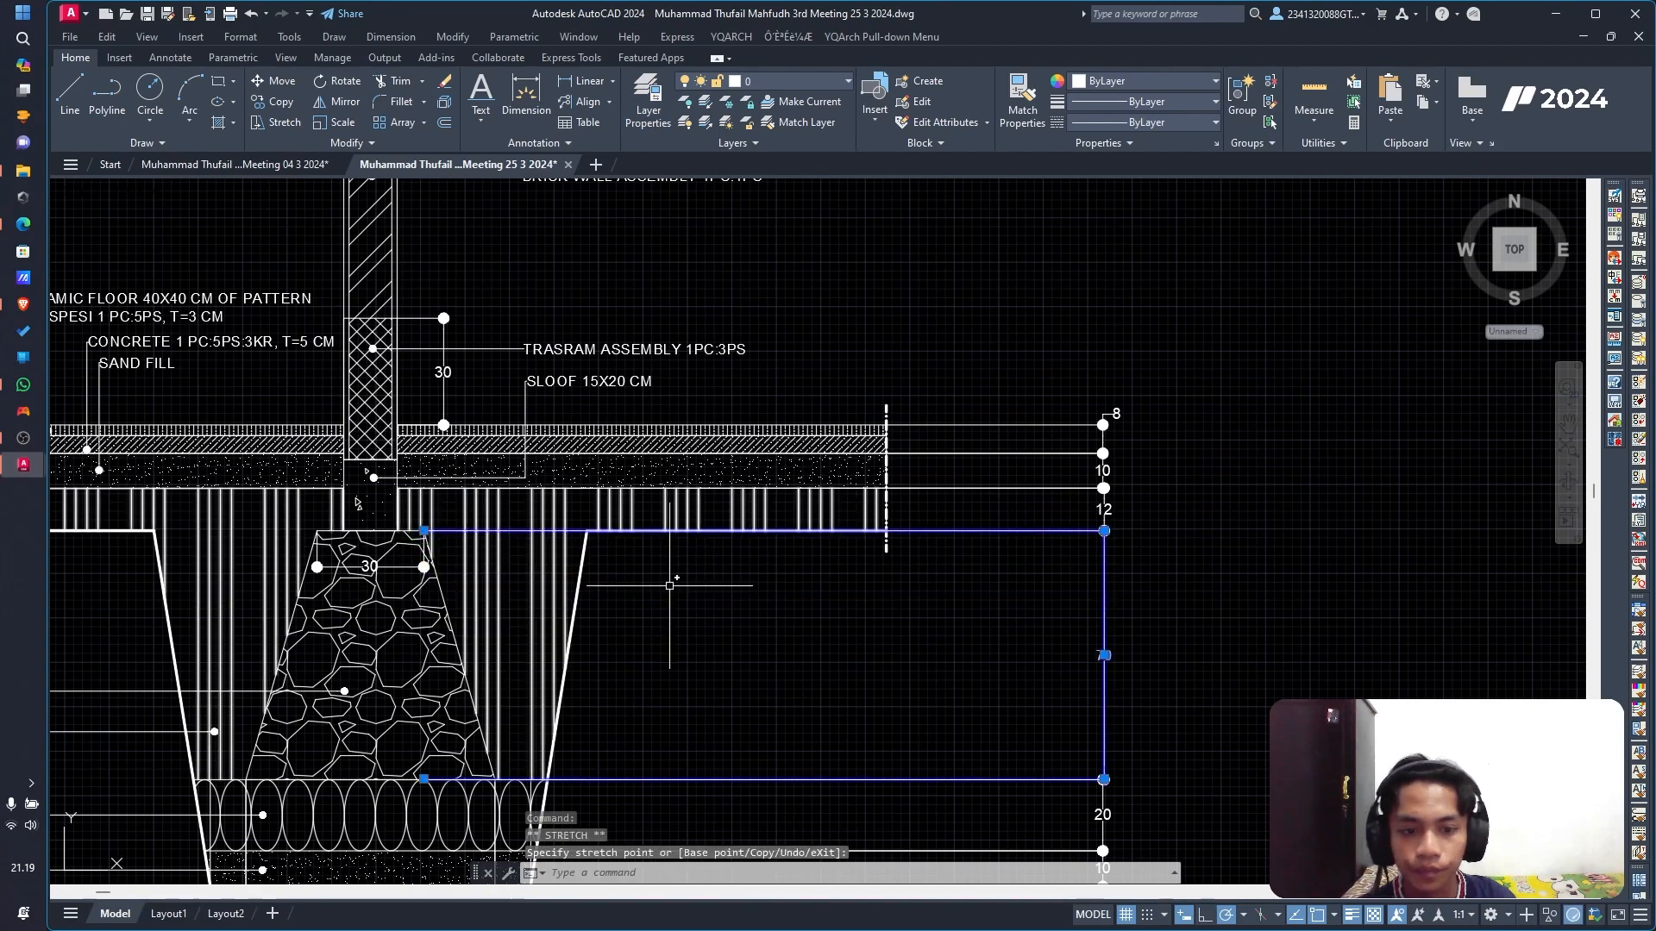
pyautogui.press('Escape')
pyautogui.press('Escape')
pyautogui.scroll(-2, 1213, 622)
pyautogui.scroll(4, 957, 599)
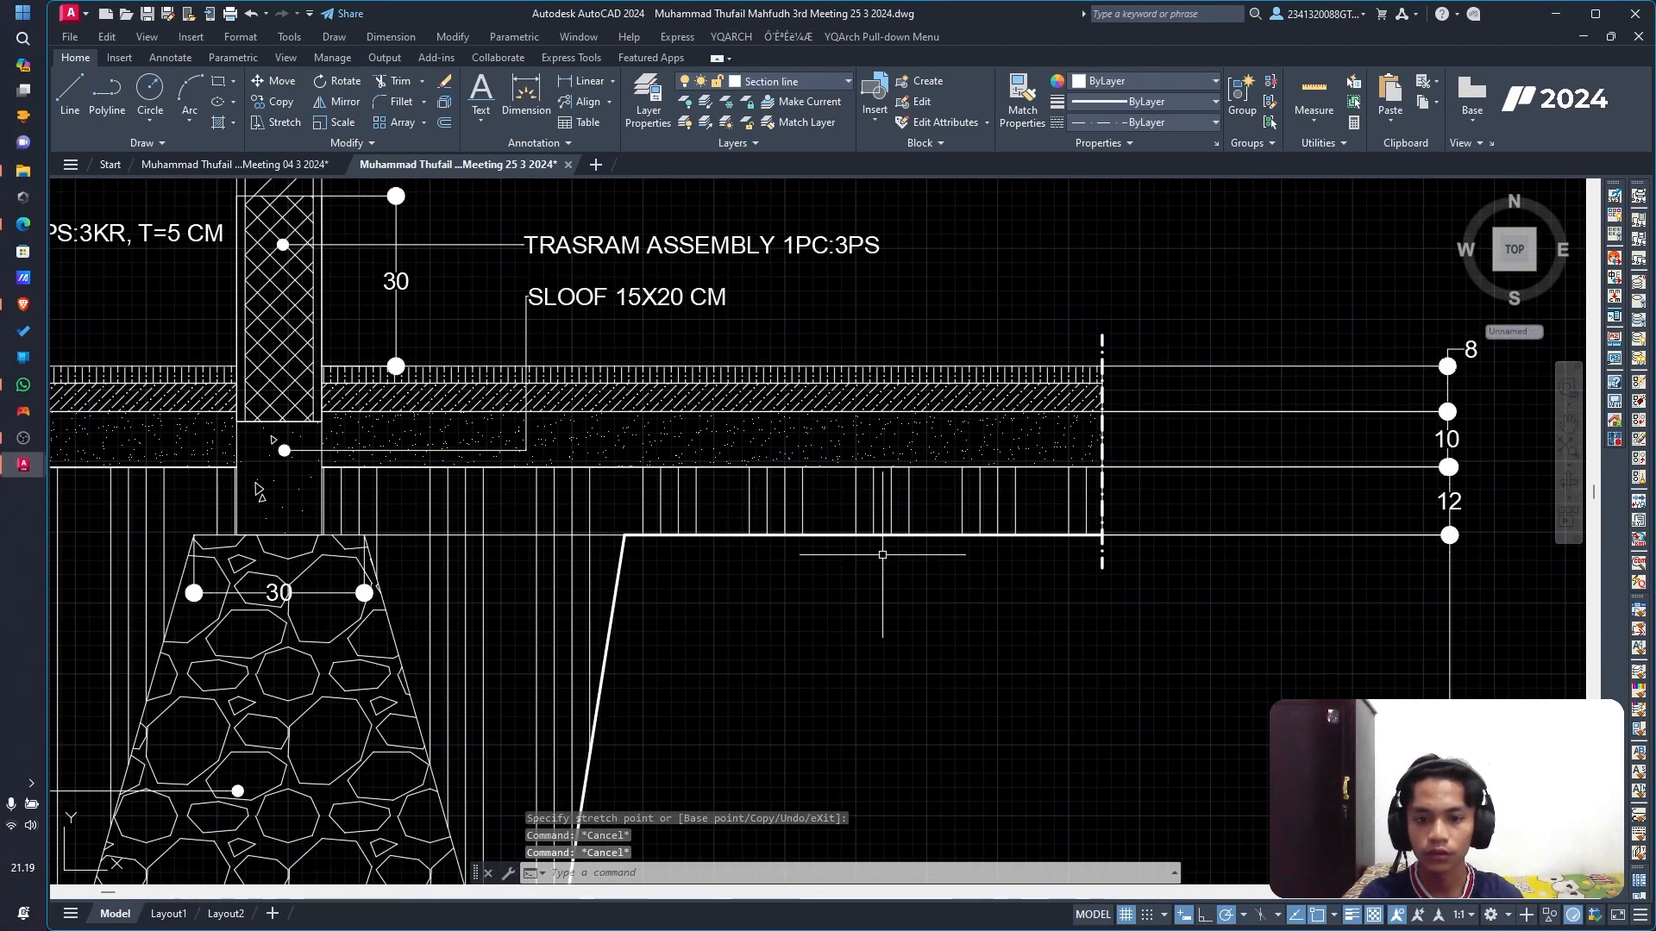
# Step: Put the outlines of the brick wall, its plaster faces, the trasram and the sloof on the Column layer
pyautogui.scroll(-4, 711, 606)
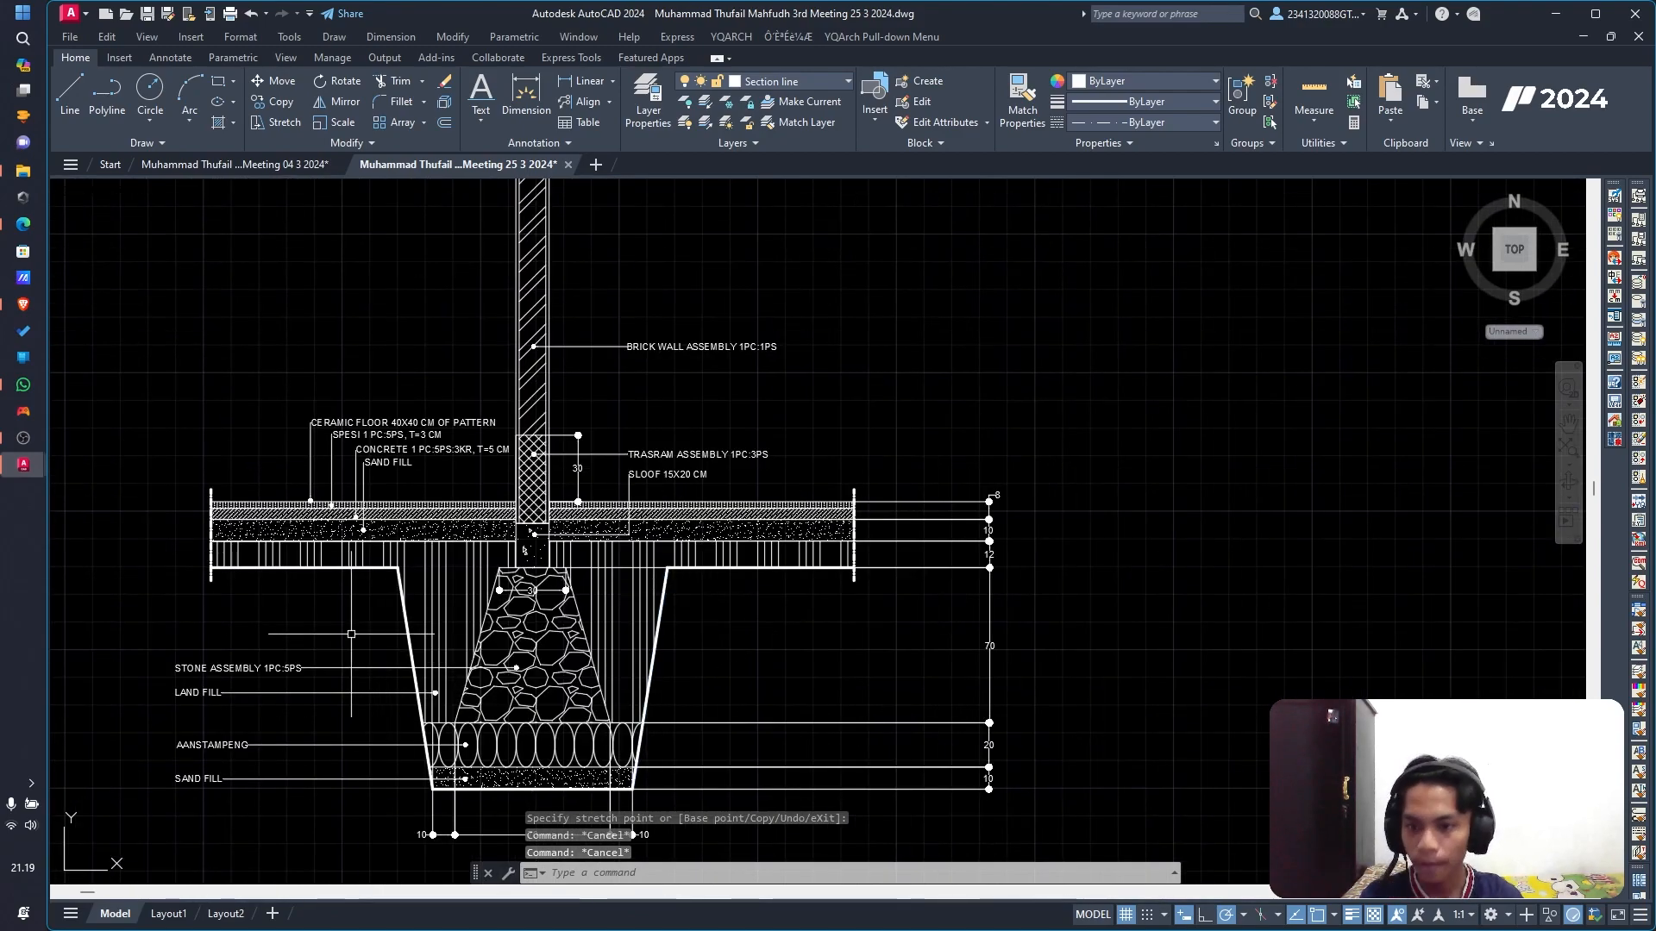
pyautogui.scroll(2, 367, 630)
pyautogui.scroll(2, 548, 599)
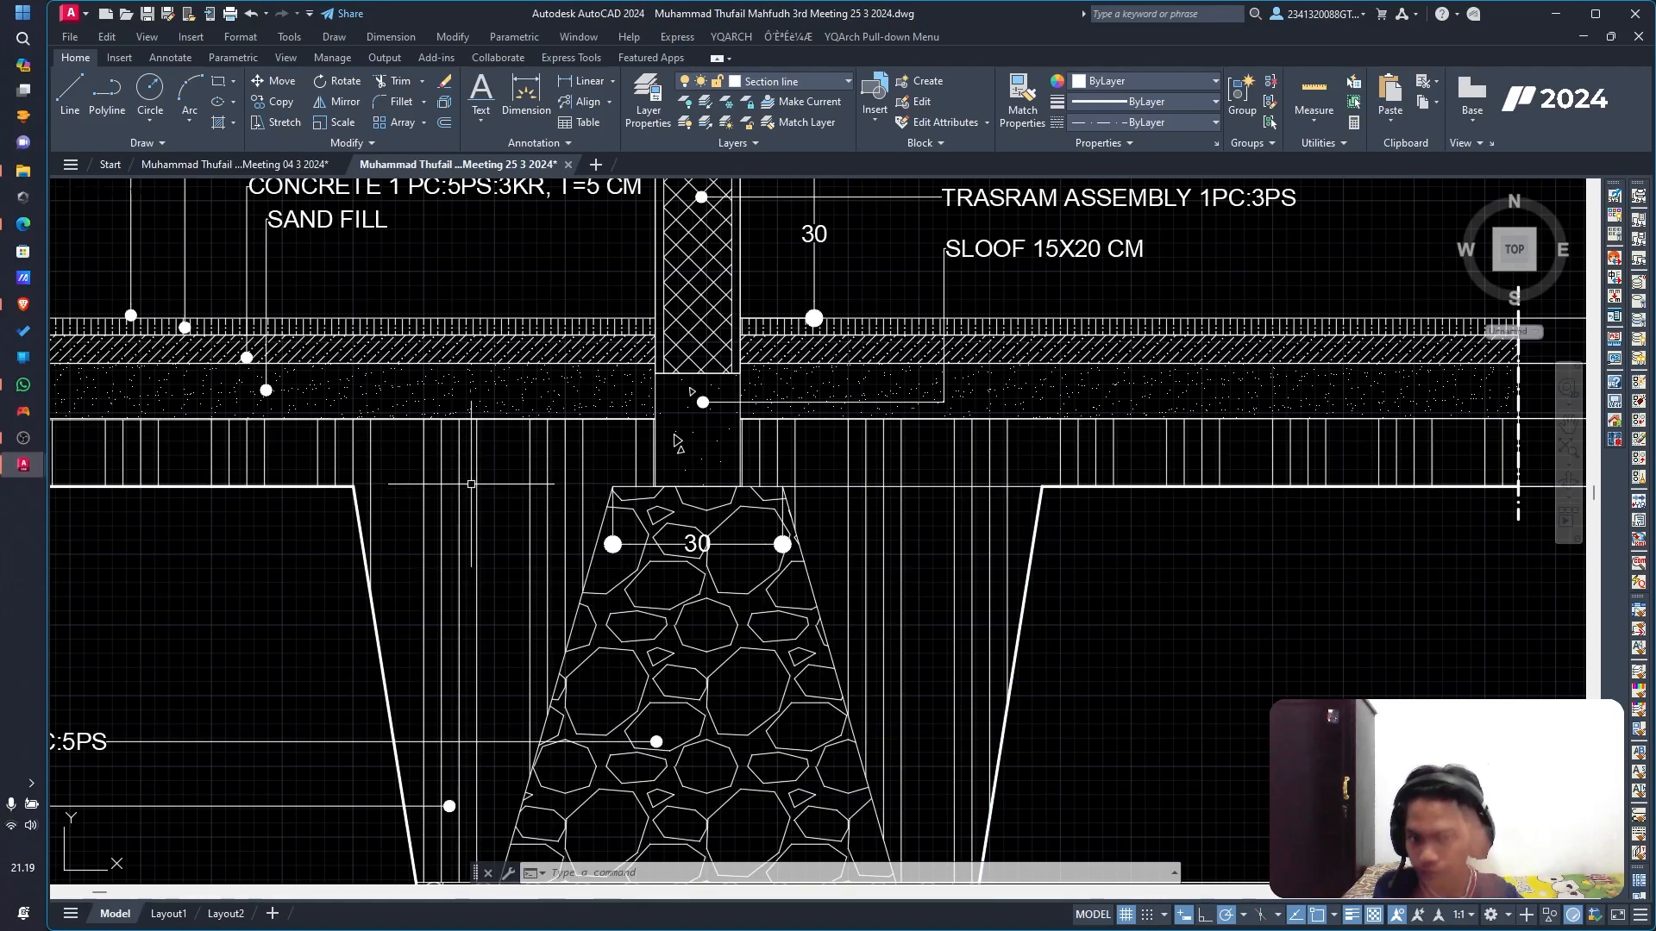
pyautogui.scroll(-2, 477, 471)
pyautogui.scroll(2, 416, 465)
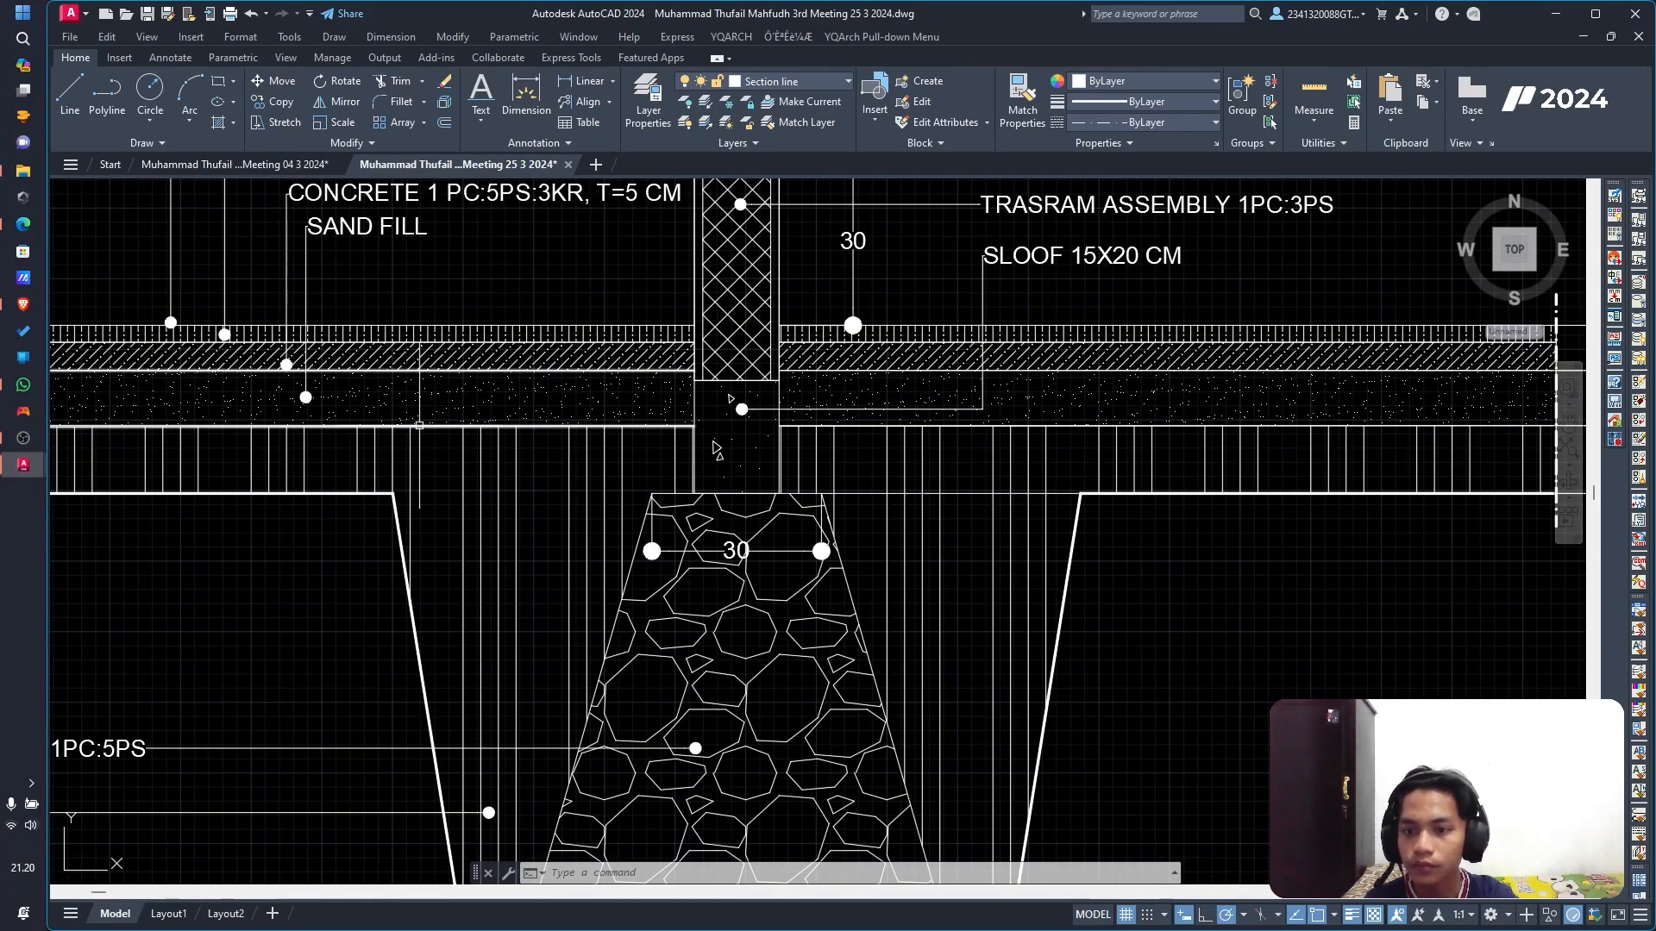
pyautogui.click(695, 393)
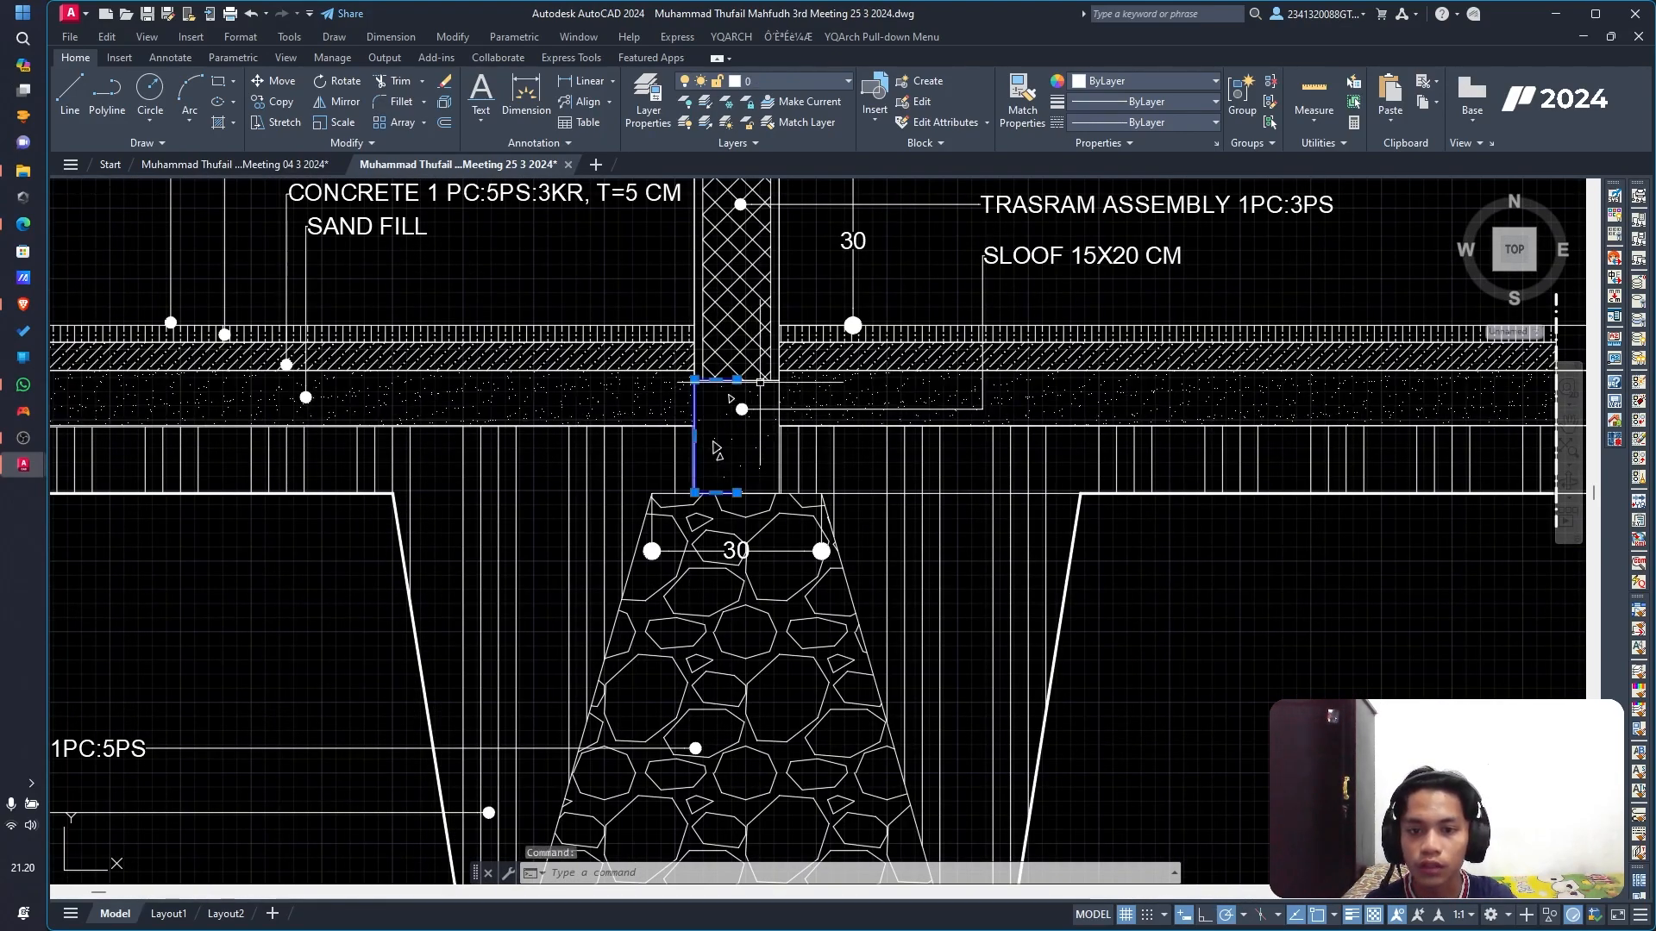
pyautogui.click(763, 381)
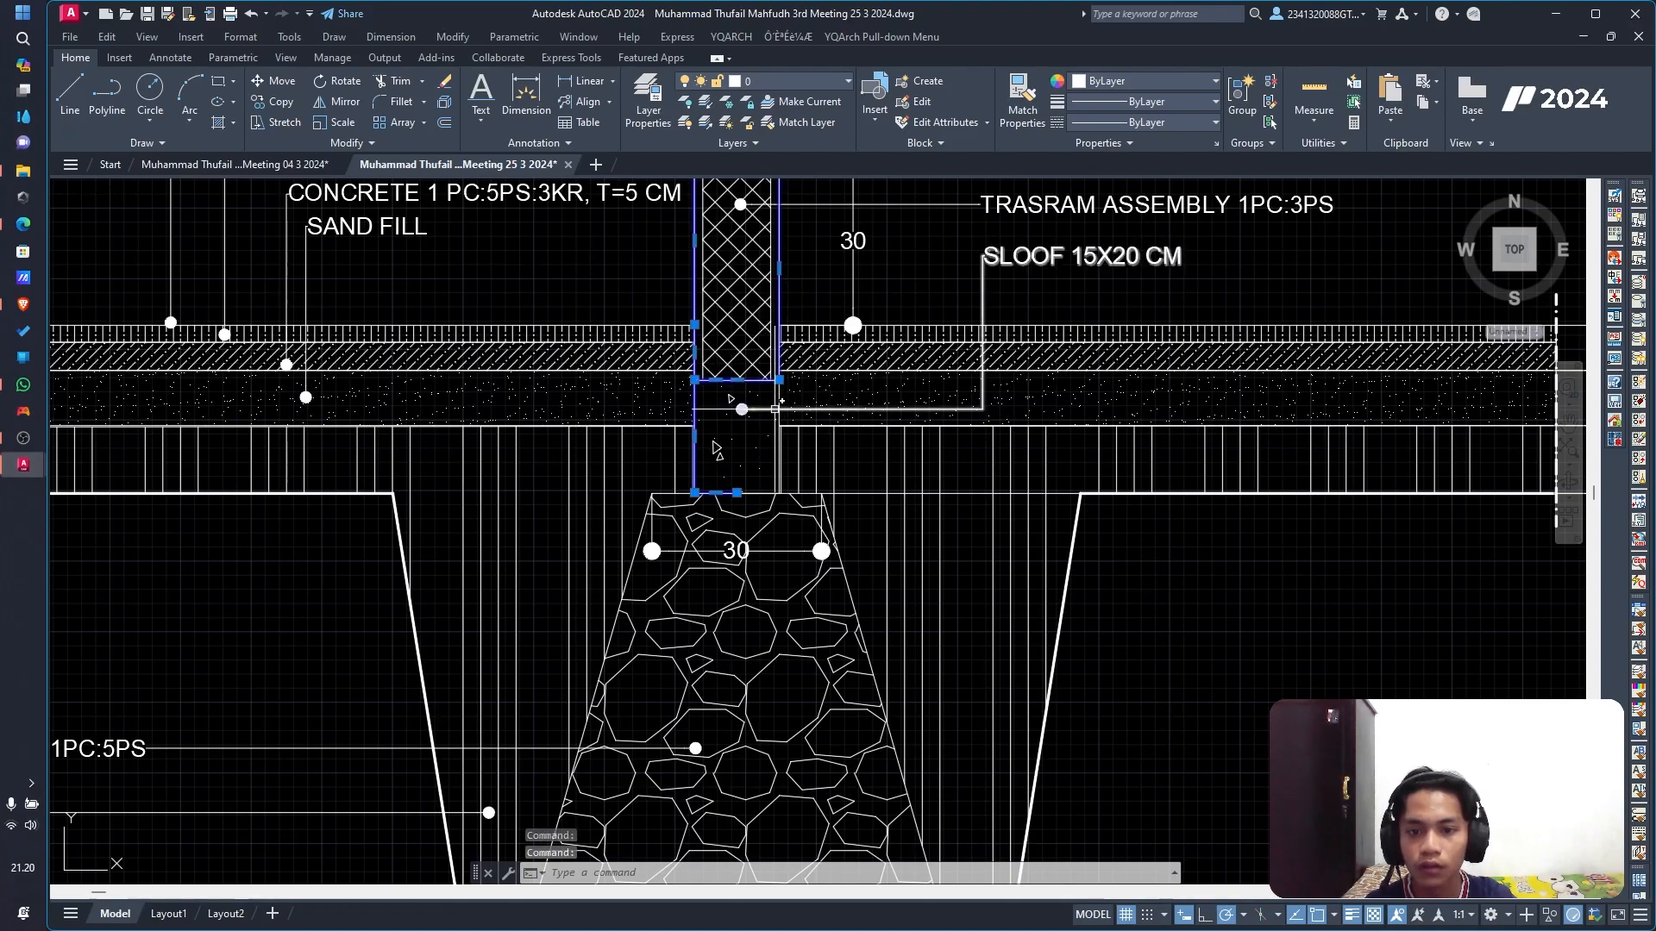
pyautogui.scroll(-2, 715, 245)
pyautogui.scroll(4, 709, 226)
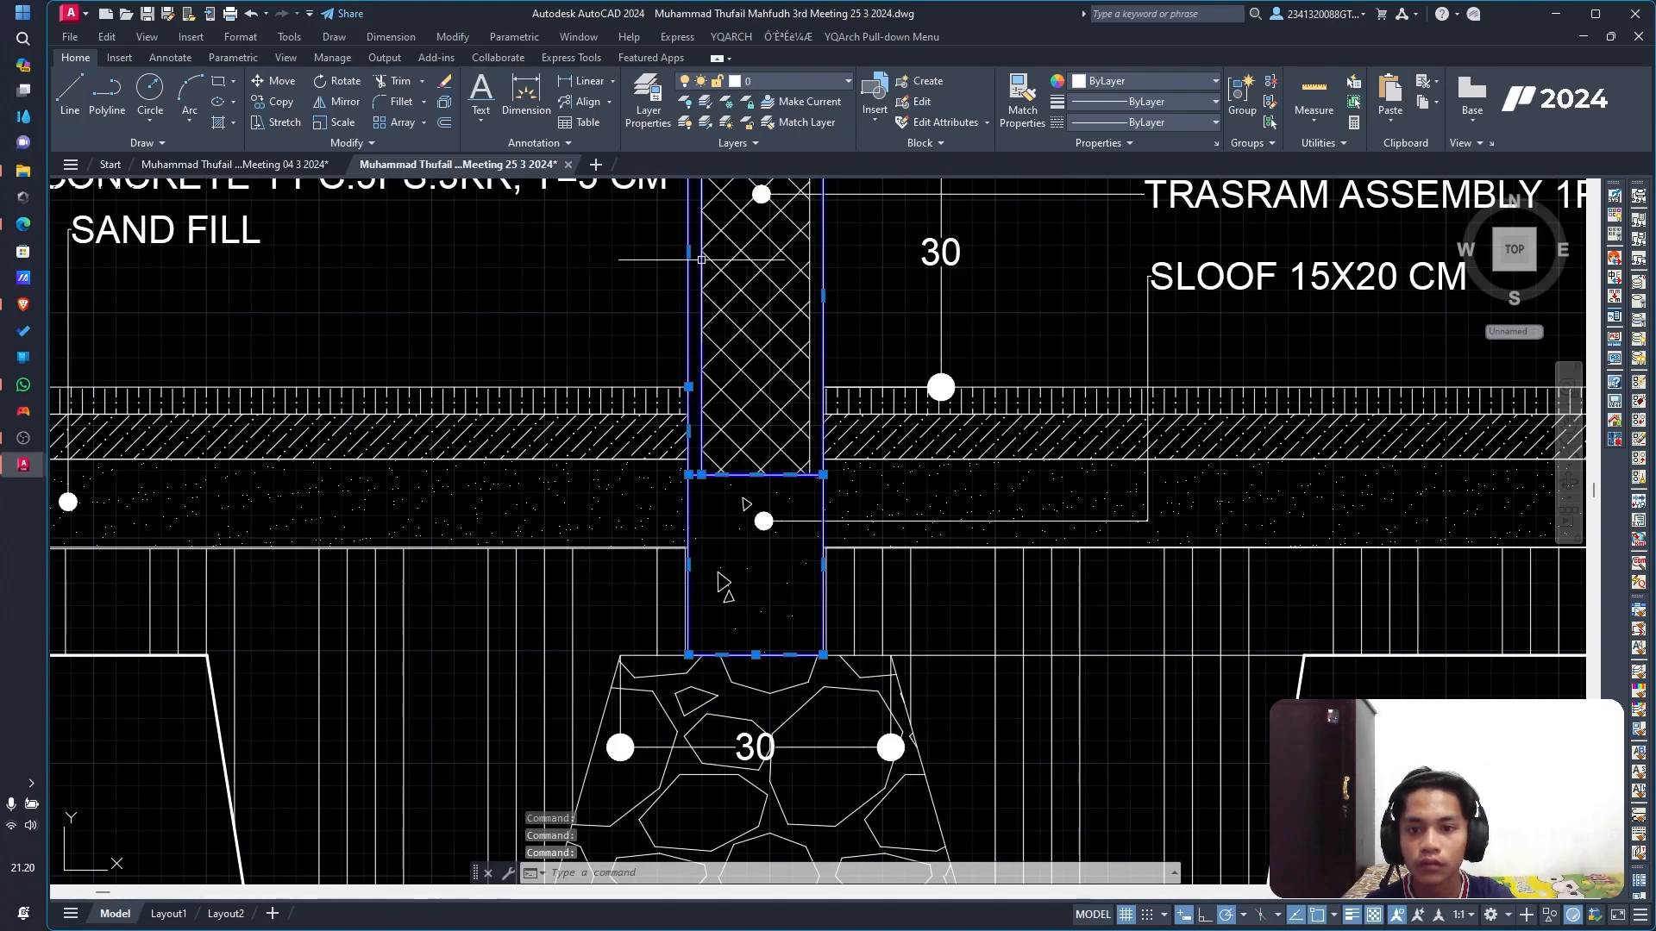
pyautogui.scroll(-4, 822, 267)
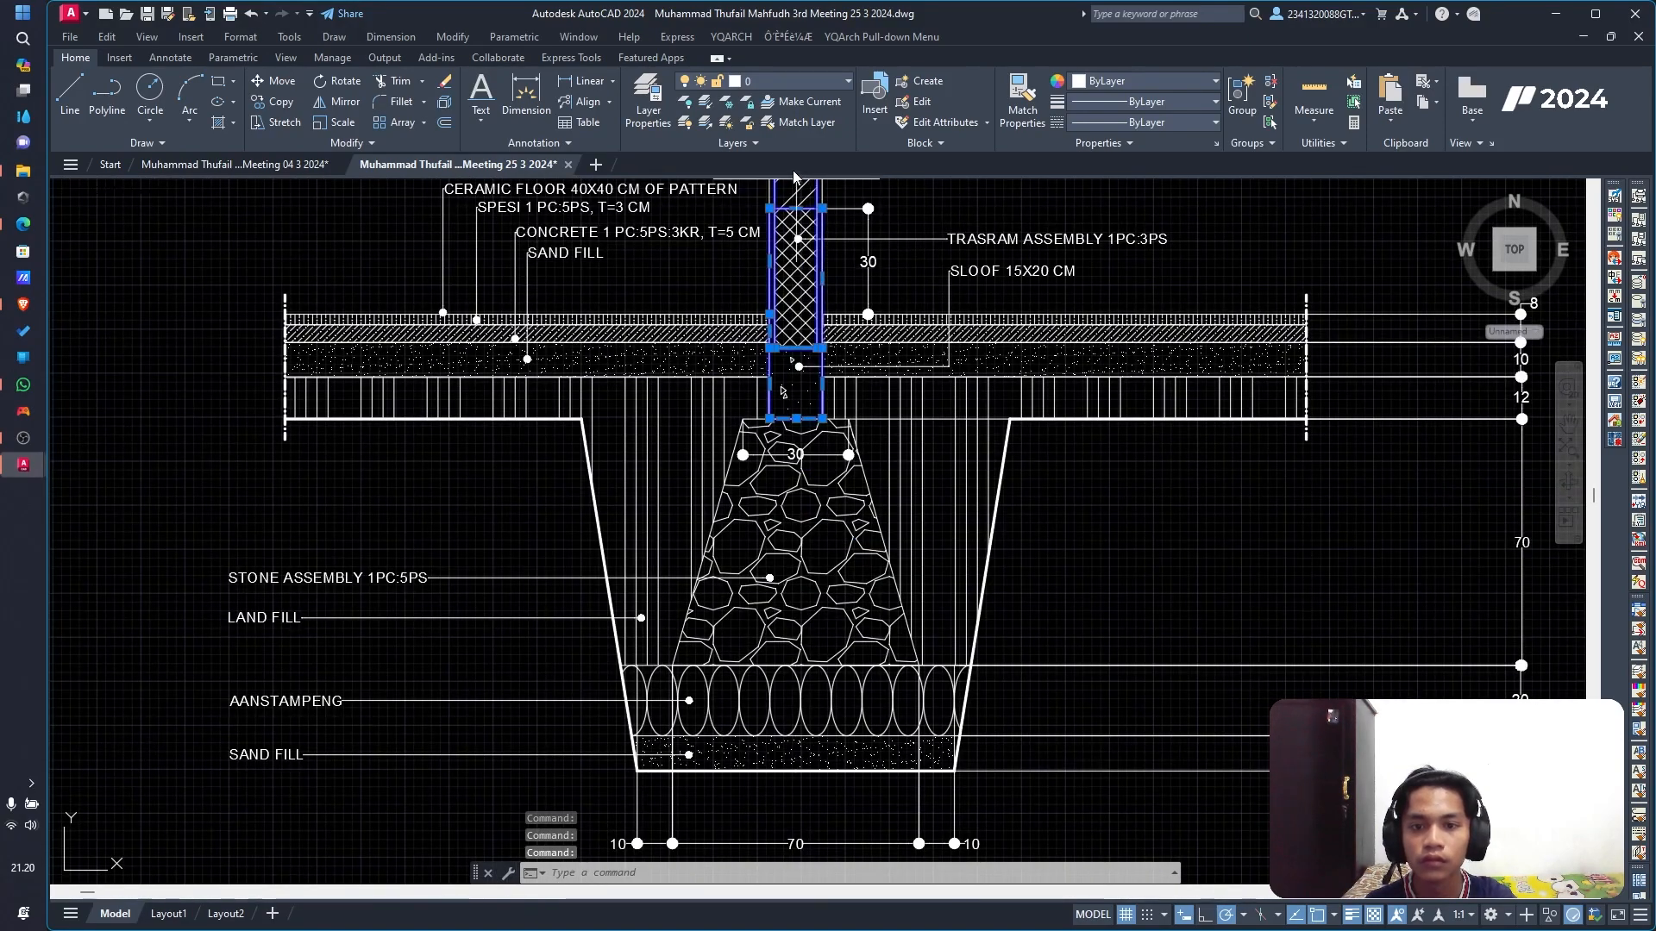
pyautogui.scroll(6, 766, 212)
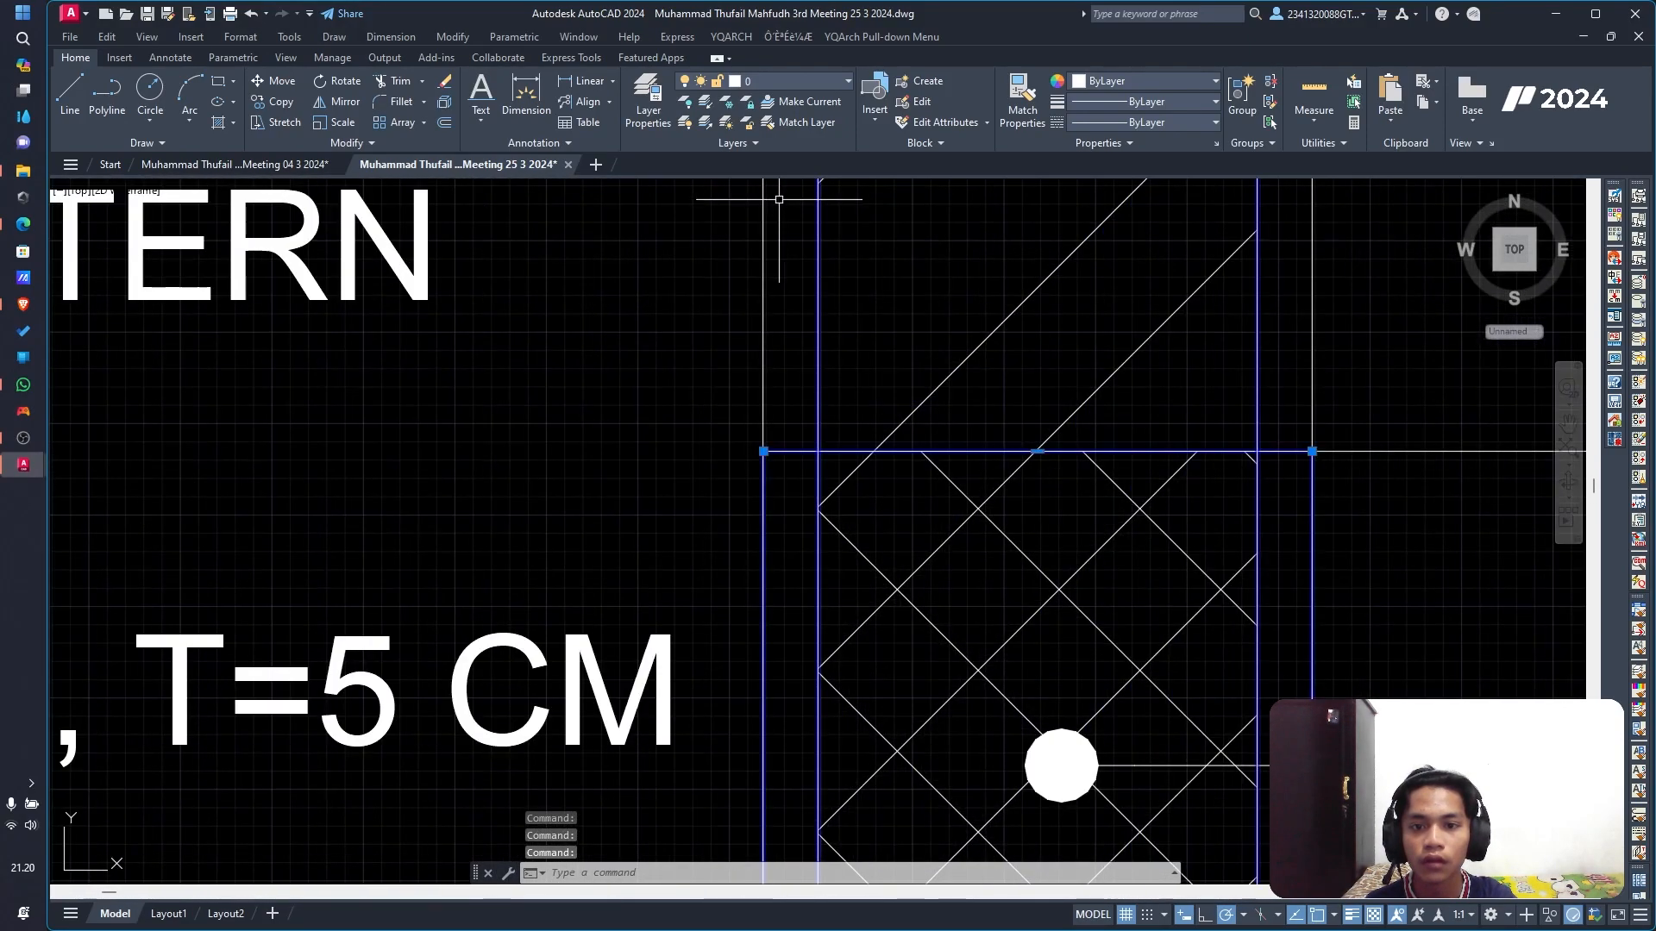
pyautogui.scroll(-4, 1376, 268)
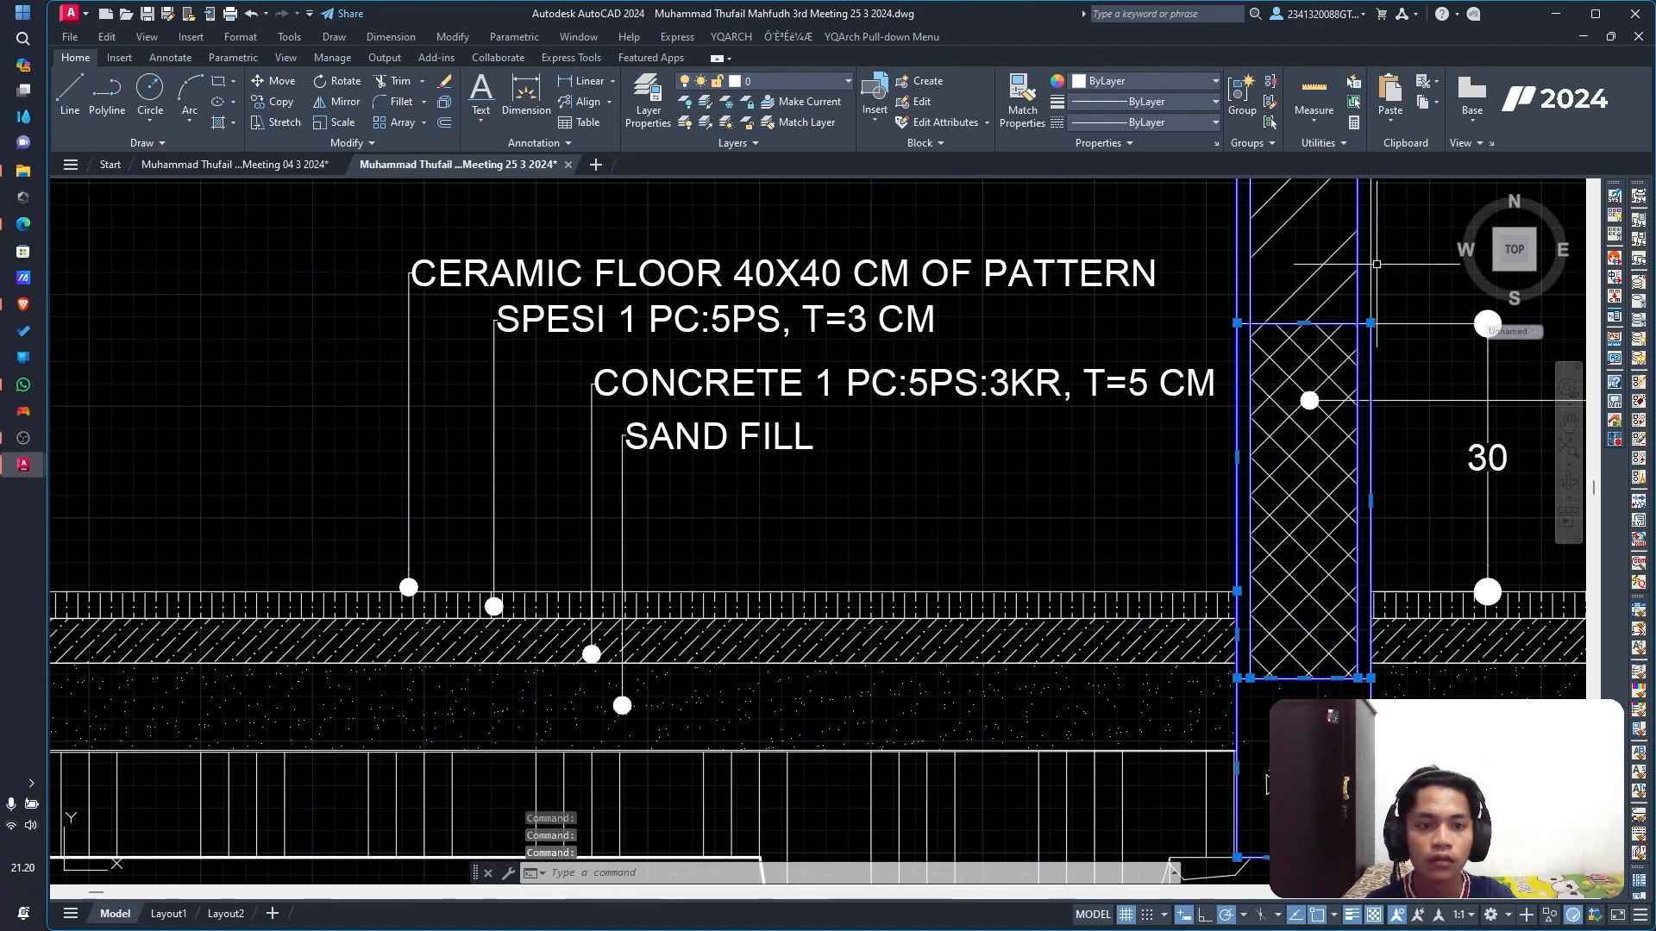
pyautogui.scroll(-5, 1410, 268)
pyautogui.moveTo(1418, 266); pyautogui.dragTo(1010, 669, button='middle')
pyautogui.scroll(6, 976, 332)
pyautogui.scroll(-4, 984, 319)
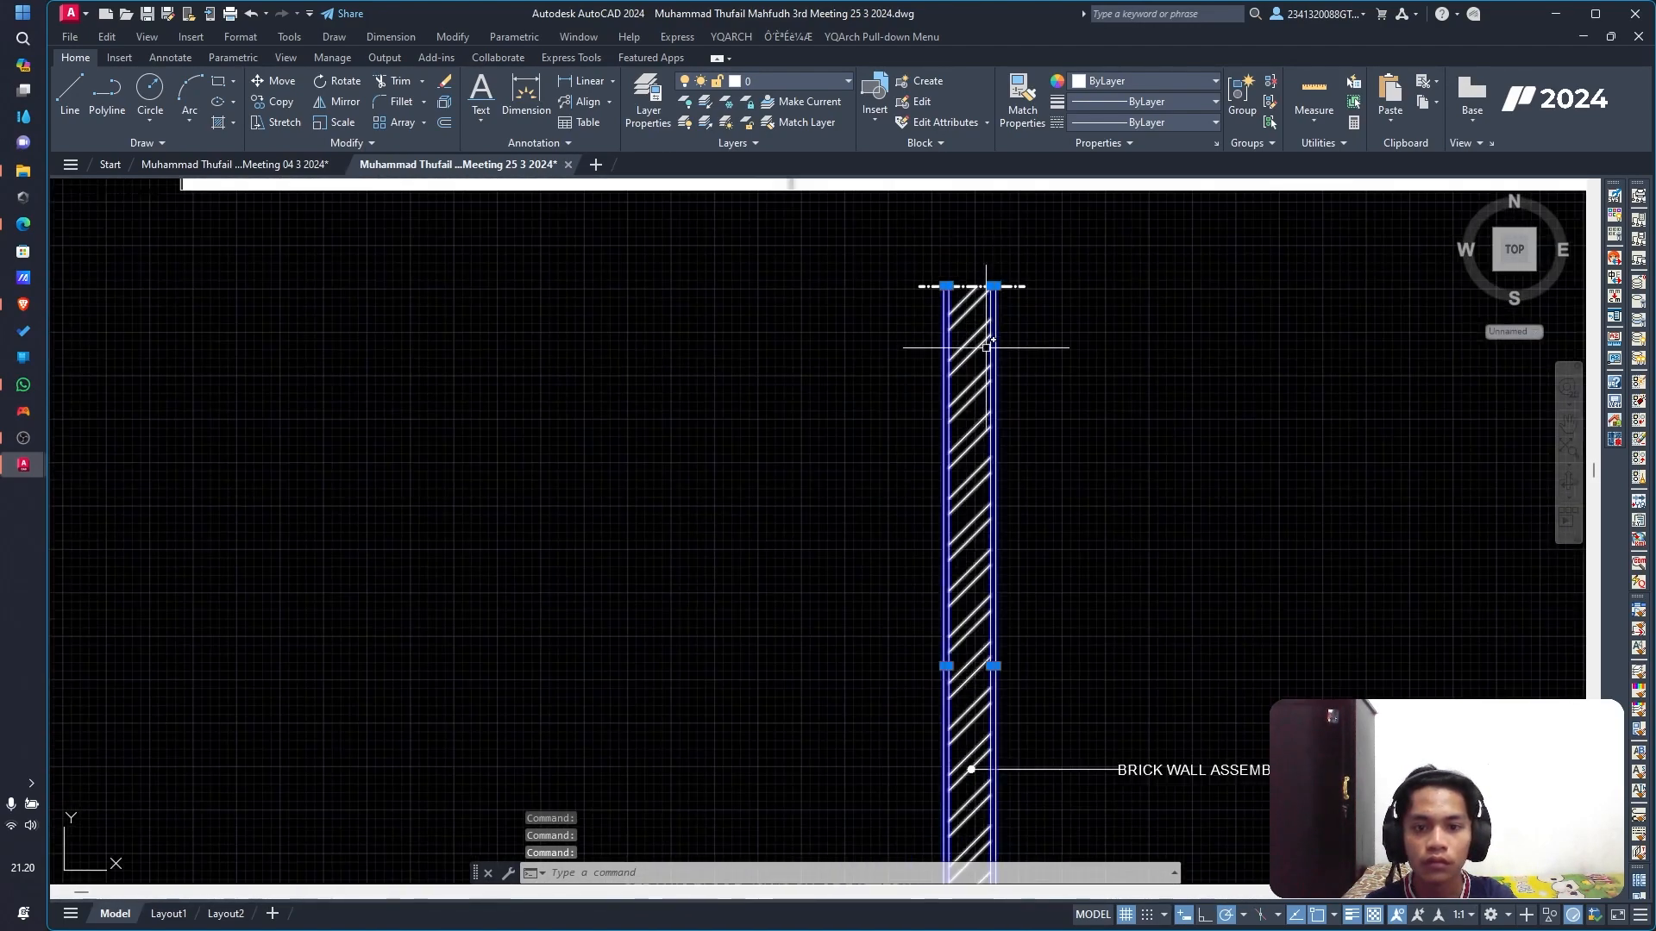
pyautogui.click(751, 82)
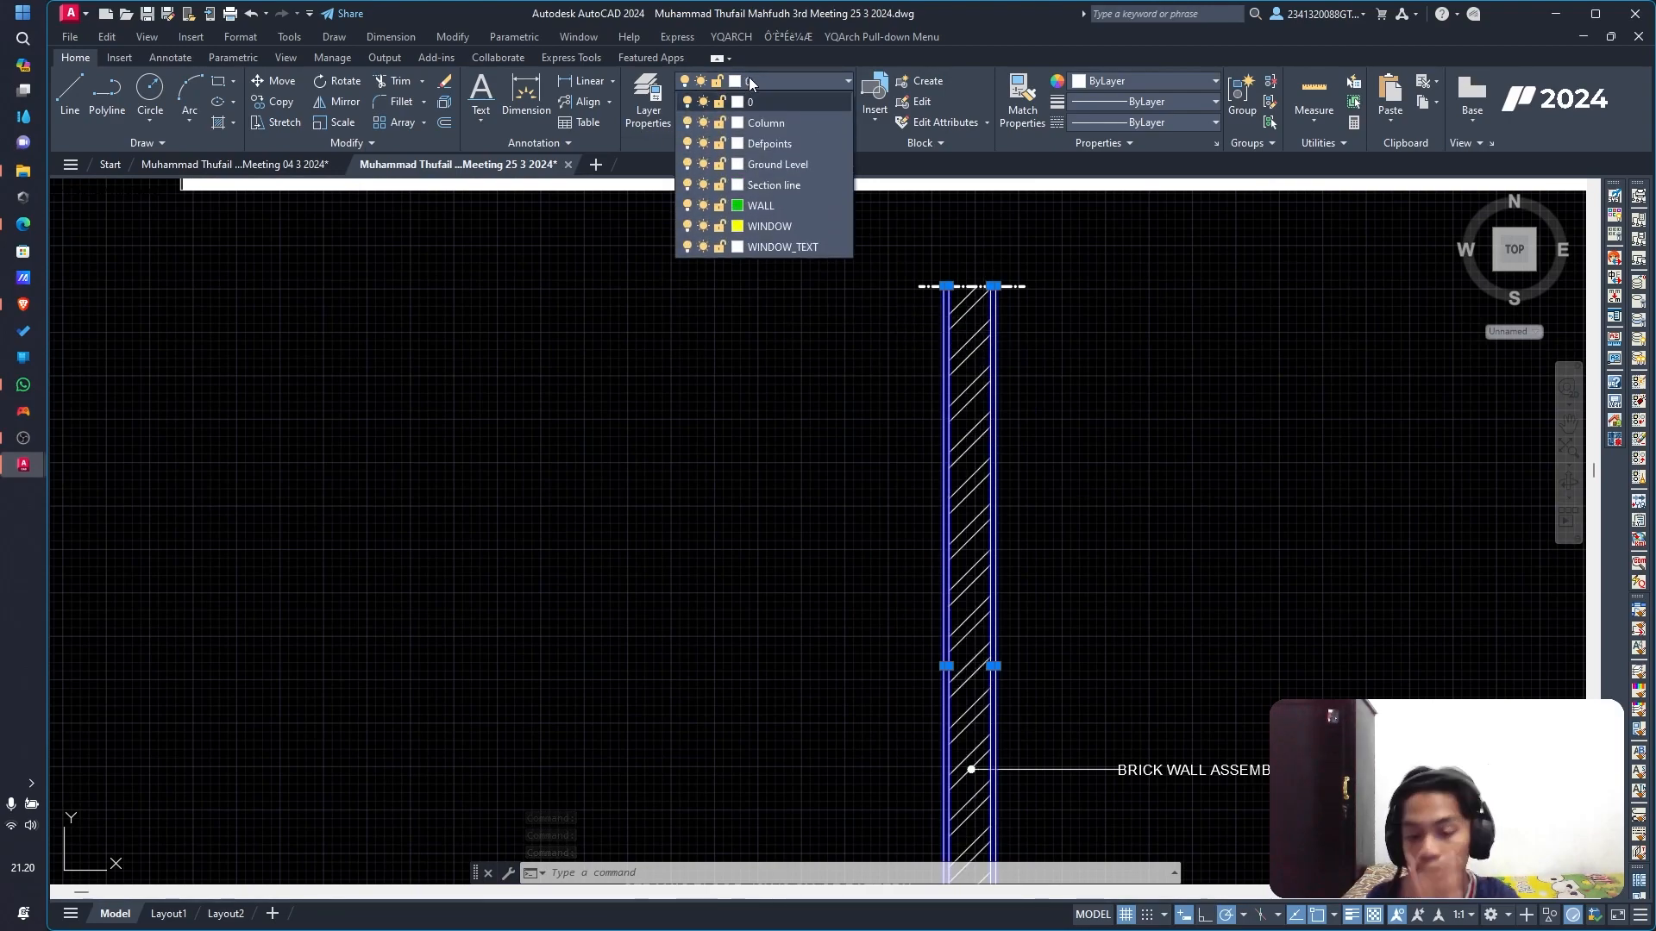
pyautogui.click(763, 122)
pyautogui.scroll(-4, 1332, 460)
pyautogui.scroll(4, 1283, 529)
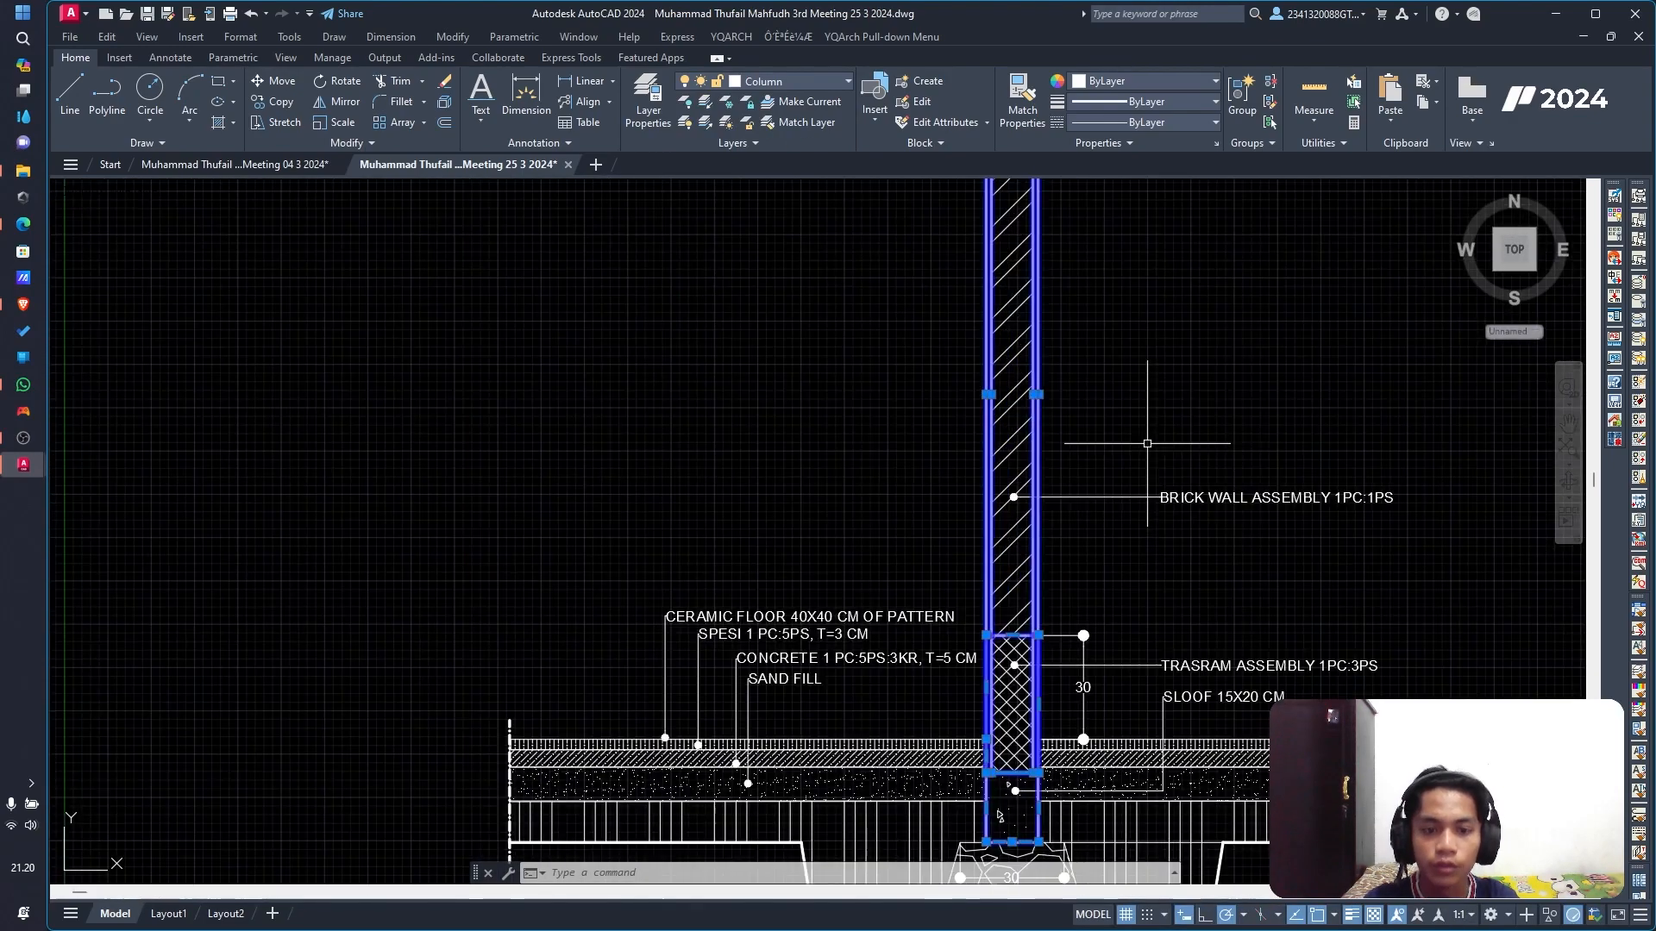
pyautogui.press('Escape')
pyautogui.press('Escape')
pyautogui.click(1164, 449)
pyautogui.press('Escape')
# Step: Review the stone foundation section, checking the wall outlines, the section line at the wall top and the floor-layer labels
pyautogui.scroll(-3, 1166, 442)
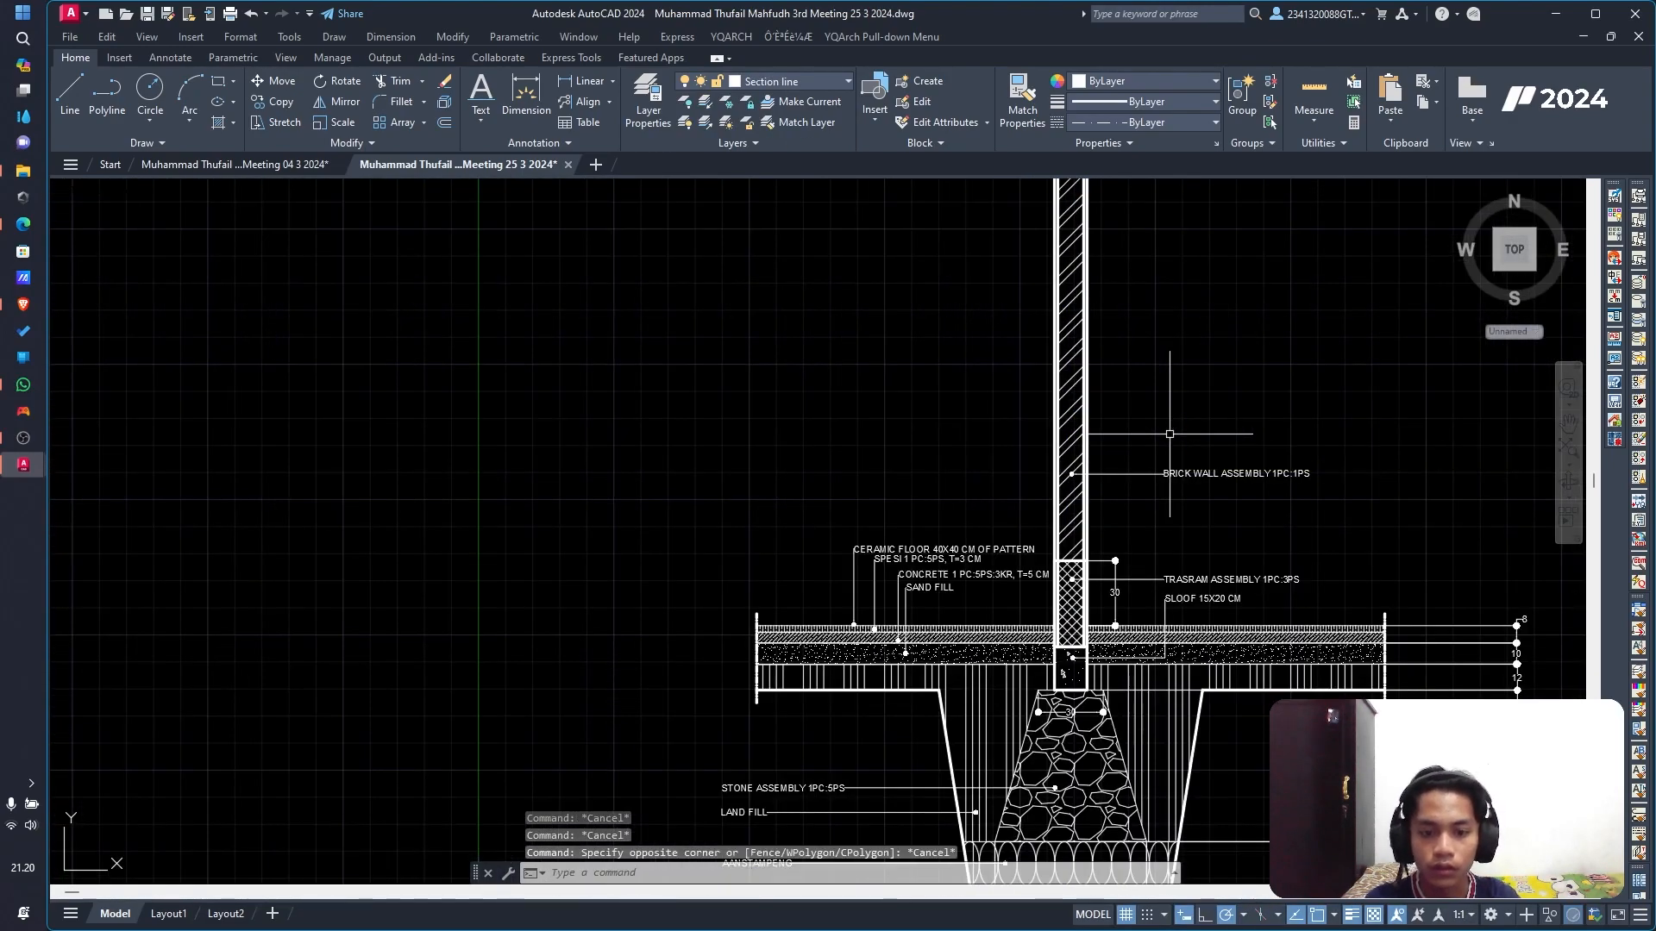
pyautogui.scroll(4, 1170, 434)
pyautogui.scroll(-2, 1135, 451)
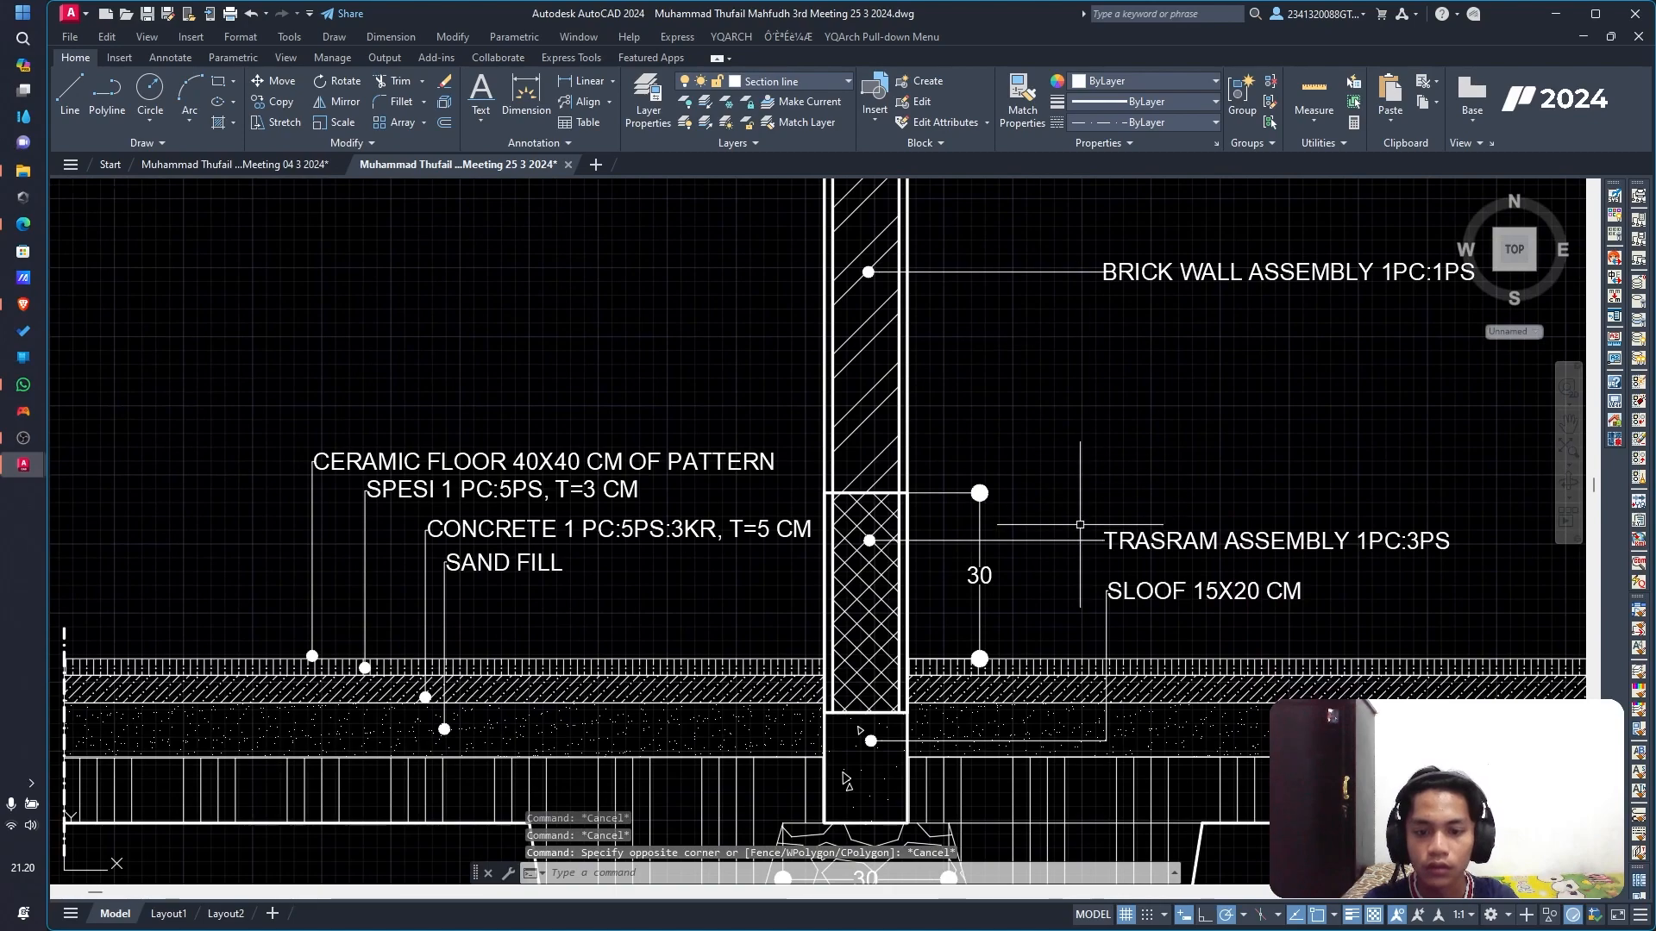
pyautogui.scroll(-5, 1230, 593)
pyautogui.scroll(2, 1203, 401)
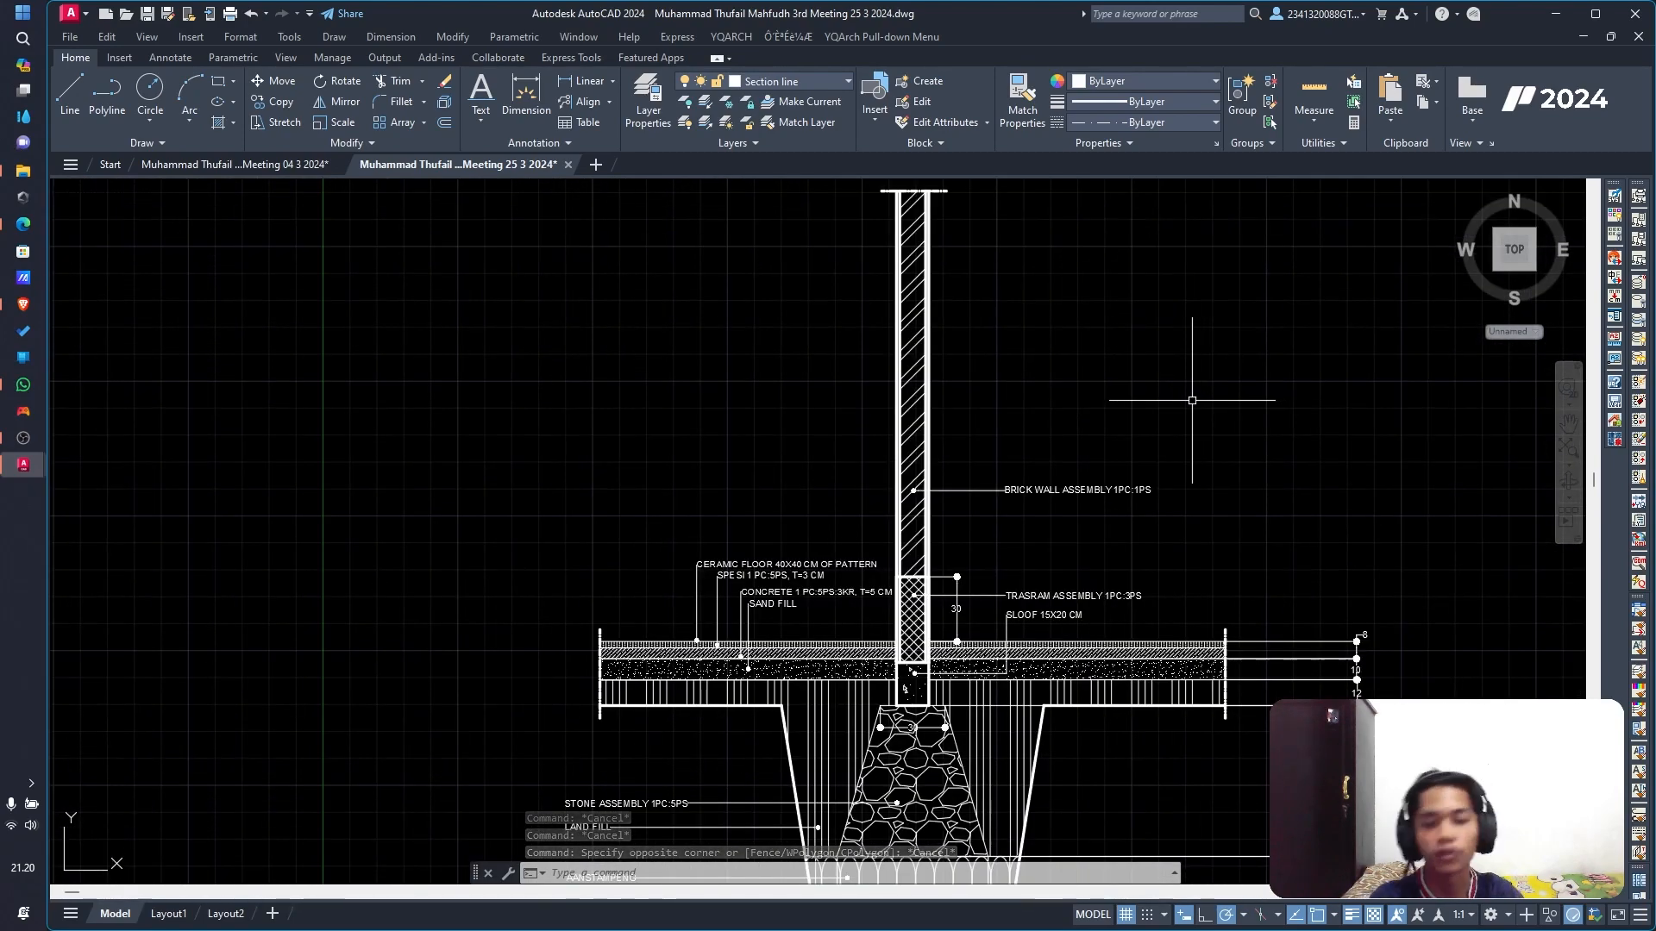
pyautogui.scroll(-4, 1039, 580)
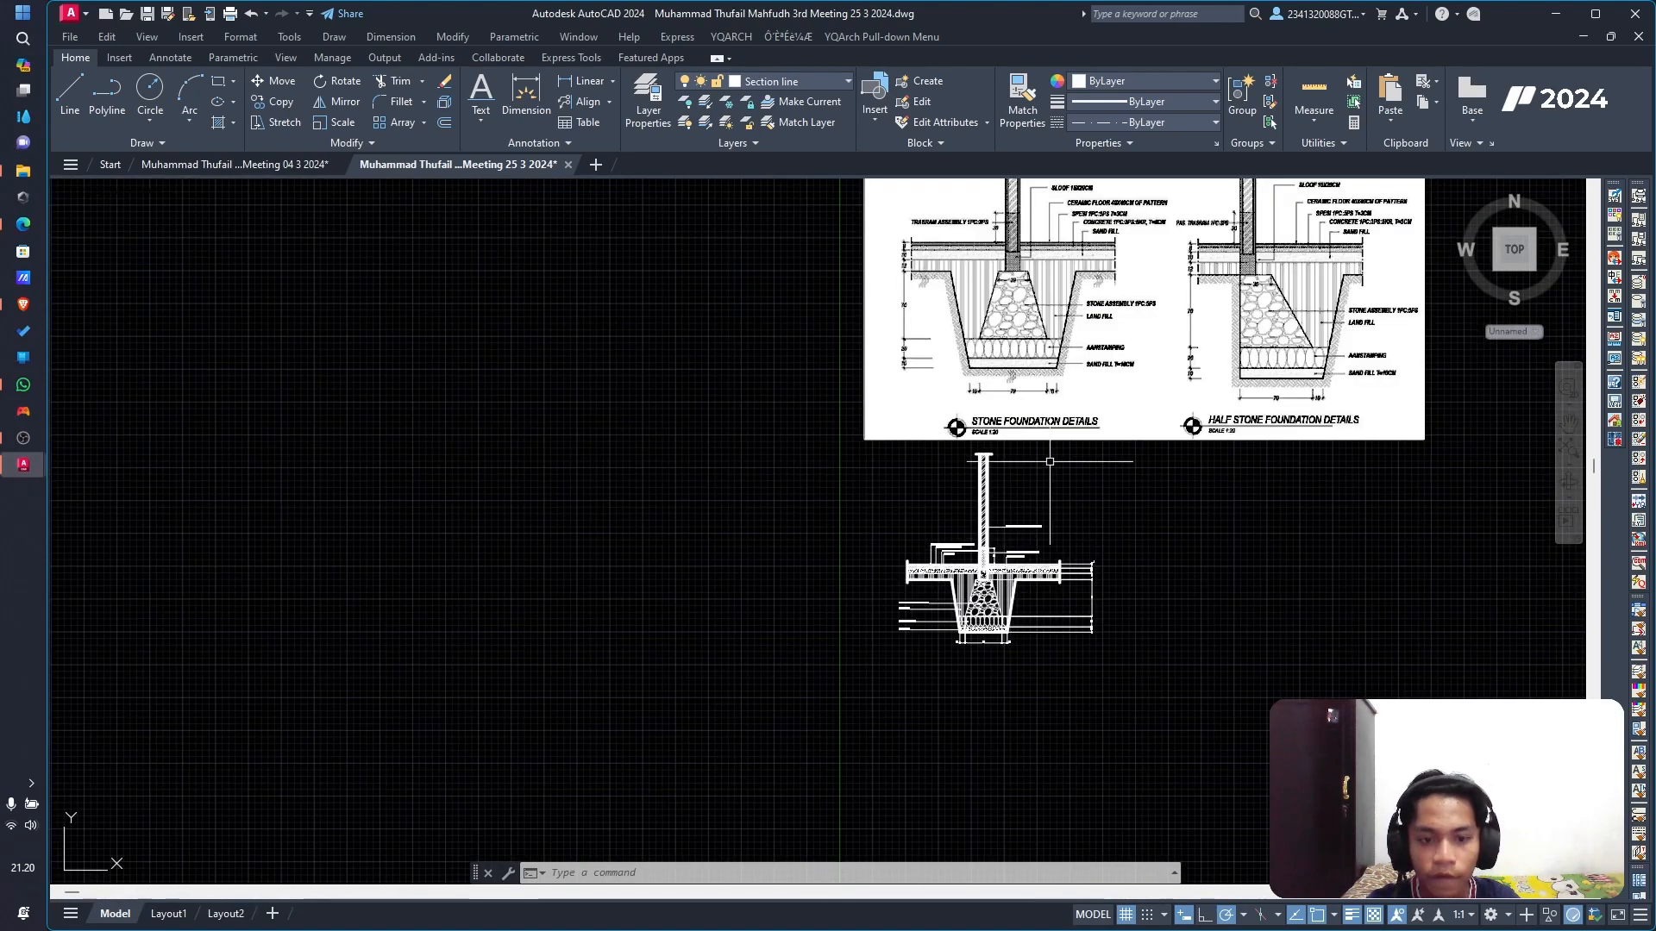
pyautogui.scroll(6, 949, 509)
pyautogui.scroll(10, 751, 423)
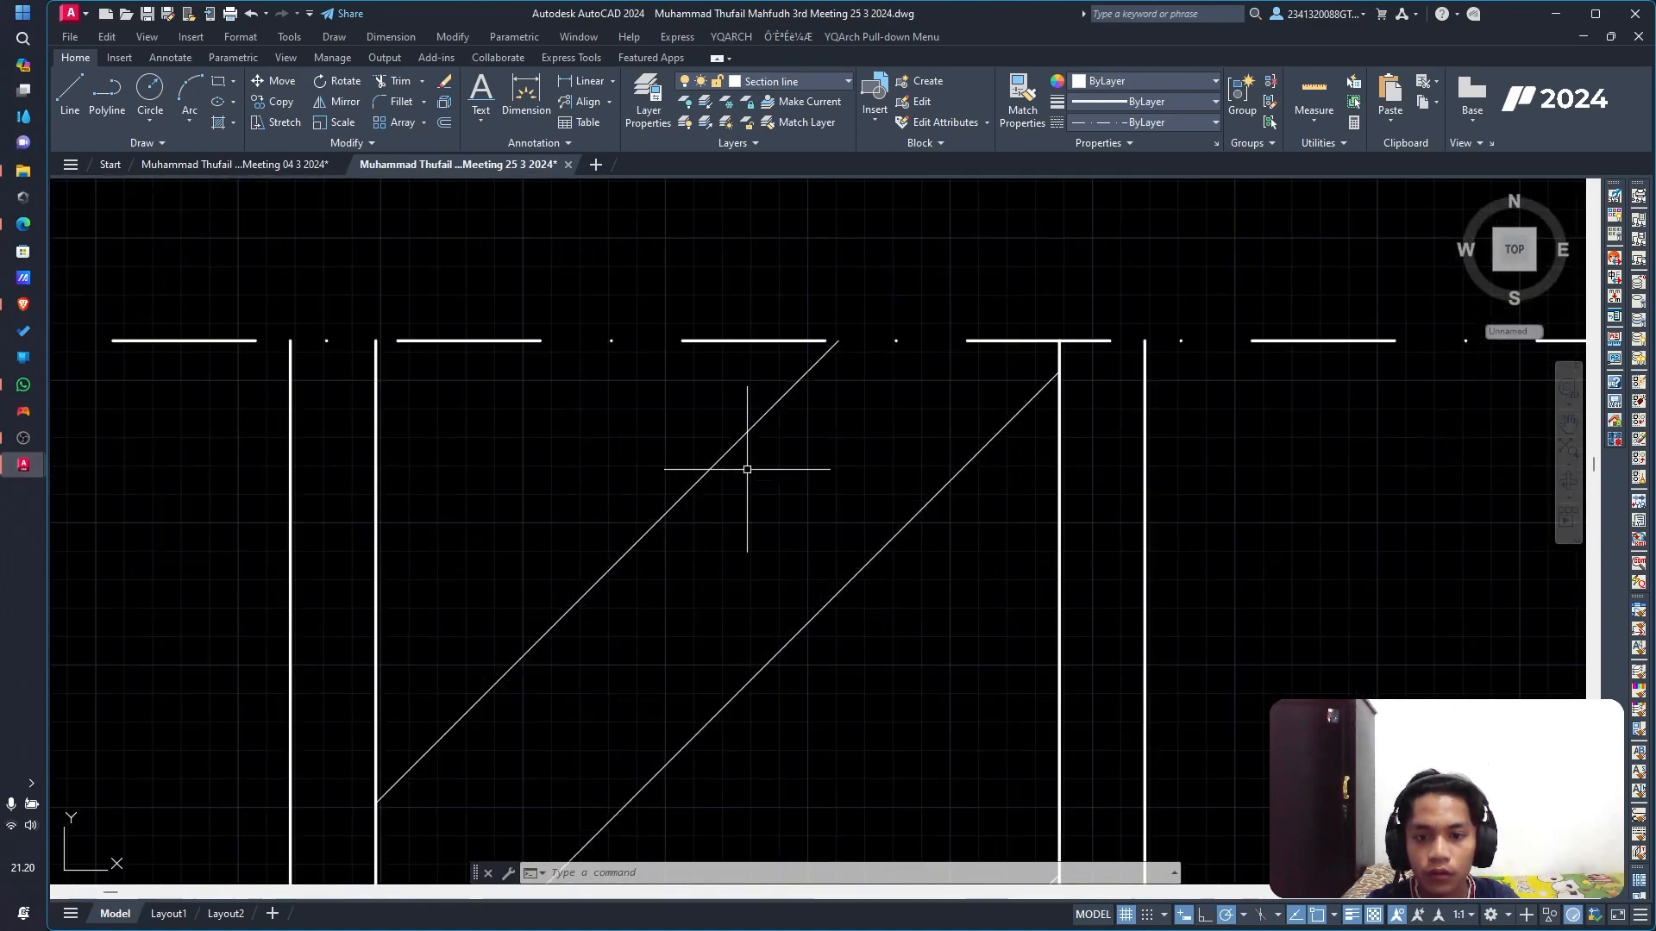
pyautogui.scroll(-7, 751, 483)
pyautogui.scroll(-5, 751, 496)
pyautogui.scroll(5, 765, 377)
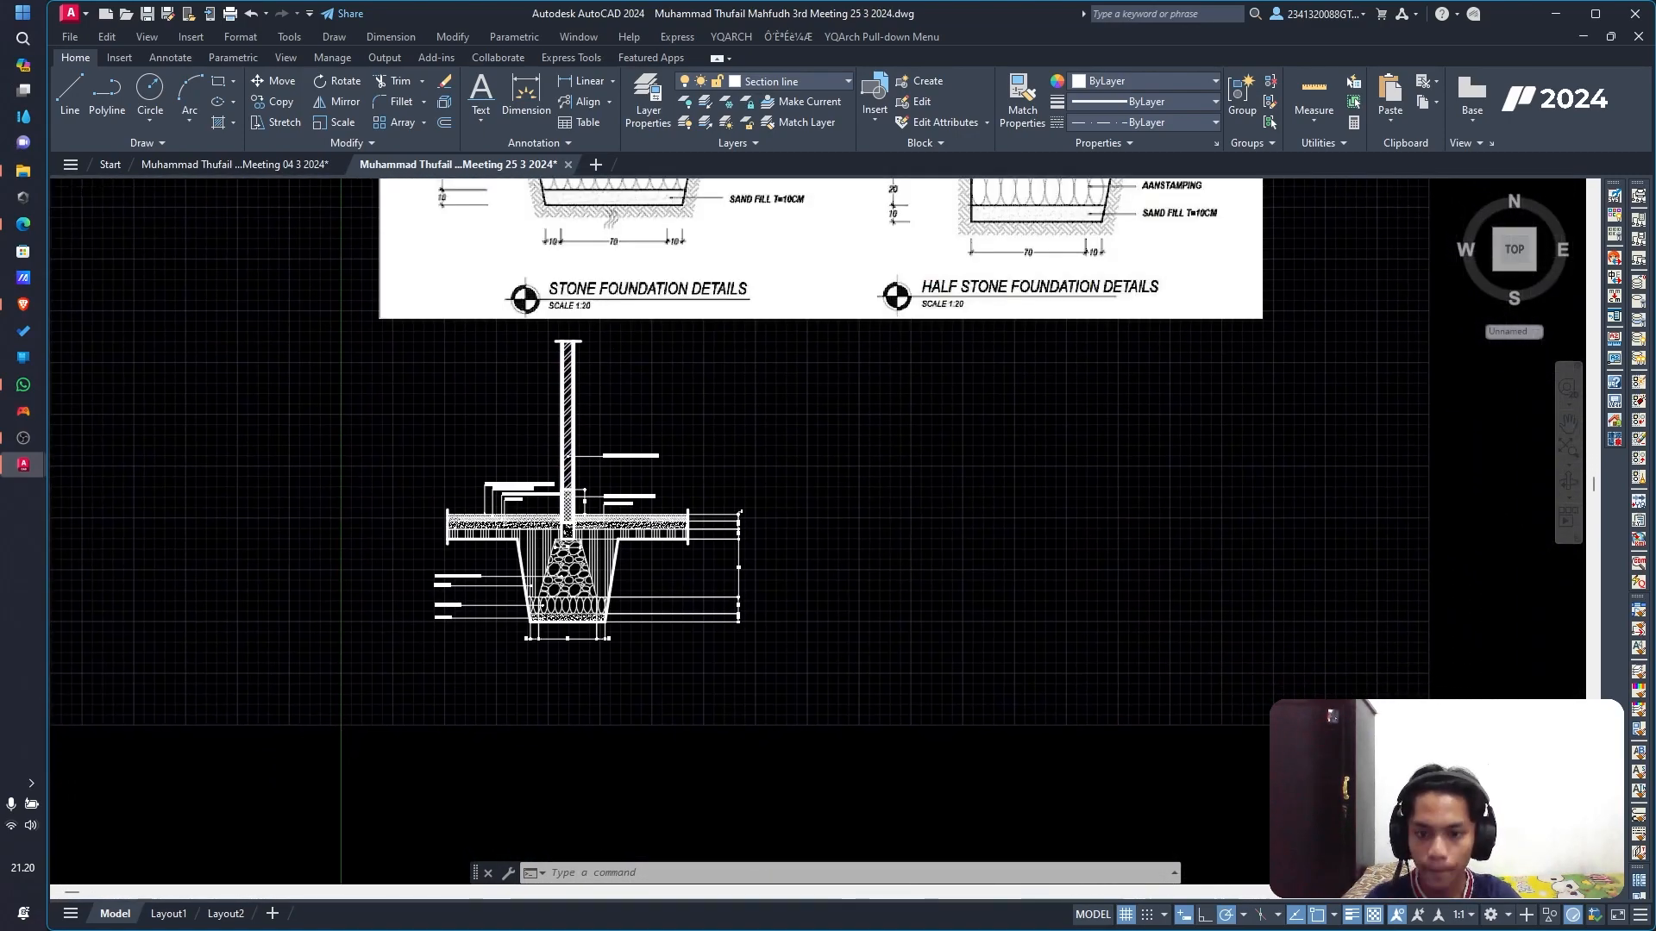
pyautogui.scroll(6, 601, 502)
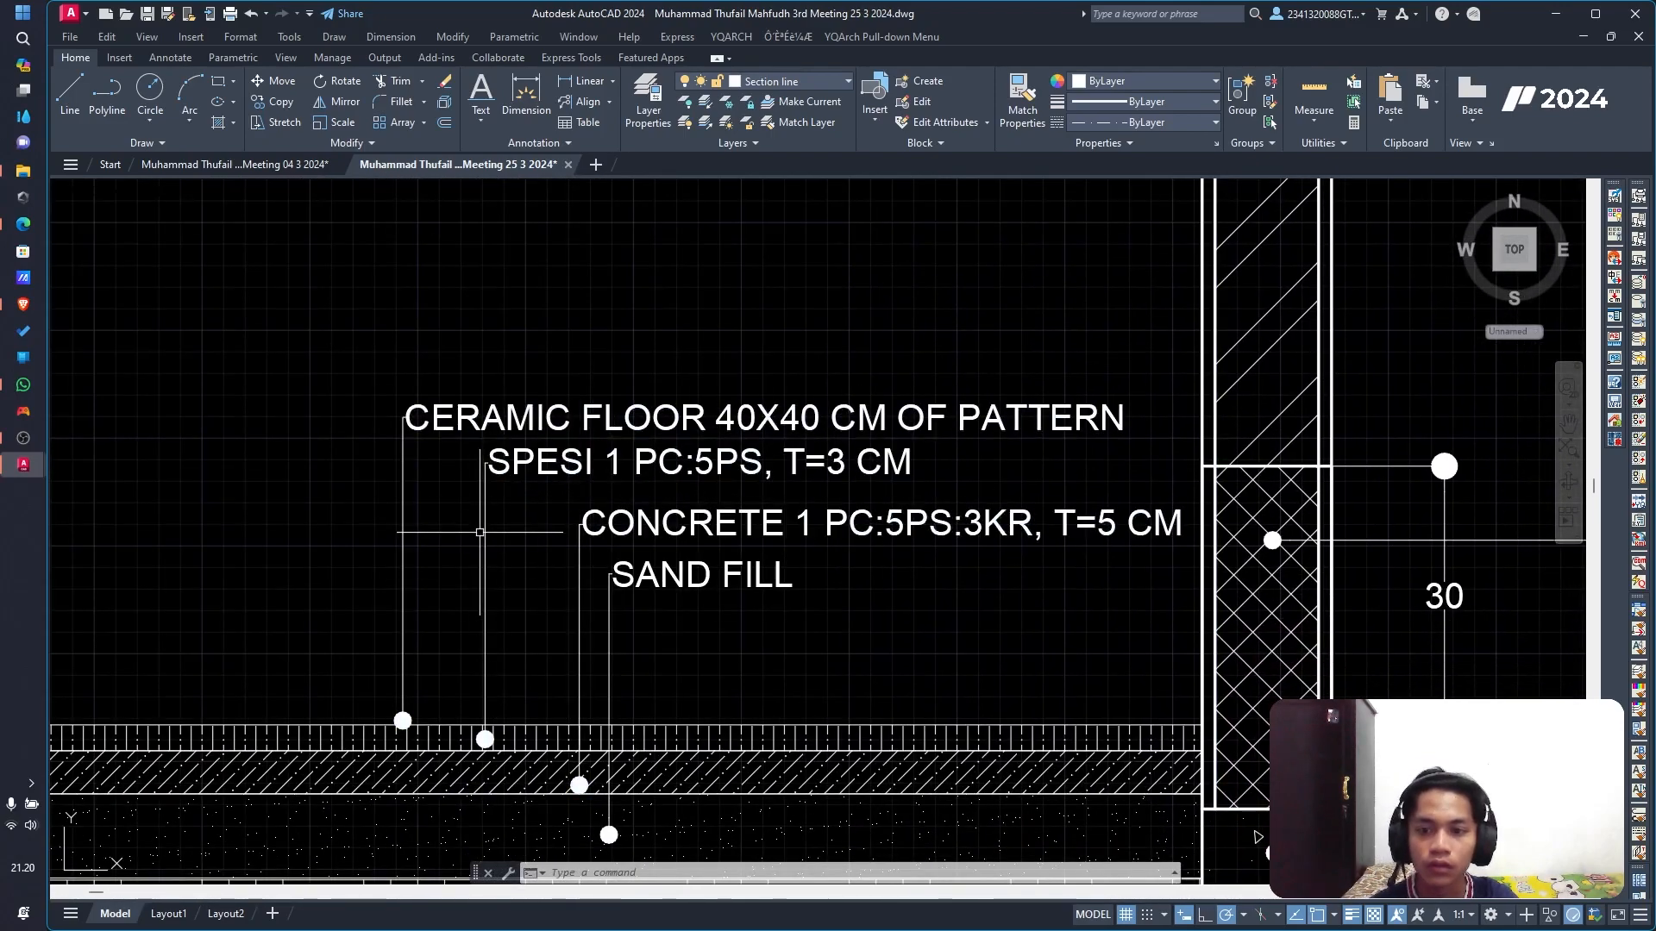
pyautogui.click(442, 421)
pyautogui.click(780, 283)
pyautogui.press('Escape')
pyautogui.press('Escape')
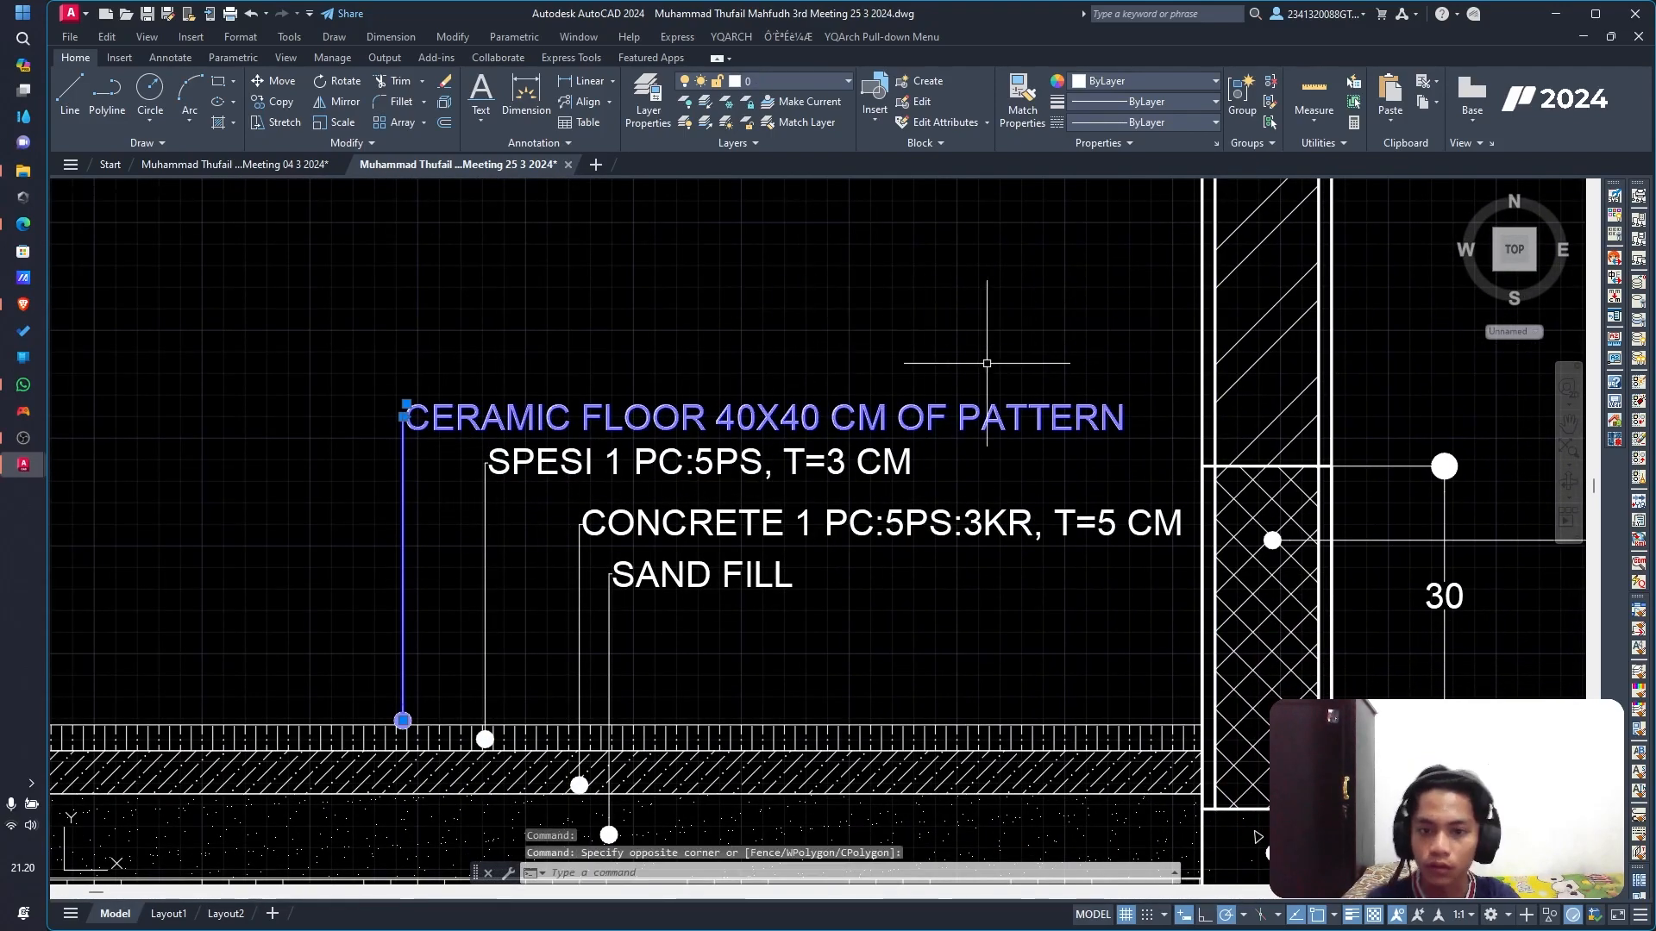
pyautogui.scroll(-4, 988, 363)
pyautogui.scroll(-4, 1119, 503)
pyautogui.moveTo(1234, 566); pyautogui.dragTo(986, 642, button='middle')
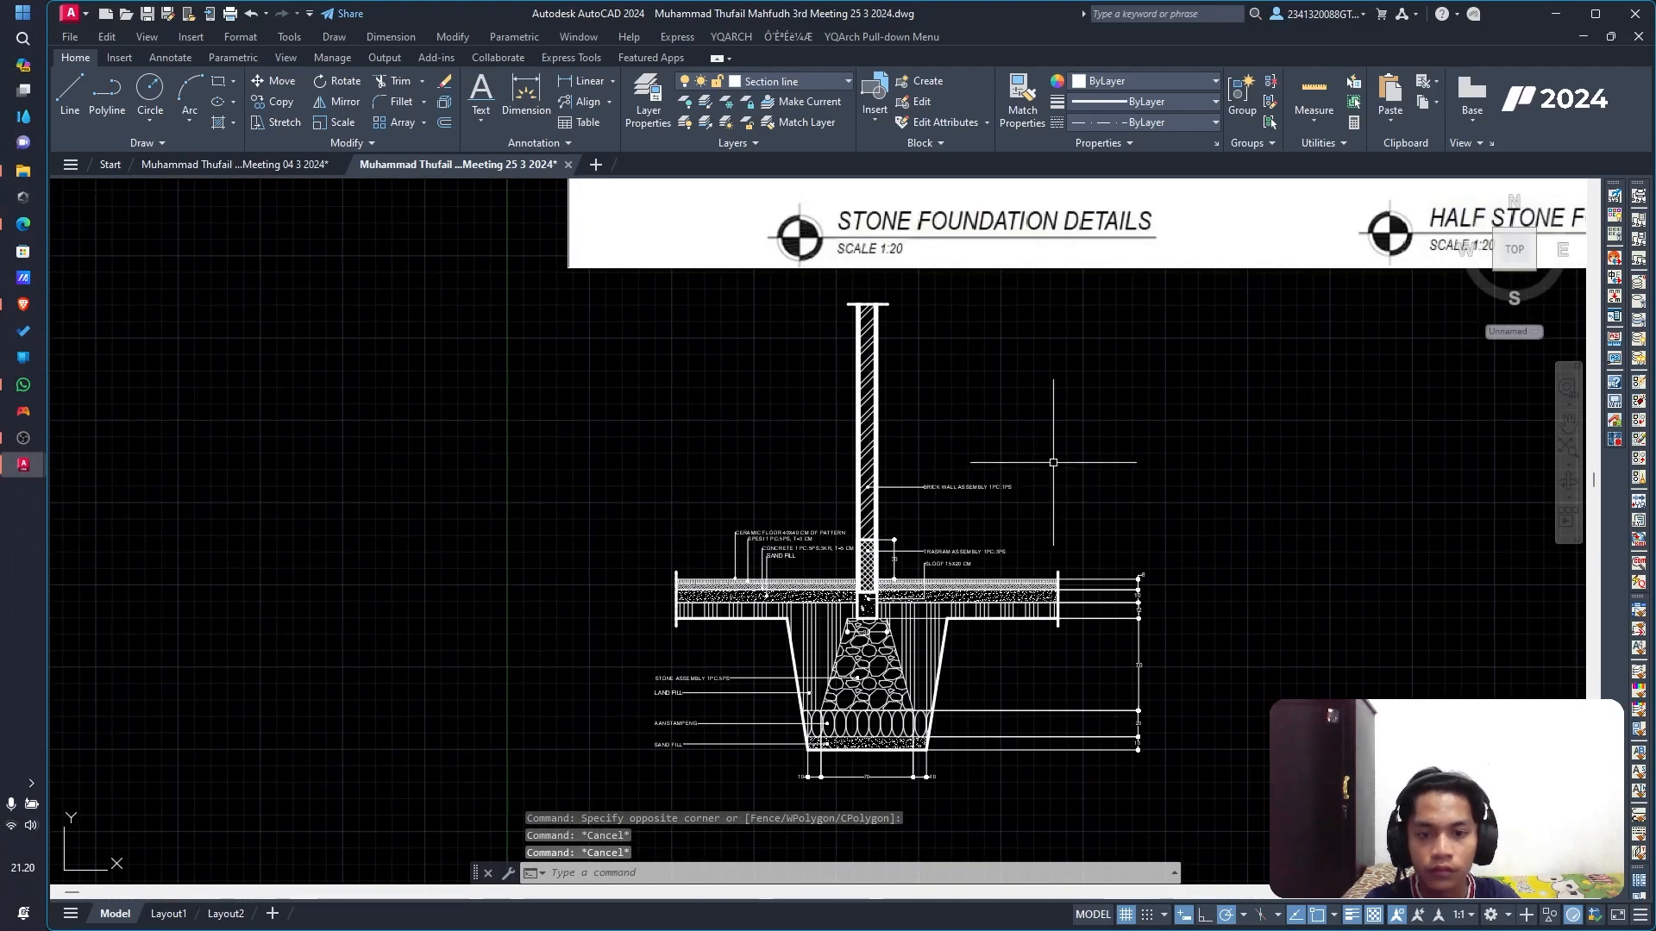
# Step: Examine the layers, labels and dimensions of the Half Stone Foundation Details drawing in the reference image
pyautogui.moveTo(1164, 467); pyautogui.dragTo(550, 625, button='middle')
pyautogui.scroll(-5, 865, 500)
pyautogui.scroll(5, 903, 345)
pyautogui.moveTo(902, 446); pyautogui.dragTo(806, 279, button='middle')
pyautogui.scroll(-2, 848, 639)
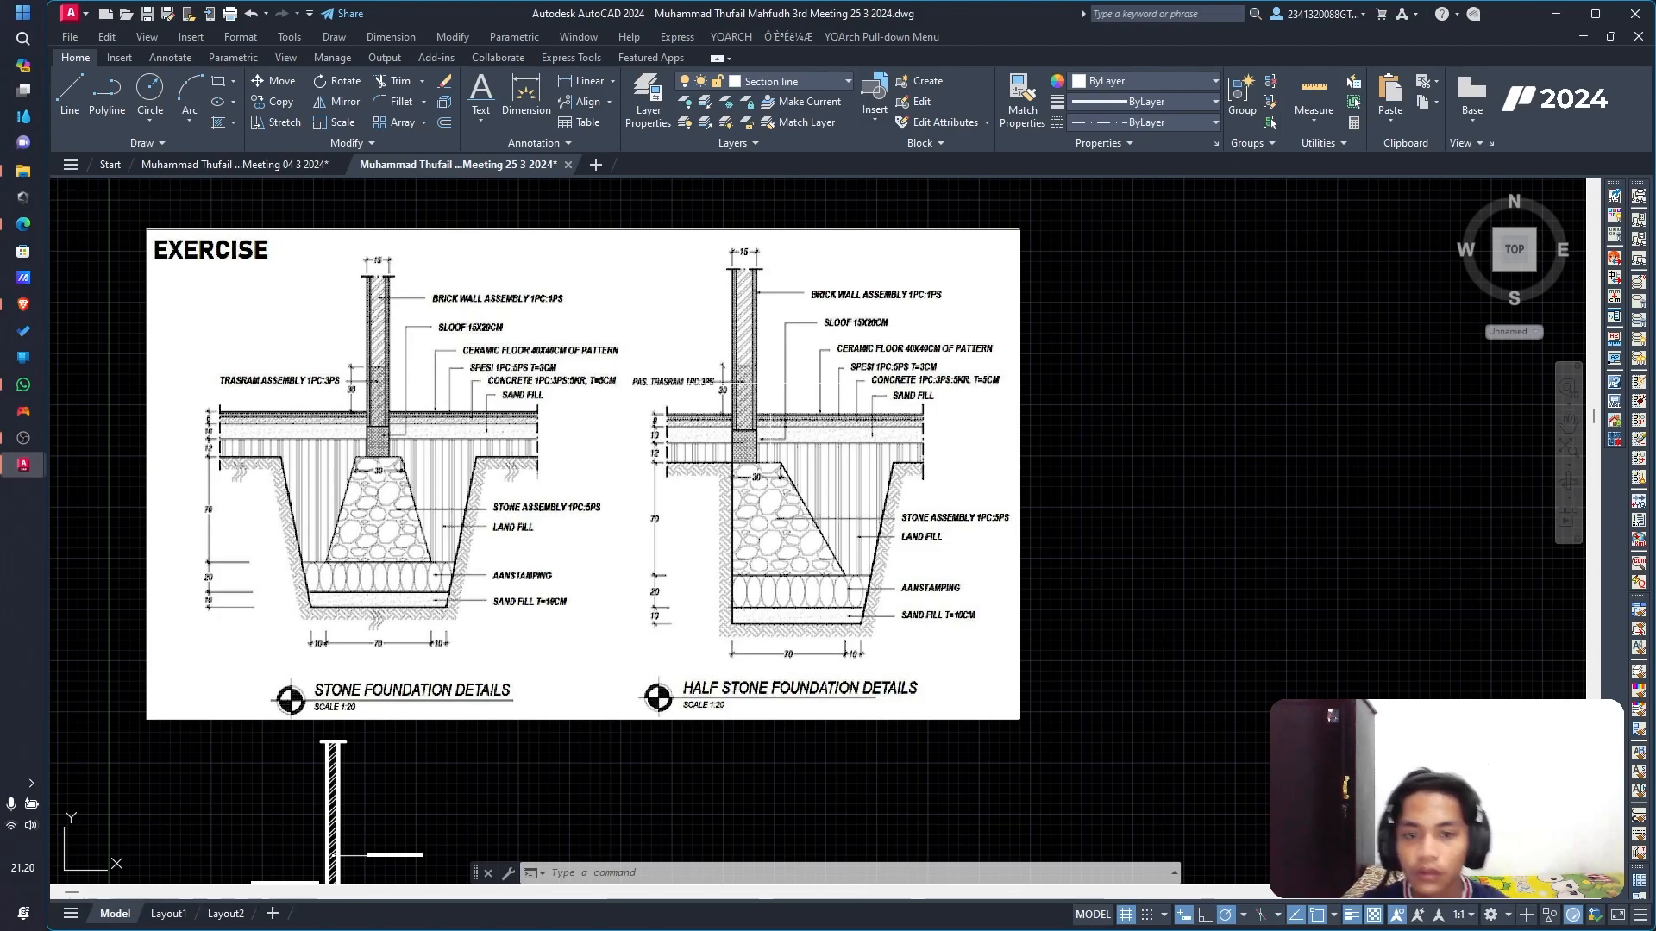
pyautogui.scroll(4, 815, 203)
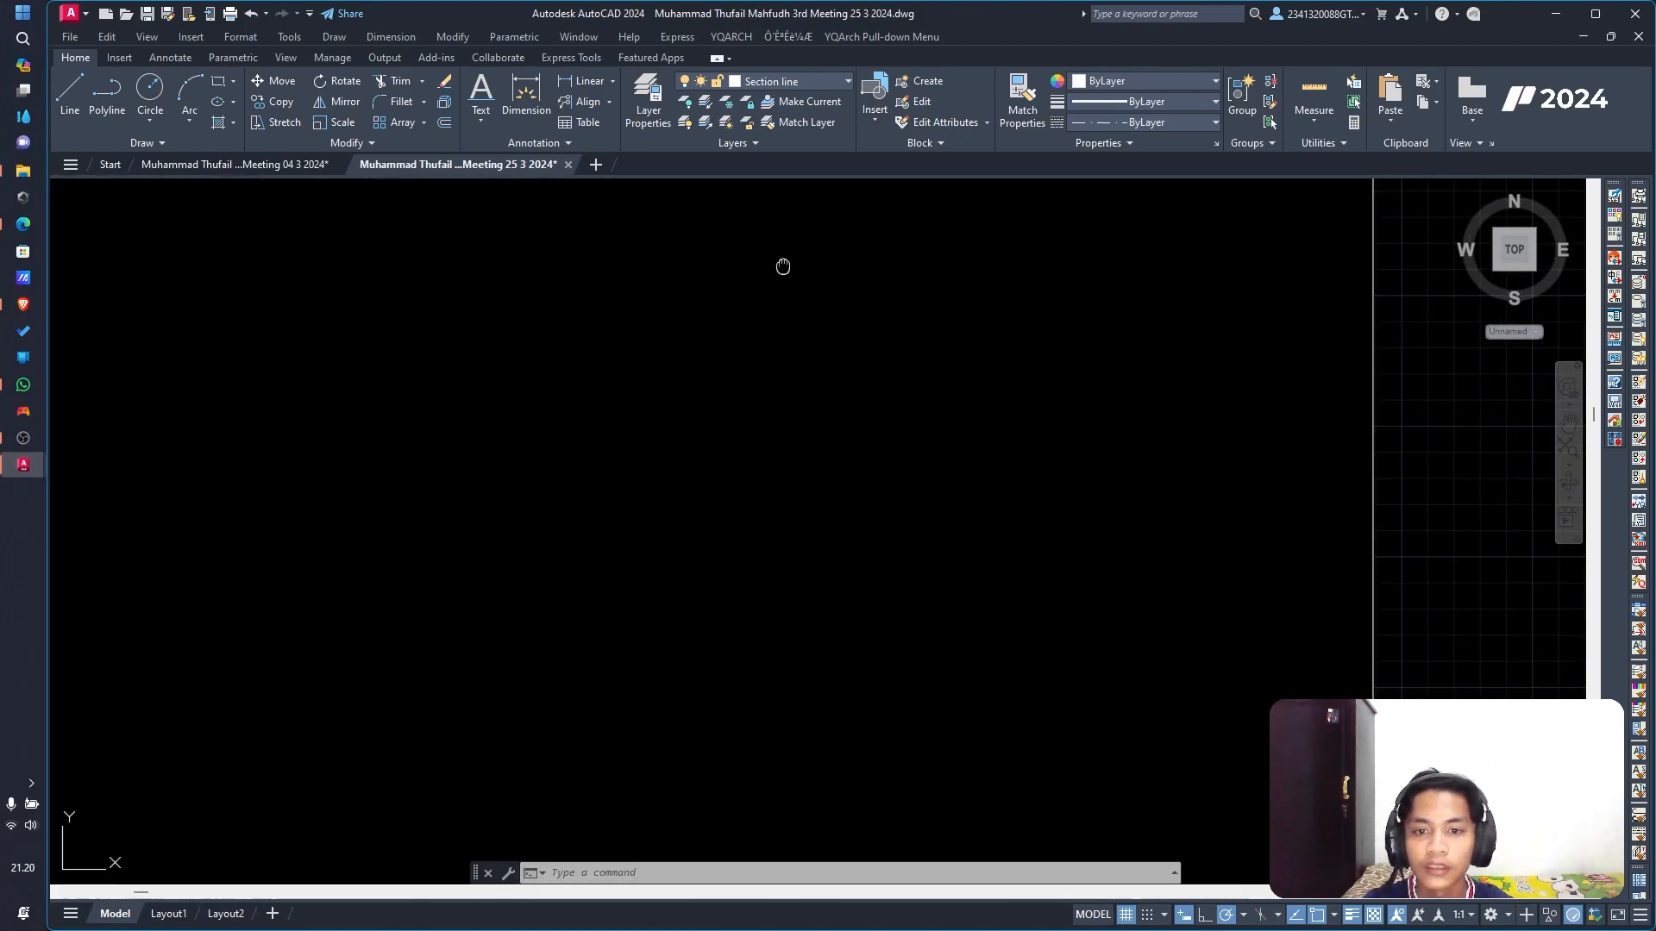
pyautogui.scroll(-6, 729, 627)
pyautogui.scroll(6, 634, 670)
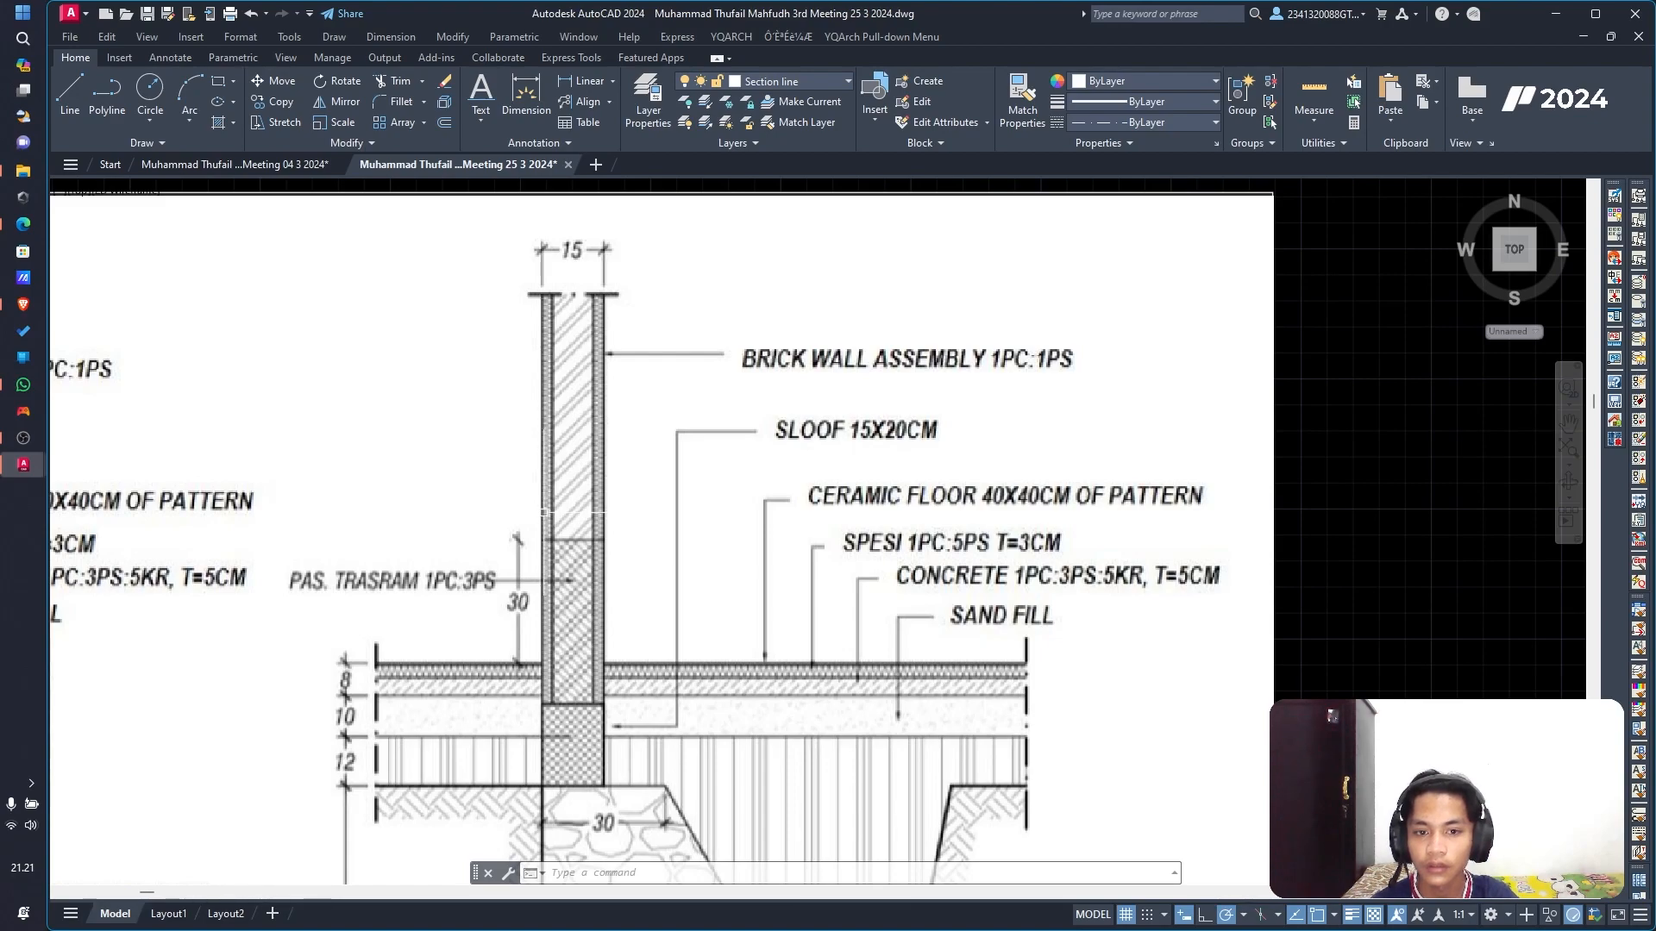
pyautogui.scroll(-5, 600, 787)
pyautogui.scroll(3, 569, 595)
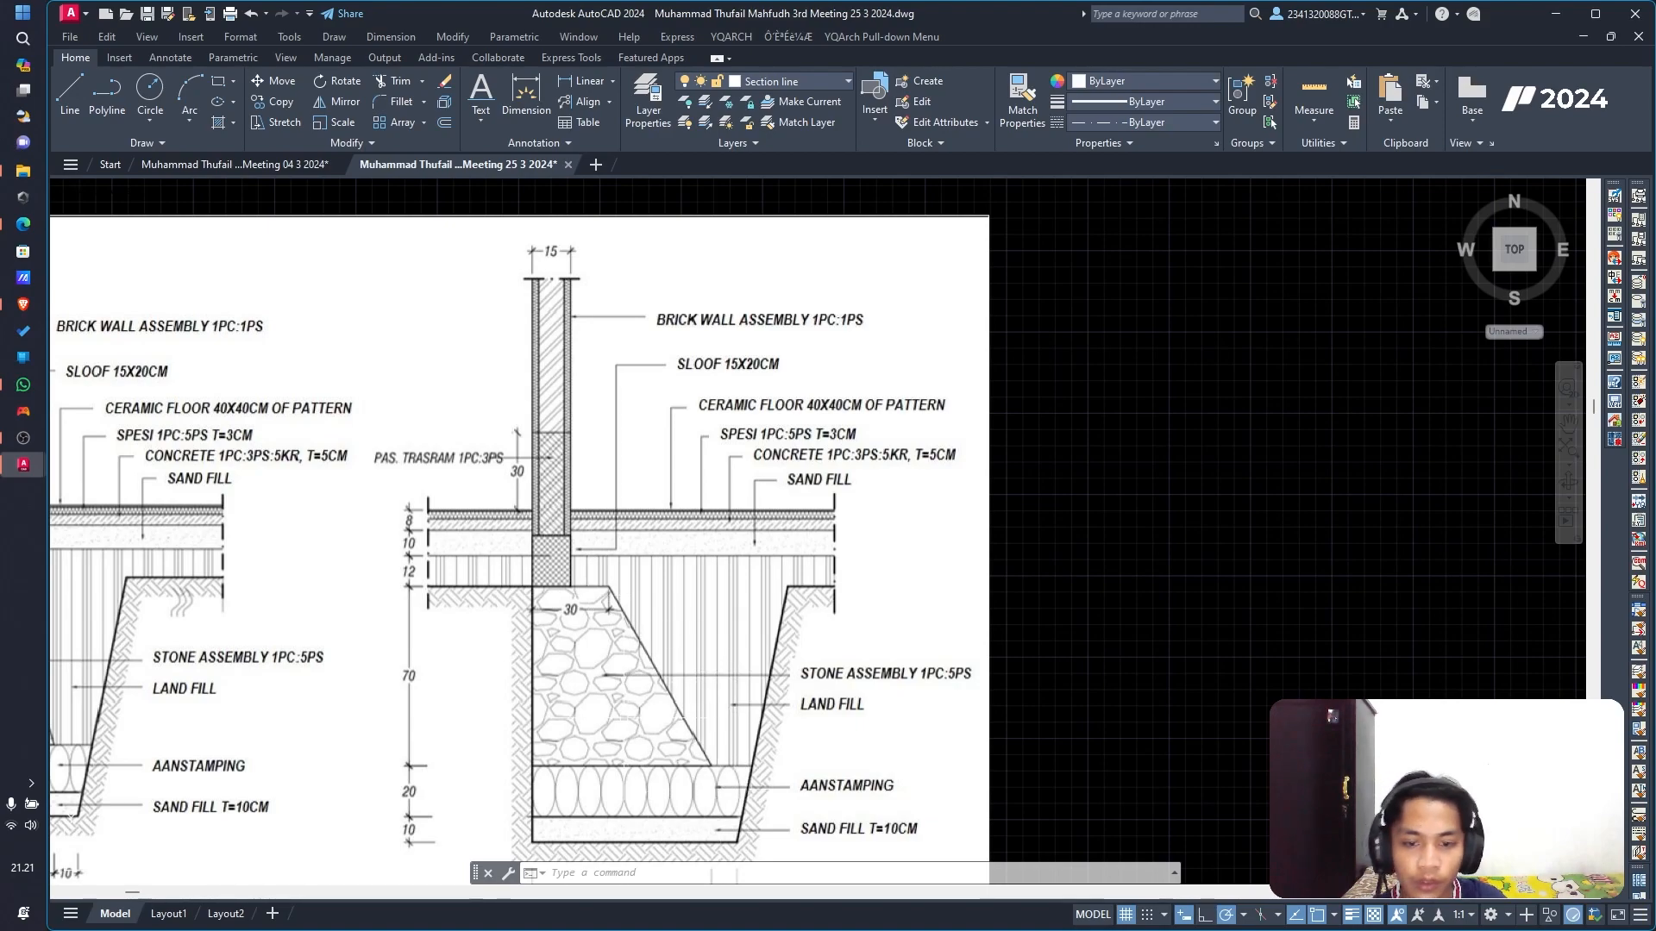
pyautogui.scroll(-3, 608, 645)
pyautogui.scroll(5, 608, 645)
pyautogui.scroll(-3, 668, 759)
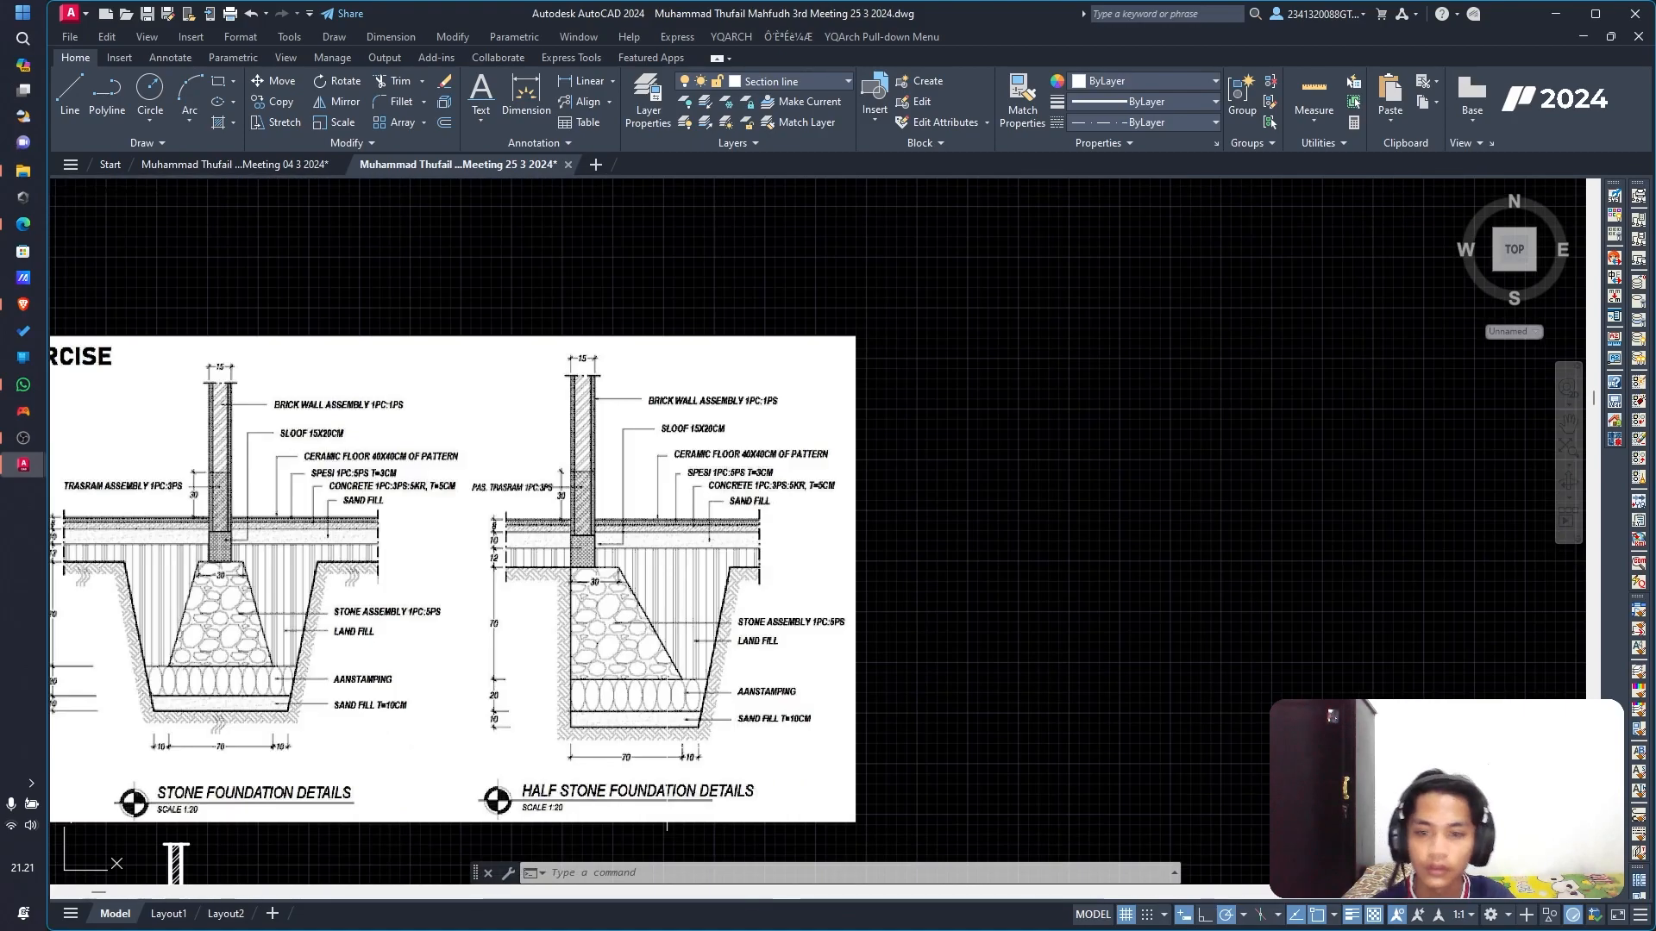
pyautogui.scroll(5, 669, 759)
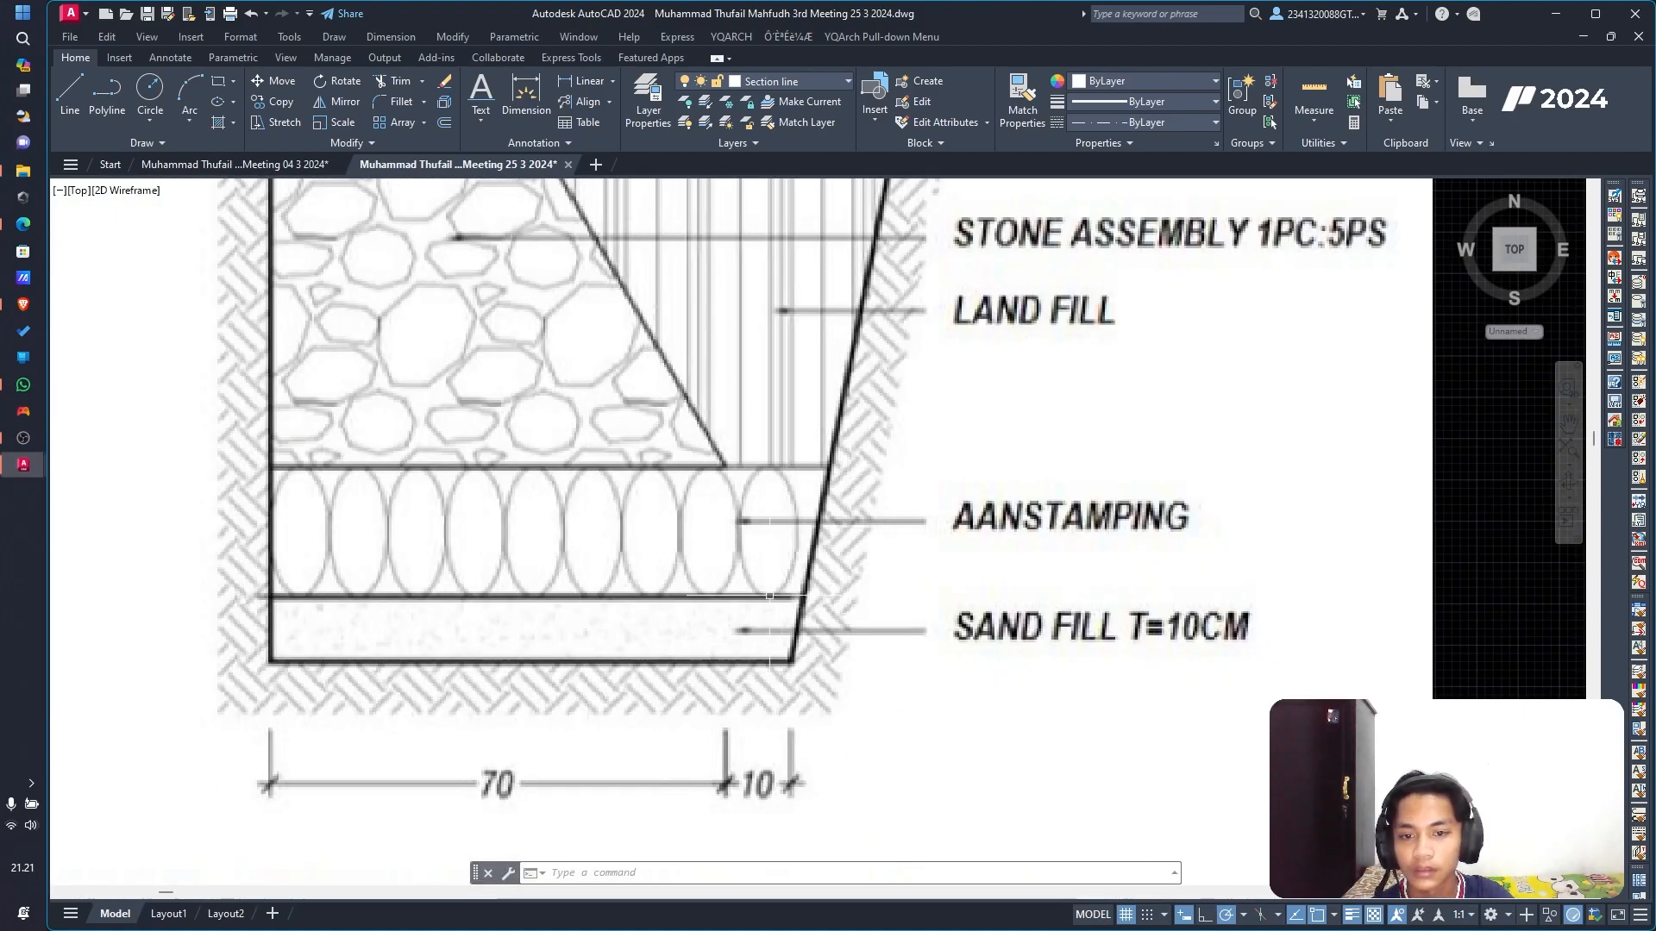
pyautogui.scroll(-3, 786, 638)
pyautogui.scroll(4, 787, 604)
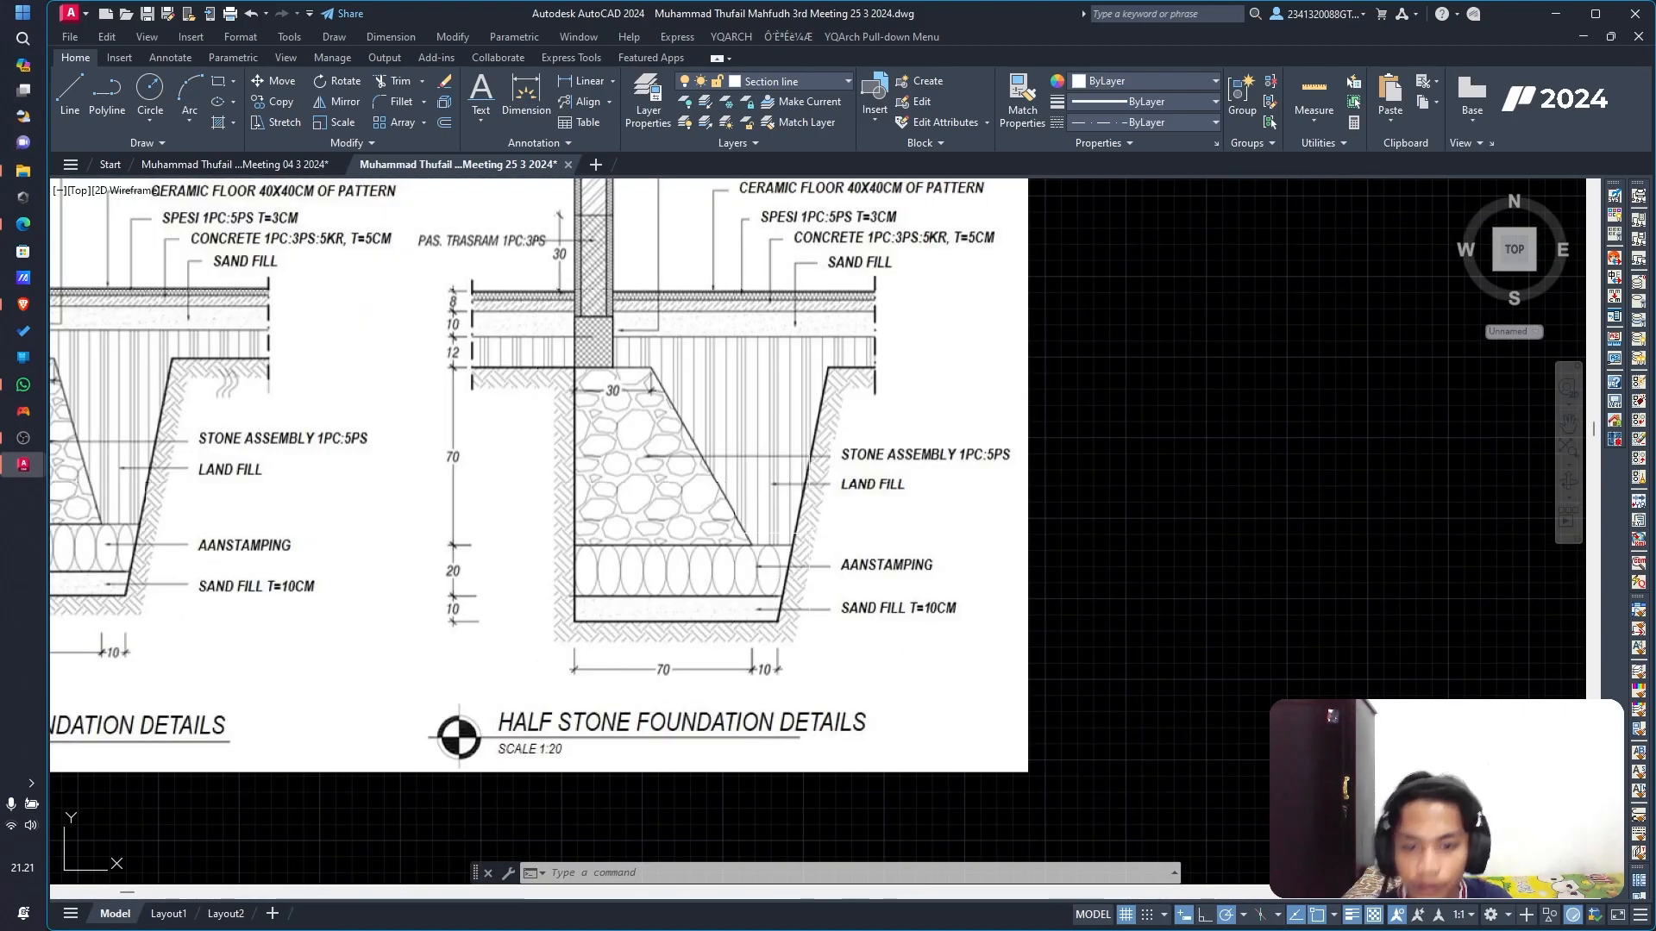
pyautogui.scroll(-4, 684, 427)
pyautogui.scroll(2, 688, 385)
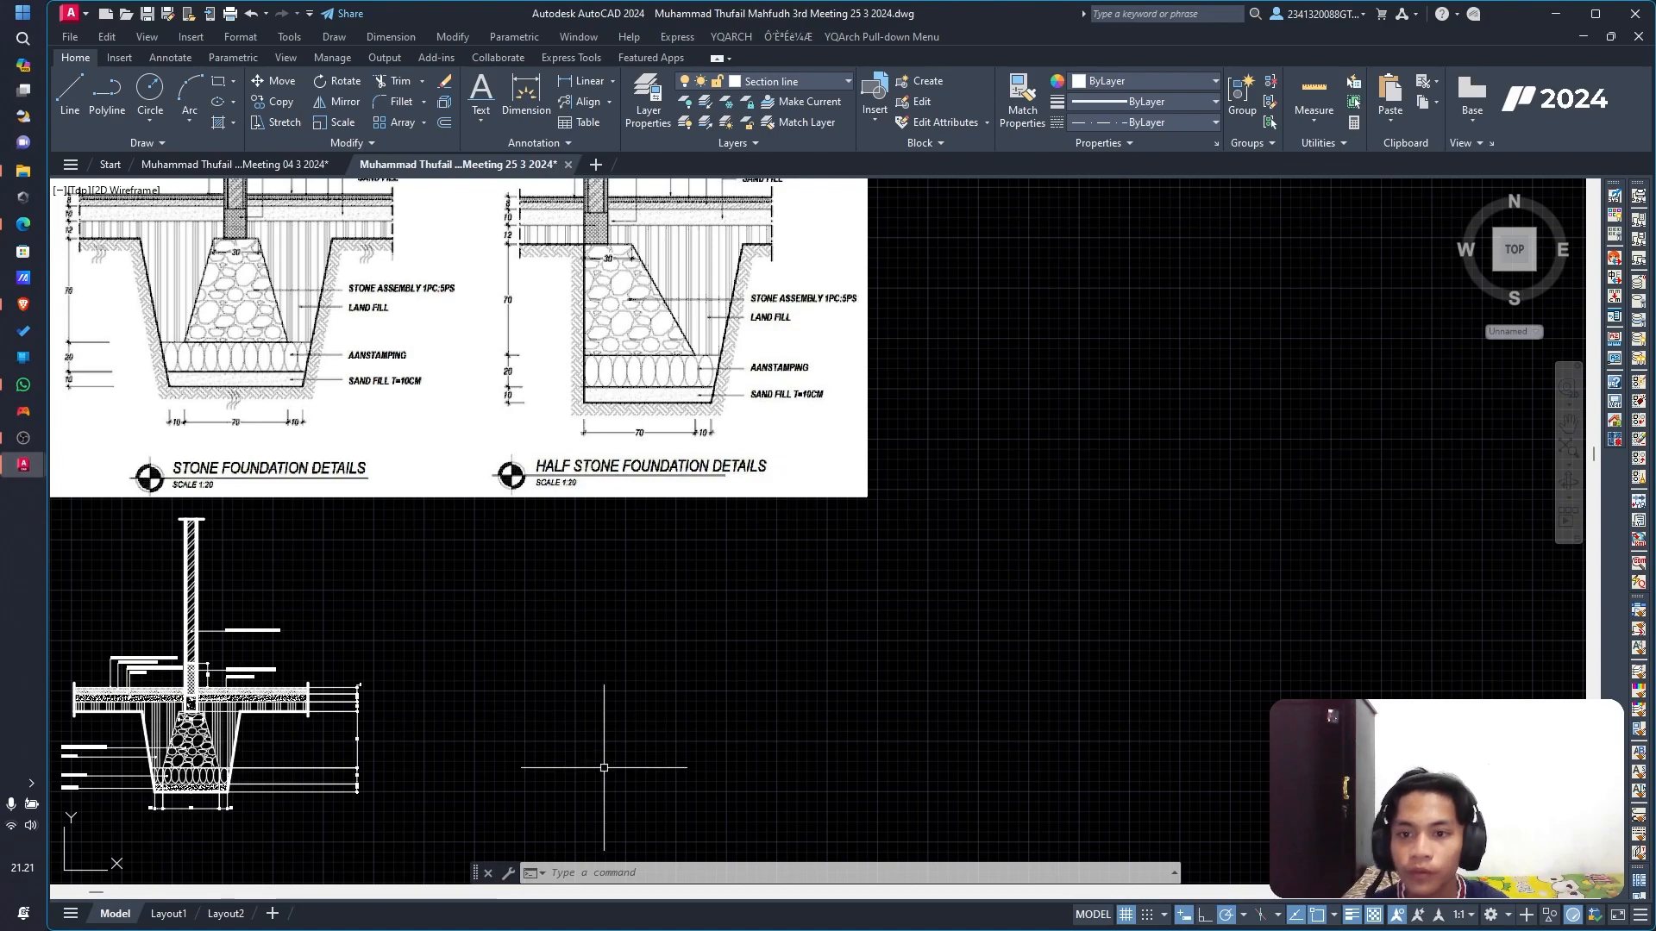
# Step: Start a polyline on the Ground Level layer beside the finished section, with a horizontal ground line and a 100 vertical drop
pyautogui.click(107, 98)
pyautogui.scroll(4, 310, 702)
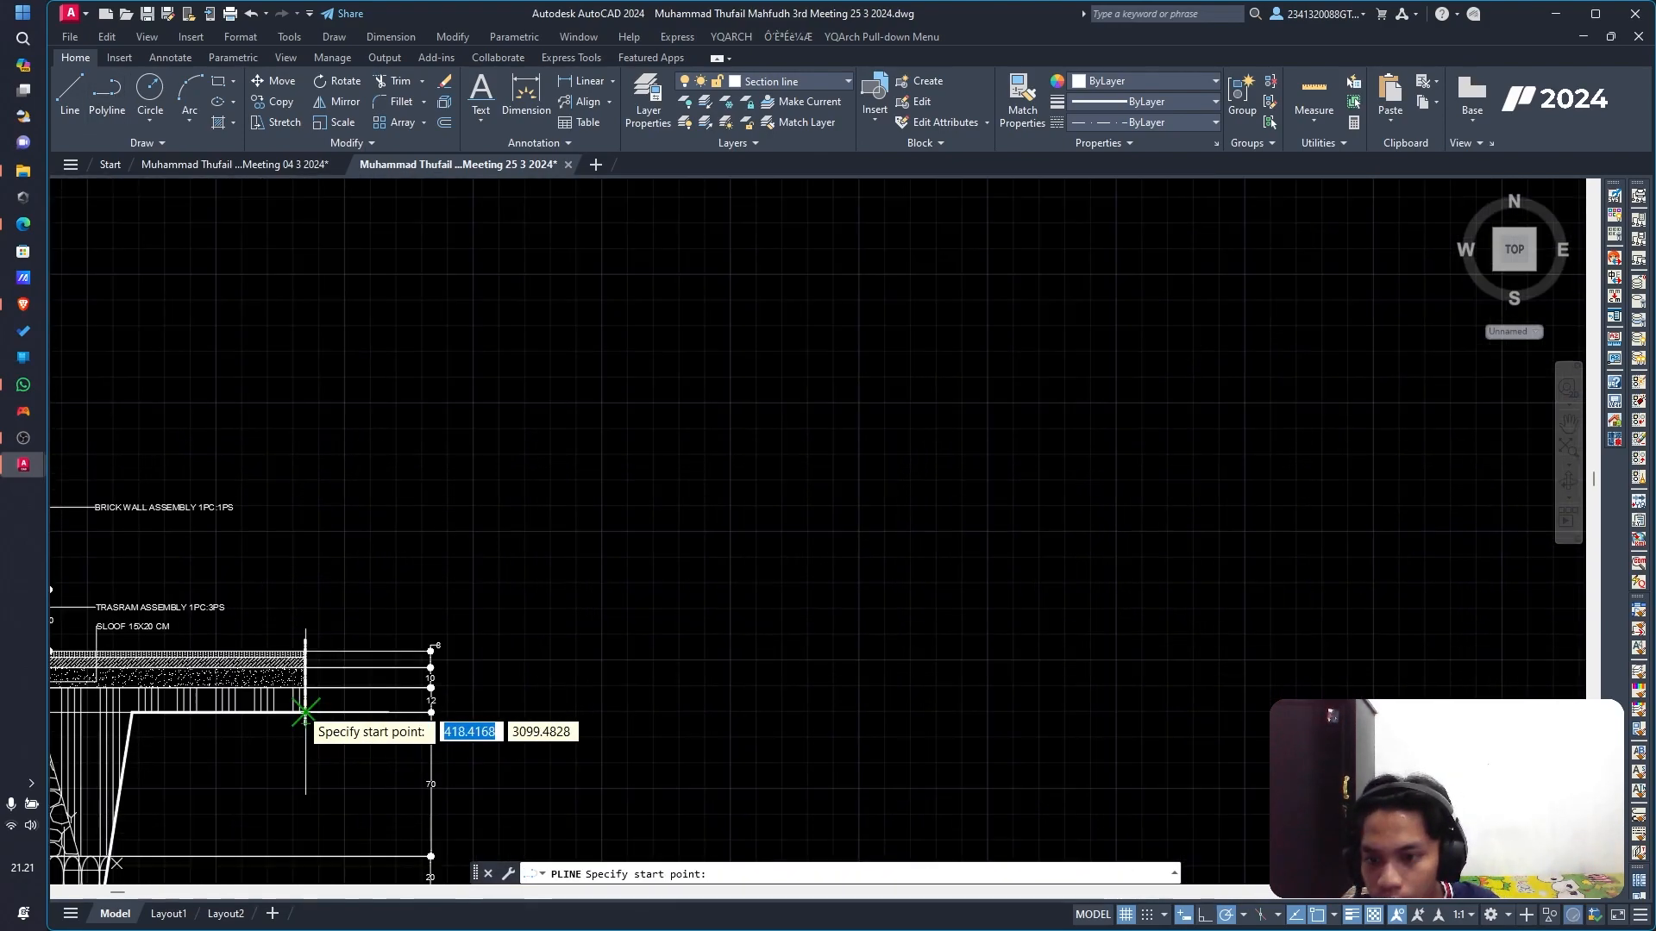
pyautogui.click(670, 712)
pyautogui.scroll(5, 754, 709)
pyautogui.click(794, 83)
pyautogui.click(770, 163)
pyautogui.scroll(-6, 1143, 808)
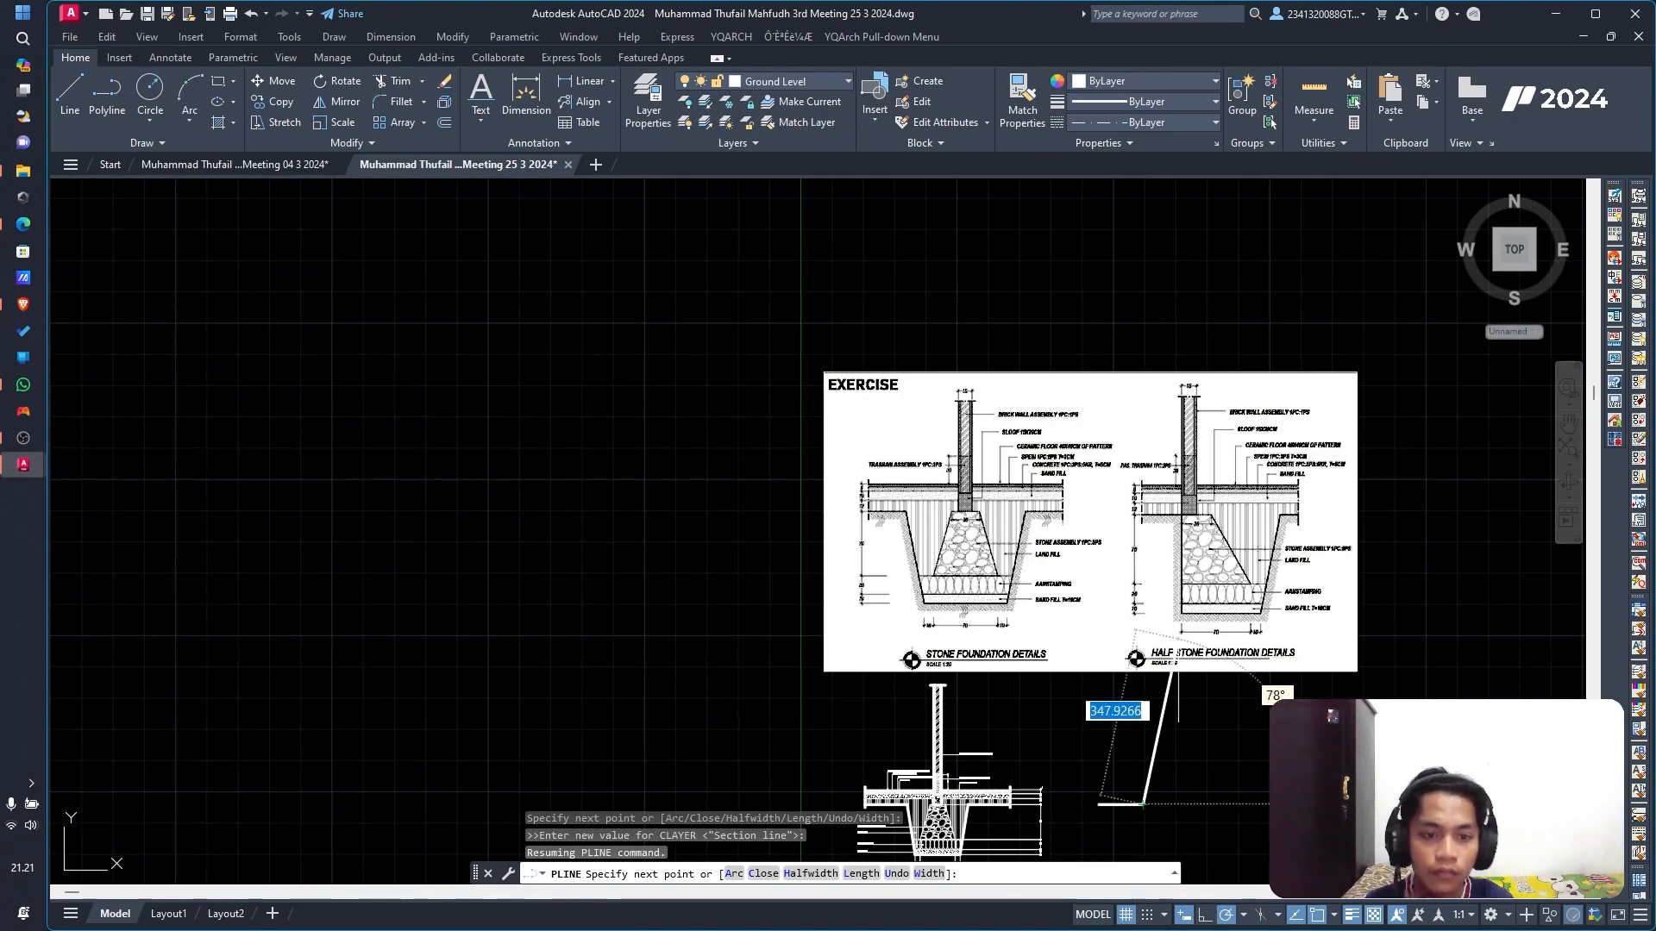
pyautogui.scroll(2, 1174, 627)
pyautogui.scroll(-3, 1160, 628)
pyautogui.moveTo(1149, 681); pyautogui.dragTo(1153, 683, button='middle')
pyautogui.write('100')
pyautogui.press('Return')
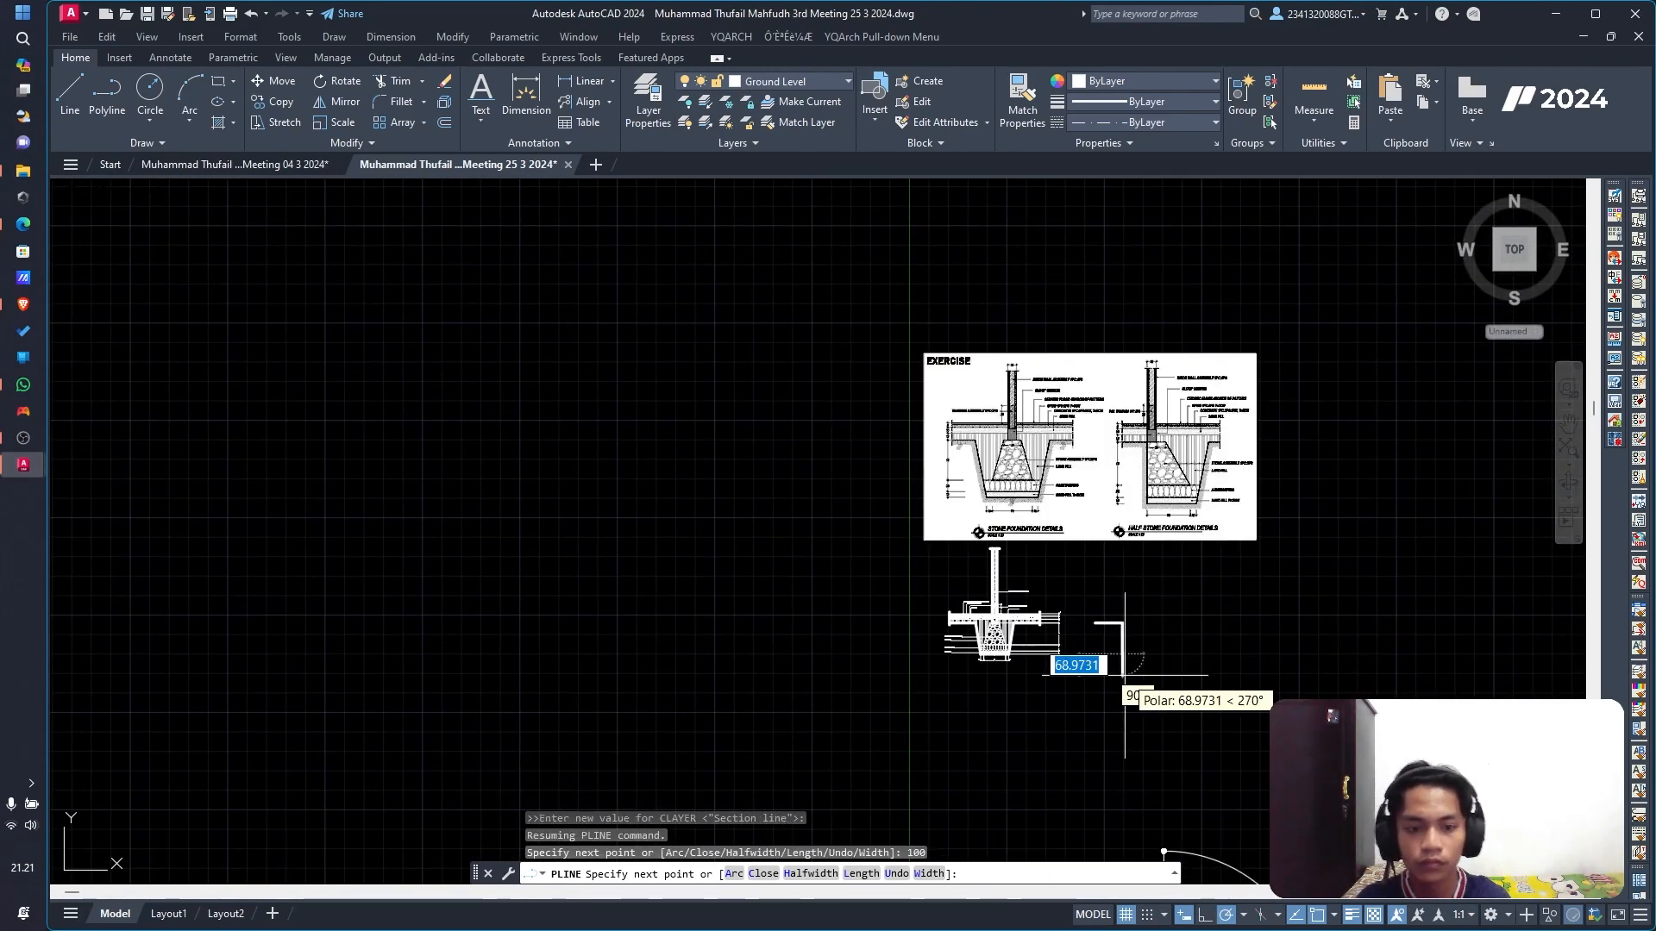
# Step: Complete the trench polyline with an 80 wide bottom, a vertical side up to ground level and a horizontal ground line
pyautogui.scroll(4, 1190, 638)
pyautogui.write('80')
pyautogui.press('Return')
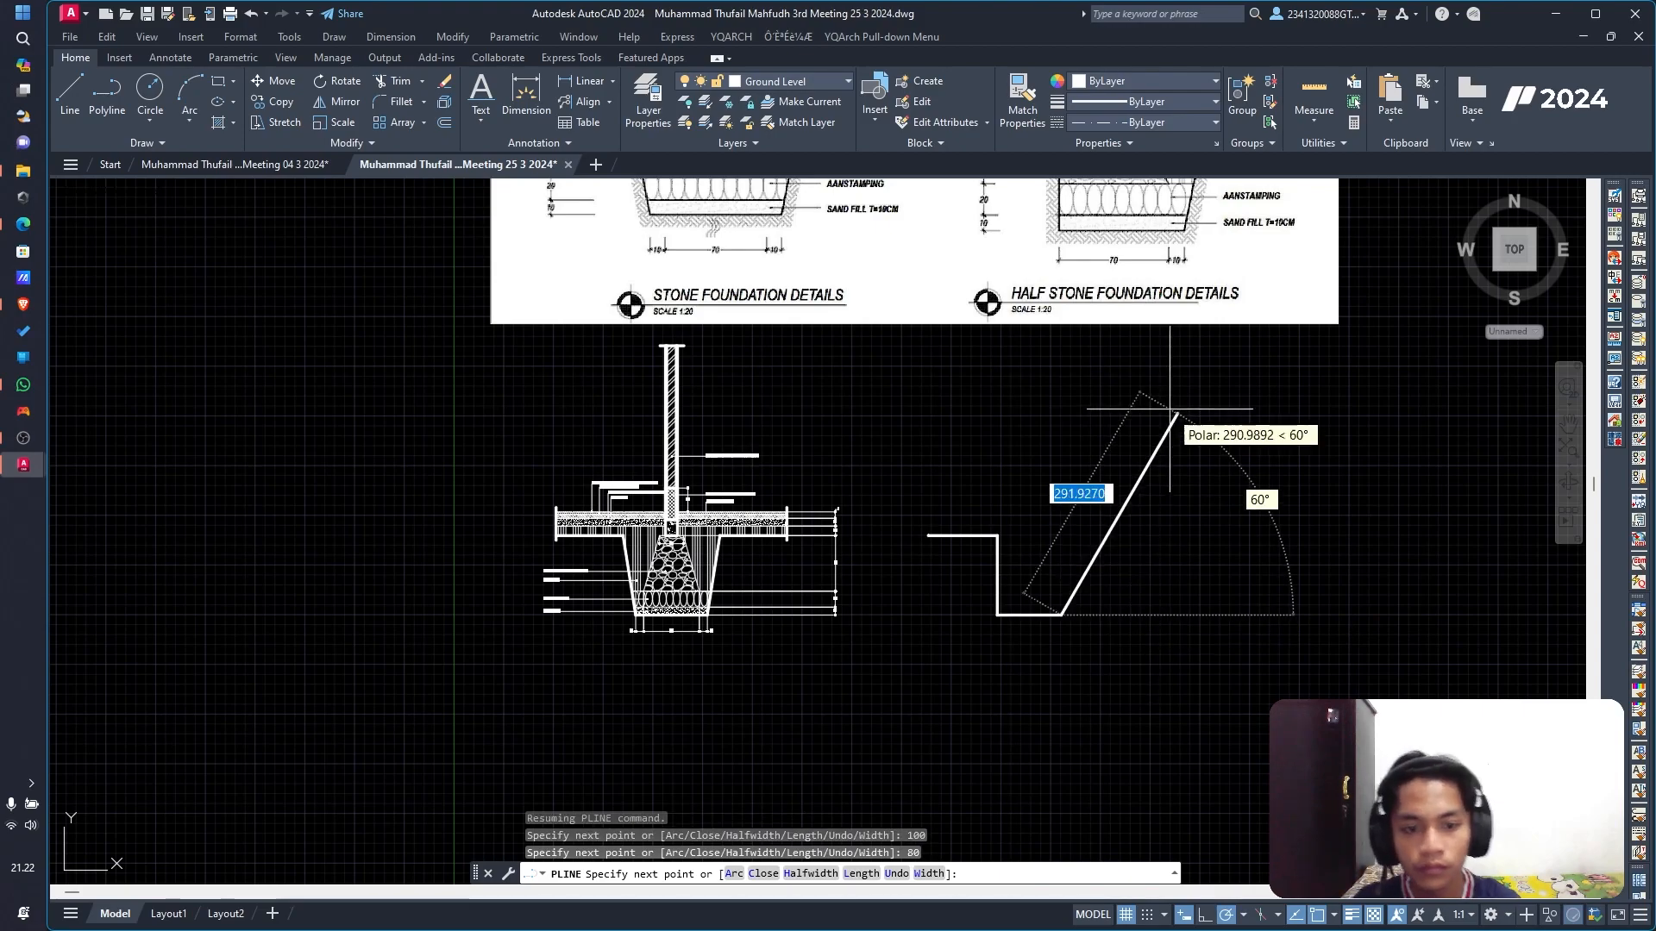
pyautogui.scroll(4, 1195, 288)
pyautogui.scroll(-5, 1112, 828)
pyautogui.scroll(4, 970, 703)
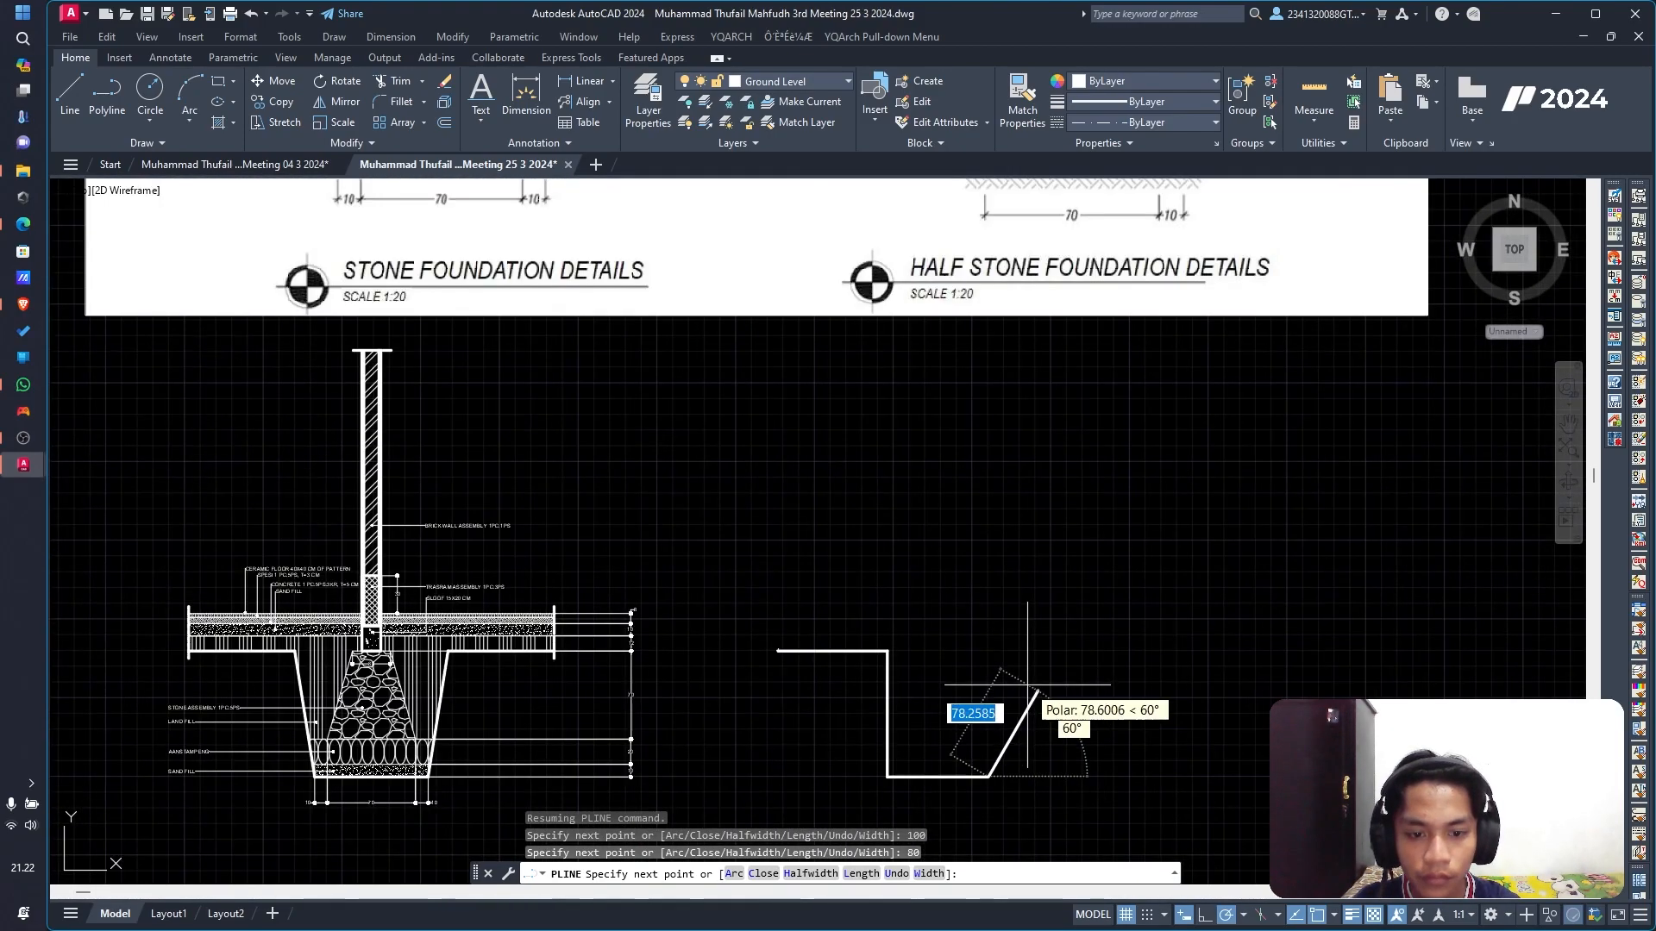
pyautogui.press('Escape')
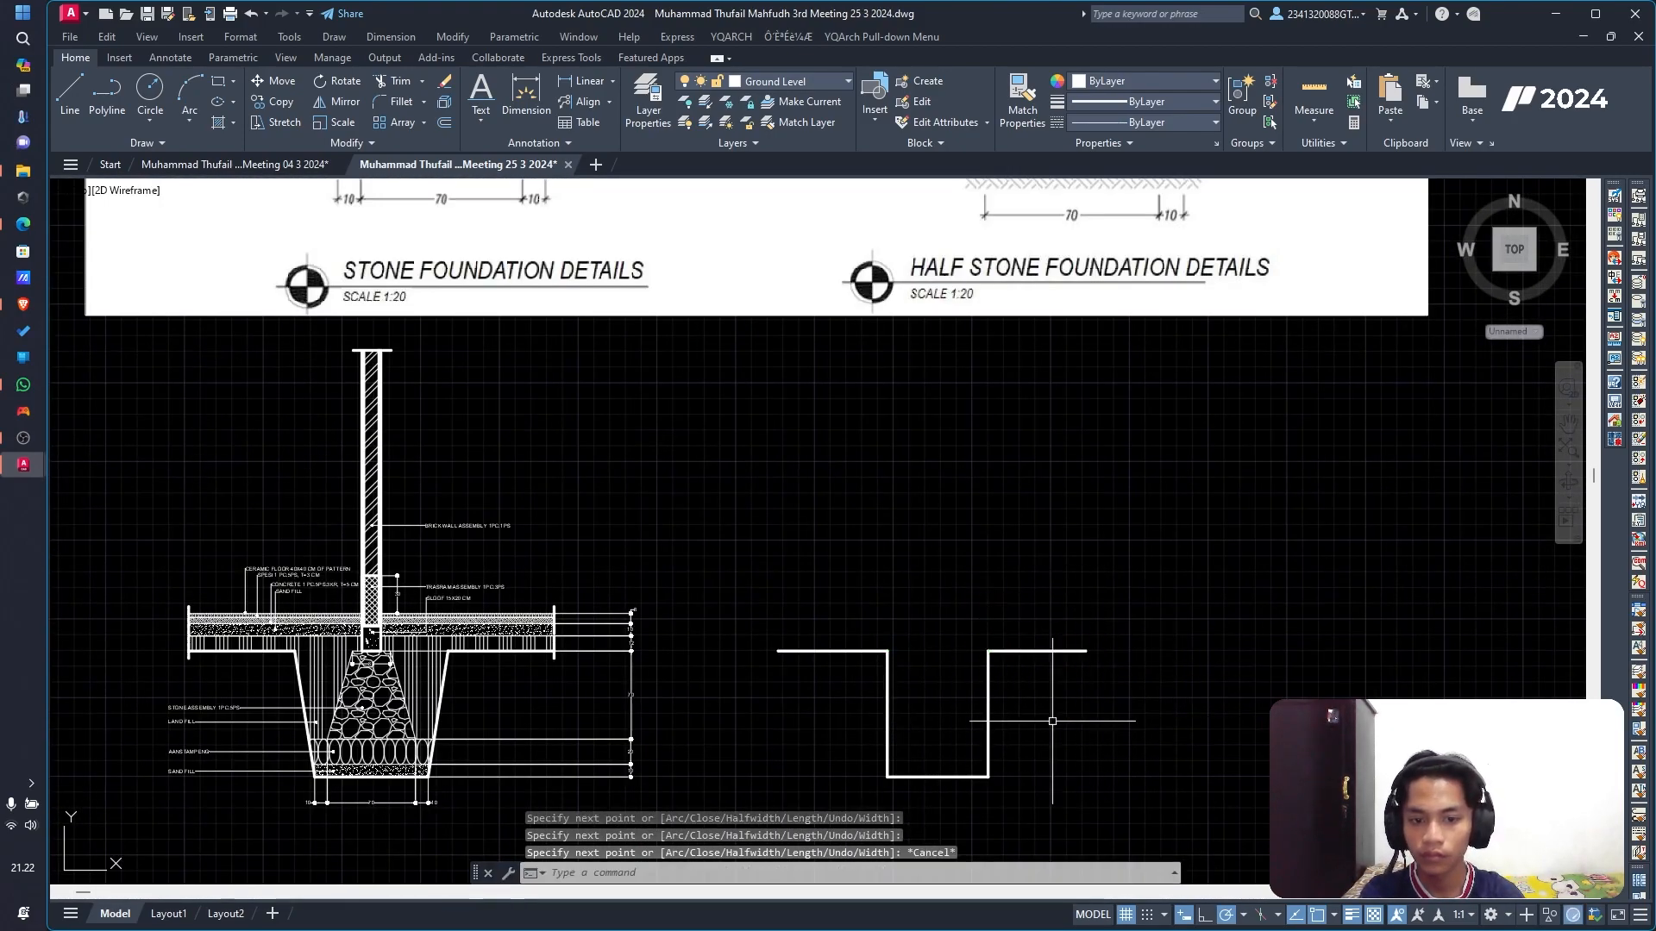
# Step: Assign the trench outline to the Ground Level layer
pyautogui.scroll(3, 992, 742)
pyautogui.click(975, 677)
pyautogui.scroll(3, 965, 673)
pyautogui.click(783, 83)
pyautogui.click(774, 176)
pyautogui.press('Escape')
# Step: Draw a sloped side from the trench's bottom right corner to the ground line and trim away the old vertical side
pyautogui.scroll(-4, 1228, 606)
pyautogui.moveTo(1238, 644); pyautogui.dragTo(1019, 604, button='middle')
pyautogui.click(107, 95)
pyautogui.click(921, 736)
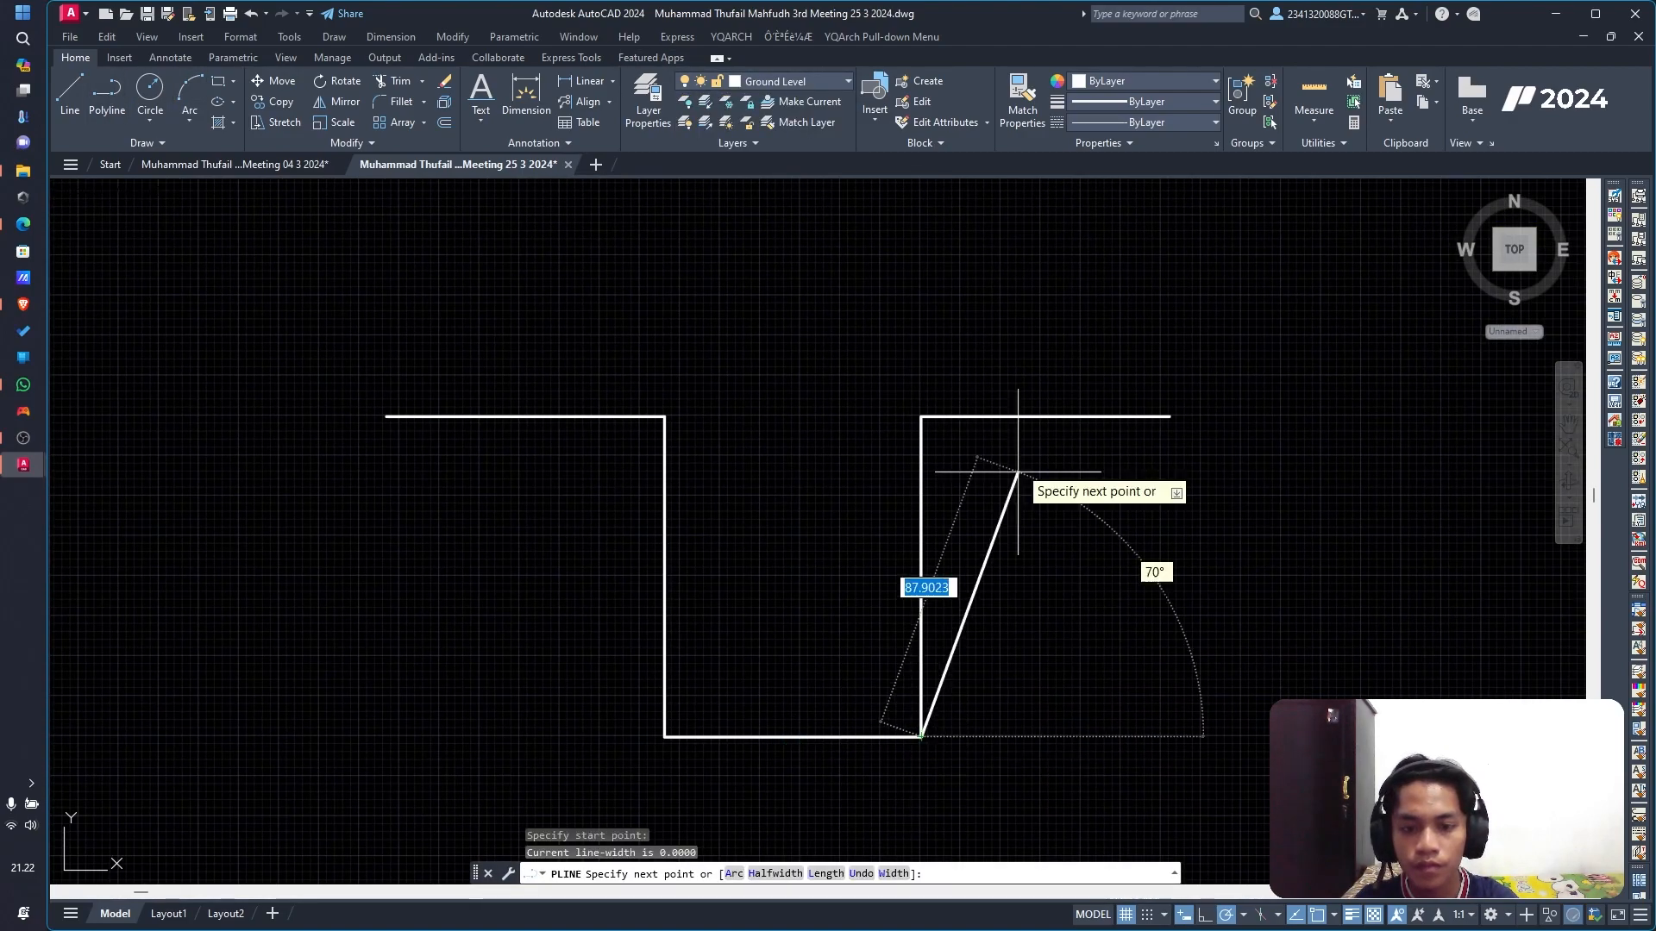
pyautogui.click(977, 416)
pyautogui.press('Escape')
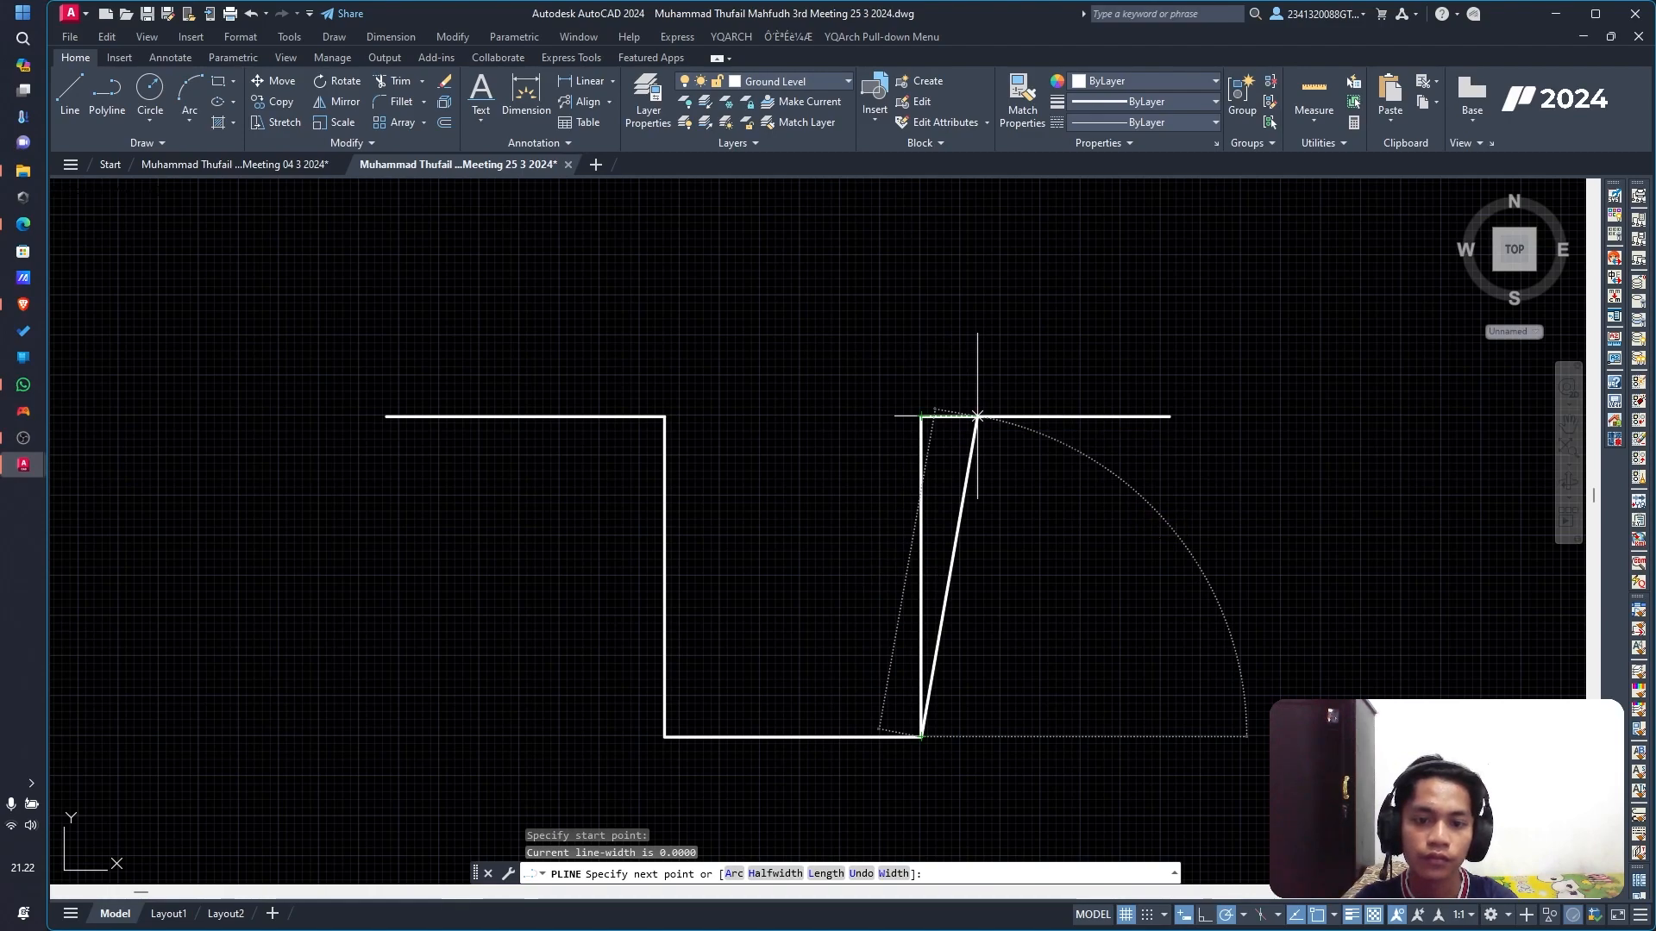
pyautogui.click(399, 81)
pyautogui.moveTo(996, 379); pyautogui.dragTo(879, 529)
# Step: Draw the sand fill line on layer 0, starting 10 above the trench's bottom left corner and ending at the sloped side
pyautogui.scroll(-8, 900, 563)
pyautogui.moveTo(901, 563); pyautogui.dragTo(882, 778, button='middle')
pyautogui.scroll(4, 902, 564)
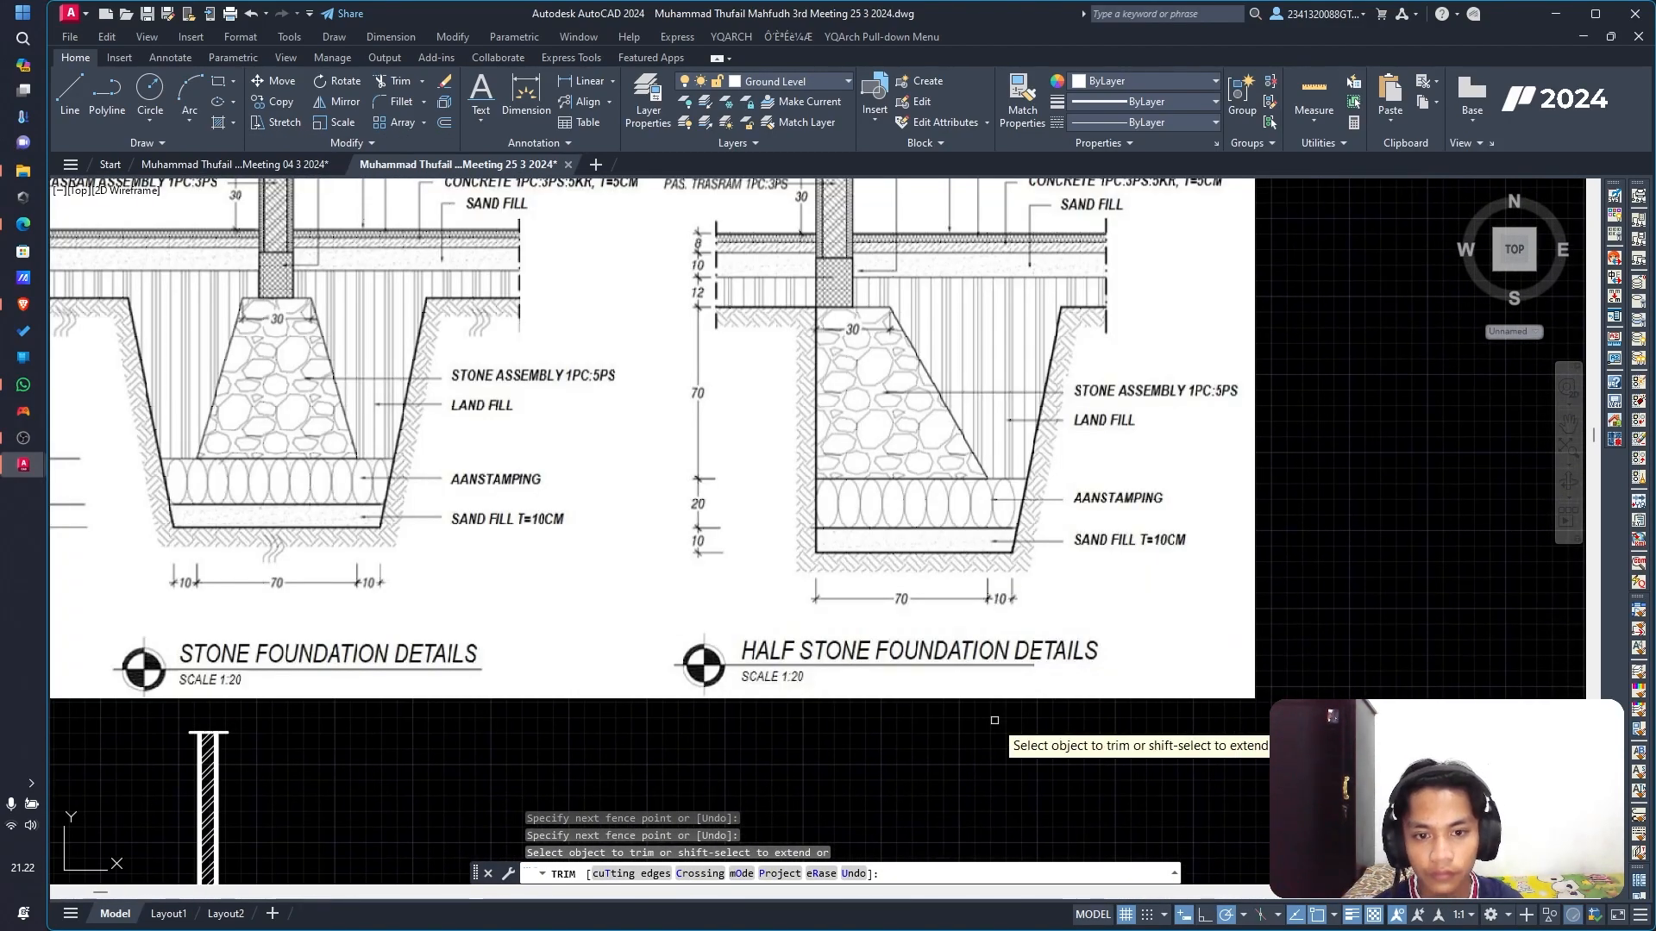
pyautogui.moveTo(911, 692); pyautogui.dragTo(784, 597, button='middle')
pyautogui.scroll(-4, 717, 631)
pyautogui.scroll(8, 494, 675)
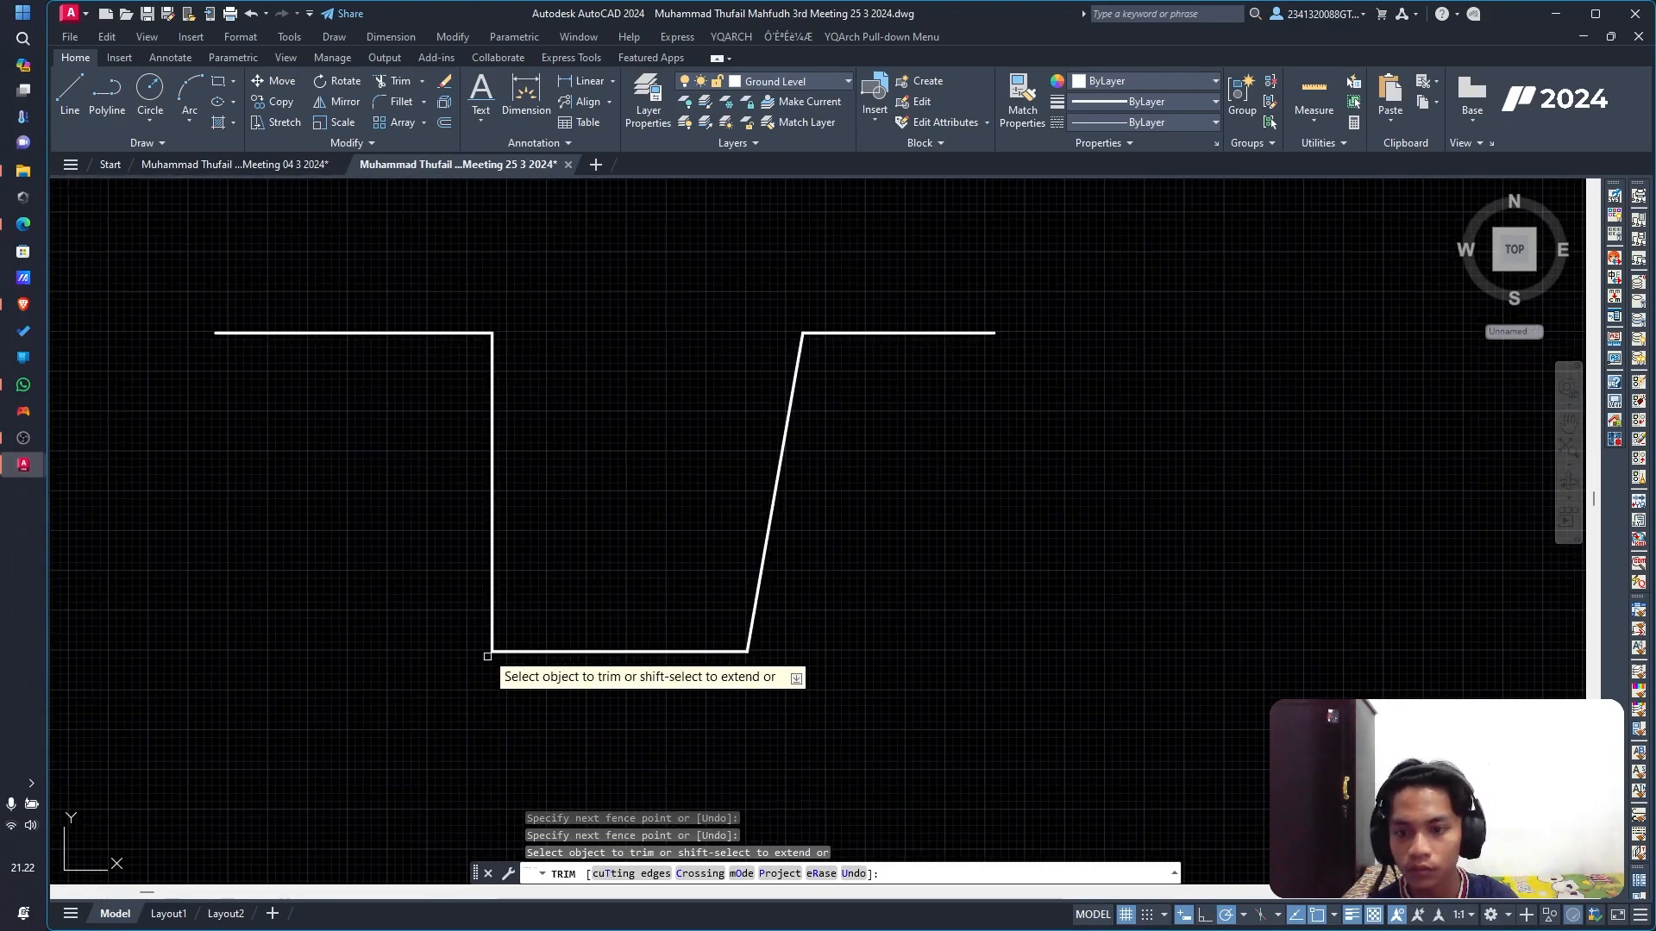
pyautogui.click(107, 93)
pyautogui.click(492, 651)
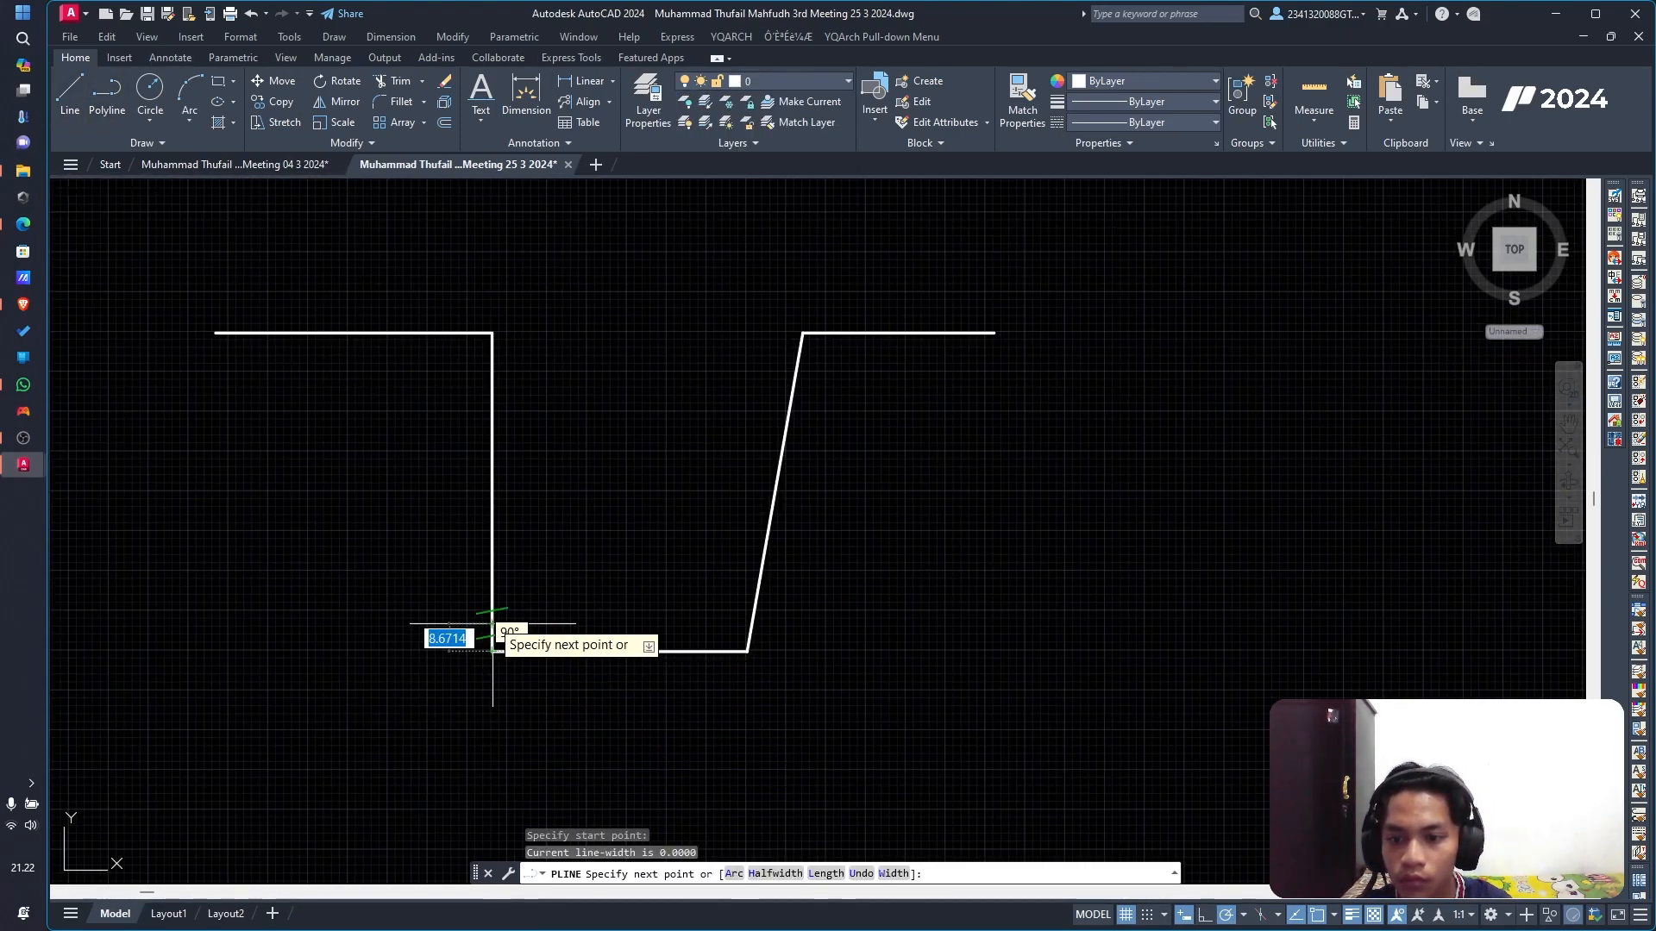
pyautogui.write('10')
pyautogui.press('Return')
pyautogui.click(753, 619)
pyautogui.scroll(-5, 855, 732)
pyautogui.scroll(5, 570, 603)
pyautogui.press('Escape')
# Step: Draw the aanstamping line 20 above the sand fill line, across the trench to the sloped side
pyautogui.write('pl')
pyautogui.press('Return')
pyautogui.click(552, 621)
pyautogui.write('20')
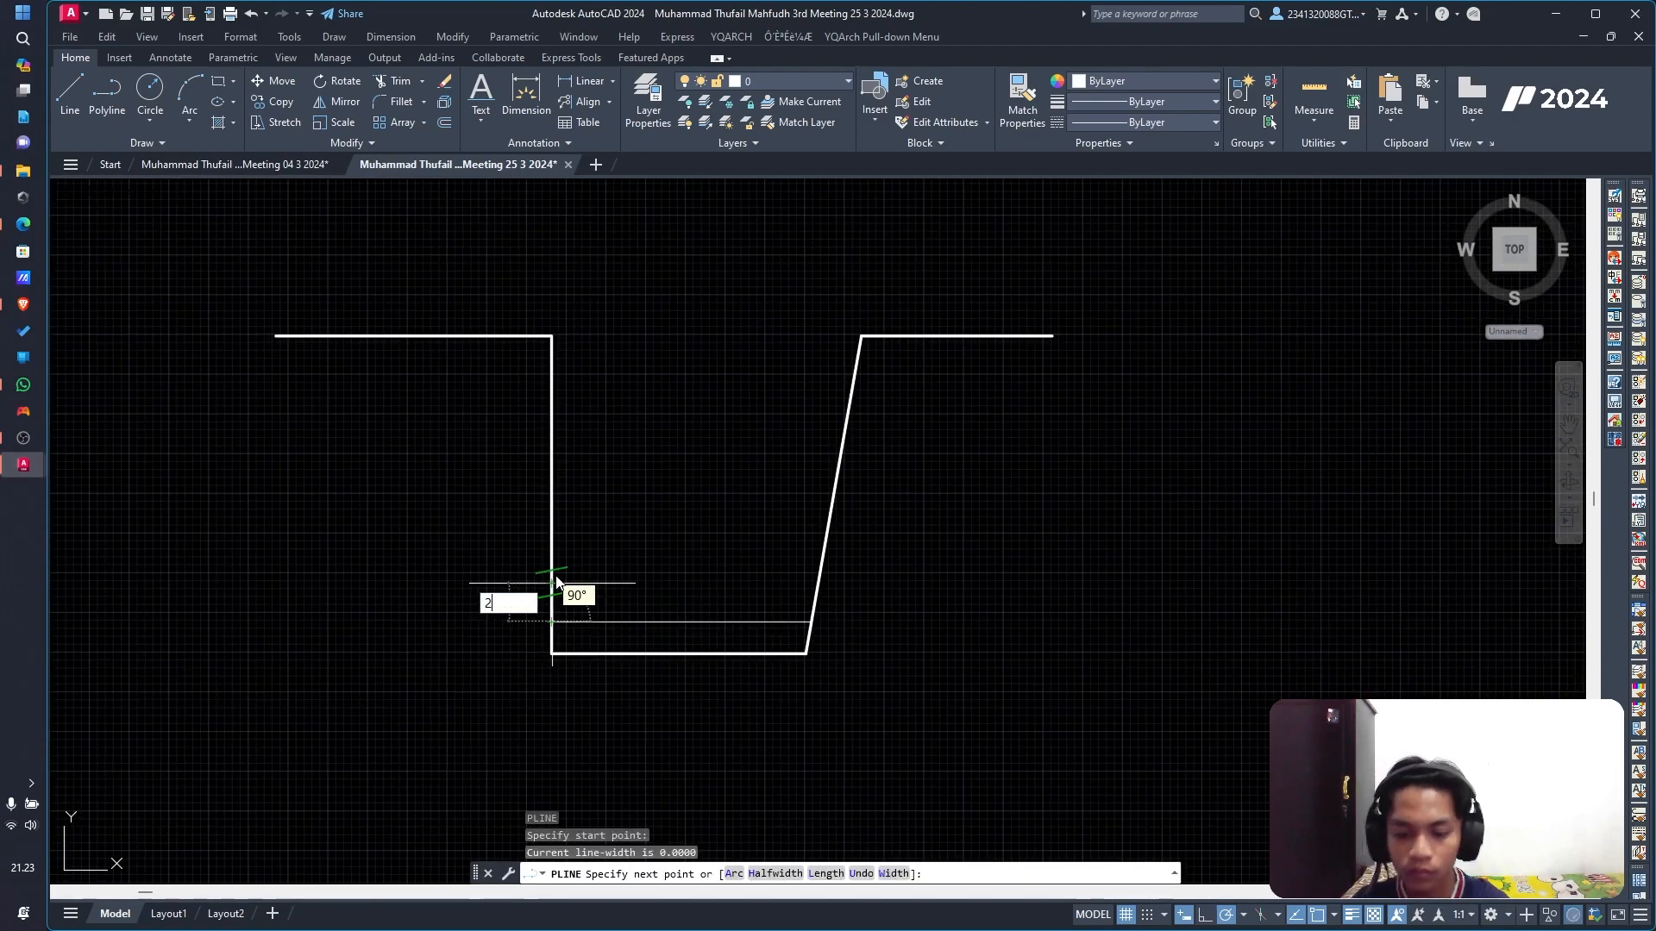
pyautogui.press('Return')
pyautogui.press('Escape')
# Step: Draw the 30 wide top edge of the stone foundation from the trench's upper left corner at ground level
pyautogui.scroll(-5, 840, 559)
pyautogui.scroll(5, 862, 351)
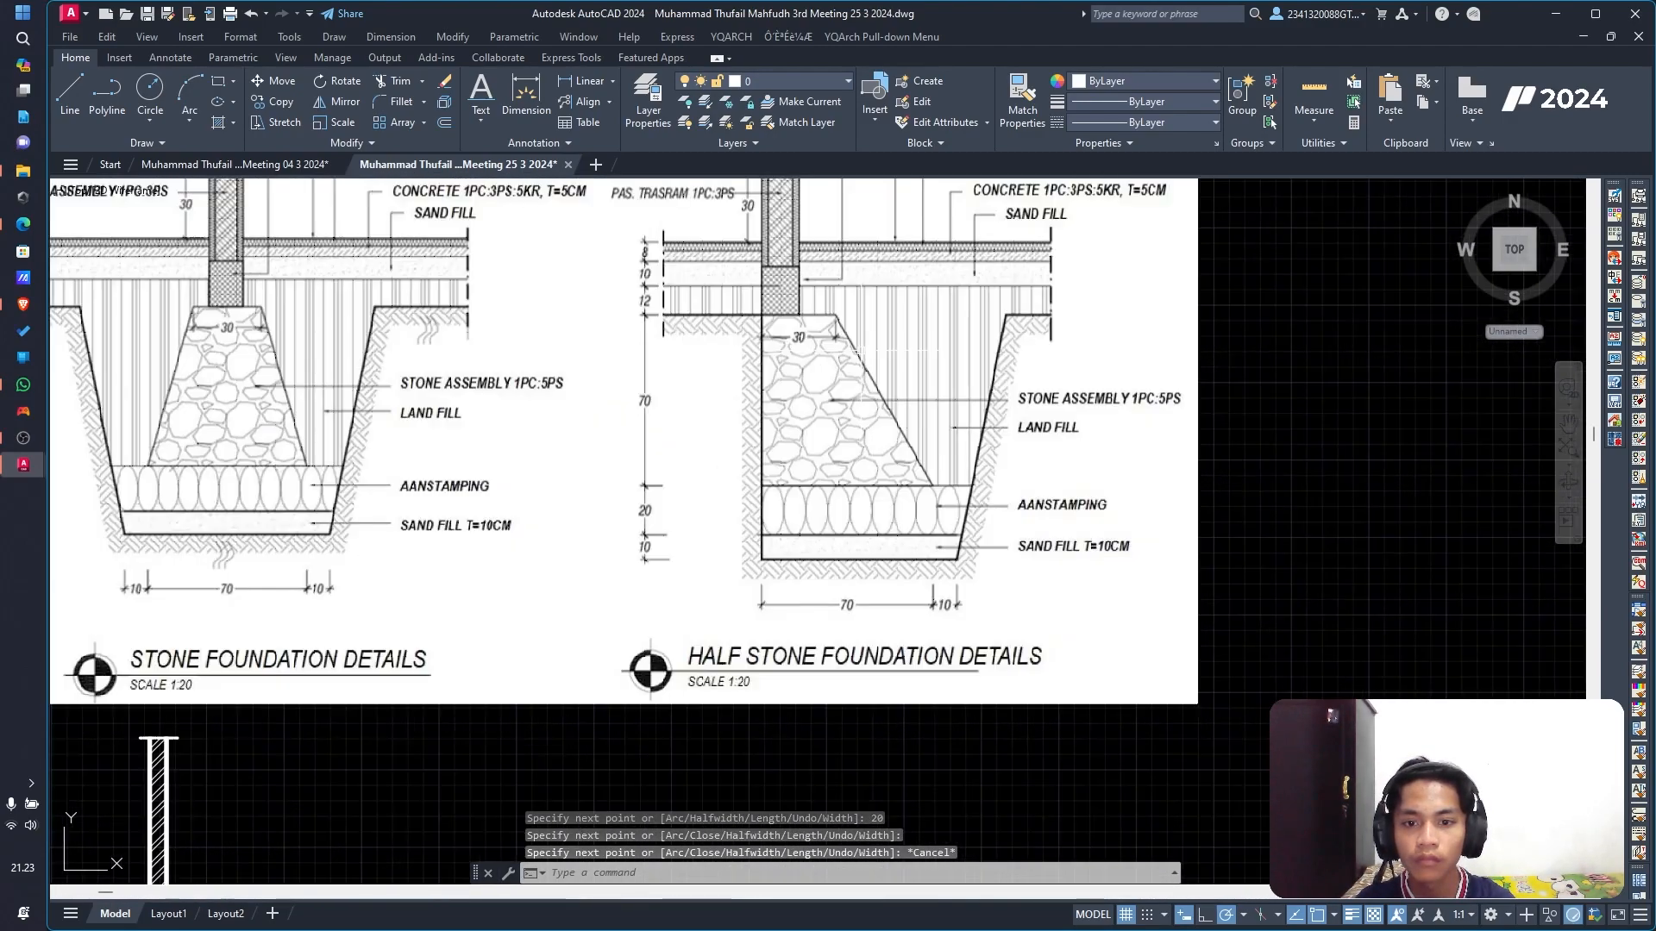
pyautogui.scroll(-5, 573, 684)
pyautogui.scroll(5, 572, 481)
pyautogui.press('Return')
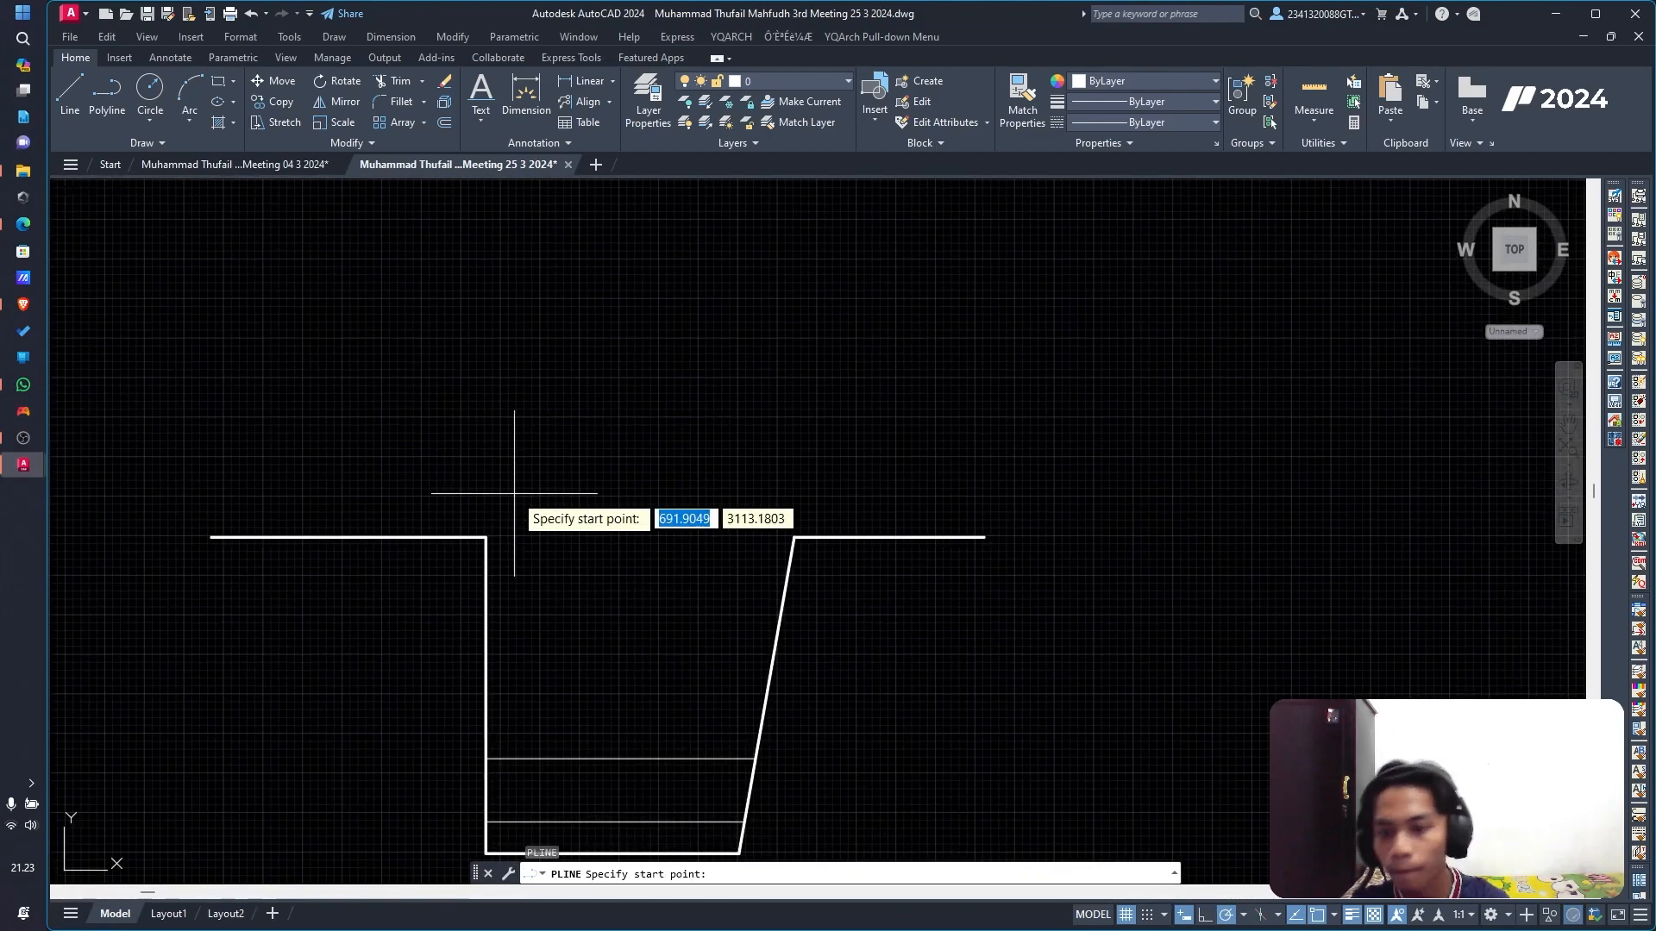
pyautogui.click(487, 538)
pyautogui.scroll(-5, 543, 526)
pyautogui.scroll(5, 552, 578)
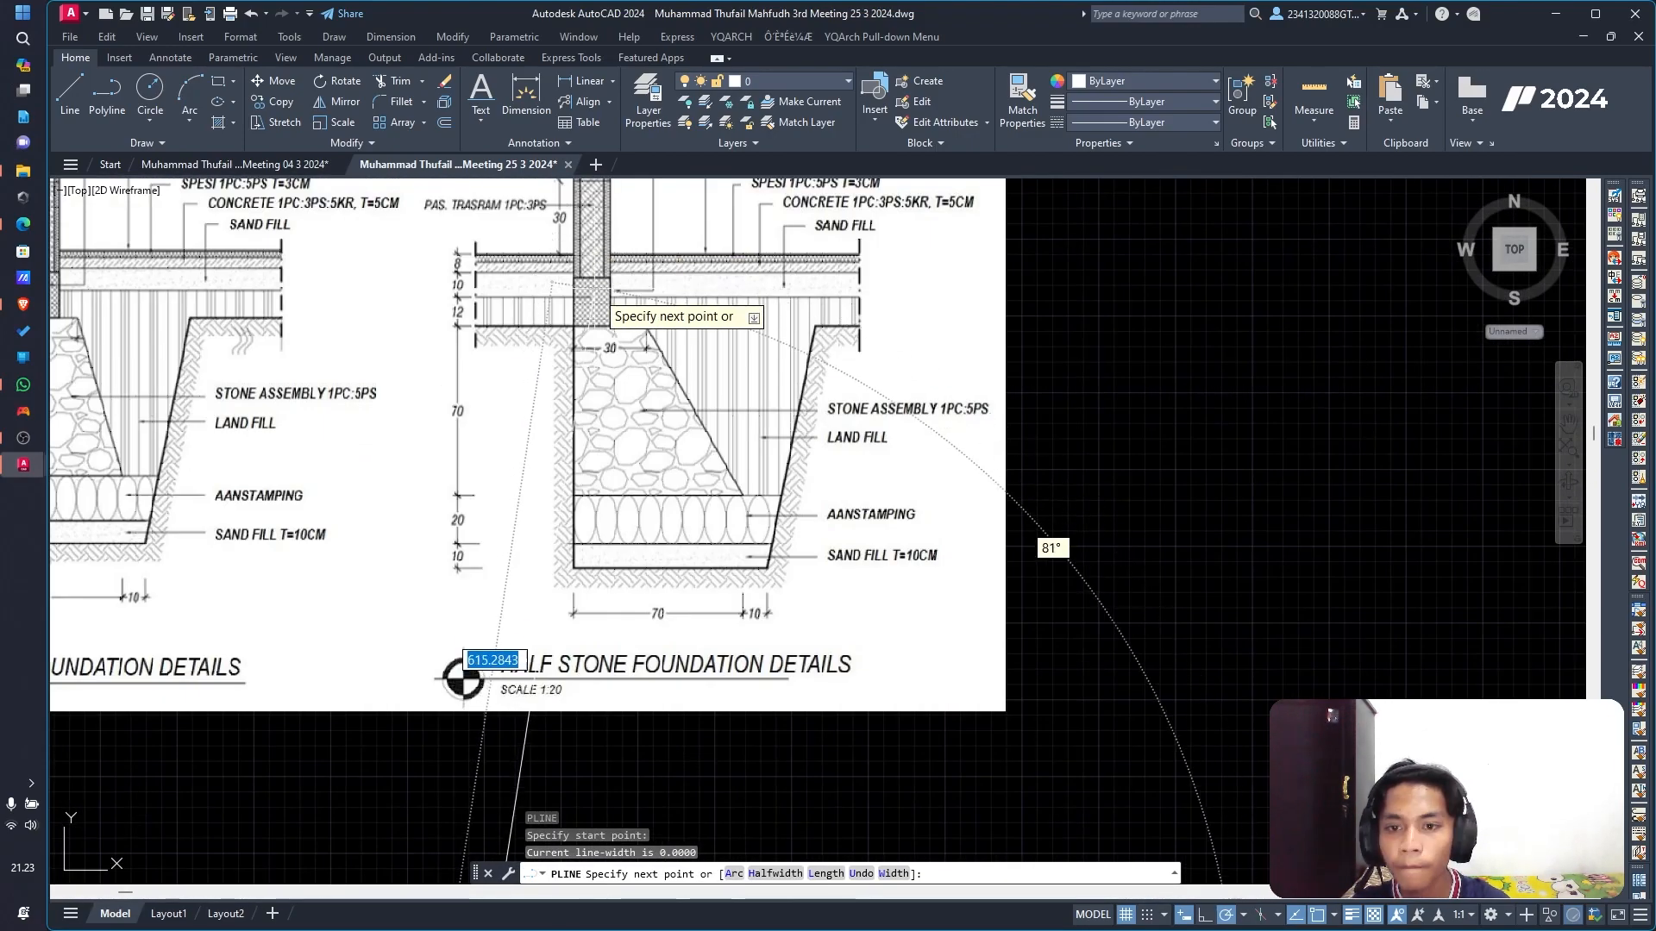
pyautogui.scroll(-4, 569, 604)
pyautogui.scroll(4, 584, 539)
pyautogui.write('3')
pyautogui.scroll(-4, 654, 759)
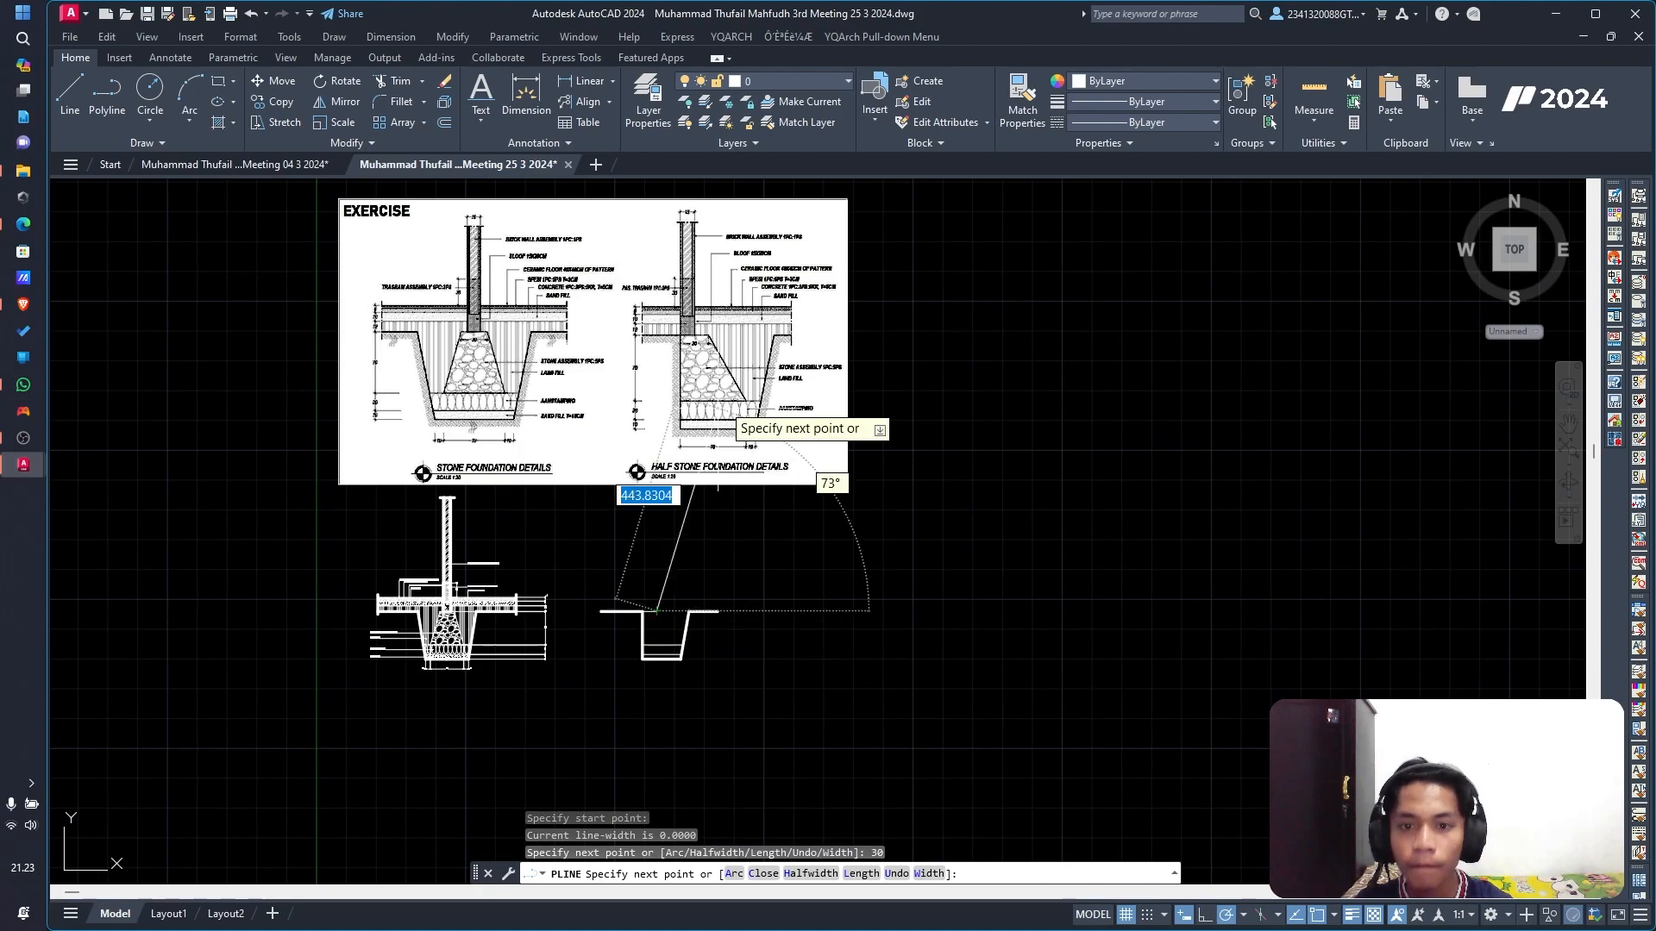
pyautogui.scroll(4, 684, 467)
pyautogui.scroll(-4, 732, 663)
pyautogui.scroll(4, 690, 638)
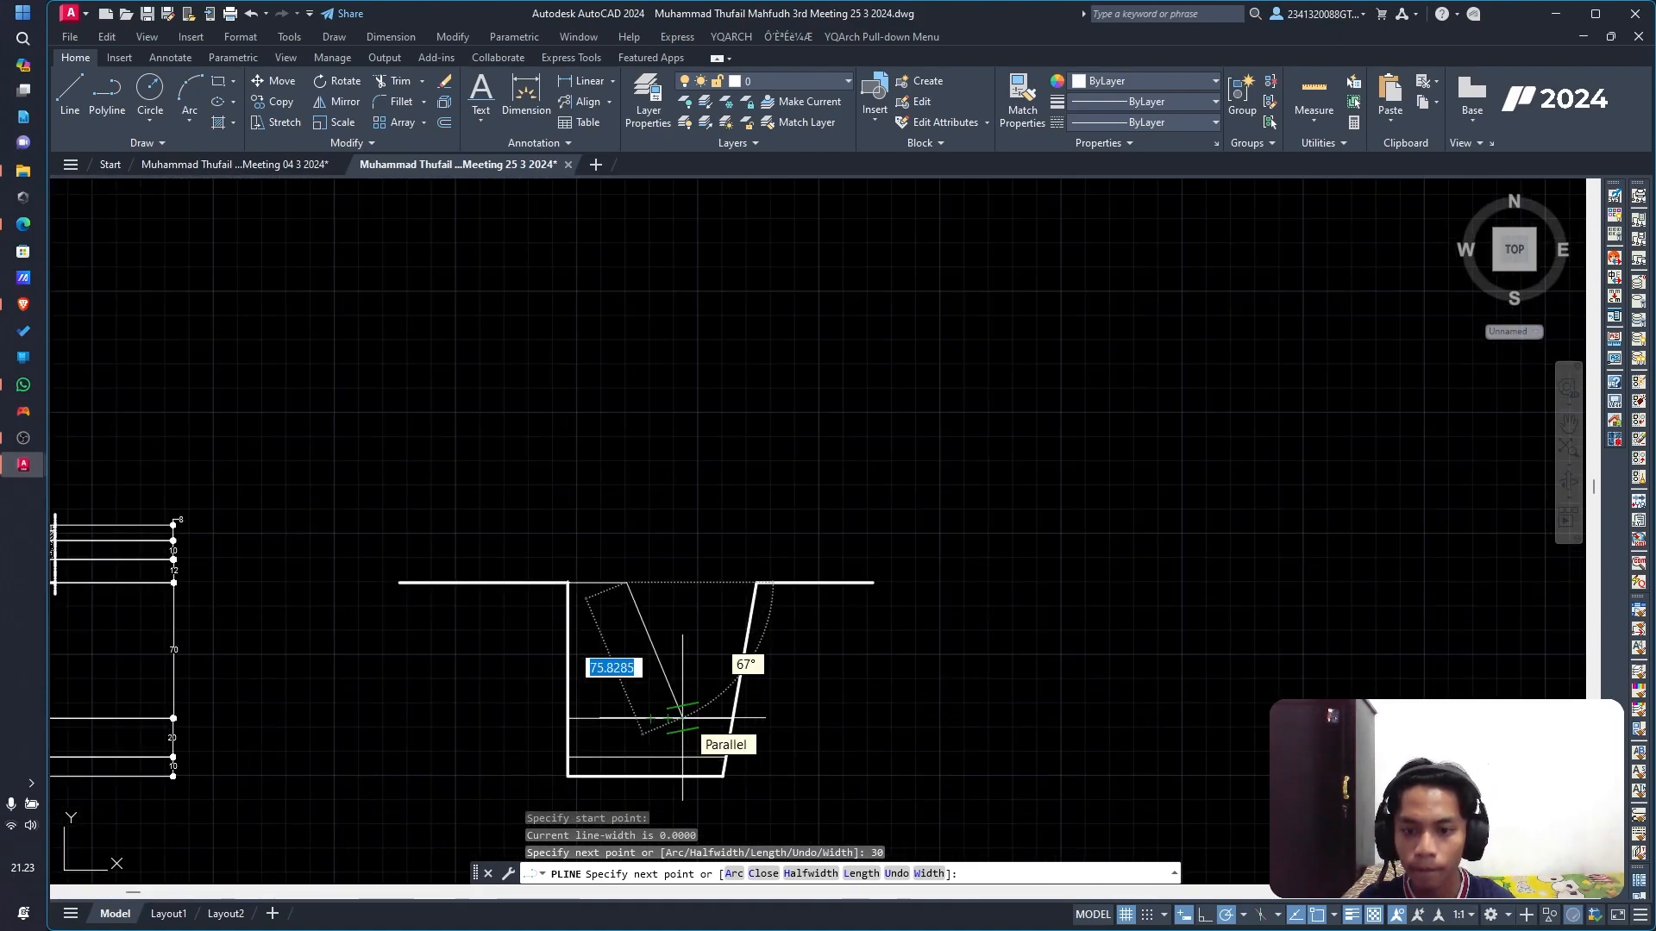
pyautogui.press('Escape')
# Step: Draw a polyline running 10 left along the aanstamping line and up towards the end of the stone foundation's top edge
pyautogui.press('Return')
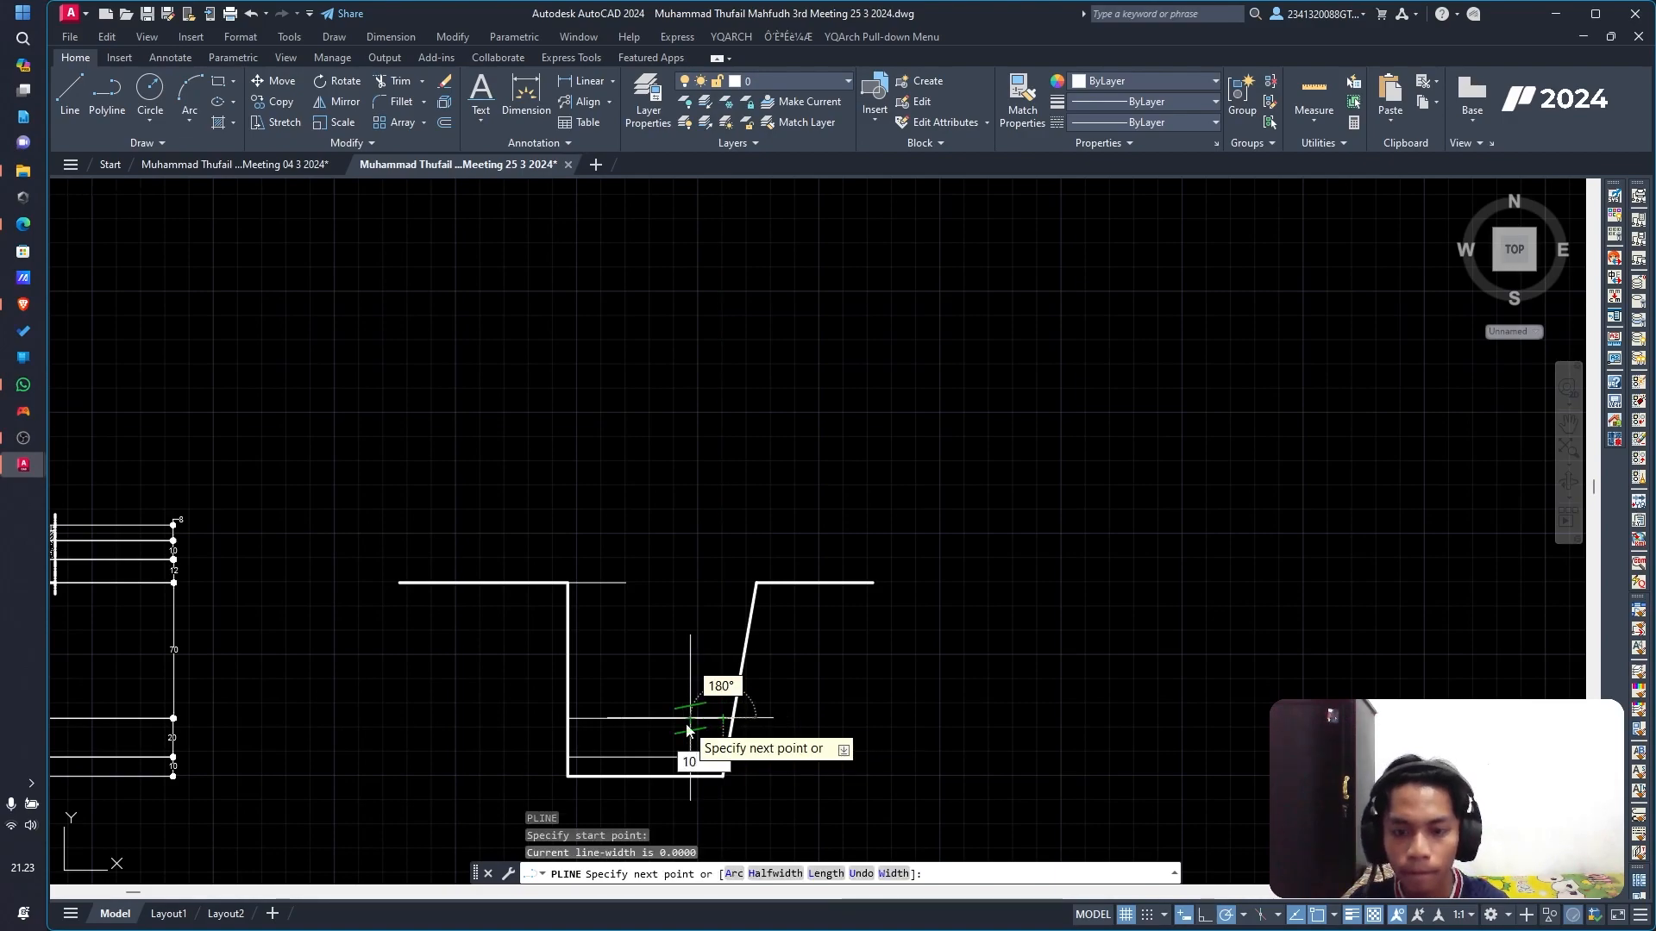
pyautogui.click(625, 583)
pyautogui.press('Escape')
# Step: Compare the stone foundation's slope with the reference image and inspect where it meets the end of the 30 wide top edge
pyautogui.scroll(-5, 642, 716)
pyautogui.scroll(5, 595, 418)
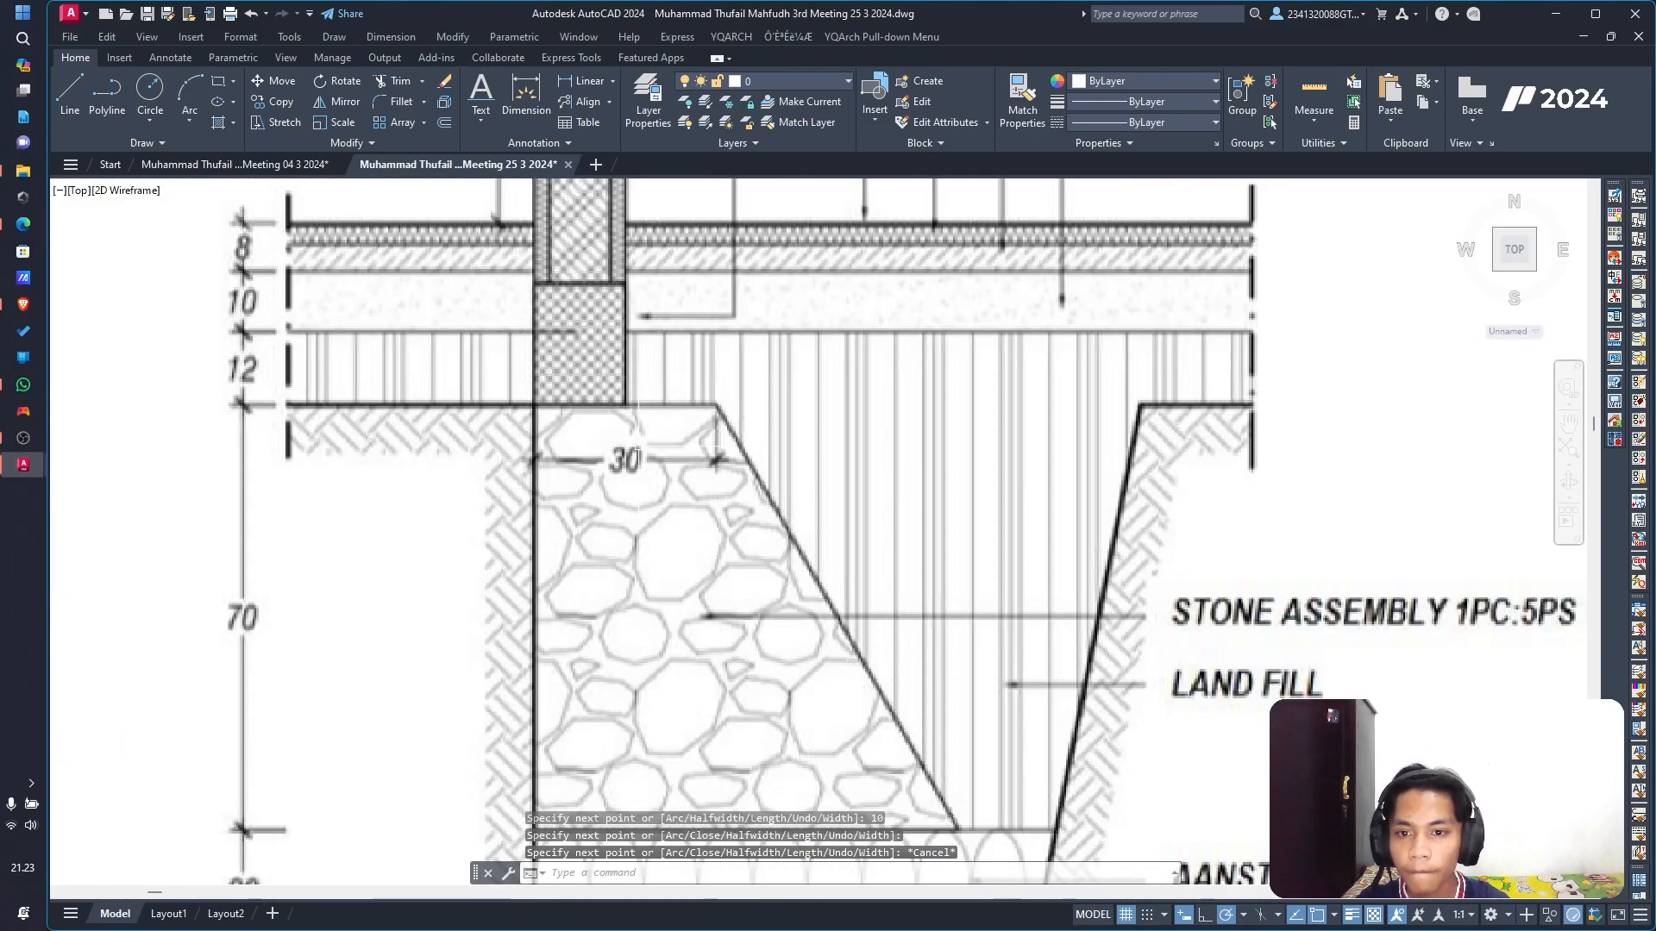
pyautogui.scroll(-2, 616, 427)
pyautogui.scroll(-2, 616, 427)
pyautogui.moveTo(673, 669)
pyautogui.mouseDown(button='middle')
pyautogui.moveTo(672, 296)
pyautogui.moveTo(699, 655)
pyautogui.mouseUp(button='middle')
pyautogui.scroll(-4, 690, 638)
pyautogui.scroll(7, 624, 806)
pyautogui.moveTo(645, 850); pyautogui.dragTo(598, 608, button='middle')
pyautogui.scroll(5, 599, 616)
pyautogui.moveTo(854, 577); pyautogui.dragTo(721, 509, button='middle')
pyautogui.scroll(5, 721, 510)
pyautogui.scroll(4, 730, 490)
pyautogui.click(731, 472)
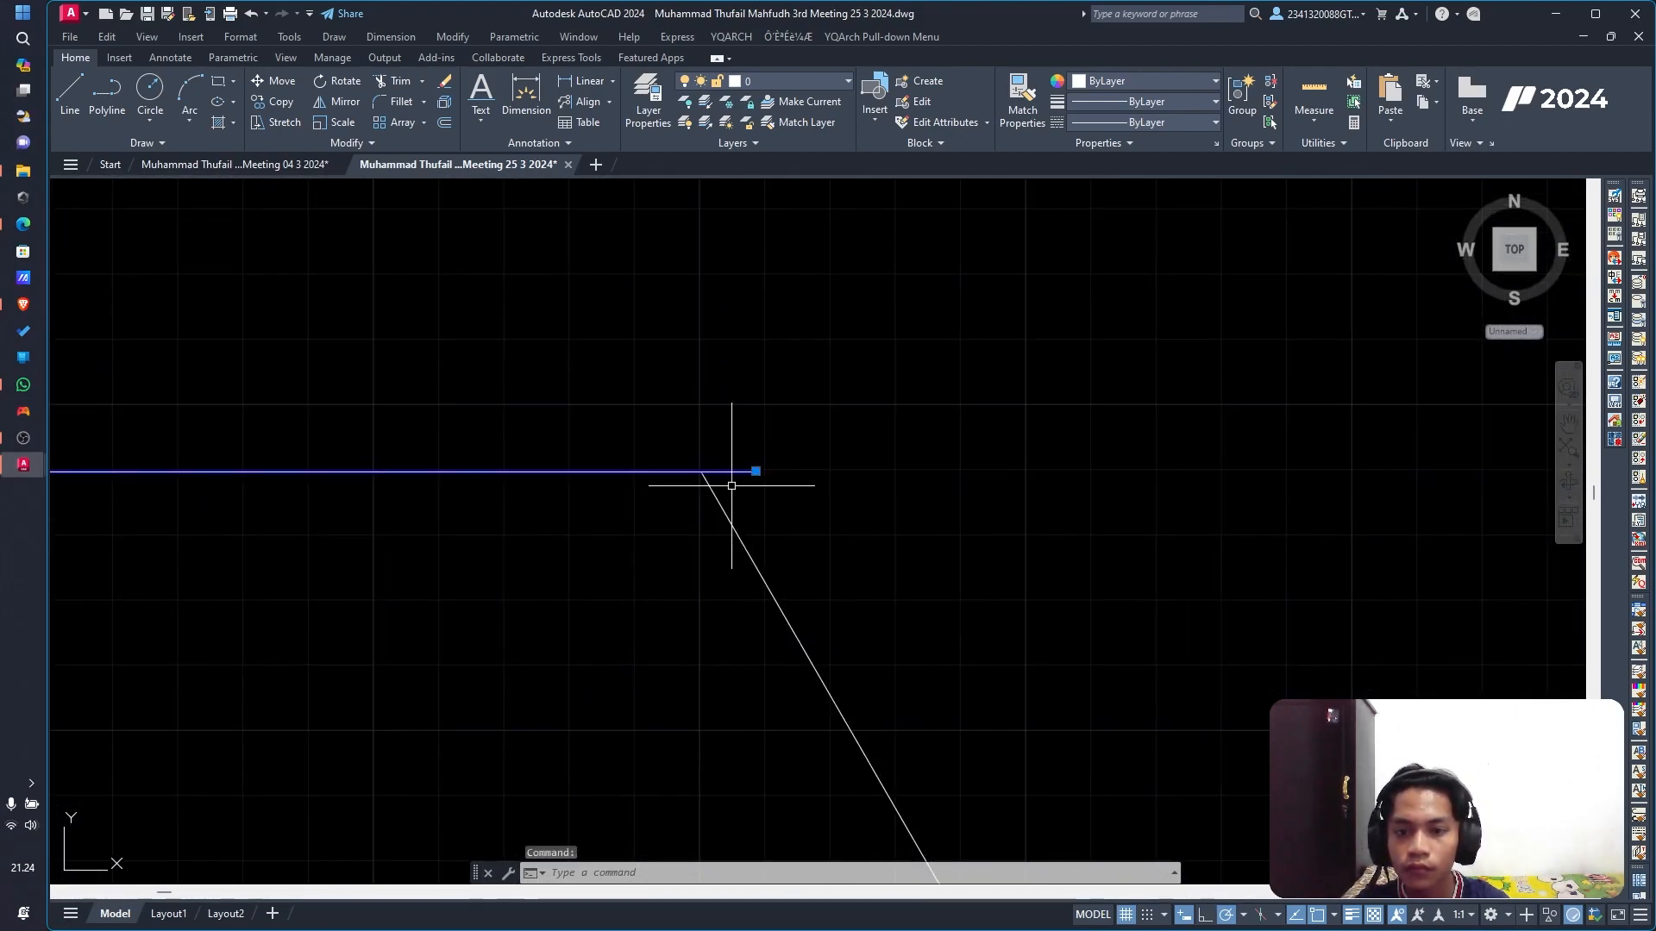
pyautogui.scroll(-5, 714, 492)
pyautogui.moveTo(739, 284); pyautogui.dragTo(699, 380, button='middle')
pyautogui.press('Escape')
pyautogui.press('Escape')
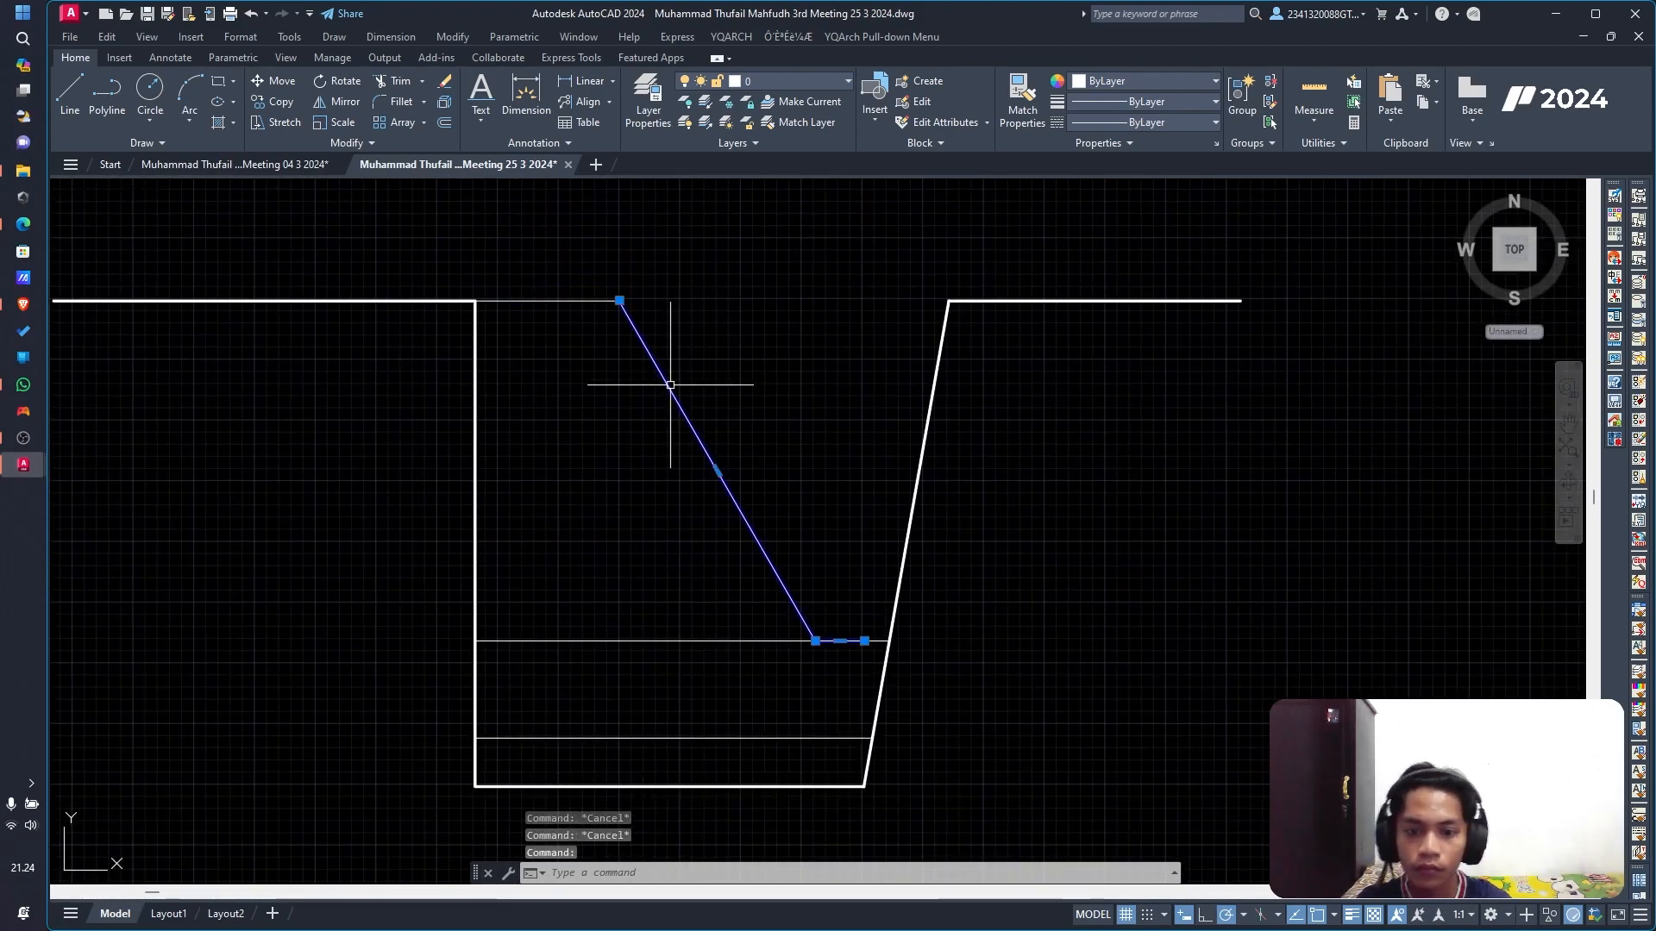
# Step: Redraw the stone foundation's sloped side from the aanstamping line to the exact end of the top edge
pyautogui.click(107, 97)
pyautogui.scroll(3, 778, 602)
pyautogui.click(839, 665)
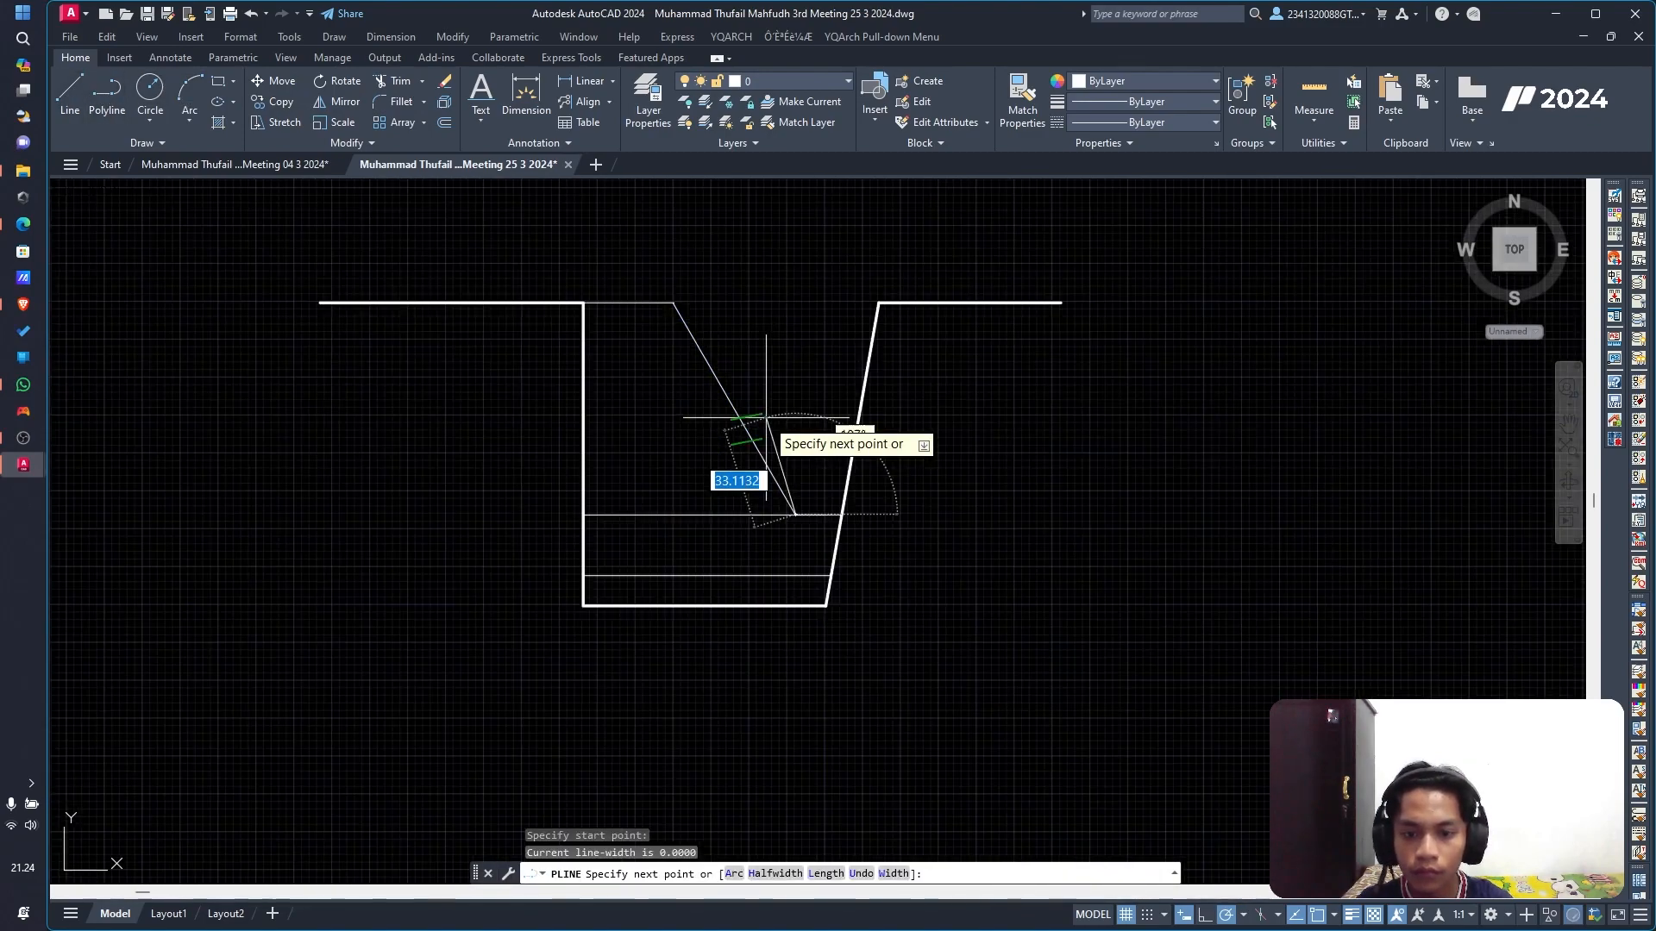
pyautogui.scroll(-5, 759, 405)
pyautogui.scroll(8, 685, 310)
pyautogui.click(645, 384)
pyautogui.press('Escape')
# Step: Trim and delete the surplus slope line at the stone foundation's upper corner
pyautogui.write('tr')
pyautogui.press('space')
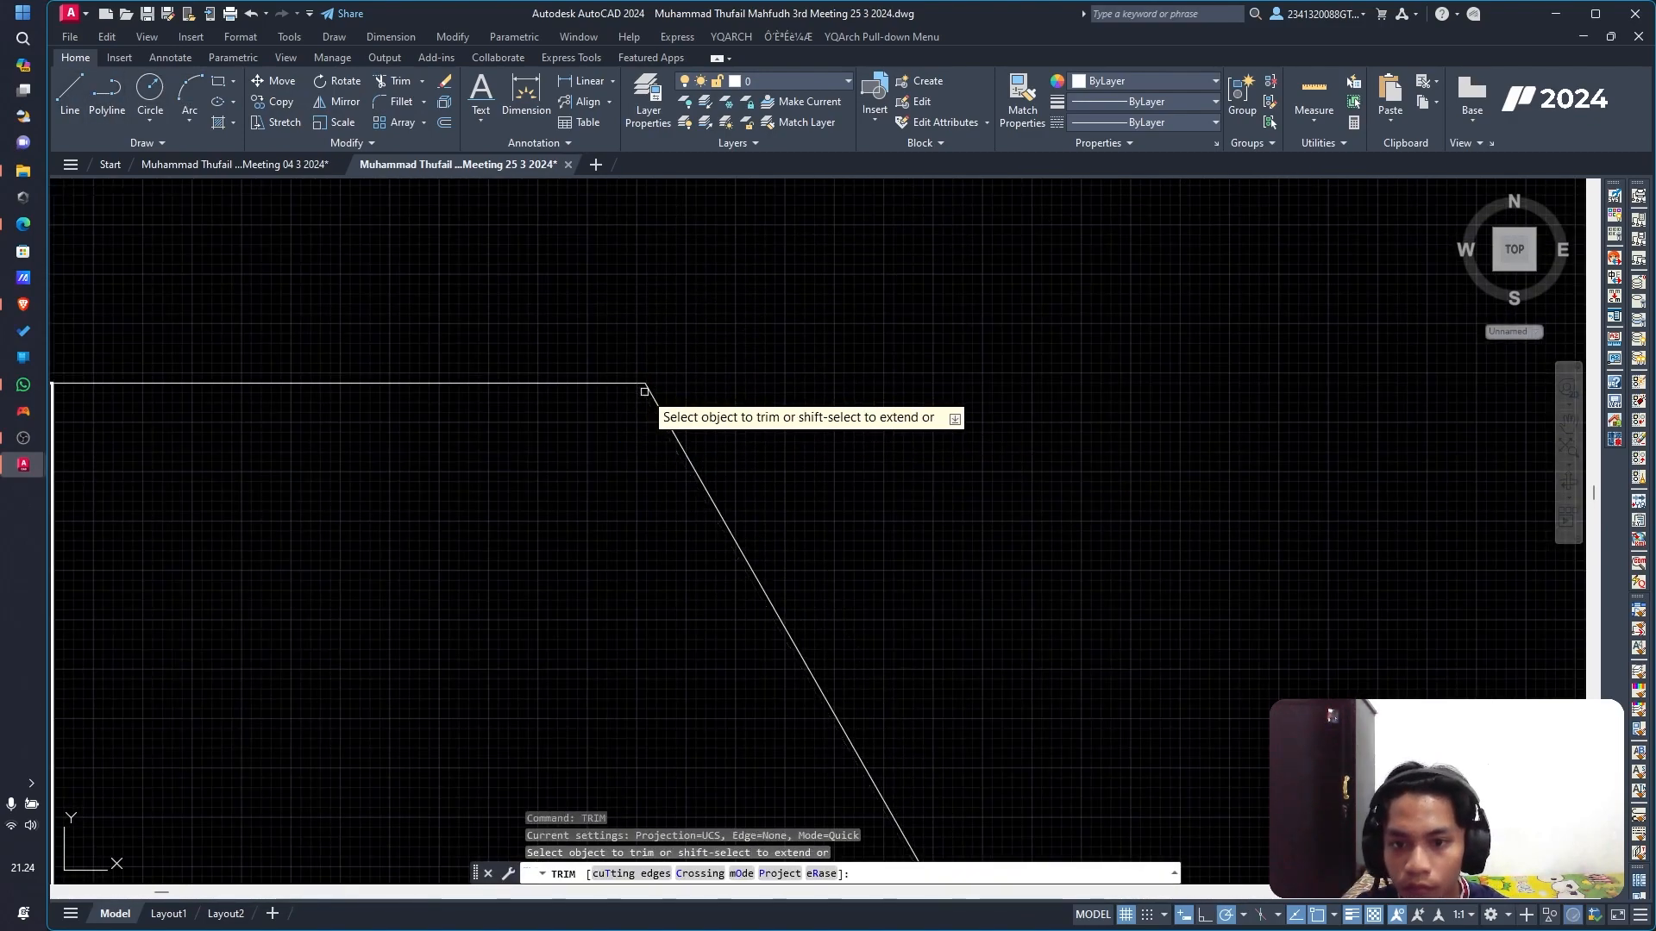
pyautogui.click(643, 390)
pyautogui.scroll(-8, 955, 412)
pyautogui.press('Escape')
pyautogui.press('Delete')
# Step: Draw a 15 by 20 rectangle for the sloof, standing on the stone foundation's upper left corner
pyautogui.scroll(4, 1042, 622)
pyautogui.scroll(-6, 1050, 535)
pyautogui.moveTo(1030, 307); pyautogui.dragTo(1024, 274, button='middle')
pyautogui.scroll(6, 897, 259)
pyautogui.moveTo(862, 284); pyautogui.dragTo(817, 232, button='middle')
pyautogui.scroll(-6, 725, 431)
pyautogui.scroll(6, 681, 483)
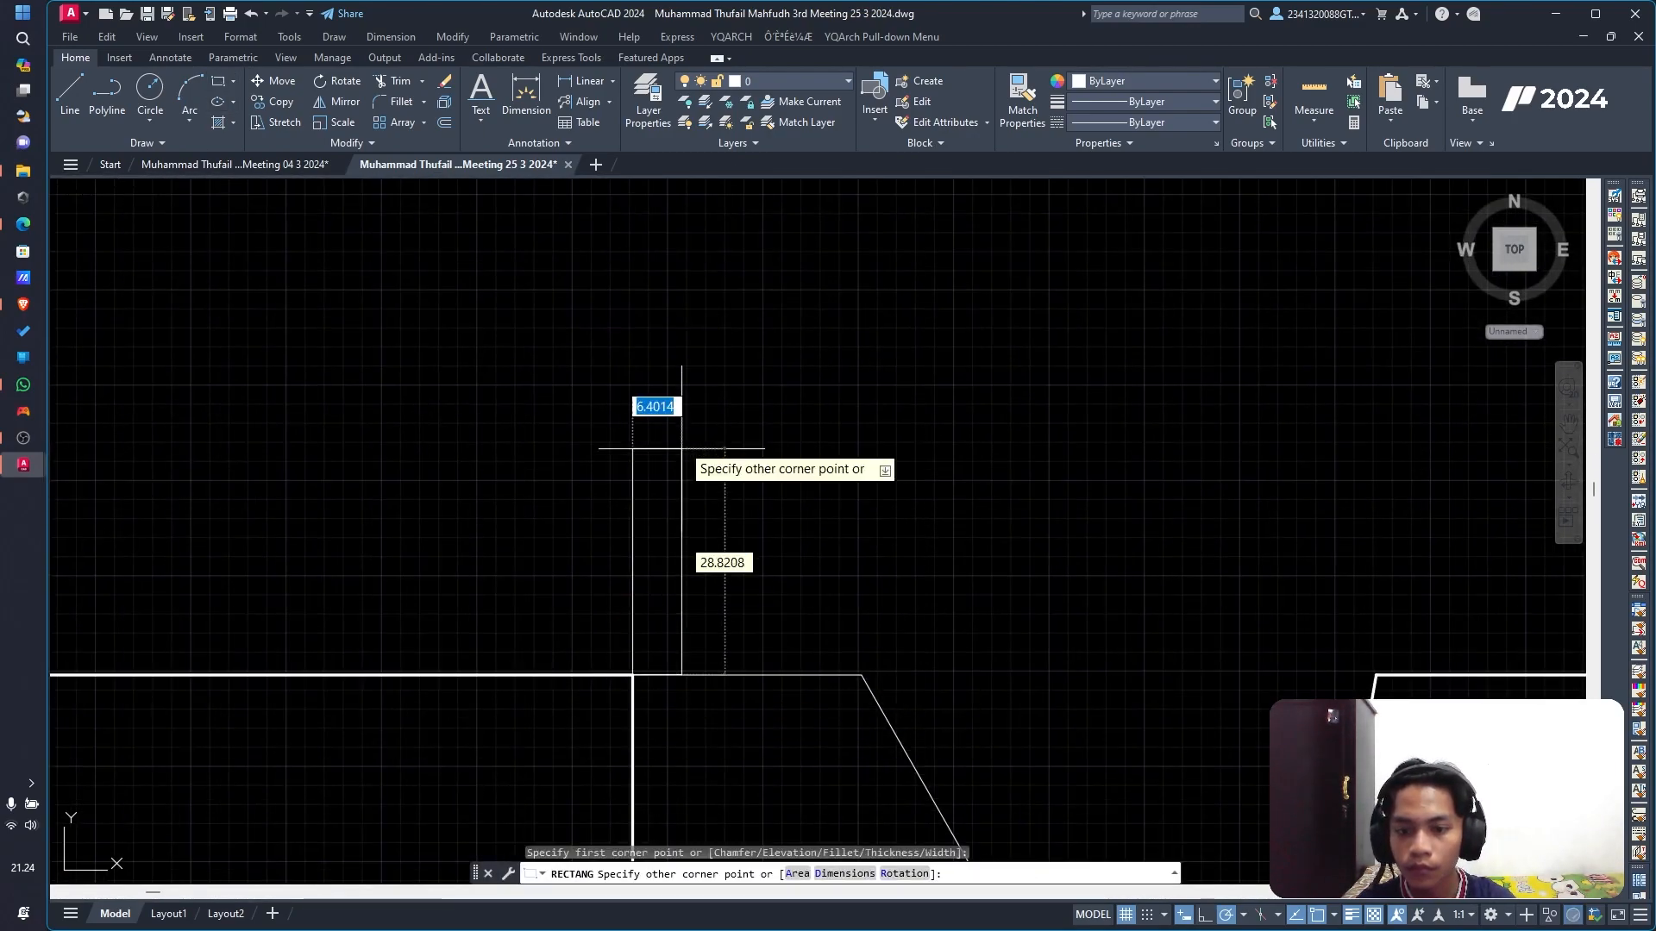
pyautogui.press('Return')
pyautogui.scroll(-5, 755, 433)
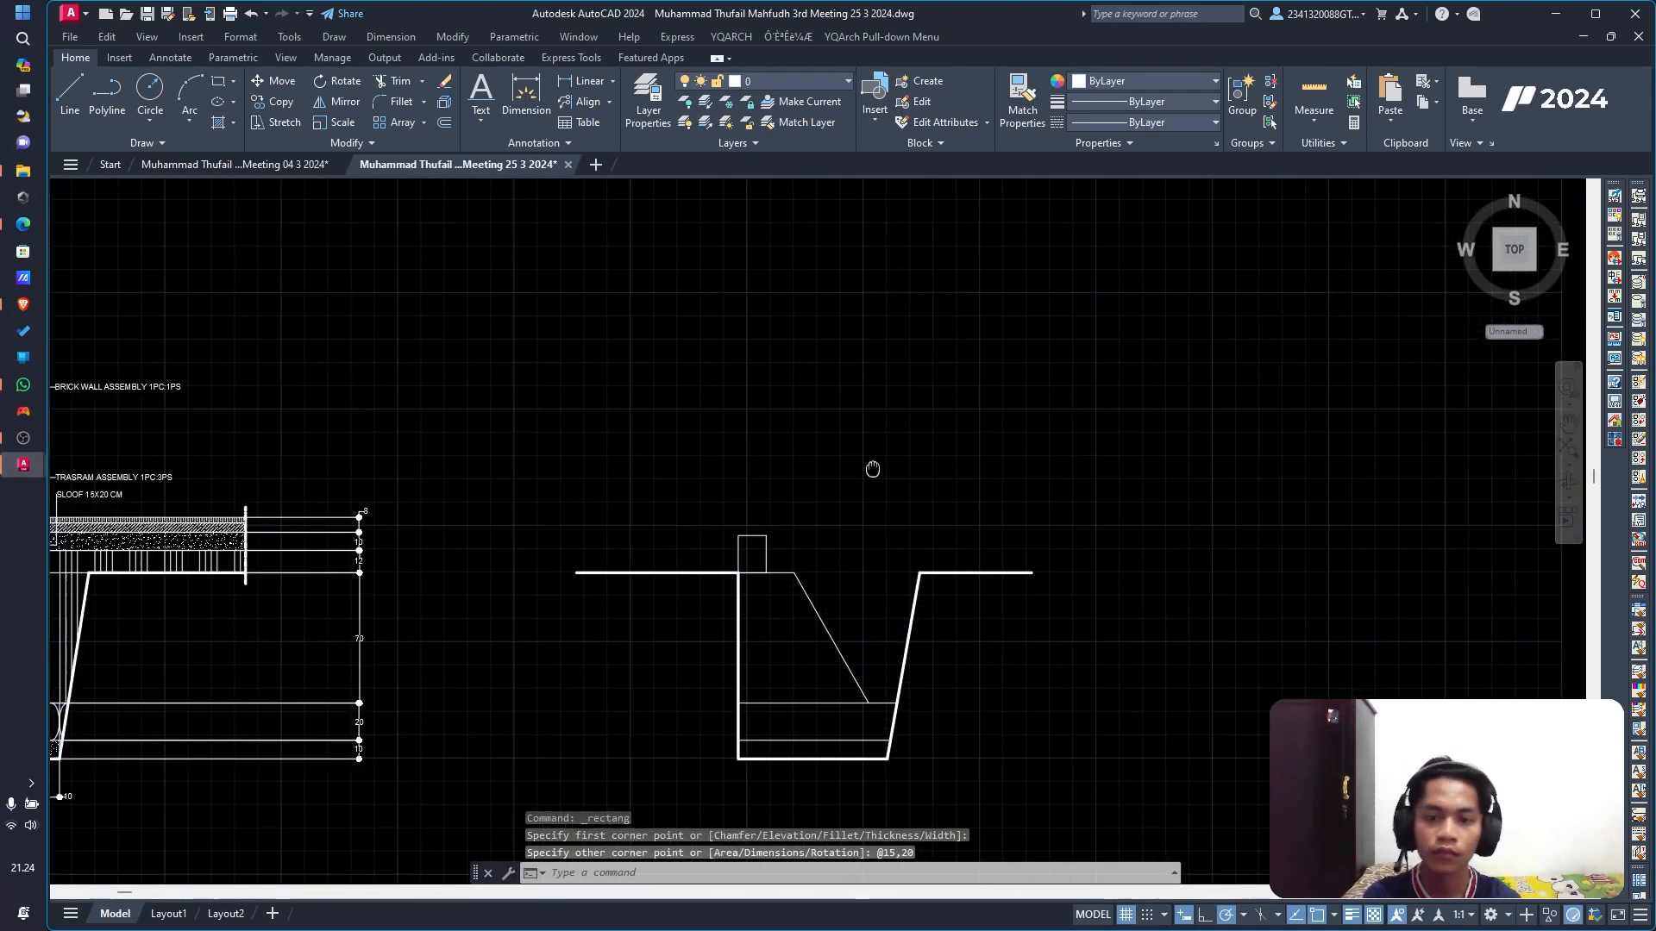
# Step: Copy the brick wall and trasram with their hatches, plus the sloof hatch, from the finished section onto the new sloof
pyautogui.moveTo(927, 317); pyautogui.dragTo(914, 741, button='middle')
pyautogui.scroll(-6, 914, 742)
pyautogui.scroll(4, 884, 327)
pyautogui.scroll(-4, 614, 746)
pyautogui.moveTo(615, 746); pyautogui.dragTo(859, 472, button='middle')
pyautogui.scroll(4, 604, 731)
pyautogui.scroll(4, 629, 670)
pyautogui.moveTo(647, 685); pyautogui.dragTo(776, 721)
pyautogui.click(636, 702)
pyautogui.click(839, 705)
pyautogui.click(750, 687)
pyautogui.click(743, 687)
pyautogui.click(740, 687)
pyautogui.click(702, 689)
pyautogui.click(688, 679)
pyautogui.click(681, 669)
pyautogui.click(675, 670)
pyautogui.scroll(-4, 749, 727)
pyautogui.scroll(4, 729, 768)
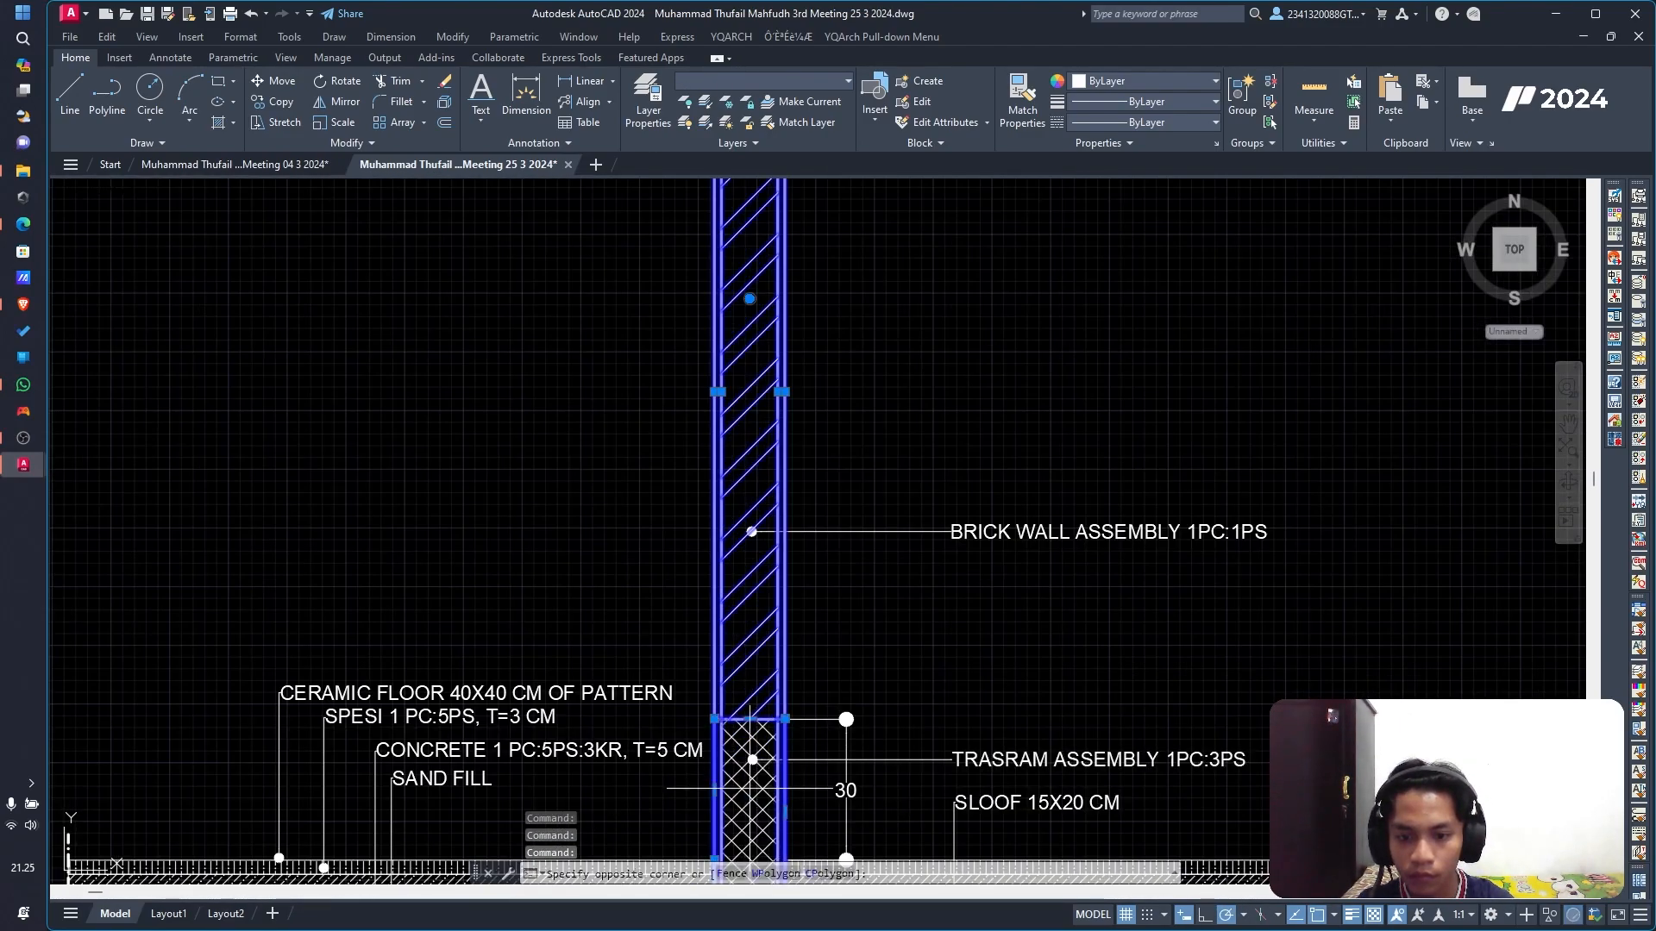
pyautogui.scroll(5, 749, 805)
pyautogui.scroll(-5, 750, 789)
pyautogui.moveTo(911, 704); pyautogui.dragTo(878, 268, button='middle')
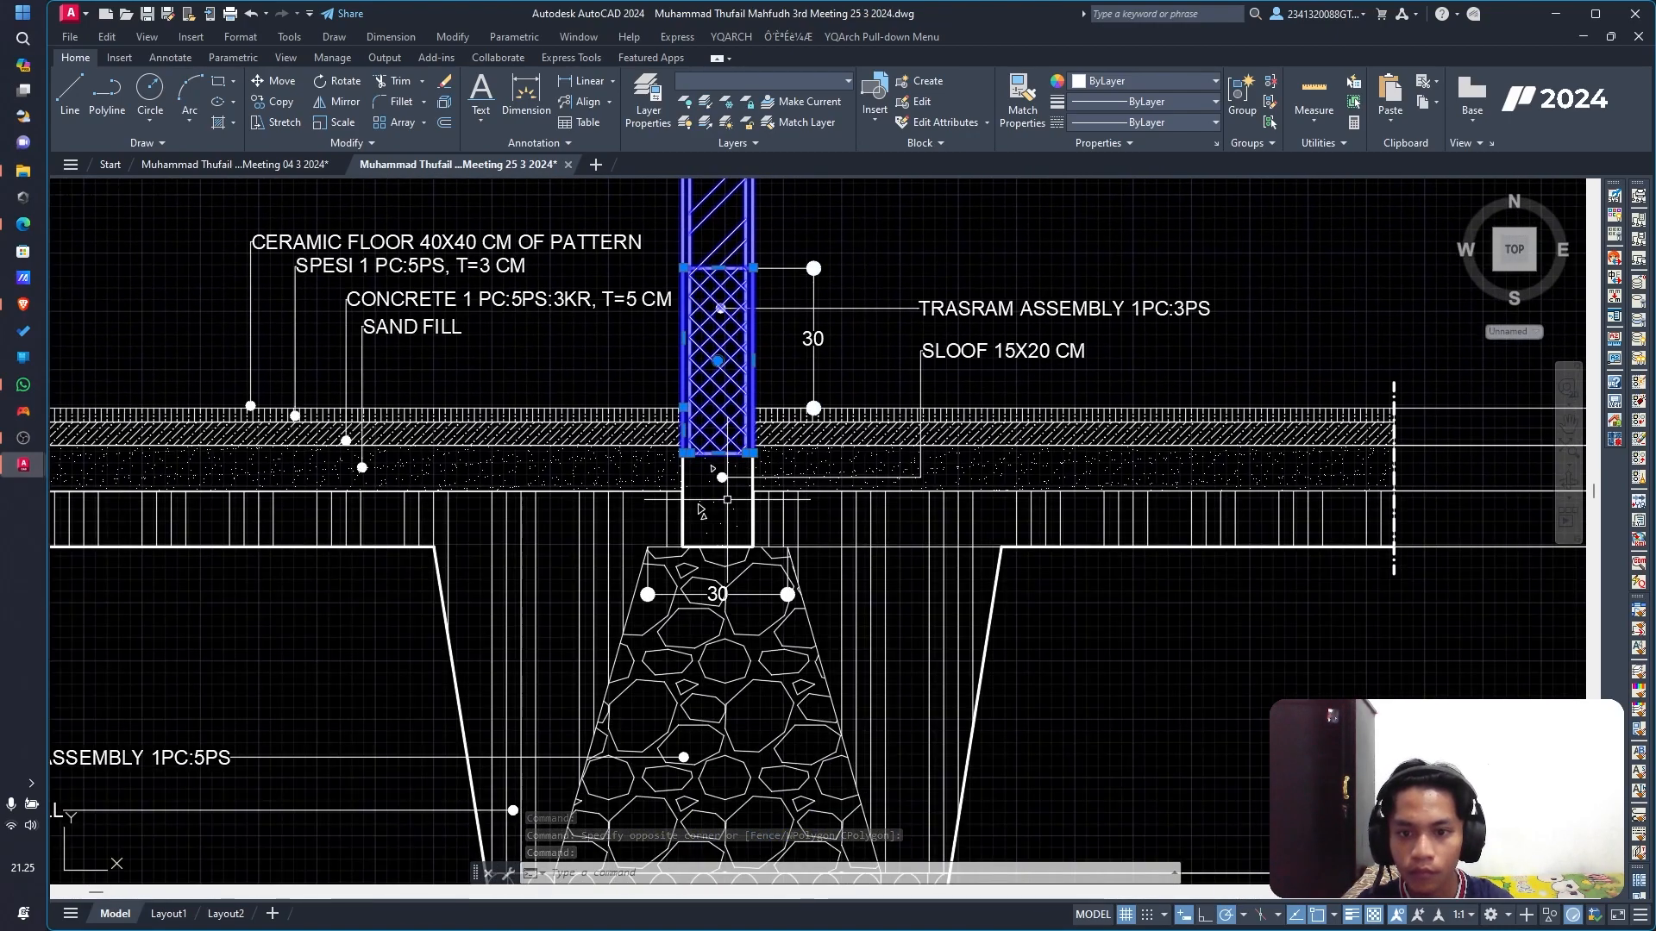
pyautogui.scroll(-4, 992, 414)
pyautogui.hotkey('ctrl', 'c')
pyautogui.hotkey('ctrl', 'v')
pyautogui.scroll(7, 1293, 455)
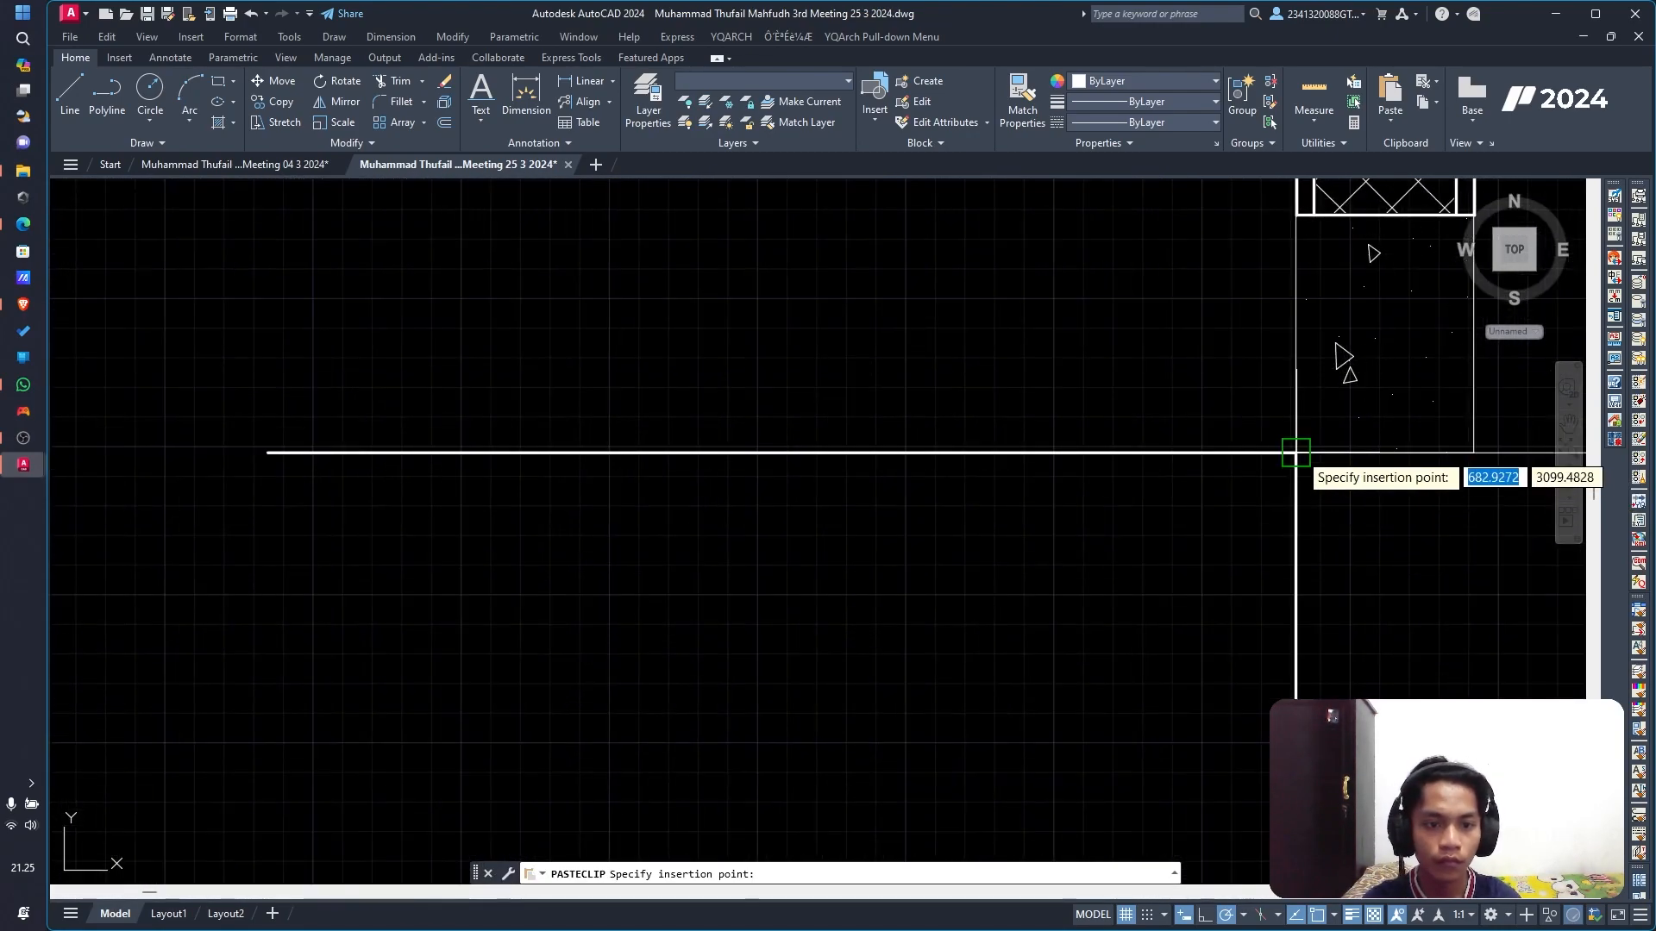
pyautogui.click(1280, 421)
# Step: Assign the new sloof rectangle to the Column layer
pyautogui.click(750, 82)
pyautogui.click(745, 144)
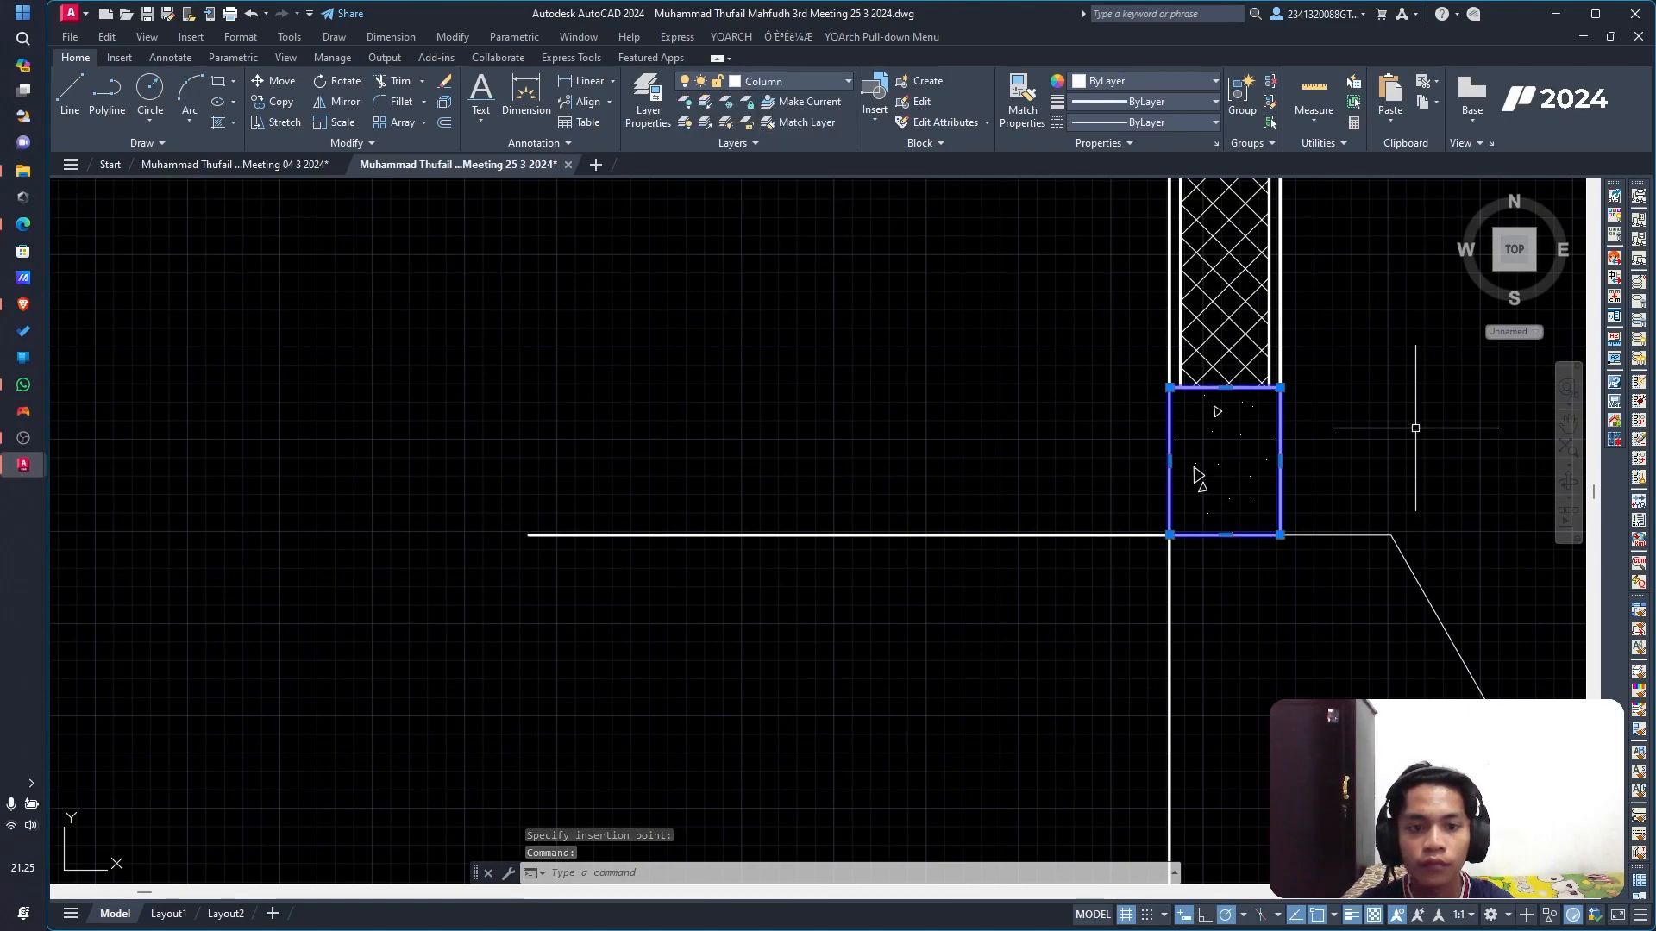
pyautogui.press('Escape')
# Step: Copy the section line from the top of the finished section's wall to the top of the new wall
pyautogui.scroll(-2, 1401, 442)
pyautogui.moveTo(1402, 443); pyautogui.dragTo(867, 508, button='middle')
pyautogui.scroll(-6, 866, 303)
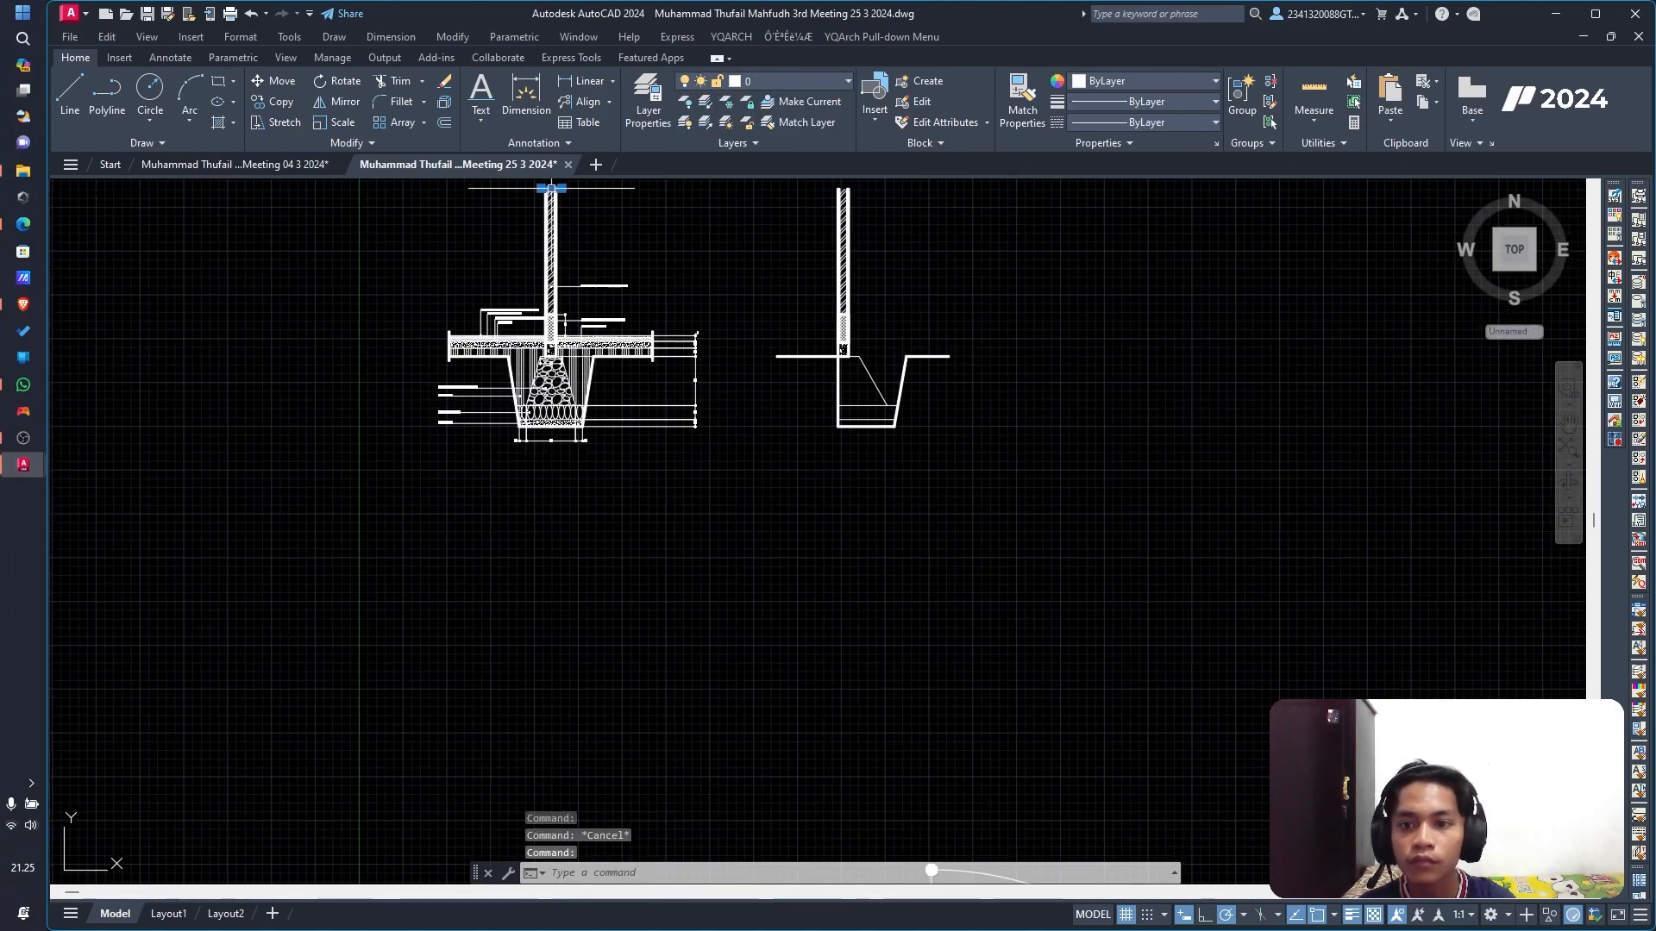
pyautogui.scroll(7, 862, 180)
pyautogui.hotkey('ctrl', 'v')
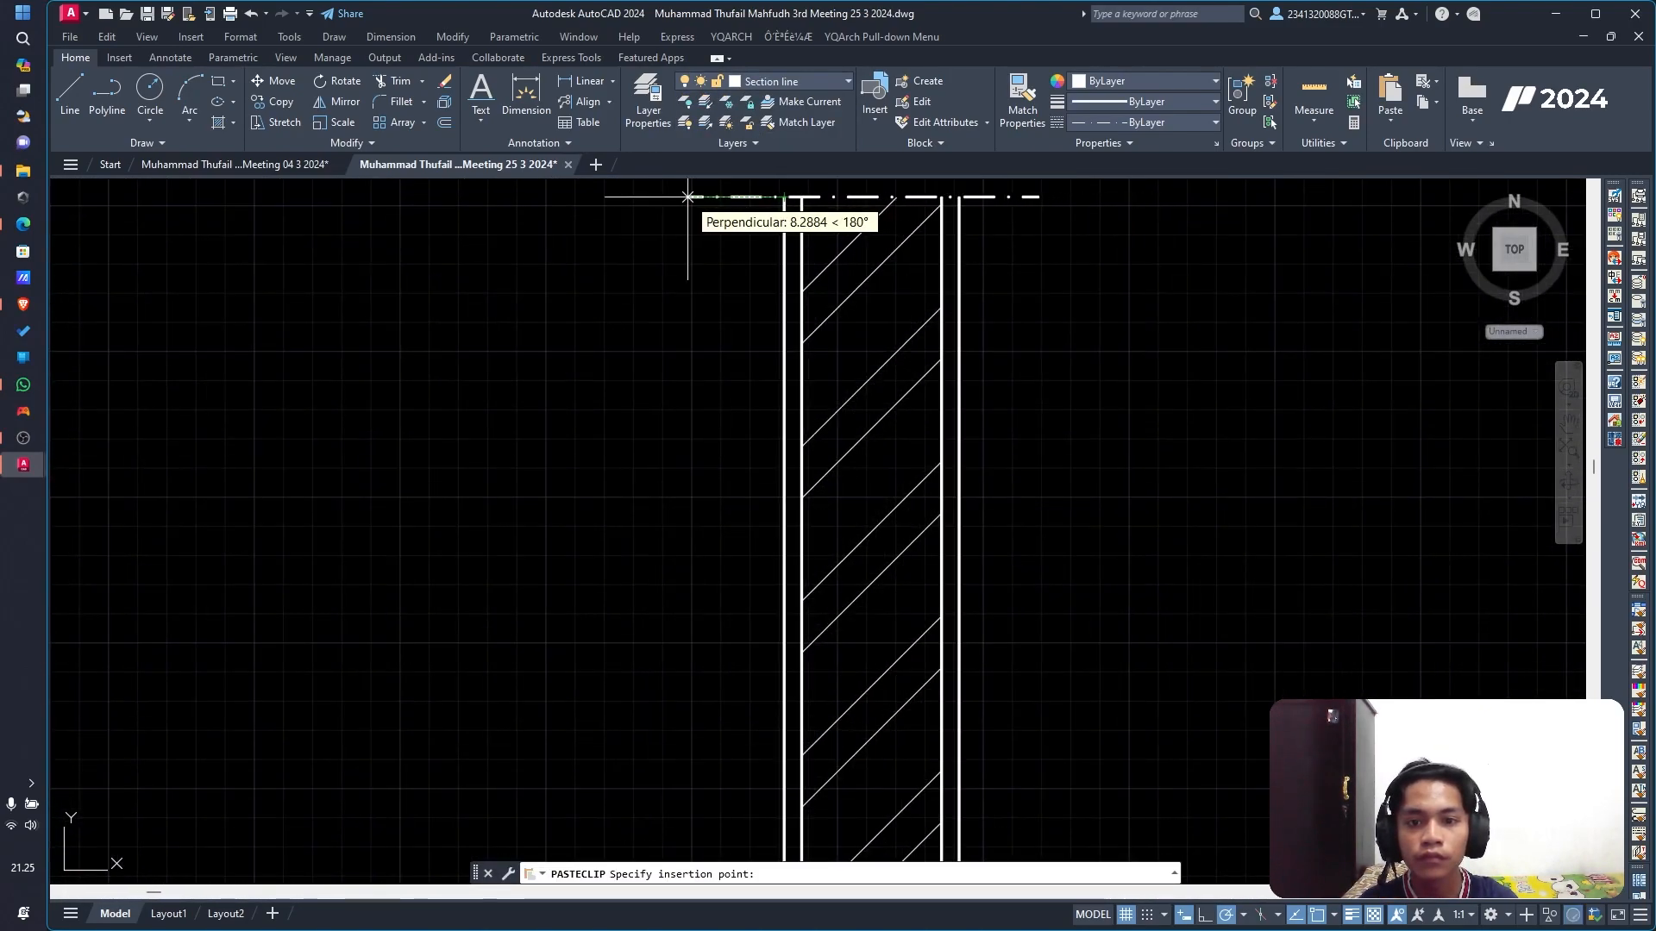
pyautogui.scroll(-6, 1423, 431)
pyautogui.moveTo(1476, 483); pyautogui.dragTo(939, 273, button='middle')
# Step: Draw the 12 high land fill outline above ground level, from the ground line's left end across to its right end
pyautogui.scroll(-2, 923, 265)
pyautogui.scroll(2, 937, 445)
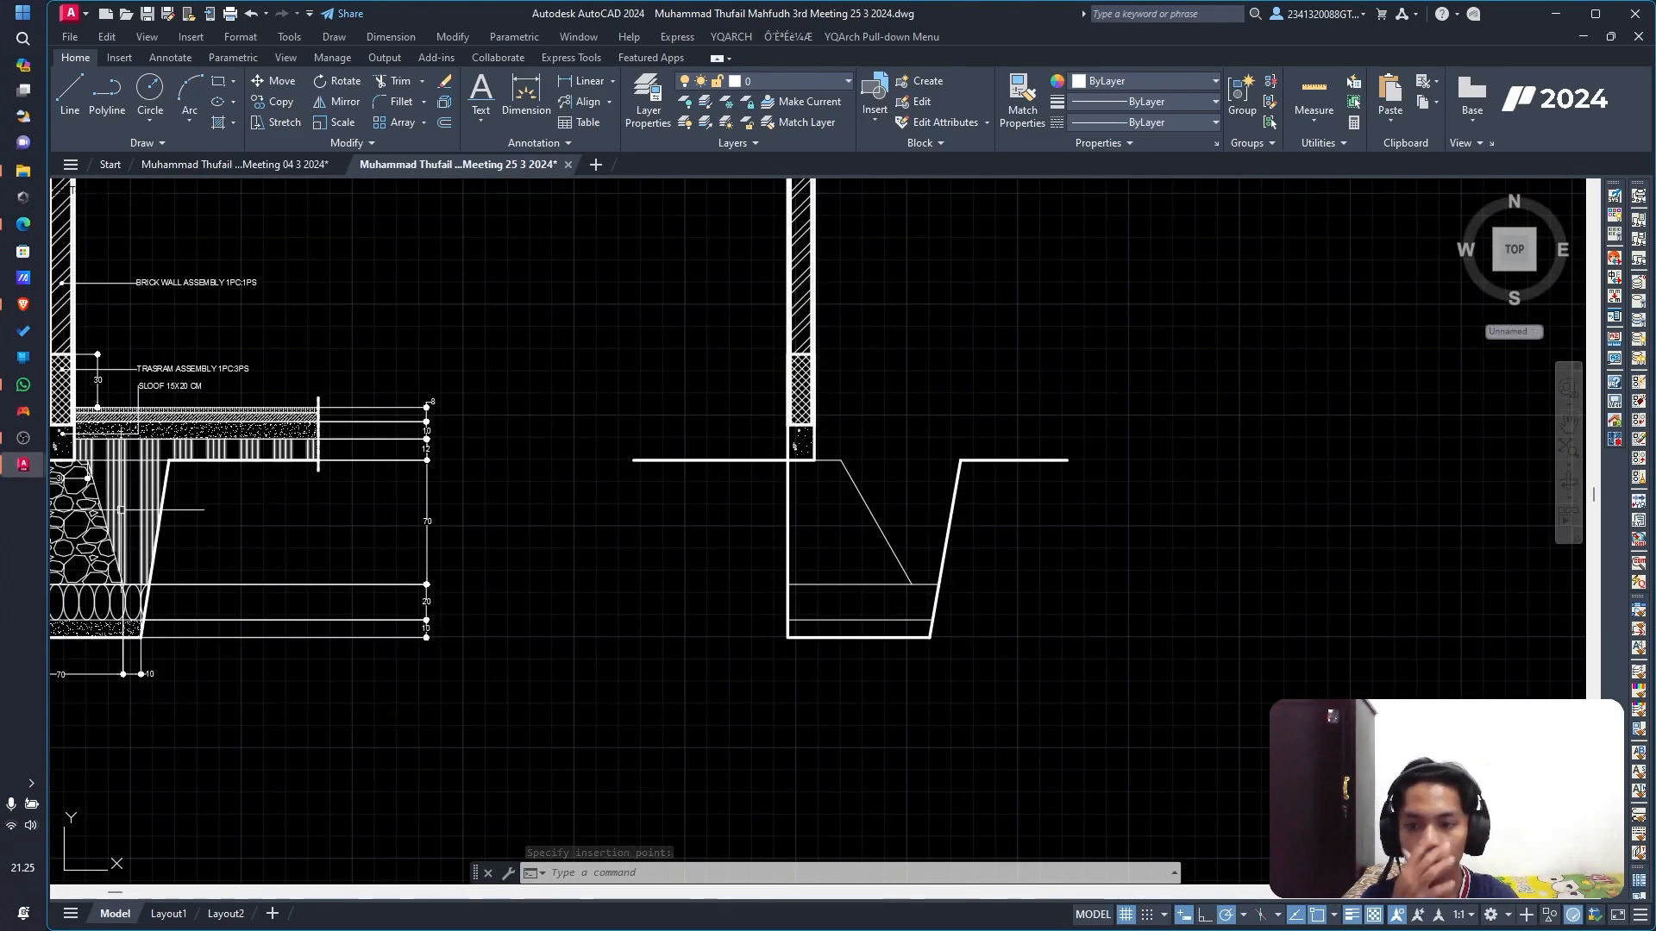
pyautogui.scroll(-4, 828, 500)
pyautogui.scroll(-4, 919, 215)
pyautogui.scroll(8, 921, 194)
pyautogui.moveTo(921, 194); pyautogui.dragTo(636, 426, button='middle')
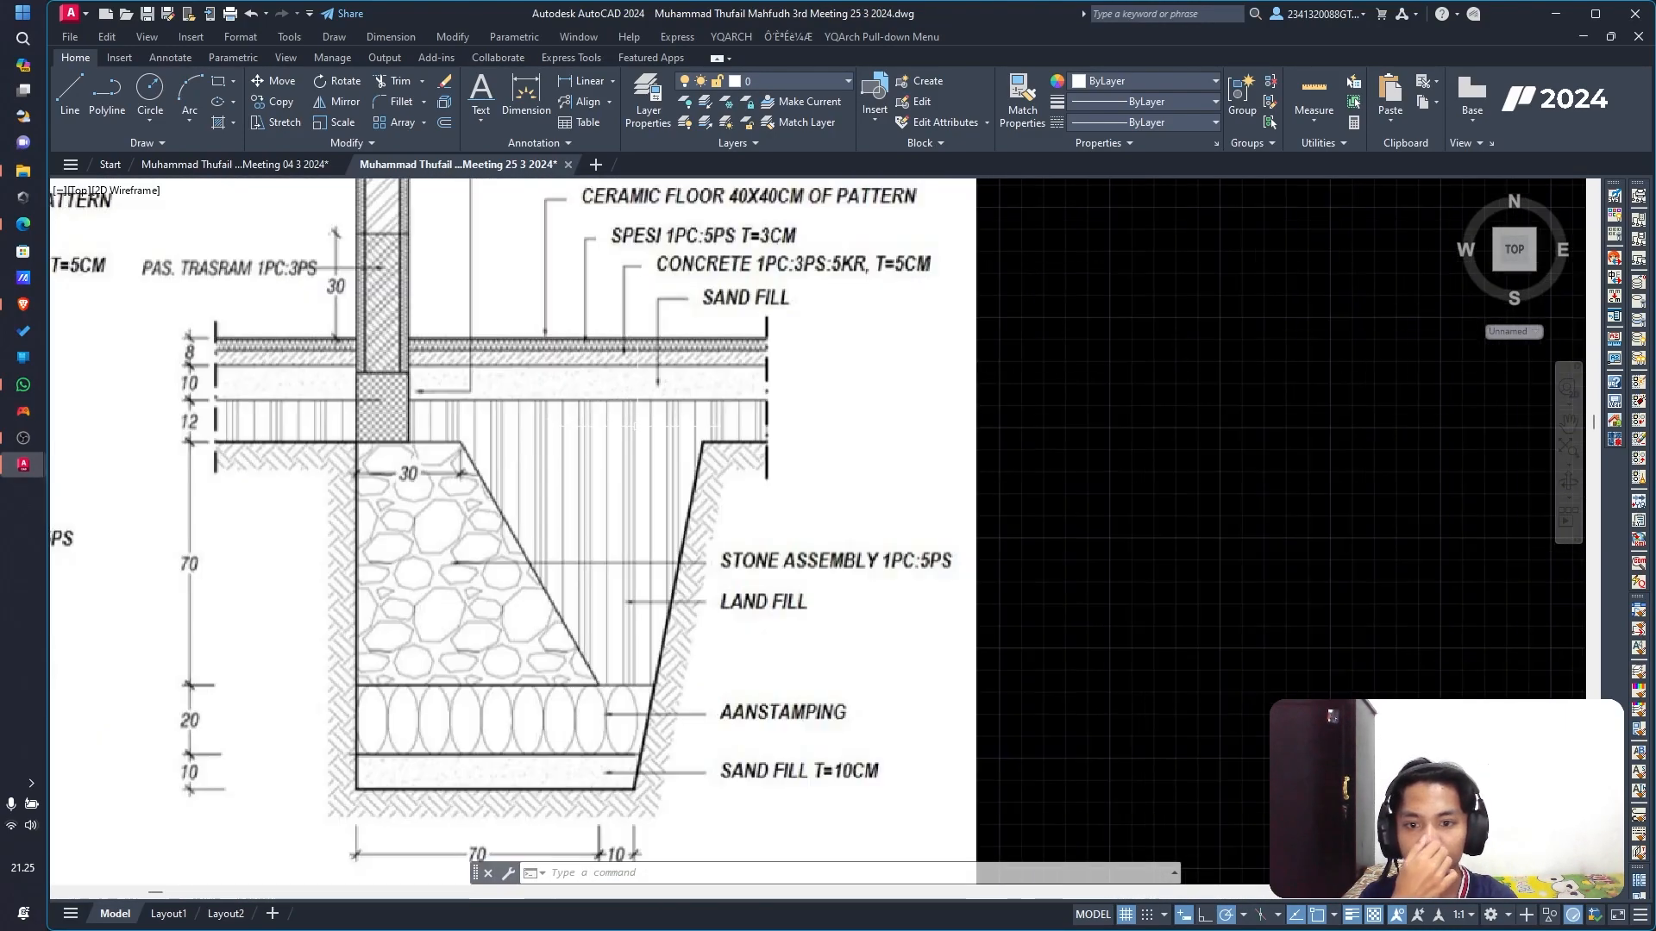
pyautogui.scroll(-5, 552, 517)
pyautogui.scroll(6, 751, 507)
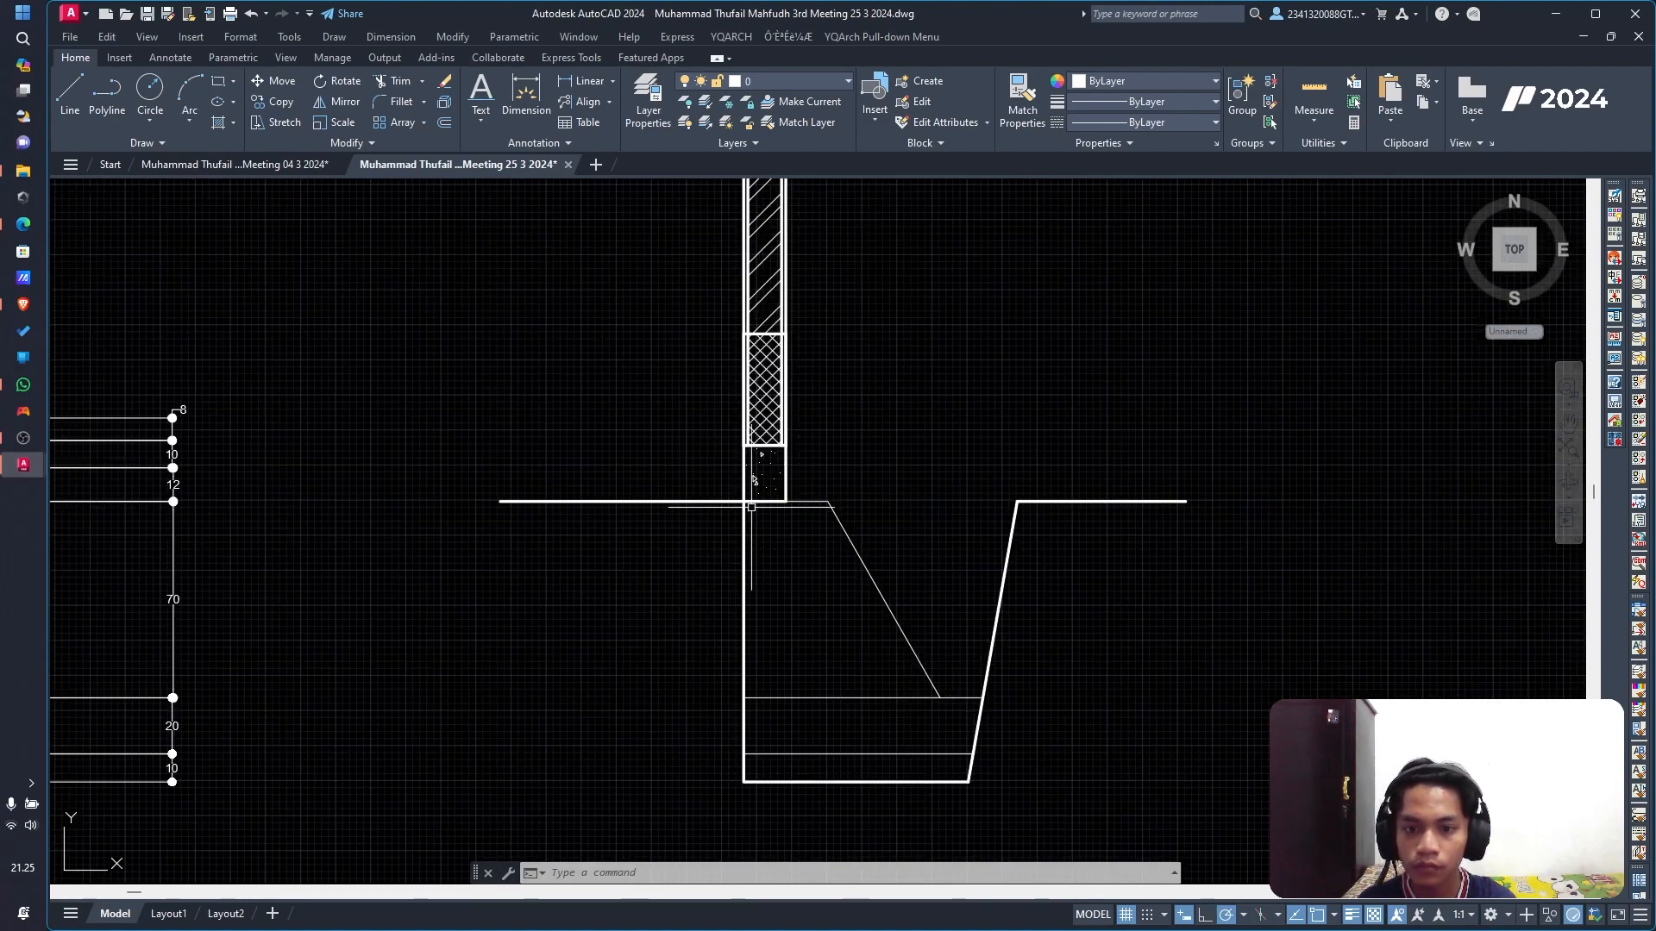
pyautogui.click(87, 103)
pyautogui.click(499, 501)
pyautogui.write('12')
pyautogui.press('Return')
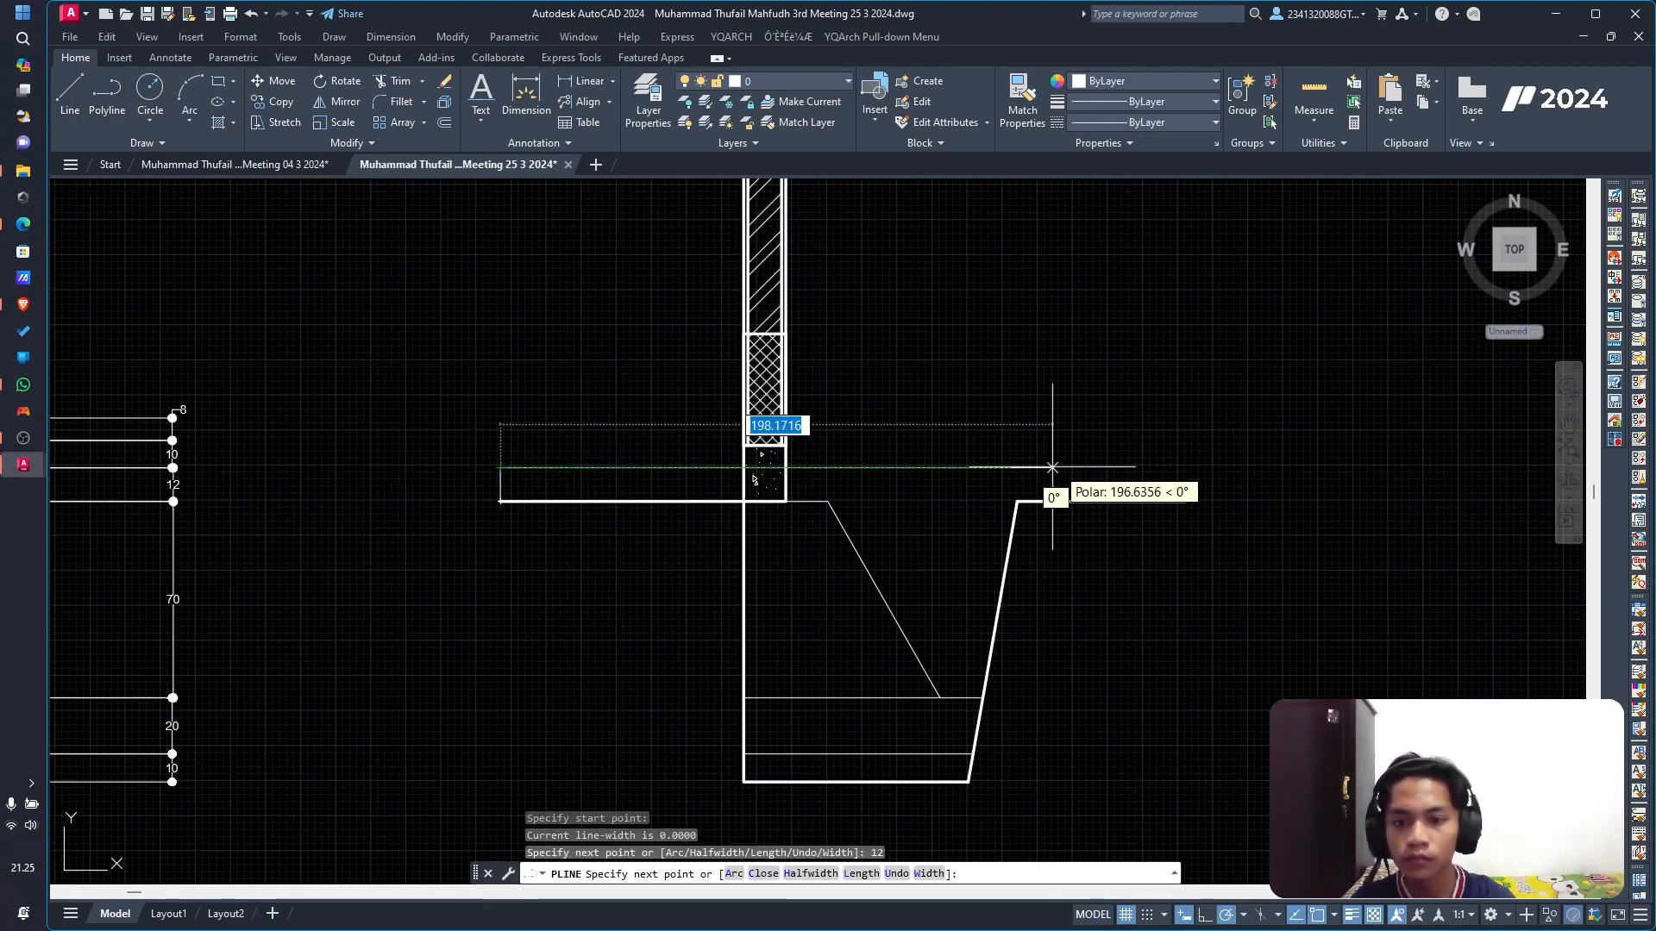
pyautogui.click(1183, 468)
pyautogui.click(1182, 501)
pyautogui.press('Escape')
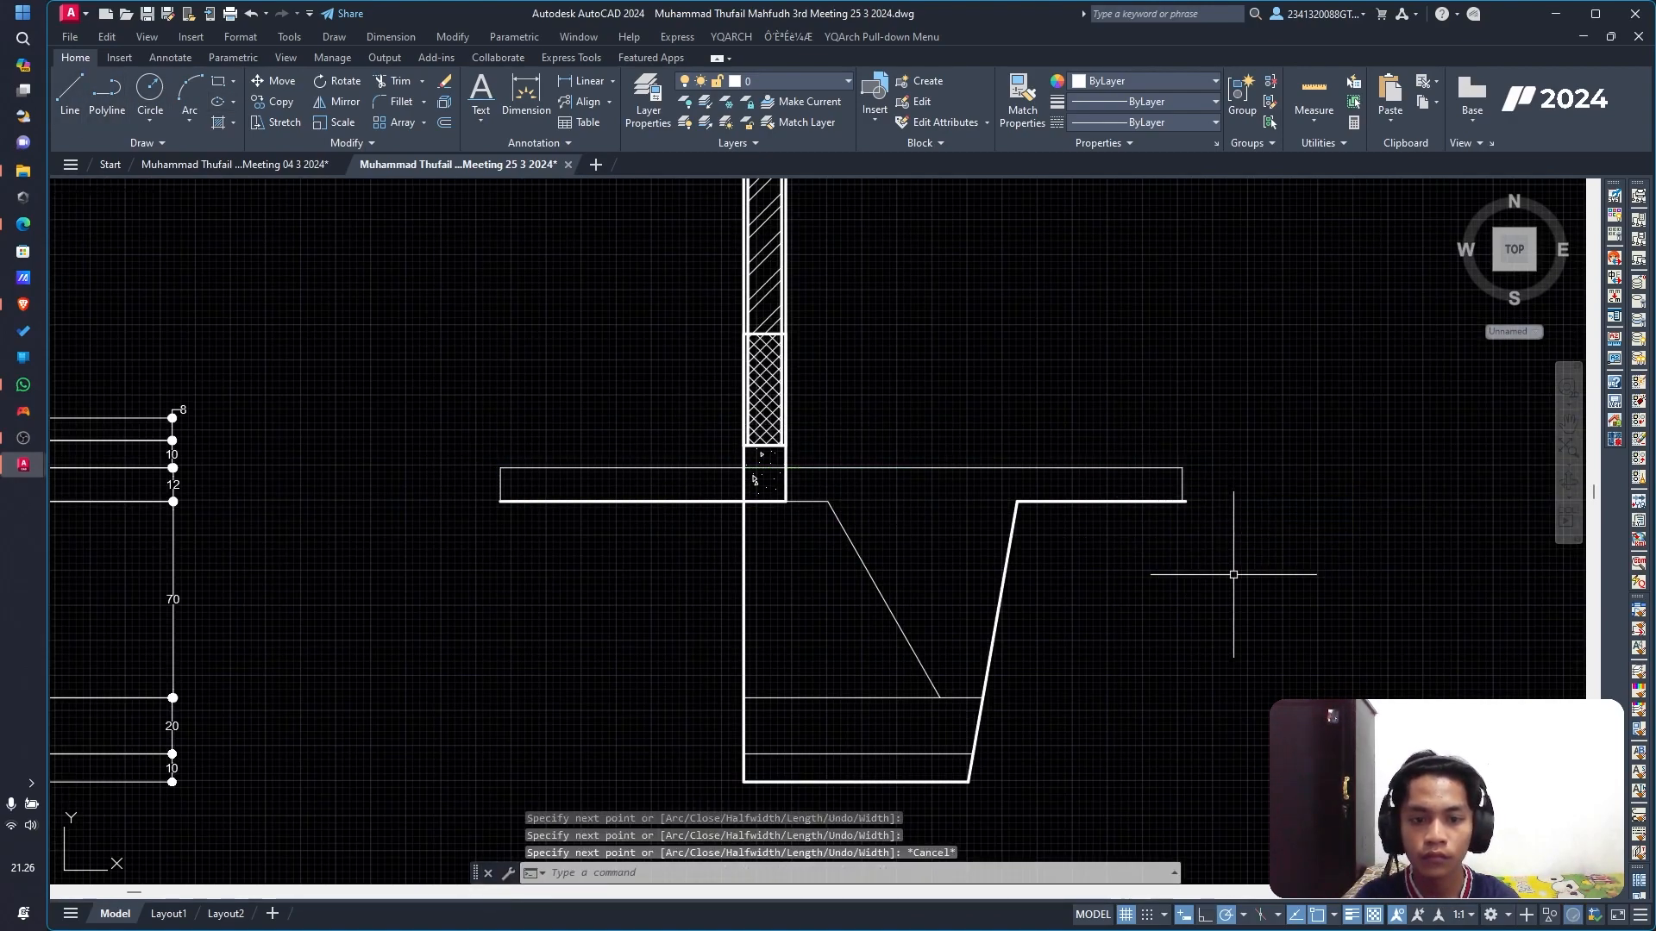
# Step: Trim the land fill outline where it crosses the sloof
pyautogui.scroll(5, 765, 468)
pyautogui.click(763, 470)
pyautogui.write('tr')
pyautogui.press('Return')
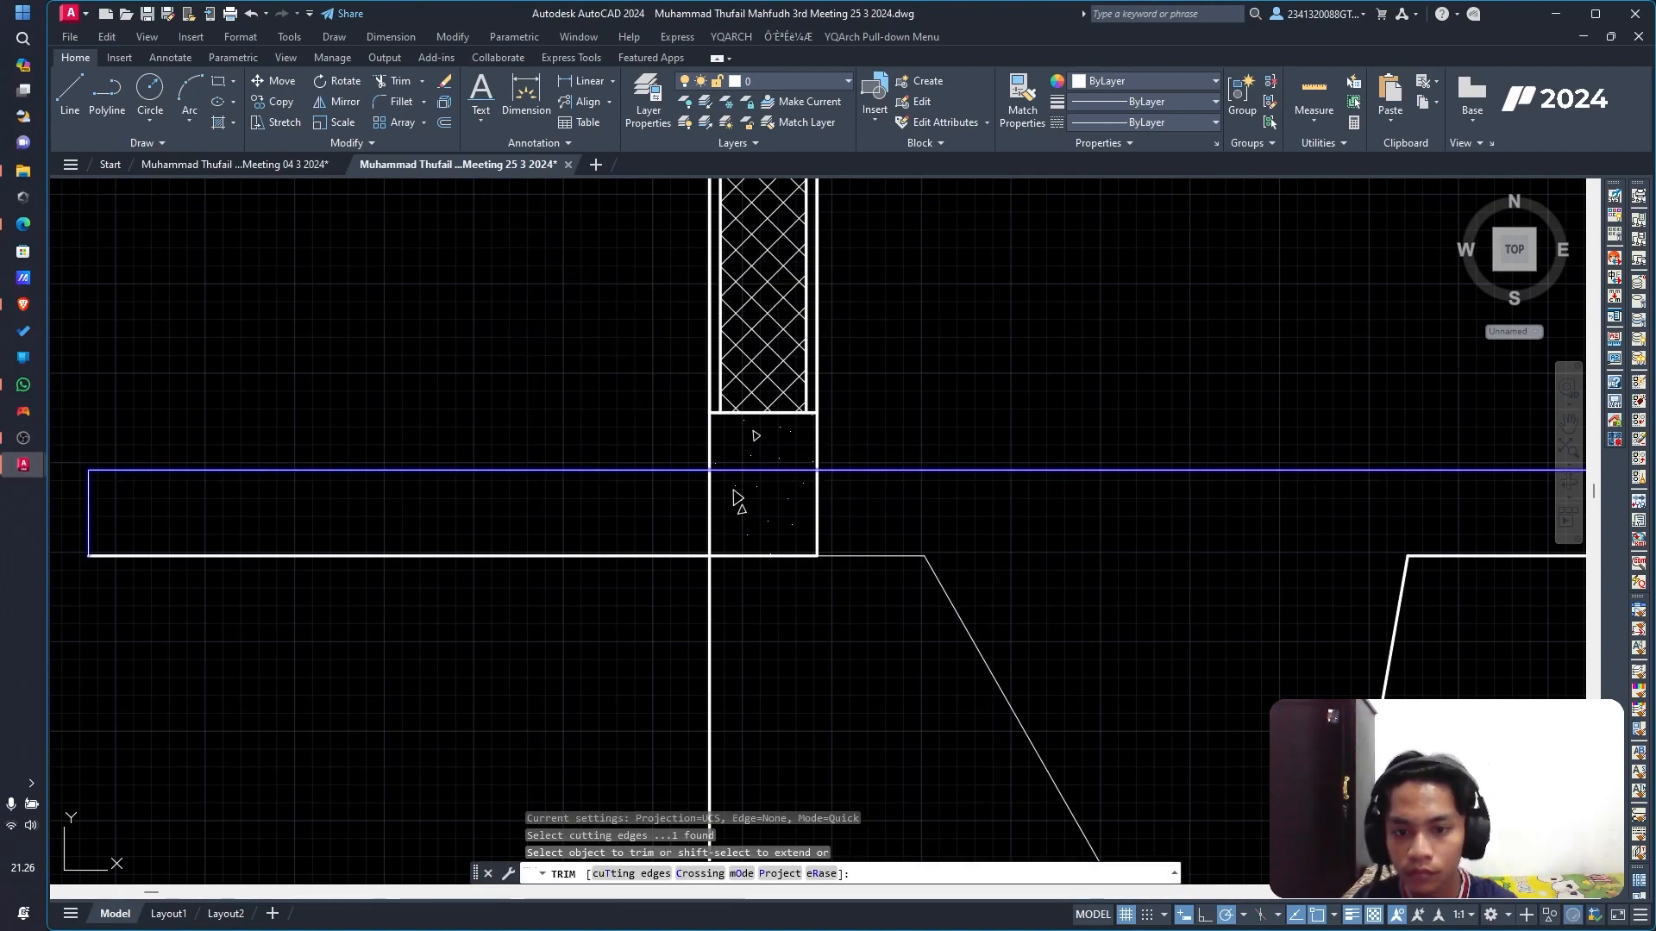
pyautogui.press('Escape')
pyautogui.press('space')
pyautogui.press('Escape')
pyautogui.scroll(-4, 1013, 518)
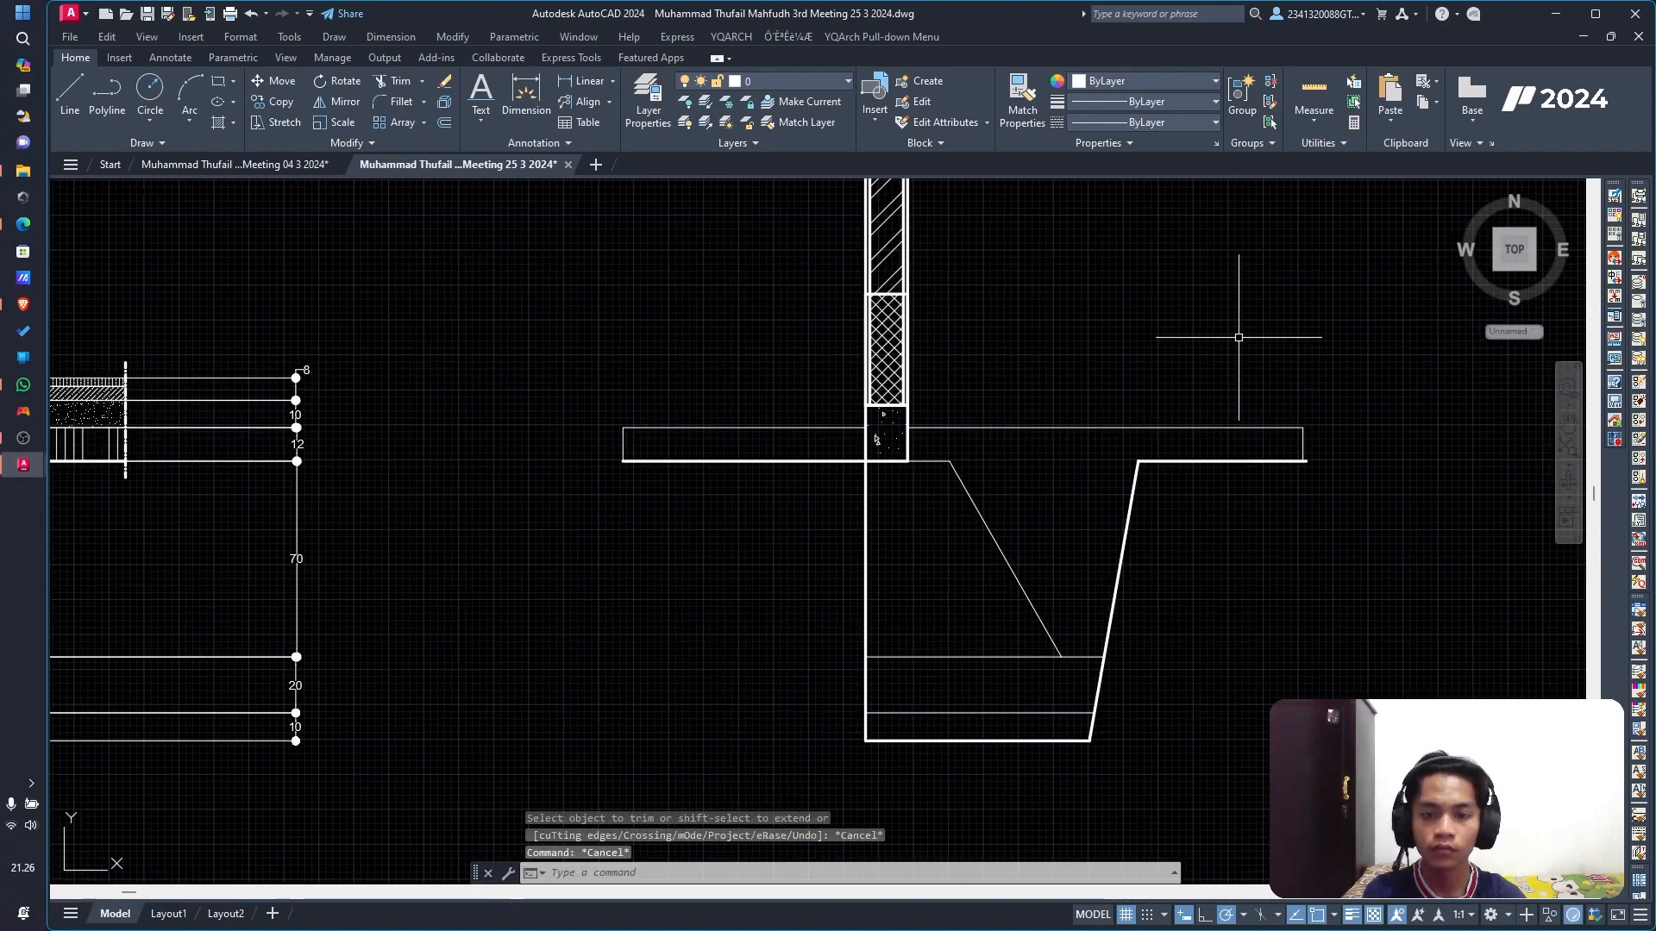
# Step: Draw the 10 high sand fill outline on top of the land fill layer, across its full width
pyautogui.click(107, 91)
pyautogui.click(652, 502)
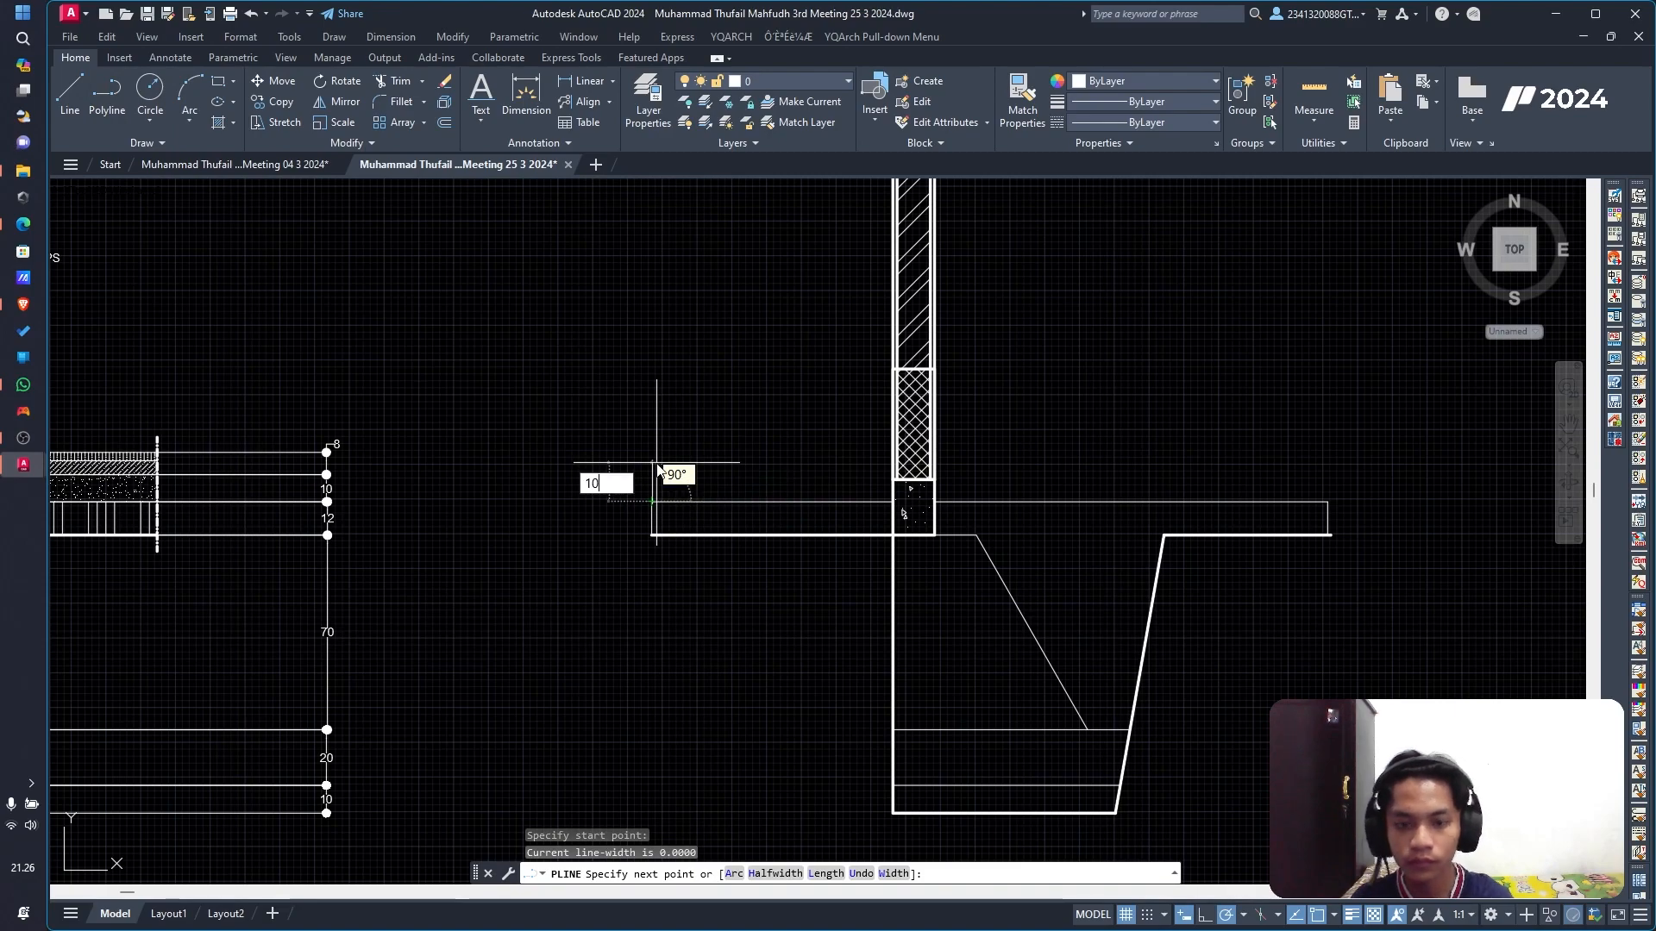
pyautogui.press('Return')
pyautogui.click(1327, 474)
pyautogui.click(1327, 502)
pyautogui.press('Escape')
pyautogui.scroll(4, 910, 483)
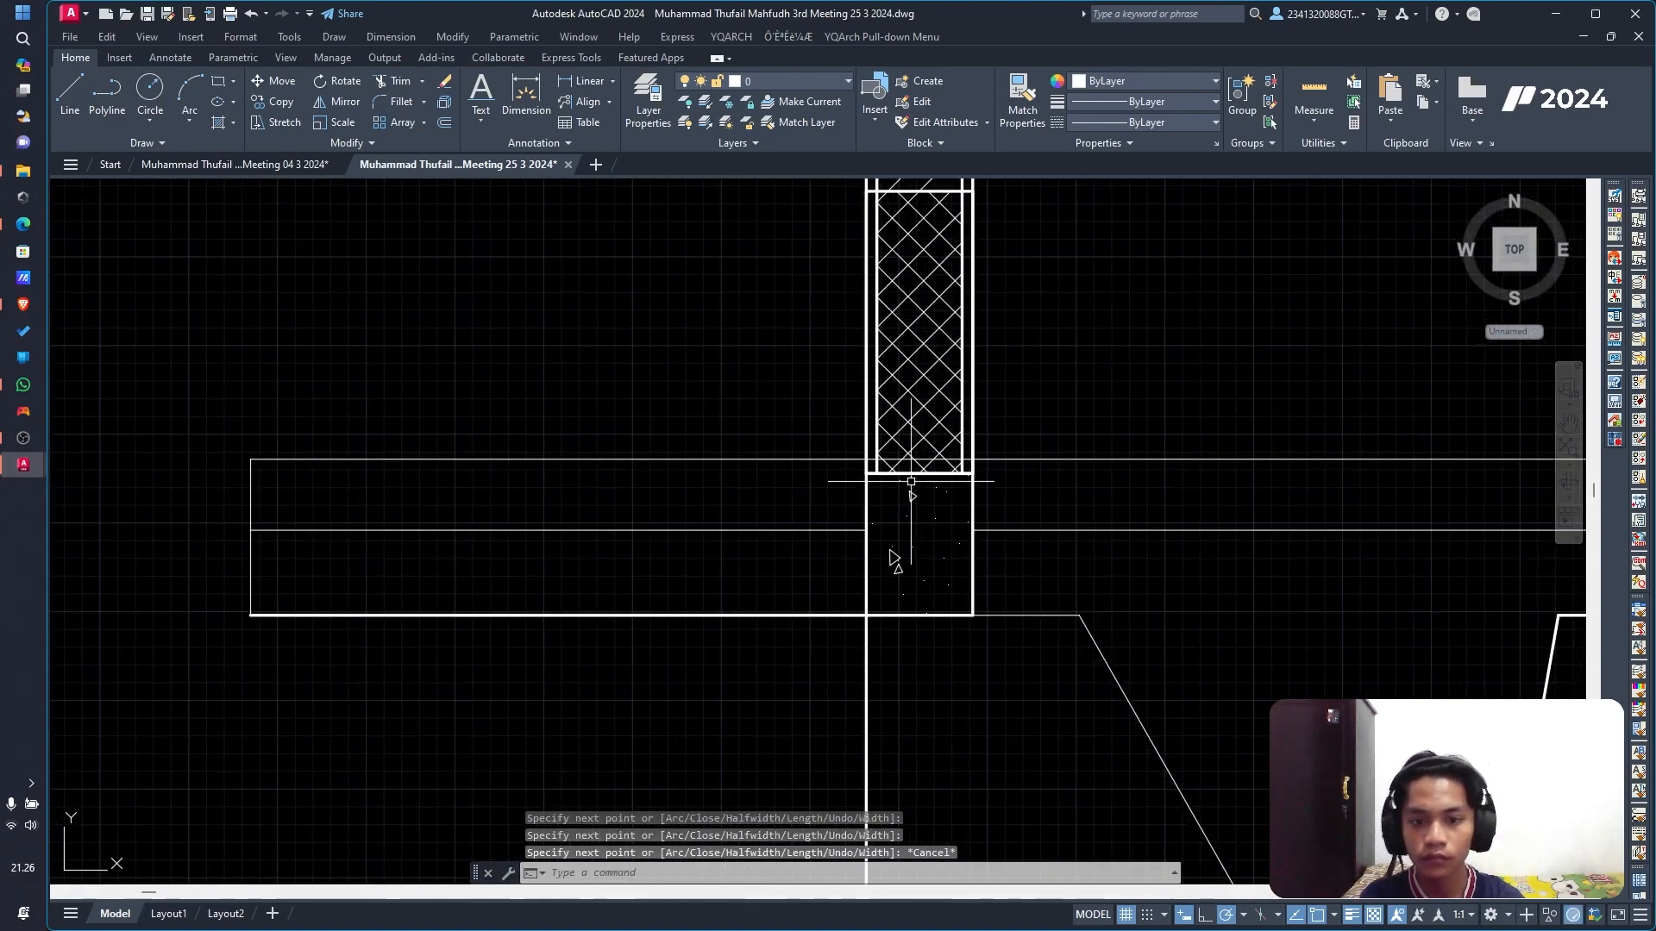
# Step: Trim the sand fill outline where it crosses the wall above the sloof
pyautogui.scroll(4, 909, 477)
pyautogui.write('tr')
pyautogui.press('Return')
pyautogui.click(809, 421)
pyautogui.click(1005, 464)
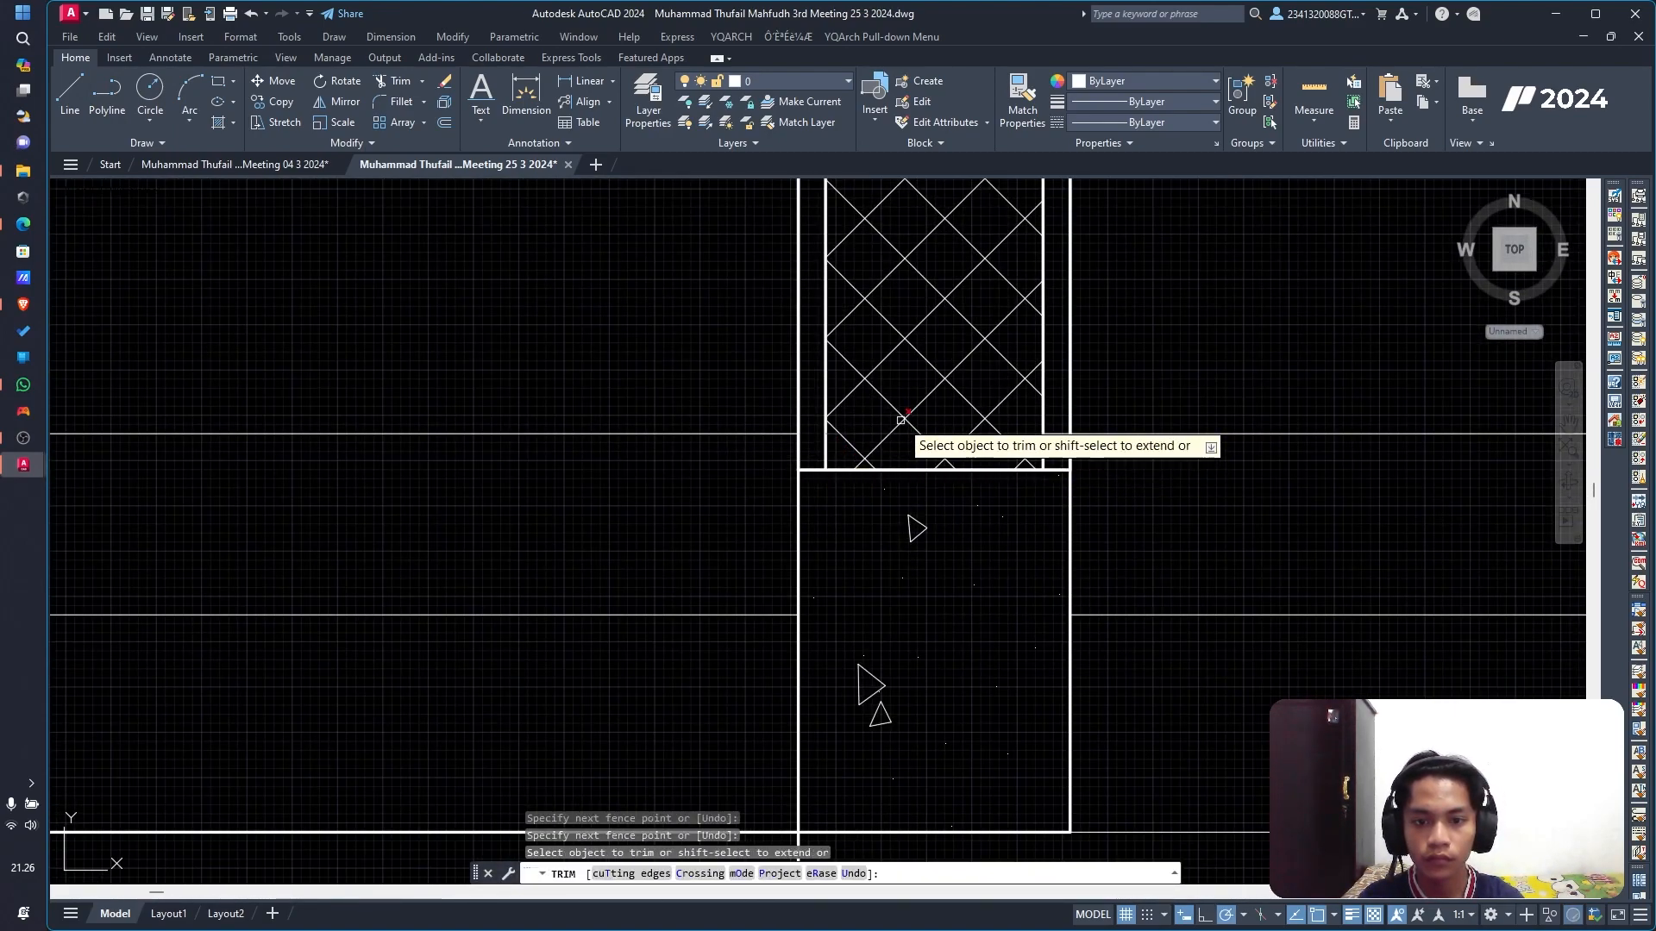
pyautogui.scroll(-6, 1241, 362)
pyautogui.press('Escape')
pyautogui.scroll(-2, 451, 480)
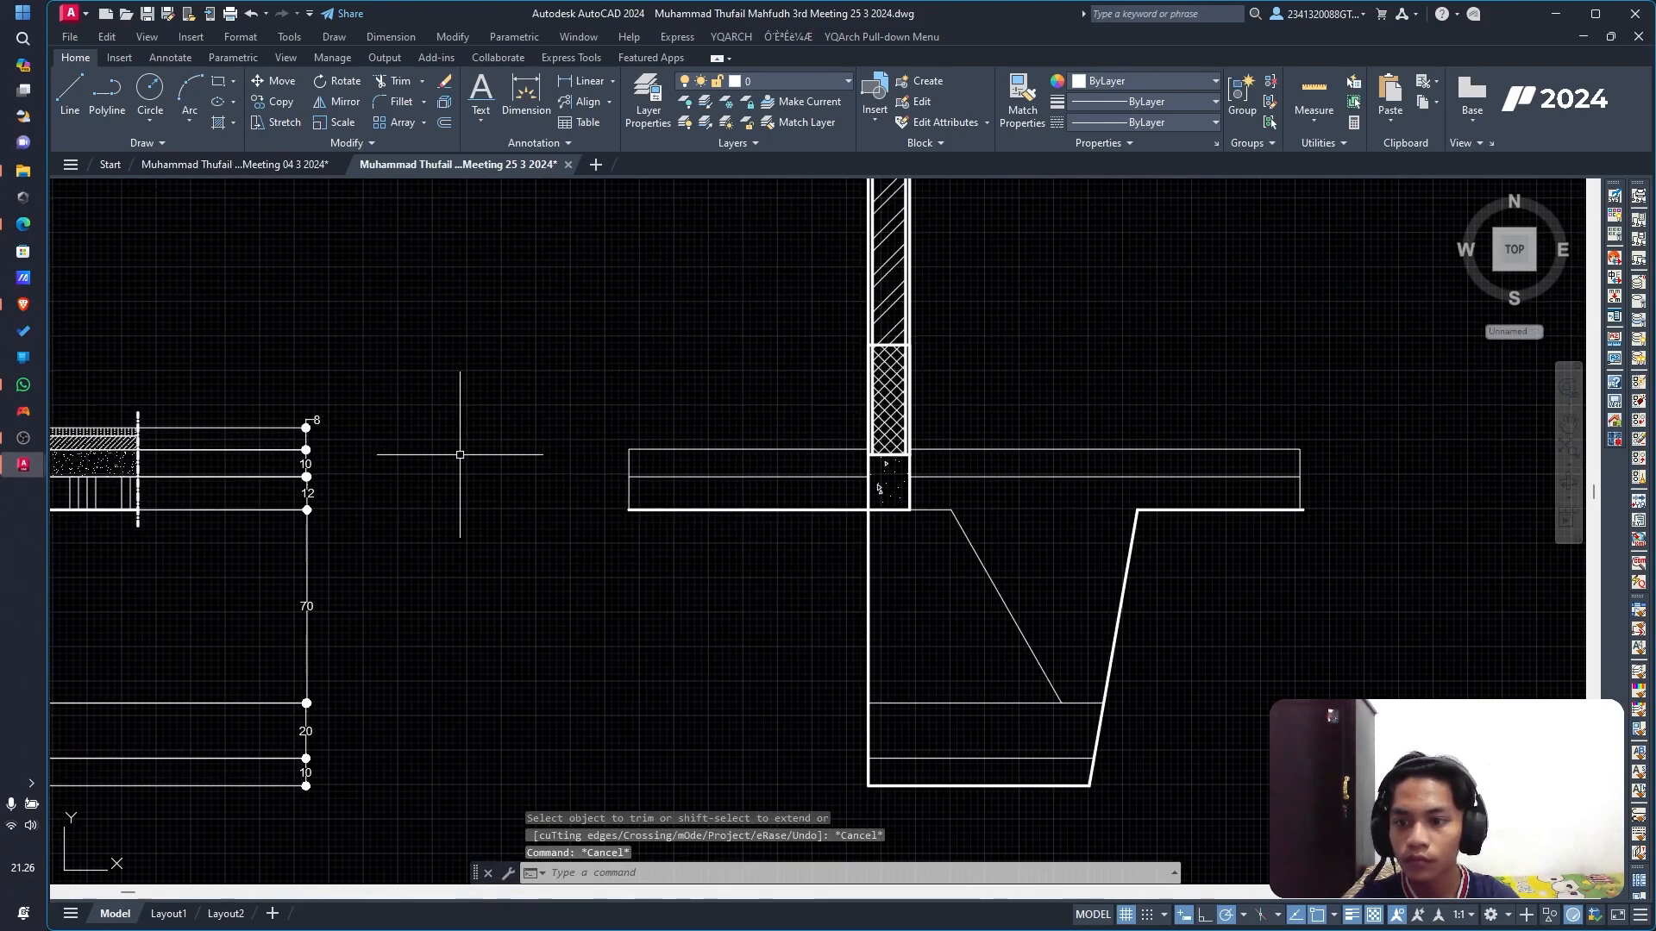
# Step: Draw the 5 high concrete layer outline on top of the sand fill layer, across its full width
pyautogui.write('pl')
pyautogui.press('Return')
pyautogui.click(633, 510)
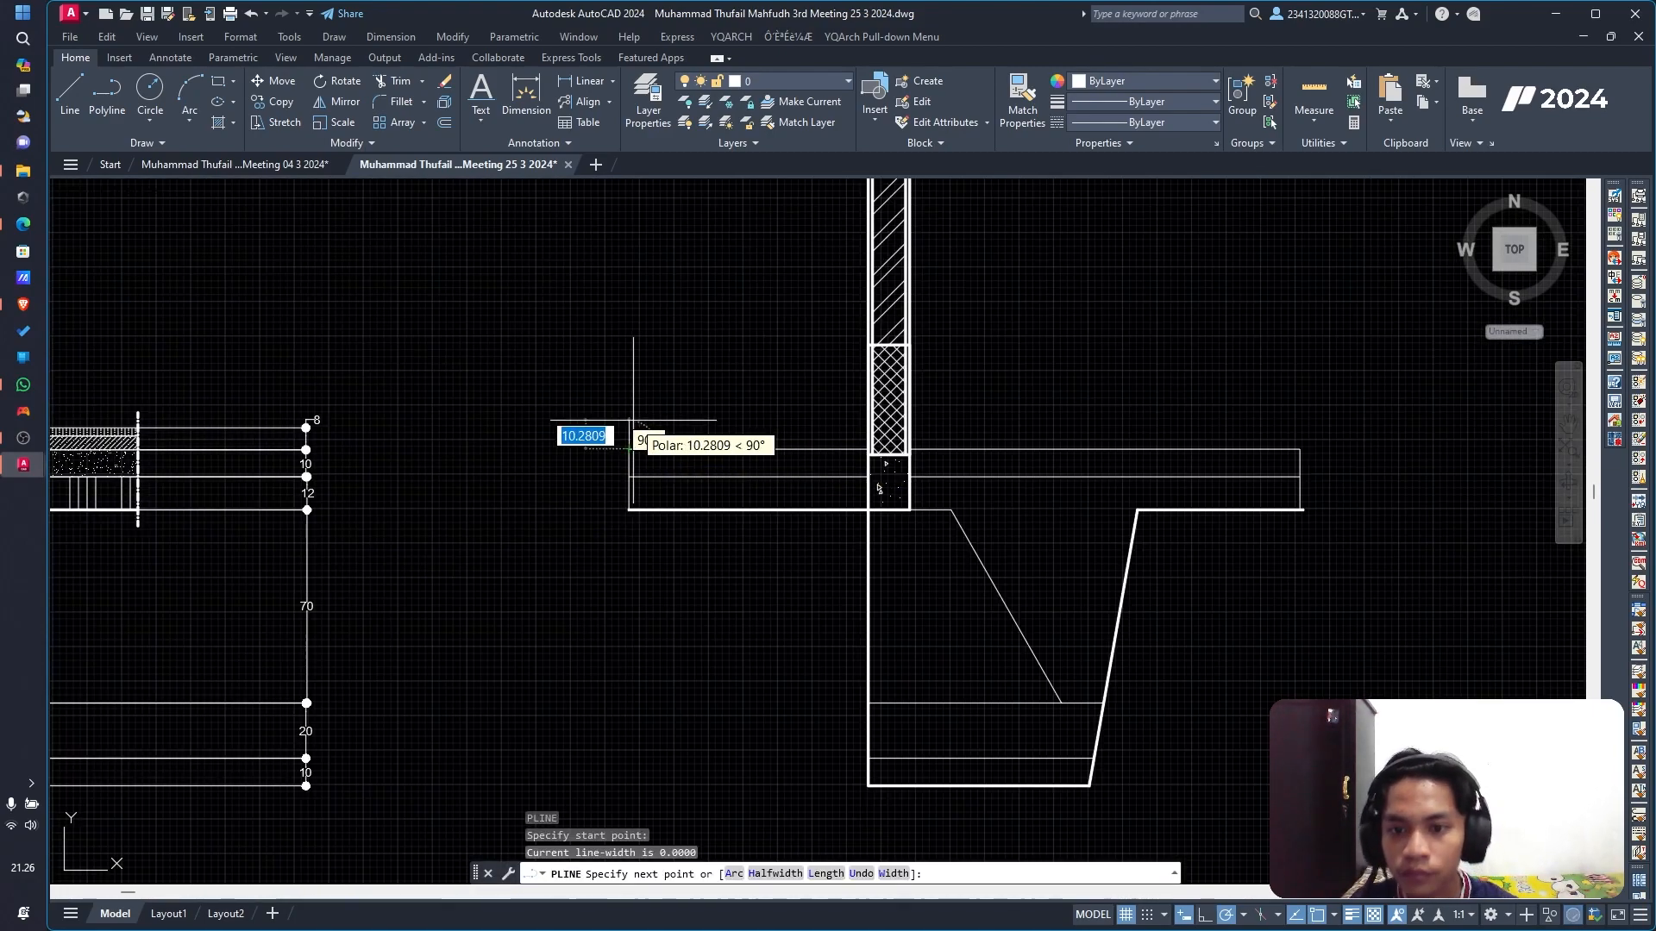
pyautogui.click(1302, 429)
pyautogui.click(1300, 449)
pyautogui.press('Escape')
# Step: Draw the 3 high spesi layer outline on top of the concrete layer, across its full width
pyautogui.press('Return')
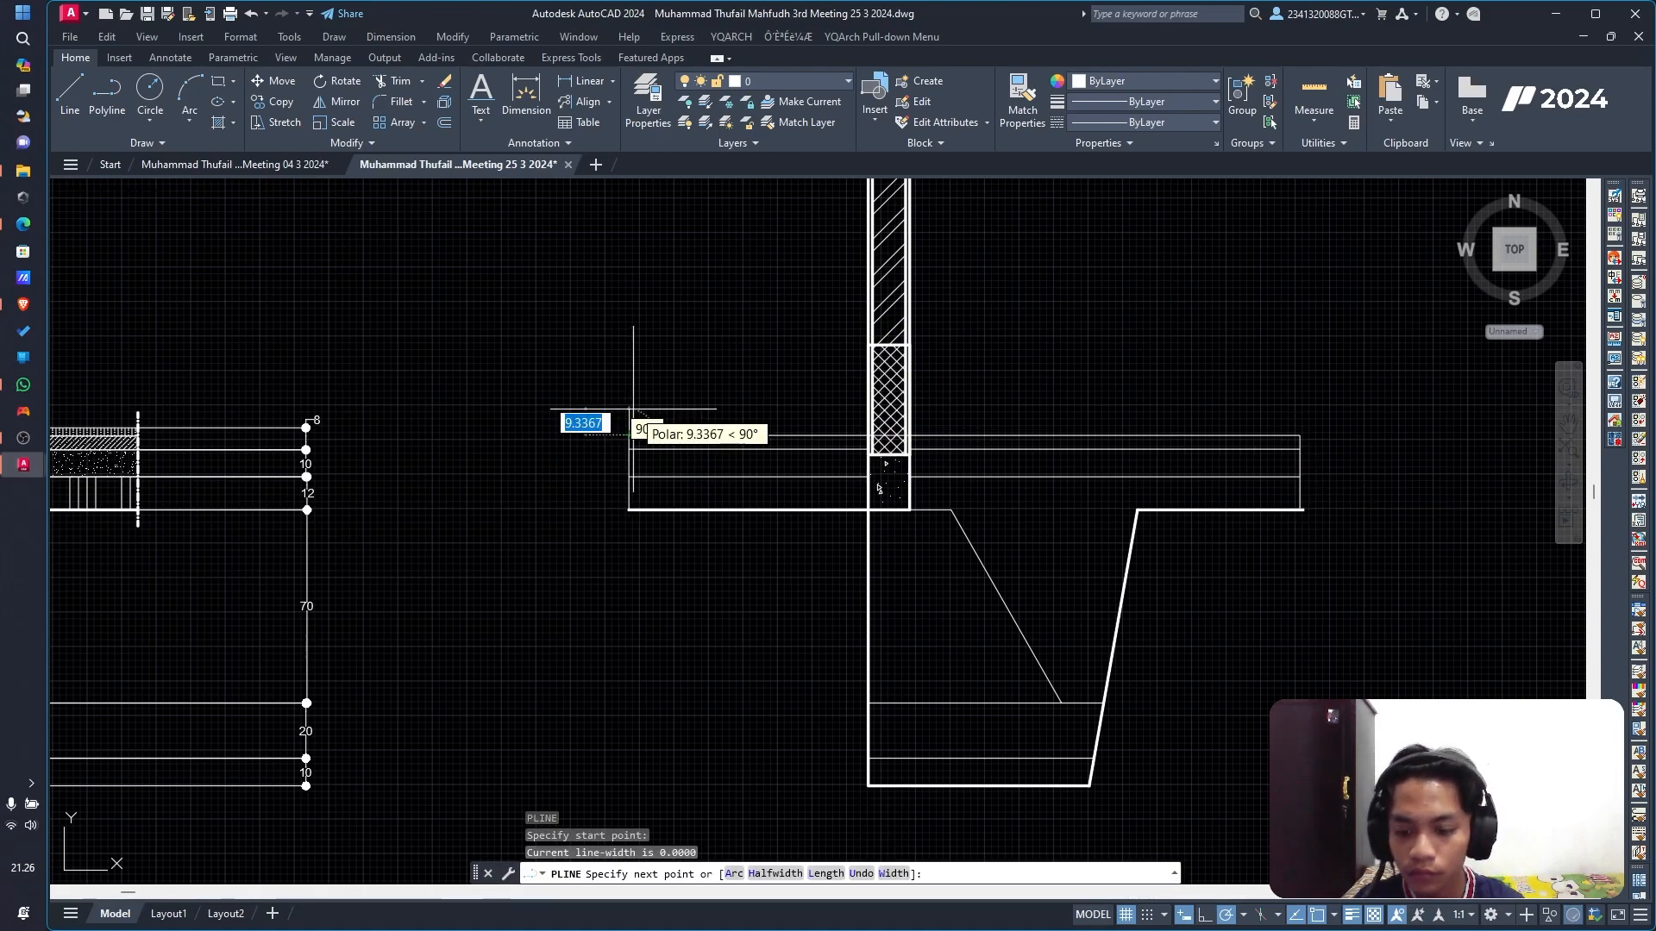
pyautogui.write('3')
pyautogui.press('Return')
pyautogui.scroll(2, 1293, 433)
pyautogui.click(1311, 418)
pyautogui.click(1311, 440)
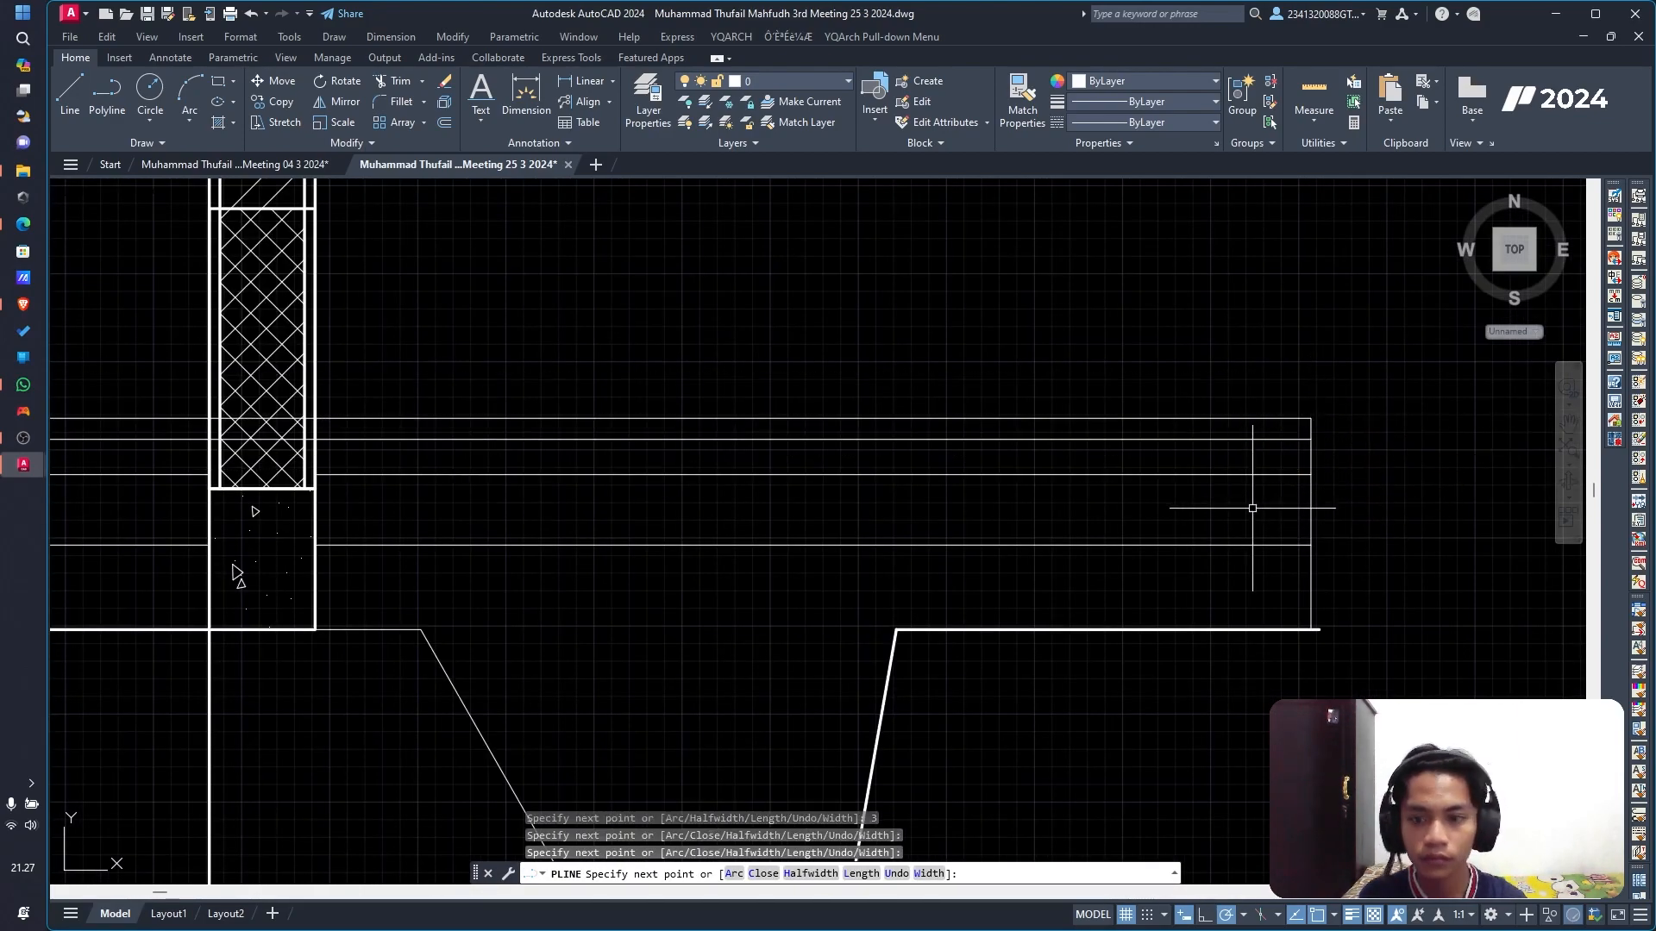
pyautogui.press('Escape')
# Step: Trim the concrete and spesi layer outlines where they cross the wall
pyautogui.scroll(4, 207, 446)
pyautogui.write('tr')
pyautogui.press('Return')
pyautogui.click(241, 331)
pyautogui.click(239, 417)
pyautogui.moveTo(376, 337); pyautogui.dragTo(386, 328)
pyautogui.press('Return')
pyautogui.scroll(-6, 710, 453)
pyautogui.scroll(8, 965, 281)
pyautogui.scroll(-8, 717, 591)
pyautogui.scroll(5, 670, 740)
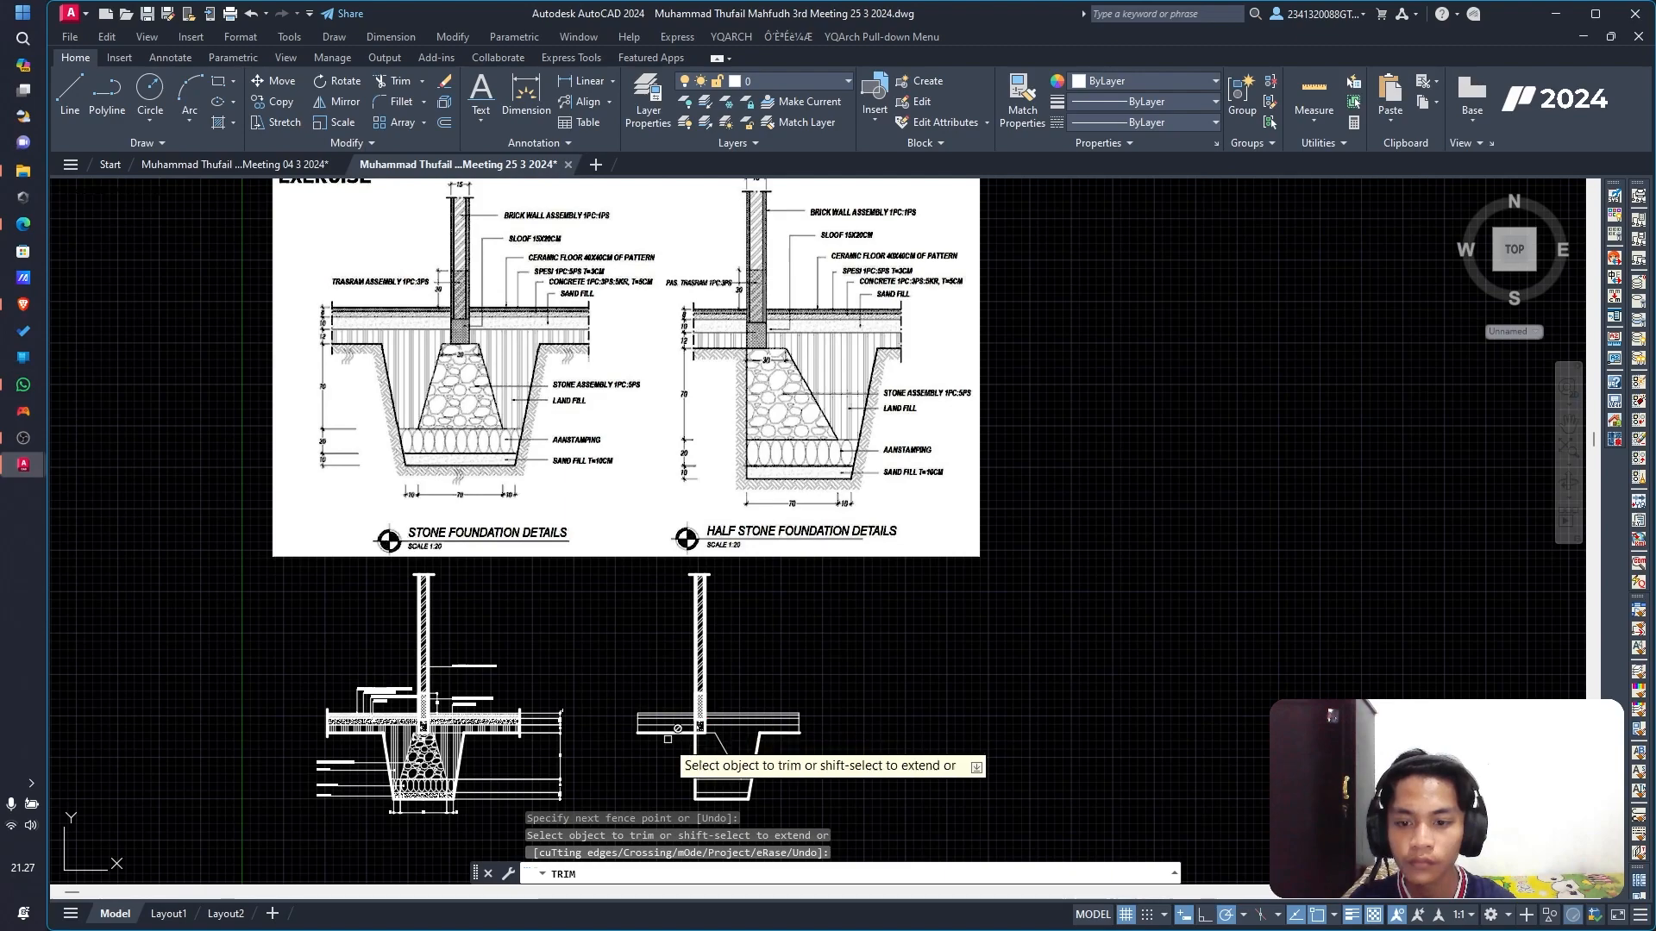
pyautogui.press('Escape')
pyautogui.press('Escape')
# Step: Copy the section line from the end of the finished section's floor to the left end of the new floor layers
pyautogui.click(436, 690)
pyautogui.scroll(4, 436, 689)
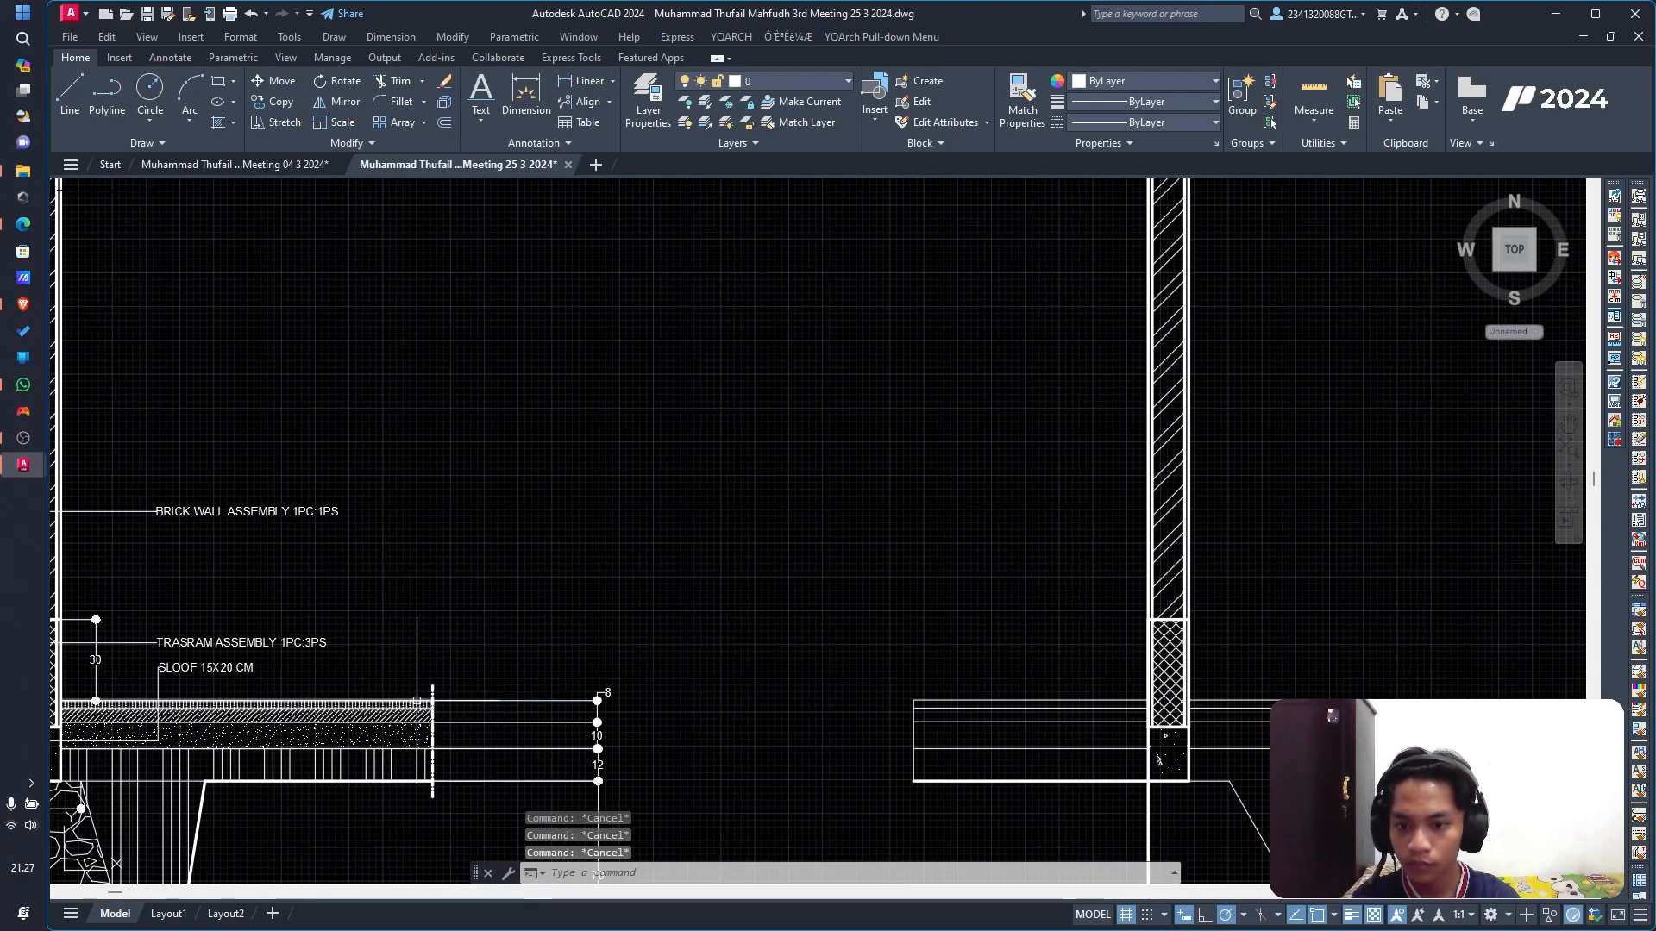
pyautogui.hotkey('ctrl', 'c')
pyautogui.hotkey('ctrl', 'v')
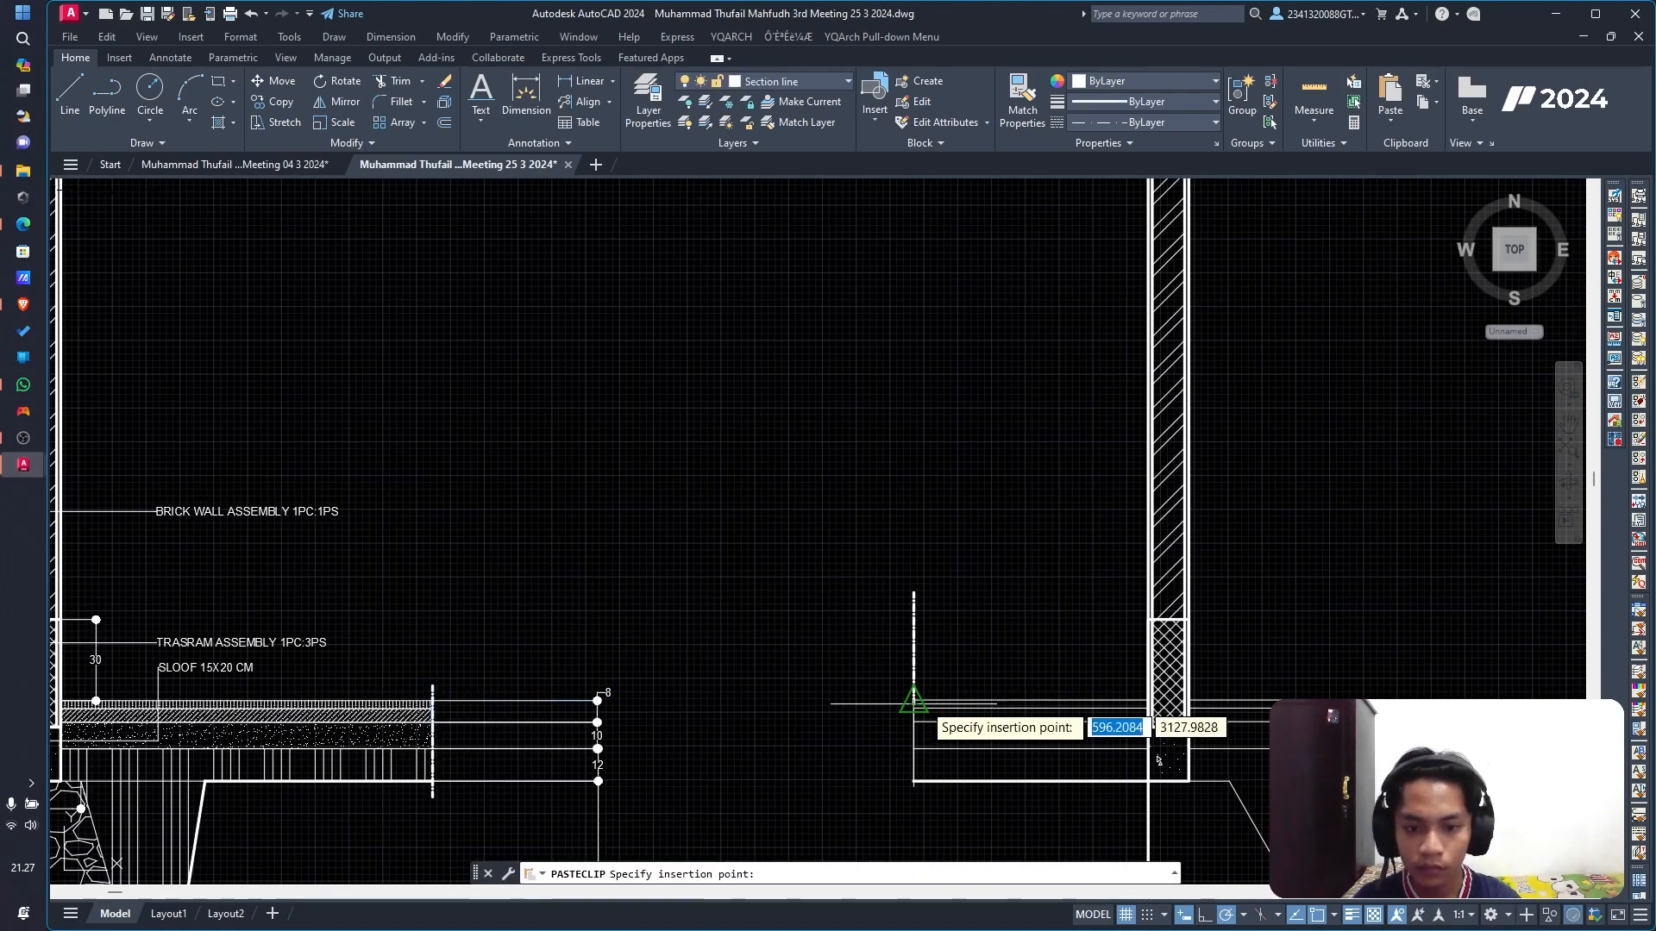
pyautogui.click(914, 790)
pyautogui.scroll(-5, 1010, 791)
# Step: Mirror the section line across the wall, keeping the original, and move the mirrored line onto the right end of the floor layers
pyautogui.moveTo(1170, 694); pyautogui.dragTo(987, 403, button='middle')
pyautogui.write('mi')
pyautogui.press('space')
pyautogui.click(922, 601)
pyautogui.click(923, 340)
pyautogui.click(1084, 522)
pyautogui.scroll(6, 1024, 415)
pyautogui.click(1162, 637)
pyautogui.scroll(2, 1199, 715)
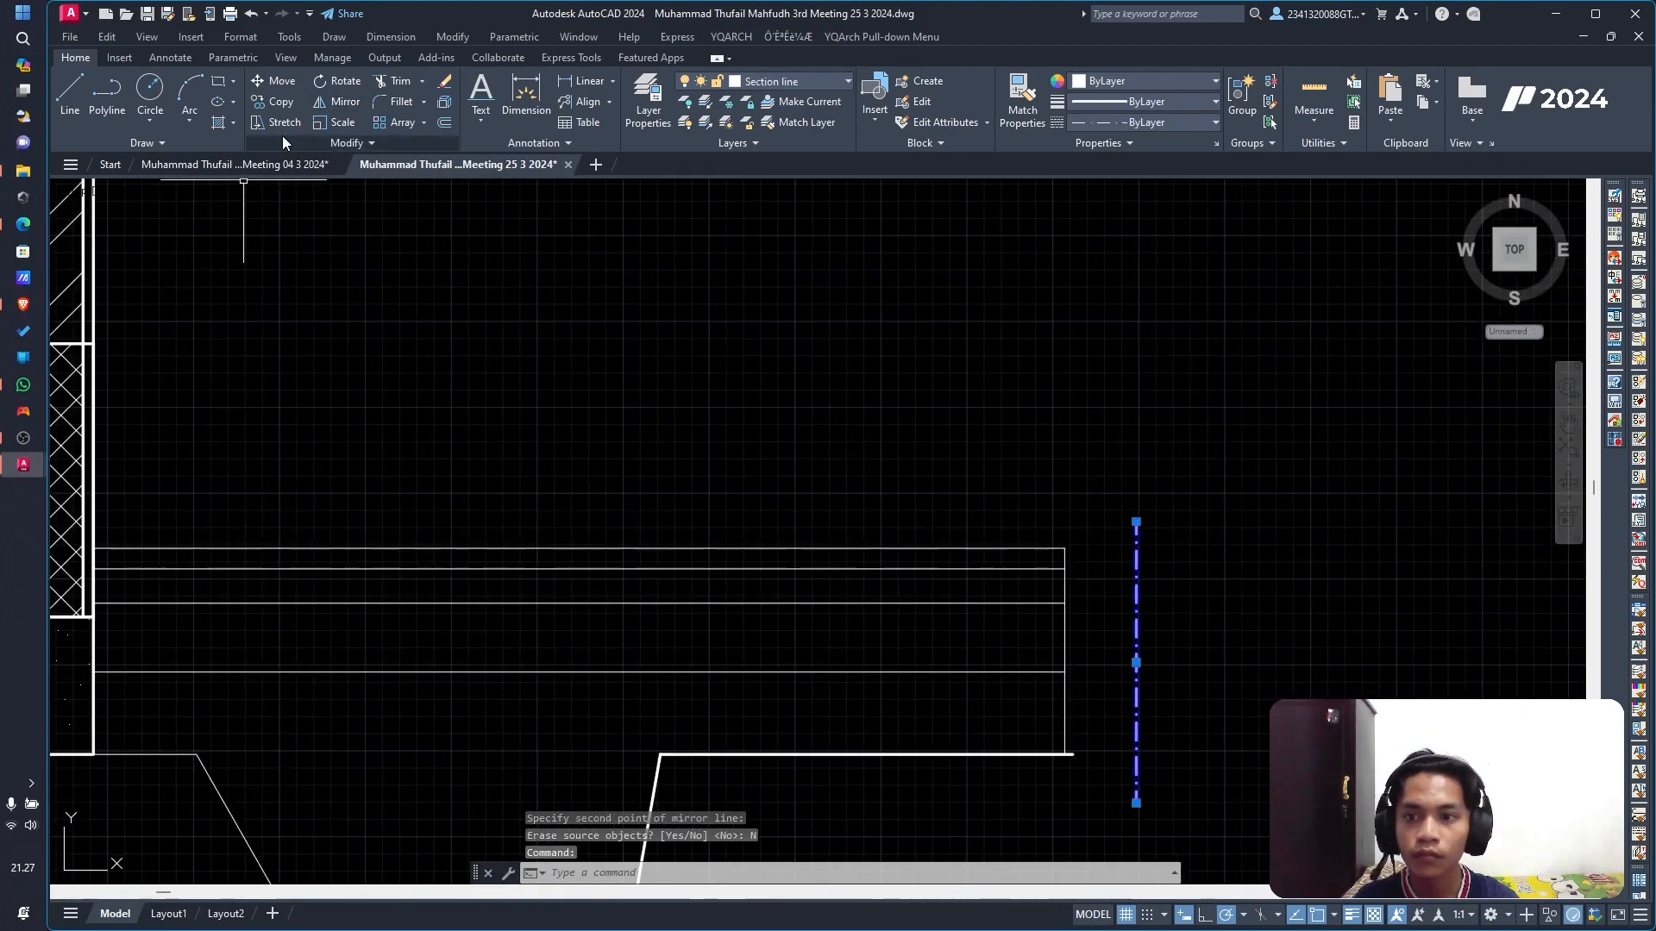
pyautogui.click(274, 82)
pyautogui.click(1135, 663)
pyautogui.click(1065, 664)
# Step: Copy one aanstamping ellipse from the finished section to the left end of the new aanstamping layer
pyautogui.scroll(-2, 1066, 663)
pyautogui.scroll(-2, 1073, 502)
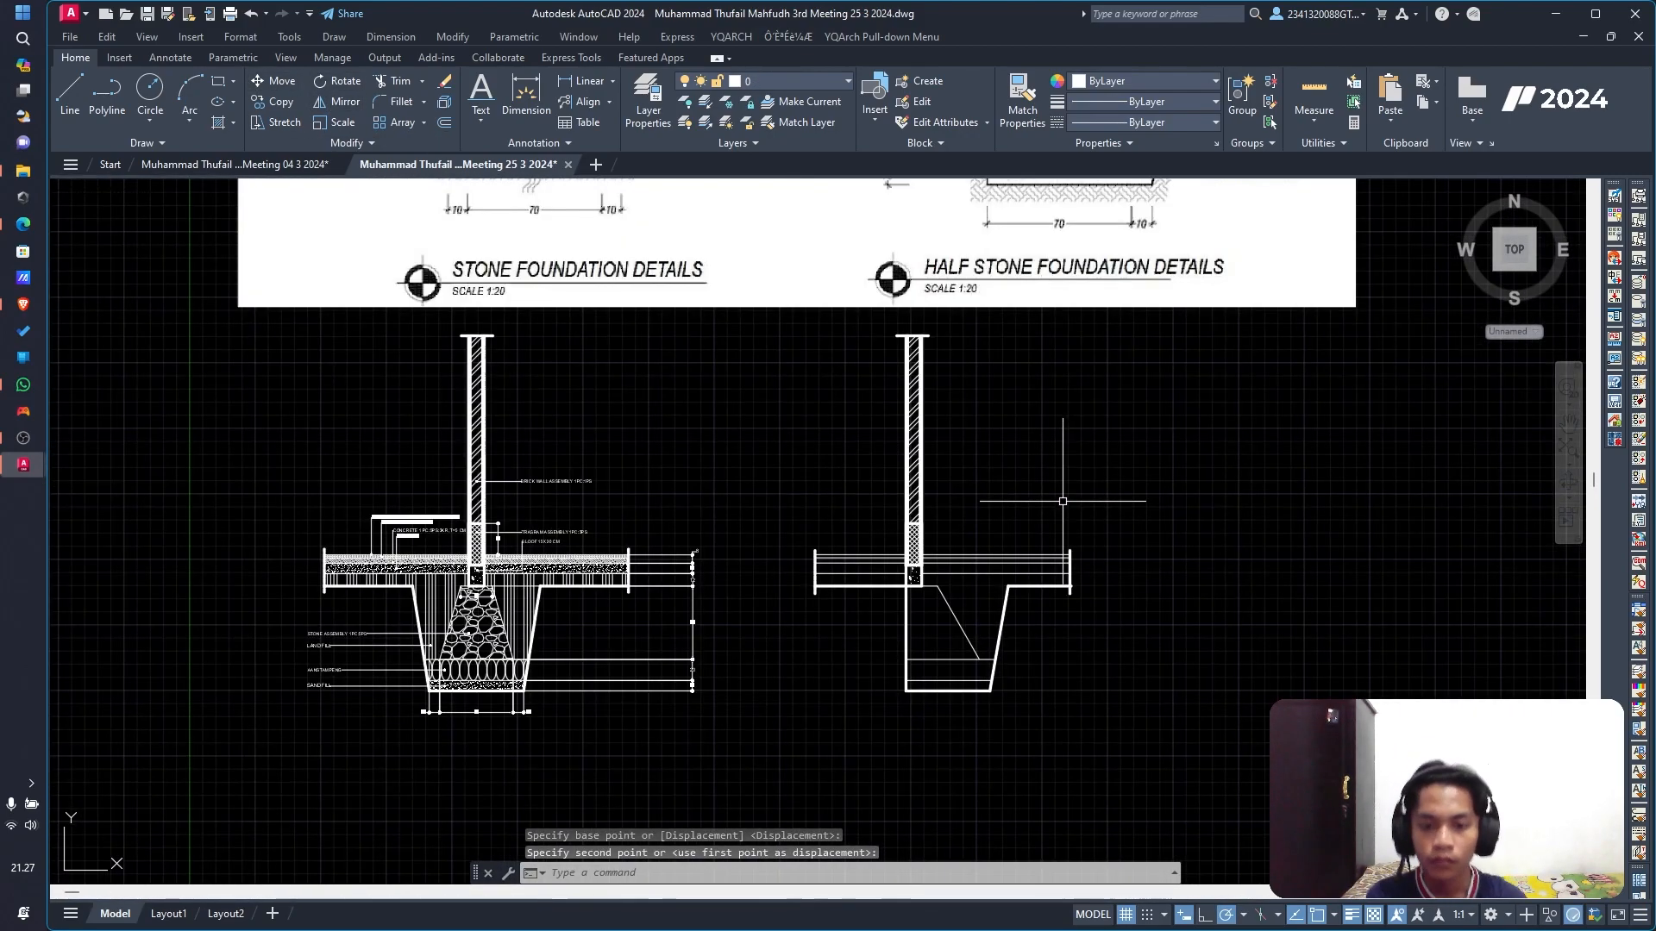
pyautogui.moveTo(1033, 258); pyautogui.dragTo(794, 548, button='middle')
pyautogui.scroll(-2, 791, 536)
pyautogui.scroll(4, 790, 531)
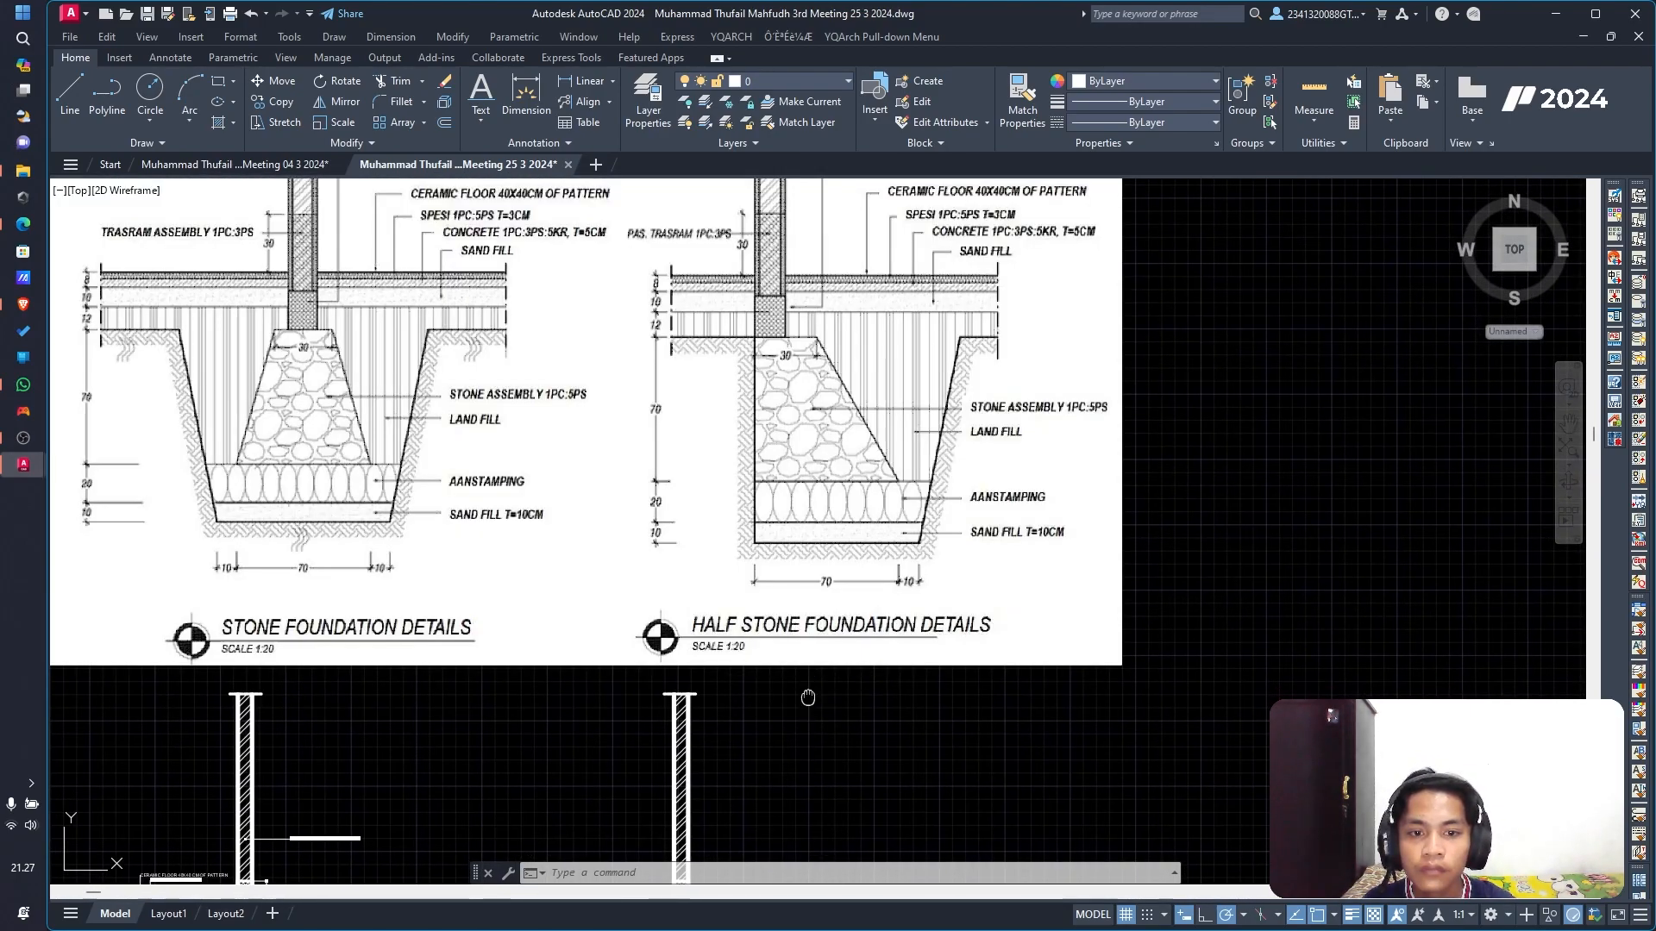
pyautogui.scroll(2, 722, 620)
pyautogui.scroll(-2, 826, 464)
pyautogui.scroll(4, 305, 578)
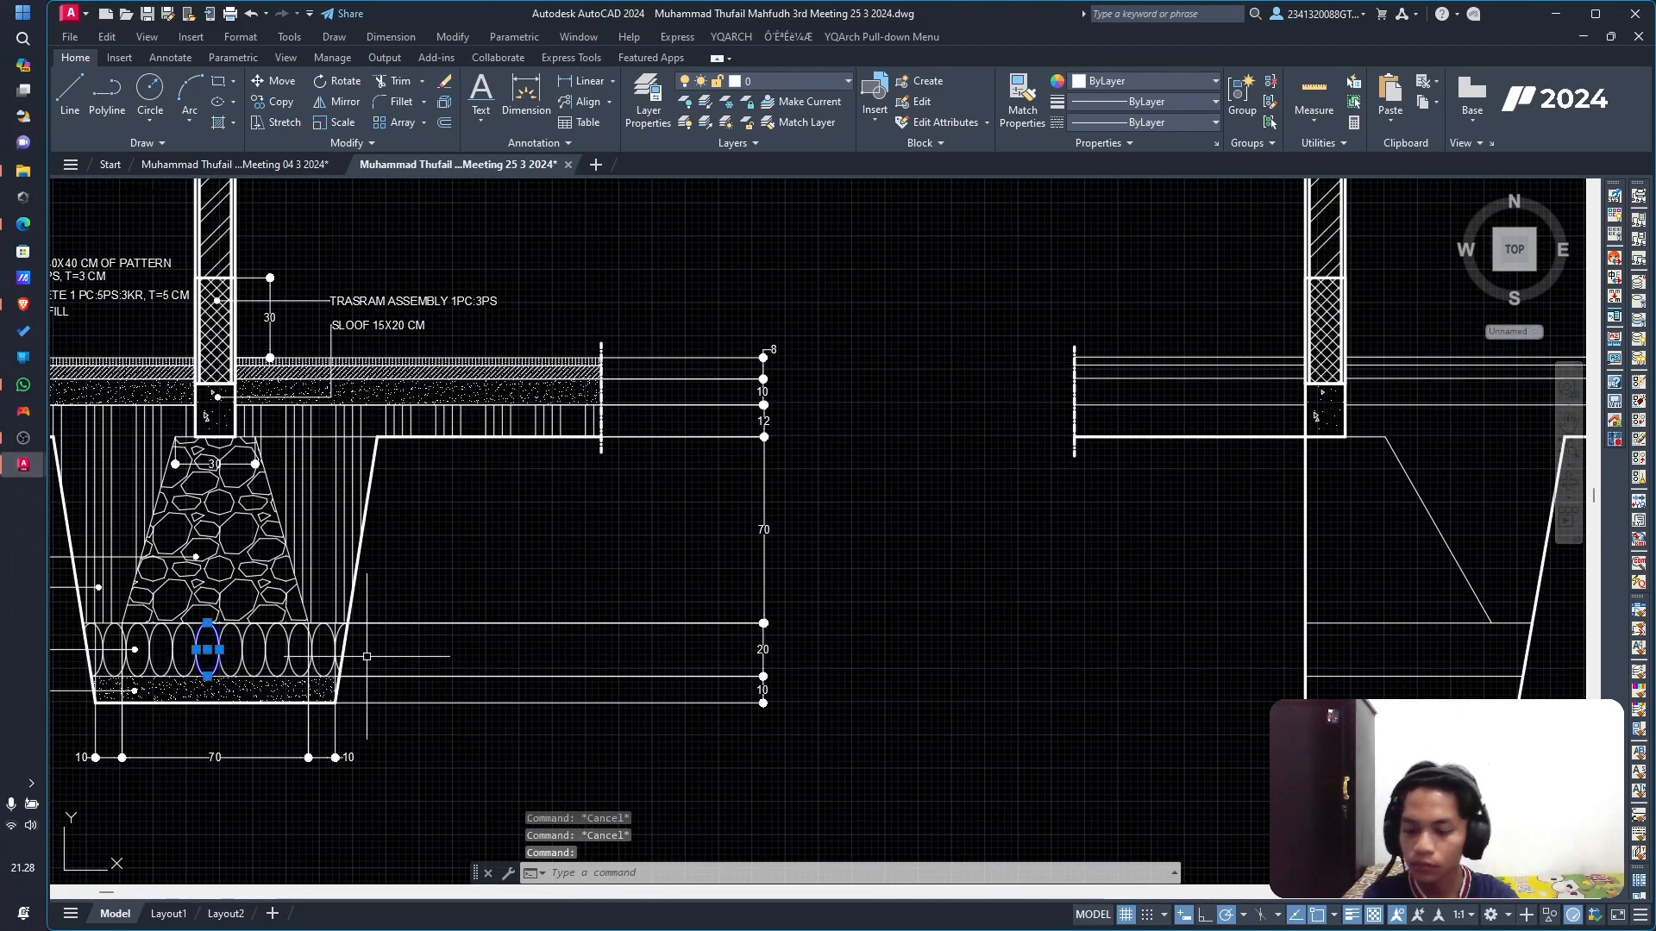
pyautogui.hotkey('ctrl', 'c')
pyautogui.hotkey('ctrl', 'v')
pyautogui.scroll(4, 1335, 674)
pyautogui.click(1310, 653)
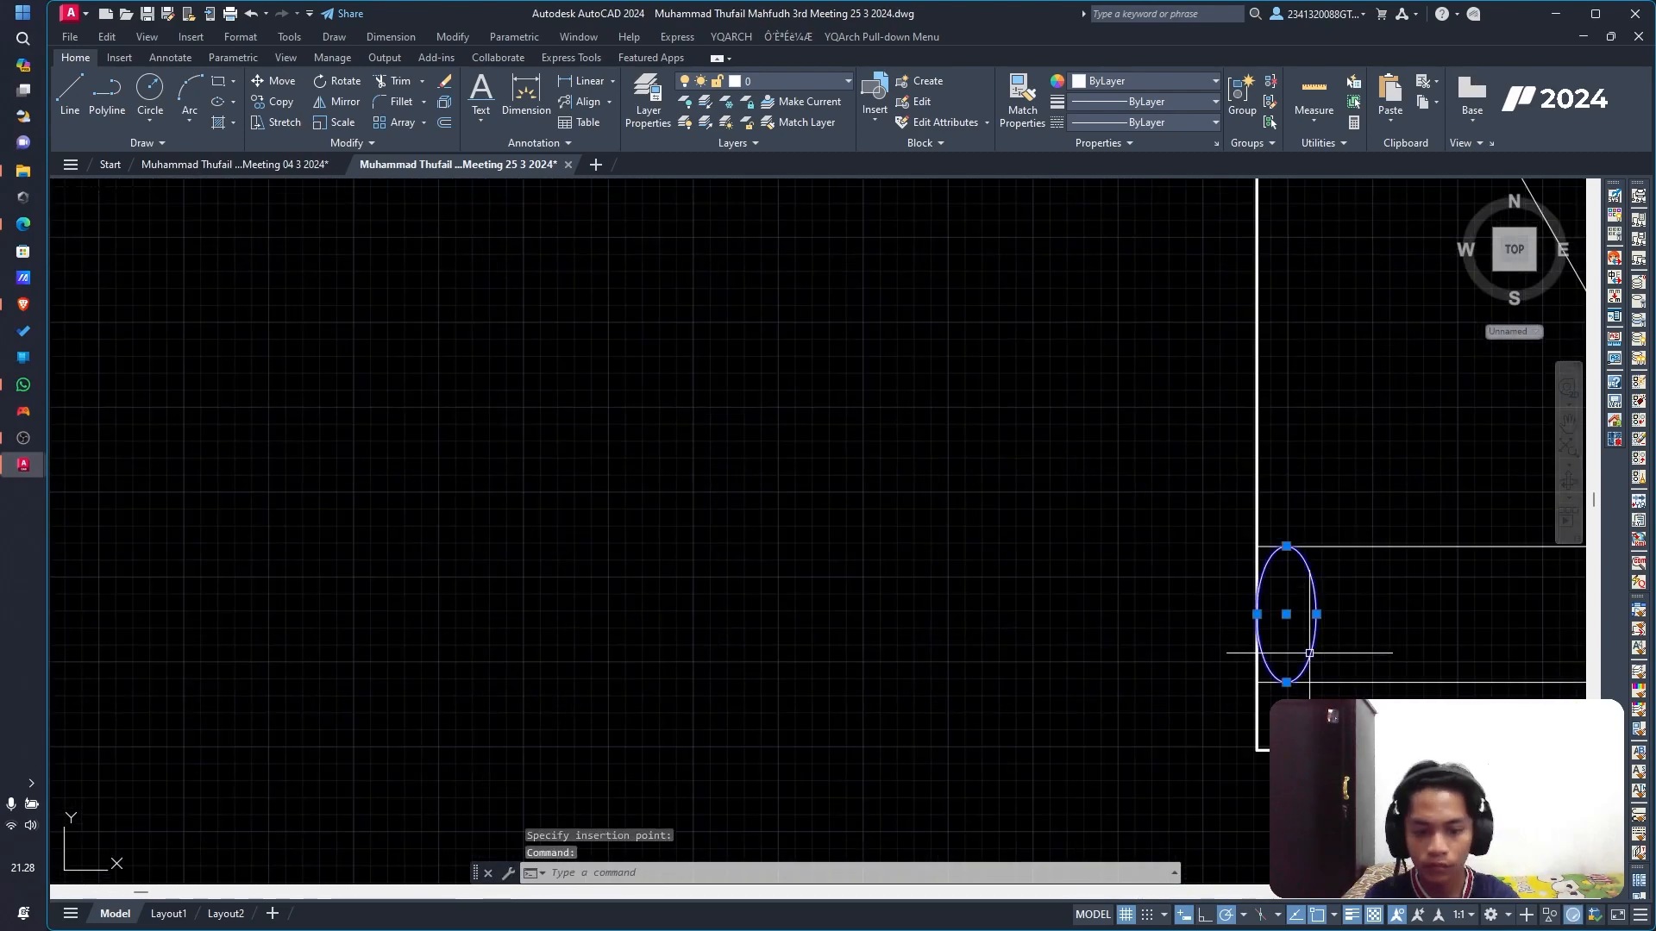
# Step: Move the copied ellipse so it is centred on the vertical edge of the foundation trench
pyautogui.write('m')
pyautogui.press('space')
pyautogui.click(1288, 679)
pyautogui.scroll(4, 1287, 679)
pyautogui.click(1212, 680)
pyautogui.scroll(-4, 1270, 679)
pyautogui.click(1277, 620)
pyautogui.moveTo(1381, 647); pyautogui.dragTo(606, 639, button='middle')
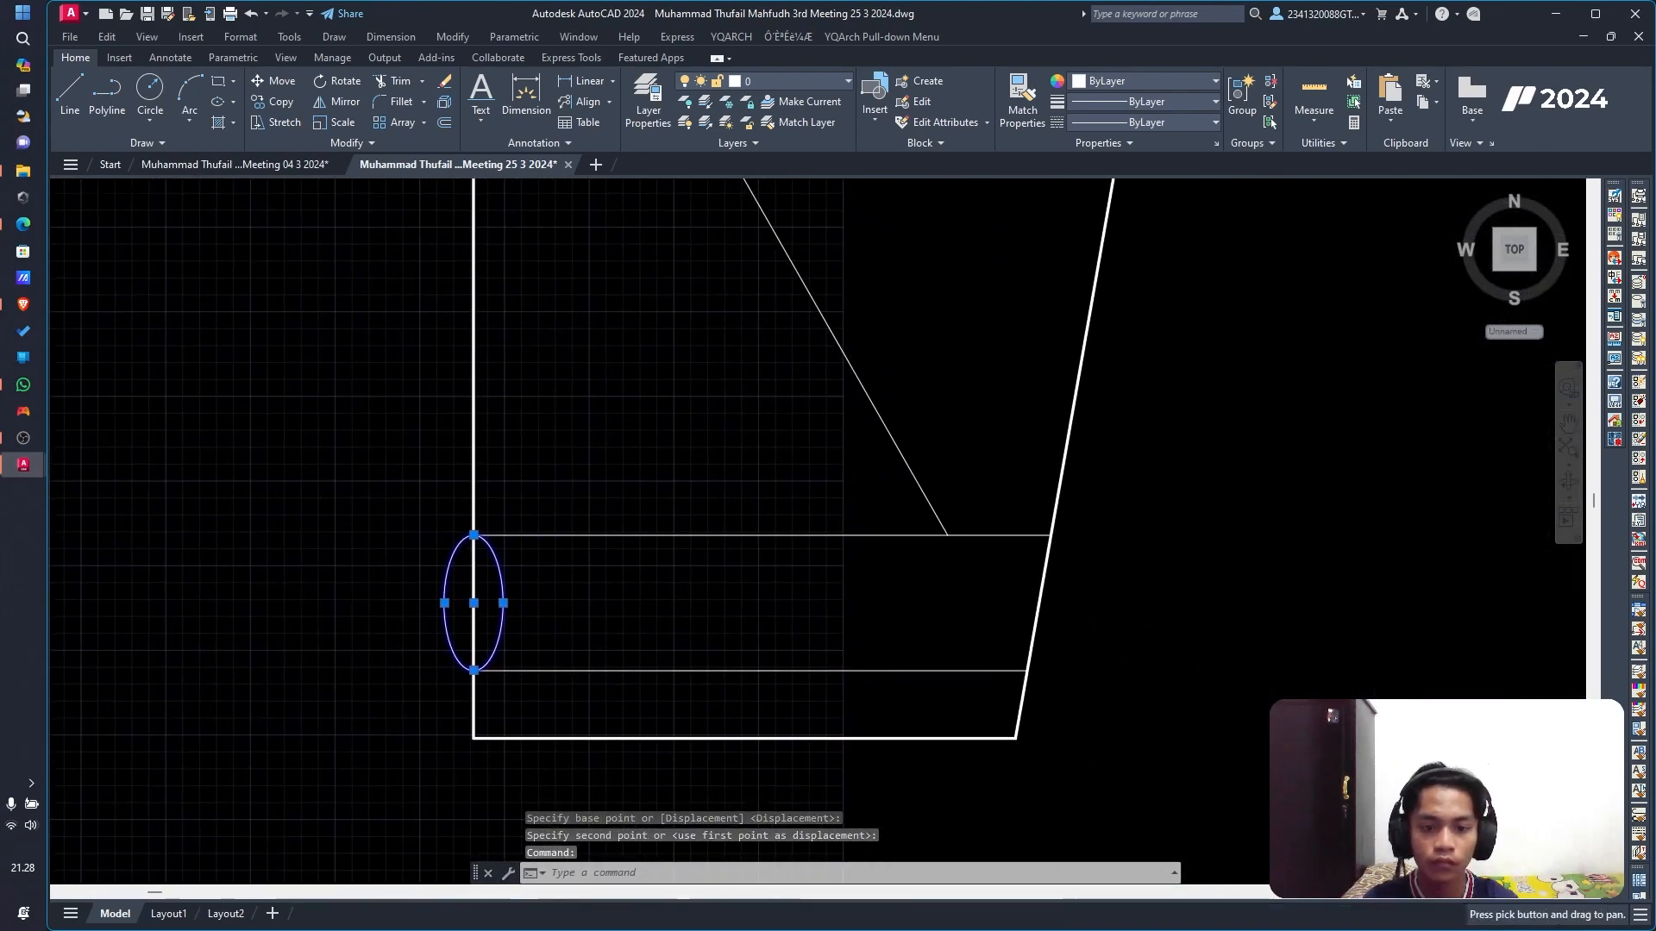
pyautogui.hotkey('ctrl', 'c')
pyautogui.hotkey('ctrl', 'v')
pyautogui.press('Escape')
pyautogui.press('Escape')
# Step: Copy the ellipse repeatedly side by side along the aanstamping layer until the row reaches the sloped trench edge
pyautogui.click(495, 649)
pyautogui.click(274, 101)
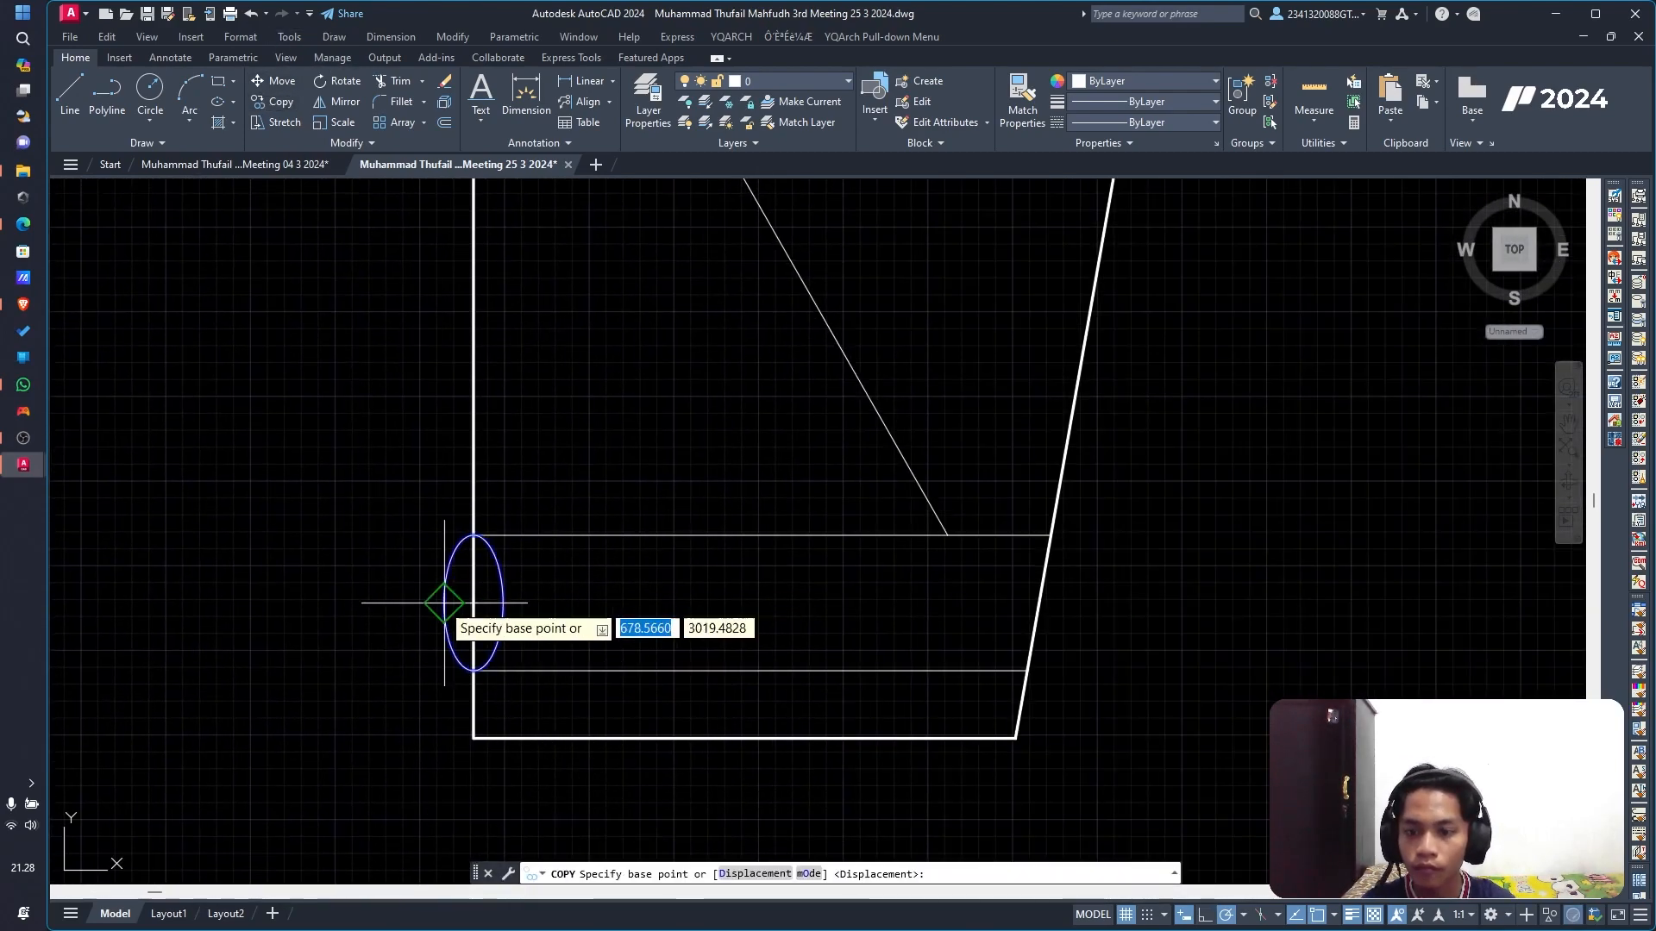
pyautogui.click(444, 602)
pyautogui.click(503, 603)
pyautogui.click(562, 603)
pyautogui.click(622, 603)
pyautogui.click(680, 603)
pyautogui.click(740, 603)
pyautogui.click(798, 603)
pyautogui.click(858, 602)
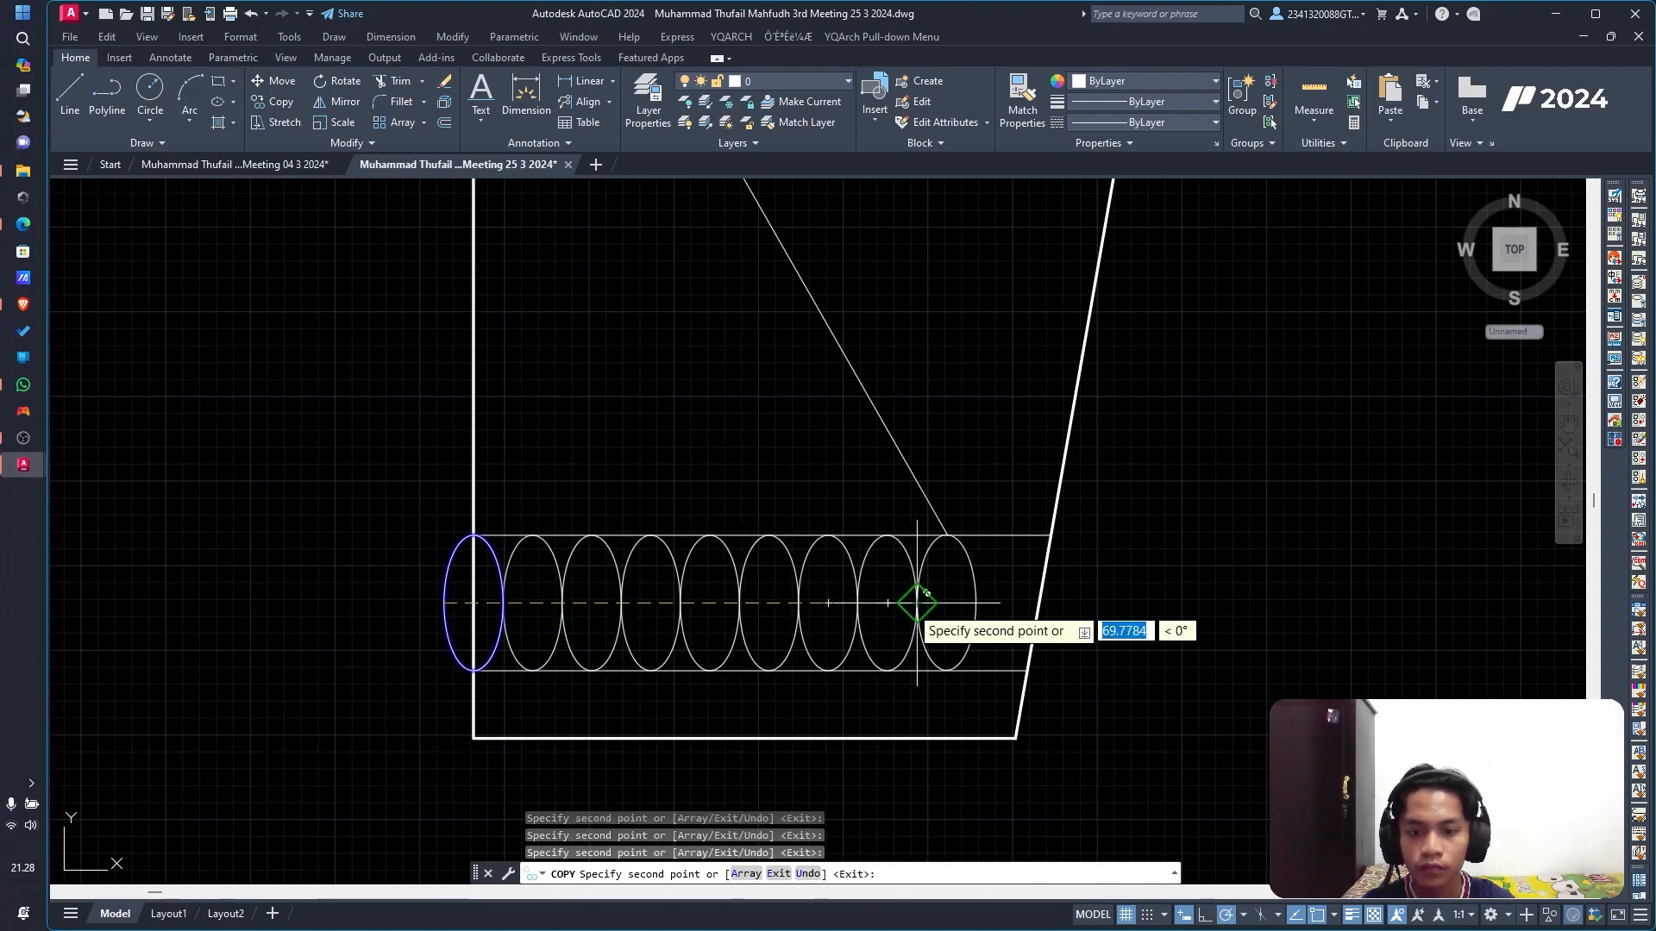
pyautogui.click(1035, 603)
pyautogui.press('Escape')
pyautogui.press('Escape')
# Step: Trim the parts of the ellipses that extend past both side edges of the trench
pyautogui.write('tr')
pyautogui.press('Return')
pyautogui.click(446, 518)
pyautogui.click(457, 686)
pyautogui.click(1168, 481)
pyautogui.click(1069, 663)
pyautogui.scroll(-6, 1070, 662)
pyautogui.write('h')
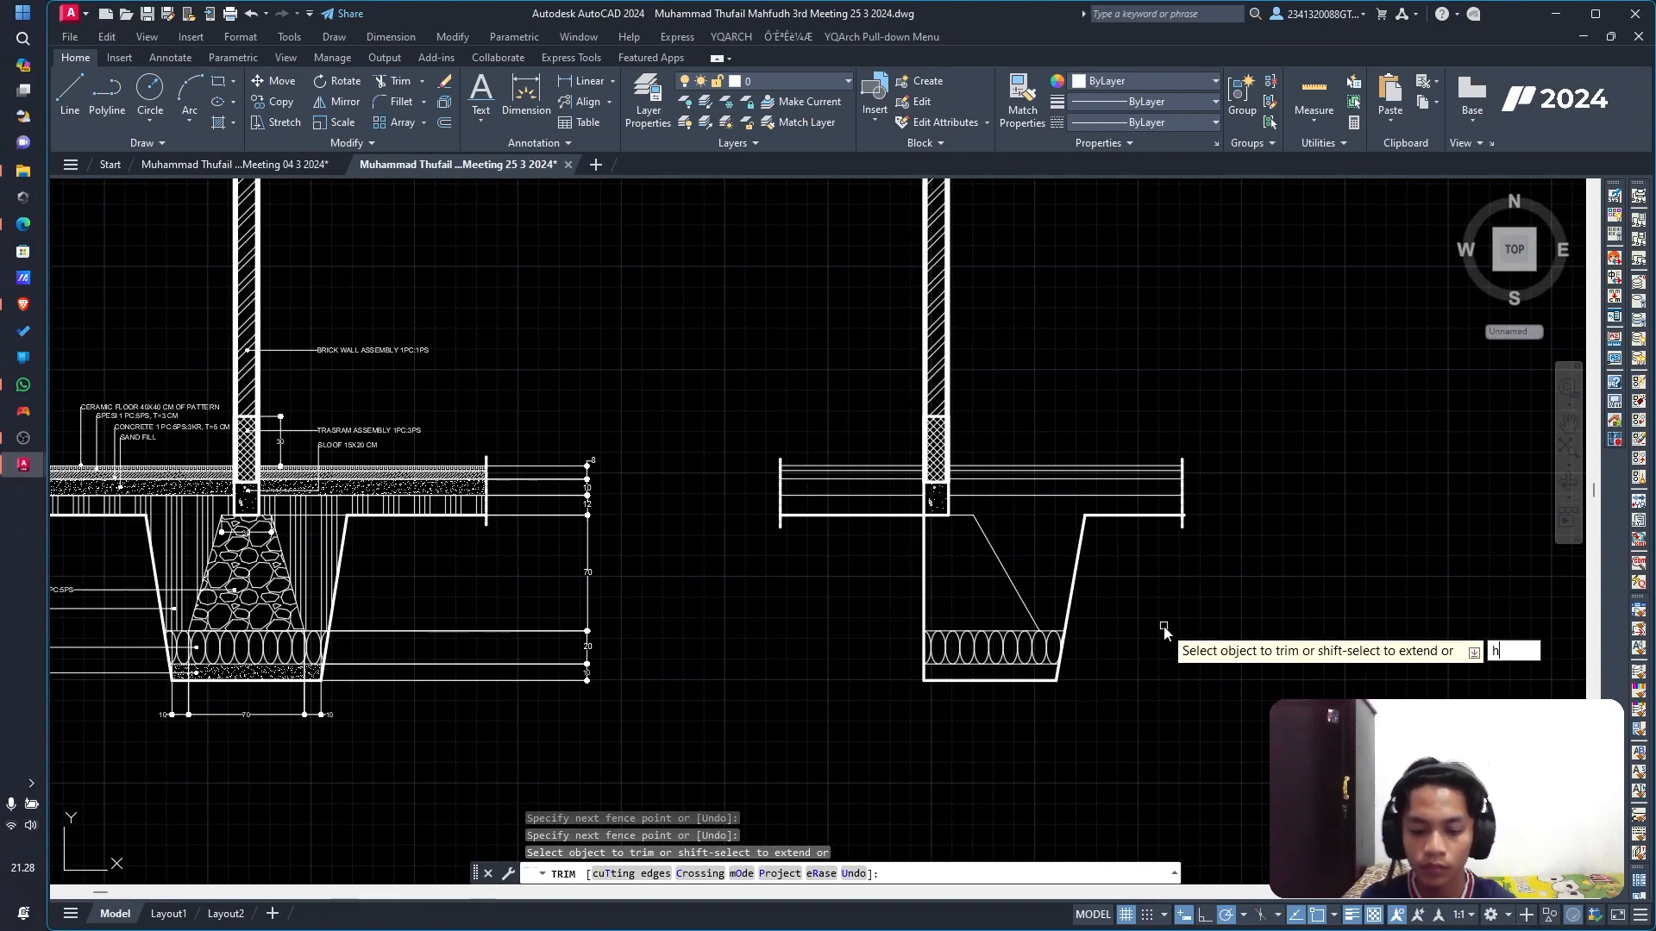
pyautogui.press('Return')
pyautogui.scroll(5, 1012, 673)
pyautogui.press('Escape')
# Step: Hatch the sand fill layer at the bottom of the trench with the AR-SAND pattern
pyautogui.write('h')
pyautogui.press('Return')
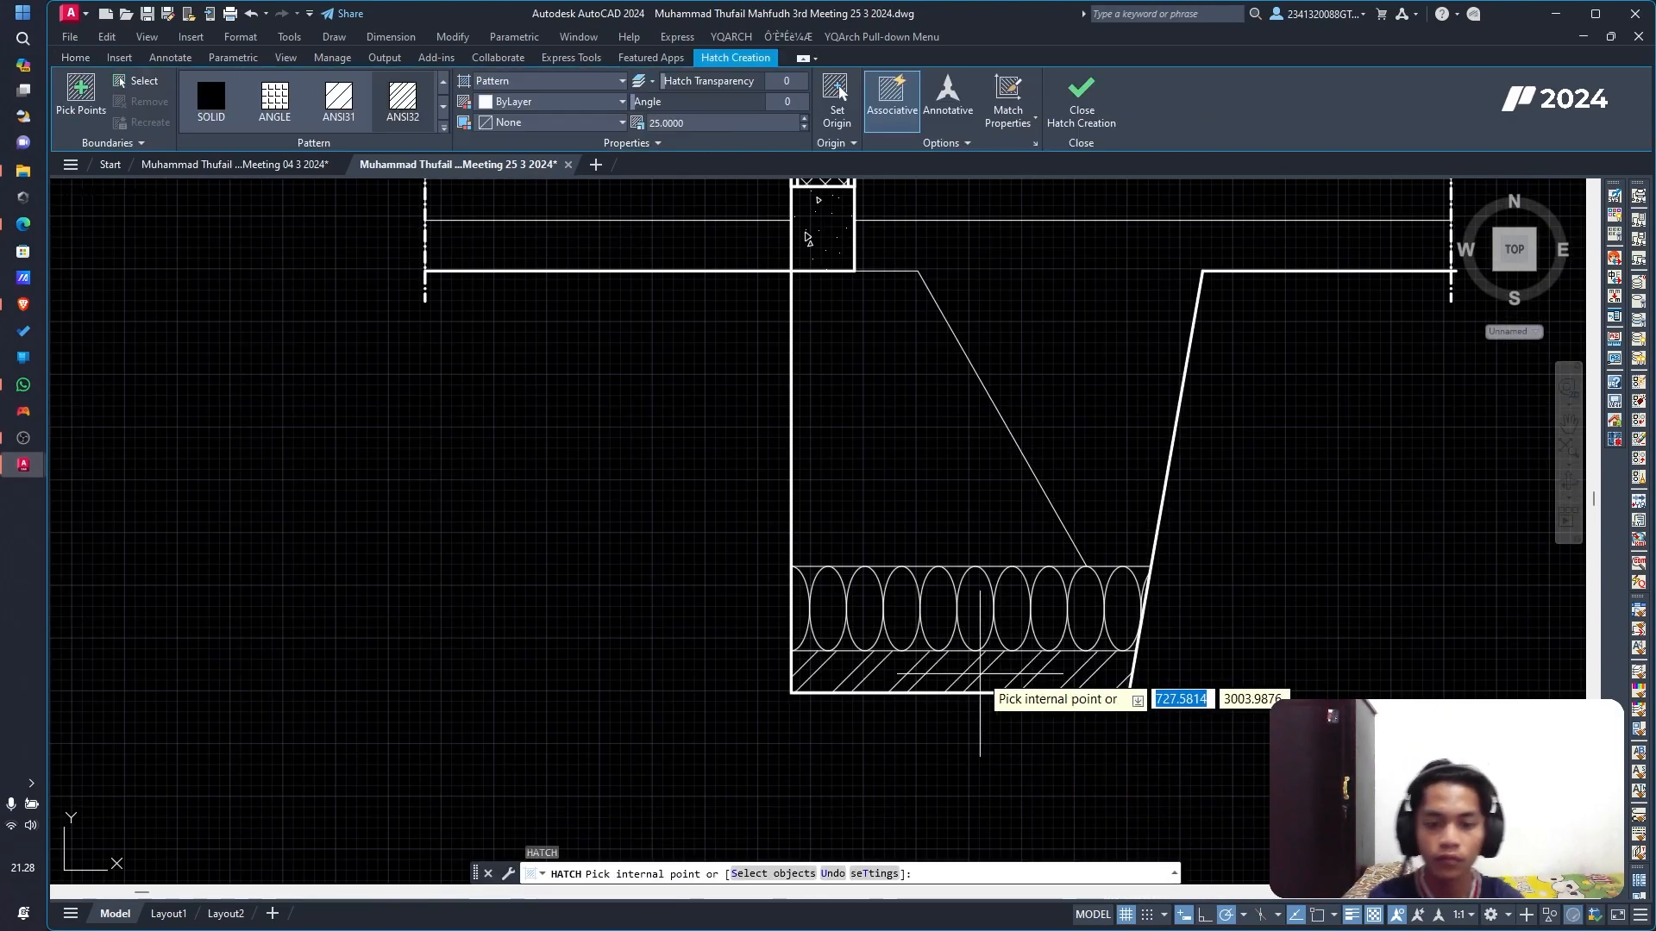
pyautogui.click(441, 123)
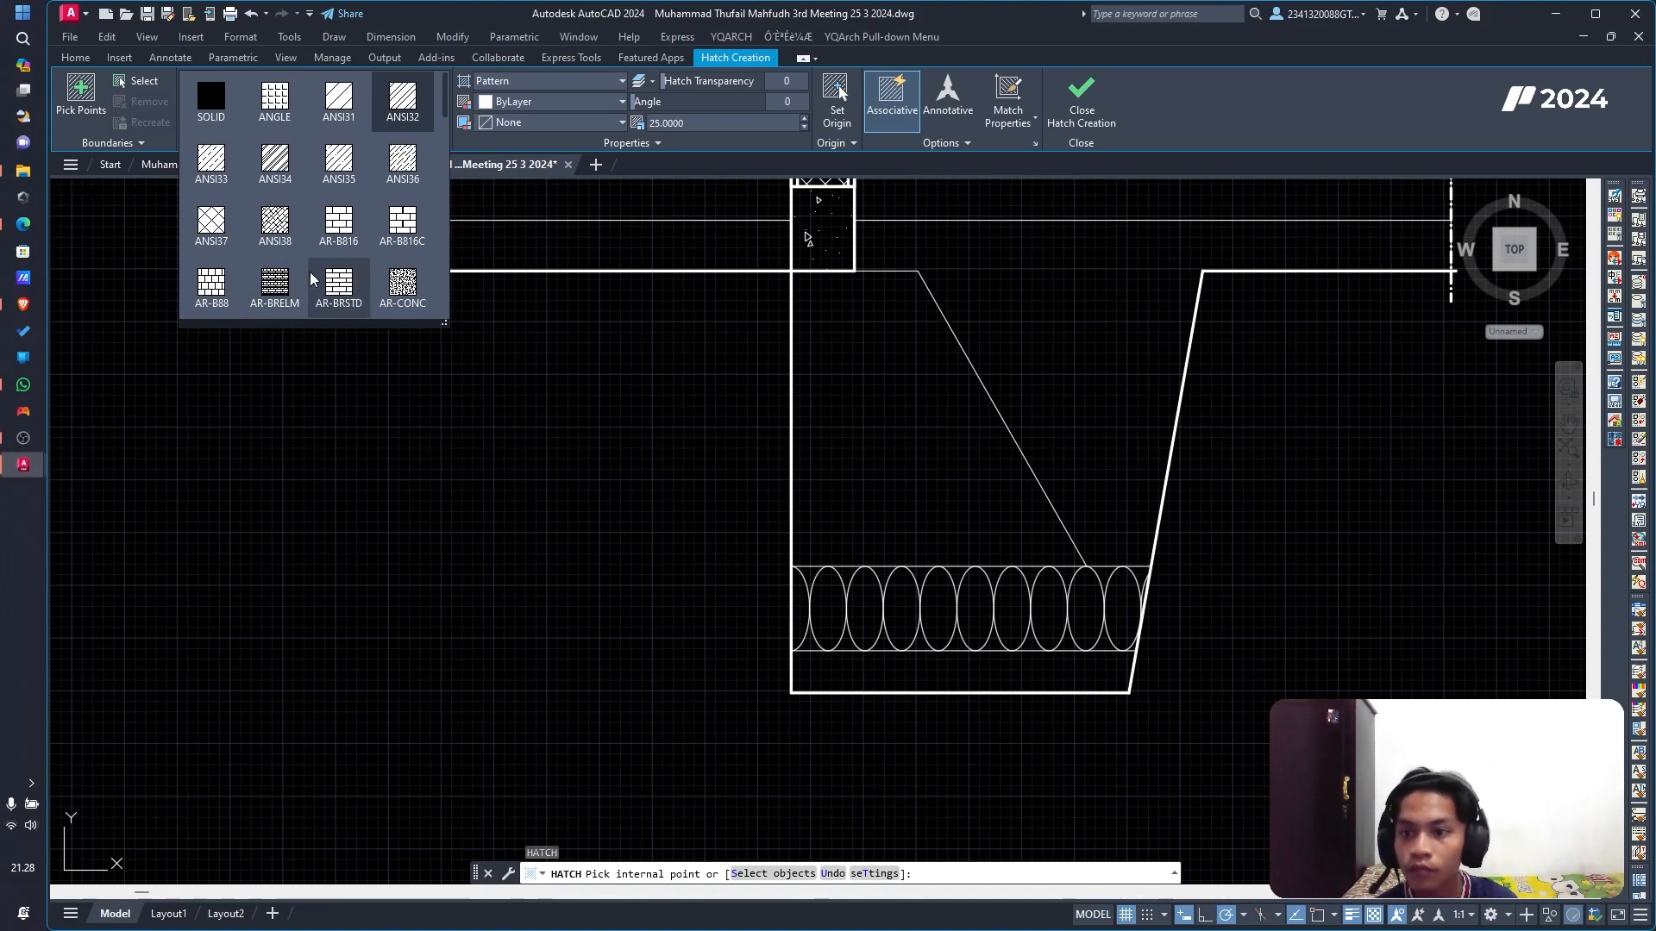
pyautogui.scroll(-2, 311, 276)
pyautogui.click(222, 292)
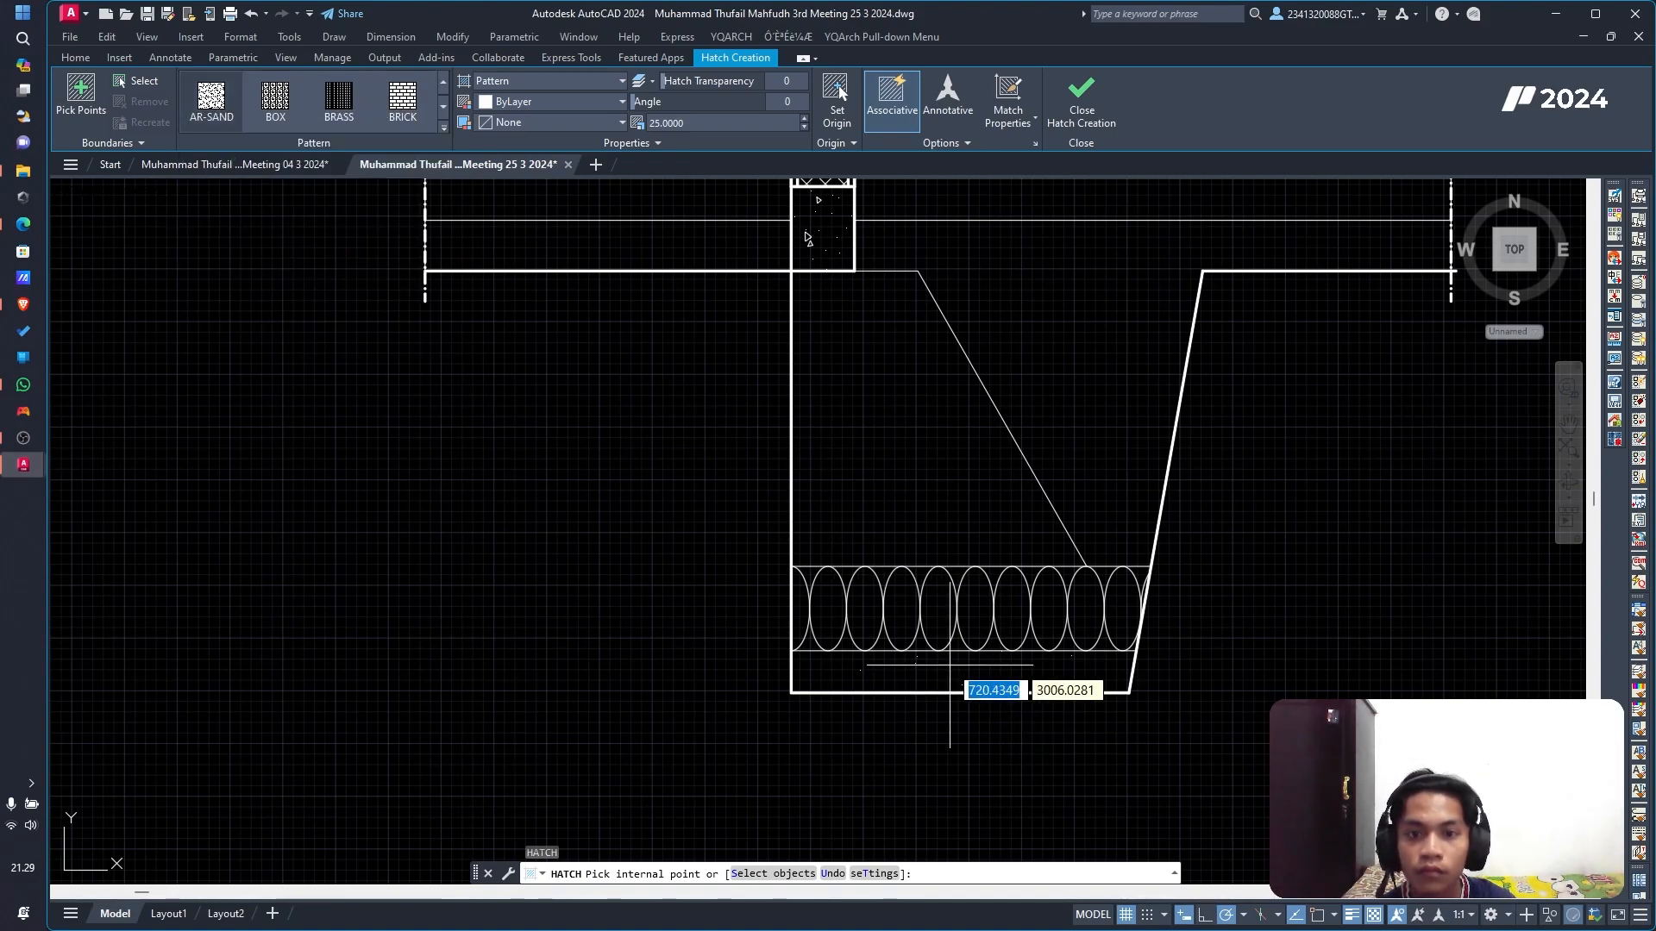
pyautogui.click(957, 671)
# Step: Try another pattern on the bottom sand fill hatch and switch it back to AR-SAND
pyautogui.click(444, 103)
pyautogui.click(444, 104)
pyautogui.click(445, 105)
pyautogui.click(445, 104)
pyautogui.click(445, 104)
pyautogui.click(445, 105)
pyautogui.click(445, 105)
pyautogui.click(212, 100)
pyautogui.press('Escape')
pyautogui.press('Escape')
pyautogui.click(918, 662)
pyautogui.click(443, 82)
pyautogui.click(443, 79)
pyautogui.click(443, 77)
pyautogui.click(444, 78)
pyautogui.click(443, 77)
pyautogui.click(441, 107)
pyautogui.click(212, 101)
pyautogui.press('Escape')
pyautogui.press('Escape')
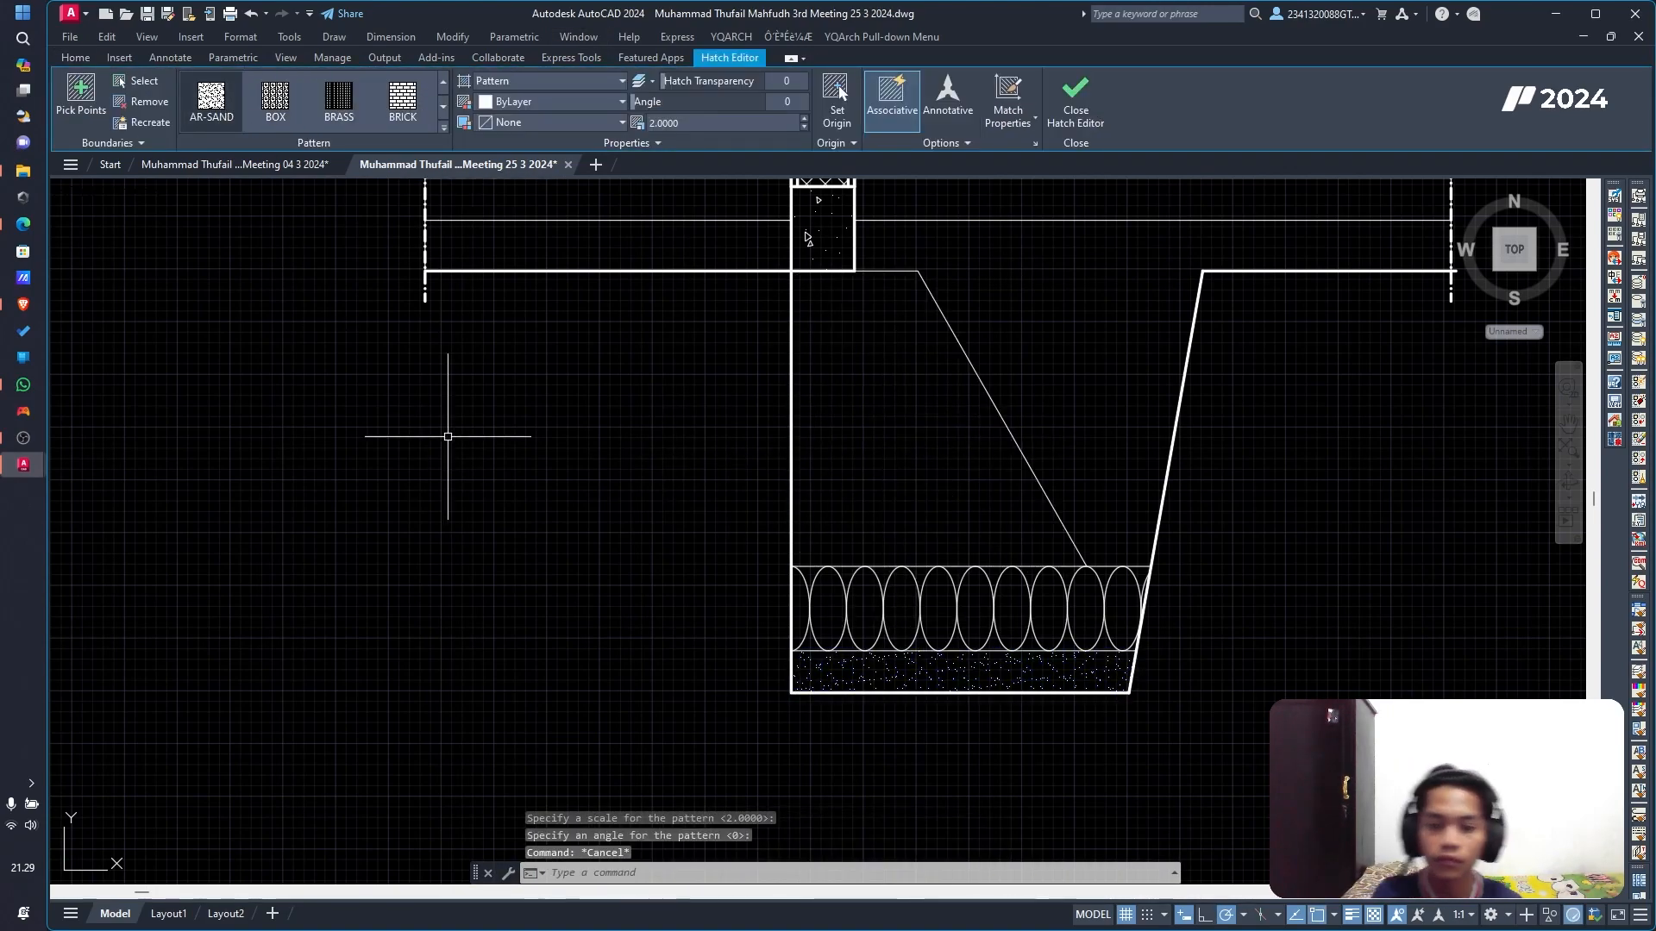
# Step: Hatch the stone assembly area of the half foundation with the GRAVEL pattern
pyautogui.write('h')
pyautogui.press('Return')
pyautogui.click(962, 454)
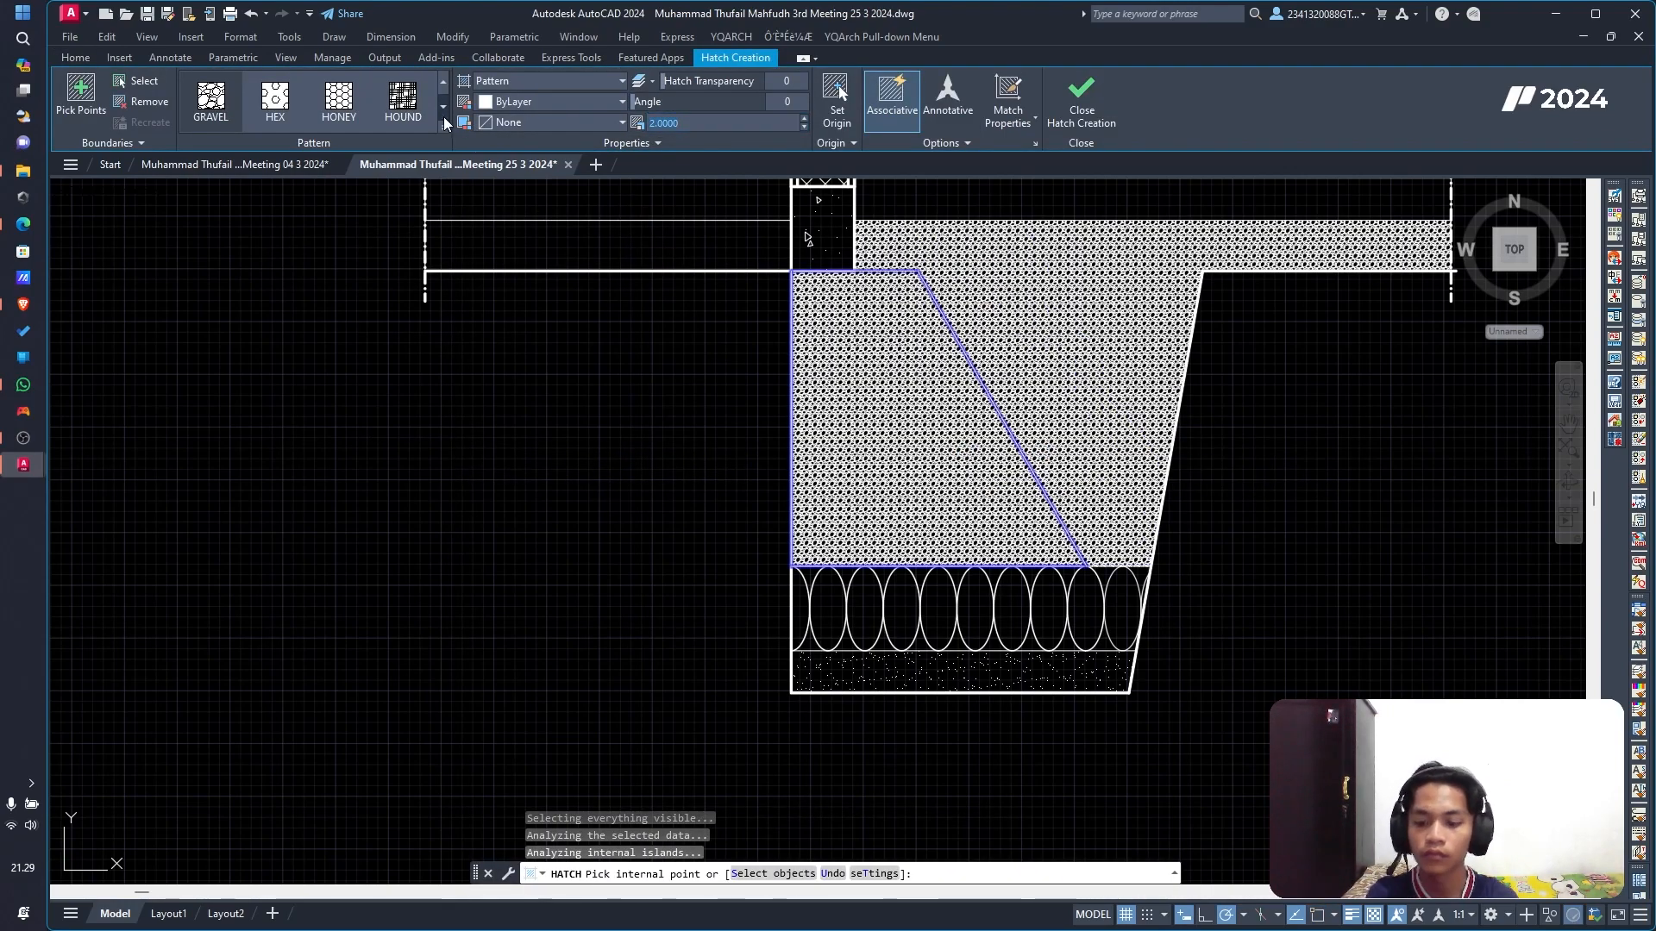
pyautogui.press('Escape')
# Step: Hatch the land fill area around the foundation with the ANSI34 pattern at scale 25 and a 45° angle
pyautogui.write('h')
pyautogui.press('Return')
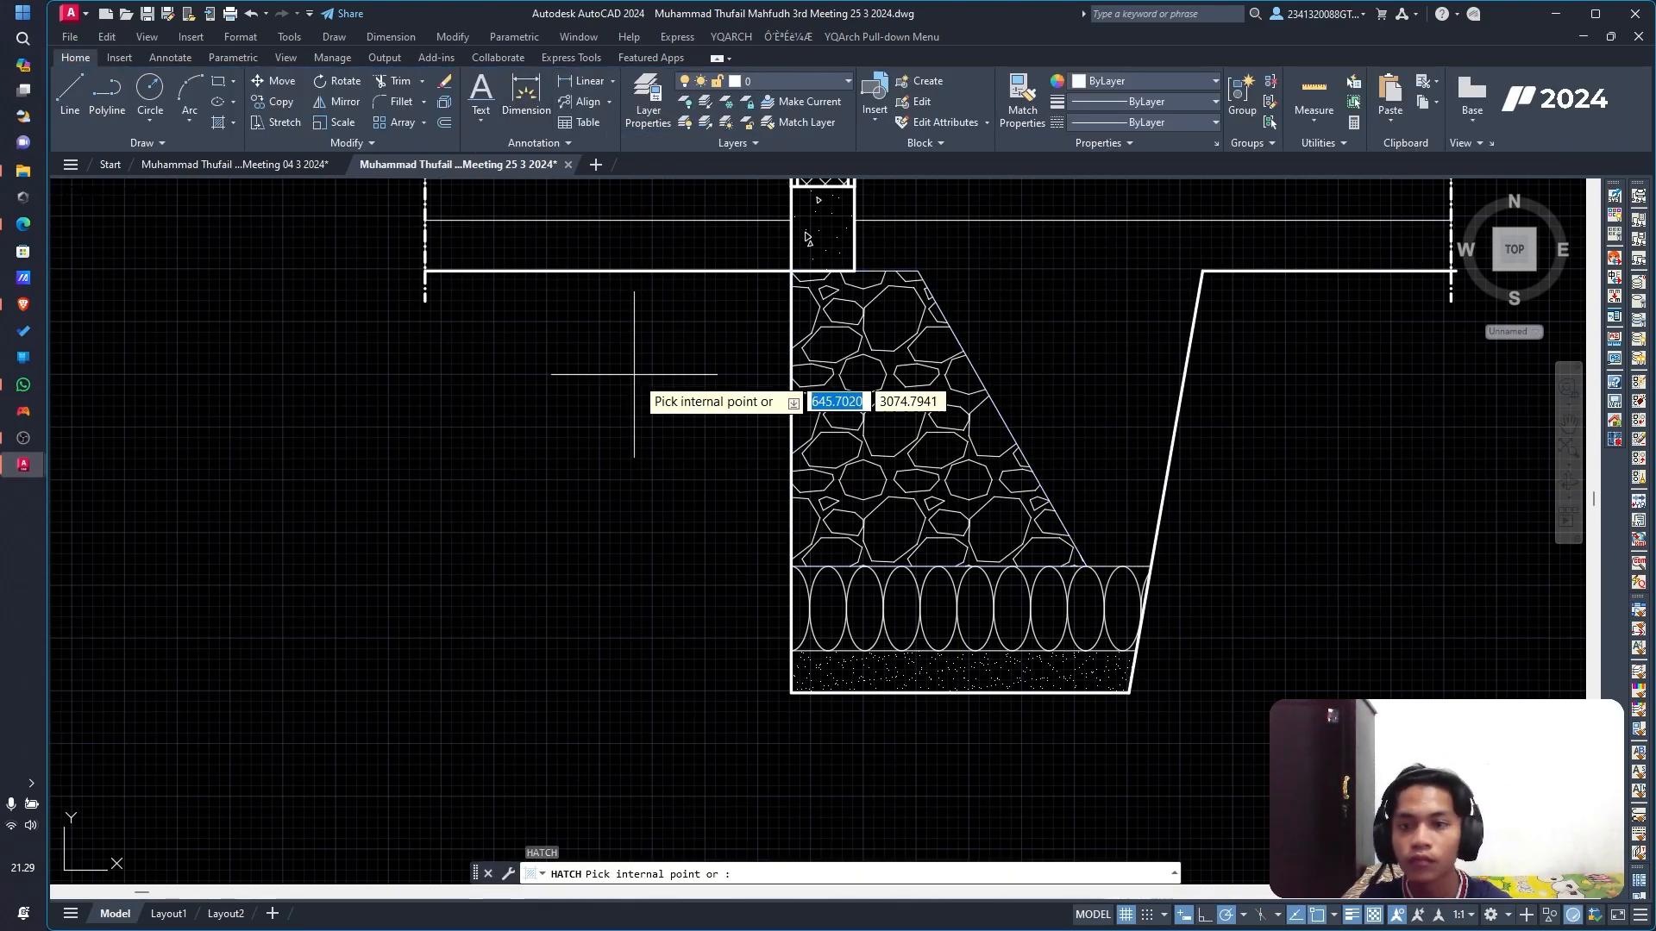
pyautogui.click(442, 80)
pyautogui.click(442, 80)
pyautogui.click(442, 80)
pyautogui.click(442, 81)
pyautogui.click(442, 80)
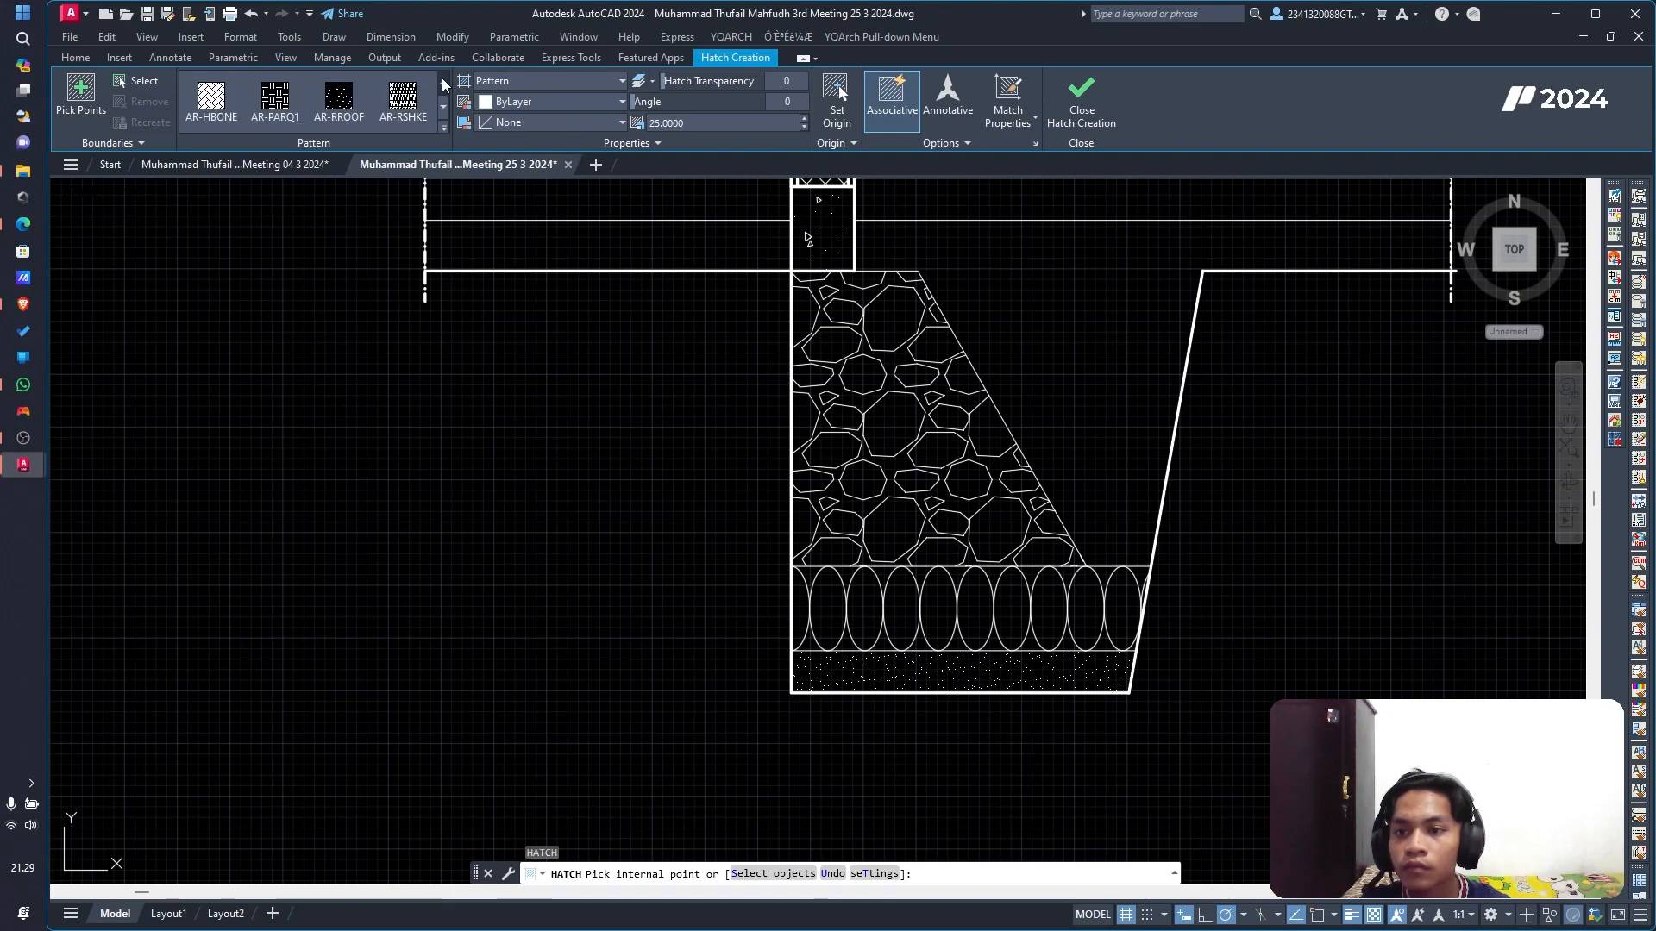
pyautogui.click(442, 80)
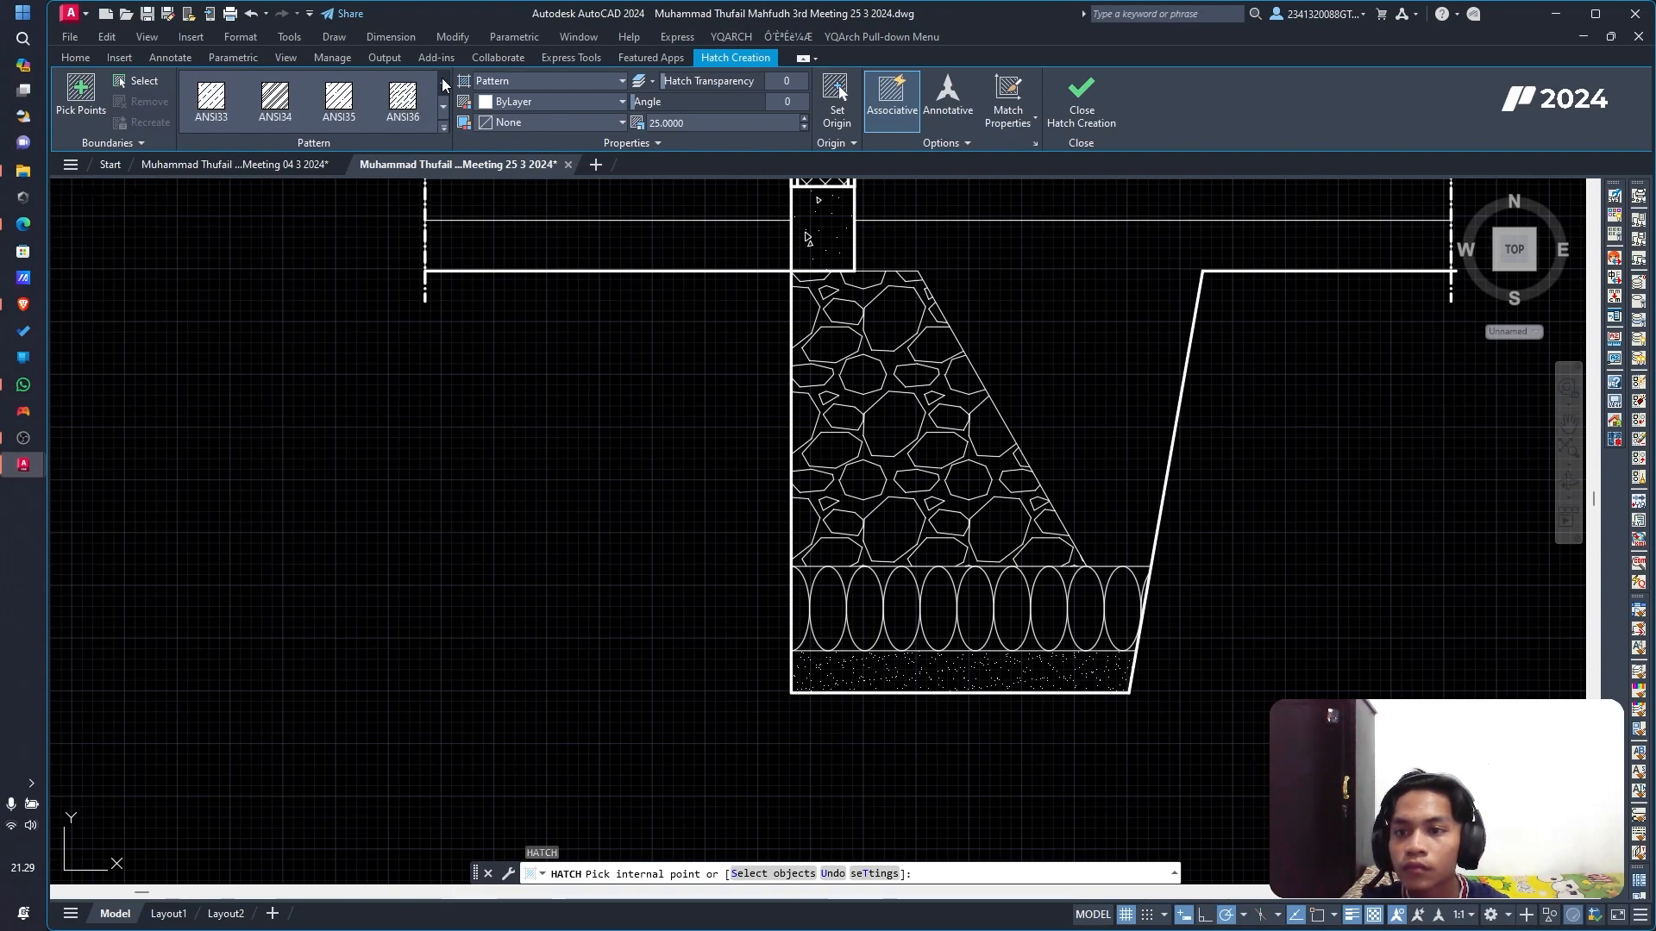
pyautogui.click(1091, 417)
pyautogui.click(788, 103)
pyautogui.write('45')
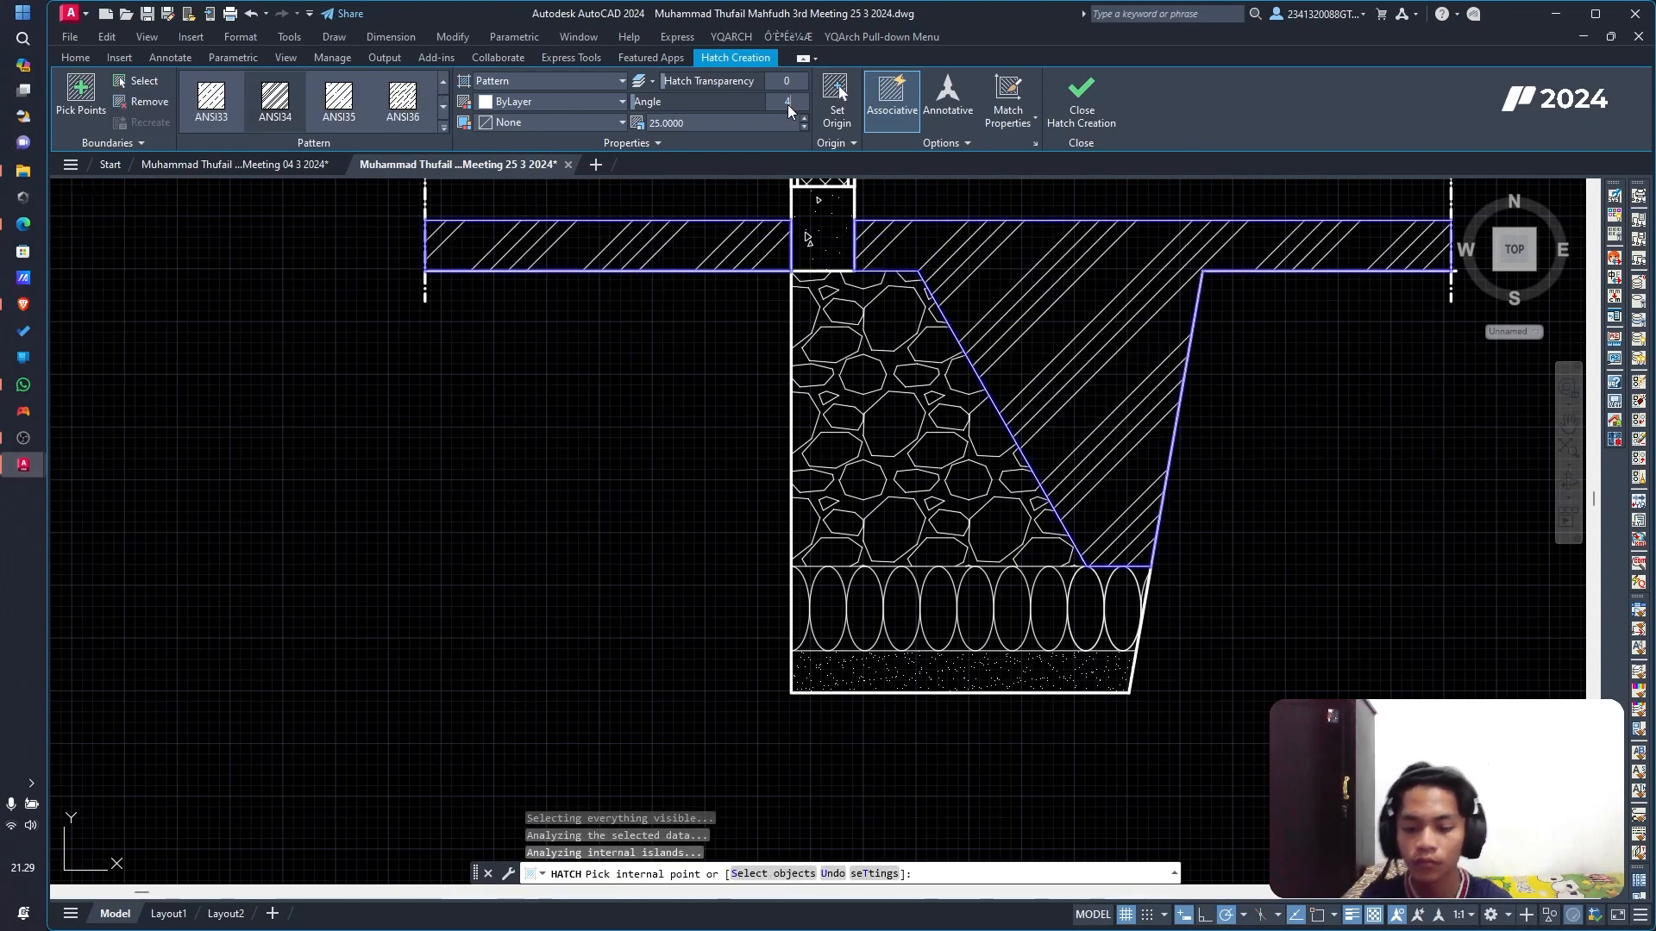
pyautogui.press('Return')
pyautogui.scroll(-6, 1162, 354)
pyautogui.scroll(6, 1154, 347)
pyautogui.press('Escape')
# Step: Hatch the floor's sand fill layer on both sides of the wall with the AR-SAND pattern
pyautogui.write('h')
pyautogui.press('Return')
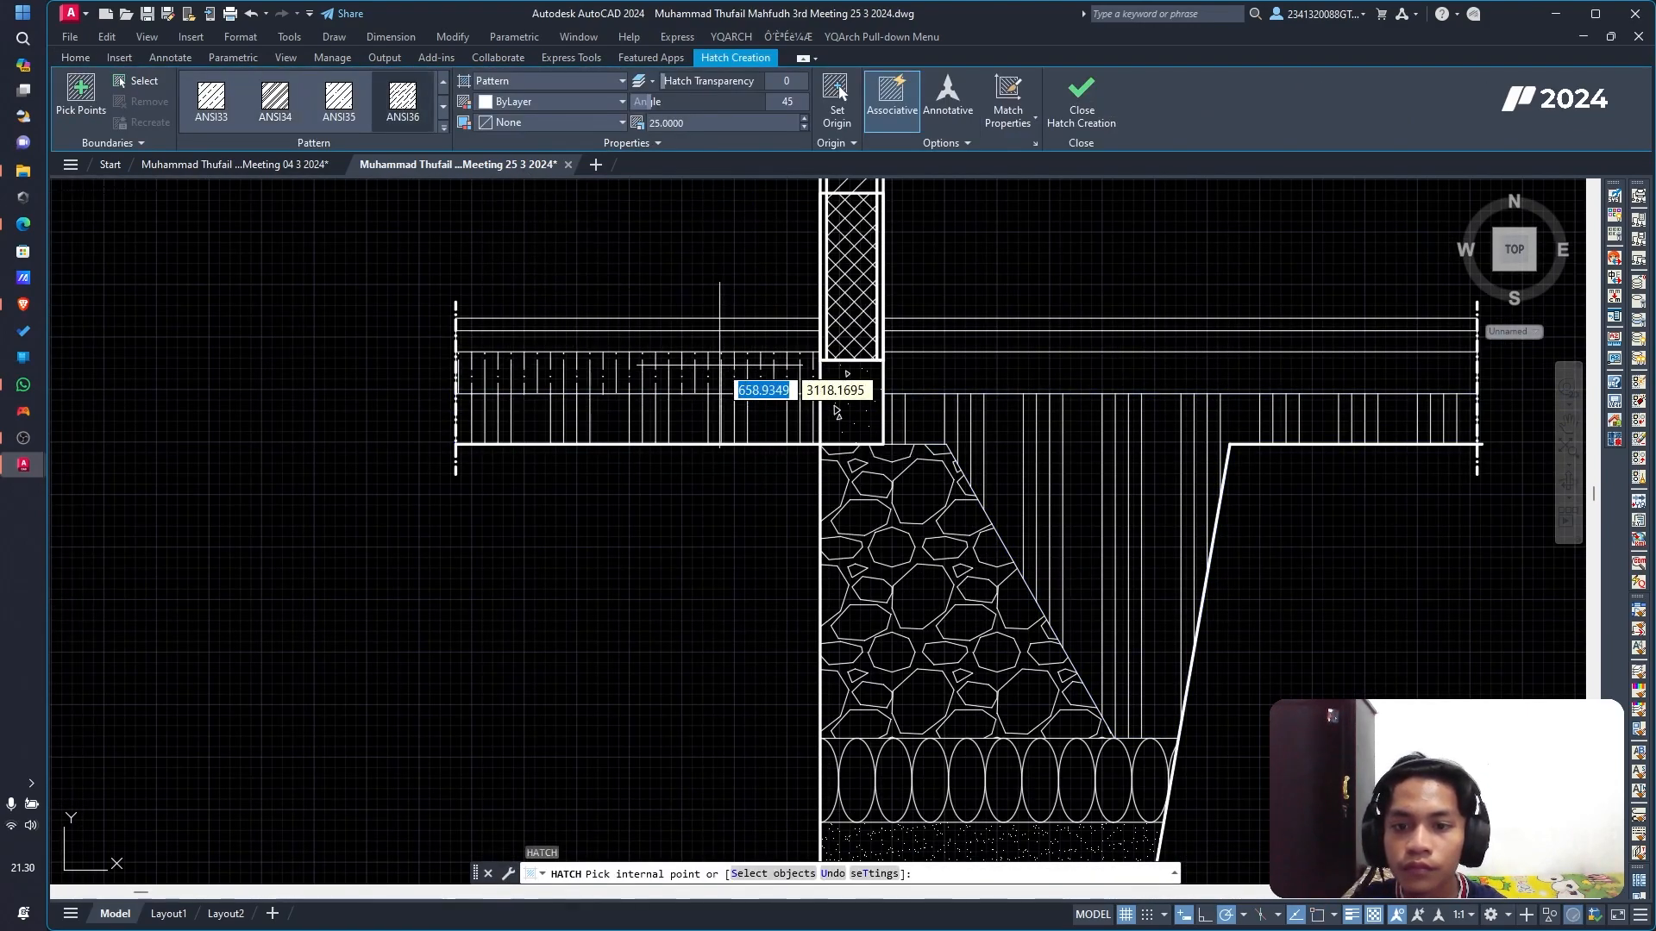
pyautogui.click(444, 107)
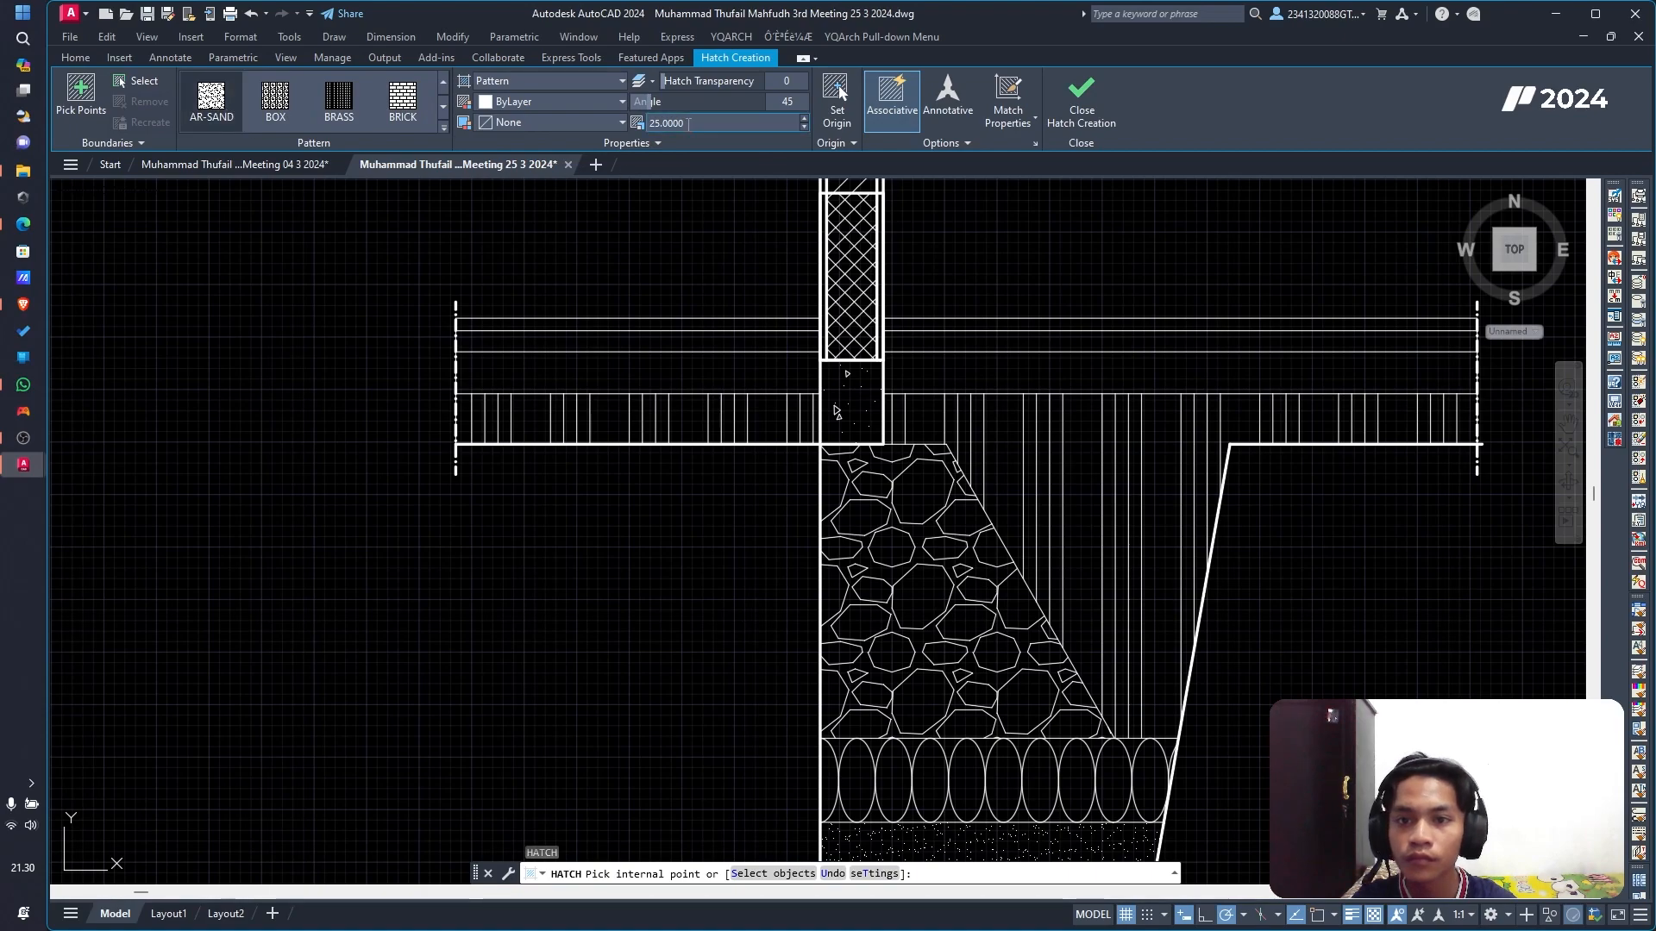
pyautogui.click(655, 372)
pyautogui.click(1026, 373)
pyautogui.press('Escape')
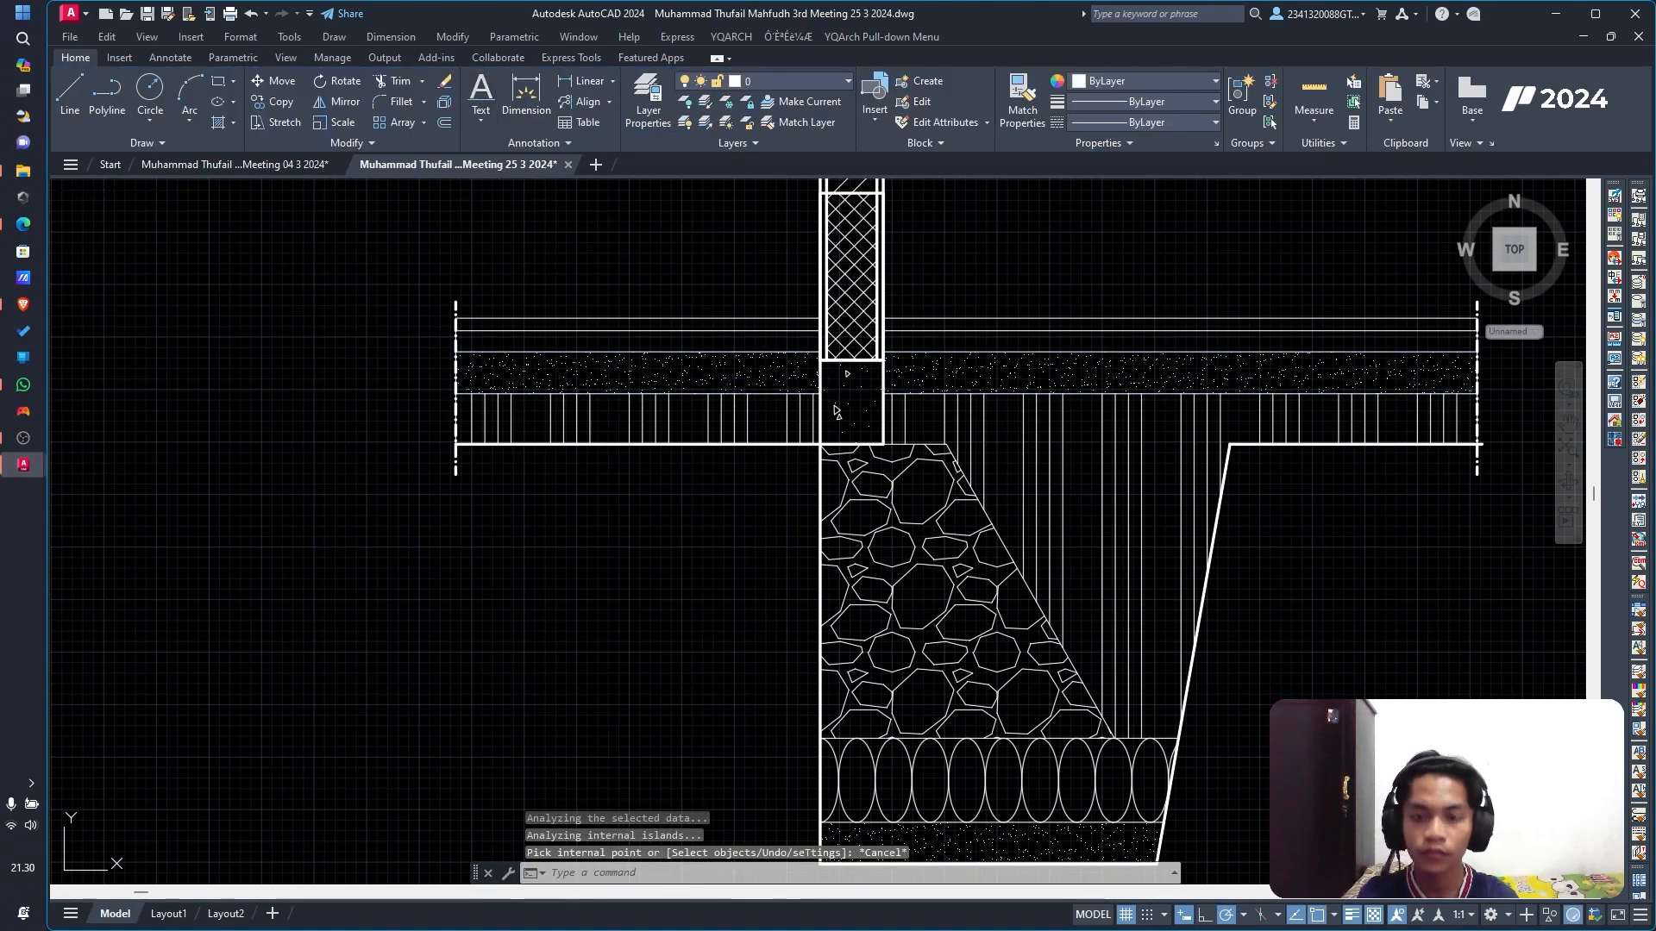
# Step: Hatch the floor's concrete layer on both sides of the wall with the ANSI36 pattern at a 0° angle
pyautogui.press('Return')
pyautogui.click(443, 82)
pyautogui.click(443, 82)
pyautogui.click(388, 111)
pyautogui.click(558, 337)
pyautogui.click(992, 348)
pyautogui.moveTo(650, 102); pyautogui.dragTo(643, 102)
pyautogui.click(786, 102)
pyautogui.write('0')
pyautogui.press('Return')
pyautogui.scroll(8, 1188, 339)
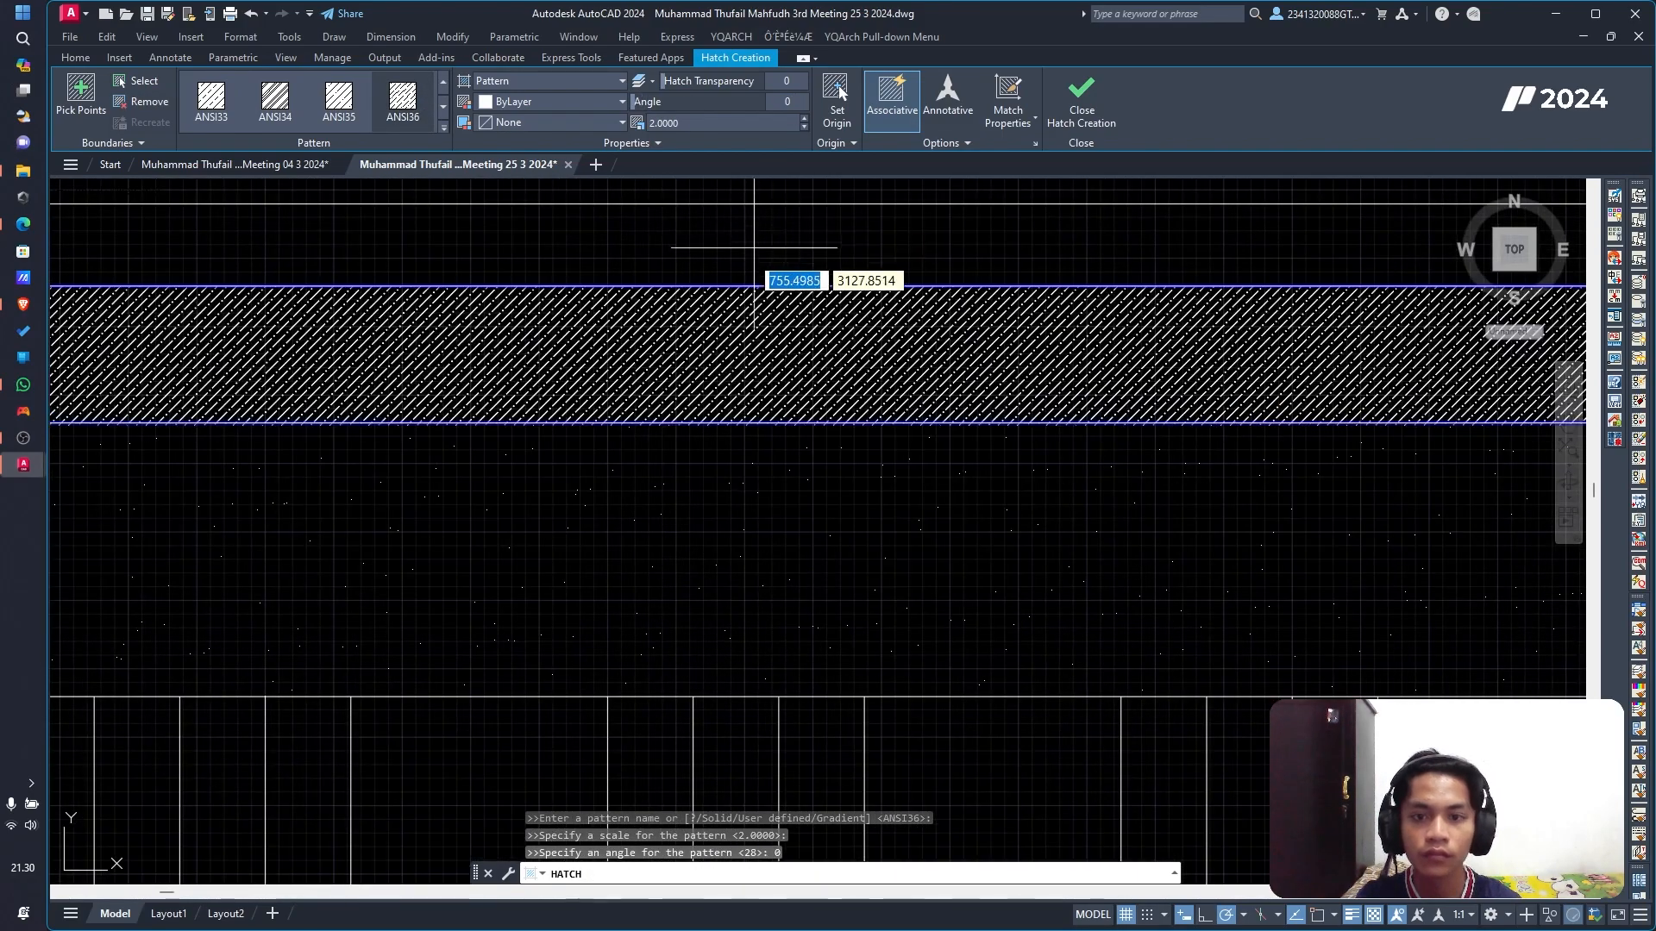
pyautogui.scroll(-10, 766, 223)
pyautogui.scroll(6, 375, 355)
pyautogui.press('Escape')
# Step: Set the scale of the floor's concrete layer hatch to 10
pyautogui.click(529, 301)
pyautogui.scroll(-6, 1098, 386)
pyautogui.scroll(6, 1437, 377)
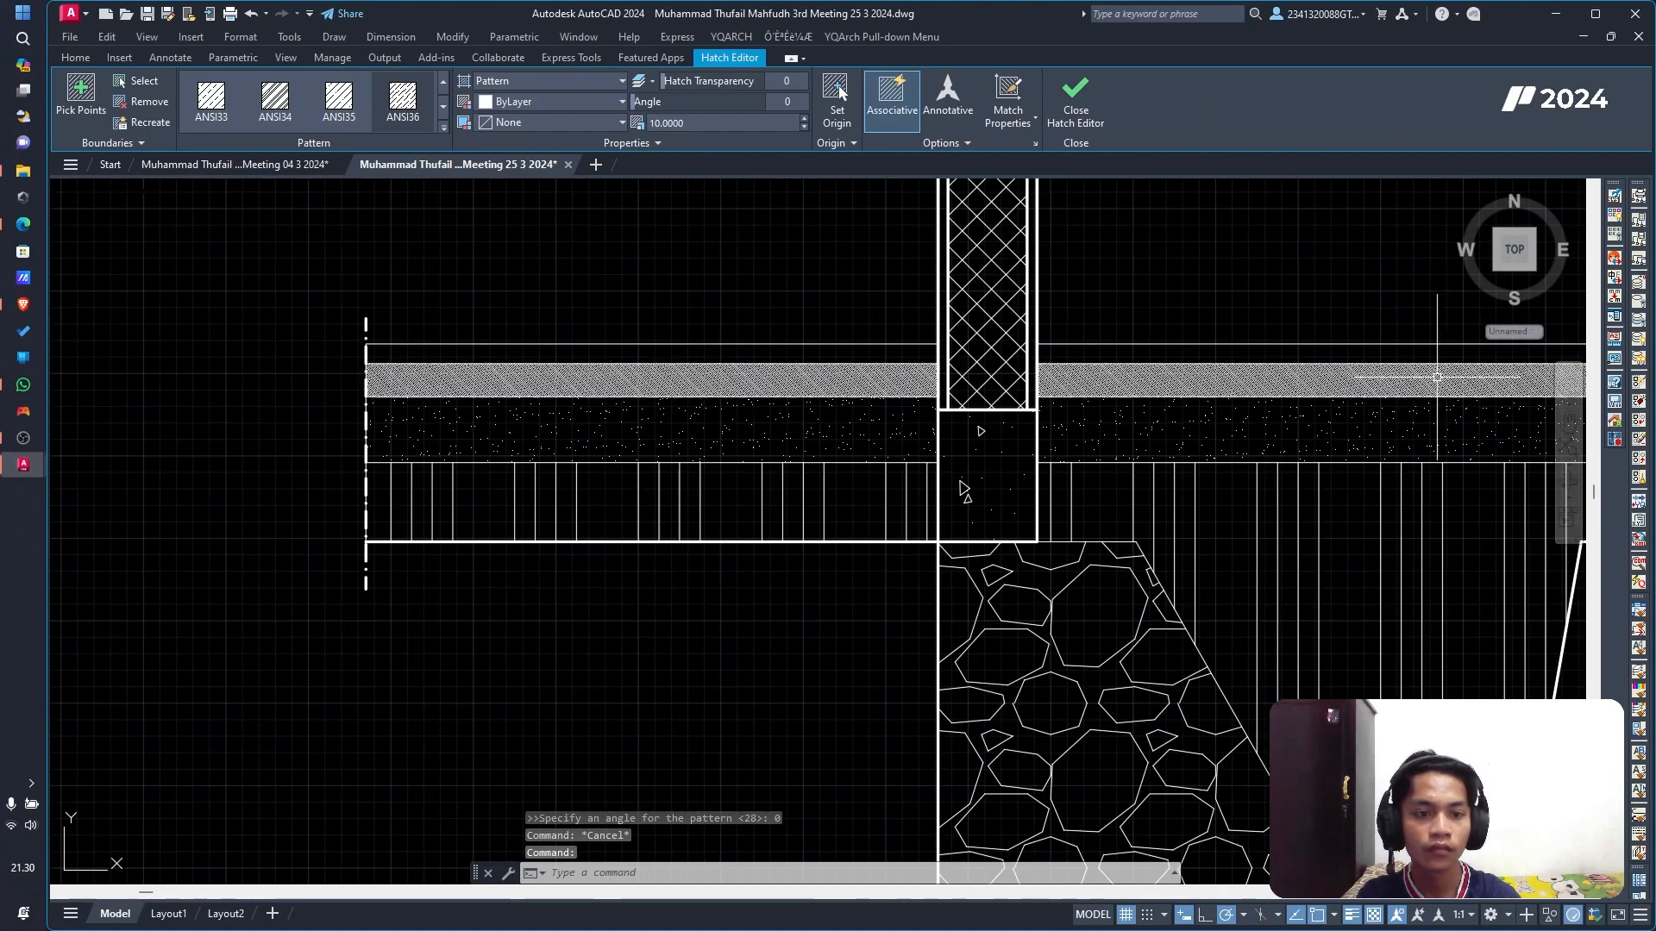
pyautogui.click(1437, 377)
pyautogui.click(694, 129)
pyautogui.write('10')
pyautogui.press('Return')
pyautogui.press('Escape')
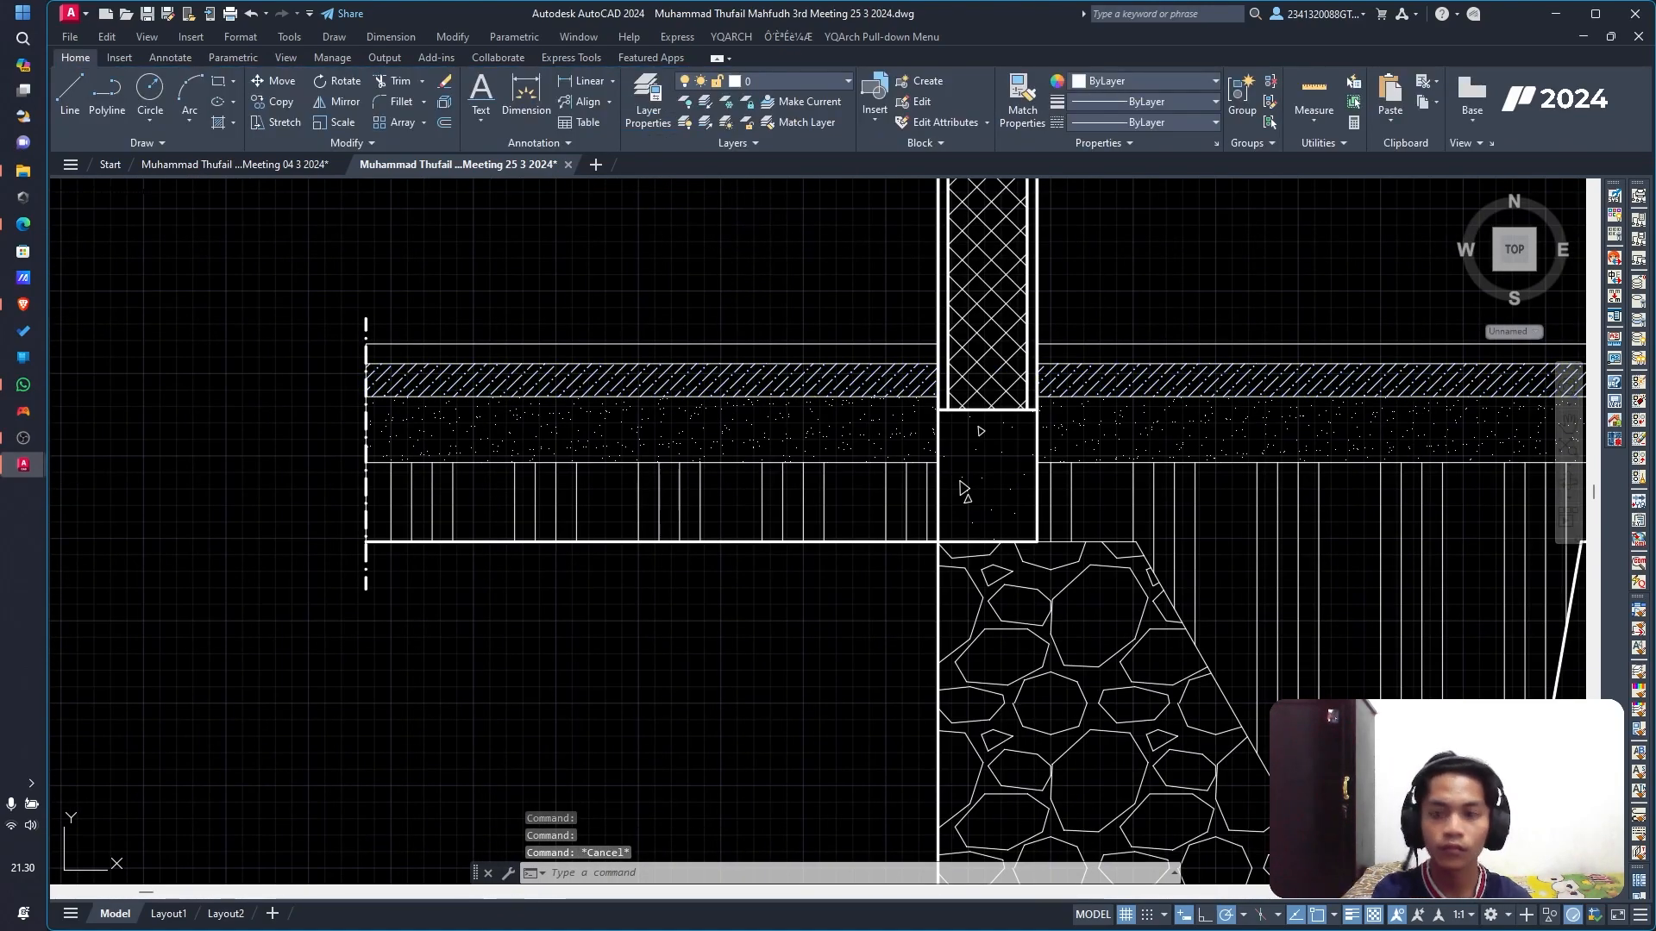
# Step: Hatch the thin spesi layer at the top of the floor on both sides of the wall at scale 10
pyautogui.click(231, 122)
pyautogui.click(876, 355)
pyautogui.click(1108, 354)
pyautogui.click(694, 126)
pyautogui.write('10')
pyautogui.press('Return')
pyautogui.press('Escape')
pyautogui.scroll(-3, 816, 285)
pyautogui.scroll(-4, 1216, 552)
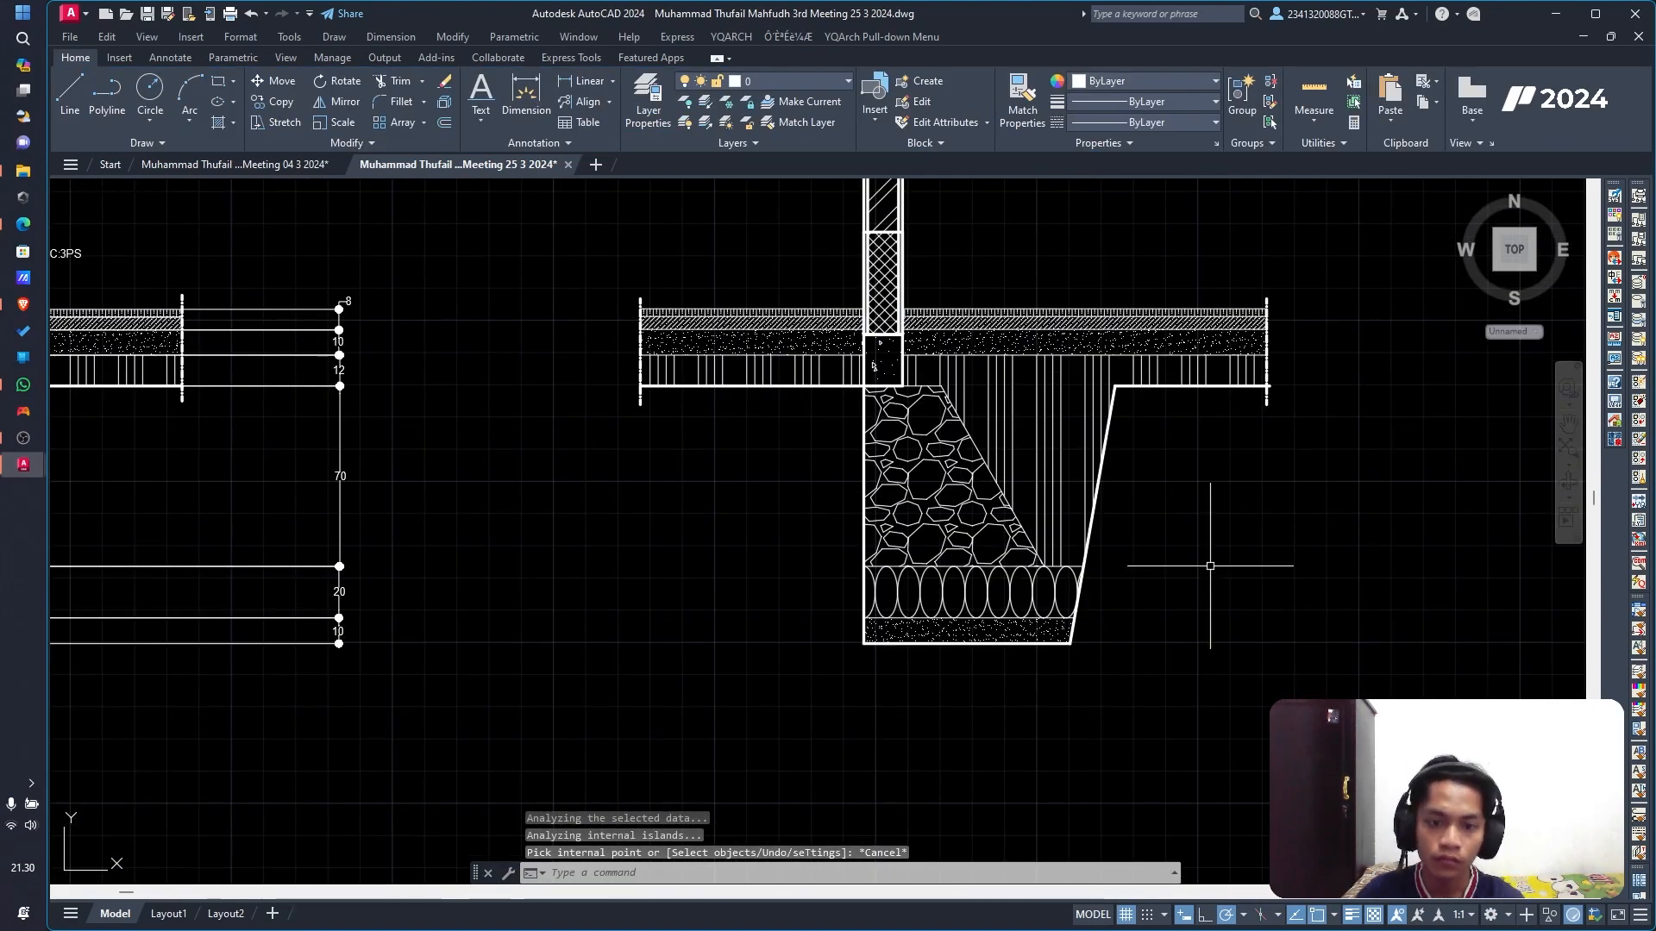
# Step: Dimension the combined thickness of the spesi and concrete layers at the outer end of the half section's floor
pyautogui.scroll(-3, 1175, 506)
pyautogui.scroll(5, 1175, 506)
pyautogui.scroll(-2, 776, 591)
pyautogui.scroll(2, 786, 512)
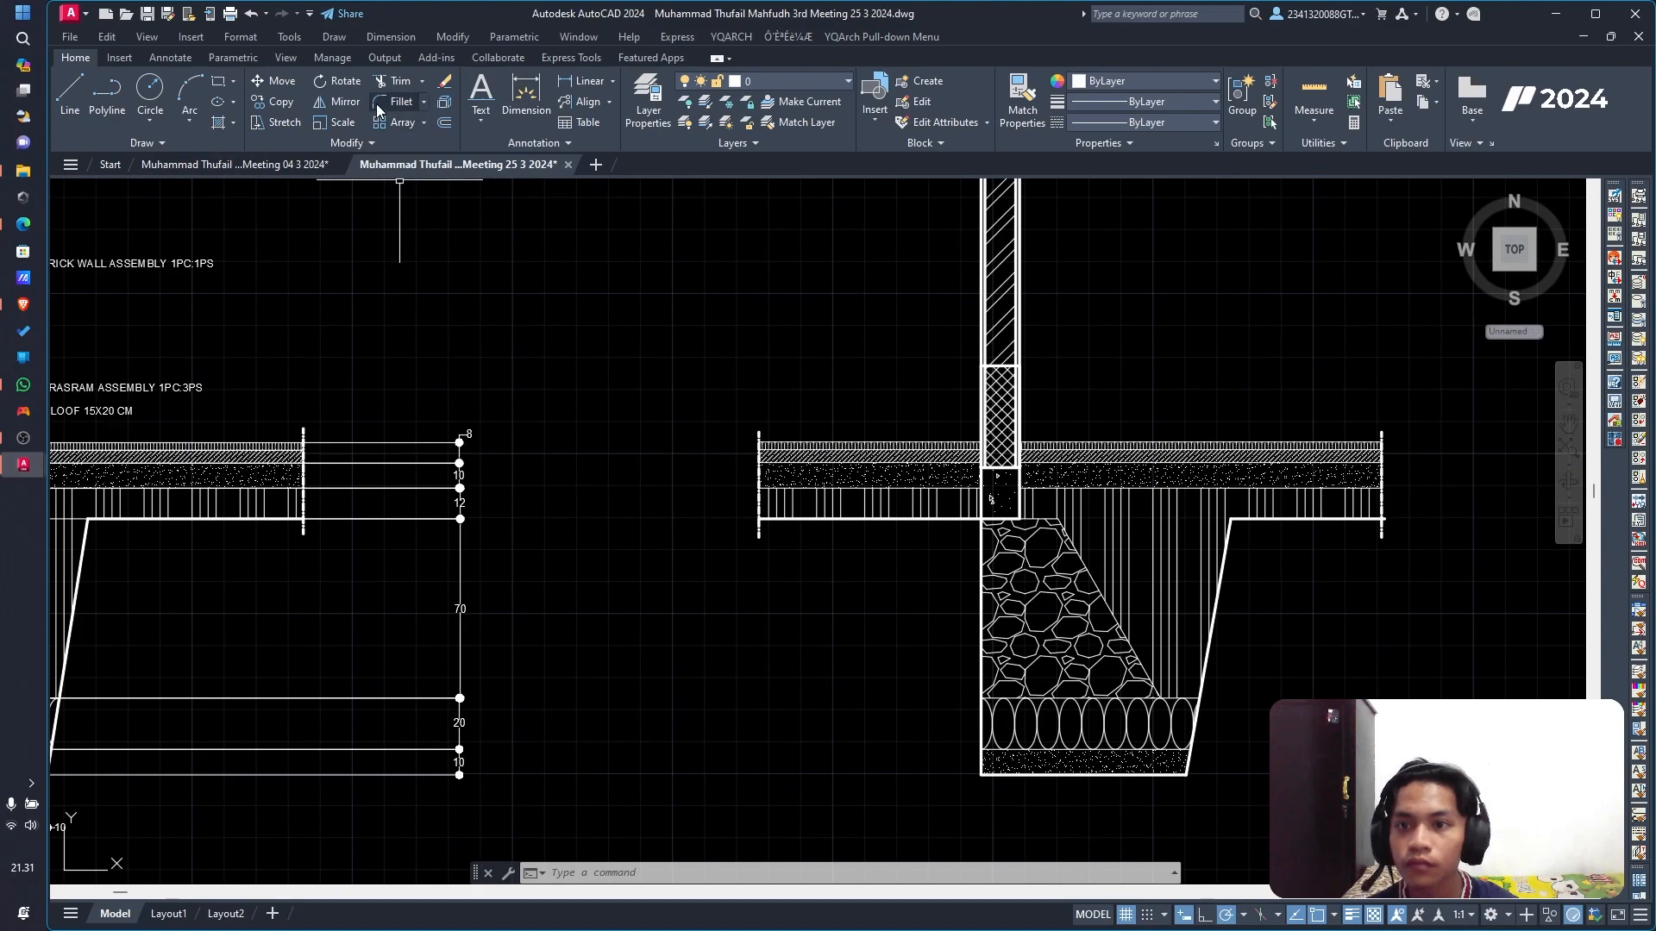
pyautogui.click(568, 93)
pyautogui.scroll(4, 772, 438)
pyautogui.click(778, 434)
pyautogui.click(778, 487)
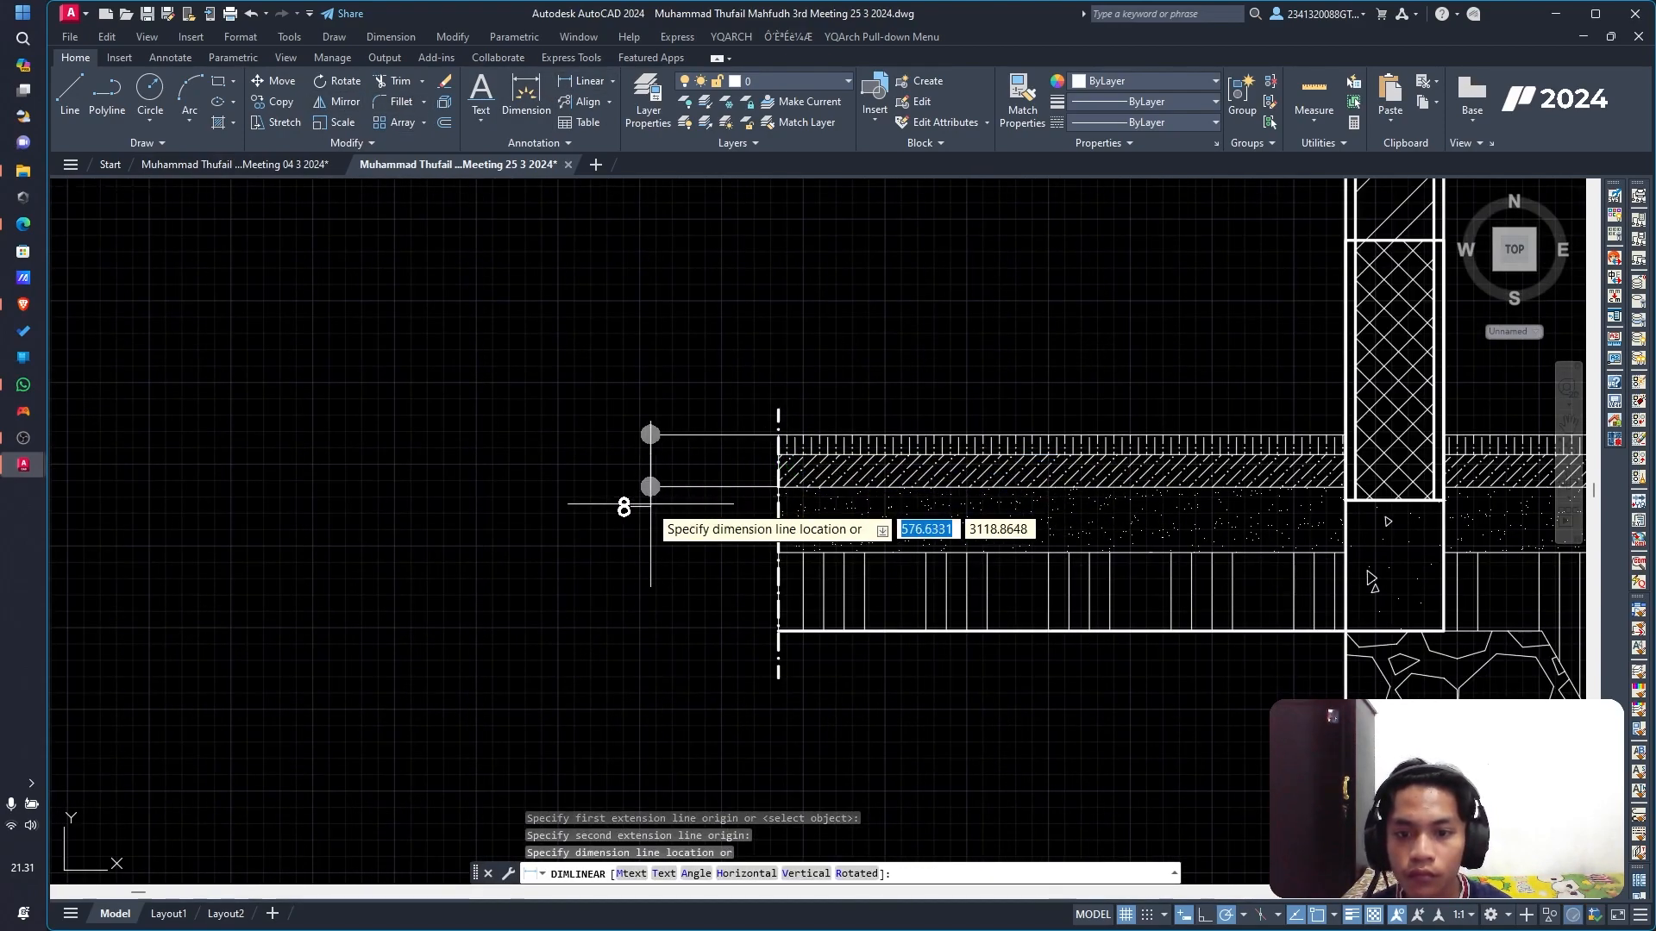
pyautogui.press('Escape')
pyautogui.press('space')
pyautogui.click(778, 488)
pyautogui.click(778, 436)
pyautogui.click(684, 438)
# Step: Dimension the thicknesses of the floor's sand fill and land fill layers in line with the top layers' dimension
pyautogui.press('space')
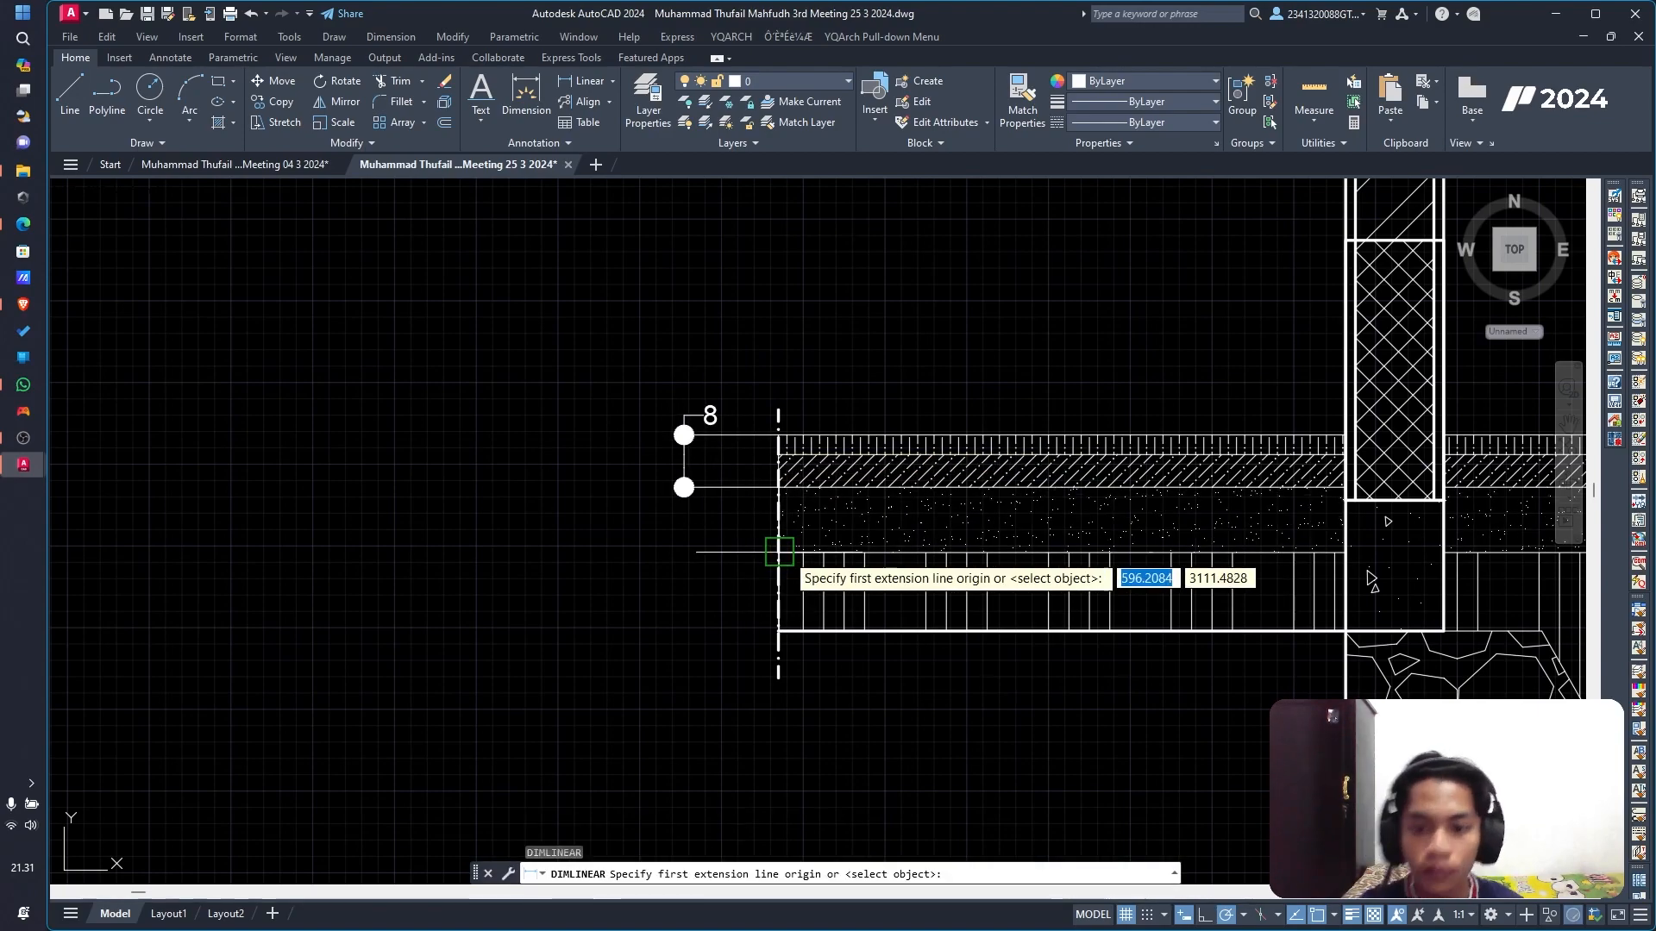
pyautogui.click(777, 552)
pyautogui.click(778, 487)
pyautogui.click(684, 457)
pyautogui.press('space')
pyautogui.click(779, 630)
pyautogui.click(779, 553)
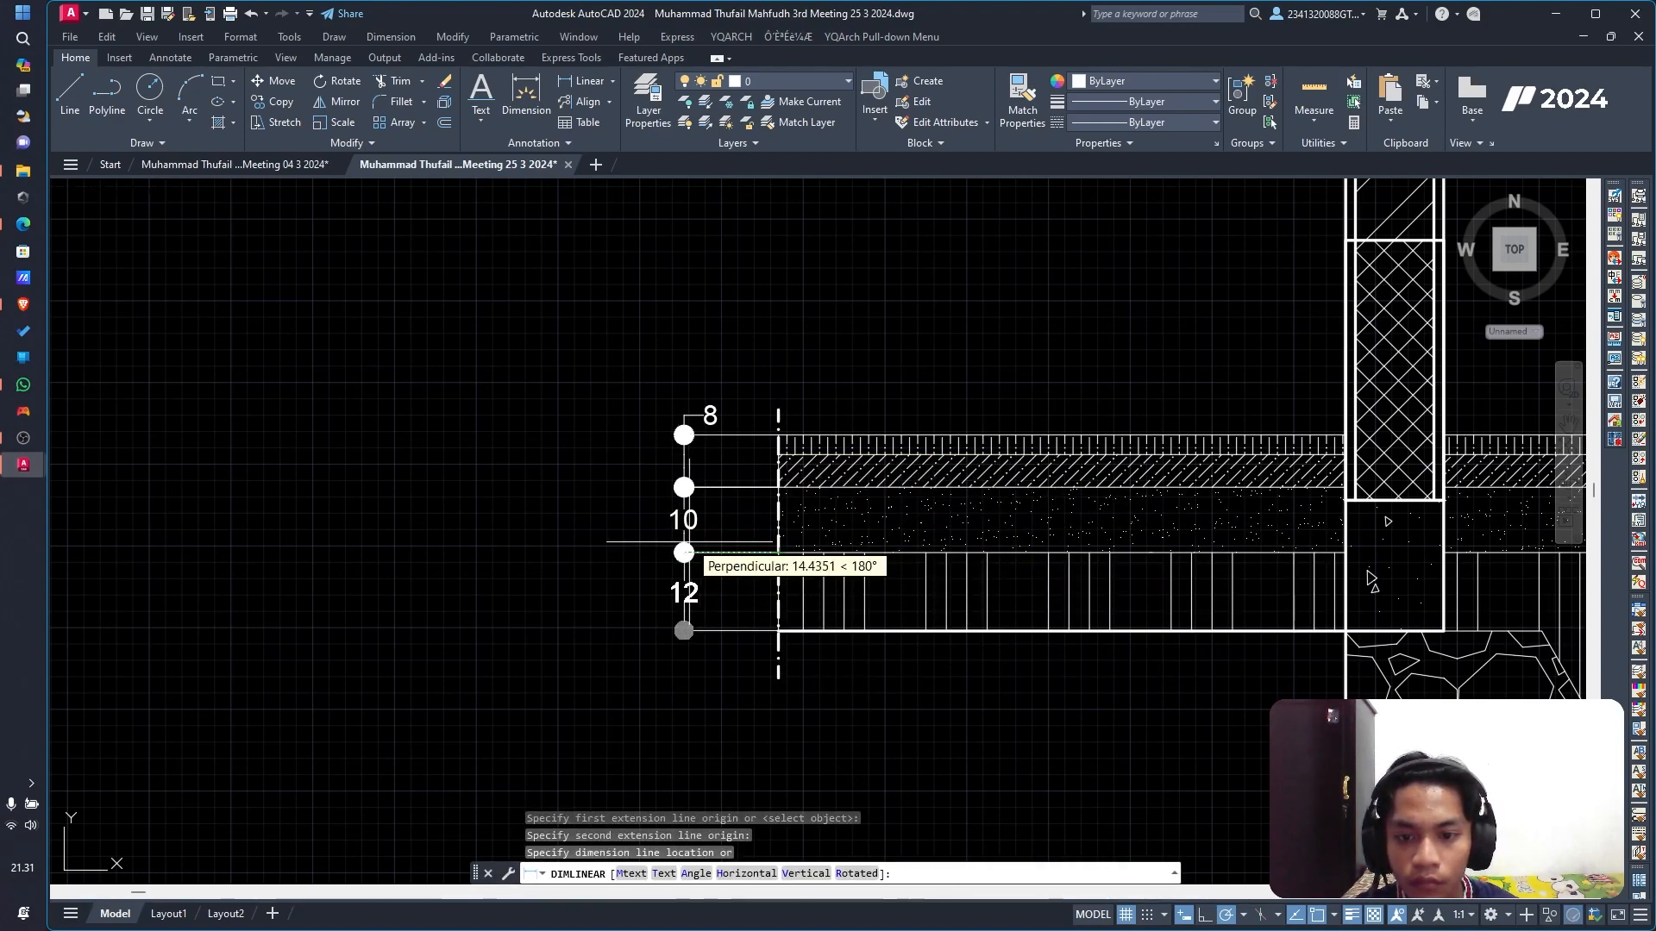
pyautogui.click(683, 591)
# Step: Dimension the heights of the stone assembly, aanstamping and bottom sand fill, continuing the floor's vertical dimension chain
pyautogui.scroll(-3, 922, 455)
pyautogui.press('space')
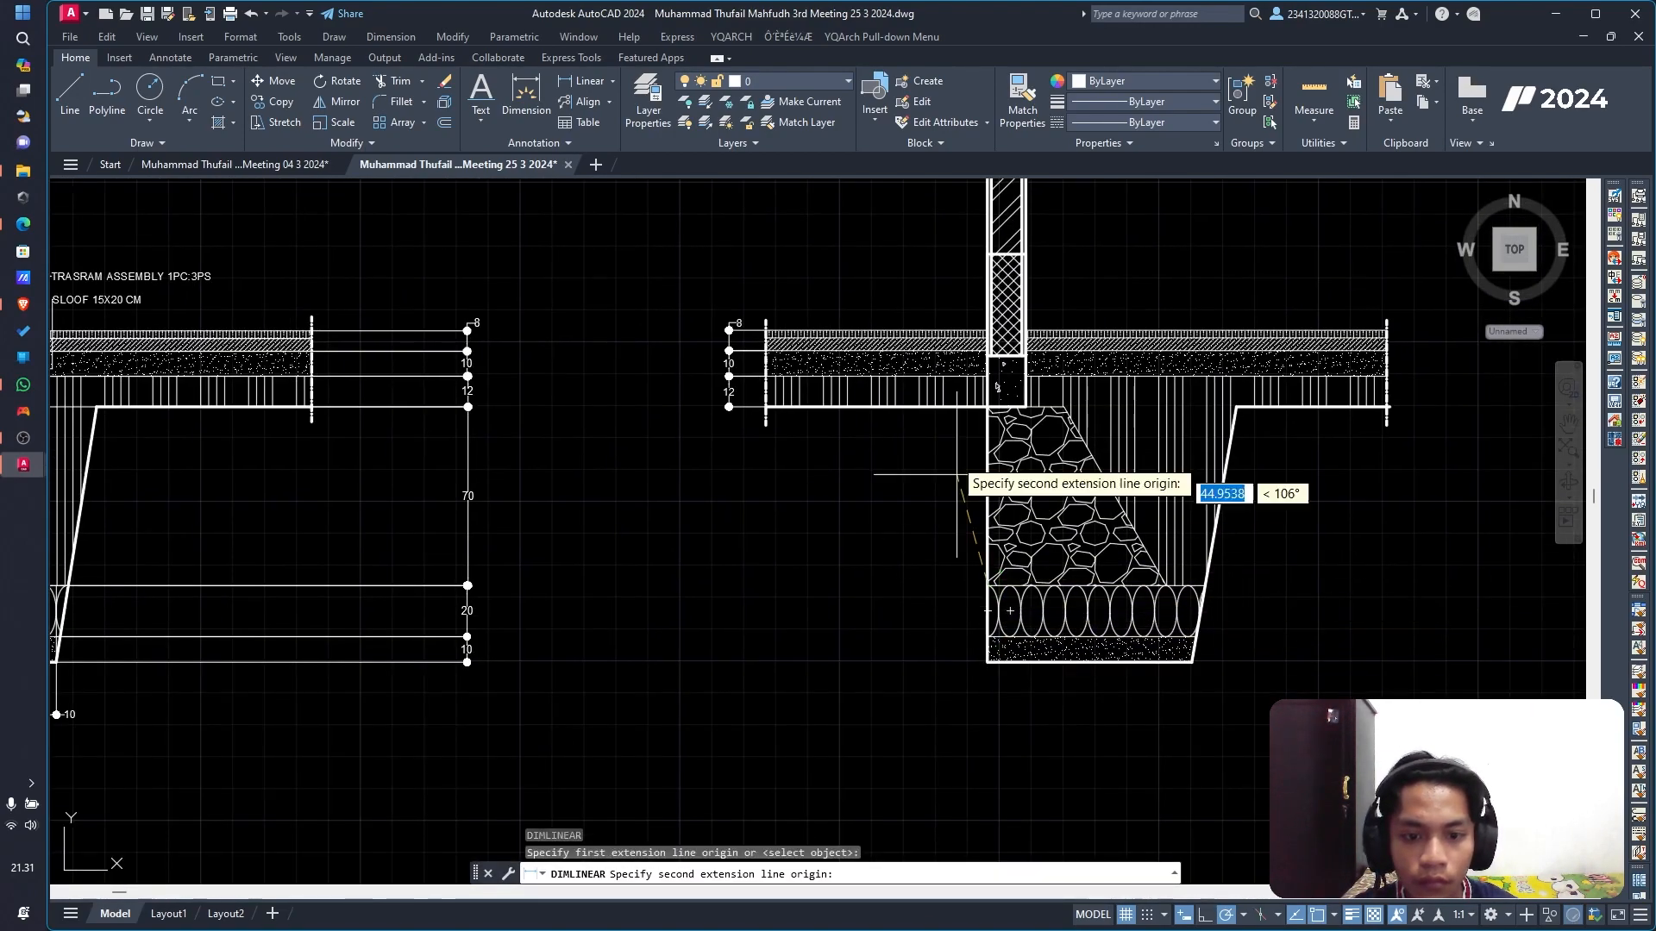
pyautogui.click(987, 586)
pyautogui.click(729, 407)
pyautogui.click(729, 329)
pyautogui.press('space')
pyautogui.click(987, 636)
pyautogui.click(729, 585)
pyautogui.click(732, 561)
pyautogui.press('space')
pyautogui.click(987, 662)
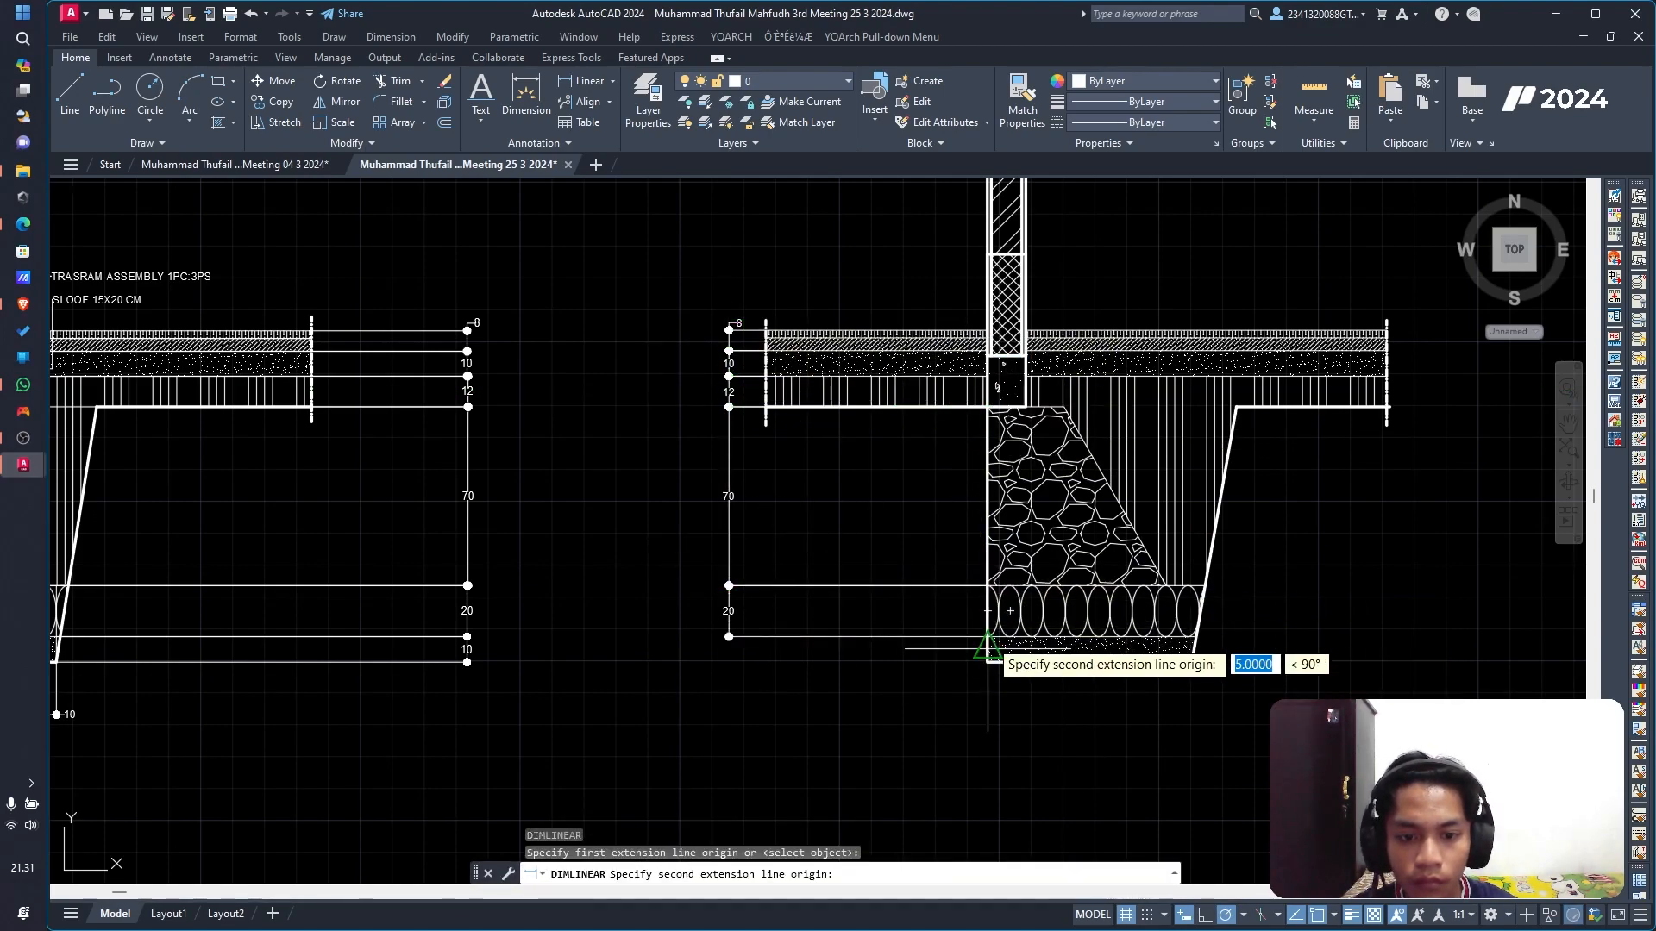
pyautogui.click(729, 637)
pyautogui.click(728, 552)
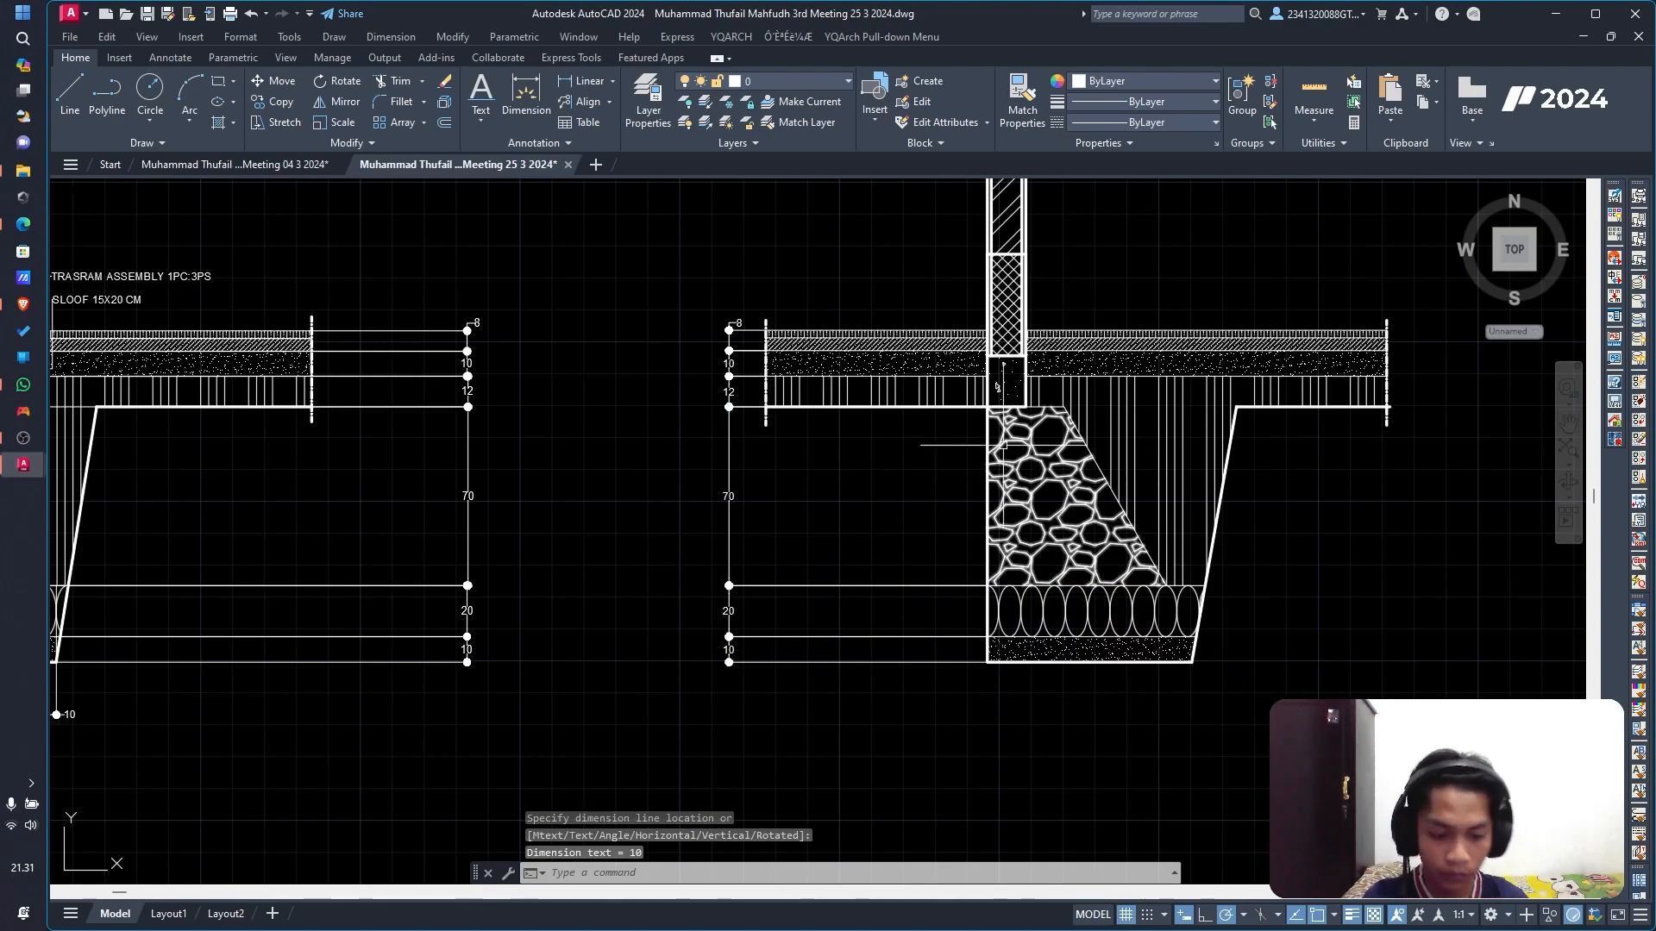
# Step: Dimension the top width of the half foundation's stone assembly just below the sloof
pyautogui.press('space')
pyautogui.scroll(4, 1022, 415)
pyautogui.click(931, 394)
pyautogui.click(1127, 394)
pyautogui.click(1127, 460)
# Step: Dimension the stone assembly's base width and the remaining trench width below the half foundation
pyautogui.moveTo(956, 342); pyautogui.dragTo(729, 62, button='middle')
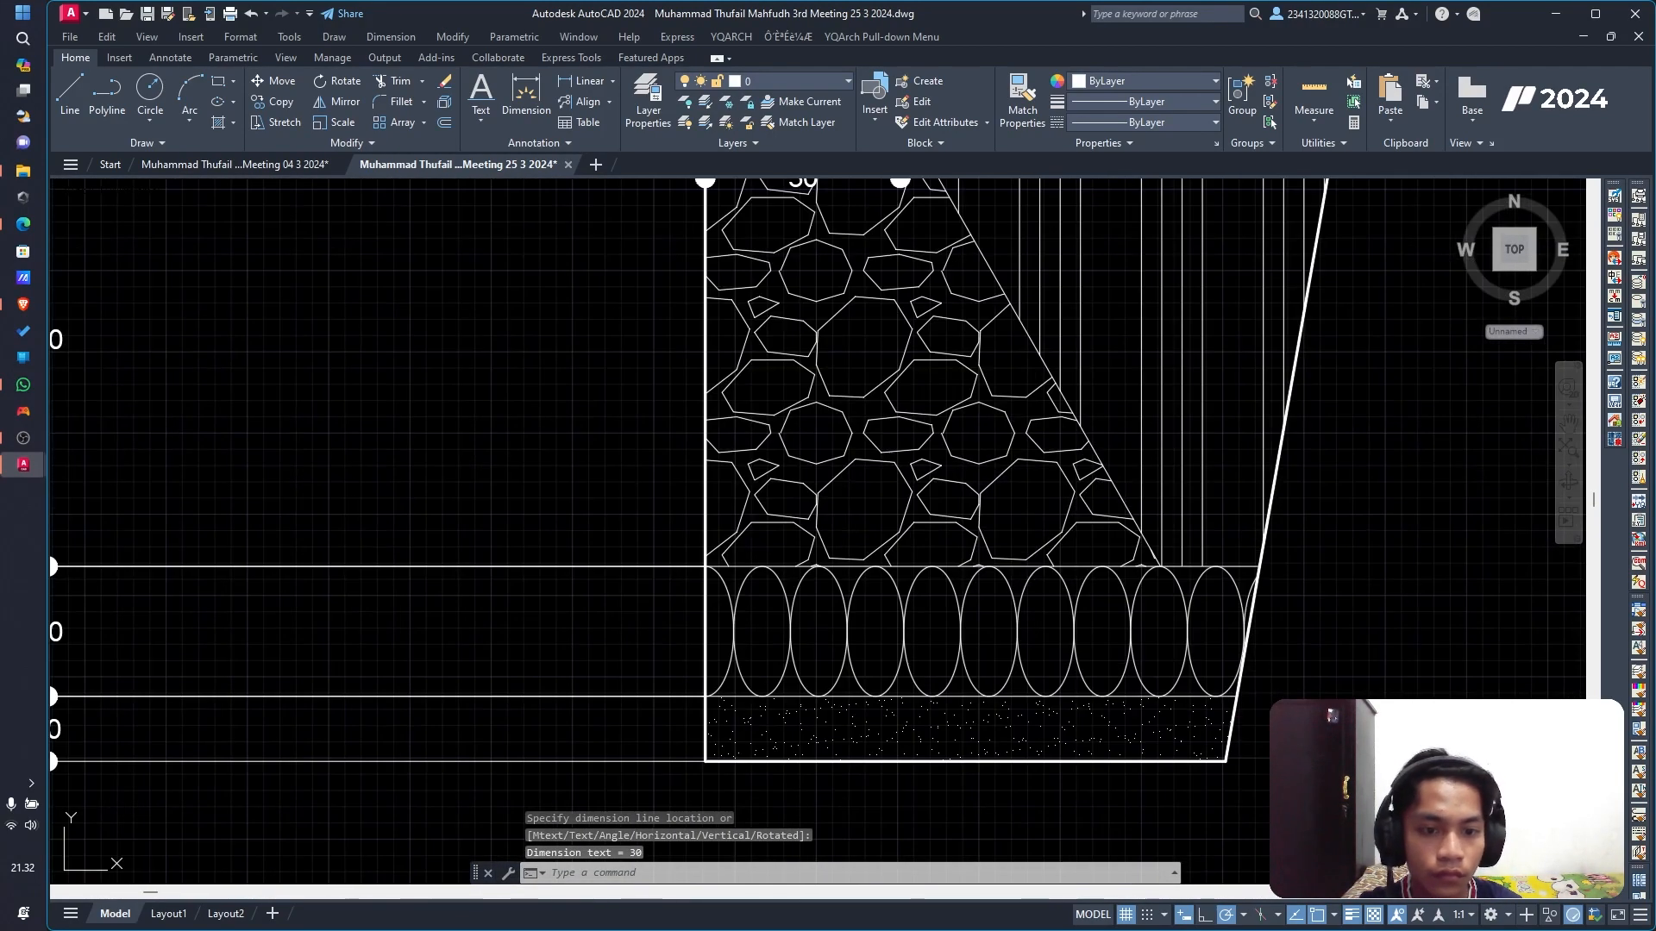
pyautogui.press('space')
pyautogui.click(706, 761)
pyautogui.click(1160, 762)
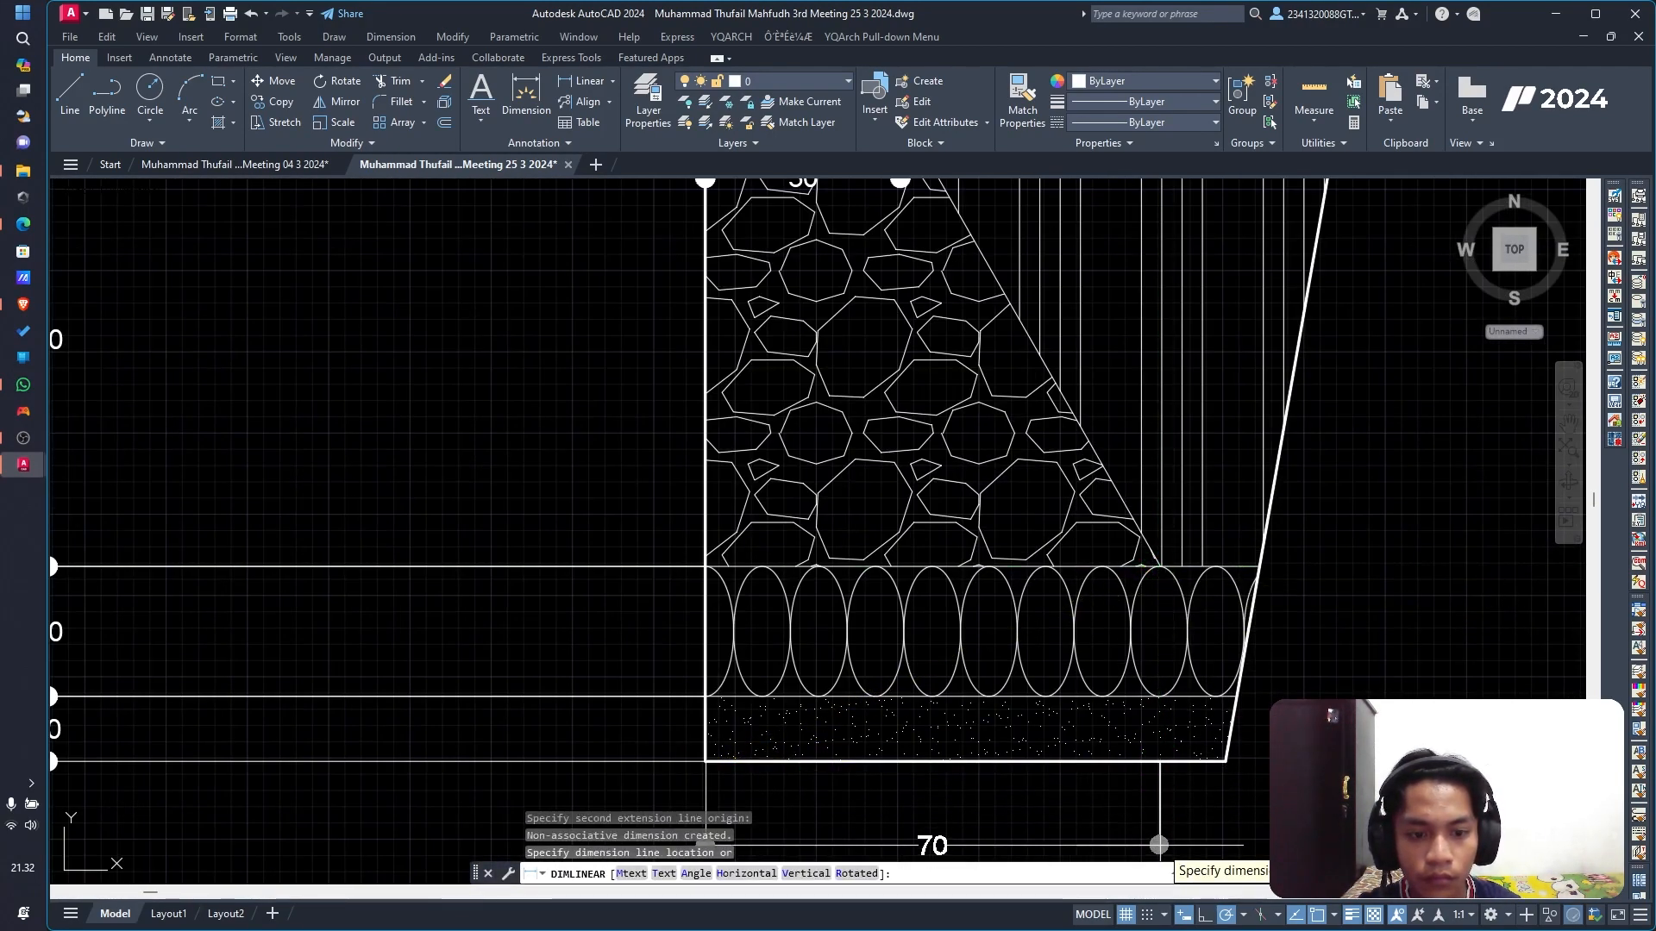
pyautogui.moveTo(1276, 824); pyautogui.dragTo(1196, 698, button='middle')
pyautogui.press('space')
pyautogui.click(1078, 635)
pyautogui.click(1145, 635)
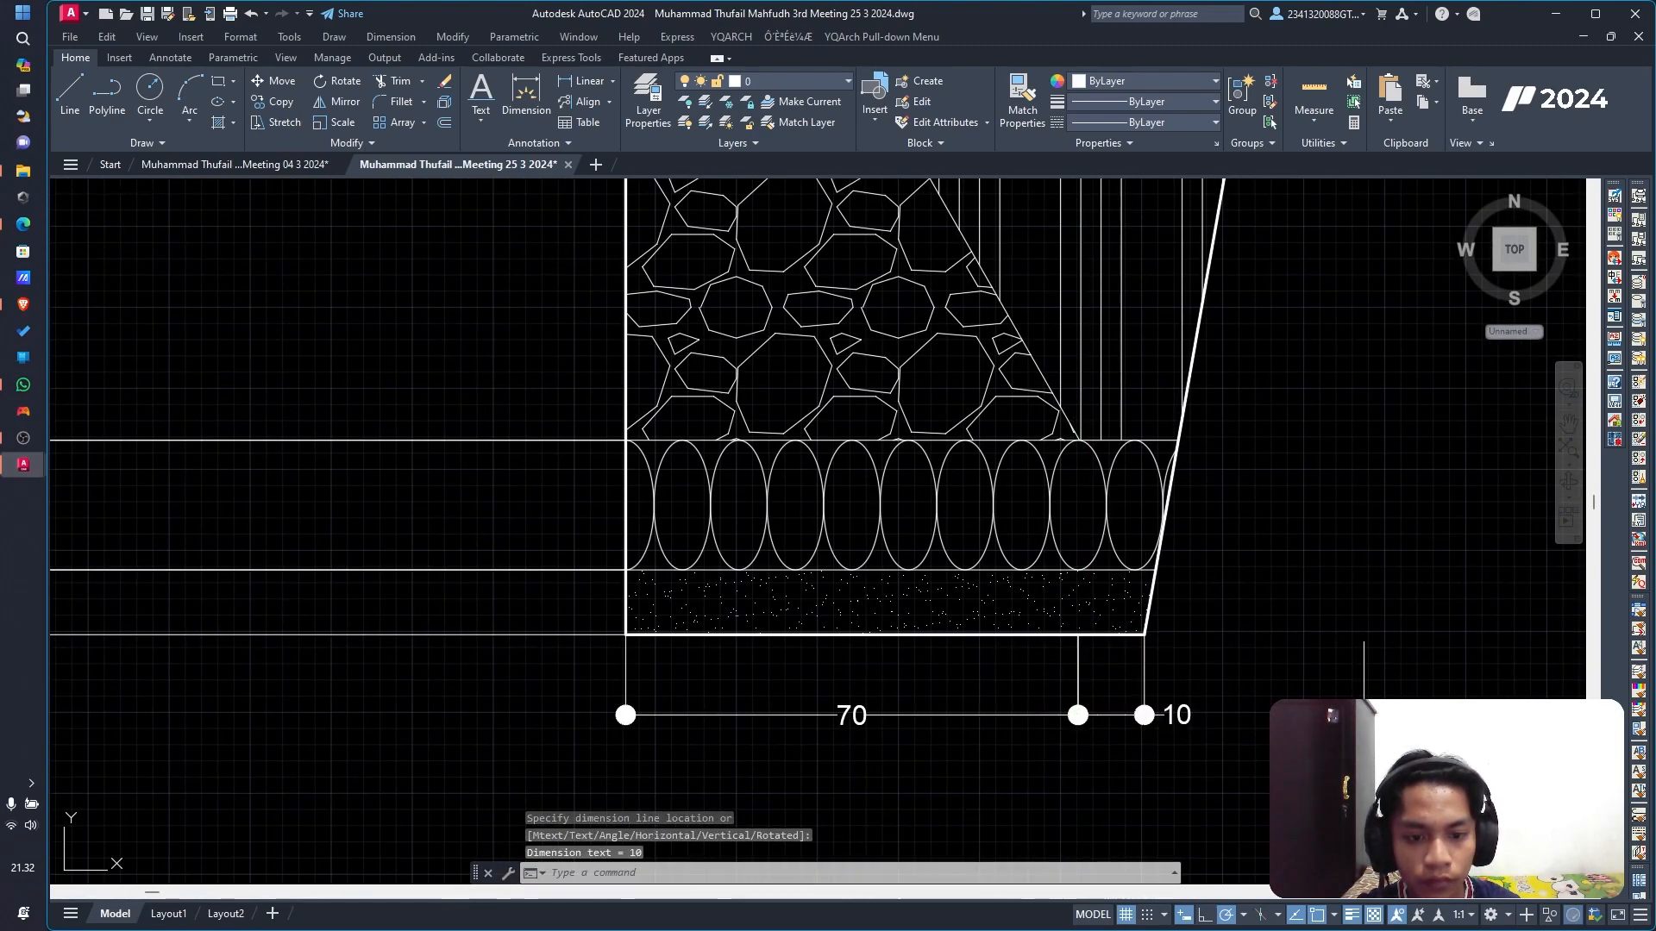
# Step: Dimension the trasram's height above the floor on the left side of the half section's wall
pyautogui.scroll(-4, 1319, 708)
pyautogui.moveTo(1363, 573); pyautogui.dragTo(1242, 670, button='middle')
pyautogui.scroll(-3, 1242, 673)
pyautogui.scroll(3, 1246, 679)
pyautogui.scroll(-2, 1239, 681)
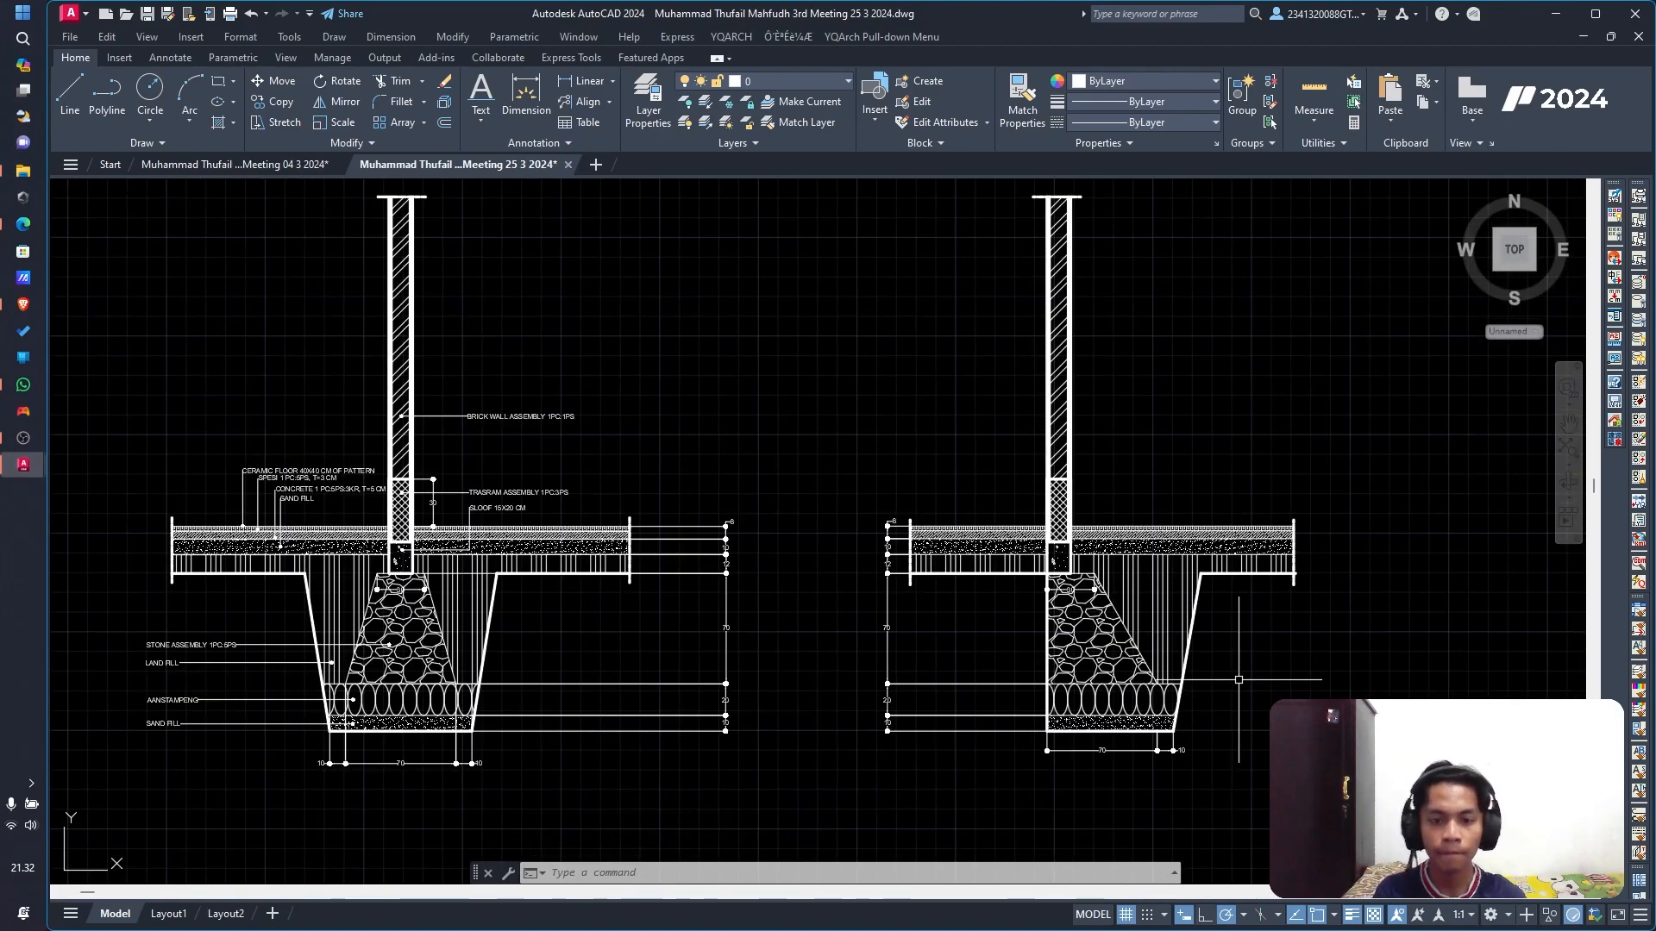
pyautogui.scroll(3, 1098, 471)
pyautogui.press('space')
pyautogui.scroll(2, 1059, 483)
pyautogui.click(1070, 478)
pyautogui.press('space')
pyautogui.click(966, 636)
pyautogui.click(967, 443)
pyautogui.click(872, 595)
# Step: Copy the brick wall, trasram and sloof leader labels from the finished section to the half section's wall
pyautogui.scroll(-4, 1207, 511)
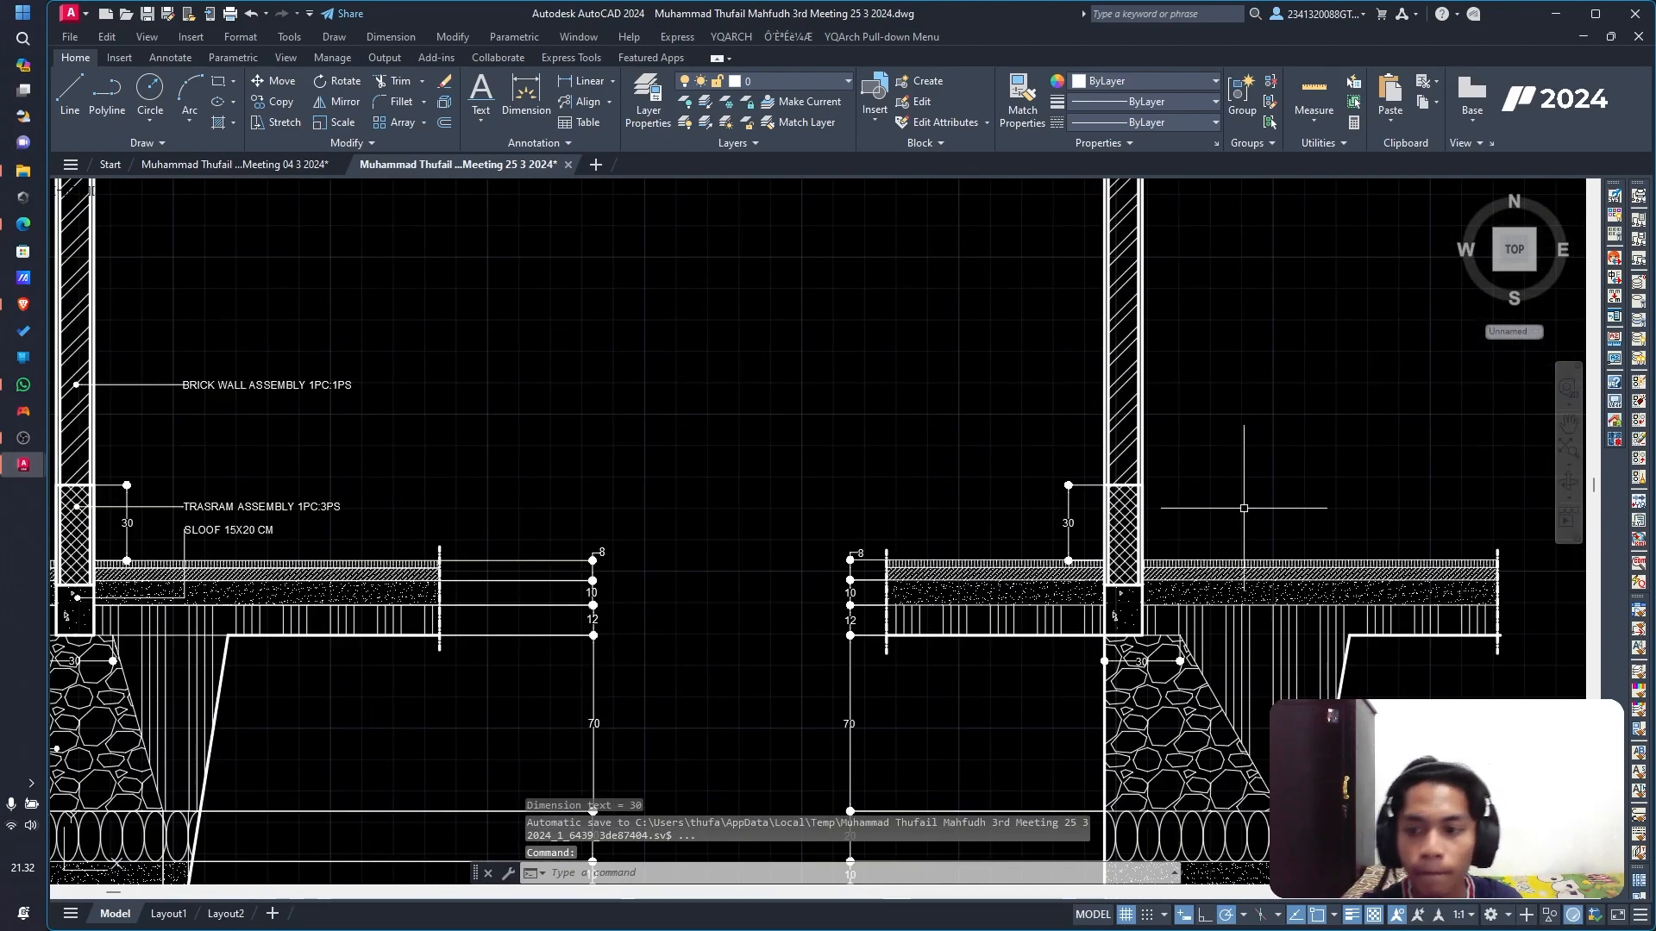
pyautogui.scroll(-3, 1244, 508)
pyautogui.moveTo(1285, 491)
pyautogui.mouseDown(button='middle')
pyautogui.moveTo(983, 509)
pyautogui.moveTo(1039, 518)
pyautogui.mouseUp(button='middle')
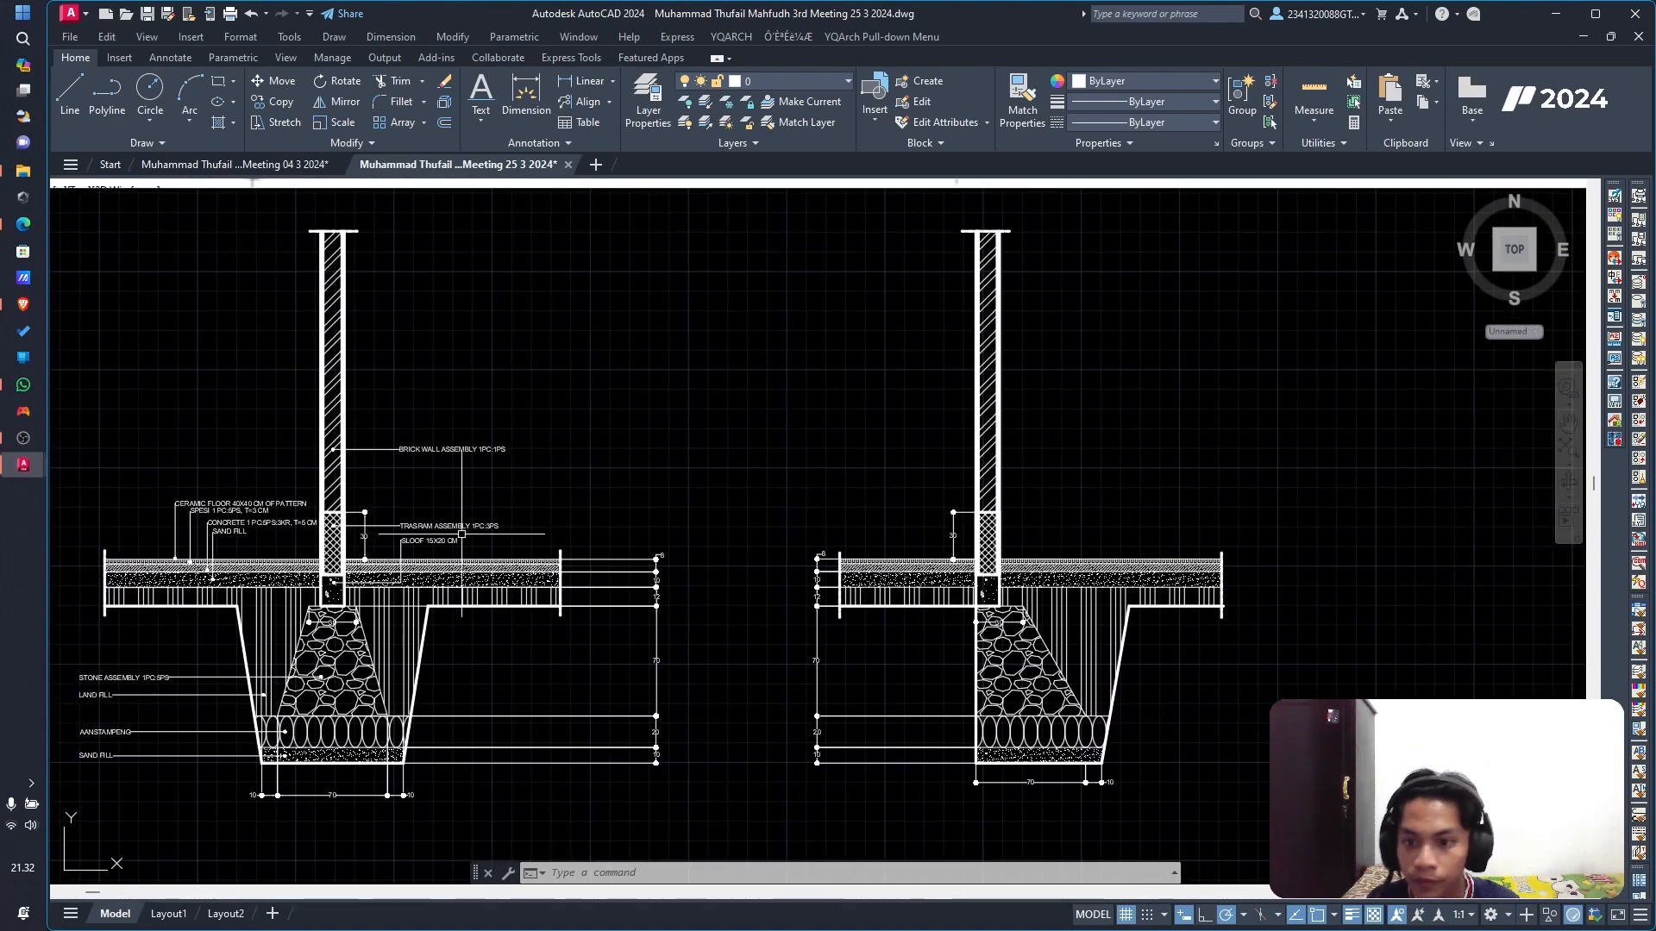
pyautogui.click(410, 523)
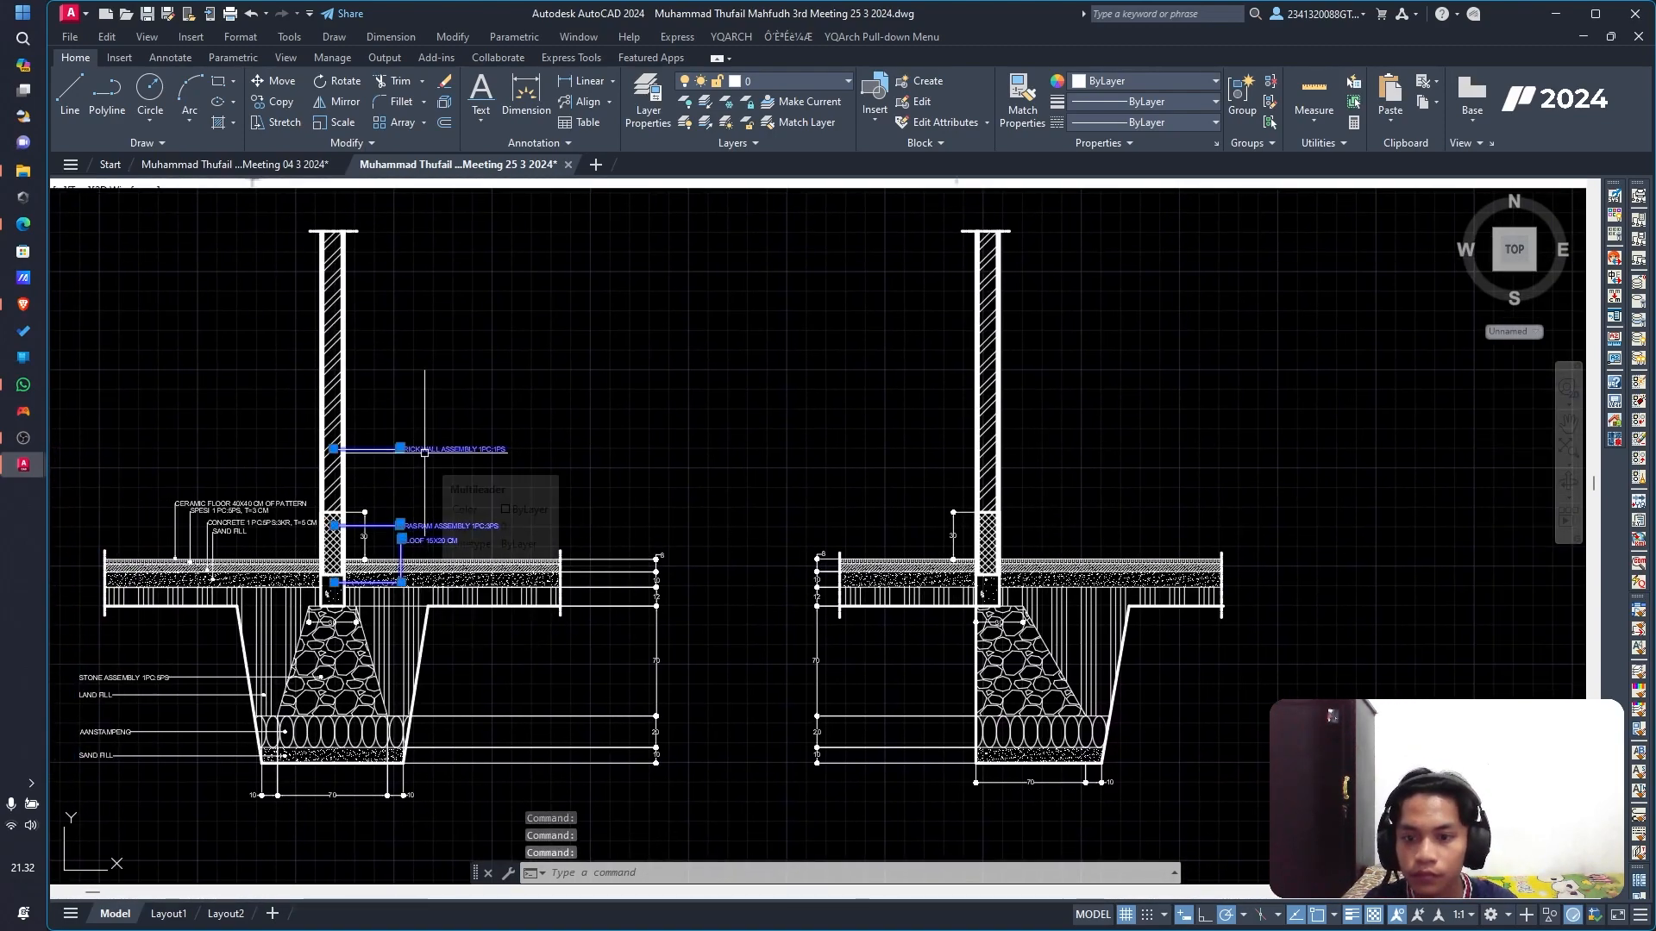
pyautogui.hotkey('ctrl', 'v')
pyautogui.scroll(5, 1035, 570)
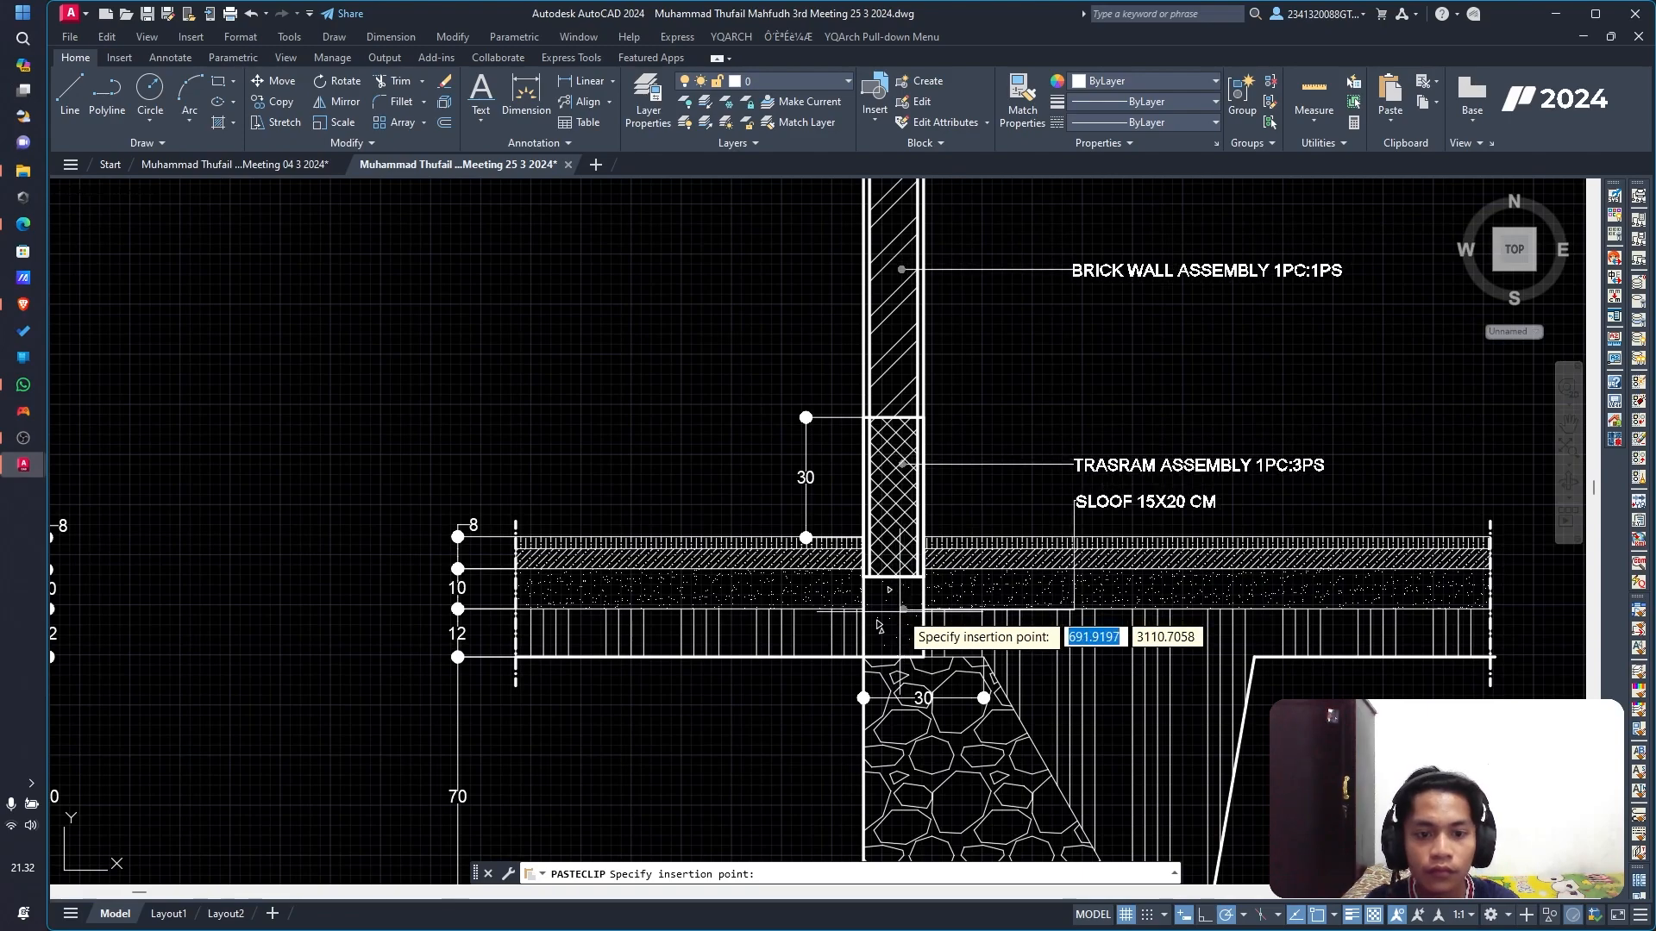
pyautogui.scroll(-4, 473, 463)
pyautogui.scroll(-4, 473, 463)
pyautogui.scroll(4, 159, 437)
pyautogui.scroll(5, 131, 488)
# Step: Copy the ceramic floor, spesi, concrete and sand fill leader labels from the finished section to the half section's floor
pyautogui.moveTo(131, 488); pyautogui.dragTo(358, 482, button='middle')
pyautogui.click(358, 482)
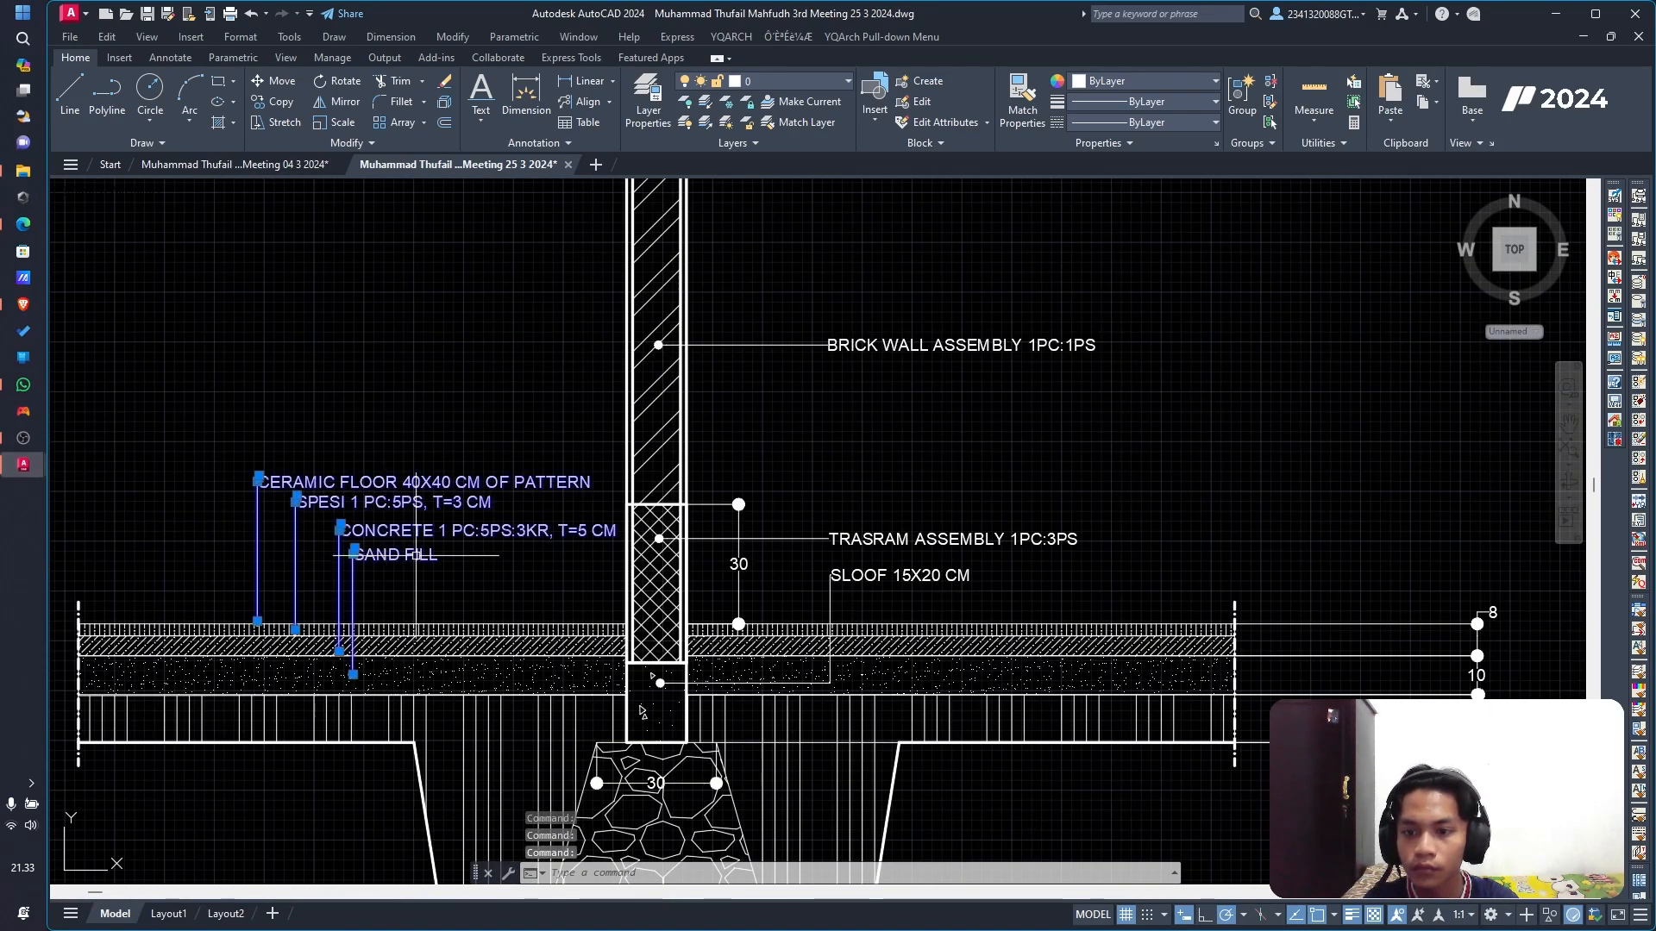
pyautogui.scroll(-2, 465, 556)
pyautogui.hotkey('ctrl', 'v')
pyautogui.scroll(-4, 1121, 556)
pyautogui.scroll(8, 932, 592)
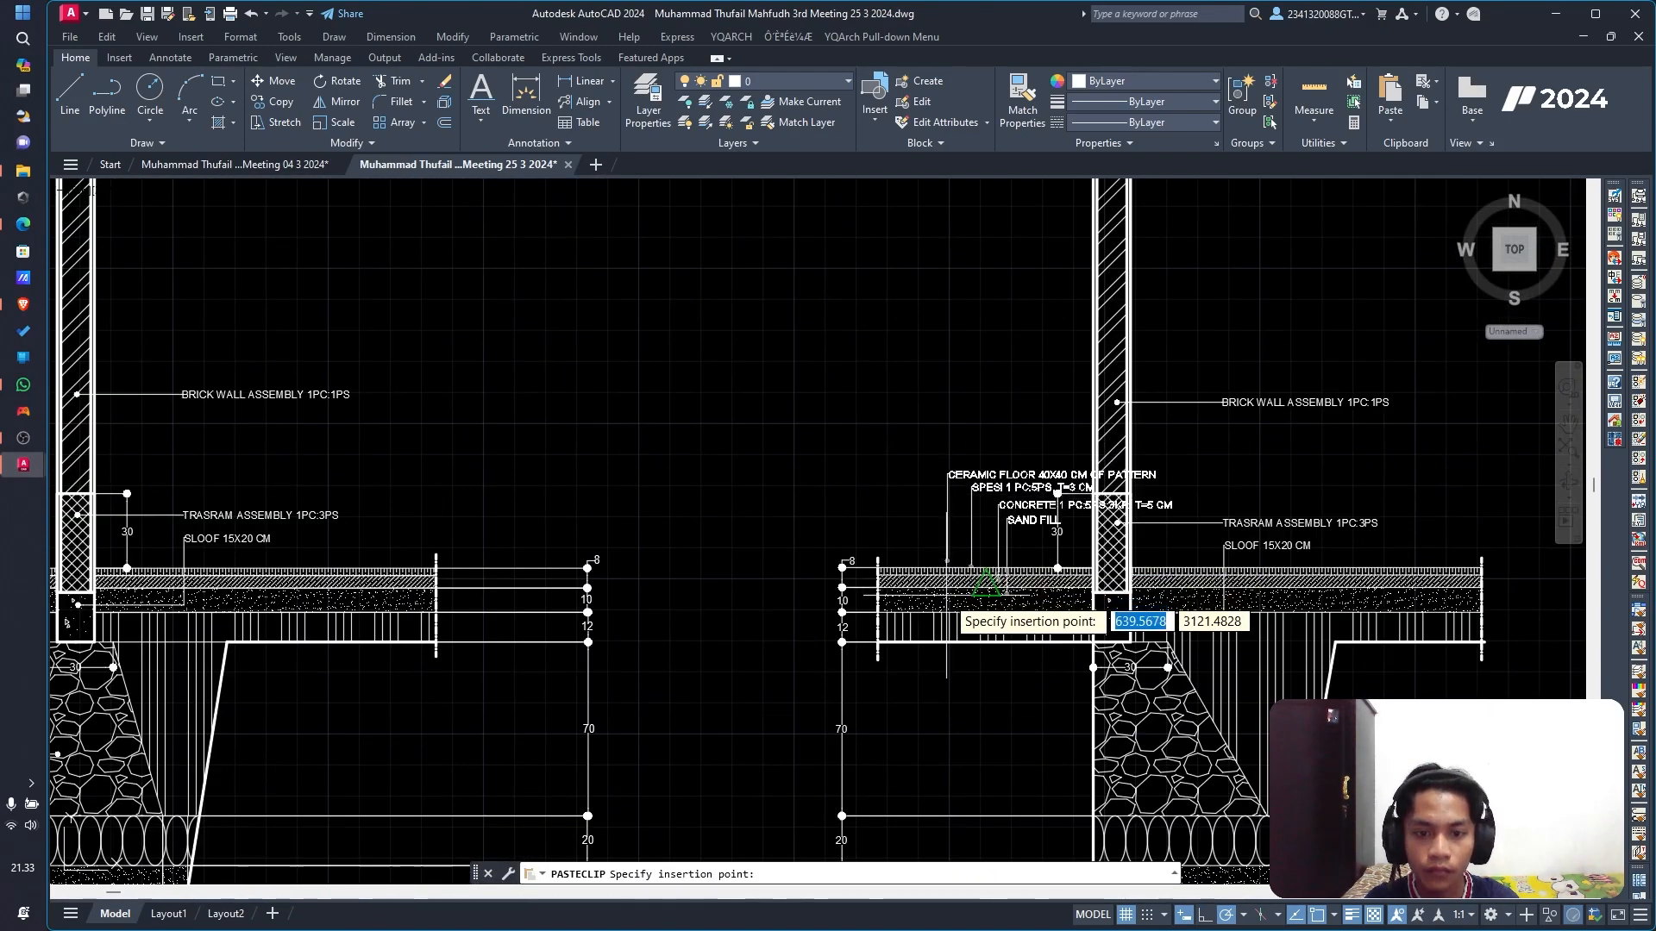
pyautogui.click(933, 599)
# Step: Move the four copied floor leader labels towards the outer end of the half section's floor
pyautogui.scroll(-4, 782, 535)
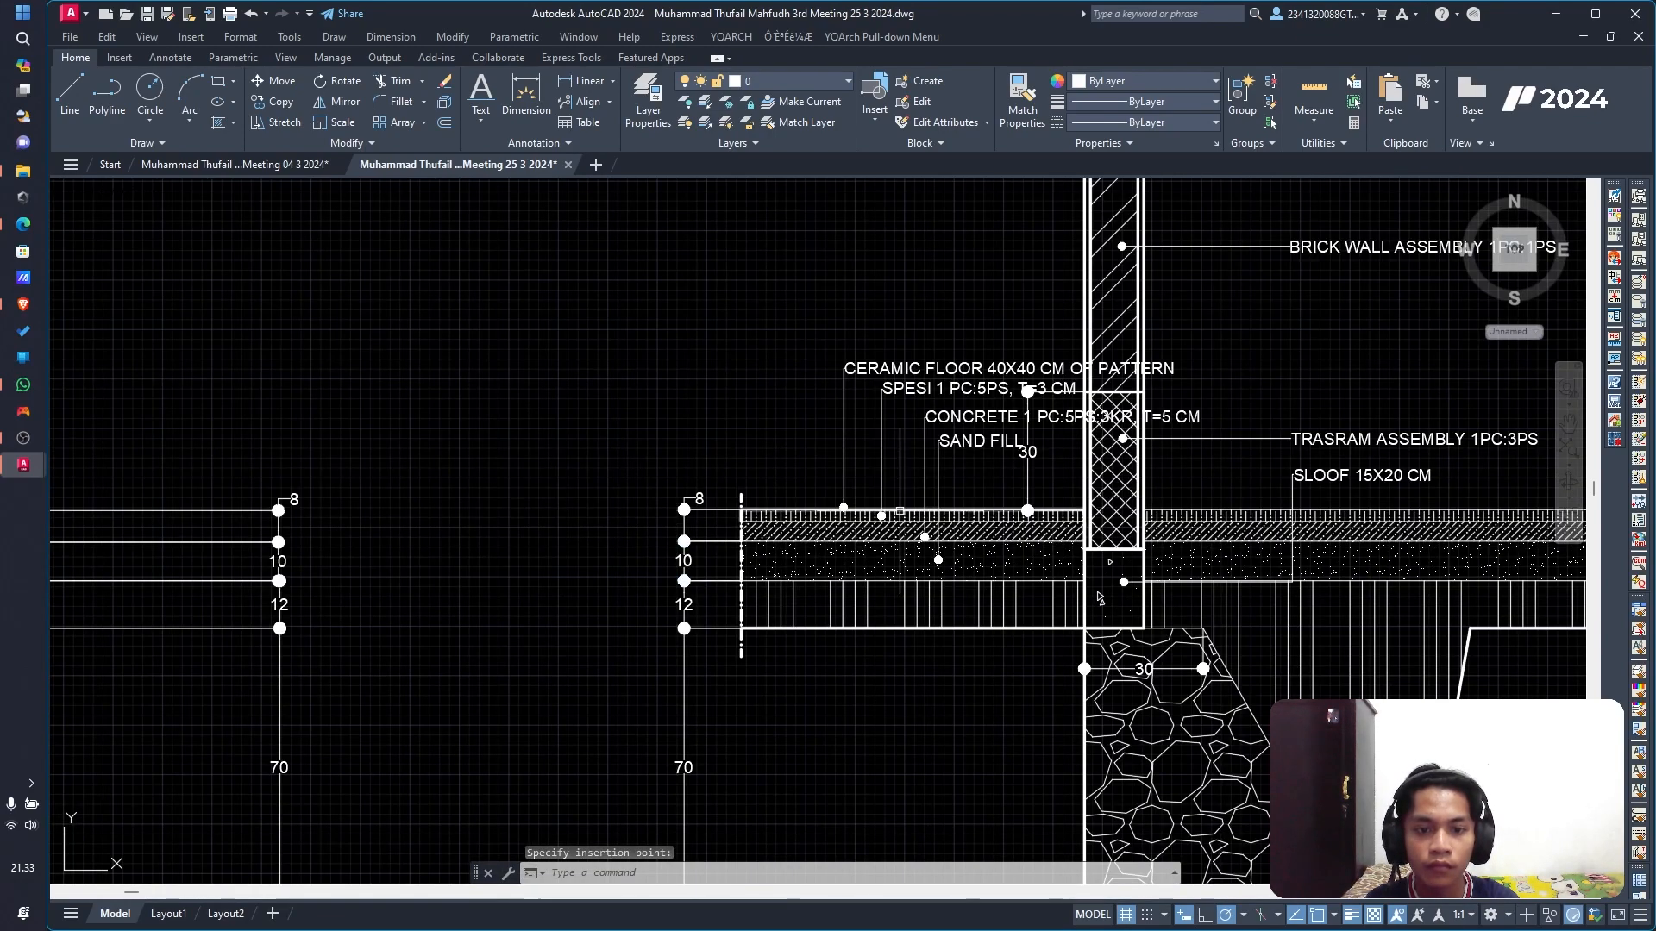
pyautogui.click(926, 489)
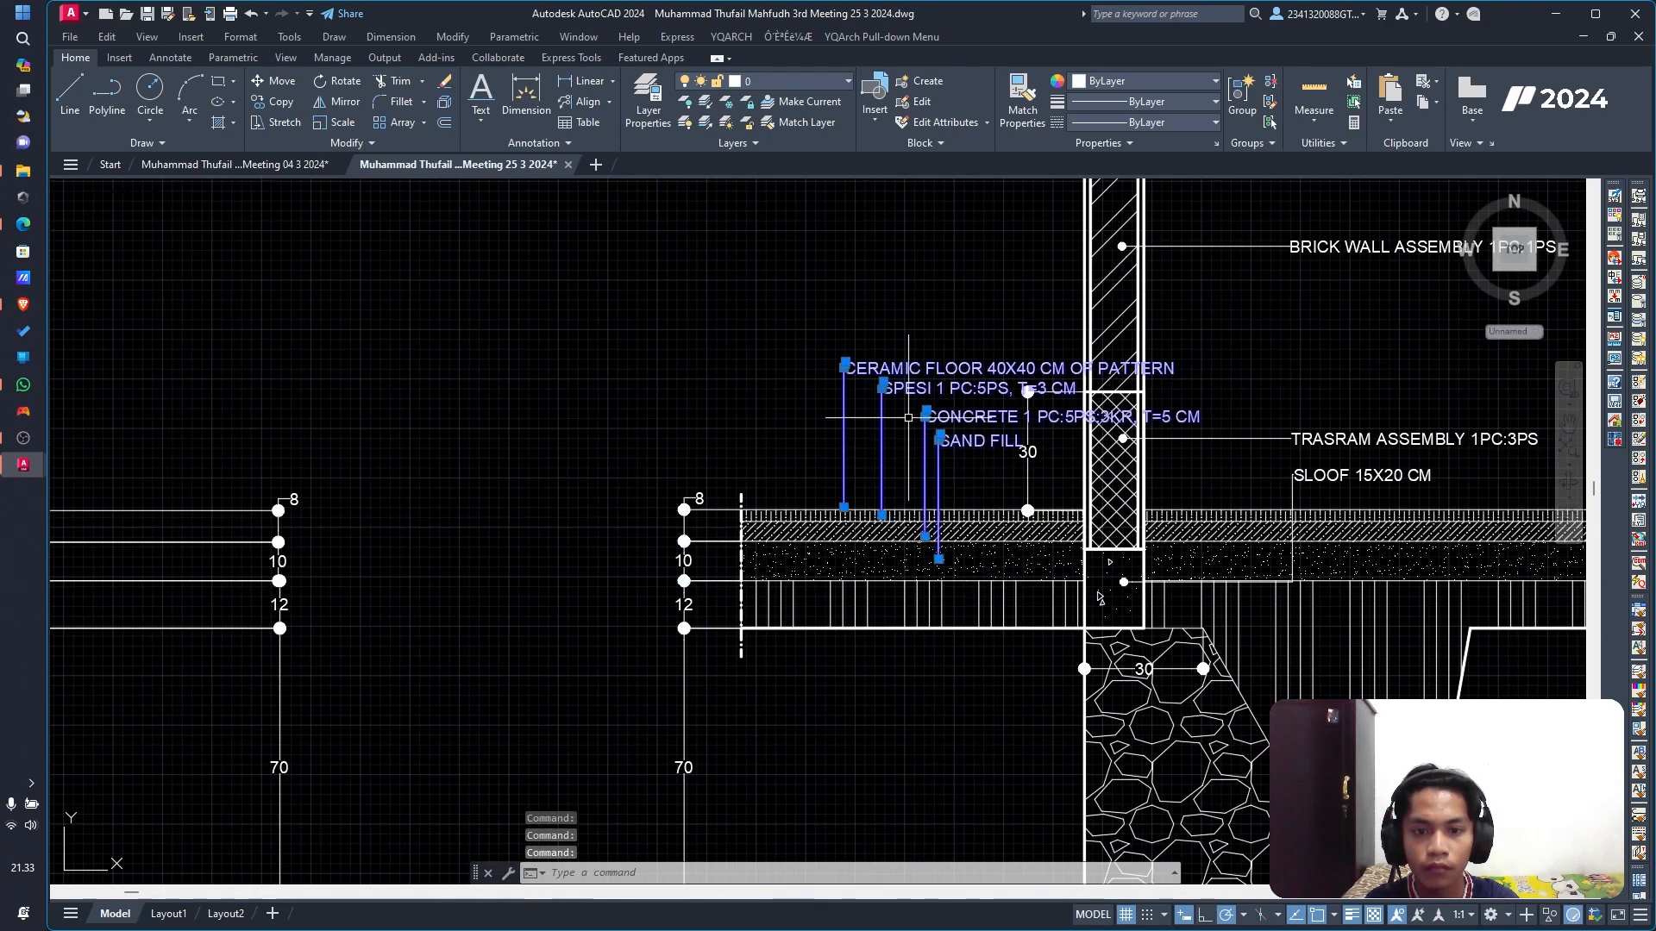
pyautogui.scroll(8, 850, 363)
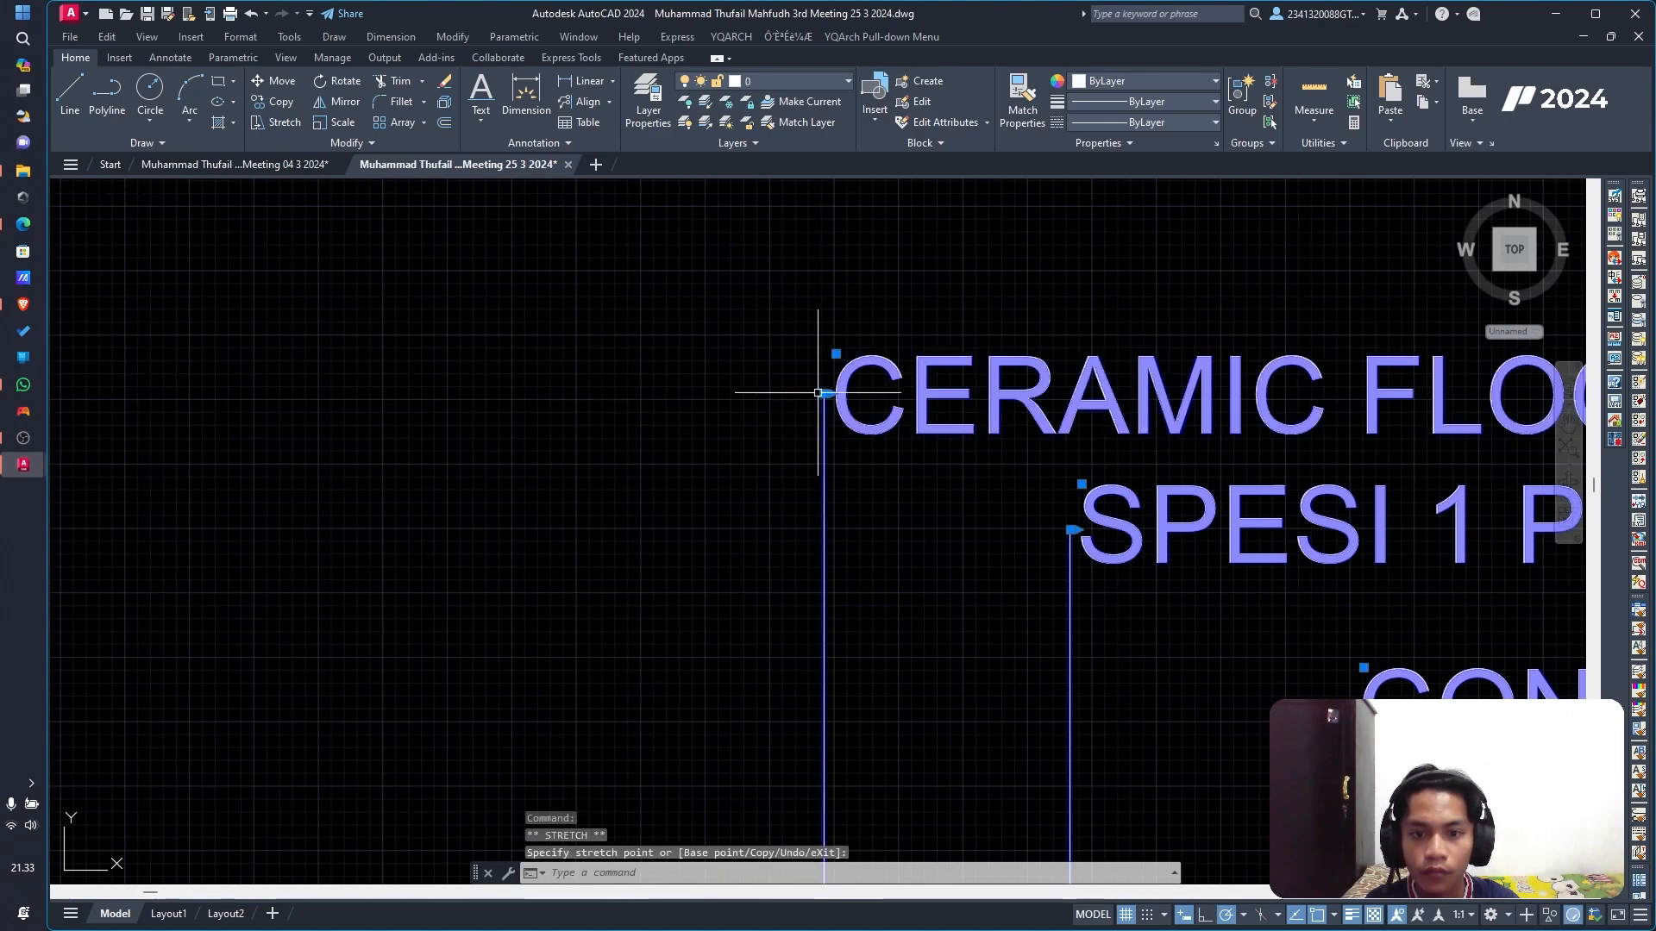
pyautogui.hotkey('ctrl', 'z')
pyautogui.click(880, 404)
pyautogui.scroll(-2, 1047, 521)
pyautogui.click(1110, 547)
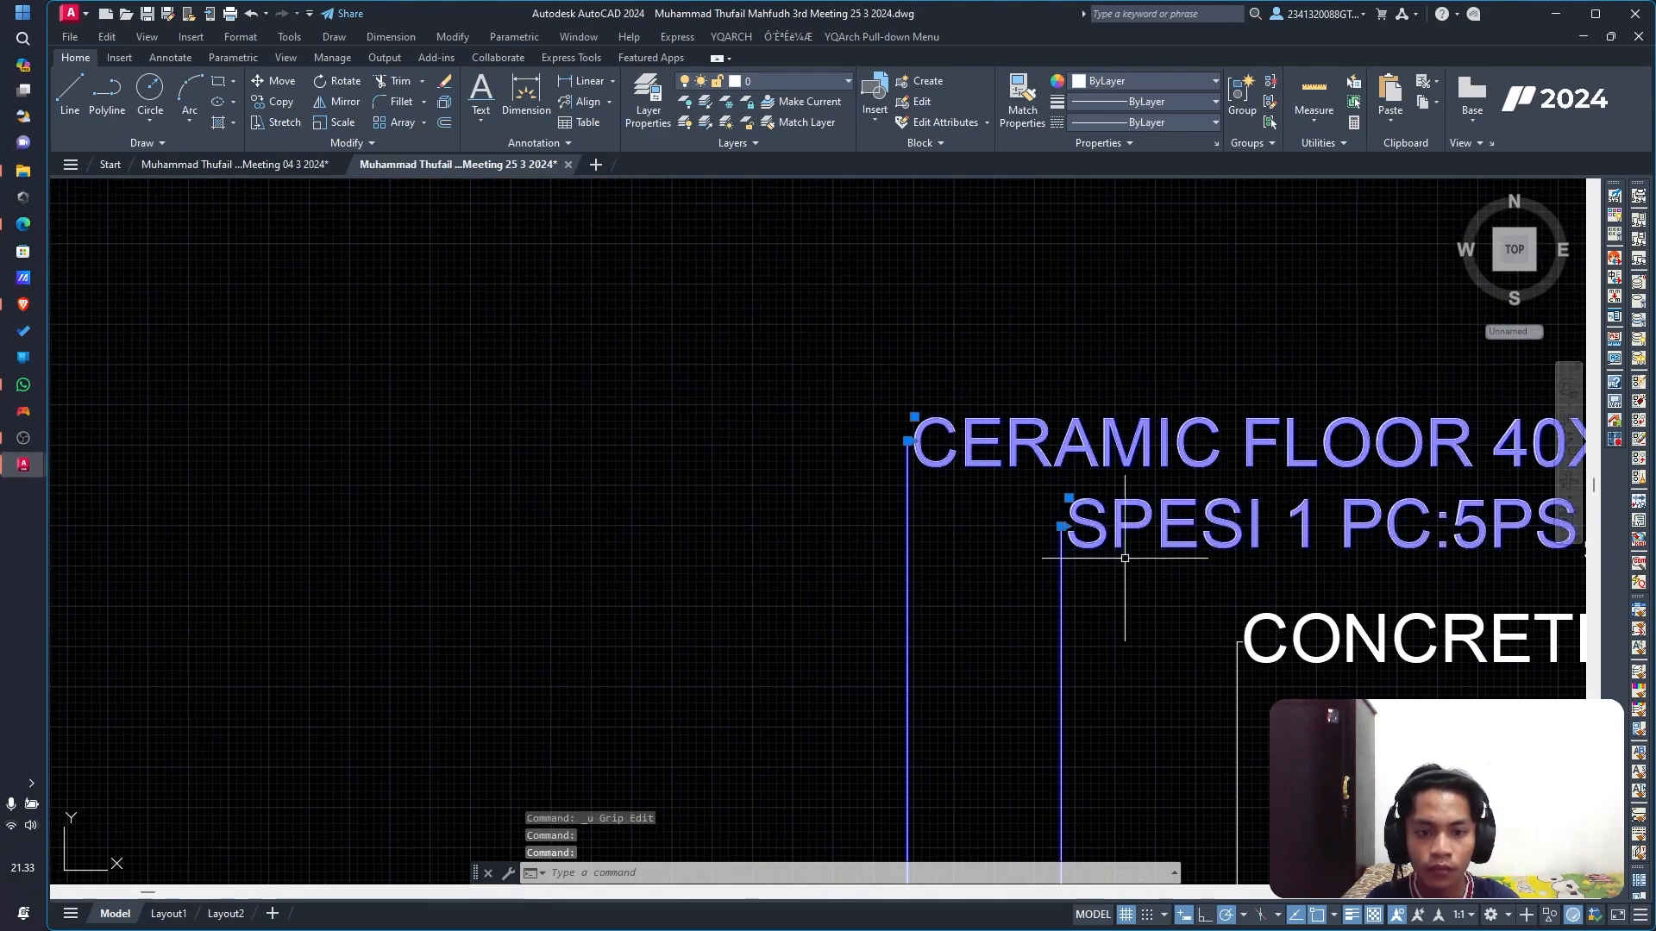
pyautogui.scroll(-5, 1311, 690)
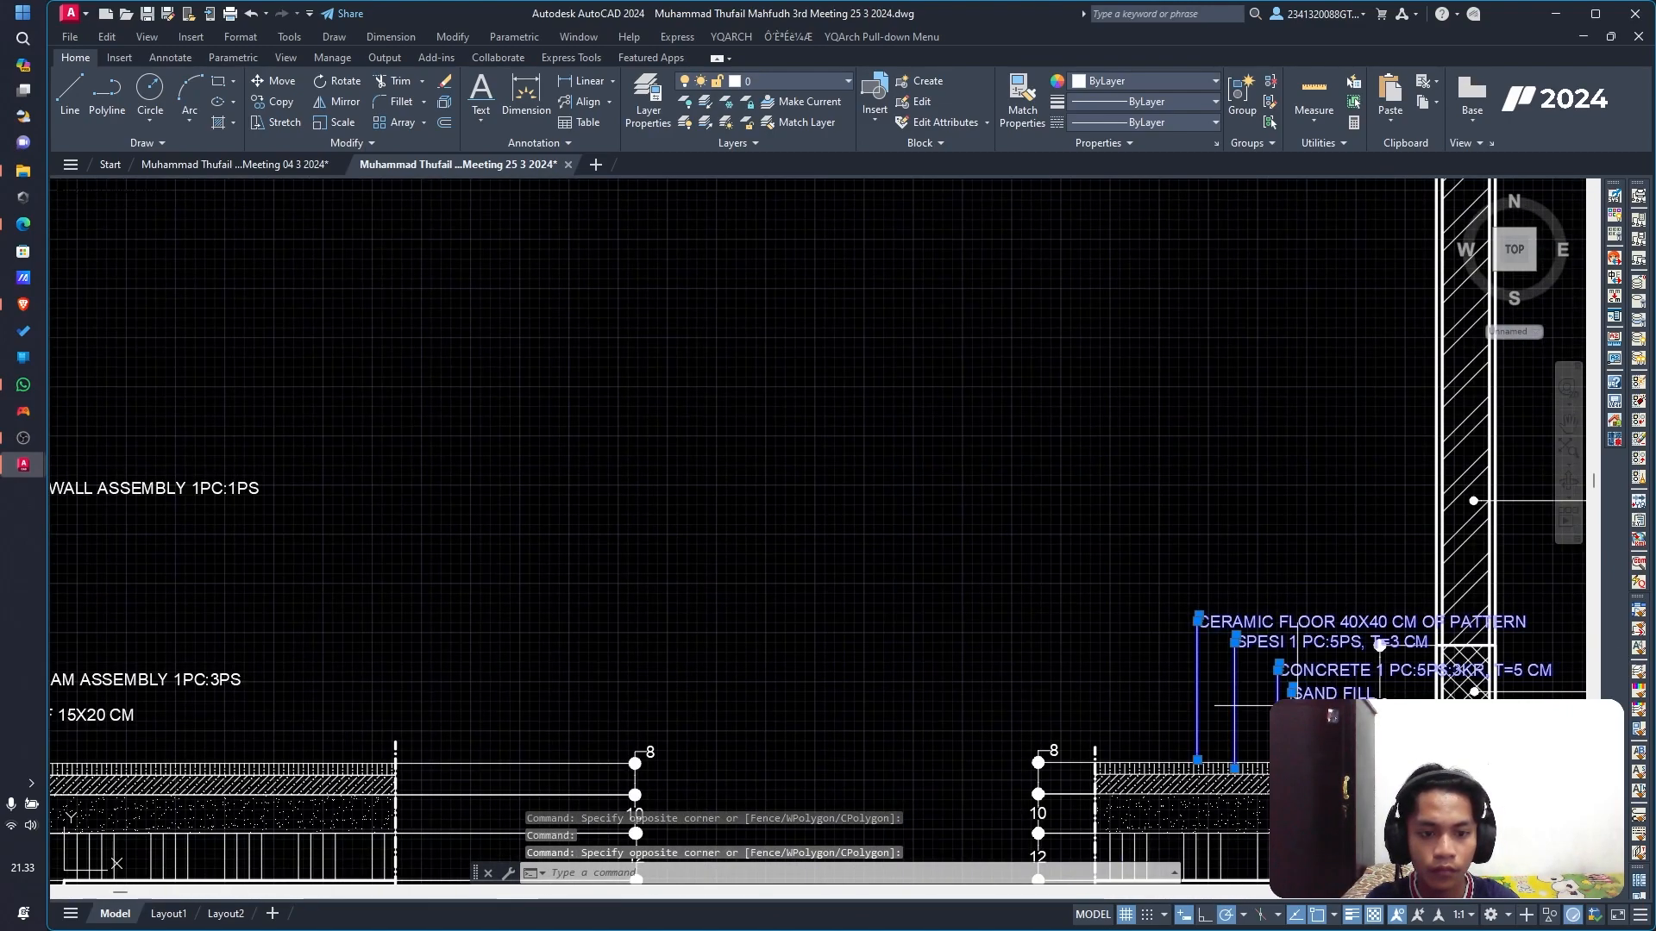
pyautogui.press('Escape')
pyautogui.write('m')
pyautogui.press('Return')
pyautogui.scroll(2, 1194, 759)
pyautogui.click(1197, 760)
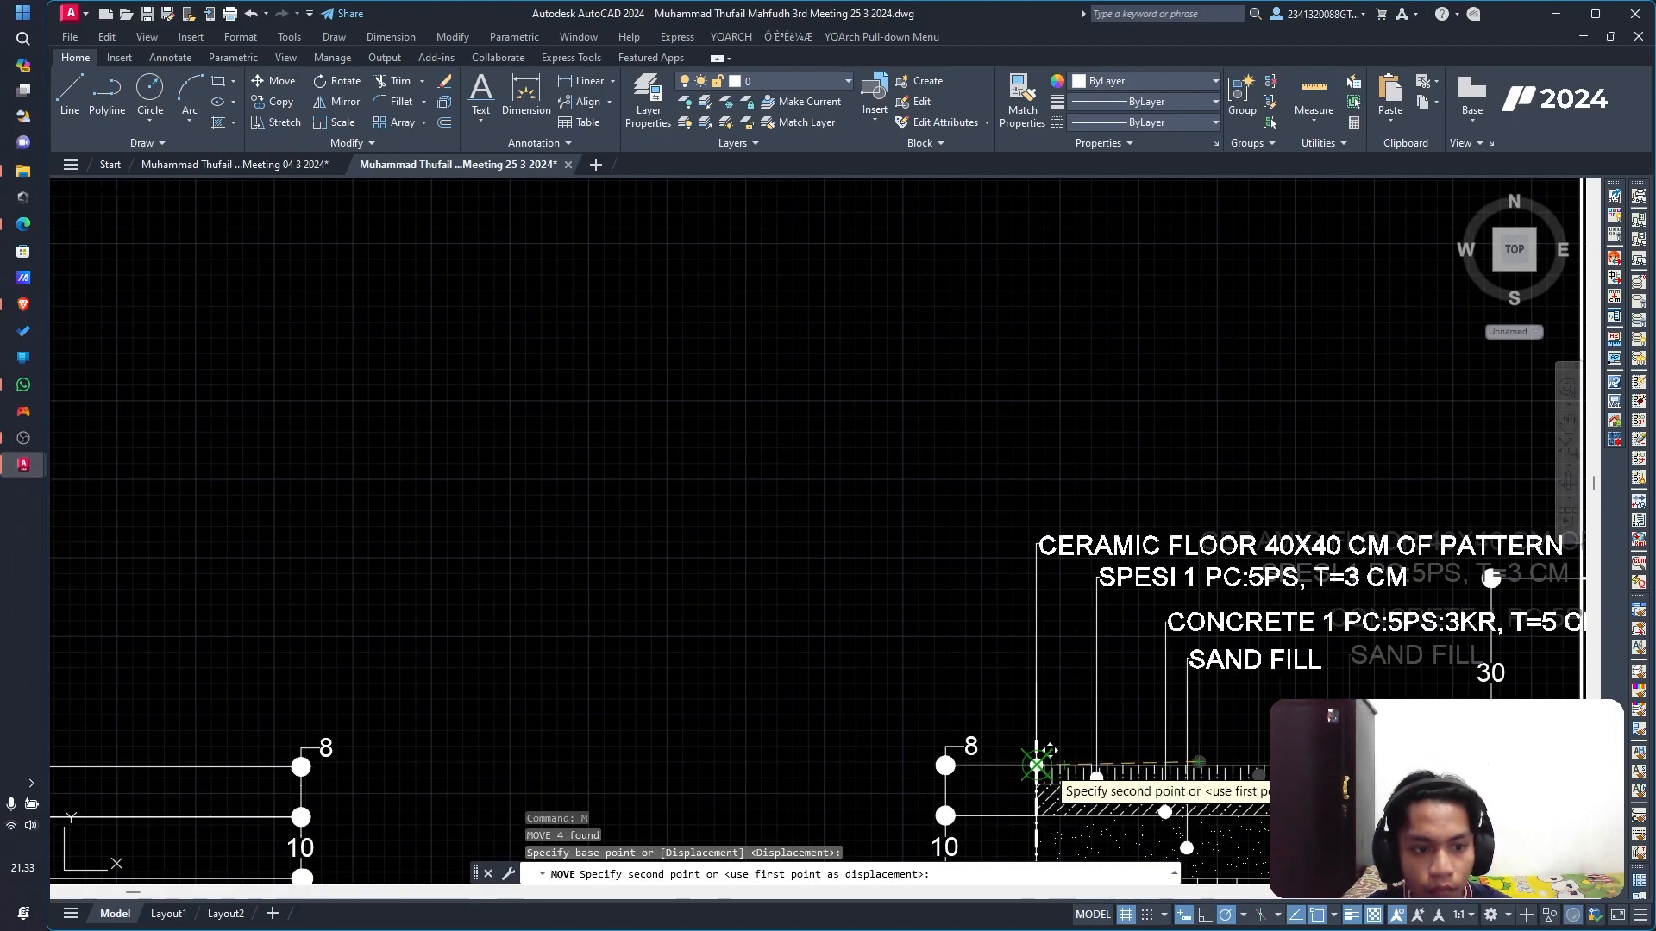
pyautogui.click(1059, 765)
# Step: Try stretching the copied ceramic floor leader, and erase it together with the trasram height dimension left of the wall
pyautogui.scroll(-4, 1113, 760)
pyautogui.scroll(4, 1324, 697)
pyautogui.click(745, 642)
pyautogui.scroll(-3, 744, 644)
pyautogui.scroll(5, 748, 740)
pyautogui.scroll(-4, 1148, 377)
pyautogui.scroll(10, 1000, 378)
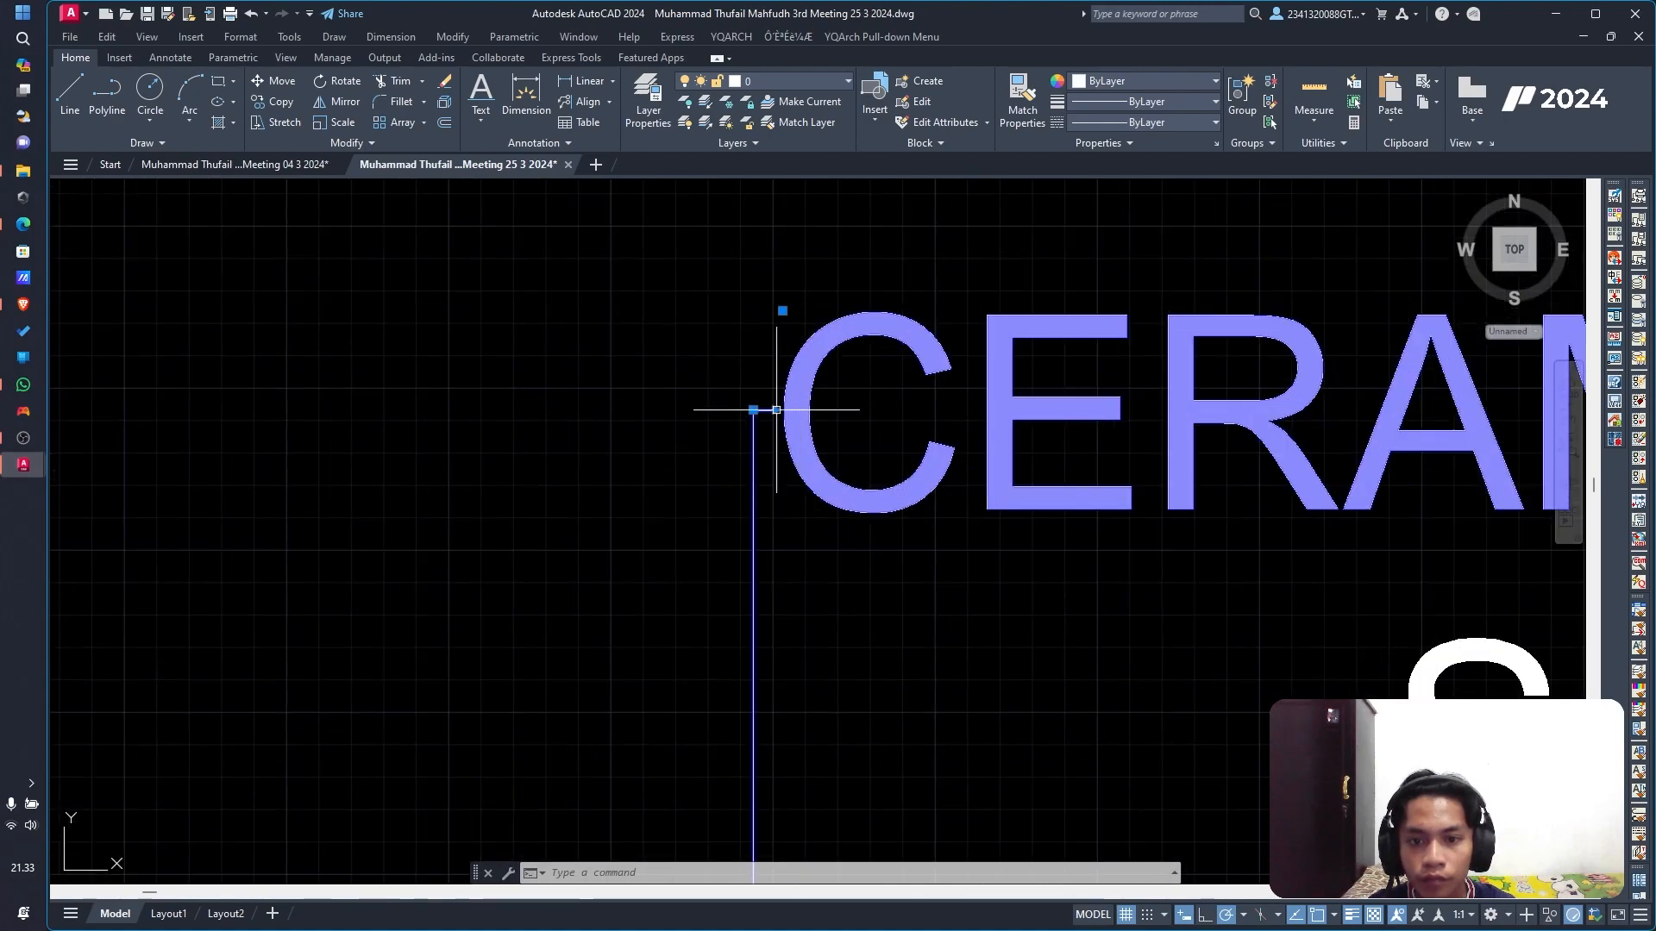
pyautogui.click(986, 379)
pyautogui.click(792, 411)
pyautogui.scroll(-10, 1032, 518)
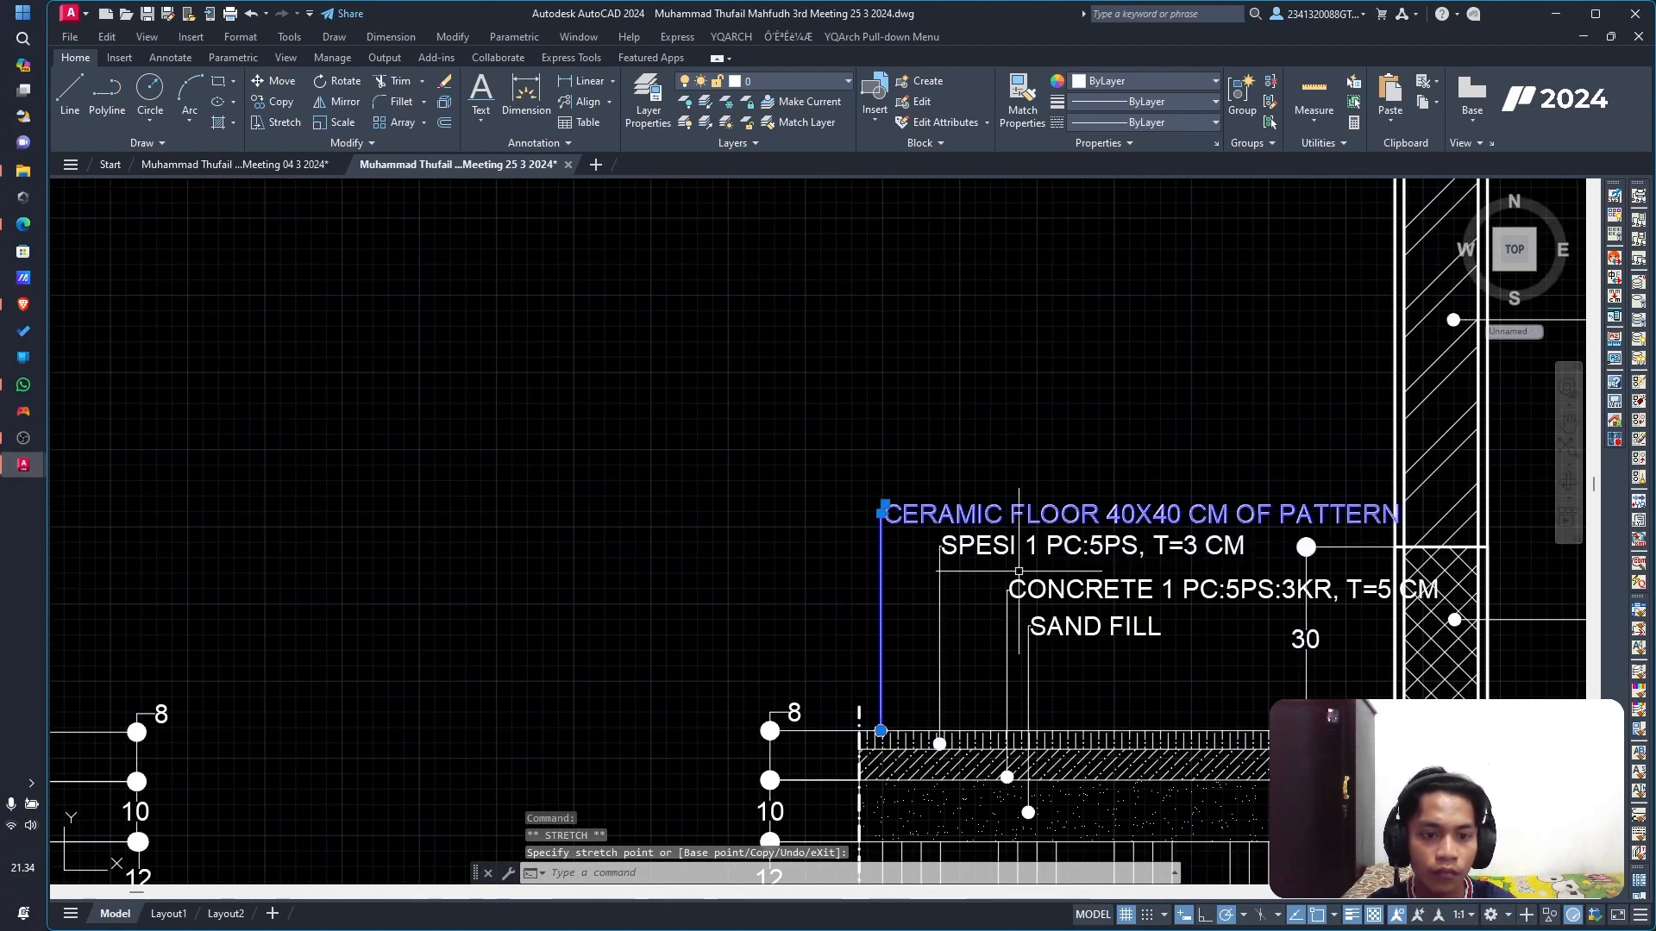
pyautogui.scroll(-4, 1245, 724)
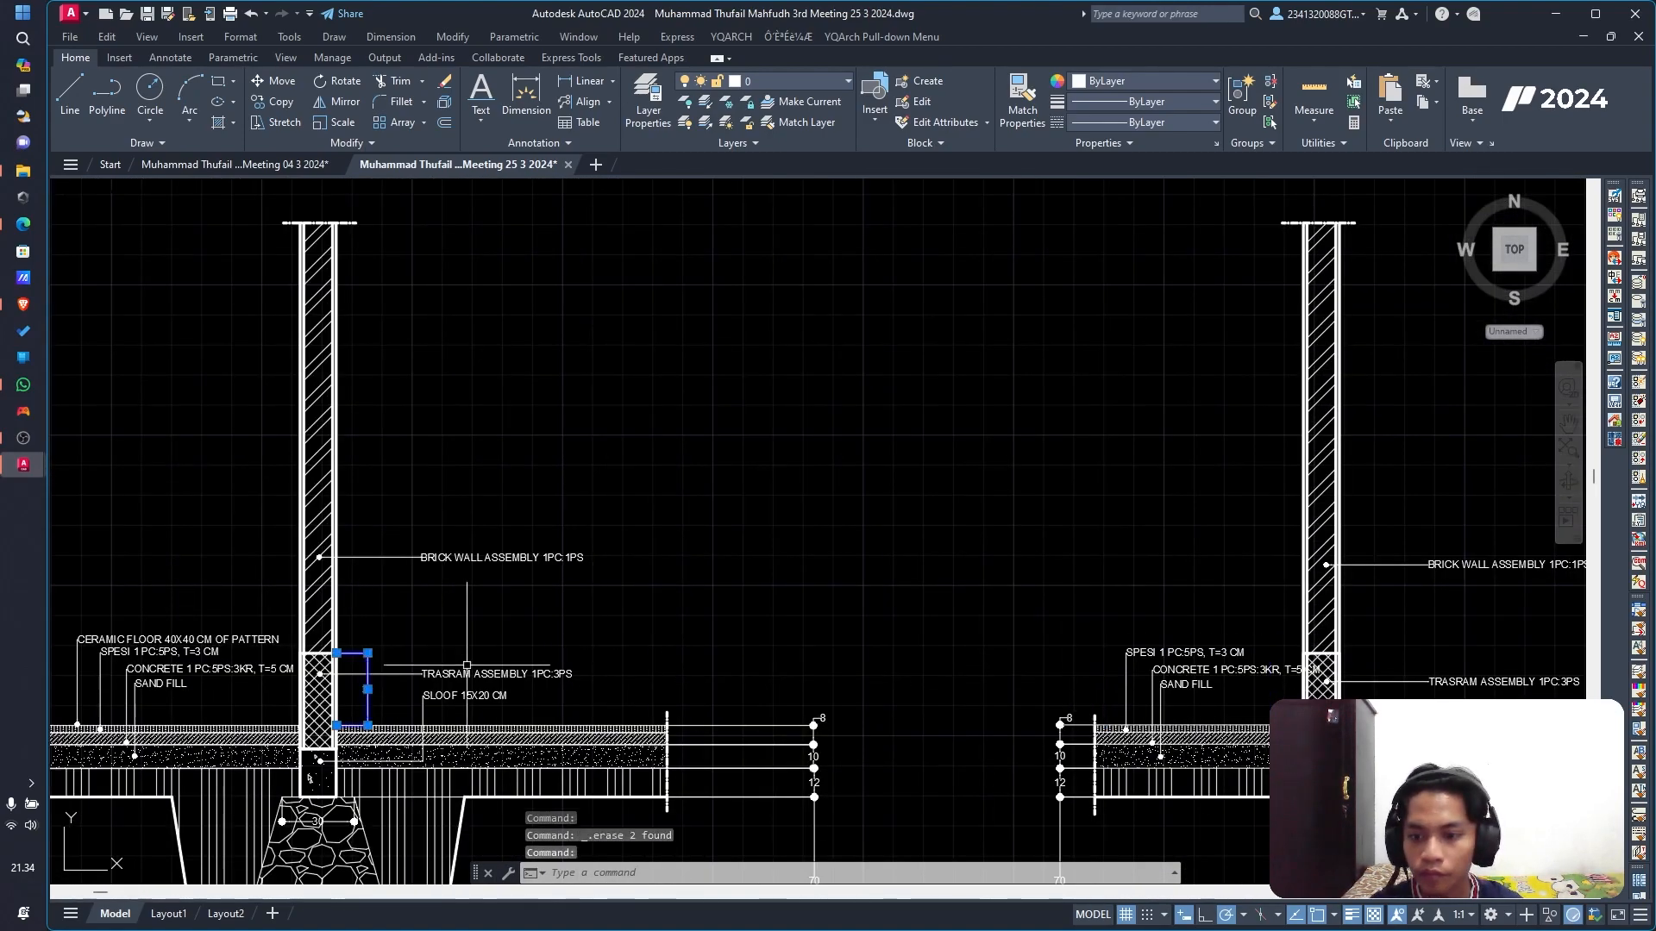
# Step: Try to copy the finished section's trasram height dimension to the right side of the half section's wall
pyautogui.hotkey('ctrl', 'v')
pyautogui.scroll(8, 241, 733)
pyautogui.scroll(-5, 1260, 714)
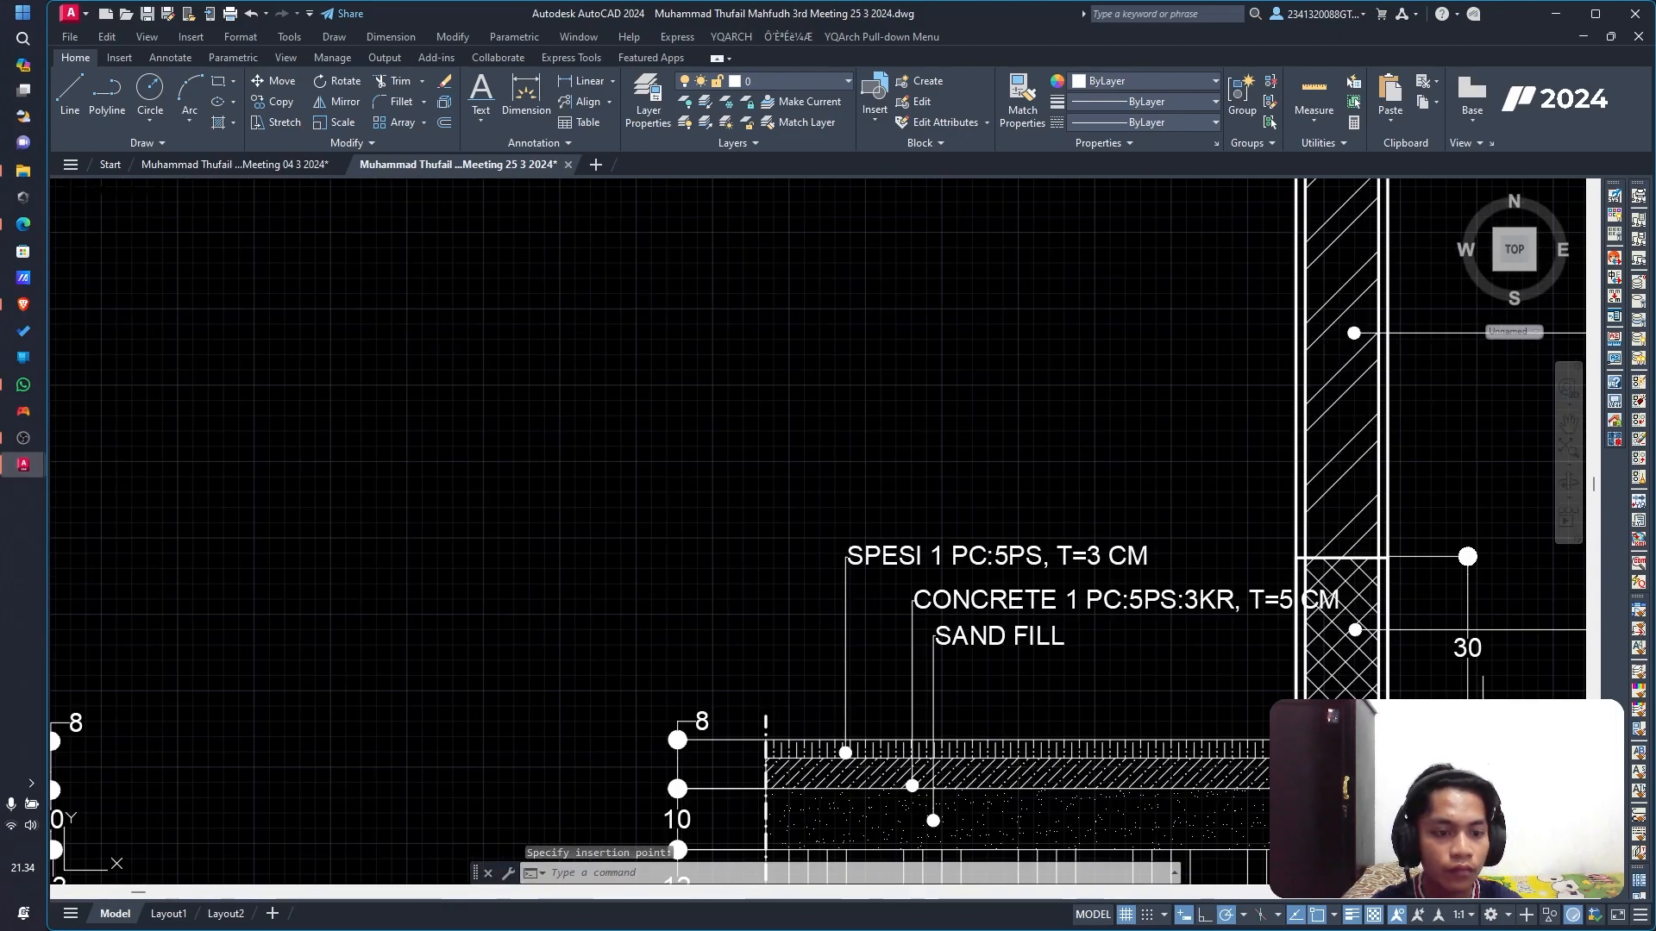
pyautogui.scroll(8, 1417, 584)
pyautogui.click(1289, 395)
pyautogui.press('Delete')
# Step: Dimension the trasram's height above the floor on the right side of the half section's wall
pyautogui.scroll(-3, 1327, 518)
pyautogui.moveTo(1419, 709)
pyautogui.mouseDown(button='middle')
pyautogui.moveTo(1172, 635)
pyautogui.moveTo(1270, 690)
pyautogui.moveTo(916, 516)
pyautogui.mouseUp(button='middle')
pyautogui.scroll(-2, 1269, 690)
pyautogui.scroll(2, 916, 515)
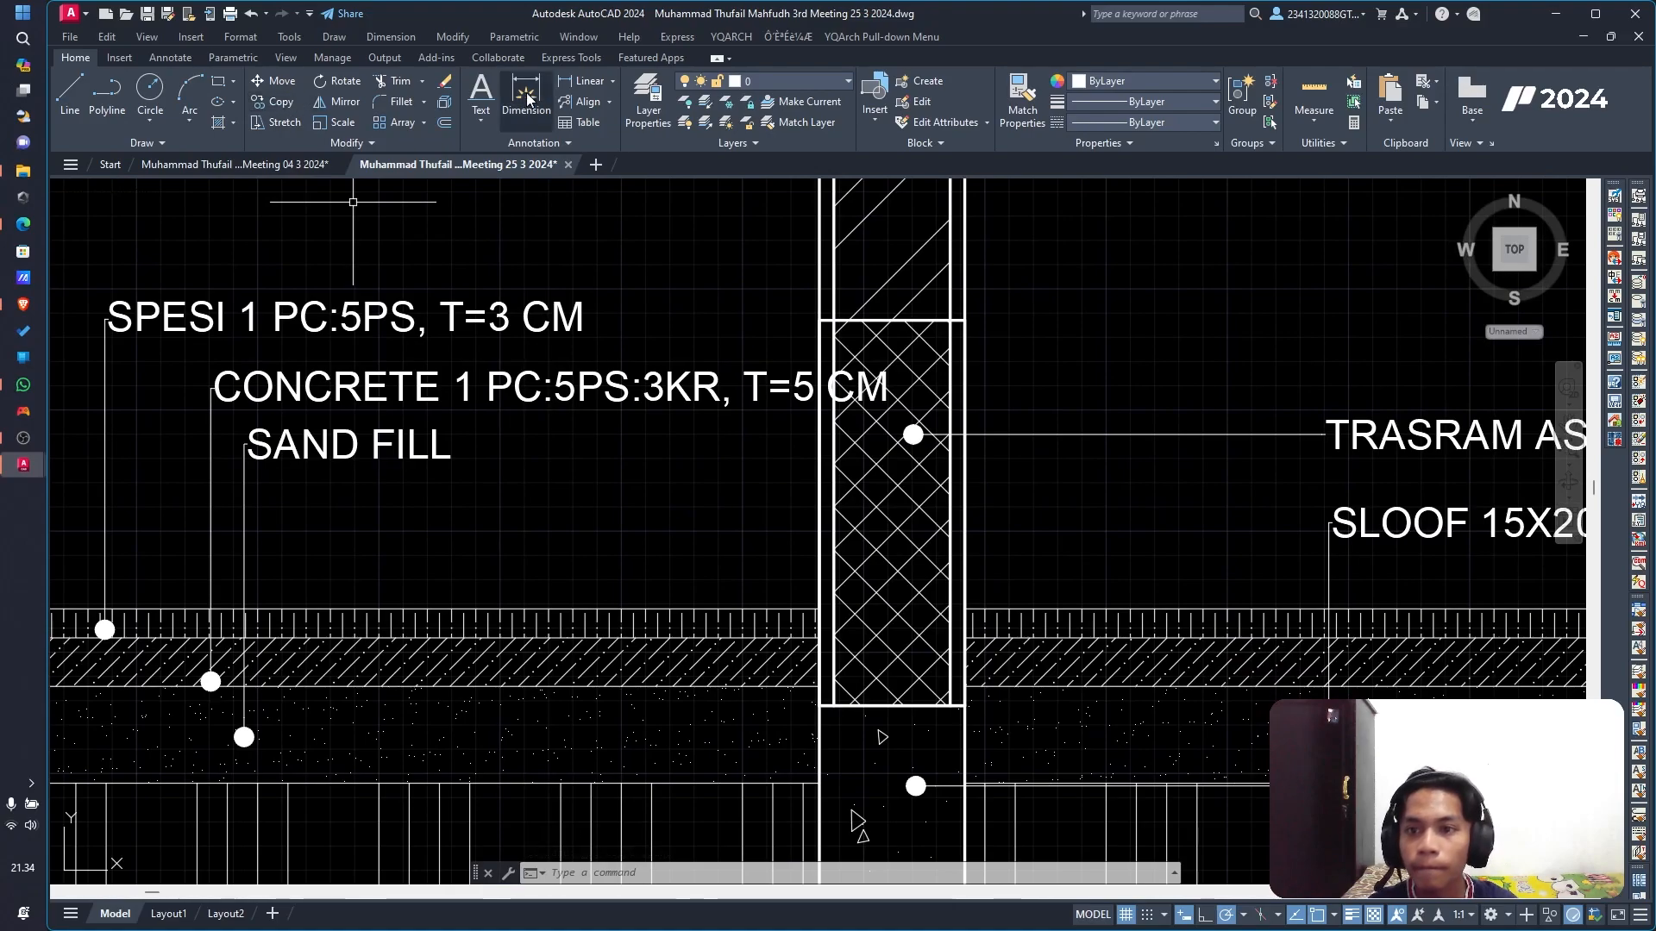
pyautogui.click(581, 81)
pyautogui.click(965, 320)
pyautogui.click(966, 610)
pyautogui.click(1081, 559)
# Step: Copy the ceramic floor leader label from the finished section to the outer end of the half section's floor
pyautogui.scroll(-6, 728, 614)
pyautogui.moveTo(407, 573); pyautogui.dragTo(978, 531, button='middle')
pyautogui.click(215, 489)
pyautogui.hotkey('ctrl', 'c')
pyautogui.write('v')
pyautogui.press('Escape')
pyautogui.hotkey('ctrl', 'v')
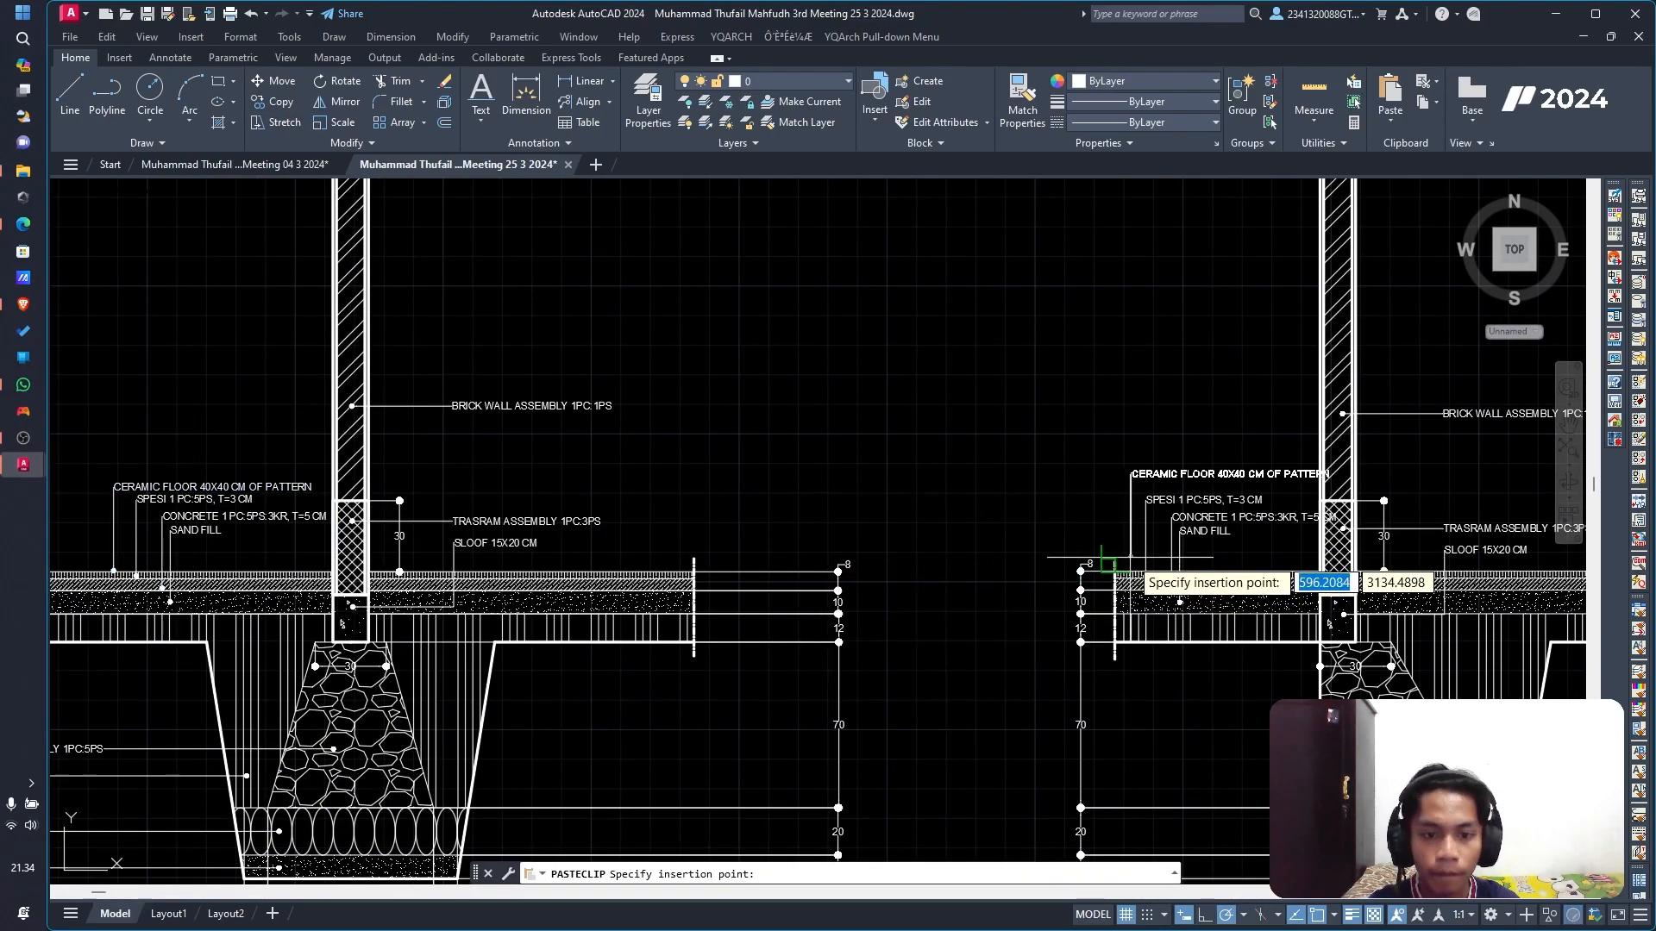
pyautogui.scroll(8, 1104, 574)
pyautogui.scroll(-7, 1104, 574)
# Step: Copy the stone assembly, land fill, aanstampeng and sand fill leader labels from the finished section to the half section's foundation
pyautogui.moveTo(1294, 466); pyautogui.dragTo(1271, 299, button='middle')
pyautogui.scroll(-5, 1270, 299)
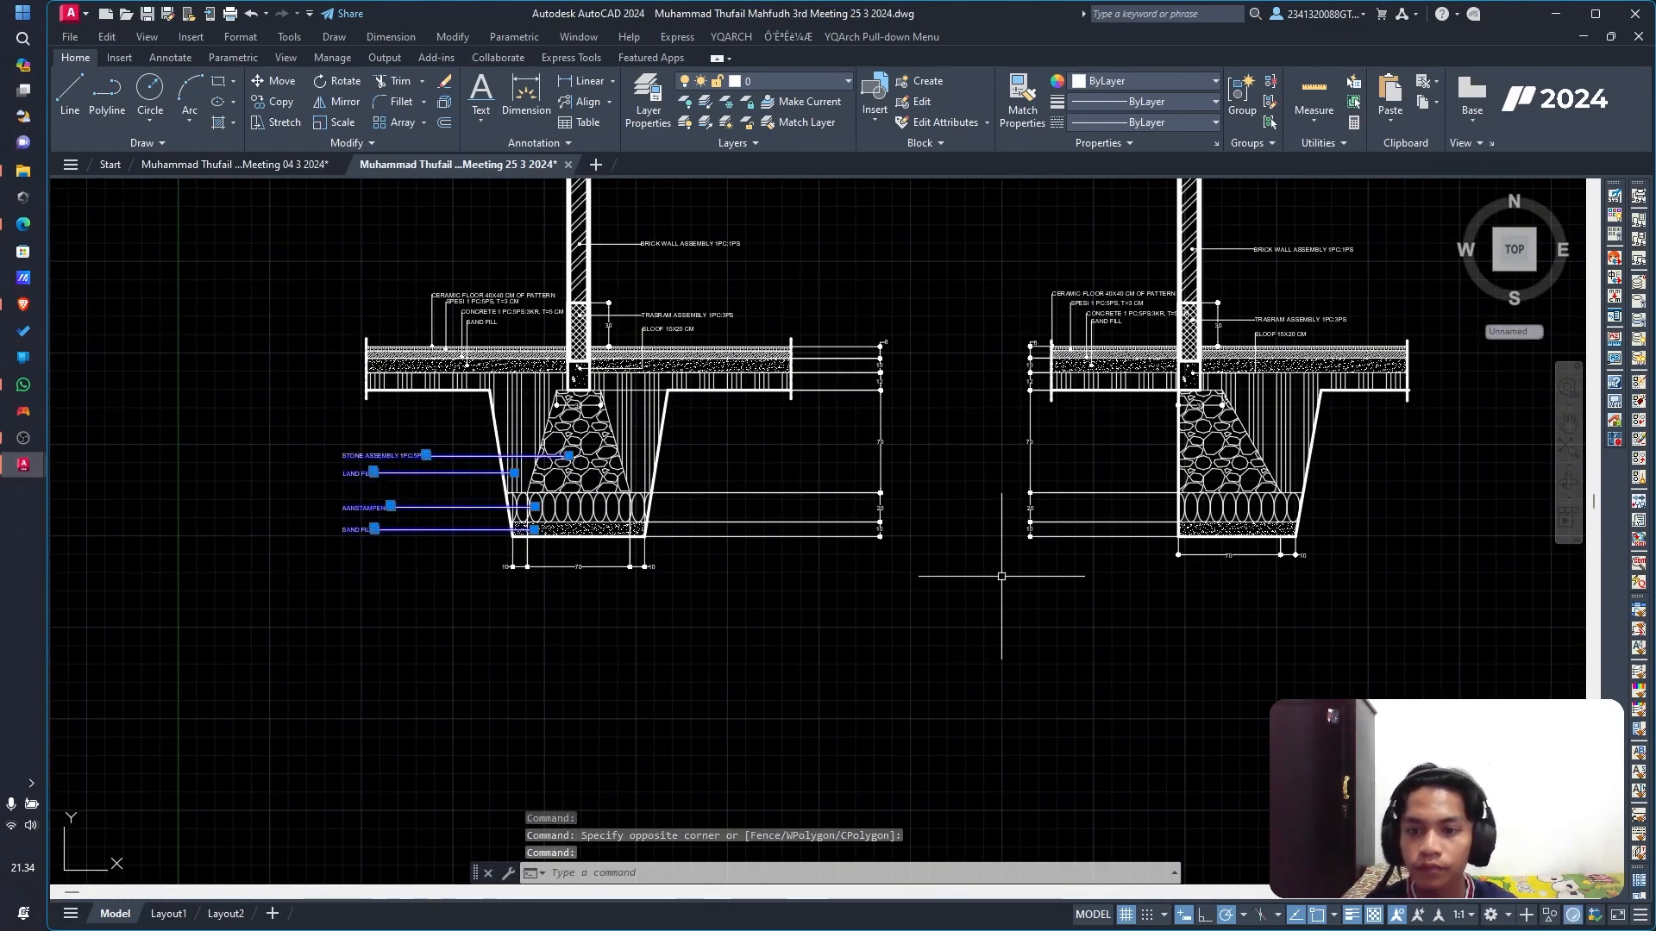
pyautogui.hotkey('ctrl', 'c')
pyautogui.hotkey('ctrl', 'v')
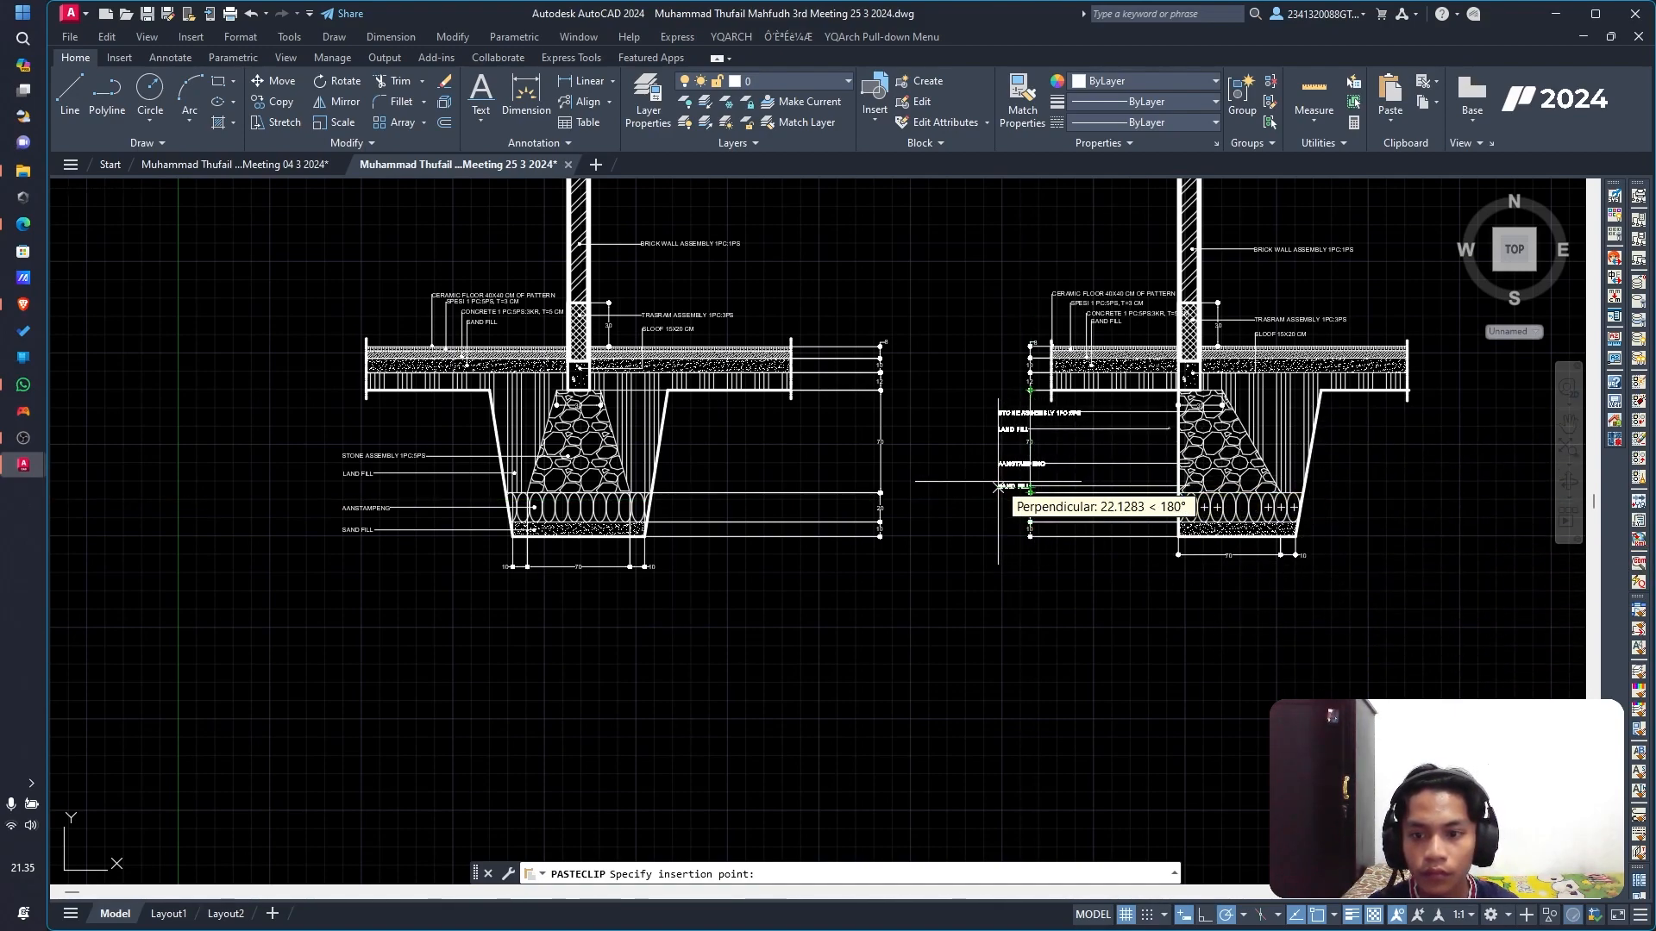
pyautogui.click(1001, 487)
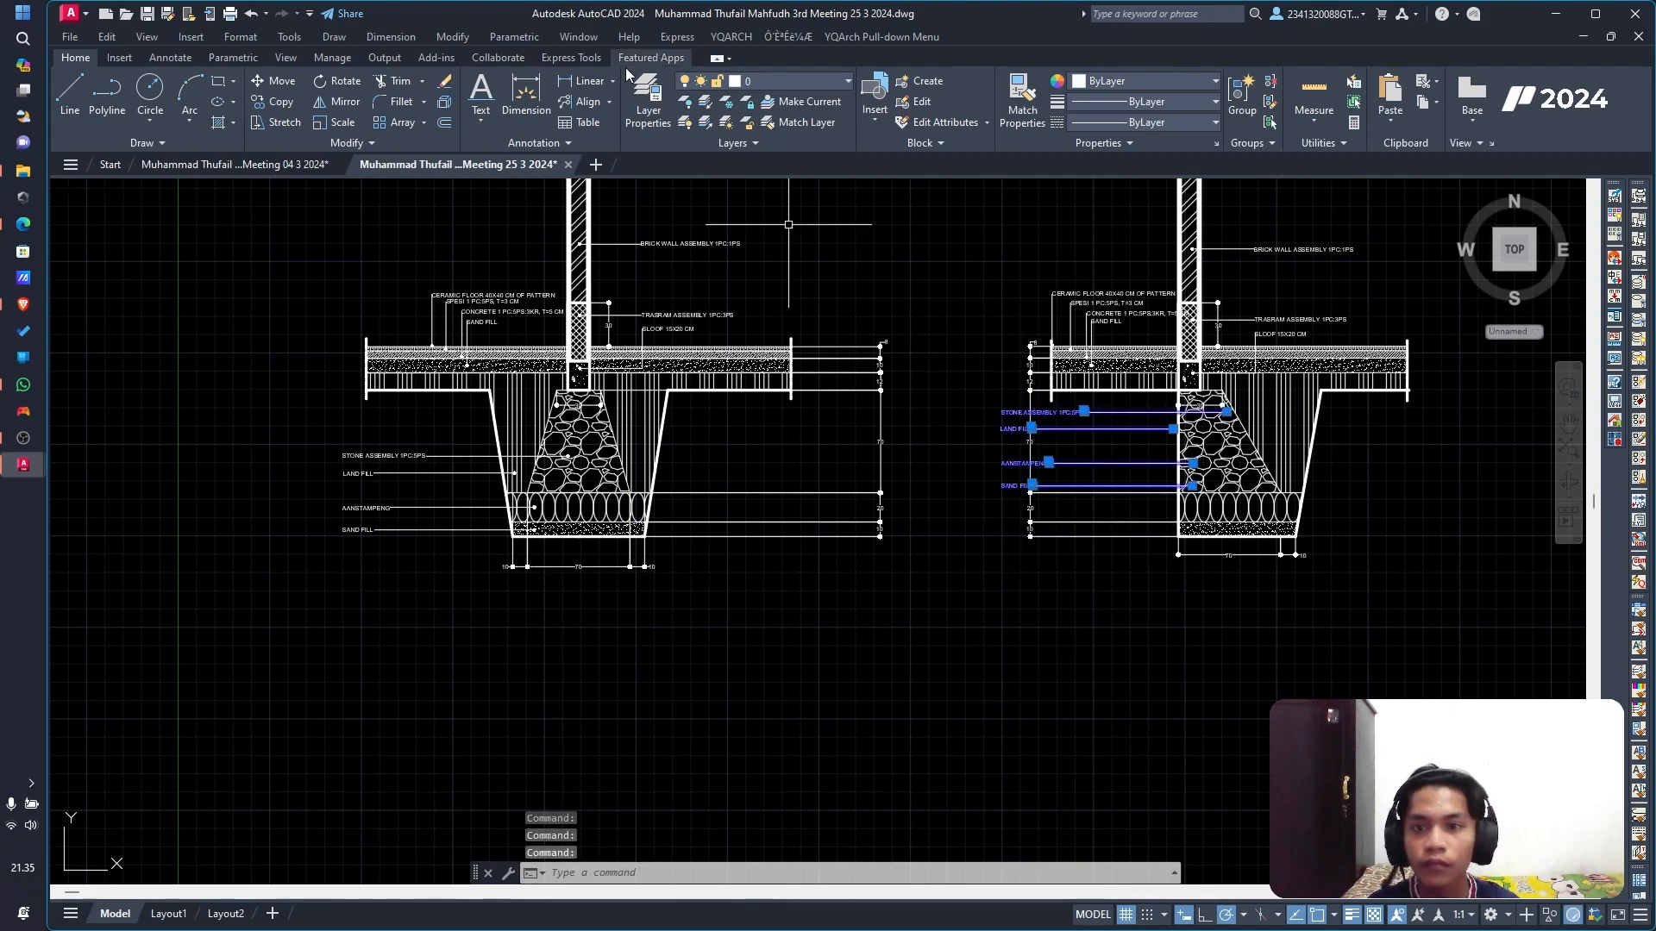
# Step: Mirror the four copied foundation labels about a vertical line between the two sections, erasing the source objects
pyautogui.click(332, 110)
pyautogui.click(950, 360)
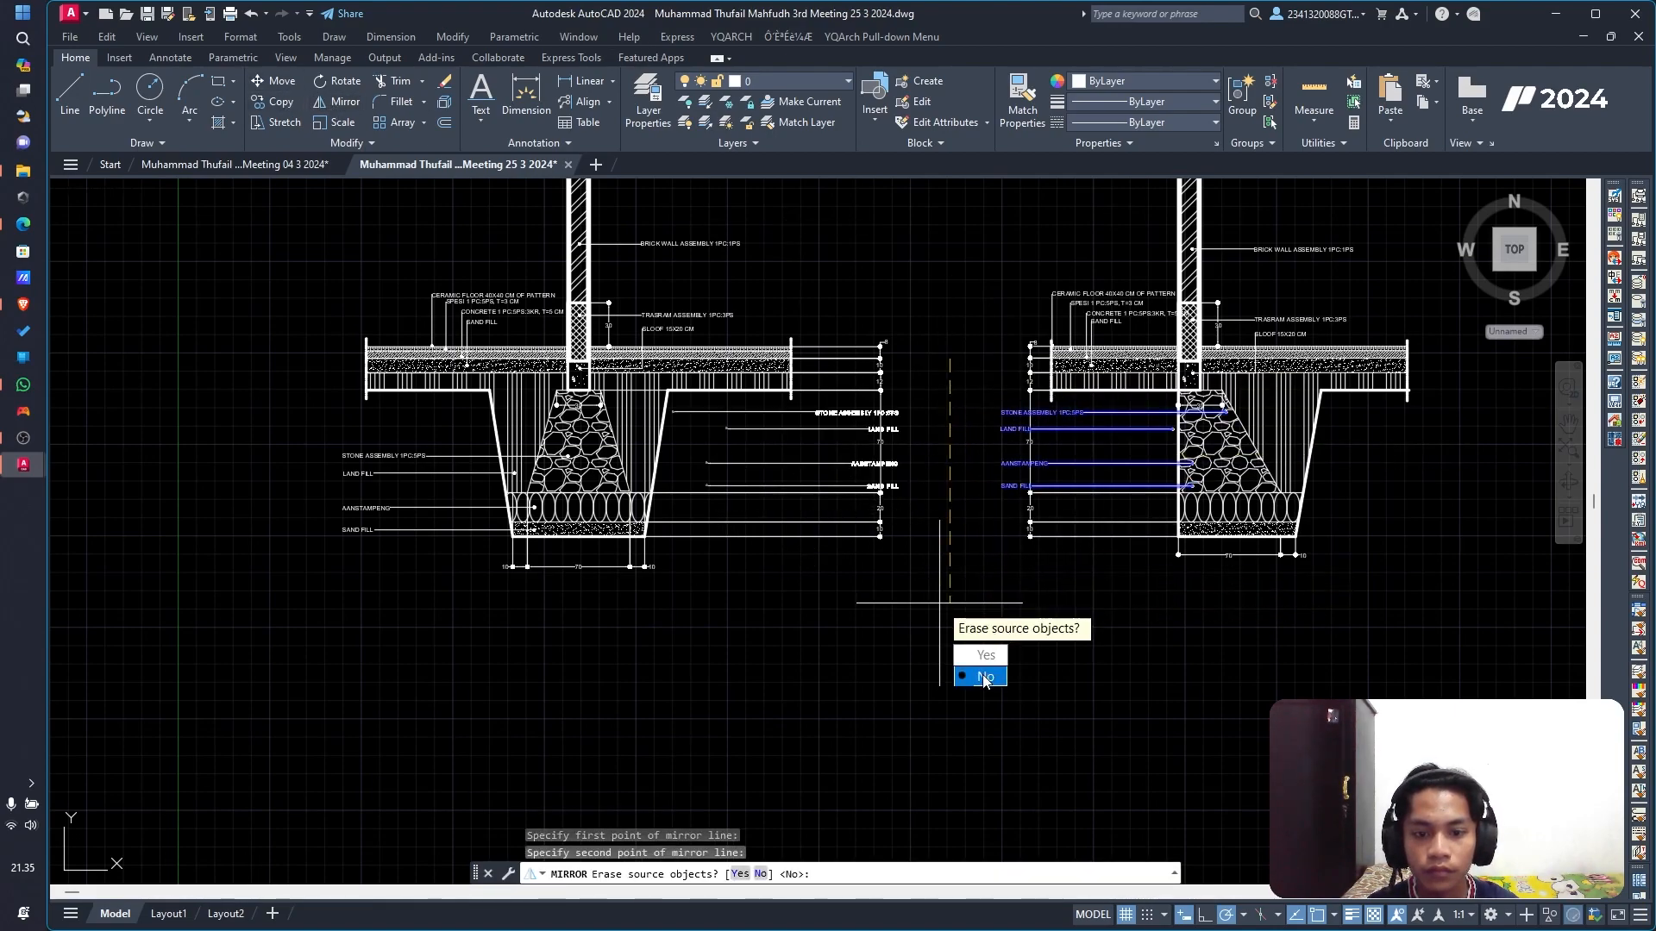
pyautogui.click(986, 656)
# Step: Move the mirrored labels to the right side of the half section's foundation, with their leaders ending in the matching material layers
pyautogui.click(278, 80)
pyautogui.click(706, 485)
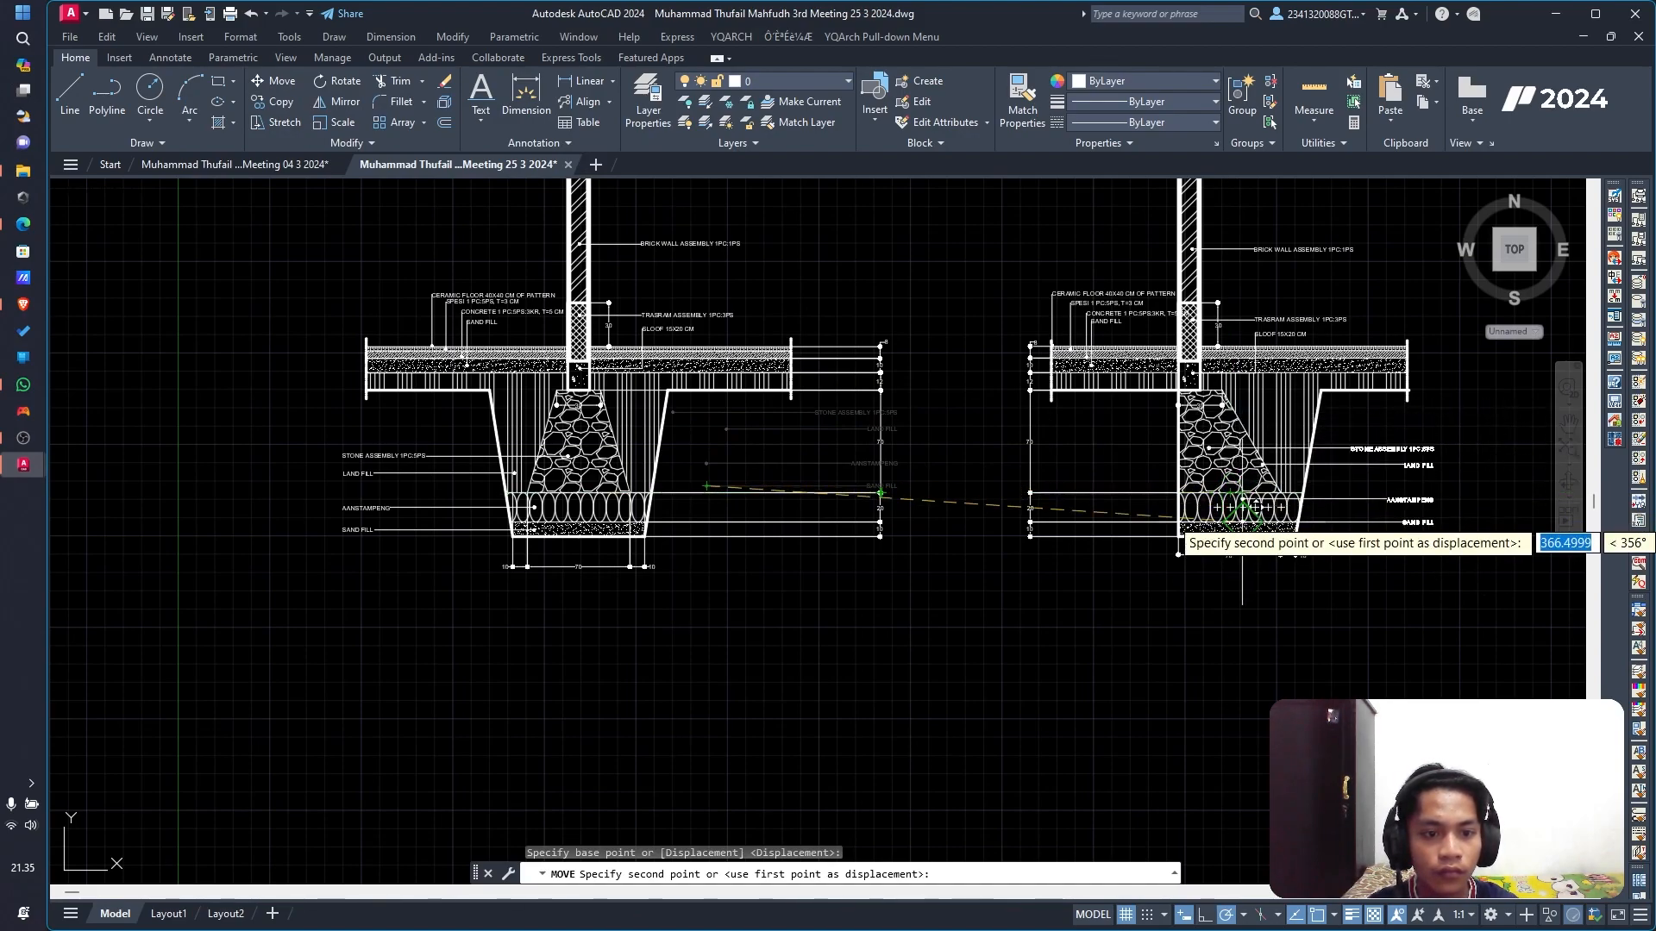
pyautogui.scroll(6, 1172, 543)
pyautogui.scroll(-4, 1294, 500)
pyautogui.click(1374, 476)
# Step: Examine the half section's leader labels, dimensions and hatches from the brick wall down to the foundation base
pyautogui.moveTo(1428, 563); pyautogui.dragTo(908, 559, button='middle')
pyautogui.scroll(-3, 1206, 441)
pyautogui.scroll(-2, 1202, 437)
pyautogui.moveTo(1208, 360); pyautogui.dragTo(1153, 558, button='middle')
pyautogui.scroll(3, 1153, 556)
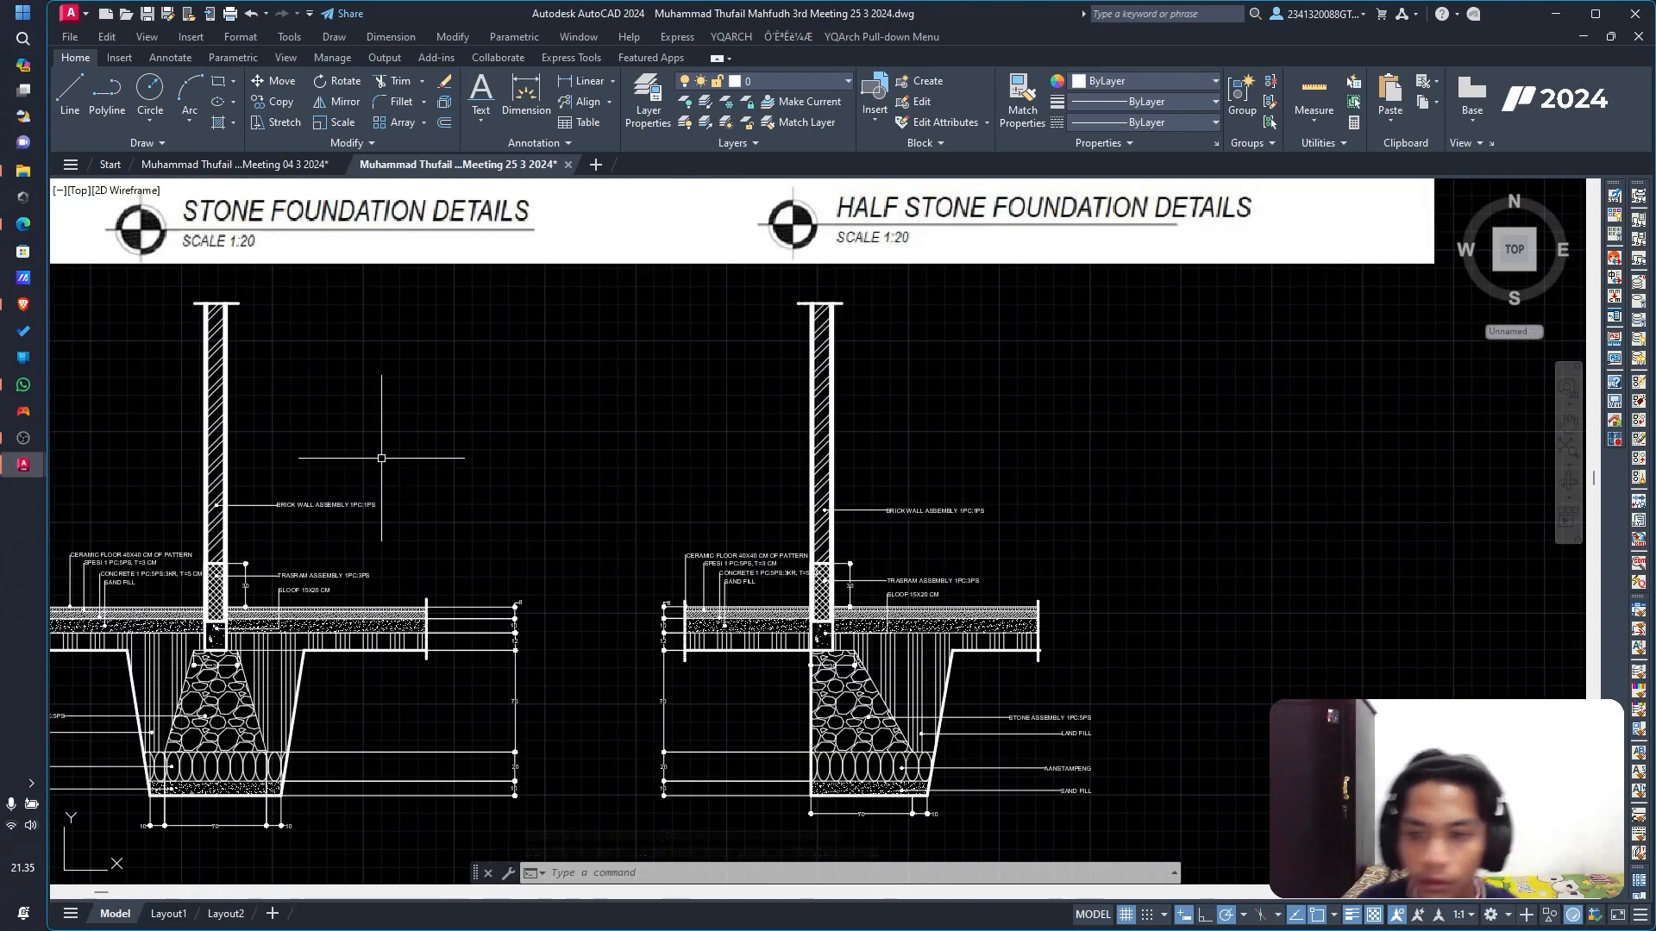
pyautogui.scroll(2, 328, 445)
pyautogui.moveTo(1259, 380); pyautogui.dragTo(944, 515, button='middle')
pyautogui.scroll(4, 898, 400)
pyautogui.moveTo(817, 401); pyautogui.dragTo(696, 398, button='middle')
pyautogui.scroll(-4, 695, 398)
pyautogui.scroll(2, 830, 606)
pyautogui.moveTo(844, 585); pyautogui.dragTo(820, 469, button='middle')
pyautogui.scroll(2, 900, 516)
pyautogui.moveTo(900, 515); pyautogui.dragTo(993, 445, button='middle')
pyautogui.scroll(-4, 671, 440)
pyautogui.scroll(4, 365, 535)
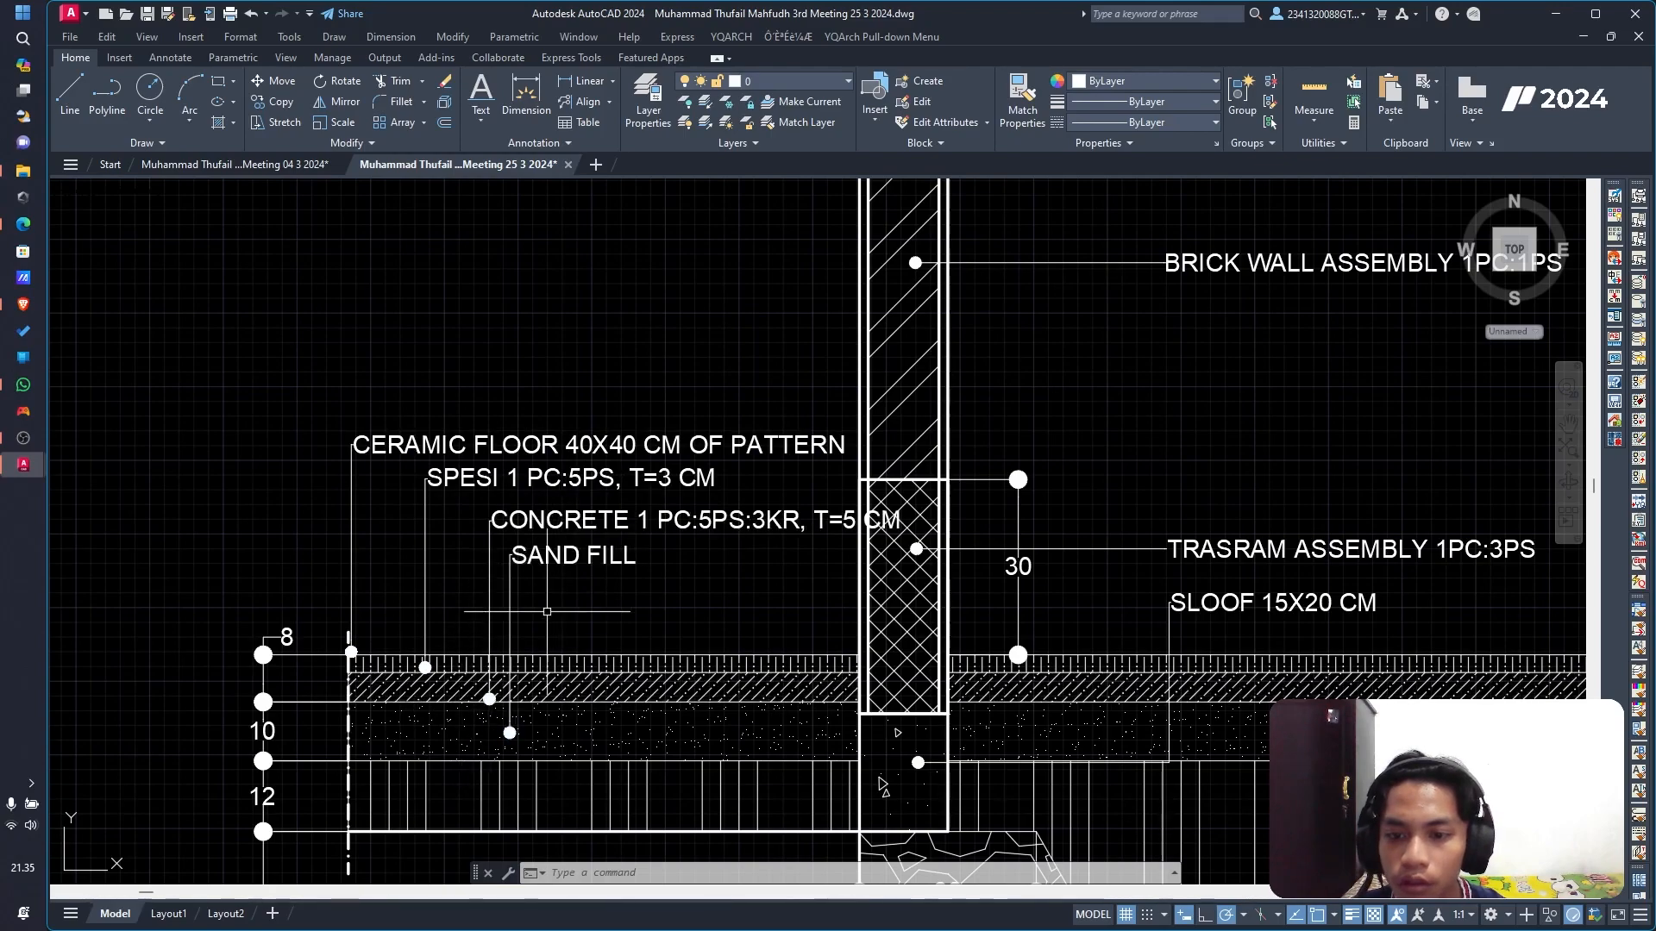
pyautogui.moveTo(1225, 464); pyautogui.dragTo(660, 457, button='middle')
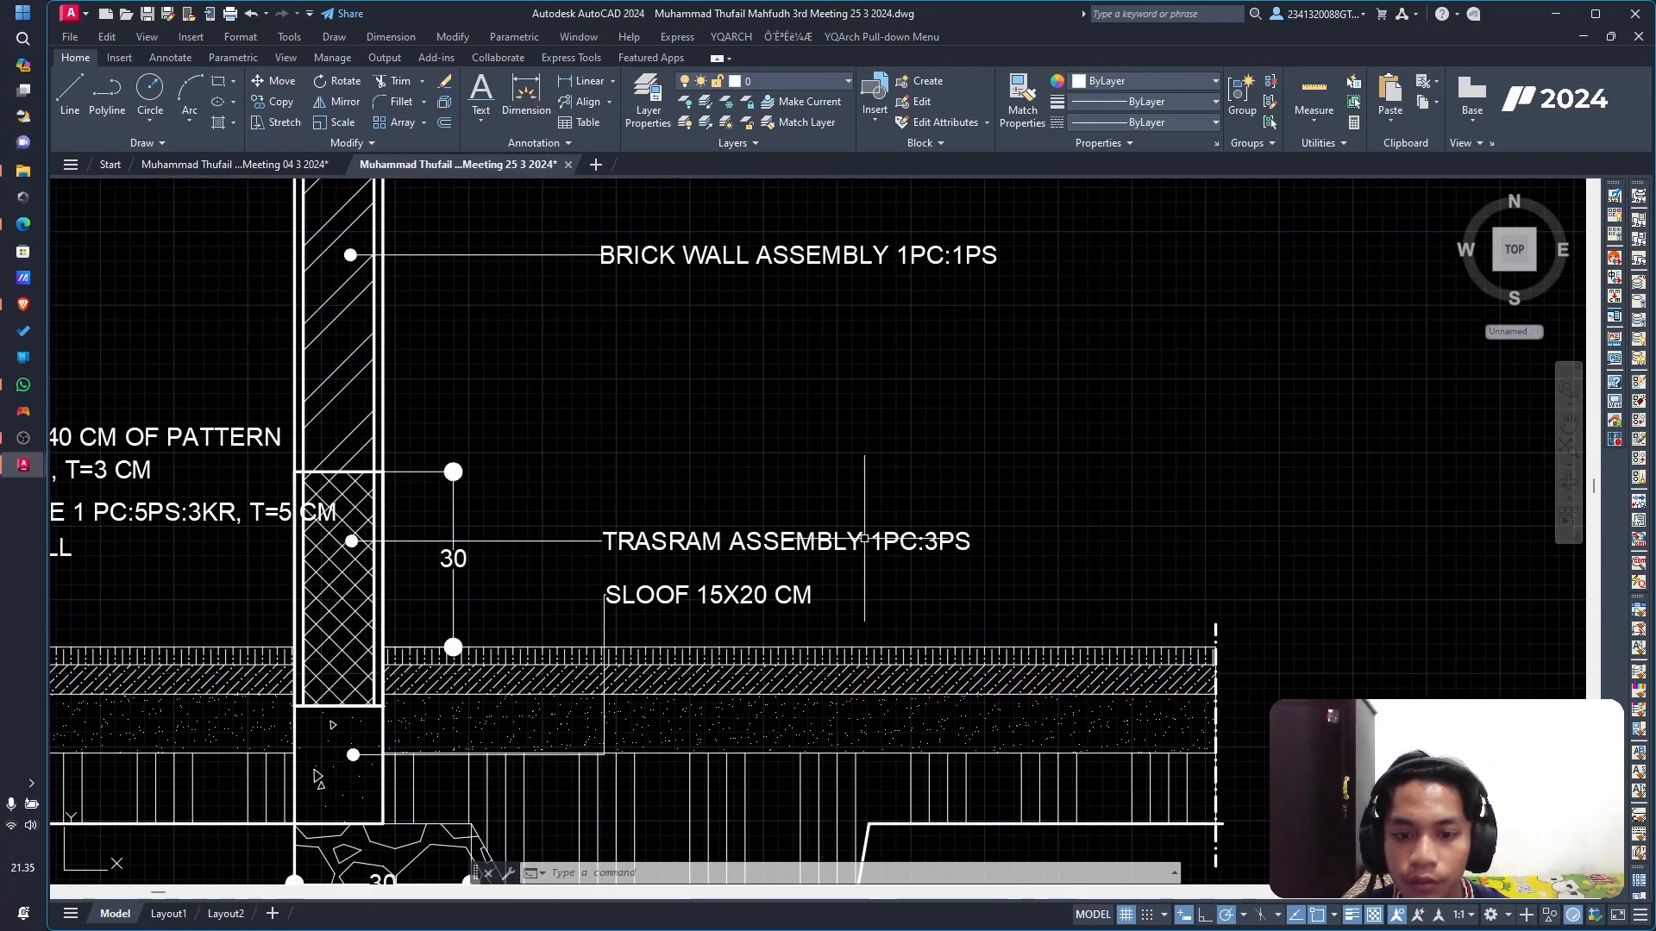
pyautogui.moveTo(864, 538); pyautogui.dragTo(874, 393, button='middle')
pyautogui.scroll(-5, 337, 651)
pyautogui.scroll(5, 336, 651)
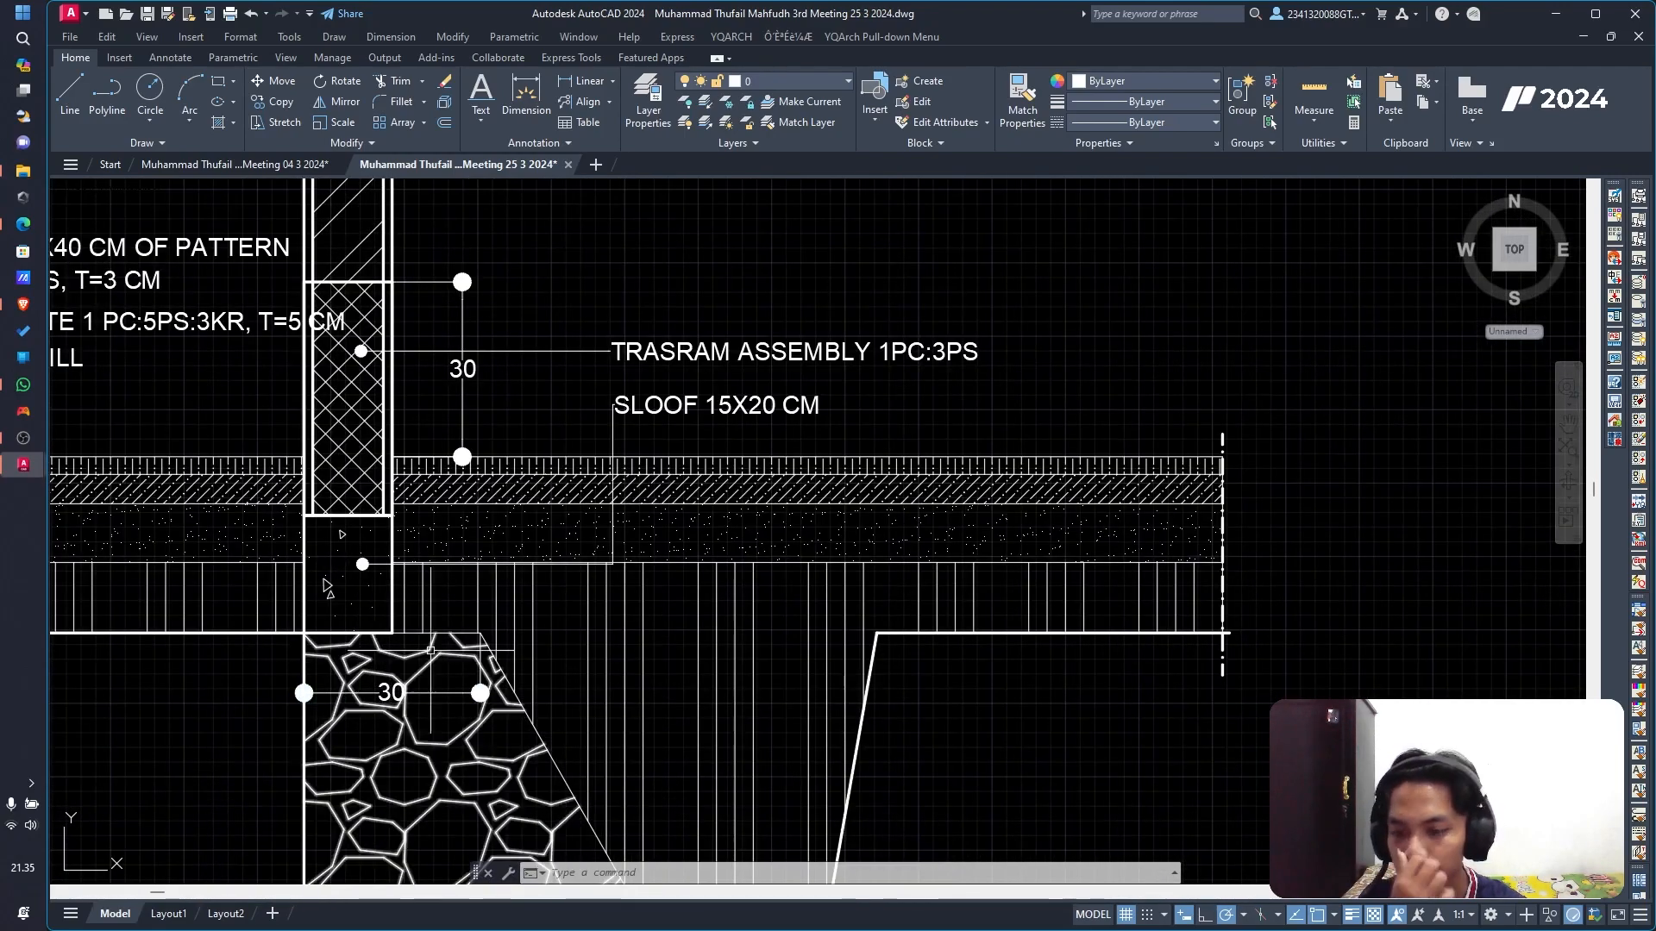
pyautogui.scroll(-5, 398, 692)
pyautogui.moveTo(398, 691); pyautogui.dragTo(525, 426, button='middle')
pyautogui.scroll(5, 259, 369)
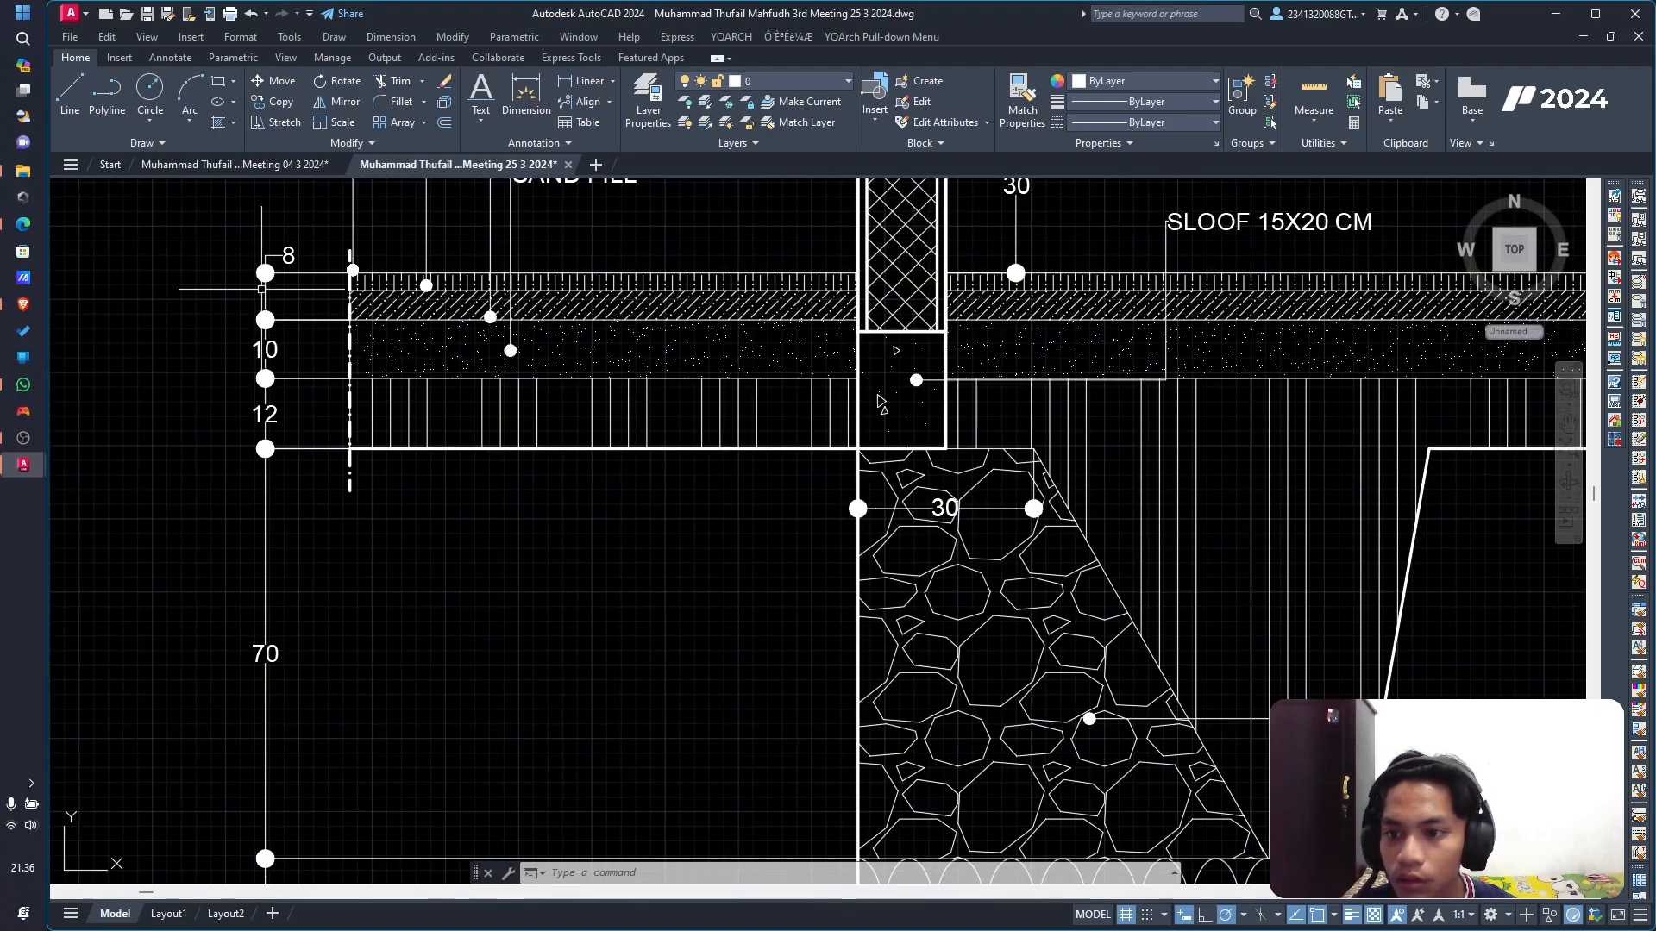
pyautogui.scroll(-4, 250, 440)
pyautogui.scroll(2, 626, 611)
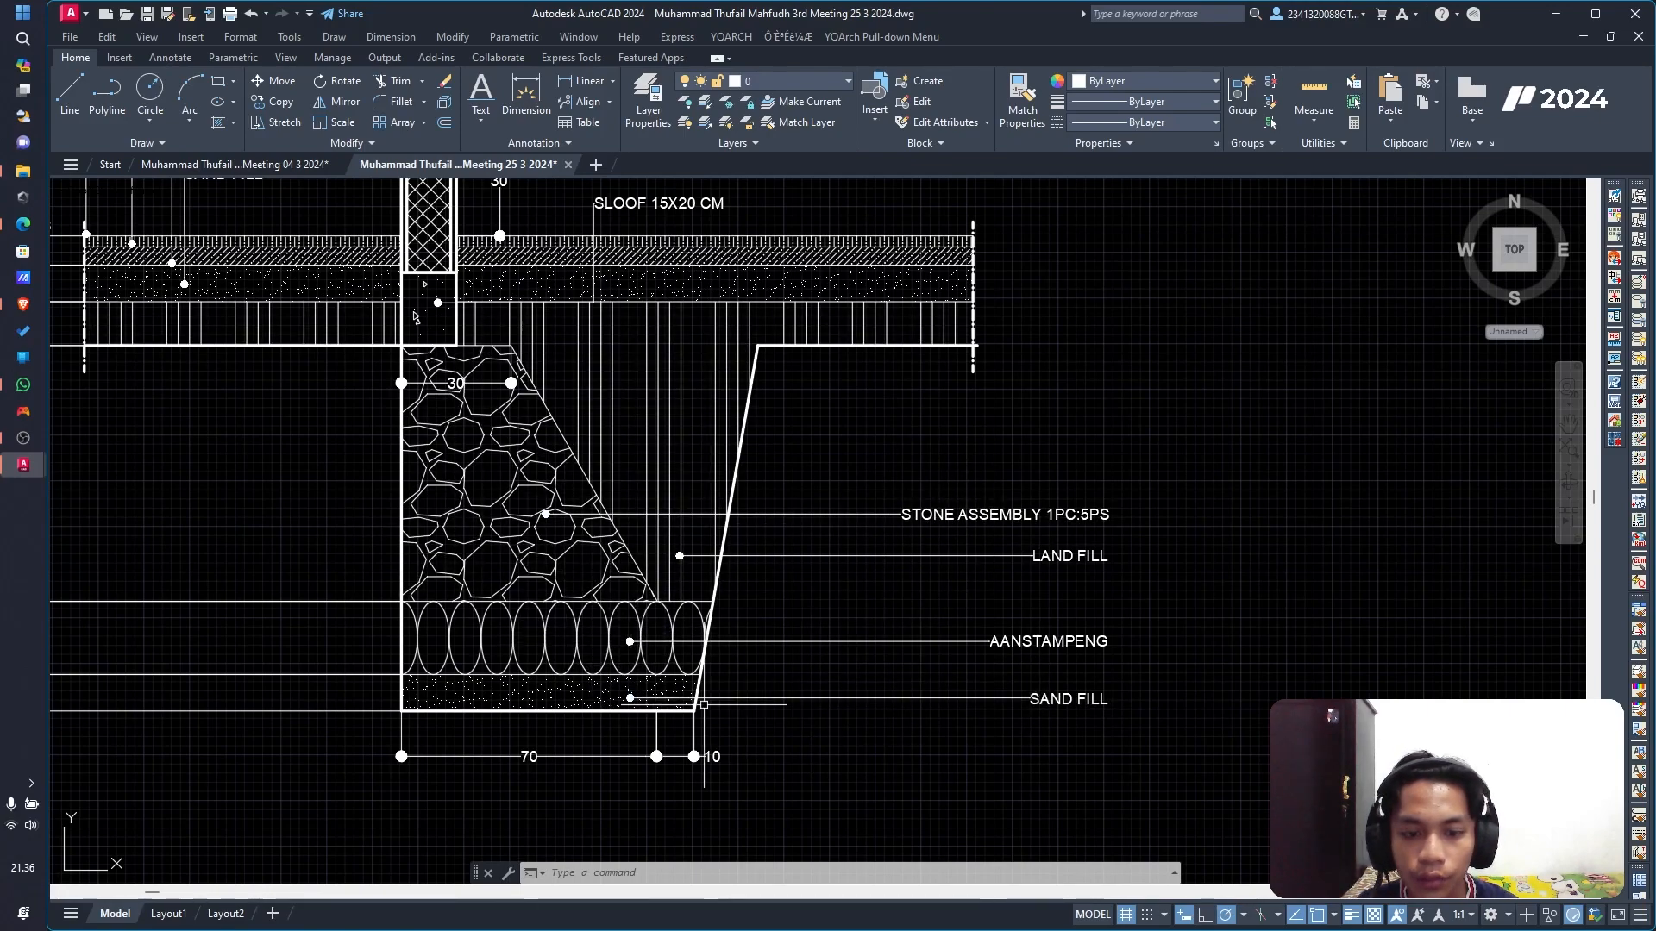
# Step: Compare the stone and half stone foundation sections with the reference details above them
pyautogui.scroll(-8, 824, 390)
pyautogui.moveTo(824, 390); pyautogui.dragTo(926, 741, button='middle')
pyautogui.scroll(2, 926, 742)
pyautogui.scroll(2, 930, 664)
pyautogui.scroll(-2, 624, 373)
pyautogui.moveTo(624, 373); pyautogui.dragTo(765, 637, button='middle')
pyautogui.scroll(2, 682, 521)
pyautogui.moveTo(682, 521)
pyautogui.mouseDown(button='middle')
pyautogui.moveTo(710, 562)
pyautogui.moveTo(650, 351)
pyautogui.mouseUp(button='middle')
pyautogui.moveTo(591, 757)
pyautogui.mouseDown(button='middle')
pyautogui.moveTo(484, 642)
pyautogui.moveTo(512, 269)
pyautogui.mouseUp(button='middle')
pyautogui.scroll(-2, 487, 646)
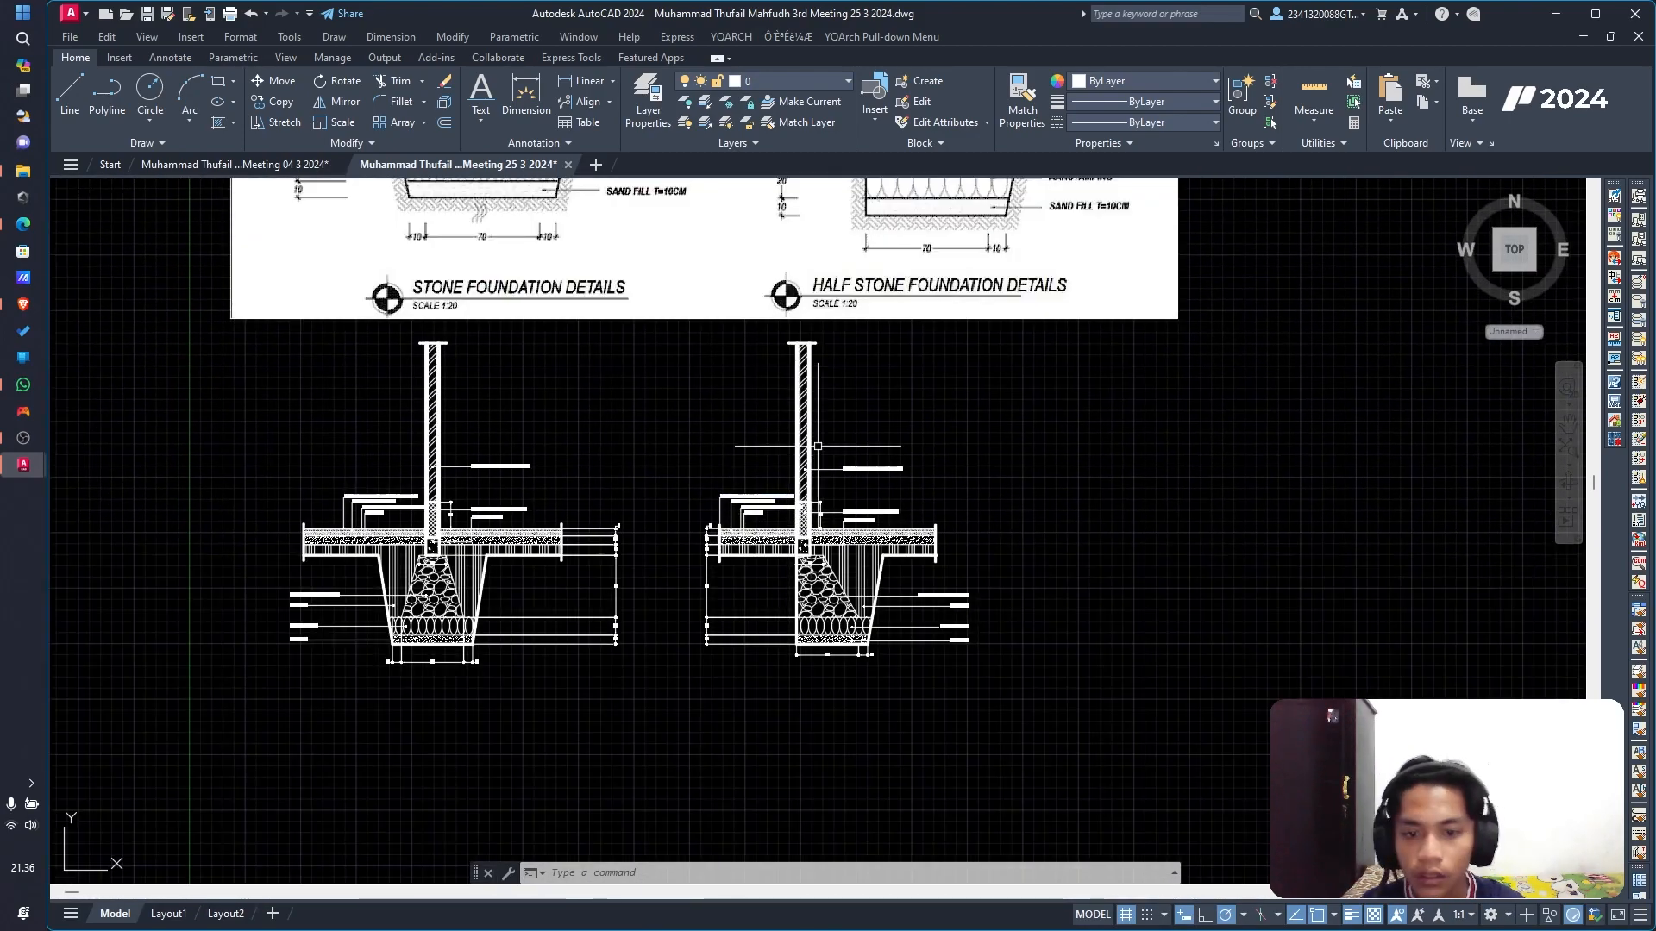